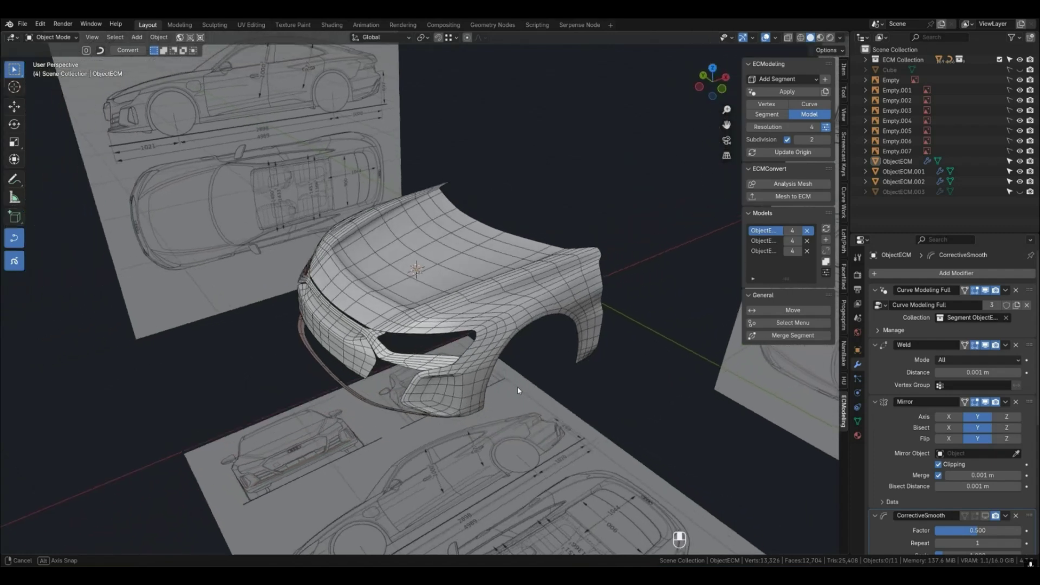
Examine the car front body in the Curve, Vertex and Segment display modes, ending in Model mode.
key("2")
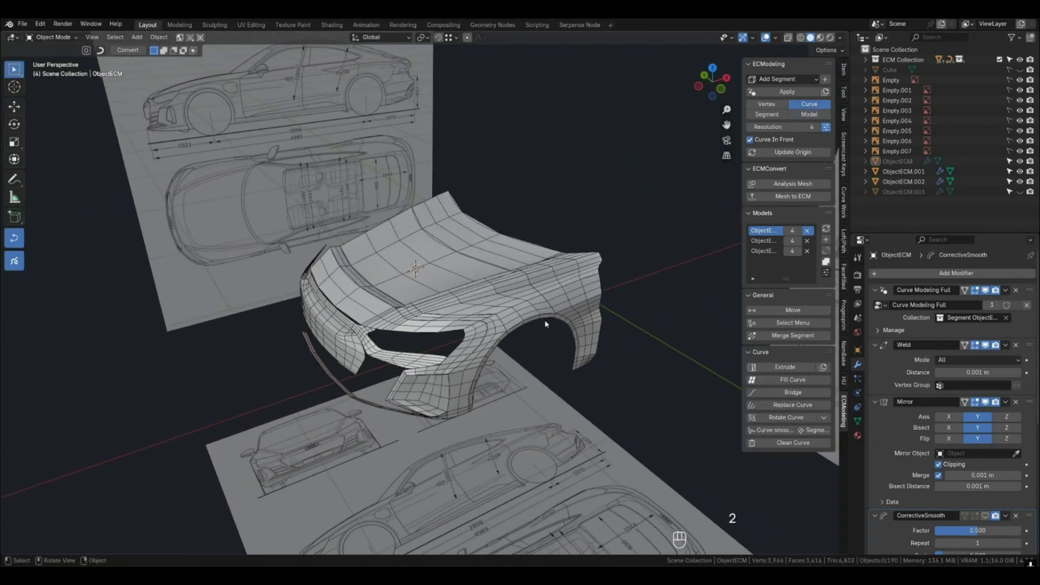
key("q")
middle_click_drag(529, 327, 556, 342)
key("a")
left_click(551, 350)
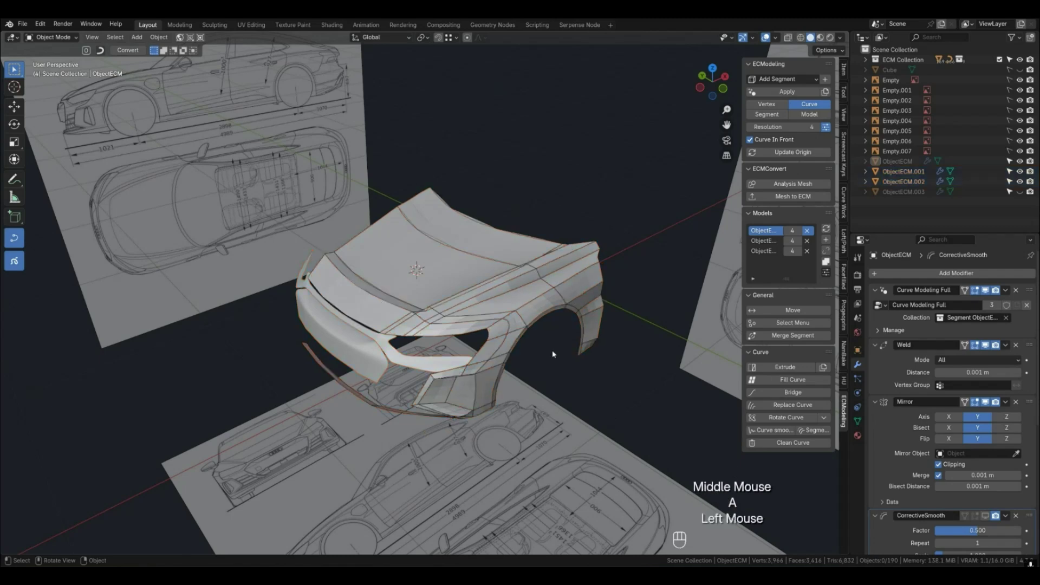
key("1")
key("2")
key("3")
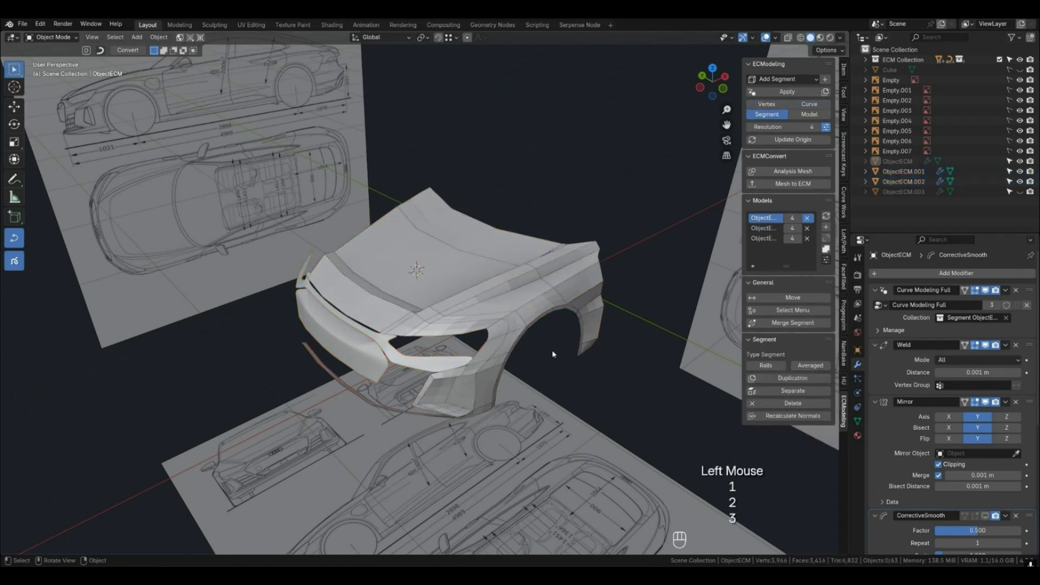
middle_click_drag(543, 343, 786, 191)
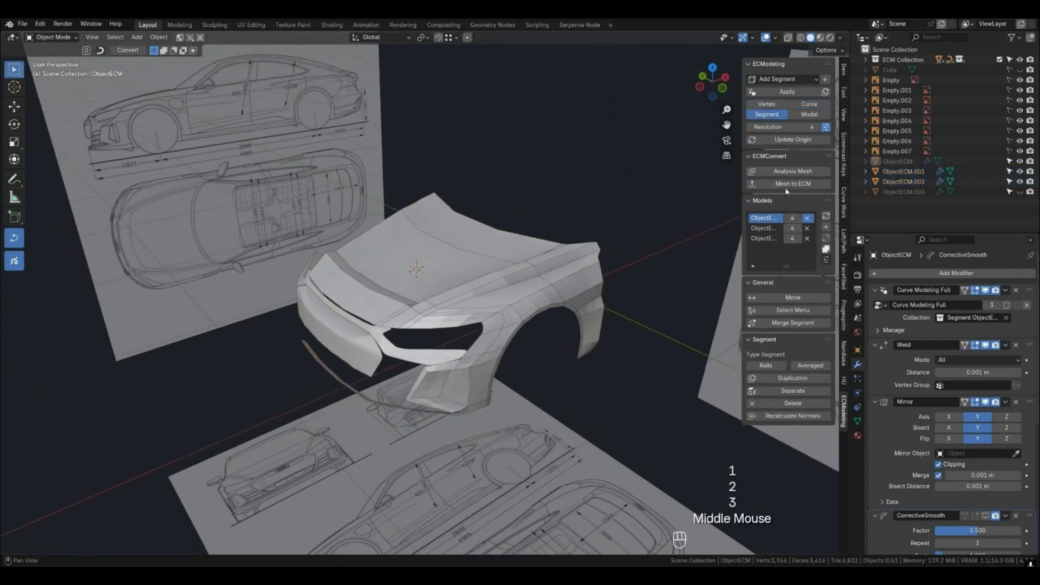
left_click(809, 114)
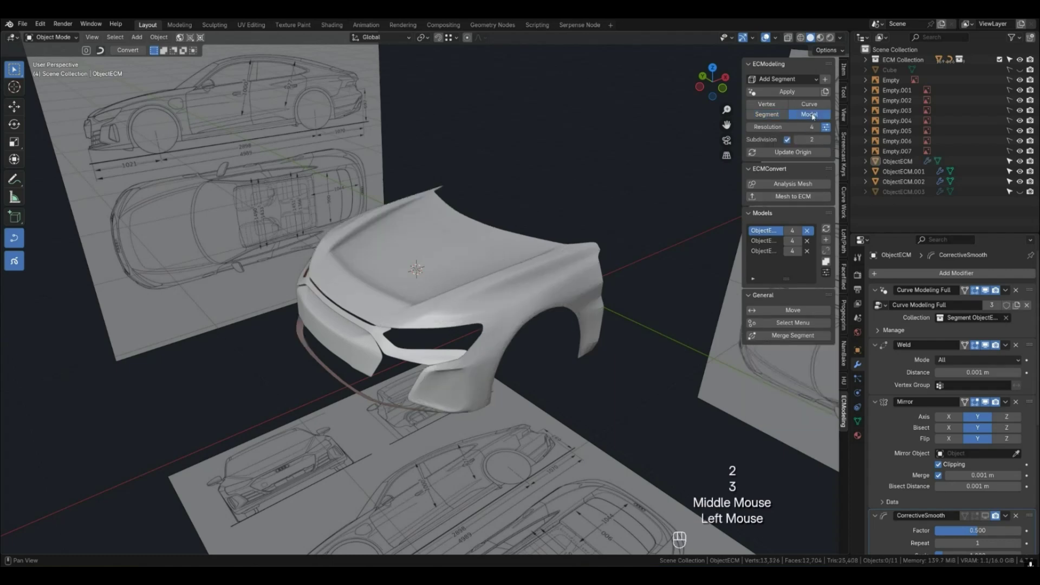
Hide ObjectECM, show ObjectECM.003 and examine its mesh topology in Edit Mode before returning to Object Mode.
left_click(1019, 161)
left_click(1018, 192)
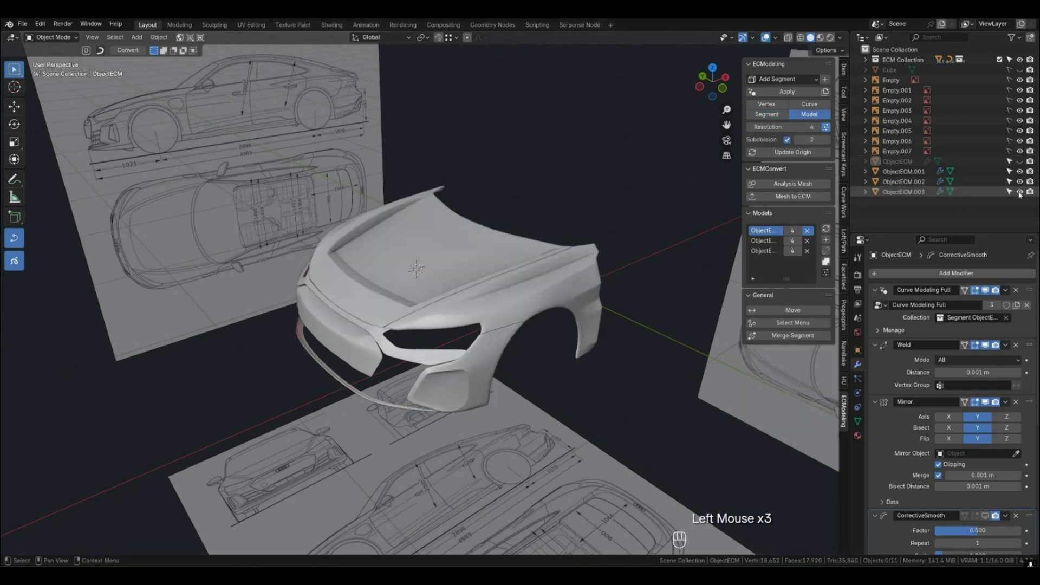
left_click(543, 291)
mouse_move(540, 292)
middle_mouse_down()
mouse_move(608, 288)
mouse_move(535, 299)
middle_mouse_up()
key("Tab")
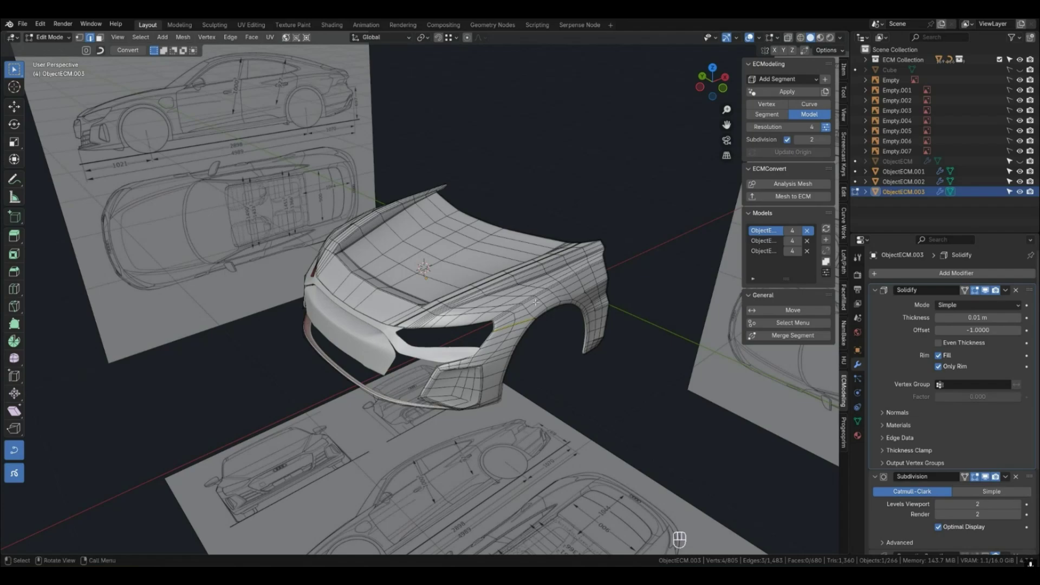
scroll(535, 298, "up", 2)
key("Tab")
left_click(568, 371)
middle_click_drag(533, 339, 601, 352)
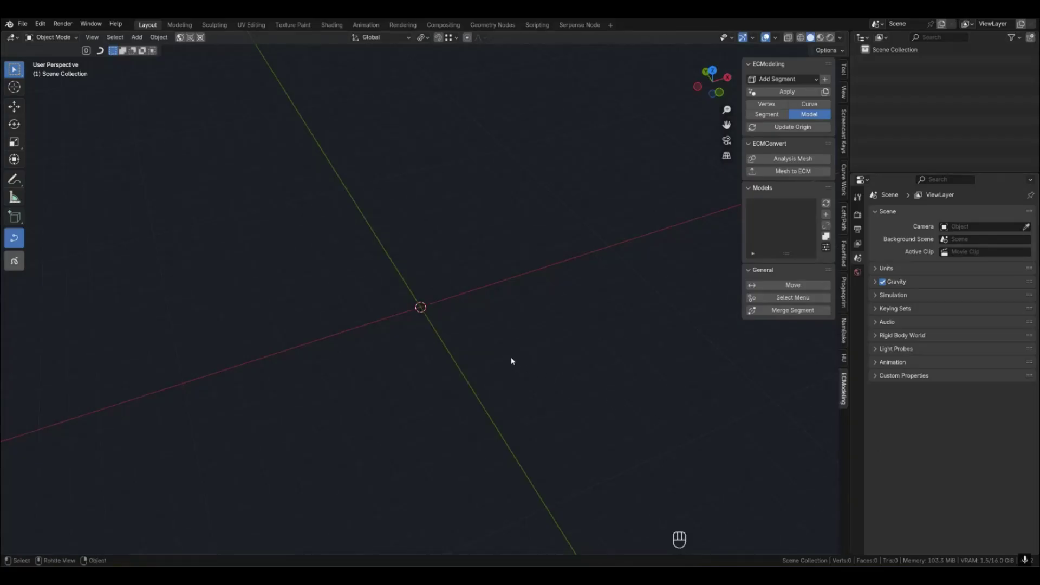
Add the Audi.png blueprint as a reference image near the world origin, aligned to the front view.
middle_click_drag(511, 361, 482, 364)
left_click(482, 364)
key("KP_1")
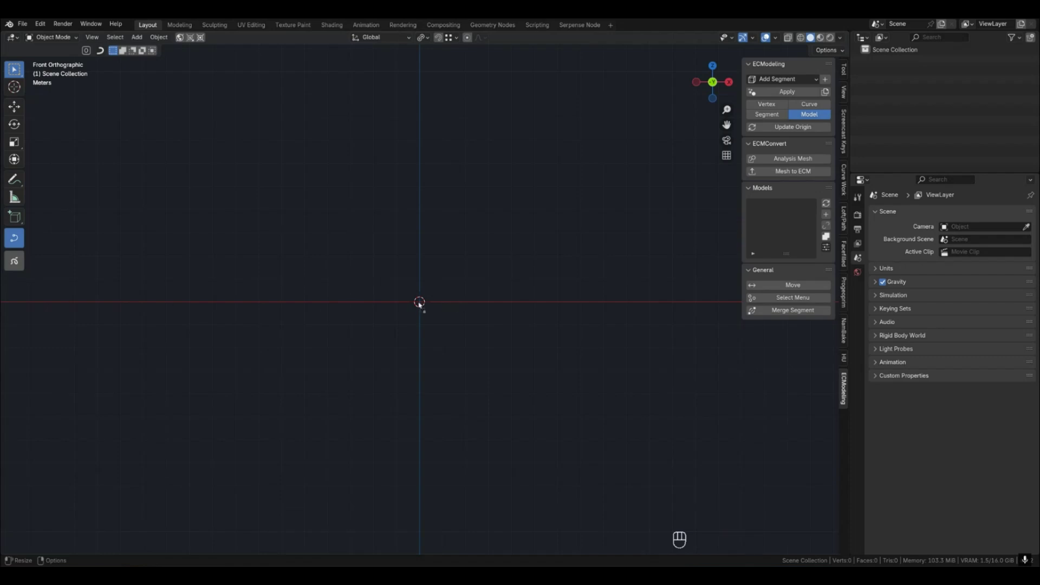
left_click_drag(419, 302, 419, 302)
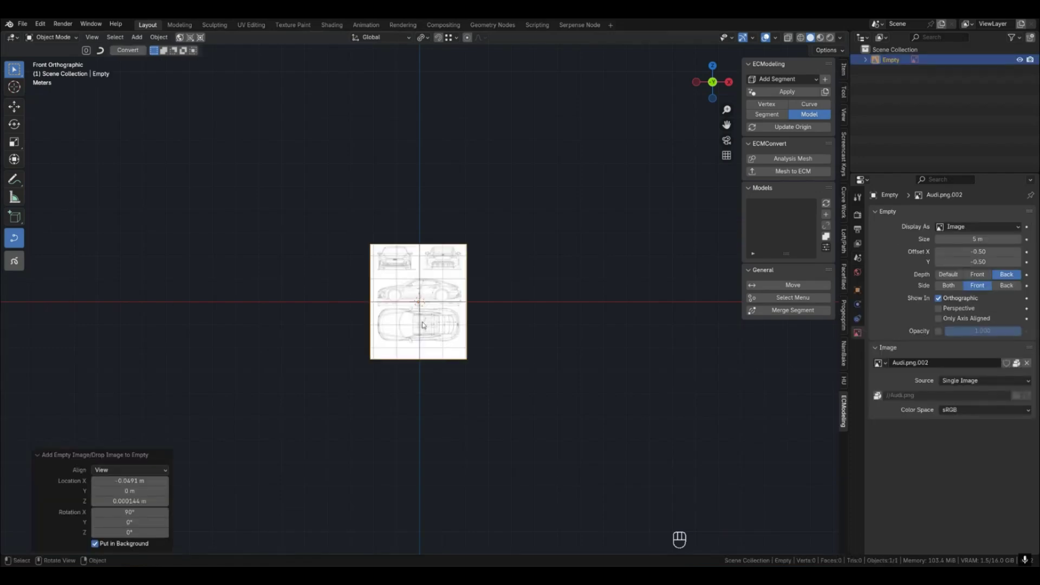
scroll(443, 293, "up", 4)
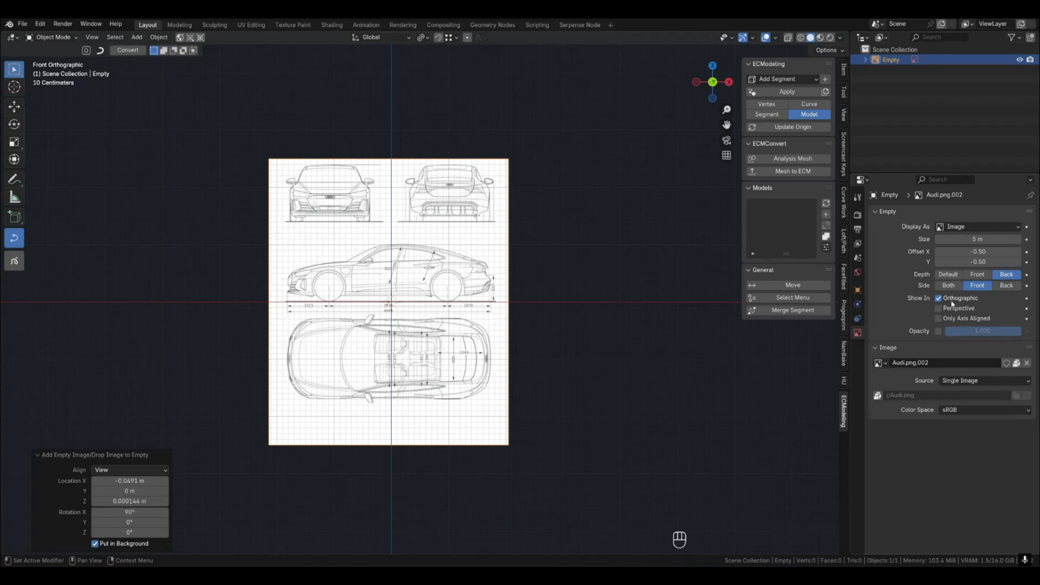
Make the blueprint image show in perspective view as well.
middle_click_drag(494, 327, 472, 344)
scroll(487, 347, "down", 2)
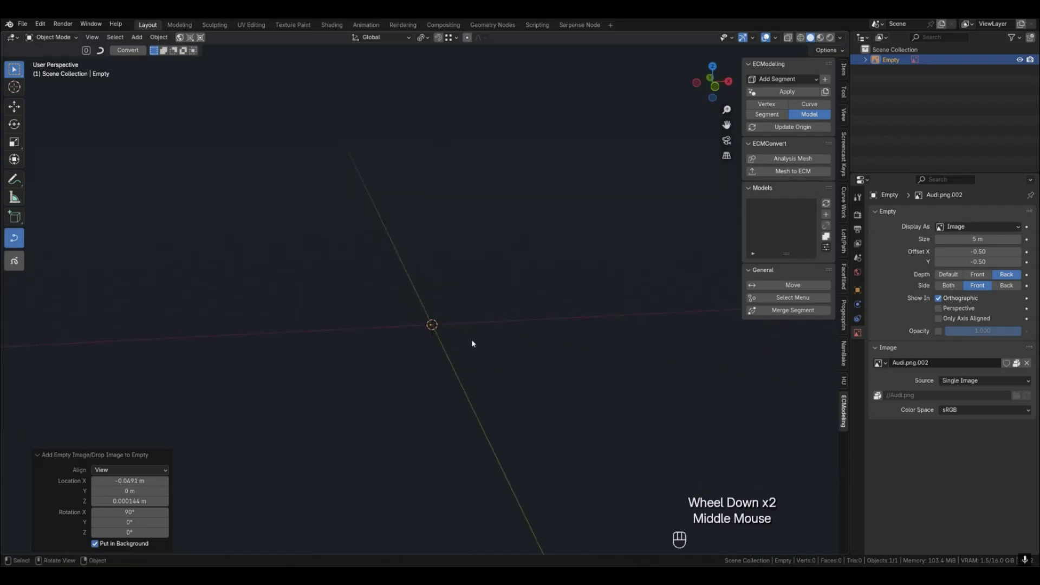
left_click(960, 310)
mouse_move(468, 328)
middle_mouse_down()
mouse_move(661, 324)
mouse_move(558, 337)
mouse_move(594, 347)
mouse_move(492, 344)
middle_mouse_up()
Try the Front depth and the Both and Back side options on the blueprint, returning to Back depth and Front side.
left_click(977, 274)
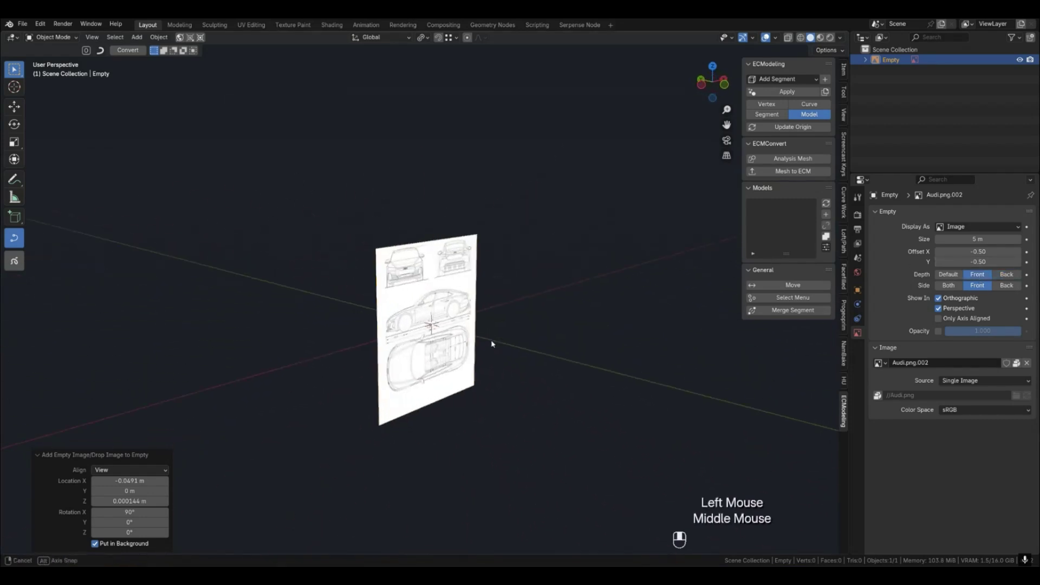
left_click(1006, 275)
left_click(953, 289)
left_click(1007, 286)
middle_click_drag(563, 317, 903, 275)
left_click(978, 285)
middle_click_drag(678, 332, 433, 347)
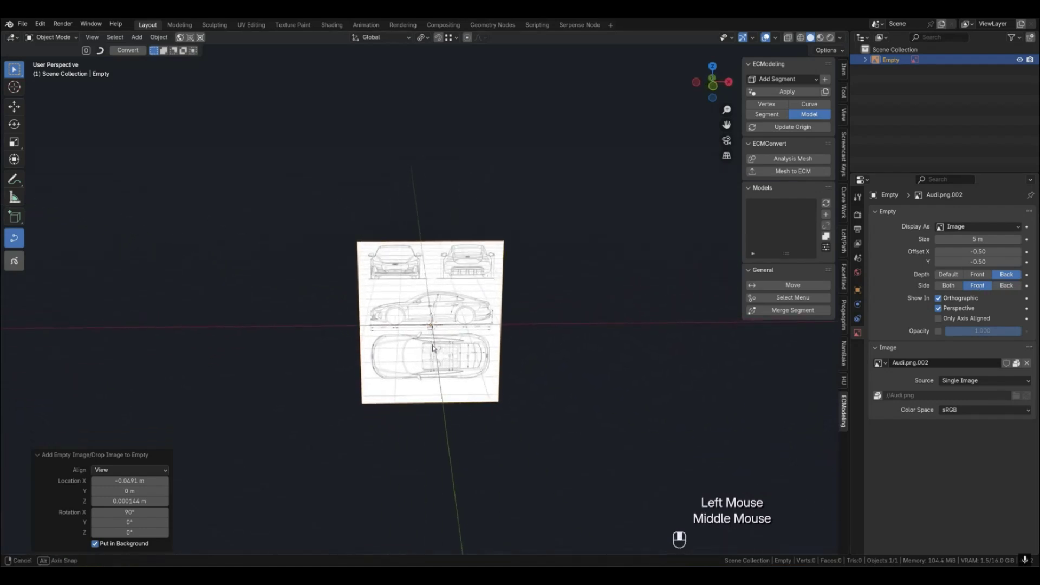
Enable opacity for the blueprint image and lower it to 0.189.
scroll(432, 341, "up", 2)
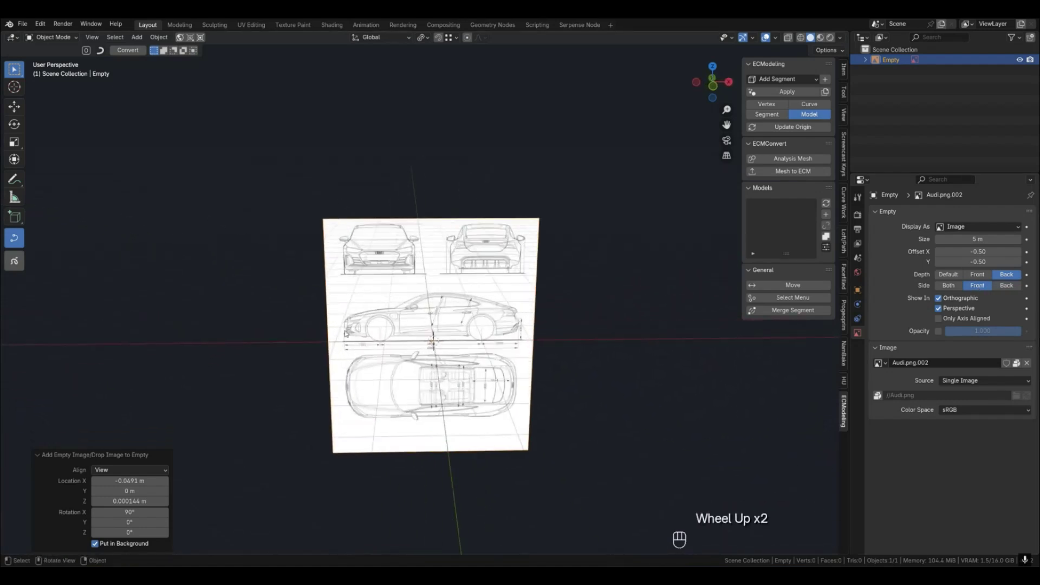
left_click(937, 331)
left_click_drag(1008, 334, 965, 330)
middle_click_drag(698, 343, 474, 347)
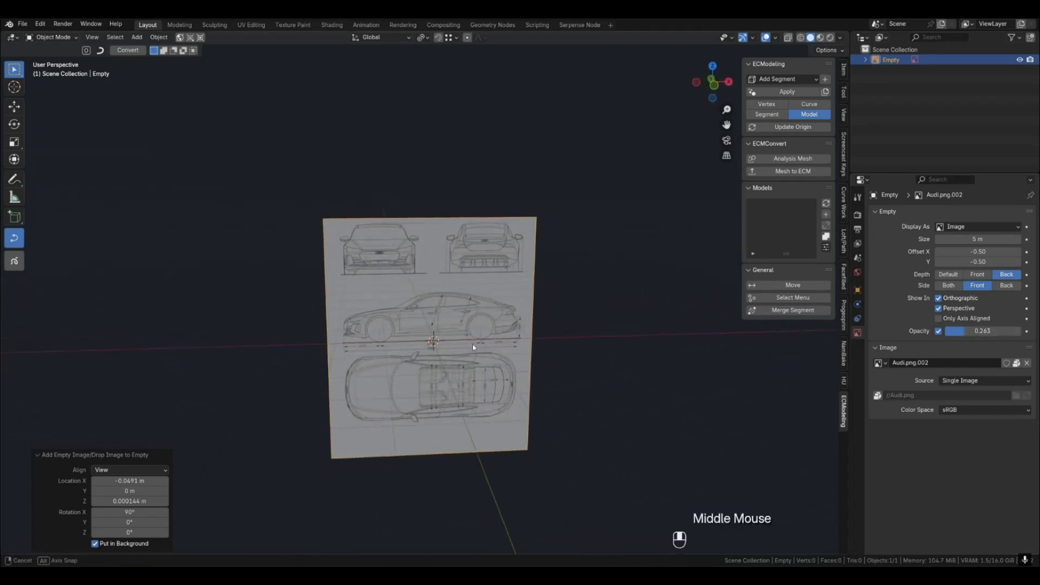
left_click_drag(970, 334, 965, 334)
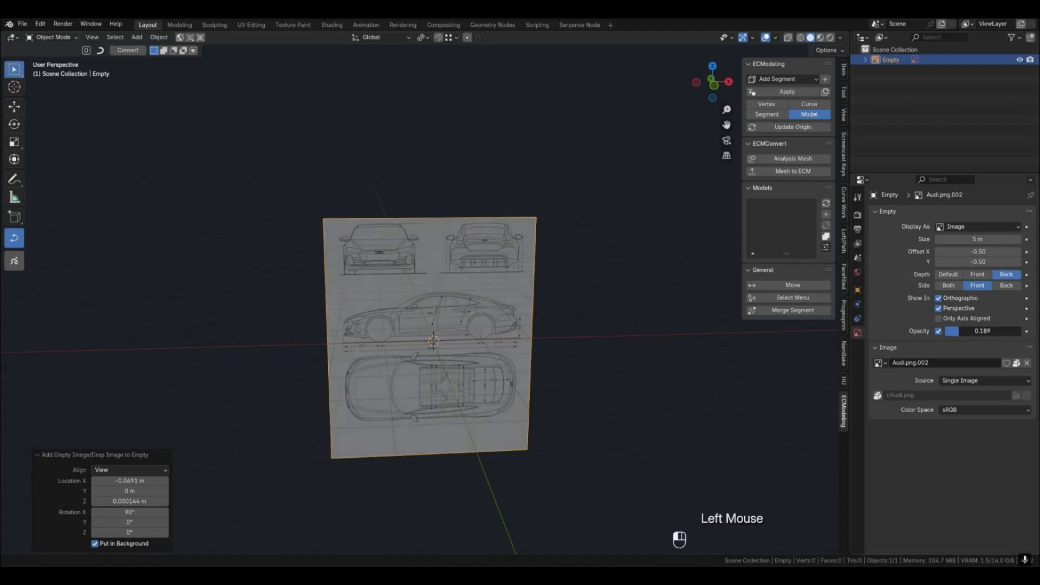
middle_click_drag(433, 341, 457, 341)
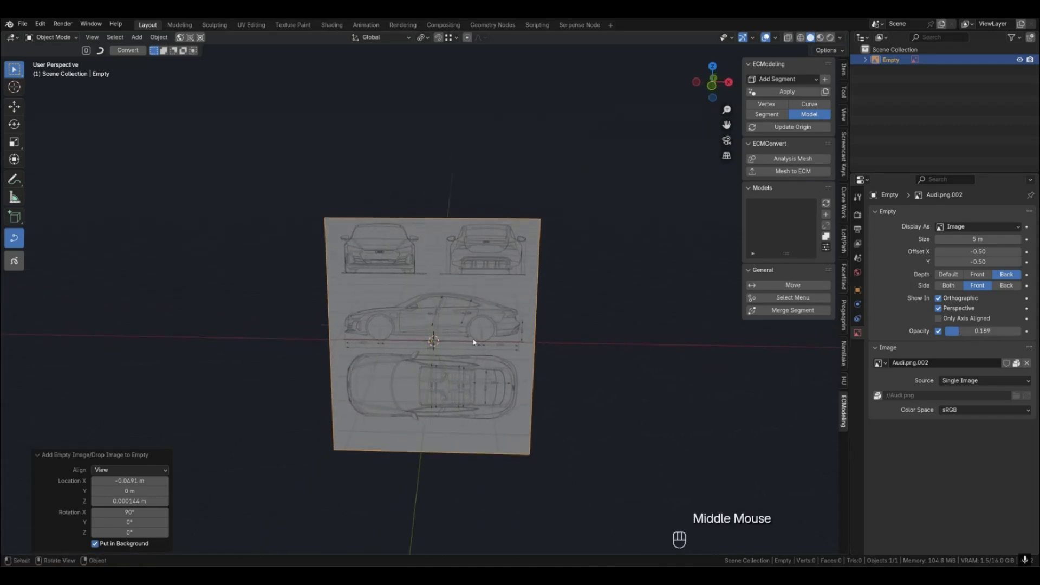
Duplicate the blueprint image in place and rotate the copy 90° about the global Z axis.
left_click(591, 354)
key("KP_1")
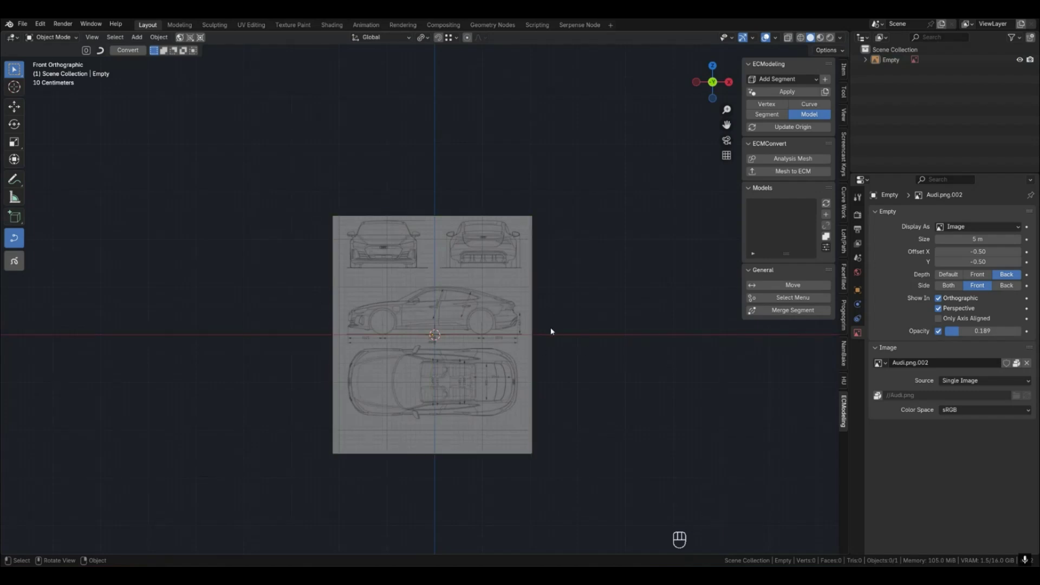
left_click(532, 345)
left_click(528, 339)
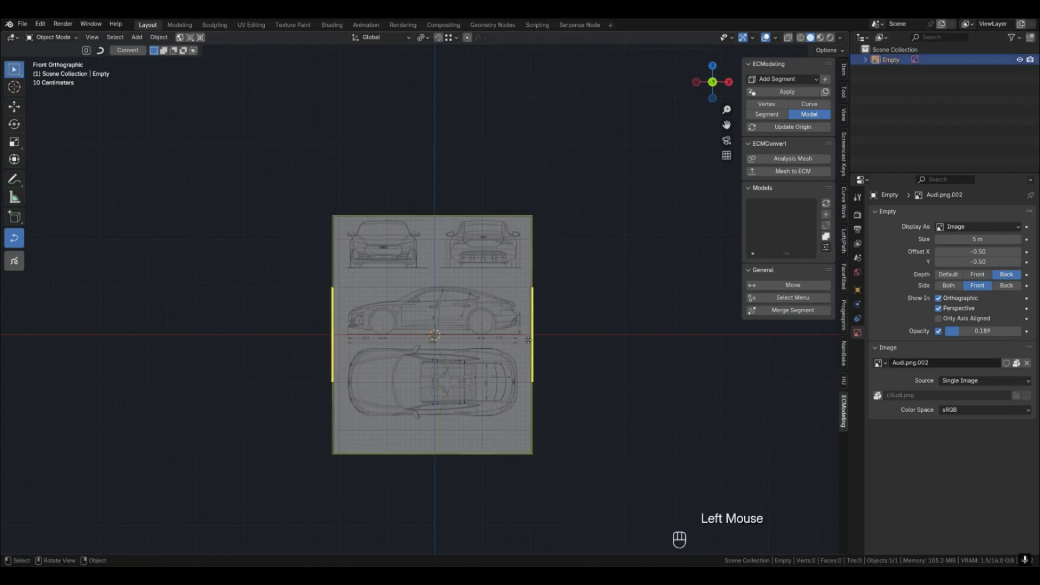
key("shift+d")
right_click(494, 317)
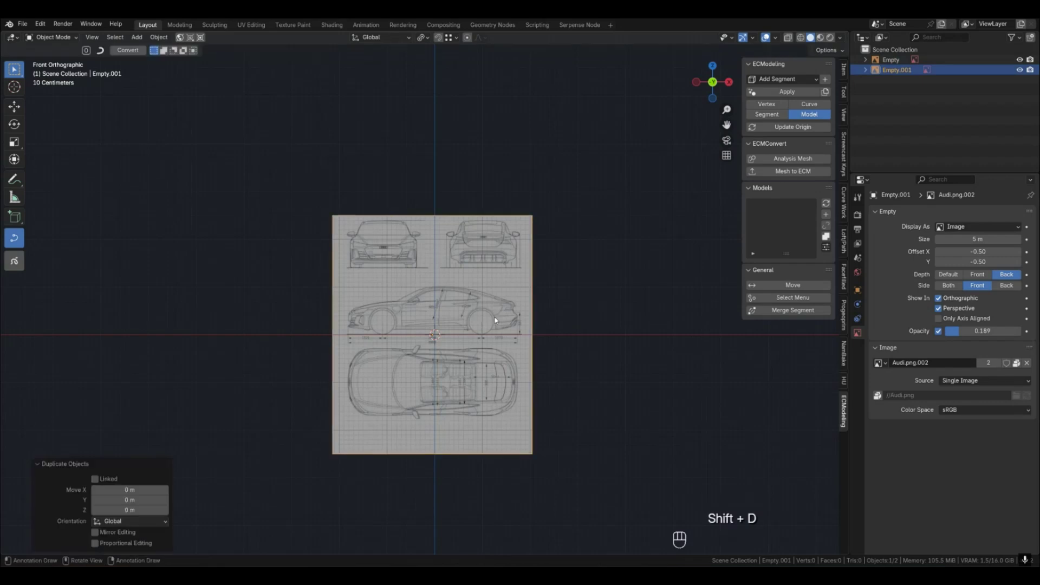
key("r")
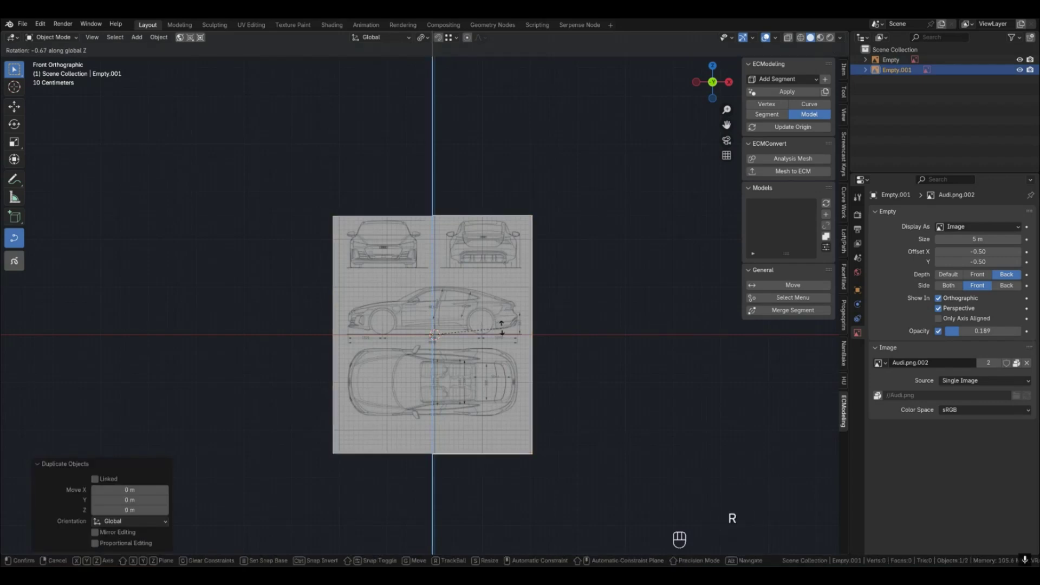
type("90")
key("Return")
middle_click_drag(502, 331, 470, 254)
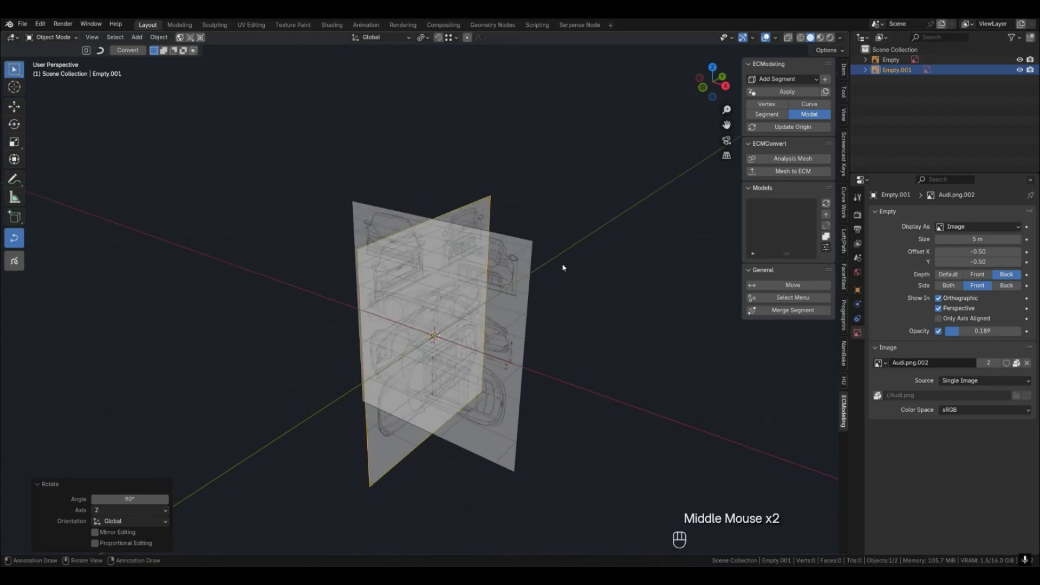
Move the rotated blueprint copy about -4.7 m along the global X axis.
key("g")
left_click(499, 315)
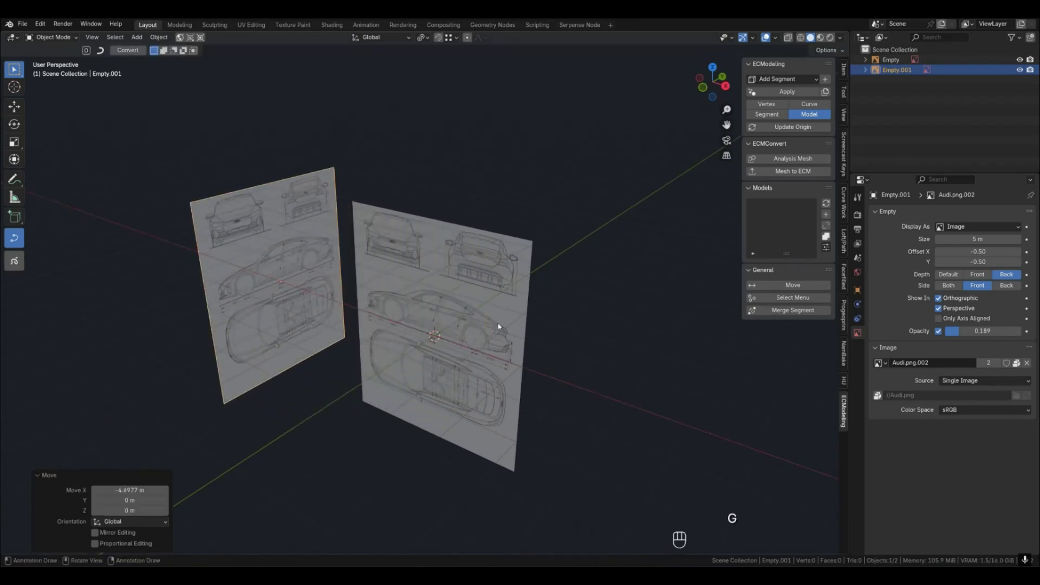
middle_click_drag(505, 327, 392, 296)
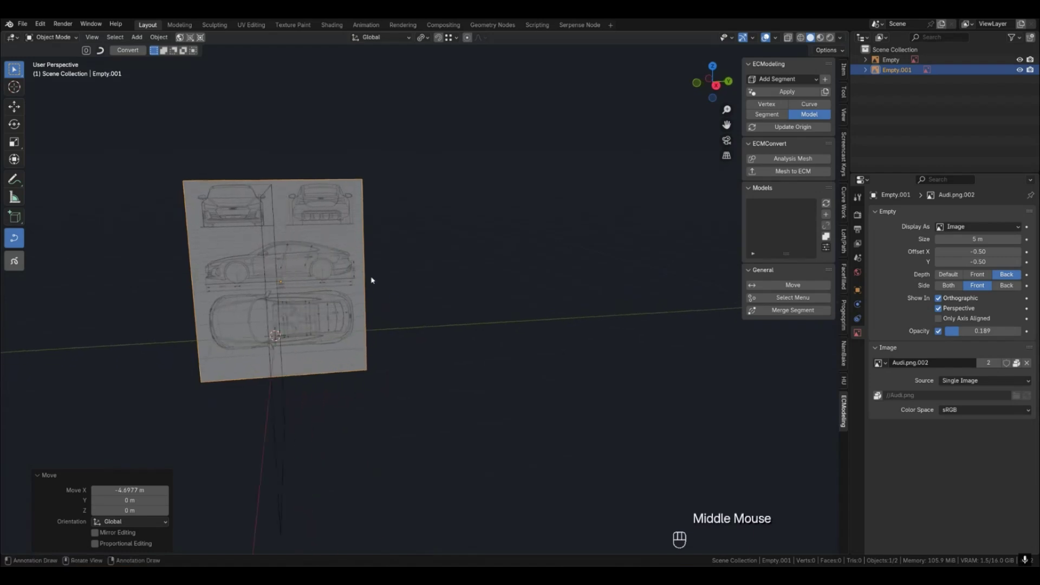
middle_click_drag(316, 226, 474, 335)
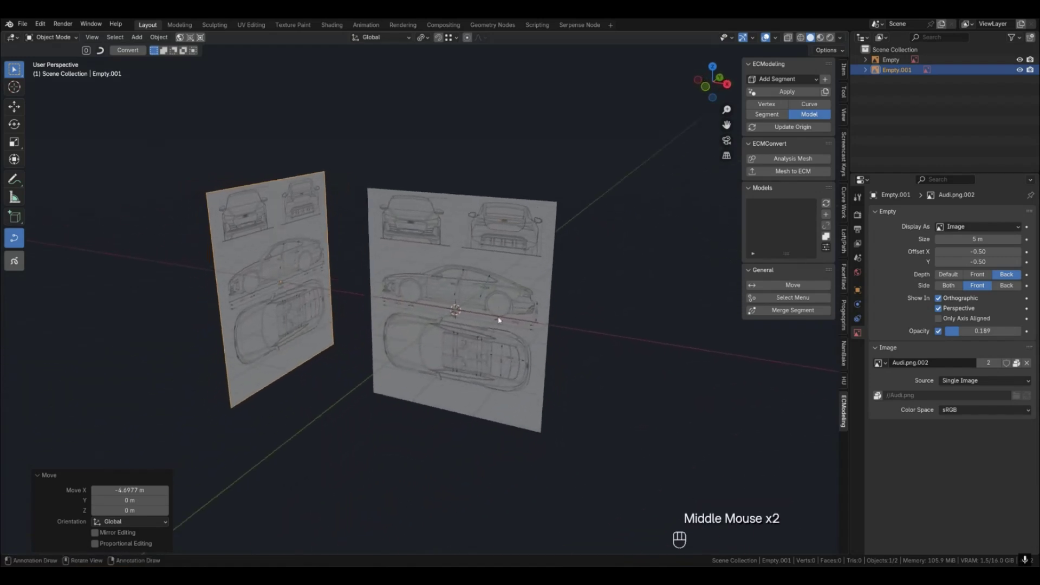
middle_click_drag(539, 304, 523, 349)
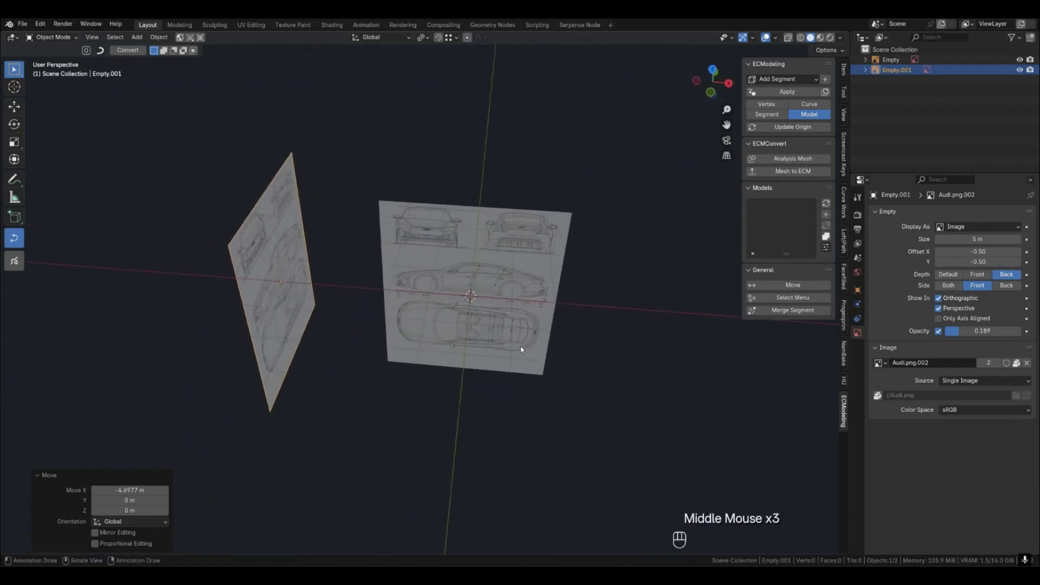
Duplicate the offset blueprint in place and rotate the new copy 180° about the global Z axis.
key("shift+d")
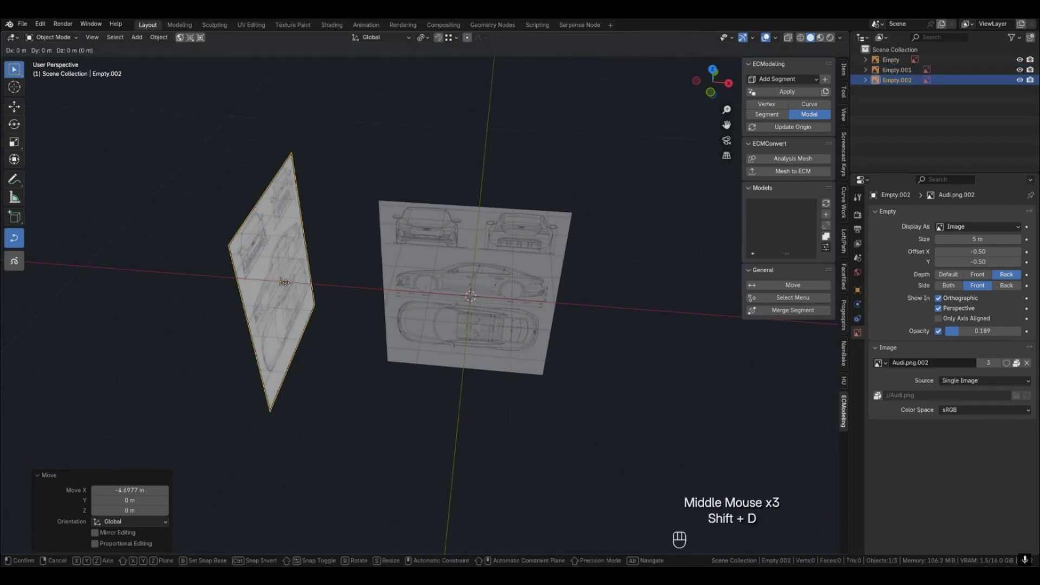
right_click(294, 287)
key("r")
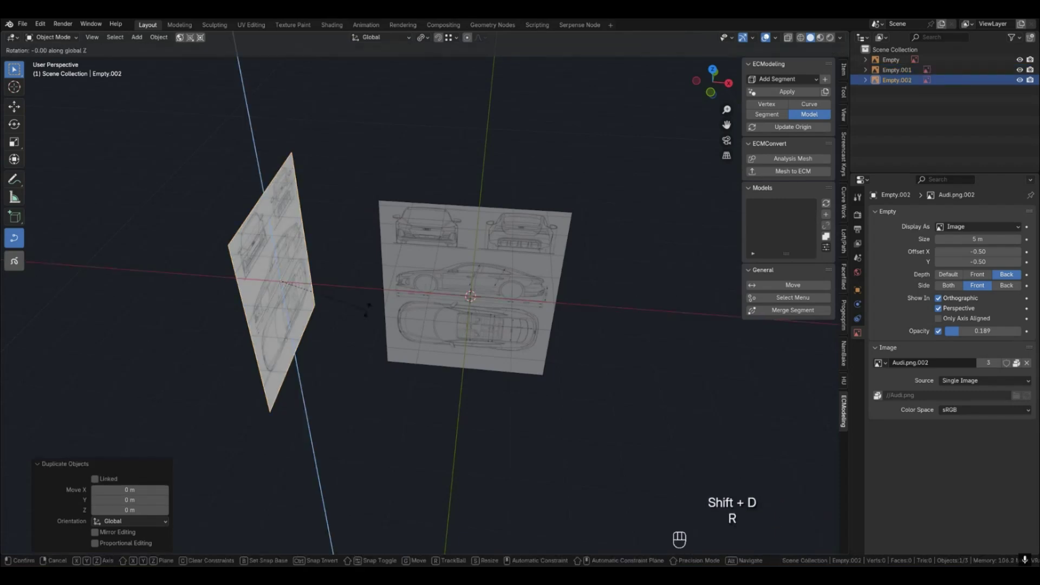
type("180")
key("Return")
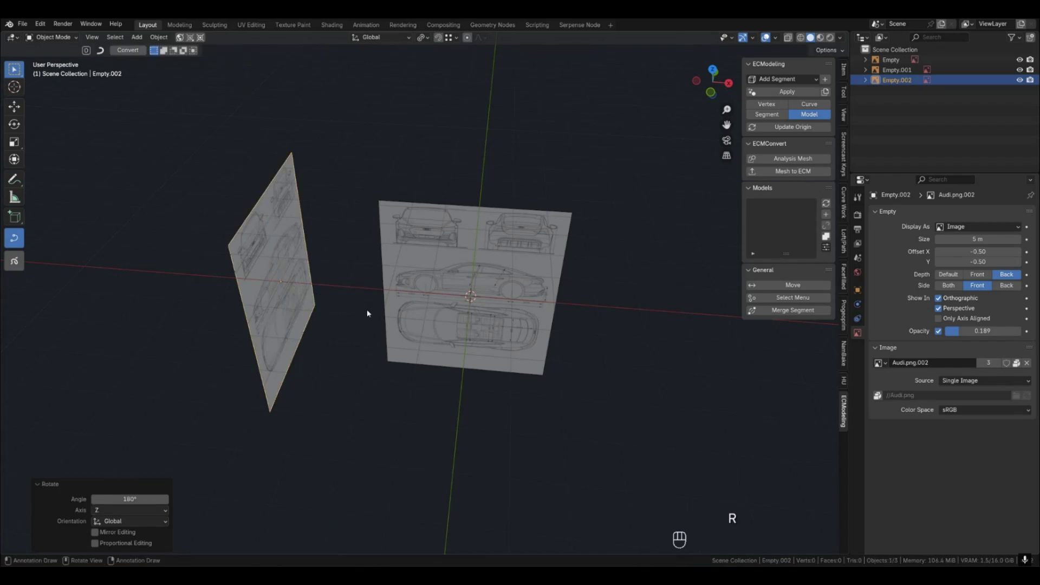
Move the 180° rotated blueprint copy about 9.7 m along the global X axis to the opposite side of the origin.
key("g")
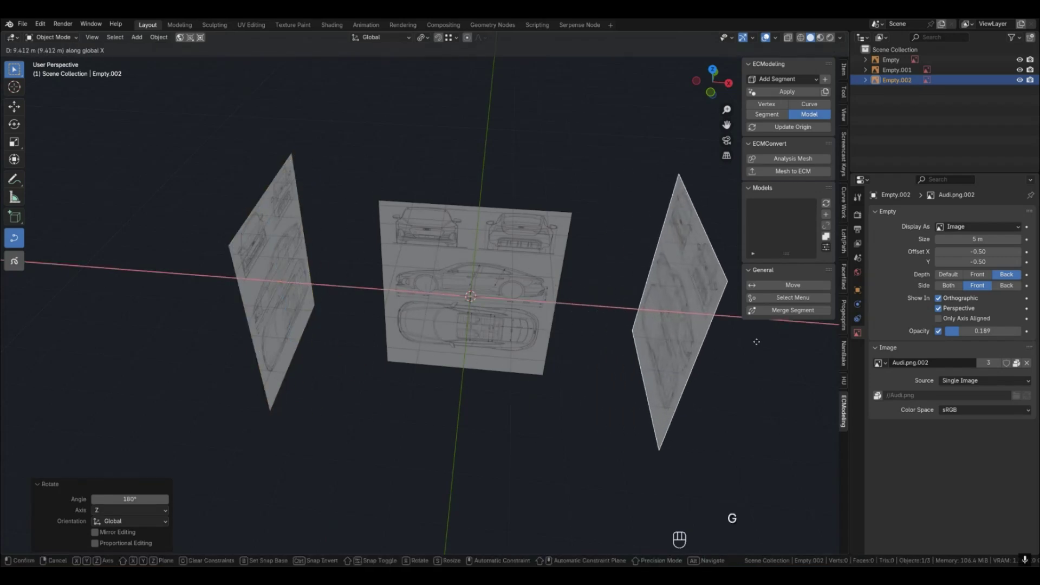
left_click(626, 389)
middle_click_drag(627, 390, 655, 199)
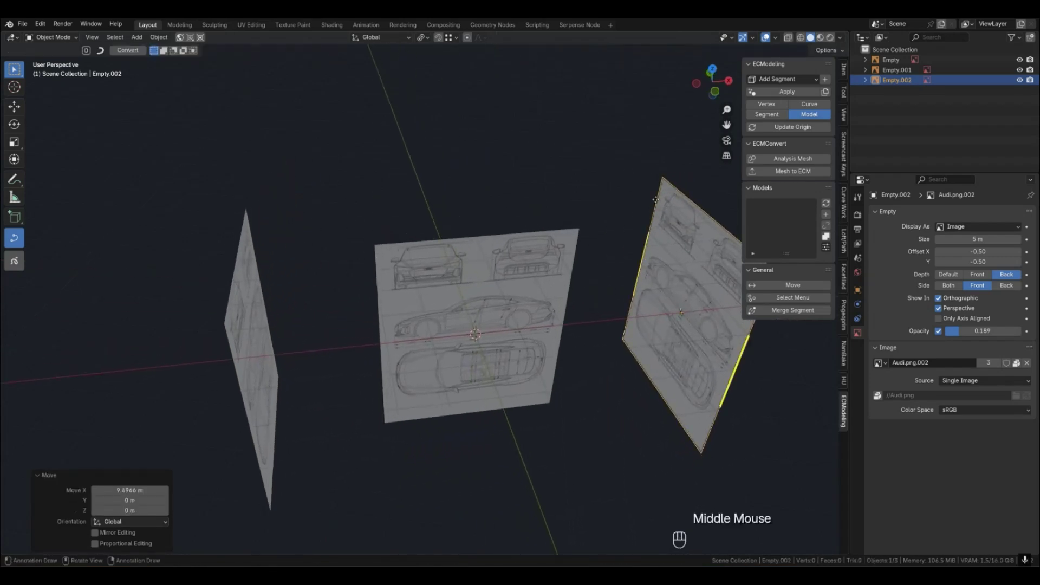
middle_click_drag(416, 353, 524, 310)
middle_click_drag(604, 345, 508, 299, "shift")
middle_click_drag(508, 299, 580, 283)
Duplicate the central upright blueprint image in place and rotate the copy 90° about the global X axis.
left_click(587, 279)
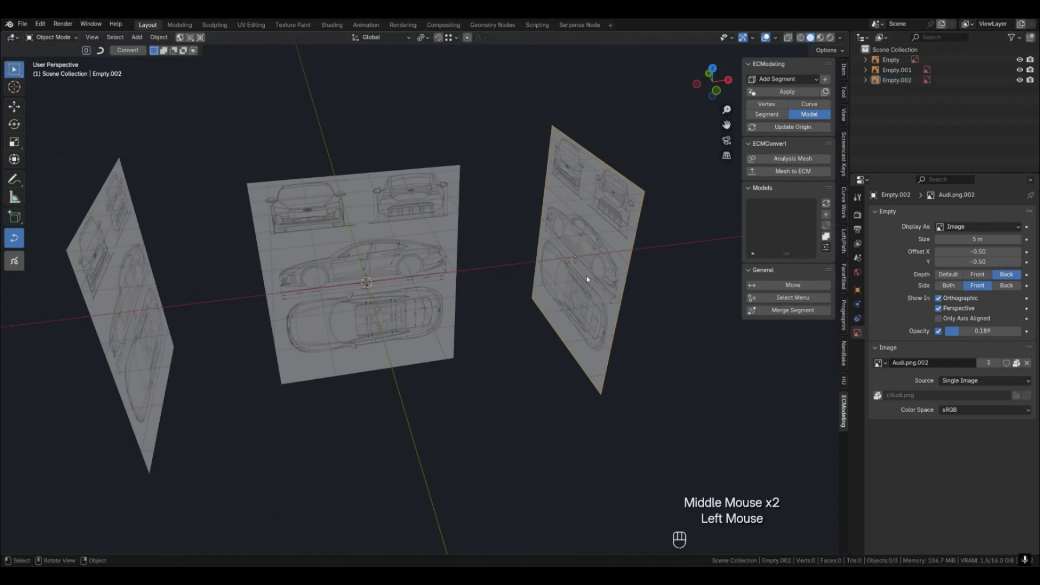
left_click(615, 206)
left_click(590, 230)
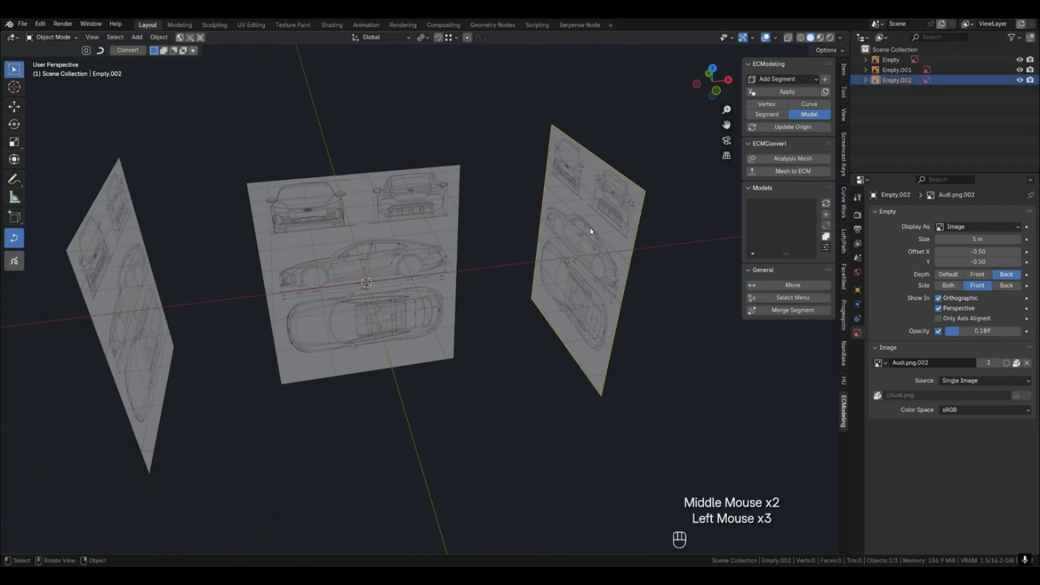
left_click(411, 182)
left_click(403, 171)
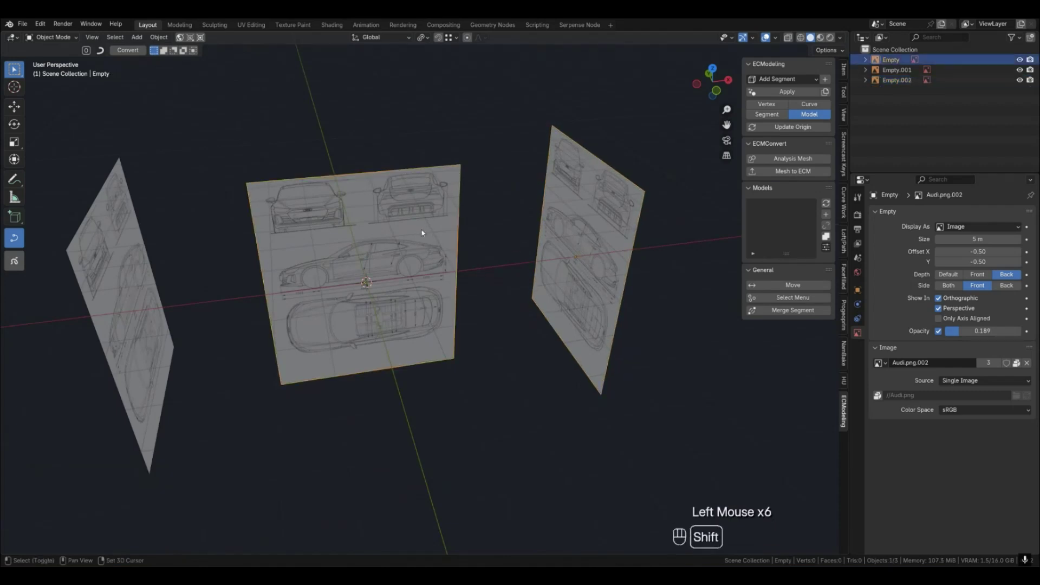
key("shift+d")
key("r")
type("x")
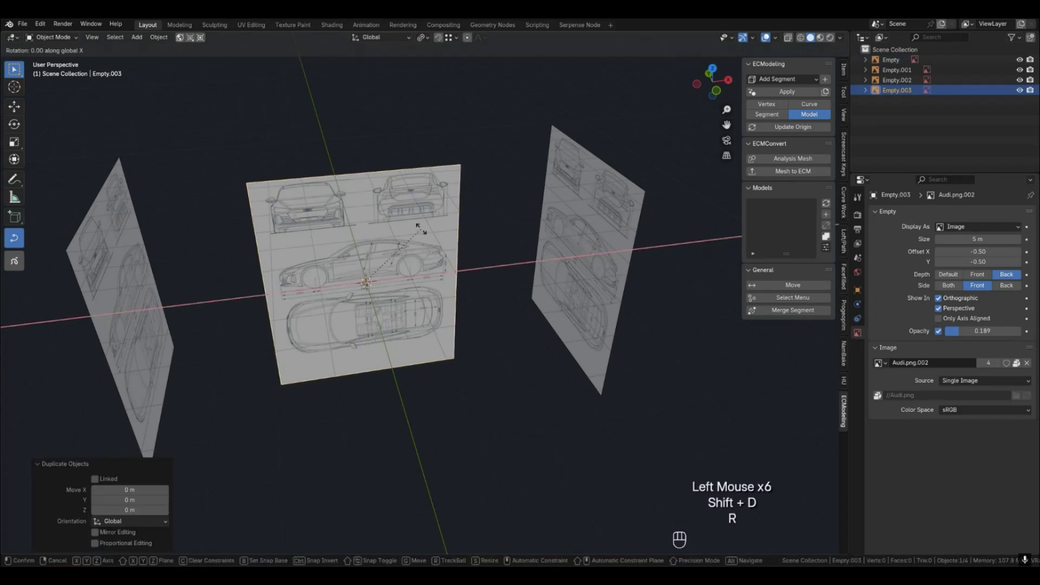
type("90")
key("Return")
Rotate the horizontal blueprint copy a further 180° about the global X axis.
middle_click_drag(418, 224, 396, 365)
type("r180")
key("Return")
middle_click_drag(396, 365, 367, 384)
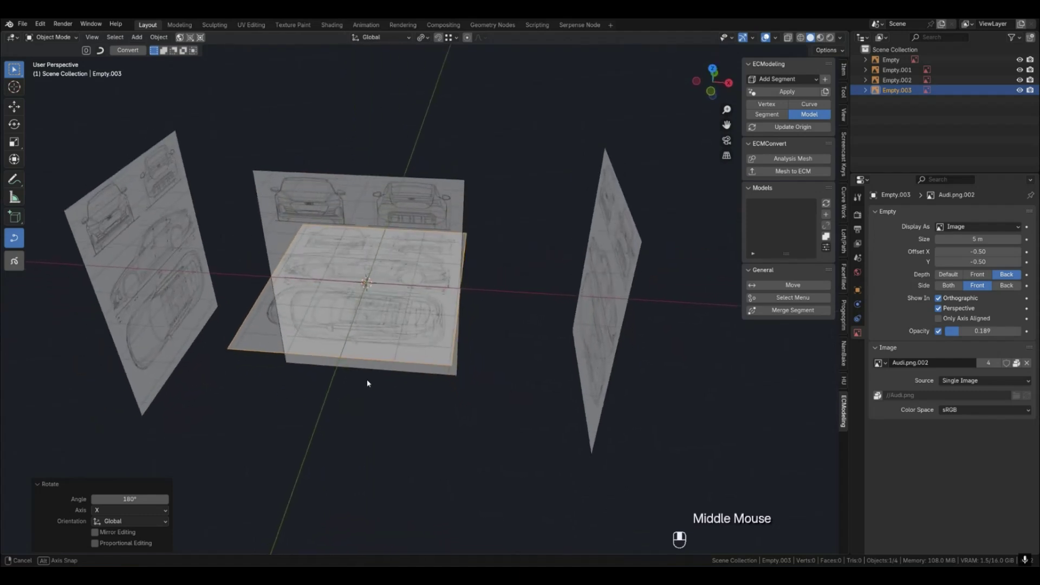
Move the horizontal blueprint copy upward, clear of the upright blueprints.
middle_click_drag(458, 391, 464, 385)
key("g")
left_click(464, 205)
Select the original central upright blueprint and move it about 5.23 m along the global Y axis, behind the origin.
left_click(463, 210)
left_click(463, 211)
middle_click_drag(506, 290, 453, 318)
key("g")
key("g")
key("y")
left_click(599, 187)
Select the horizontal blueprint and move it about -6.5 m along the global Z axis, below the origin.
middle_click_drag(599, 189, 443, 369)
scroll(497, 349, "down", 1)
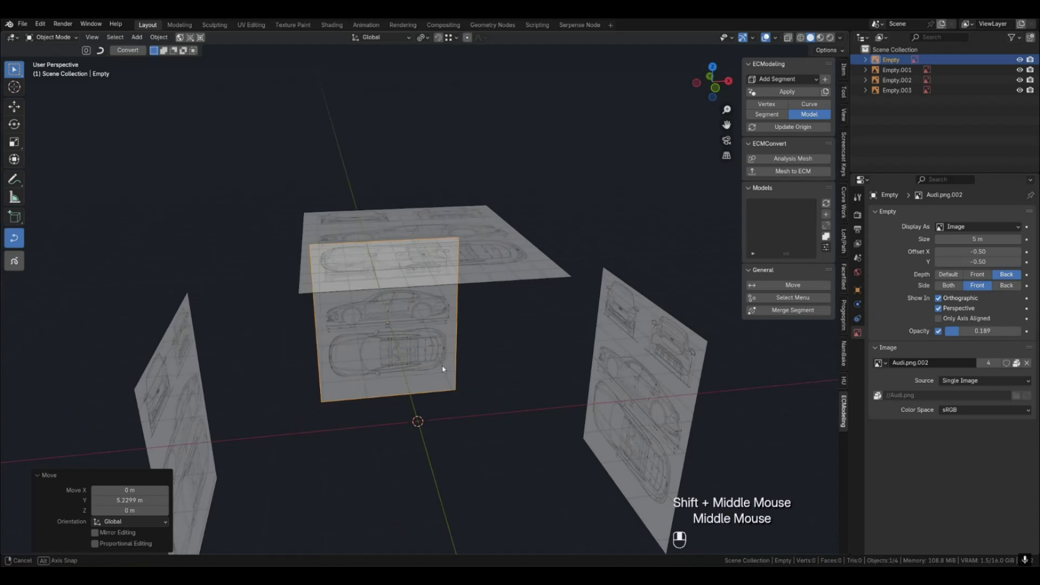
left_click(484, 279)
middle_click_drag(484, 281, 498, 349)
key("g")
key("z")
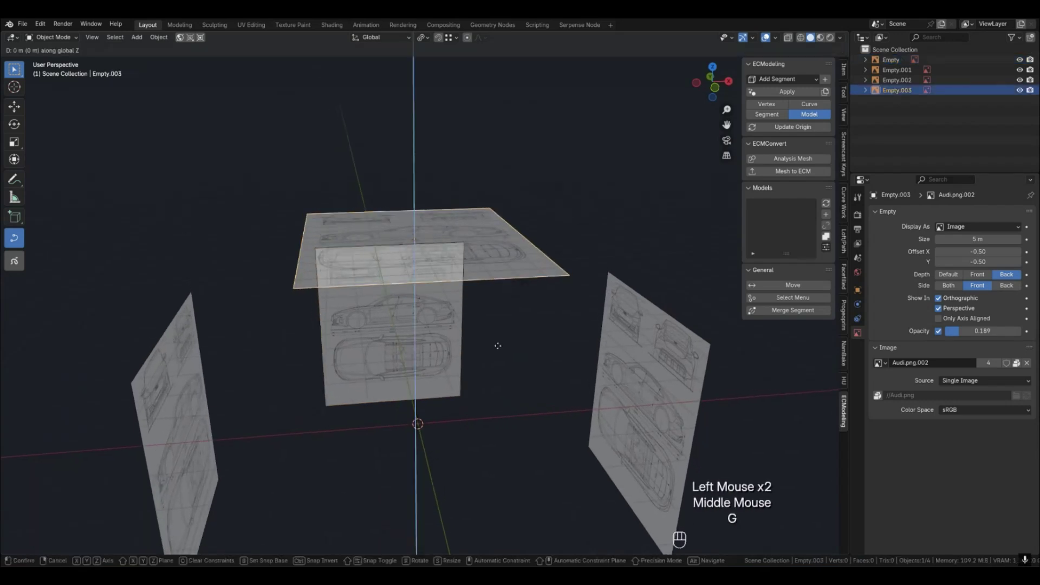
left_click(517, 90)
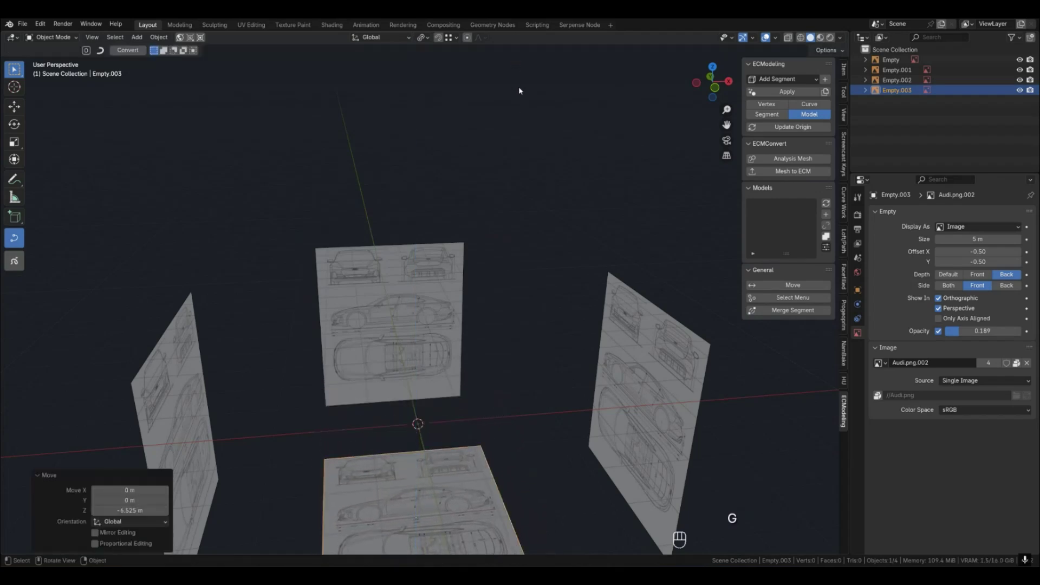
Lower the horizontal blueprint by a further 0.63 m or so along the global Z axis.
scroll(522, 294, "down", 2)
middle_click_drag(522, 303, 465, 327)
scroll(518, 336, "up", 1)
key("g")
key("z")
left_click(487, 341)
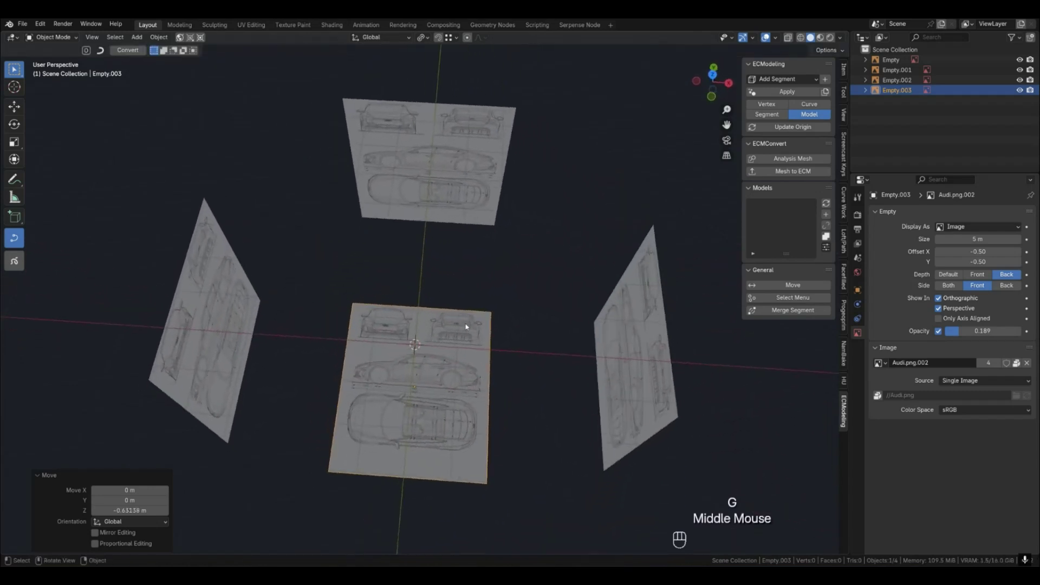
Check the blueprint arrangement in the top, front, right and left orthographic views and in perspective.
key("KP_7")
key("KP_1")
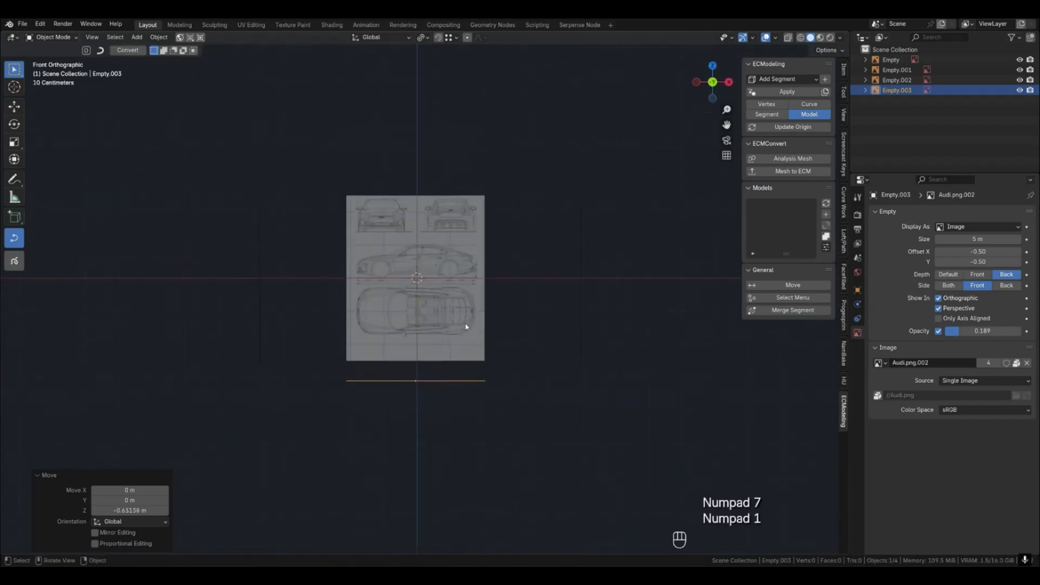
key("KP_3")
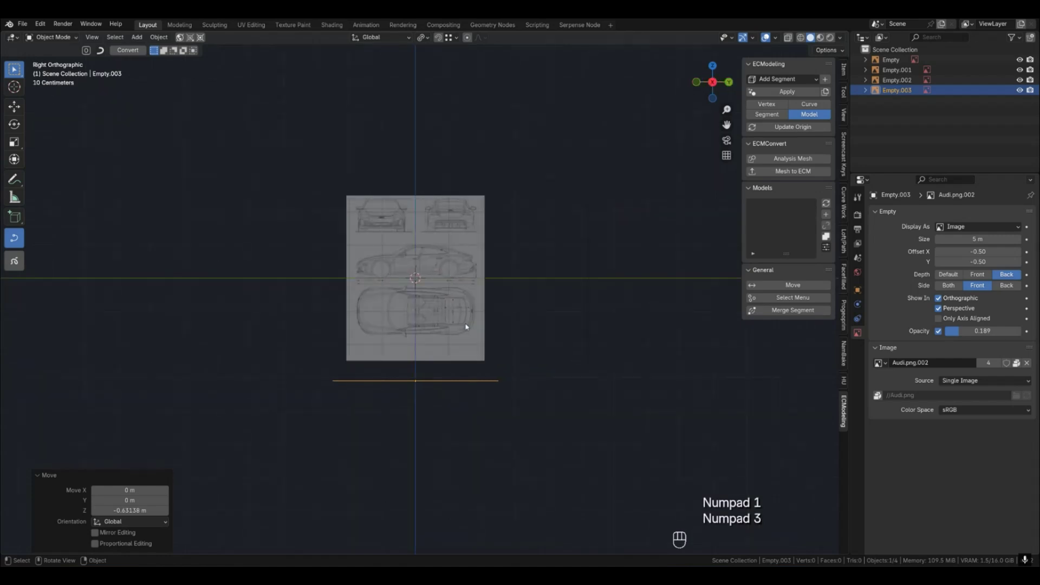
key("ctrl+KP_3")
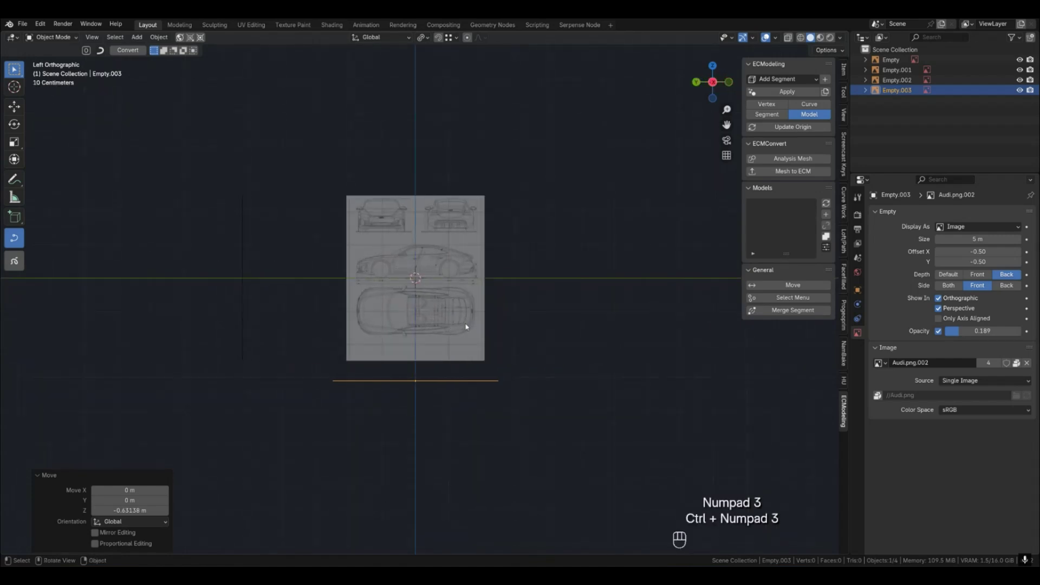
middle_click_drag(501, 305, 376, 352)
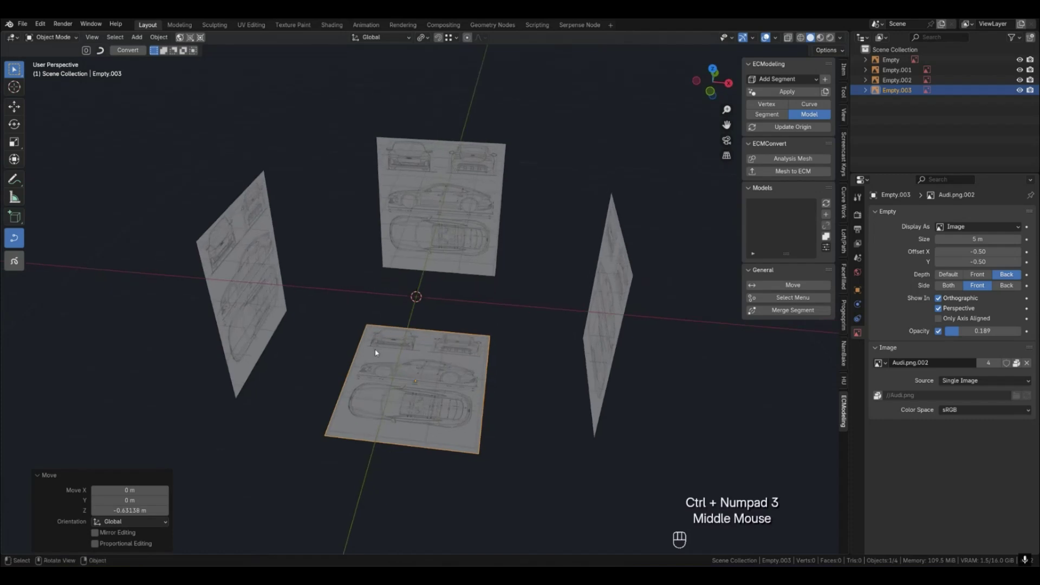
middle_click_drag(429, 319, 448, 324)
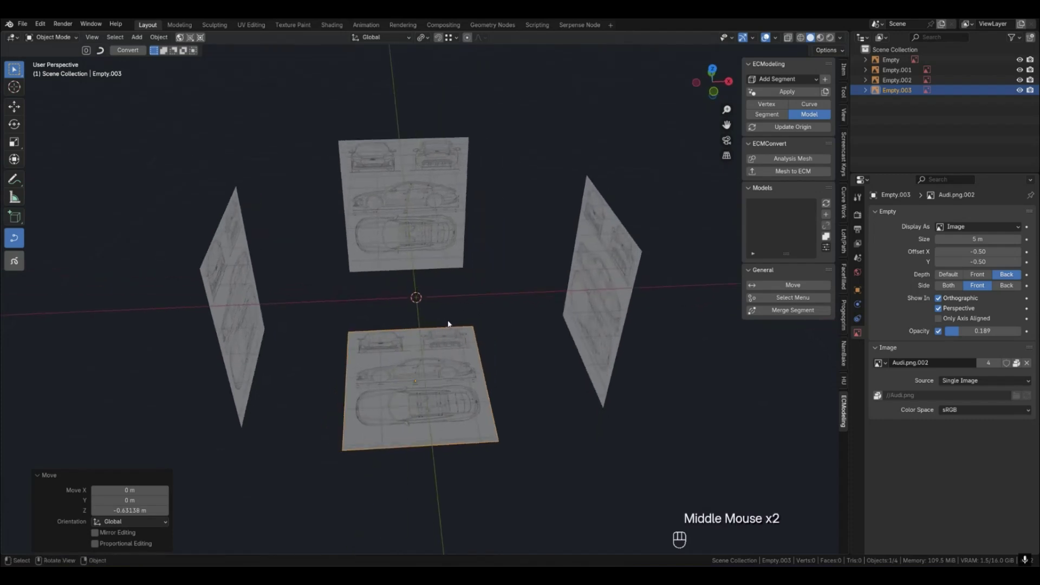
Deselect the blueprint and add a mesh cube at the world origin.
left_click(517, 332)
key("shift+alt+a")
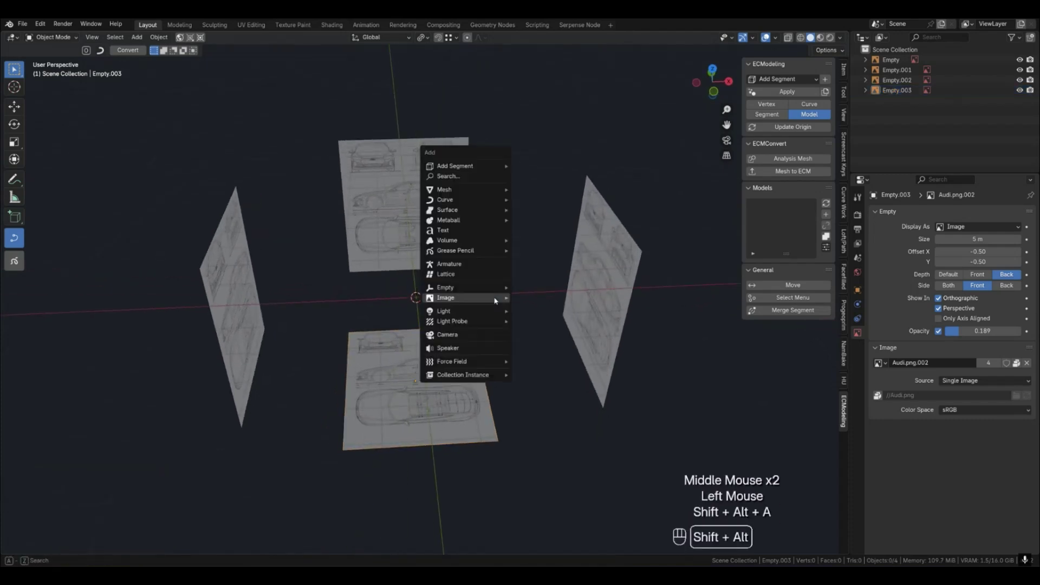
mouse_move(471, 190)
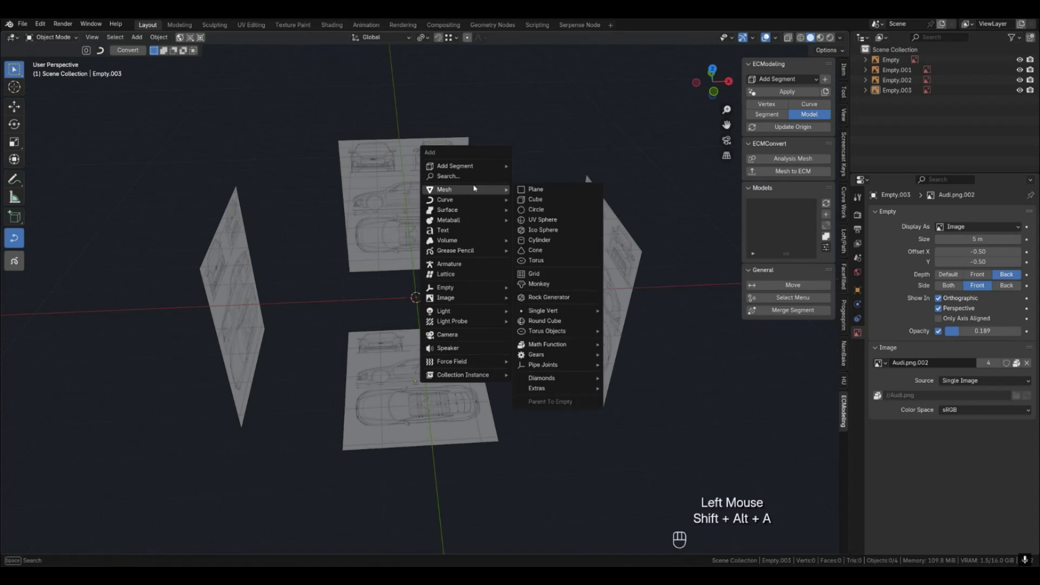
left_click(535, 199)
mouse_move(416, 313)
middle_mouse_down()
mouse_move(425, 313)
mouse_move(416, 314)
middle_mouse_up()
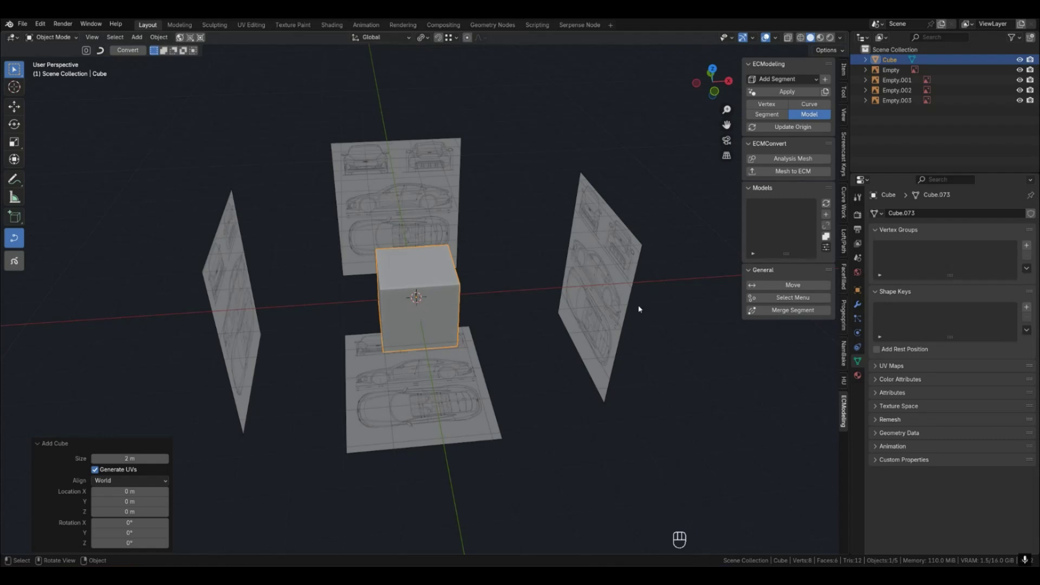
Set the cube's viewport display type to Wire.
left_click(858, 291)
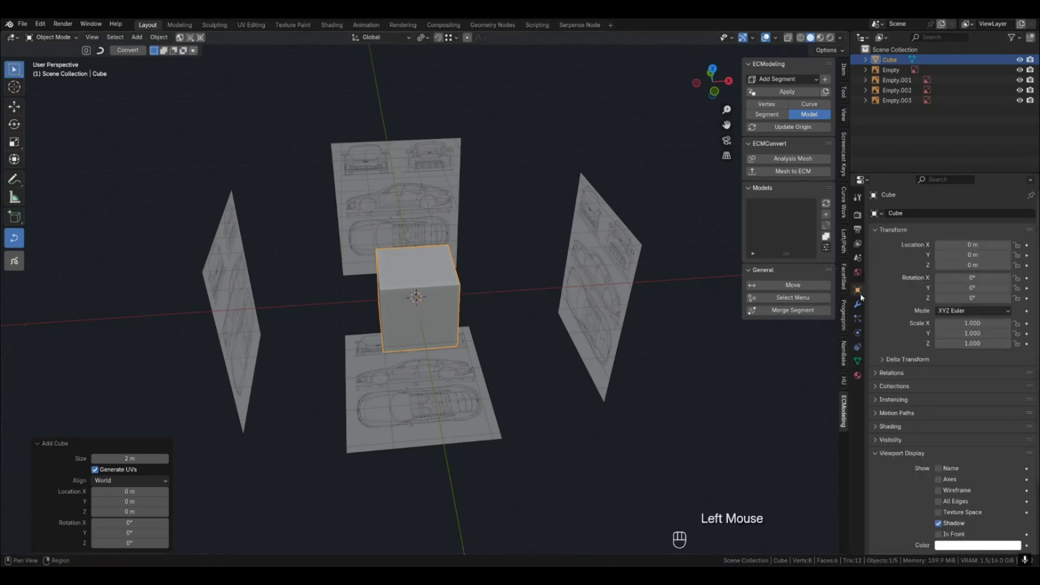
scroll(923, 433, "down", 3)
left_click(945, 477)
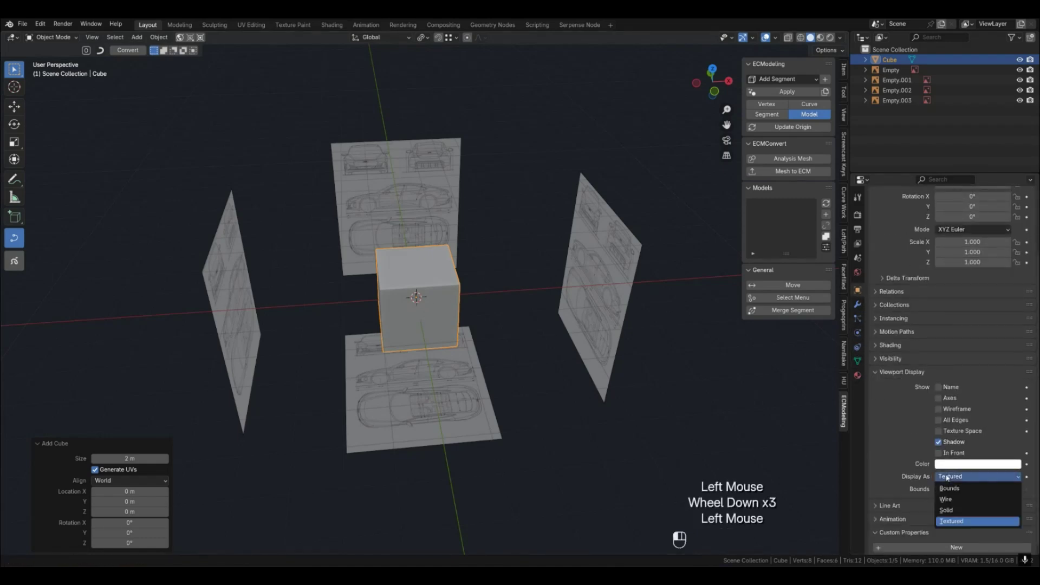
left_click(951, 499)
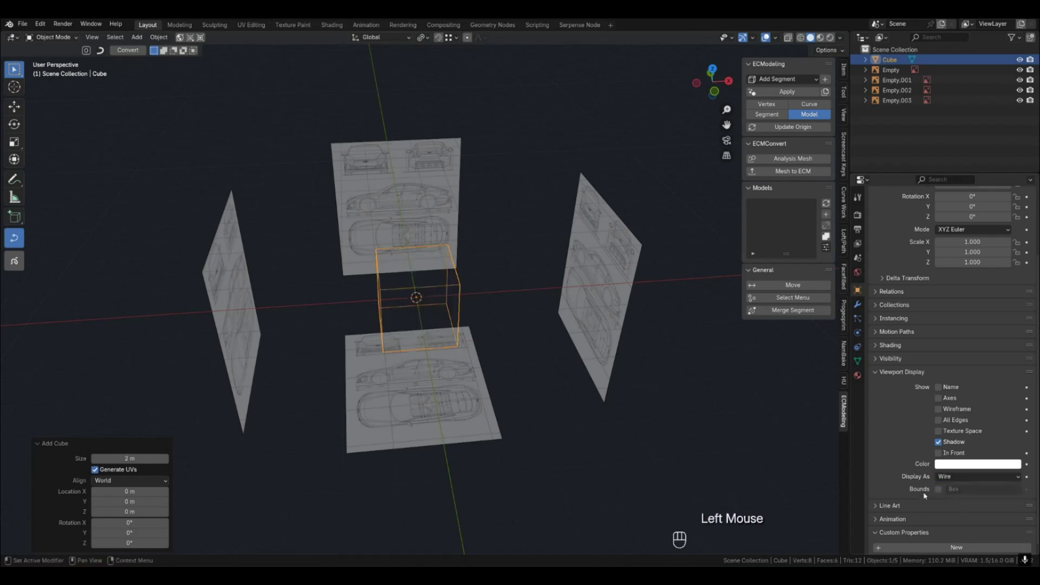
scroll(422, 325, "up", 2)
middle_click_drag(422, 325, 408, 325)
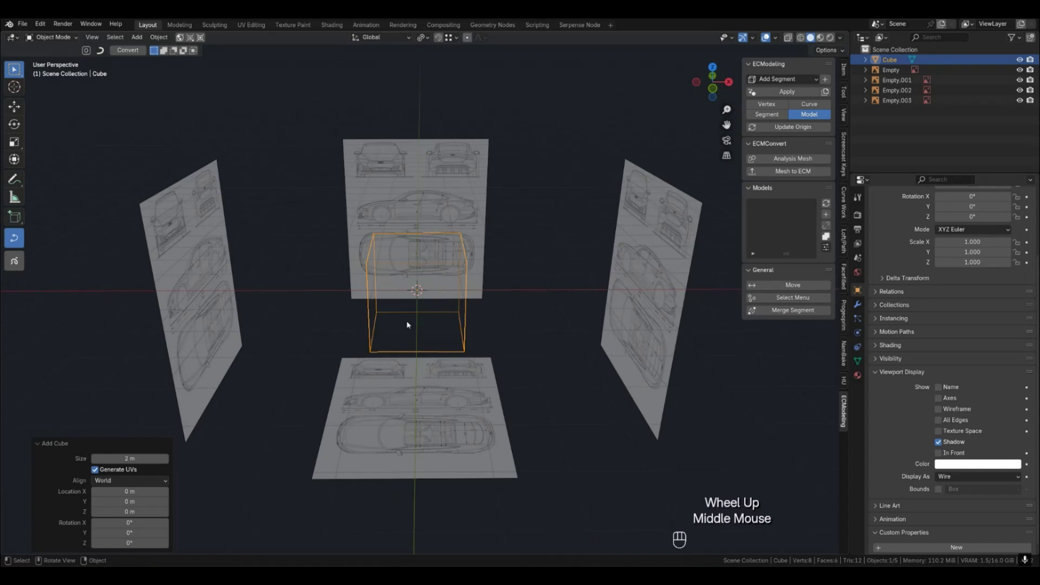
Edit the cube in front view with vertex selection and switch the viewport to wireframe shading.
key("KP_1")
scroll(399, 256, "up", 2)
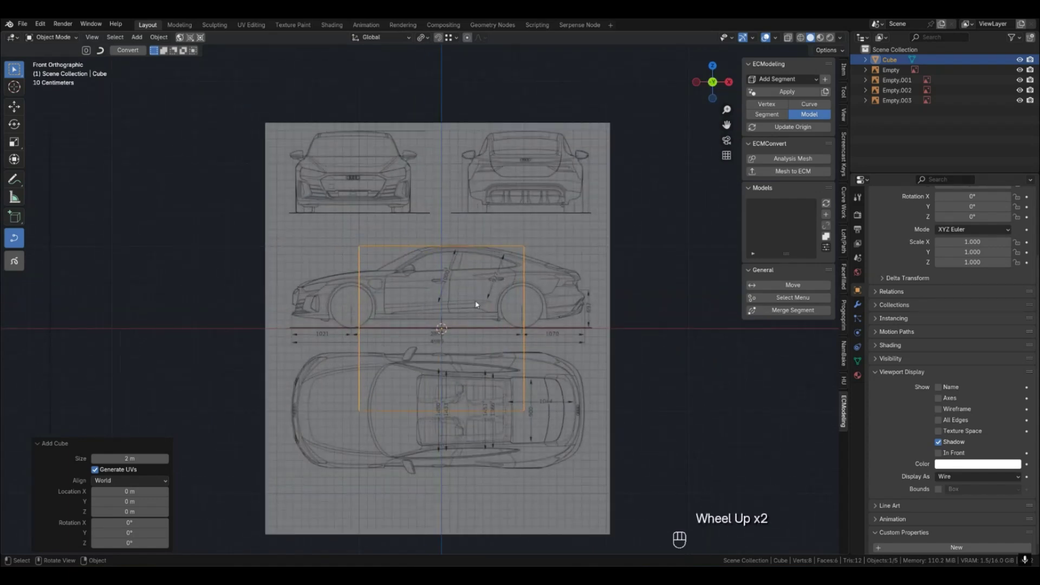
key("Tab")
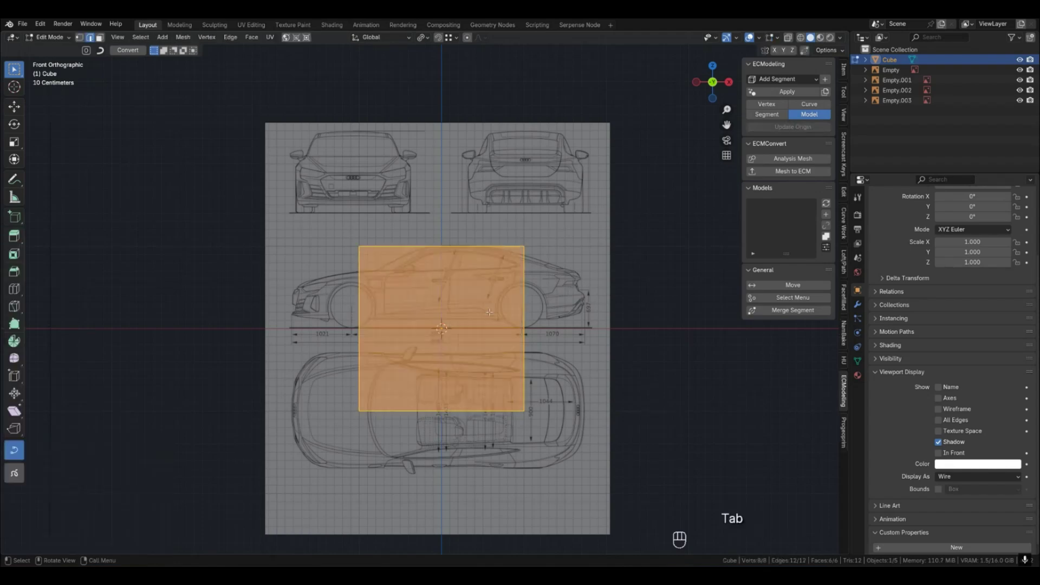
key("2")
key("1")
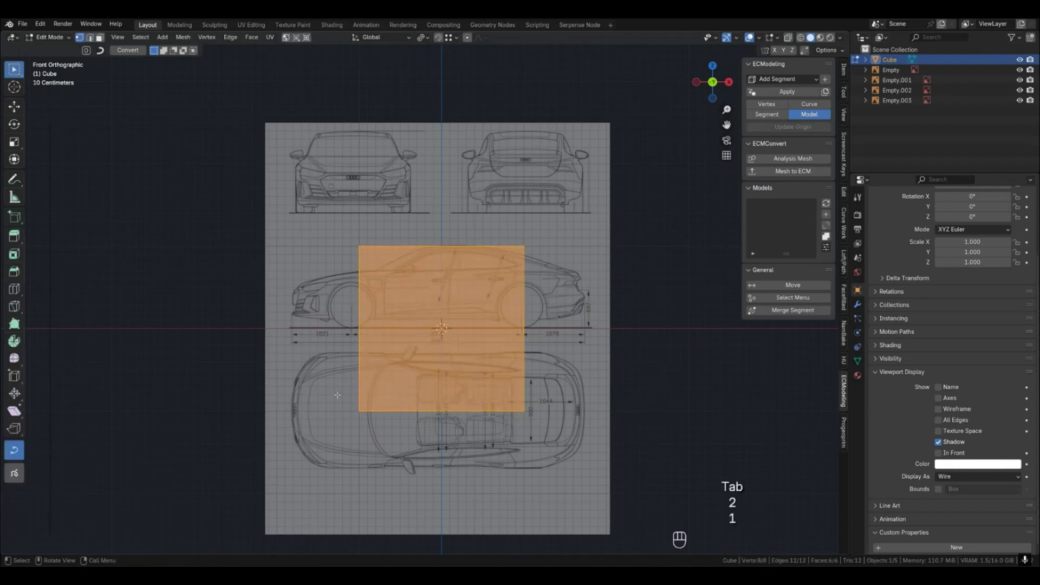
left_click(345, 397)
middle_click_drag(345, 396, 463, 387)
key("KP_1")
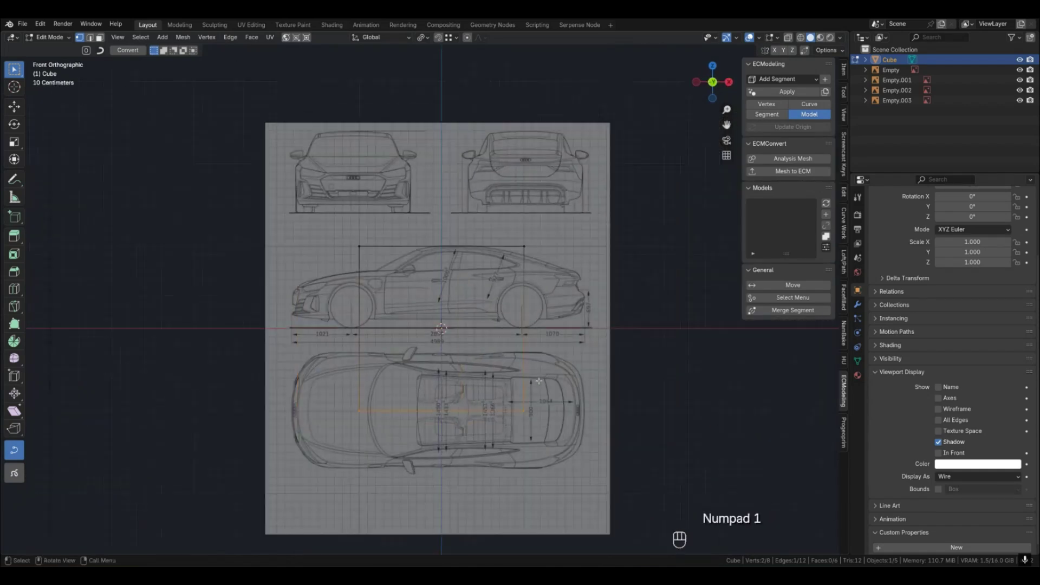
left_click(800, 37)
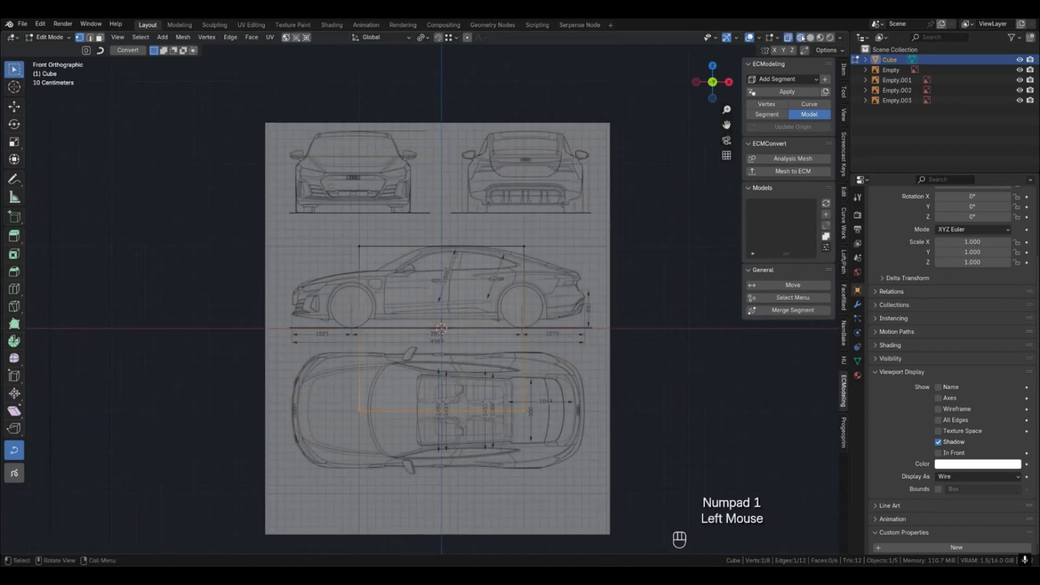
Raise the cube's four bottom vertices about 1.06 m along the global Z axis to the car's underside.
left_click_drag(323, 388, 558, 433)
scroll(476, 370, "up", 2)
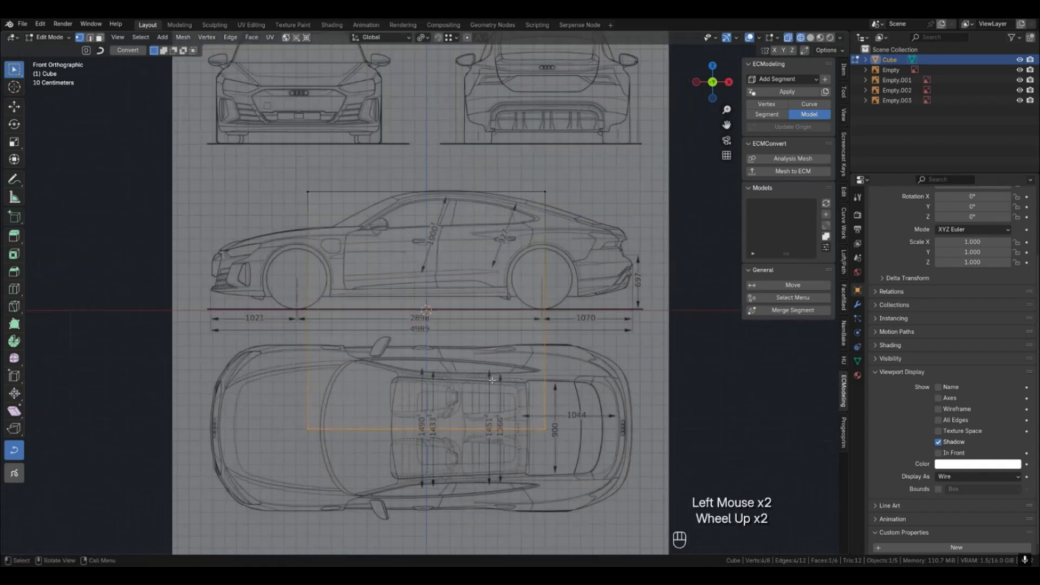
key("g")
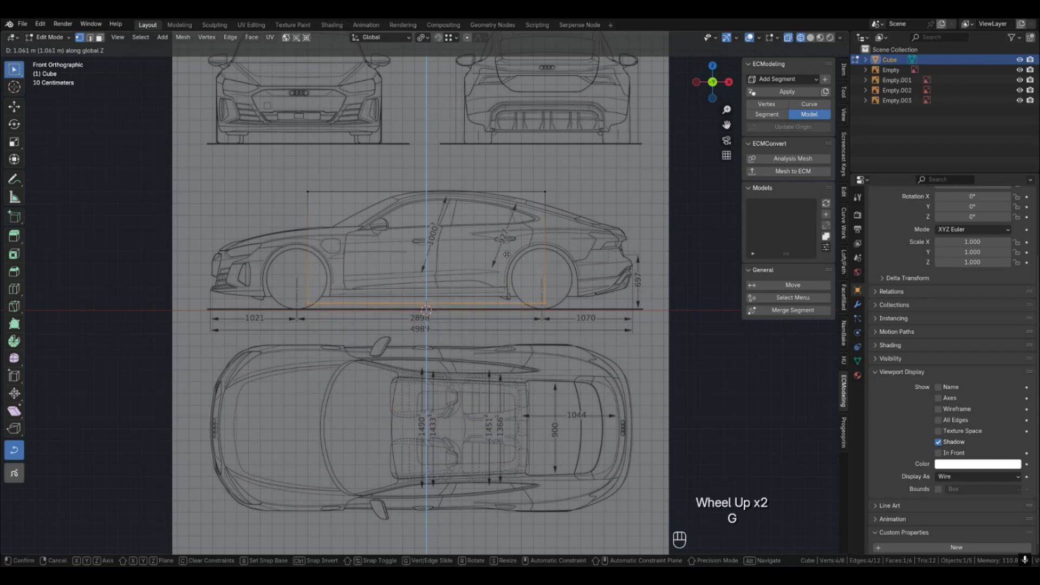
left_click(505, 254)
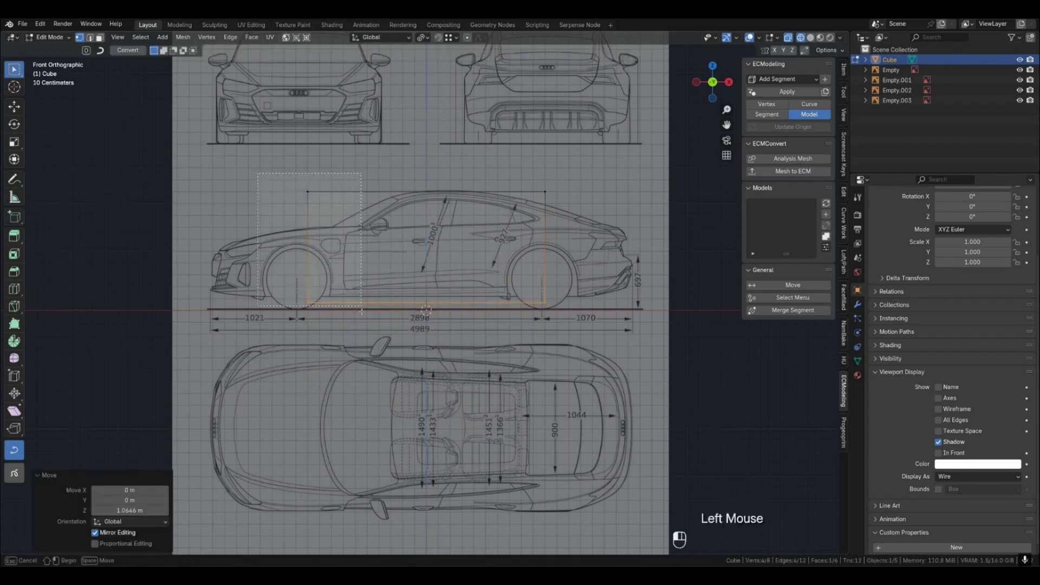
Move the cube's vertices on the car's front side about -0.82 m along the global X axis to the nose.
scroll(313, 287, "up", 1)
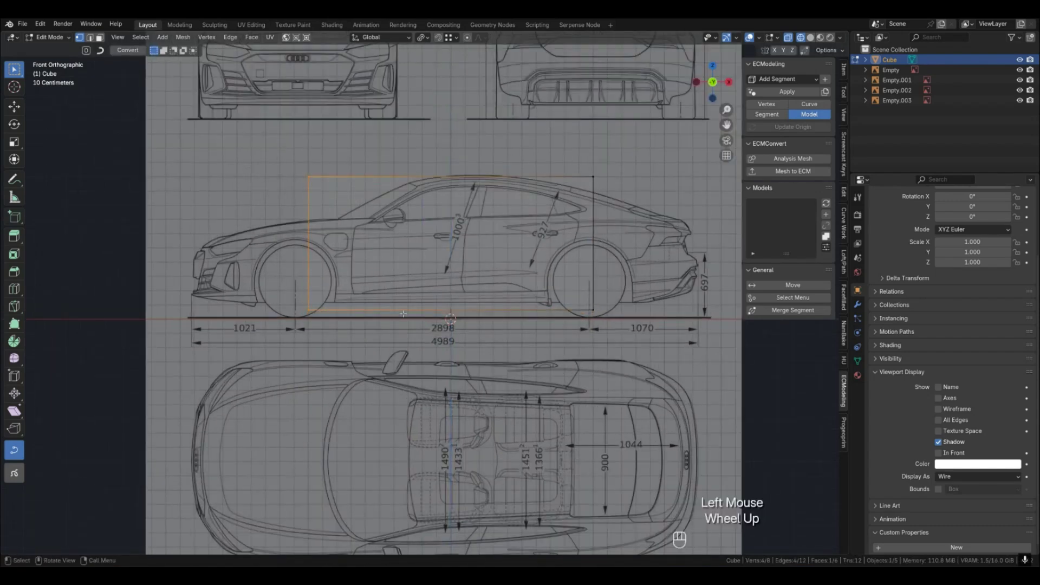
key("g")
key("x")
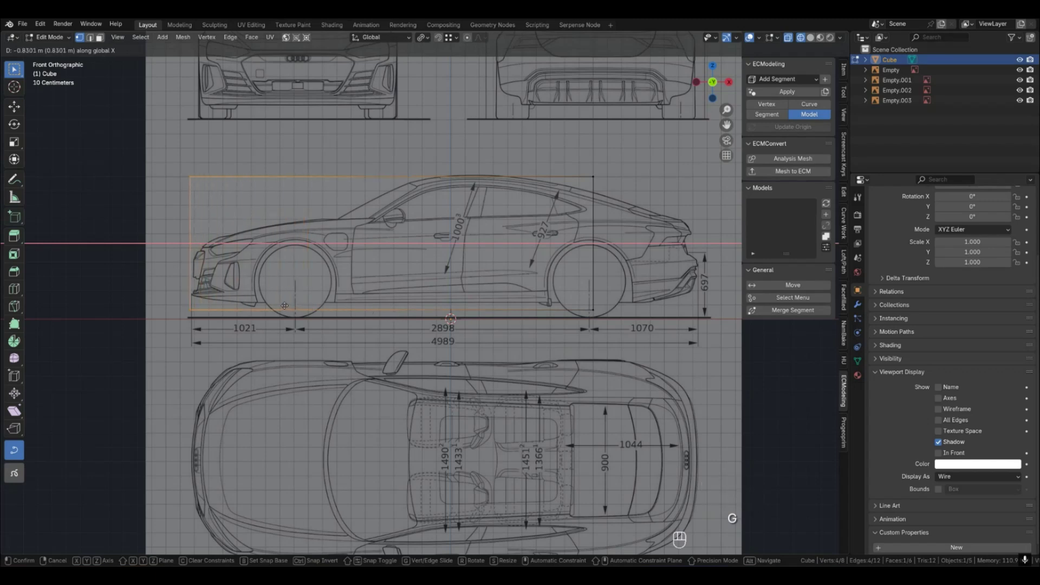
left_click(287, 304)
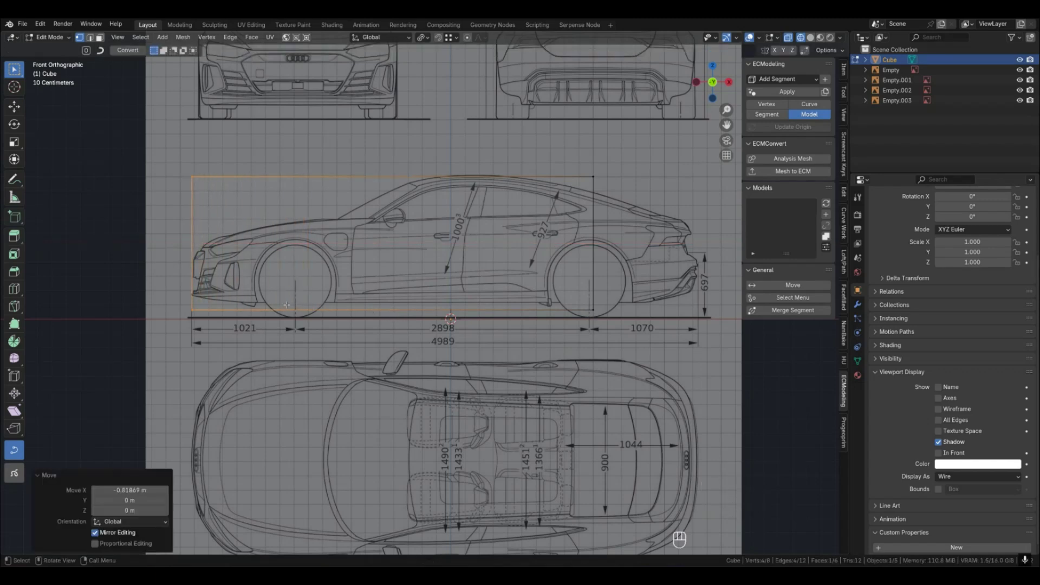
left_click(597, 312)
key("g")
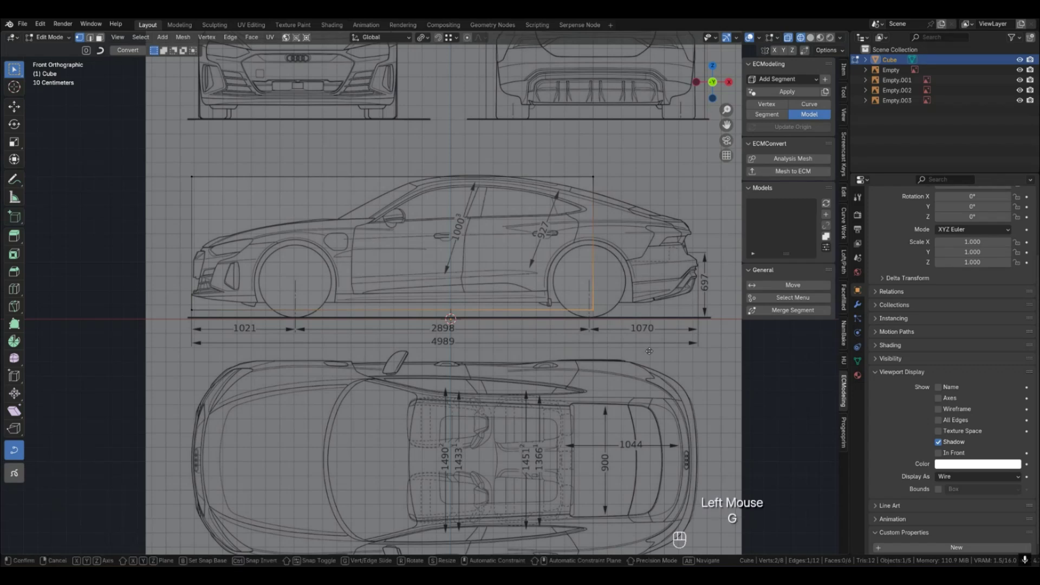
key("x")
right_click(731, 345)
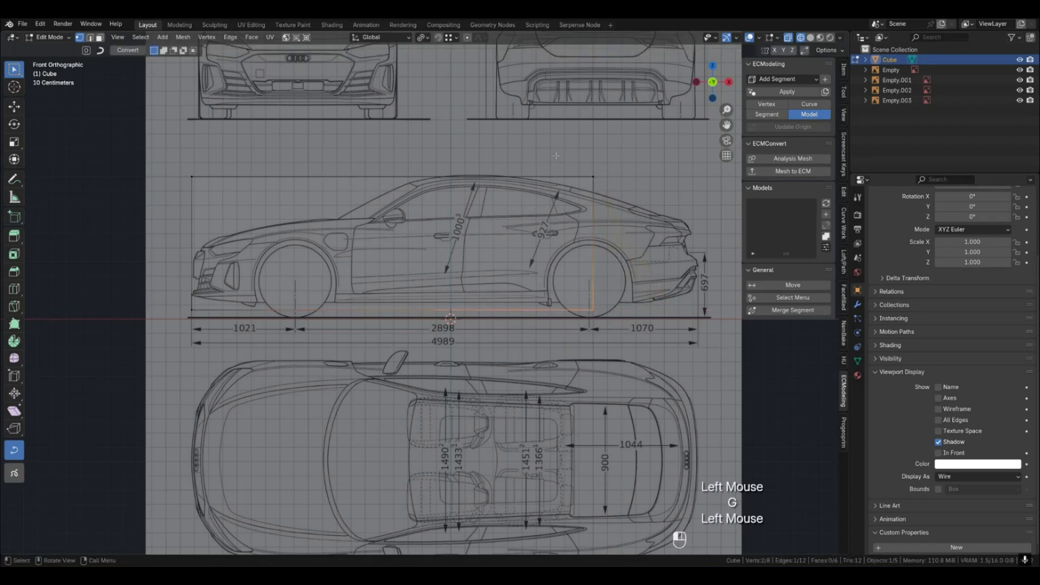
Move the cube's rear-end vertices about 0.74 m along the global X axis to the car's rear bumper.
left_click_drag(552, 152, 665, 384)
key("g")
key("x")
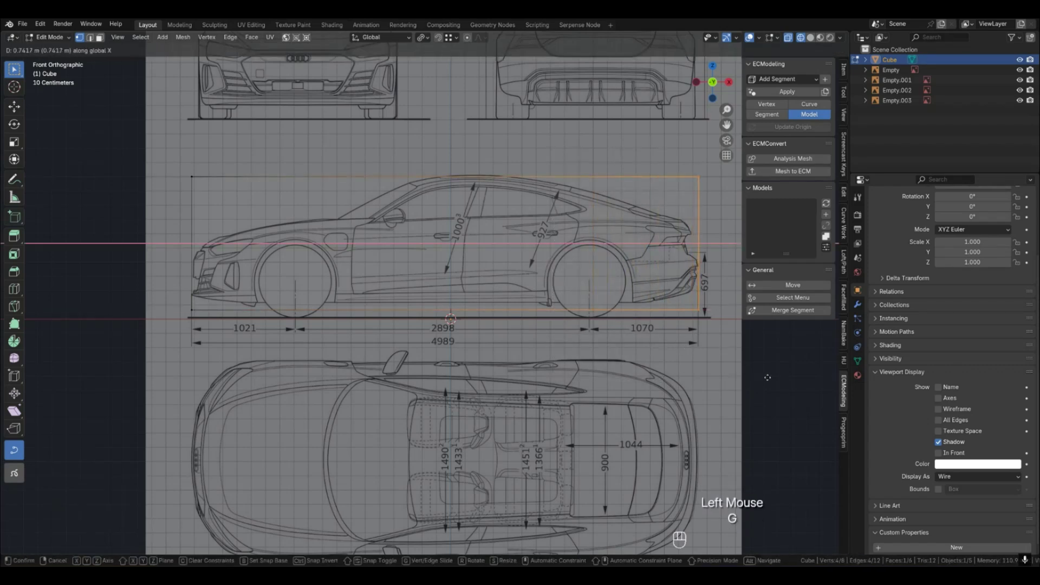
left_click(766, 377)
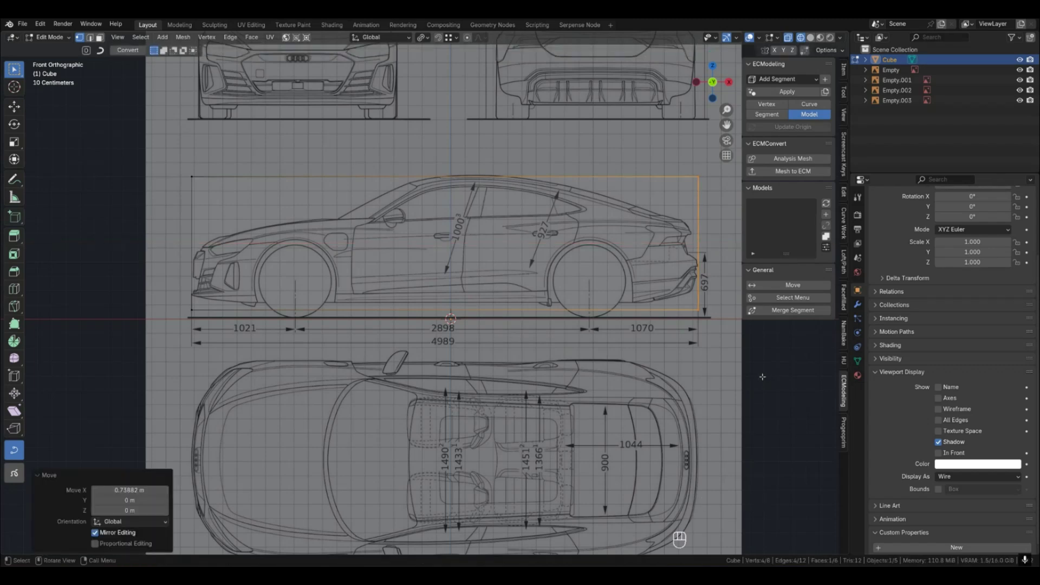
Raise the cube's four bottom vertices about 0.045 m along the global Z axis to fit the car's underside.
scroll(297, 320, "up", 1)
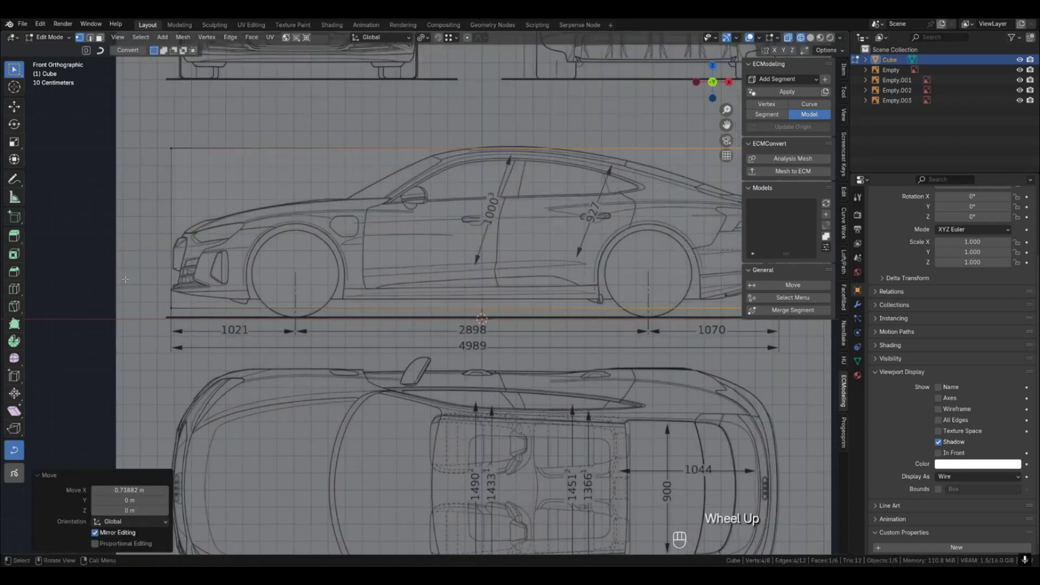
scroll(125, 279, "down", 1)
middle_click_drag(125, 279, 238, 287, "shift")
left_click_drag(75, 295, 756, 385)
key("g")
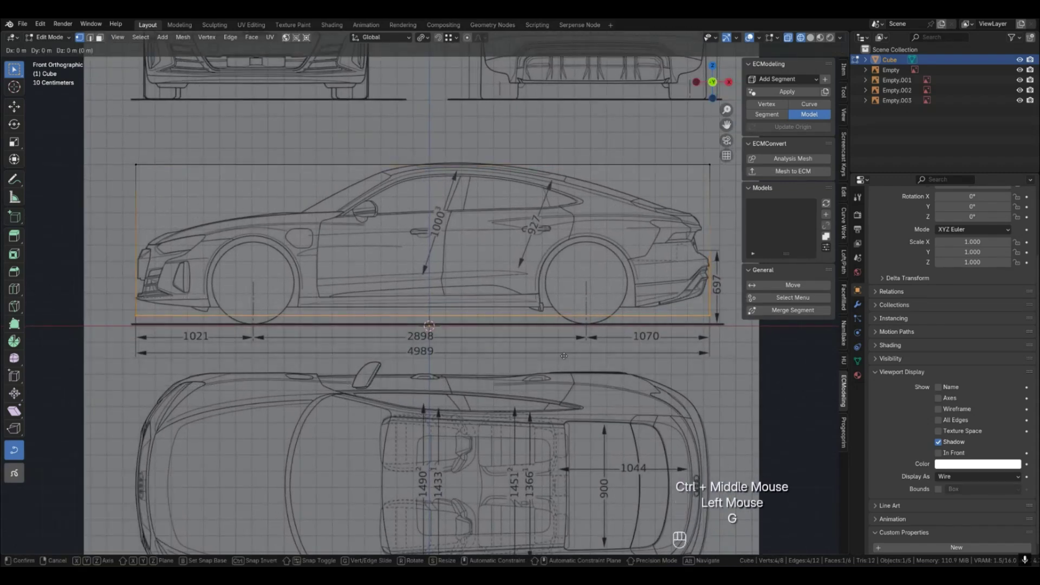
key("z")
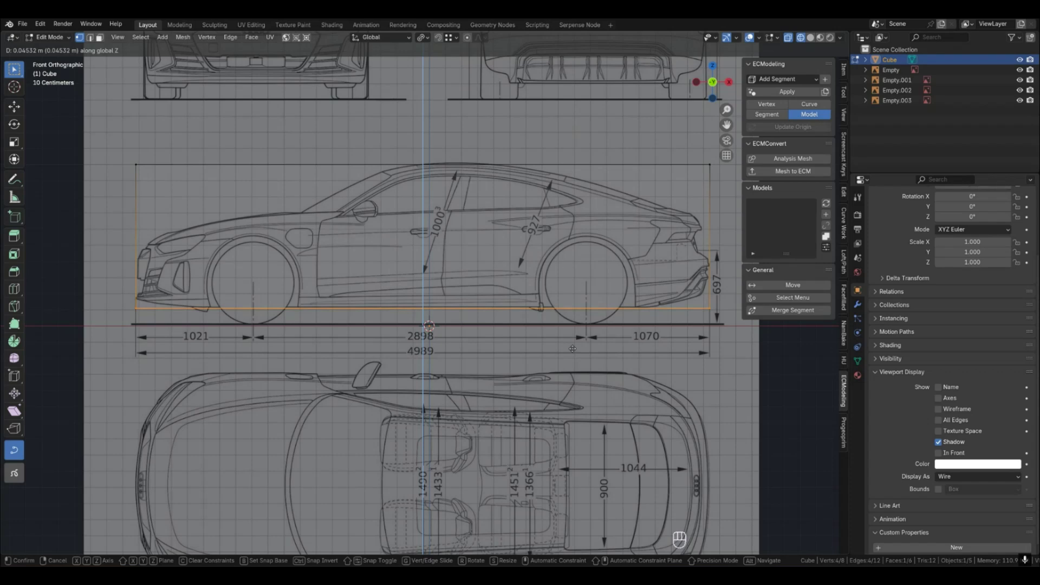
left_click(572, 349)
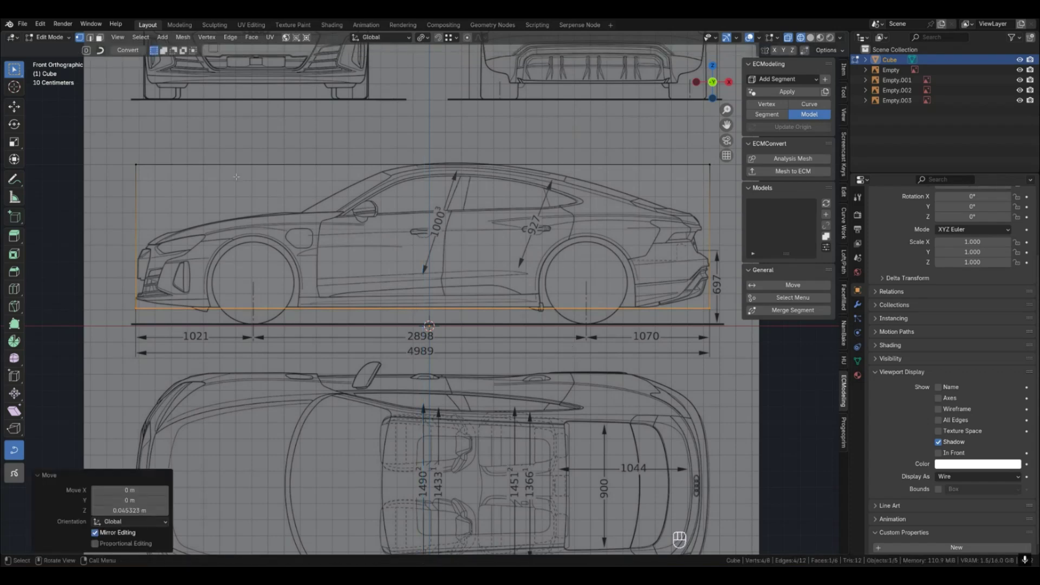
Raise the cube's four top vertices about 0.013 m along the global Z axis to the roofline.
left_click_drag(103, 140, 731, 183)
key("g")
key("z")
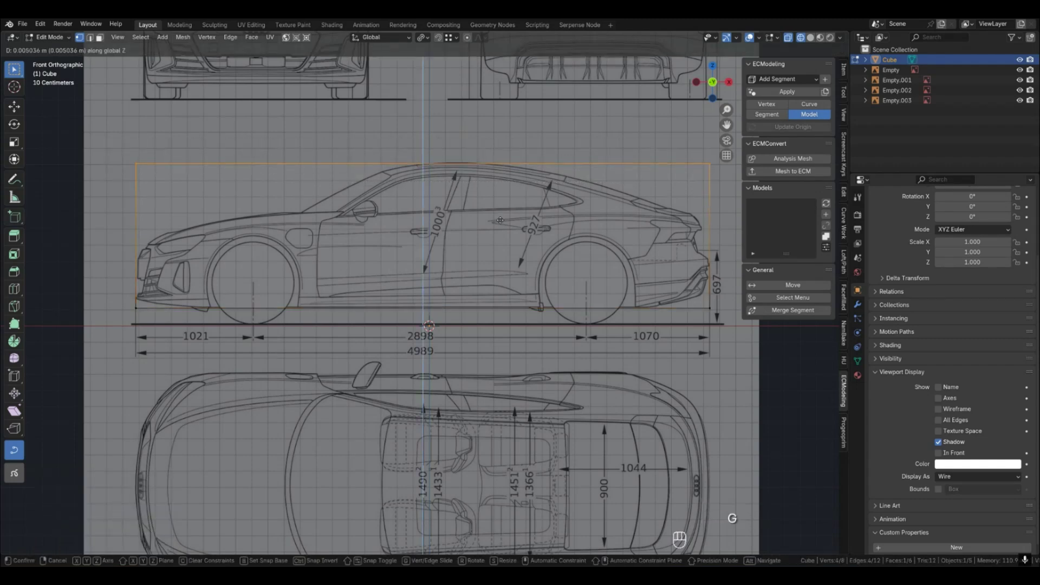
left_click(501, 220)
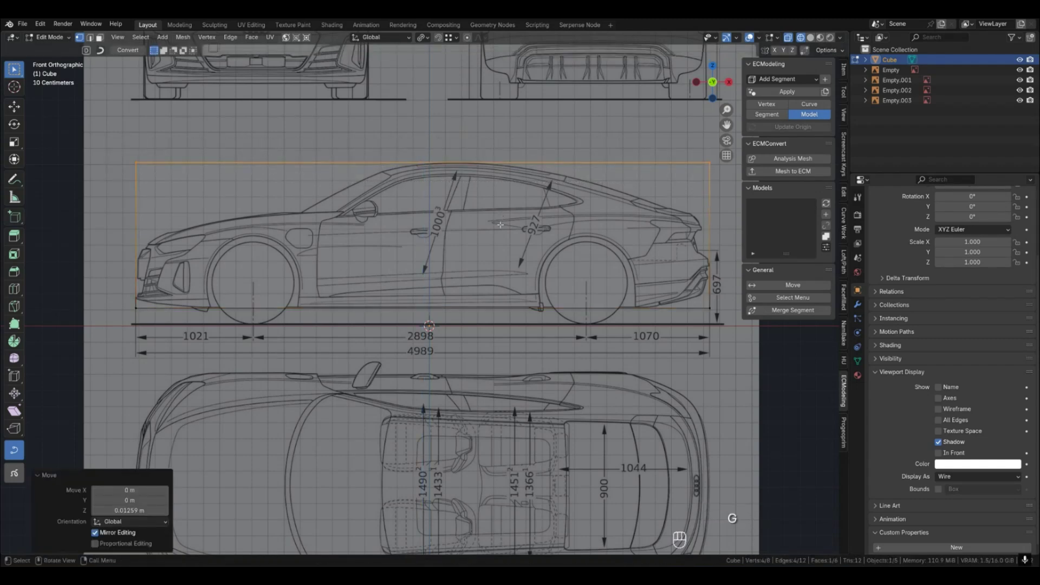
Nudge the cube's front-end vertices about -0.003 m along the global X axis to the tip of the nose.
scroll(120, 276, "up", 3)
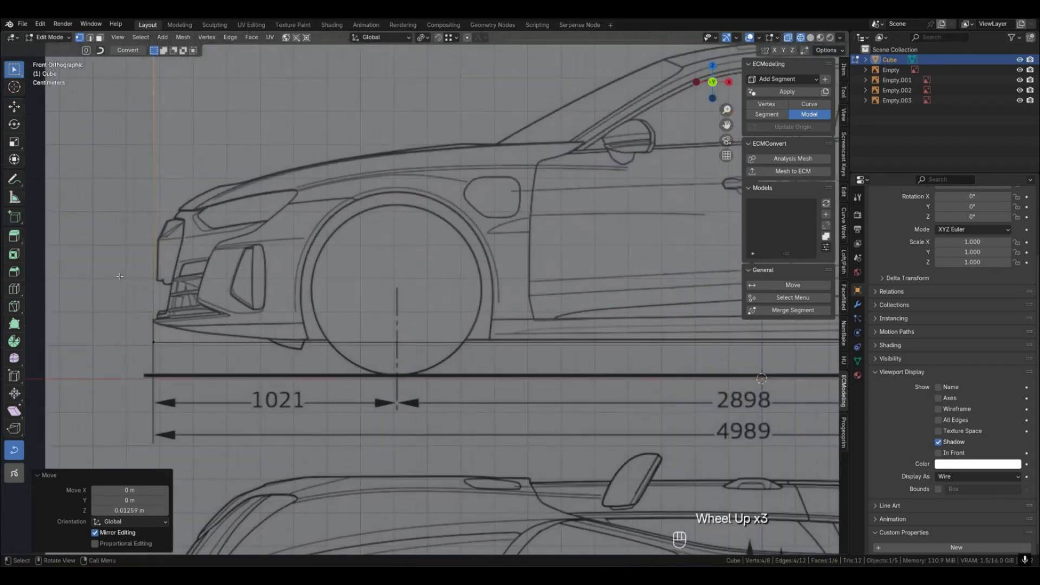
scroll(154, 321, "down", 2)
left_click(157, 330)
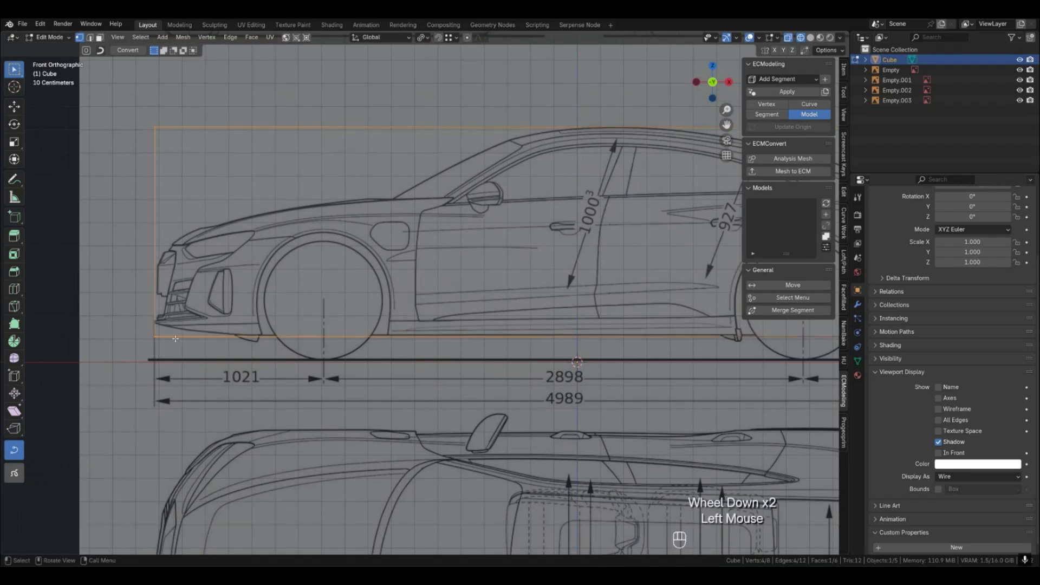
scroll(168, 303, "up", 1)
key("g")
key("x")
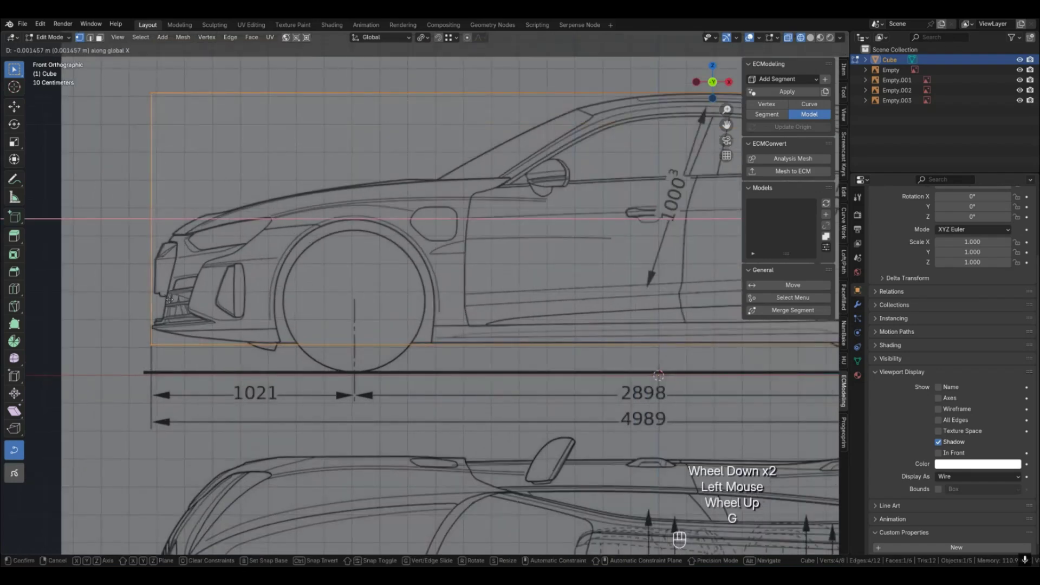
left_click(169, 300)
Raise the cube's bottom vertices another 0.004 m or so along global Z and return to Object Mode.
scroll(202, 314, "down", 2)
middle_click_drag(562, 314, 294, 310, "shift")
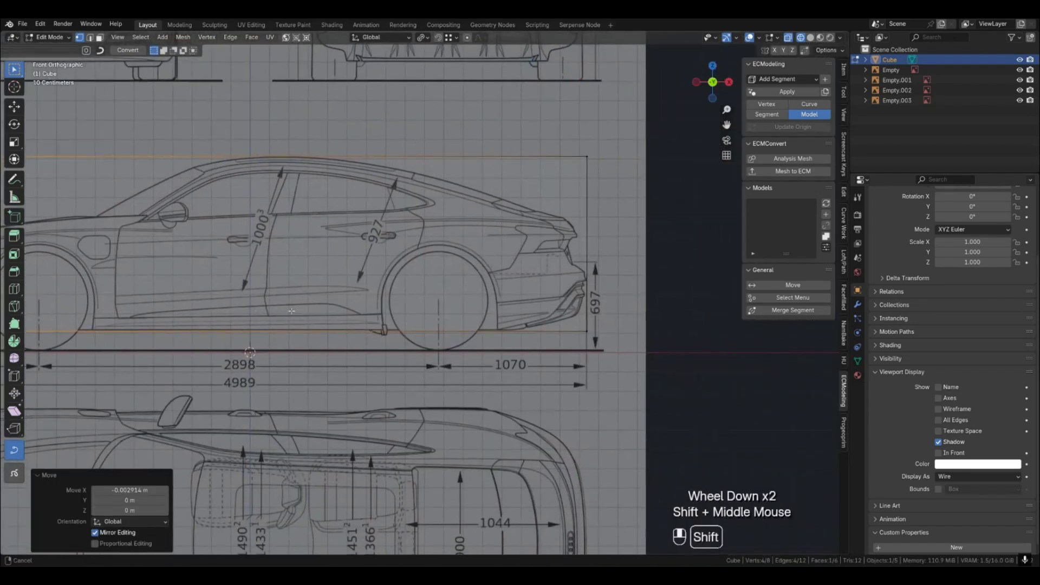
left_click_drag(567, 155, 598, 300)
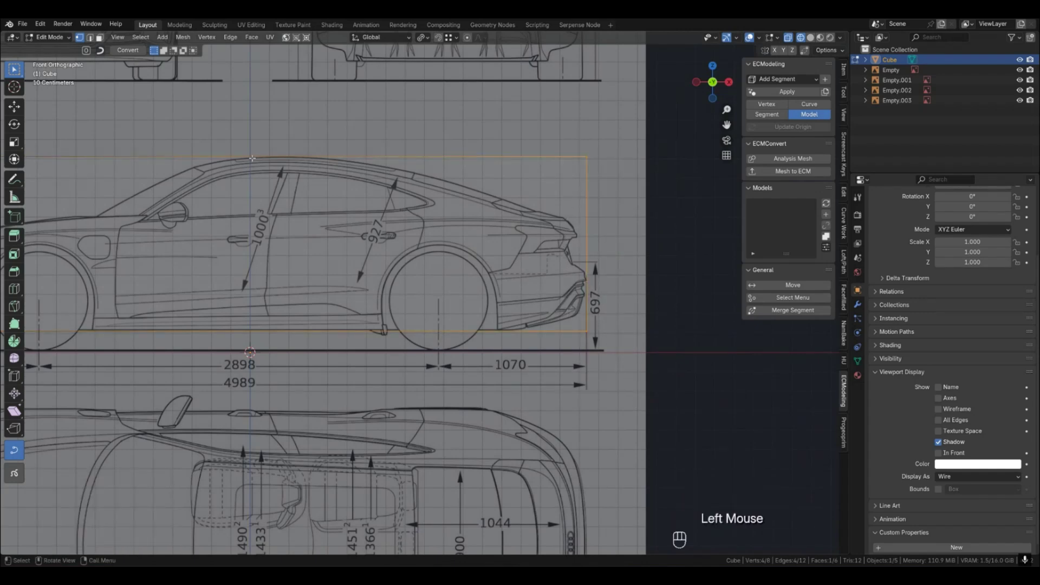
middle_click_drag(385, 331, 553, 342, "shift")
left_click_drag(790, 380, 43, 318)
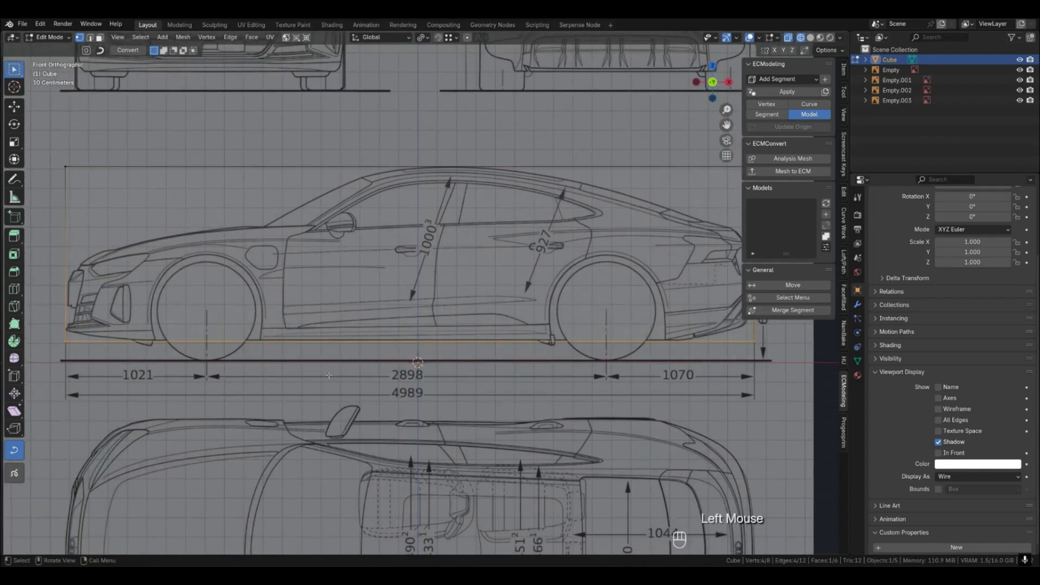
key("g")
key("z")
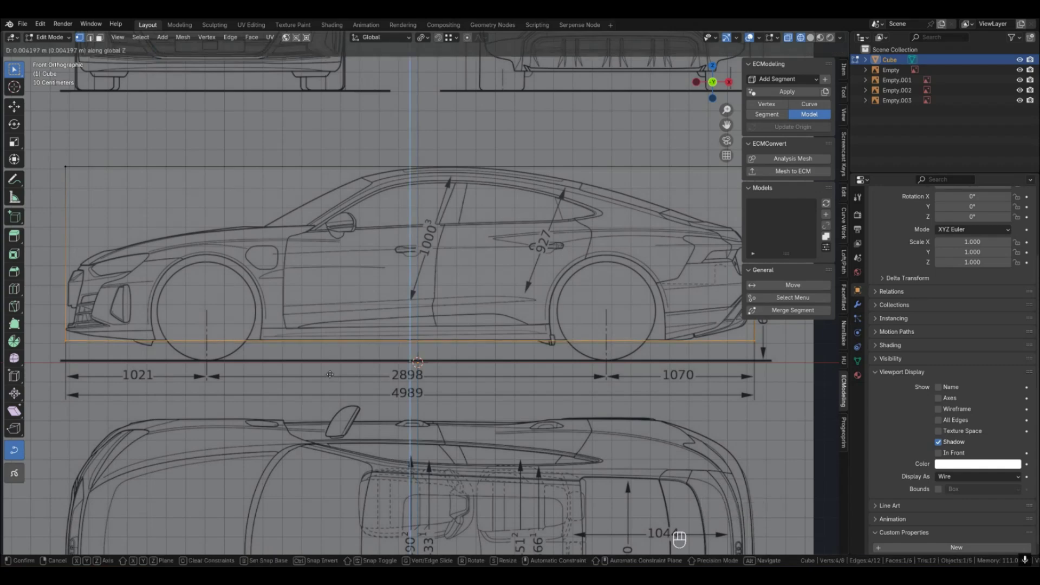
left_click(329, 374)
scroll(364, 371, "down", 2)
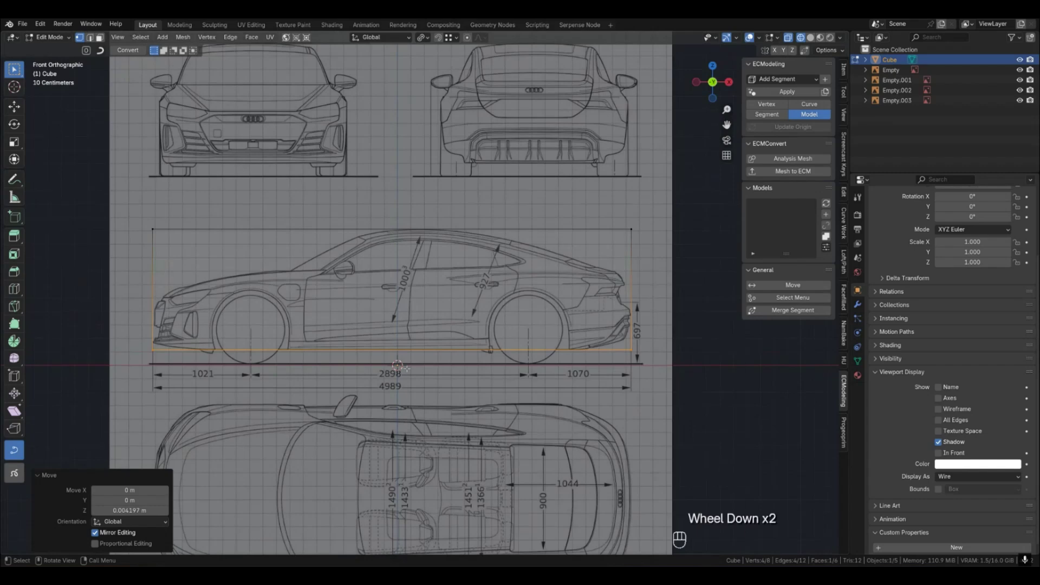
key("Tab")
In top view, move the blueprint image Empty.003 about 0.98 m along global Y to centre the car's plan view on the X axis.
scroll(649, 364, "down", 3)
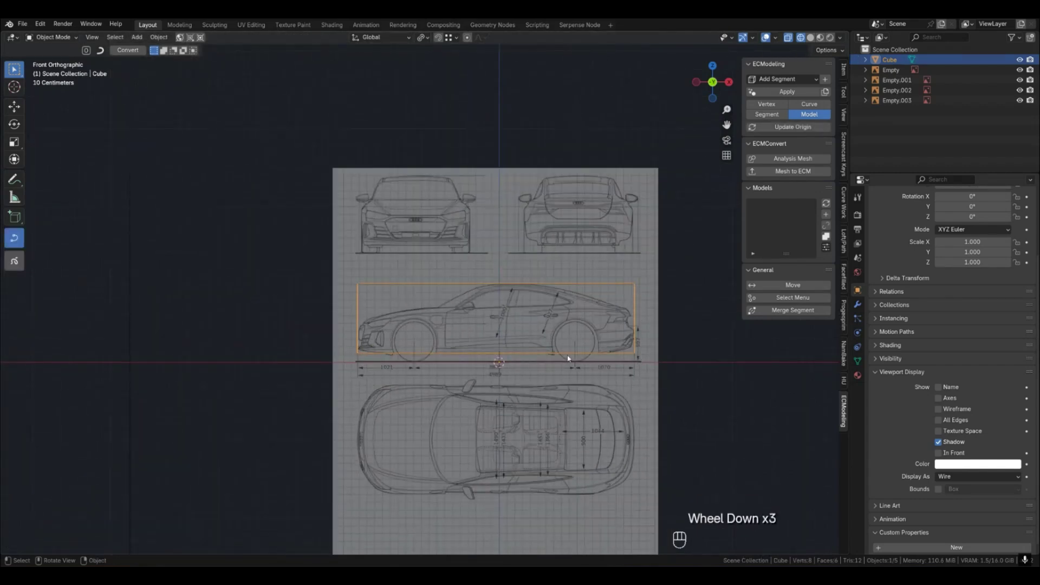
key("KP_7")
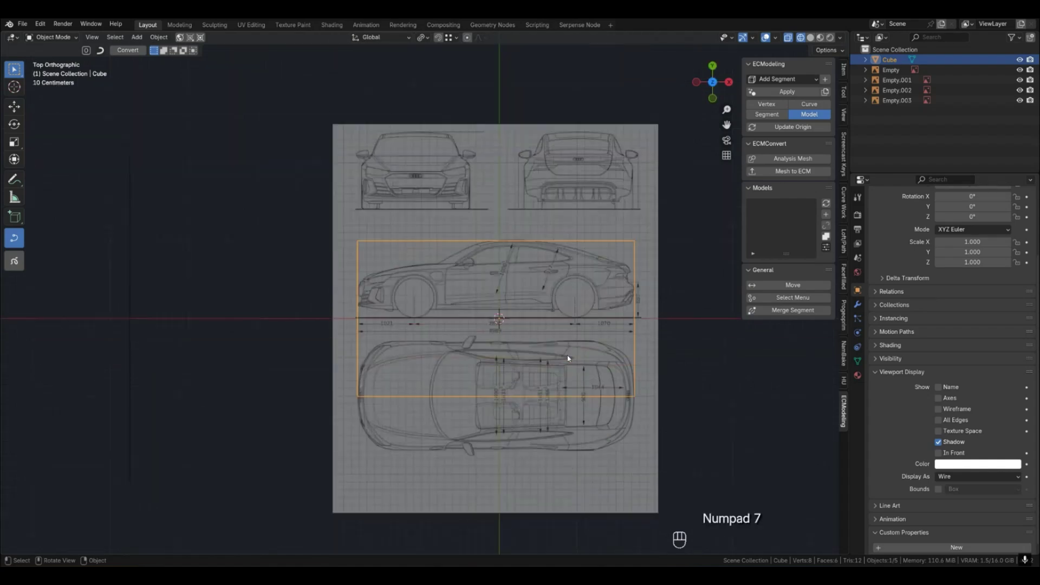
scroll(570, 360, "up", 1)
scroll(577, 352, "down", 4)
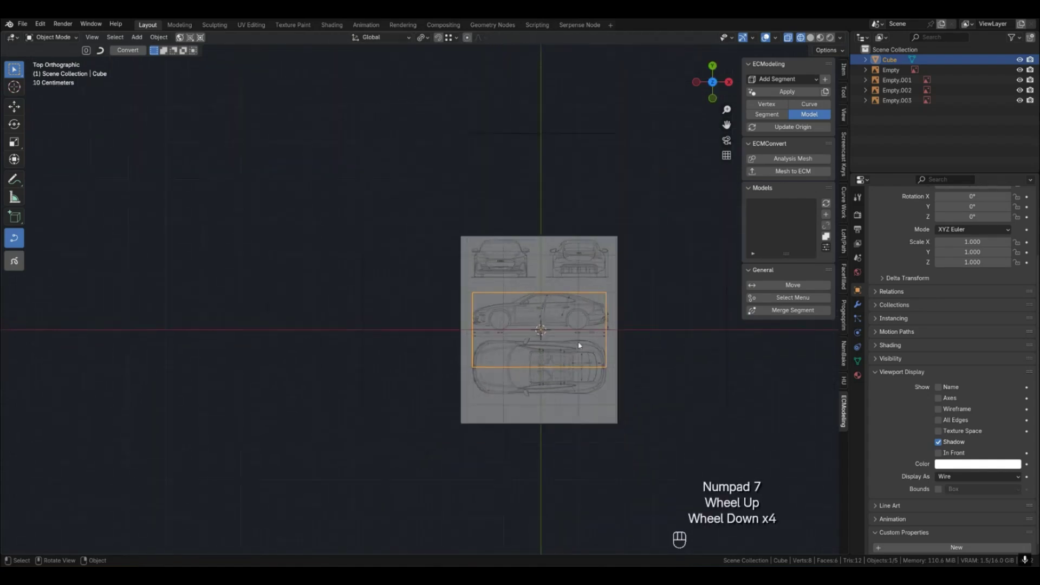
scroll(588, 309, "up", 2)
left_click(641, 179)
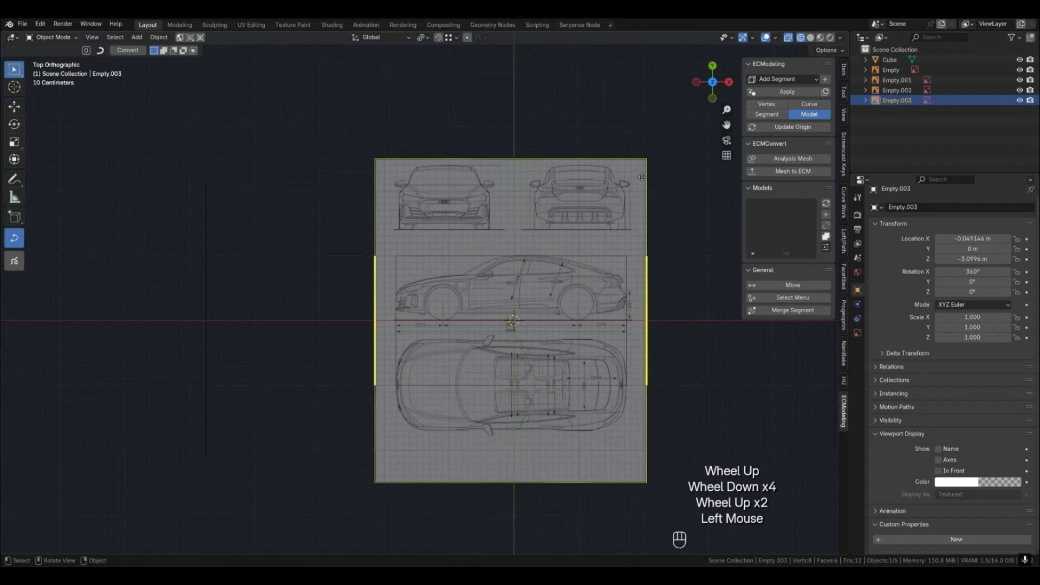
scroll(590, 352, "up", 2)
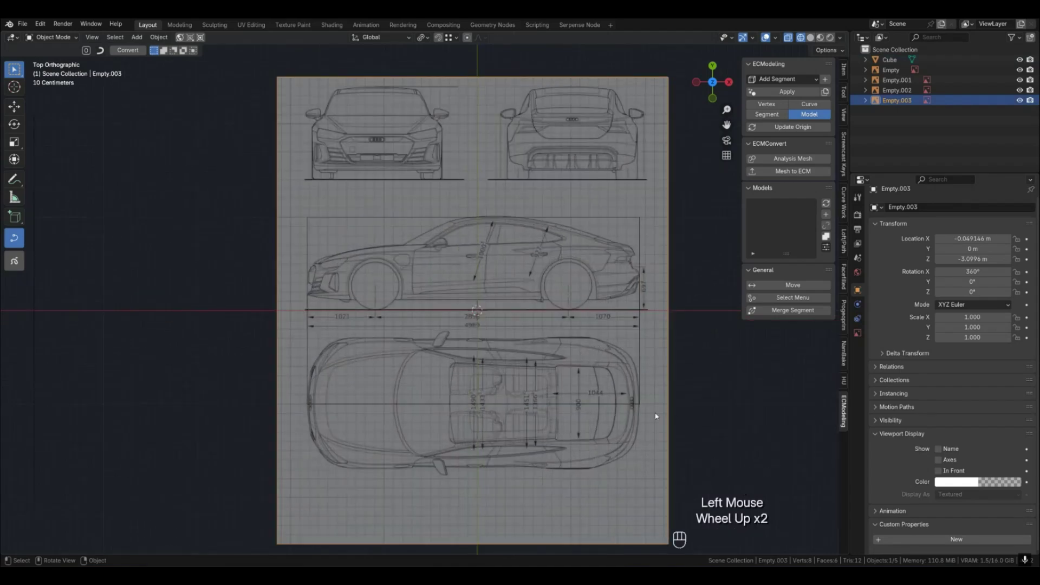
key("g")
key("y")
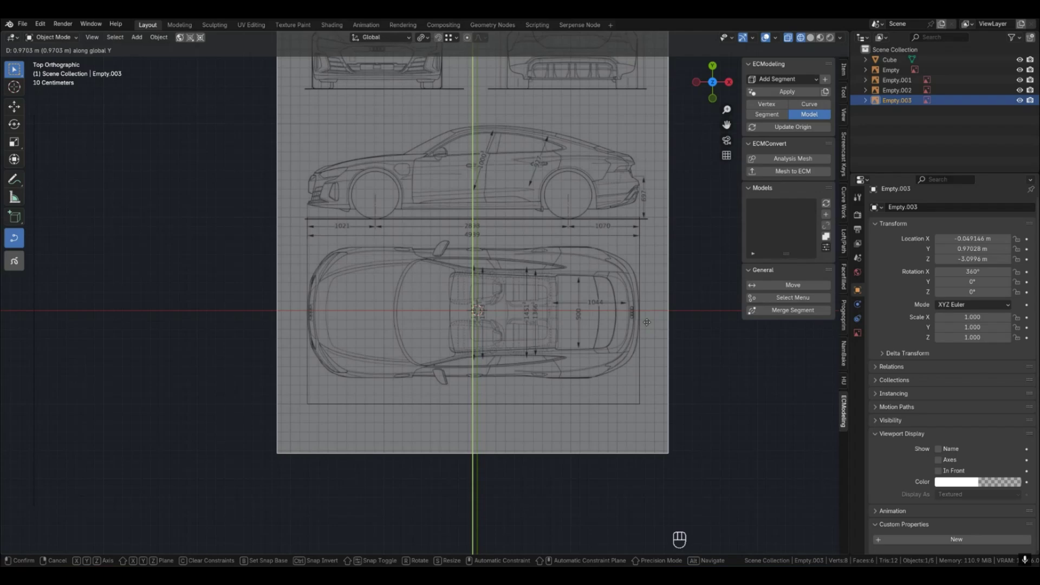
left_click(648, 325)
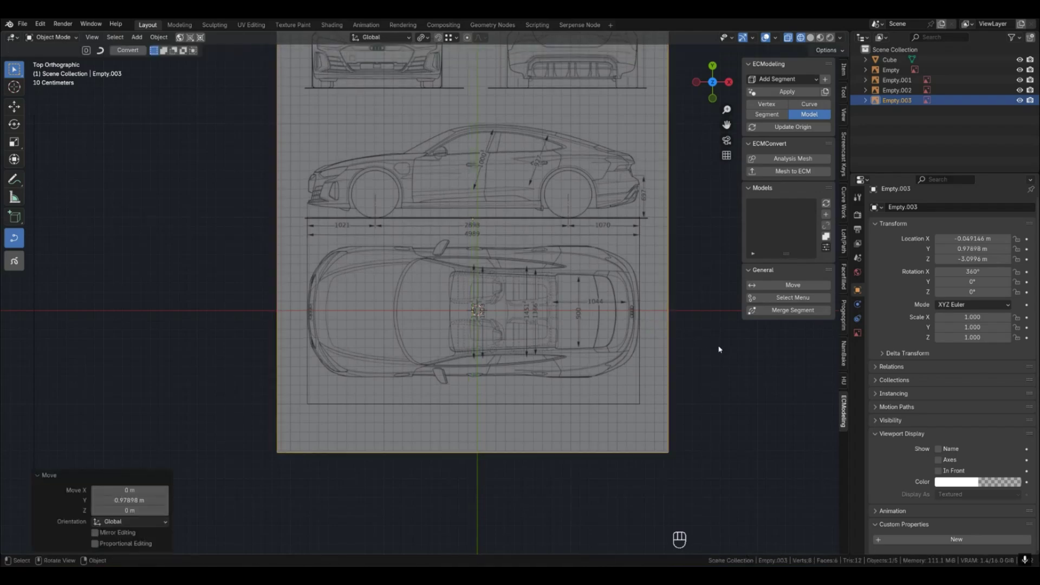
Edit the cube and move its vertices on the positive Y side about -0.31 m along global Y to the car's flank.
middle_click_drag(665, 331, 623, 353, "shift")
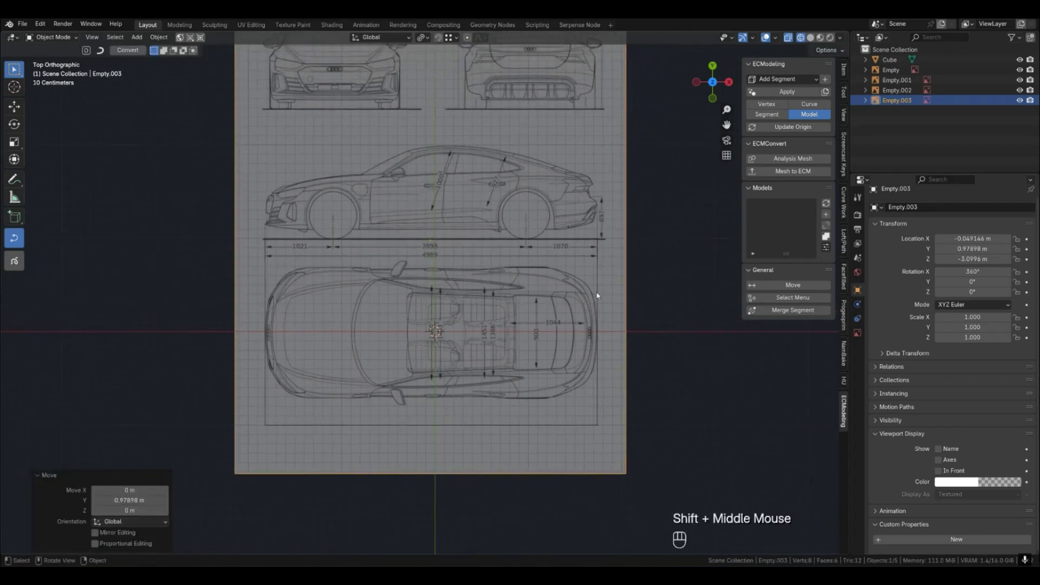
left_click(598, 295)
left_click(598, 296)
key("Tab")
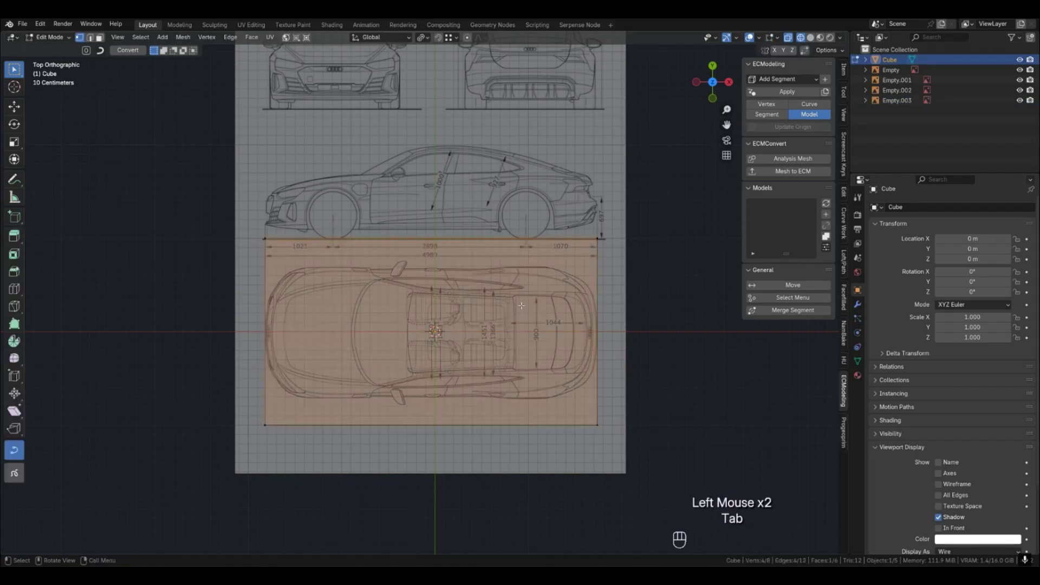
left_click_drag(259, 225, 610, 255)
scroll(458, 269, "up", 1)
key("g")
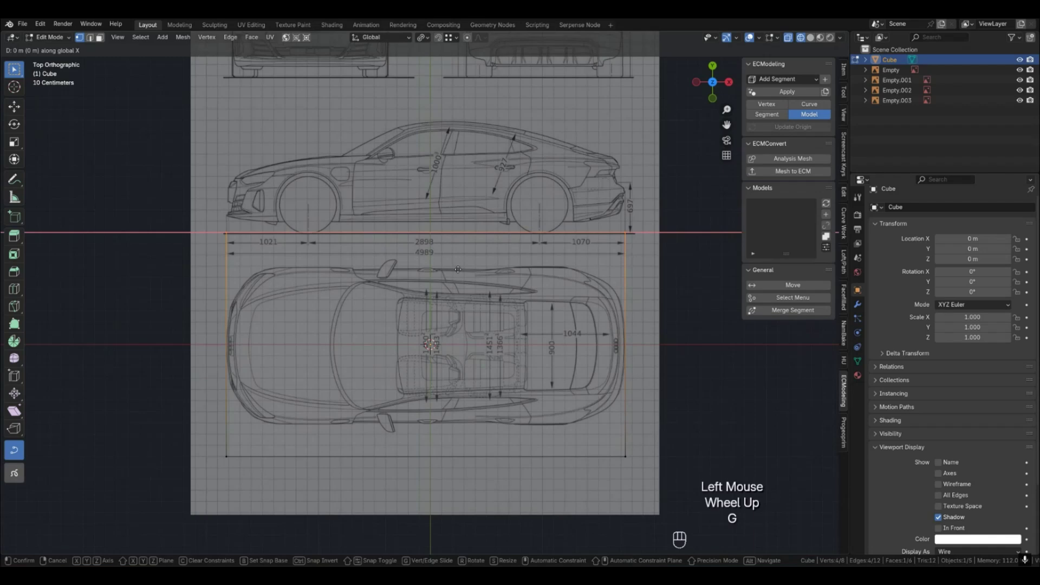
key("y")
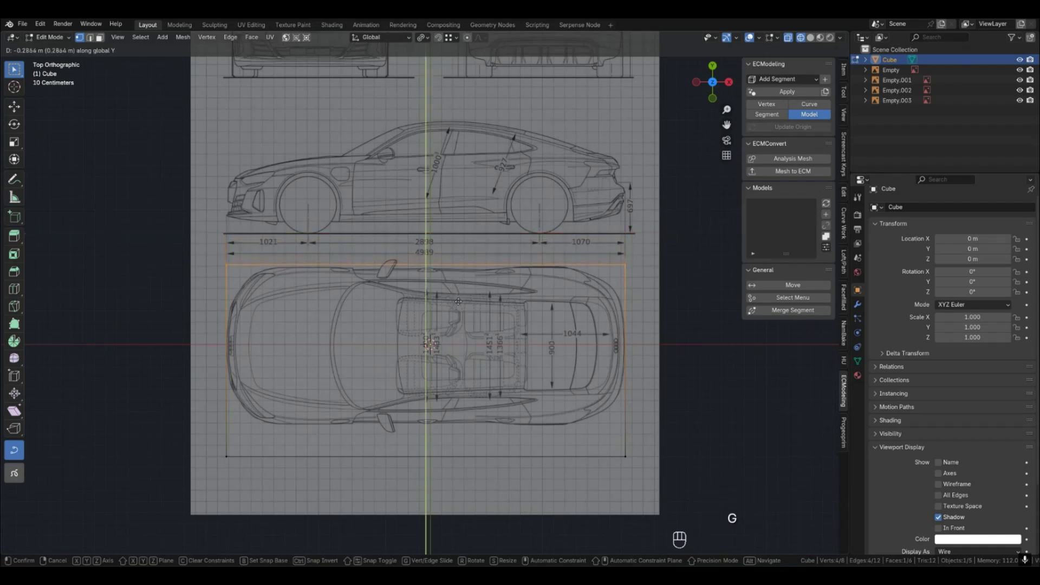
left_click(458, 305)
Fine-tune the cube's positive Y side vertices by about -0.0025 m along the global Y axis.
scroll(338, 260, "up", 2)
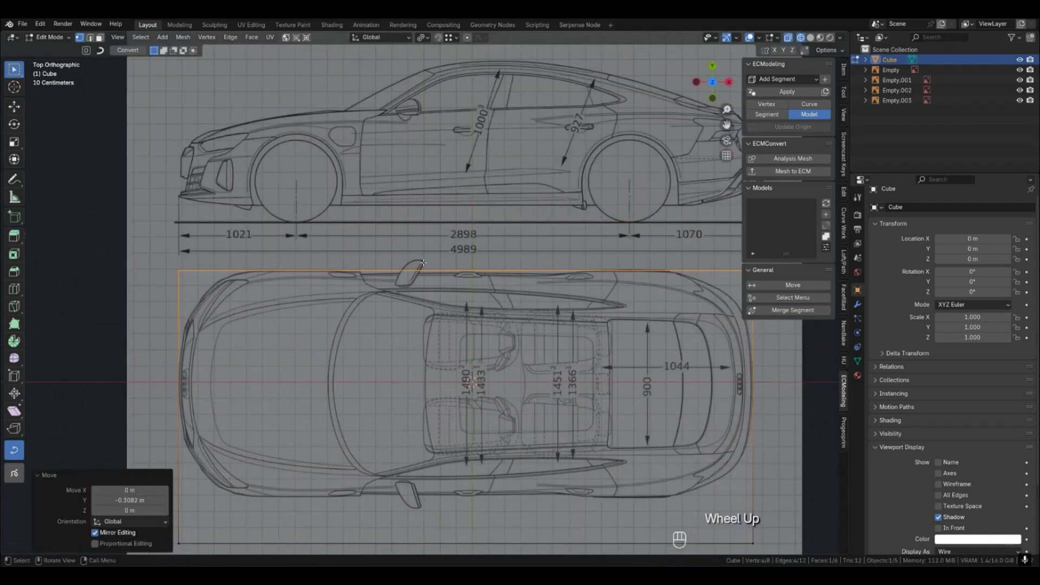
key("g")
key("y")
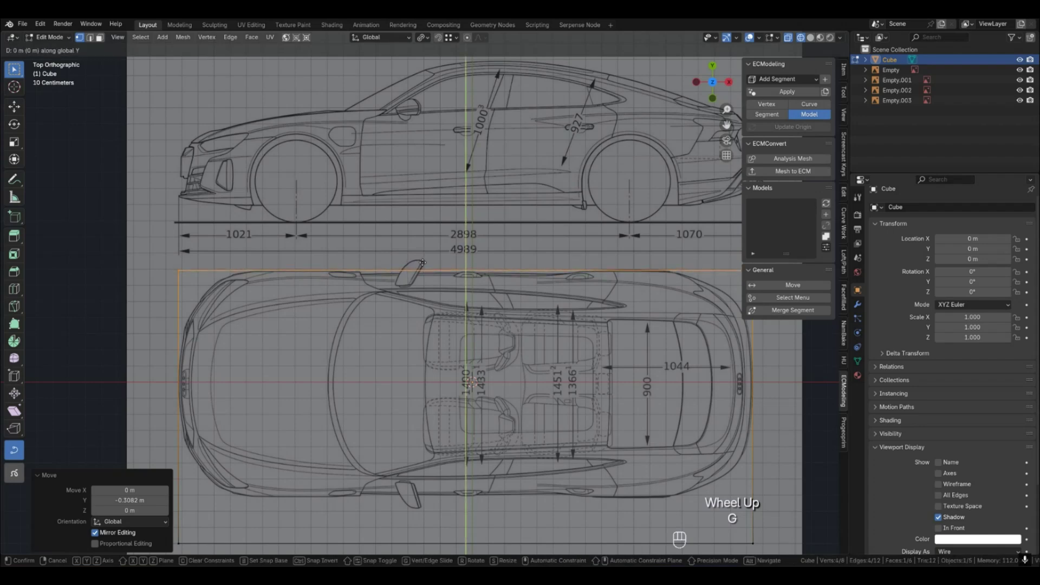
left_click(422, 263)
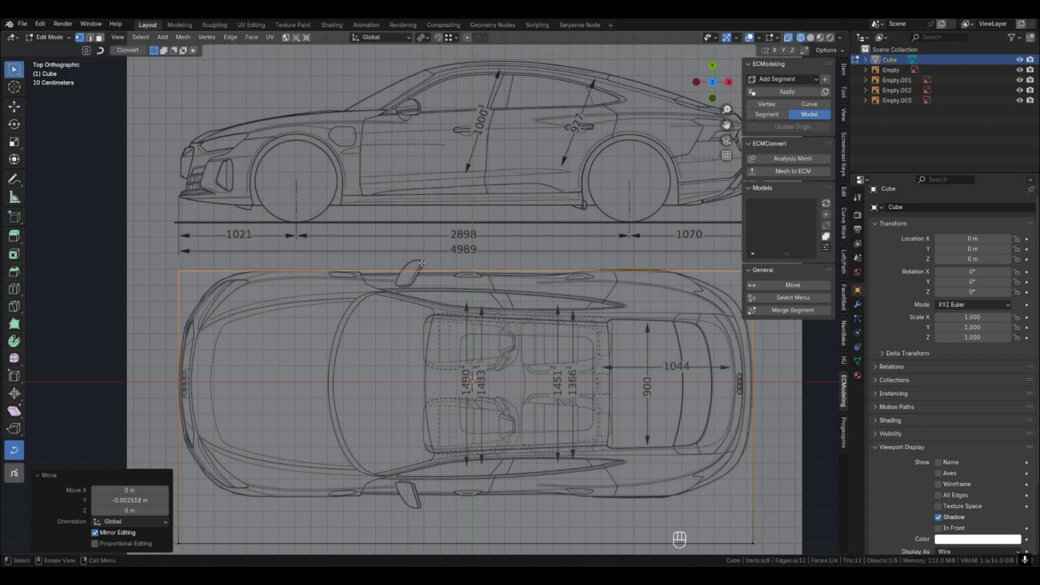
Move the cube's vertices on the negative Y side about 0.28 m along global Y to the car's opposite flank.
scroll(578, 407, "down", 1)
left_click_drag(715, 517, 186, 460)
key("g")
key("y")
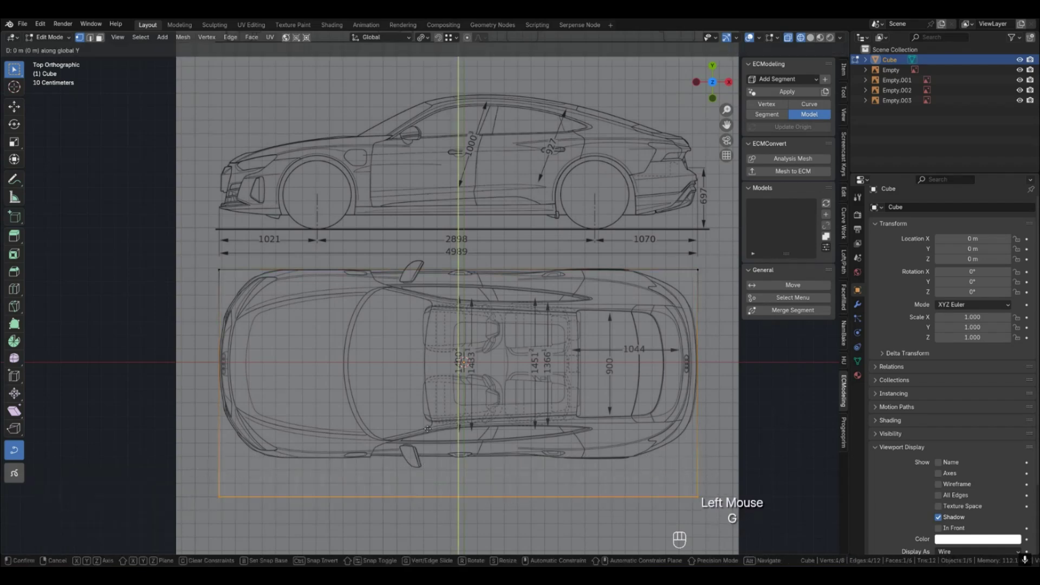
left_click(430, 391)
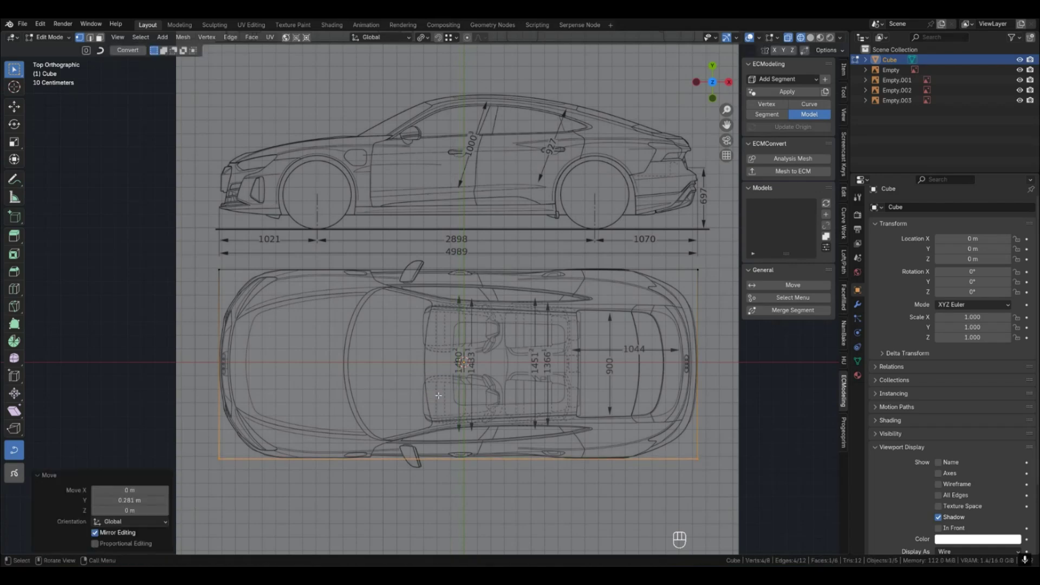
Return to Object Mode and compare the cube with the blueprint in front and top orthographic views.
scroll(476, 397, "down", 3)
left_click(686, 403)
key("Tab")
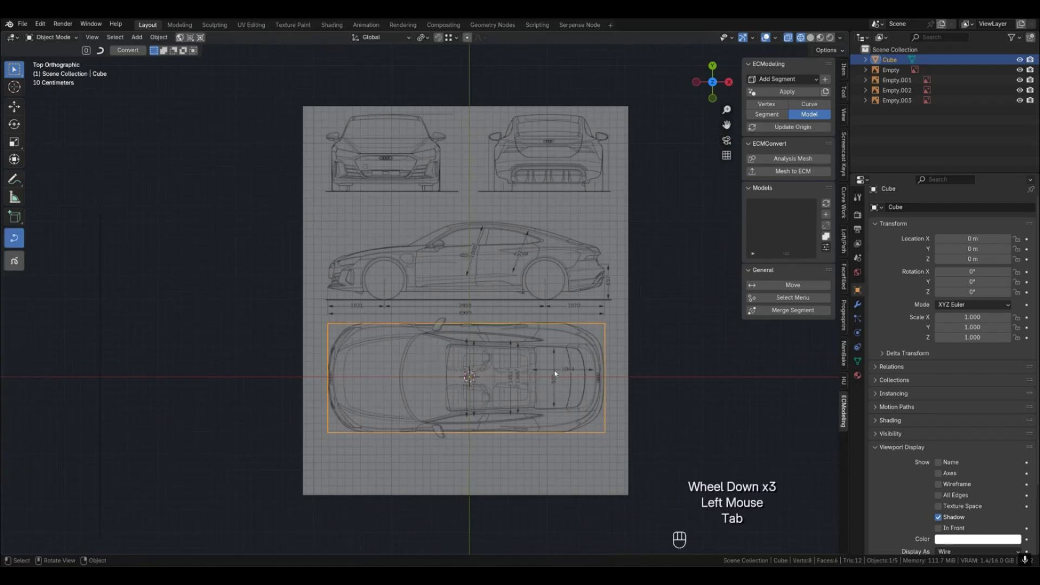
scroll(551, 381, "down", 1)
scroll(552, 381, "up", 2)
key("KP_1")
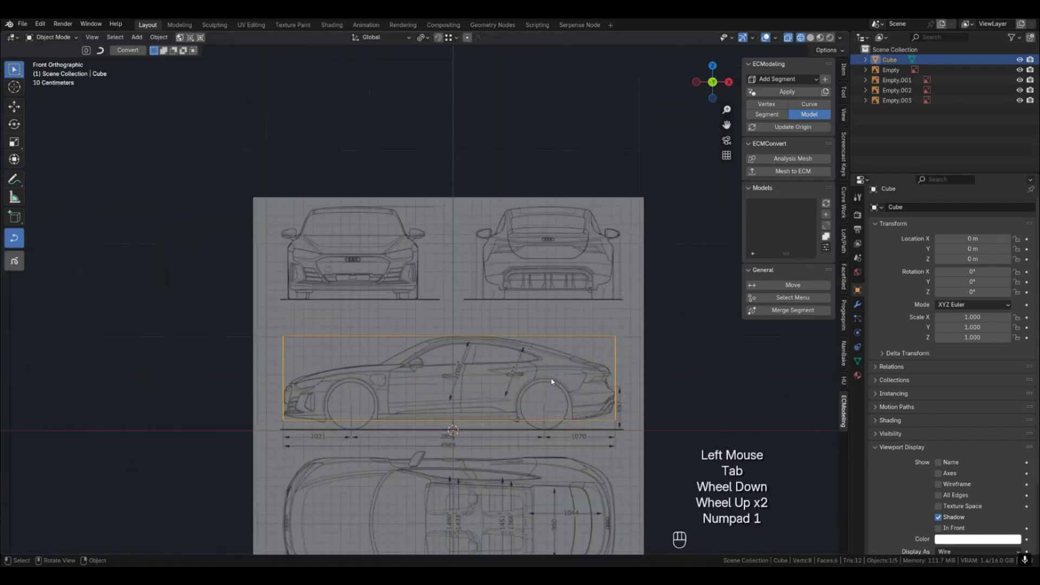
key("KP_7")
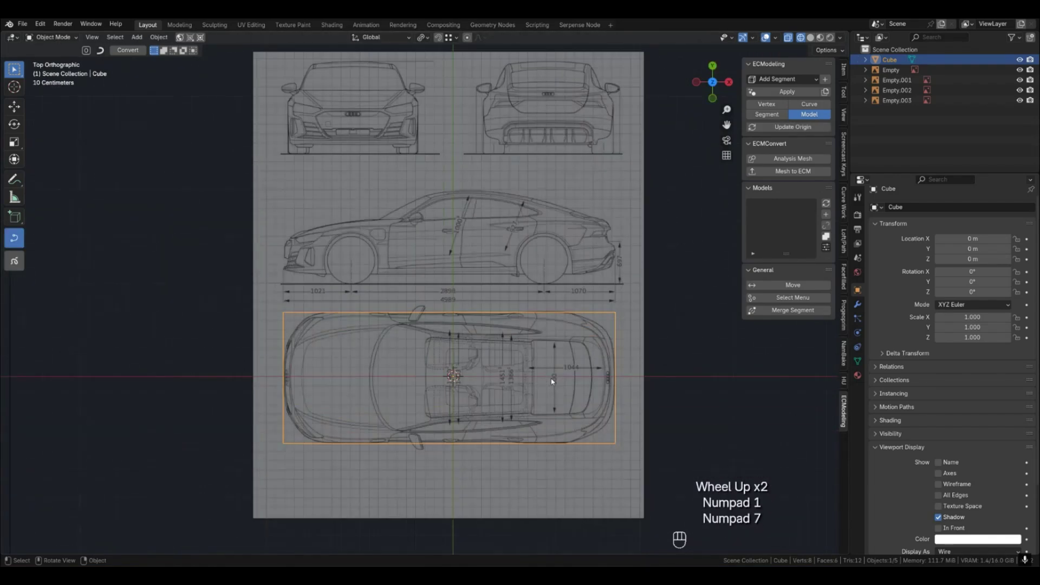
Compare the cube with the side-view blueprint in right orthographic view.
key("KP_3")
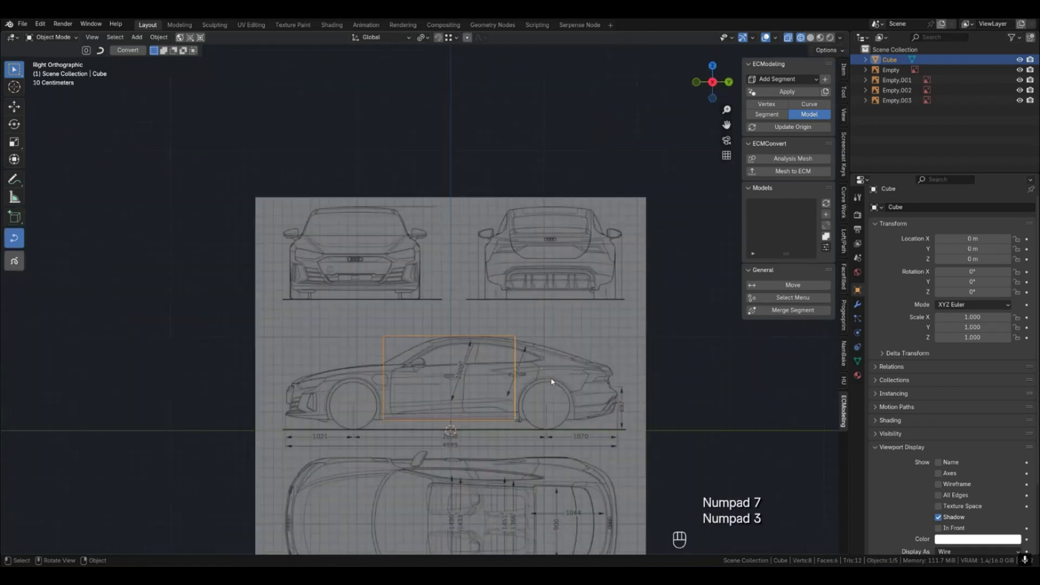
scroll(583, 410, "up", 1)
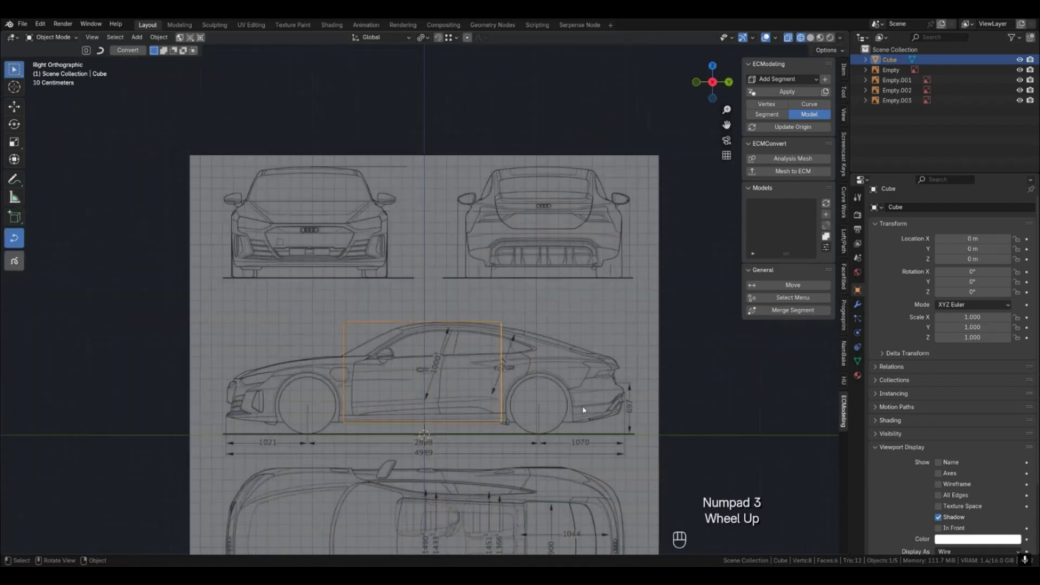
scroll(584, 410, "down", 1)
left_click(637, 245)
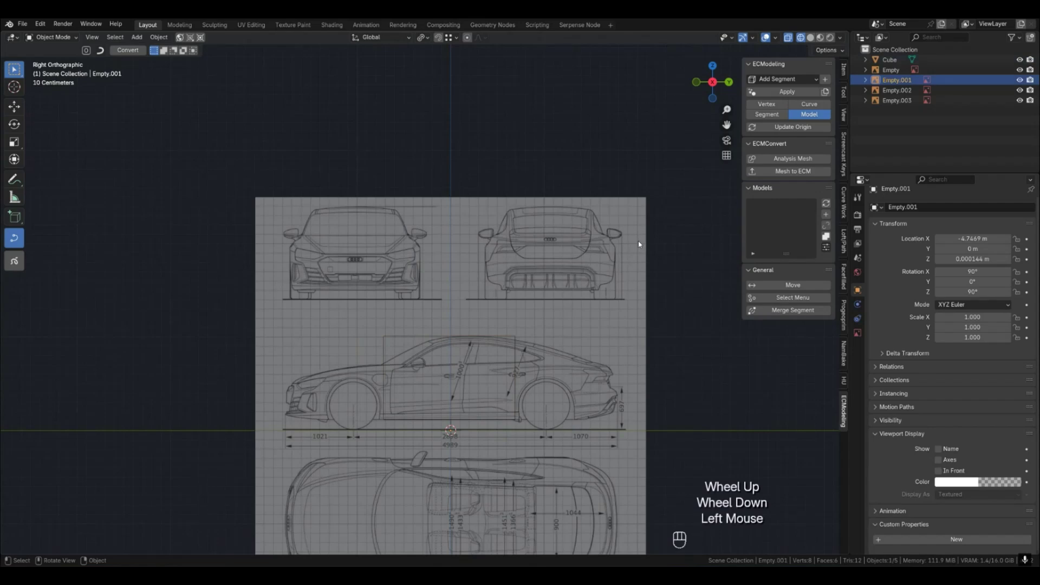
left_click(637, 245)
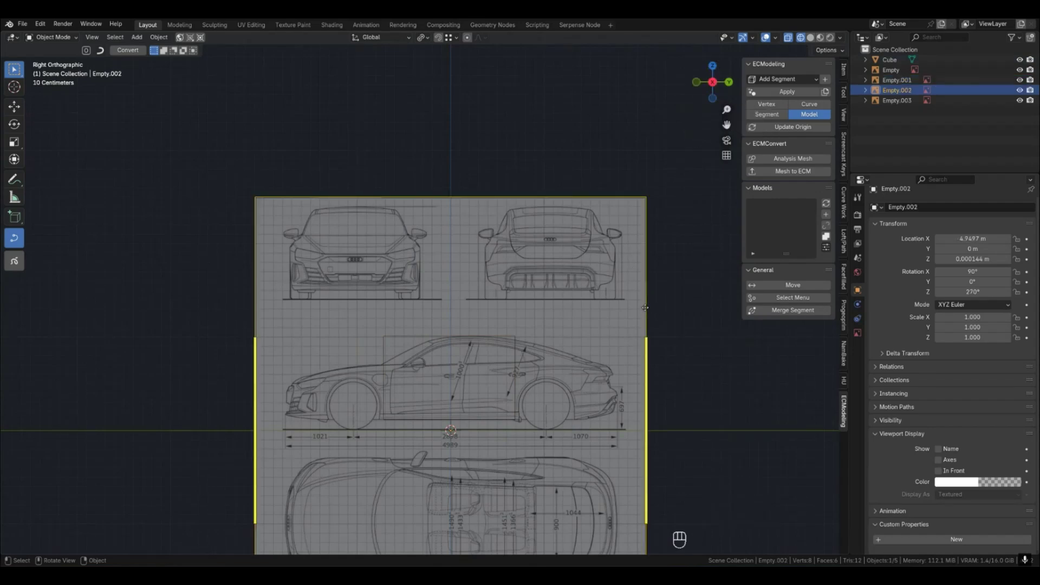
key("g")
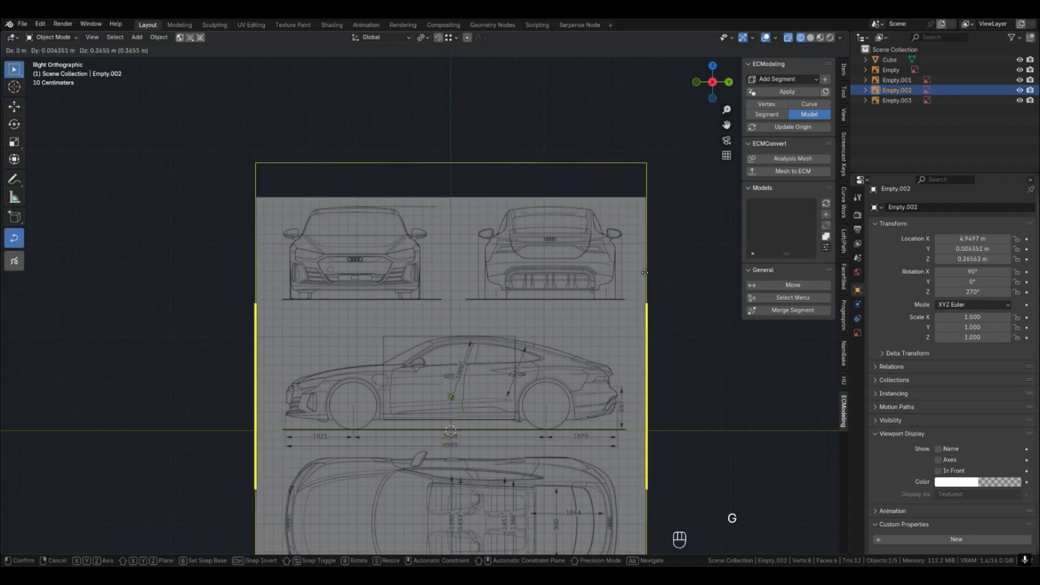
right_click(640, 282)
Move the blueprint image Empty.001 about -1.31 m along global Z, bringing its front and rear car views near the ground line.
left_click(636, 256)
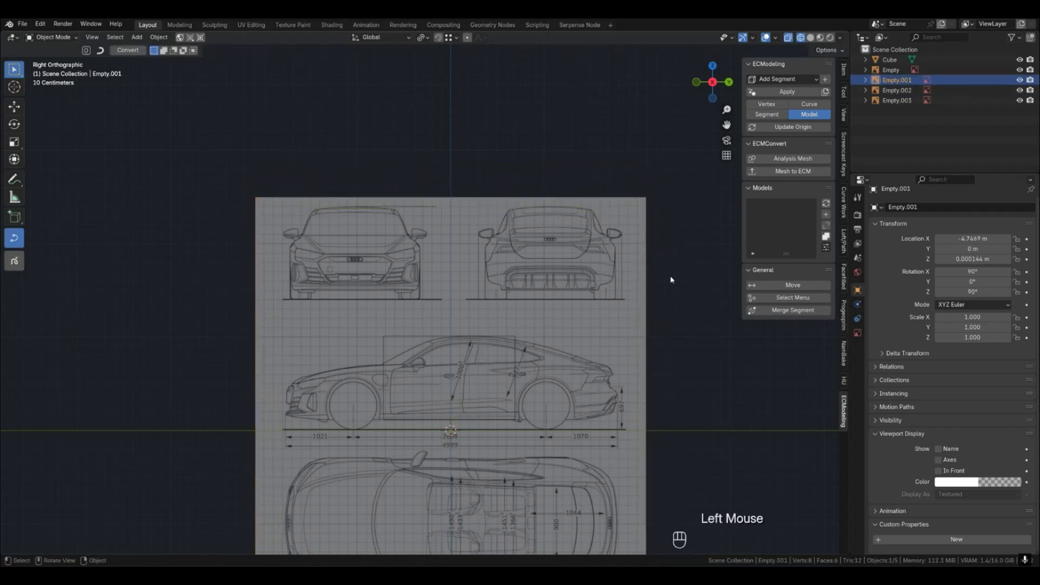
key("g")
left_click(623, 360)
key("g")
key("z")
left_click(564, 481)
Lower Empty.001 by another -0.083 m or so along global Z to seat the rear view's ground line at the origin.
scroll(562, 480, "up", 3)
key("g")
key("z")
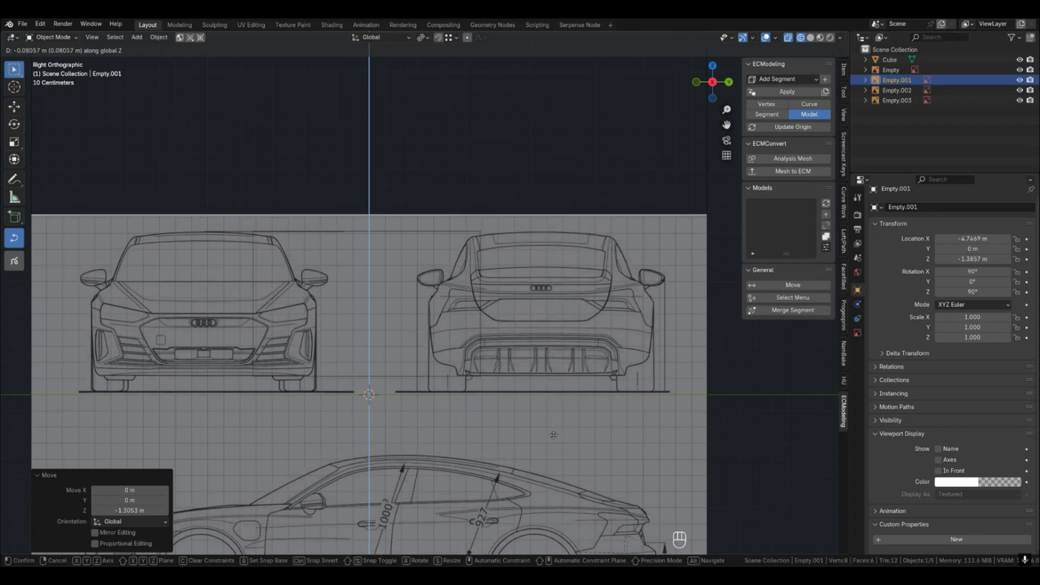
left_click(554, 436)
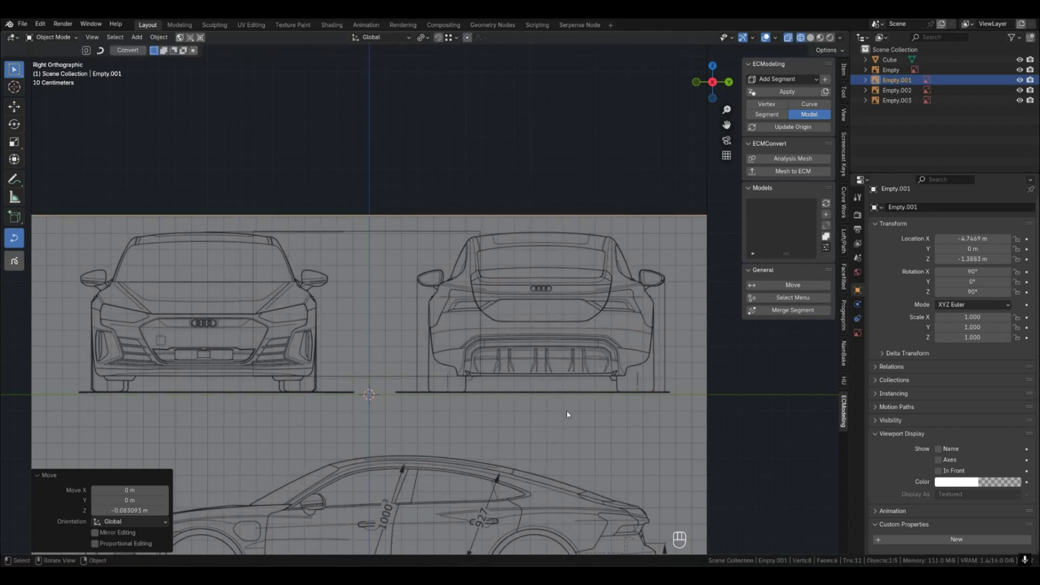
Centre the rear car view on the origin by moving Empty.001 about -1.08 m along global Y, then fine-tuning by about 0.003 m.
key("g")
key("y")
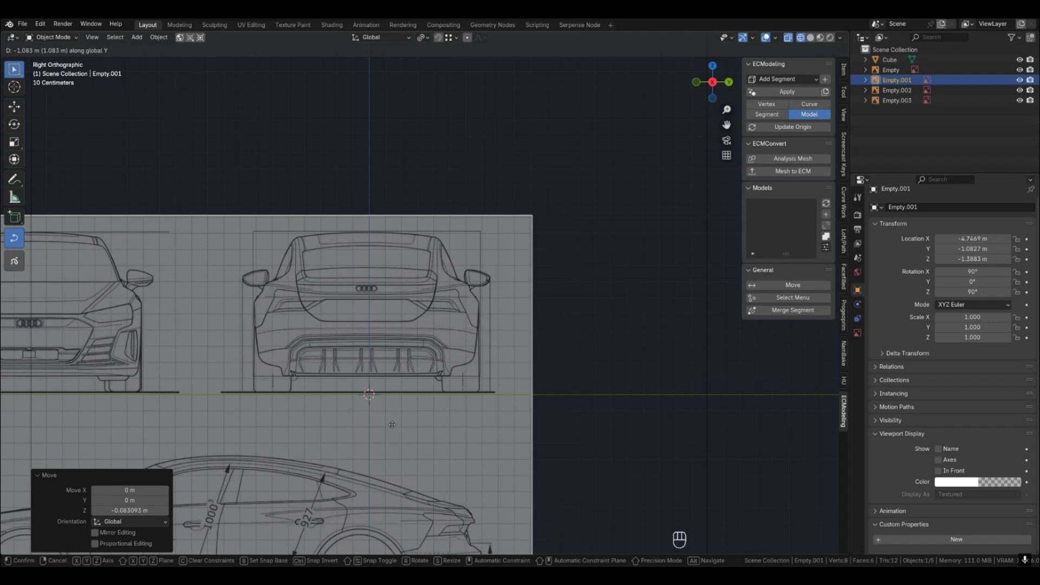
left_click(385, 420)
scroll(359, 376, "up", 3)
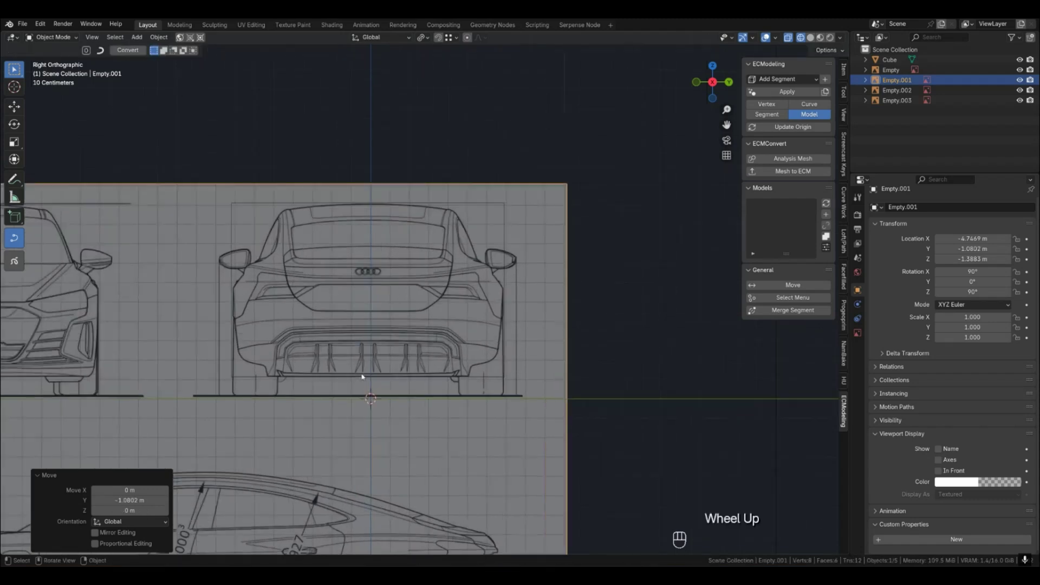
key("g")
key("y")
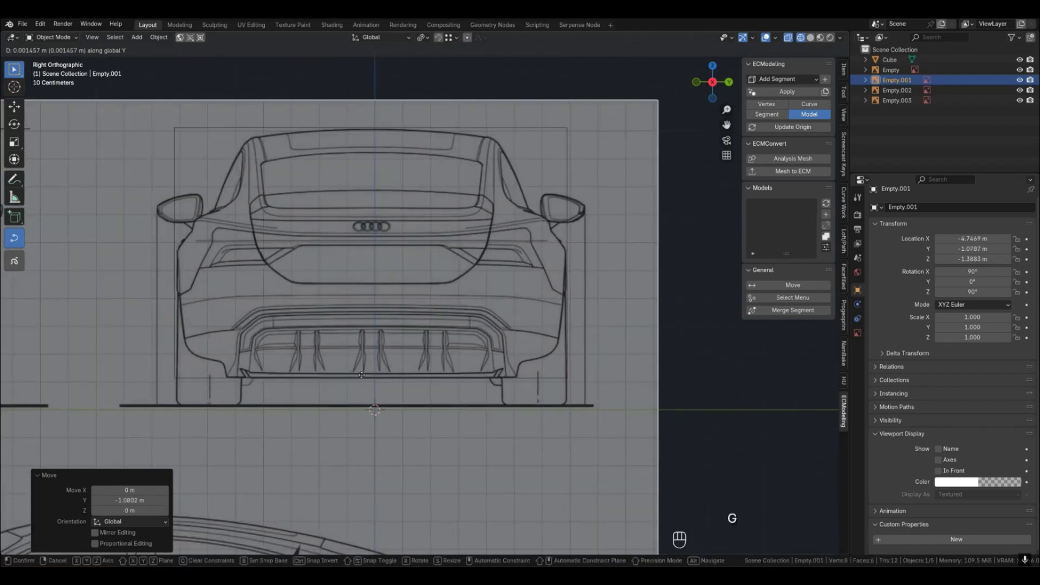
left_click(362, 376)
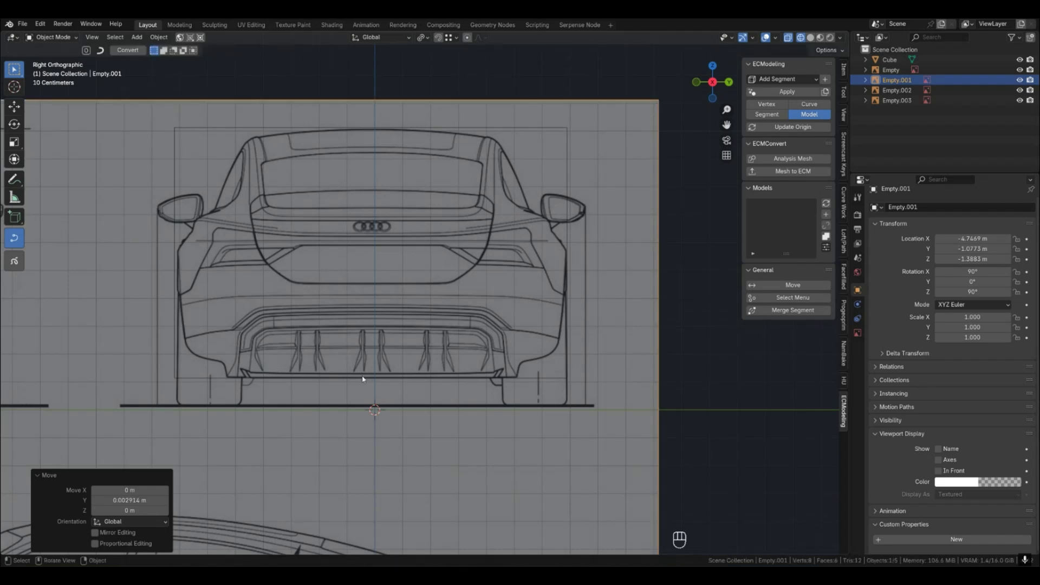
Nudge the cube's negative Y side vertices slightly inward along global Y to the rear view's flank, and return to Object Mode.
left_click(189, 378)
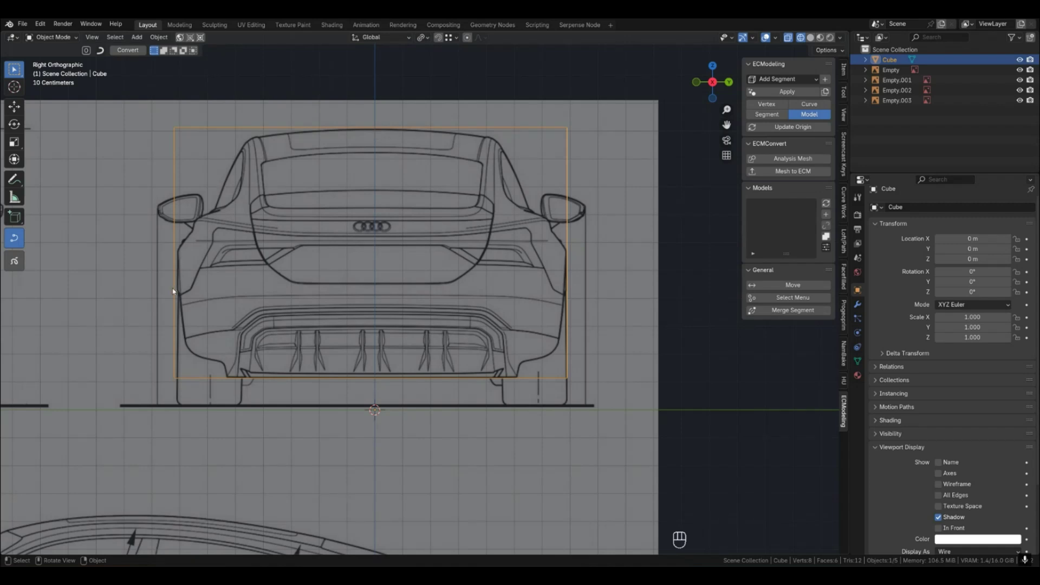
key("Tab")
left_click_drag(141, 111, 198, 403)
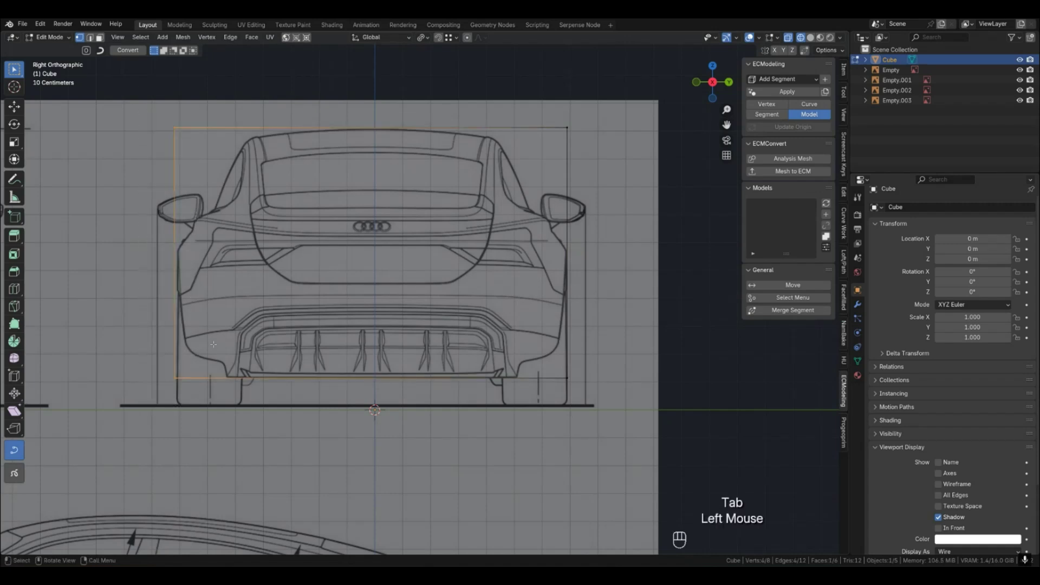
key("g")
key("y")
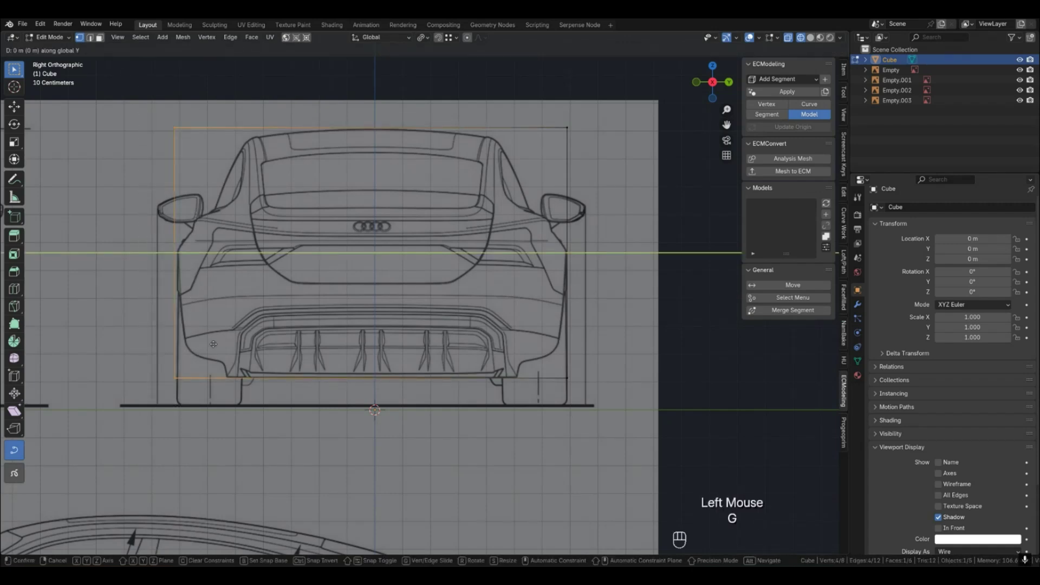
left_click(215, 344)
key("Tab")
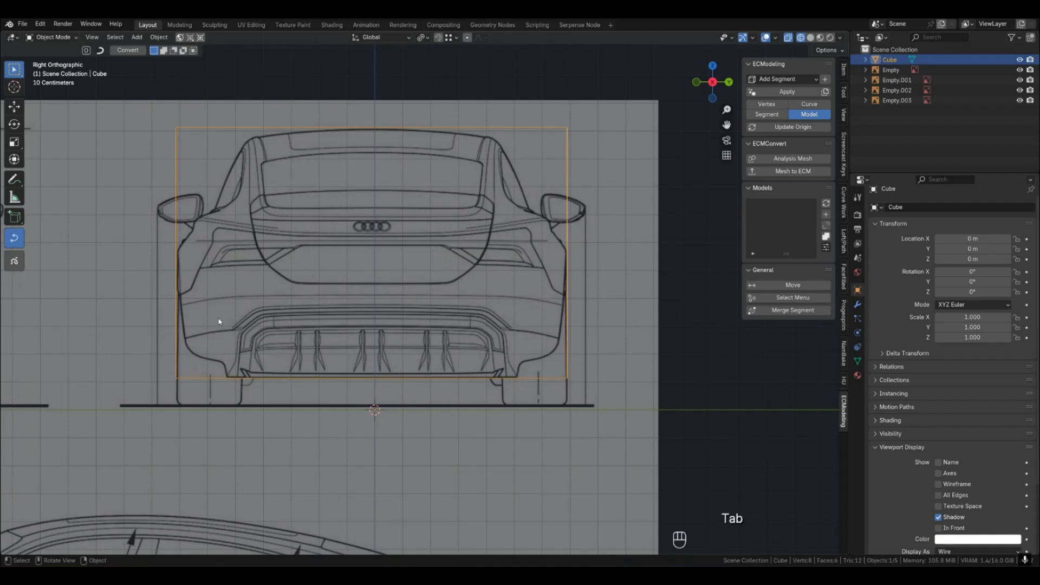
In left orthographic view, move the blueprint image Empty.002 about -1.39 m along global Z to put the front view's ground line at the origin.
scroll(219, 325, "down", 2)
scroll(262, 335, "down", 2)
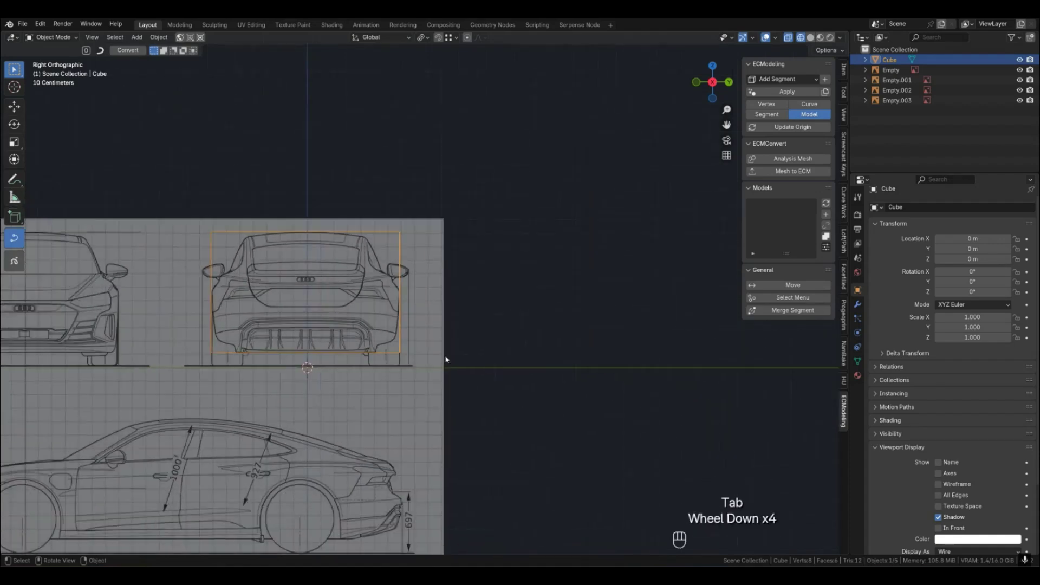
left_click(500, 370)
scroll(483, 369, "down", 1)
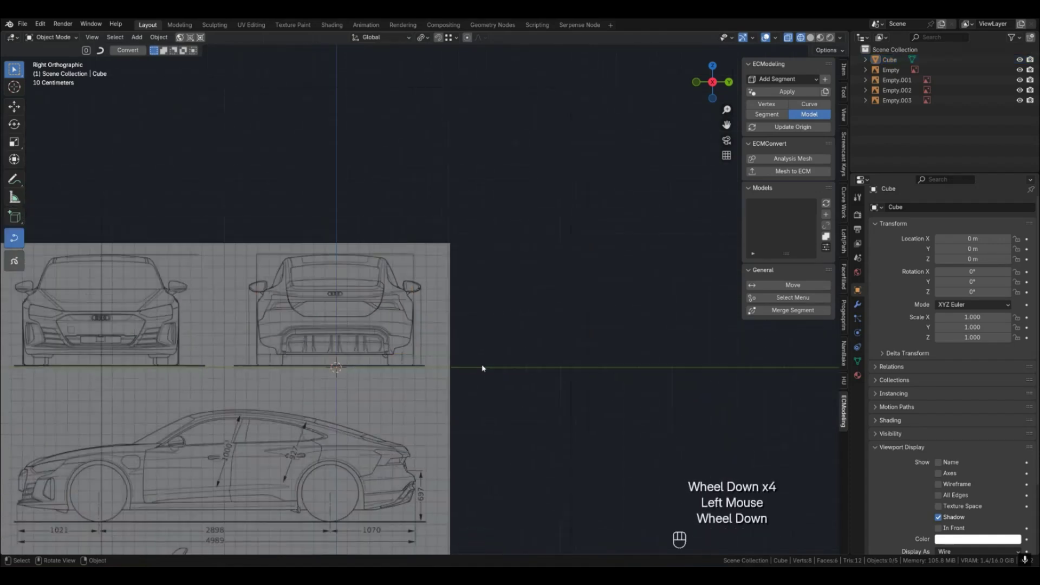
key("ctrl+KP_3")
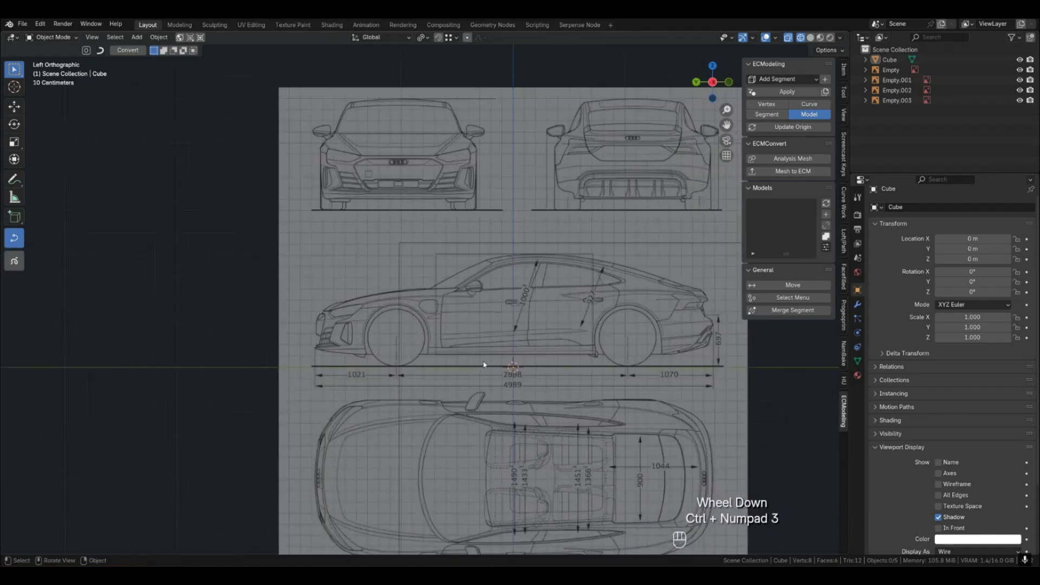
scroll(484, 364, "down", 2)
left_click(571, 260)
scroll(572, 261, "up", 2)
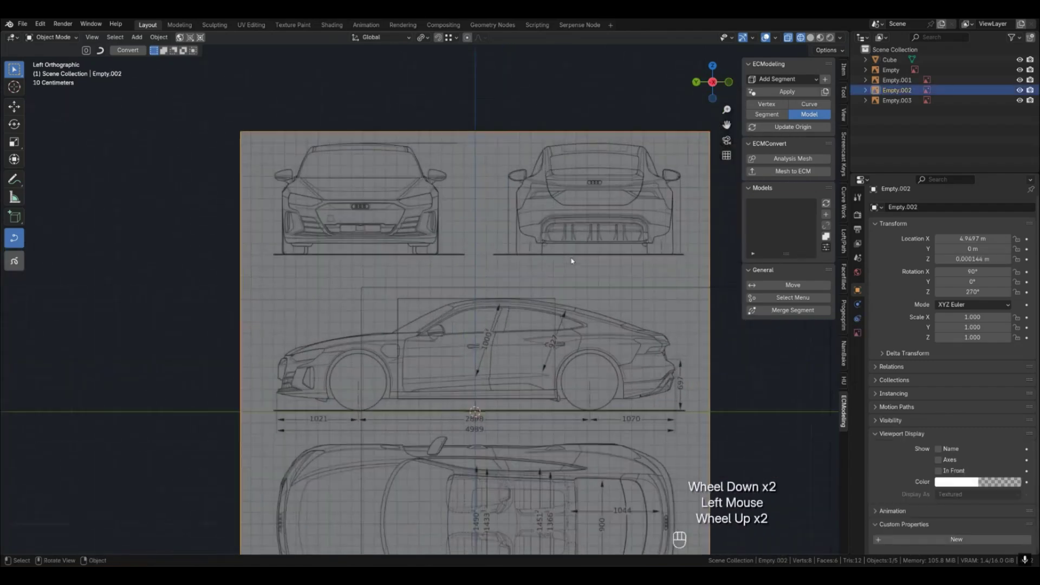
scroll(500, 245, "up", 2)
key("g")
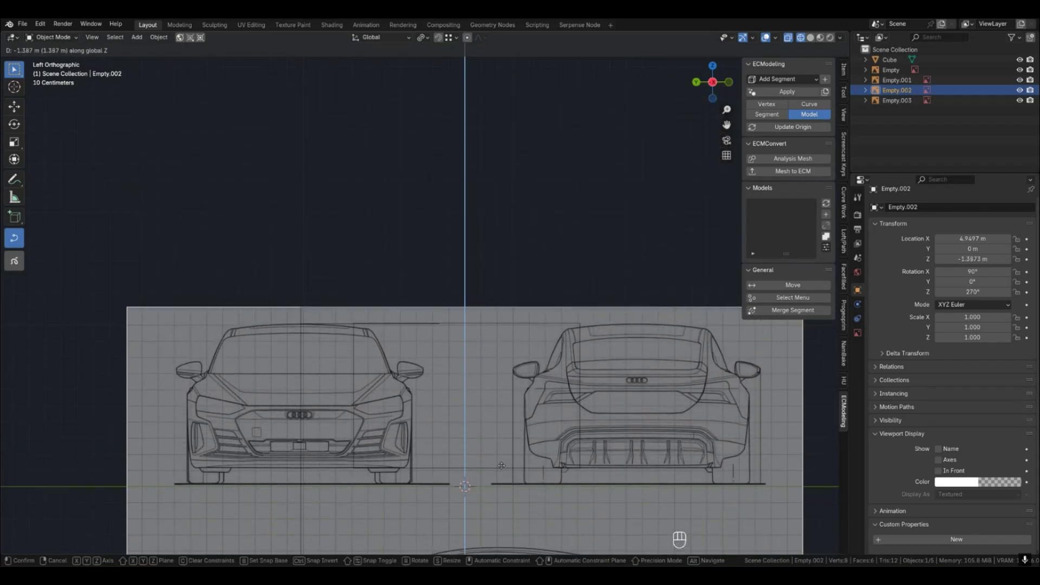
left_click(502, 466)
Move Empty.002 about -1.04 m along global Y to centre the front car view on the origin.
scroll(501, 466, "up", 1)
middle_click_drag(501, 466, 487, 435, "shift")
scroll(439, 359, "up", 1)
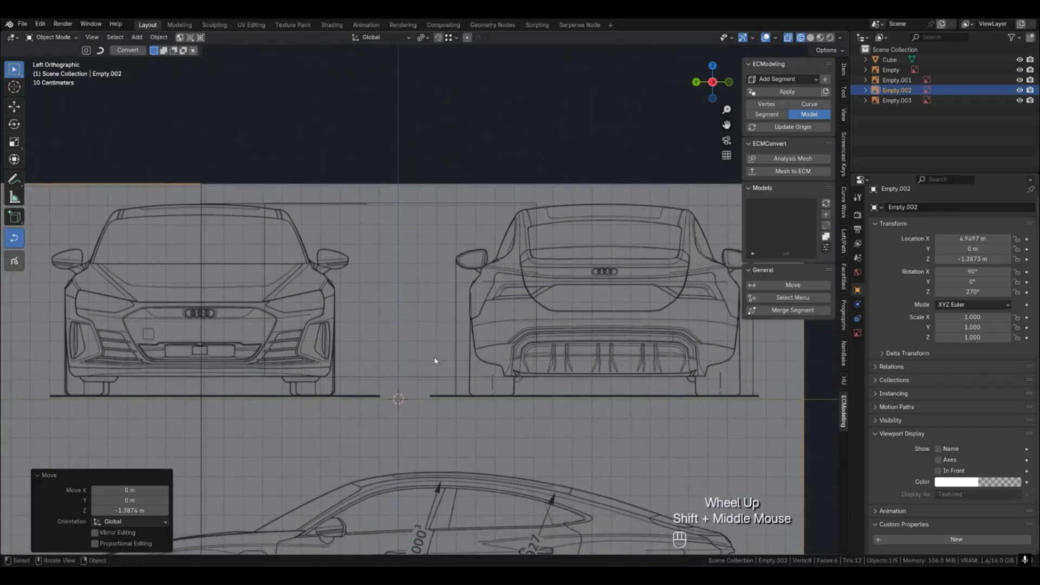
key("g")
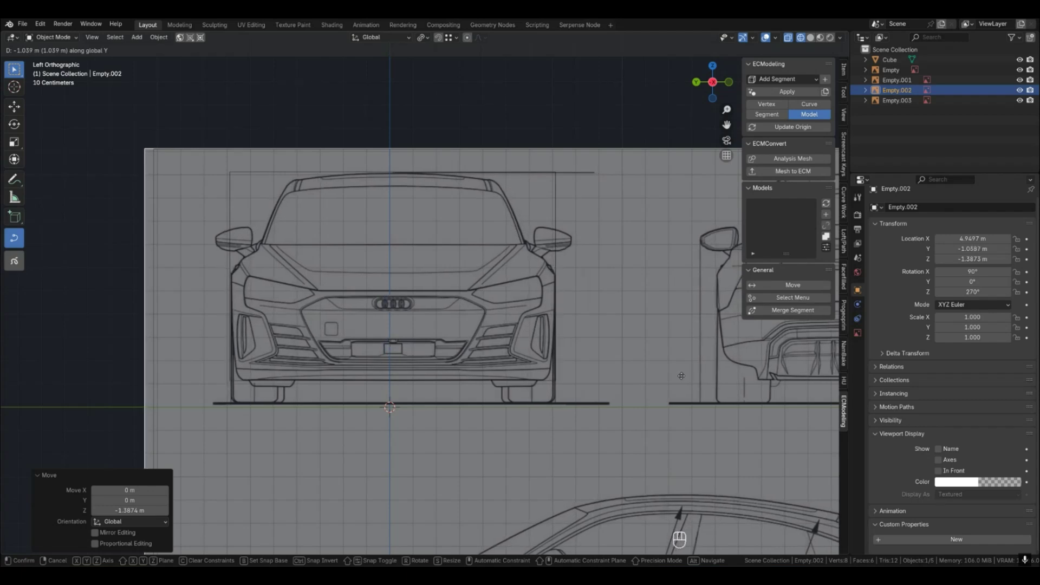
left_click(683, 379)
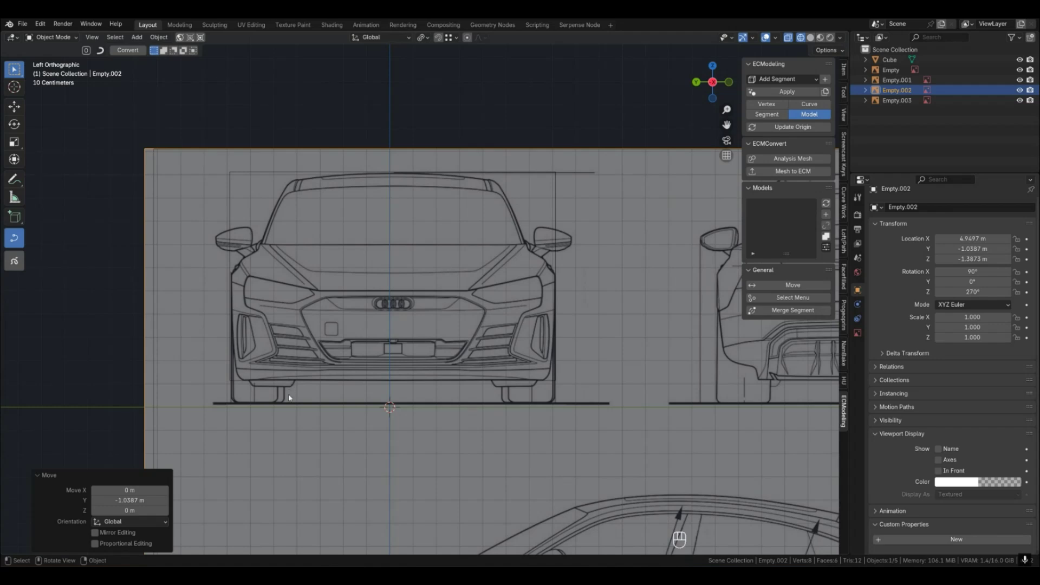
scroll(288, 388, "up", 1)
left_click(229, 380)
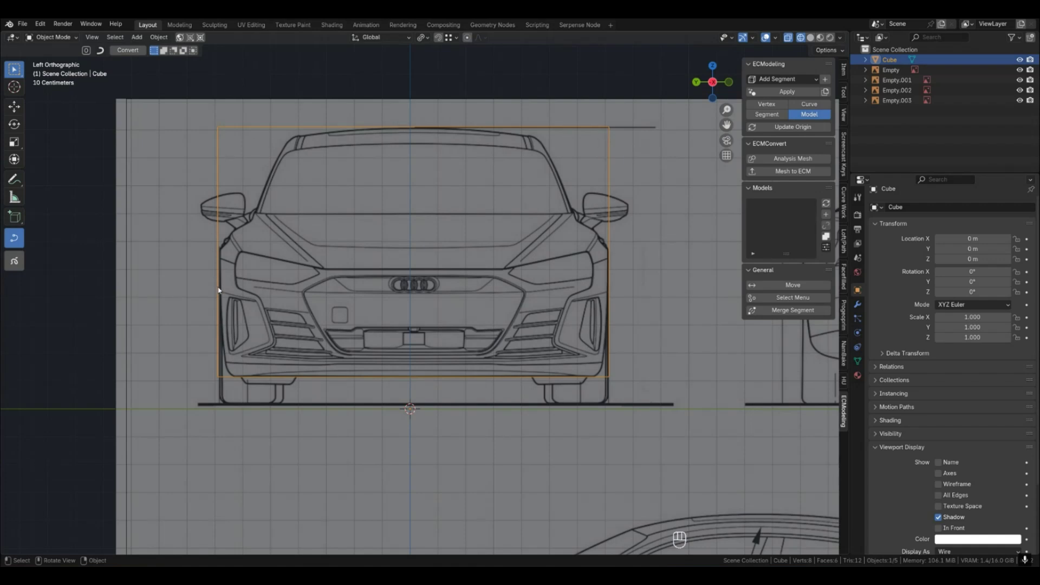
scroll(219, 290, "up", 2)
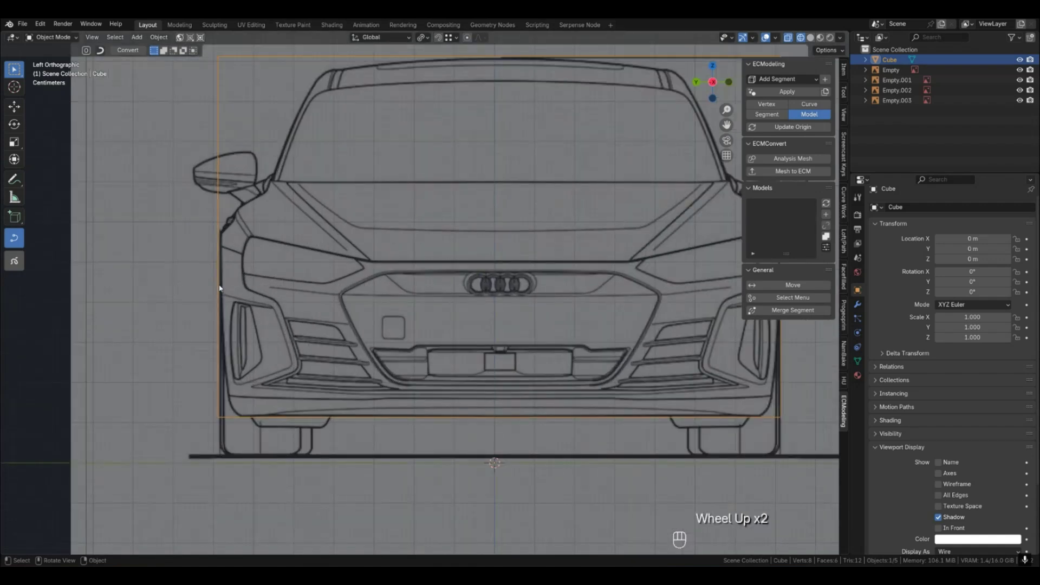
scroll(478, 312, "down", 1)
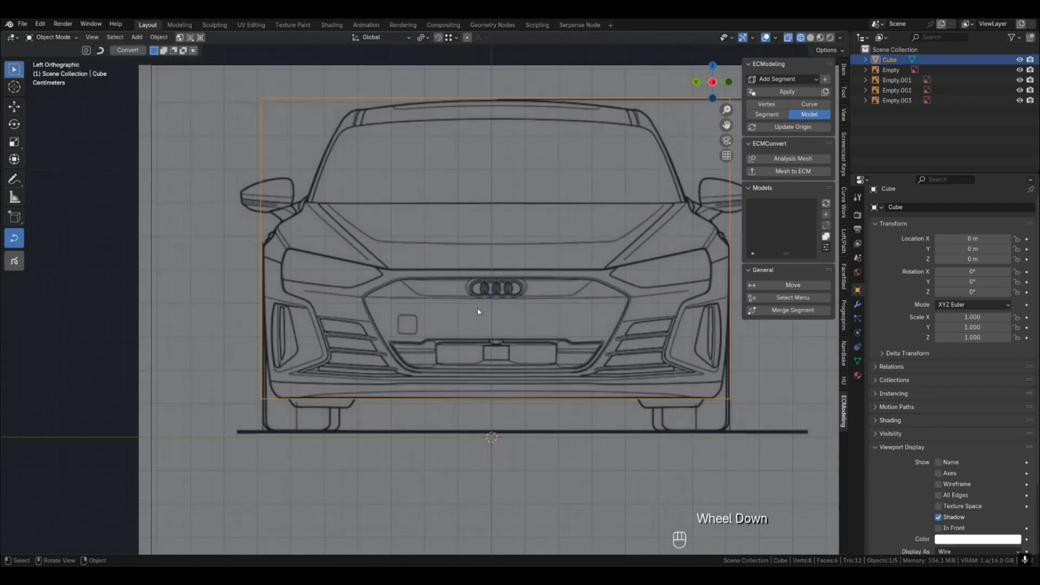
key("g")
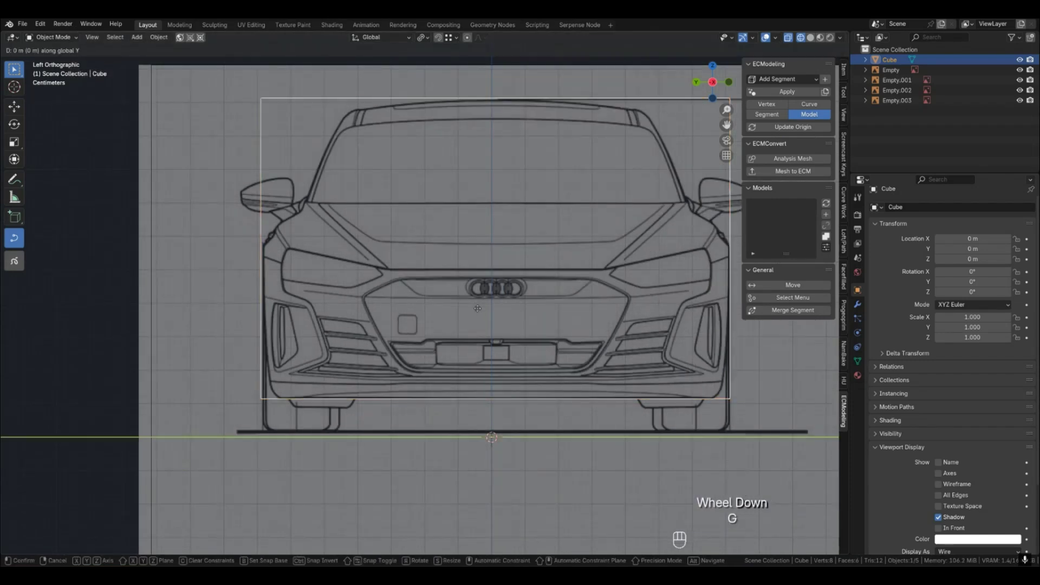
left_click(478, 312)
Fine-tune Empty.002 by about 0.0024 m along global Y to align the front car view with the cube, and deselect it.
left_click(419, 295)
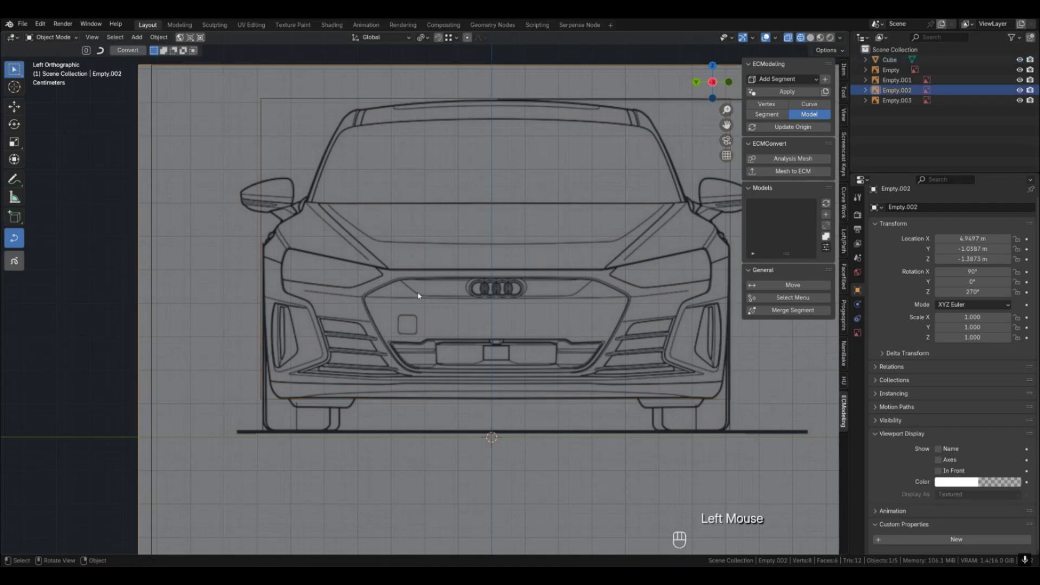
key("ctrl+z")
key("h")
key("g")
key("y")
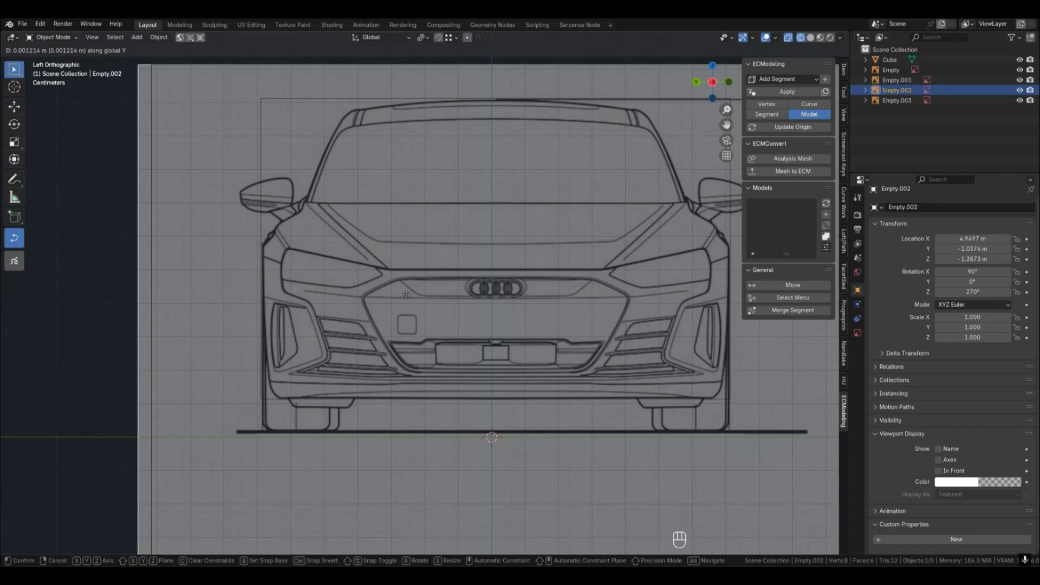
left_click(407, 297)
scroll(408, 297, "down", 2)
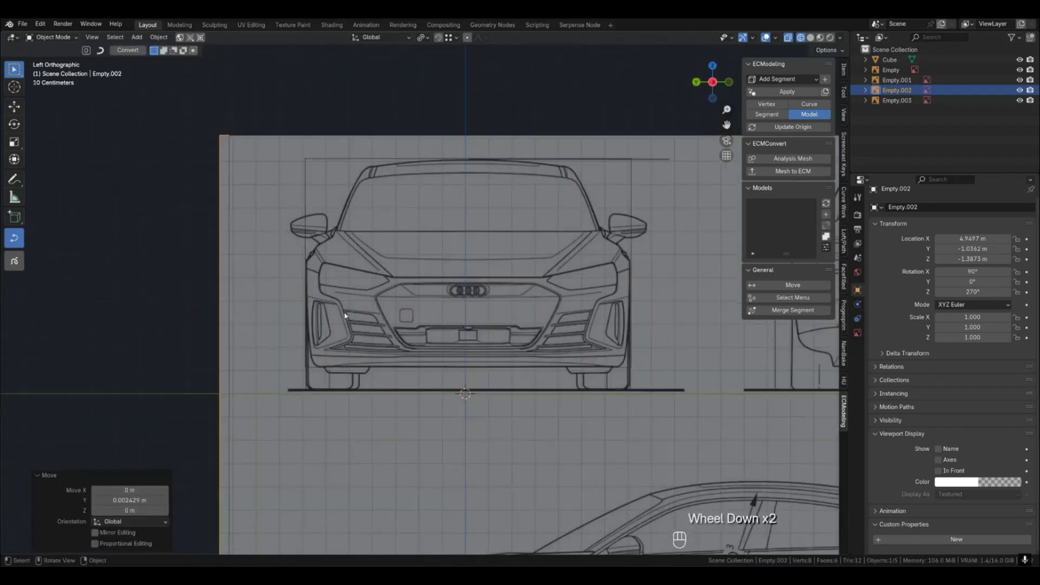
left_click(124, 345)
Check the cube against the aligned blueprints in front, top, right and left orthographic views.
scroll(445, 337, "down", 2)
middle_click_drag(493, 381, 468, 447)
scroll(447, 399, "down", 2)
scroll(425, 425, "down", 1)
key("KP_1")
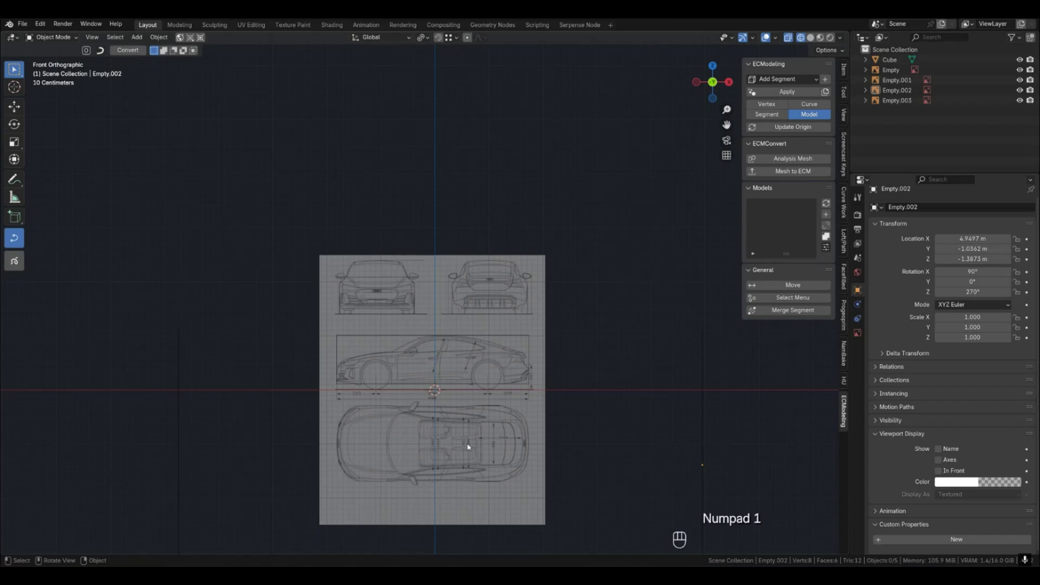
key("KP_7")
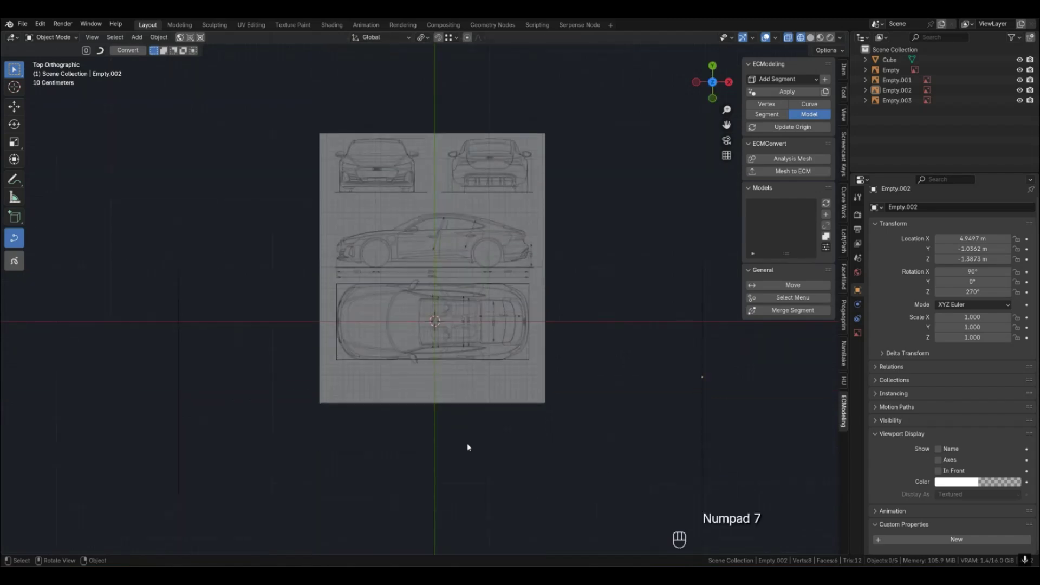
key("KP_3")
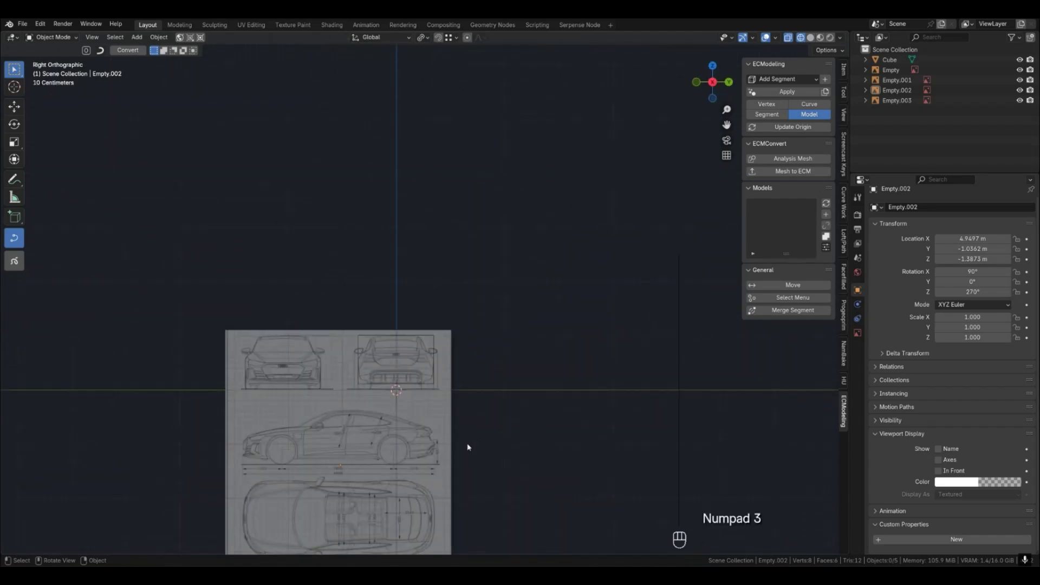
key("ctrl+KP_3")
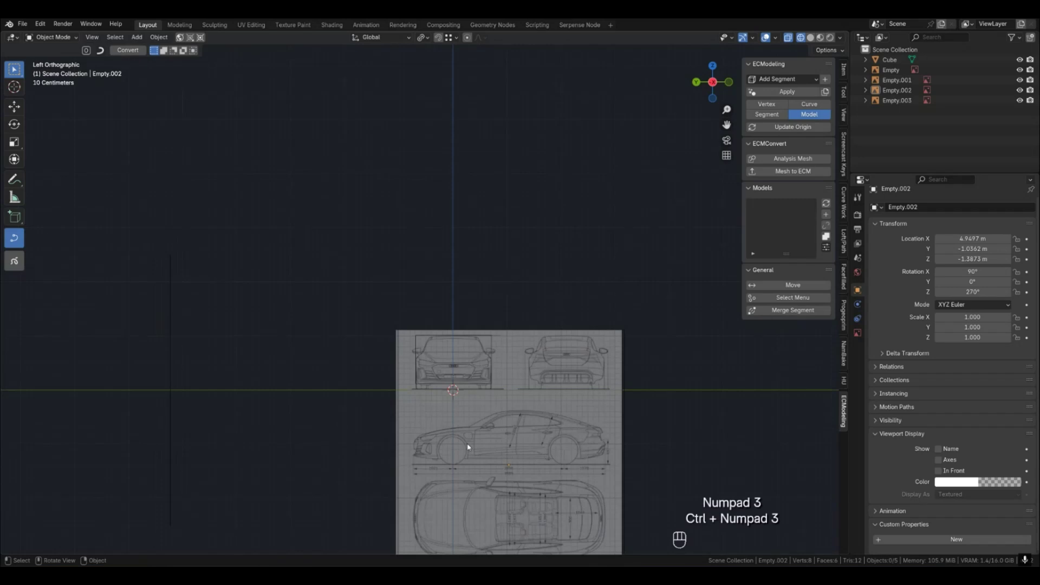
Show the selectability toggles for the scene objects in the Outliner.
middle_click_drag(666, 460, 531, 399)
scroll(530, 467, "down", 2)
scroll(531, 399, "up", 2)
left_click(538, 401)
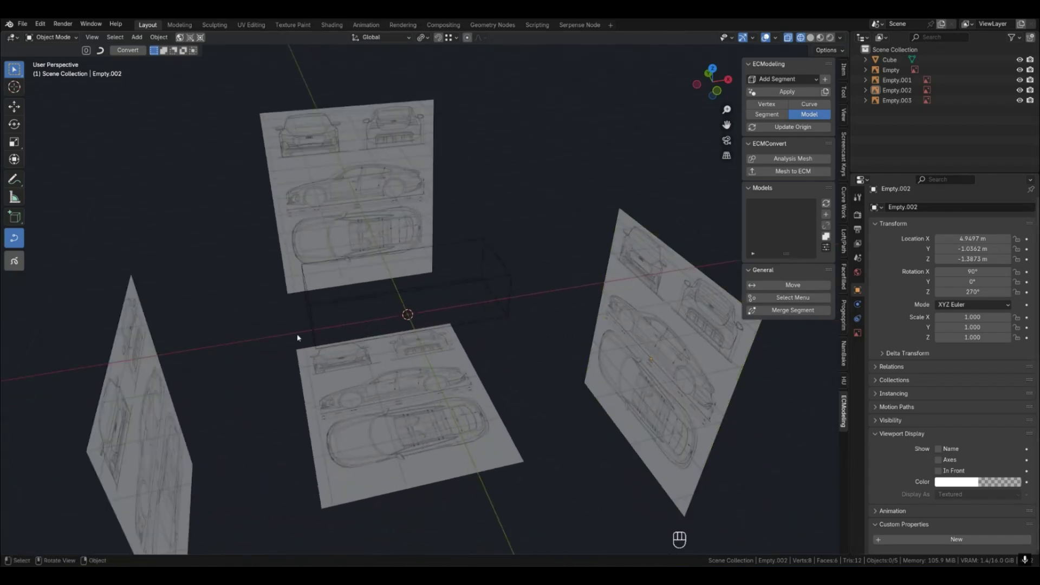
left_click(1010, 37)
left_click(945, 70)
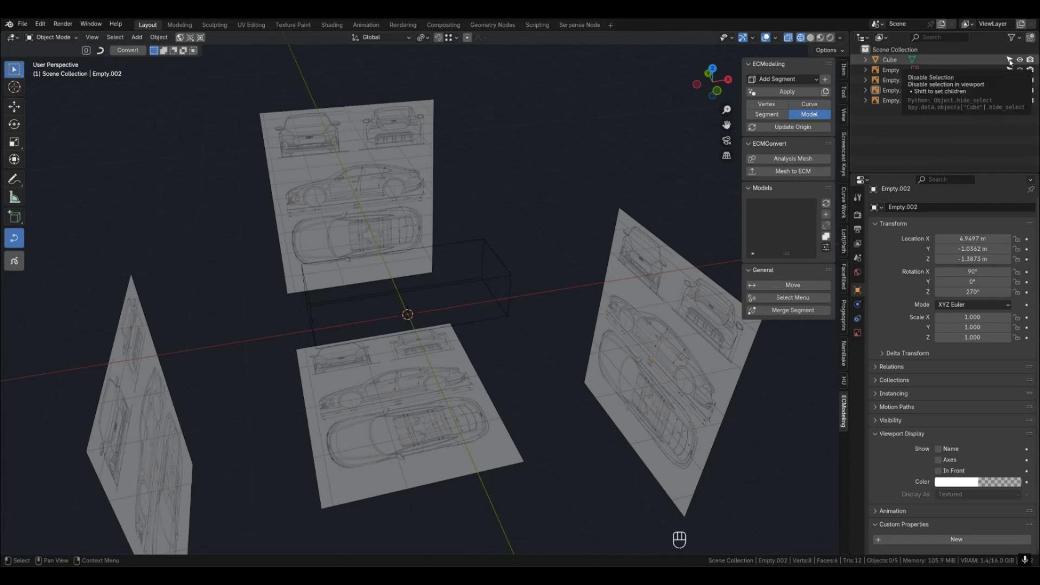
left_click_drag(120, 129, 755, 561)
left_click(589, 396)
left_click(565, 405)
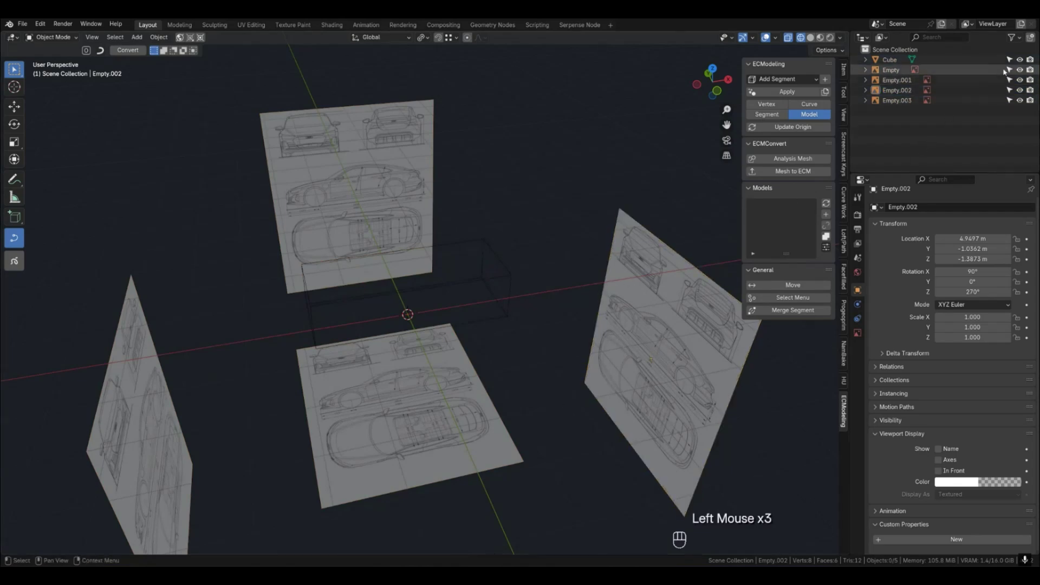
Disable viewport selection for Cube, Empty, Empty.001, Empty.002 and Empty.003, and try box-selecting the blueprints.
left_click_drag(1010, 60, 1010, 102)
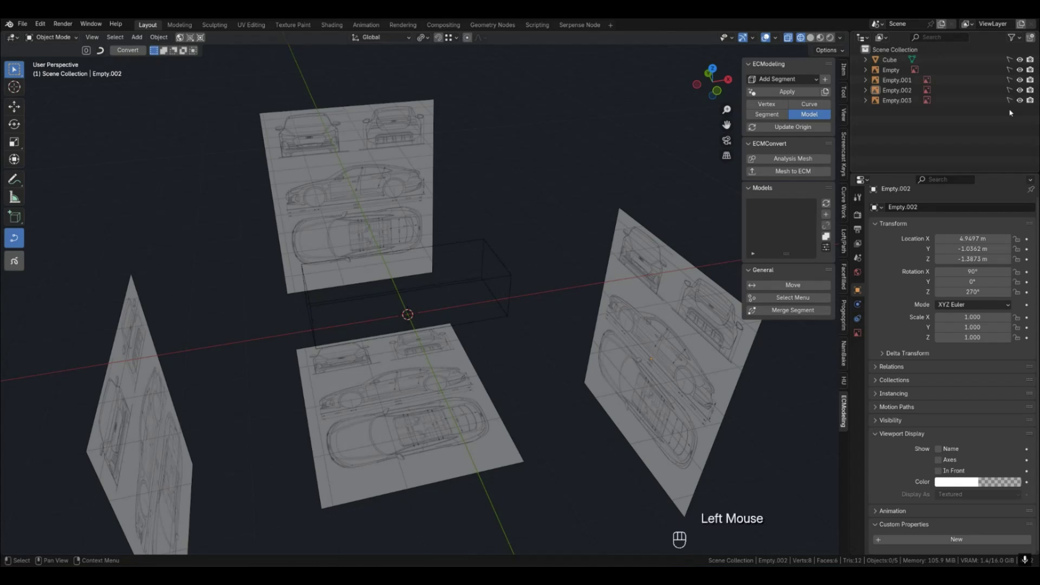
left_click_drag(538, 218, 732, 473)
left_click(329, 215)
left_click_drag(131, 196, 655, 478)
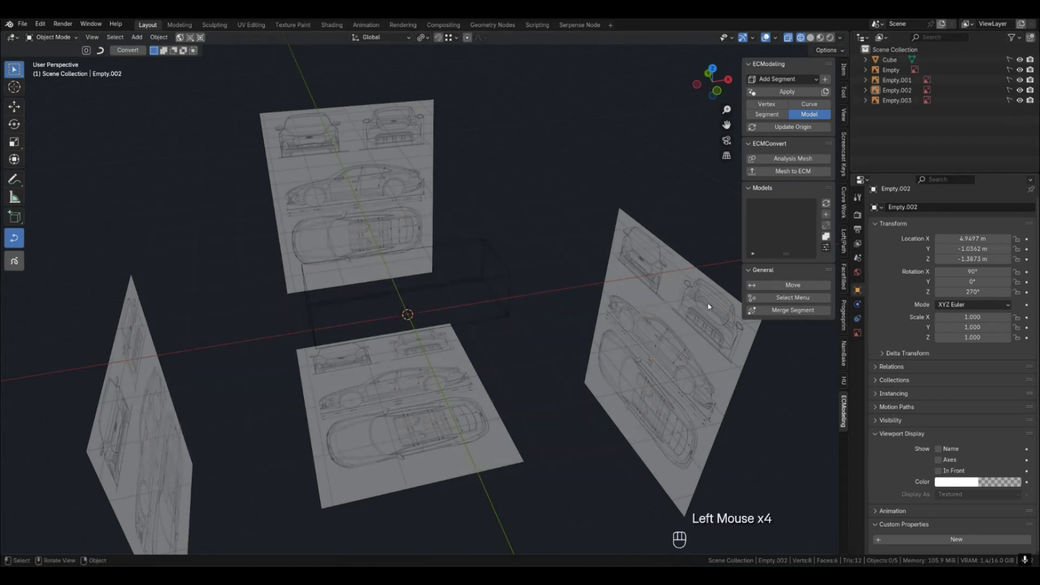
Hide the Cube in the viewport and show it again.
left_click(1020, 60)
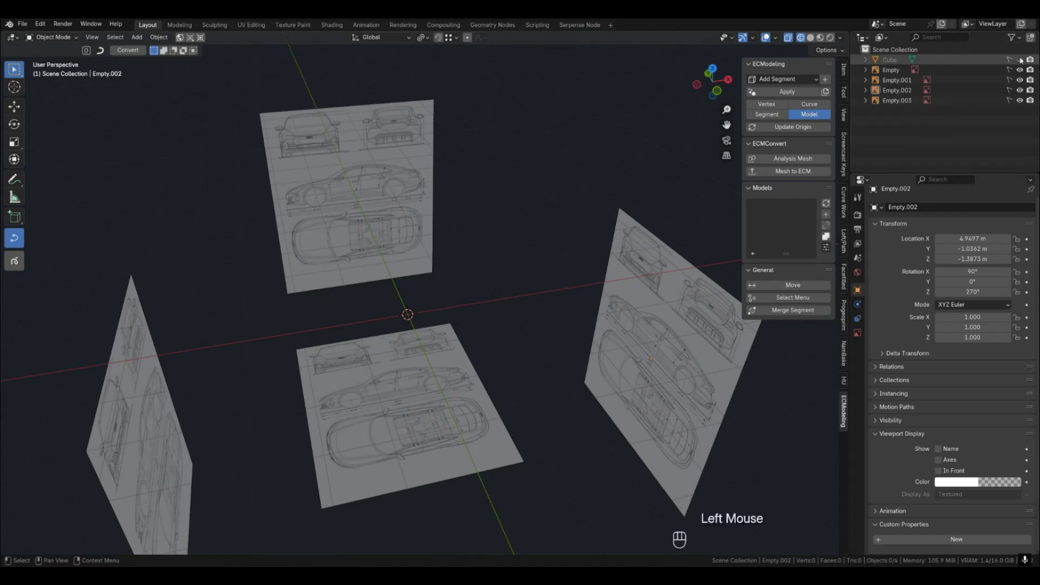
left_click(1019, 60)
left_click(585, 366)
left_click(531, 400)
left_click(558, 387)
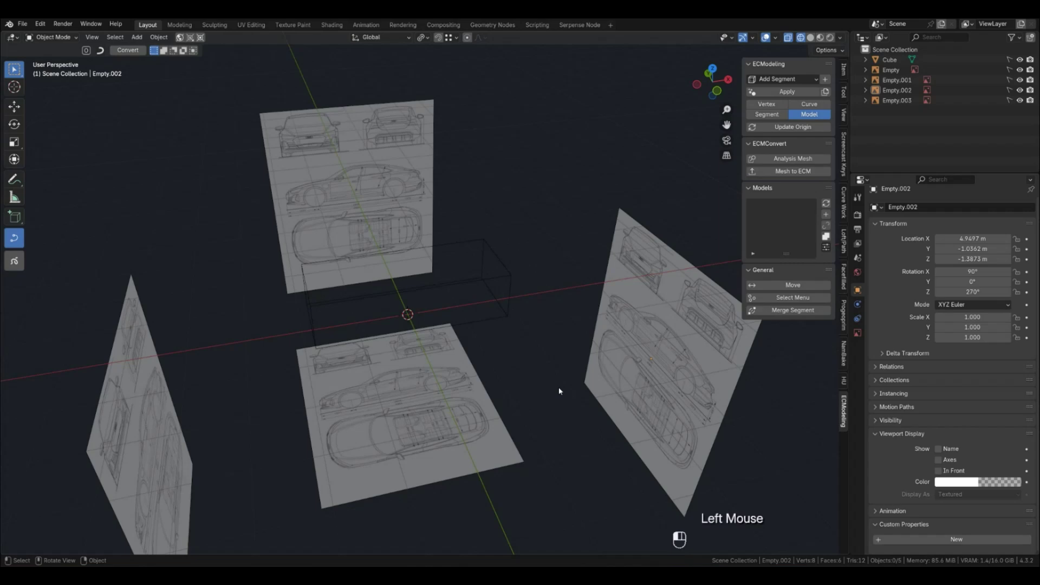
In front orthographic view, add the black Audi photo and the blue Audi side photo one above the other, beside the blueprints on negative X.
key("KP_1")
scroll(558, 387, "down", 3)
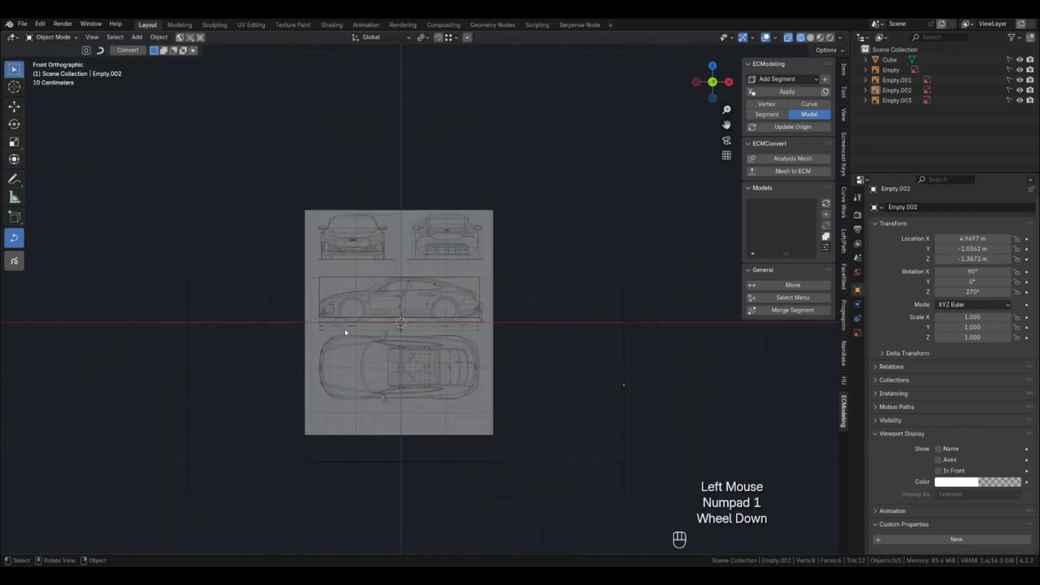
middle_click_drag(300, 342, 427, 339, "shift")
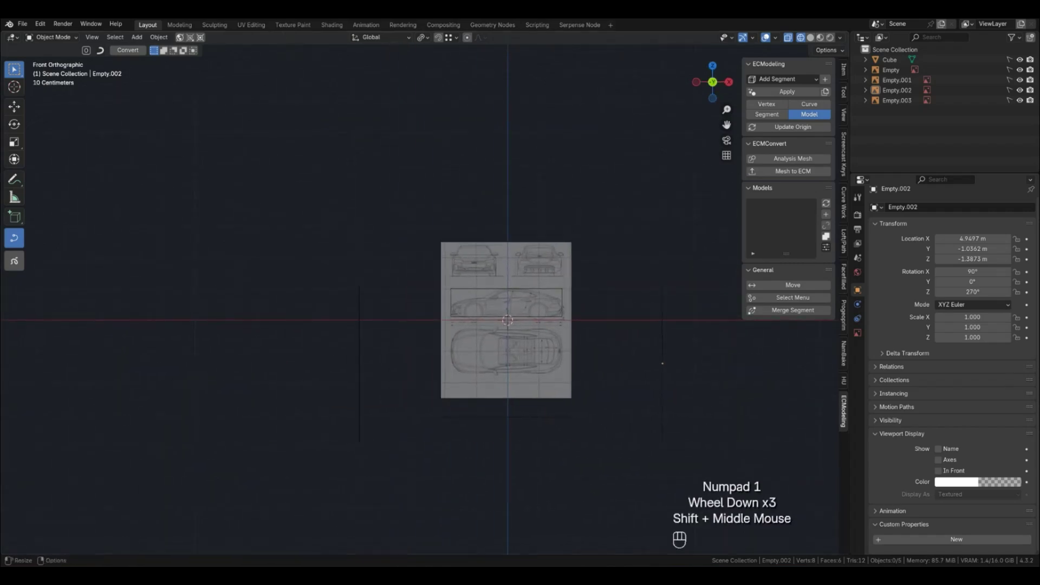
left_click_drag(246, 216, 165, 236)
left_click_drag(85, 267, 188, 330)
left_click(188, 330)
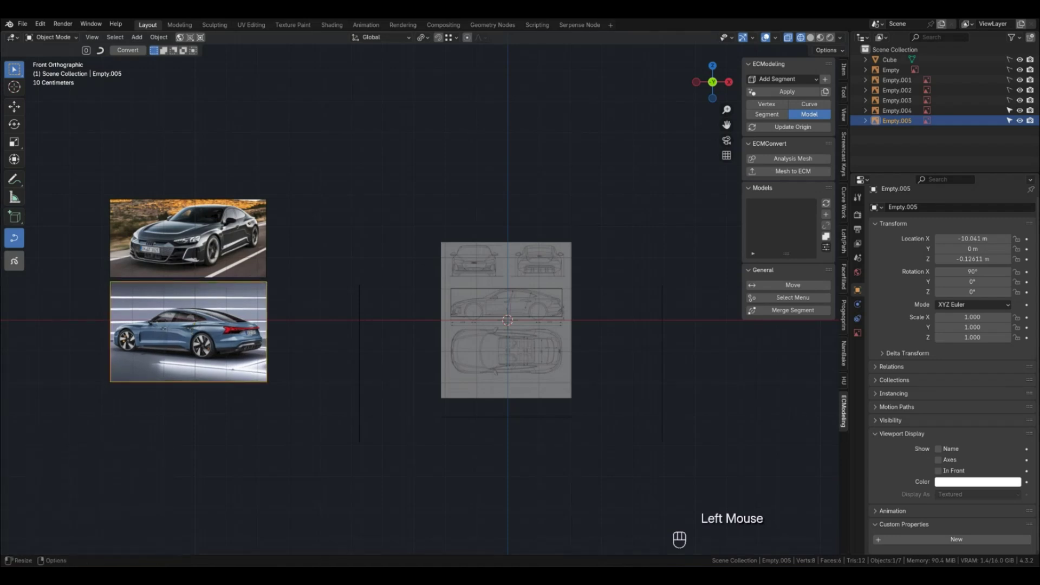
Add the blue Audi rear photo below the other two at about X -10.12 m, Z -3.63 m, and deselect it.
left_click_drag(230, 417, 191, 449)
left_click(313, 435)
left_click(187, 440)
left_click(190, 441)
left_click(194, 440)
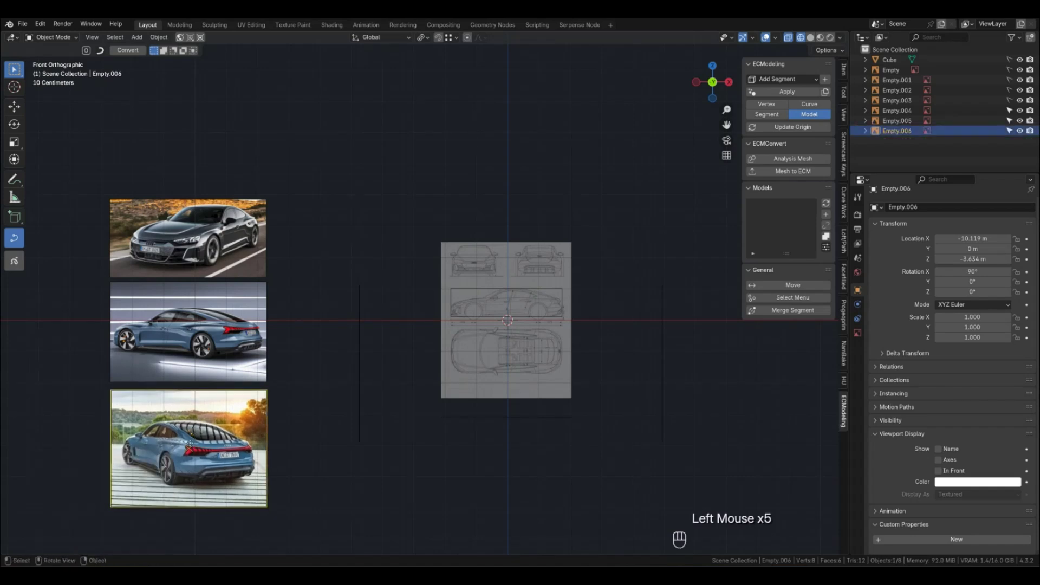
left_click_drag(199, 440, 199, 437)
left_click(327, 408)
scroll(335, 392, "down", 1)
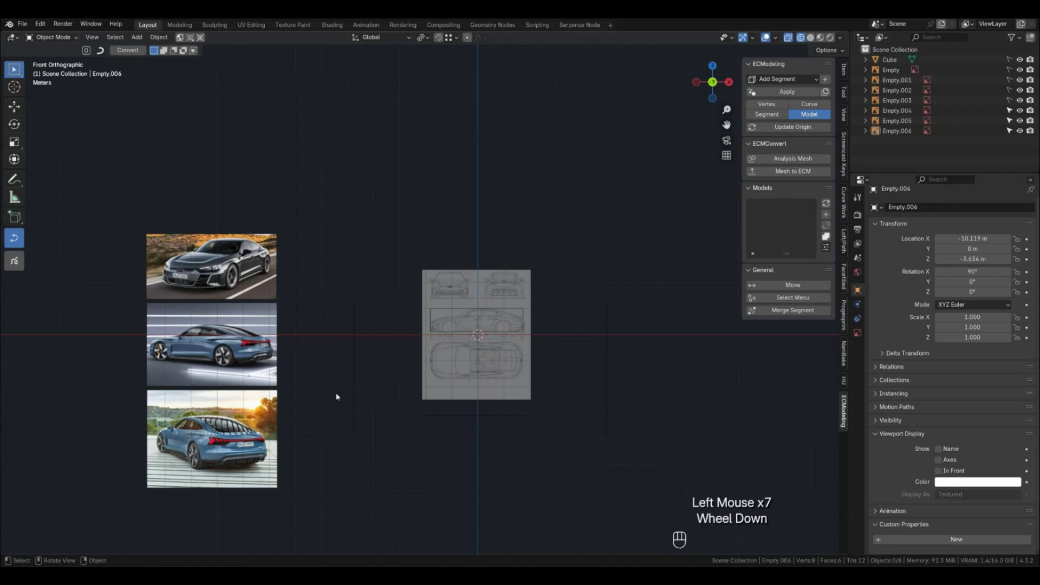
Turn off the Grid in the viewport overlays so it does not cover the black Audi photo.
middle_click_drag(318, 366, 453, 412, "shift")
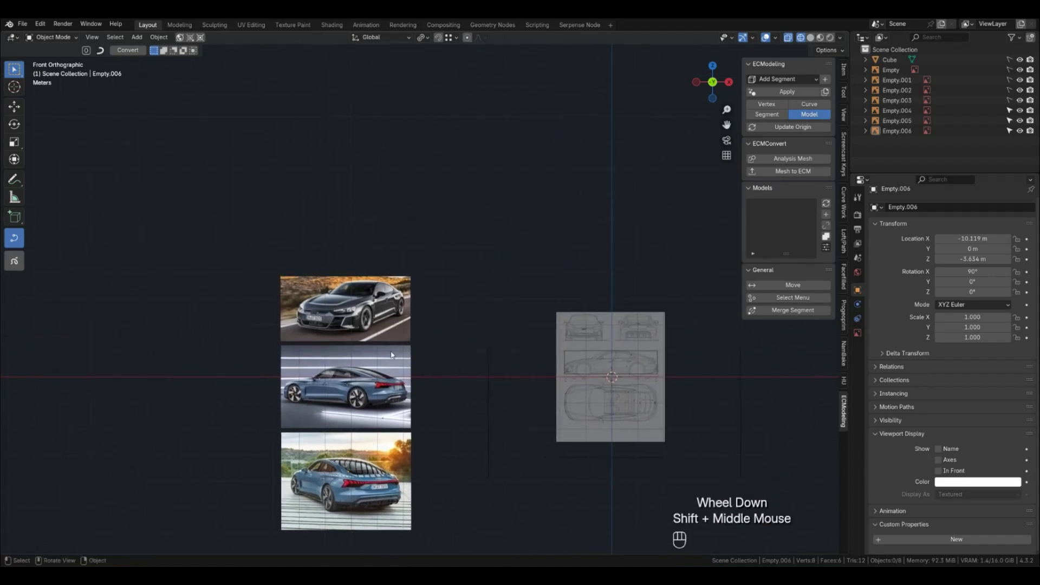
scroll(338, 313, "up", 2)
scroll(338, 313, "up", 3)
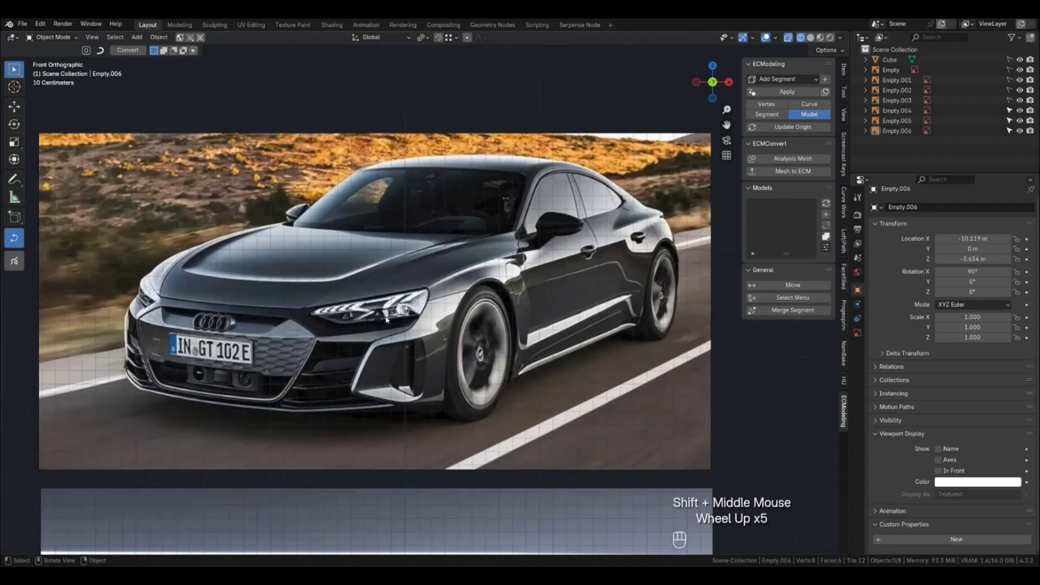
middle_click_drag(382, 319, 392, 331, "shift")
left_click(774, 39)
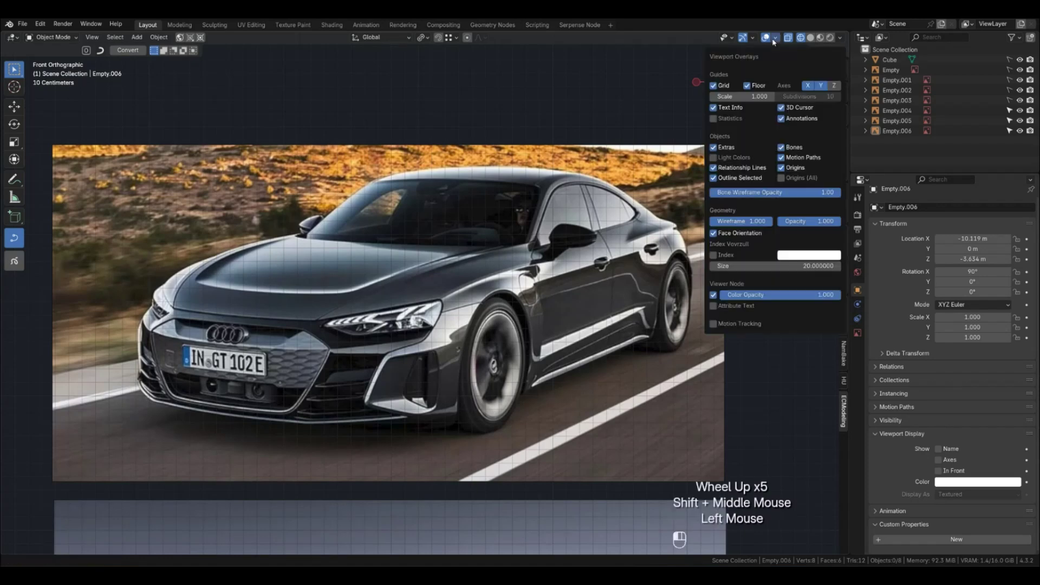
left_click(713, 85)
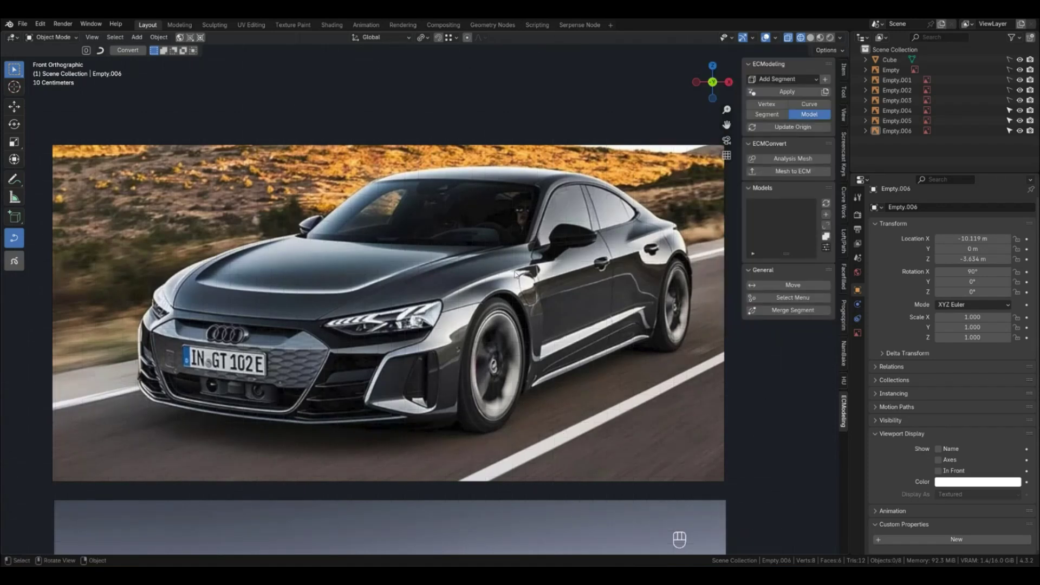
Examine the front, rear and side blueprint drawings and compare them with the black Audi photo.
scroll(488, 310, "down", 3)
middle_click_drag(646, 416, 148, 316, "shift")
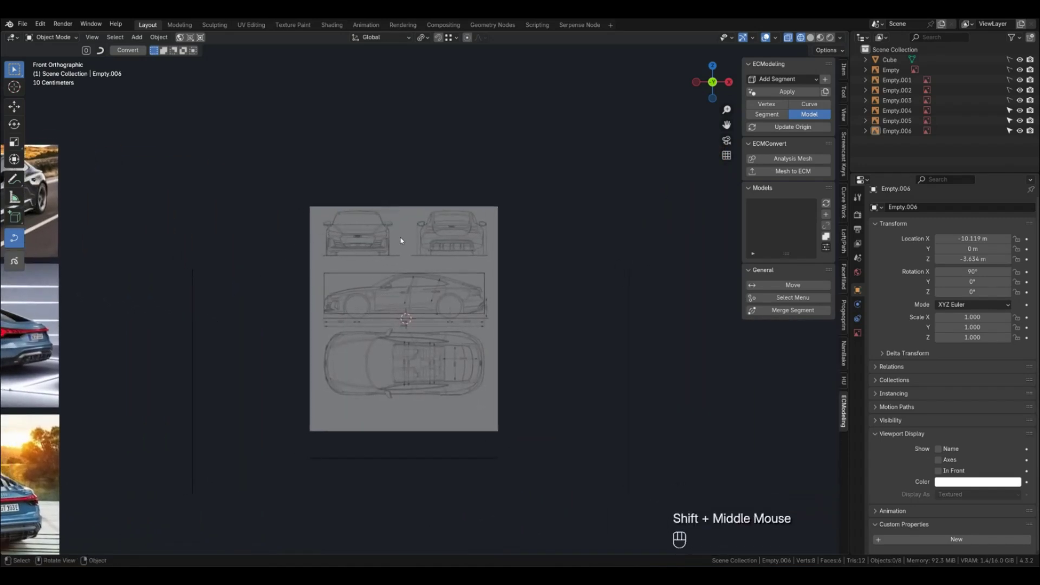
scroll(382, 295, "up", 5)
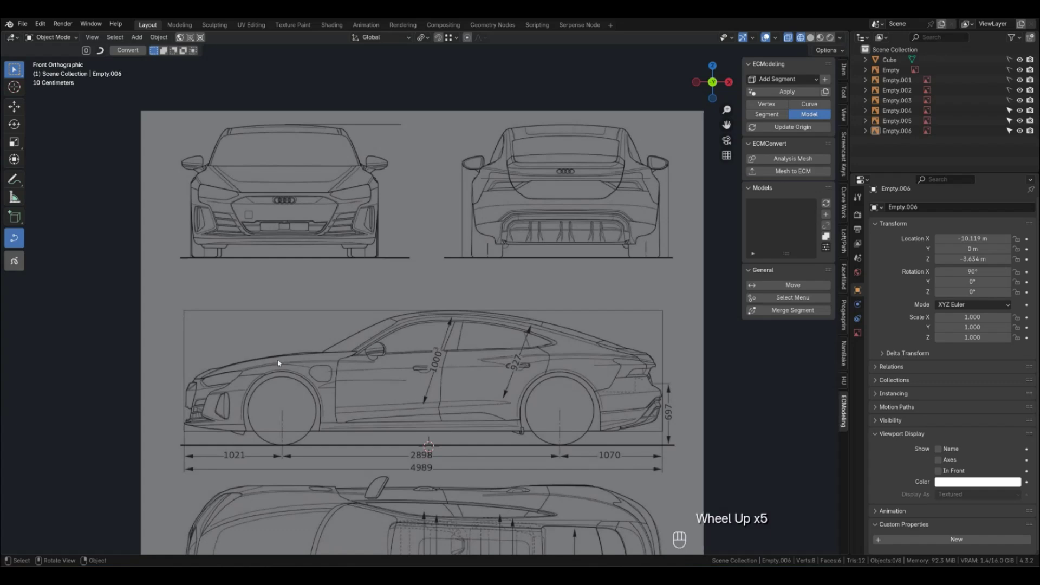
scroll(342, 427, "down", 3)
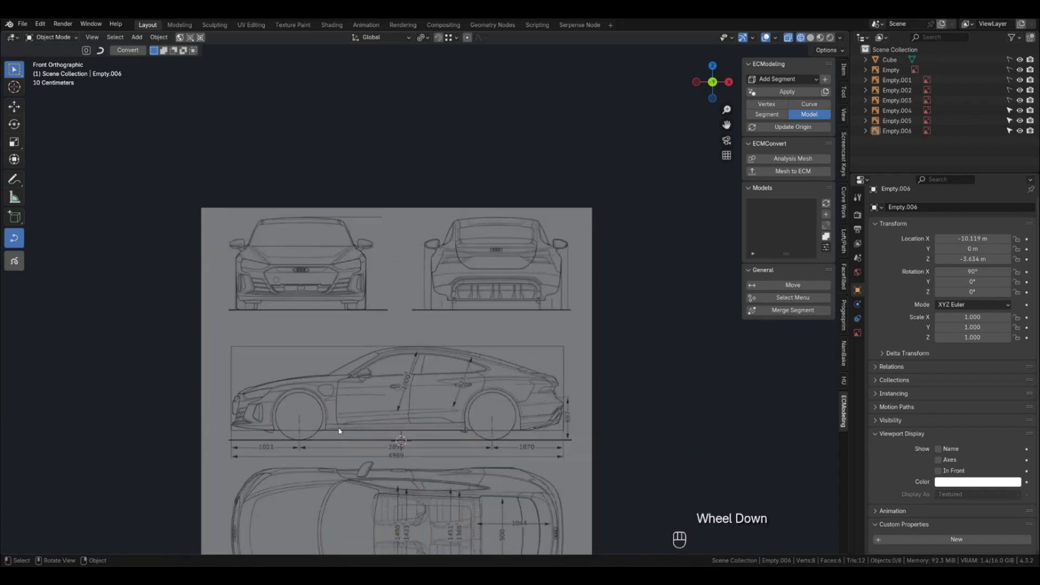
middle_click_drag(234, 301, 767, 313, "shift")
scroll(398, 246, "up", 3)
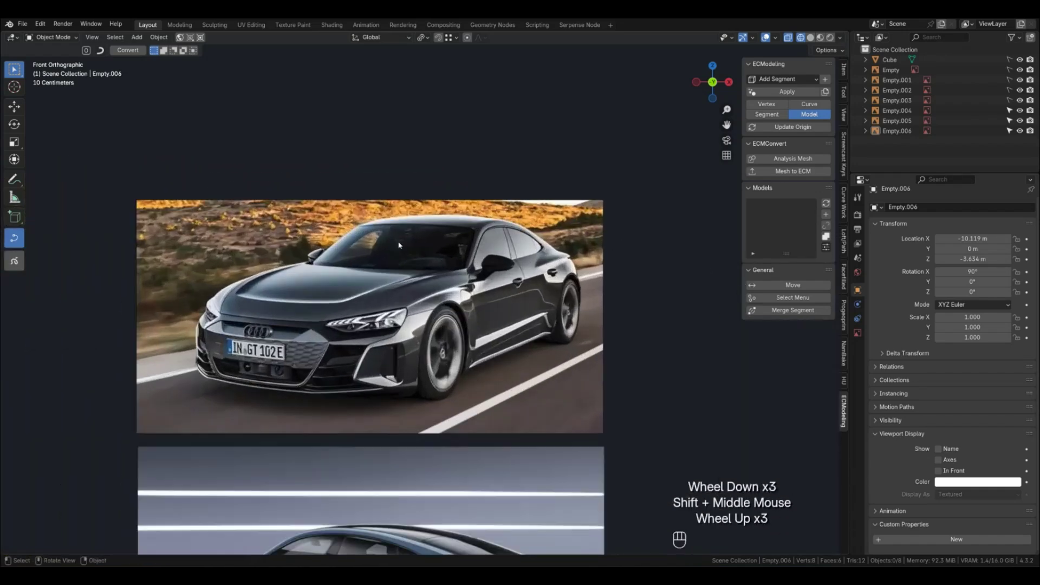
scroll(476, 274, "up", 2)
scroll(469, 285, "down", 1)
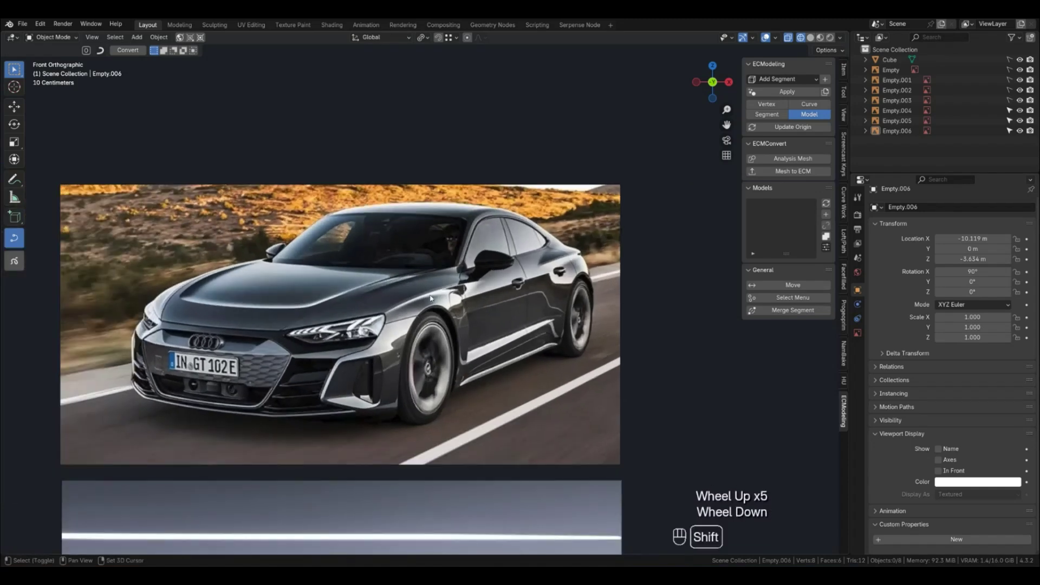
middle_click_drag(430, 297, 444, 301, "shift")
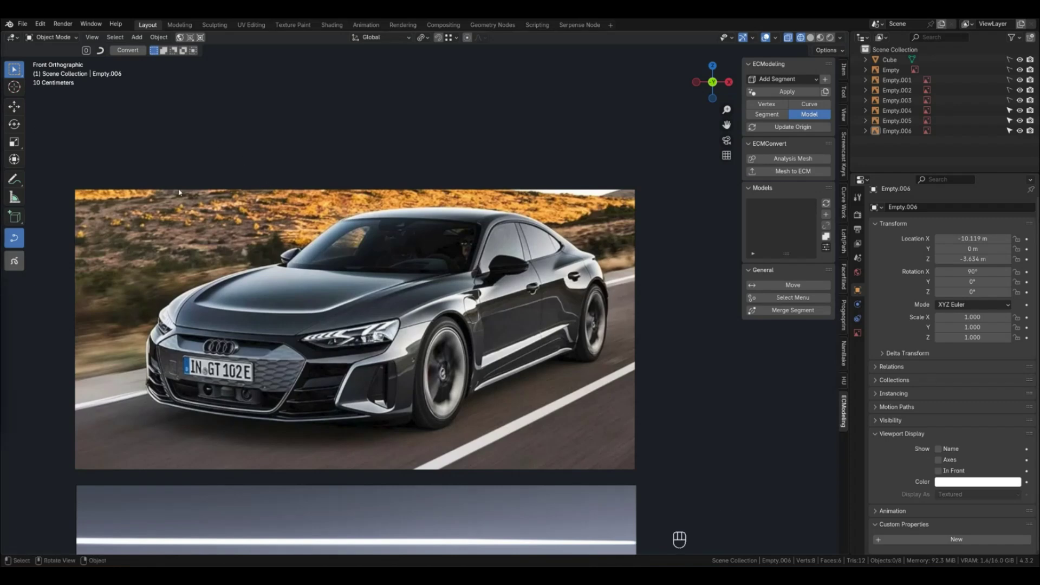
With Annotate Line, trace the hood's rear edge below the windshield and the gap between front fender and door on the black Audi photo.
left_click(14, 179)
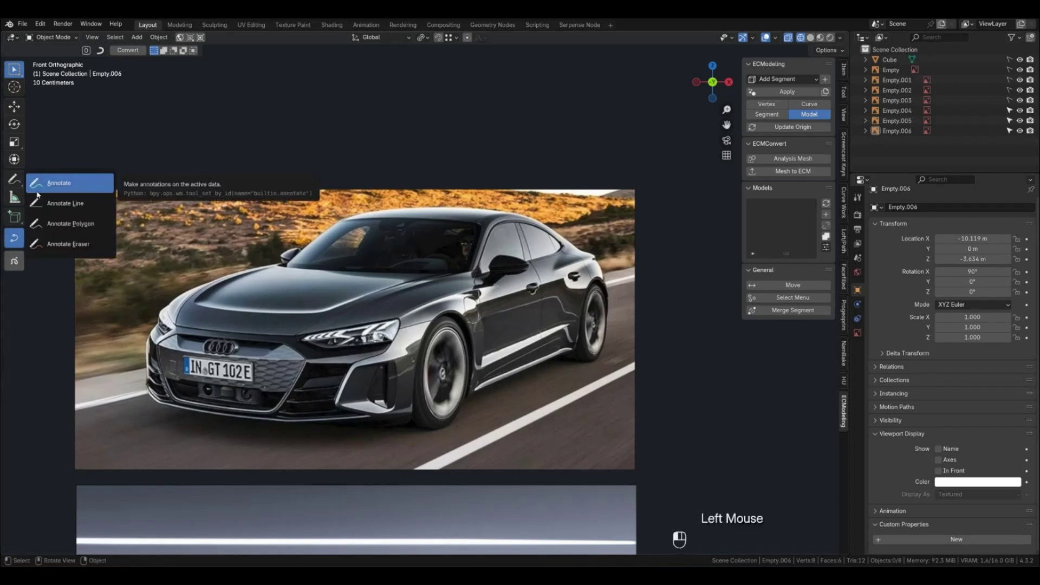
left_click(53, 206)
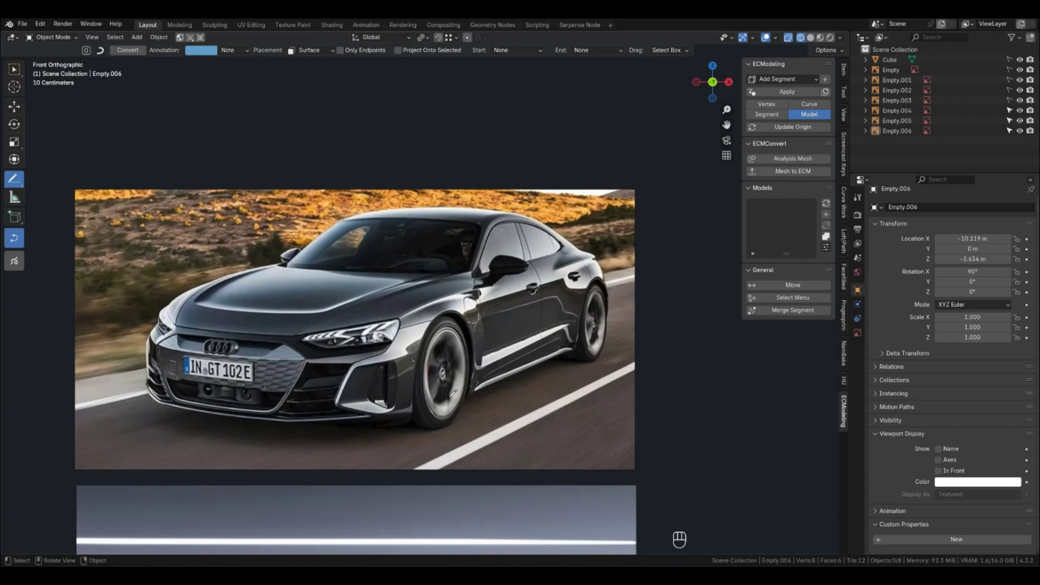
left_click(282, 265)
left_click(295, 265)
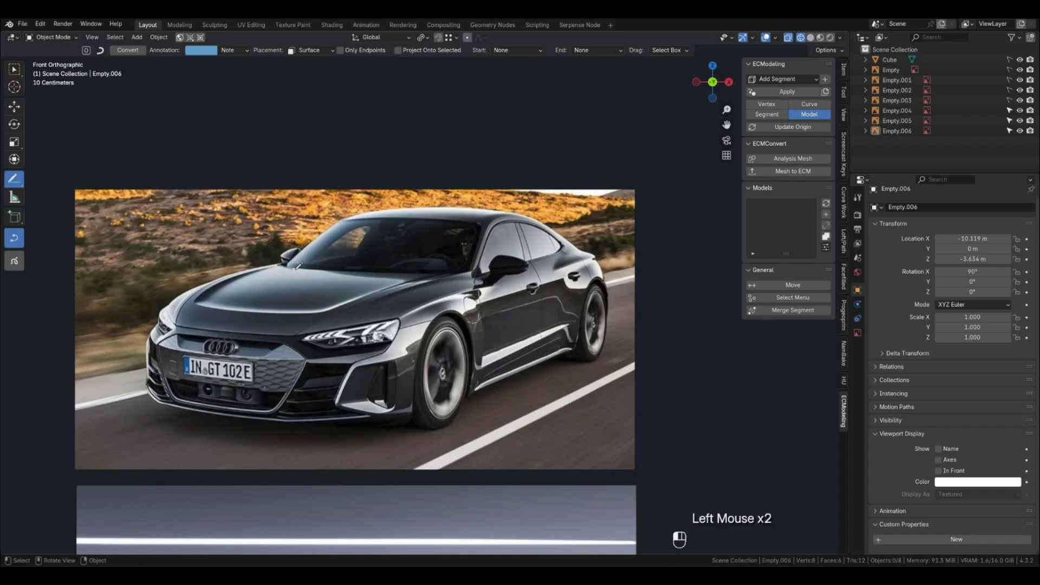
left_click(326, 267)
mouse_move(417, 273)
left_mouse_down()
mouse_move(474, 275)
mouse_move(486, 319)
mouse_move(477, 386)
left_mouse_up()
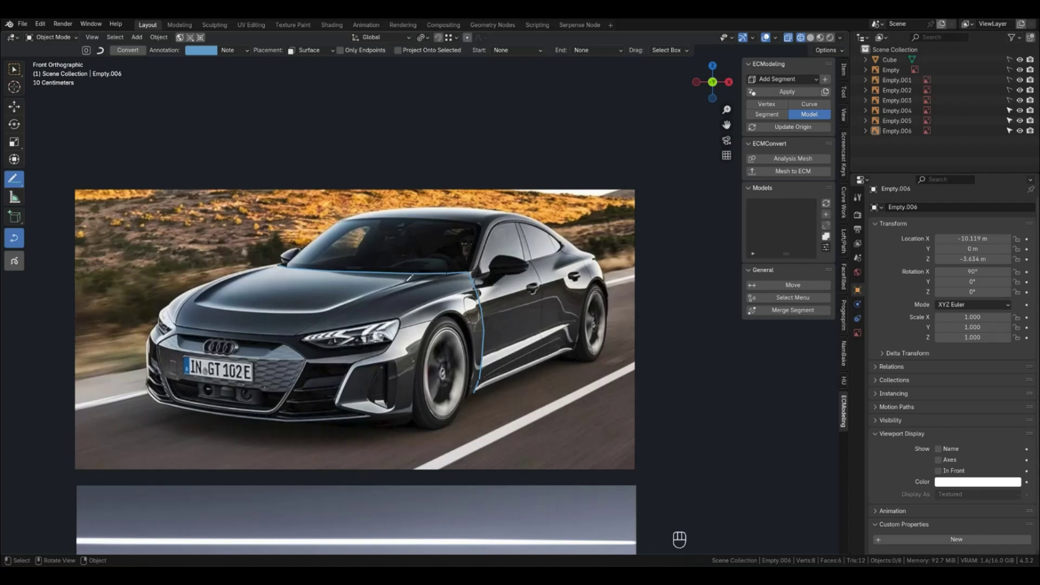
Trace the hood's side edge with annotation lines from the windshield corner forward to the headlight.
left_click(446, 269)
left_click(405, 277)
left_click(375, 288)
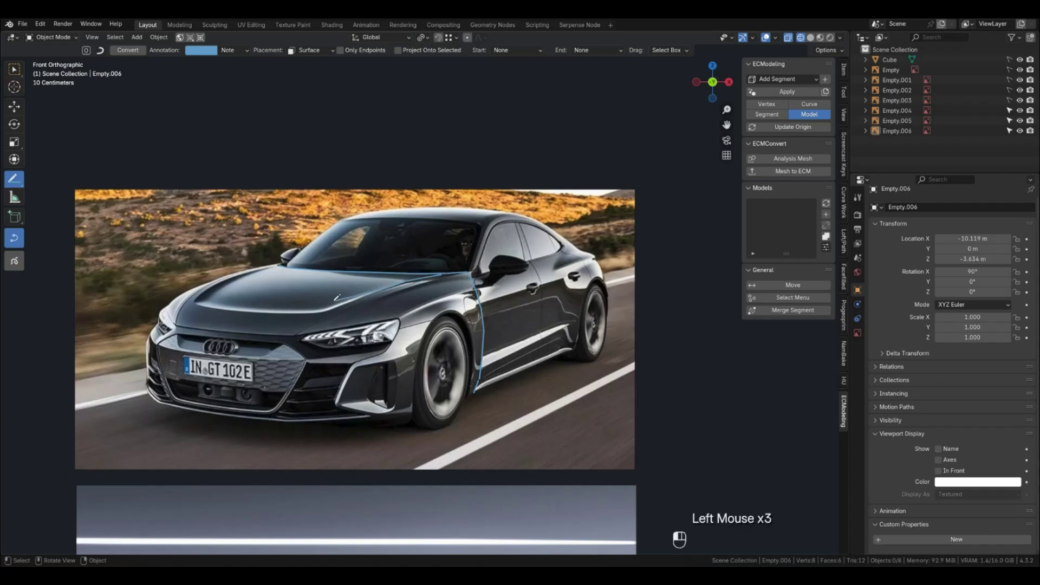
left_click(331, 303)
left_click(296, 322)
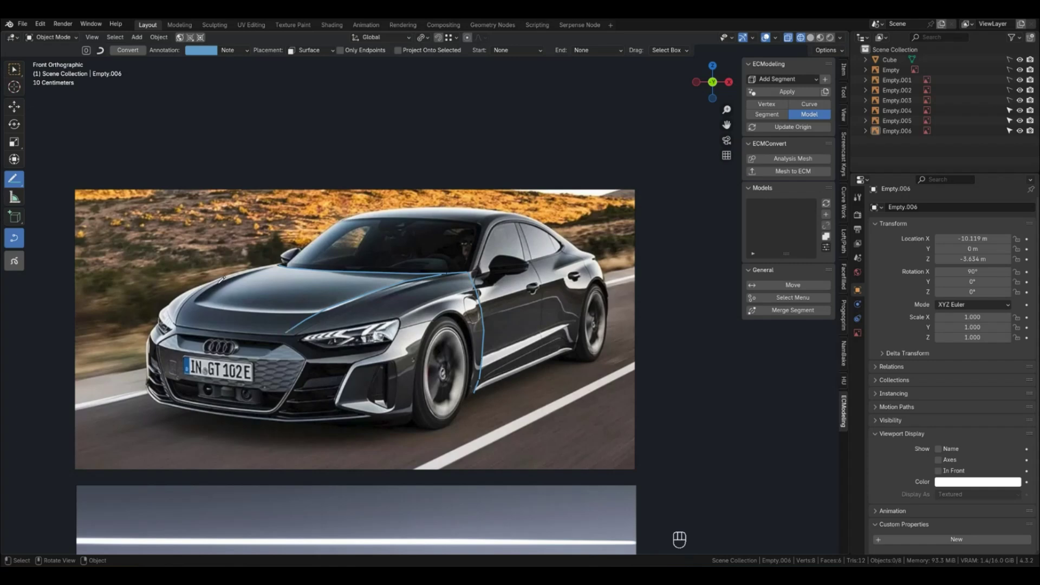
Trace a second annotation line closely alongside the first one on the hood's side edge, from windshield to headlight.
left_click(457, 269)
left_click(429, 275)
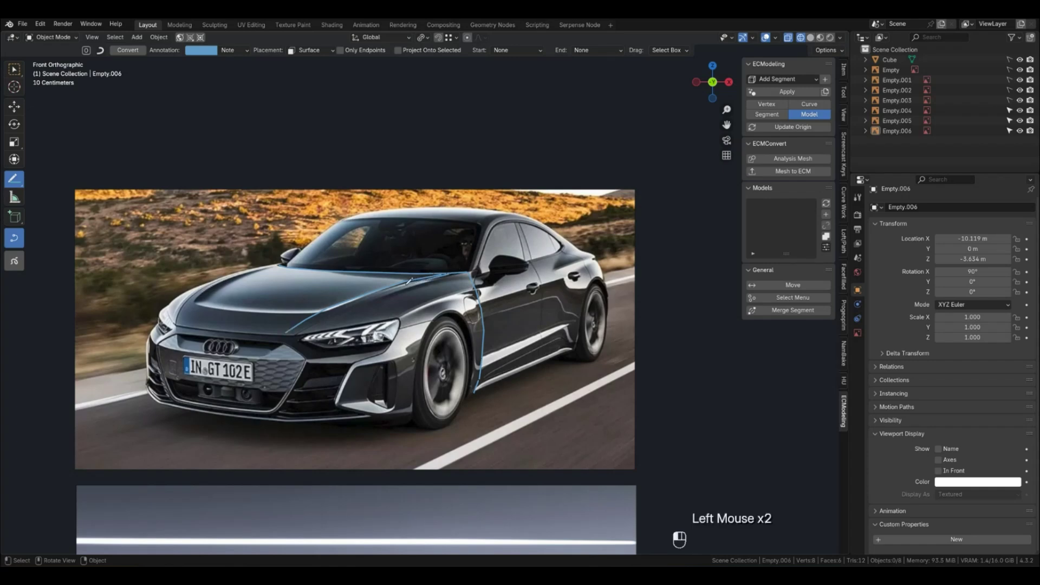
left_click(382, 288)
left_click(360, 295)
left_click(327, 311)
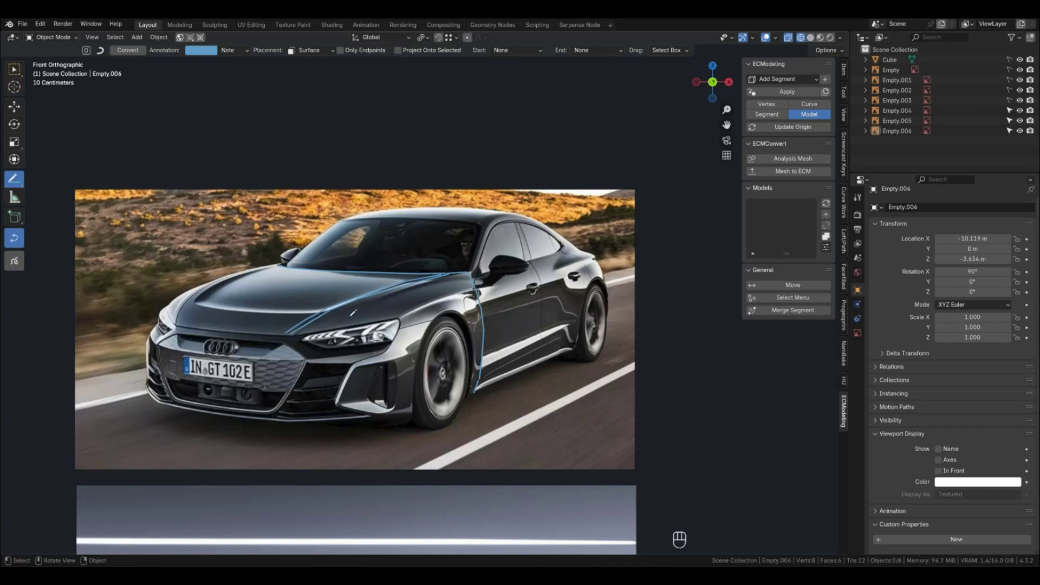
Trace a third annotation line further toward the fender, from the windshield corner to the headlight.
left_click(466, 271)
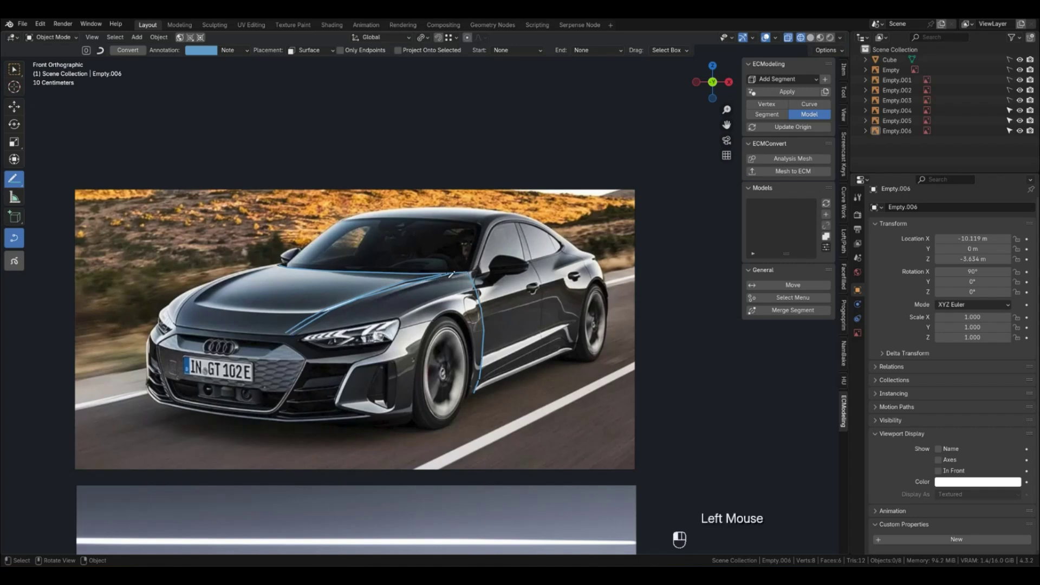
left_click(447, 274)
left_click(389, 291)
left_click(372, 296)
left_click(358, 300)
left_click(320, 316)
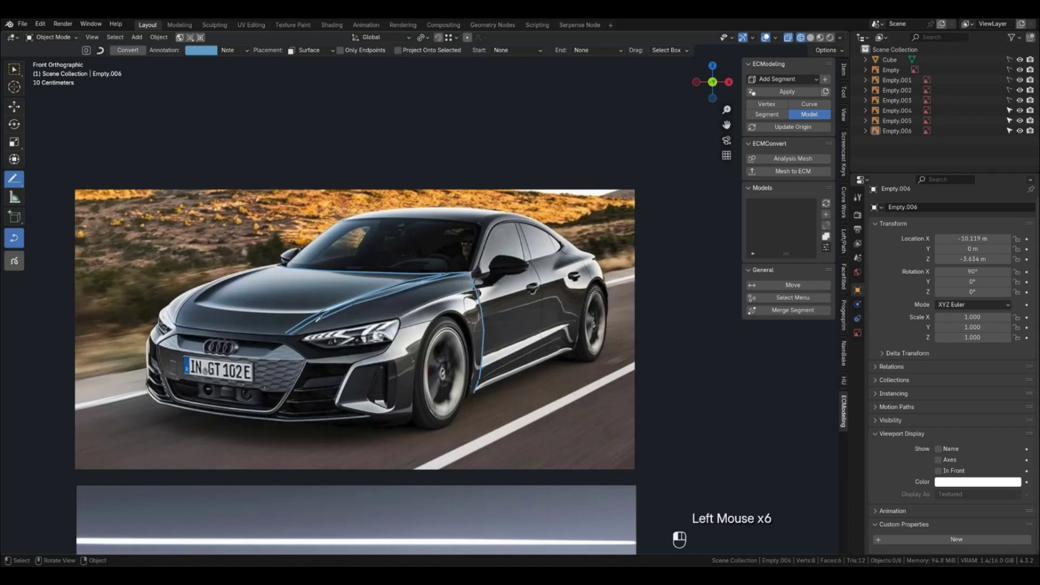
Trace a fourth annotation line along the top of the front fender, from the door gap toward the headlight.
left_click(473, 277)
left_click(451, 278)
left_click(417, 287)
left_click(385, 297)
left_click(349, 307)
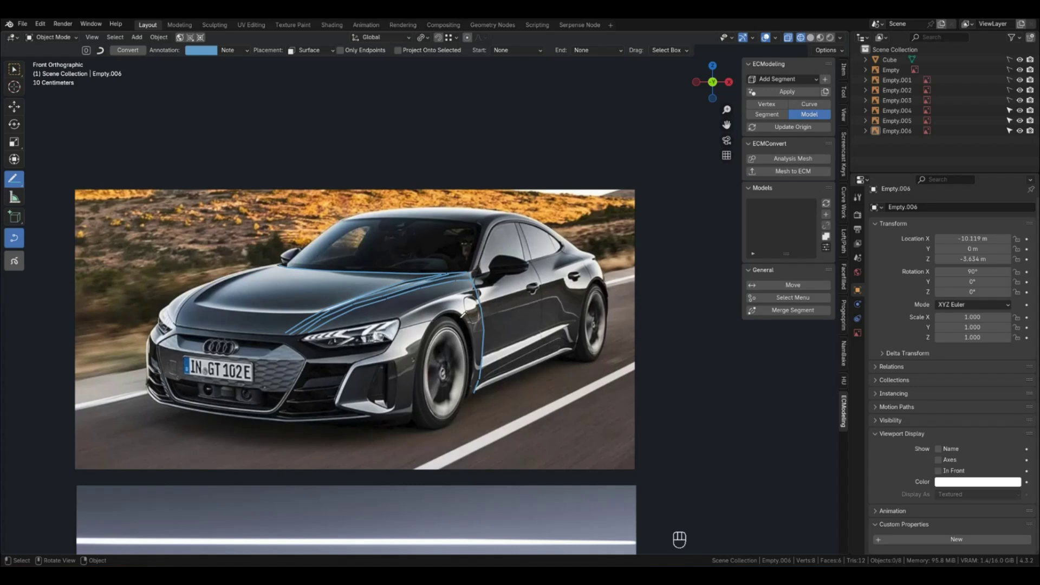
Add annotation lines over the front fender toward its side vent and along the hood's far side on the black Audi photo.
left_click_drag(400, 316, 476, 284)
mouse_move(460, 315)
left_mouse_down()
mouse_move(442, 278)
mouse_move(248, 269)
left_mouse_up()
left_click(464, 308)
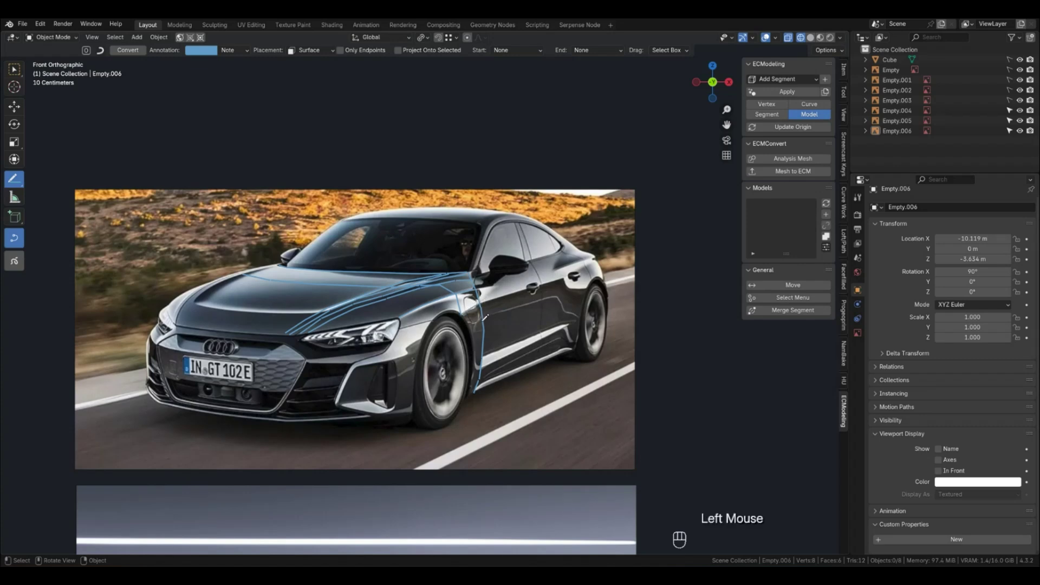
left_click(465, 315)
scroll(482, 328, "down", 3)
scroll(387, 541, "up", 2)
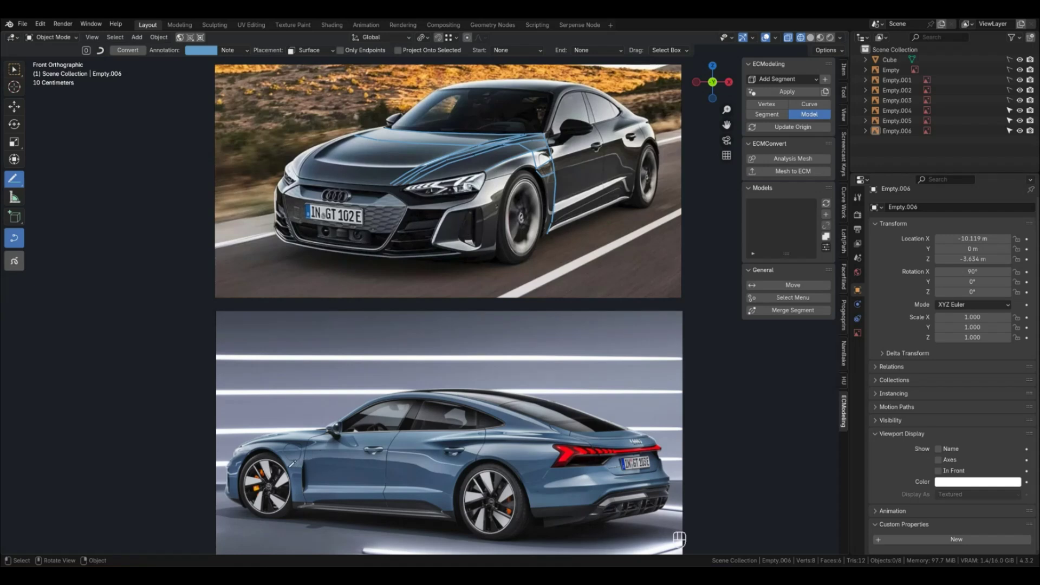
Add annotation lines across the fender's side vent and down the panel behind the front wheel toward the sill on the black Audi photo.
scroll(493, 377, "down", 1)
scroll(519, 271, "up", 3)
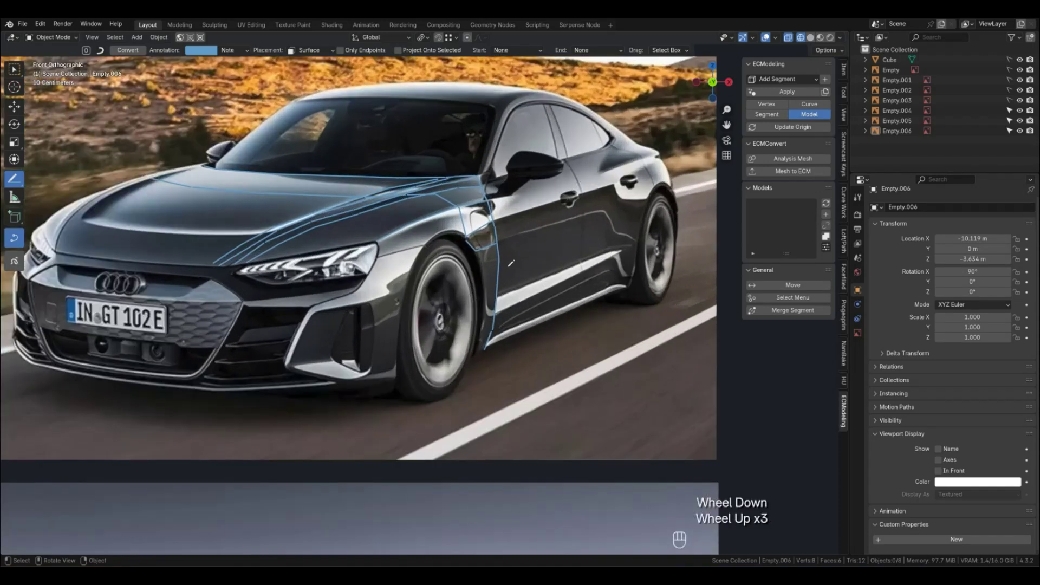
left_click(501, 254)
left_click(478, 252)
left_click_drag(483, 263, 487, 319)
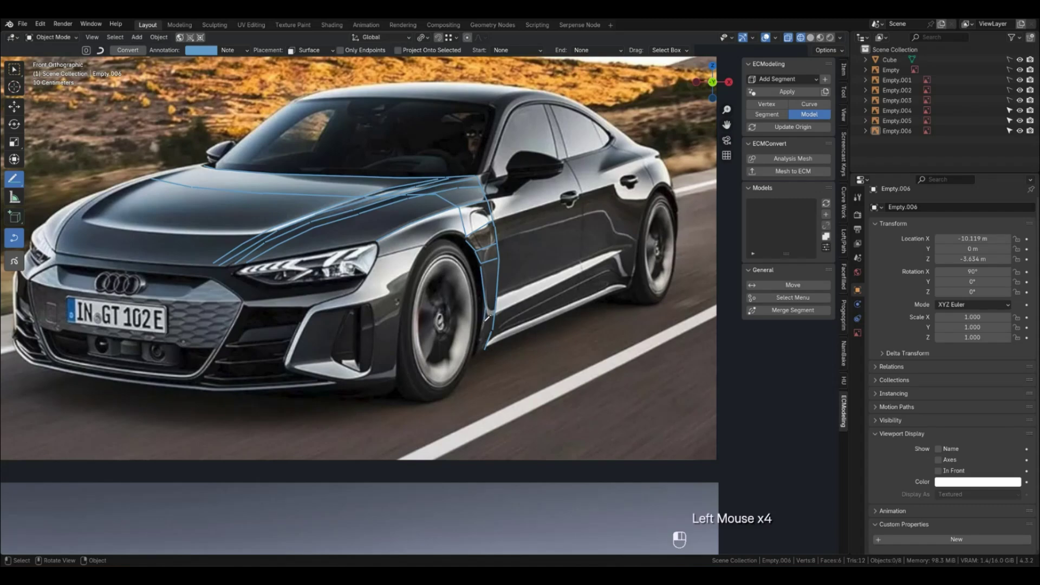
left_click(487, 317)
Compare the fender's lower end with the blue Audi photo and close its annotation lines behind the black car's front wheel.
scroll(516, 336, "down", 2)
scroll(342, 454, "up", 3)
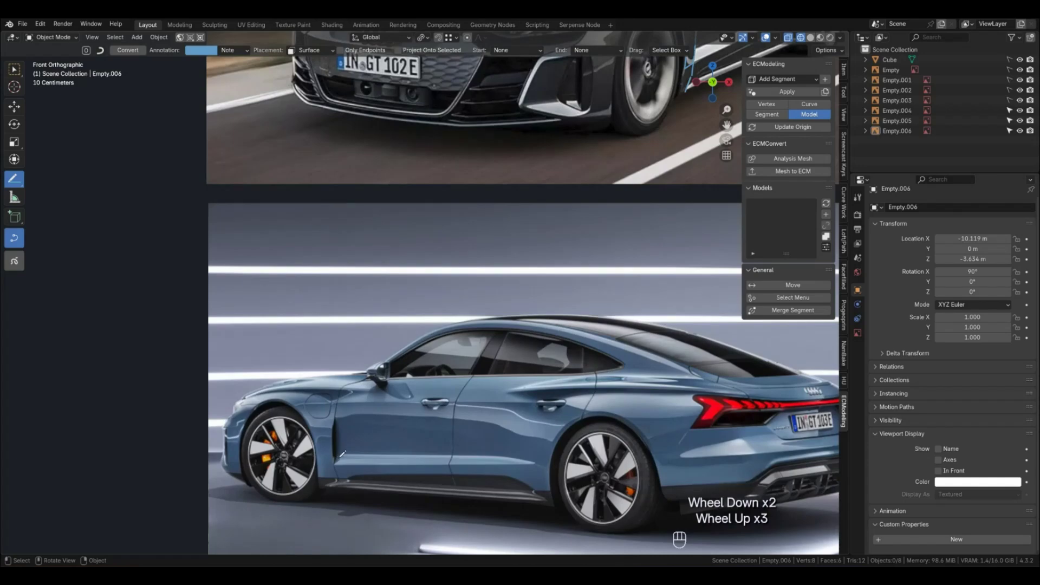
scroll(679, 113, "down", 3)
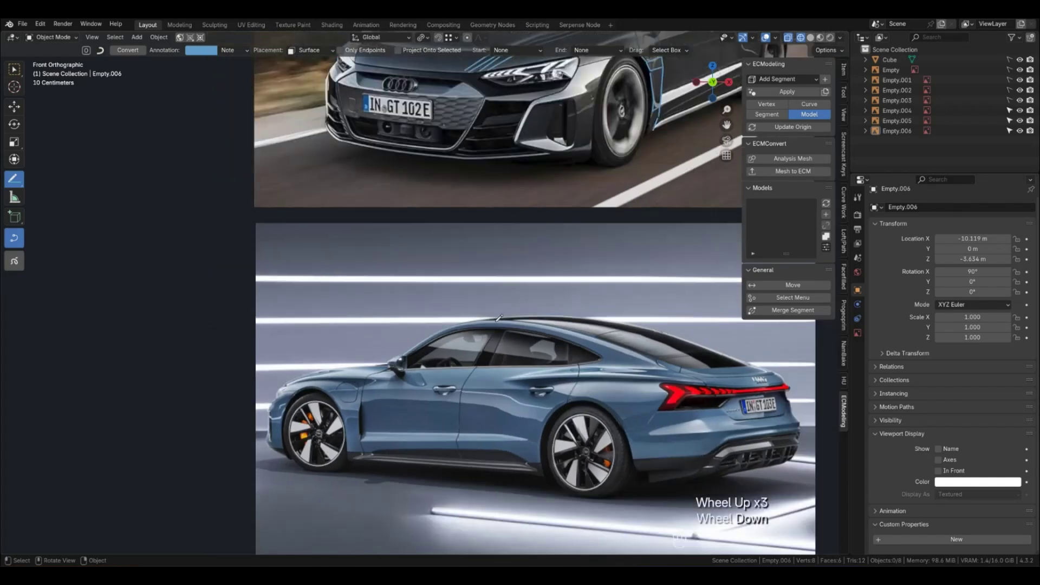
scroll(679, 114, "down", 1)
scroll(626, 180, "up", 4)
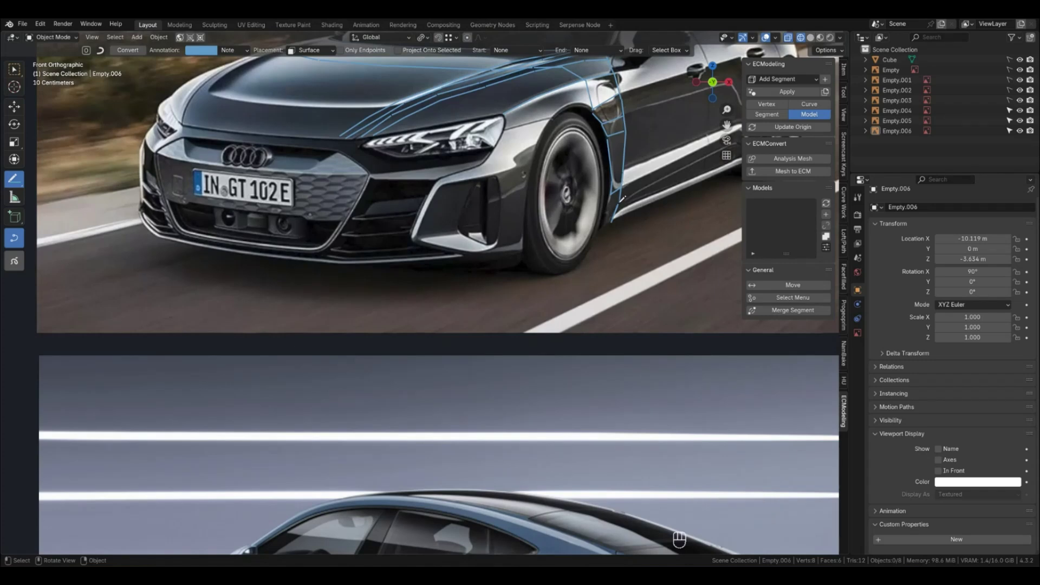
scroll(621, 198, "down", 3)
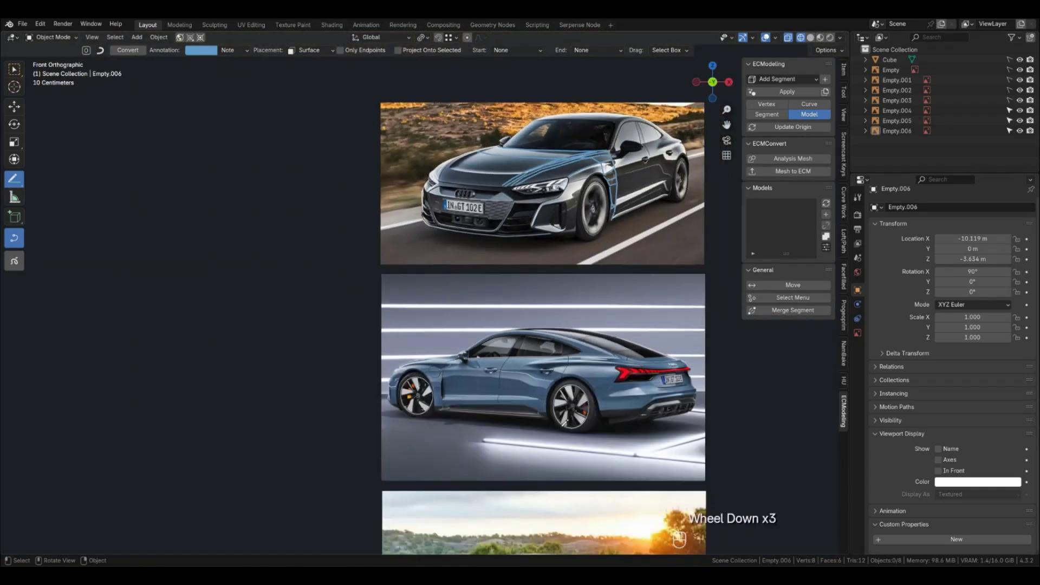
scroll(652, 191, "up", 3)
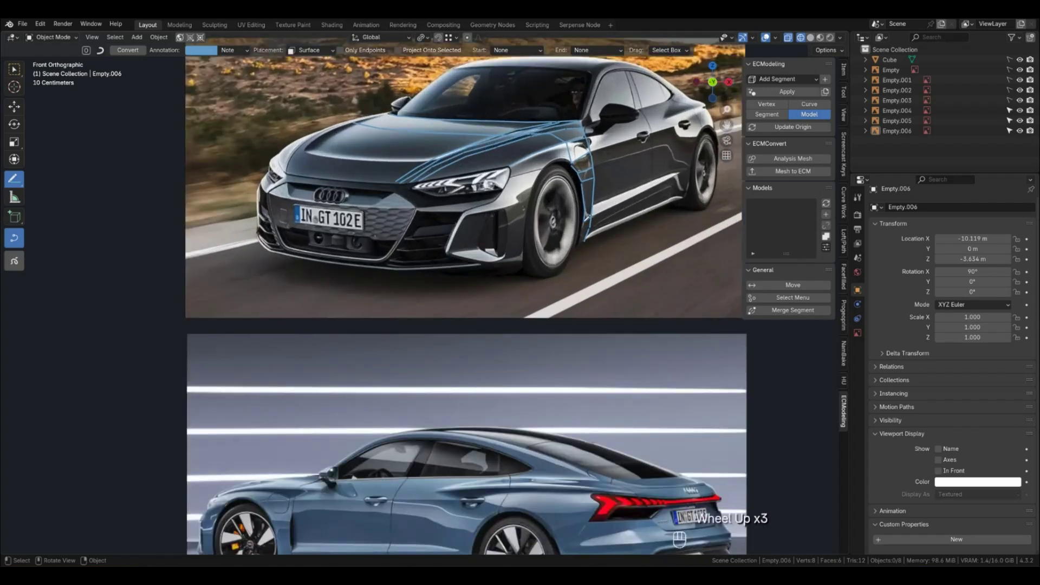
left_click(652, 191)
mouse_move(585, 230)
left_mouse_down()
mouse_move(593, 225)
mouse_move(582, 240)
left_mouse_up()
left_click(583, 242)
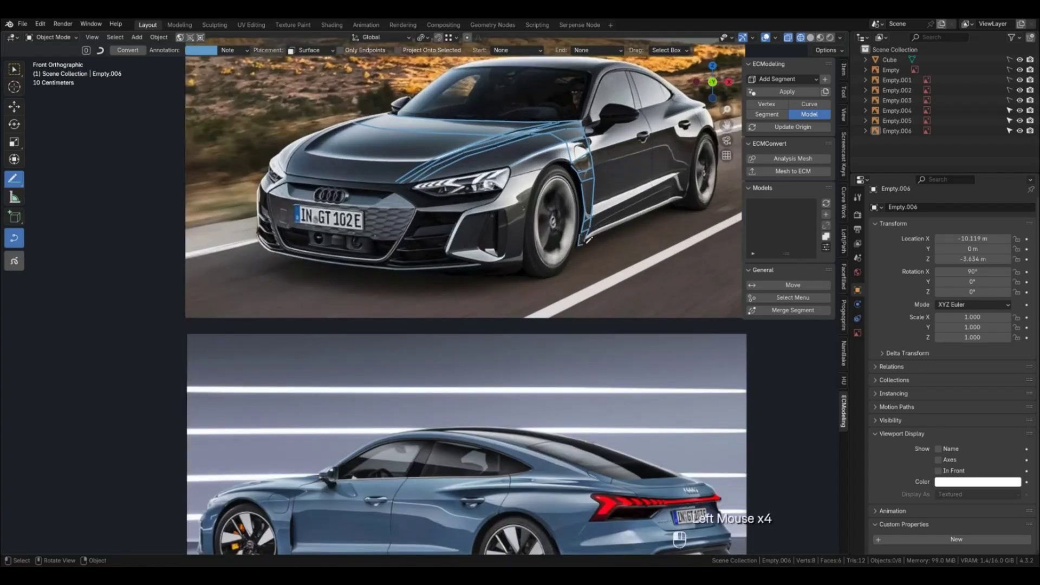
Add an annotation line across the front fender just above the wheel arch on the black Audi photo.
scroll(590, 243, "down", 2)
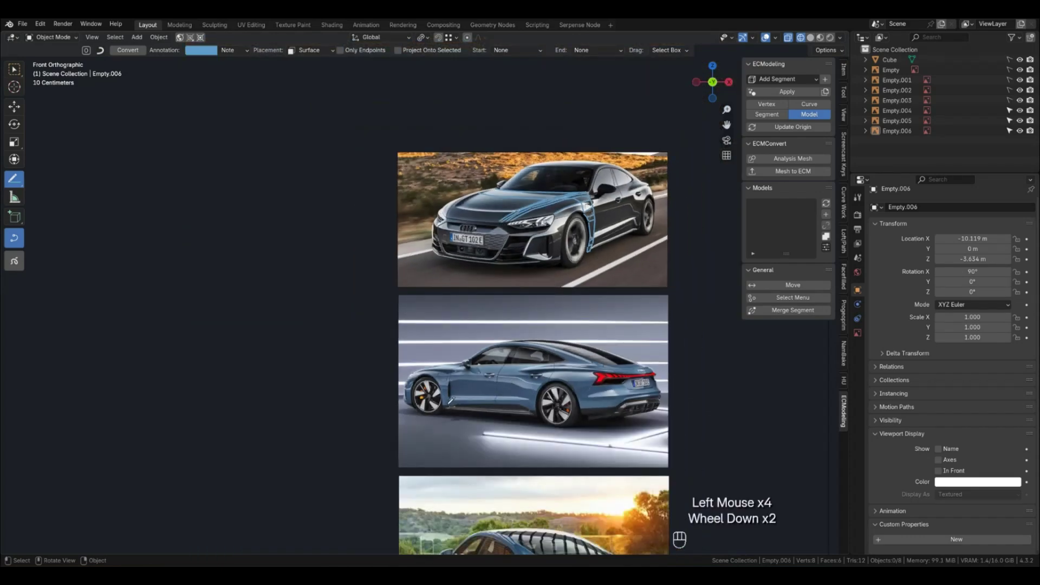
scroll(623, 192, "up", 3)
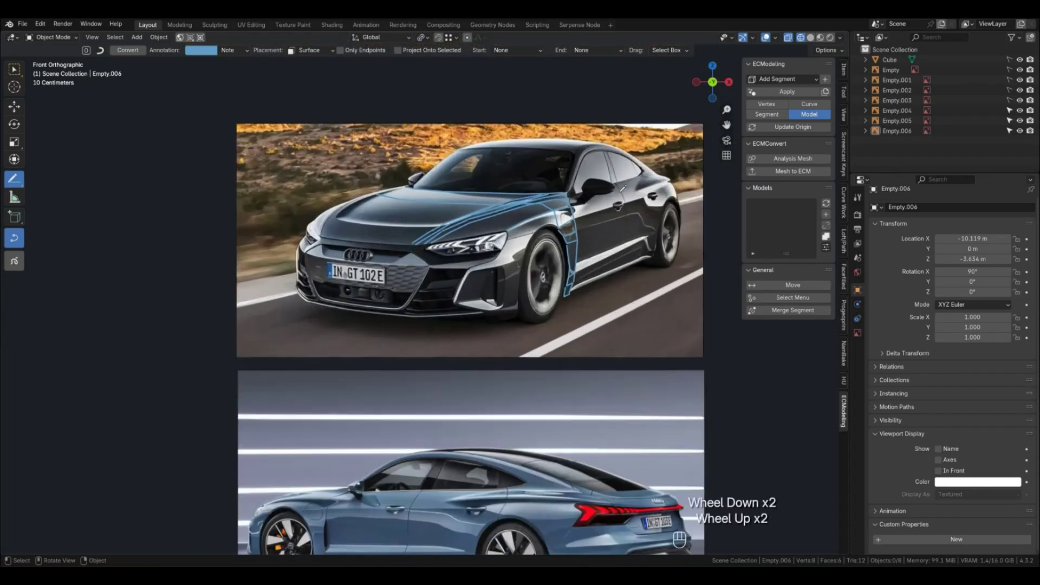
middle_click_drag(594, 210, 595, 267, "shift")
scroll(547, 265, "up", 1)
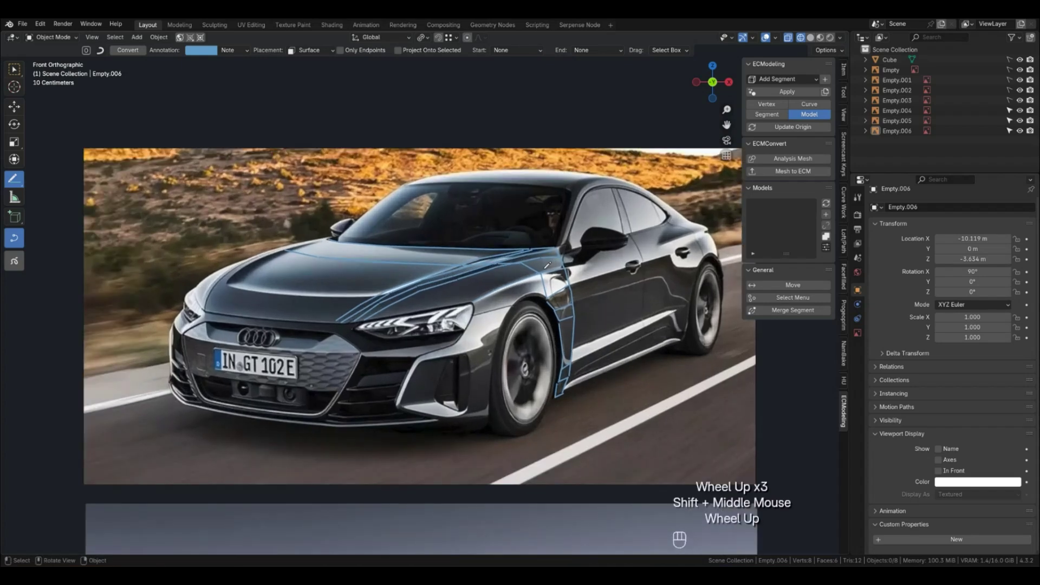
left_click(513, 301)
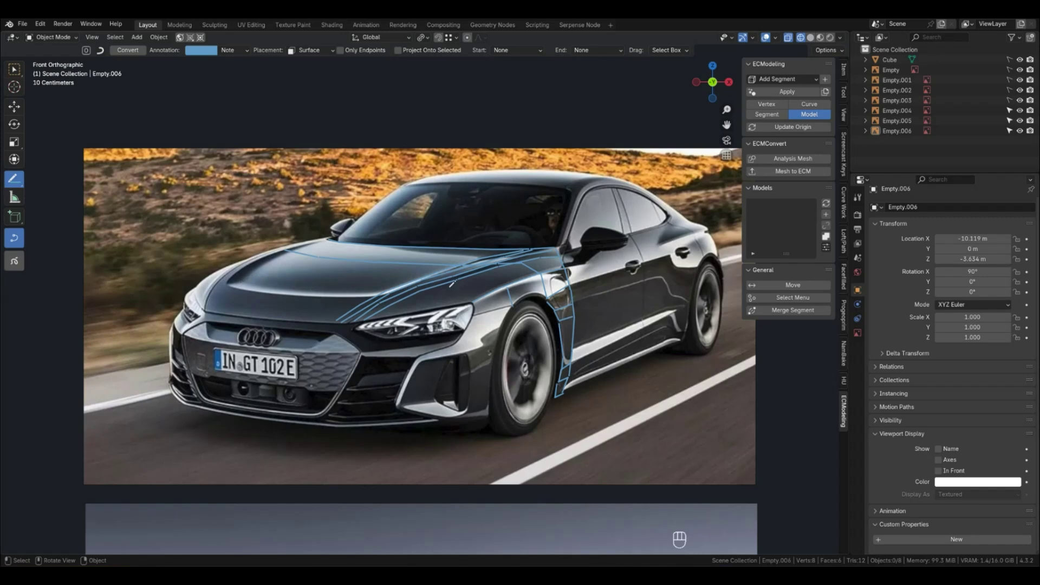
Trace the hood's front crease with an annotation line spanning the hood between its far side and the near front fender.
left_click(496, 283)
left_click(479, 282)
left_click(436, 285)
left_click(382, 288)
left_click(326, 290)
left_click(279, 286)
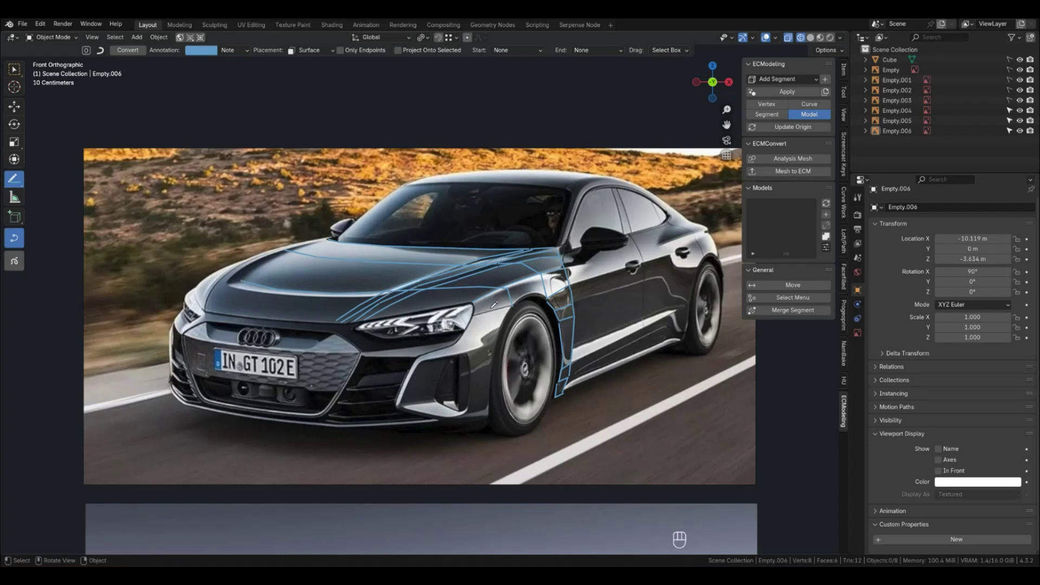
left_click(230, 280)
left_click(246, 287)
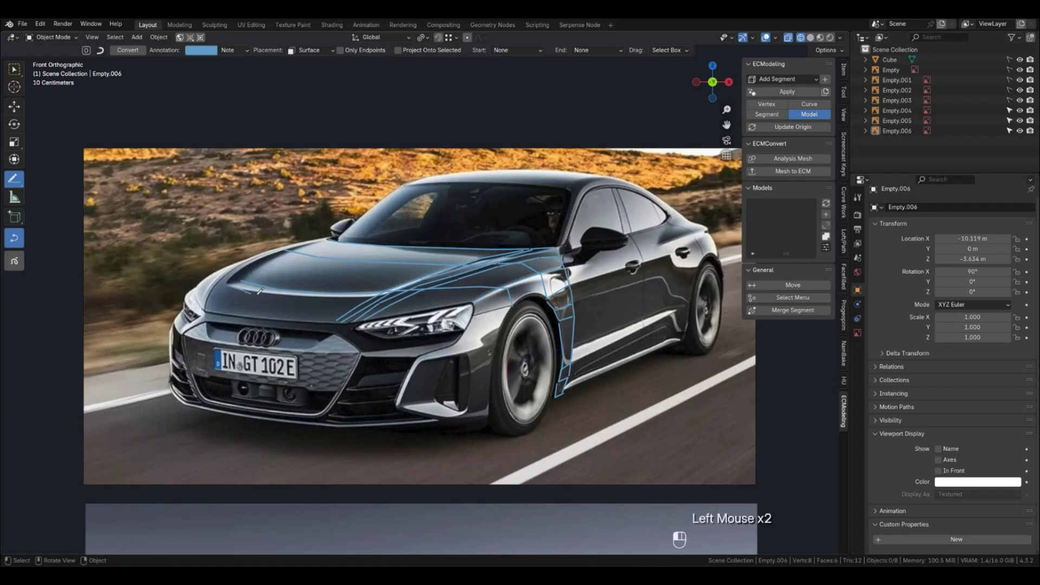
left_click(309, 294)
left_click(340, 295)
left_click(379, 294)
left_click(416, 295)
left_click(457, 292)
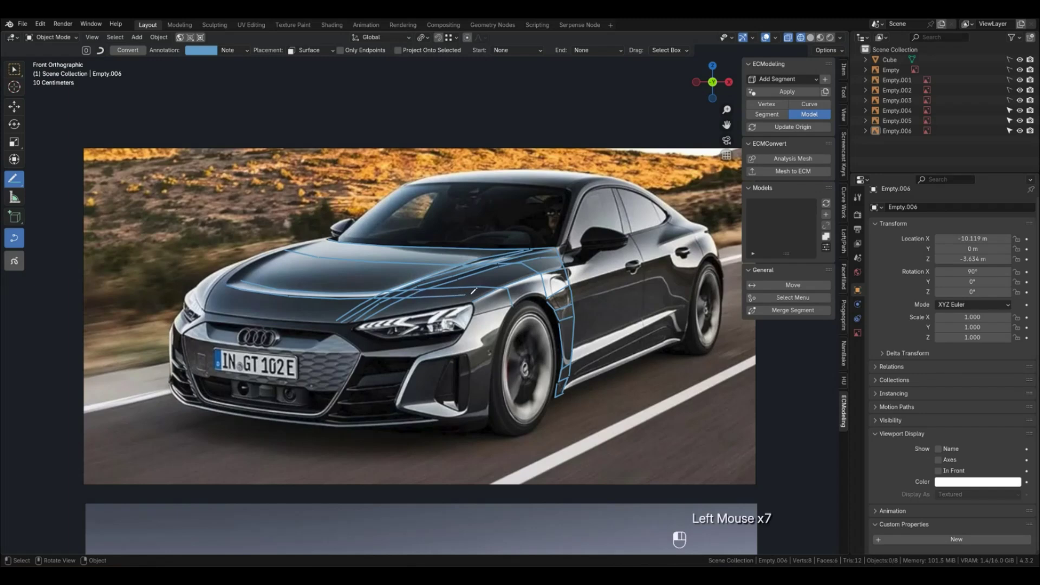
left_click(489, 290)
Add short annotation lines on the front fender between the headlight's rear corner and the top of the wheel arch.
left_click(477, 298)
left_click(478, 303)
left_click(476, 309)
left_click(501, 304)
left_click(513, 302)
left_click(548, 292)
left_click(474, 297)
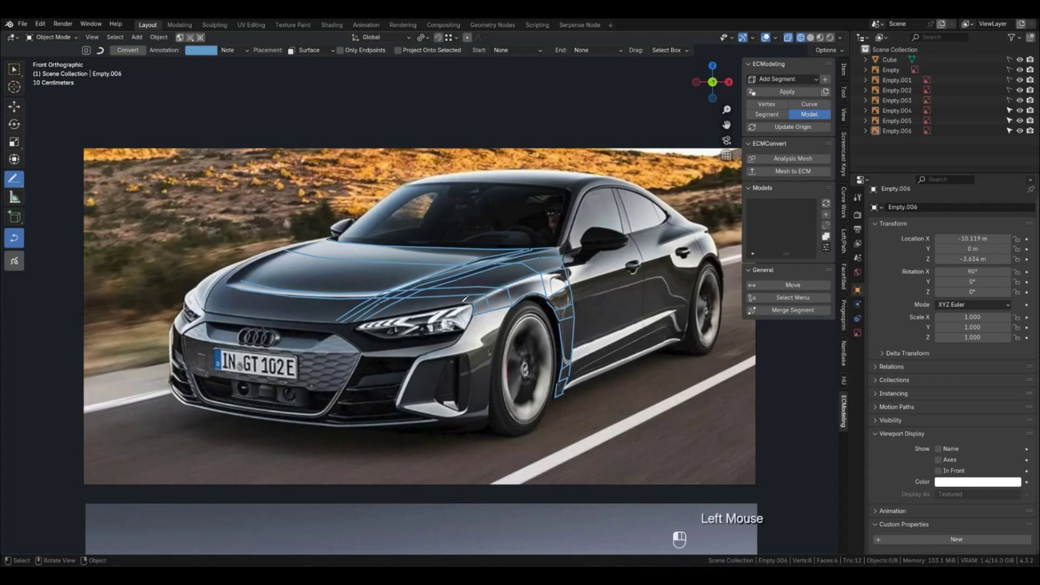
Trace the hood's front edge with an annotation line from above the near headlight across to the far headlight.
left_click(450, 301)
left_click(413, 309)
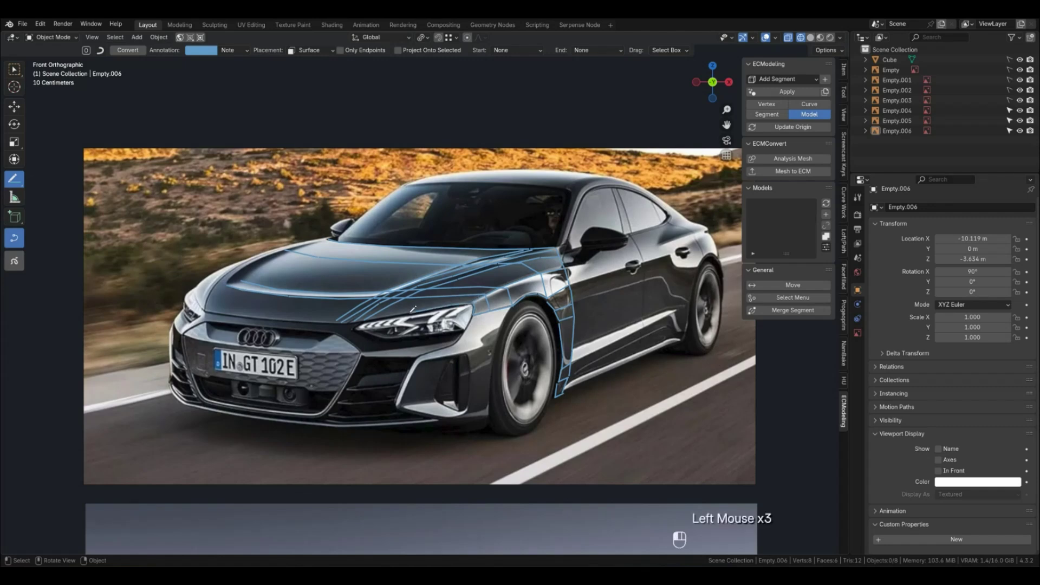
left_click(366, 318)
left_click(353, 319)
left_click(337, 320)
left_click(328, 319)
left_click(228, 310)
left_click(210, 305)
Connect the hood's front edge to the windshield area with annotation lines along the hood's far side.
left_click(232, 280)
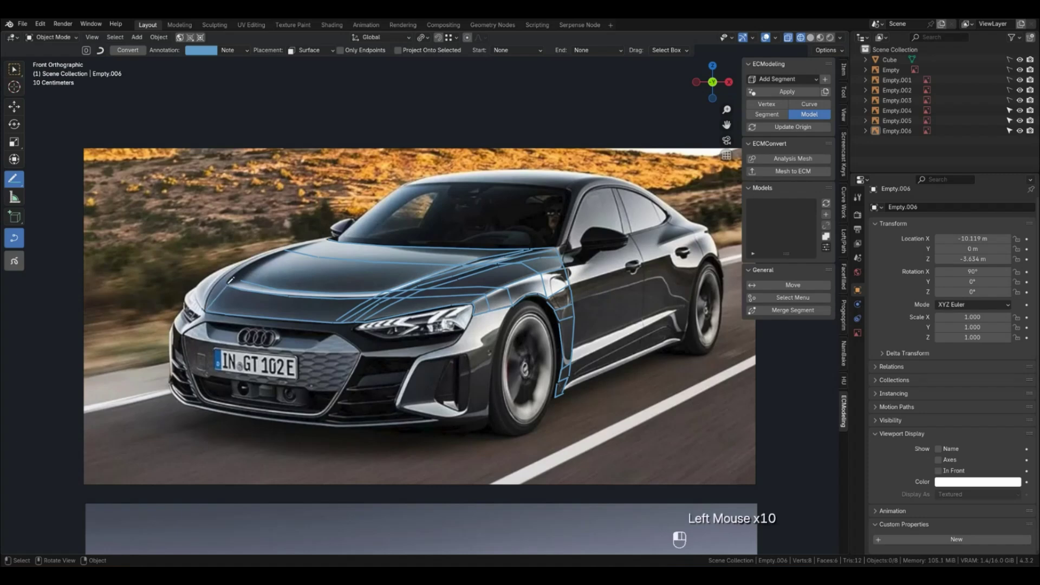
left_click(262, 270)
left_click(292, 244)
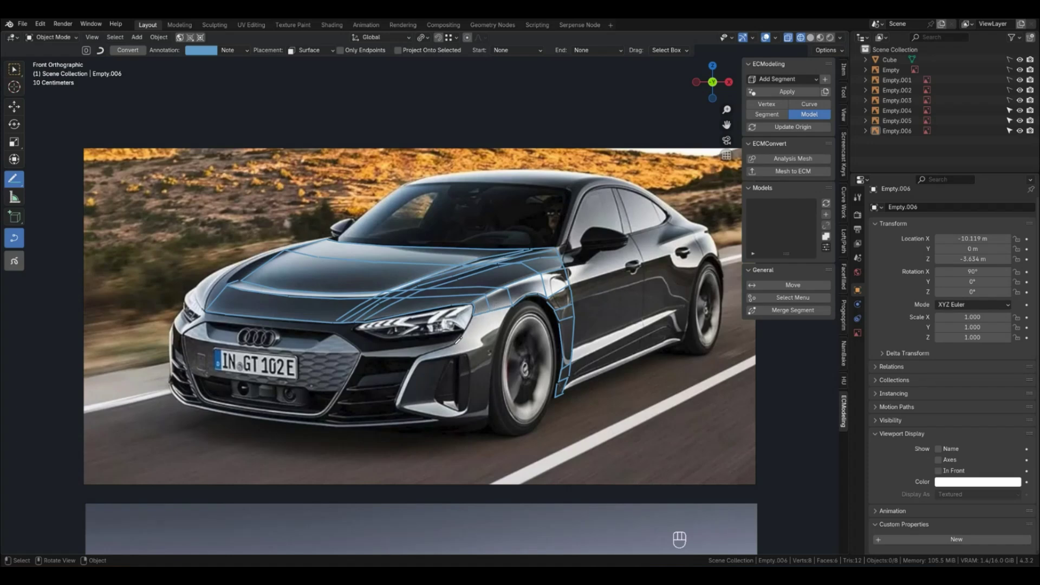
Annotate the bumper corner between headlight and front wheel with lines along the wheel arch, behind the headlight and across the panel.
left_click_drag(459, 340, 501, 331)
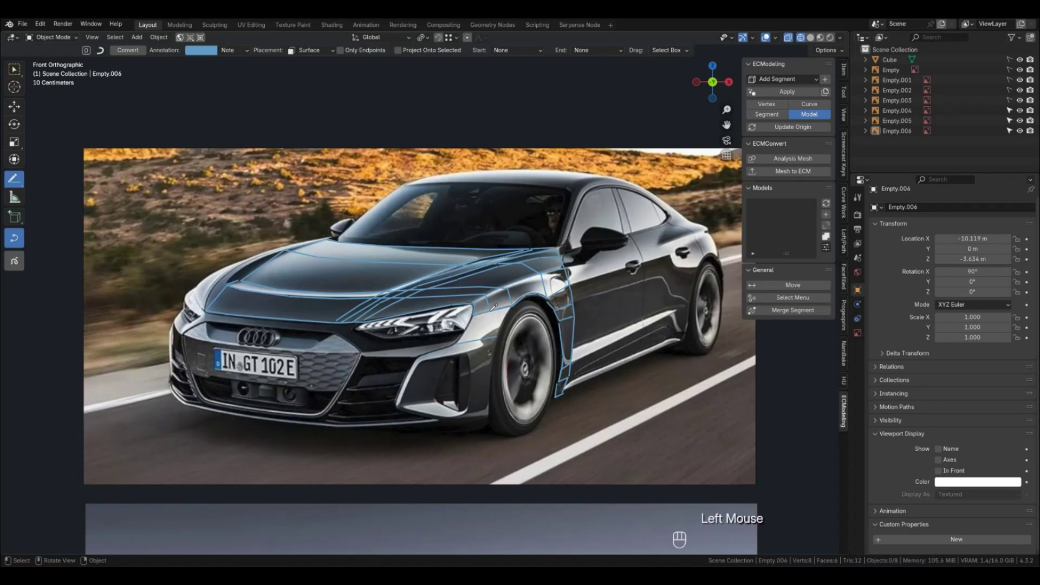
left_click(515, 303)
left_click(507, 319)
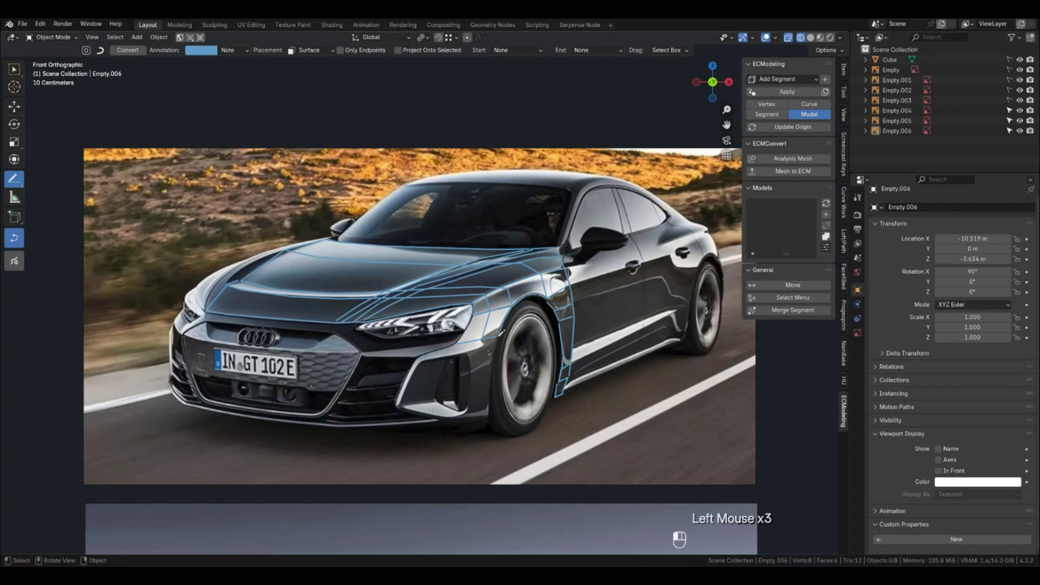
left_click(470, 319)
left_click(471, 325)
left_click(485, 336)
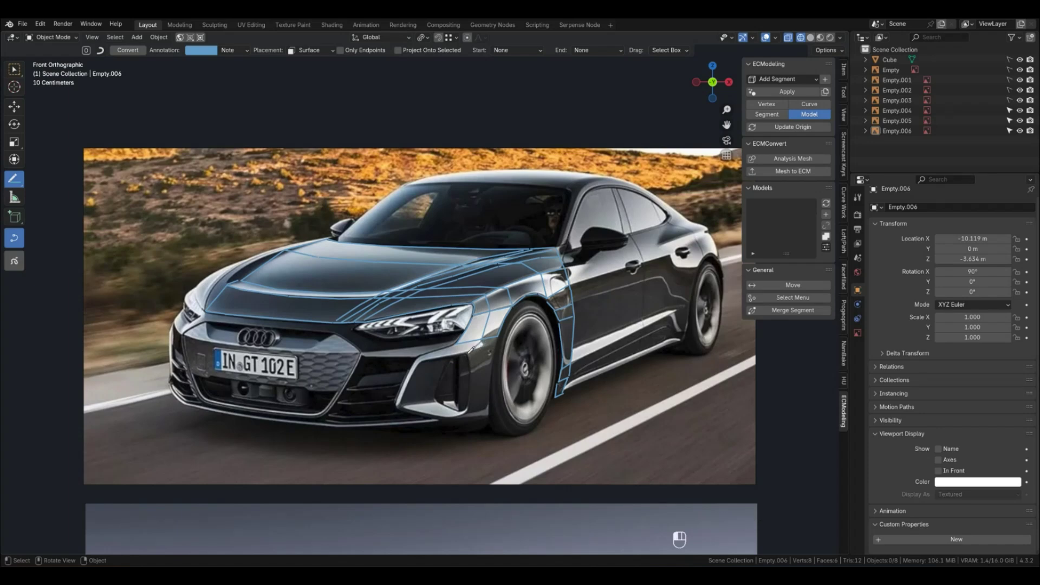
left_click(472, 348)
left_click(497, 344)
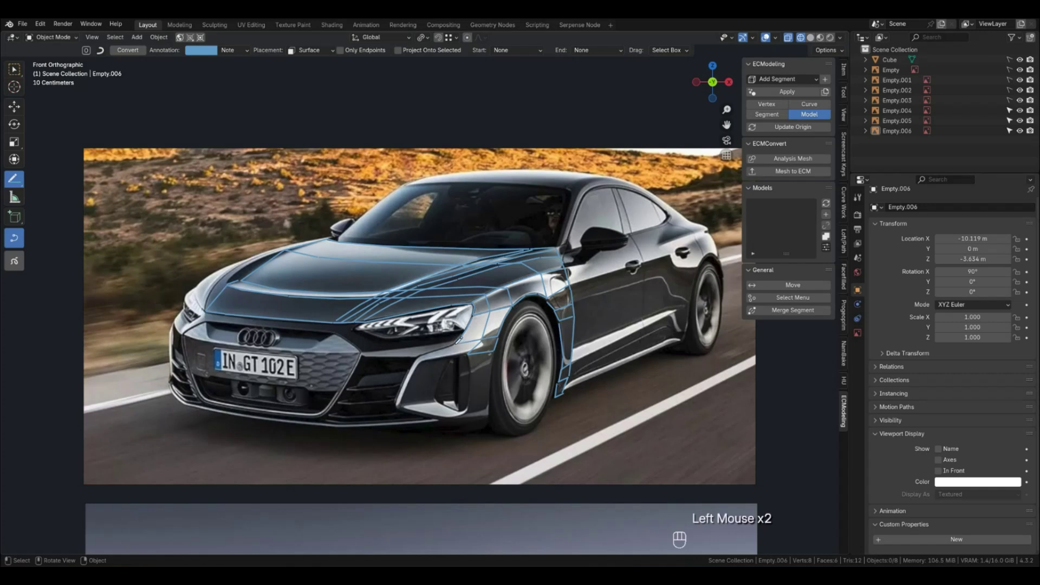
Trace the upper edge of the near bumper air intake's surround from below the headlight toward the grille.
left_click(458, 343)
left_click(458, 350)
left_click(453, 343)
left_click(422, 352)
left_click(425, 355)
left_click(415, 356)
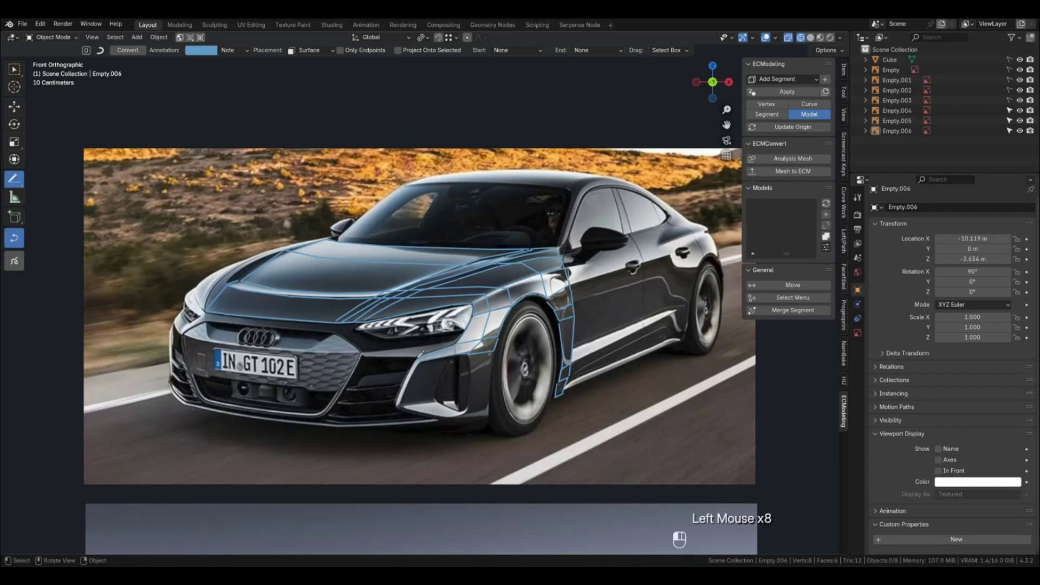
Trace the slanted grille-side edges of the air intake's surround down to its lower corner.
left_click(404, 386)
left_click(403, 402)
left_click(404, 400)
left_click(409, 385)
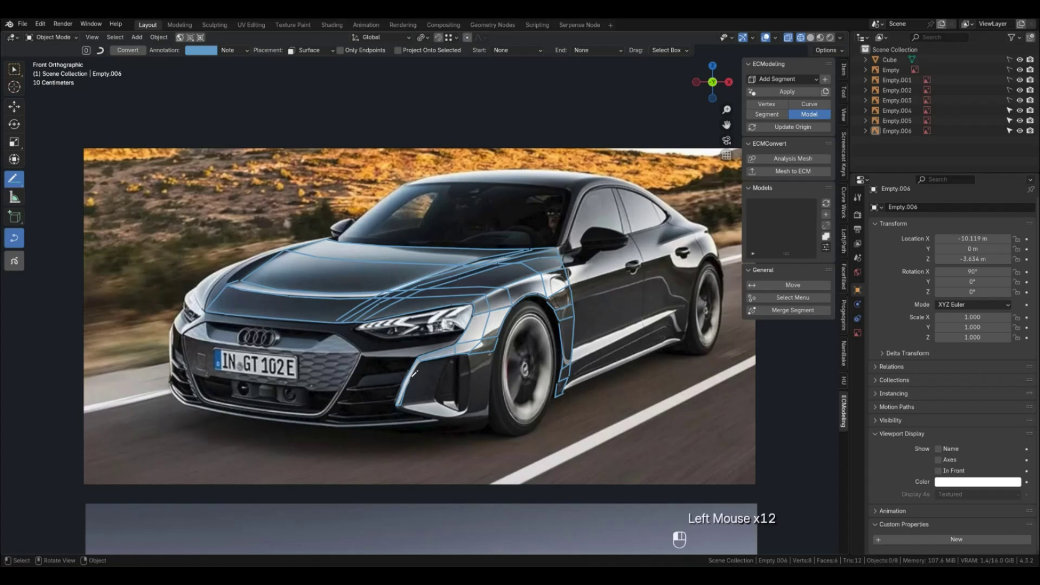
Trace the lower edges of the air intake's surround from its grille-side corner toward the wheel.
left_click(407, 403)
left_click(402, 405)
left_click(414, 409)
left_click(441, 412)
left_click(451, 414)
left_click(455, 412)
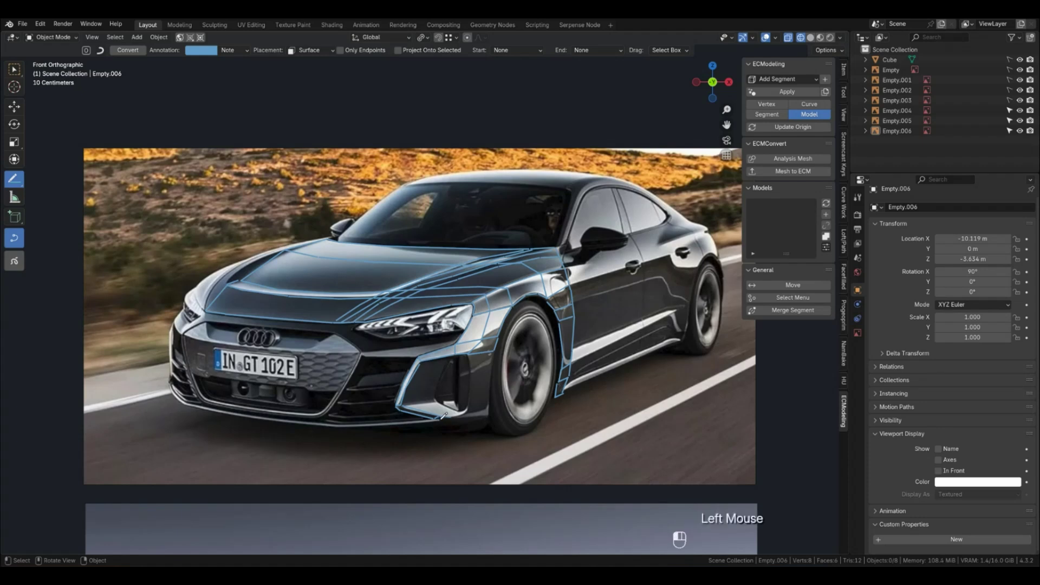
Extend the annotation lines along the bumper's bottom corner from the air intake to the front wheel arch.
left_click(451, 416)
left_click(467, 410)
left_click(467, 415)
left_click(461, 420)
left_click(489, 407)
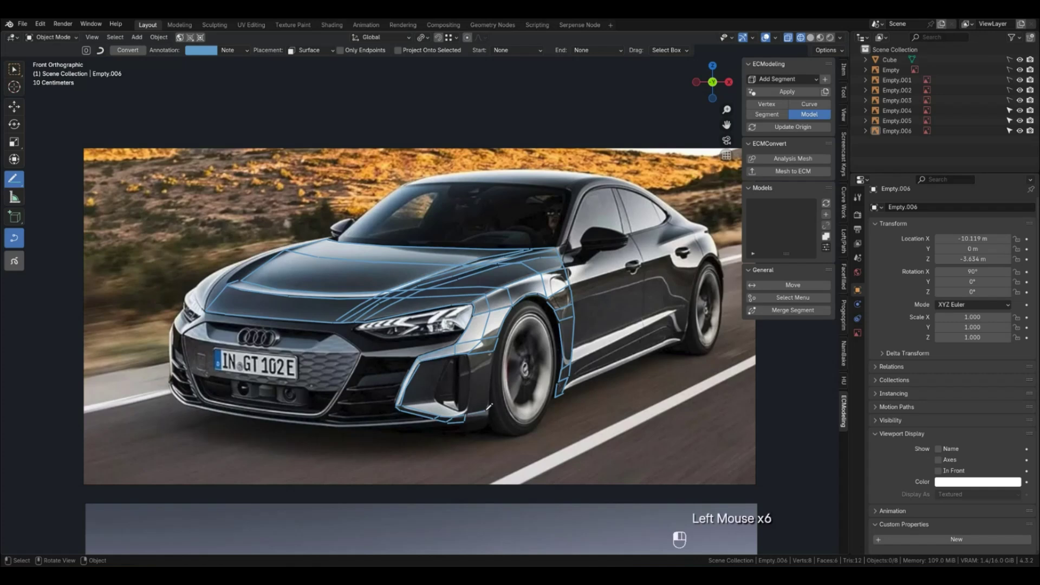
left_click(489, 411)
left_click(466, 418)
Add vertical annotation lines down the bumper corner beside the air intake and along the front of the wheel arch.
left_click(479, 366)
left_click(474, 383)
left_click(496, 354)
left_click(493, 374)
Outline the inner faces of the bumper air intake's opening with annotation lines.
left_click(403, 401)
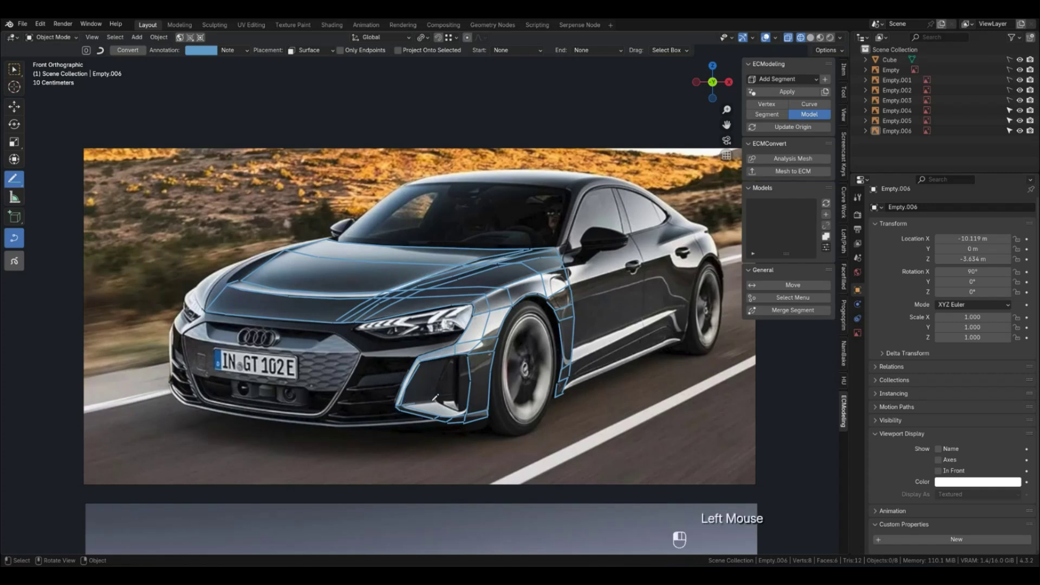
left_click(439, 395)
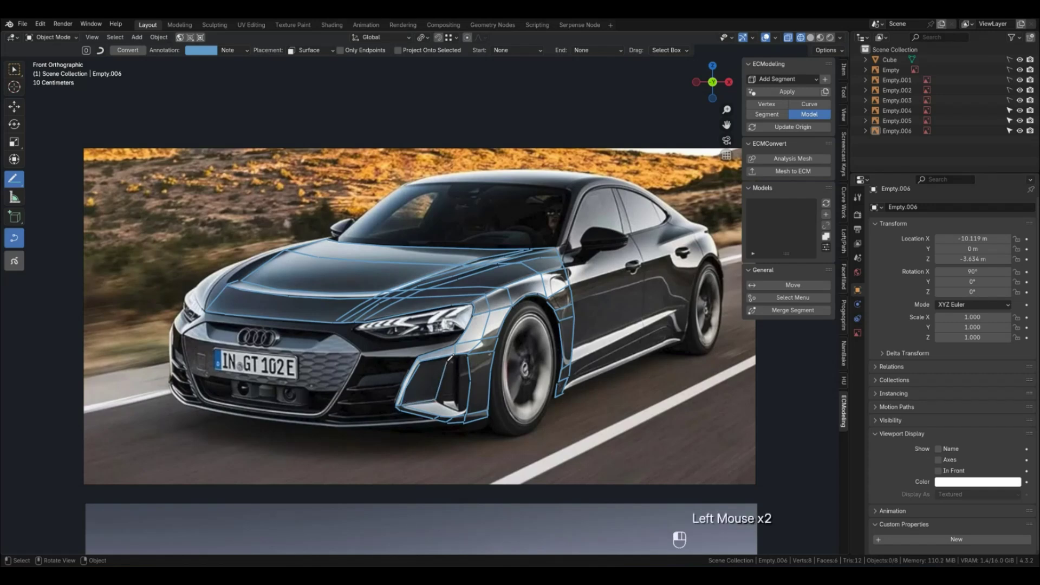
left_click(445, 359)
left_click(454, 406)
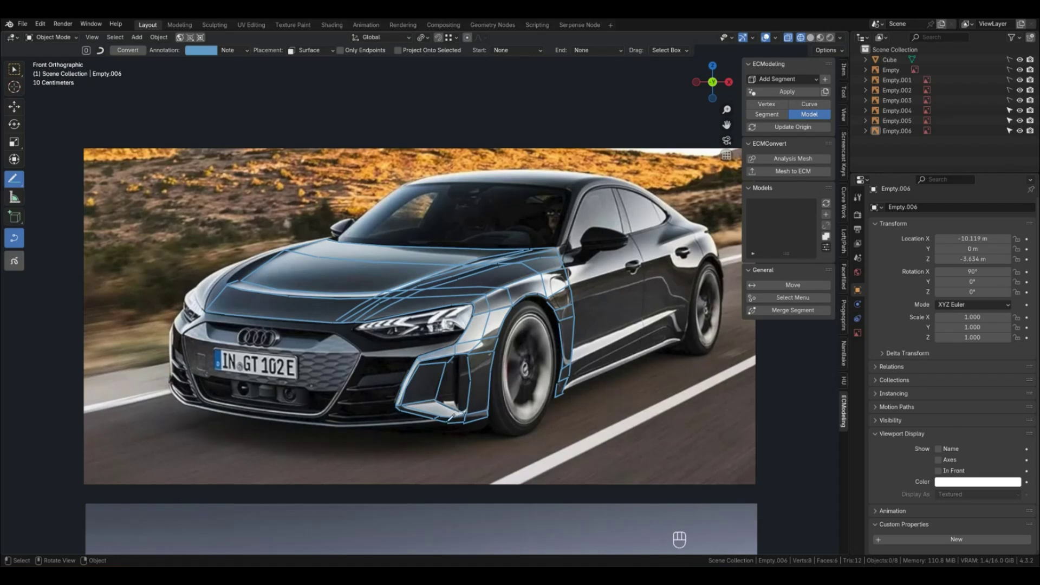
Undo the last action and erase the short annotation lines under the air intake's lower wheel-side corner with the Annotate Eraser.
scroll(466, 452, "up", 3, "alt")
key("ctrl+z")
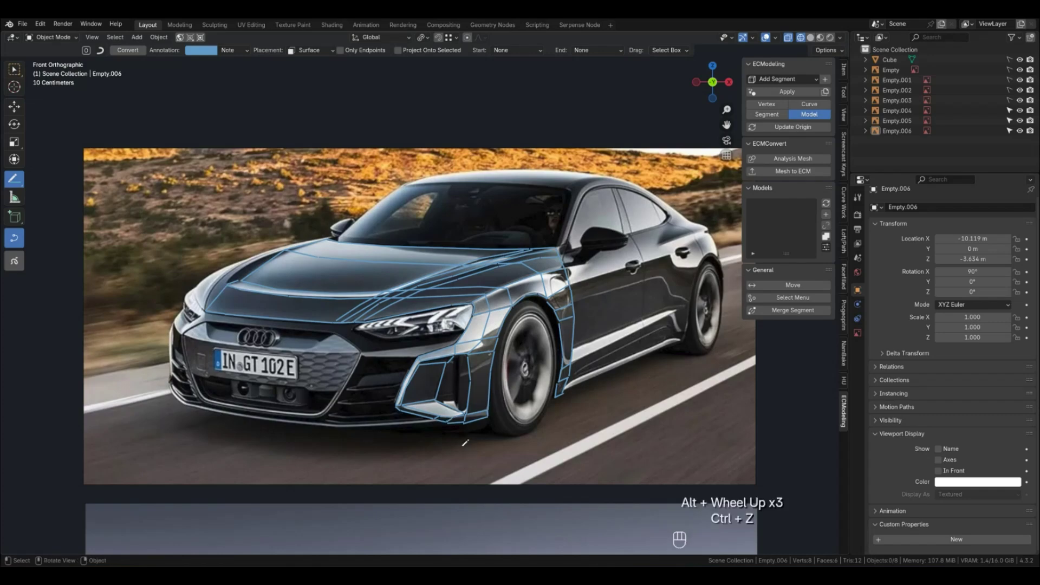
scroll(465, 442, "up", 4)
mouse_move(14, 178)
left_mouse_down()
mouse_move(54, 202)
mouse_move(54, 242)
left_mouse_up()
left_click_drag(178, 484, 182, 479)
scroll(181, 479, "down", 6)
scroll(182, 479, "up", 20)
scroll(223, 423, "down", 6)
scroll(226, 420, "up", 1)
left_click_drag(226, 421, 233, 421)
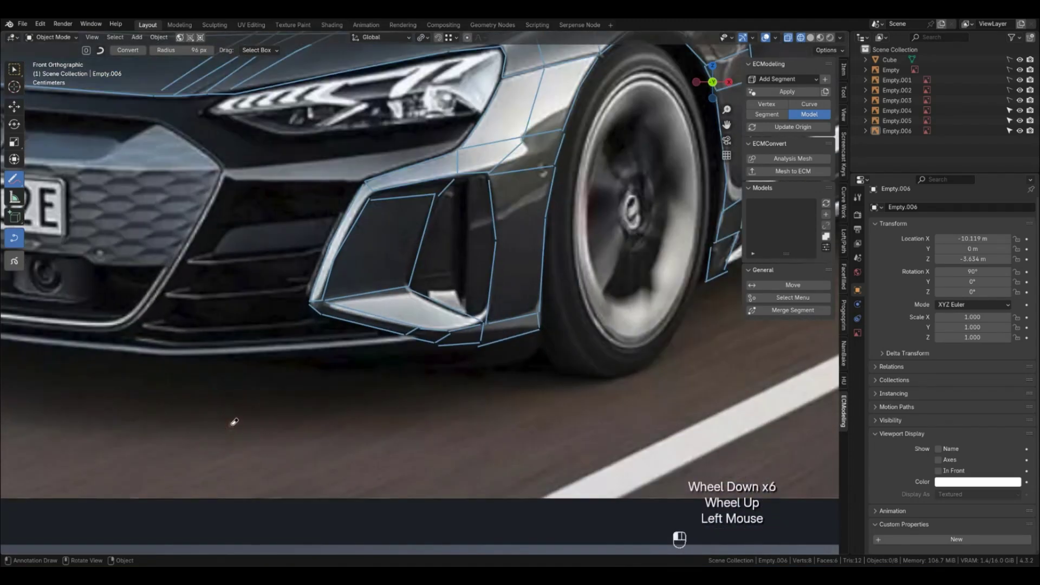
left_click_drag(442, 340, 476, 345)
mouse_move(14, 178)
left_mouse_down()
mouse_move(32, 228)
mouse_move(54, 242)
left_mouse_up()
left_click_drag(440, 346, 449, 334)
left_click(481, 323)
Redraw the bumper's bottom edge under the air intake with the Annotate tool, joining it to the wheel-side corner lines.
left_click_drag(14, 179, 71, 201)
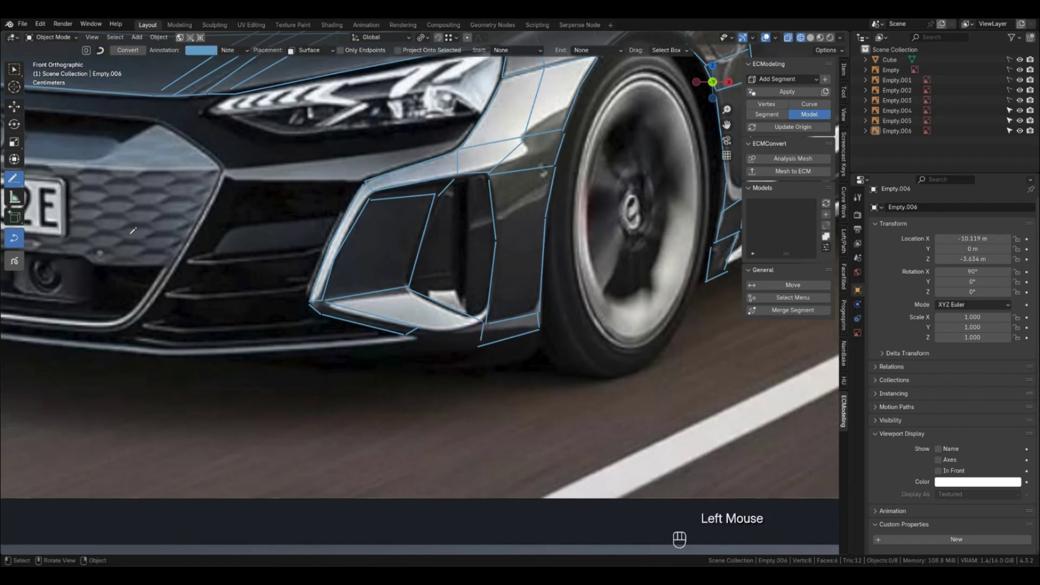
left_click(427, 323)
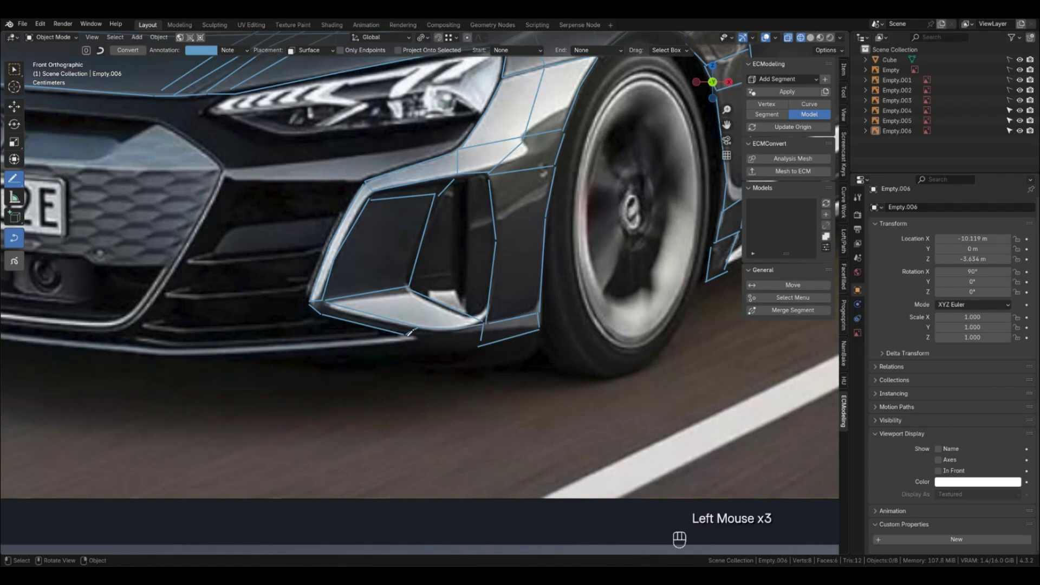
left_click_drag(449, 340, 478, 346)
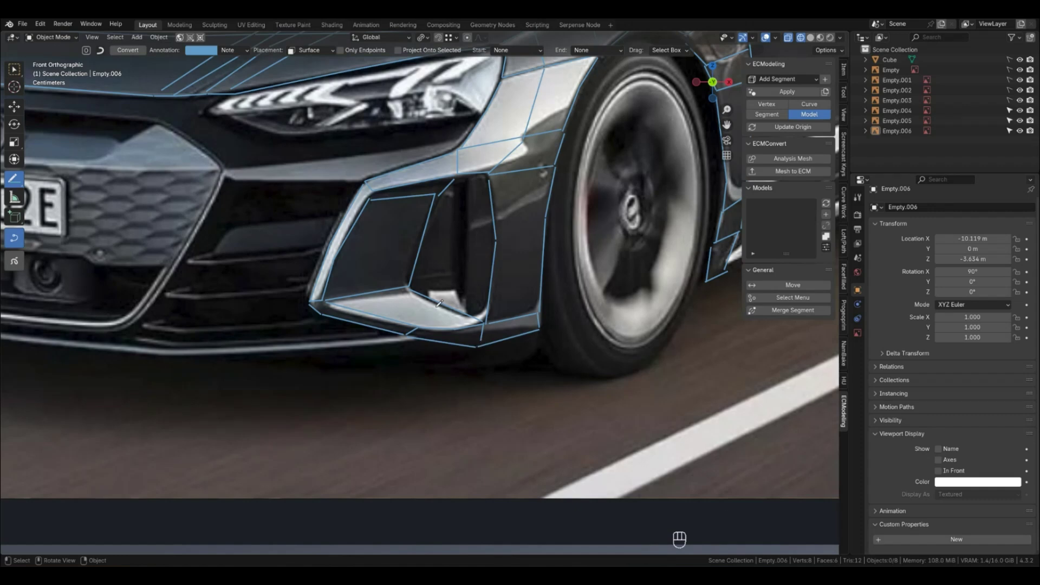
Make the three reference photos Empty.004, Empty.005 and Empty.006 unselectable and return to the Select tool.
scroll(439, 304, "down", 3, "alt")
scroll(447, 306, "down", 2, "ctrl")
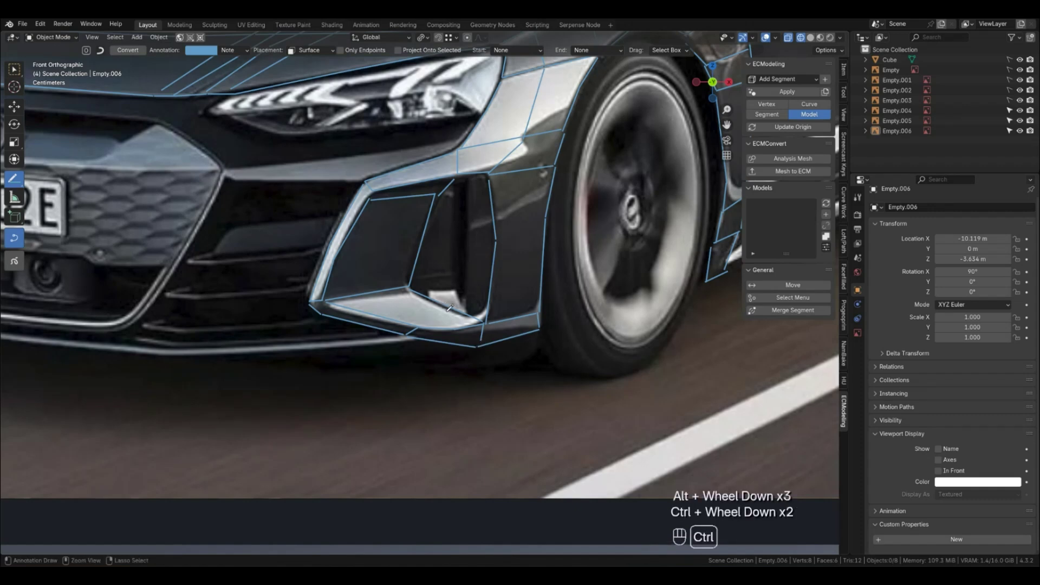
scroll(449, 307, "down", 2, "shift")
scroll(449, 308, "down", 6)
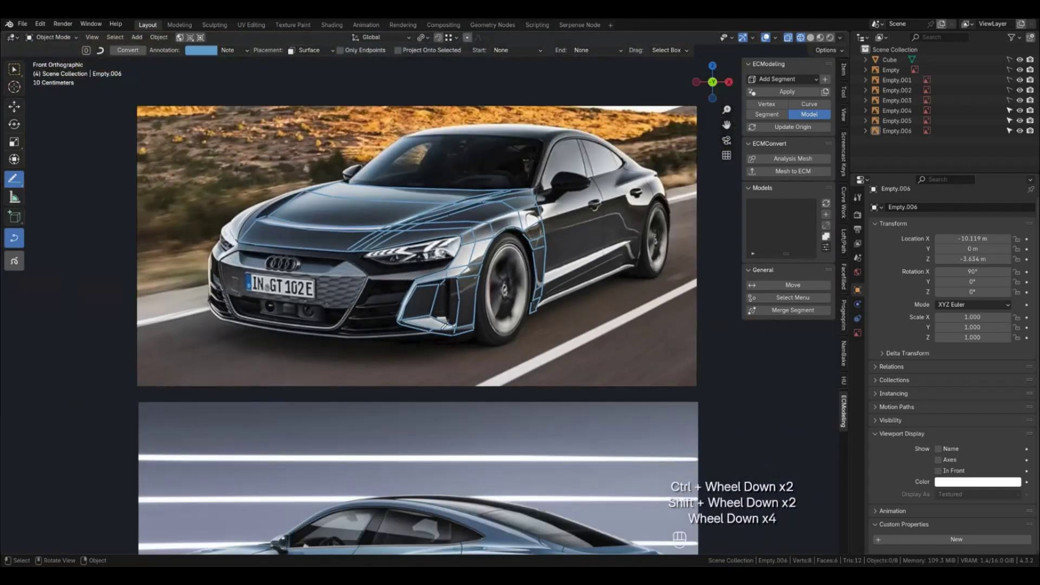
scroll(476, 216, "up", 1)
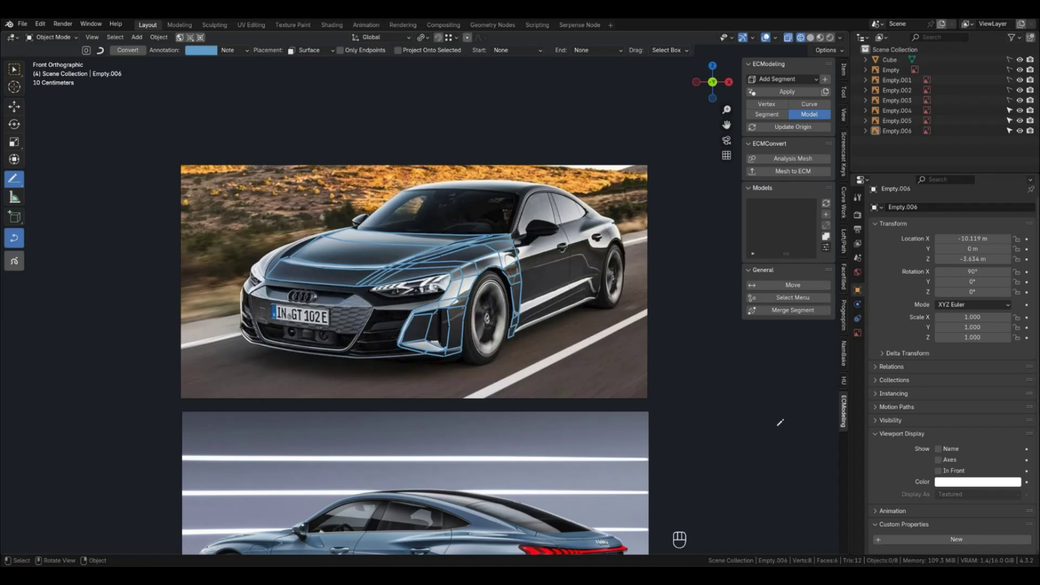
left_click_drag(1009, 111, 1009, 132)
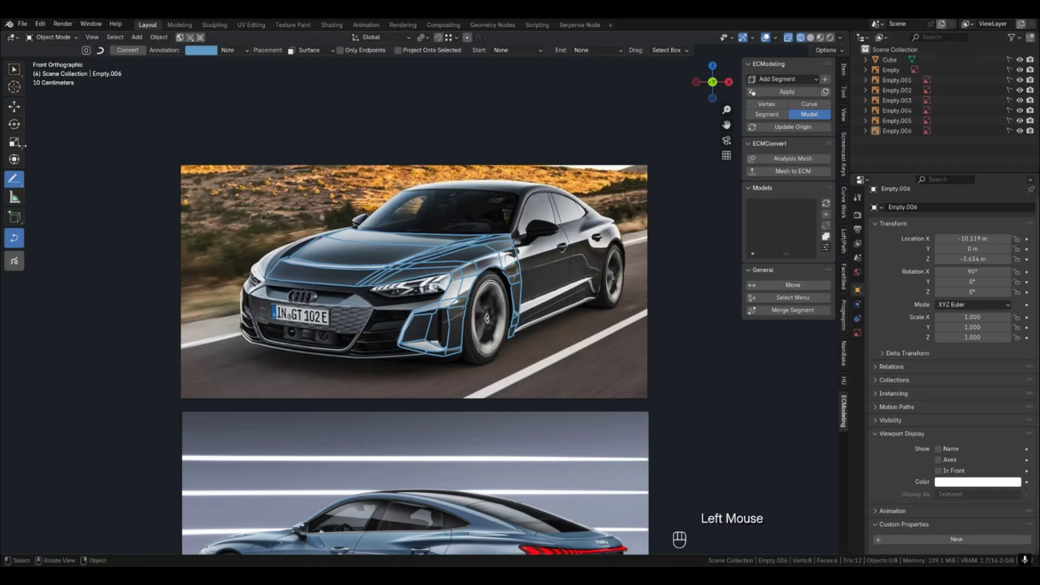
left_click(13, 74)
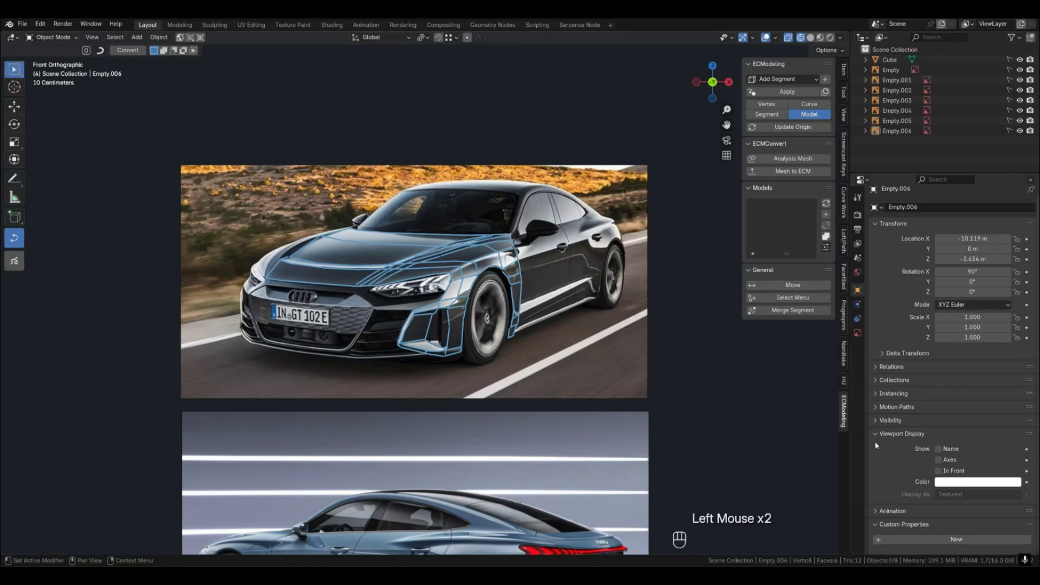
Start an ECModeling model in solid shading and add a plane segment to it.
scroll(748, 439, "down", 4)
middle_click_drag(744, 464, 442, 302, "shift")
scroll(441, 303, "up", 1)
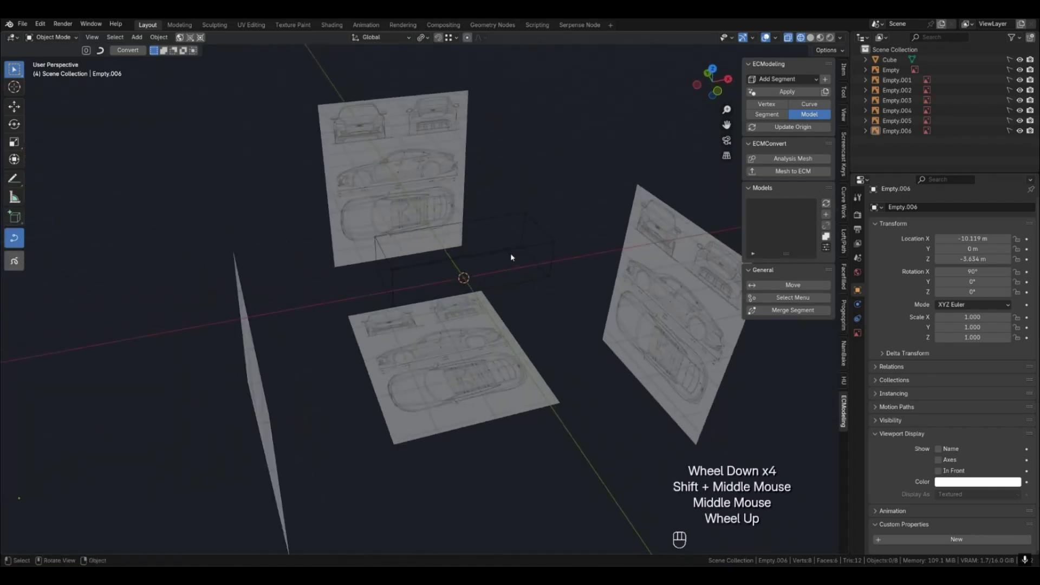
left_click(20, 265)
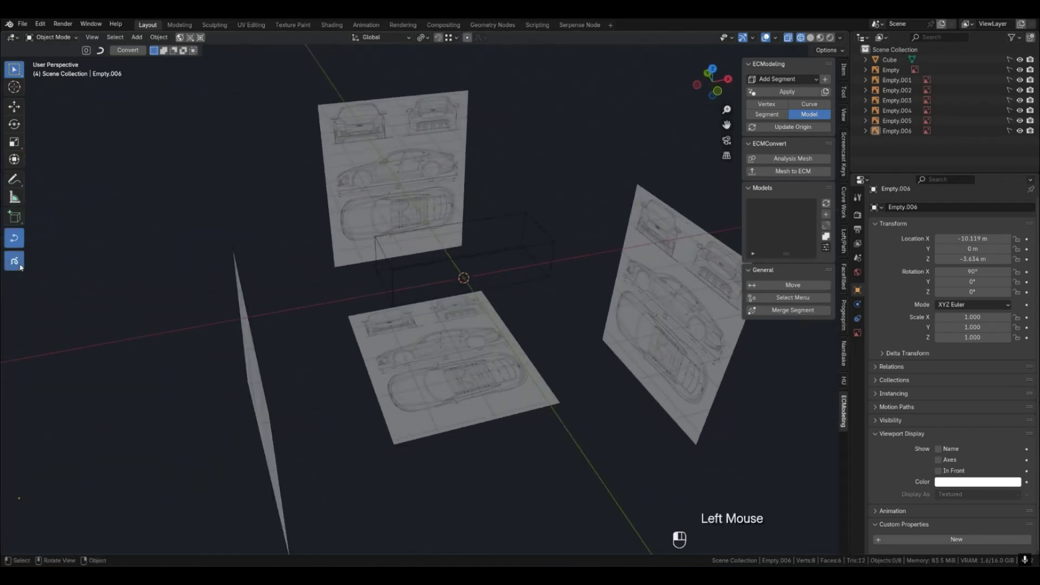
left_click(810, 37)
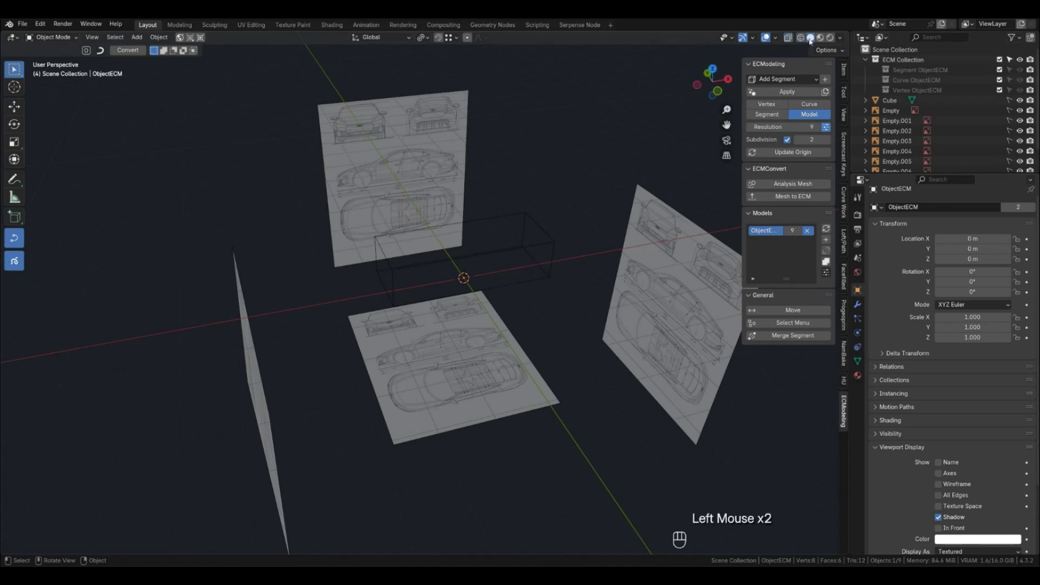
left_click(788, 80)
left_click(778, 91)
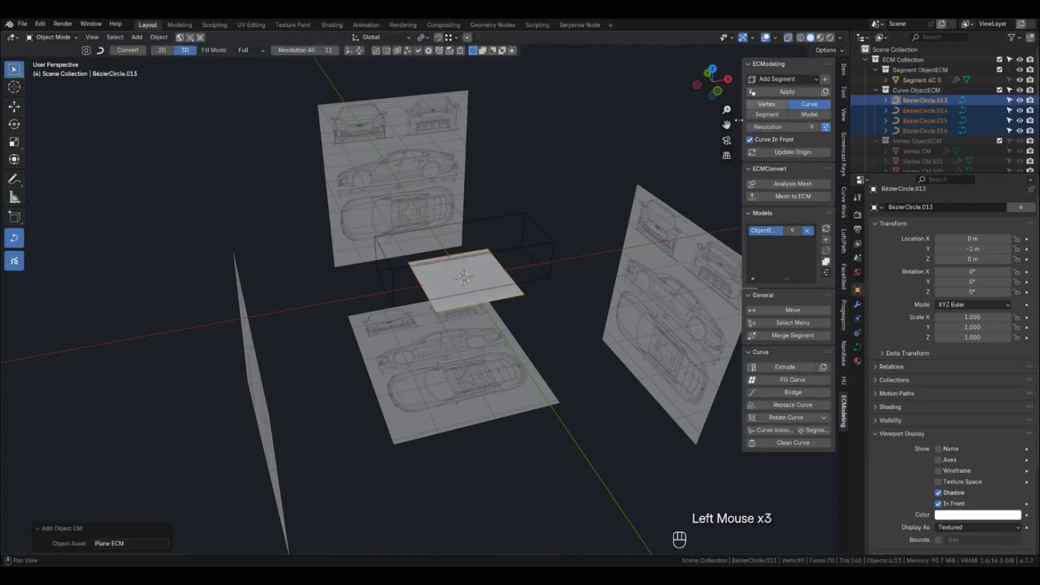
In top view, move the plane about 1.74 m along X towards the car's front and scale it to about 0.52 along Y.
middle_click_drag(554, 310, 534, 318)
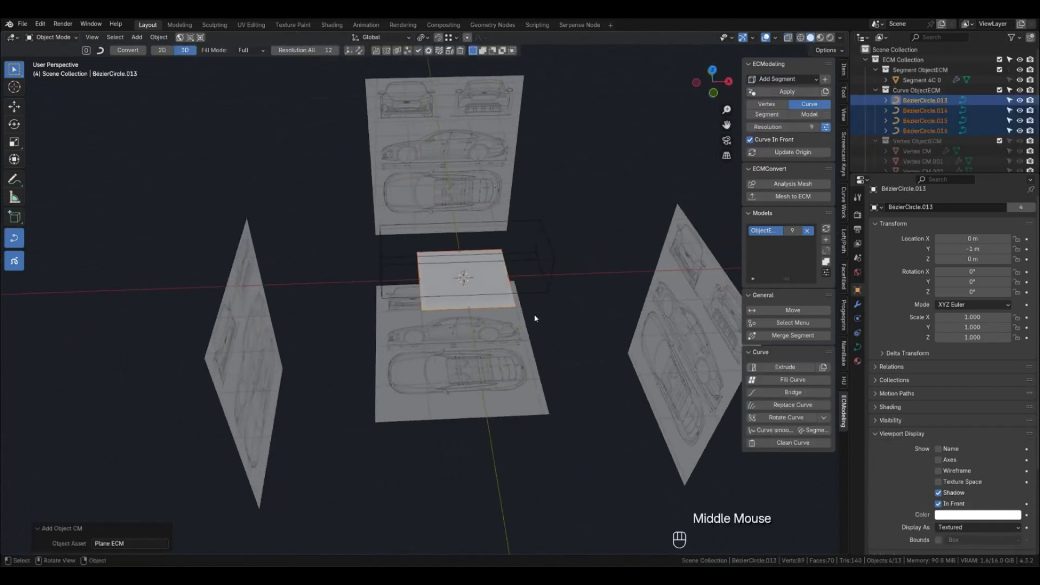
key("KP_7")
scroll(533, 314, "up", 4)
key("g")
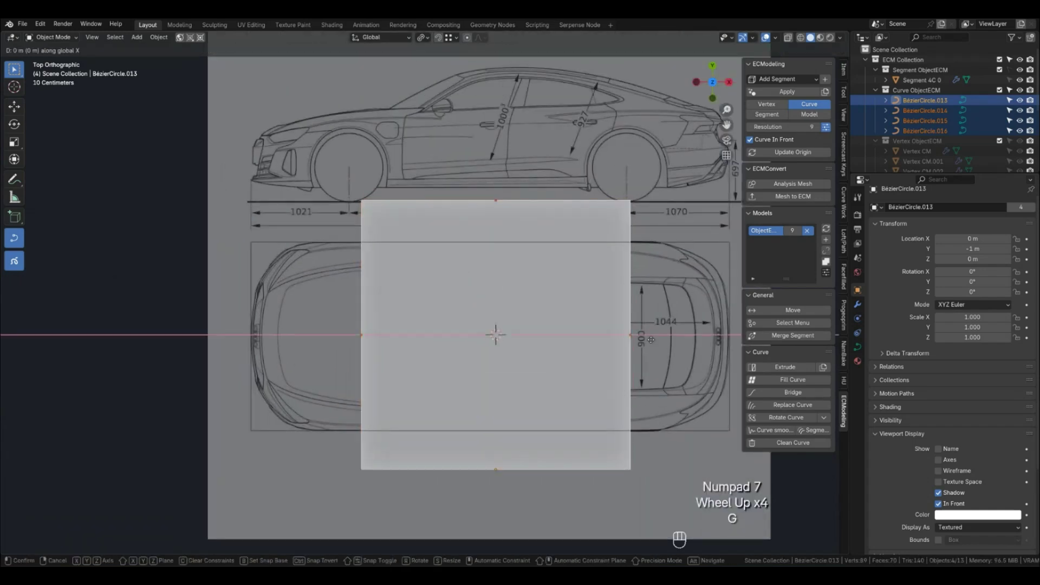
left_click(417, 330)
key("s")
key("x")
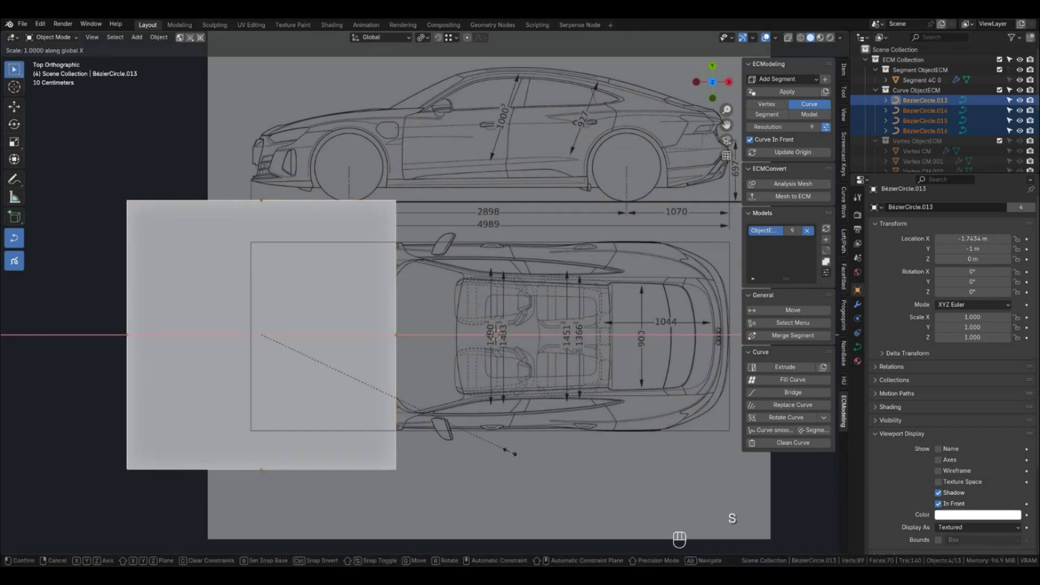
key("y")
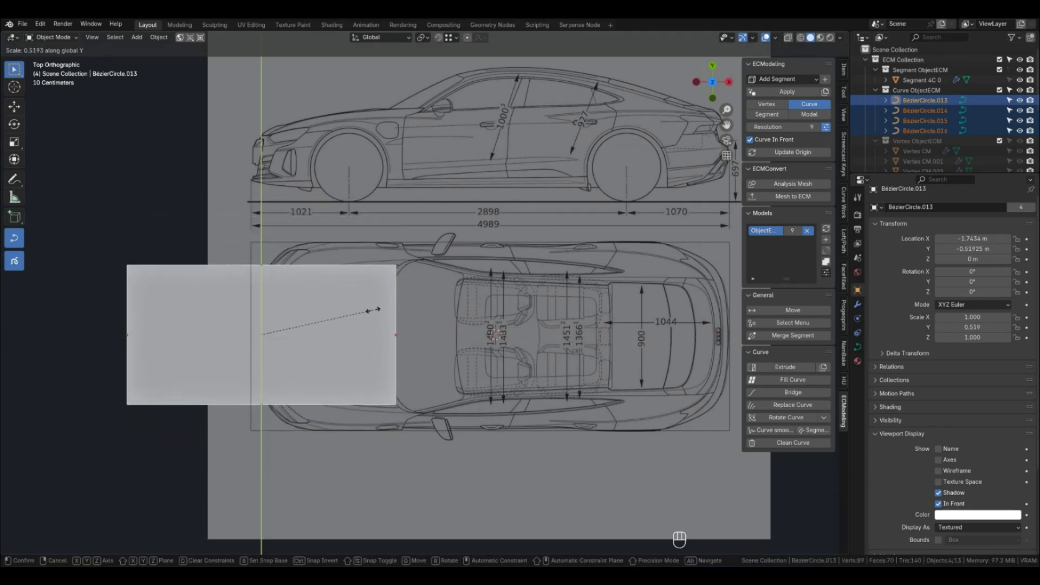
left_click(379, 315)
Select the points of the plane's front edge and move them about 1.73 m along X towards the windscreen.
left_click(156, 353)
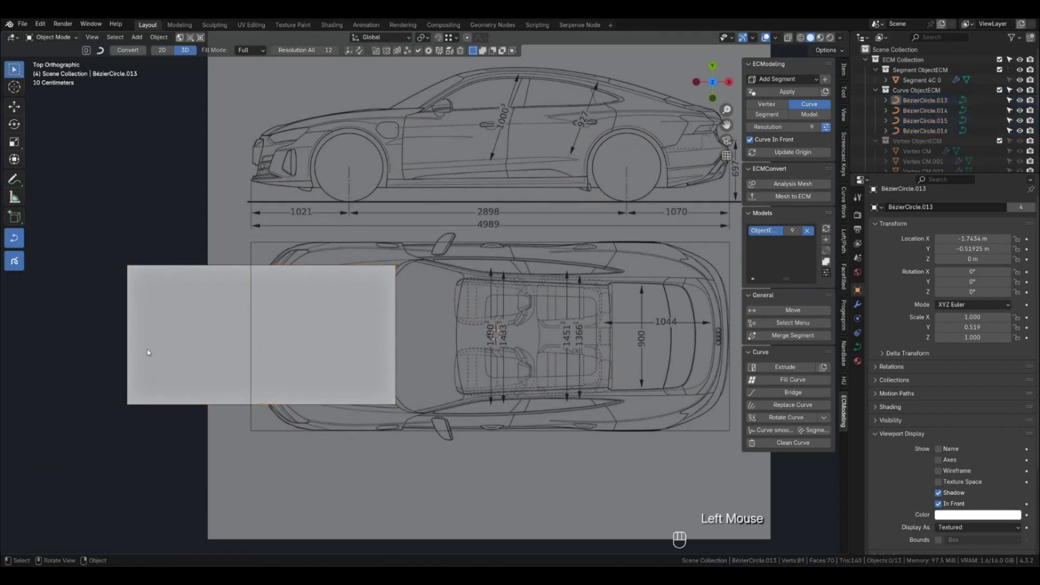
left_click(133, 354)
key("shift+g")
left_click(228, 324)
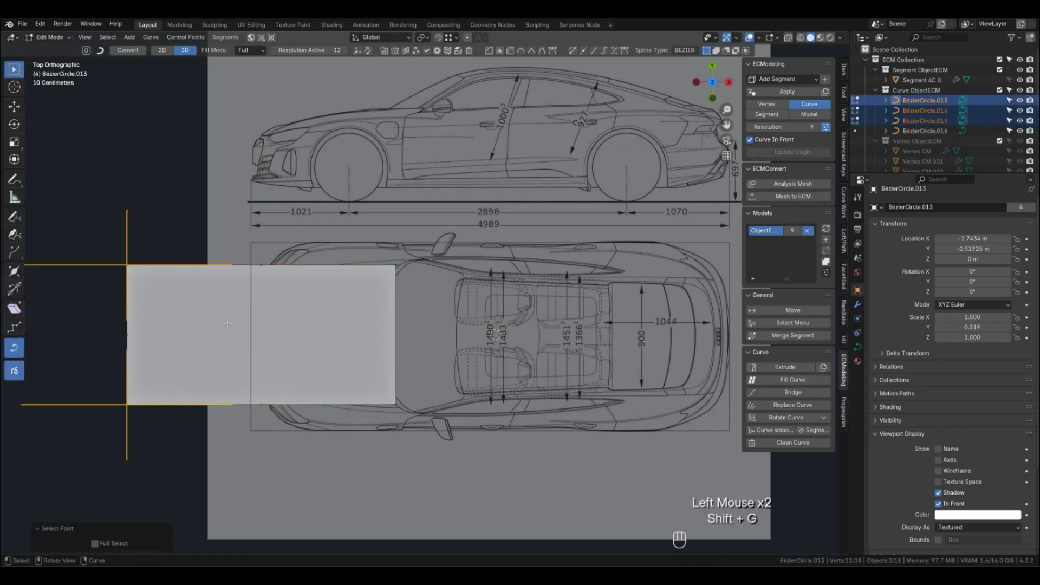
key("g")
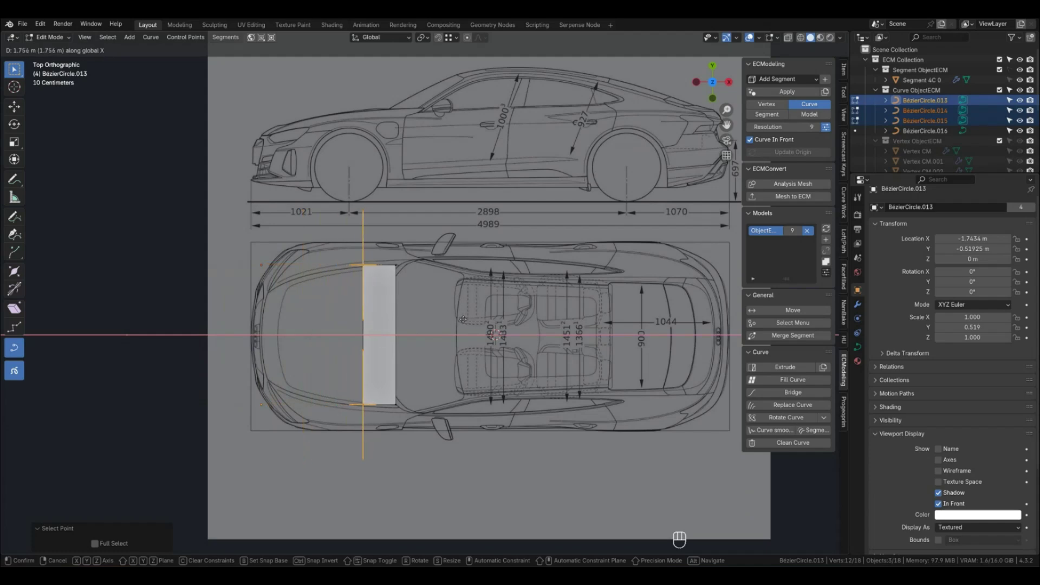
left_click(460, 320)
Examine the annotated hood lines in the front reference photo, then return to the plane in top view.
scroll(458, 351, "down", 2)
scroll(458, 351, "down", 3)
scroll(458, 351, "up", 3)
key("KP_1")
middle_click_drag(441, 344, 529, 371, "shift")
scroll(327, 247, "up", 3)
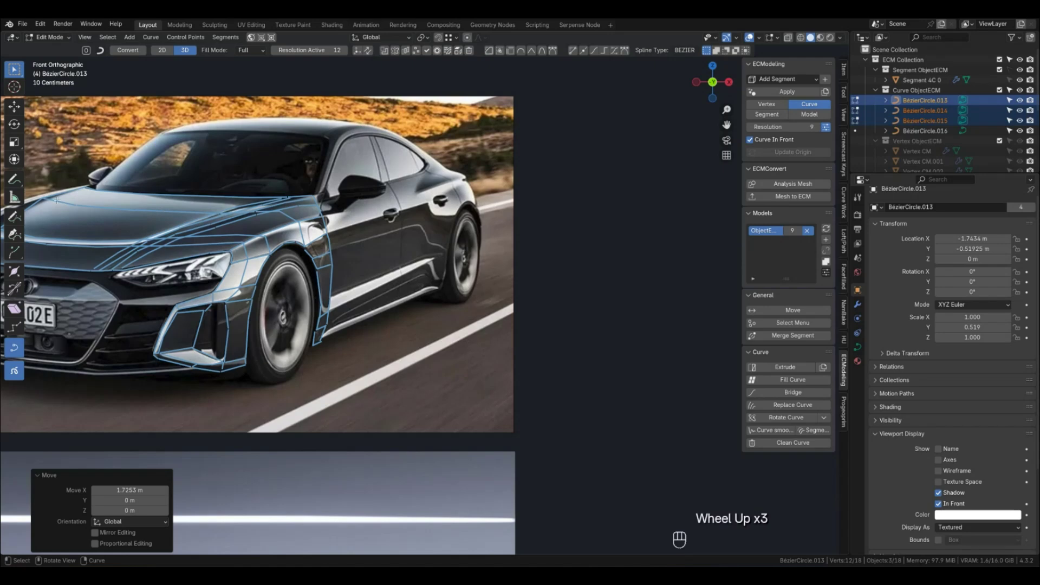
scroll(260, 231, "down", 4)
middle_click_drag(567, 362, 347, 309, "shift")
key("KP_7")
scroll(347, 308, "up", 8)
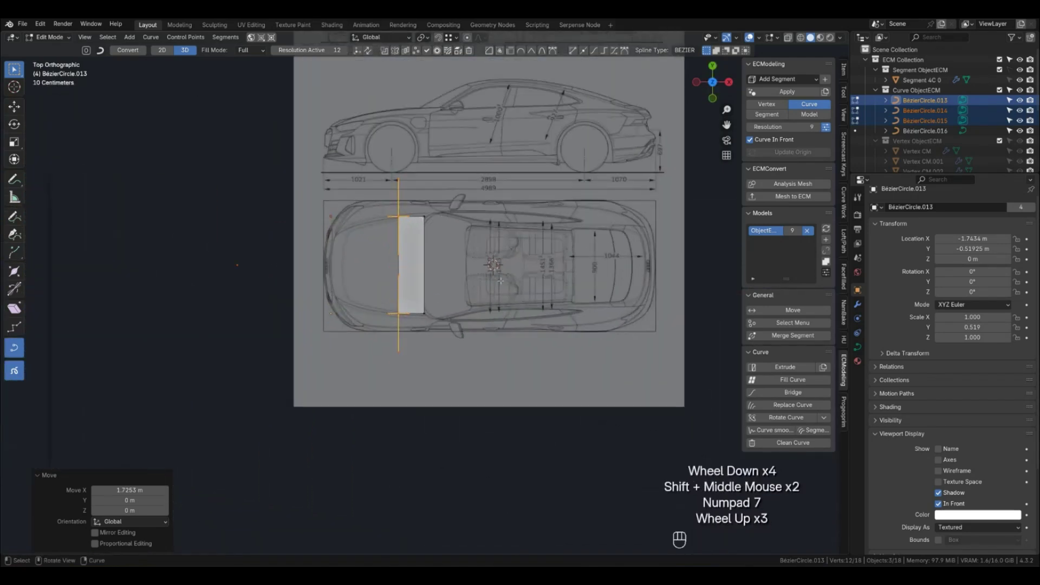
scroll(394, 289, "down", 1)
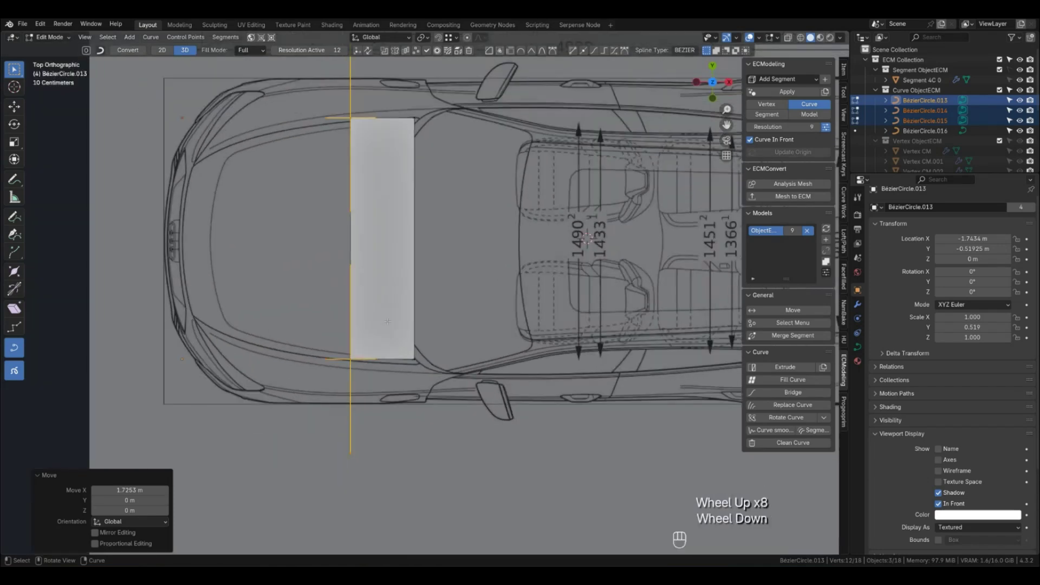
Scale the points of the plane's front edge to about 0.96 along Y to taper it with the hood.
key("s")
key("x")
key("y")
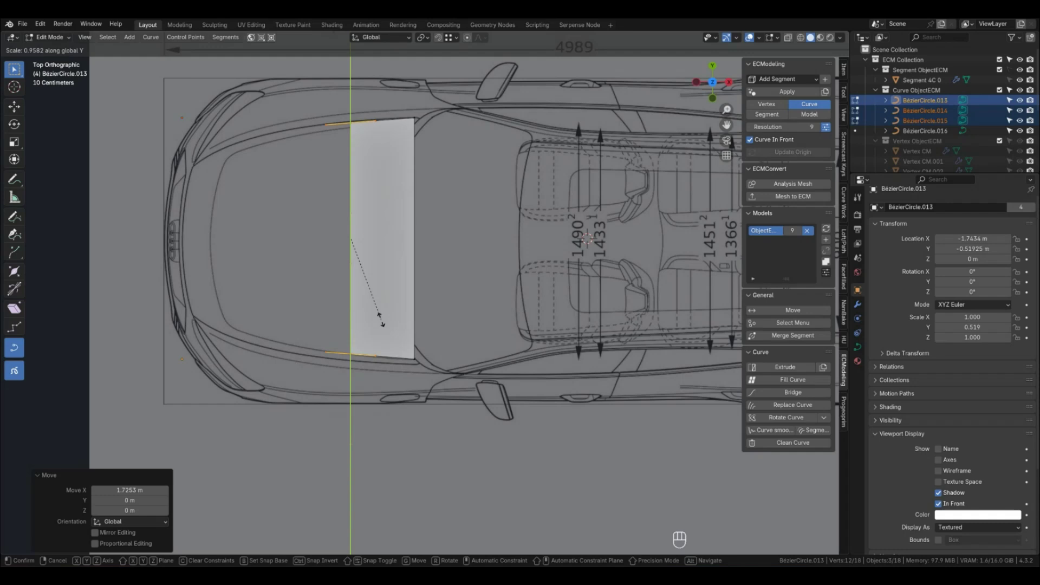
left_click(382, 323)
key("Tab")
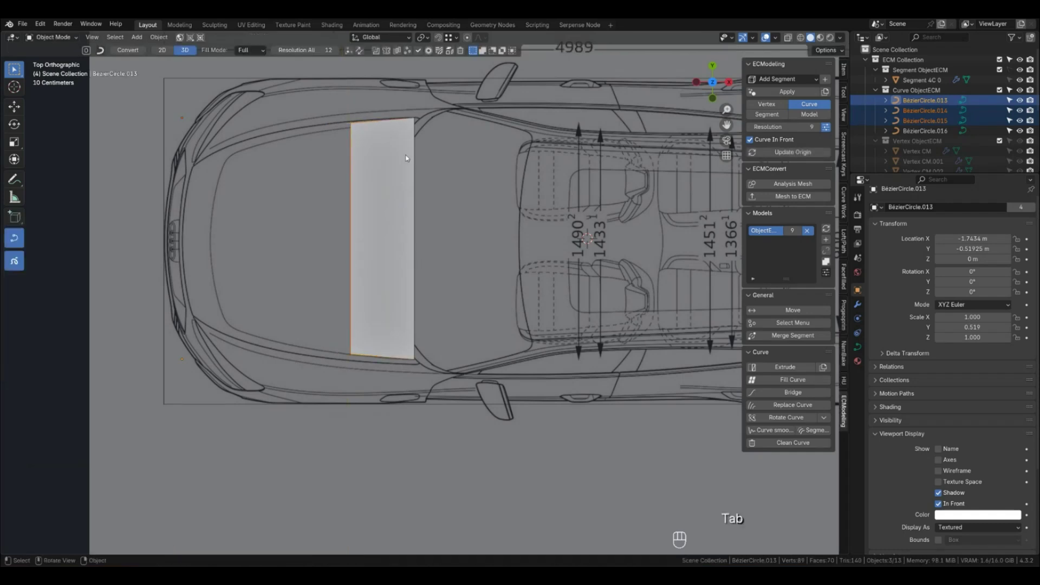
Move the points of the plane's positive-Y side edge about 0.02 m inward along Y and check the fit with X-ray.
left_click(385, 121)
key("shift+g")
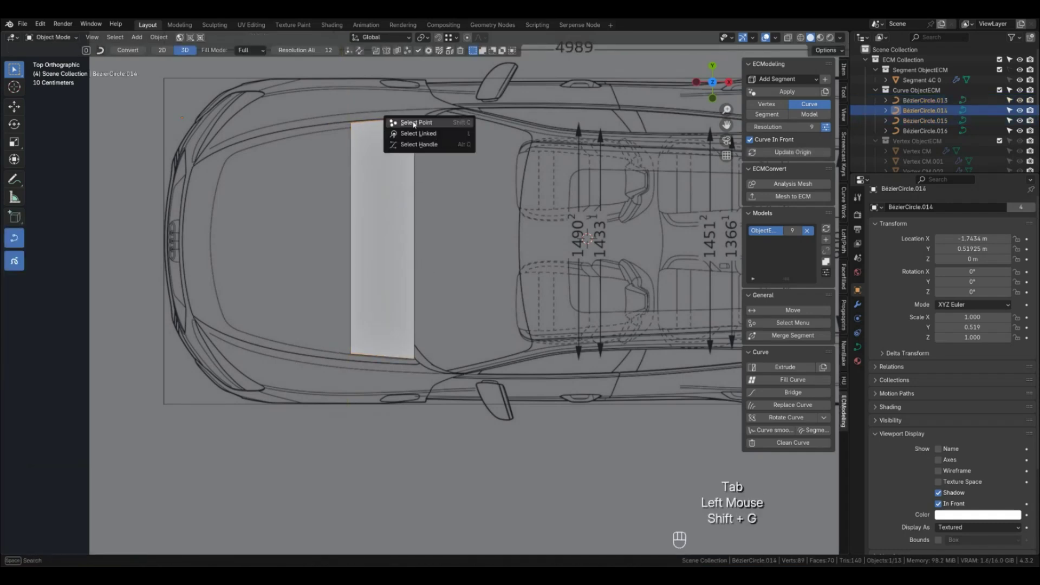
left_click(398, 123)
key("g")
key("y")
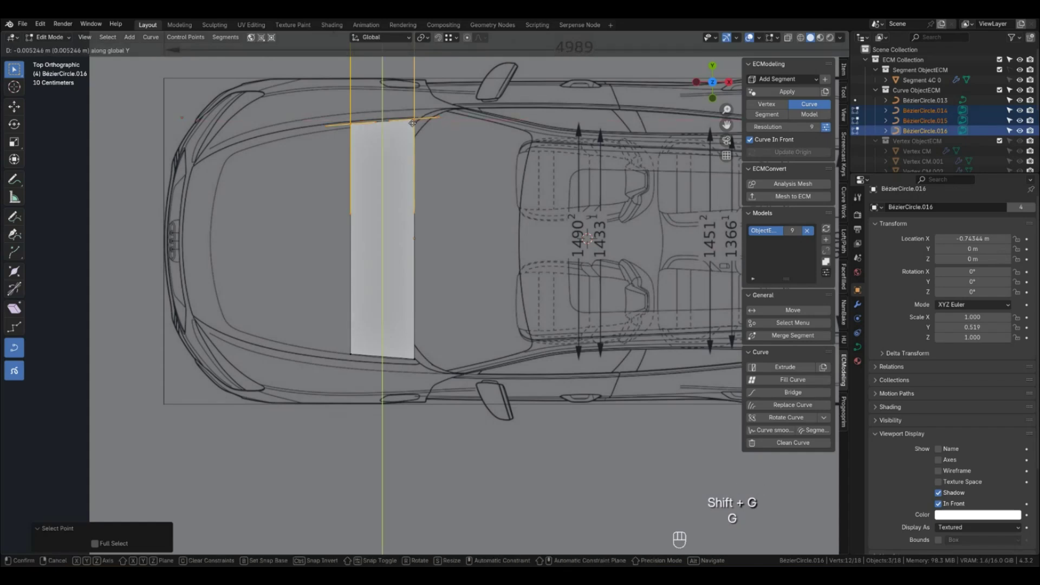
left_click(412, 126)
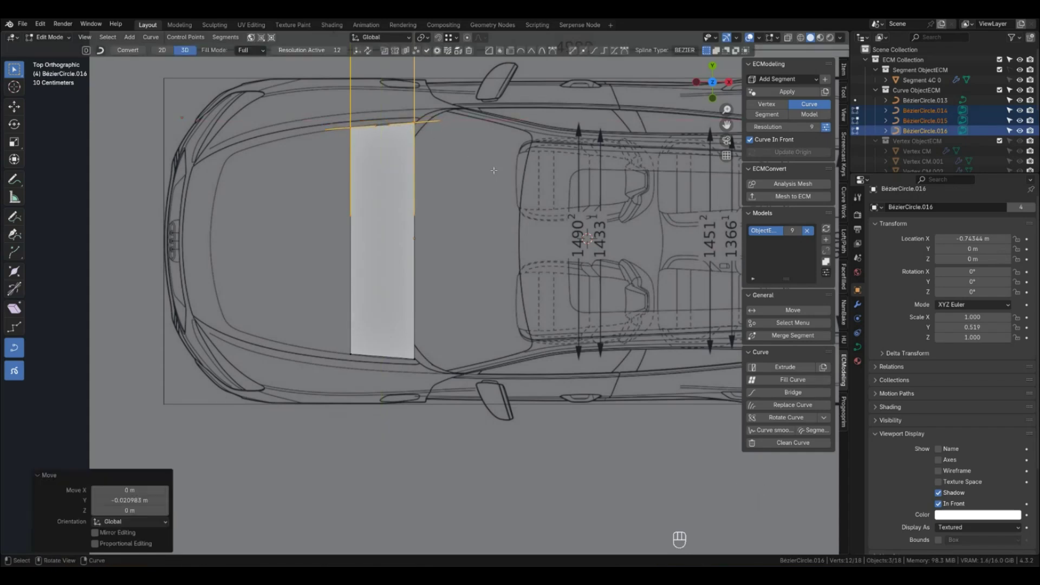
left_click(436, 159)
key("Tab")
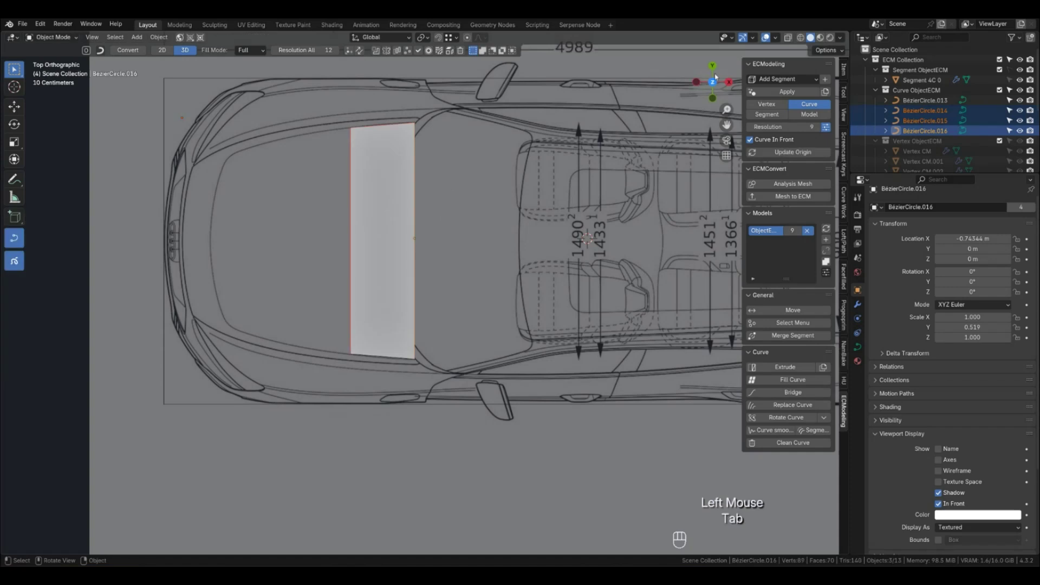
left_click(787, 38)
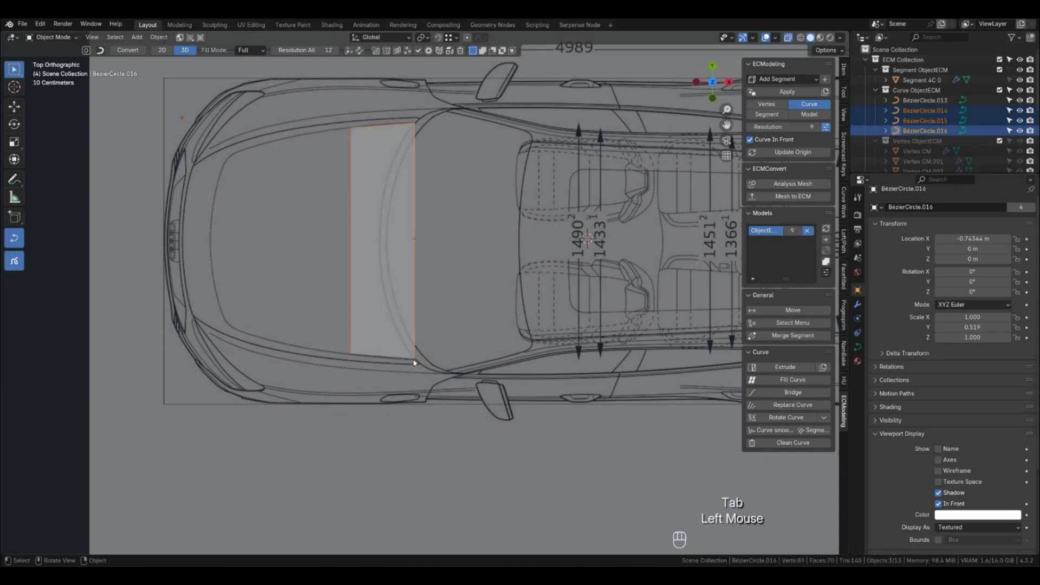
left_click(788, 38)
Select all points of the plane segment and raise them about 0.70 m along Z to the hood's height in front view.
double_click(351, 299)
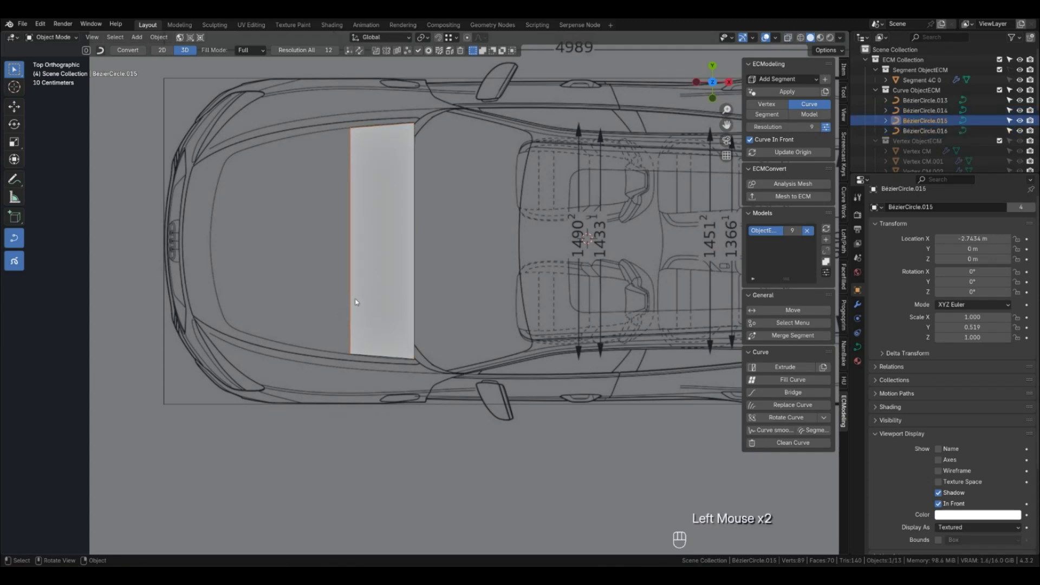
key("3")
left_click(381, 285)
key("shift+g")
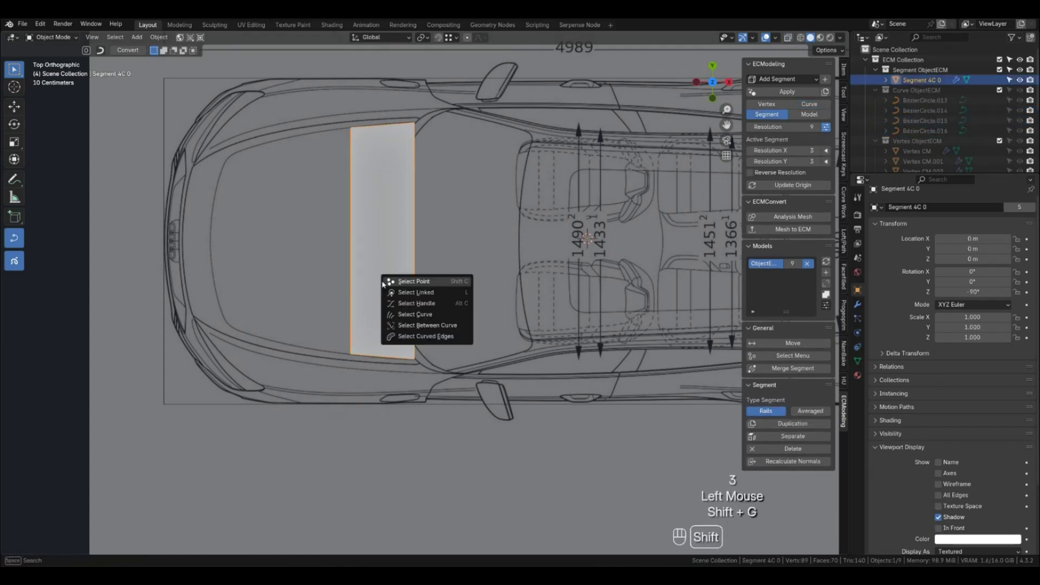
left_click(400, 280)
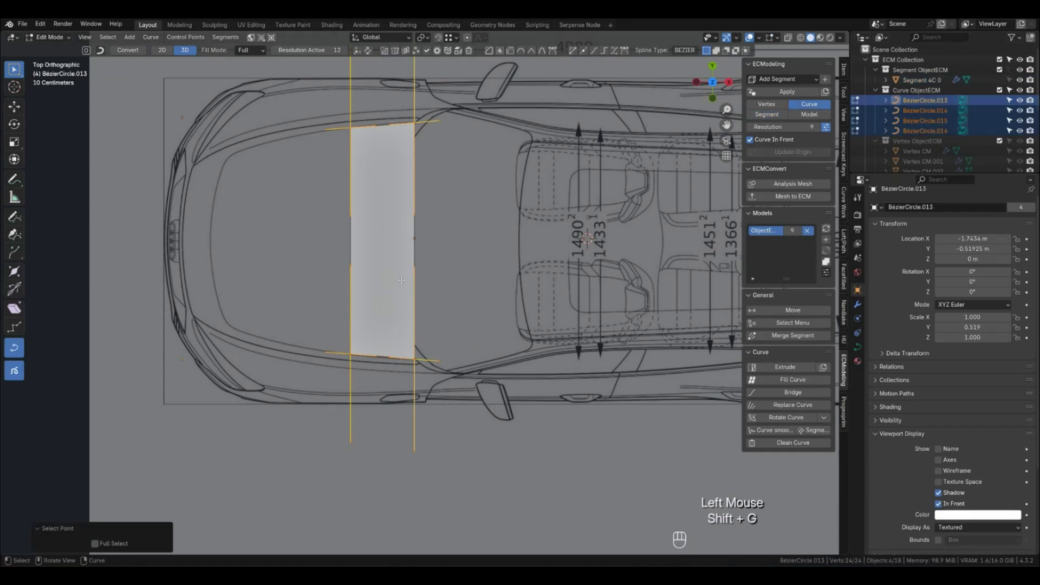
key("KP_1")
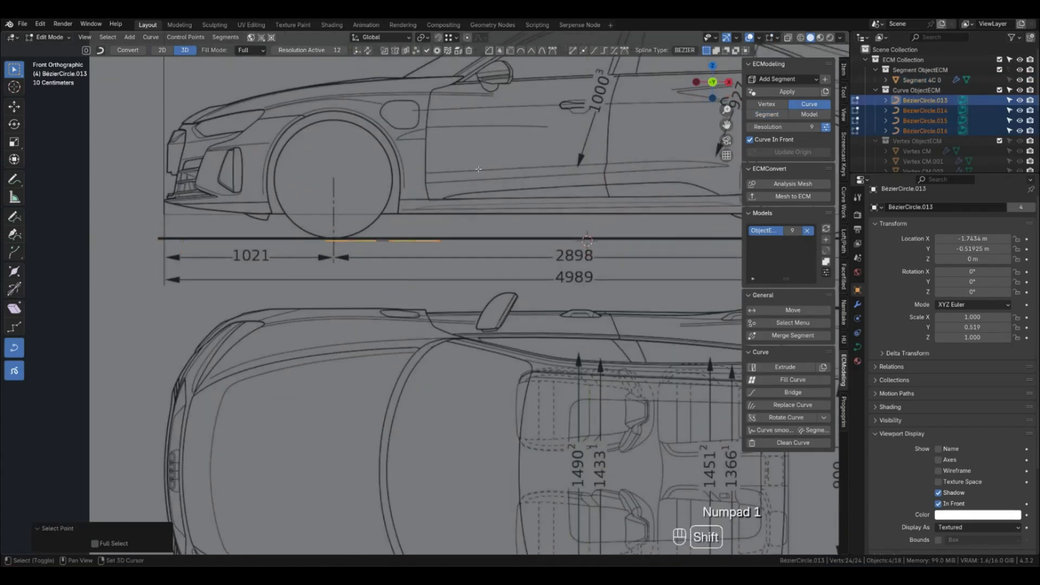
middle_click_drag(401, 280, 405, 473, "shift")
key("g")
key("z")
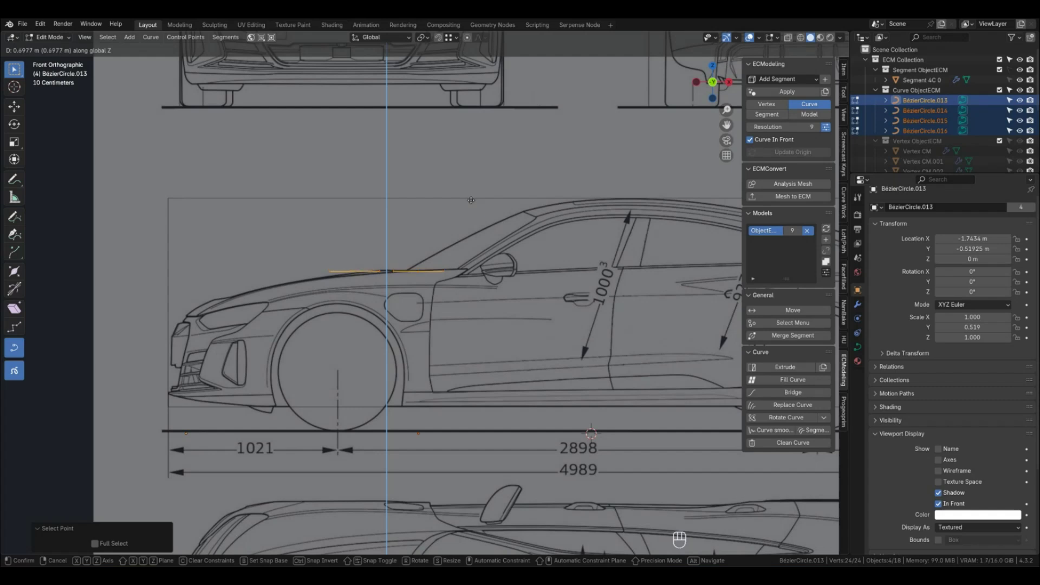
left_click(471, 200)
key("Tab")
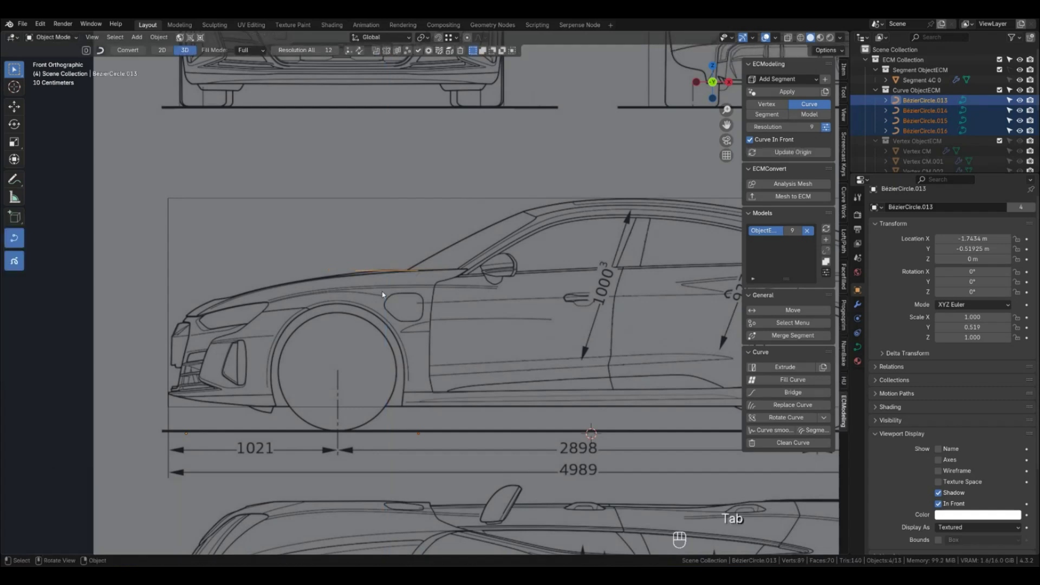
Lower the points of the plane's front edge about 0.023 m along Z to follow the hood line in the side-view blueprint.
left_click(357, 274)
left_click(358, 274, "shift")
middle_click_drag(358, 274, 433, 323)
key("KP_1")
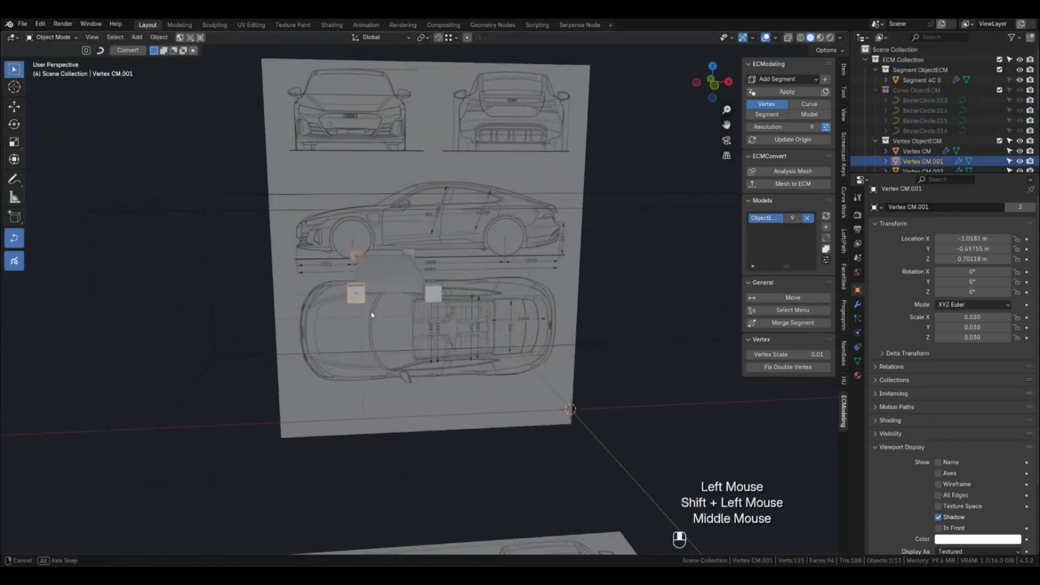
scroll(372, 314, "up", 4)
key("shift+g")
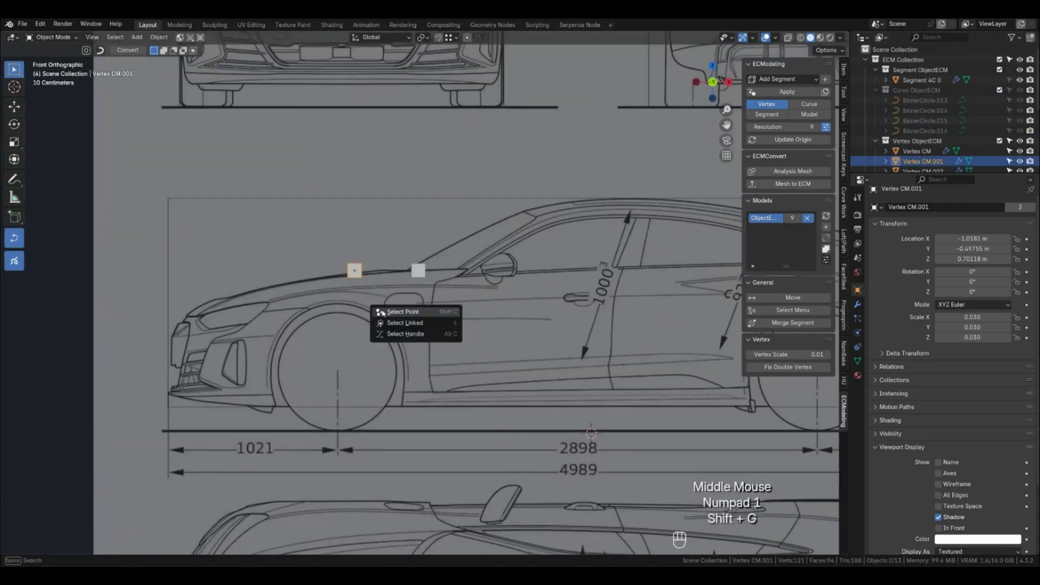
left_click(375, 311)
key("g")
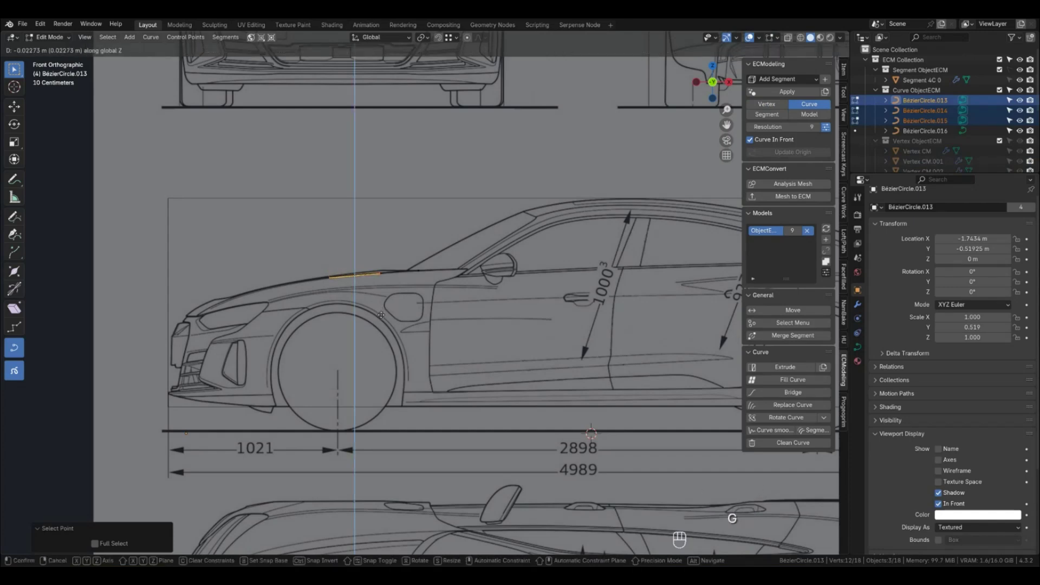
left_click(381, 314)
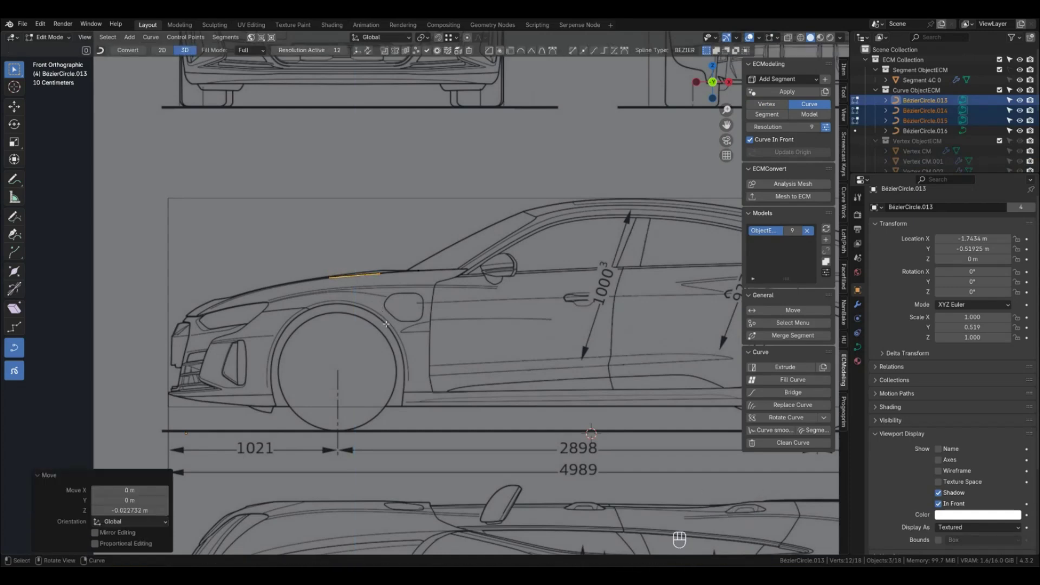
key("Tab")
Fine-tune the height of the plane's front-edge points along Z against the hood line in the front-of-car blueprint.
middle_click_drag(366, 295, 383, 318)
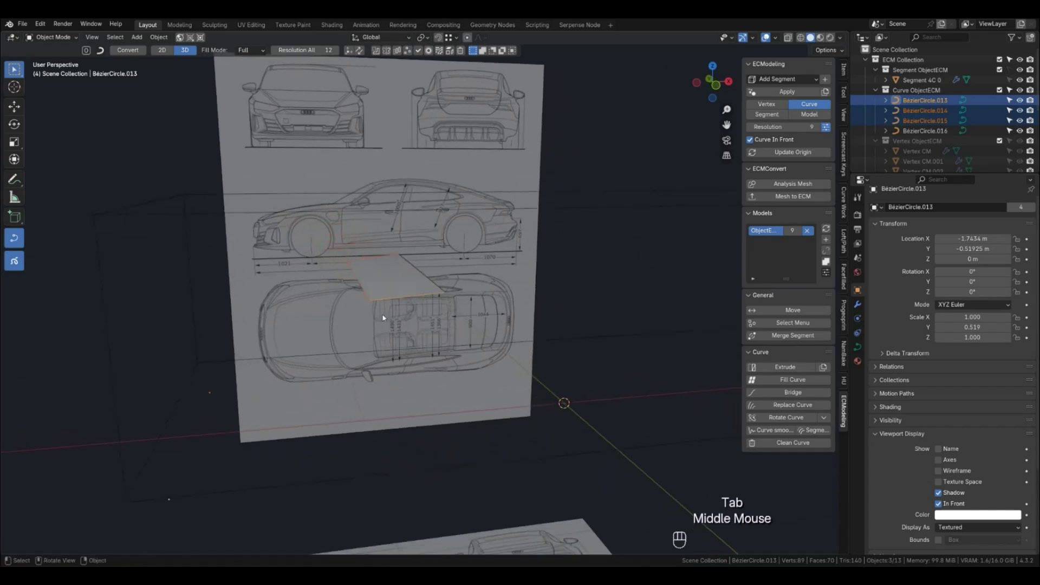
key("KP_1")
key("KP_3")
key("ctrl+KP_3")
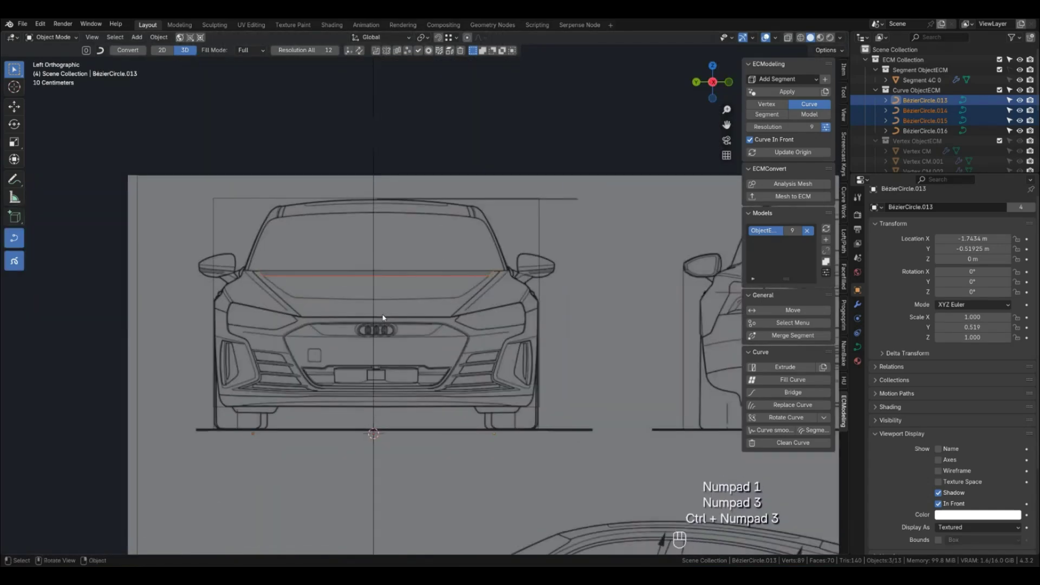
scroll(394, 300, "up", 1)
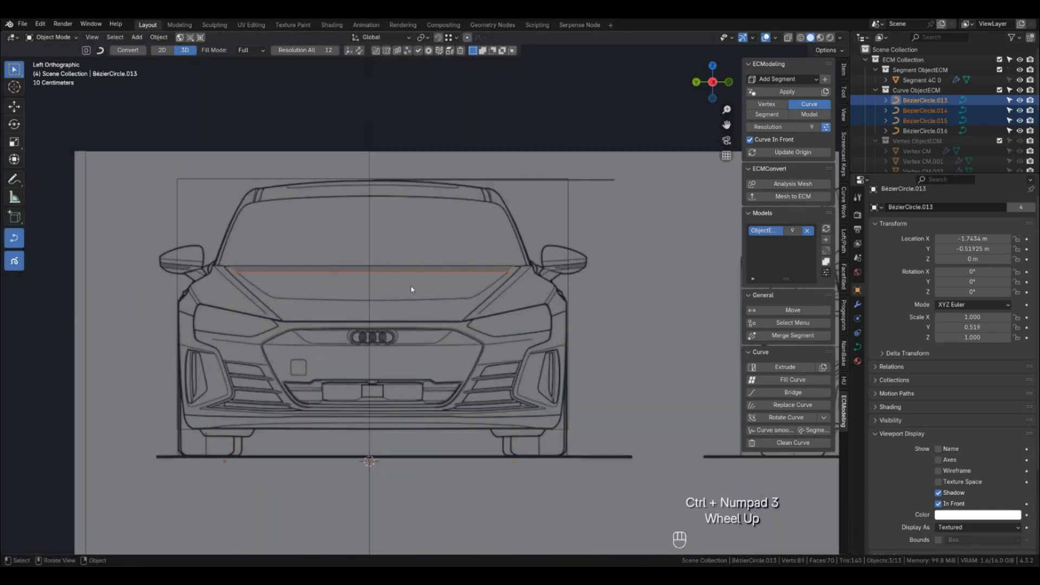
key("1")
left_click(507, 272)
left_click(236, 271, "shift")
key("shift+g")
left_click(356, 278)
key("g")
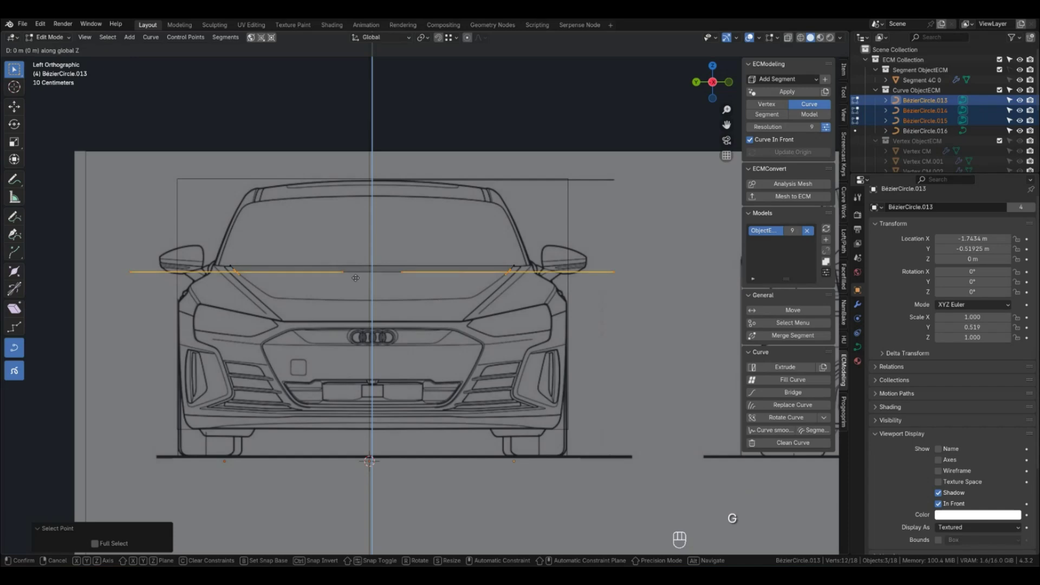
left_click(356, 278)
key("Tab")
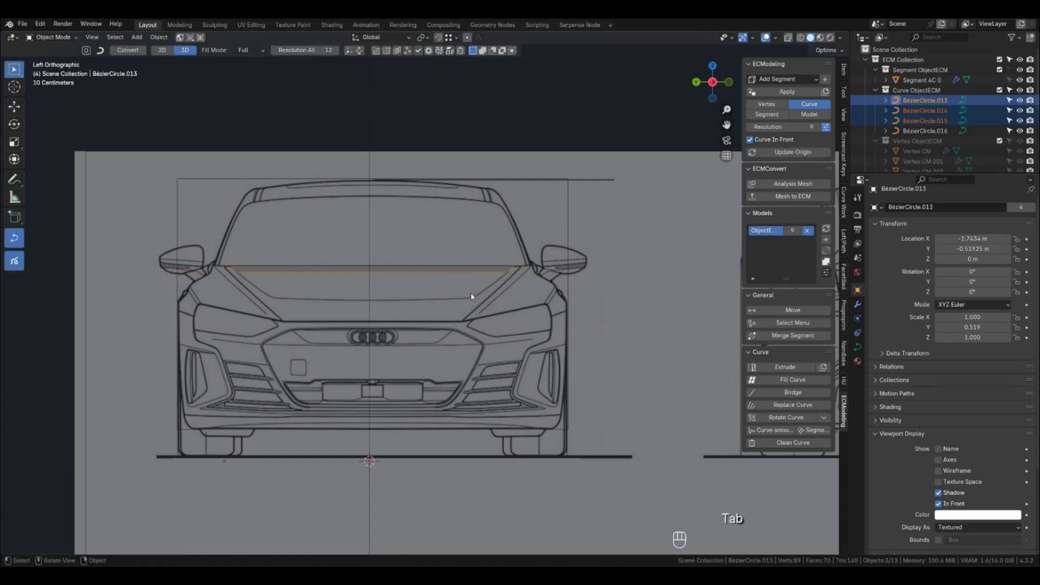
Extrude the plane's front edge curve about 0.49 m along negative X in top view to extend the hood toward the nose.
left_click(389, 276)
key("KP_7")
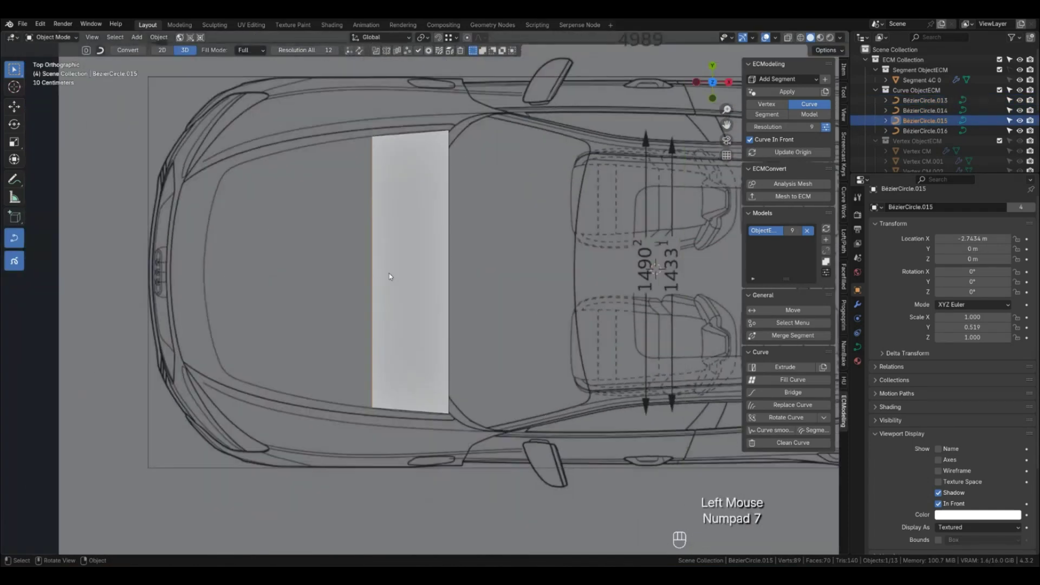
key("e")
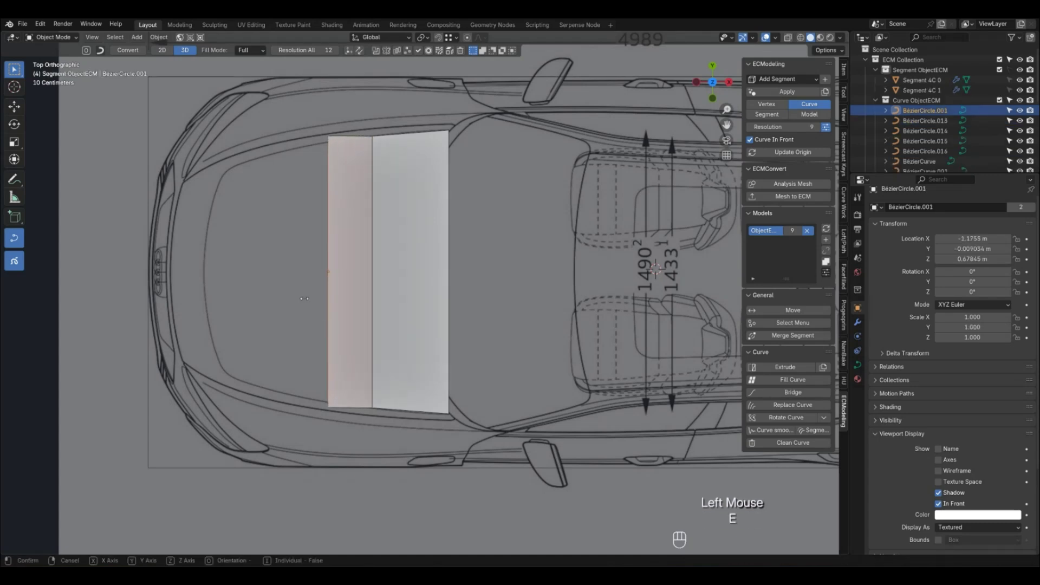
key("x")
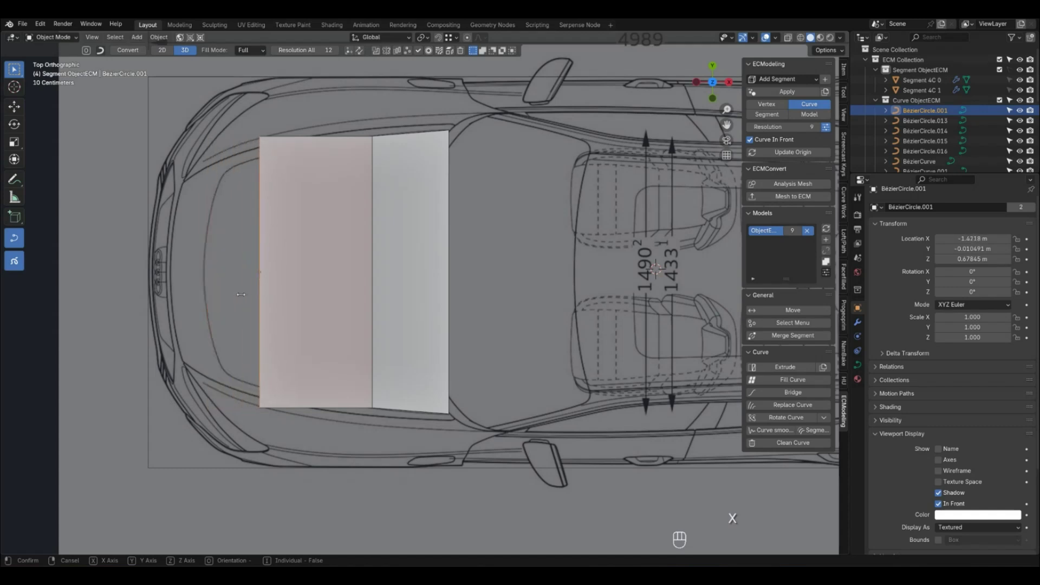
left_click(217, 291)
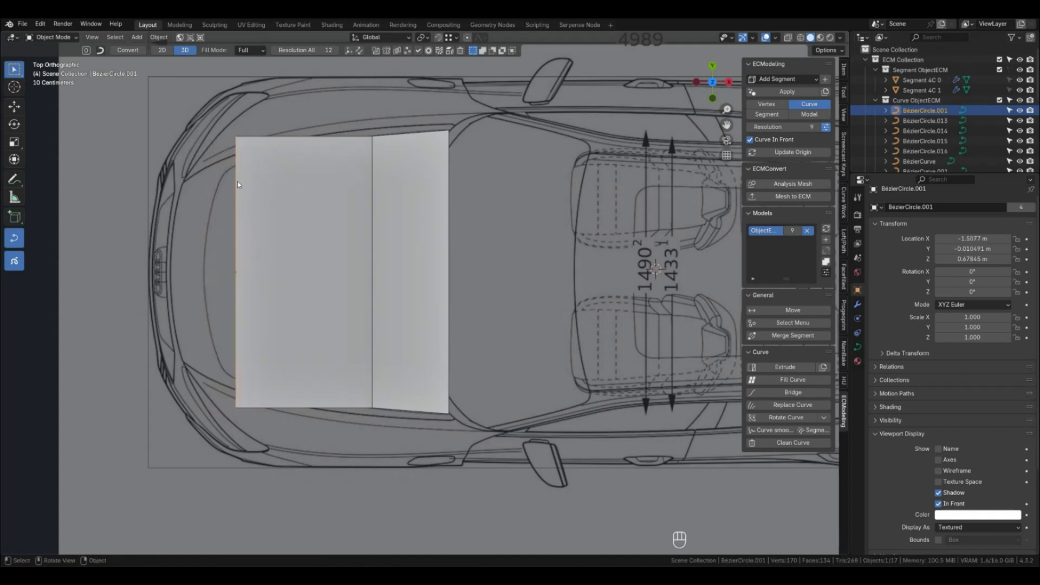
Scale the points of the extruded segment's front edge to about 0.78 along Y to match the hood's taper.
key("1")
left_click(236, 137)
left_click(235, 408, "shift")
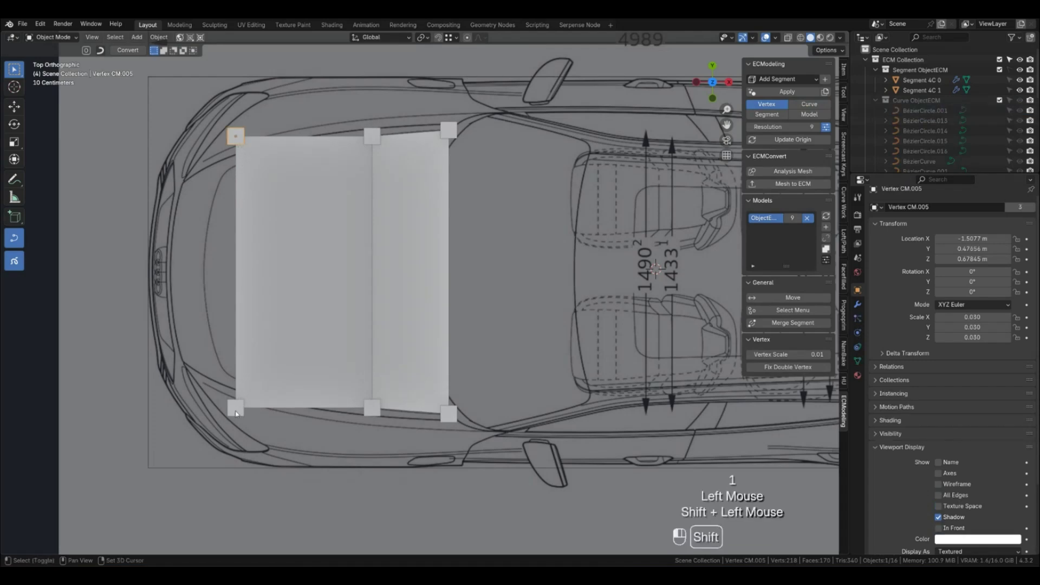
key("shift+g")
left_click(315, 421)
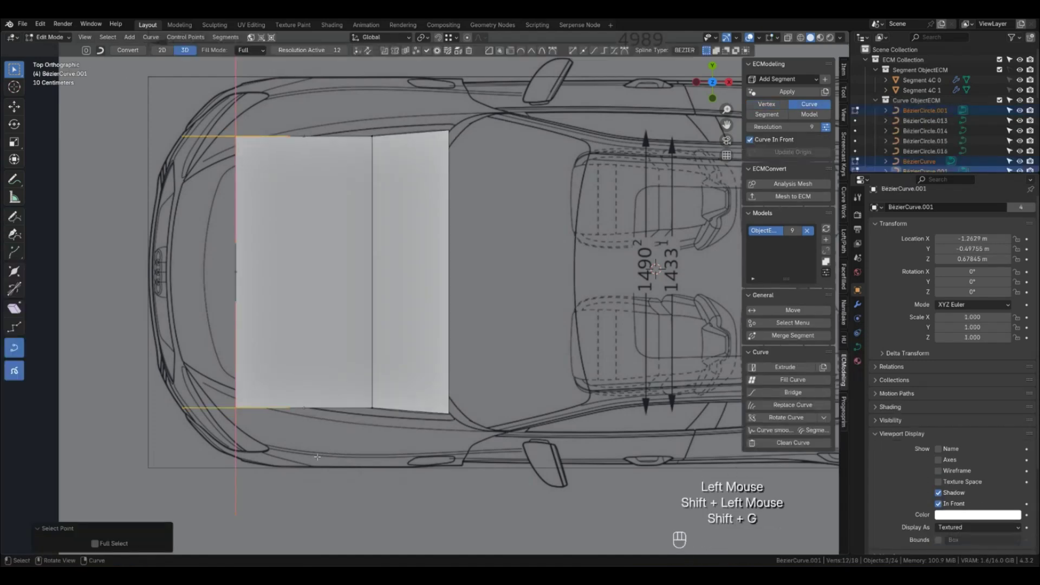
key("s")
key("y")
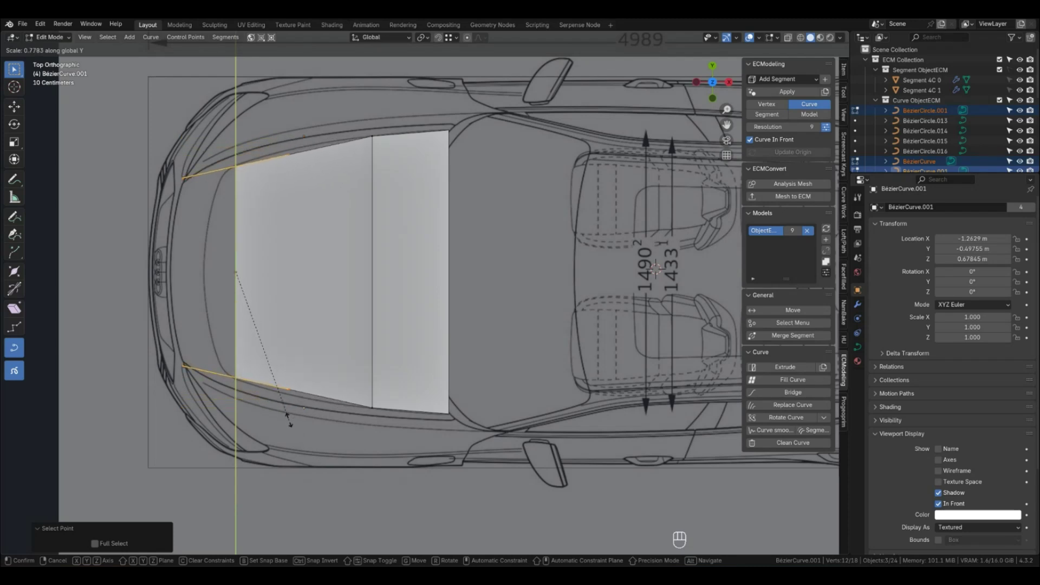
left_click(289, 421)
key("Tab")
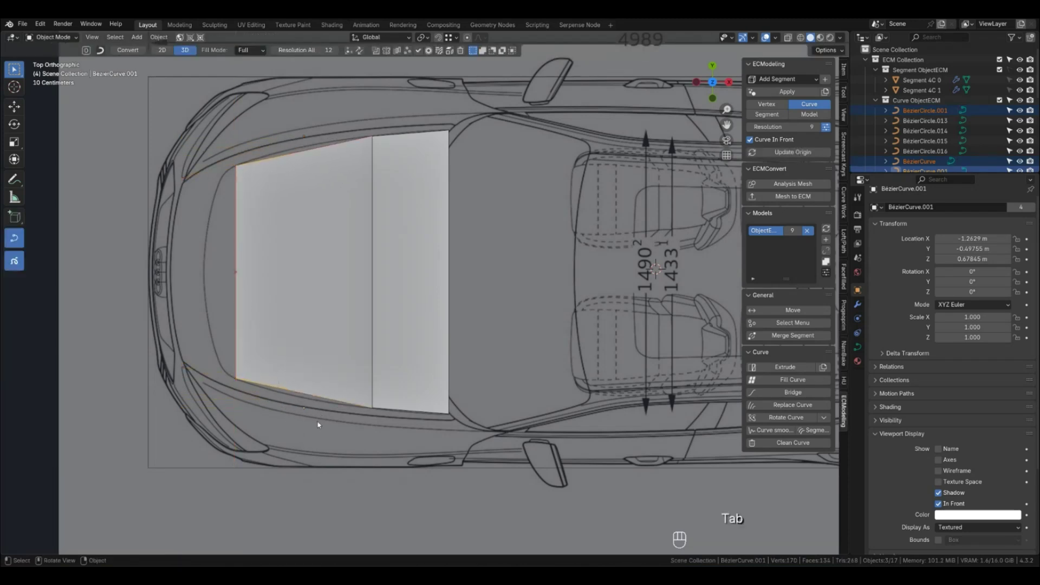
Lower the points of the extruded segment's front edge about 0.08 m along Z to meet the hood line in the side-view blueprint.
scroll(333, 378, "down", 2)
left_click(332, 374)
key("1")
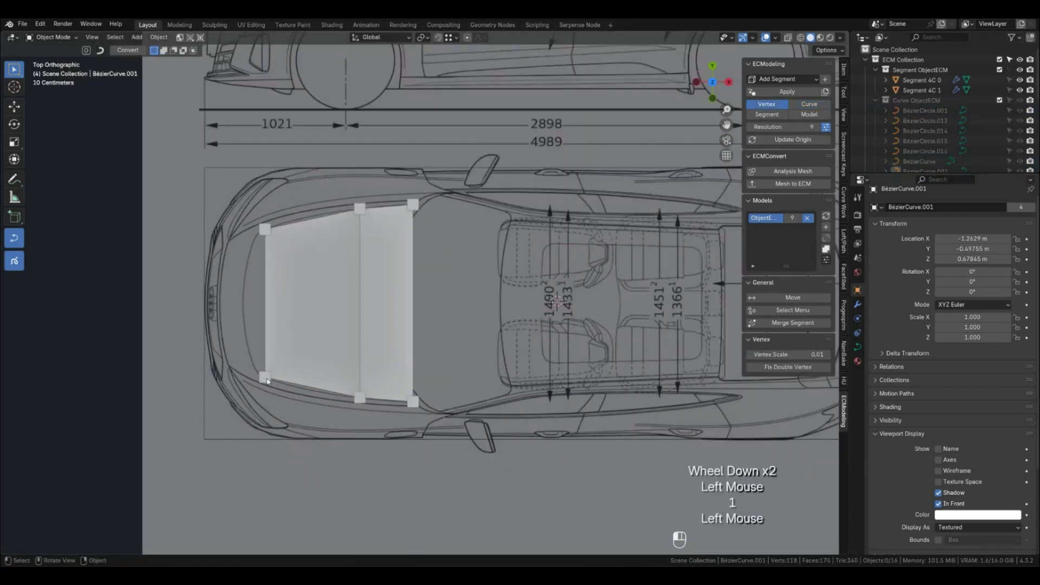
left_click(265, 377)
left_click(264, 228, "shift")
key("KP_1")
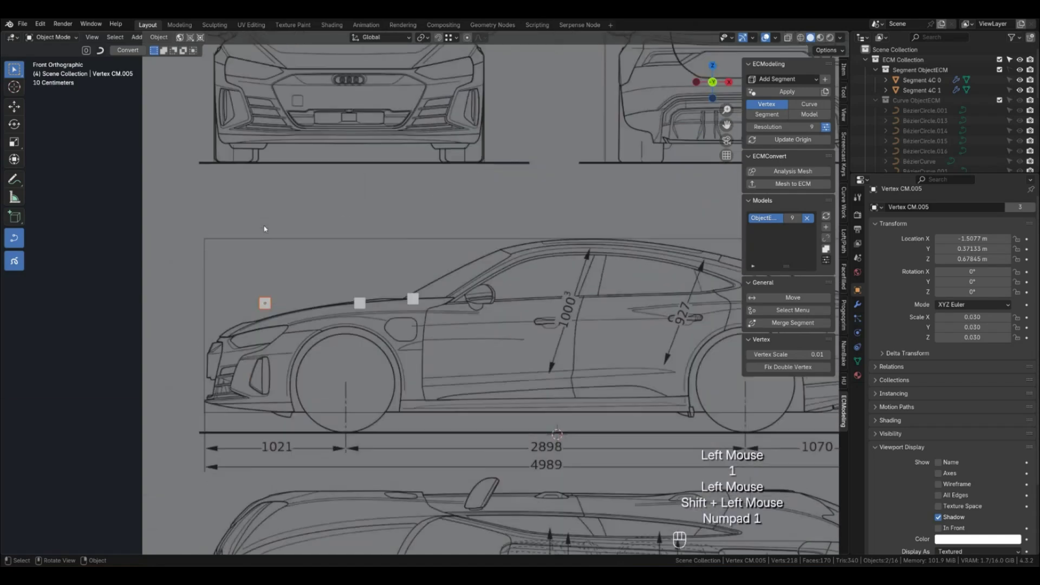
key("shift+g")
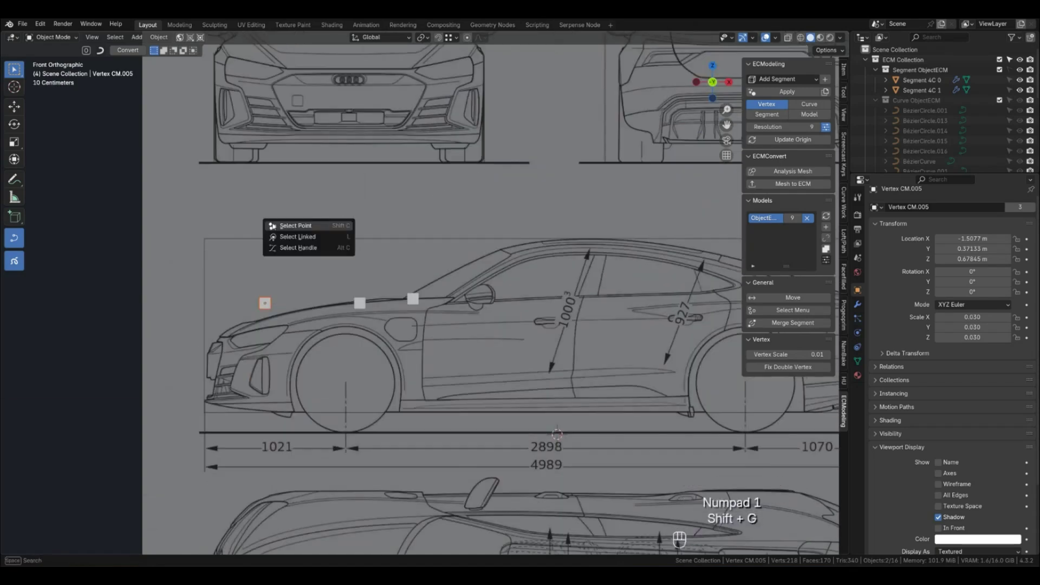
left_click(282, 224)
key("g")
key("z")
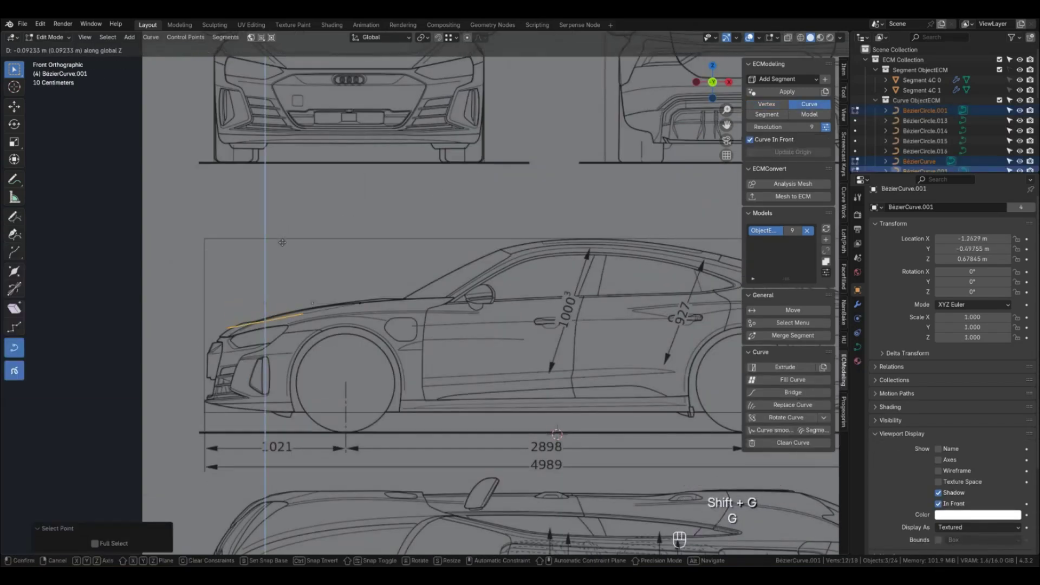
left_click(283, 240)
Lower the selected front-edge points a further 0.0035 m or so along Z onto the hood contour.
scroll(255, 333, "up", 5)
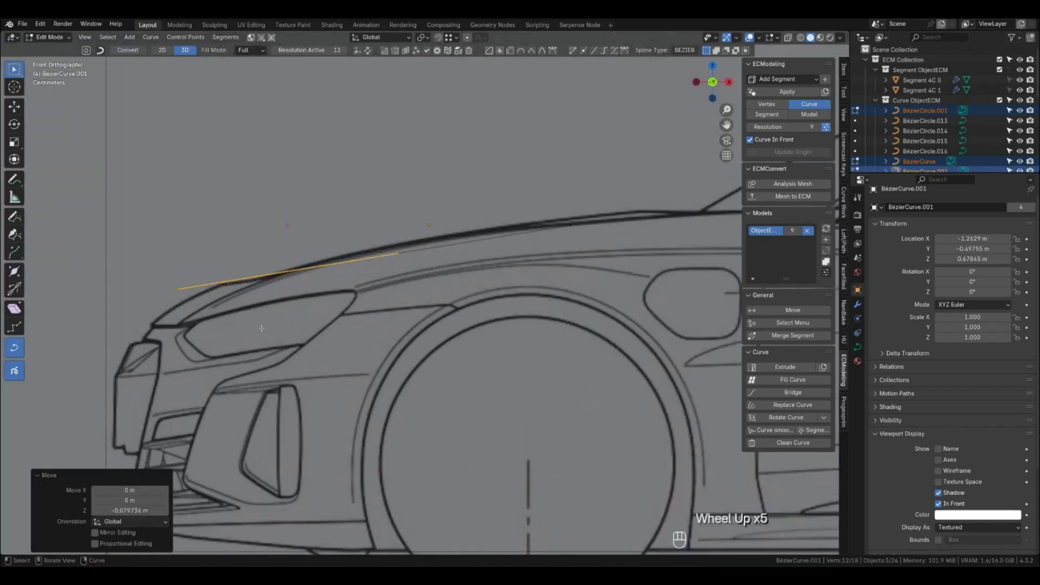
key("g")
key("z")
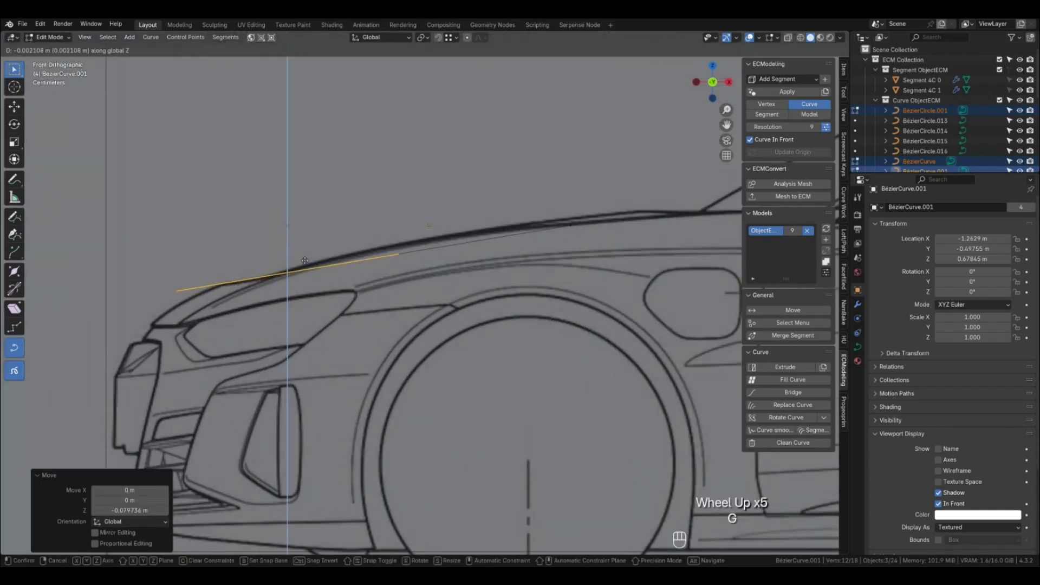
left_click(305, 261)
scroll(428, 273, "down", 4)
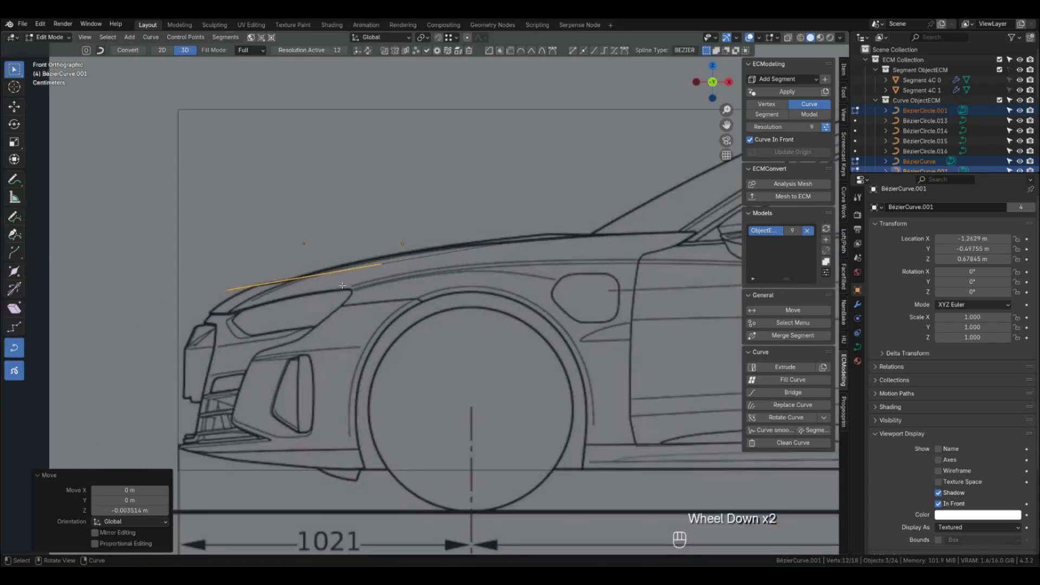
key("Tab")
Raise the extruded segment's front-edge points about 0.003 m along Z to fit the hood crease in the front-of-car blueprint.
scroll(426, 286, "down", 1)
key("KP_1")
key("KP_3")
key("ctrl+KP_3")
scroll(426, 287, "up", 2)
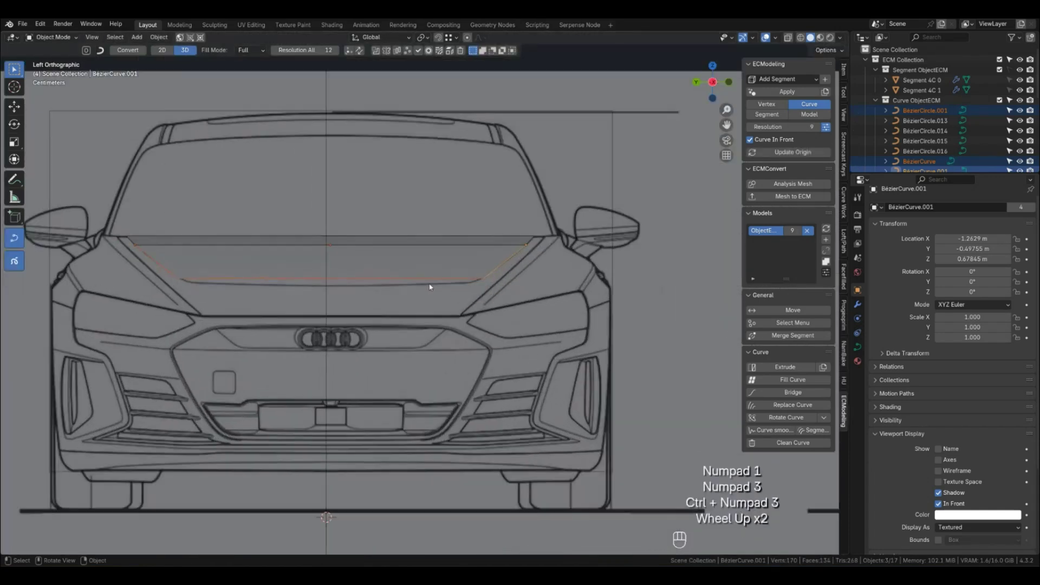
key("1")
left_click(483, 278)
left_click(176, 278, "shift")
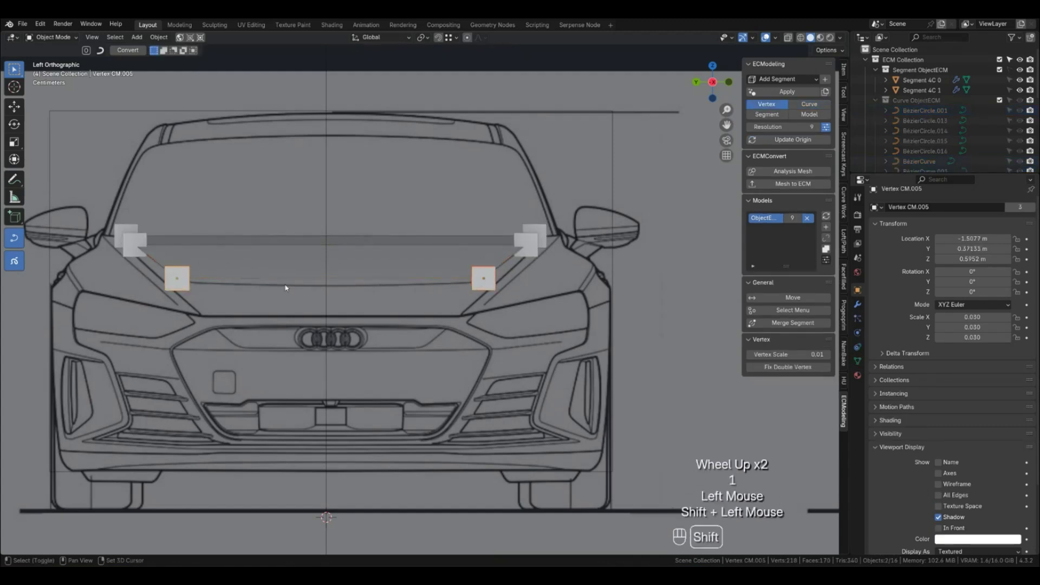
key("shift+g")
key("g")
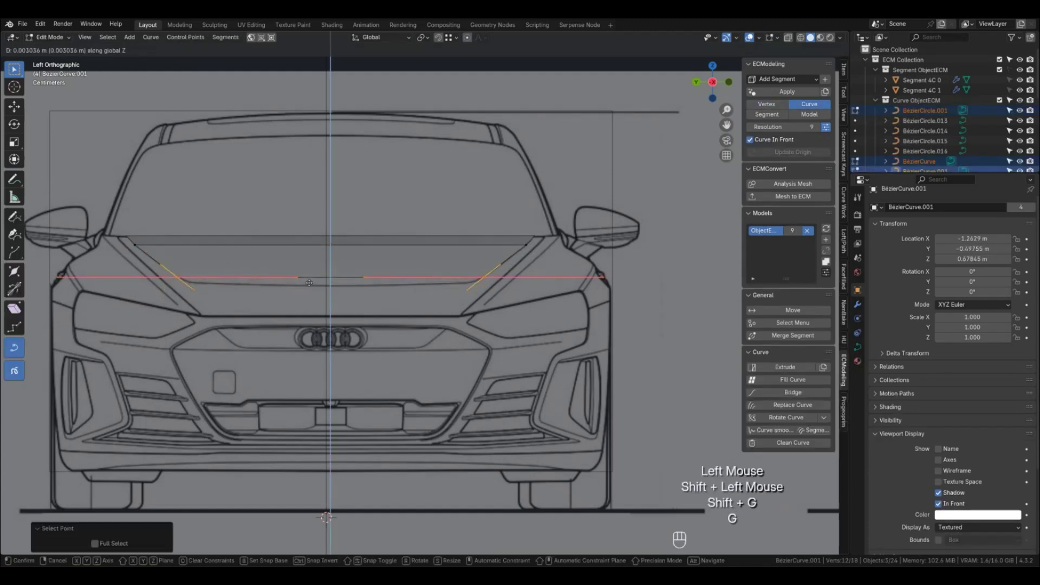
left_click(310, 281)
key("Tab")
left_click(349, 308)
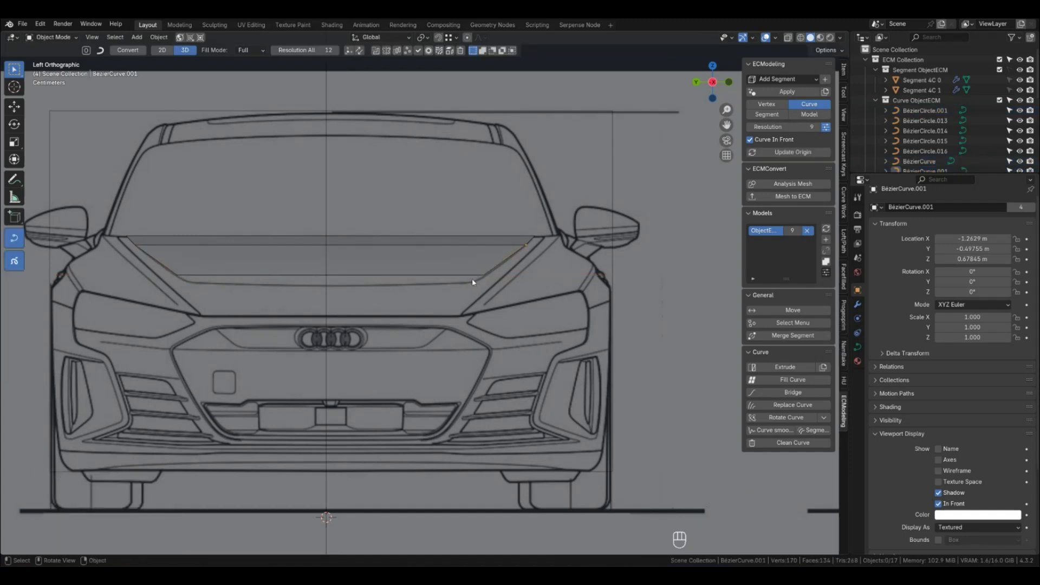
Examine the annotated hood lines in the front three-quarter reference photo.
scroll(470, 368, "down", 3)
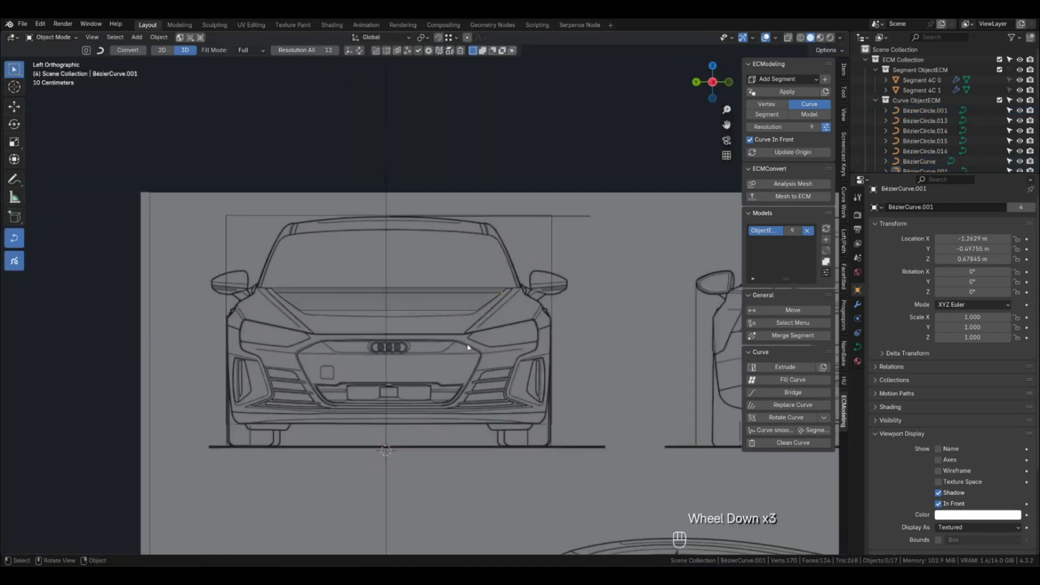
key("KP_1")
scroll(258, 327, "down", 3)
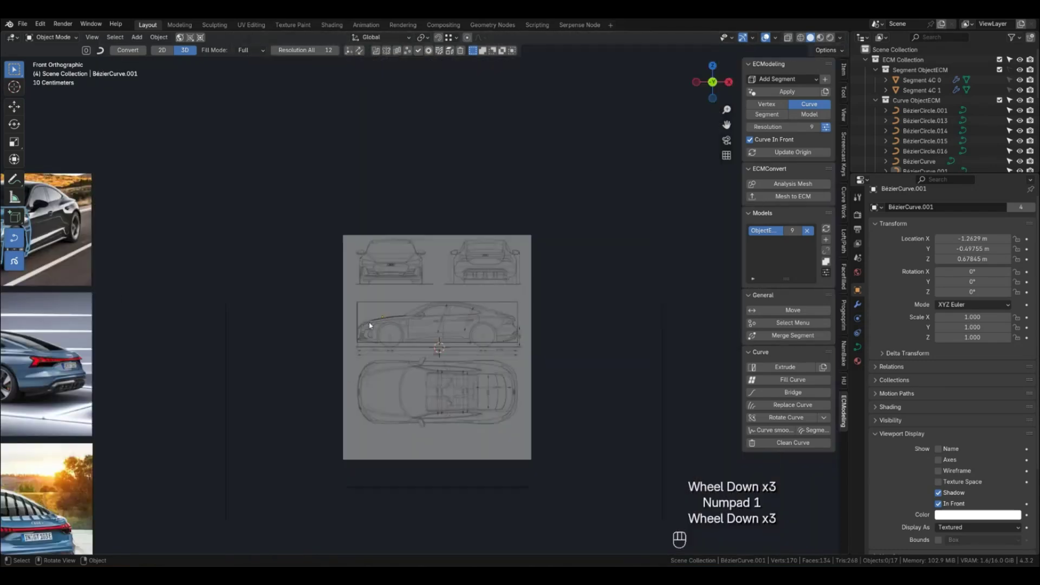
middle_click_drag(258, 327, 535, 281, "shift")
scroll(535, 281, "up", 3)
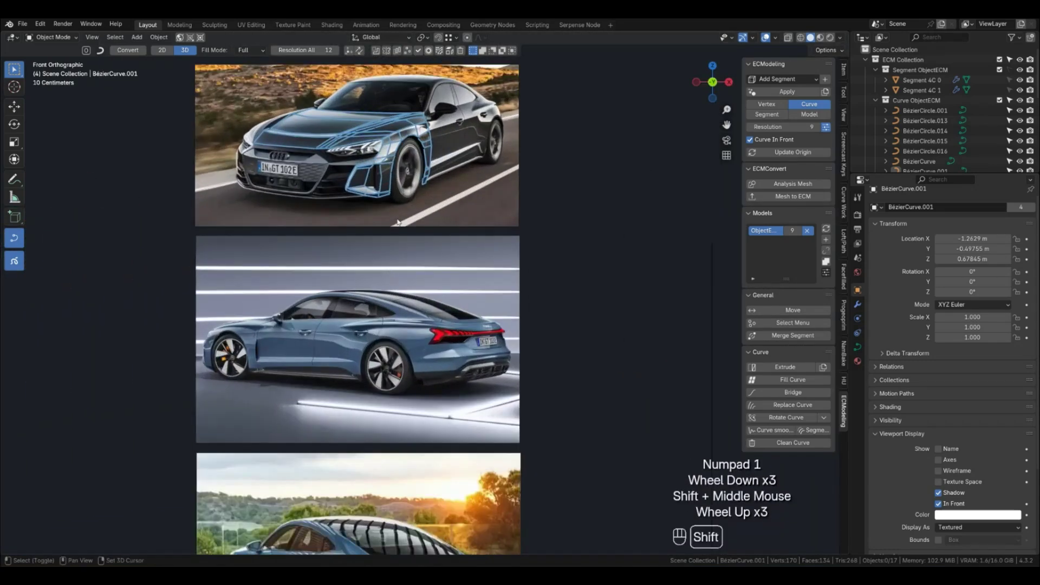
middle_click_drag(317, 147, 355, 309, "shift")
scroll(355, 309, "up", 3)
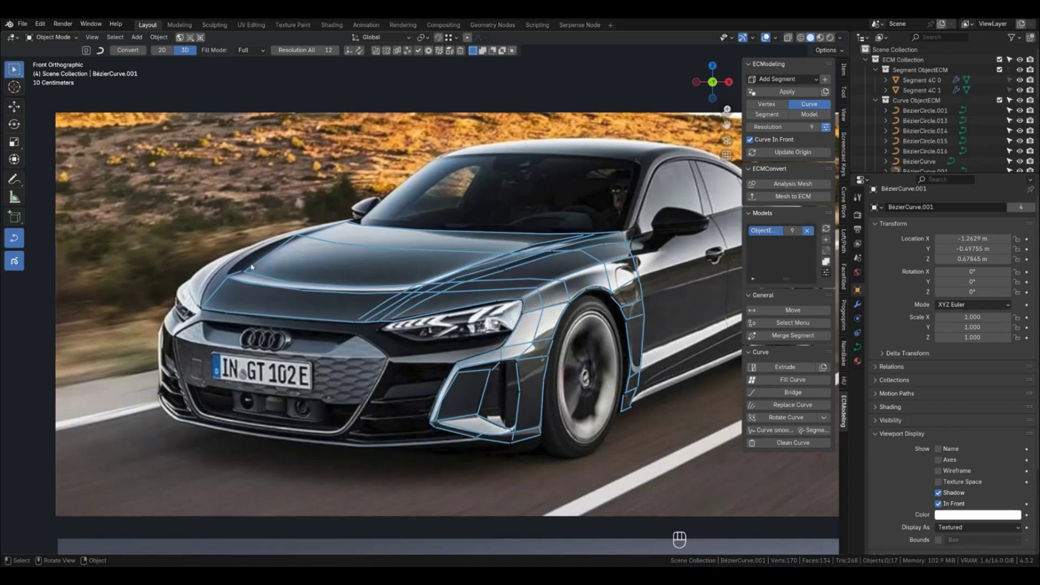
scroll(254, 286, "down", 3)
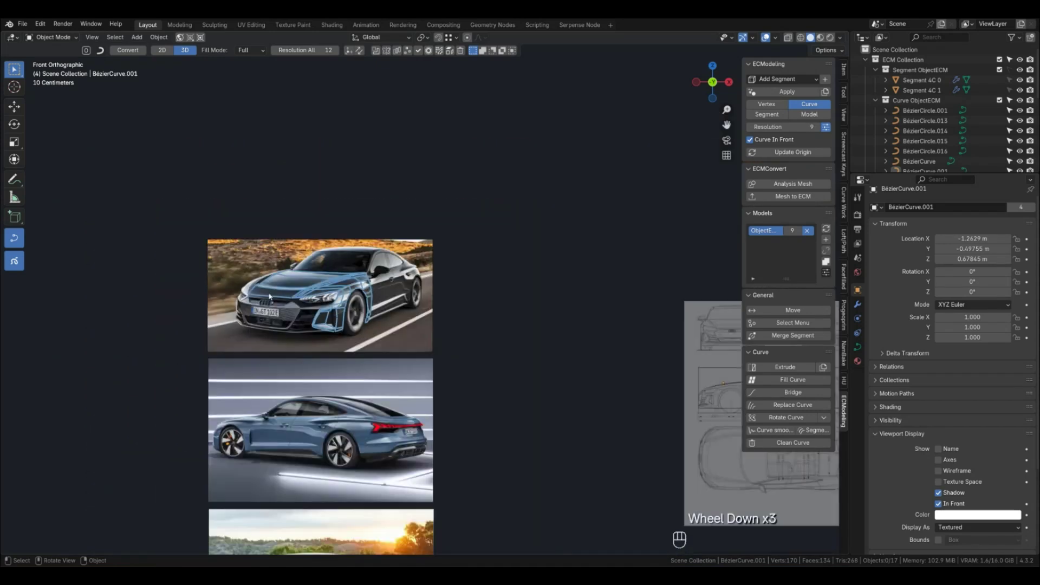
Mark the hood crease in the top-view blueprint with an annotation stroke and erase it again.
middle_click_drag(550, 365, 318, 304, "shift")
scroll(353, 402, "up", 5)
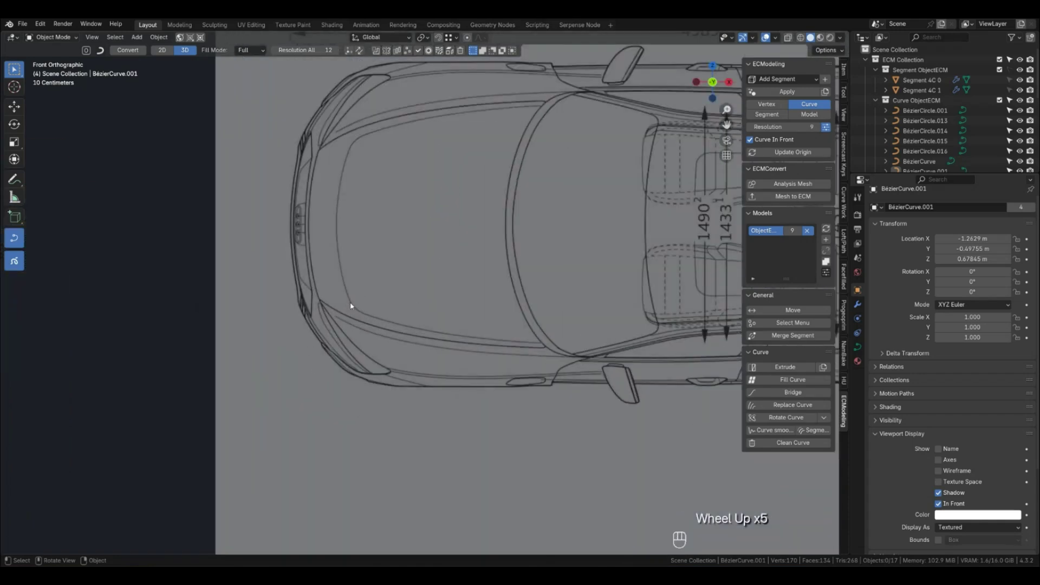
left_click(14, 179)
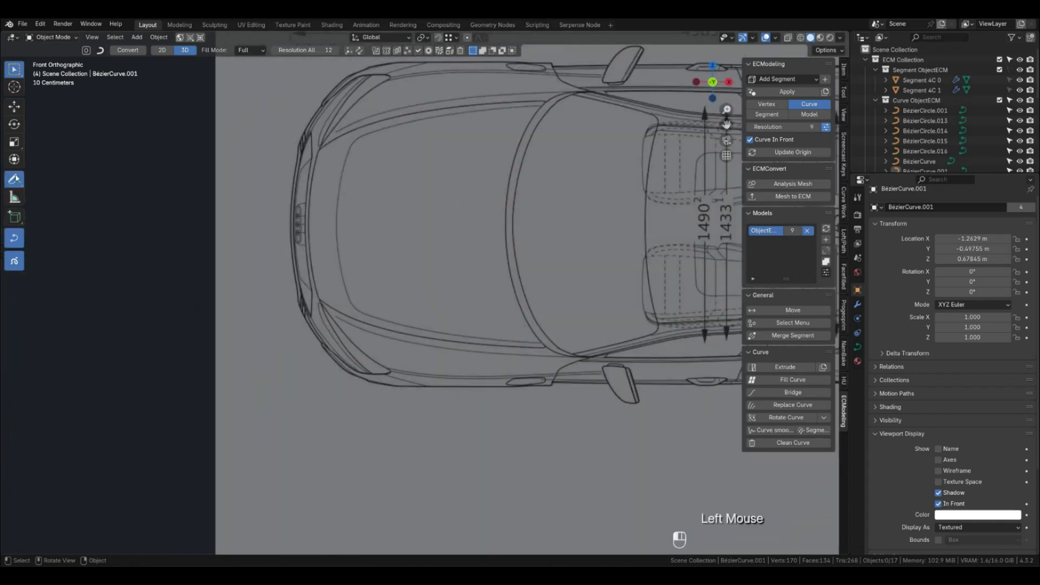
left_click_drag(364, 304, 379, 308)
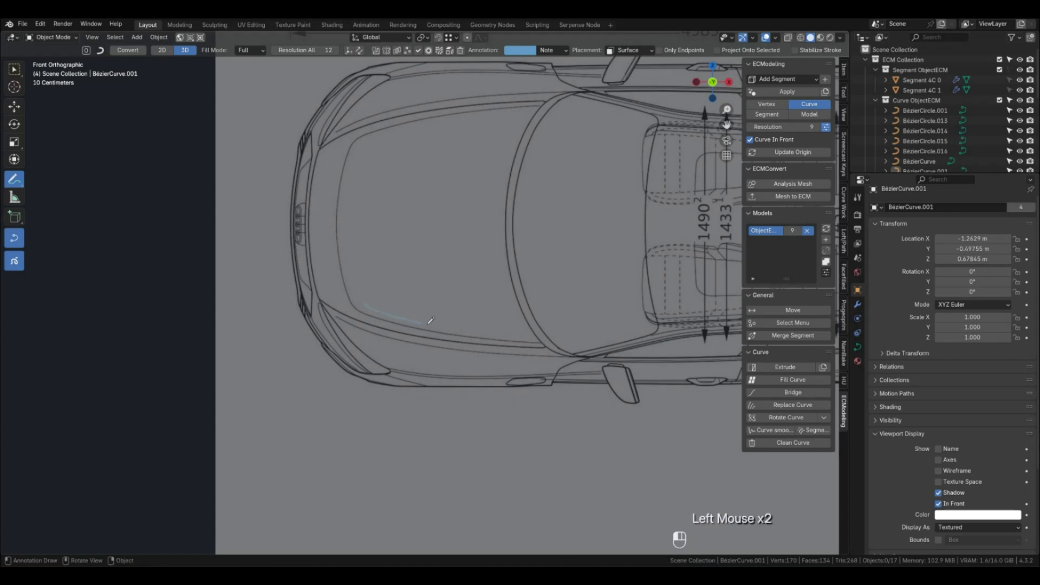
left_click_drag(14, 179, 78, 244)
mouse_move(414, 325)
left_mouse_down()
mouse_move(571, 350)
mouse_move(344, 295)
left_mouse_up()
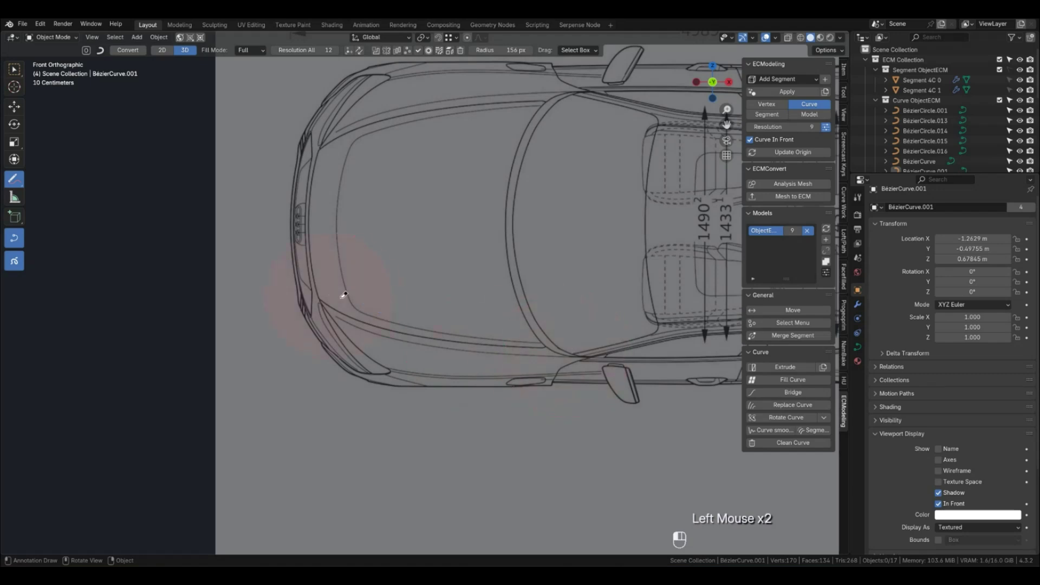
left_click_drag(14, 180, 40, 183)
left_click(14, 69)
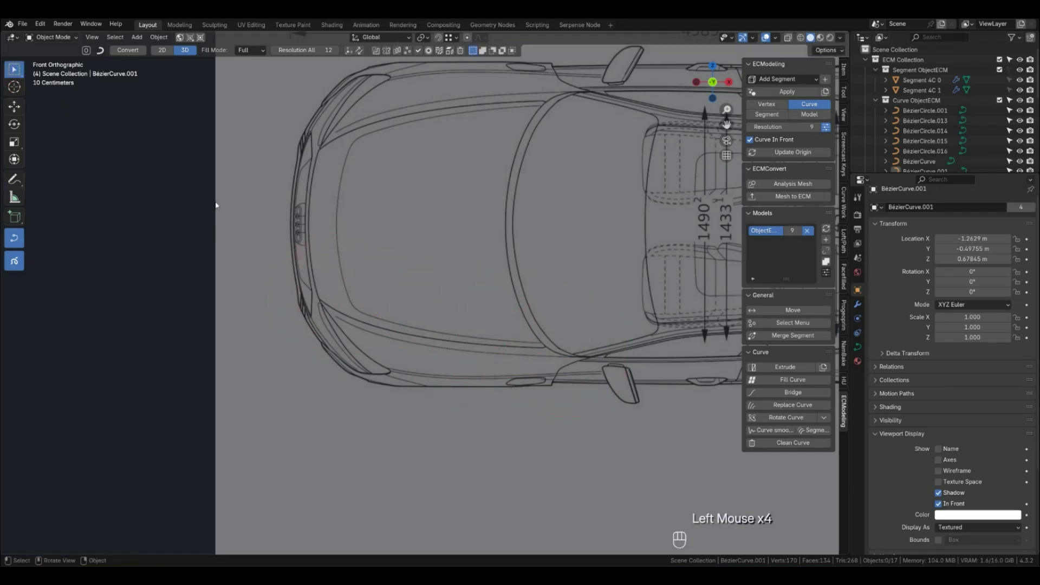
Compare the hood segments' outer corners with the crease in the top-view, side-view and front-of-car blueprints.
scroll(251, 237, "down", 3)
middle_click_drag(251, 237, 388, 365, "shift")
key("KP_7")
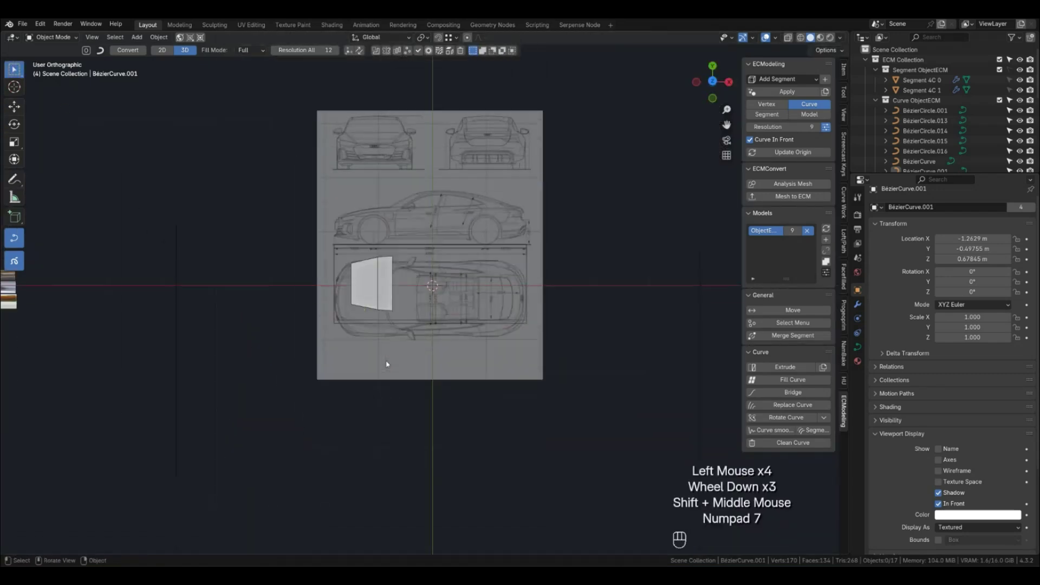
scroll(375, 308, "up", 4)
middle_click_drag(373, 256, 396, 323, "shift")
scroll(437, 364, "up", 2)
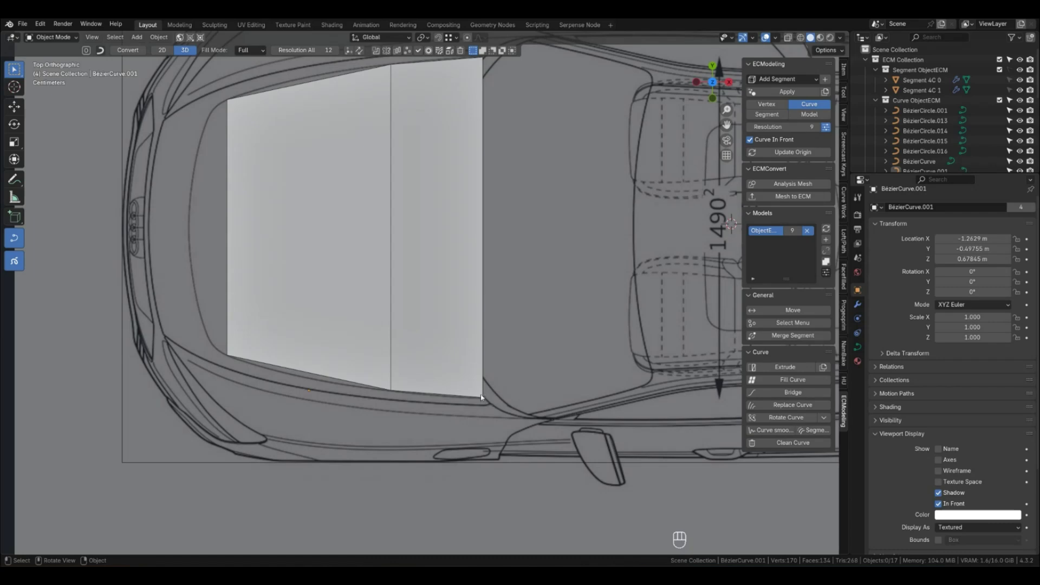
key("KP_1")
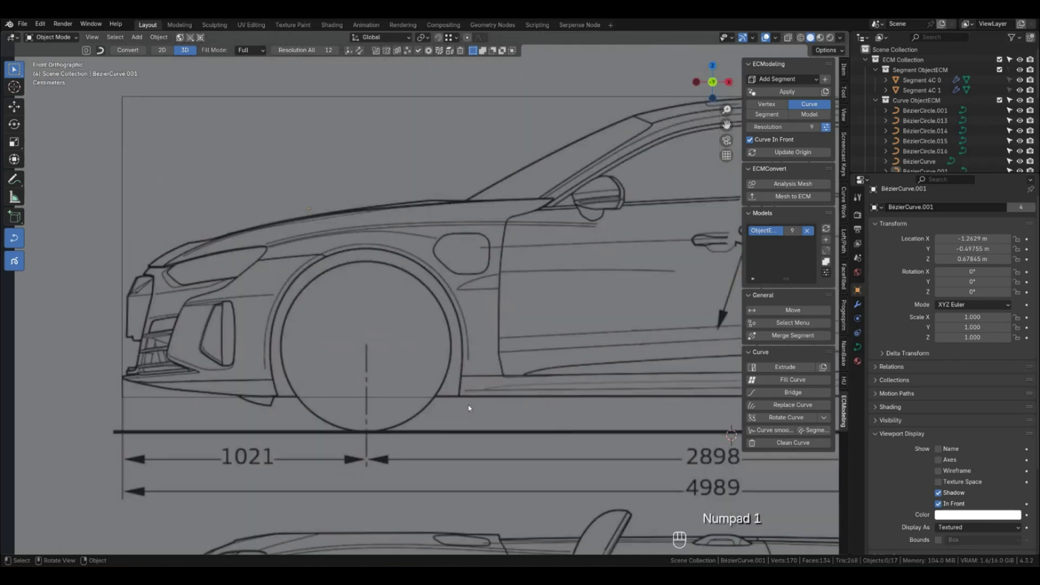
key("ctrl+KP_3")
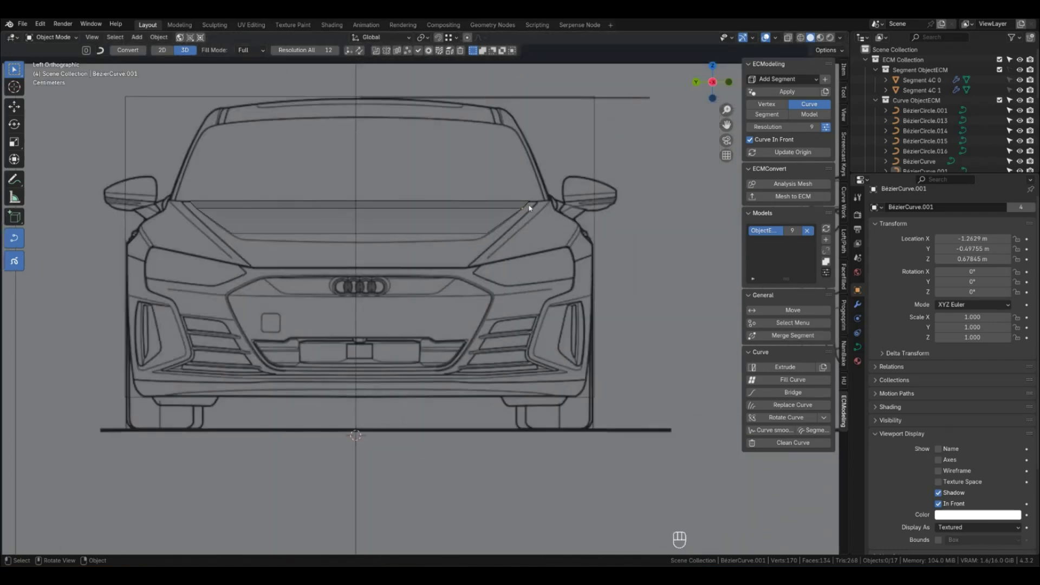
Scale all six hood corner points to 0.955 along Y to sit inside the crease in the front-of-car blueprint.
key("1")
left_click(527, 207)
left_click(495, 233, "shift")
left_click(496, 234, "shift")
left_click(182, 205, "shift")
left_click(182, 204, "shift")
left_click(196, 210, "shift")
left_click(227, 233, "shift")
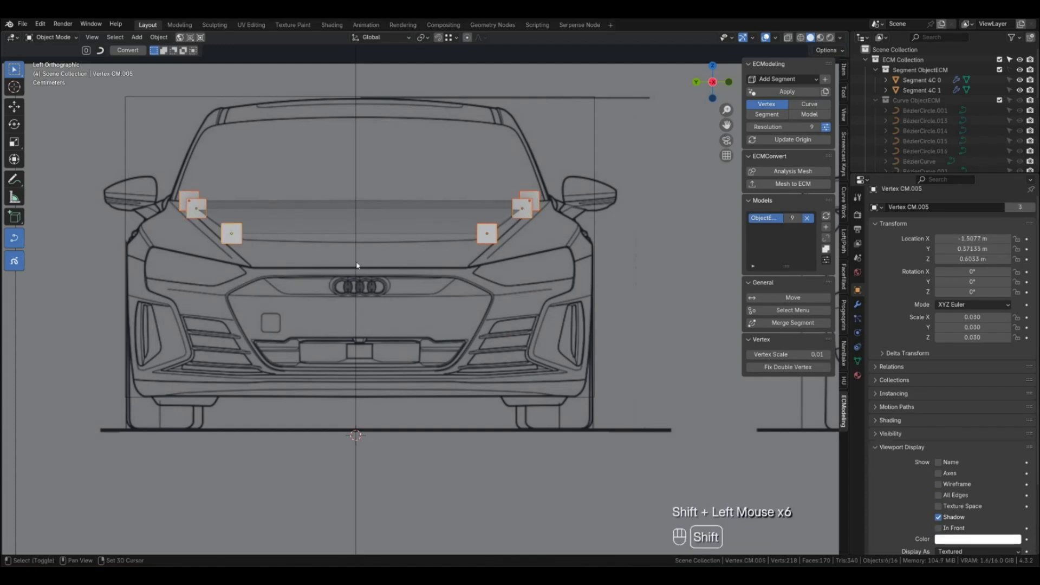
key("shift+g")
left_click(425, 264)
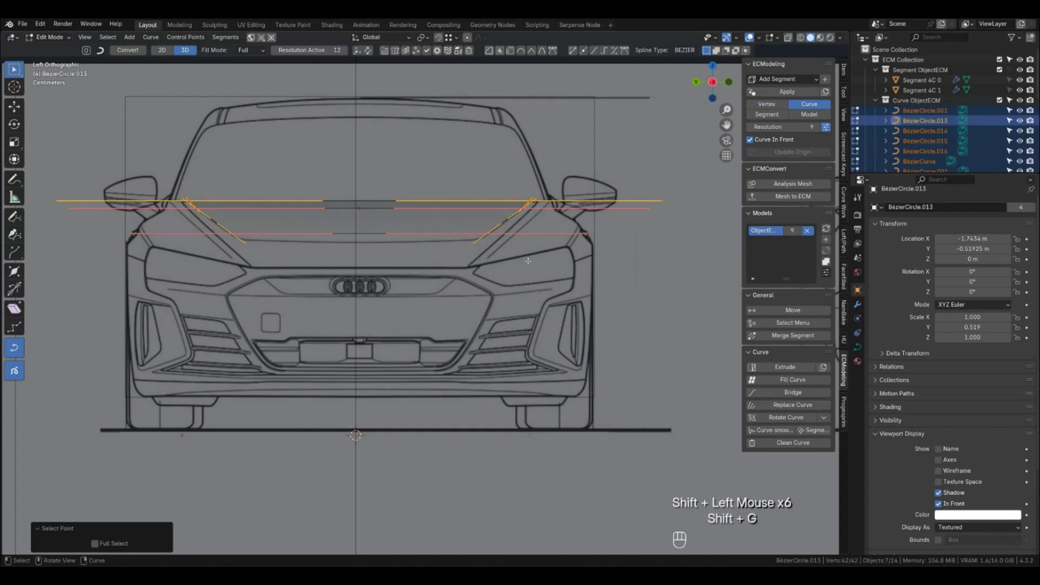
key("s")
key("y")
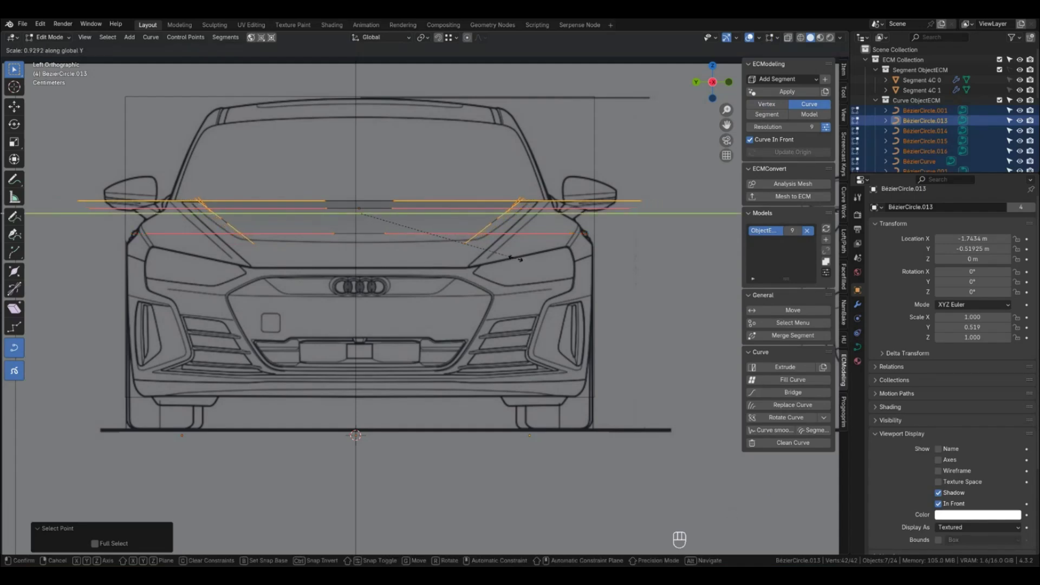
left_click(524, 259)
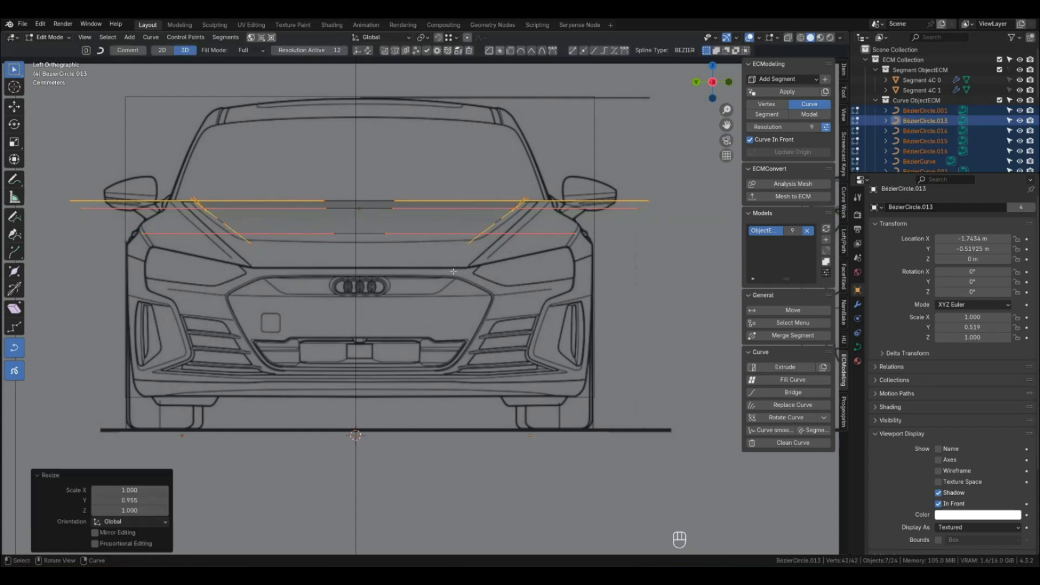
key("Tab")
Move the two corner points of the hood's windscreen edge about 0.016 m forward along X in the top view.
key("KP_7")
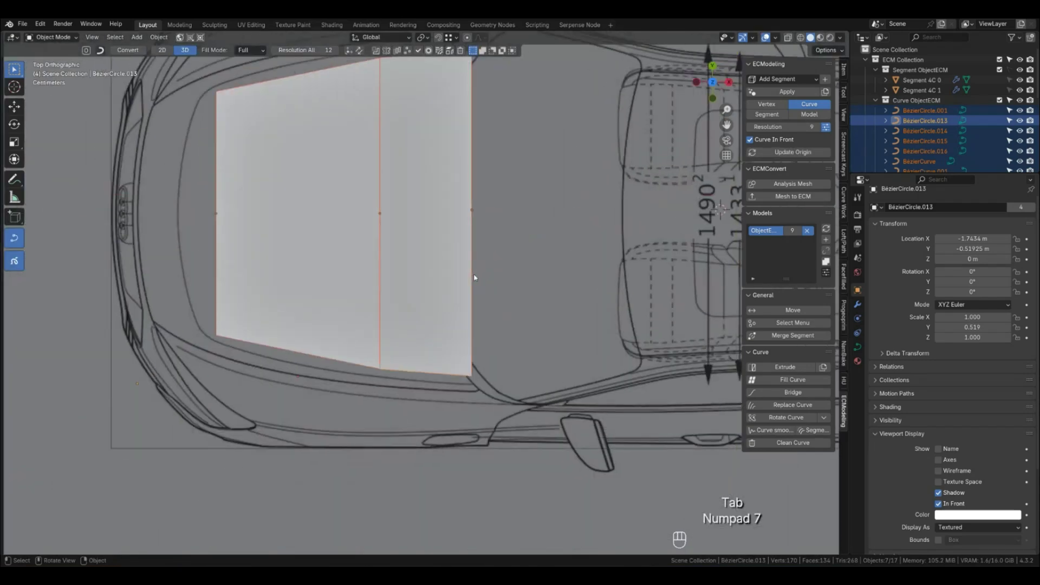
key("1")
left_click(470, 373)
scroll(470, 368, "down", 1)
left_click(471, 104, "shift")
key("shift+g")
left_click(571, 178)
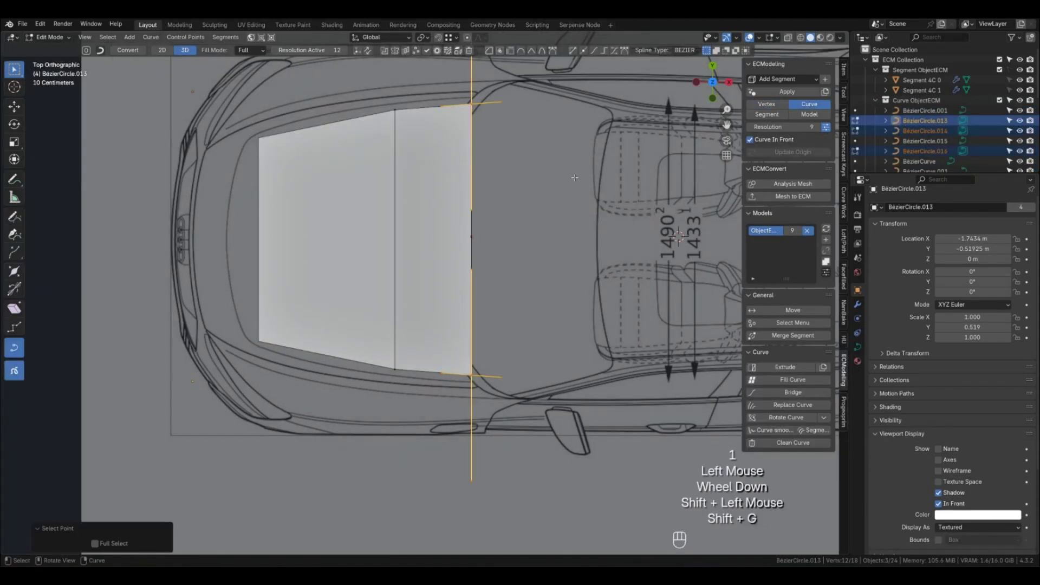
key("g")
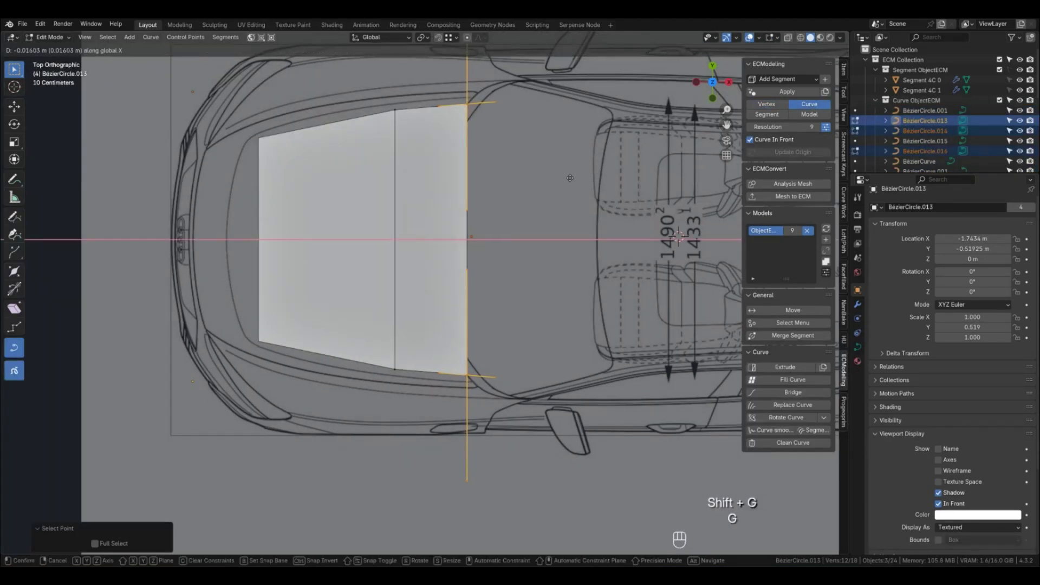
left_click(570, 178)
key("Tab")
Bow the hood's windscreen-edge curve by moving its inner handles about -0.181 m along X to follow the windscreen base.
left_click(267, 358)
left_click(423, 373)
left_click(348, 361)
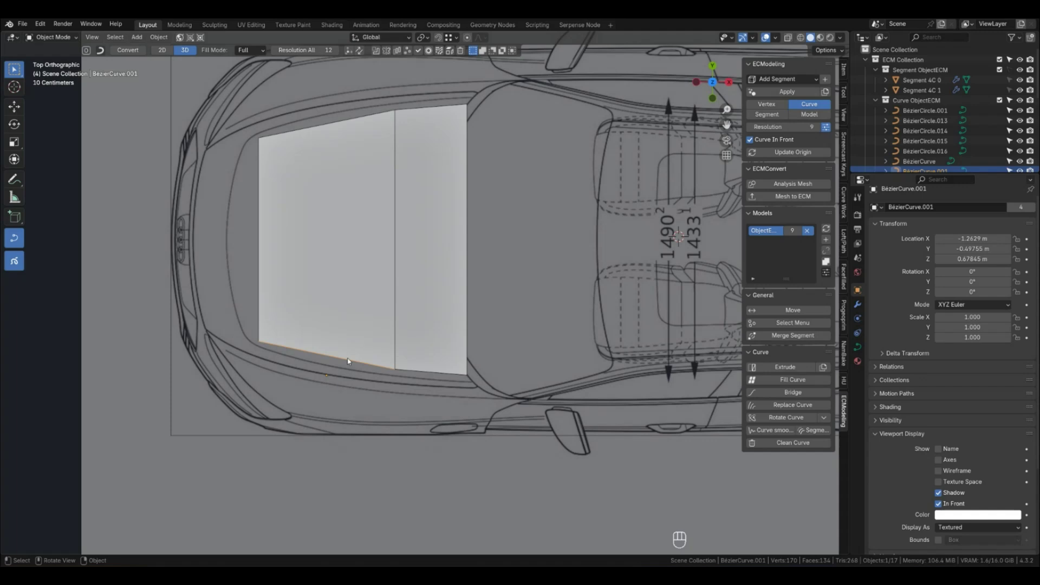
left_click(468, 324)
key("alt+c")
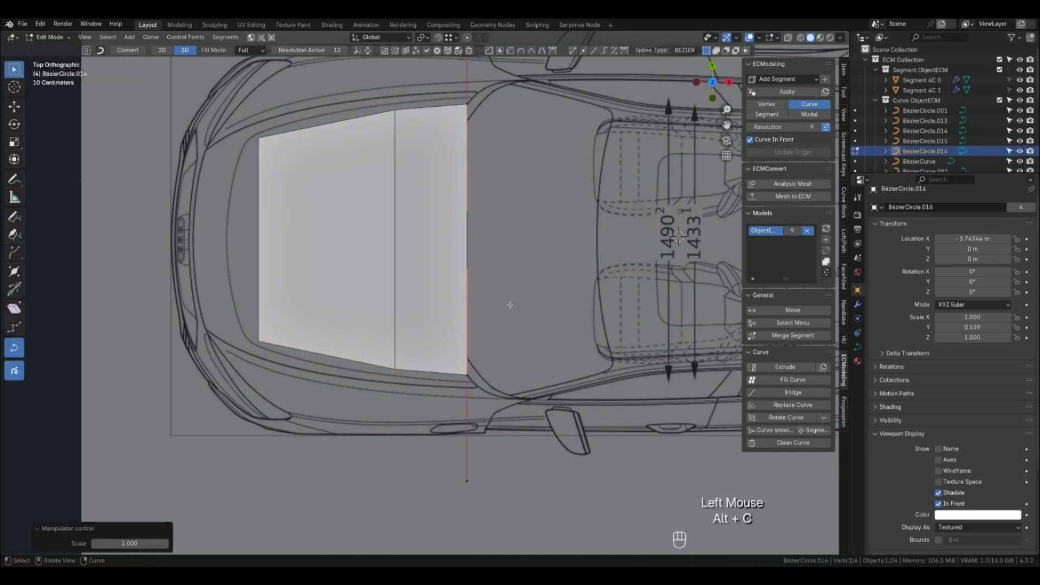
key("g")
key("x")
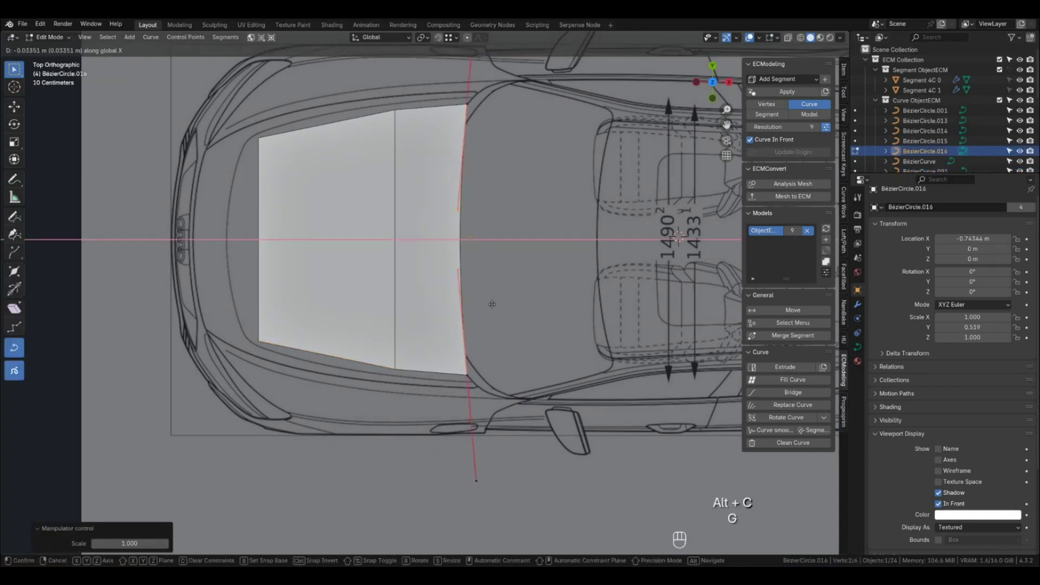
left_click(459, 305)
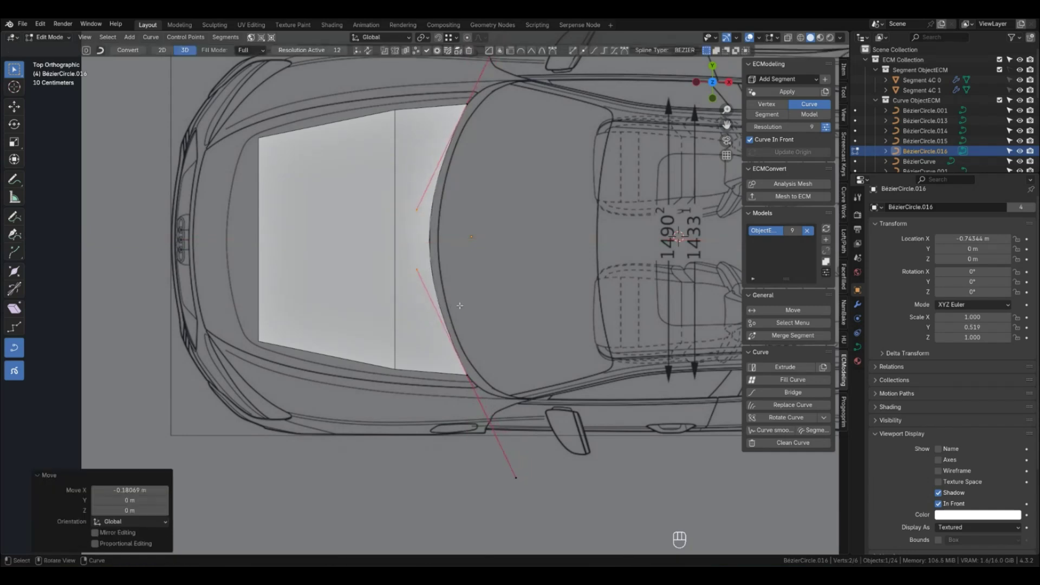
key("Tab")
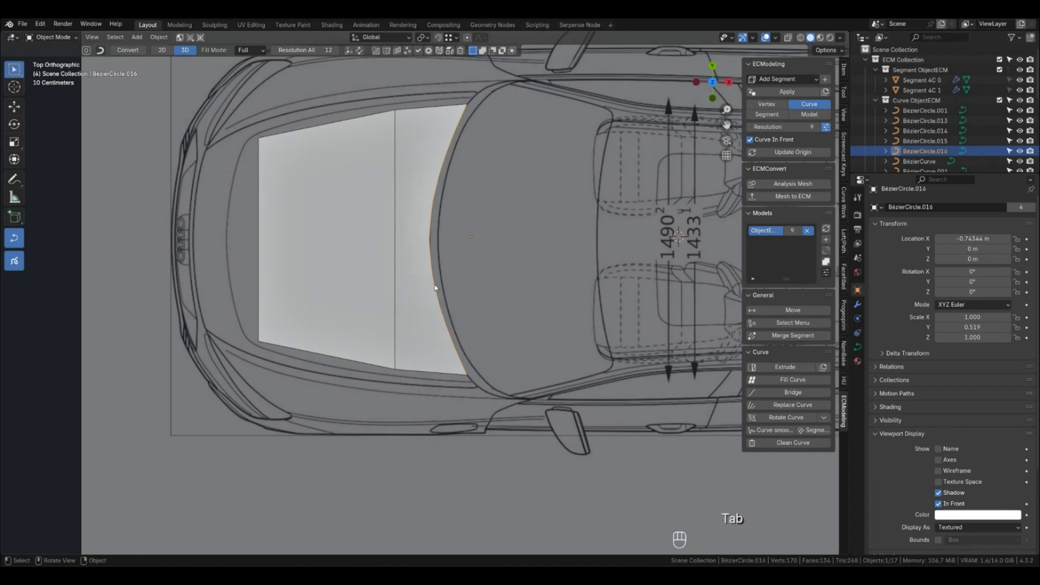
Replace the straight curve between the two hood segments with the shape of the bowed windscreen-edge curve.
left_click(395, 293, "shift")
left_click(432, 291, "shift")
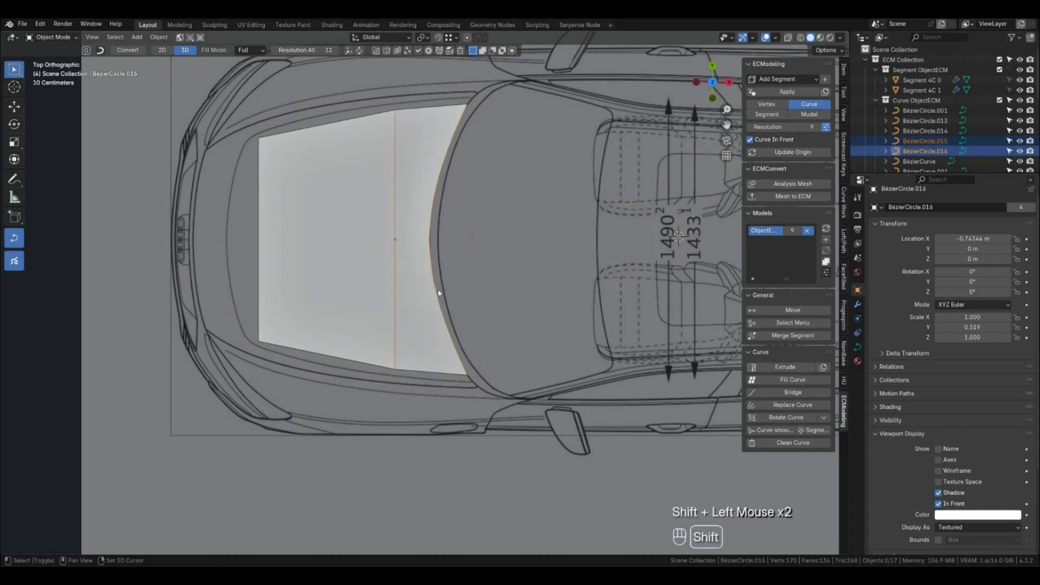
left_click(481, 295)
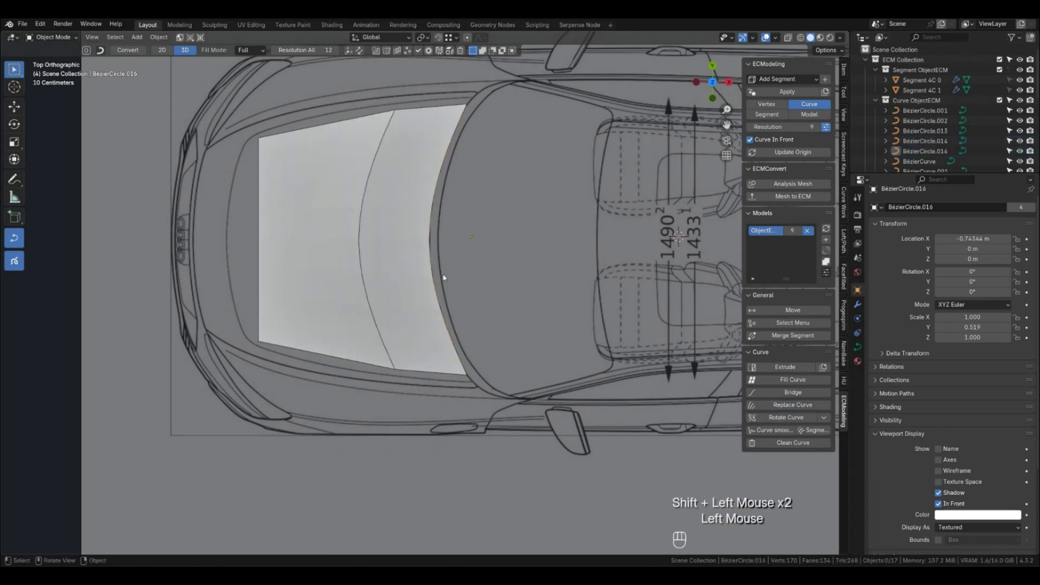
Bow the hood's front-edge curve forward by moving its inner handles roughly 0.07 m along negative X.
left_click(258, 281)
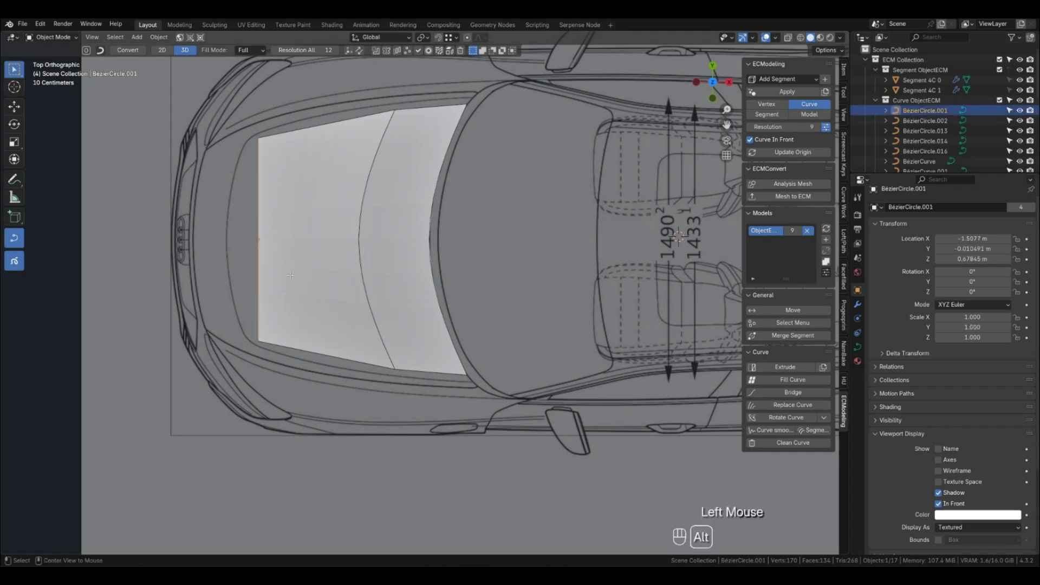
key("alt+c")
key("g")
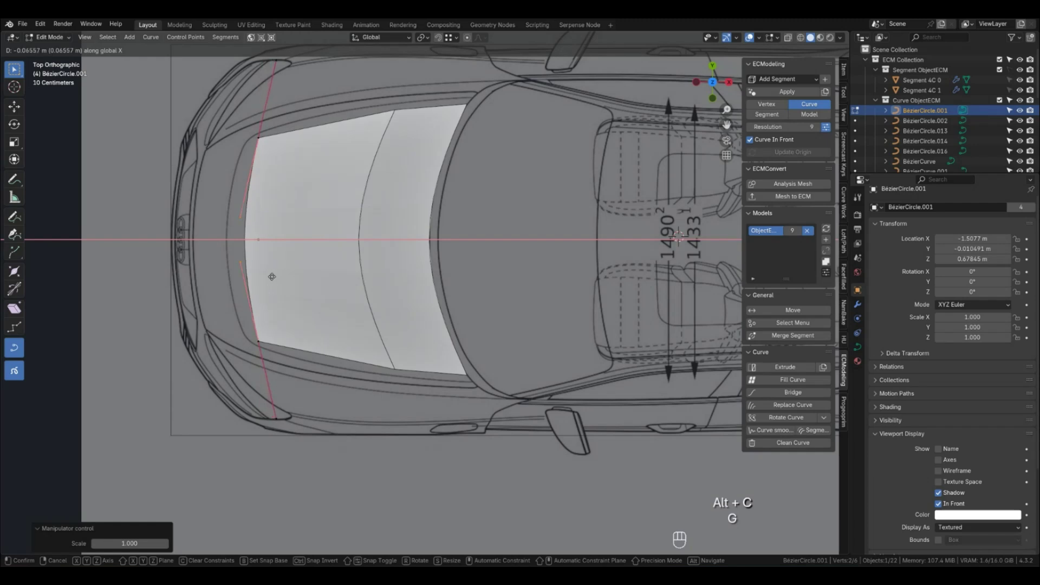
left_click(269, 278)
left_click(310, 312)
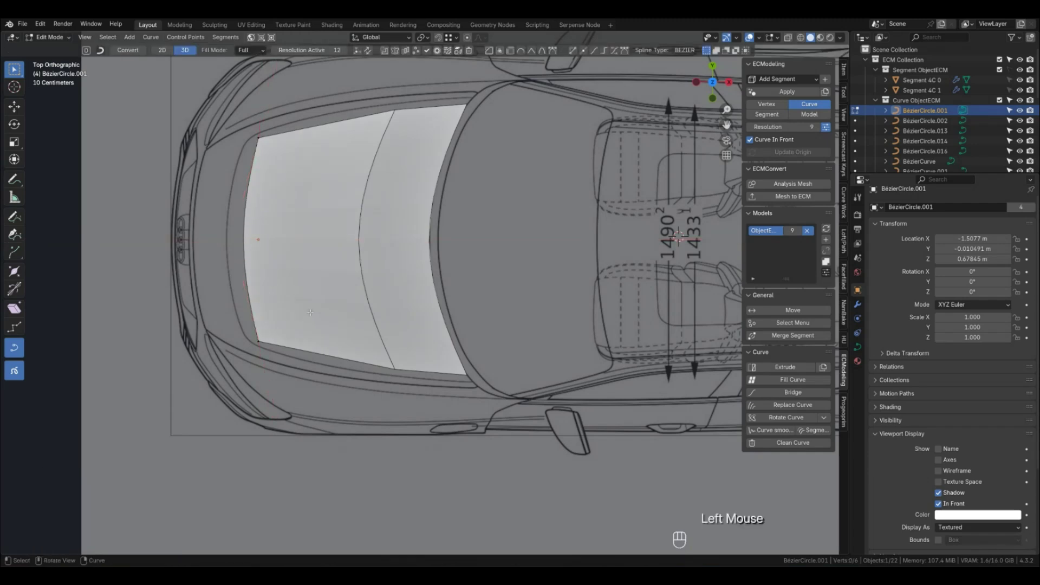
key("Tab")
Replace the hood's front-edge curve with the shape of the bowed curve between the two segments.
left_click(365, 294)
left_click(253, 297, "shift")
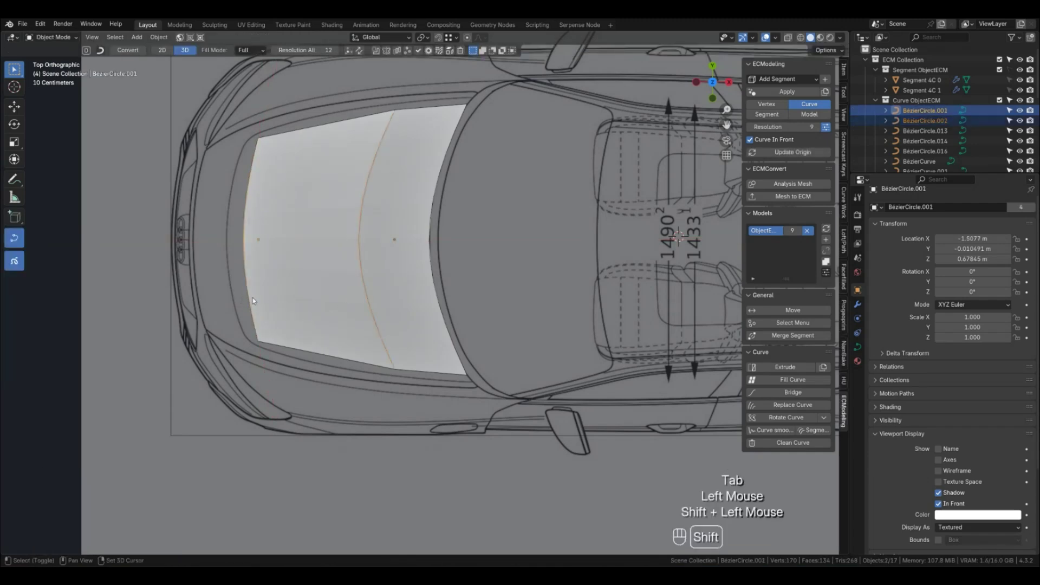
left_click(366, 294, "shift")
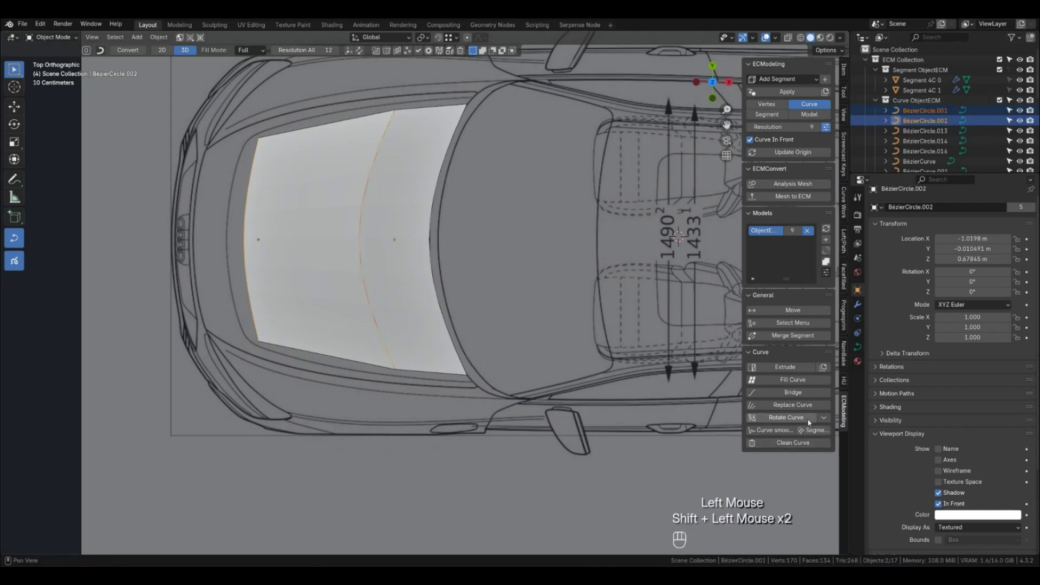
left_click(801, 406)
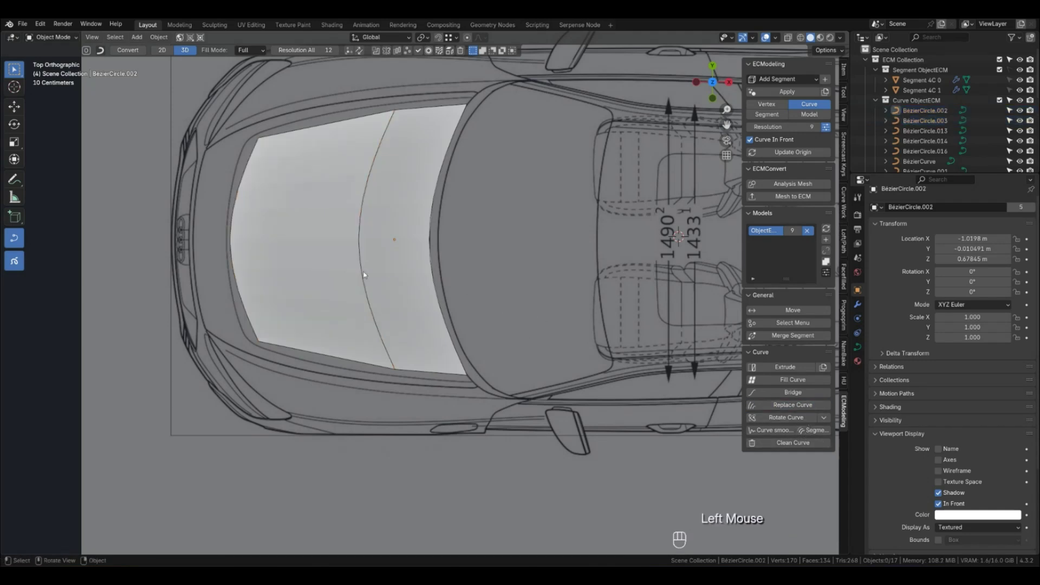
Flatten the front-edge curve's bow by moving its inner handles about 0.06 m rearward along X.
left_click(235, 283)
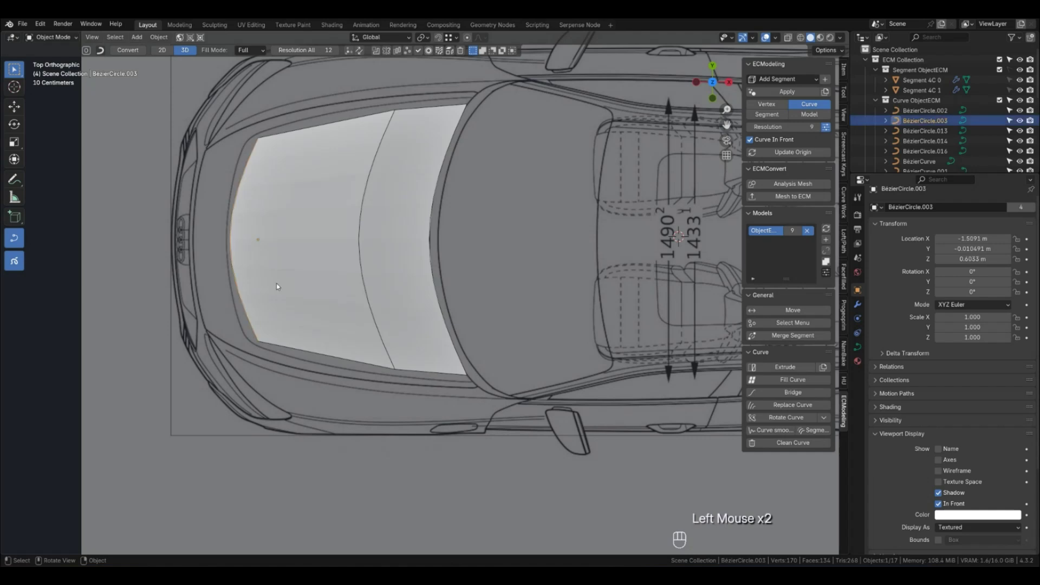
key("alt+c")
key("g")
key("x")
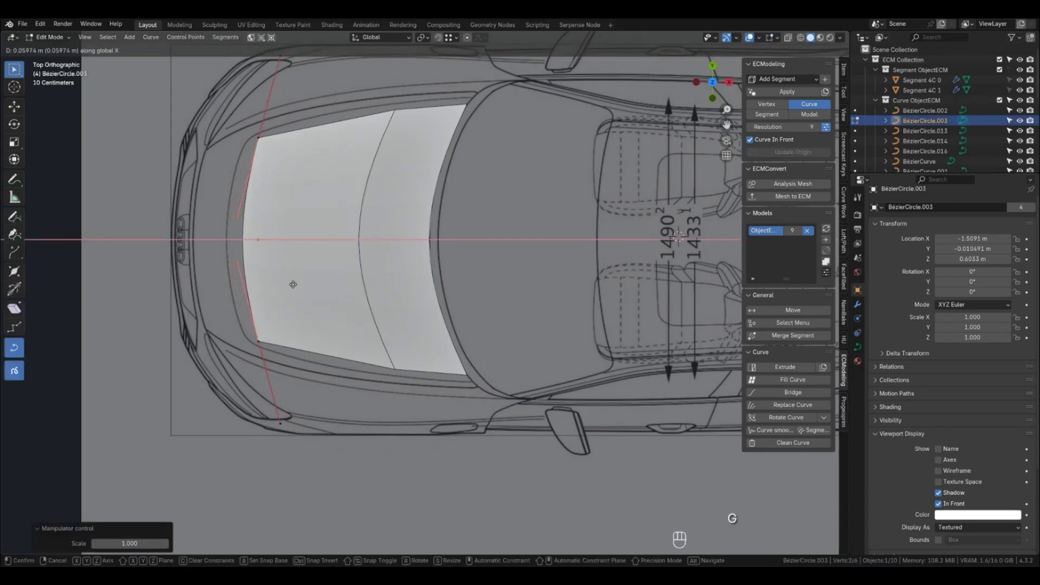
left_click(292, 284)
key("Tab")
Update the origins of all the hood curves.
left_click(376, 391)
key("2")
left_click(414, 372)
left_click(381, 381, "shift")
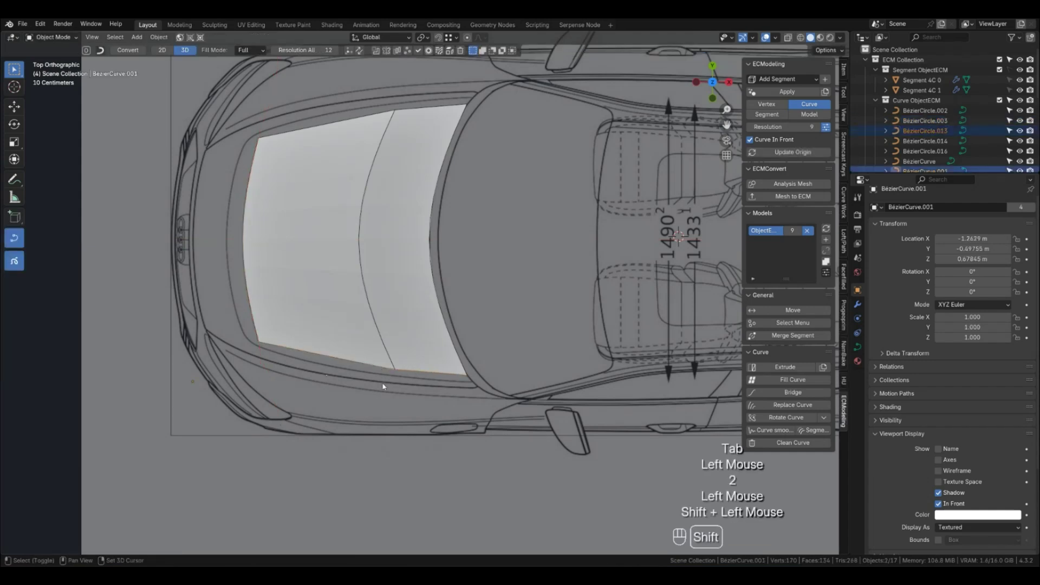
key("a")
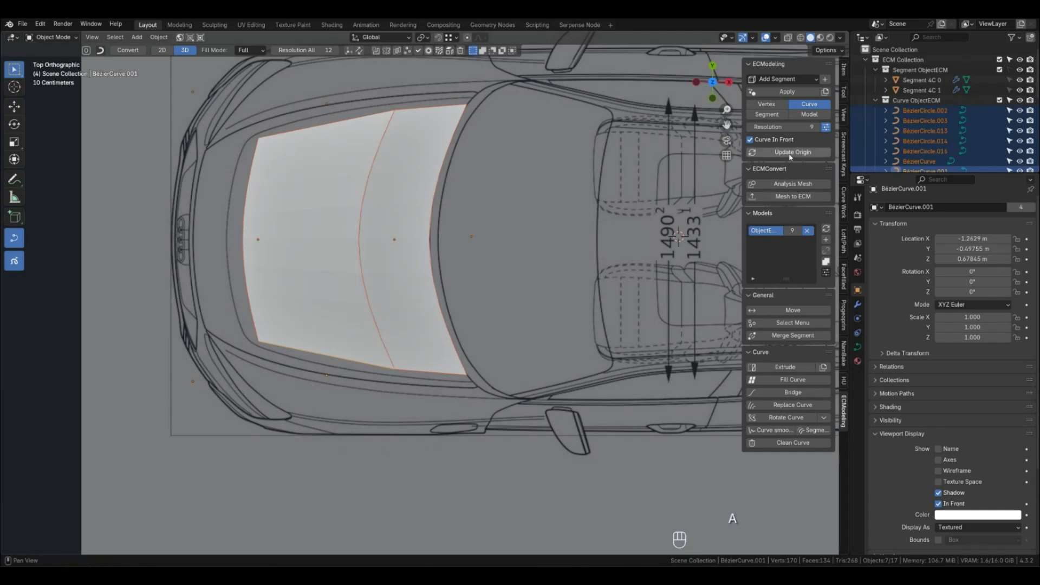
left_click(789, 152)
Extrude the hood's two adjoining side-edge curves outward about 0.02 m along negative Y.
left_click(402, 372)
left_click(374, 366, "shift")
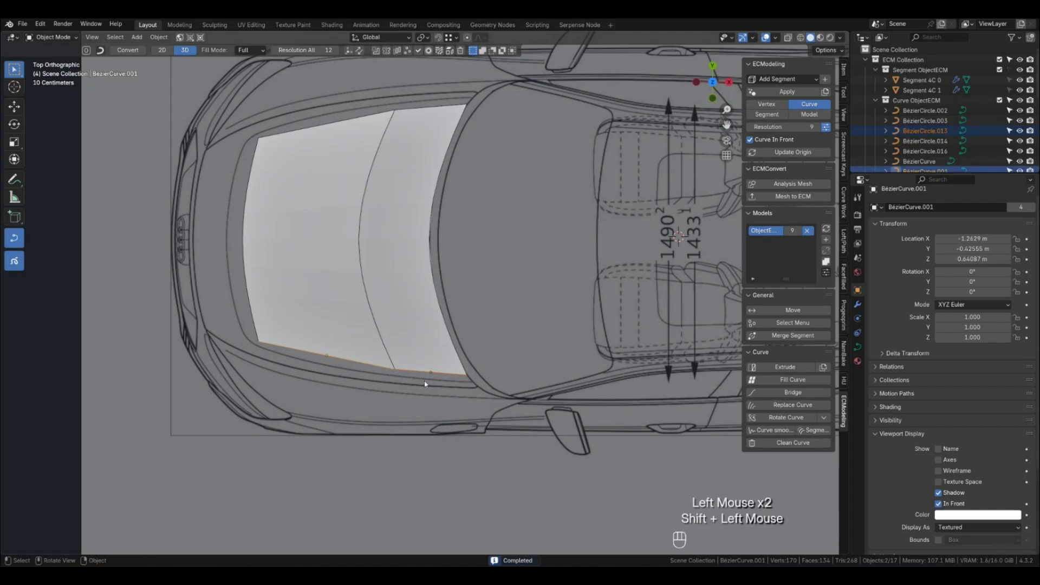
key("e")
key("y")
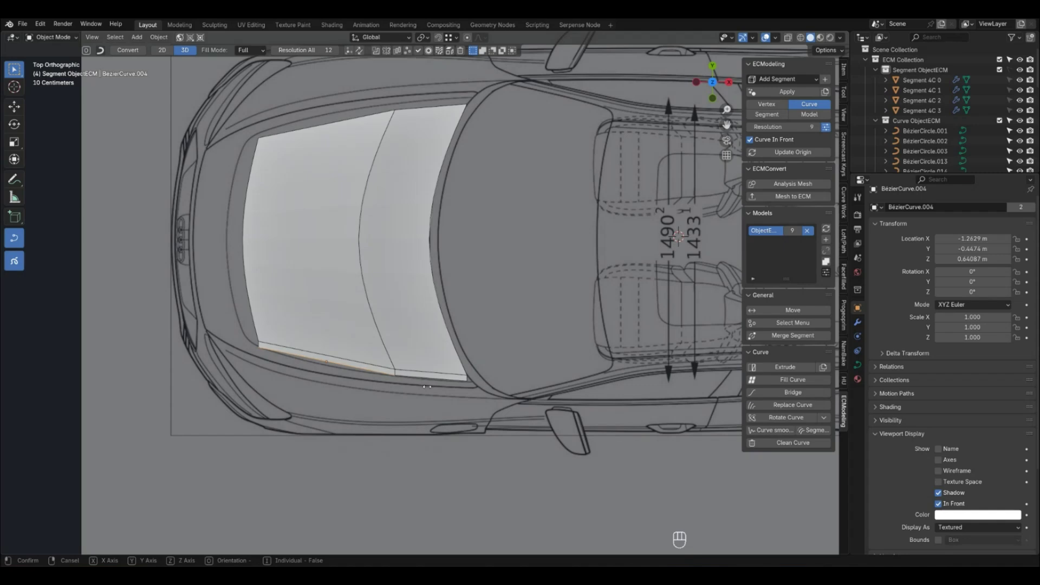
left_click(428, 389)
Compare the hood's extruded side strip with the crease lines in the car's front-end blueprint.
scroll(415, 395, "down", 1)
middle_click_drag(405, 395, 525, 321)
key("KP_1")
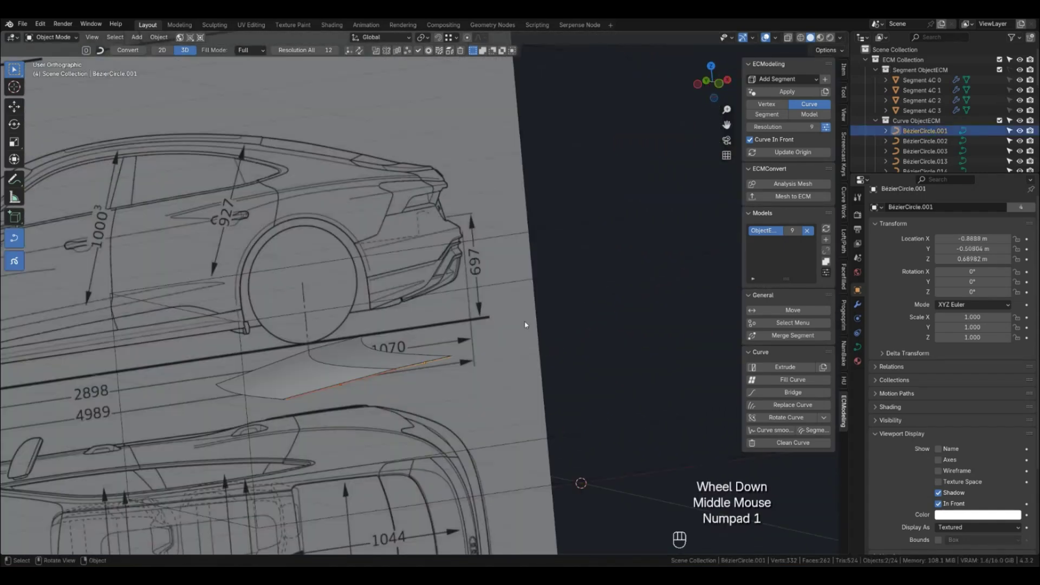
key("KP_3")
key("ctrl+KP_3")
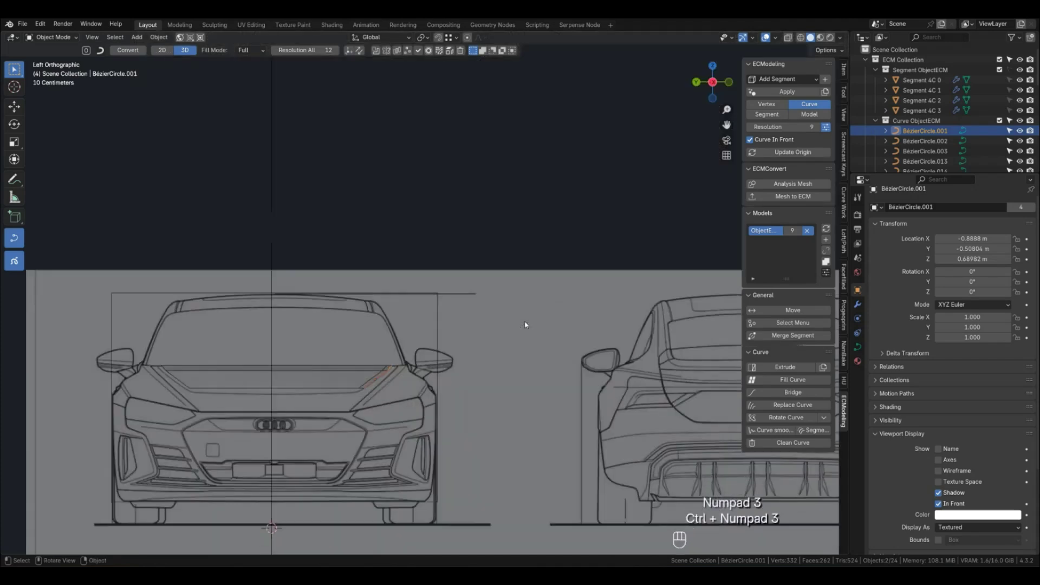
scroll(401, 403, "up", 3)
middle_click_drag(379, 383, 539, 369, "shift")
left_click(528, 384)
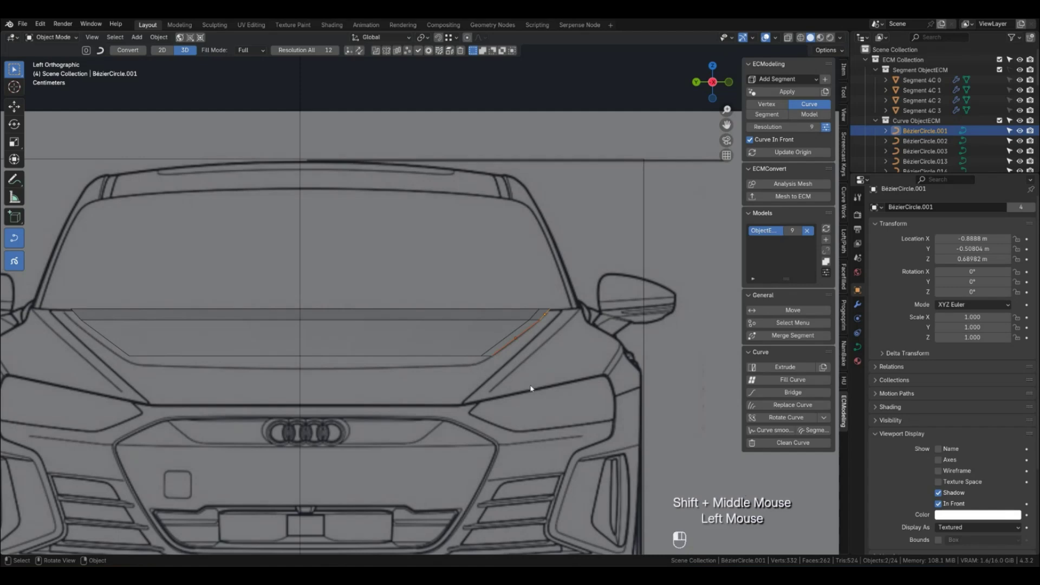
key("3")
left_click(469, 319)
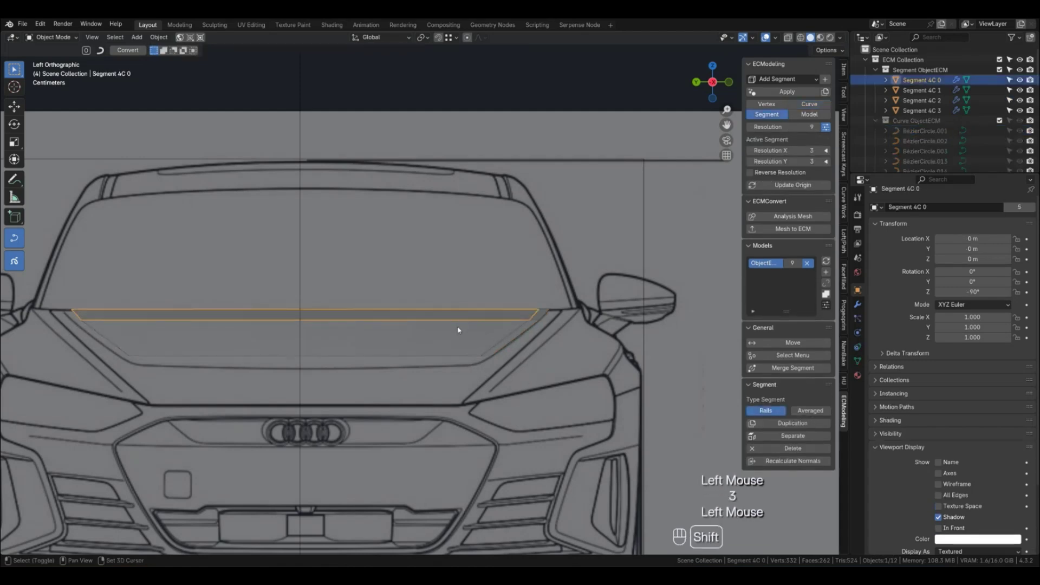
left_click(498, 335, "shift")
key("shift+g")
left_click(548, 347)
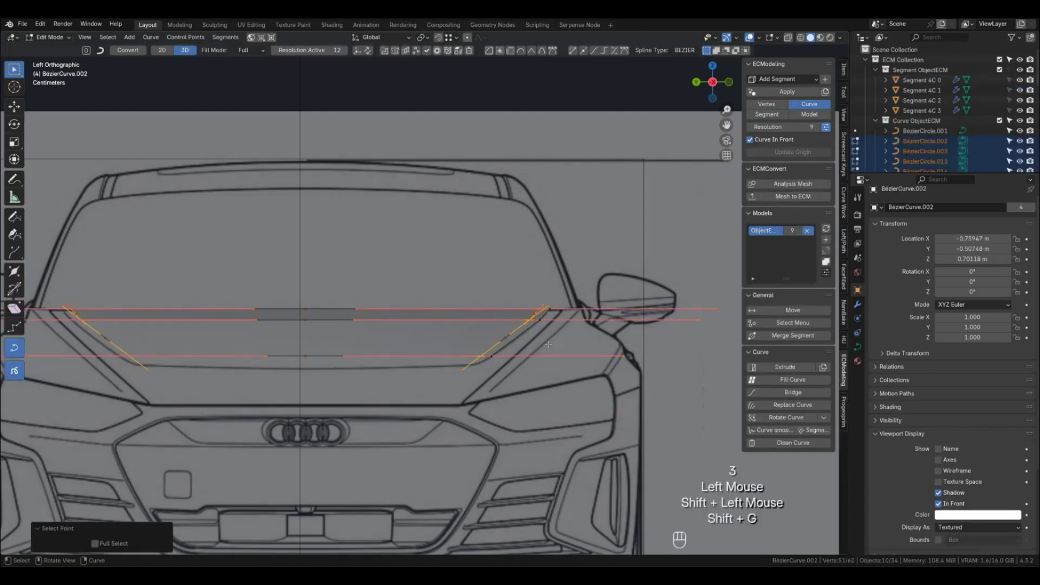
key("g")
left_click(454, 366)
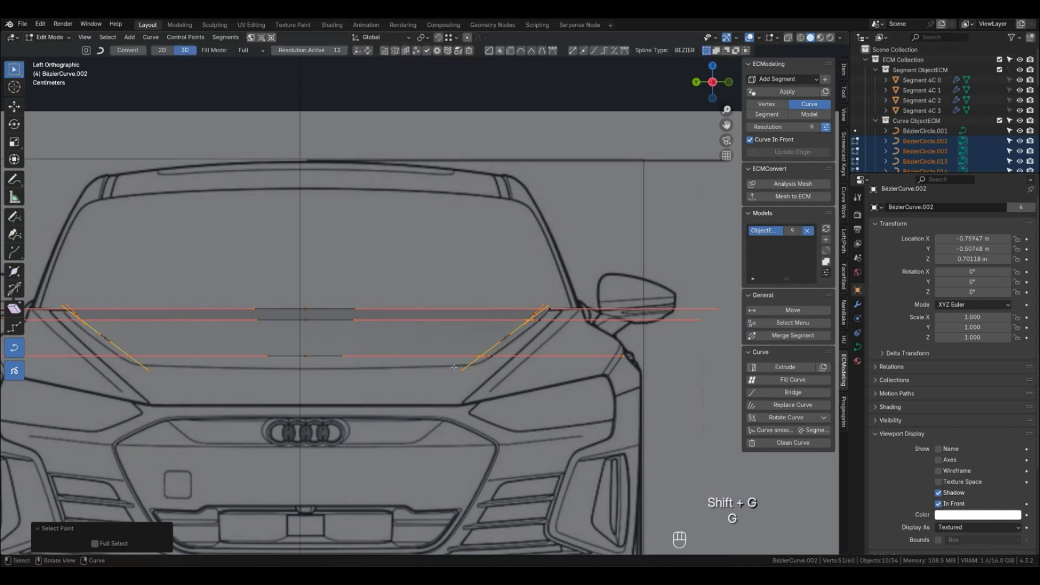
key("Tab")
Lower all curve points linked to the front hood segment by about 0.01 m along Z.
left_click(224, 340)
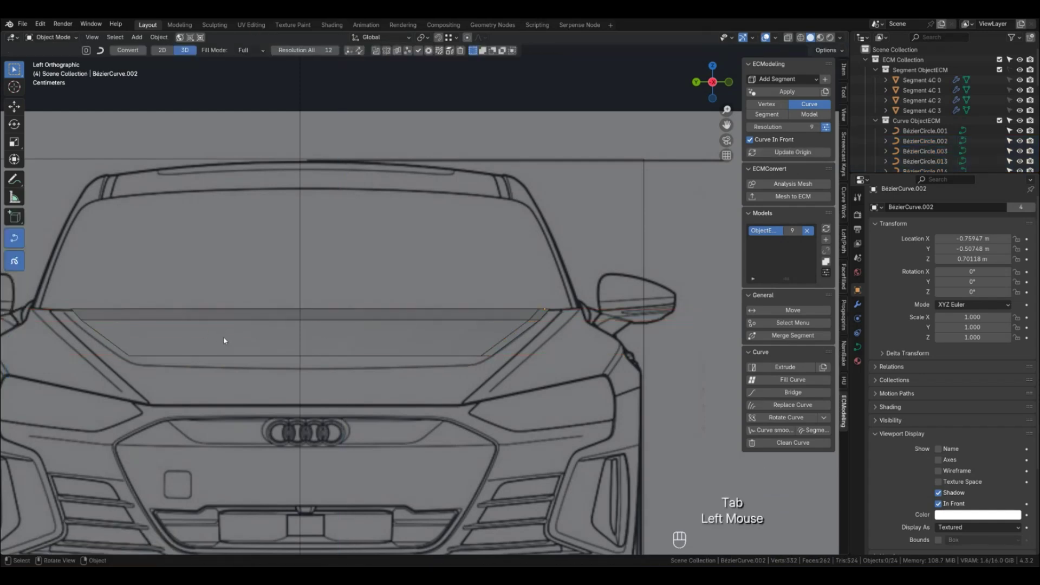
key("3")
left_click(259, 342)
key("shift+g")
left_click(311, 338)
key("g")
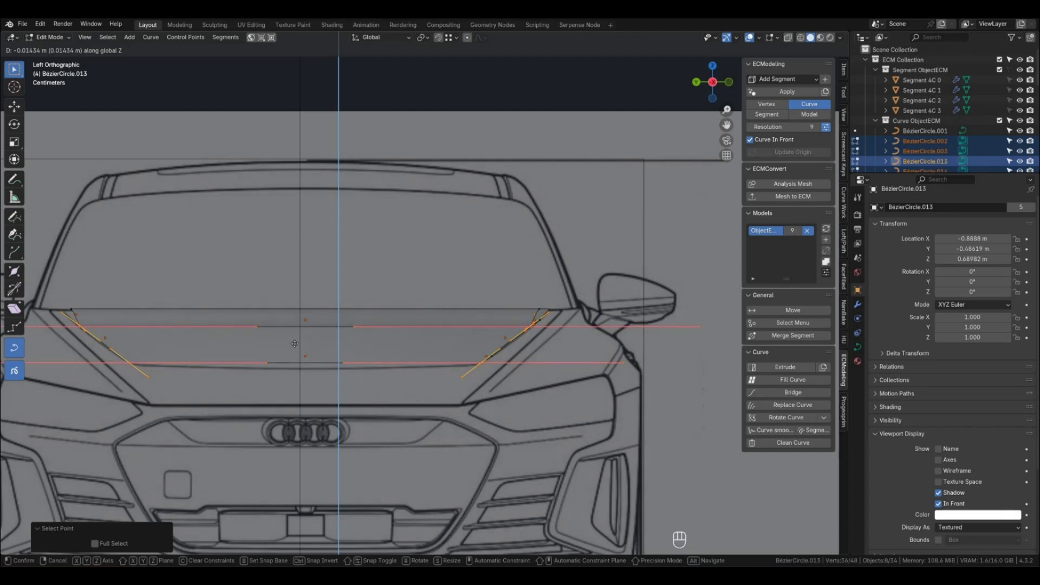
left_click(294, 343)
middle_click_drag(294, 343, 412, 401)
key("Tab")
key("KP_1")
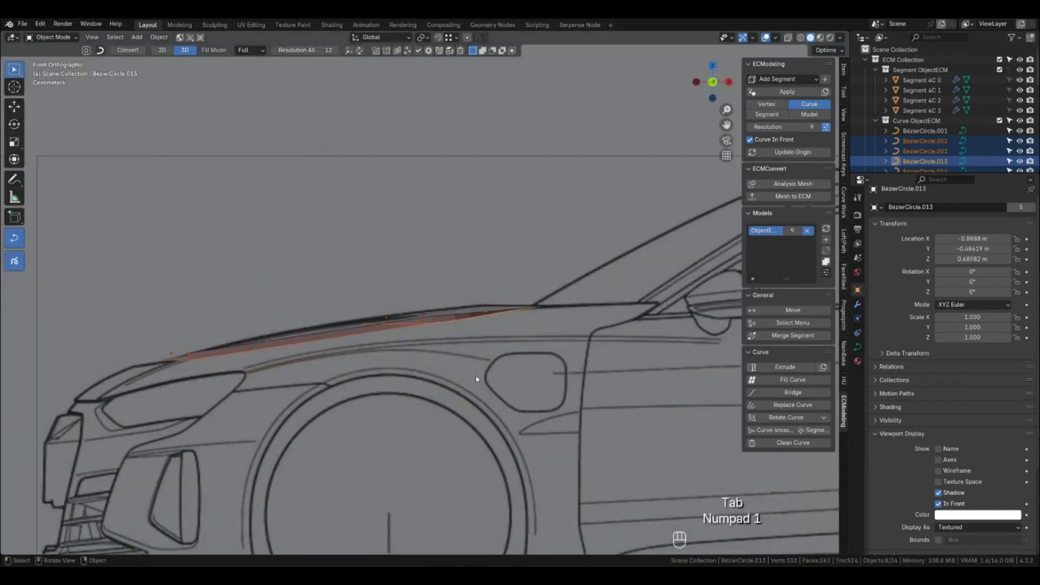
key("KP_3")
key("ctrl+KP_3")
scroll(545, 325, "up", 2)
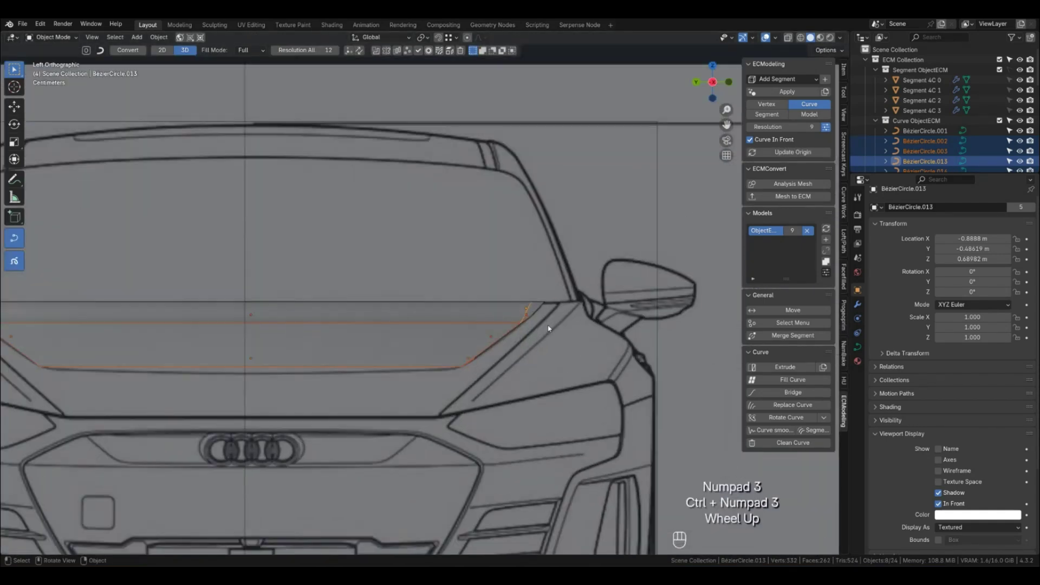
Set all handles of the inner side-edge curve on the rear hood segment to Vector.
left_click(536, 318)
middle_click_drag(519, 327, 534, 389)
scroll(520, 344, "down", 1)
left_click(538, 363)
key("Tab")
key("a")
key("v")
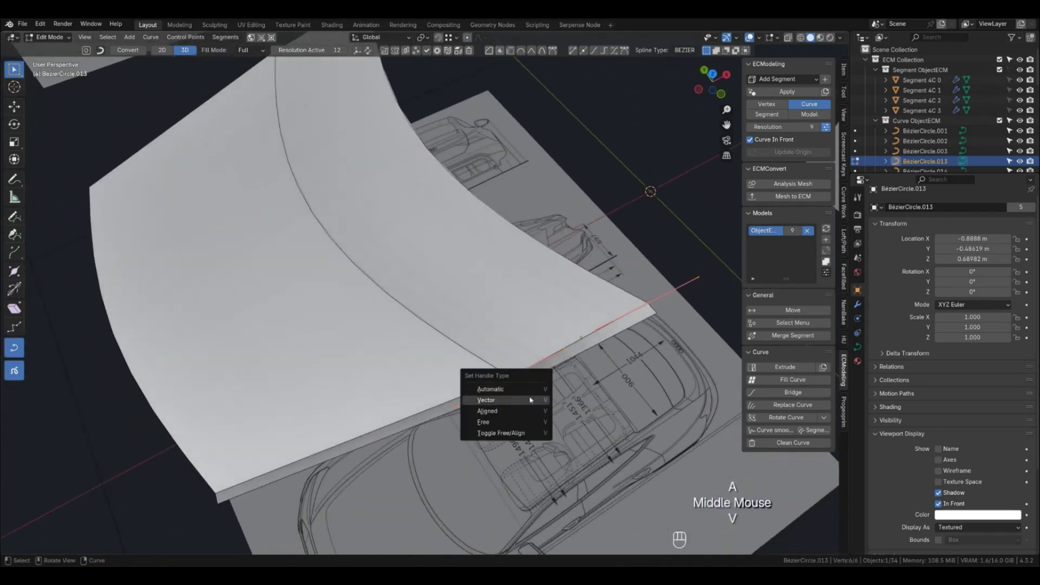
left_click(531, 400)
key("Tab")
Check the handles of the front hood segment's side-edge curves on both sides of the hood.
left_click(472, 371)
key("Tab")
key("Tab")
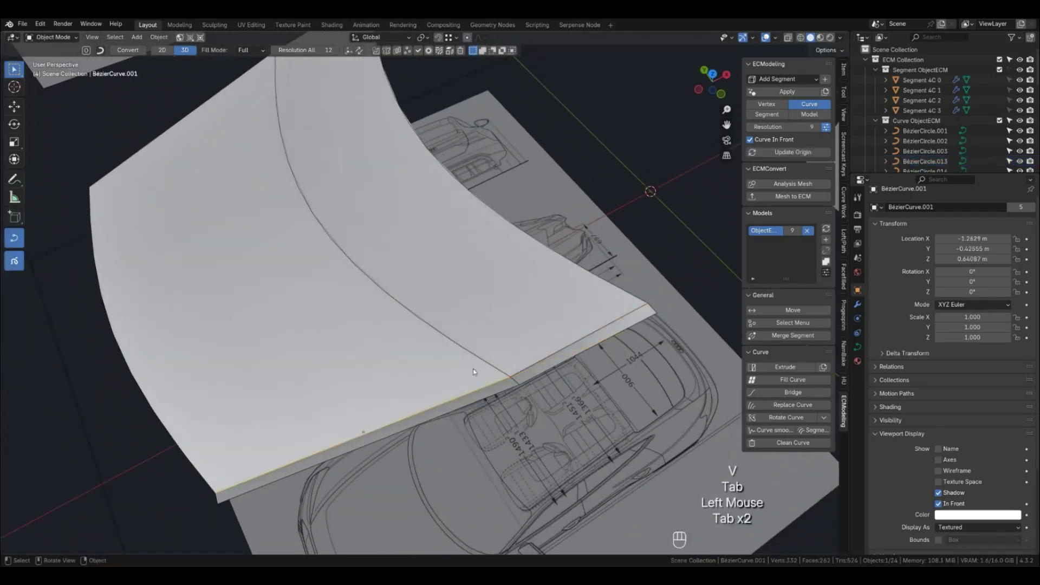
double_click(128, 159)
key("Tab")
key("Tab")
scroll(179, 187, "down", 3)
middle_click_drag(179, 187, 388, 268)
scroll(448, 301, "up", 2)
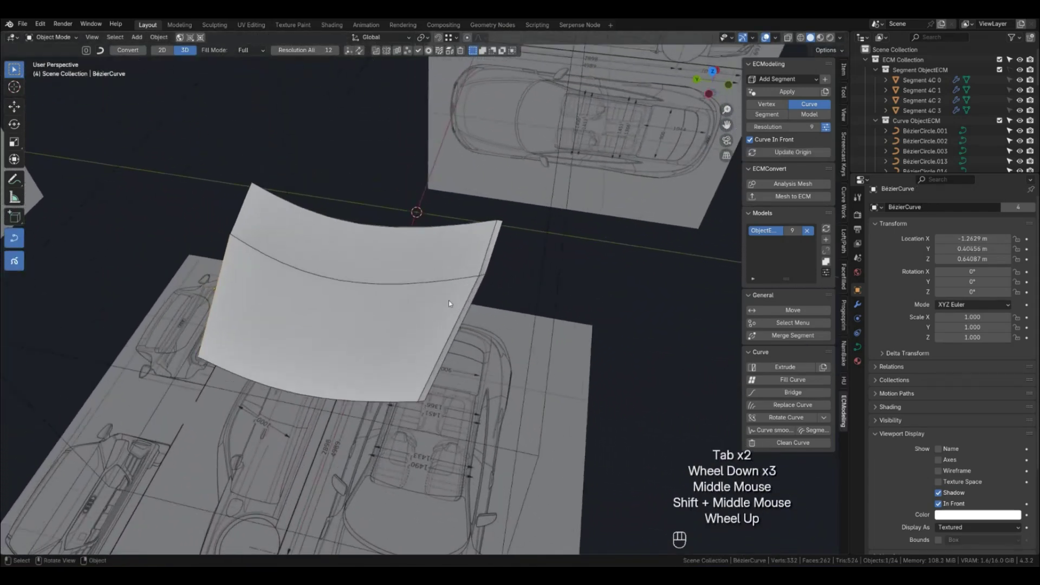
Show the model's vertices and shrink their markers by reducing the vertex scale to about 0.007.
left_click(476, 301)
key("1")
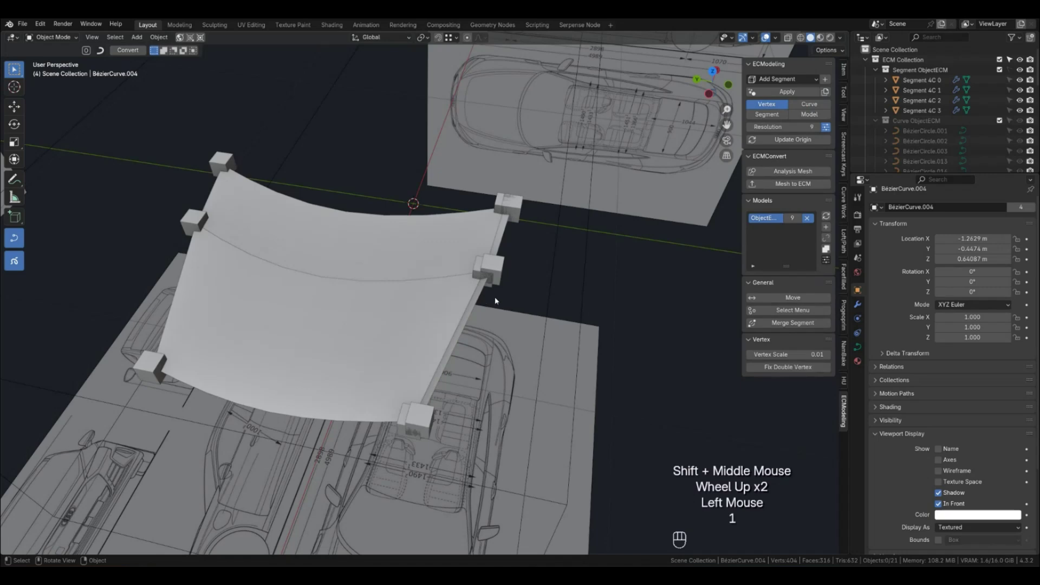
left_click_drag(787, 355, 781, 354, "shift")
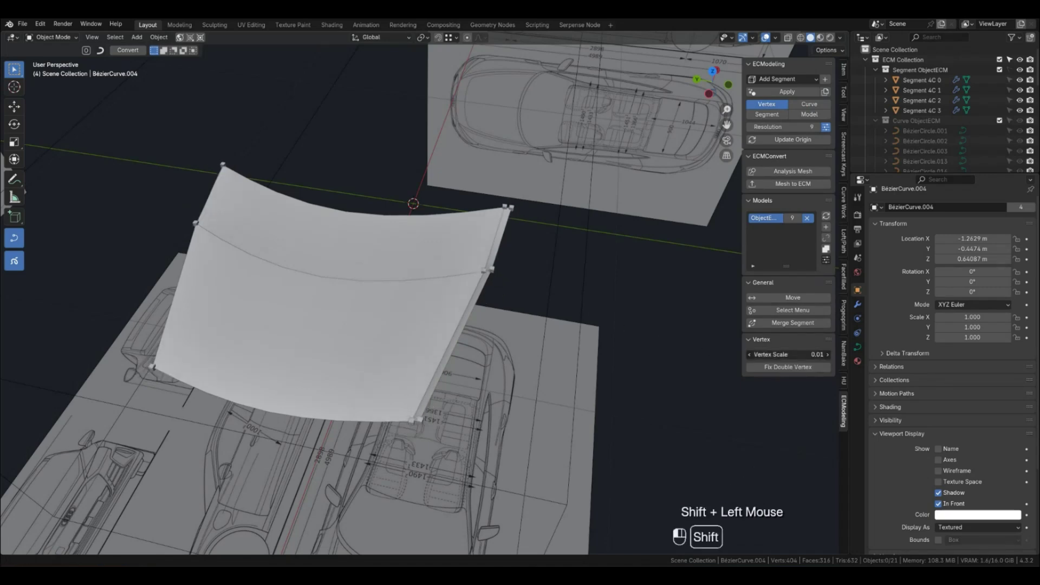
middle_click_drag(509, 332, 570, 271)
scroll(457, 336, "up", 1, "shift")
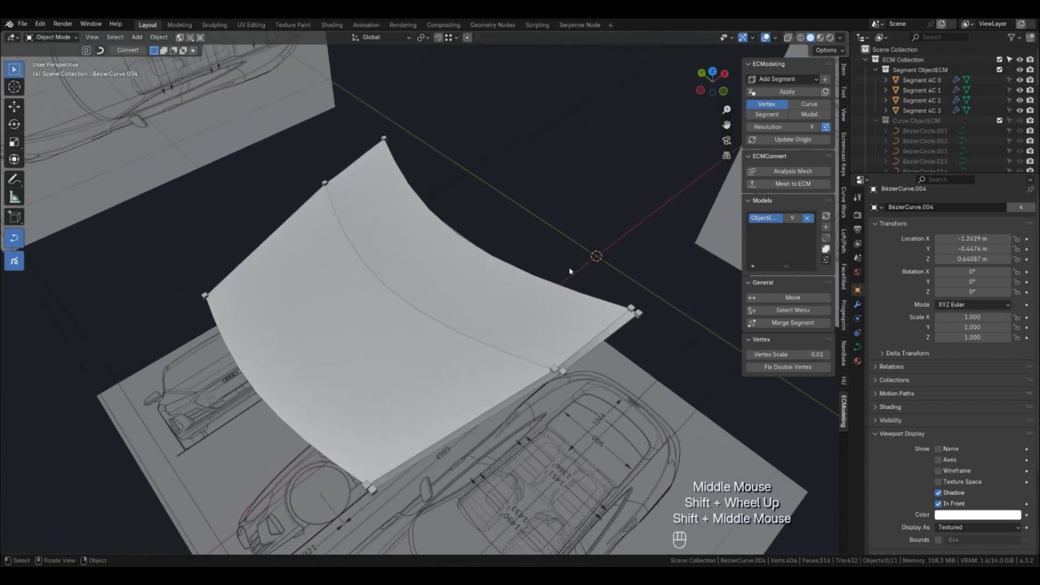
Compare the hood strip's outer curves in the top blueprint with the hood crease in the front reference photo.
key("KP_7")
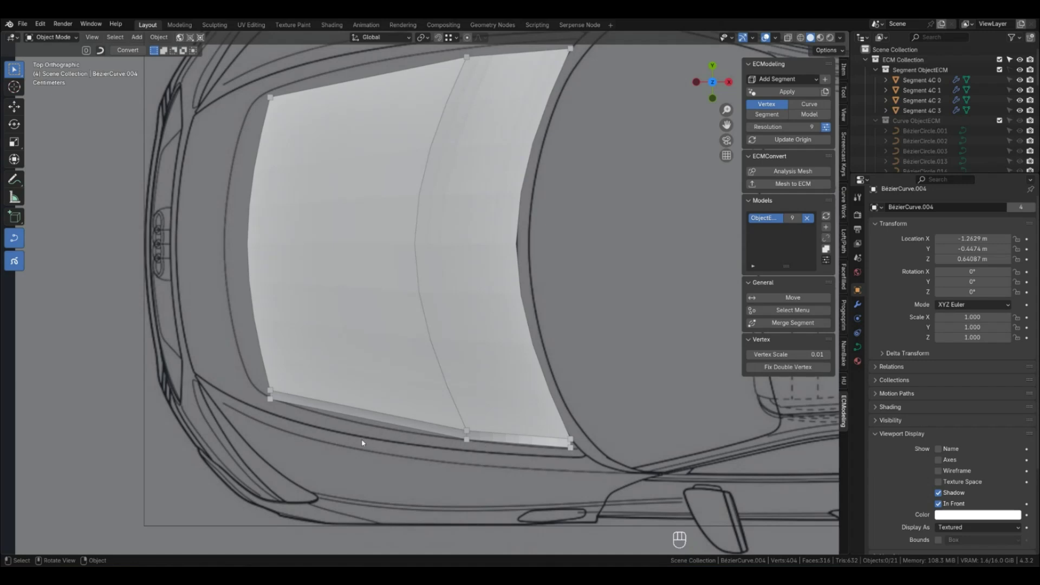
left_click(499, 454)
left_click(499, 450)
left_click(498, 442)
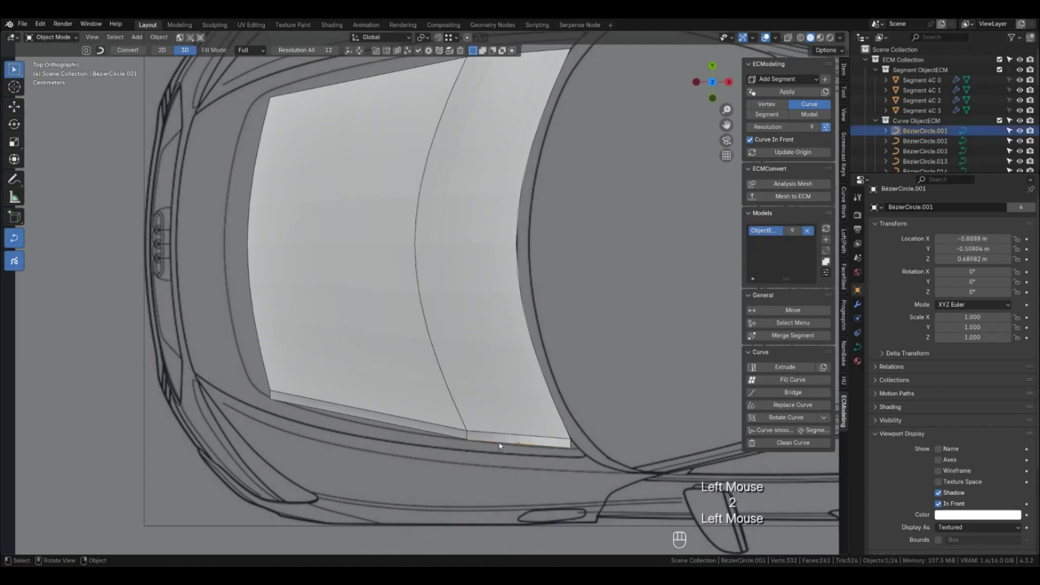
left_click(453, 437, "shift")
middle_click_drag(440, 462, 355, 399, "shift")
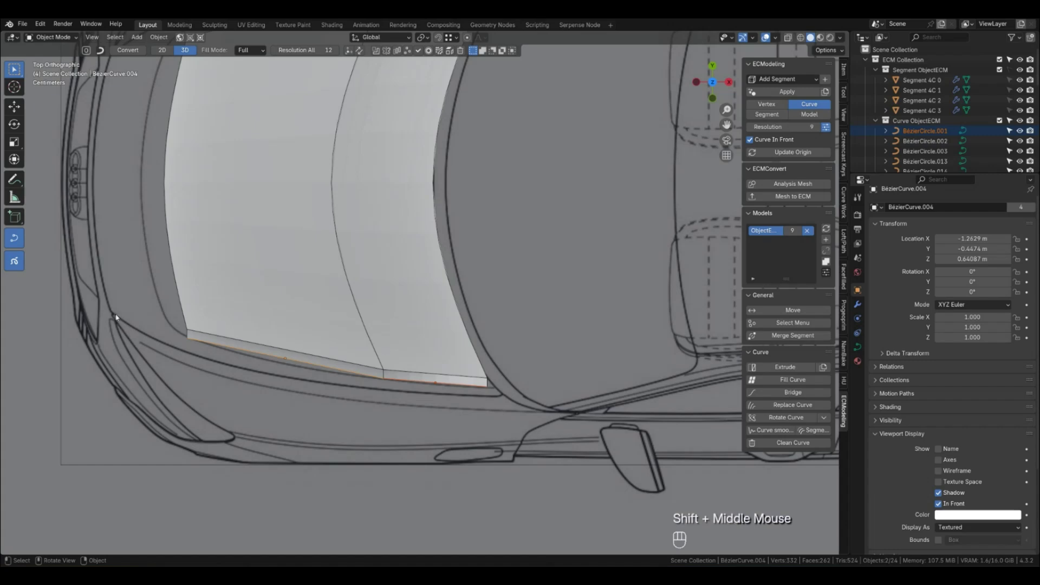
scroll(167, 331, "down", 3)
key("KP_1")
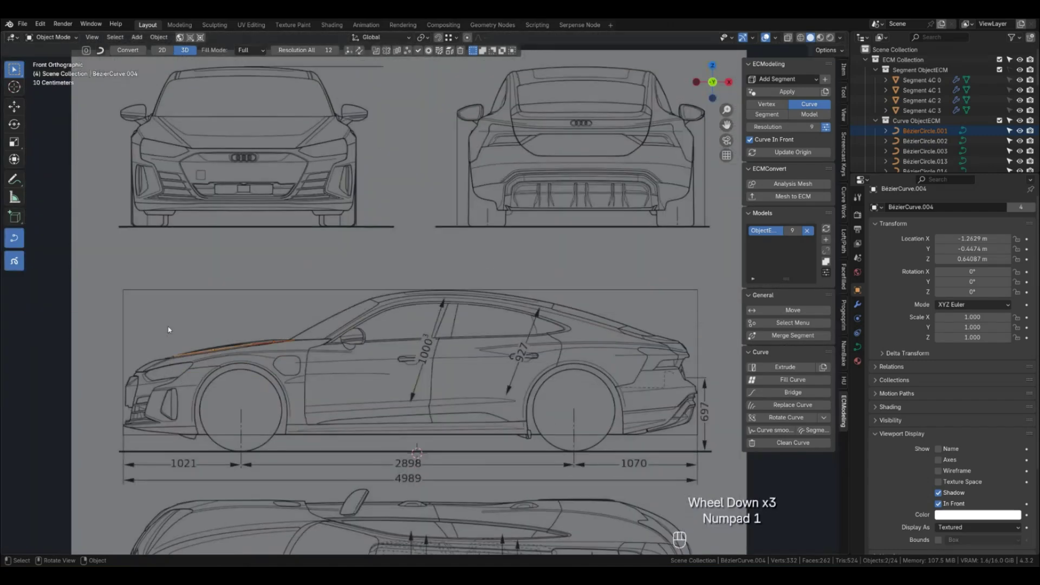
scroll(245, 334, "down", 1, "shift")
scroll(116, 290, "down", 1)
middle_click_drag(114, 291, 594, 349, "shift")
scroll(344, 287, "up", 3)
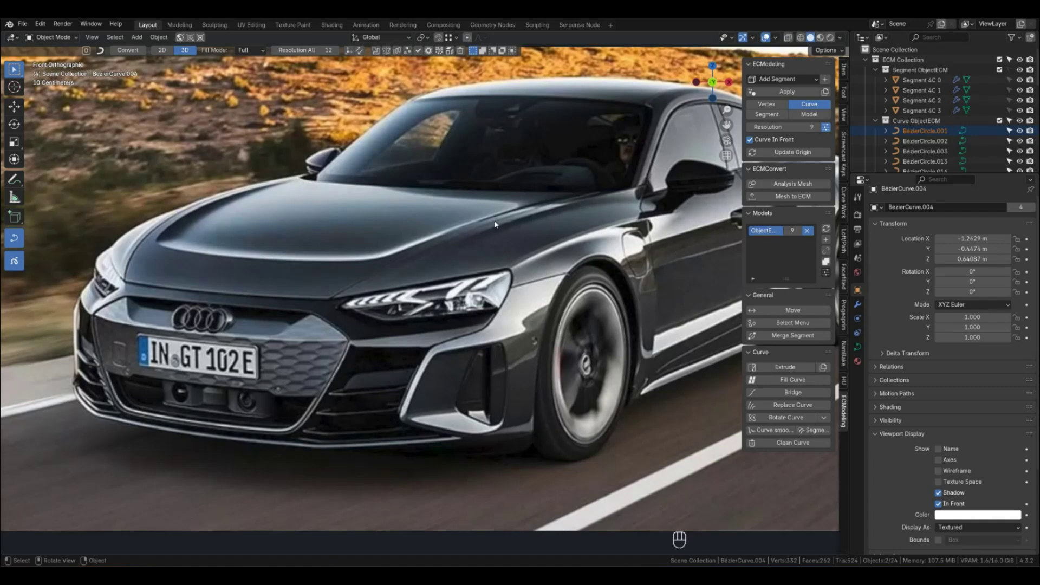
Sketch a temporary annotation along the hood crease on the front reference photo and erase it.
left_click(441, 228)
left_click(15, 179)
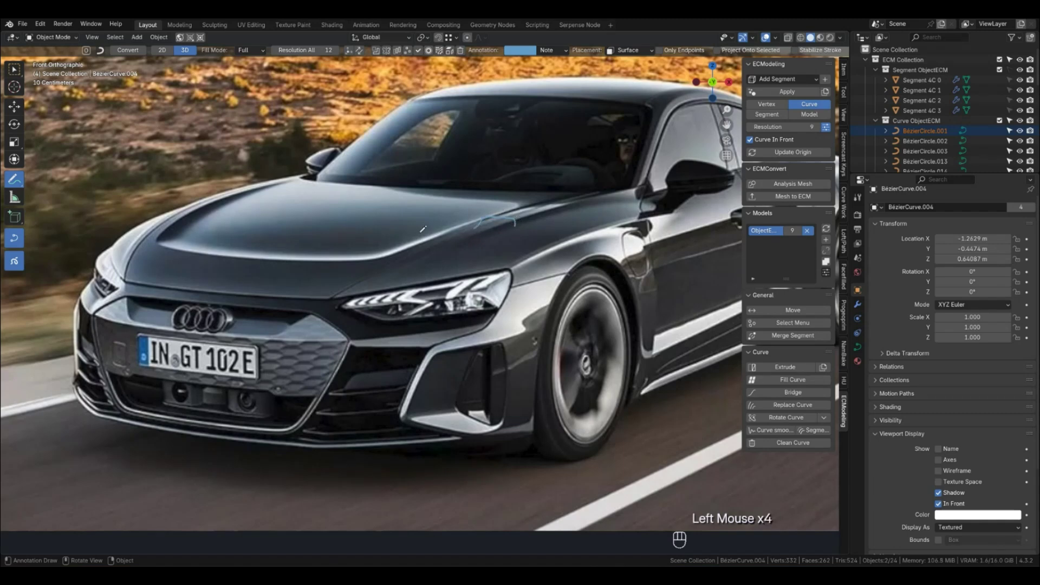
left_click_drag(20, 180, 90, 243)
mouse_move(466, 239)
left_mouse_down()
mouse_move(455, 241)
mouse_move(471, 255)
left_mouse_up()
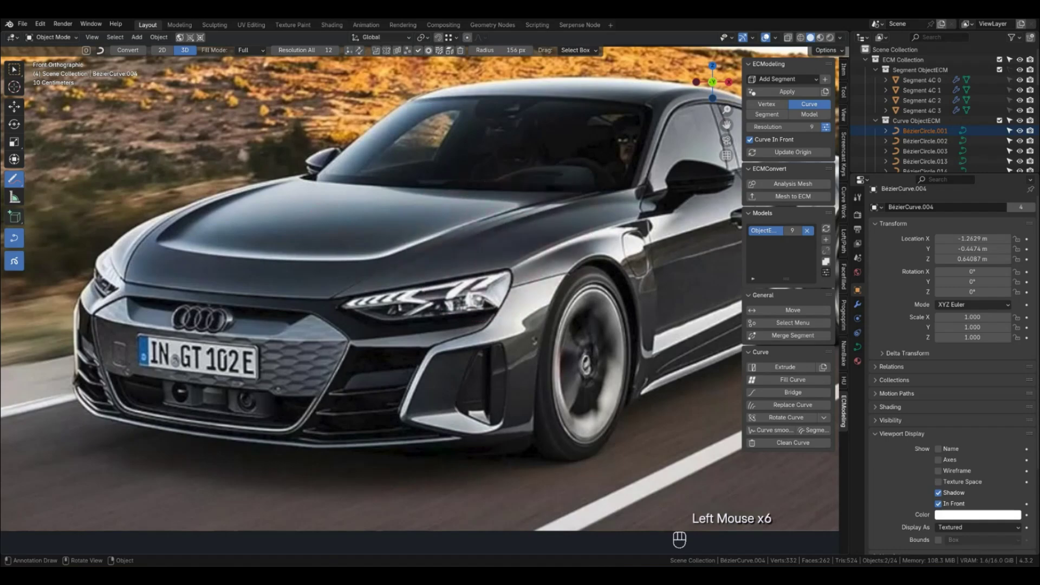
left_click(14, 179)
left_click(14, 69)
Move the rear outer corner points of the hood's side strip rearward roughly 0.013 m along X.
scroll(323, 347, "down", 4)
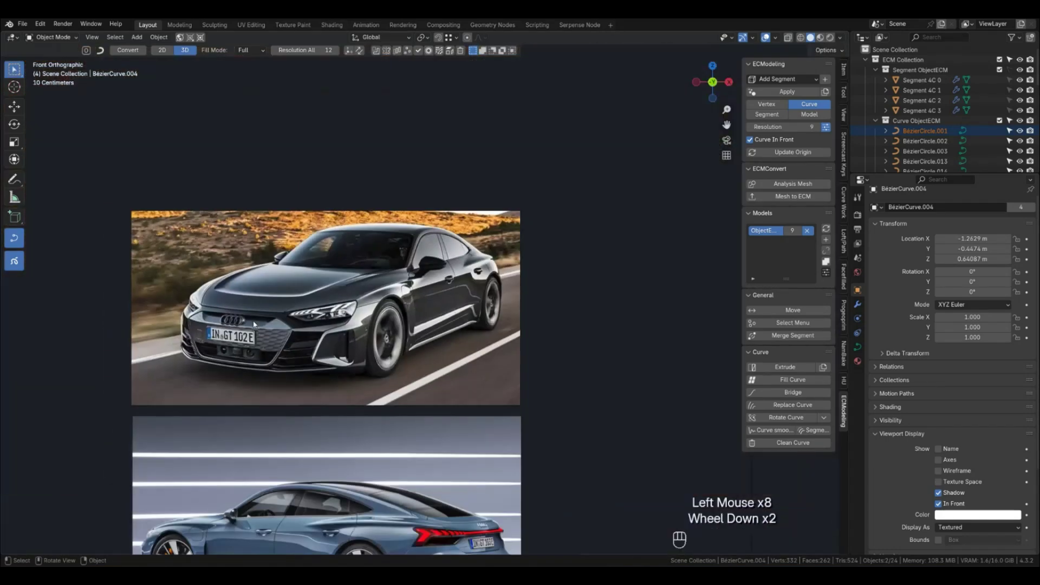
middle_click_drag(323, 346, 373, 254, "shift")
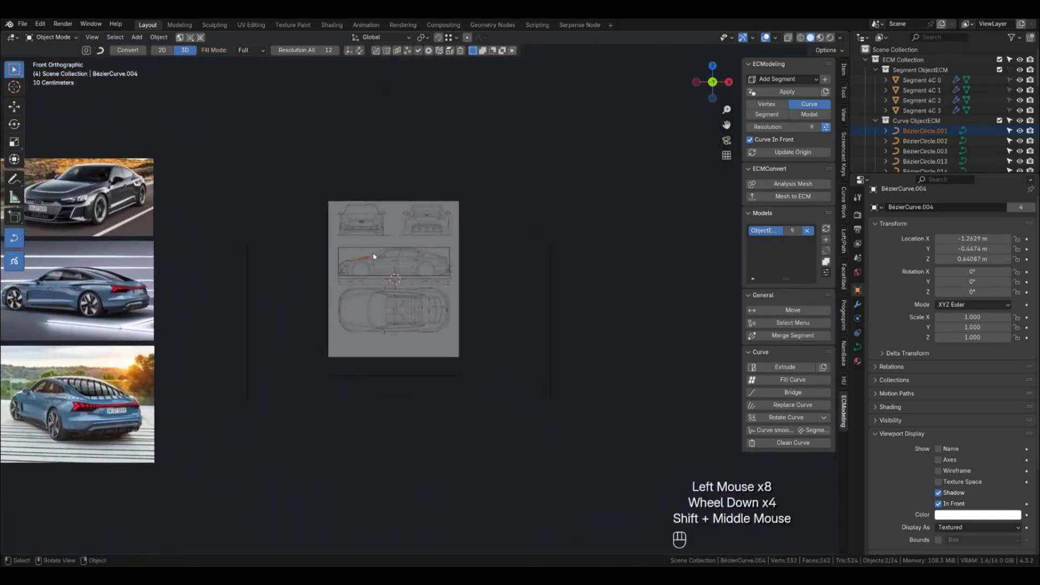
scroll(373, 260, "up", 4)
scroll(373, 260, "up", 2)
key("KP_7")
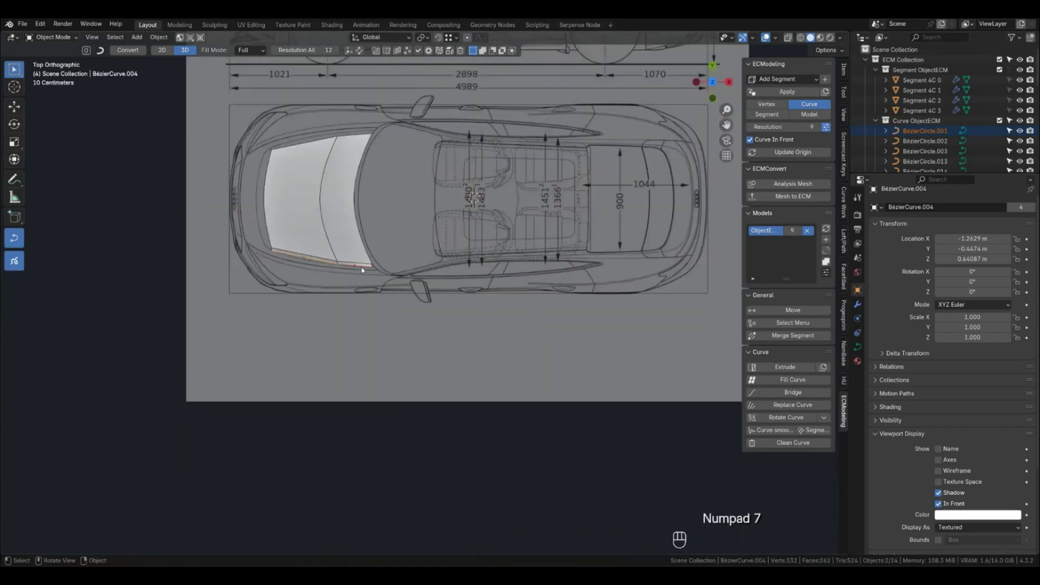
scroll(318, 251, "up", 2)
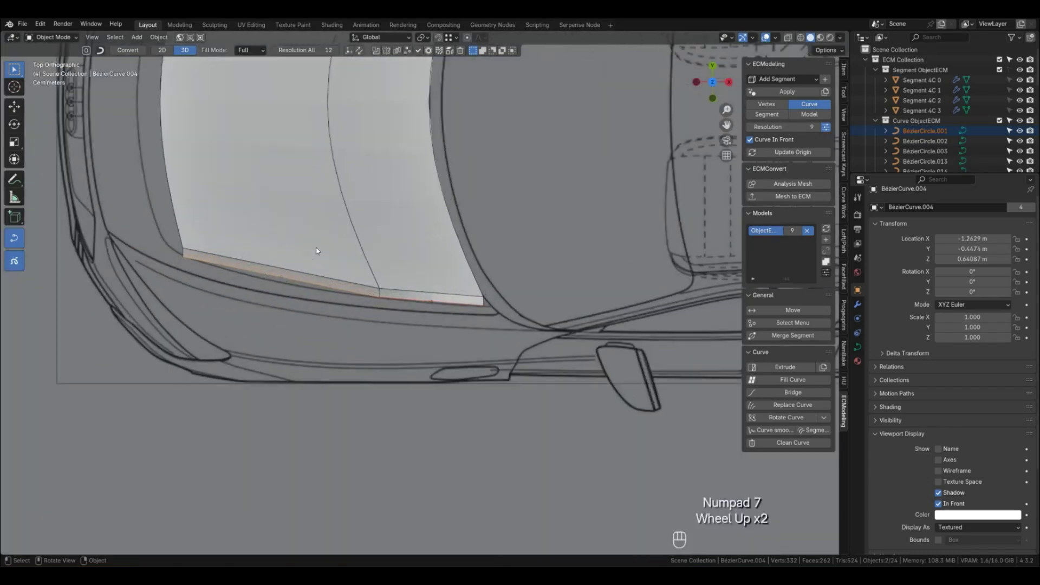
left_click(438, 305)
left_click(483, 309)
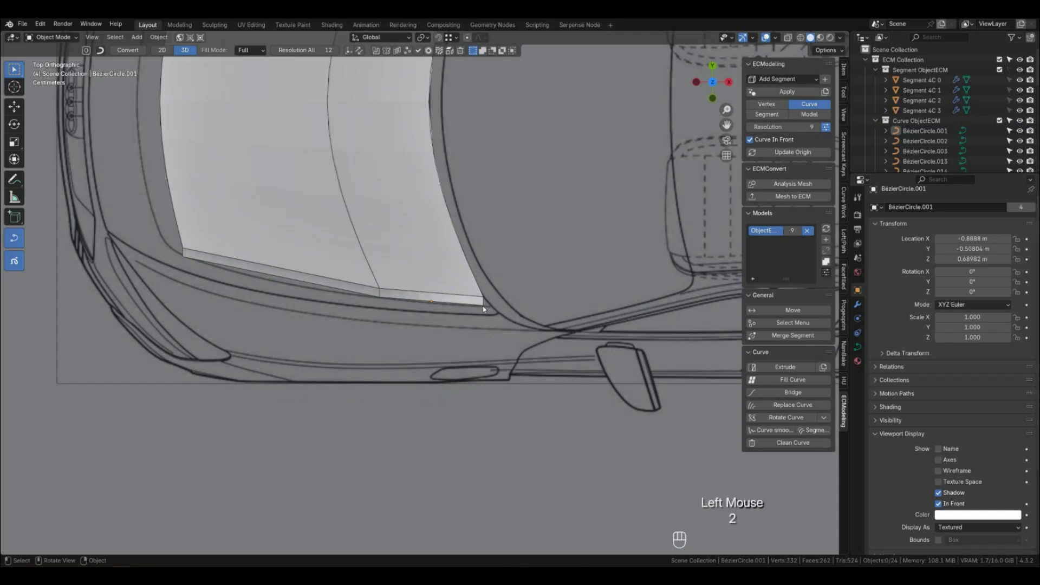
left_click(484, 308)
left_click(485, 309)
key("shift+g")
left_click(510, 295)
key("g")
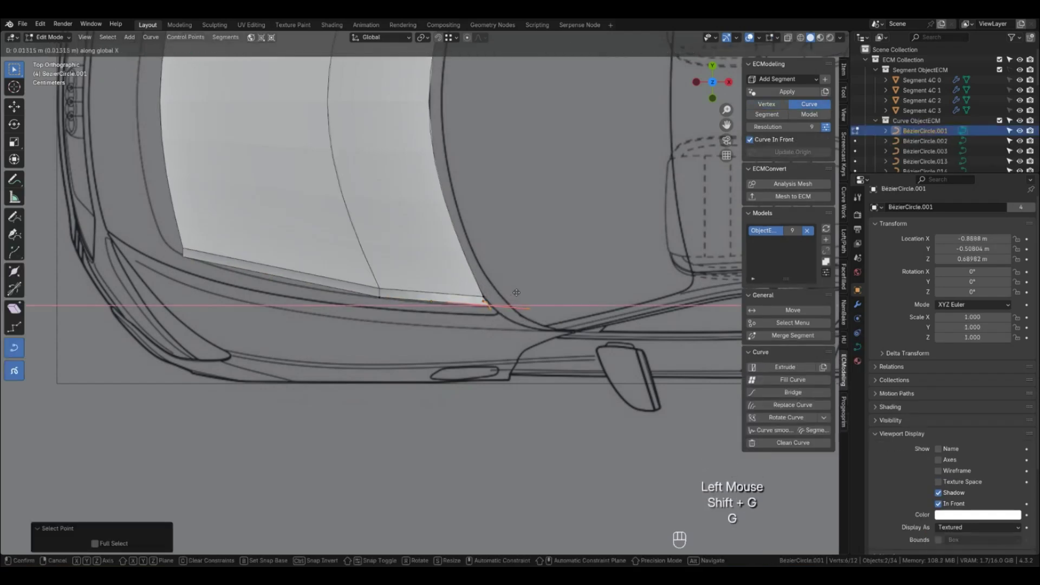
left_click(509, 297)
Extrude the side strip's two outer curves outward about 0.06 m along negative Y to form a second strip.
key("2")
left_click(438, 307)
left_click(352, 295, "shift")
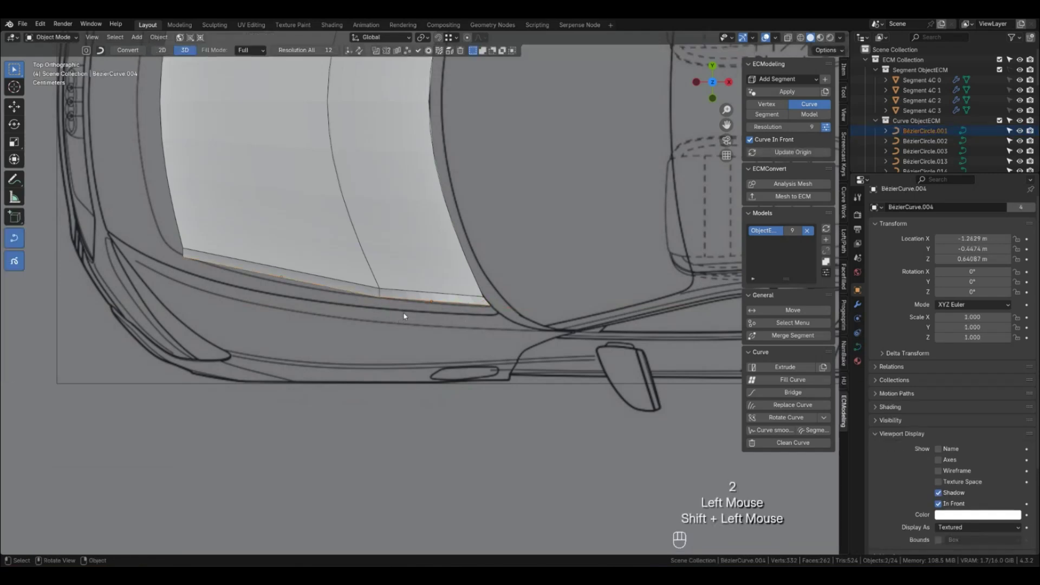
key("e")
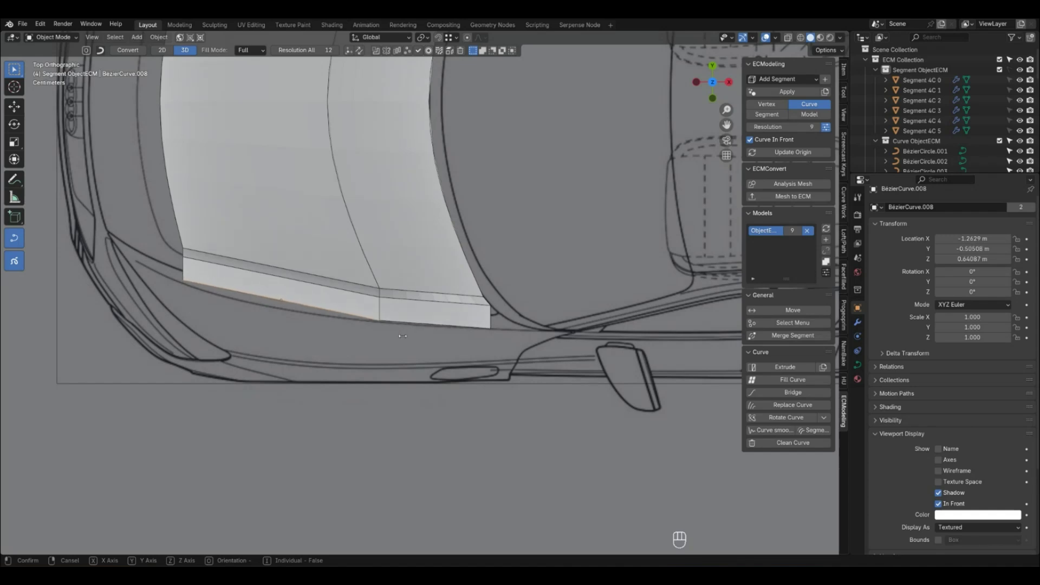
left_click(403, 337)
left_click(456, 342)
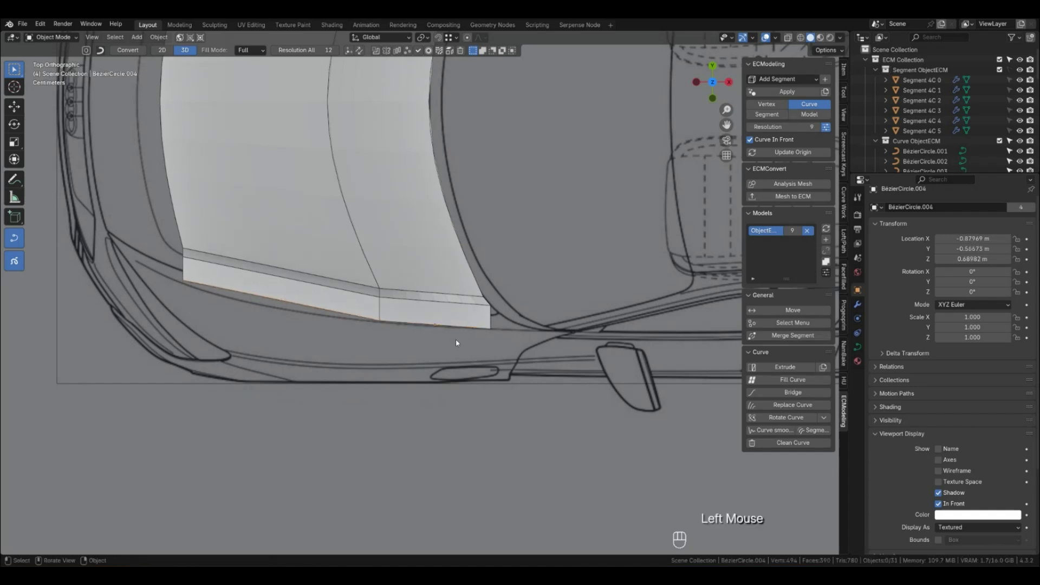
Move the second hood strip's front outer corner point about 0.009 m outward along Y onto the top blueprint's crease line.
key("1")
left_click(184, 280)
key("shift+g")
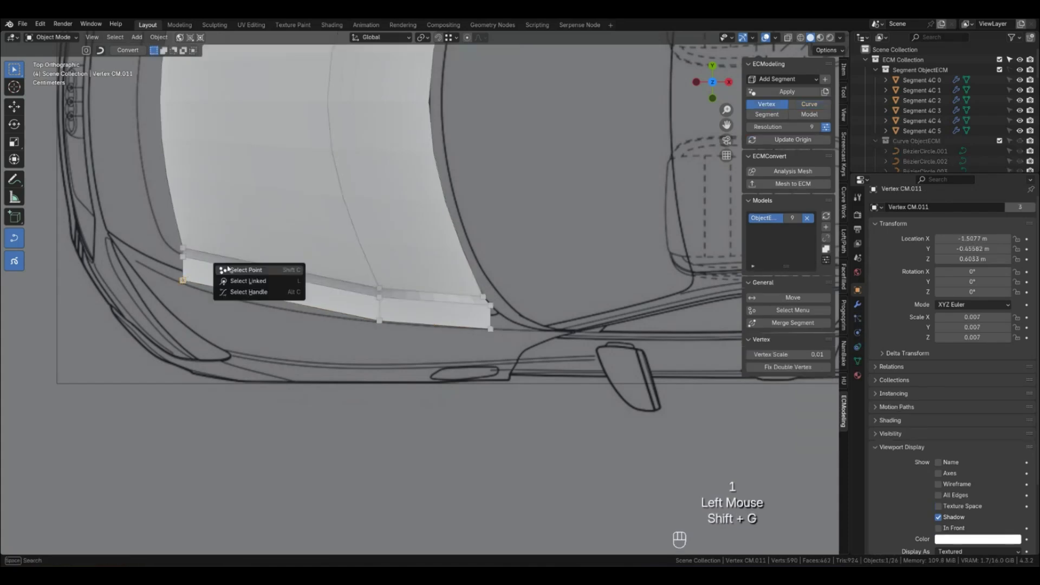
left_click(228, 269)
key("g")
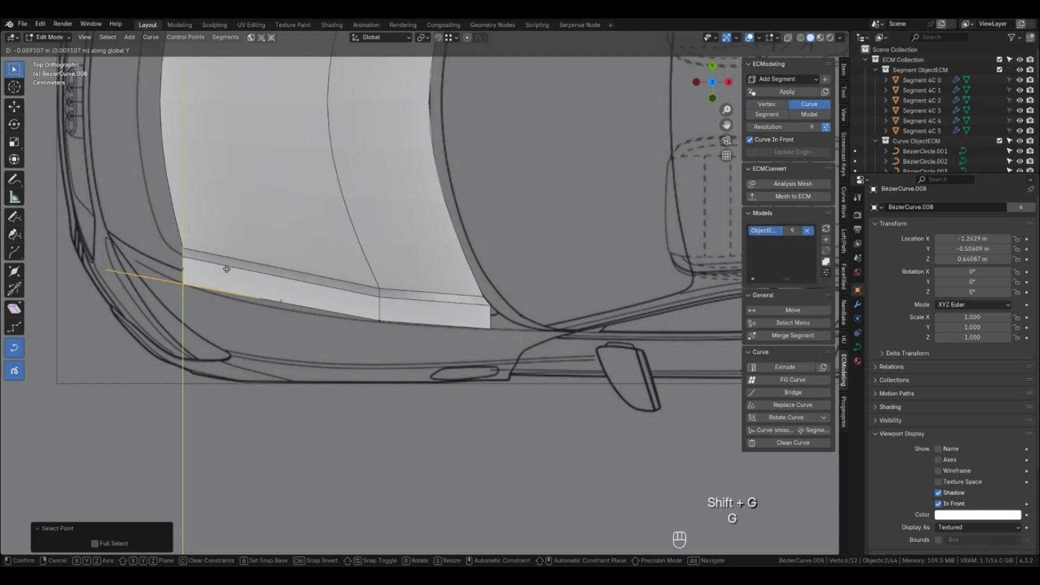
left_click(227, 269)
key("Tab")
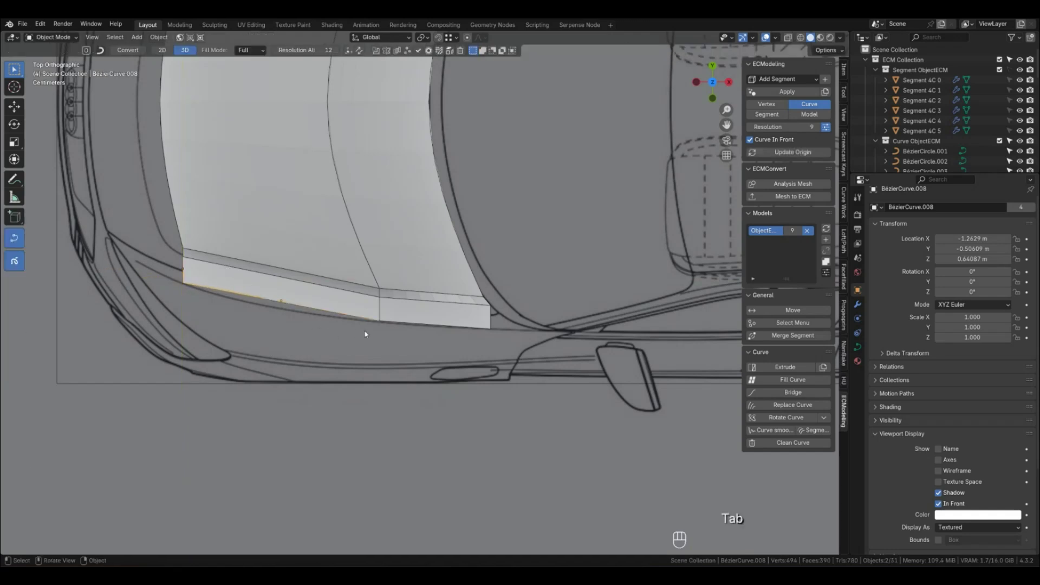
Adjust the second strip's middle outer point along Y to follow the top blueprint's crease line.
key("1")
left_click(381, 323)
key("shift+g")
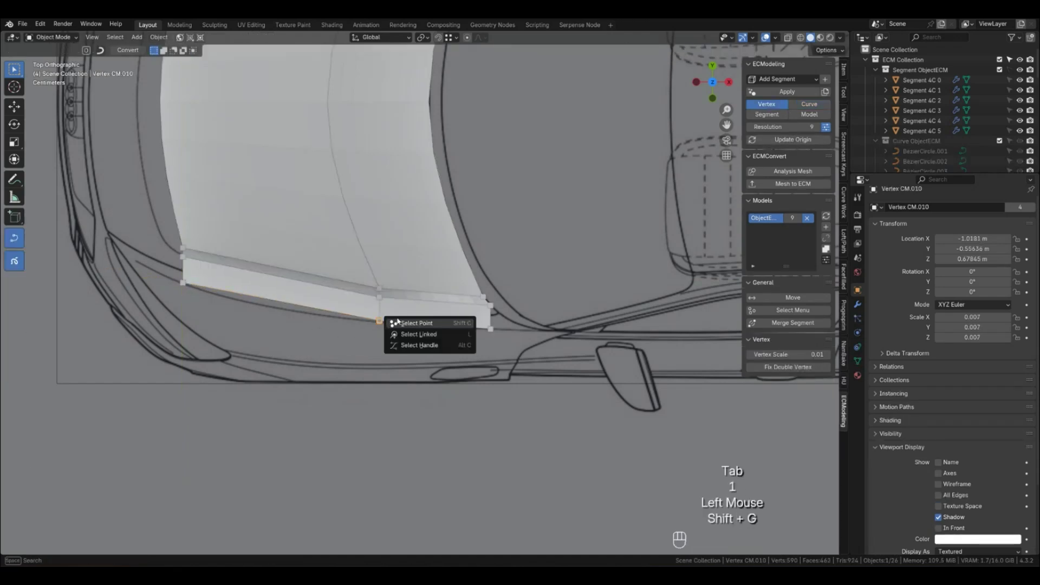
left_click(397, 323)
key("g")
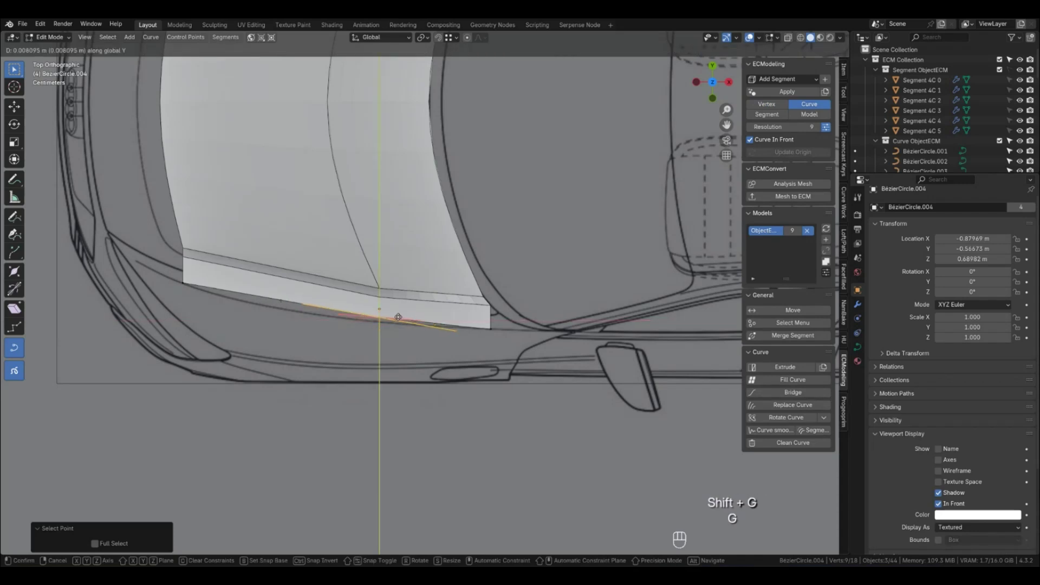
left_click(447, 345)
key("Tab")
Move the second strip's rear outer corner point about 0.13 m rearward along X to the blueprint's windshield base.
left_click(490, 348)
key("1")
left_click(502, 329)
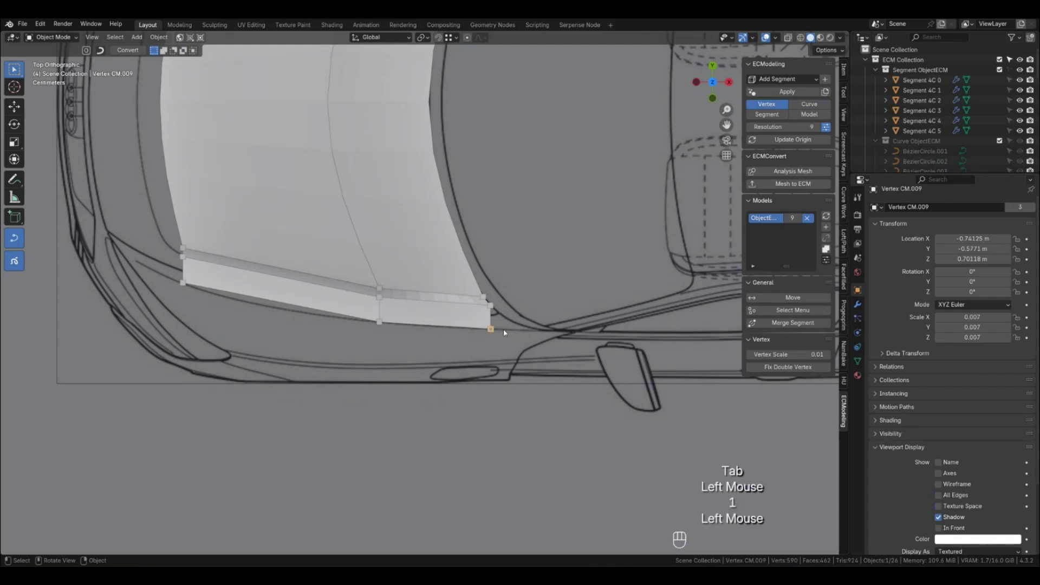
key("shift+g")
left_click(515, 328)
key("g")
key("x")
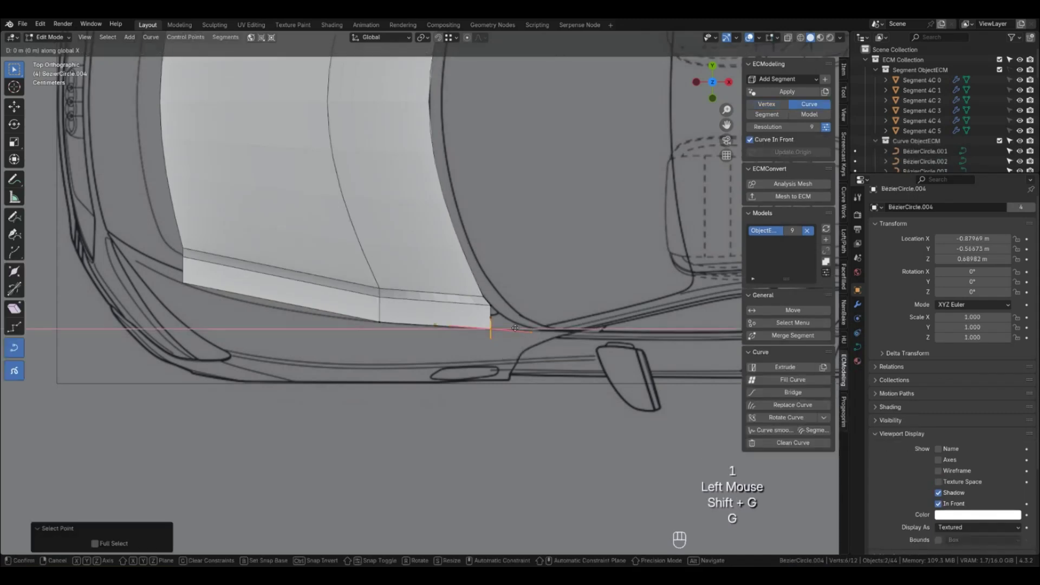
left_click(568, 330)
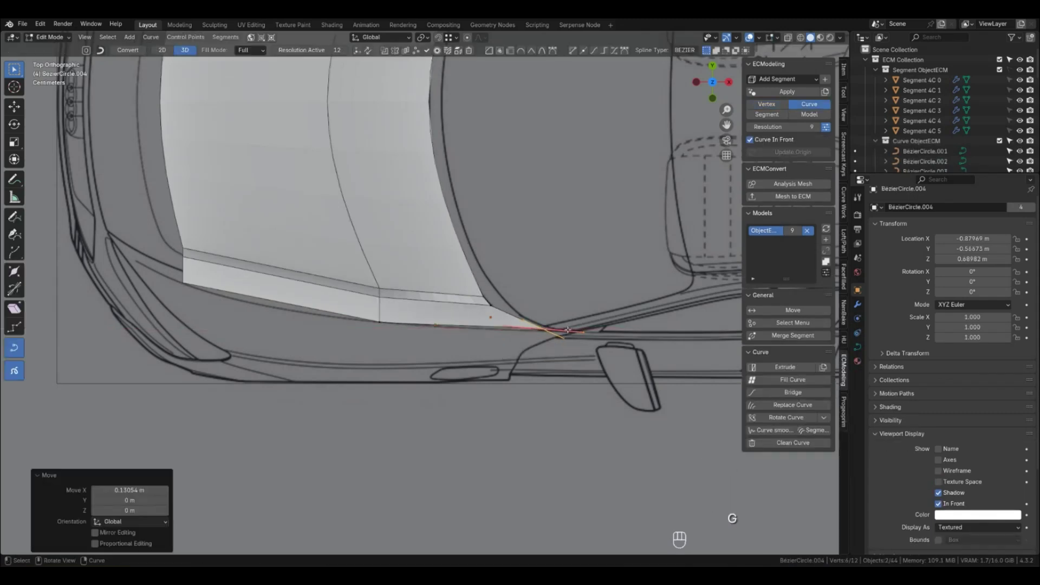
Fine-tune the rear outer corner point along Y to meet the blueprint line.
key("g")
key("x")
key("y")
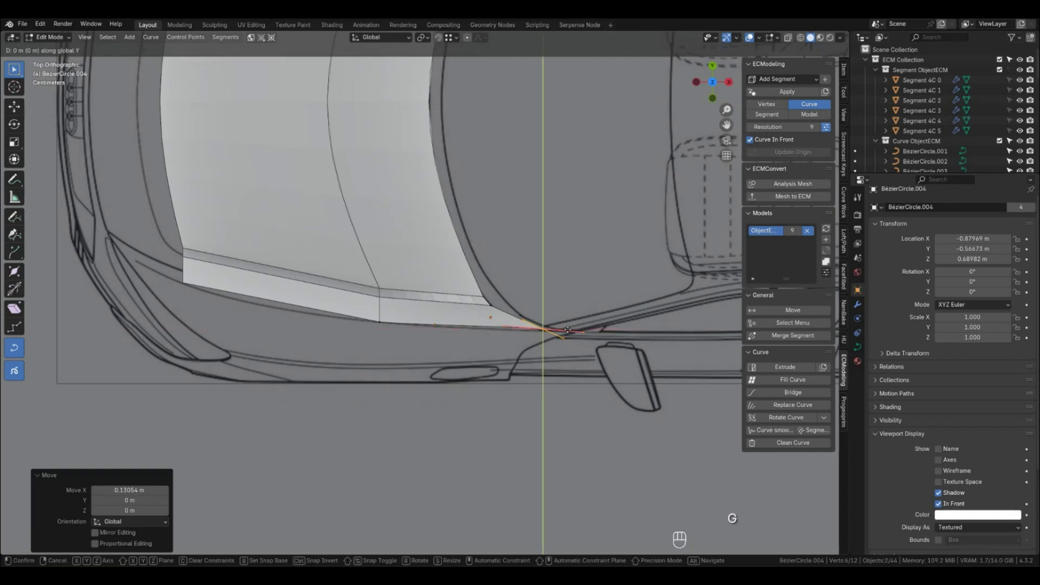
left_click(567, 332)
key("Tab")
Against the front-end blueprint, move the second strip's front outer corner point about 0.013 m outward along negative Y.
middle_click_drag(442, 352, 487, 260)
key("KP_1")
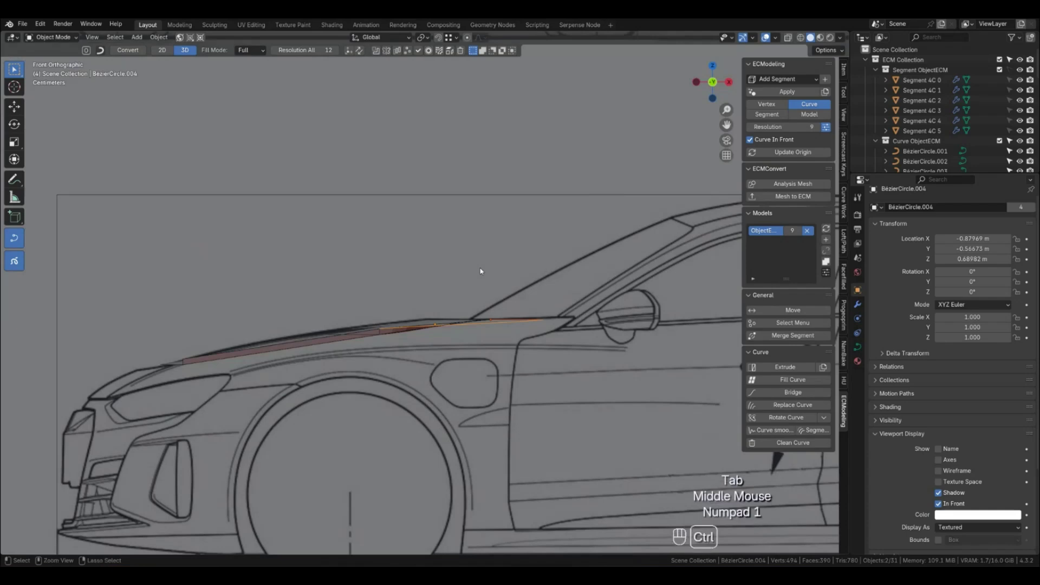
key("ctrl+KP_3")
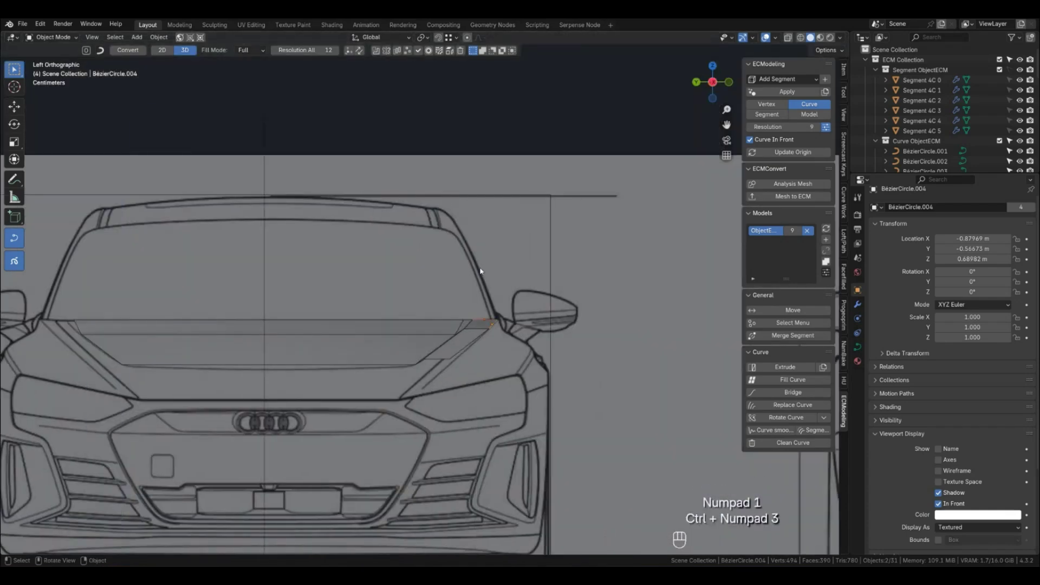
left_click(575, 367)
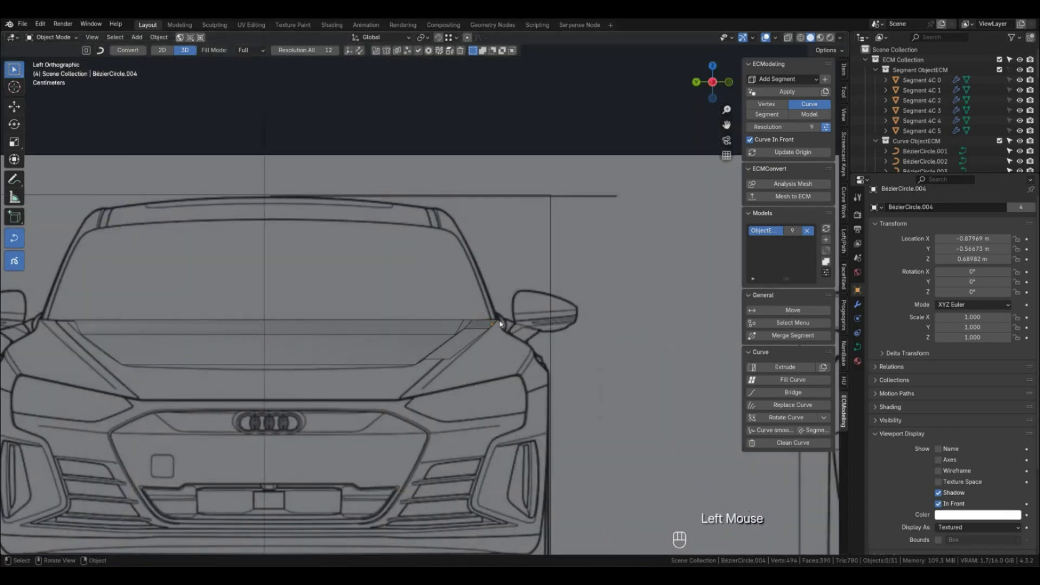
key("1")
key("shift+g")
left_click(469, 365)
key("g")
key("y")
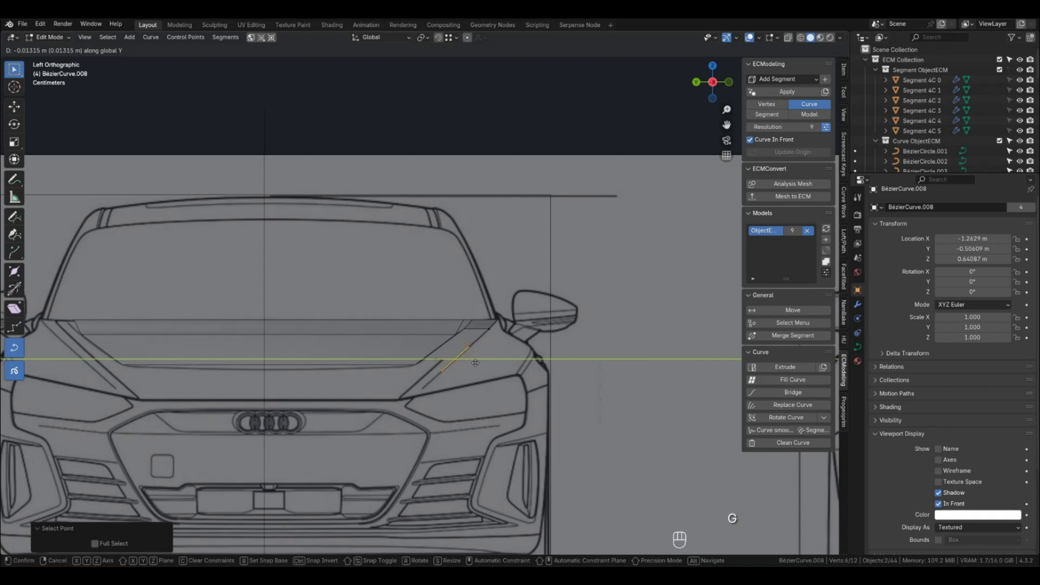
left_click(475, 363)
key("Tab")
left_click(601, 384)
Draw an annotation line on the front-end blueprint from the mirror base toward the headlight, beside the hood's side strip.
middle_click_drag(608, 385, 471, 399)
scroll(468, 399, "down", 2)
key("KP_7")
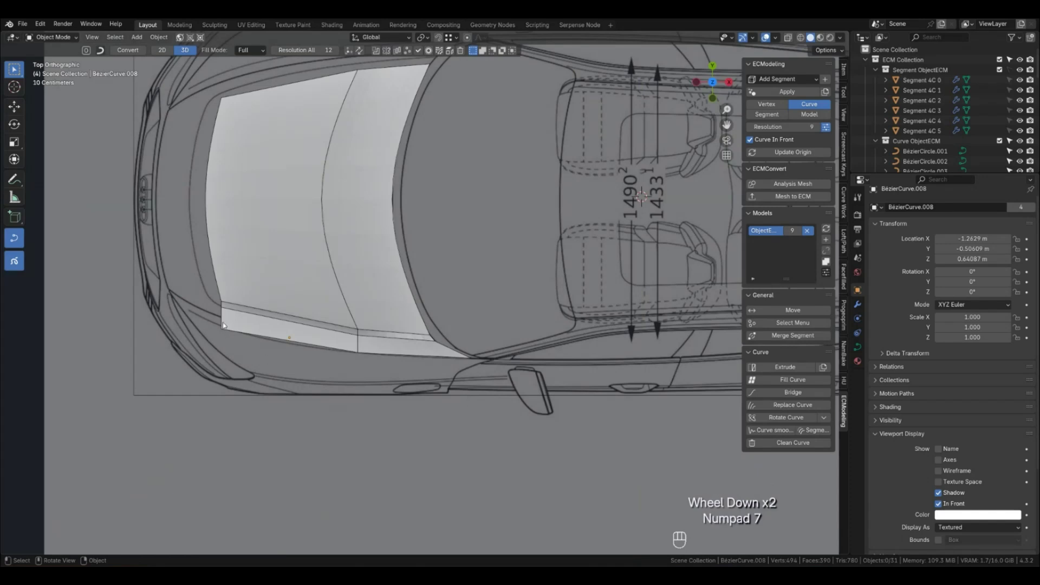
scroll(247, 348, "up", 2)
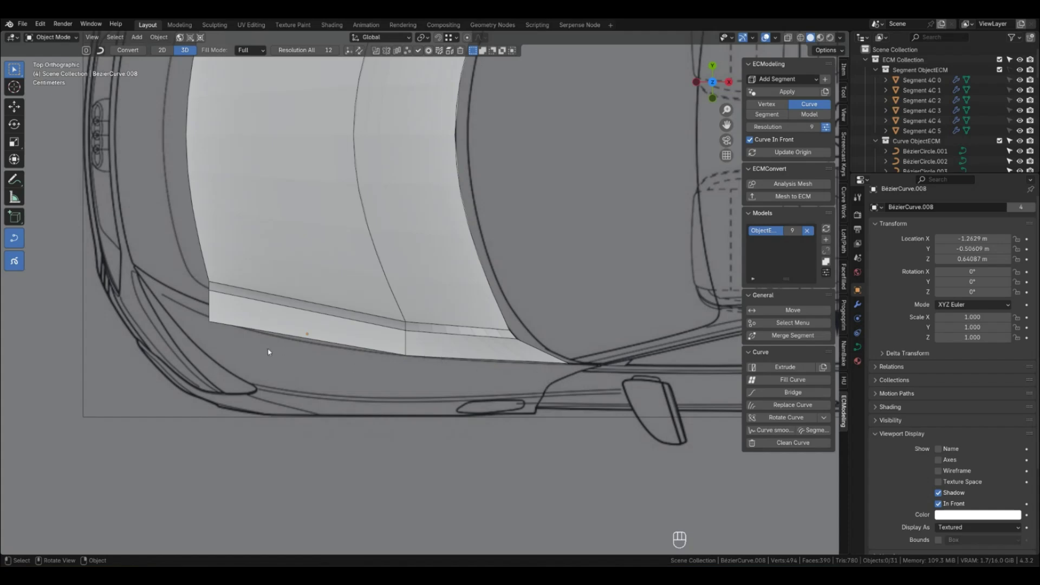
key("KP_1")
key("ctrl+KP_3")
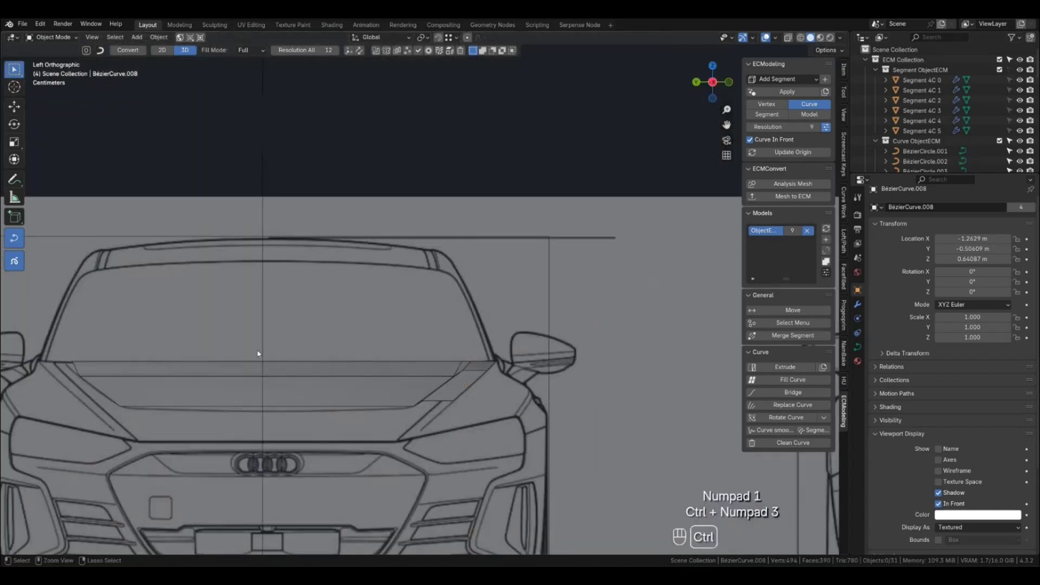
scroll(550, 481, "up", 2)
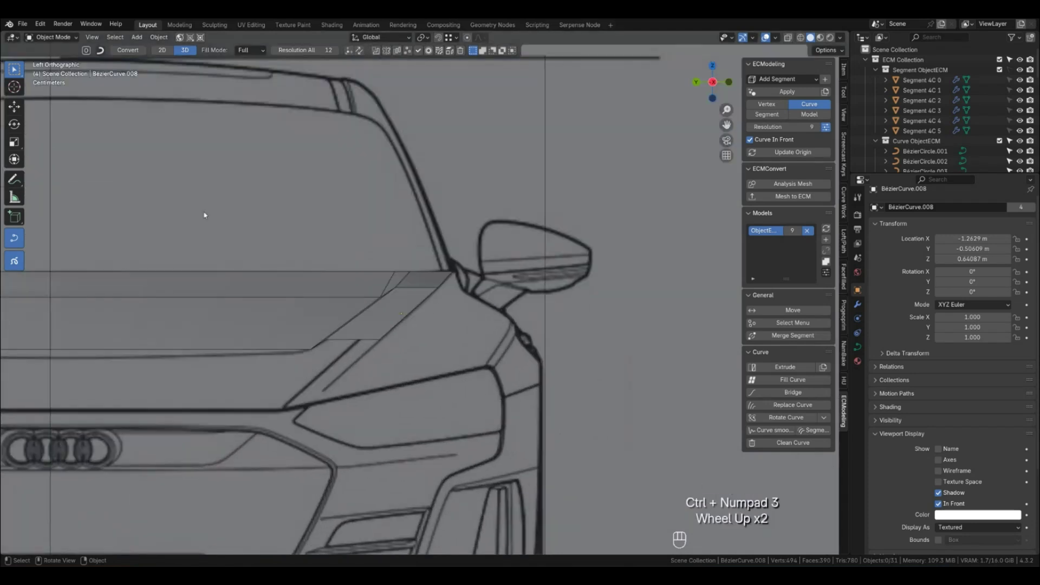
left_click(16, 179)
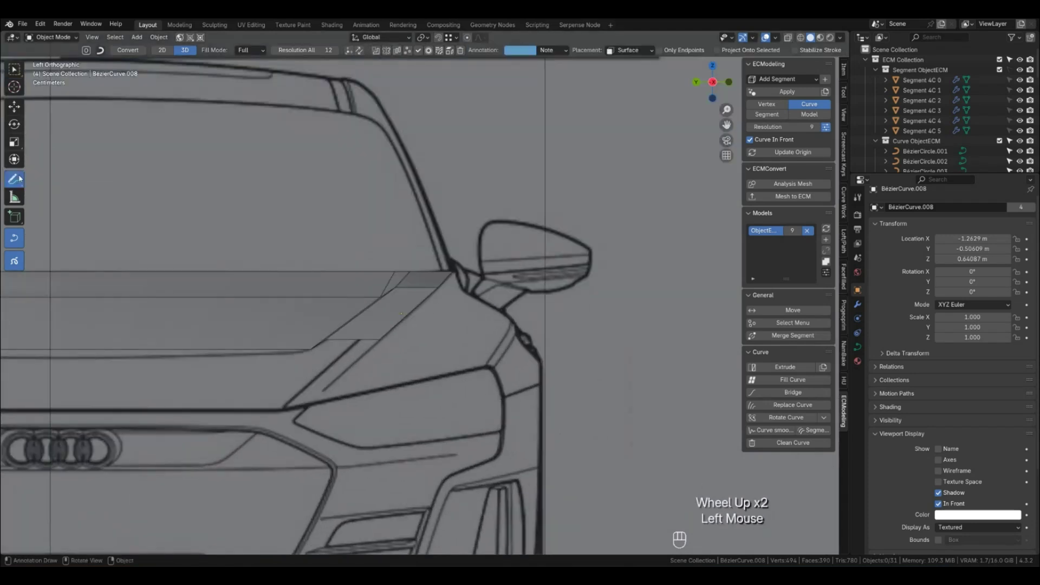
left_click(451, 302)
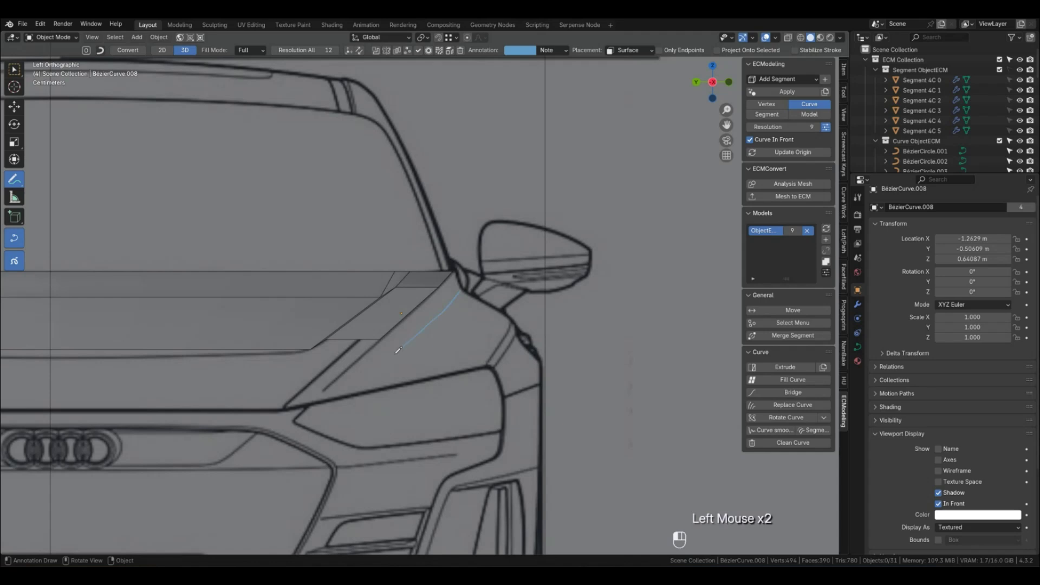
Trace the hood's side crease with annotation strokes on the front reference photo.
scroll(431, 343, "down", 2)
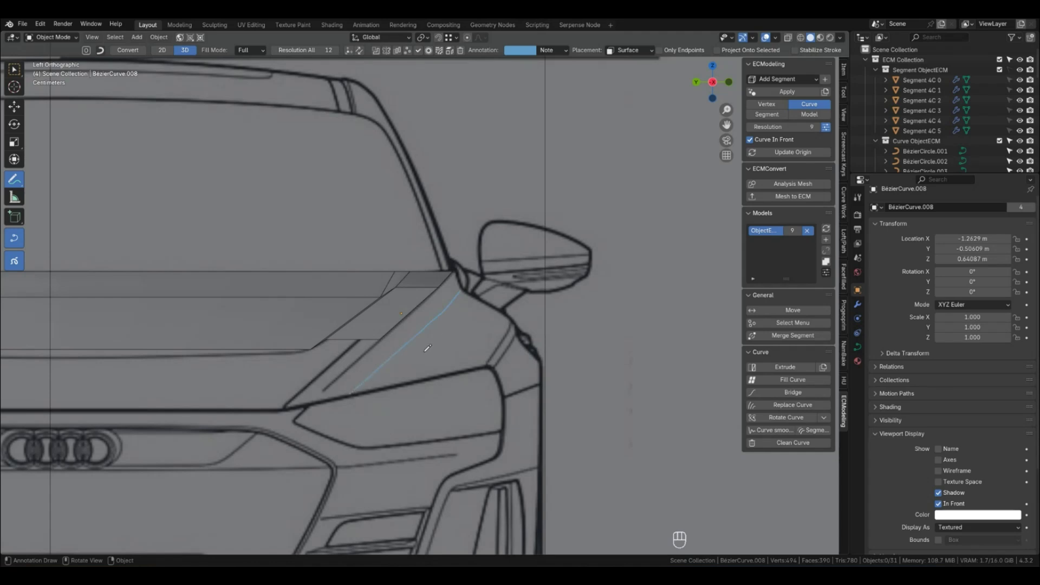
key("KP_3")
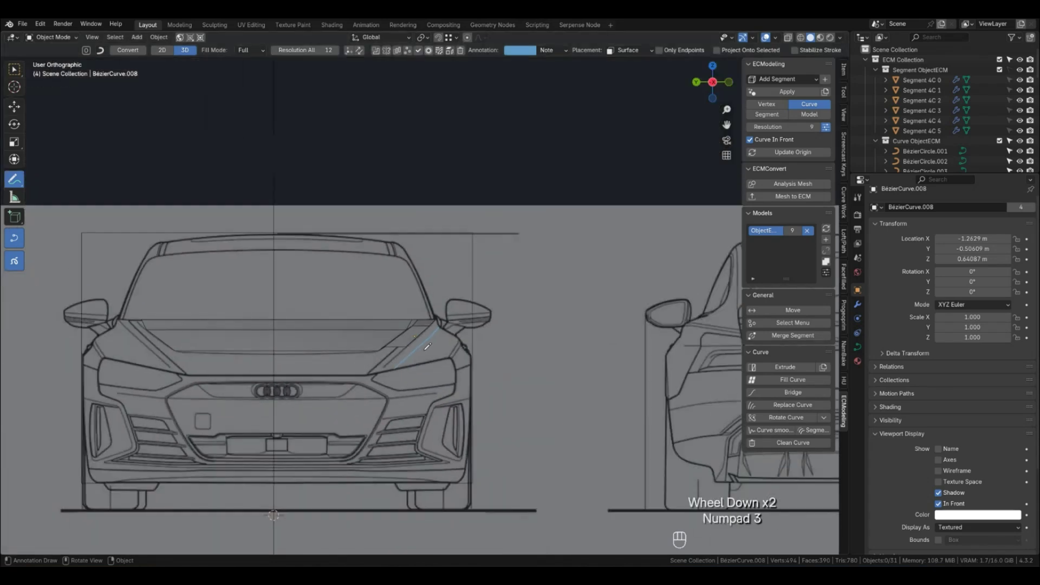
key("KP_1")
scroll(411, 337, "down", 3)
middle_click_drag(411, 338, 381, 290, "shift")
scroll(382, 291, "up", 4)
left_click_drag(465, 256, 280, 306)
left_click_drag(190, 345, 178, 353)
scroll(178, 353, "down", 3)
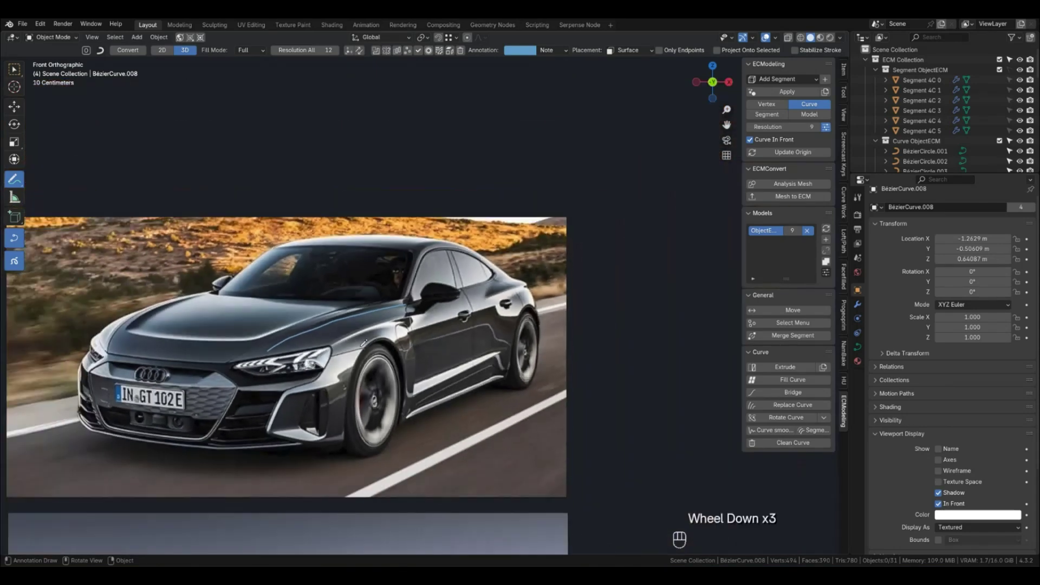
Erase the annotation strokes from the reference images and return to the selection tool.
mouse_move(585, 420)
middle_mouse_down("shift")
mouse_move(105, 223)
mouse_move(19, 202)
middle_mouse_up("shift")
middle_click_drag(547, 333, 122, 231, "shift")
scroll(389, 221, "up", 2)
left_click(14, 179)
left_click(75, 244)
scroll(489, 301, "down", 4)
left_click(471, 282)
scroll(465, 270, "up", 4)
left_click(62, 182)
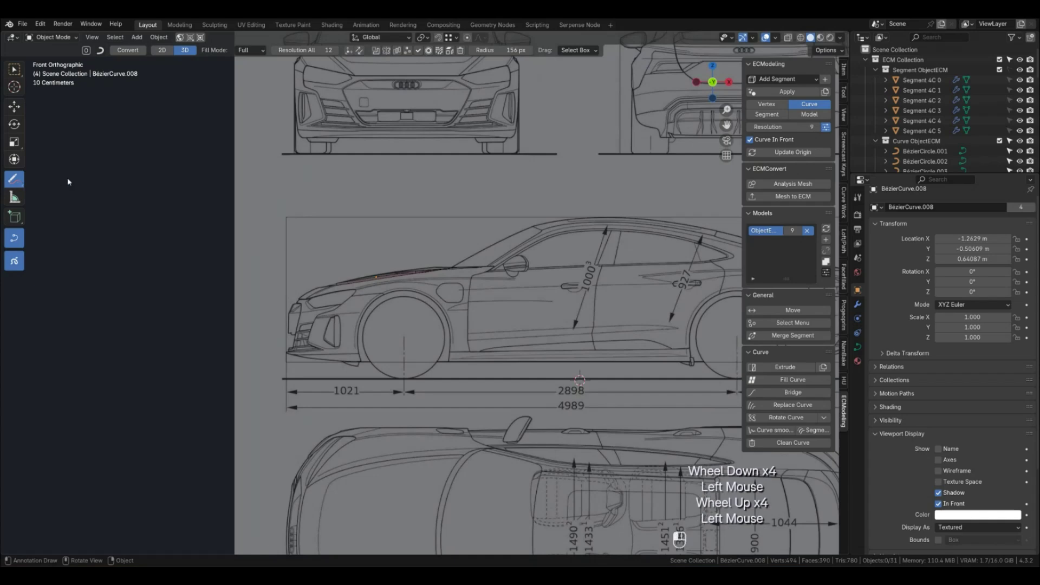
left_click(14, 69)
Extrude the second strip's two outer curves about 0.019 m downward along Z to form a third strip.
key("KP_1")
scroll(374, 307, "down", 1)
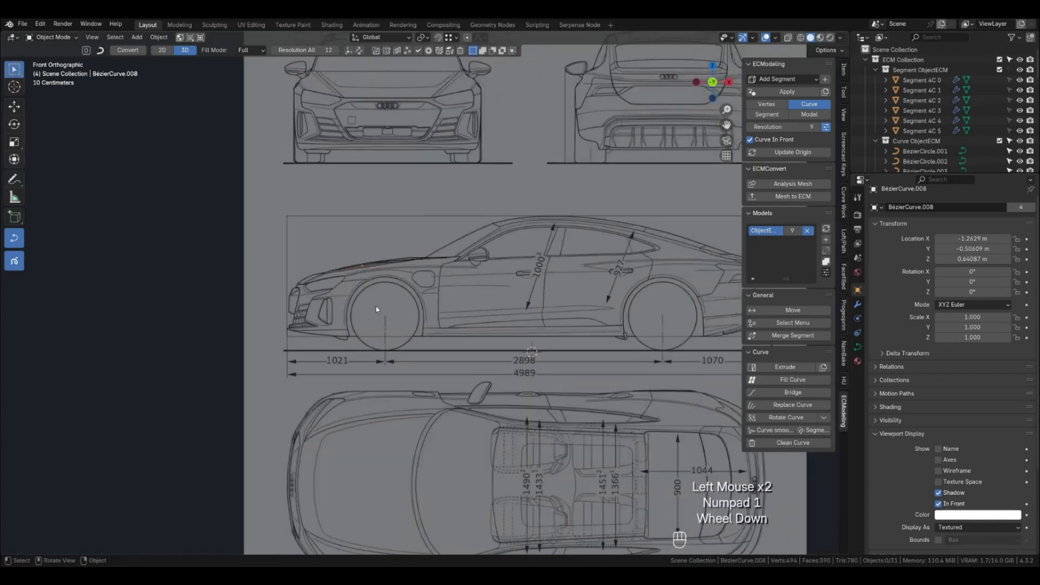
middle_click_drag(373, 307, 436, 329)
scroll(394, 288, "up", 2)
key("KP_1")
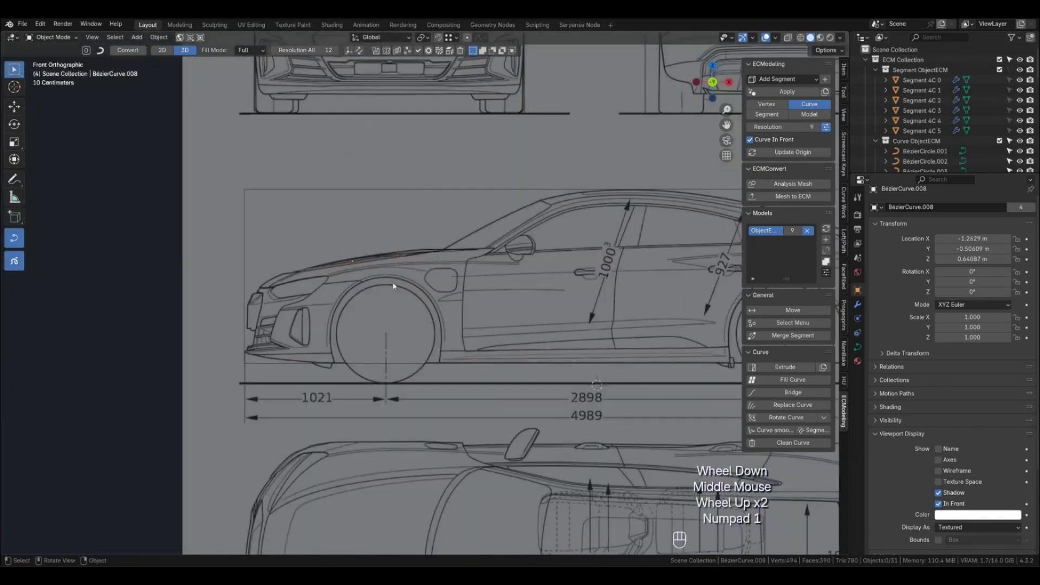
key("KP_3")
key("ctrl+KP_3")
scroll(451, 275, "up", 2)
key("2")
left_click(418, 234)
left_click(407, 240, "shift")
mouse_move(454, 280)
middle_mouse_down()
mouse_move(422, 317)
mouse_move(424, 304)
mouse_move(441, 304)
mouse_move(430, 302)
mouse_move(441, 280)
middle_mouse_up()
key("e")
key("z")
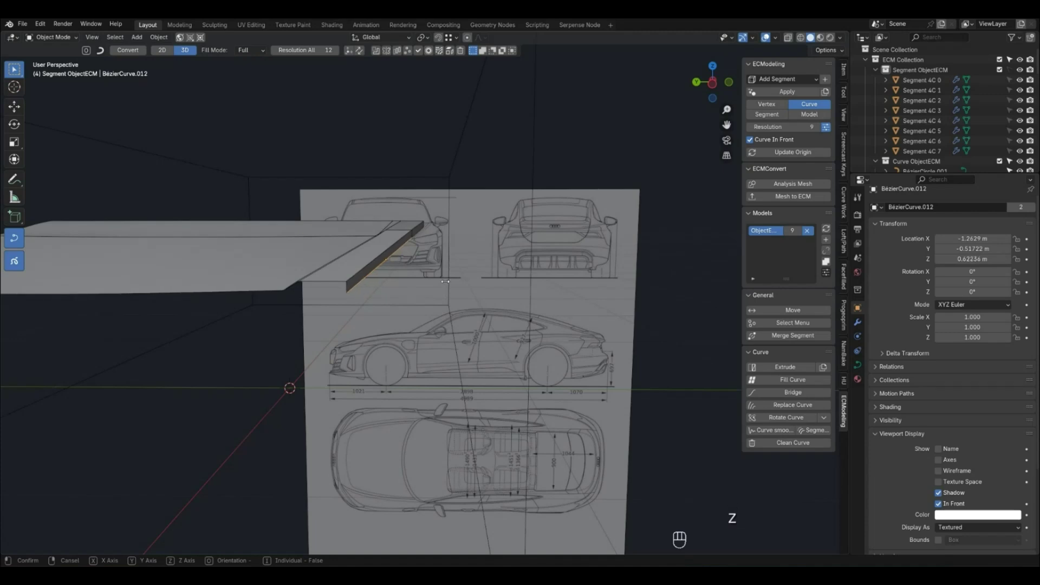
left_click(445, 285)
middle_click_drag(445, 284, 396, 301)
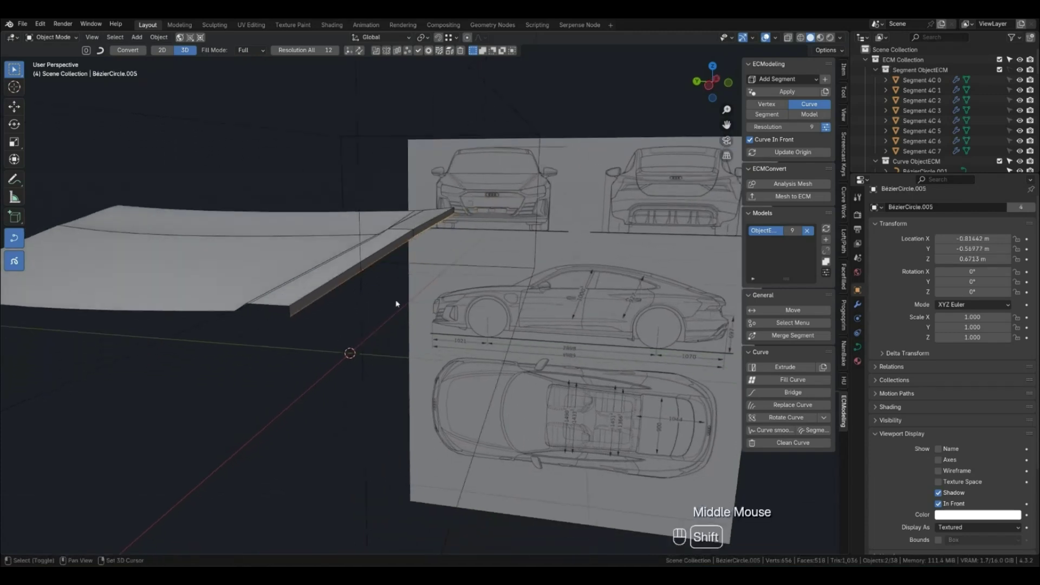
Select the points along the third strip's lower edge and raise them about 0.004 m along Z.
key("shift+g")
left_click(422, 287)
middle_click_drag(323, 305, 304, 284)
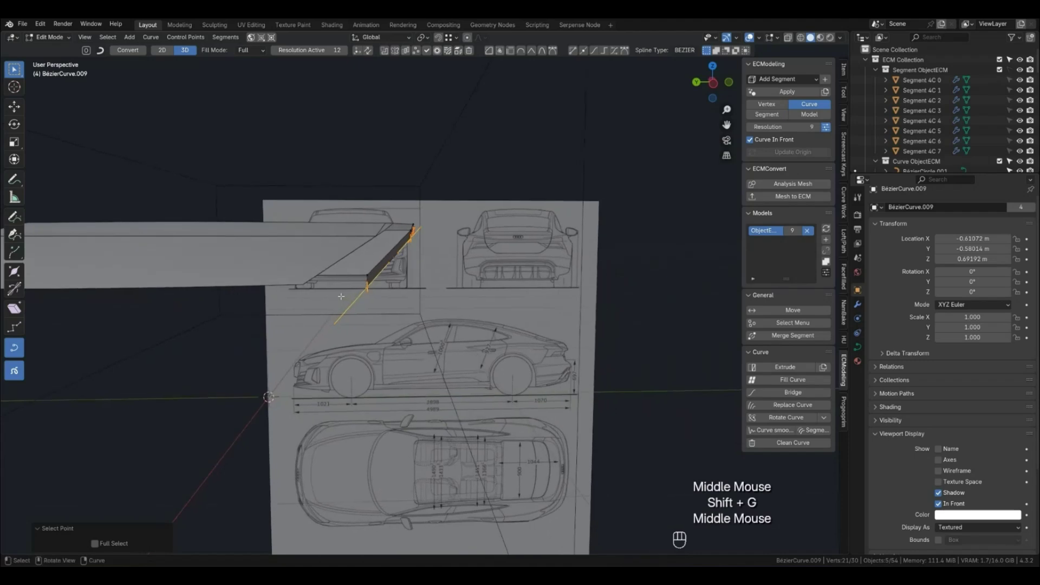
key("g")
left_click(304, 284)
middle_click_drag(304, 284, 337, 336)
In the top blueprint, move the third strip's outer edge points about 0.030 m outward along negative Y.
key("KP_1")
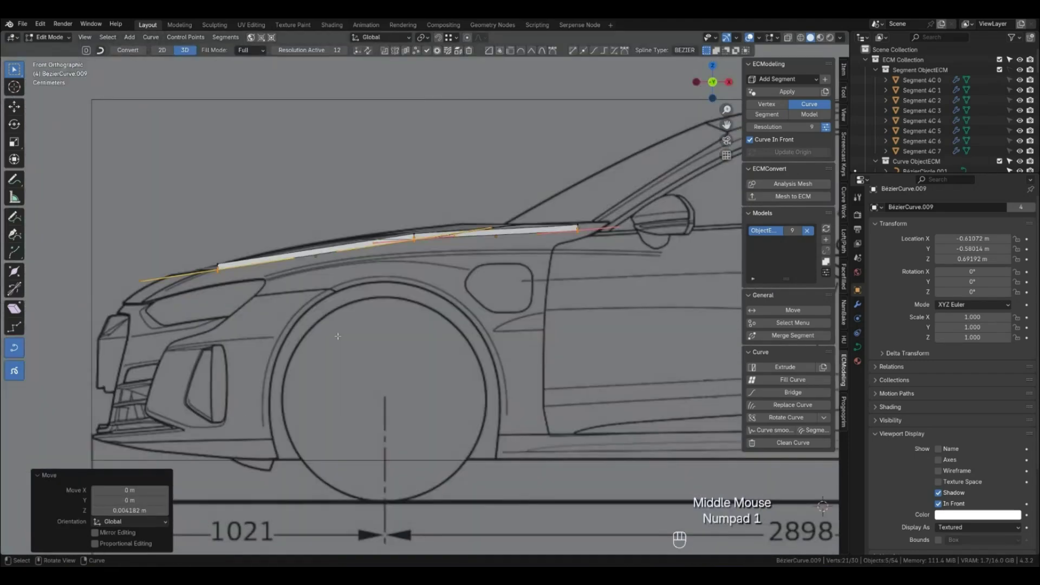
key("KP_7")
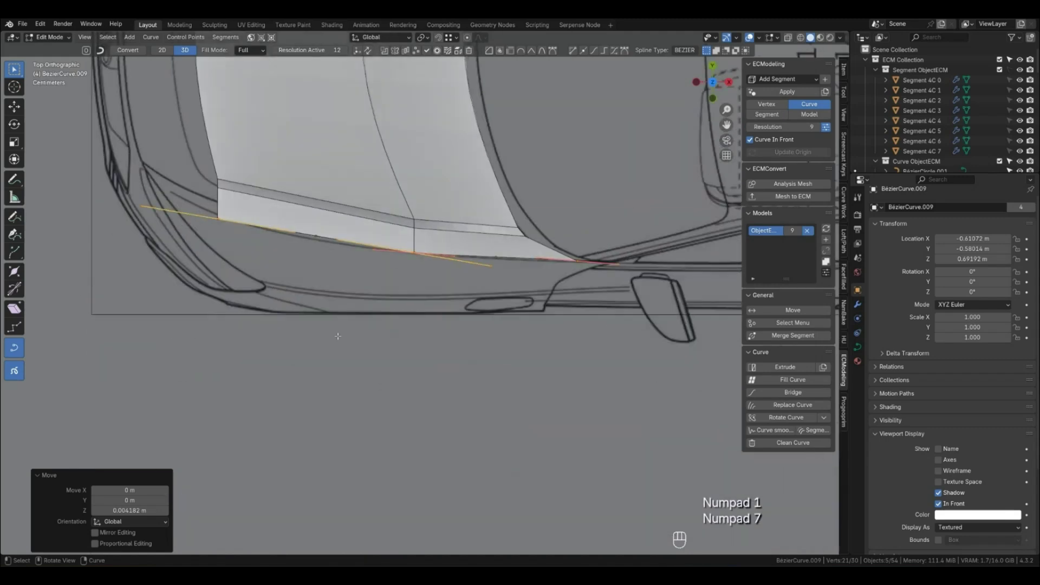
key("g")
key("x")
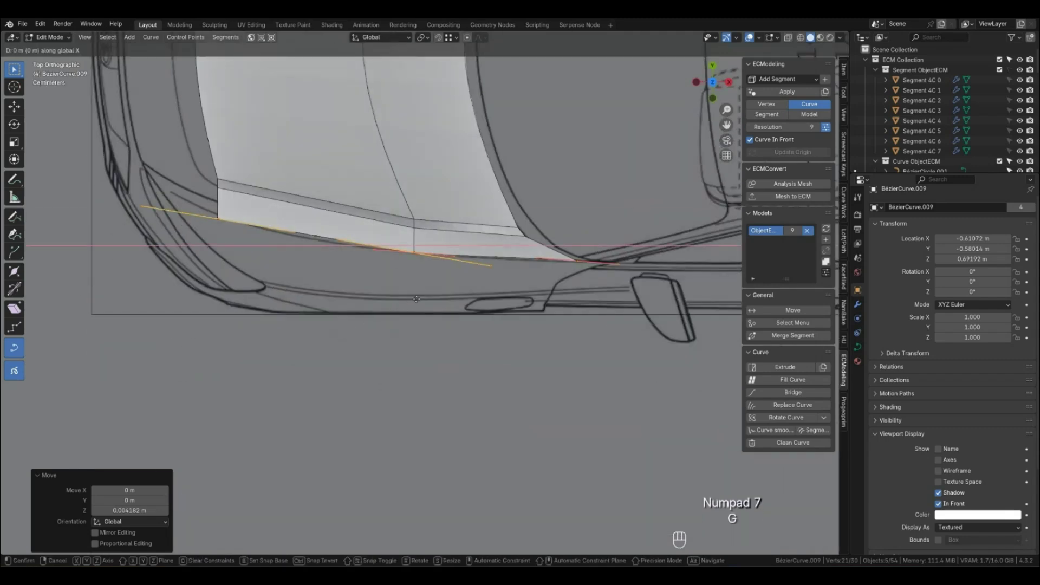
key("y")
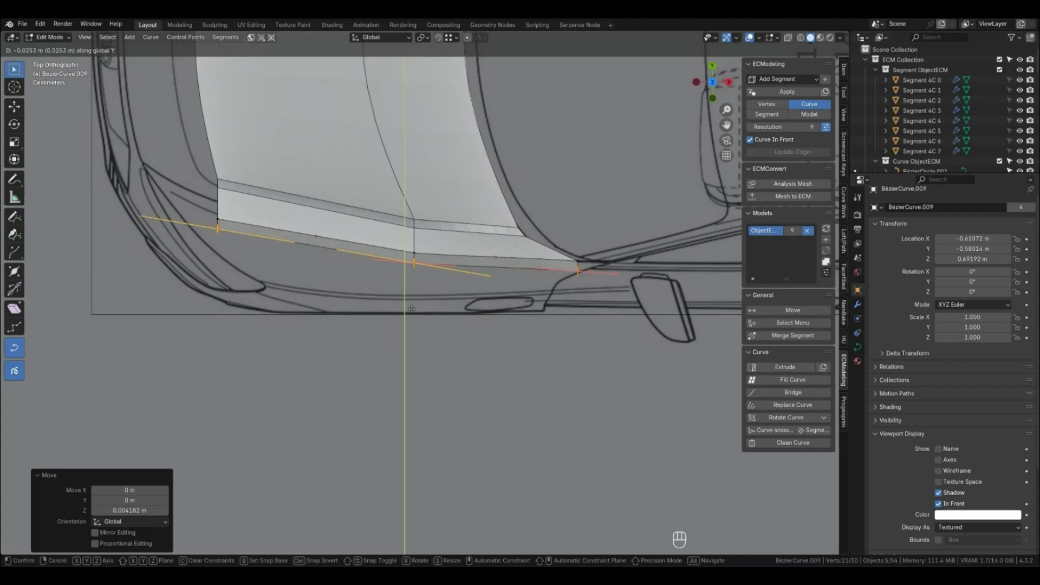
left_click(411, 309)
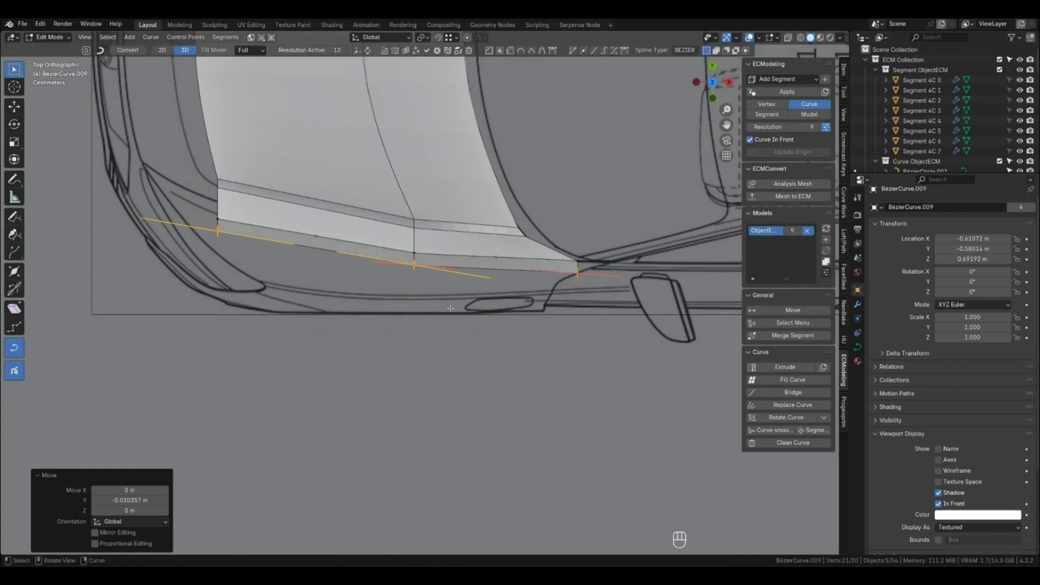
Against the side blueprint, lower the third strip's outer edge points about 0.017 m along Z.
key("KP_1")
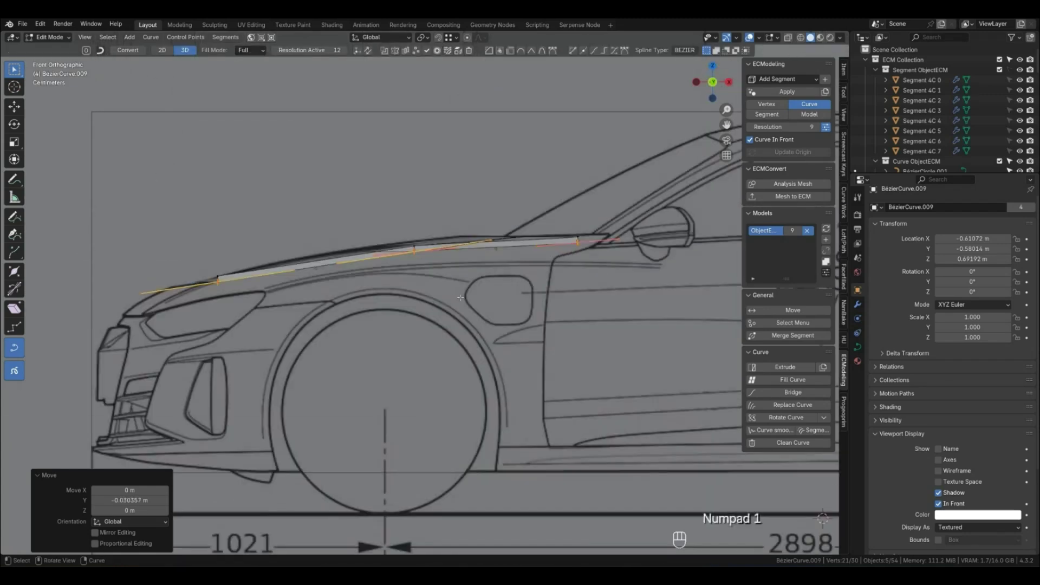
key("g")
key("z")
left_click(470, 304)
middle_click_drag(470, 304, 446, 347)
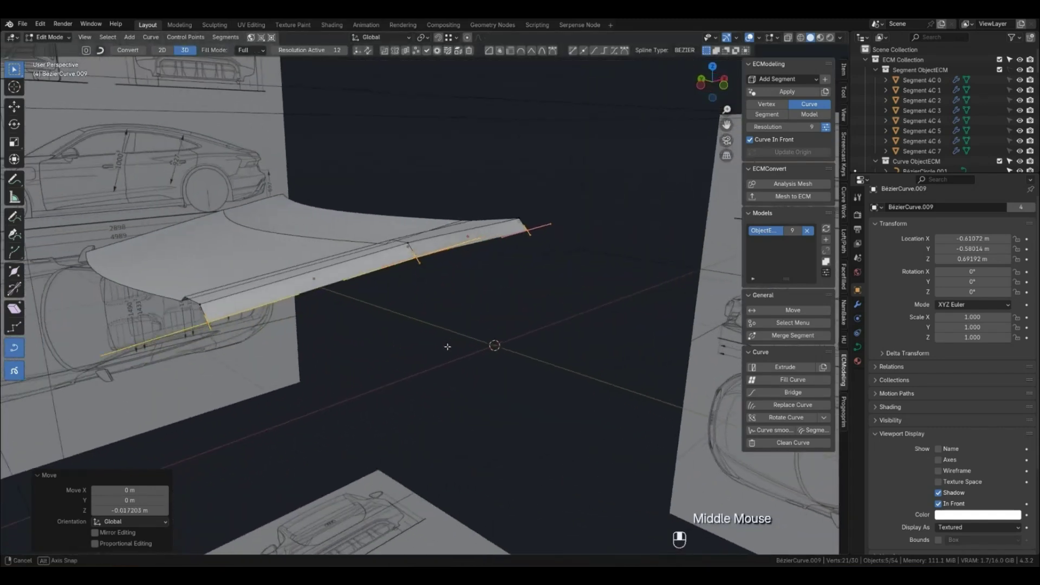
In the top blueprint, move the third strip's two front-end points inward about 0.005 m along positive Y.
key("KP_1")
middle_click_drag(430, 306, 383, 344)
key("Tab")
left_click(451, 330)
key("KP_3")
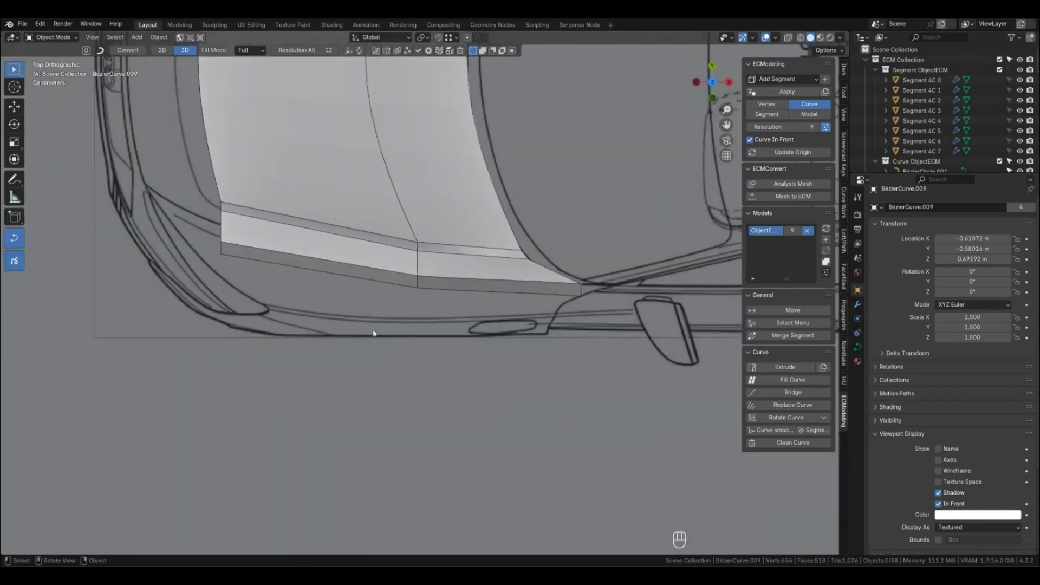
left_click(221, 254)
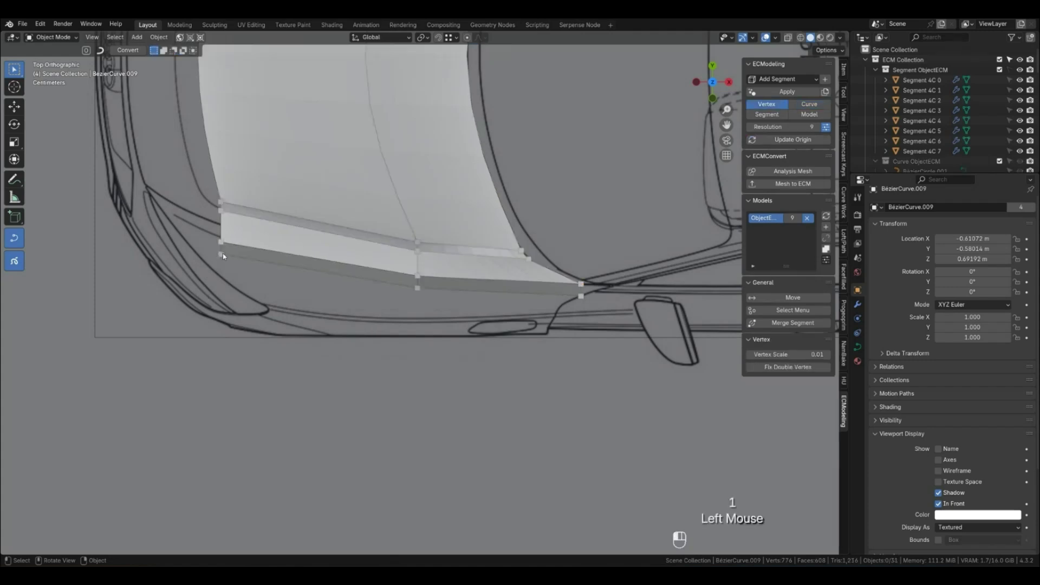
left_click(220, 242, "shift")
key("shift+g")
left_click(251, 274)
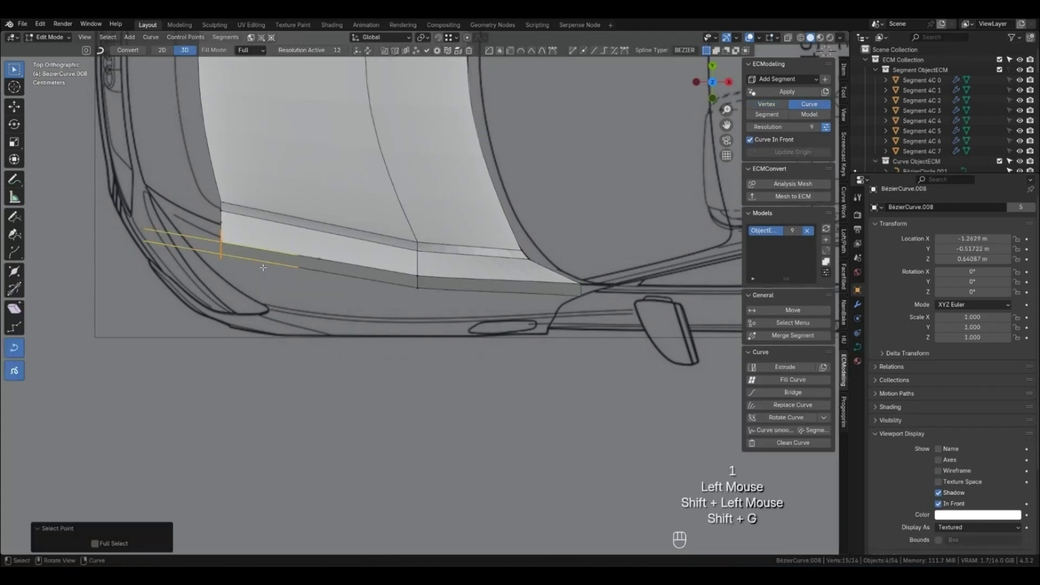
key("g")
middle_click_drag(263, 267, 262, 268)
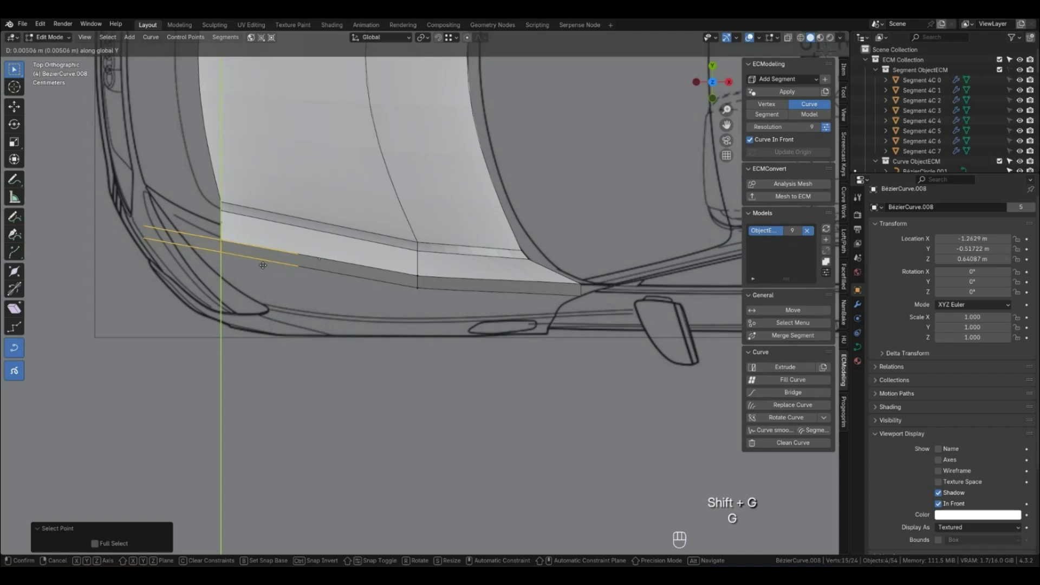
left_click(264, 264)
key("Tab")
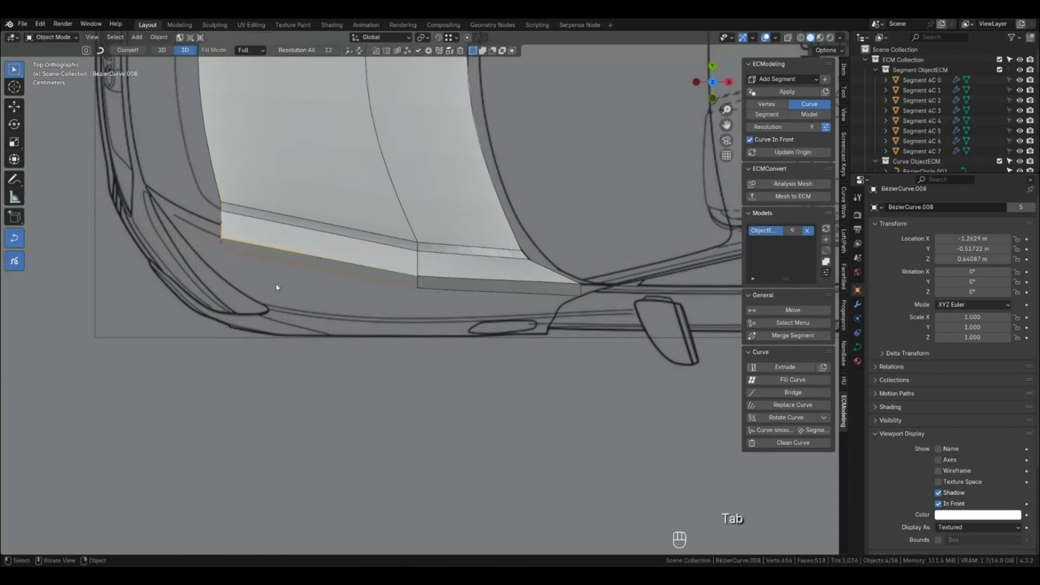
Turn on X-ray display and check the hood's side strips against the top and front blueprints.
left_click(788, 37)
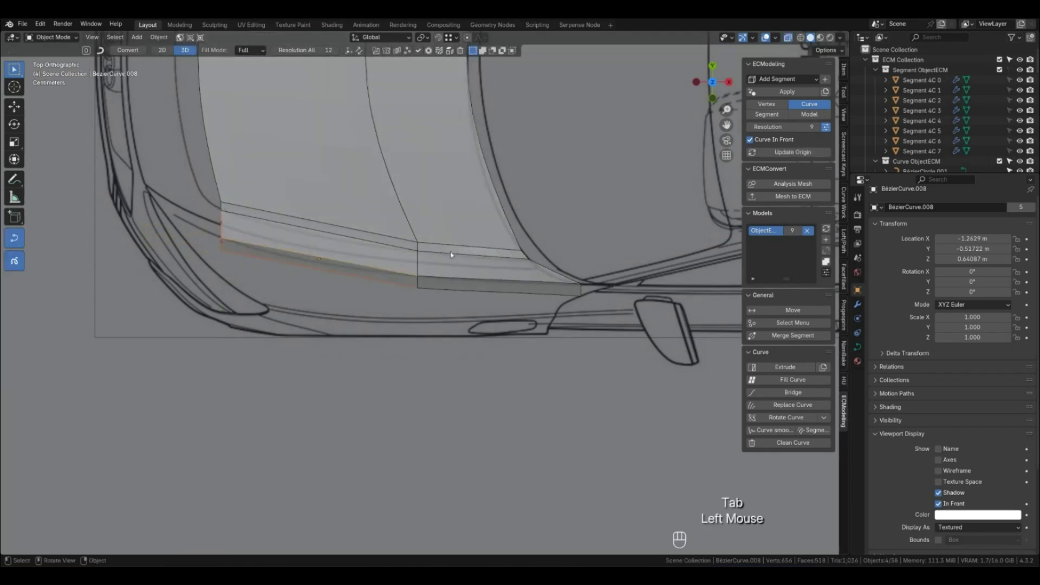
left_click(408, 276)
left_click(403, 287)
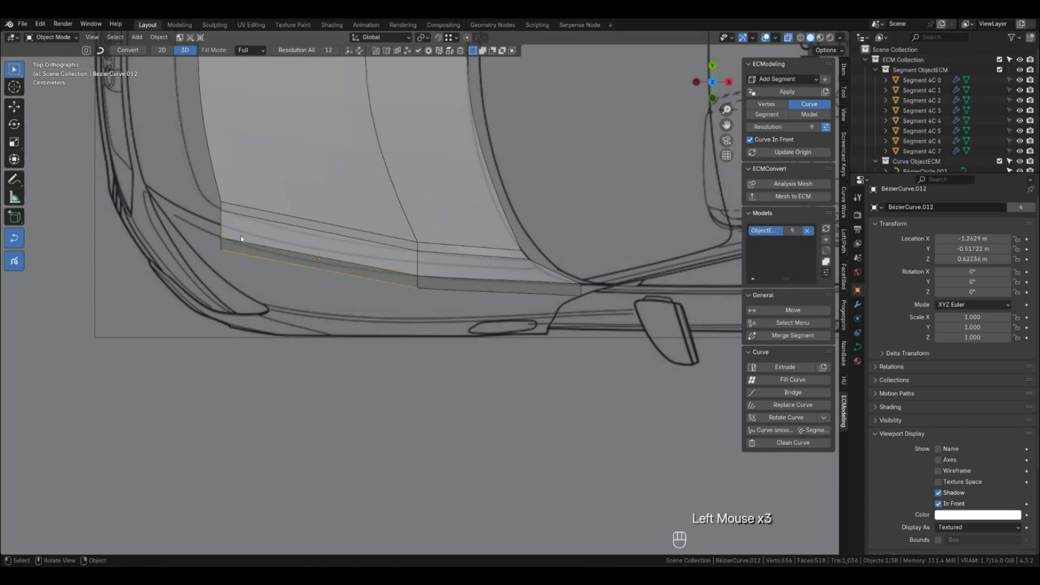
scroll(240, 235, "down", 1)
middle_click_drag(240, 235, 373, 312, "shift")
left_click(373, 313)
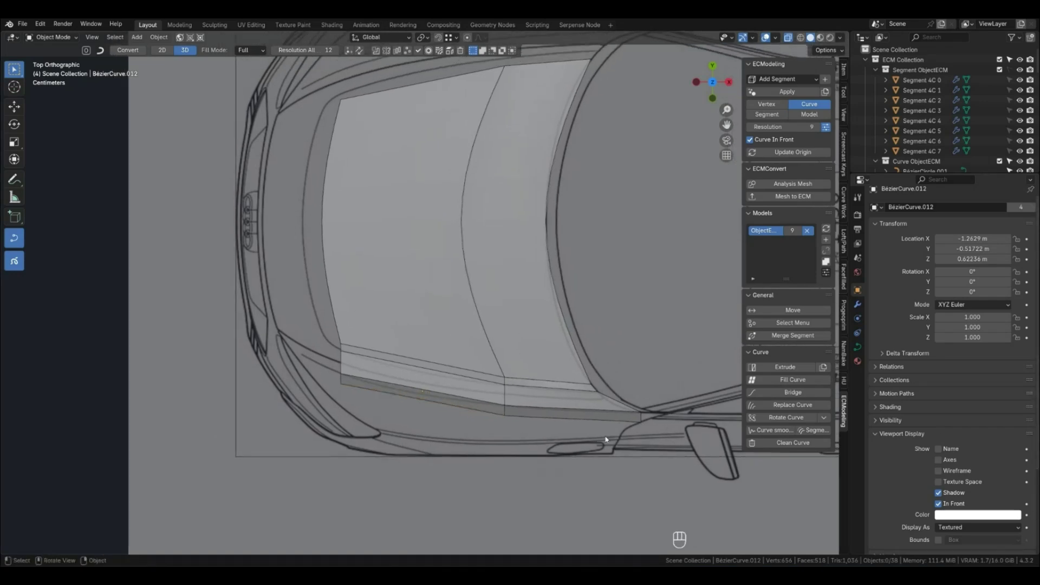
scroll(512, 410, "down", 1)
key("ctrl+KP_3")
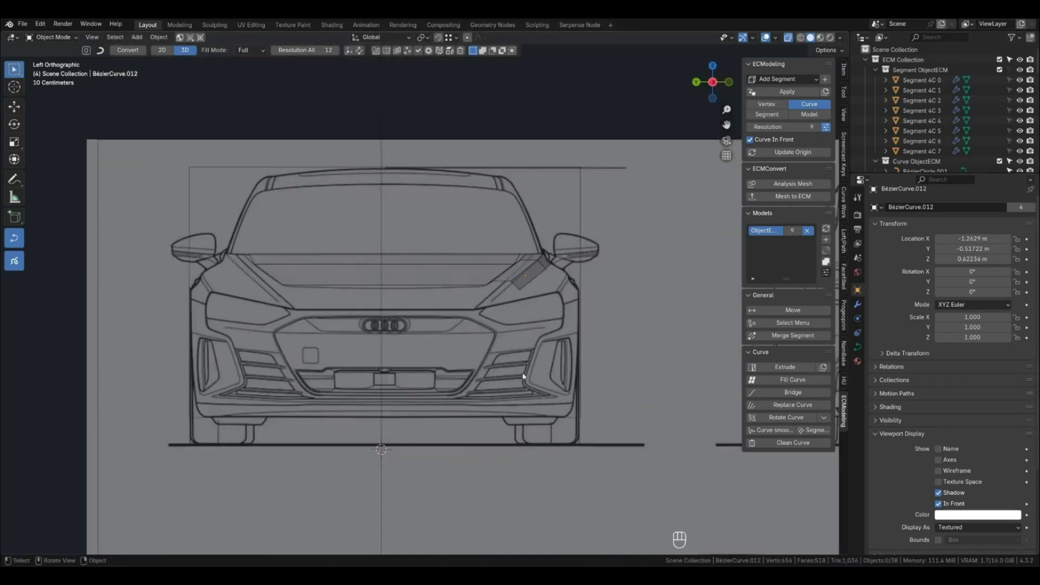
Extrude the four front-edge curves of the hood and its side strips about 0.055 m forward along negative X.
middle_click_drag(512, 347, 371, 314)
left_click(367, 314)
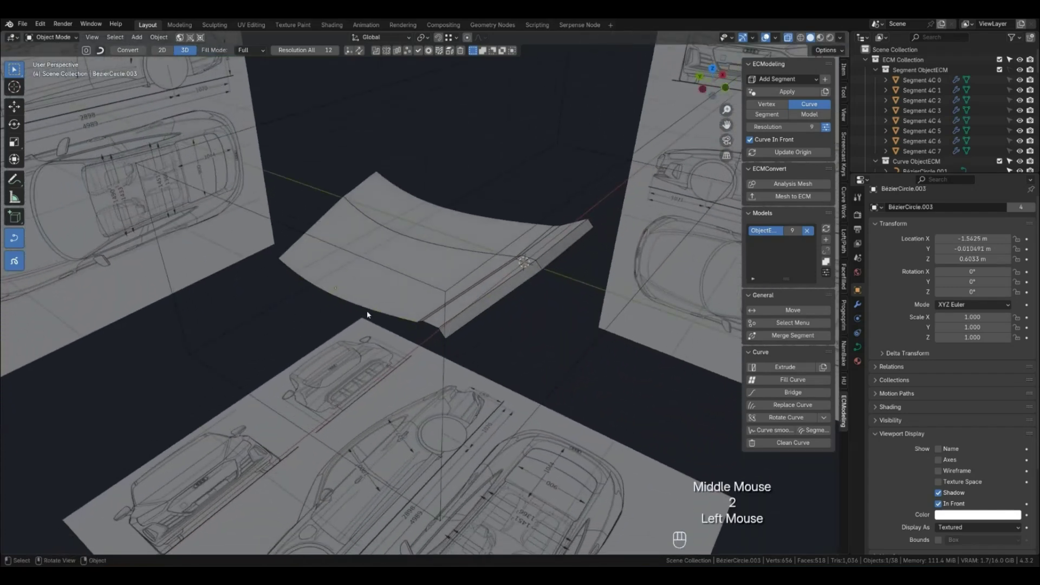
left_click(430, 325, "shift")
left_click(439, 332, "shift")
left_click(442, 338, "shift")
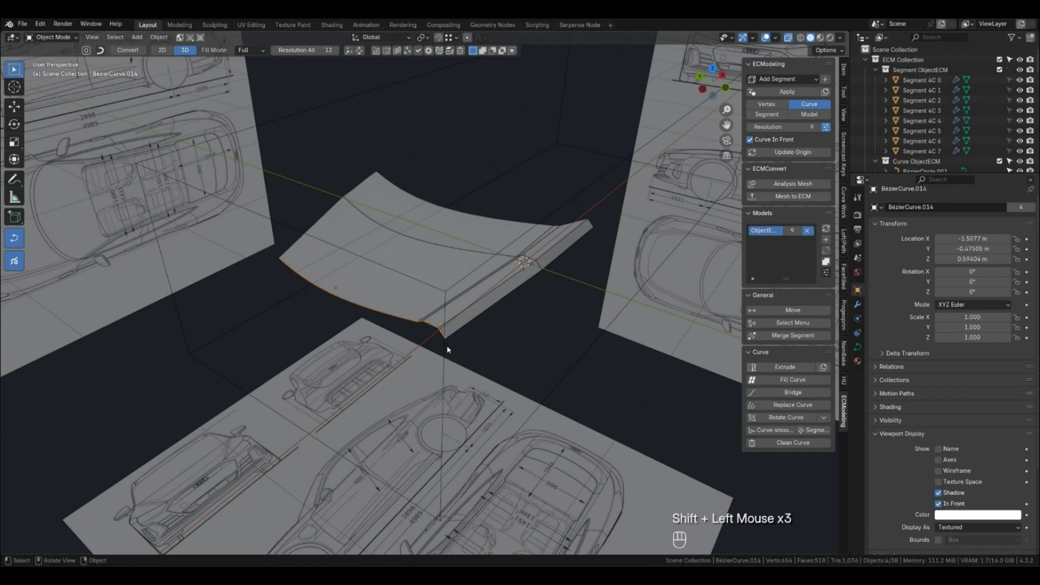
key("KP_1")
key("KP_7")
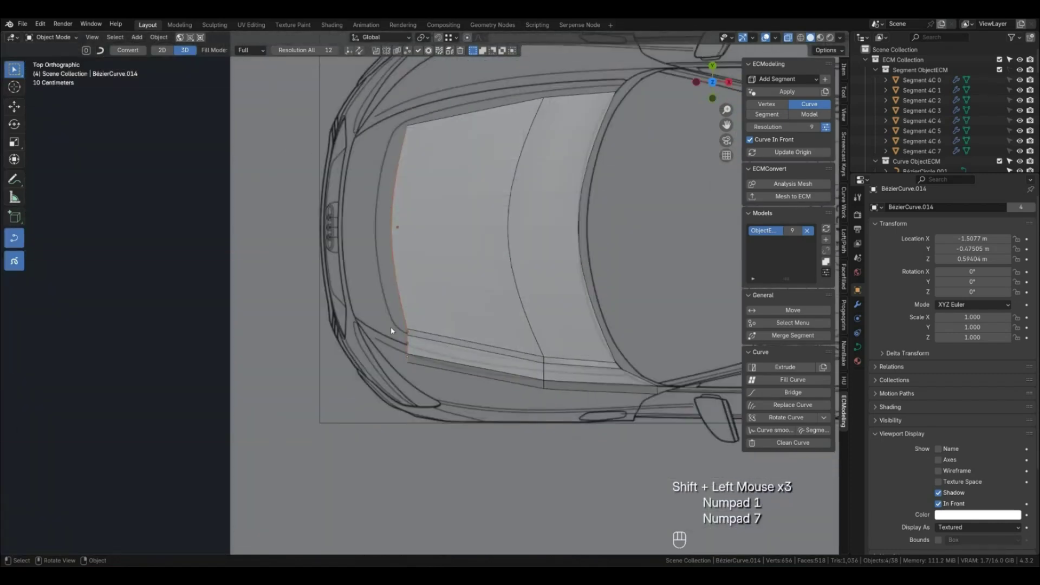
key("e")
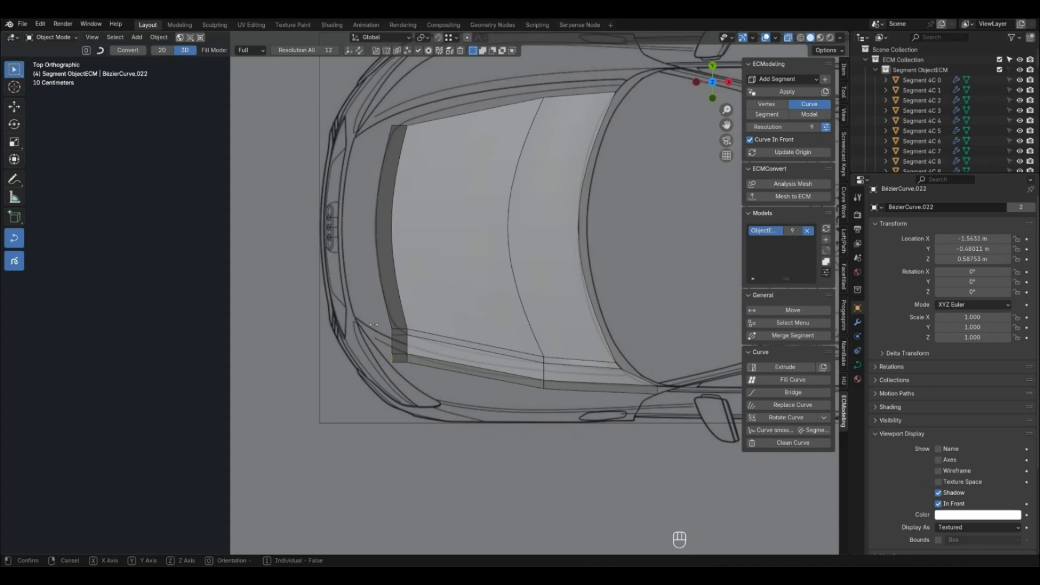
left_click(374, 325)
left_click(441, 385)
Select the four side-strip points on the extruded front edge and move them about 0.025 m inward along positive Y.
scroll(407, 375, "up", 3)
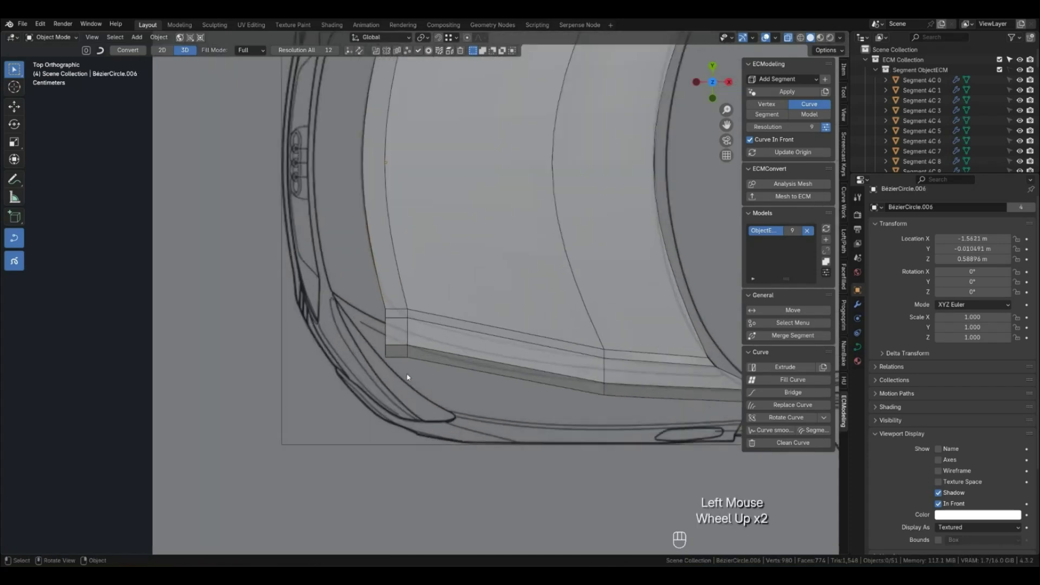
key("1")
left_click(382, 354)
left_click(381, 341, "shift")
left_click(381, 306, "shift")
left_click(381, 297, "shift")
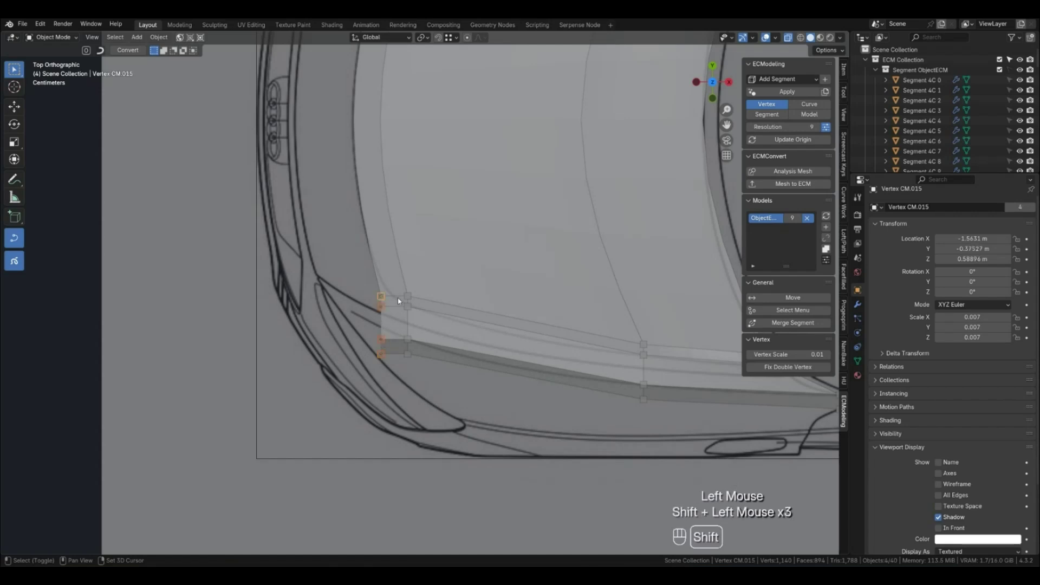
key("shift+g")
left_click(408, 298)
key("g")
key("y")
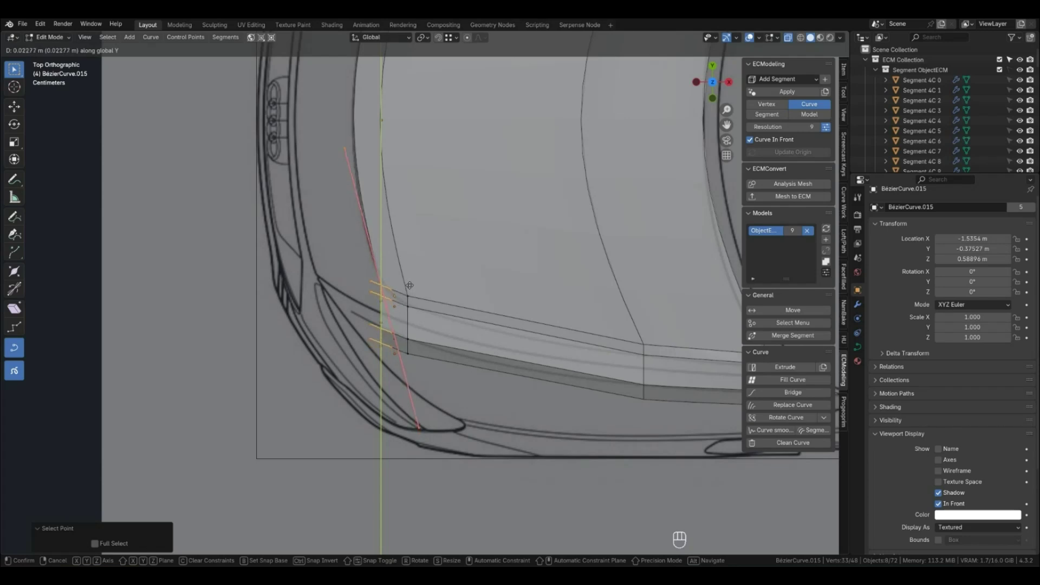
left_click(411, 283)
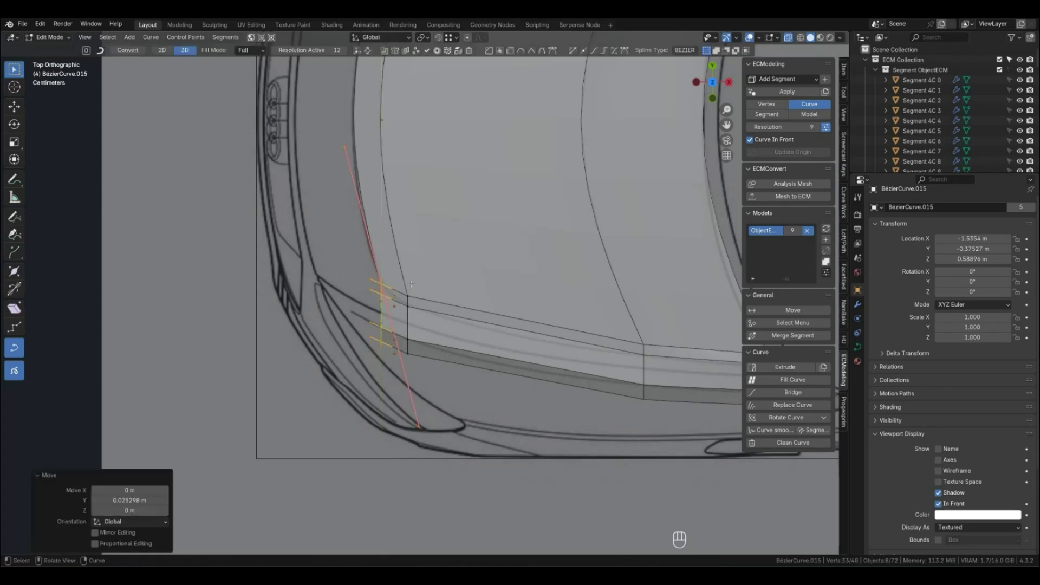
key("Tab")
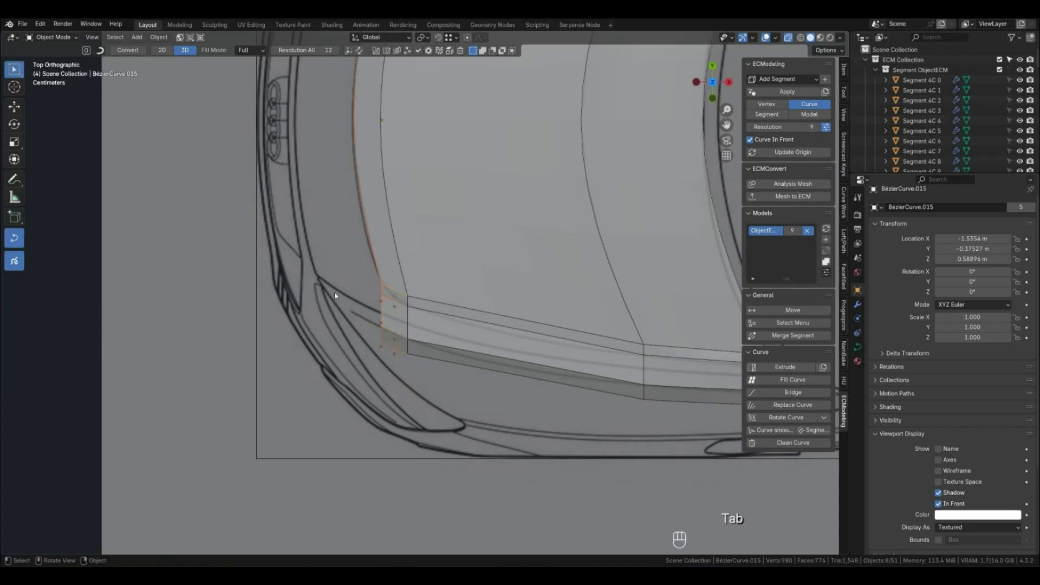
Move the Bézier handles of the hood's front edge curve about -0.029 m along Y.
scroll(330, 297, "down", 2)
mouse_move(355, 287)
middle_mouse_down("shift")
mouse_move(390, 348)
mouse_move(353, 285)
middle_mouse_up("shift")
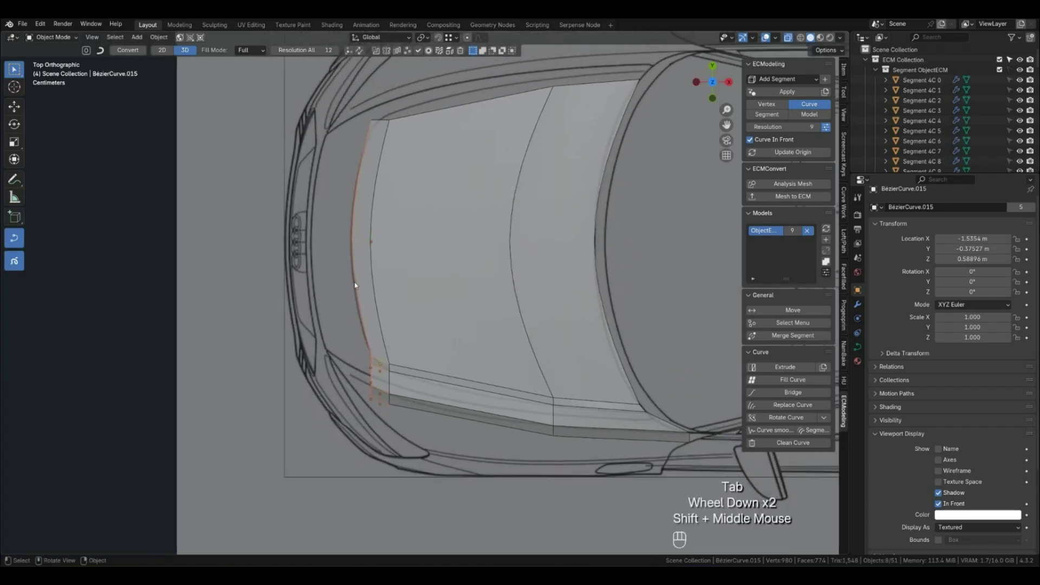
left_click(367, 306)
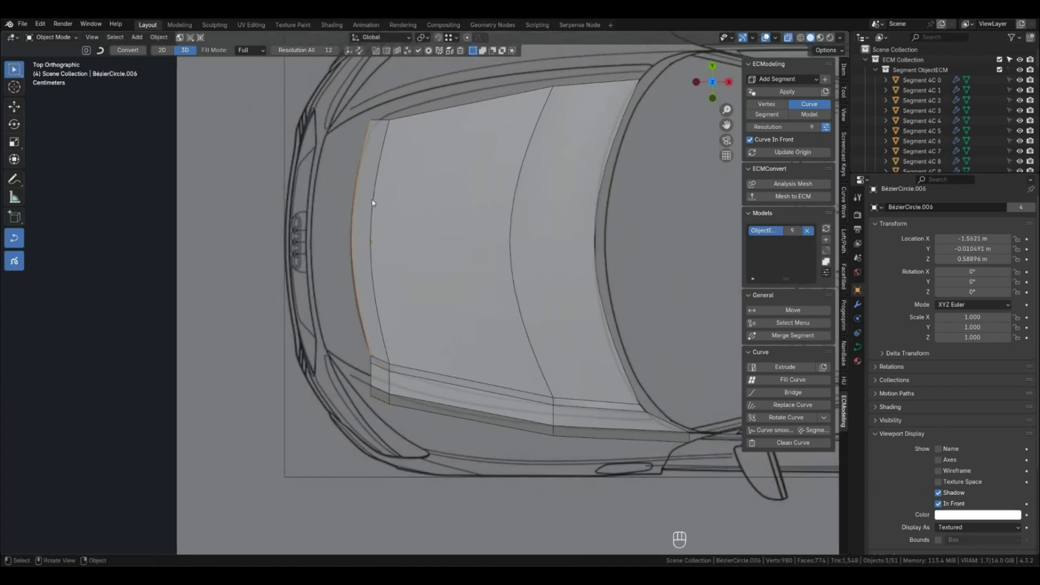
key("Tab")
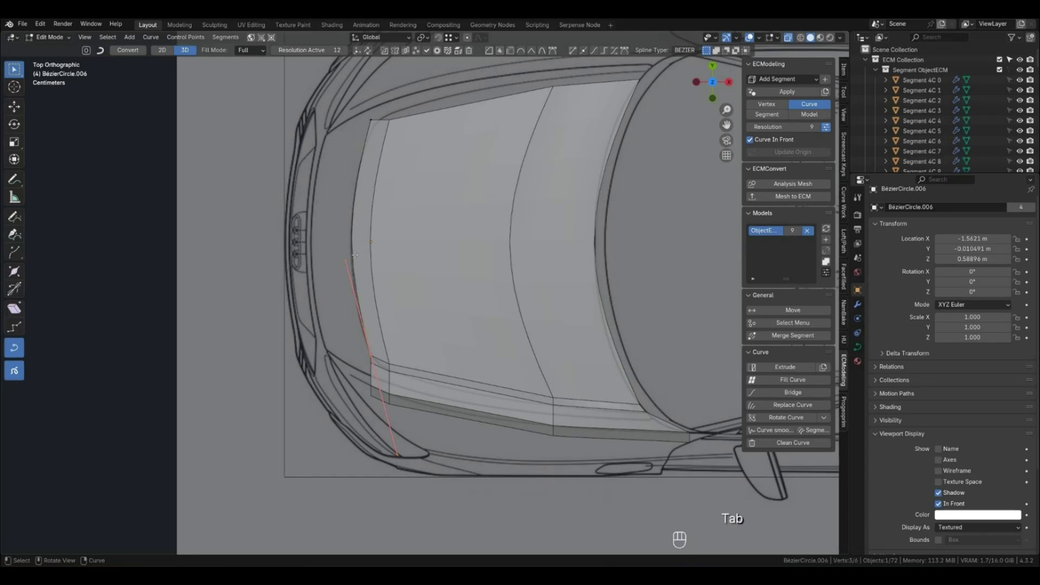
key("Tab")
left_click(352, 254)
key("alt+c")
key("g")
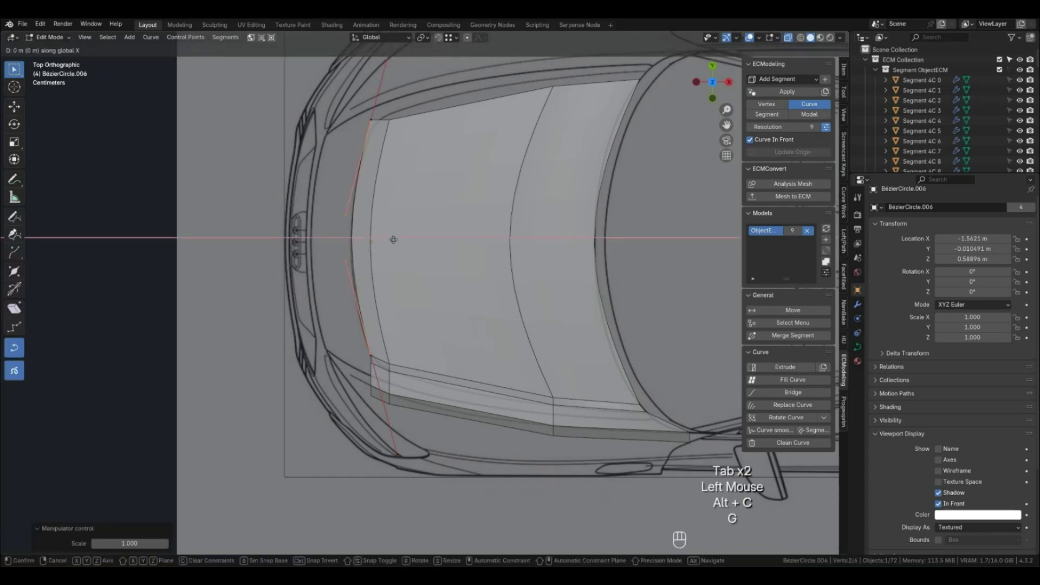
left_click(391, 249)
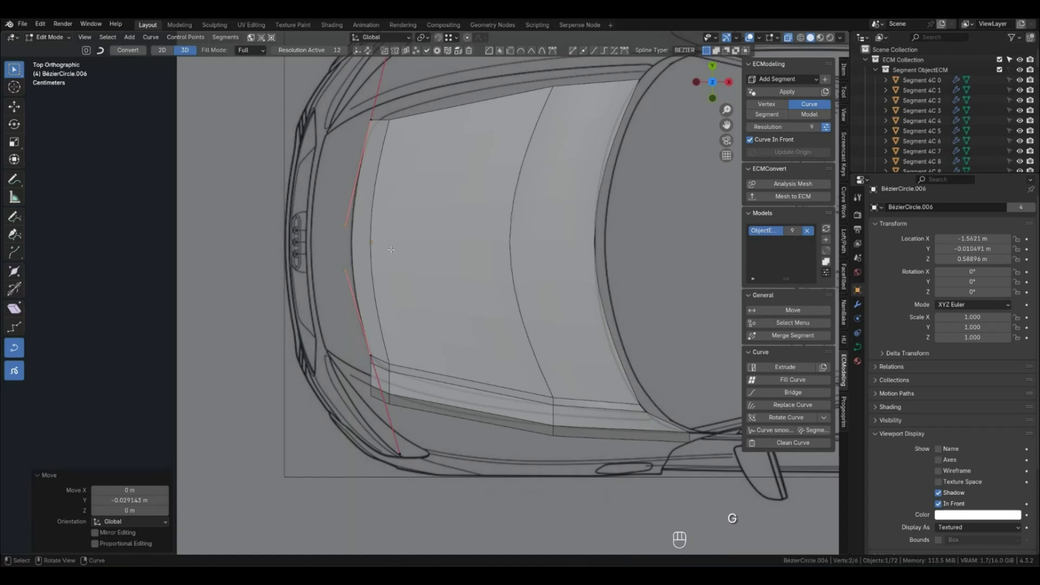
key("Tab")
left_click(416, 262)
Compare the hood's front edge with the side-view blueprint and the reference photo of the car's front.
scroll(415, 265, "down", 3)
middle_click_drag(415, 269, 450, 213)
key("KP_1")
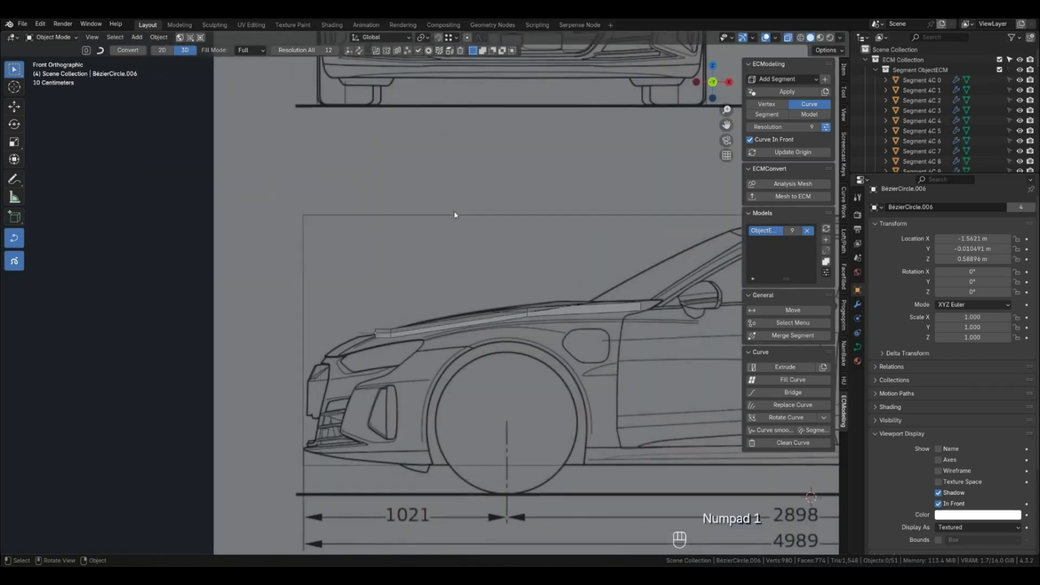
scroll(432, 317, "up", 5)
left_click(311, 302)
scroll(310, 302, "down", 2)
middle_click_drag(314, 301, 380, 350)
middle_click_drag(493, 379, 471, 386)
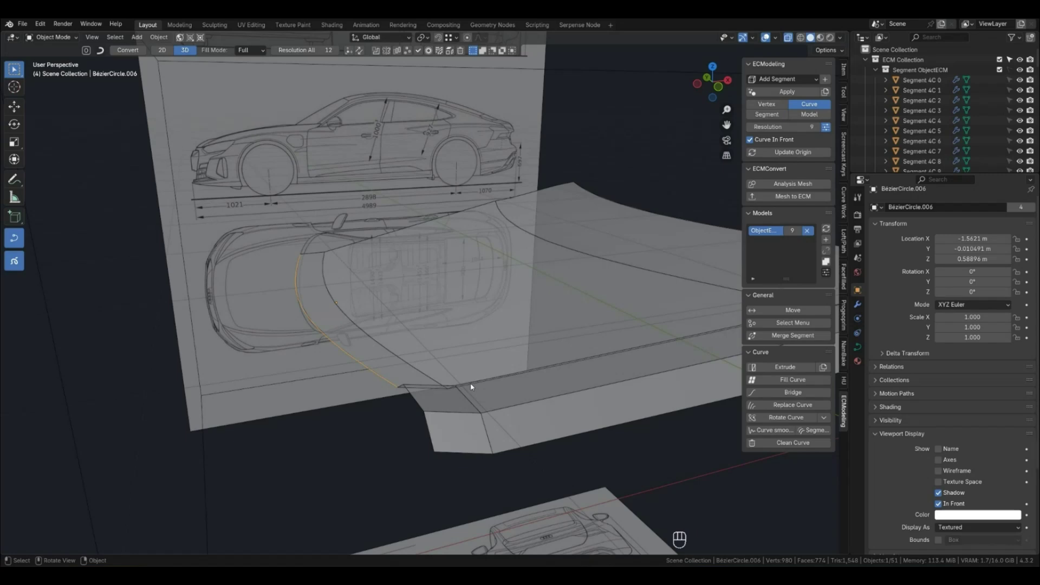
scroll(471, 387, "up", 1)
scroll(471, 387, "down", 3)
key("KP_1")
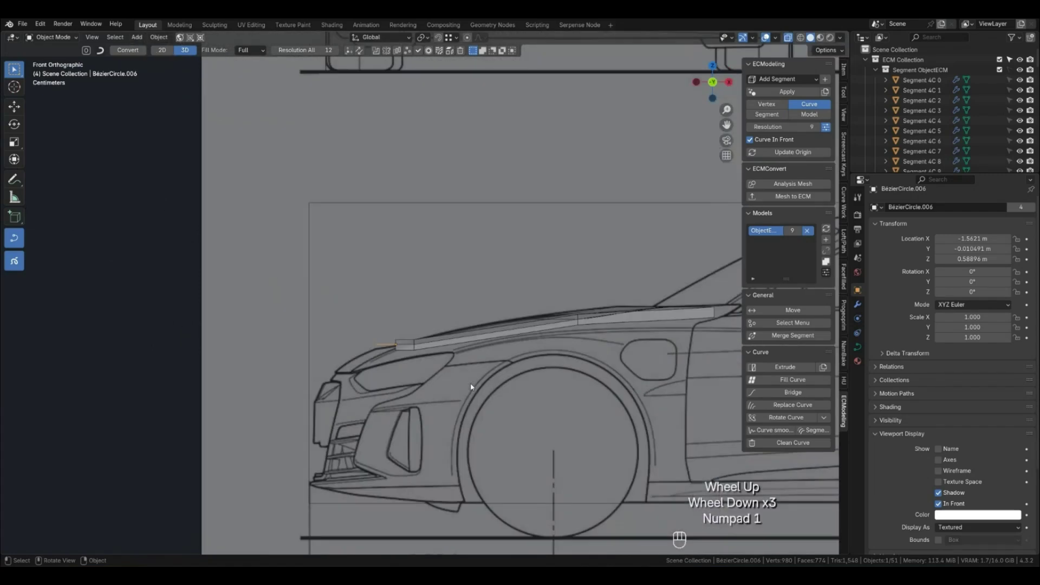
scroll(272, 305, "down", 2)
middle_click_drag(272, 304, 371, 361, "shift")
scroll(371, 362, "up", 2)
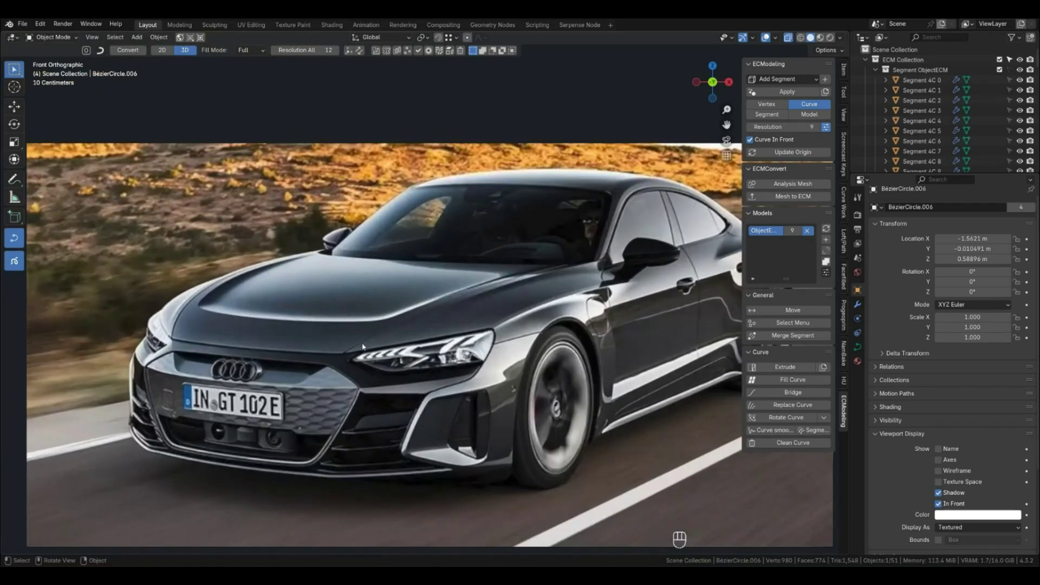
scroll(363, 347, "down", 2)
middle_click_drag(362, 346, 134, 109, "shift")
middle_click_drag(699, 345, 584, 343, "shift")
scroll(358, 342, "up", 5)
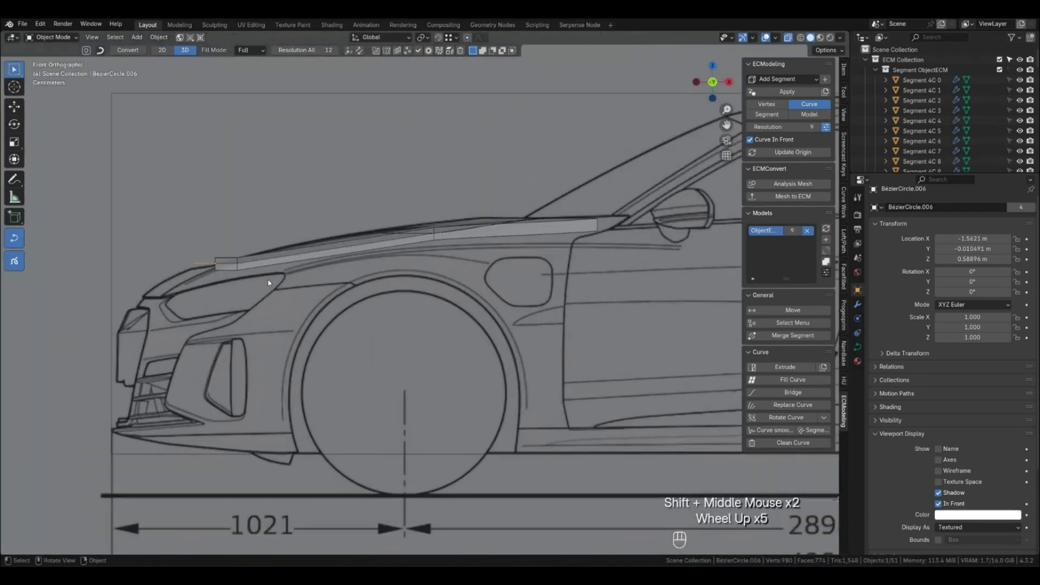
middle_click_drag(280, 288, 356, 343, "shift")
scroll(304, 321, "up", 3)
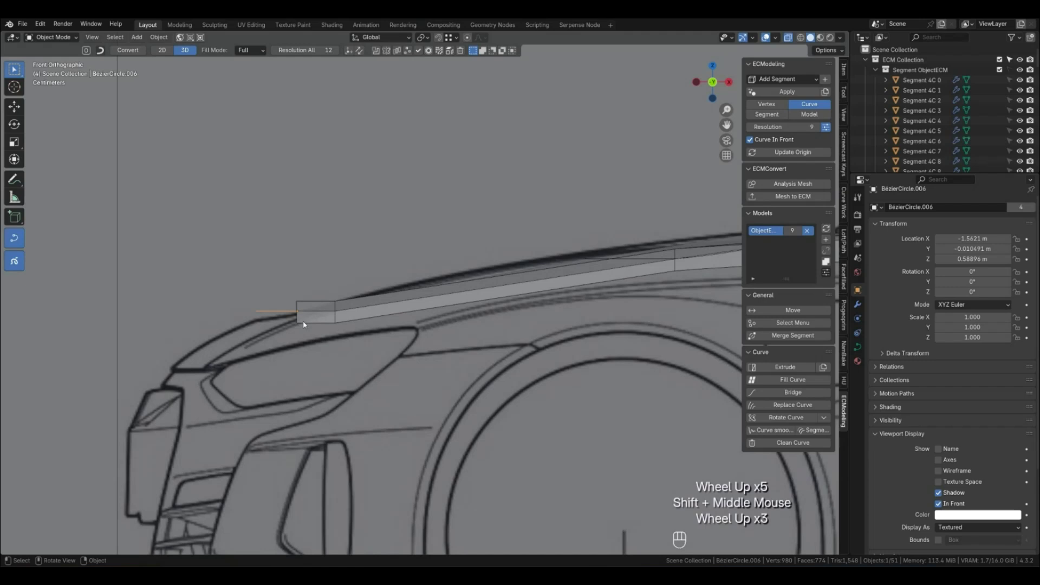
Lower the five corner points on the hood's front edge about 0.012 m along Z to follow the side-view blueprint.
middle_click_drag(303, 322, 323, 344)
key("1")
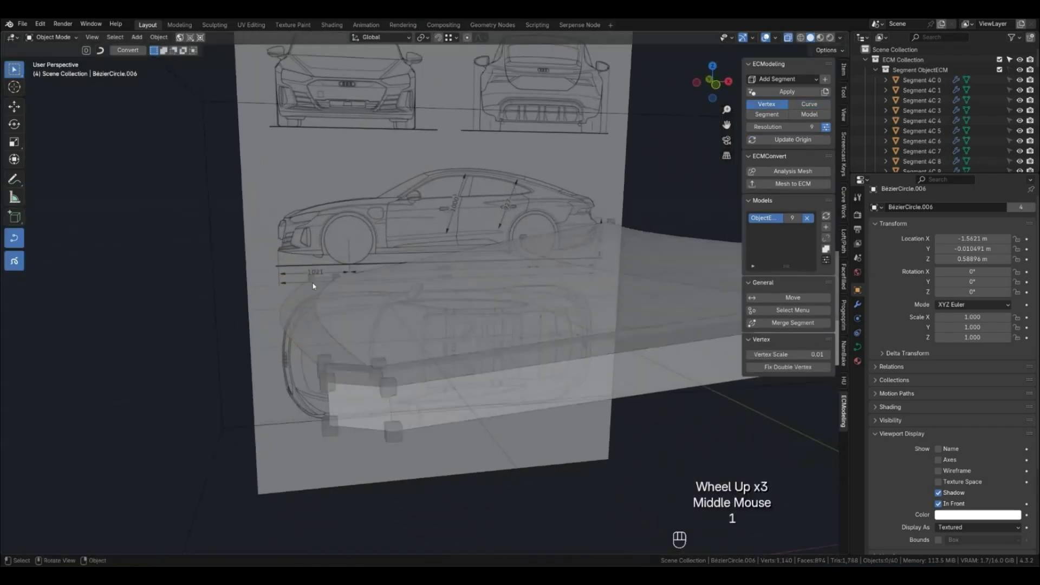
left_click(324, 363)
left_click(325, 364, "shift")
left_click(325, 367, "shift")
middle_click_drag(325, 367, 353, 384)
left_click(394, 406, "shift")
left_click(394, 406, "shift")
key("KP_1")
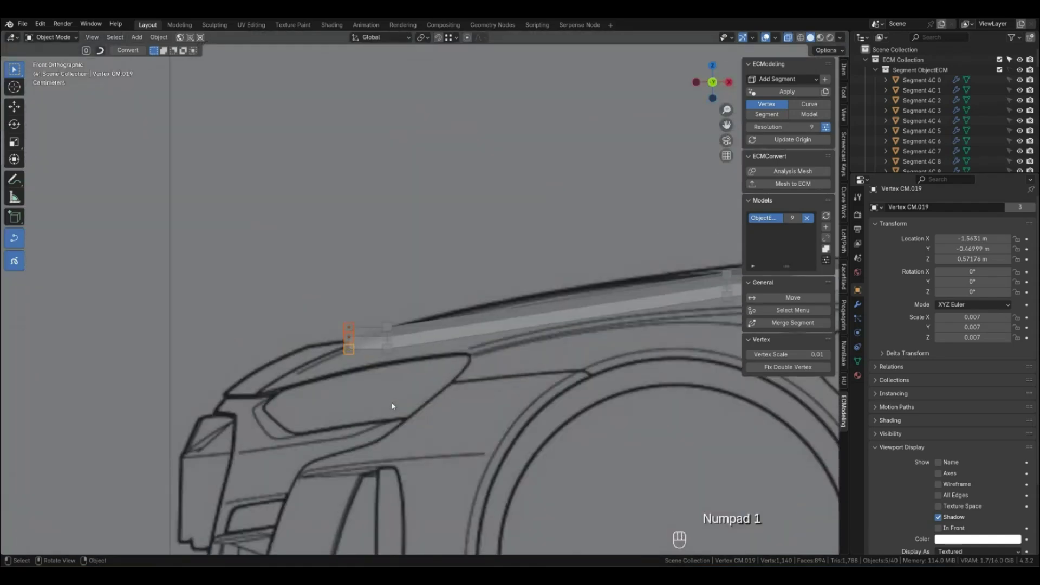
key("shift+g")
left_click(405, 401)
key("g")
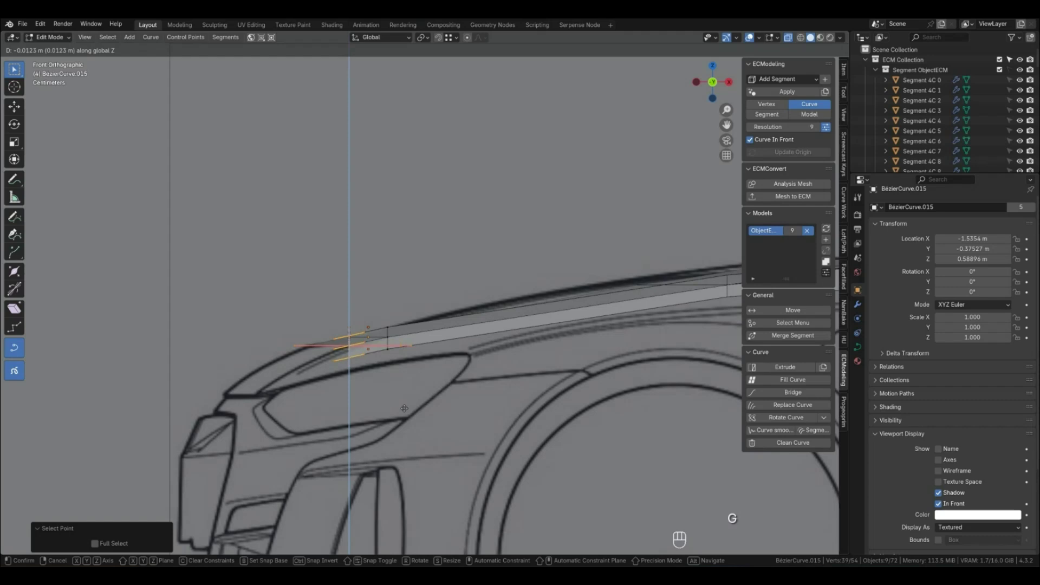
left_click(404, 408)
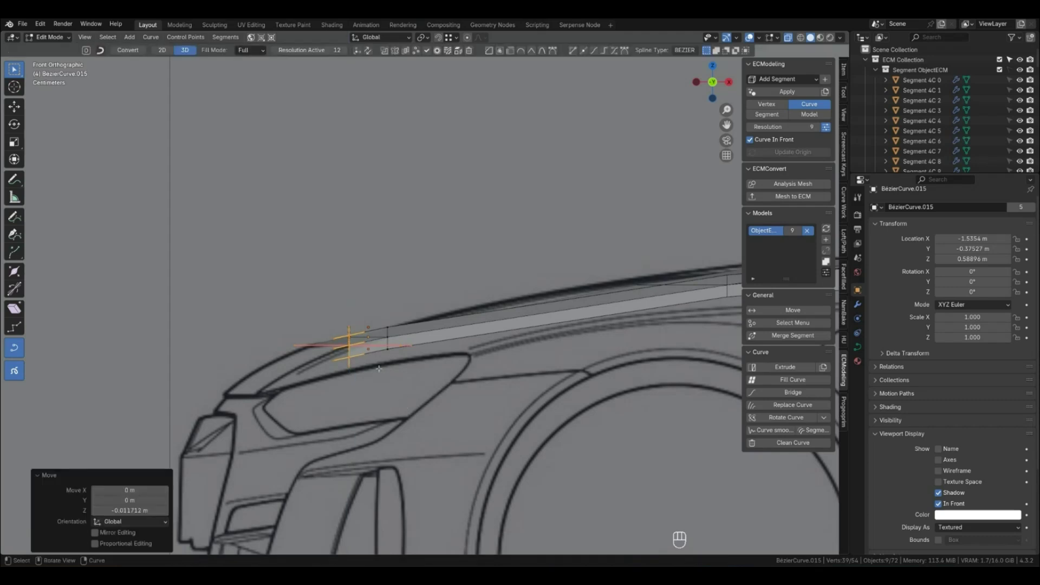
key("Tab")
left_click(360, 375)
Lower the two upper corner points at the hood's front edge along Z in the side view, using Select Point.
mouse_move(360, 376)
middle_mouse_down()
mouse_move(434, 392)
mouse_move(361, 368)
middle_mouse_up()
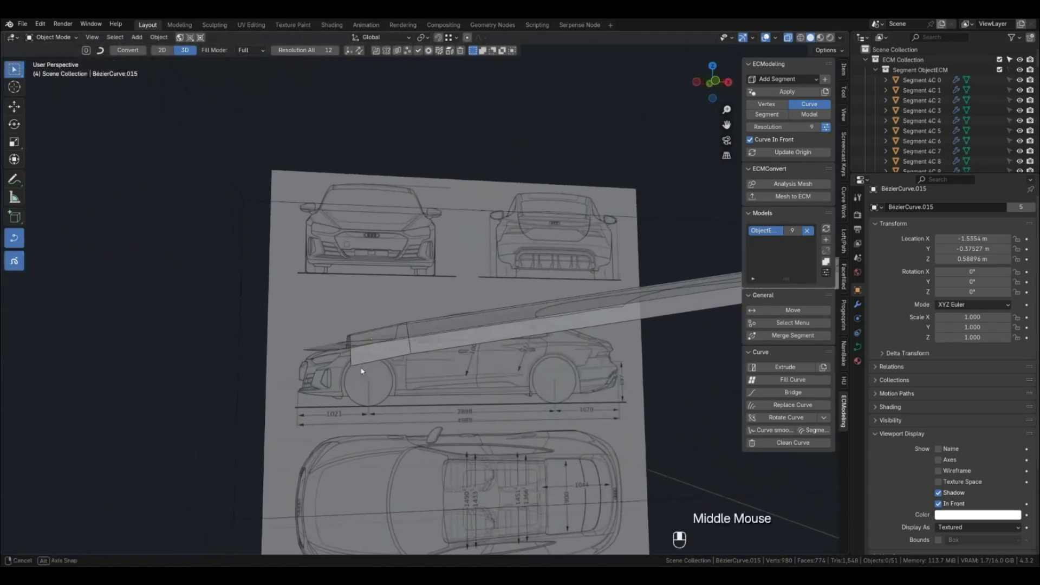
key("KP_1")
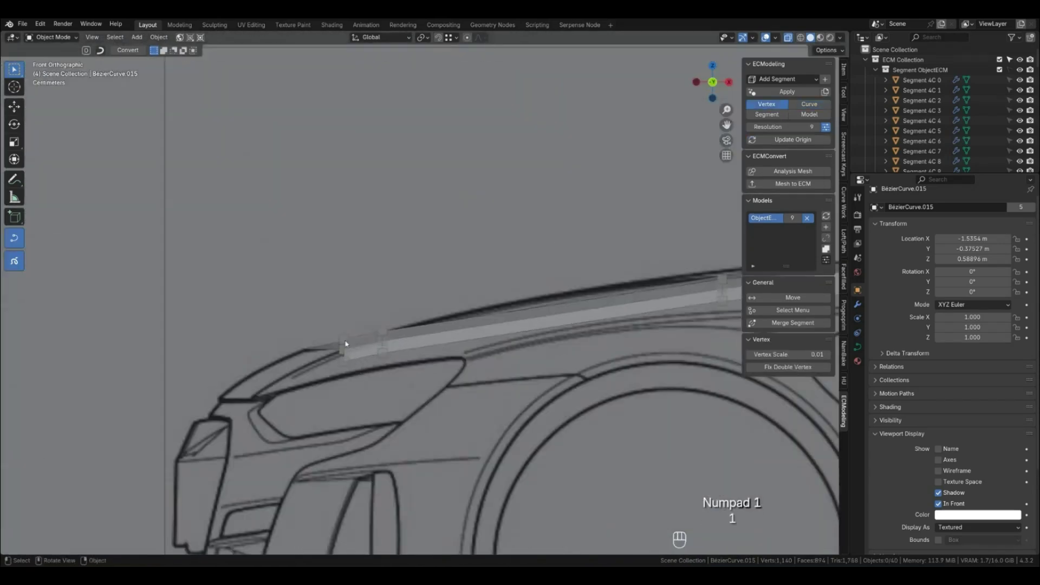
left_click(345, 344)
mouse_move(346, 344)
middle_mouse_down()
mouse_move(378, 362)
mouse_move(336, 353)
middle_mouse_up()
left_click(298, 336, "shift")
key("KP_1")
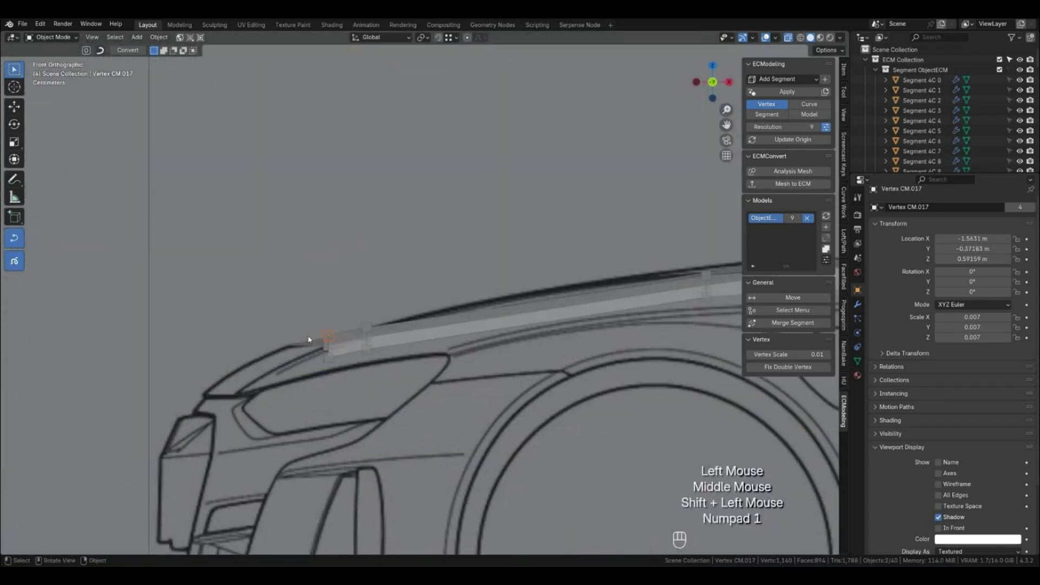
key("shift+g")
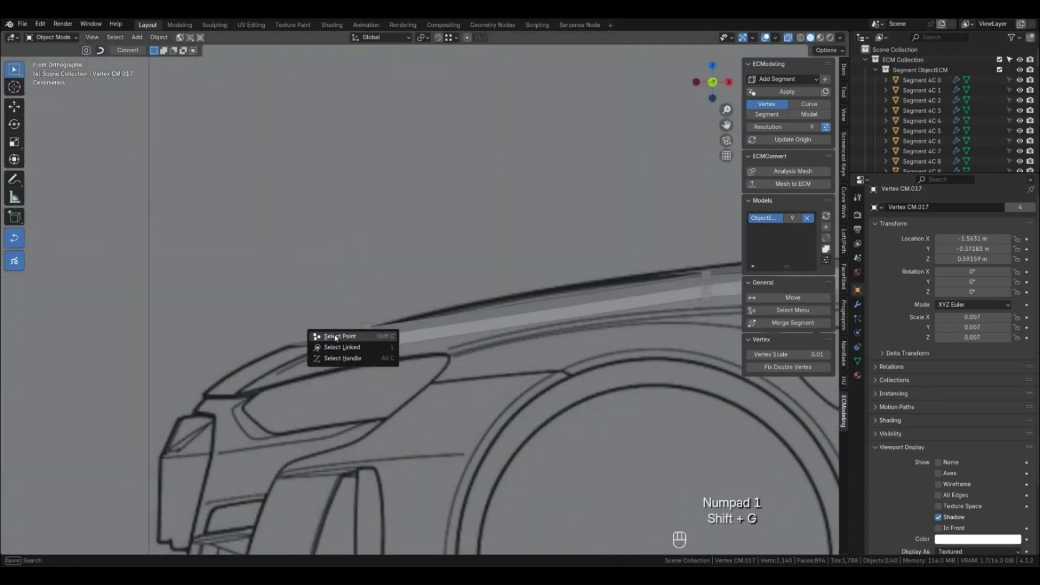
left_click(334, 336)
key("g")
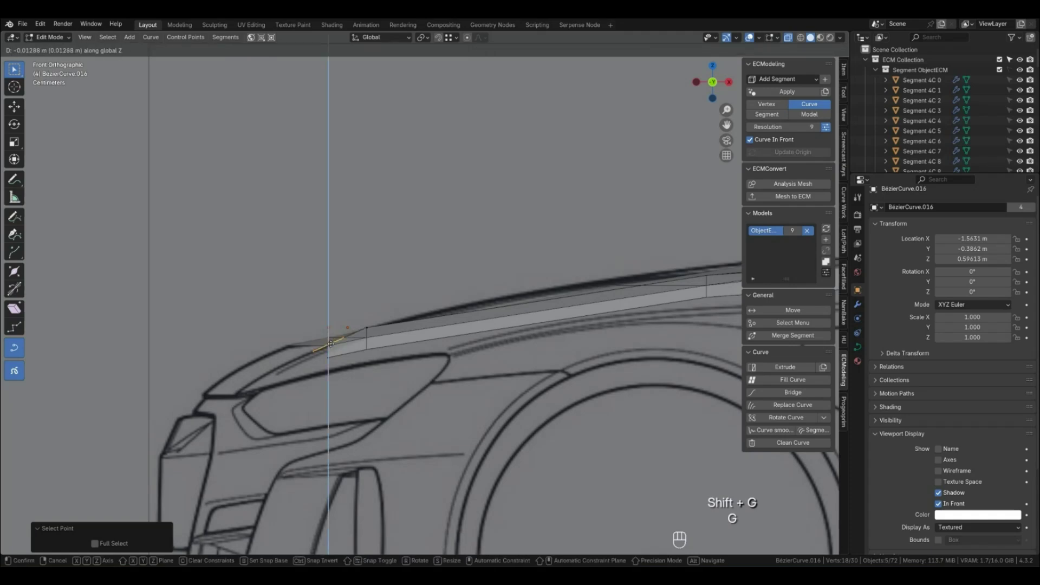
left_click(334, 349, "ctrl")
middle_click_drag(334, 349, 440, 305)
left_click(440, 305)
key("KP_1")
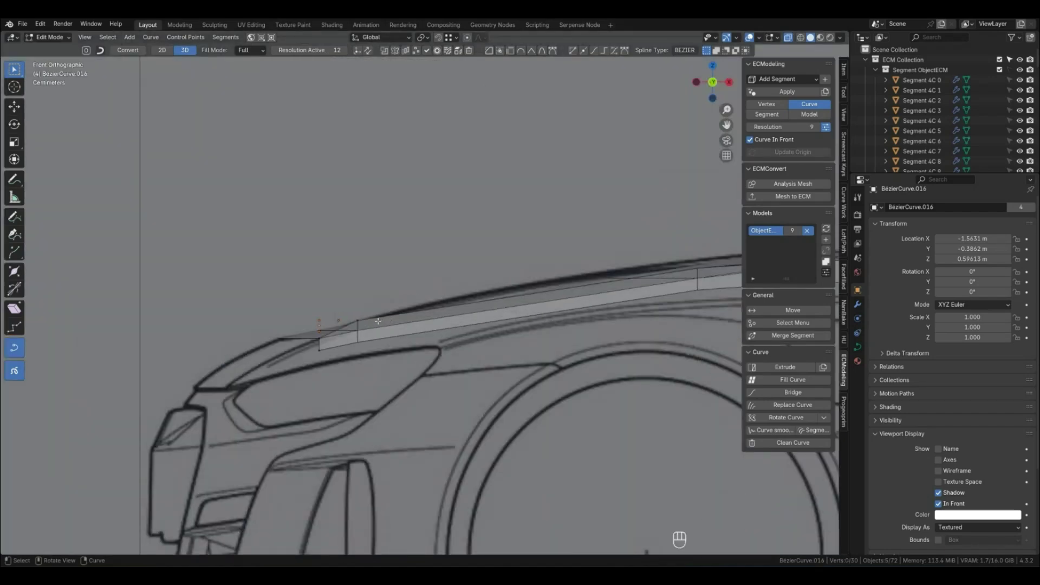
middle_click_drag(374, 326, 503, 199)
key("Tab")
left_click(307, 306)
left_click(512, 145, "shift")
left_click(513, 145, "shift")
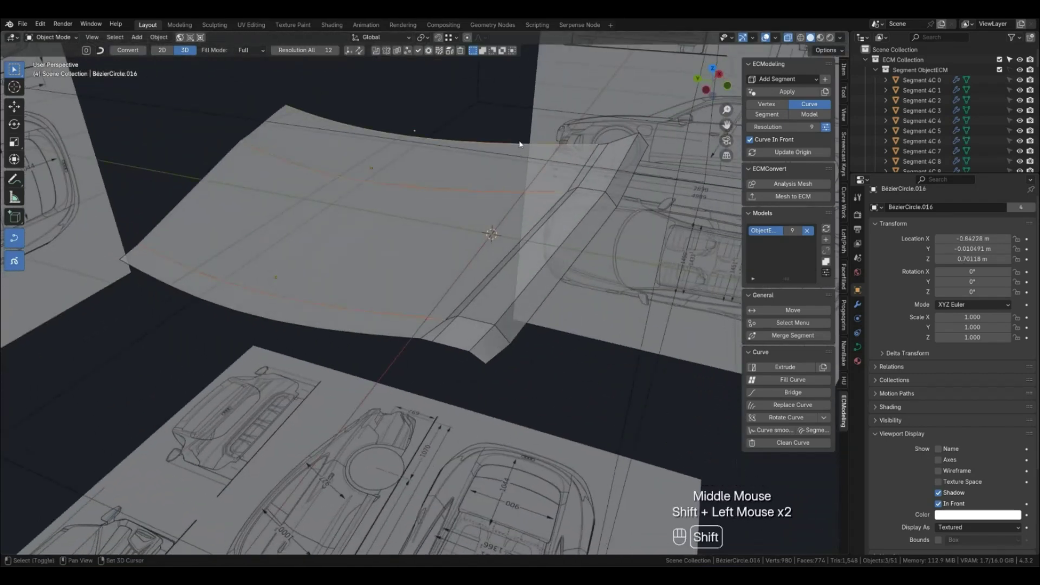
middle_click_drag(503, 216, 464, 206)
key("KP_1")
scroll(464, 204, "down", 2)
middle_click_drag(437, 211, 463, 253, "shift")
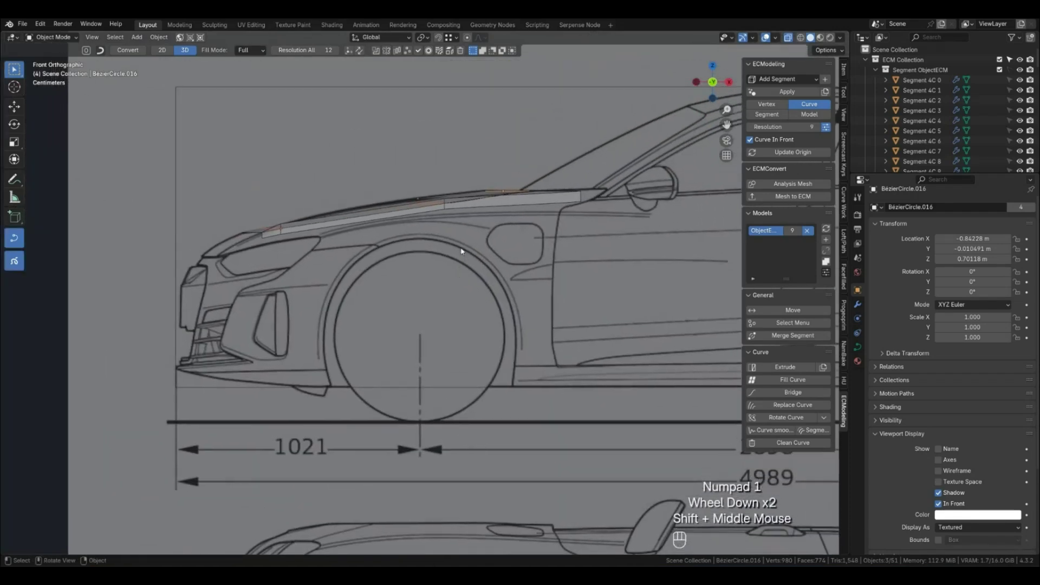
Lower the hood's mid cross curve and the one just behind the front edge about 0.006 m along Z, including their connected points.
left_click(411, 202)
middle_click_drag(407, 205, 396, 195)
left_click(395, 195)
left_click(253, 218, "shift")
key("KP_1")
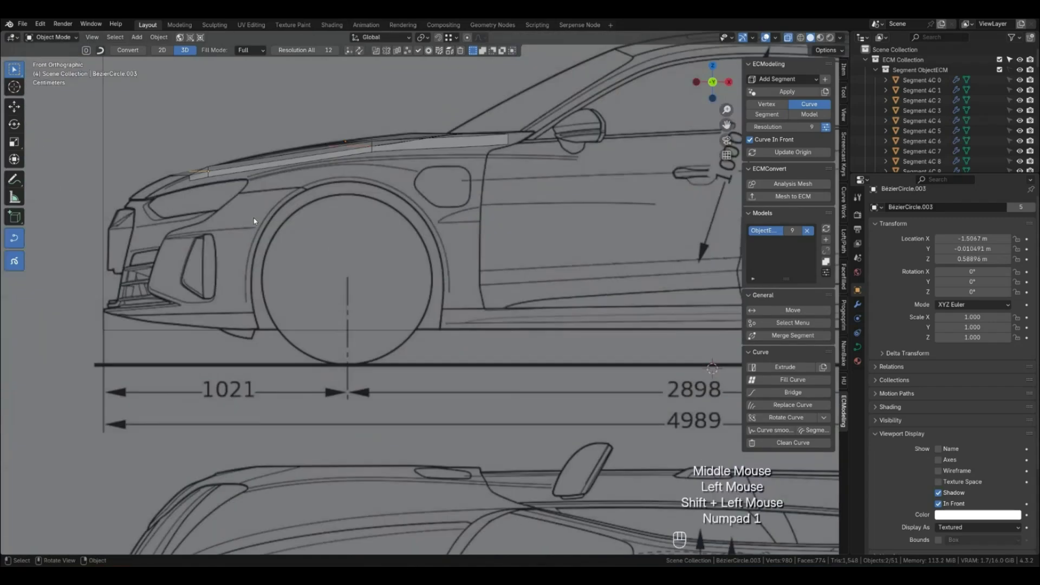
key("shift+g")
left_click(271, 218)
key("g")
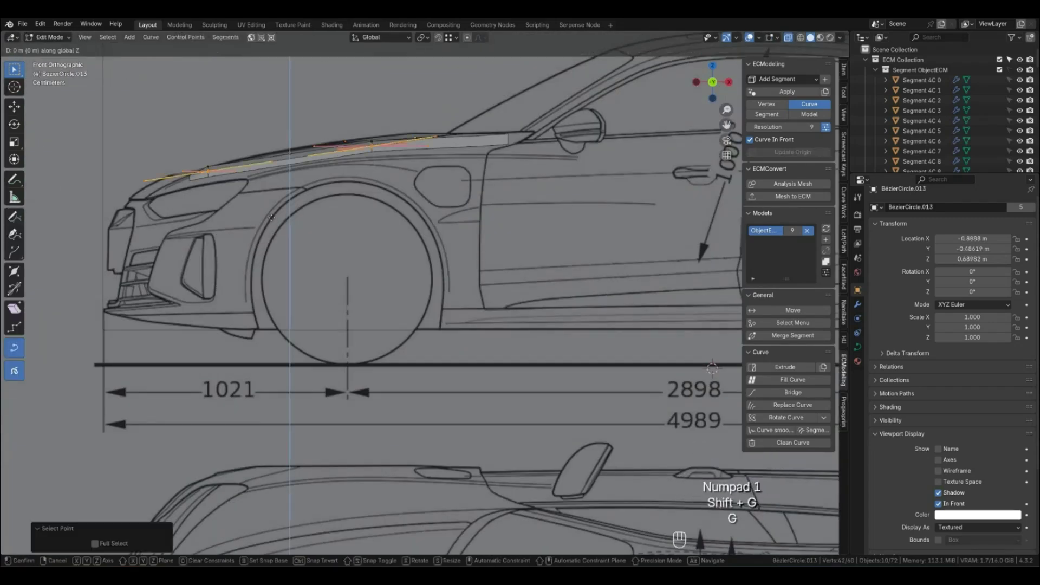
left_click(274, 220)
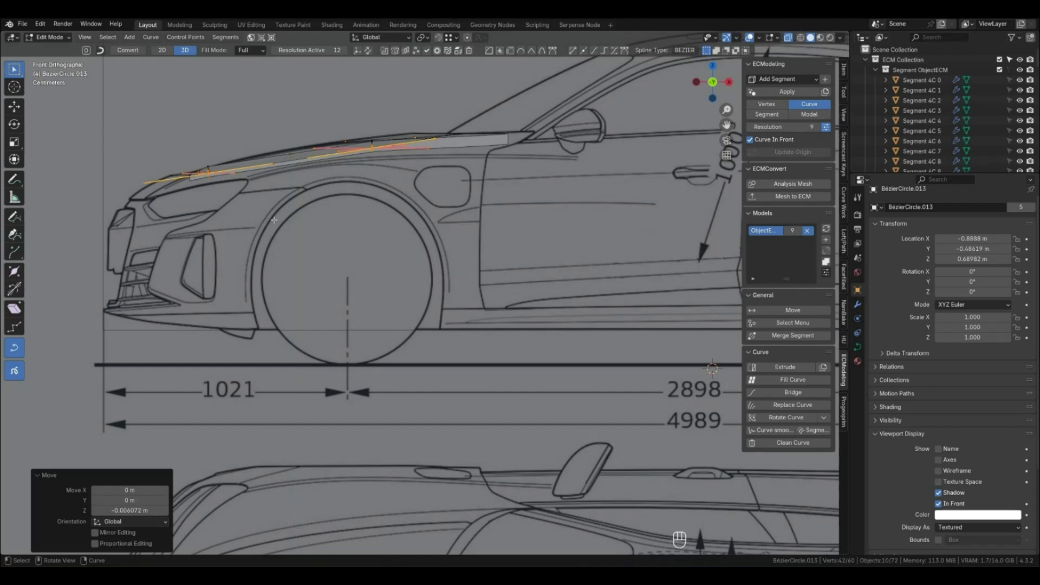
key("Tab")
middle_click_drag(291, 225, 360, 242)
left_click(398, 251)
Extrude the hood's front edge curves about 0.13 m forward along X towards the grille outline in the top view.
key("KP_7")
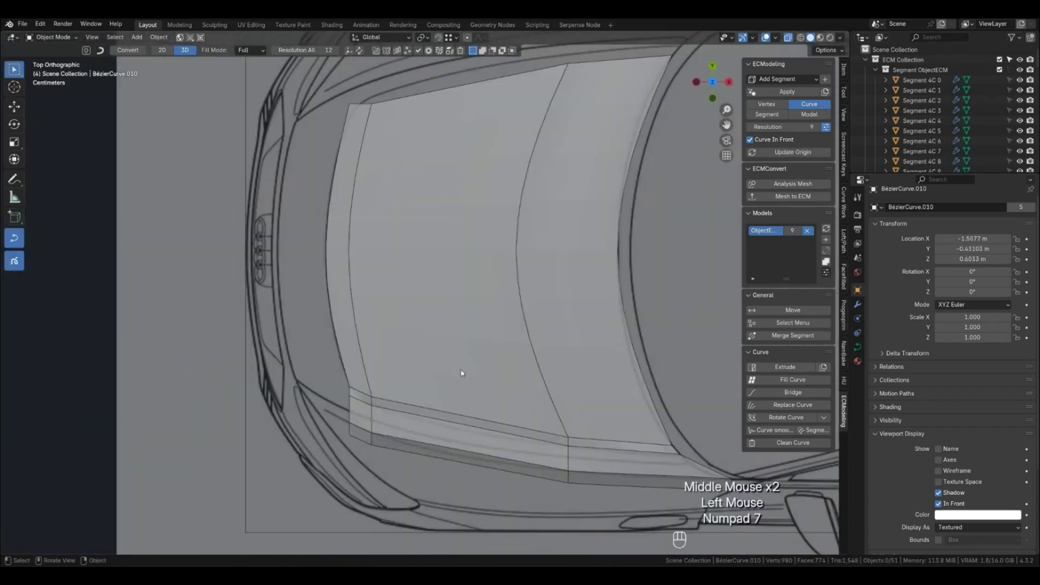
left_click(344, 373)
left_click(350, 391, "shift")
left_click(350, 425, "shift")
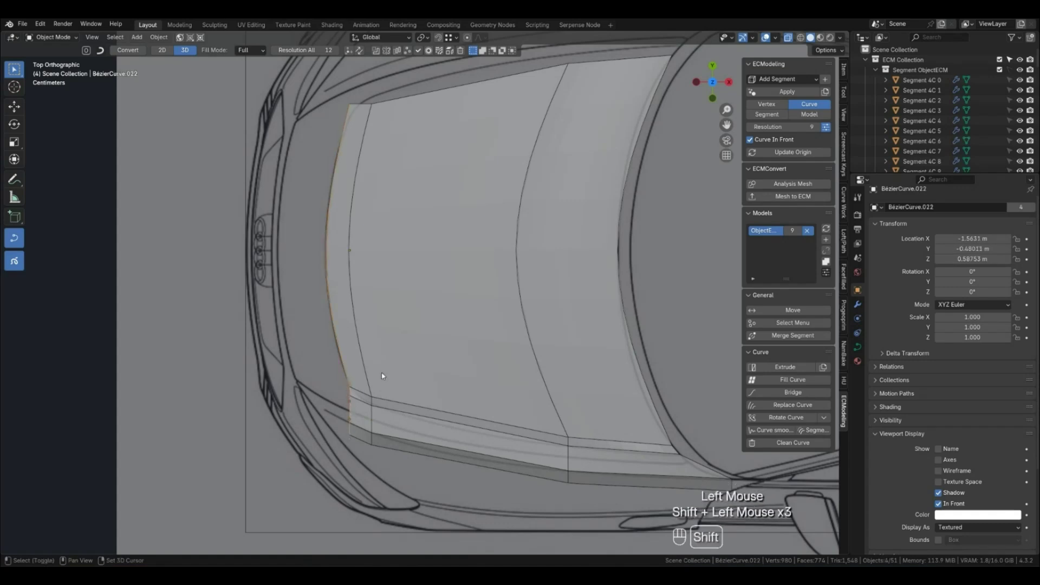
key("e")
key("y")
key("x")
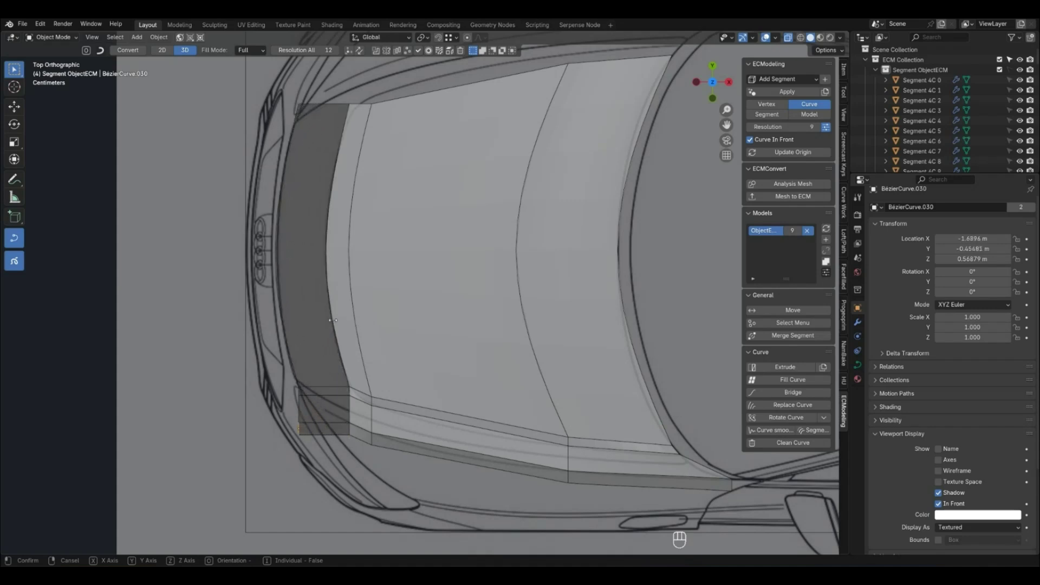
left_click(333, 324)
scroll(301, 420, "up", 1)
left_click(329, 460)
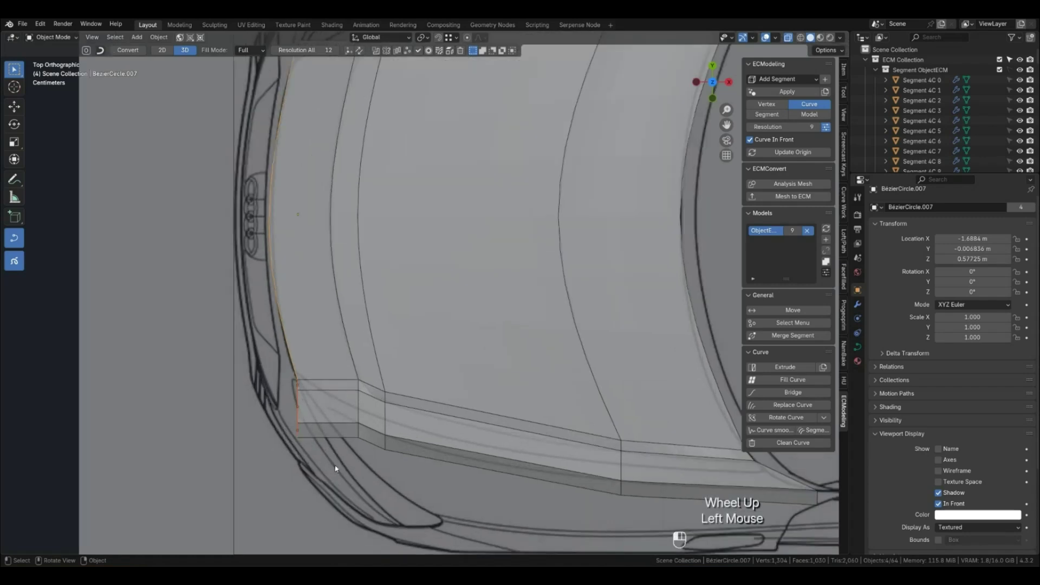
Move the four front corner points of the extruded strip about 0.013 m along Y and adjust them along X to the blueprint.
key("1")
left_click(297, 438)
left_click(297, 423, "shift")
left_click(298, 393, "shift")
key("shift+g")
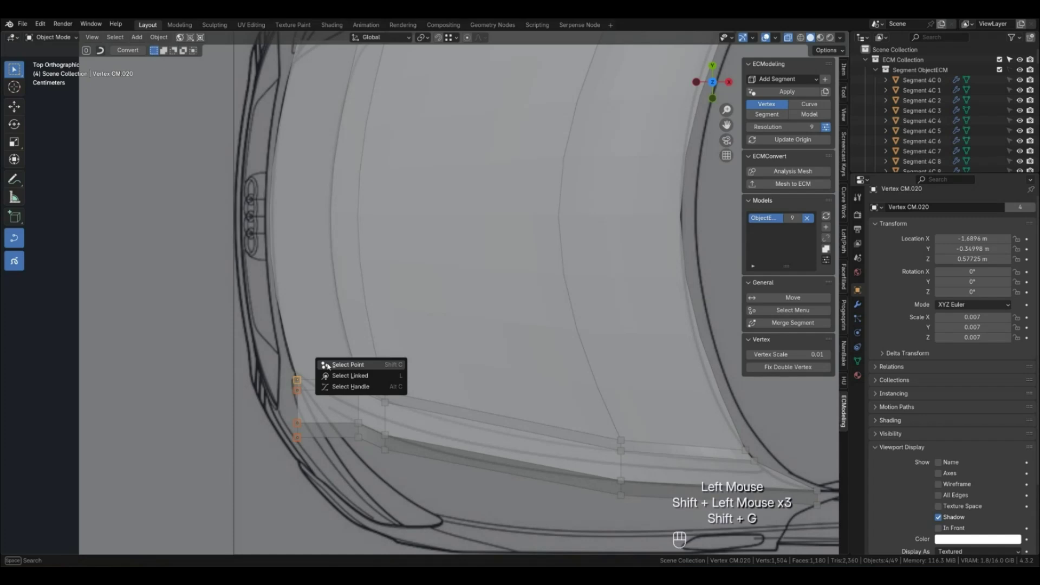
left_click(348, 365)
key("g")
key("y")
left_click(332, 362)
key("g")
key("x")
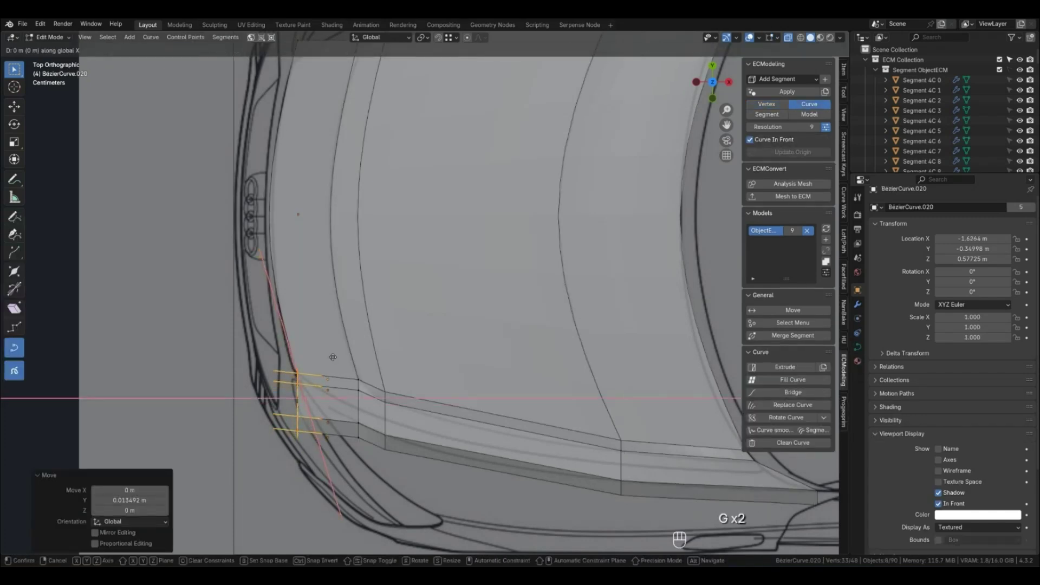
left_click(320, 394)
key("Tab")
Move the three outer front corner points of the extruded strip about 0.004 m forward along X, using Select Point.
key("1")
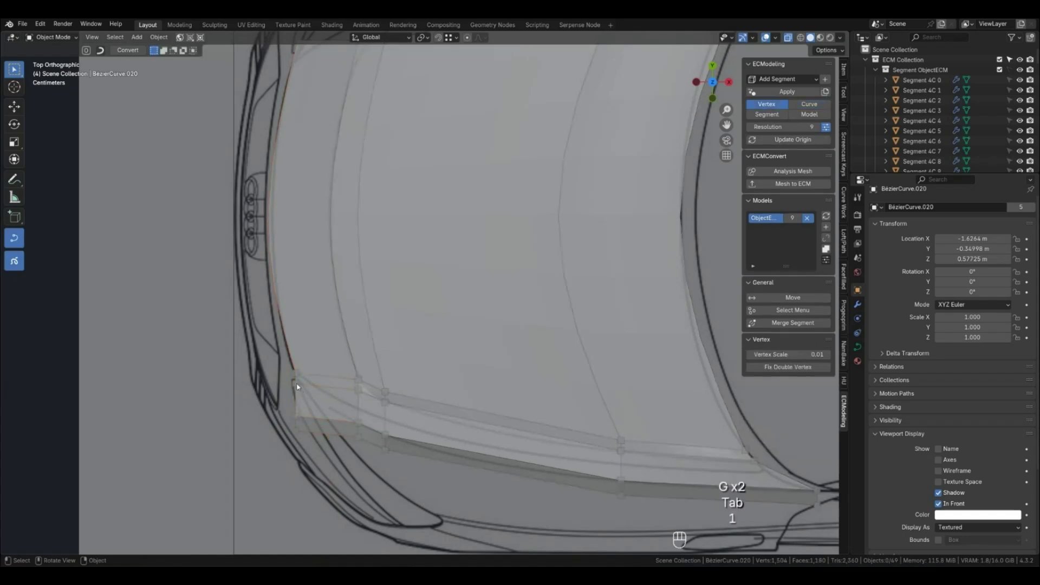
left_click(297, 388)
left_click(299, 416, "shift")
left_click(297, 432, "shift")
key("shift+g")
left_click(338, 394)
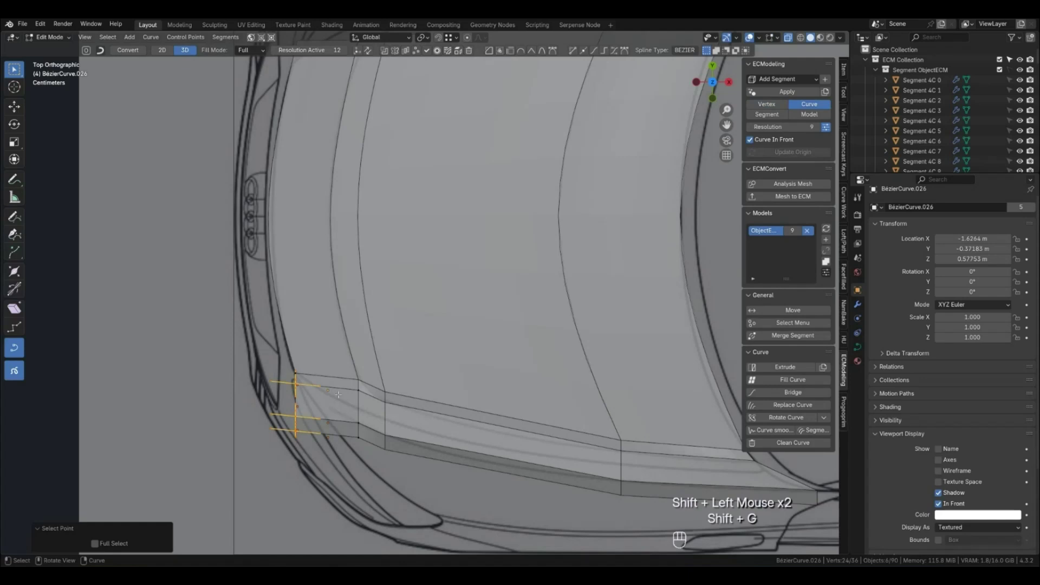
key("g")
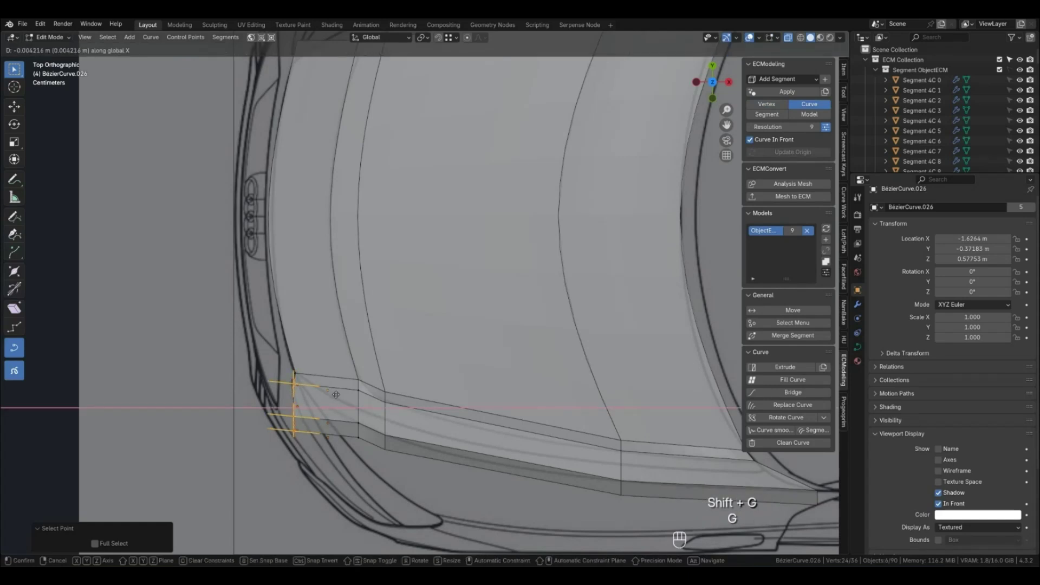
left_click(335, 394)
key("Tab")
key("1")
left_click(293, 419)
left_click(292, 430, "shift")
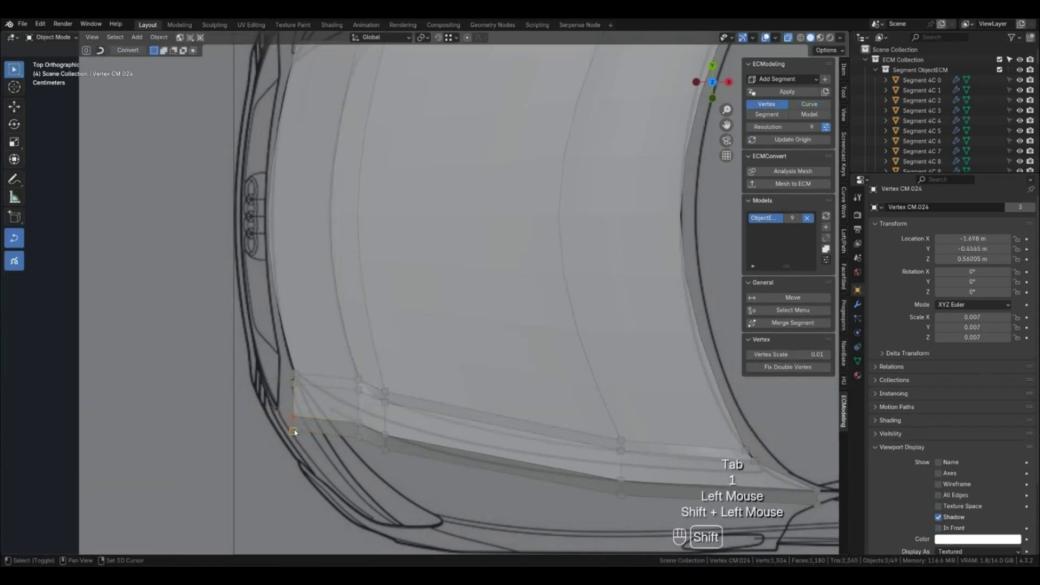
key("shift+g")
left_click(331, 407)
key("g")
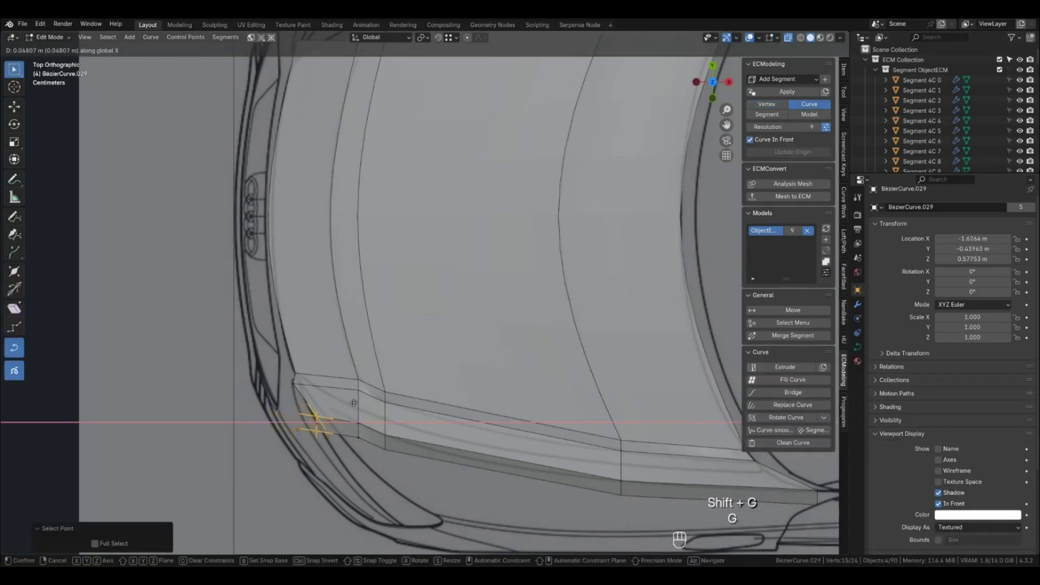
key("Escape")
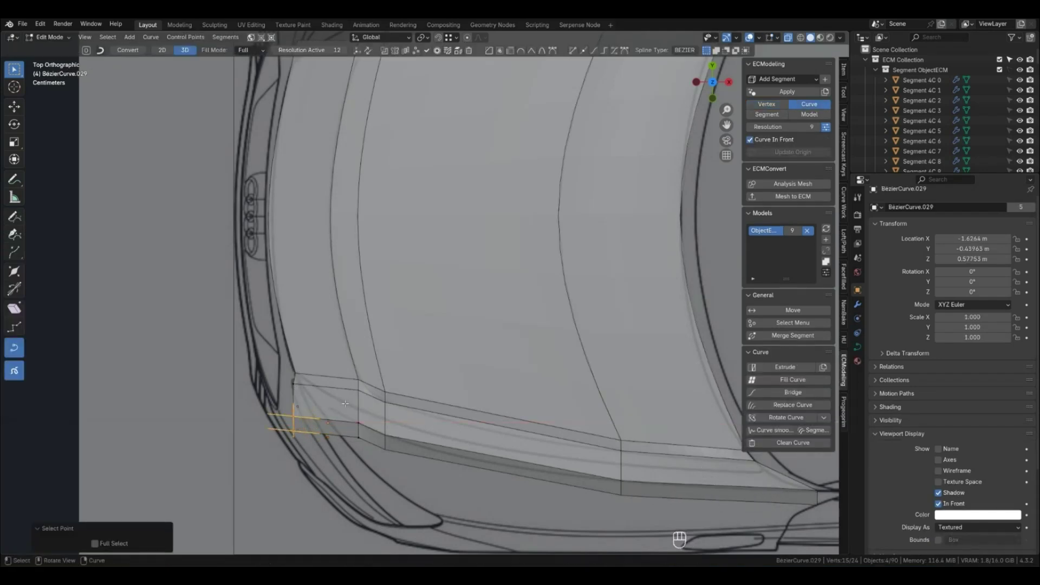
Move the strip's three outer front corner points about 0.0135 m back along X, including their connected points.
key("Tab")
key("1")
left_click(294, 386)
left_click(293, 417, "shift")
left_click(293, 429, "shift")
key("shift+g")
left_click(332, 393)
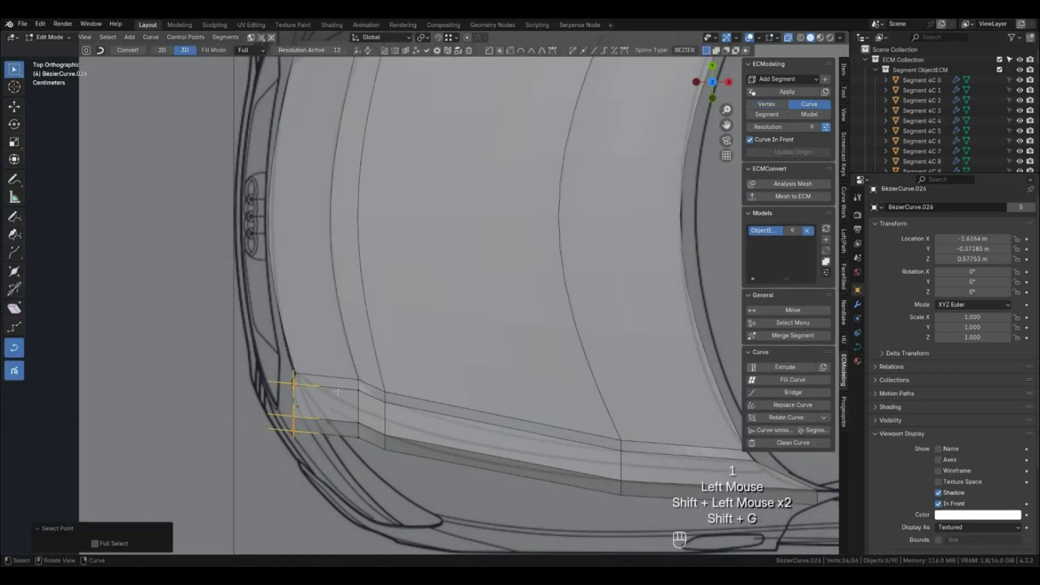
key("g")
key("x")
left_click(344, 391)
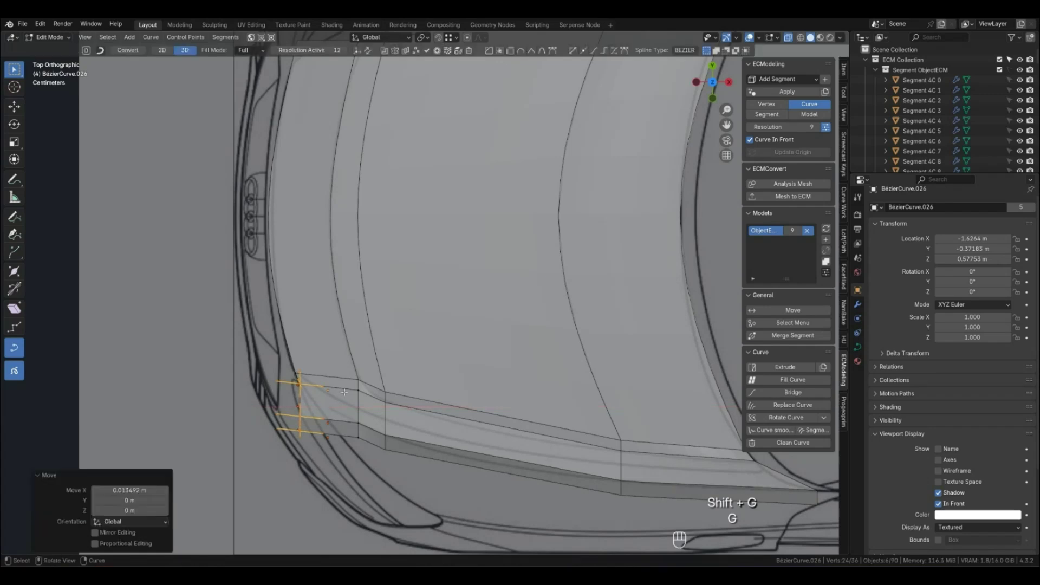
key("Tab")
Move the two outermost front corner points about 0.051 m back along X to follow the headlight outline.
key("1")
left_click(300, 416)
left_click(299, 436, "shift")
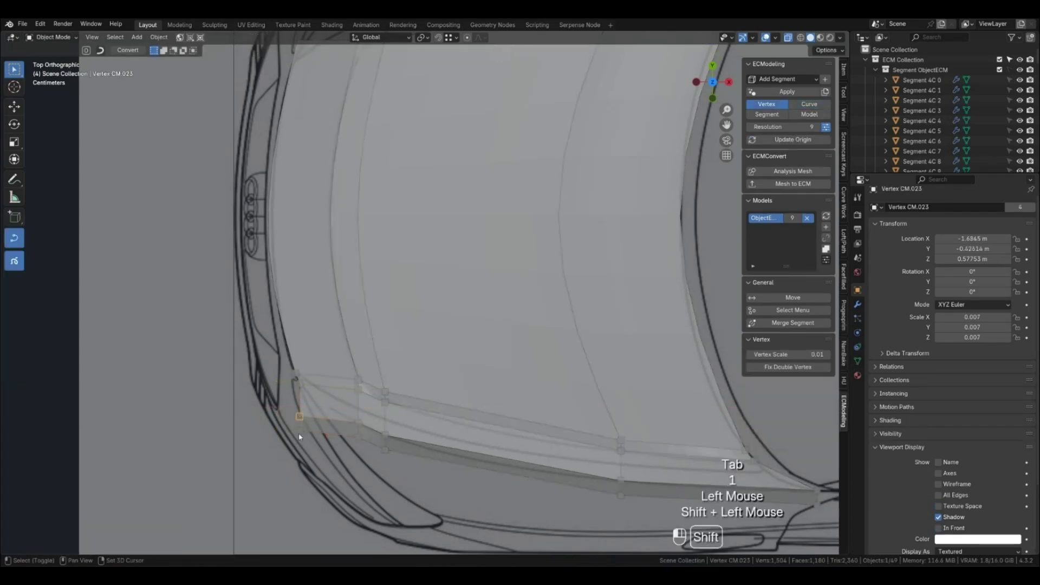
key("shift+g")
left_click(341, 395)
key("g")
key("x")
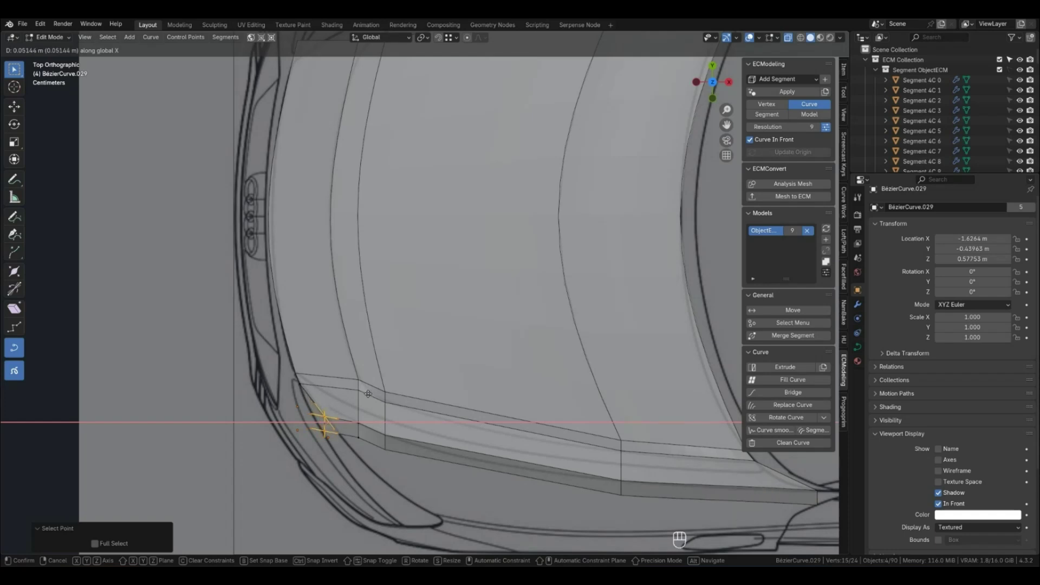
left_click(368, 394)
key("Tab")
Move the single outermost front corner point about 0.024 m further back along X with Select Point.
key("1")
left_click(326, 432)
key("shift+g")
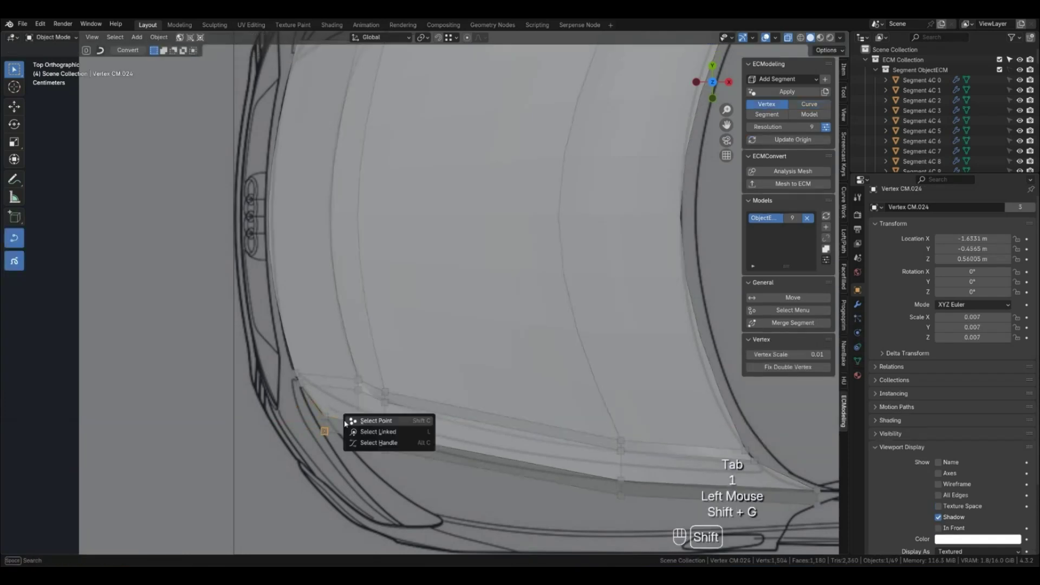
left_click(347, 421)
key("g")
key("x")
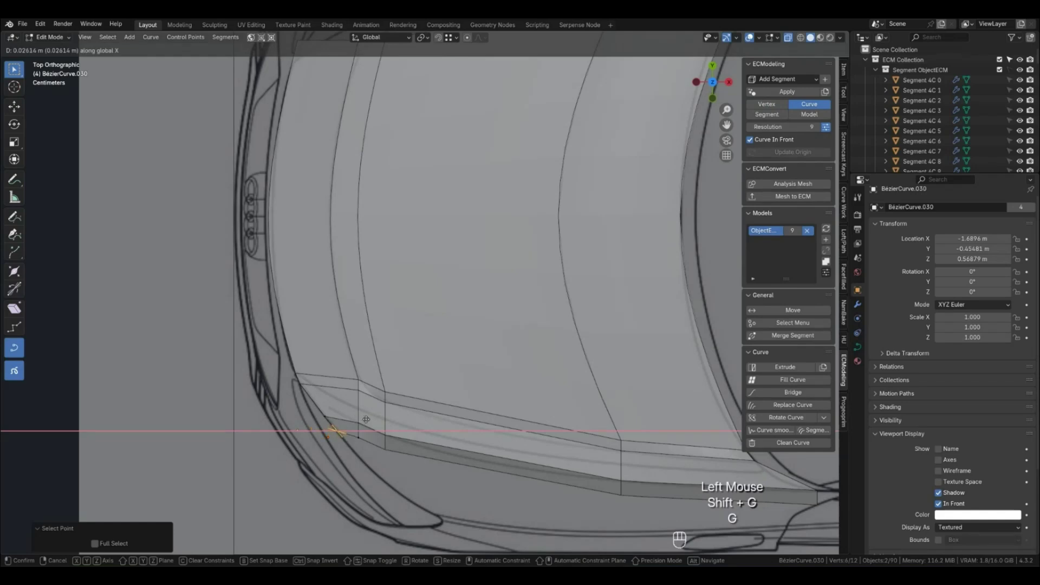
left_click(365, 420)
key("Tab")
left_click(363, 459)
Move the two outermost front corner points about 0.011 m along Y towards the car's centreline in the top view.
scroll(364, 460, "down", 2)
middle_click_drag(362, 444, 382, 388)
scroll(349, 444, "up", 2)
scroll(349, 444, "up", 1)
key("KP_7")
key("1")
left_click(388, 370)
key("Tab")
left_click(347, 343)
left_click(347, 344)
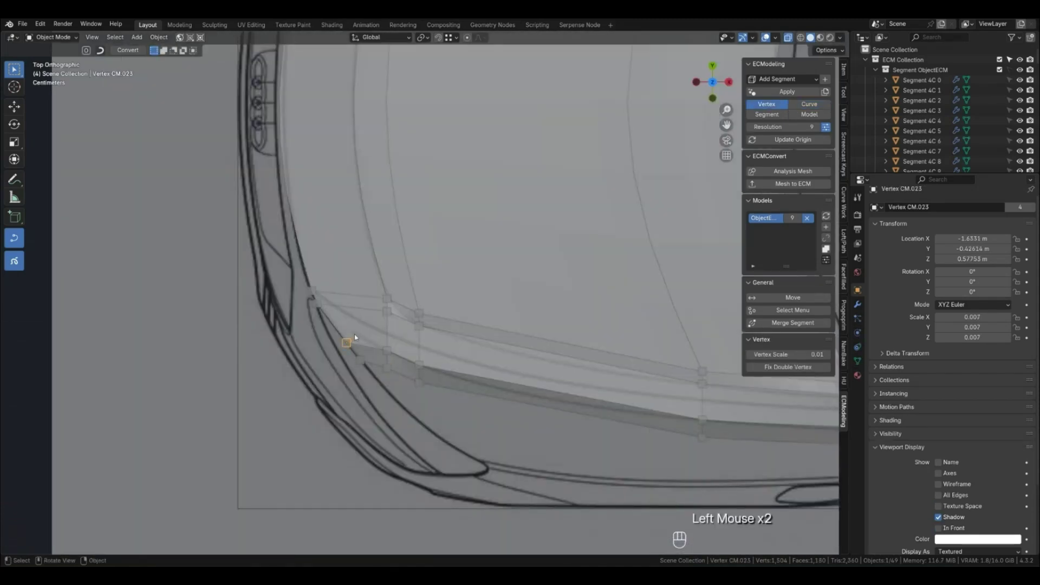
left_click(359, 359, "shift")
key("shift+g")
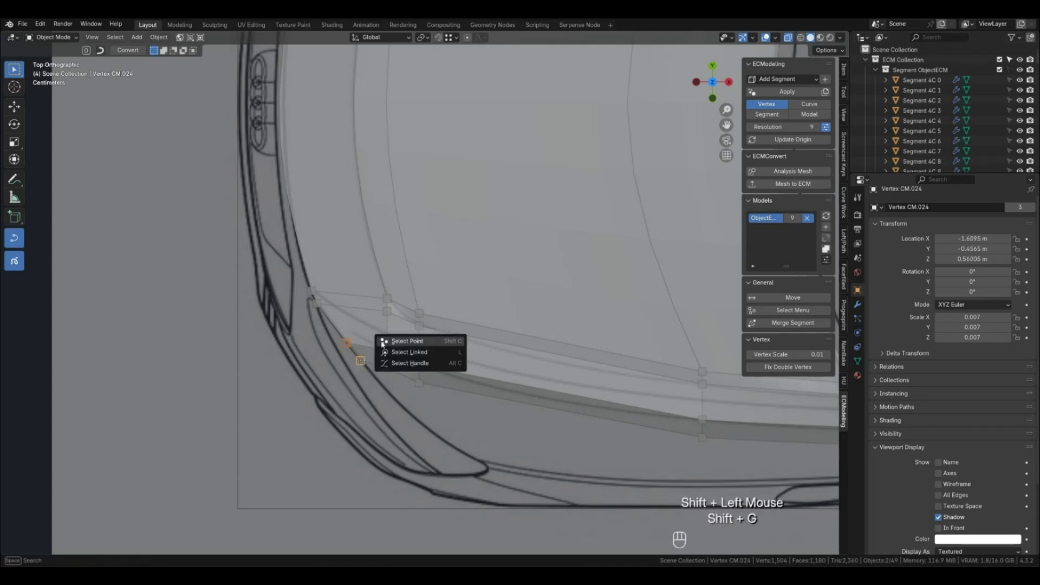
left_click(383, 341)
key("g")
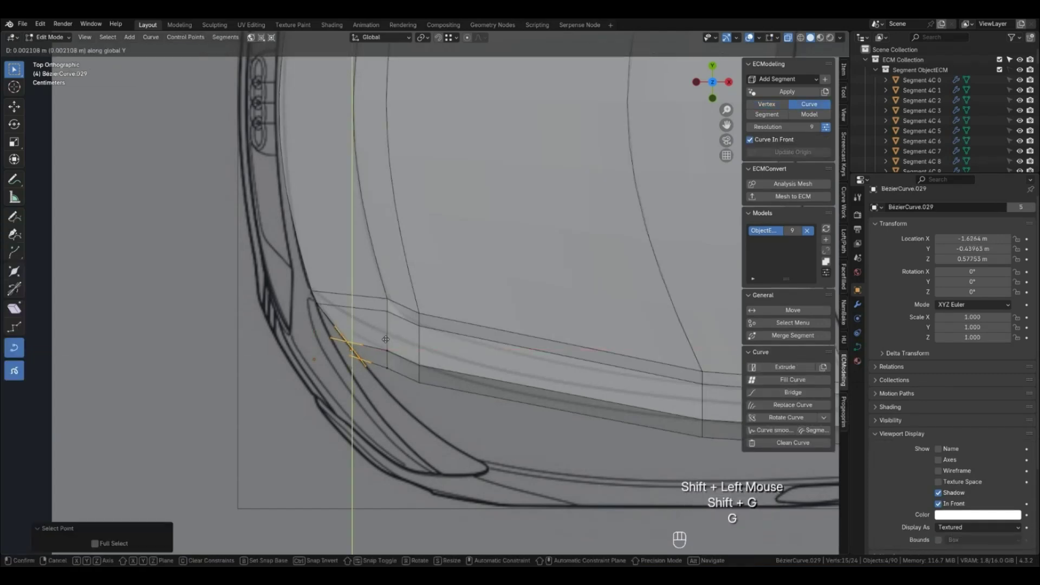
left_click(384, 336)
Shift the same two outermost corner points about 0.008 m forward along X to the blueprint line.
key("g")
key("x")
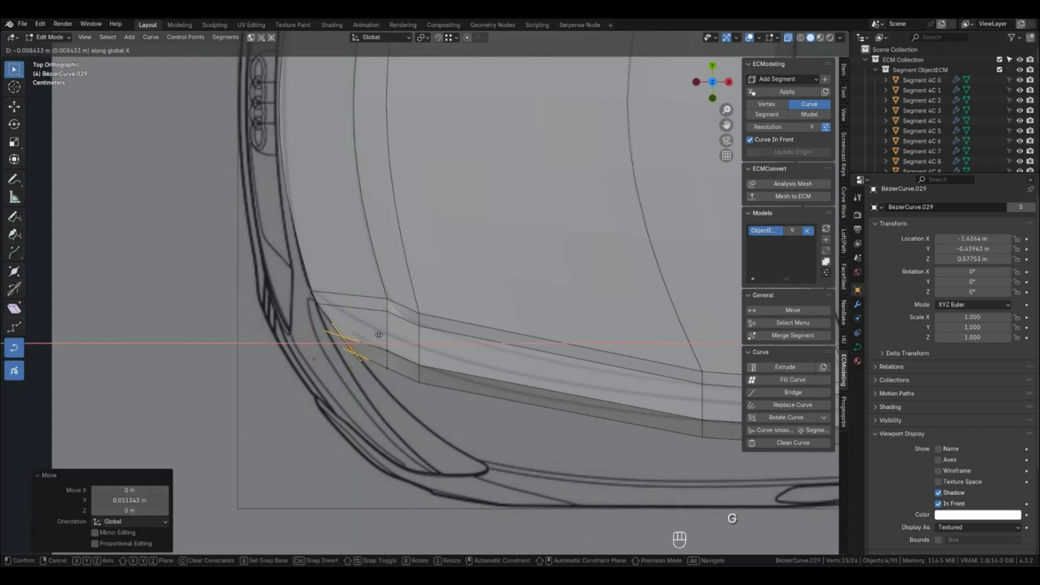
left_click(378, 335)
key("Tab")
left_click(363, 410)
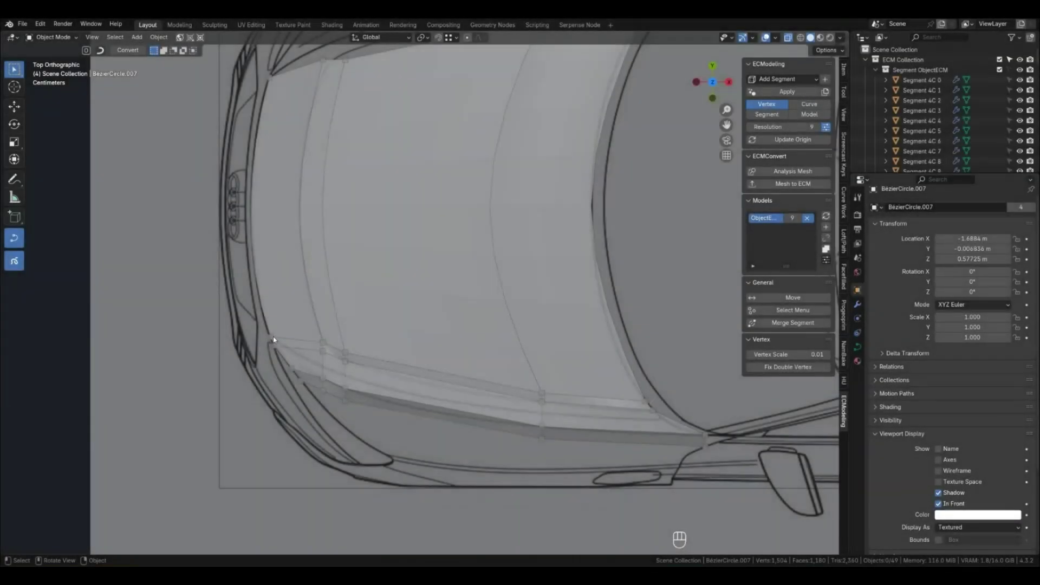
Move the two inner front corner points about 0.026 m inward along Y and about 0.008 m forward along X.
left_click(271, 338)
left_click(272, 342, "shift")
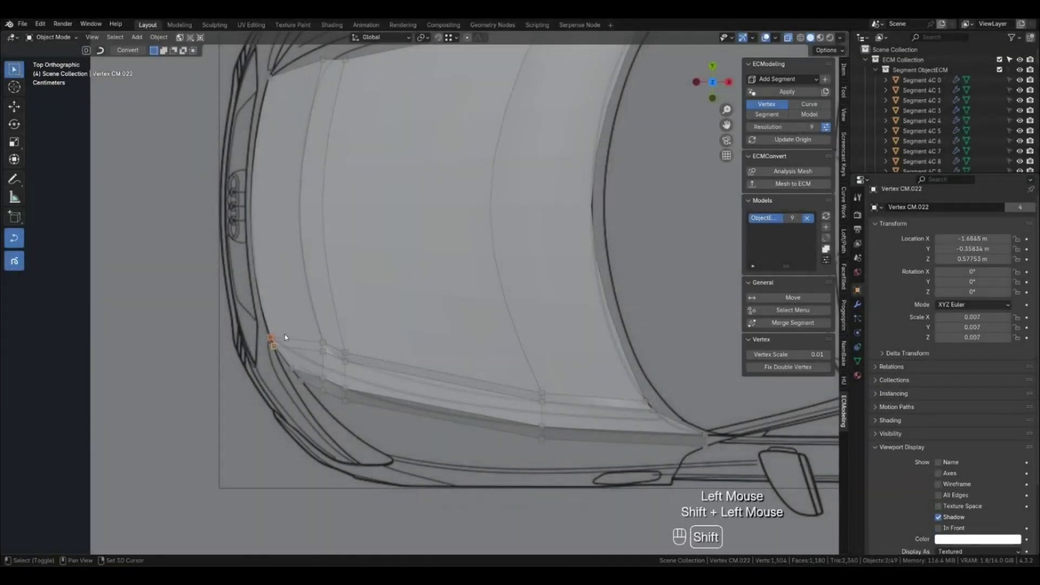
key("shift+g")
key("g")
key("y")
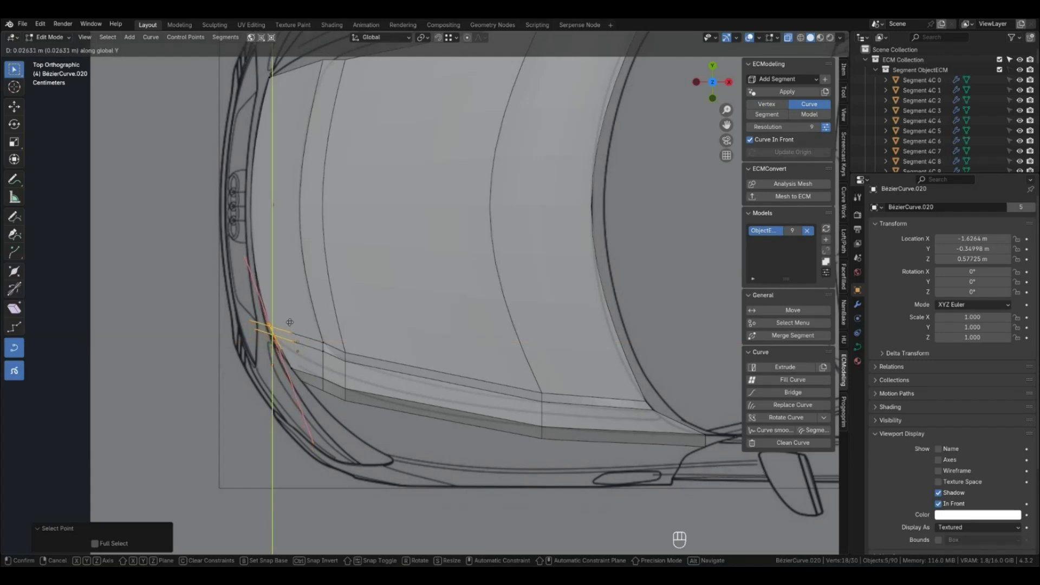
left_click(288, 324)
key("g")
key("x")
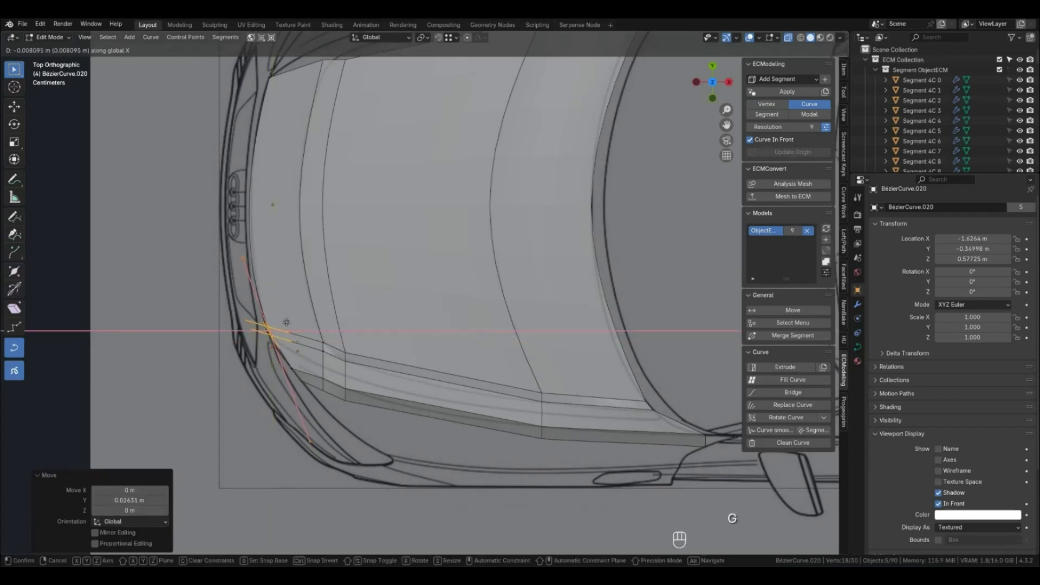
left_click(286, 322)
Refine the two inner front corner points by about 0.006 m along Y and 0.002 m forward along X.
key("g")
key("x")
key("y")
left_click(286, 321)
key("g")
key("x")
left_click(285, 320)
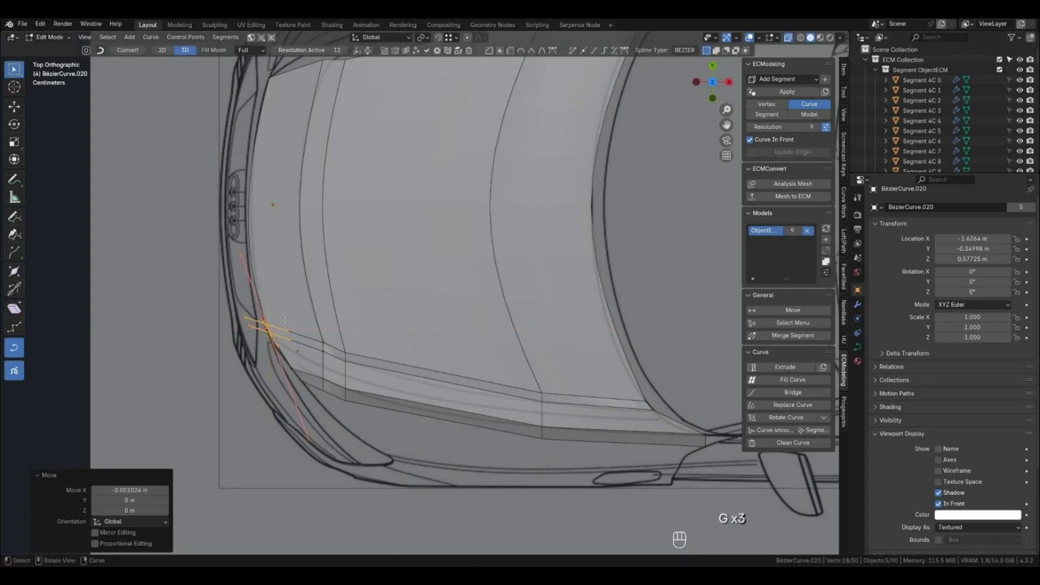
key("Tab")
left_click(308, 325)
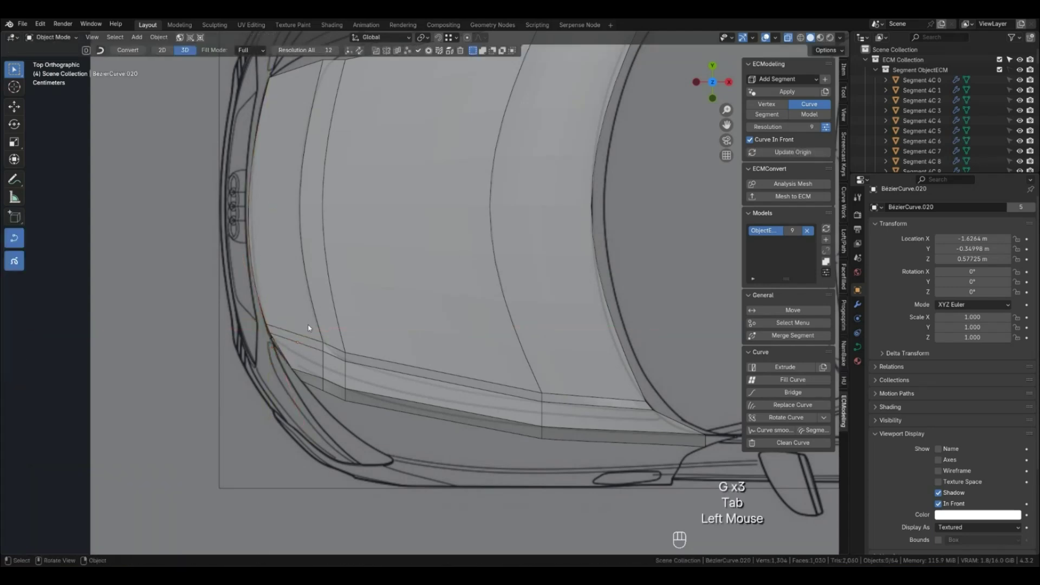
Select the two outermost front corner points with Select Point and move them slightly along Y towards the centreline.
key("1")
left_click(301, 381)
left_click(291, 368, "shift")
key("shift+g")
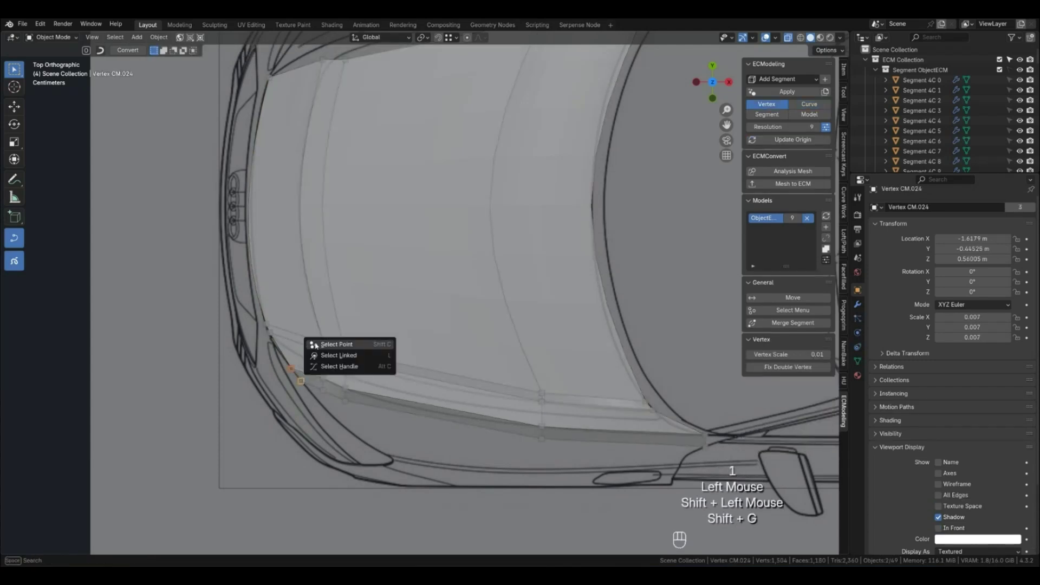
left_click(314, 344)
key("g")
key("x")
key("y")
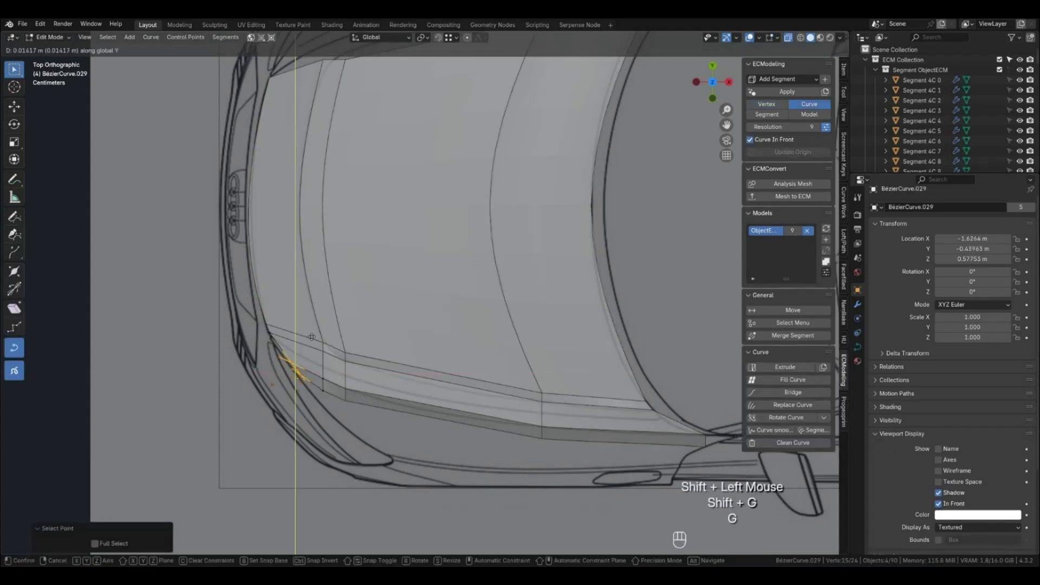
left_click(311, 339)
Move the two outermost front corner points about 0.011 m forward along X onto the headlight's inner edge.
key("g")
key("x")
left_click(307, 337)
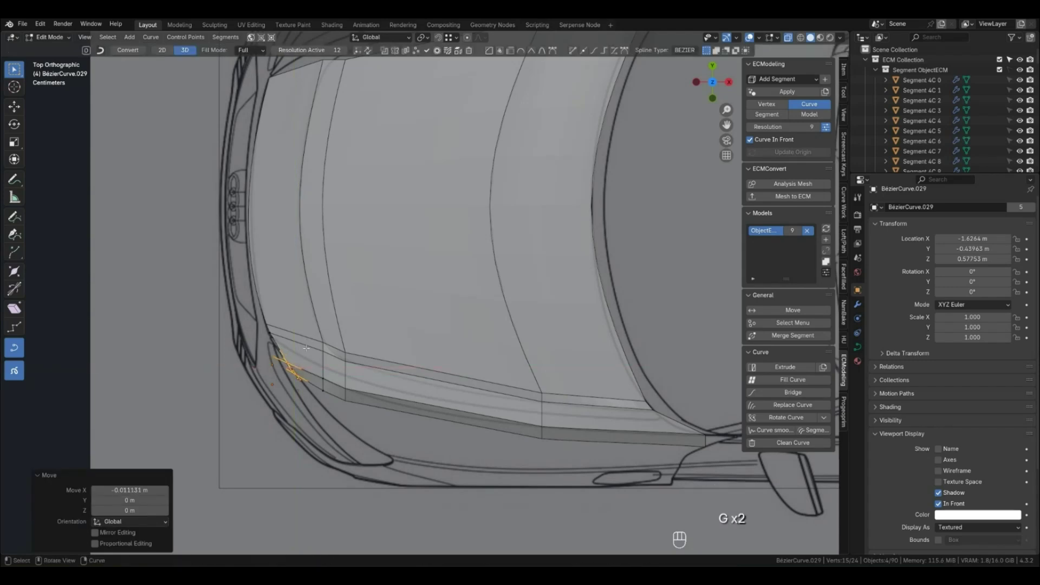
scroll(296, 374, "up", 3)
key("Tab")
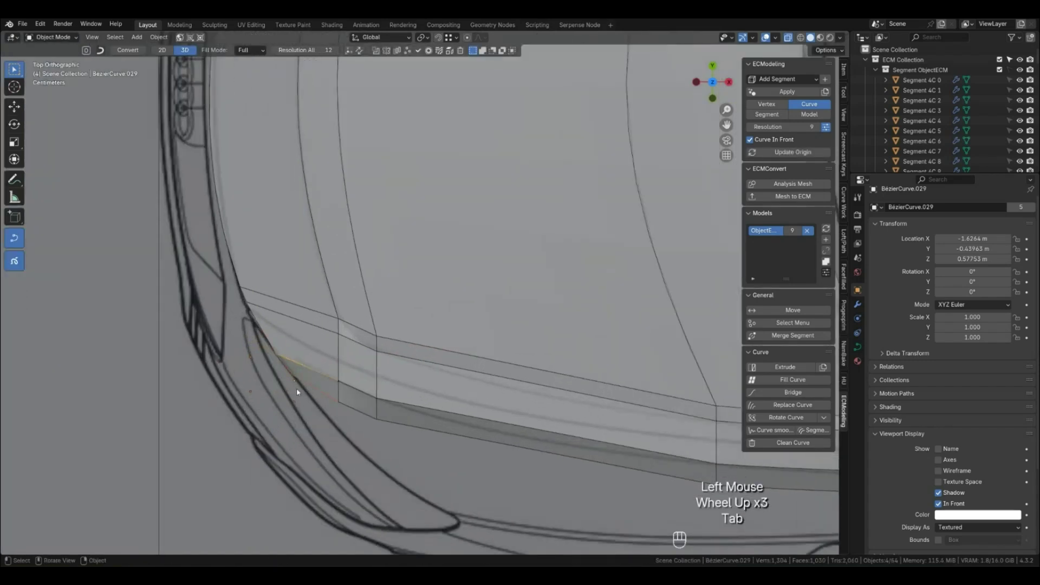
left_click(287, 378)
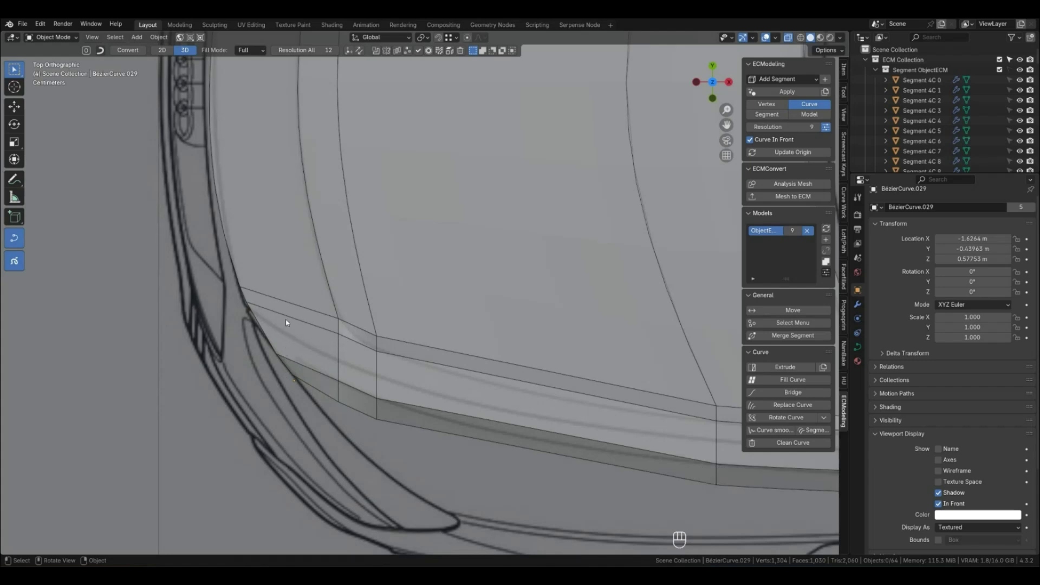
key("1")
left_click(247, 300)
left_click(239, 286, "shift")
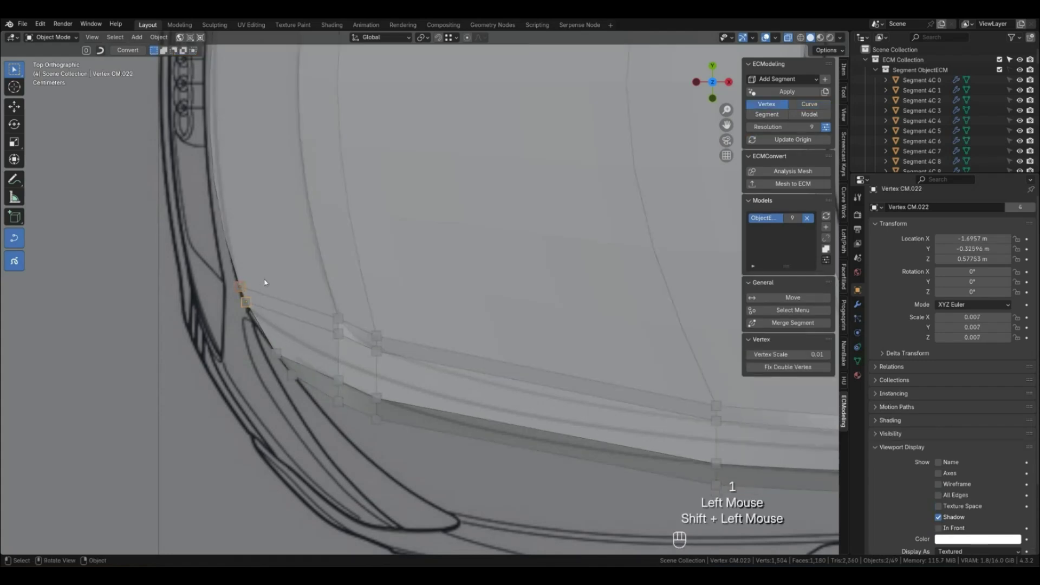
key("shift+g")
left_click(268, 279)
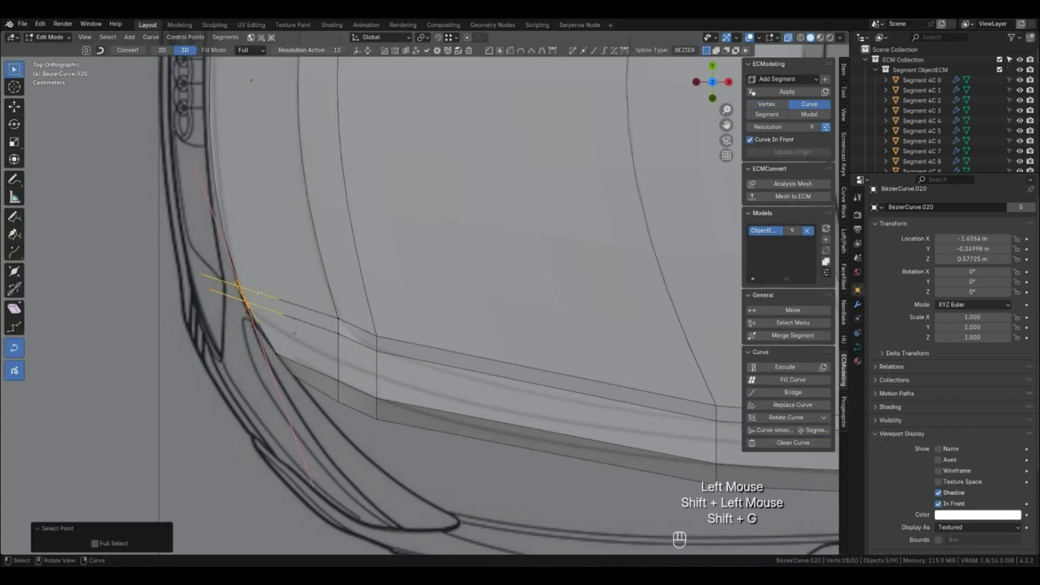
key("Tab")
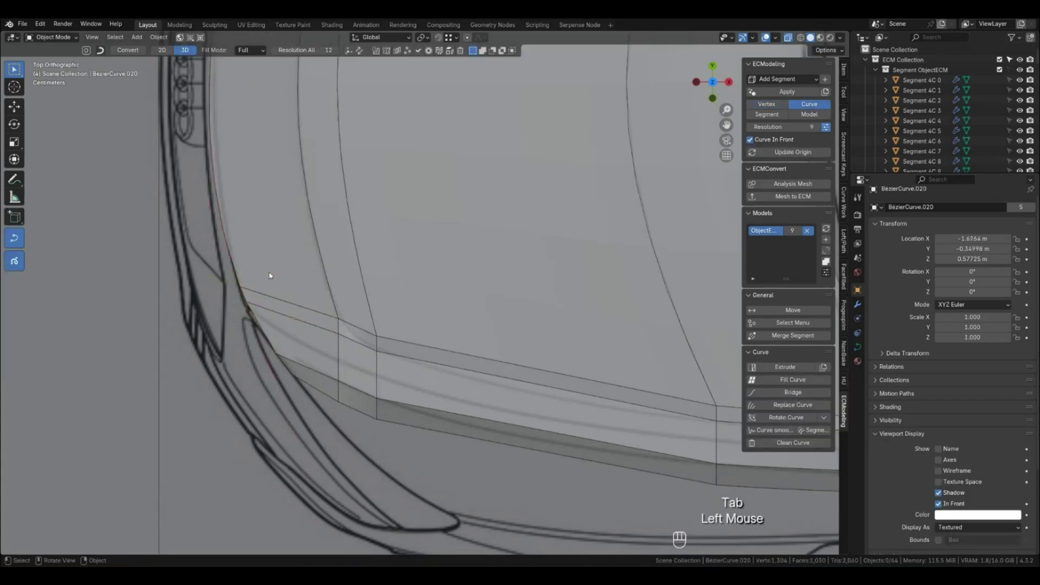
Set the handles of the hood's front edge curve to Vector and move them about 0.055 m forward along X.
scroll(269, 275, "down", 2)
middle_click_drag(279, 262, 285, 343, "shift")
scroll(274, 321, "down", 2)
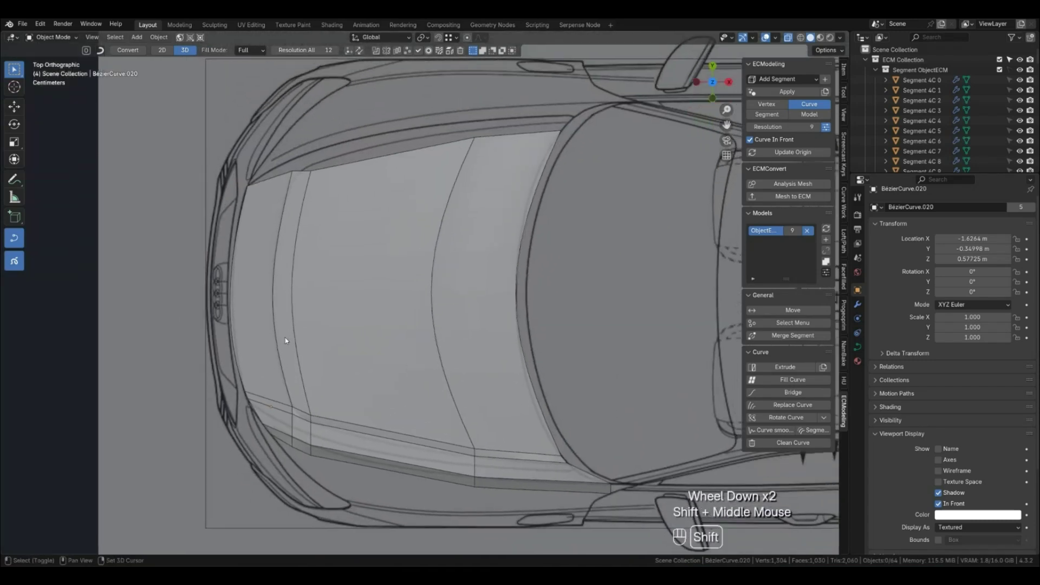
left_click(239, 287)
key("Tab")
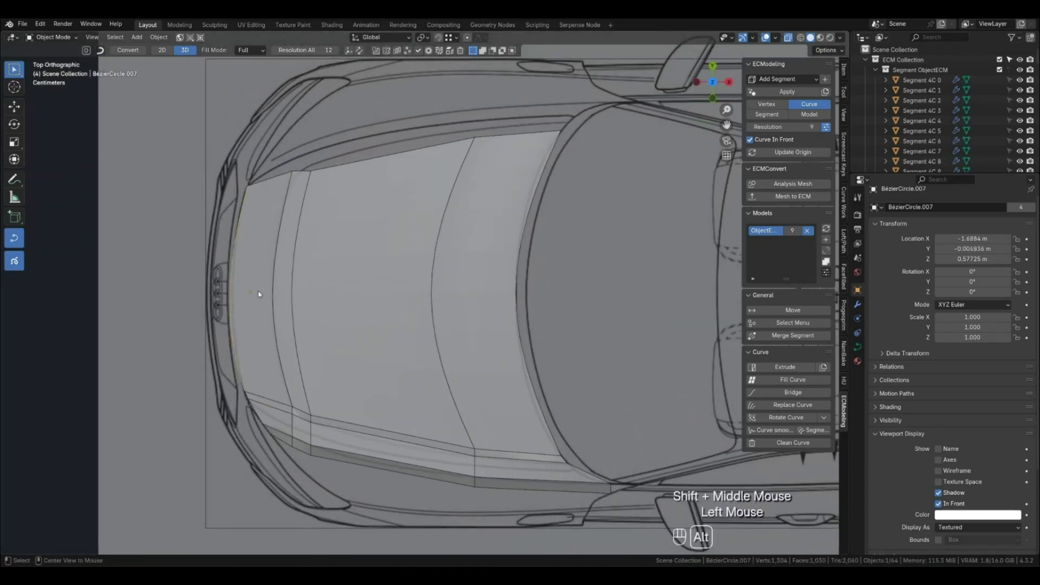
key("alt+c")
key("v")
left_click(257, 290)
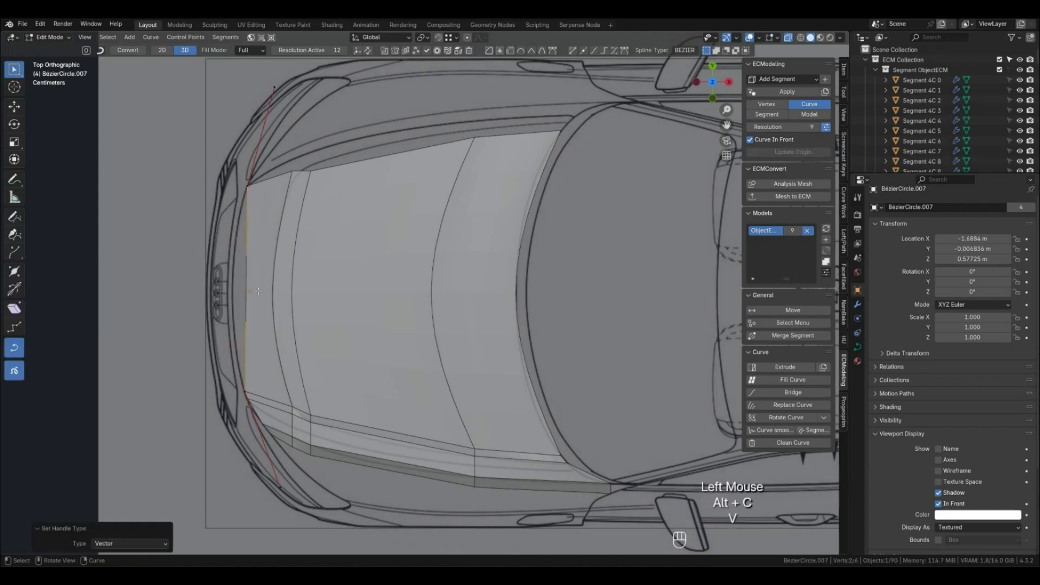
key("g")
key("x")
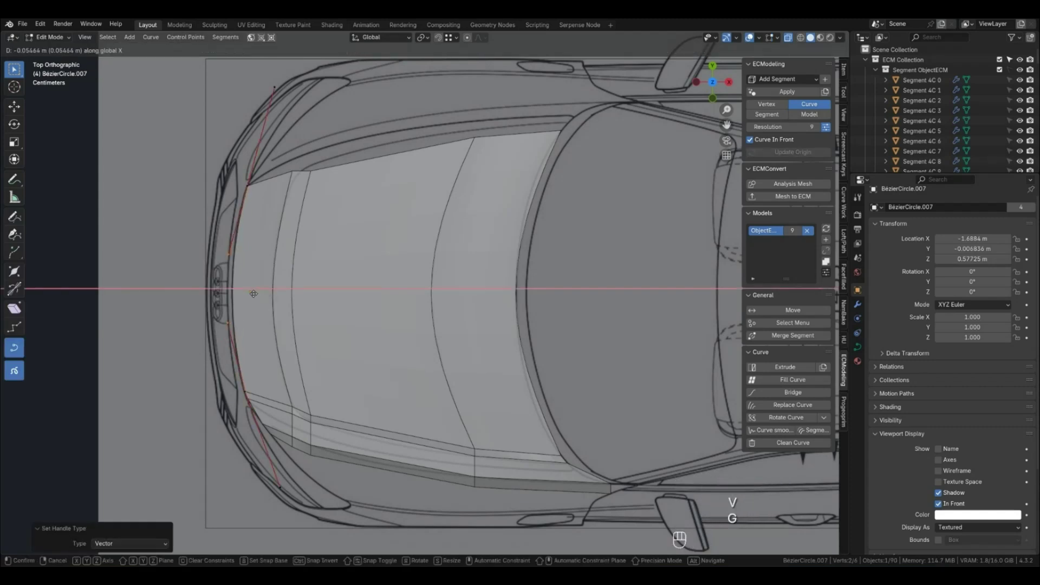
left_click(253, 294)
key("Tab")
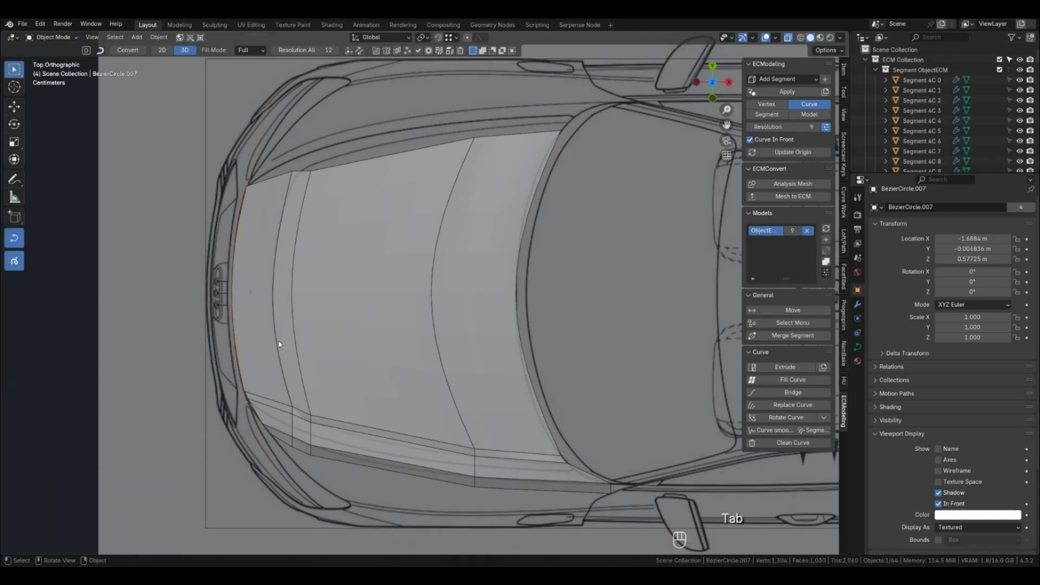
Clear the curve selection, align the view with the car's front blueprint and switch ECModeling to vertex editing.
left_click(277, 344)
scroll(277, 344, "down", 3)
left_click(336, 473)
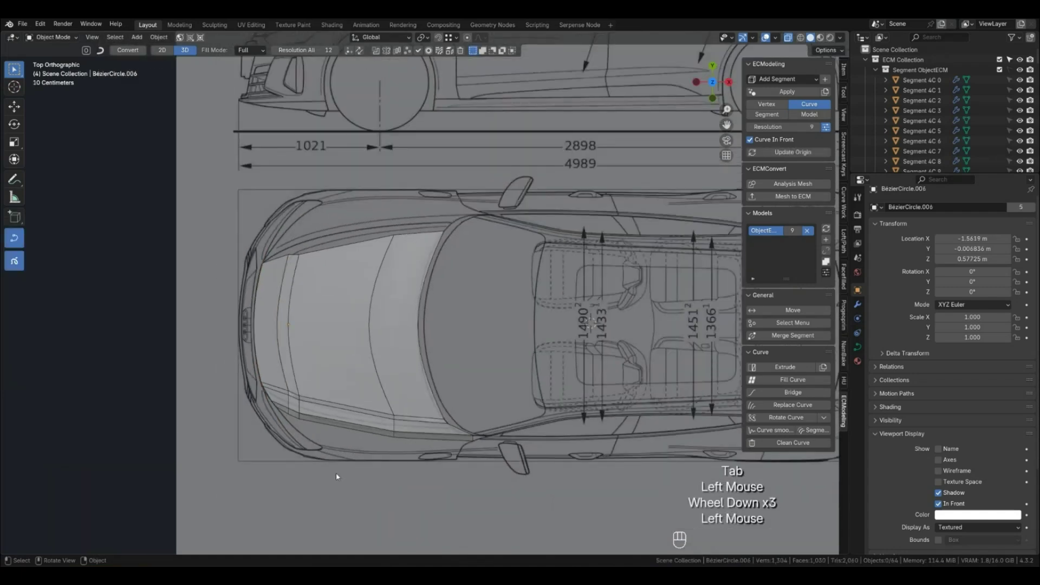
key("KP_1")
key("KP_3")
key("ctrl+KP_3")
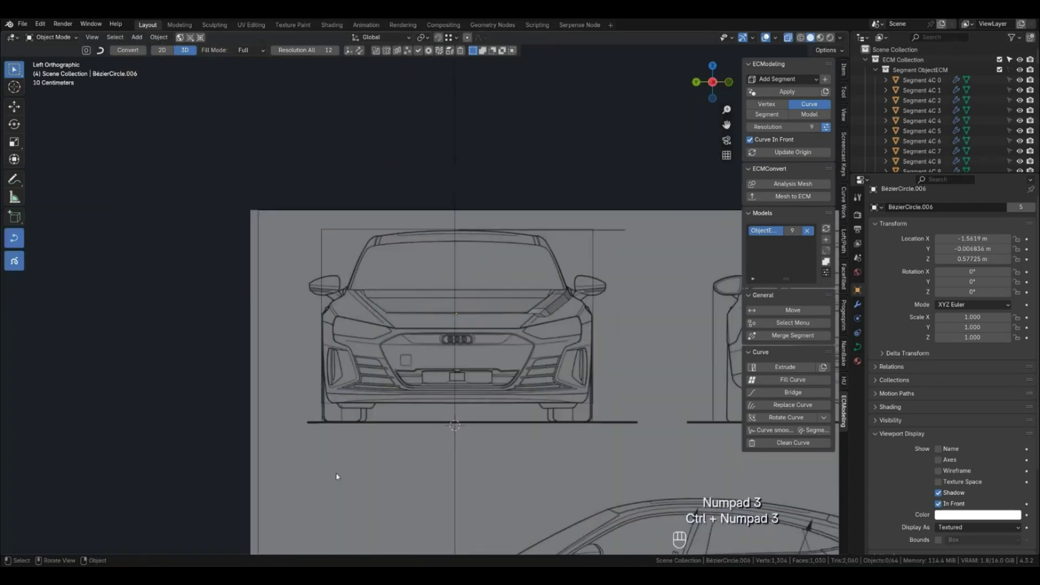
scroll(519, 320, "up", 3)
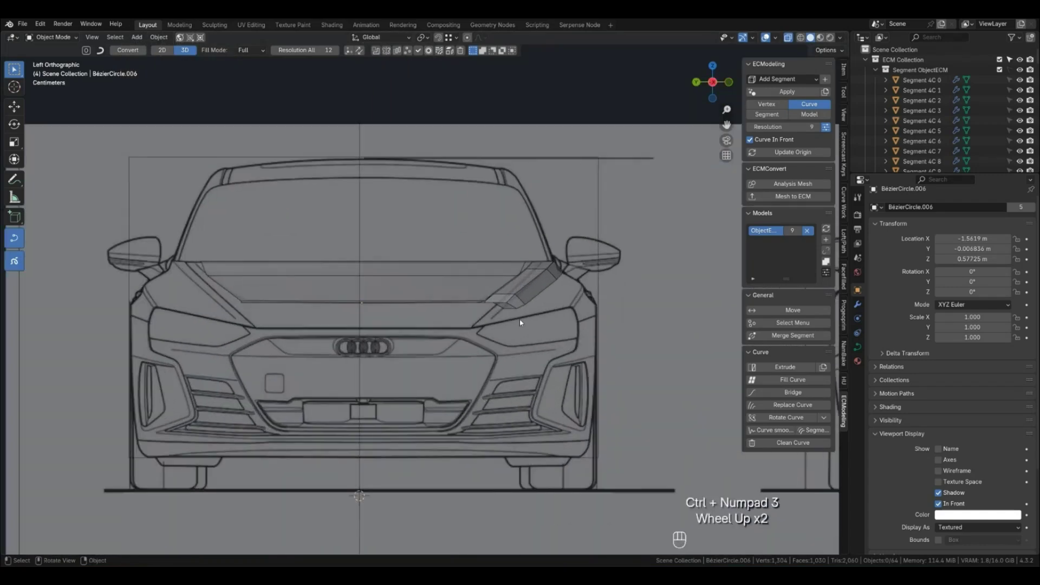
key("1")
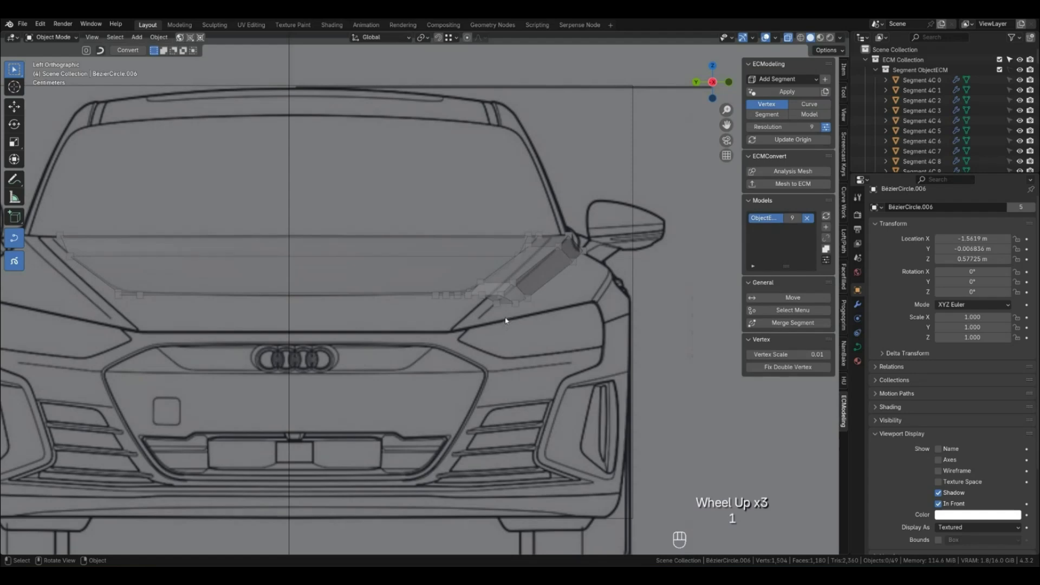
Select the five points along the hood's front edge with Select Point and move them about 0.036 m down along Z.
middle_click_drag(519, 306, 522, 348)
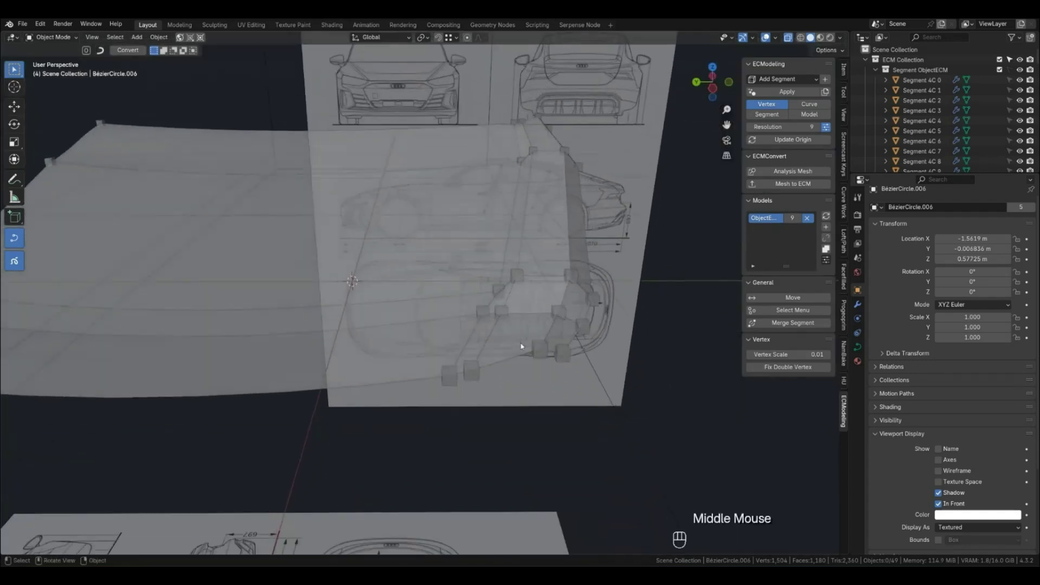
left_click(560, 354, "shift")
left_click(538, 350, "shift")
left_click(469, 373, "shift")
scroll(466, 374, "down", 2)
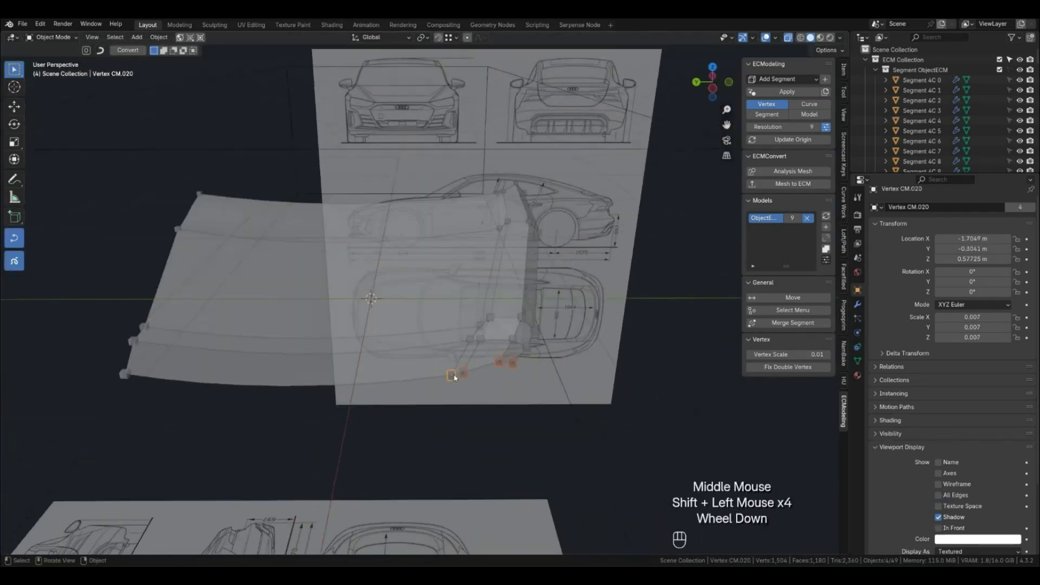
left_click(204, 374, "shift")
key("KP_1")
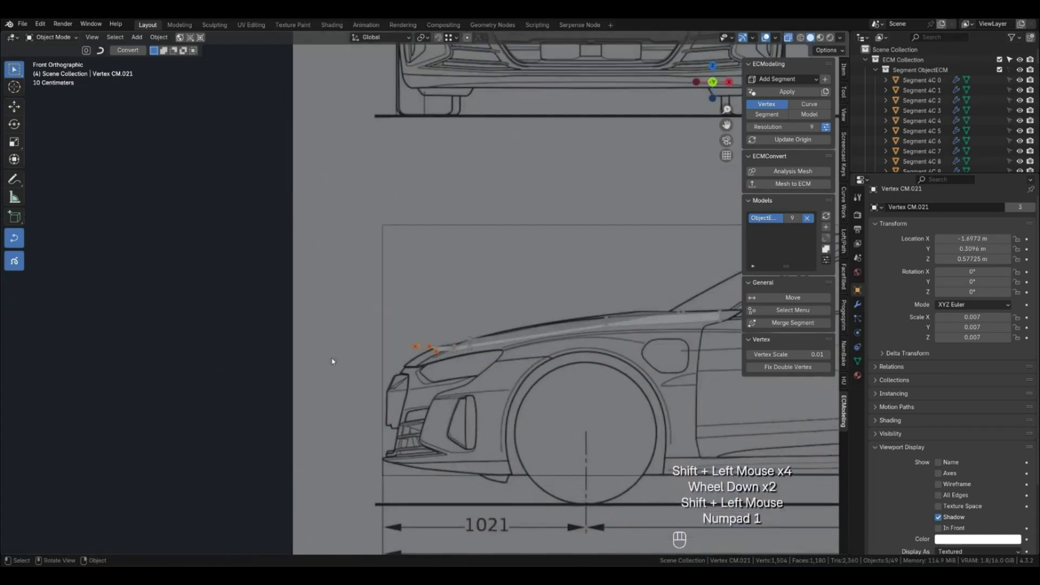
key("ctrl+KP_3")
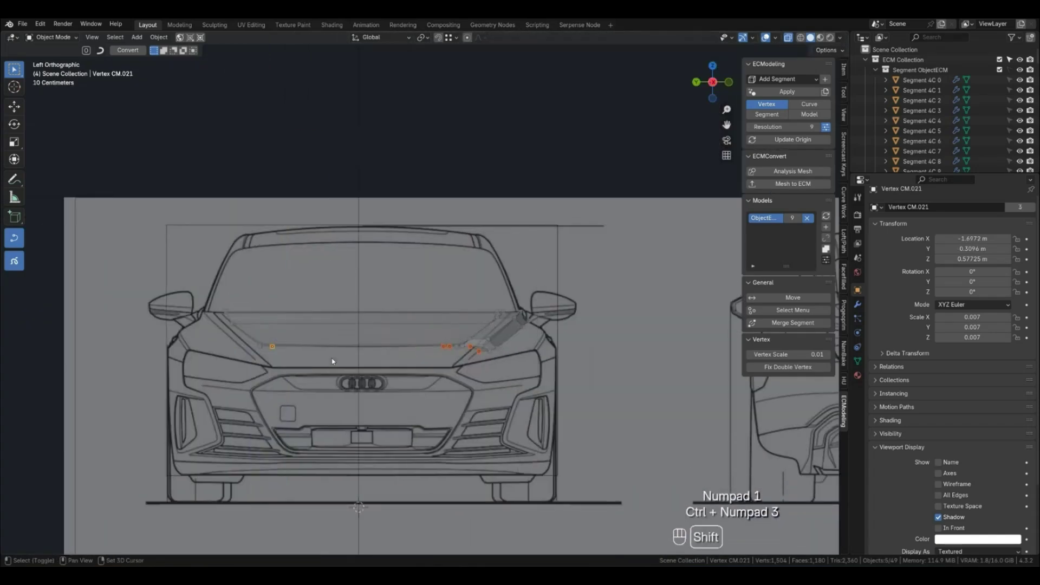
key("shift+g")
left_click(403, 348)
key("g")
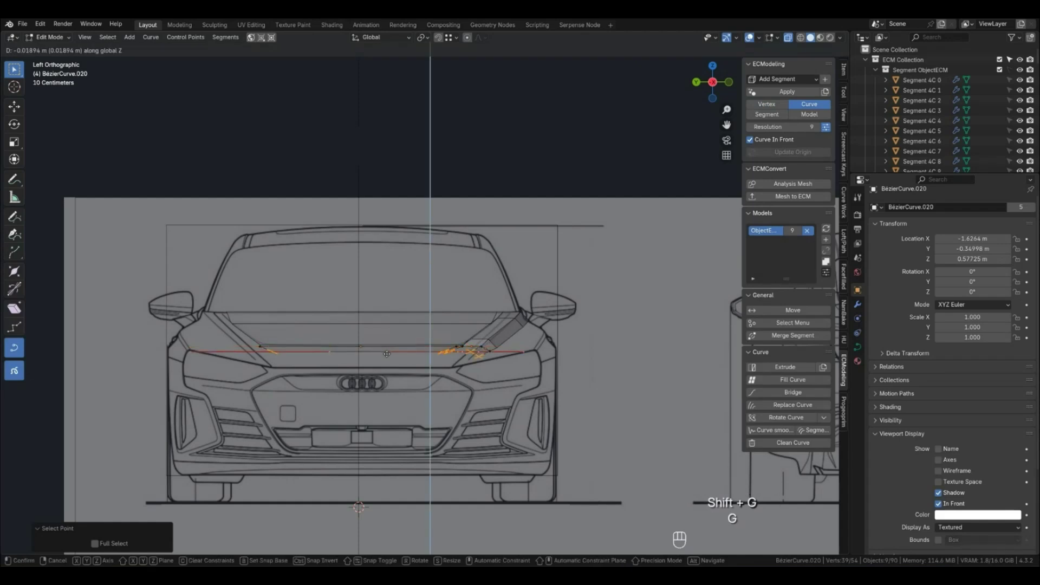
left_click(387, 358)
scroll(427, 404, "up", 4)
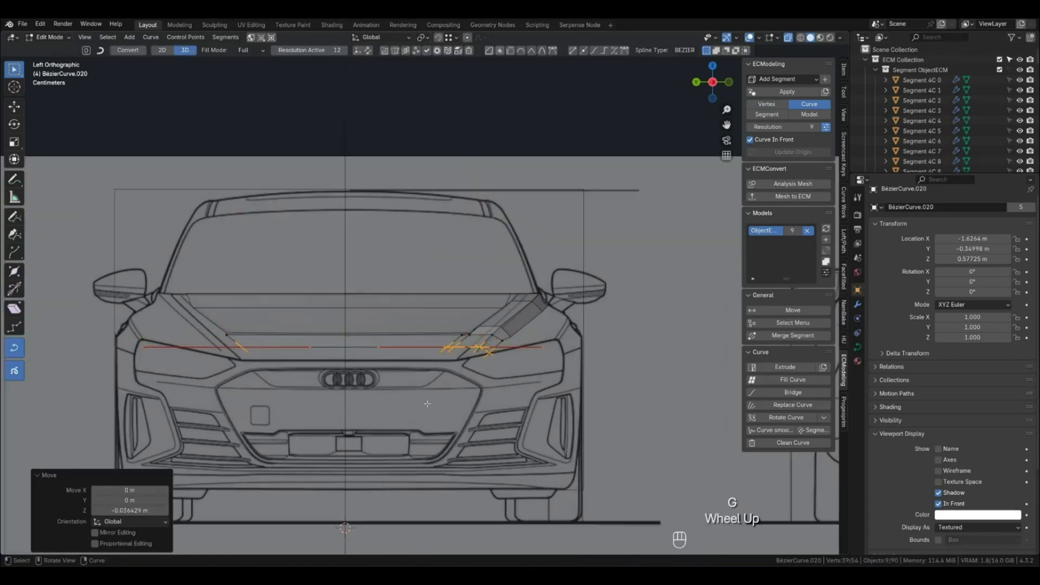
key("Tab")
Select the four front edge points except the outermost one with Select Point and lower them about 0.023 m along Z.
key("1")
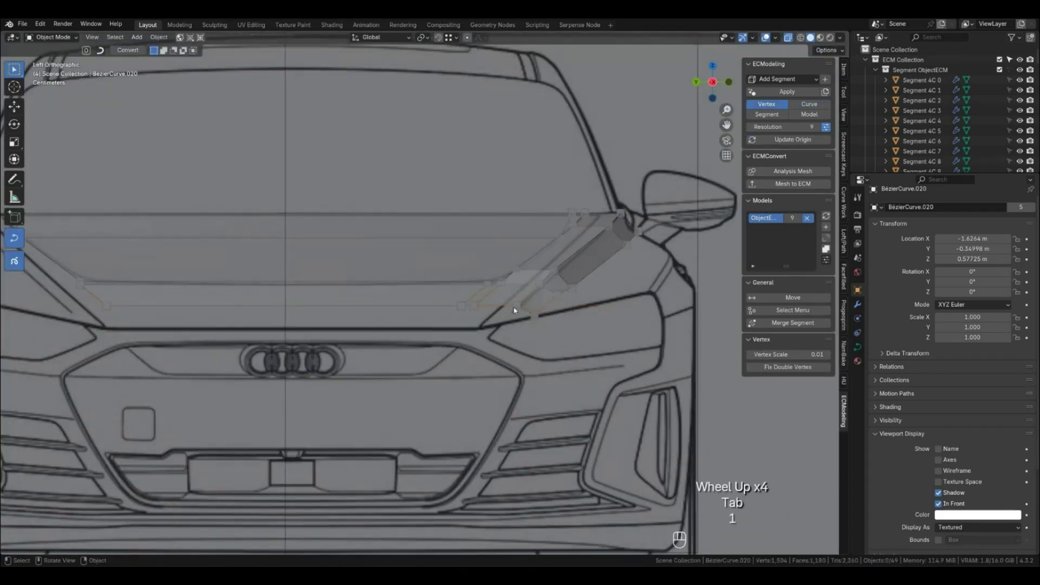
left_click(516, 306)
left_click(473, 306, "shift")
left_click(461, 307, "shift")
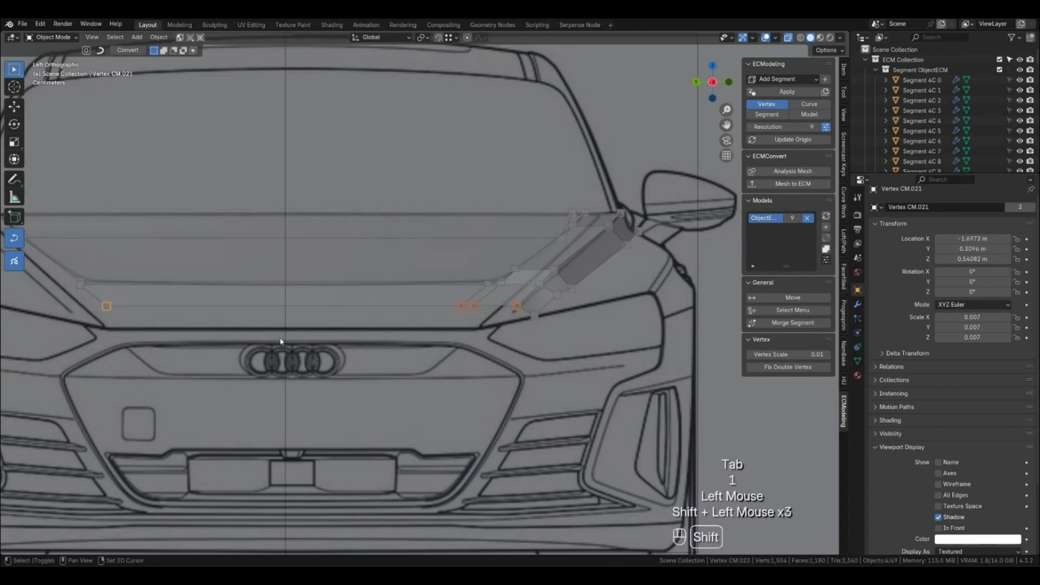
key("shift+g")
left_click(350, 349)
key("g")
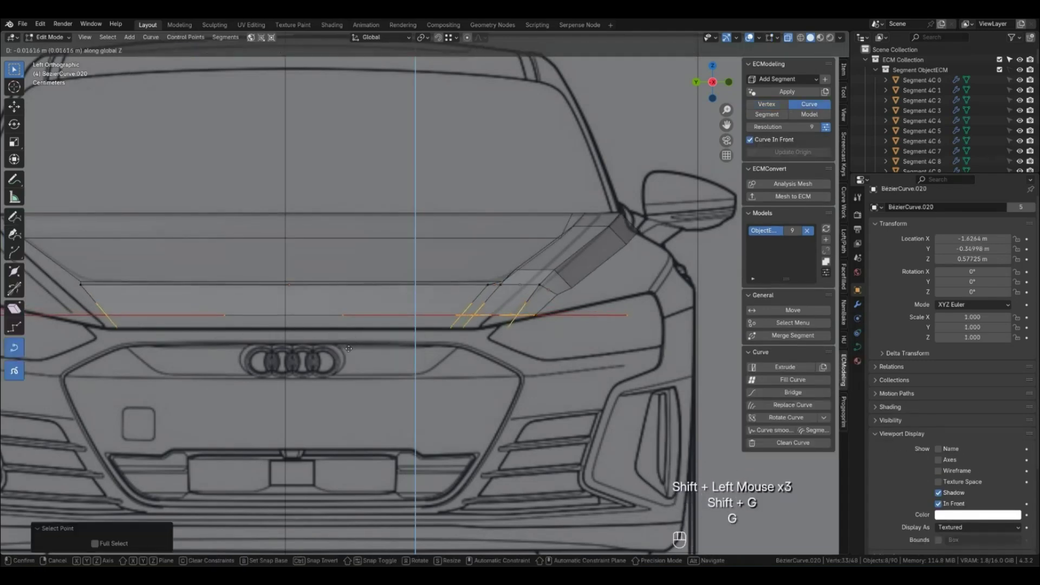
left_click(350, 352)
key("Tab")
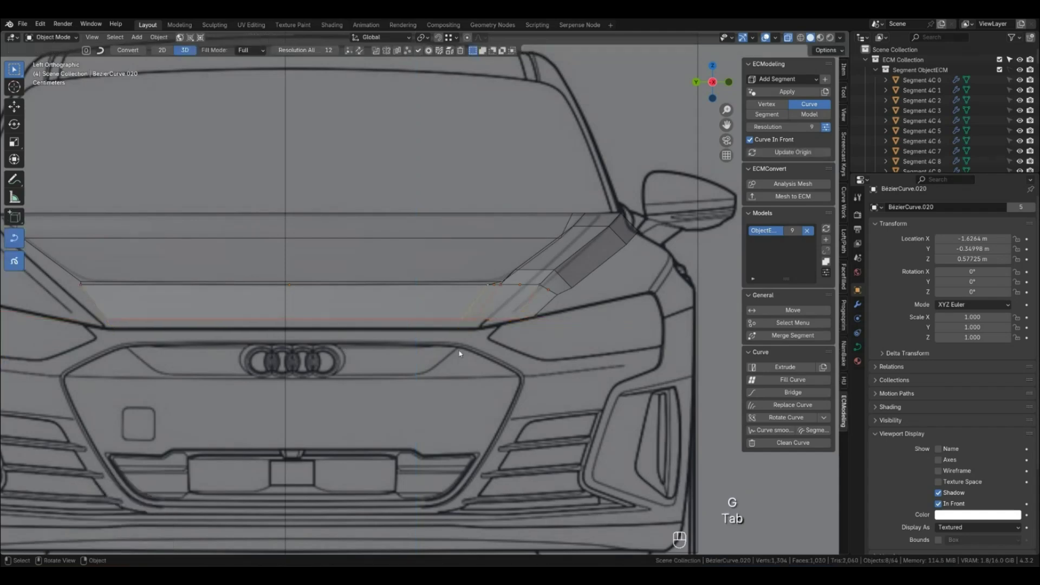
Select the three innermost front edge points with Select Point and lower them about 0.016 m along Z onto the hood line.
key("1")
left_click(474, 320)
left_click(461, 320, "shift")
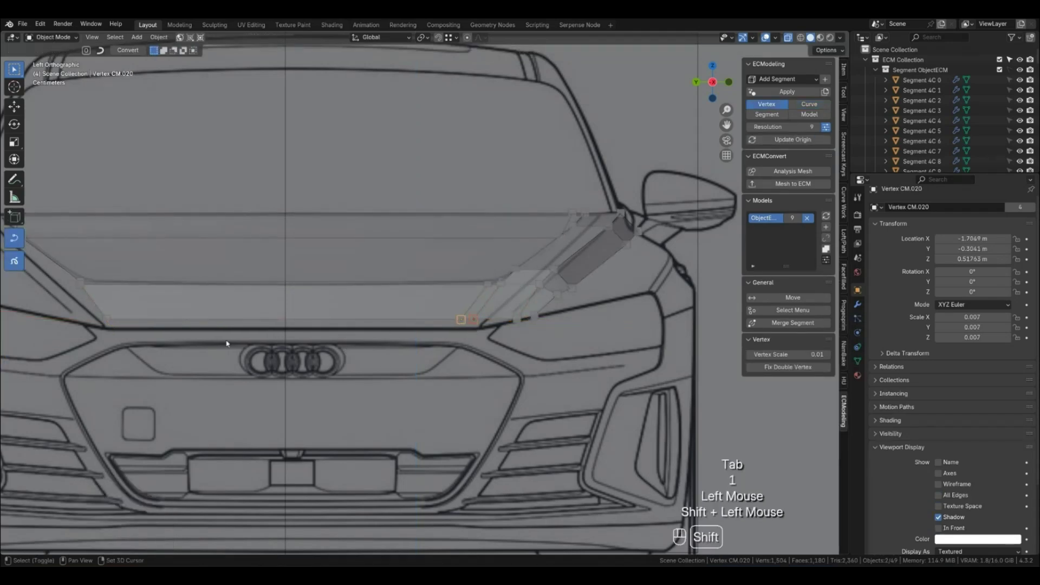
left_click(107, 320, "shift")
key("shift+g")
left_click(312, 330)
key("g")
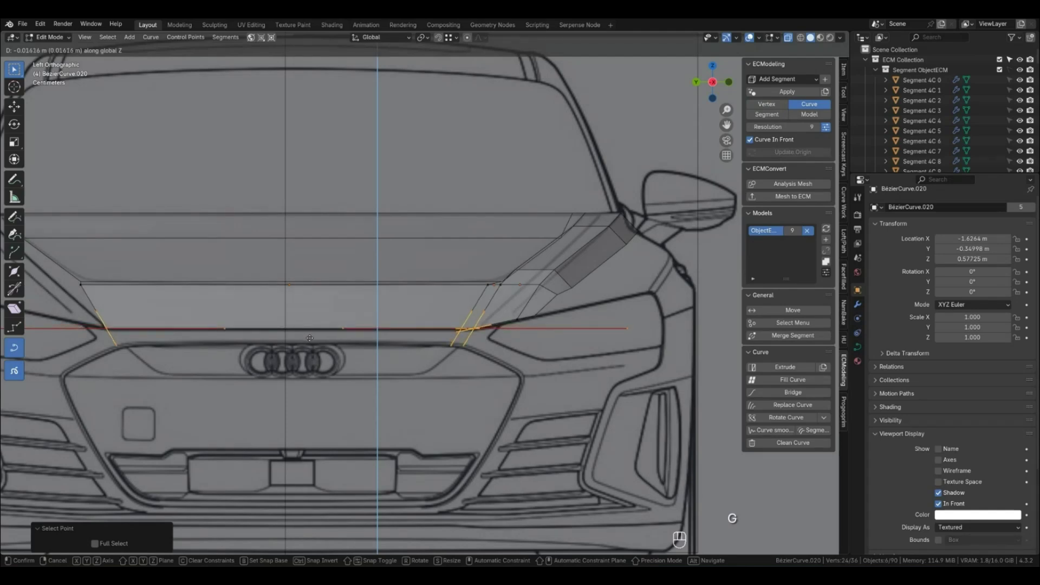
left_click(309, 338)
key("Tab")
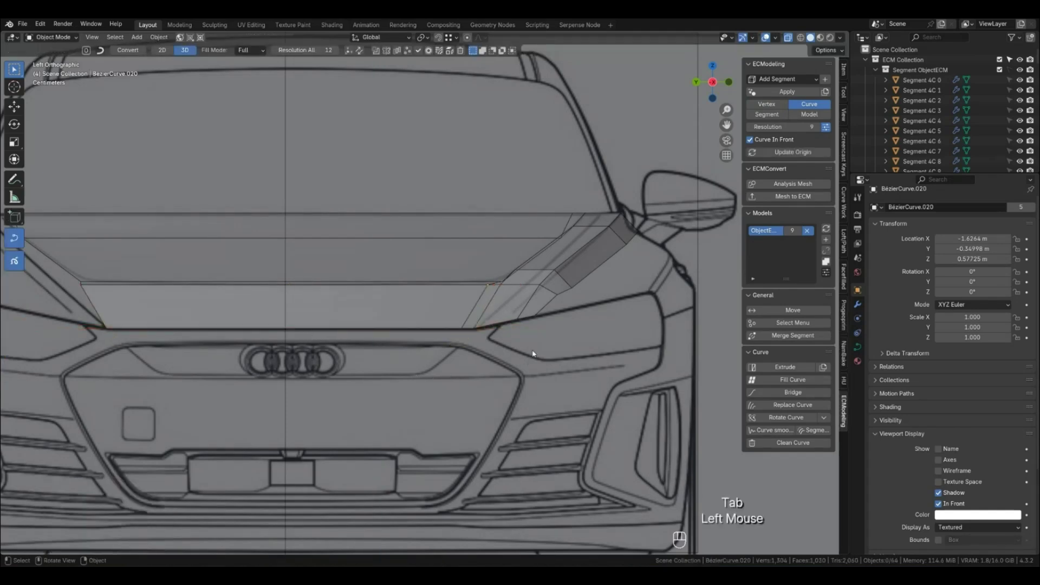
Switch ECModeling to Model mode and display the hood's wireframe to check its topology.
middle_click_drag(565, 338, 487, 390)
scroll(548, 346, "down", 2)
key("4")
key("q")
left_click(574, 325)
scroll(431, 383, "up", 2)
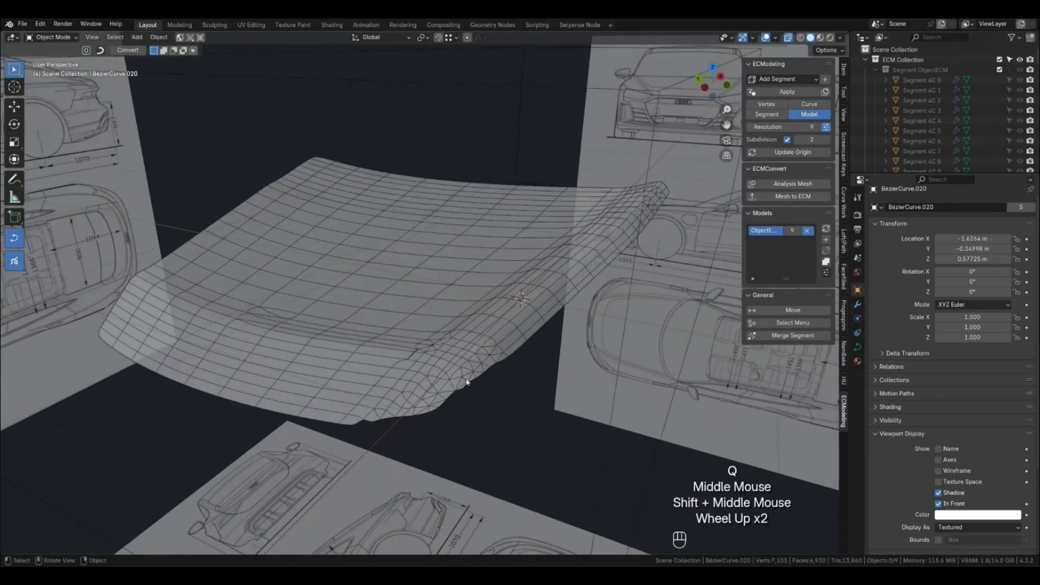
Set the Weld modifier's distance on the hood model to 0.001 m and deselect the model.
left_click(490, 342)
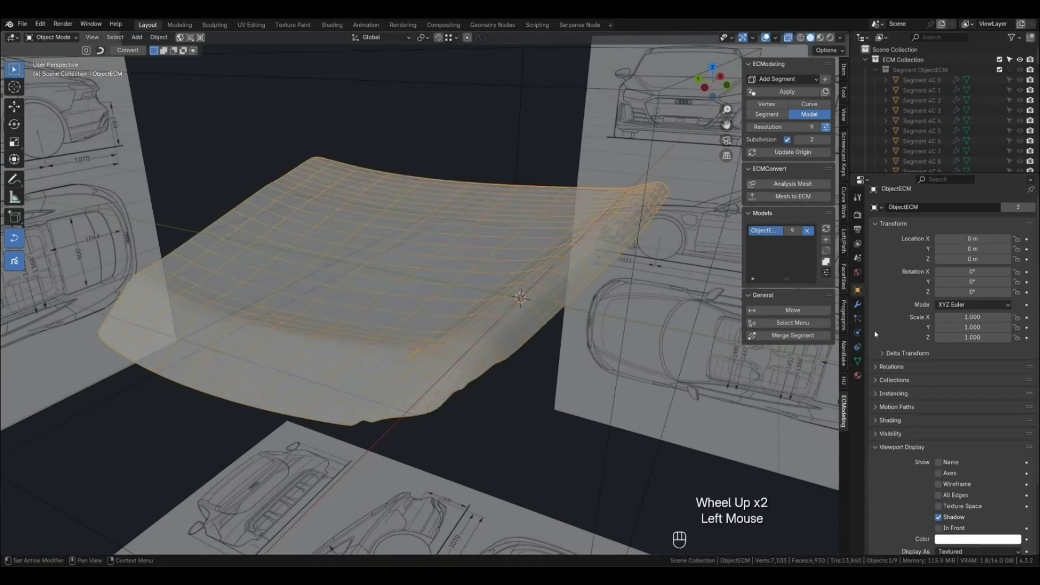
left_click(858, 305)
left_click(949, 313)
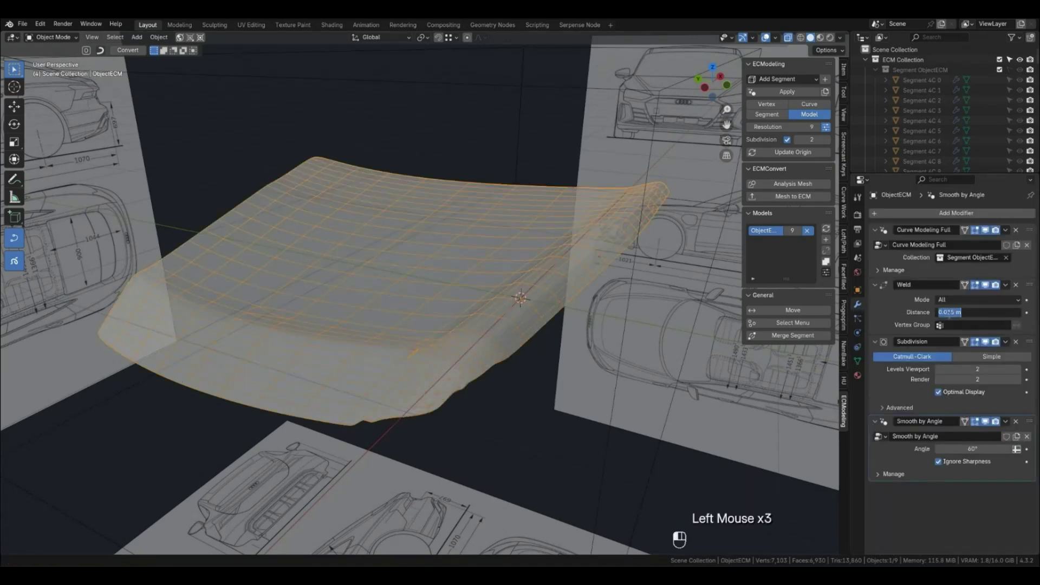
type("0.001")
key("Return")
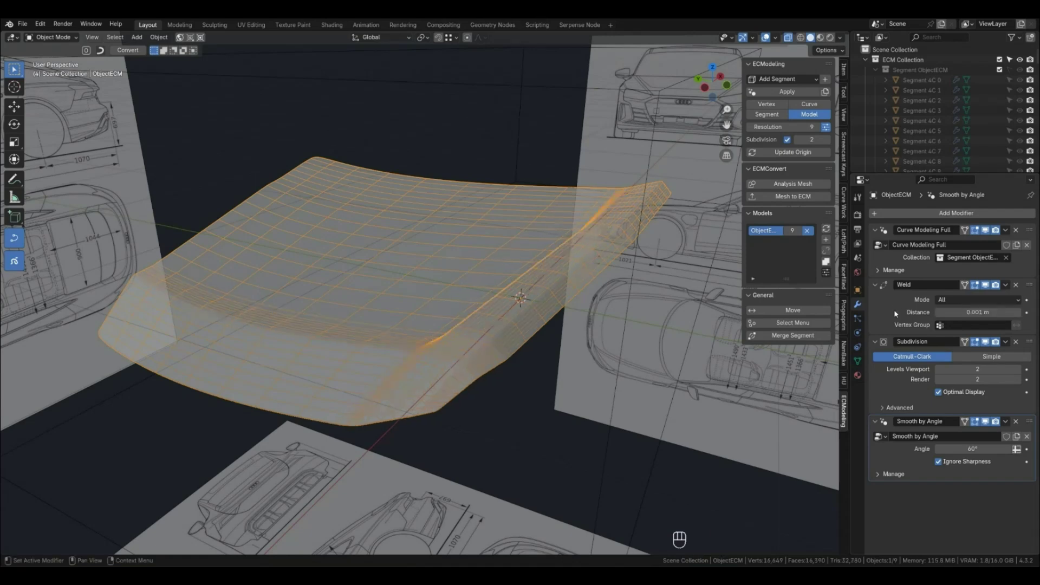
left_click(641, 352)
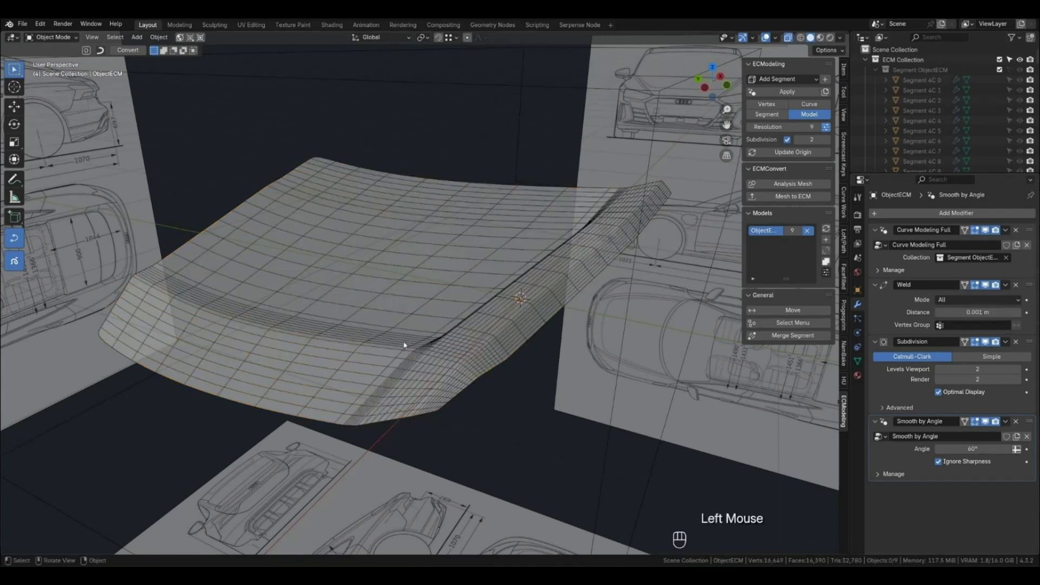
Lower the ECModeling resolution of the hood model to 4.
scroll(404, 344, "down", 1)
middle_click_drag(390, 344, 389, 343)
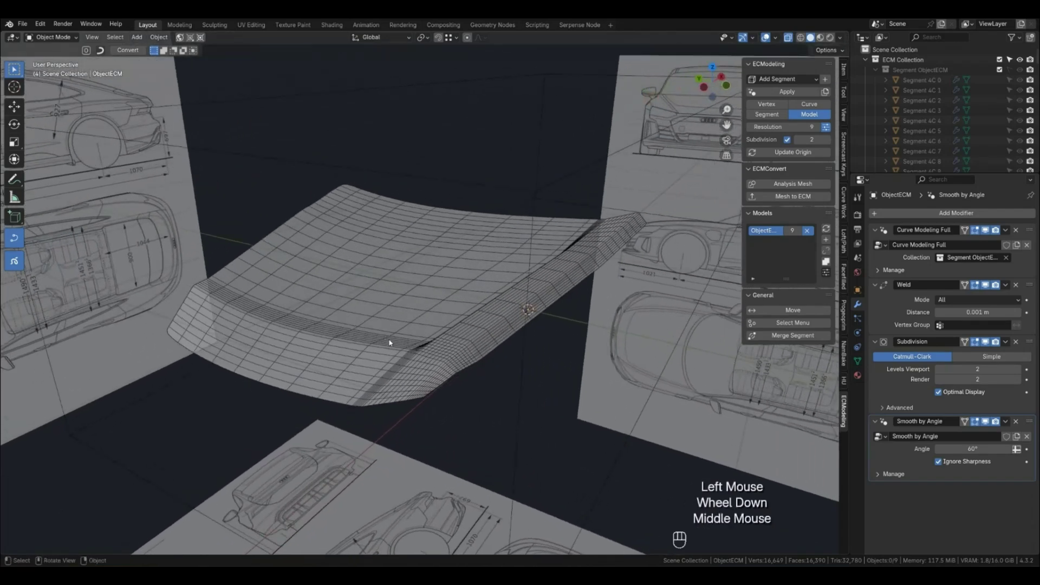
left_click(750, 127)
left_click(750, 128)
left_click(750, 128)
left_click(750, 128)
left_click(750, 128)
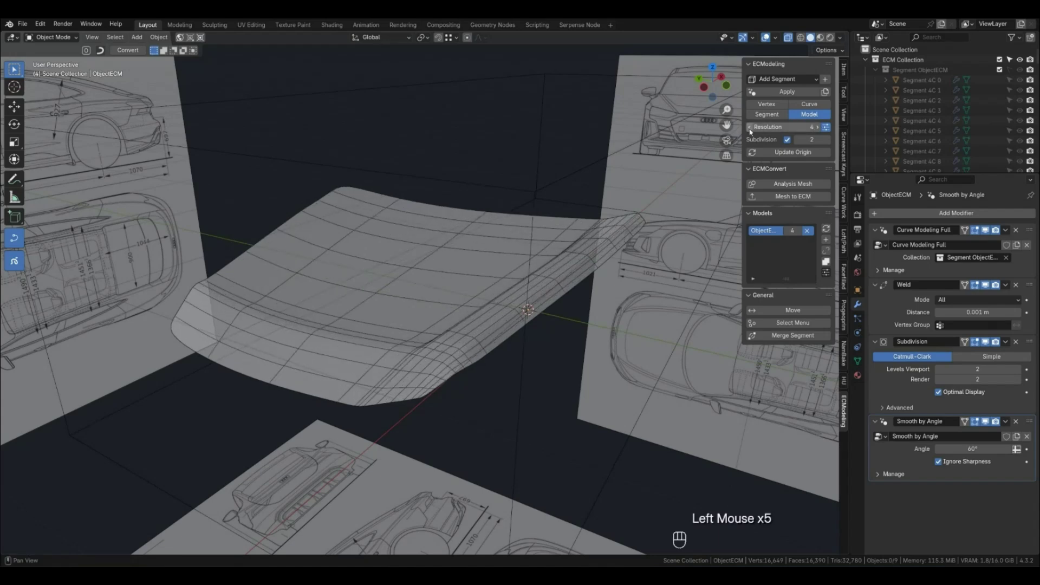
Hide the wireframe overlay and turn off X-ray to inspect the hood's shaded surface.
left_click(504, 312)
key("q")
left_click(544, 390)
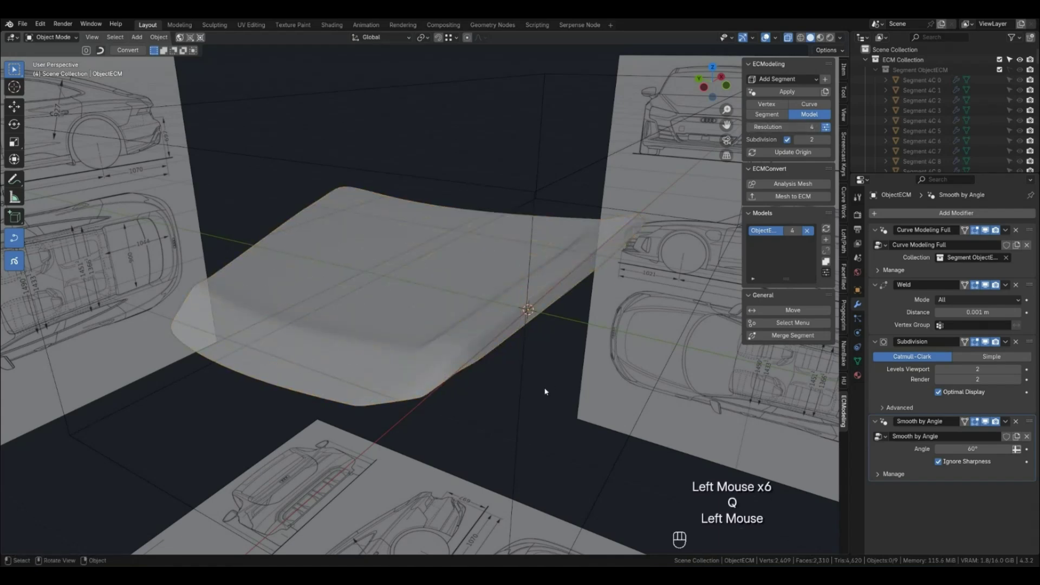
left_click(787, 37)
scroll(541, 360, "down", 2)
middle_click_drag(541, 360, 487, 377)
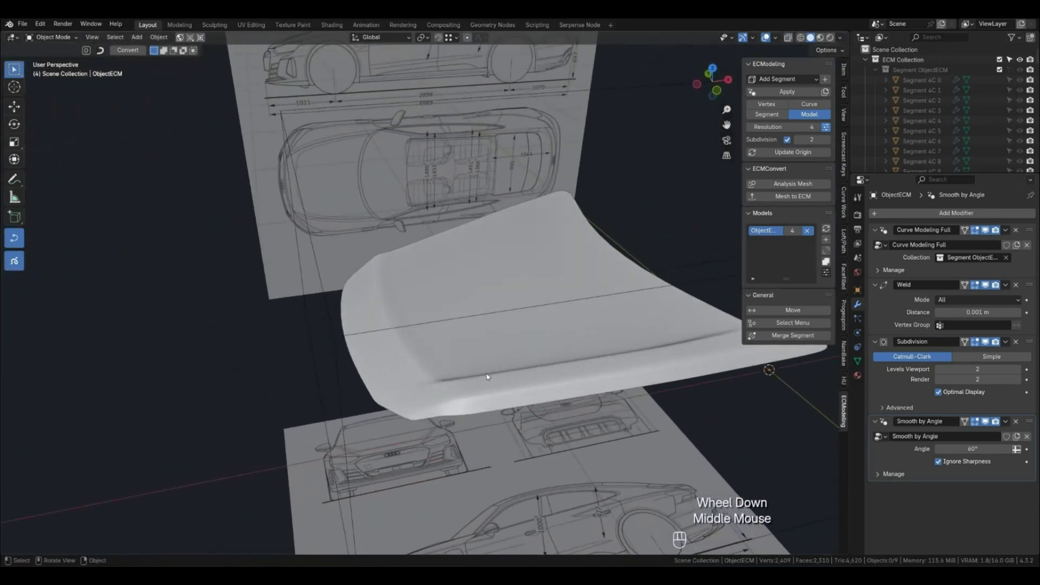
In the side view, select the hood's lower outer point above the headlight with Select Point and lower it about 0.009 m along Z.
key("KP_1")
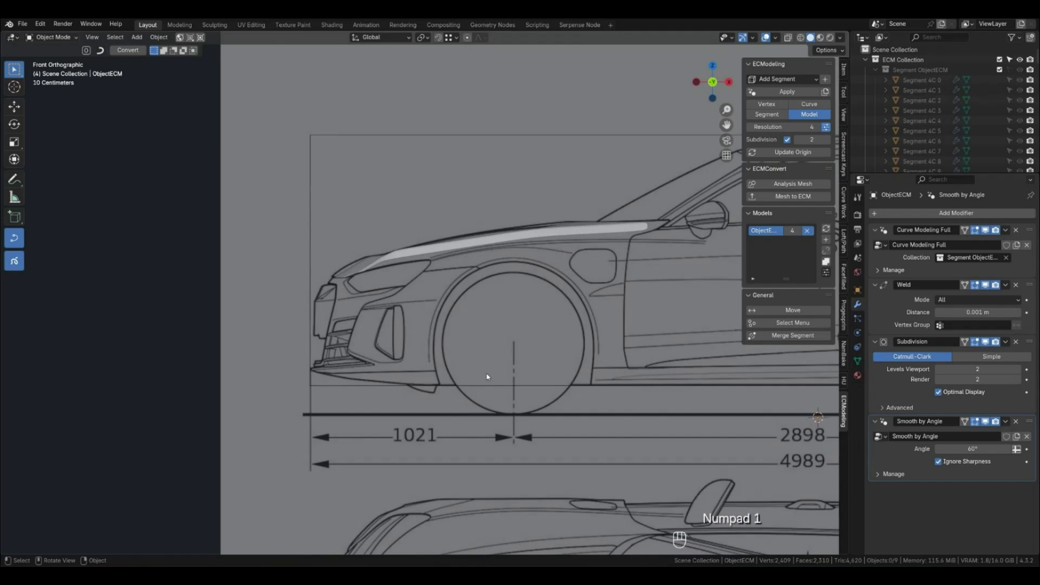
scroll(394, 231, "up", 2)
key("1")
left_click(392, 304)
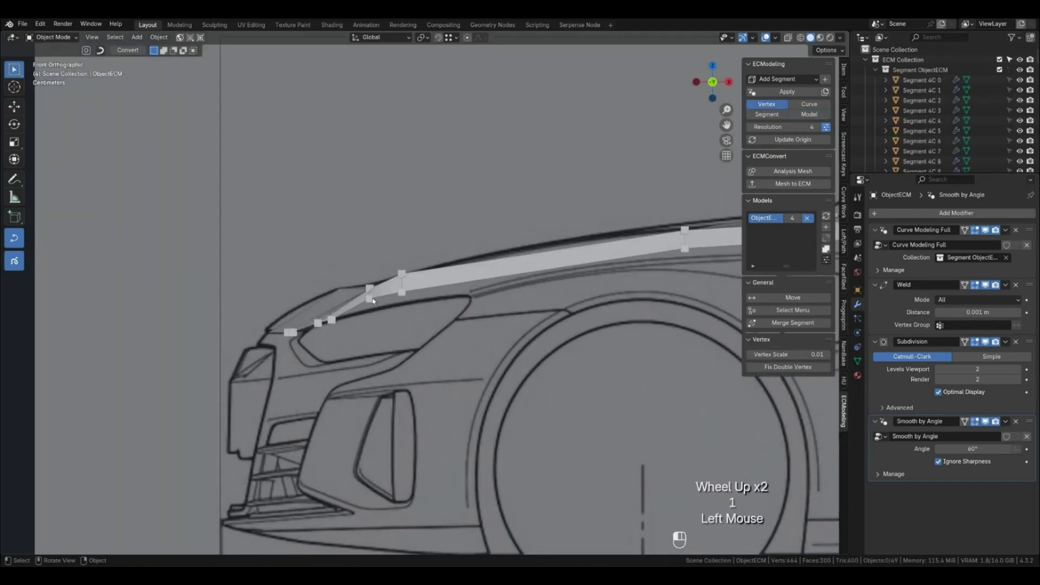
key("shift+g")
left_click(401, 299)
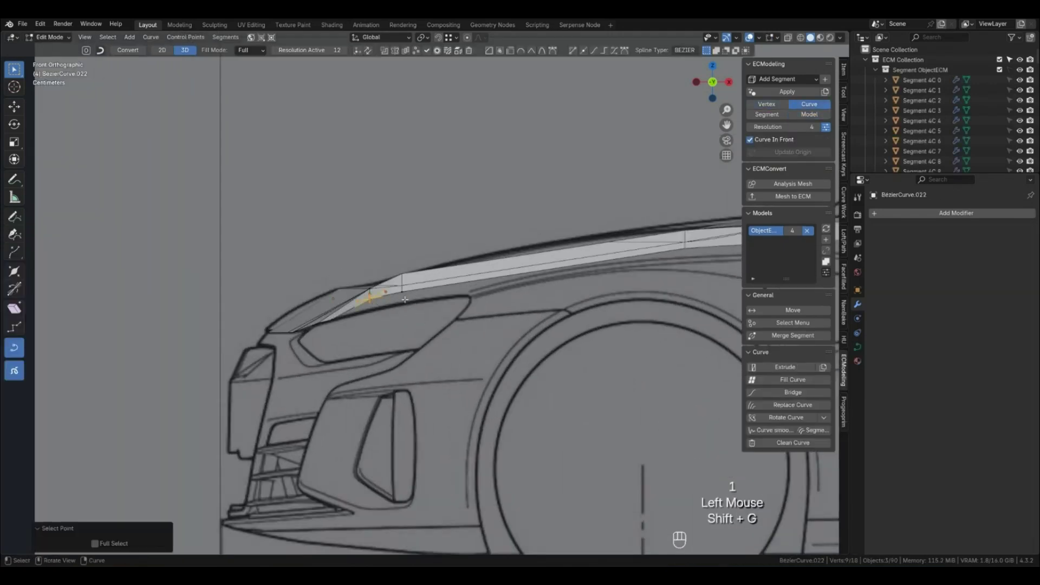
key("g")
key("z")
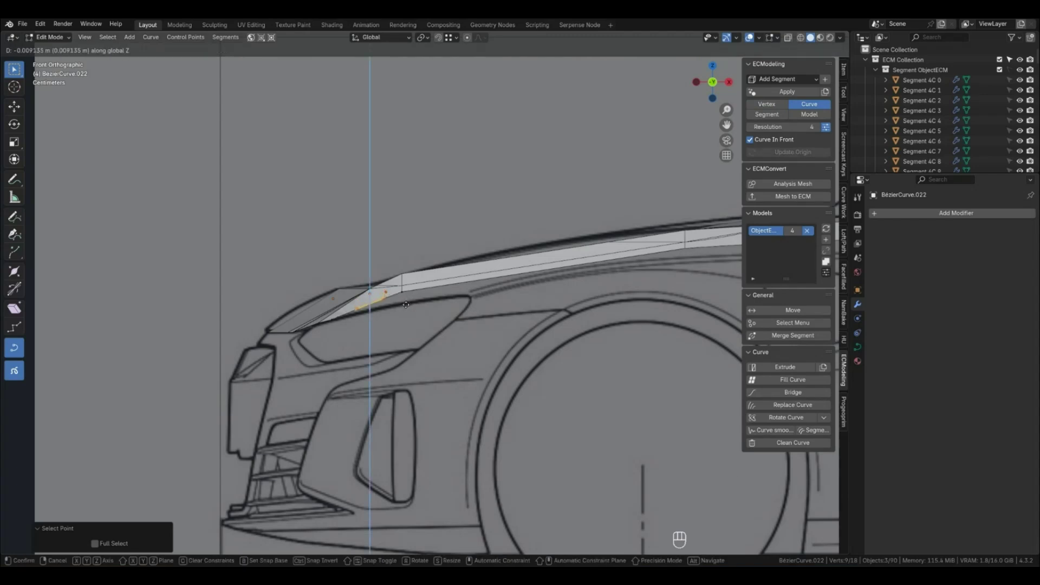
key("Tab")
In the top view, select the three curves along the hood's outer side edge and extrude them outward along Y towards the fender.
middle_click_drag(411, 315, 413, 361)
left_click(437, 360)
scroll(403, 349, "down", 2)
key("KP_7")
scroll(413, 359, "down", 1)
mouse_move(428, 306)
middle_mouse_down("shift")
mouse_move(422, 365)
mouse_move(431, 295)
middle_mouse_up("shift")
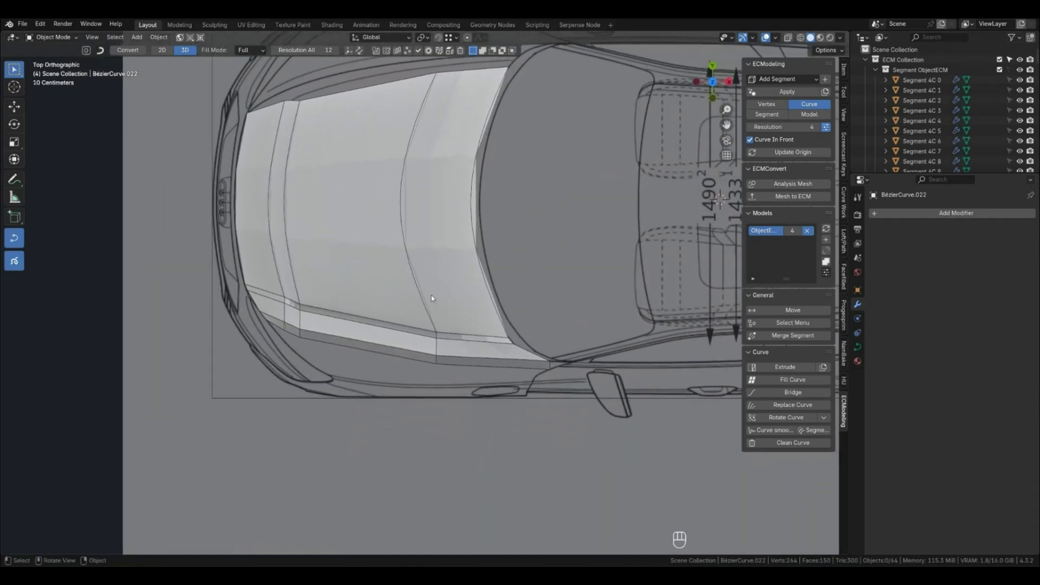
left_click(475, 369)
left_click(403, 359, "shift")
left_click(282, 332, "shift")
key("e")
key("y")
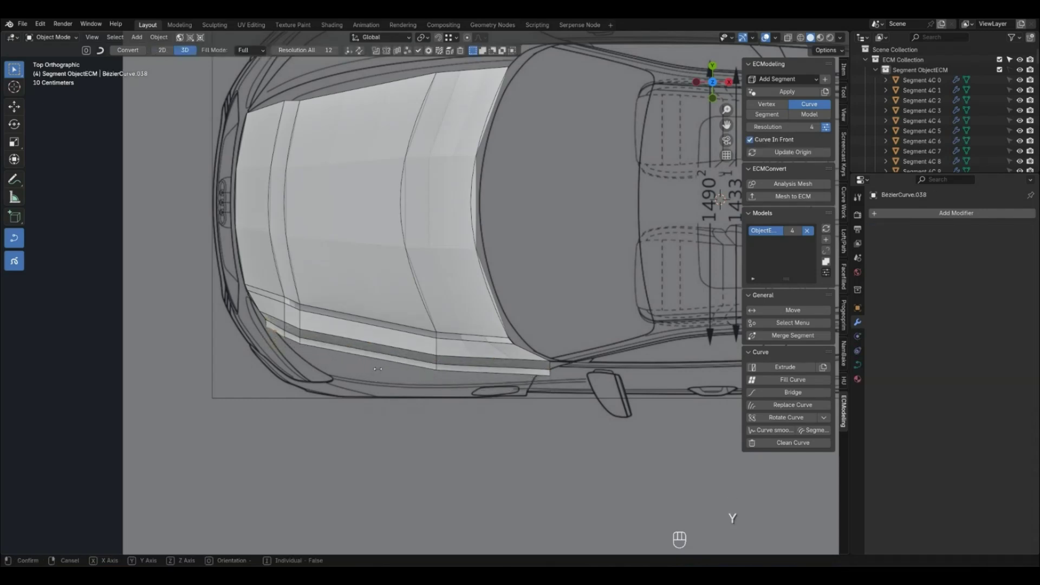
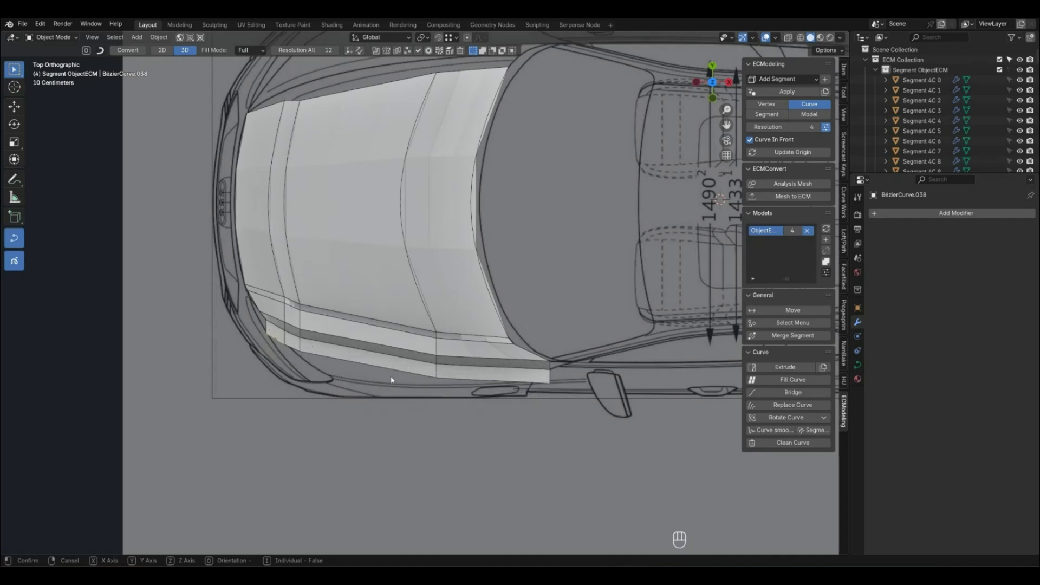
left_click(413, 380)
Place the extruded strip's rear outer point with Select Point, shifting it forward along X and outward along Y to the fender line.
left_click(558, 390)
key("1")
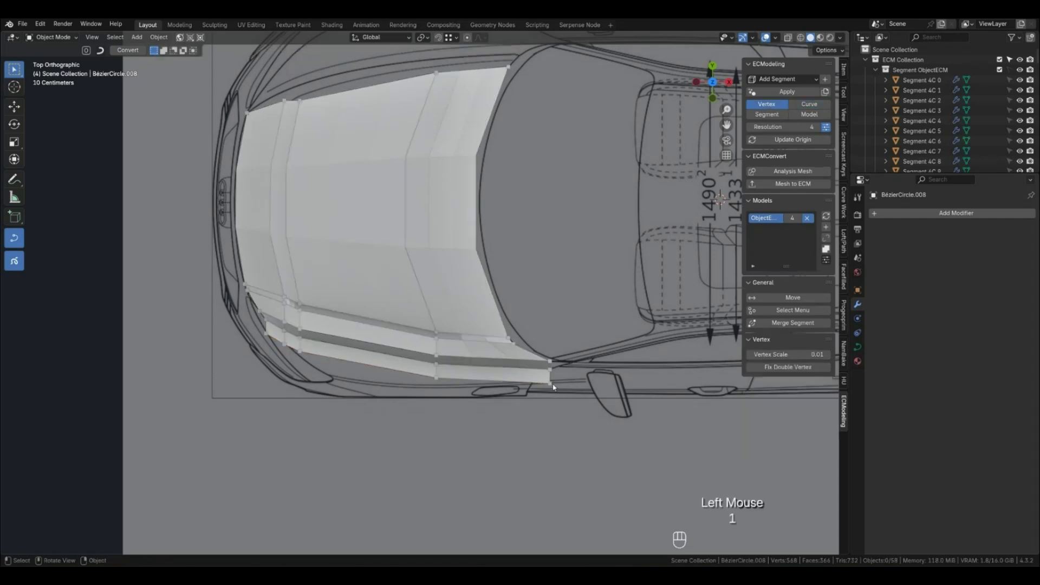
left_click(553, 387)
key("shift+g")
left_click(563, 382)
key("g")
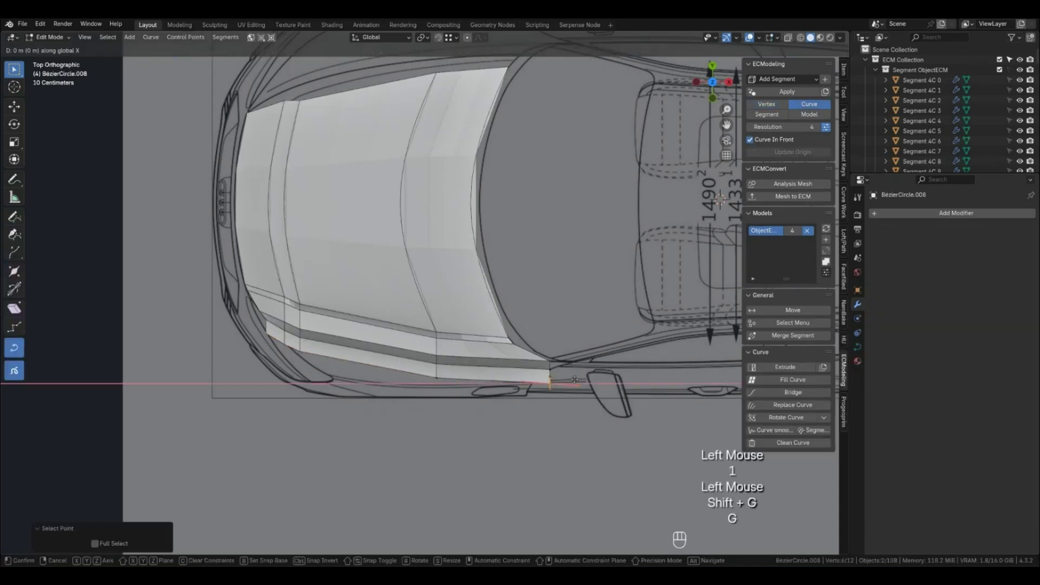
left_click(550, 375)
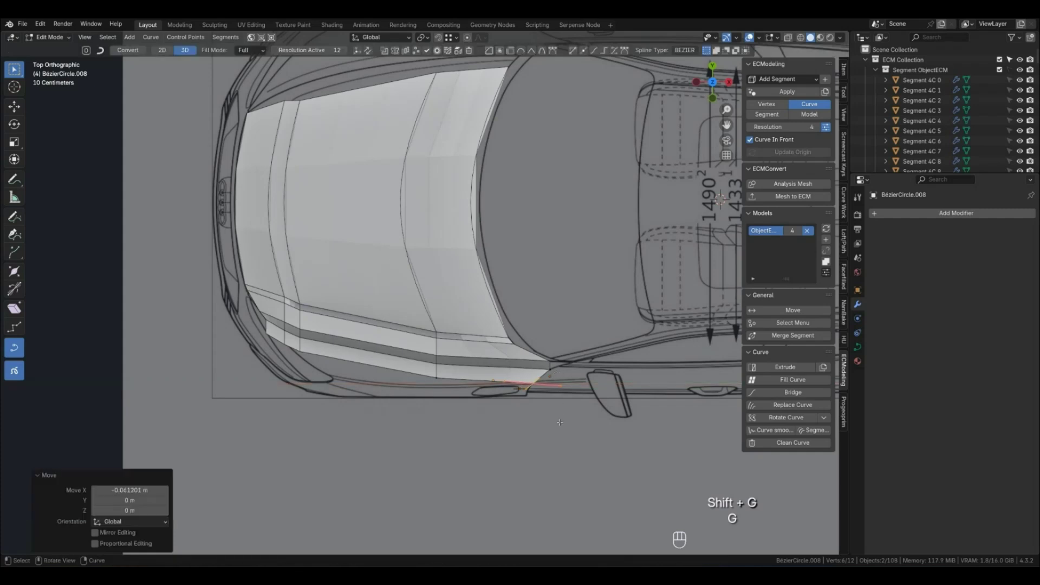
scroll(542, 379, "up", 2)
key("g")
key("y")
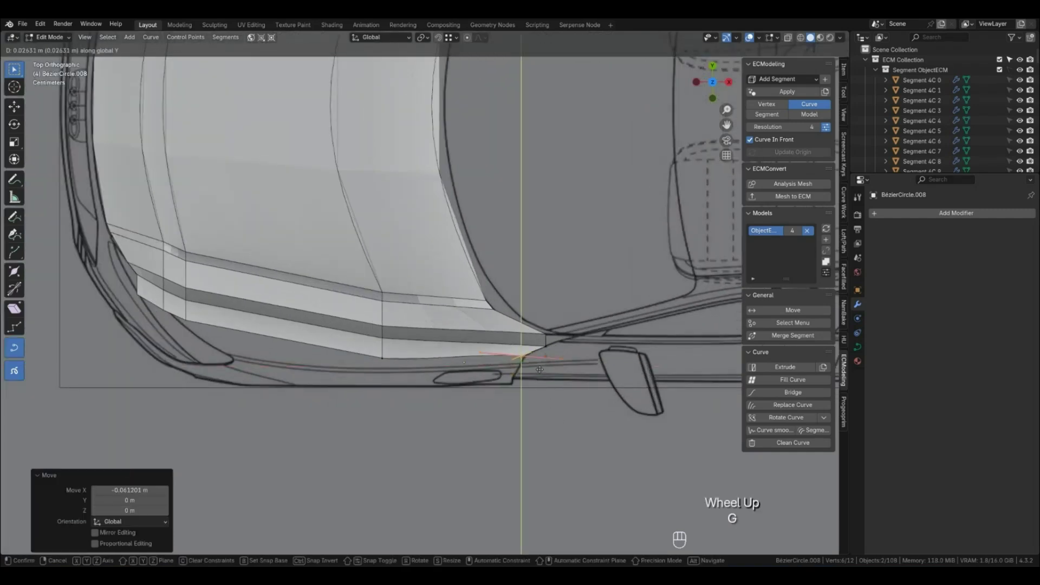
left_click(535, 377)
key("Tab")
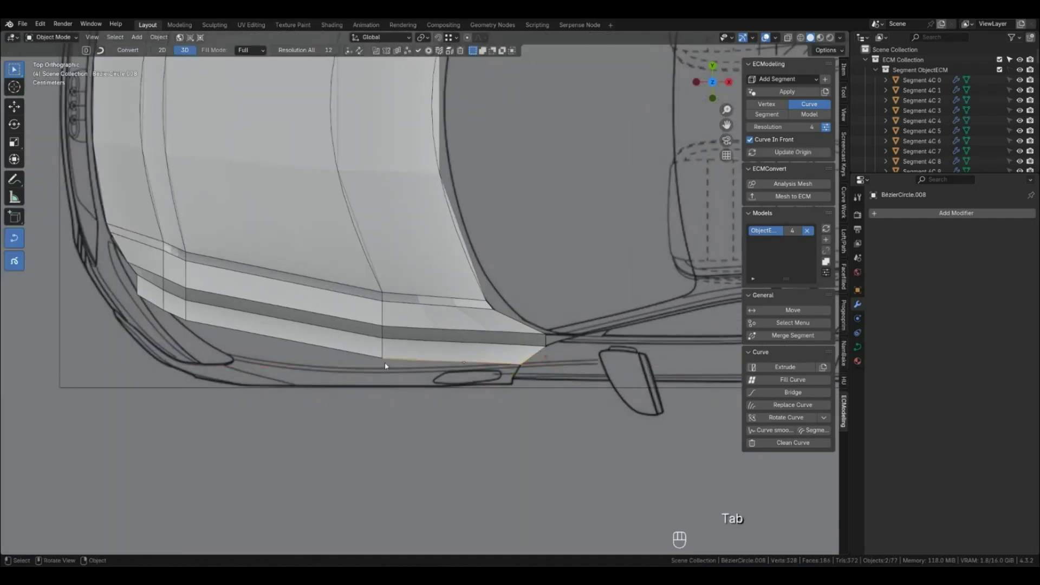
Select the strip's middle outer point with Select Point and move it outward about 0.026 m along Y to the fender line.
key("1")
left_click(385, 360)
key("shift+g")
left_click(436, 368)
key("g")
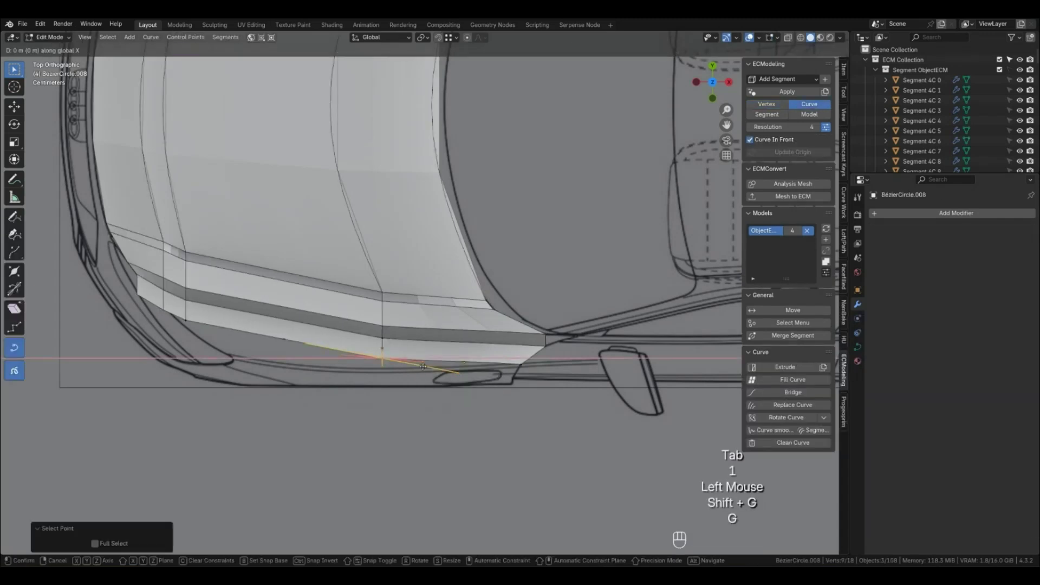
key("y")
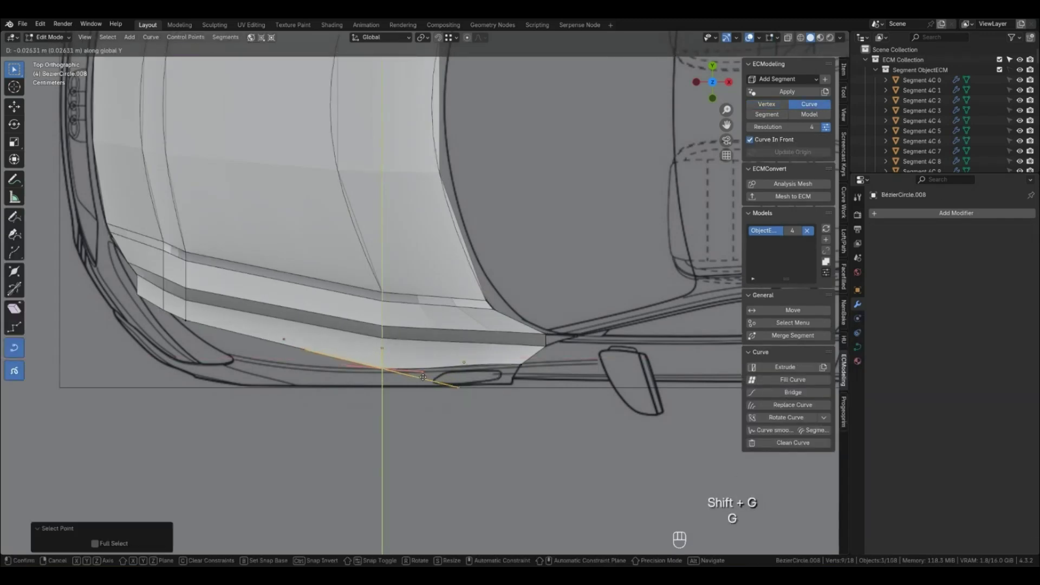
left_click(289, 378)
key("Tab")
Select the three front outer points of the strip and move them about 0.061 m outward along Y and 0.13 m rearward along X.
key("1")
left_click(186, 319)
left_click(163, 310, "shift")
left_click(137, 294, "shift")
key("shift+g")
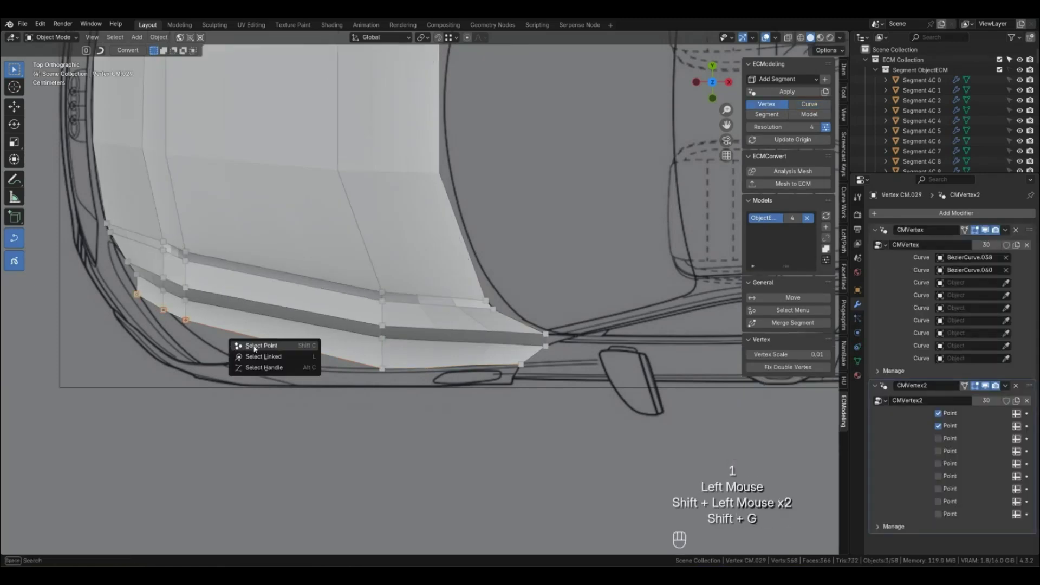
key("g")
key("y")
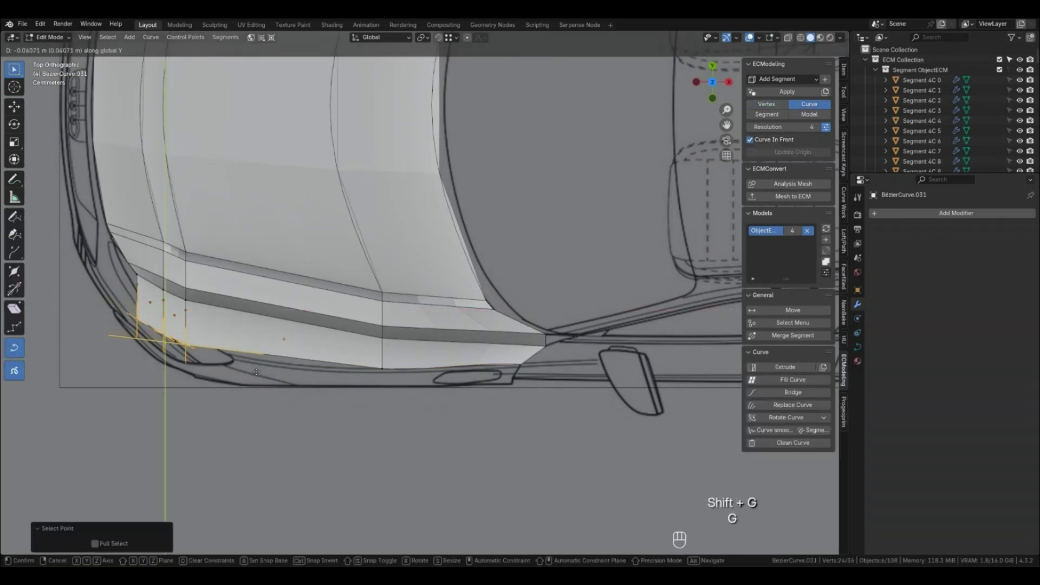
left_click(256, 372)
key("g")
key("x")
left_click(309, 385)
Move the three front outer points about 0.022 m farther outward along Y and nudge them along X near the headlight's rear end.
key("g")
key("x")
key("z")
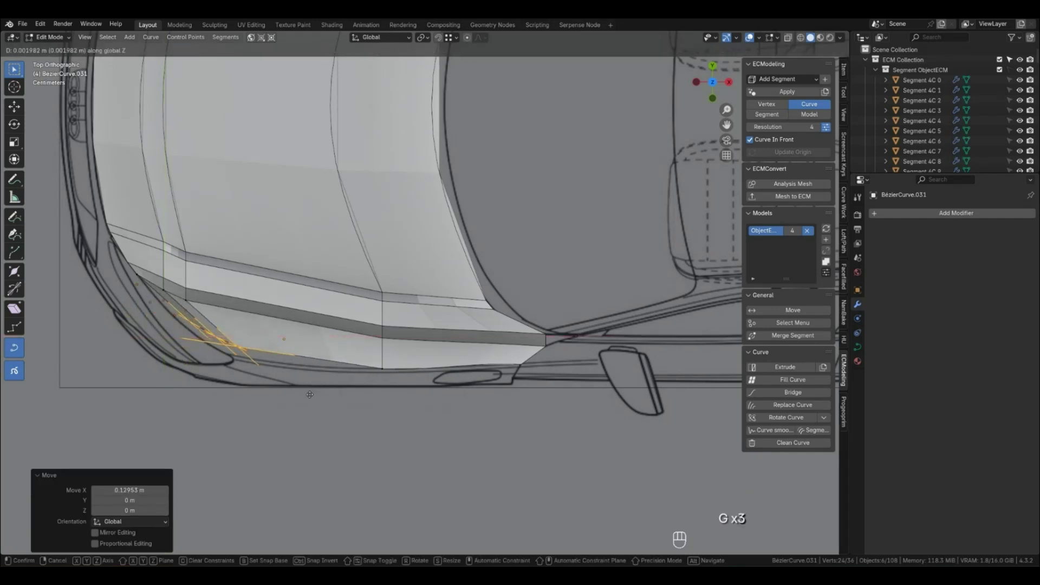
key("y")
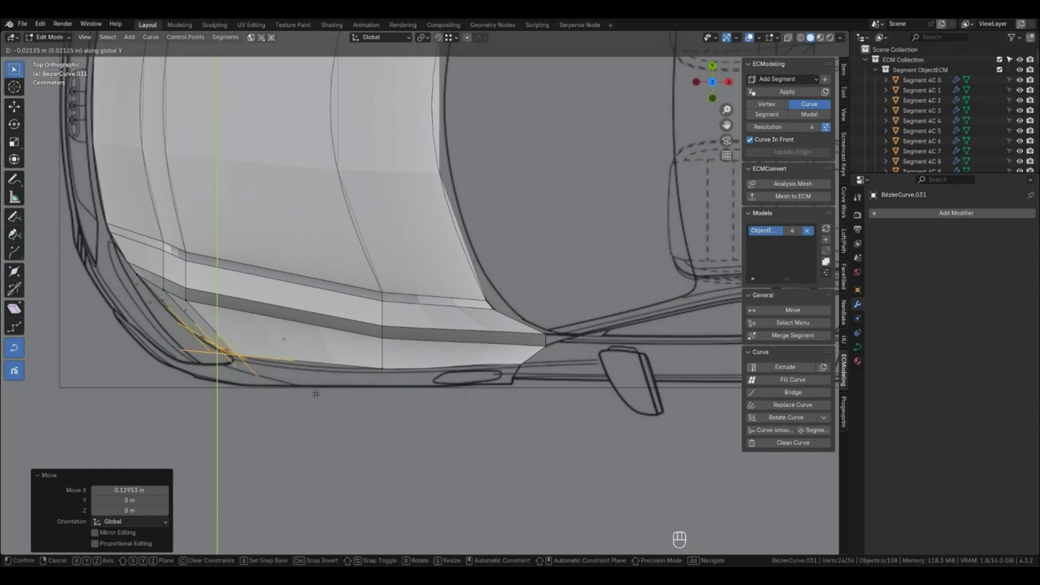
left_click(316, 394)
key("g")
key("x")
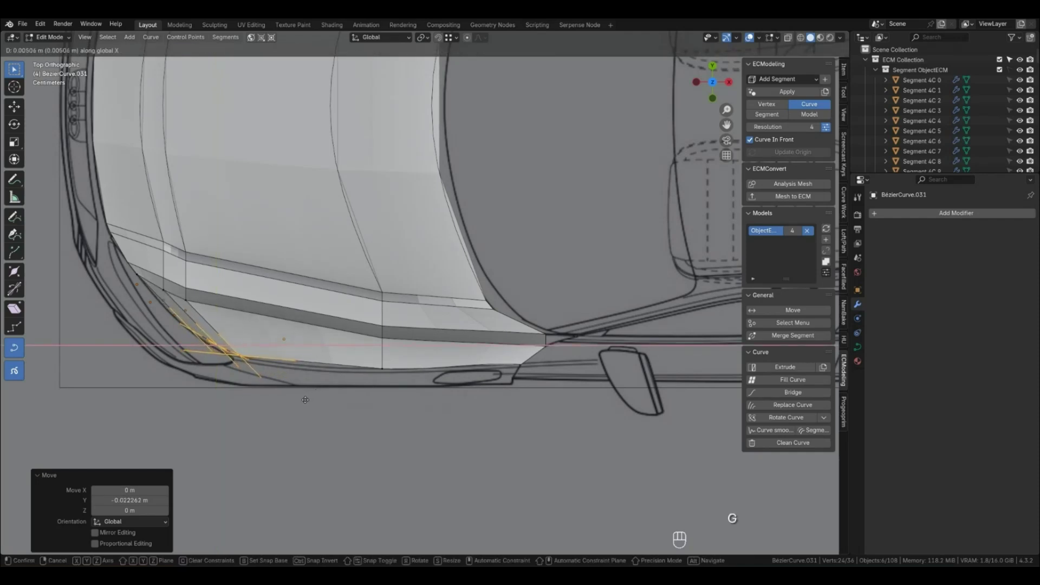
left_click(287, 406)
key("Tab")
Select the rearmost of the three front outer points and move it about 0.123 m rearward along X and 0.022 m outward along Y.
key("1")
left_click(262, 373)
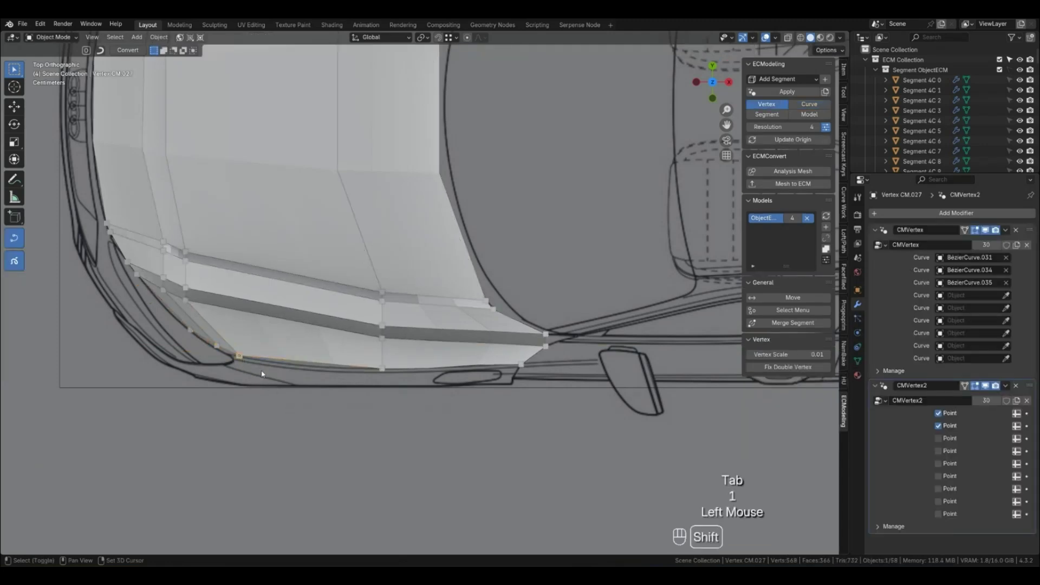
key("shift+g")
left_click(271, 371)
key("g")
key("x")
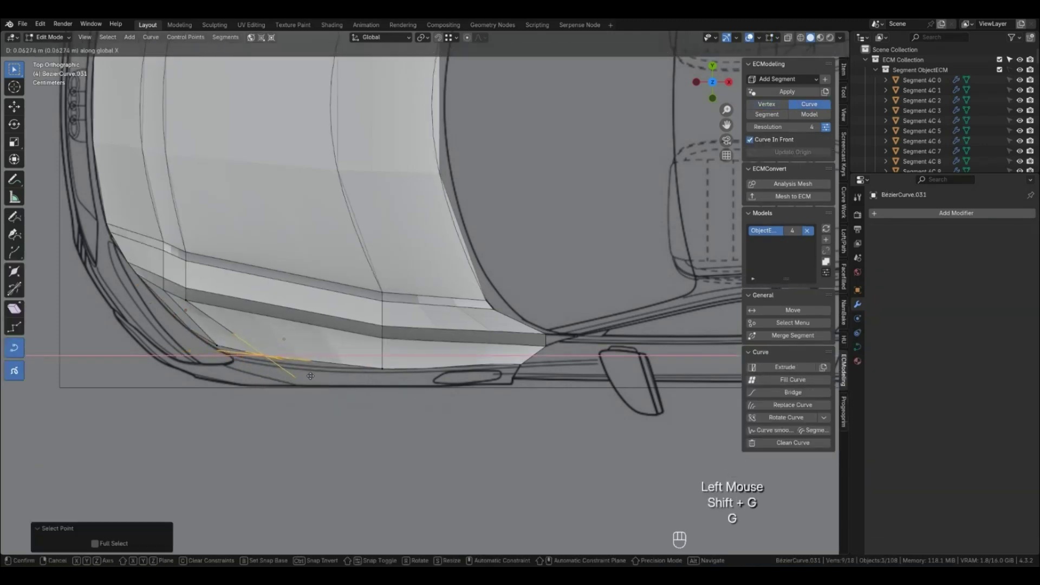
left_click(332, 382)
key("g")
key("y")
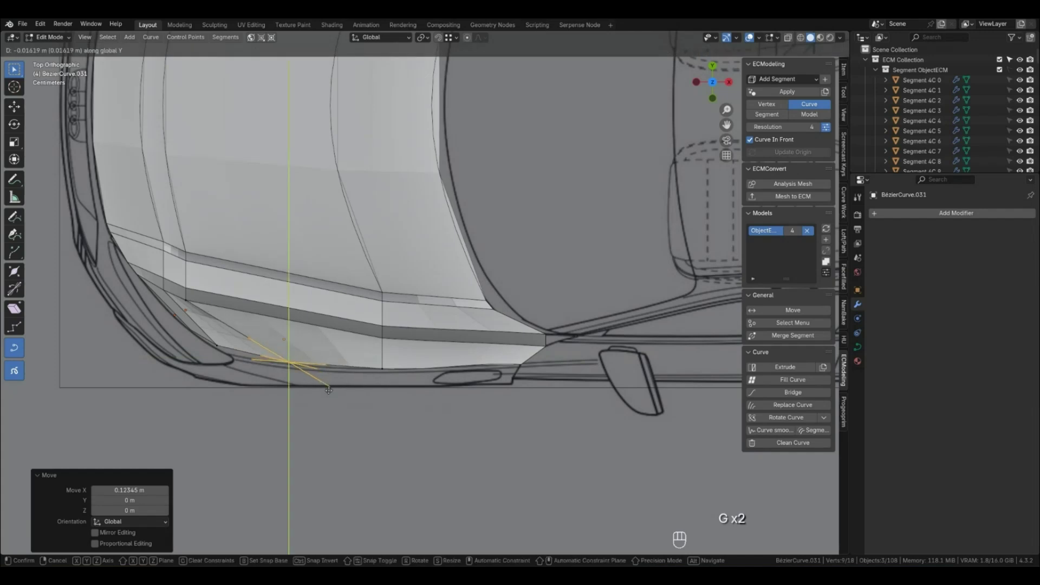
left_click(328, 390)
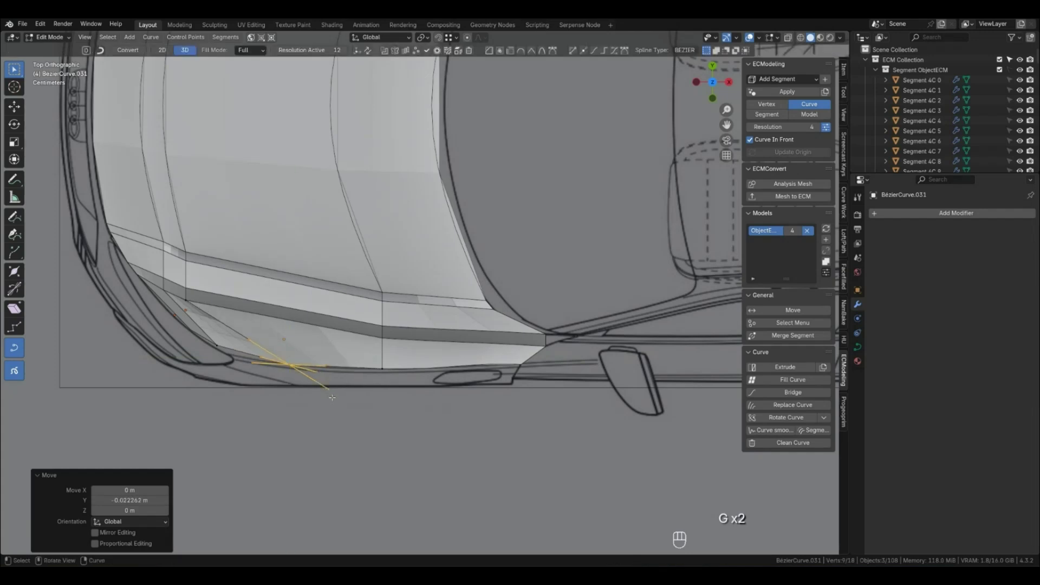
key("Tab")
Select the middle of the three front outer points and shift it rearward along X and outward along Y to the fender line.
key("1")
left_click(218, 345)
key("shift+g")
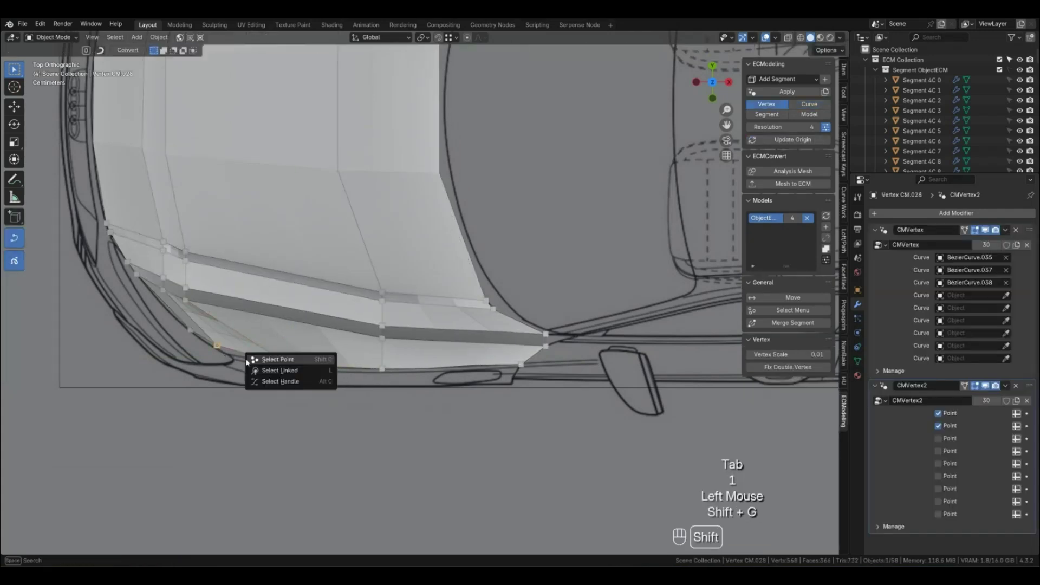
left_click(246, 362)
key("g")
key("g")
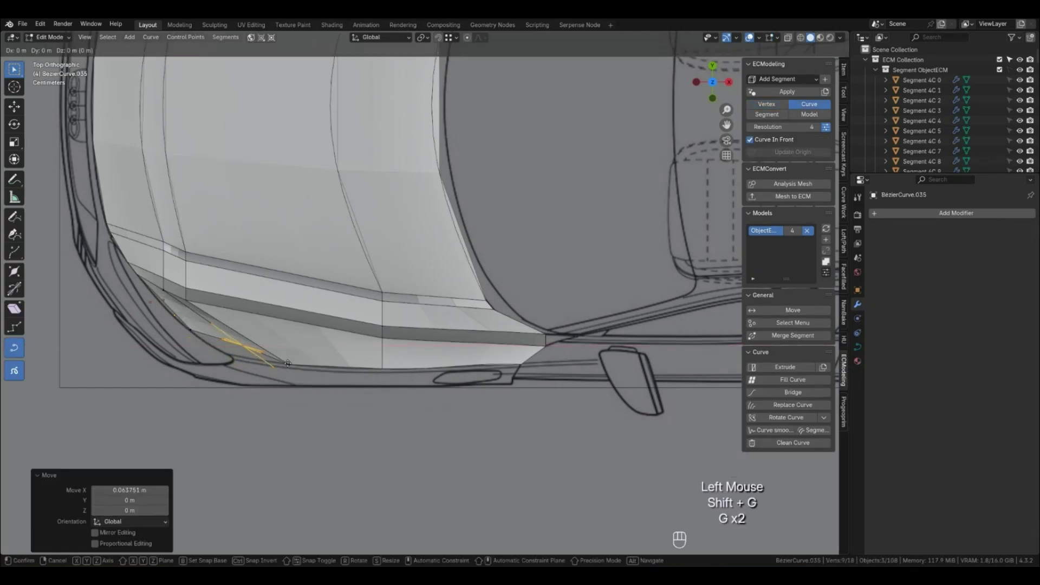
key("y")
left_click(288, 376)
key("g")
key("x")
left_click(303, 377)
key("g")
key("y")
left_click(301, 380)
key("Tab")
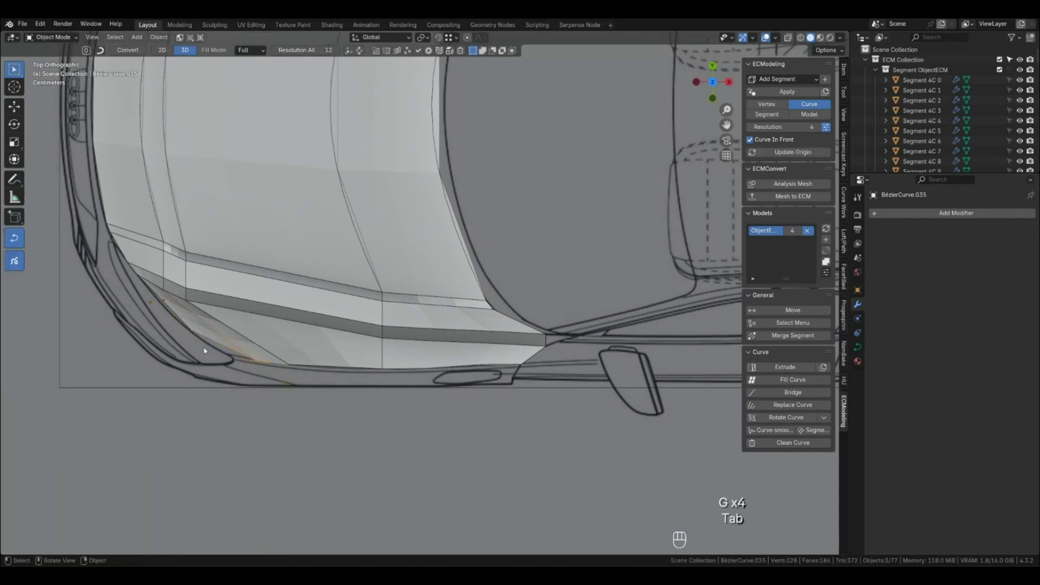
Select the foremost outer point and move it outward along Y and rearward along X to the headlight's rear corner.
key("1")
left_click(238, 349)
key("shift+g")
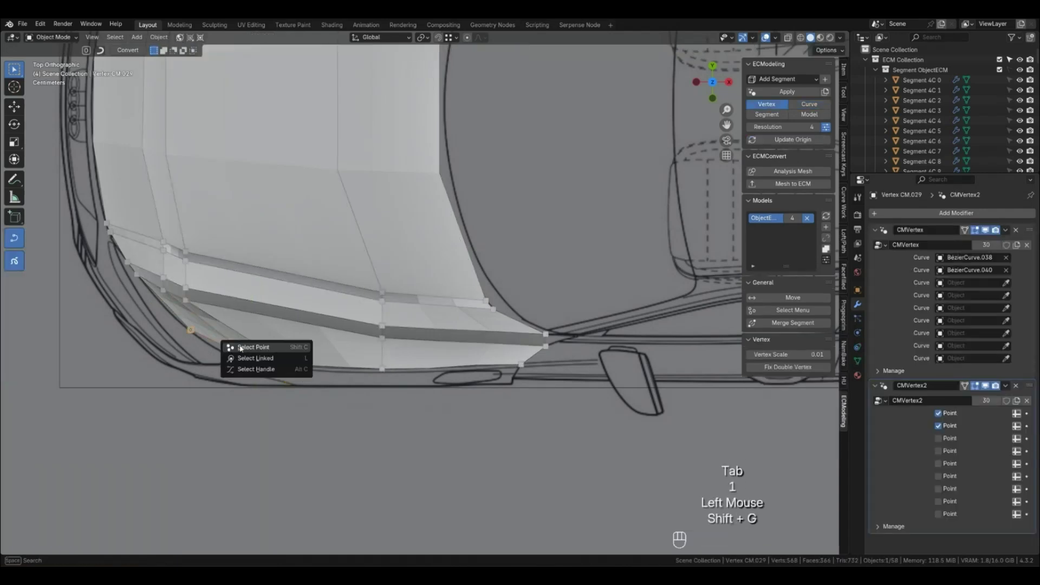
left_click(252, 347)
key("g")
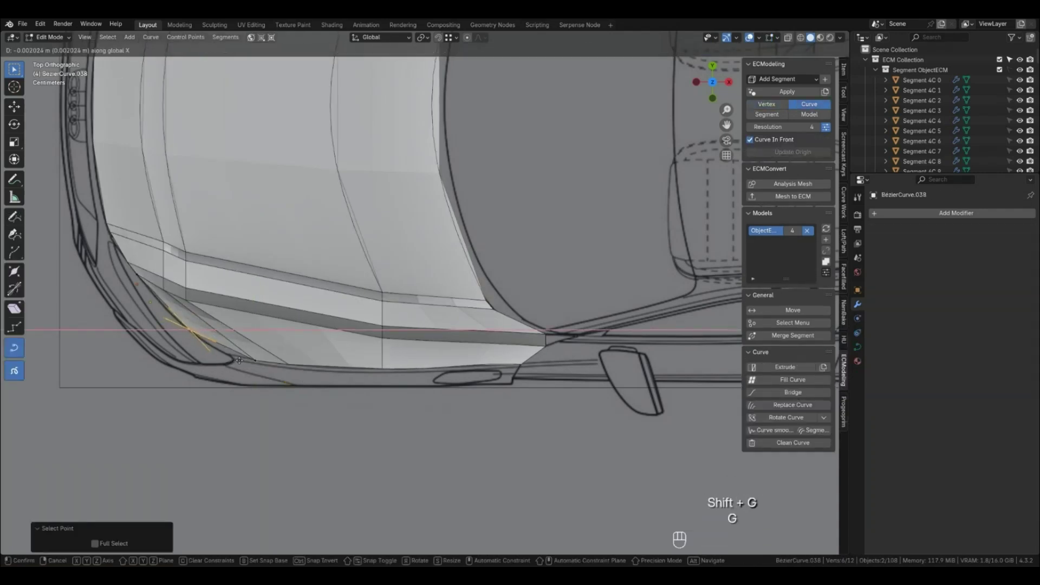
key("y")
left_click(244, 370)
key("g")
key("x")
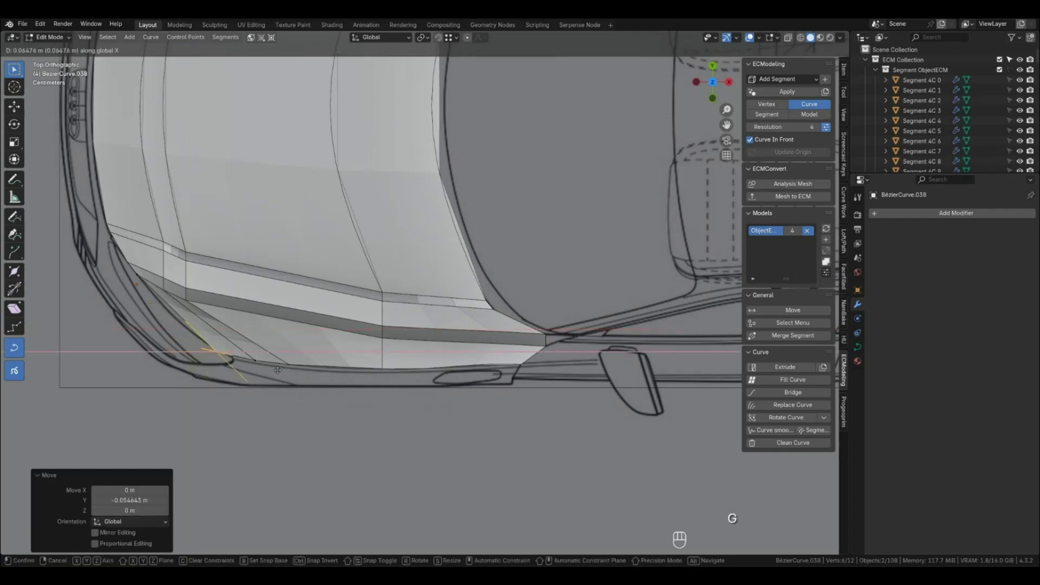
left_click(285, 372)
key("g")
key("y")
left_click(294, 375)
key("g")
key("x")
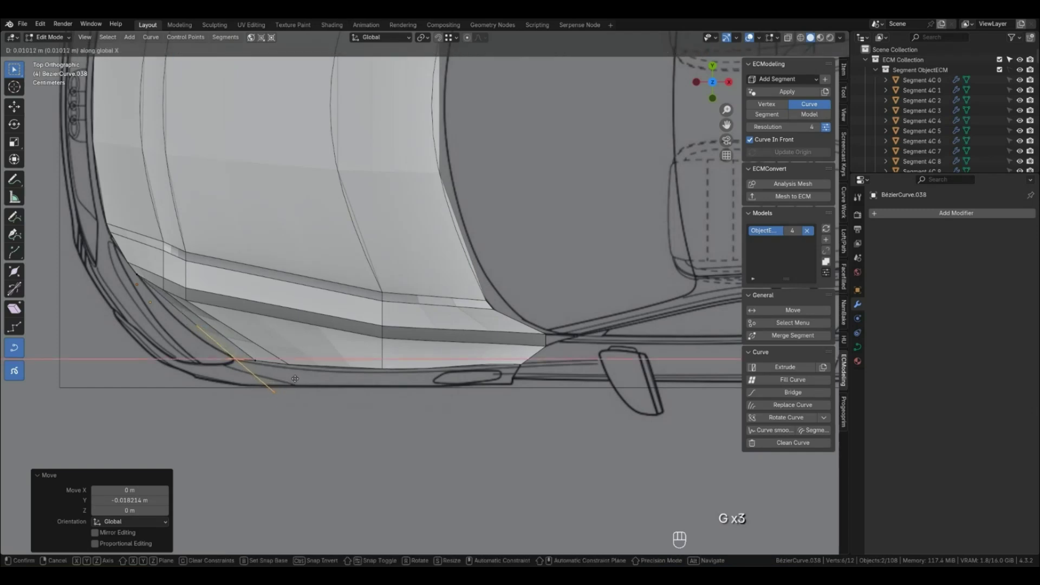
left_click(295, 378)
key("Tab")
Move the outer point just behind the headlight corner about 0.010 m outward along Y and 0.013 m rearward along X.
key("1")
left_click(279, 367)
key("shift+g")
key("g")
key("x")
key("y")
left_click(291, 370)
key("g")
key("x")
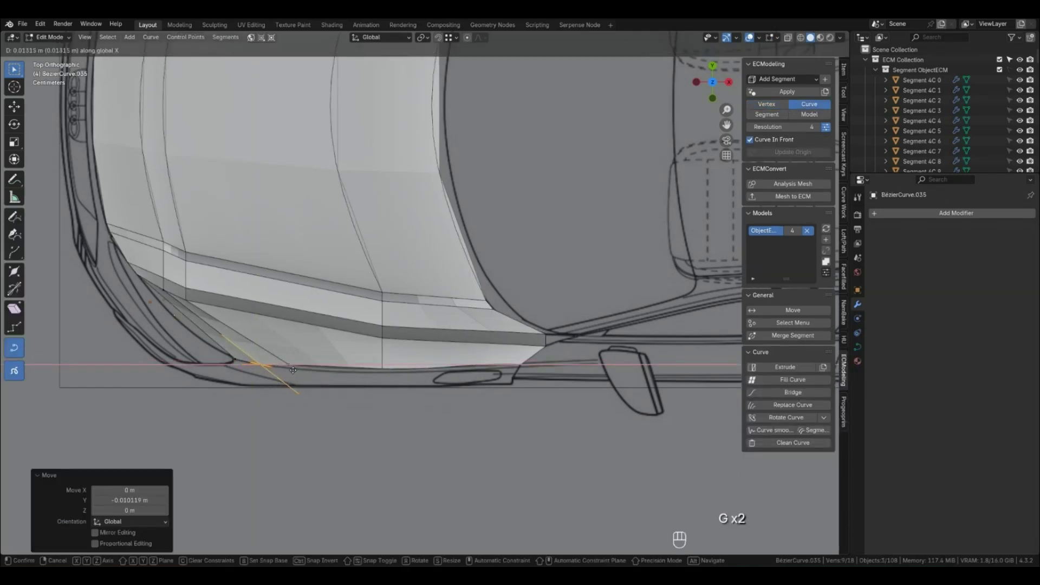
left_click(293, 370)
key("Tab")
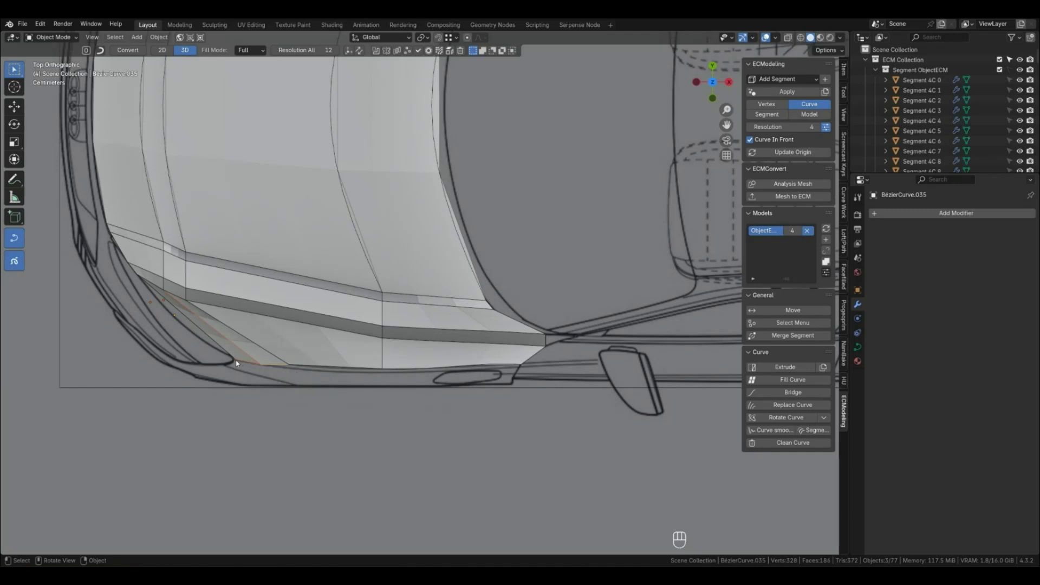
Turn on X-ray and move the two foremost outer points near the headlight slightly inward along Y.
left_click(668, 129)
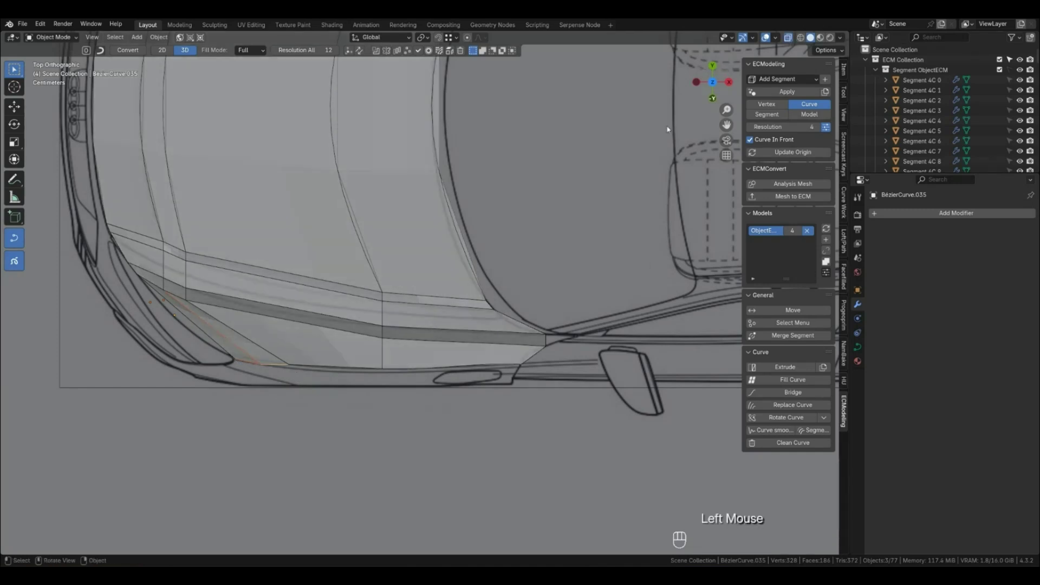
left_click(241, 369)
key("1")
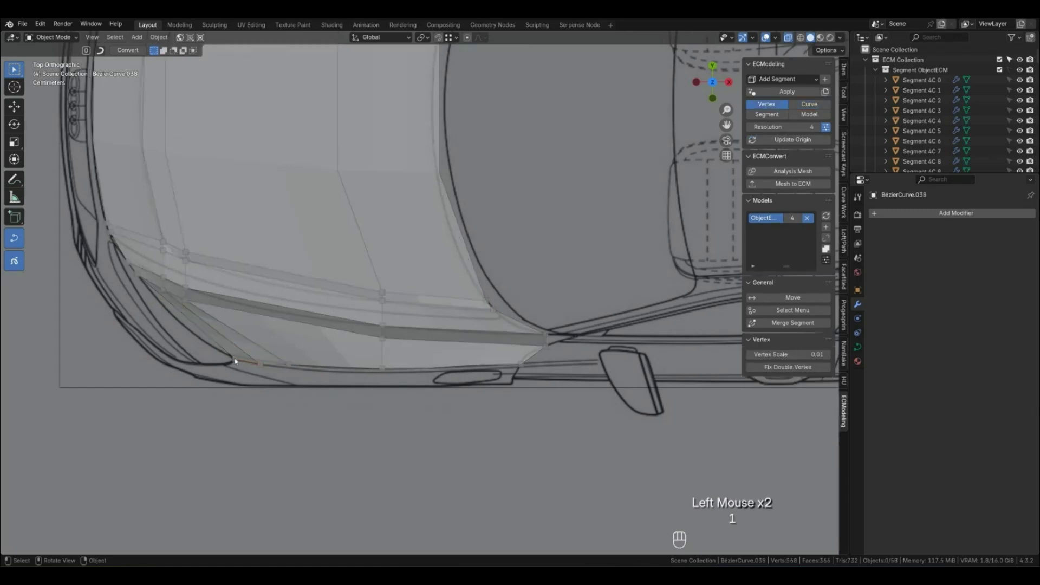
left_click(235, 359)
left_click(261, 365, "shift")
key("shift+g")
left_click(281, 368)
key("g")
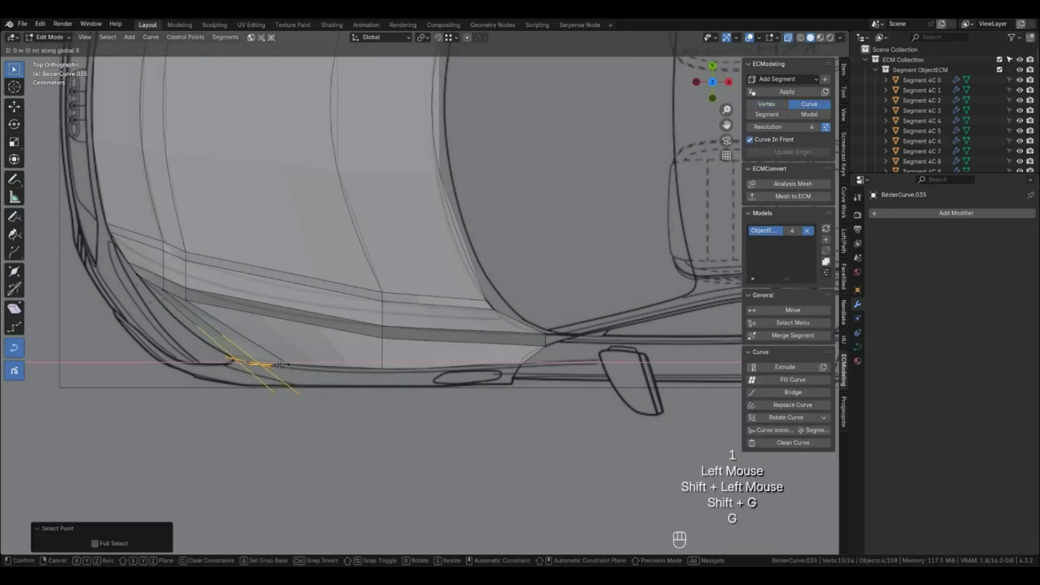
key("y")
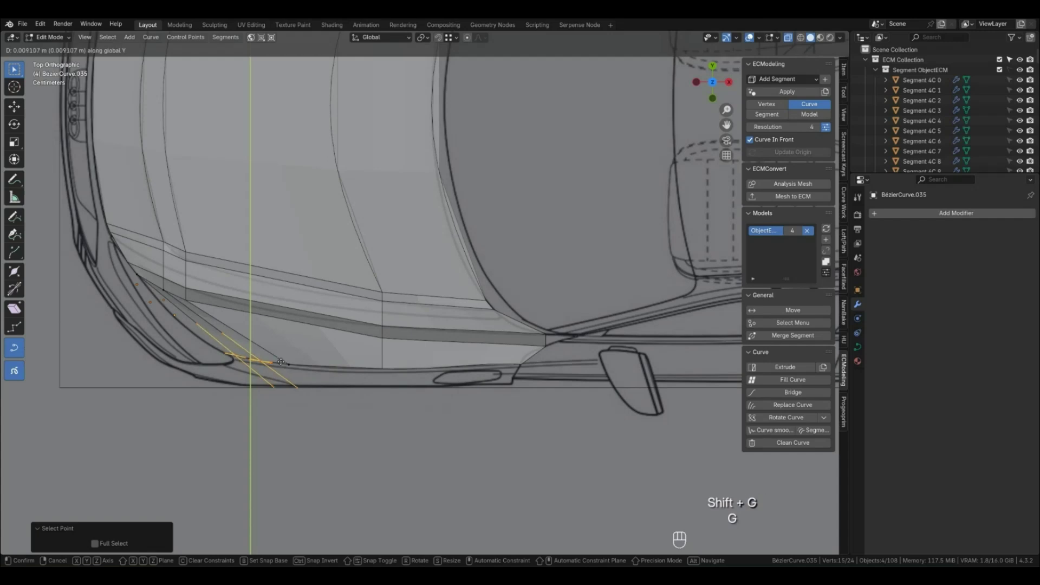
left_click(279, 364)
left_click(277, 366)
key("Tab")
Select the foremost outer point at the headlight's rear corner with Select Point and fine-tune its position along the blueprint line.
key("1")
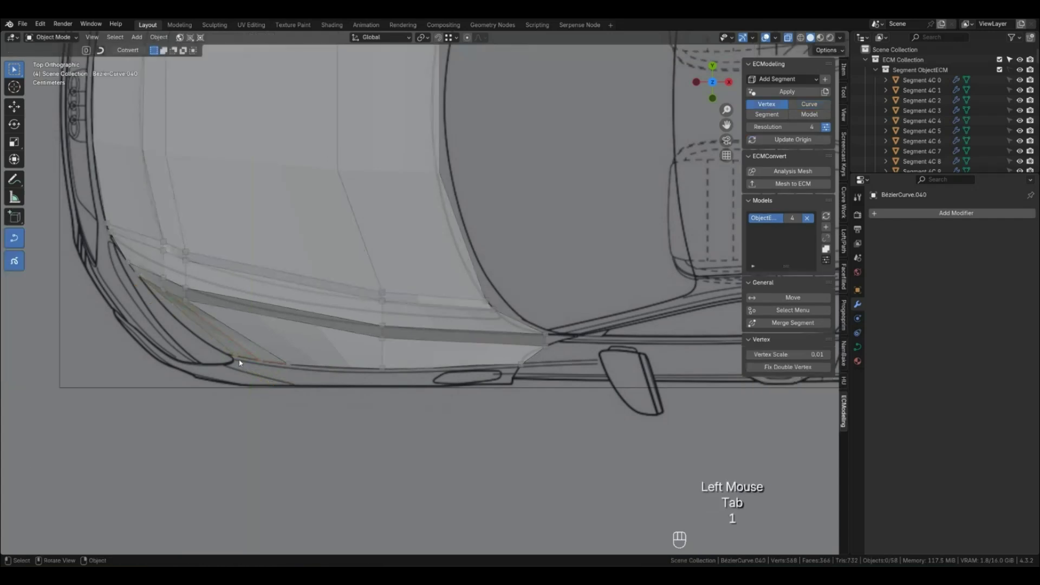
left_click(248, 366)
key("shift+g")
left_click(252, 365)
key("g")
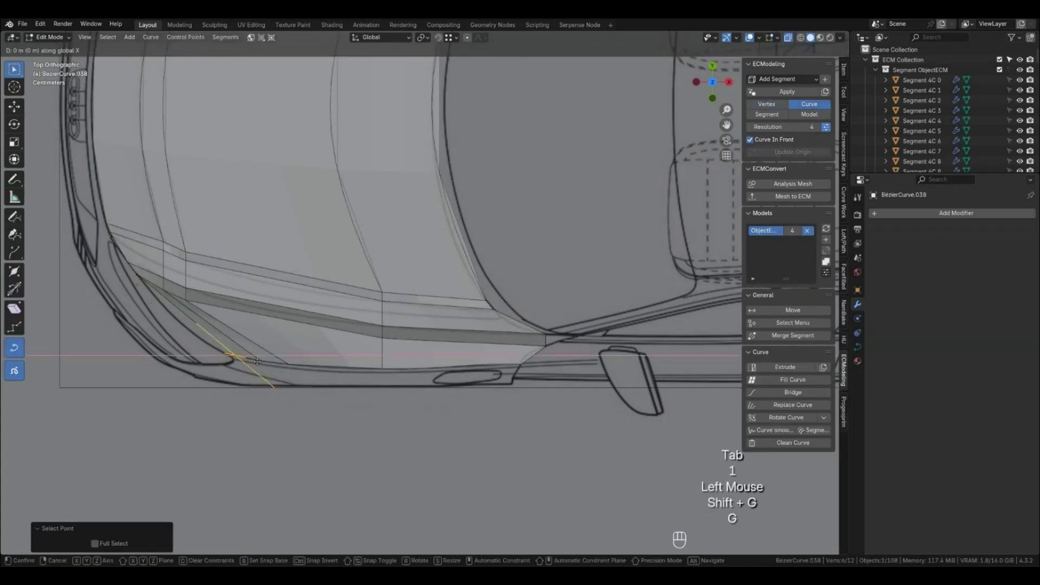
left_click(255, 361)
key("Tab")
left_click(327, 408)
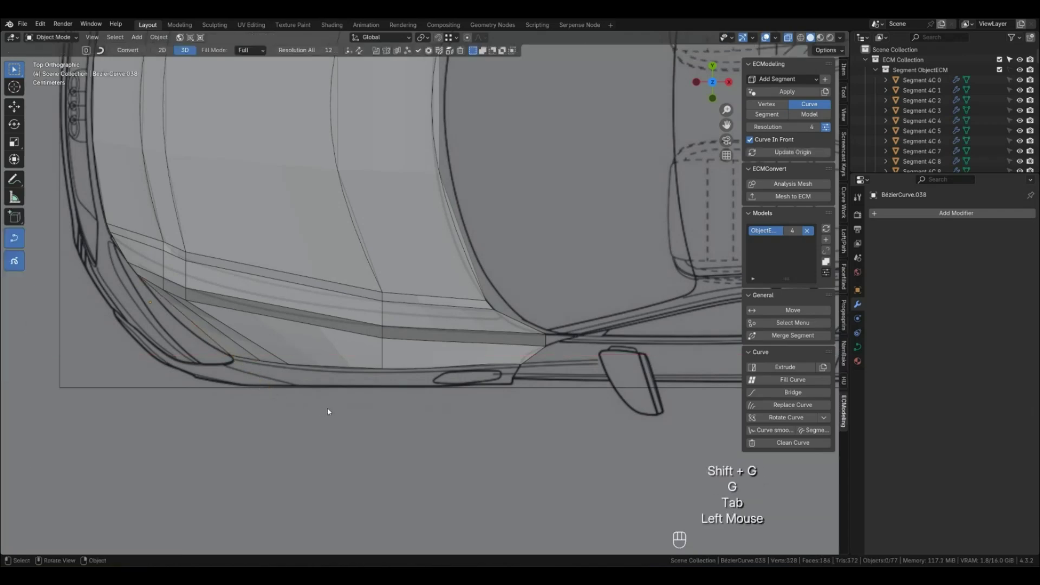
Inspect the new fender strip beside the hood from a perspective angle and return to the top view.
key("4")
middle_click_drag(321, 365, 327, 339)
middle_click_drag(351, 296, 328, 327)
key("2")
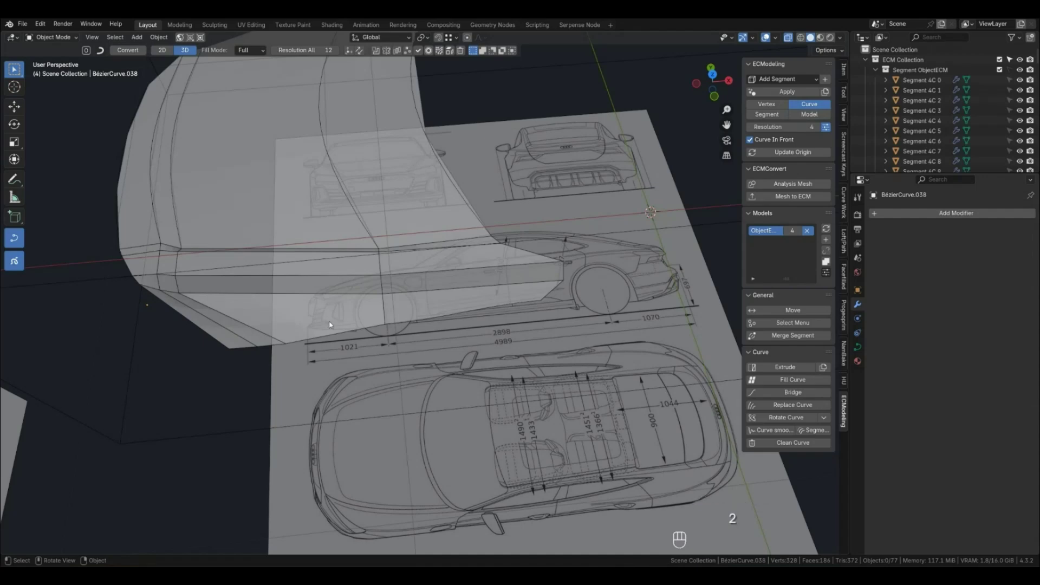
key("KP_7")
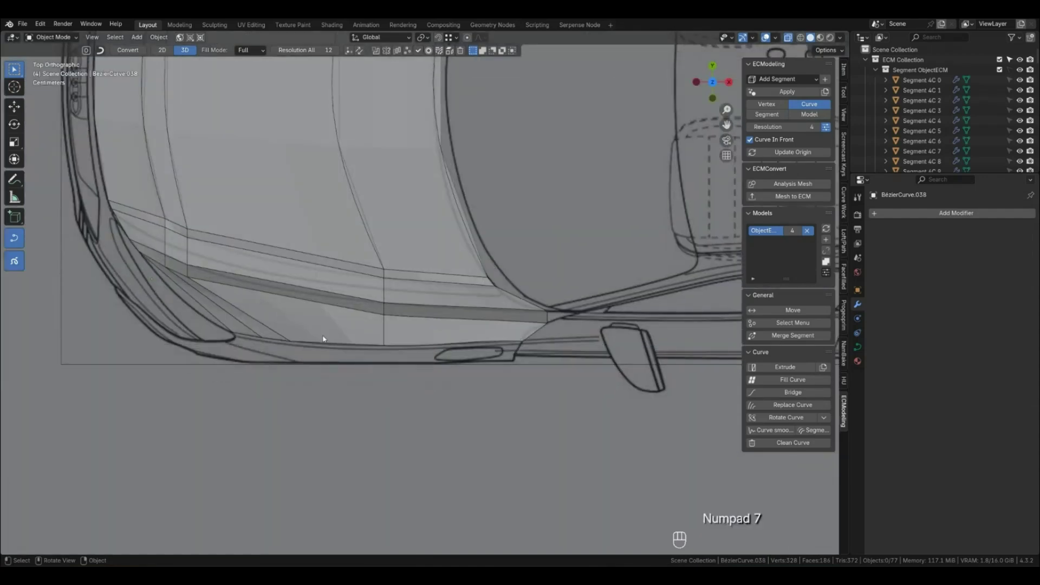
middle_click_drag(233, 344, 243, 384, "shift")
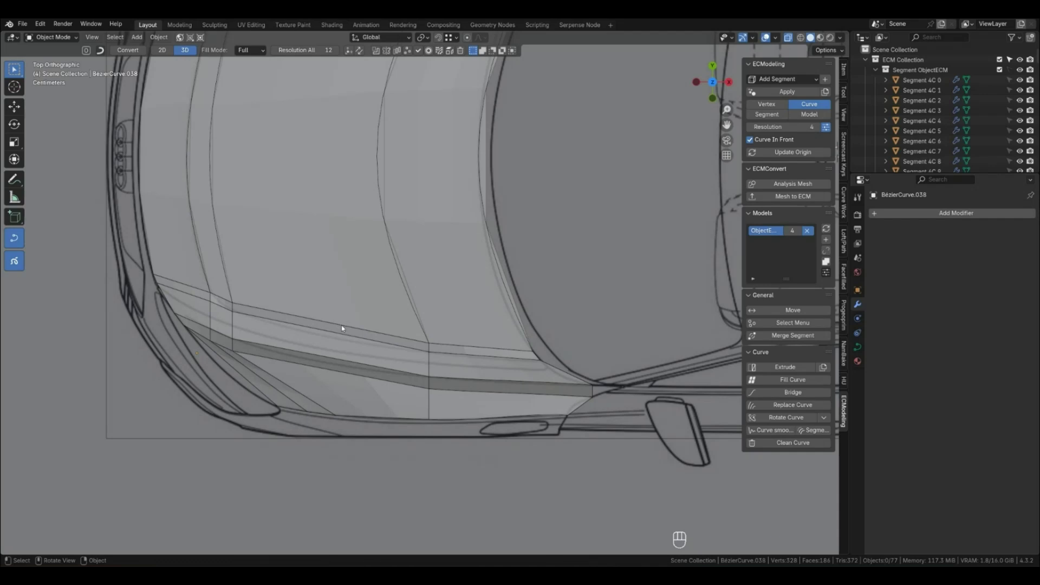
Apply Manipulator control to the four long curves of the fender strips and move their handles about 0.018 m outward along Y.
middle_click_drag(365, 343, 380, 372, "shift")
left_click(353, 351)
left_click(355, 364, "shift")
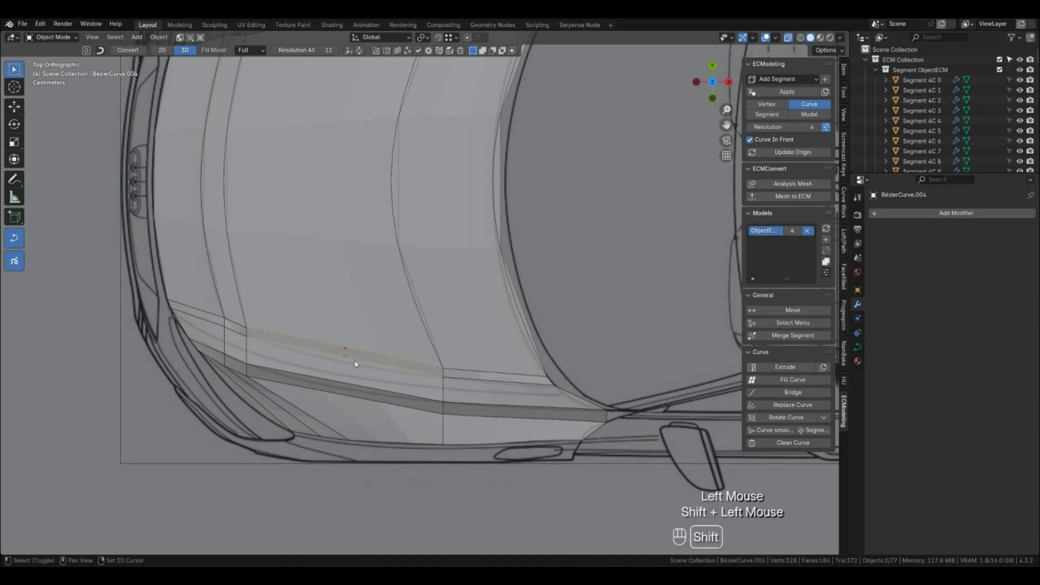
left_click(352, 395, "shift")
left_click(353, 395, "shift")
key("alt+c")
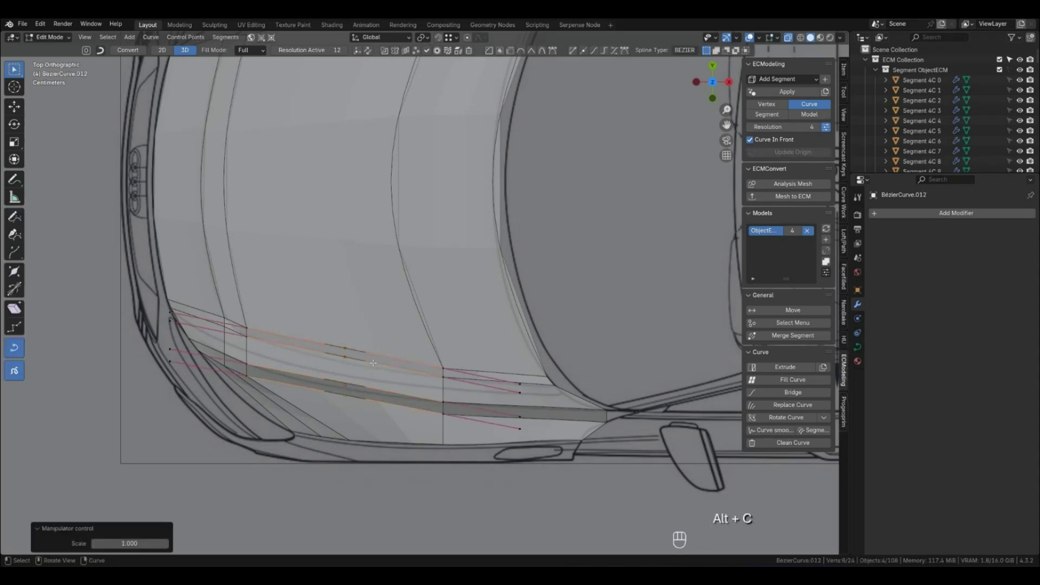
key("g")
key("y")
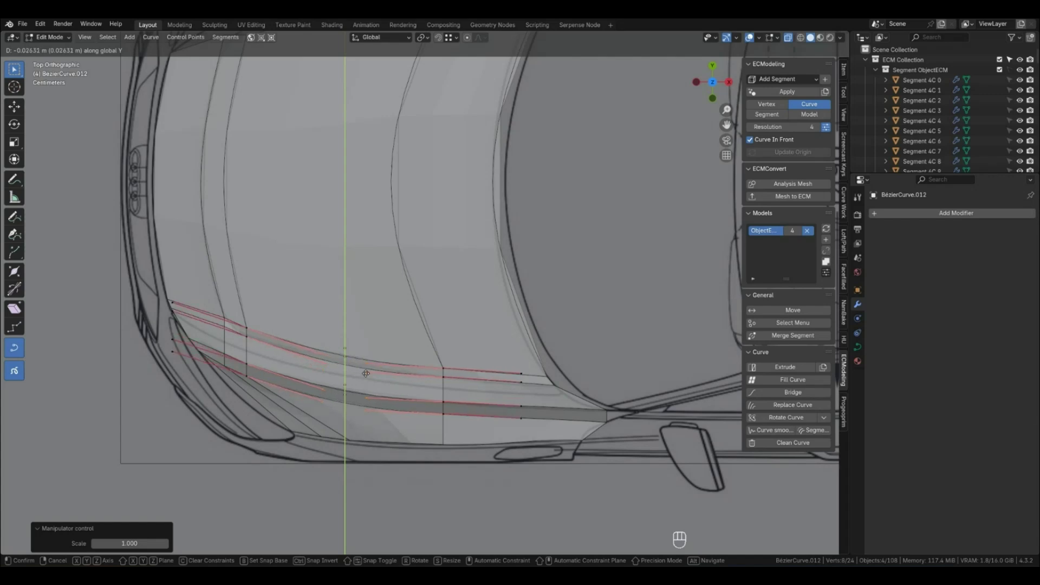
left_click(366, 370)
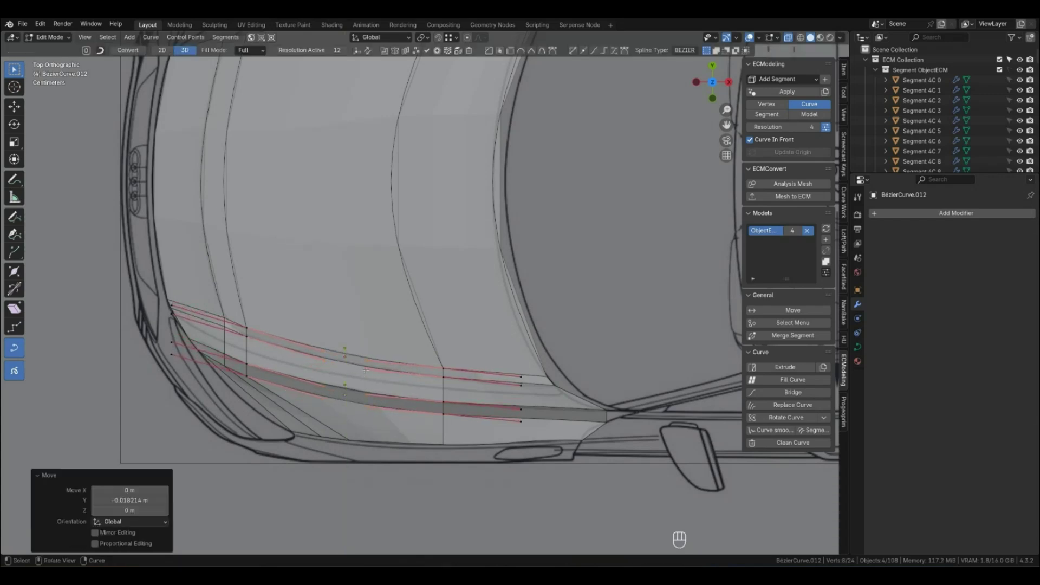
Check the bent fender strip curves with X-ray off and on, and leave curve editing with nothing selected.
left_click(373, 424)
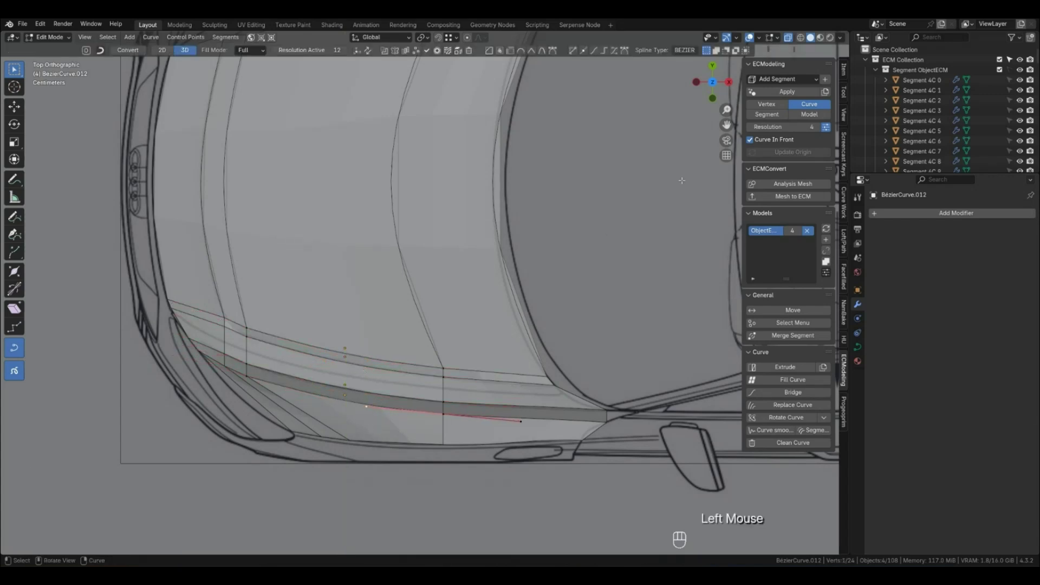
left_click(787, 38)
left_click(788, 38)
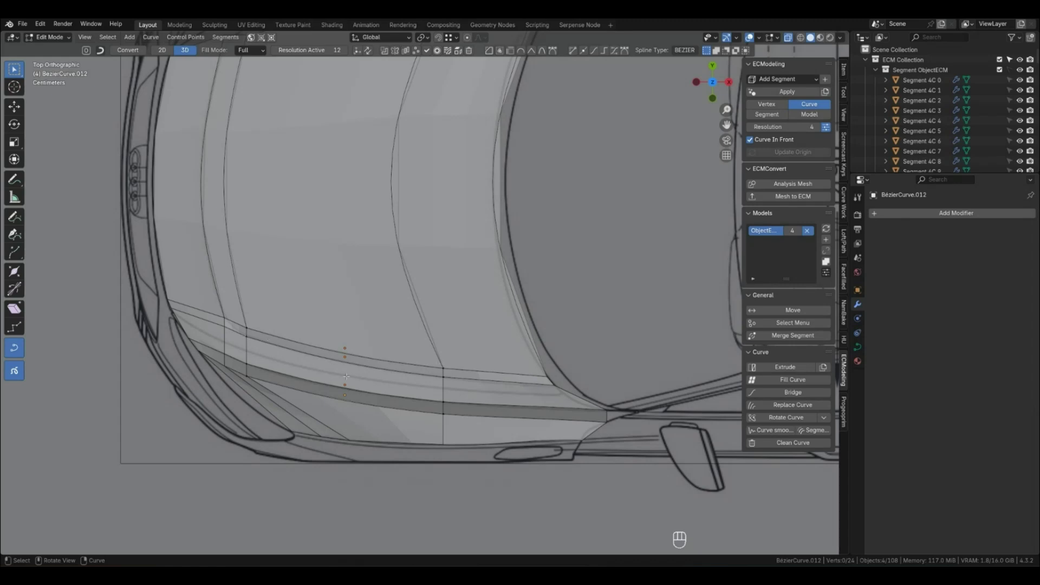
left_click(410, 426)
key("Tab")
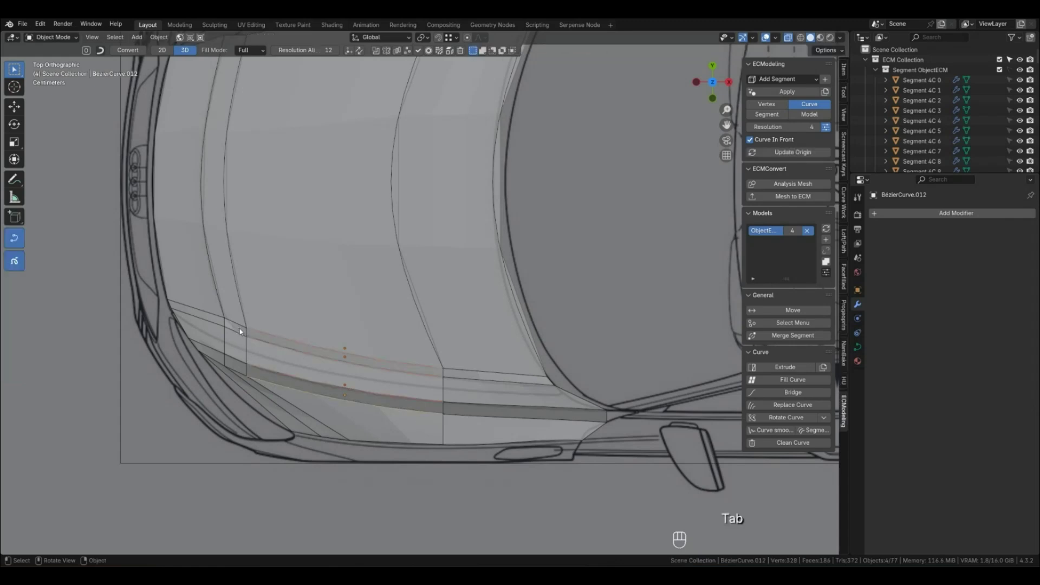
left_click(239, 327)
left_click(238, 328)
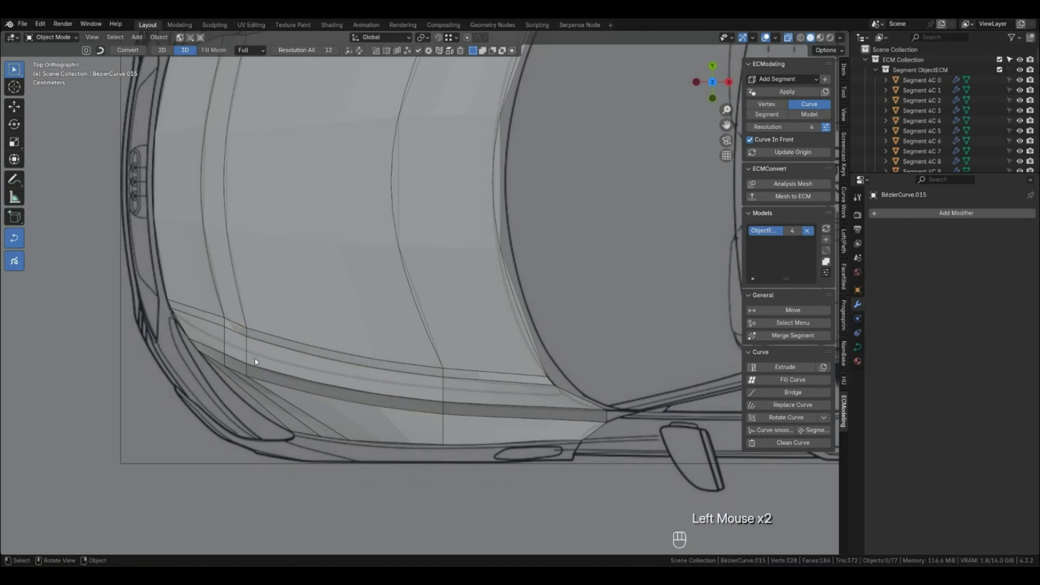
Apply Manipulator control to the fender's front edge curve along the headlight and move its handles toward the headlight outline.
middle_click_drag(342, 405, 385, 302, "shift")
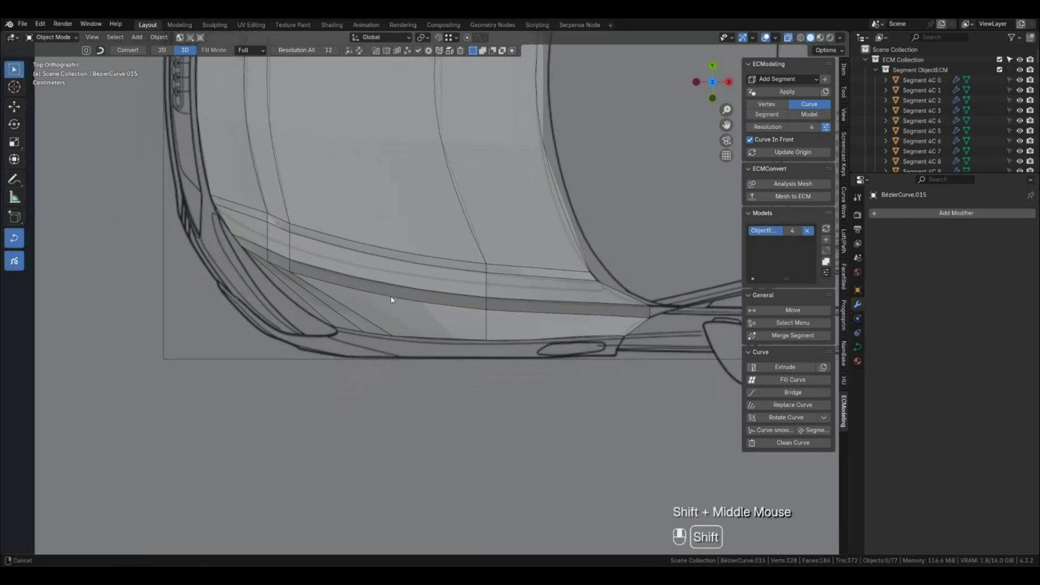
left_click(314, 310)
key("alt+c")
key("g")
left_click(344, 330)
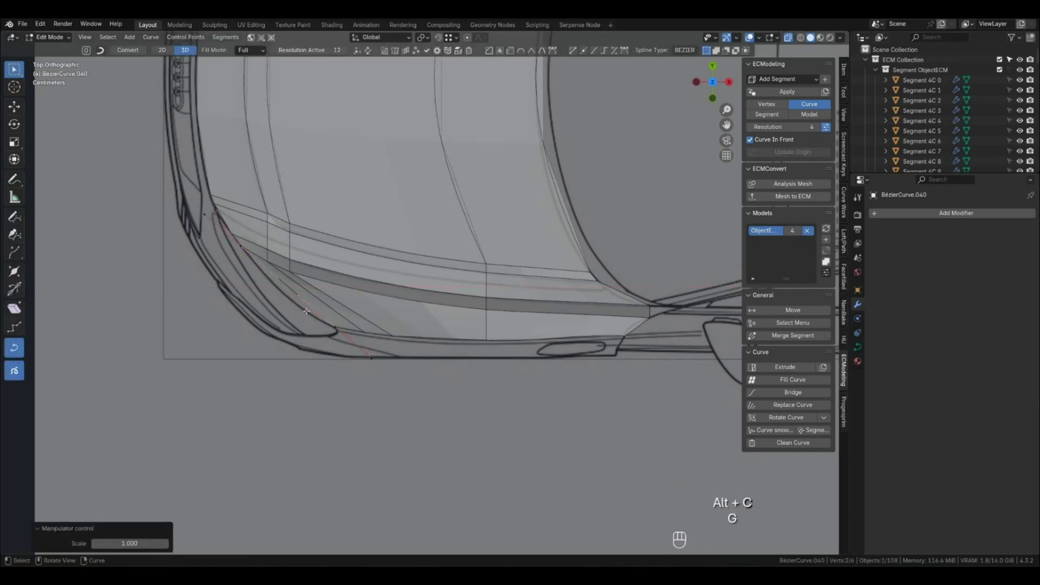
Select the five outer fender edge points and compare their heights with the side blueprint in the front view.
key("Tab")
key("1")
left_click(336, 329)
left_click(364, 333, "shift")
left_click(395, 337, "shift")
left_click(626, 335, "shift")
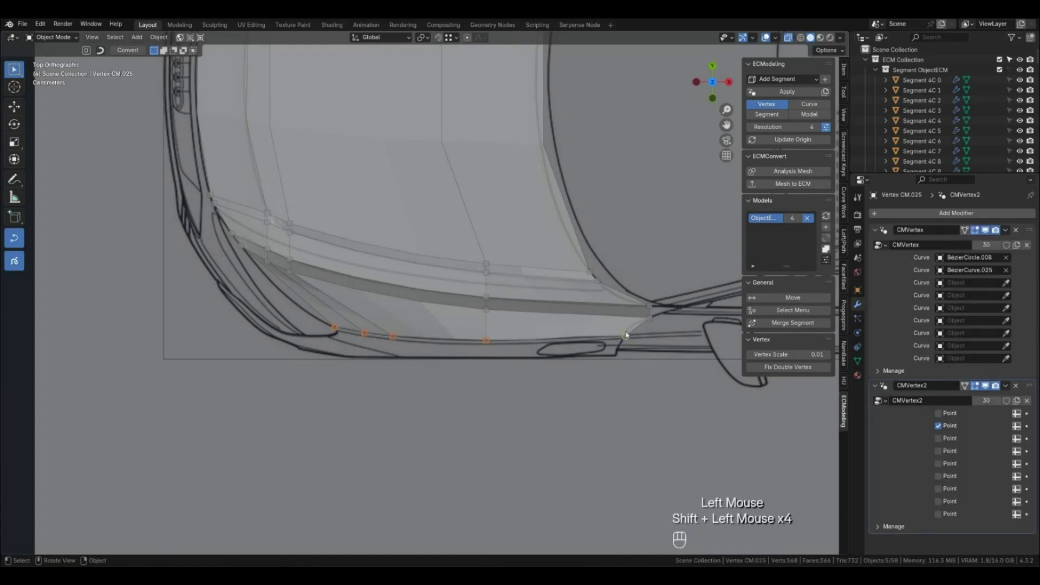
key("KP_1")
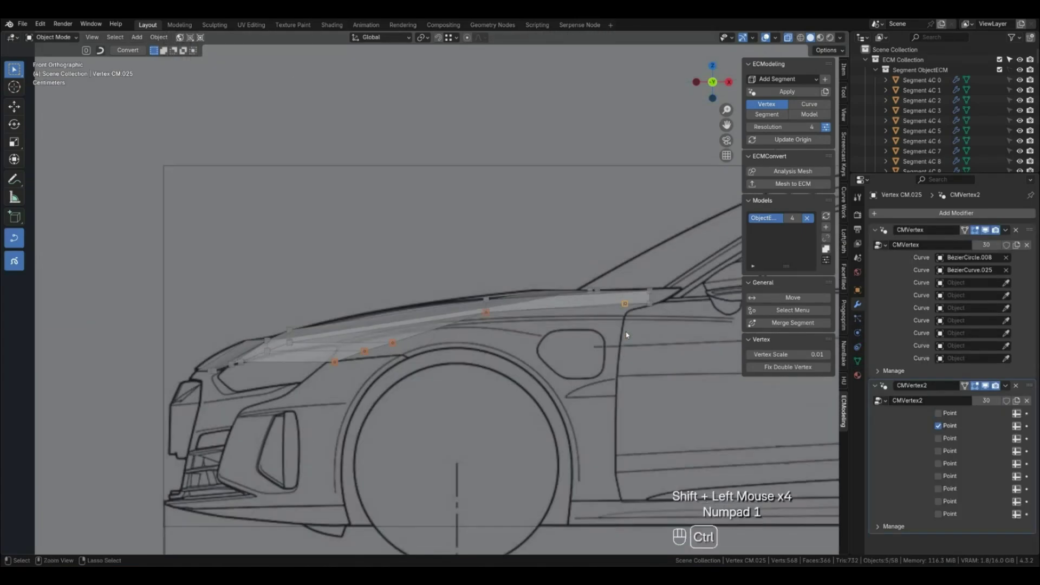
Raise the three foremost outer fender edge points together along Z toward the side blueprint line using Select Point.
left_click(362, 361)
left_click(333, 364)
left_click(364, 351, "shift")
left_click(392, 343, "shift")
key("shift+g")
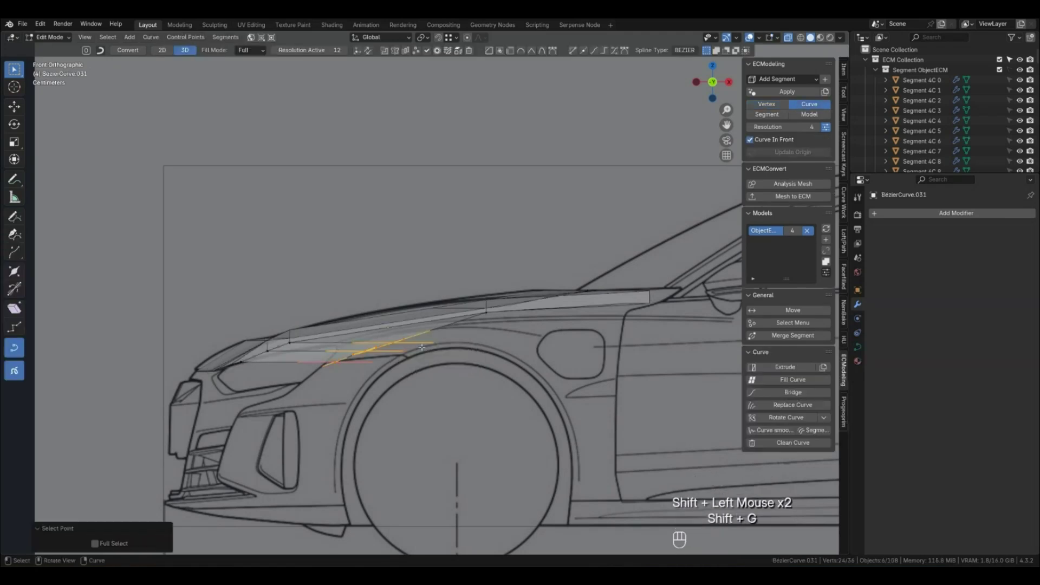
key("g")
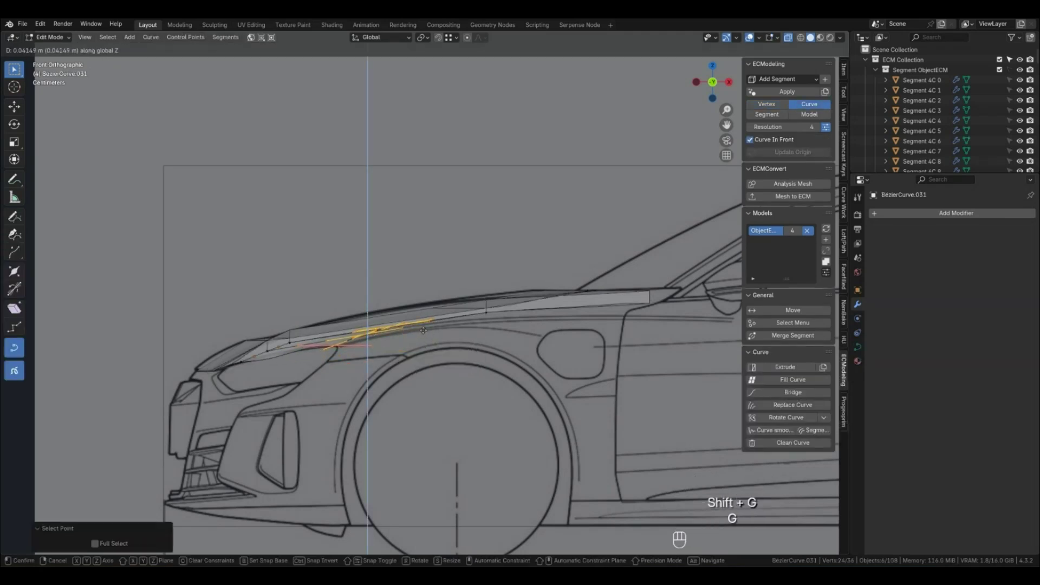
left_click(416, 352)
key("Tab")
Lower the second outer fender edge point behind the headlight about 0.001 m along Z with Select Point.
key("1")
left_click(366, 340)
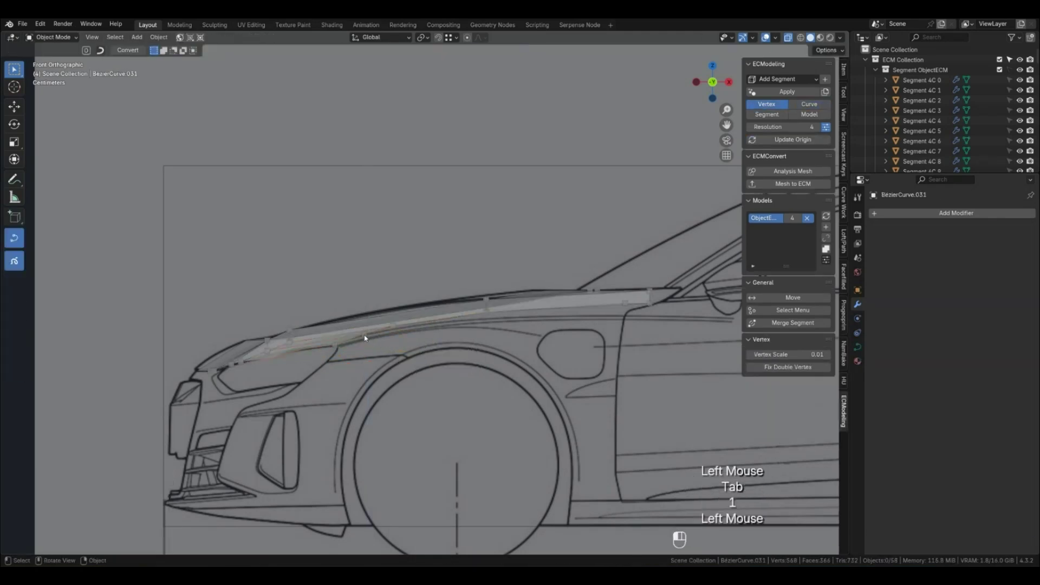
key("shift+g")
key("g")
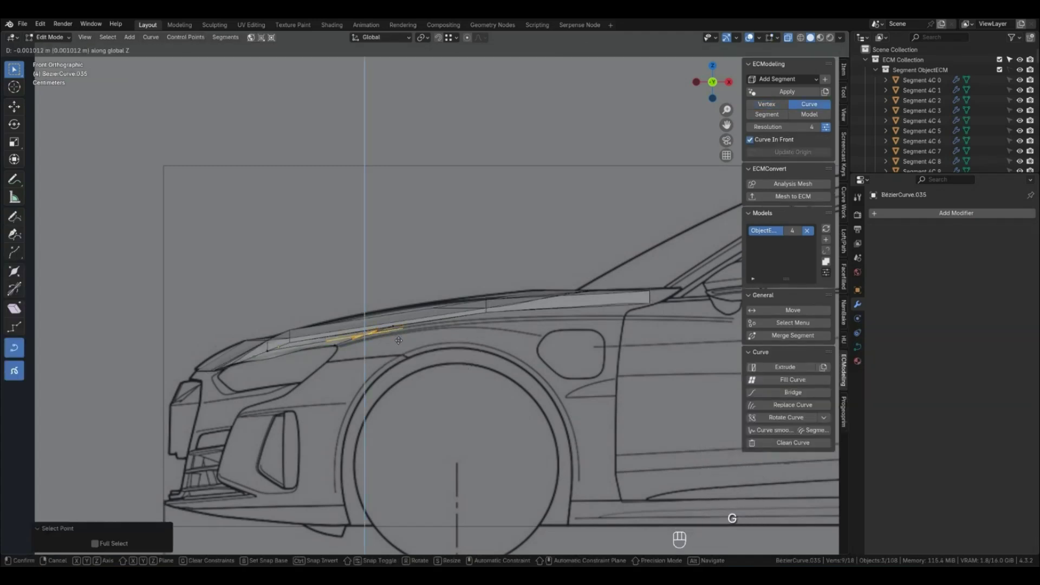
key("Tab")
Lower the third outer fender edge point, above the front of the wheel arch, about 0.007 m along Z.
key("1")
left_click(411, 328)
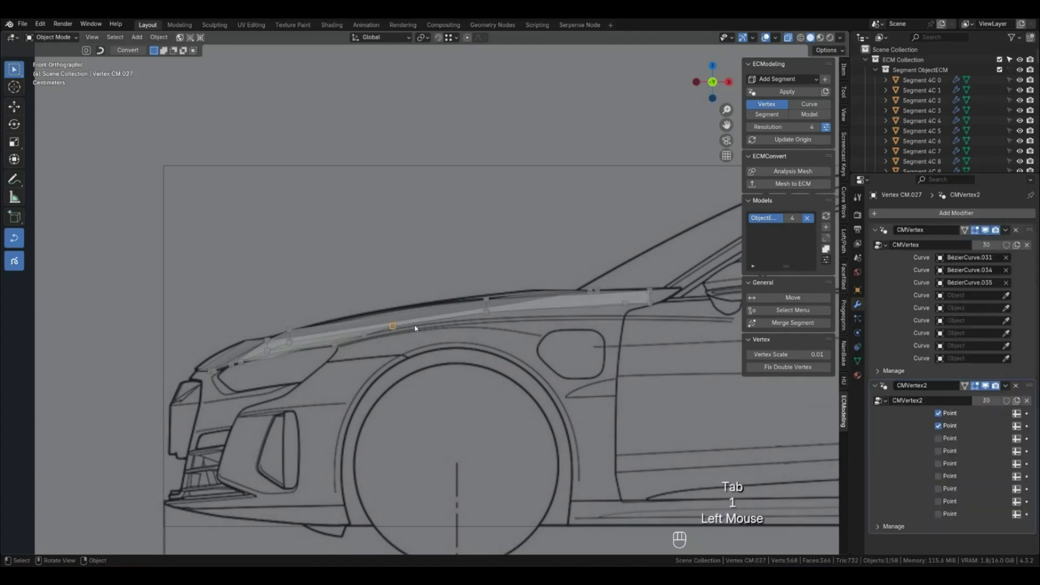
key("shift+g")
left_click(420, 326)
key("g")
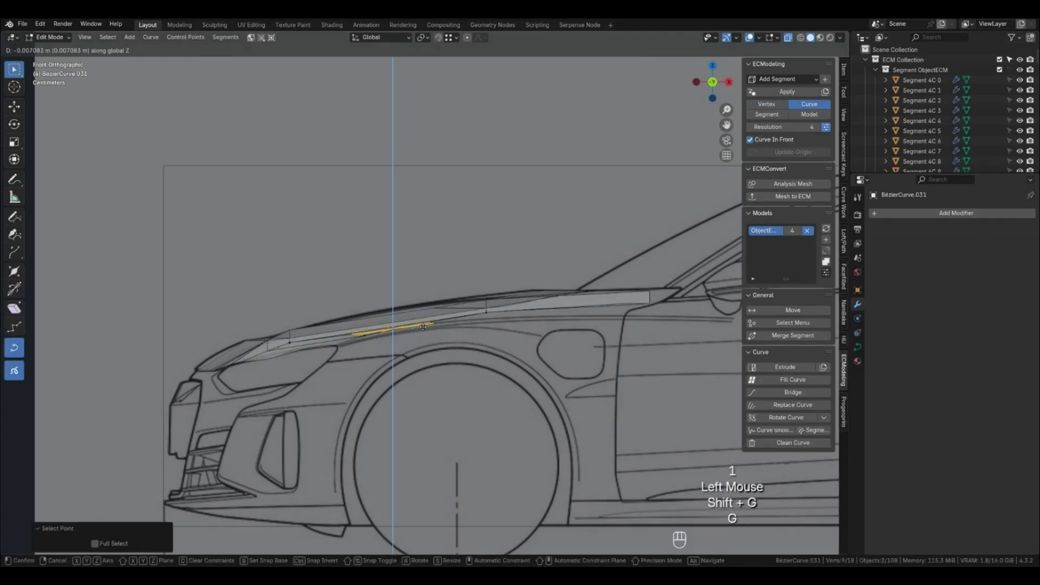
left_click(423, 327)
key("Tab")
Lower the fourth outer fender edge point, above the rear of the wheel arch, about 0.009 m along Z.
key("1")
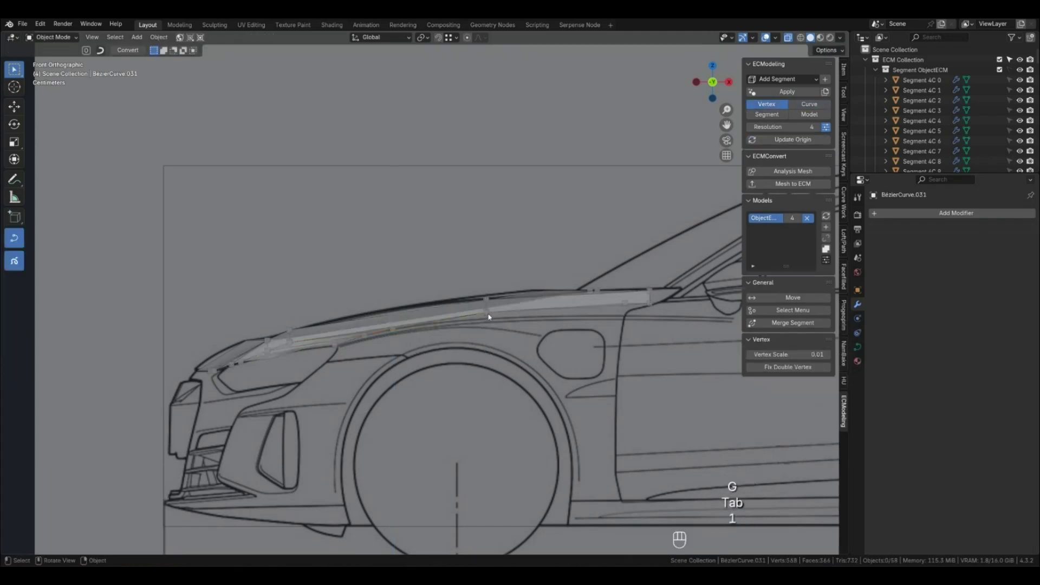
left_click(486, 313)
key("shift+g")
left_click(502, 319)
key("g")
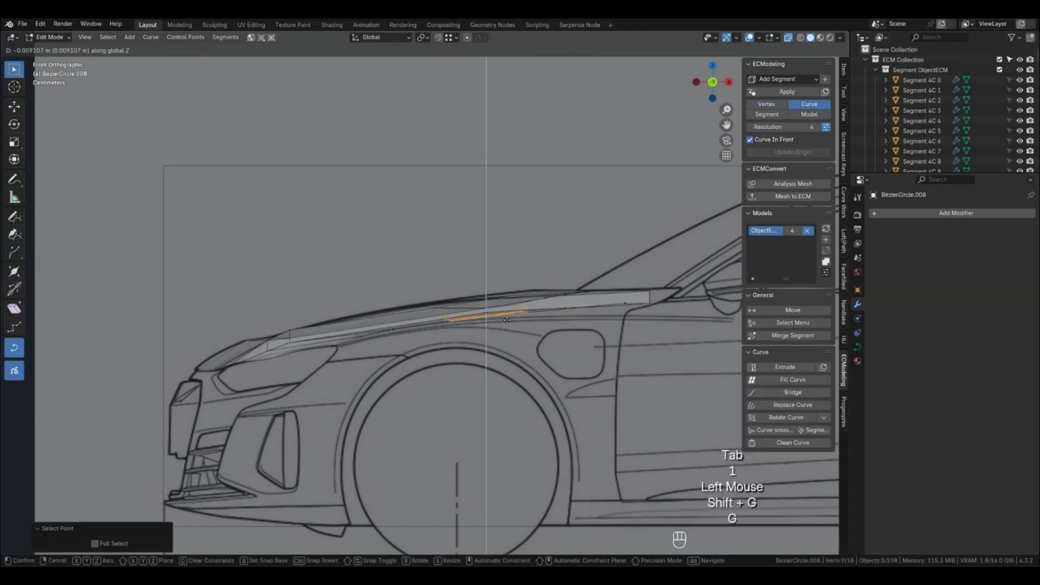
left_click(506, 321)
key("Tab")
Lower the rearmost outer fender edge point, at the front door gap, about 0.030 m along Z.
key("1")
left_click(625, 312)
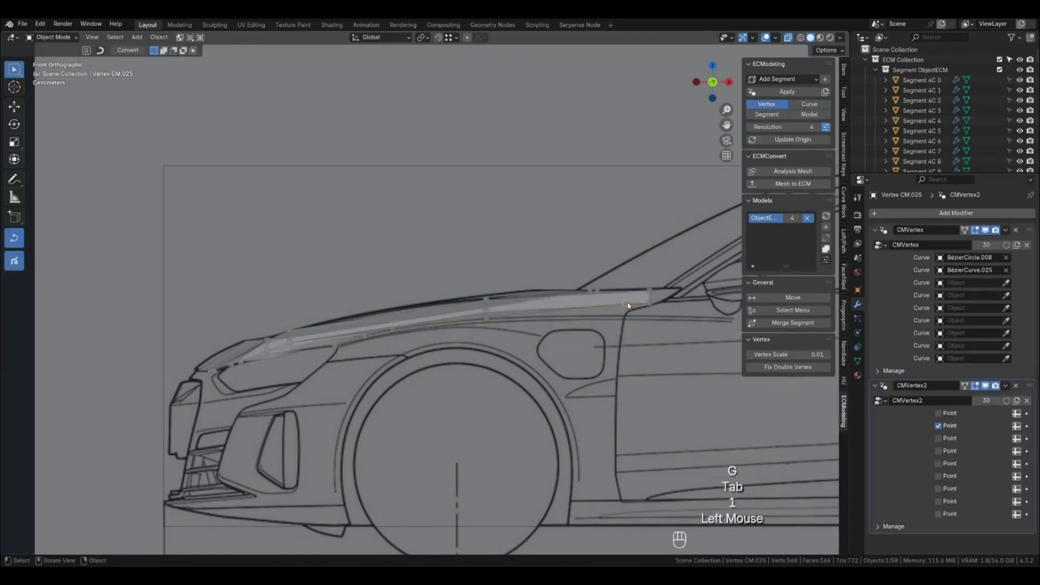
key("shift+g")
left_click(641, 319)
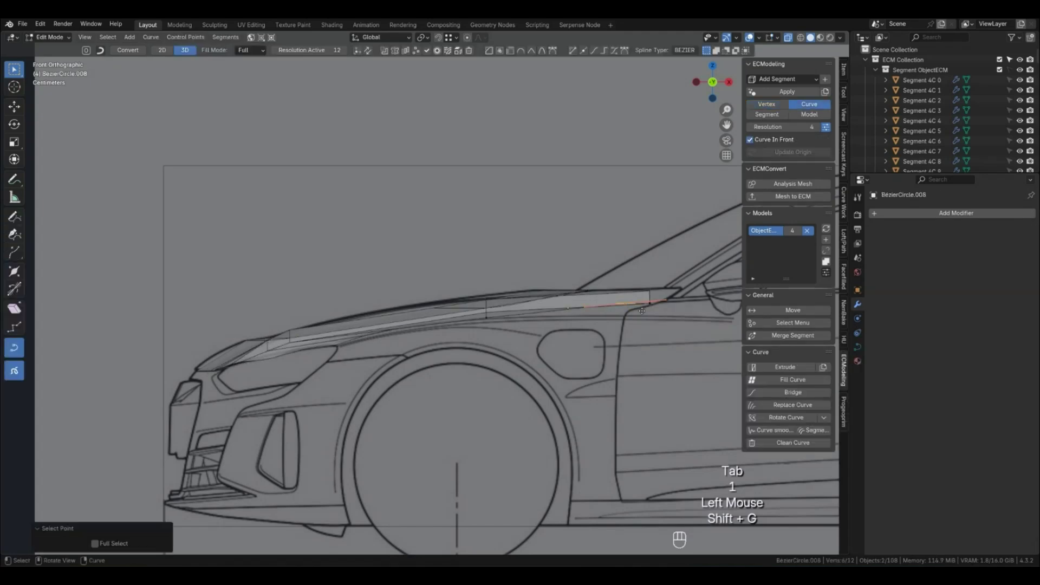
key("g")
left_click(640, 323)
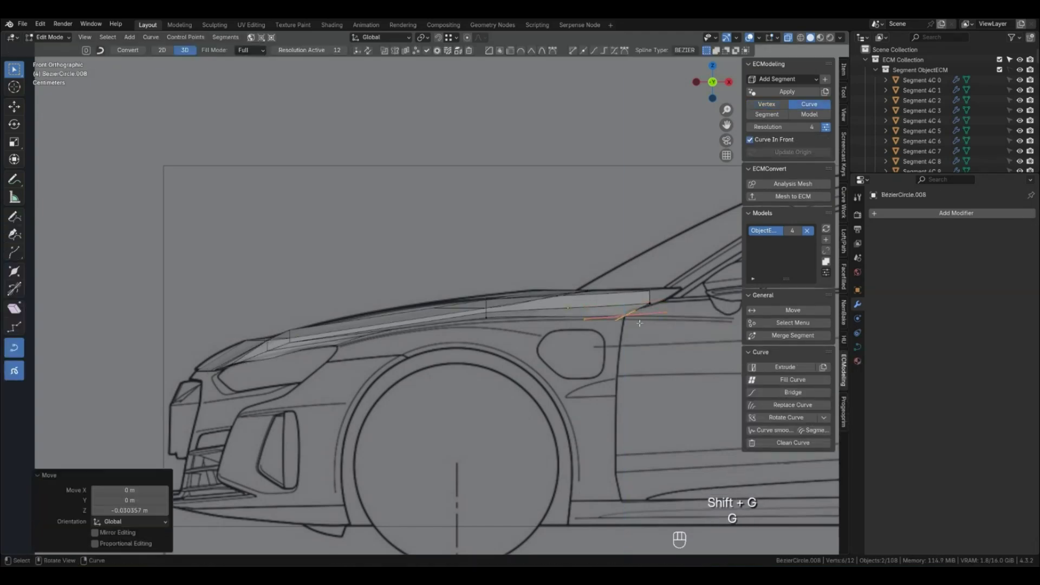
key("Tab")
Inspect the subdivided surface in Model mode from perspective angles and turn off the Wireframe overlay.
left_click(534, 361)
middle_click_drag(534, 361, 501, 399)
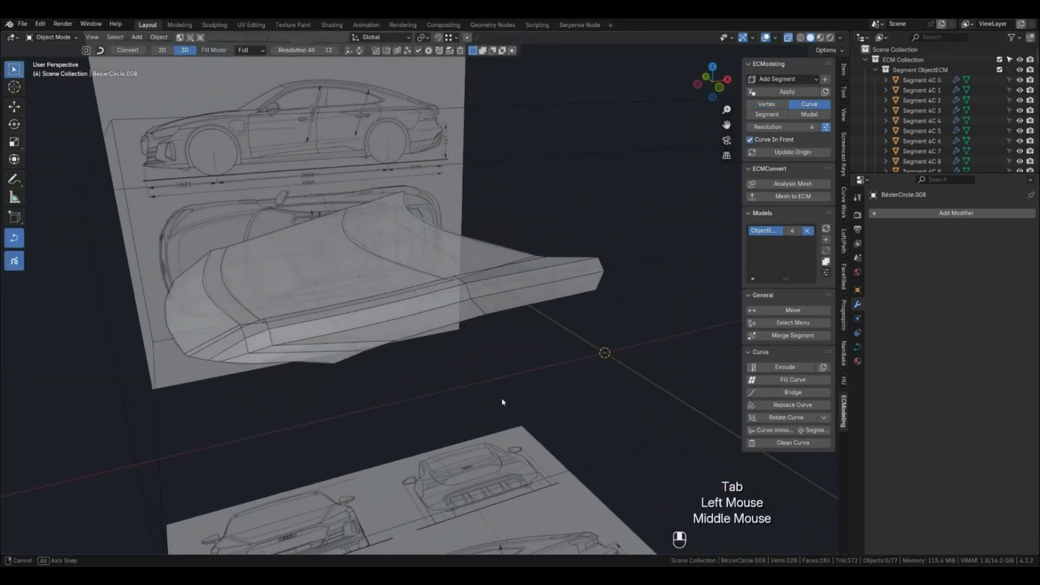
key("4")
middle_click_drag(399, 377, 468, 298)
key("q")
key("q")
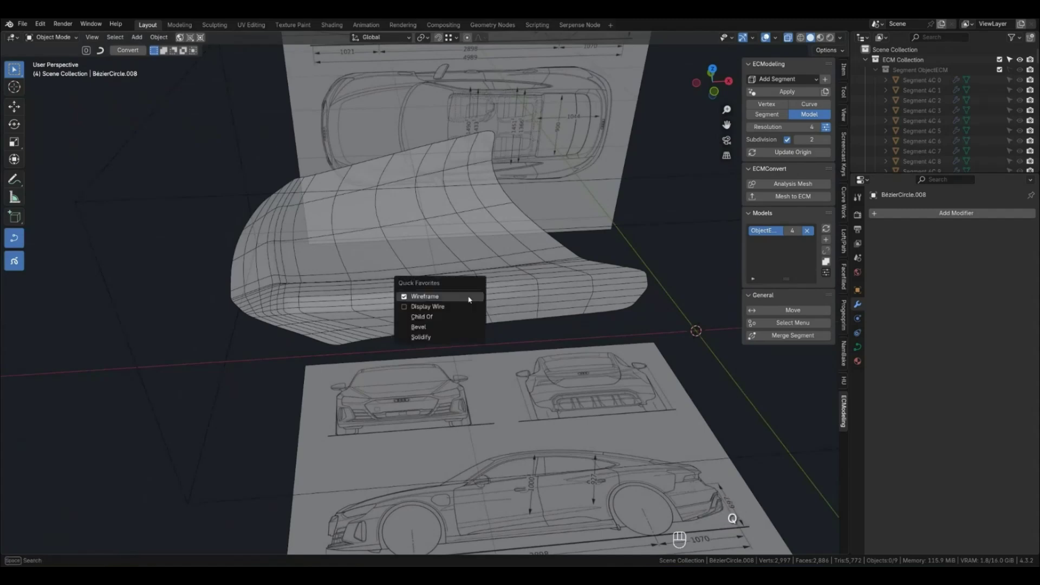
left_click(468, 298)
Select the point at the headlight's rear upper corner in the left view and align it with the blueprint along Y.
key("ctrl+KP_3")
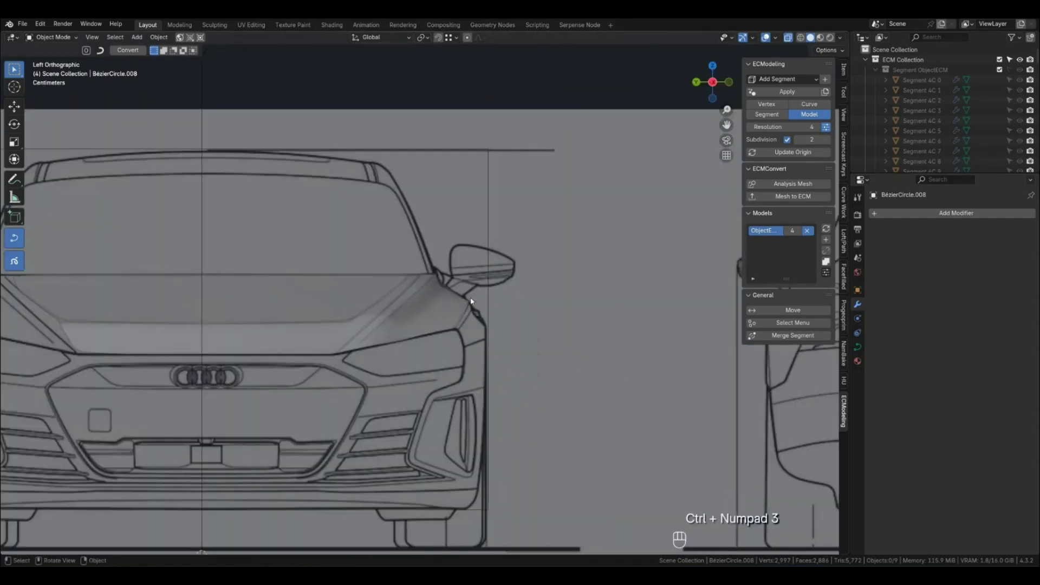
left_click(459, 330)
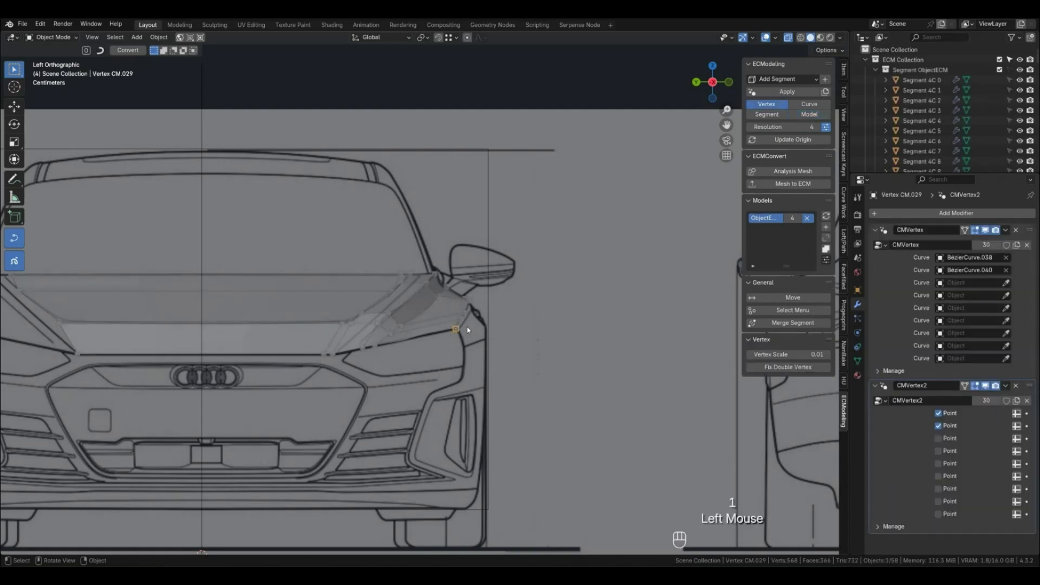
scroll(463, 351, "up", 2)
key("shift+g")
left_click(466, 346)
key("g")
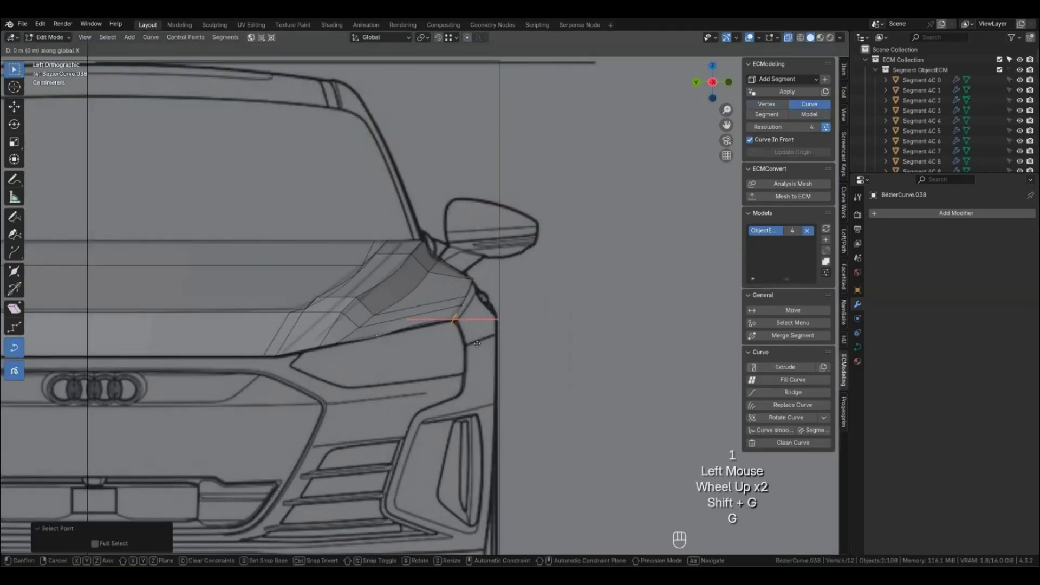
key("y")
left_click(473, 343)
key("Tab")
Straighten the edge curve along the top of the headlight by changing the handle type of all its points.
left_click(419, 339)
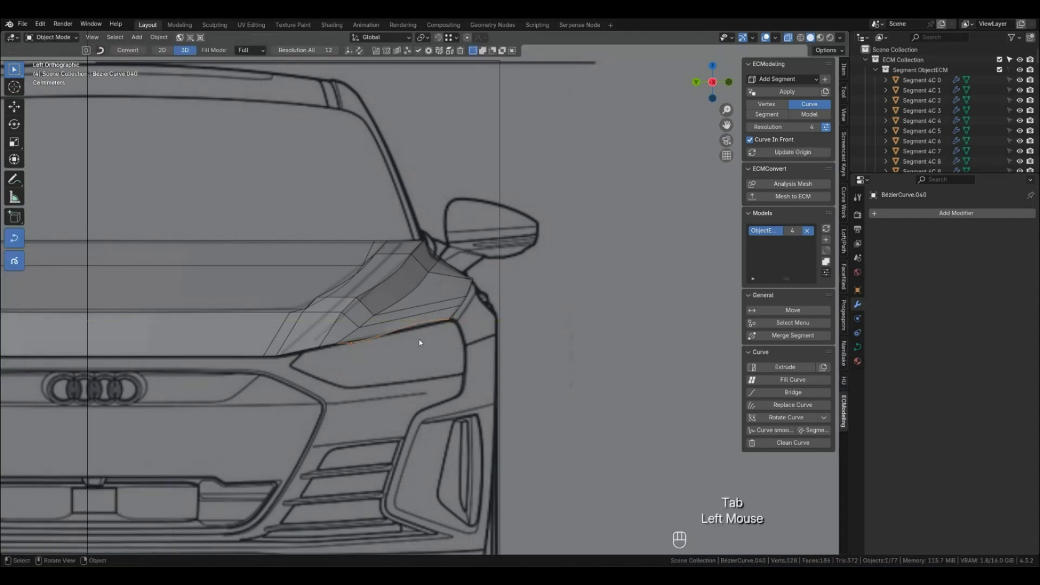
key("Tab")
key("a")
key("v")
left_click(421, 337)
key("Tab")
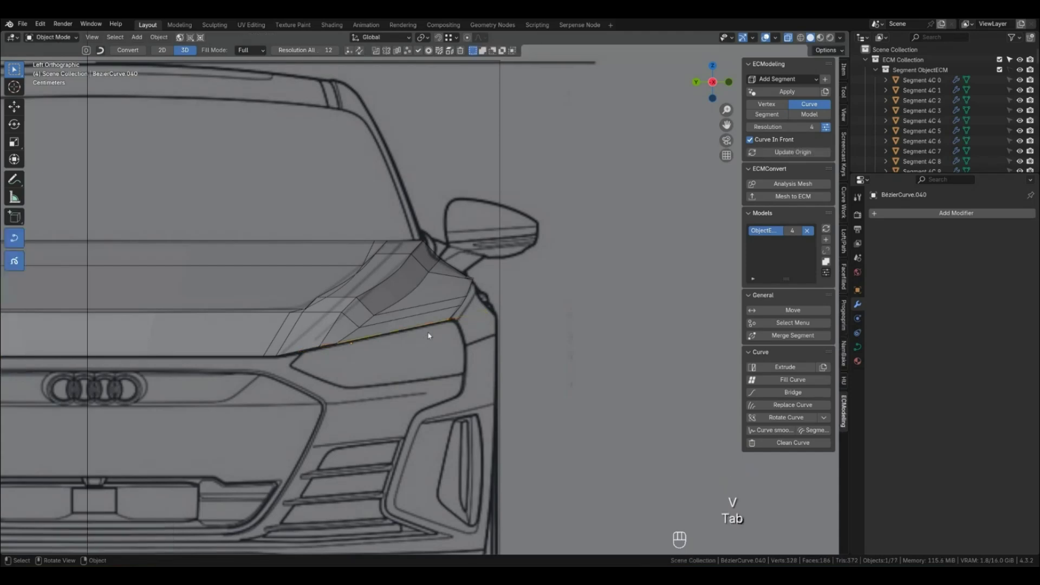
Apply Manipulator control to the headlight edge curve in the top view and move its handles forward along X toward the outline.
key("KP_1")
middle_click_drag(423, 336, 417, 383)
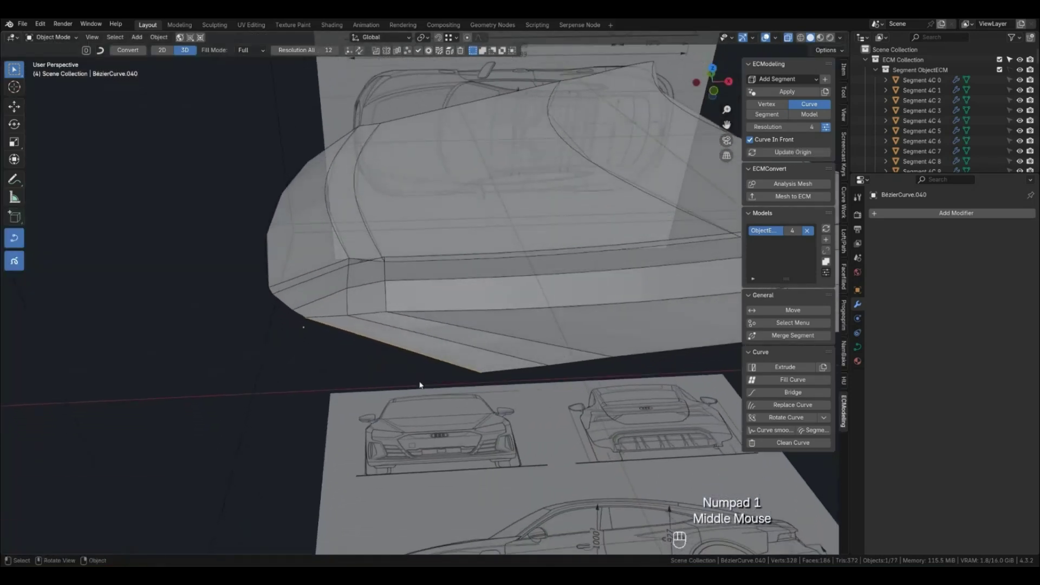
key("KP_7")
left_click(417, 354)
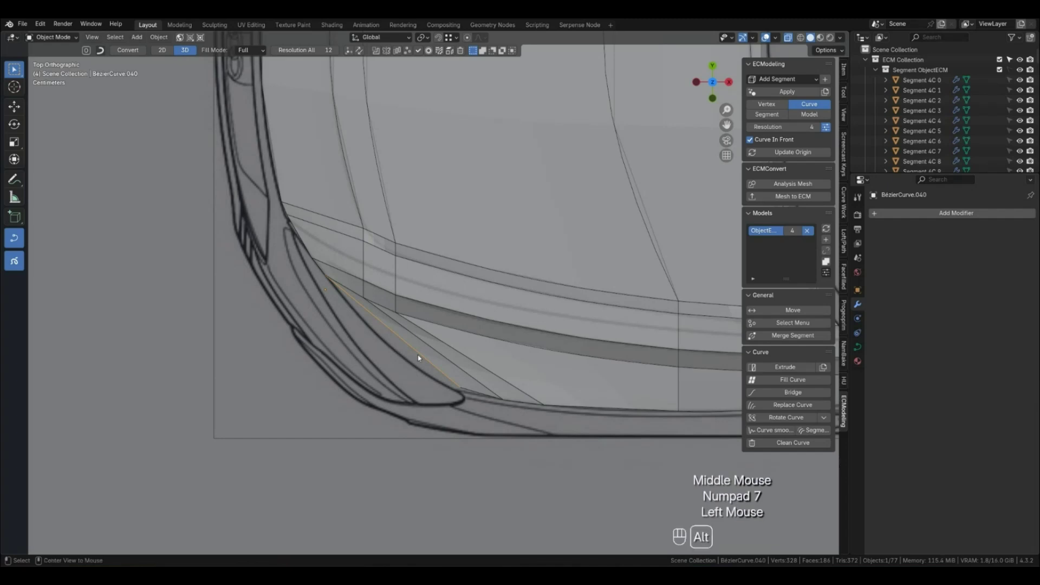
key("alt+c")
key("g")
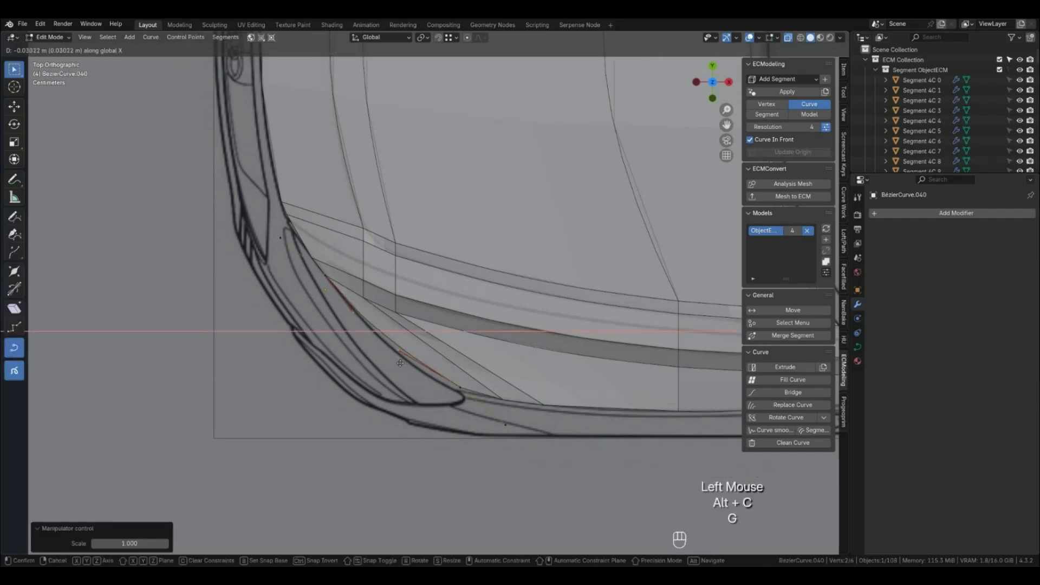
left_click(383, 373)
Move the rear handle of the headlight edge curve outward along Y so the curve follows the headlight outline.
left_click(402, 351)
key("g")
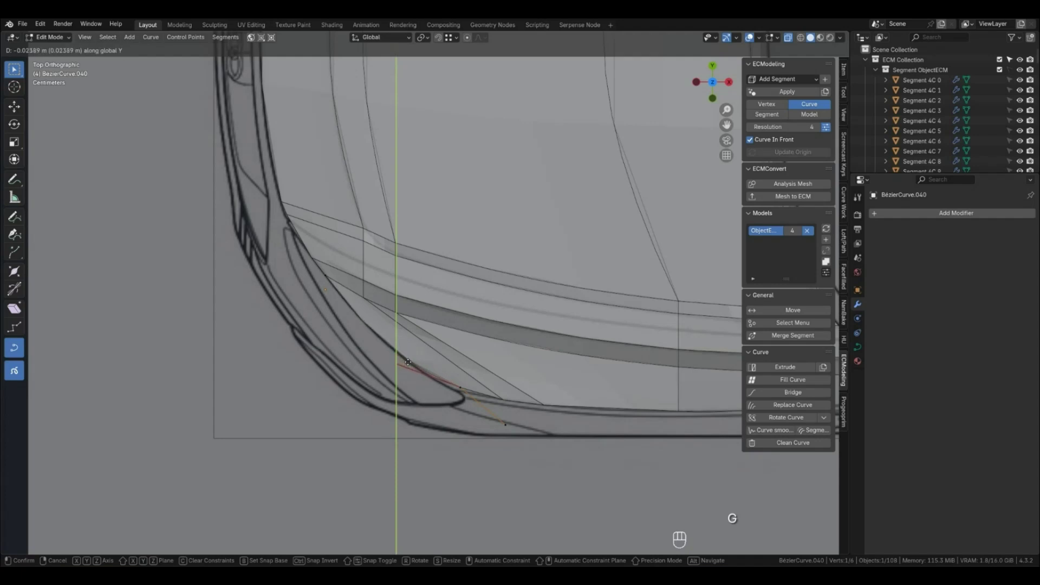
left_click(439, 377)
key("1")
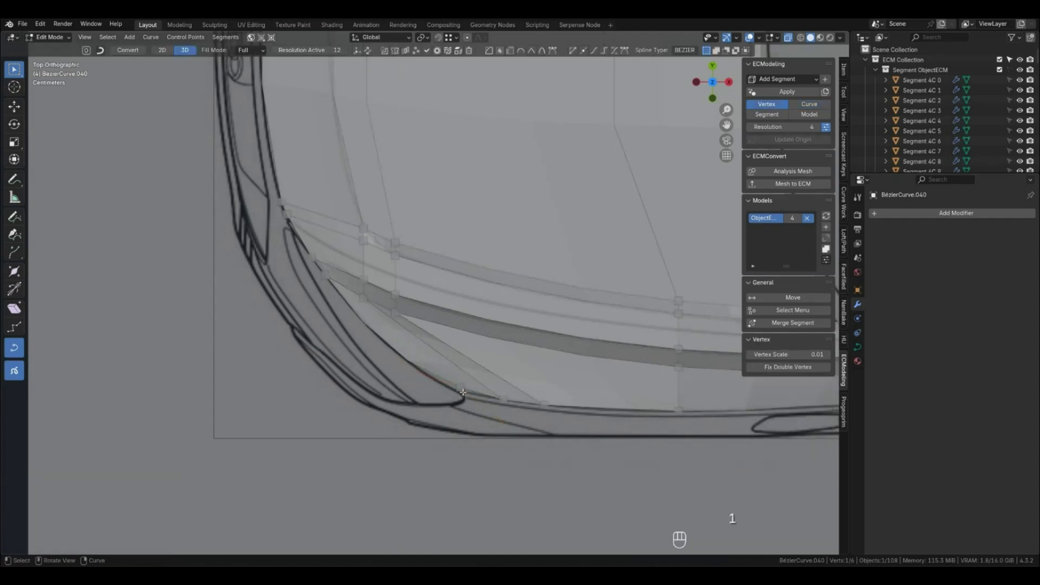
Move the point at the headlight's rear corner slightly outward along Y in the top view to meet the blueprint outline.
key("Tab")
left_click(462, 392)
key("shift+g")
key("g")
key("y")
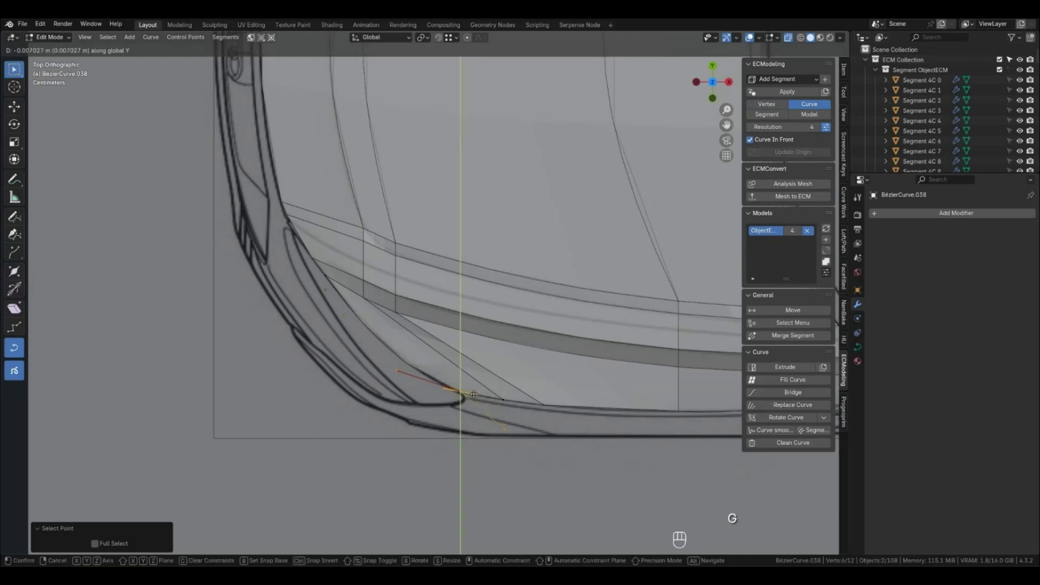
left_click(473, 395)
key("Tab")
left_click(412, 370)
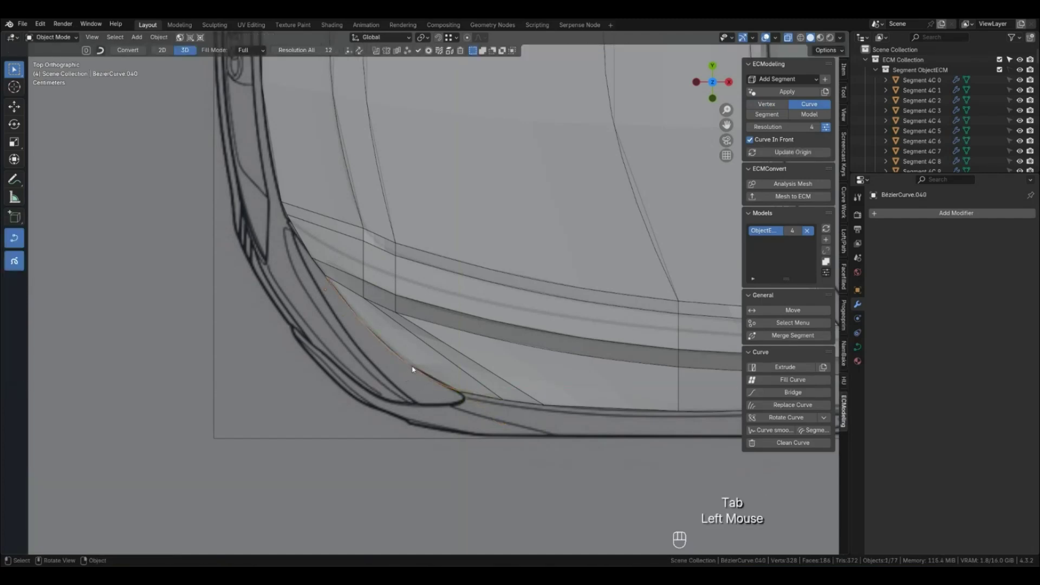
Examine the smoothed model around the headlight and check the surface against the front and top blueprint views.
left_click(421, 397)
key("4")
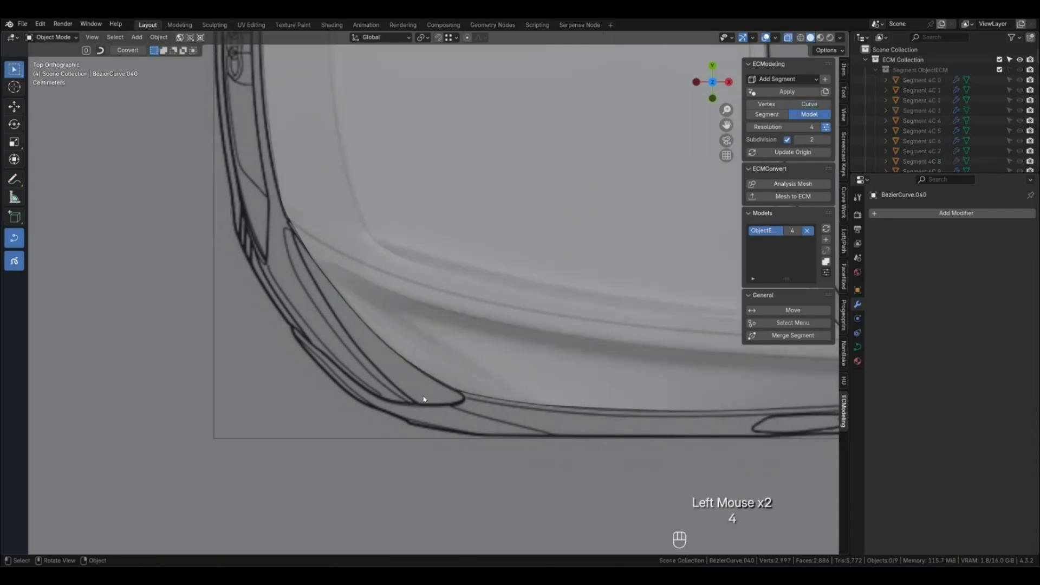
key("1")
scroll(466, 397, "down", 1)
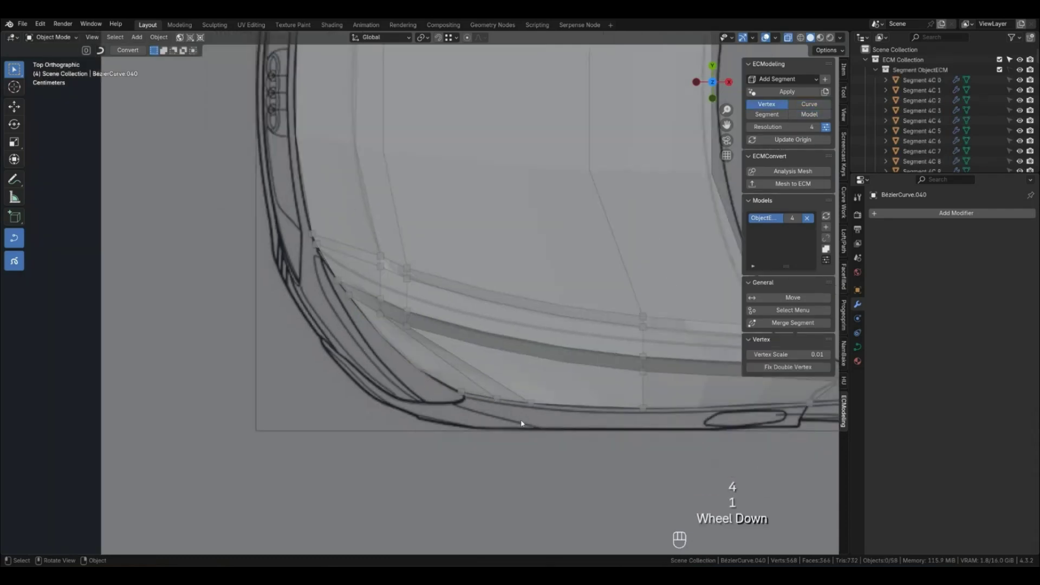
middle_click_drag(549, 429, 431, 383)
scroll(563, 391, "down", 2)
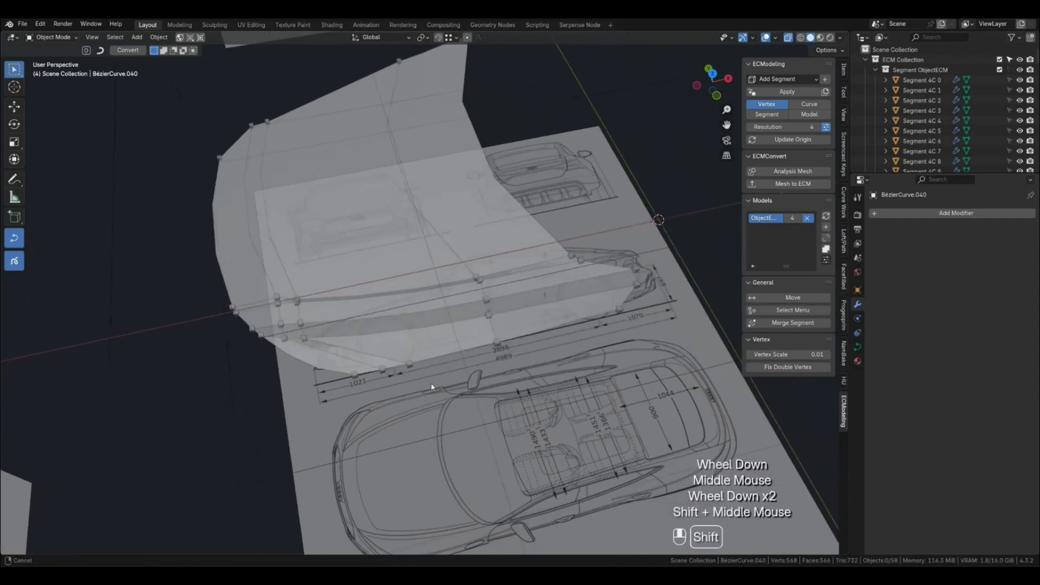
key("KP_1")
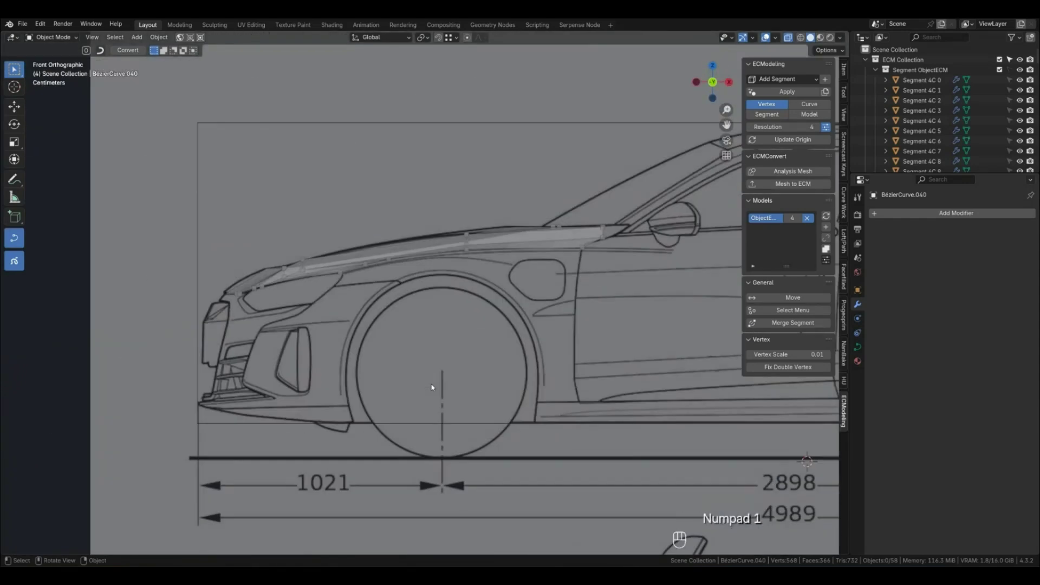
key("KP_7")
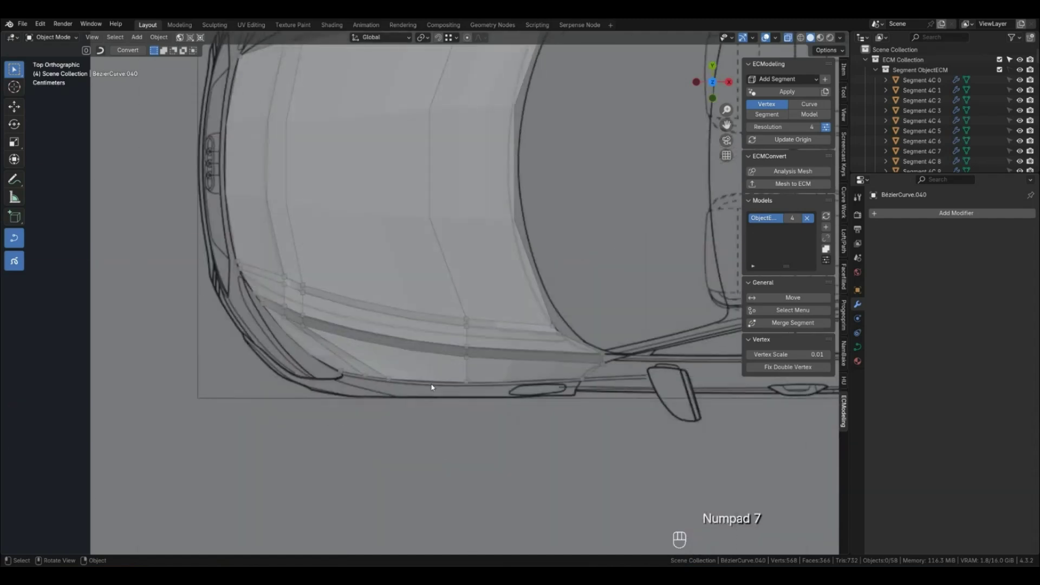
Apply Manipulator control to the fender's rear edge curve in the top view and move its handles forward along X.
left_click(591, 373)
left_click(590, 372)
key("2")
left_click(590, 371)
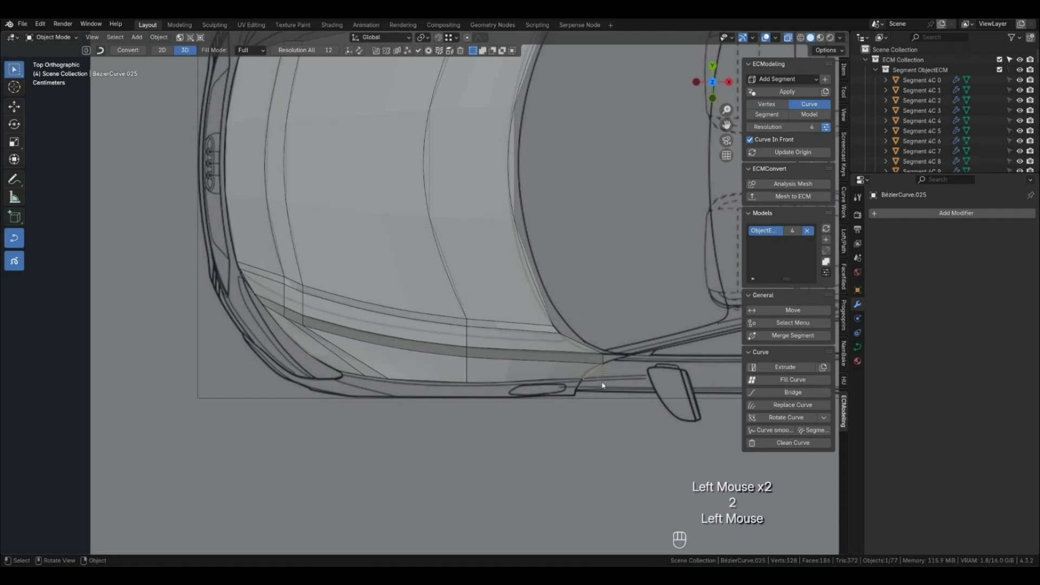
scroll(602, 385, "up", 2)
key("alt+c")
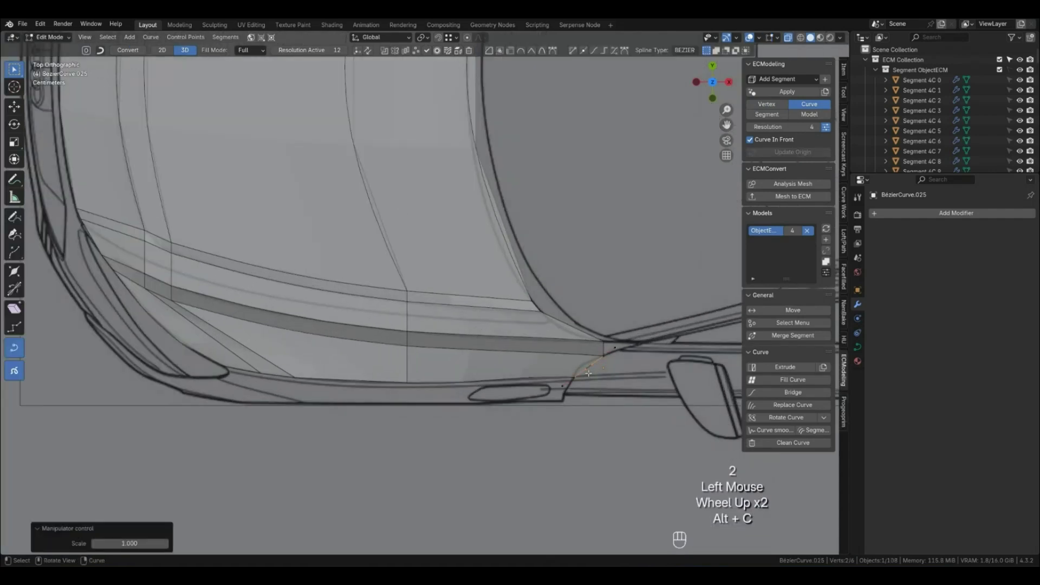
key("g")
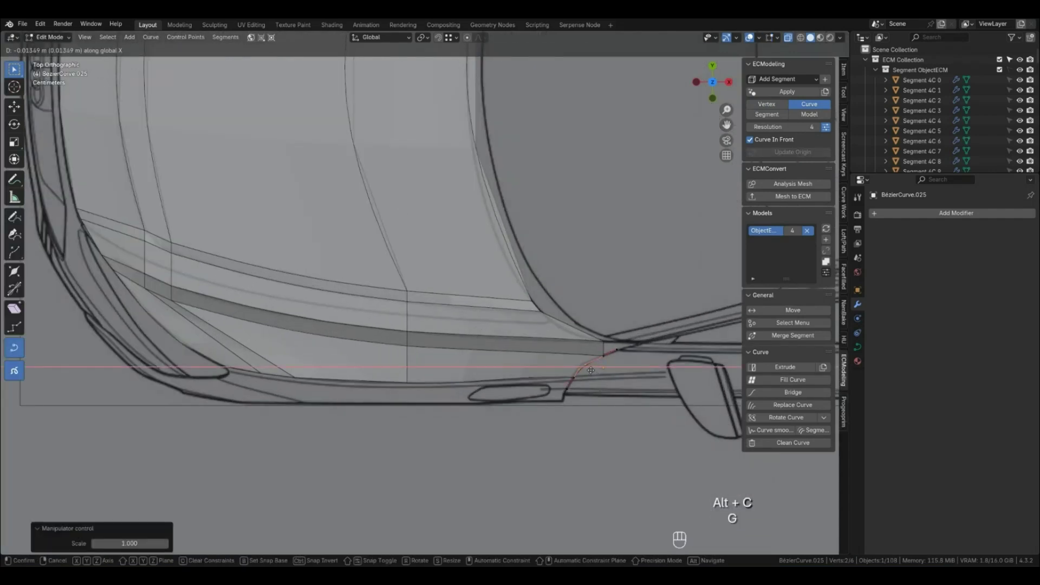
left_click(586, 368)
key("Tab")
left_click(606, 390)
Examine the hood and fender surfaces from several angles, with and without the subdivision wireframe, and compare them with the side blueprint.
scroll(454, 385, "down", 2)
middle_click_drag(434, 378, 438, 349)
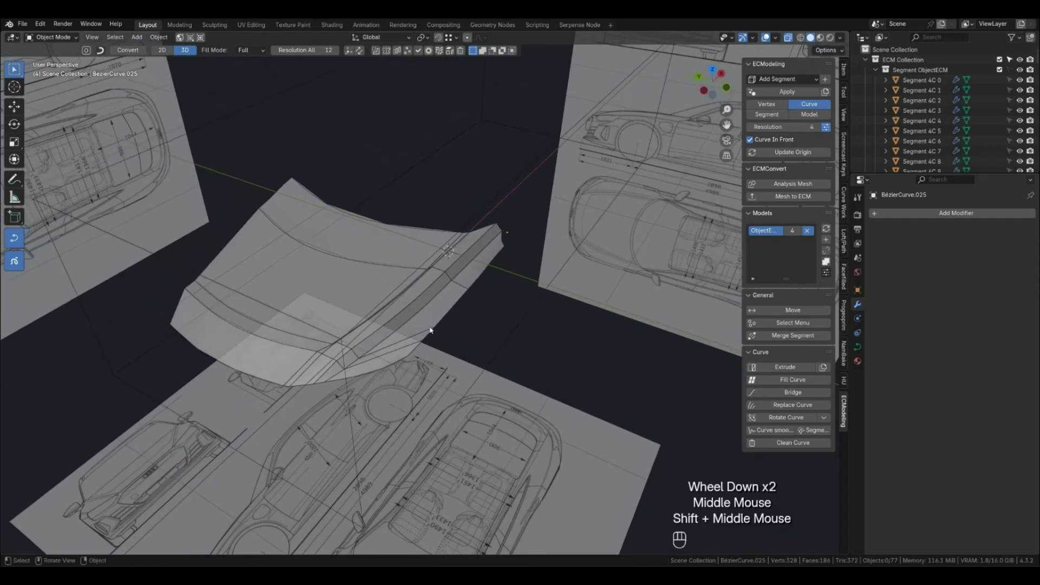
scroll(427, 352, "up", 2)
key("q")
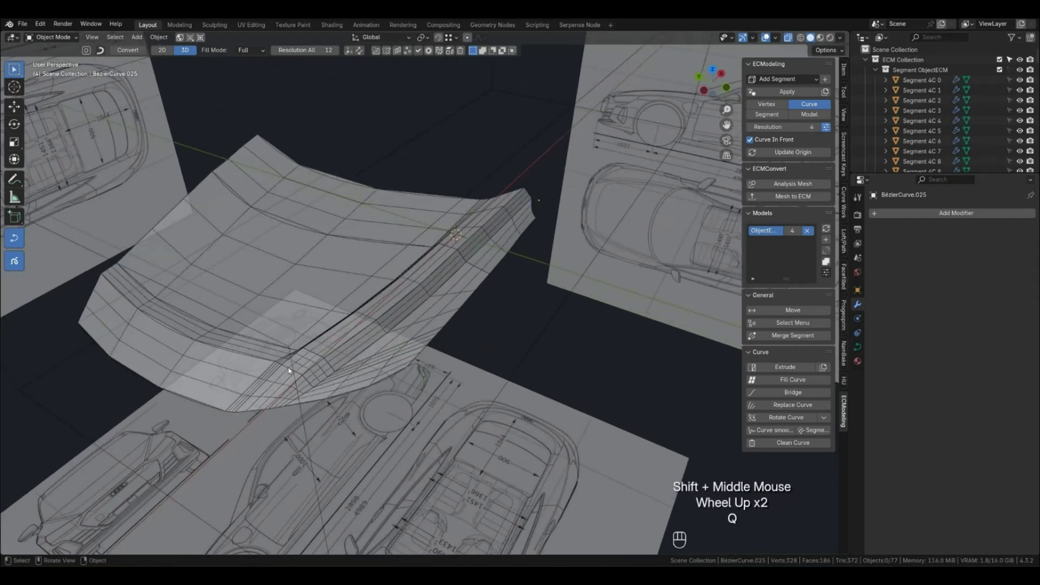
key("q")
left_click(360, 357)
middle_click_drag(359, 358, 369, 376)
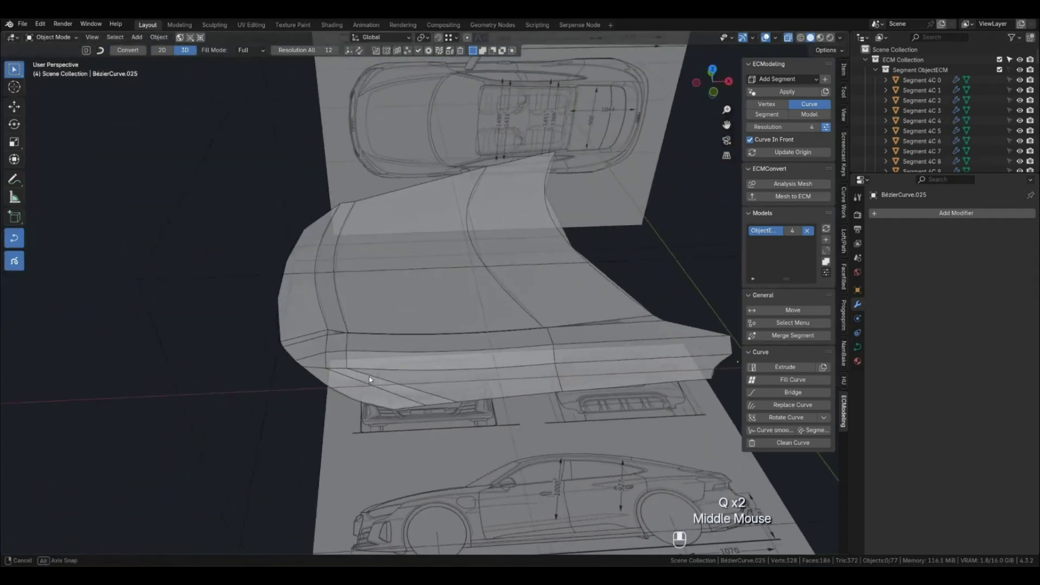
key("KP_1")
middle_click_drag(431, 376, 403, 362)
scroll(402, 362, "up", 2)
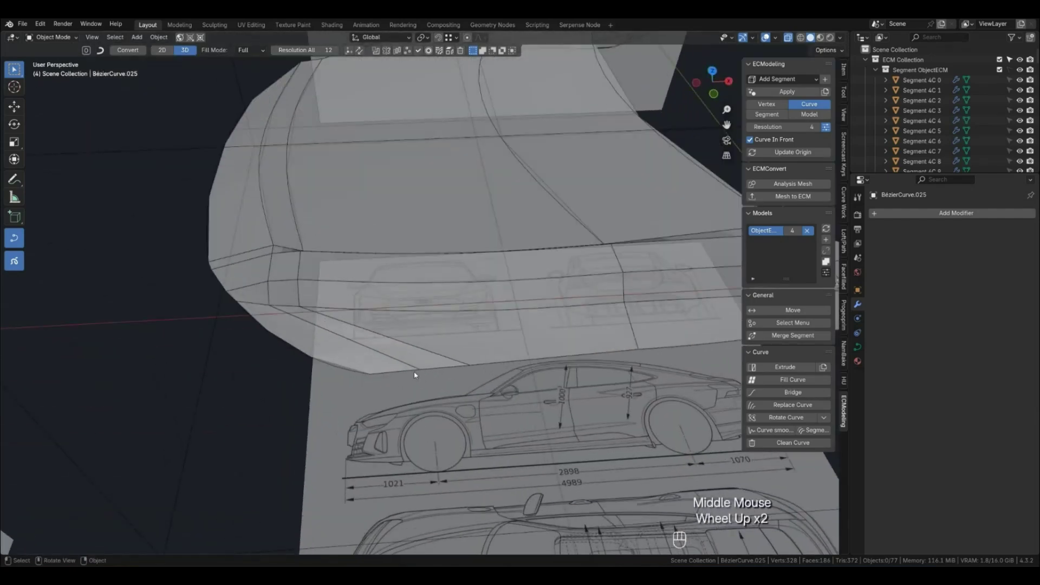
scroll(379, 433, "down", 2)
key("KP_1")
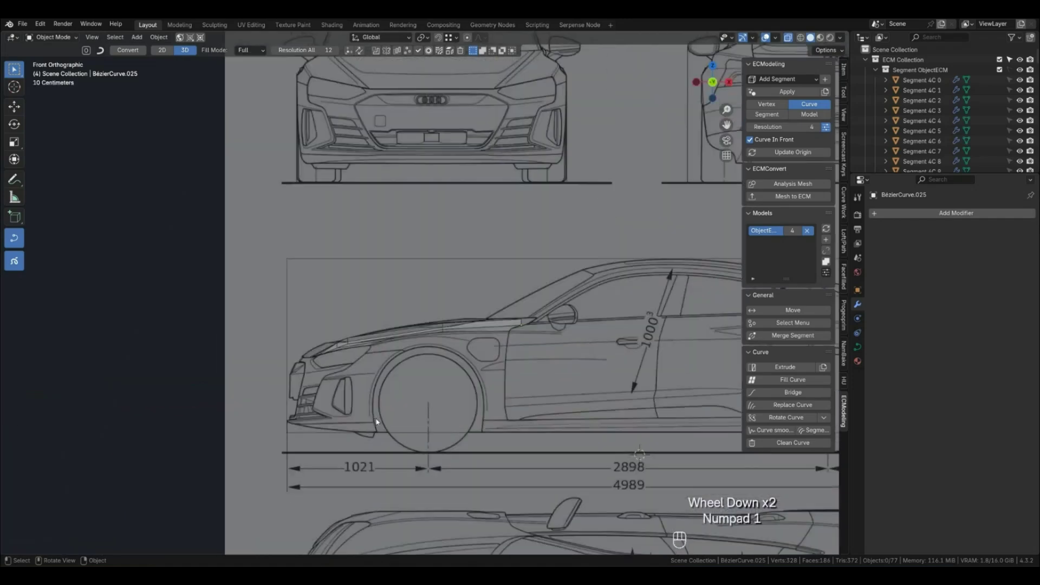
Add the car reference photo with blue topology lines above the existing photos and make it unselectable.
scroll(351, 403, "down", 1)
scroll(350, 403, "down", 1)
middle_click_drag(379, 379, 155, 272, "shift")
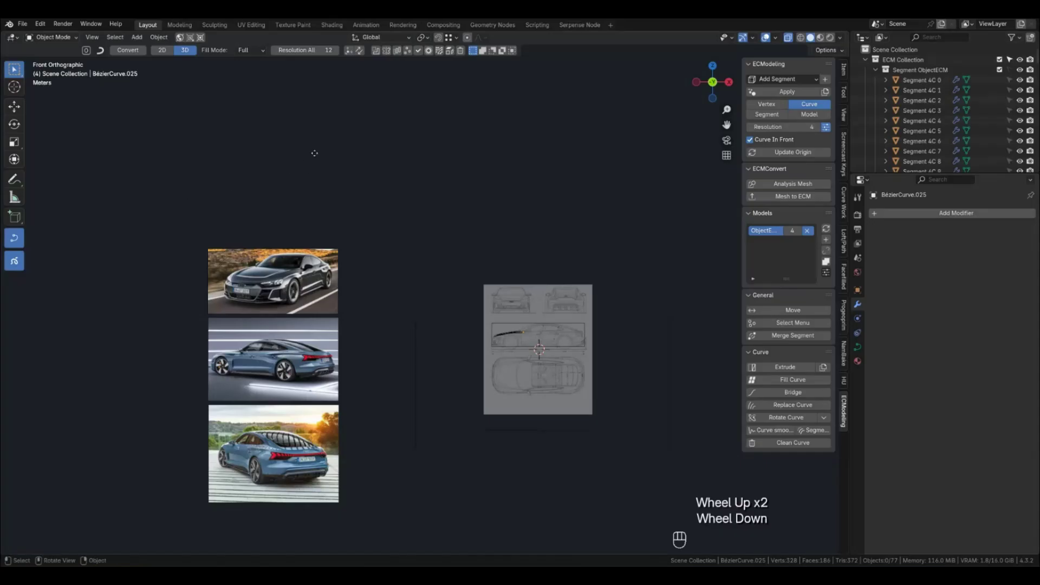
left_click_drag(313, 153, 273, 212)
left_click(316, 155)
left_click(457, 244)
scroll(411, 282, "up", 2)
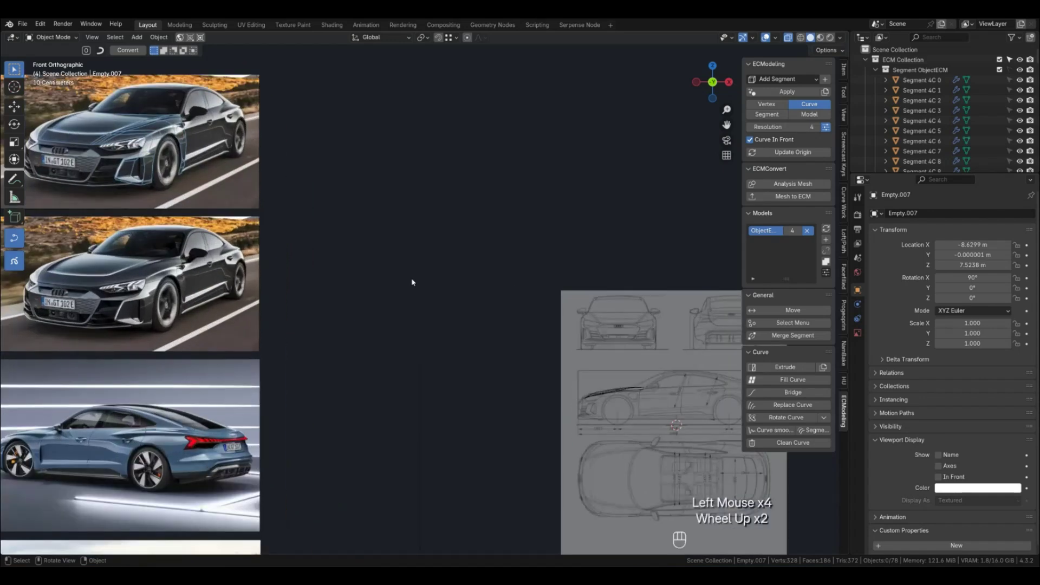
left_click(866, 60)
left_click(1011, 152)
Examine the topology lines over the fender, wheel arch and bumper in the reference photo against the side blueprint.
scroll(196, 261, "down", 3)
middle_click_drag(323, 243, 514, 345, "shift")
scroll(333, 305, "up", 5)
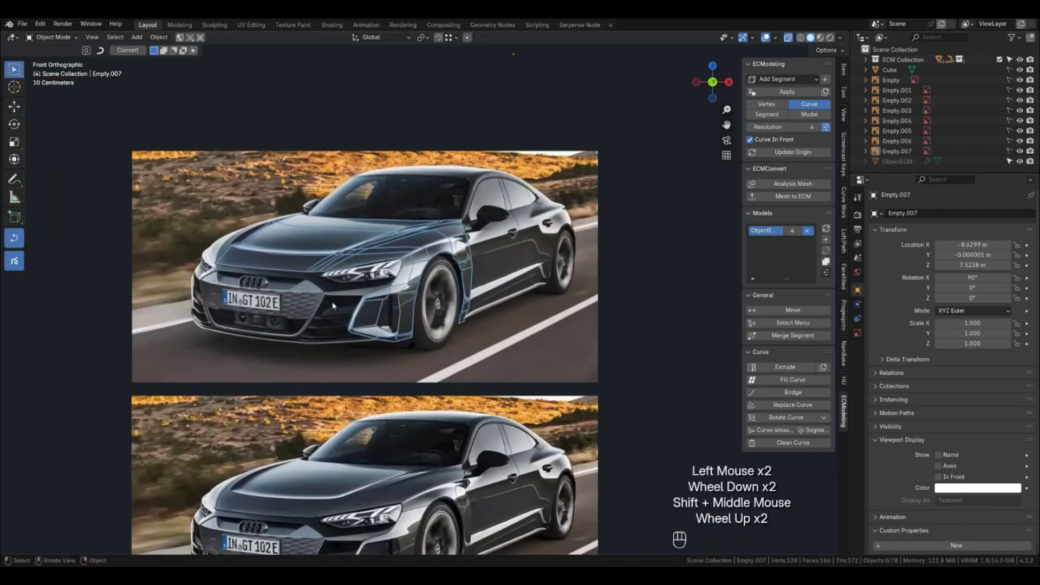
scroll(333, 304, "up", 3)
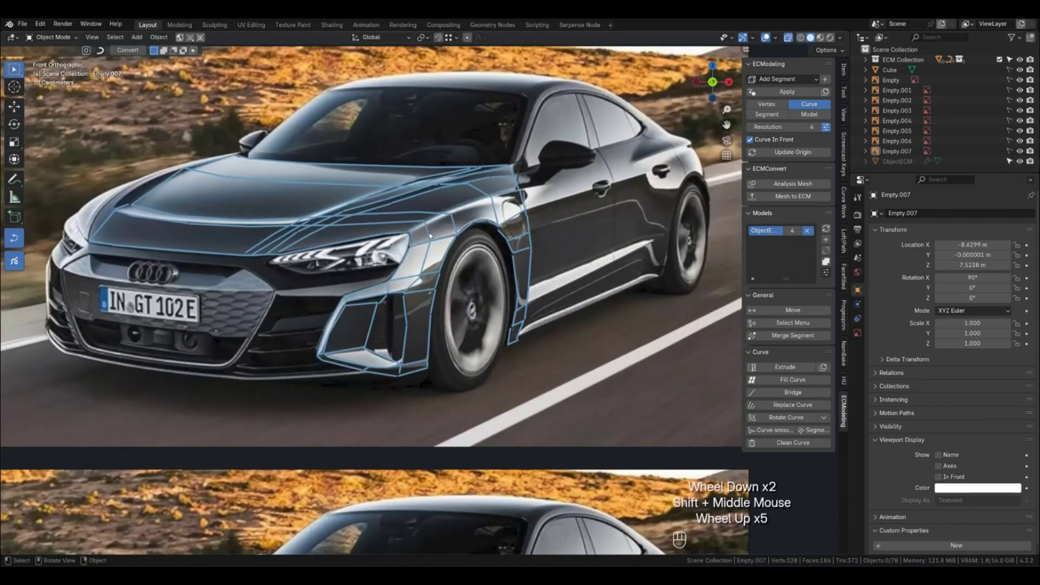
scroll(431, 241, "down", 3)
middle_click_drag(595, 401, 311, 284, "shift")
scroll(463, 312, "up", 4)
scroll(463, 312, "up", 4)
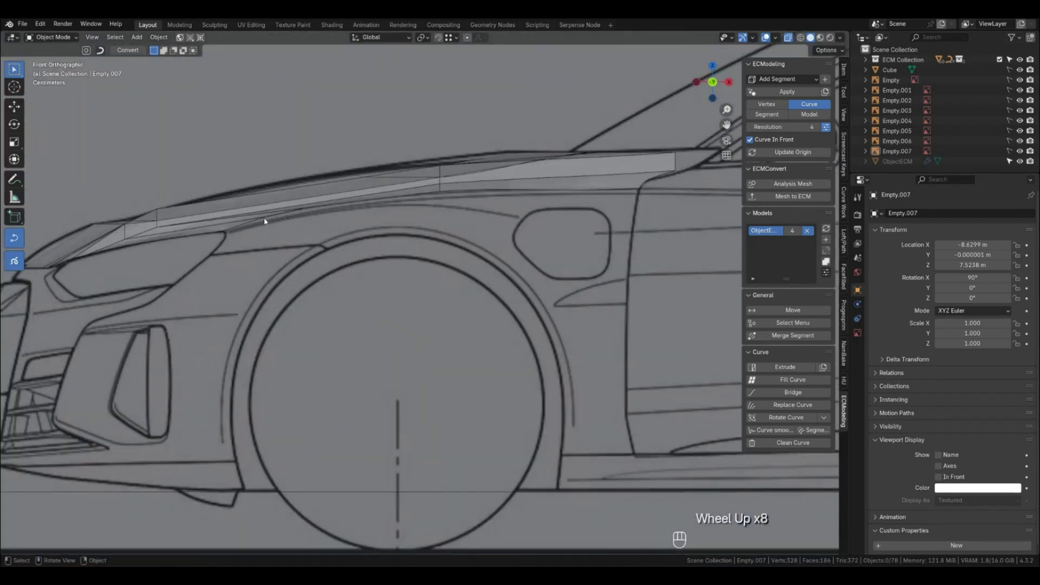
scroll(264, 220, "down", 4)
middle_click_drag(312, 320, 395, 324, "shift")
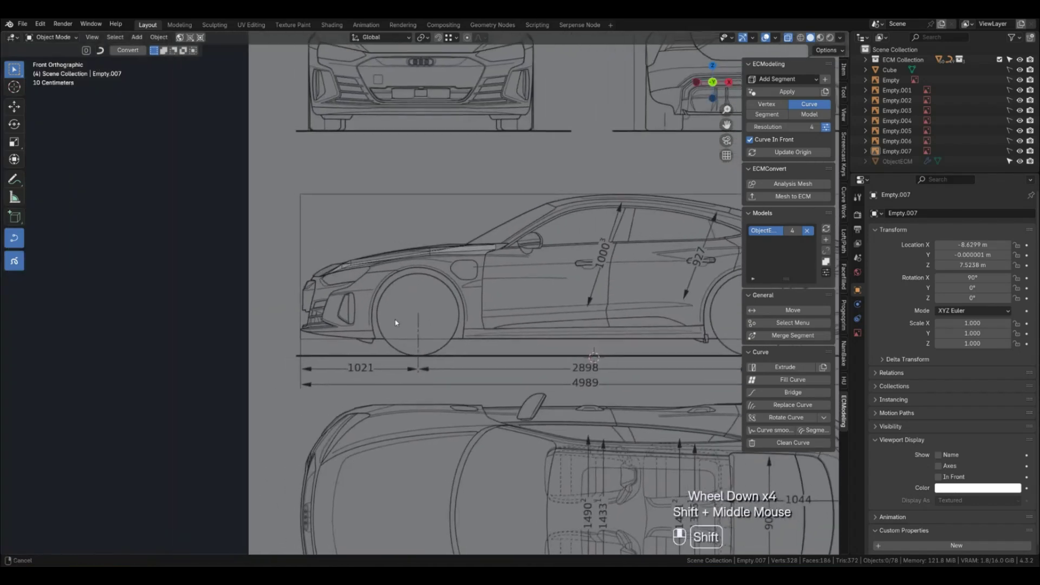
Select the four curves along the fender's lower edge behind the headlight and update their origins.
scroll(475, 294, "up", 2)
key("2")
left_click(454, 235)
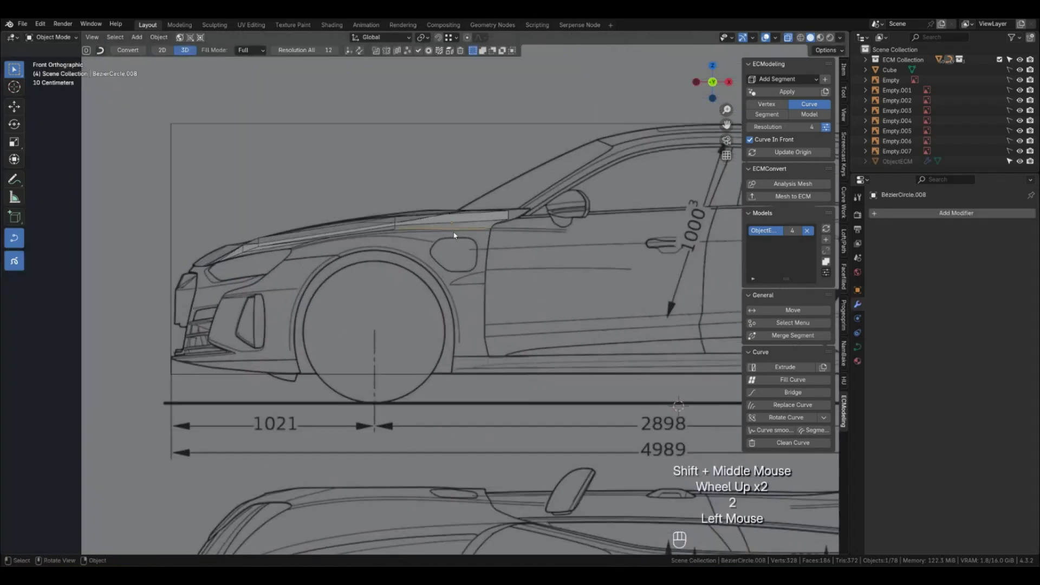
left_click(380, 240, "shift")
middle_click_drag(380, 239, 393, 303, "shift")
scroll(384, 305, "up", 1)
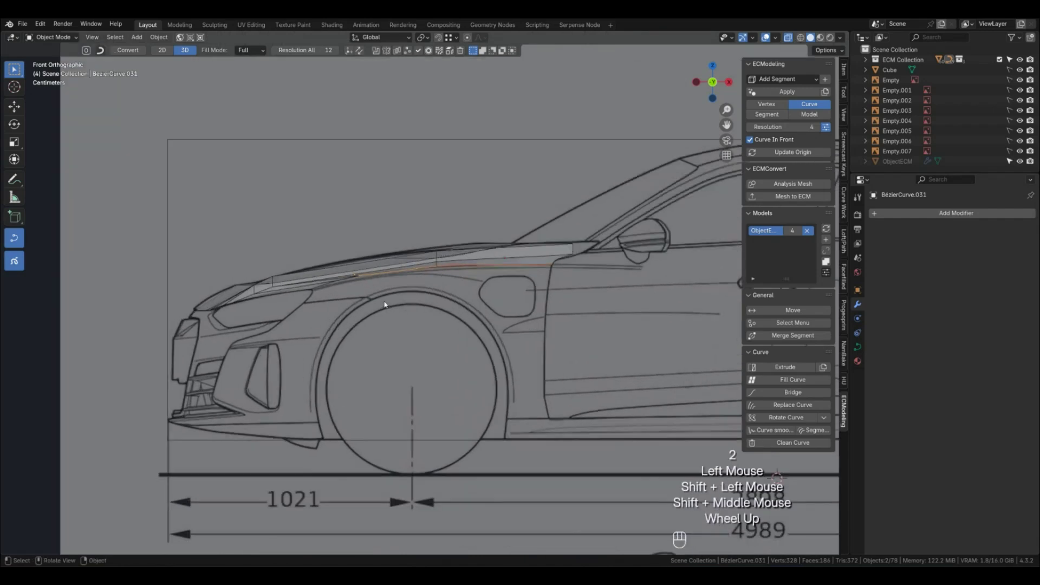
scroll(385, 304, "up", 1)
middle_click_drag(305, 281, 427, 362)
scroll(440, 357, "down", 1)
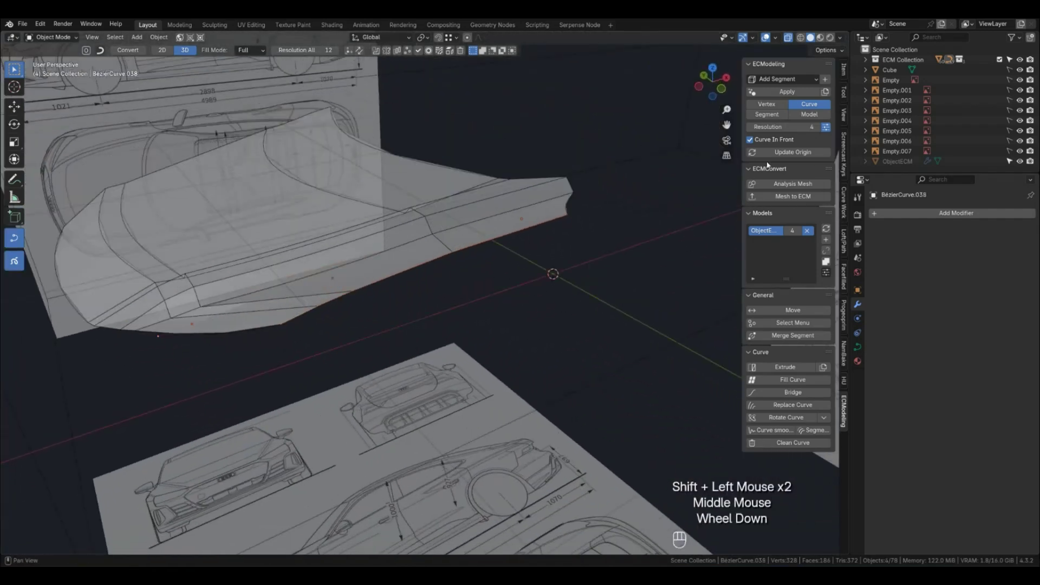
left_click(491, 245)
left_click(491, 244)
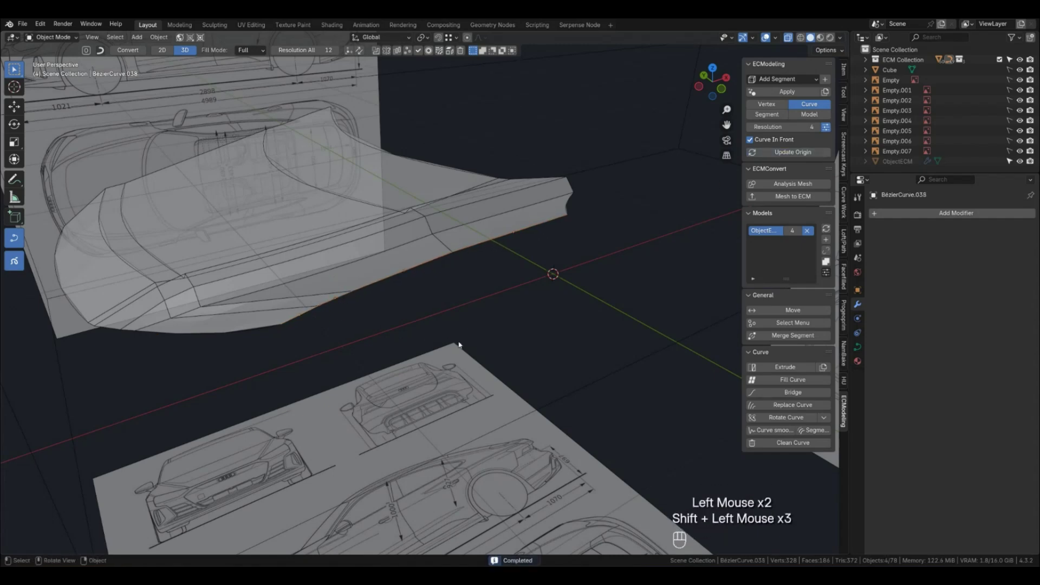
Extrude the four selected edge curves outward along Y in the top view to form a narrow fender strip.
key("KP_1")
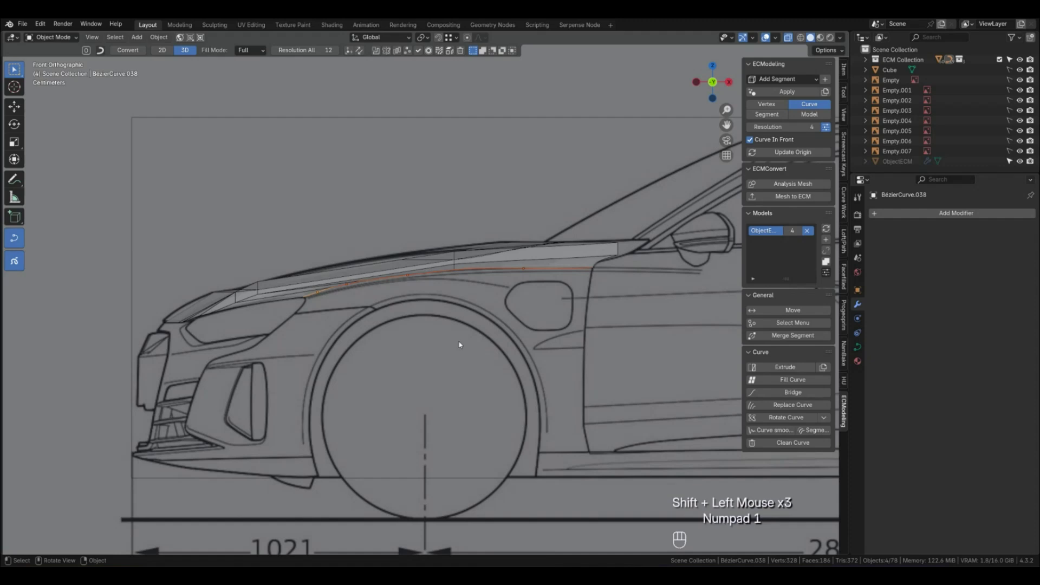
key("KP_7")
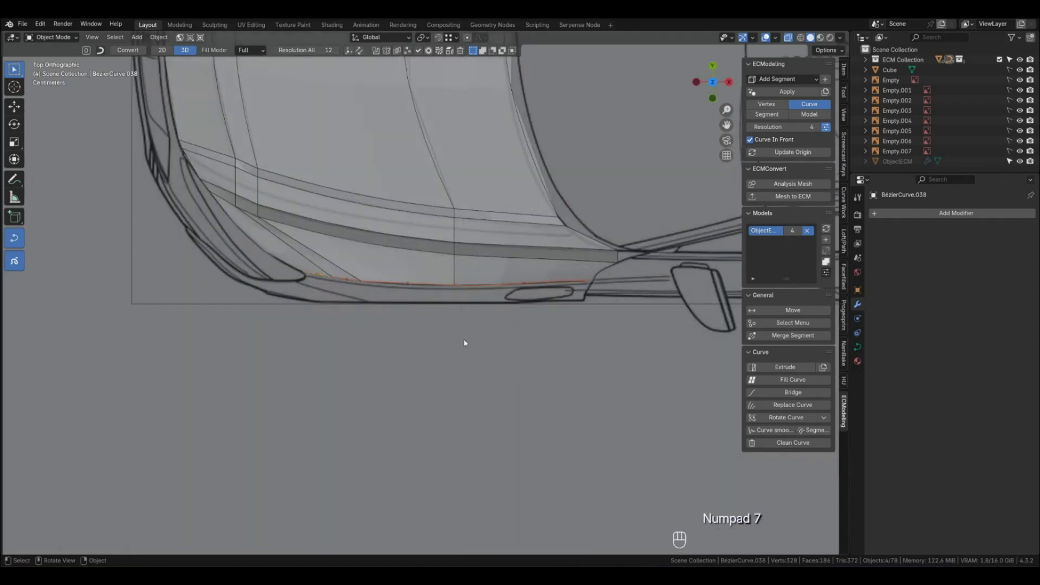
key("e")
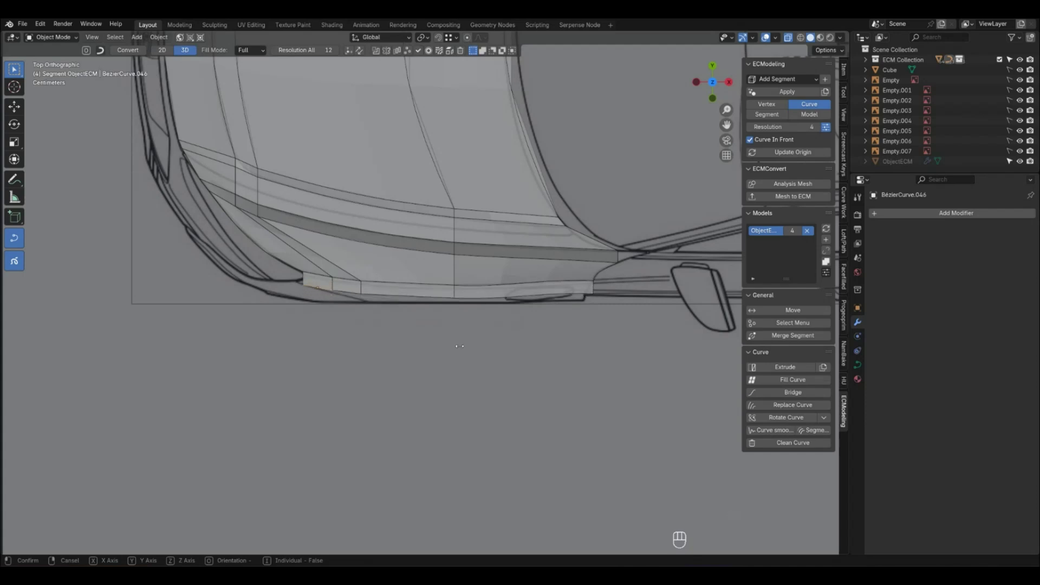
left_click(458, 349)
Move the front outer point of the new strip about 0.011 m forward along X and slightly inward along Y.
scroll(303, 287, "up", 2)
key("1")
left_click(304, 286)
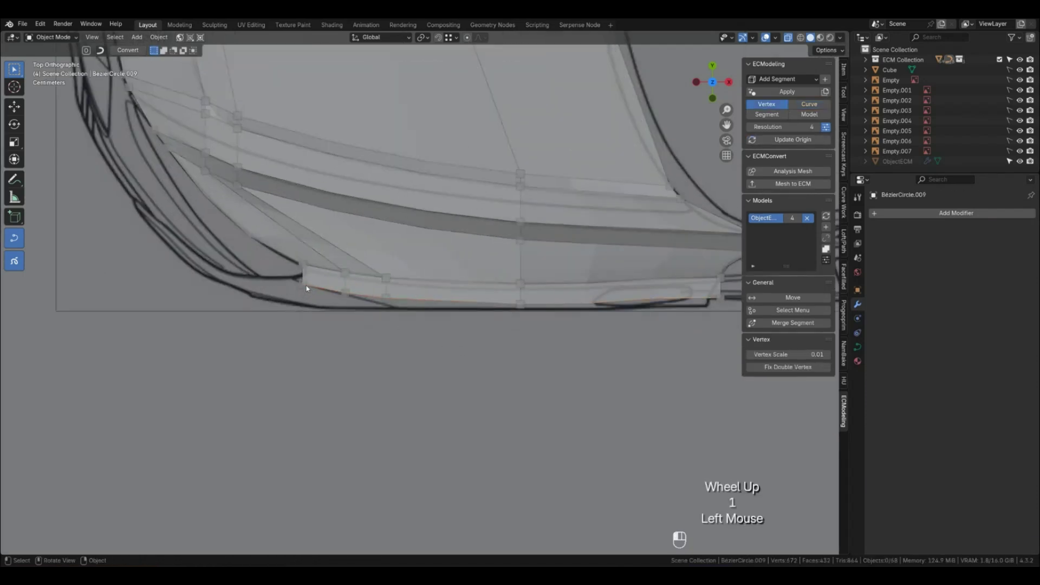
key("shift+g")
left_click(345, 286)
key("g")
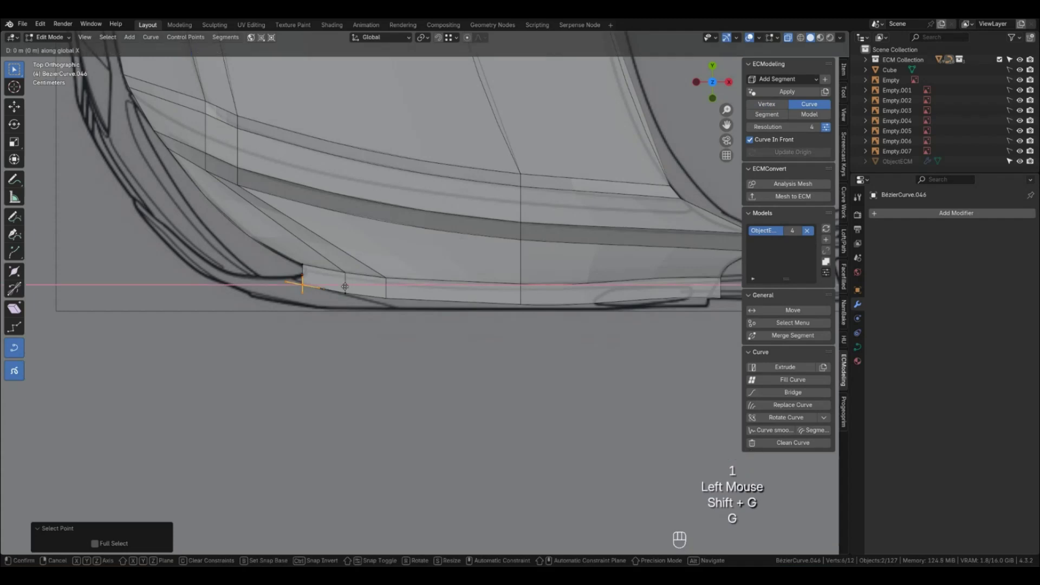
left_click(338, 286)
key("g")
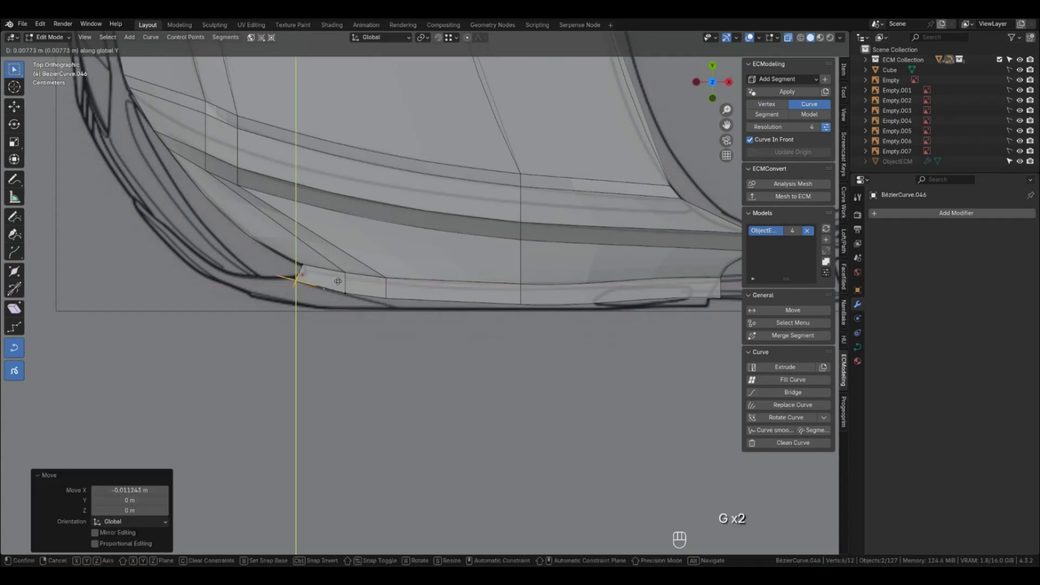
left_click(337, 280)
key("Tab")
Move the second outer point of the strip slightly forward along X to follow the blueprint line.
key("1")
left_click(346, 294)
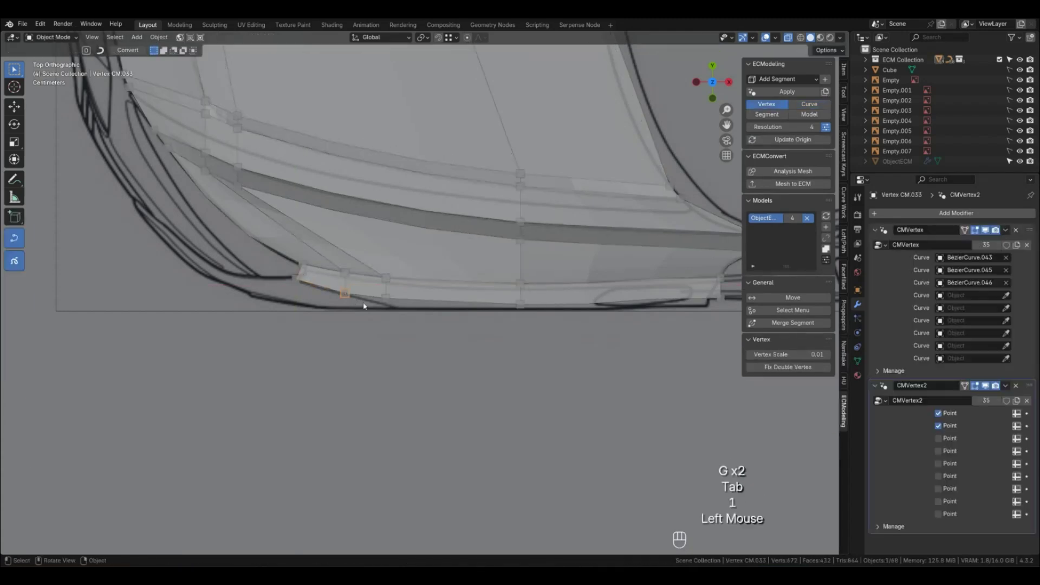
key("shift+g")
left_click(375, 303)
key("g")
key("x")
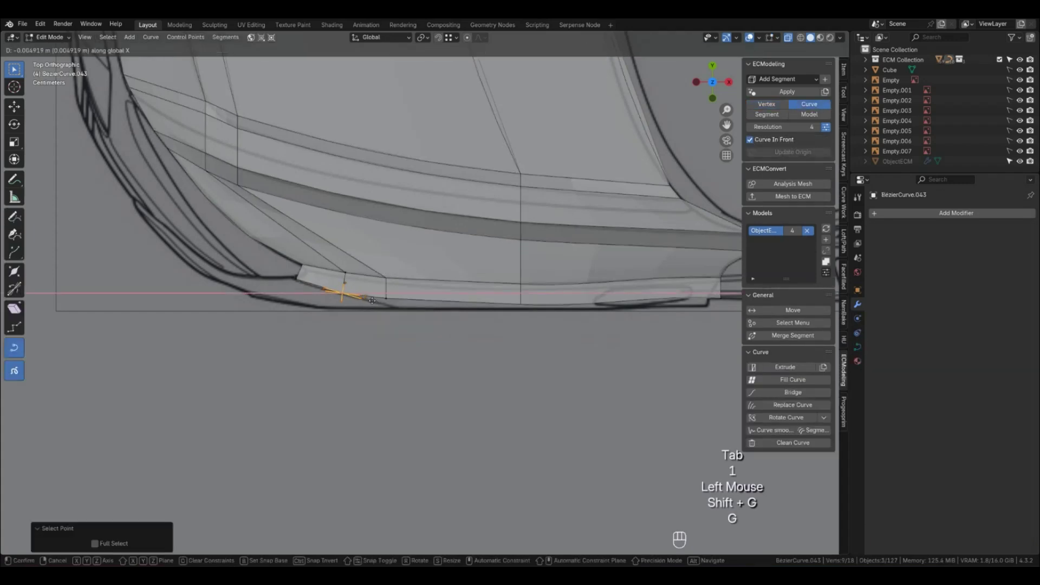
left_click(372, 300)
key("Tab")
Move the strip's third outer point about 0.012 m outward along Y and 0.015 m rearward along X, then nudge it outward onto the blueprint outline.
key("1")
left_click(388, 300)
key("shift+g")
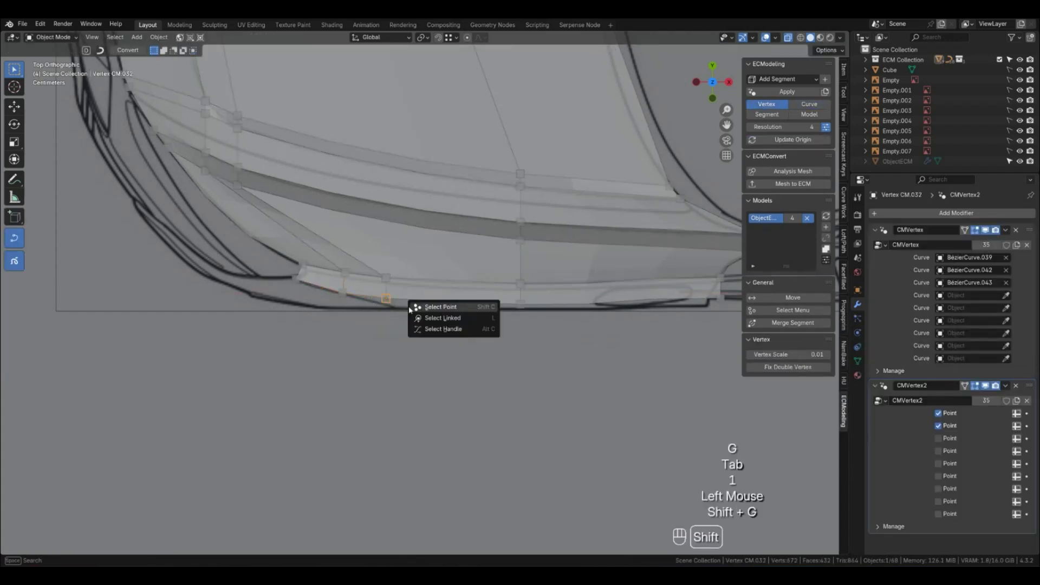
left_click(420, 307)
key("g")
key("x")
key("z")
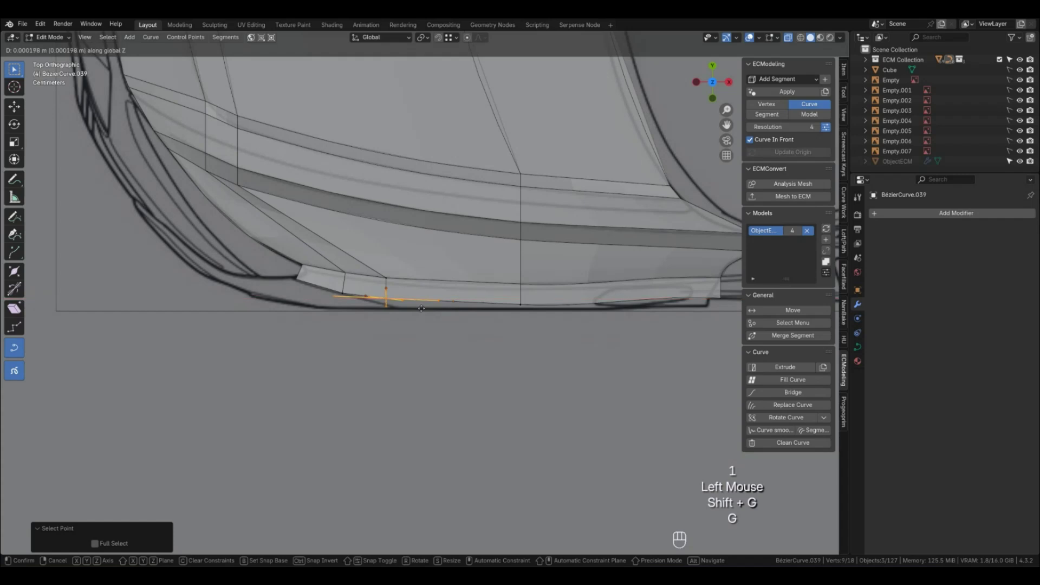
key("y")
left_click(421, 310)
key("g")
key("x")
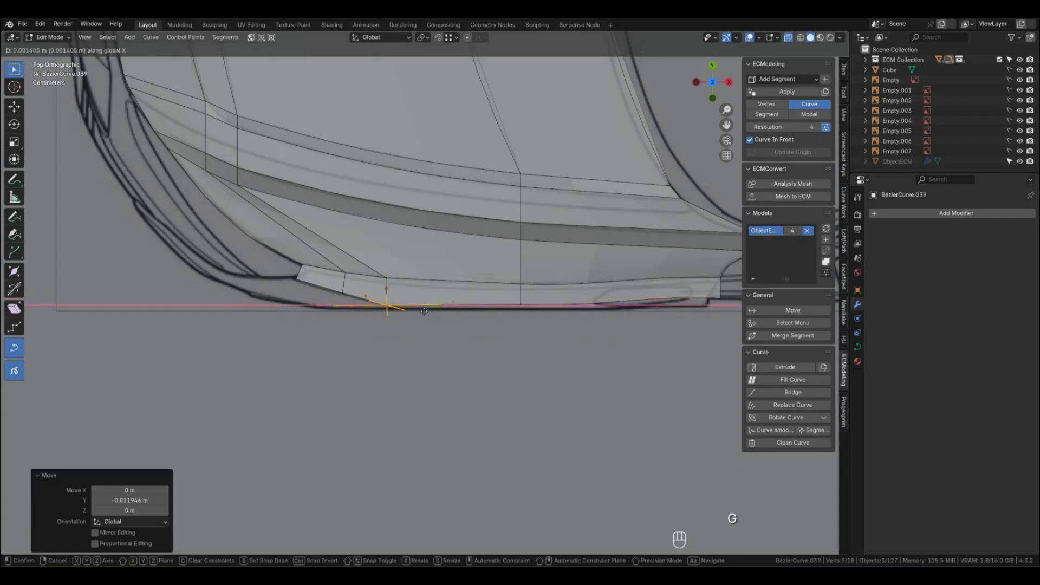
left_click(431, 313)
key("g")
key("y")
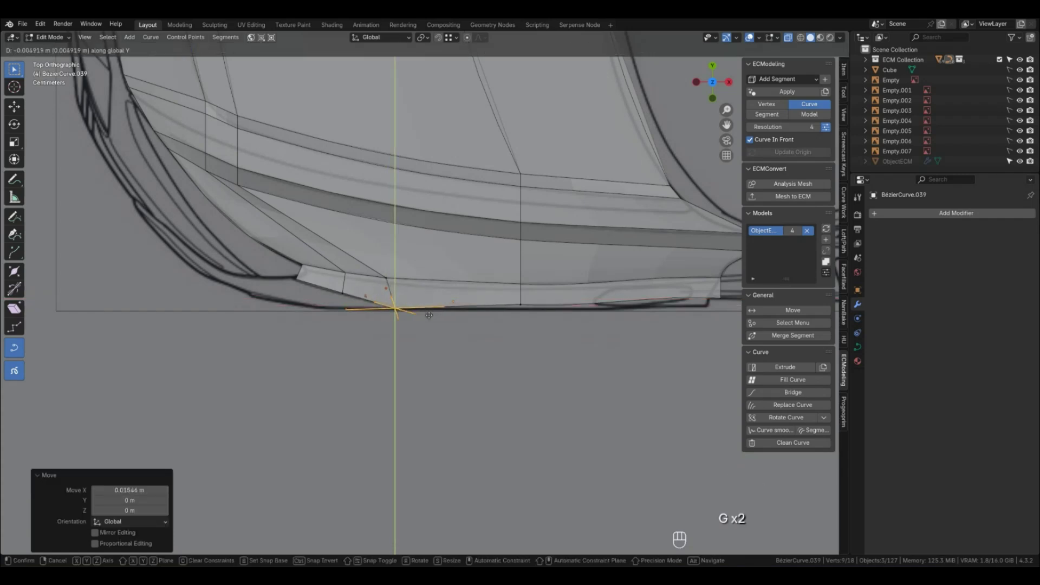
left_click(430, 314)
Move the strip's fourth outer point slightly outward so it lies on the blueprint's body outline.
middle_click_drag(496, 338, 330, 333, "shift")
key("Tab")
key("1")
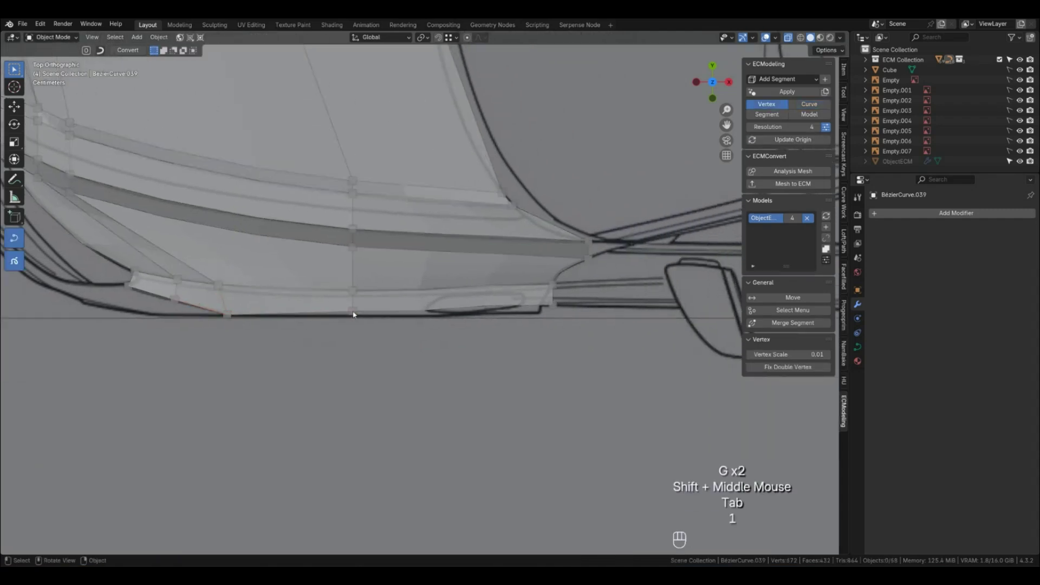
left_click(353, 313)
key("shift+g")
left_click(389, 320)
key("g")
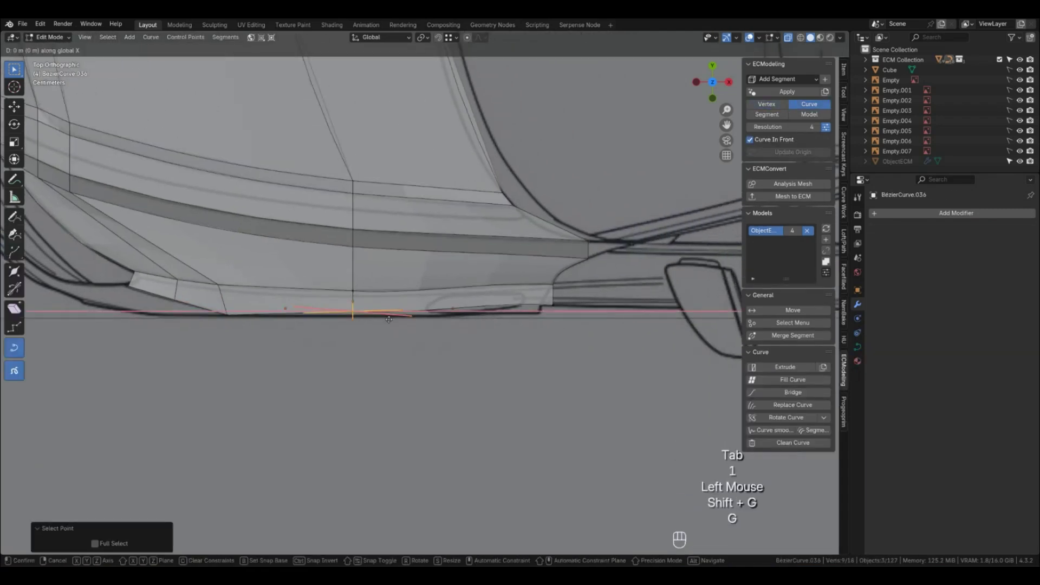
left_click(410, 321)
key("Tab")
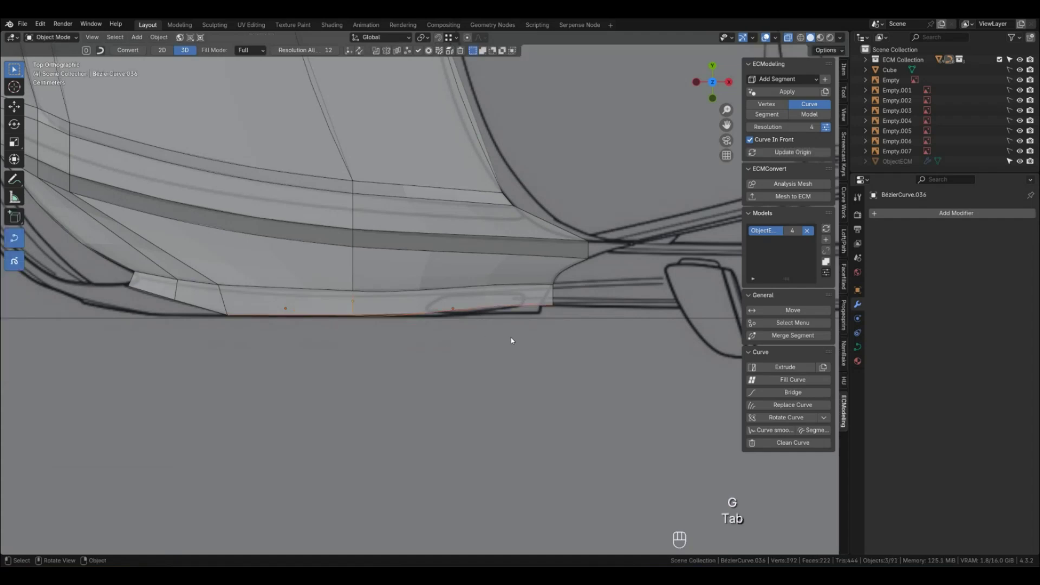
Move the strip's rear outer point about 0.02 m forward along X and 0.018 m outward along Y to the fender's rear corner.
middle_click_drag(512, 340, 384, 347, "shift")
key("1")
left_click(423, 310)
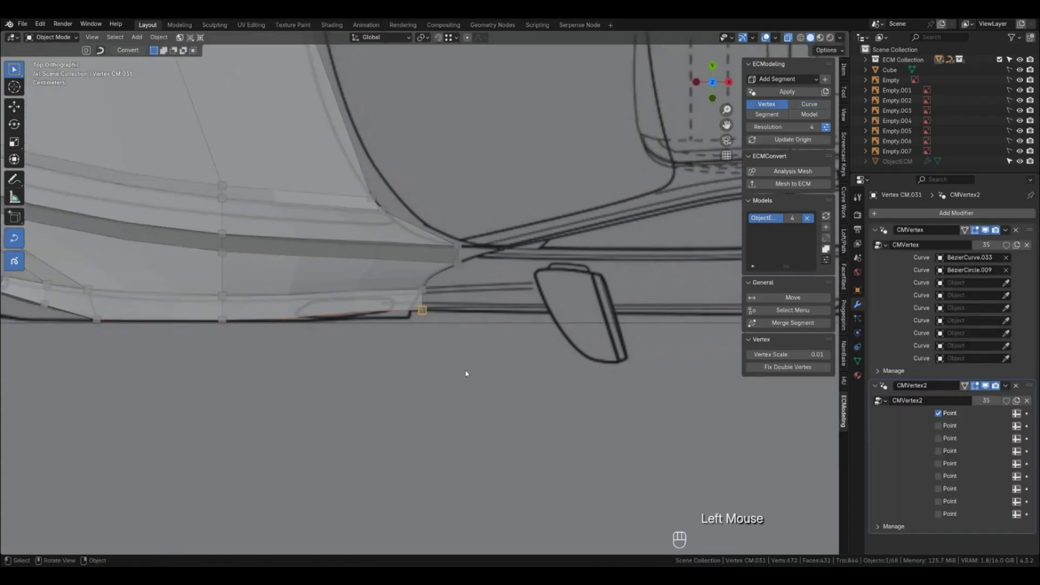
key("shift+g")
left_click(453, 315)
key("g")
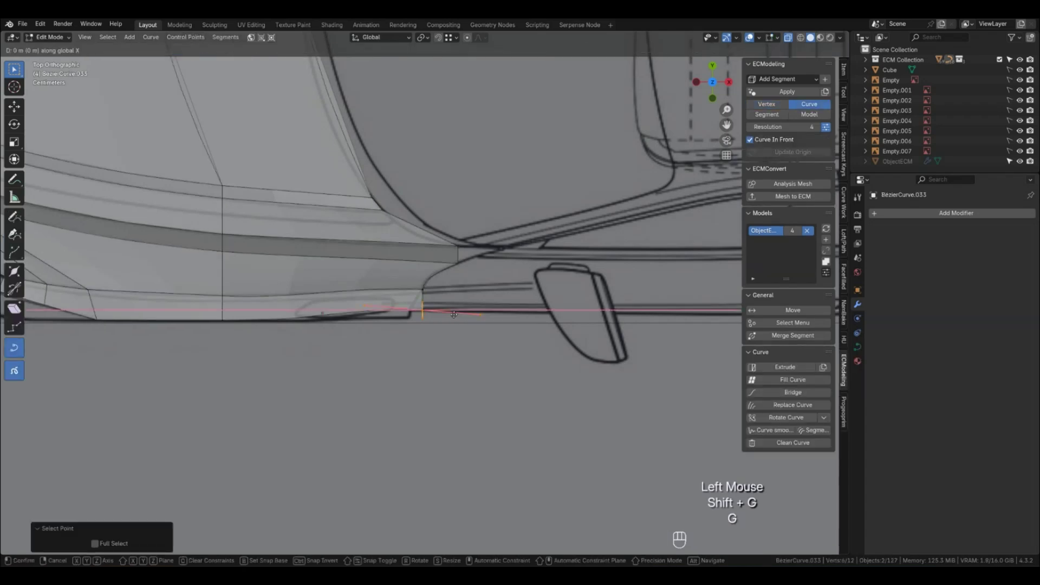
left_click(442, 315)
key("g")
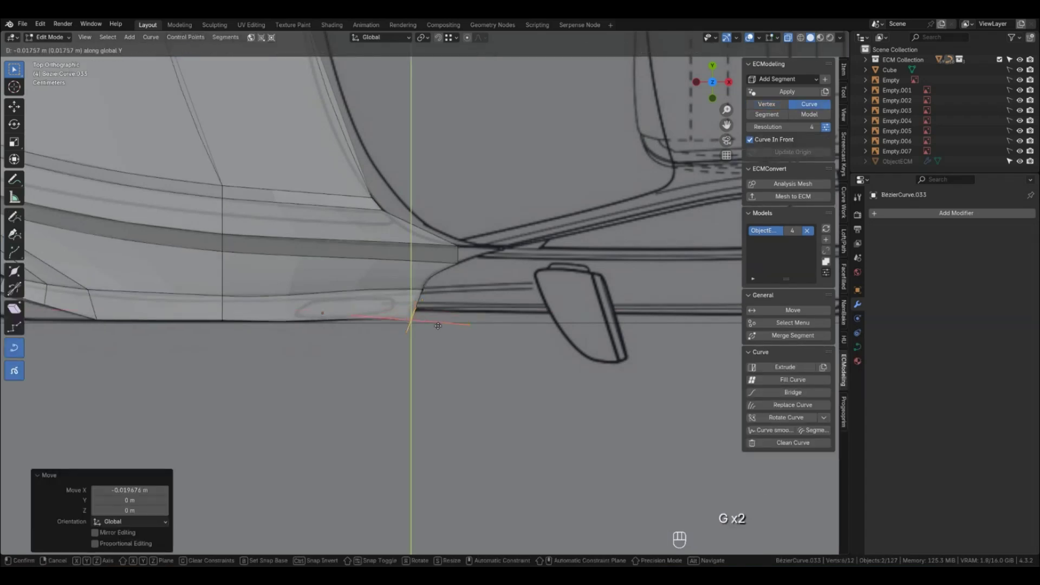
left_click(436, 324)
key("g")
key("x")
left_click(434, 324)
key("g")
key("y")
left_click(433, 324)
key("Tab")
Change the handle type of all points on the strip's rear outer edge curve.
left_click(326, 321)
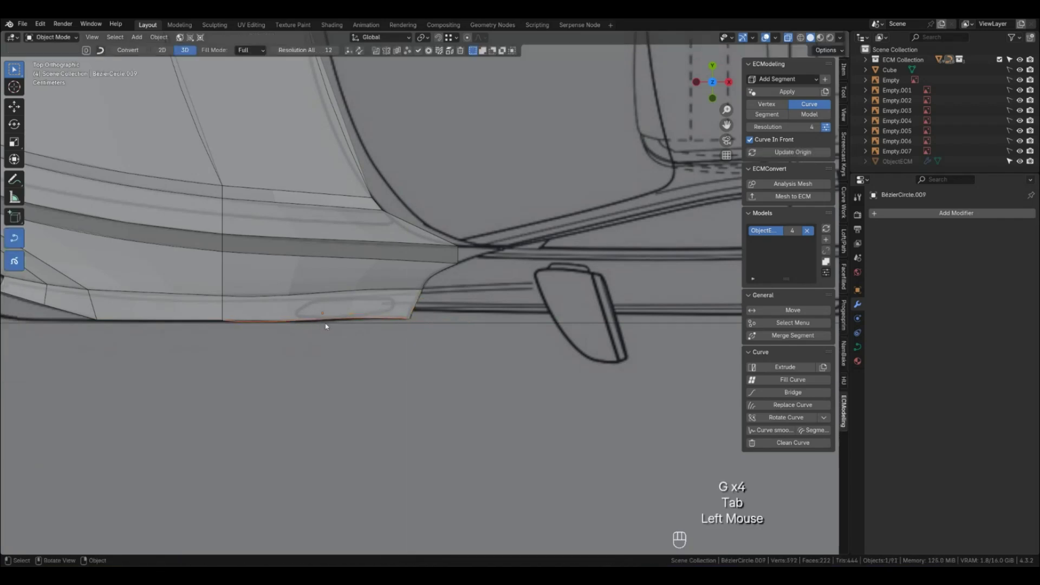
key("Tab")
key("a")
key("v")
left_click(333, 321)
key("Tab")
left_click(152, 318)
key("Tab")
key("Tab")
left_click(154, 317)
key("Tab")
key("Tab")
Select the five outer points of the fender strip, leaving out the inner front point.
scroll(144, 330, "down", 2)
middle_click_drag(222, 336, 421, 357, "shift")
key("1")
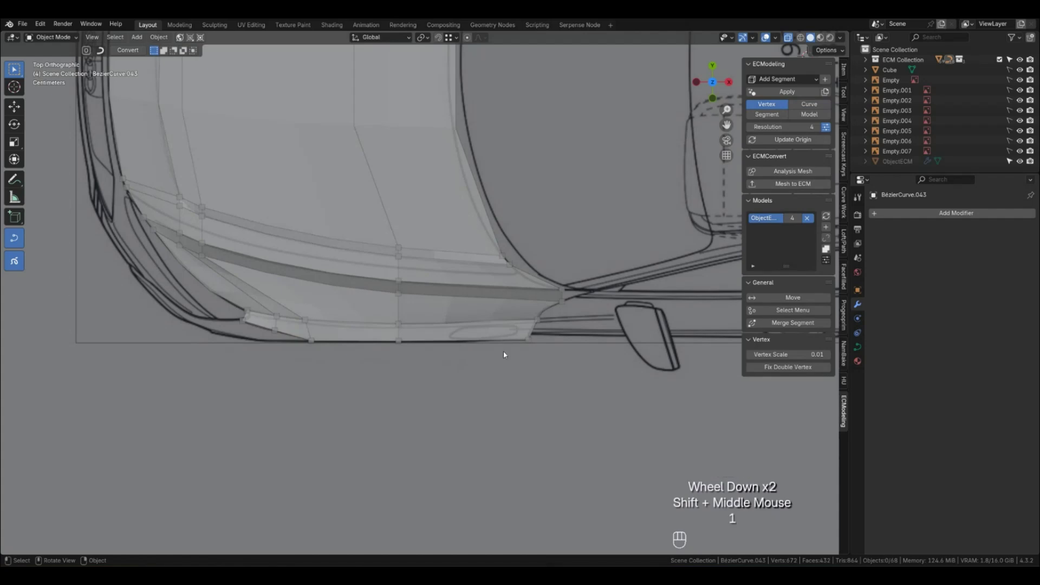
key("KP_1")
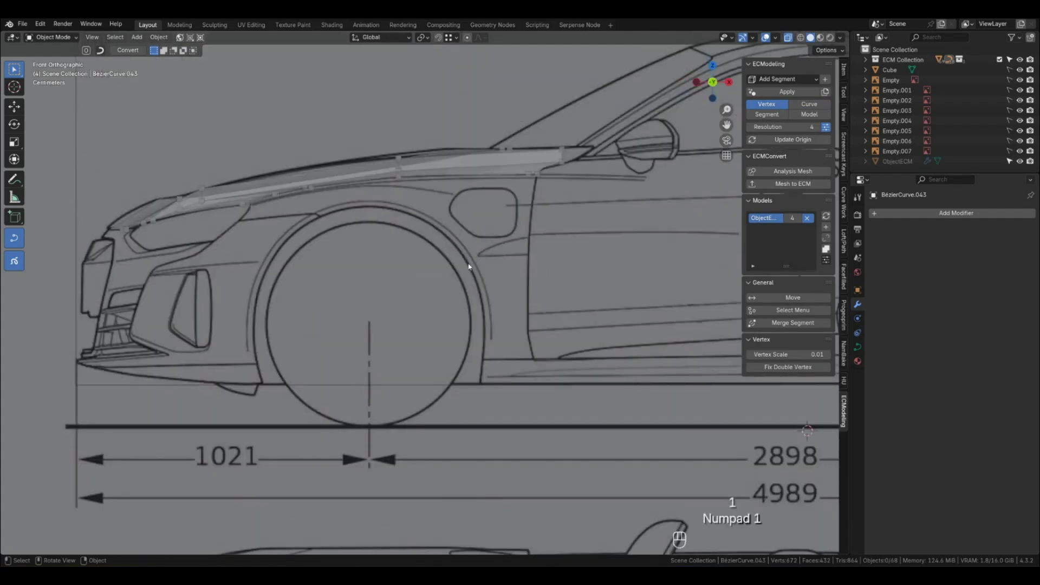
middle_click_drag(469, 266, 508, 255)
left_click(534, 168)
left_click(400, 180, "shift")
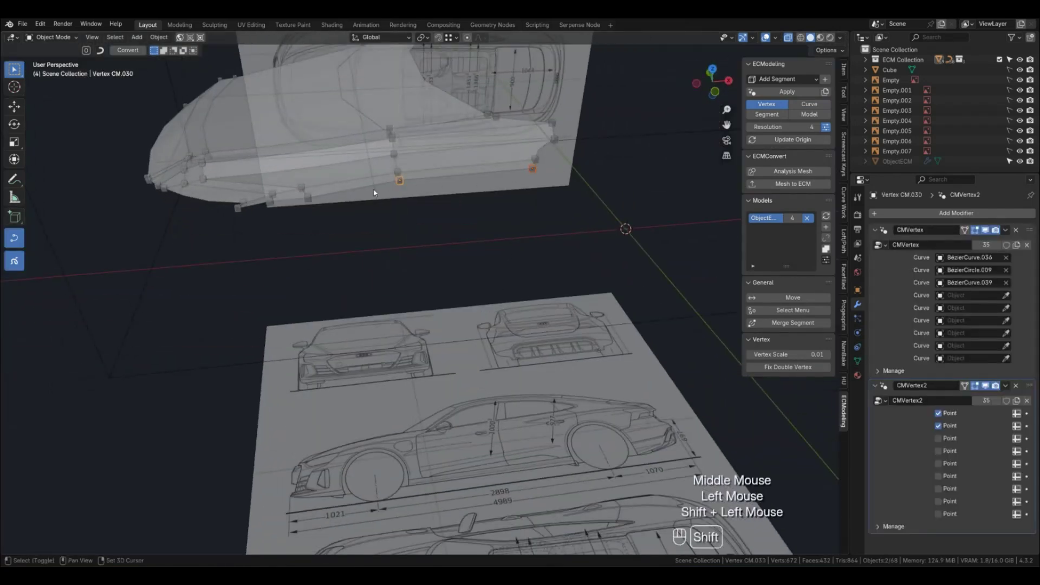
left_click(307, 198, "shift")
left_click(270, 202, "shift")
left_click(245, 210, "shift")
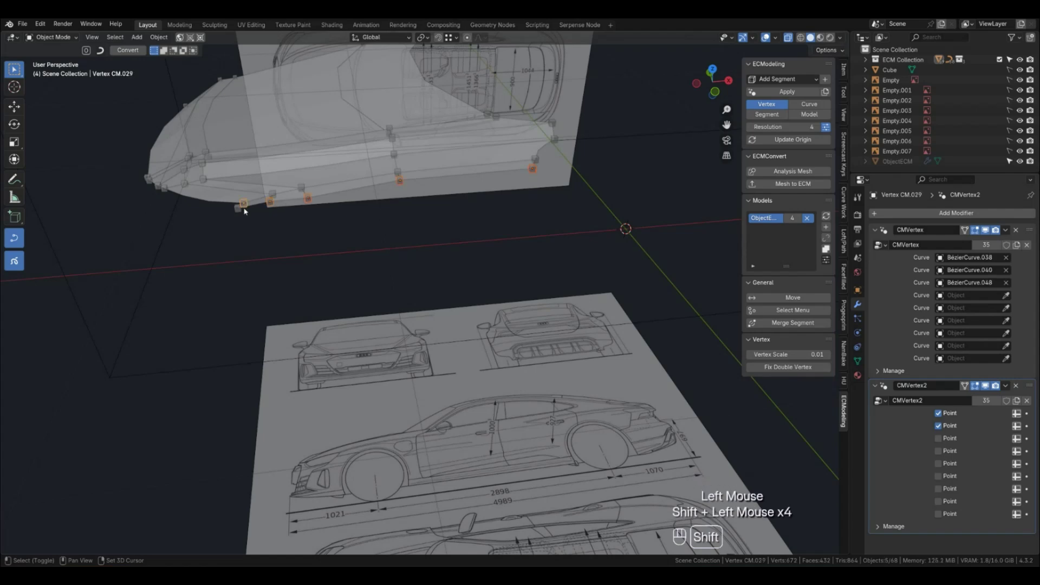
left_click(242, 205, "ctrl")
left_click(239, 208, "shift")
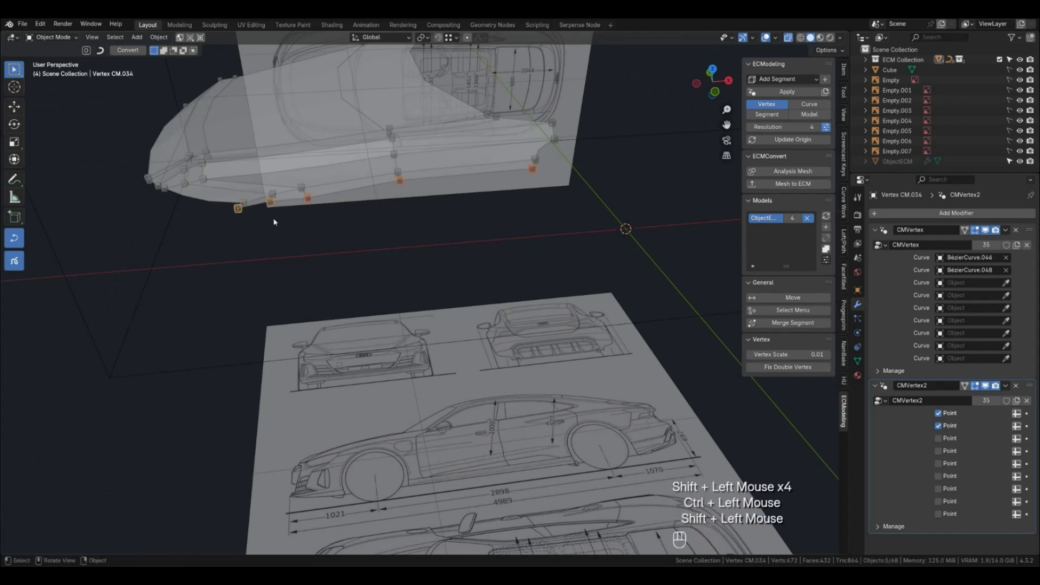
Move the five outer points down about 0.04 m along Z in the front view.
key("KP_1")
middle_click_drag(310, 200, 316, 318, "shift")
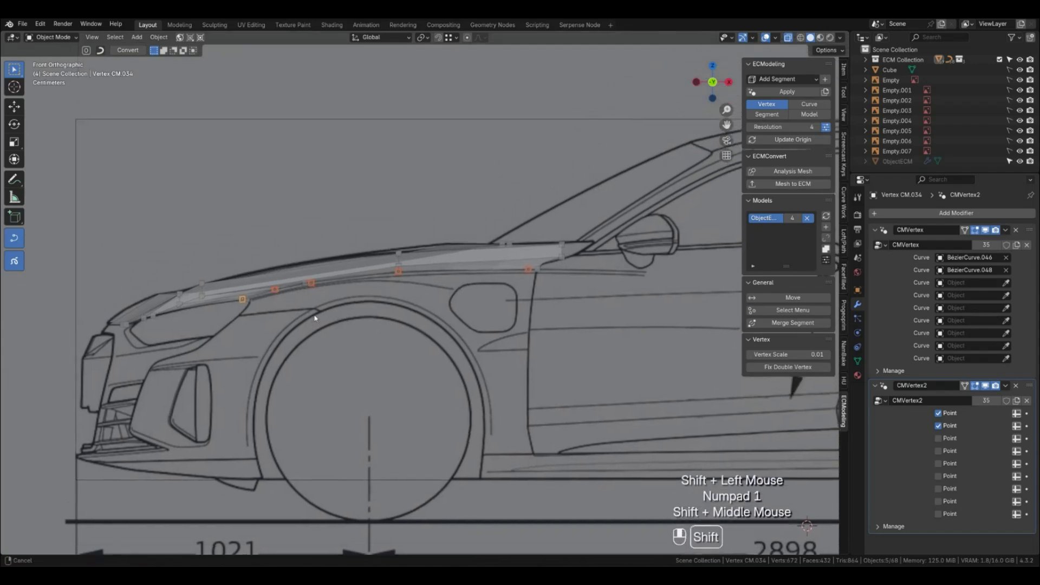
scroll(387, 321, "up", 1)
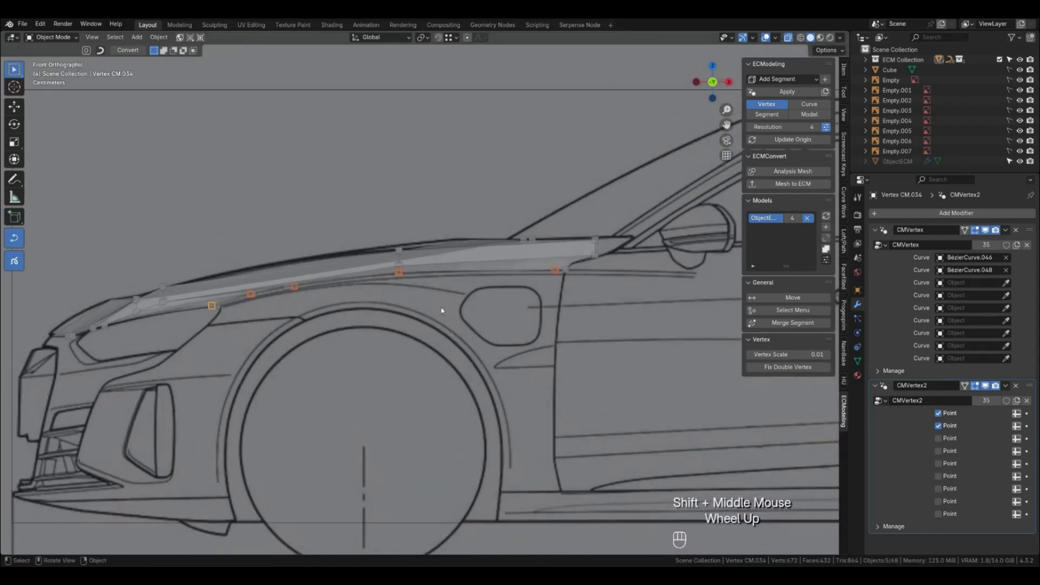
key("shift+g")
left_click(466, 316)
key("g")
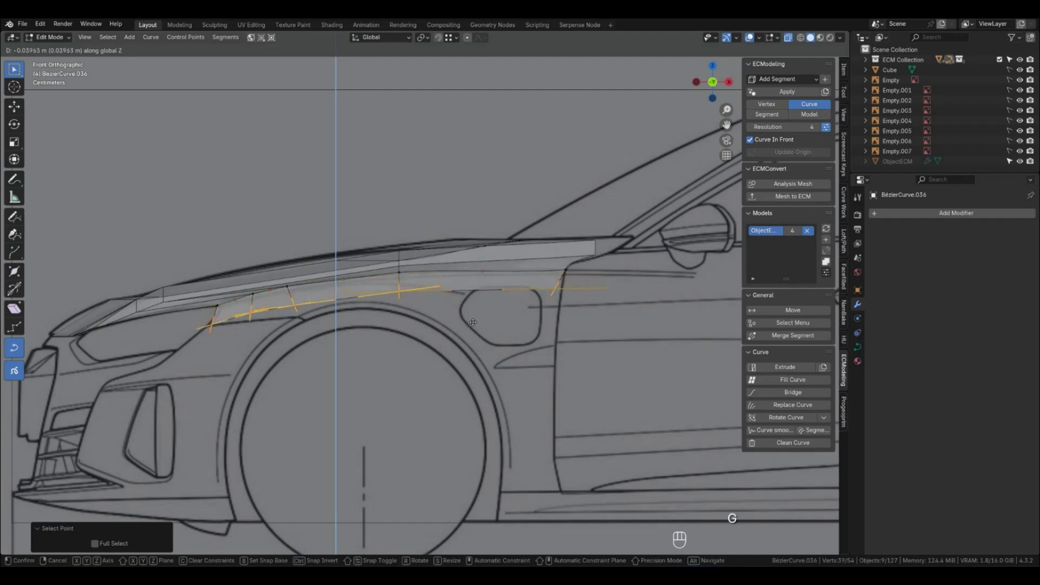
left_click(473, 322)
left_click(512, 335)
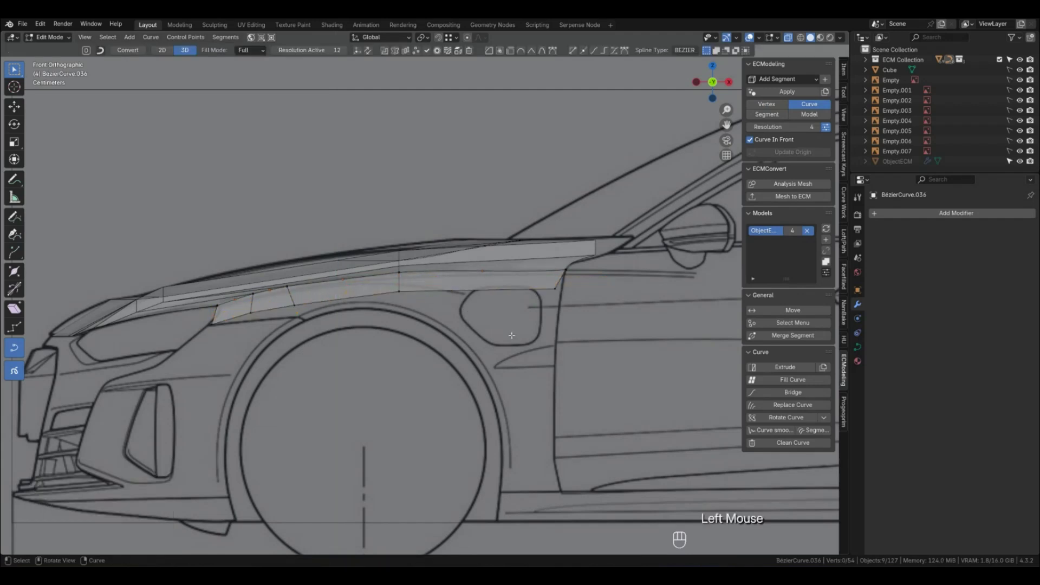
Lower the second outer point about 0.015 m along Z and shift it 0.005 m rearward along X.
key("Tab")
key("1")
left_click(250, 314)
key("shift+g")
left_click(302, 318)
key("g")
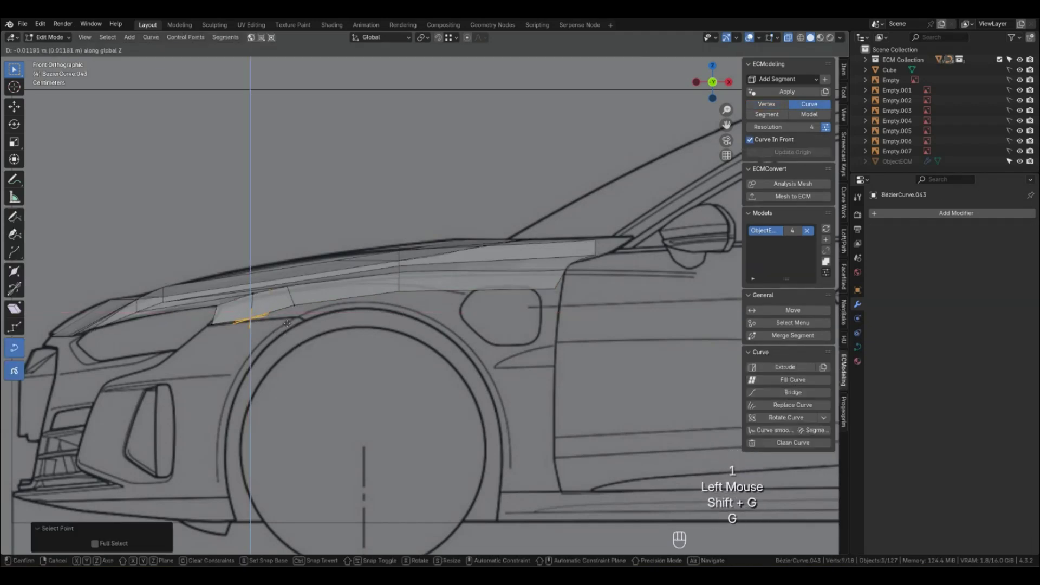
left_click(288, 324)
key("g")
key("x")
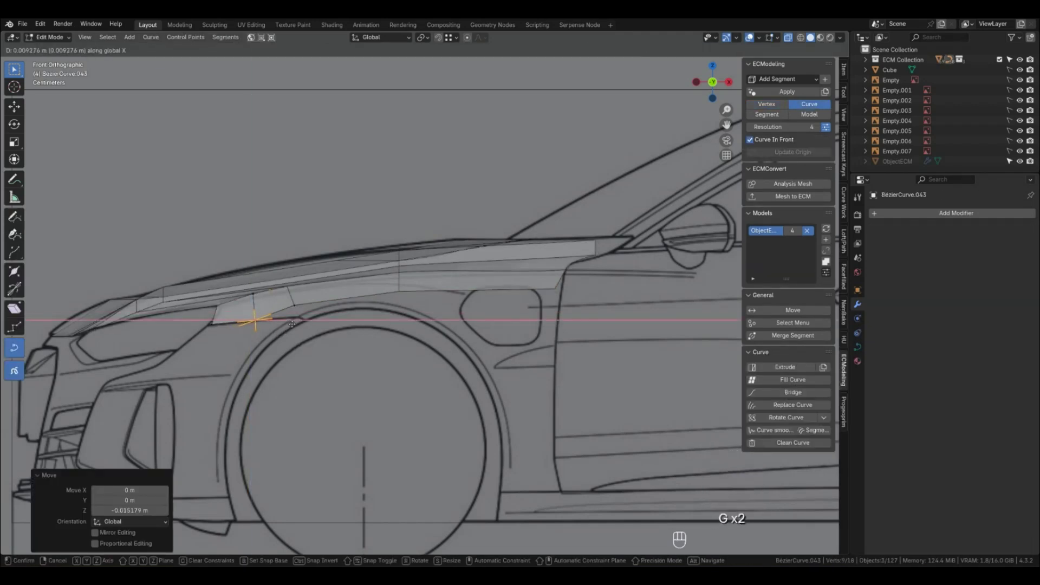
left_click(295, 321)
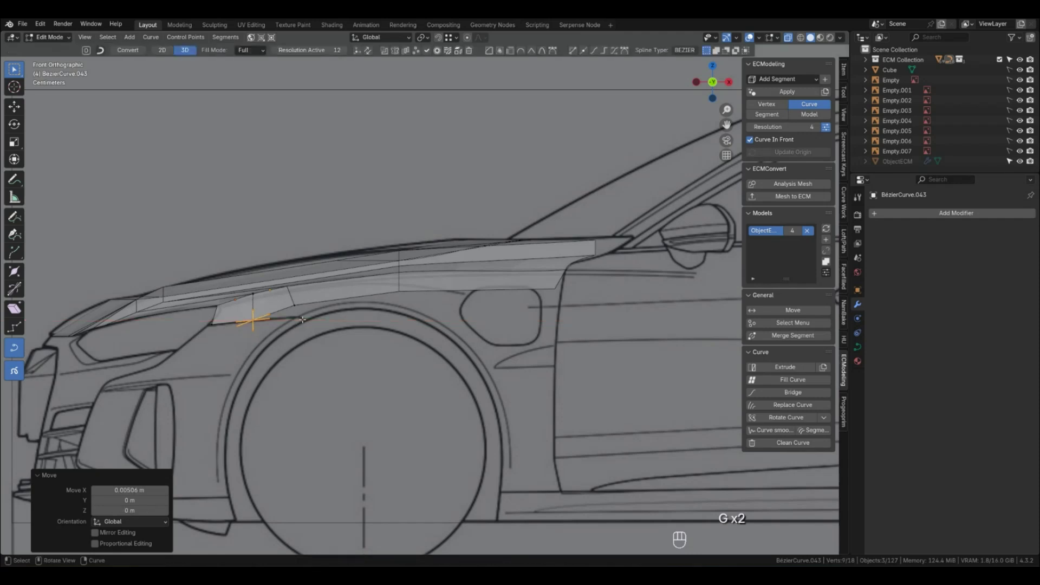
Lower the third outer point about 0.023 m along Z and shift it 0.005 m rearward along X to the wheel arch.
key("Tab")
key("1")
left_click(319, 316)
key("shift+g")
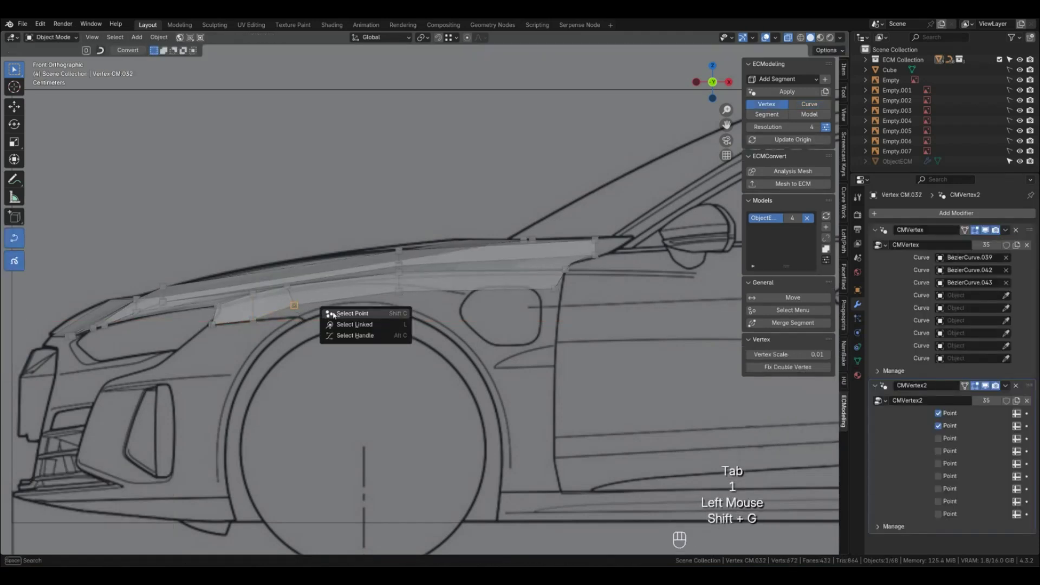
left_click(335, 311)
key("g")
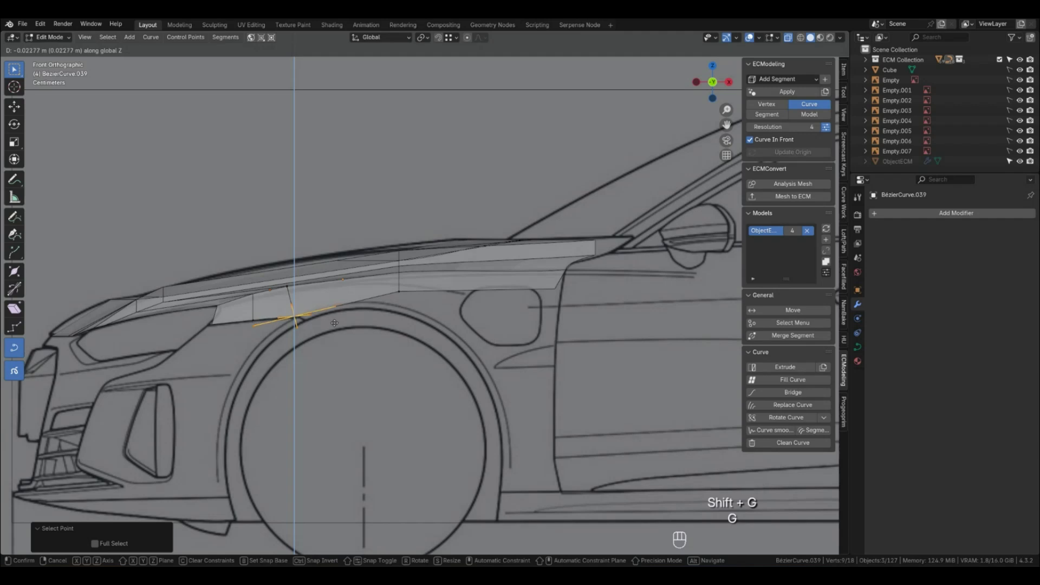
left_click(335, 323)
key("g")
key("x")
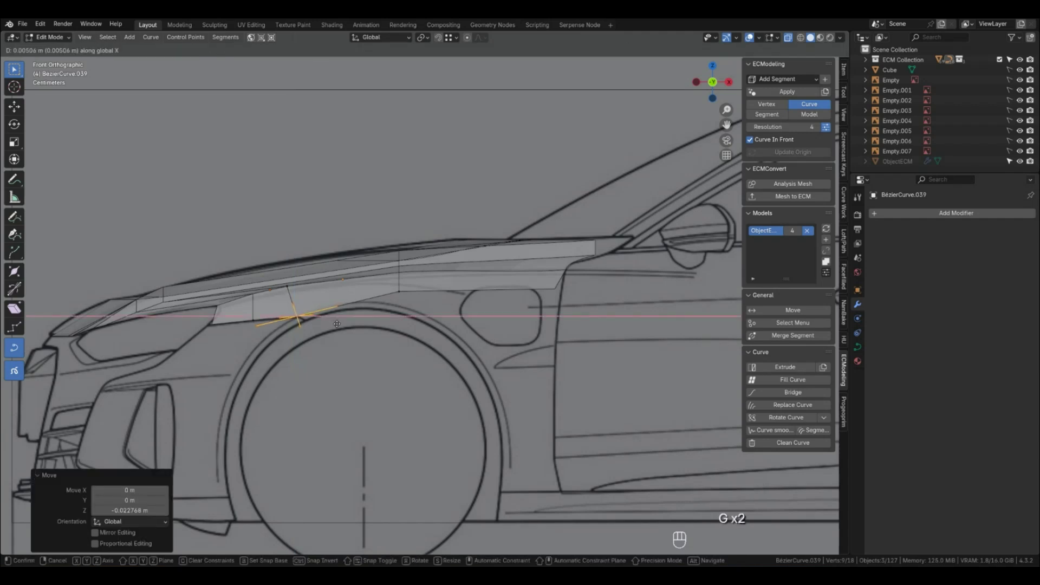
left_click(336, 324)
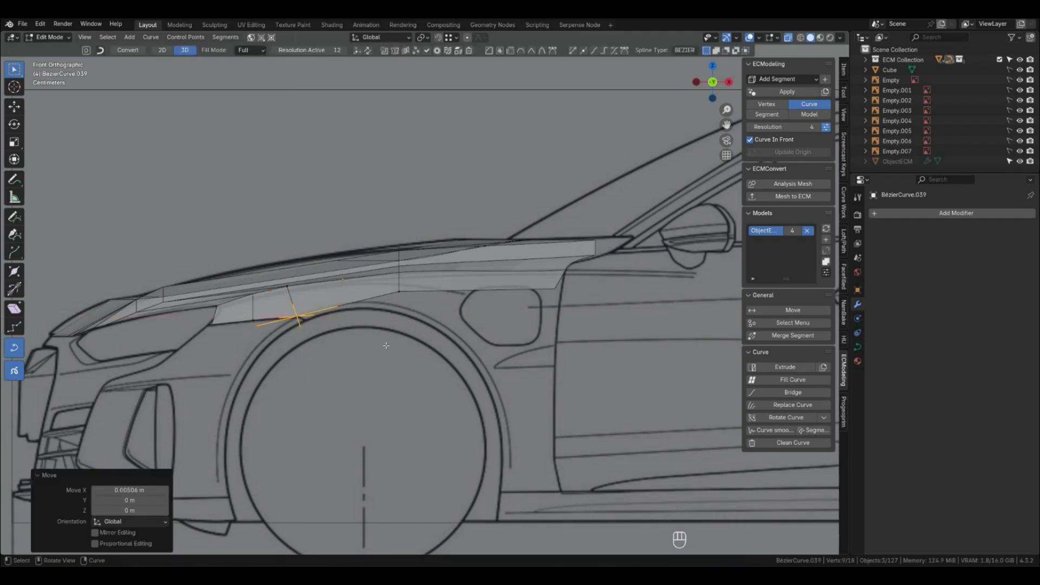
Move the fourth outer point rearward along X and down along Z onto the wheel arch line, finishing with a 0.01 m downward adjustment.
key("Tab")
key("1")
left_click(423, 304)
key("shift+g")
left_click(427, 301)
key("g")
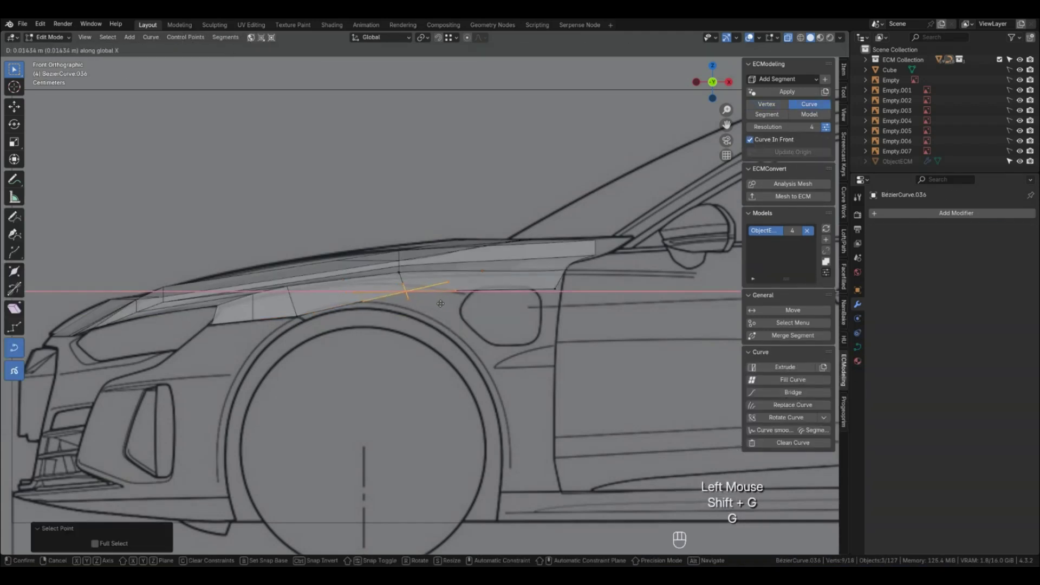
left_click(444, 304)
key("g")
key("z")
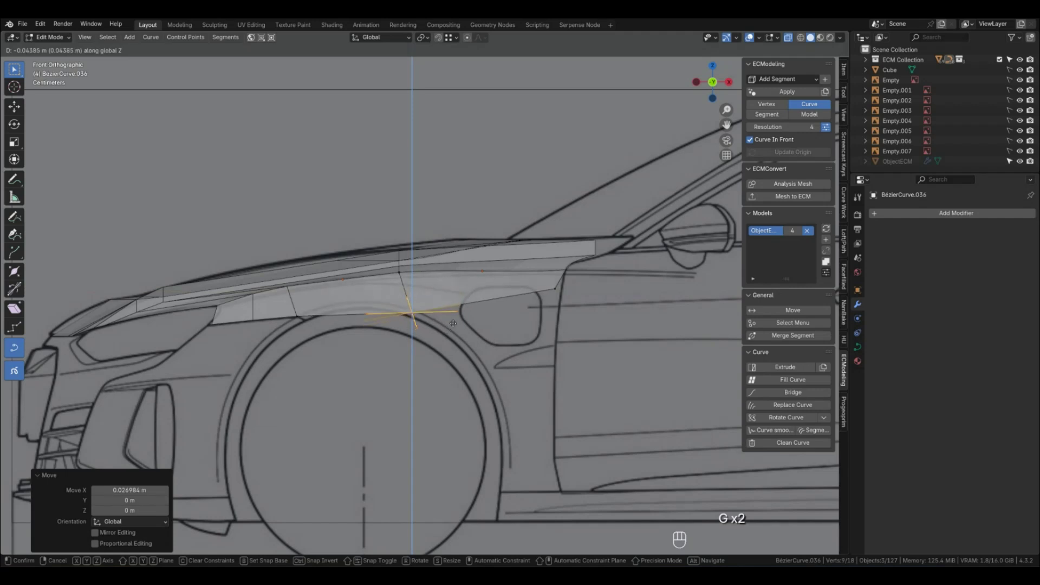
left_click(455, 322)
key("g")
key("x")
left_click(469, 323)
key("g")
key("z")
left_click(469, 328)
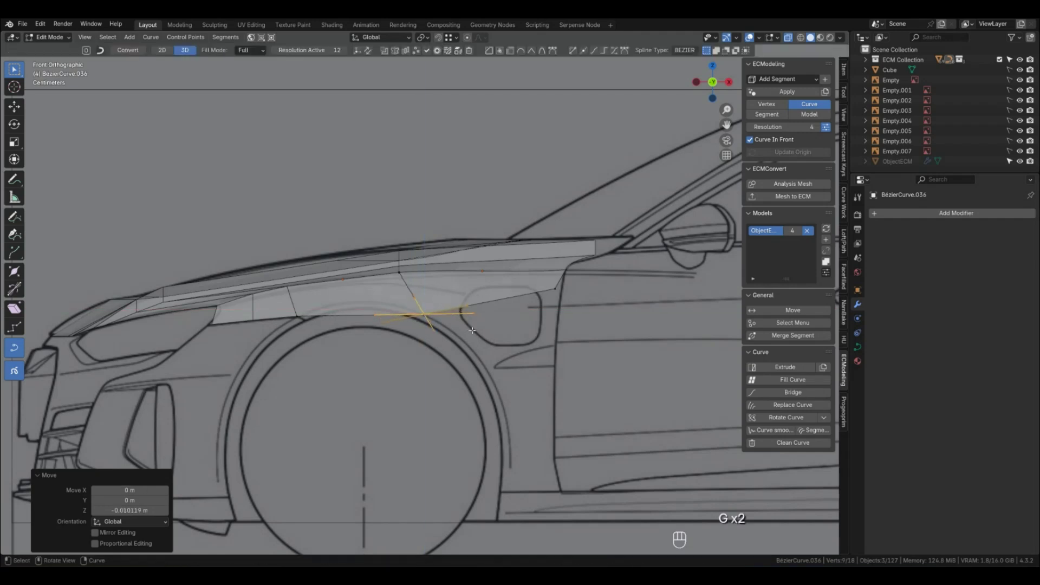
key("Tab")
Lower the rear outer point along Z to the blueprint's side crease and shift it rearward along X to the door gap.
middle_click_drag(469, 328, 387, 354, "shift")
scroll(387, 354, "up", 2)
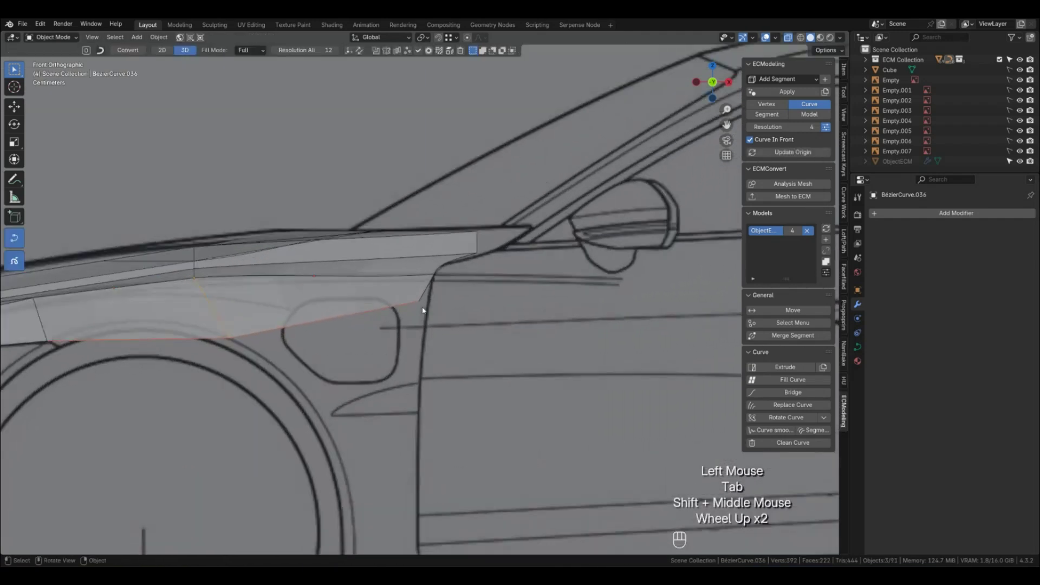
key("1")
left_click(418, 302)
key("shift+g")
left_click(437, 320)
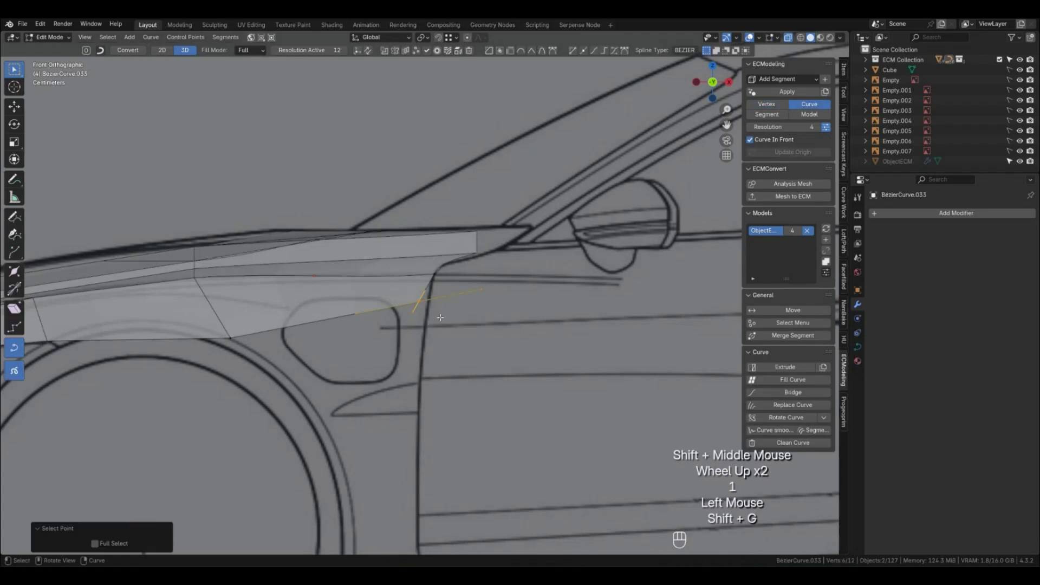
key("g")
key("z")
left_click(447, 343)
key("g")
key("x")
left_click(451, 343)
key("Tab")
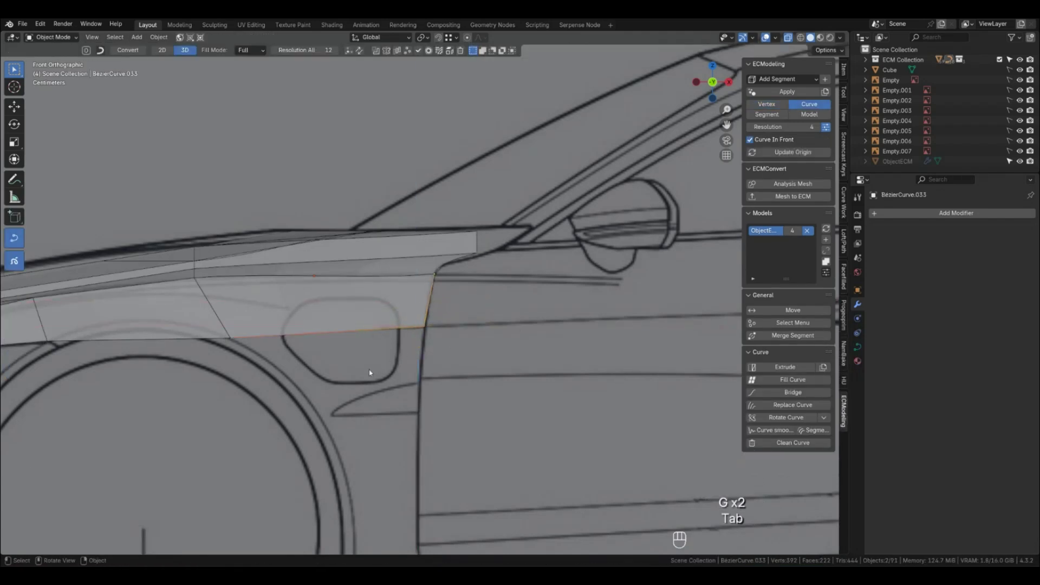
scroll(366, 368, "down", 1)
middle_click_drag(366, 369, 461, 380, "shift")
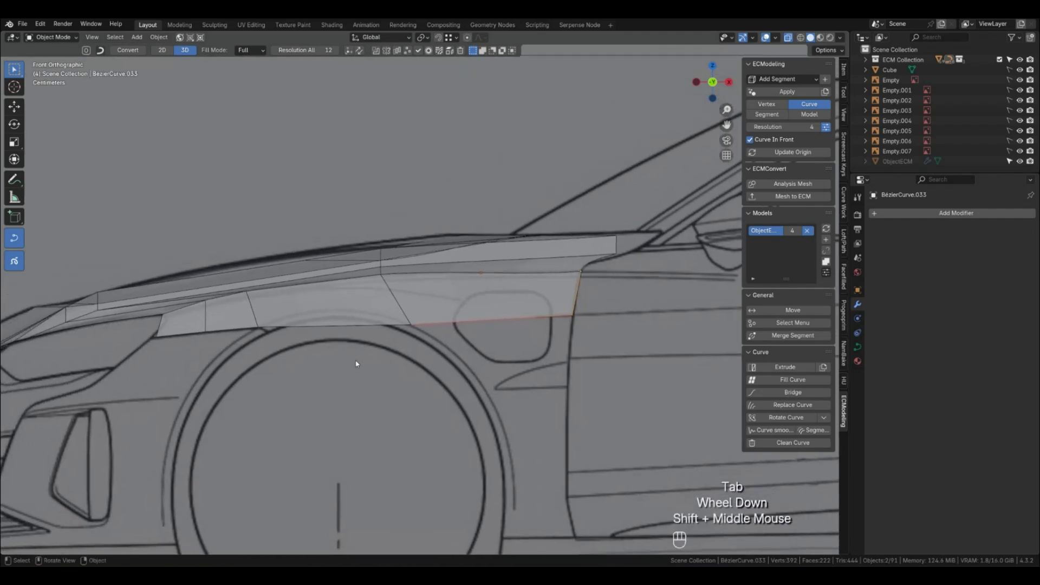
middle_click_drag(363, 351, 424, 346, "shift")
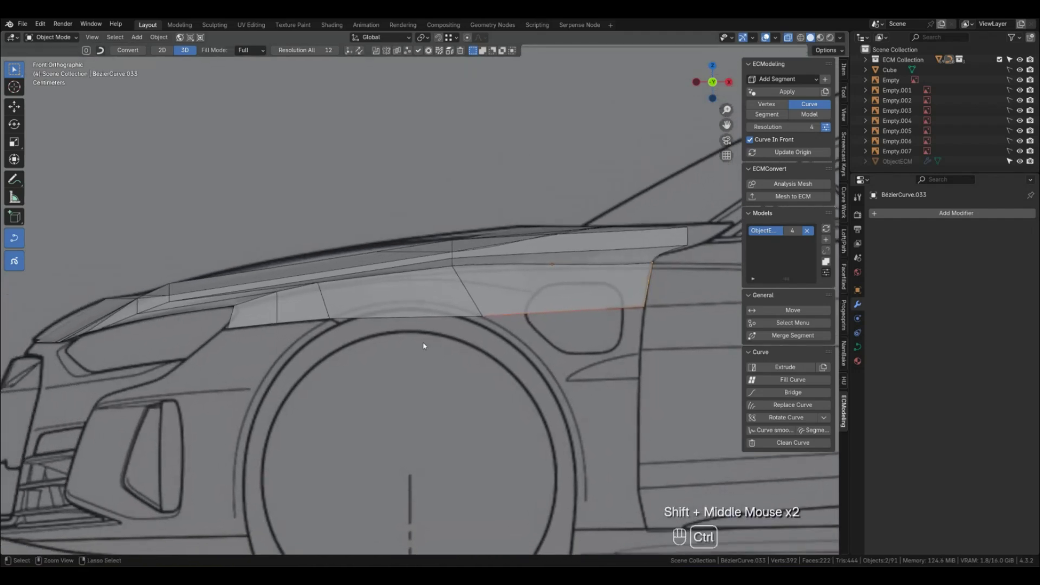
Adjust the fender's front lower corner point against the car's front-view blueprint.
key("ctrl+KP_3")
left_click(653, 346)
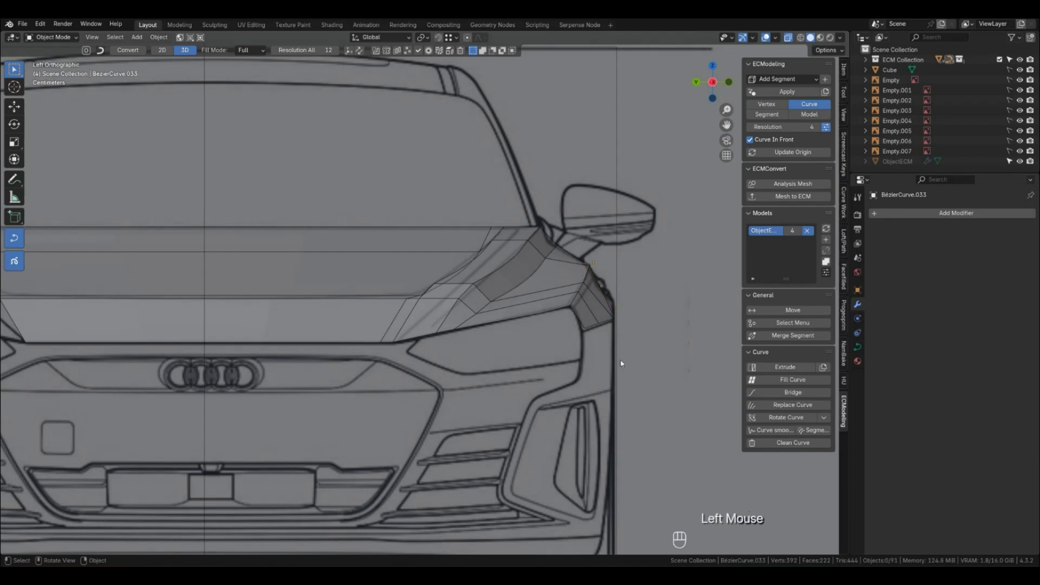
key("1")
left_click(585, 329)
key("shift+g")
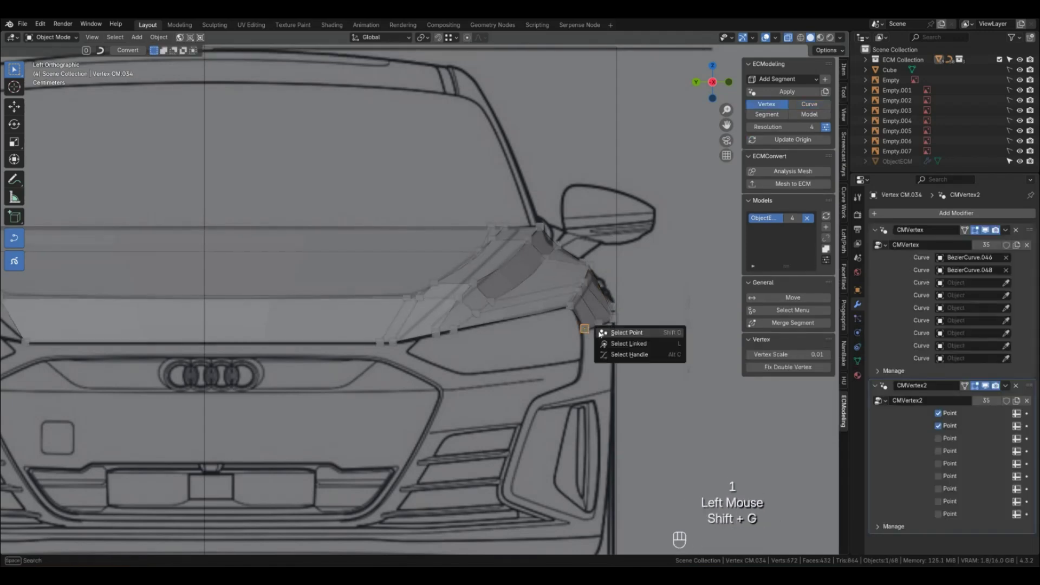
left_click(601, 332)
key("g")
key("Tab")
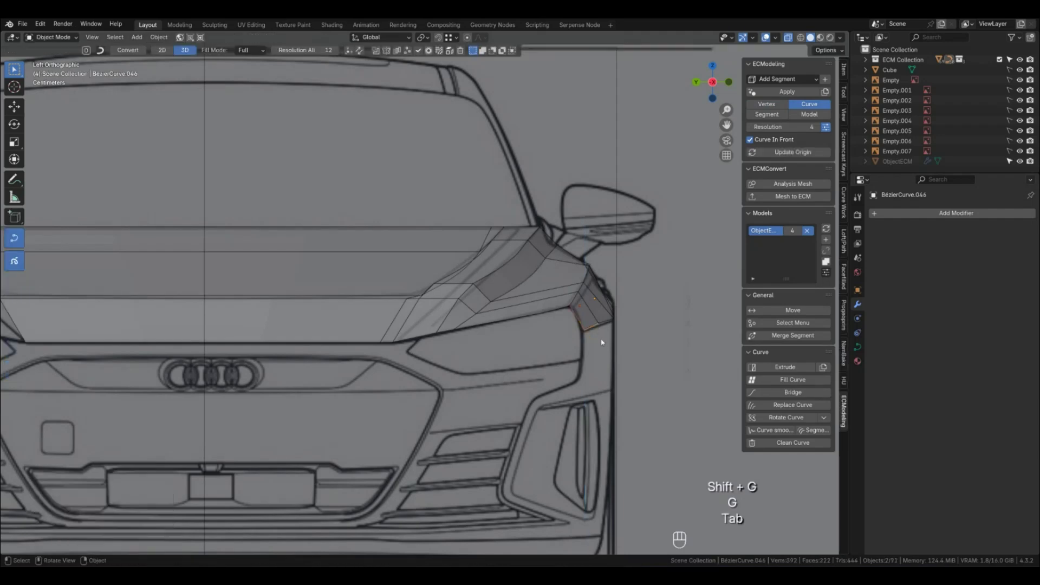
Nudge the neighbouring lower fender point slightly along Z in the front-view blueprint.
key("1")
left_click(599, 325)
key("shift+g")
left_click(612, 328)
key("g")
key("z")
left_click(612, 326)
key("Tab")
Examine the fender's lower edge in perspective and against the side blueprint.
middle_click_drag(613, 326, 399, 399)
scroll(611, 376, "down", 2)
key("KP_1")
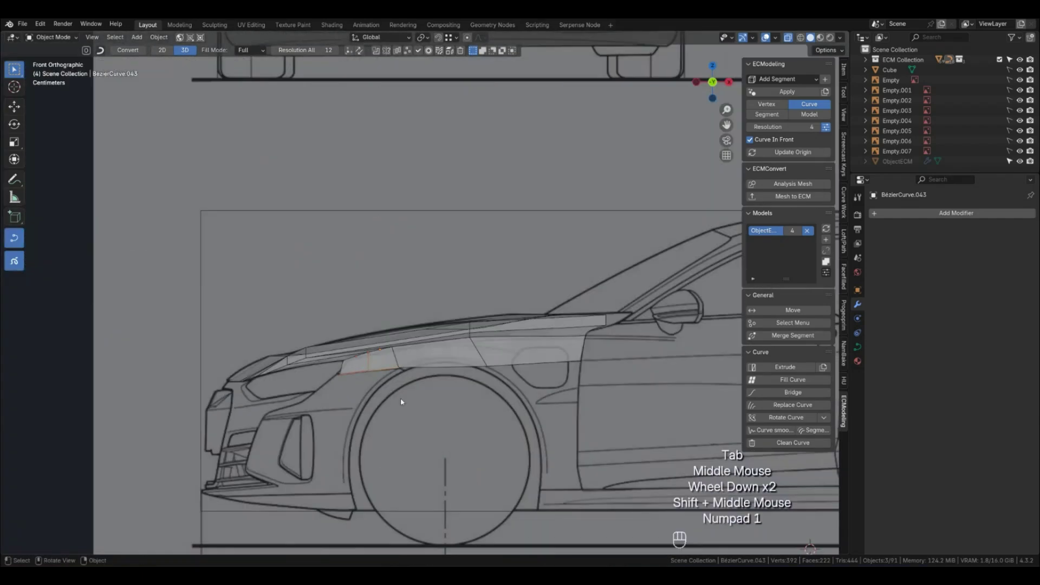
left_click(557, 431)
middle_click_drag(529, 332, 509, 343)
scroll(482, 330, "up", 2)
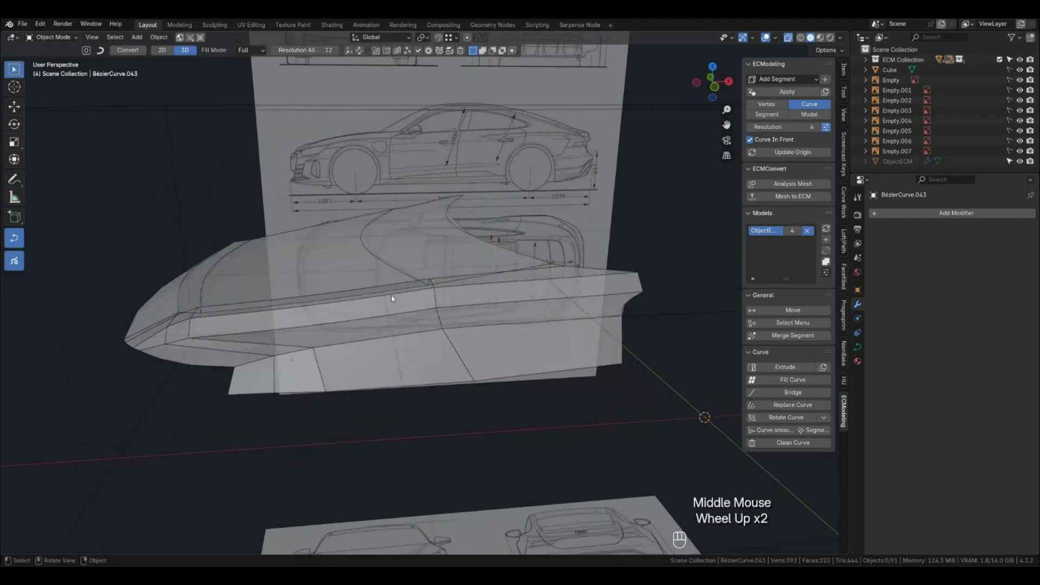
key("1")
key("KP_1")
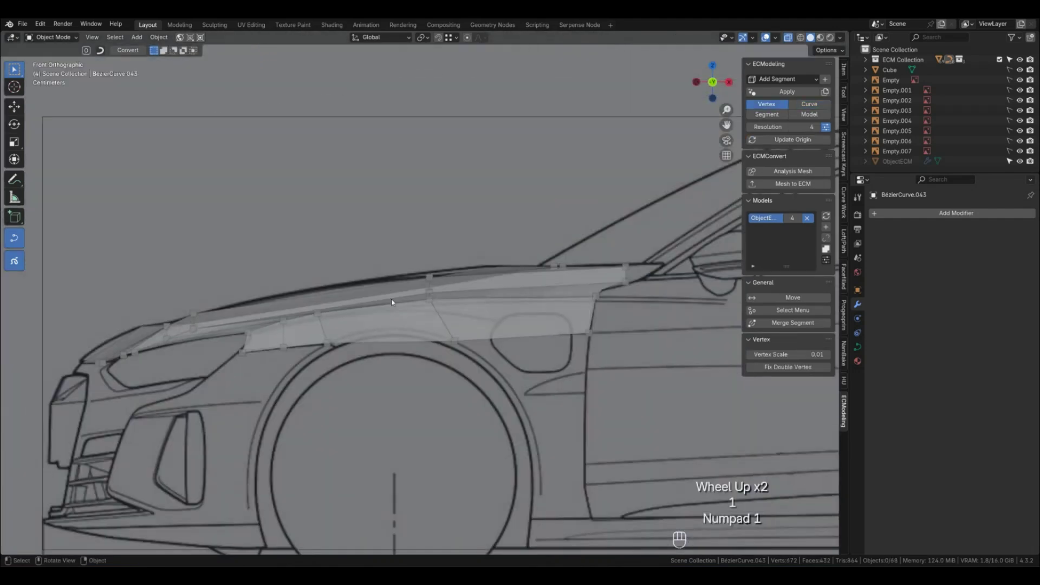
Select the curves along the hood-to-fender ridge and raise their handles about 0.02 m along Z to bow them upward.
middle_click_drag(357, 285, 350, 308)
key("2")
middle_click_drag(315, 278, 378, 286)
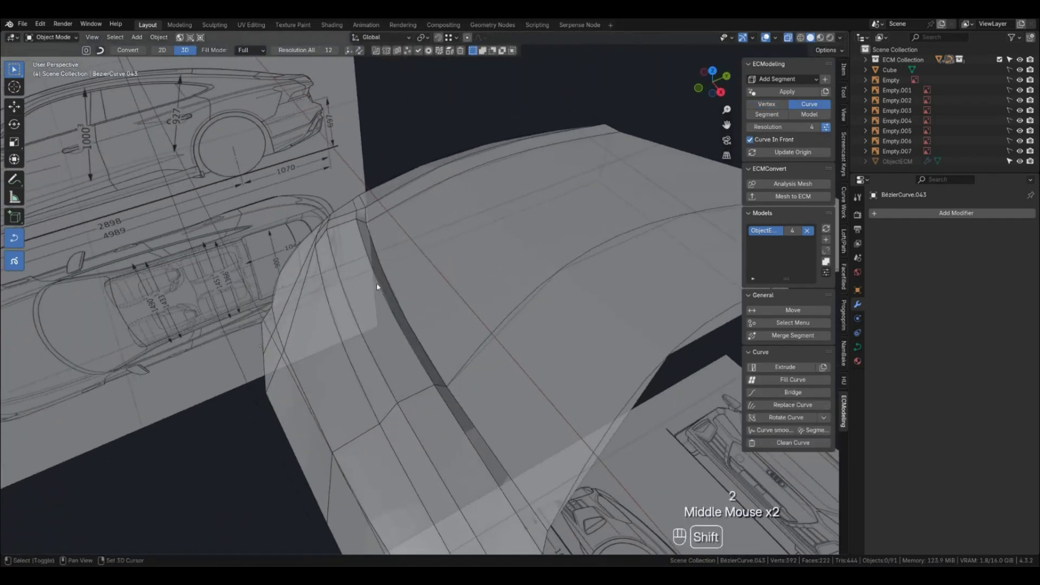
double_click(381, 287, "shift")
left_click(340, 323, "shift")
middle_click_drag(367, 346, 465, 293)
key("KP_1")
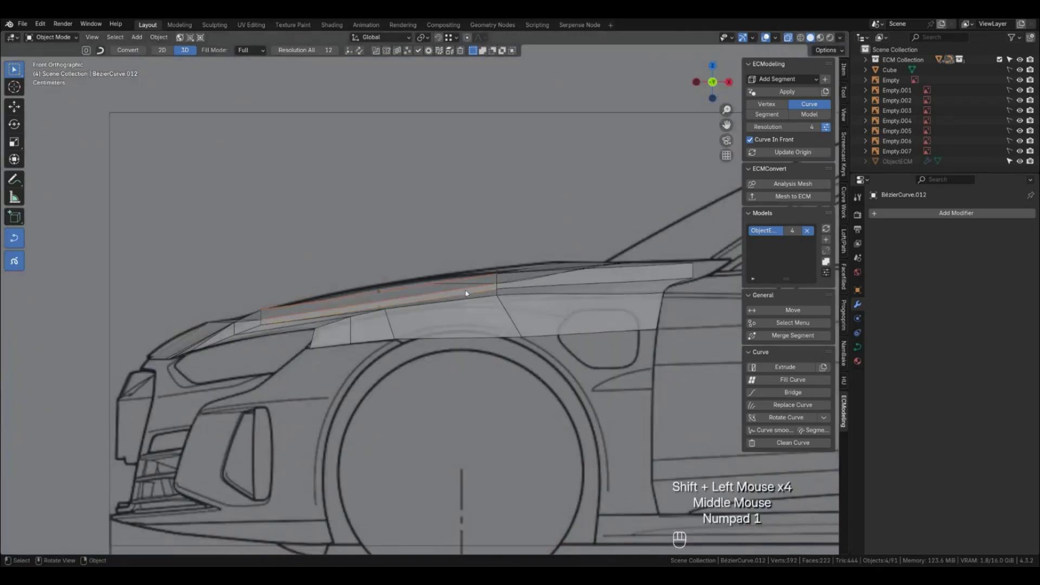
key("alt+c")
key("g")
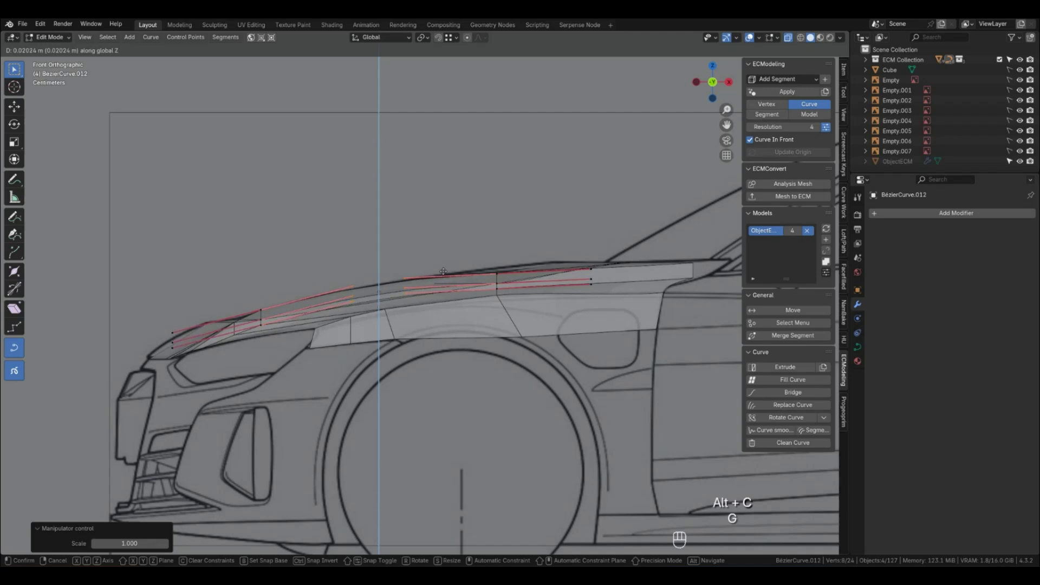
left_click(443, 272)
key("Tab")
Inspect the bowed hood edge against the side blueprint and as a subdivided model in perspective.
middle_click_drag(455, 314, 453, 286)
key("KP_1")
left_click(454, 263)
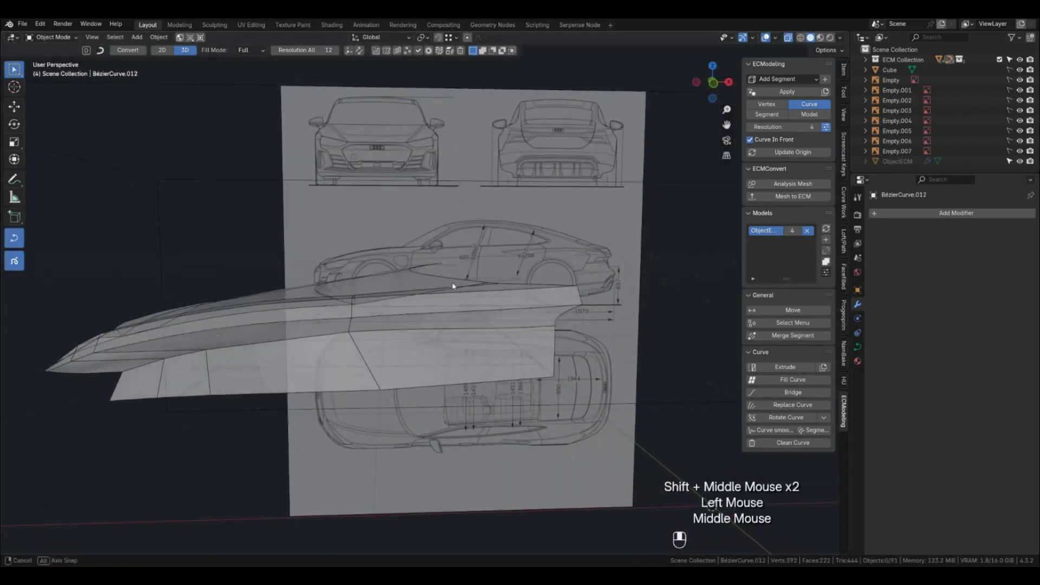
key("KP_1")
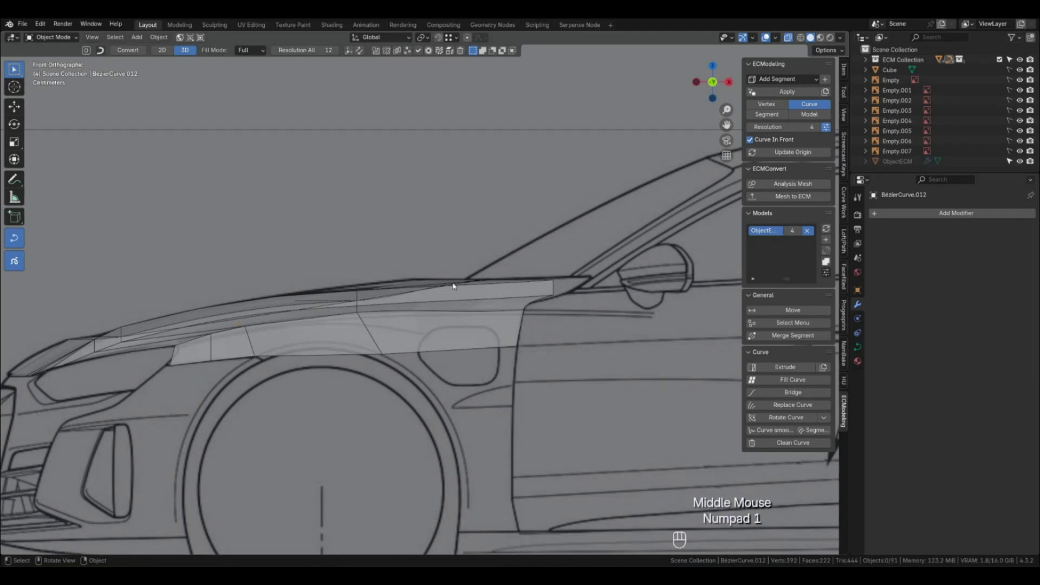
key("Tab")
key("Tab")
key("4")
key("q")
middle_click_drag(386, 305, 402, 354)
key("q")
scroll(387, 348, "down", 1)
Turn off X-ray and examine the subdivided hood and fender with and without wireframe, including in the side view.
left_click(787, 38)
middle_click_drag(357, 325, 414, 368, "shift")
middle_click_drag(413, 368, 408, 373)
key("q")
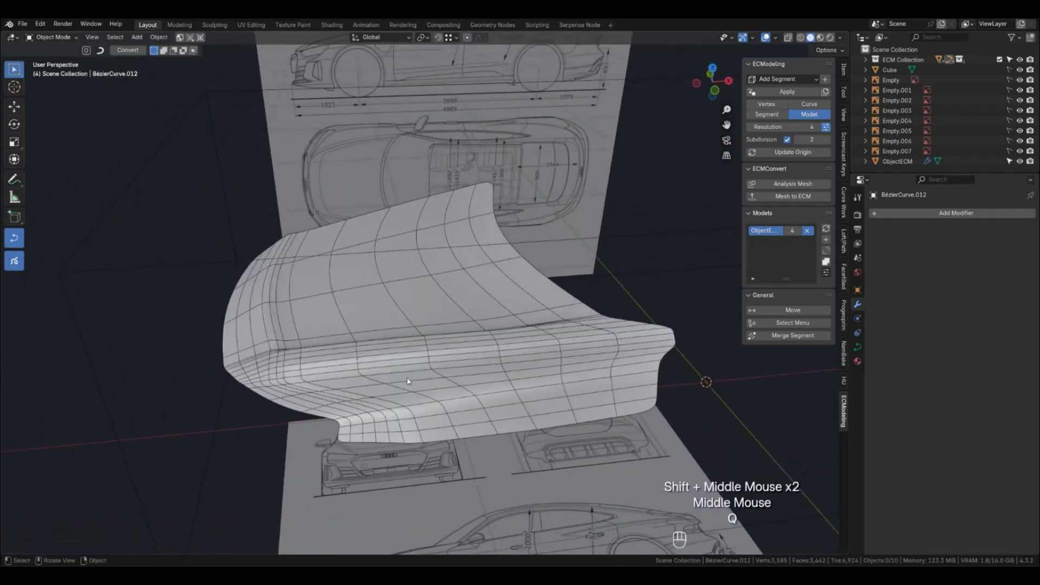
key("q")
key("KP_1")
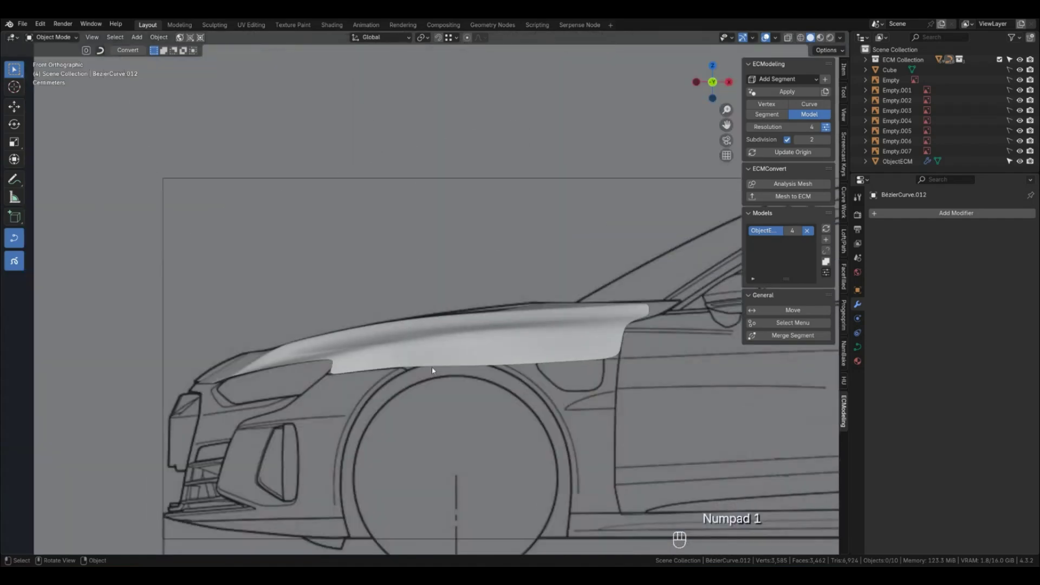
Select the curves across the front of the hood and update their origins.
middle_click_drag(224, 370, 215, 374)
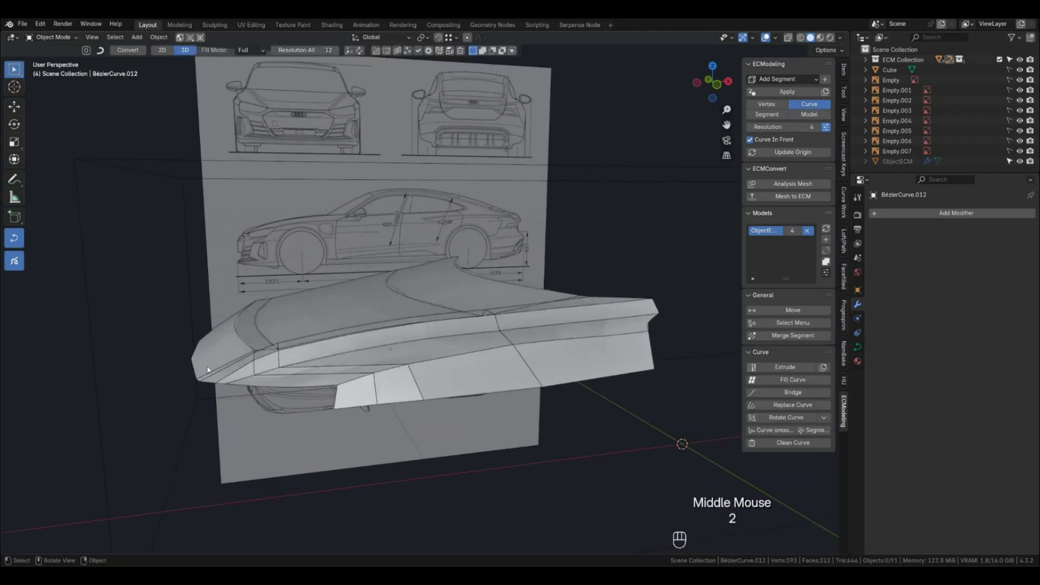
left_click(193, 367)
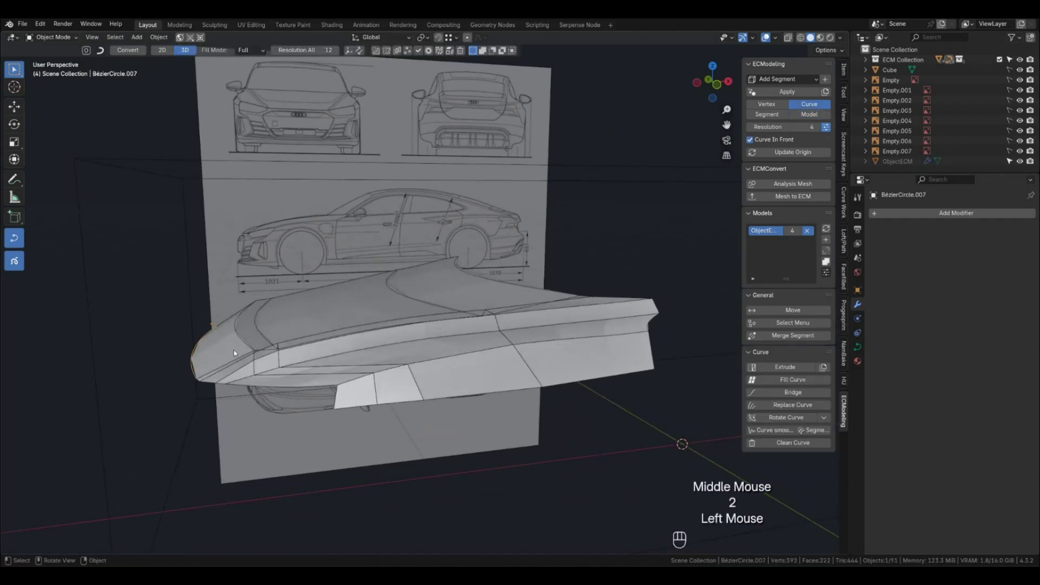
left_click(185, 400)
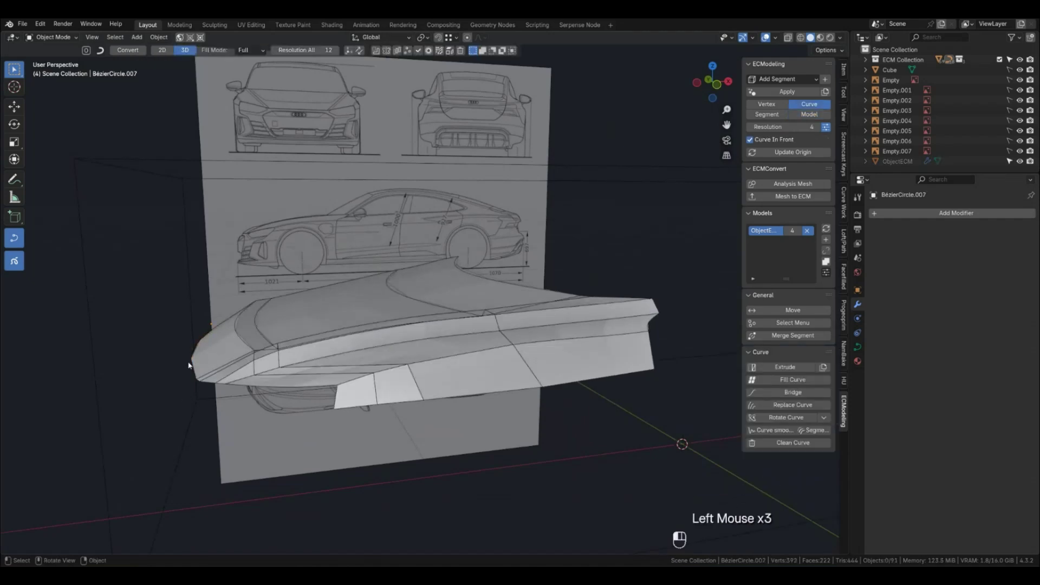
left_click(252, 338, "shift")
left_click(265, 312, "shift")
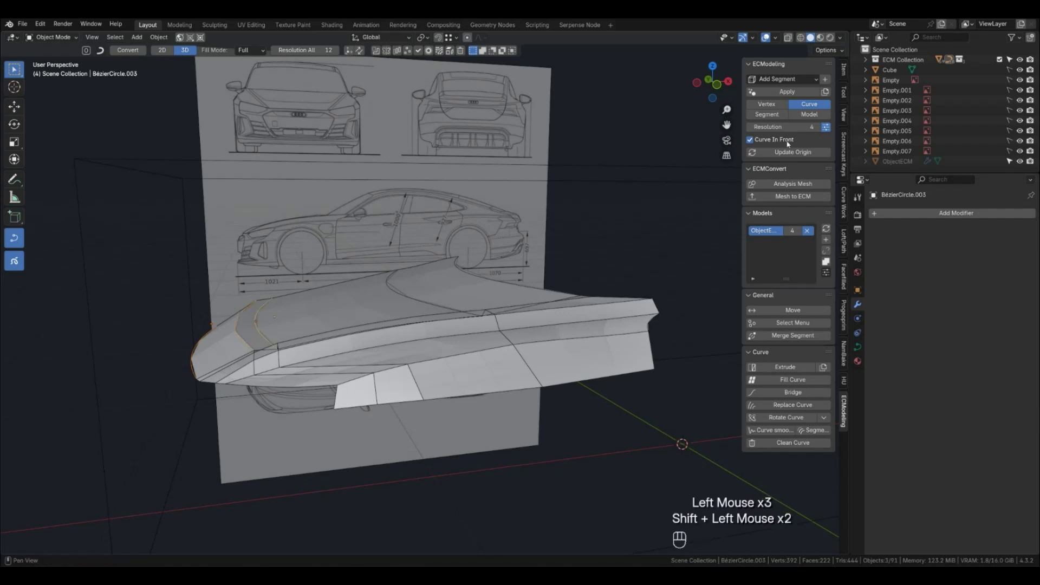
left_click(661, 233)
left_click(662, 232)
middle_click_drag(662, 232, 525, 307)
key("KP_1")
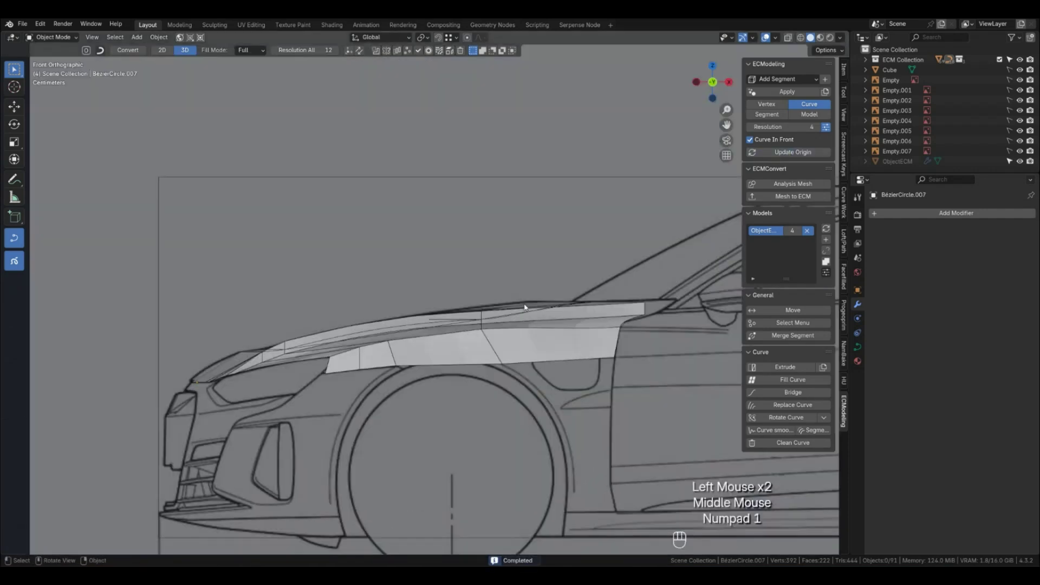
Bend the fender's lower curve upward along Z to follow the wheel arch and check the subdivided model.
scroll(460, 368, "up", 2)
left_click(455, 362)
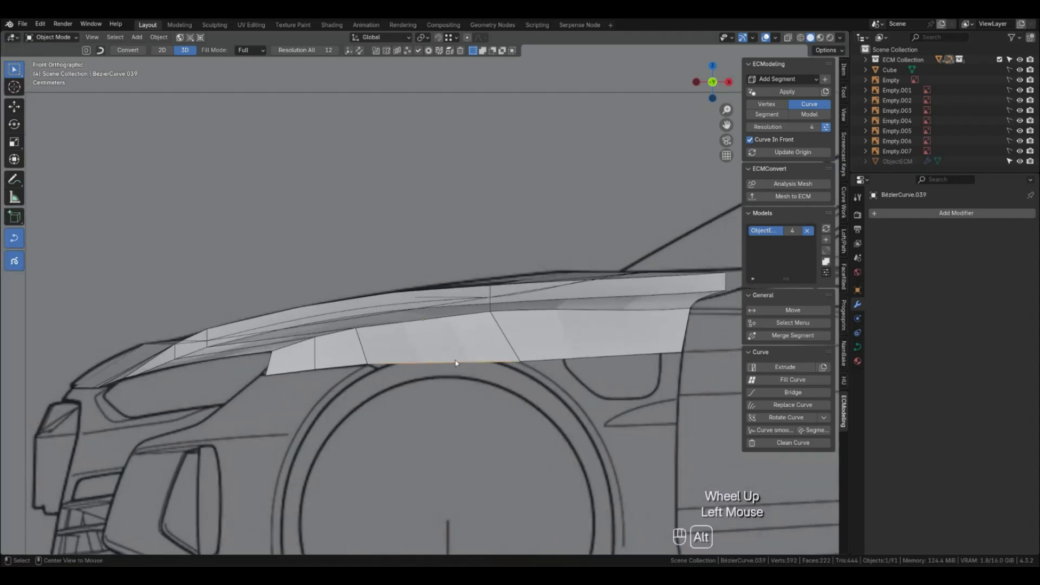
key("alt+c")
key("g")
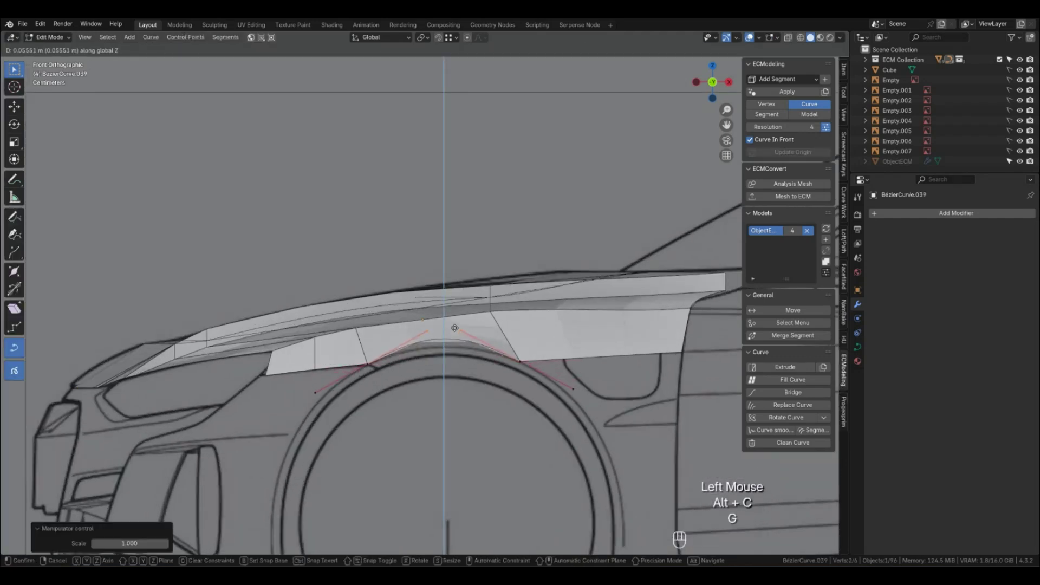
left_click(453, 338)
key("Tab")
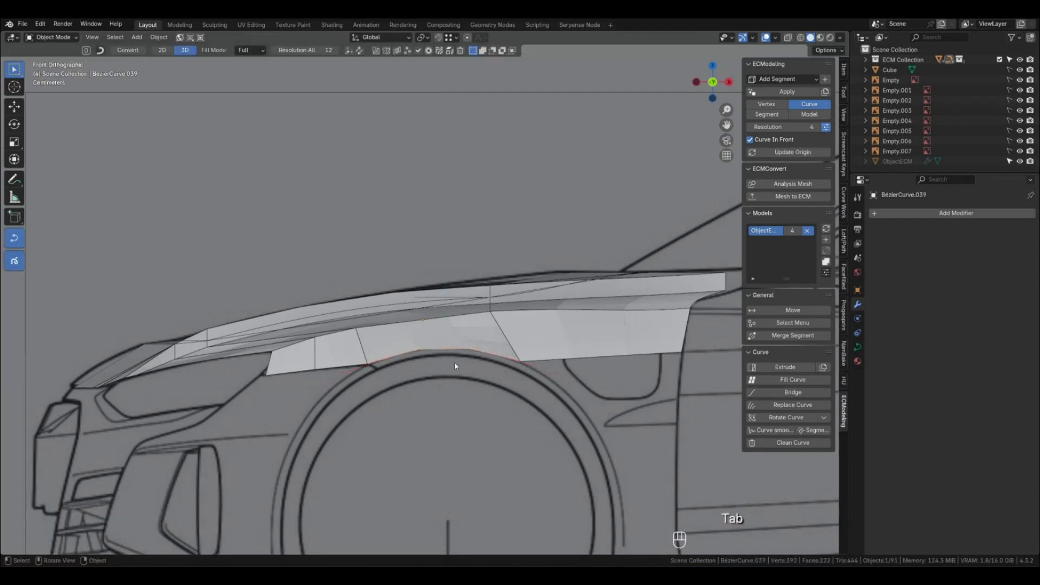
key("4")
middle_click_drag(454, 363, 431, 371)
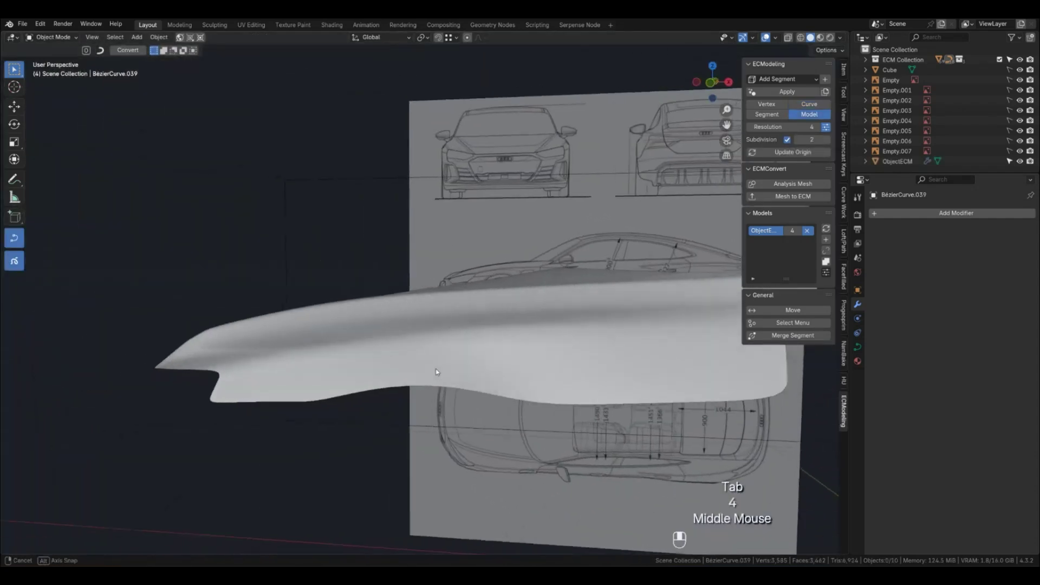
Turn on X-ray and extrude the rear fender panel's lower curve down along Z to the next blueprint crease.
key("2")
scroll(448, 368, "down", 1)
scroll(448, 367, "down", 2)
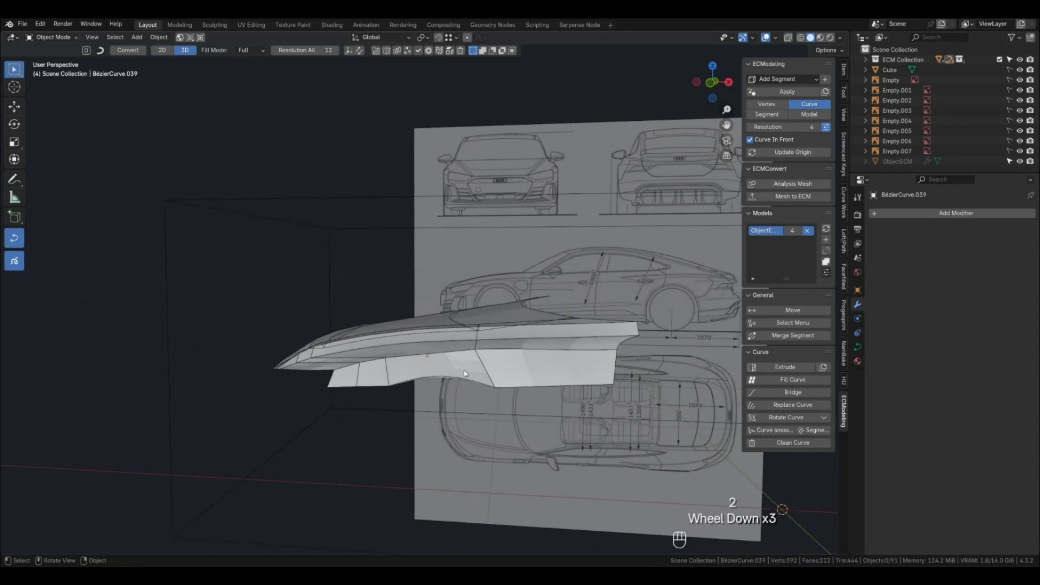
key("KP_1")
middle_click_drag(465, 373, 392, 331, "shift")
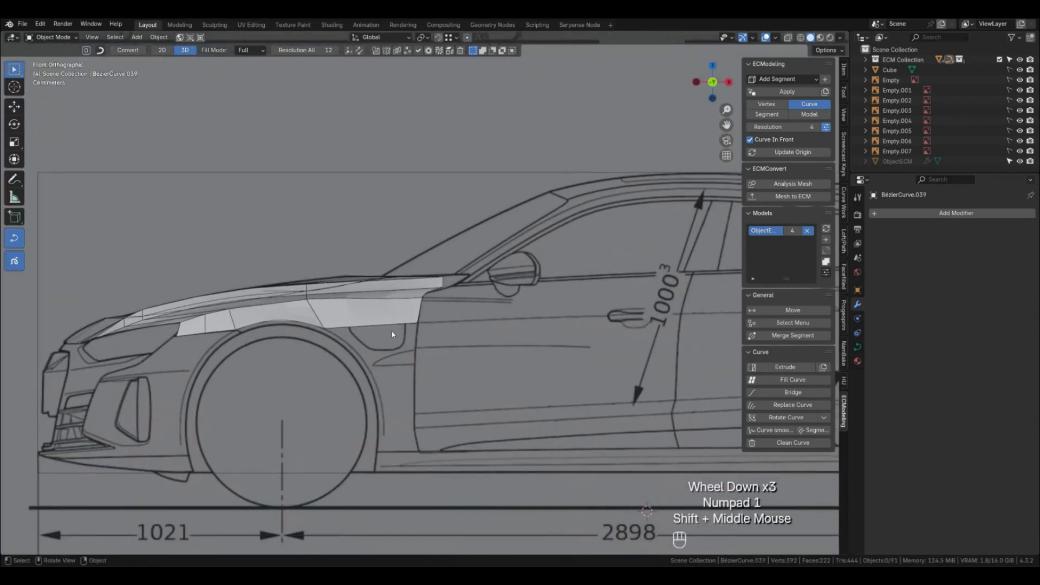
scroll(392, 330, "up", 3)
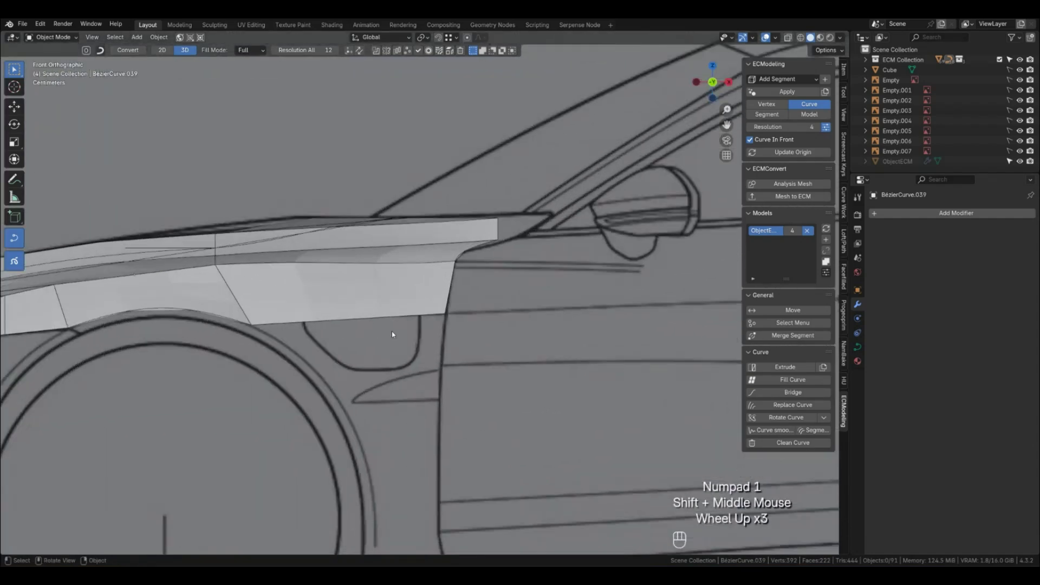
left_click(787, 38)
left_click(325, 319)
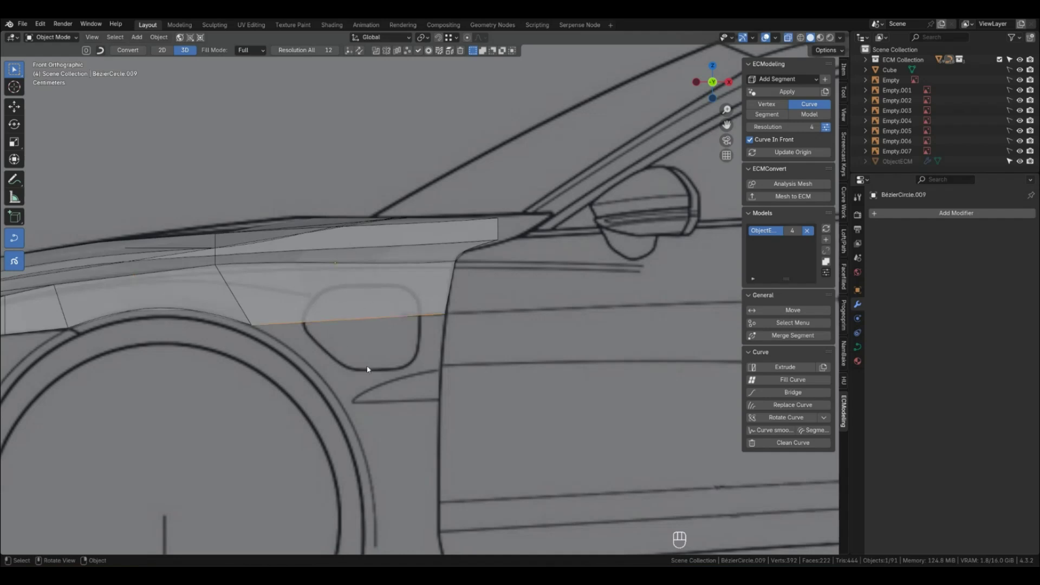
key("e")
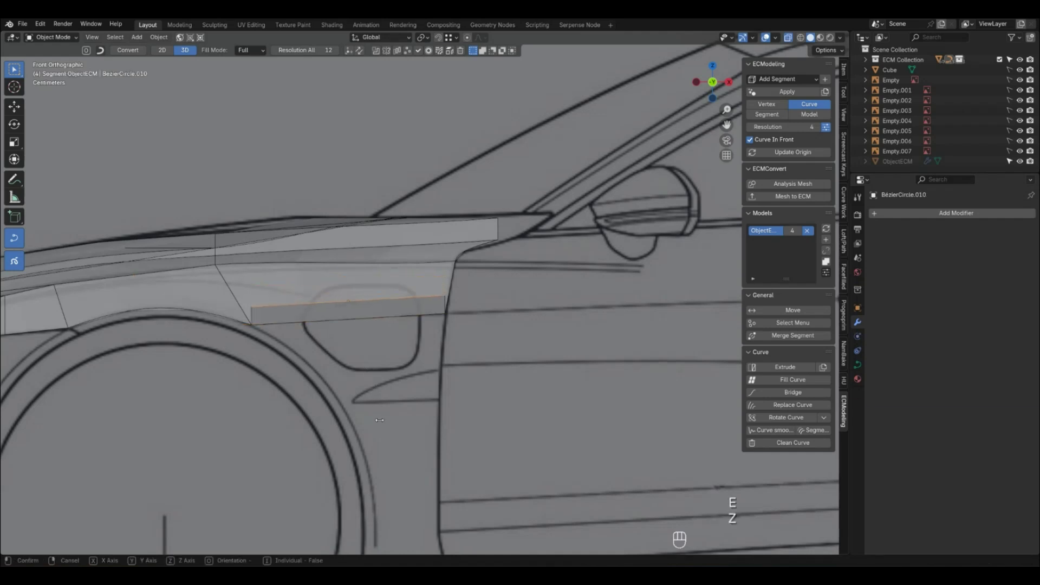
left_click(375, 472)
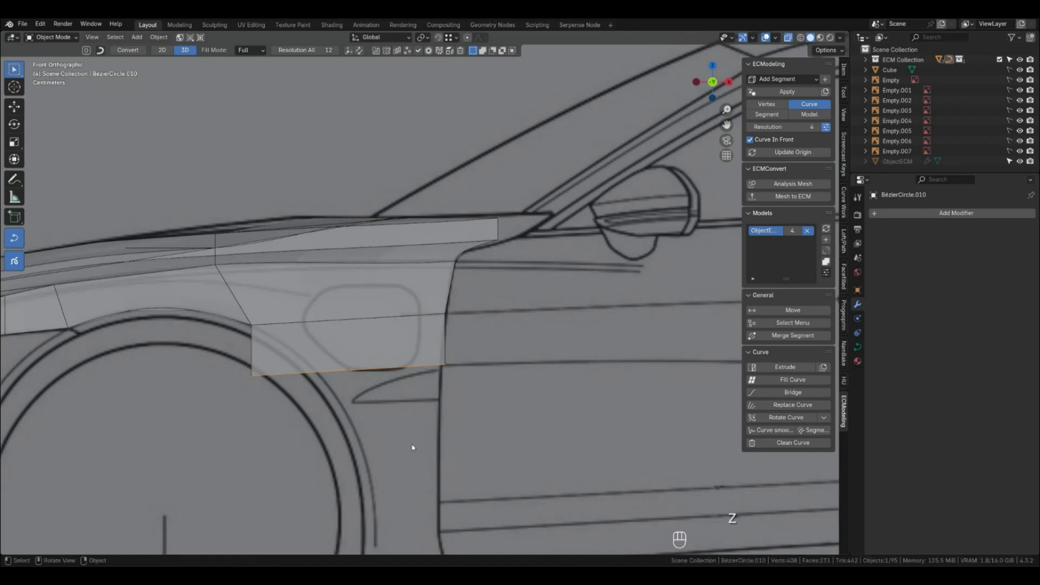
Adjust the extruded panel's rear lower point to sit on the front door gap line.
left_click(447, 368)
key("shift+g")
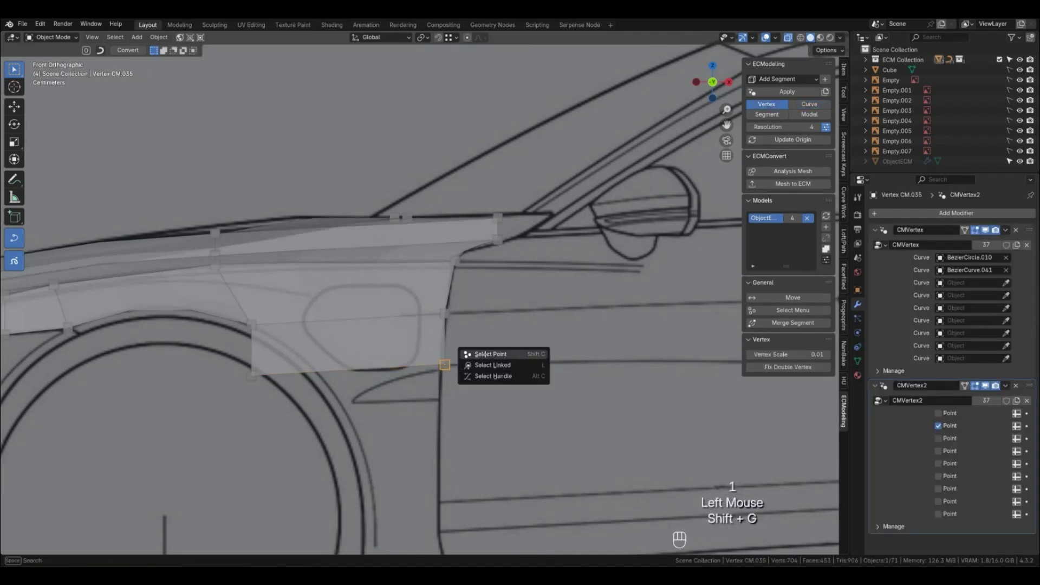
left_click(480, 353)
key("g")
left_click(480, 354)
key("Tab")
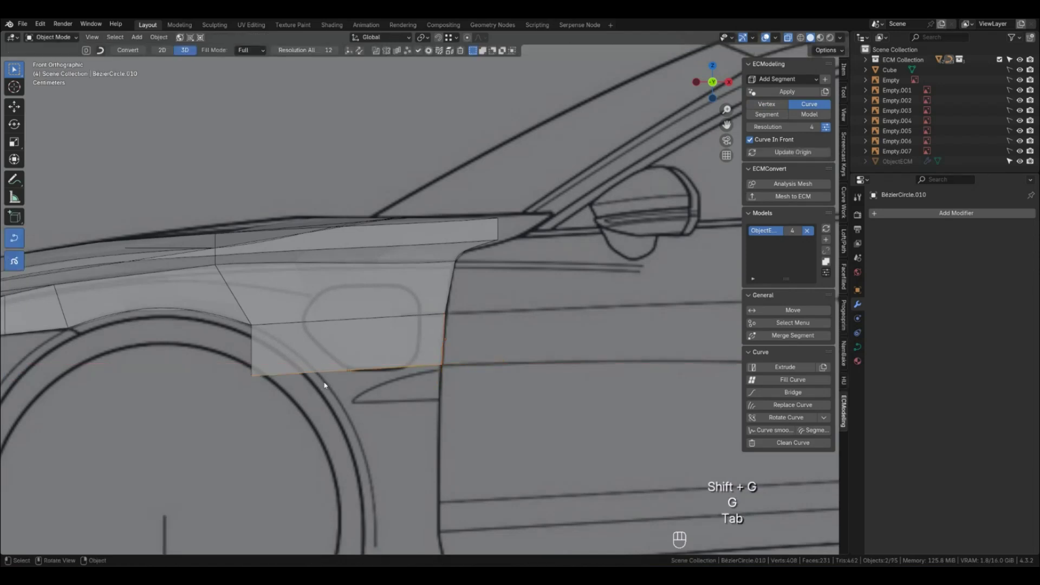
Move the extruded panel's front lower point about 0.10 m rearward along X onto the wheel arch line.
key("1")
left_click(254, 377)
key("shift+g")
left_click(292, 372)
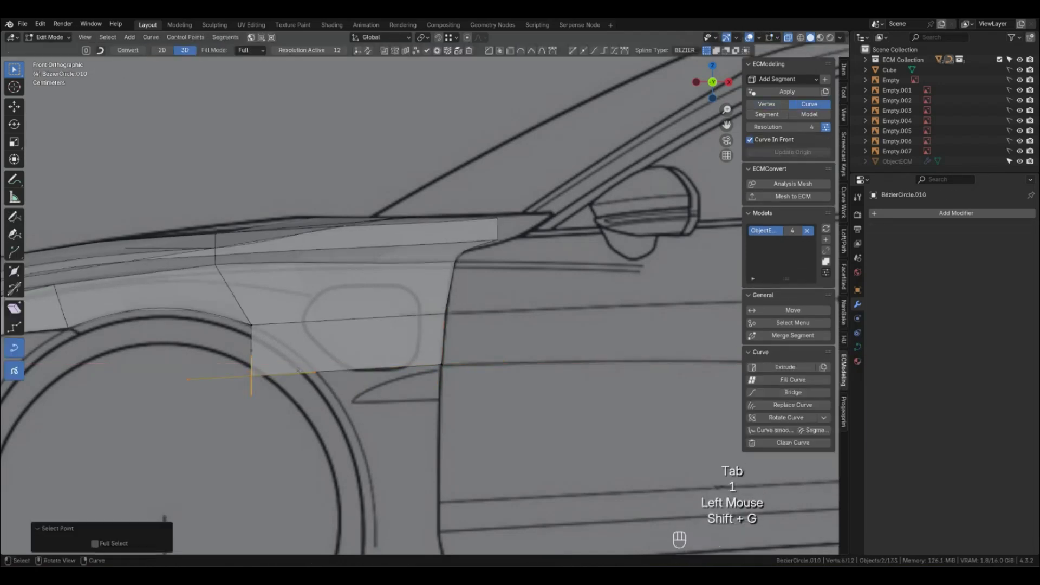
key("g")
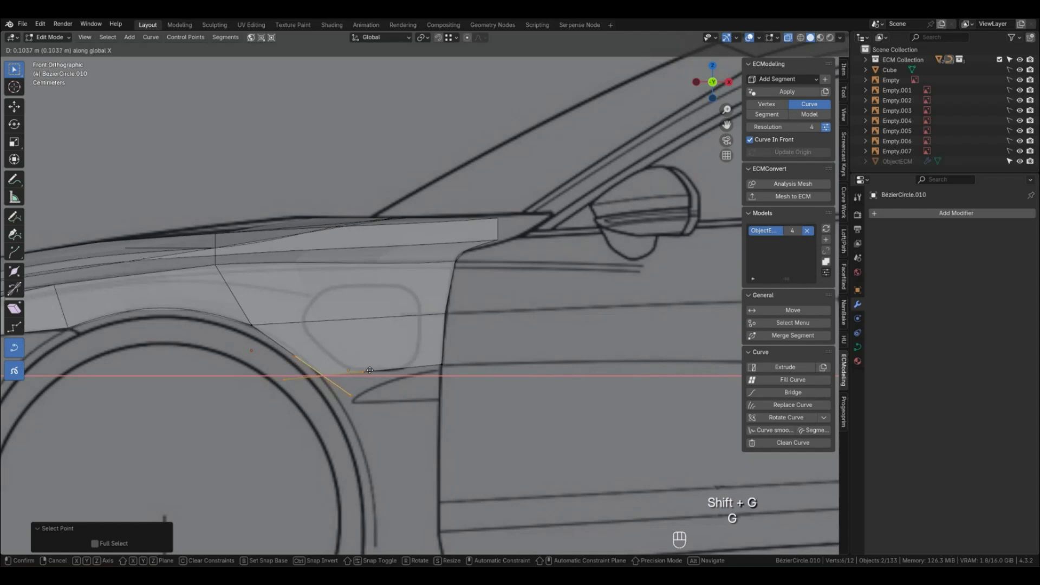
left_click(322, 374)
key("Tab")
Extrude the rear fender panel's lower curve down along Z to the lower edge of the vent crease on the blueprint.
left_click(295, 360)
left_click(403, 380)
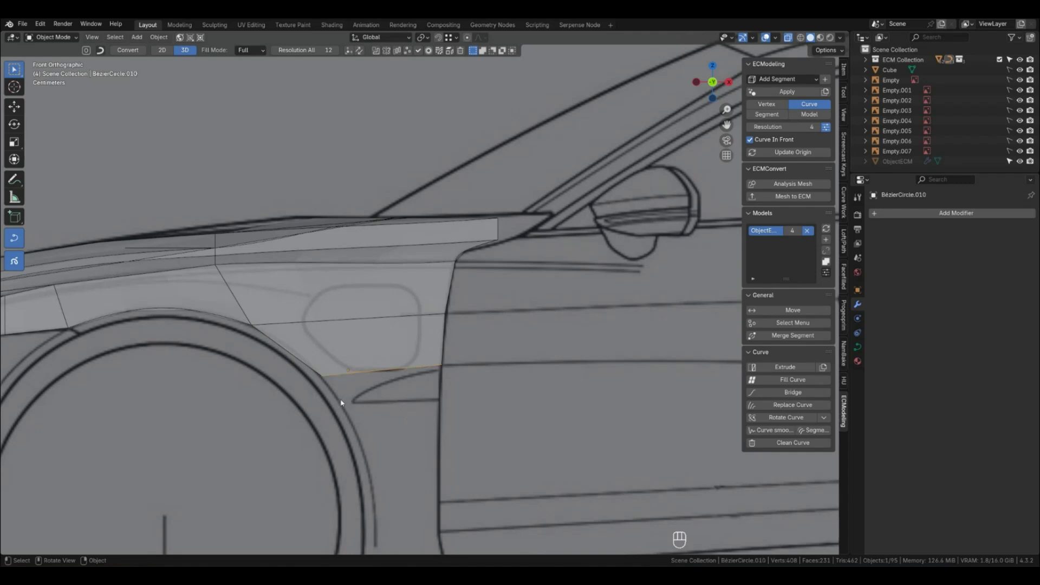
key("e")
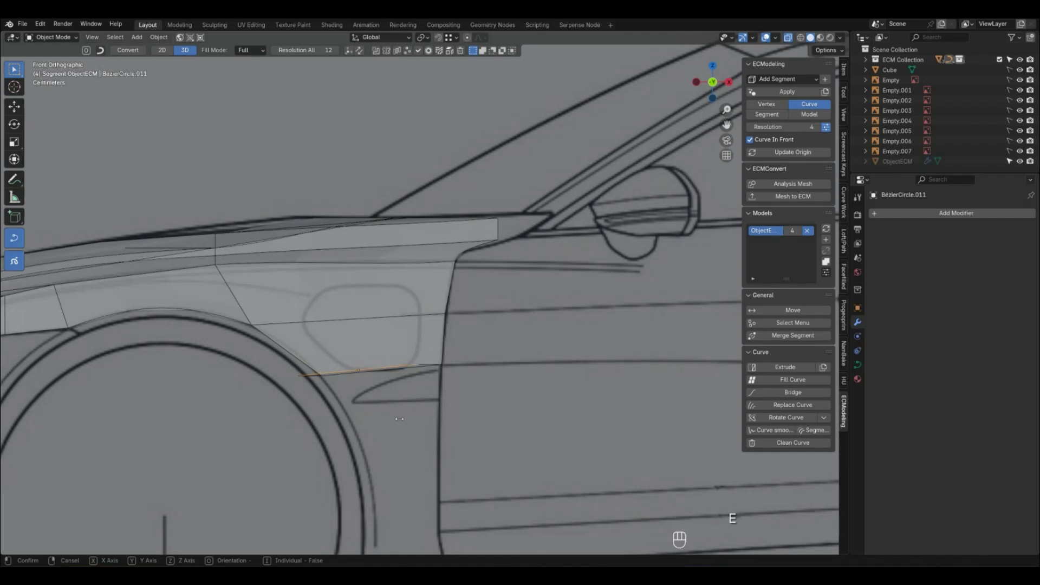
key("z")
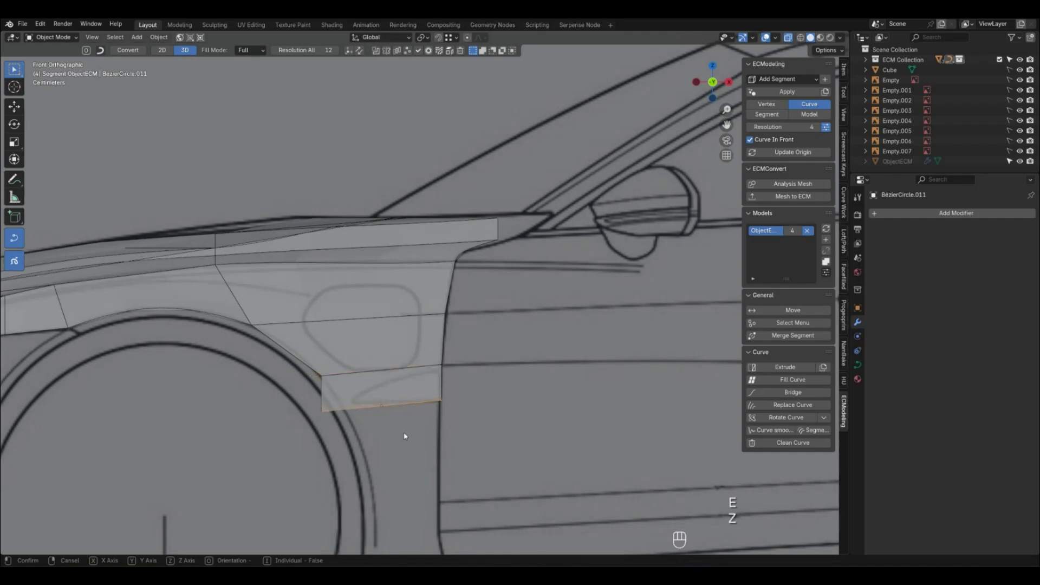
Move the new panel's front lower point about 0.033 m rearward along X onto the wheel arch line and raise it slightly along Z.
key("1")
left_click(324, 413)
key("shift+g")
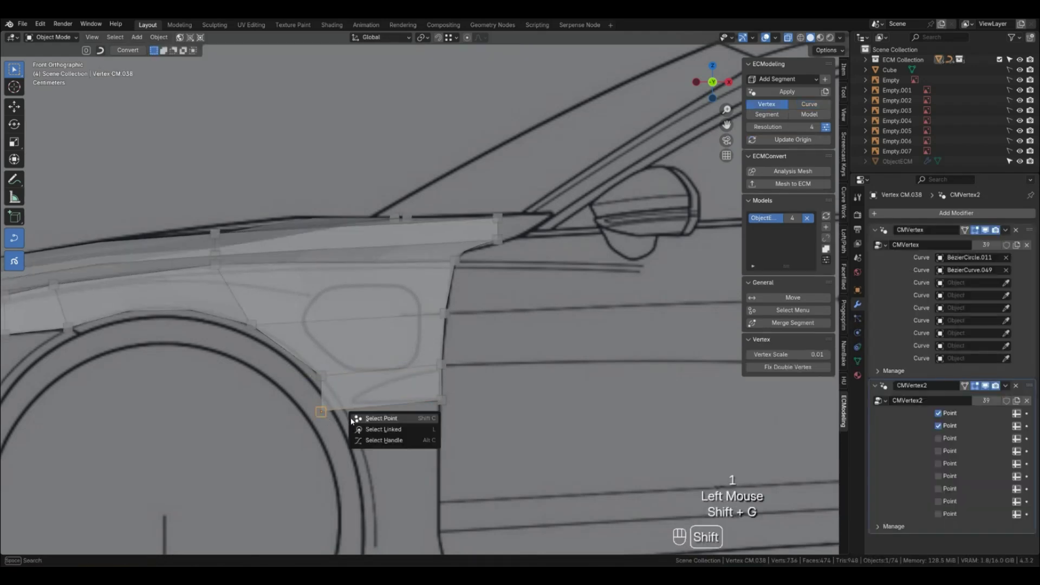
left_click(366, 419)
key("g")
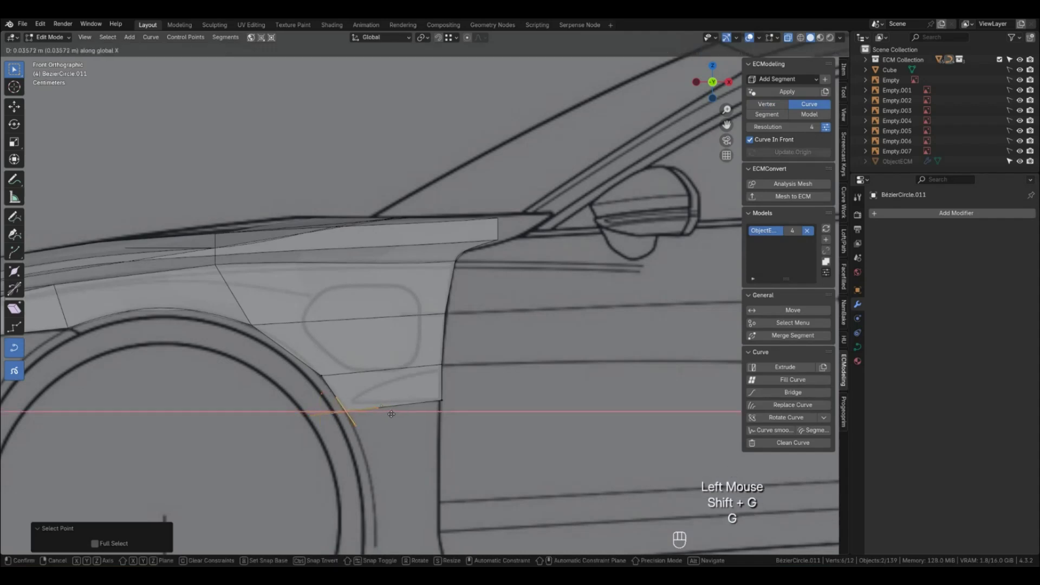
left_click(390, 413)
key("g")
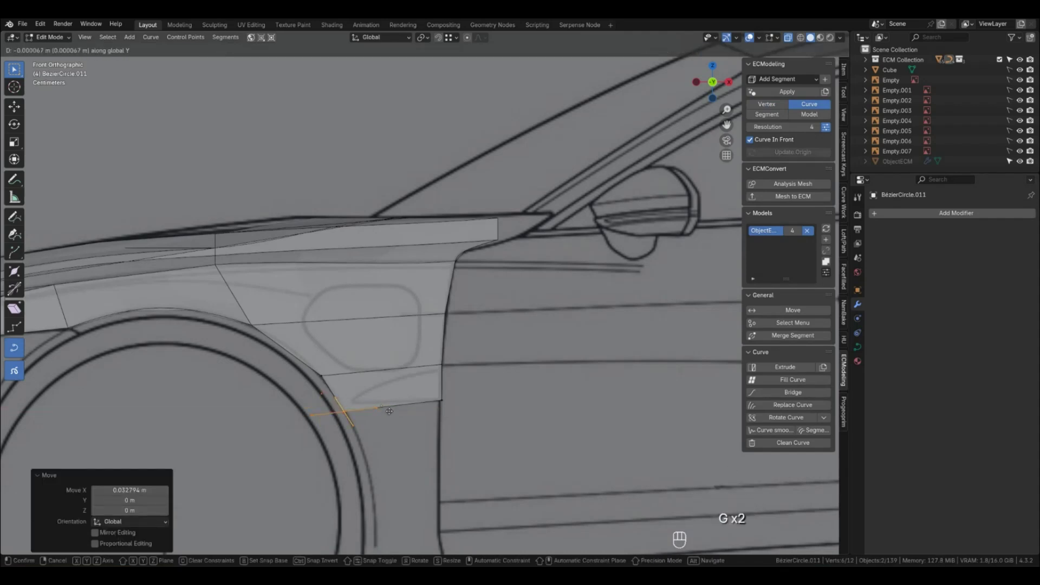
right_click(389, 411)
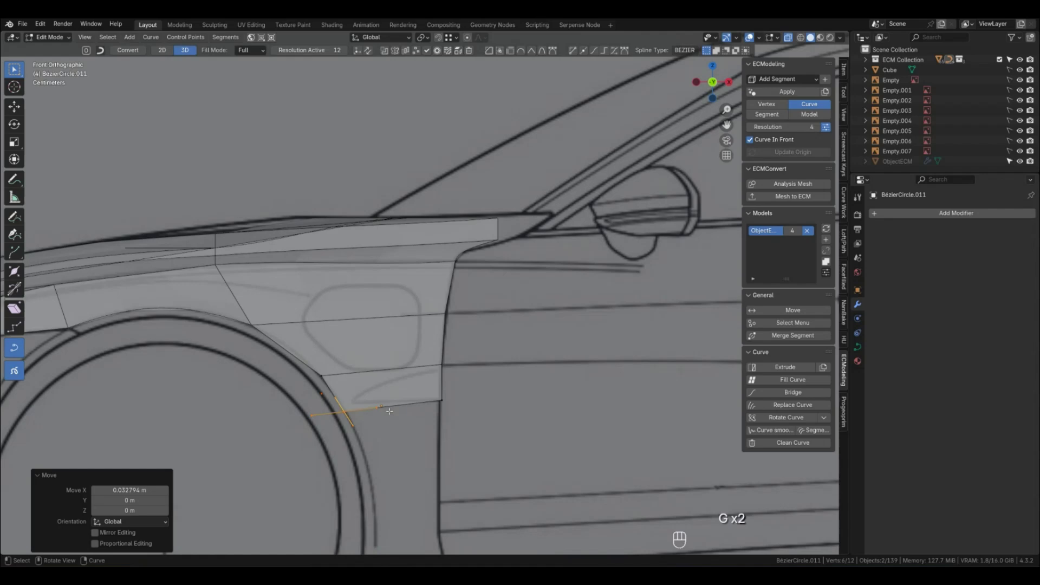
key("g")
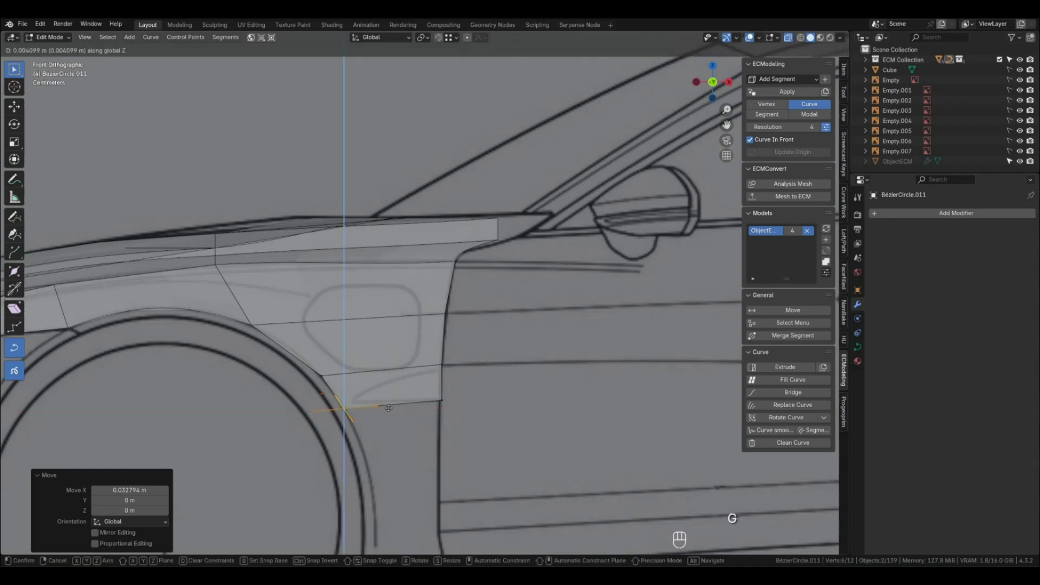
key("Tab")
Check the fender from other views and extrude its lower curve down along Z to the lower door crease.
middle_click_drag(407, 427, 495, 436)
key("KP_1")
key("ctrl+KP_3")
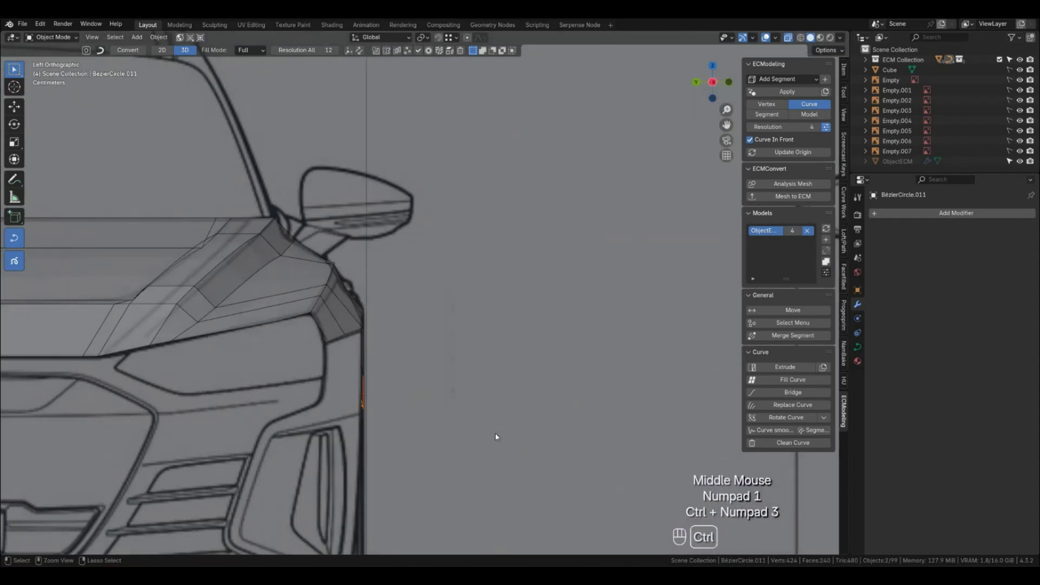
key("KP_1")
left_click(388, 415)
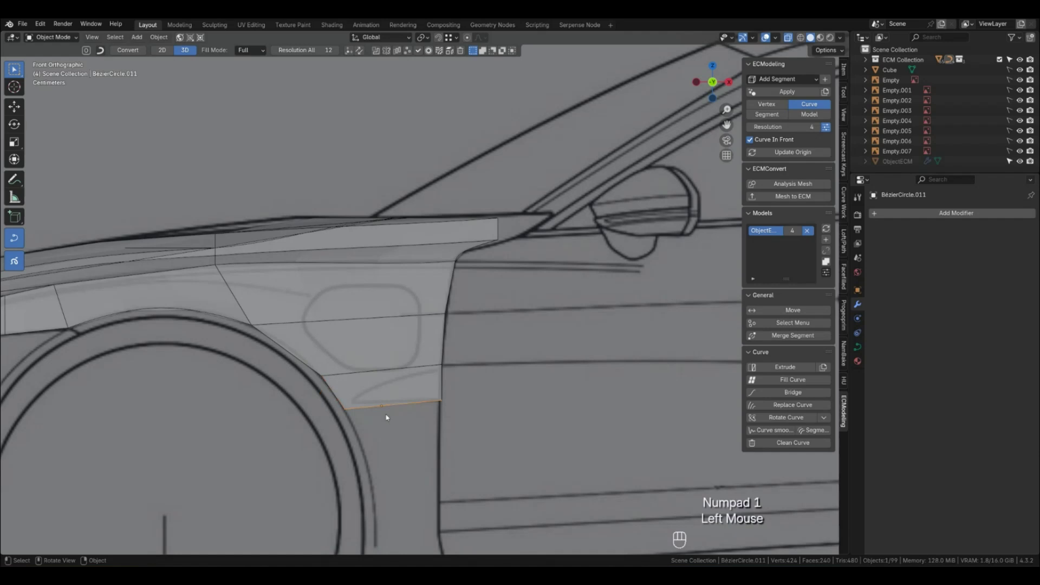
middle_click_drag(389, 424, 429, 321)
key("KP_1")
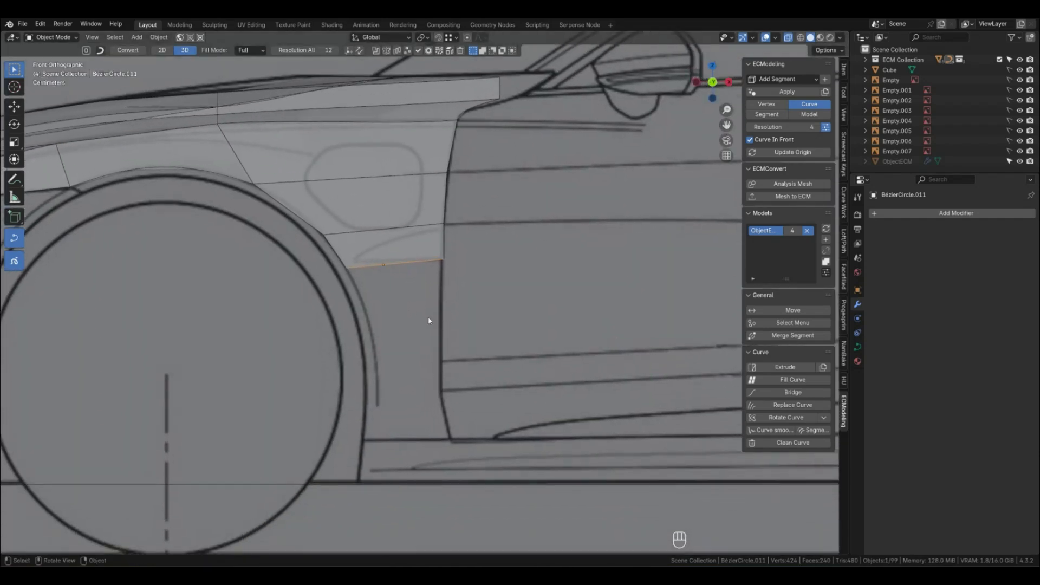
key("e")
key("z")
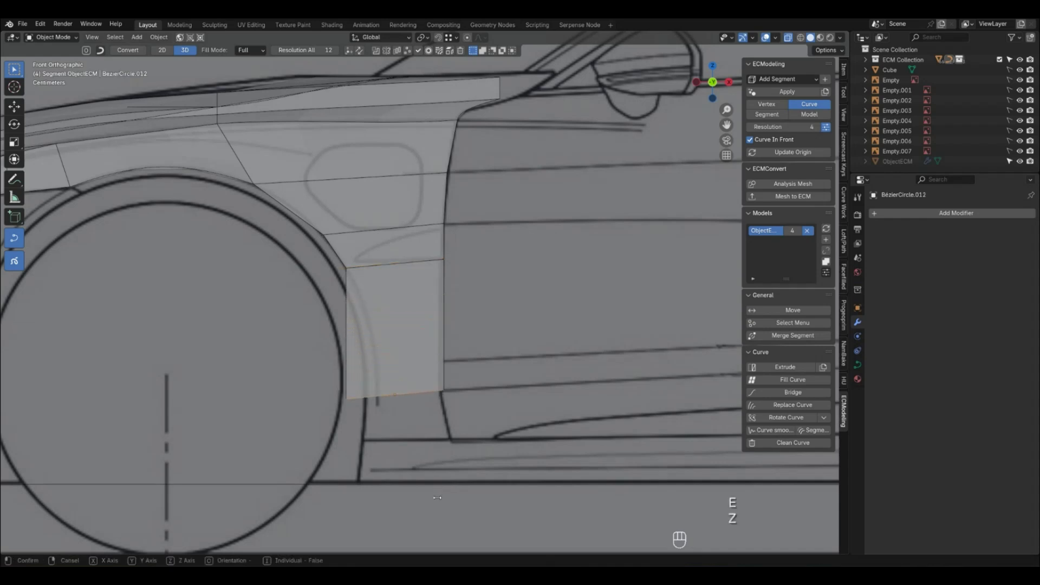
left_click(438, 501)
Move the panel's front lower point about 0.045 m rearward along X onto the arch line and about 0.012 m up along Z.
key("Tab")
left_click(383, 402)
key("shift+g")
key("g")
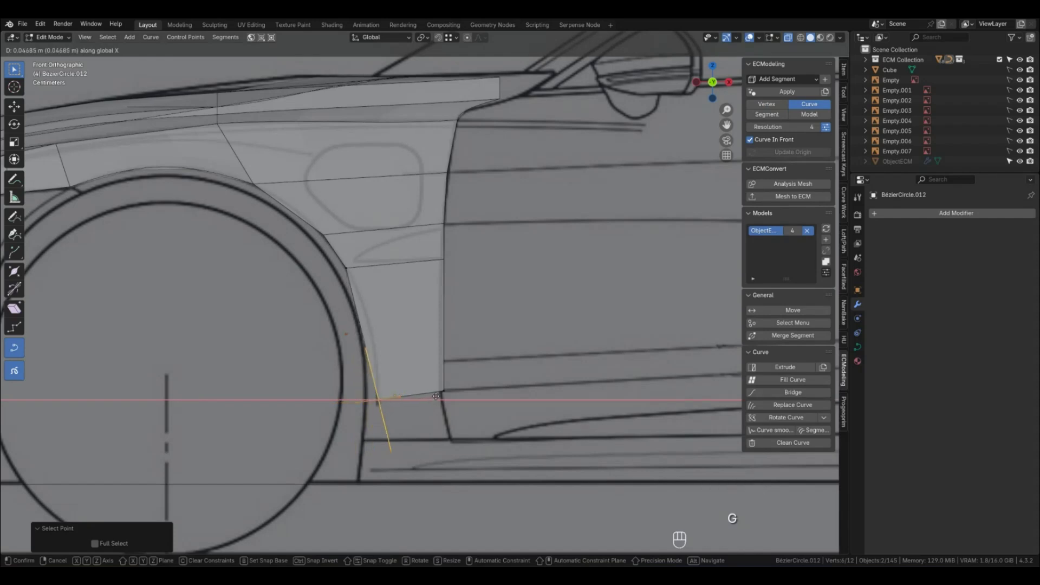
left_click(434, 396)
key("g")
key("z")
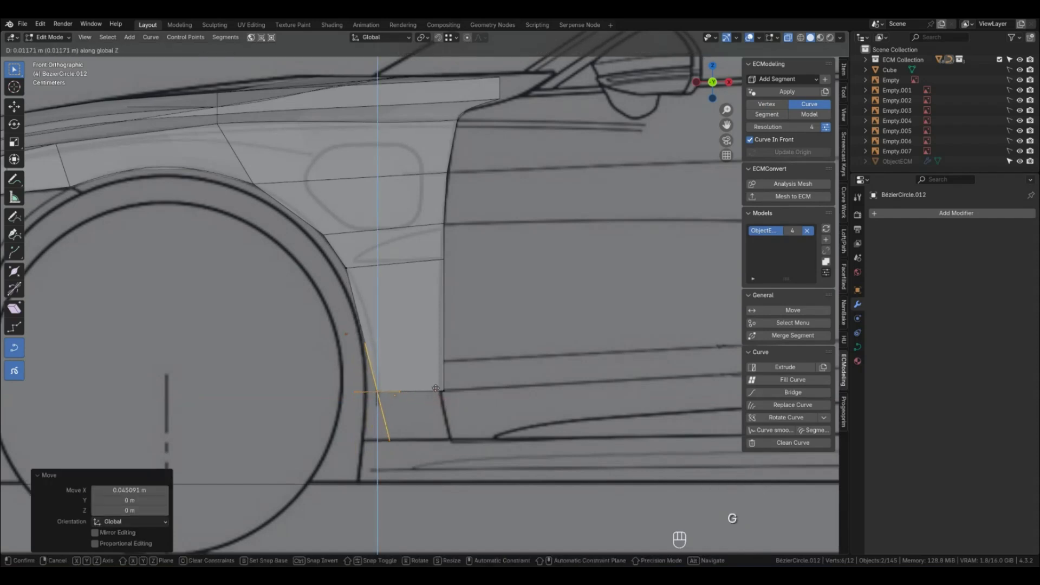
left_click(434, 391)
key("Tab")
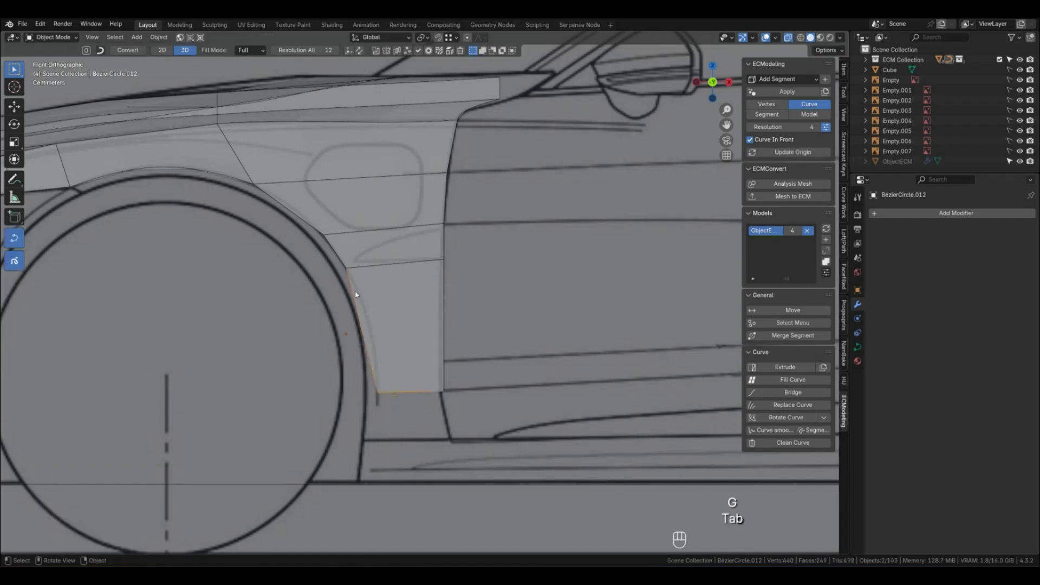
Bend the long front edge curve of the lower fender panel about 0.02 m along X to follow the wheel arch.
left_click(341, 261)
left_click(384, 311)
key("alt+c")
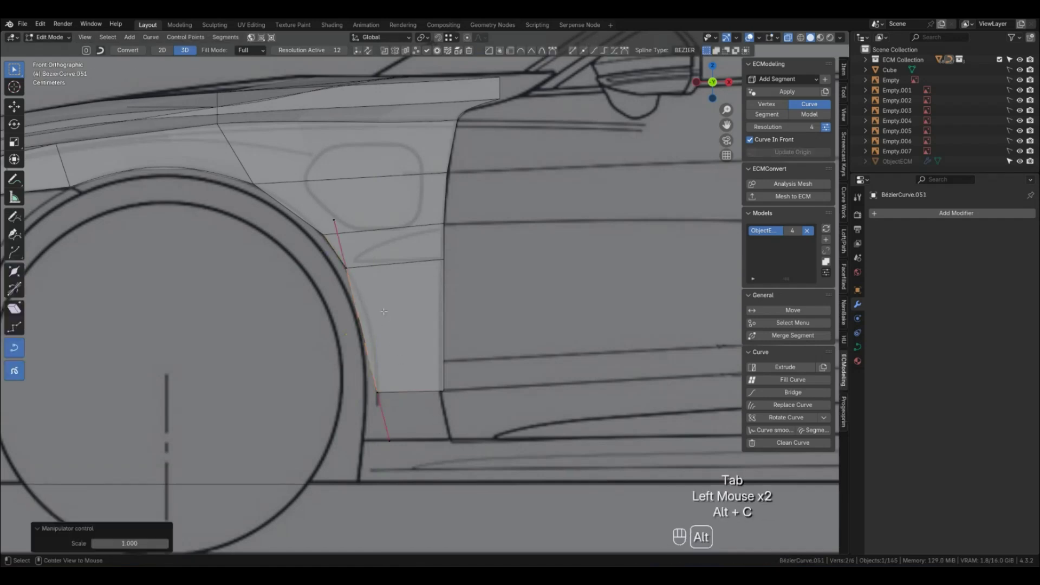
key("g")
key("x")
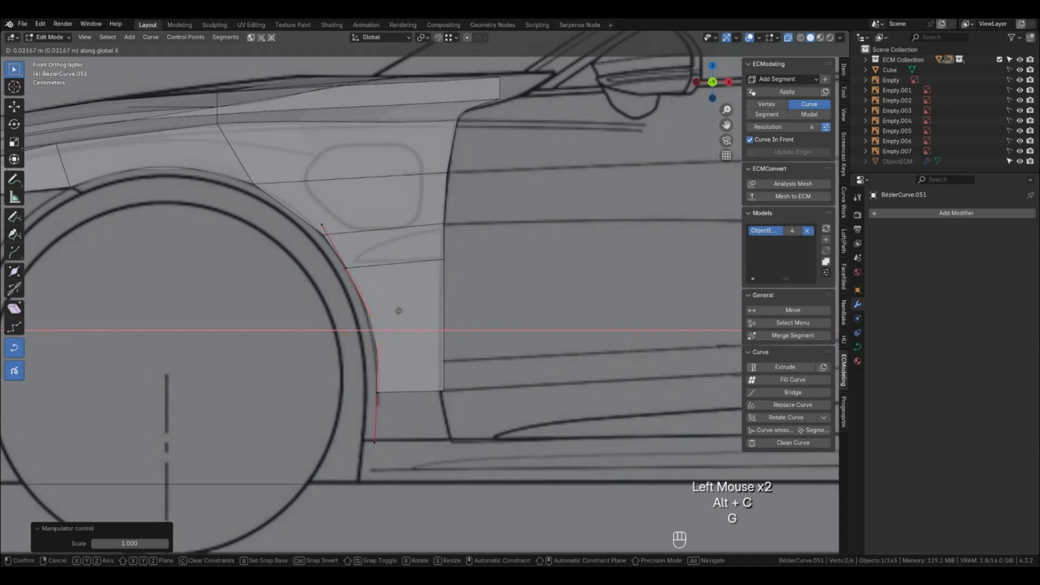
left_click(396, 309)
key("Tab")
left_click(398, 283)
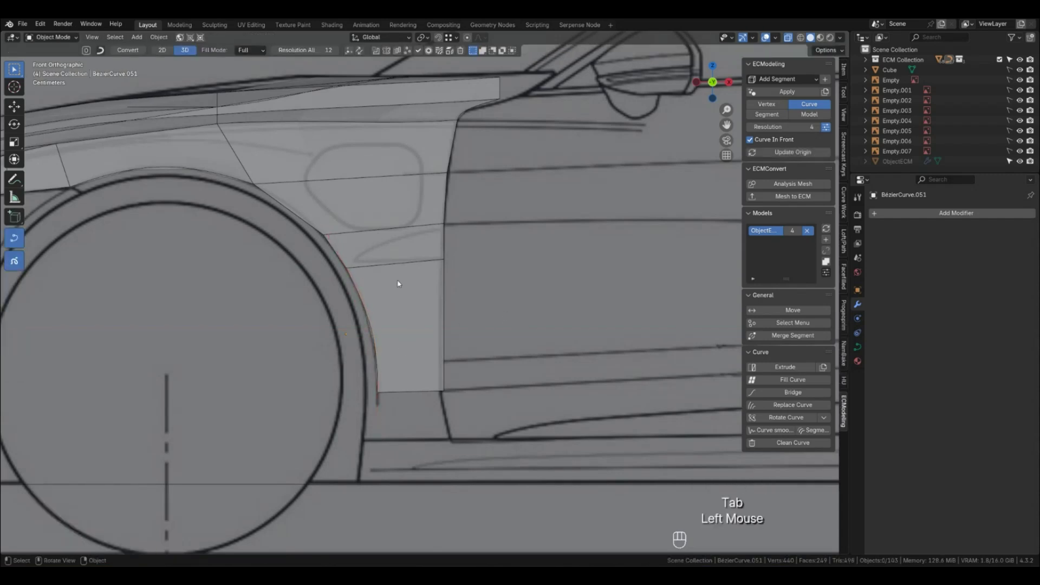
Bend the short arch edge curve beside the vent crease about 0.003 m along X and check the subdivided model.
left_click(336, 254)
key("alt+c")
key("g")
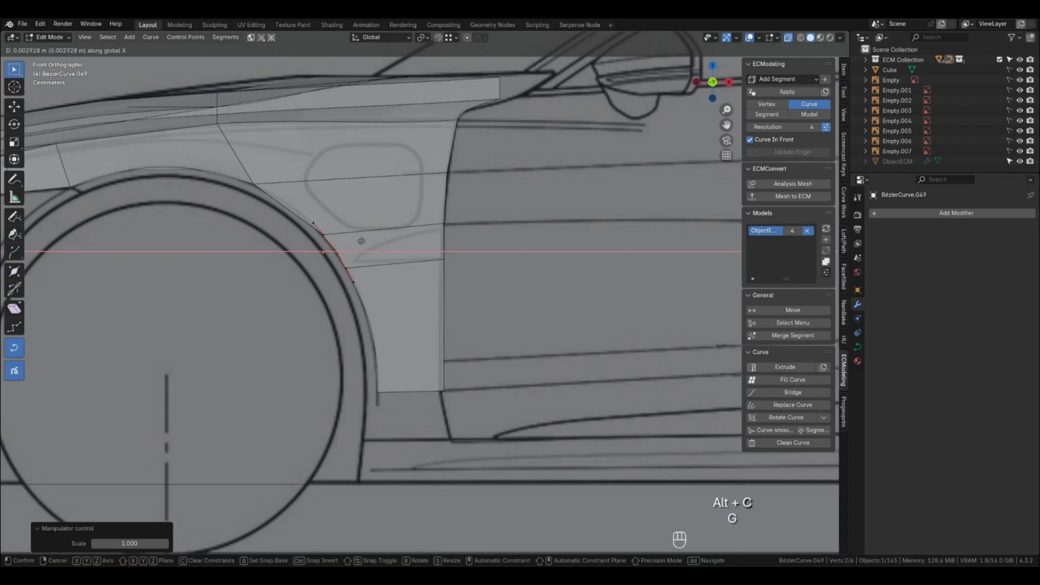
key("Tab")
left_click(511, 297)
key("4")
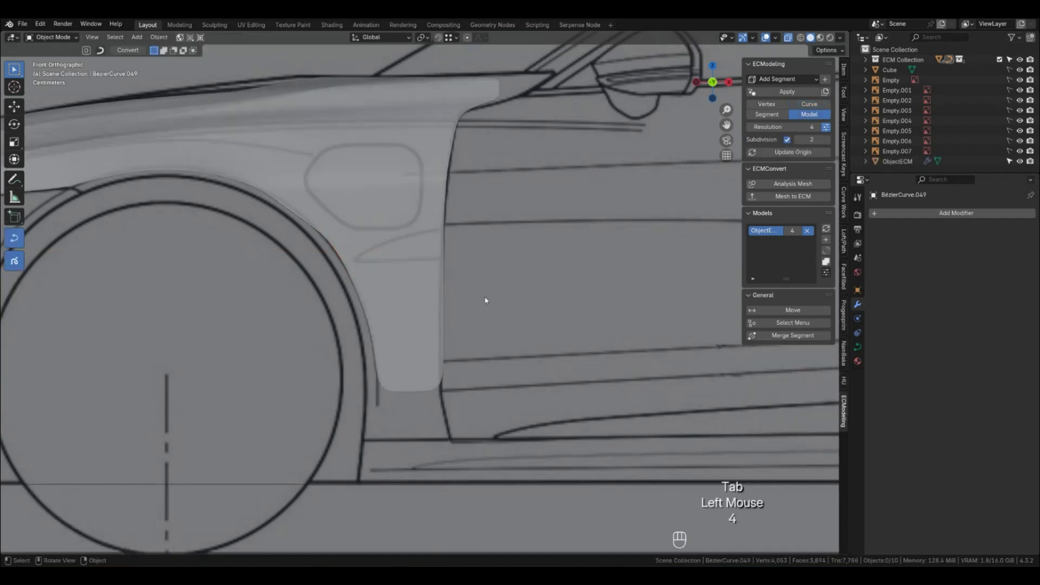
left_click(389, 293)
Bend the arch edge curve below the charging flap by 0.004685 m along X and Z, then preview the subdivided model.
key("2")
left_click(316, 228)
key("alt+c")
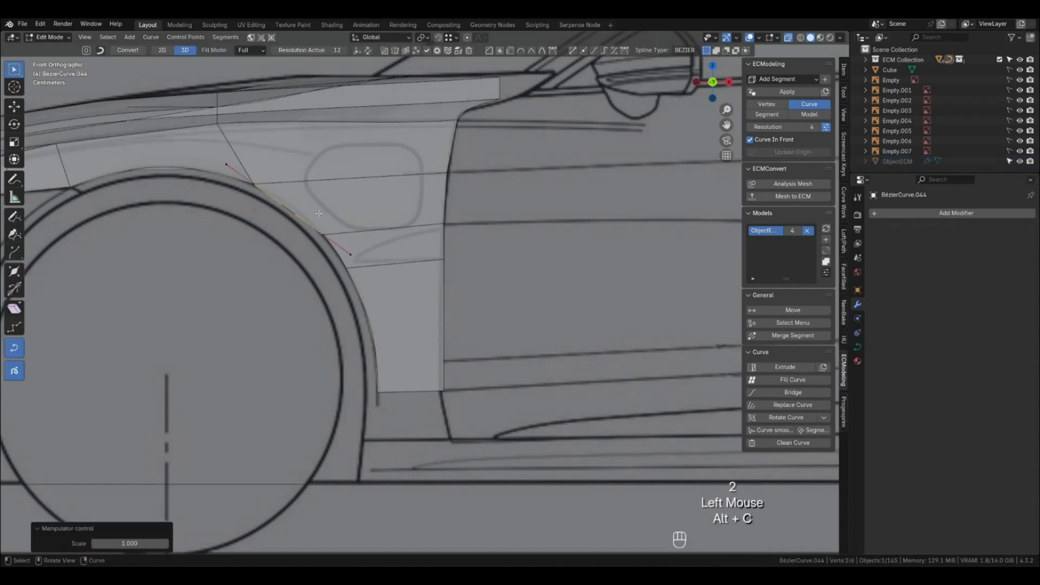
key("g")
left_click(307, 210)
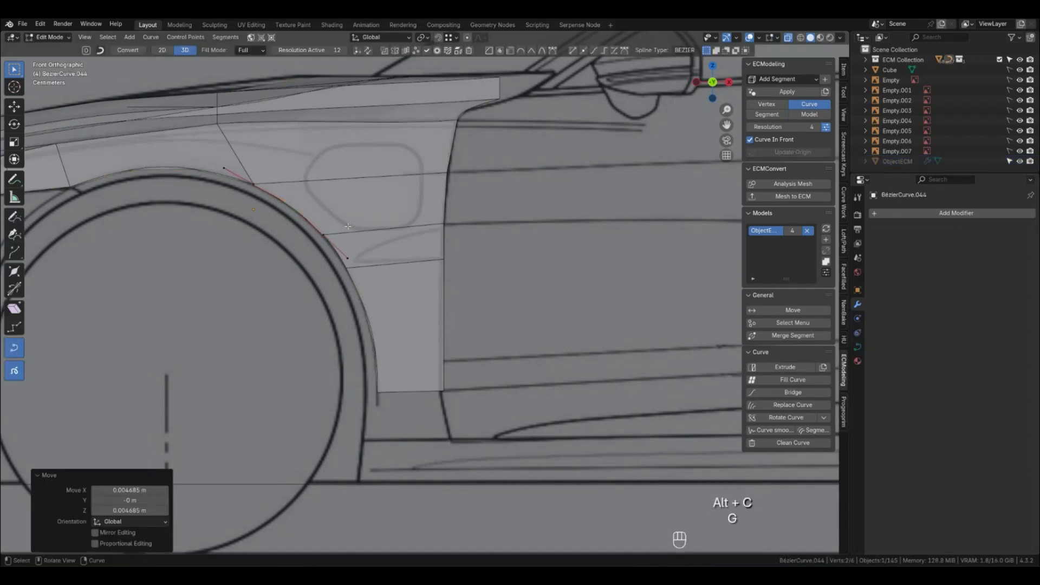
key("Tab")
key("4")
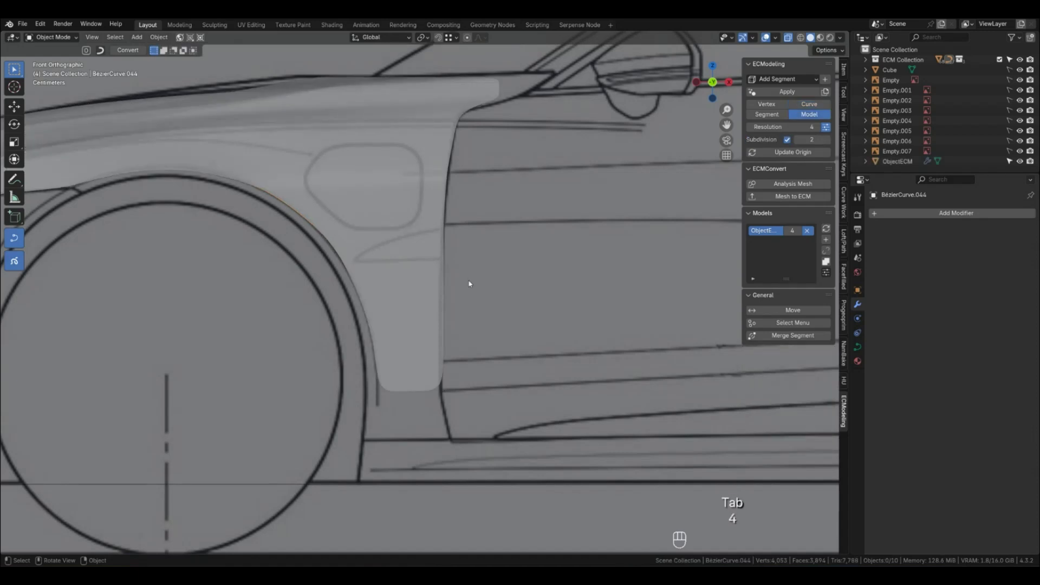
left_click(415, 317)
Extrude the fender's bottom curve down along Z to the sill line.
middle_click_drag(432, 409, 414, 299, "shift")
scroll(415, 314, "down", 2)
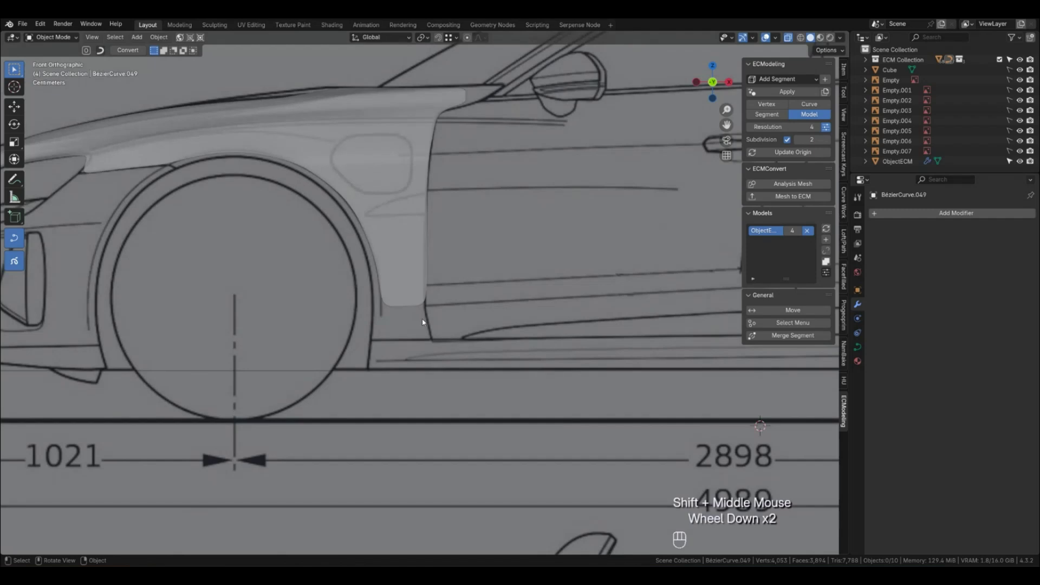
key("2")
left_click(414, 309)
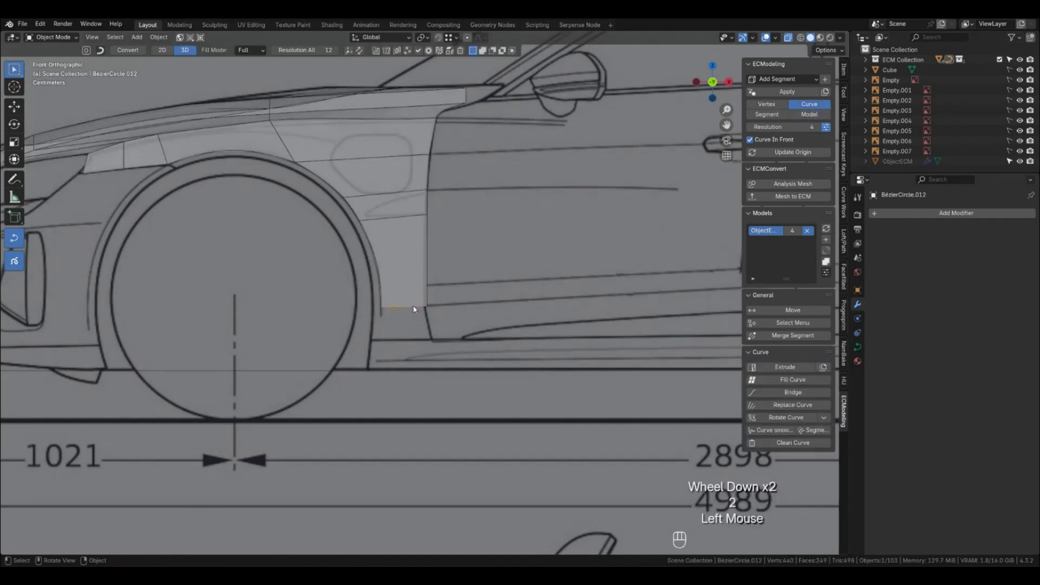
key("e")
key("z")
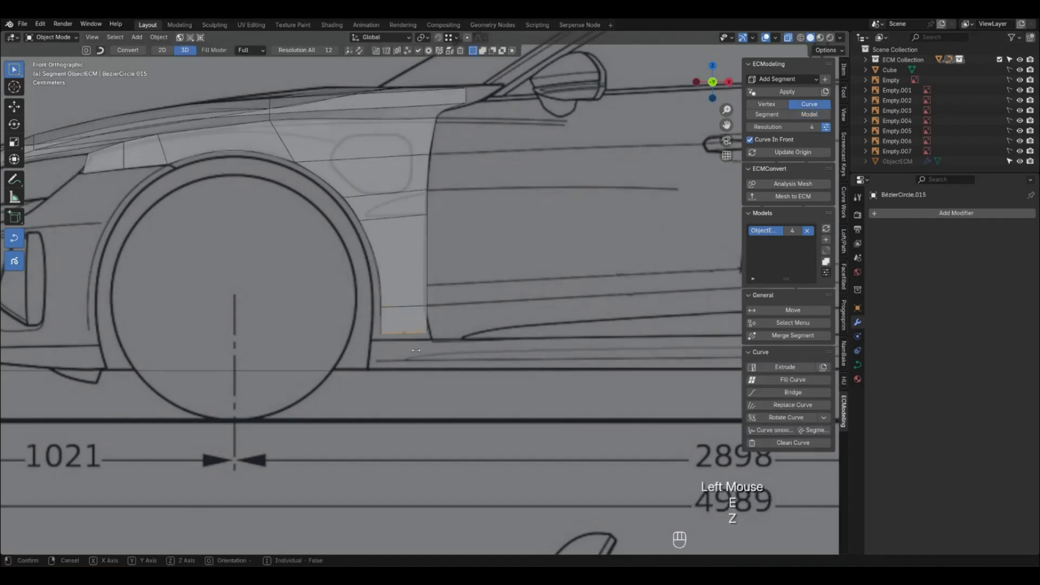
left_click(417, 357)
Move the bottom panel's rear lower point rearward onto the slanted end of the front door gap line.
key("1")
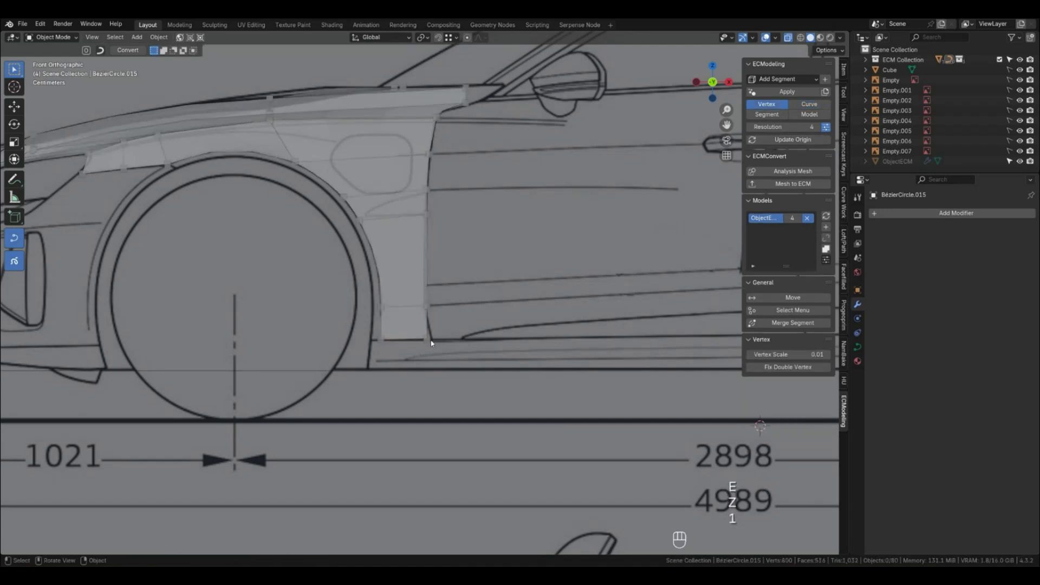
left_click(427, 339)
key("g")
left_click(427, 338)
key("shift+g")
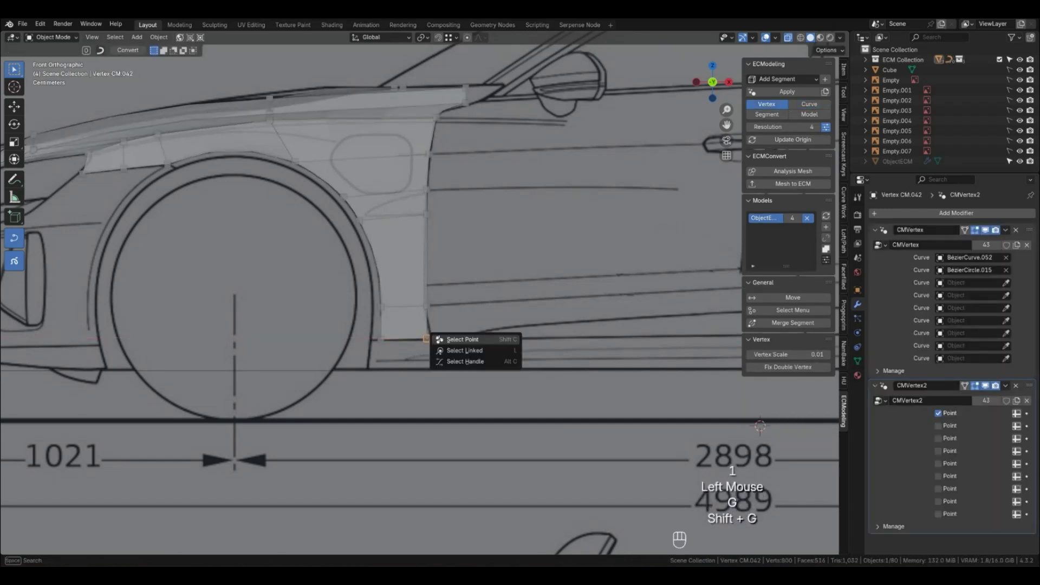
left_click(433, 340)
key("g")
key("Tab")
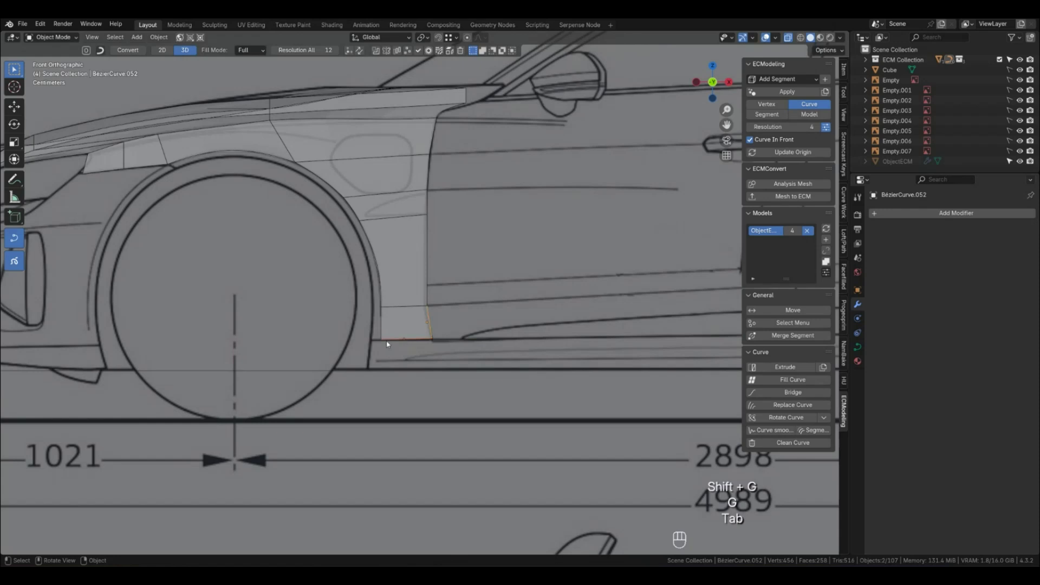
Move the bottom panel's front lower point slightly forward to continue the wheel arch edge.
key("1")
left_click(382, 340)
key("shift+g")
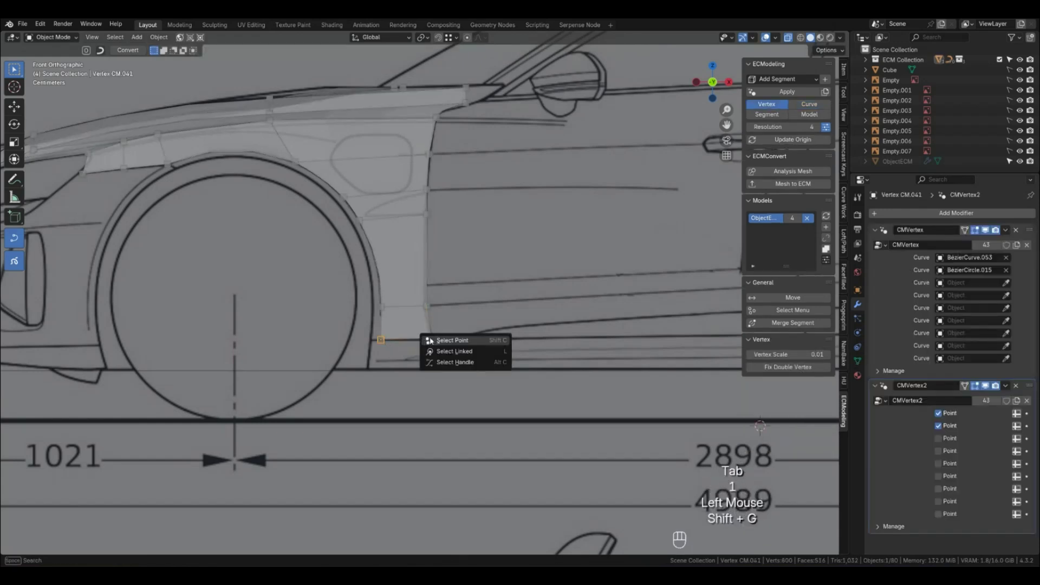
left_click(430, 339)
key("g")
key("Tab")
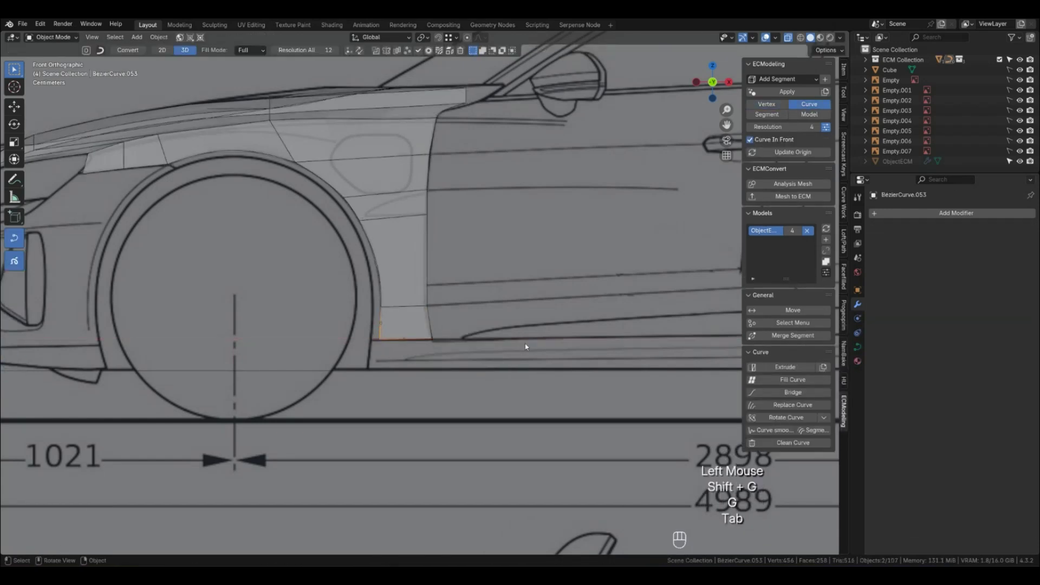
Inspect the subdivided fender in perspective and examine the reference photos for the shape behind the front wheel.
left_click(524, 348)
key("4")
middle_click_drag(524, 348, 404, 359)
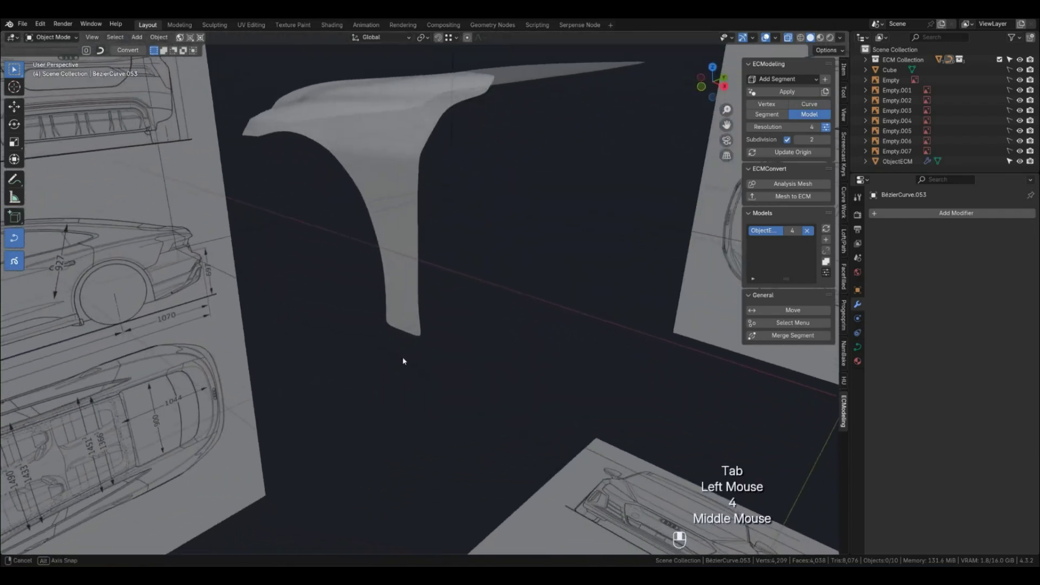
scroll(404, 360, "down", 5)
key("KP_1")
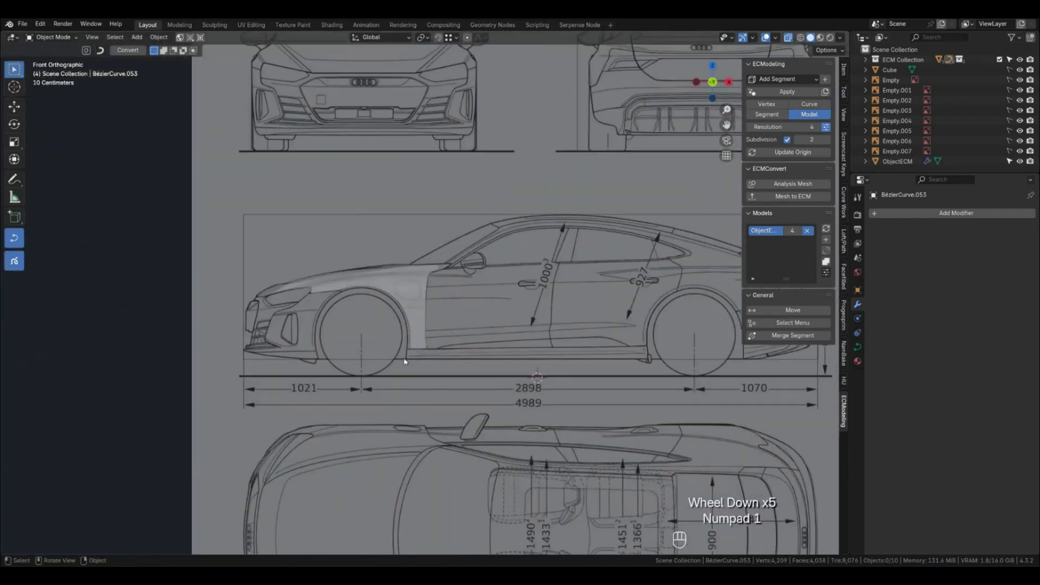
scroll(401, 359, "down", 3)
middle_click_drag(401, 359, 405, 403, "shift")
scroll(405, 404, "up", 6)
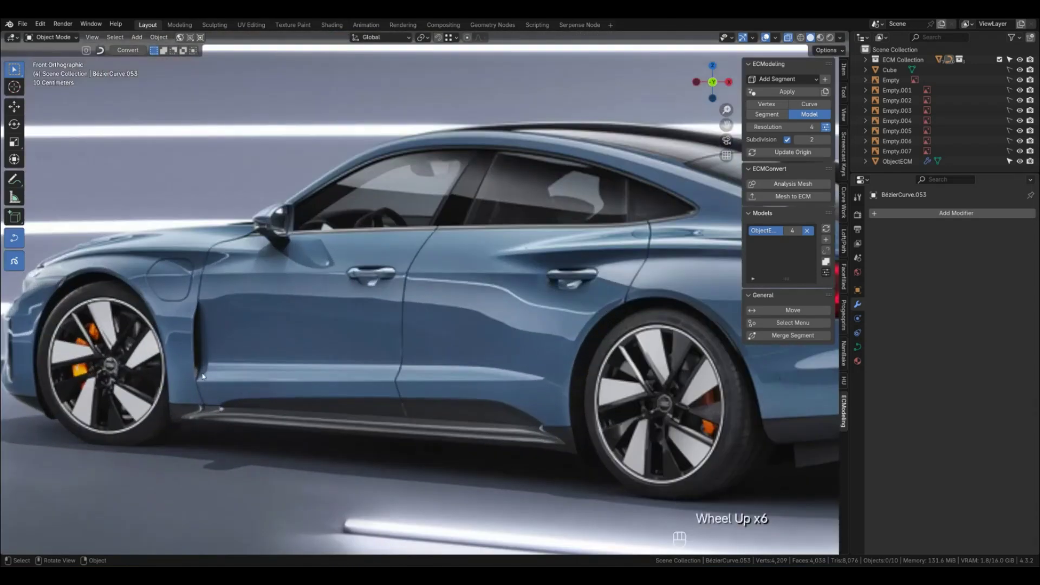
scroll(222, 384, "down", 3)
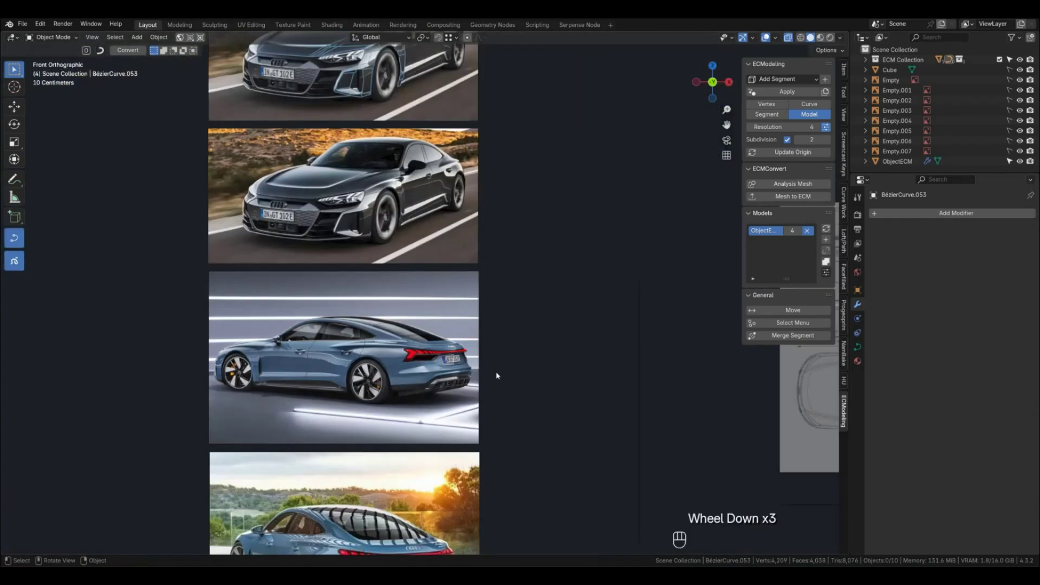
Compare the area behind the front wheel in the side blueprint and the blue car's reference photo.
middle_click_drag(222, 383, 261, 237, "shift")
scroll(261, 237, "up", 4)
scroll(260, 237, "up", 2)
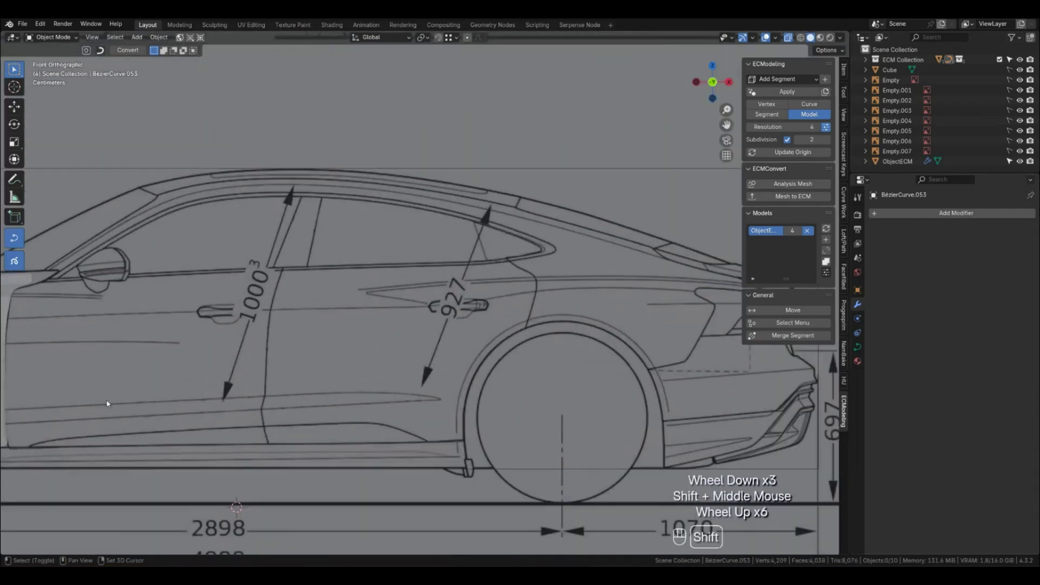
middle_click_drag(97, 399, 353, 371, "shift")
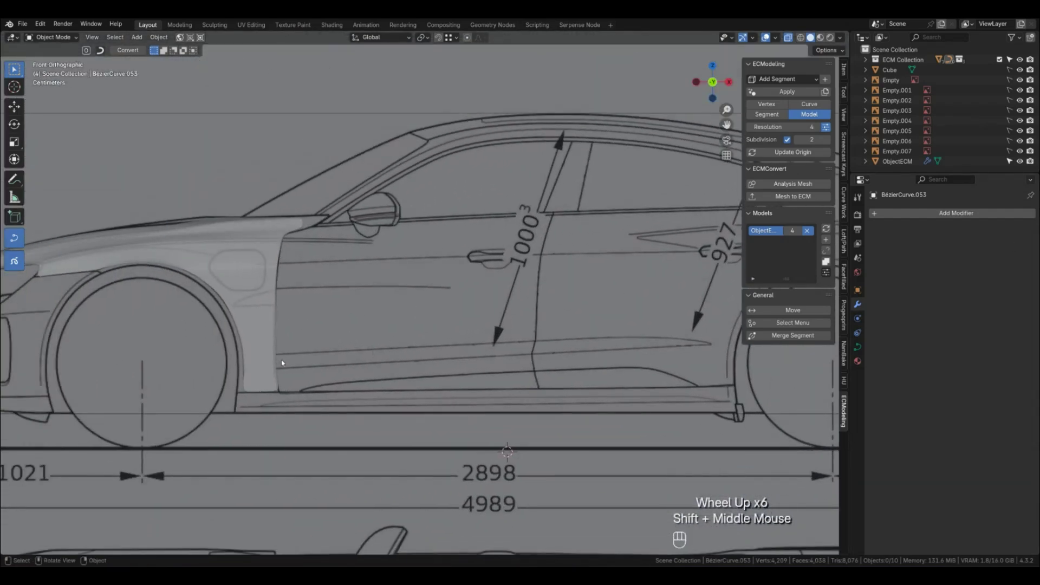
scroll(279, 369, "down", 3)
middle_click_drag(278, 369, 225, 442, "shift")
scroll(225, 442, "up", 3)
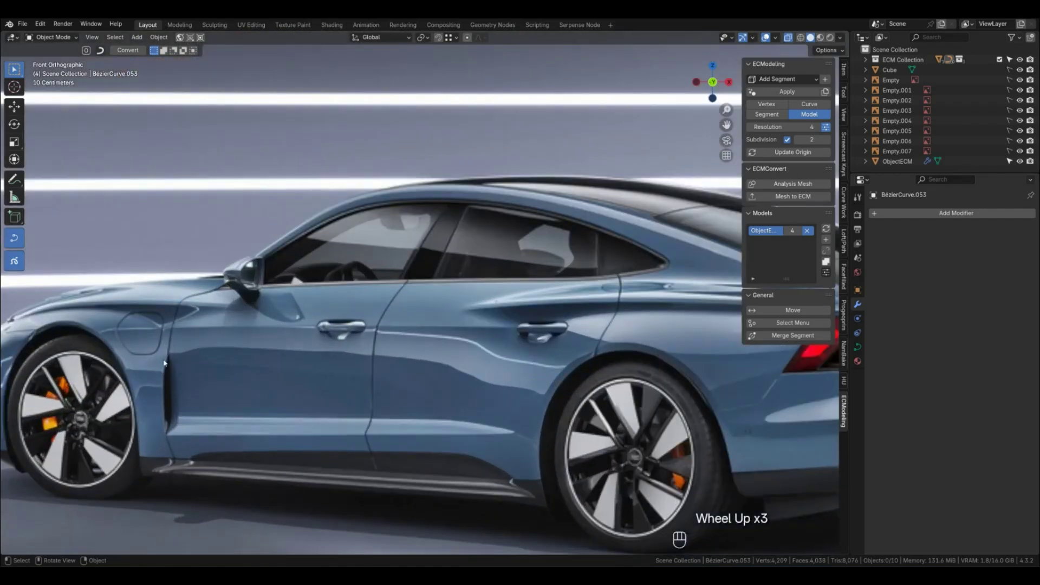
scroll(313, 395, "down", 2)
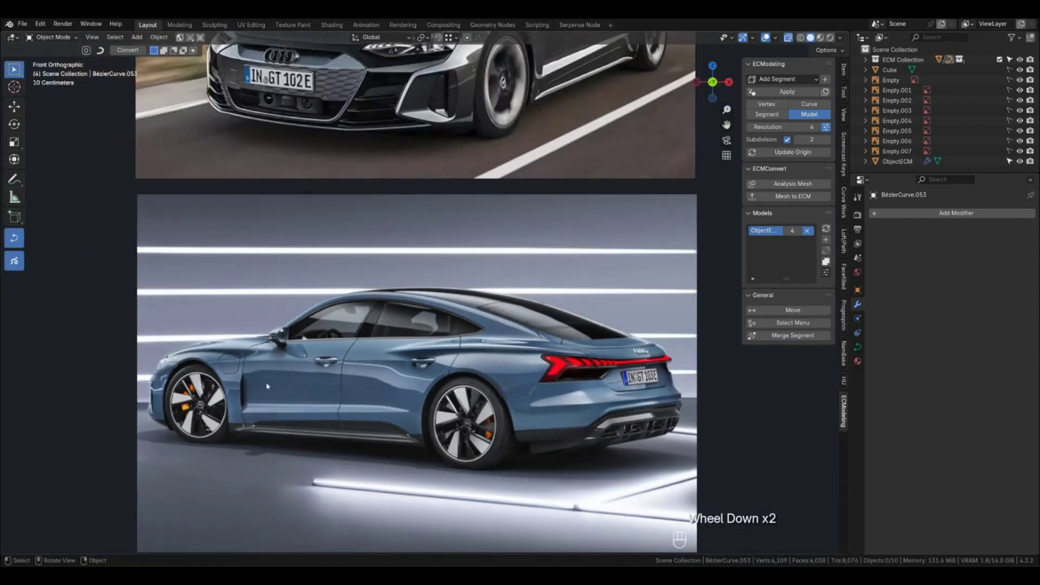
scroll(487, 394, "down", 2)
middle_click_drag(488, 394, 448, 306, "shift")
scroll(448, 306, "up", 5)
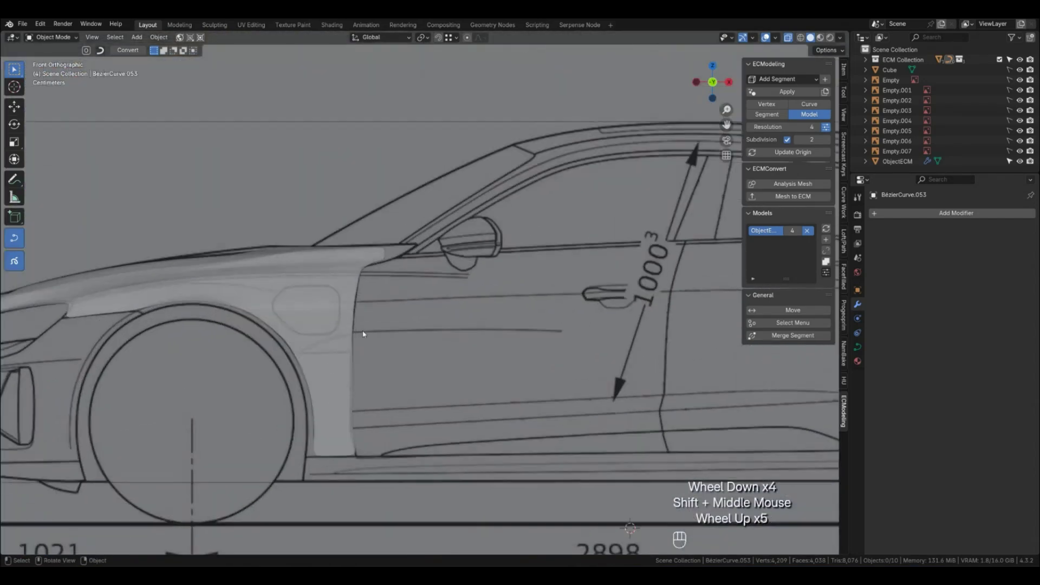
scroll(359, 341, "down", 1)
Move all corner points of the fender's middle panel behind the front wheel about 0.026 m outward along negative Y.
key("2")
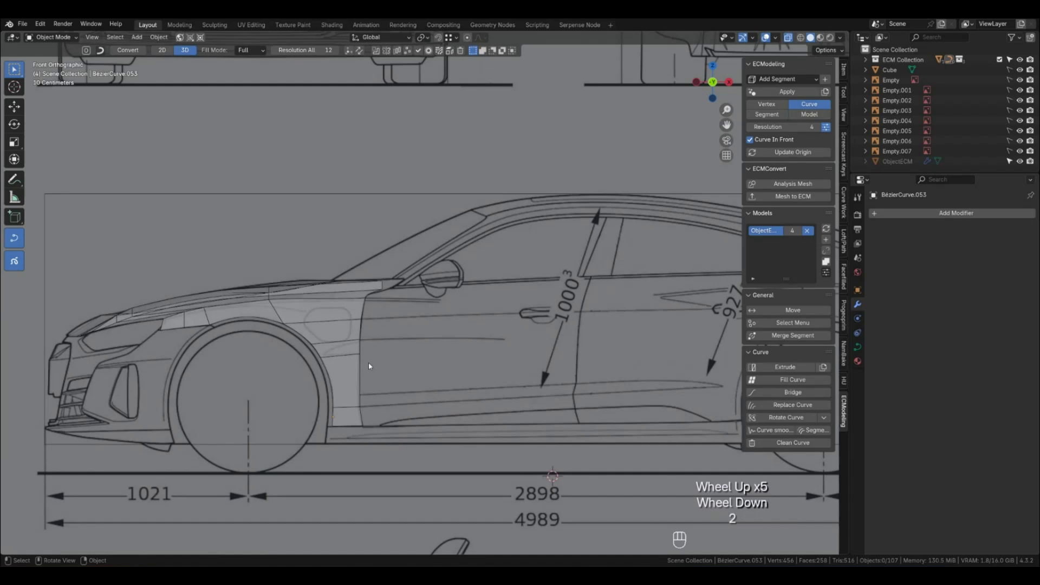
key("1")
key("3")
left_click(355, 369)
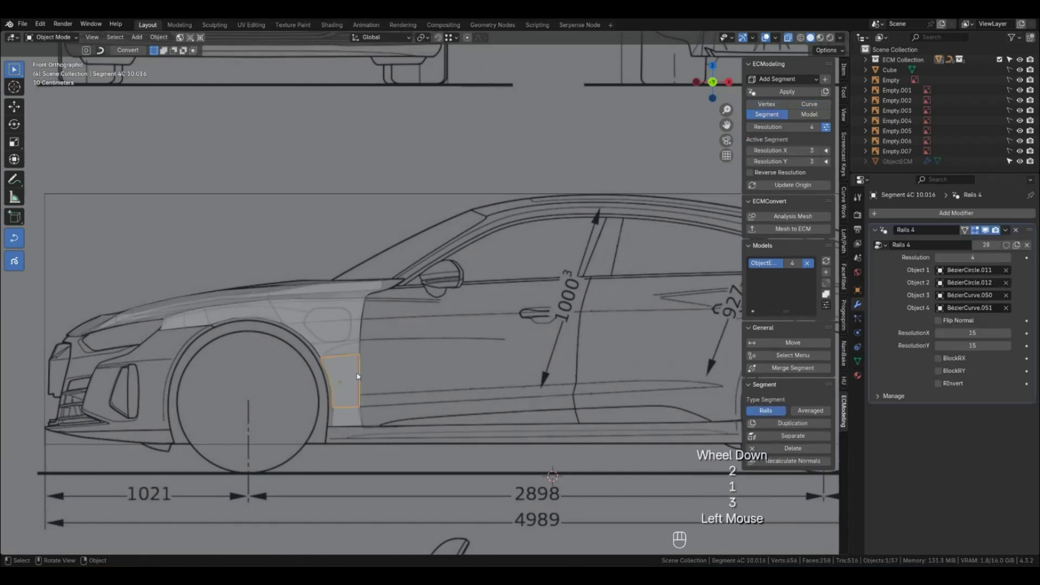
key("shift+g")
middle_click_drag(401, 391, 399, 379)
key("g")
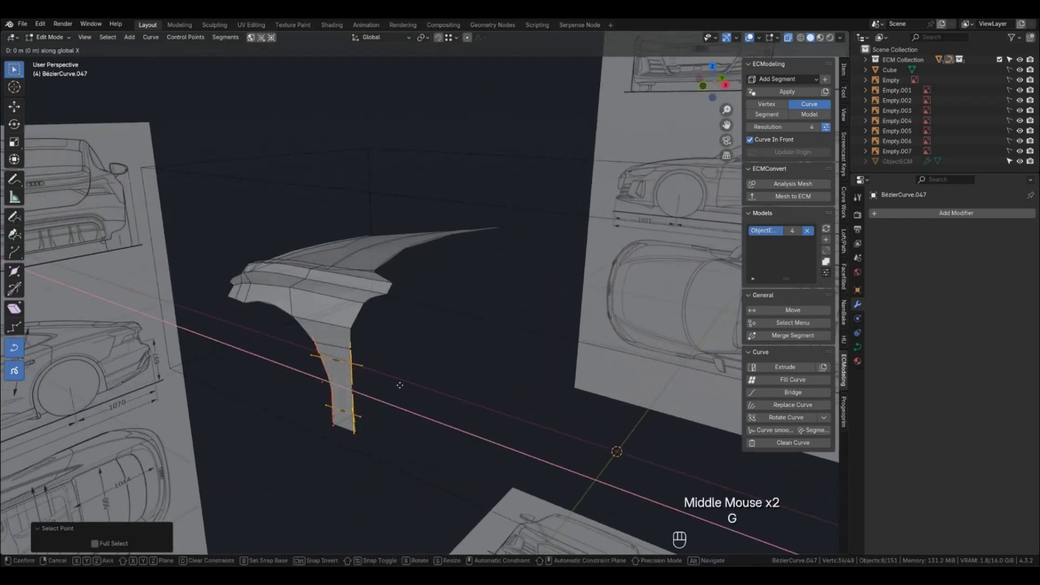
key("y")
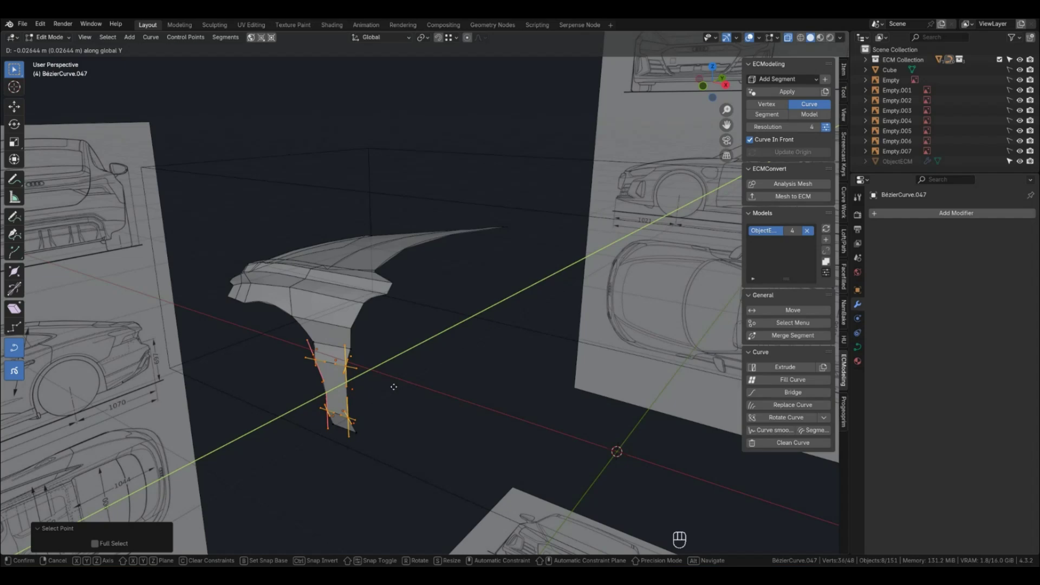
left_click(393, 386)
key("Tab")
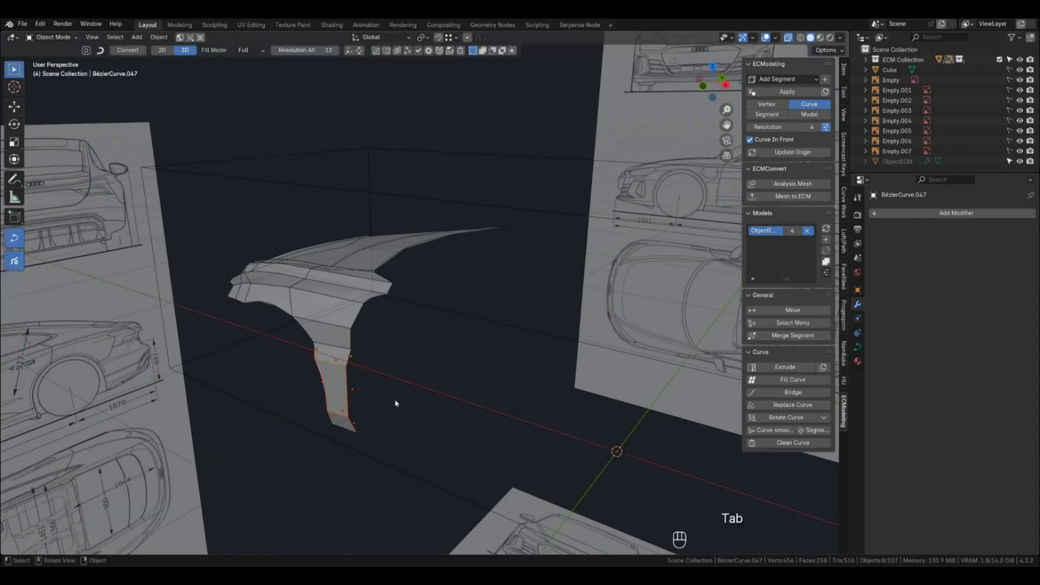
left_click(407, 399)
Compare the adjusted fender shape with the reference photo of the blue car's front wheel area.
scroll(407, 400, "down", 3)
scroll(407, 399, "up", 4)
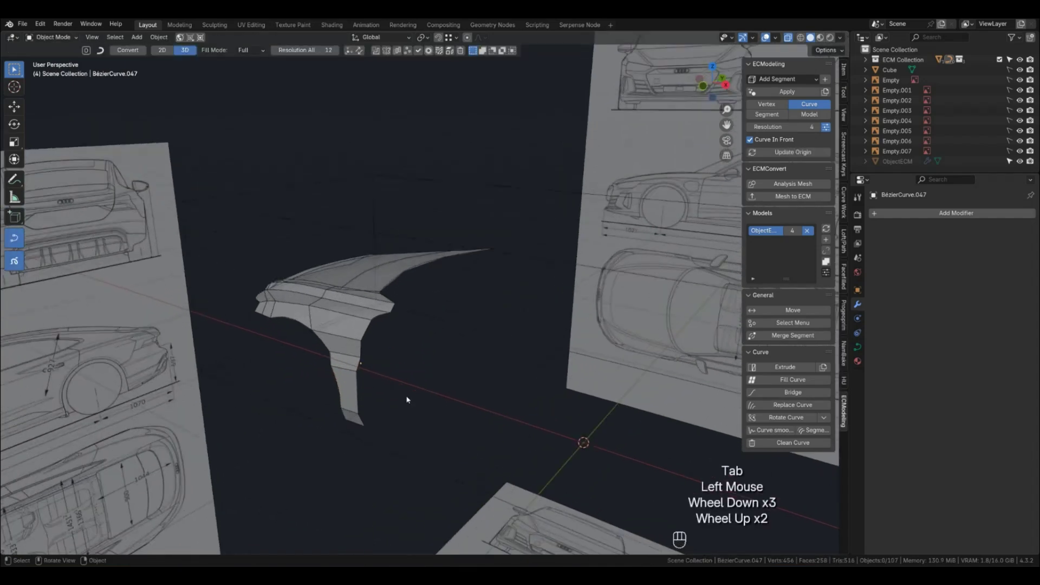
scroll(408, 399, "down", 3)
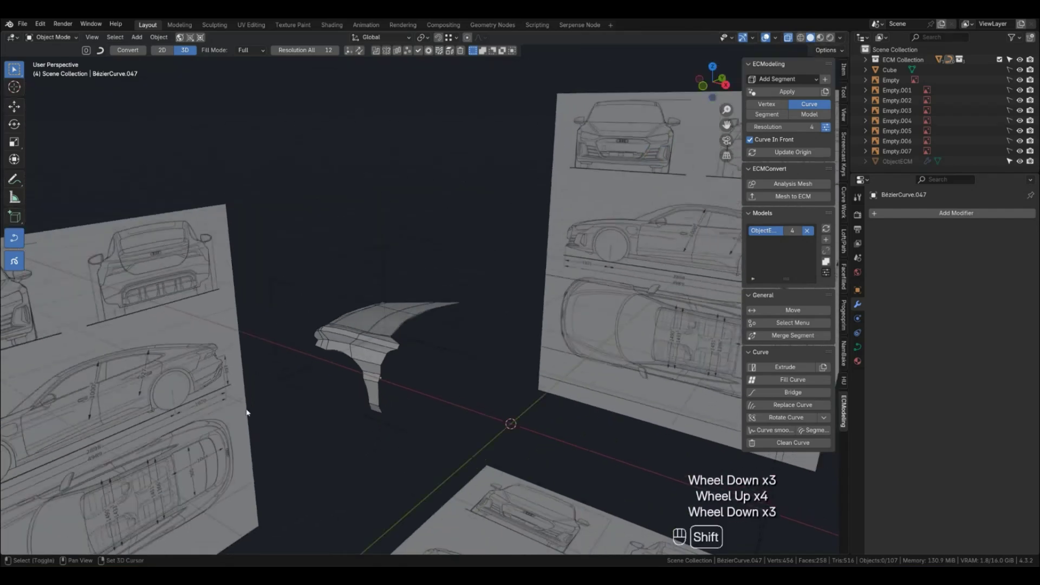
middle_click_drag(408, 400, 450, 374, "shift")
key("KP_1")
scroll(332, 344, "down", 2)
middle_click_drag(332, 343, 435, 298, "shift")
scroll(228, 444, "up", 5)
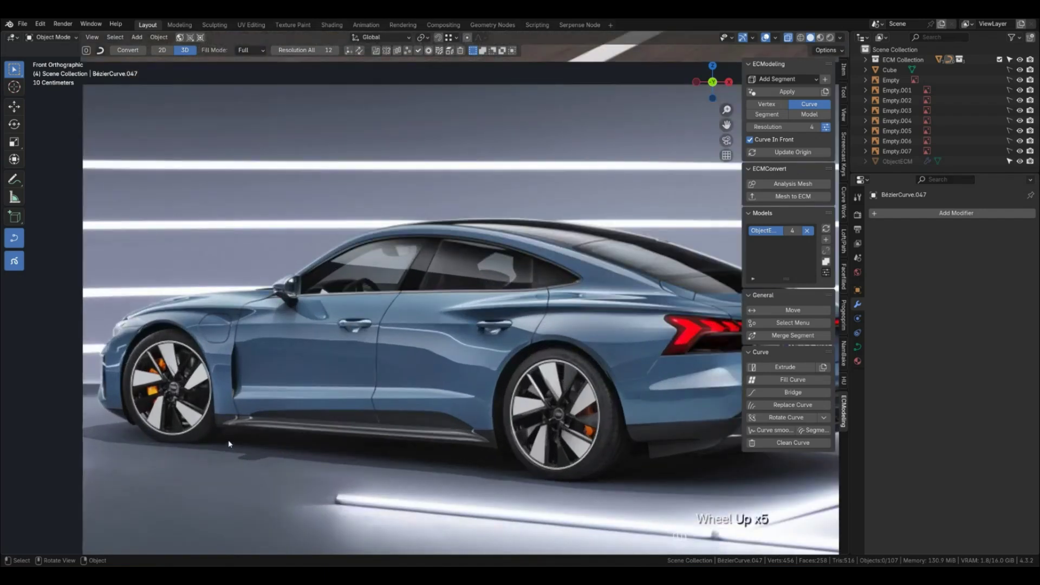
scroll(229, 444, "down", 3)
middle_click_drag(228, 444, 593, 359, "shift")
scroll(536, 349, "up", 5)
scroll(314, 315, "down", 1)
middle_click_drag(314, 315, 627, 382, "shift")
Inspect the subdivided hood and fender model in perspective and against the side blueprint.
middle_click_drag(414, 352, 444, 364)
key("4")
scroll(417, 359, "up", 2)
scroll(445, 363, "down", 2)
key("KP_1")
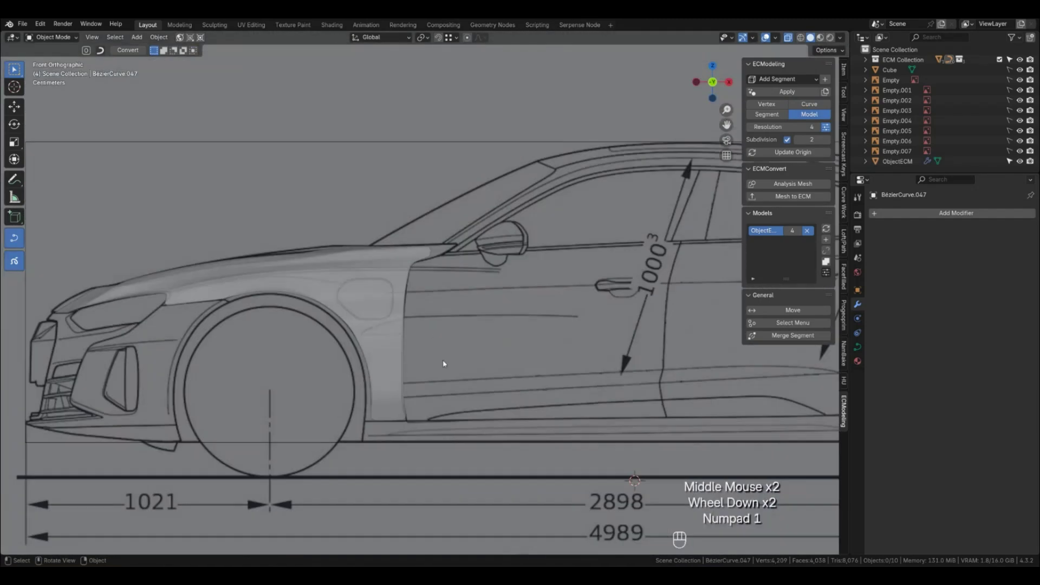
scroll(457, 431, "down", 2)
scroll(613, 455, "down", 2)
middle_click_drag(606, 469, 479, 446)
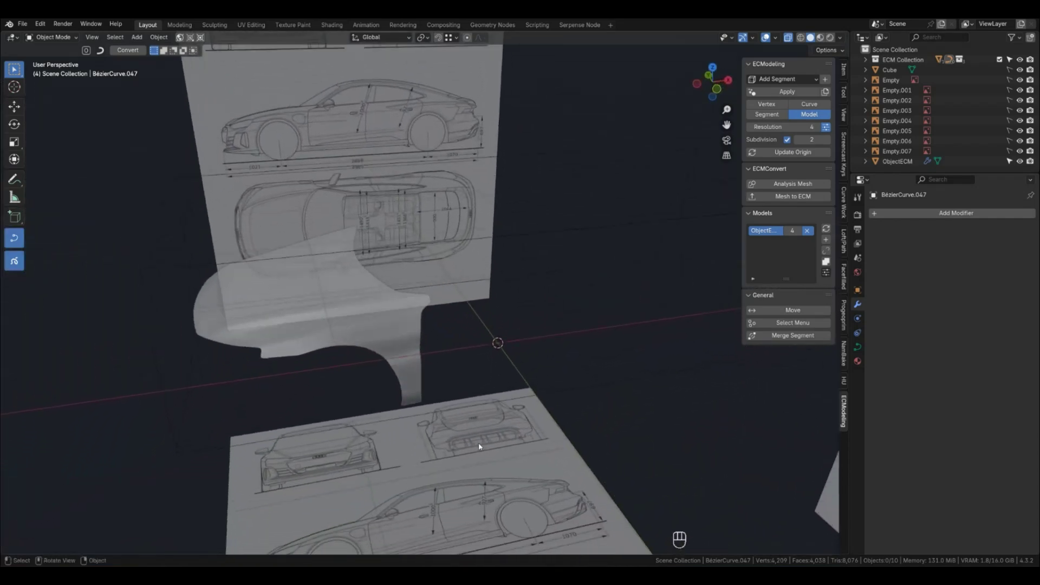
Turn off X-ray display and view the fender's curve cage in perspective.
left_click(788, 38)
scroll(443, 375, "up", 2)
mouse_move(442, 374)
middle_mouse_down()
mouse_move(490, 345)
mouse_move(525, 341)
mouse_move(353, 354)
mouse_move(456, 358)
mouse_move(454, 370)
middle_mouse_up()
scroll(456, 358, "down", 1)
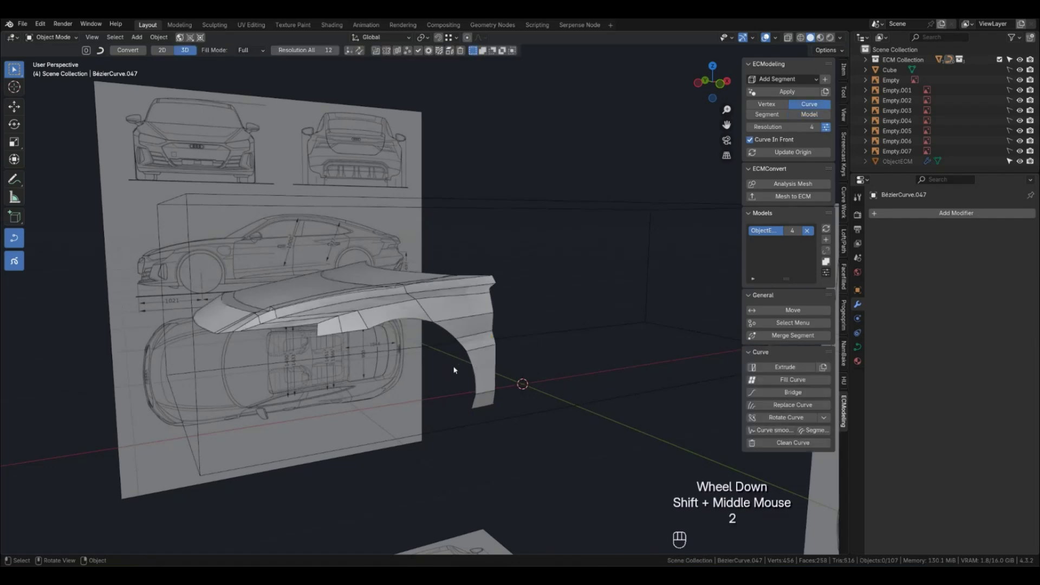
middle_click_drag(425, 383, 440, 298)
Move the fender's lower front point below the headlight corner about 0.008 m forward along X.
key("KP_1")
scroll(433, 358, "up", 3)
key("1")
left_click(433, 290)
key("shift+g")
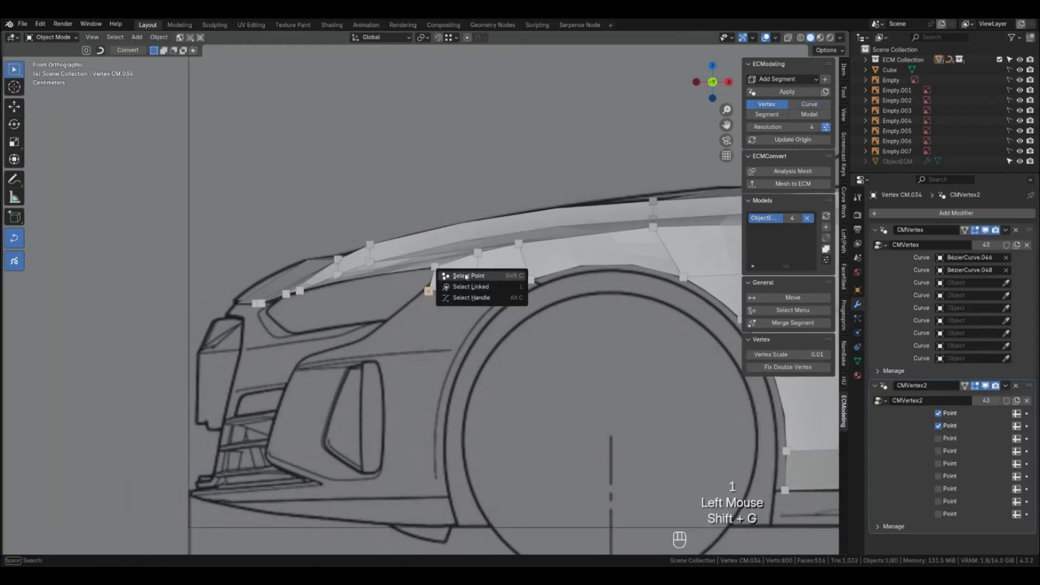
left_click(463, 274)
key("g")
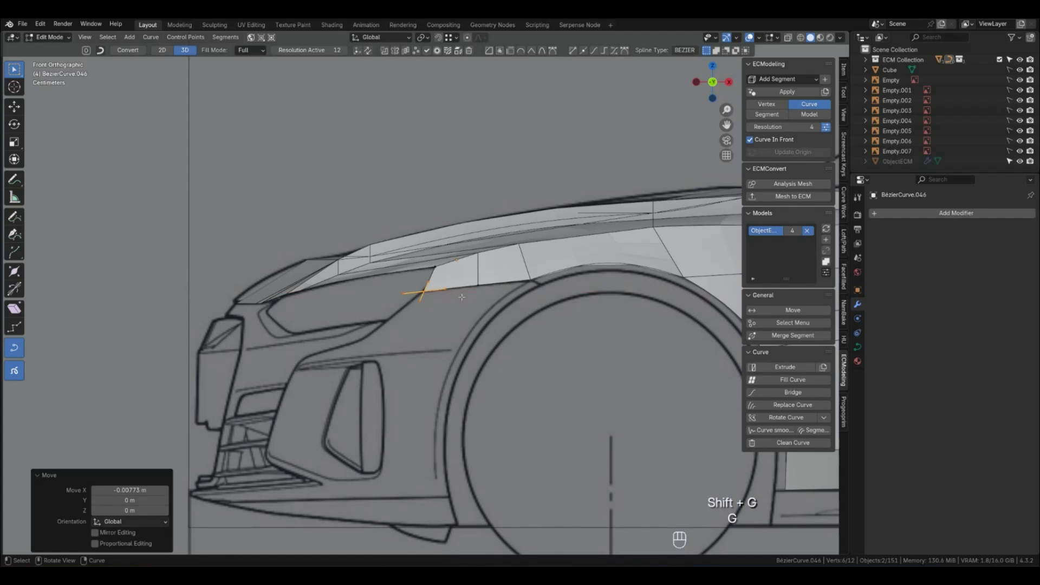
key("Tab")
Bend the fender's front curve rearward along X to follow the headlight's rounded rear edge.
key("2")
left_click(443, 293)
left_click(430, 282)
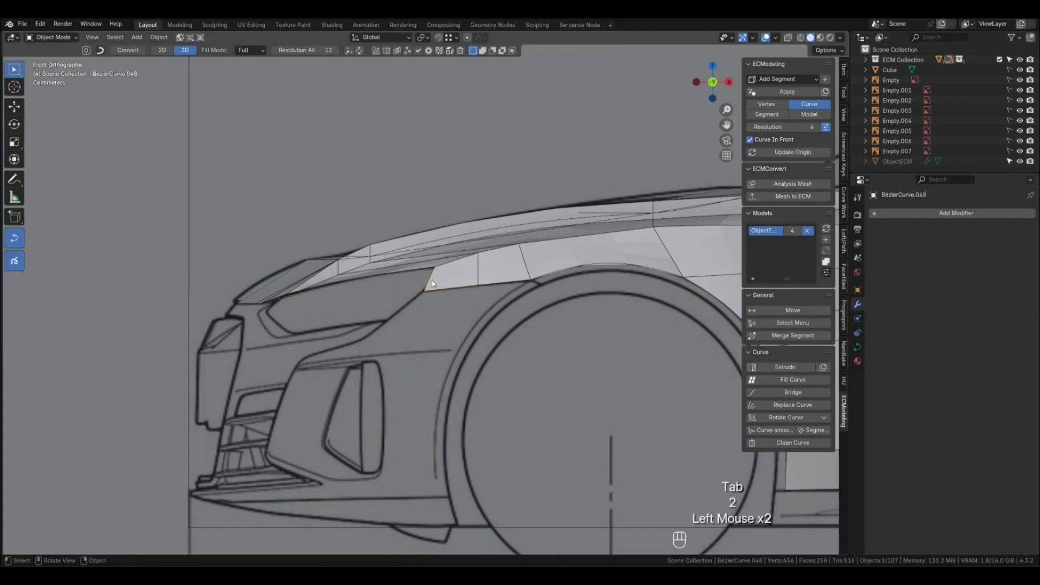
key("alt+c")
key("g")
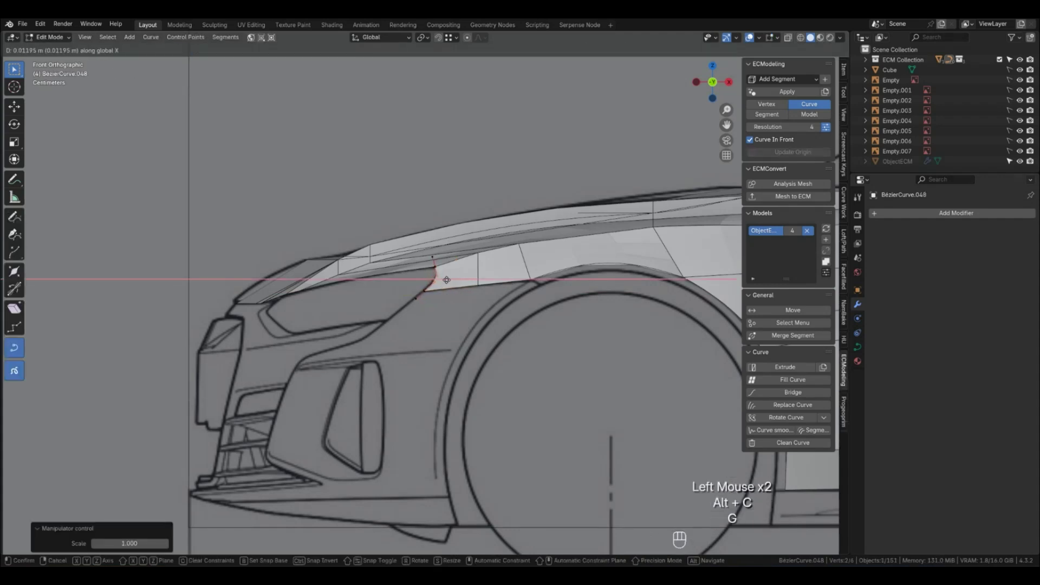
left_click(448, 280)
key("Tab")
left_click(453, 323)
key("4")
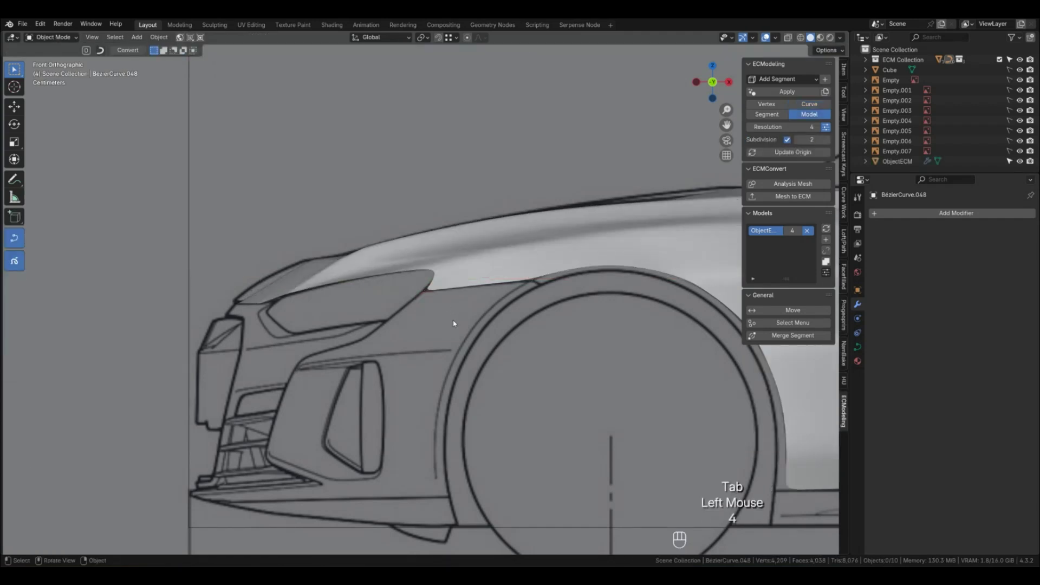
Extrude the fender's two bottom curves between the headlight and wheel arch forward along X.
key("1")
key("2")
left_click(446, 290)
left_click(496, 286, "shift")
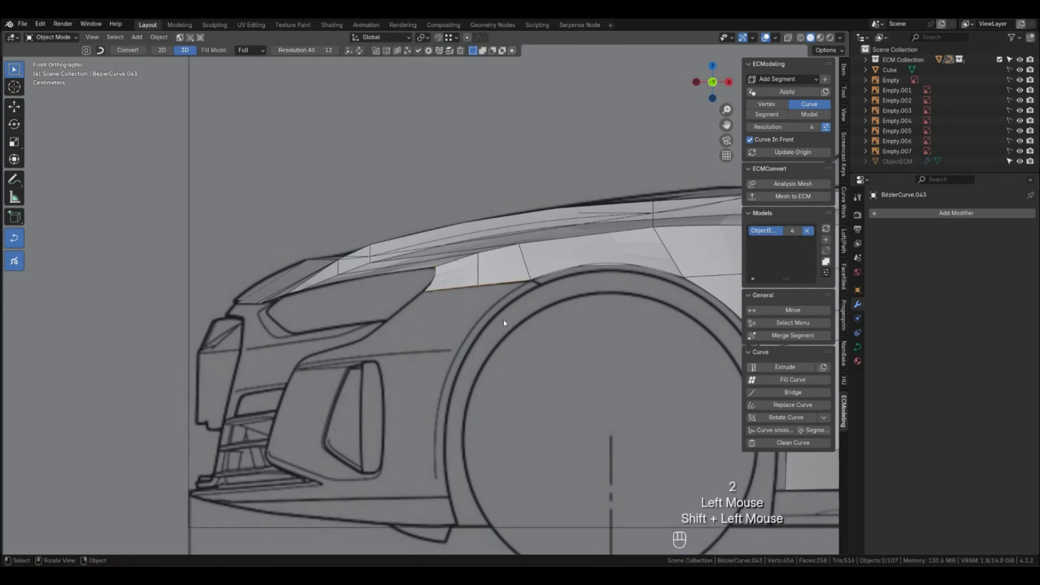
key("KP_7")
key("e")
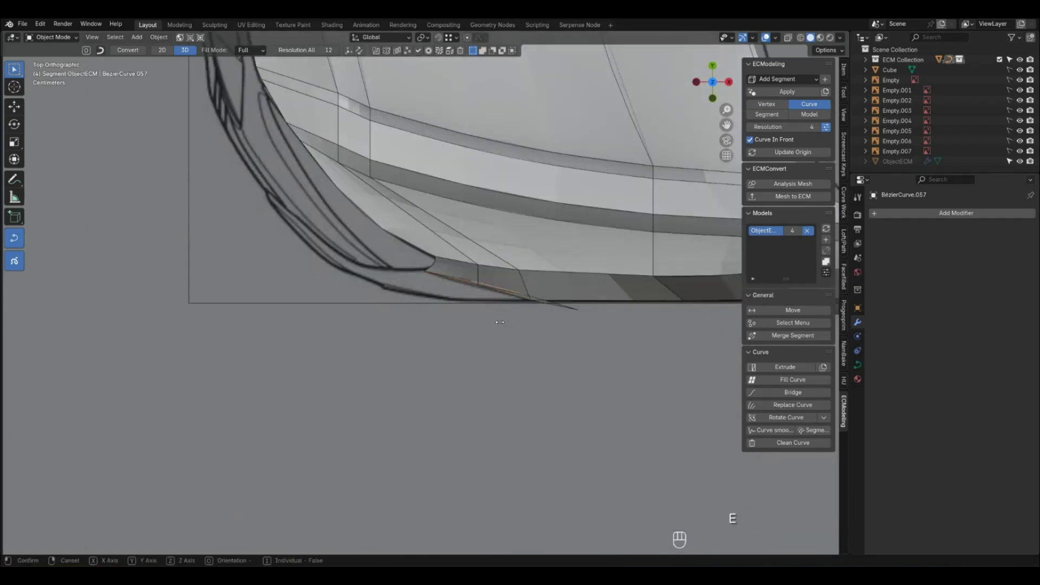
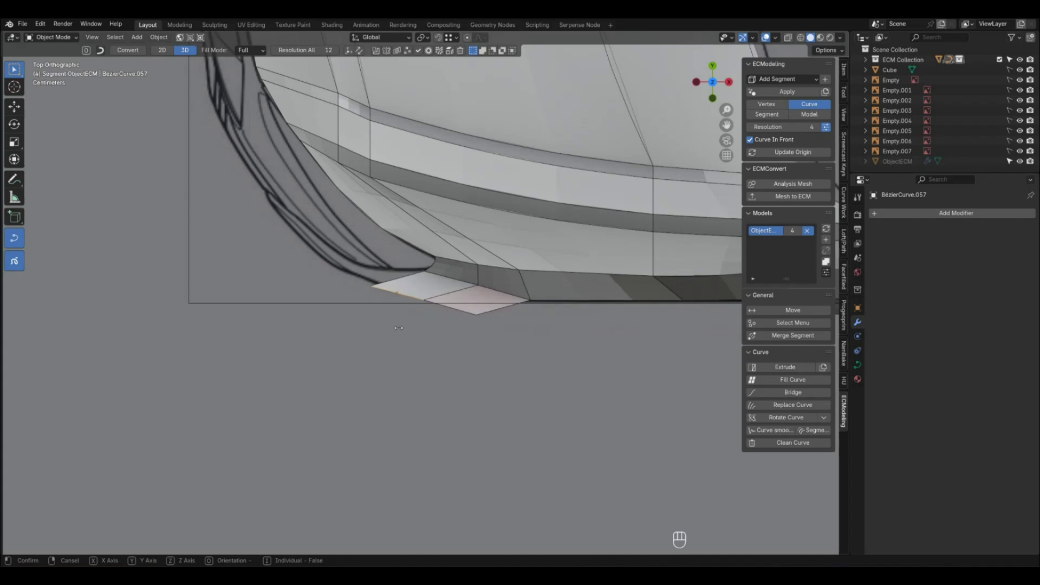
left_click(459, 341)
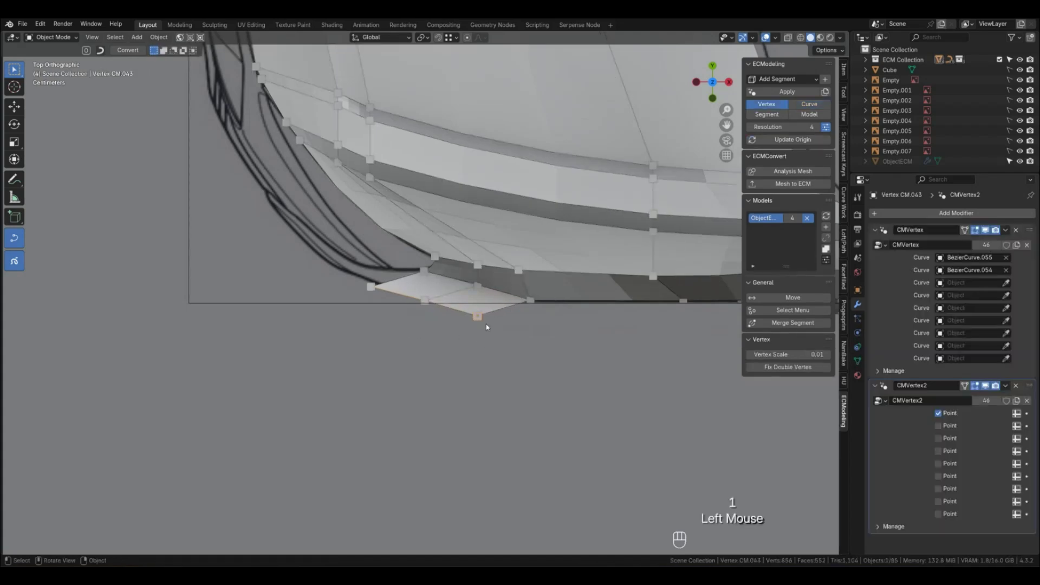
Move the extruded strip's rear outer point 0.026 m inward along Y onto the body's side outline.
key("shift+g")
left_click(486, 324)
key("g")
key("y")
left_click(494, 303)
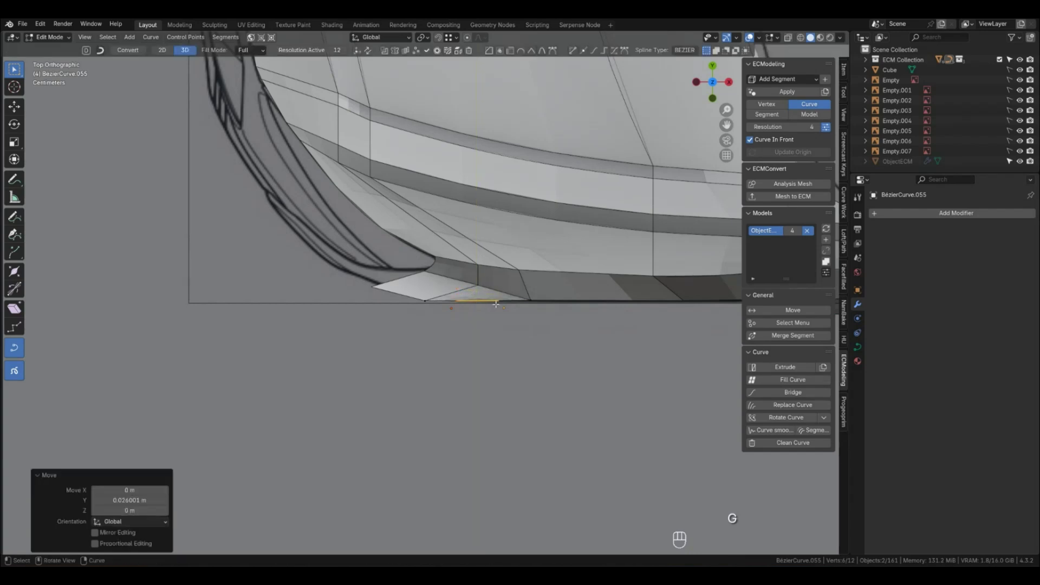
key("KP_1")
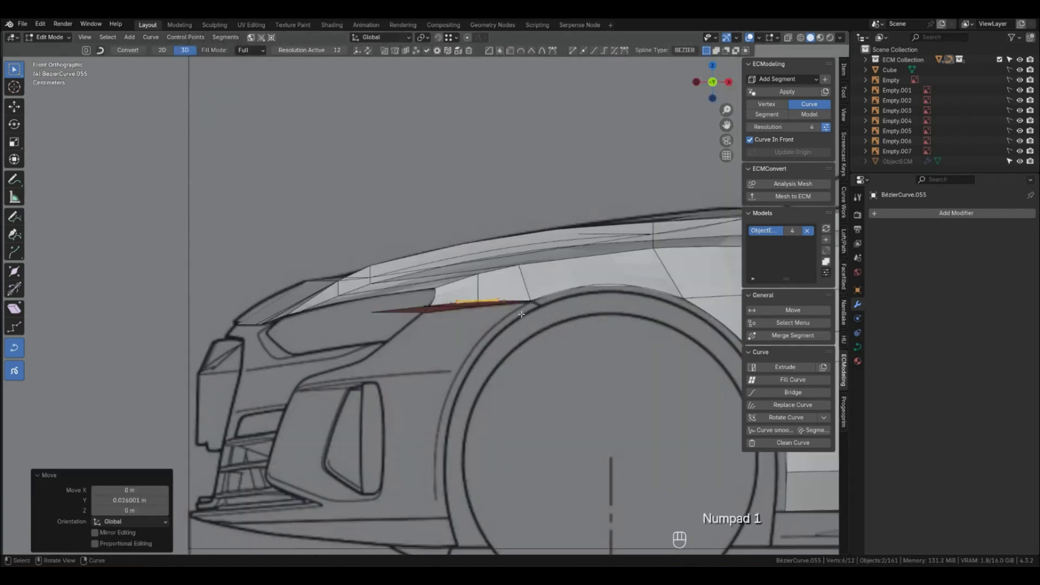
key("Tab")
Move the extruded strip's three outer points down along Z and forward along X, toward the bumper below the headlight.
key("1")
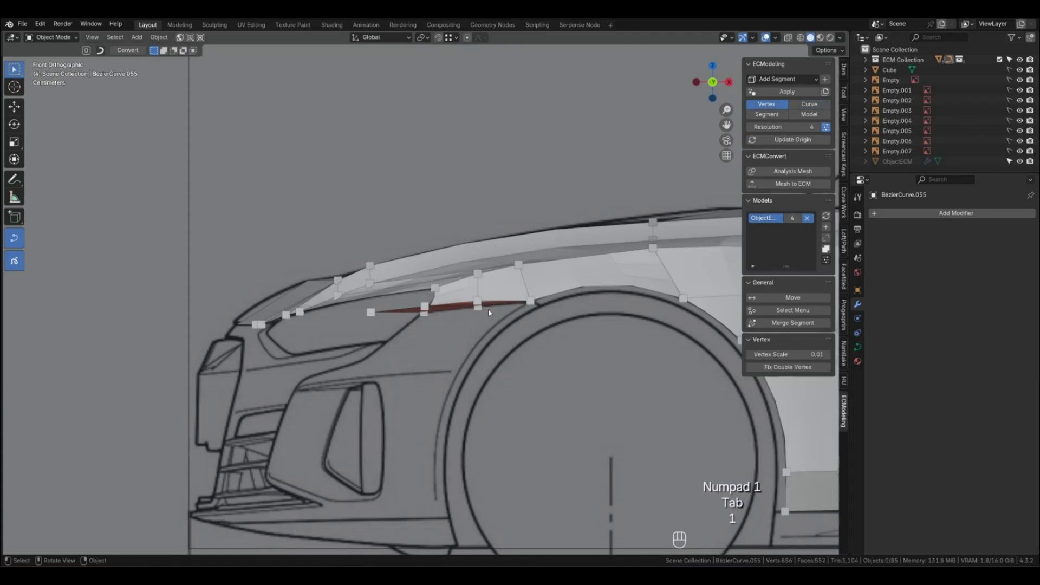
left_click(477, 301)
left_click(423, 307, "shift")
left_click(420, 309, "shift")
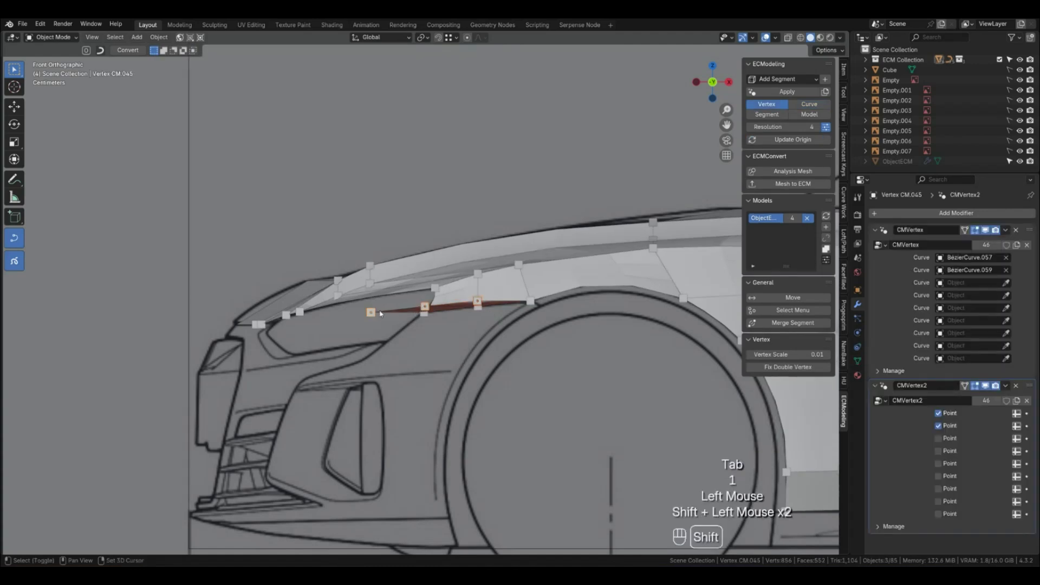
key("shift+g")
left_click(487, 330)
key("g")
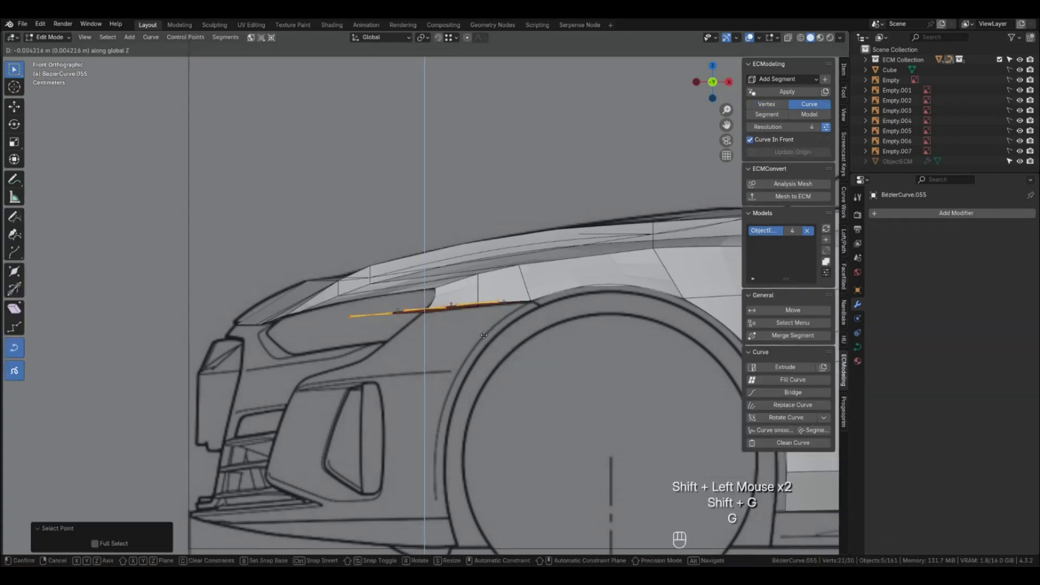
left_click(463, 377)
key("g")
left_click(460, 377)
key("g")
key("x")
left_click(455, 378)
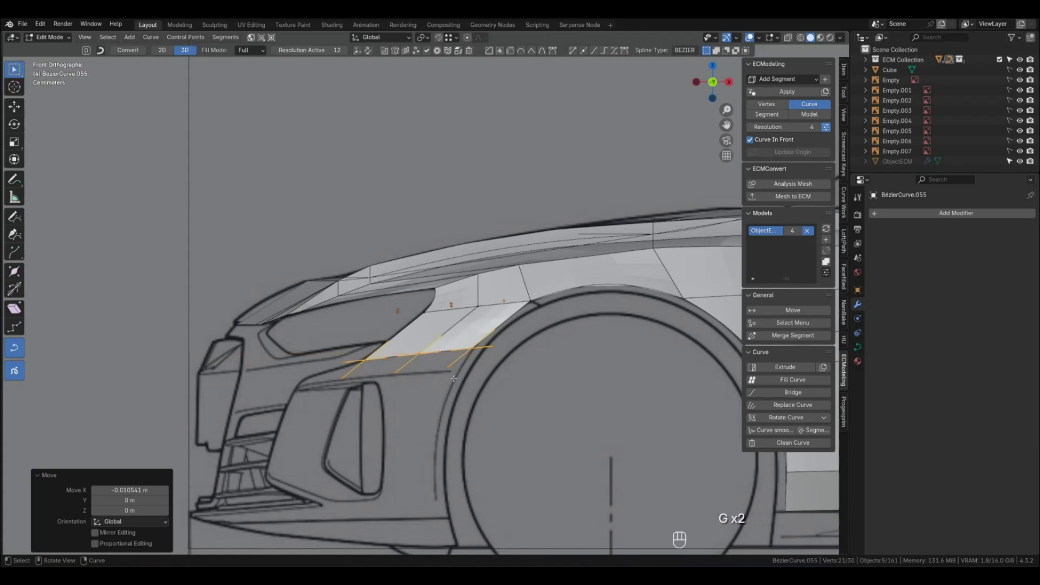
left_click(471, 388)
key("Tab")
Move the new panel's lower rear point slightly down along Z at the wheel arch edge.
key("1")
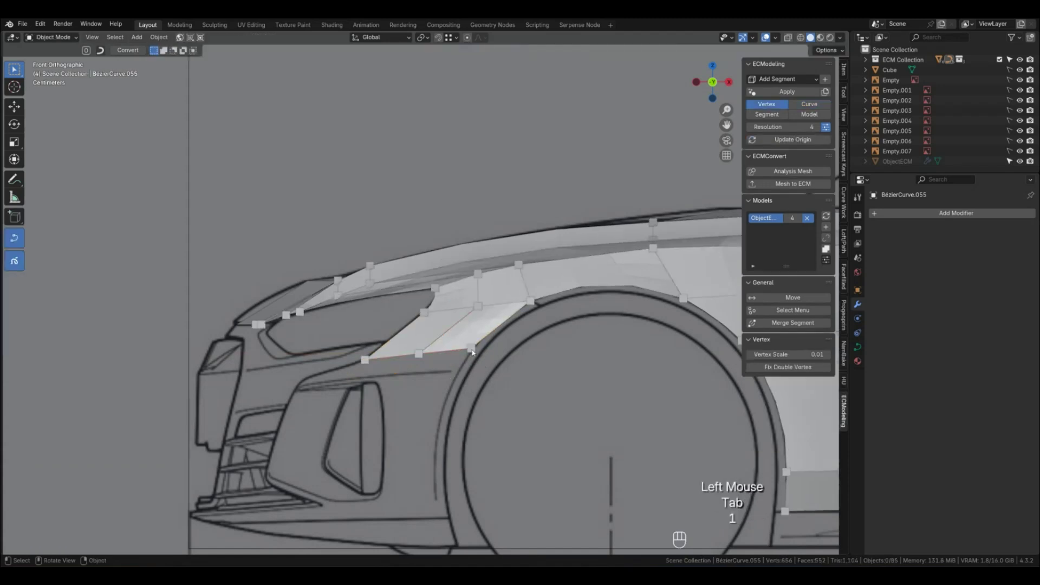
left_click(472, 349)
key("shift+g")
left_click(514, 355)
key("g")
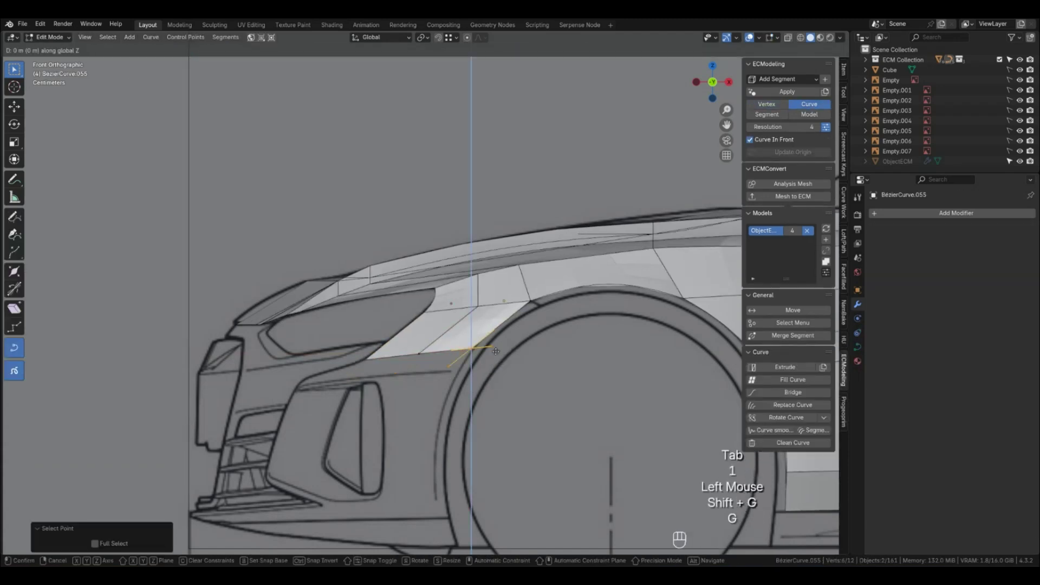
left_click(489, 355)
key("Tab")
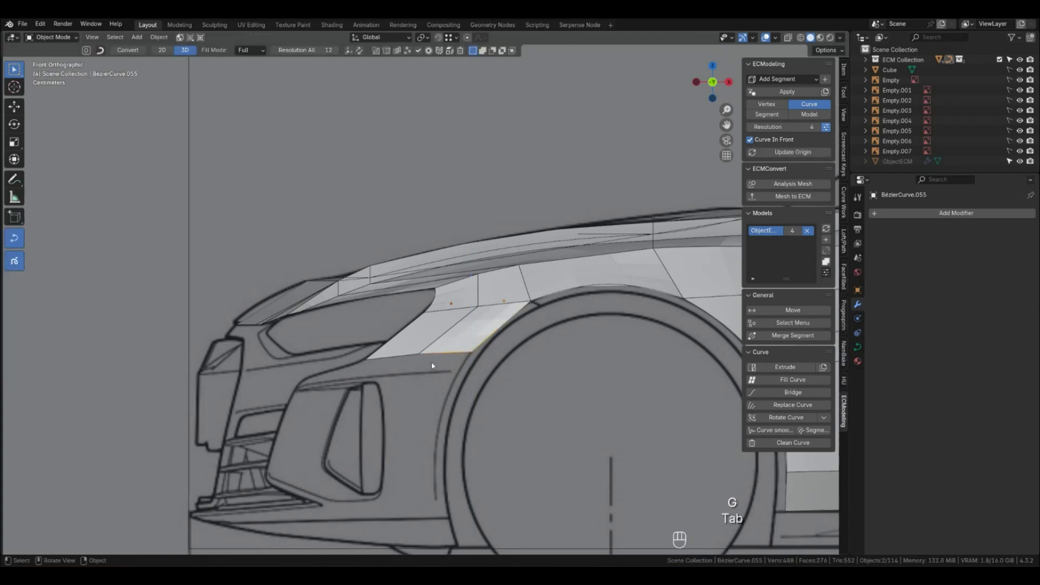
Move the fender panel's lower middle point slightly down along Z.
key("1")
left_click(418, 353)
key("shift+g")
left_click(436, 355)
key("g")
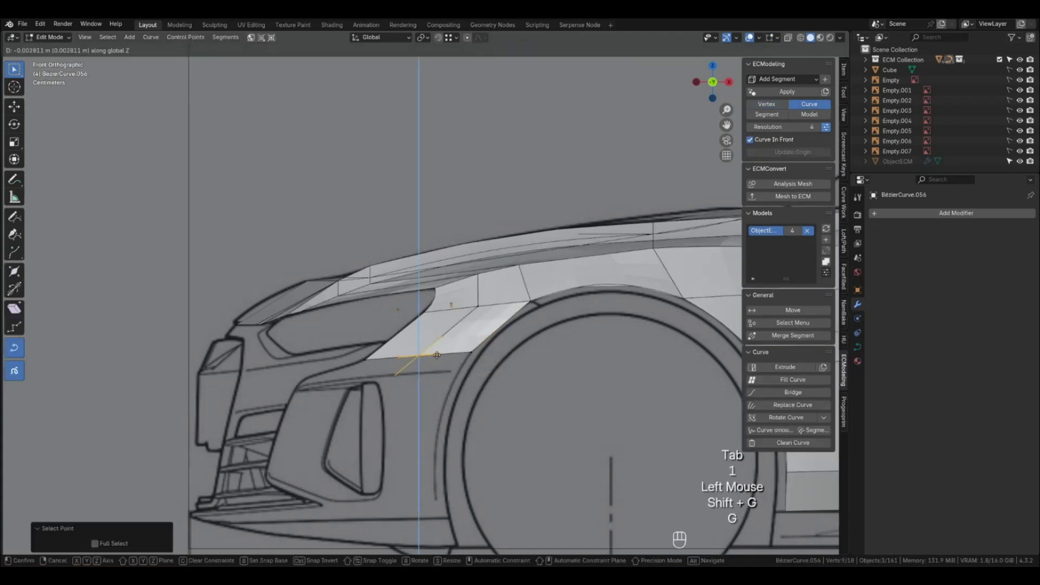
left_click(437, 356)
key("Tab")
left_click(498, 389)
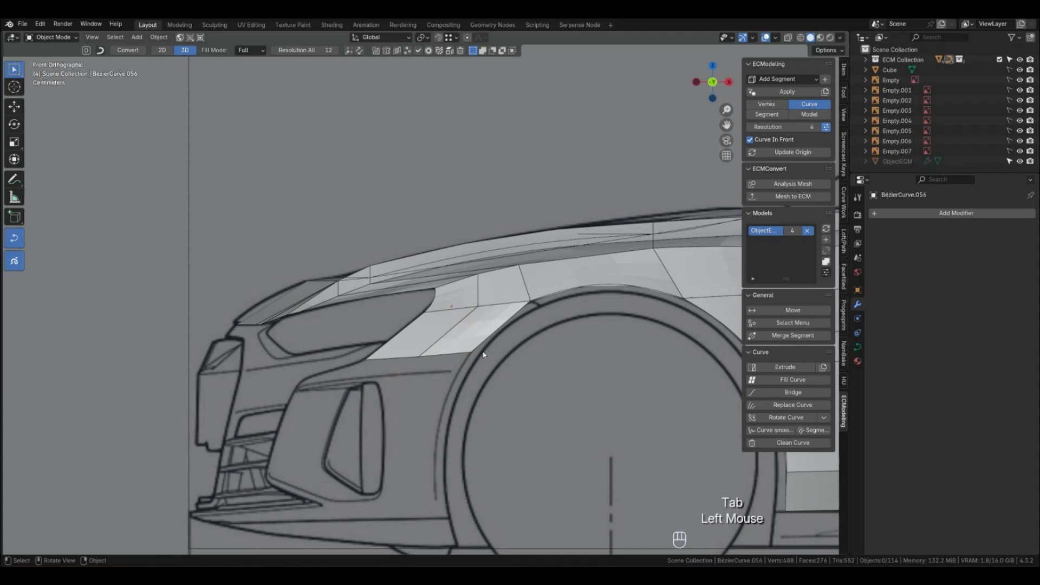
Move the fender panel's lower front point about 0.035 m inward along Y to the headlight outline in the front blueprint.
key("ctrl+KP_3")
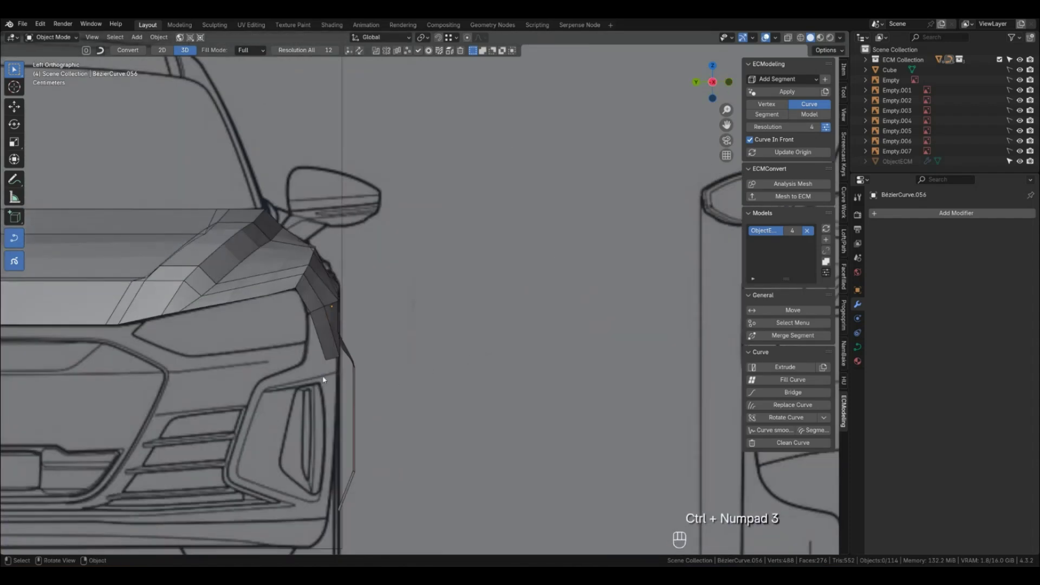
scroll(325, 379, "up", 1)
key("1")
left_click(326, 356)
key("shift+g")
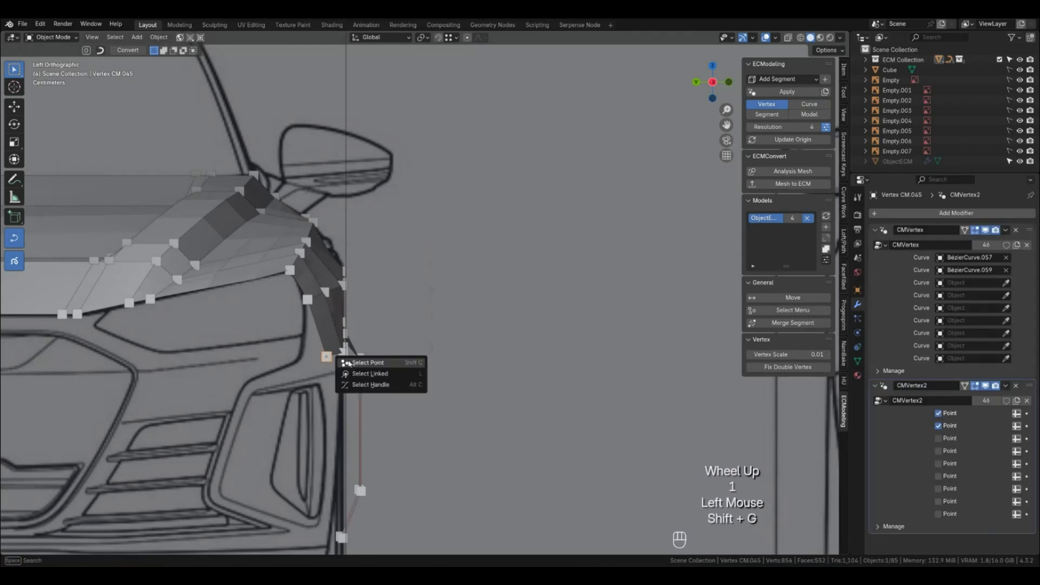
left_click(345, 362)
key("g")
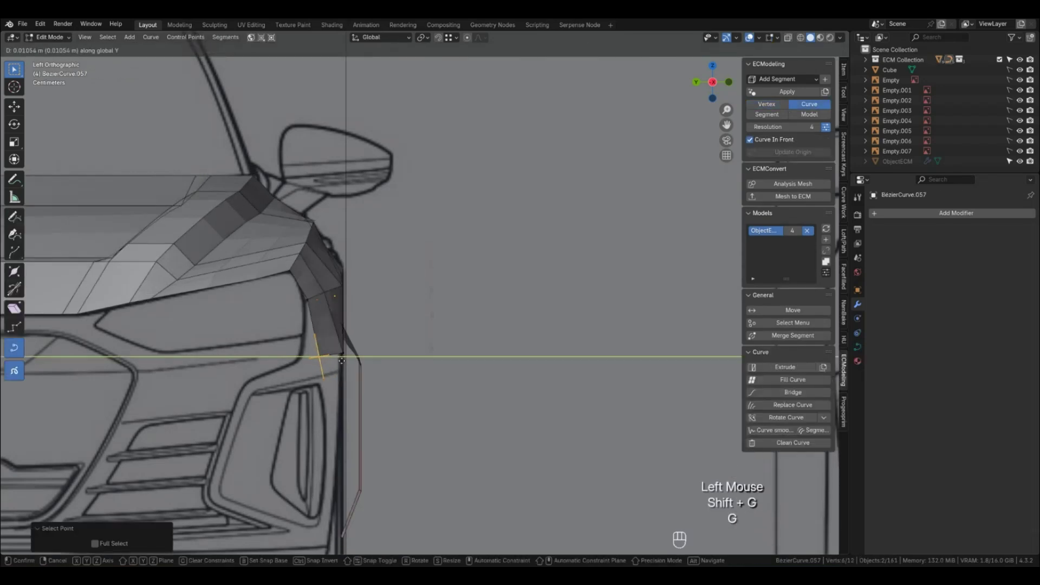
left_click(326, 362)
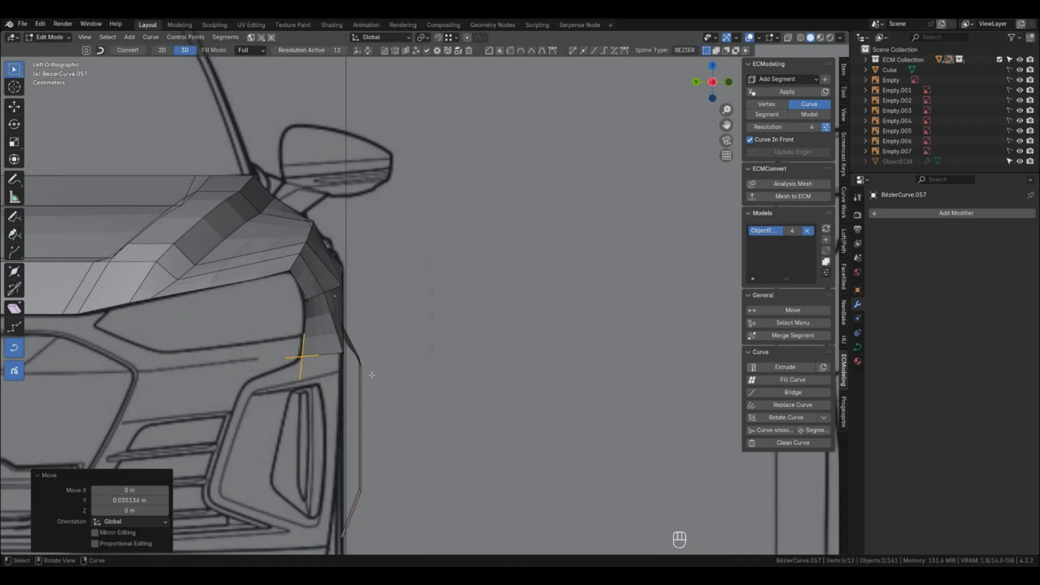
key("Tab")
Move the panel's lower middle point about 0.028 m inward along Y, between the headlight edge and the body's side.
key("1")
left_click(351, 362)
key("shift+g")
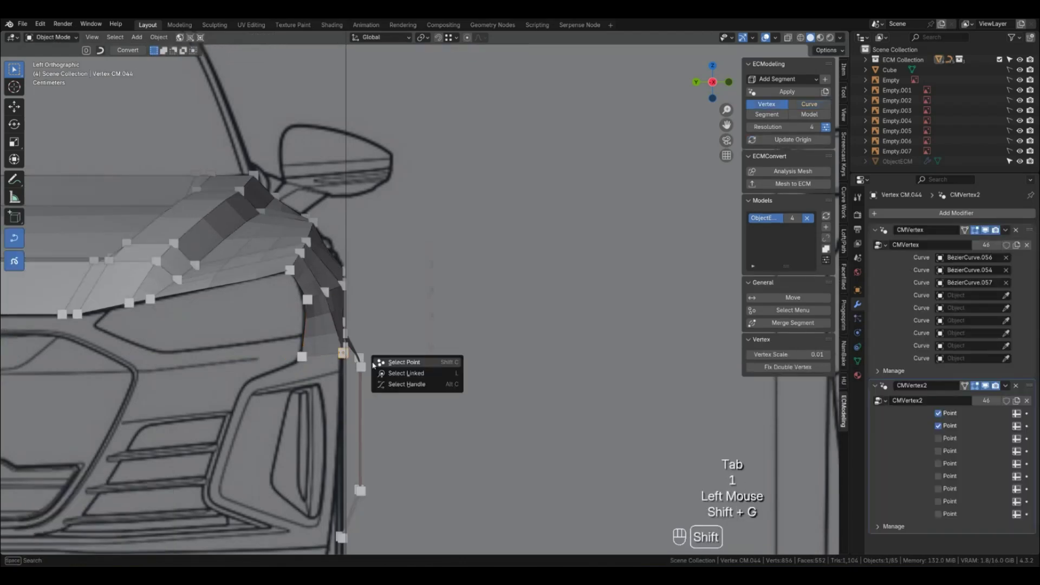
left_click(377, 363)
key("g")
key("y")
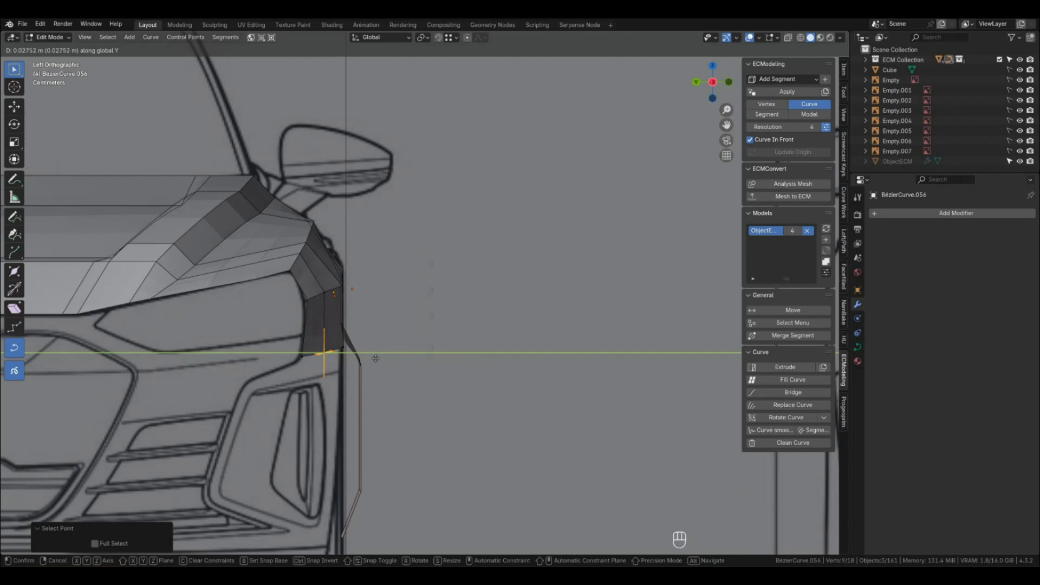
left_click(375, 358)
key("Tab")
Move the panel's lower rear point at the wheel arch about 0.0018 m inward along Y onto the side outline.
key("1")
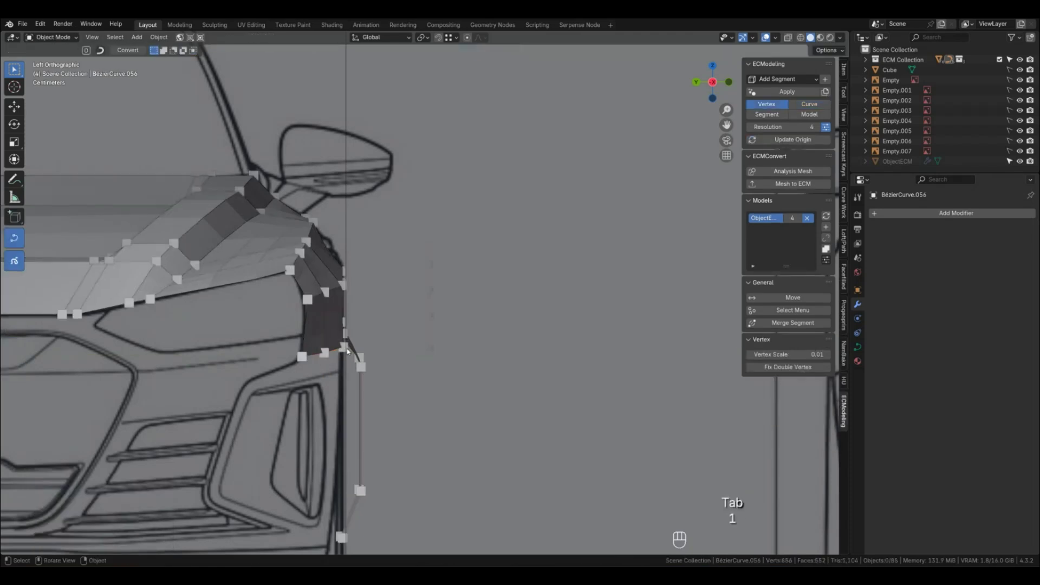
left_click(343, 347)
key("shift+g")
left_click(384, 346)
key("g")
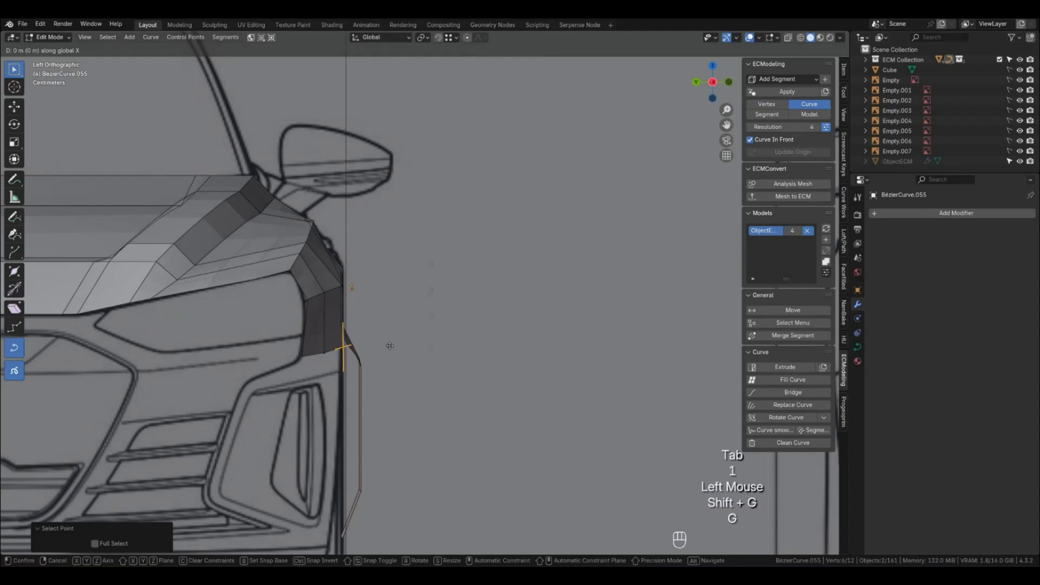
key("y")
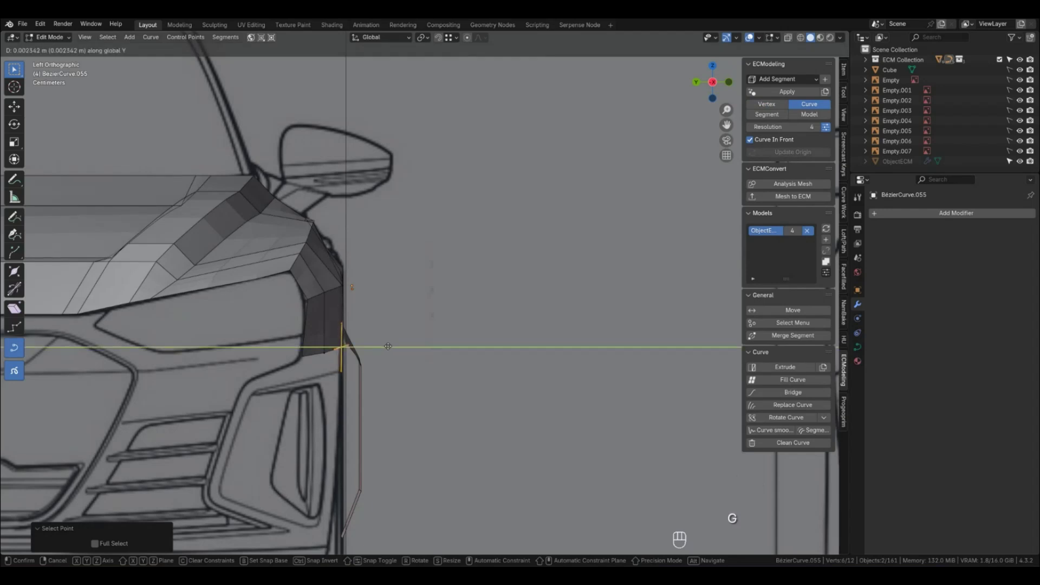
left_click(389, 346)
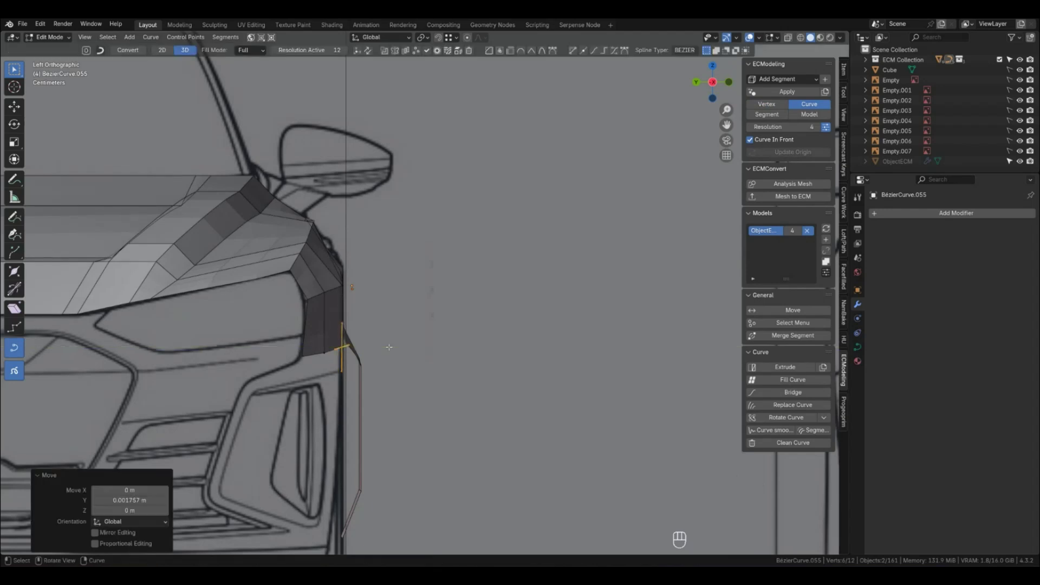
key("Tab")
left_click(336, 324)
Move the panel's upper front point beside the headlight slightly inward along Y onto the headlight outline.
key("1")
left_click(308, 302)
key("shift+g")
left_click(343, 302)
key("g")
key("y")
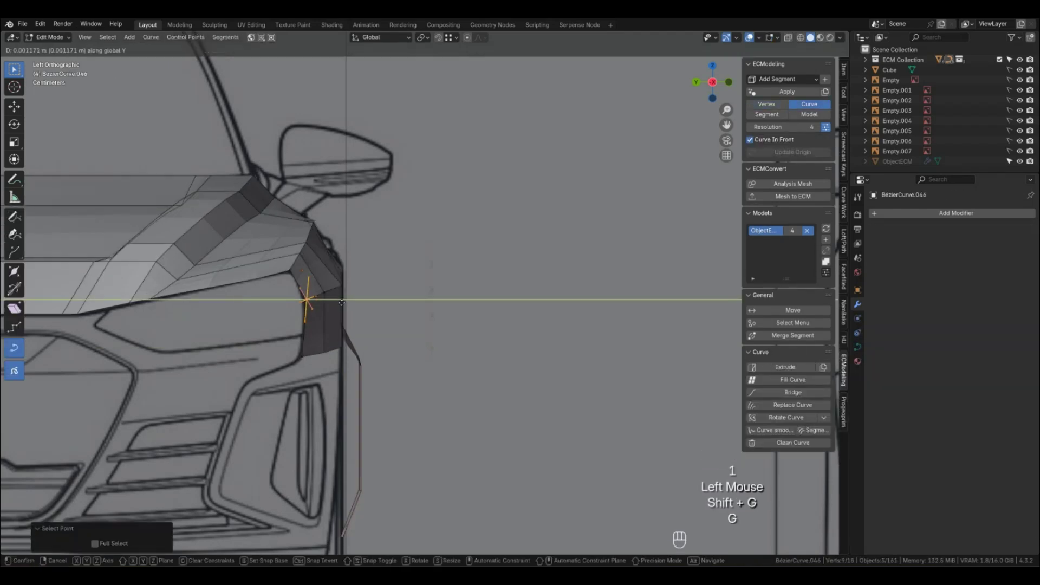
key("Tab")
left_click(466, 360)
Extrude the fender panel's two bottom curves down along Z toward the top of the bumper intake.
middle_click_drag(466, 359, 382, 379)
key("KP_1")
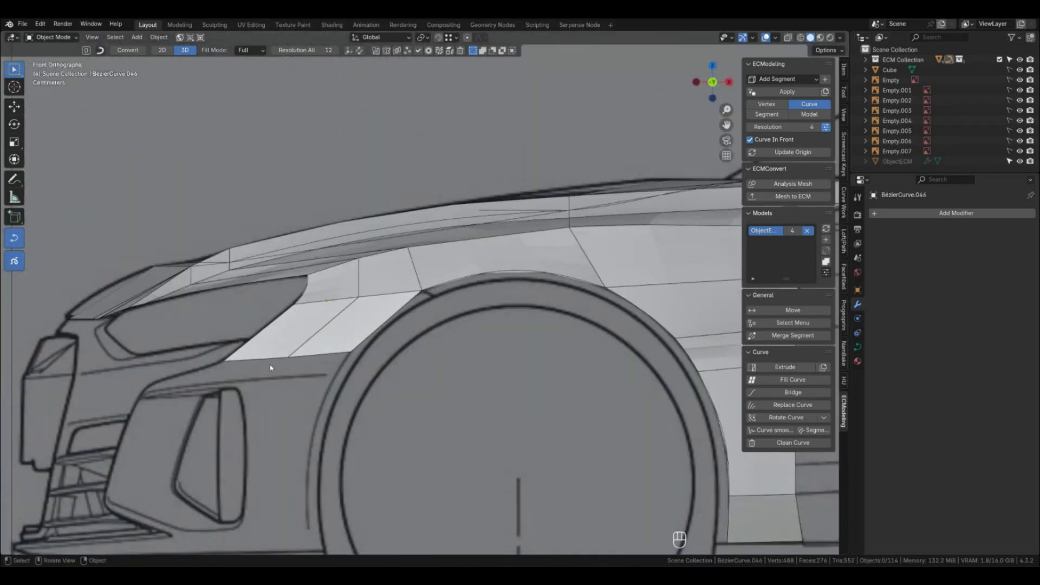
left_click(301, 364)
left_click(304, 364, "shift")
key("e")
key("z")
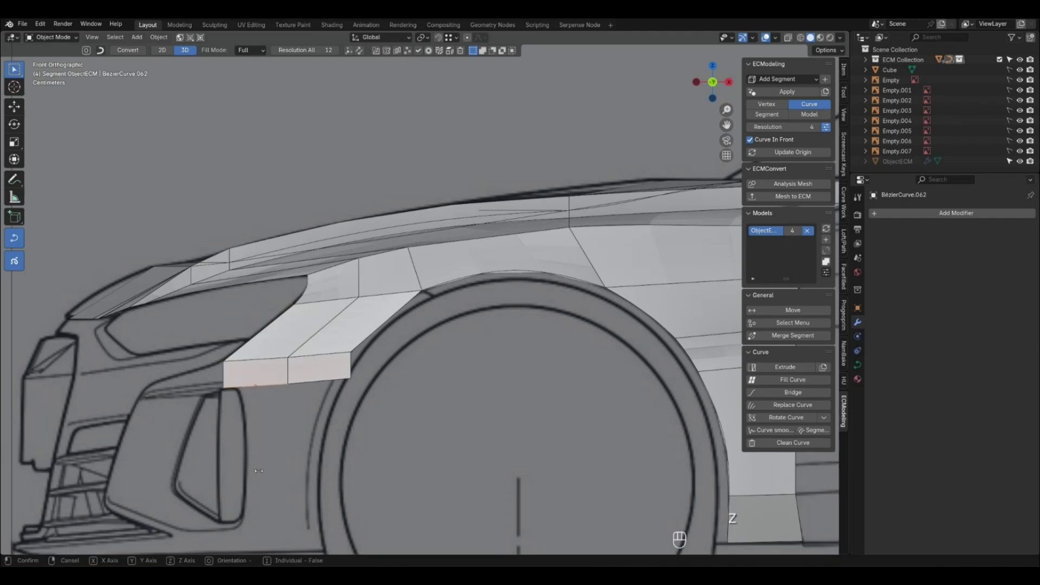
left_click(287, 454)
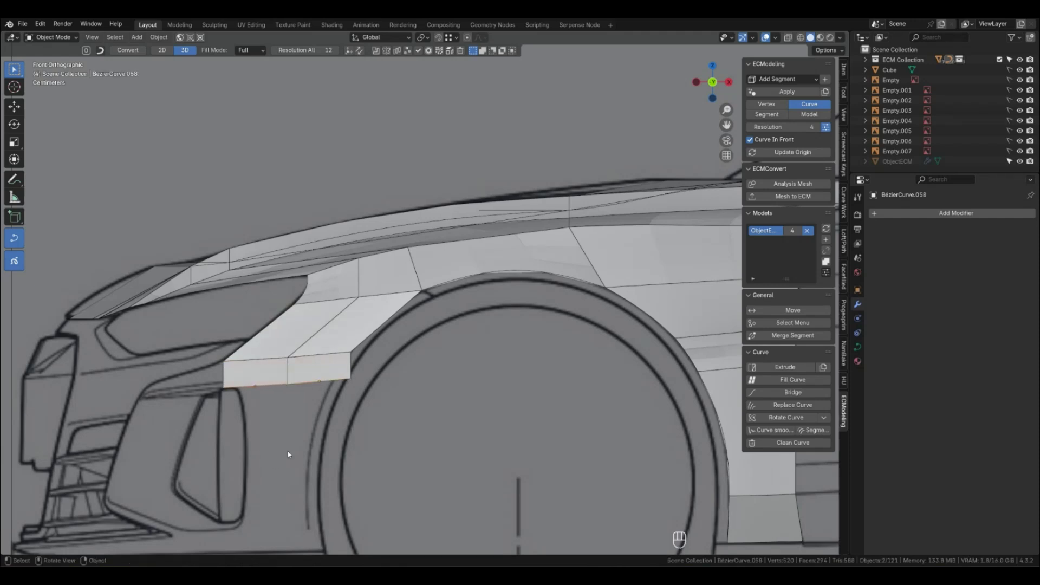
Move the extruded strip's three lower points forward along X so its rear edge follows the wheel arch.
key("1")
left_click(351, 377)
left_click(223, 387, "shift")
left_click(288, 384, "shift")
key("shift+g")
left_click(333, 397)
key("g")
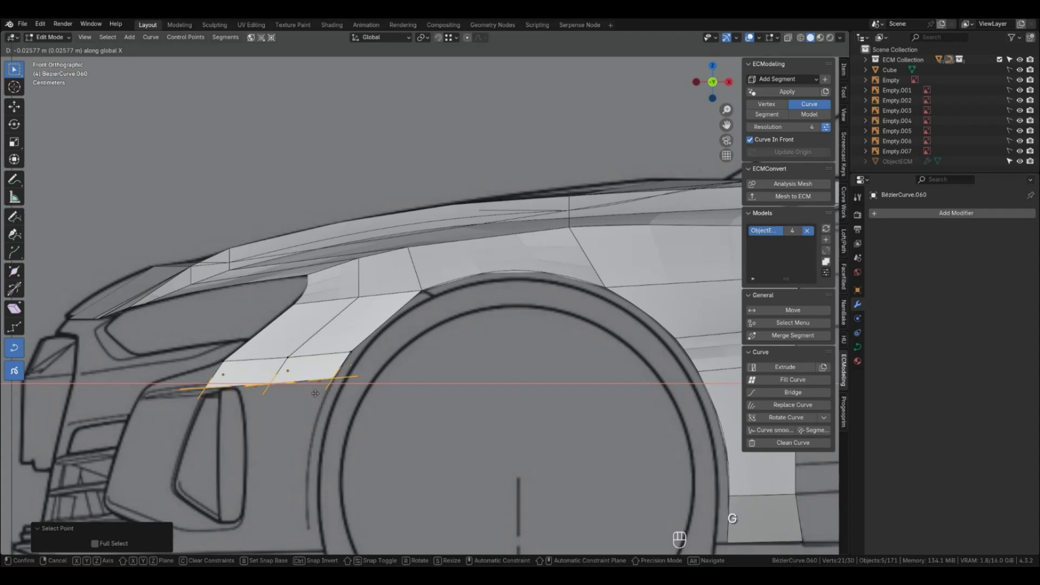
left_click(297, 405)
key("Tab")
Move the new strip's lower middle point forward along X and slightly down, to the top rear corner of the bumper intake.
scroll(297, 405, "up", 2)
mouse_move(297, 405)
middle_mouse_down("shift")
mouse_move(255, 404)
mouse_move(308, 417)
middle_mouse_up("shift")
scroll(308, 418, "down", 1)
left_click(341, 413)
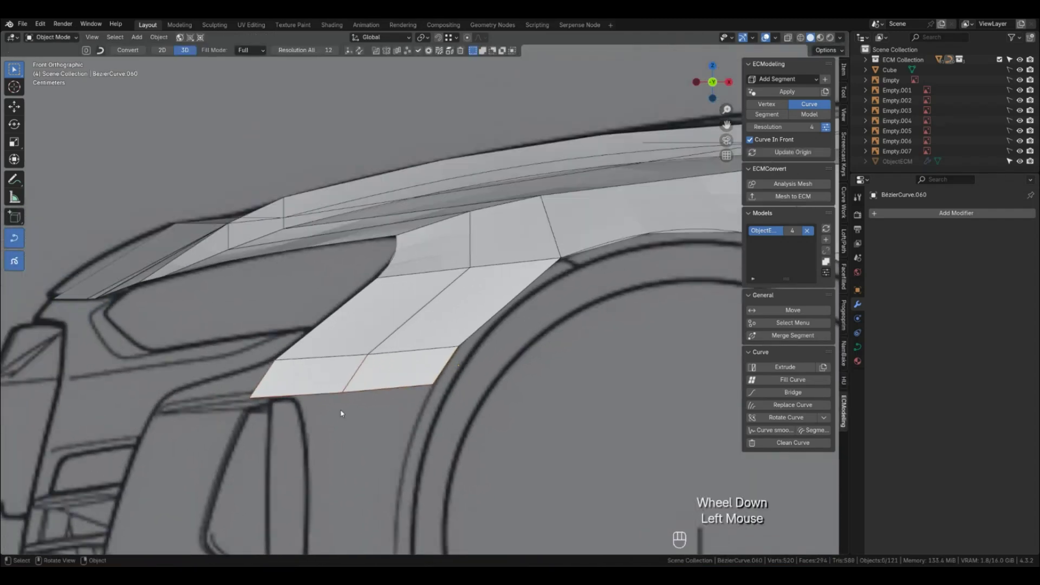
key("1")
left_click(343, 394)
key("shift+g")
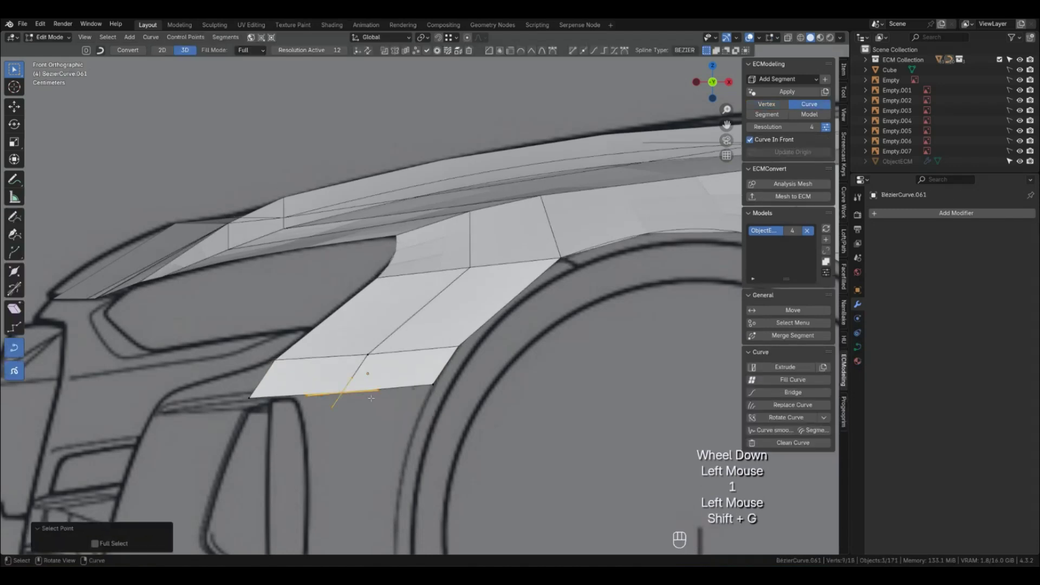
key("g")
left_click(325, 399)
key("g")
key("z")
right_click(325, 399)
key("Tab")
Move the new strip's lower front point slightly down along Z onto the upper edge of the bumper intake.
key("1")
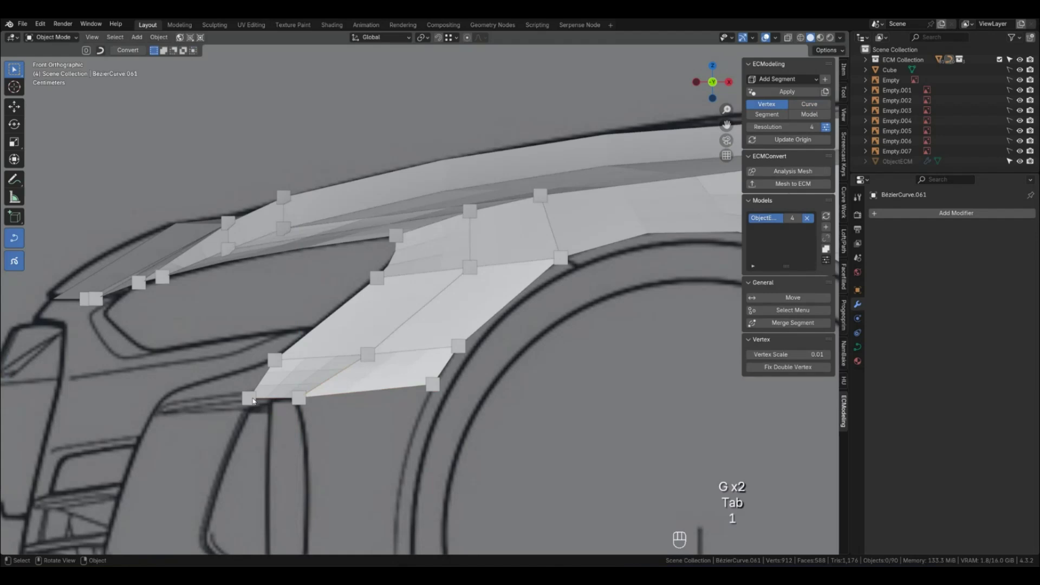
left_click(249, 399)
key("shift+g")
left_click(303, 394)
key("g")
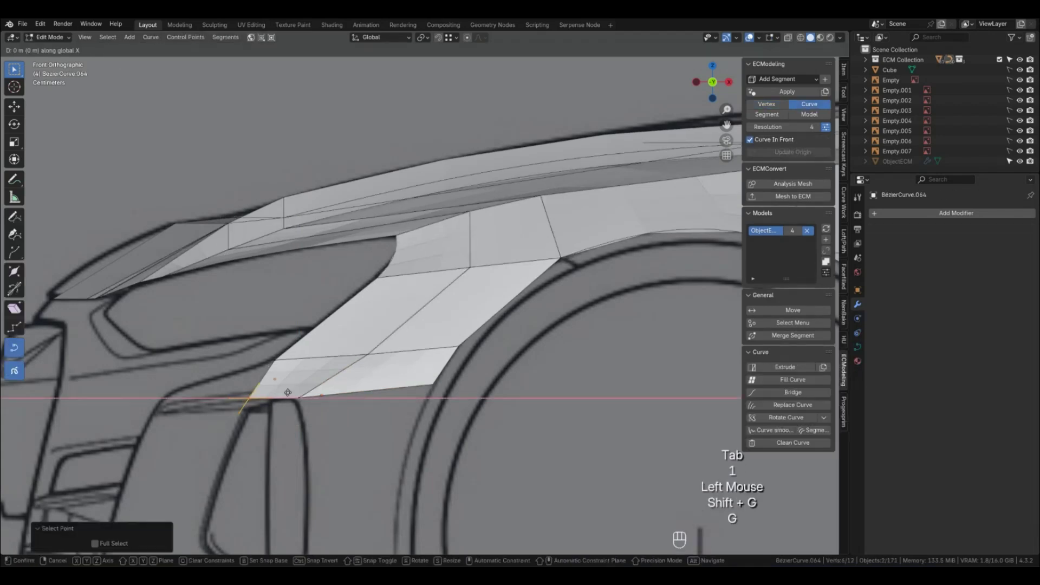
left_click(285, 392)
key("g")
key("z")
left_click(286, 402)
key("g")
key("x")
right_click(290, 400)
left_click(369, 443)
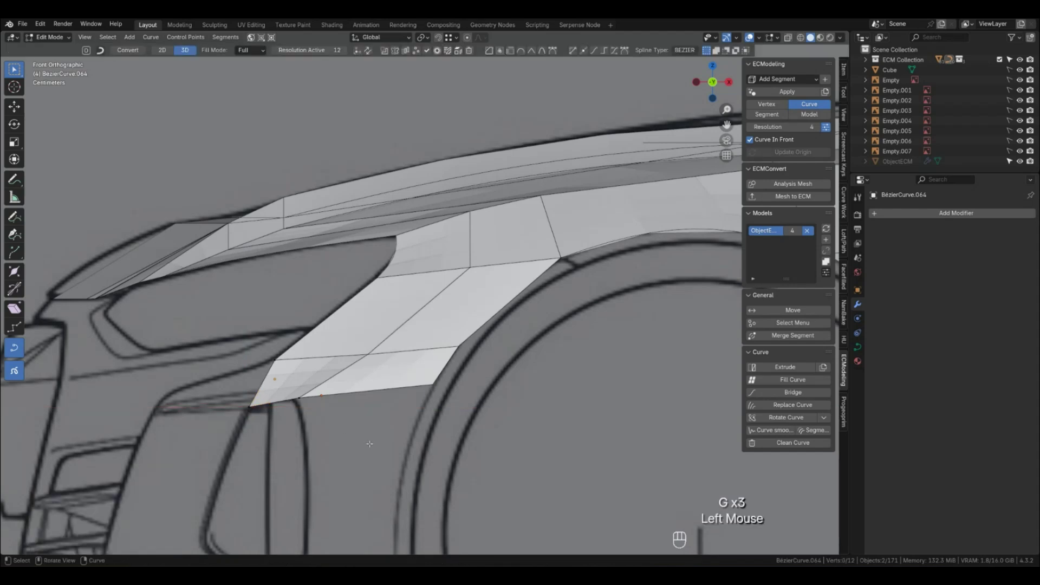
key("Tab")
Check the new strip's three lower points against the side and top blueprints.
scroll(395, 427, "down", 2)
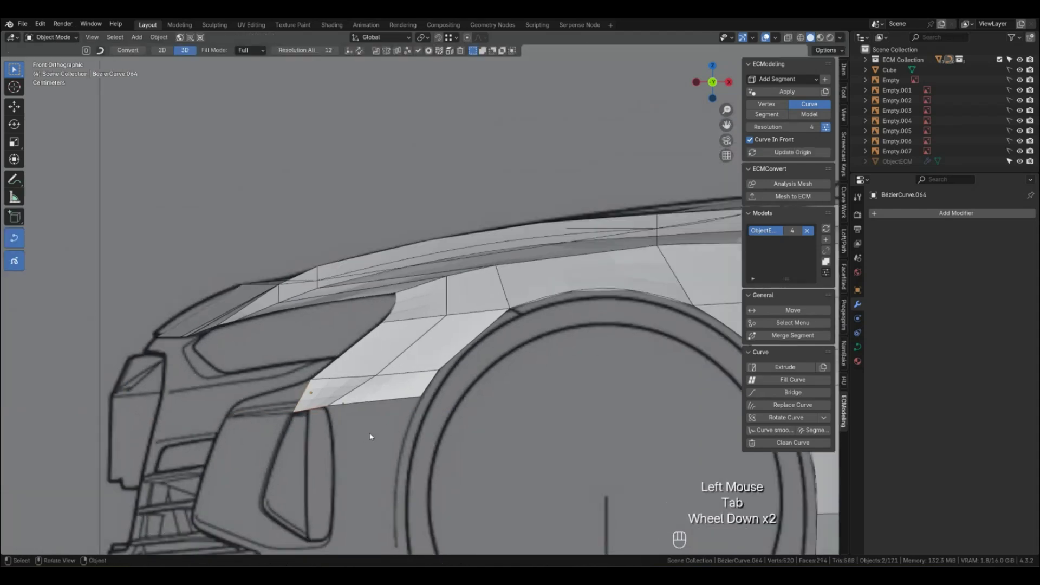
key("1")
left_click(421, 397)
left_click(328, 405, "shift")
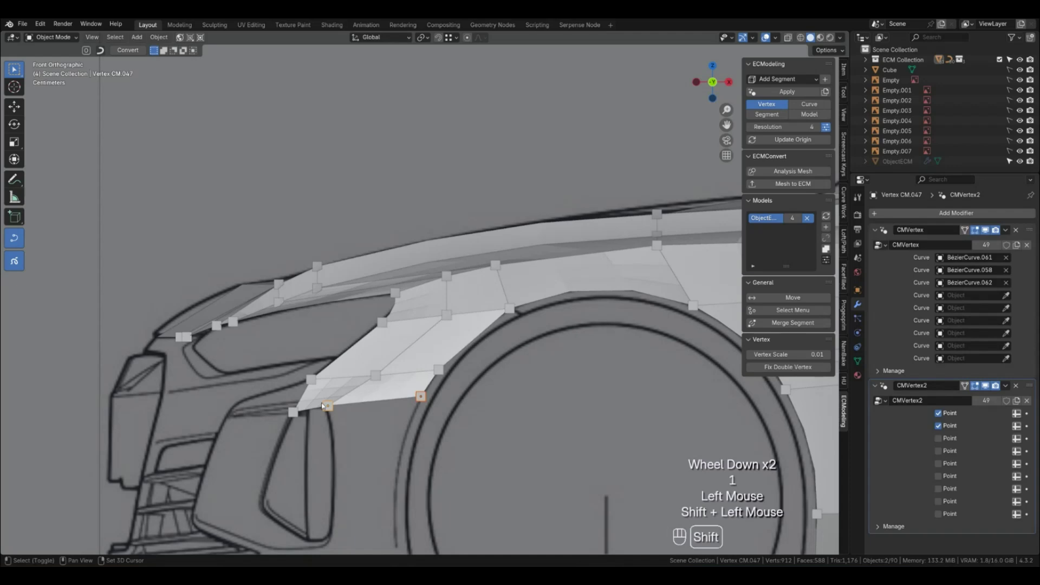
left_click(292, 412, "shift")
key("KP_7")
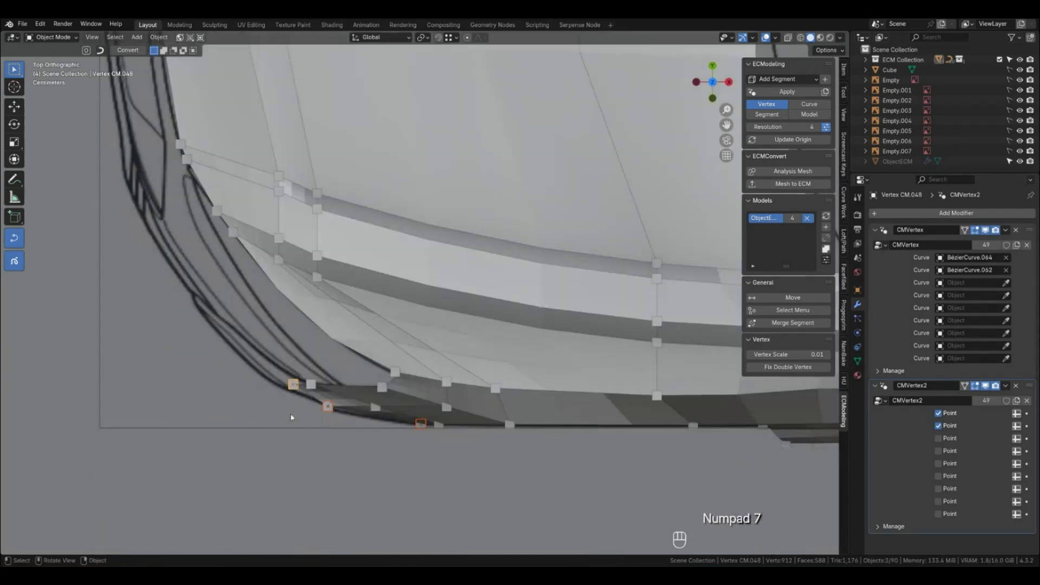
key("KP_1")
key("KP_3")
Move the new strip's lower front point inward along Y to the bumper intake's edge in the front blueprint.
key("ctrl+KP_3")
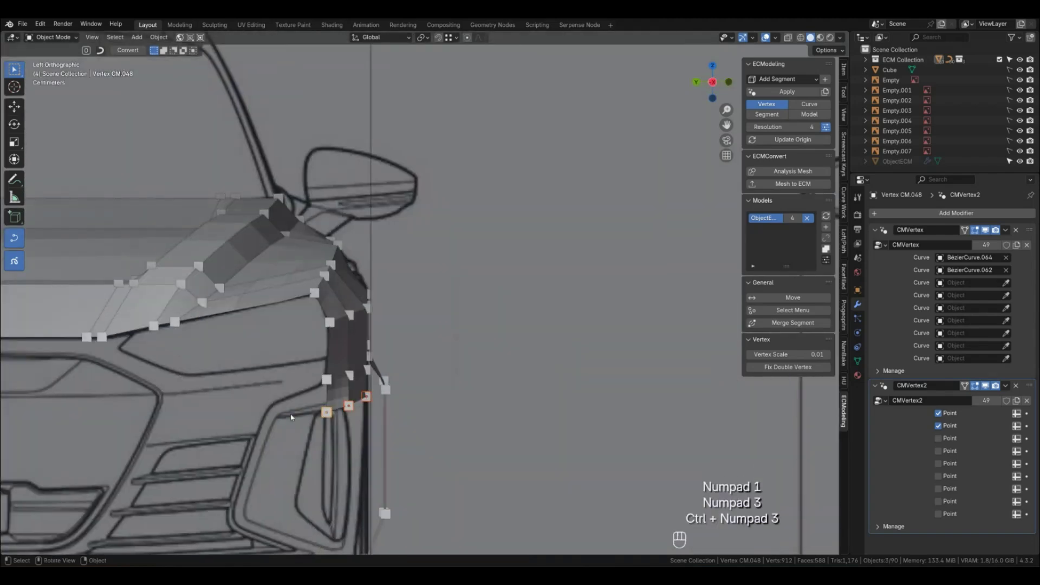
scroll(250, 383, "up", 3)
left_click(298, 389)
key("shift+g")
left_click(362, 401)
key("g")
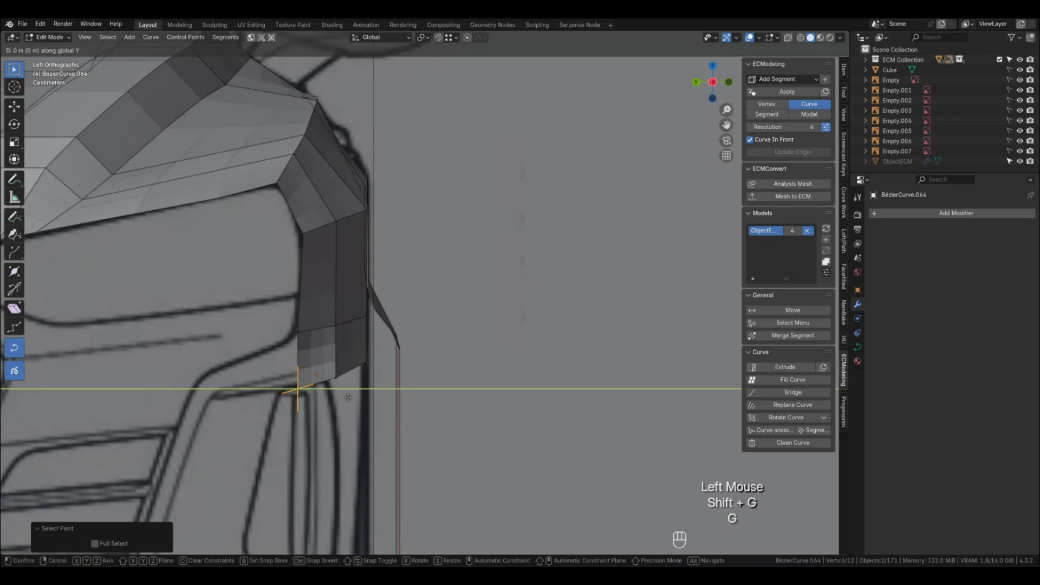
left_click(338, 397)
key("Tab")
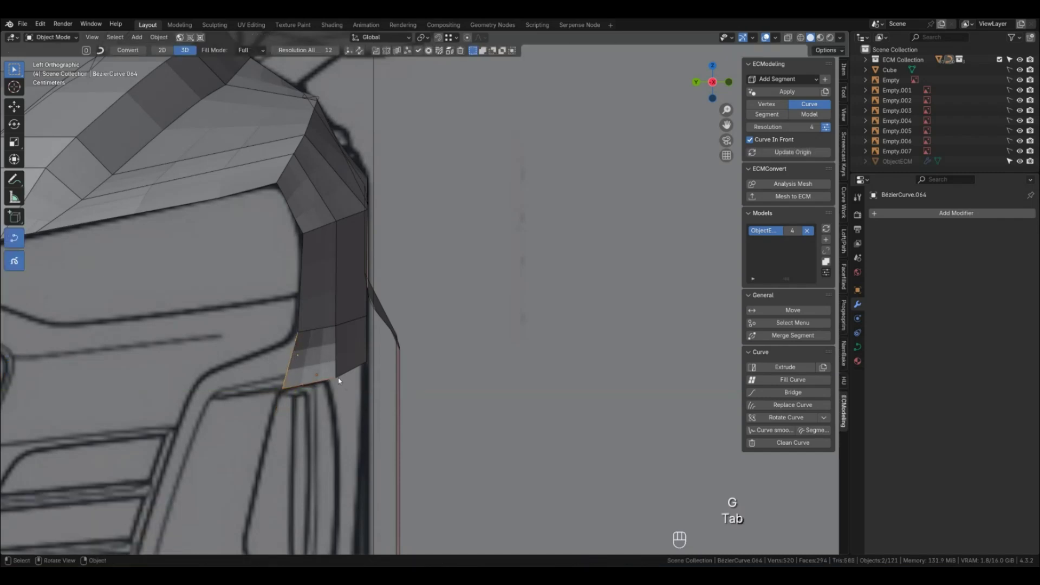
Turn on X-ray display and move the new strip's lower middle point about 0.008 m inward along Y.
key("1")
left_click(335, 378)
key("shift+g")
left_click(361, 382)
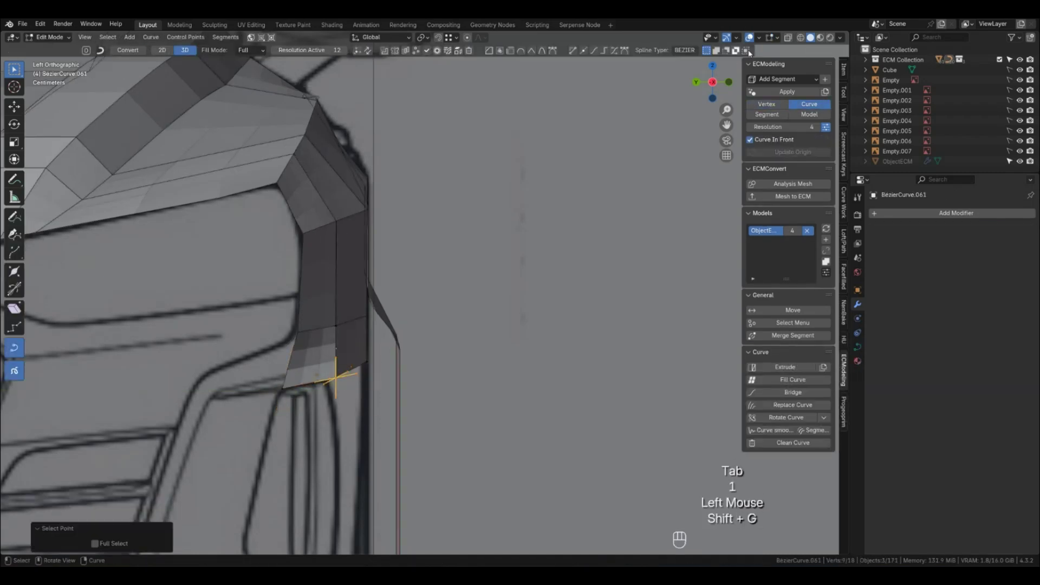
left_click(788, 38)
key("g")
key("y")
left_click(426, 361)
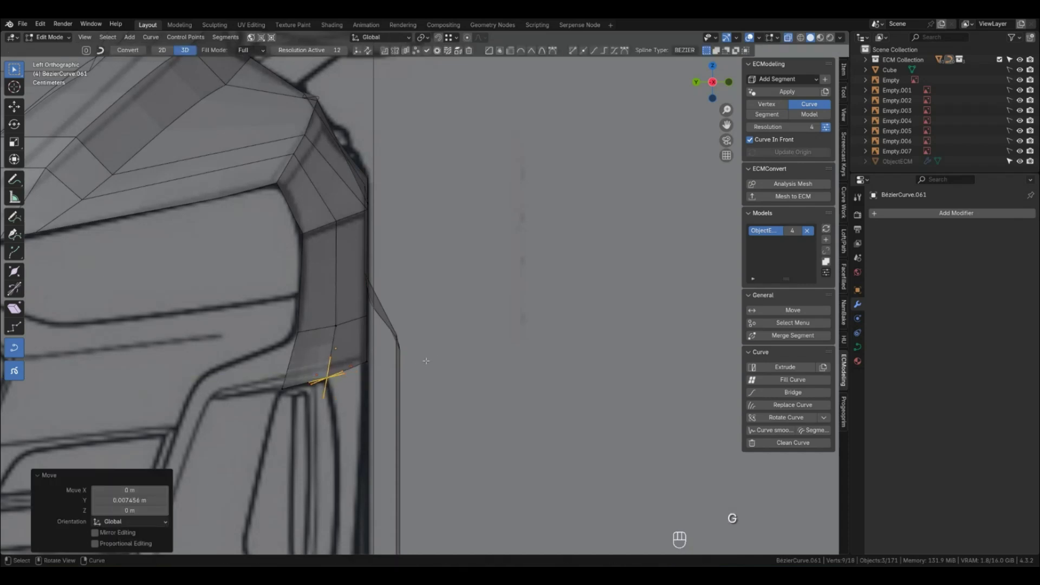
key("Tab")
Adjust the new strip's upper front point slightly to fit the outline below the headlight in the front blueprint.
key("1")
left_click(286, 409)
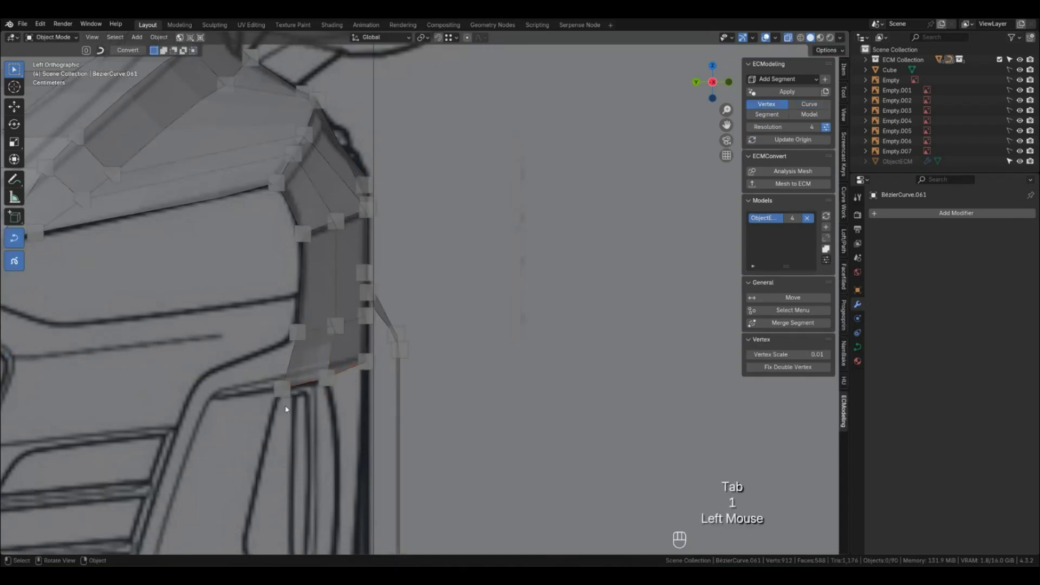
scroll(347, 408, "down", 1)
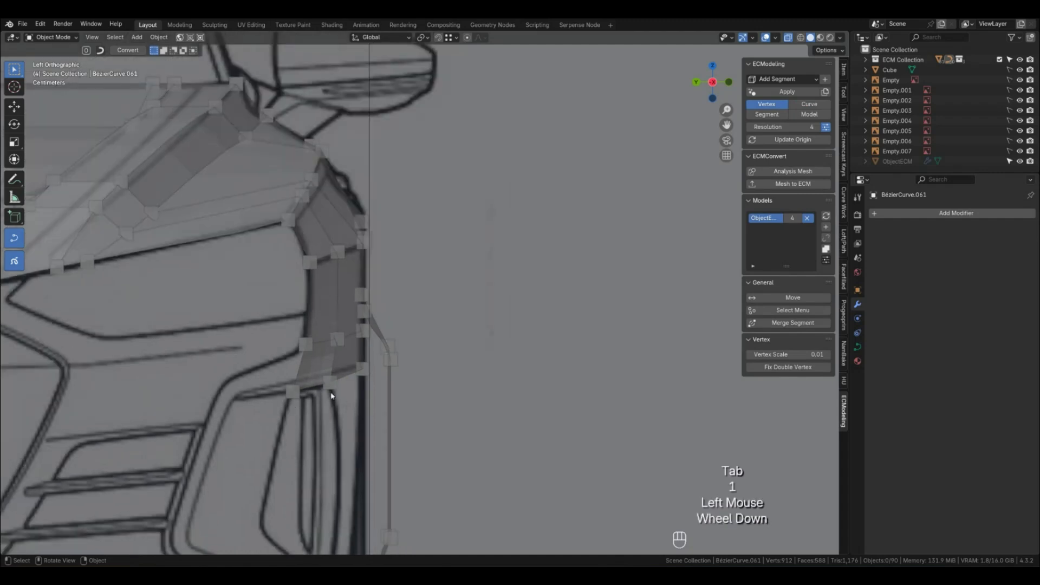
left_click(304, 347)
key("shift+g")
key("g")
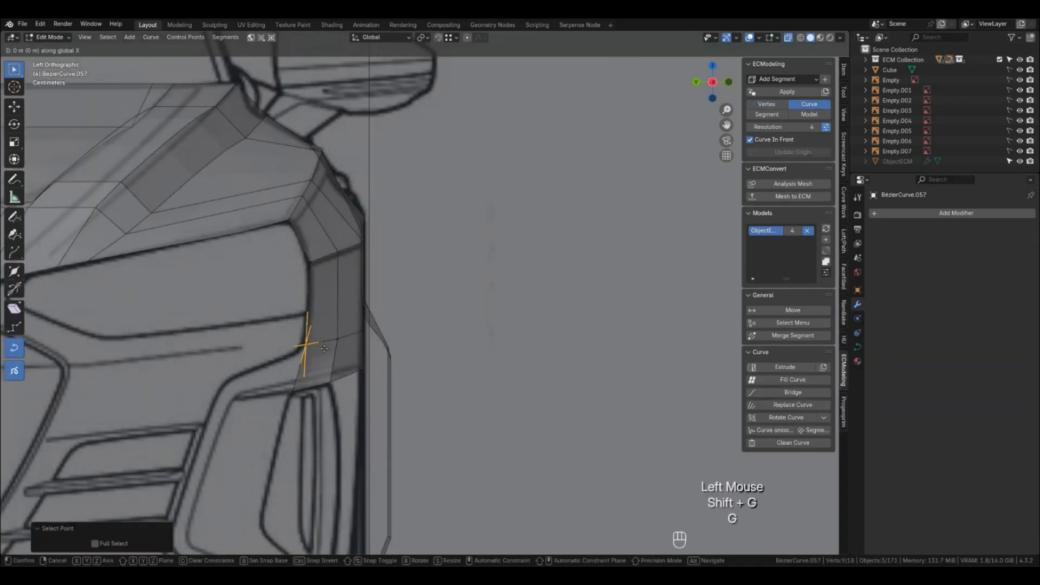
key("Tab")
left_click(441, 416)
Extrude the fender strip's short front edge forward along X to the bumper intake's upper corner in the side blueprint.
middle_click_drag(441, 416, 344, 425)
scroll(359, 434, "down", 2)
key("2")
left_click(372, 391)
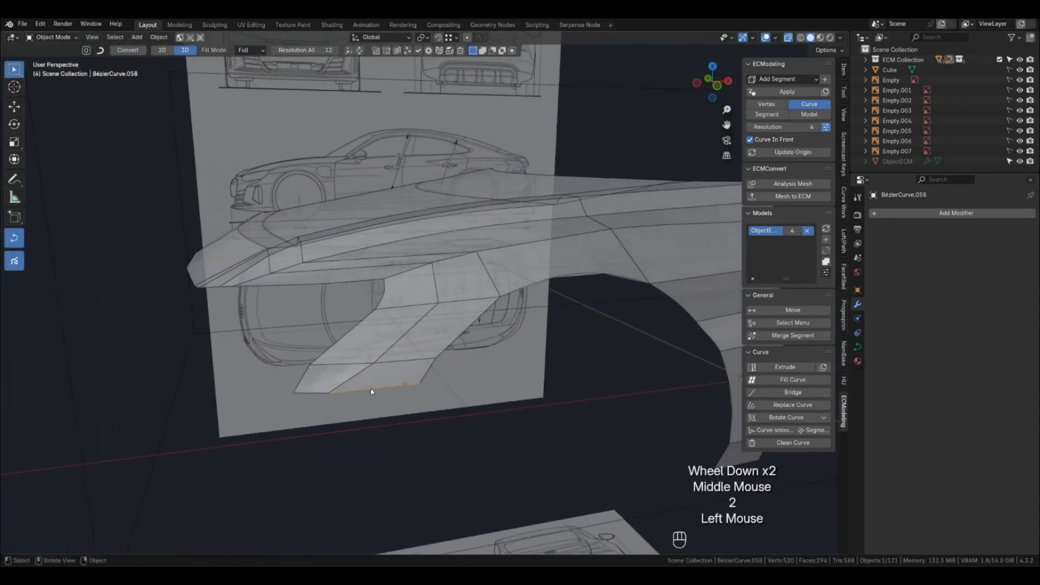
key("KP_1")
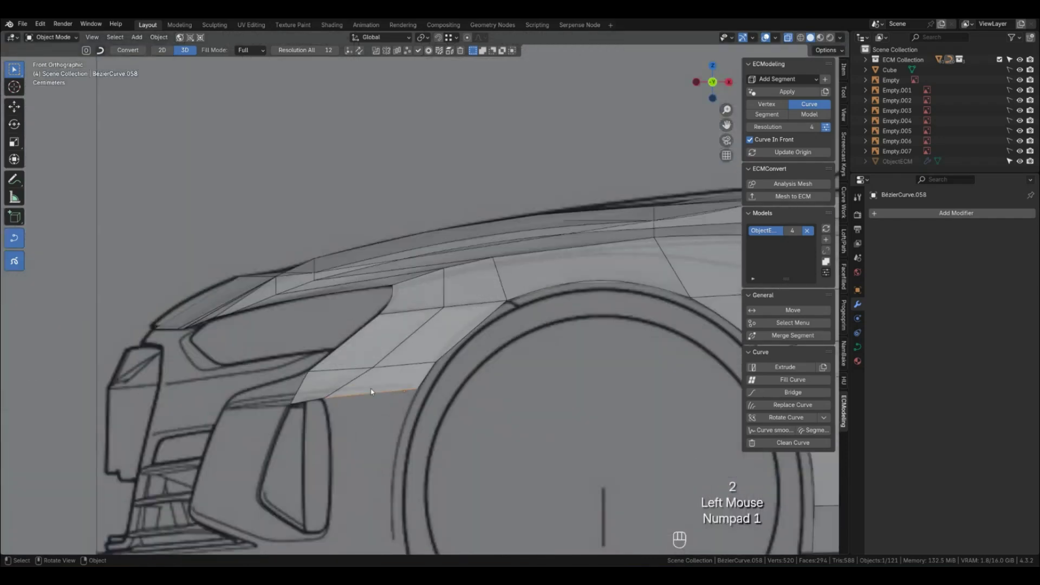
middle_click_drag(322, 411, 430, 383, "shift")
scroll(436, 371, "up", 2)
left_click(419, 337)
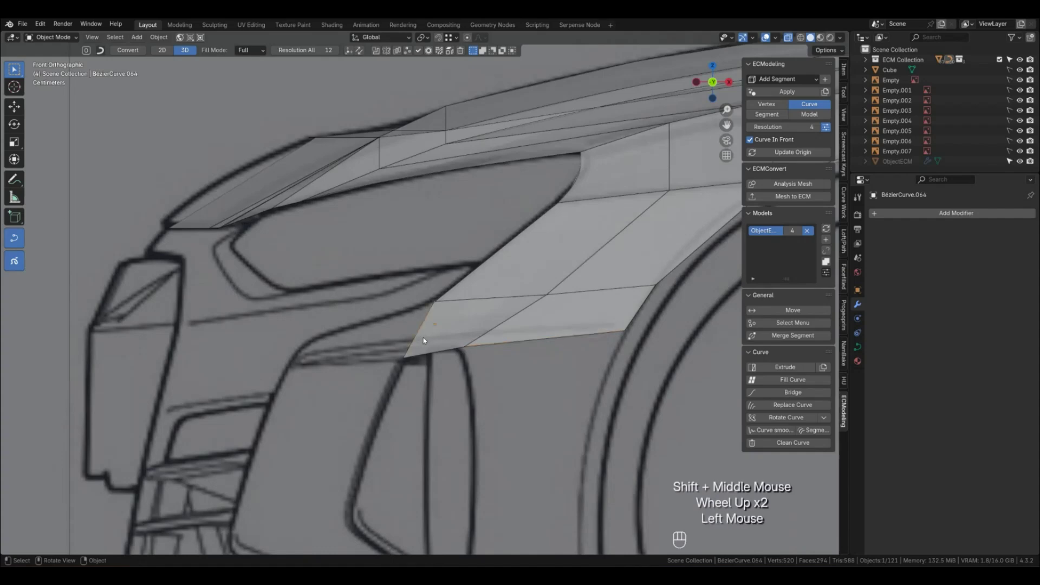
key("KP_7")
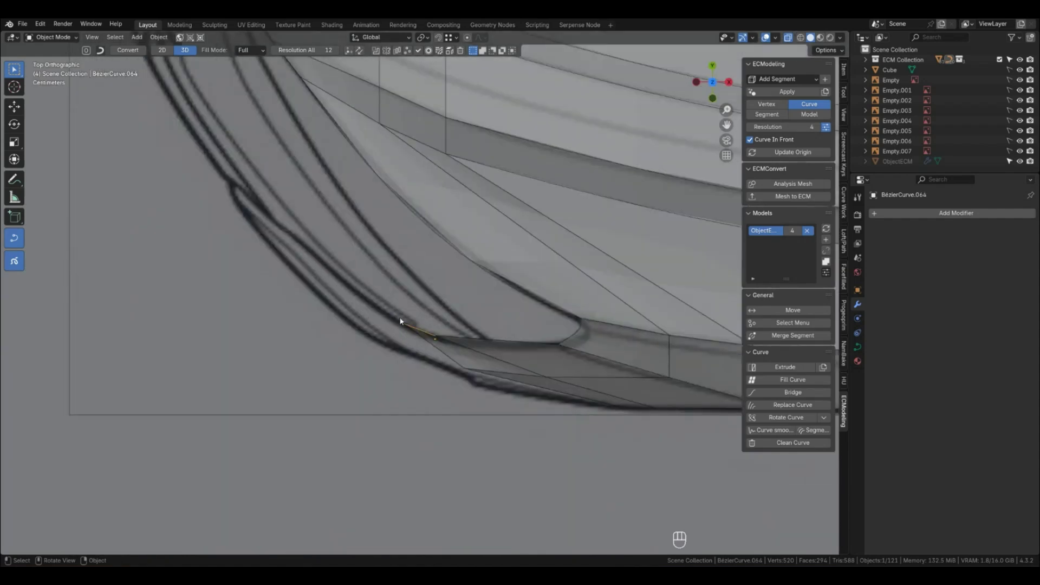
key("KP_1")
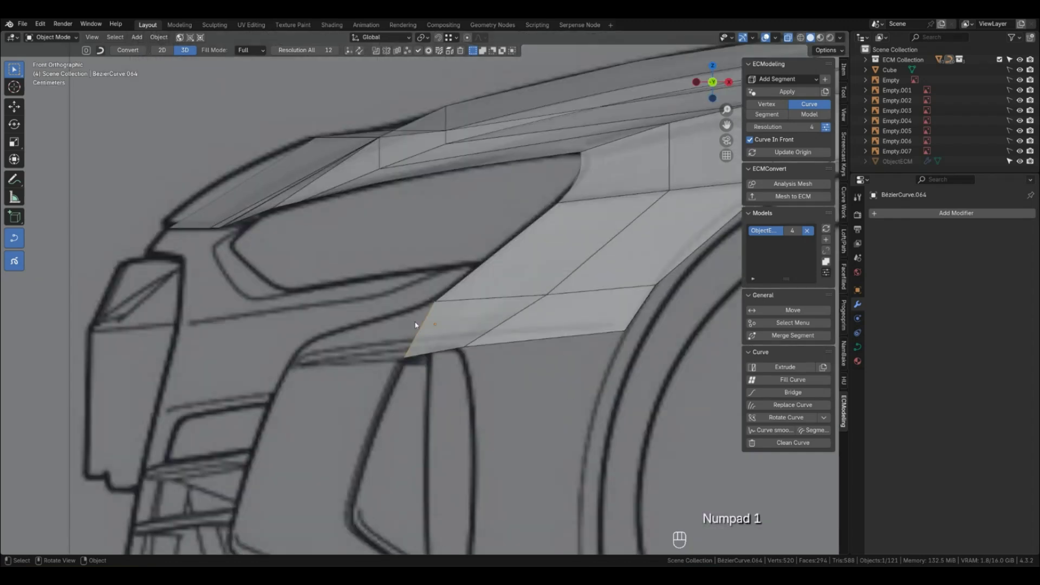
key("e")
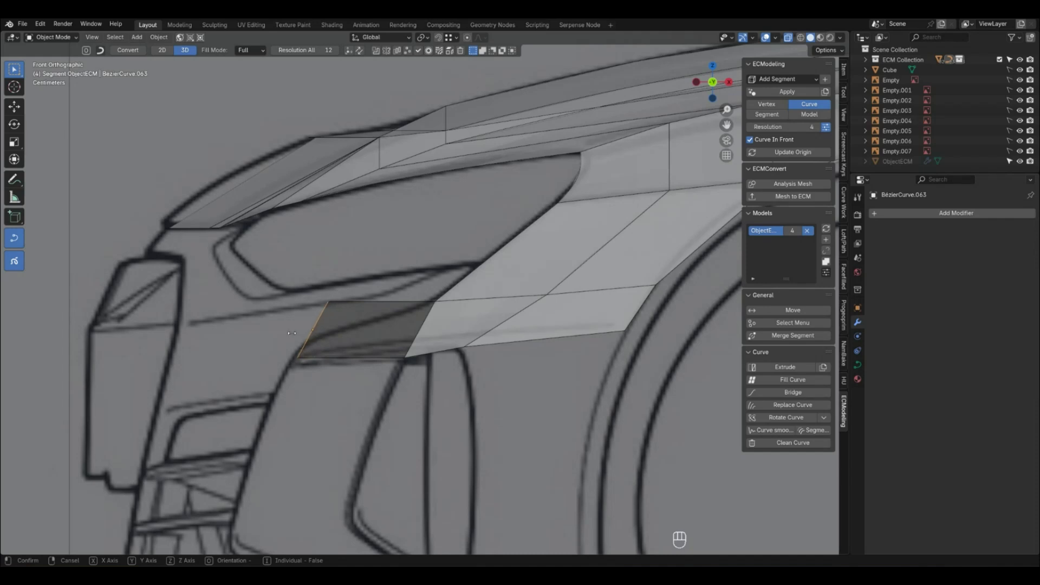
left_click(292, 334)
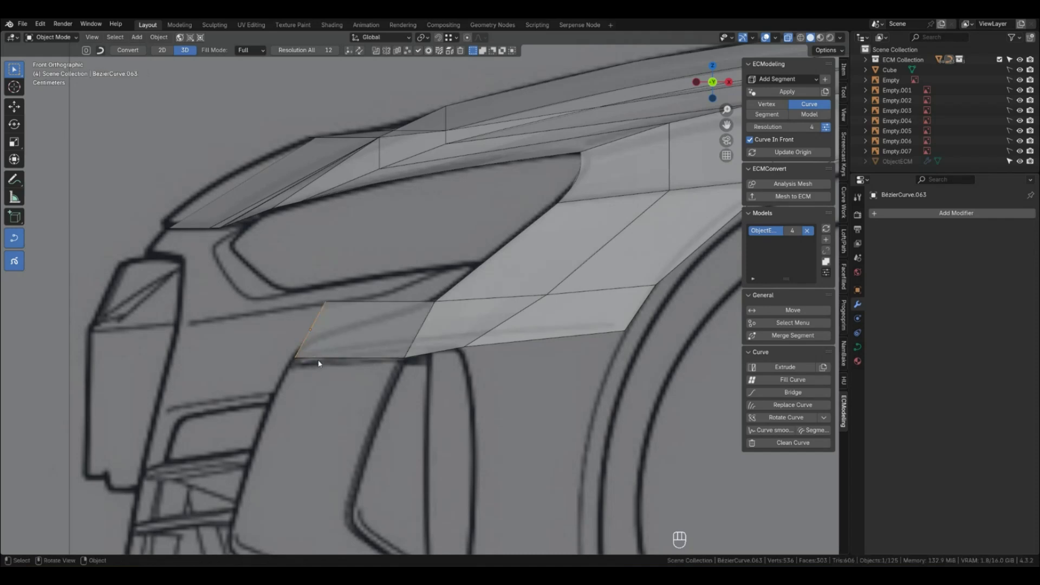
Lower the extruded edge's bottom point about 0.005 m along Z to the intake's top outline.
key("shift+g")
left_click(325, 343)
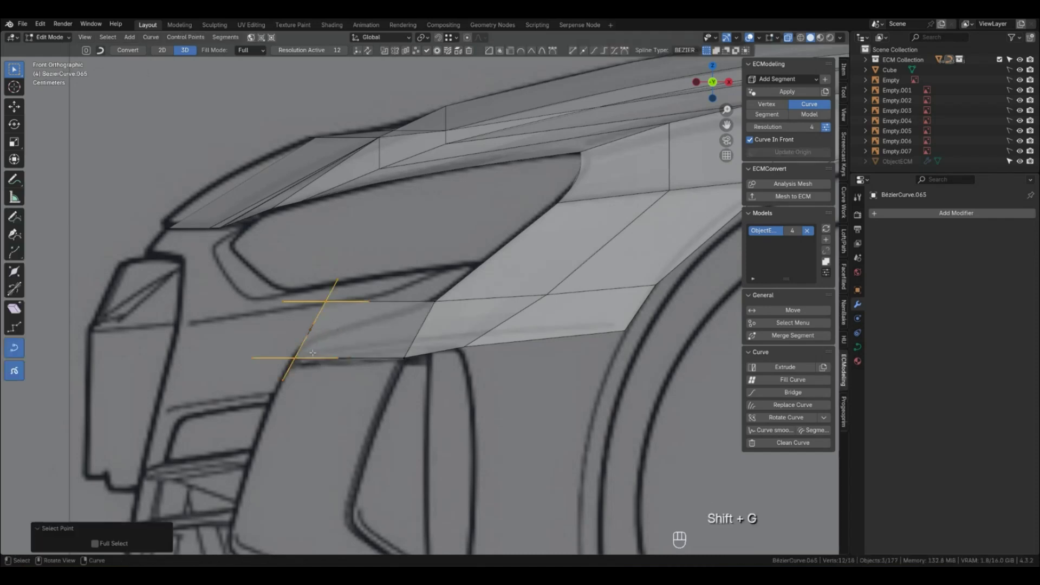
key("Tab")
key("1")
left_click(305, 359)
key("shift+g")
left_click(316, 357)
key("g")
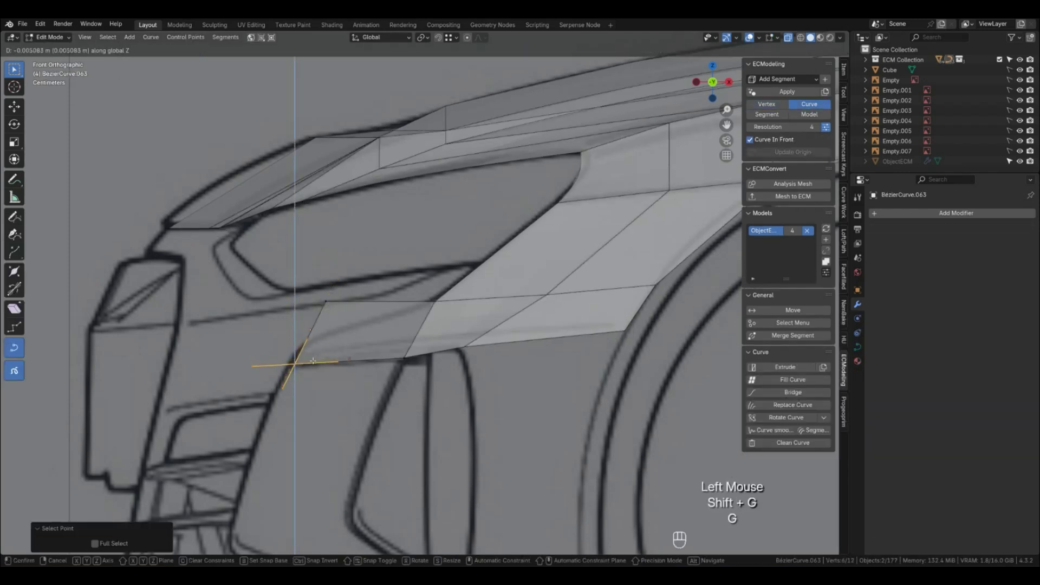
Lower the extruded edge's upper point about 0.028 m along Z and shift it forward along X toward the bumper crease.
key("Tab")
key("1")
left_click(324, 301)
key("shift+g")
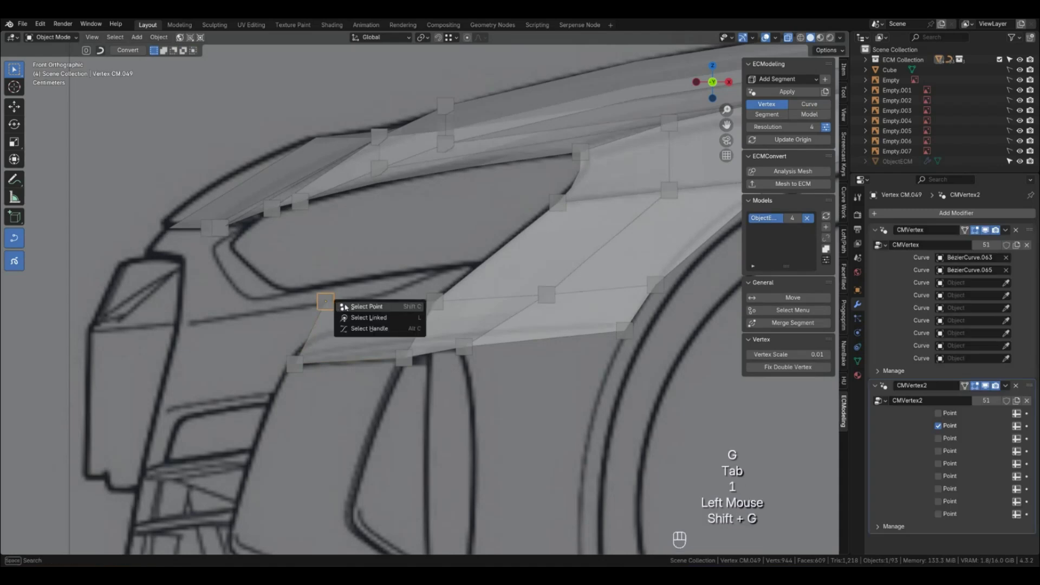
left_click(345, 307)
key("g")
key("z")
left_click(341, 339)
key("g")
key("x")
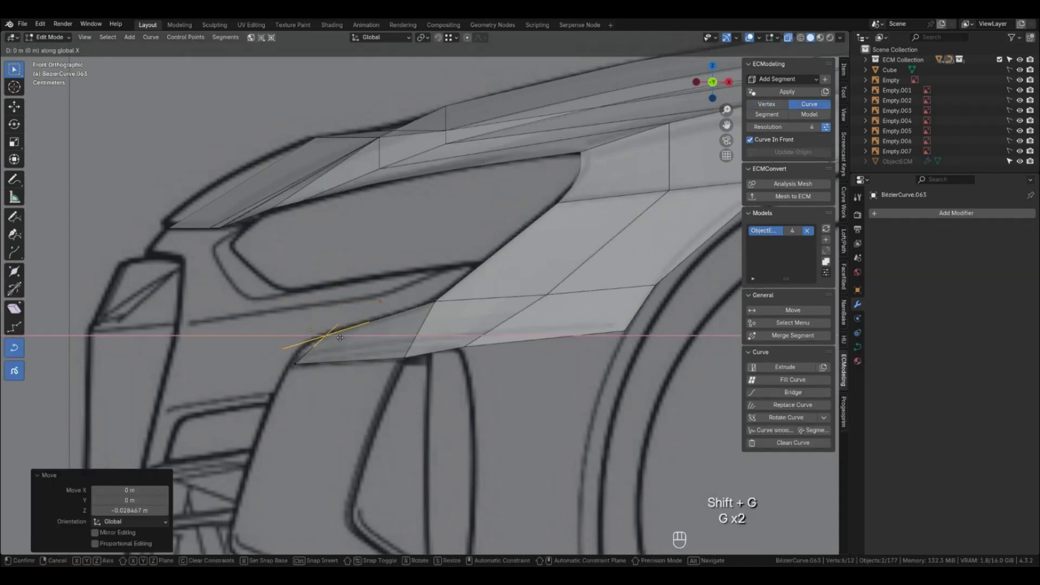
left_click(325, 340)
Fine-tune the same upper point about 0.006 m down along Z and slightly along X to match the crease above the intake.
key("g")
key("z")
left_click(320, 348)
key("g")
key("x")
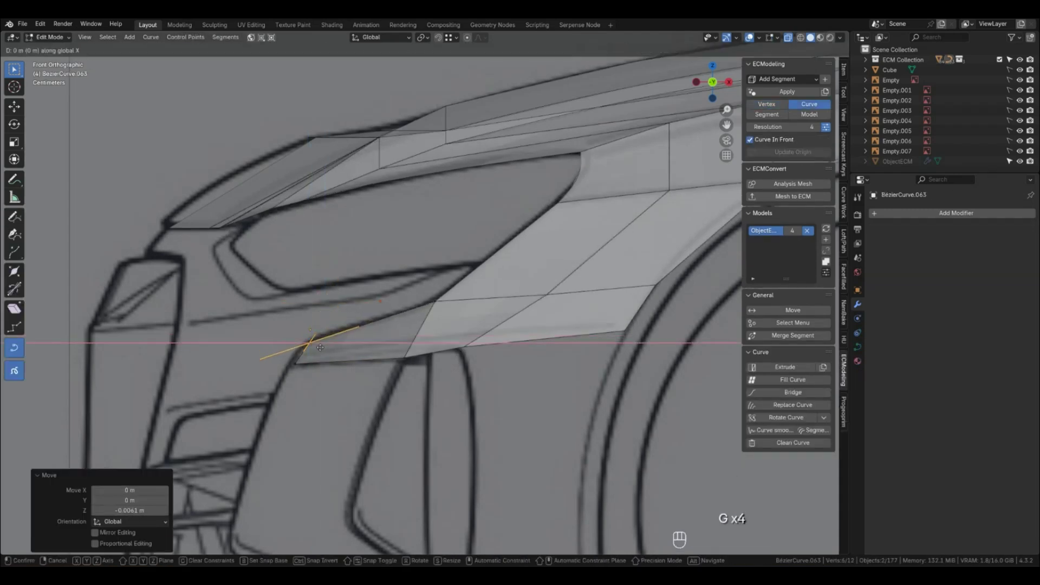
left_click(317, 347)
left_click(364, 382)
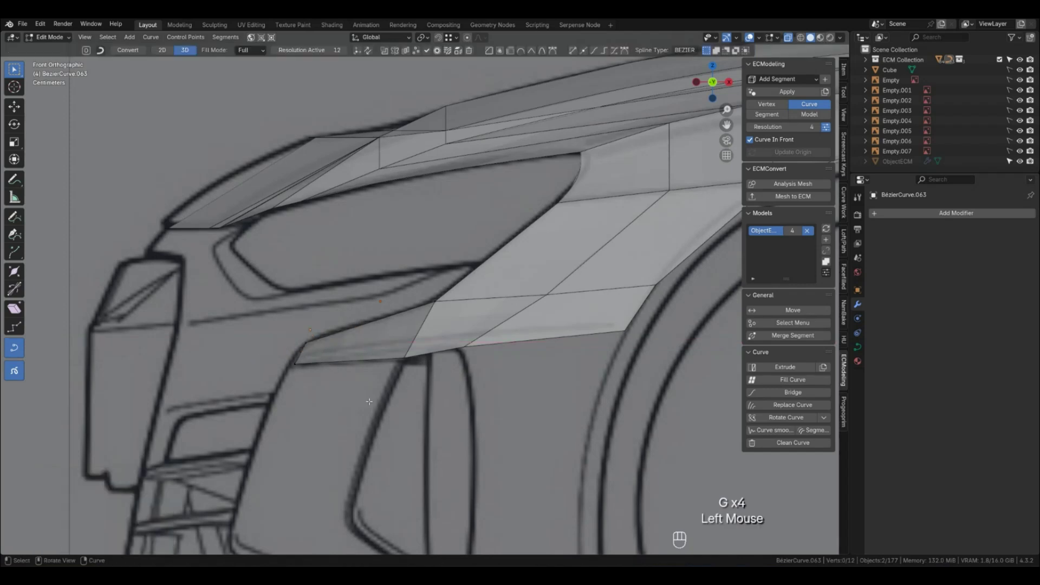
Move both front points of the extruded strip about 0.081 m inward along Y to the bumper curve in the top blueprint.
key("Tab")
scroll(383, 394, "down", 3)
key("2")
key("1")
left_click(337, 376)
left_click(342, 368, "shift")
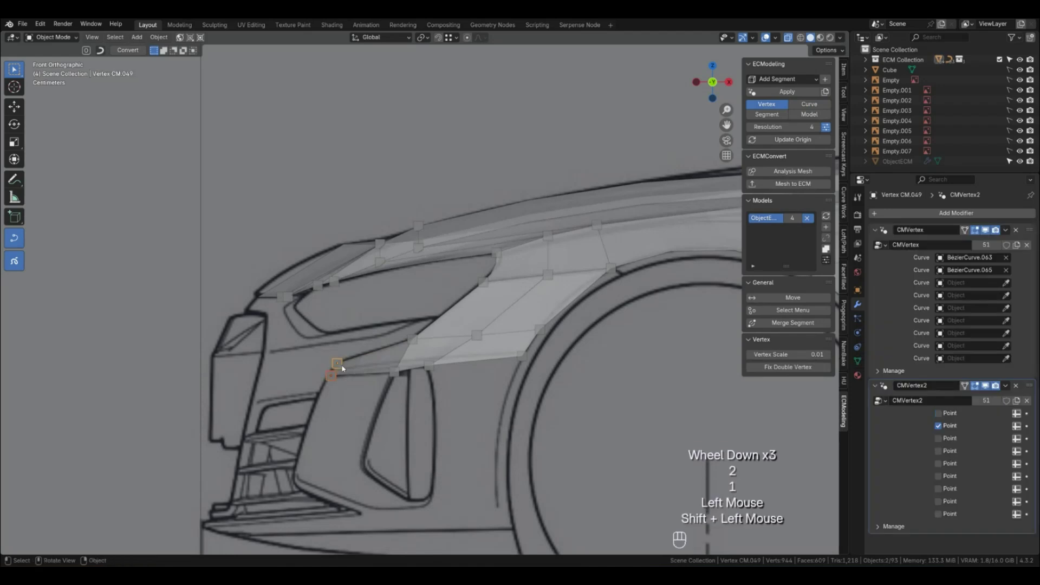
key("KP_1")
key("KP_7")
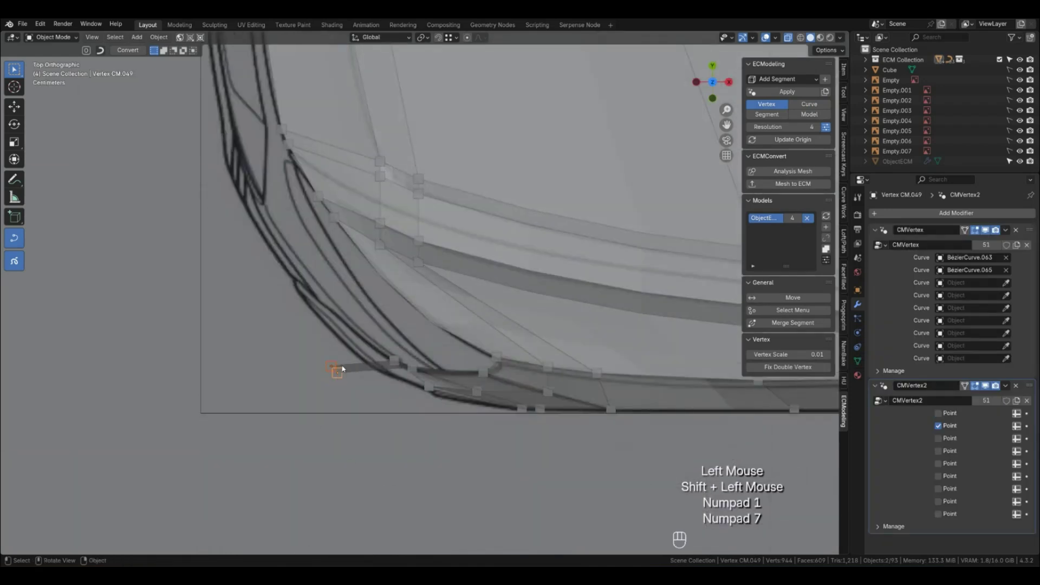
key("shift+g")
left_click(348, 363)
key("g")
key("y")
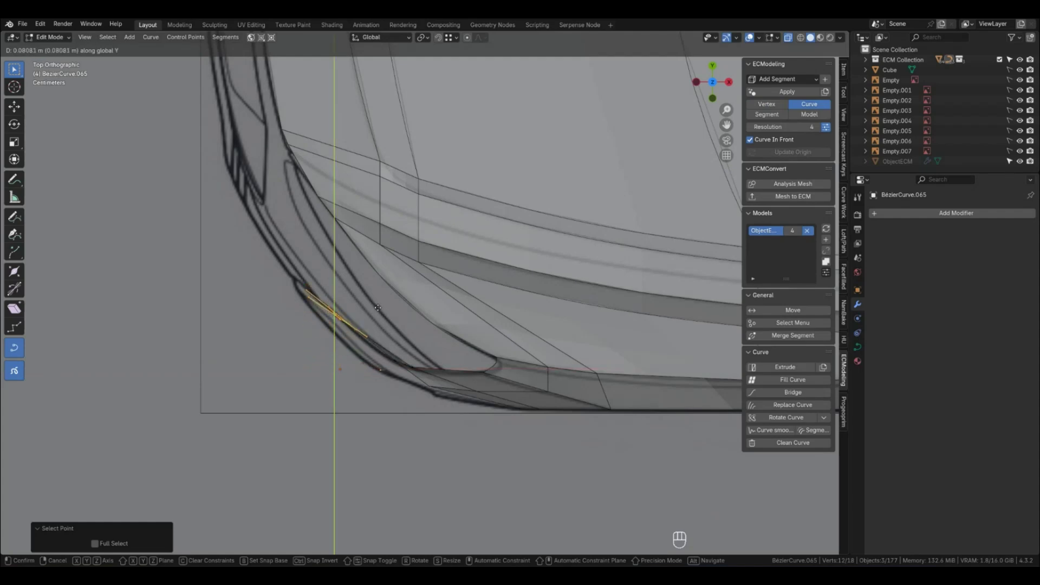
left_click(377, 307)
Select the extruded strip's upper front point and line it up in the side view against the blueprint.
middle_click_drag(378, 307, 463, 342)
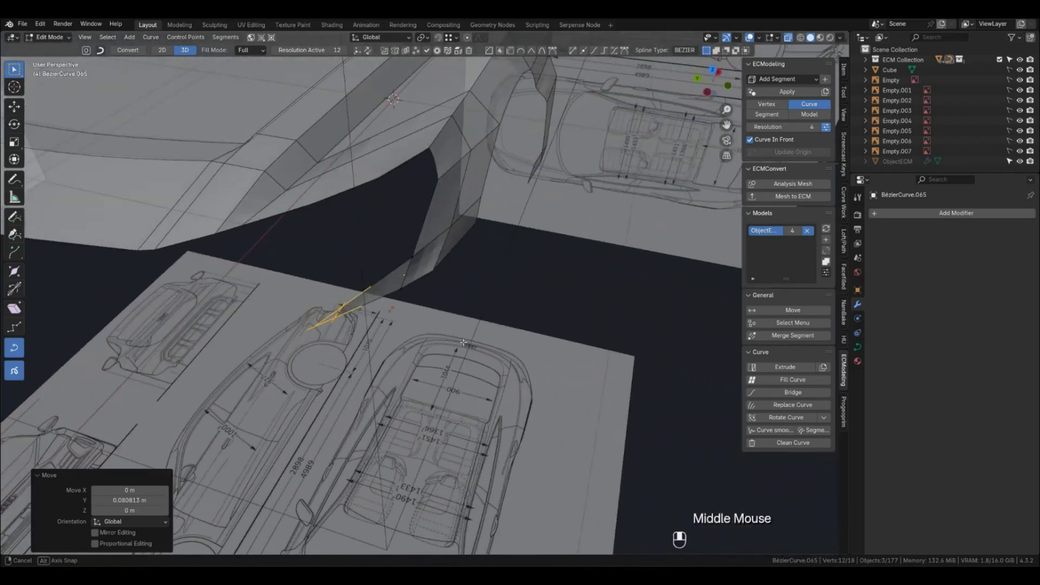
key("1")
key("Tab")
left_click(347, 308)
key("shift+g")
key("KP_1")
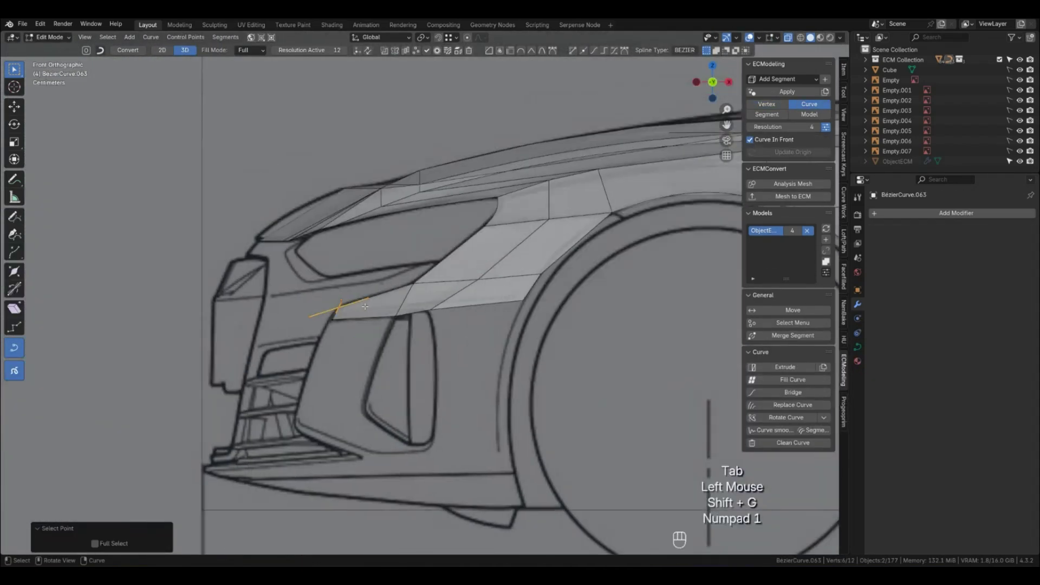
Move the fender strip's lower front tip vertex about -0.014 m along Y onto the air intake outline.
key("KP_3")
key("ctrl+KP_3")
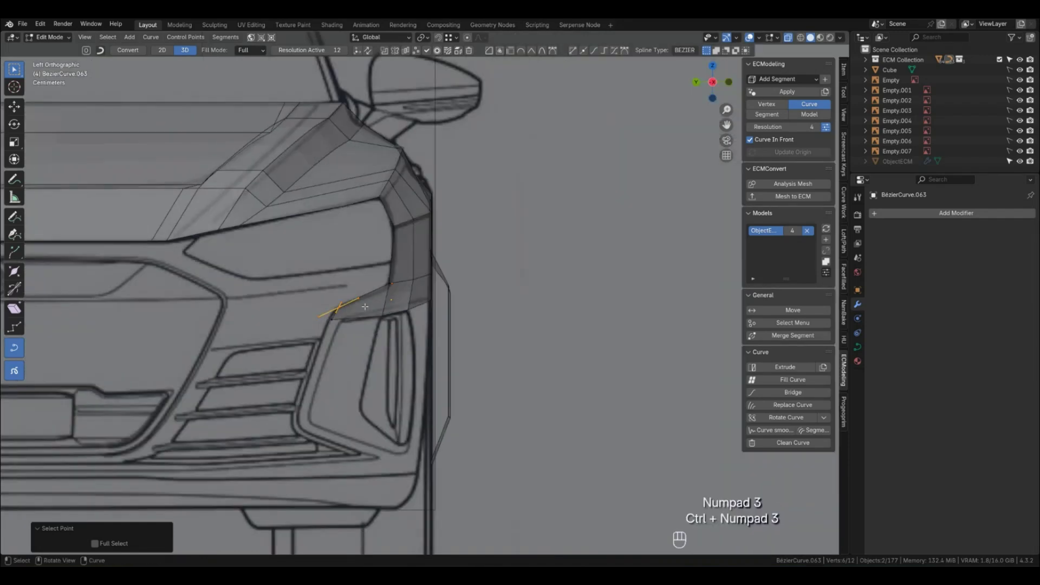
scroll(329, 325, "up", 4)
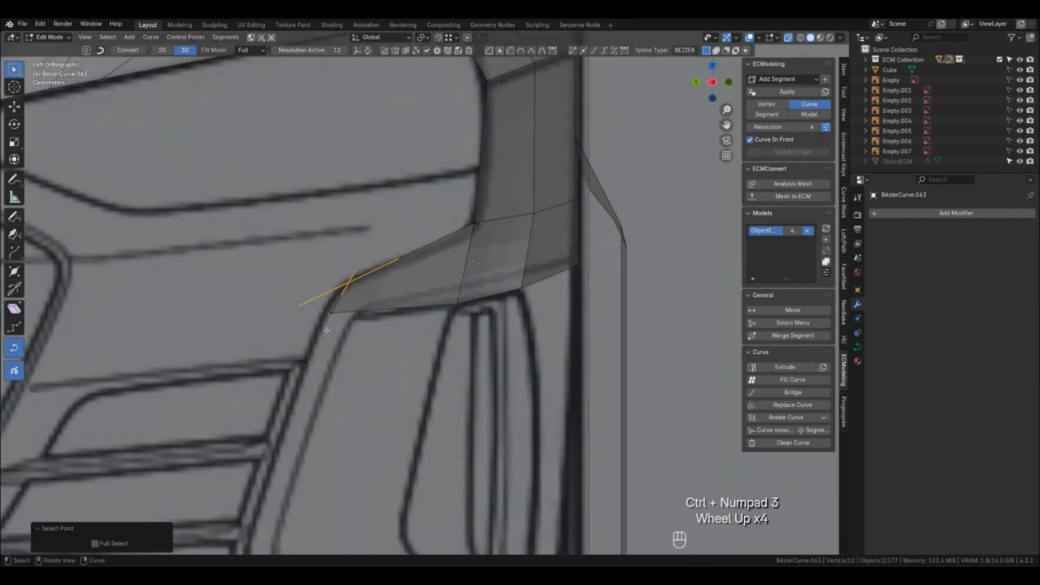
key("1")
left_click(340, 319)
key("Tab")
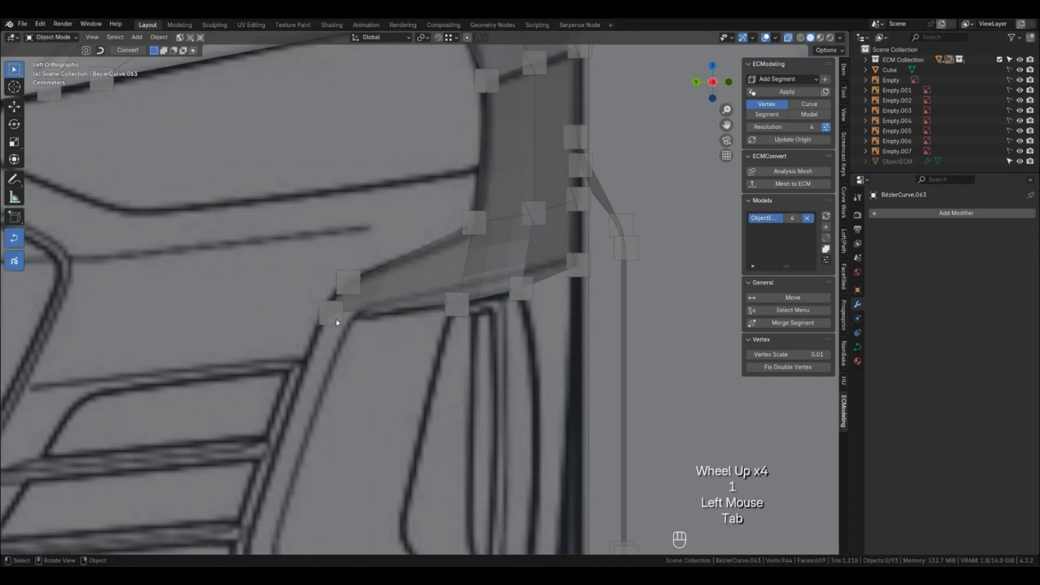
left_click(340, 319)
key("shift+g")
key("g")
key("y")
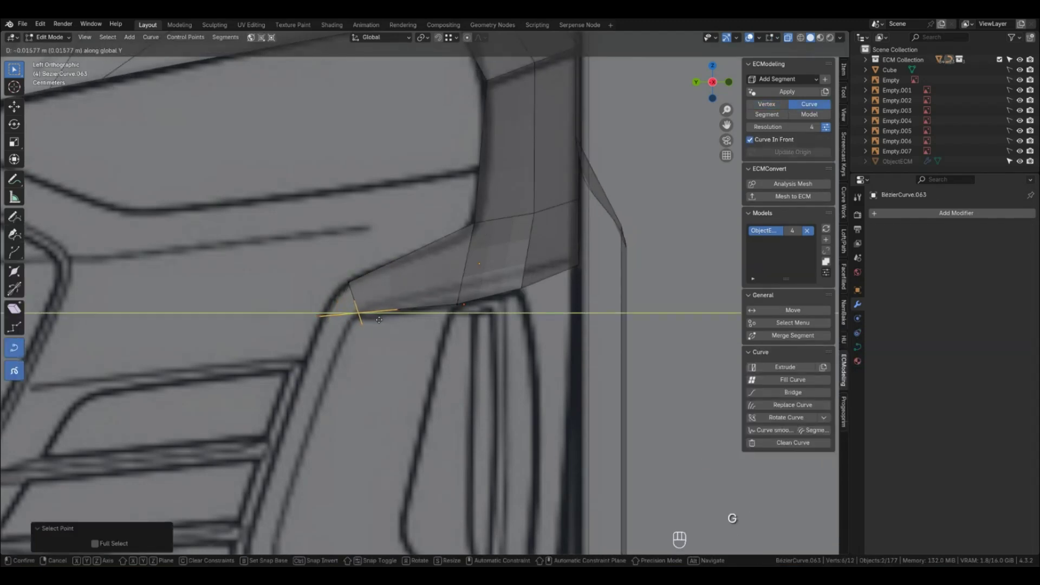
left_click(376, 320)
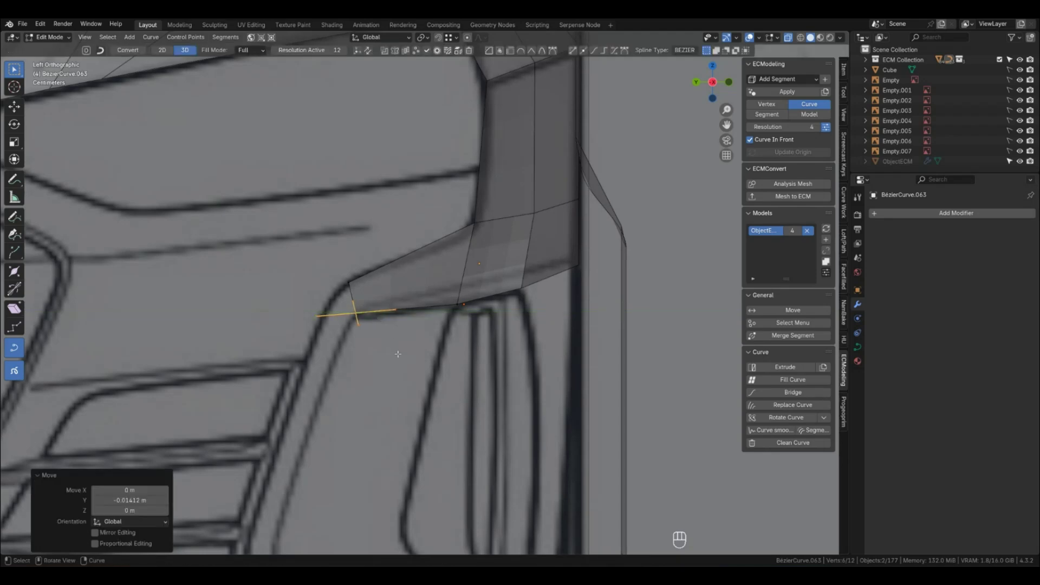
key("Tab")
Shift the middle vertex of the fender strip's lower edge slightly along negative Y above the air intake.
scroll(415, 342, "down", 2)
middle_click_drag(416, 342, 451, 376)
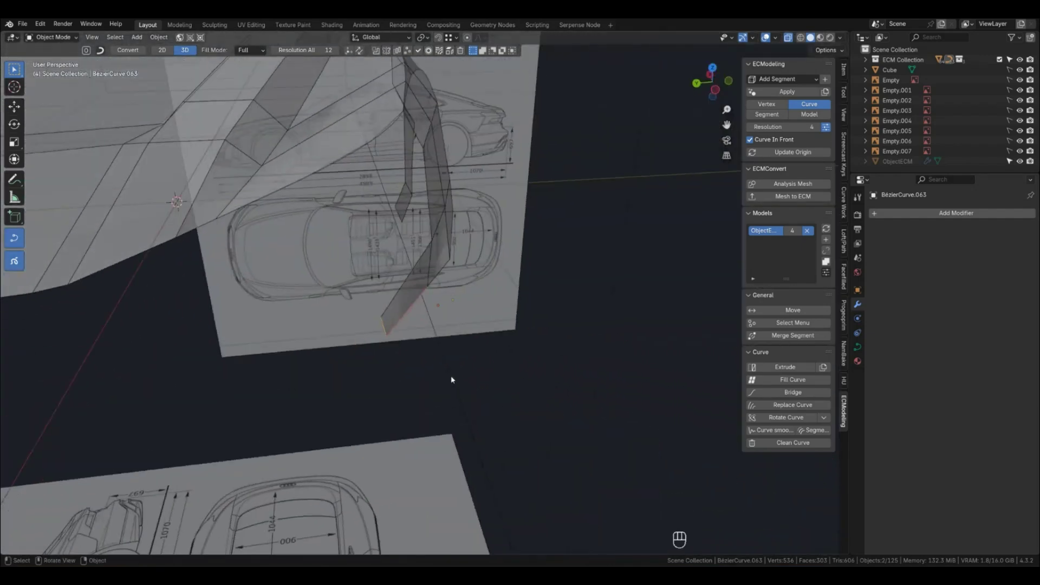
left_click(426, 288)
key("ctrl+KP_3")
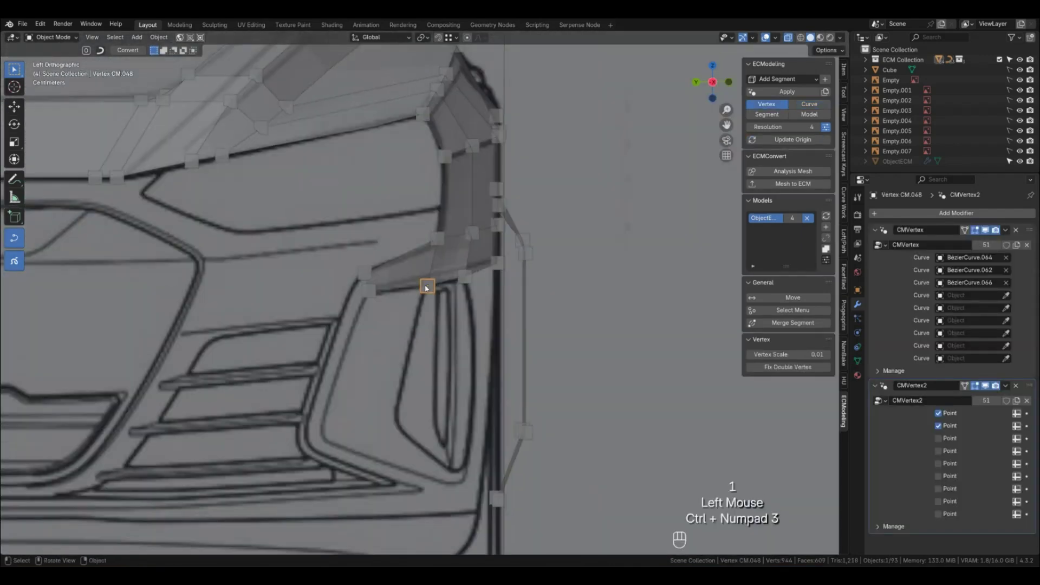
key("shift+g")
left_click(462, 293)
key("g")
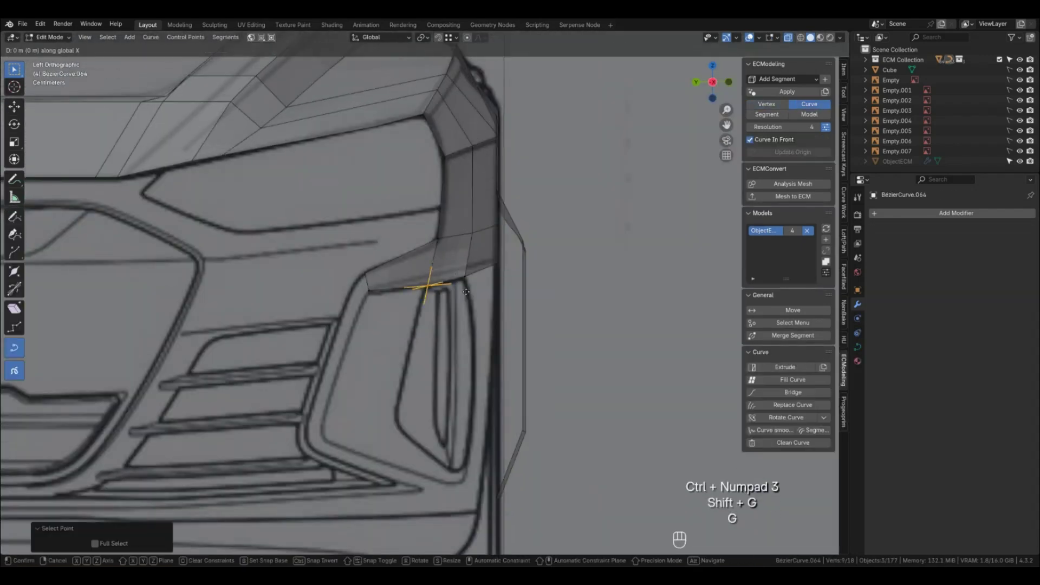
key("y")
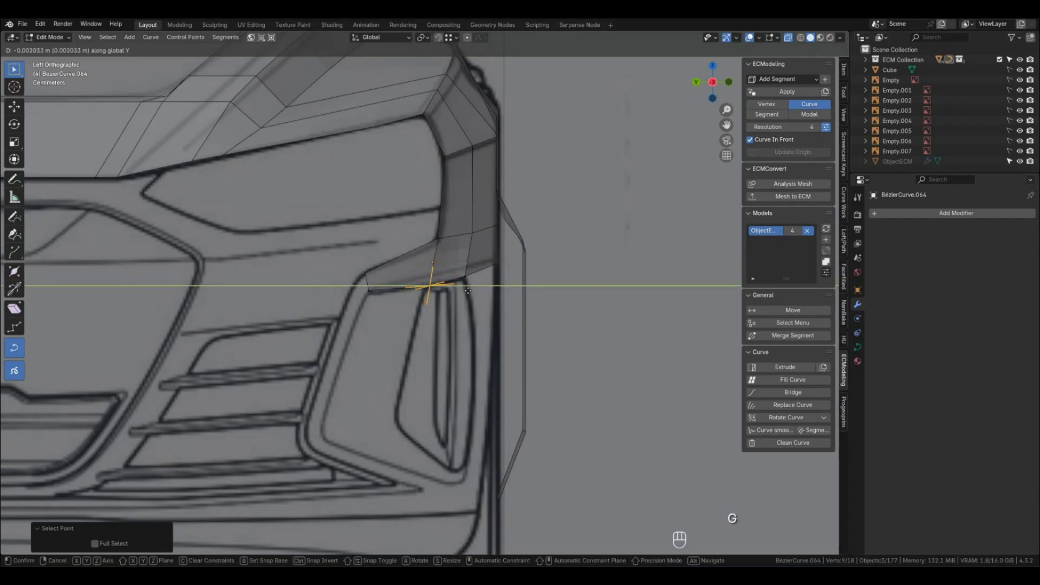
left_click(467, 290)
Adjust the height of the same lower-edge vertex along Z and fine-tune it along Y to the intake's upper outline.
key("g")
key("z")
left_click(468, 287)
key("g")
key("x")
key("y")
left_click(472, 290)
key("Tab")
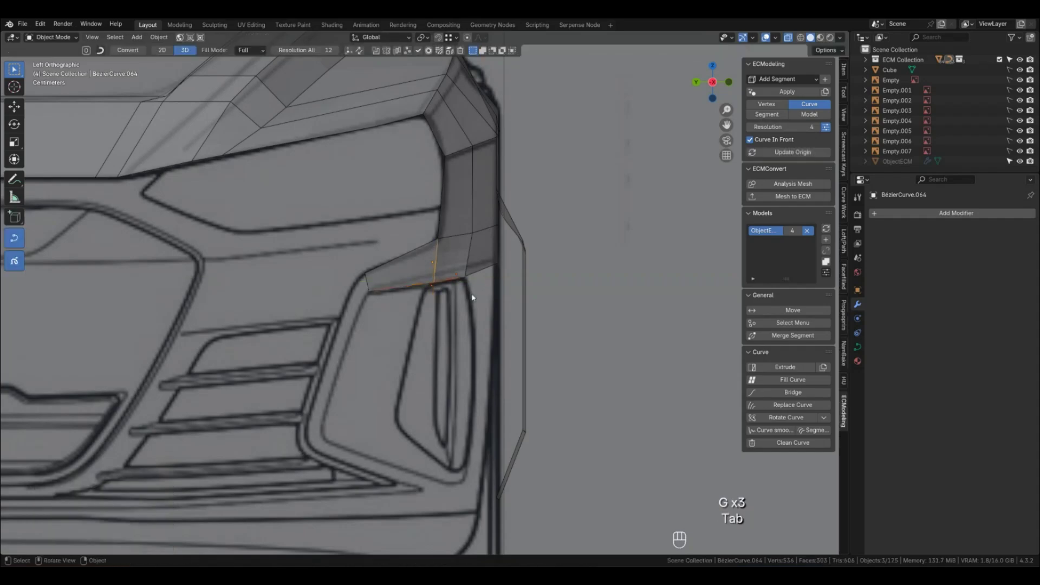
Examine the fender strip's shape in perspective and compare its lower tip vertex with both blueprint views.
scroll(486, 313, "down", 3)
middle_click_drag(486, 313, 424, 356)
key("4")
key("q")
key("q")
middle_click_drag(474, 292, 524, 281)
key("1")
left_click(382, 309)
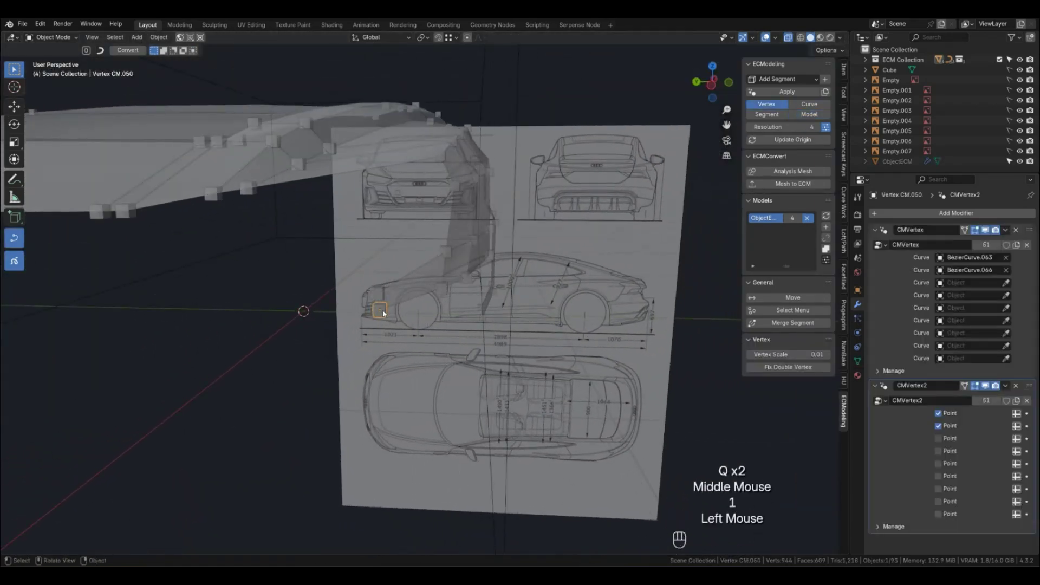
key("KP_1")
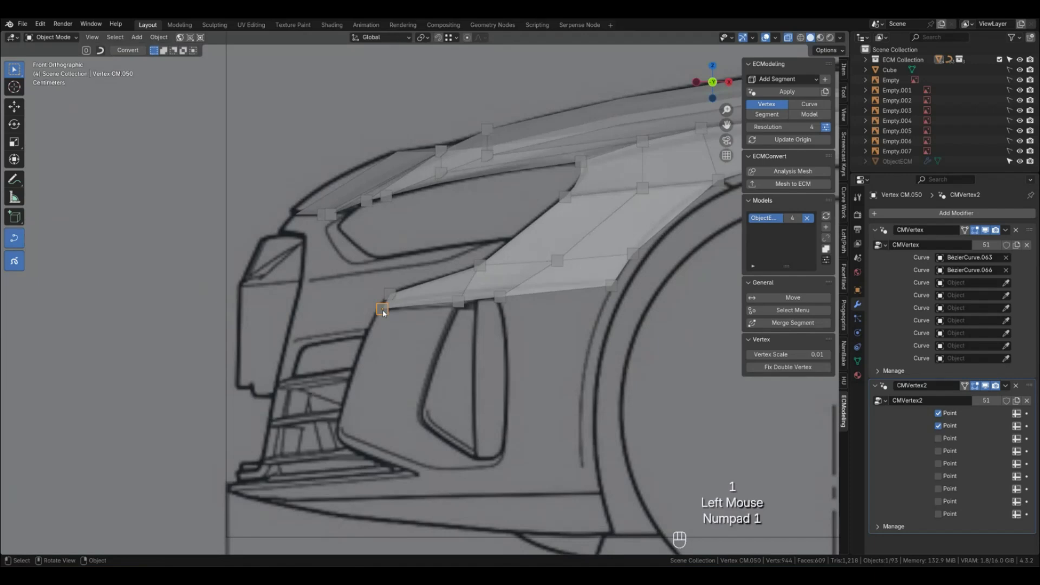
key("KP_3")
key("ctrl+KP_3")
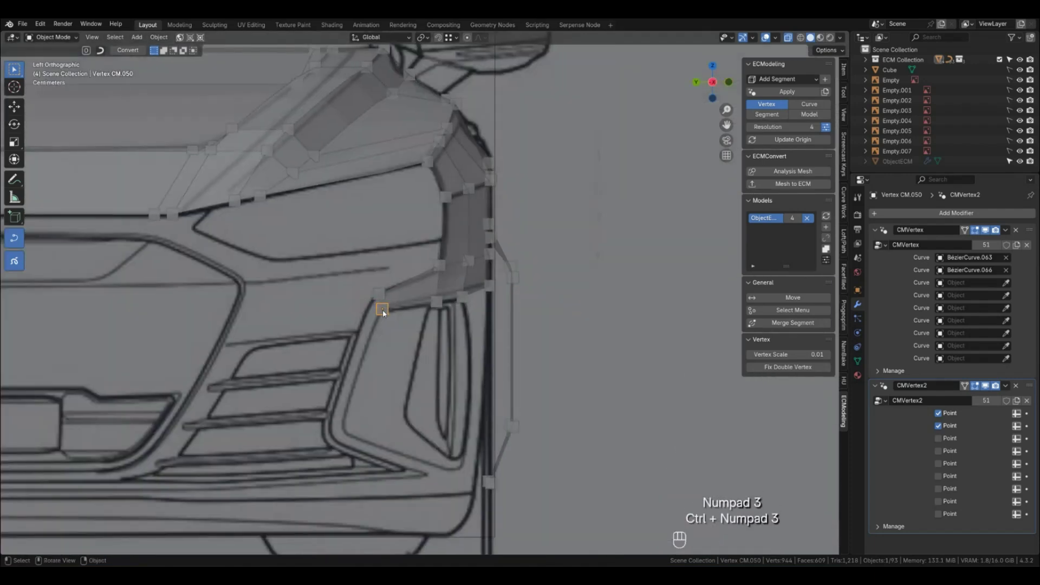
key("3")
key("ctrl+z")
key("Tab")
left_click(379, 302)
Raise the upper vertex of the fender strip's front tip along Z.
key("1")
left_click(381, 294)
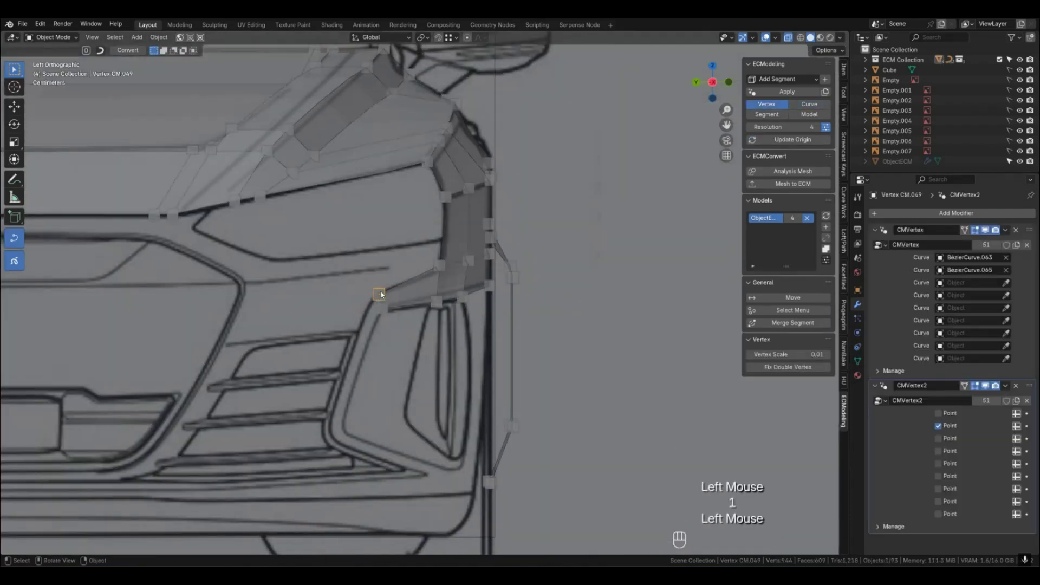
key("shift+g")
key("g")
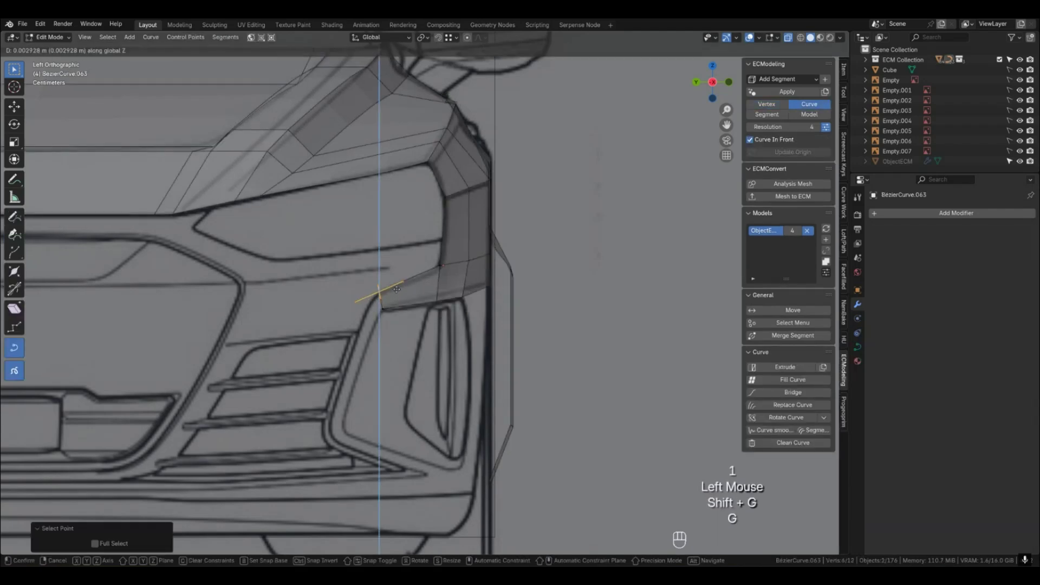
left_click(397, 284)
key("Tab")
Extrude the short front edge curve of the fender strip toward the grille to form a new face.
key("2")
left_click(380, 296)
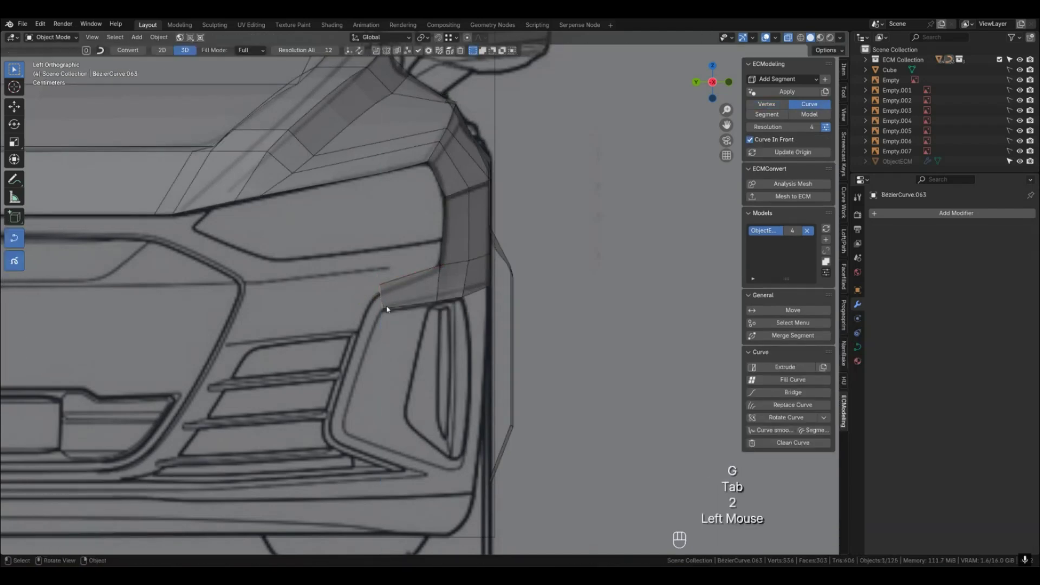
key("e")
left_click(365, 314)
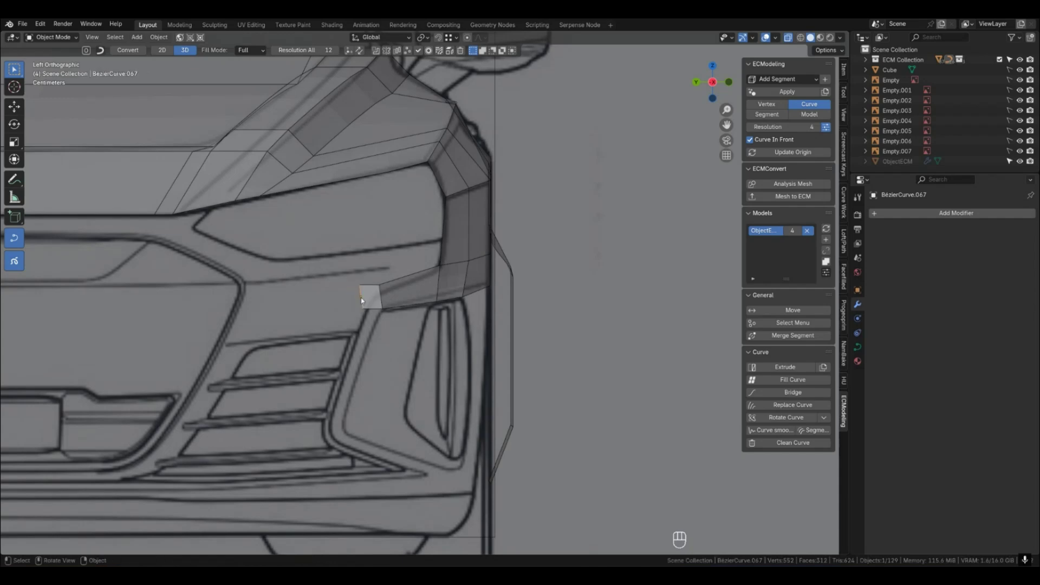
Lower both end vertices of the extruded face along Z to the air intake's lower inner corner.
key("1")
left_click(361, 313)
left_click(359, 293, "shift")
key("shift+g")
left_click(391, 321)
key("g")
key("z")
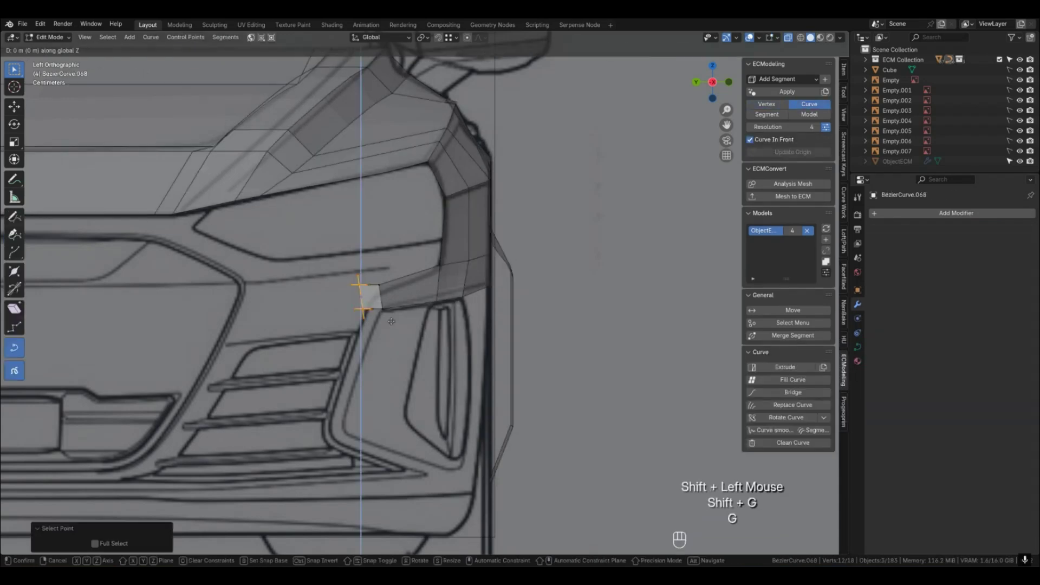
left_click(363, 395)
key("g")
key("z")
left_click(351, 456)
Shift both lower vertices of the extruded face along Y onto the air intake's inner frame outline.
key("g")
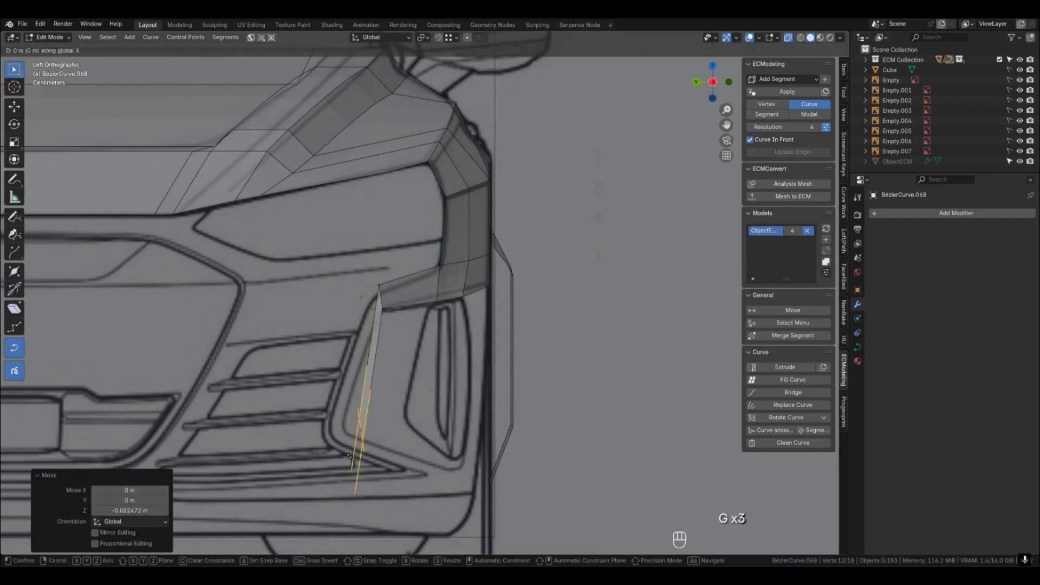
key("y")
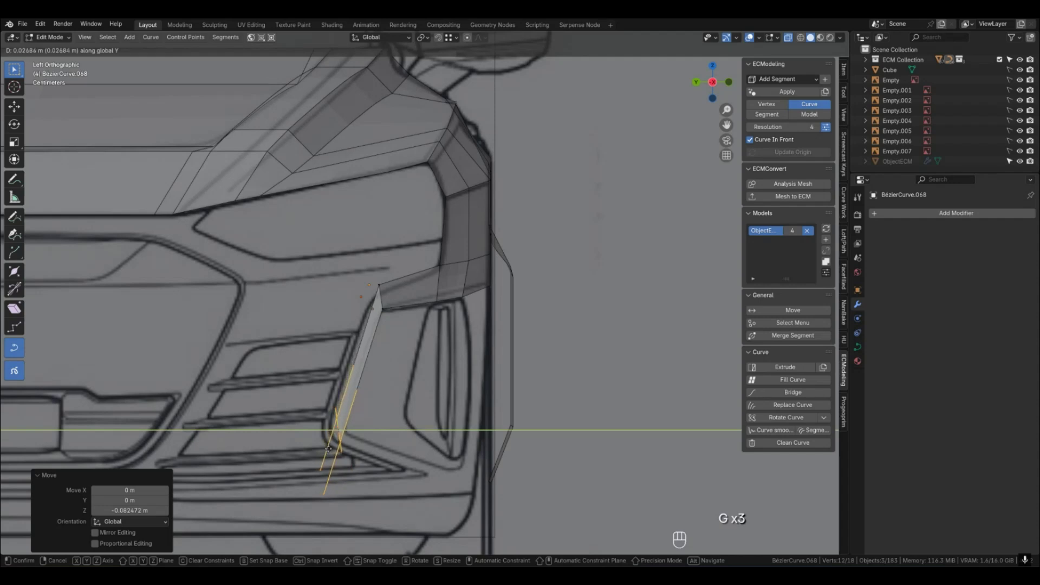
left_click(356, 457)
key("Tab")
Raise the extruded face's outer lower vertex about 0.015 m along Z and nudge it along negative Y.
key("1")
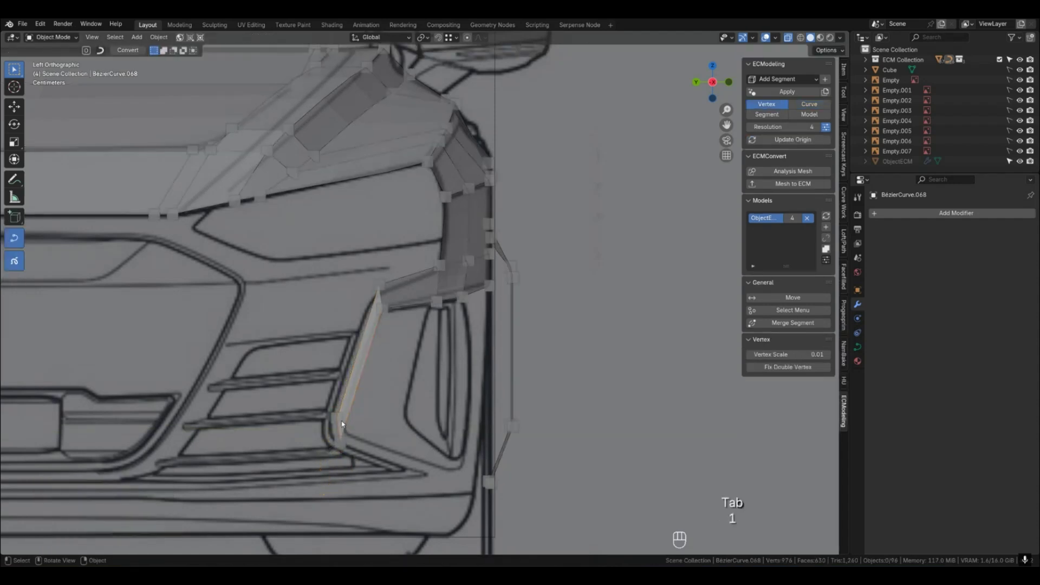
left_click(351, 428)
left_click(352, 439)
key("shift+g")
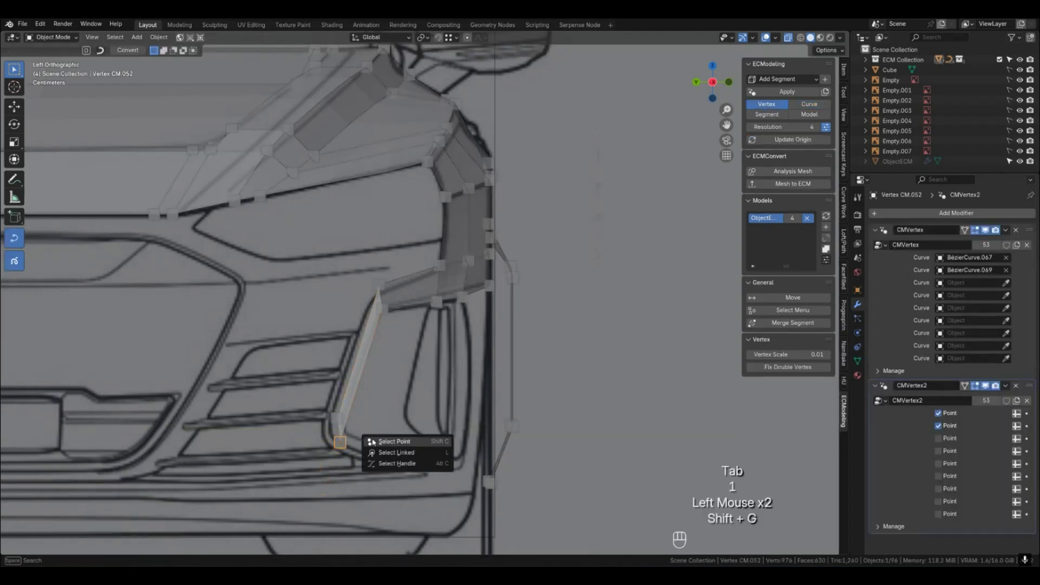
left_click(373, 440)
key("g")
key("z")
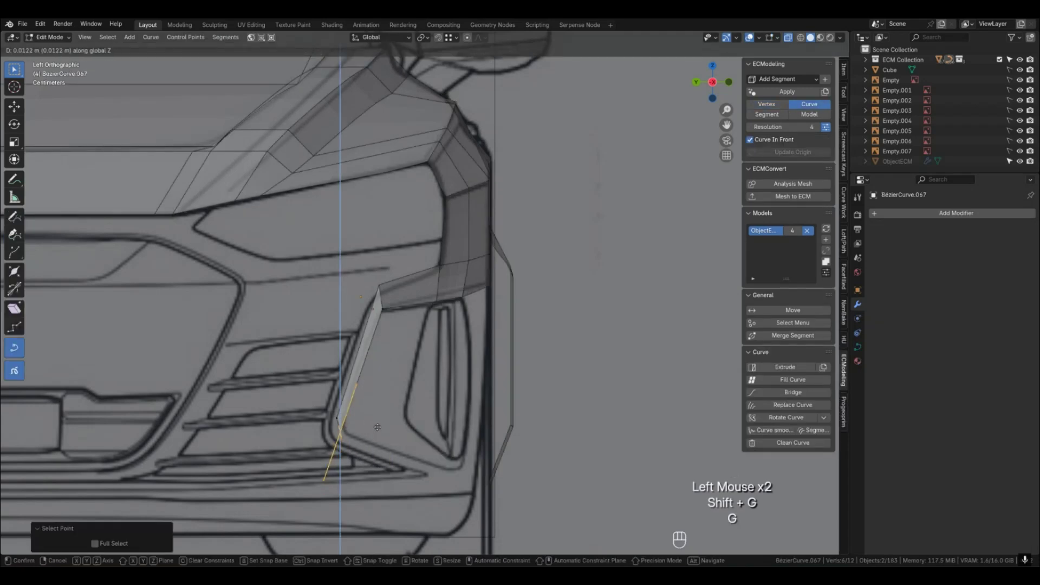
left_click(382, 426)
key("g")
key("x")
key("y")
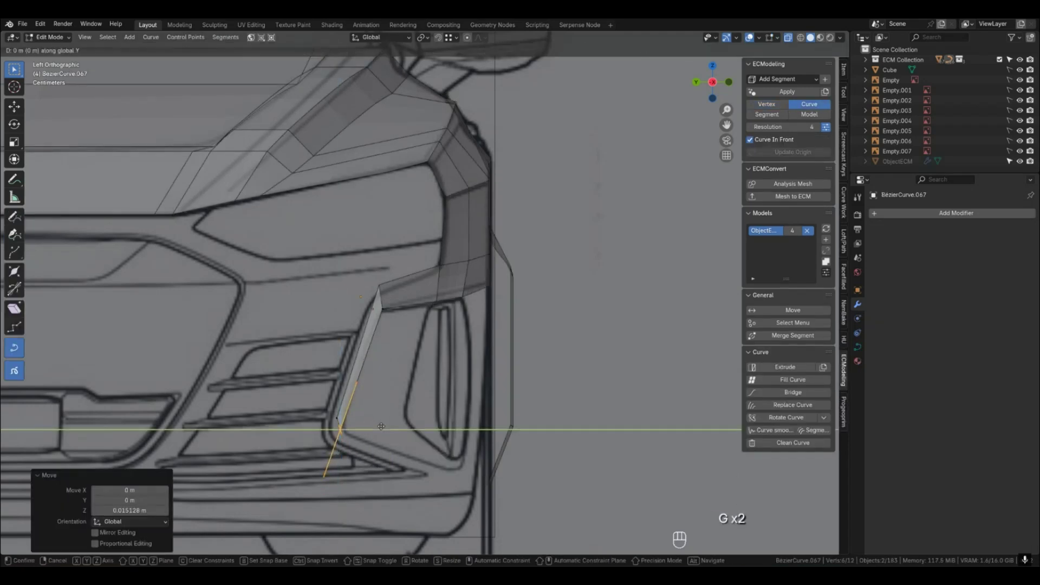
left_click(385, 428)
key("Tab")
Move the extruded face's inner lower vertex about 0.01 m along Y to widen the strip's lower end.
key("1")
left_click(335, 417)
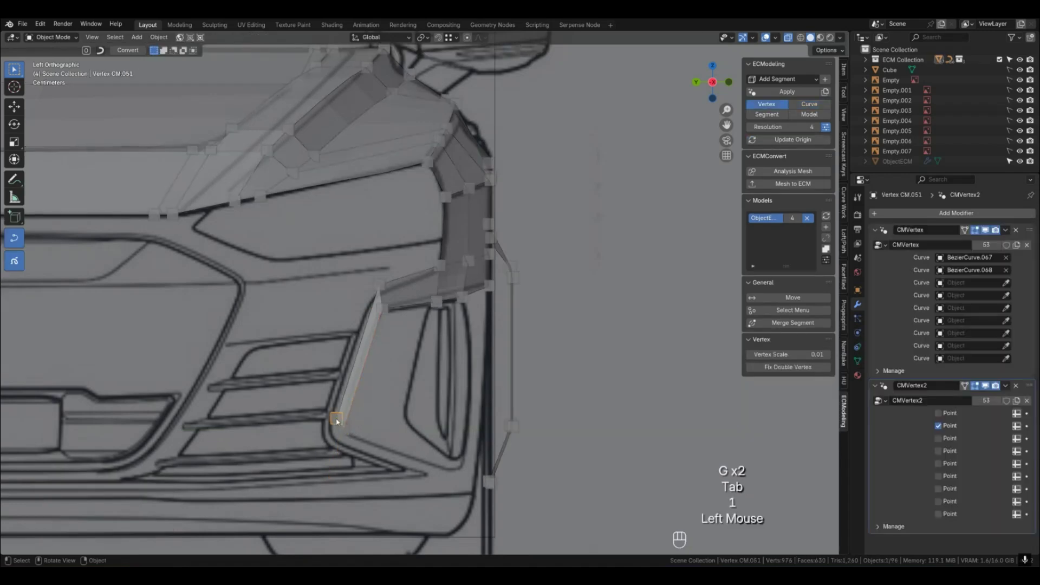
key("shift+g")
left_click(357, 417)
key("g")
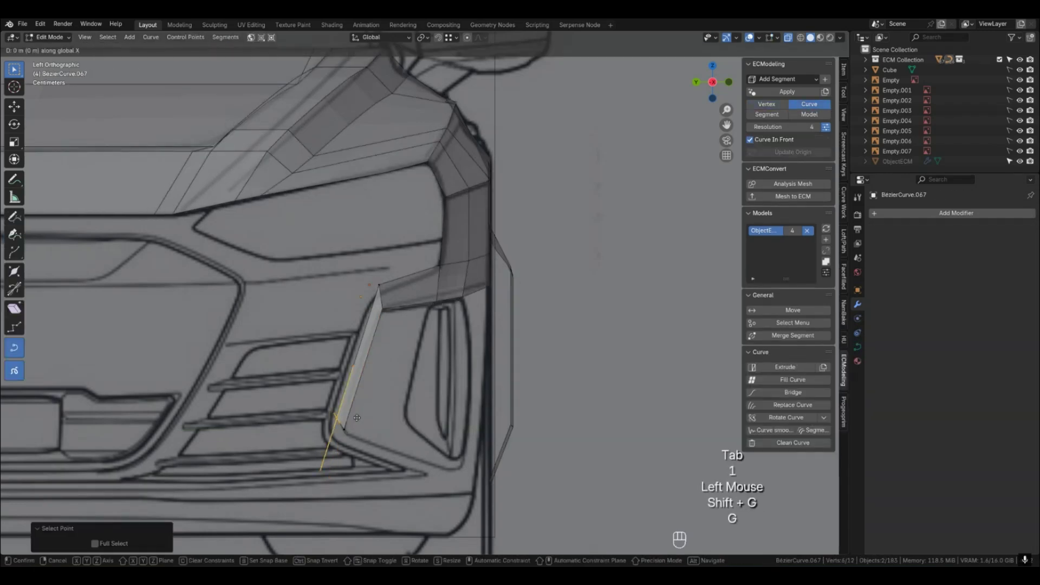
key("y")
left_click(341, 428)
Lower the inner vertex along Z level with the outer one and fine-tune its position along Y.
key("g")
key("z")
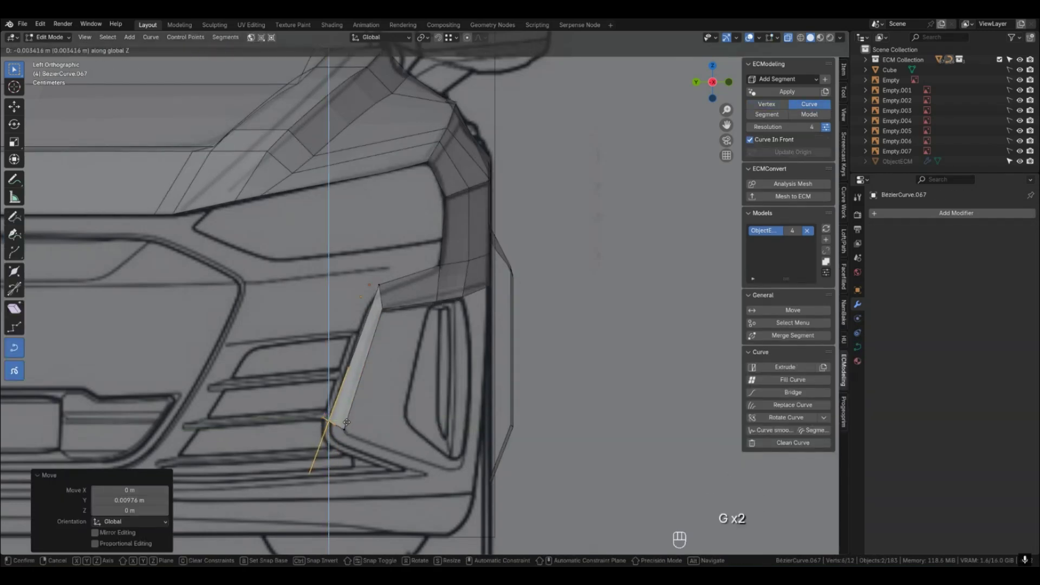
left_click(344, 431)
key("g")
key("y")
left_click(338, 433)
key("Tab")
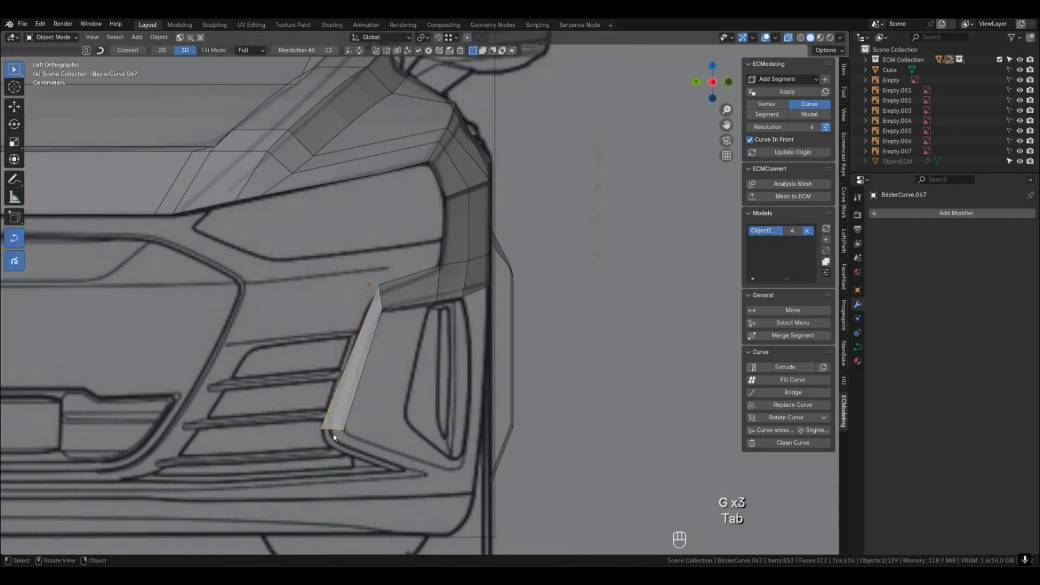
Move both lower vertices of the intake frame strip about 0.06 m forward along X to match the side-view outline.
key("KP_4")
key("KP_1")
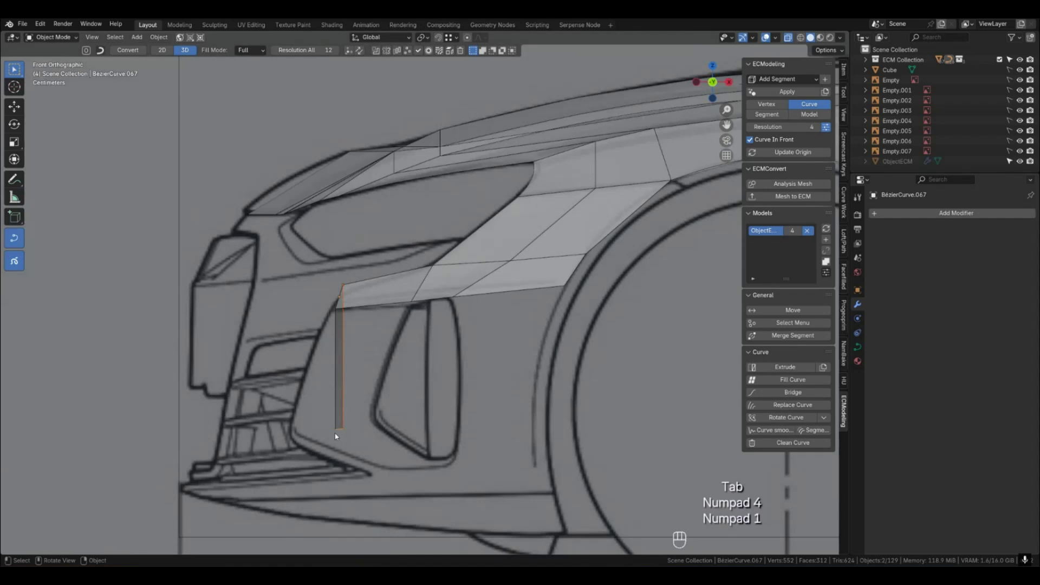
key("1")
left_click(343, 430)
left_click(336, 430, "shift")
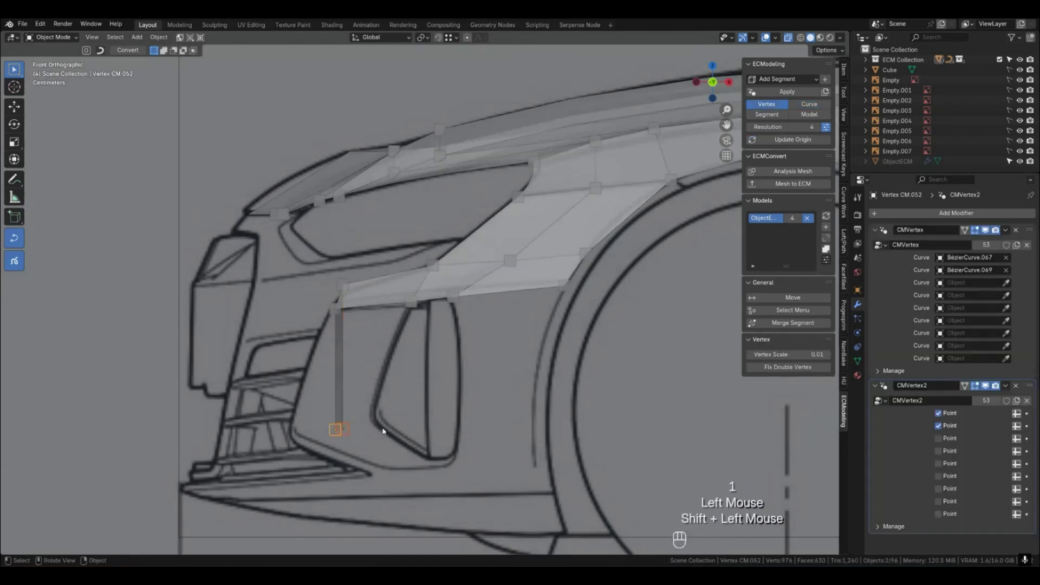
key("shift+g")
left_click(391, 429)
key("g")
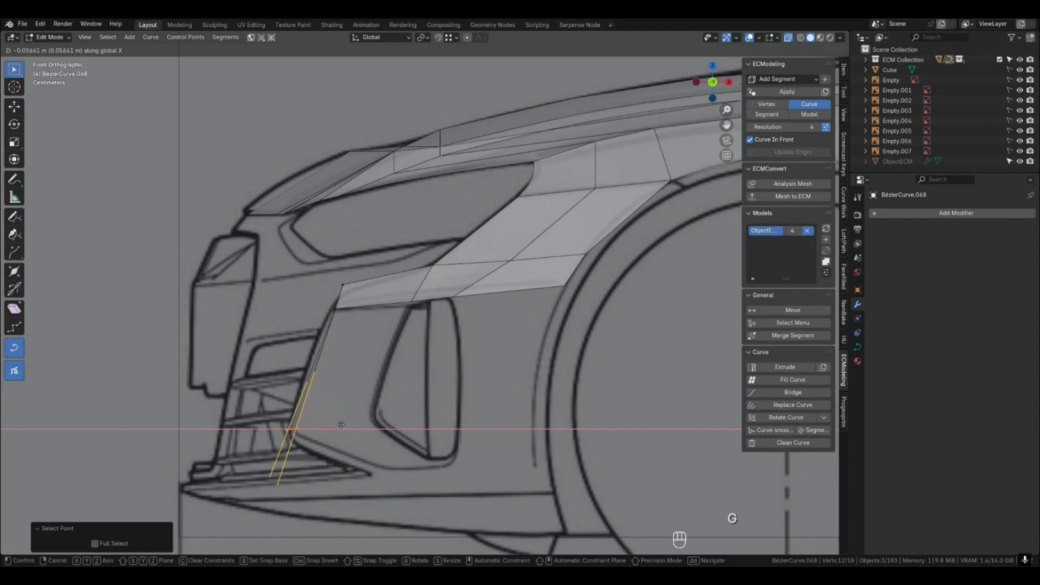
left_click(336, 425)
middle_click_drag(337, 426, 401, 448)
key("Tab")
Move only the outer lower vertex of the intake frame strip about 0.019 m rearward along X.
left_click(288, 431)
key("KP_3")
key("KP_1")
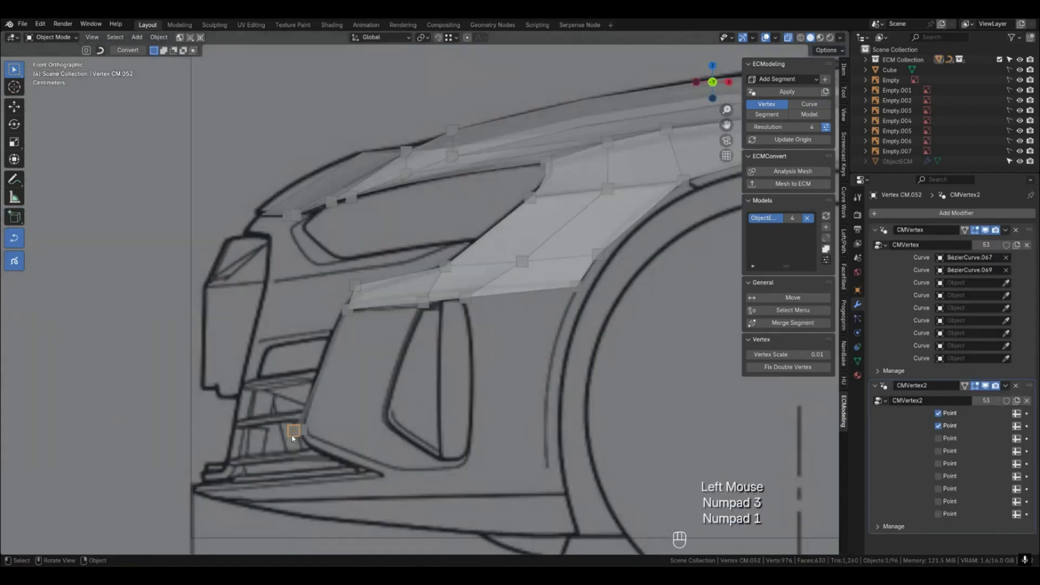
key("ctrl+g")
key("ctrl+z")
left_click(293, 433)
key("shift+g")
left_click(302, 433)
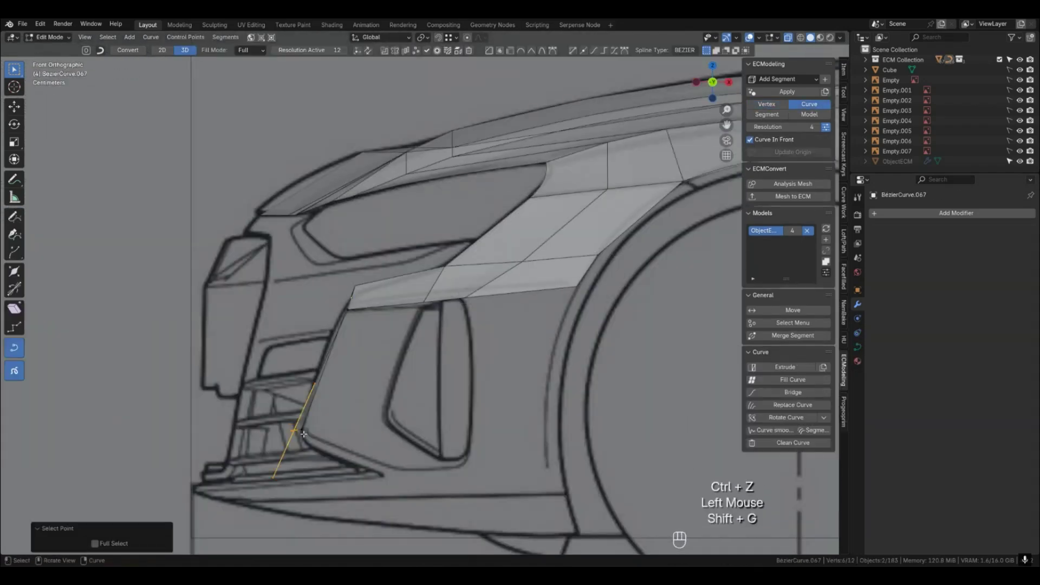
key("g")
left_click(319, 440)
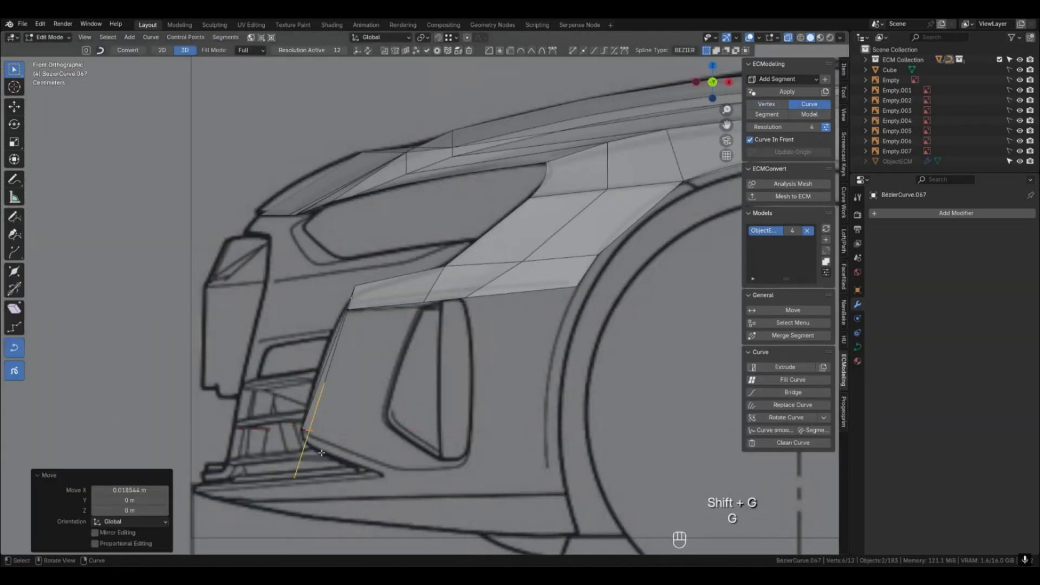
key("Tab")
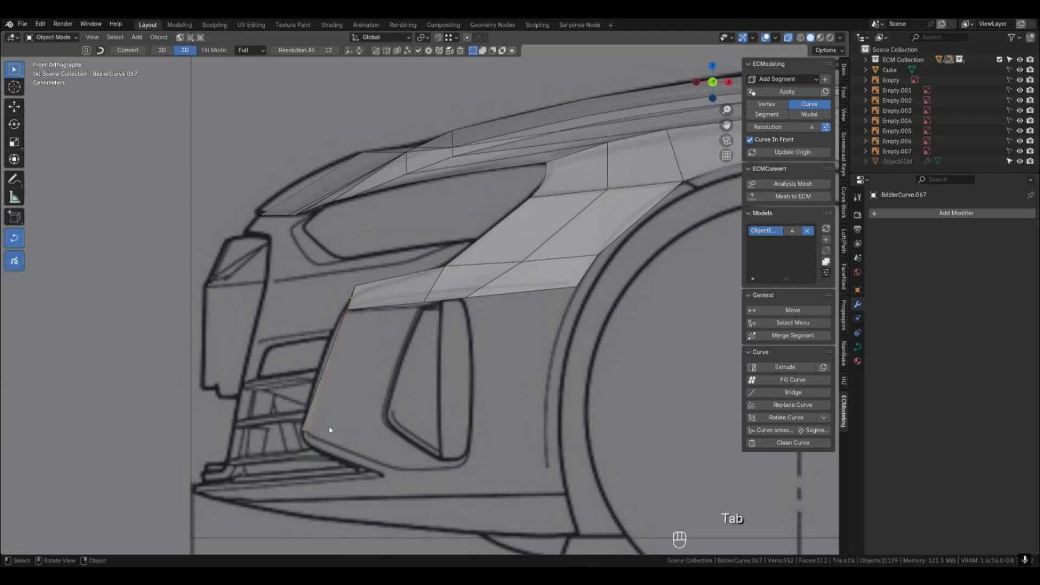
Extrude the lower edge curve of the intake frame strip straight down along Z to add a short face.
middle_click_drag(335, 432, 314, 437)
key("2")
left_click(295, 430)
key("e")
key("z")
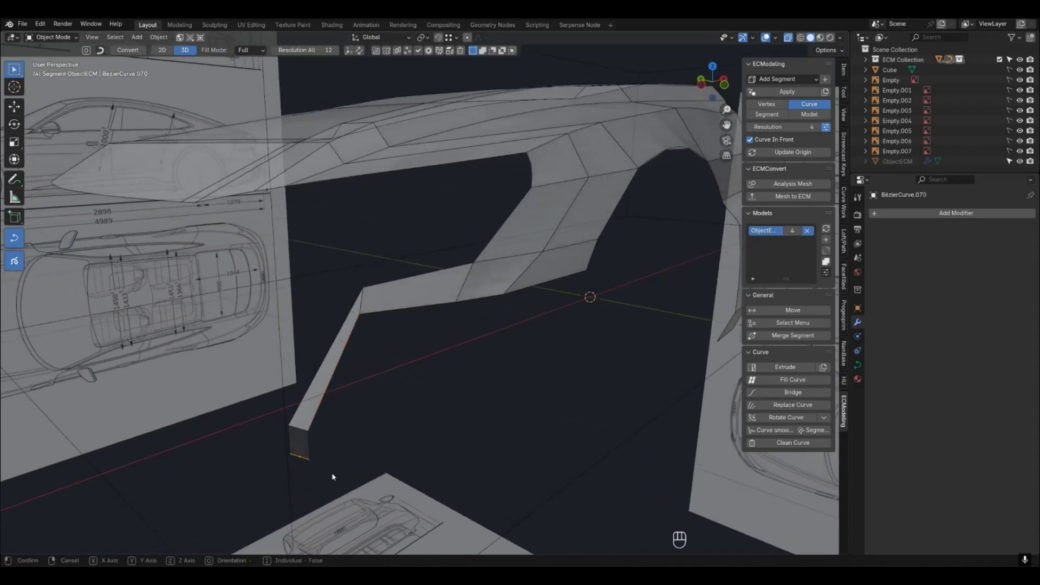
left_click(332, 476)
Move the frame strip's upper grille-side corner vertex along Y and Z towards the intake outline on the front blueprint.
key("KP_1")
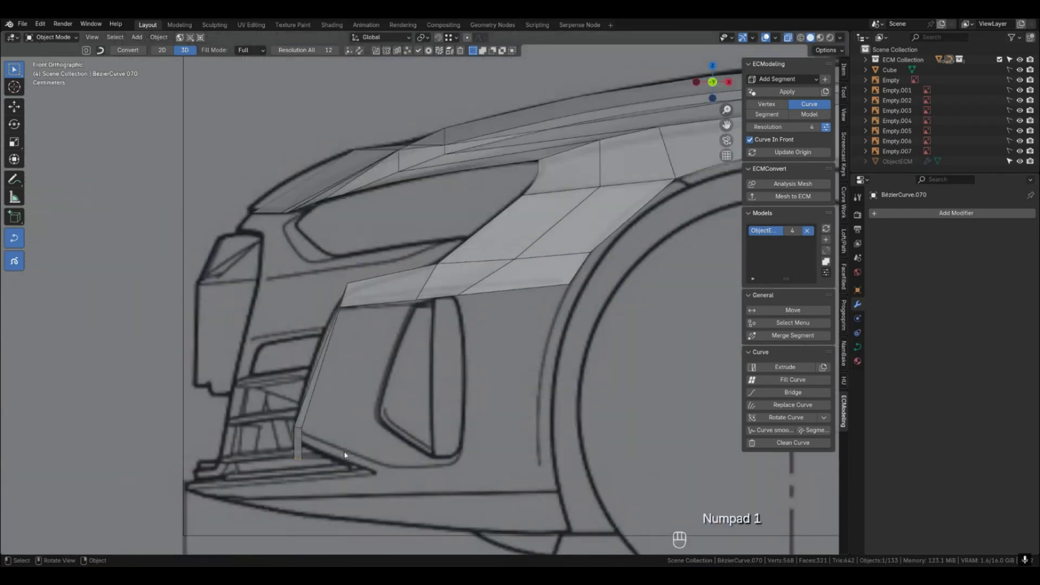
left_click(354, 374)
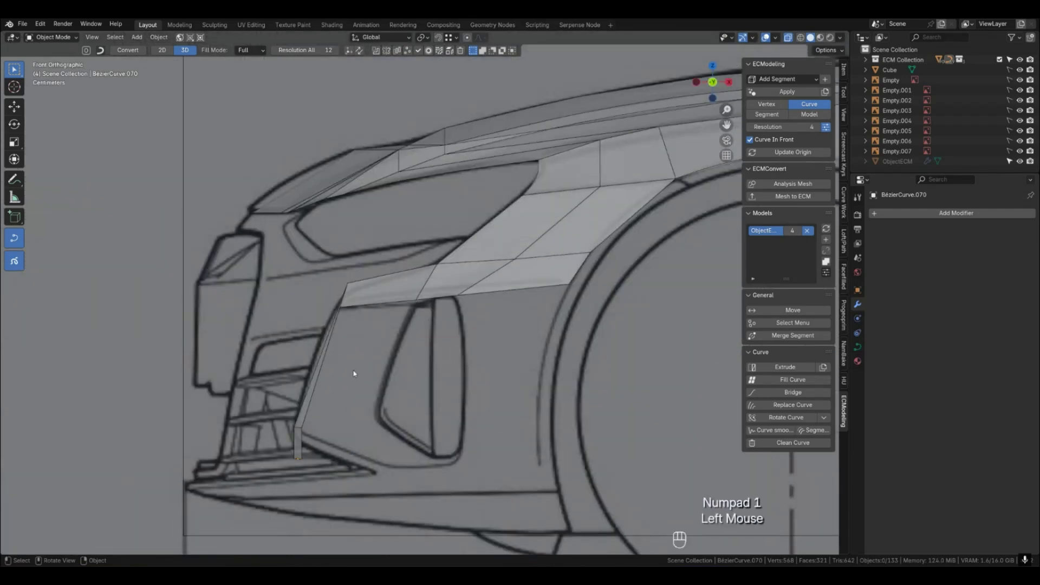
key("1")
left_click(349, 285)
key("KP_1")
key("ctrl+KP_3")
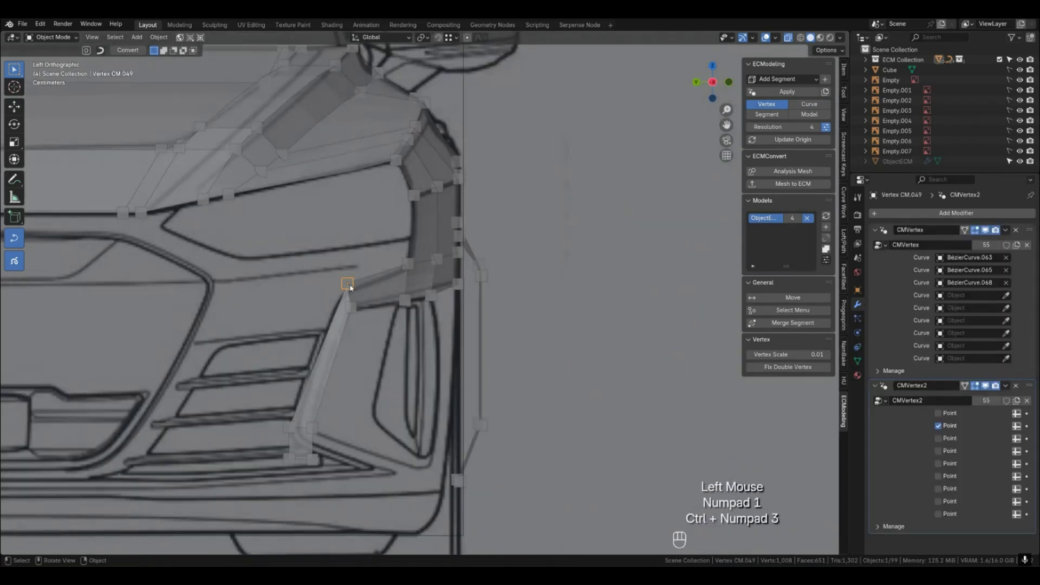
key("shift+g")
left_click(352, 285)
key("g")
key("g")
left_click(370, 292)
key("y")
left_click(359, 294)
key("g")
key("z")
left_click(361, 298)
Fine-tune the upper grille-side corner vertex along Y, adjust its height along Z, and finish editing it.
key("g")
key("y")
left_click(369, 300)
key("g")
key("z")
left_click(373, 311)
key("Tab")
left_click(376, 327)
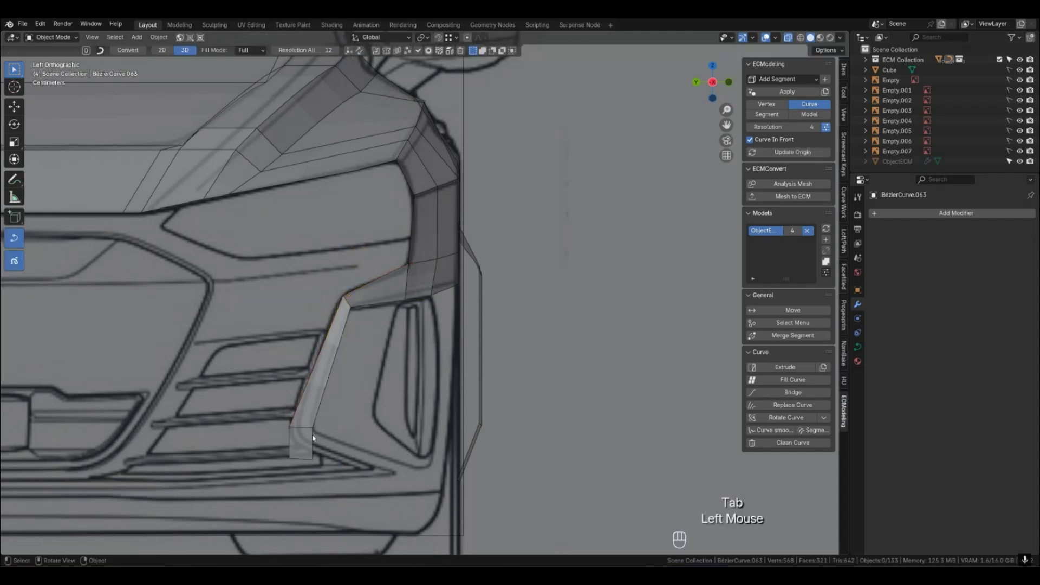
Move both bottom vertices of the newly extruded face about 0.1 m outward along Y, following the intake's lower edge.
key("1")
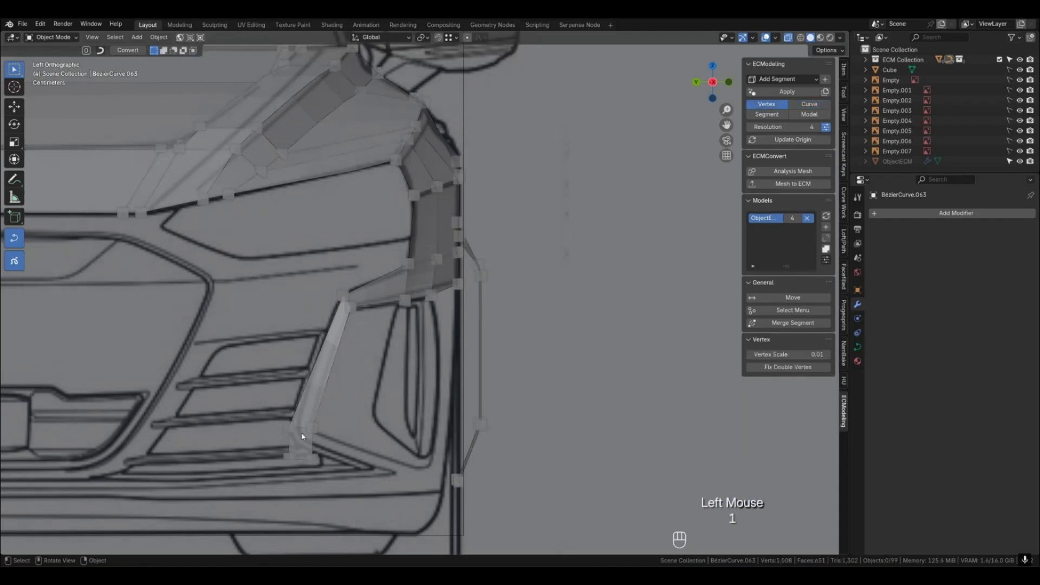
left_click(289, 459, "shift")
left_click(312, 460, "shift")
key("shift+g")
key("g")
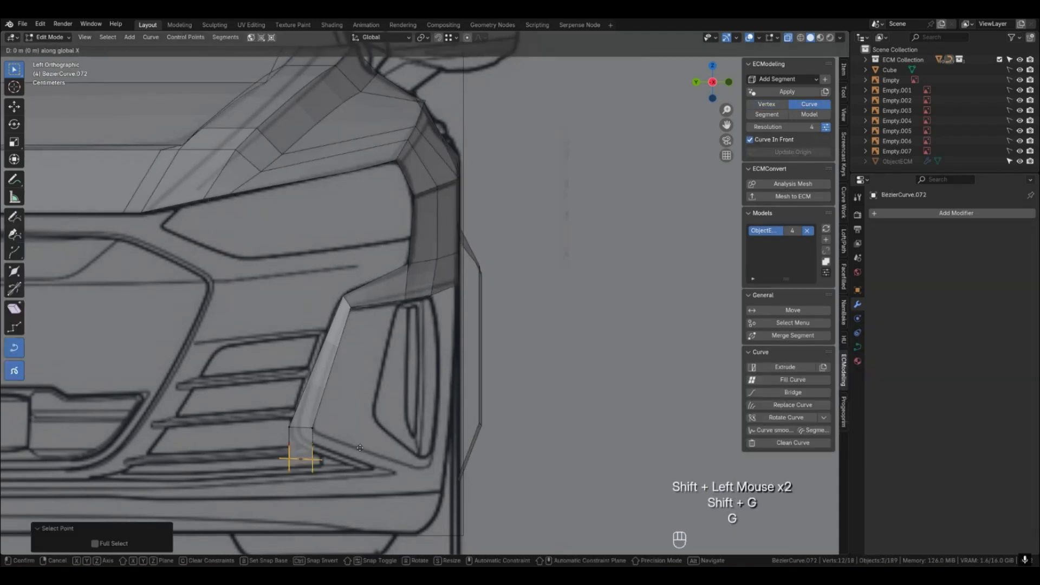
key("y")
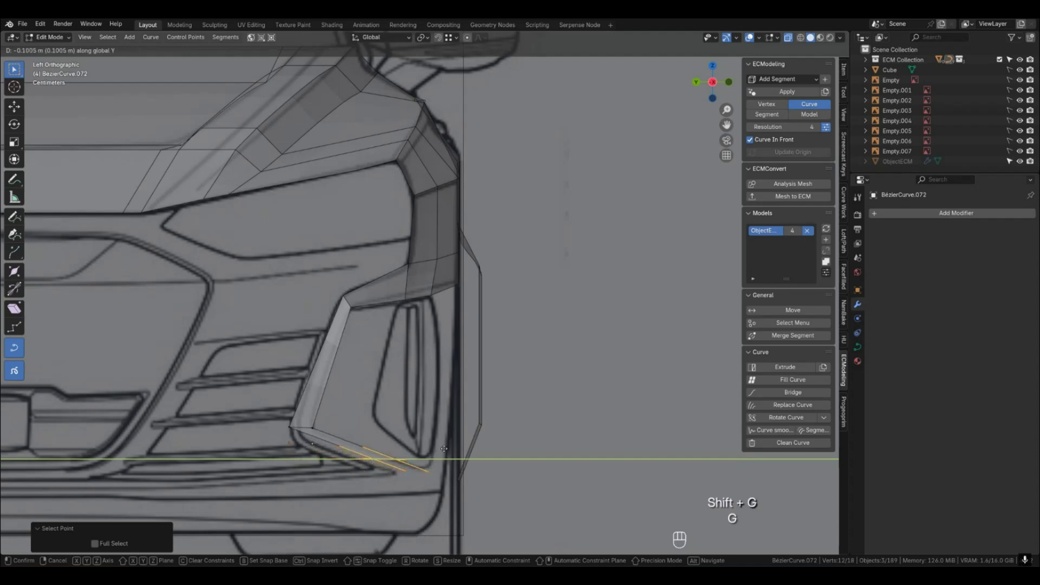
left_click(294, 444)
key("Tab")
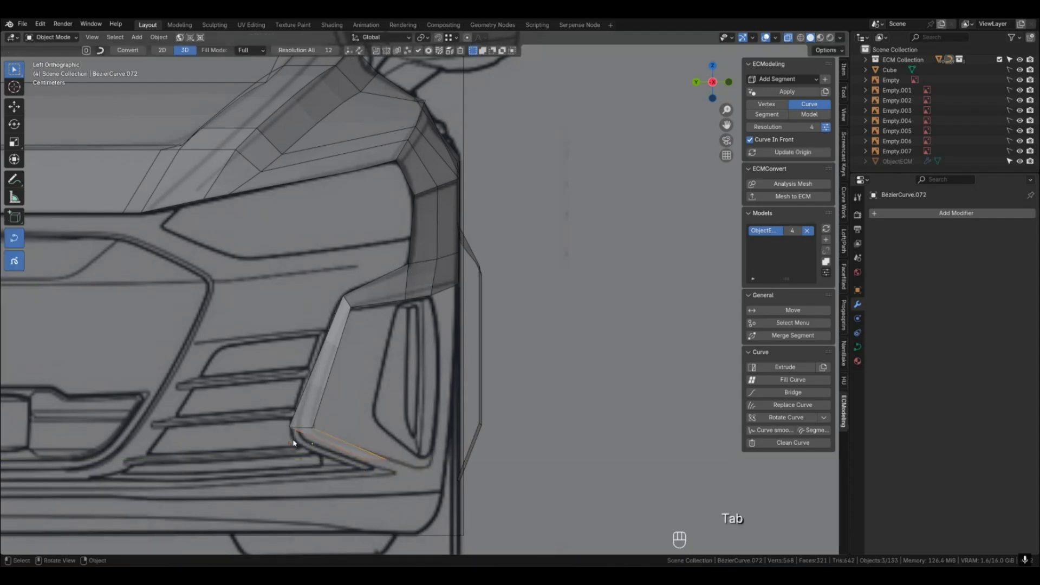
Lower the frame's grille-side bend vertex about 0.011 m along Z and move it about 0.013 m outward along Y.
key("1")
left_click(292, 431)
key("shift+g")
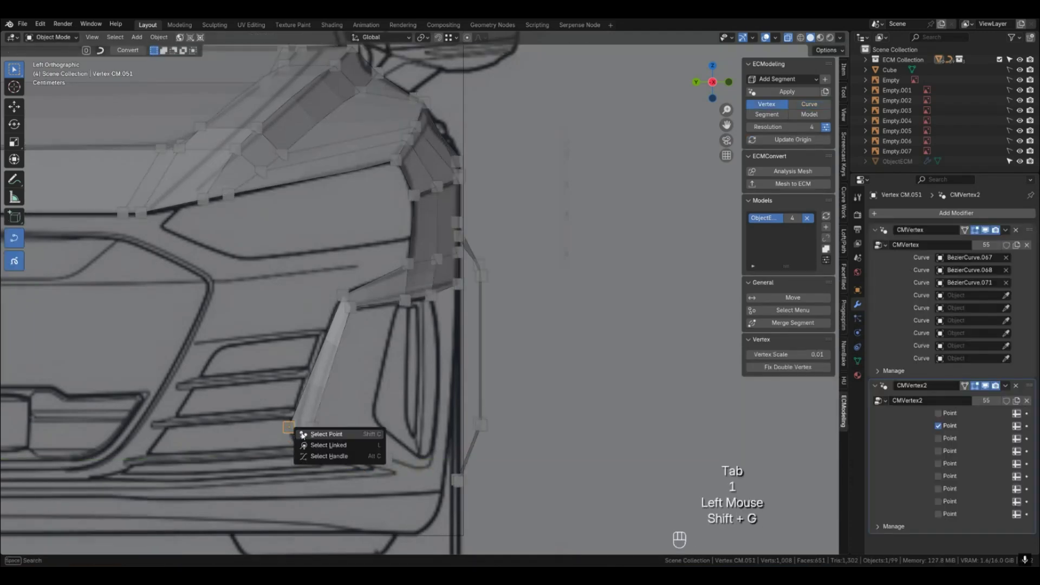
key("g")
key("g")
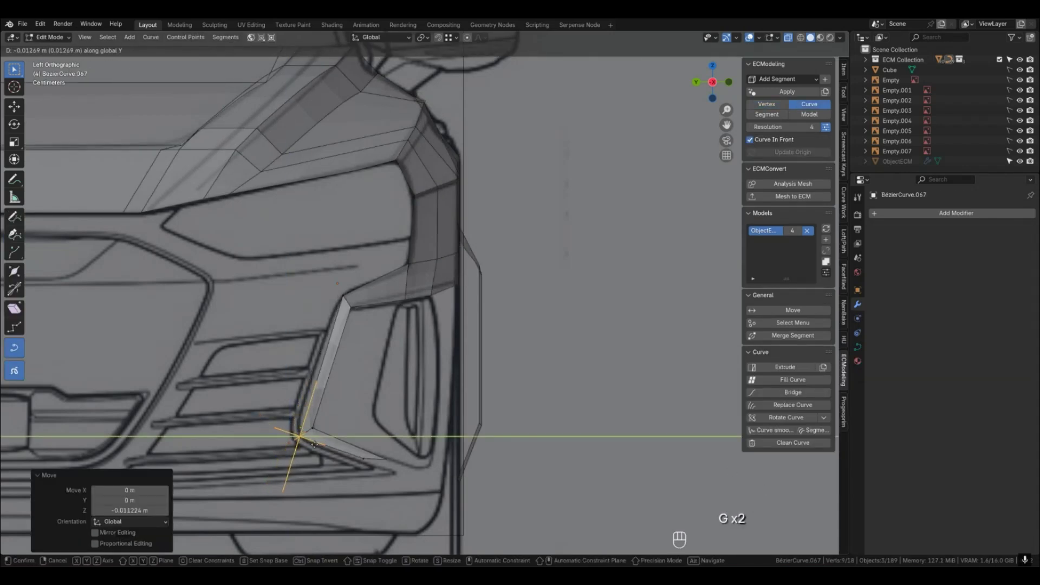
left_click(314, 444)
Fine-tune the grille-side bend vertex along Z and shift it about 0.005 m inward along Y to fit the blueprint corner.
key("g")
middle_click(326, 456)
left_click(325, 452)
key("g")
middle_click(325, 451)
middle_click(324, 452)
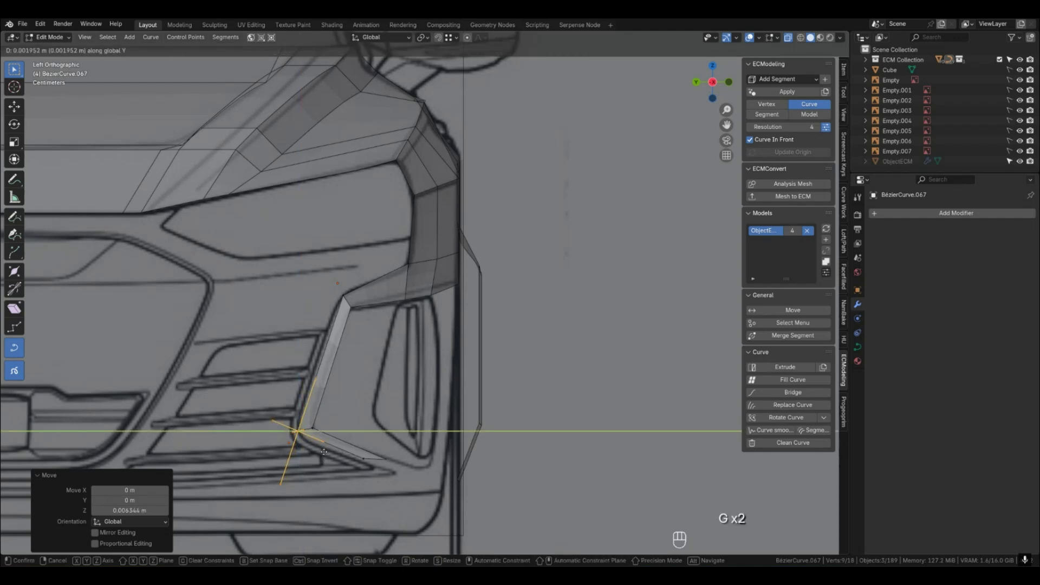
left_click(321, 453)
key("g")
middle_click(321, 454)
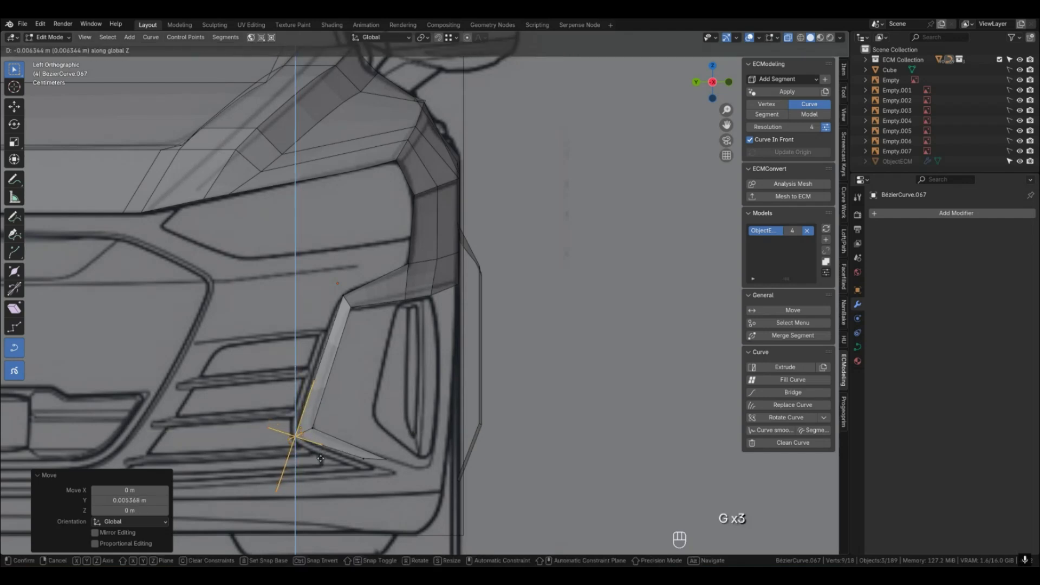
left_click(320, 458)
key("Tab")
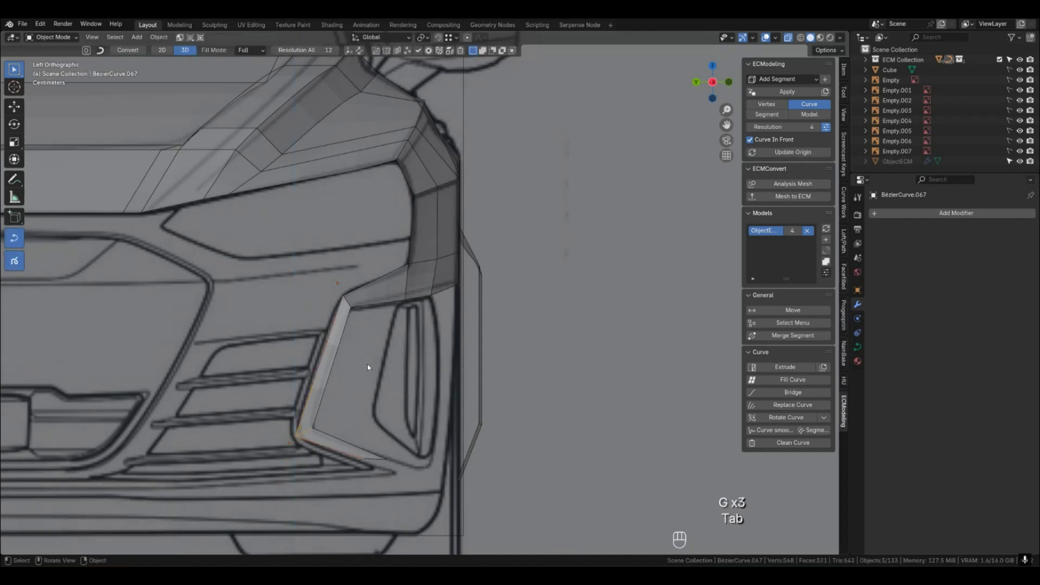
Move the frame's upper grille-side corner vertex slightly inward along Y and preview the smoothed model.
key("4")
key("1")
left_click(349, 295)
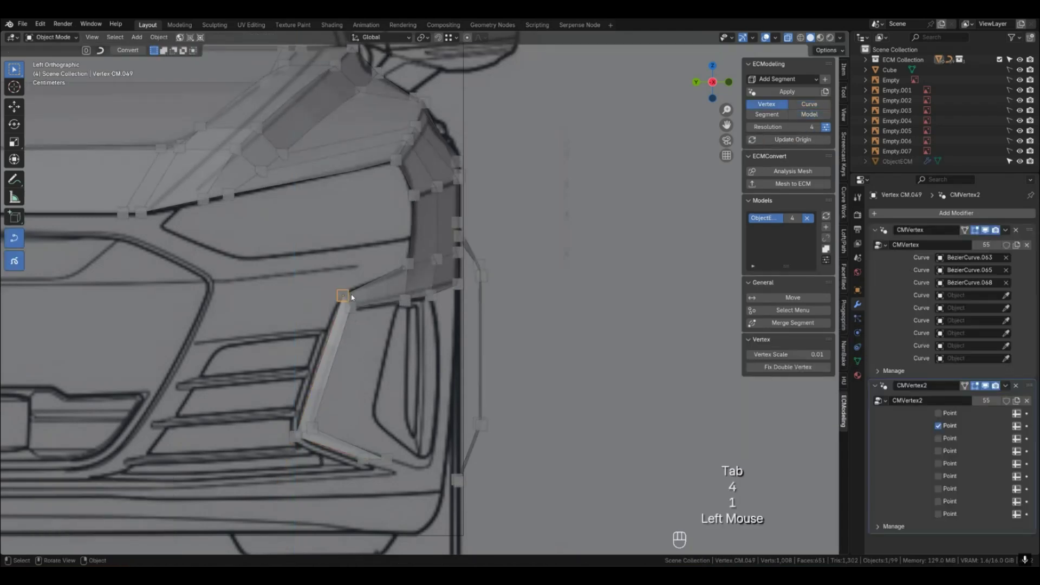
key("shift+g")
key("g")
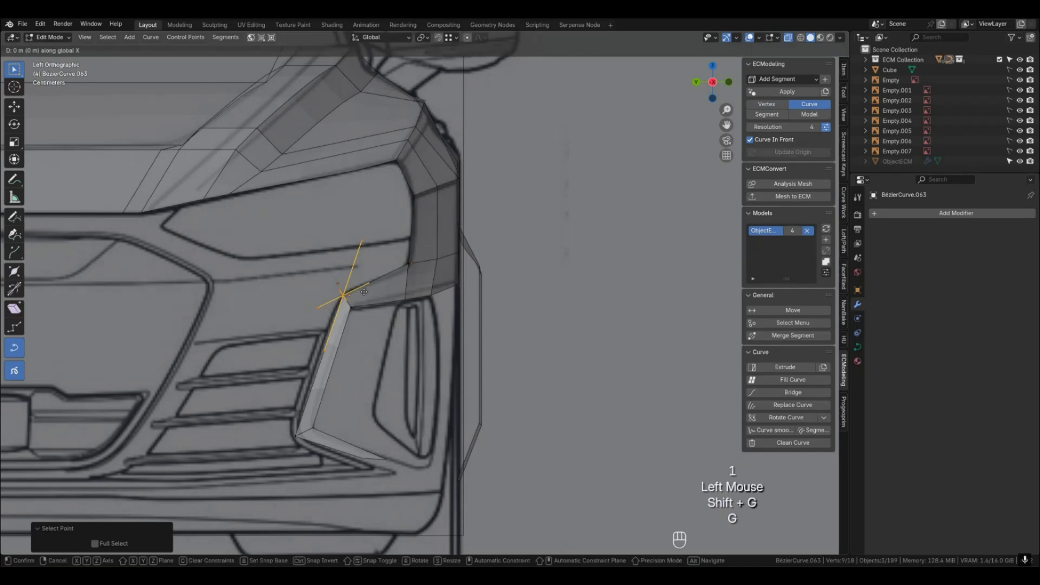
left_click(360, 295)
key("Tab")
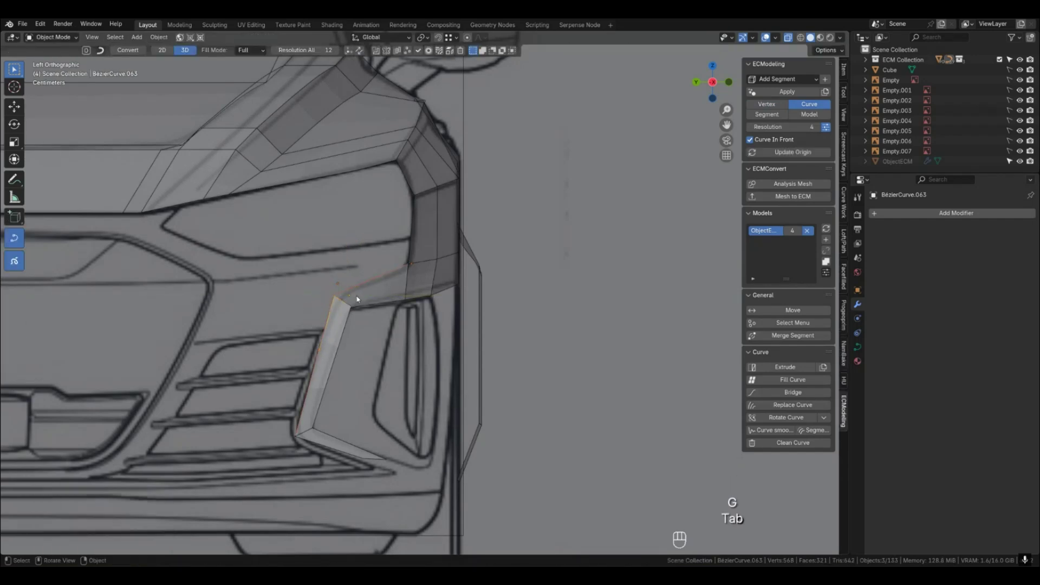
key("4")
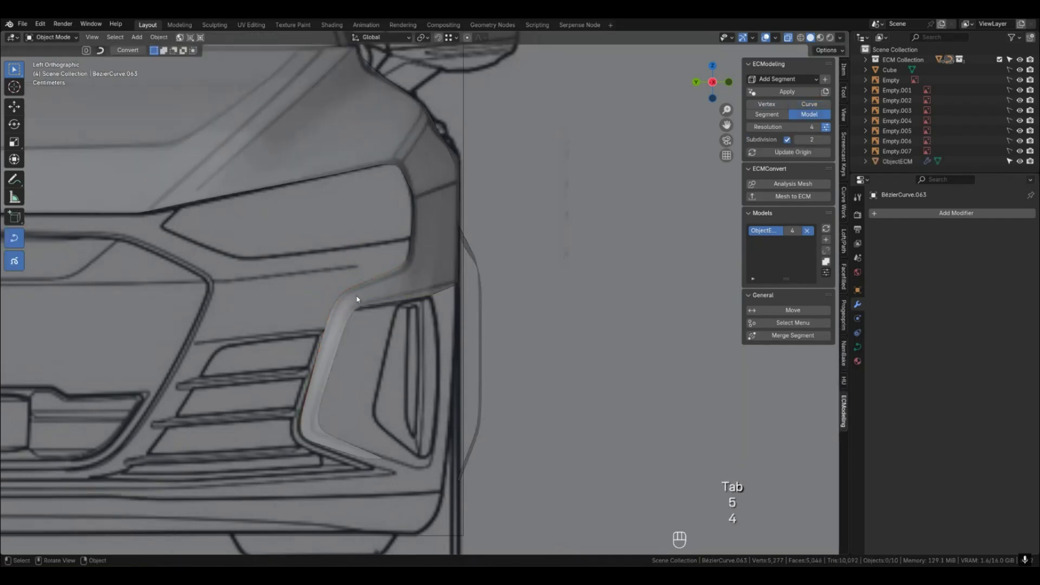
Move the grille-side bend vertex about 0.002 m inward along Y and check the smoothed model.
key("1")
left_click(297, 436)
key("shift+g")
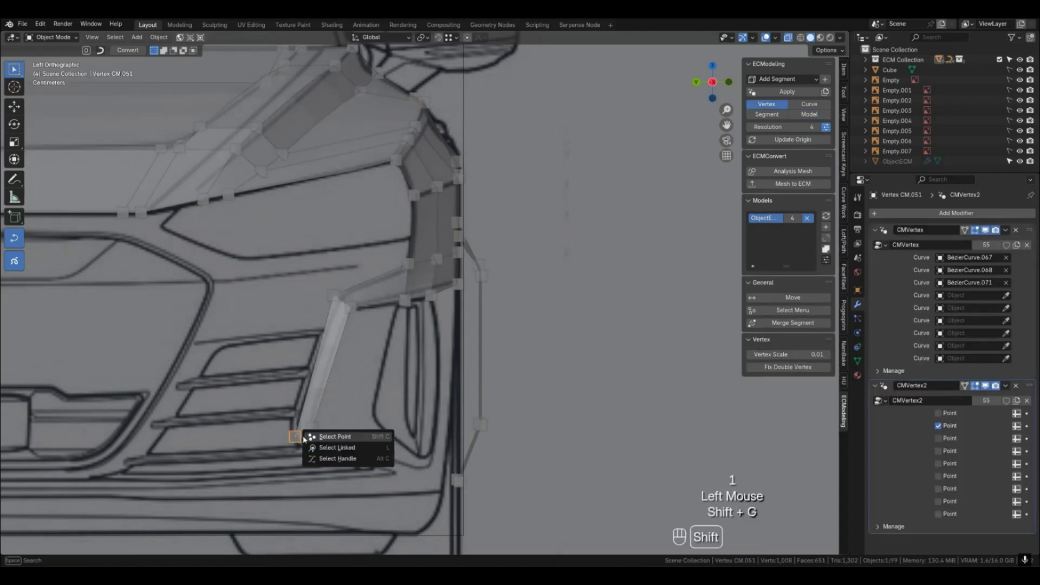
left_click(325, 436)
key("g")
right_click(312, 436)
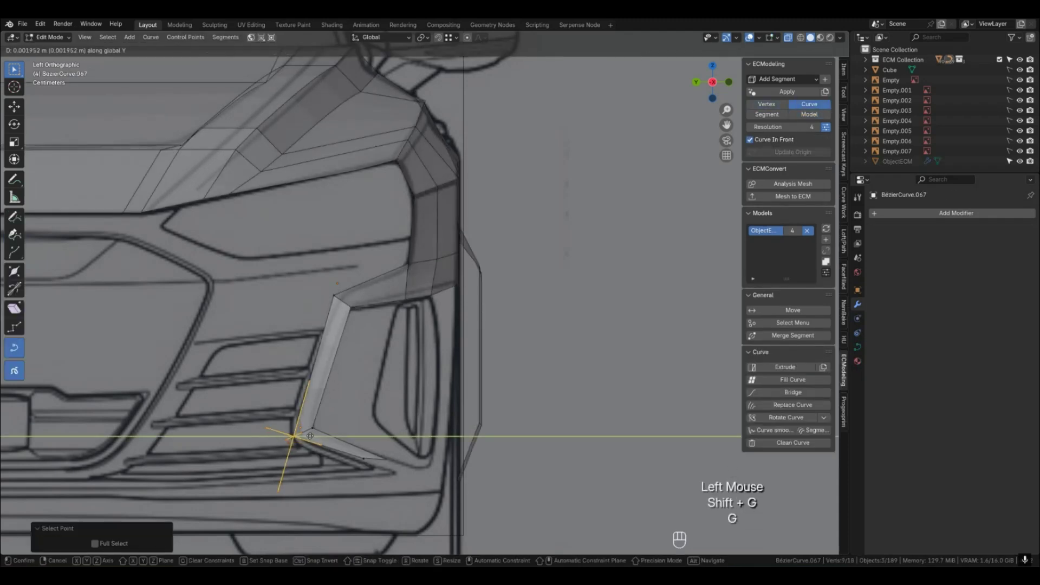
key("Tab")
key("4")
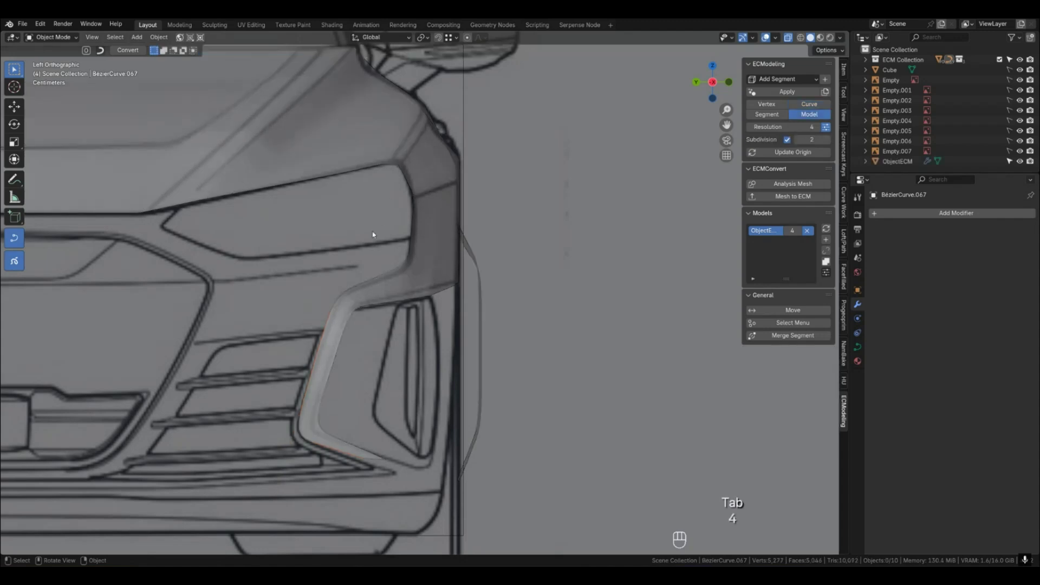
Move the intake-side bend vertex about 0.002 m inward along Y and preview the smoothed frame.
key("1")
left_click(317, 431)
key("shift+g")
key("g")
key("y")
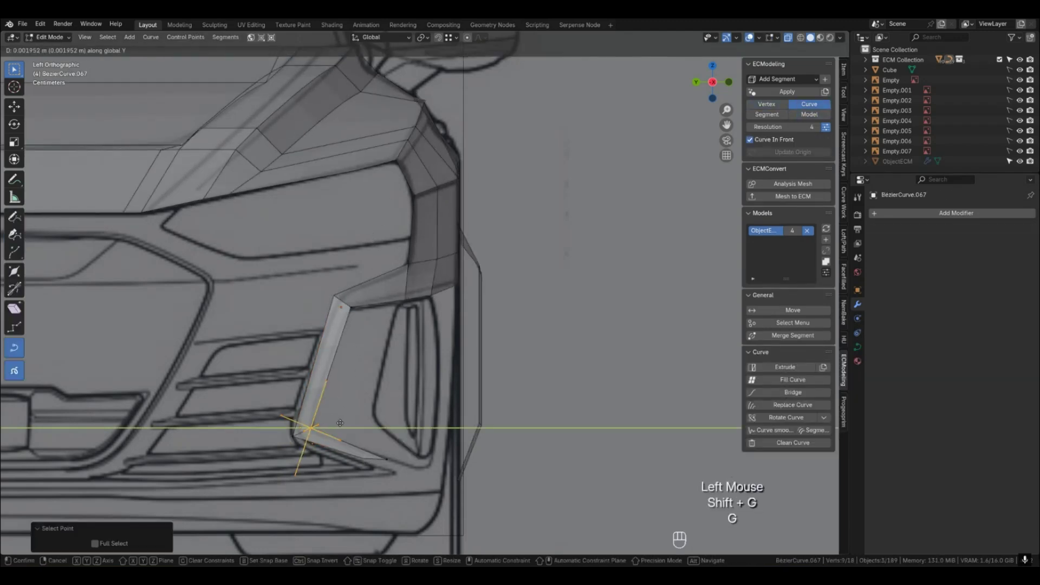
left_click(339, 423)
key("Tab")
key("4")
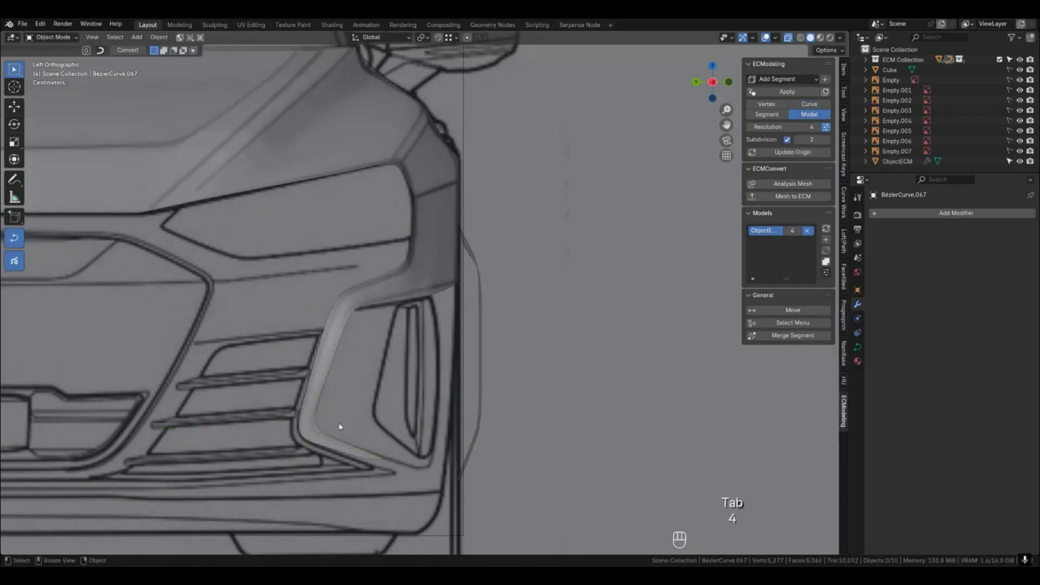
Lower the grille-side end vertex of the bottom strip about 0.014 m along Z and move it about 0.037 m outward along Y.
key("1")
left_click(363, 462)
key("shift+g")
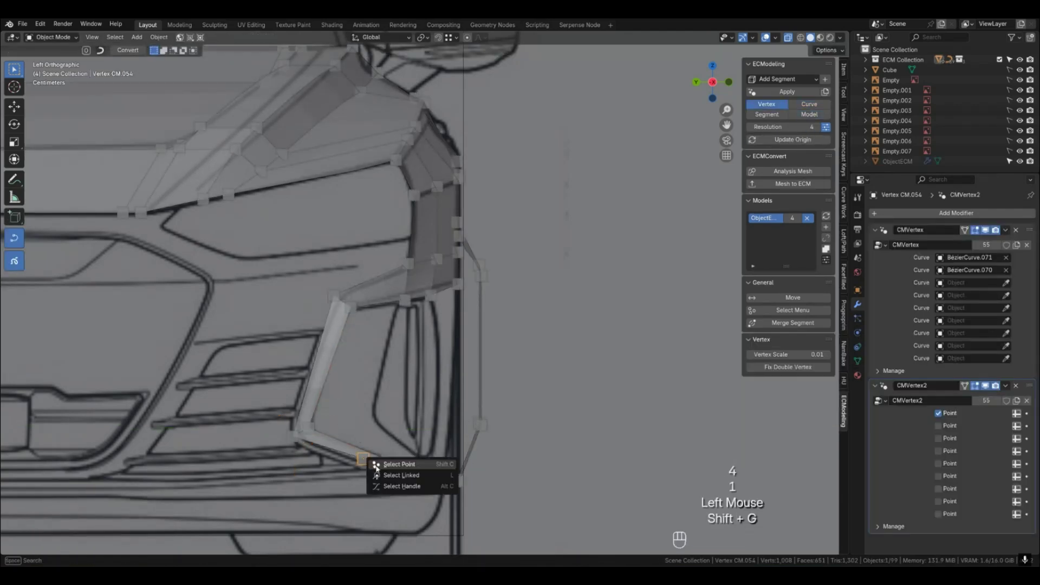
left_click(375, 466)
key("g")
key("z")
left_click(374, 475)
key("g")
key("x")
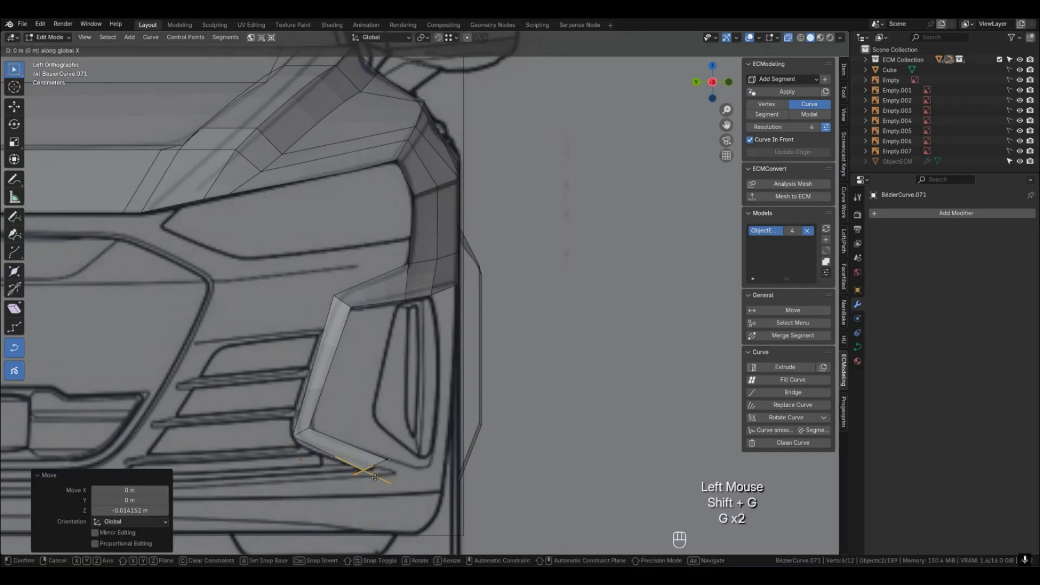
key("y")
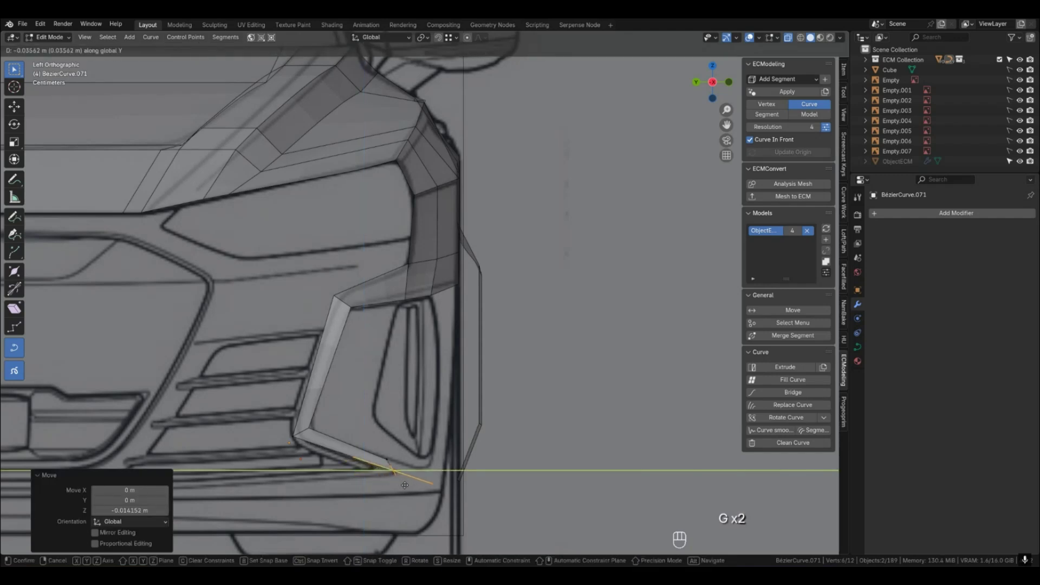
left_click(405, 484)
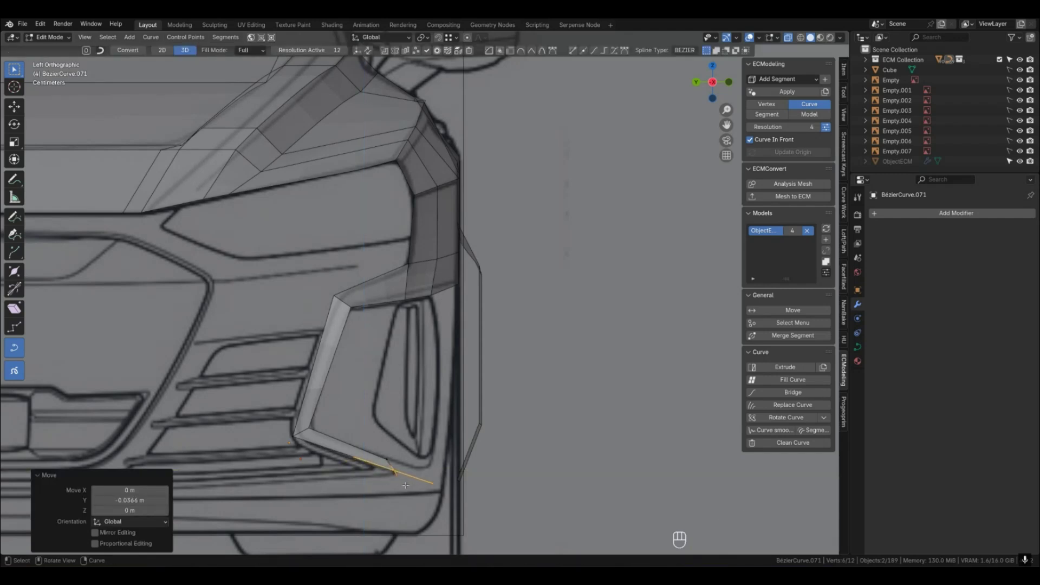
key("Tab")
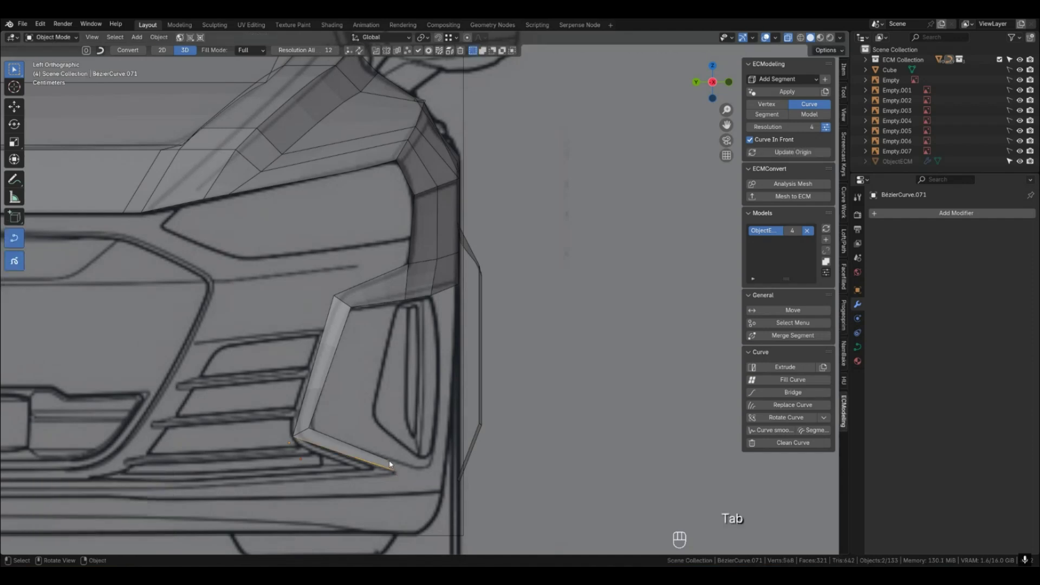
Move the bottom strip's intake-side end vertex about 0.032 m outward along Y and lower it about 0.01 m along Z.
key("1")
left_click(387, 459)
key("shift+g")
left_click(433, 461)
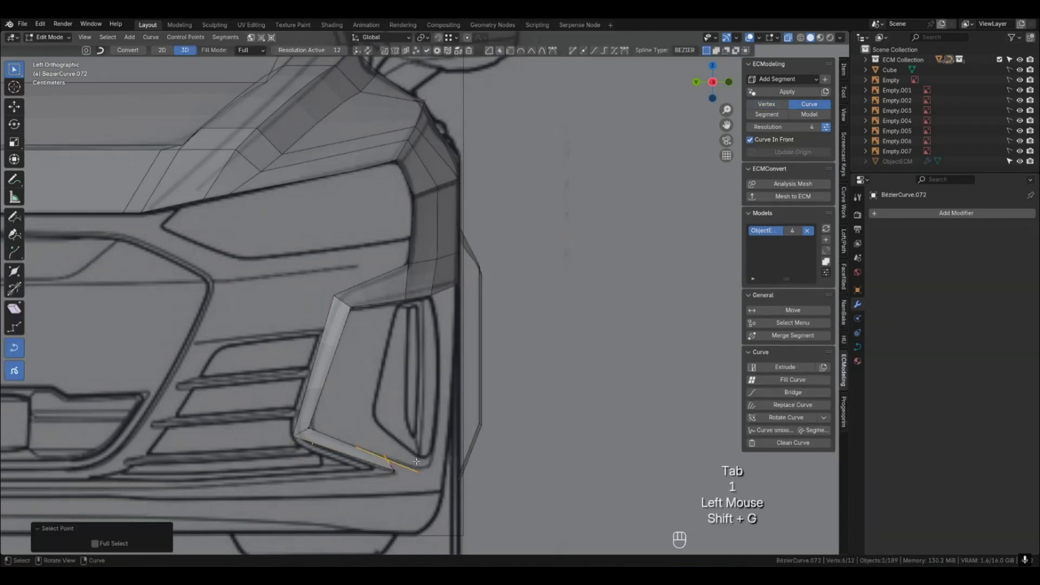
key("g")
key("y")
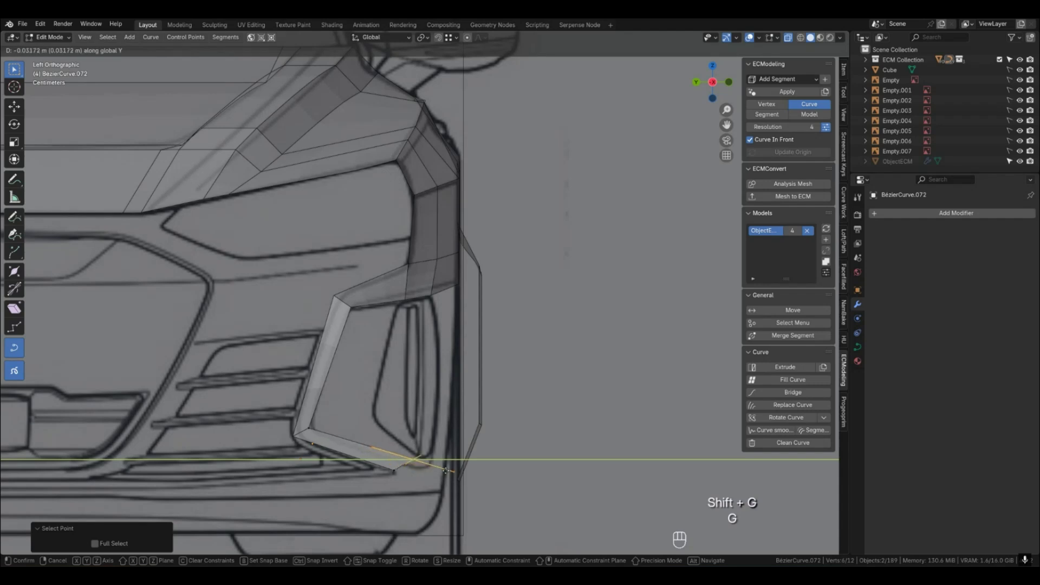
left_click(411, 460)
key("g")
key("z")
left_click(446, 479)
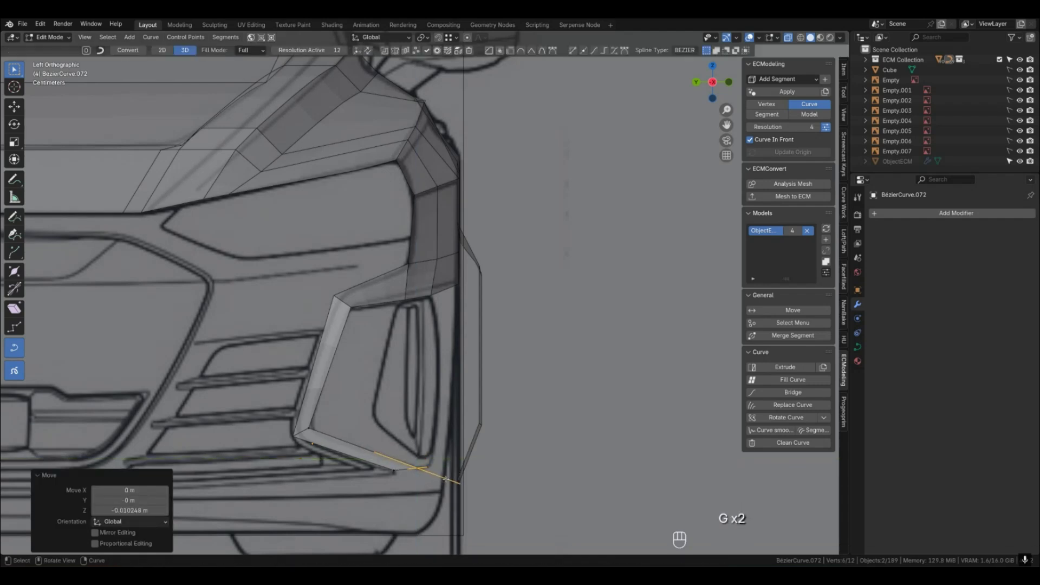
key("Tab")
Move both end vertices of the intake surround's bottom strip about 0.1 m along X to follow the top blueprint's bumper outline.
key("1")
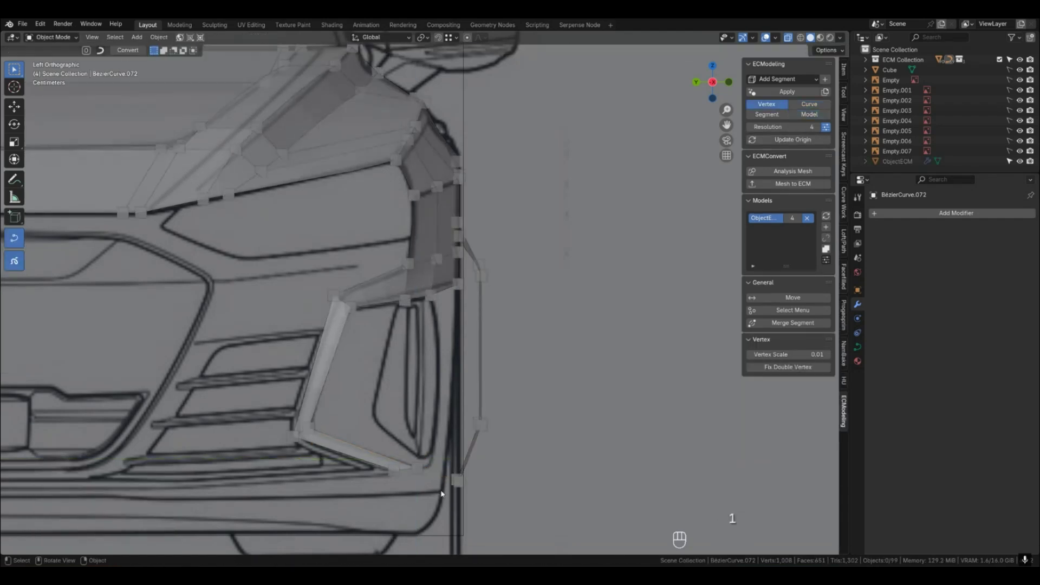
left_click(393, 469)
left_click(417, 468, "shift")
middle_click_drag(417, 469, 393, 518)
key("KP_7")
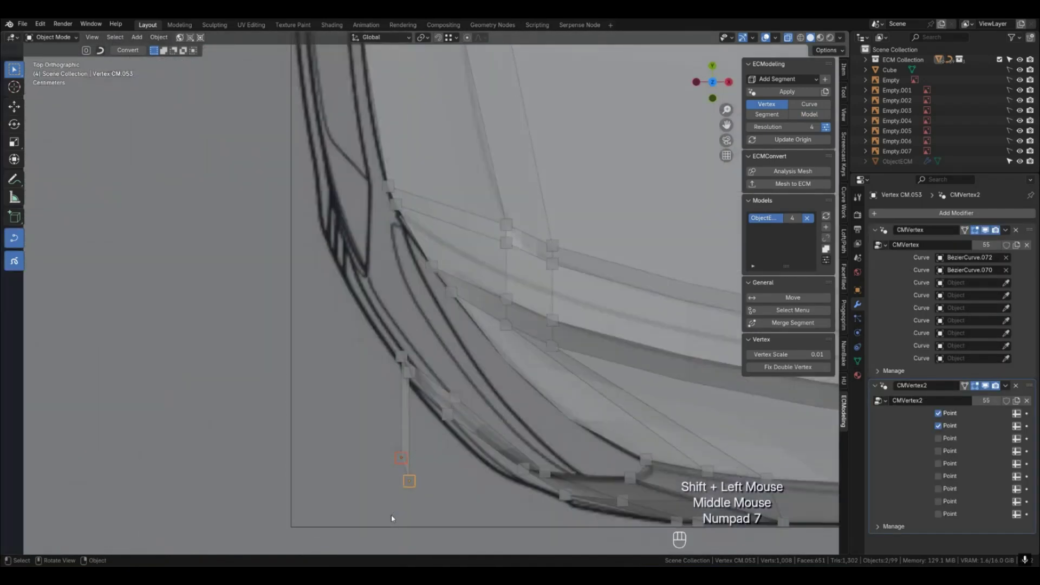
key("shift+g")
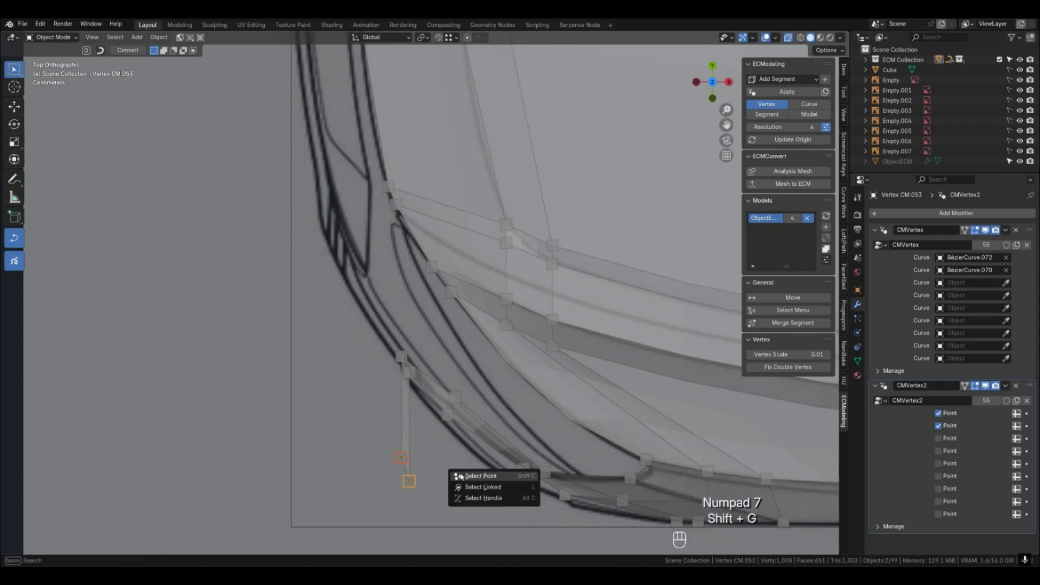
left_click(462, 477)
key("g")
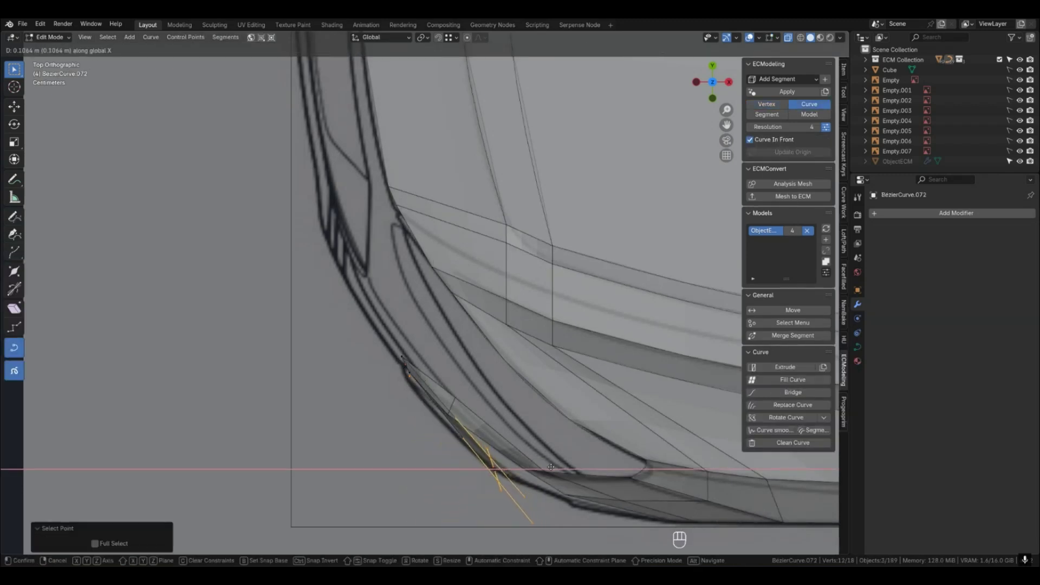
left_click(488, 467)
key("Tab")
left_click(496, 481)
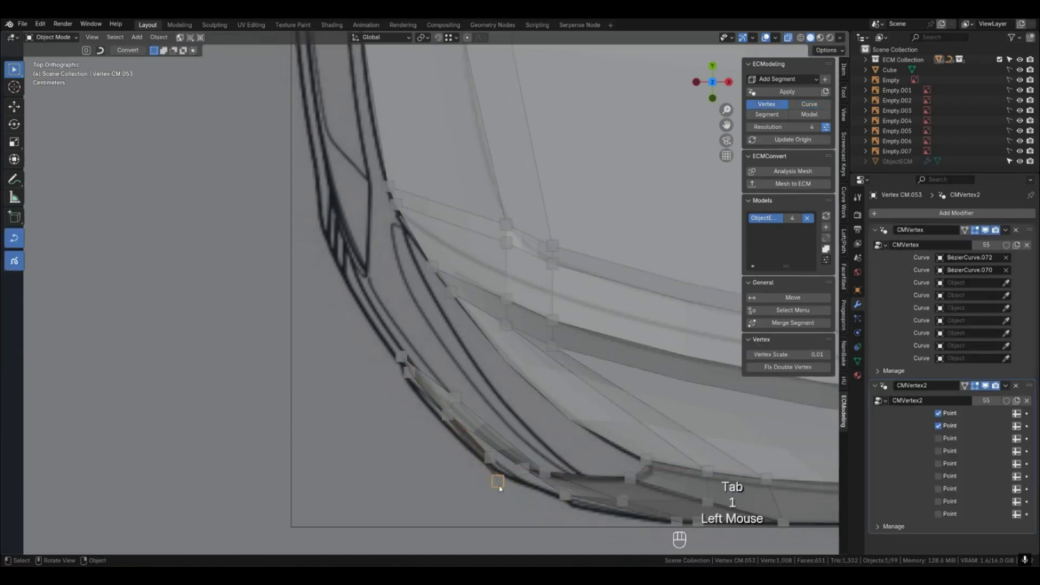
key("shift+g")
left_click(528, 486)
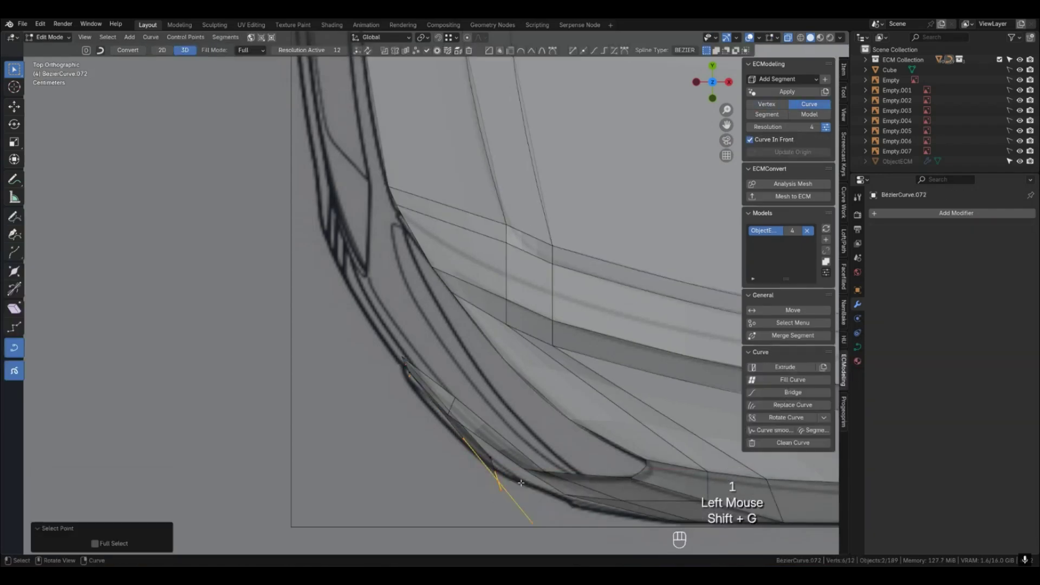
key("KP_1")
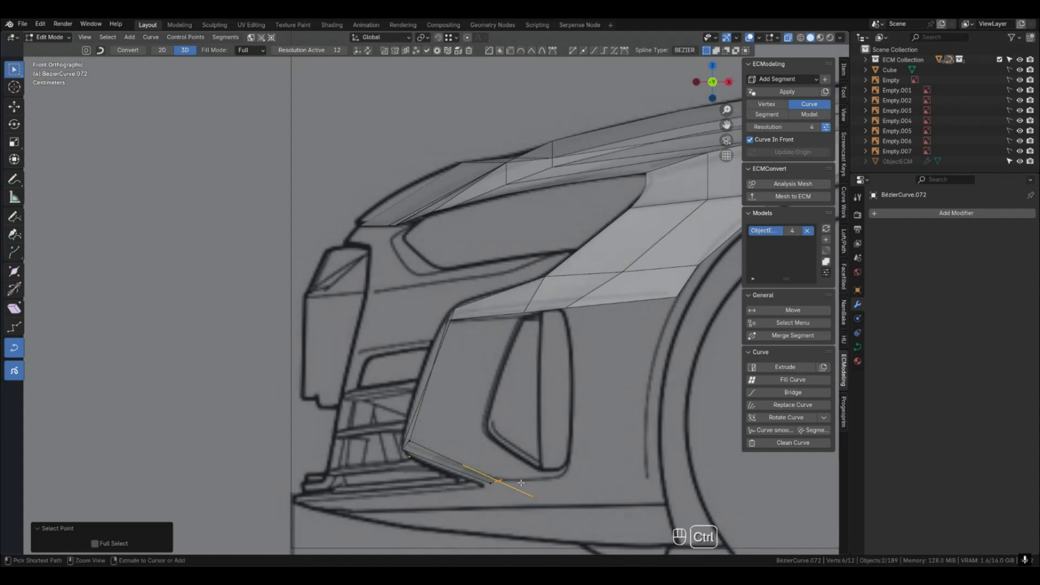
key("ctrl+KP_3")
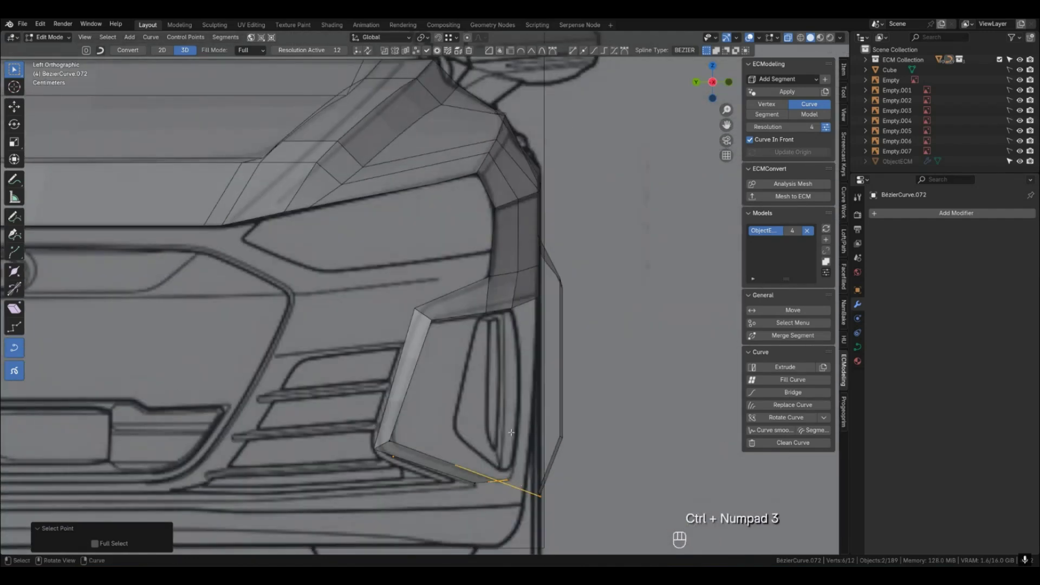
key("g")
left_click(504, 465)
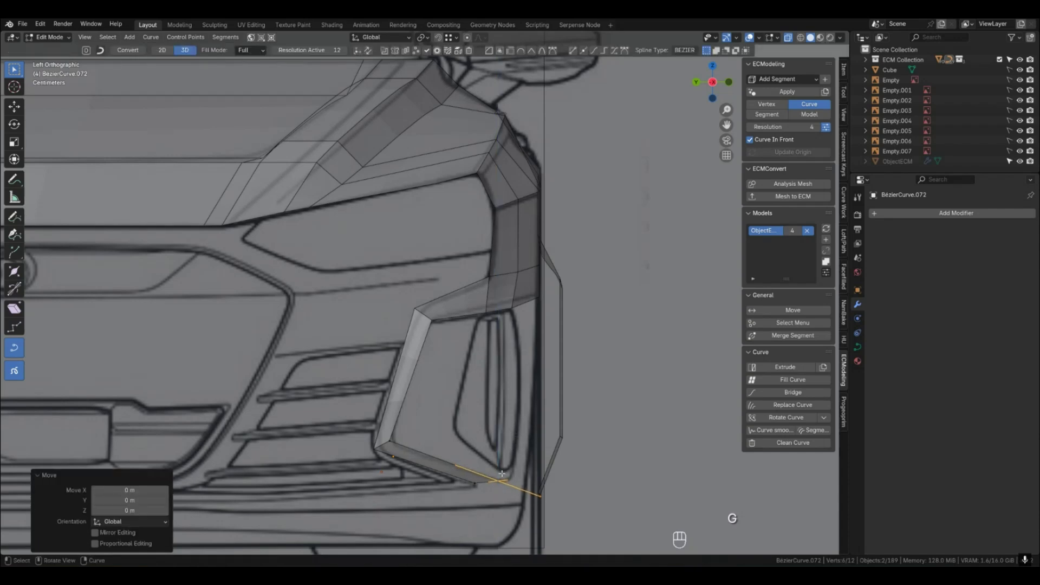
key("1")
key("Tab")
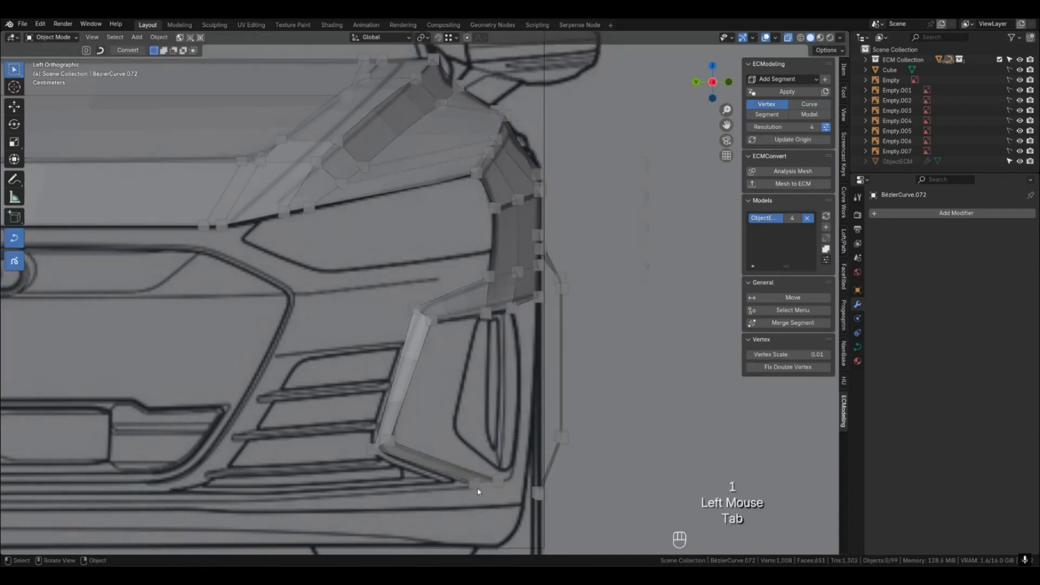
Lower the grille-side end vertex of the bottom strip about 0.005 m along Z.
left_click(478, 488)
key("shift+g")
key("g")
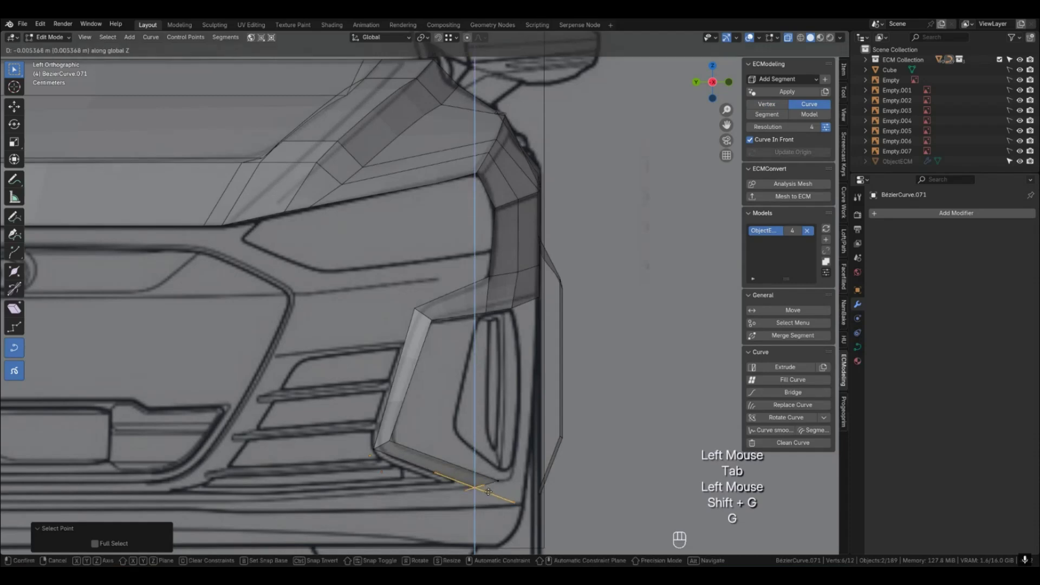
left_click(493, 489)
key("Tab")
Move the bottom strip's intake-side end vertex about 0.003 m along X to match the side blueprint.
key("1")
left_click(499, 482)
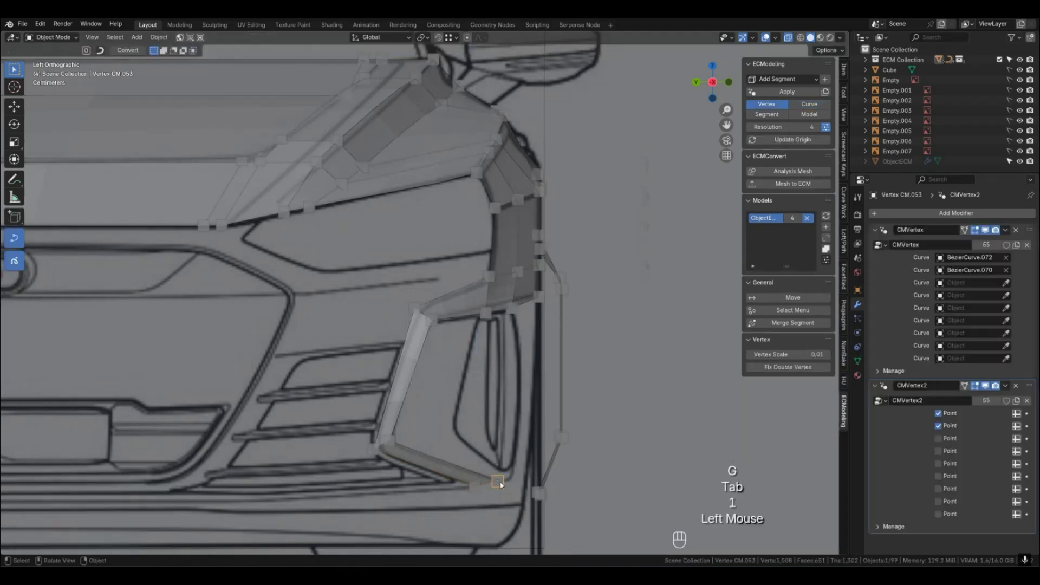
key("KP_3")
key("ctrl+KP_3")
key("KP_1")
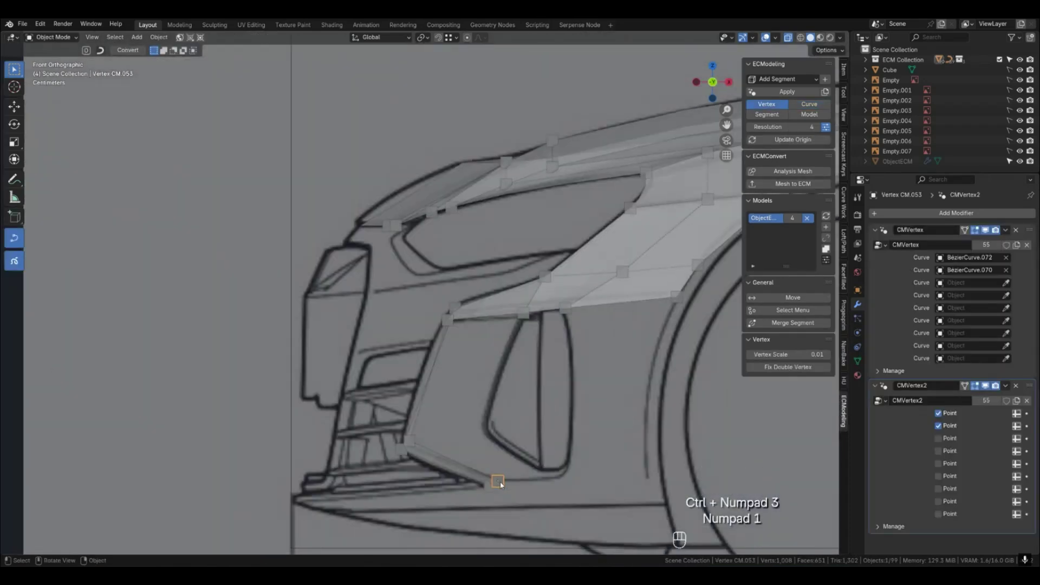
key("shift+g")
left_click(504, 487)
key("g")
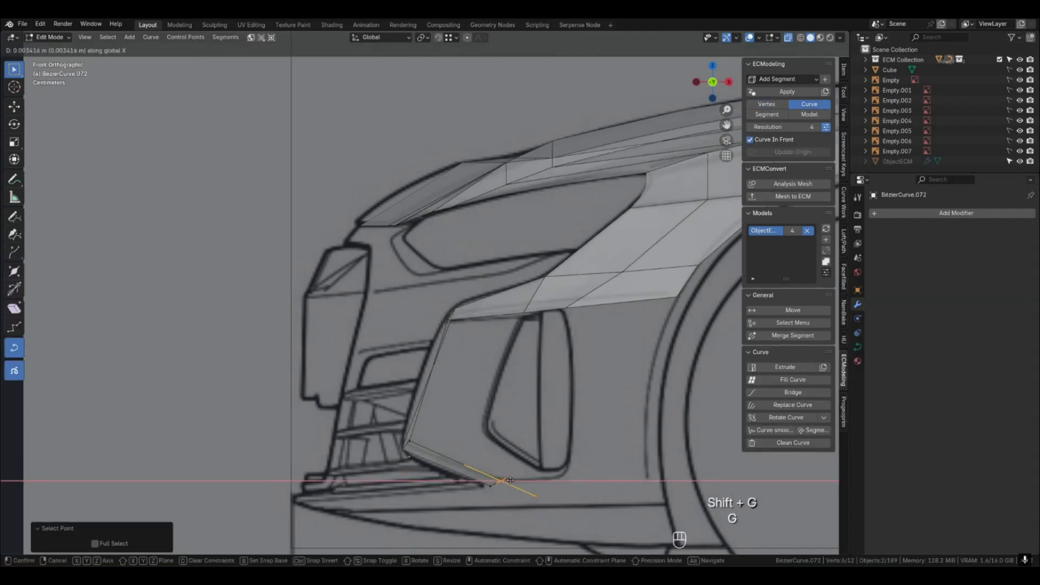
left_click(512, 480)
key("Tab")
Preview the smoothed fender and intake surround and examine their shape from several angles.
middle_click_drag(511, 488, 535, 515)
key("4")
middle_click_drag(490, 490, 503, 468)
scroll(478, 481, "down", 3)
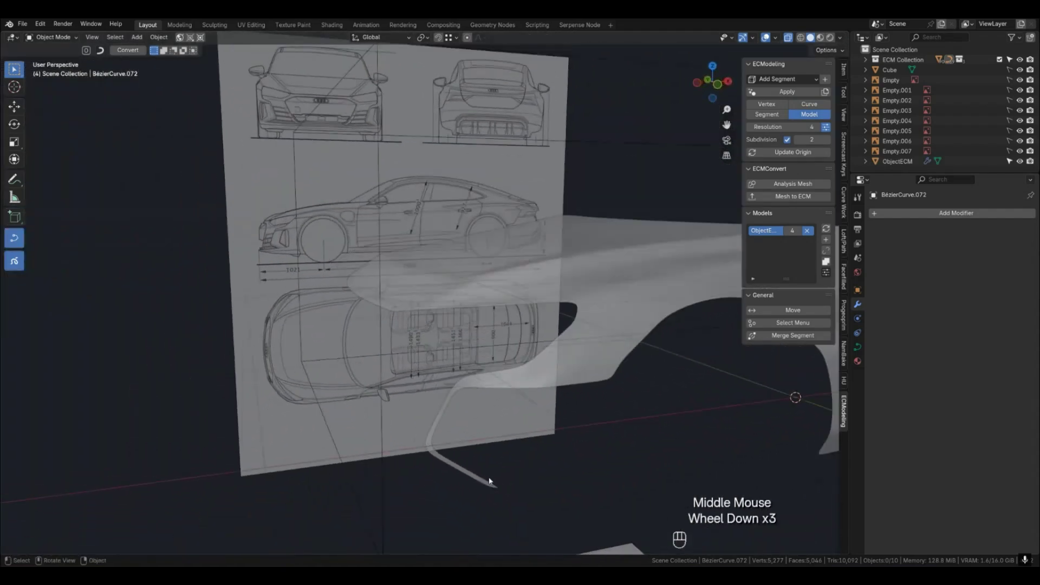
key("1")
middle_click_drag(494, 487, 434, 297, "shift")
key("2")
key("4")
scroll(414, 449, "down", 2)
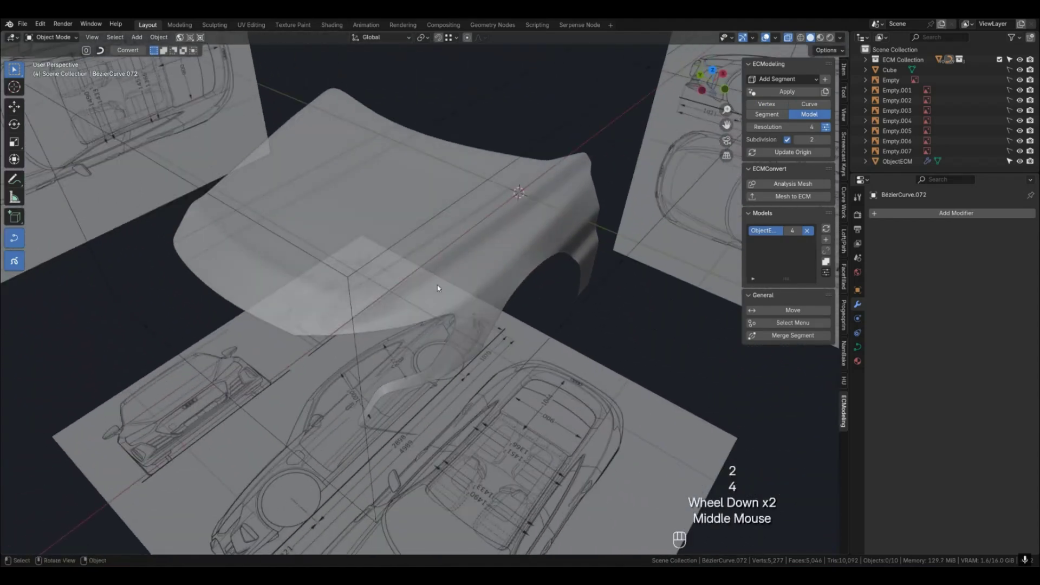
Add a Mirror modifier to the ObjectECM model and place it above the Subdivision modifier.
left_click(512, 210)
middle_click_drag(509, 213, 497, 283)
left_click(923, 214)
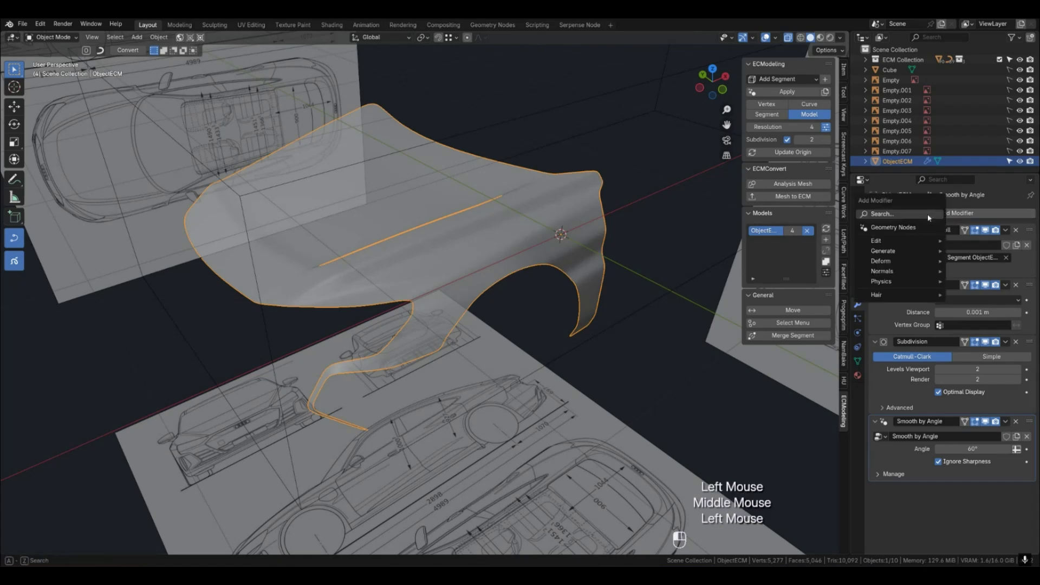
left_click(924, 243)
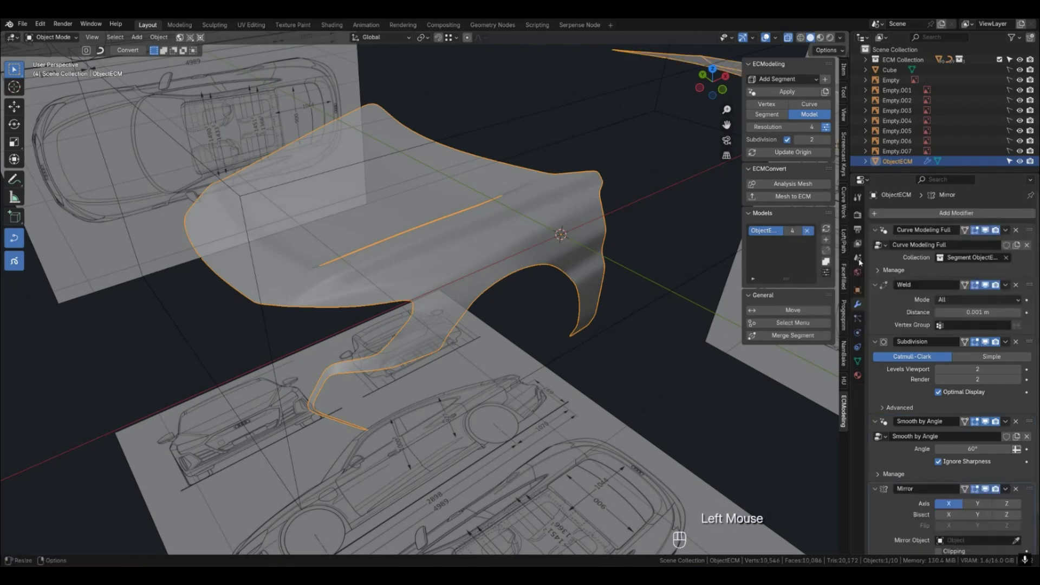
left_click_drag(1031, 491, 1007, 340)
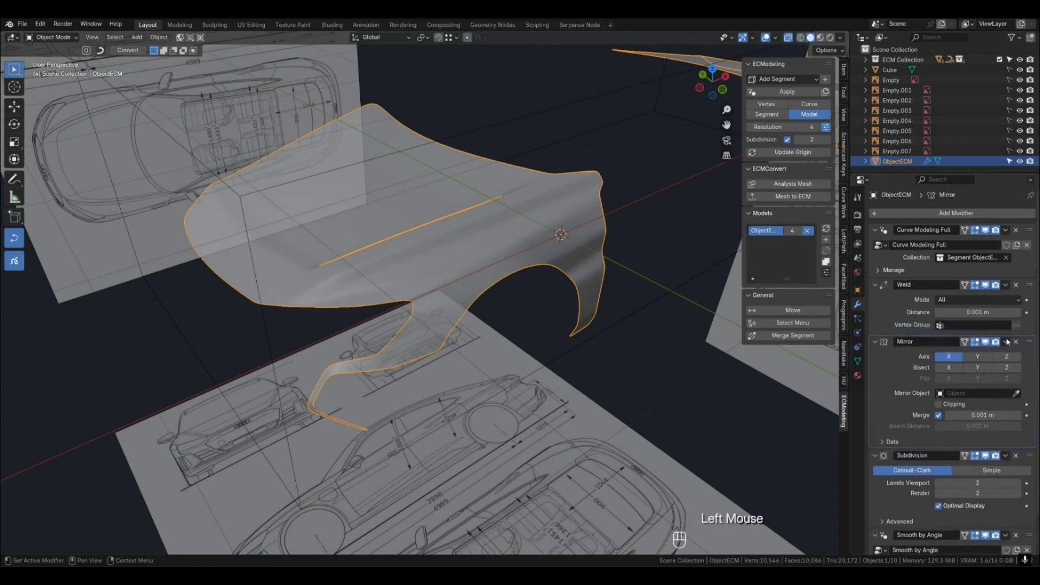
Set the Mirror modifier to the Y axis only, with Bisect and Flip enabled on Y.
left_click(958, 357)
left_click(974, 357)
left_click(978, 367)
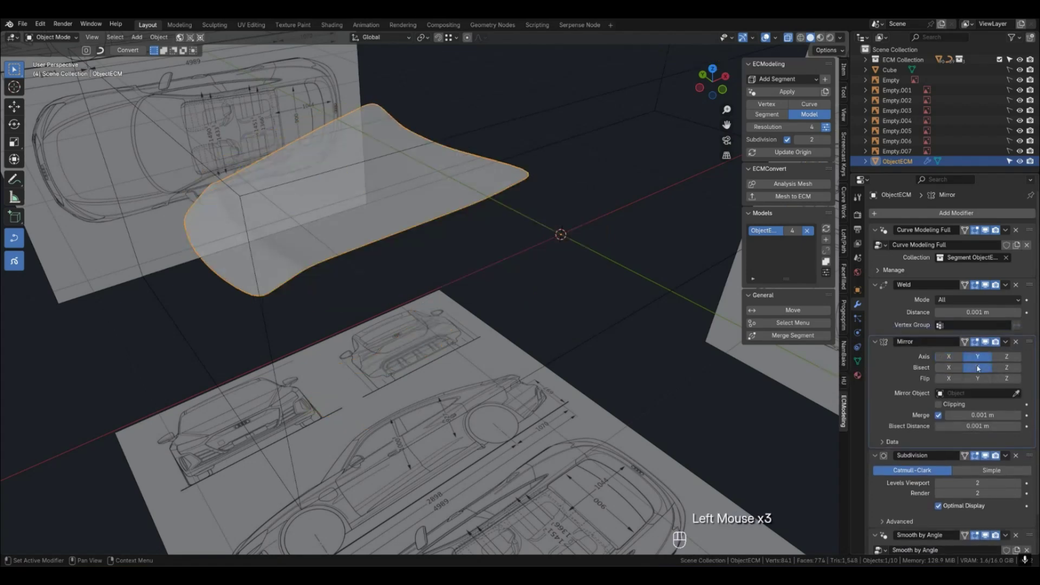
left_click(977, 378)
mouse_move(620, 336)
middle_mouse_down()
mouse_move(567, 327)
mouse_move(620, 338)
mouse_move(618, 355)
middle_mouse_up()
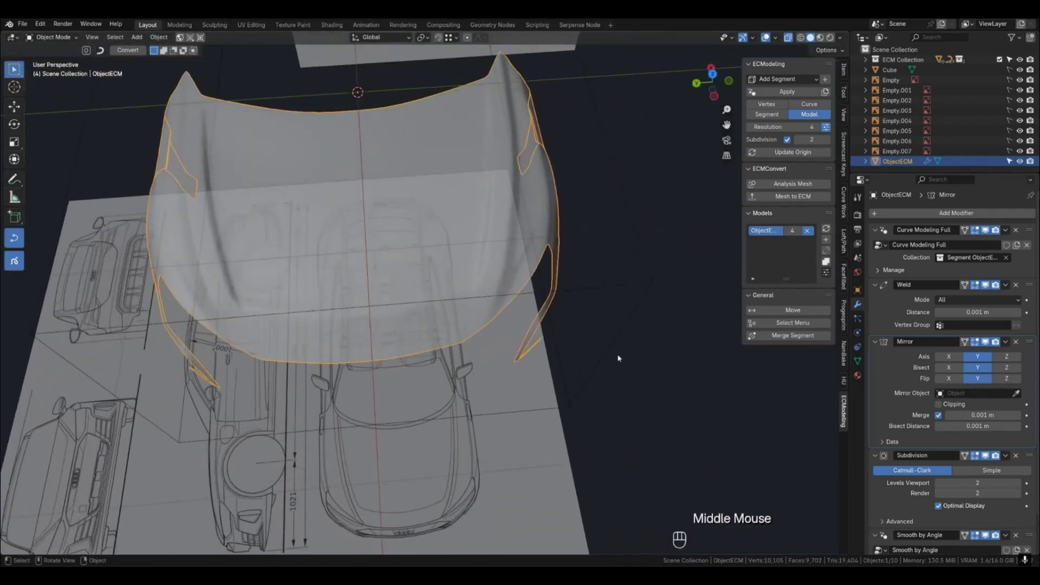
With transforms affecting origins only, move the model's origin about -1.19 m along X onto the hood.
key("KP_7")
scroll(577, 339, "down", 2)
middle_click_drag(582, 309, 543, 351, "shift")
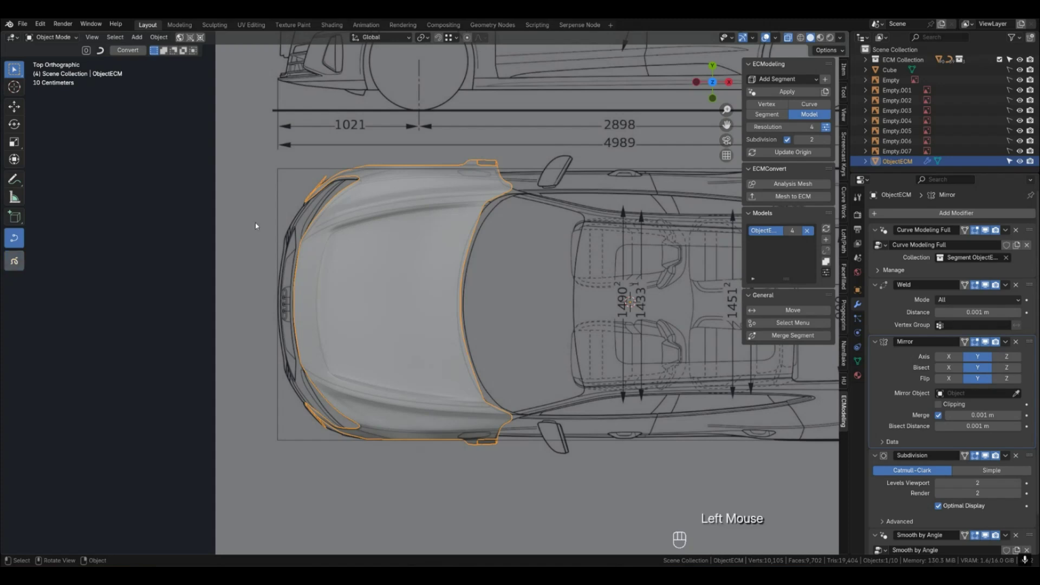
left_click(824, 52)
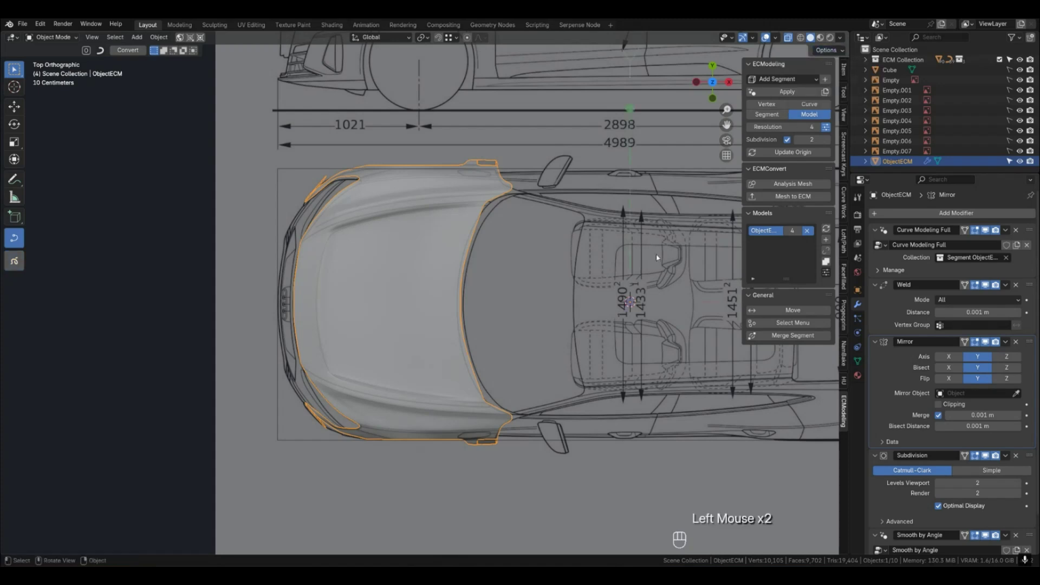
key("g")
key("x")
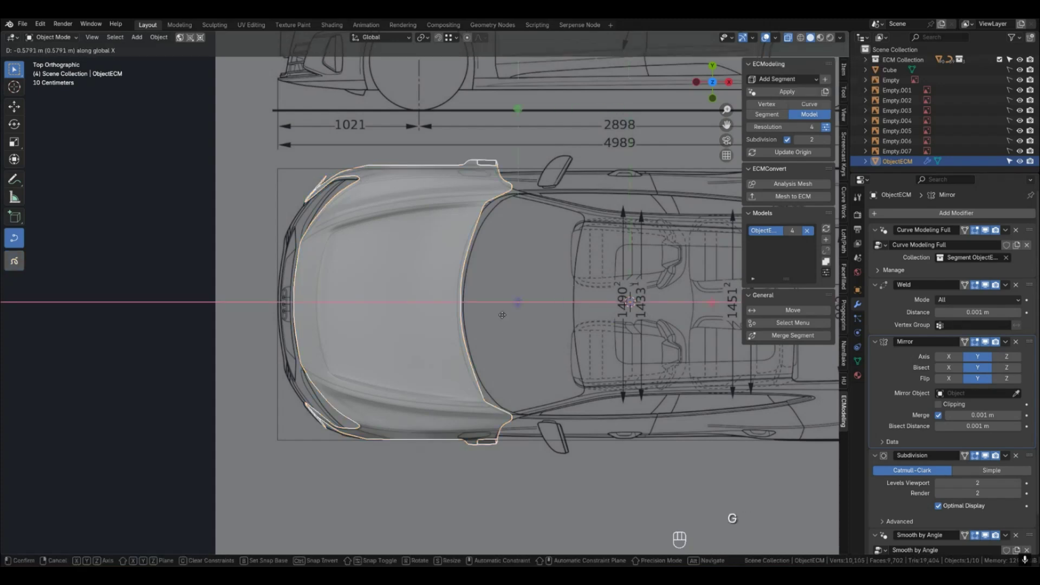
left_click(418, 328)
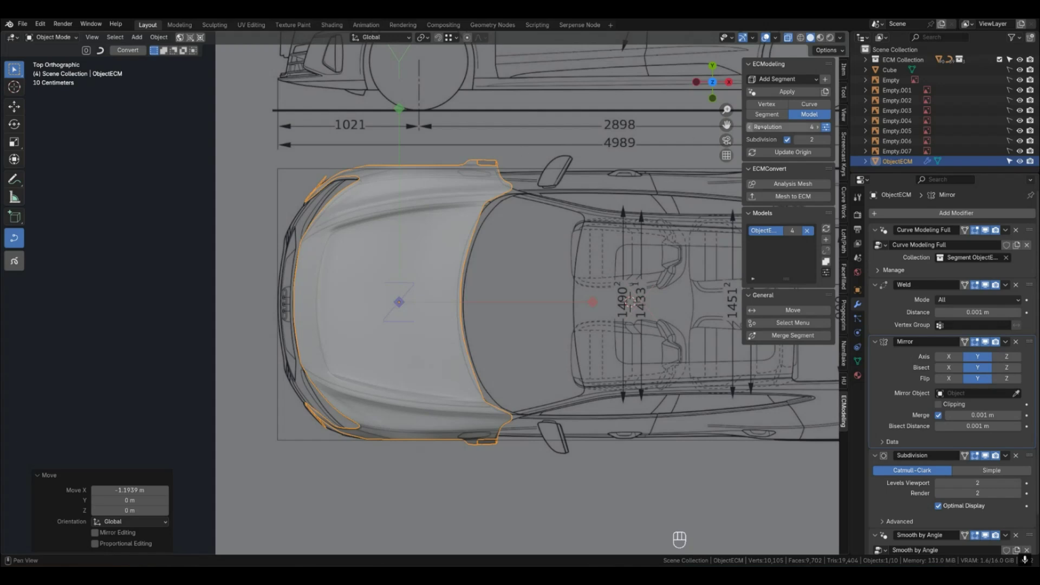
left_click(824, 50)
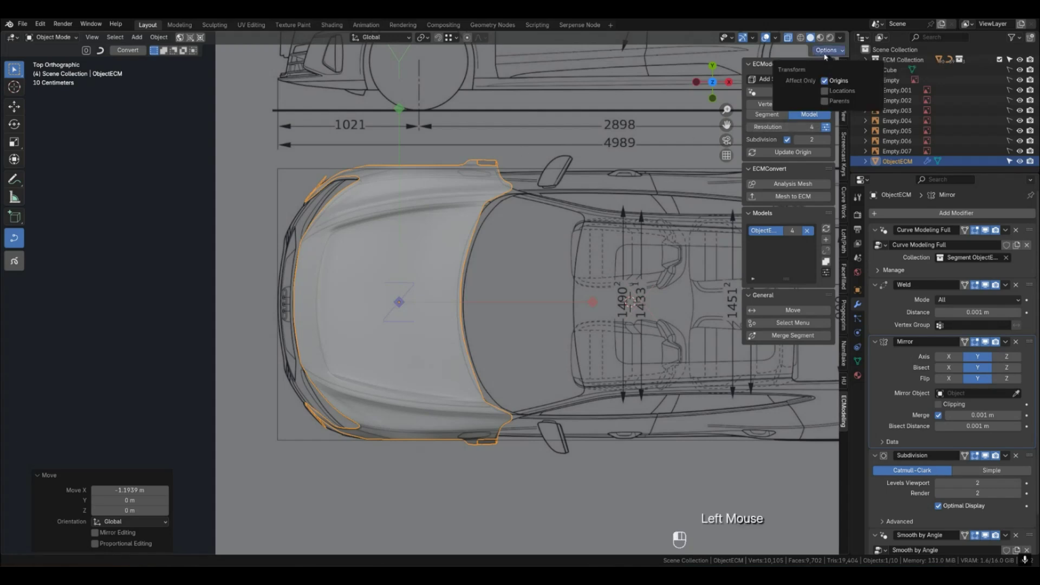
left_click(406, 337)
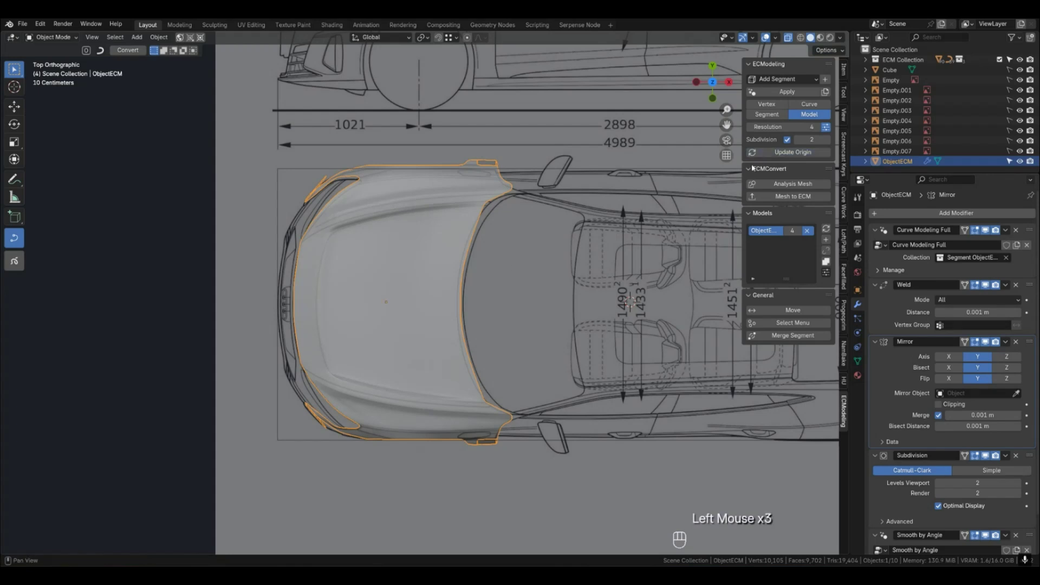
Move only the model's origin about -0.01 m along Y to align the mirrored half, then restore normal object transforms.
left_click(829, 51)
key("g")
key("x")
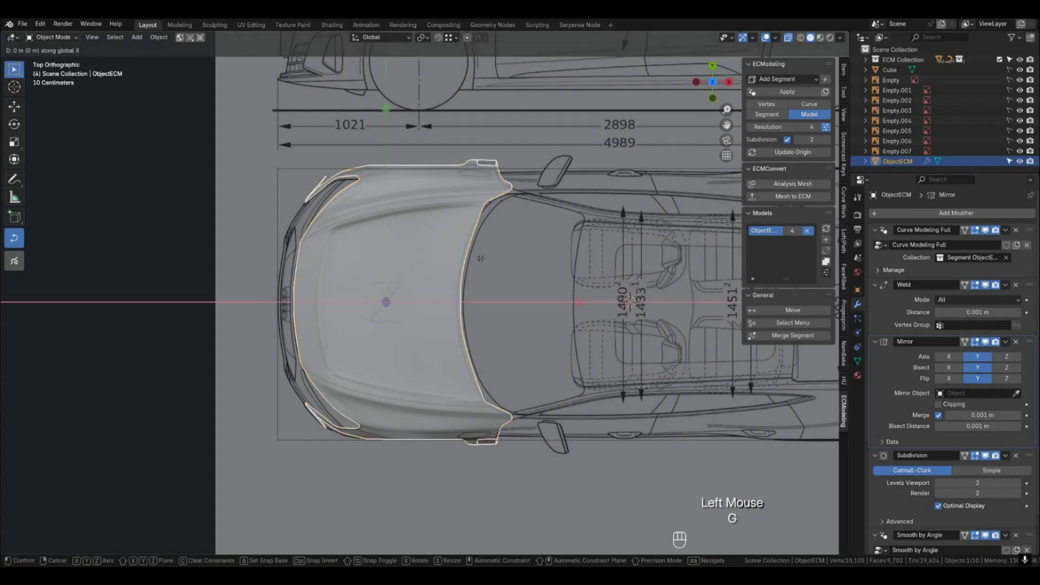
key("y")
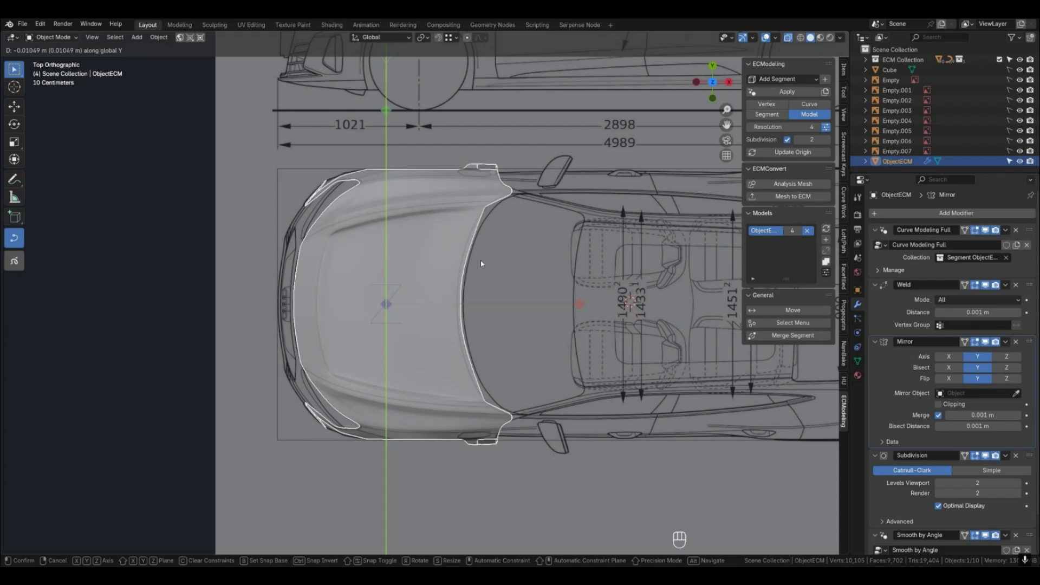
left_click(480, 263)
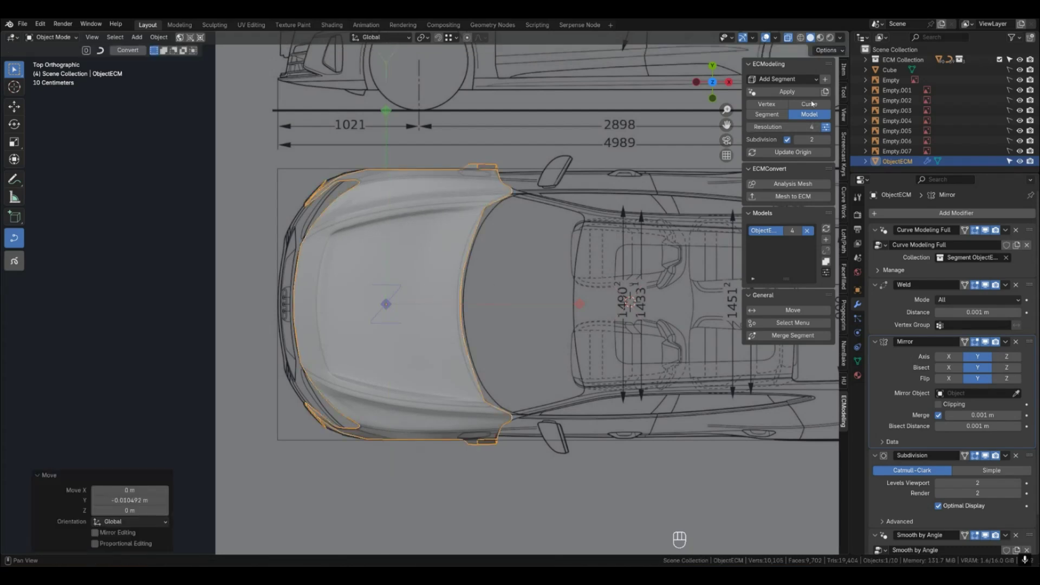
left_click(825, 50)
left_click(14, 261)
Turn off X-ray display and check the mirrored body in perspective and against the side blueprint.
middle_click_drag(433, 457, 536, 401)
left_click(588, 422)
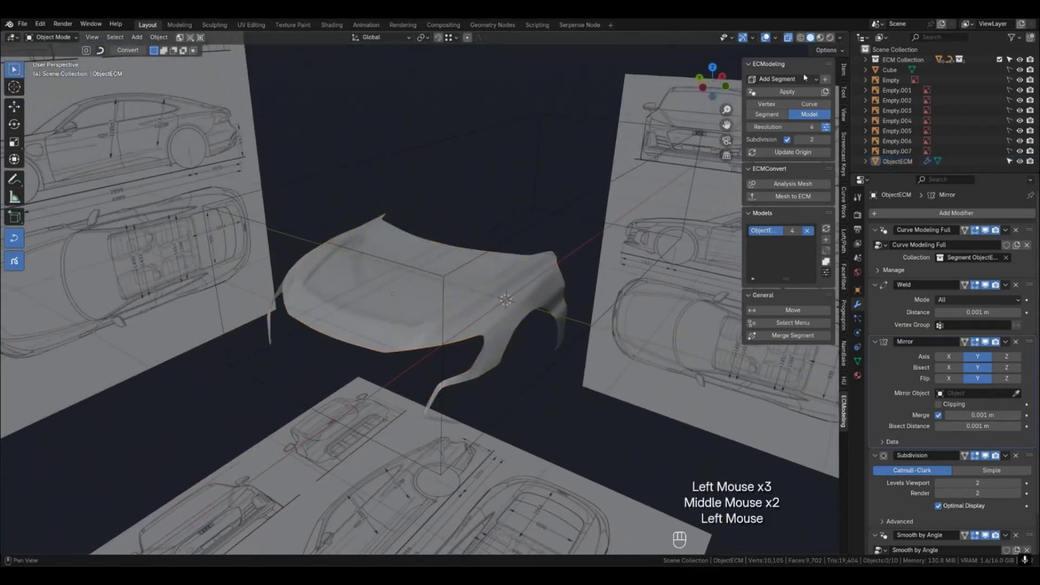
left_click(788, 37)
middle_click_drag(422, 346, 427, 398)
scroll(433, 395, "up", 2)
key("KP_1")
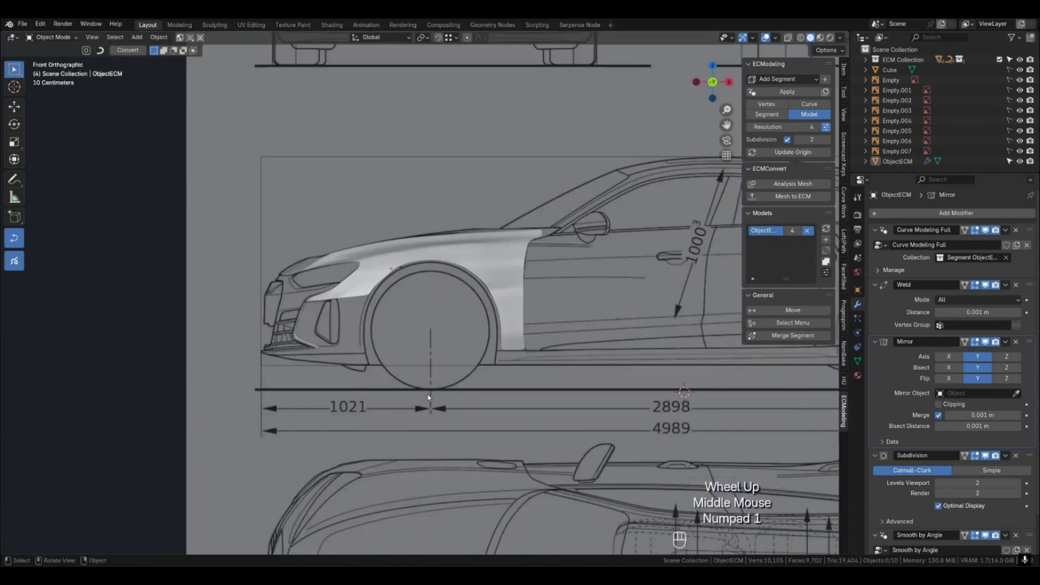
Move the two outer front corner vertices of the air intake surround about -0.01 m along X to match the side blueprint.
scroll(303, 374, "up", 4)
key("1")
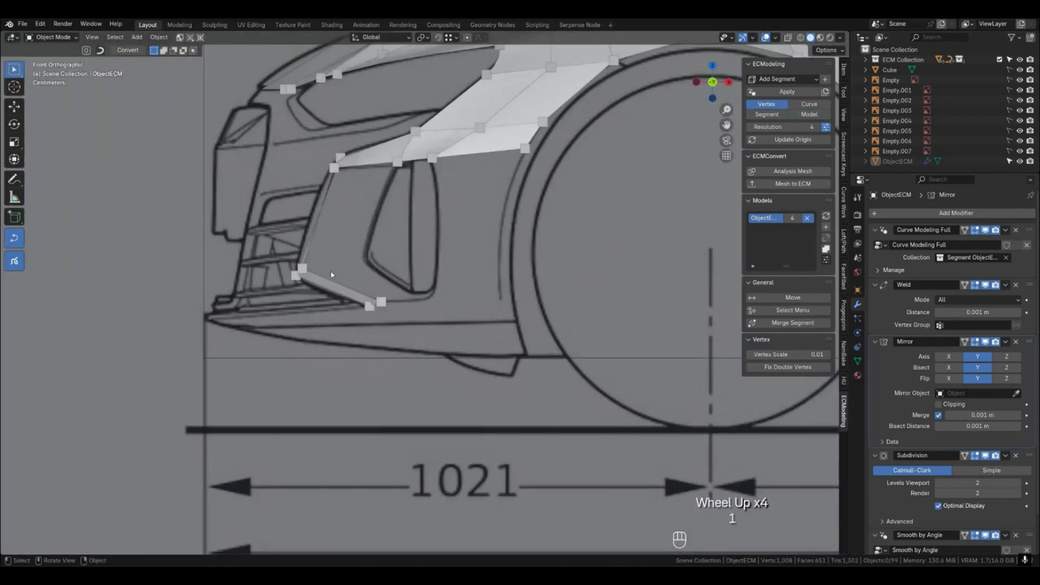
middle_click_drag(313, 252, 338, 260)
left_click(365, 371)
left_click(492, 94, "shift")
key("KP_1")
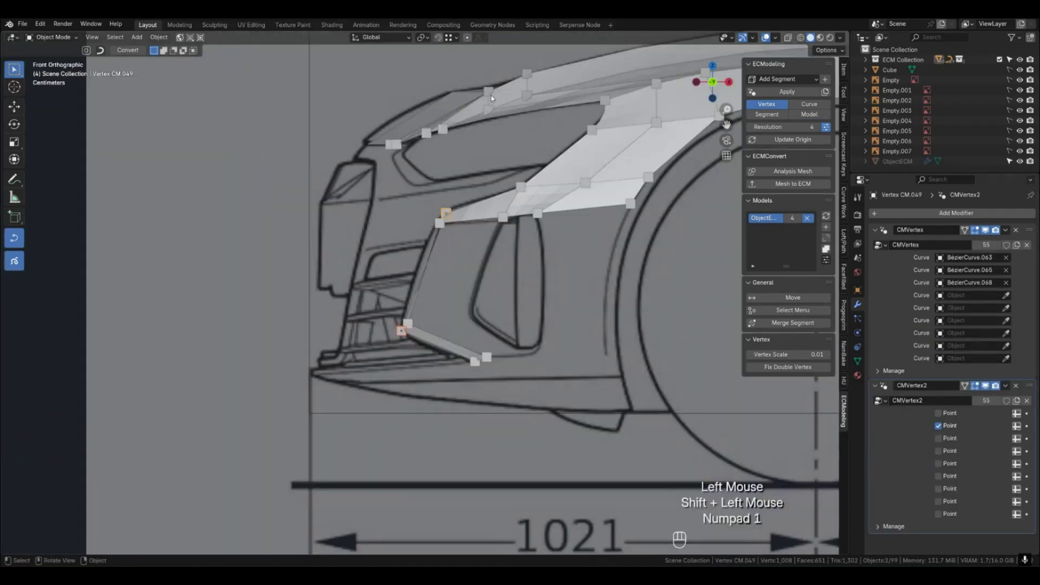
key("shift+g")
left_click(17, 261)
left_click(17, 262)
key("shift+g")
left_click(449, 226)
key("g")
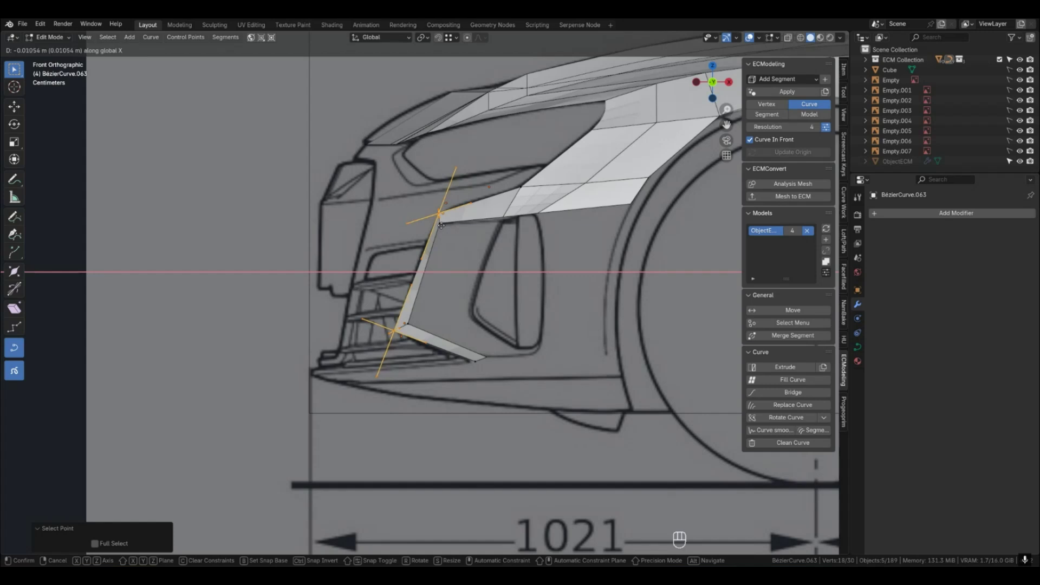
left_click(441, 226)
key("Tab")
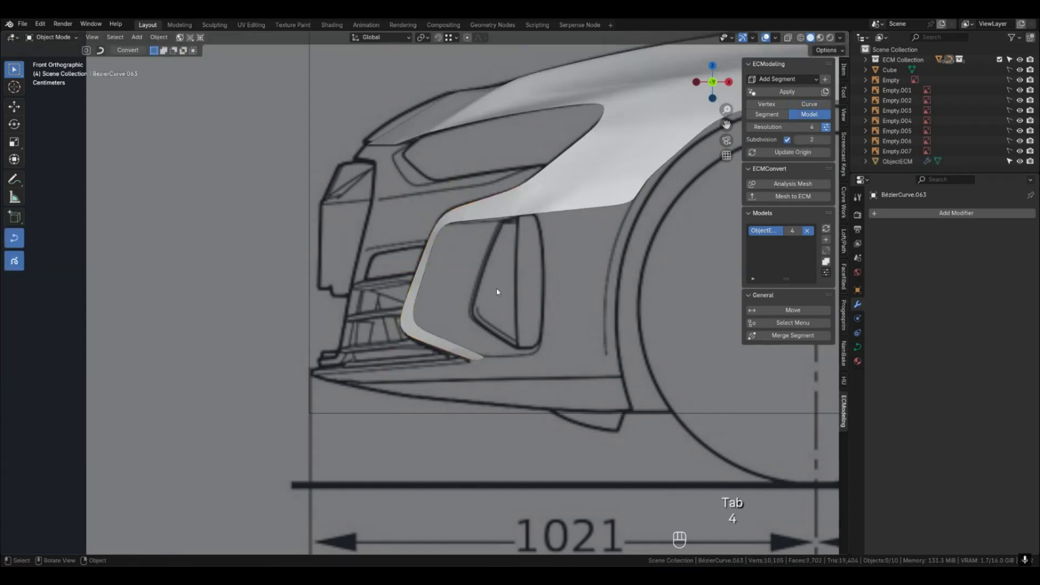
Check the smoothed intake surround in perspective, against the side blueprint and against the topology lines on the reference photo.
scroll(458, 325, "down", 5)
middle_click_drag(458, 325, 499, 361)
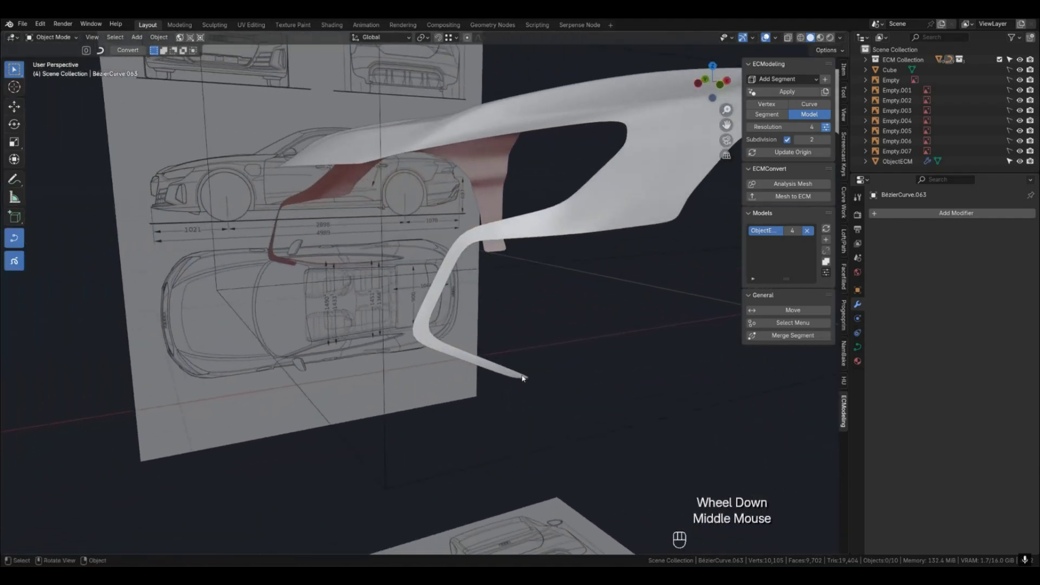
key("KP_1")
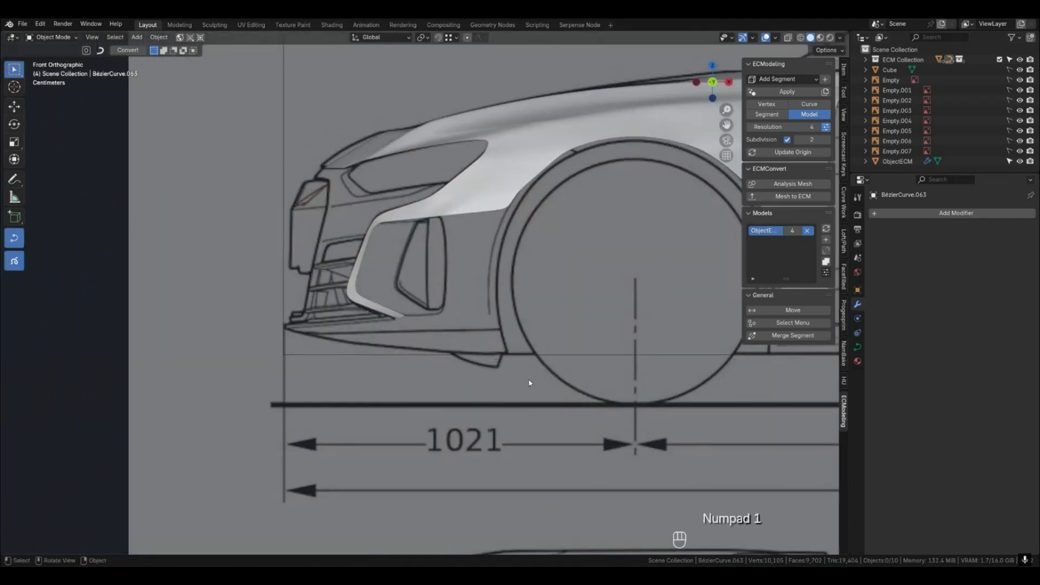
scroll(529, 382, "down", 4)
middle_click_drag(221, 252, 464, 457, "shift")
scroll(360, 376, "up", 2)
scroll(360, 376, "up", 4)
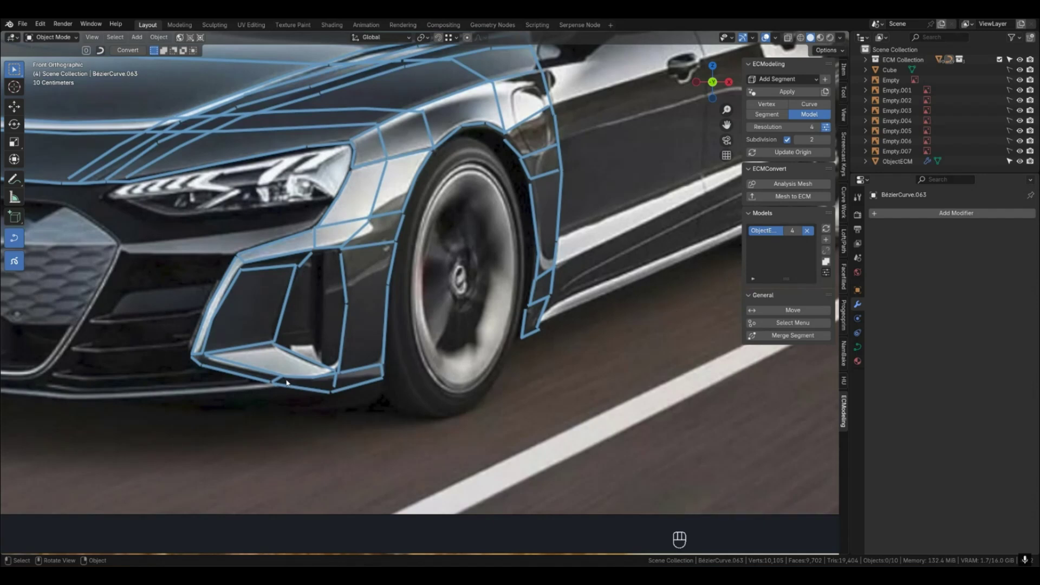
scroll(286, 382, "down", 3)
middle_click_drag(539, 498, 355, 225, "shift")
scroll(555, 378, "down", 2)
middle_click_drag(555, 378, 290, 309, "shift")
scroll(291, 308, "up", 1)
scroll(290, 308, "up", 8)
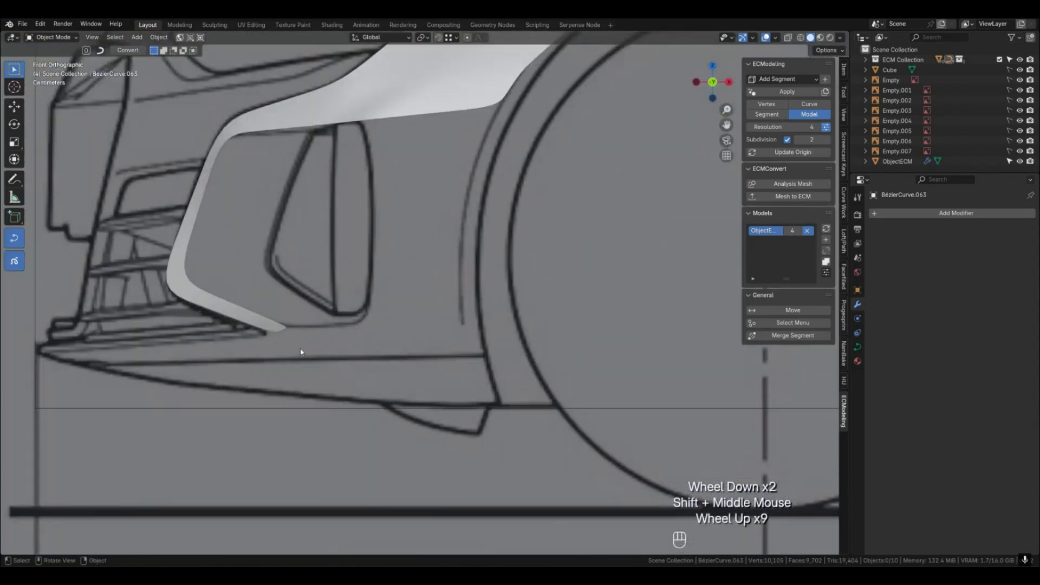
Move the lower vertex at the rear end of the intake surround's bottom strip forward along X.
key("2")
key("1")
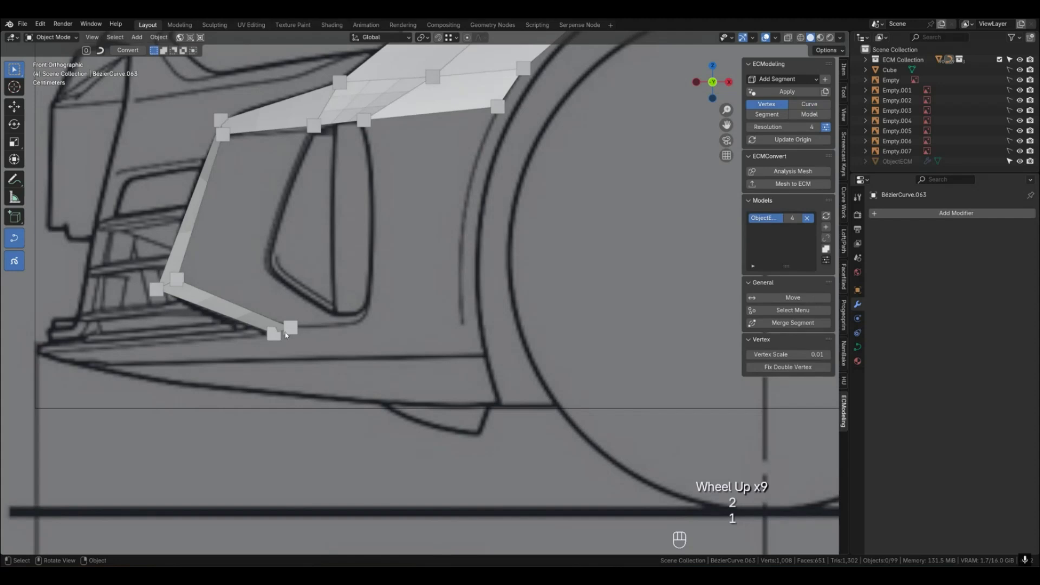
left_click(276, 339)
key("shift+g")
left_click(303, 342)
key("g")
key("Tab")
Extrude the rear end curve of the surround's bottom strip rearward along X to add a new patch.
key("2")
left_click(287, 350)
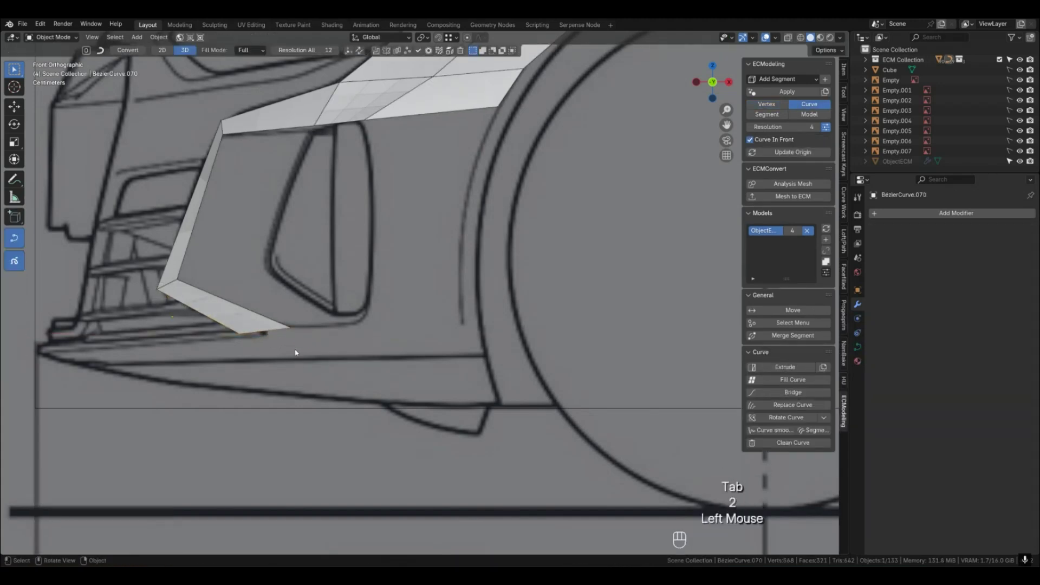
key("e")
key("x")
left_click(478, 392)
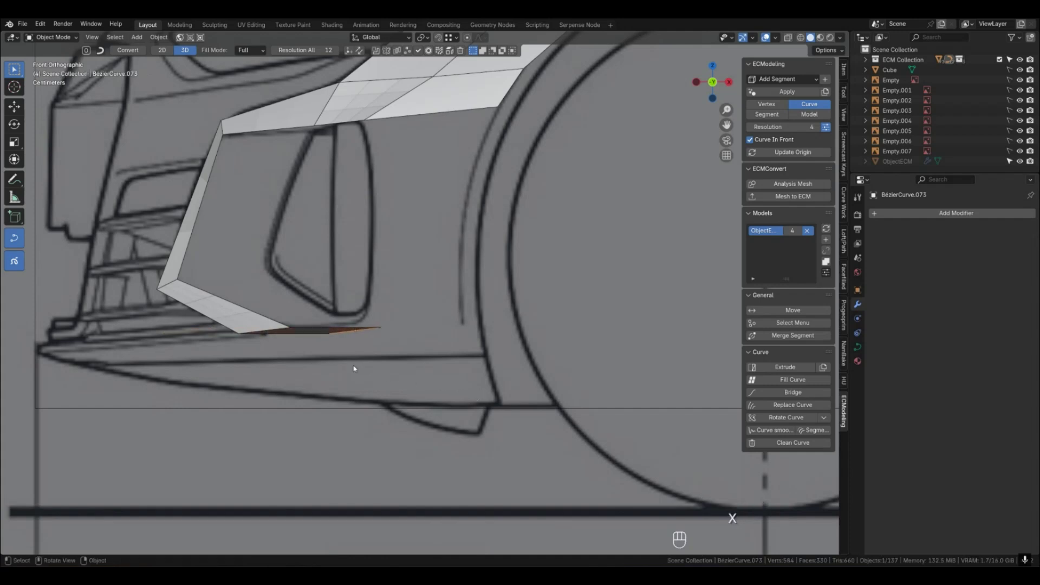
Move the new patch's lower rear vertex about -0.025 m along Z toward the lower bumper line.
key("1")
left_click(329, 333)
key("shift+g")
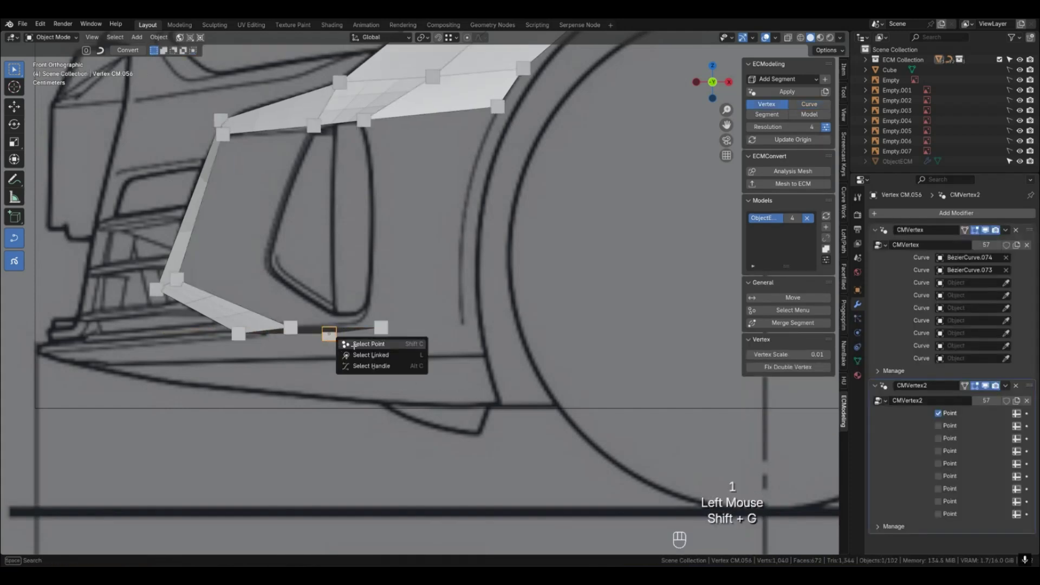
left_click(355, 345)
key("g")
left_click(359, 371)
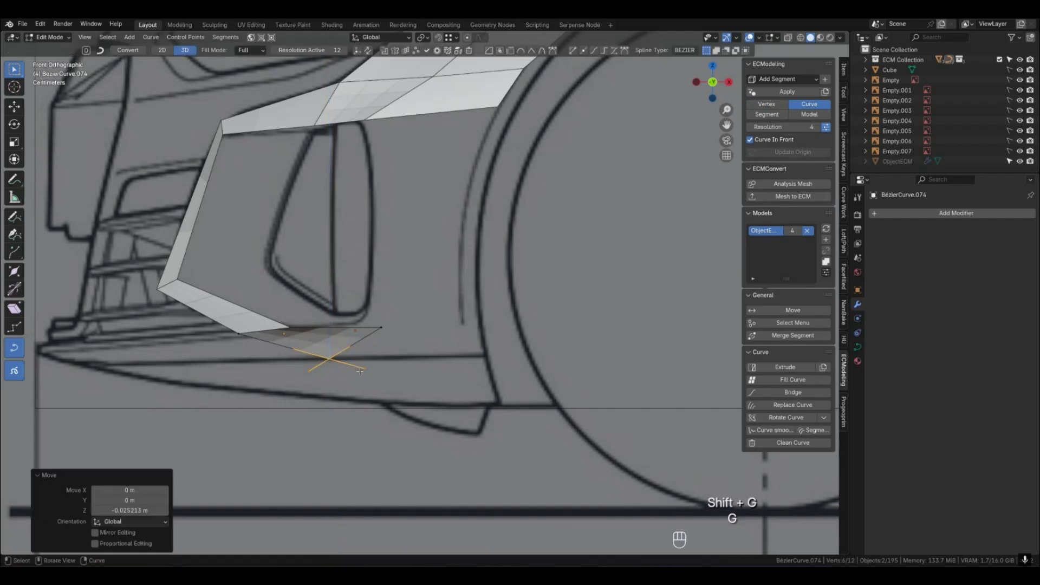
key("Tab")
Move the lower vertex shared by the strip and new patch about 0.031 m along X, then fine-tune it with X-ray on.
key("1")
left_click(240, 335)
key("shift+g")
left_click(269, 334)
key("g")
left_click(299, 343)
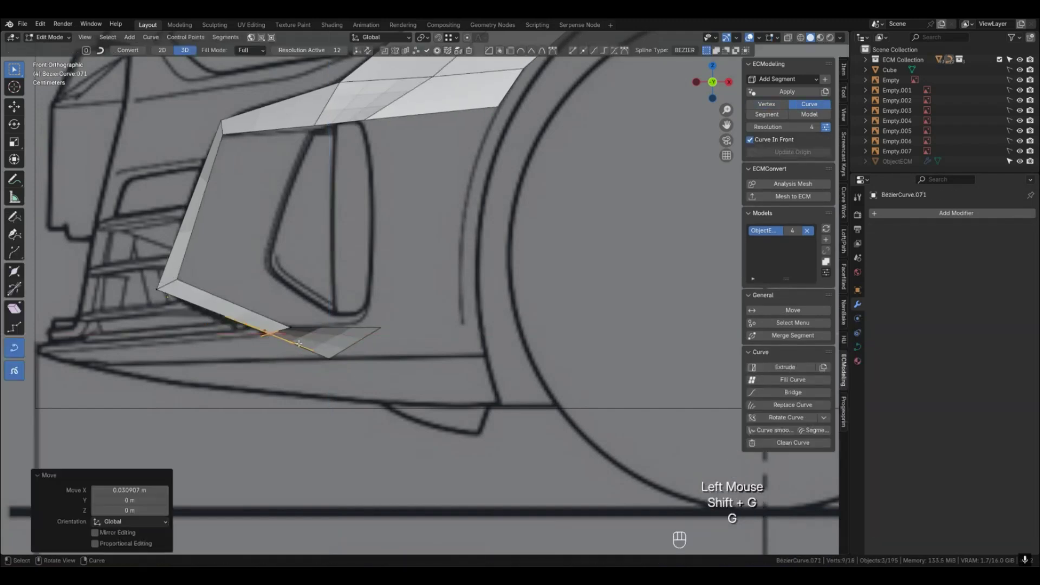
left_click(788, 38)
key("g")
key("x")
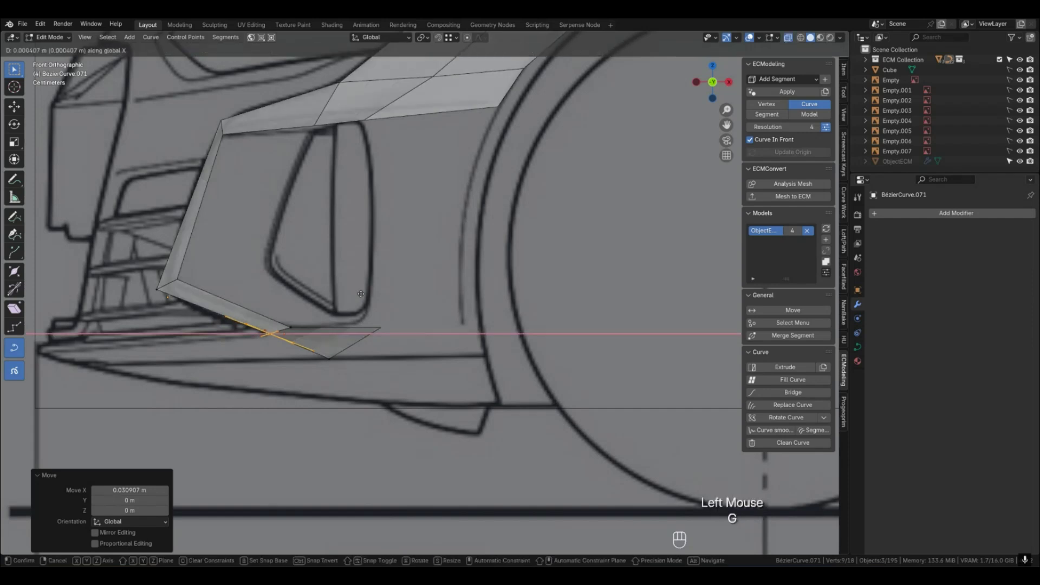
left_click(357, 293)
key("Tab")
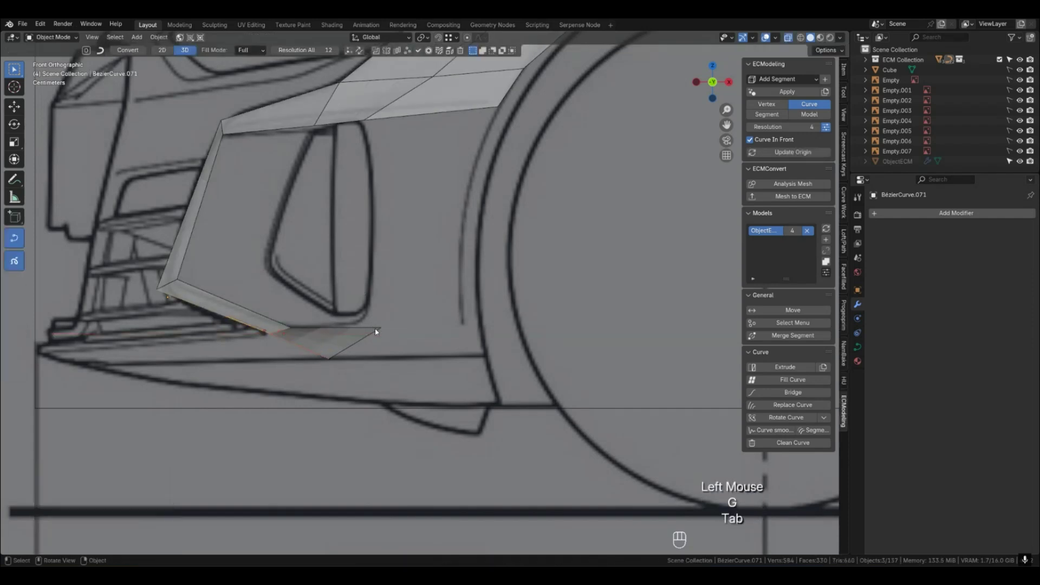
Move the new patch's upper rear vertex about -0.016 m along X and 0.006 m along Z onto the blueprint's intake corner.
key("1")
left_click(382, 328, "shift")
key("shift+g")
left_click(422, 326)
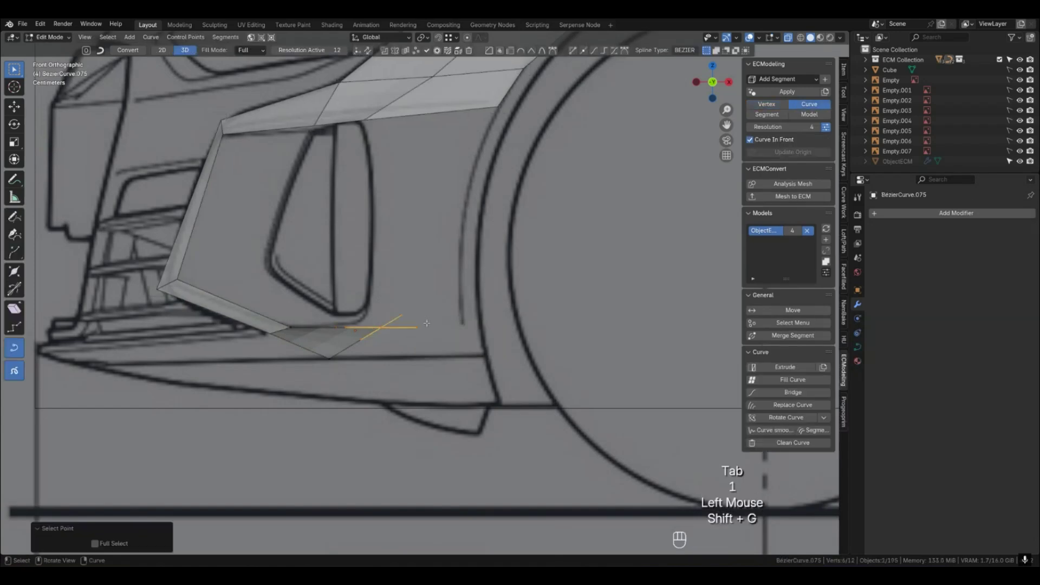
key("g")
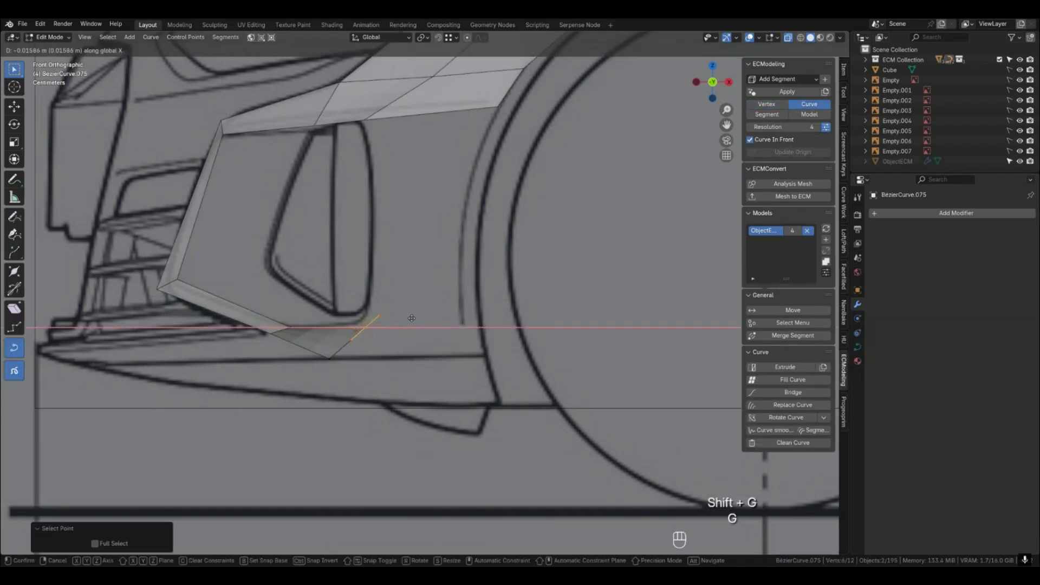
left_click(407, 319)
key("g")
key("z")
left_click(413, 311)
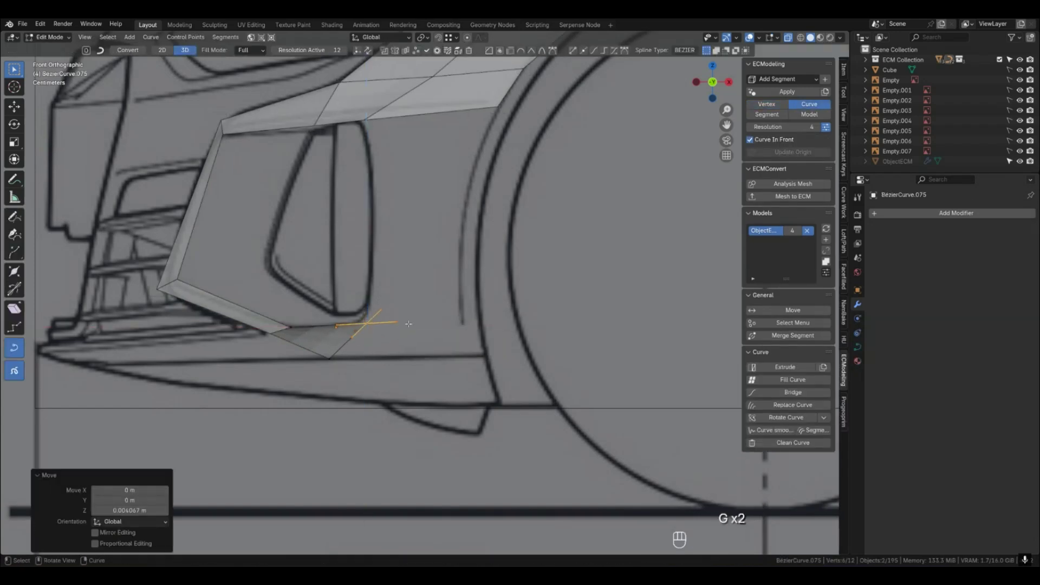
key("Tab")
Adjust the new patch's lower rear vertex along X against the side blueprint.
key("1")
left_click(329, 359)
key("shift+g")
left_click(373, 360)
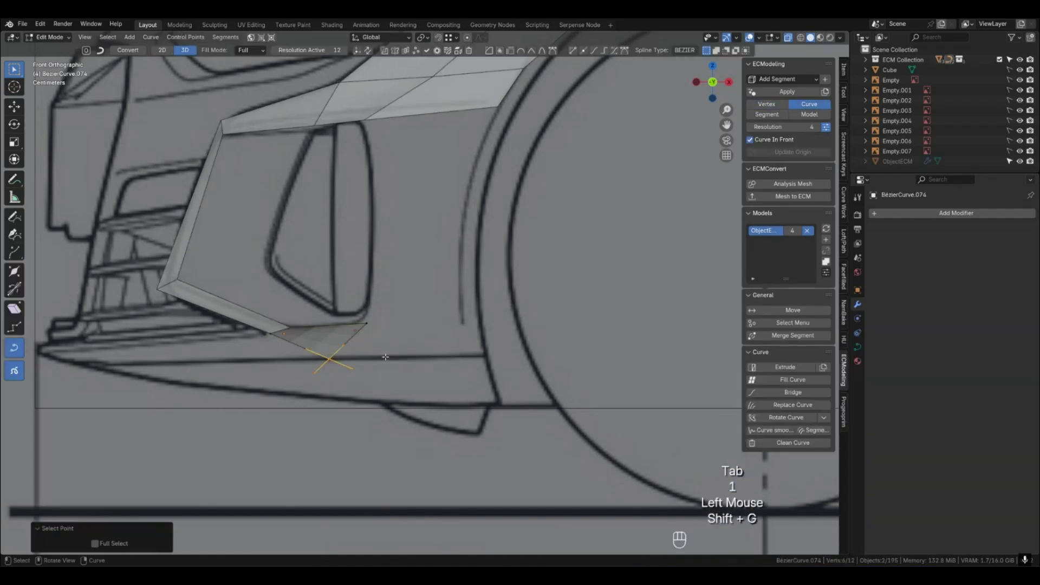
key("g")
left_click(420, 358)
key("Tab")
Against the front-end blueprint, move the new patch's lower rear vertex about -0.008 m along Y.
scroll(366, 383, "down", 2)
middle_click_drag(366, 383, 358, 406)
key("4")
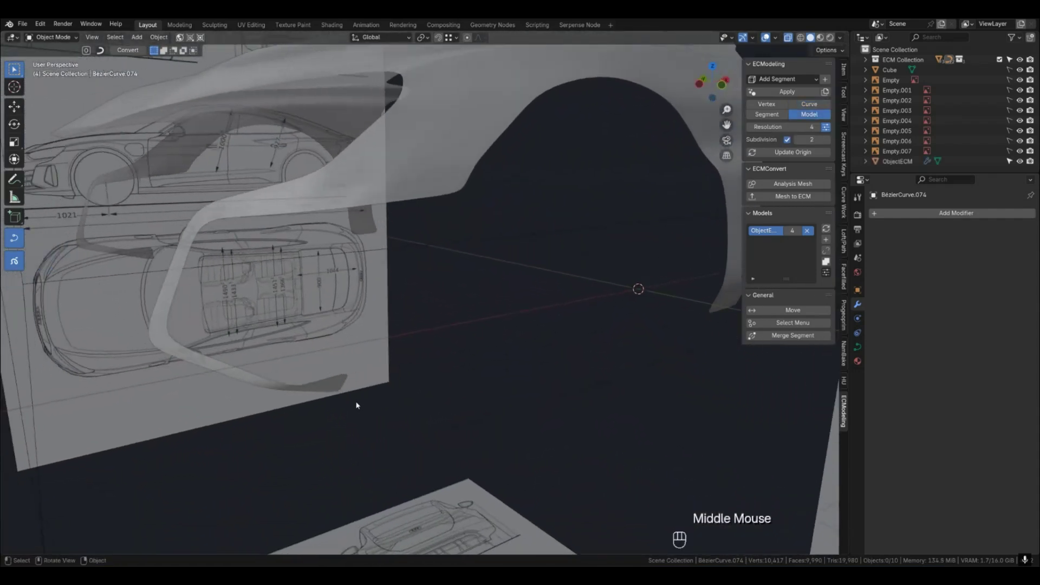
key("KP_3")
key("ctrl+KP_3")
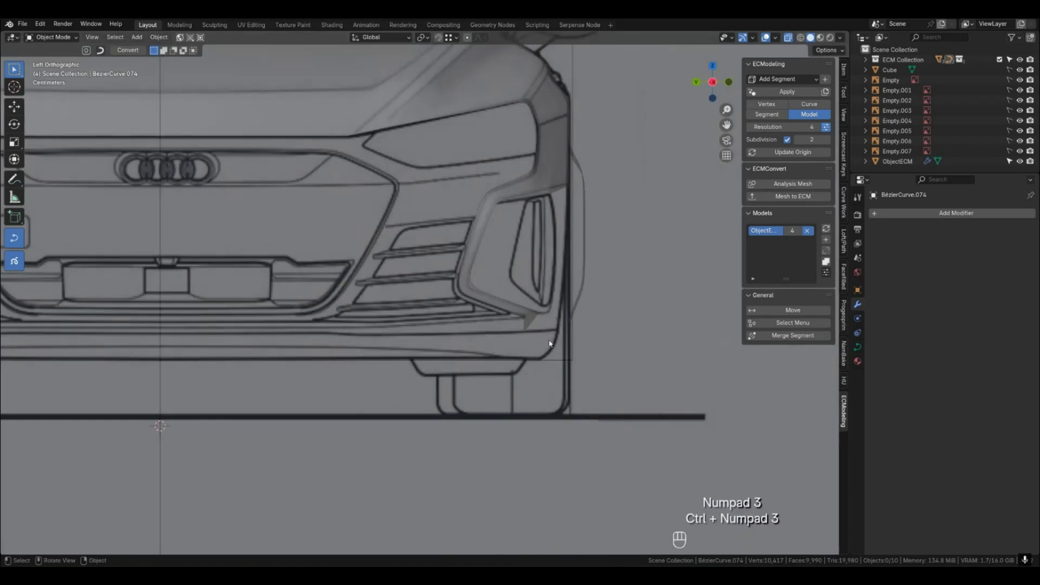
key("1")
left_click(551, 346)
key("shift+g")
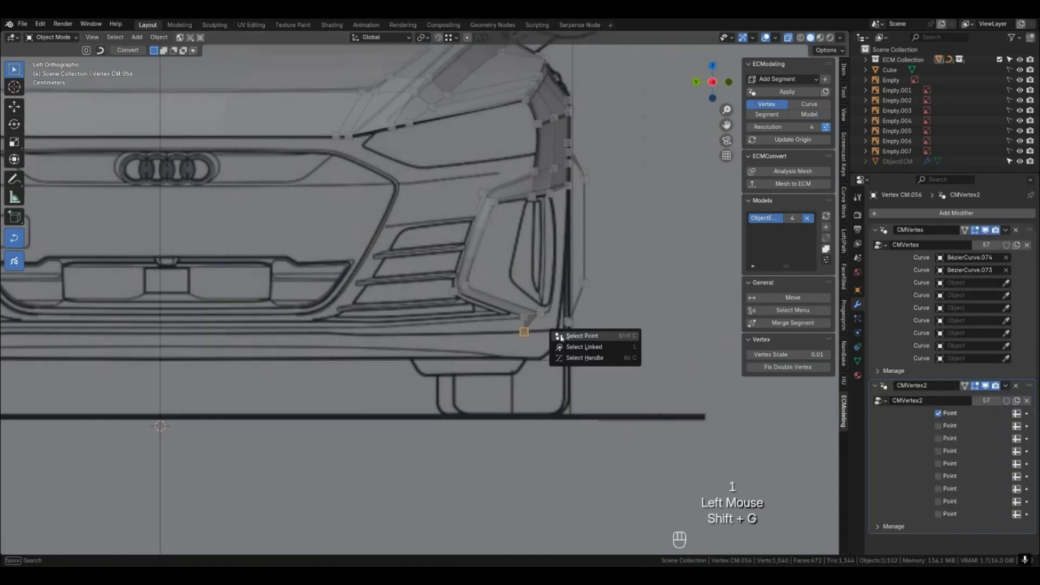
left_click(561, 336)
key("g")
key("y")
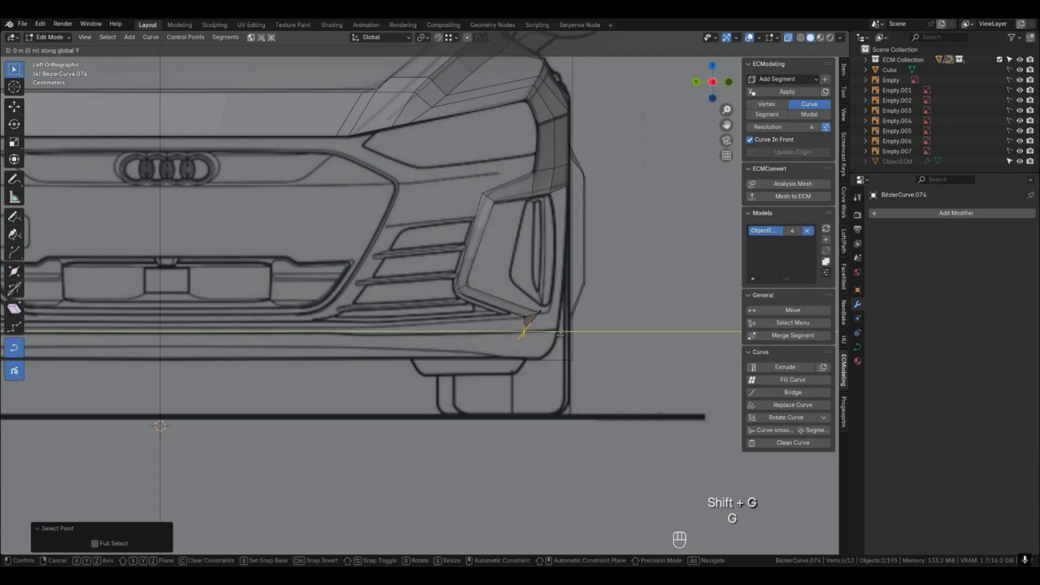
left_click(565, 333)
Move the same lower rear vertex a further -0.02 m or so along Y toward the bumper's outer edge.
middle_click_drag(565, 334, 530, 349)
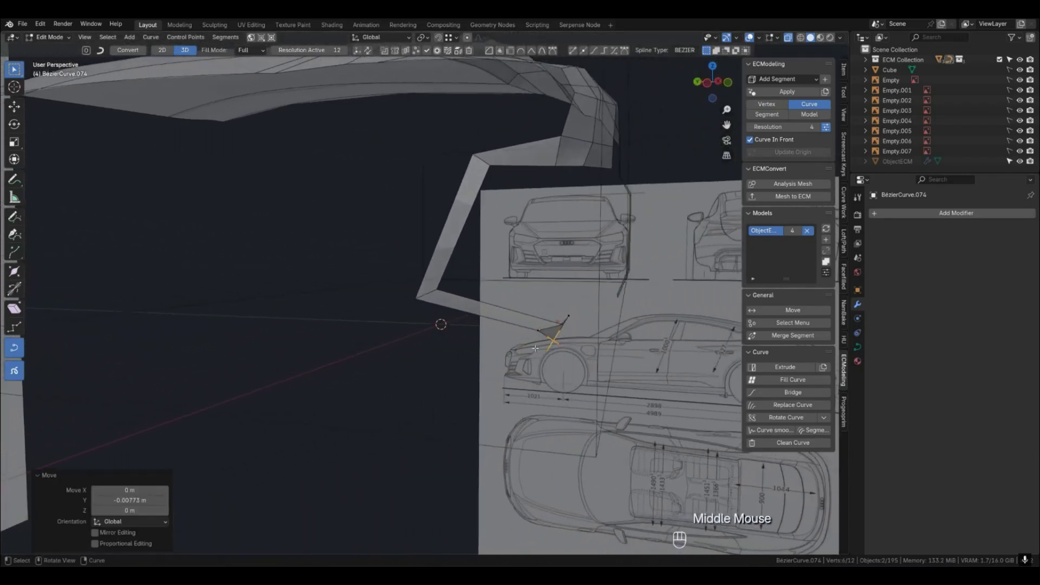
key("KP_1")
key("ctrl+KP_3")
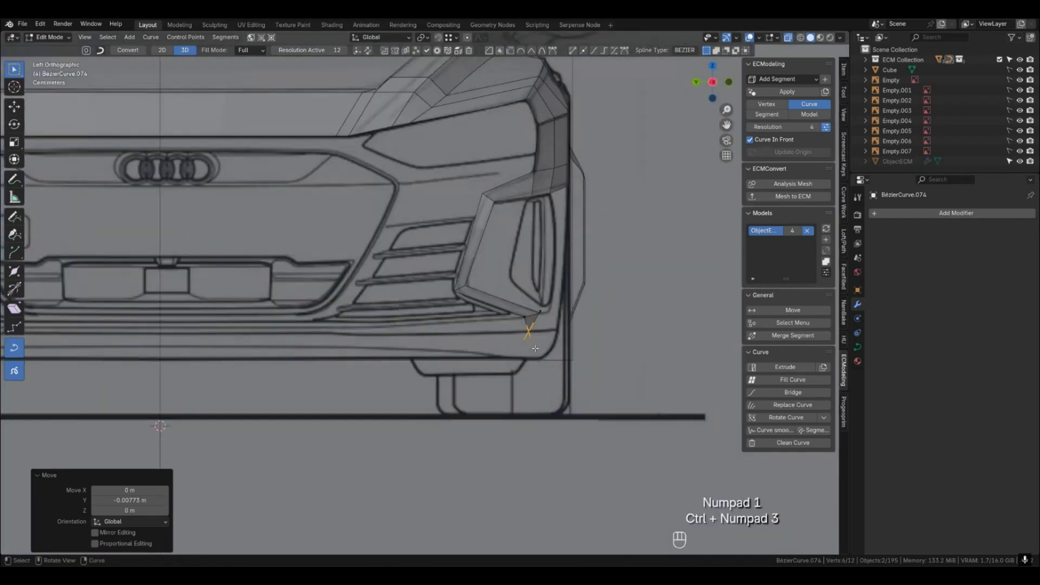
key("shift+g")
key("g")
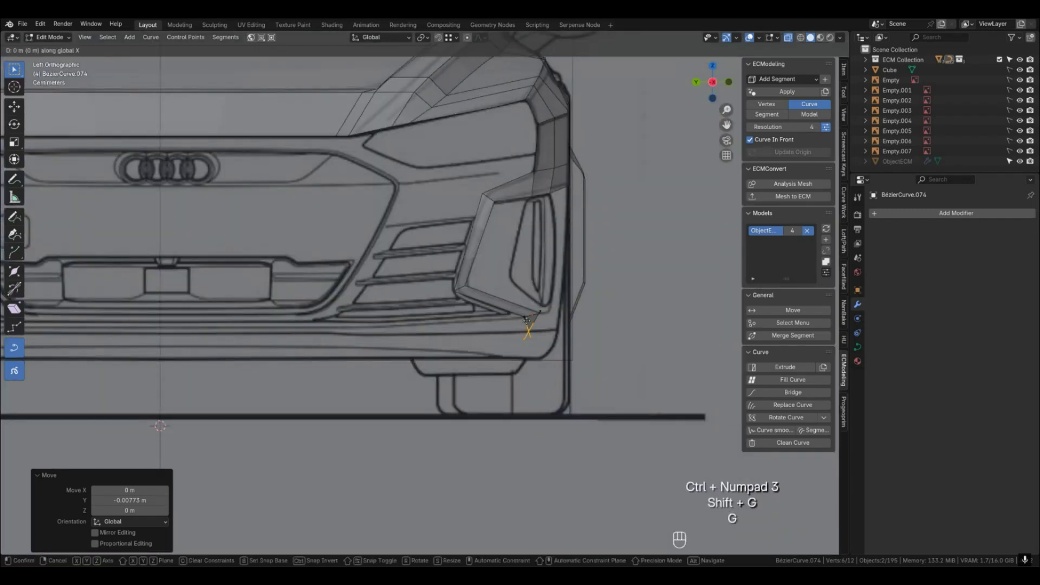
key("g")
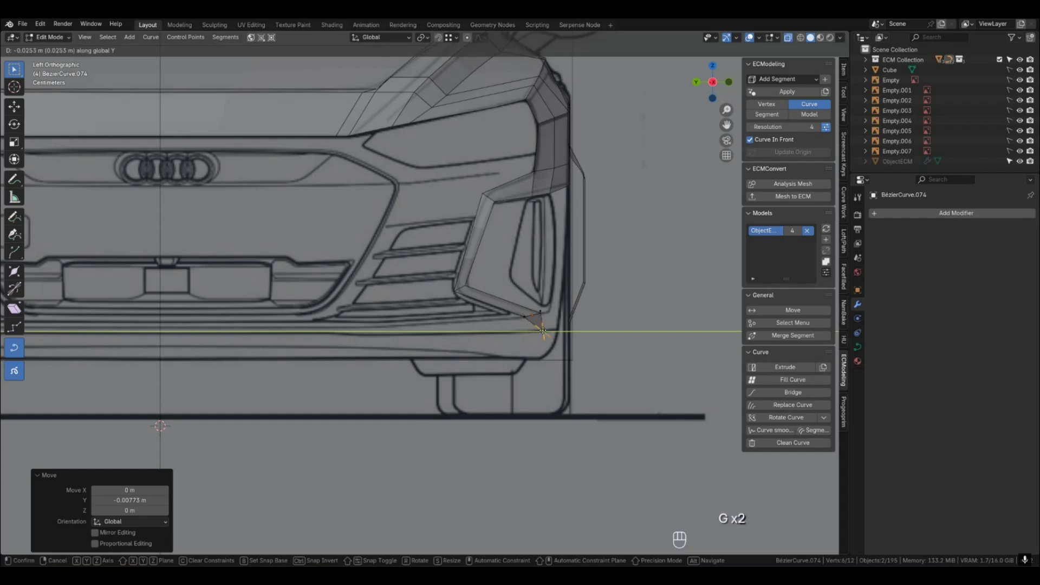
left_click(540, 329)
key("Tab")
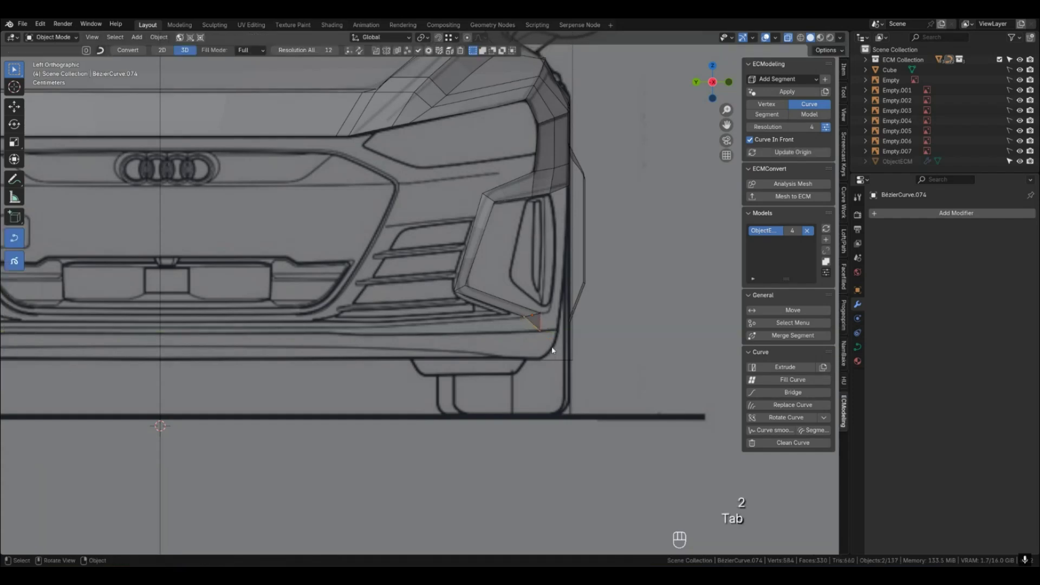
Against the front-end blueprint, move the small patch's upper rear vertex outward along Y to the lower outer corner of the intake frame.
middle_click_drag(572, 358, 533, 371)
key("KP_1")
key("ctrl+KP_3")
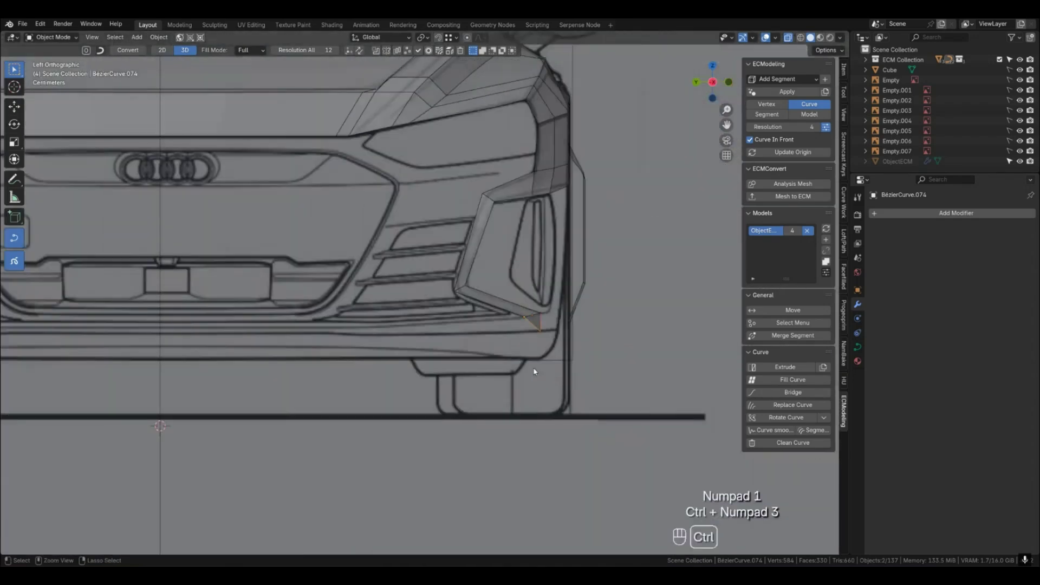
scroll(578, 325, "up", 4)
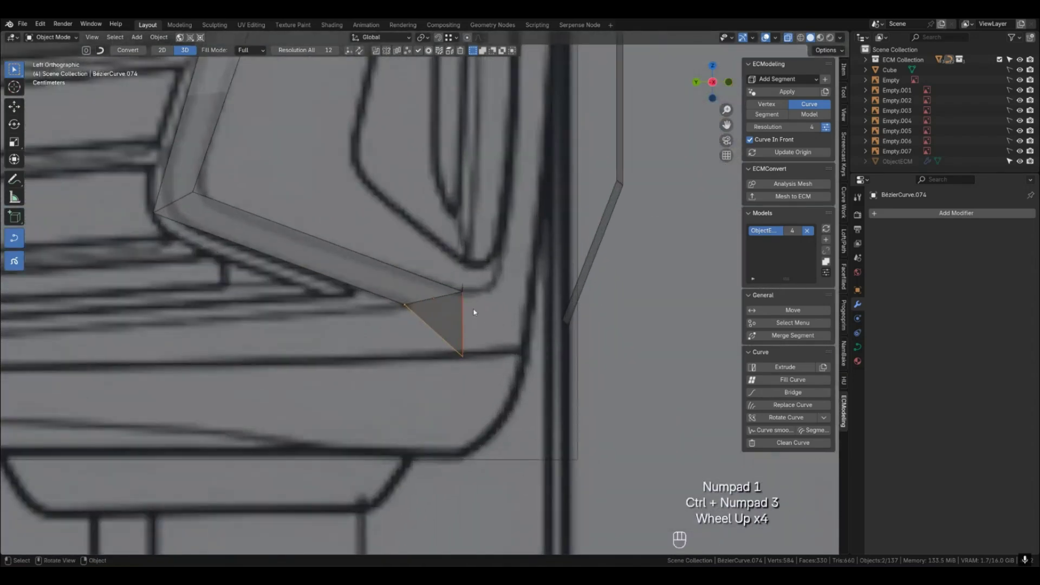
key("1")
middle_click_drag(471, 297, 501, 272)
left_click(505, 268)
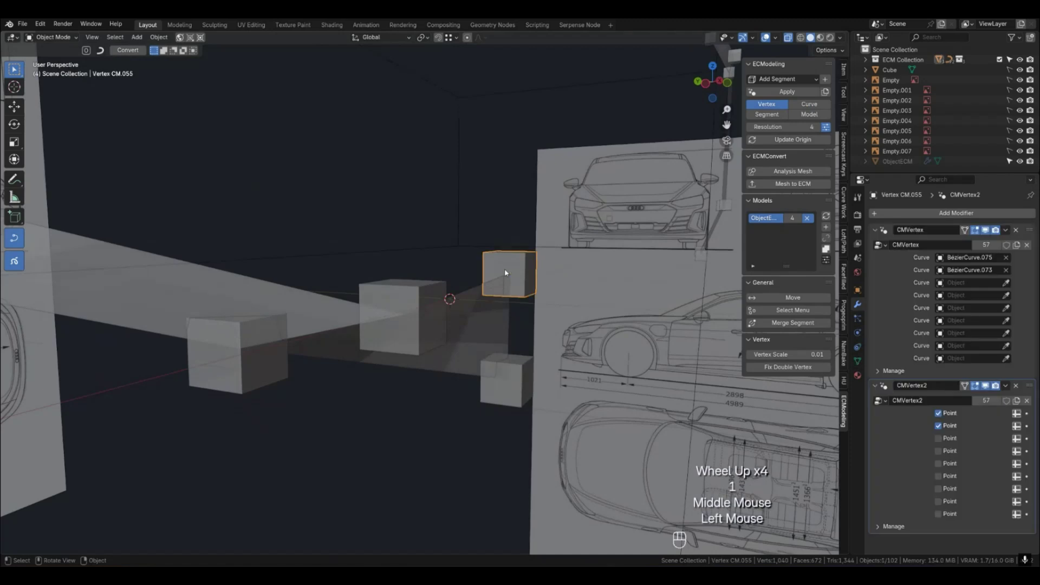
key("ctrl+KP_3")
key("shift+g")
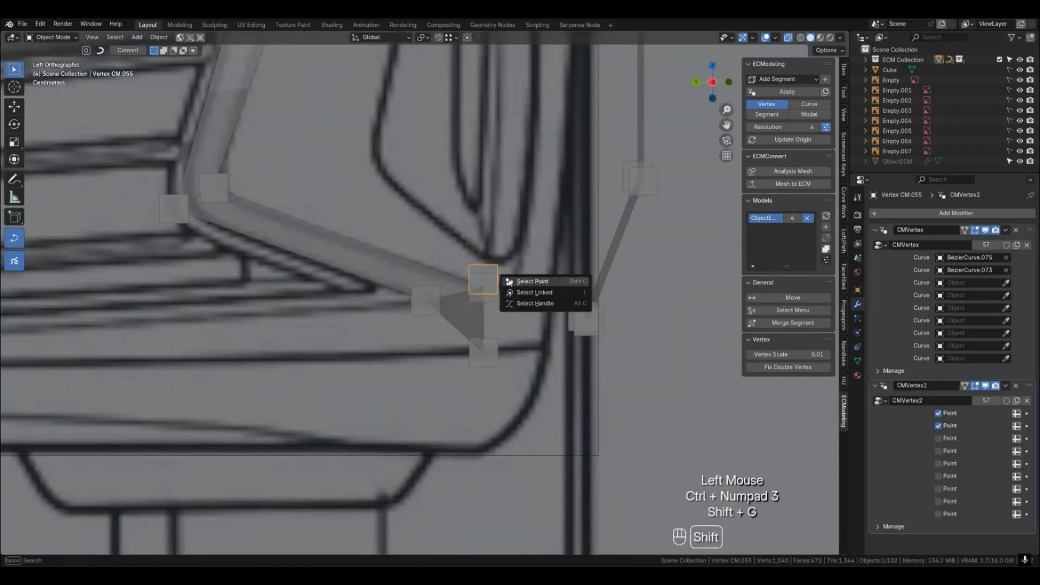
left_click(506, 278)
key("g")
key("y")
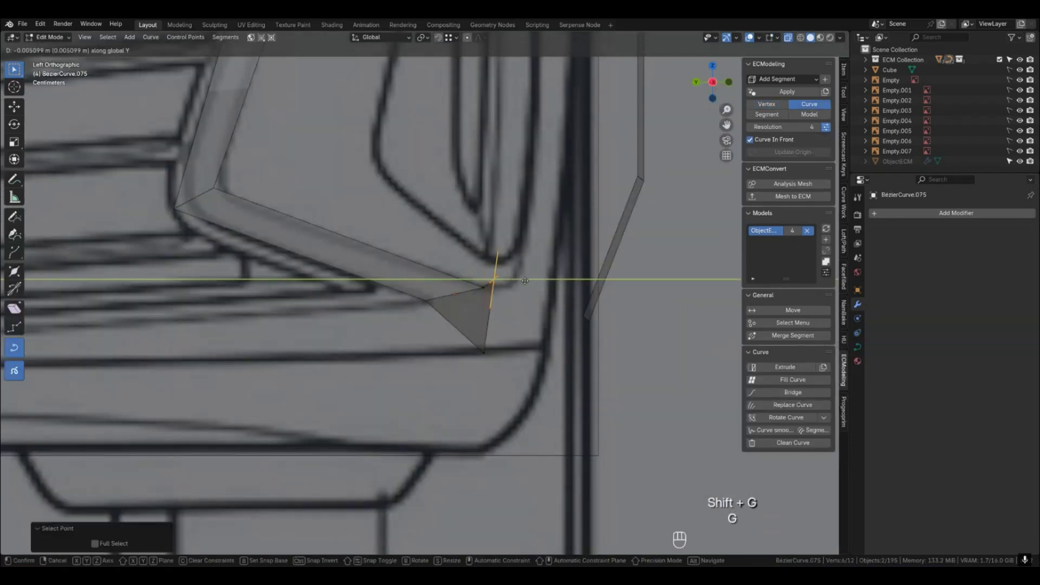
left_click(541, 283)
key("h")
key("z")
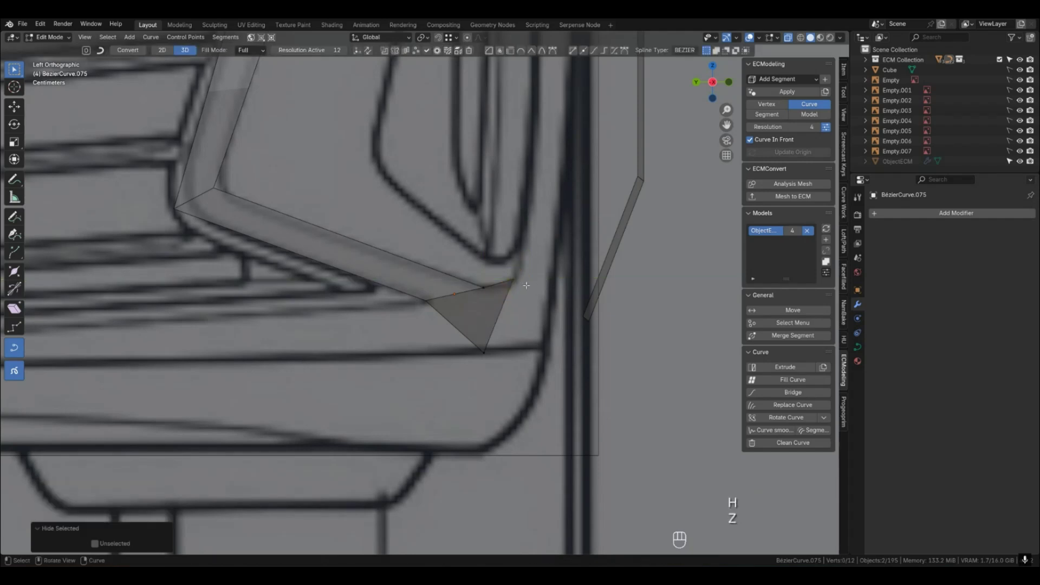
key("ctrl+z")
Lower the same upper rear vertex about 0.003 m along Z onto the intake frame's corner.
key("g")
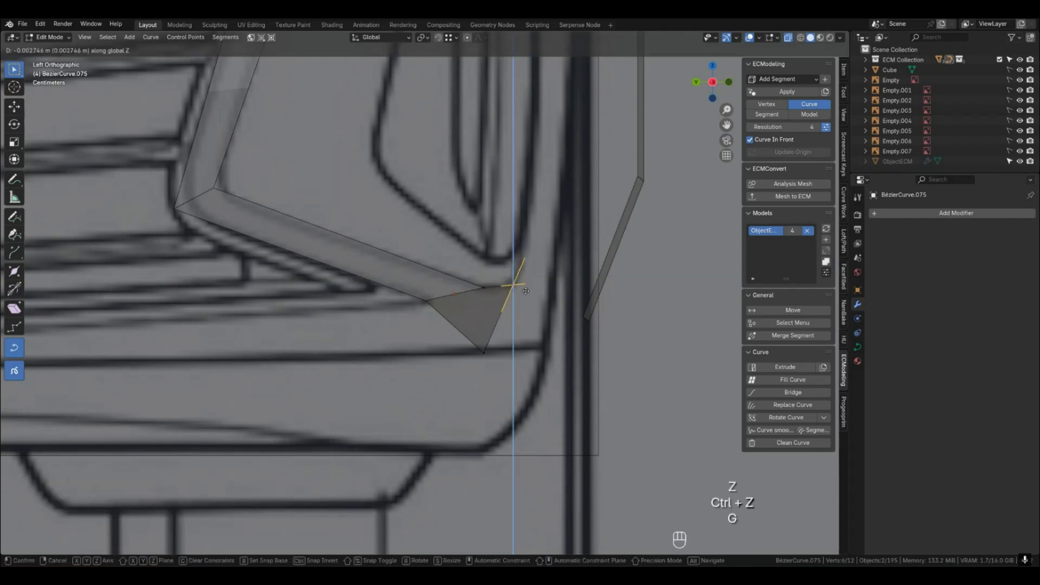
left_click(525, 291)
key("Tab")
Move the small patch's lower rear vertex about -0.016 m along Y to sit beneath its upper rear vertex.
key("1")
left_click(483, 353)
key("shift+g")
left_click(527, 343)
key("g")
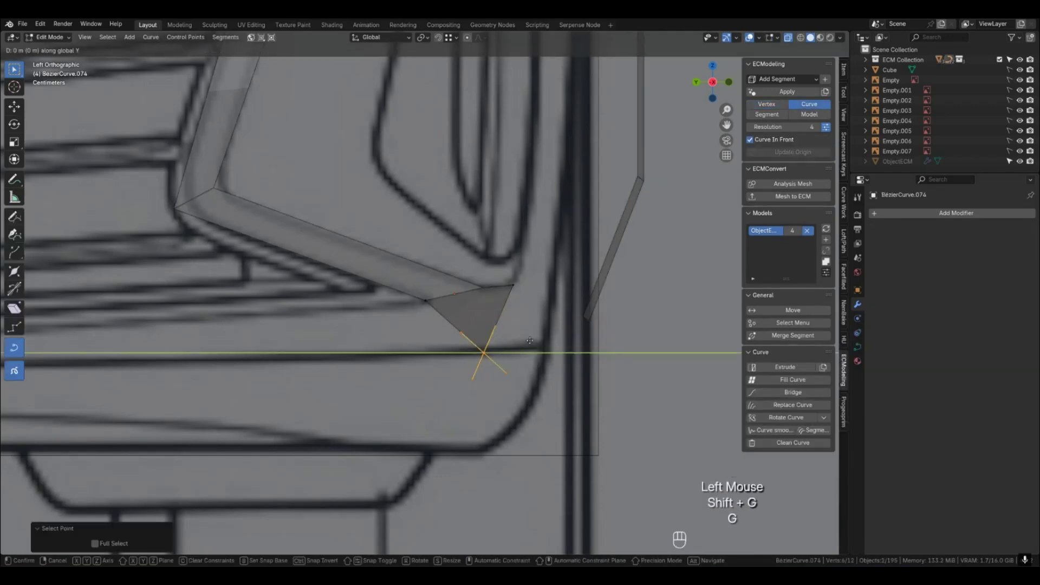
left_click(562, 334)
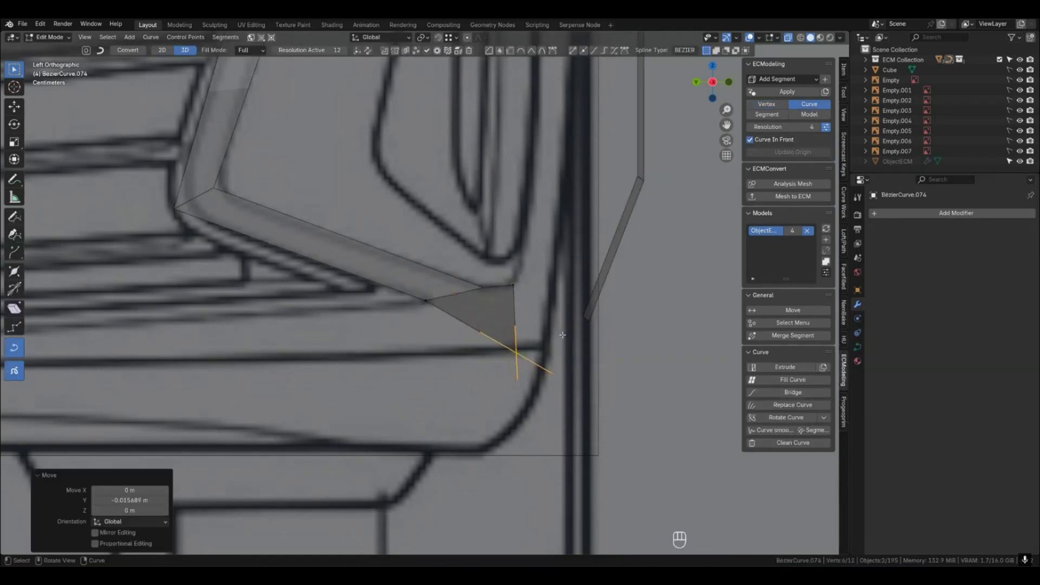
key("Tab")
In the side view, extrude the fender's lower edge behind the intake straight down along Z to the intake's bottom.
middle_click_drag(552, 348, 432, 366)
key("4")
scroll(518, 368, "down", 2)
scroll(512, 367, "down", 2)
key("2")
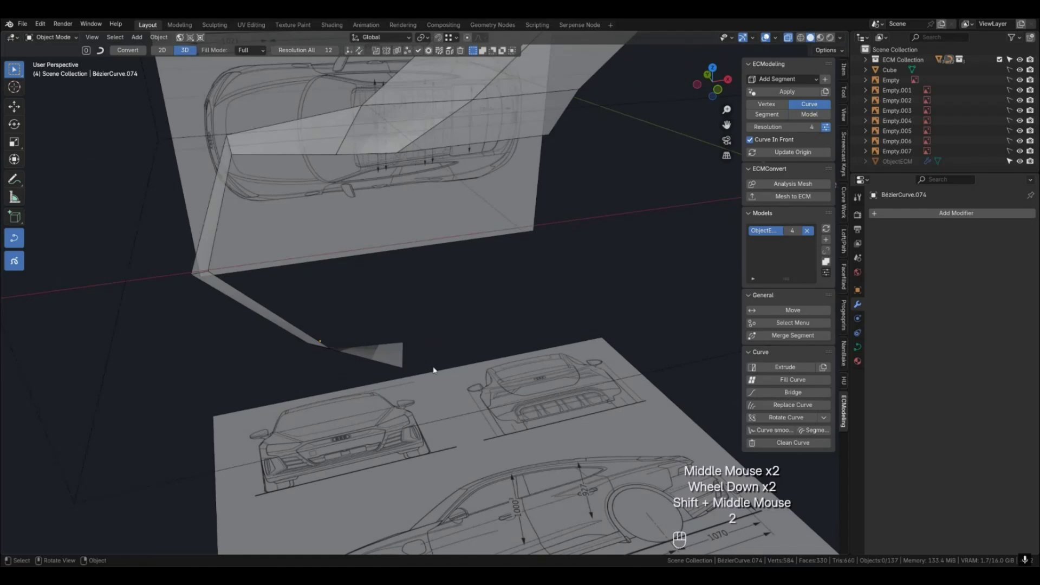
key("KP_1")
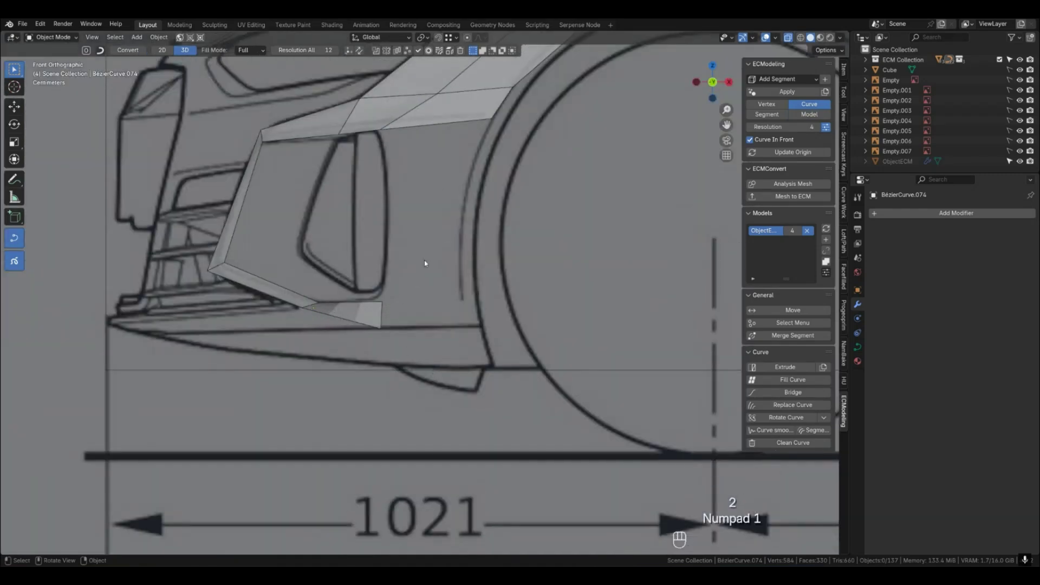
left_click(425, 131)
key("e")
key("z")
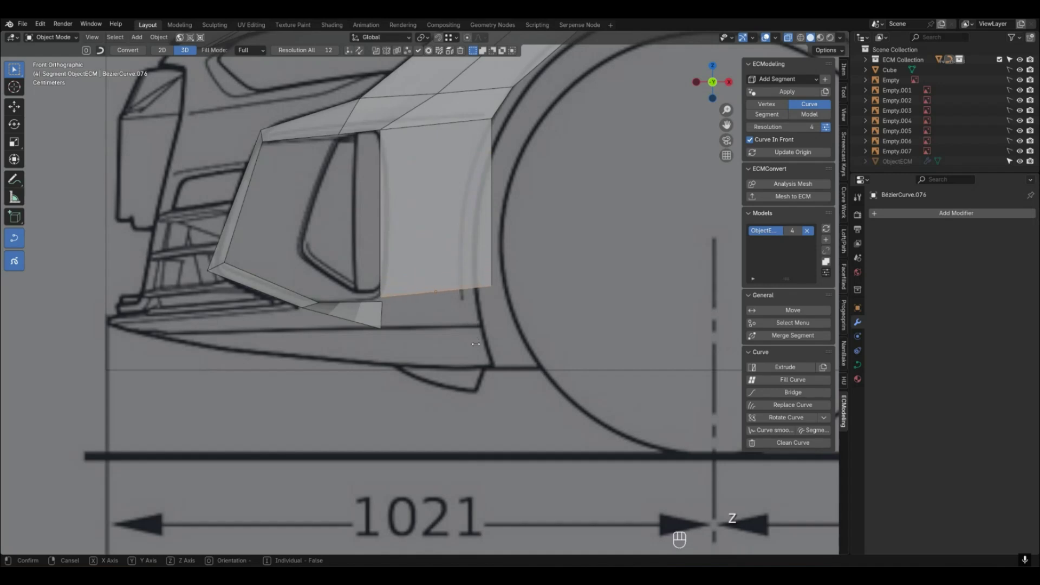
left_click(501, 297)
Shift the extruded patch's lower rear vertex forward along X and slightly down onto the blueprint's wheel arch crease.
key("1")
left_click(493, 290)
key("shift+g")
left_click(524, 299)
key("g")
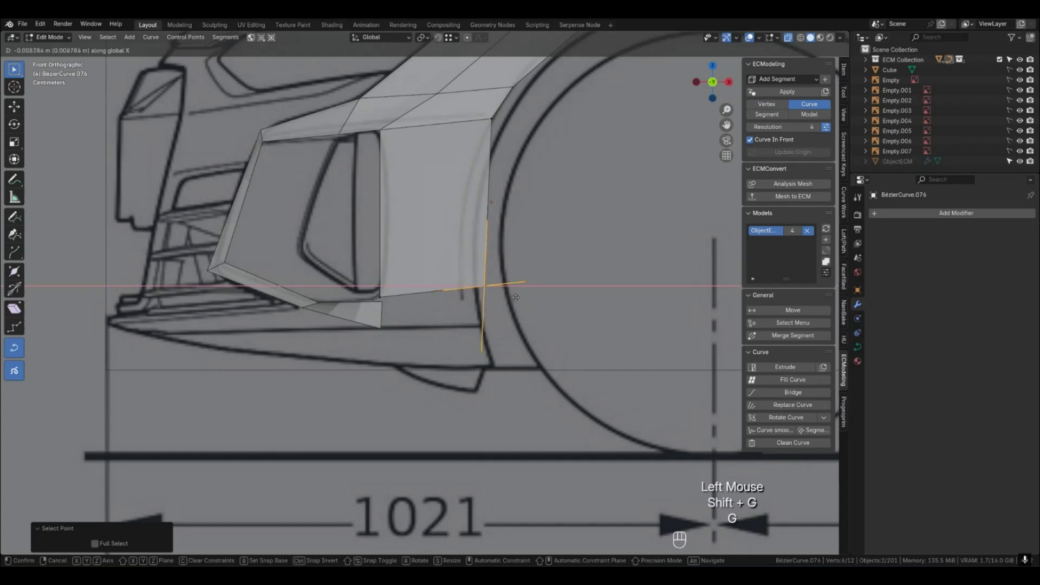
left_click(495, 307)
key("g")
key("x")
left_click(494, 308)
key("Tab")
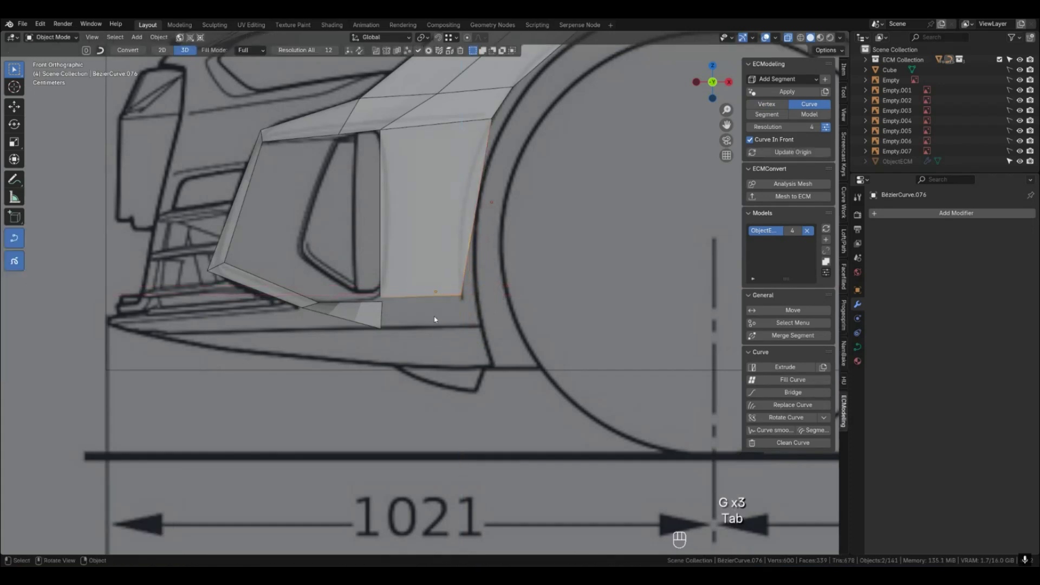
Merge the two overlapping vertices at the intake's lower rear corner with Merge Segment.
key("1")
left_click(381, 306)
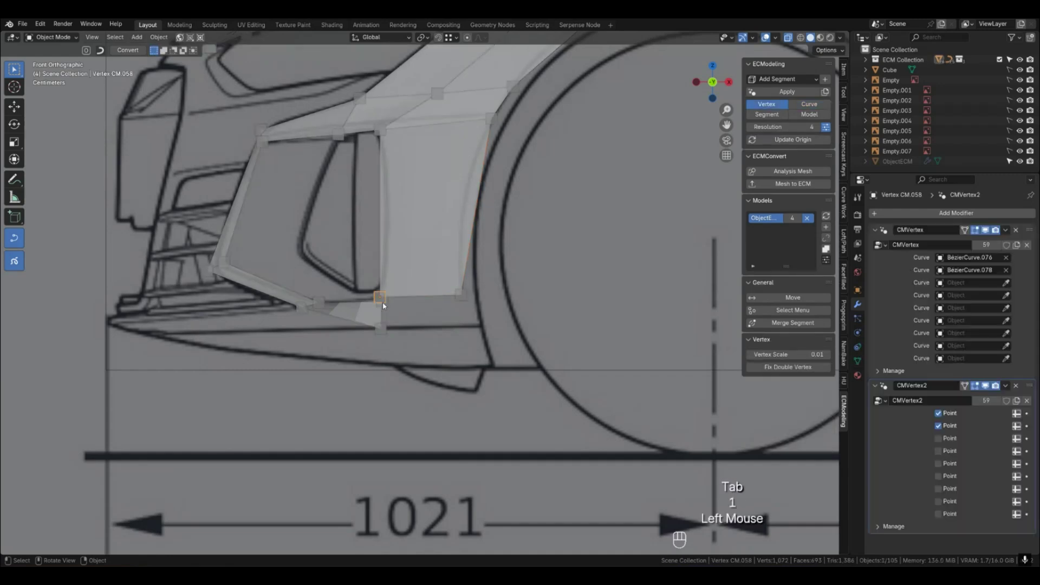
left_click(384, 301)
left_click(381, 298, "shift")
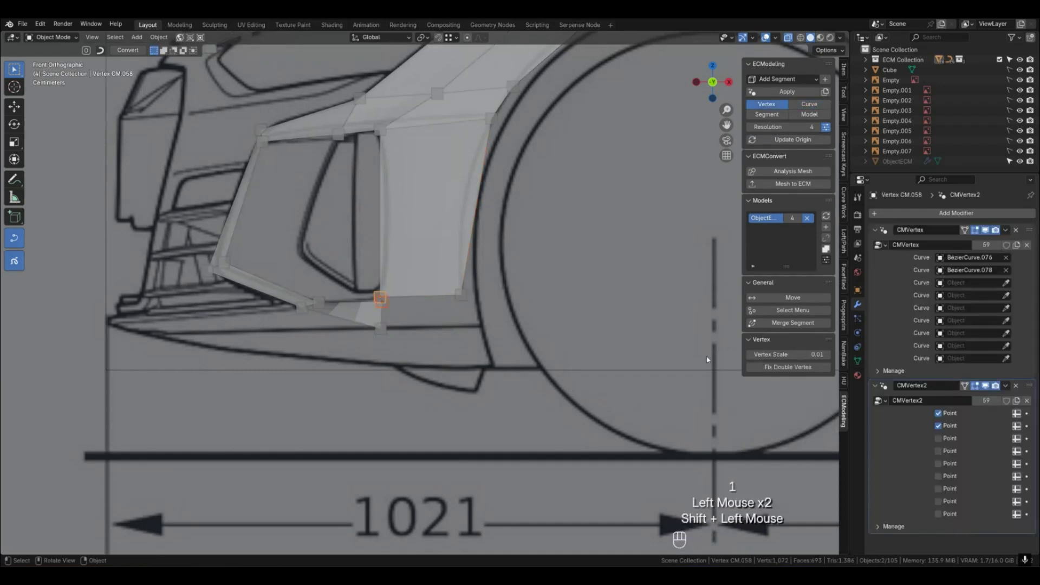
left_click(791, 323)
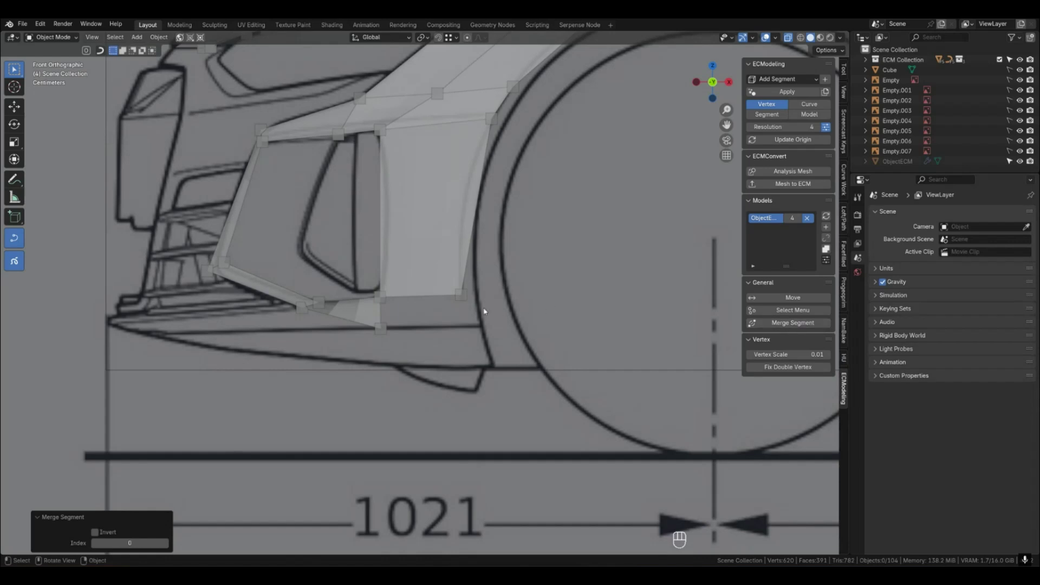
Fill the area between the extruded patch's bottom edge and the small patch's rear edge, with 3 or 4 Fill enabled.
key("2")
left_click(411, 297)
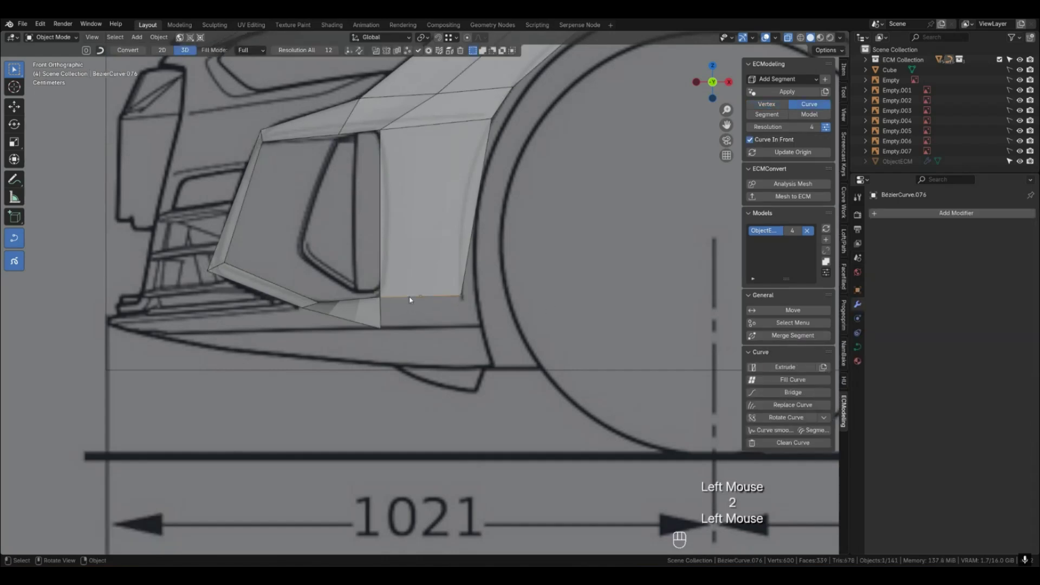
left_click(382, 309, "shift")
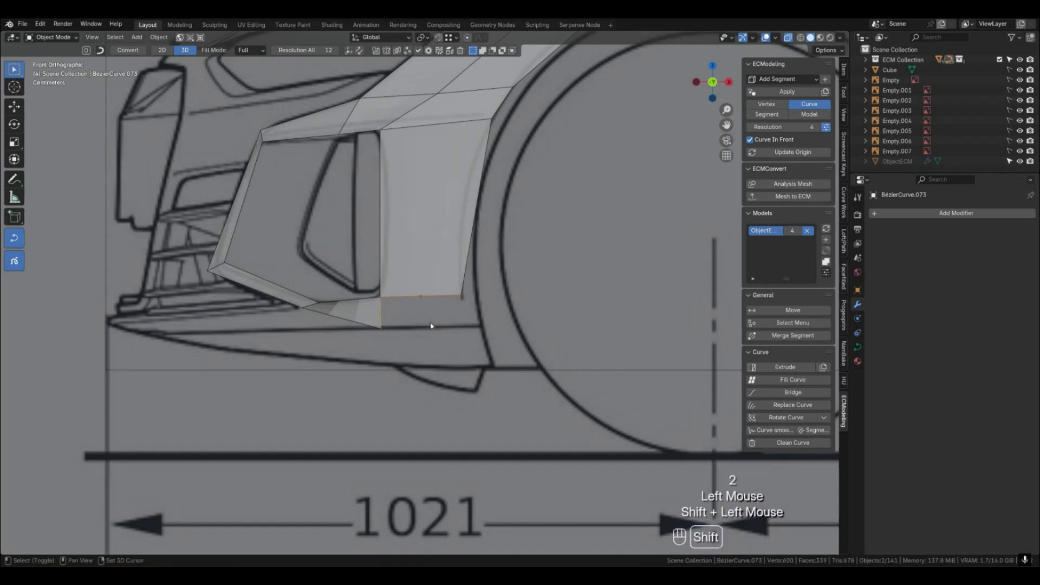
key("f")
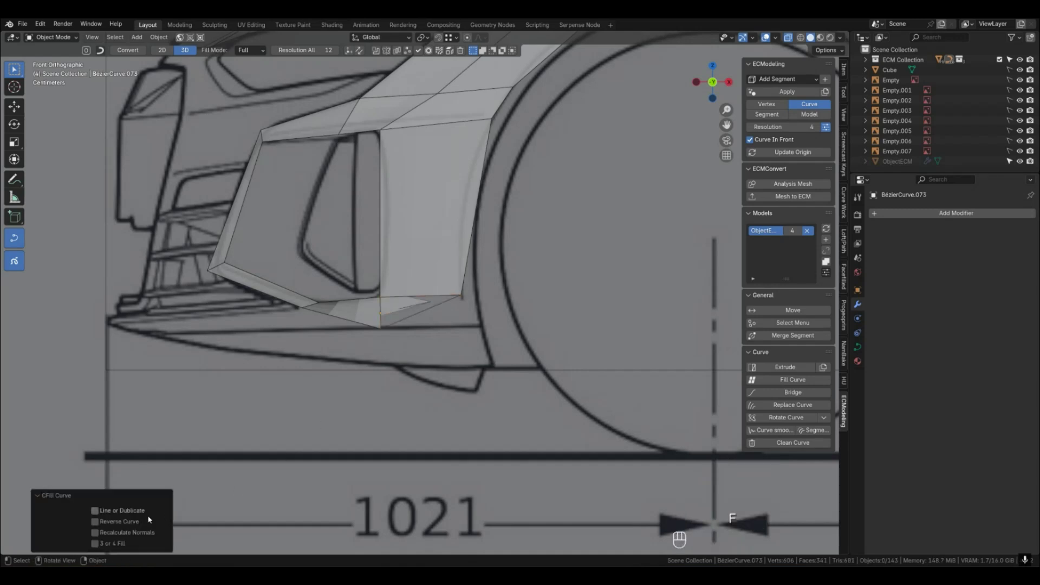
left_click(95, 543)
left_click(488, 316)
Nudge the rear vertex shared by the extruded and filled patches about 0.001 m along X.
key("1")
left_click(464, 294)
key("shift+g")
left_click(471, 295)
key("g")
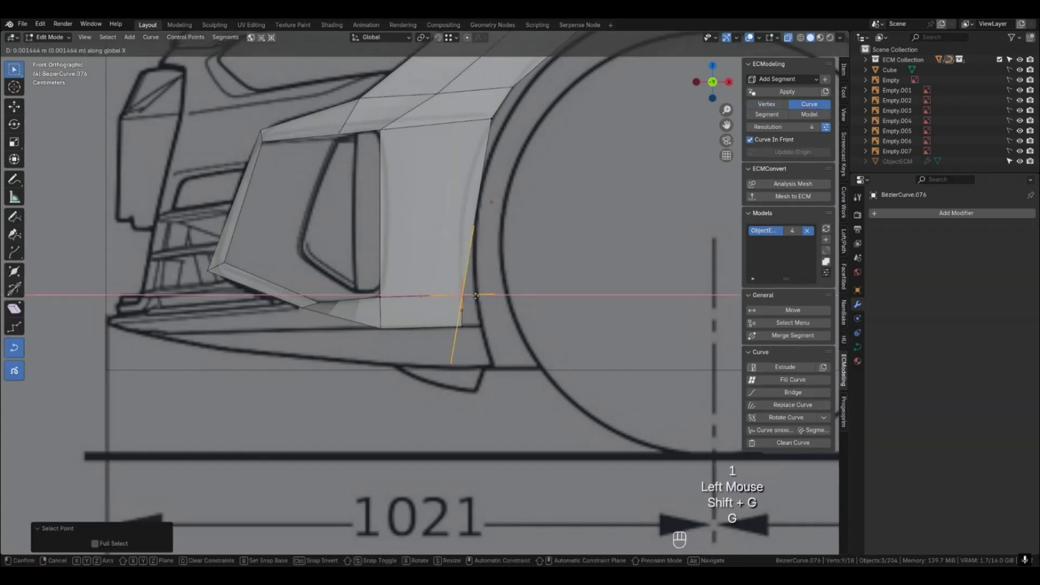
left_click(463, 325)
key("Tab")
Move the filled patch's lower rear vertex about 0.002 m along X.
key("1")
left_click(464, 326)
key("shift+g")
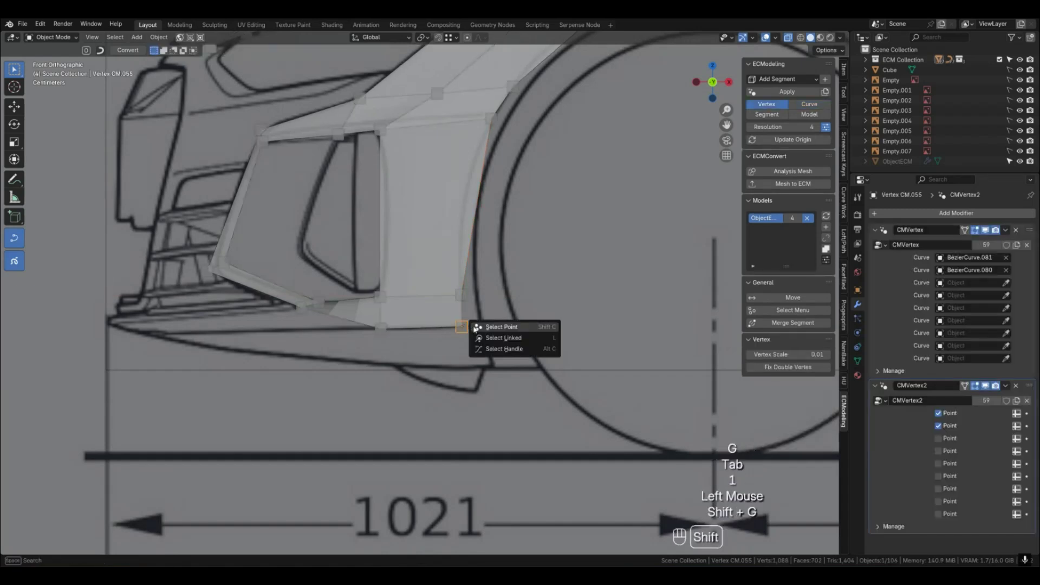
left_click(472, 328)
key("g")
left_click(484, 323)
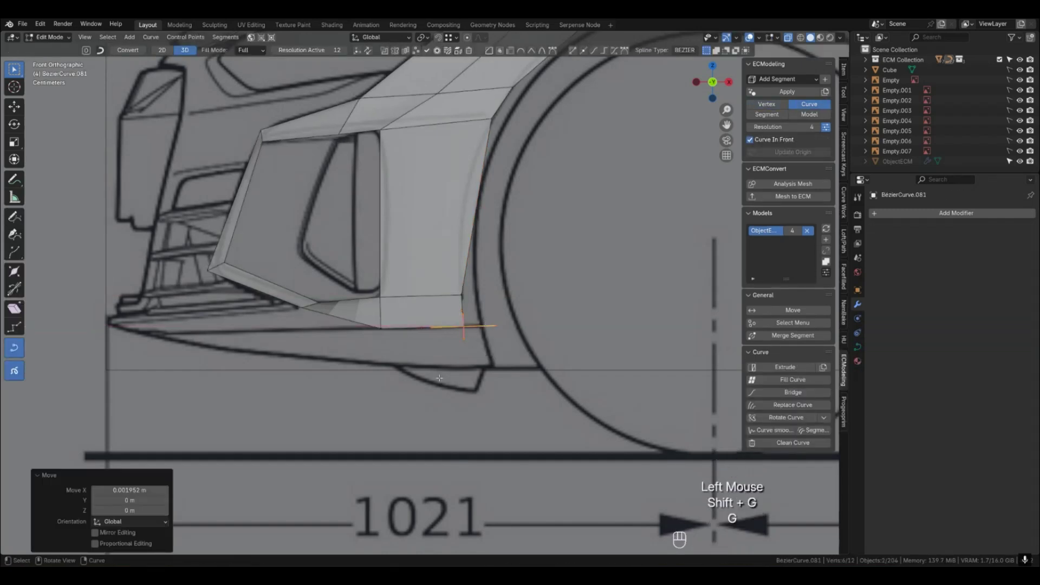
key("Tab")
left_click(435, 371)
Bend the extruded patch's rear edge to the wheel arch by moving its curve handles about -0.021 m along X.
left_click(474, 221)
key("alt+c")
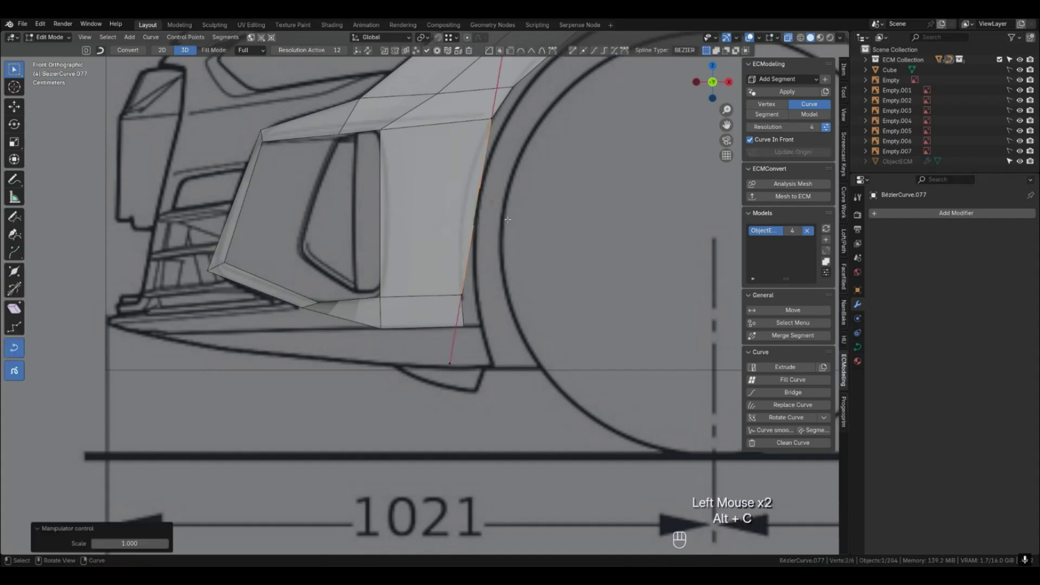
key("g")
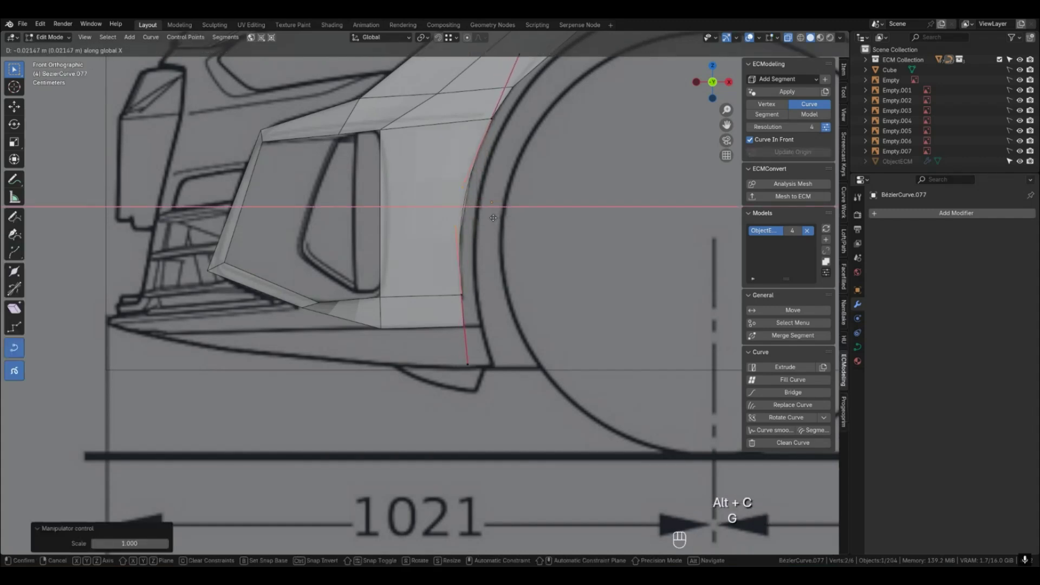
left_click(493, 217)
key("Tab")
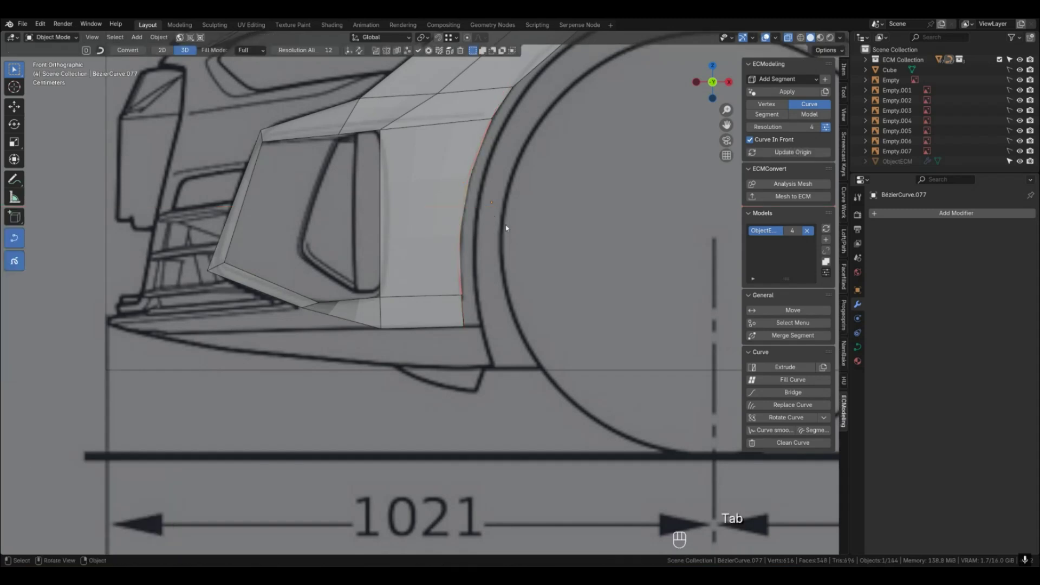
Raise the handles of the fender's upper wheel arch curve slightly along Z to follow the blueprint's arch.
scroll(505, 228, "down", 2)
middle_click_drag(506, 227, 494, 270, "shift")
key("4")
key("2")
left_click(540, 155)
key("alt+c")
key("g")
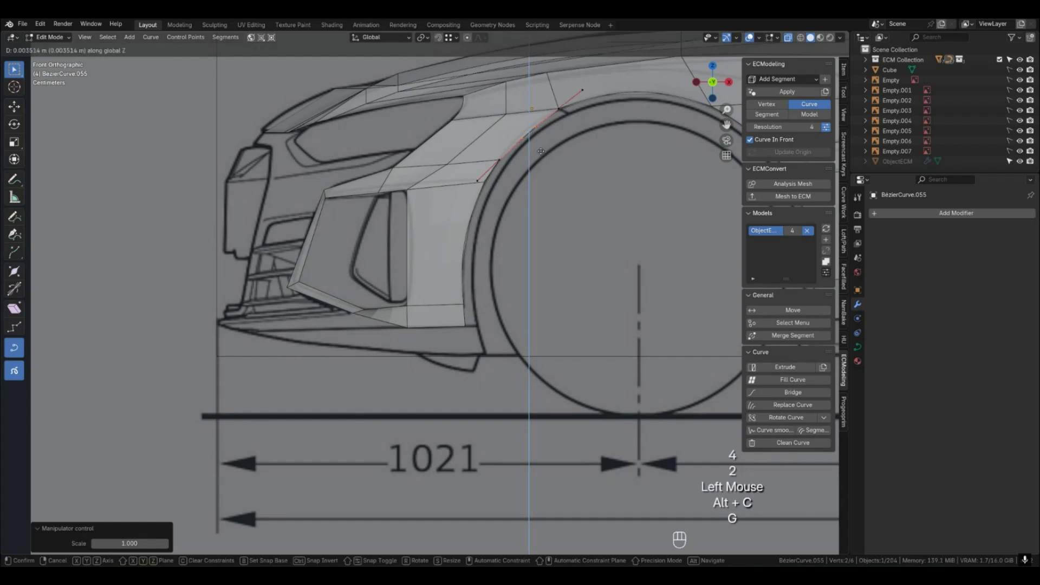
left_click(540, 148)
key("Tab")
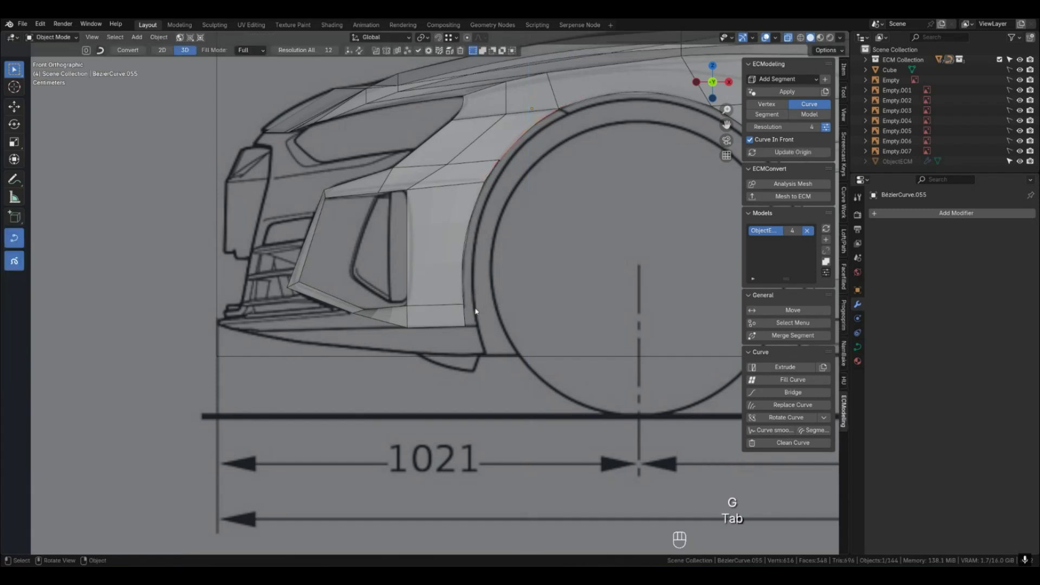
key("ctrl+KP_3")
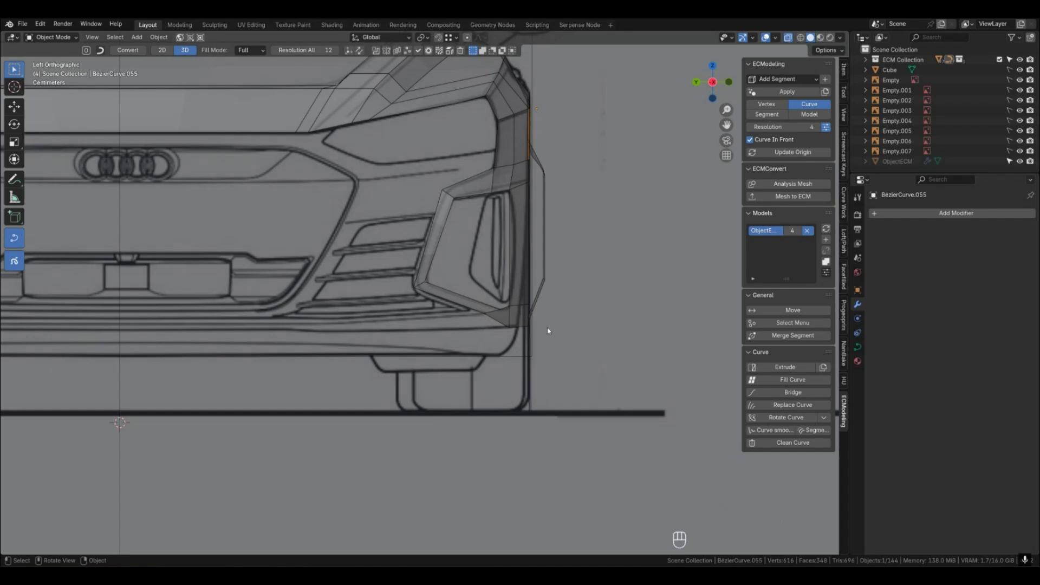
middle_click_drag(539, 333, 447, 344)
key("KP_1")
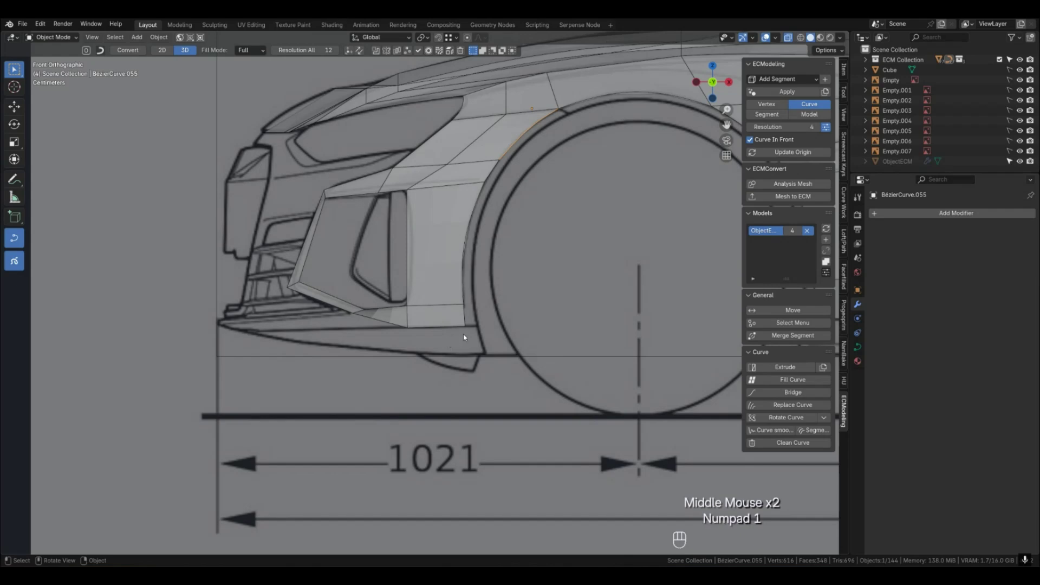
key("1")
left_click(464, 303)
left_click(464, 327, "shift")
middle_click_drag(464, 339, 571, 349)
key("KP_1")
key("ctrl+KP_3")
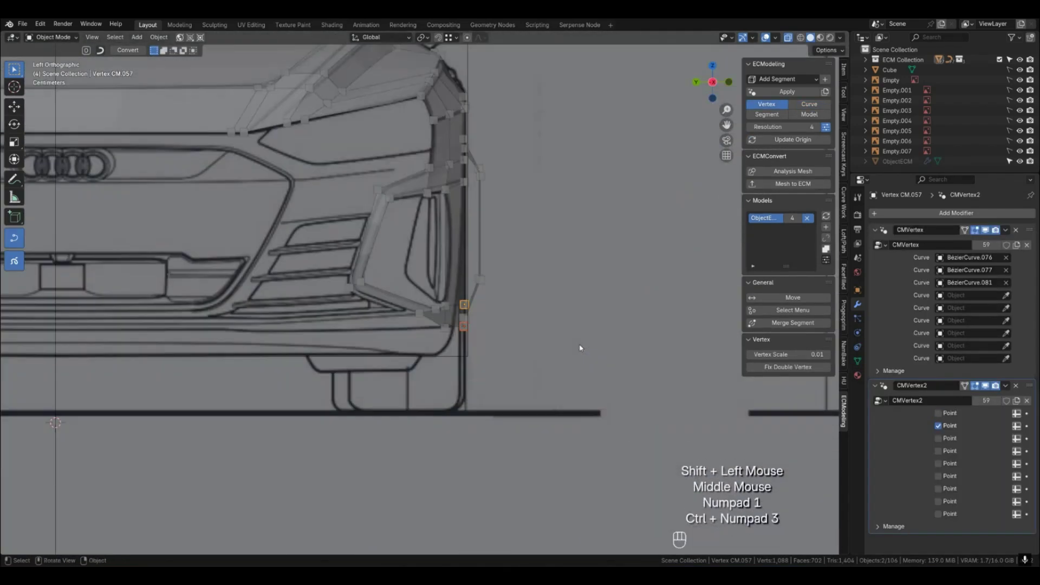
scroll(557, 353, "up", 2)
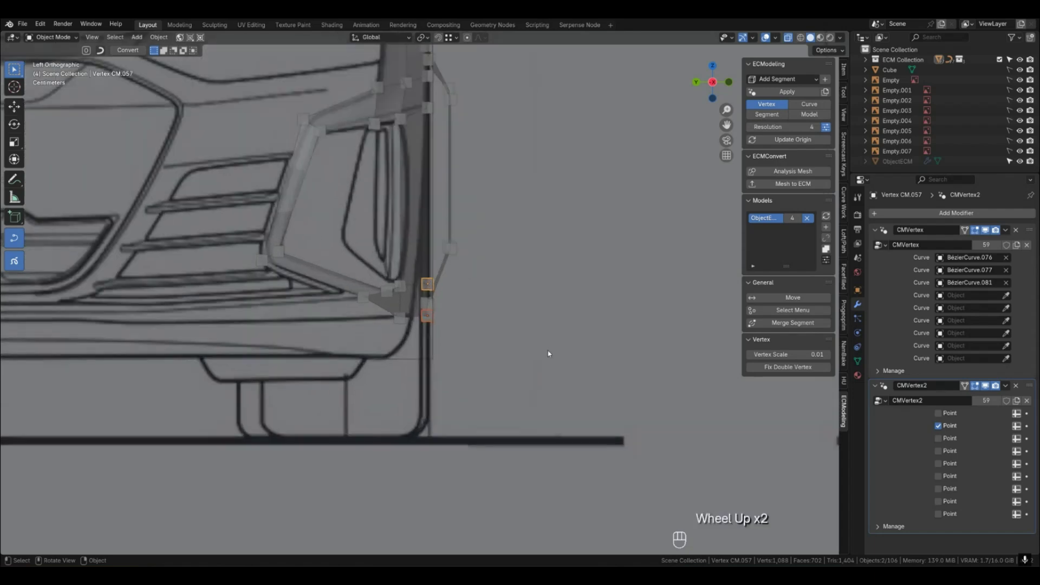
key("shift+g")
left_click(495, 340)
key("Tab")
middle_click_drag(496, 340, 439, 344)
Move the two lower rear vertices of the wheel arch edge together about 0.01 m inward along Y to match the front blueprint.
key("1")
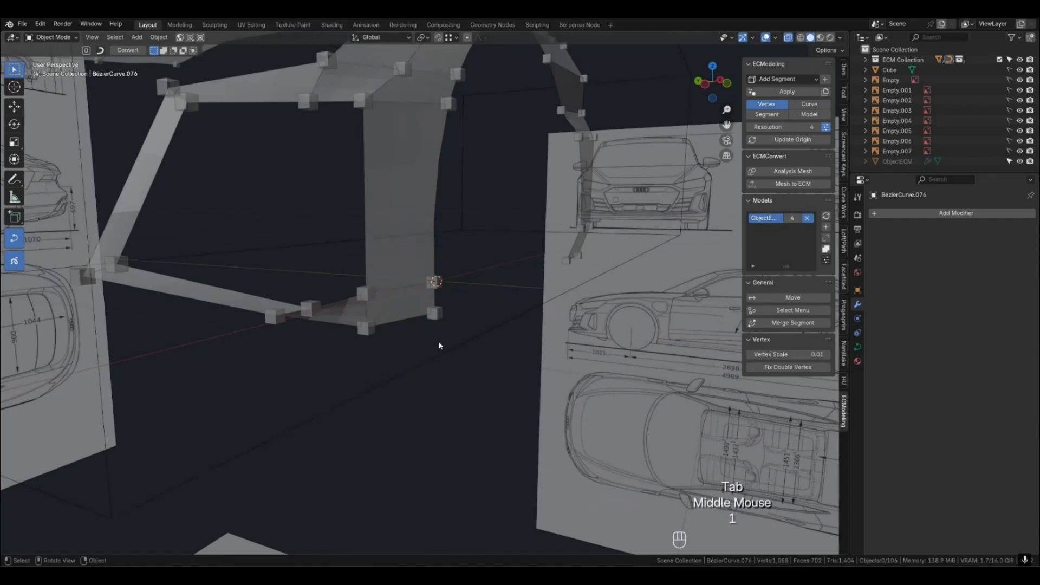
left_click(436, 313)
left_click(435, 281, "shift")
middle_click_drag(434, 281, 507, 310)
key("KP_1")
key("ctrl+KP_3")
key("shift+g")
left_click(515, 307)
key("g")
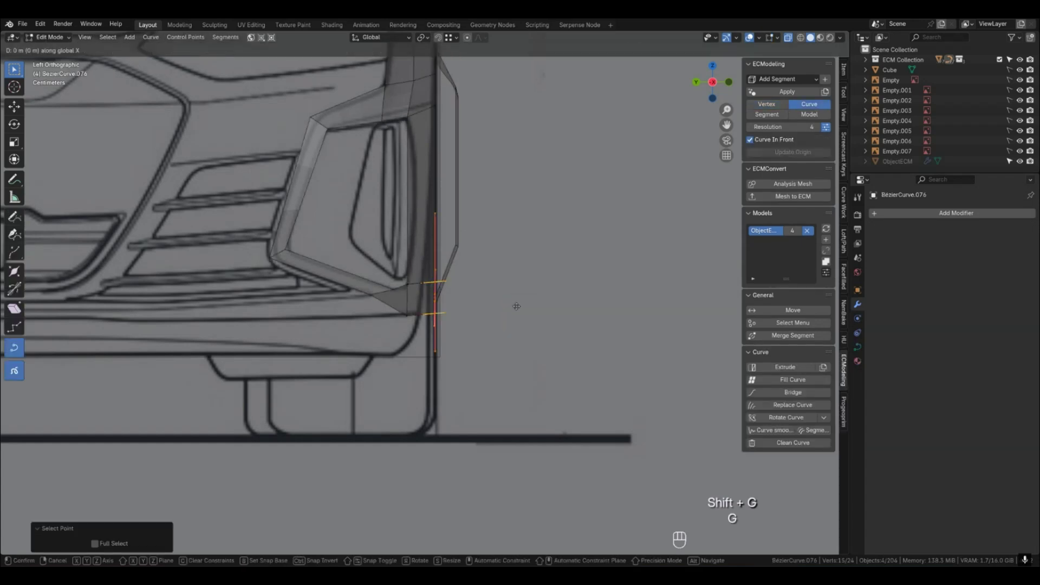
key("y")
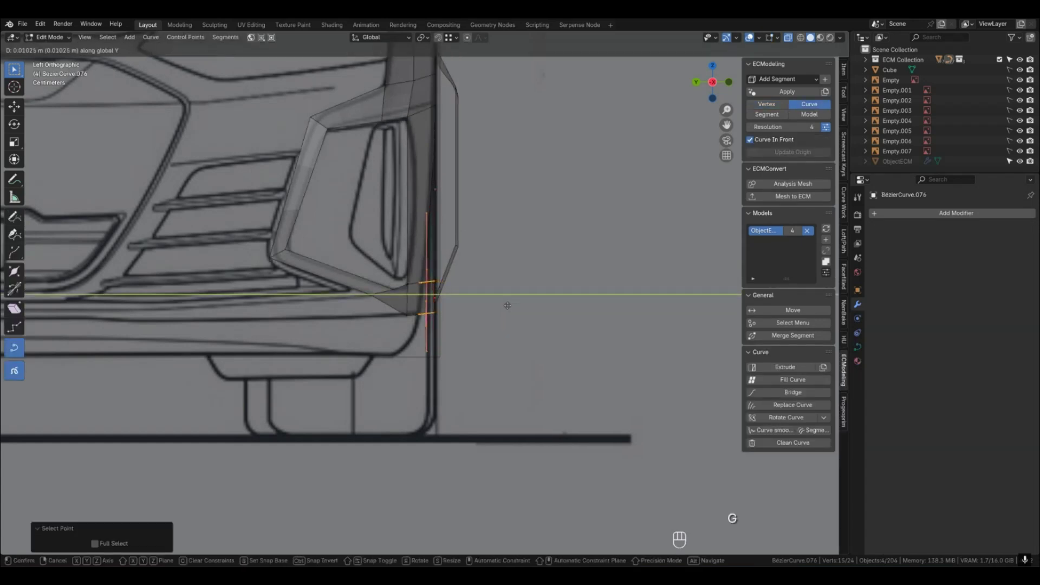
left_click(505, 305)
key("Tab")
Move the lowest rear vertex of the wheel arch edge about 0.002 m further inward along Y.
key("1")
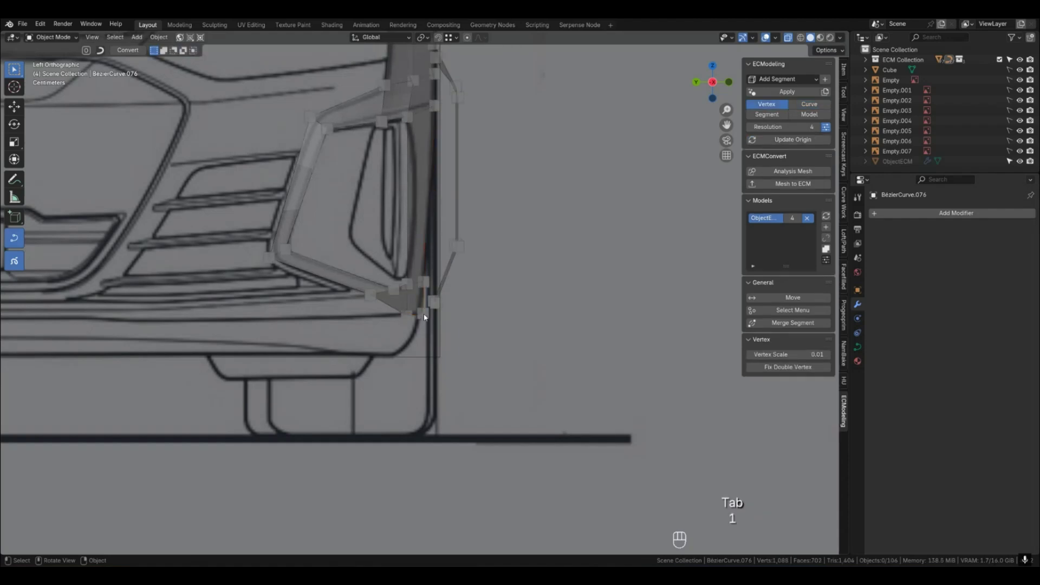
left_click(463, 324)
middle_click_drag(463, 324, 425, 335)
key("KP_1")
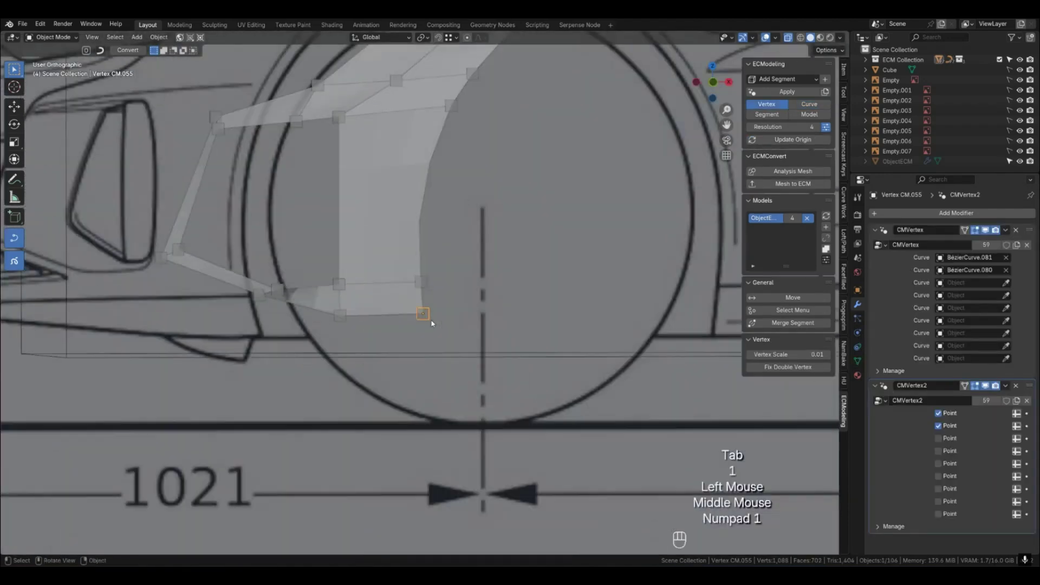
key("ctrl+KP_3")
key("shift+g")
left_click(449, 320)
key("g")
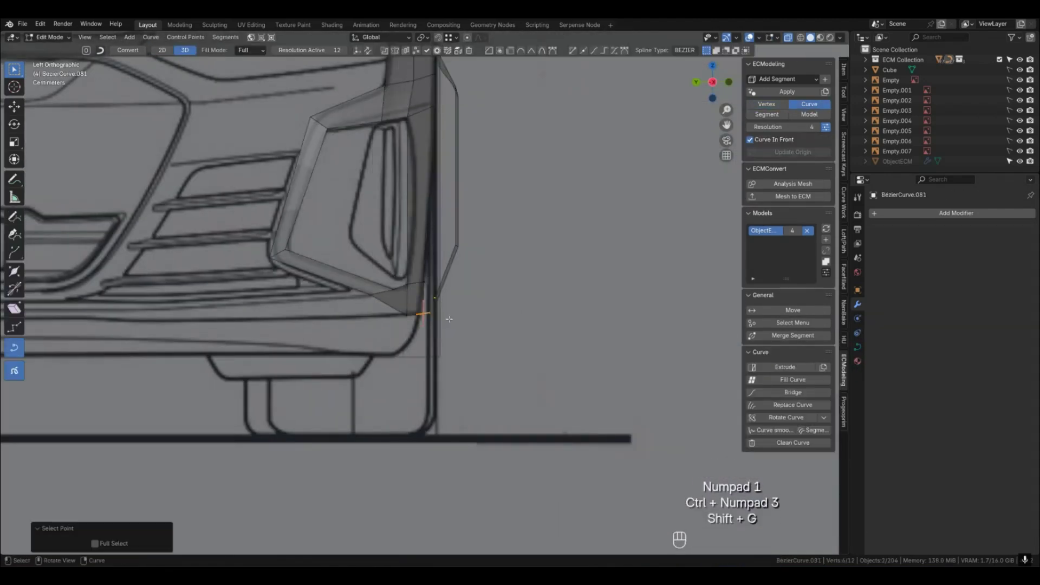
key("y")
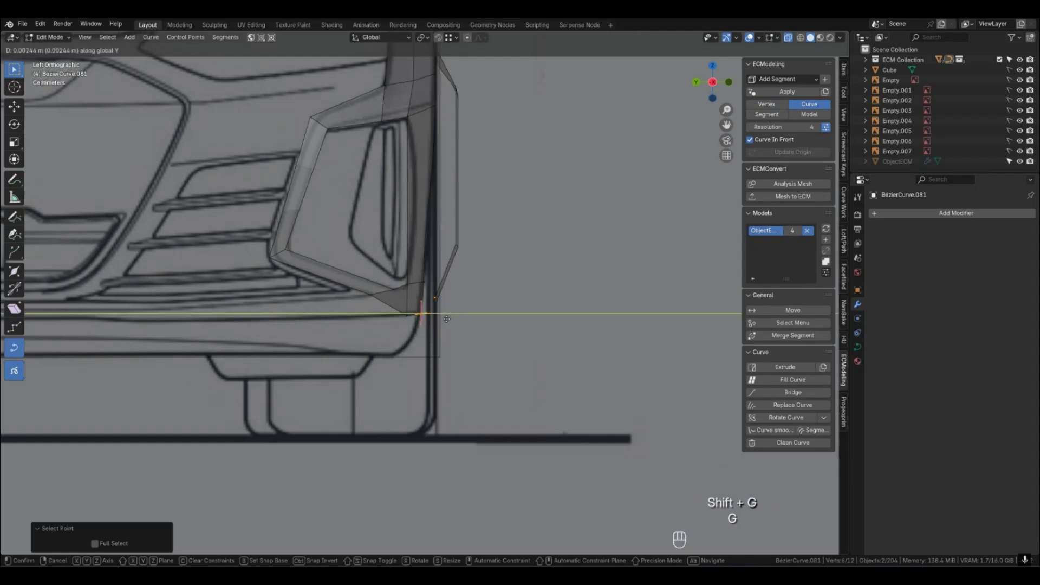
key("Tab")
Change the handle type of all control points on the curve at the lower rear corner of the fender.
middle_click_drag(457, 336, 432, 309)
left_click(439, 302)
key("Tab")
key("a")
key("v")
left_click(474, 296)
key("Tab")
Preview the smoothed fender model and compare it with the side-view blueprint.
middle_click_drag(474, 311, 532, 371)
key("4")
scroll(457, 323, "down", 2)
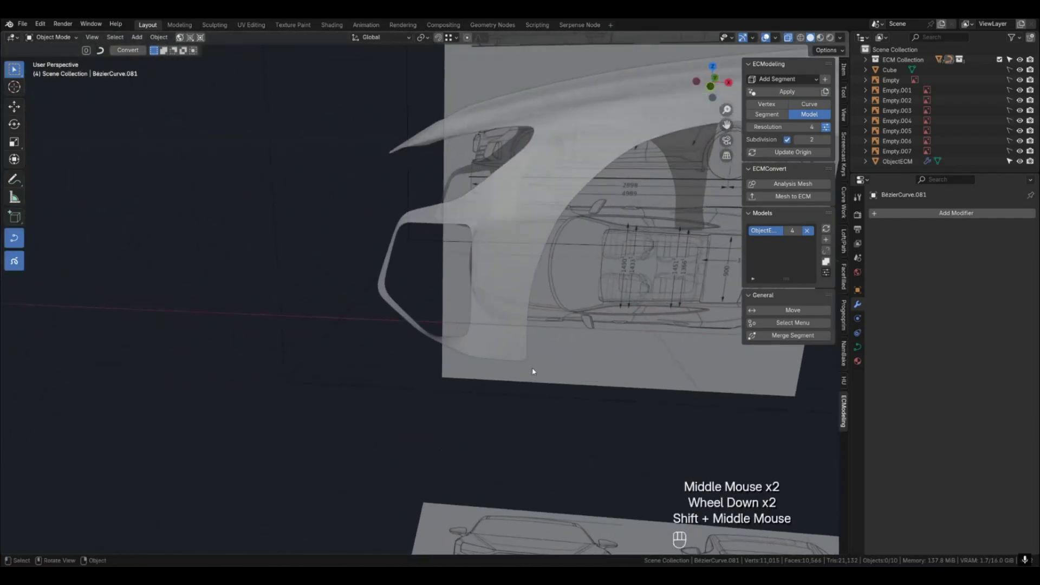
key("KP_1")
scroll(424, 319, "up", 1)
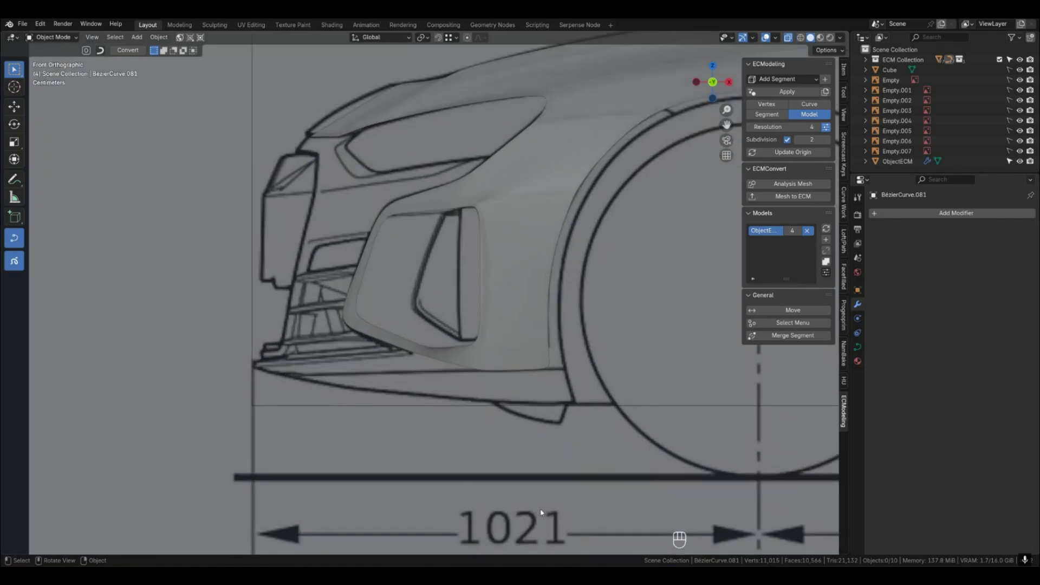
left_click(487, 358)
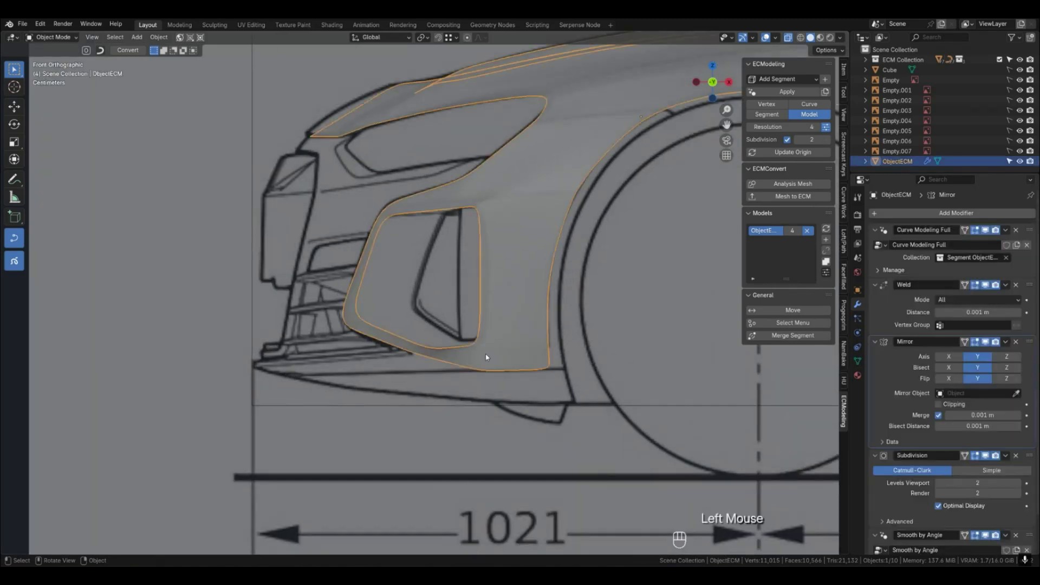
Extrude the inner front curve of the air intake surround along X to the blueprint's slanted inner intake line.
key("KP_1")
left_click(362, 295)
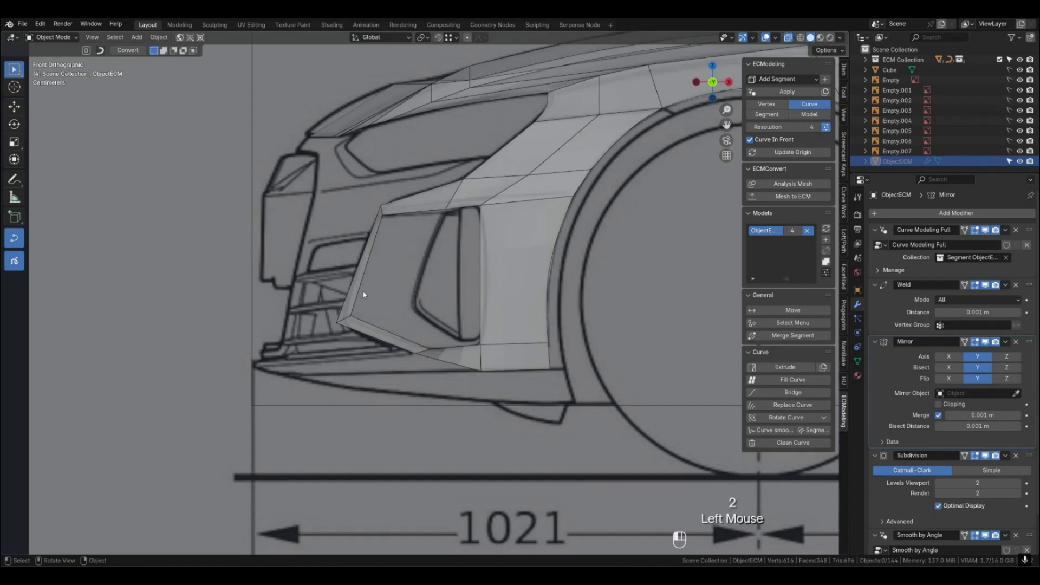
scroll(429, 312, "up", 2)
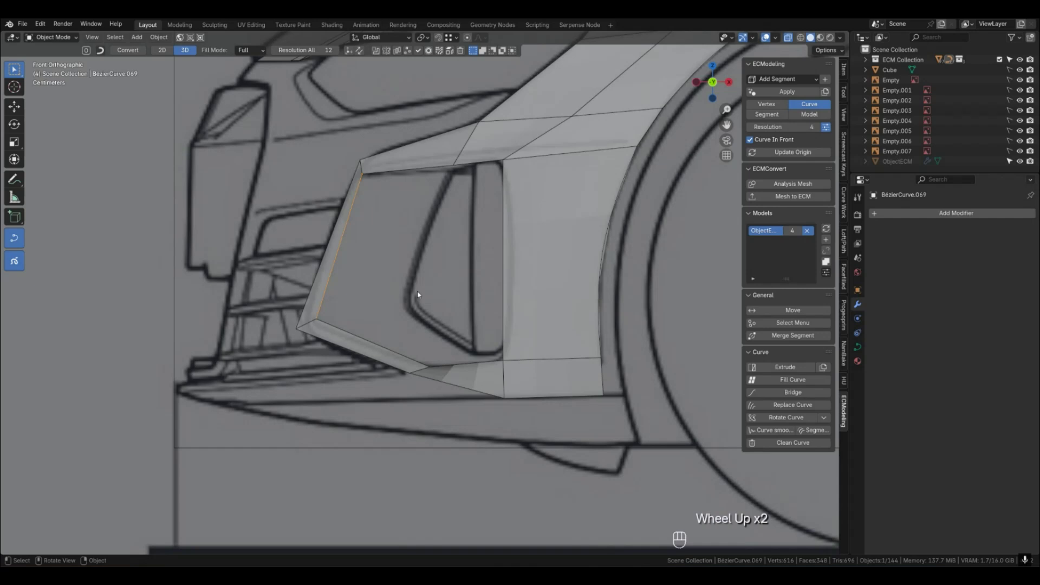
key("e")
key("x")
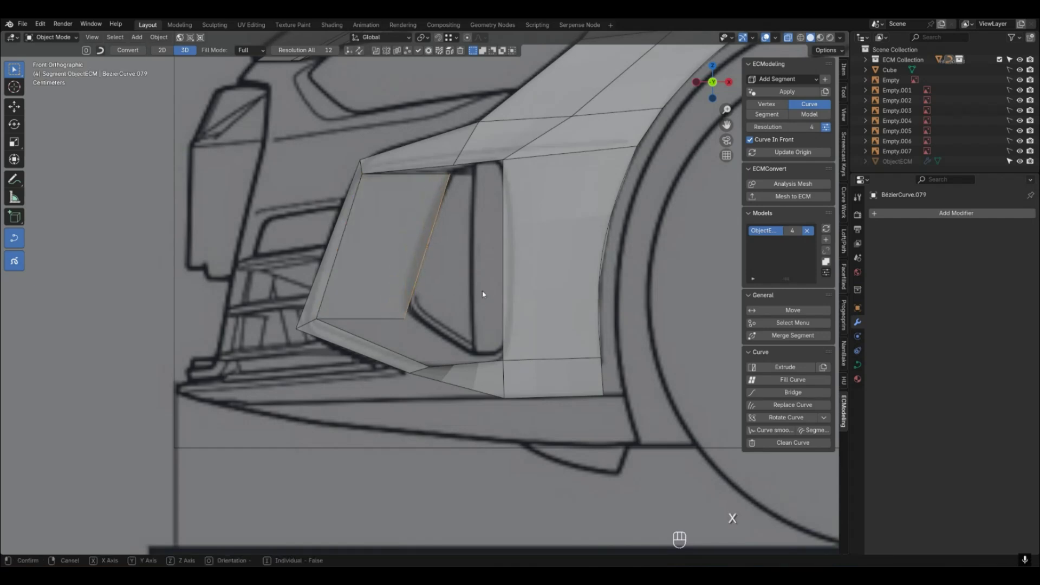
left_click(483, 294)
Raise the new patch's lower rear vertex slightly to meet the corner of the inner intake line on the blueprint.
key("1")
left_click(403, 318)
key("shift+g")
key("g")
left_click(428, 317)
middle_click_drag(428, 317, 430, 359)
key("Tab")
key("KP_1")
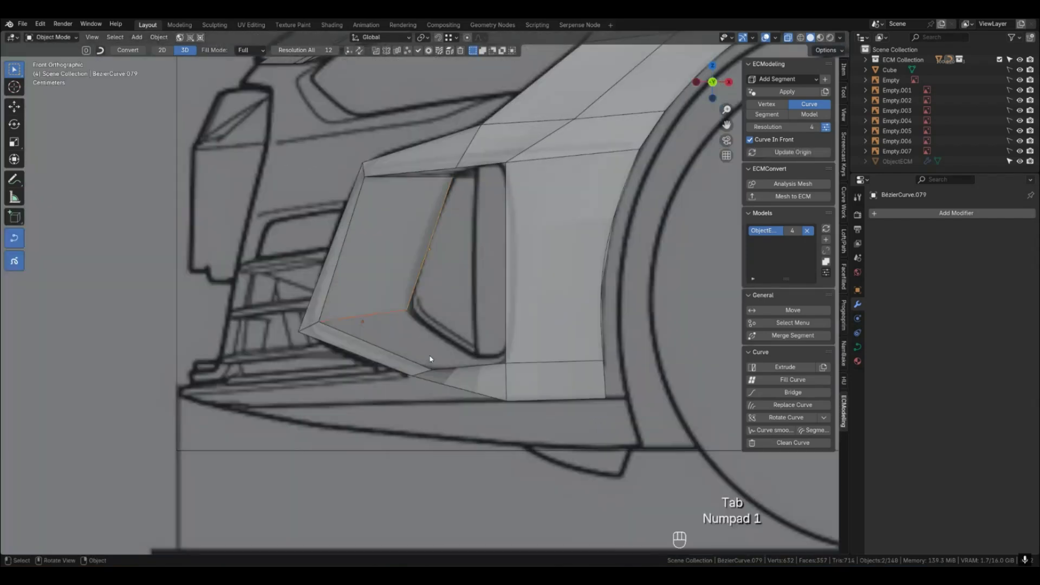
Move both rear vertices of the new intake patch outward along Y toward the inner intake line in the front blueprint.
key("1")
left_click(406, 310)
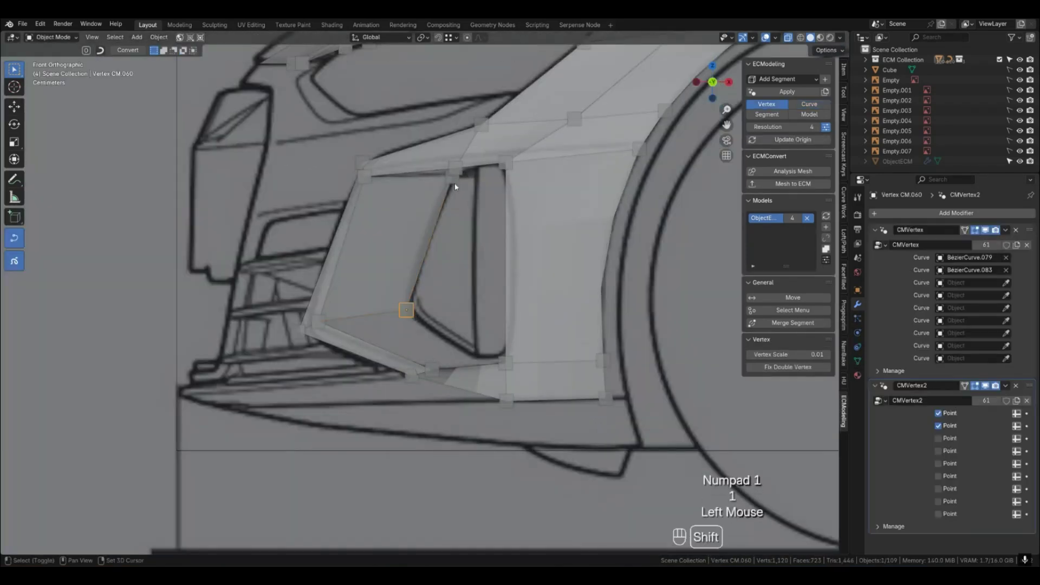
left_click(454, 184, "shift")
key("ctrl+KP_3")
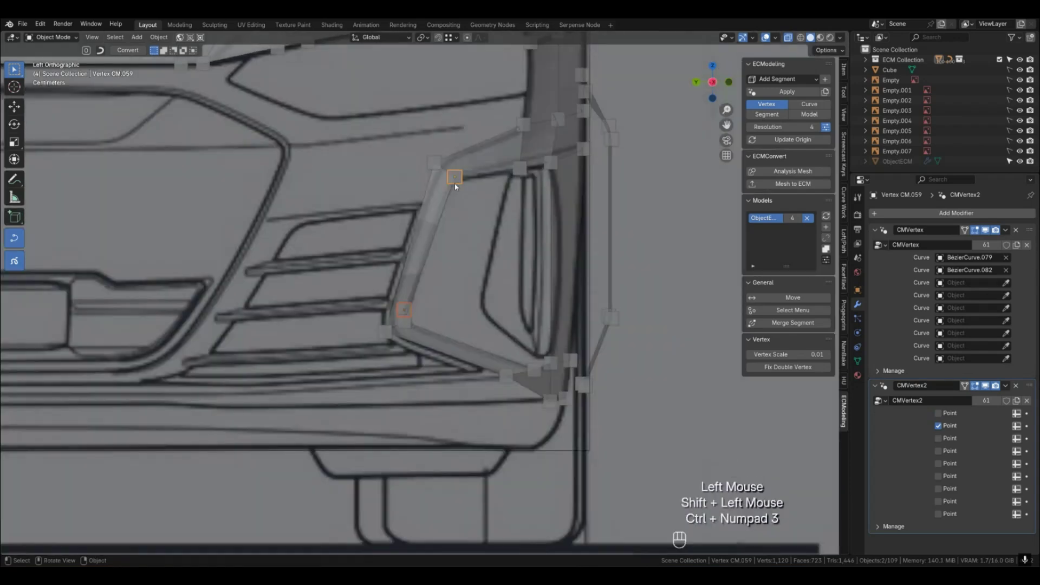
key("shift+g")
left_click(482, 247)
key("g")
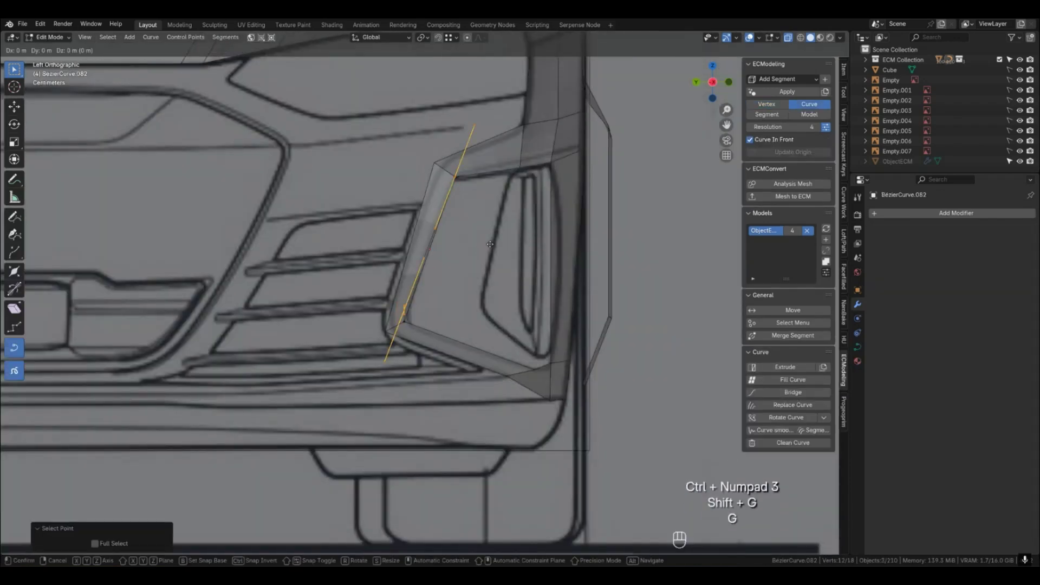
middle_click(490, 244)
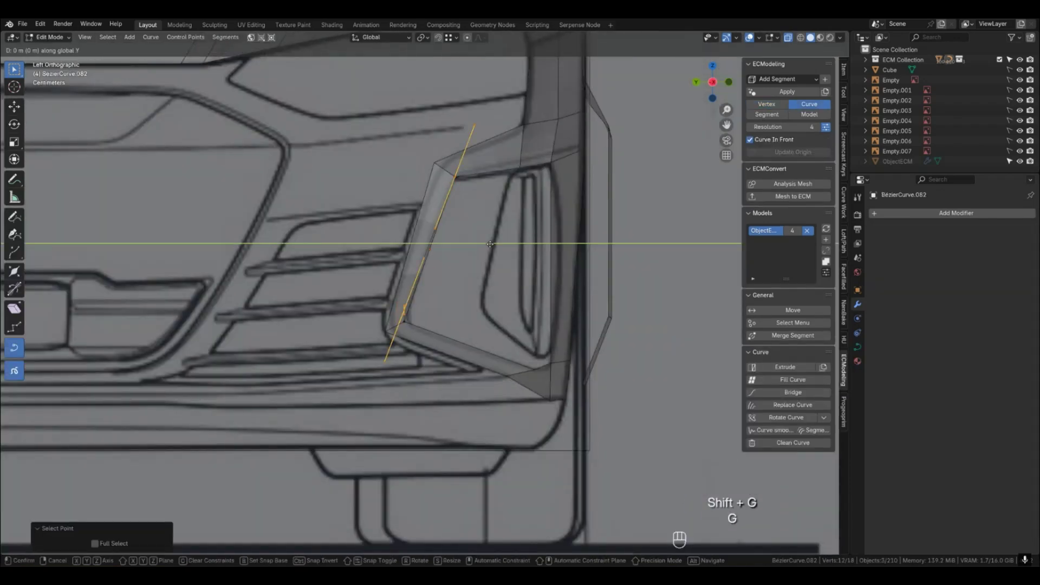
left_click(547, 245)
key("Tab")
Move the intake patch's lower rear vertex about -0.02 m along Y onto the blueprint's inner intake corner.
key("1")
left_click(460, 310)
key("shift+g")
left_click(509, 304)
key("g")
middle_click(520, 302)
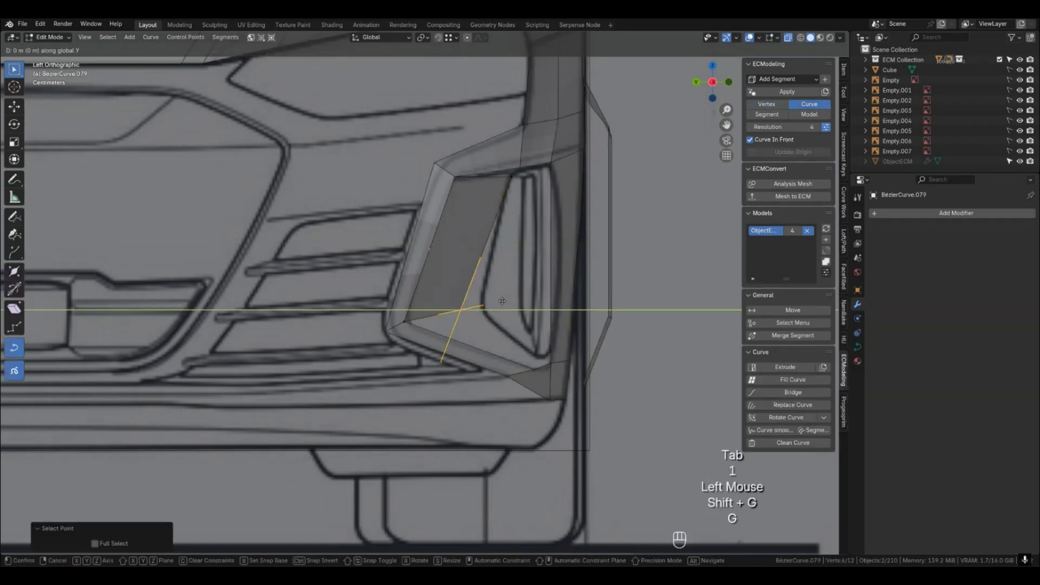
left_click(523, 301)
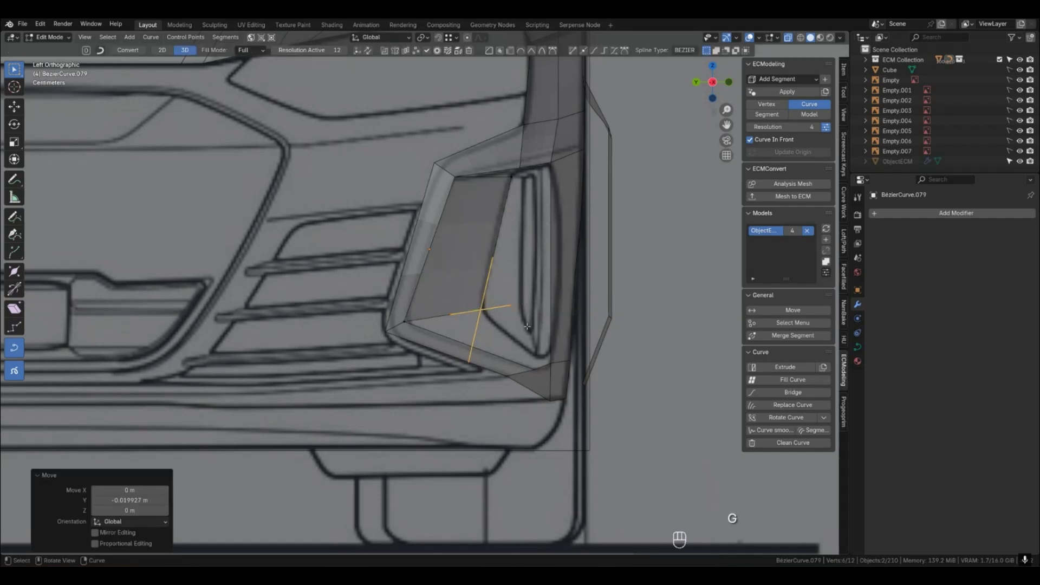
key("Tab")
Fill a patch between the lower edge of the intake patch and the lower inner curve of the surround.
middle_click_drag(531, 347, 456, 359)
middle_click(457, 359)
left_click(502, 339)
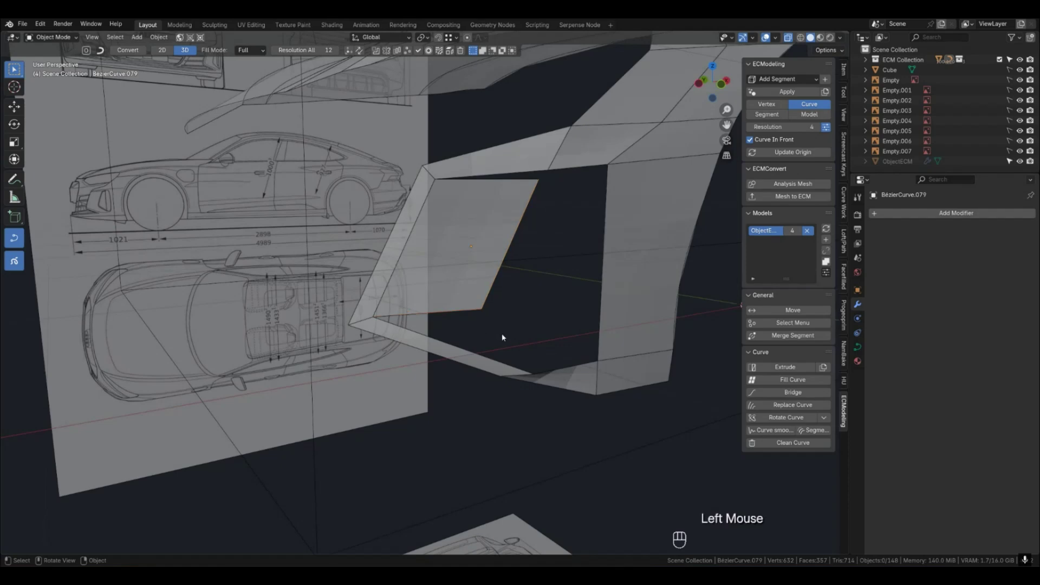
key("KP_1")
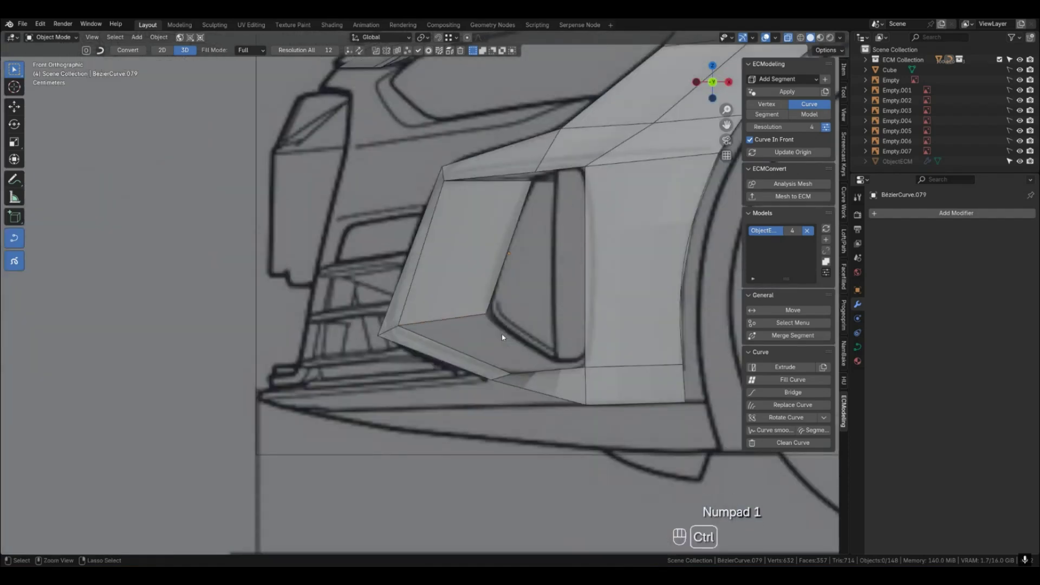
key("ctrl+KP_3")
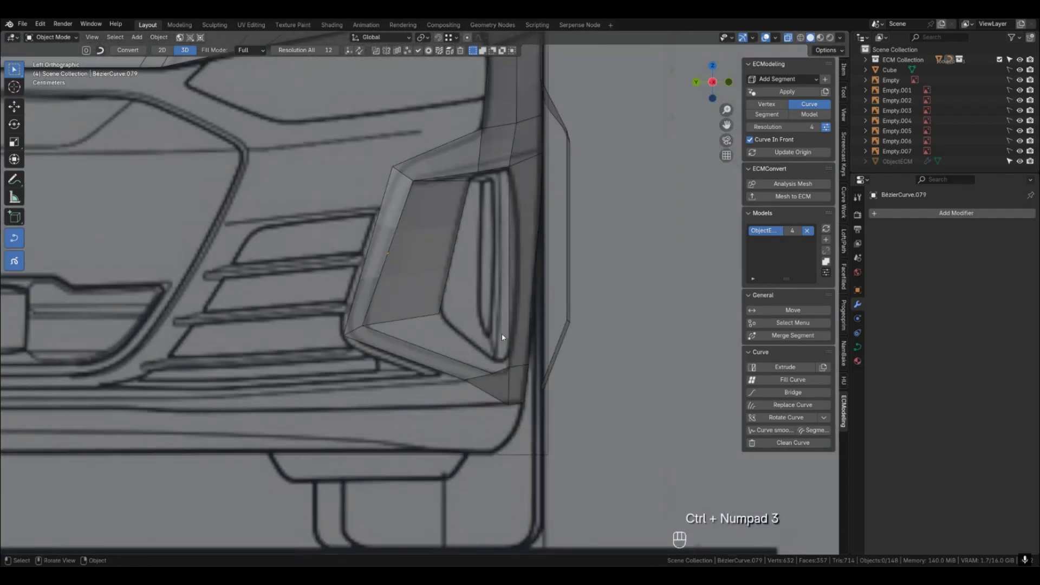
key("2")
left_click(424, 322)
left_click(493, 367, "shift")
left_click(493, 367, "shift")
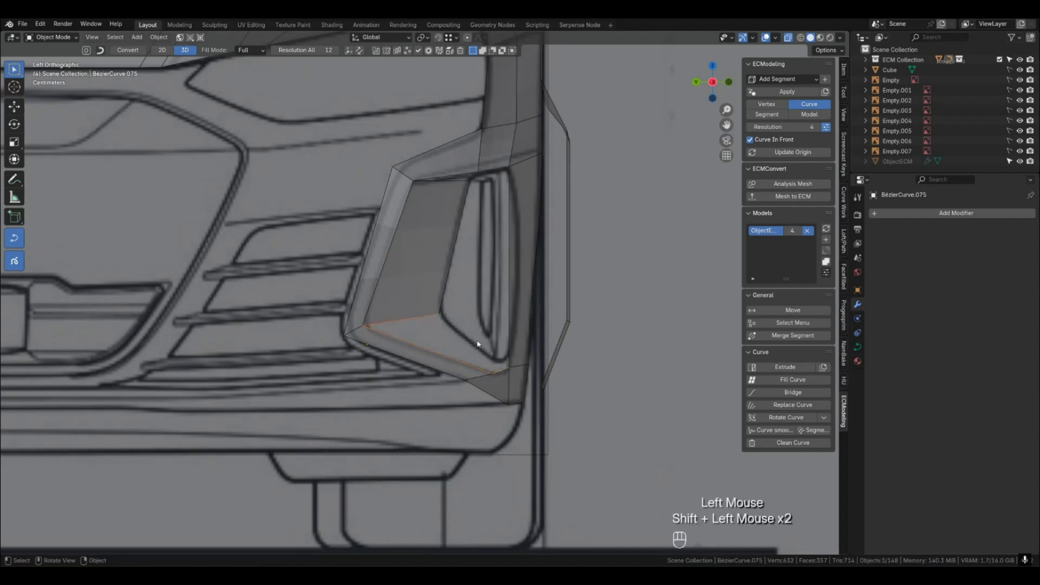
key("f")
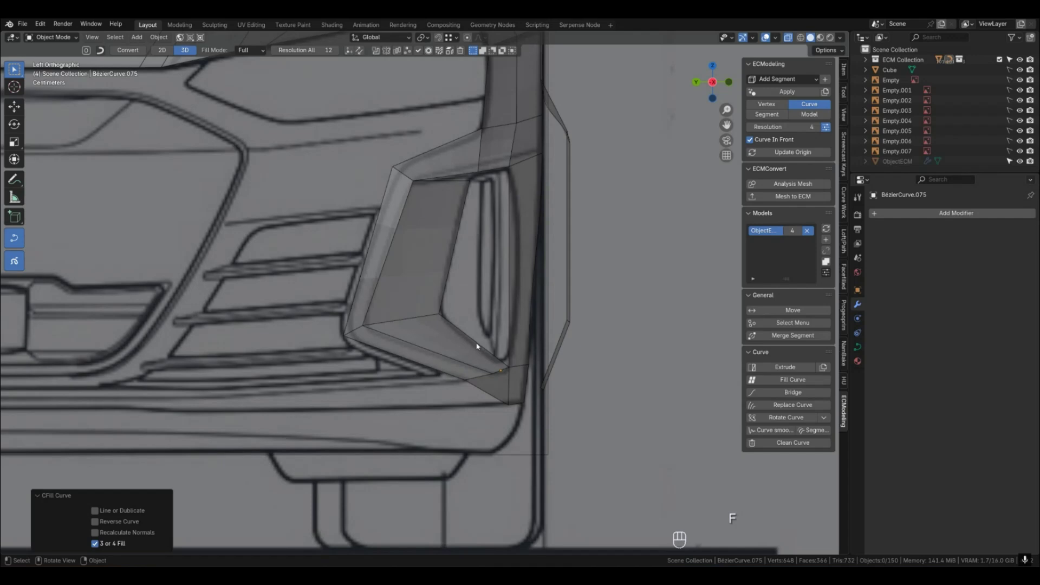
Fill the remaining intake opening from the lower patch's inner edge, the fender's front edge and the slanted intake curve.
middle_click_drag(475, 346, 425, 341)
middle_click(426, 341)
key("KP_1")
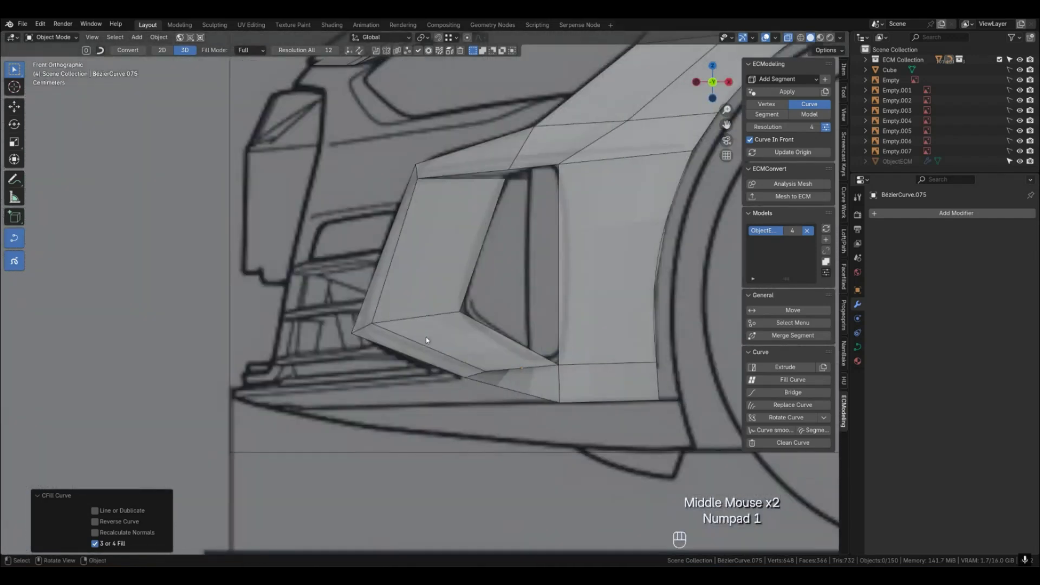
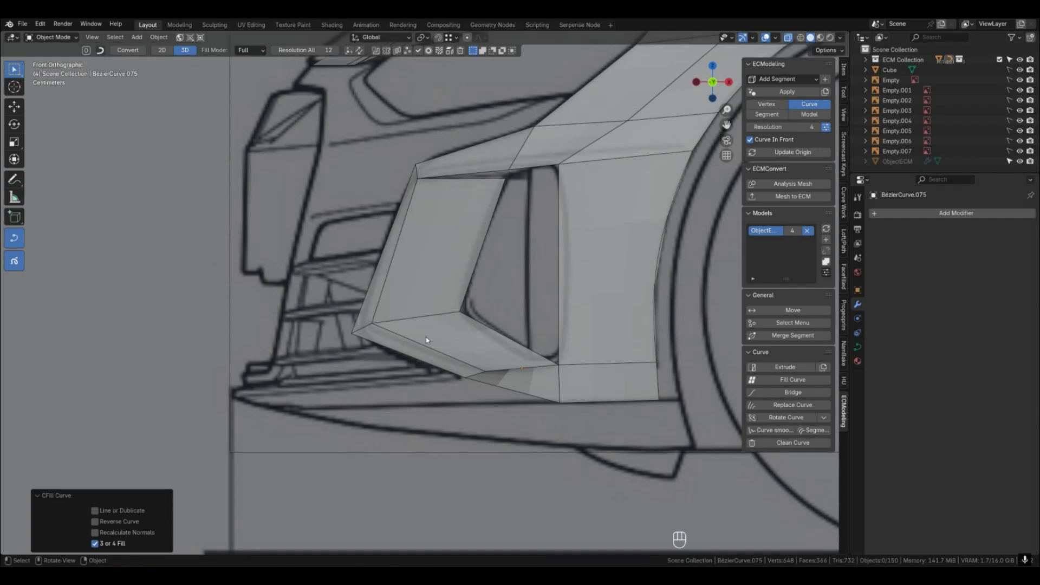
left_click(509, 337)
left_click(557, 317, "shift")
left_click(476, 279, "shift")
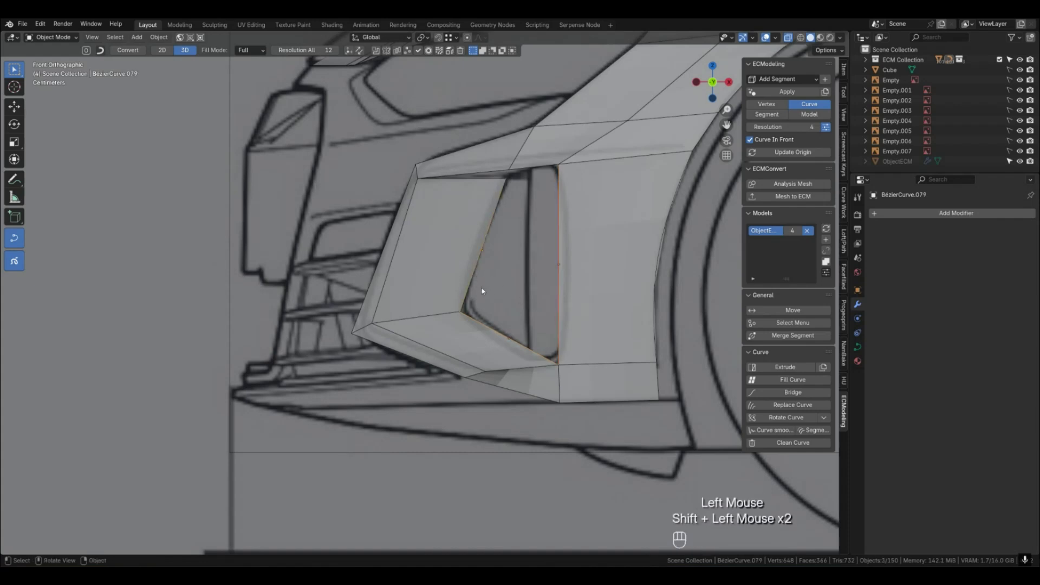
key("f")
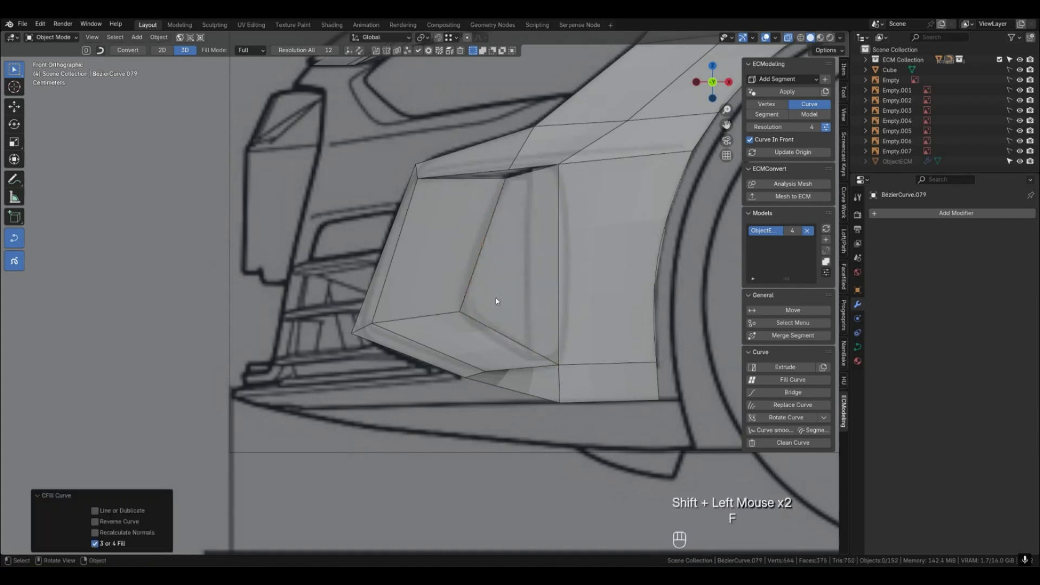
Fill the narrow gap along the top of the air intake between the new patches and the surround's upper edge.
key("ctrl+KP_1")
key("ctrl+KP_3")
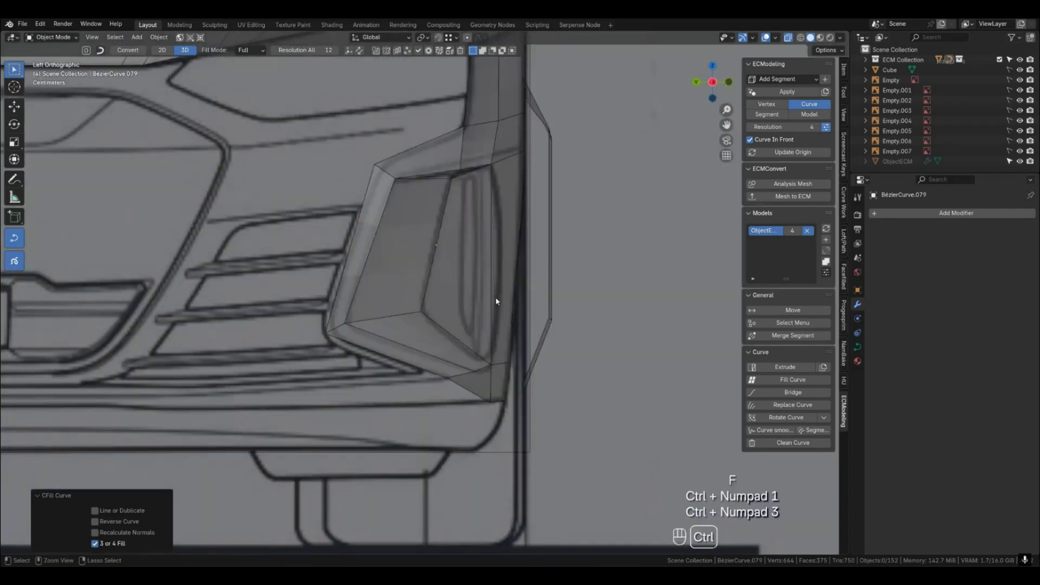
mouse_move(487, 308)
middle_mouse_down()
mouse_move(464, 341)
mouse_move(330, 304)
mouse_move(487, 316)
middle_mouse_up()
left_click(457, 175)
left_click(472, 170, "shift")
left_click(455, 176, "shift")
left_click(455, 176, "shift")
middle_click_drag(470, 212, 471, 180)
key("f")
Preview the smoothed model with the filled air intake and compare it with the side-view blueprint.
key("q")
key("q")
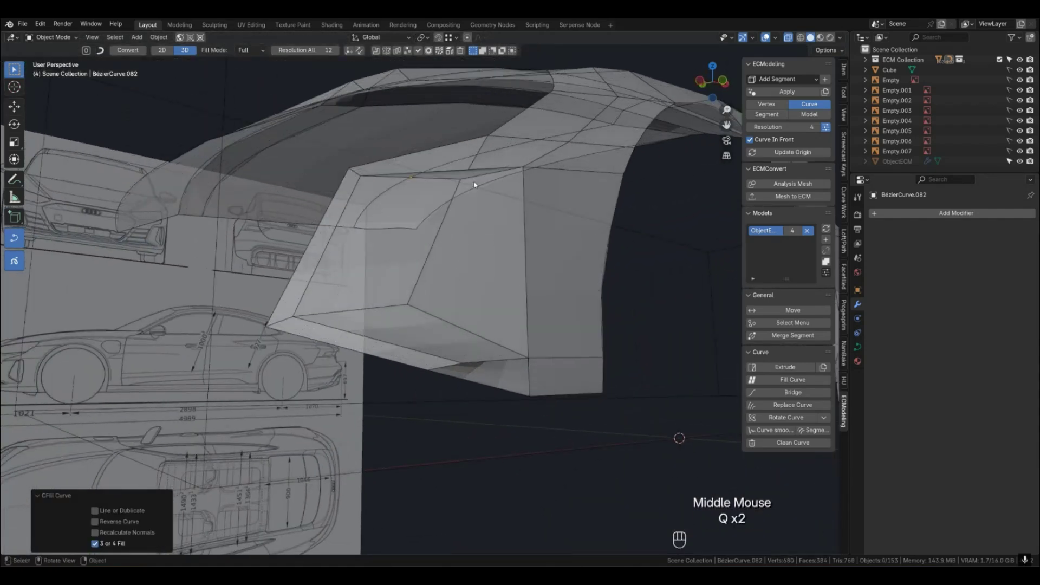
key("4")
key("q")
left_click(477, 197)
key("q")
left_click(476, 195)
middle_click_drag(476, 196, 467, 223)
scroll(466, 223, "down", 2)
key("KP_1")
scroll(353, 281, "up", 6)
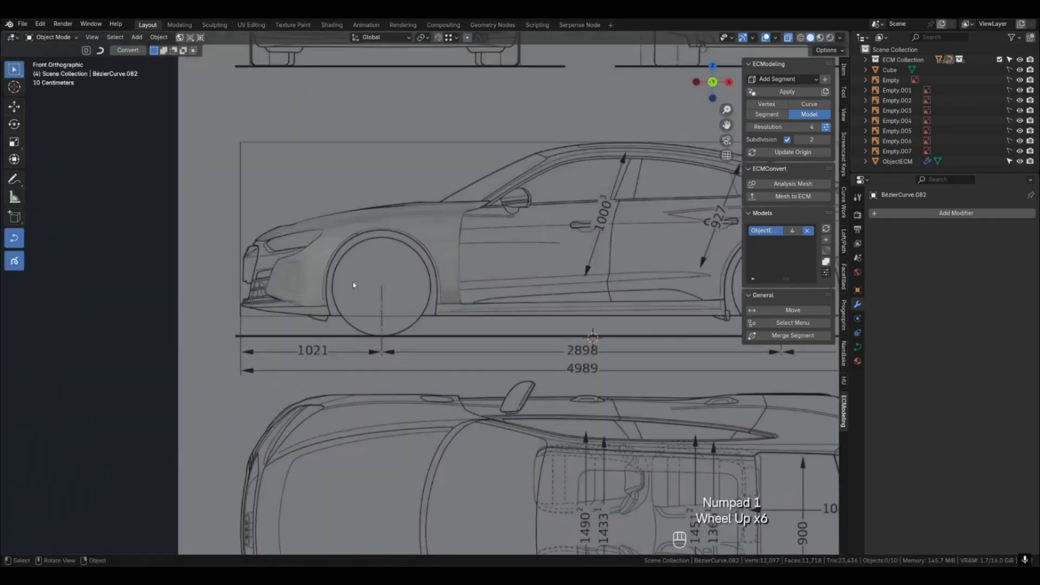
Examine the front air intake's shape in the reference photo of the dark car and return to the blueprints.
scroll(352, 282, "down", 5)
middle_click_drag(288, 295, 531, 379, "shift")
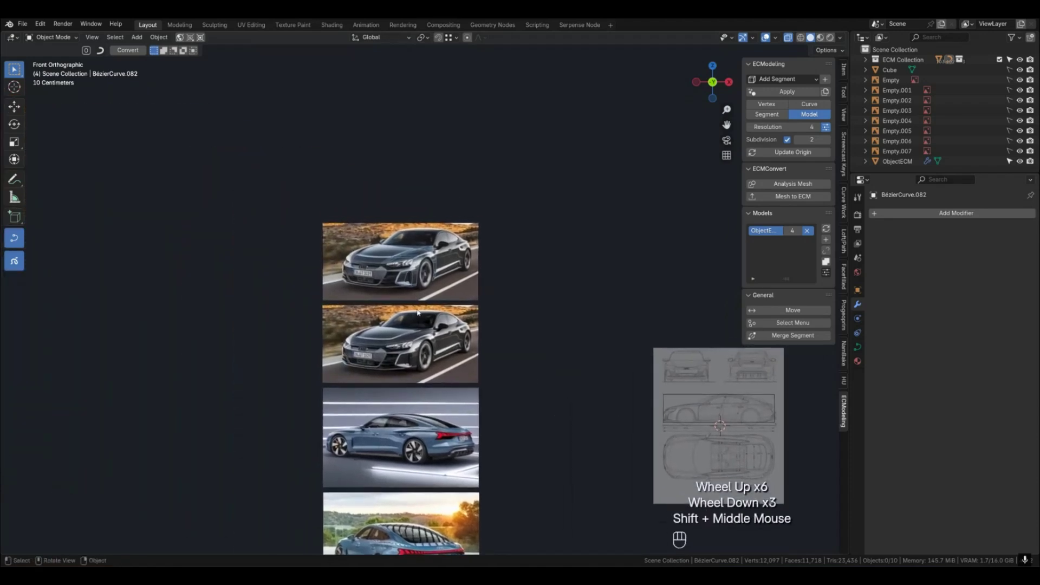
scroll(404, 392, "up", 5)
scroll(404, 392, "up", 2)
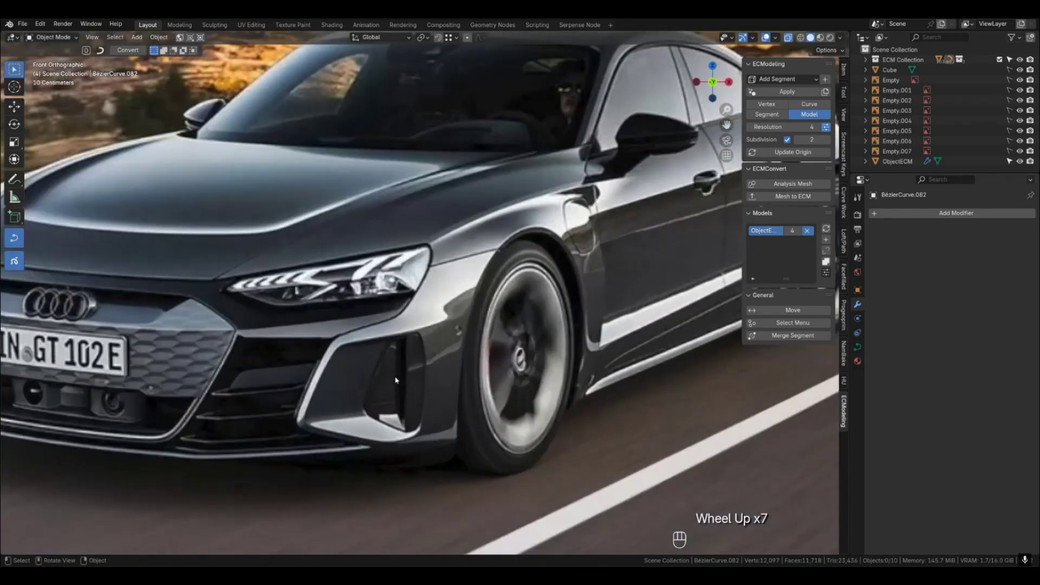
scroll(392, 370, "down", 3)
middle_click_drag(414, 204, 480, 552, "shift")
key("KP_1")
key("KP_3")
key("KP_1")
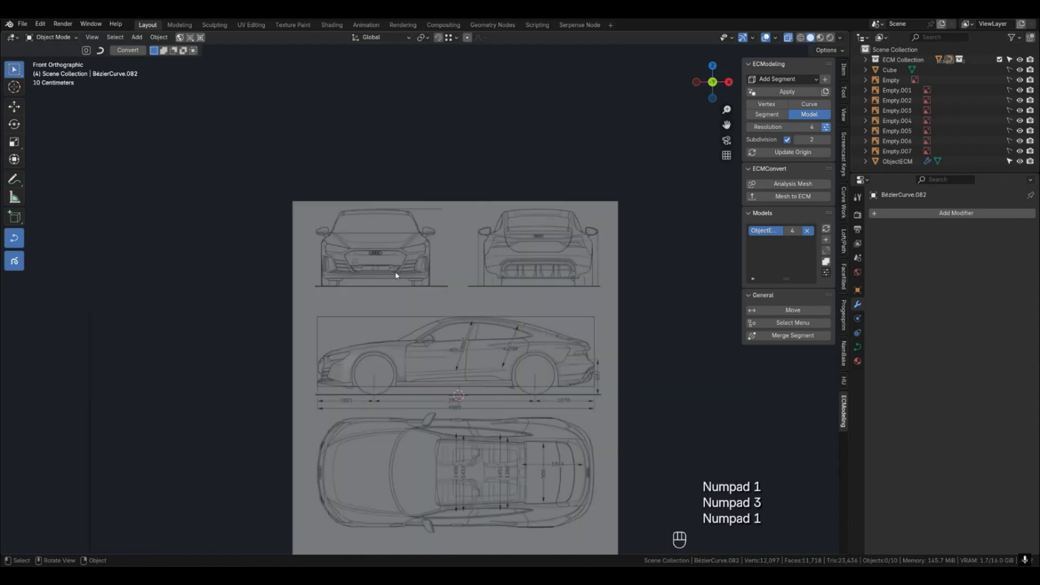
Compare the fender's outline with the side-view blueprint in see-through display, and return to a solid view of the intake.
scroll(371, 366, "up", 5)
left_click(299, 387)
key("KP_3")
key("KP_1")
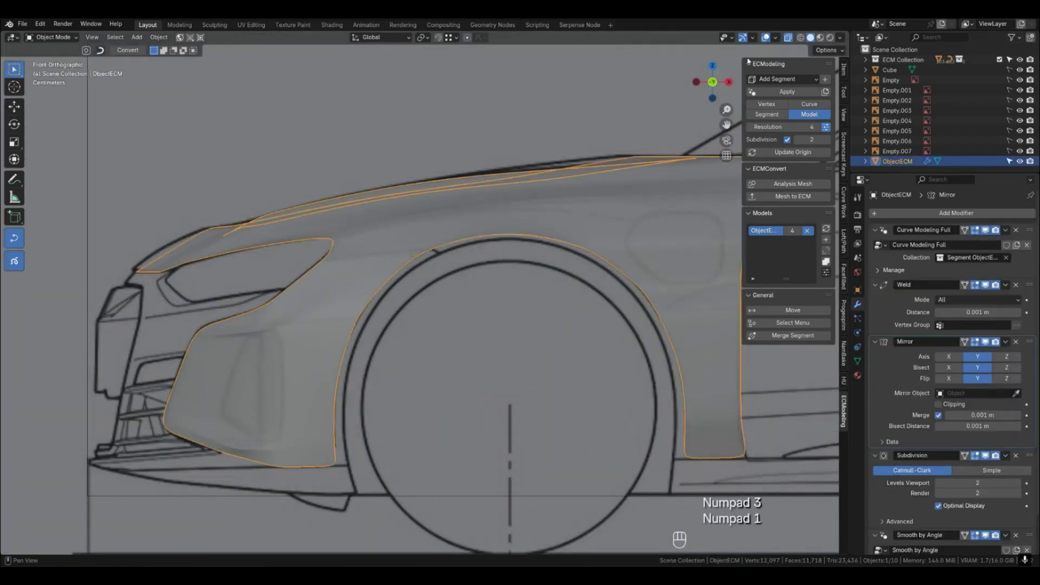
left_click(787, 37)
middle_click_drag(379, 281, 504, 283)
scroll(495, 374, "up", 3)
scroll(494, 374, "up", 5)
Shift the linked curve points at the upper end of the slanted intake curve along Y in two small moves.
key("1")
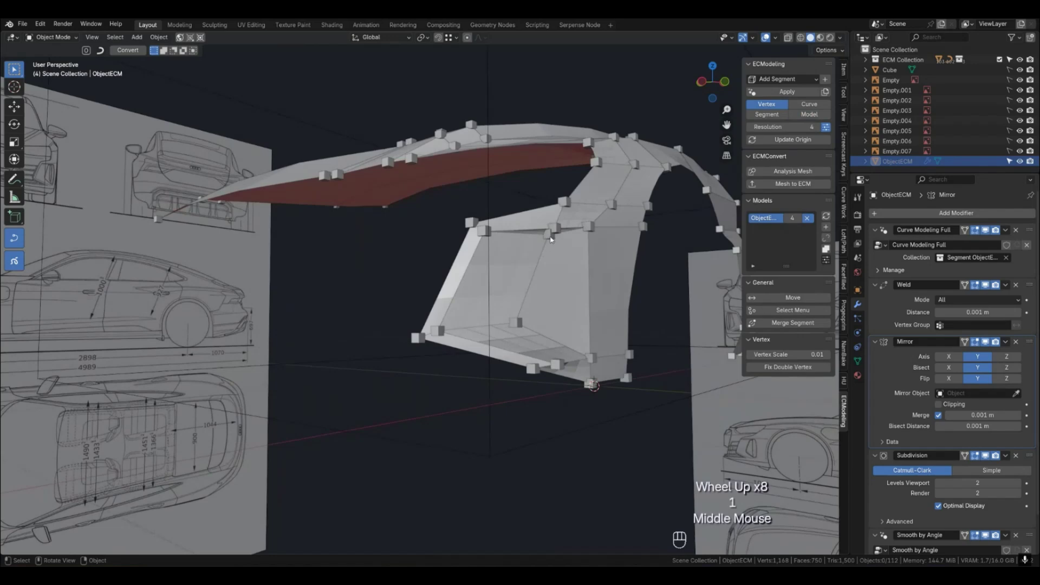
left_click(549, 237)
middle_click_drag(582, 303, 573, 304, "shift")
middle_click_drag(562, 315, 487, 271, "shift")
key("KP_Decimal")
scroll(524, 311, "down", 5)
key("shift+g")
left_click(499, 268)
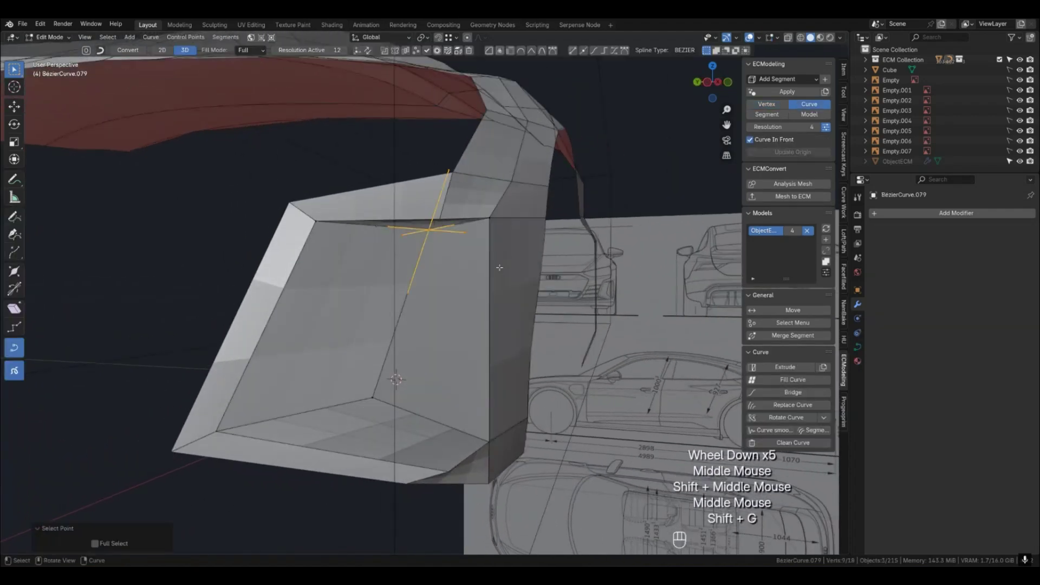
key("g")
key("y")
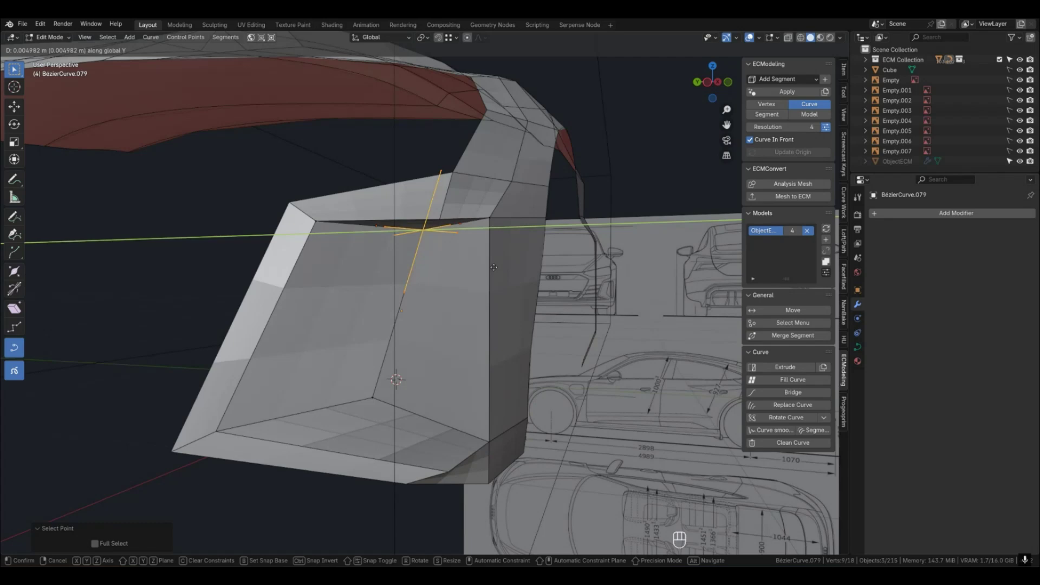
left_click(492, 266)
middle_click_drag(492, 268, 489, 309)
key("g")
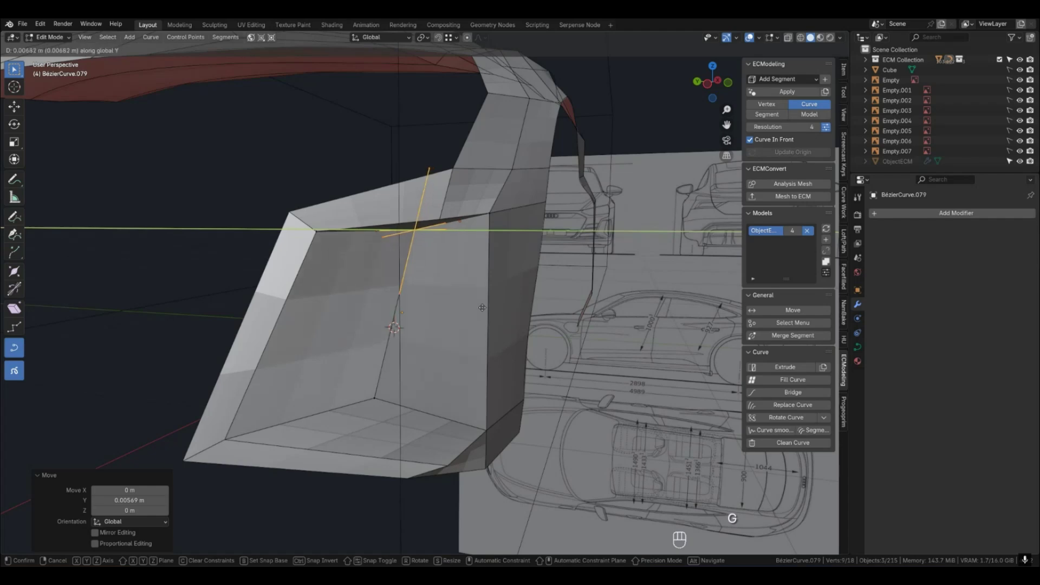
left_click(482, 308)
key("Tab")
Examine the intake's lower lip in the smoothed preview and its middle vertex against the side-view blueprint.
middle_click_drag(487, 323, 450, 328)
key("4")
scroll(441, 318, "down", 2)
scroll(465, 324, "up", 1)
key("2")
key("1")
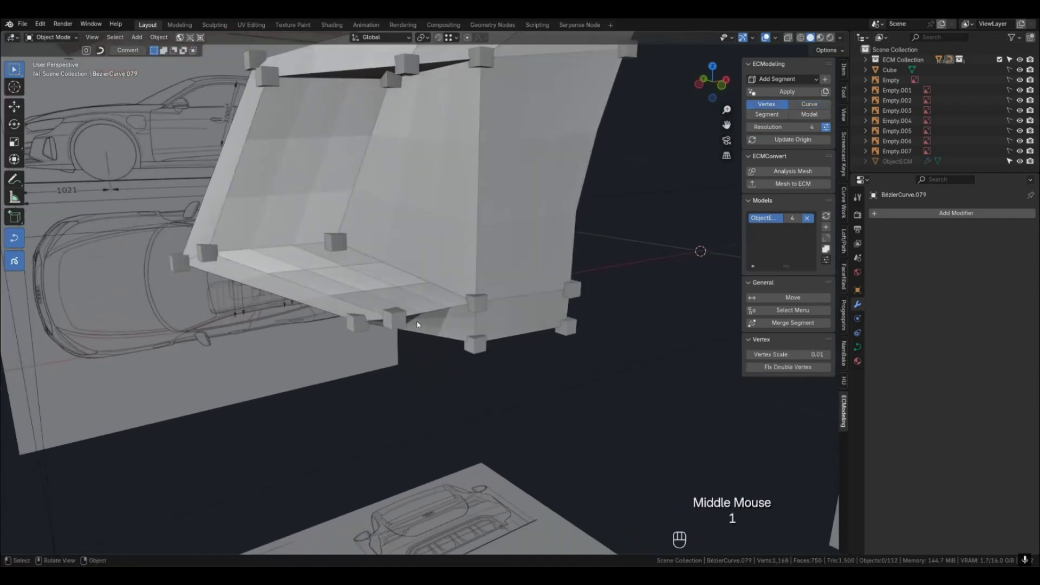
left_click(393, 319)
key("KP_1")
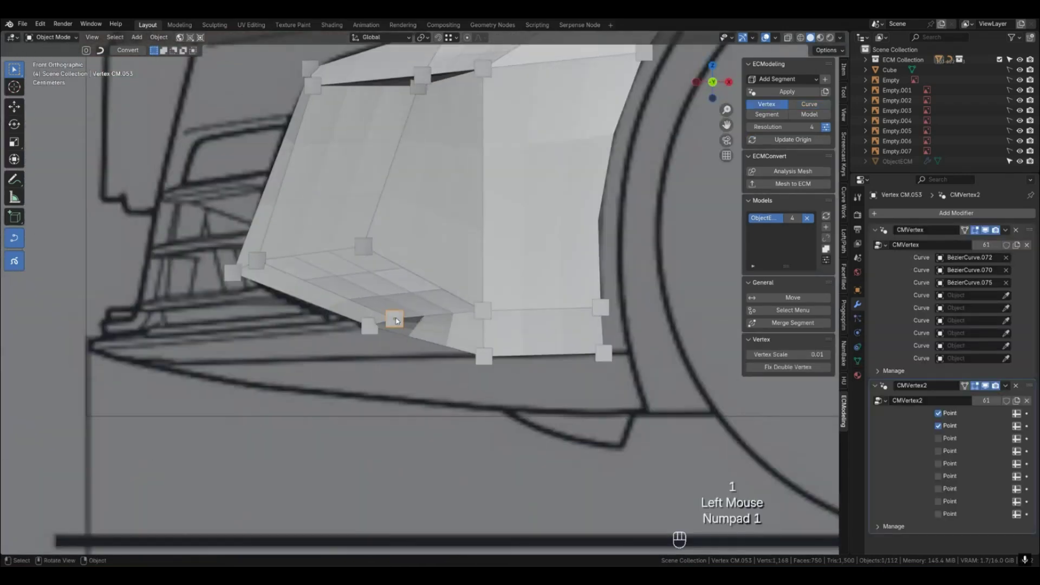
left_click(788, 38)
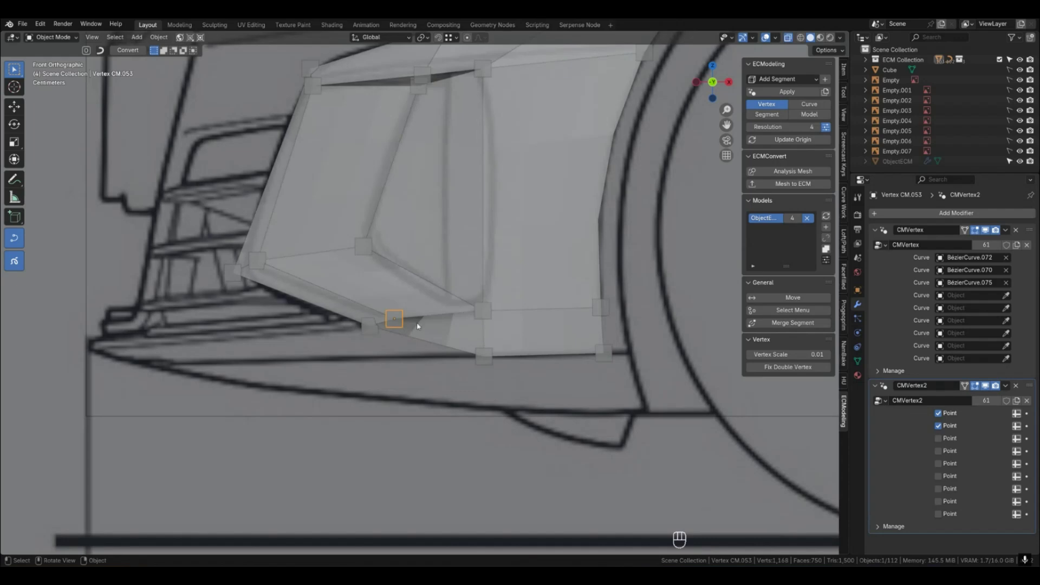
scroll(408, 319, "down", 2)
Smooth the two connected curves along the intake's lower lip with Averaged curve smoothing and preview the model in solid display.
middle_click_drag(409, 319, 421, 320)
scroll(413, 311, "up", 1)
key("2")
scroll(414, 313, "up", 1)
left_click(380, 309)
left_click(404, 320, "shift")
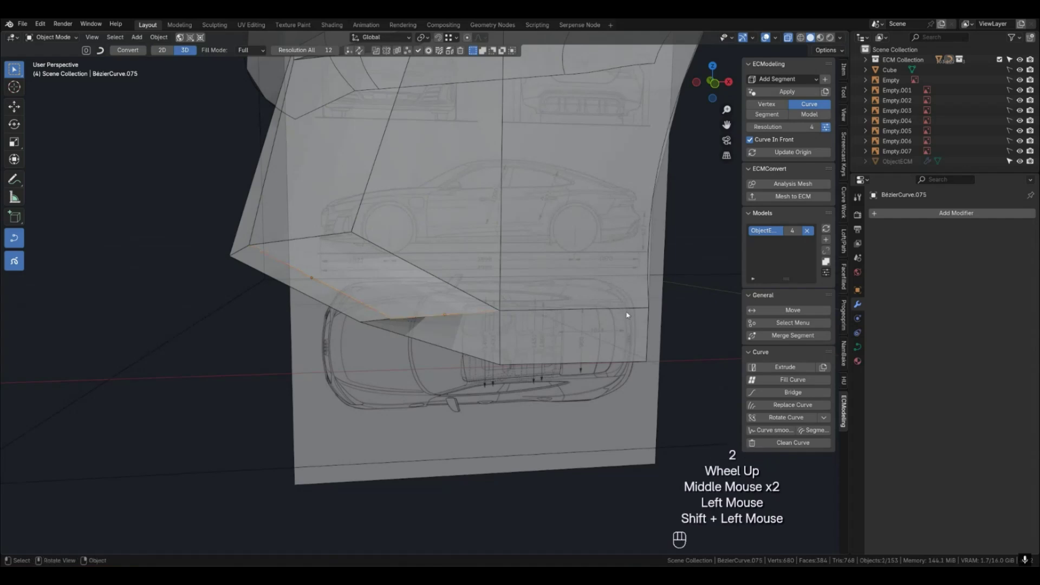
left_click(768, 430)
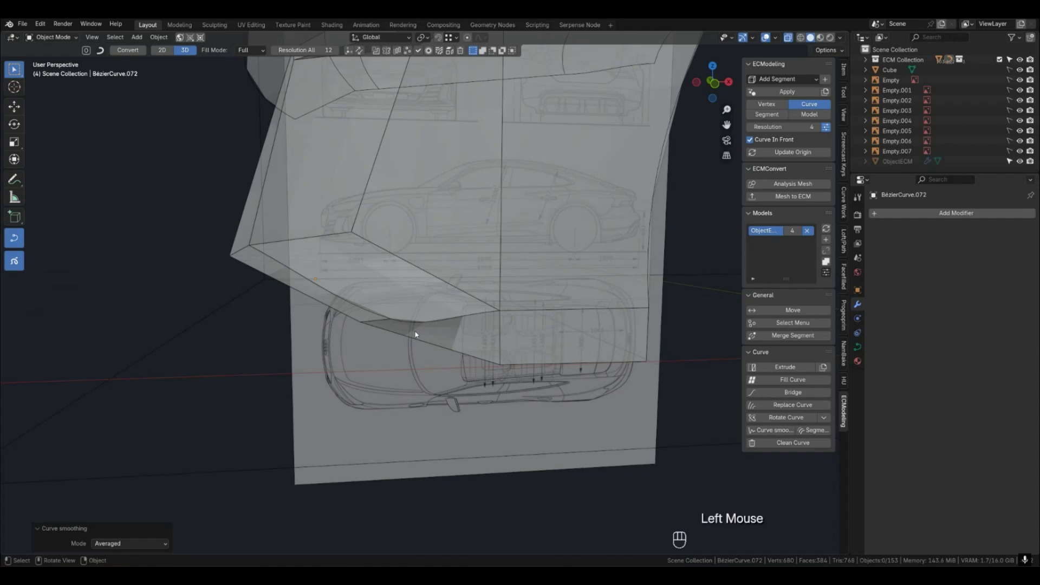
key("4")
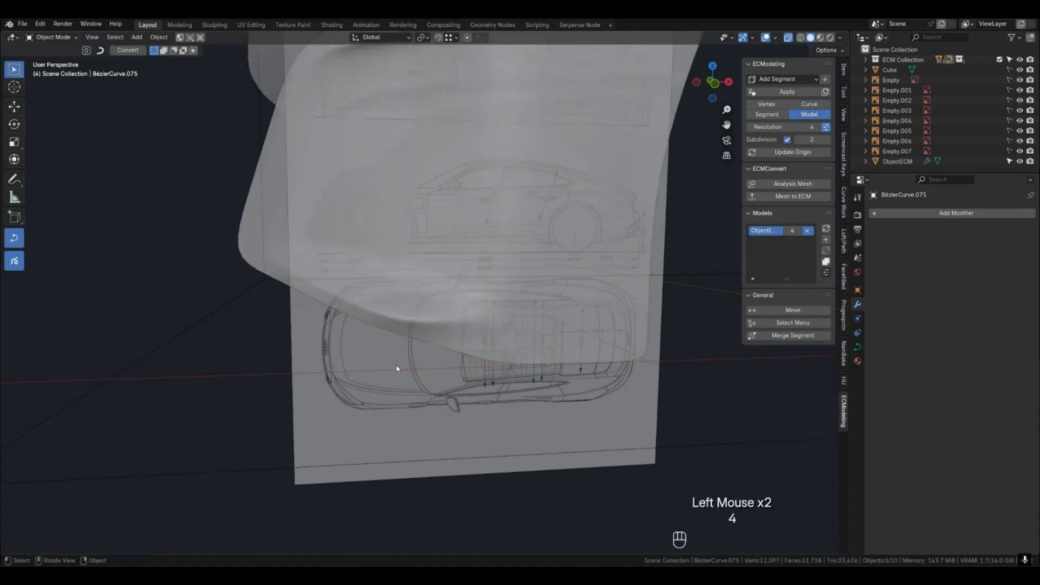
key("q")
key("q")
middle_click_drag(414, 355, 712, 124)
left_click(788, 38)
middle_click_drag(411, 295, 434, 273)
Replace the fender's lower front edge curve using the curved intake lip directly above it.
key("2")
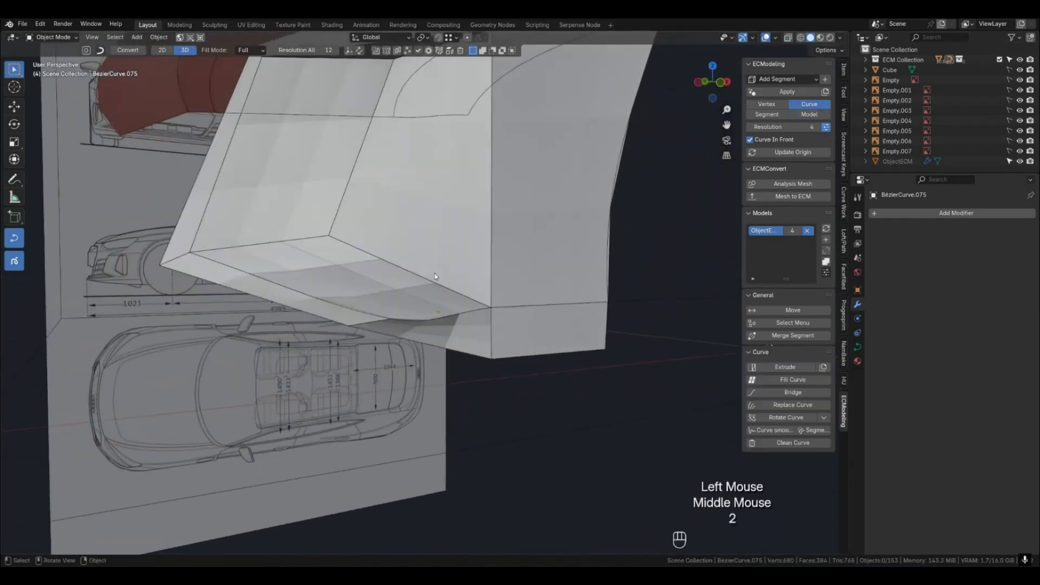
left_click(411, 346)
mouse_move(412, 346)
middle_mouse_down()
mouse_move(406, 374)
mouse_move(433, 366)
mouse_move(406, 378)
mouse_move(415, 365)
middle_mouse_up()
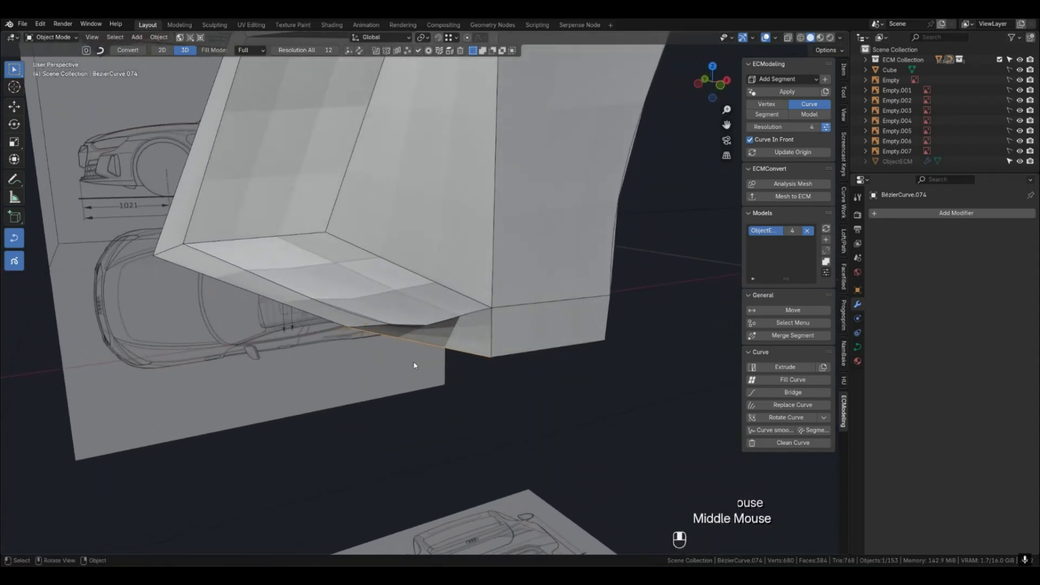
left_click(425, 332, "shift")
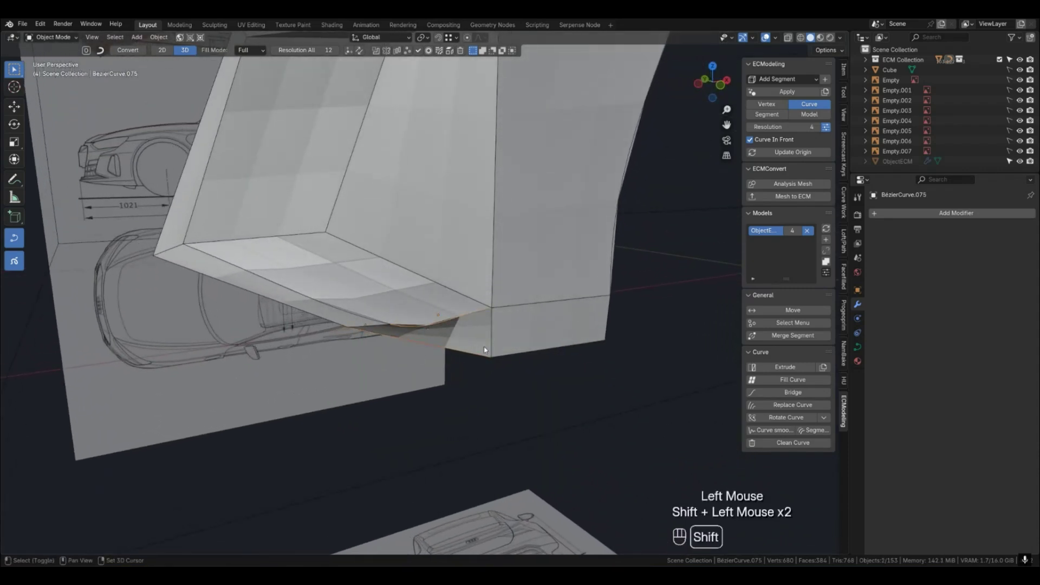
left_click(790, 407)
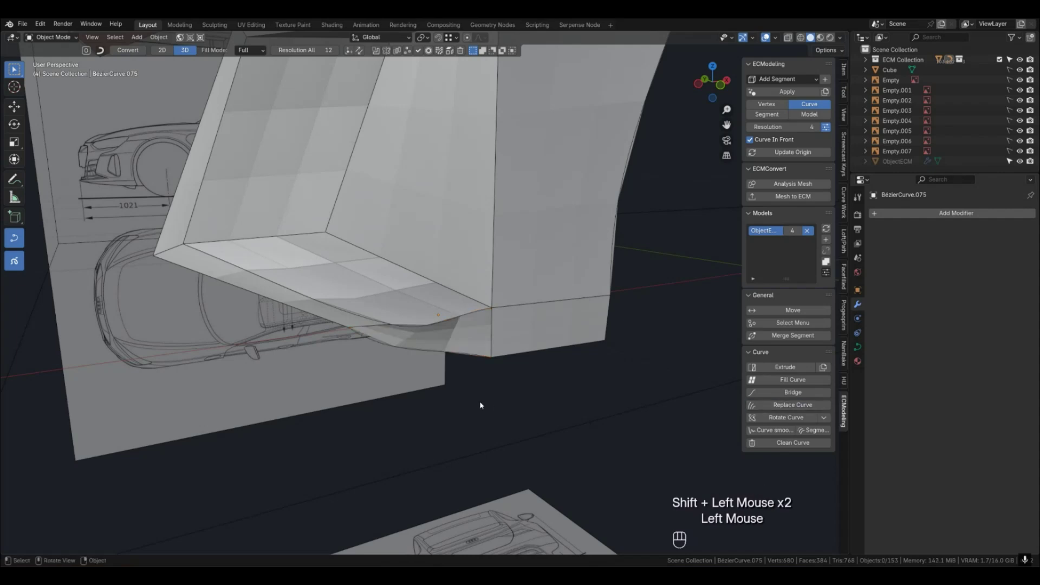
Preview the smoothed intake and inspect its reshaped lower edge from several angles.
key("4")
mouse_move(453, 390)
middle_mouse_down()
mouse_move(415, 386)
mouse_move(461, 385)
mouse_move(441, 385)
middle_mouse_up()
scroll(456, 325, "down", 2)
mouse_move(456, 324)
middle_mouse_down("shift")
mouse_move(430, 382)
mouse_move(448, 345)
mouse_move(461, 344)
middle_mouse_up("shift")
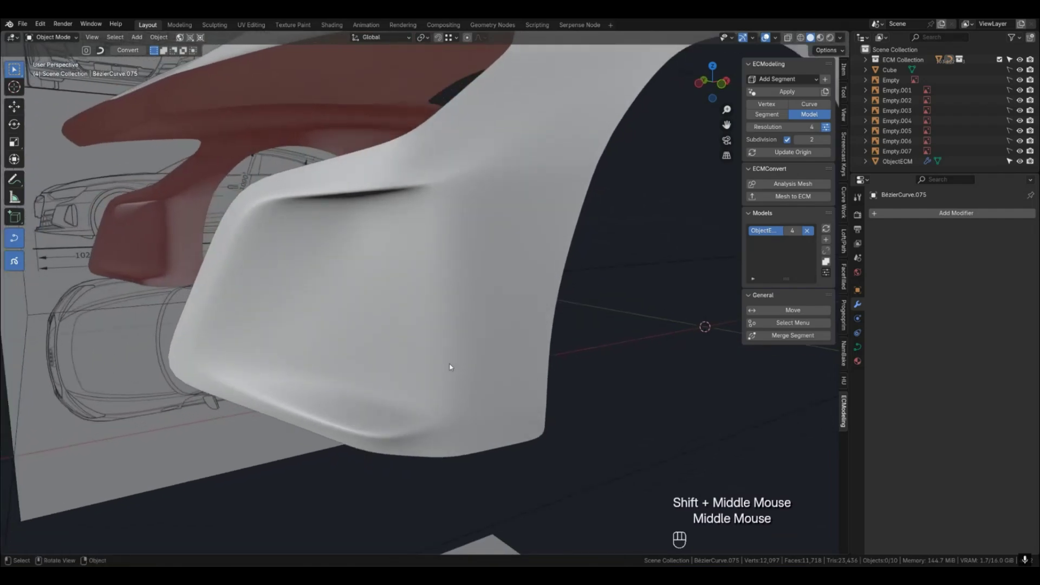
key("q")
middle_click_drag(449, 366, 417, 373)
key("q")
scroll(410, 363, "down", 2)
scroll(417, 373, "down", 3)
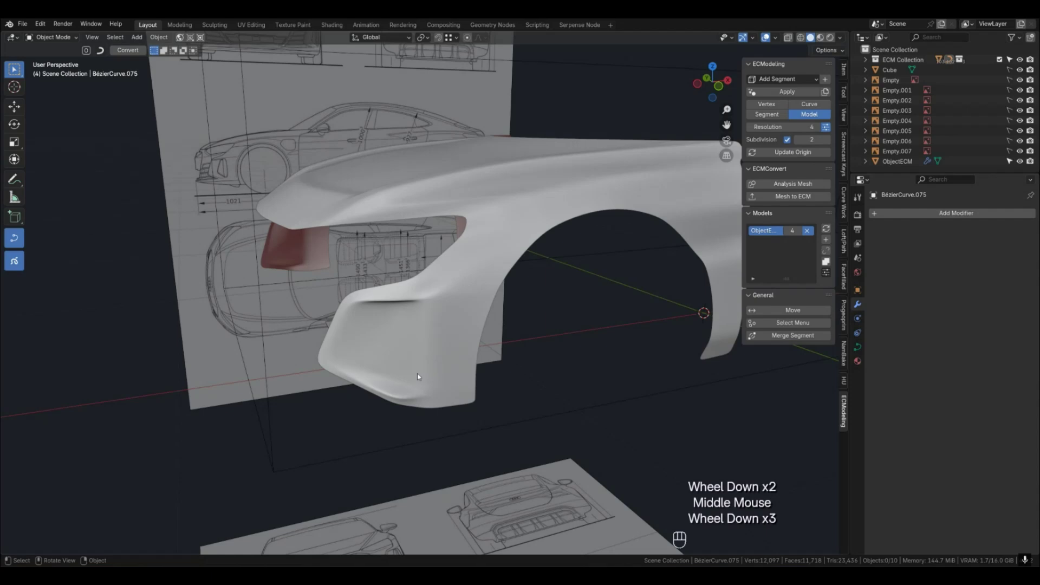
Compare the smoothed fender and intake with the side-view and front-view blueprints.
middle_click_drag(472, 334, 816, 429, "shift")
key("KP_1")
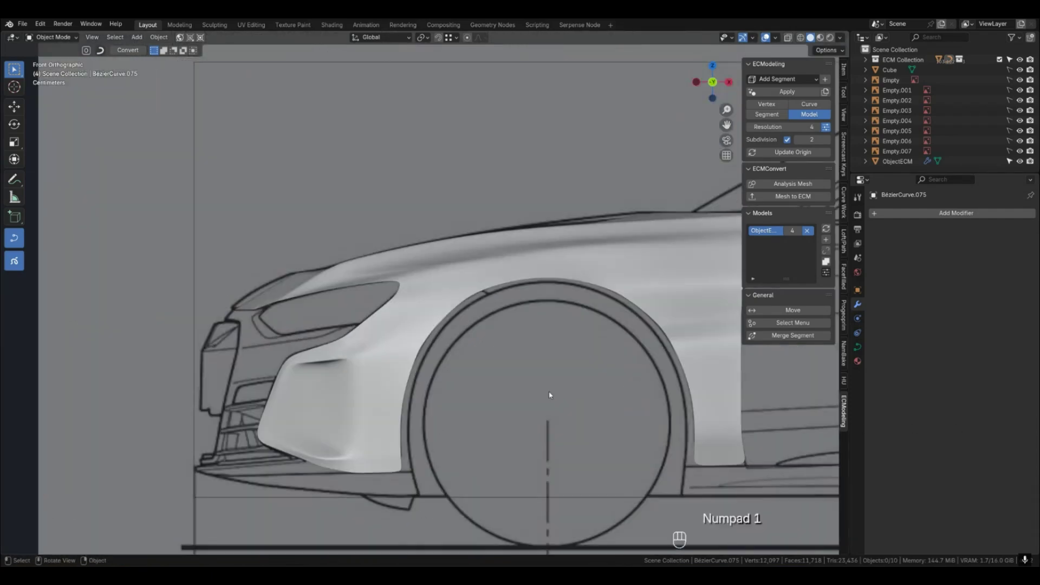
key("ctrl+KP_3")
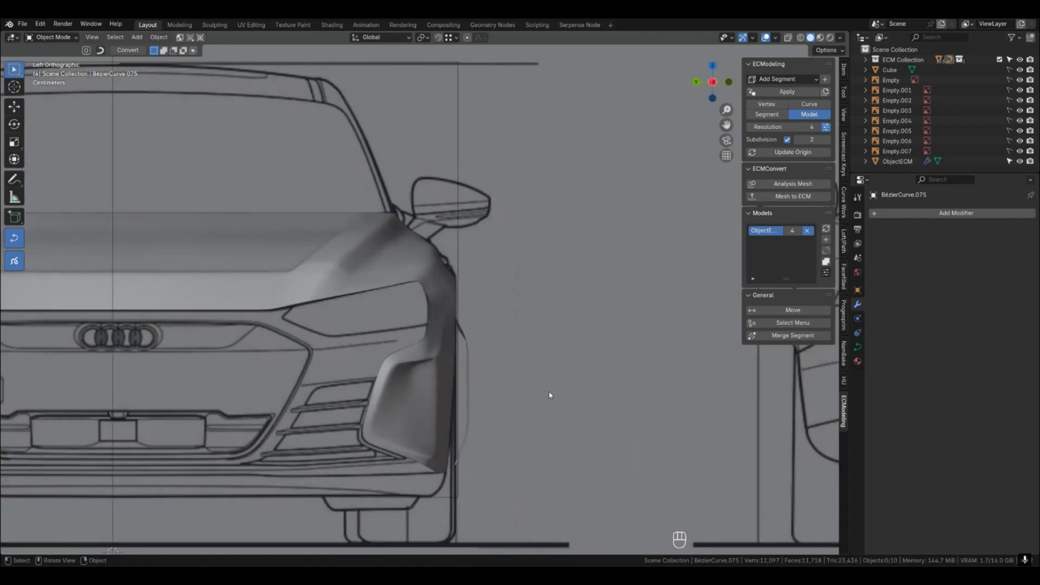
scroll(549, 395, "down", 3)
scroll(464, 378, "up", 2)
mouse_move(464, 378)
middle_mouse_down()
mouse_move(413, 373)
mouse_move(391, 392)
mouse_move(511, 395)
mouse_move(447, 386)
middle_mouse_up()
scroll(391, 392, "down", 2)
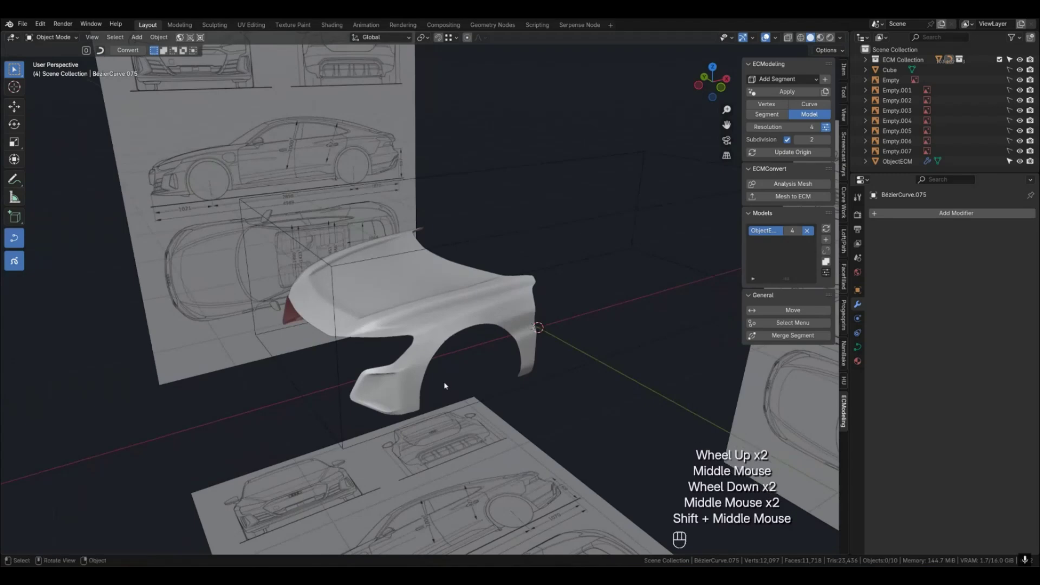
scroll(447, 386, "up", 2)
left_click(485, 388)
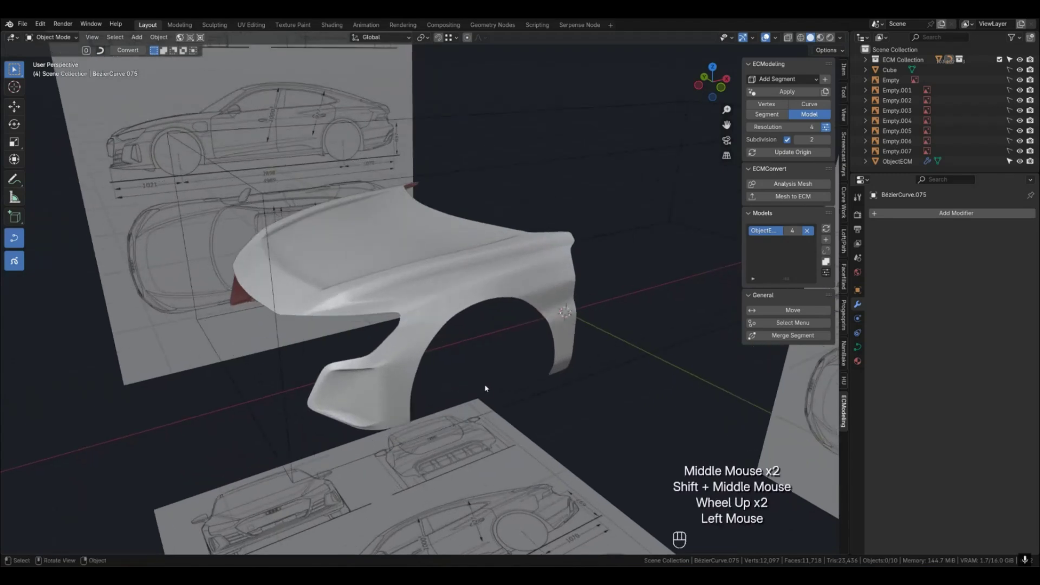
Examine the curve layout across the hood, fender and wheel arch.
key("2")
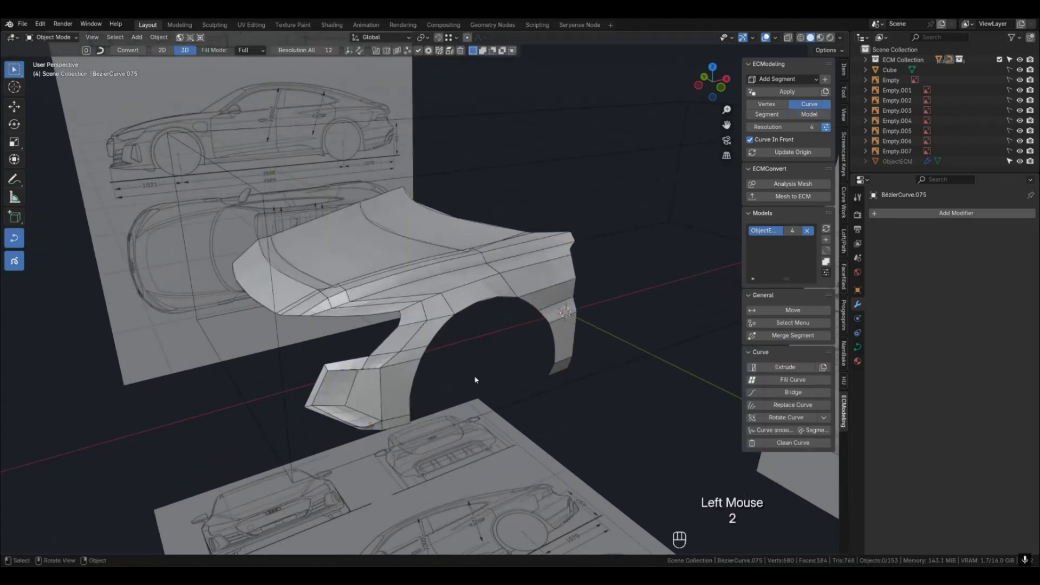
middle_click_drag(466, 380, 446, 383)
scroll(442, 353, "up", 2)
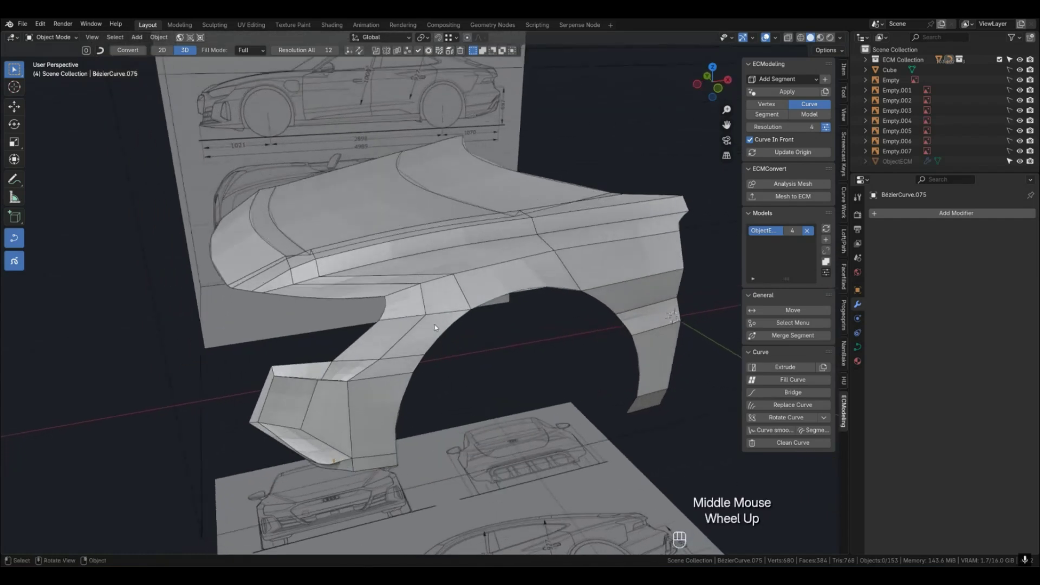
key("q")
key("q")
middle_click_drag(435, 328, 420, 344)
left_click(478, 334)
scroll(476, 350, "down", 2)
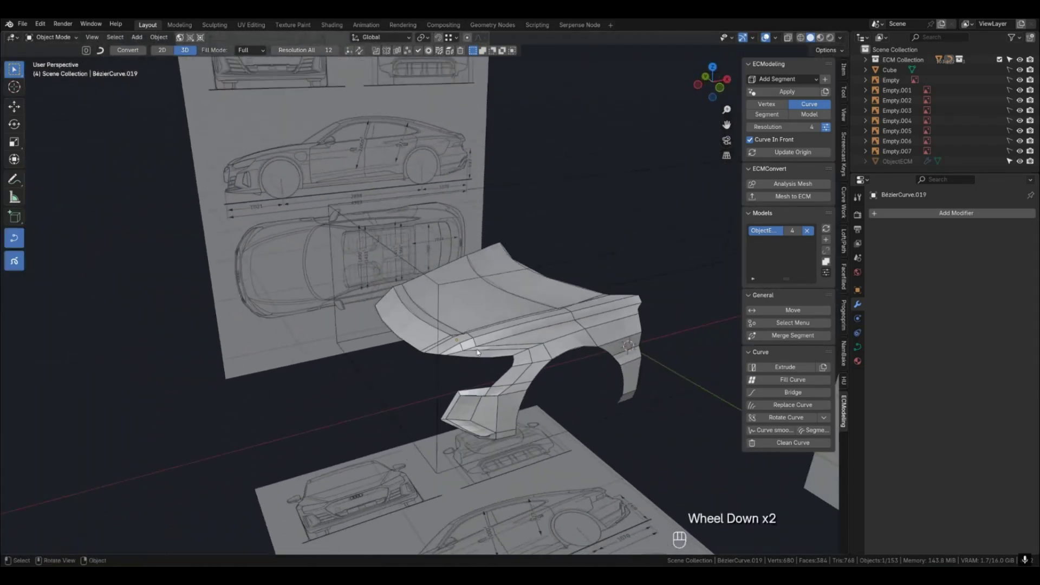
Study the reference photo with the drawn patch lines over the hood, headlight surround and intake, and return to the model.
key("KP_5")
key("KP_1")
scroll(327, 296, "down", 3)
middle_click_drag(327, 297, 469, 289, "shift")
scroll(469, 288, "up", 4)
scroll(334, 318, "down", 1)
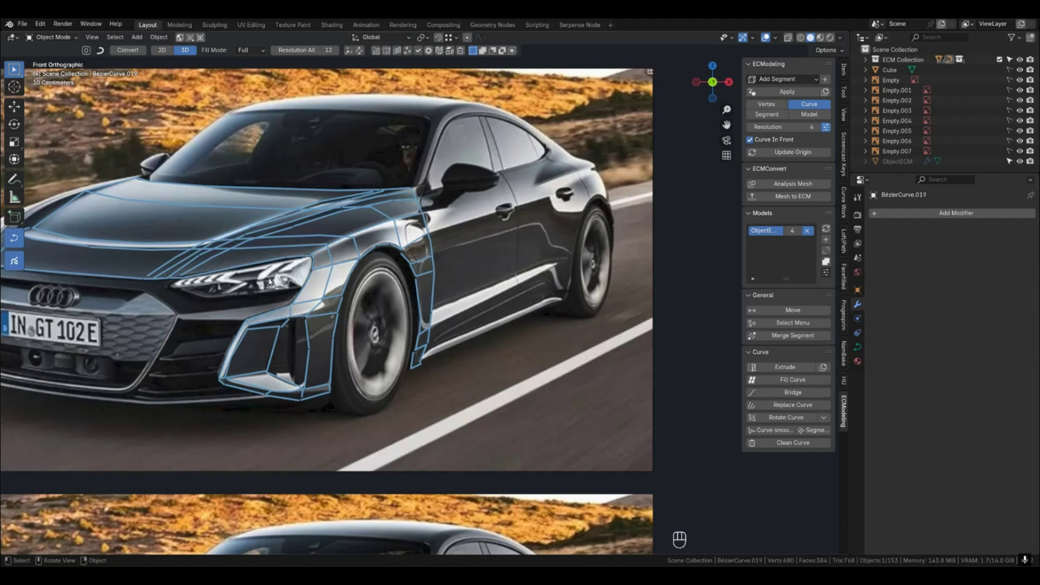
scroll(590, 388, "down", 3)
middle_click_drag(590, 387, 367, 339, "shift")
scroll(411, 335, "up", 3)
scroll(367, 339, "up", 3)
Raise the two crease vertices above the headlight opening along Z with their linked points, snapping to the adjacent hood-edge vertex.
key("1")
middle_click_drag(186, 304, 371, 295, "shift")
left_click(370, 292)
left_click(393, 273, "shift")
mouse_move(417, 301)
middle_mouse_down()
mouse_move(350, 307)
mouse_move(434, 312)
middle_mouse_up()
key("shift+g")
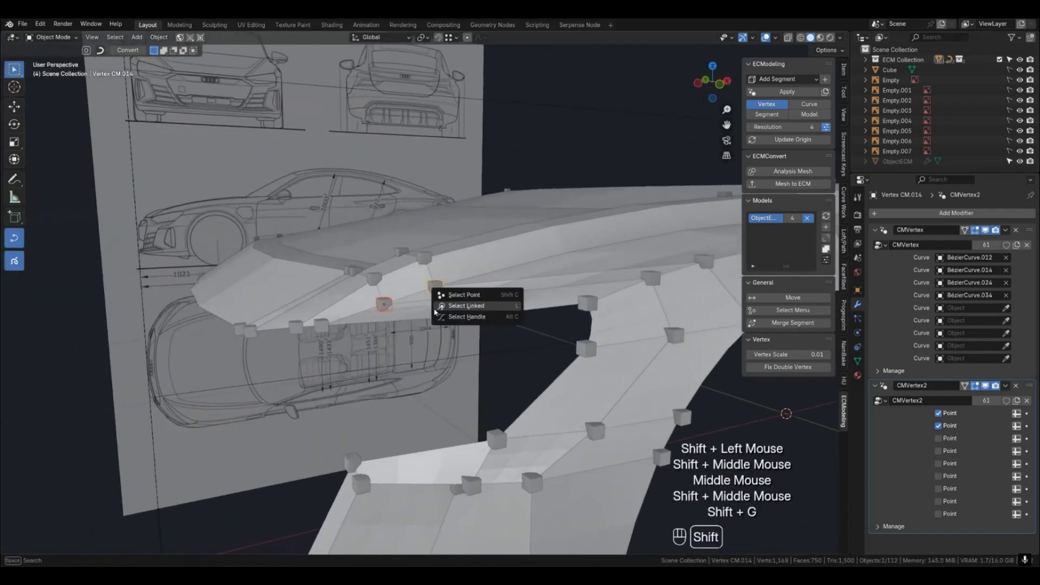
left_click(435, 294)
key("g")
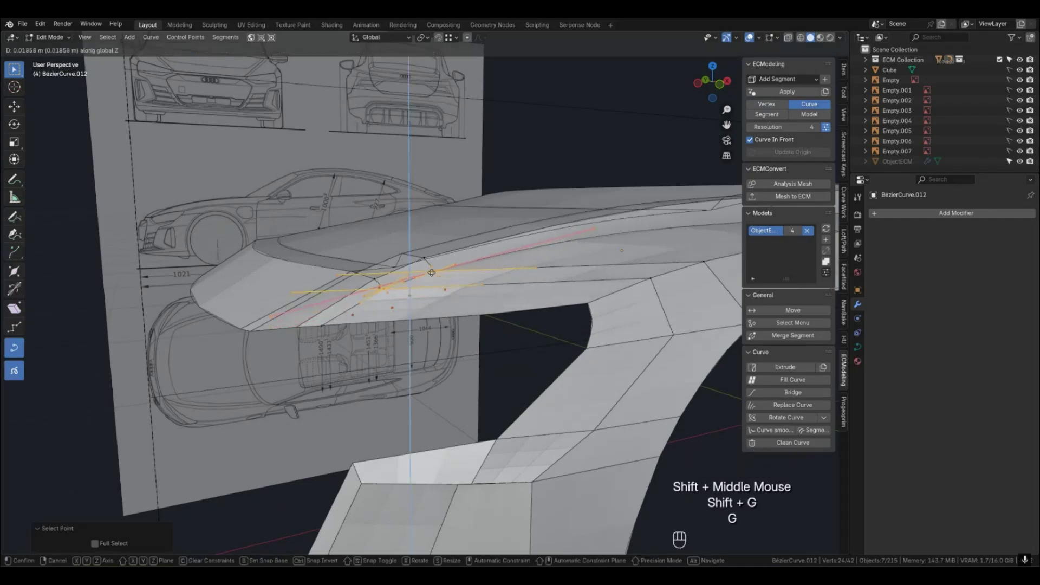
key("ctrl")
left_click(423, 260)
middle_click_drag(424, 261, 436, 288)
key("Tab")
Move the crease vertex nearest the nose along Z, snapping it to the neighbouring vertex's height.
key("1")
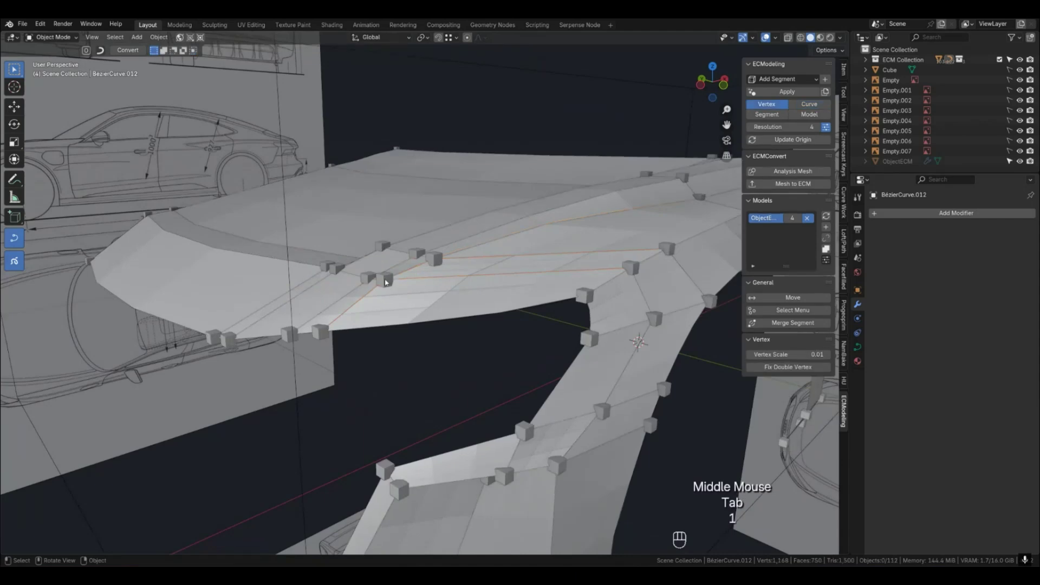
left_click(384, 280)
key("shift+g")
left_click(426, 282)
key("g")
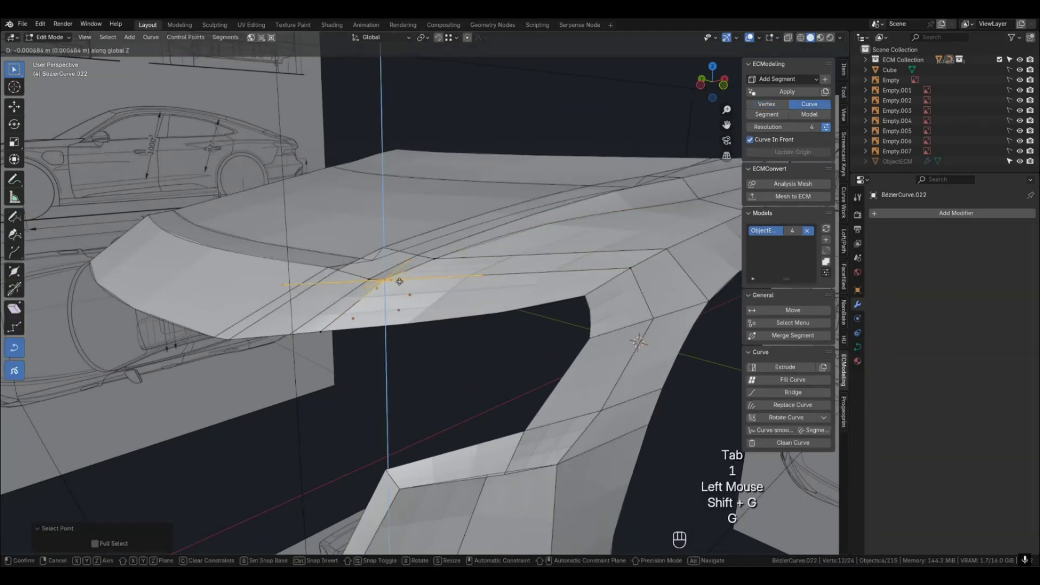
key("ctrl")
left_click(371, 279)
key("Tab")
Lower the rear handle of the crease curve above the headlight by about 0.015 m along Z and preview the smoothed surface.
middle_click_drag(405, 294, 452, 243)
key("4")
key("2")
key("Tab")
key("g")
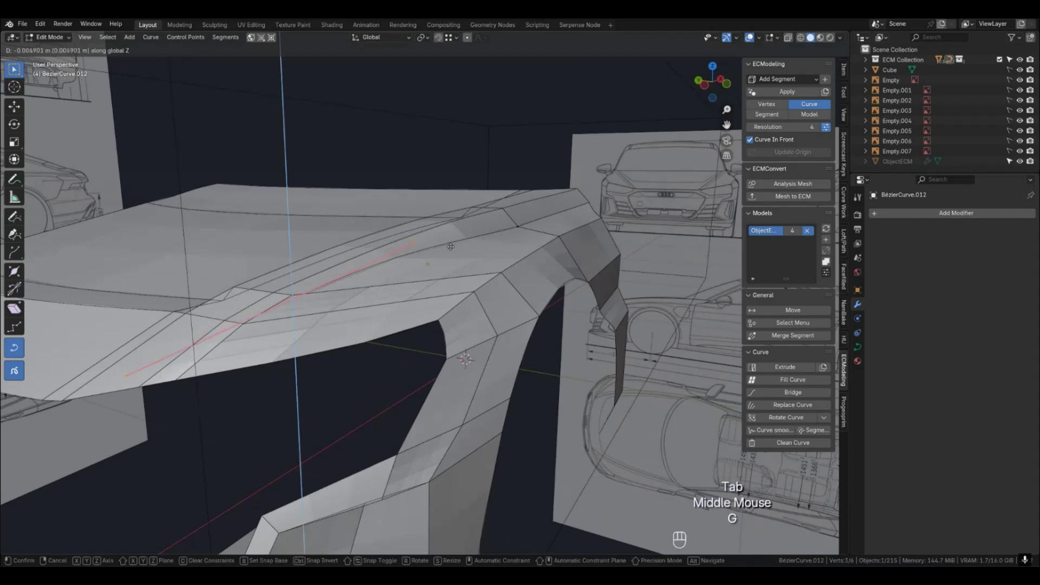
left_click(450, 247)
key("g")
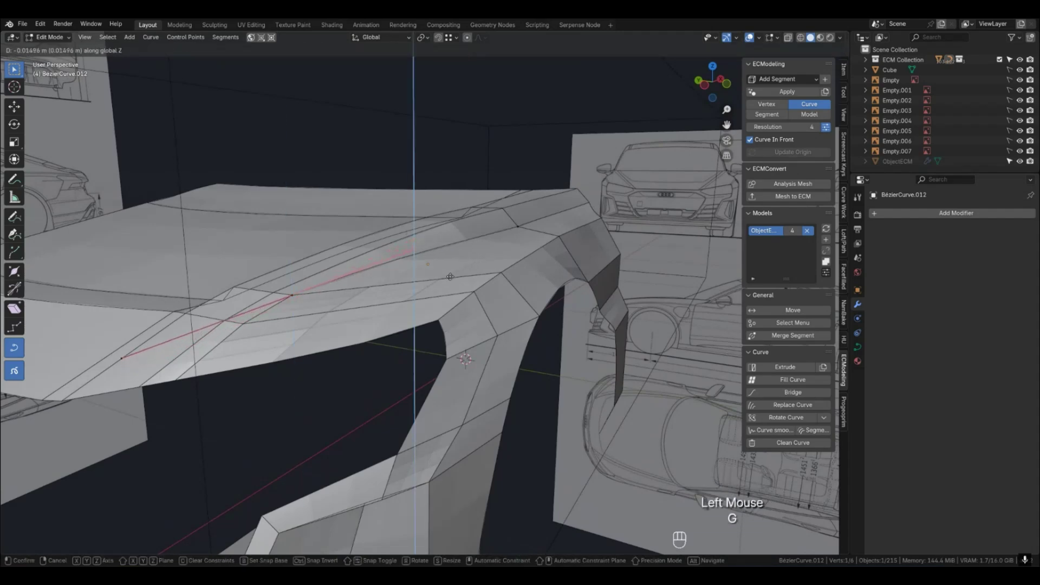
left_click(450, 277)
key("Tab")
key("4")
middle_click_drag(463, 291, 408, 322)
Select the segment strip running from the hood's front edge across the headlight and down beside the intake, and lock its Resolution X at 3.
key("2")
scroll(449, 308, "down", 2)
key("q")
left_click(443, 277)
scroll(427, 270, "down", 1)
left_click(371, 150)
key("3")
left_click(374, 160)
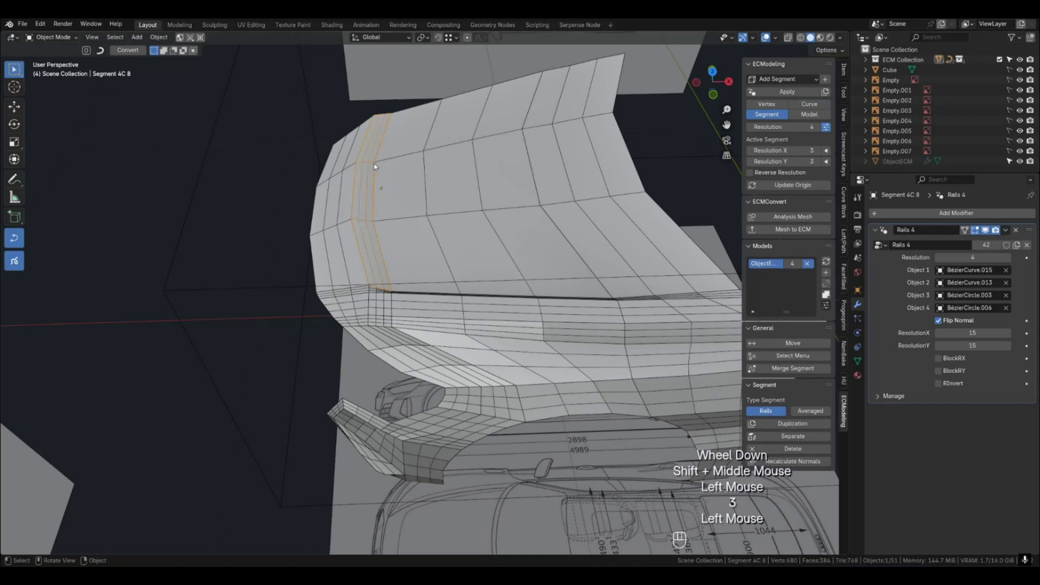
left_click(378, 293, "shift")
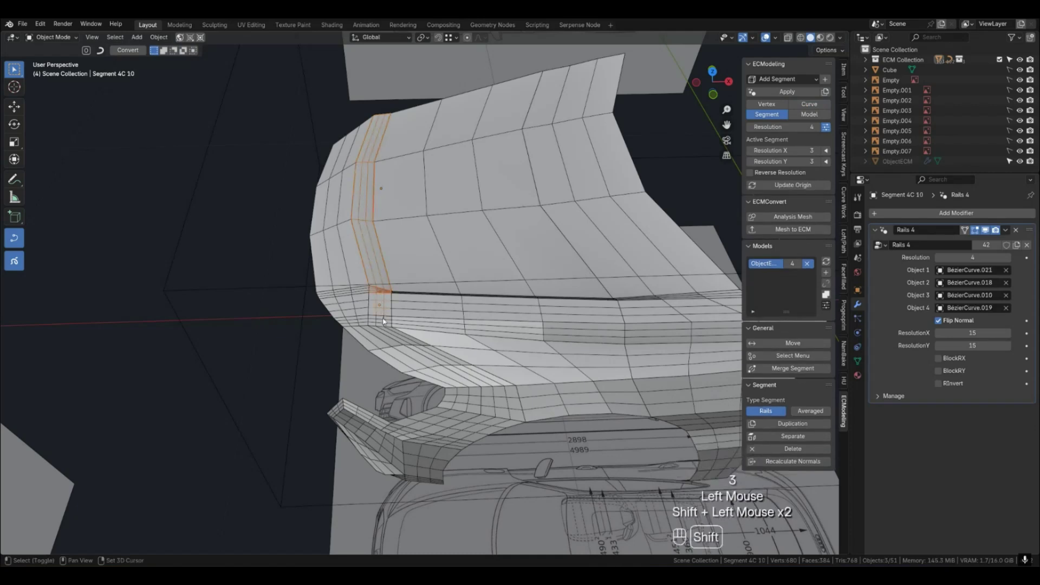
left_click(499, 400, "shift")
middle_click_drag(499, 400, 524, 303, "shift")
left_click(508, 313, "shift")
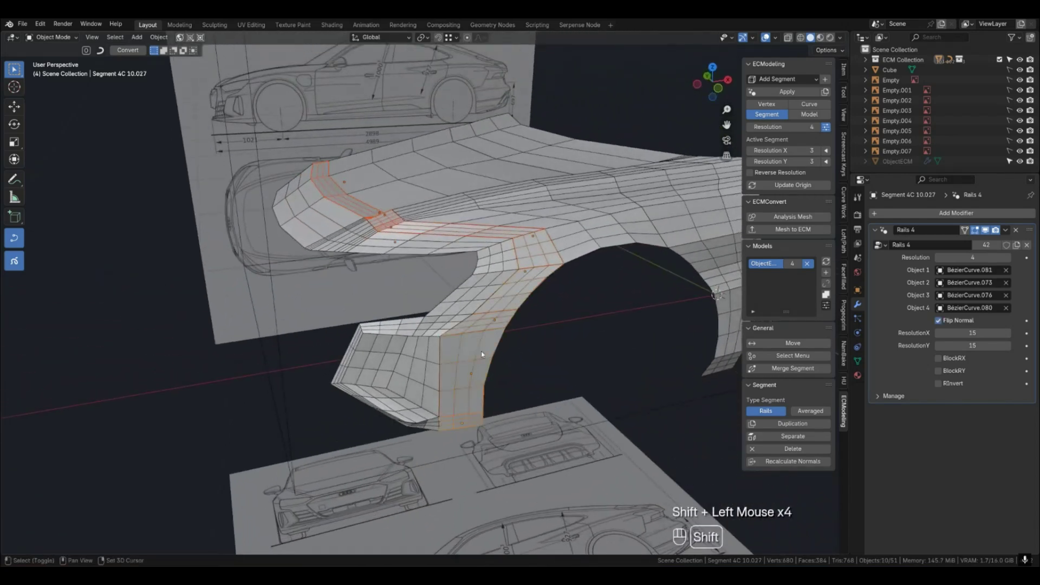
middle_click_drag(481, 351, 472, 350, "shift")
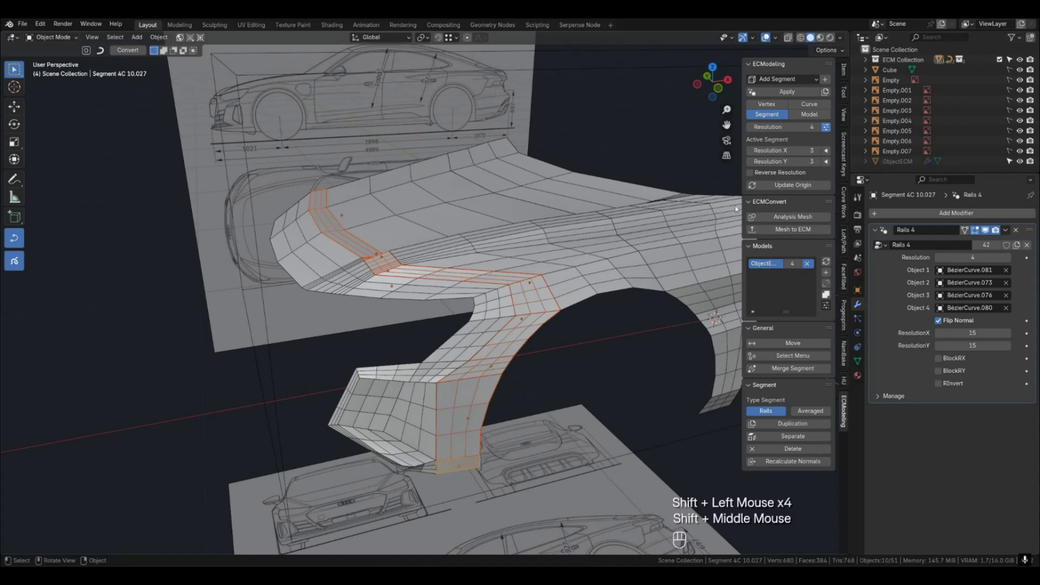
left_click(825, 151)
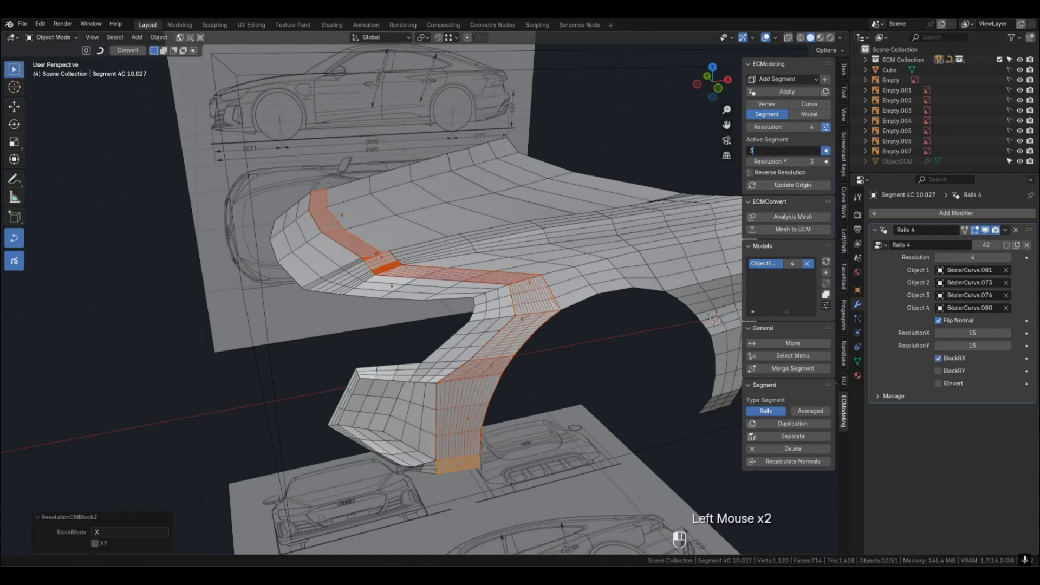
key("Return")
Reverse the resolution of the two small corner segments where the hood edge meets the crease, and preview the smoothed model.
middle_click_drag(546, 220, 405, 280)
scroll(365, 254, "up", 2)
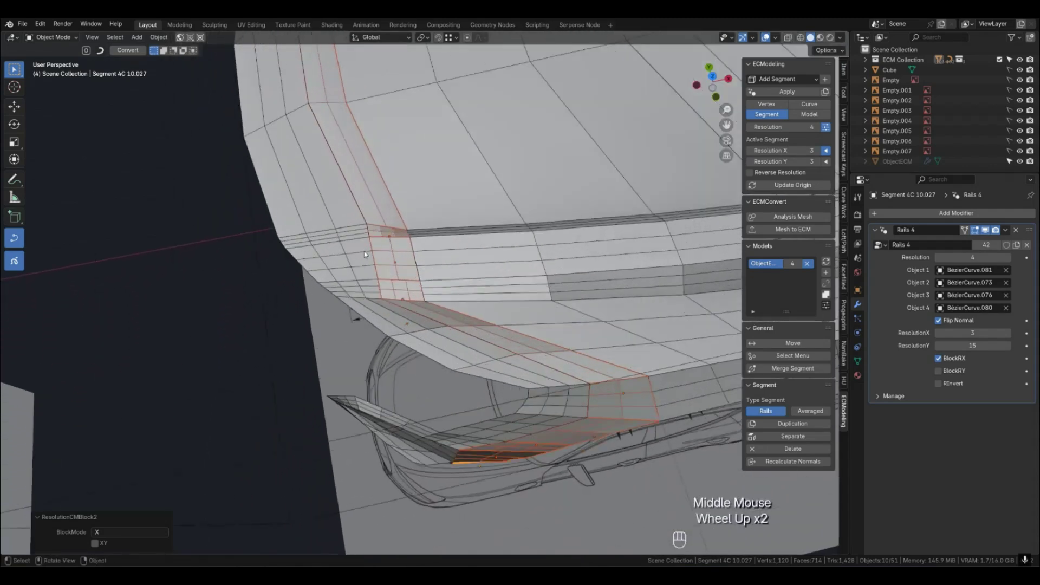
scroll(374, 242, "down", 1)
left_click(399, 279)
left_click(427, 298, "shift")
middle_click_drag(428, 298, 479, 271)
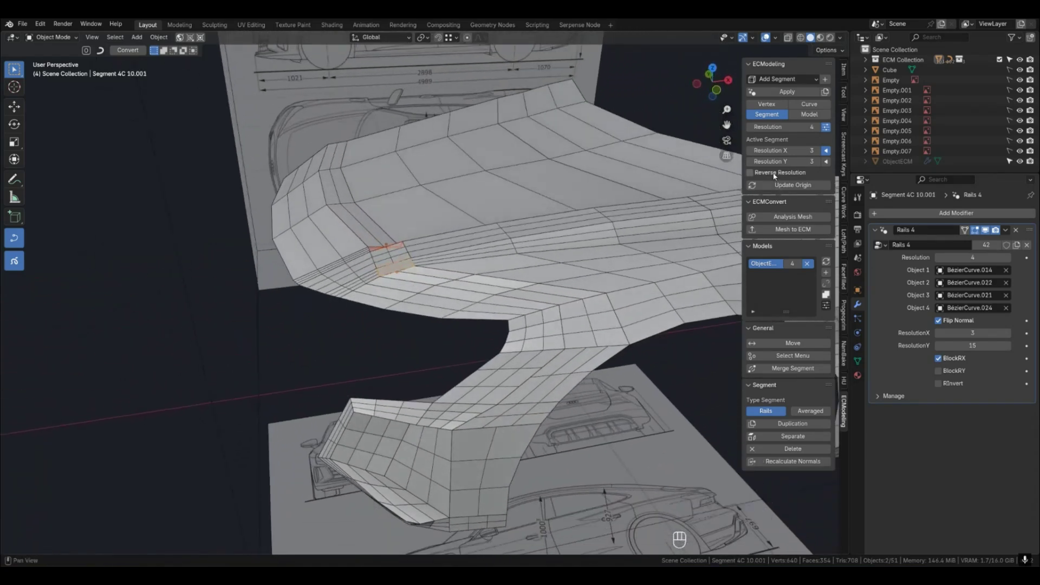
key("4")
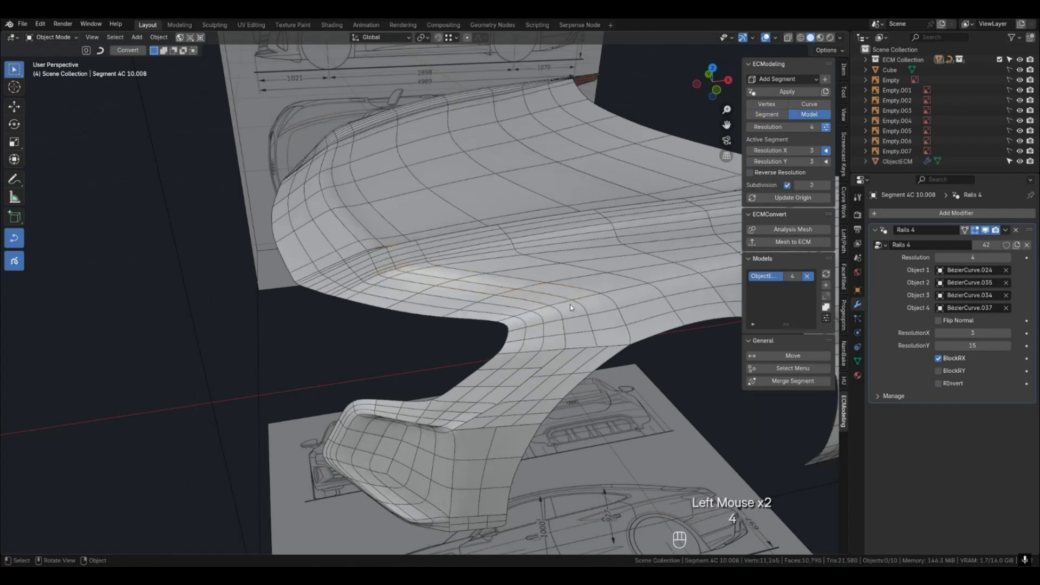
Reverse the resolution of the two wheel-arch segments below the headlight and the segment at the bumper's lower edge.
key("2")
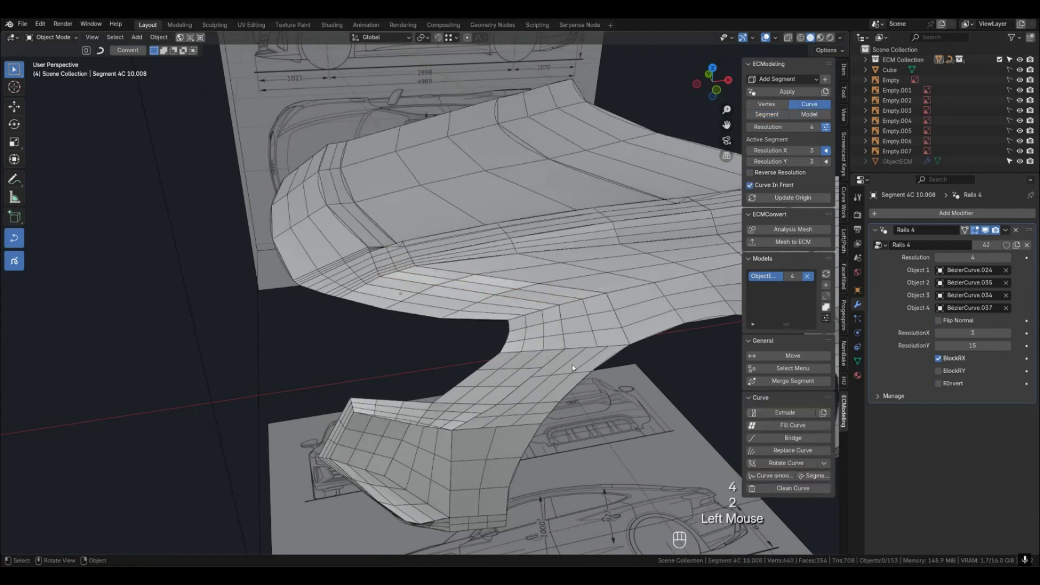
key("3")
middle_click_drag(557, 395, 532, 325, "shift")
left_click(492, 327, "shift")
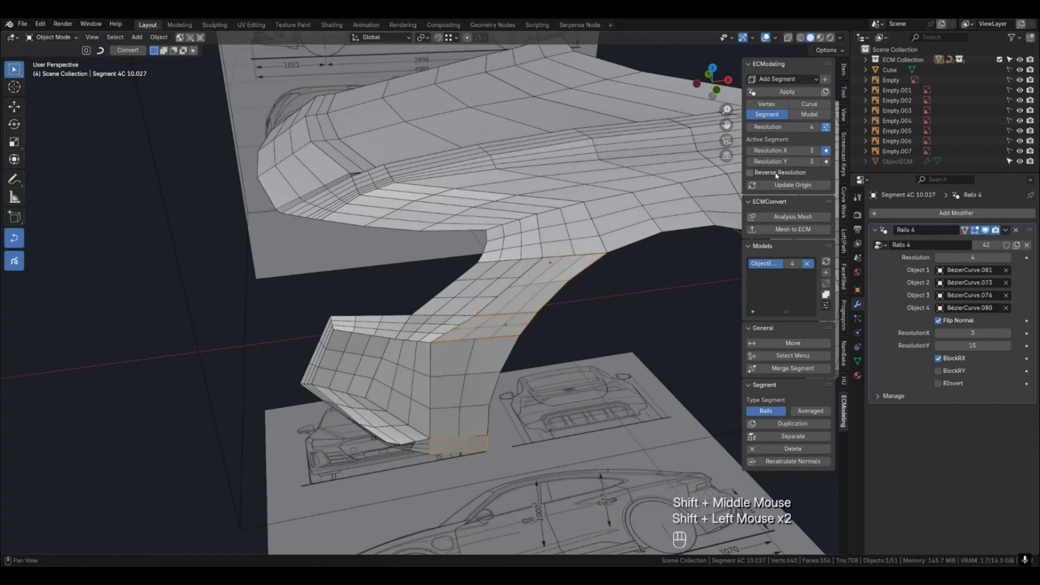
left_click(776, 173)
key("4")
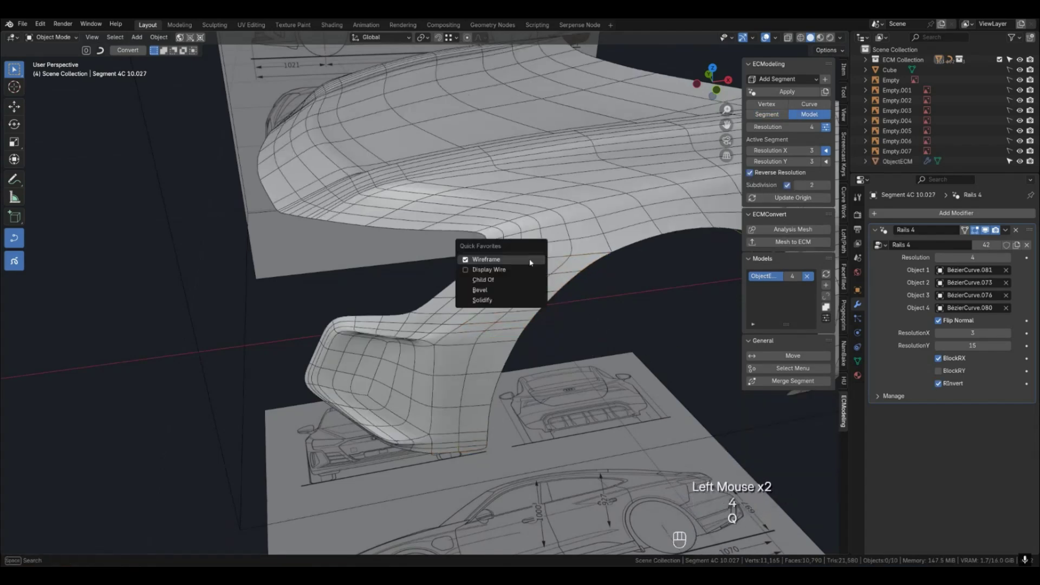
Examine the fender corner, headlight surround and intake with the wireframe shown and hidden.
key("q")
scroll(528, 259, "down", 2)
mouse_move(529, 259)
middle_mouse_down()
mouse_move(541, 286)
mouse_move(538, 264)
middle_mouse_up()
key("2")
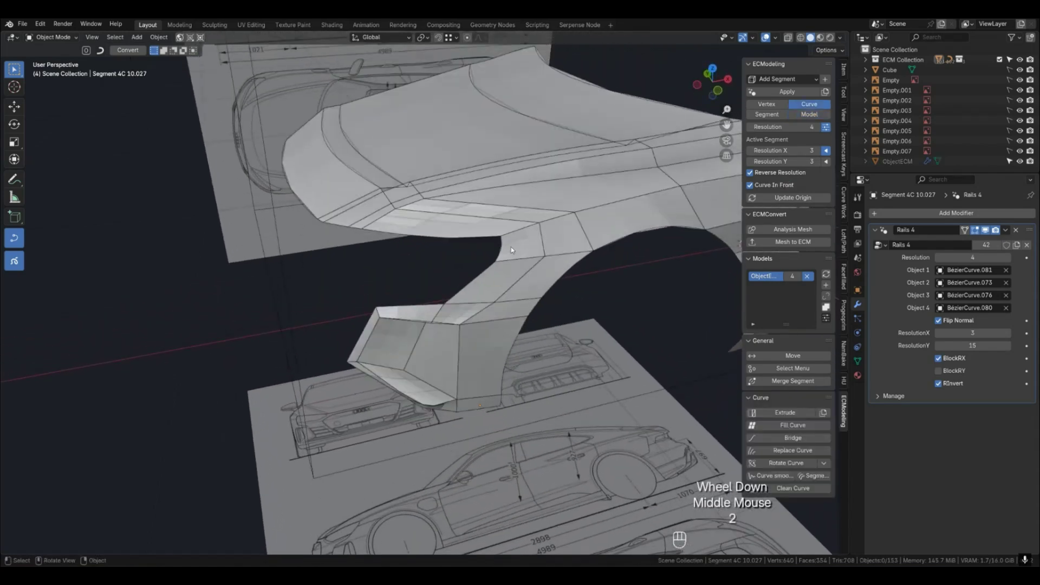
key("q")
left_click(476, 239)
mouse_move(477, 239)
middle_mouse_down()
mouse_move(478, 256)
mouse_move(469, 231)
middle_mouse_up()
middle_click_drag(424, 196, 453, 200)
key("q")
left_click(471, 202)
middle_click_drag(449, 219, 457, 274)
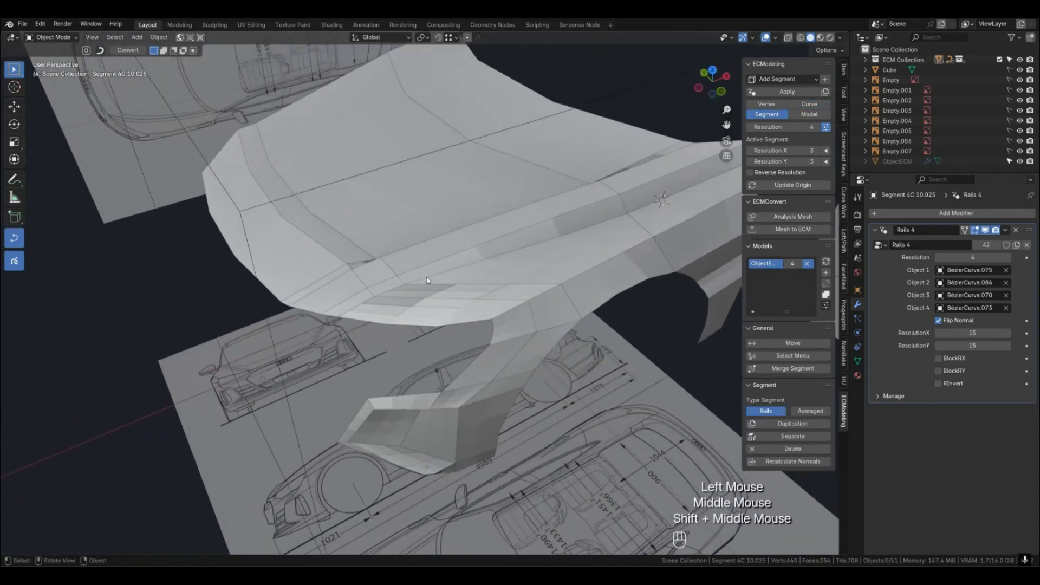
Select the four crease segments from above the headlight to the rear of the fender and lock their Resolution Y at 3.
key("q")
scroll(367, 300, "up", 1)
left_click(367, 272)
left_click(367, 272, "shift")
left_click(367, 272, "shift")
left_click(431, 209, "shift")
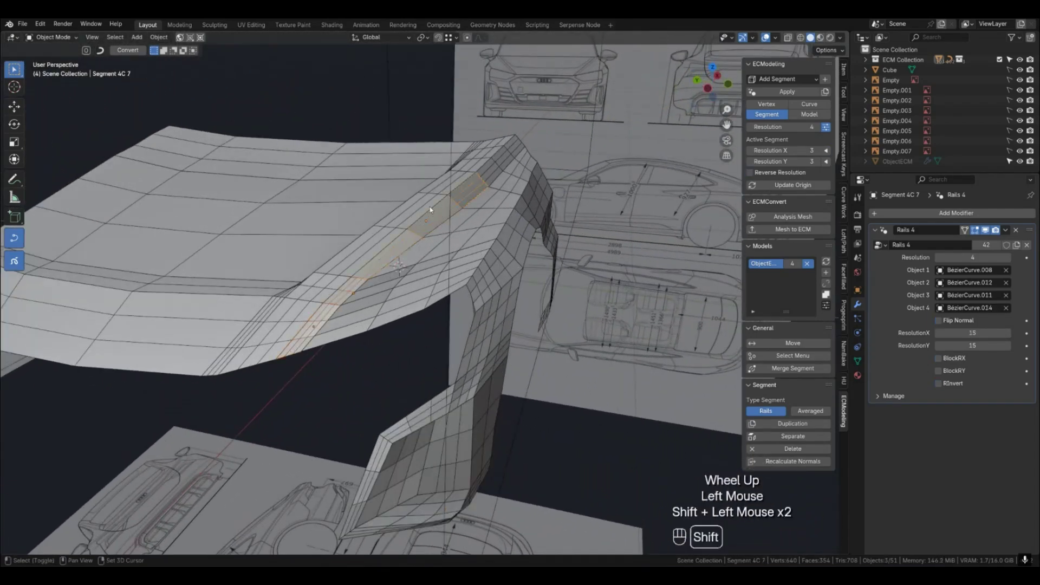
middle_click_drag(462, 213, 681, 162)
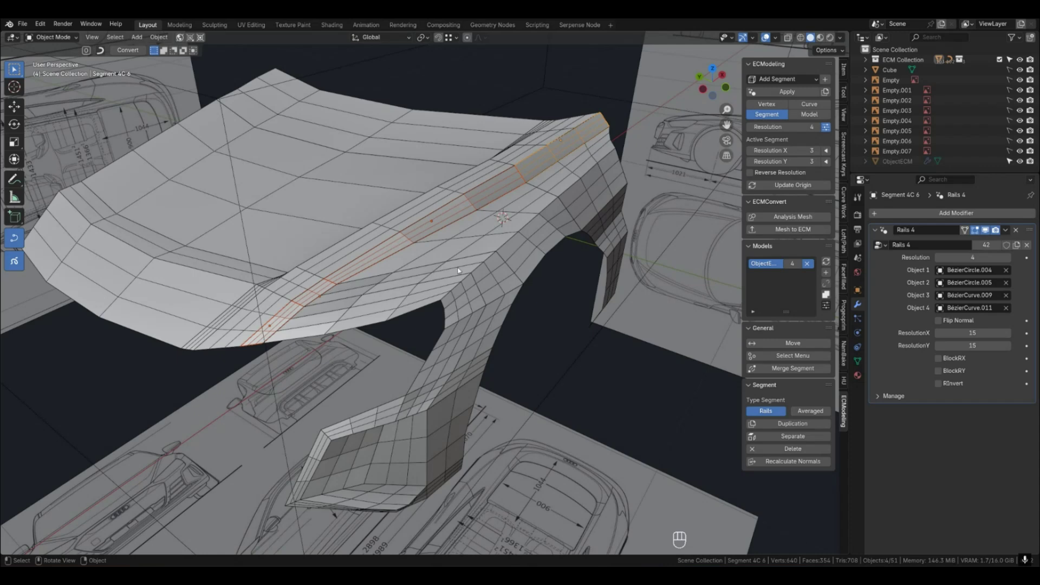
left_click(826, 161)
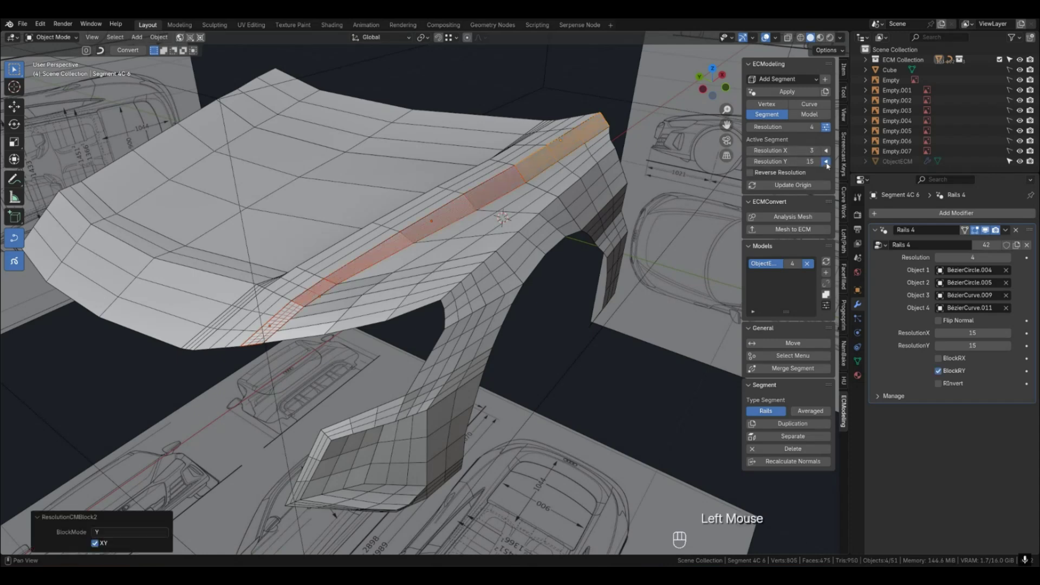
double_click(801, 162)
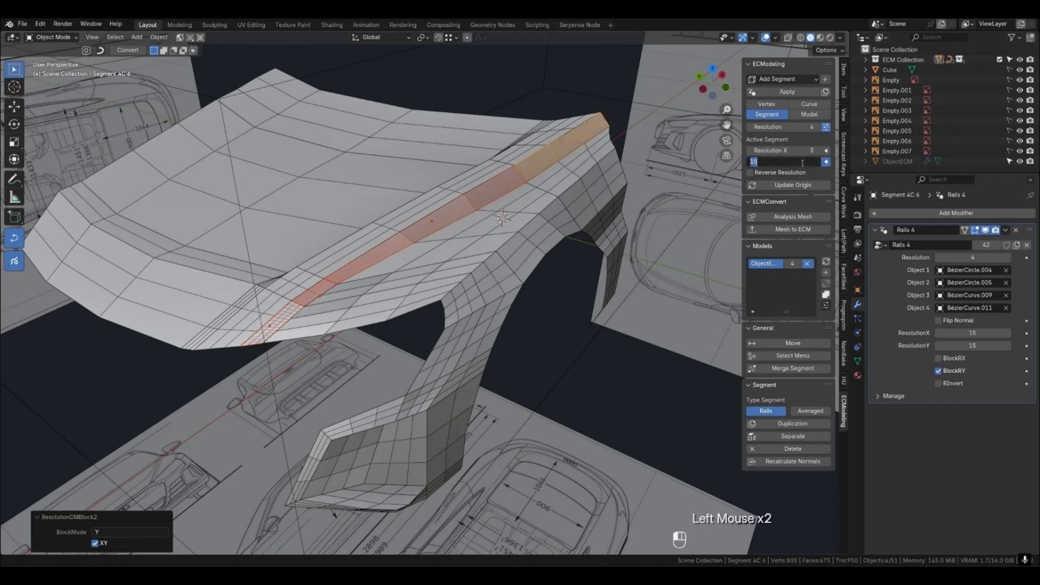
key("Return")
middle_click_drag(423, 269, 408, 281)
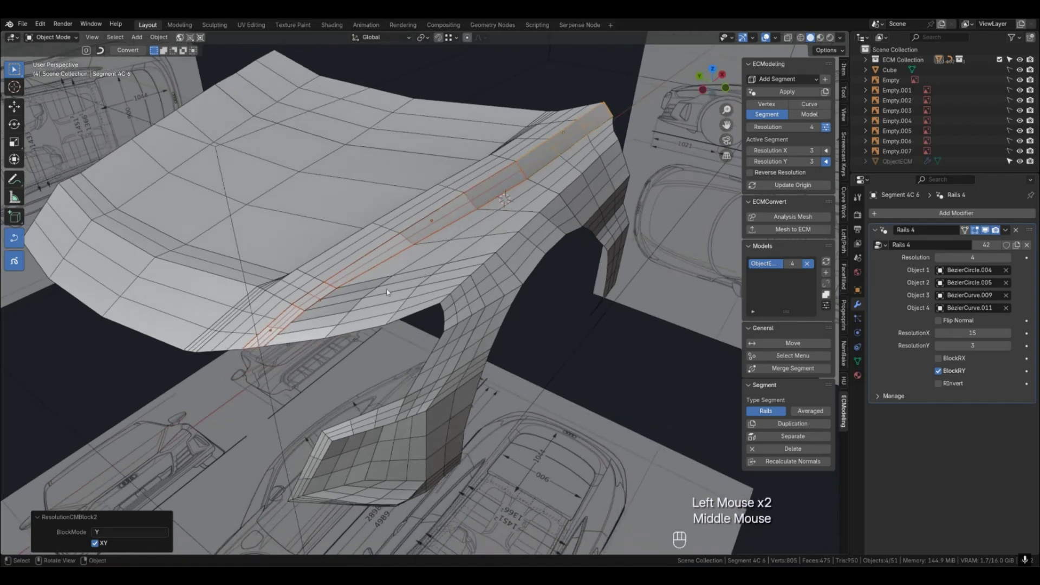
Lock Resolution Y at 3 on the narrow segments along the hood's side edge down to the nose.
left_click(286, 321)
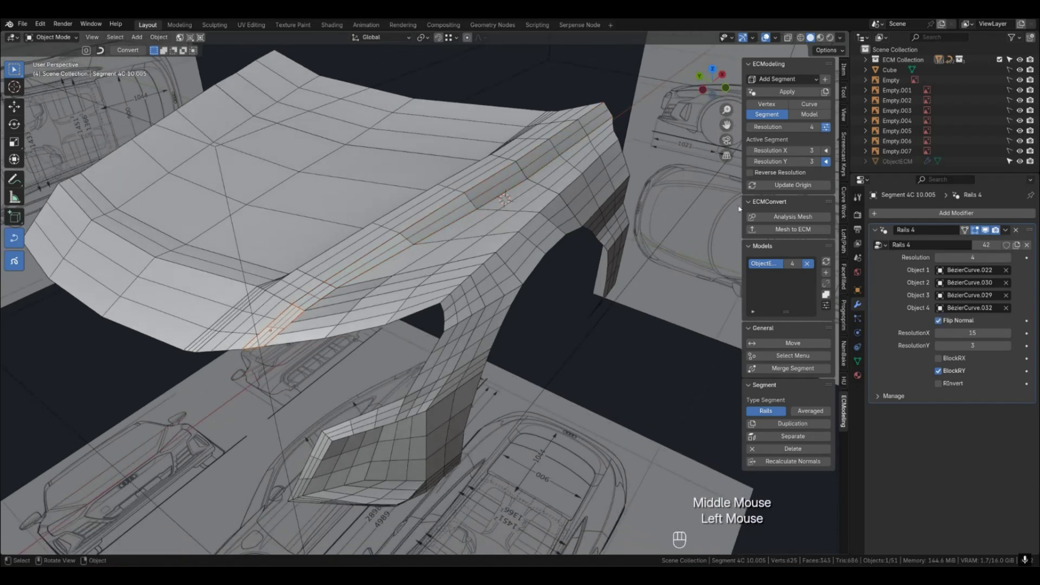
middle_click_drag(435, 256, 420, 286)
middle_click_drag(420, 286, 442, 219)
left_click(398, 115)
left_click(443, 291, "shift")
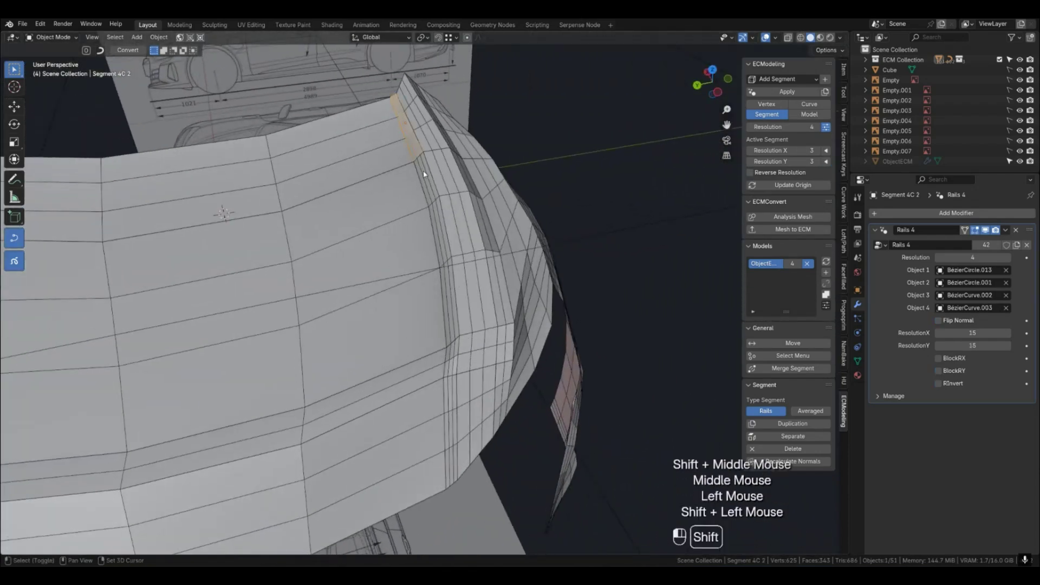
left_click(450, 395, "shift")
left_click(453, 449, "shift")
middle_click_drag(452, 449, 765, 202)
left_click(825, 162)
left_click(825, 162)
Examine the smoothed hood and fender from several angles, comparing the surface with and without the wireframe against the curve layout.
middle_click_drag(640, 223, 449, 274)
key("4")
key("q")
left_click(459, 248)
key("q")
left_click(460, 248)
key("2")
key("q")
middle_click_drag(449, 274, 473, 250)
key("q")
left_click(440, 268)
key("q")
left_click(441, 268)
scroll(441, 268, "down", 1)
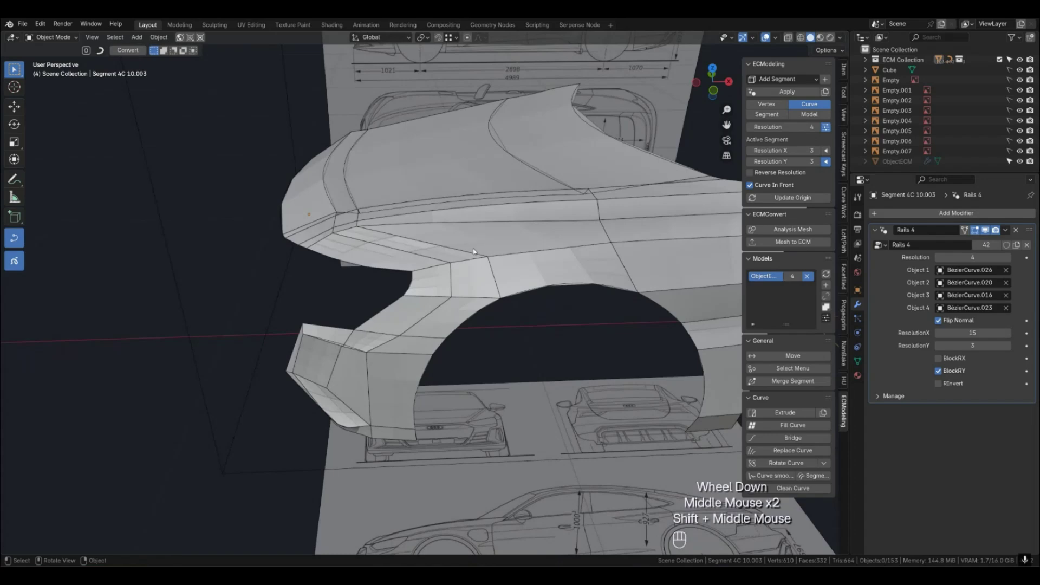
scroll(531, 287, "down", 1)
middle_click_drag(541, 288, 369, 255)
scroll(500, 273, "up", 1)
key("4")
key("q")
key("q")
key("2")
Match the two inner curves above the headlight opening to the opening's edge curve with Replace Curve, and preview the surface.
scroll(460, 267, "up", 2)
middle_click_drag(460, 267, 292, 274)
left_click(296, 270)
left_click(333, 259, "shift")
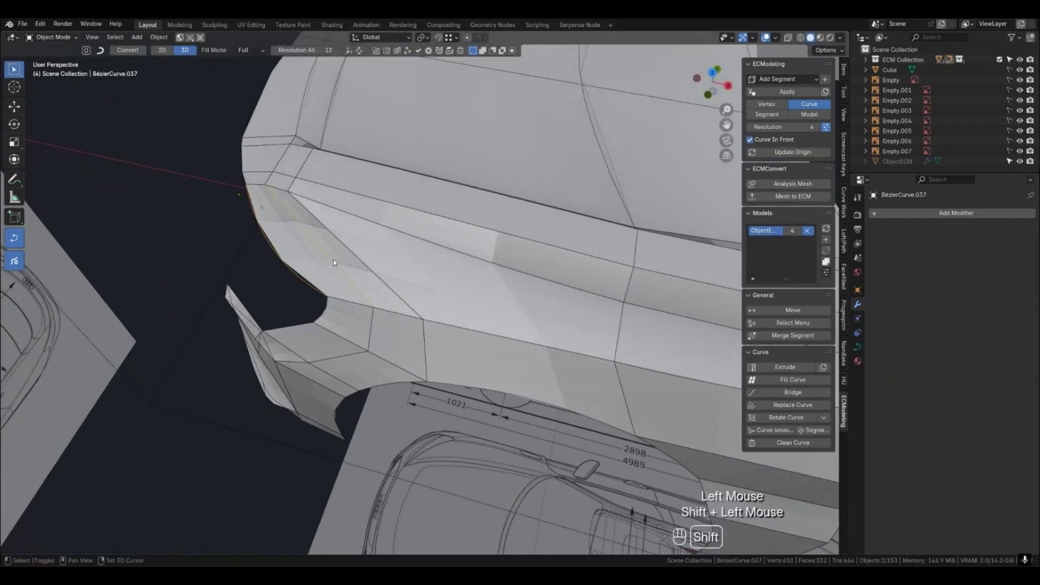
left_click(320, 268, "shift")
left_click(296, 280, "shift")
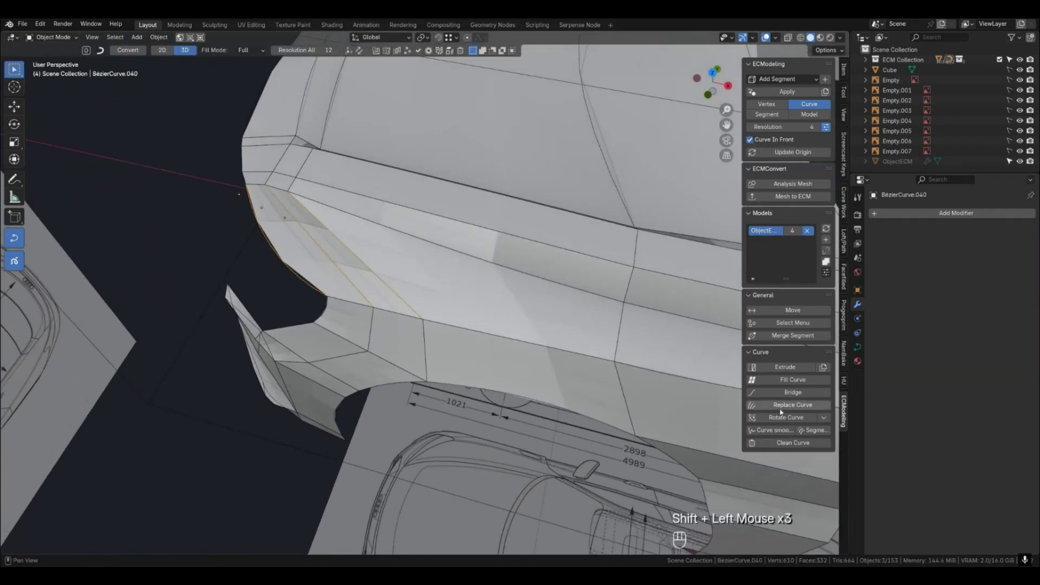
left_click(792, 406)
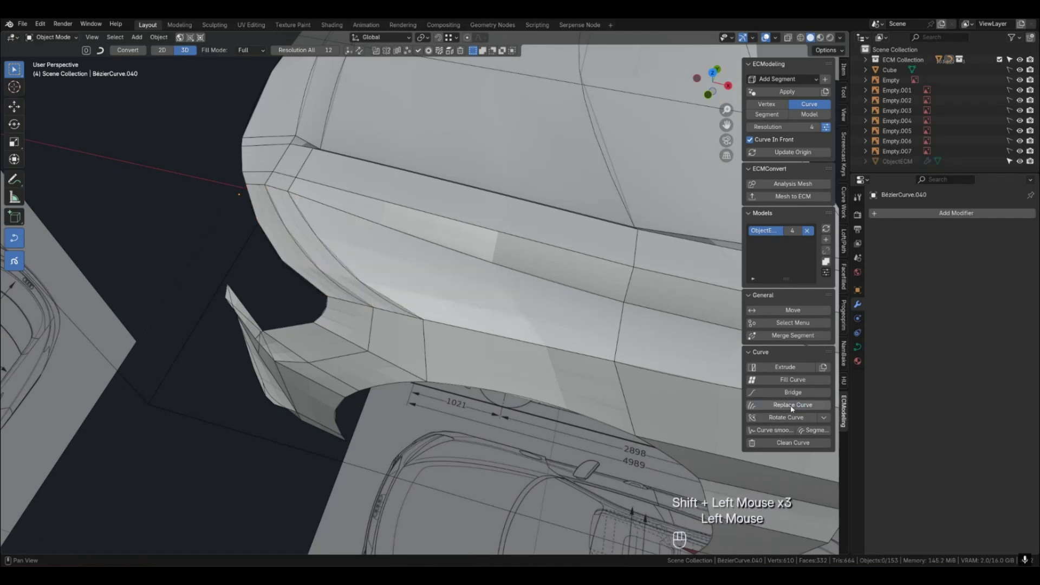
key("4")
middle_click_drag(455, 336, 386, 265)
key("2")
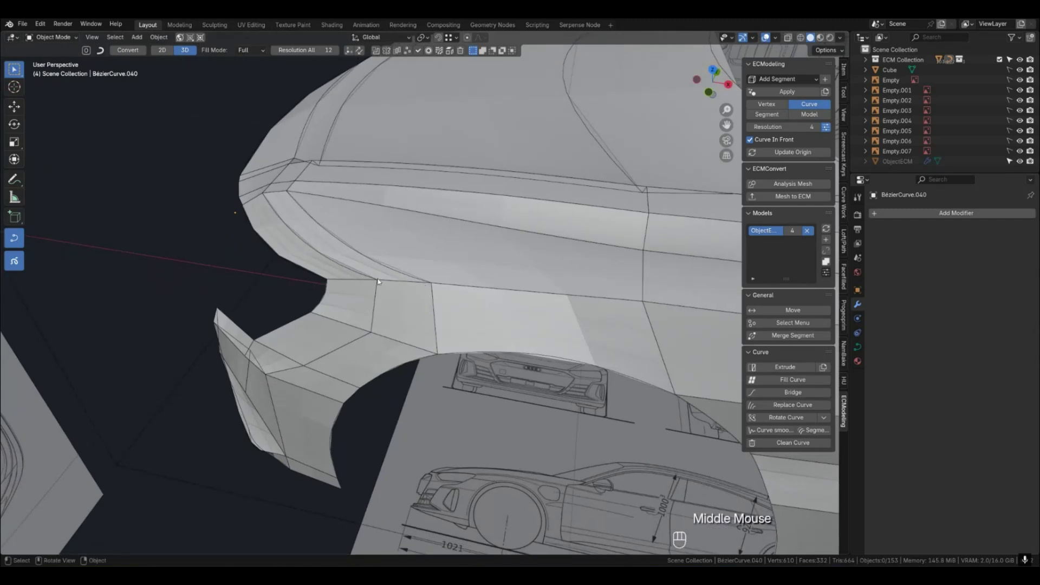
Smooth the junction between the curve above the headlight and the curve descending at its rear corner, using Averaged mode.
left_click(376, 294, "shift")
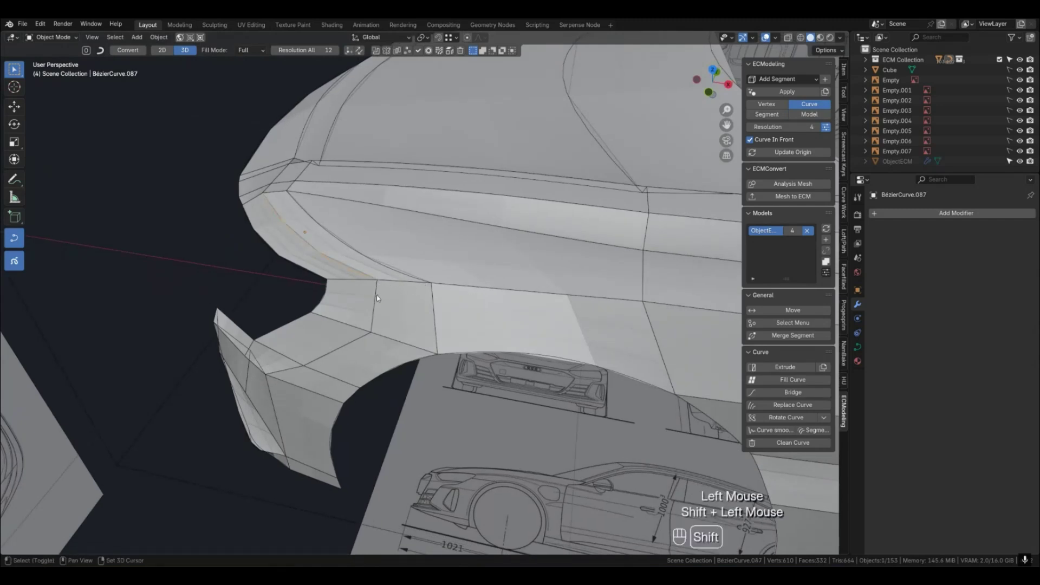
left_click(767, 431)
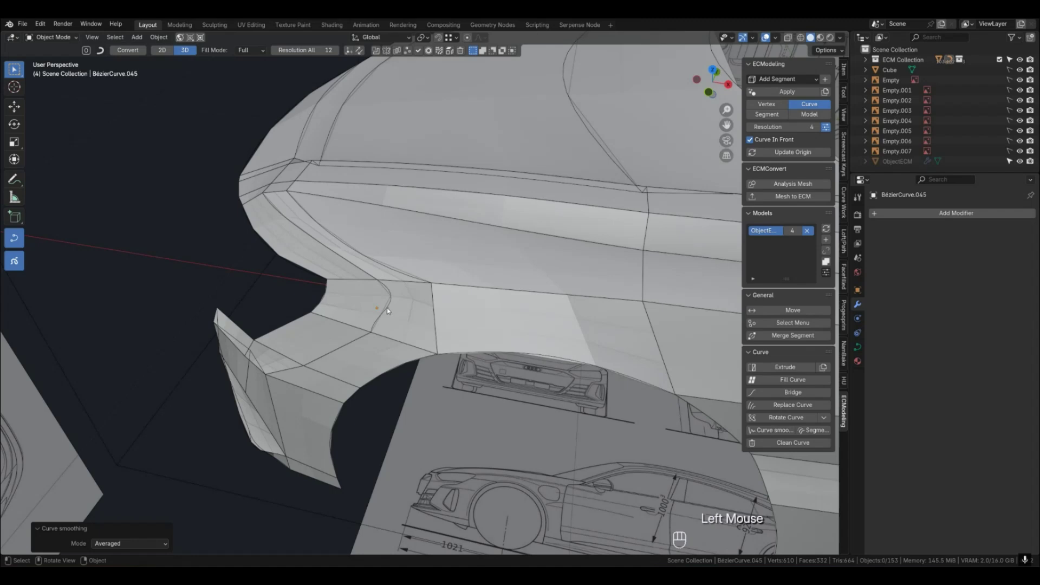
middle_click_drag(388, 312, 446, 303)
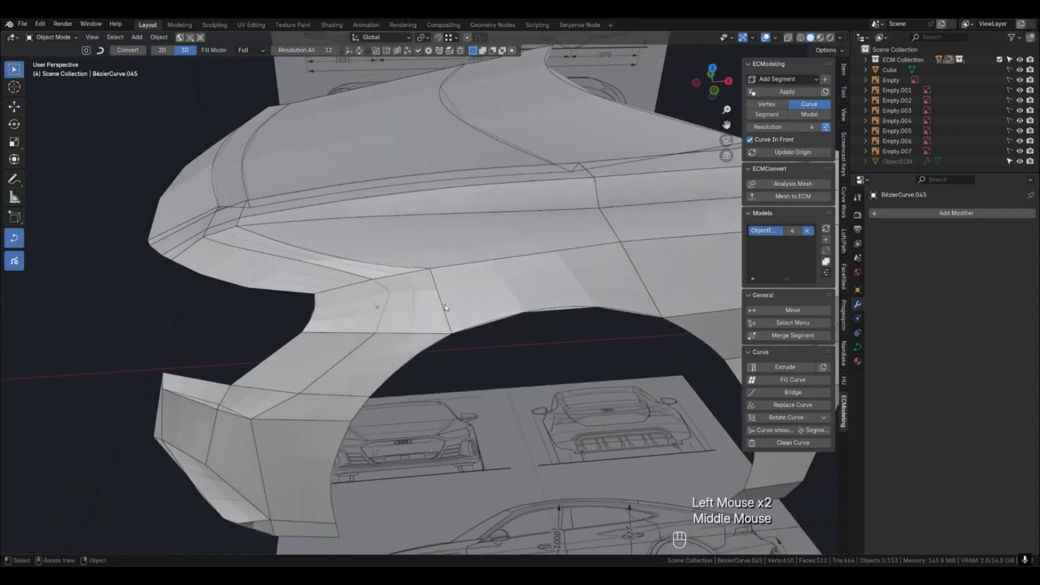
Scale the upper handle of the curve behind the headlight's rear corner by 0.712.
scroll(381, 331, "up", 2)
middle_click_drag(381, 330, 409, 309)
key("Tab")
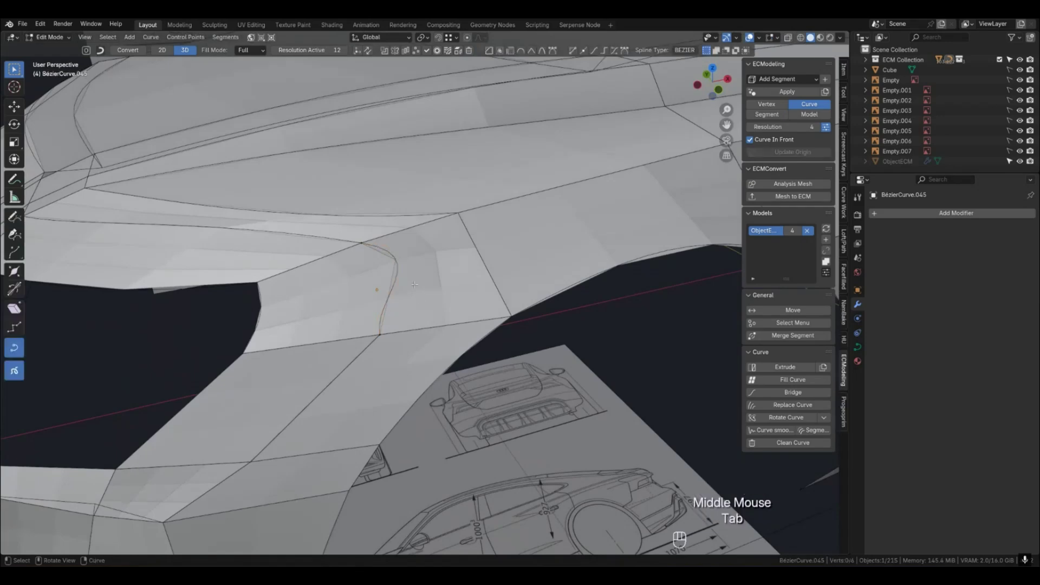
left_click(413, 253)
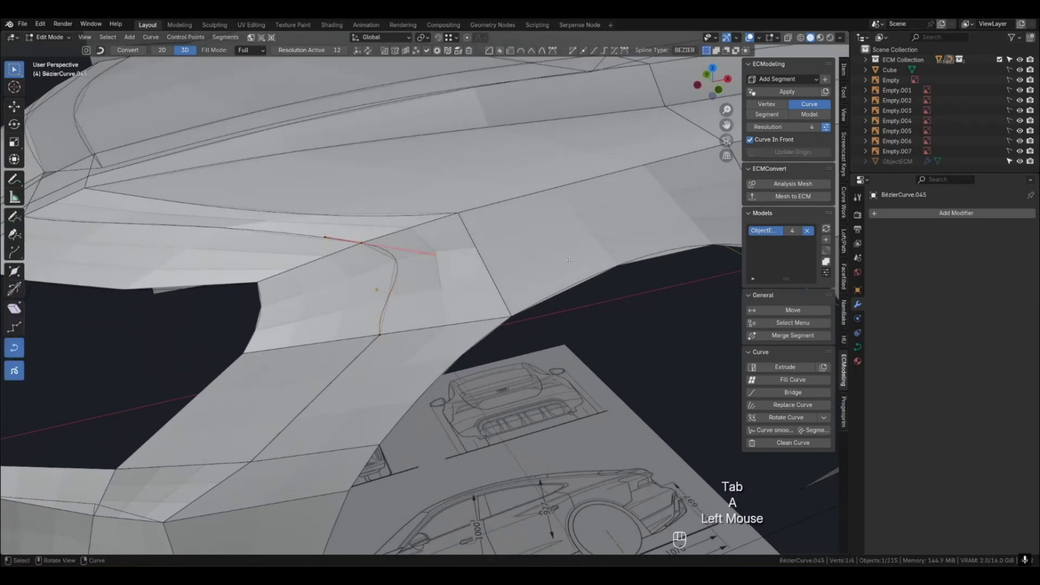
key("s")
left_click(515, 251)
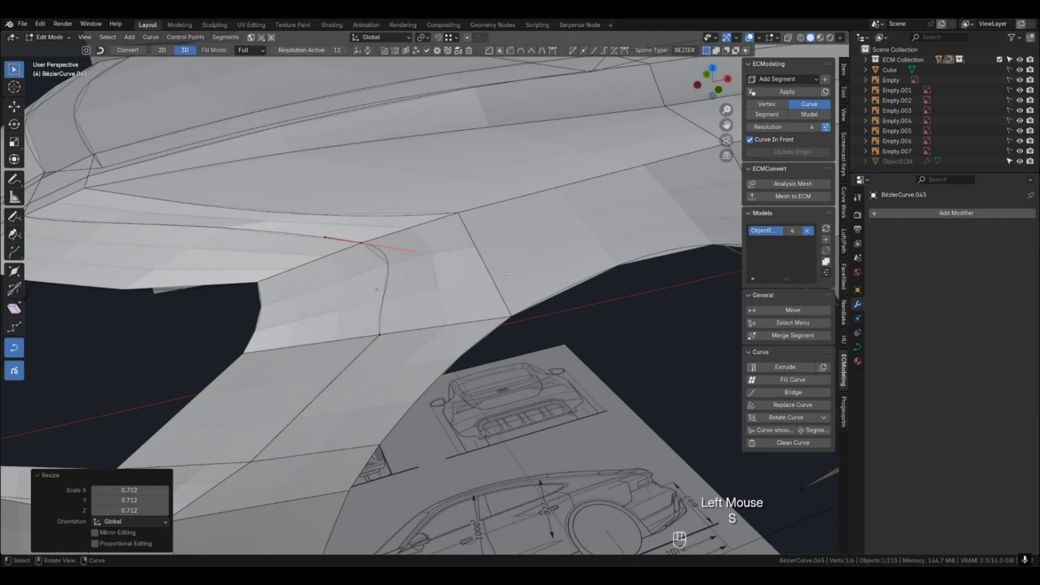
key("Tab")
Smooth the curve behind the headlight with the adjoining curve running down toward the intake, using Averaged mode.
left_click(370, 349)
left_click(381, 303, "shift")
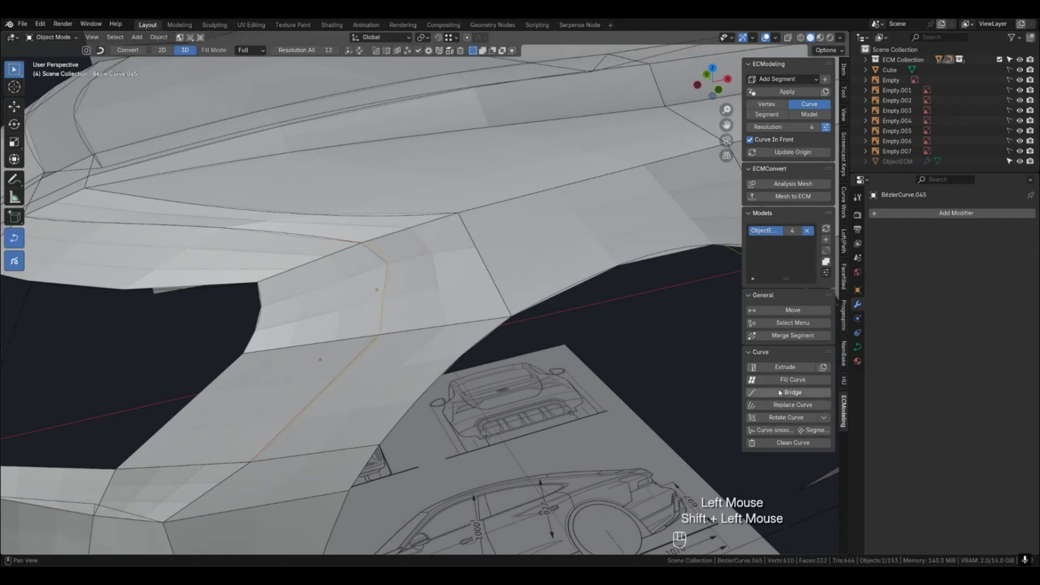
left_click(775, 431)
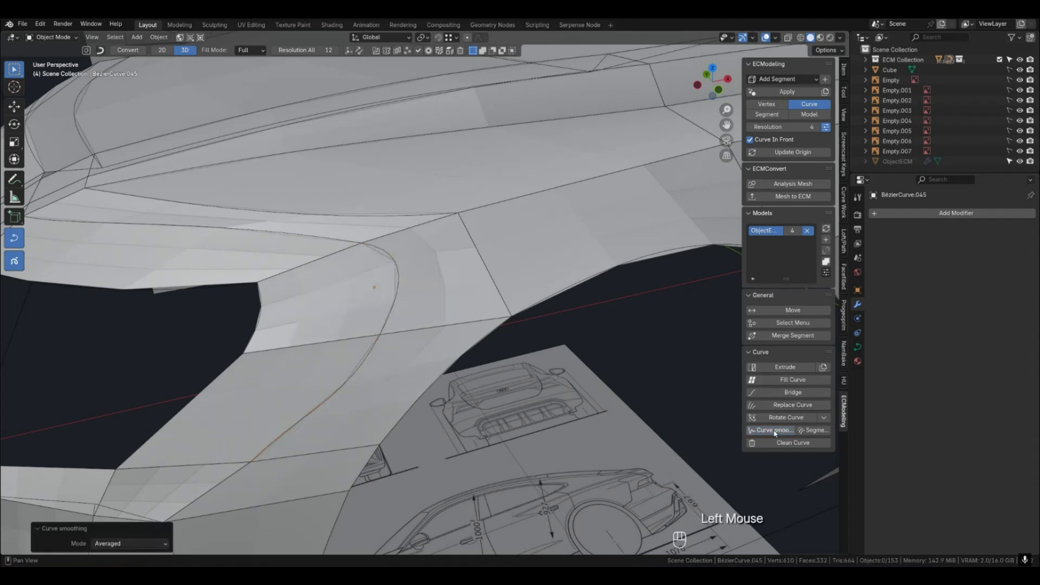
middle_click_drag(435, 374, 424, 372)
Examine the smoothed surface around the headlight's rear corner with and without the wireframe, and return to the curves.
key("4")
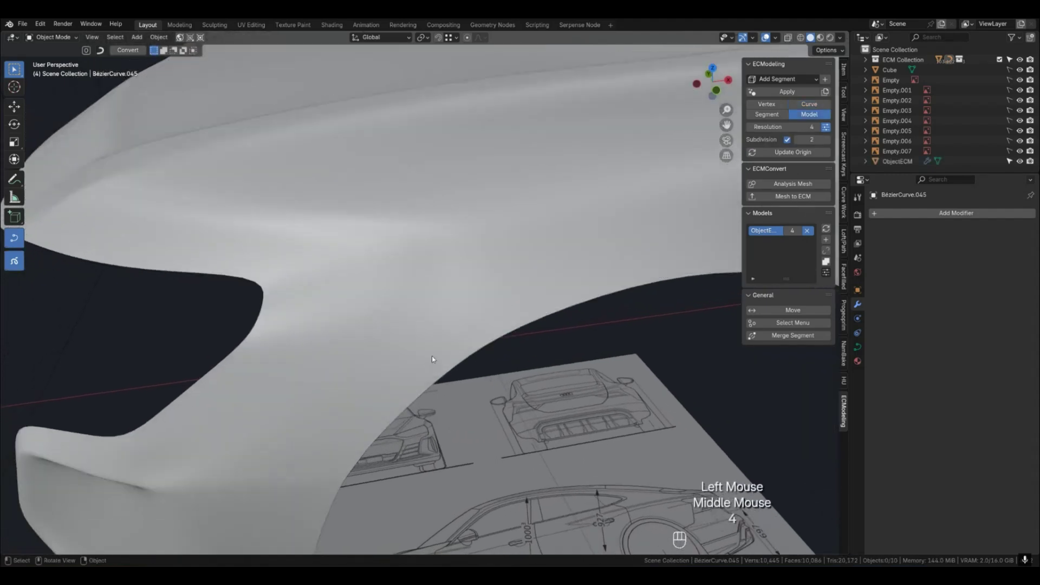
scroll(433, 352, "down", 2)
key("q")
left_click(446, 318)
key("q")
left_click(446, 318)
mouse_move(446, 318)
middle_mouse_down()
mouse_move(445, 327)
mouse_move(459, 319)
middle_mouse_up()
key("2")
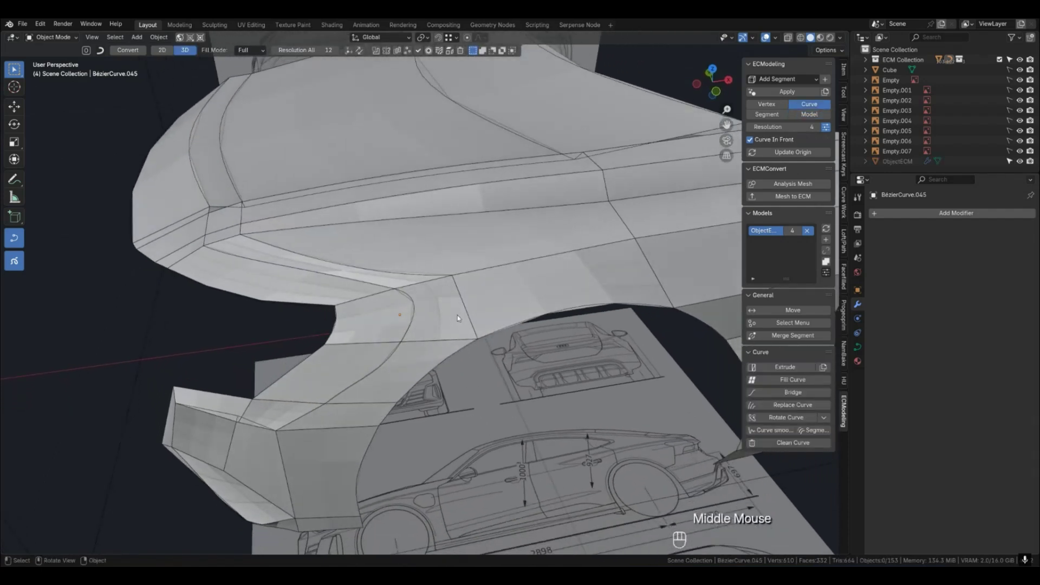
Scale the inner handle at the rear end of the upper curve above the headlight by about 0.5.
mouse_move(441, 294)
middle_mouse_down()
mouse_move(547, 269)
mouse_move(447, 280)
middle_mouse_up()
left_click(383, 273)
middle_click_drag(384, 274, 405, 299)
key("Tab")
left_click_drag(333, 307, 393, 340)
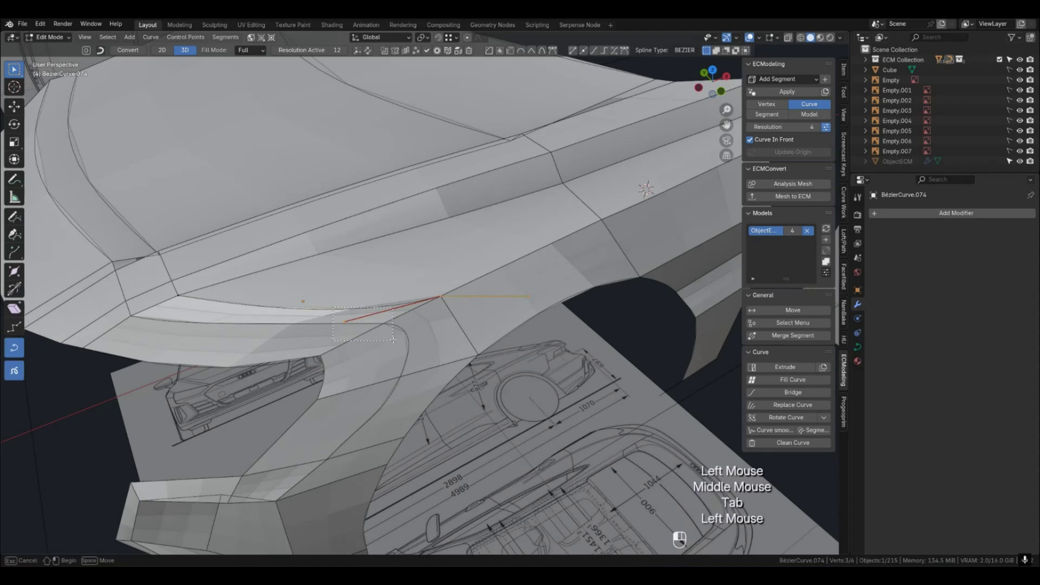
key("s")
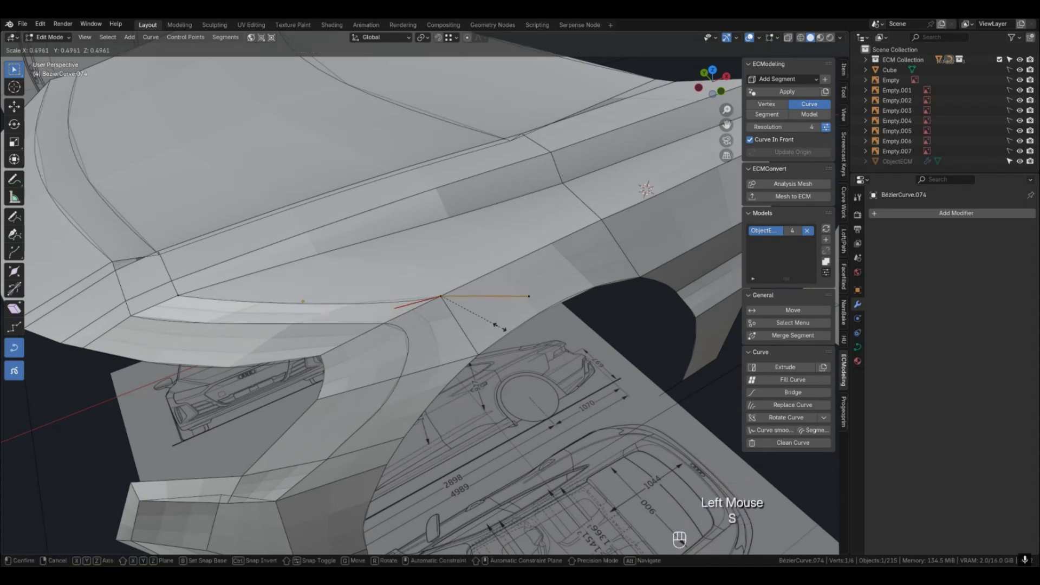
left_click(498, 326)
key("Tab")
key("4")
middle_click_drag(506, 339, 446, 331)
Shorten the same inner handle of the upper headlight curve further and check the resulting surface.
key("2")
left_click(407, 310)
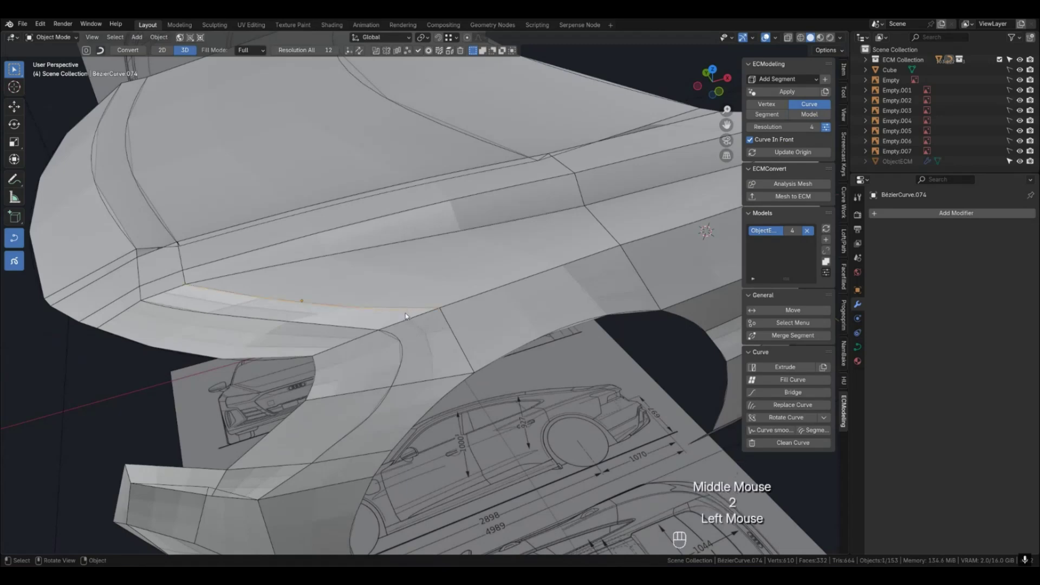
key("Tab")
key("s")
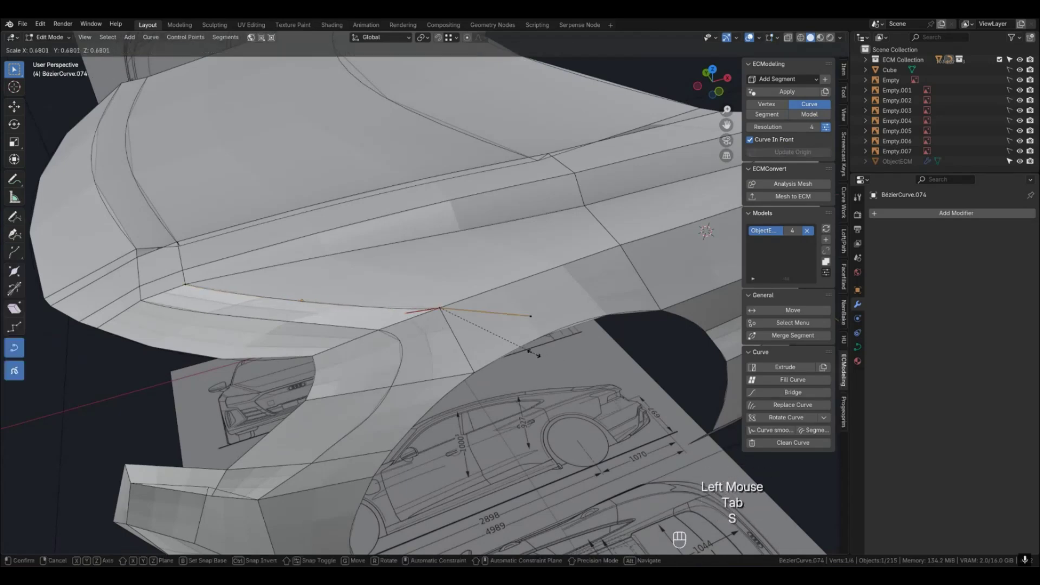
left_click(521, 347)
key("Tab")
key("4")
middle_click_drag(434, 343, 412, 332)
Shift the inner handles of the lower curve above the headlight about -0.005 m along X and check the surface.
key("2")
middle_click_drag(341, 332, 449, 336, "shift")
left_click(460, 352)
key("alt+c")
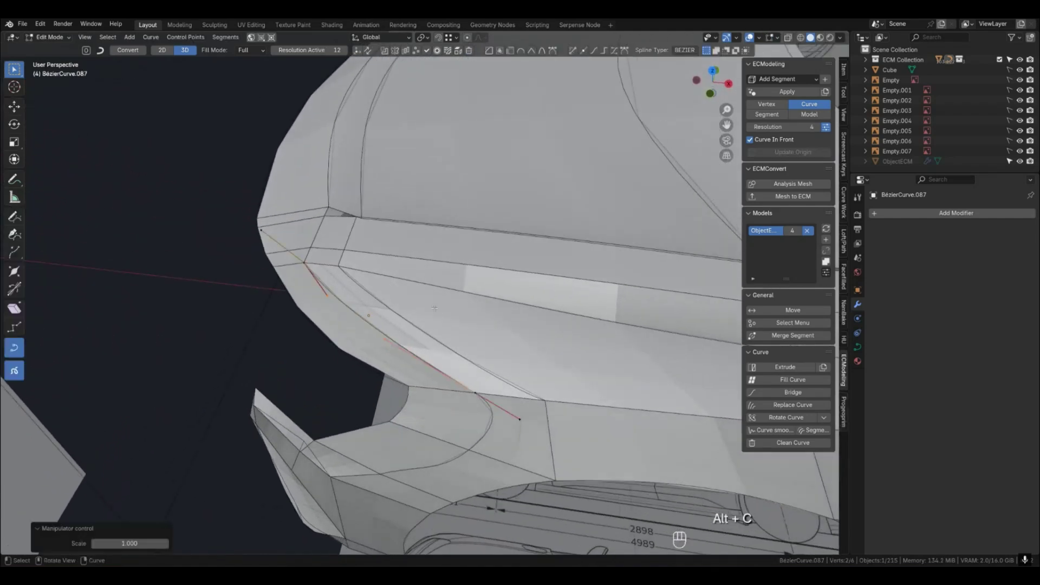
key("g")
key("s")
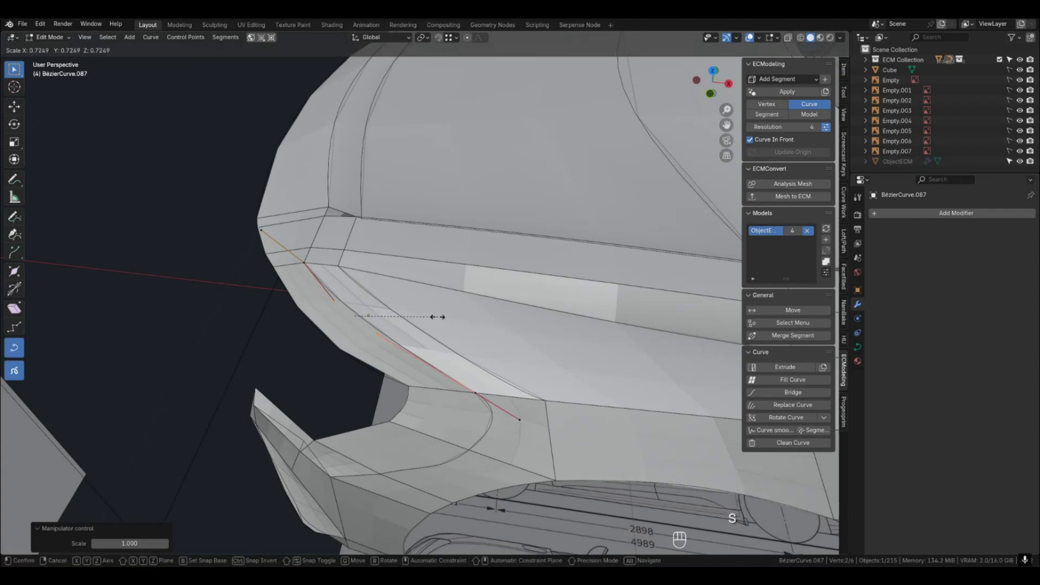
key("g")
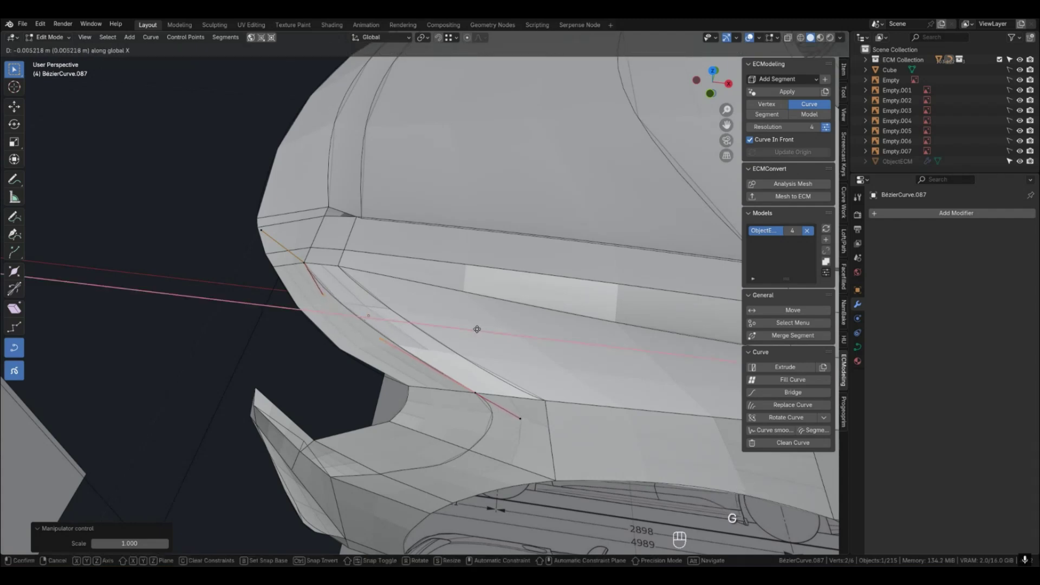
key("Tab")
key("4")
mouse_move(478, 332)
middle_mouse_down()
mouse_move(479, 343)
mouse_move(521, 338)
mouse_move(491, 340)
middle_mouse_up()
Examine the surface above the headlight in the model and segment displays, with and without the wireframe, and return to the curves.
key("q")
left_click(518, 339)
key("q")
left_click(519, 339)
key("2")
middle_click_drag(430, 326, 399, 343)
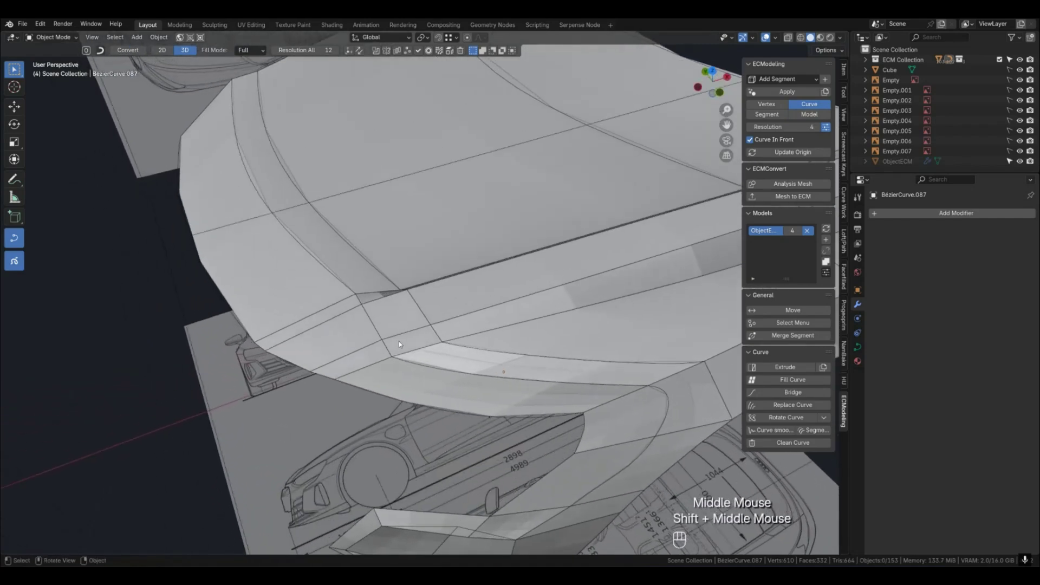
key("3")
key("q")
left_click(408, 341)
key("4")
key("q")
left_click(414, 343)
key("2")
Nudge the junction point of the four curves near the hood's front corner slightly along negative X and check the surface.
middle_click_drag(414, 340, 337, 348)
scroll(406, 346, "up", 2)
key("1")
left_click(403, 324)
middle_click_drag(404, 324, 532, 376)
key("shift+g")
left_click(484, 333)
key("g")
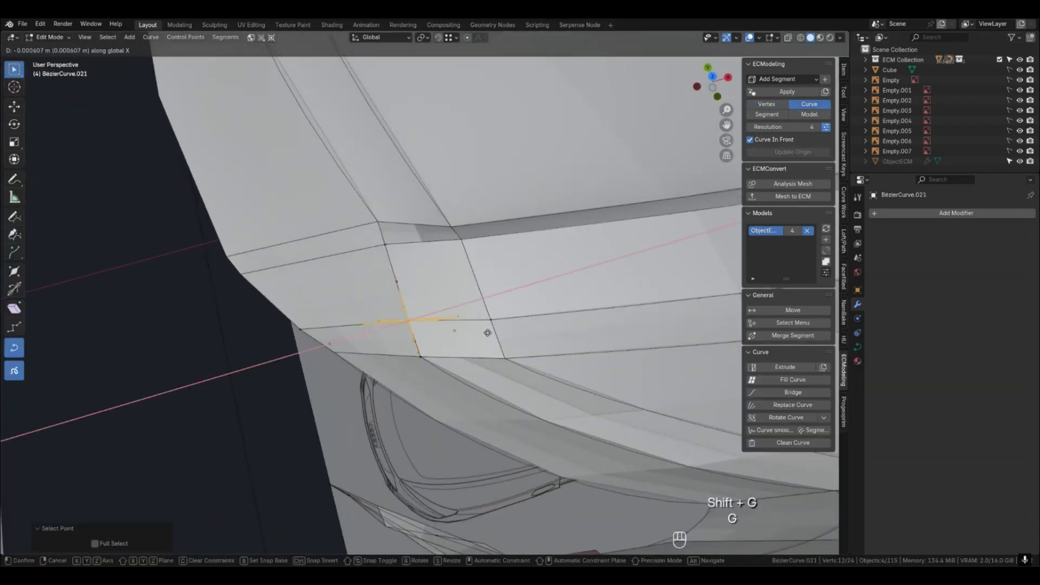
key("Tab")
key("4")
middle_click_drag(509, 354, 476, 308)
scroll(489, 329, "down", 2)
scroll(489, 329, "down", 1)
scroll(434, 262, "up", 1)
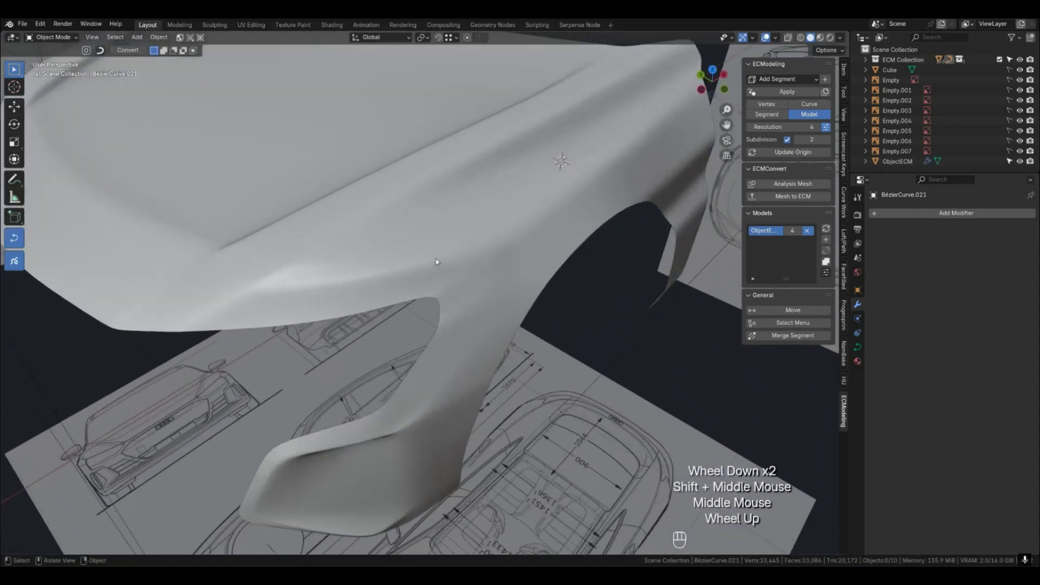
Shift the inner handles of the short cross curve near the hood's front corner about -0.004 m along X and check the surface.
key("2")
left_click(292, 262)
scroll(311, 252, "up", 1)
middle_click_drag(310, 252, 407, 341, "shift")
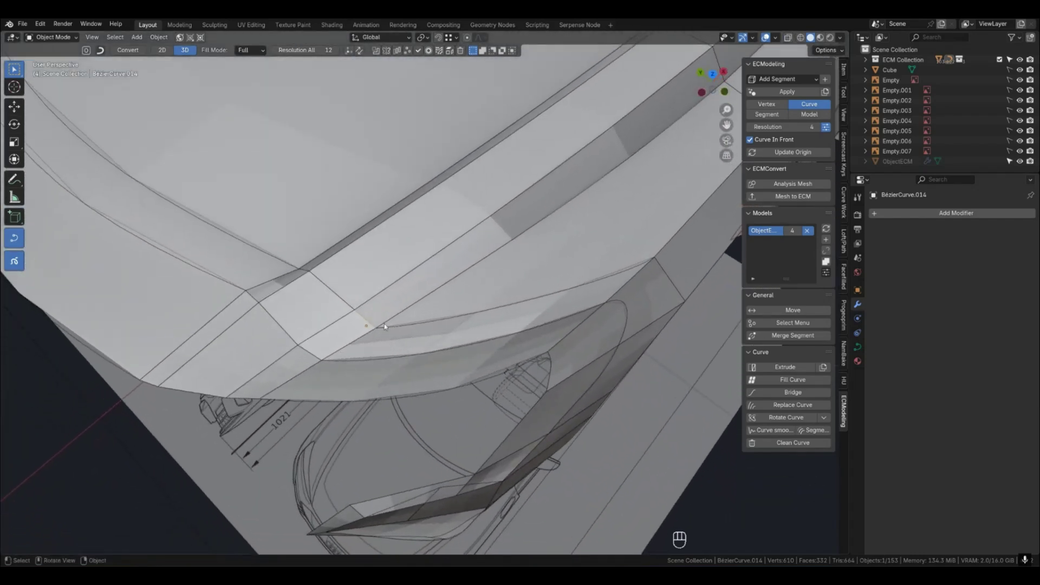
key("alt+c")
key("g")
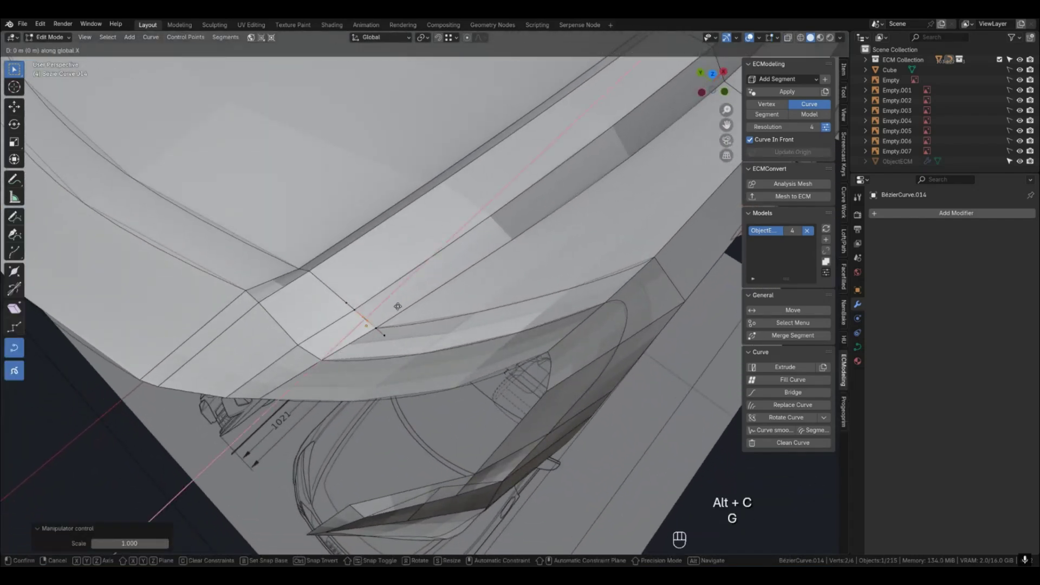
middle_click_drag(394, 308, 363, 244)
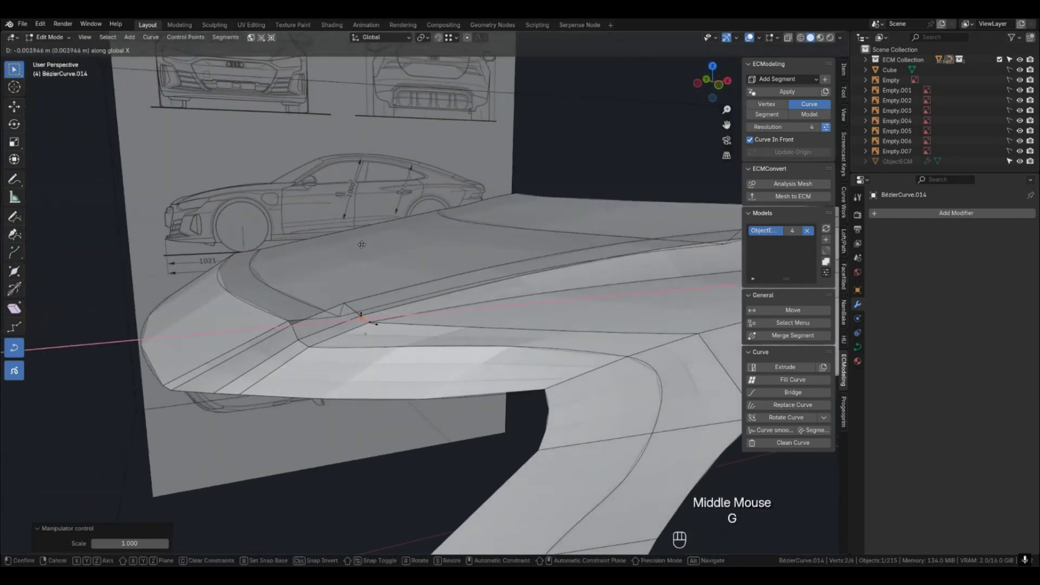
key("Tab")
key("4")
middle_click_drag(395, 267, 430, 305)
scroll(468, 309, "down", 2)
key("q")
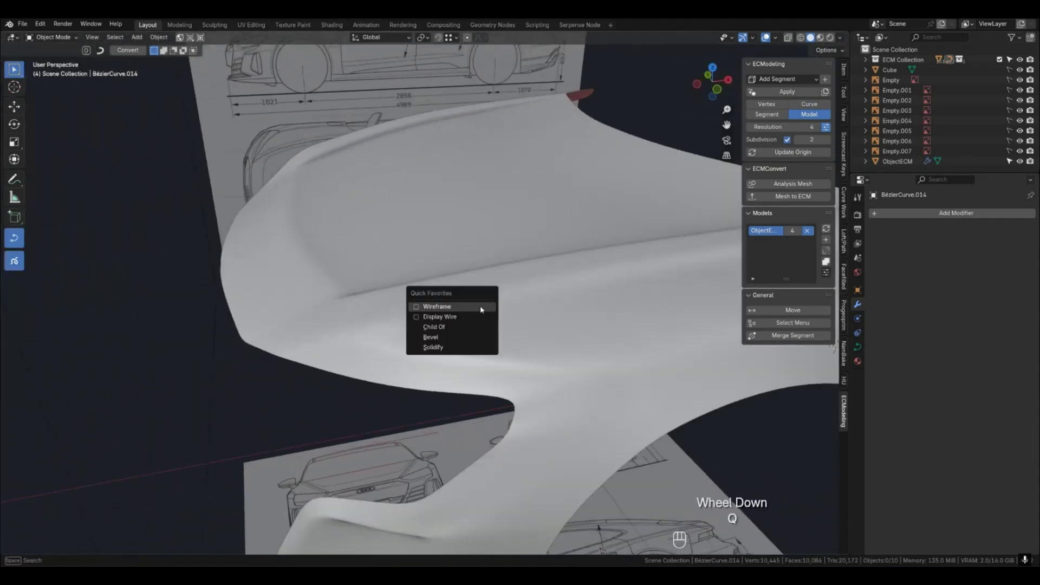
key("q")
Change the handle type of all points on the short curve beside the headlight curves' front ends.
key("2")
left_click(375, 326)
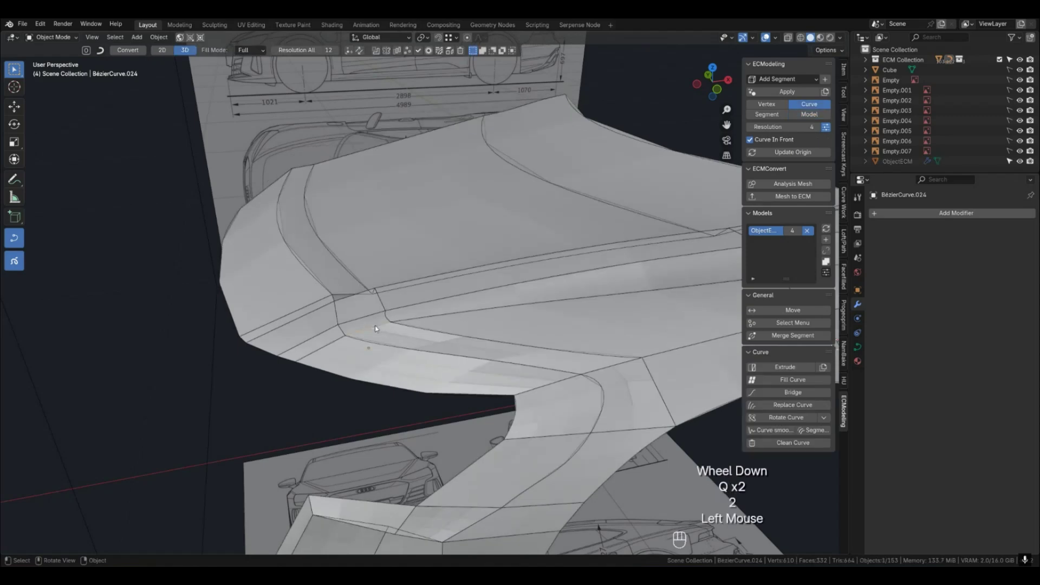
key("Tab")
key("a")
key("v")
left_click(399, 323)
key("Tab")
Smooth the junction of the two curves running from the headlight's rear corner up to the fender crease, and check the surface.
middle_click_drag(416, 320, 349, 296)
left_click(455, 379)
middle_click_drag(465, 383, 532, 401)
left_click(405, 402)
left_click(456, 382, "shift")
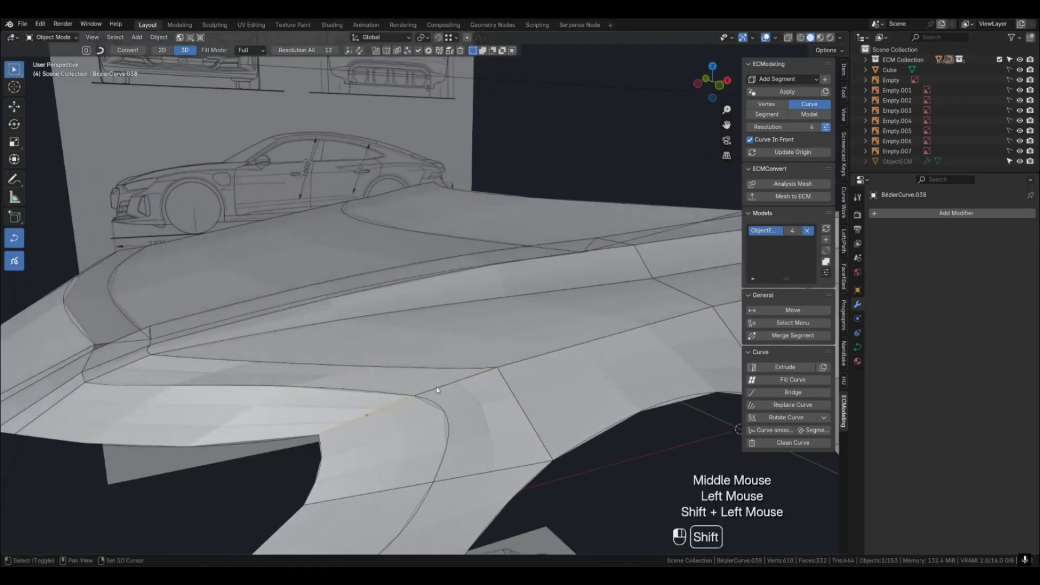
left_click(773, 430)
middle_click_drag(625, 420, 367, 317)
key("3")
key("4")
key("2")
Raise the inner handles of the fender crease curve above the wheel arch about 0.005 m along Z, using an X-ray front view.
scroll(430, 360, "down", 1)
key("KP_1")
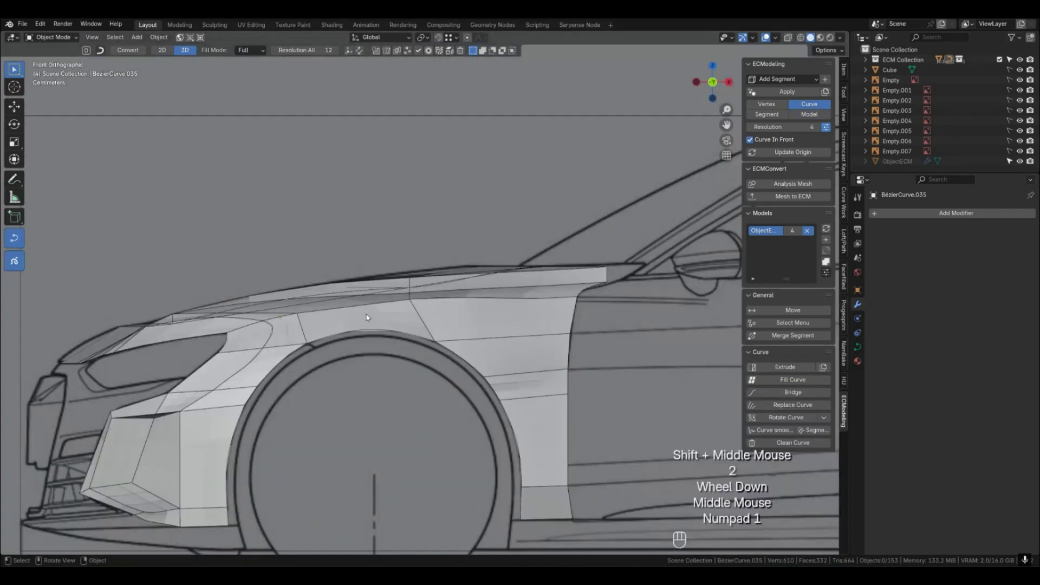
scroll(366, 314, "up", 3)
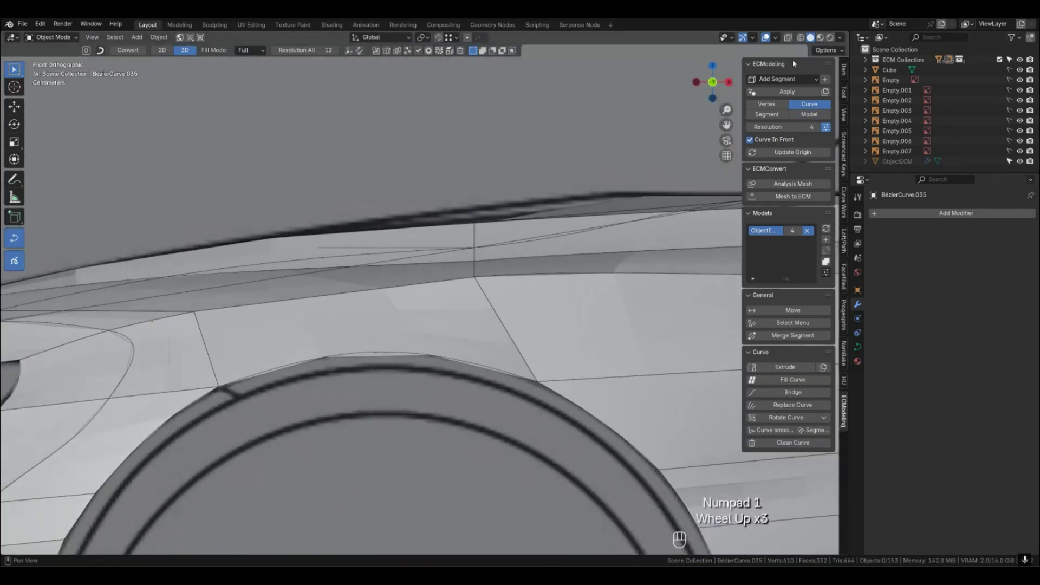
left_click(756, 79)
left_click(382, 290)
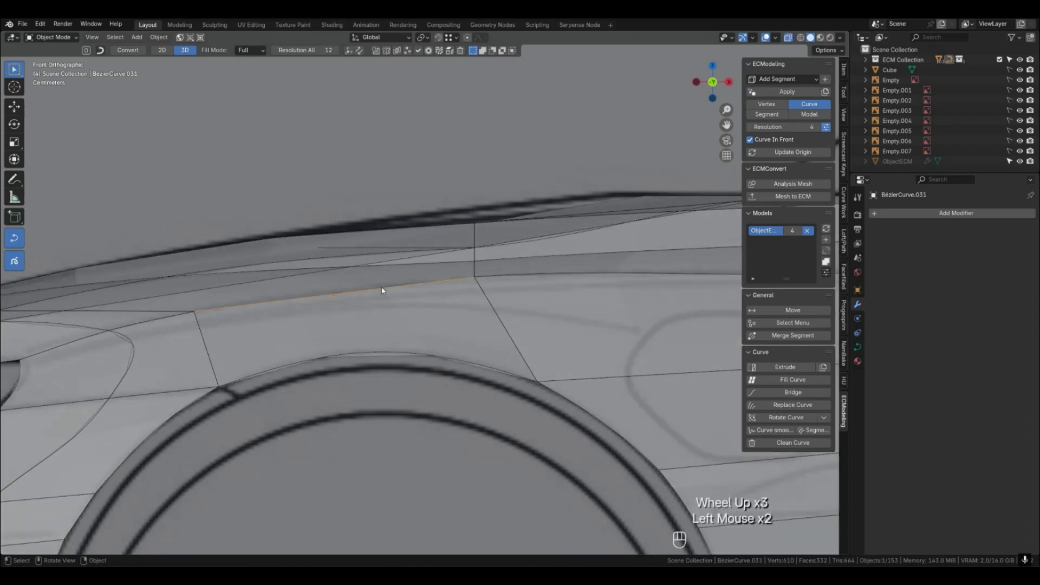
key("alt+c")
key("g")
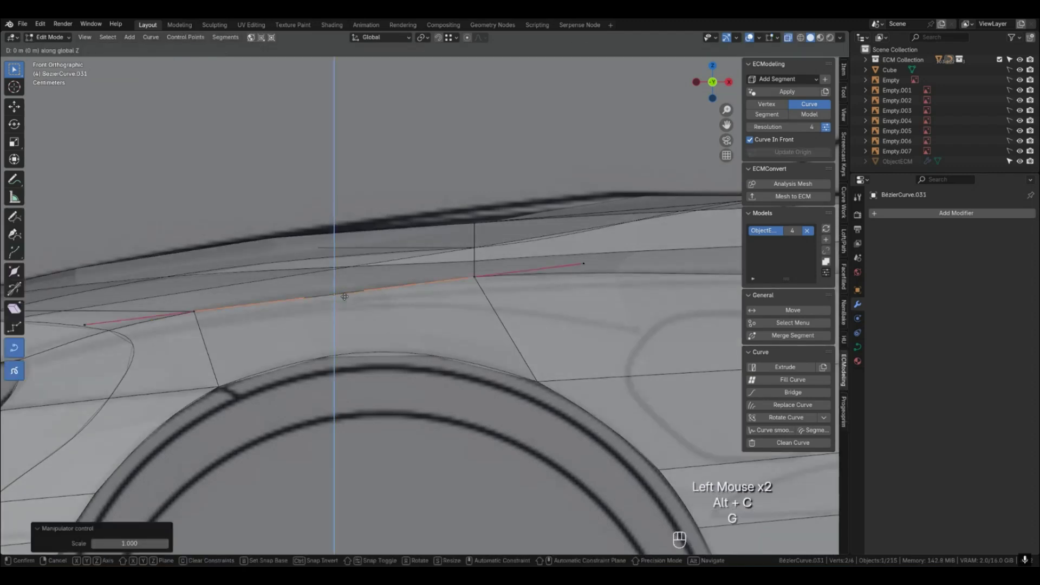
left_click(346, 290)
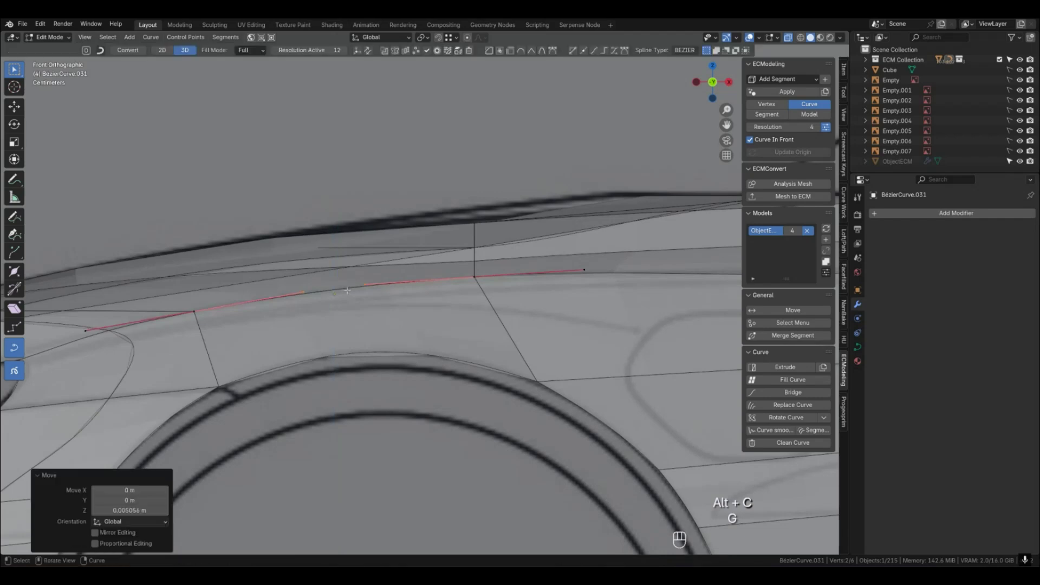
key("Tab")
Raise the inner handle at the rear end of the fender crease curve behind the wheel arch about 0.005 m along Z.
middle_click_drag(547, 341, 334, 340, "shift")
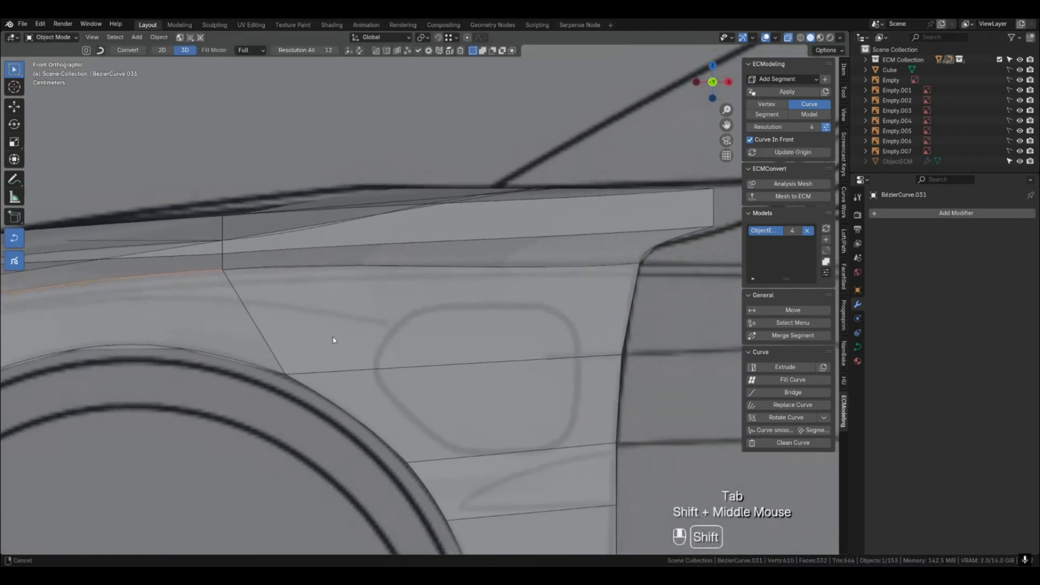
left_click(528, 279)
key("Tab")
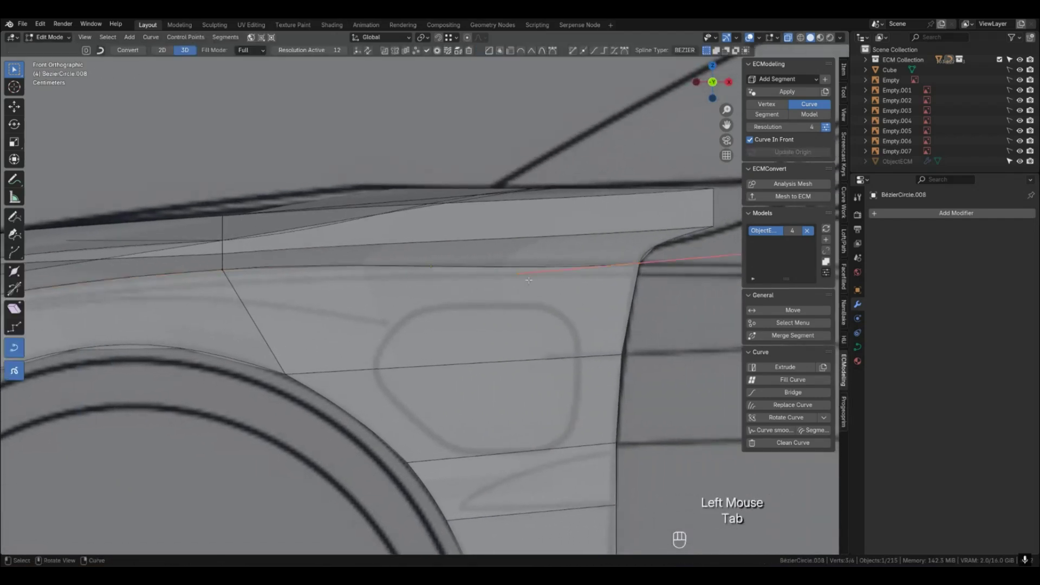
left_click(527, 277)
key("g")
key("z")
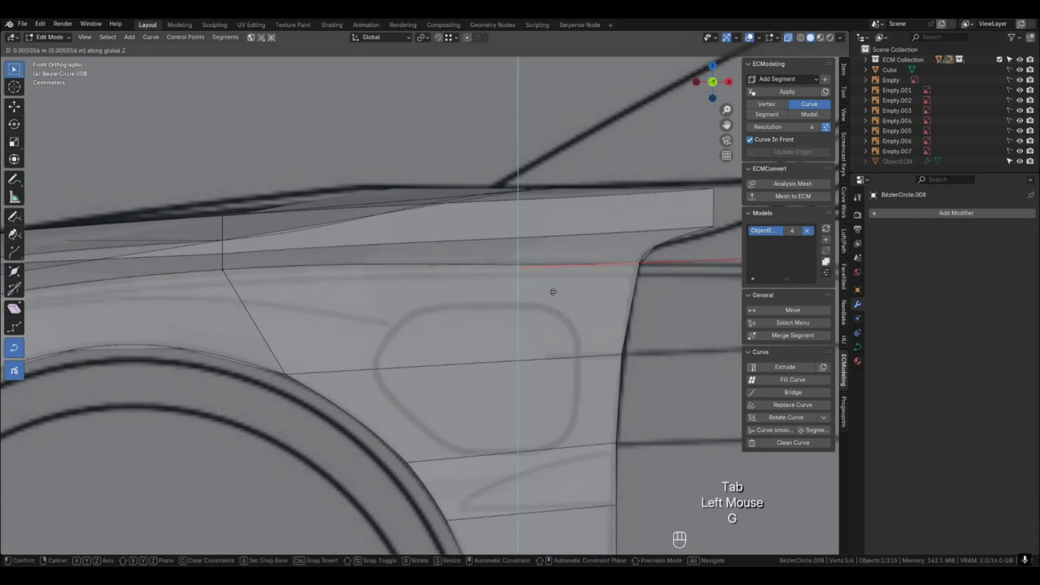
key("Tab")
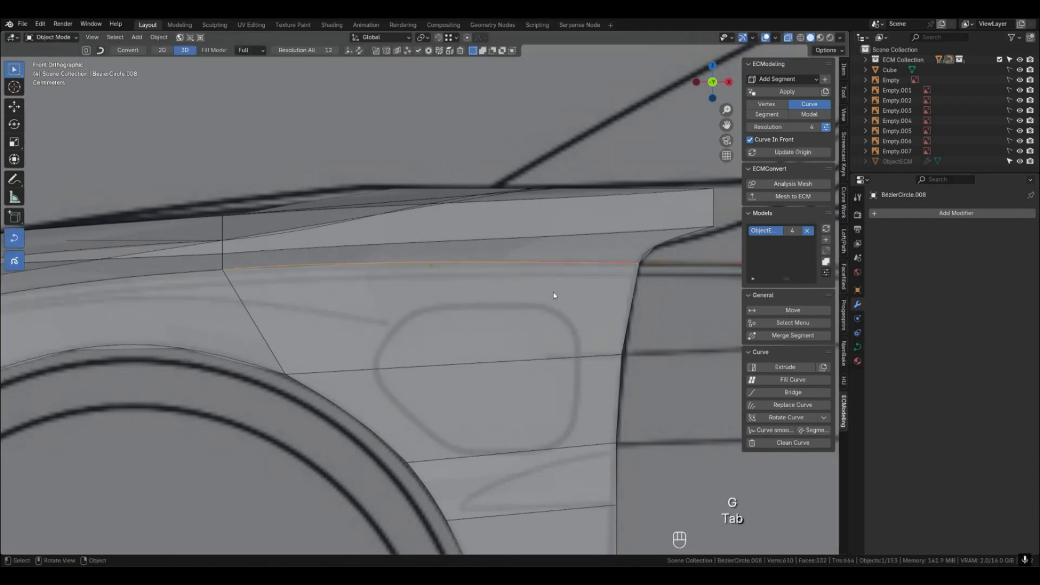
Examine the hood and fender surface from several angles with and without the wireframe.
key("4")
scroll(553, 296, "down", 3)
middle_click_drag(522, 301, 476, 353)
key("q")
scroll(487, 316, "down", 1)
middle_click_drag(487, 316, 366, 308)
left_click(525, 325)
key("q")
left_click(417, 276)
key("q")
key("q")
scroll(454, 298, "up", 2)
Smooth the junction between the air intake's top curve and the adjoining curve toward the wheel arch, using Averaged mode.
key("2")
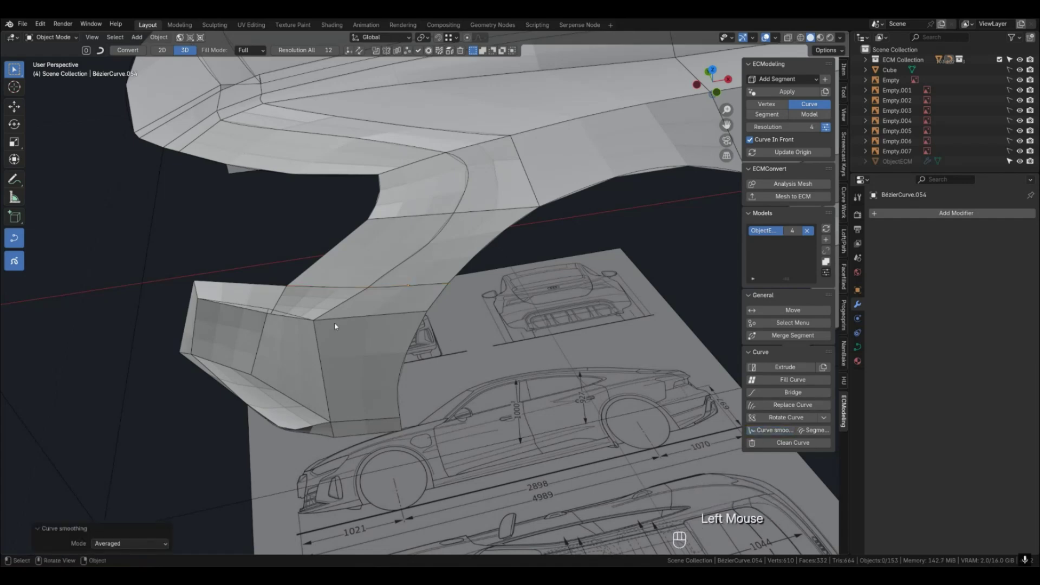
scroll(304, 320, "up", 2)
middle_click_drag(303, 320, 400, 431)
left_click(374, 433)
left_click(562, 420, "shift")
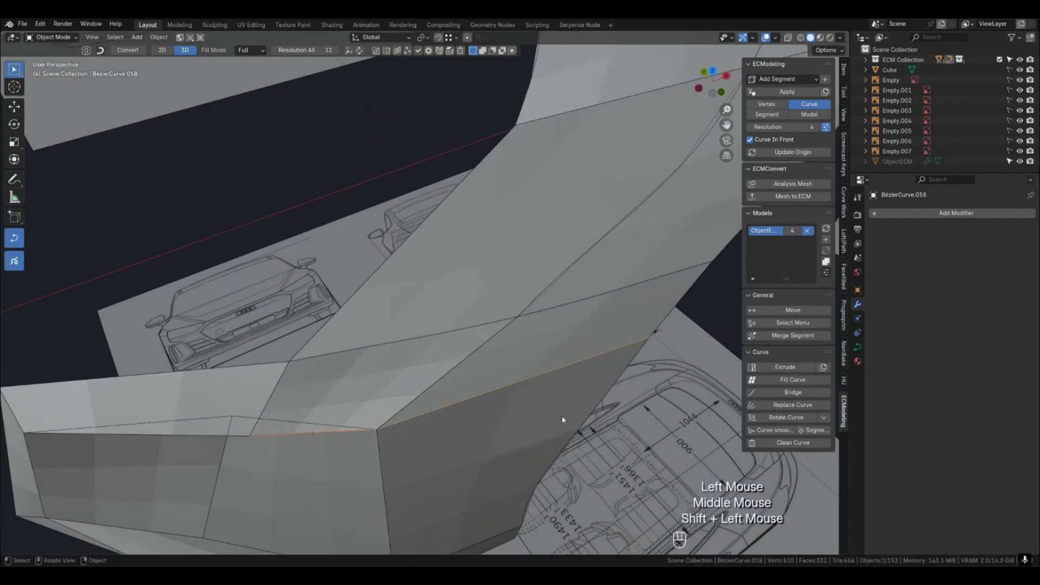
scroll(457, 419, "down", 1)
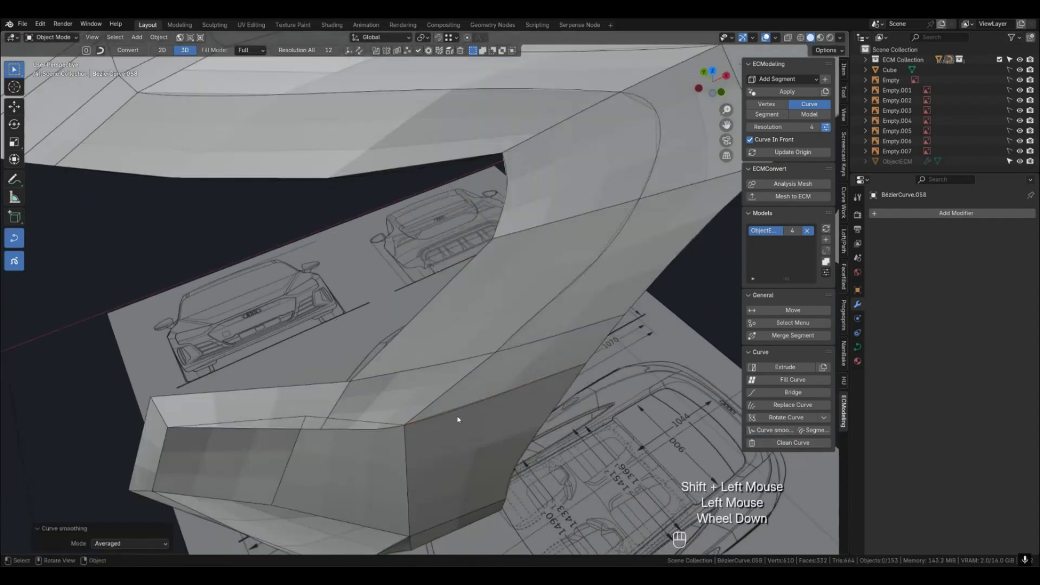
middle_click_drag(457, 420, 428, 387)
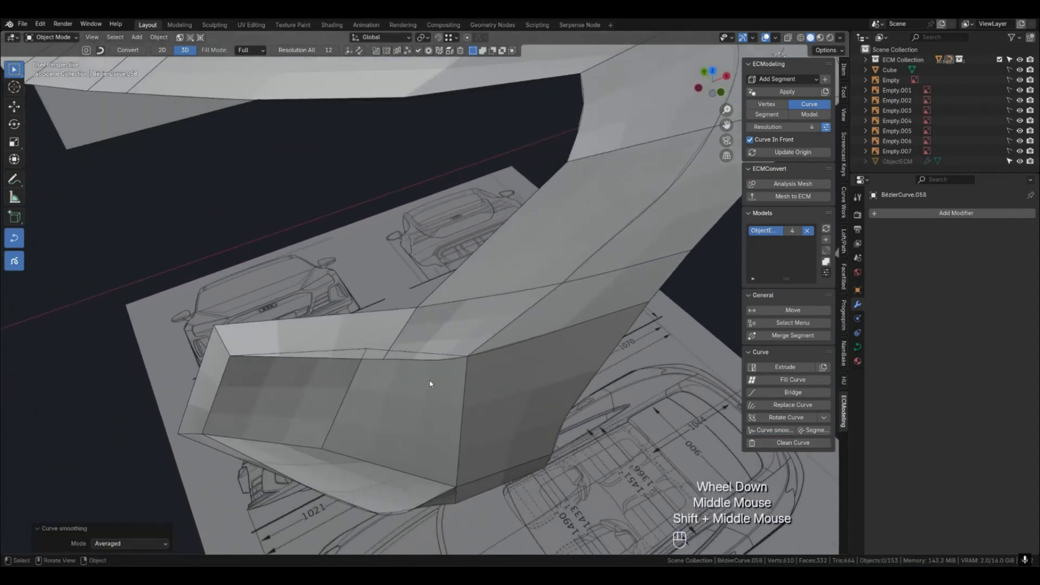
Scale down the handles at the outer corner end of the air intake's top curve and check the surface.
left_click(449, 369)
key("Tab")
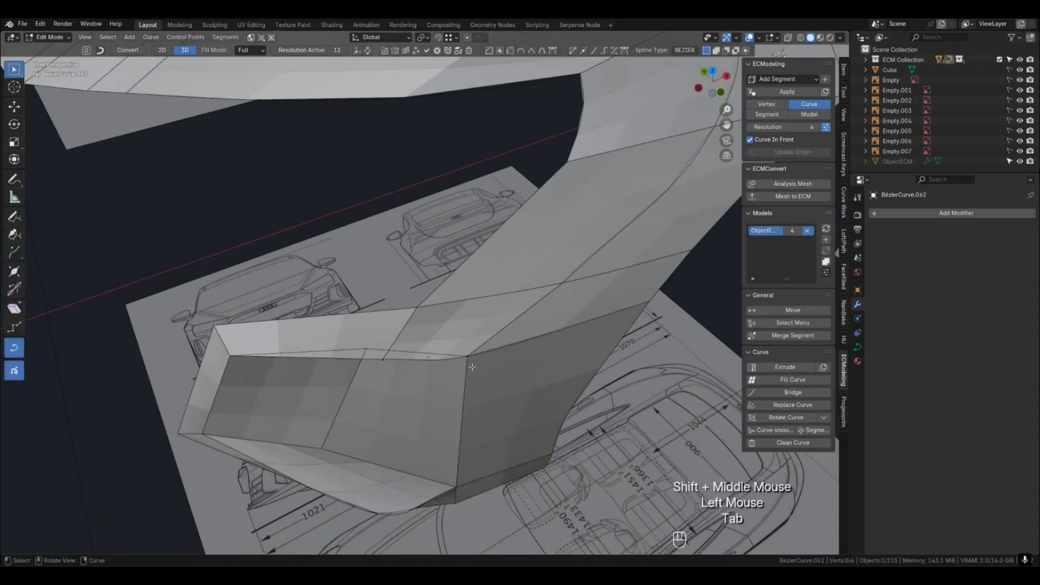
left_click(466, 358)
key("s")
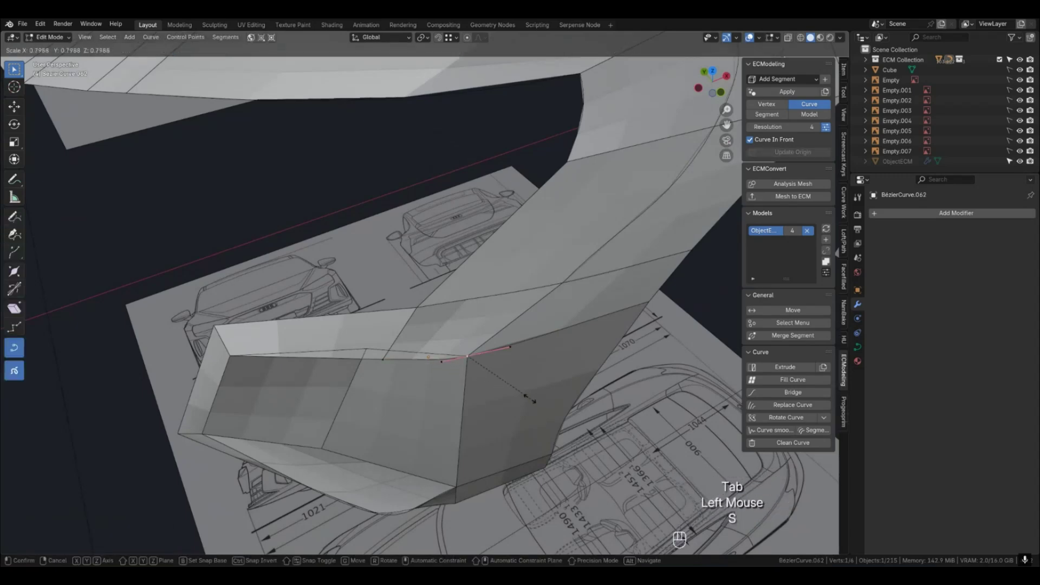
left_click(524, 393)
key("Tab")
key("4")
scroll(534, 390, "down", 1)
middle_click_drag(534, 390, 361, 333)
Smooth the two consecutive curves running down from behind the headlight to the air intake's corner, using Averaged mode.
key("2")
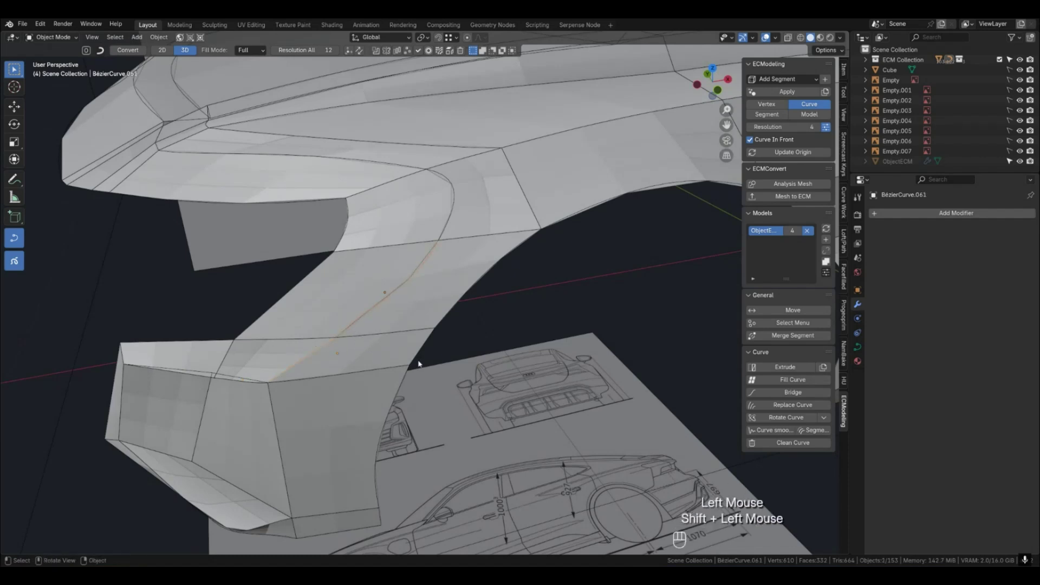
left_click(766, 430)
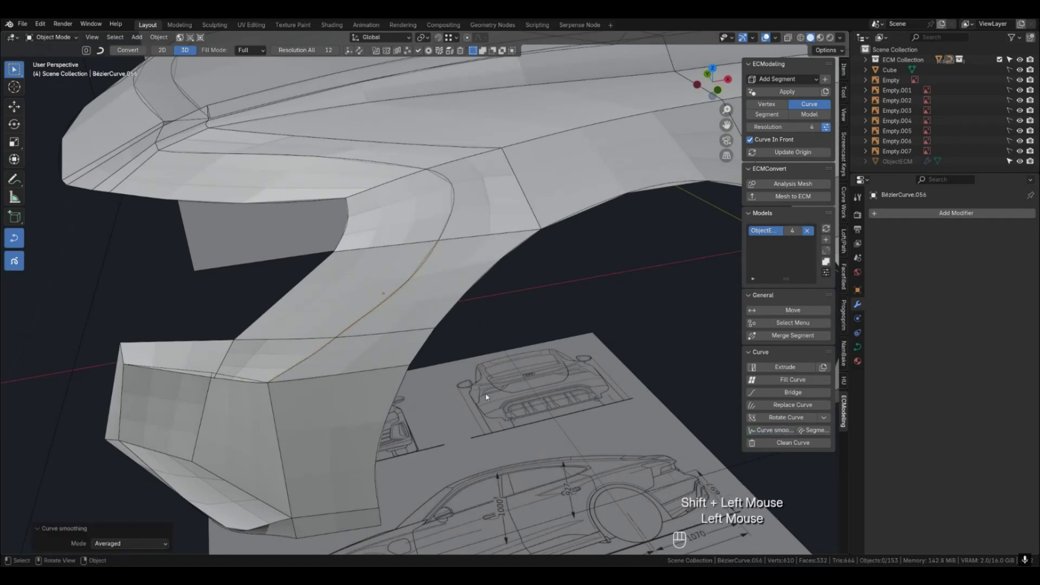
key("4")
middle_click_drag(372, 365, 367, 390)
Compare the fender and wheel arch with the side-view blueprint, and save the file.
key("2")
left_click(381, 367)
key("4")
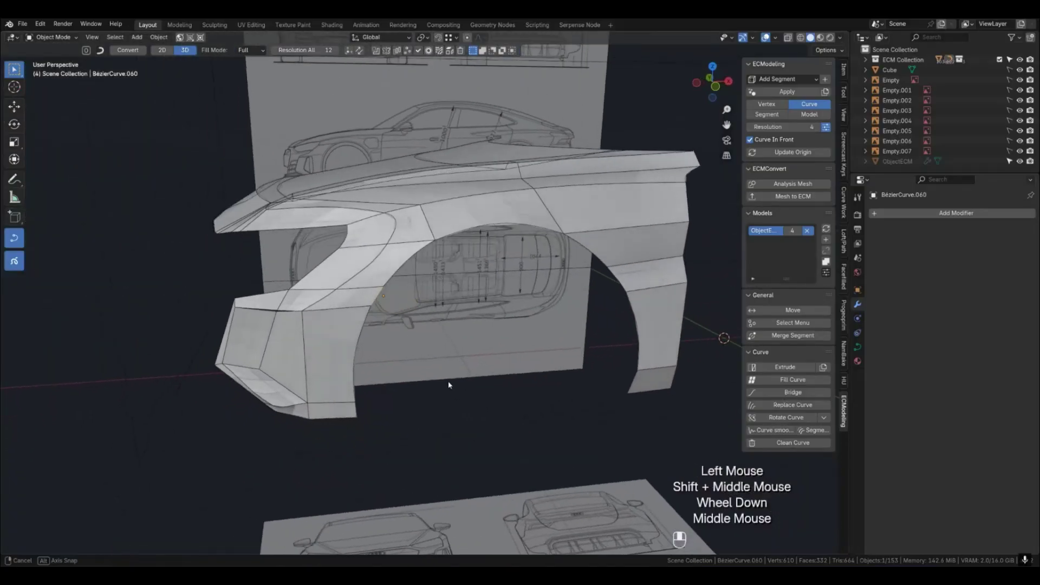
middle_click_drag(447, 381, 451, 381)
middle_click_drag(451, 381, 452, 382, "shift")
key("KP_1")
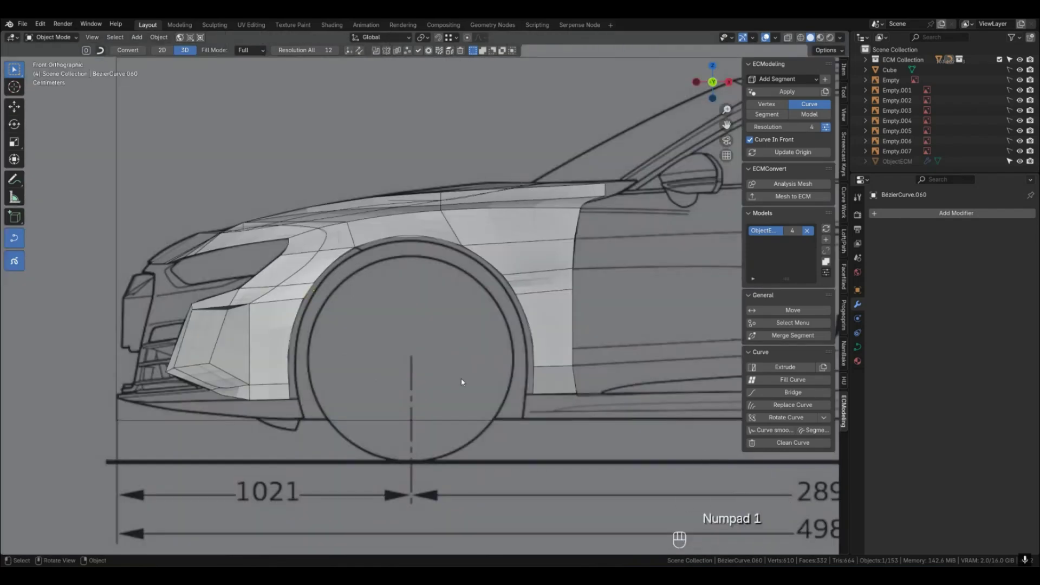
scroll(461, 382, "up", 1)
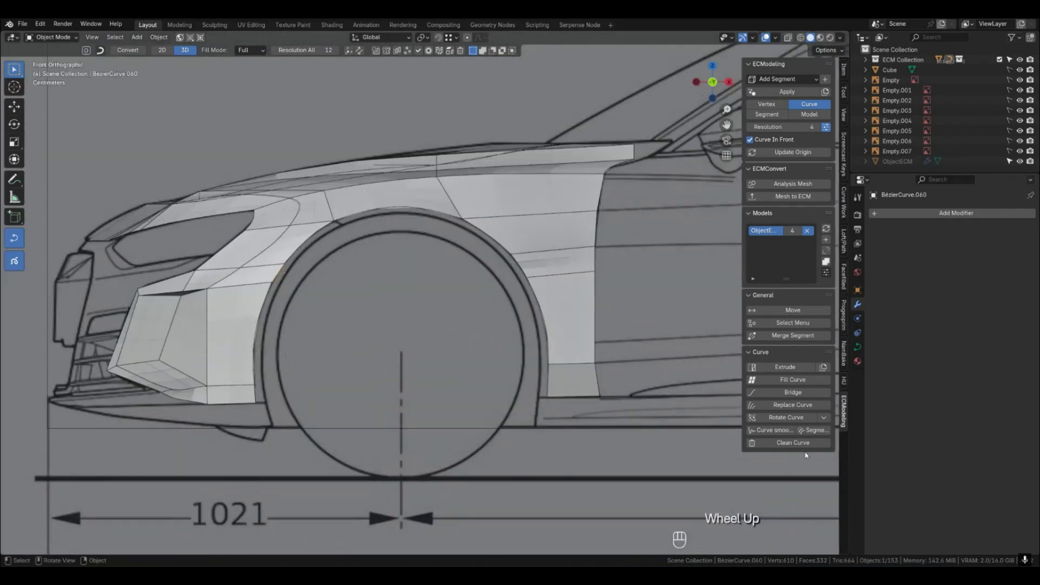
key("ctrl+s")
Extrude all edge curves around the front wheel arch along the Y axis to form an arch lip.
left_click(264, 363)
left_click(255, 387, "shift")
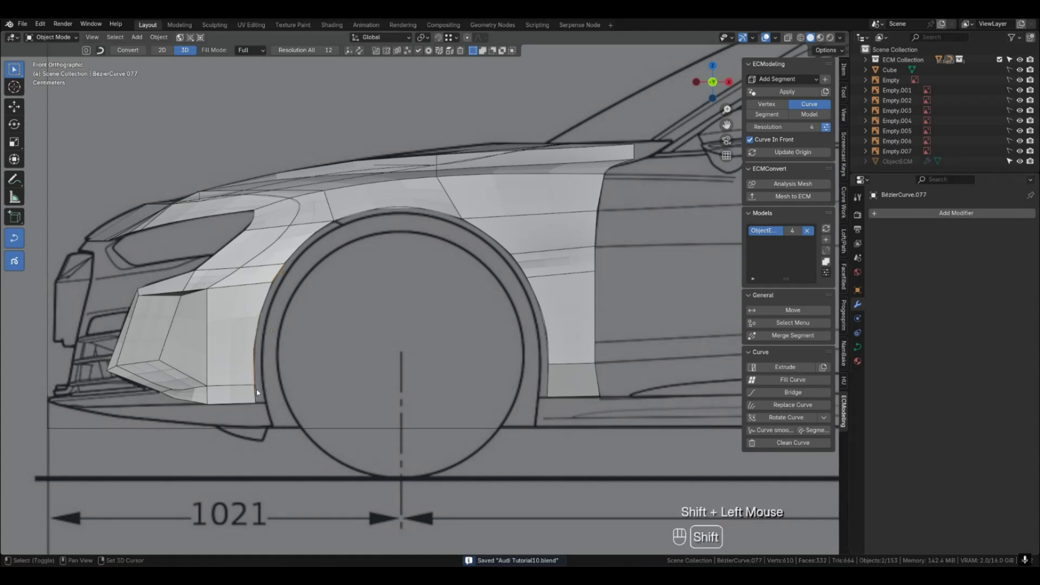
right_click(401, 352, "shift")
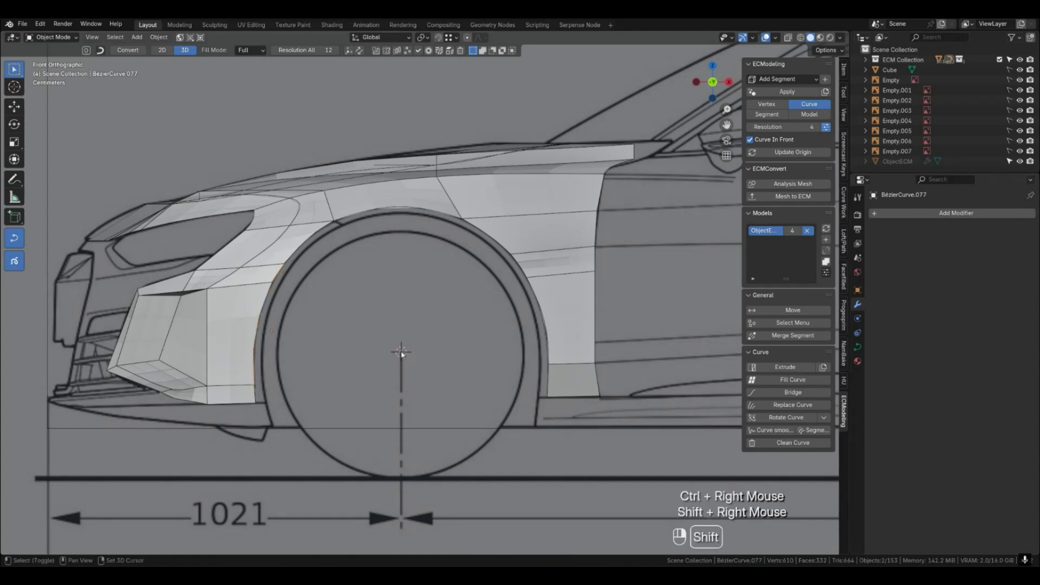
left_click(257, 394)
left_click(257, 365, "shift")
left_click(282, 272, "shift")
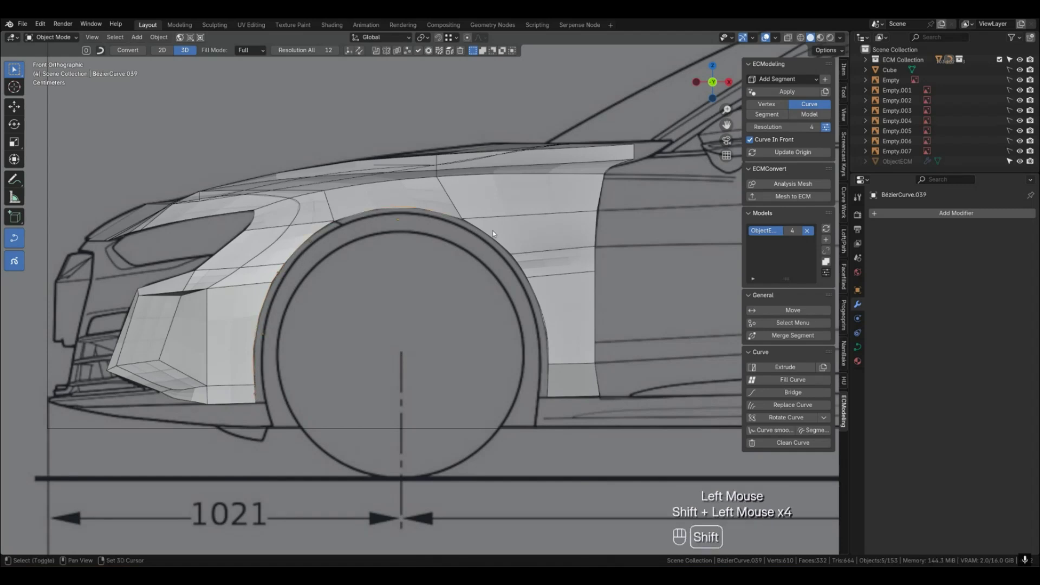
middle_click_drag(548, 387, 494, 423)
scroll(476, 413, "down", 1)
key("y")
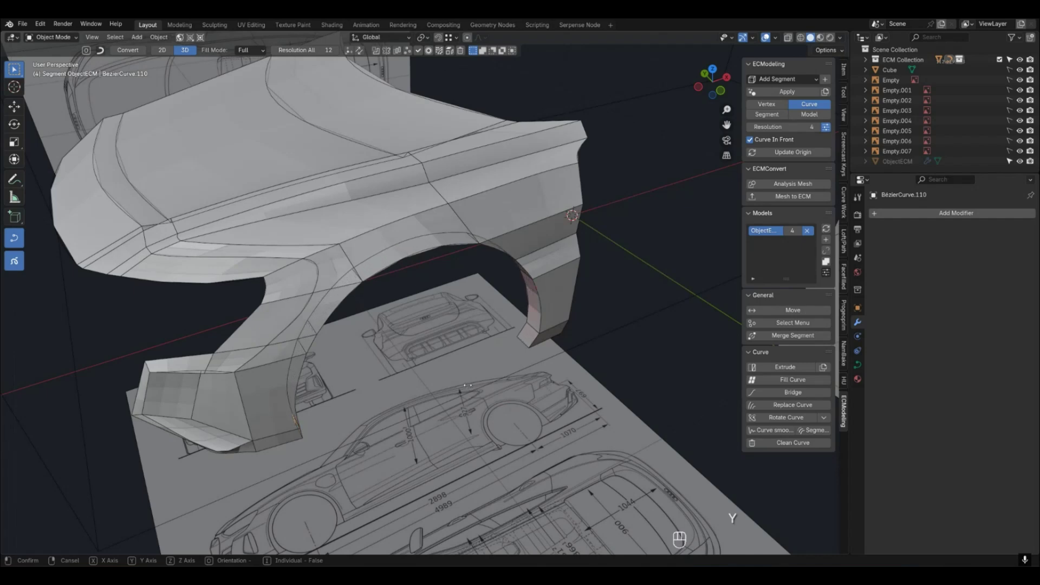
left_click(468, 387)
Open the extruded arch curves' points for editing, place the 3D cursor at the wheel centre and set the pivot to 3D Cursor.
middle_click_drag(470, 388, 459, 352)
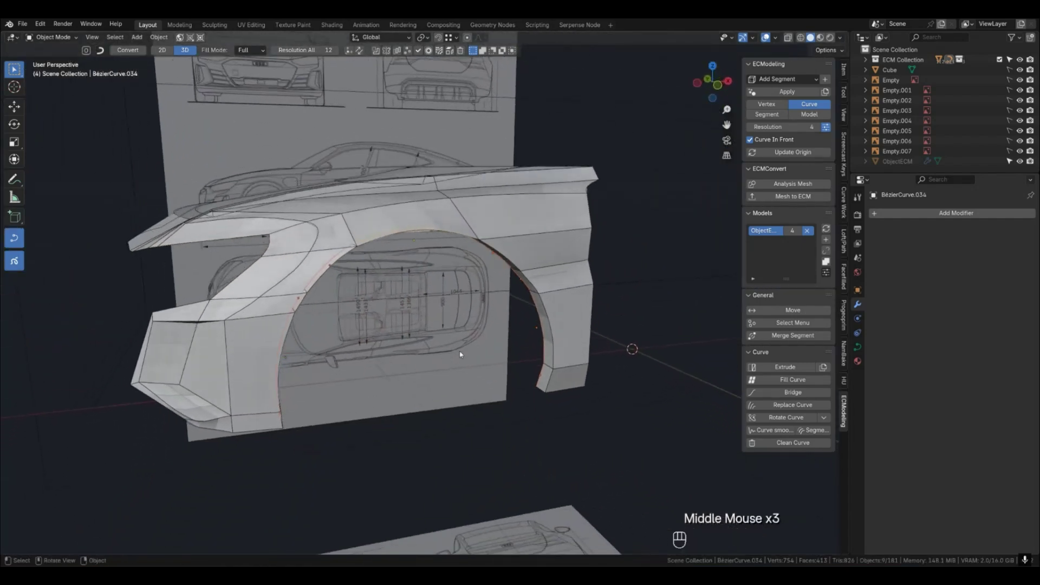
key("shift+g")
left_click(481, 337)
middle_click_drag(481, 338, 437, 345)
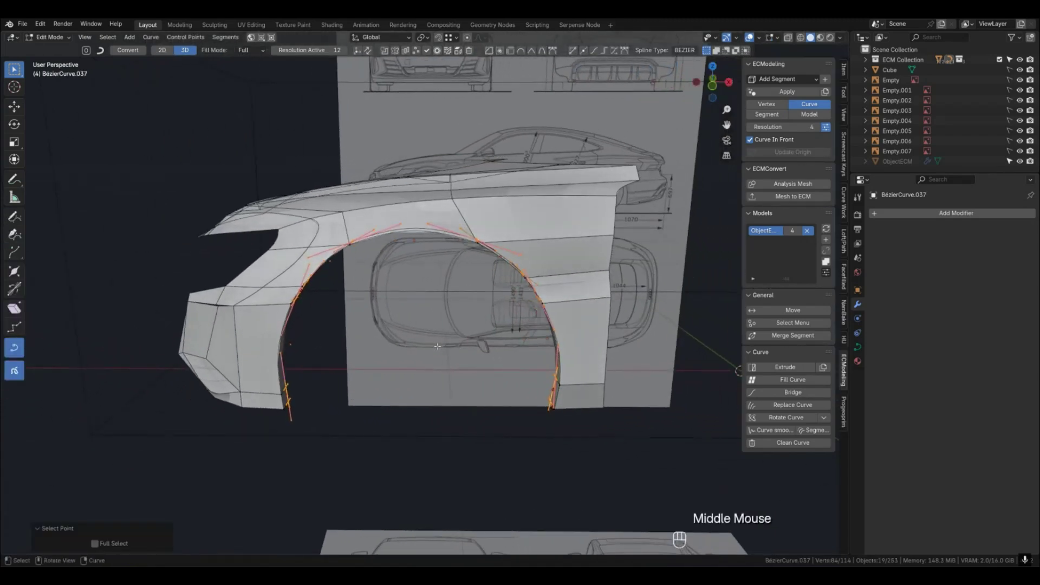
key("KP_1")
scroll(437, 346, "up", 2)
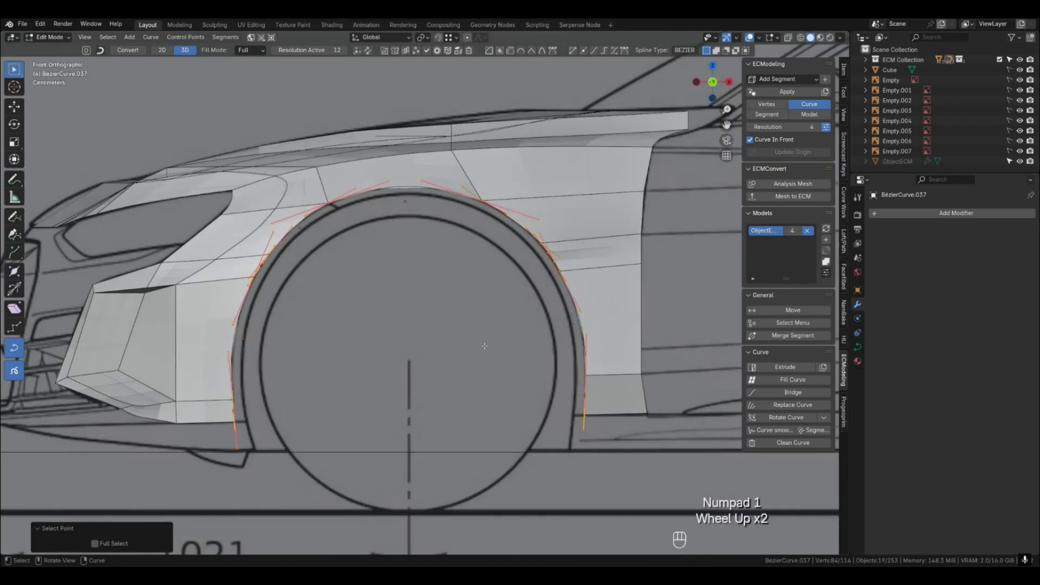
right_click(408, 357, "shift")
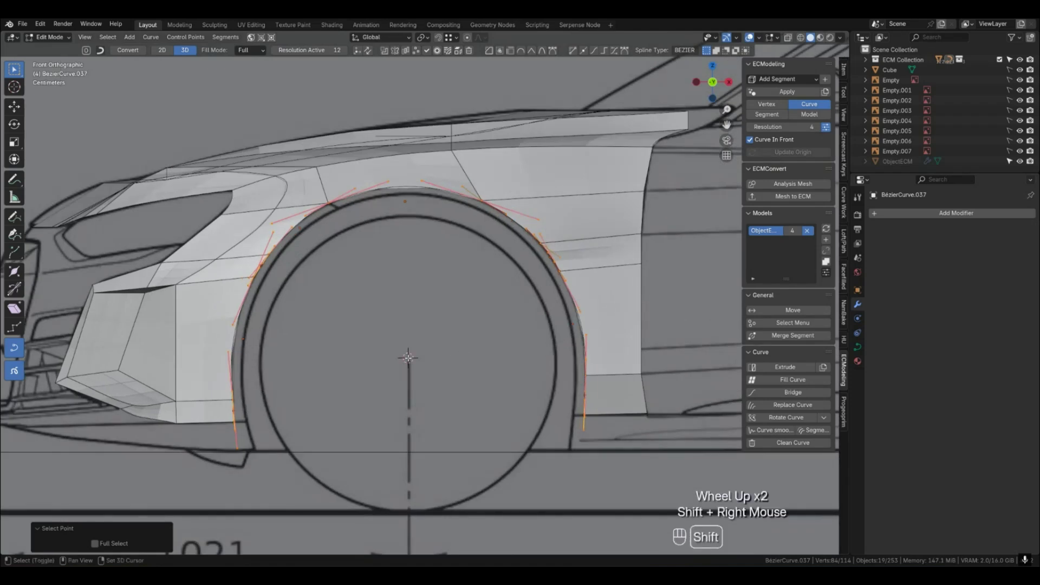
left_click(424, 38)
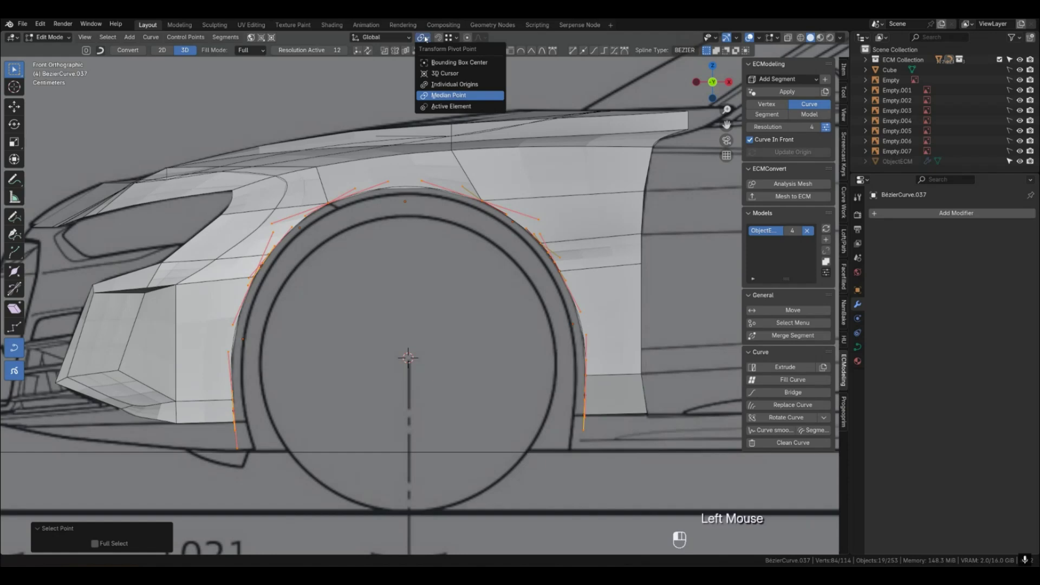
left_click(446, 73)
Scale the extruded arch edge about the wheel centre to 0.933 in X and Z with Y locked.
mouse_move(474, 346)
middle_mouse_down()
mouse_move(520, 376)
mouse_move(481, 358)
middle_mouse_up()
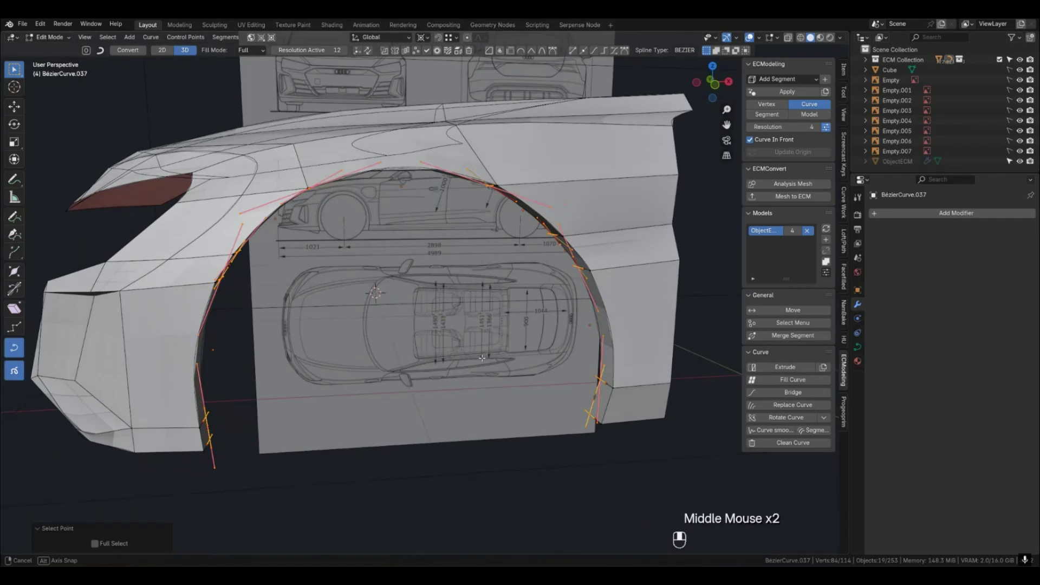
key("KP_1")
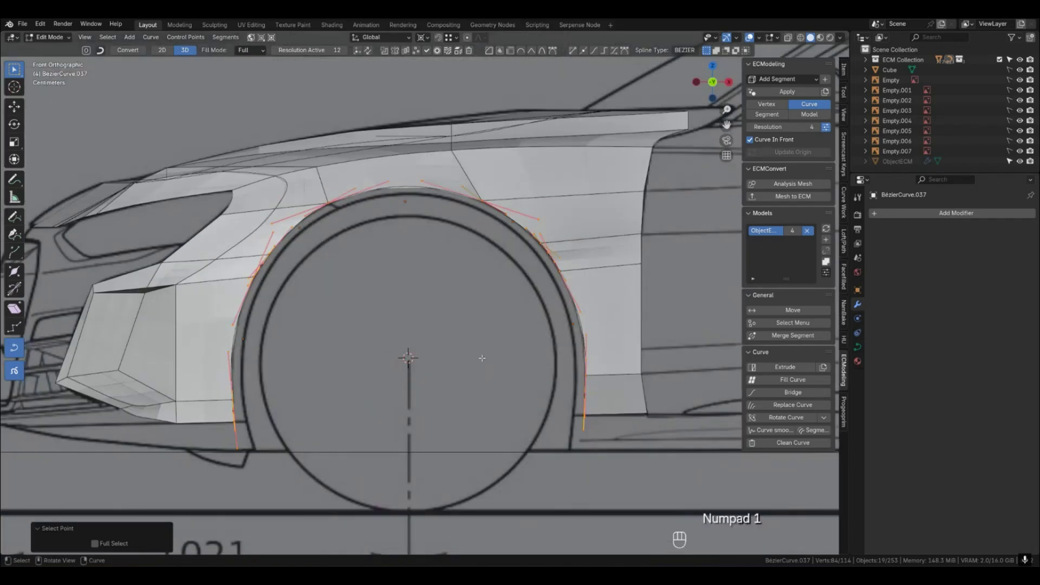
key("s")
key("shift+y")
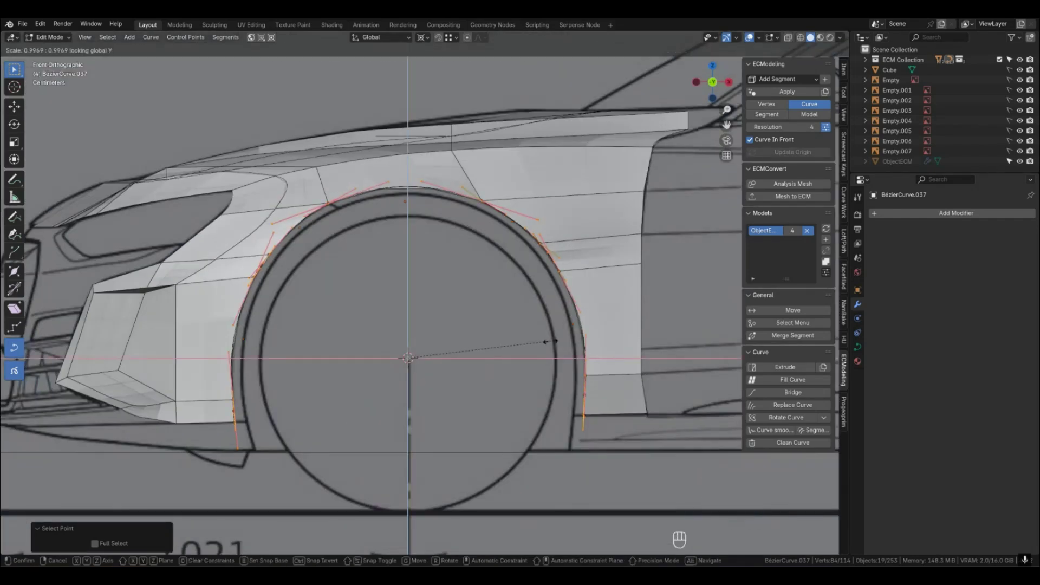
left_click(541, 344)
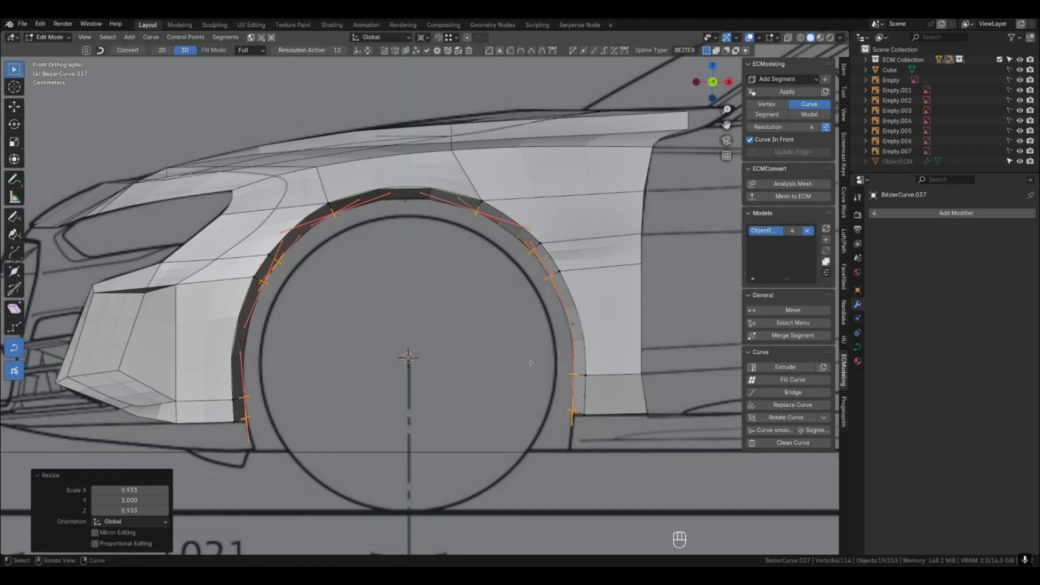
Move the scaled arch edge about -0.043 m along Y, snapping it to the lower rear point of the arch.
middle_click_drag(522, 369, 583, 389)
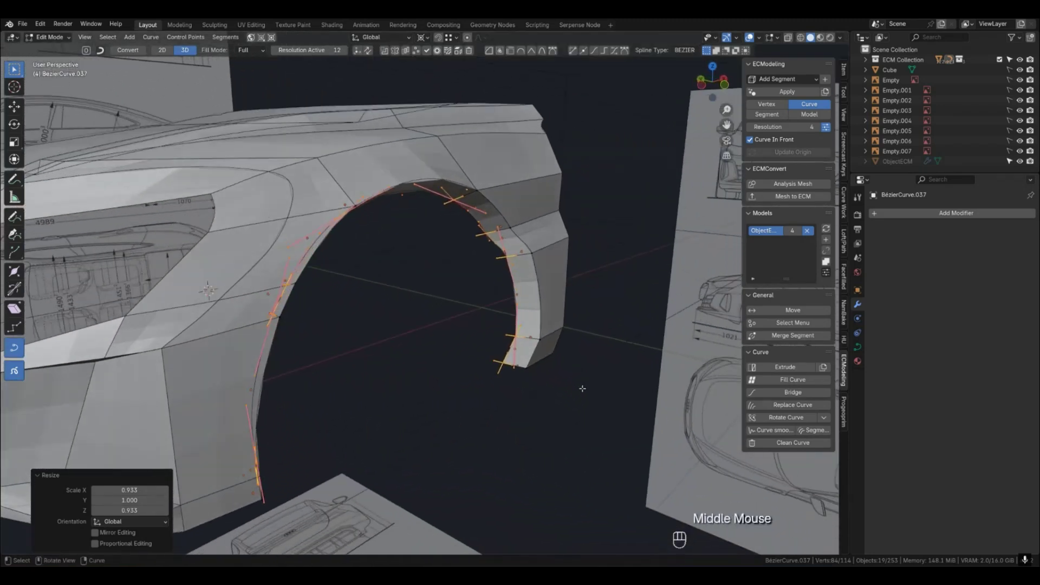
key("g")
key("y")
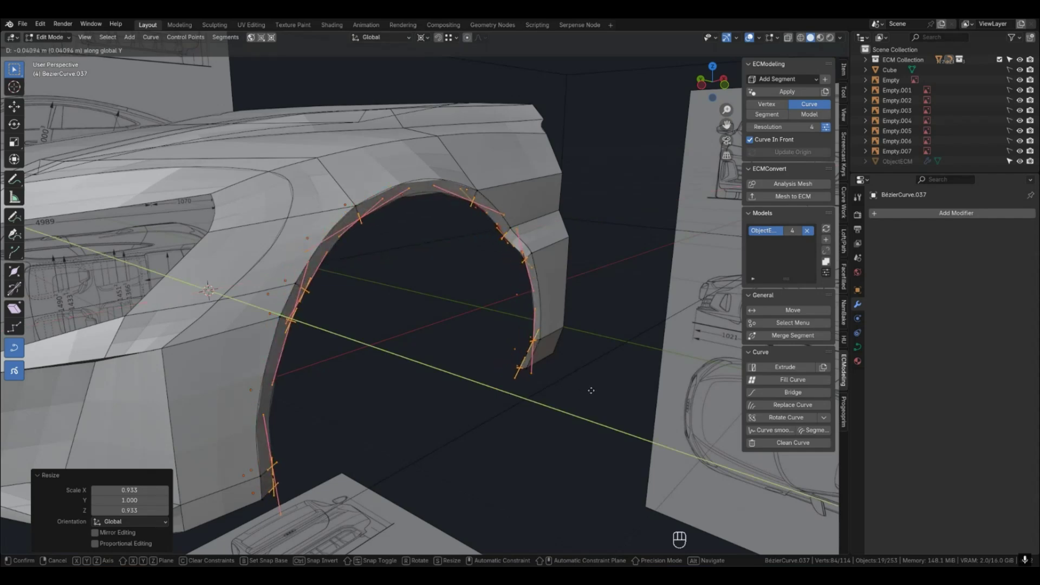
key("ctrl")
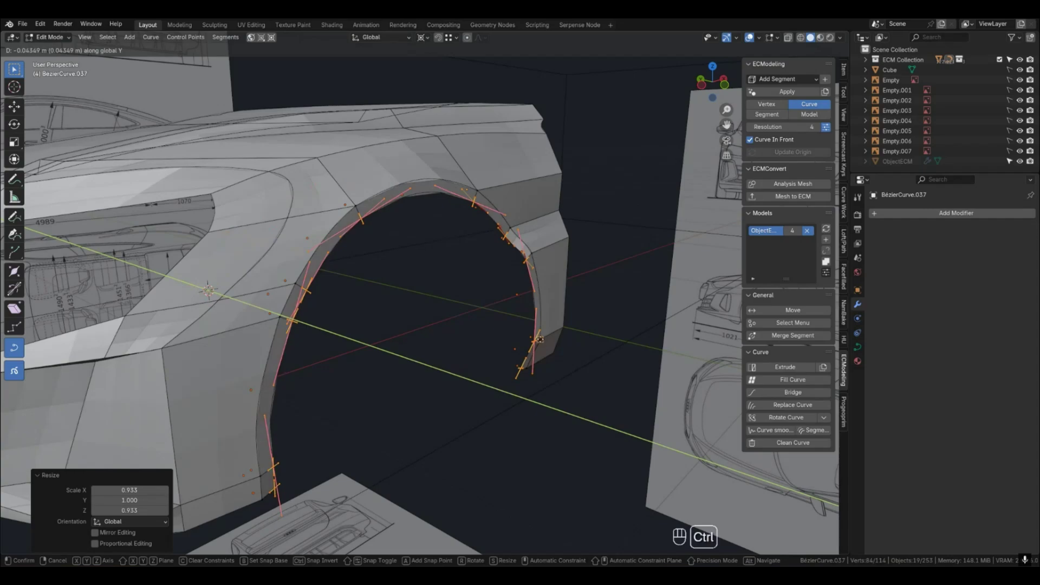
left_click(539, 339)
middle_click_drag(540, 339, 538, 372)
key("Tab")
Move the two inner lip points on the lower rear side of the arch along Y, snapped to the lip point above.
key("1")
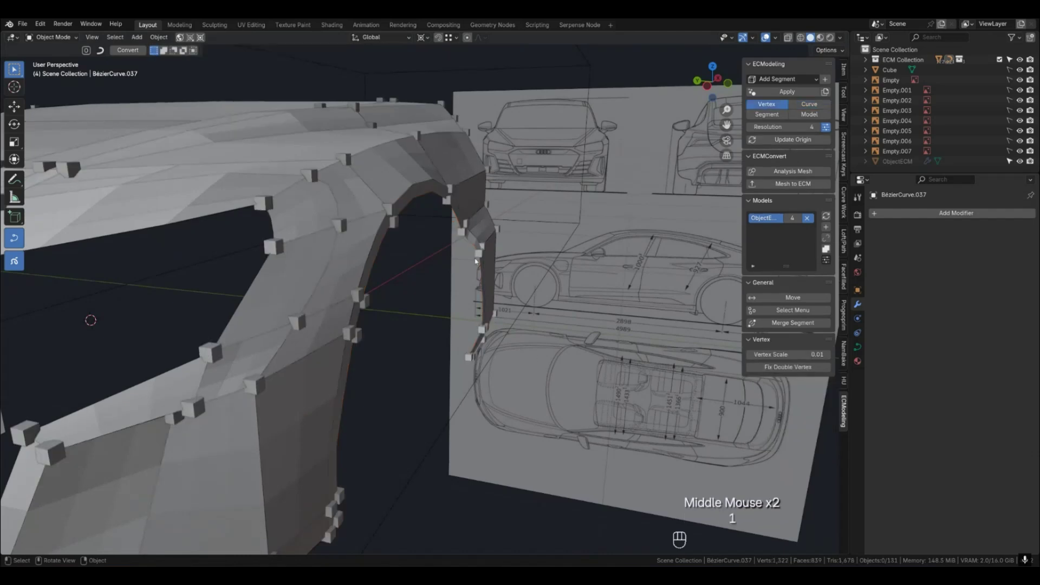
left_click(478, 254)
left_click(481, 328, "shift")
scroll(487, 336, "up", 1)
middle_click_drag(533, 352, 509, 355)
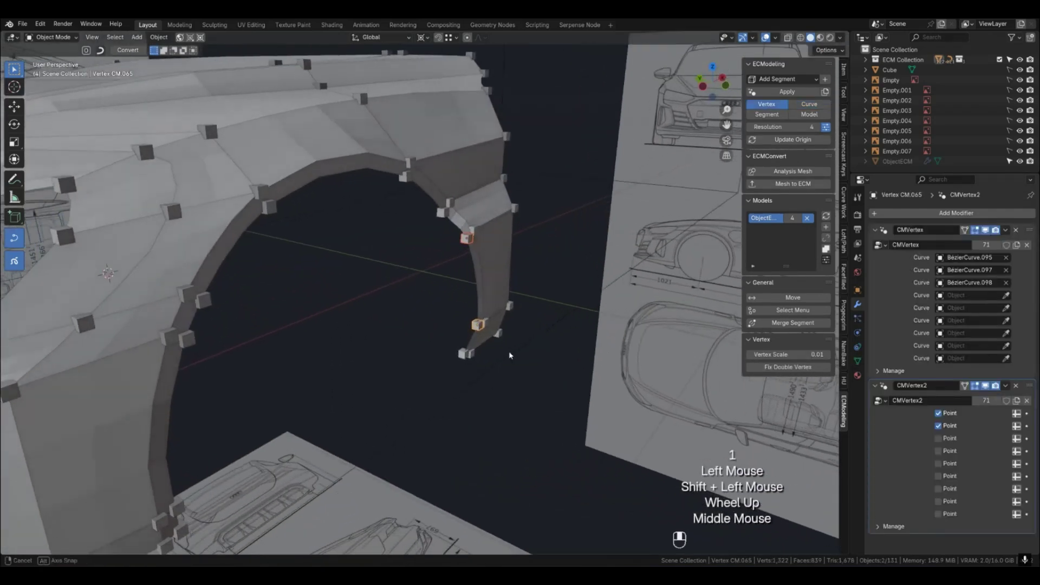
key("shift+g")
left_click(536, 339)
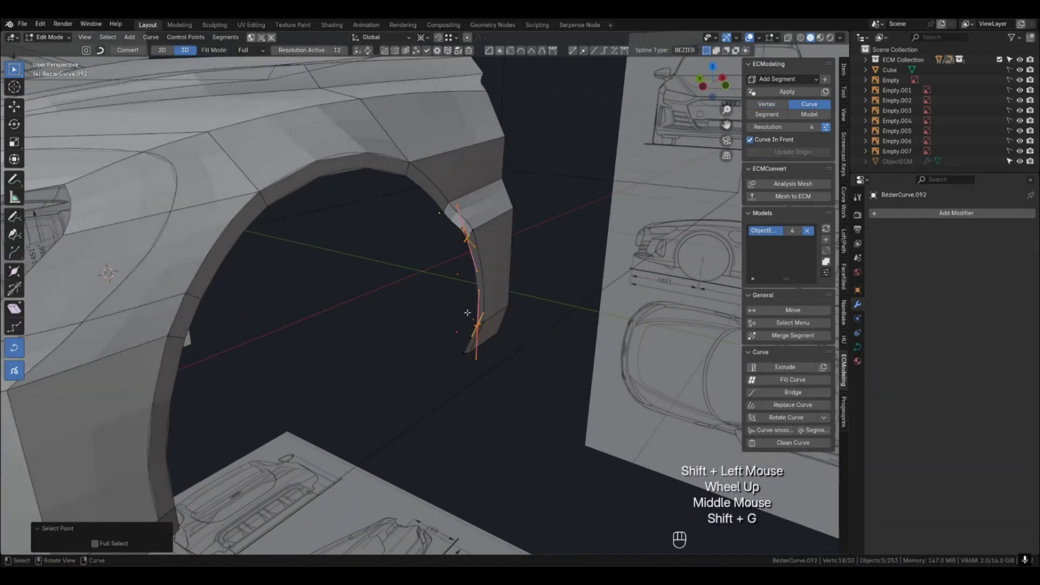
middle_click_drag(467, 313, 476, 293)
key("g")
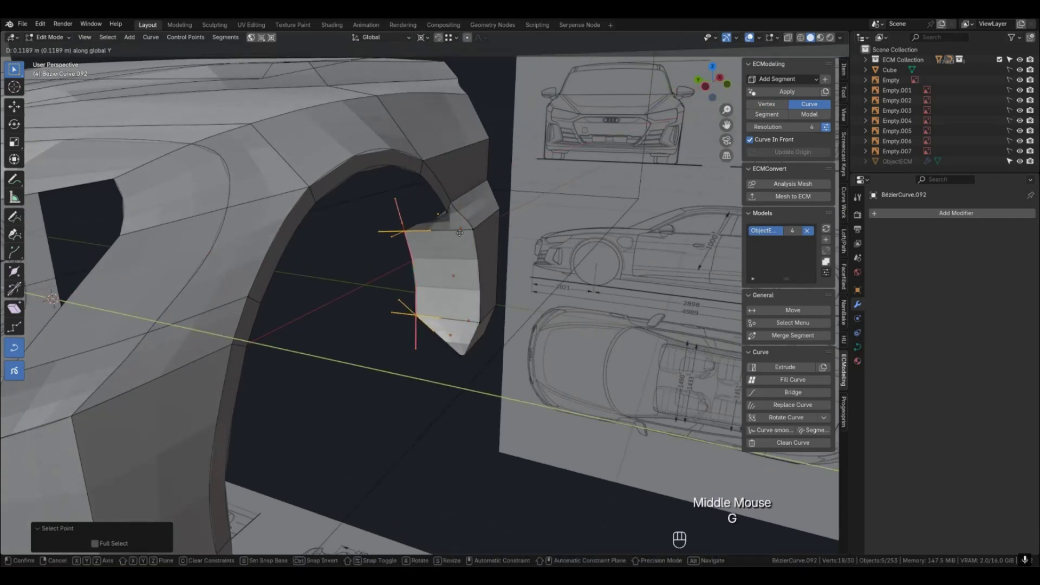
key("ctrl")
left_click(445, 212)
middle_click_drag(446, 212, 480, 281)
key("Tab")
Move the two adjoining outer points on the lower rear side of the arch along Y to align them with the lip.
key("1")
left_click(464, 241)
left_click(483, 325, "shift")
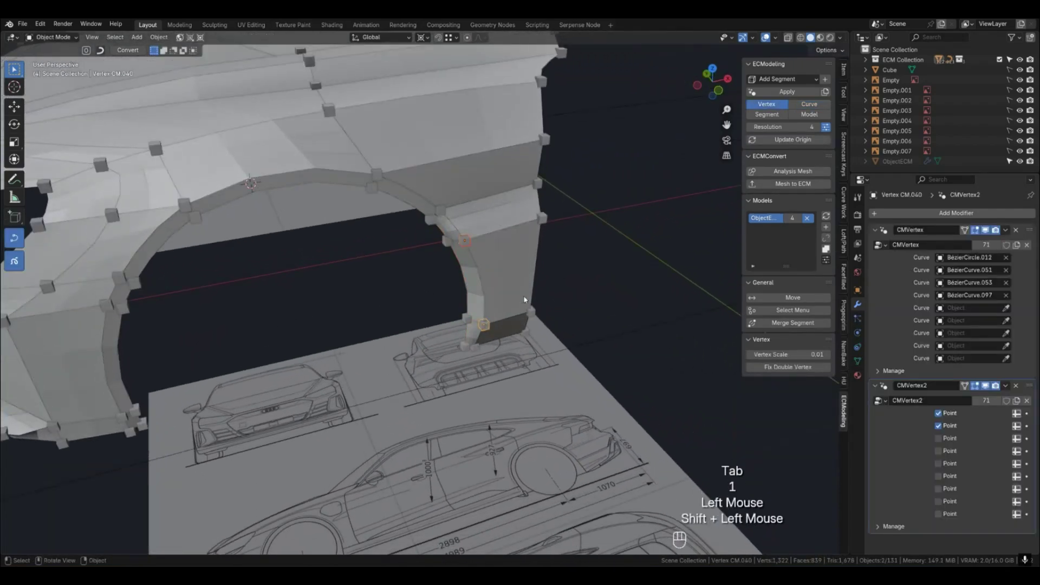
key("shift+g")
left_click(534, 318)
middle_click_drag(535, 317, 512, 314)
key("g")
key("x")
key("y")
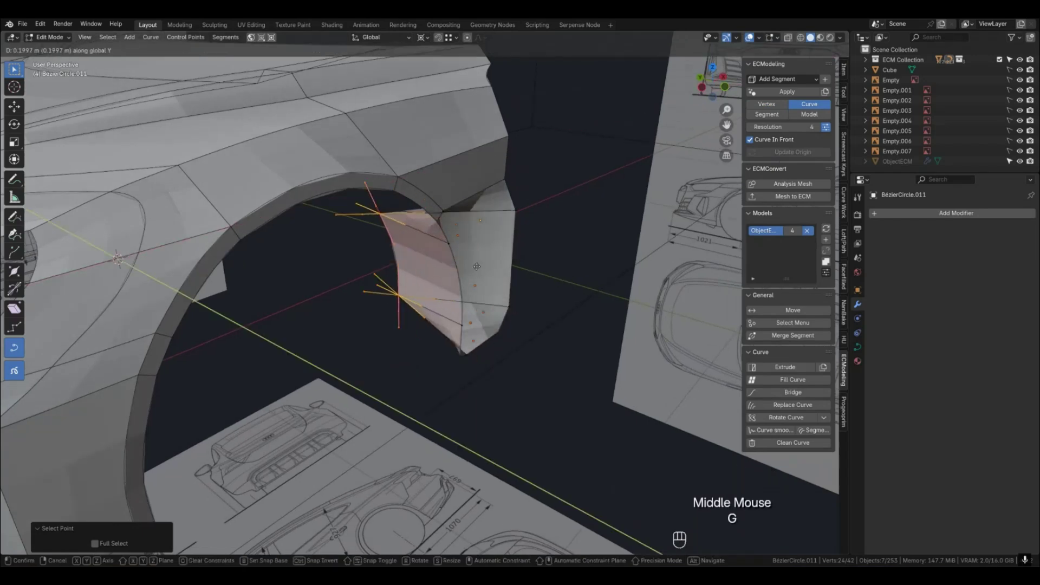
left_click(449, 244)
middle_click_drag(449, 244, 416, 174)
key("Tab")
Show the dense wireframe on the smoothed model and examine the wheel-arch lip and its vertices.
key("4")
left_click(415, 174)
key("q")
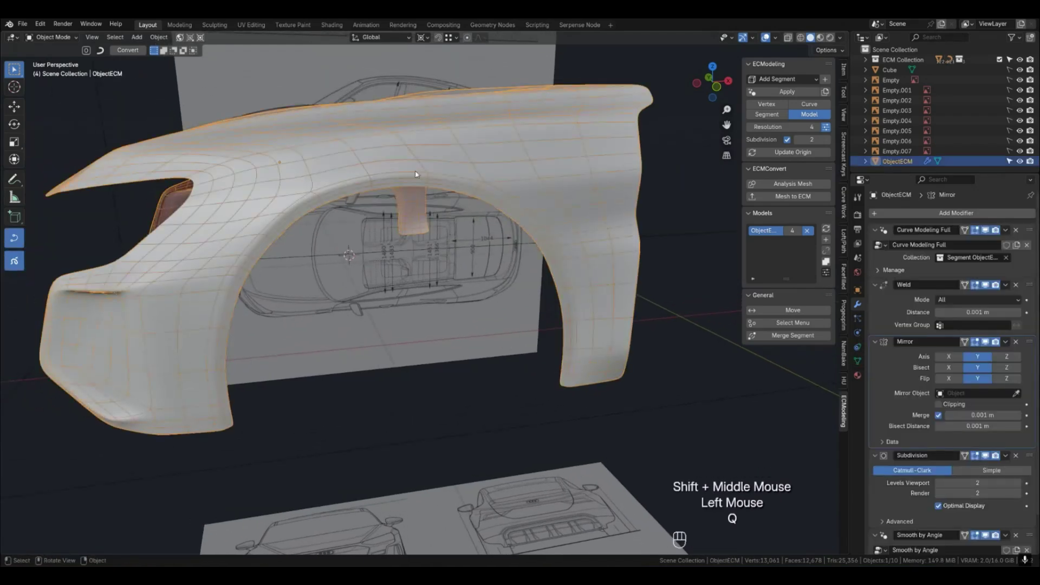
middle_click_drag(399, 369, 548, 388)
left_click(575, 362)
key("2")
key("1")
left_click(565, 349)
middle_click_drag(564, 348, 548, 311)
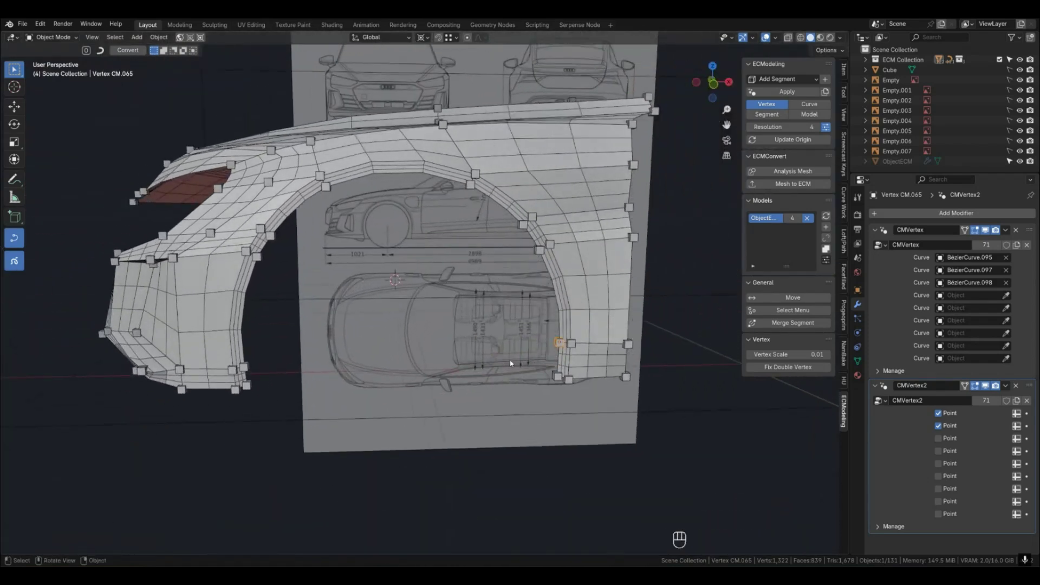
Lower the bottom inner point at the front end of the arch lip about 0.005 m along Z in side view.
key("KP_1")
left_click(203, 408)
key("shift+g")
left_click(272, 395)
key("g")
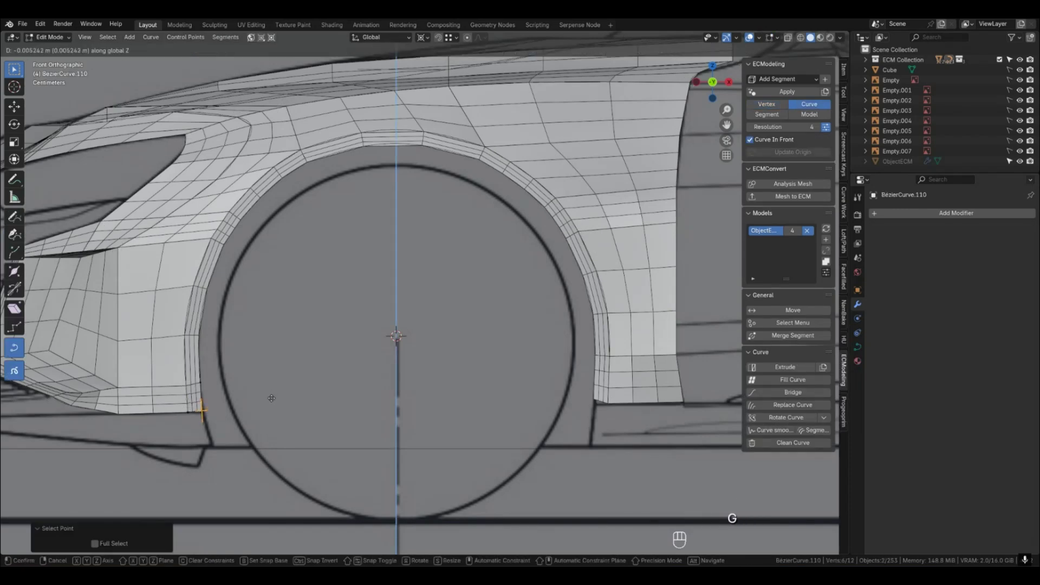
left_click(271, 398)
key("Tab")
Lower the bottom inner point at the rear end of the arch lip about 0.006 m along Z and check the smoothed model.
key("1")
left_click(592, 401)
key("shift+g")
left_click(606, 406)
key("g")
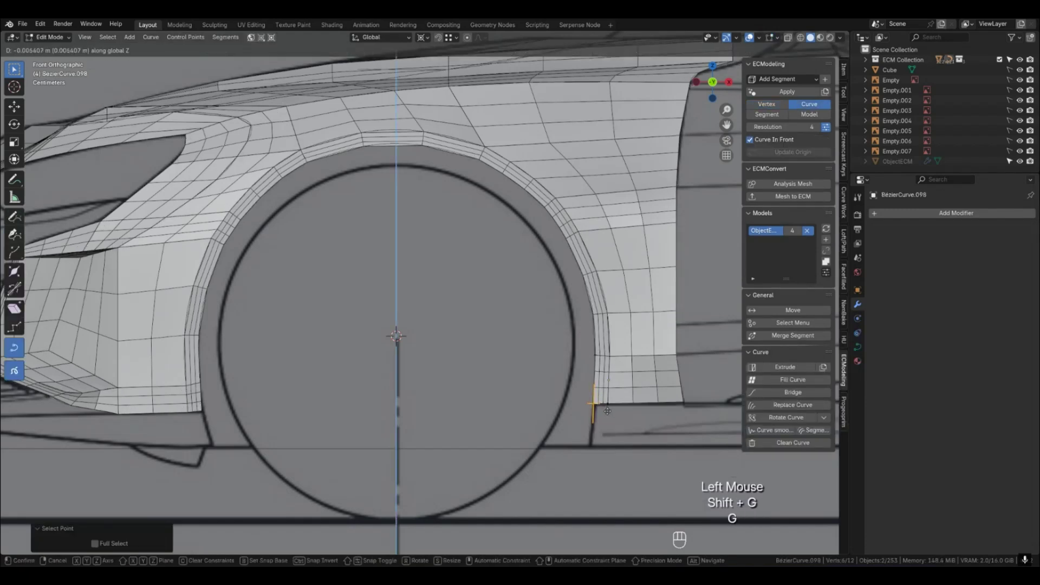
key("Tab")
key("3")
key("4")
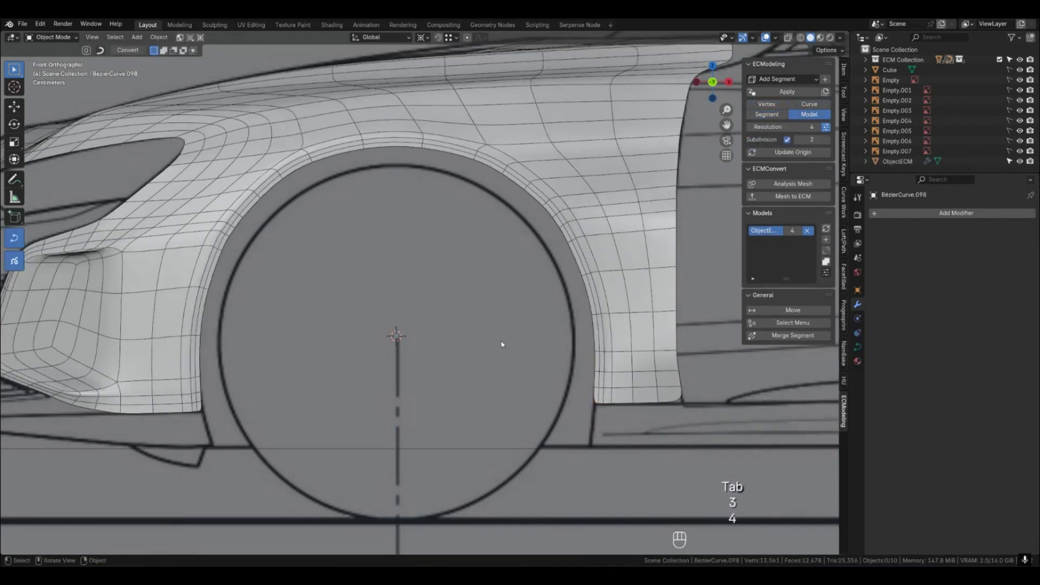
Select all nine segments of the wheel-arch lip, lock their X resolution and set Resolution X to 2.
key("2")
left_click(338, 370)
key("3")
left_click(193, 386)
left_click(199, 304, "shift")
left_click(231, 226, "shift")
left_click(277, 185, "shift")
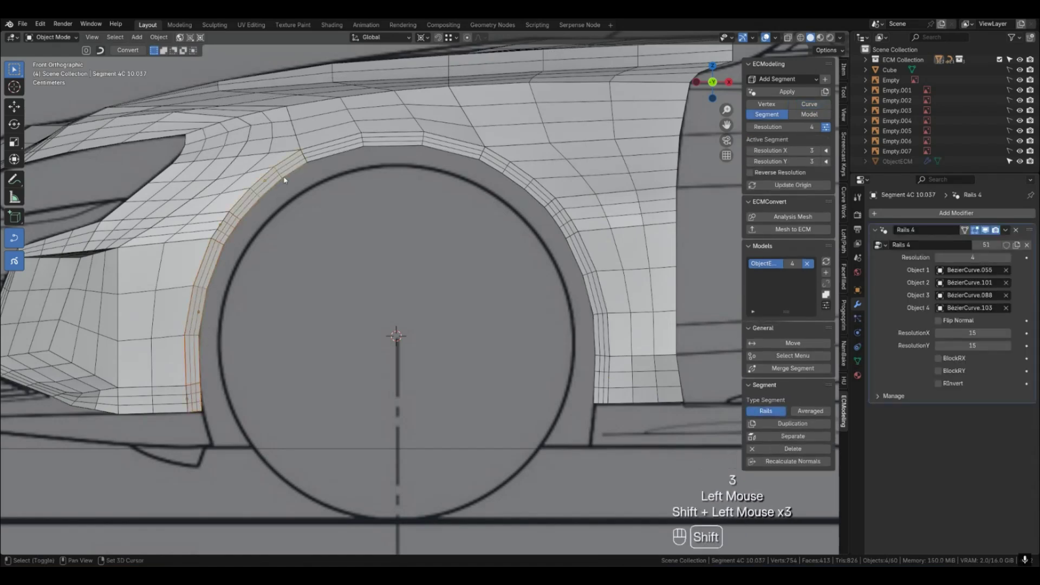
left_click(325, 154, "shift")
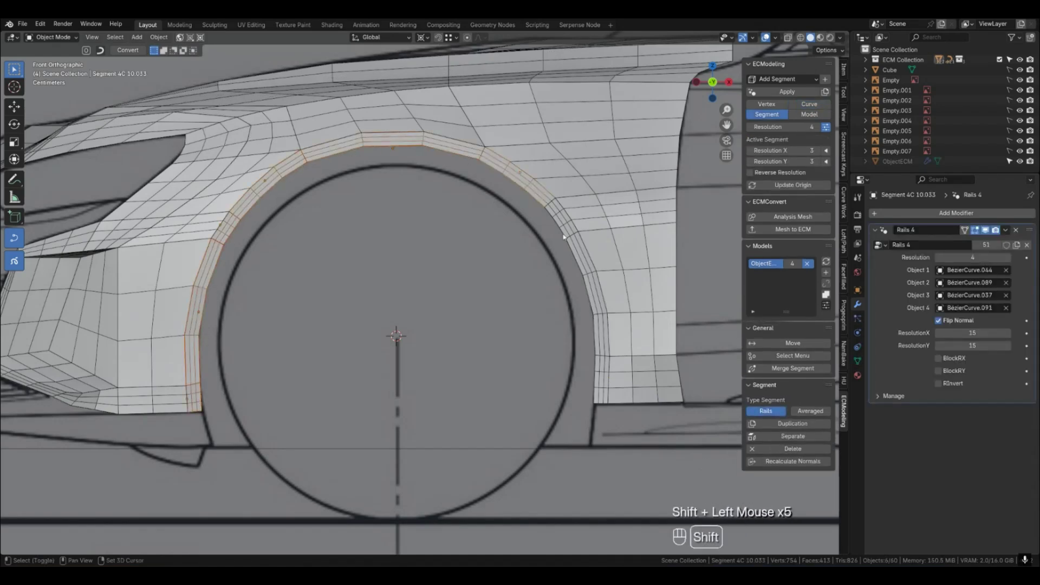
left_click(605, 378, "shift")
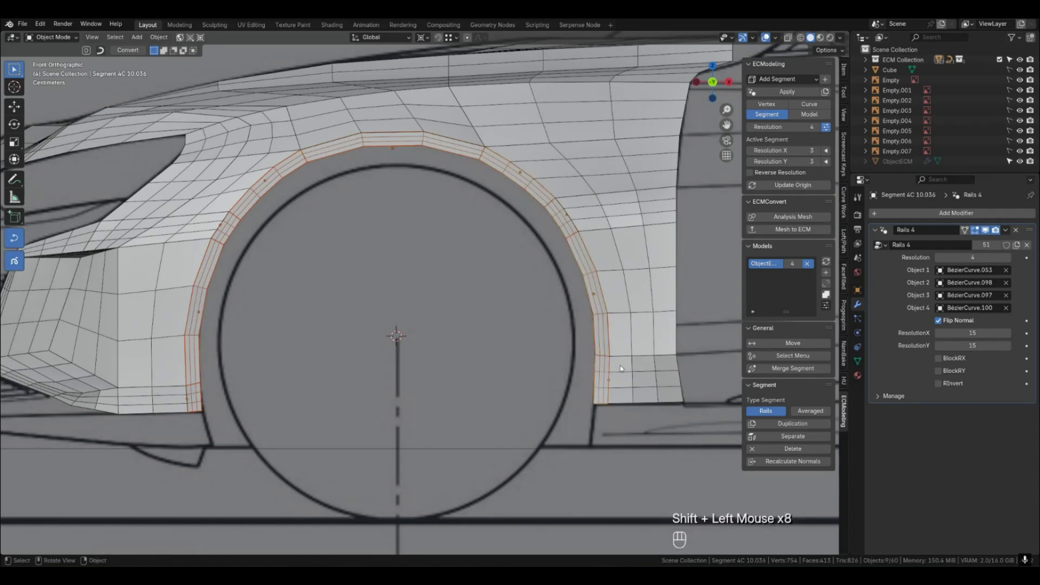
left_click(825, 151)
left_click(804, 150)
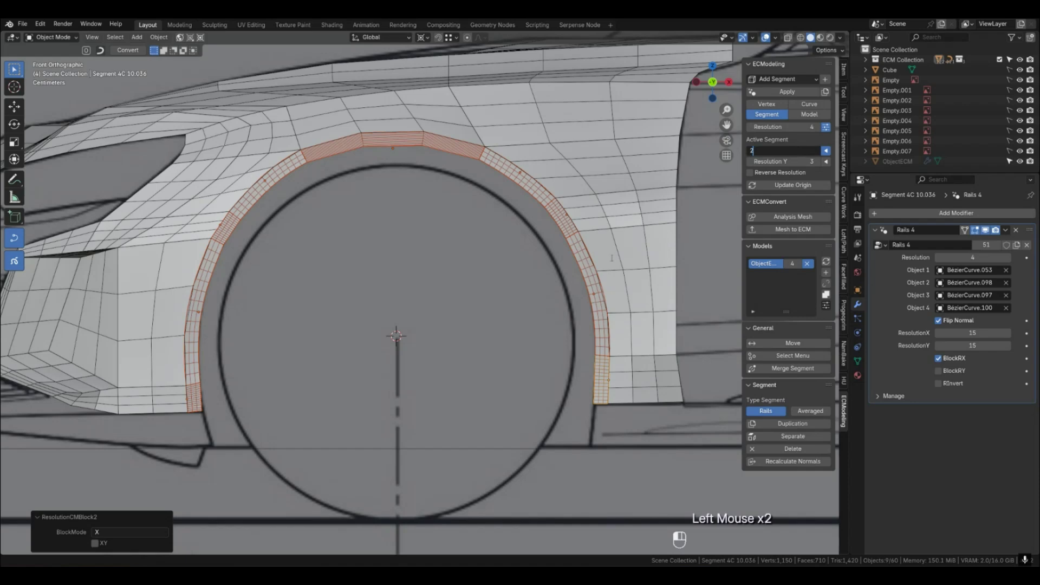
key("Return")
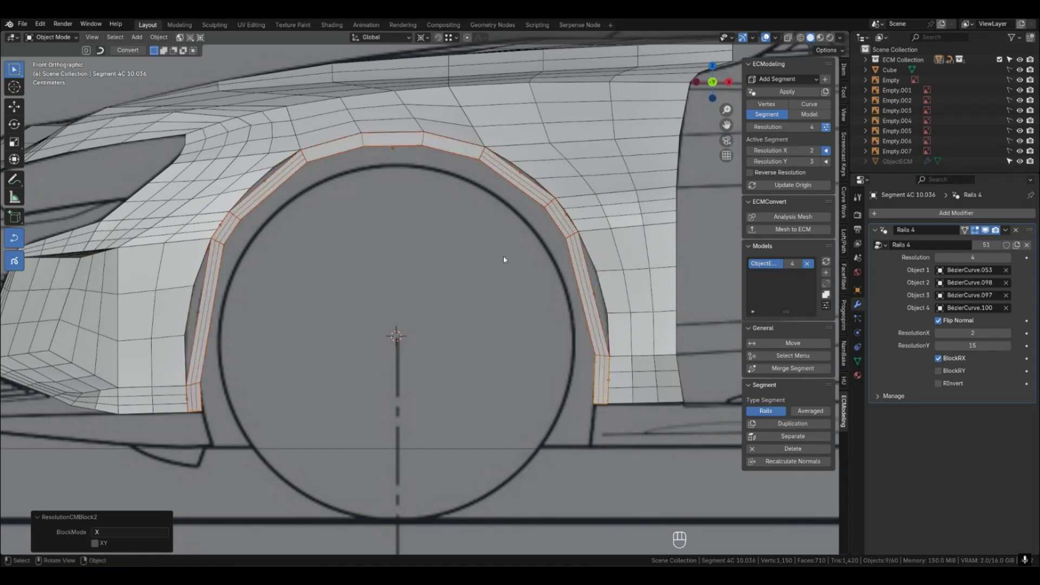
Enable Reverse Resolution on all wheel-arch lip segments except the one at the top of the arch.
left_click(528, 269)
left_click(579, 283)
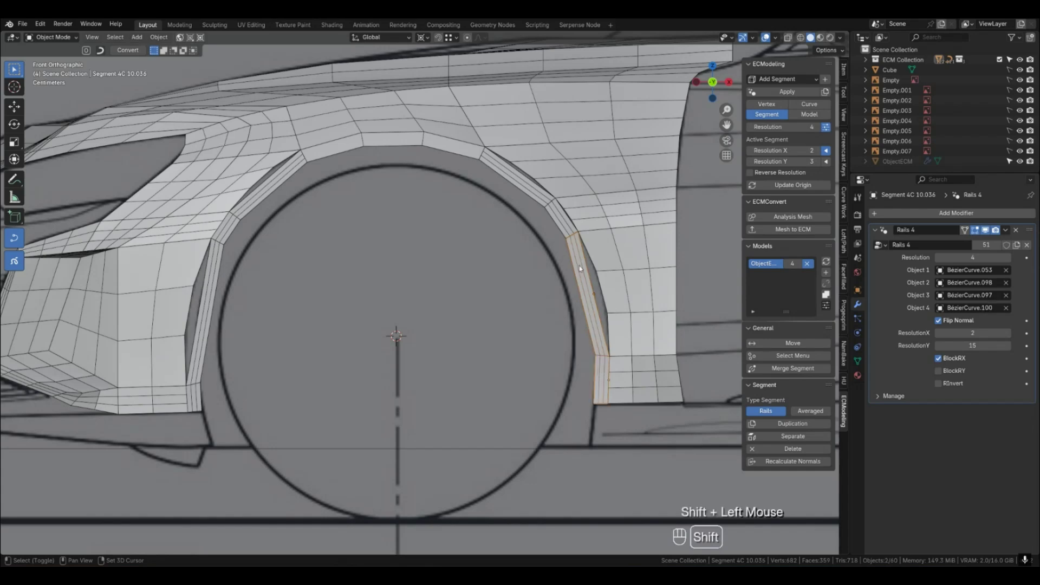
left_click(555, 219, "shift")
left_click(268, 187, "shift")
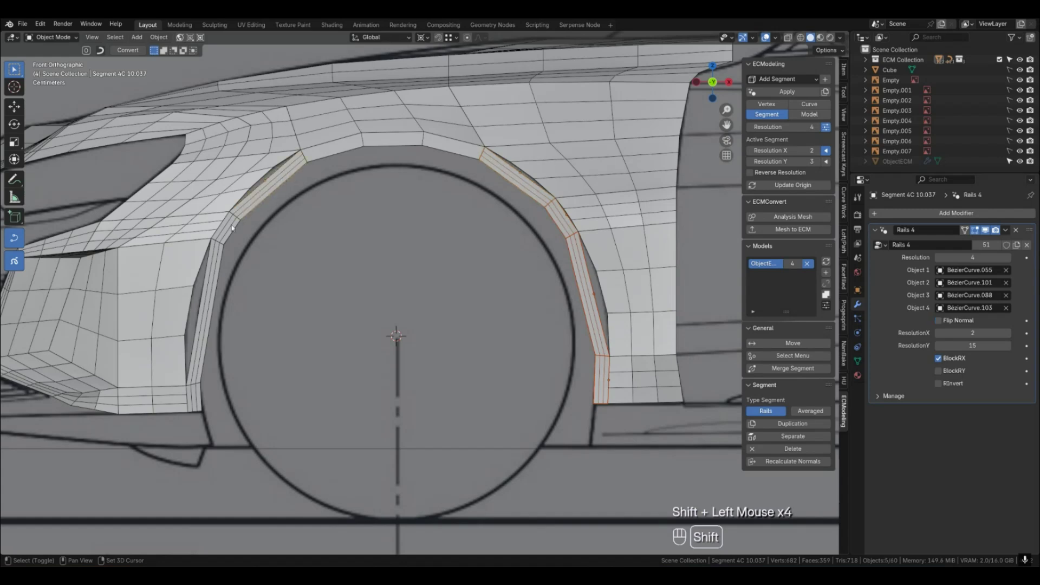
left_click(207, 273, "shift")
left_click(750, 173)
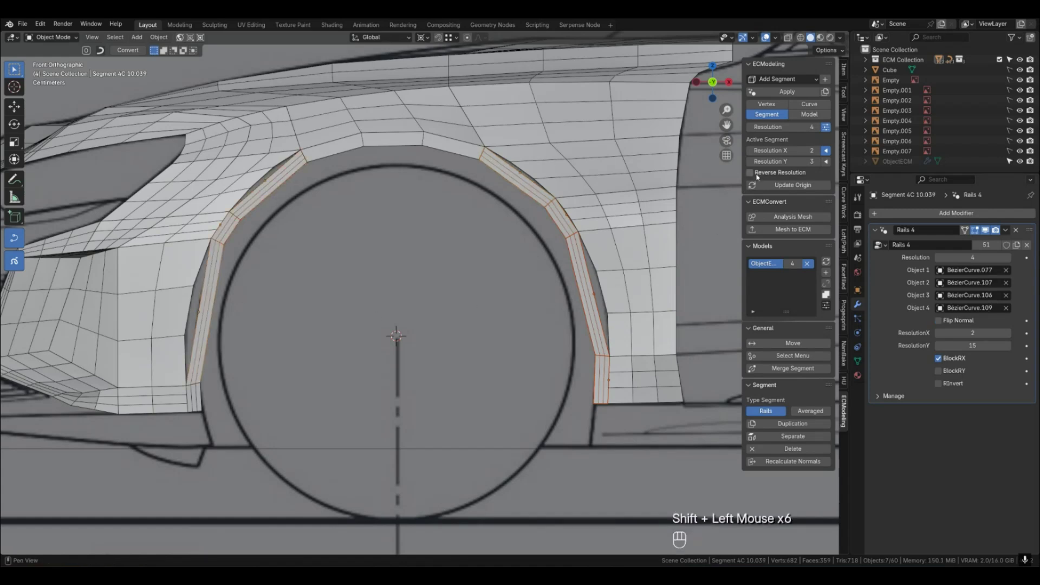
left_click(181, 410)
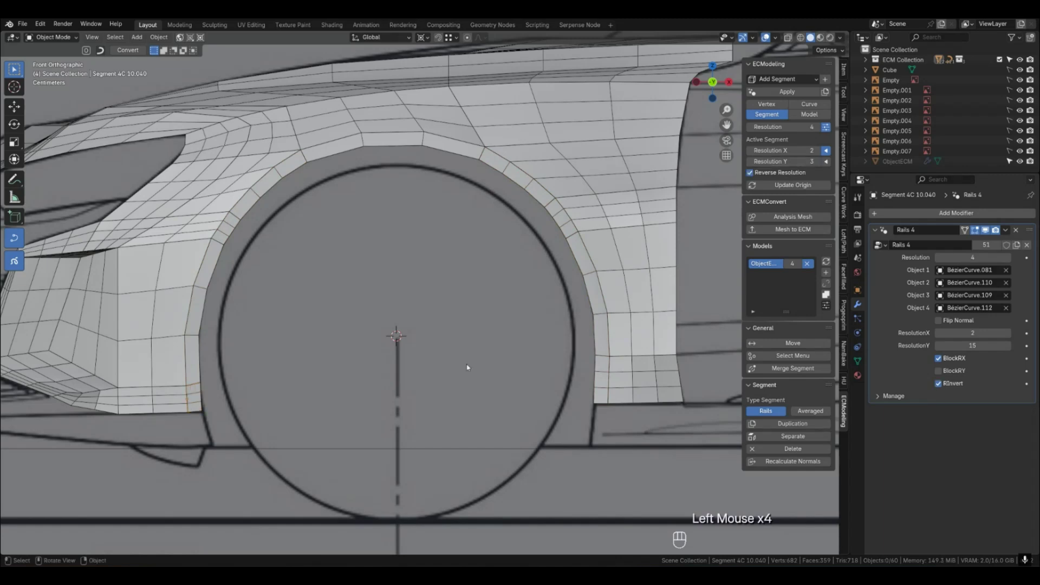
Show the wireframe on the smoothed model and examine its mesh flow around the fender and wheel-arch lip.
key("4")
left_click(610, 262)
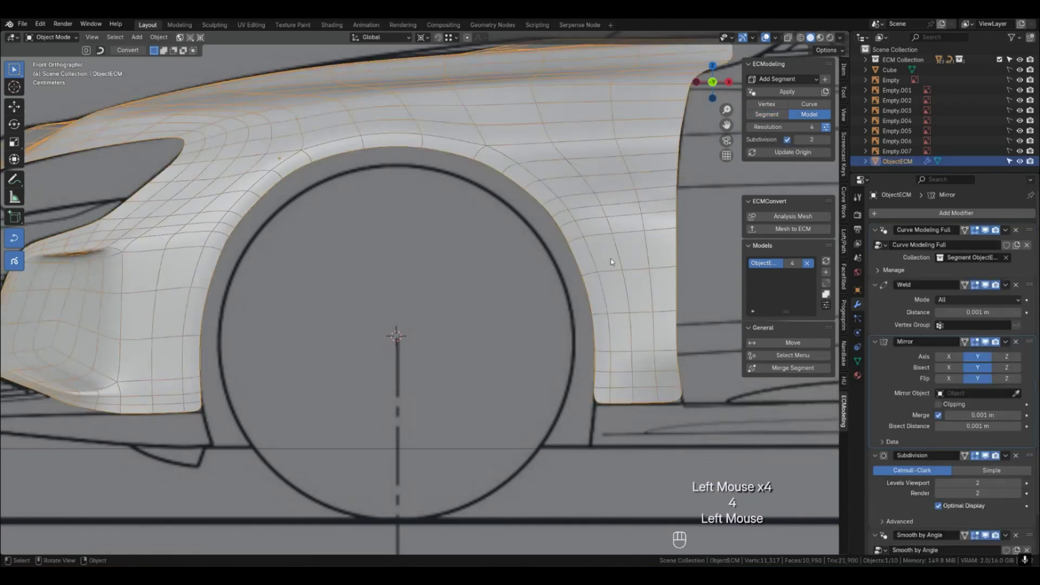
key("q")
key("q")
left_click(491, 336)
middle_click_drag(492, 337, 473, 369)
scroll(433, 356, "down", 2)
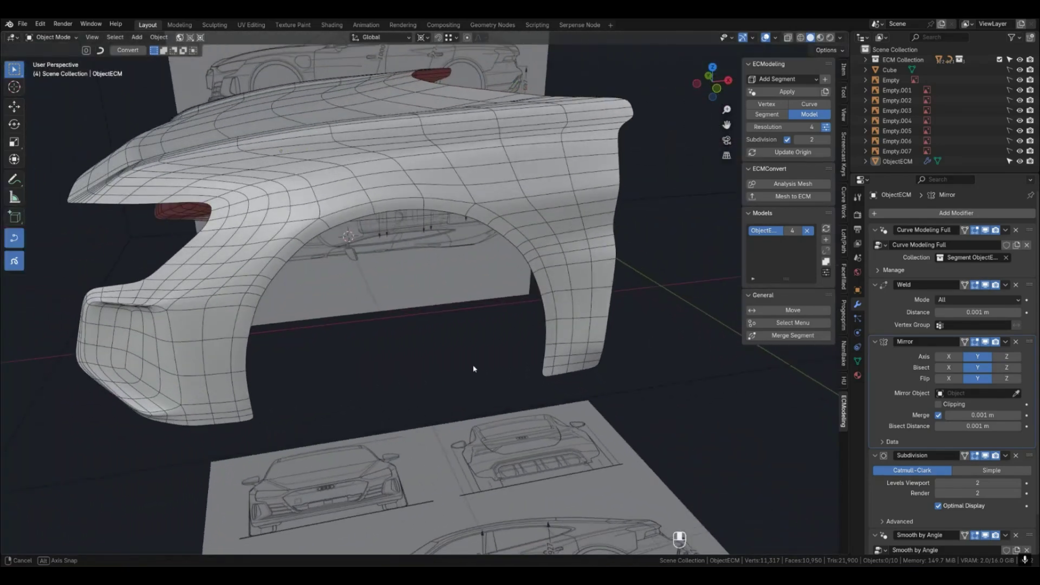
scroll(423, 348, "down", 2)
mouse_move(423, 348)
middle_mouse_down()
mouse_move(464, 332)
mouse_move(435, 339)
mouse_move(431, 372)
mouse_move(309, 359)
mouse_move(432, 365)
mouse_move(460, 352)
mouse_move(401, 399)
mouse_move(404, 427)
mouse_move(420, 339)
middle_mouse_up()
key("q")
scroll(432, 365, "up", 2)
Compare the curve patches with the smoothed surface around the wheel arch's front end and the bumper's lower corner.
left_click(407, 349)
left_click(439, 301)
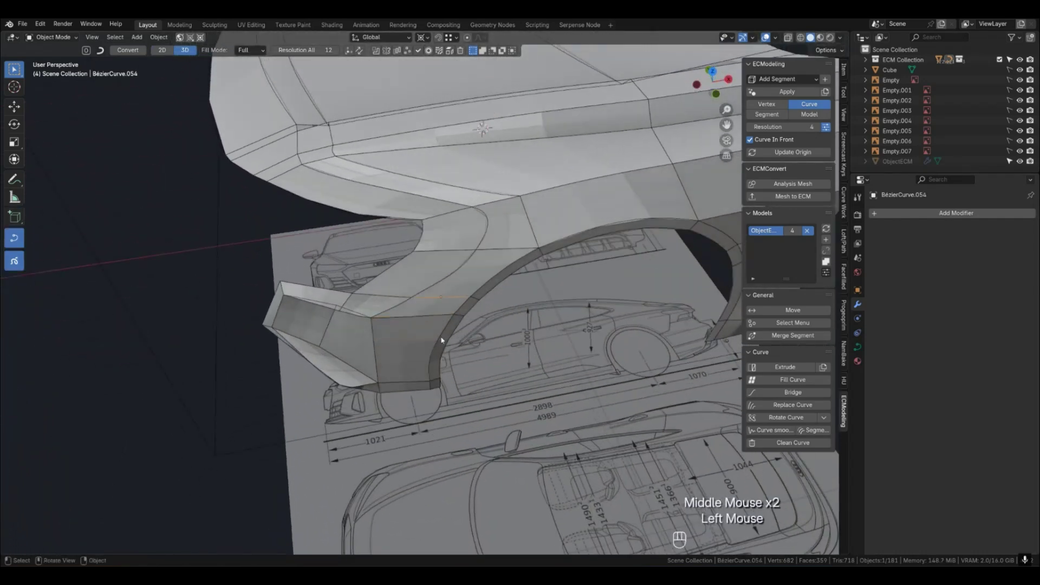
left_click(510, 367)
scroll(510, 366, "down", 1)
middle_click_drag(511, 367, 506, 304)
left_click(577, 403)
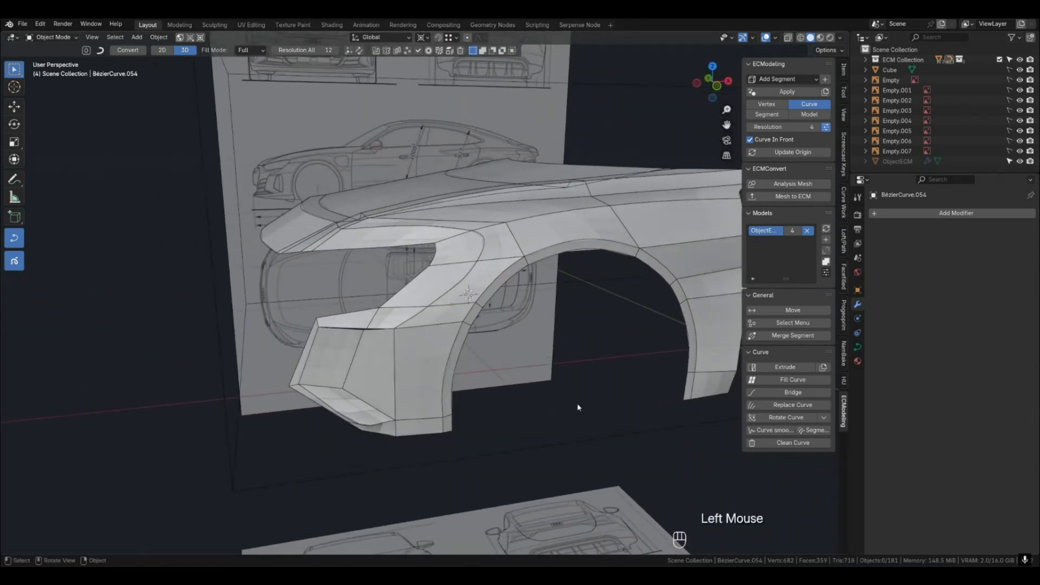
key("4")
middle_click_drag(476, 399, 324, 435)
scroll(307, 432, "up", 2)
Move one handle of the bumper corner's bottom edge curve about 0.003 m along both Y and Z, and check the smoothed model.
key("2")
left_click(300, 423)
key("Tab")
scroll(308, 434, "up", 1)
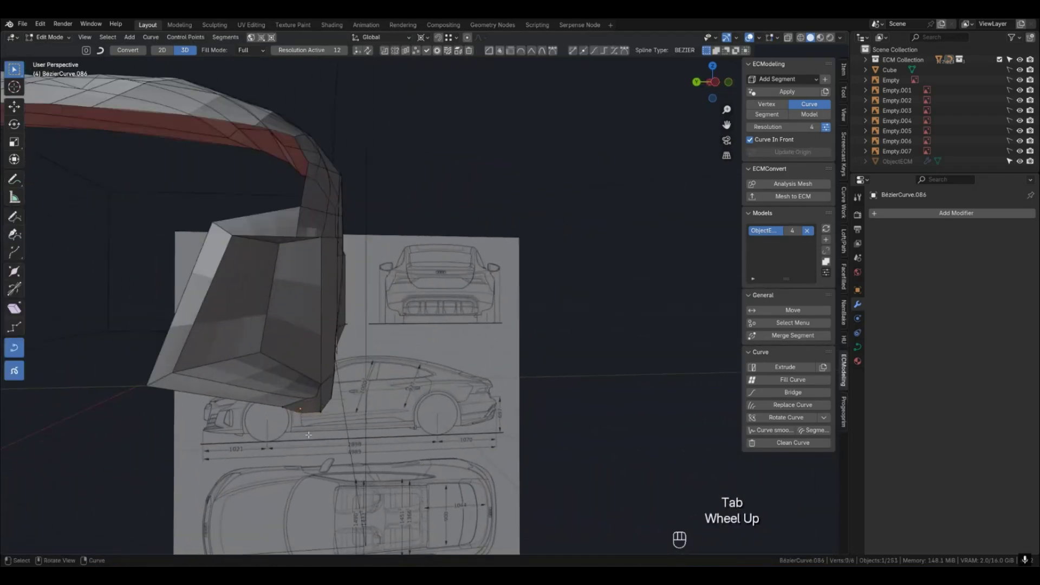
left_click(313, 419)
left_click(299, 425)
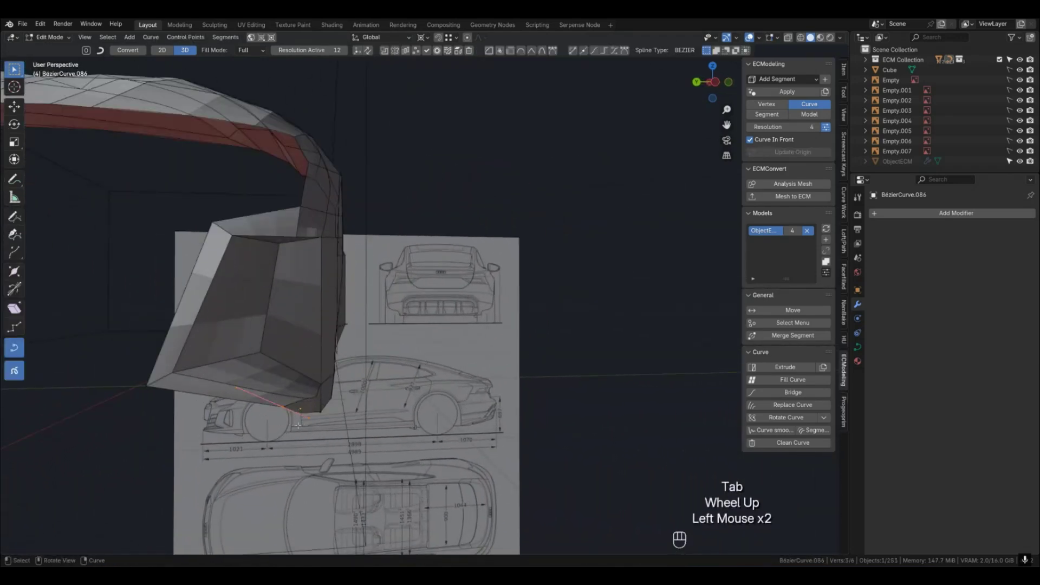
left_click(299, 417)
middle_click_drag(299, 417, 311, 423)
key("KP_1")
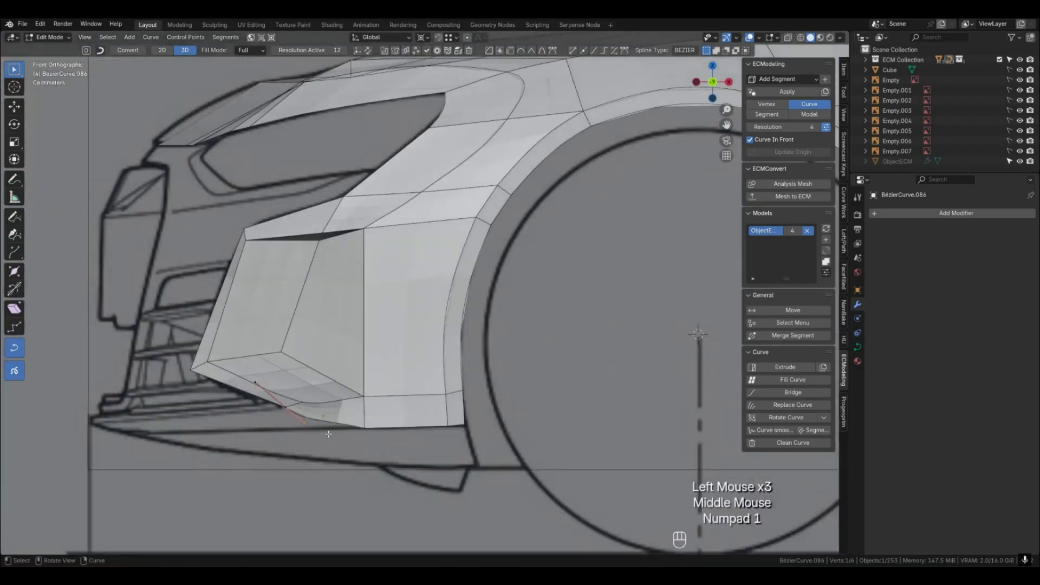
key("ctrl+KP_3")
key("g")
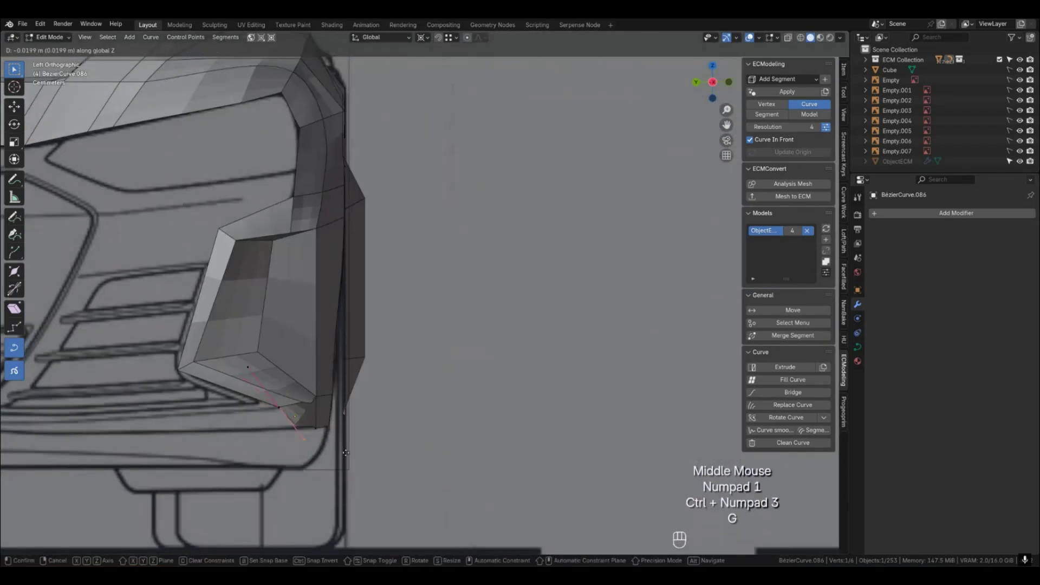
key("g")
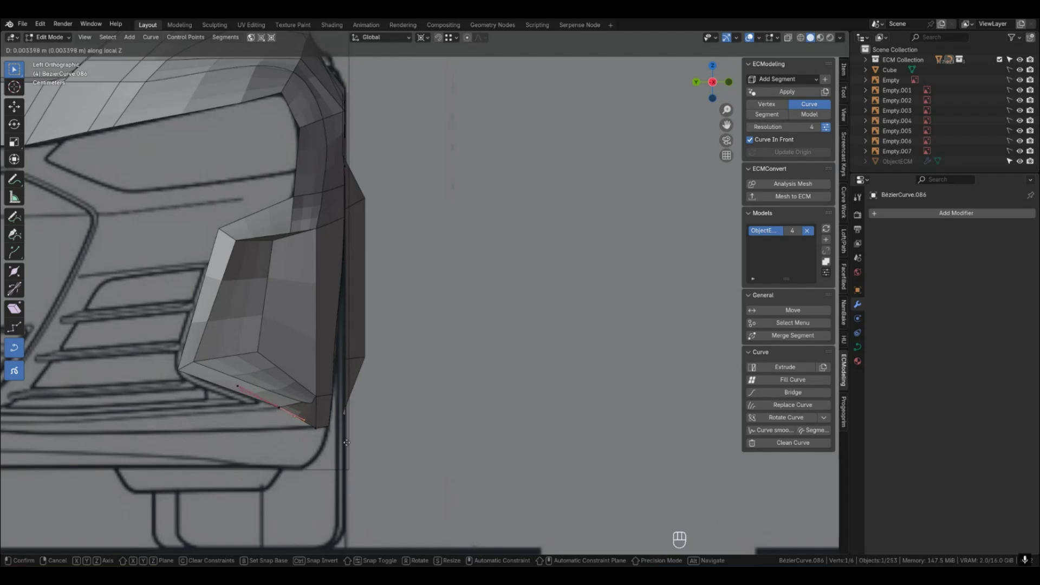
key("z")
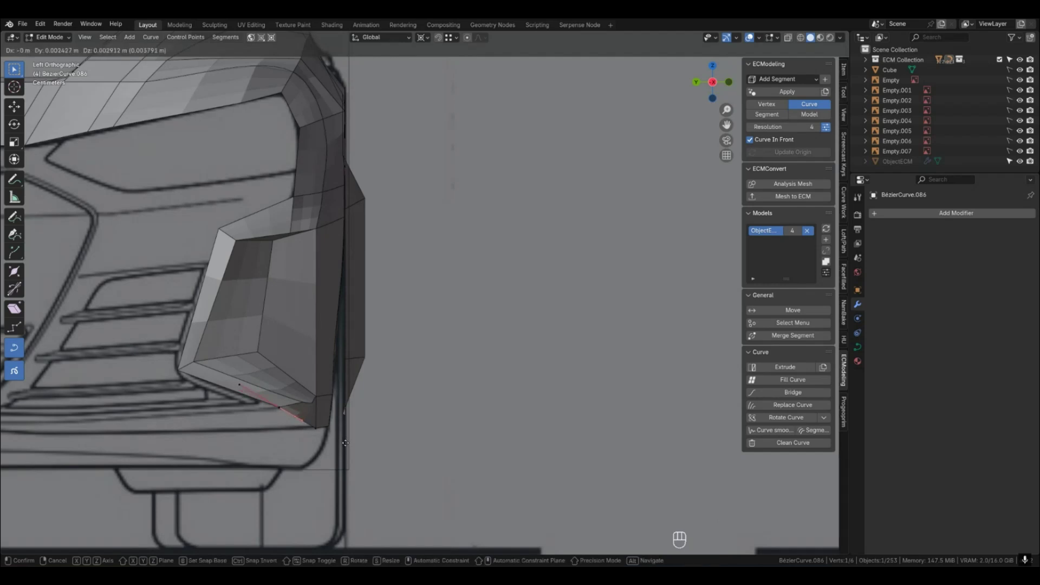
left_click(345, 442)
key("Tab")
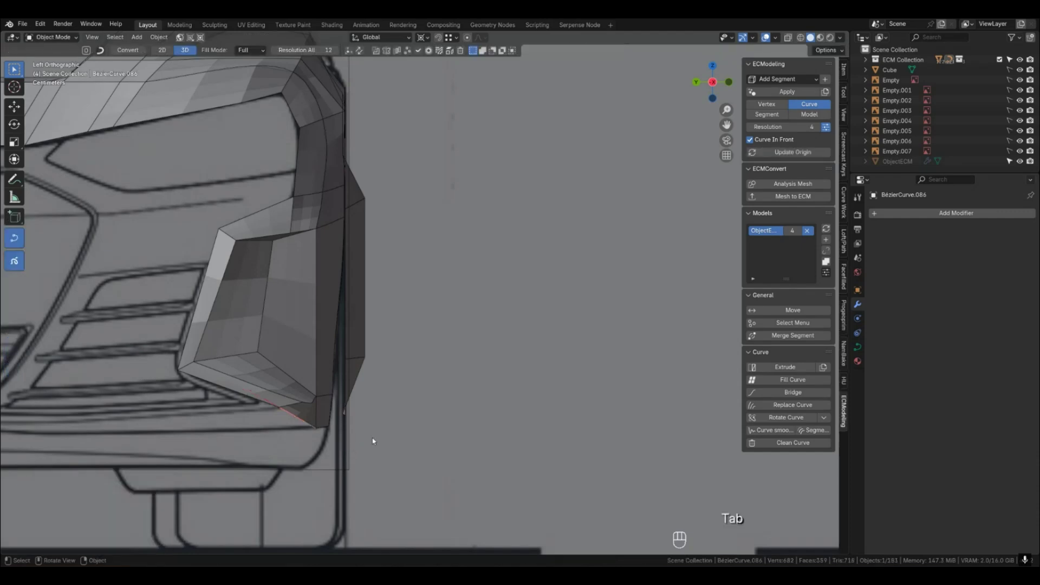
mouse_move(332, 431)
middle_mouse_down()
mouse_move(359, 457)
mouse_move(325, 460)
mouse_move(341, 470)
mouse_move(341, 432)
mouse_move(318, 431)
middle_mouse_up()
left_click(341, 470)
key("4")
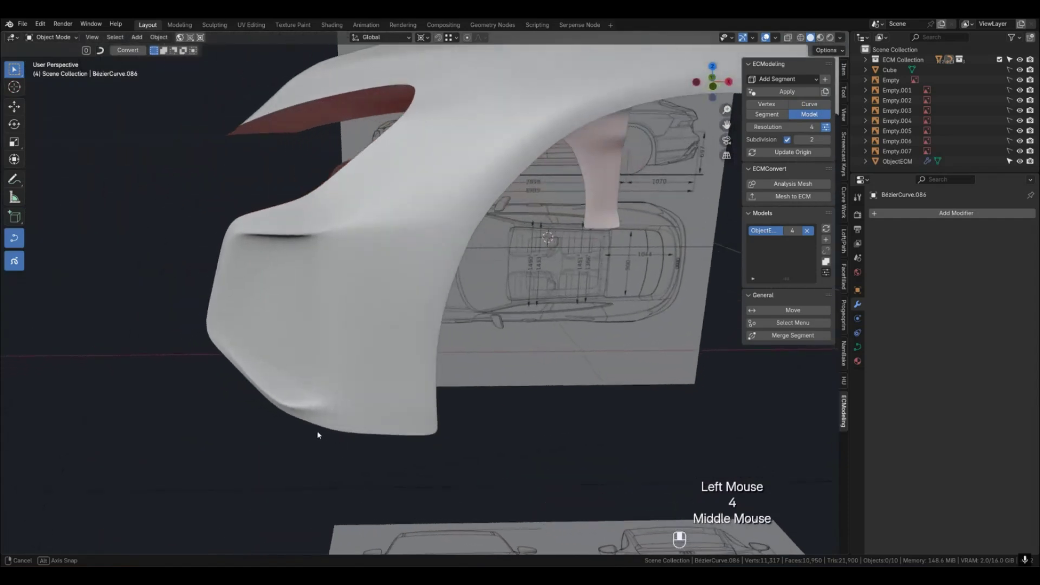
scroll(383, 412, "down", 2)
middle_click_drag(383, 412, 420, 379, "shift")
Try to move two points of the fender curve above the wheel arch along Y, and undo the move.
key("2")
left_click(432, 259)
middle_click_drag(432, 259, 508, 264)
left_click(454, 220)
middle_click_drag(453, 220, 468, 231)
key("Tab")
key("z")
key("a")
left_click(453, 215)
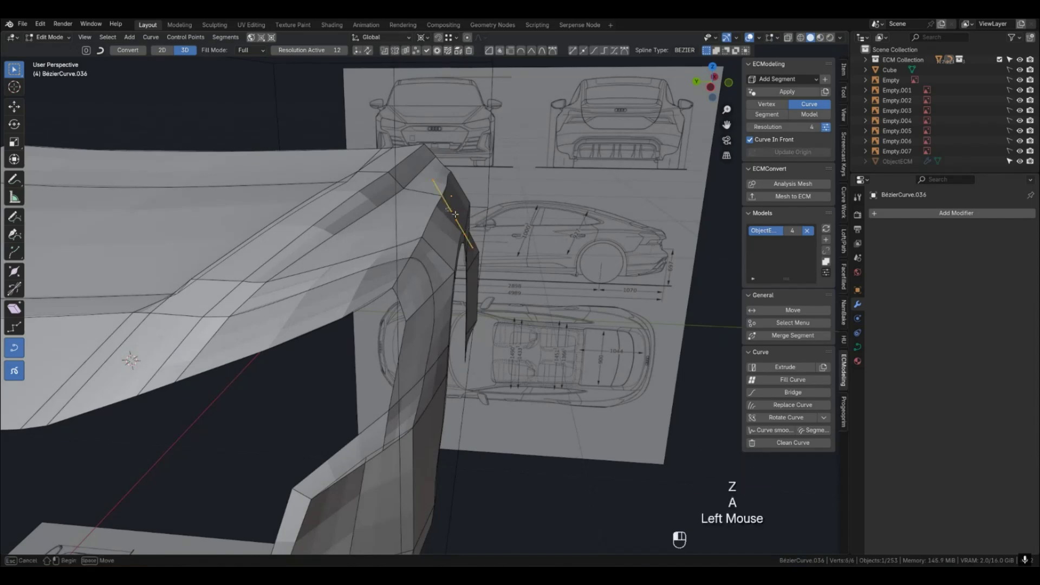
key("g")
key("y")
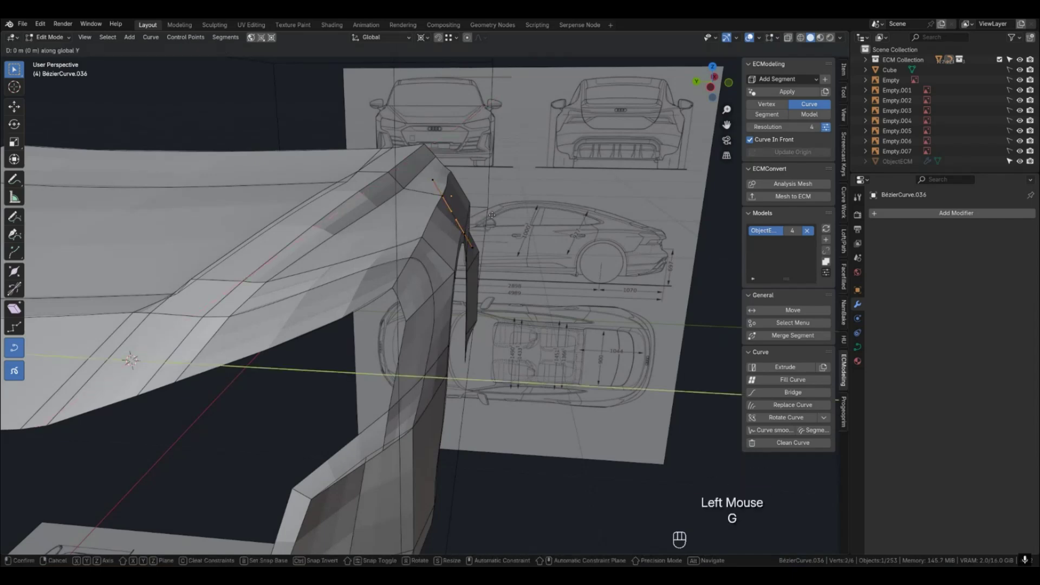
left_click(493, 215)
key("Tab")
middle_click_drag(494, 215, 415, 258)
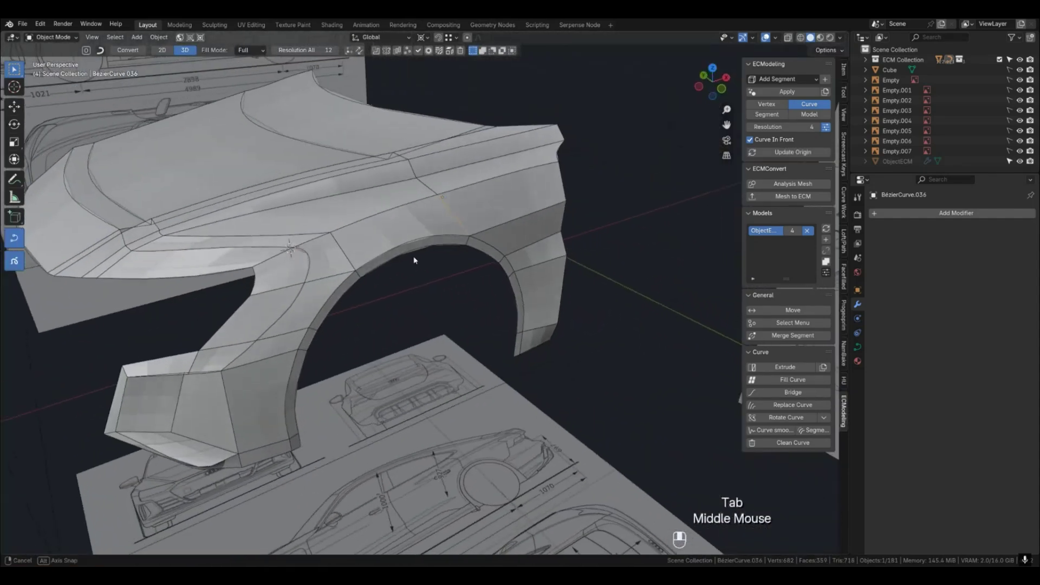
key("ctrl+z")
key("ctrl+z")
Select the two fender curves above the wheel arch and move their inner handles about 0.004 m outward along Y.
key("KP_1")
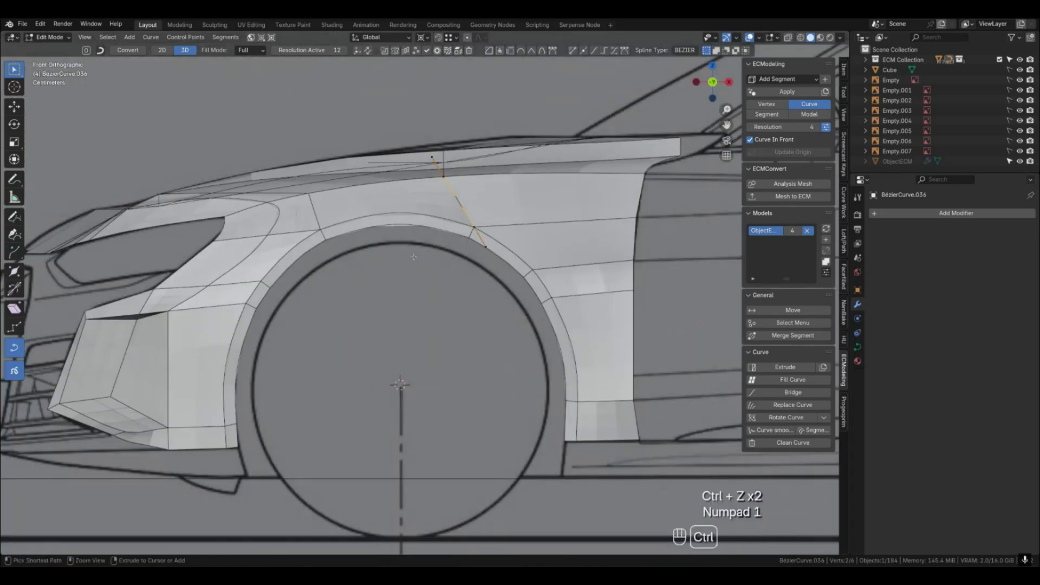
key("ctrl+KP_3")
left_click(465, 217)
key("Tab")
left_click(463, 218)
left_click(473, 209, "shift")
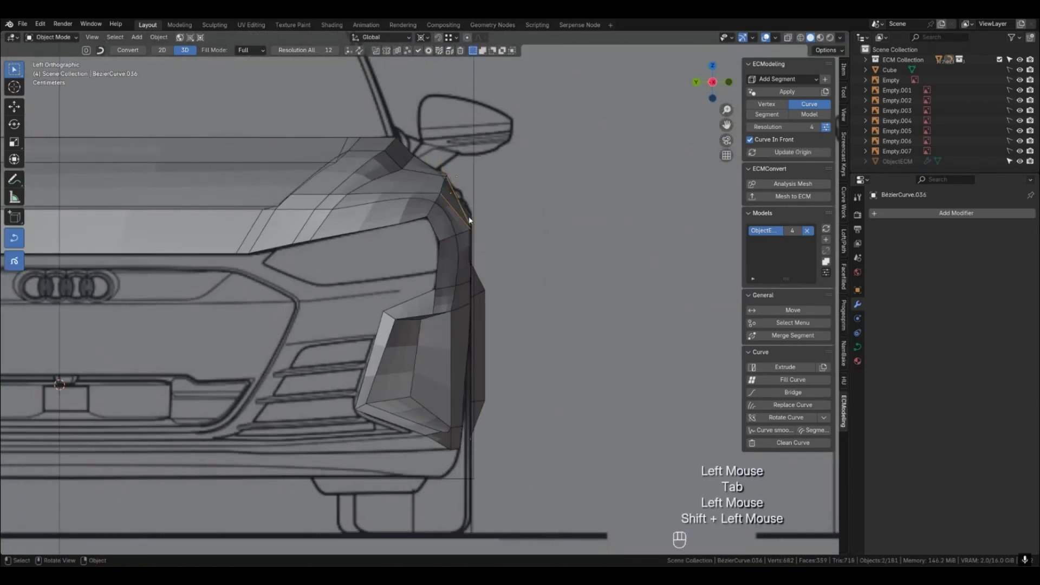
key("Tab")
key("a")
left_click(448, 191)
key("g")
key("y")
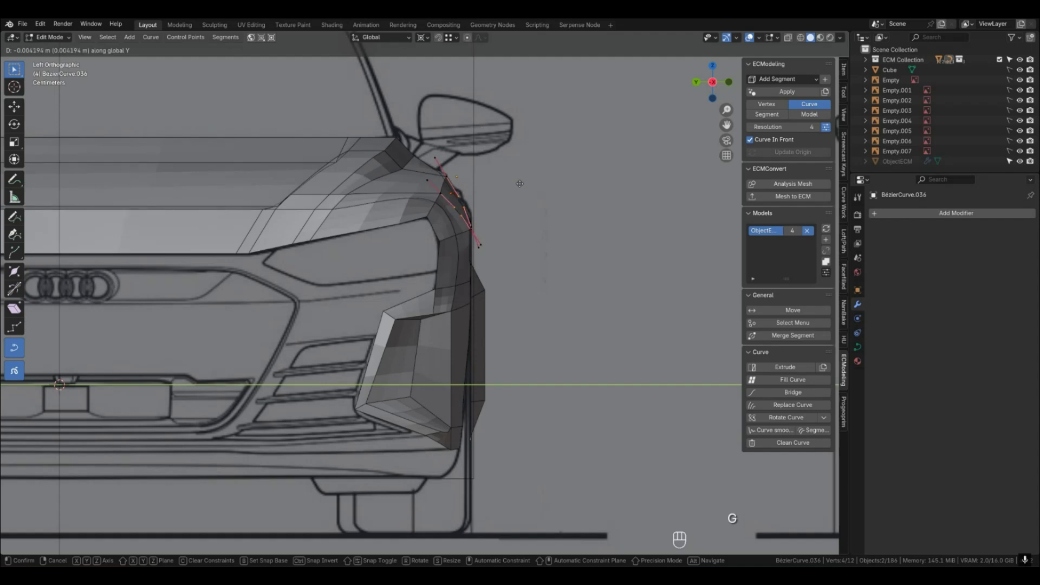
left_click(519, 183)
Fine-tune the same handles along Y and raise them about 0.003 m along Z, viewing the result on the smoothed model.
key("g")
key("y")
left_click(509, 210)
key("g")
key("z")
left_click(509, 208)
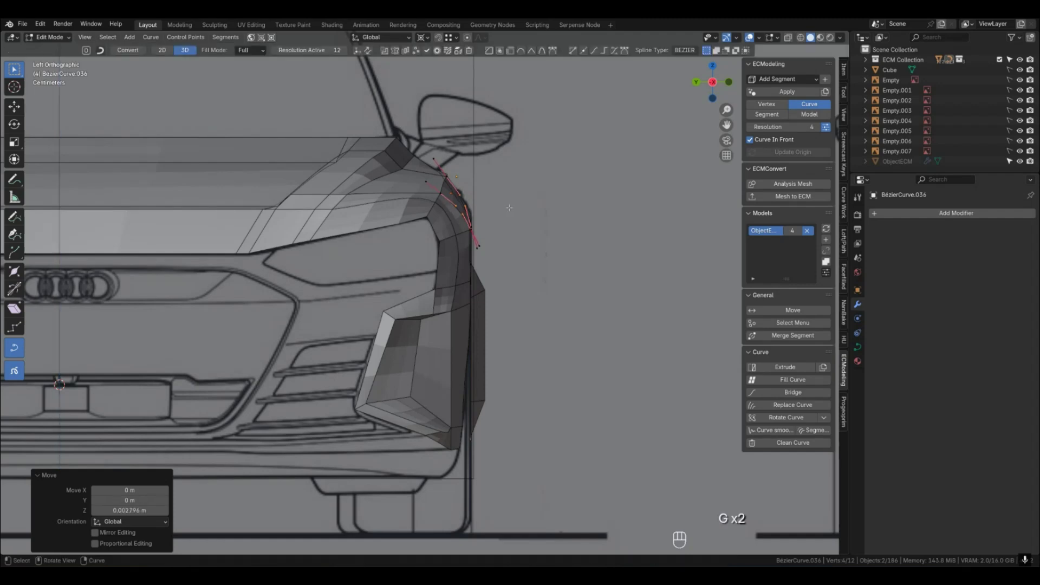
key("Tab")
middle_click_drag(534, 258, 448, 355)
key("4")
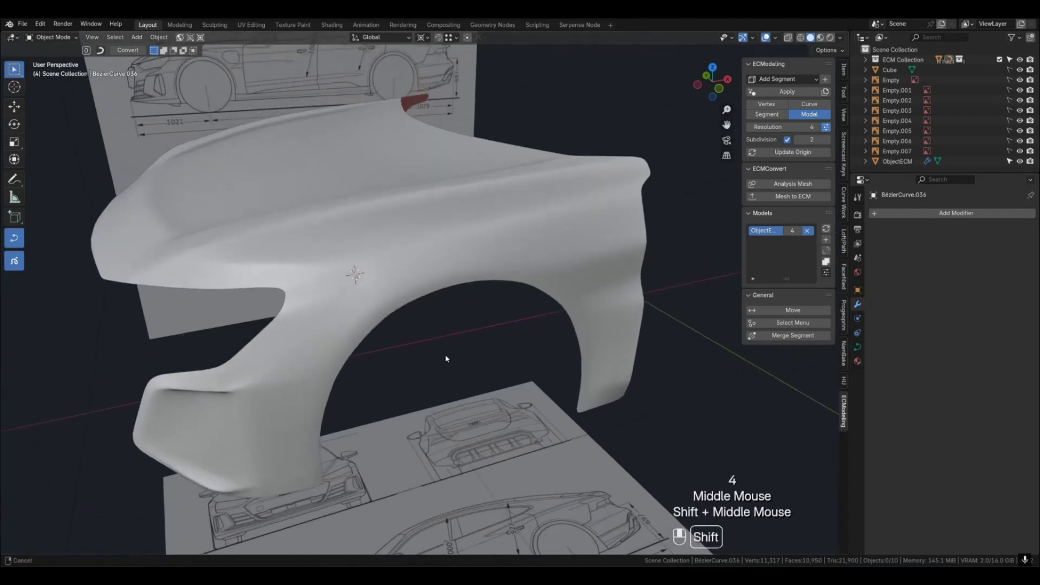
Select the fender curve beside the rear corner of the headlight opening and try shifting all its points along X.
key("2")
left_click(345, 285)
middle_click_drag(345, 285, 337, 326)
key("Tab")
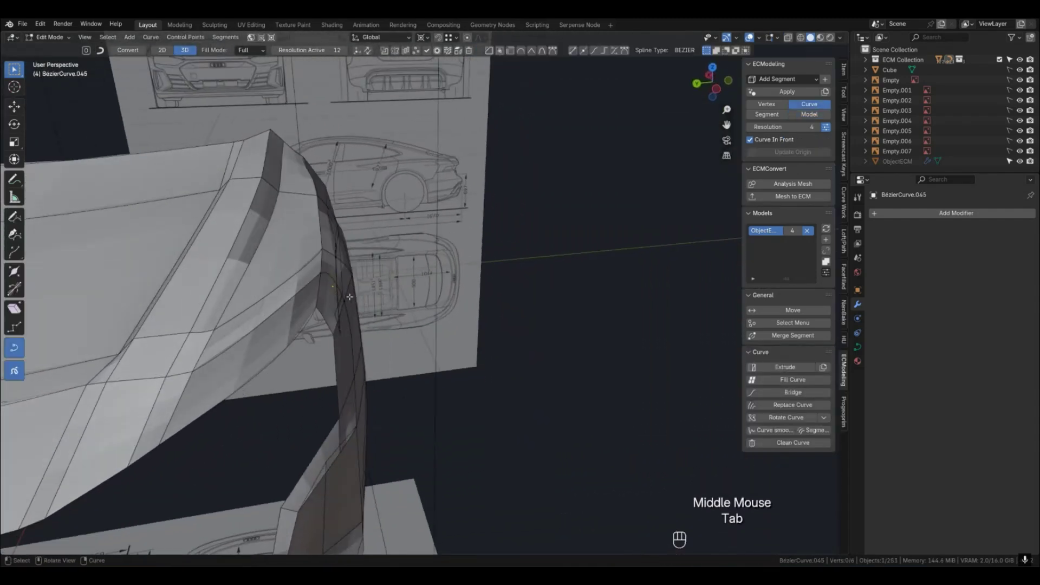
key("a")
key("g")
left_click(349, 288)
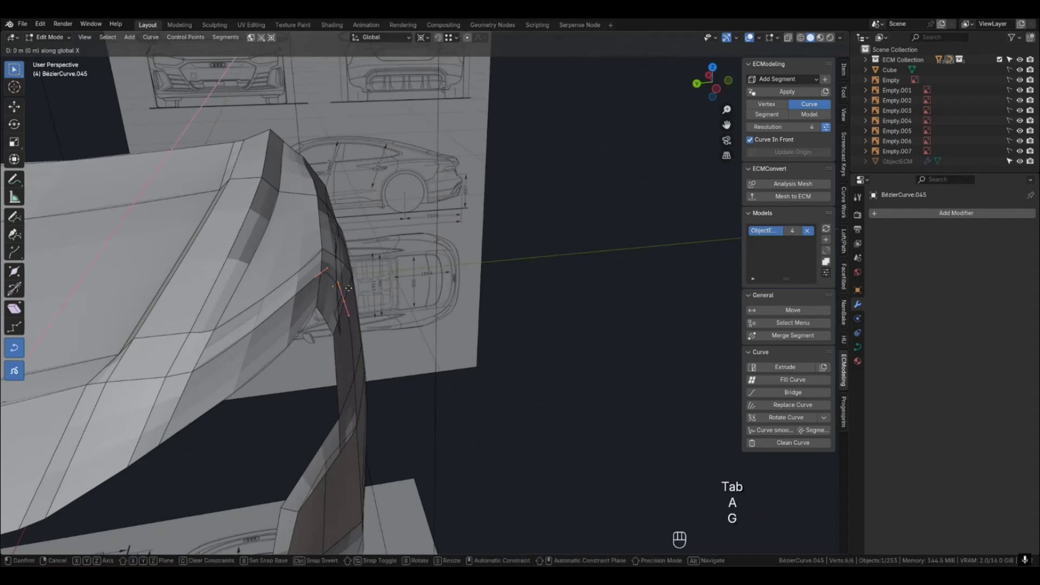
key("Tab")
middle_click_drag(372, 288, 407, 209)
Set the transform pivot to Median Point and move the whole curve about 0.0007 m outward along Y.
left_click(419, 37)
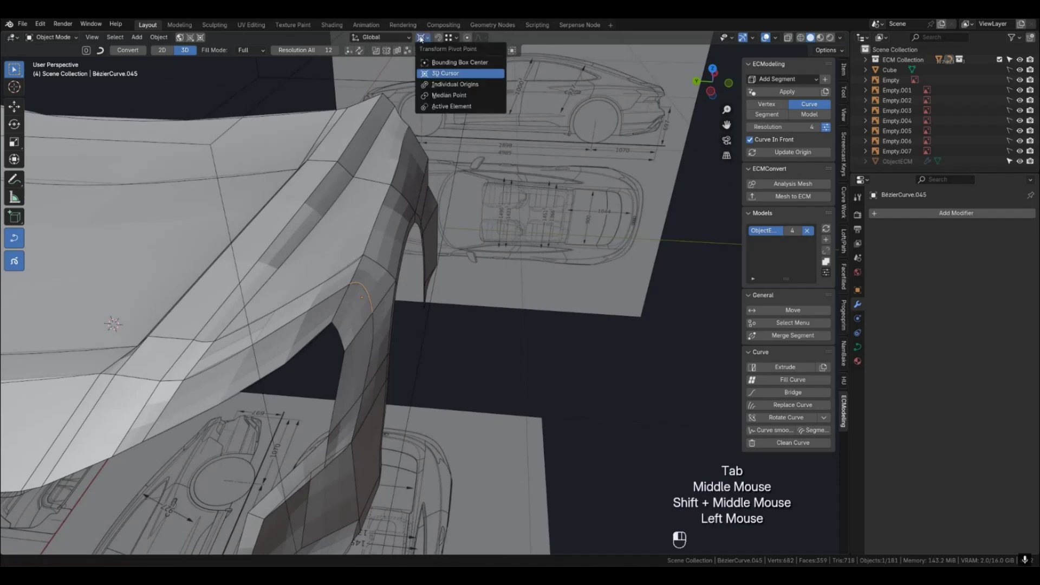
left_click(437, 94)
key("Tab")
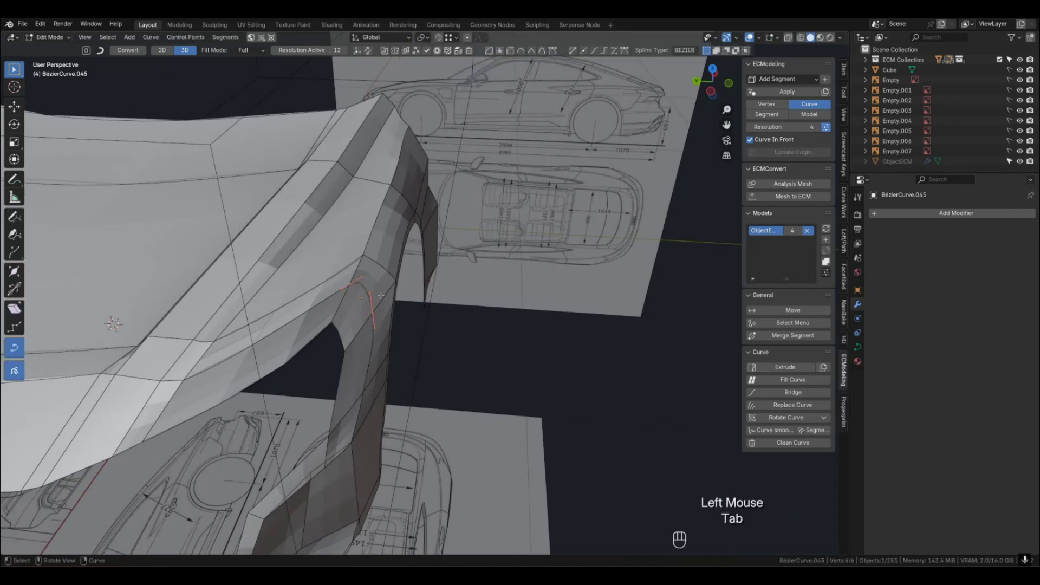
middle_click_drag(365, 309, 390, 284)
key("g")
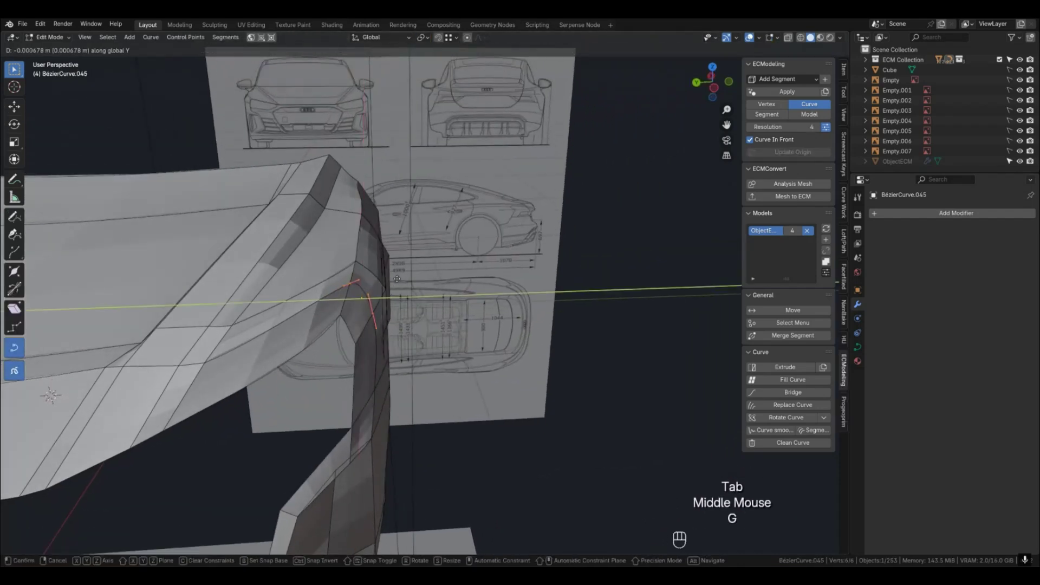
left_click(398, 279)
Adjust the two inner handles of the curve beside the headlight opening along X.
left_click_drag(355, 273, 375, 304)
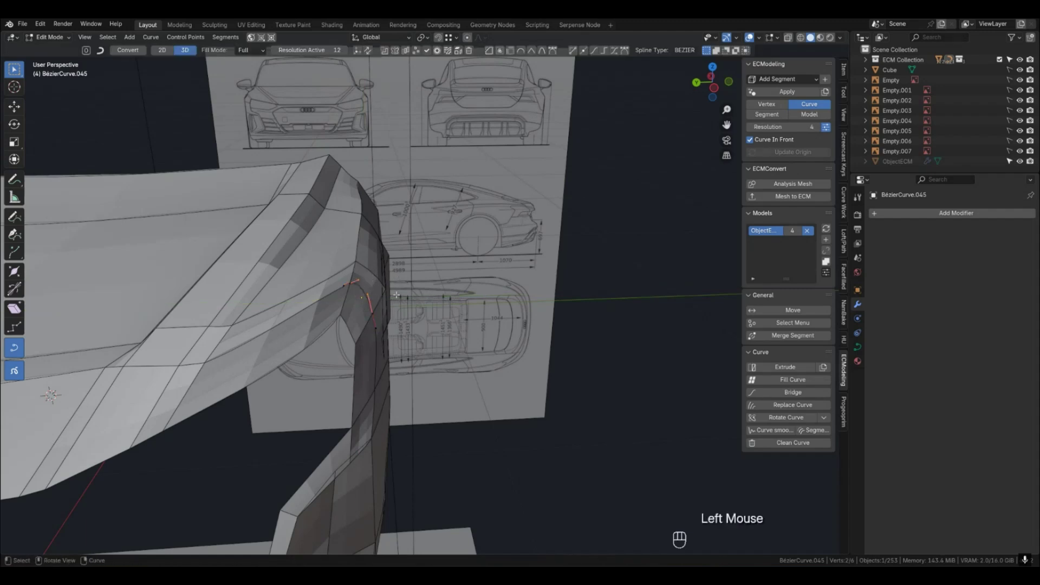
key("g")
key("x")
left_click(408, 291)
key("Tab")
Select the curve's handles with Select Handle, move them about 0.003 m outward along Y, and check the smoothed model.
key("shift+g")
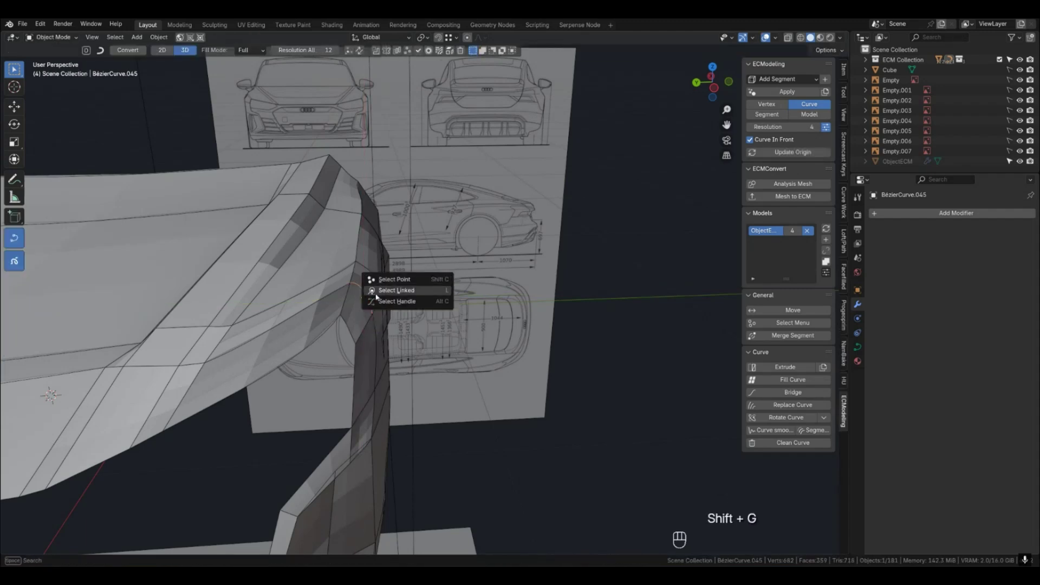
left_click(385, 299)
key("g")
key("x")
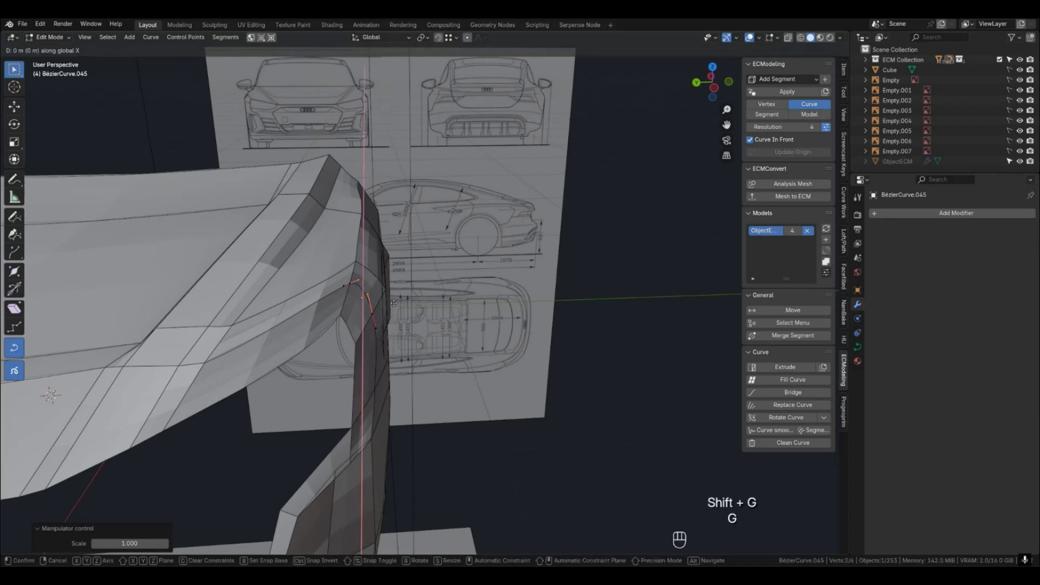
key("y")
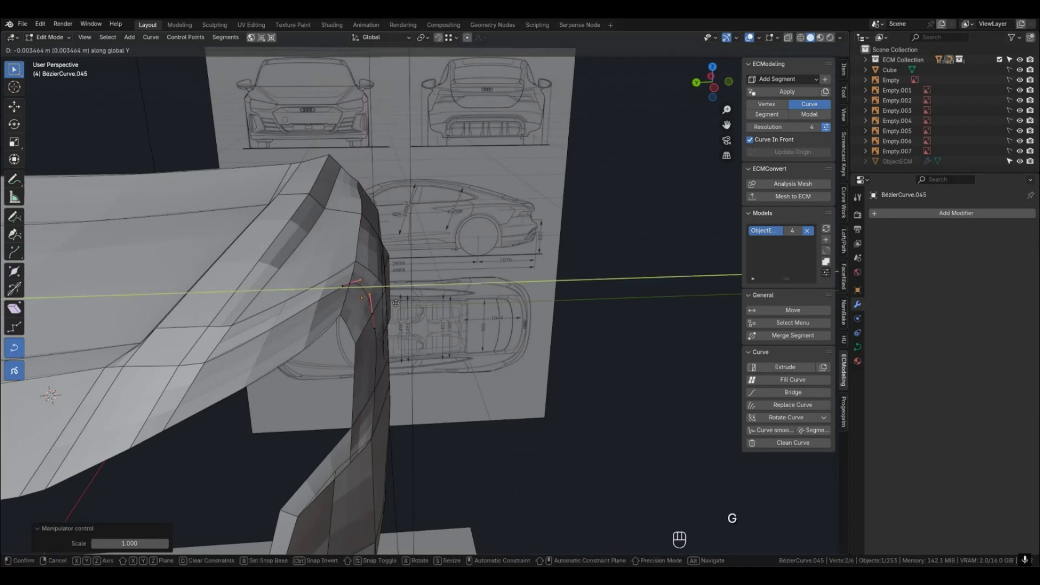
left_click(395, 303)
key("Tab")
key("4")
middle_click_drag(420, 308, 431, 327)
Select the curve bordering the rear corner of the headlight opening and move its handles about 0.0044 m outward along Y.
key("2")
scroll(363, 349, "up", 2)
key("KP_1")
key("ctrl+KP_3")
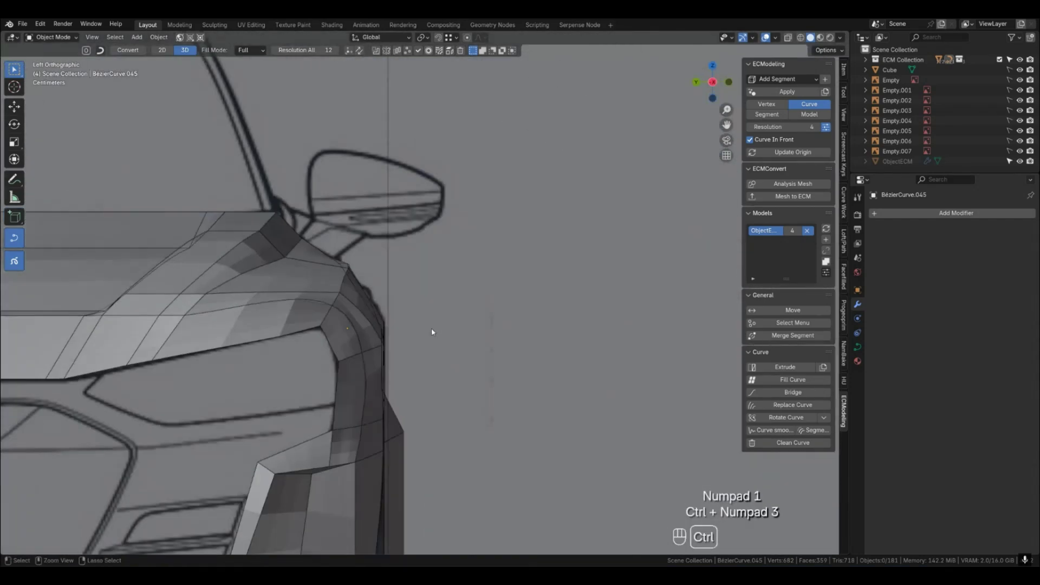
left_click(327, 343)
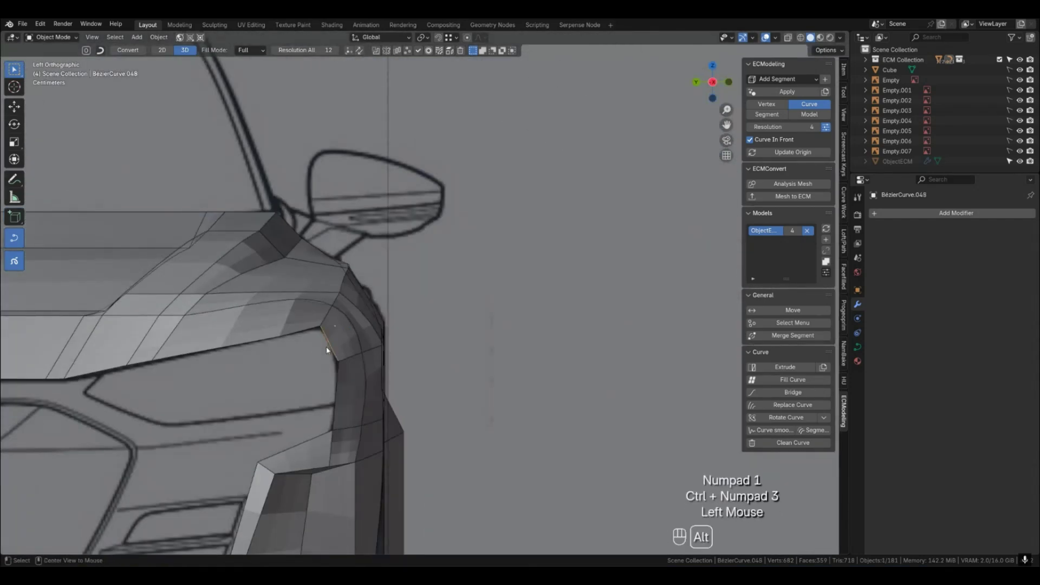
key("alt+c")
key("g")
key("y")
left_click(329, 346)
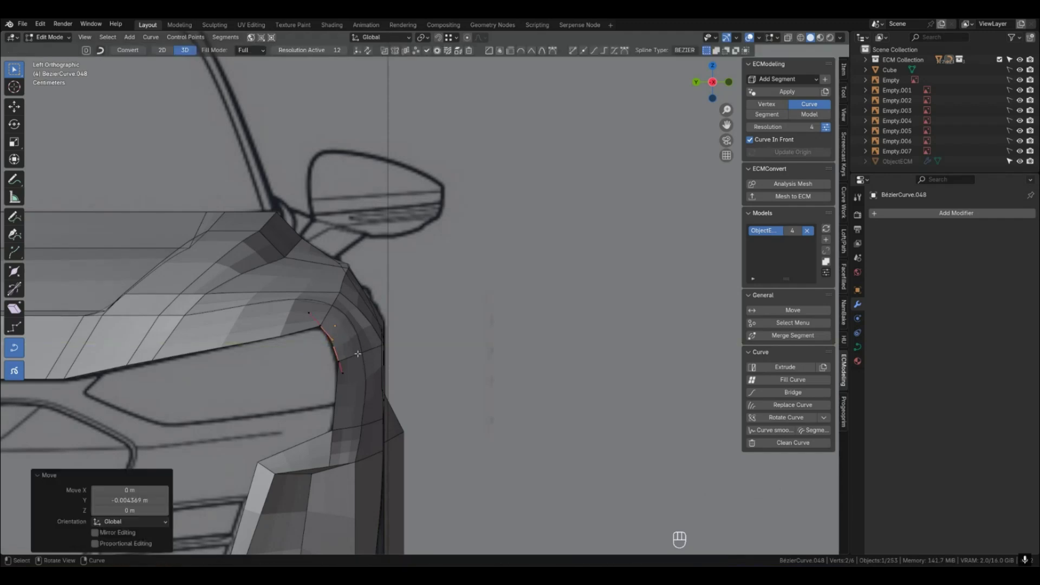
key("Tab")
Move the headlight-corner curve's handles another roughly 0.005 m along Y and check the smoothed model.
left_click(359, 329)
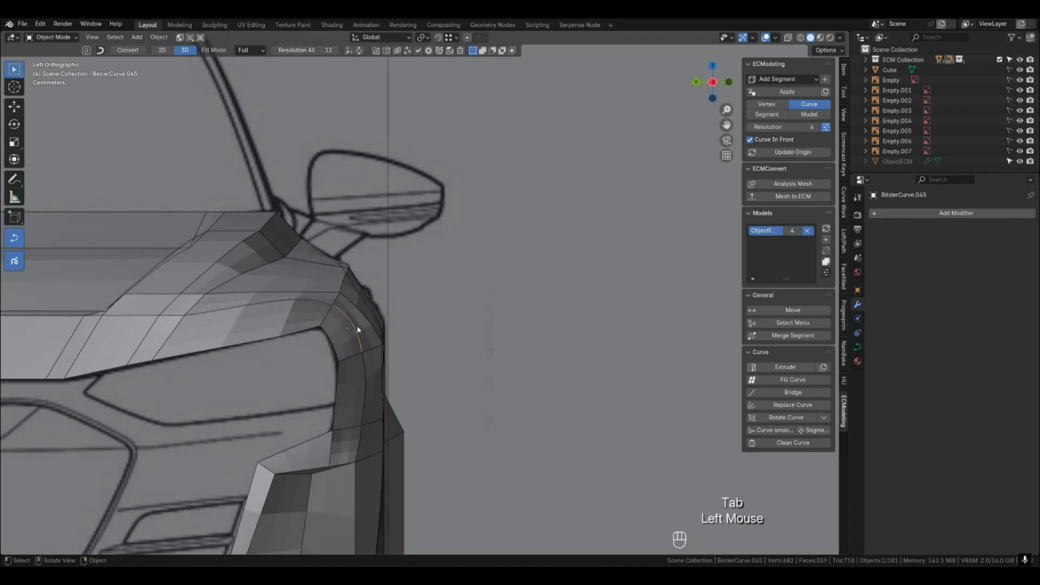
left_click(364, 319, "shift")
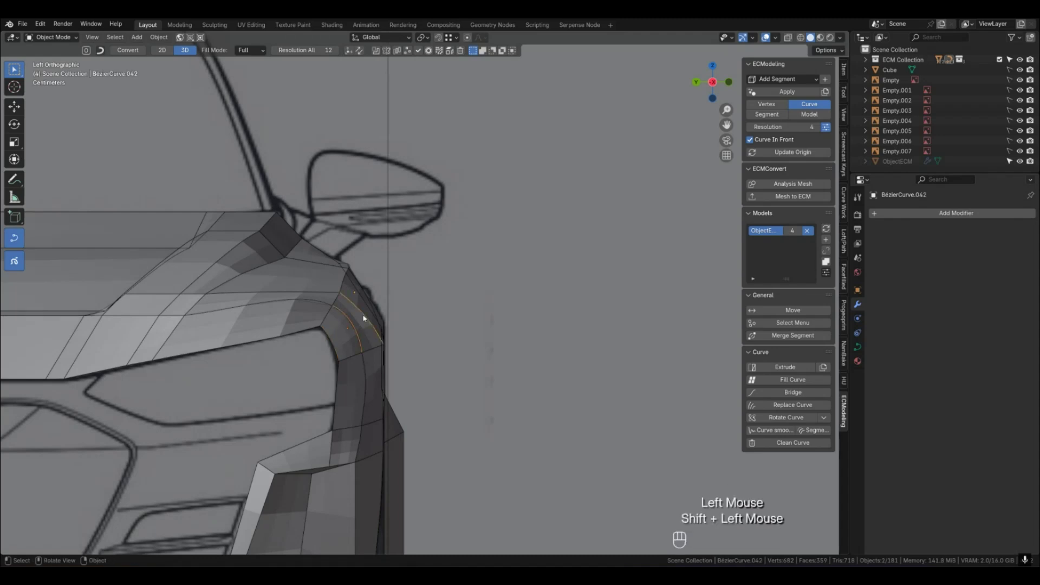
left_click(337, 349)
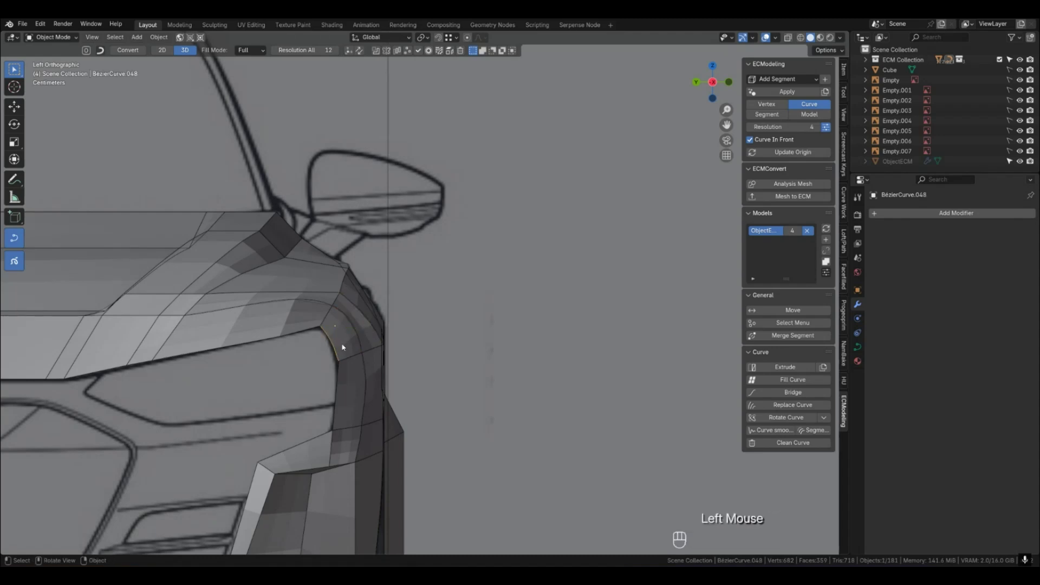
key("Tab")
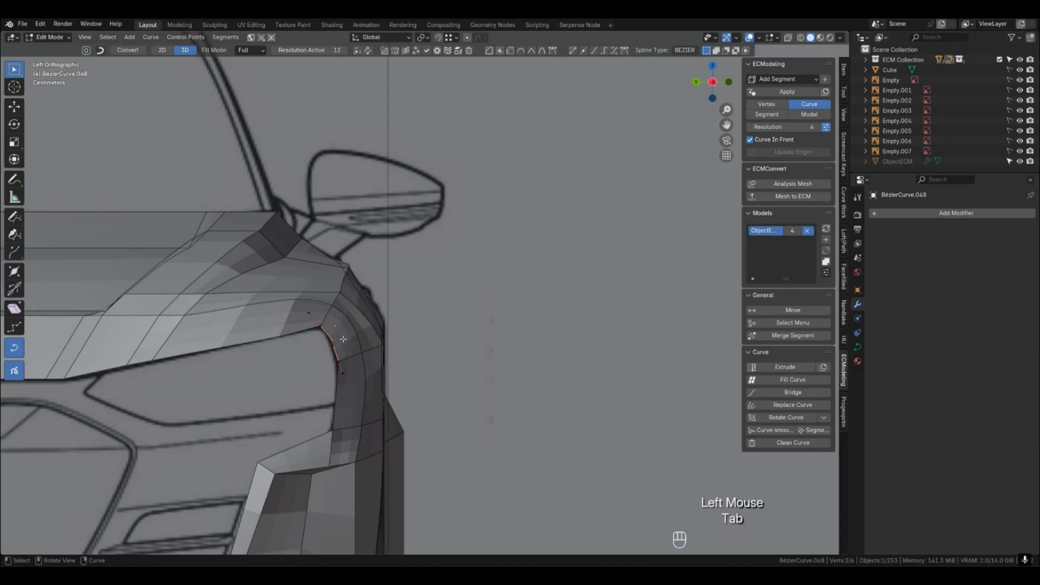
key("g")
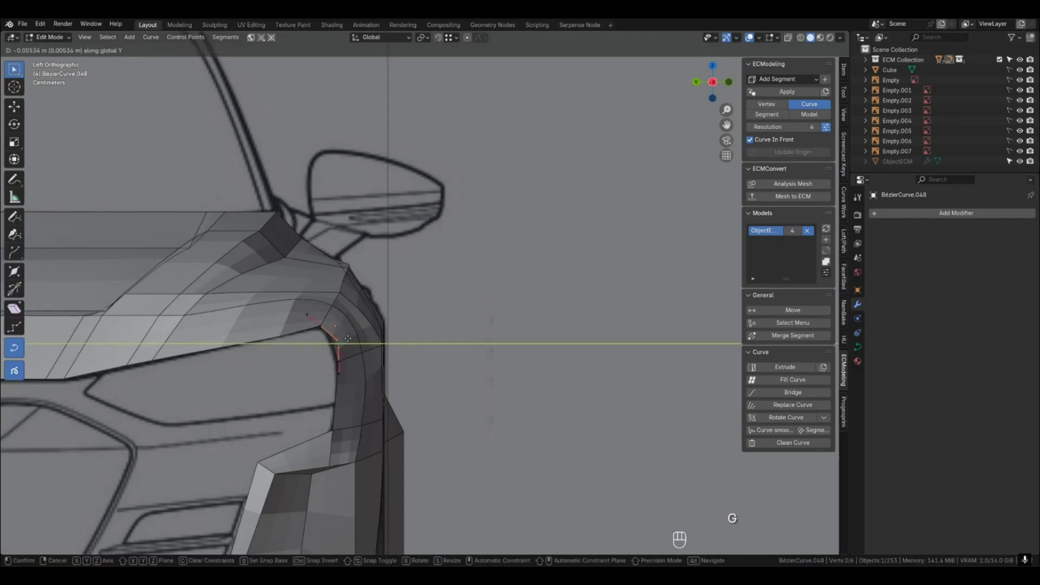
left_click(345, 339)
key("Tab")
key("4")
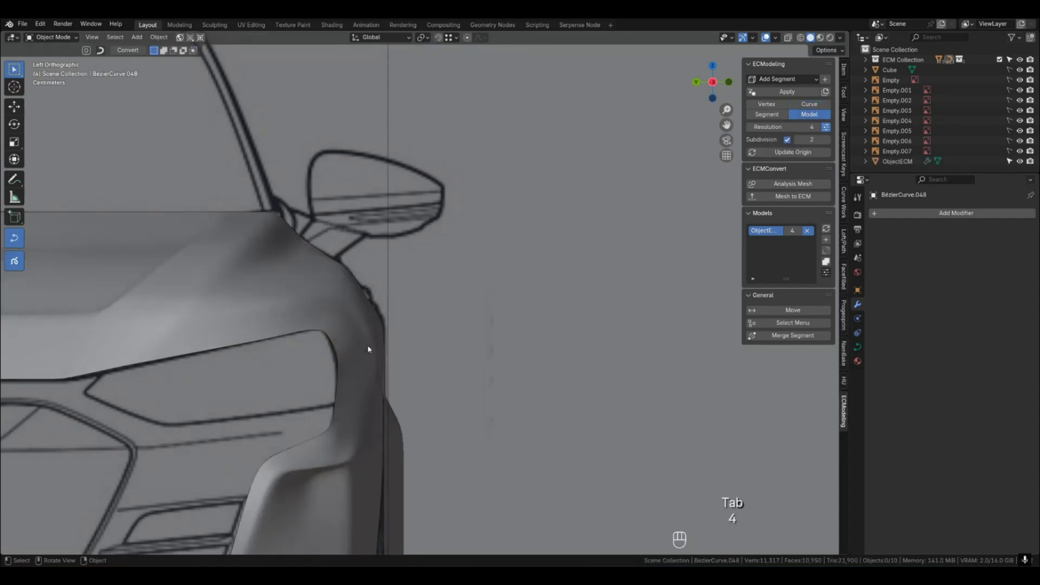
Turn on X-ray and move the handles of the short upper fender curve below the mirror about 0.0039 m outward along Y.
key("2")
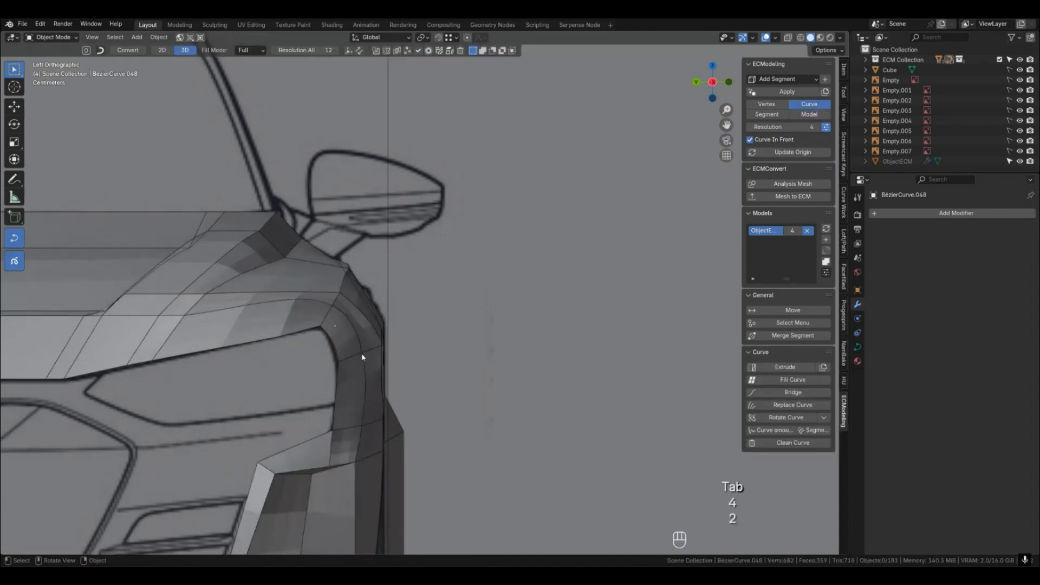
left_click(342, 285)
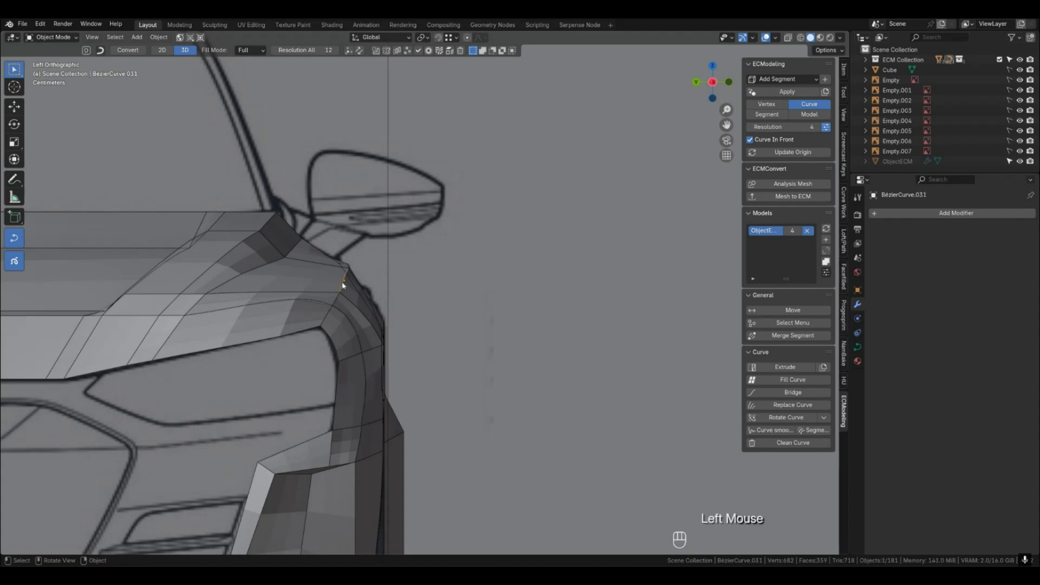
left_click(789, 38)
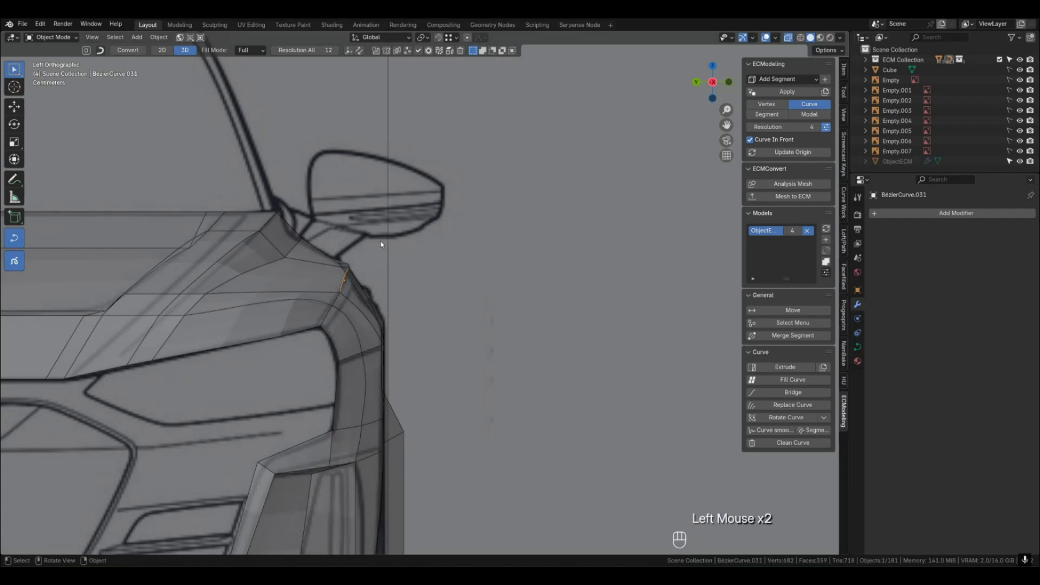
key("Tab")
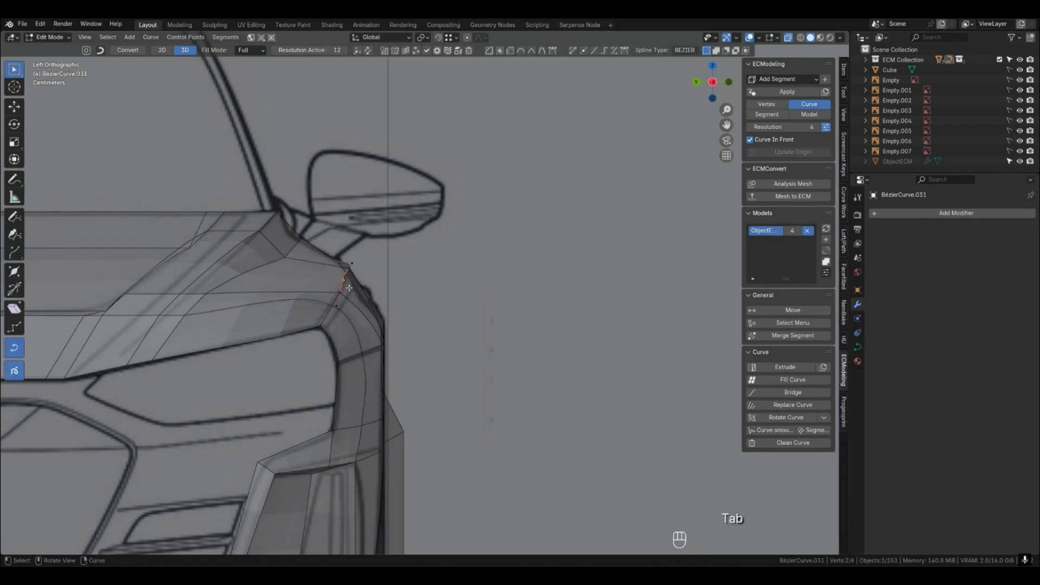
key("g")
key("x")
key("y")
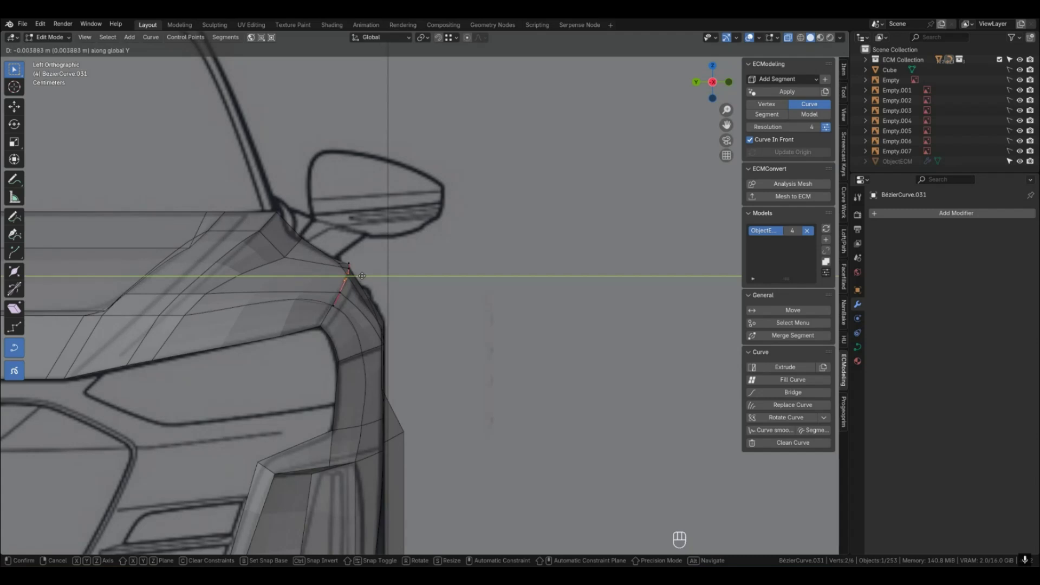
left_click(362, 275)
key("Tab")
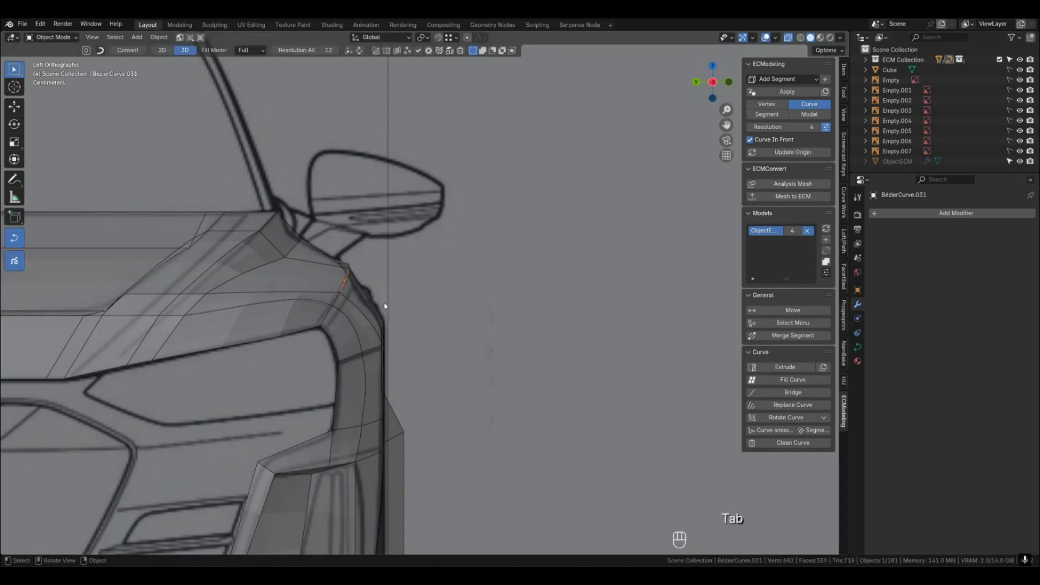
left_click(408, 322)
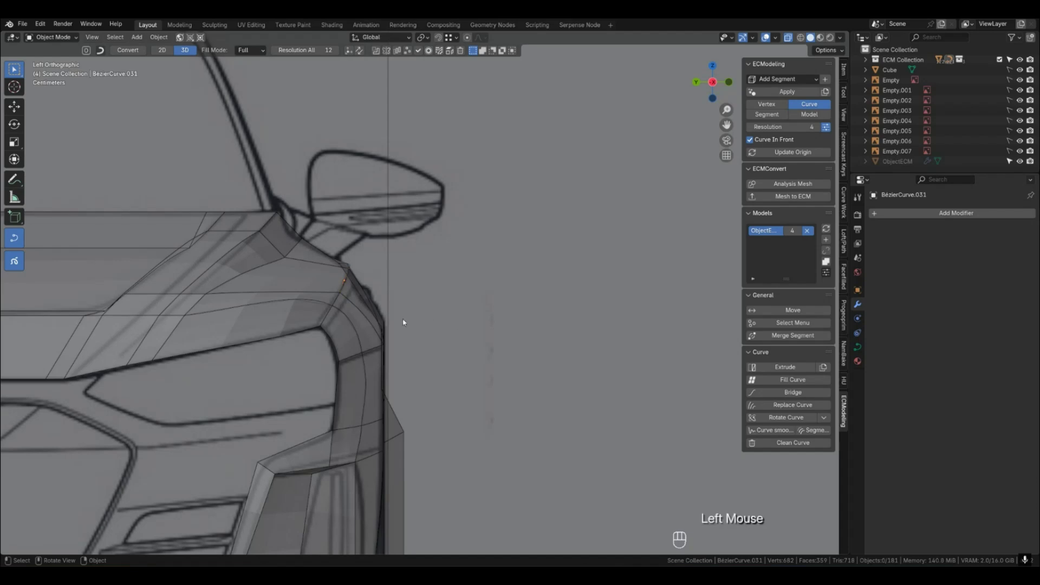
Display the smoothed model, select it and turn X-ray off.
middle_click_drag(358, 321, 341, 359)
key("4")
key("q")
key("q")
scroll(337, 359, "down", 2)
left_click(336, 359)
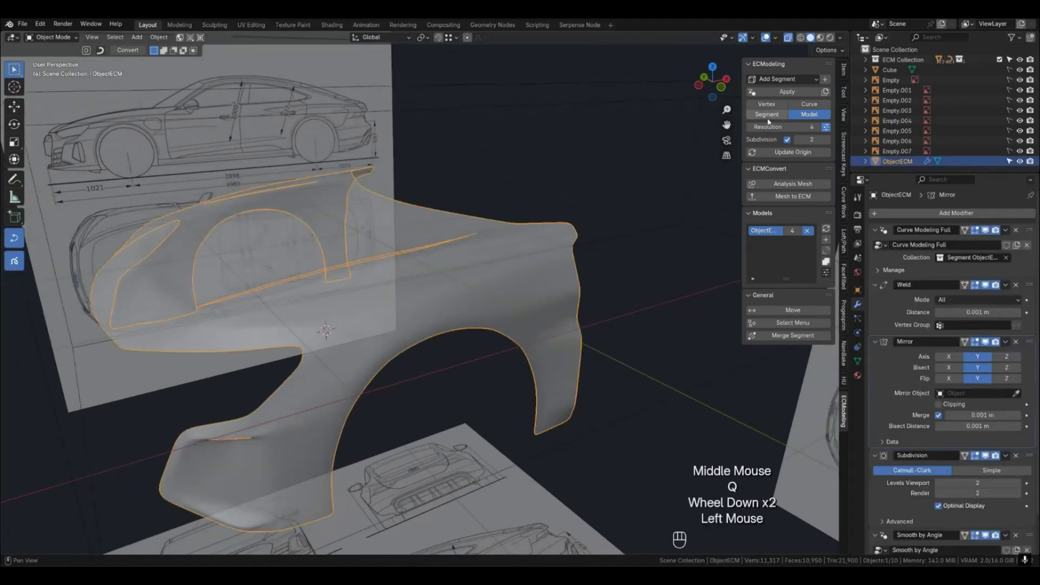
left_click(787, 37)
scroll(502, 304, "down", 1)
middle_click_drag(502, 304, 497, 341)
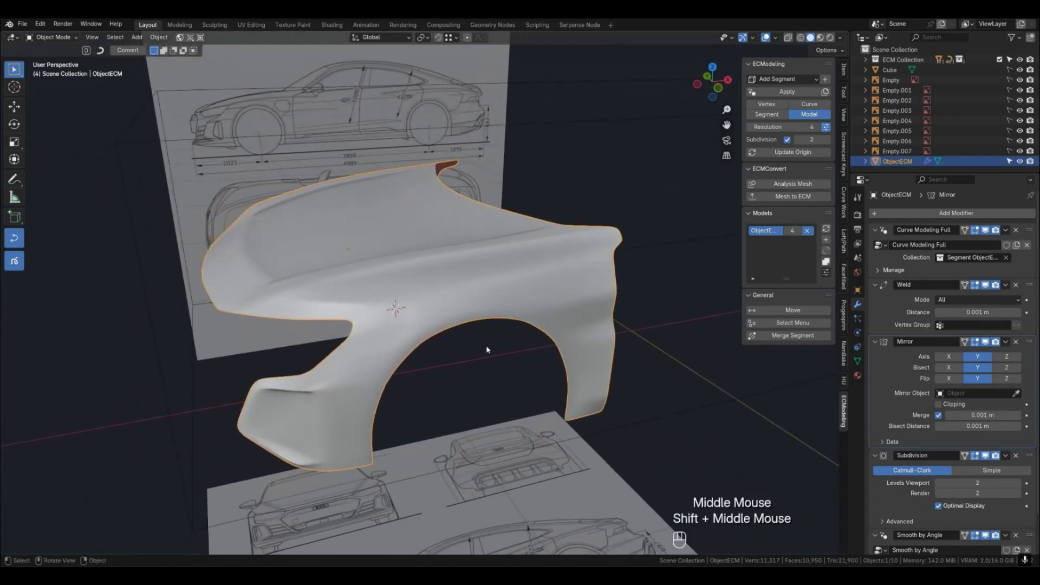
Add a Smooth Corrective modifier to the model and place it between Subdivision and Smooth by Angle.
left_click(947, 212)
left_click(947, 212)
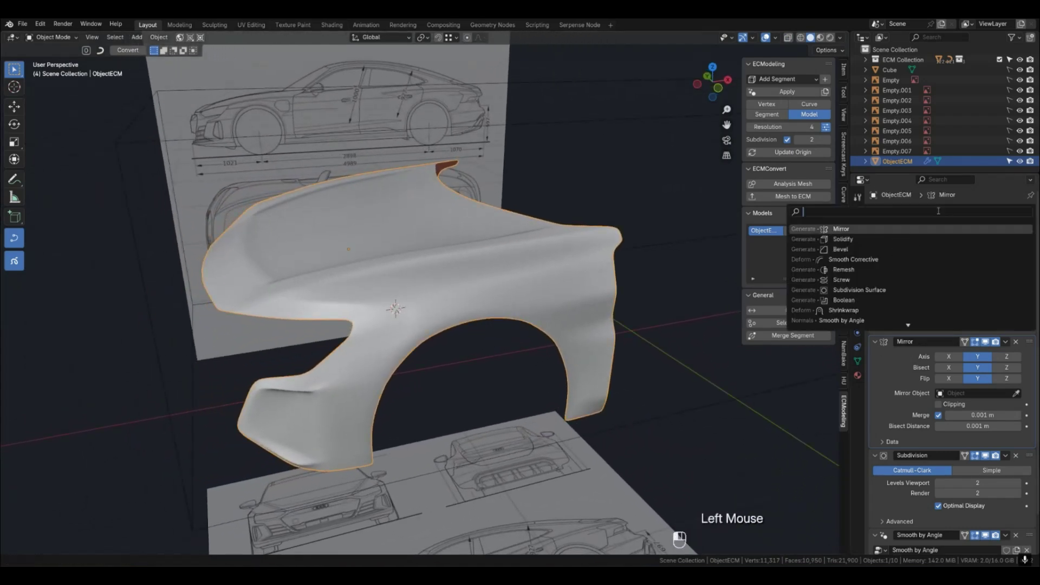
left_click(858, 260)
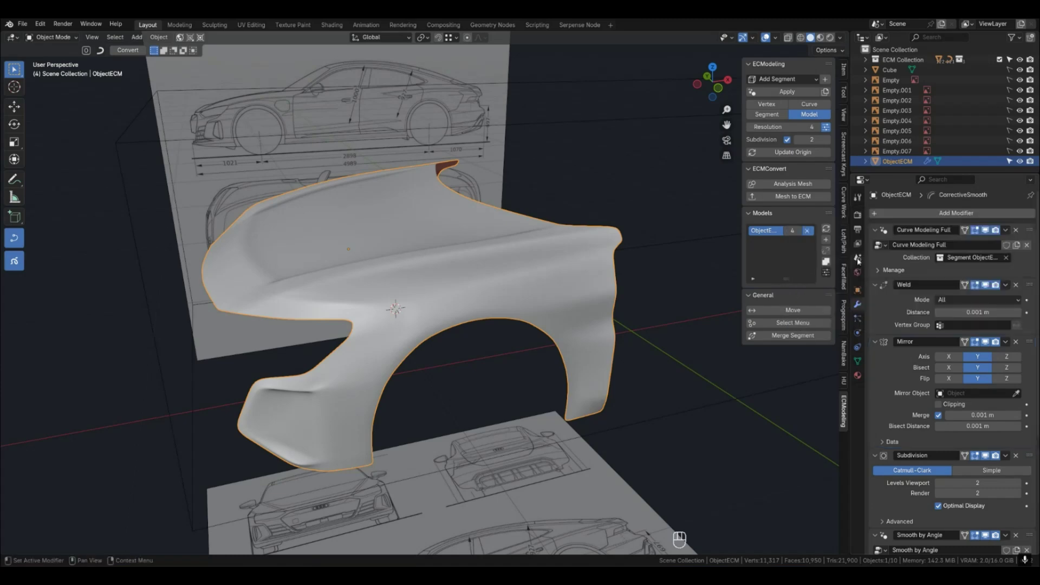
scroll(993, 470, "down", 4)
left_click(1023, 380)
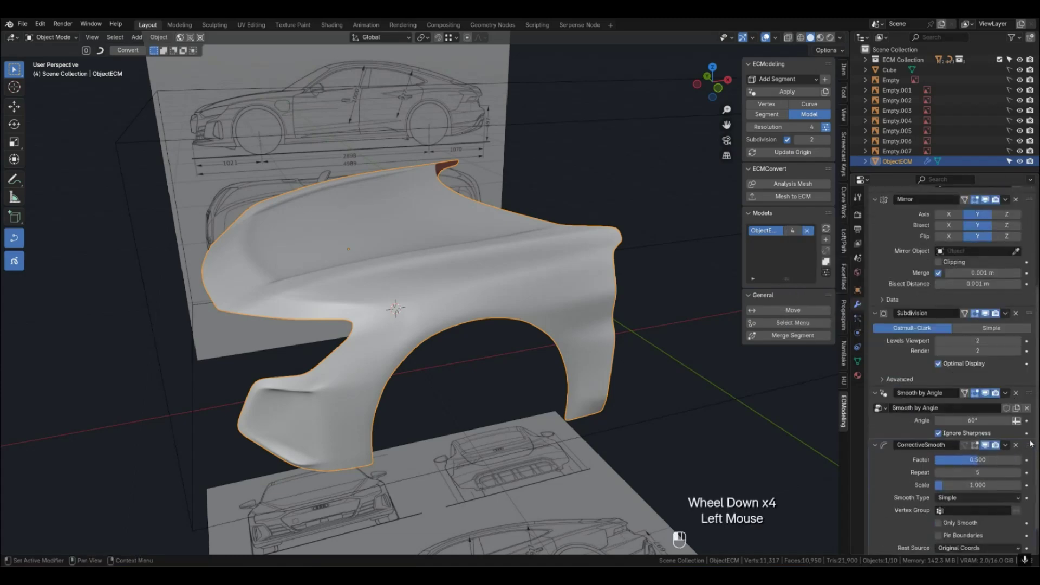
left_click_drag(1023, 382, 1012, 449)
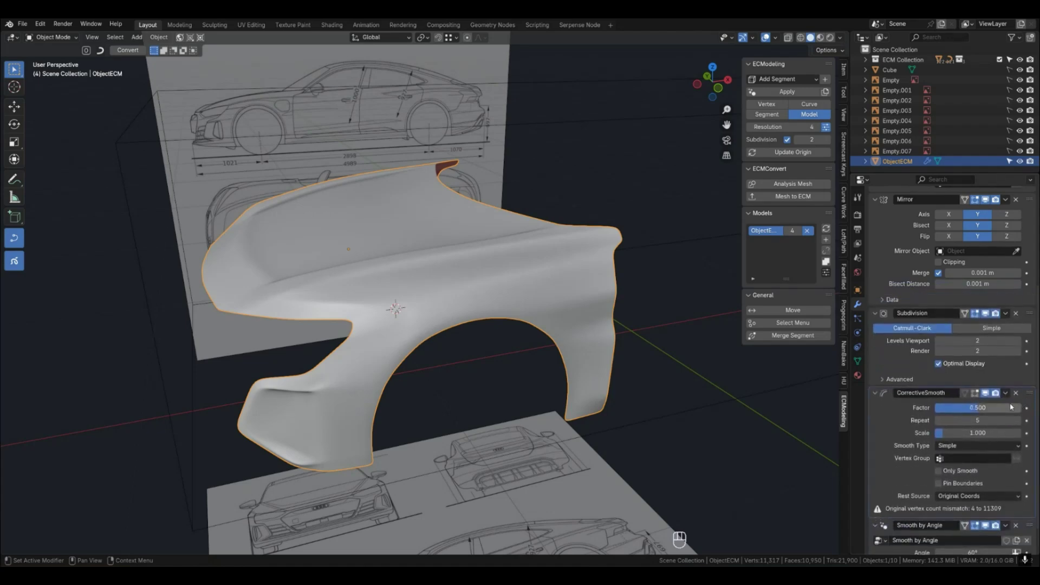
Enable Only Smooth and Pin Boundaries in the CorrectiveSmooth modifier, set Repeat to 1, and inspect the model.
left_click(952, 472)
left_click(952, 484)
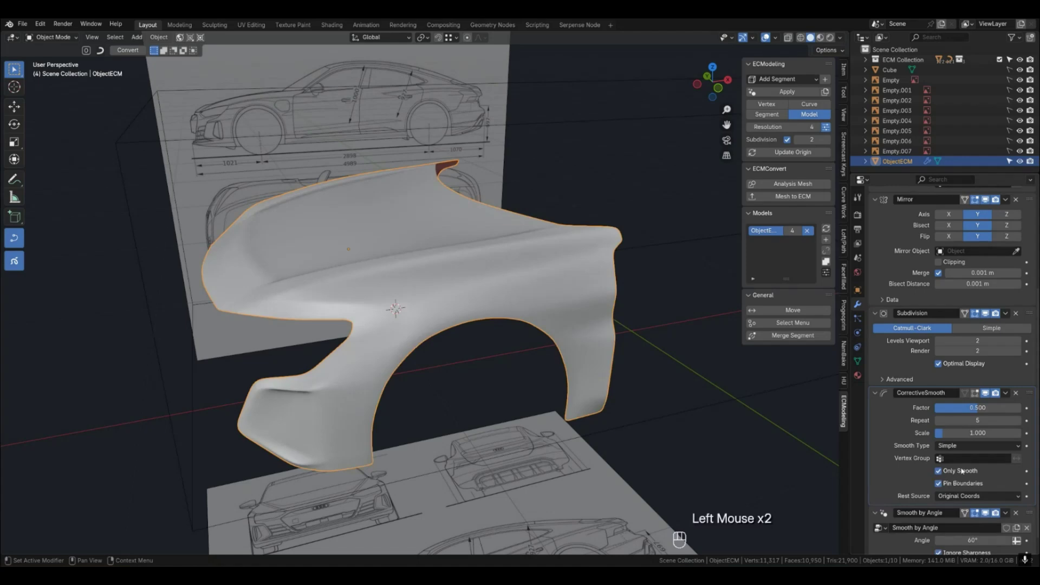
left_click(981, 421)
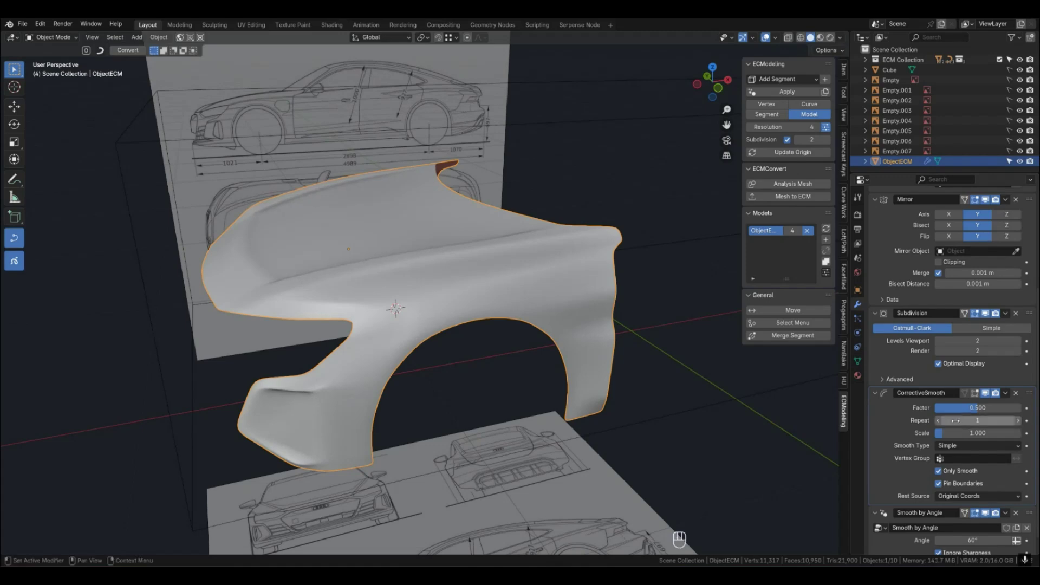
left_click(761, 416)
middle_click_drag(480, 303, 517, 296)
left_click(501, 309)
key("q")
key("q")
Select the two hood-fender seam vertices above the wheel arch, pick their curve points with Select Point, and raise them about 0.0058 m along Z.
key("2")
key("KP_1")
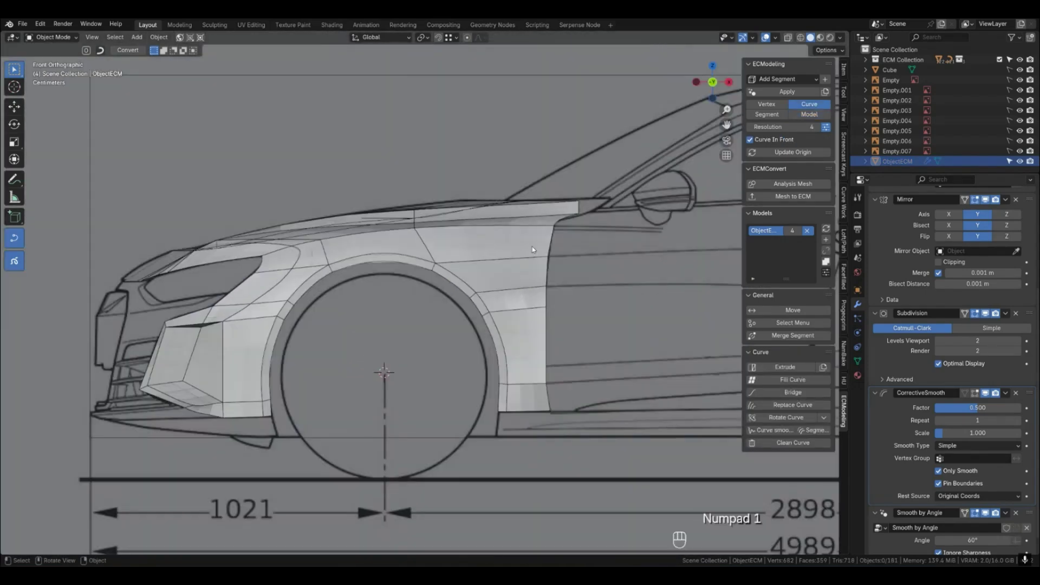
scroll(528, 221, "up", 3)
middle_click_drag(504, 216, 510, 251, "shift")
key("1")
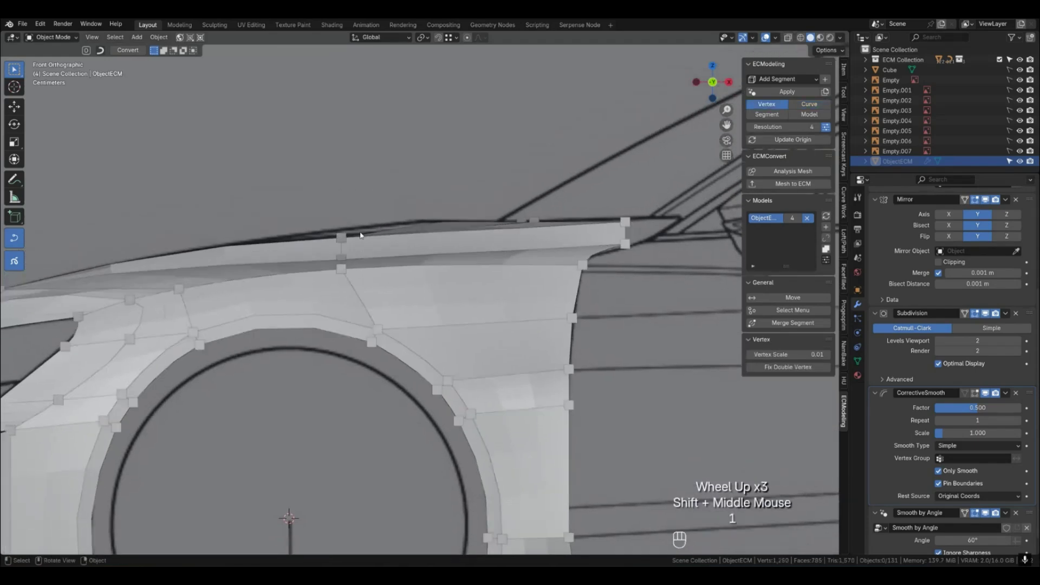
middle_click_drag(342, 242, 364, 281)
left_click(383, 309)
left_click(383, 312, "shift")
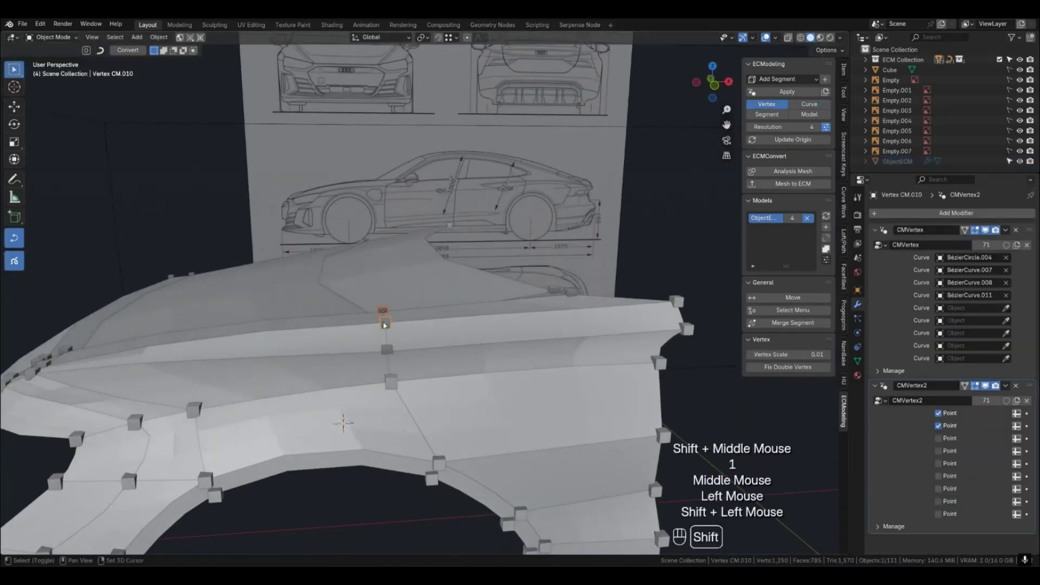
key("KP_1")
key("shift+g")
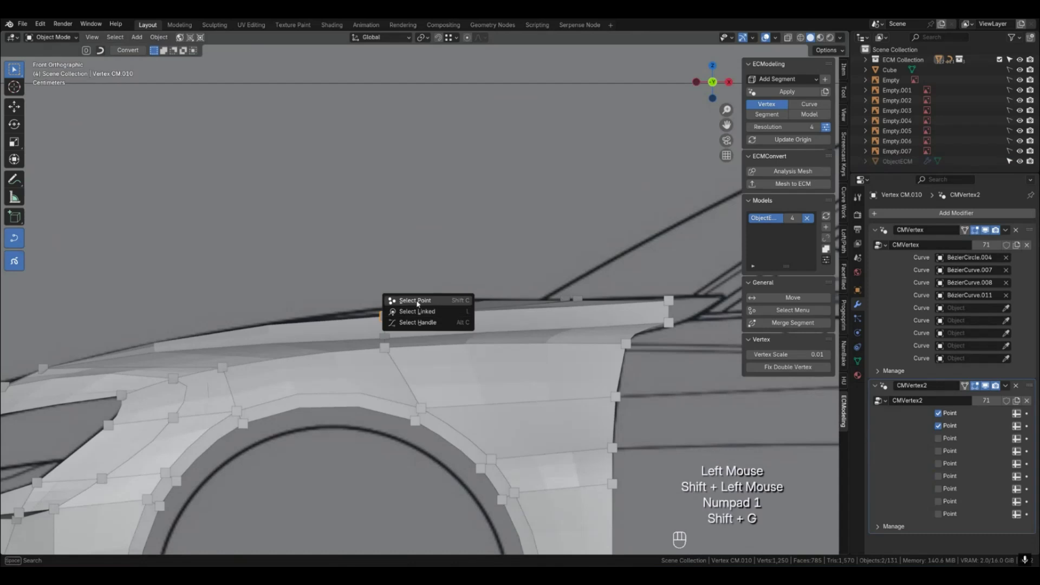
left_click(416, 302)
key("g")
key("z")
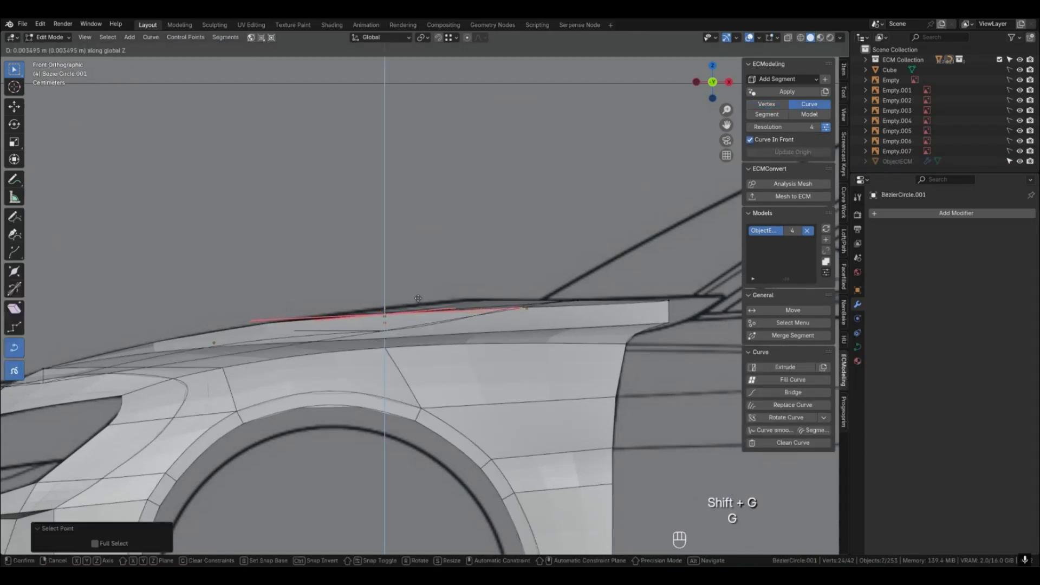
left_click(420, 296)
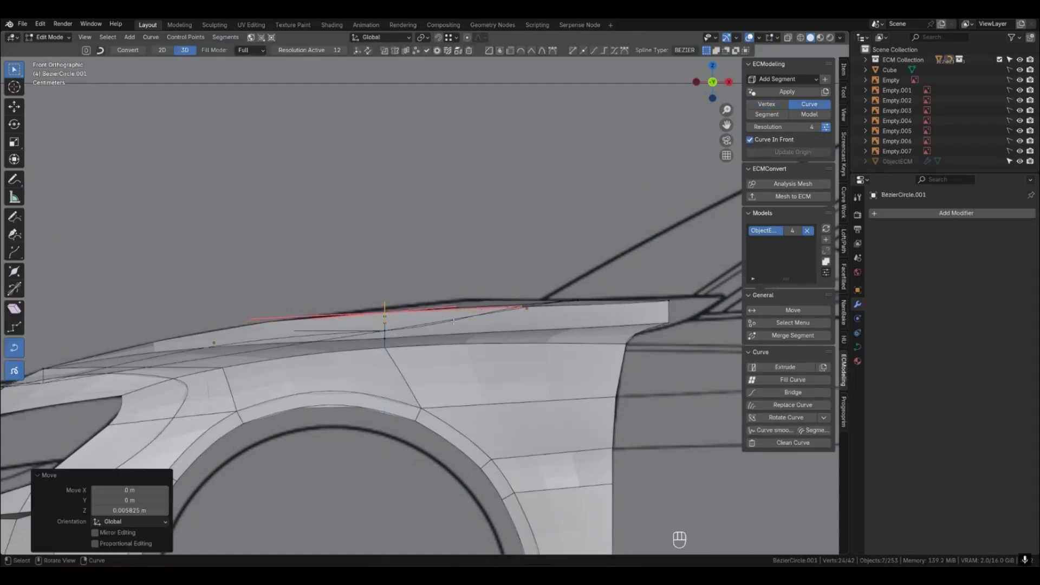
Examine the smoothed fender model in side view against the blueprint outline.
key("Tab")
key("4")
scroll(471, 334, "down", 1)
scroll(473, 339, "down", 1)
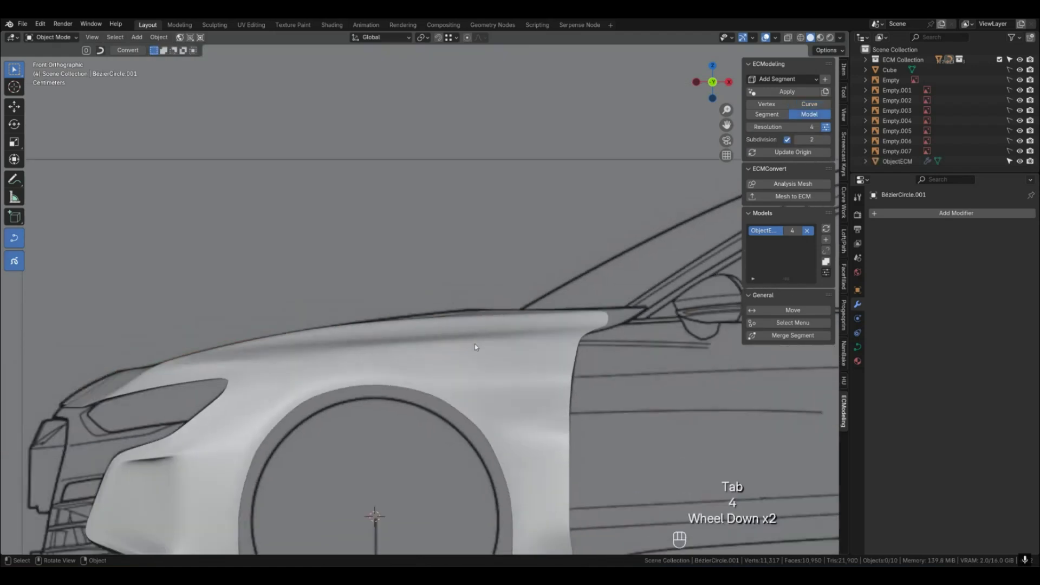
scroll(502, 367, "down", 1)
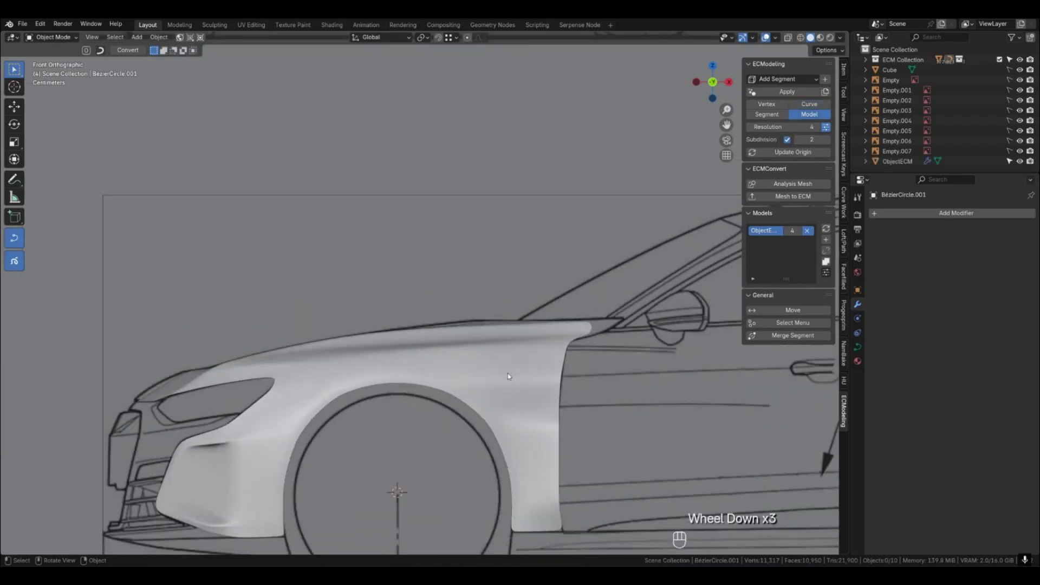
mouse_move(383, 395)
middle_mouse_down("shift")
mouse_move(407, 337)
mouse_move(448, 365)
mouse_move(436, 379)
mouse_move(367, 399)
middle_mouse_up("shift")
scroll(448, 365, "down", 2)
scroll(395, 390, "up", 1)
Change the handle type of the short curve at the hood's front corner above the headlight opening.
key("2")
middle_click_drag(319, 355, 342, 337, "shift")
scroll(325, 355, "up", 2)
scroll(359, 239, "up", 2)
left_click(366, 235)
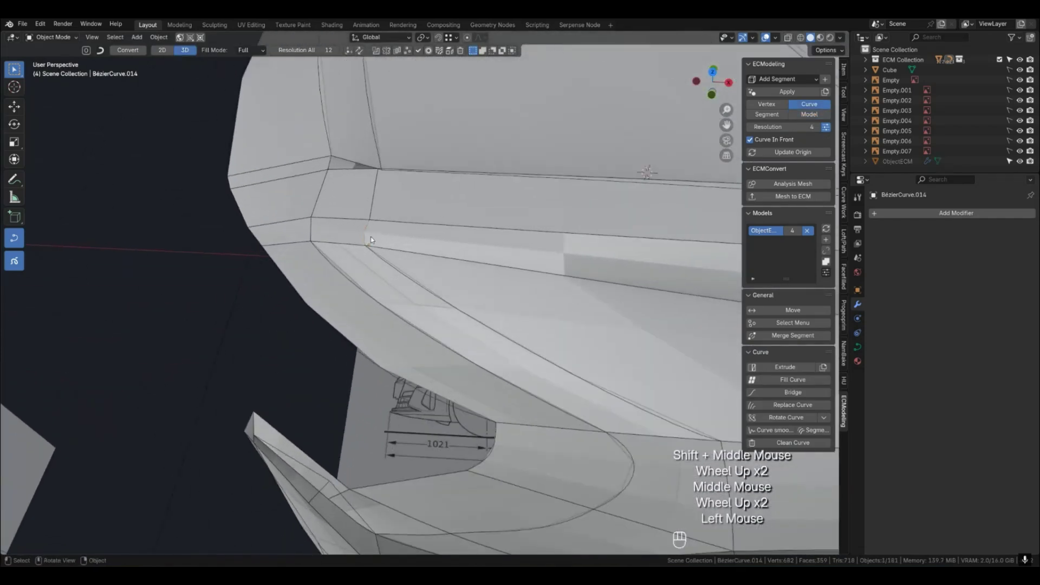
key("Tab")
middle_click_drag(413, 263, 422, 214)
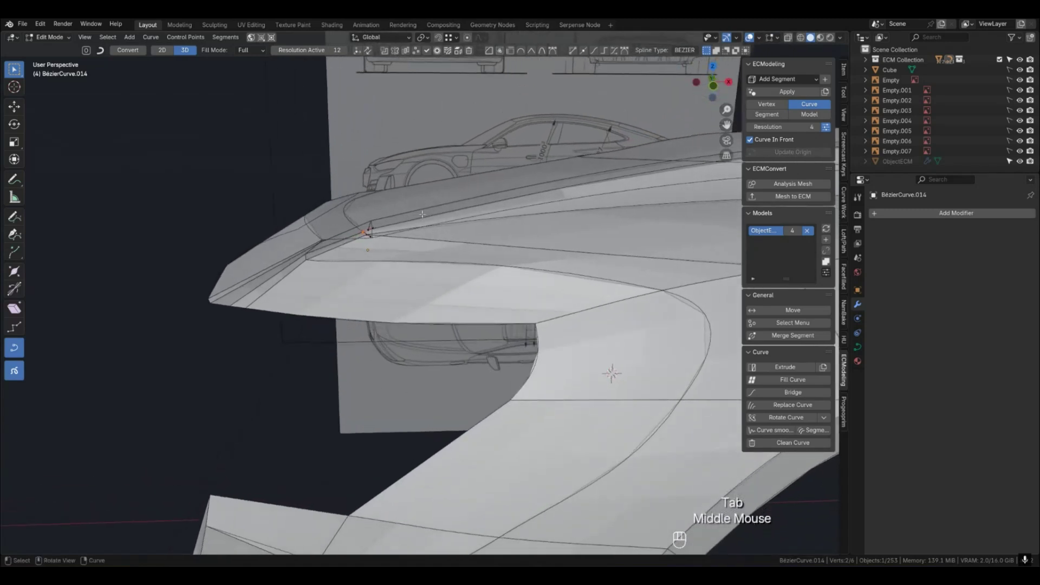
key("v")
left_click(418, 241)
key("Tab")
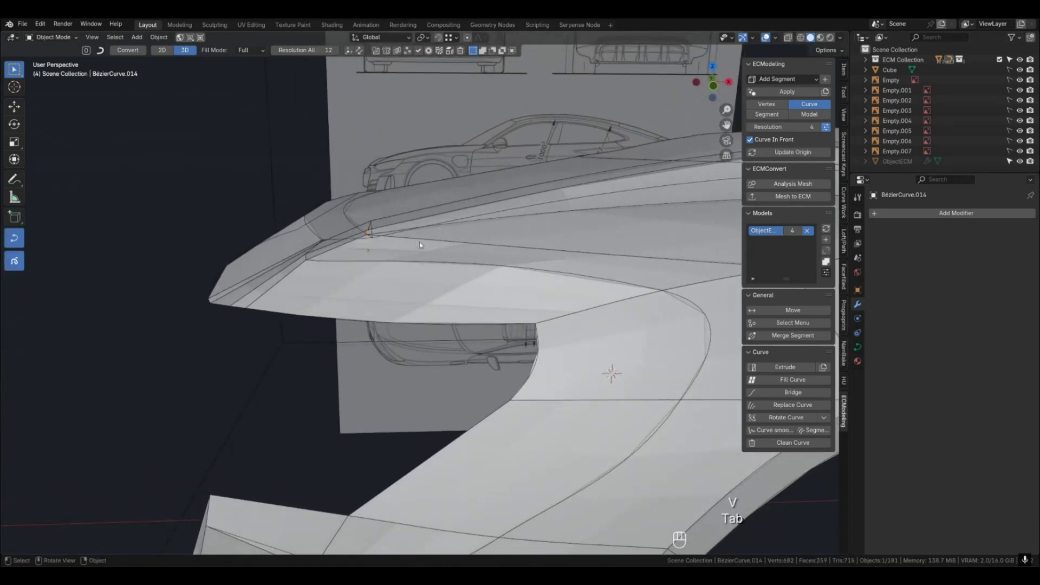
Inspect the smoothed surface around the hood's front corner and the headlight opening.
key("4")
middle_click_drag(440, 253, 450, 342)
key("2")
key("4")
middle_click(480, 284)
scroll(482, 286, "down", 1)
scroll(485, 288, "down", 2)
scroll(450, 342, "up", 2)
Check the mesh density of the narrow segment above the headlight opening in wireframe and as the smoothed model.
key("2")
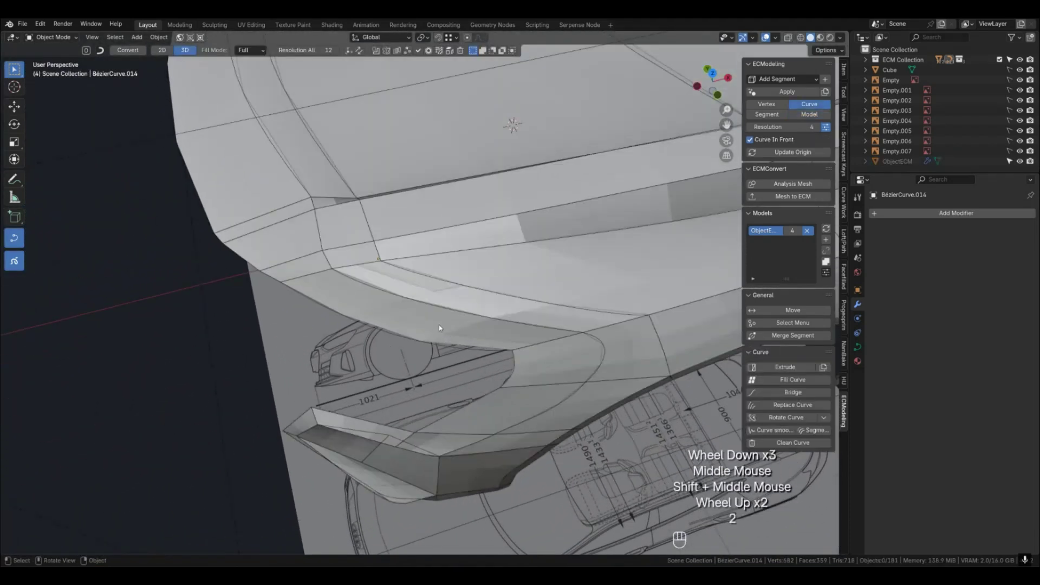
left_click(414, 278)
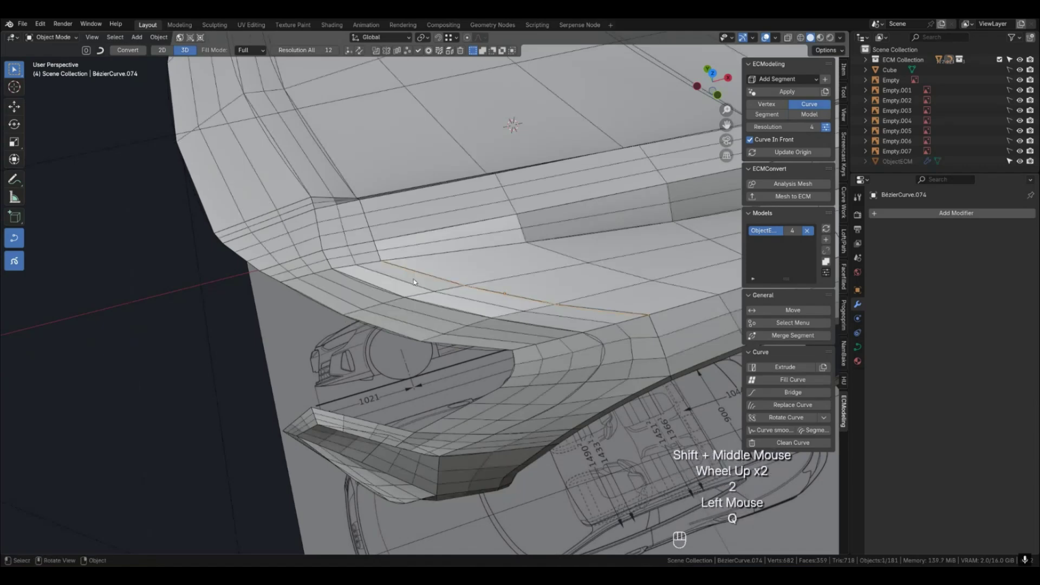
key("q")
key("2")
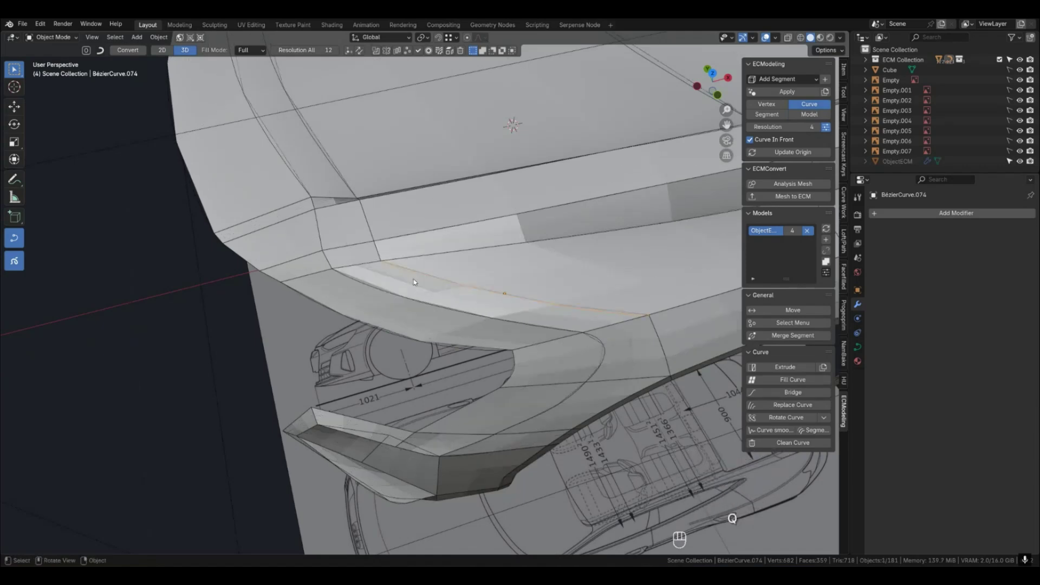
key("3")
left_click(413, 281)
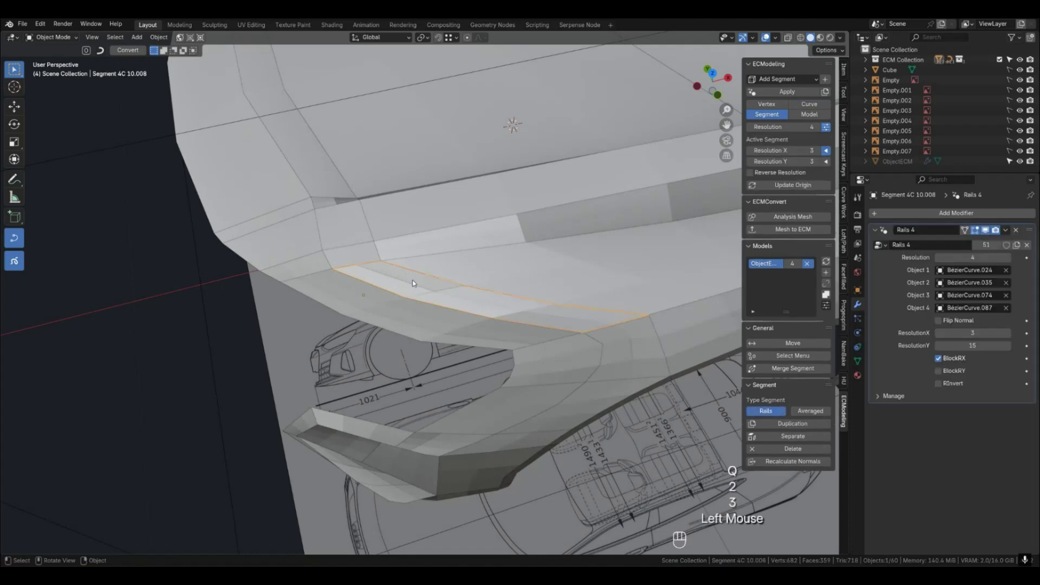
key("4")
key("2")
key("3")
Select the inner strip of segments from above the headlight opening to the hood front, and show the wireframe.
left_click(417, 281)
left_click(366, 248, "shift")
left_click(338, 214, "shift")
left_click(334, 200, "shift")
left_click(318, 173, "shift")
key("q")
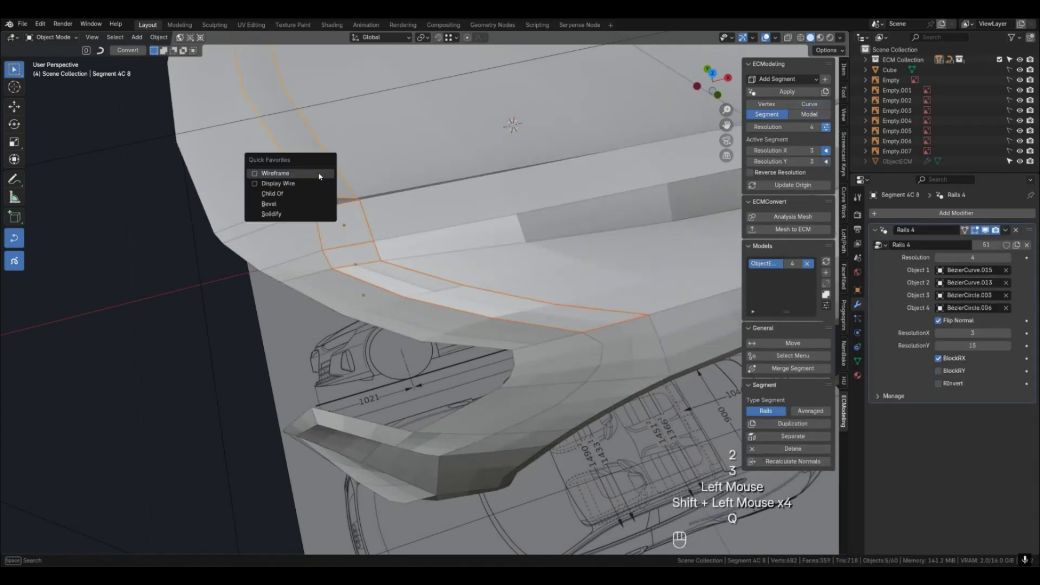
left_click(318, 174)
Add the remaining strip segments behind the headlight opening and down the bumper corner to the selection.
scroll(427, 255, "down", 1)
middle_click_drag(508, 320, 580, 273)
left_click(583, 271, "shift")
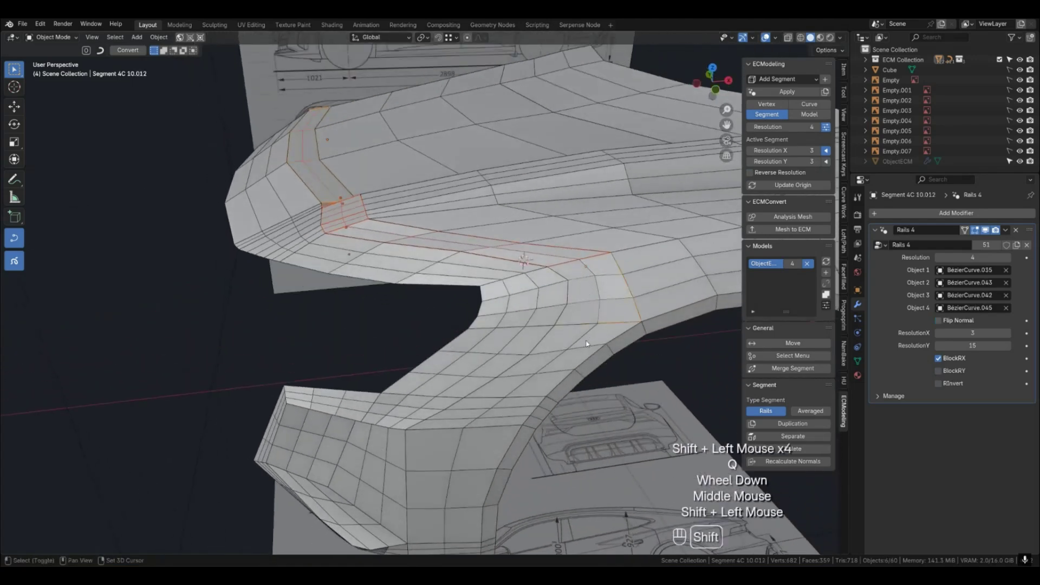
left_click(564, 334, "shift")
left_click(500, 416, "shift")
left_click(505, 490, "shift")
middle_click_drag(505, 490, 519, 340, "shift")
left_click(456, 425, "shift")
middle_click_drag(456, 424, 516, 420, "shift")
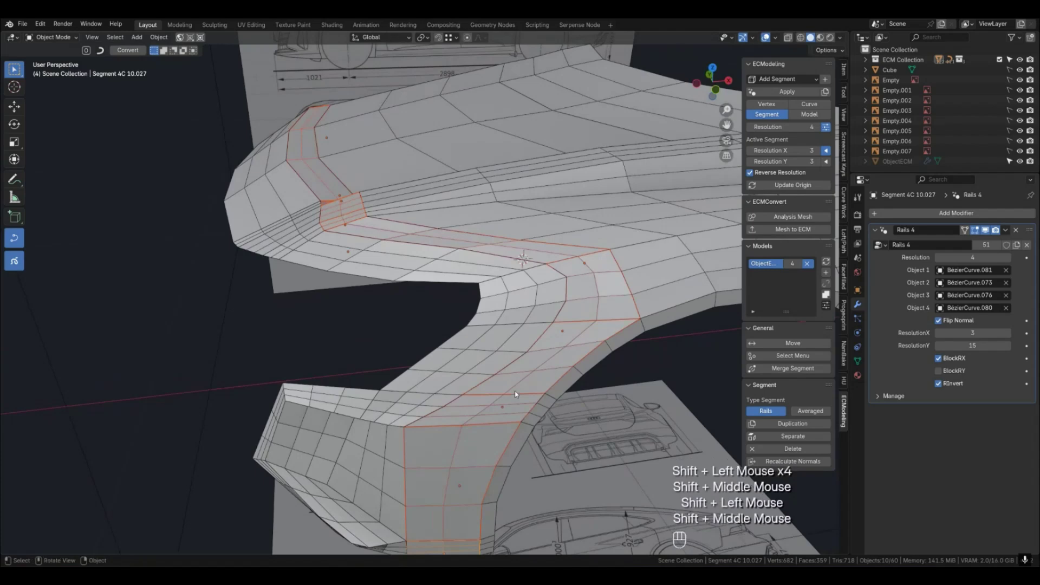
Set Resolution X to 2 for the selected strip and view the smoothed model without wireframe.
left_click(750, 151)
middle_click_drag(460, 281, 442, 314)
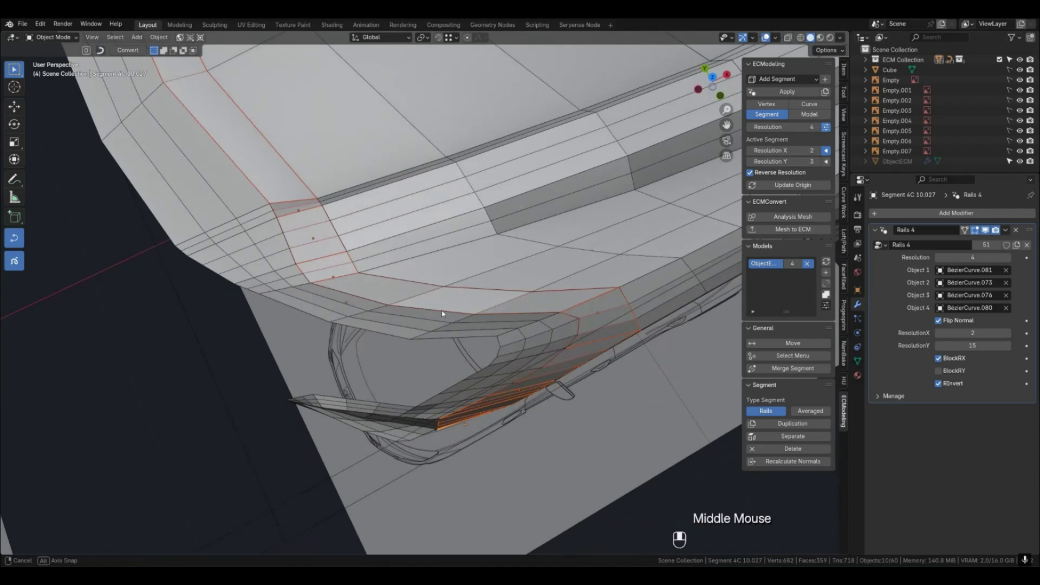
middle_click_drag(442, 314, 413, 252)
scroll(412, 252, "down", 2)
key("4")
key("q")
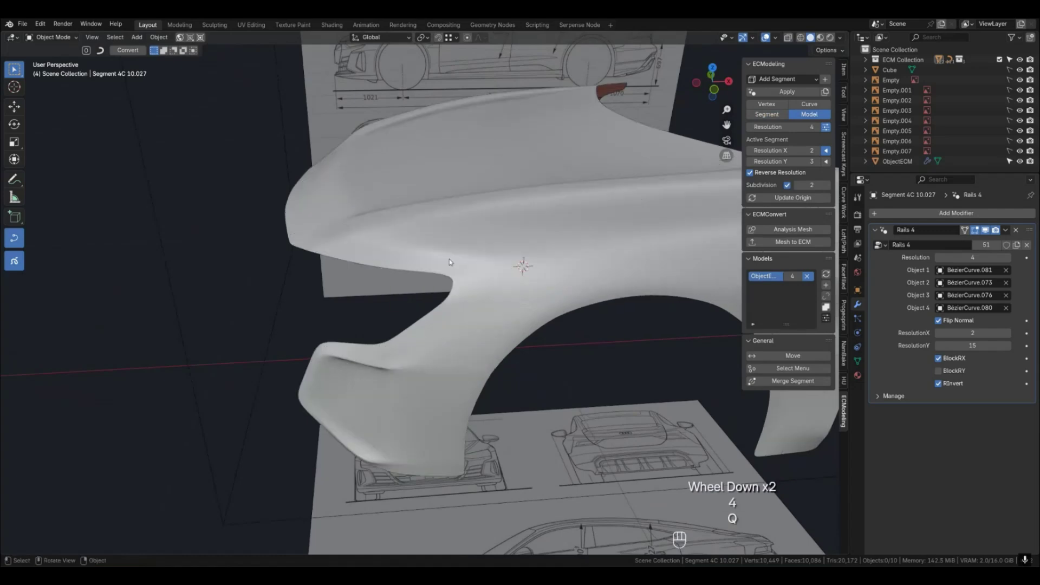
middle_click_drag(470, 291, 498, 303)
Select the outer strip of segments along the hood's front edge and the upper edge of the headlight opening.
key("2")
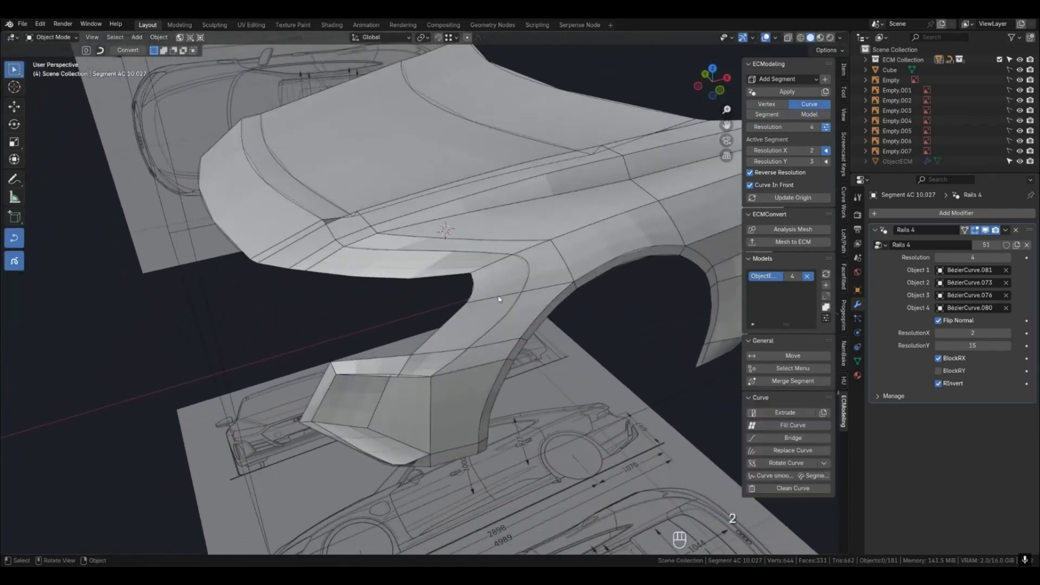
left_click(498, 298)
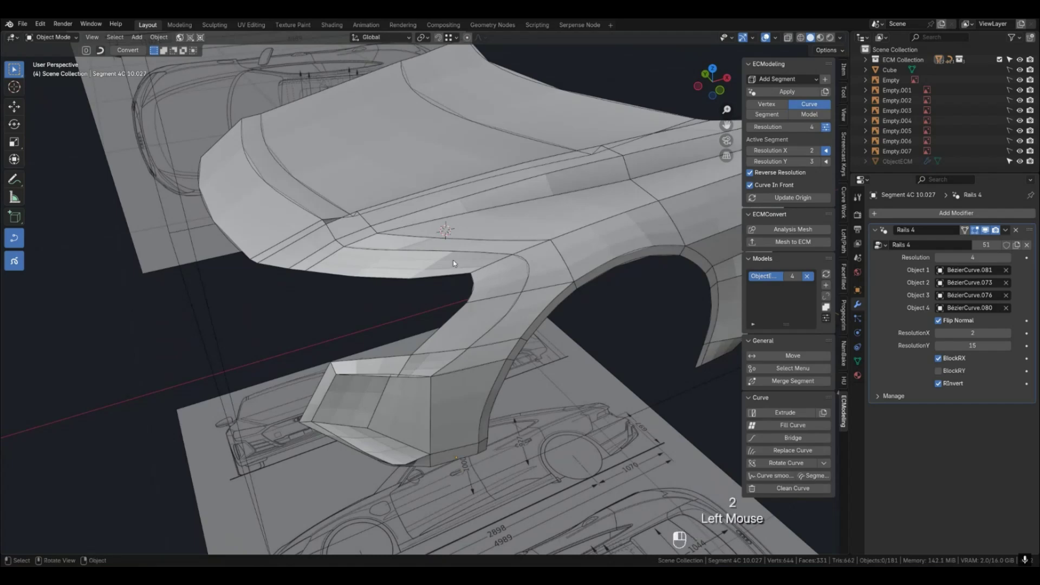
key("3")
left_click(287, 239)
left_click(290, 239, "shift")
left_click(301, 241, "shift")
left_click(328, 254, "shift")
left_click(352, 263, "shift")
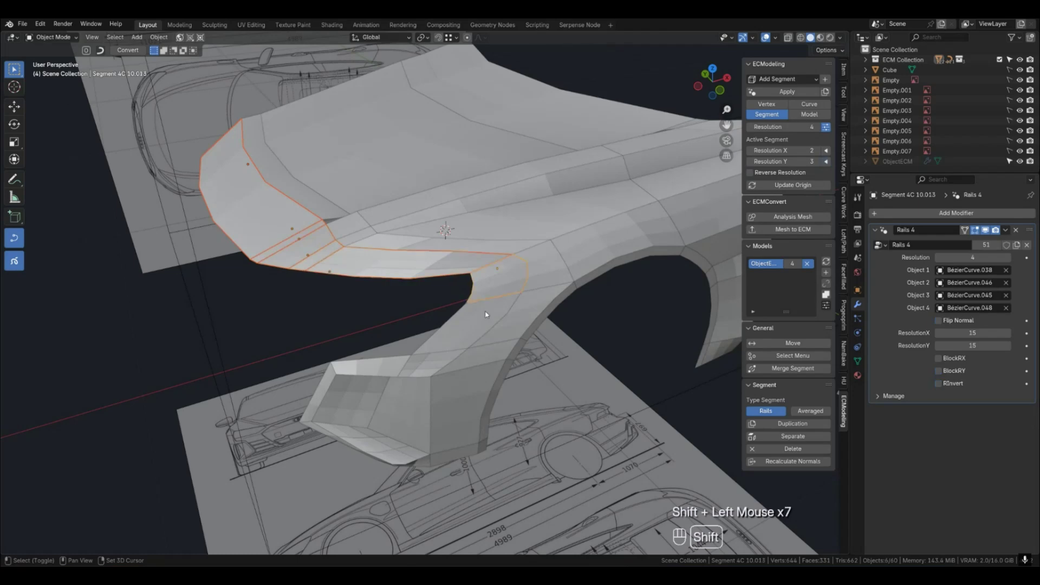
Extend the segment selection below the headlight opening and around the bumper corner's recessed face.
middle_click_drag(435, 368, 422, 312)
left_click(404, 314, "shift")
left_click(347, 356, "shift")
left_click(376, 409, "shift")
middle_click_drag(376, 409, 385, 432)
left_click(426, 455, "shift")
middle_click_drag(476, 368, 456, 418)
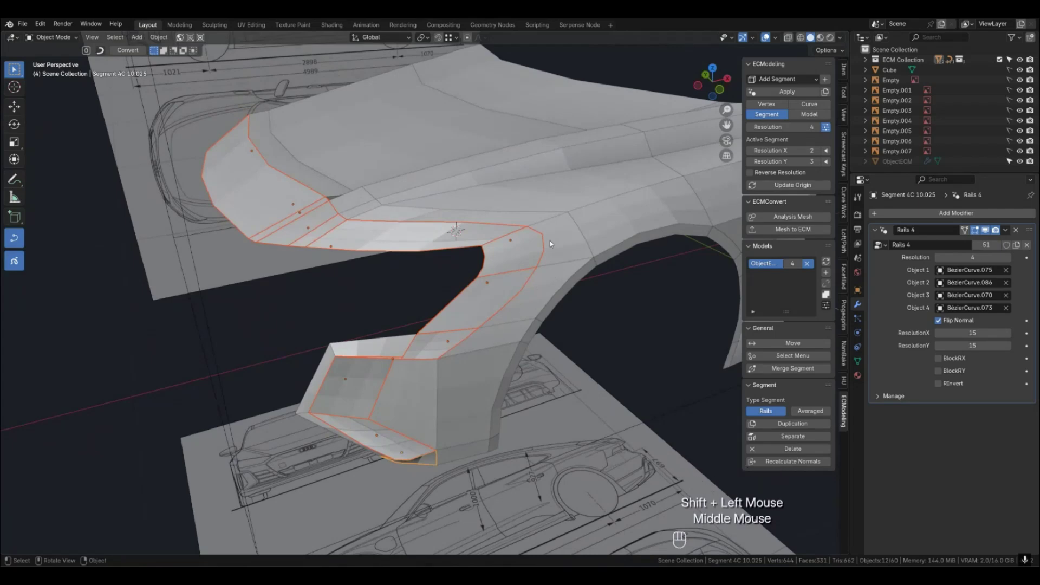
Show the wireframe, enable individual X resolution for the selected outer strip and set Resolution X to 3.
key("q")
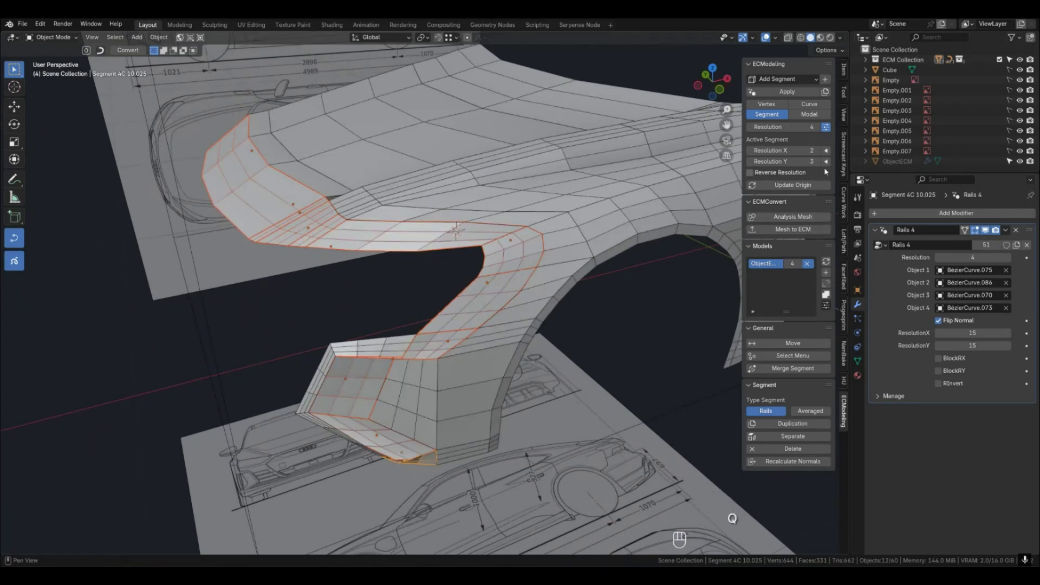
left_click(826, 151)
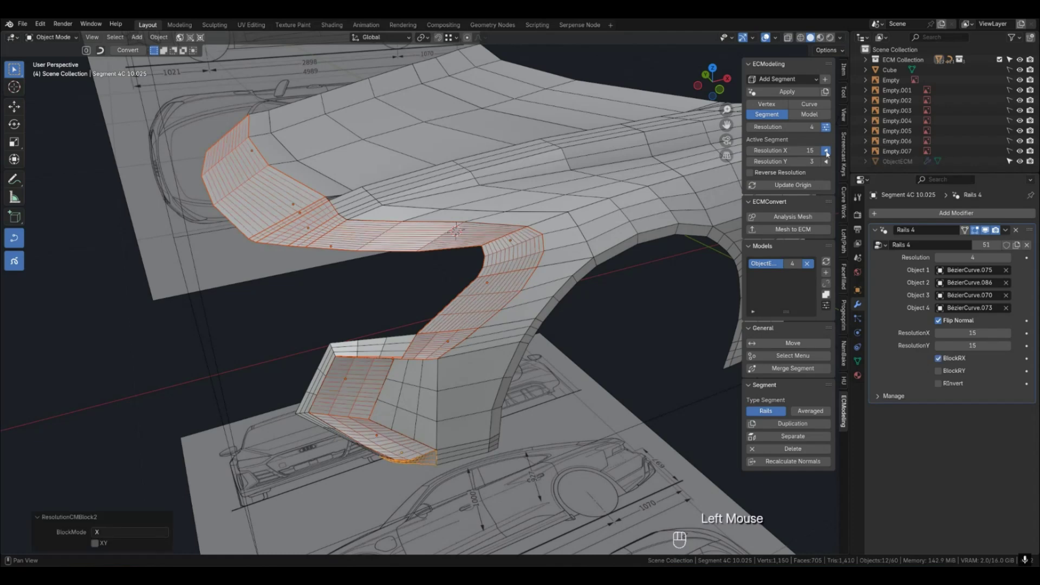
double_click(804, 150)
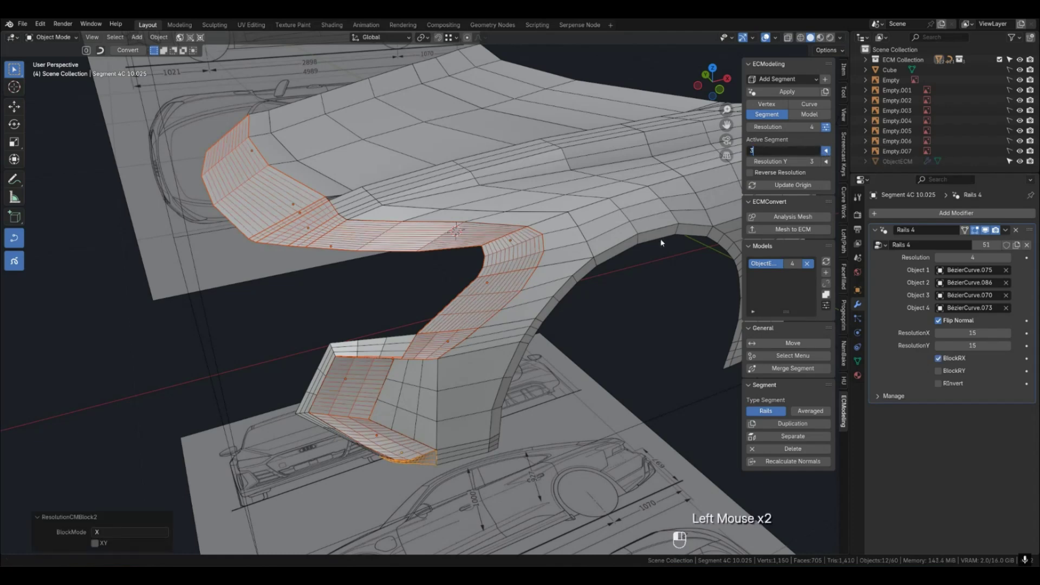
type("3")
key("Return")
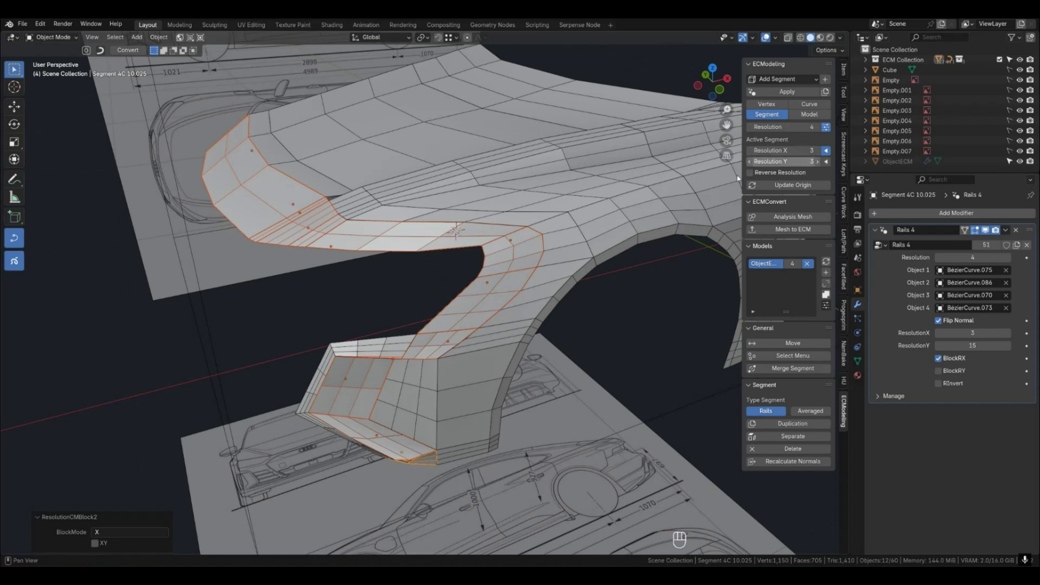
Select the four outer-strip segments around the bumper corner and enable Reverse Resolution for them.
mouse_move(469, 222)
middle_mouse_down()
mouse_move(479, 229)
mouse_move(469, 233)
middle_mouse_up()
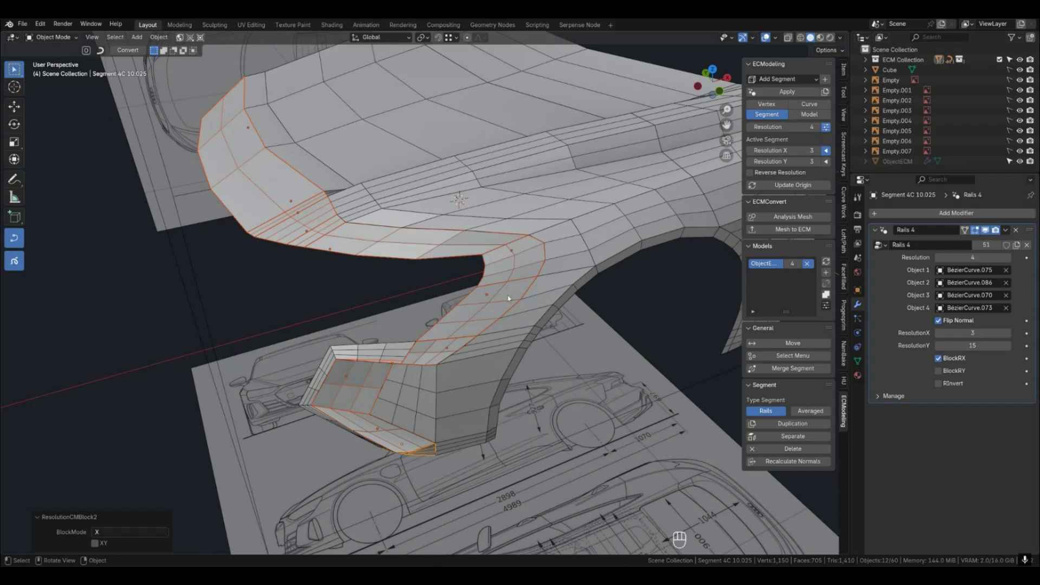
middle_click_drag(451, 346, 448, 305)
left_click(448, 306)
scroll(418, 344, "up", 2)
middle_click_drag(417, 343, 411, 312)
left_click(404, 307, "shift")
left_click(378, 378, "shift")
middle_click_drag(379, 378, 389, 444)
left_click(400, 441, "shift")
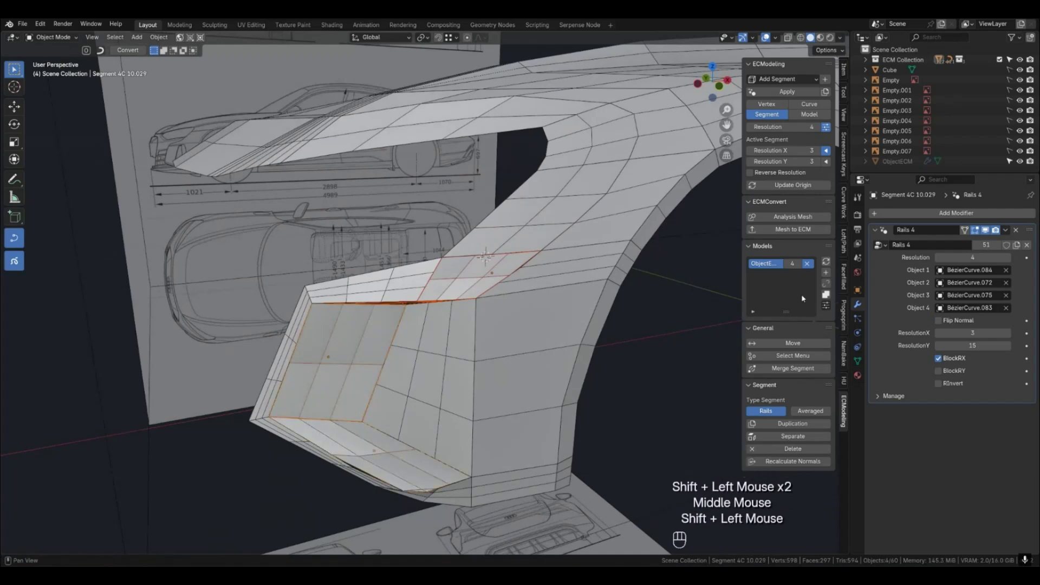
left_click(750, 172)
Inspect the smoothed bumper corner and fender topology, and hide the wireframe overlay.
middle_click_drag(486, 421, 463, 387, "shift")
key("4")
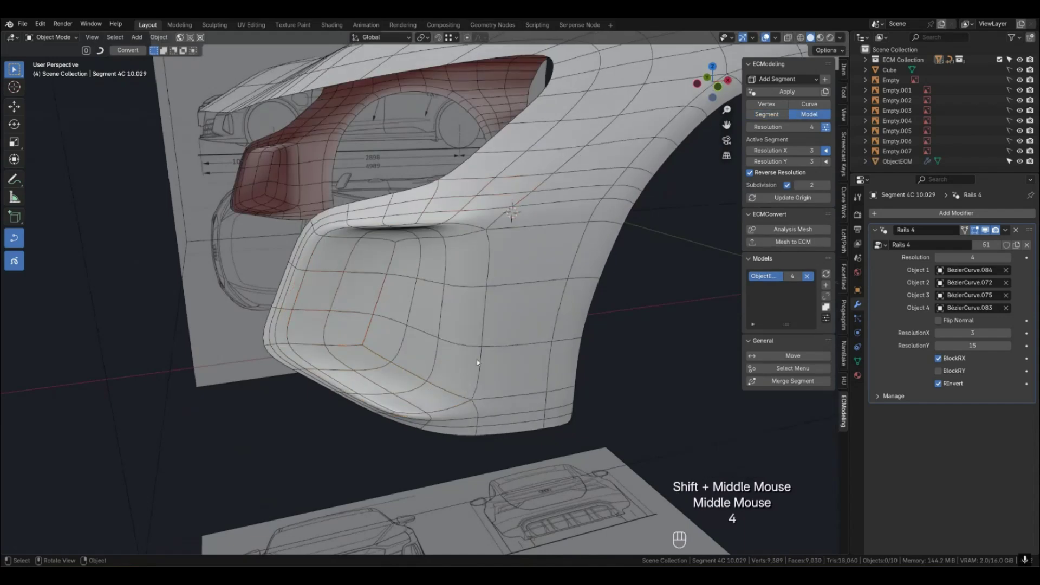
left_click(501, 330)
key("Tab")
scroll(504, 325, "down", 2)
key("Tab")
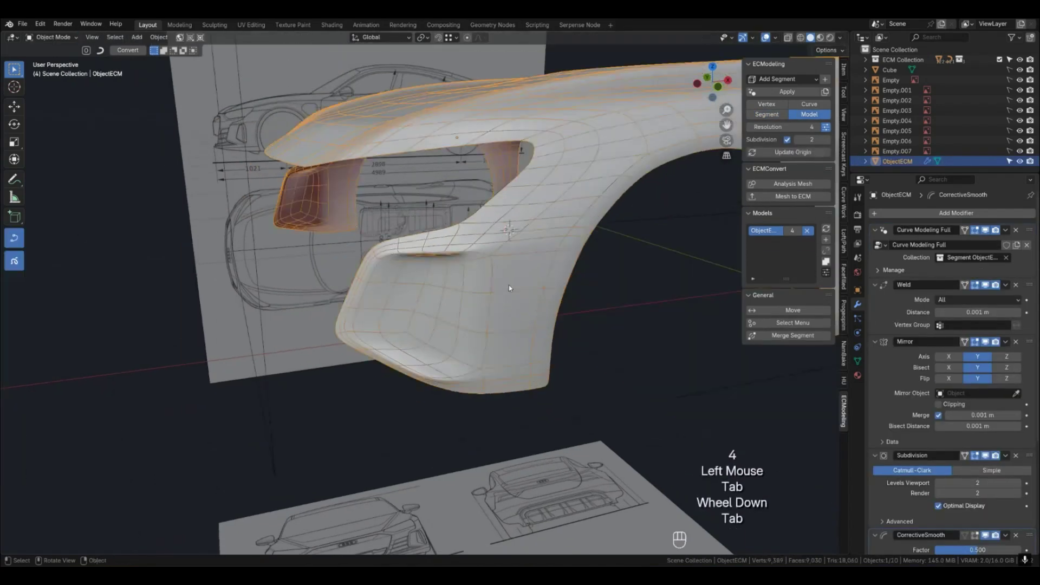
scroll(509, 284, "down", 2)
key("2")
middle_click_drag(557, 253, 477, 351, "shift")
key("3")
key("4")
key("q")
Change the handle type of all points on the short diagonal curve above the bumper corner.
key("2")
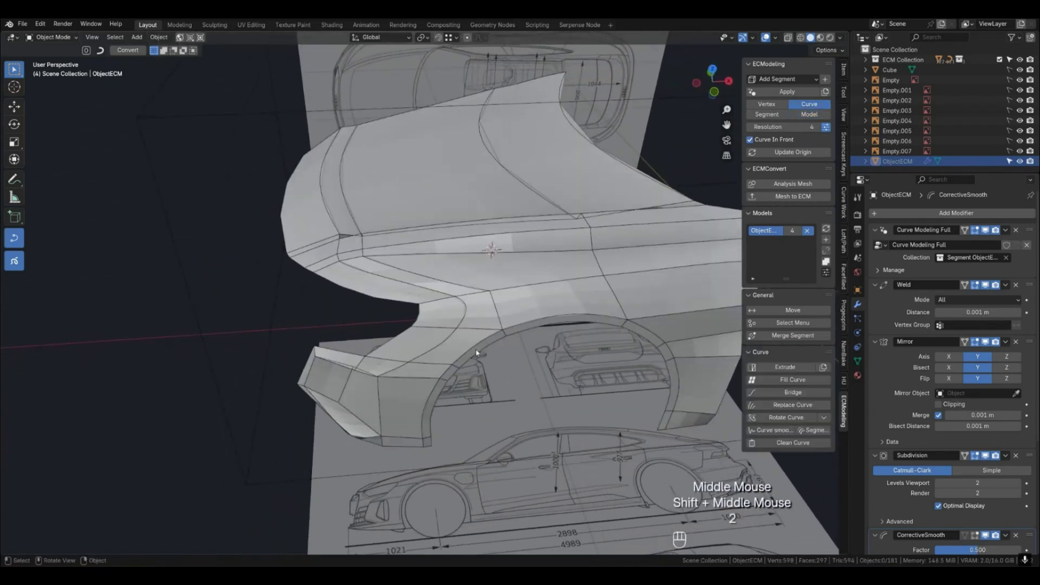
key("4")
middle_click_drag(437, 336, 409, 379)
key("2")
scroll(408, 345, "up", 2)
scroll(408, 380, "up", 1)
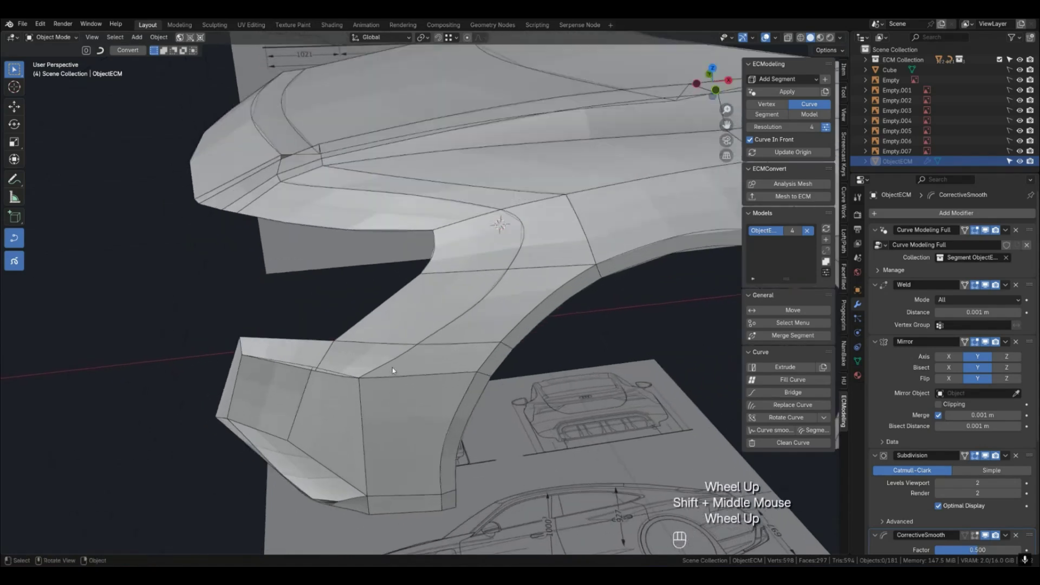
left_click(409, 379)
key("Tab")
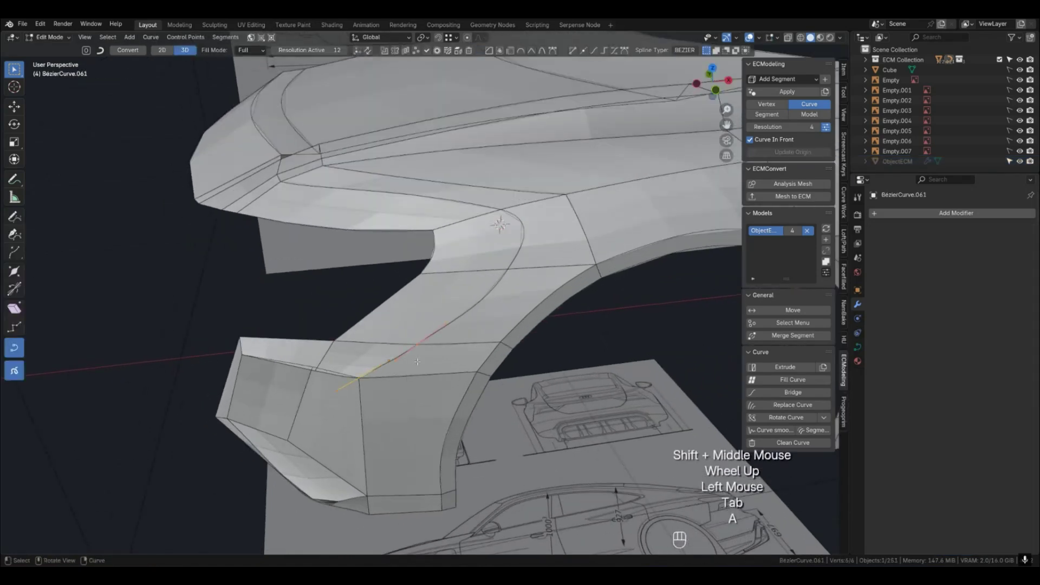
key("v")
left_click(417, 362)
key("Tab")
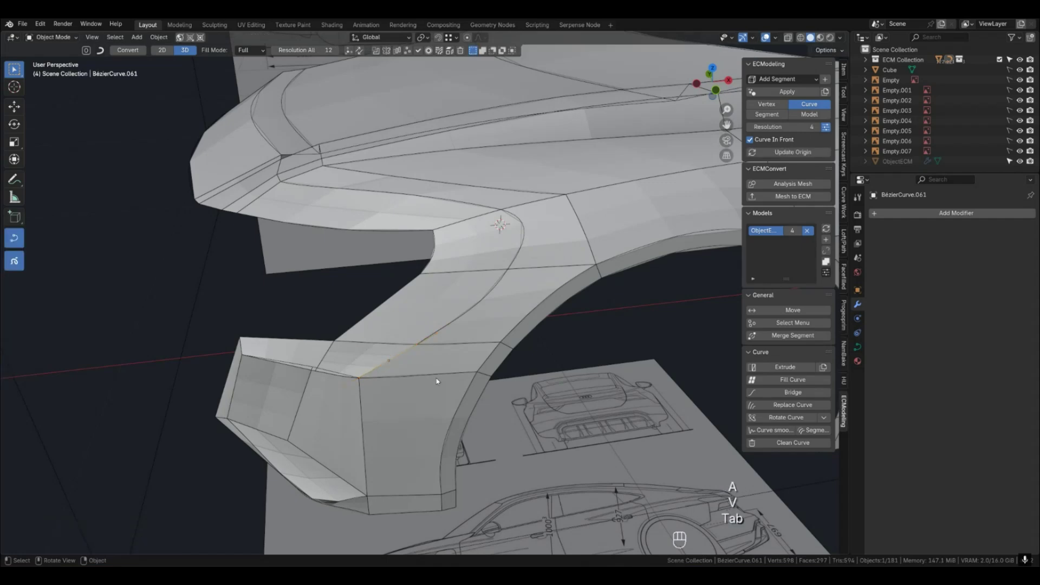
Select the joined curve points at the front of the wheel arch and move them about -0.0041 m in Z and -0.0026 m in X.
key("4")
middle_click_drag(438, 388, 453, 348)
scroll(478, 388, "down", 1)
key("1")
left_click(395, 341)
key("shift+g")
left_click(462, 347)
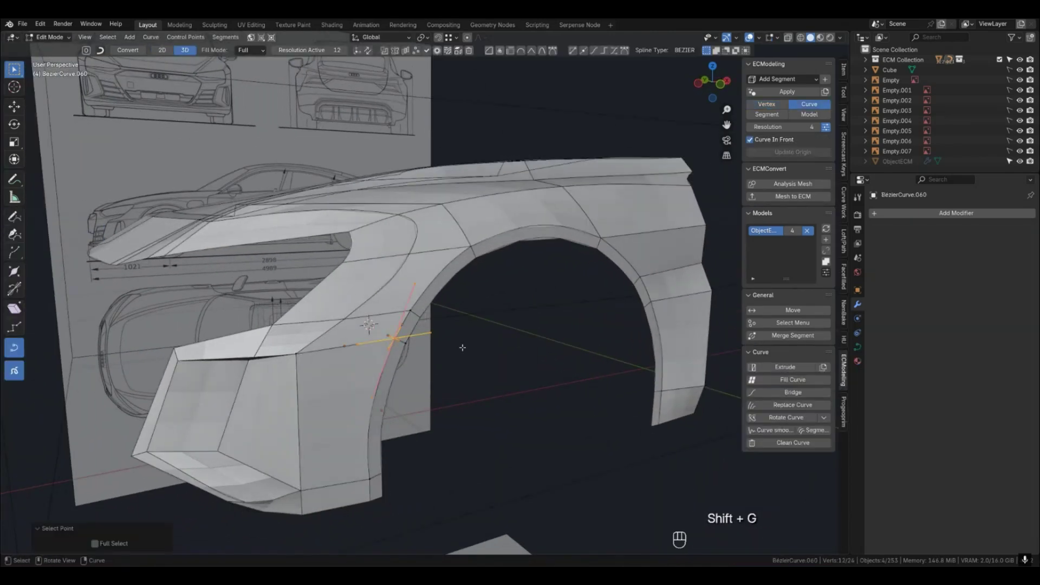
key("g")
left_click(461, 349)
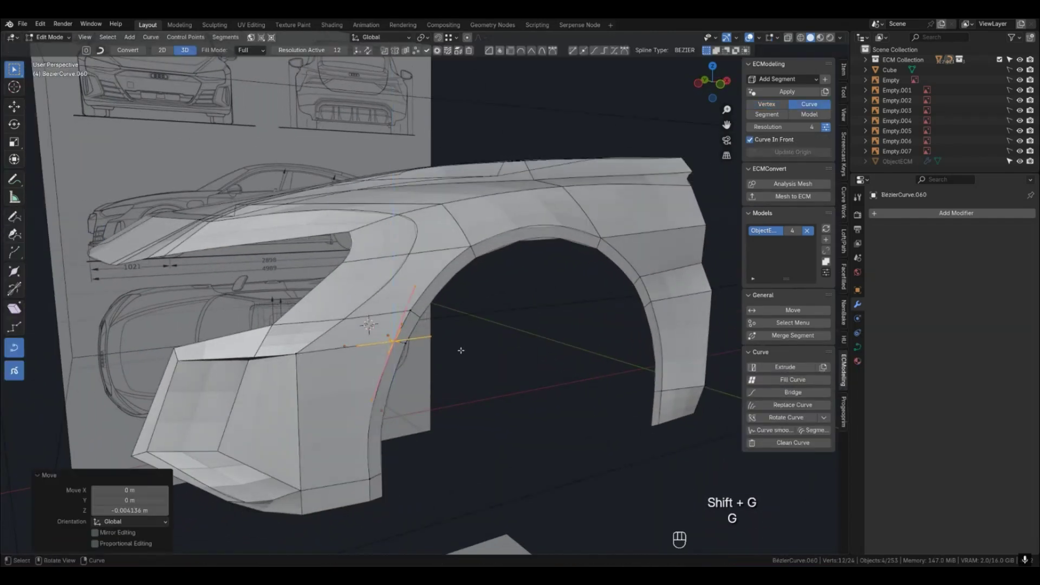
key("g")
left_click(459, 350)
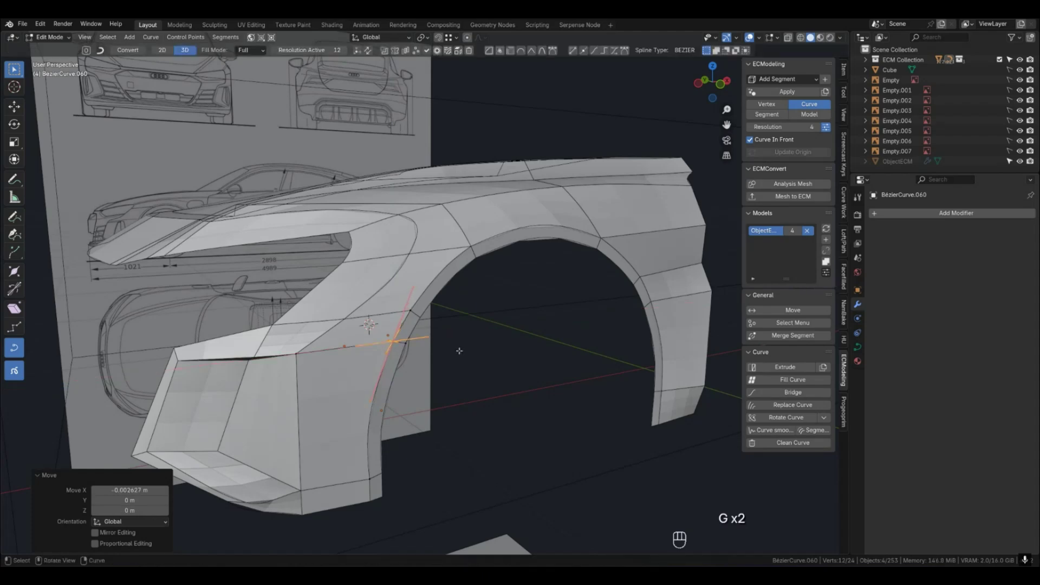
Select the vertical curve at the rear of the bumper corner and compare it with the blueprint in front view with X-ray enabled.
key("Tab")
key("4")
middle_click_drag(450, 365, 417, 385)
key("2")
left_click(333, 422)
key("KP_1")
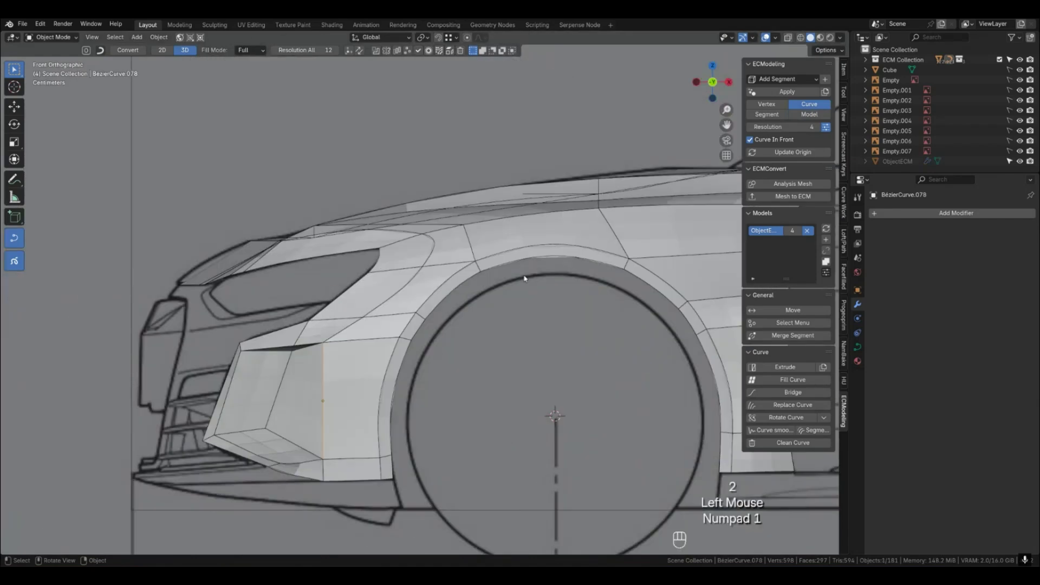
left_click(787, 37)
middle_click_drag(308, 404, 333, 367, "shift")
scroll(333, 367, "up", 2)
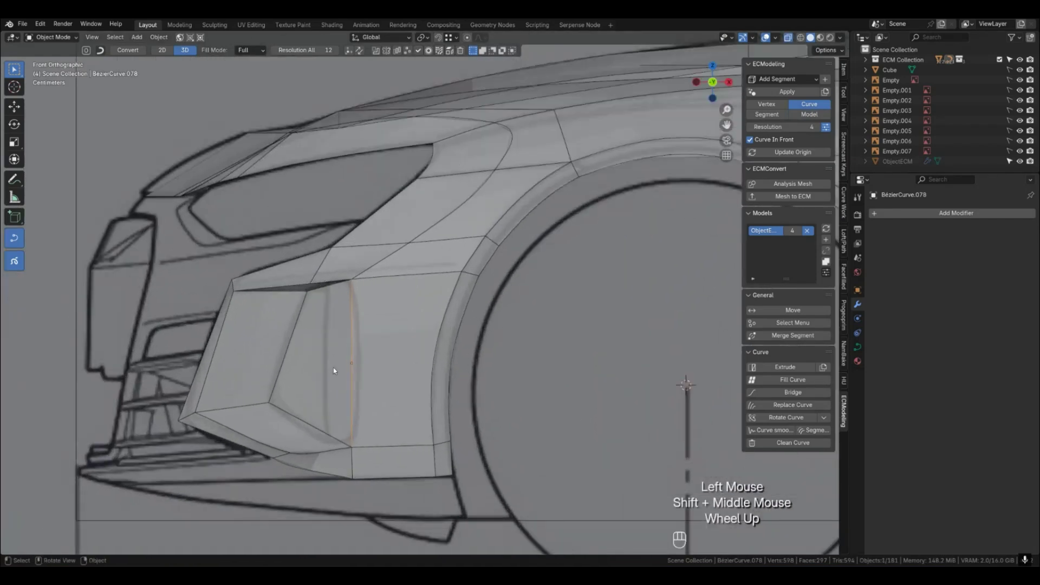
Bow the vertical bumper-corner curve by moving its handles about 0.0125 m along X.
key("alt+c")
key("g")
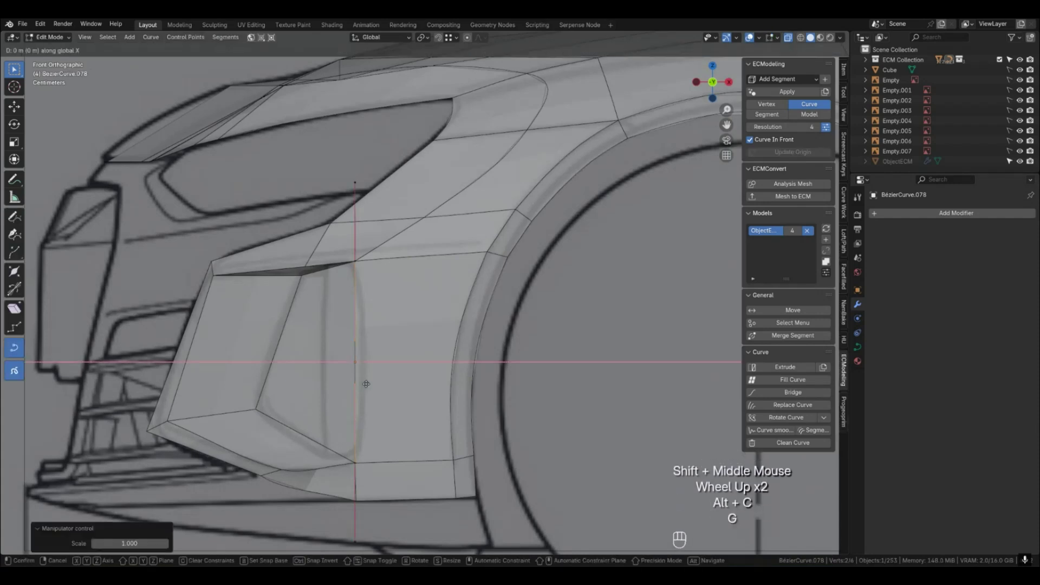
left_click(379, 385)
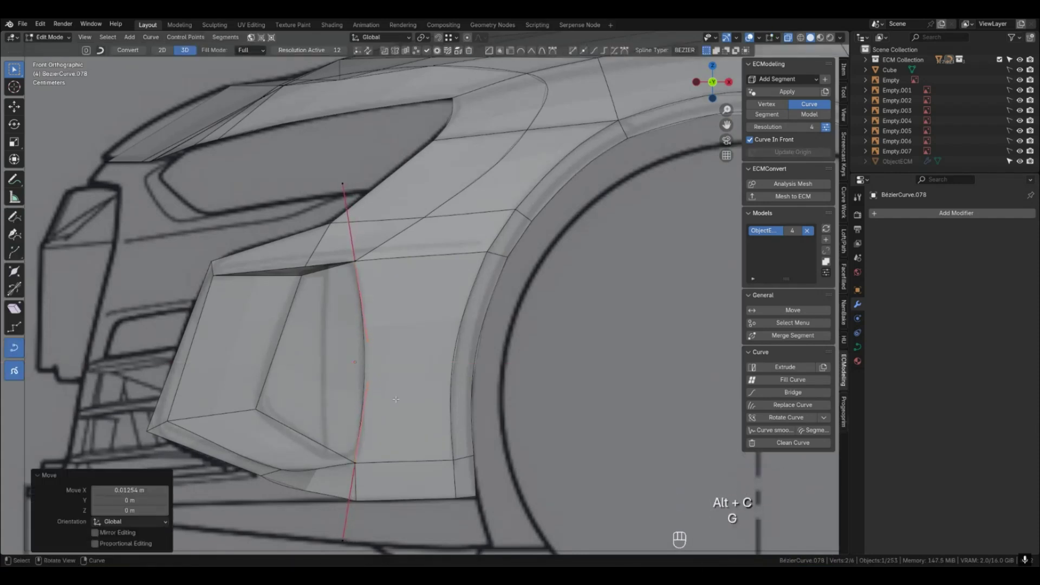
key("Tab")
key("4")
key("2")
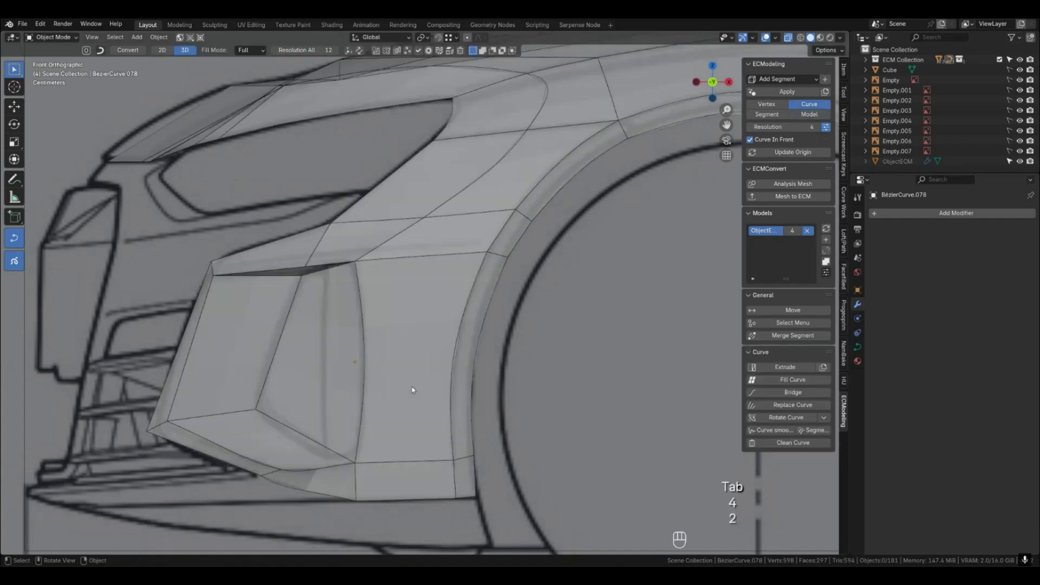
key("4")
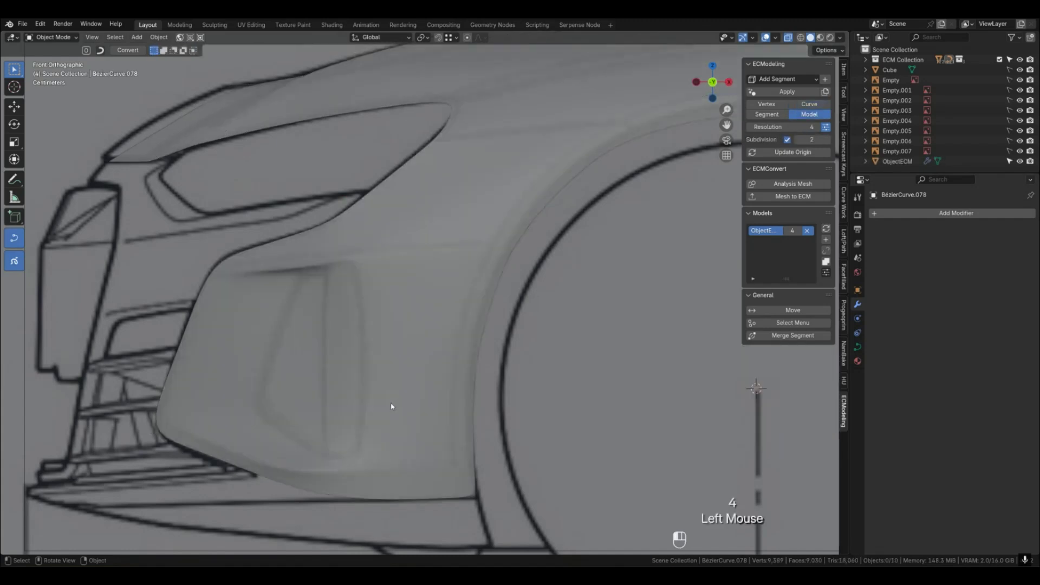
Select the smoothed model mesh, turn off X-ray and review the whole fender and hood shape.
left_click(392, 407)
key("q")
key("q")
key("5")
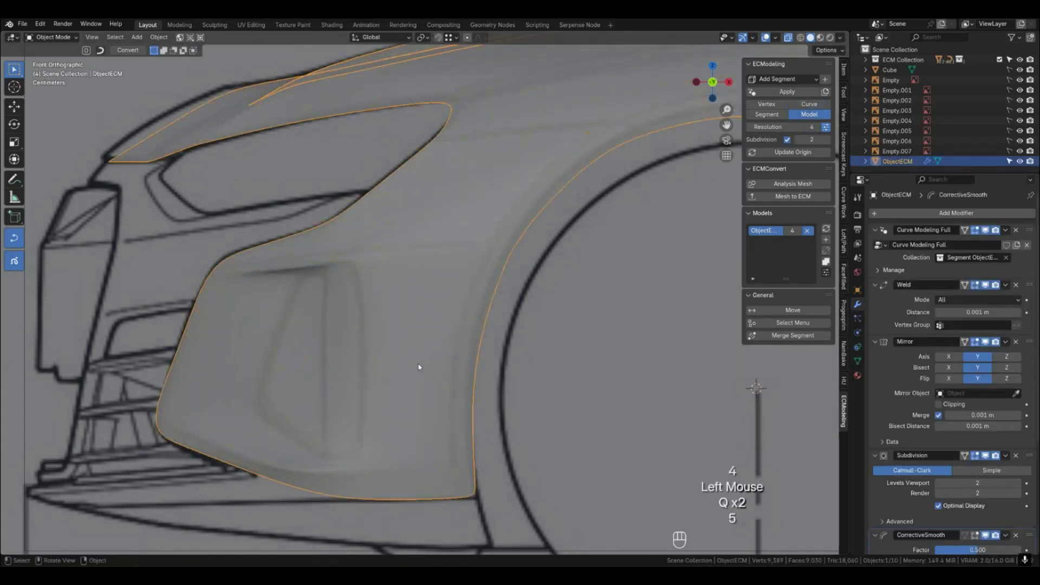
left_click(567, 243)
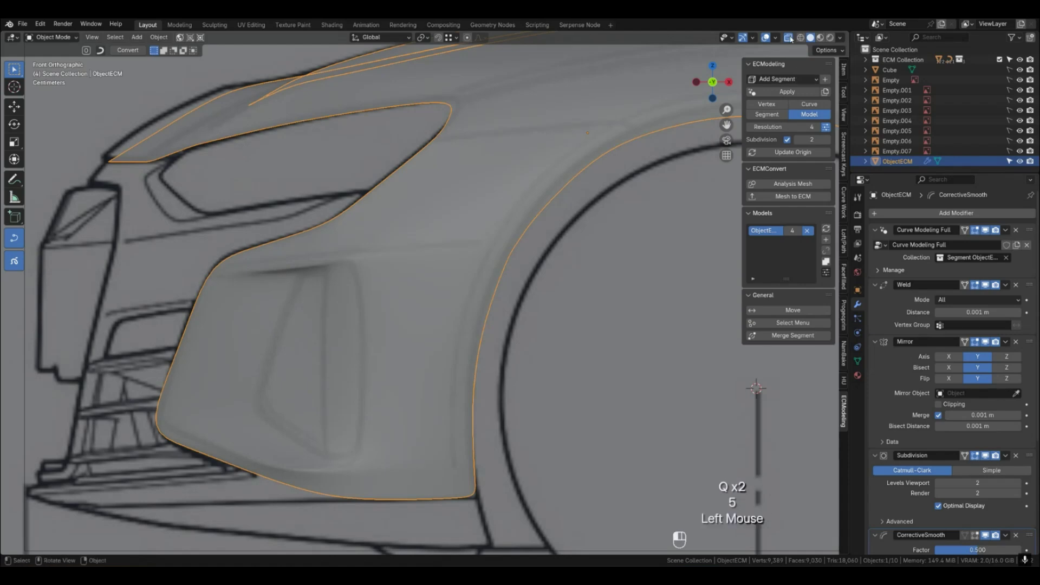
scroll(566, 238, "down", 2)
middle_click_drag(500, 285, 457, 351)
scroll(542, 303, "down", 1)
scroll(403, 335, "down", 1)
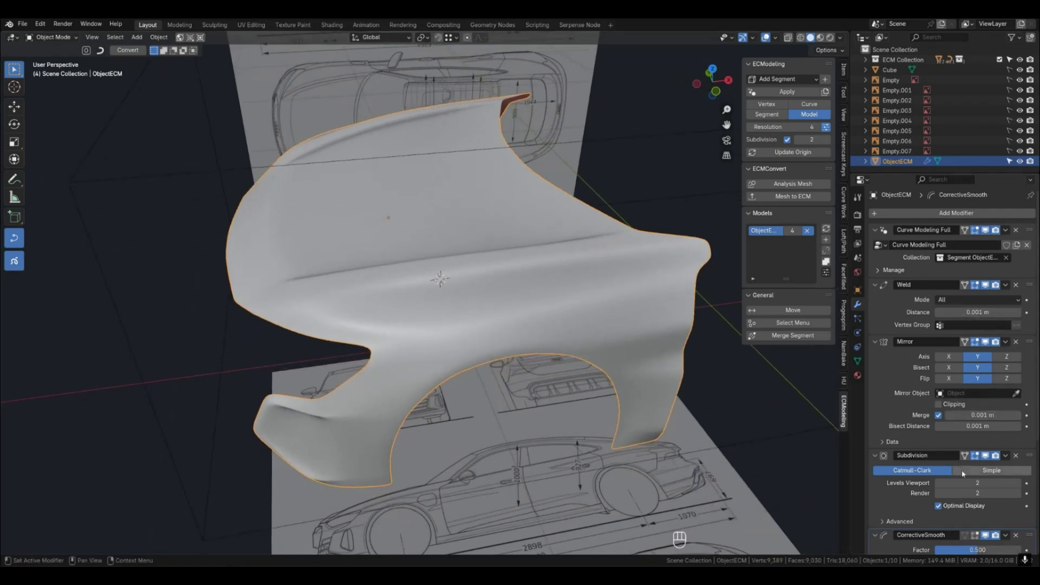
Move the CorrectiveSmooth modifier above the Subdivision modifier in the model's stack.
scroll(990, 480, "down", 2)
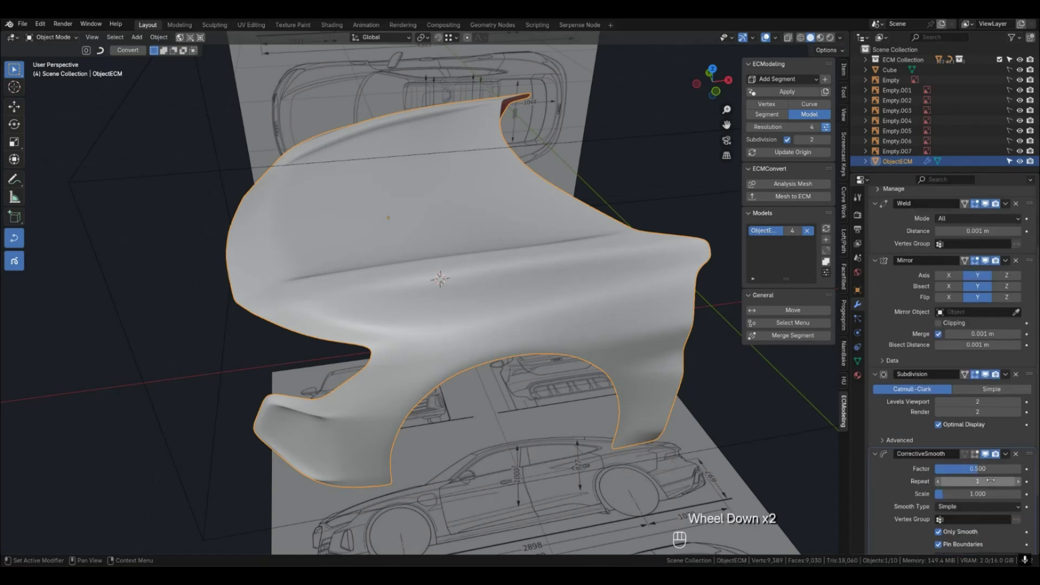
left_click(1017, 481)
left_click_drag(1021, 453, 1014, 374)
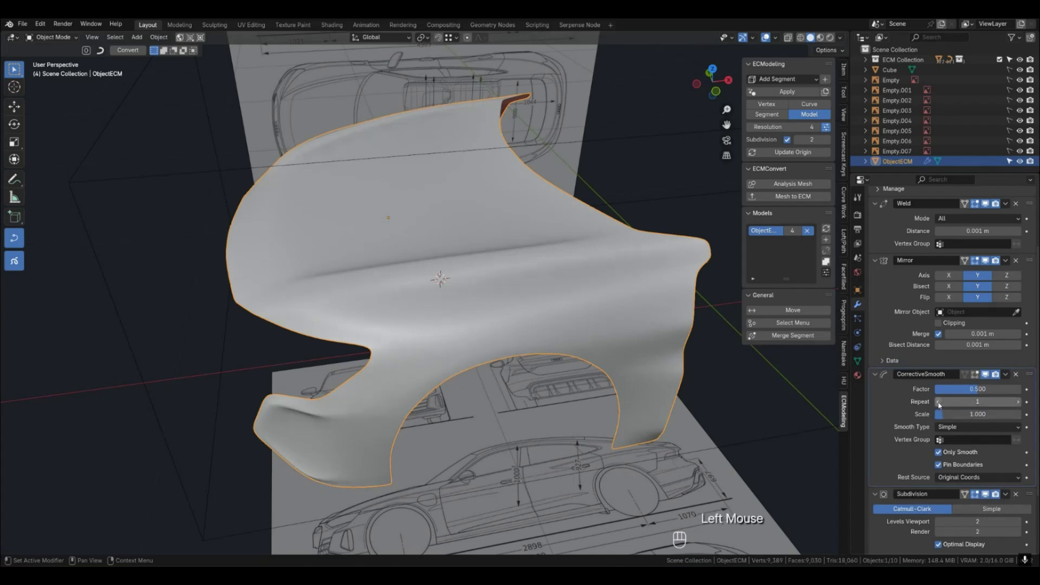
Inspect the smoothed fender and hood surface from several angles, with the wireframe shown and hidden.
middle_click_drag(471, 362, 480, 388)
left_click(477, 367)
middle_click_drag(477, 379, 439, 304)
key("q")
key("q")
middle_click_drag(532, 381, 517, 337)
key("q")
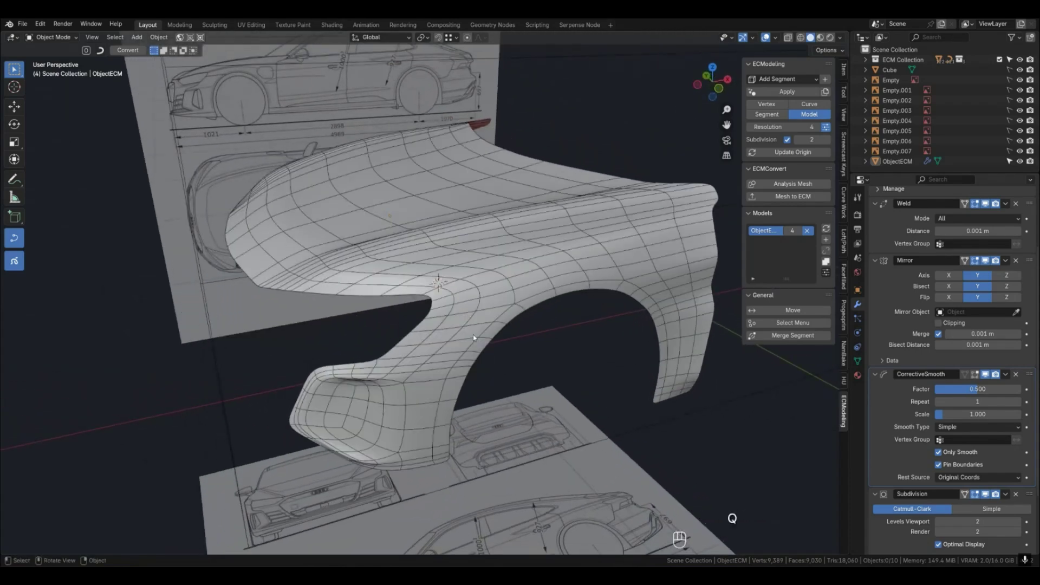
key("q")
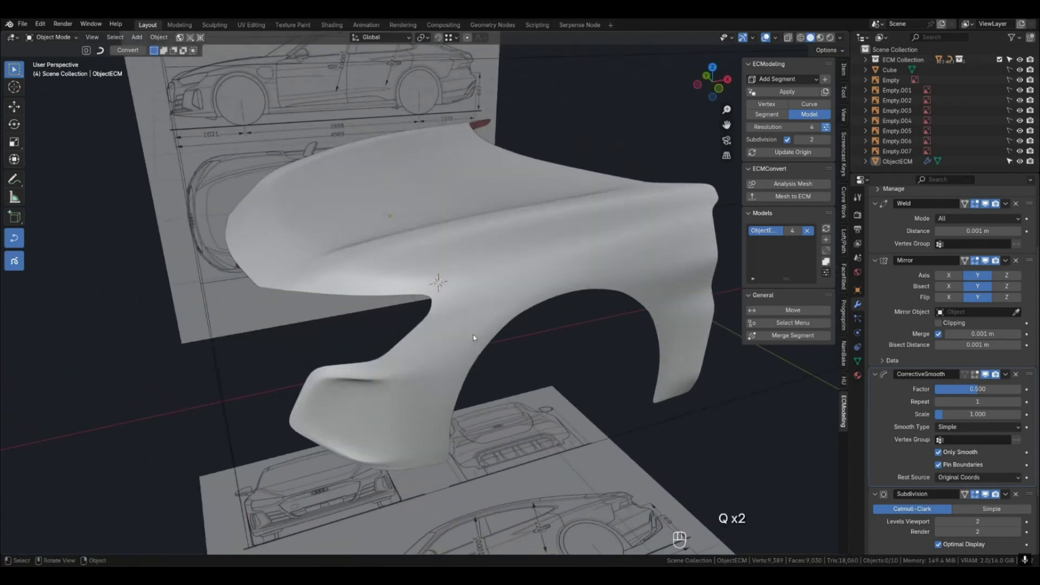
left_click(575, 363)
scroll(587, 370, "down", 2)
middle_click_drag(592, 370, 542, 370)
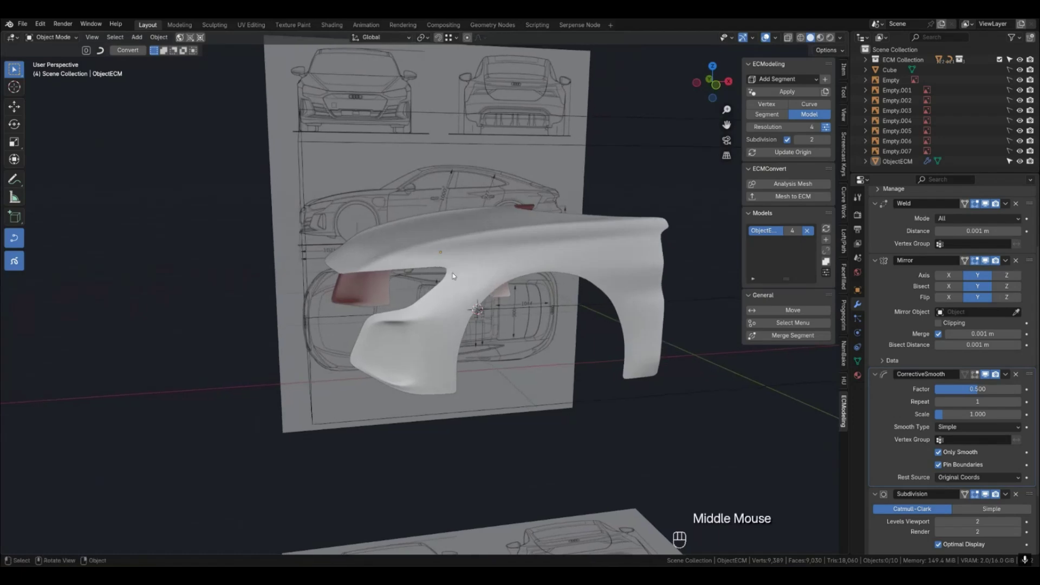
Compare the curve network with the smoothed model around the hood's front edge and headlight opening.
key("2")
scroll(382, 259, "up", 2)
middle_click_drag(382, 259, 386, 261)
key("4")
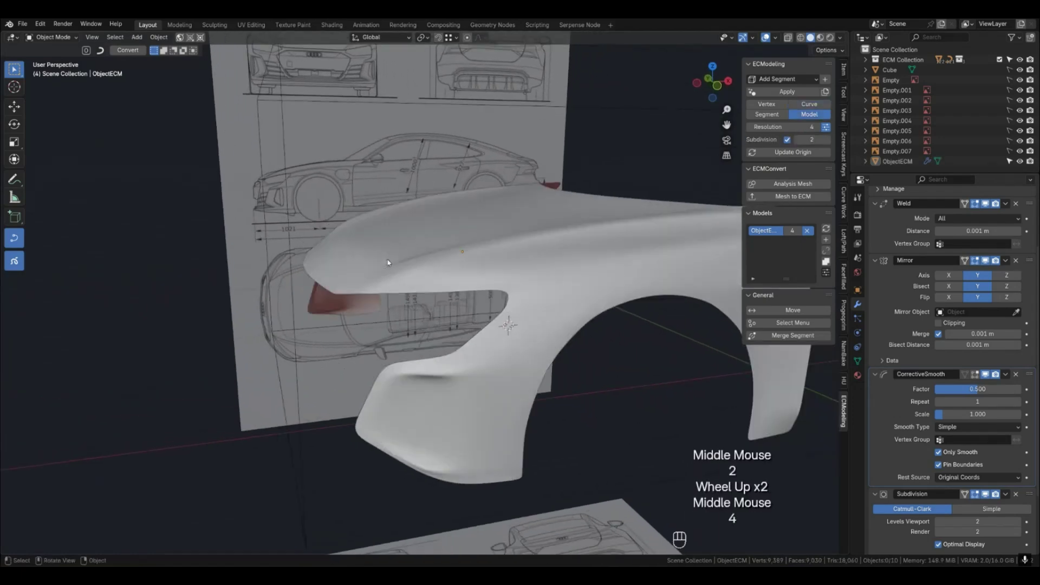
key("q")
key("q")
key("4")
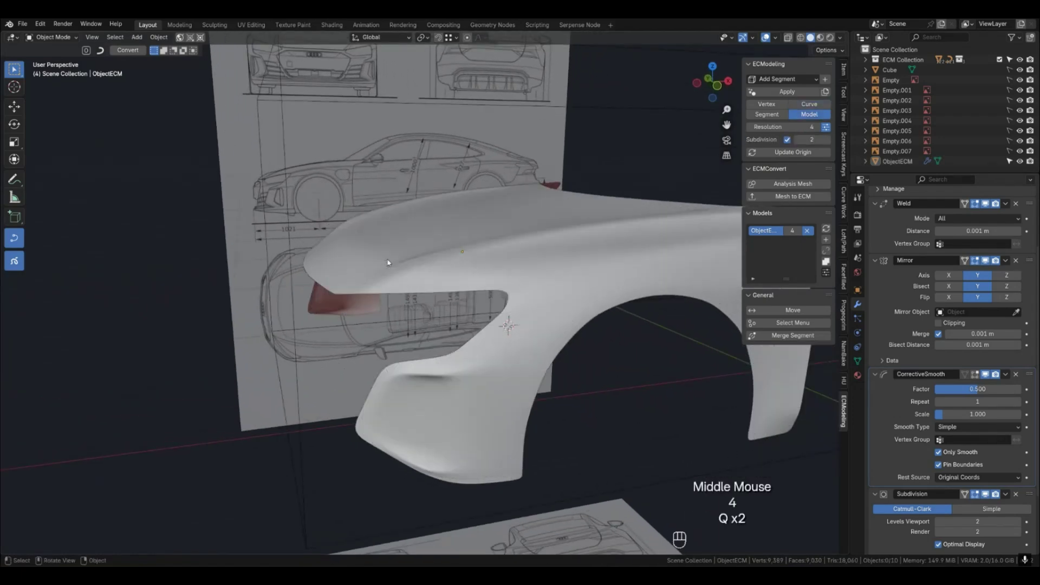
key("3")
middle_click_drag(405, 266, 392, 269)
key("2")
key("4")
key("2")
key("4")
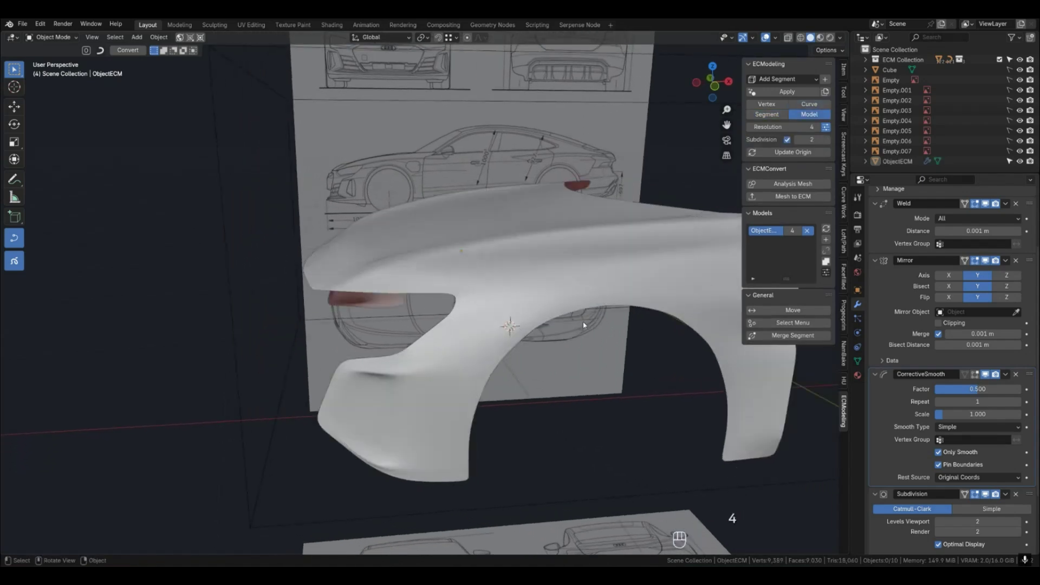
Try a CorrectiveSmooth factor of 0 and undo the change.
left_click(983, 390)
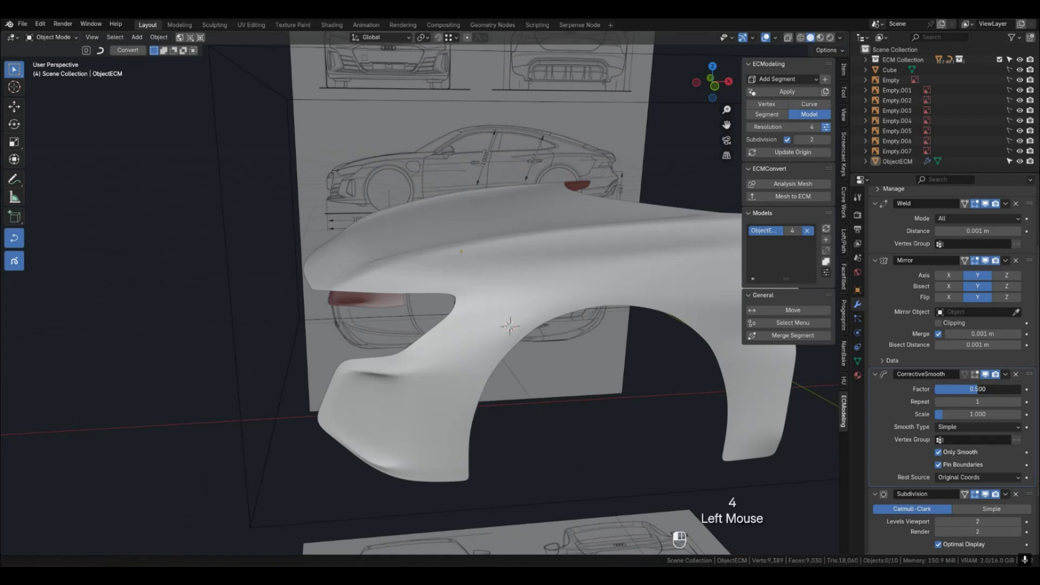
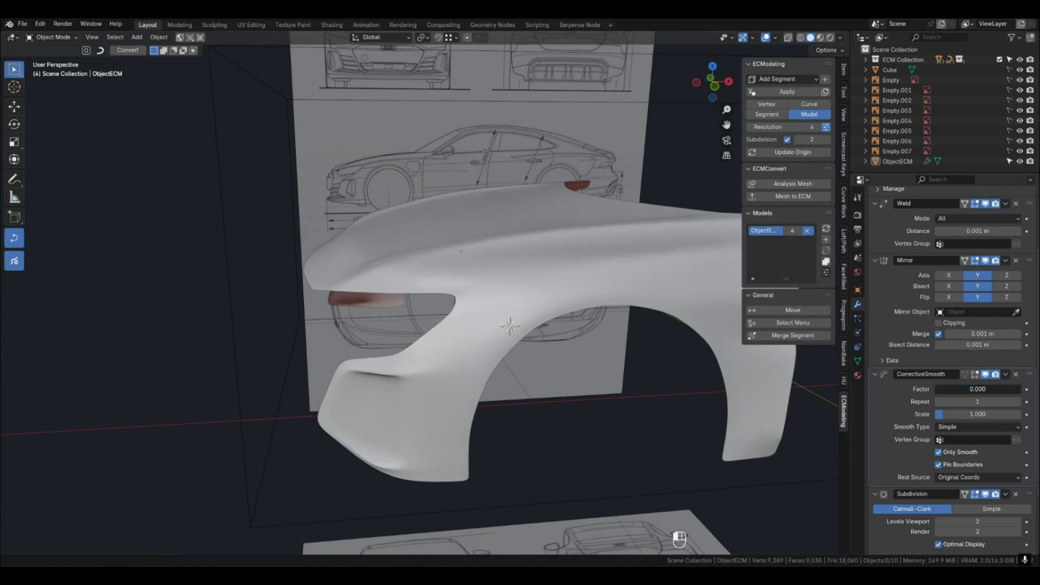
key("ctrl+z")
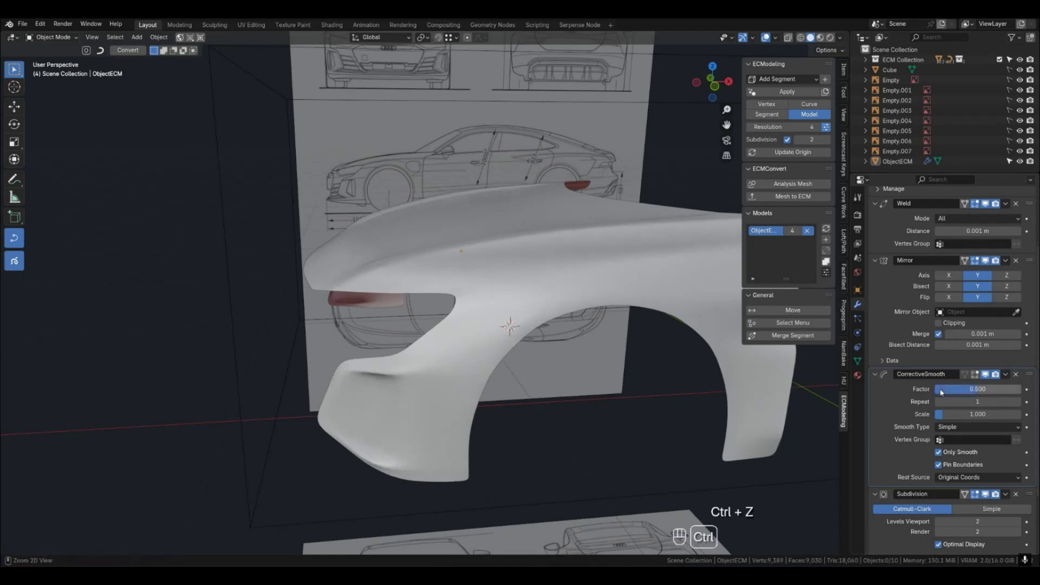
Select the cross curve near the hood's front edge and compare it with the blueprint in front, side and top views.
middle_click_drag(487, 281, 526, 242)
key("2")
left_click(424, 259)
key("KP_1")
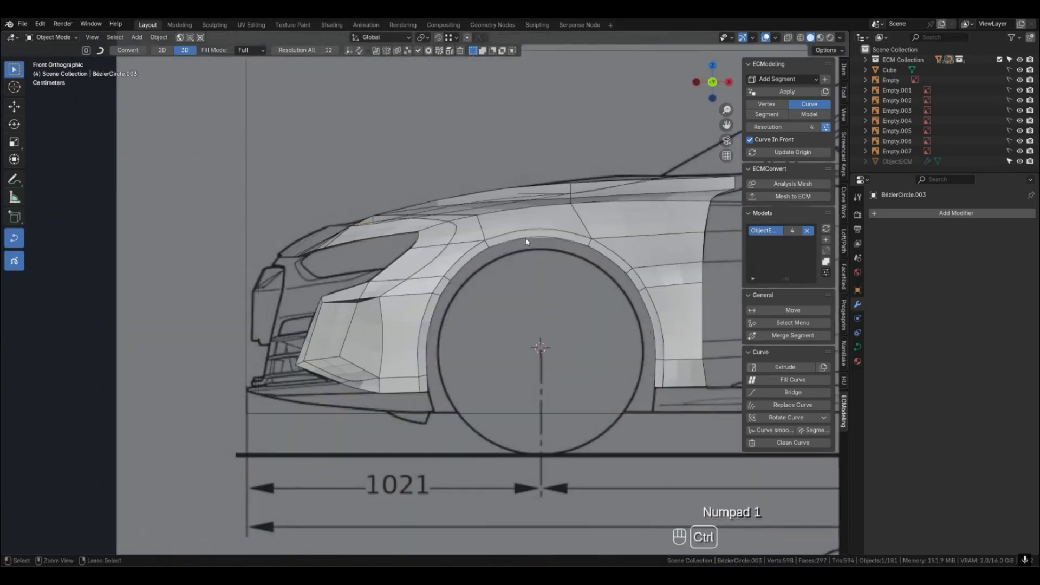
key("ctrl+KP_3")
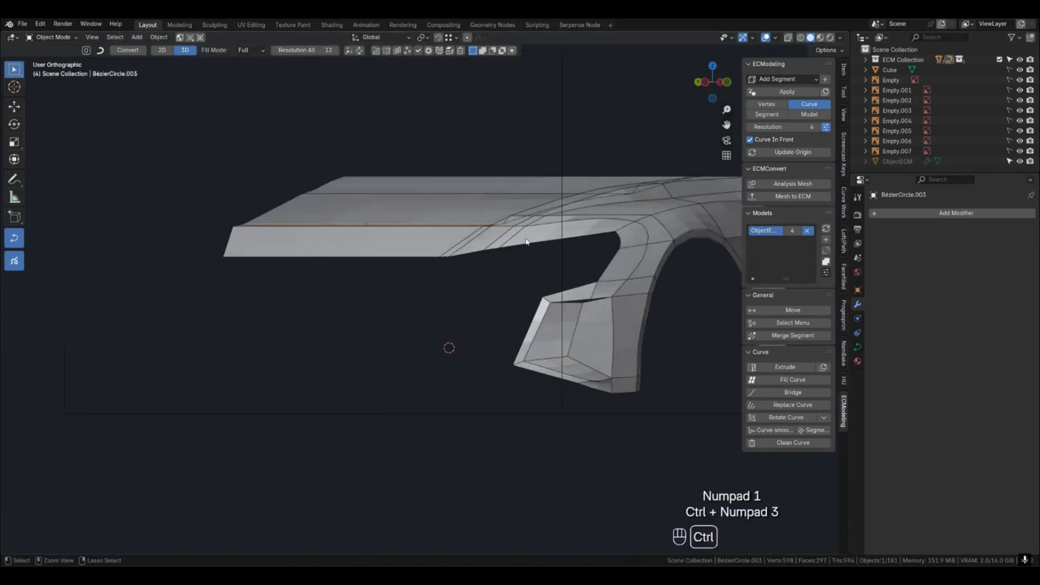
middle_click_drag(546, 259, 444, 279)
key("KP_7")
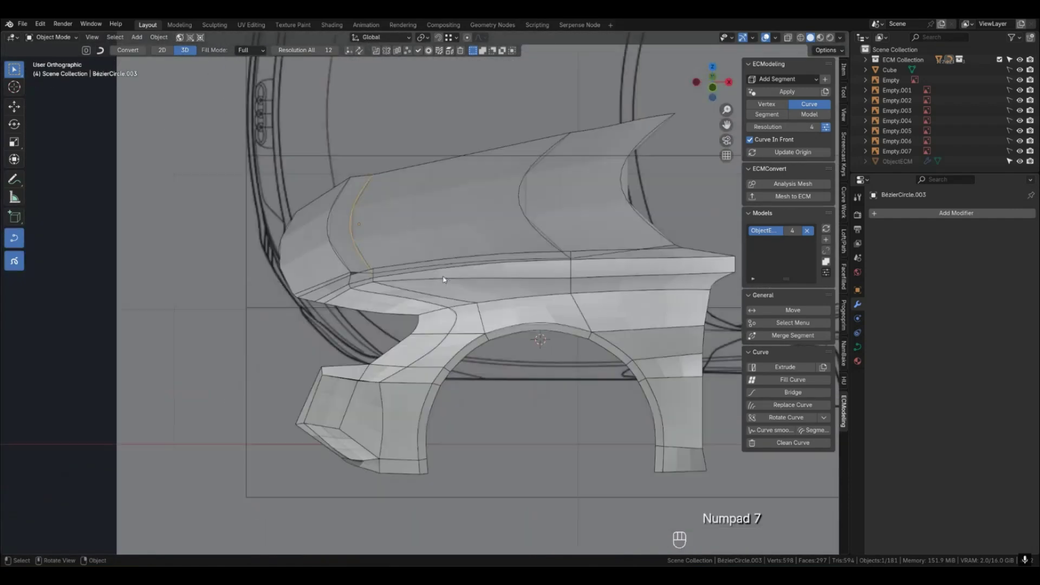
scroll(443, 279, "down", 2)
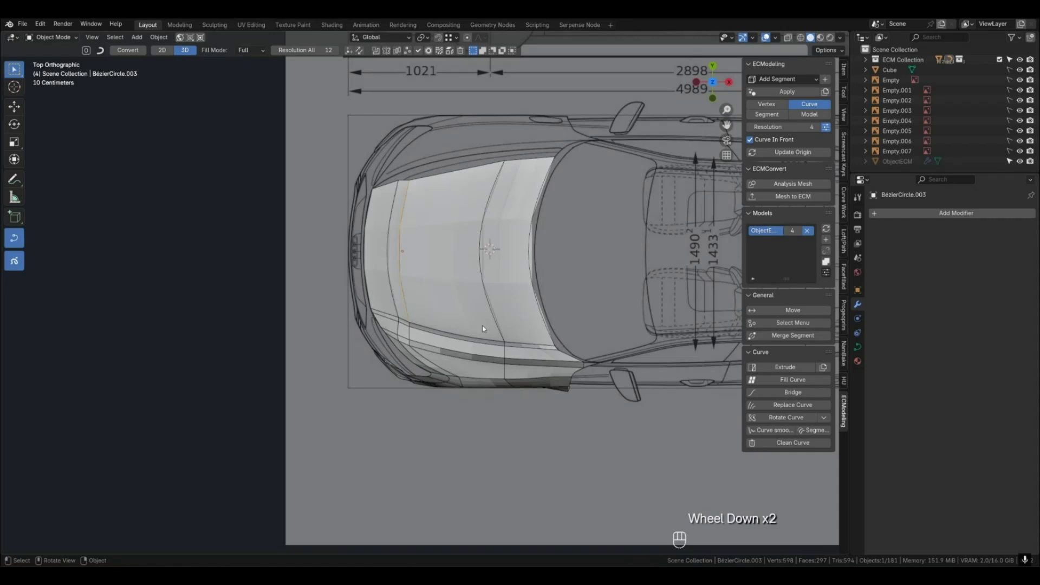
scroll(484, 328, "up", 2)
middle_click_drag(483, 329, 490, 265)
Review the smoothed model and show the wireframe over its individual segments.
key("4")
left_click(492, 263)
key("q")
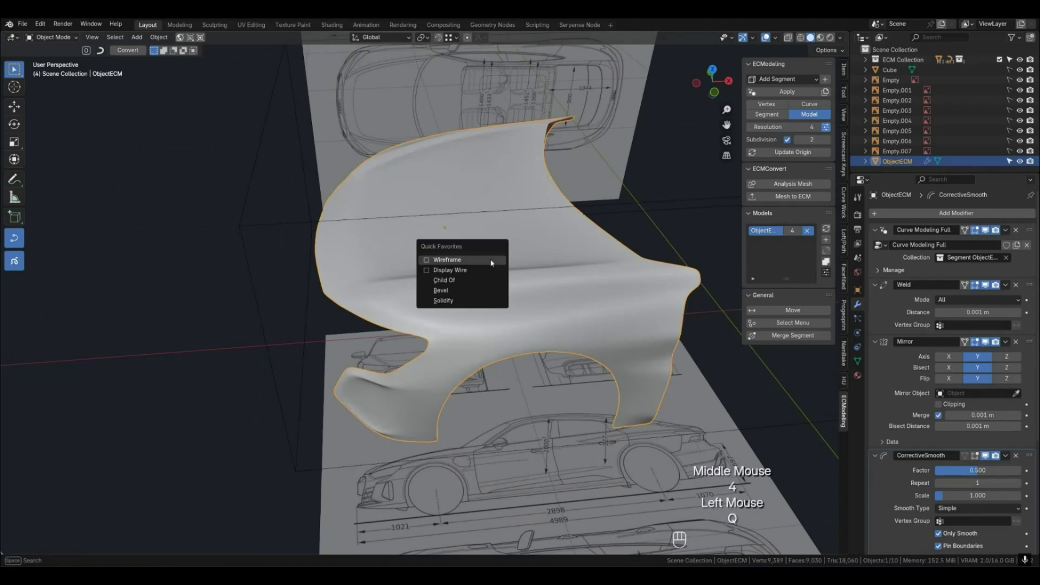
key("q")
middle_click_drag(457, 262, 462, 245)
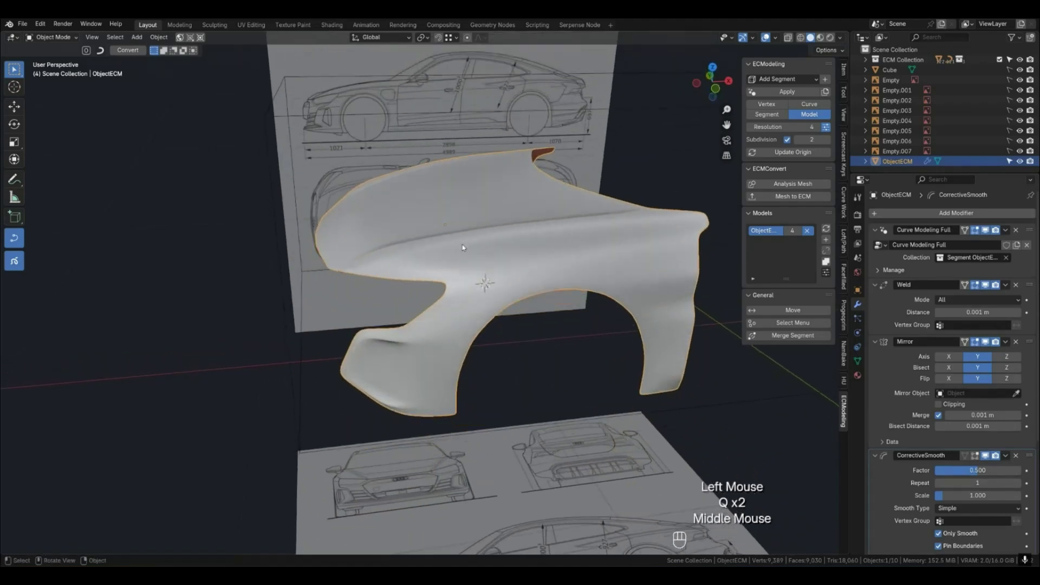
key("2")
key("3")
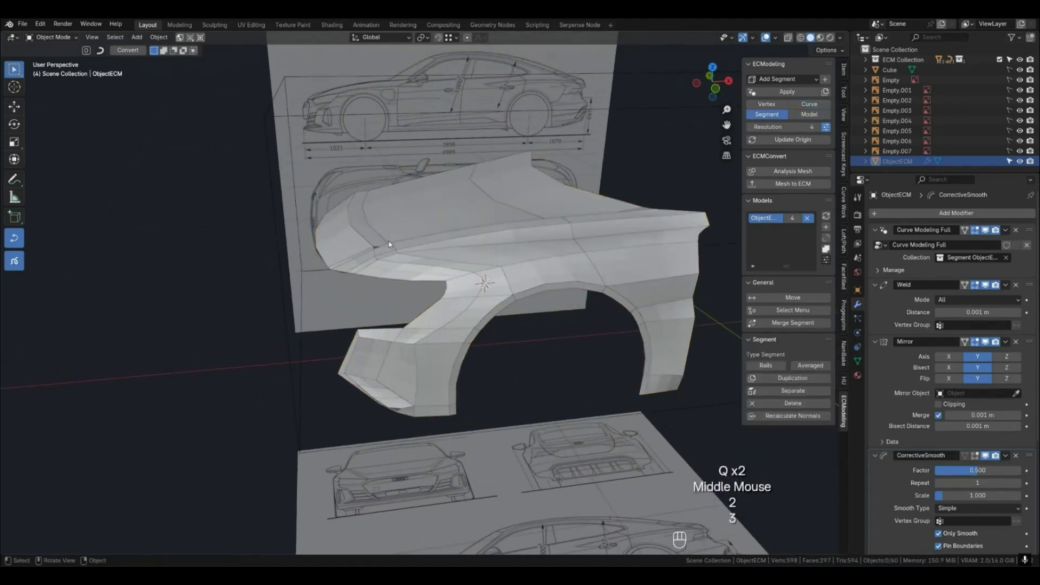
key("q")
middle_click_drag(367, 222, 357, 203)
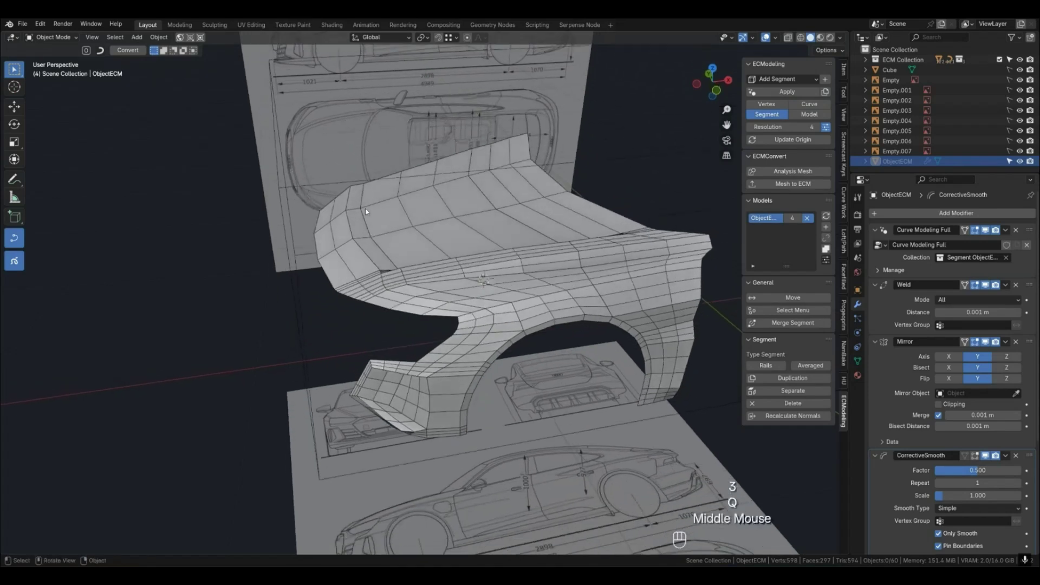
Select the narrow segment strip from the hood's front through the fender to the bumper corner's lower edge and set Resolution X to 3.
left_click(357, 203)
key("3")
left_click(357, 210)
middle_click_drag(360, 214, 396, 309)
left_click(396, 309, "shift")
left_click(399, 319, "shift")
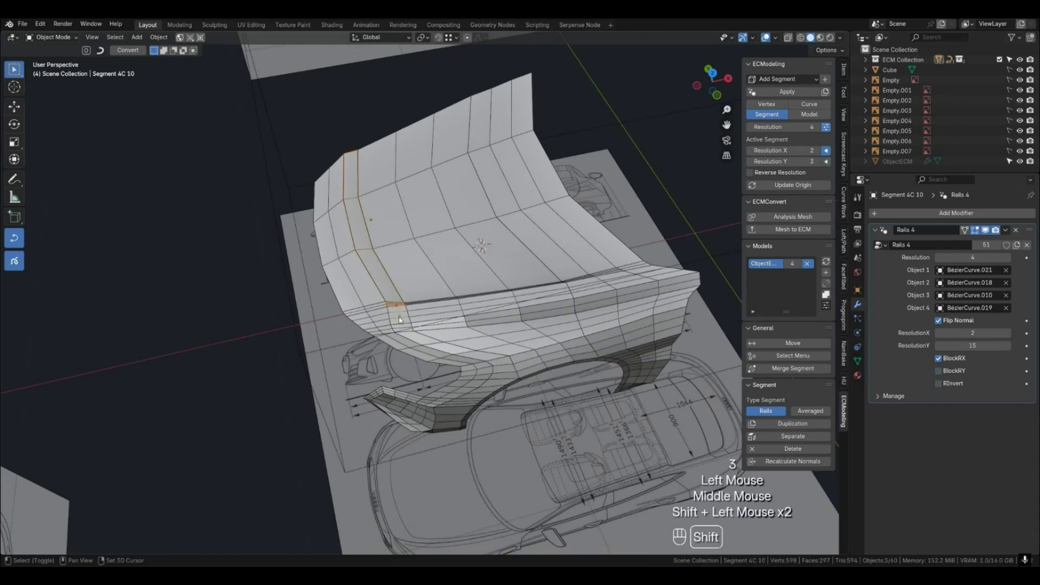
left_click(401, 330, "shift")
middle_click_drag(401, 330, 501, 335)
left_click(503, 335, "shift")
left_click(496, 362, "shift")
left_click(472, 390, "shift")
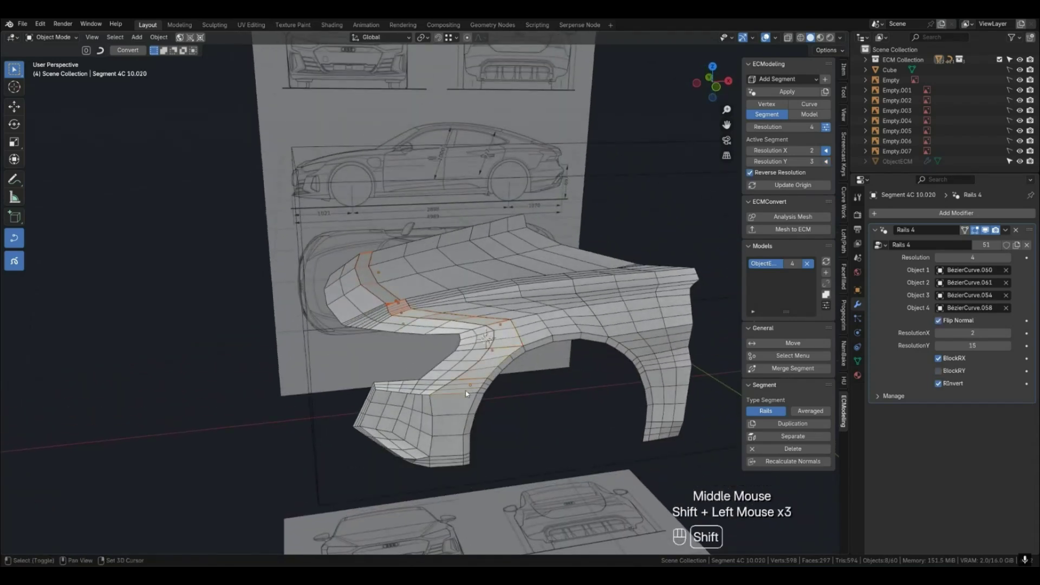
left_click(453, 433, "shift")
left_click(456, 466, "shift")
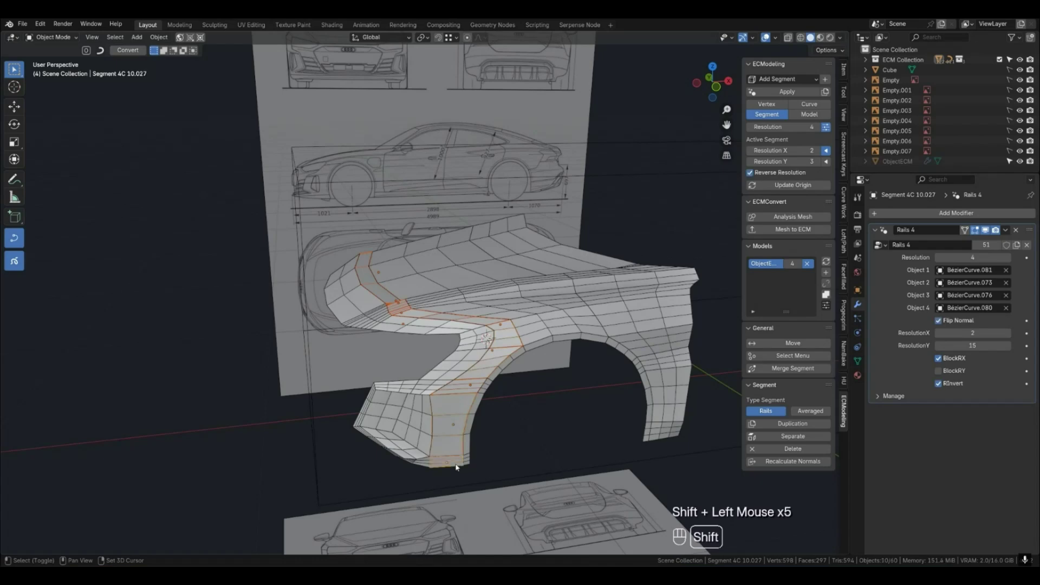
left_click(817, 150)
Check the smoothed surface along the refined strip with the wireframe hidden.
middle_click_drag(576, 250, 437, 248)
key("4")
key("q")
key("2")
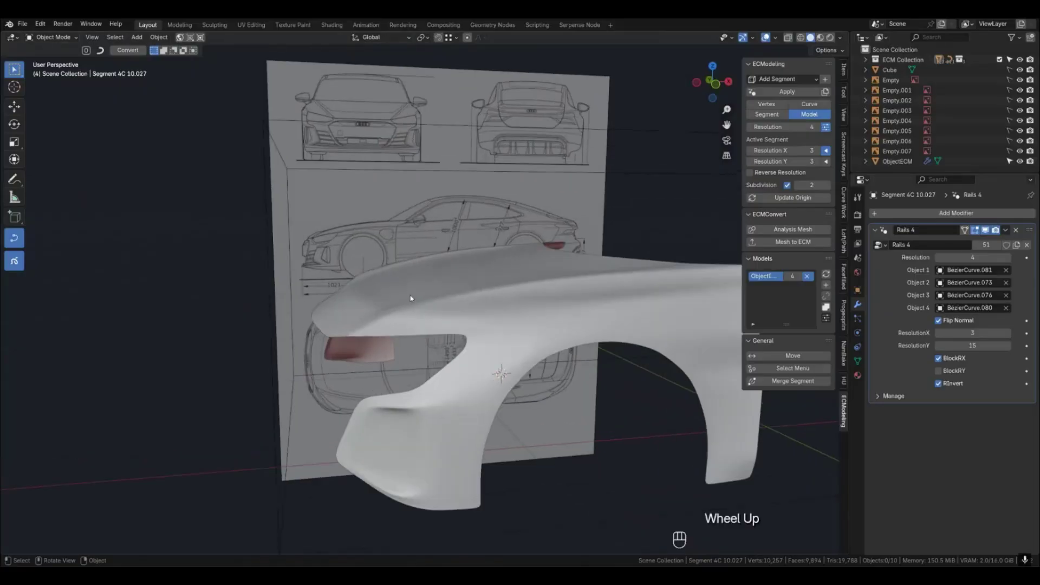
middle_click_drag(411, 298, 488, 340)
Select the joined curve points near the hood's front edge, move them slightly along Z, and check the smoothed model.
key("1")
left_click(375, 307)
key("2")
left_click(380, 306)
key("shift+g")
left_click(507, 342)
key("g")
middle_click(505, 344)
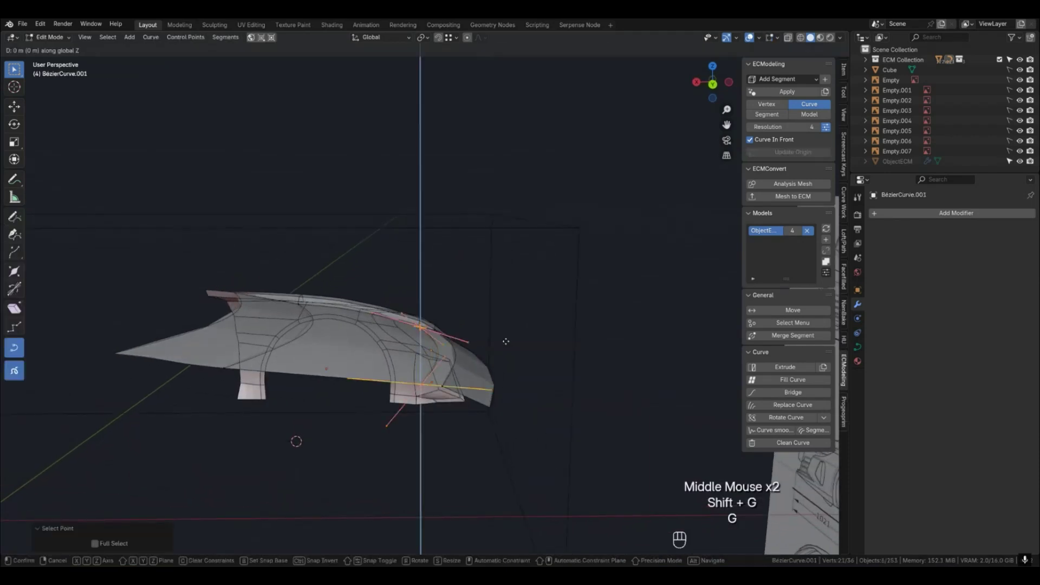
left_click(504, 344)
key("Tab")
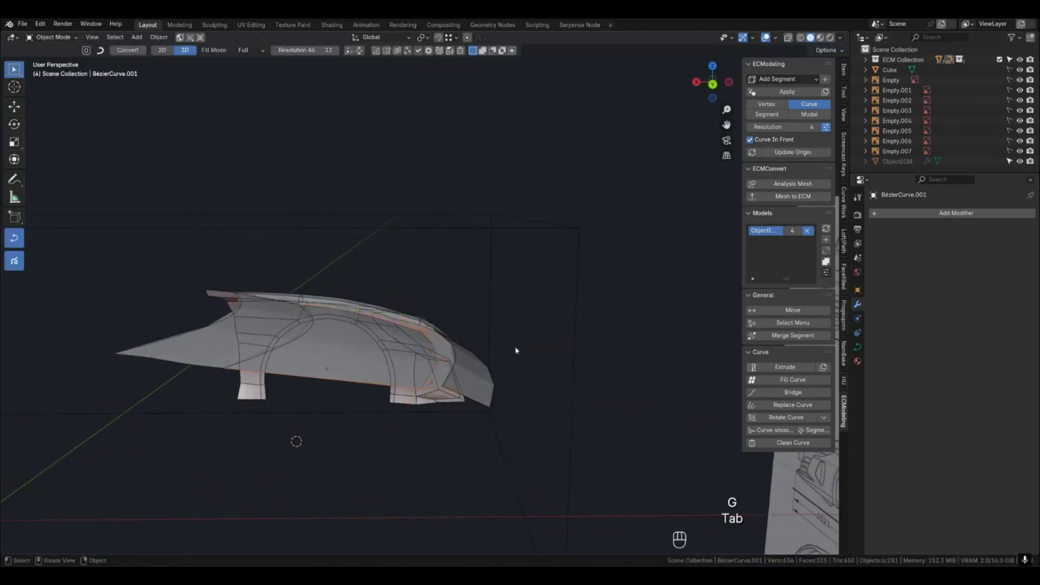
key("4")
middle_click_drag(529, 365, 309, 361)
key("2")
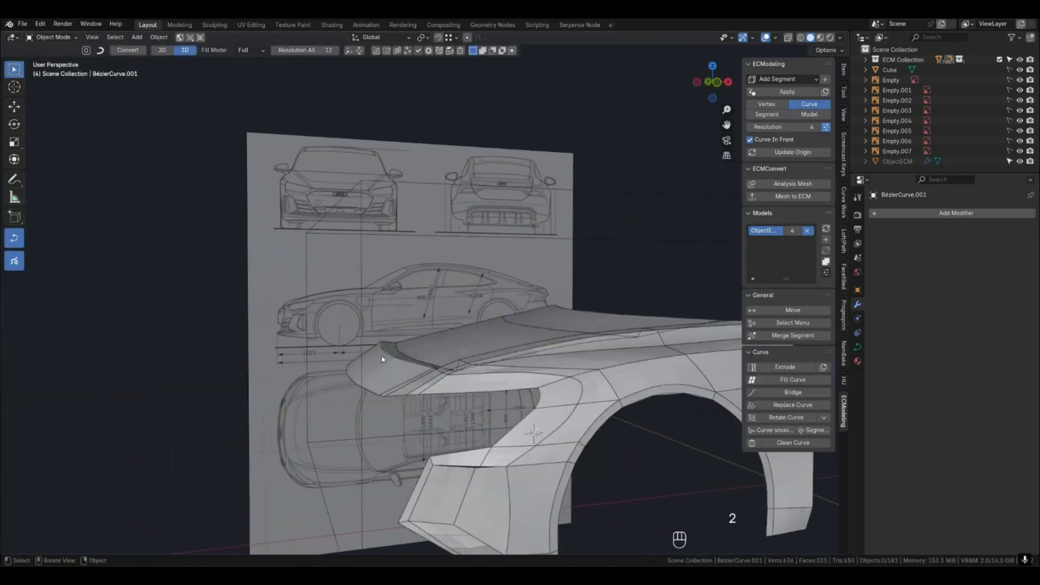
Compare the curve network with the smoothed model around the hood's front corner and fender.
middle_click_drag(406, 360, 385, 368)
key("4")
scroll(400, 358, "down", 2)
key("2")
scroll(335, 379, "up", 2)
scroll(391, 367, "up", 2)
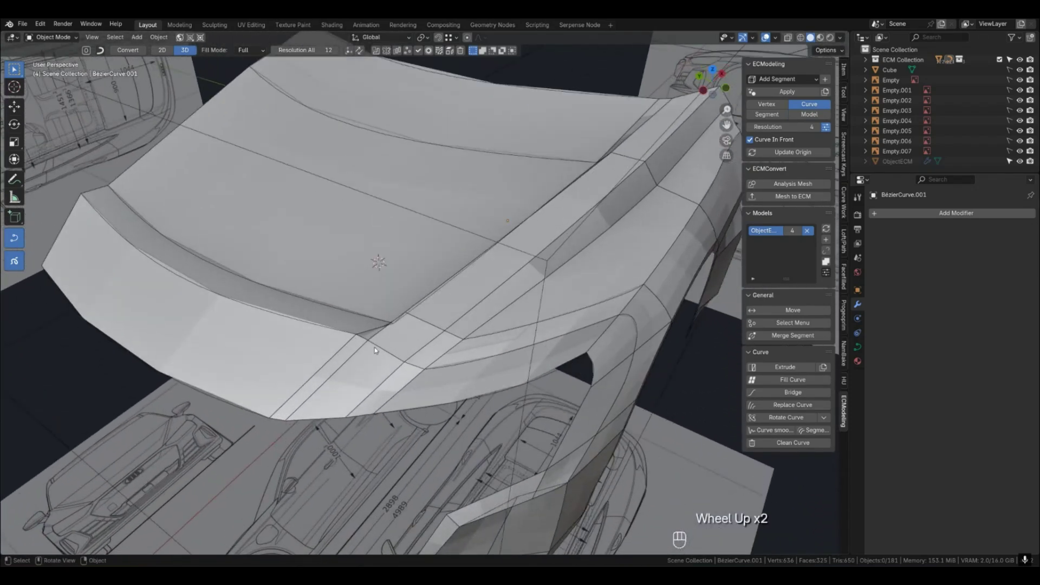
key("4")
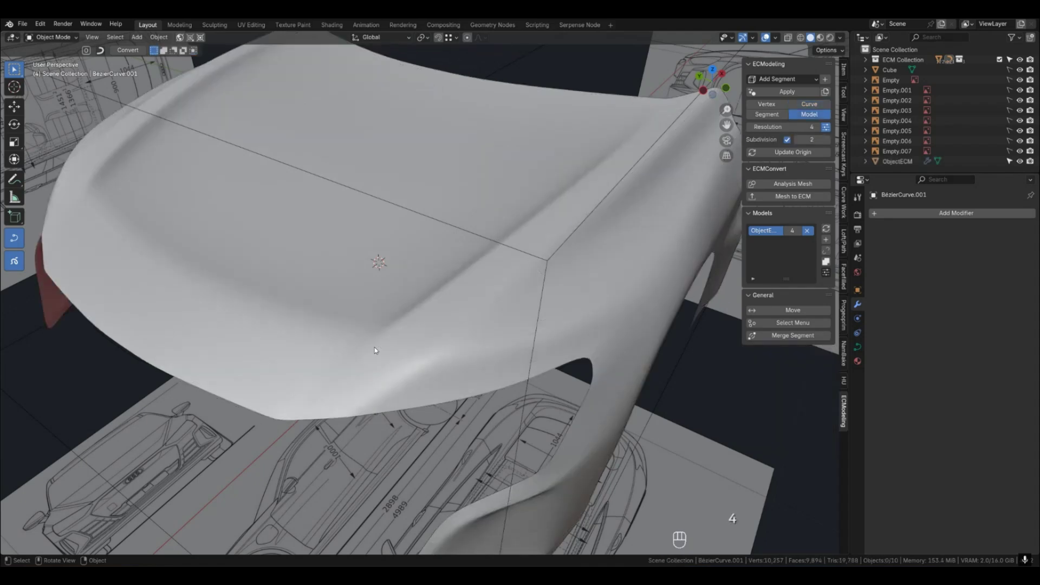
Inspect the smoothed hood corner from the top with and without wireframe, compare it with the segments, and check the whole fender in perspective.
key("KP_7")
key("q")
left_click(430, 305)
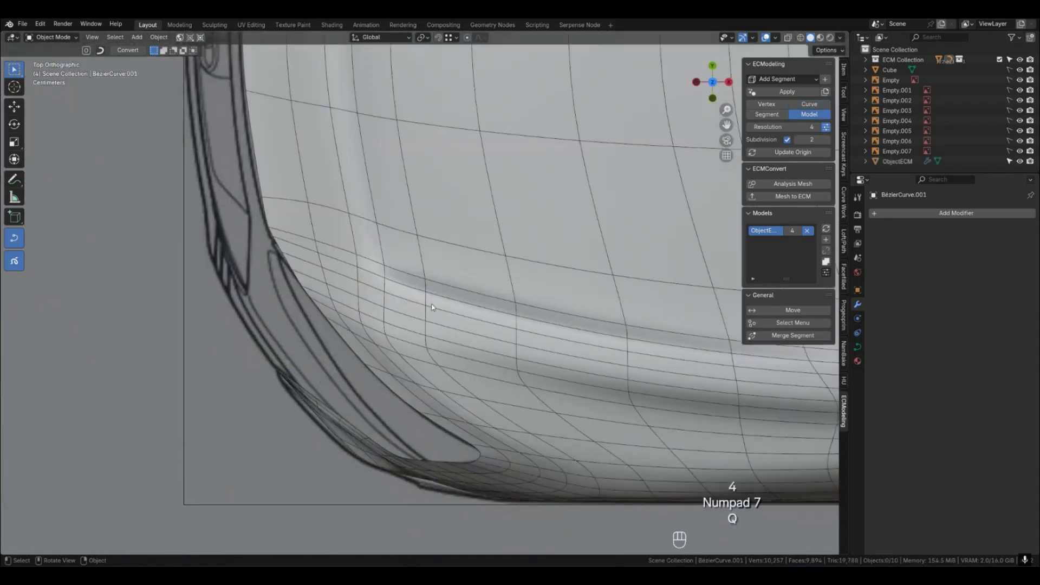
key("q")
left_click(432, 307)
key("4")
key("3")
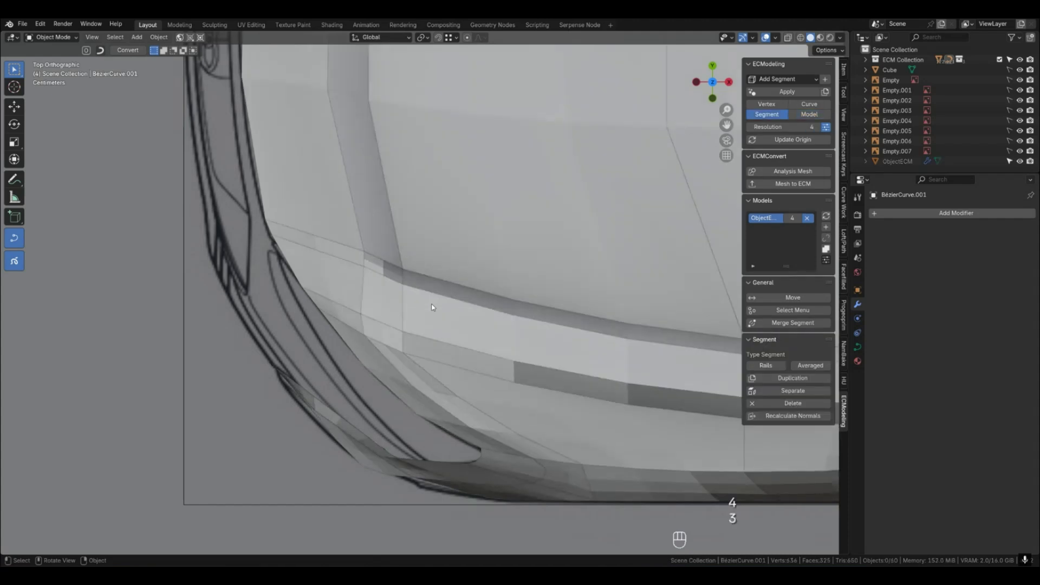
key("4")
key("q")
left_click(433, 307)
key("q")
left_click(431, 304)
scroll(432, 304, "down", 2)
middle_click_drag(432, 304, 407, 331)
scroll(502, 285, "down", 2)
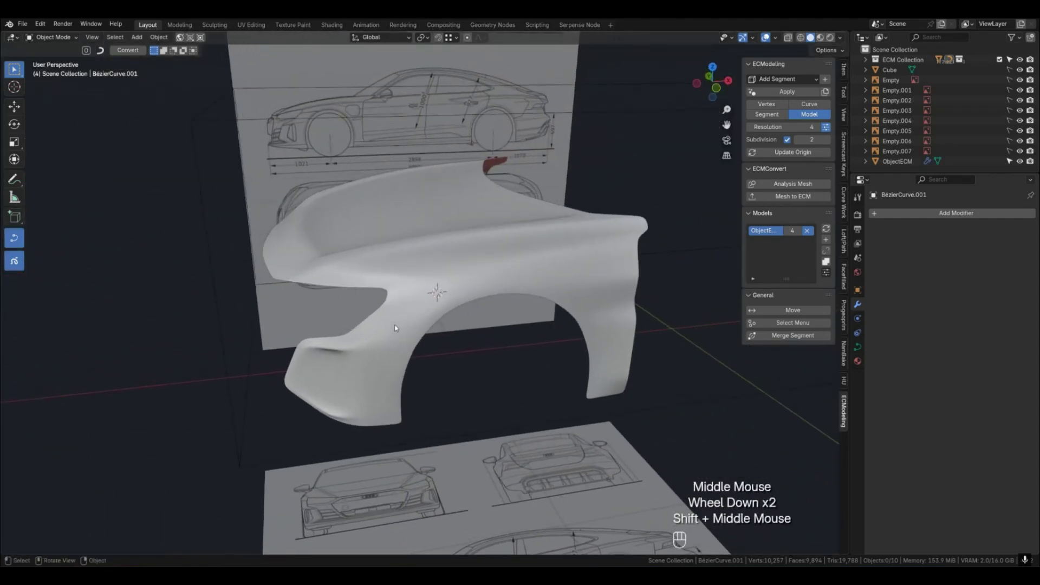
Select the short curve on the bumper corner's lower edge and set all its handles to Vector.
left_click(394, 428)
left_click(394, 430)
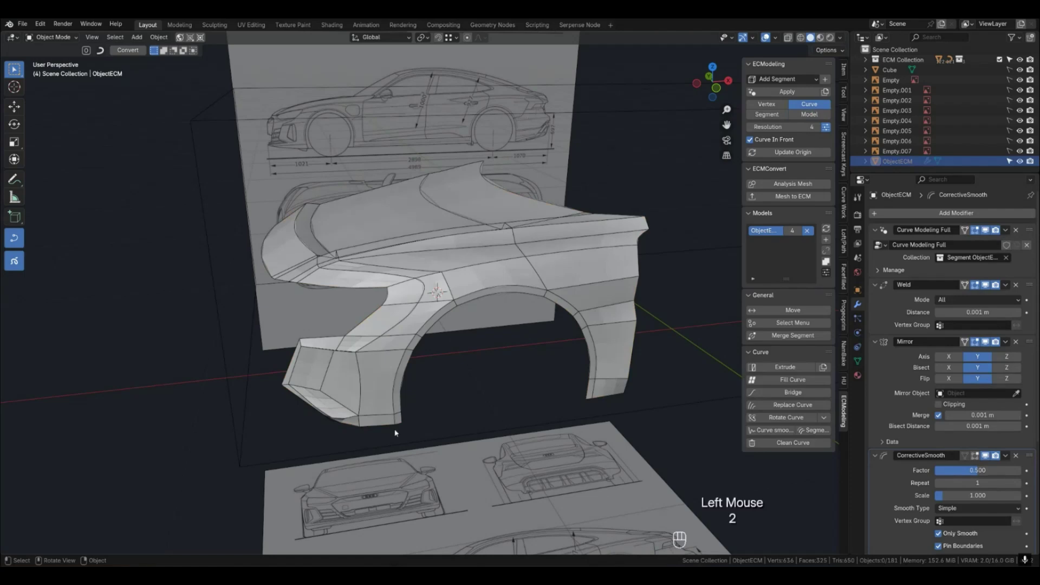
middle_click_drag(393, 429, 469, 343, "shift")
scroll(463, 332, "up", 3)
left_click(450, 297)
mouse_move(450, 297)
middle_mouse_down()
mouse_move(573, 266)
mouse_move(197, 225)
mouse_move(457, 307)
middle_mouse_up()
key("Tab")
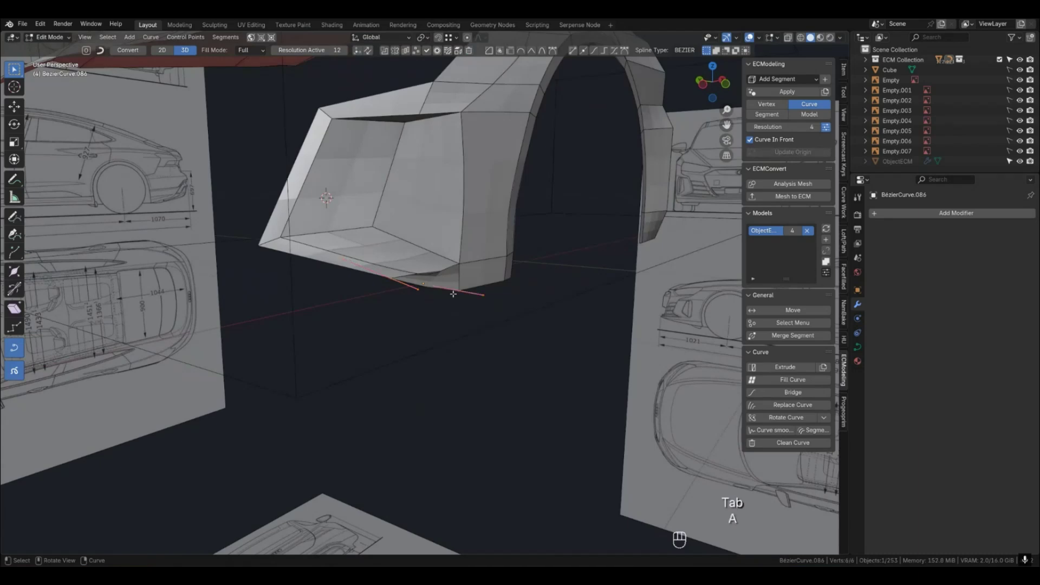
key("v")
left_click(455, 295)
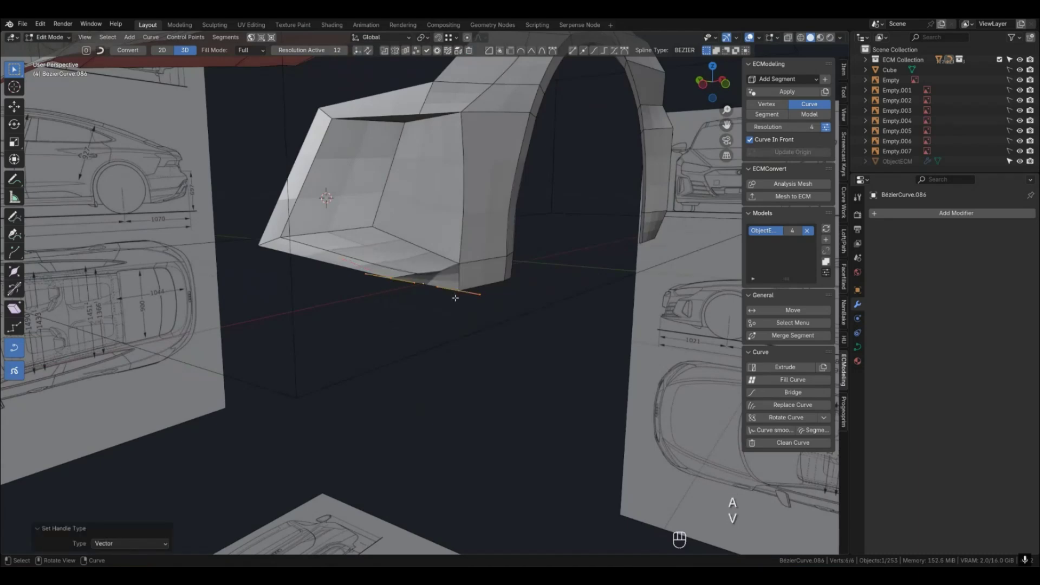
key("Tab")
middle_click_drag(455, 299, 427, 306)
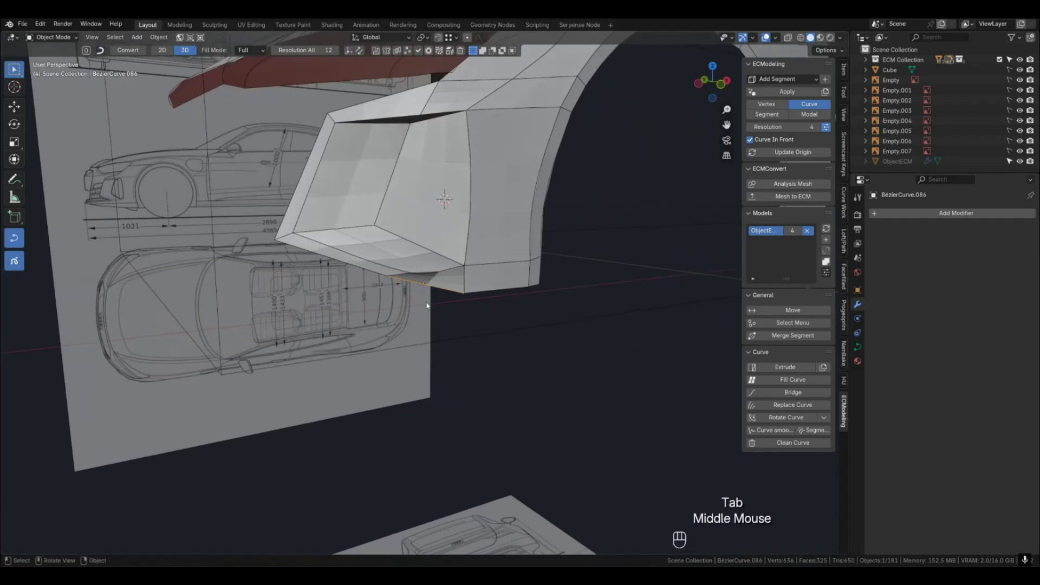
Extrude the lower-edge curve along X to the car's front tip in the front view.
key("KP_7")
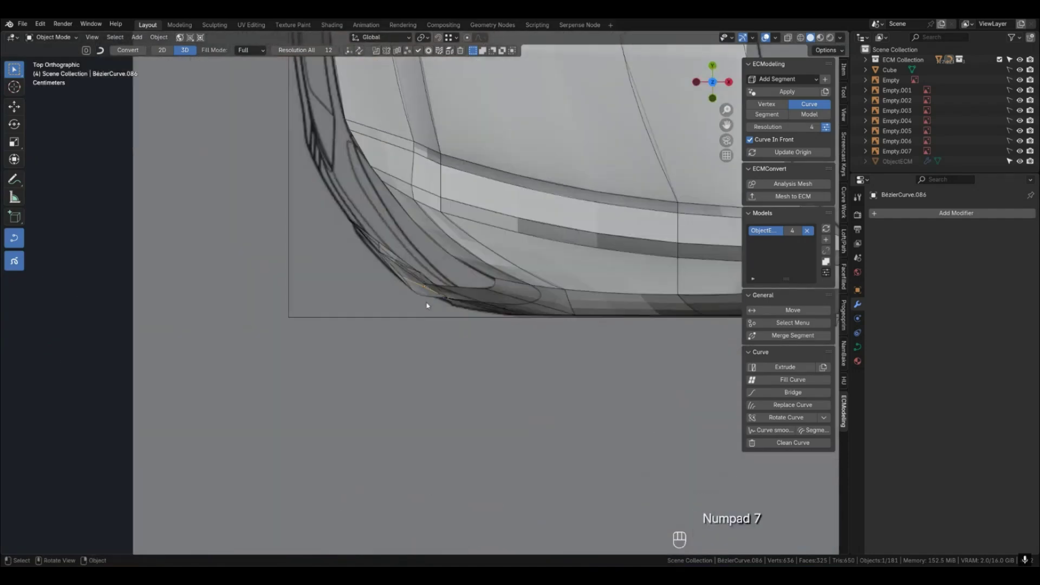
key("KP_1")
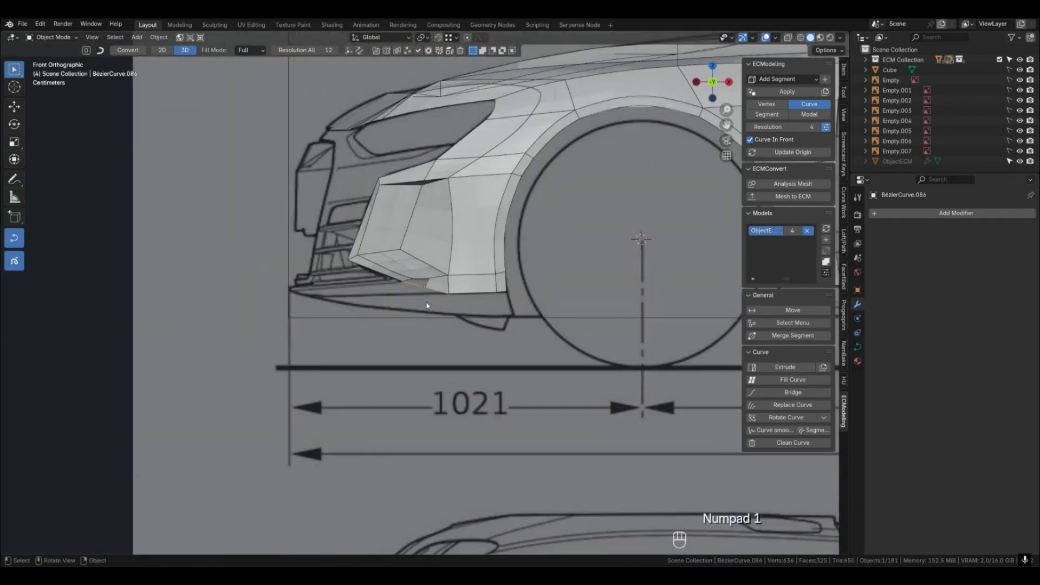
key("e")
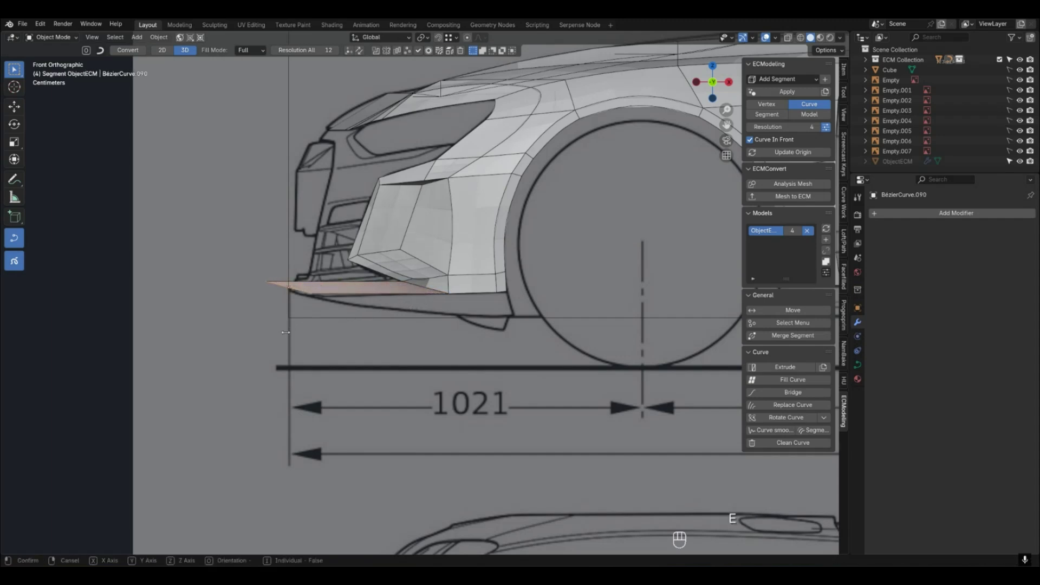
key("y")
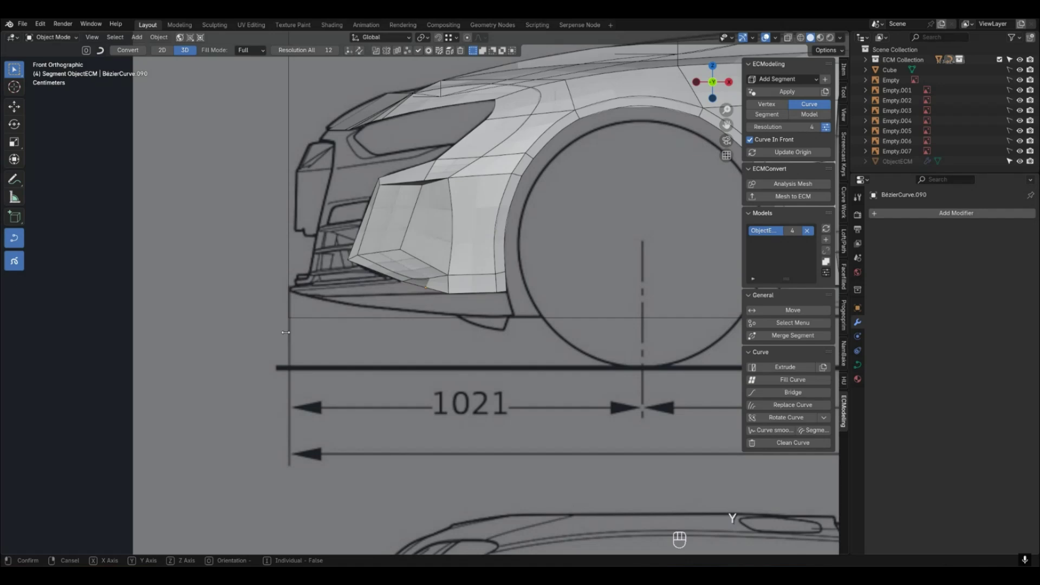
key("x")
left_click(287, 336)
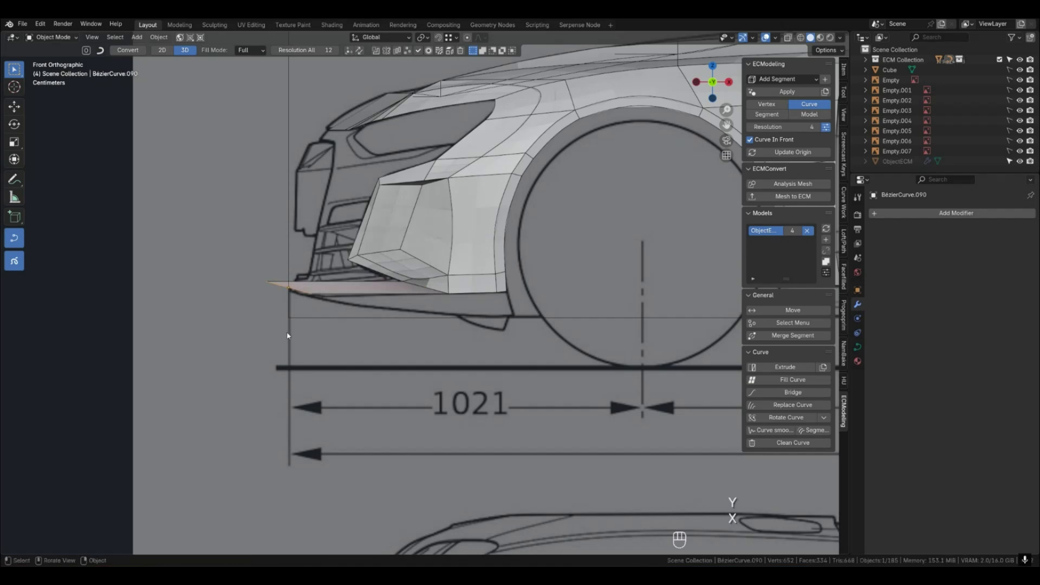
Select the points at both front end vertices of the new strip and move them along Y toward the car's centre in the top view.
key("Tab")
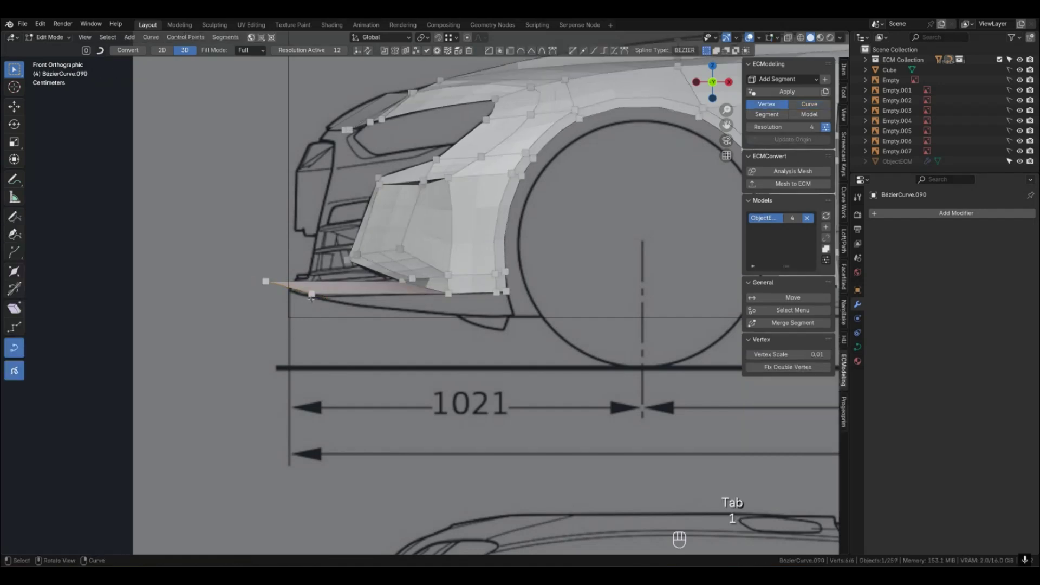
key("Tab")
key("1")
left_click(313, 301)
middle_click_drag(313, 301, 351, 327)
left_click(212, 280, "shift")
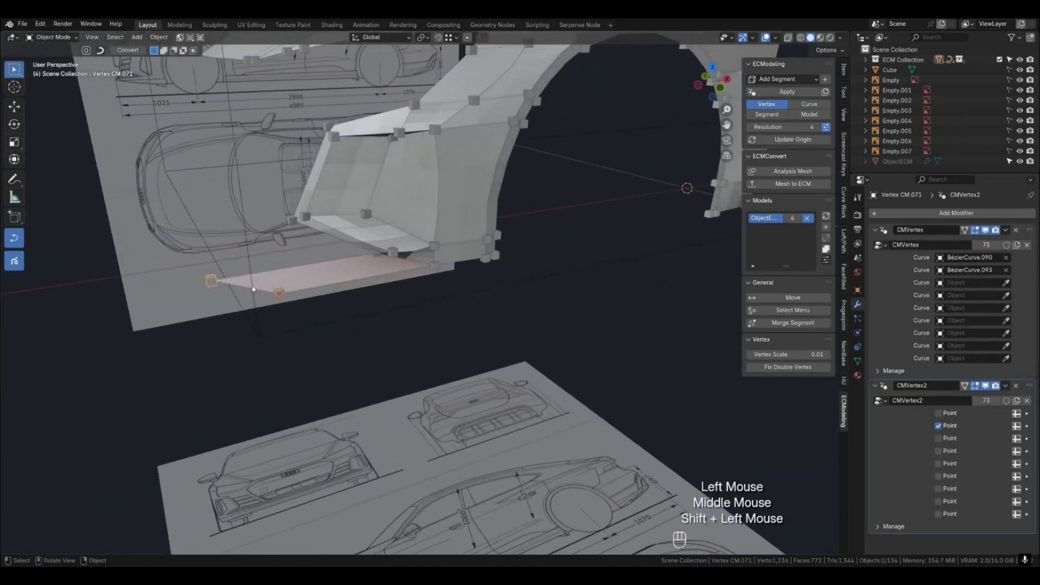
key("KP_1")
key("KP_7")
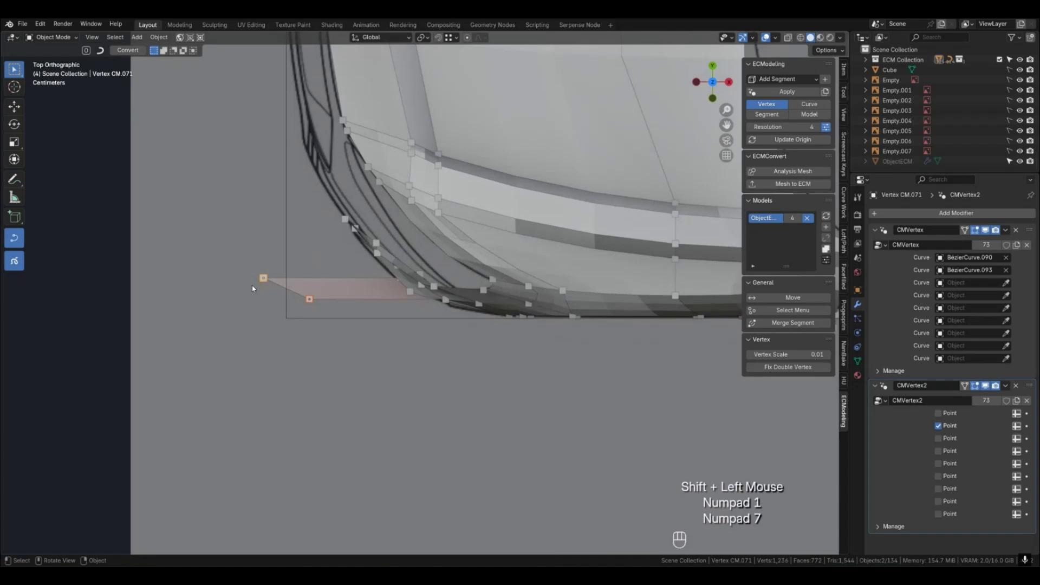
key("shift+g")
left_click(264, 272)
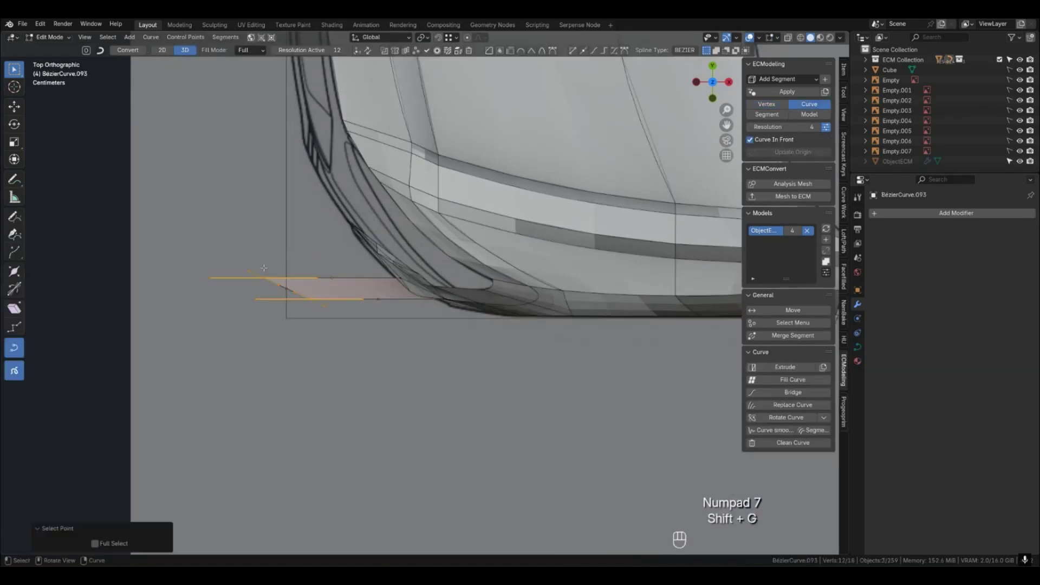
key("g")
key("y")
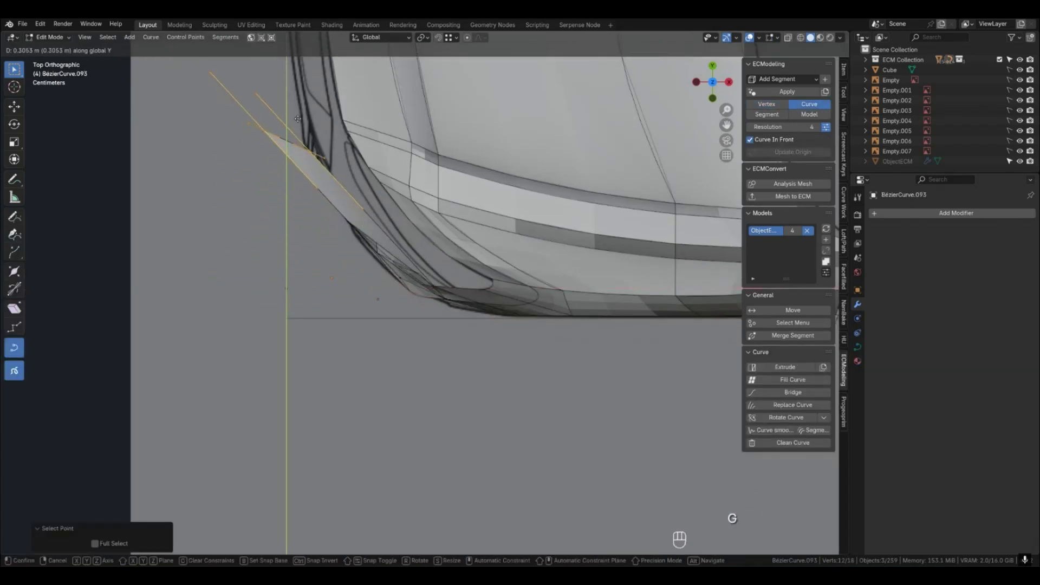
left_click(314, 100)
Select the new lower bumper strip segment and recalculate its normals with the Inside option.
middle_click_drag(294, 239, 448, 274)
key("Tab")
key("3")
left_click(450, 277)
left_click(792, 461)
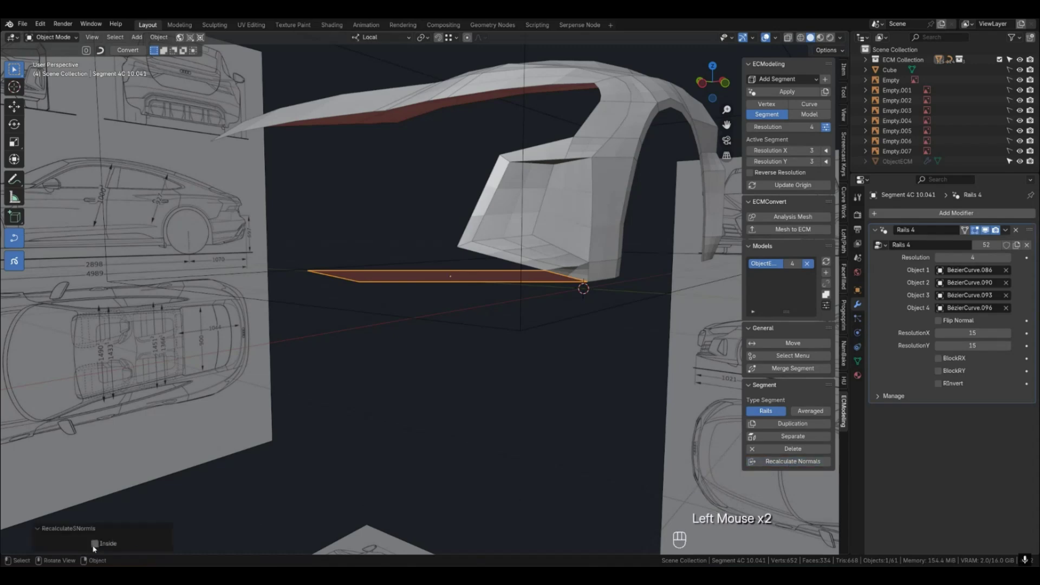
middle_click_drag(150, 493, 388, 352)
left_click(388, 353)
Select the points at the strip's two front end vertices and move them about 0.095 m along local Y and slightly down along Z.
key("1")
middle_click_drag(407, 309, 382, 281)
left_click(363, 281)
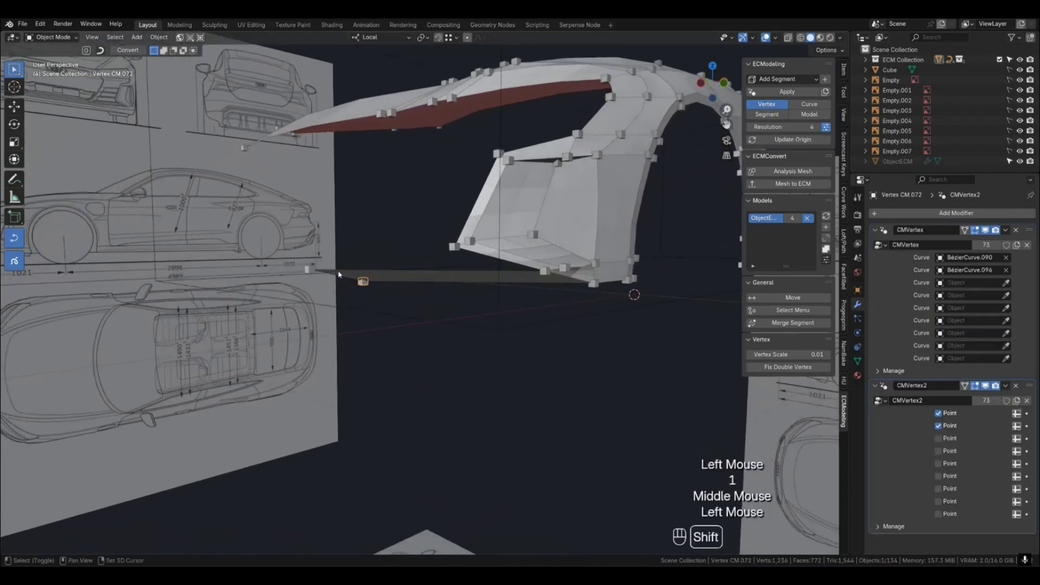
left_click(317, 268, "shift")
key("KP_1")
key("ctrl+KP_3")
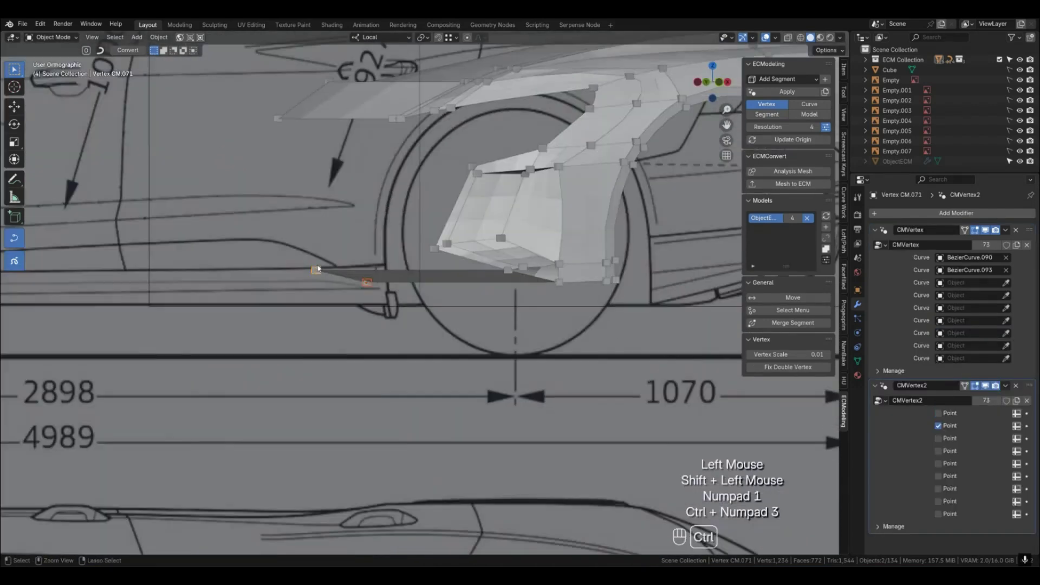
key("shift+g")
left_click(338, 266)
key("g")
key("y")
left_click(299, 267)
key("g")
key("z")
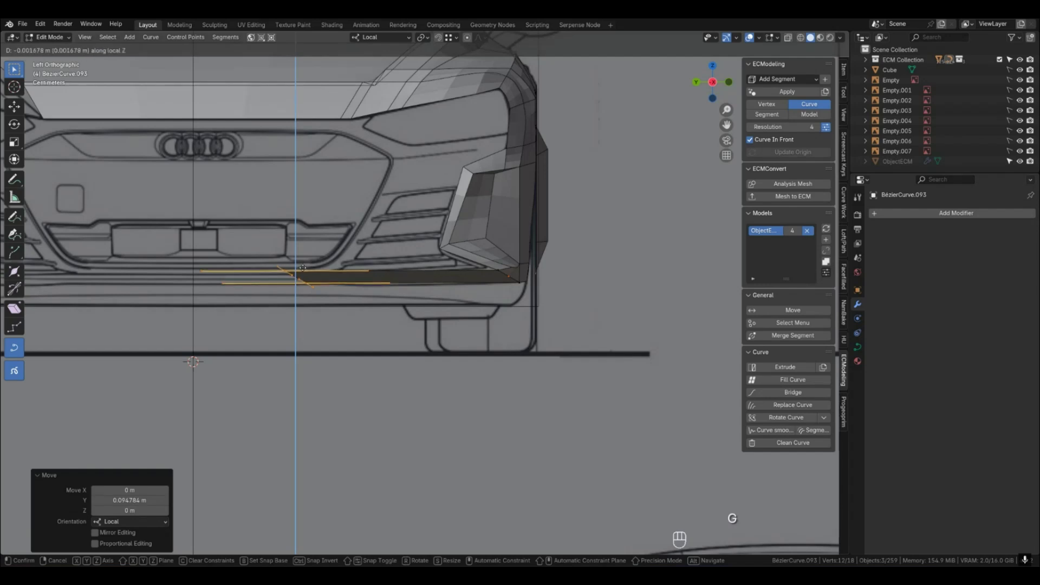
left_click(302, 267)
Move the strip's upper front end point about -0.043 m along local Y to line it up with the lower one.
key("Tab")
key("1")
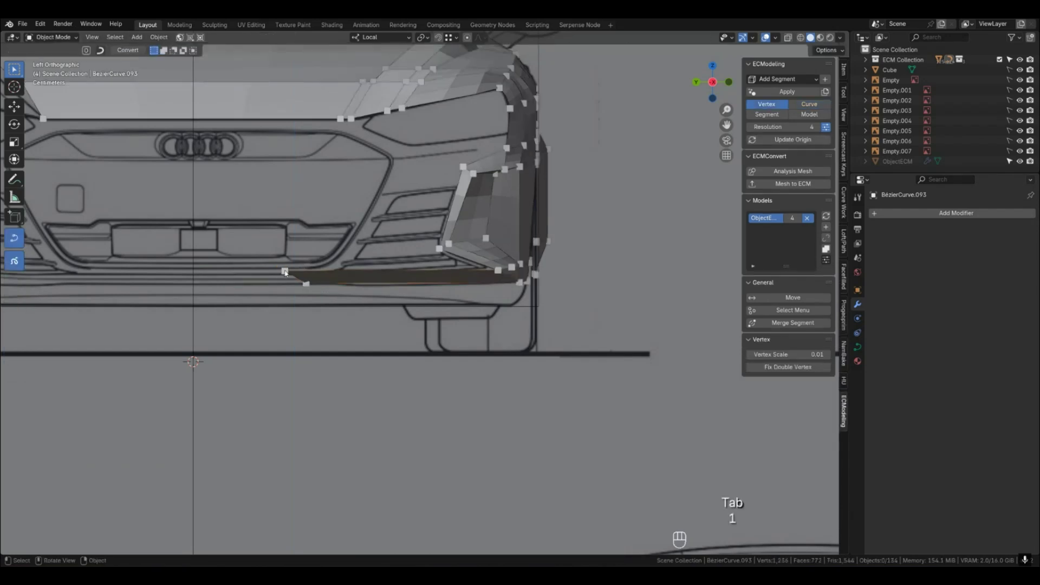
left_click(327, 276)
key("shift+g")
left_click(328, 256)
key("g")
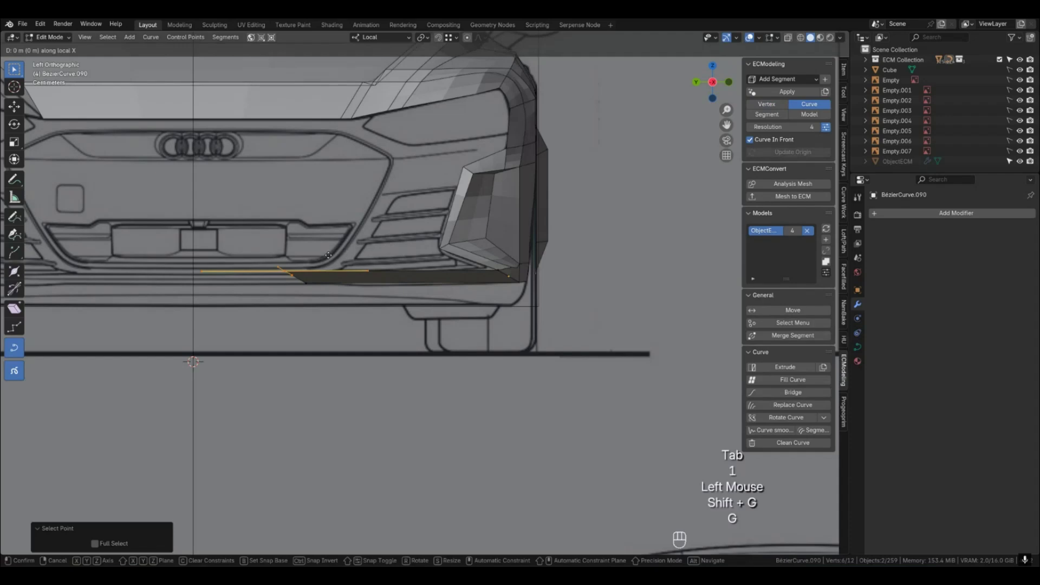
key("y")
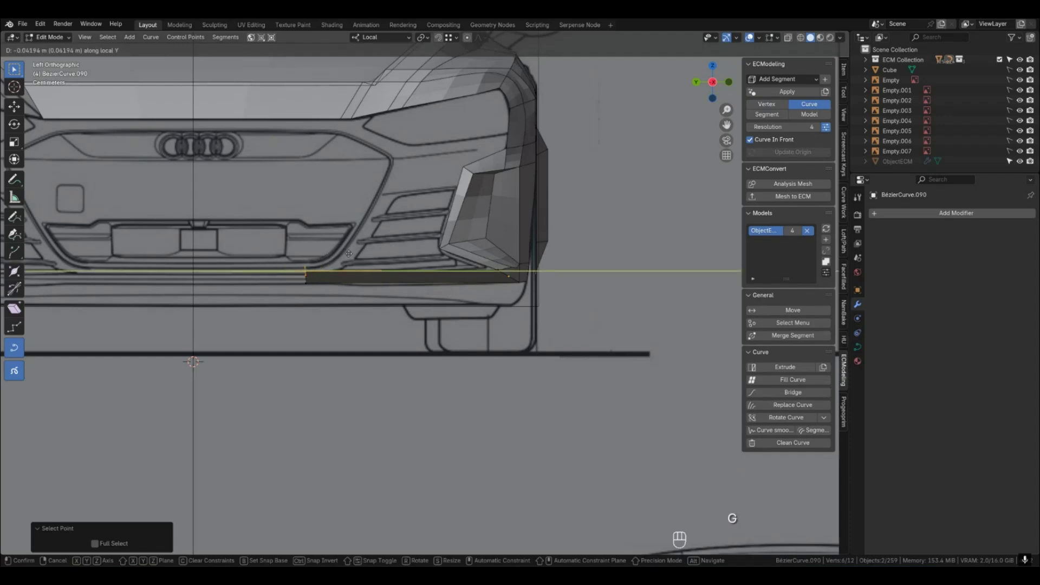
left_click(349, 252)
middle_click_drag(349, 253, 389, 309)
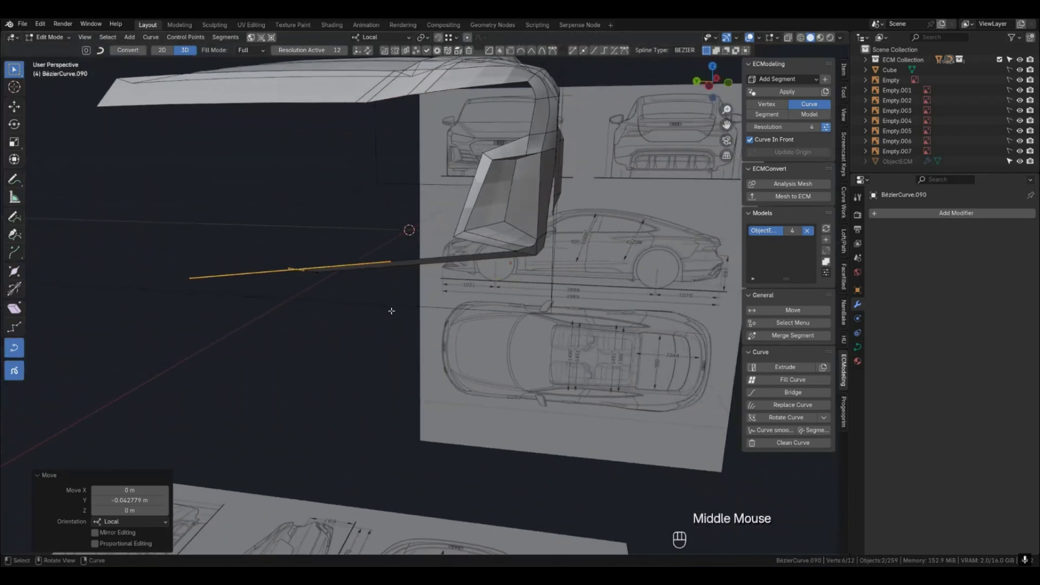
Select the strip's front end curve and extrude it along Y across the car's front in the top view.
key("Tab")
key("2")
left_click(319, 272)
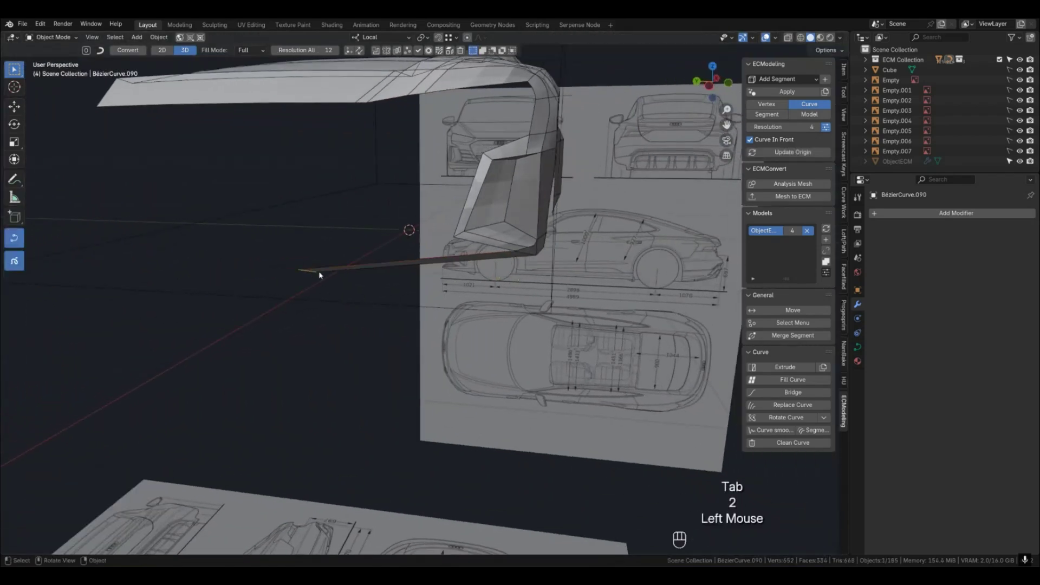
key("KP_7")
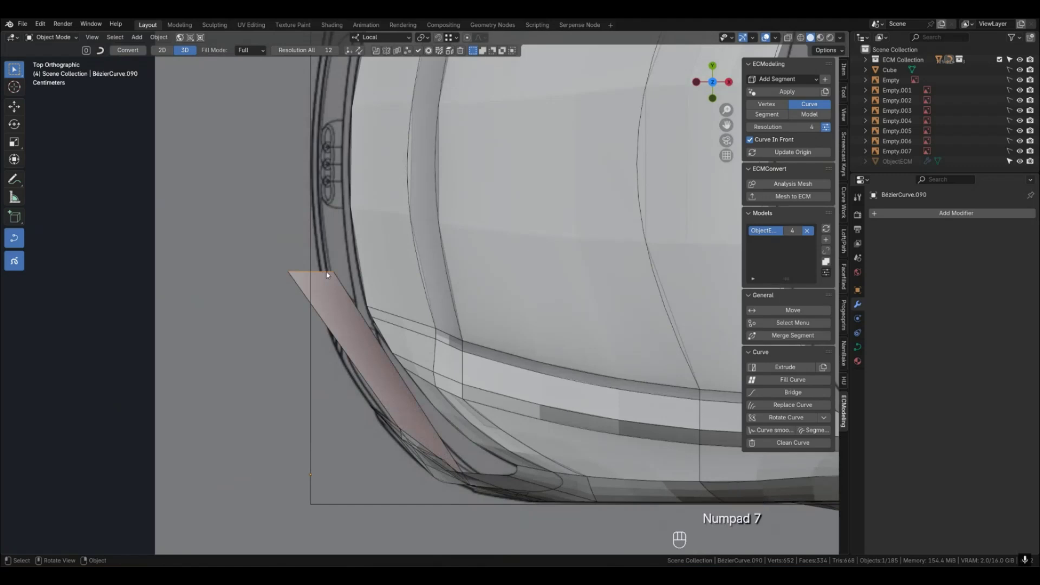
key("1")
key("2")
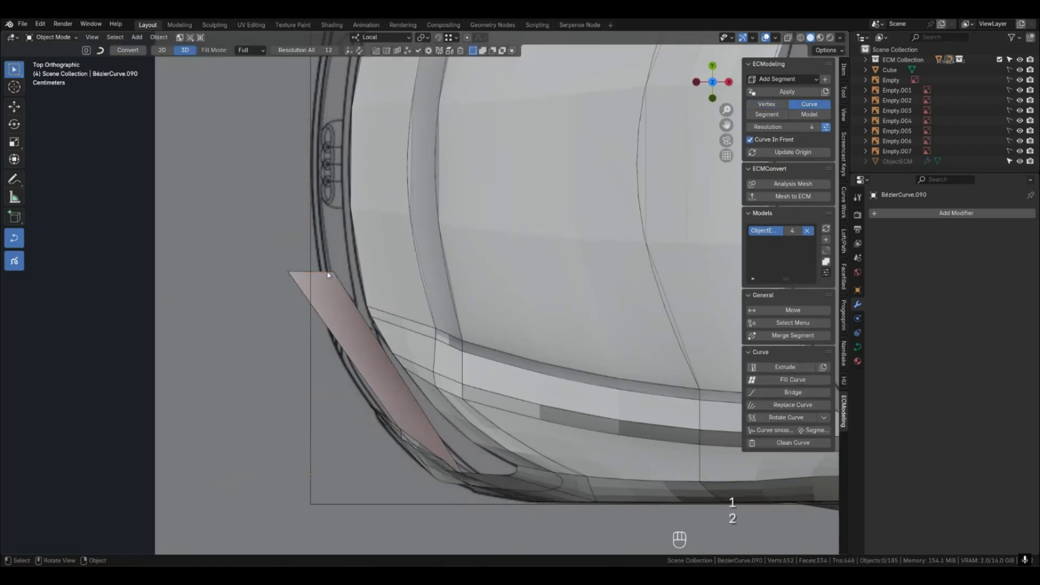
key("e")
key("y")
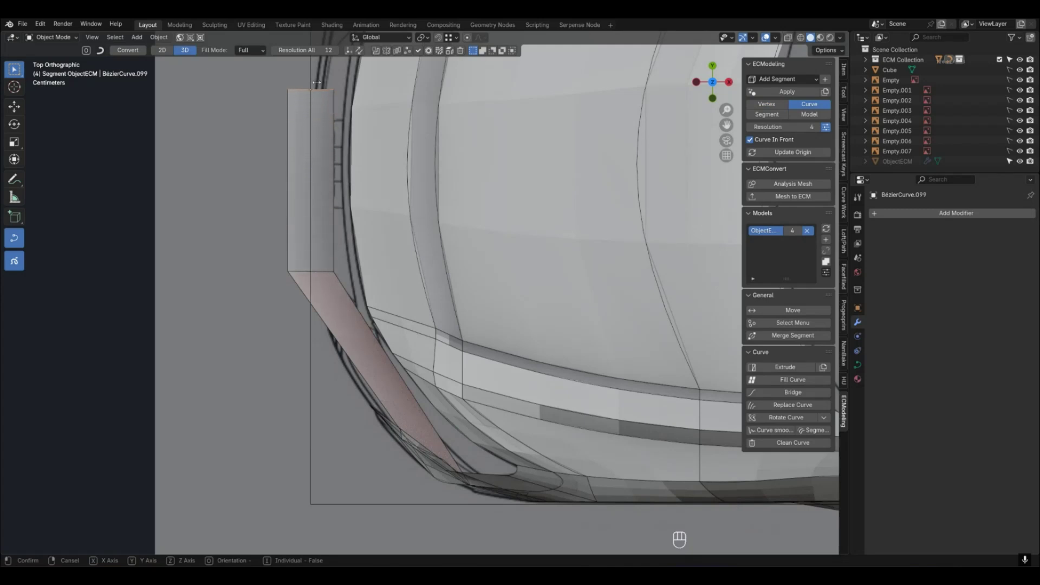
left_click(322, 64)
Select the extruded end curve's points and move them about 0.074 m along Y toward the opposite bumper corner.
middle_click_drag(357, 192, 336, 236, "shift")
key("shift+g")
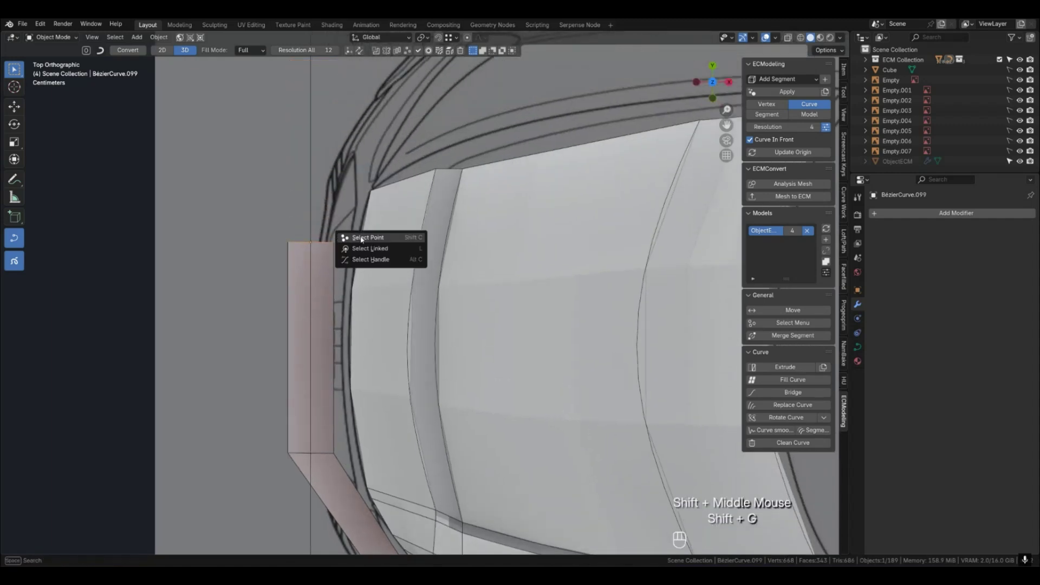
left_click(361, 237)
key("g")
key("x")
key("y")
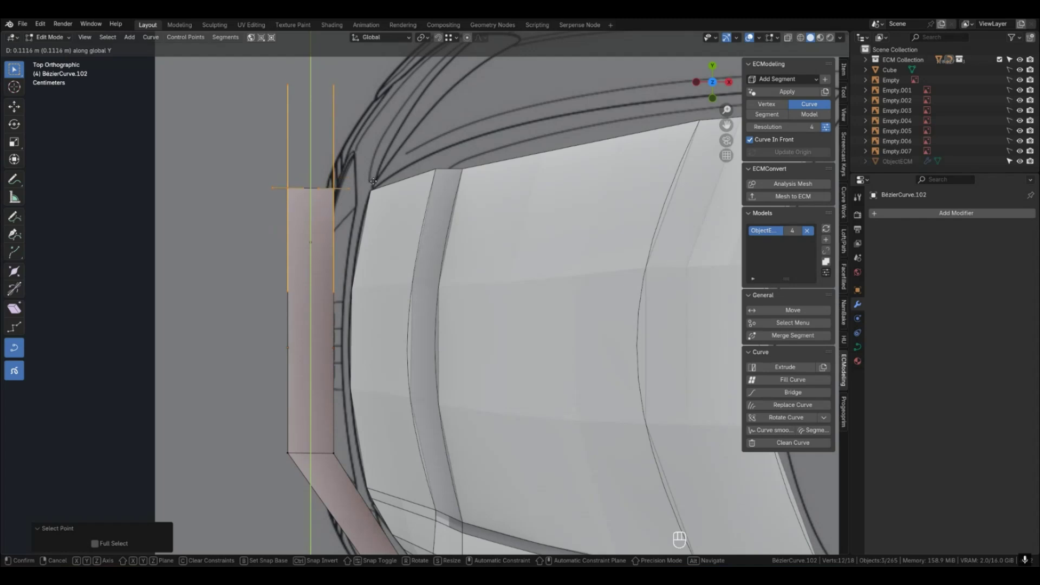
left_click(373, 200)
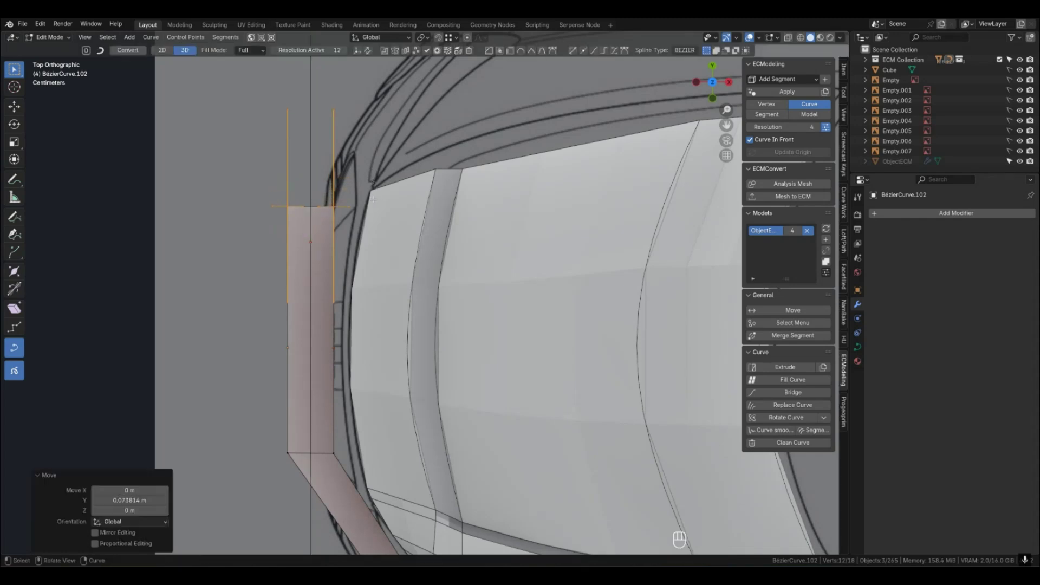
key("Tab")
scroll(359, 257, "down", 2)
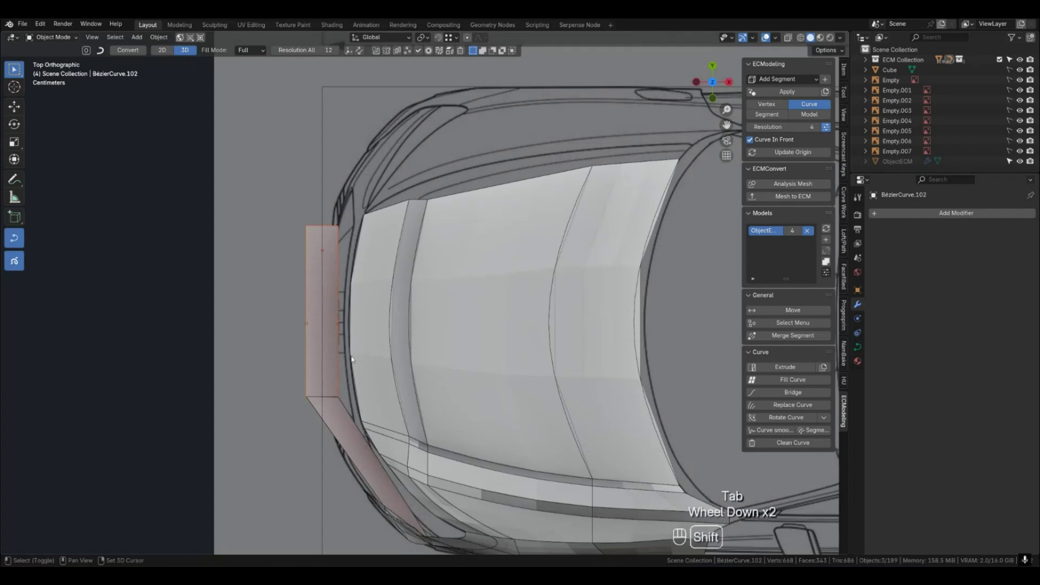
Select the points at the strip's two near corner vertices in the top view and move them along Y toward the blueprint's bumper corner.
middle_click_drag(358, 257, 382, 285, "shift")
left_click(360, 349)
scroll(360, 350, "up", 2)
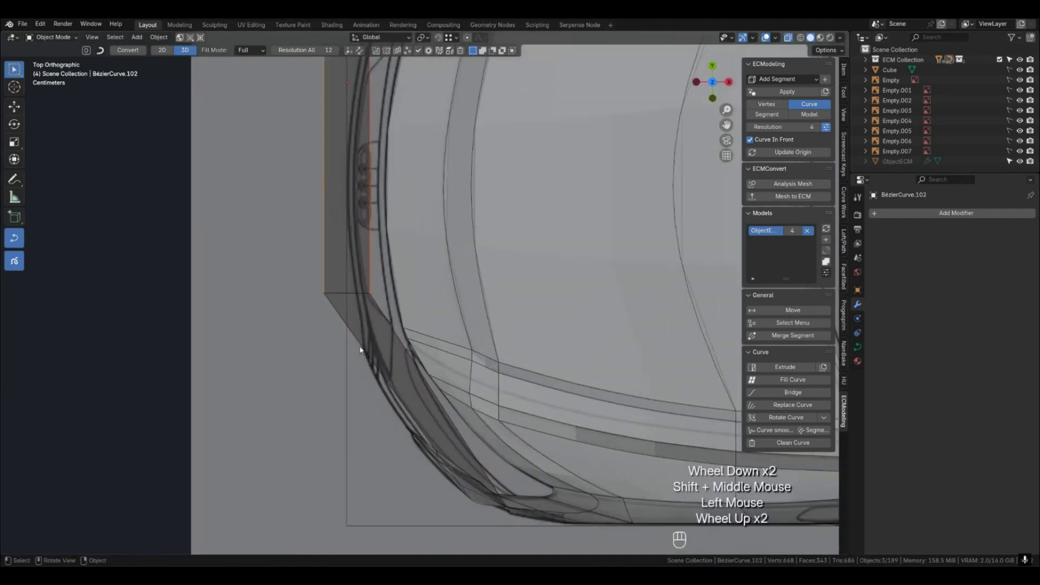
key("1")
left_click(323, 293)
left_click(368, 293, "shift")
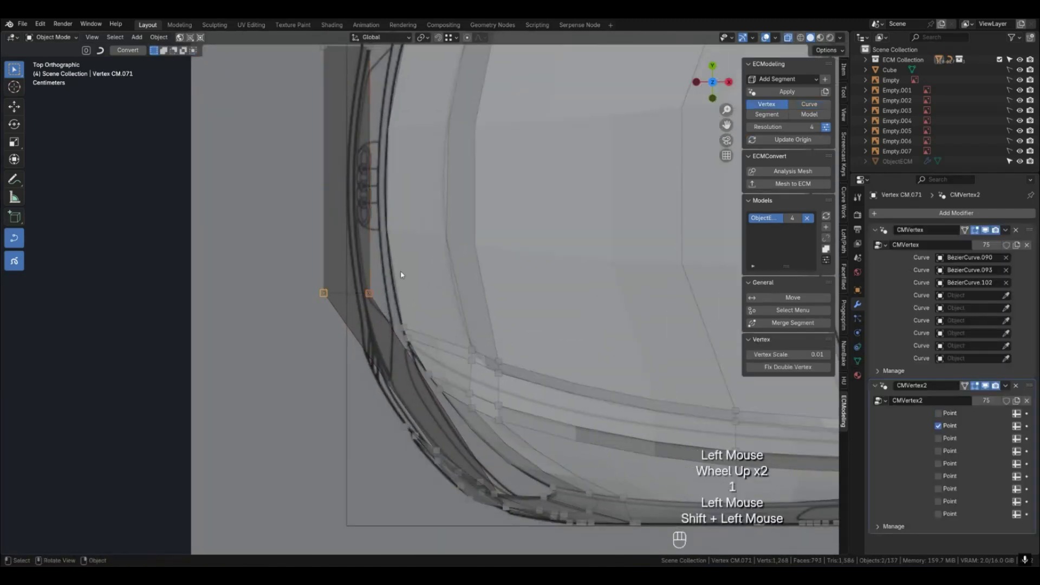
key("shift+g")
left_click(402, 274)
key("g")
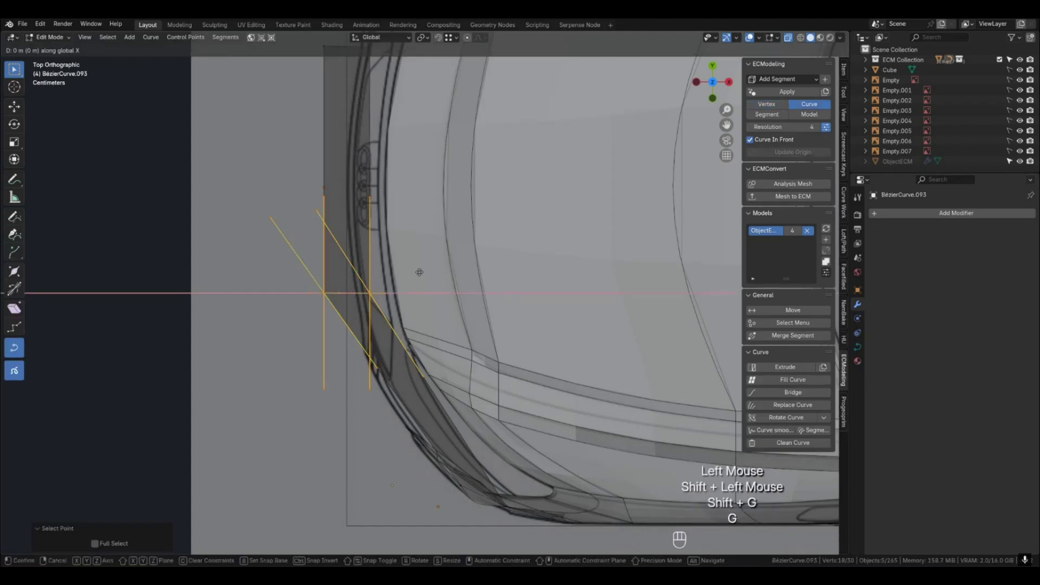
key("y")
left_click(431, 325)
Shift the same two corner points slightly along X toward the blueprint outline.
key("g")
key("x")
left_click(436, 326)
key("Tab")
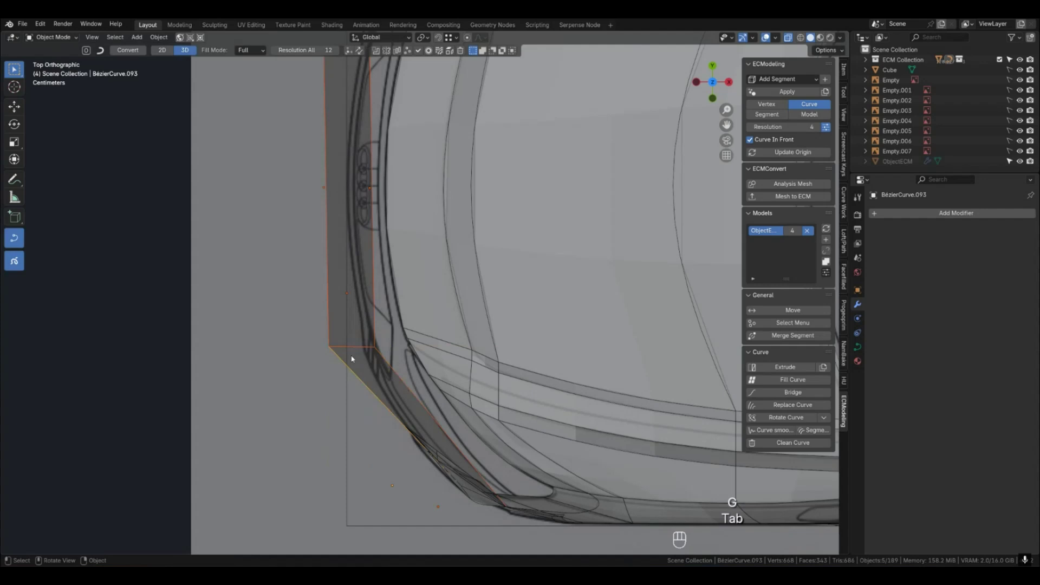
Select the strip's outer near corner point and move it about 0.067 m along X onto the blueprint outline.
key("1")
left_click(330, 347)
key("shift+g")
key("g")
key("x")
left_click(404, 344)
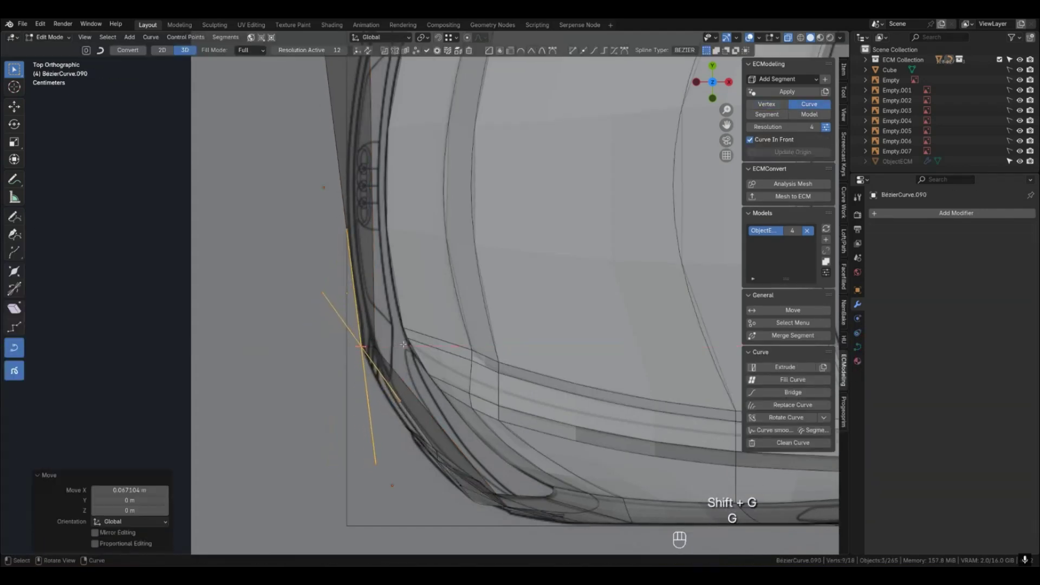
key("Tab")
Select the outer point at the strip's opposite front end and move it along X onto the blueprint outline.
middle_click_drag(383, 279, 316, 242, "shift")
key("1")
left_click(303, 221)
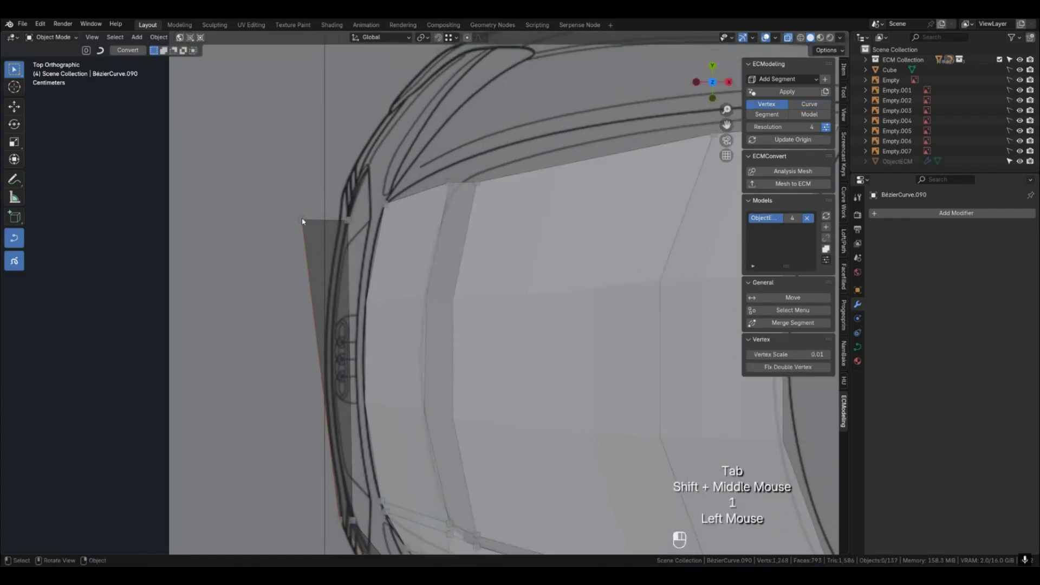
key("shift+g")
key("g")
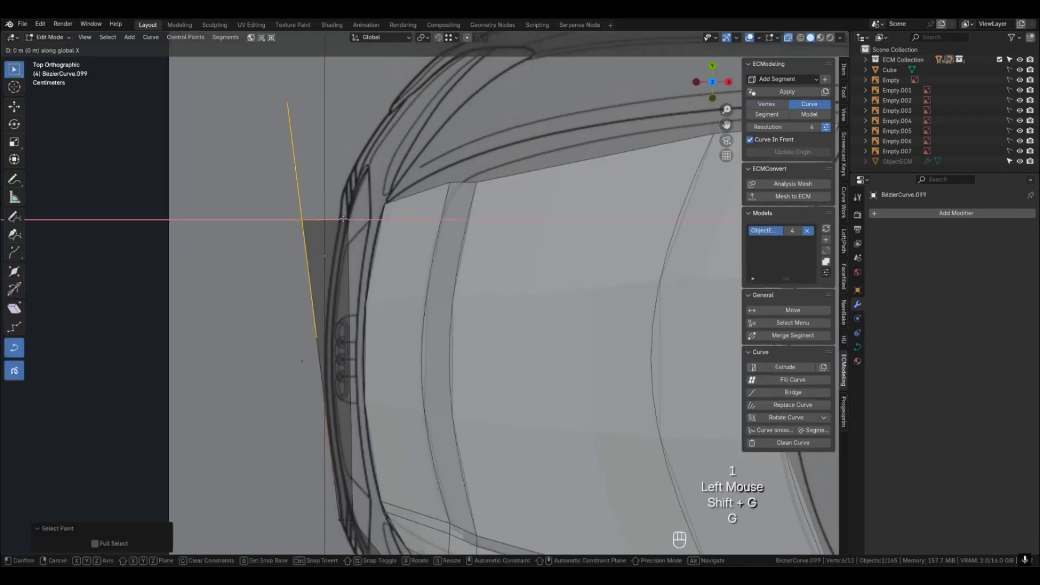
left_click(350, 221)
key("Tab")
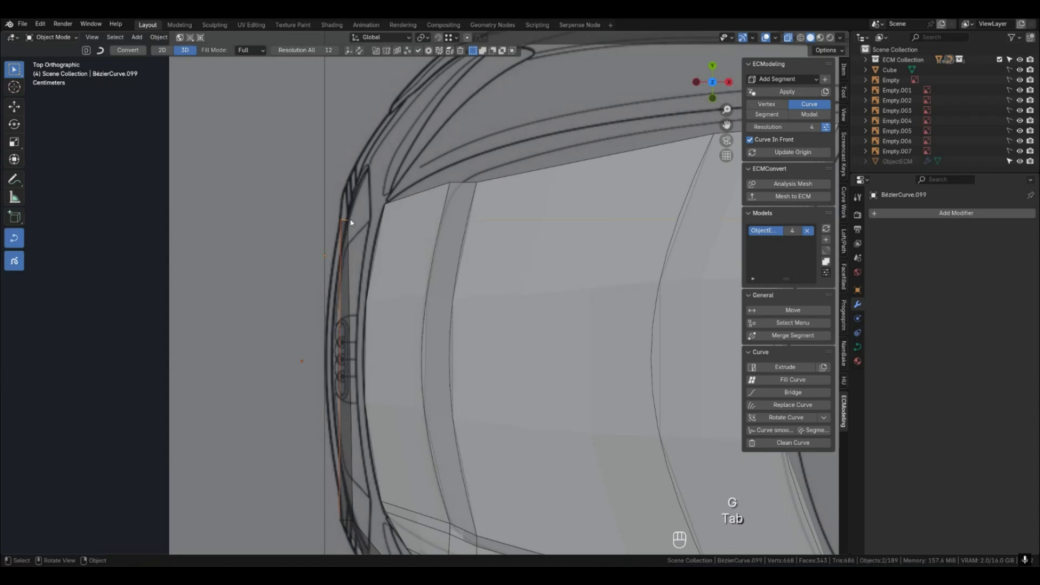
Move the inner point at the strip's opposite end along X, snapping it in line with the near corner's inner point.
key("1")
left_click(350, 221)
key("shift+g")
left_click(371, 221)
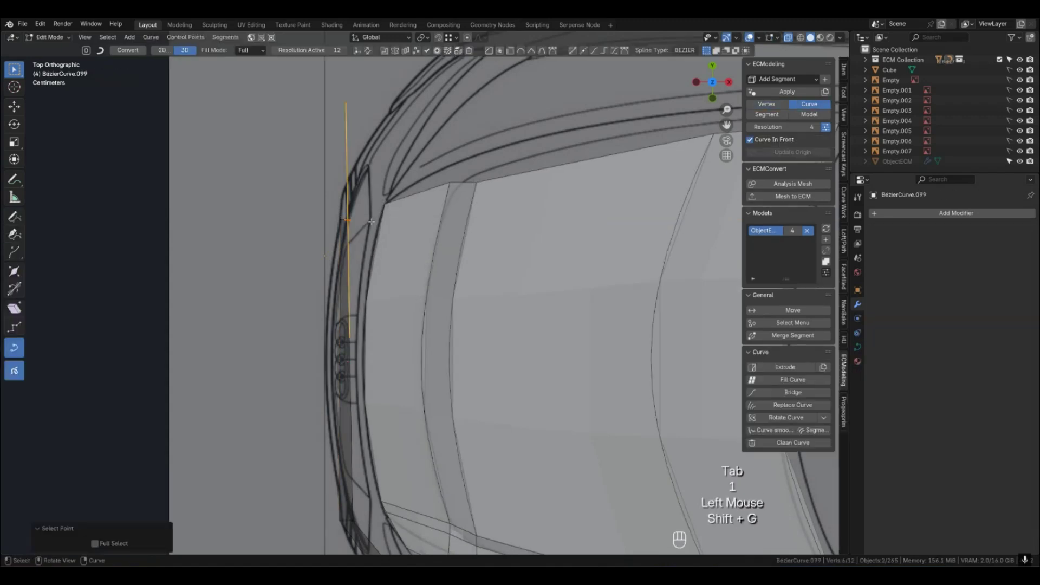
key("g")
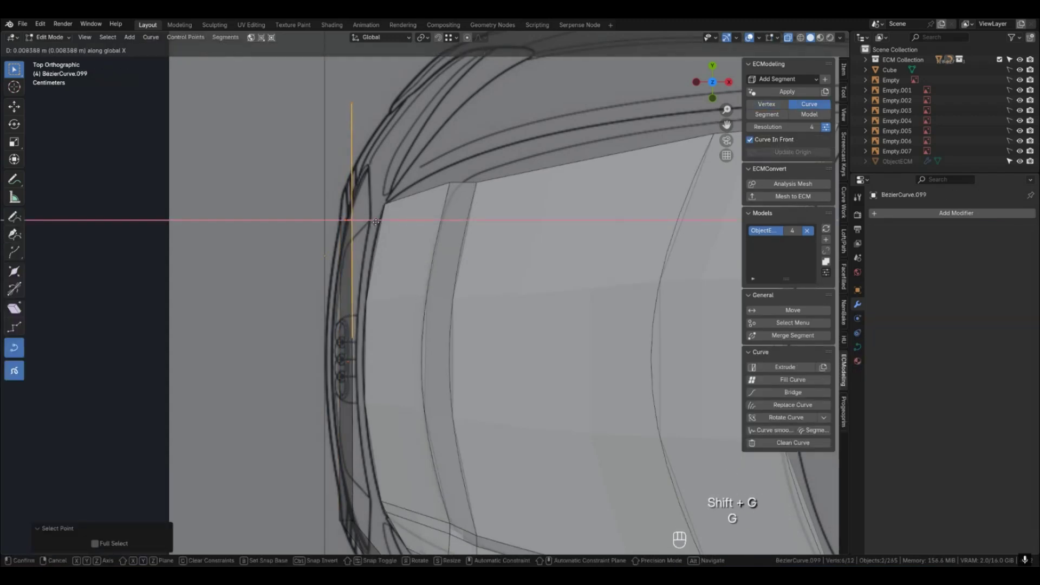
key("ctrl")
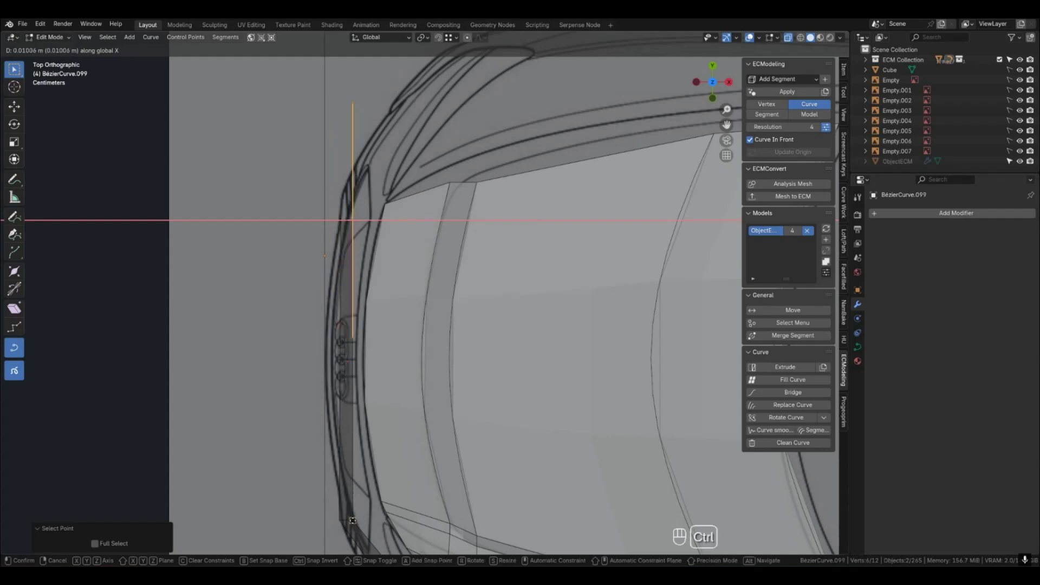
left_click(352, 520)
key("Tab")
Select the handles of the strip's two corner curves and move them about -0.033 m along X to round the bumper corner.
middle_click_drag(397, 427, 441, 352, "shift")
middle_click_drag(440, 352, 408, 287, "shift")
key("2")
left_click_drag(403, 247, 439, 306)
left_click(440, 271, "shift")
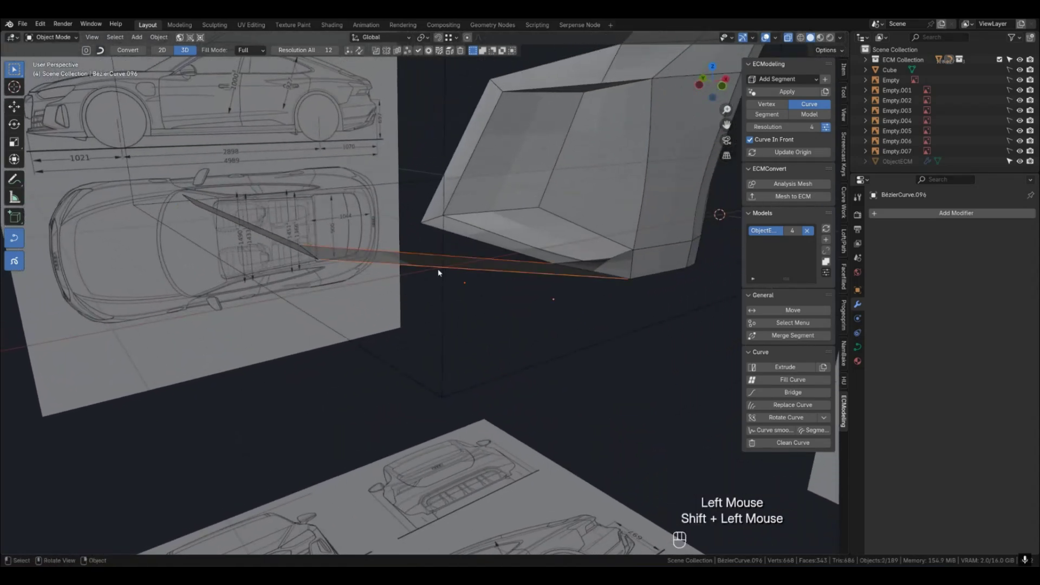
key("KP_7")
key("Tab")
key("alt+c")
key("g")
key("x")
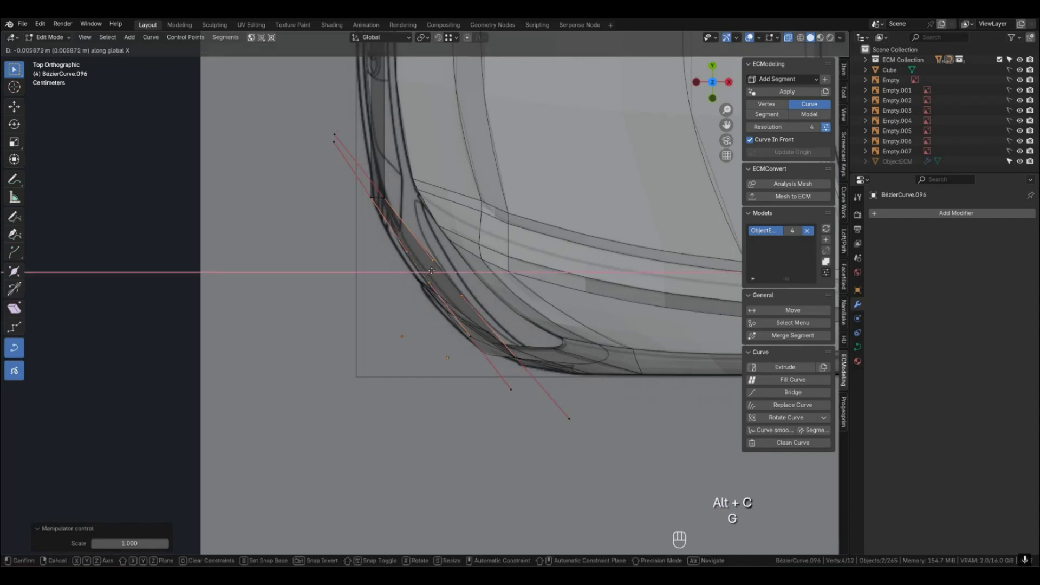
left_click(422, 287)
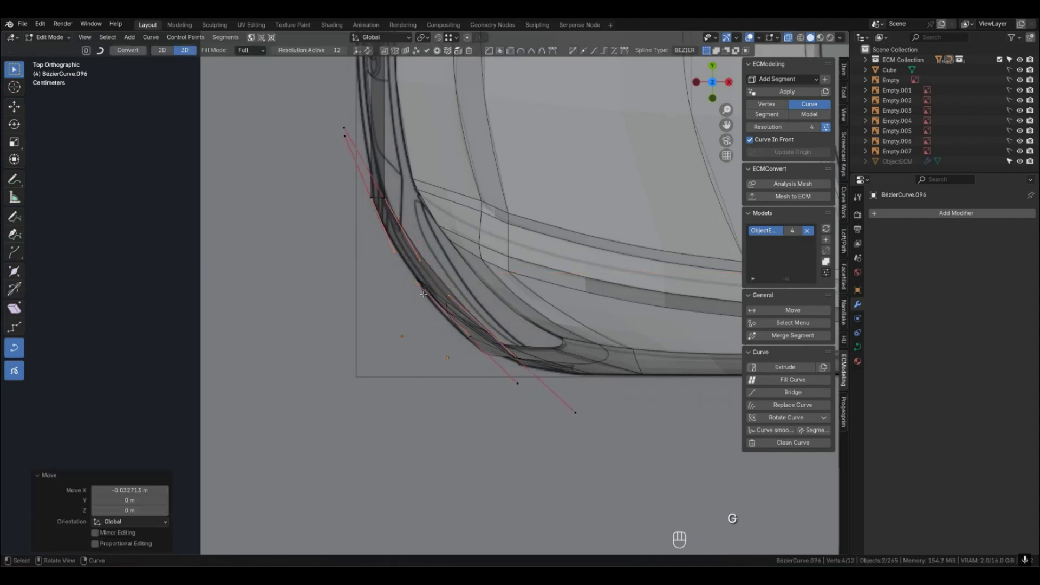
key("Tab")
Select the handles of the two curves running across the front and move them about -0.04 m along X to bow them forward.
middle_click_drag(441, 360, 320, 269)
left_click(391, 375)
left_click(353, 280)
left_click(320, 269)
left_click(318, 272, "shift")
key("KP_7")
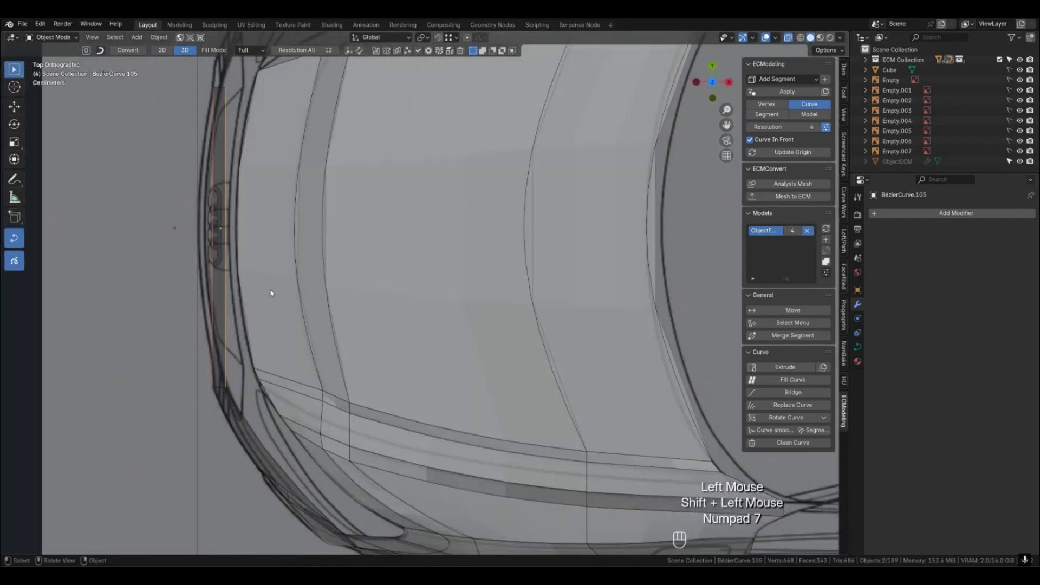
key("alt+c")
key("g")
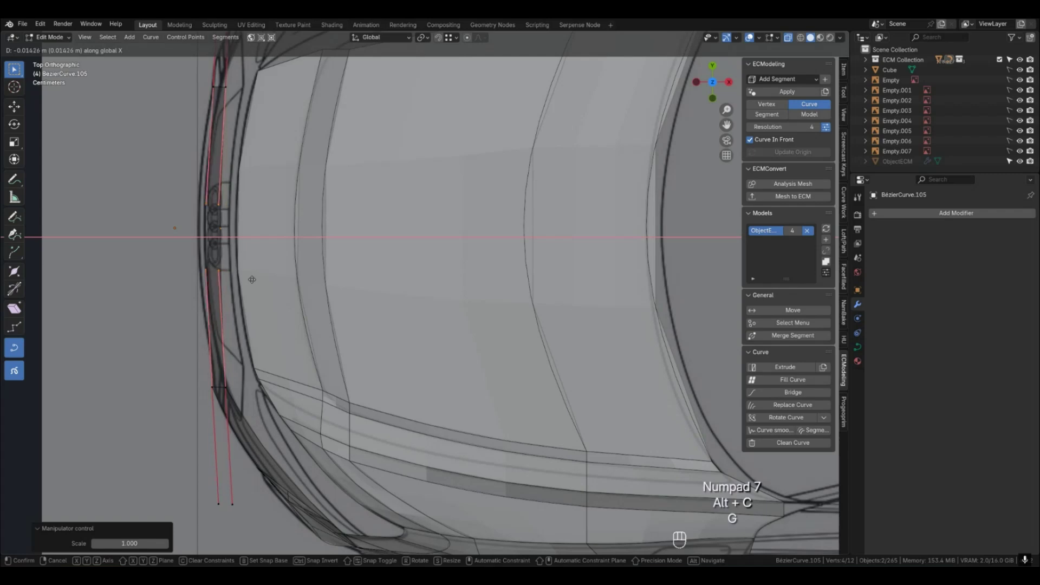
left_click(239, 282)
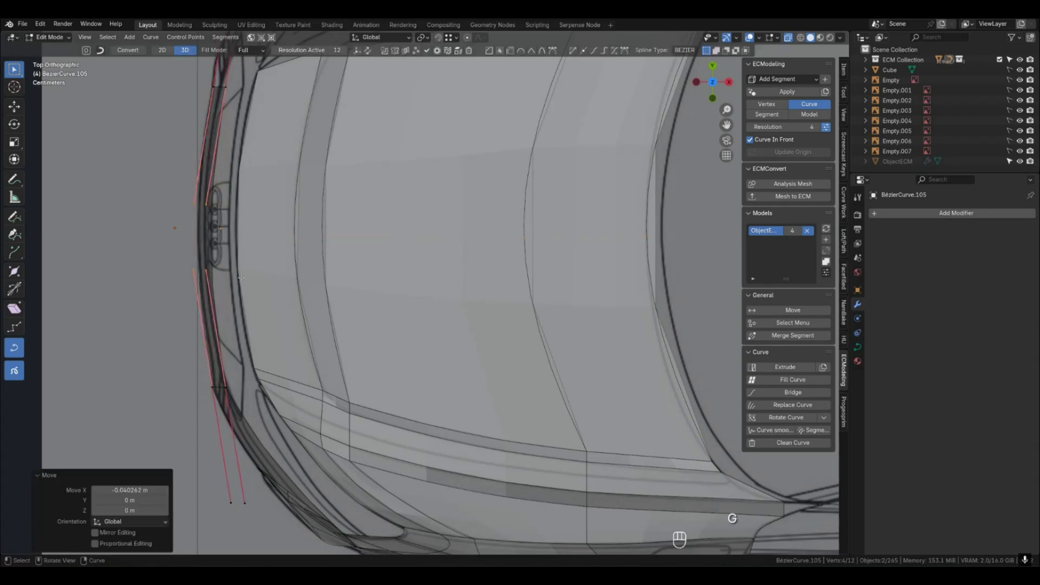
key("Tab")
Select the points at the strip's upper front vertices in the front view and move them about -0.01 m along Z.
key("KP_1")
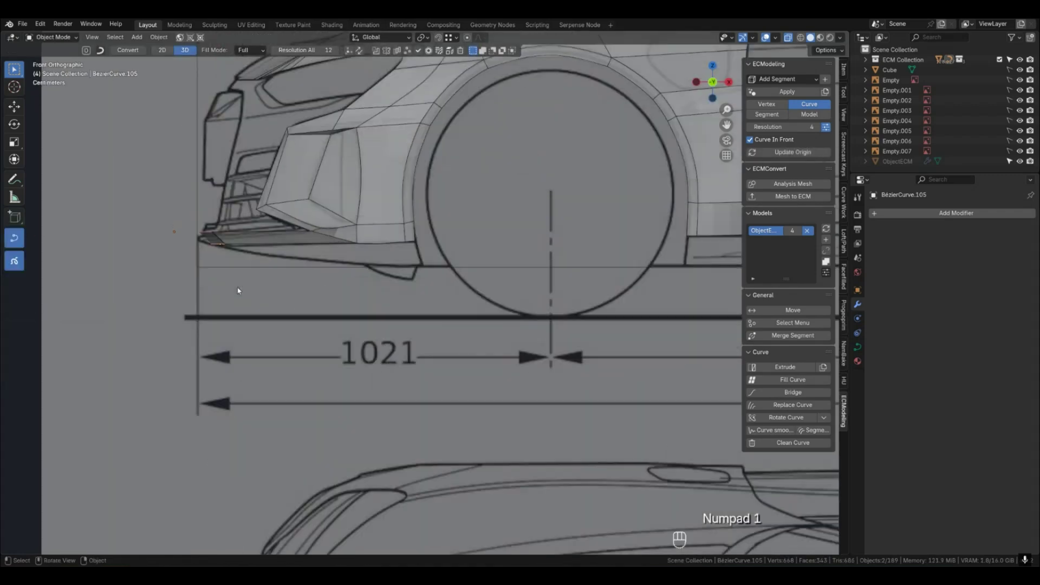
scroll(238, 291, "down", 2)
middle_click_drag(338, 287, 306, 330, "shift")
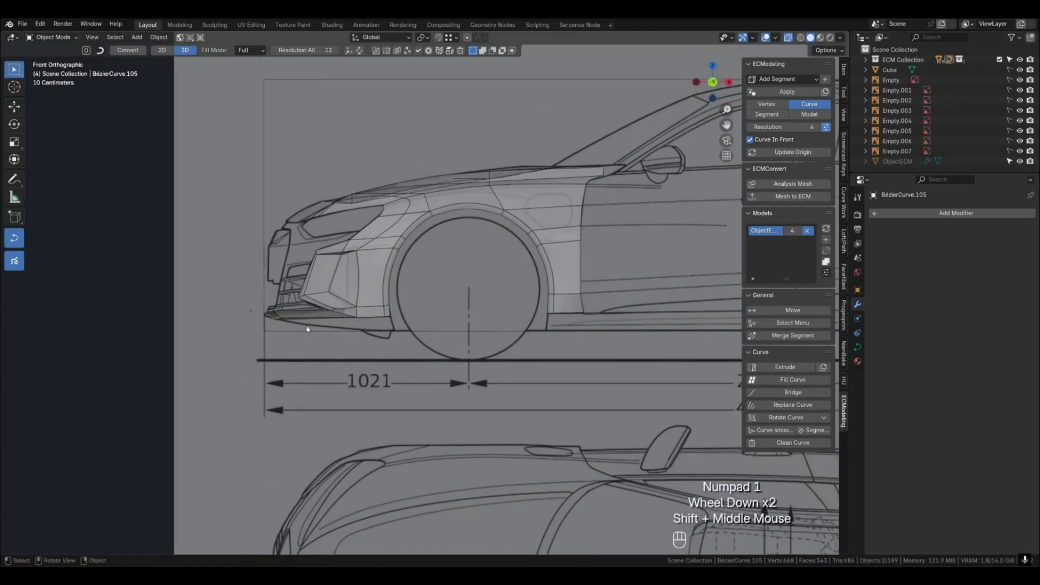
scroll(297, 344, "up", 3)
key("2")
key("1")
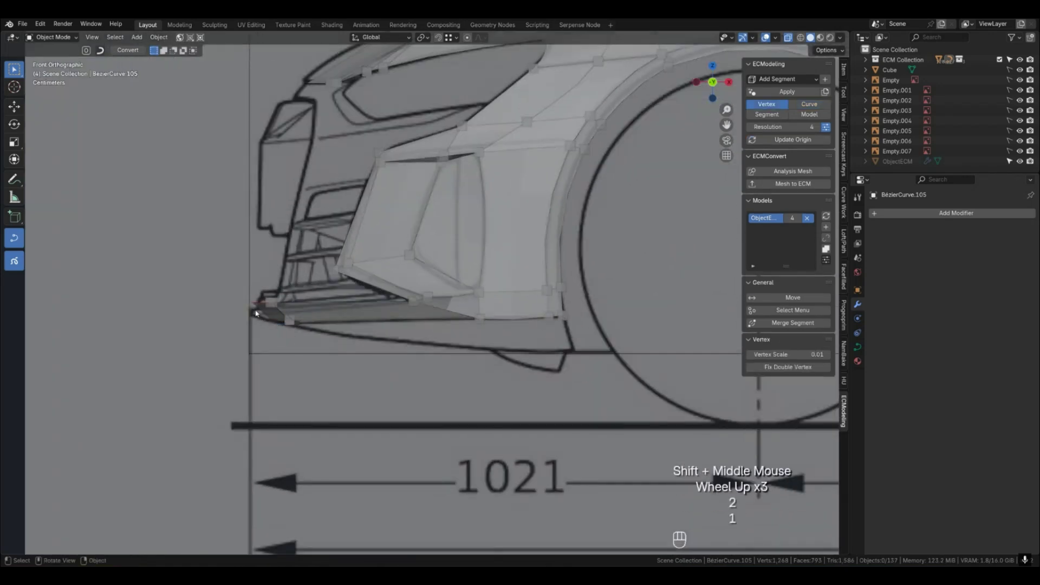
left_click(270, 301)
left_click(258, 290, "shift")
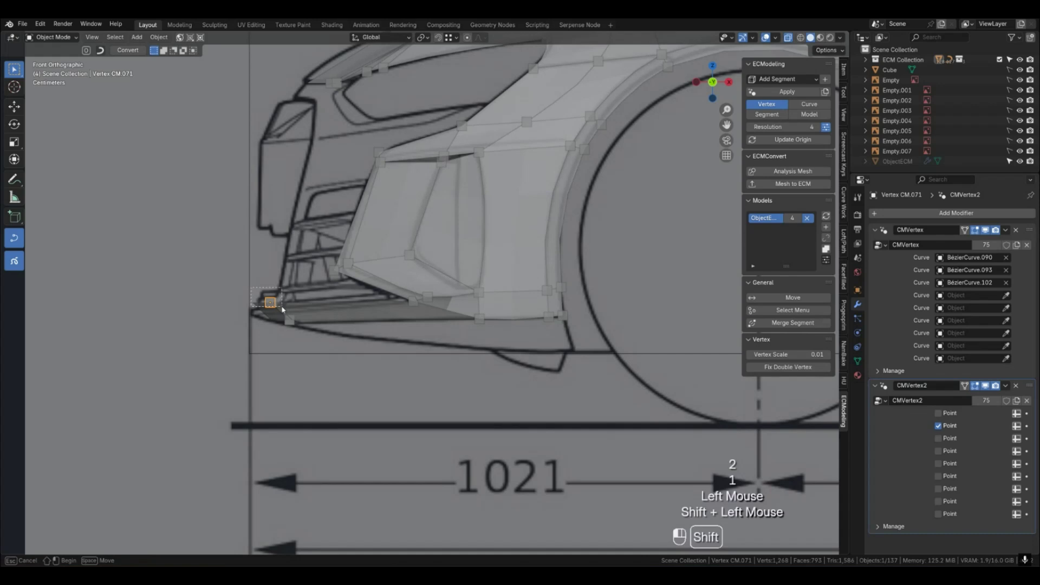
key("shift+g")
left_click(313, 281)
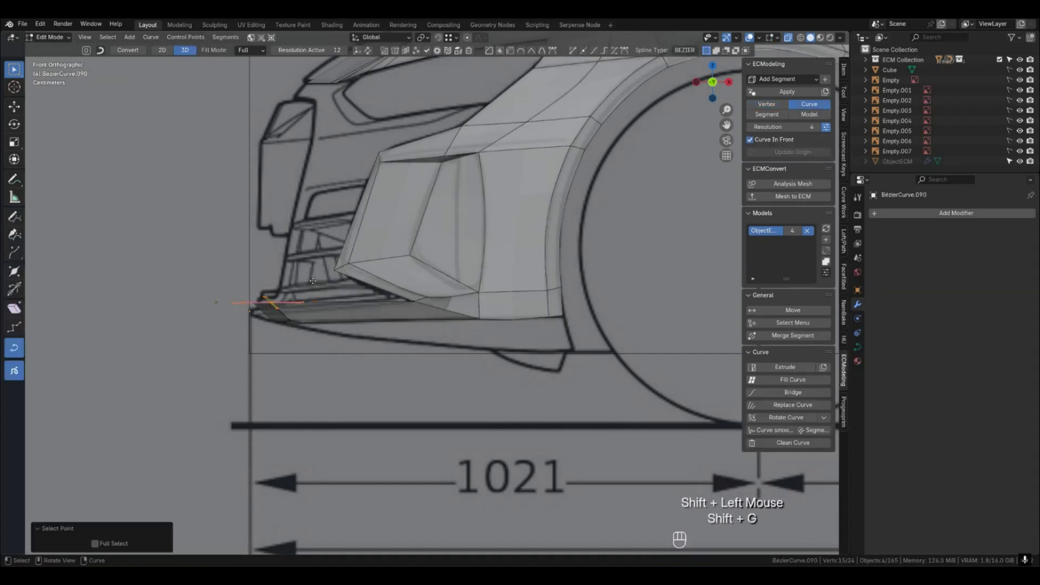
key("g")
key("z")
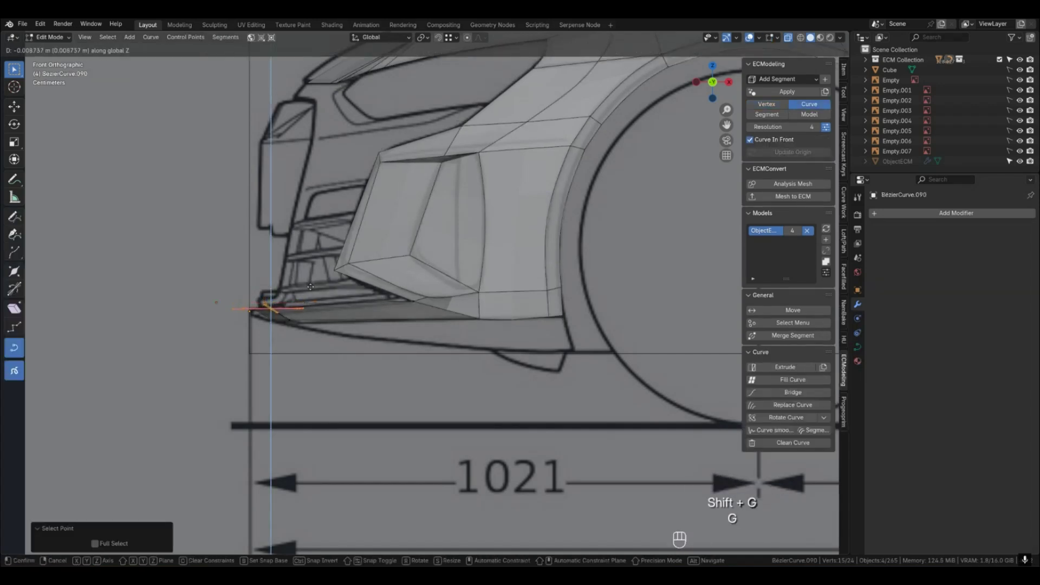
left_click(310, 287)
Nudge the upper front points slightly along X and about -0.0006 m along Z.
key("g")
key("x")
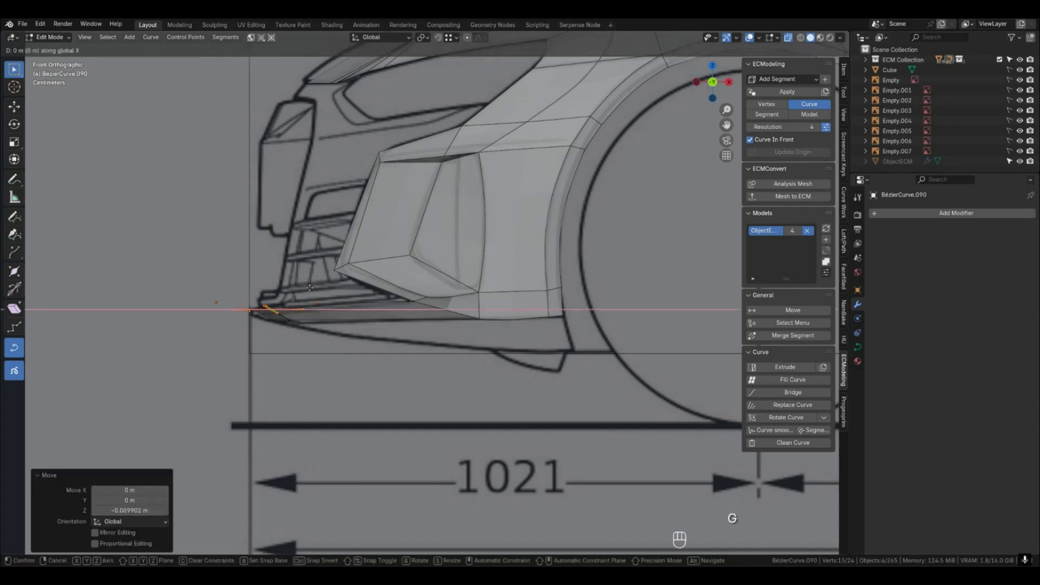
left_click(308, 287)
key("g")
key("z")
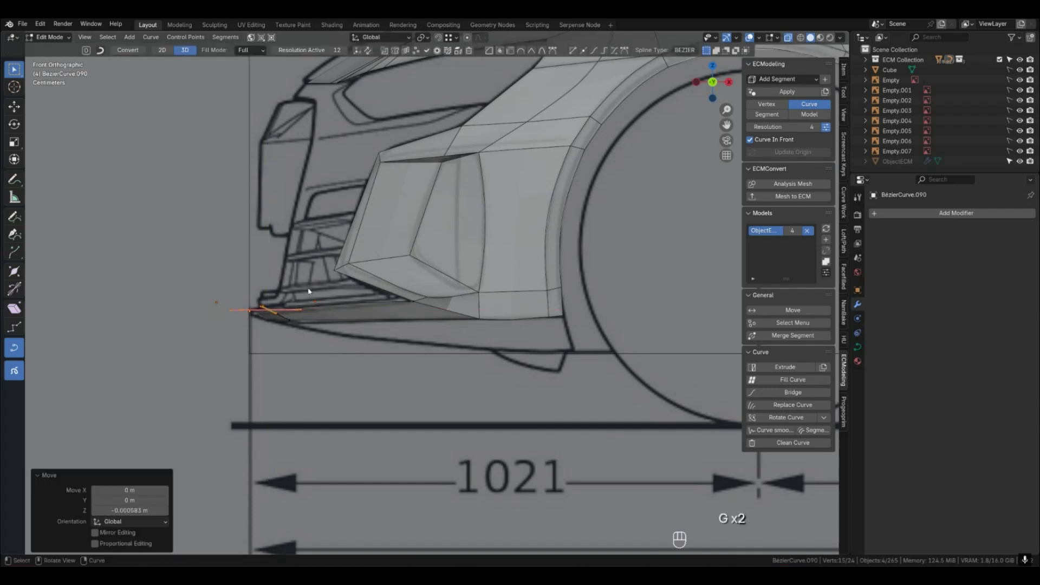
key("Tab")
Select the points at the strip's lower front vertices and move them about -0.0017 m along Z onto the blueprint line.
key("1")
left_click(291, 322)
left_click(291, 322)
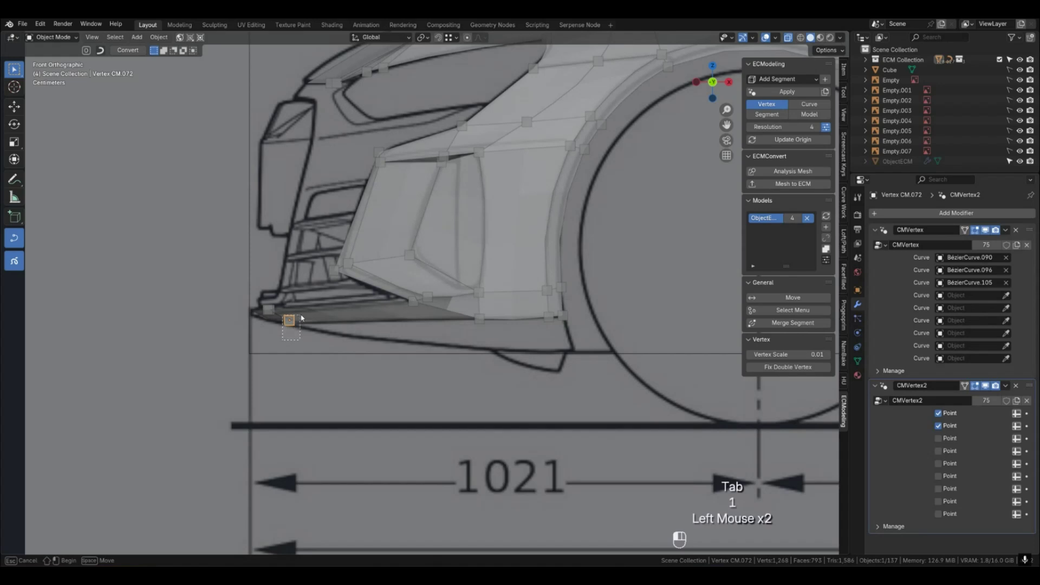
key("shift+g")
left_click(319, 315)
key("g")
key("z")
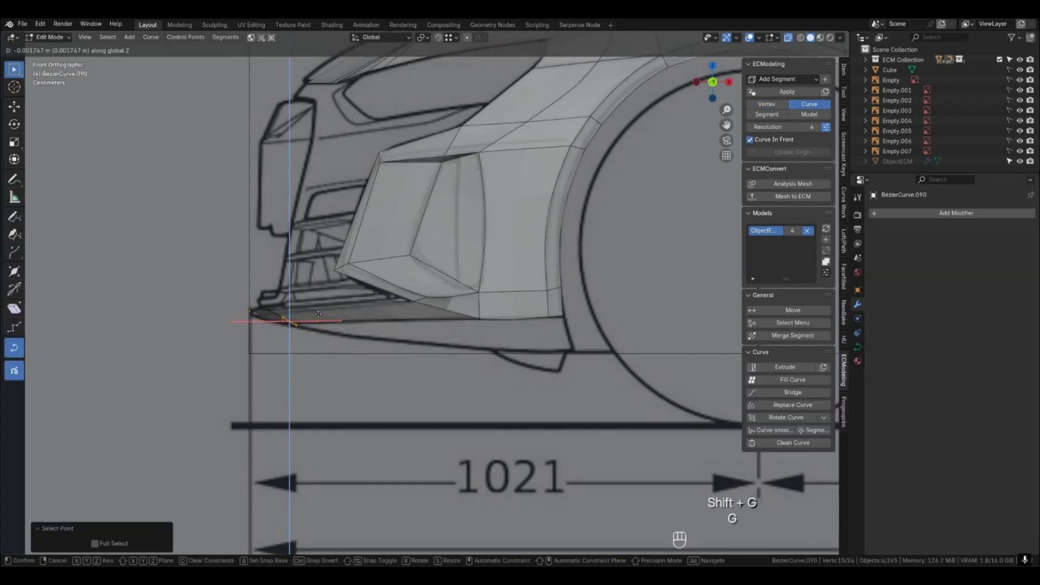
left_click(318, 314)
key("Tab")
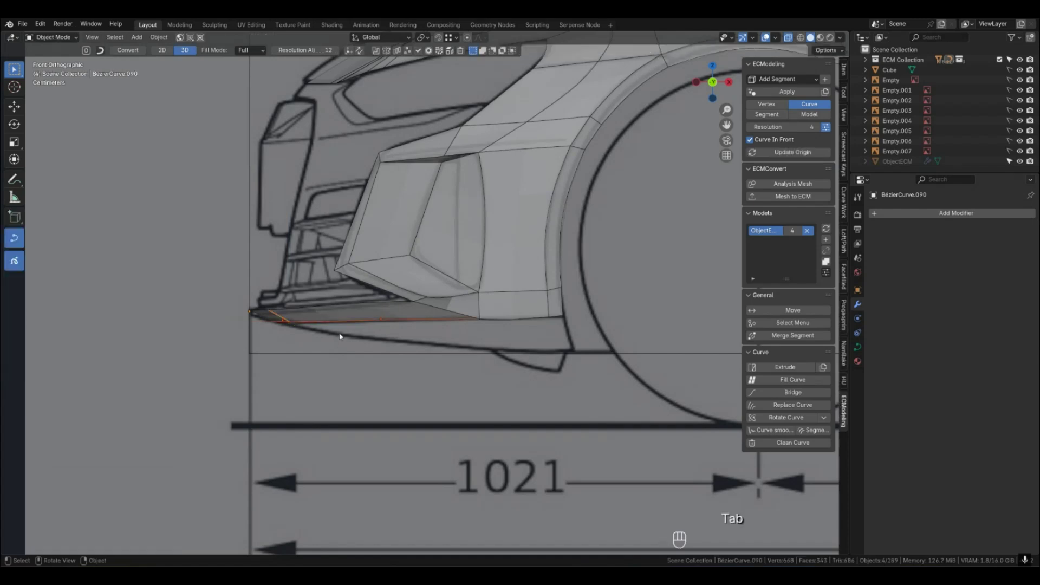
Reselect the upper front vertices' points and lower them about 0.0006 m along Z.
key("4")
key("1")
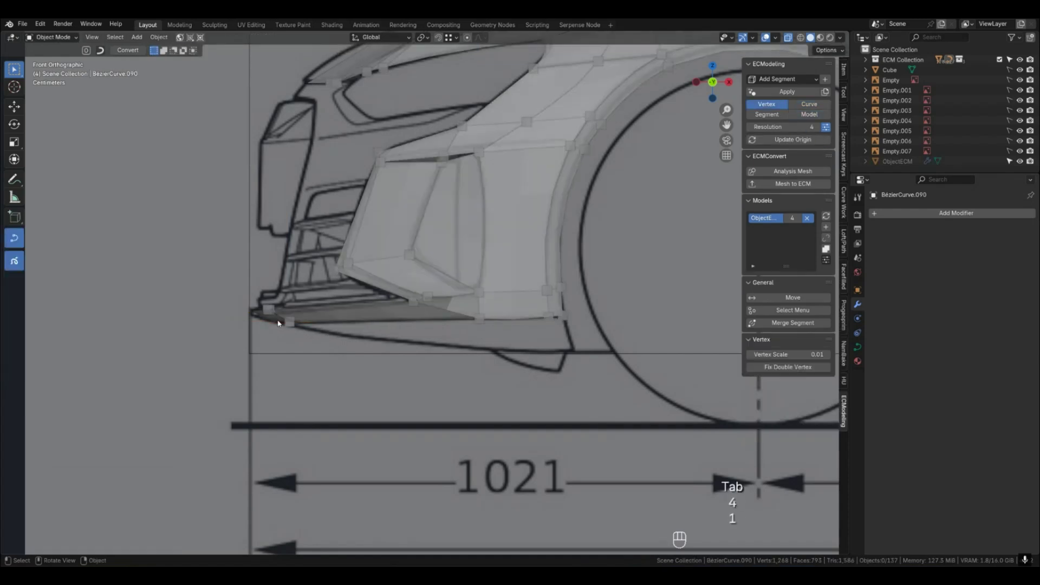
left_click(268, 314)
key("shift+g")
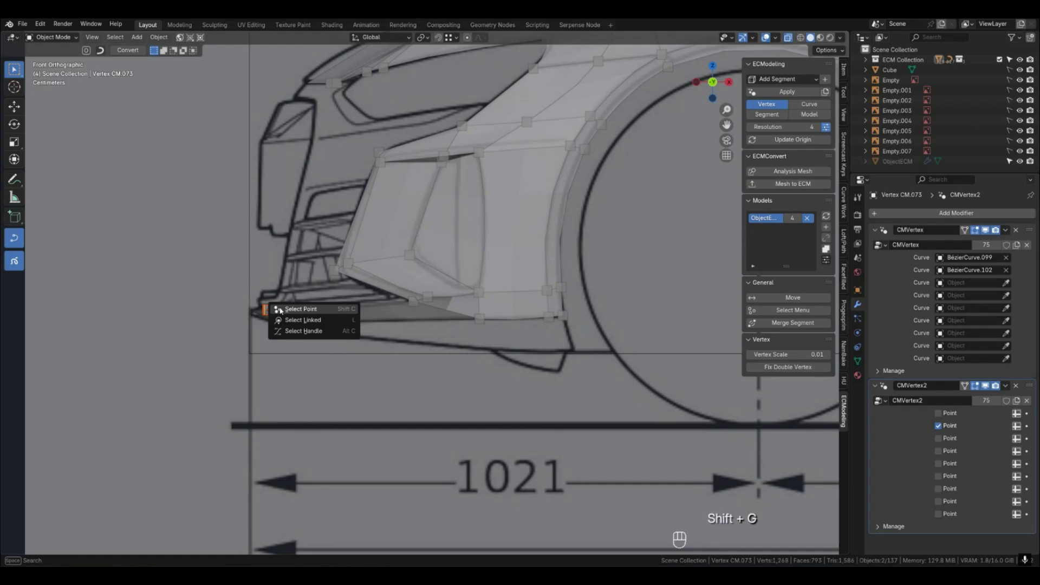
left_click(279, 307)
key("g")
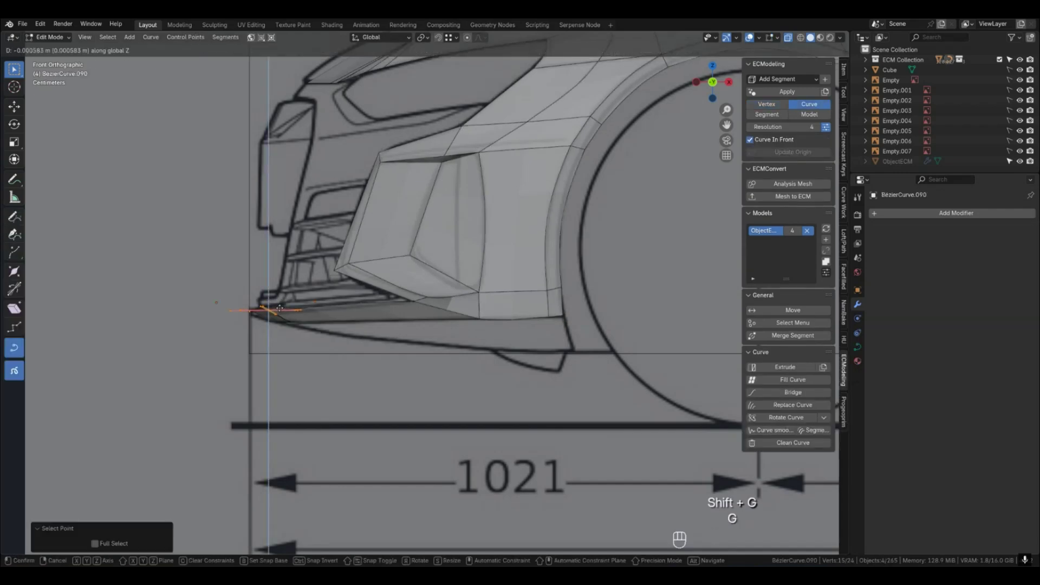
key("Tab")
Switch to Model mode, select the car model and turn off the CorrectiveSmooth modifier's display in the viewport.
middle_click_drag(302, 309, 431, 325)
left_click(303, 336)
key("4")
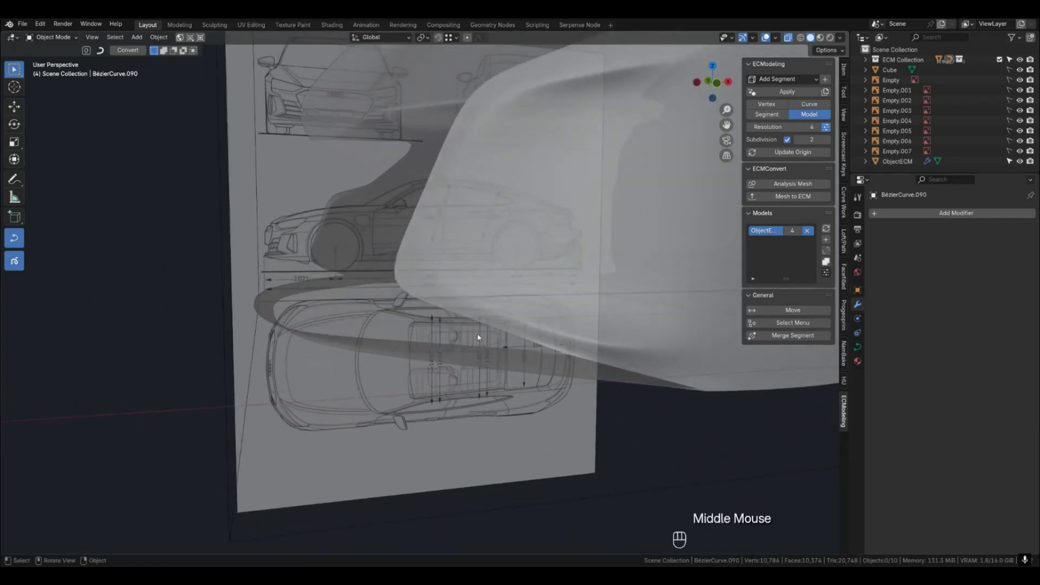
left_click(388, 351)
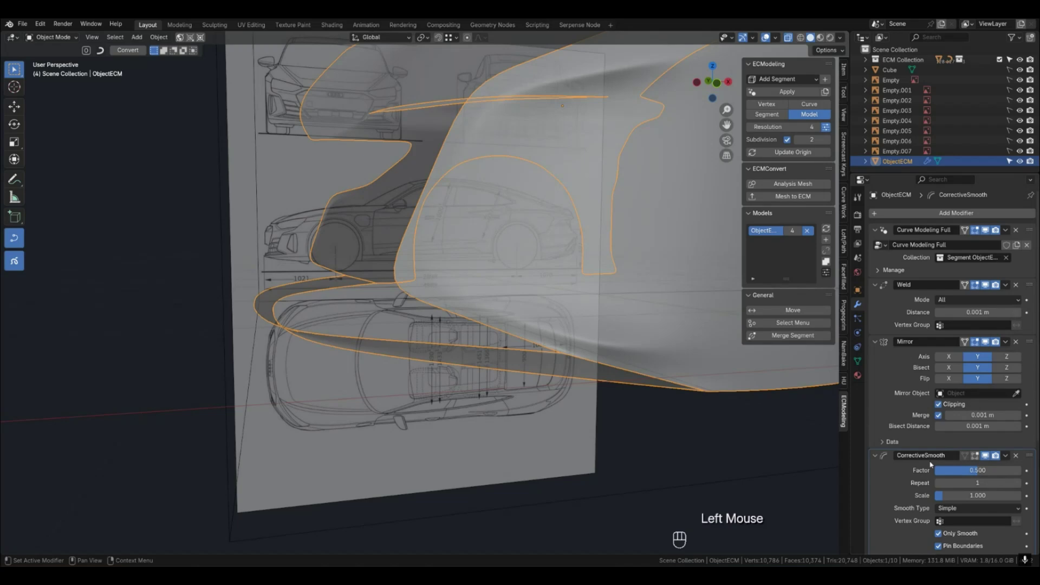
left_click(985, 456)
key("q")
key("q")
scroll(402, 353, "down", 1)
key("4")
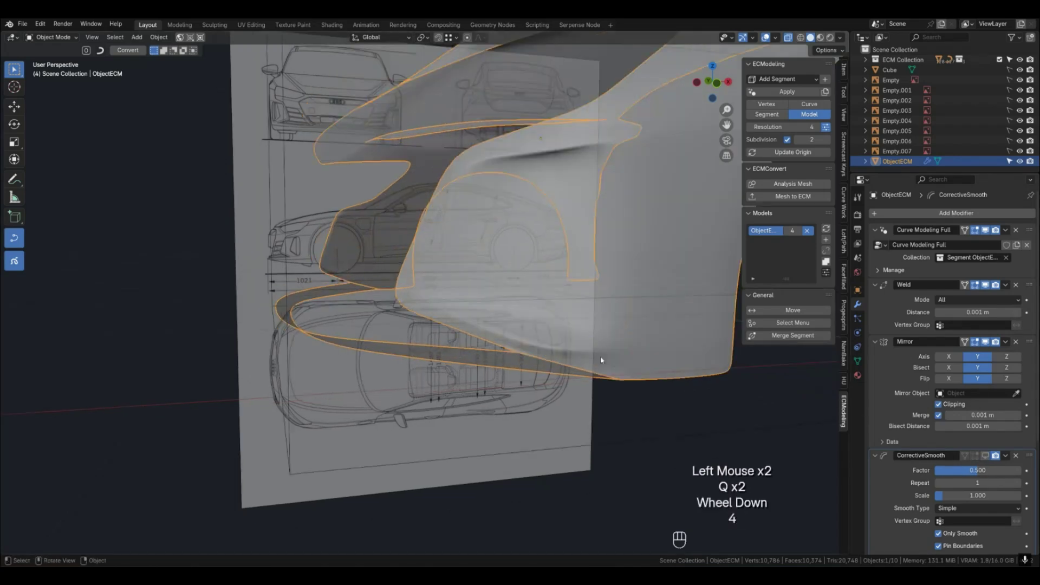
Turn off X-ray and return to Curve mode with the fender and front strip in view.
key("q")
middle_click_drag(600, 360, 379, 362, "shift")
left_click(788, 37)
middle_click_drag(472, 307, 464, 248)
scroll(408, 260, "down", 1)
key("2")
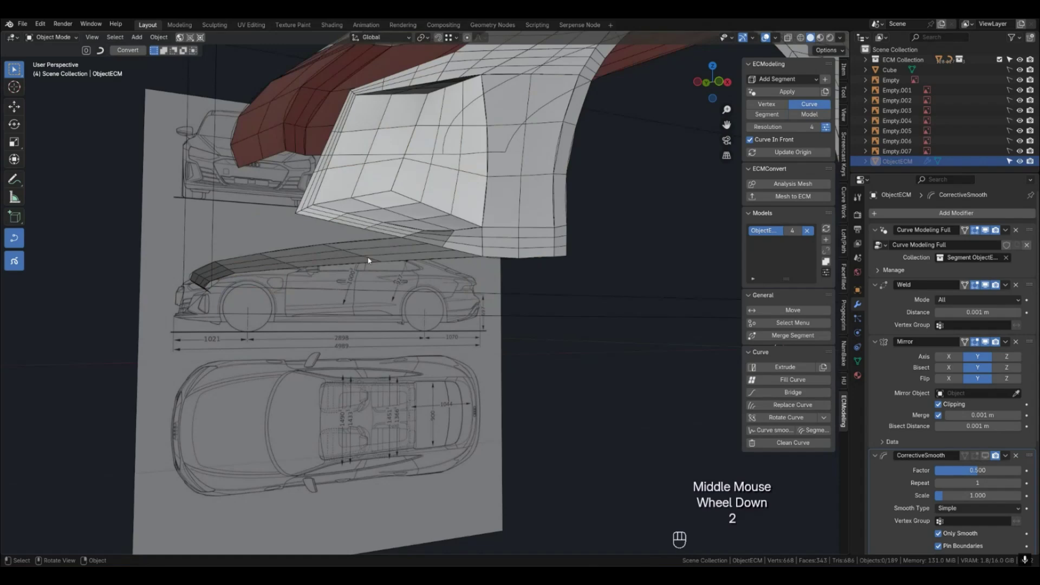
In Segment mode, select the front strip's segments and block their Resolution X at 3, then check the result in Model mode.
key("3")
left_click(343, 260)
left_click(290, 277, "shift")
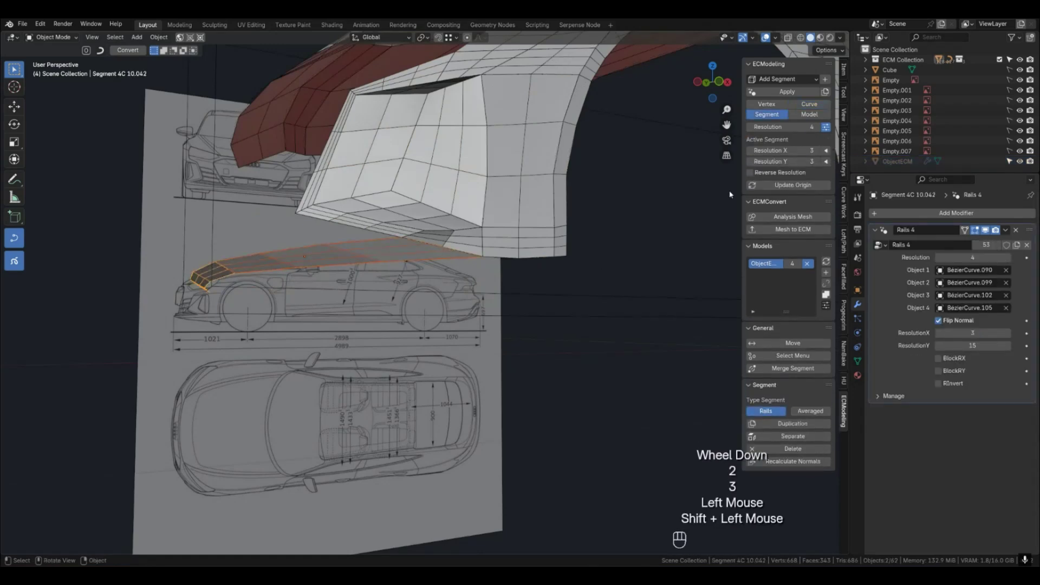
left_click(826, 150)
left_click(804, 152)
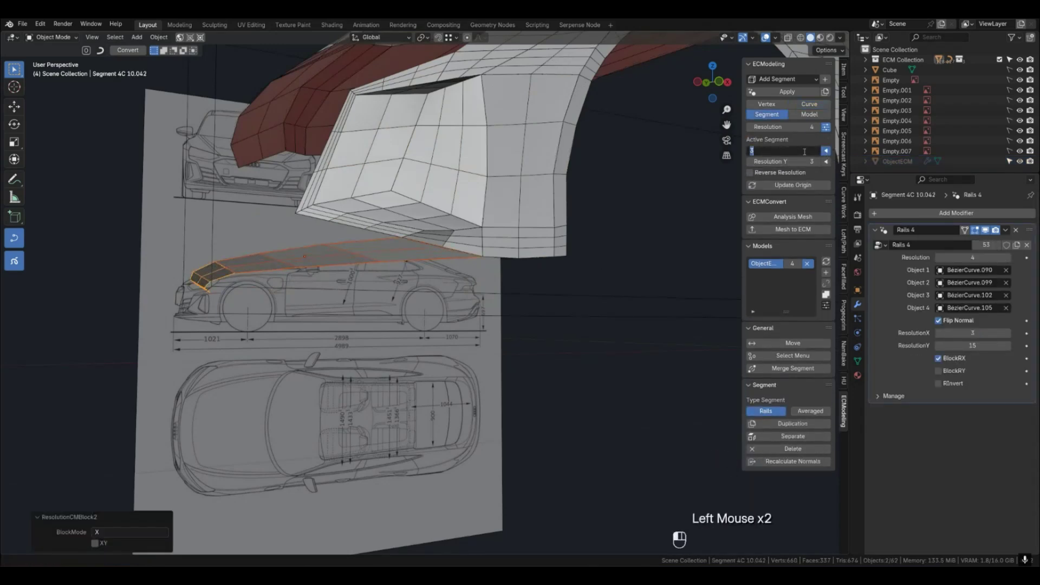
key("Return")
middle_click_drag(588, 347, 417, 316)
key("4")
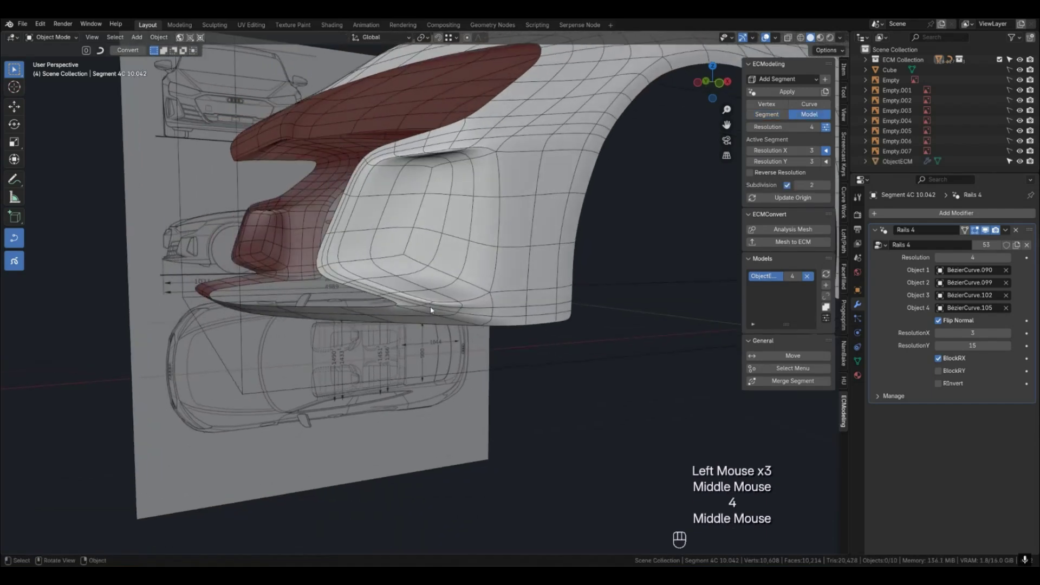
Select the narrow border segments around the bumper corner and front fender and block their Resolution Y at 3.
key("3")
left_click(463, 312)
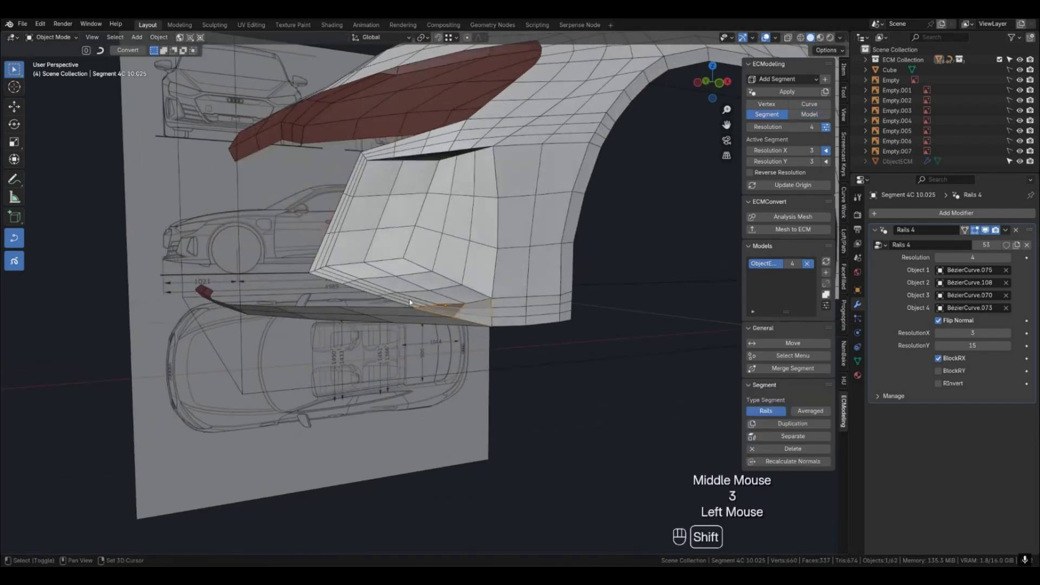
left_click(336, 264, "shift")
left_click(331, 248, "shift")
left_click(417, 144, "shift")
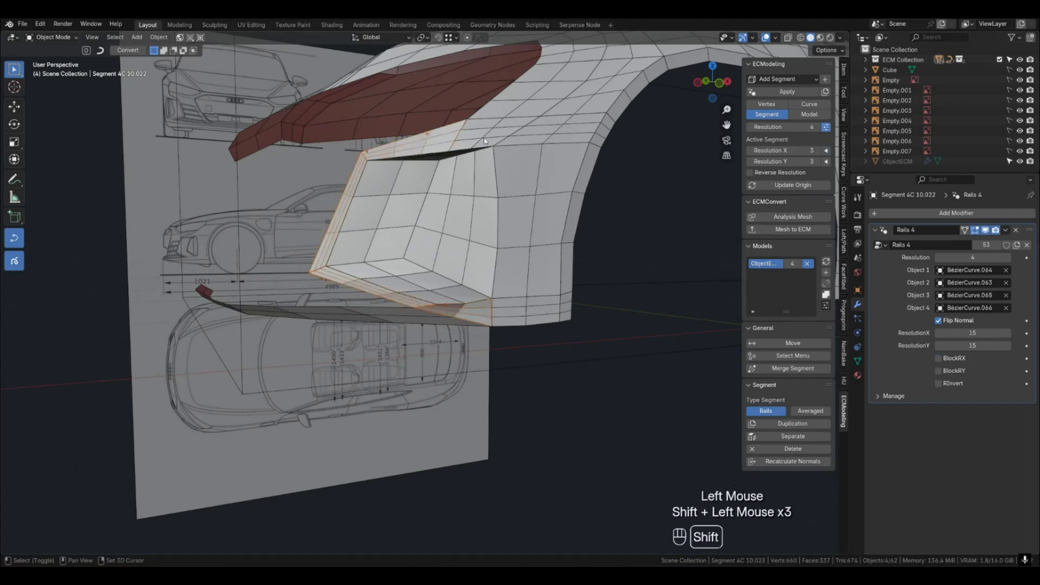
left_click(528, 138, "shift")
left_click(556, 312, "shift")
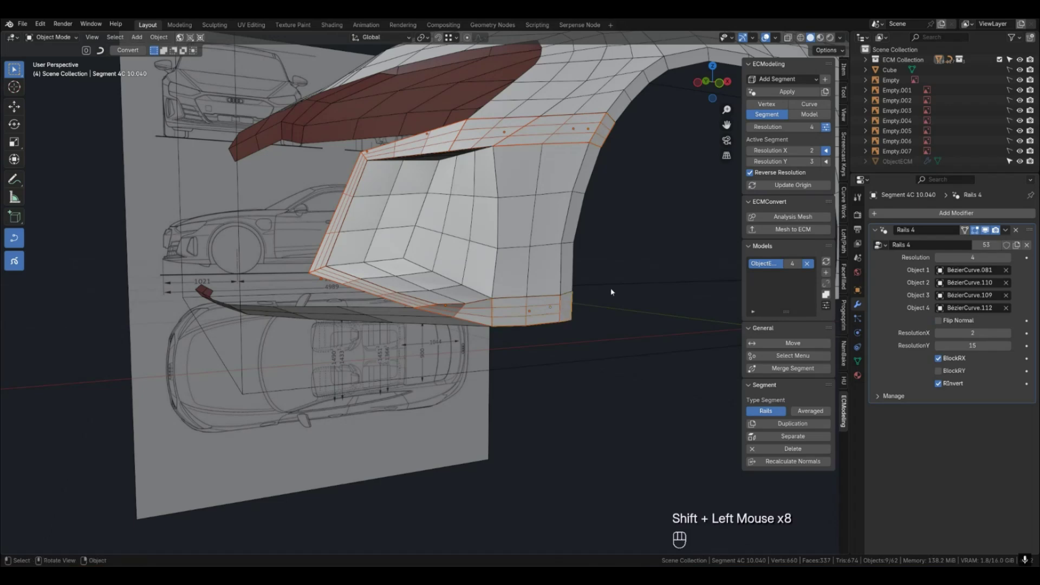
left_click(826, 161)
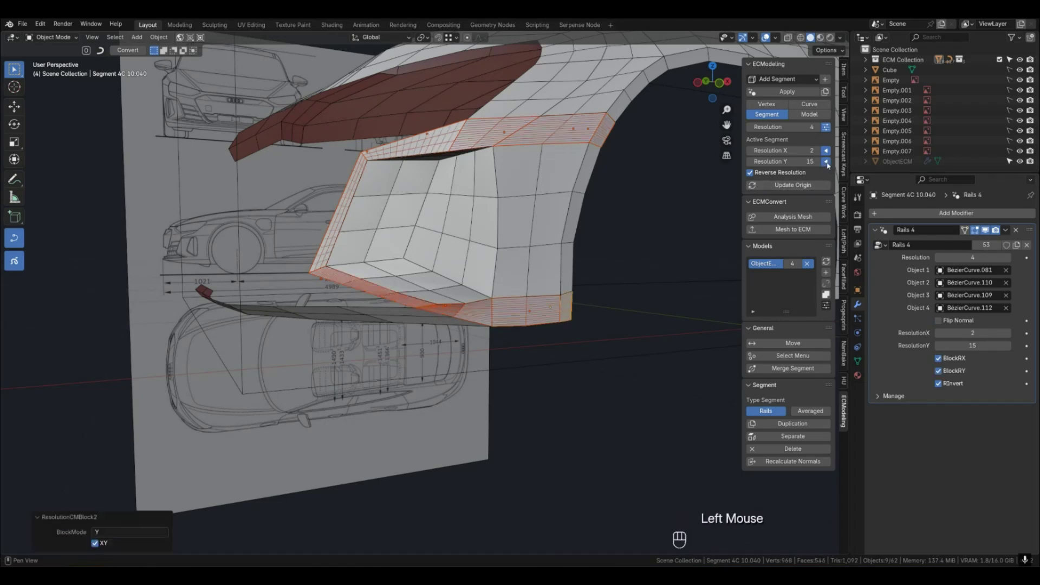
left_click(806, 161)
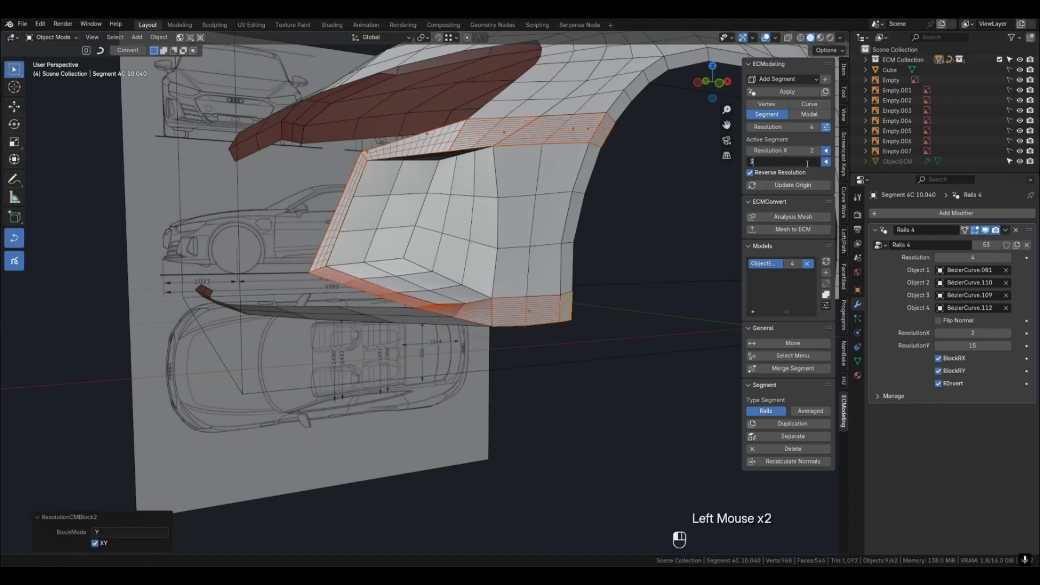
key("Return")
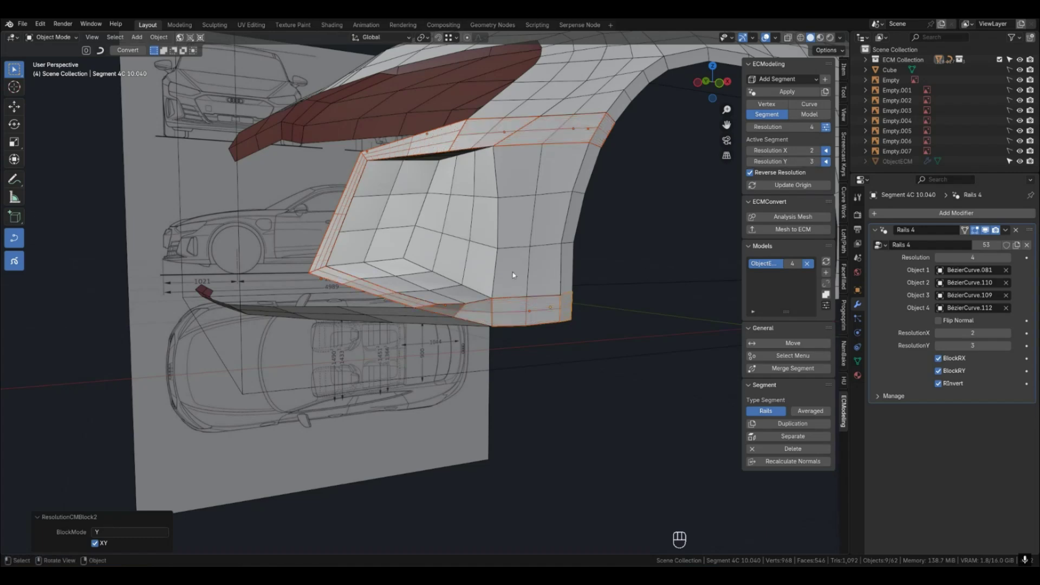
Turn on Reverse Resolution for the bumper corner's front edge and upper border segments, then view the model without its wireframe.
left_click(348, 203)
left_click(416, 146, "shift")
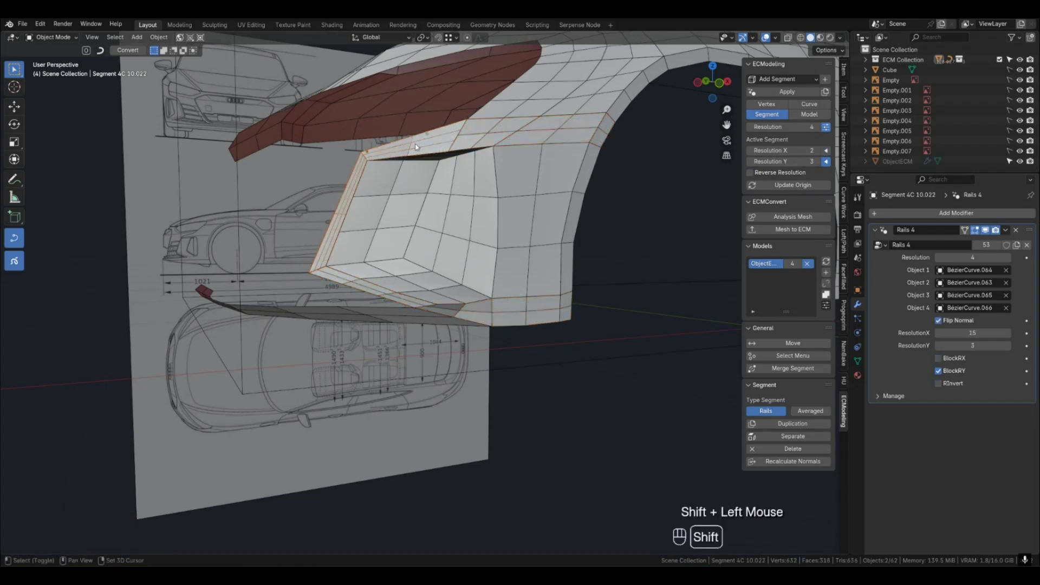
left_click(780, 174)
double_click(642, 283)
key("4")
left_click(512, 301)
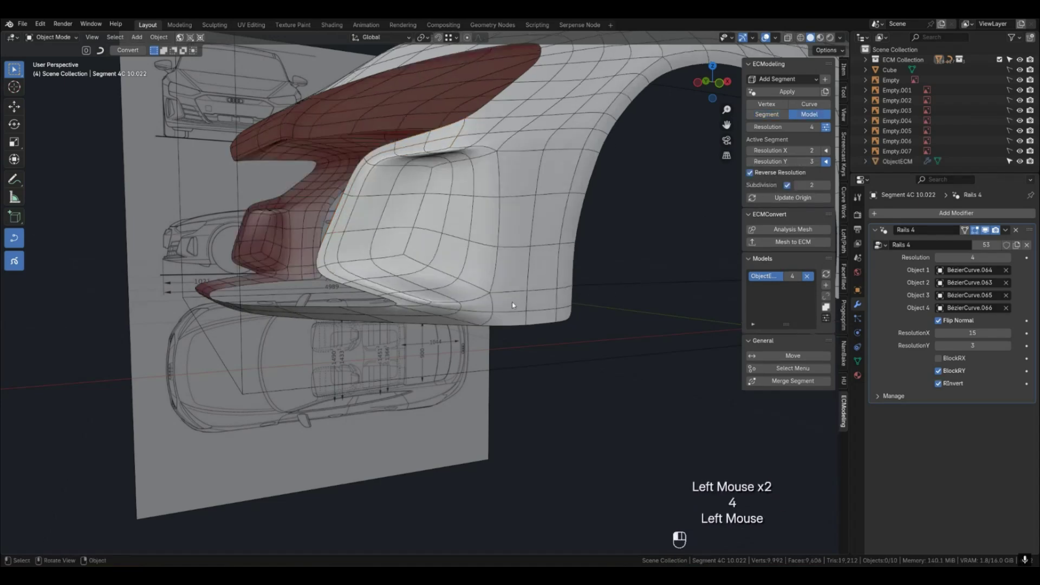
key("q")
middle_click_drag(511, 301, 507, 316)
Smooth the joint between the strip's two lower edge curves with Curve smoothing, trying First mode and keeping Last.
key("2")
left_click(411, 381)
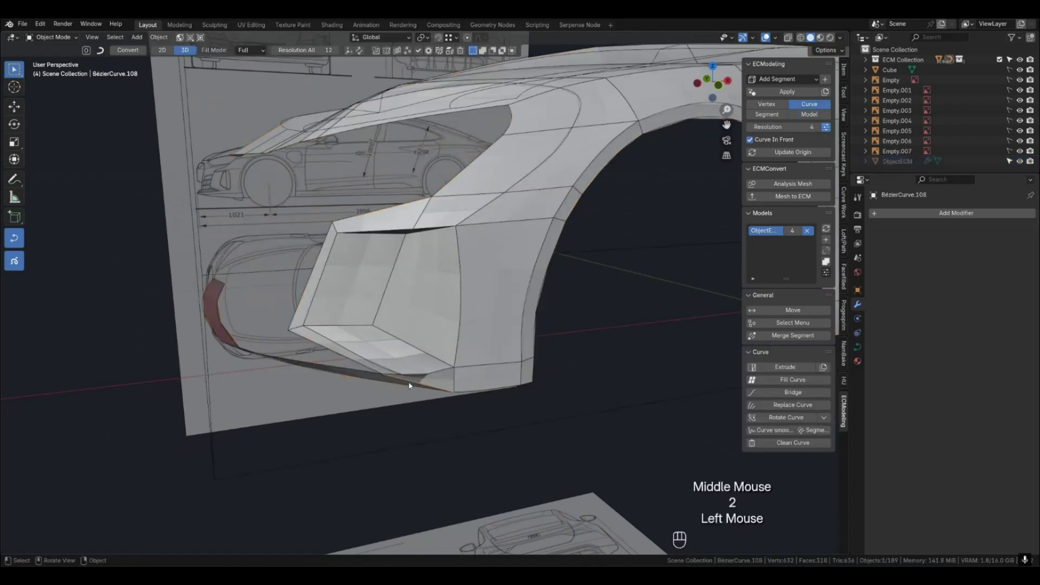
left_click(380, 374, "shift")
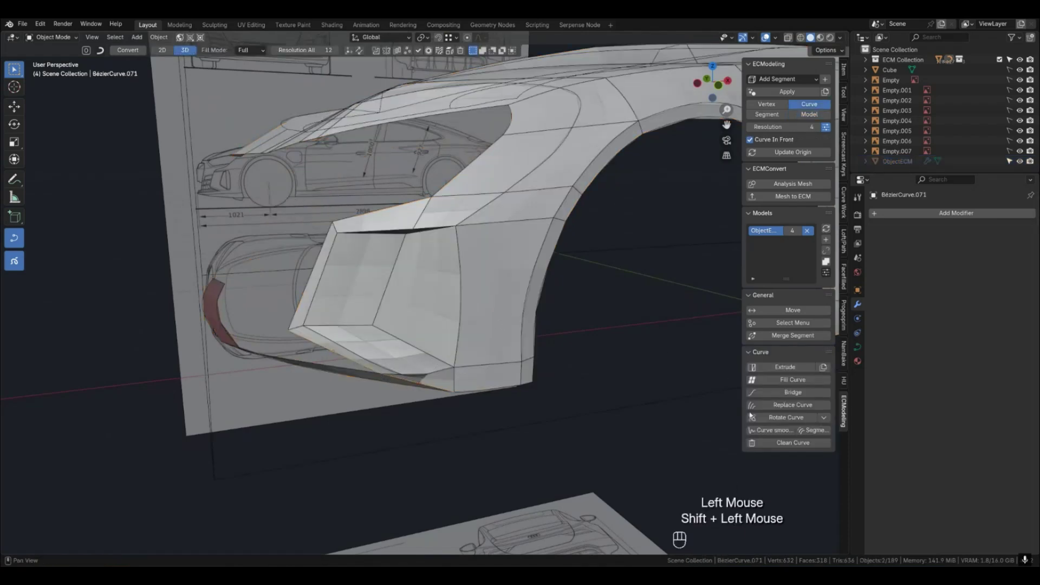
left_click(768, 431)
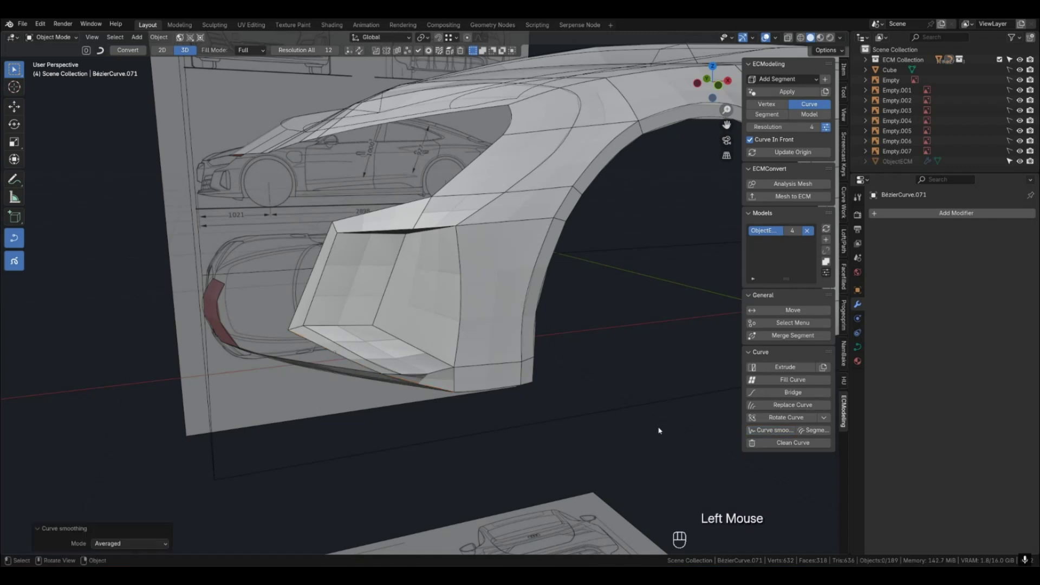
left_click(143, 543)
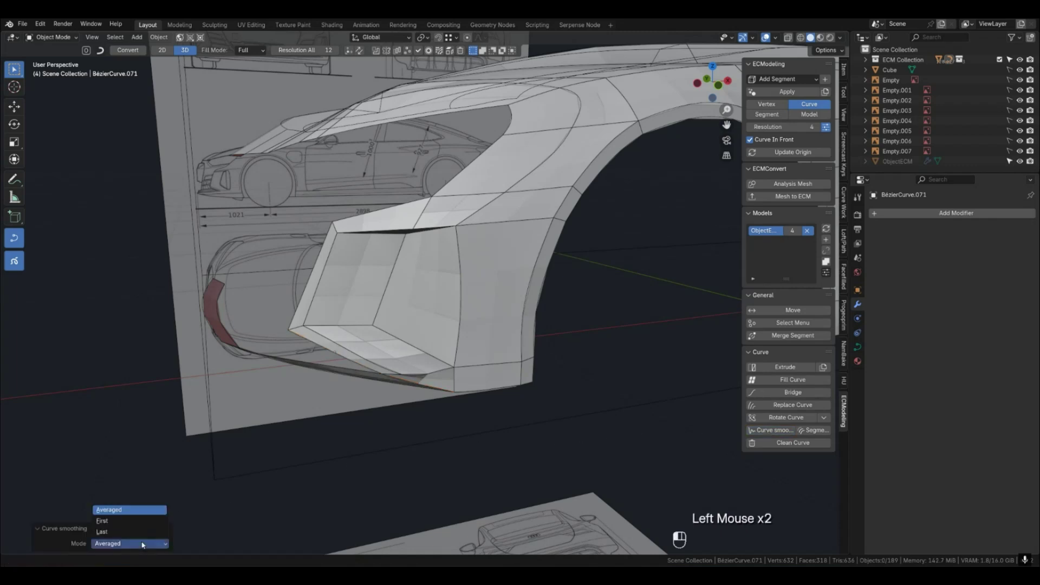
left_click(138, 521)
left_click(112, 543)
left_click(123, 532)
middle_click_drag(407, 432, 504, 385)
key("4")
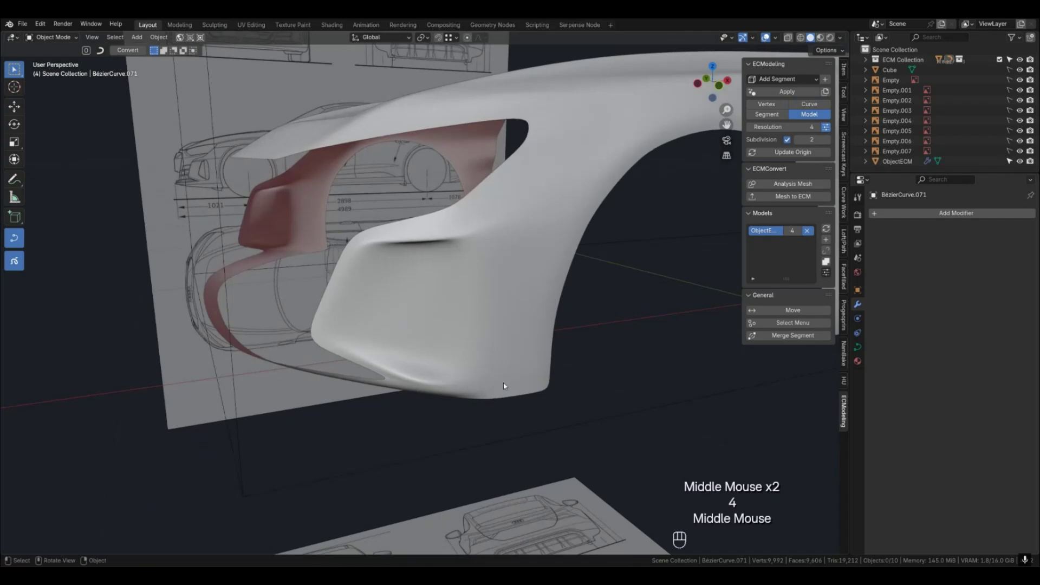
Scale the handles at the front control point of the bumper corner's lower strip curve to 0.787.
key("2")
left_click(432, 397)
key("Tab")
key("a")
left_click(440, 401)
key("s")
left_click(503, 432)
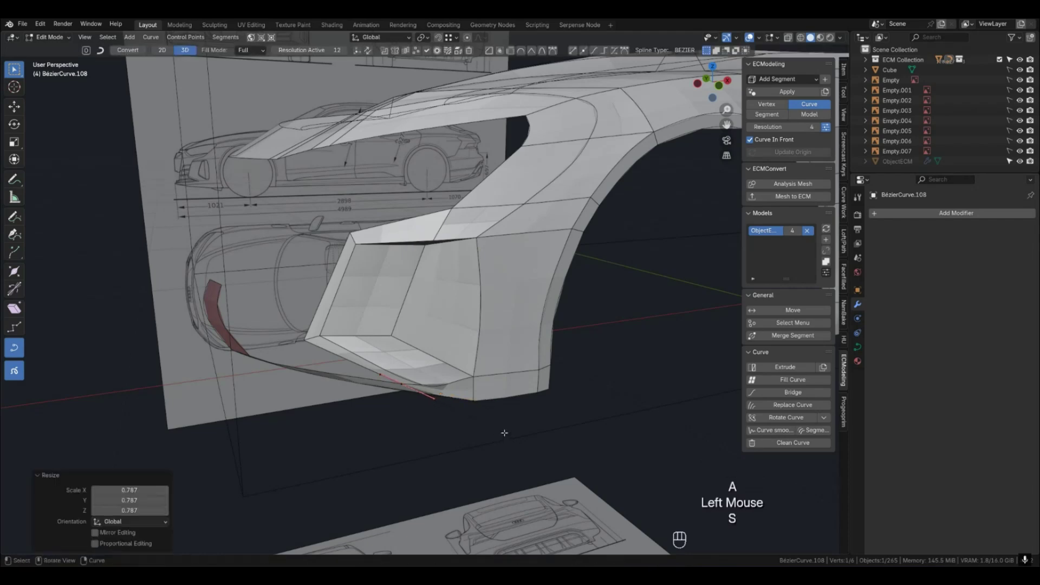
key("Tab")
key("4")
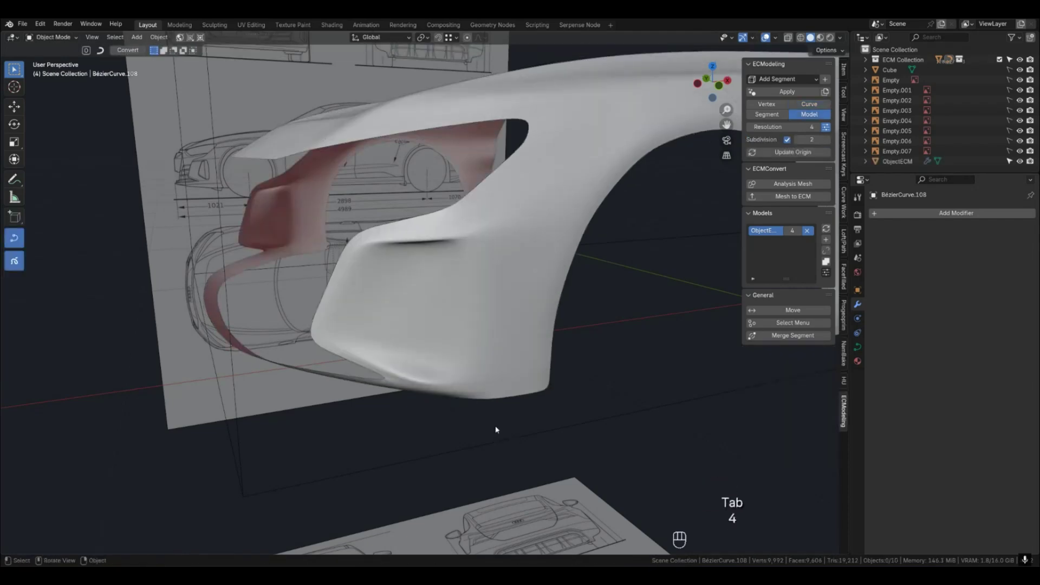
In Curve mode, select the strip's lower end curve and the adjoining bottom curve beside the wheel arch.
key("2")
left_click(465, 400)
left_click(487, 401, "shift")
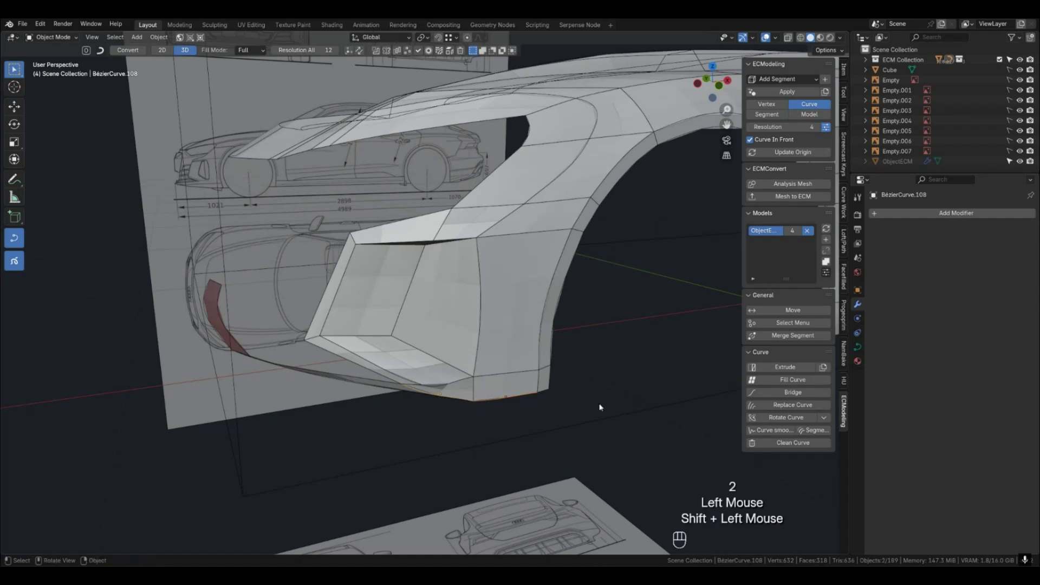
Try Curve smoothing in Last mode on the two selected lower edge curves, then undo it.
left_click(771, 431)
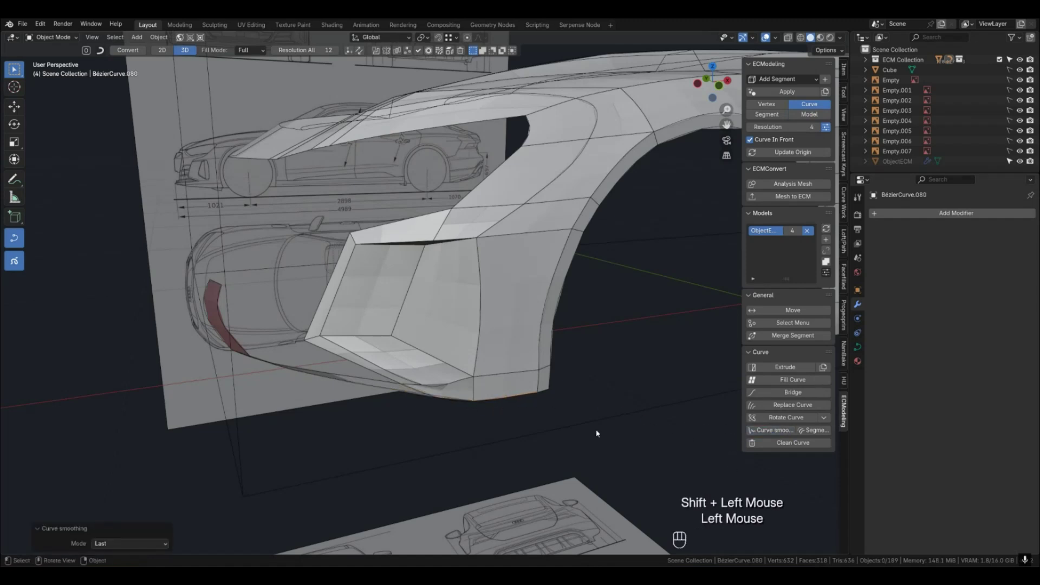
key("4")
key("2")
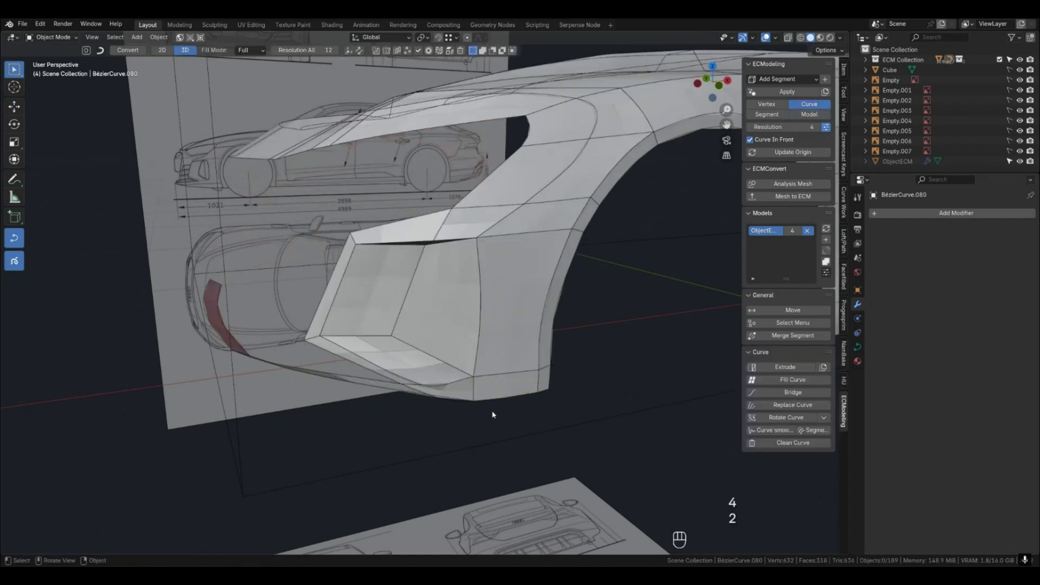
left_click(470, 406)
middle_click_drag(467, 404, 475, 421)
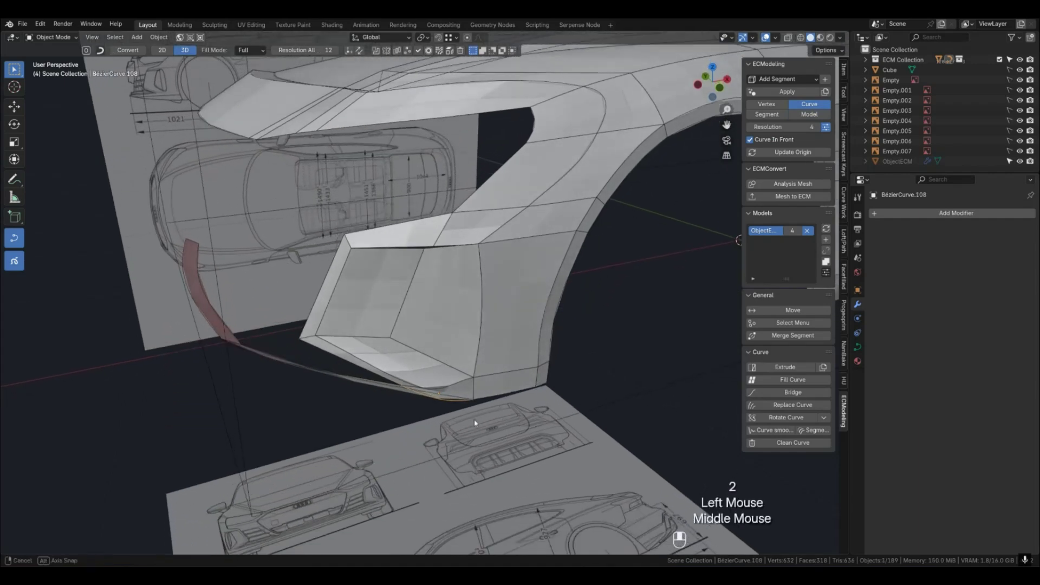
key("ctrl+z")
key("ctrl+z")
key("ctrl+z")
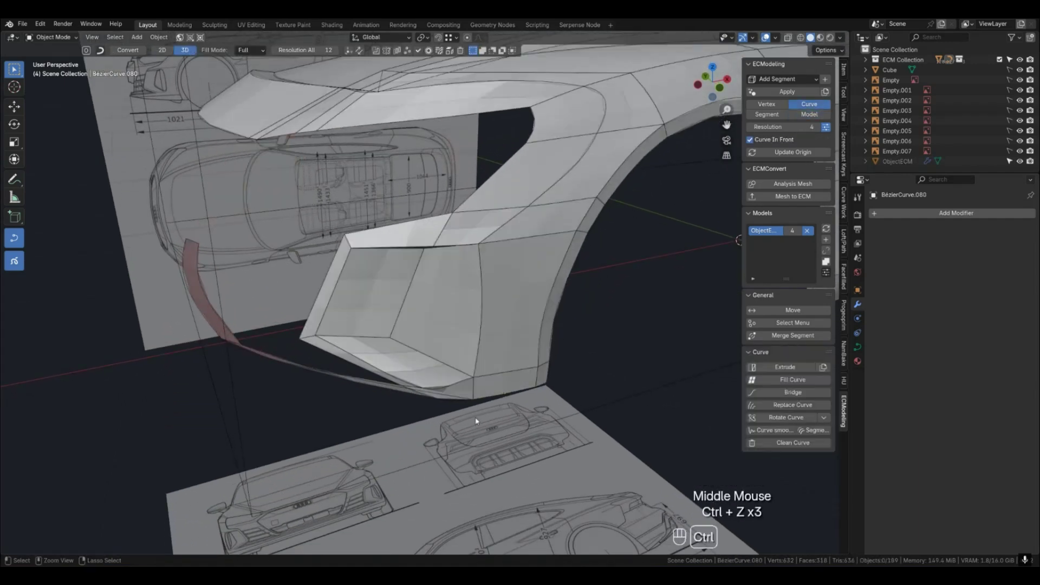
key("ctrl+z")
Smooth the two selected lower edge curves with Curve smoothing in Averaged mode and inspect the bumper corner in Model mode.
left_click(760, 430)
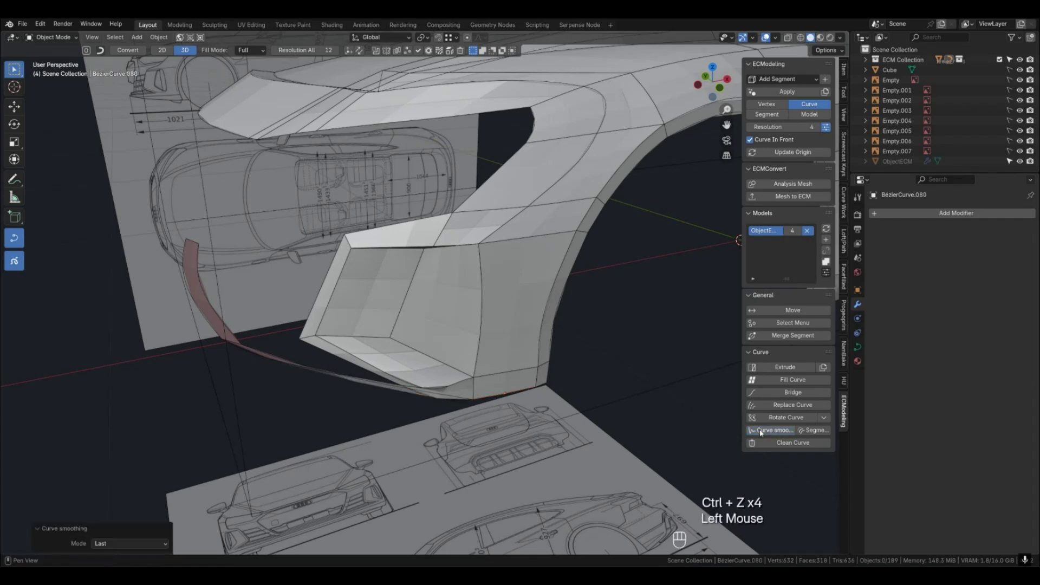
left_click(160, 544)
left_click(130, 517)
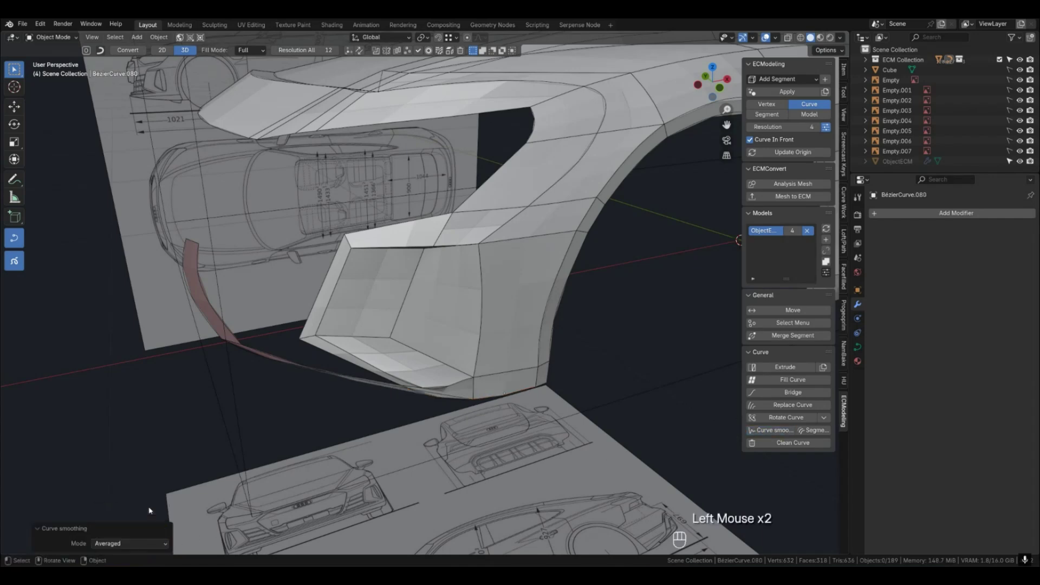
key("4")
middle_click_drag(486, 403, 471, 382)
key("2")
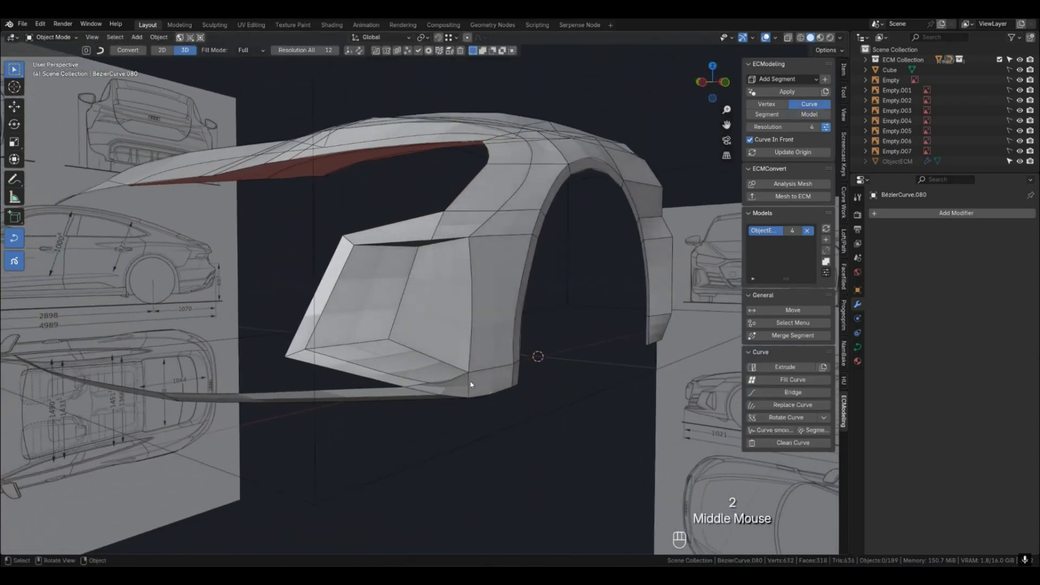
key("q")
left_click(470, 381)
key("q")
left_click(470, 381)
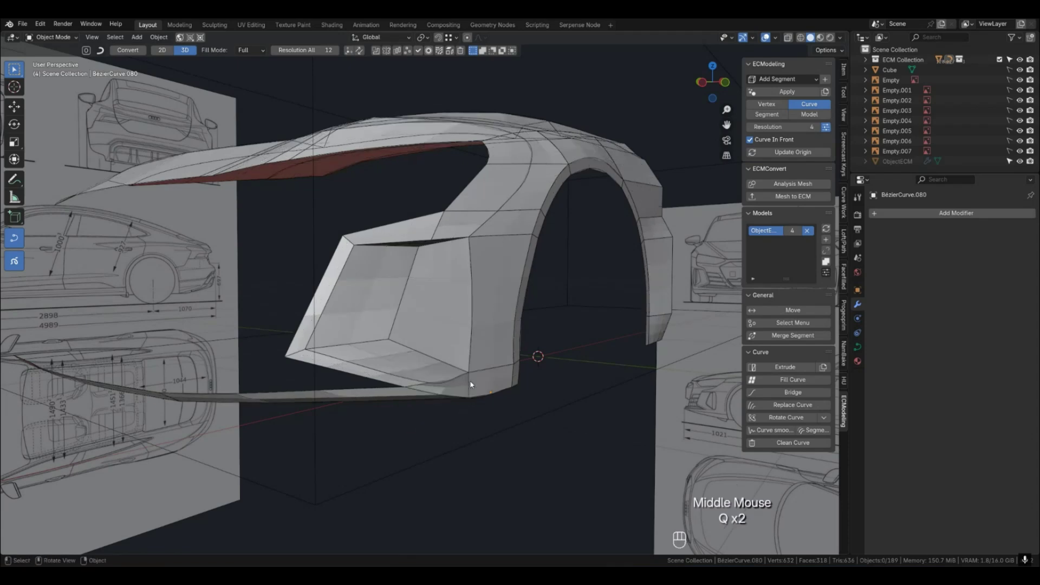
key("4")
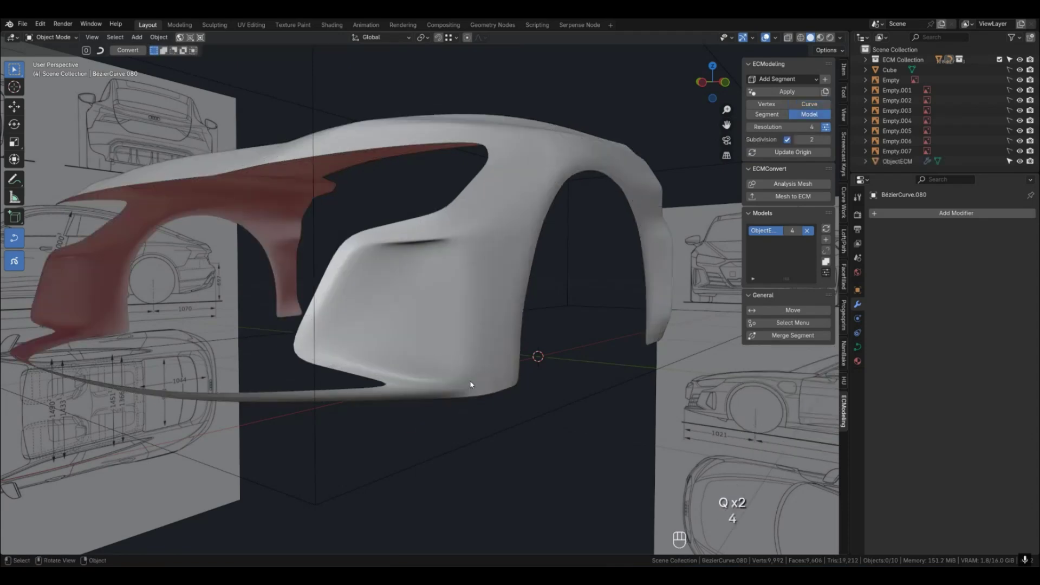
Select the car model, compare it with and without CorrectiveSmooth, and leave the modifier's viewport display turned on.
middle_click_drag(461, 387, 437, 406)
scroll(430, 399, "down", 2)
scroll(420, 432, "down", 1)
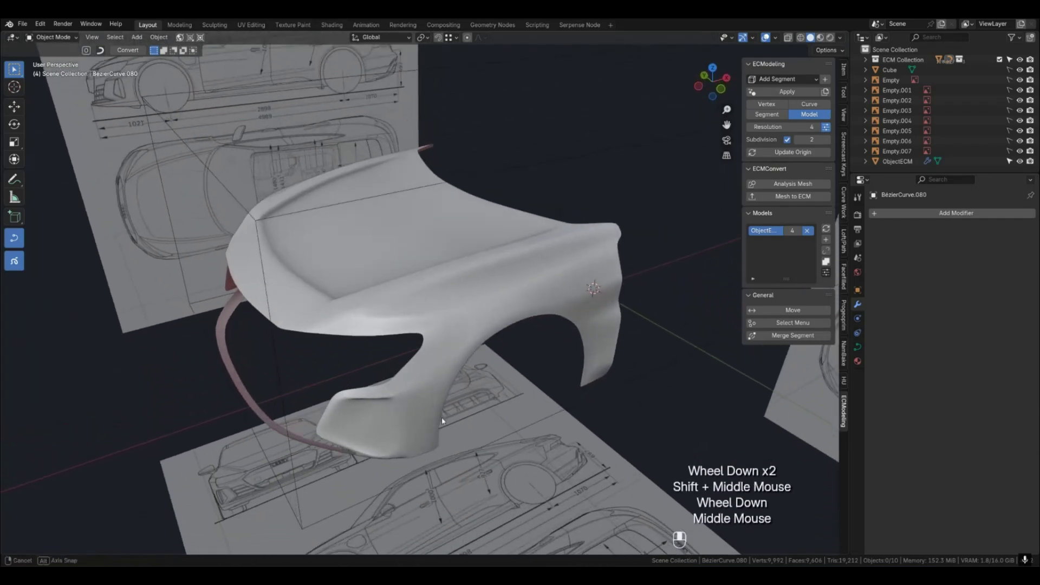
left_click(432, 398)
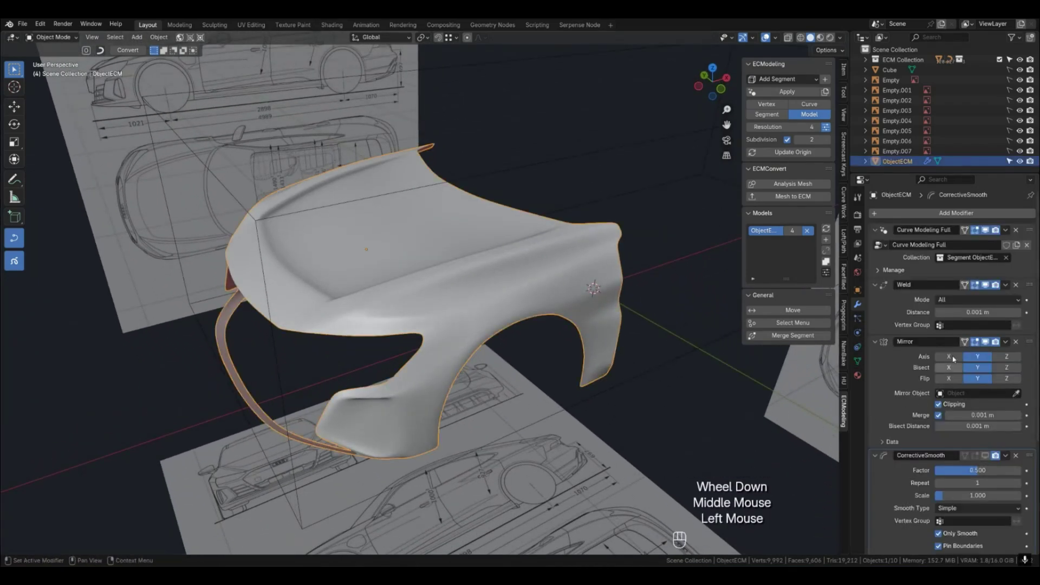
middle_click_drag(665, 433, 512, 411)
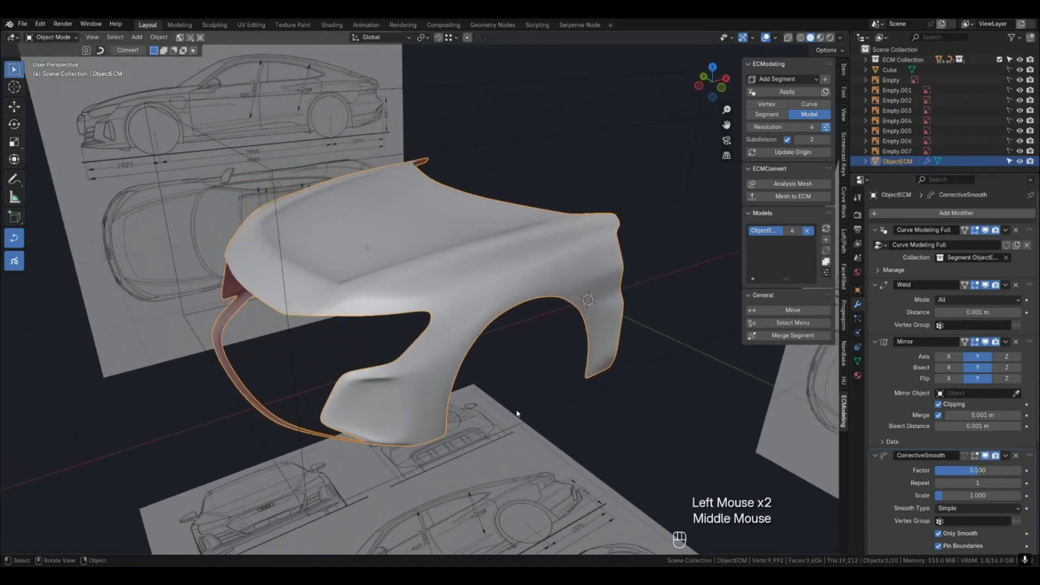
left_click(986, 456)
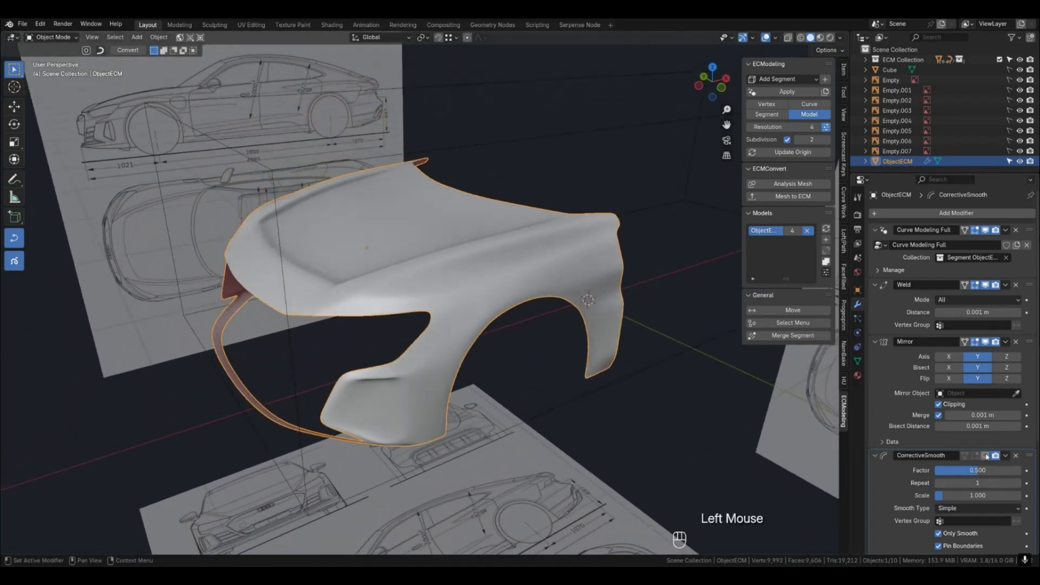
left_click(985, 457)
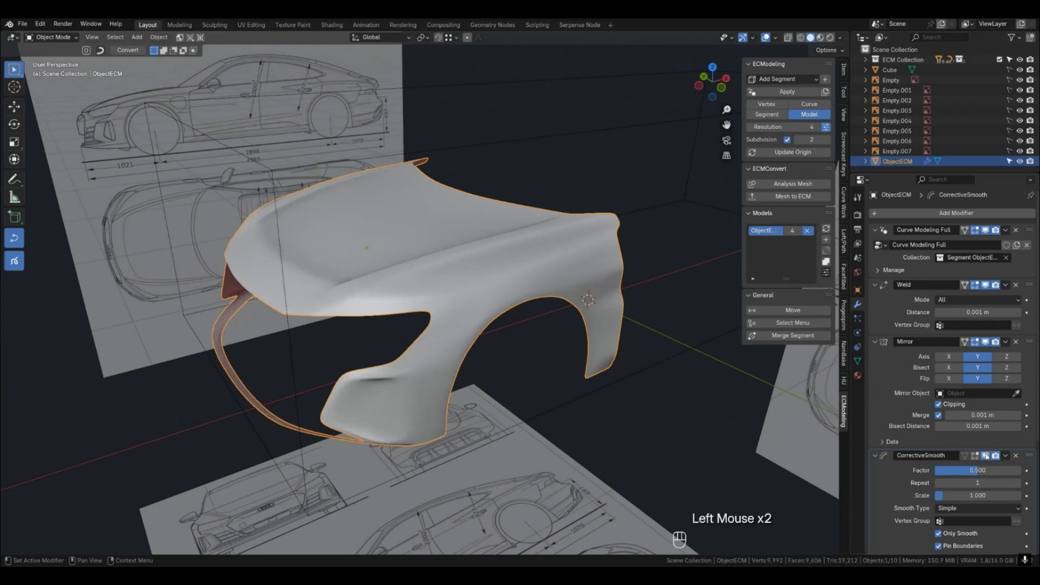
left_click(616, 422)
Show the car model in top orthographic view with X-ray turned on and switch it to Vertex mode.
middle_click_drag(583, 421, 534, 402)
scroll(510, 418, "down", 2)
left_click(655, 376)
key("KP_7")
middle_click_drag(605, 456, 491, 403, "shift")
left_click(787, 40)
scroll(398, 401, "up", 2)
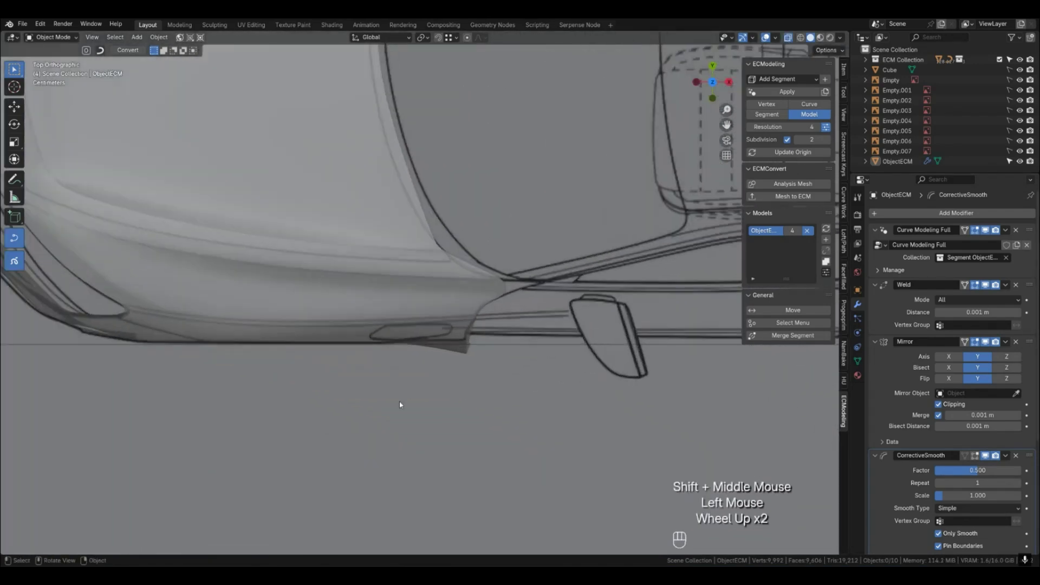
key("1")
left_click(467, 322)
left_click(467, 321)
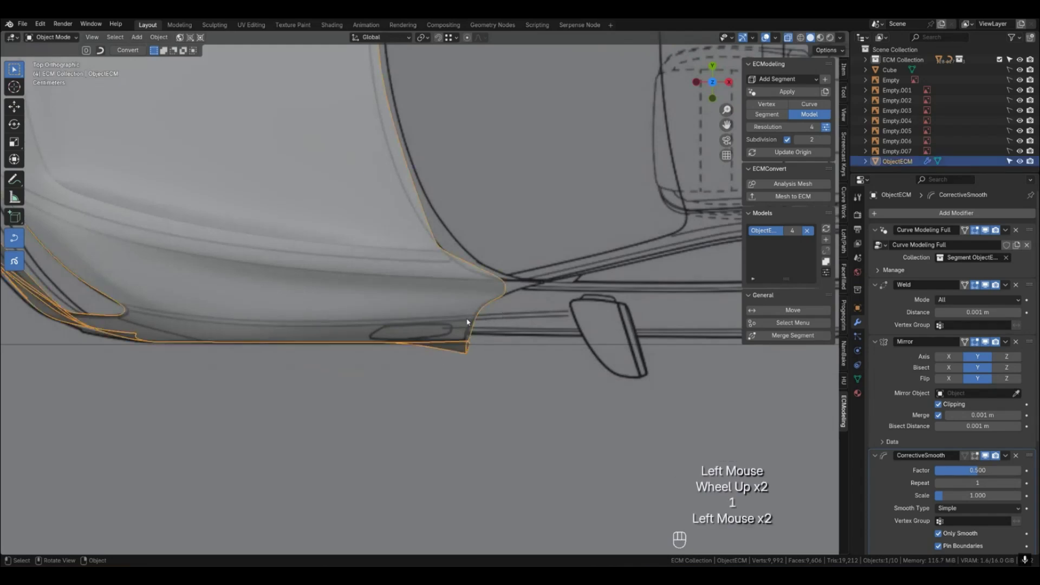
key("2")
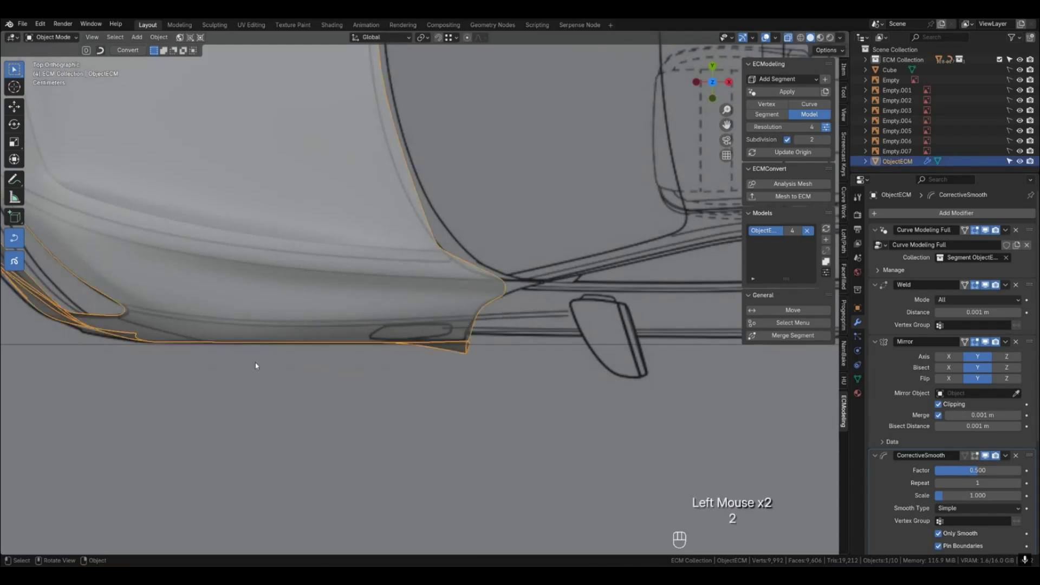
left_click(17, 265)
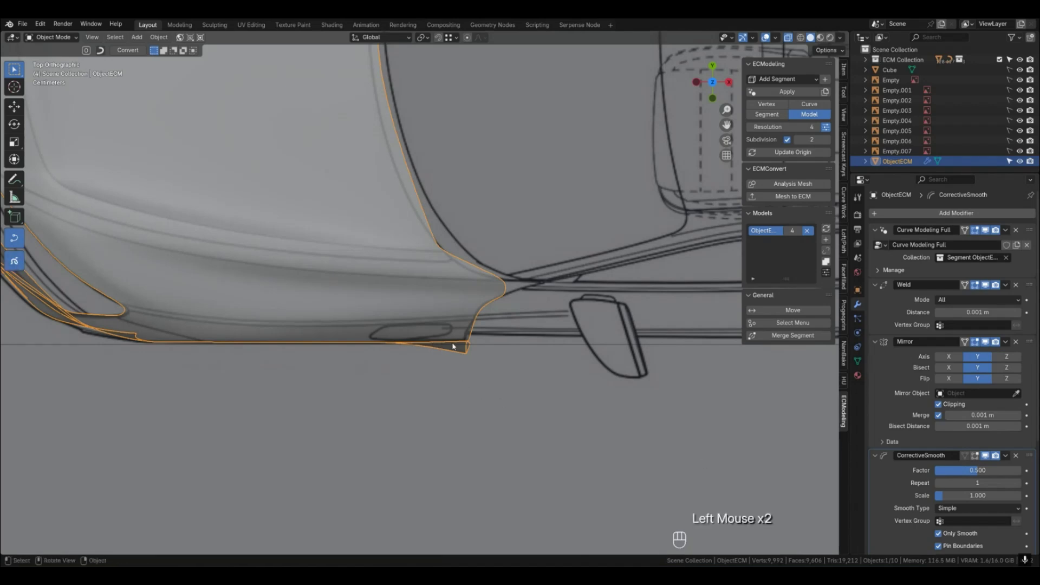
key("1")
scroll(474, 344, "up", 2)
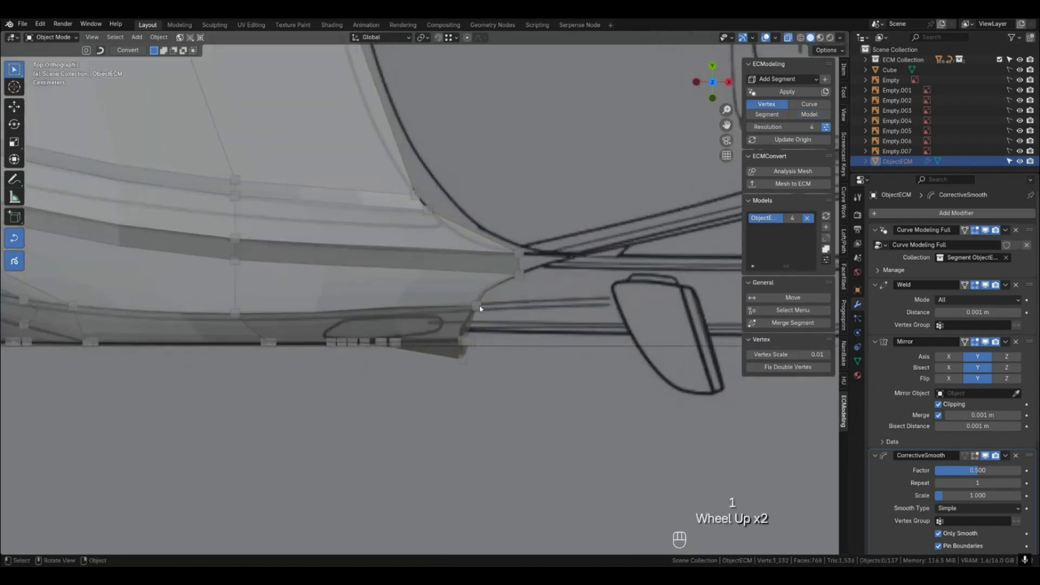
Move the vertex on the fender's rear edge about -0.0047 m along X.
left_click(479, 307)
left_click(466, 340)
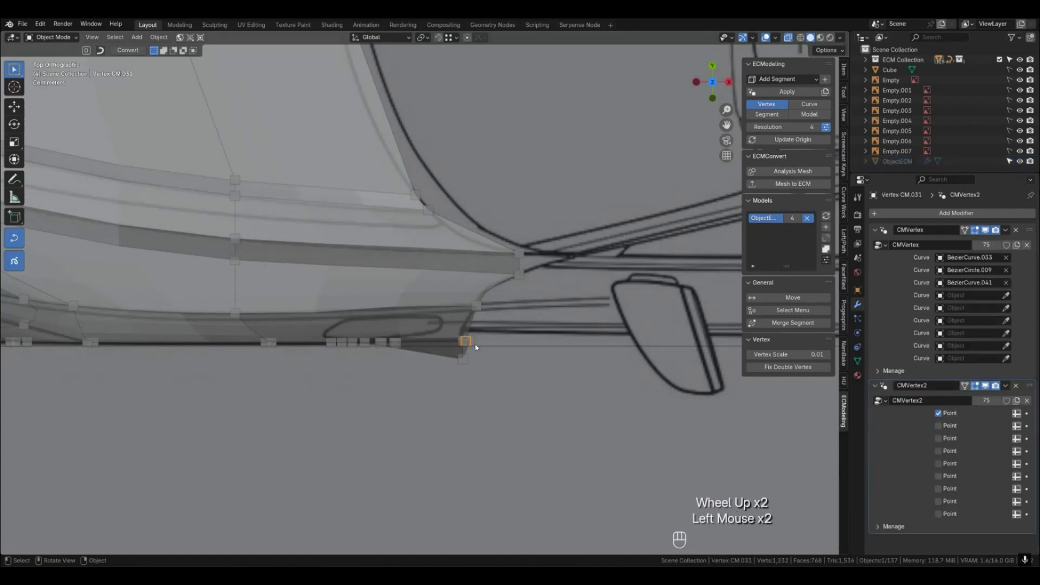
left_click(467, 340, "shift")
middle_click_drag(507, 354, 496, 297)
left_click(469, 261)
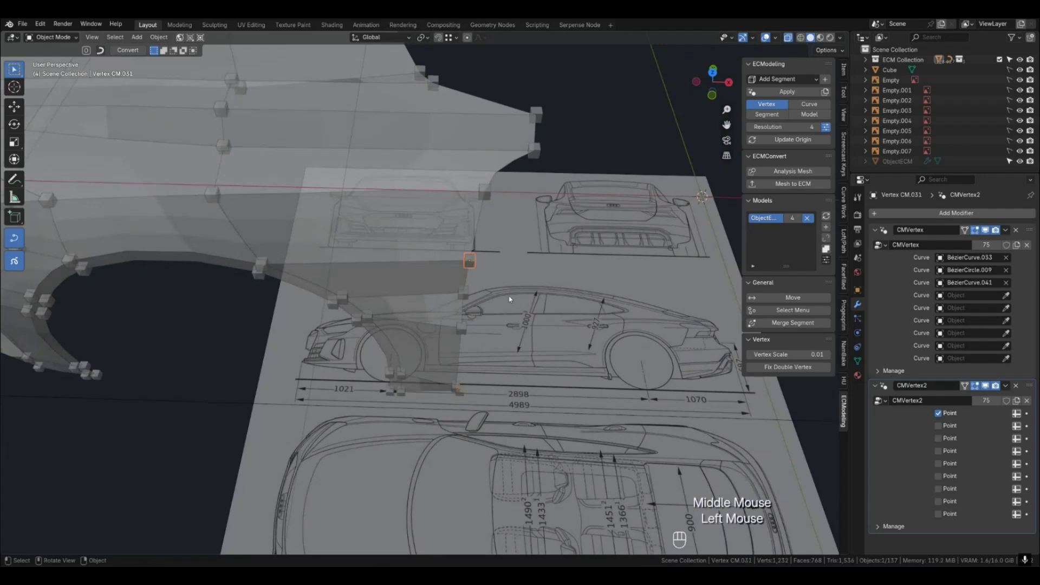
key("KP_7")
key("shift+g")
left_click(533, 280)
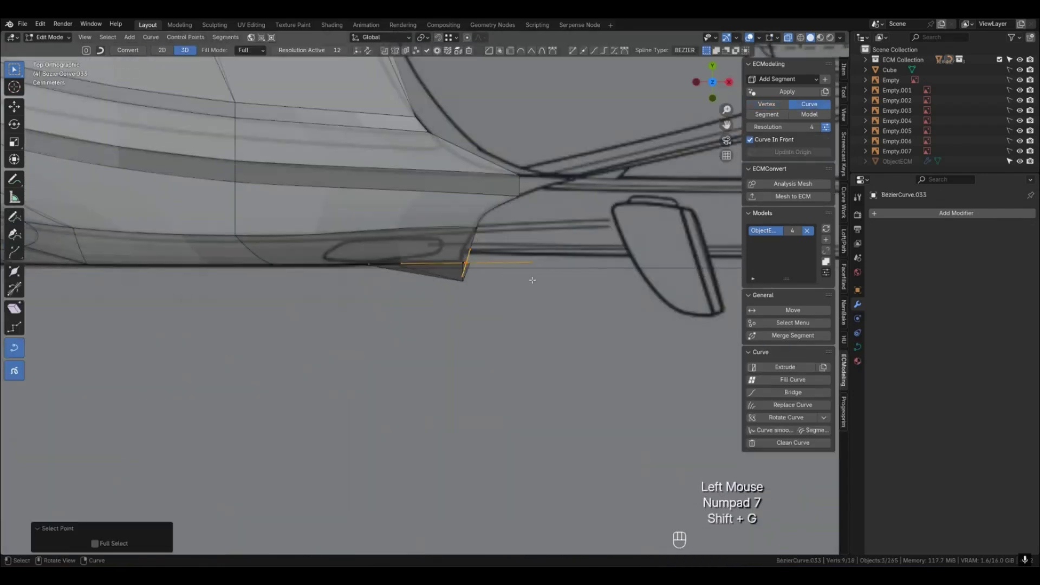
key("g")
key("x")
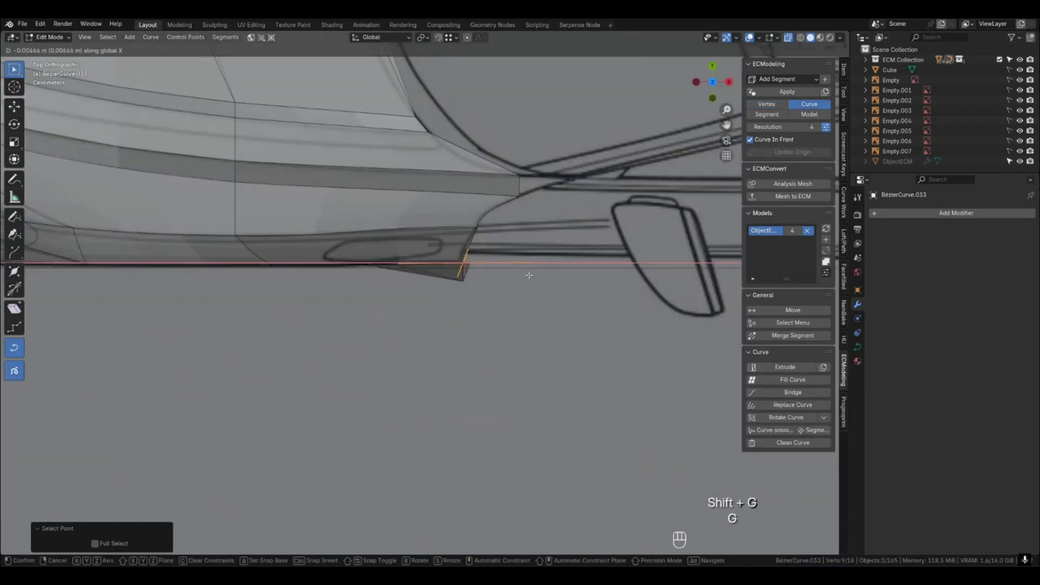
left_click(529, 275)
Move a lower vertex on the fender's rear edge -0.010485 m along X in top view.
key("Tab")
key("1")
left_click(475, 267)
middle_click_drag(475, 268, 463, 212)
left_click(463, 207, "shift")
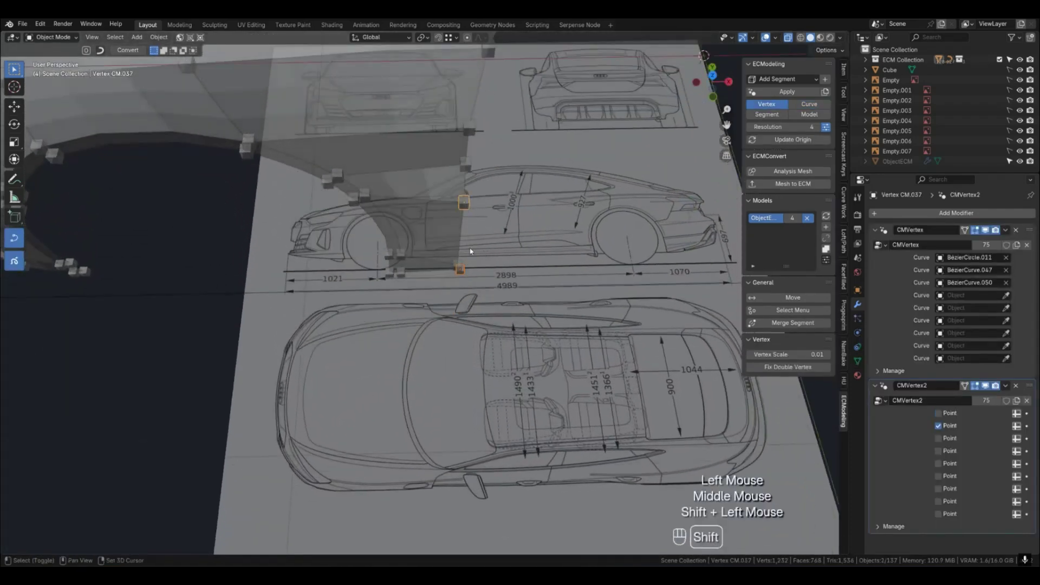
left_click(459, 269)
left_click(463, 199, "shift")
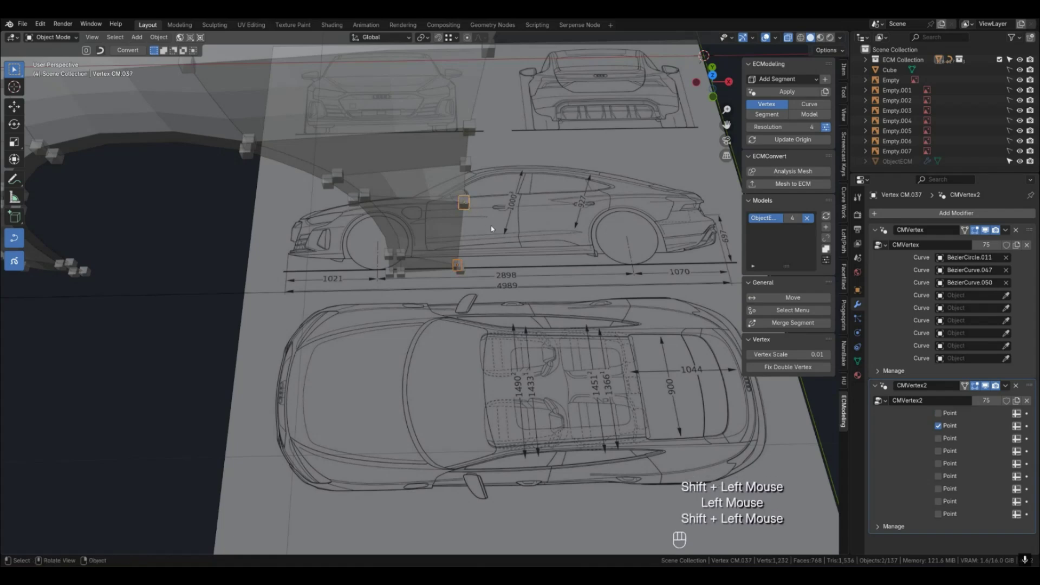
key("KP_7")
left_click(469, 213)
key("shift+g")
left_click(512, 228)
key("g")
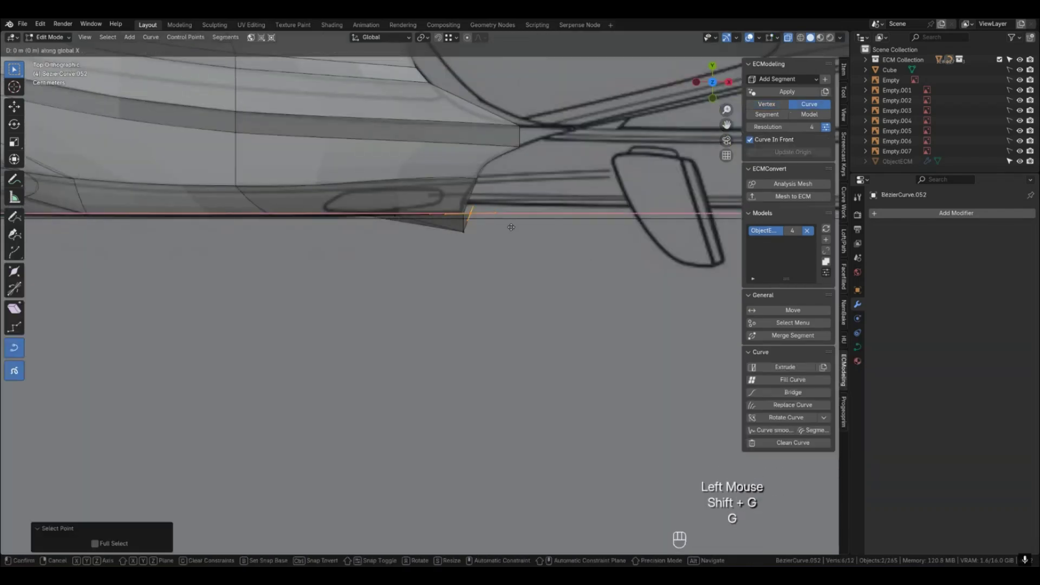
left_click(504, 224)
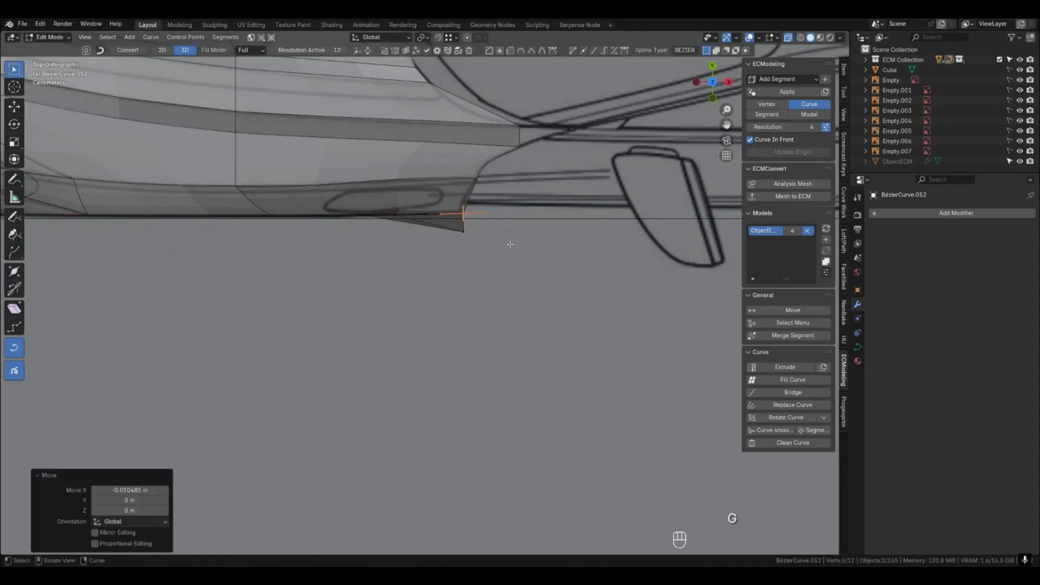
key("Tab")
Try adjusting the fender's rear edge curve along X with Manipulator control, then undo it.
left_click(485, 215)
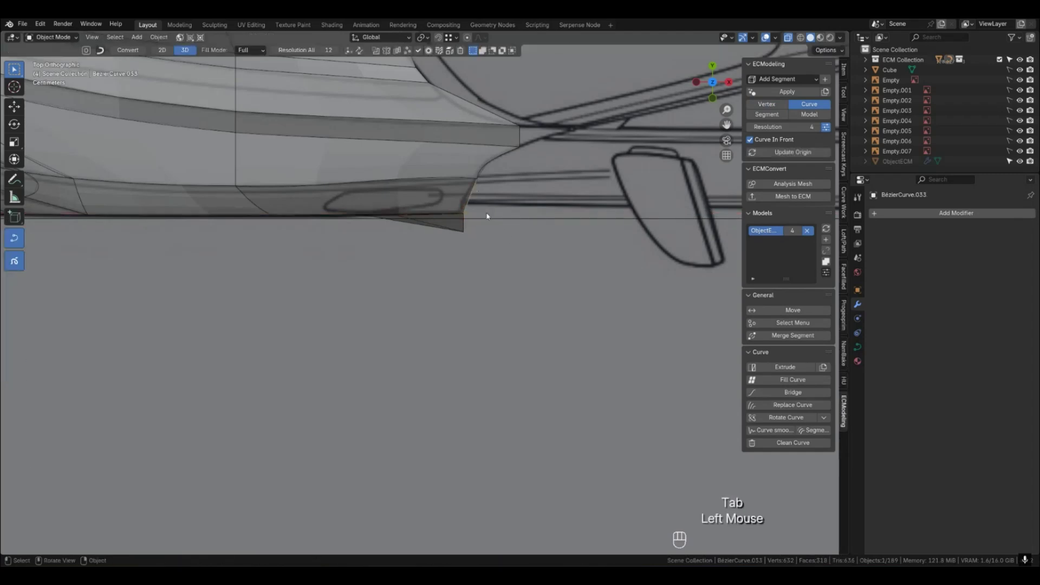
key("alt+c")
key("g")
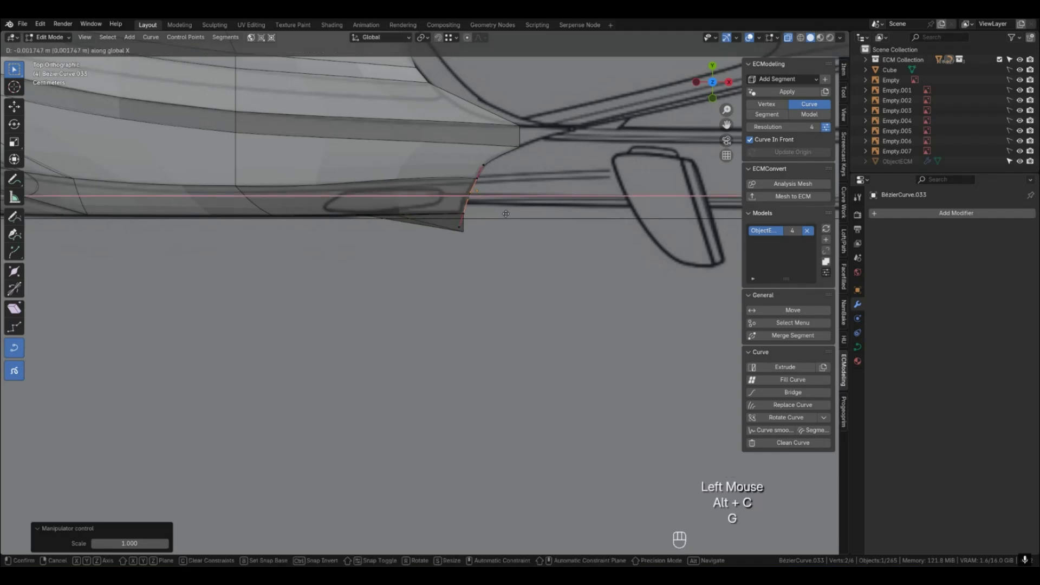
key("Tab")
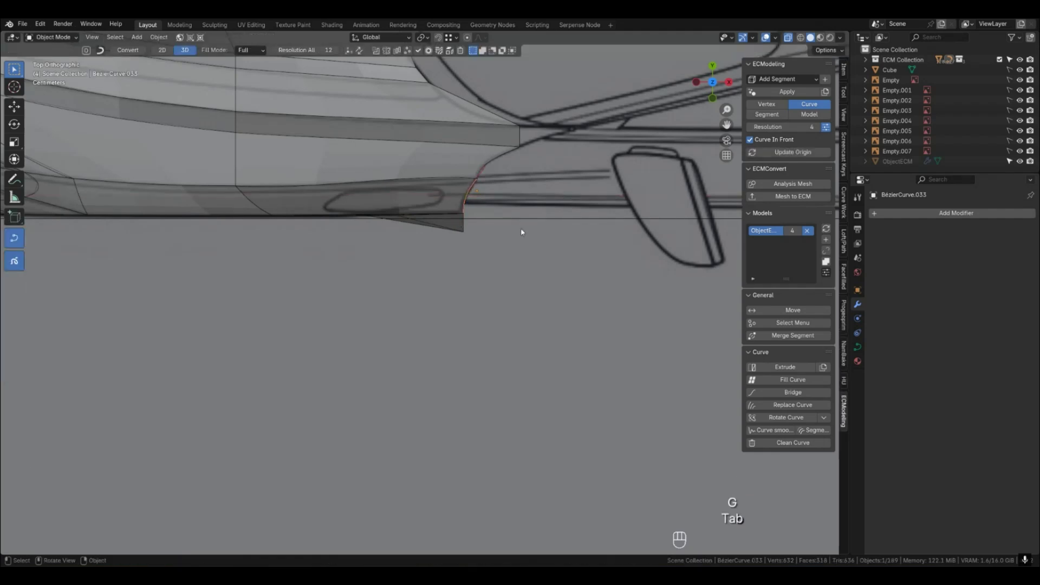
key("ctrl+z")
key("ctrl+z")
left_click(524, 237)
key("Tab")
Switch to Model mode, turn off X-ray and inspect the fender's rear edge and overall surface.
key("4")
middle_click_drag(519, 242, 548, 390)
scroll(519, 215, "down", 2)
scroll(445, 356, "down", 1, "shift")
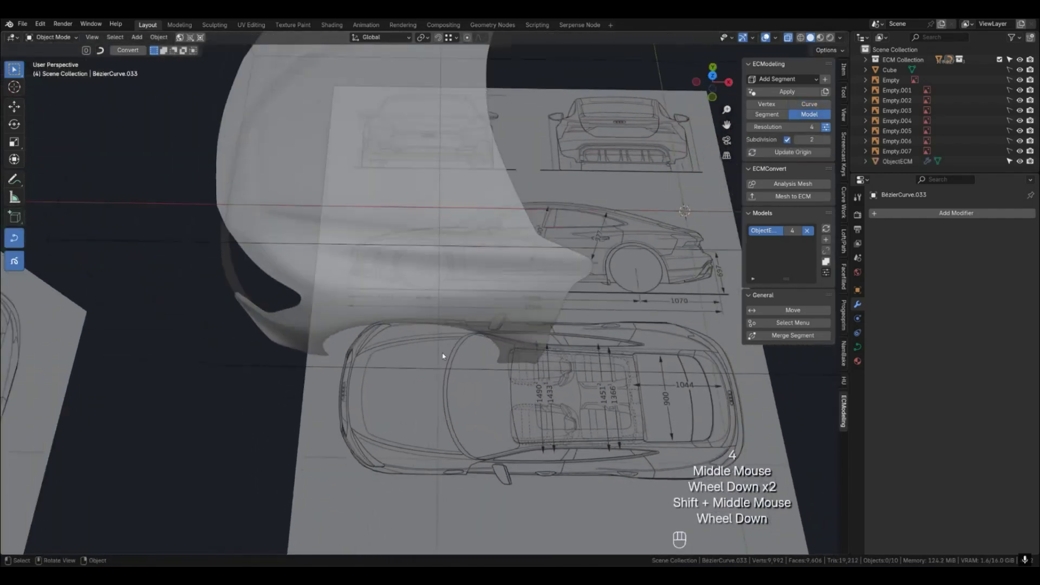
middle_click_drag(446, 356, 478, 328)
left_click(788, 38)
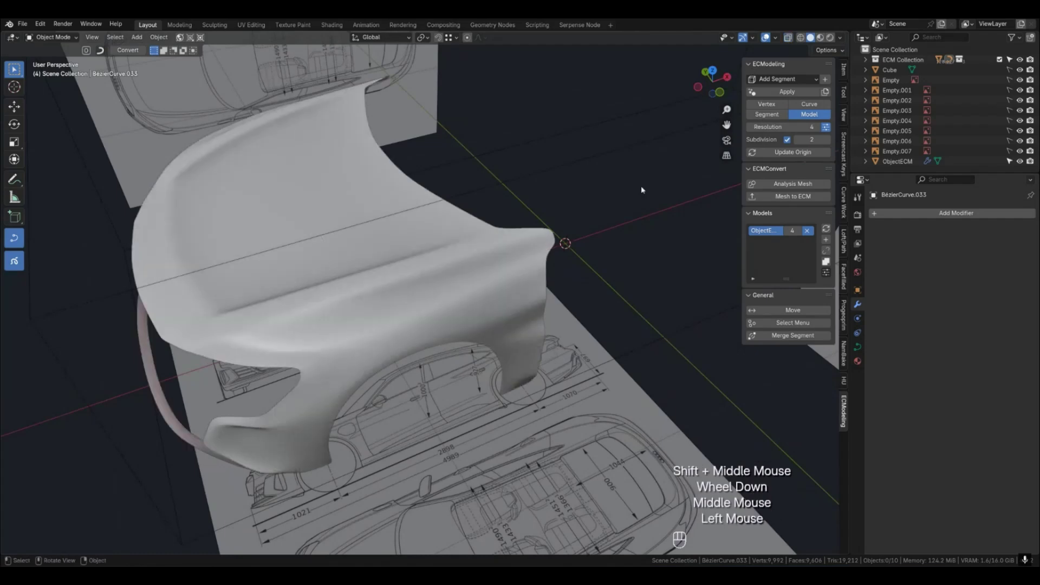
middle_click_drag(485, 322, 547, 348)
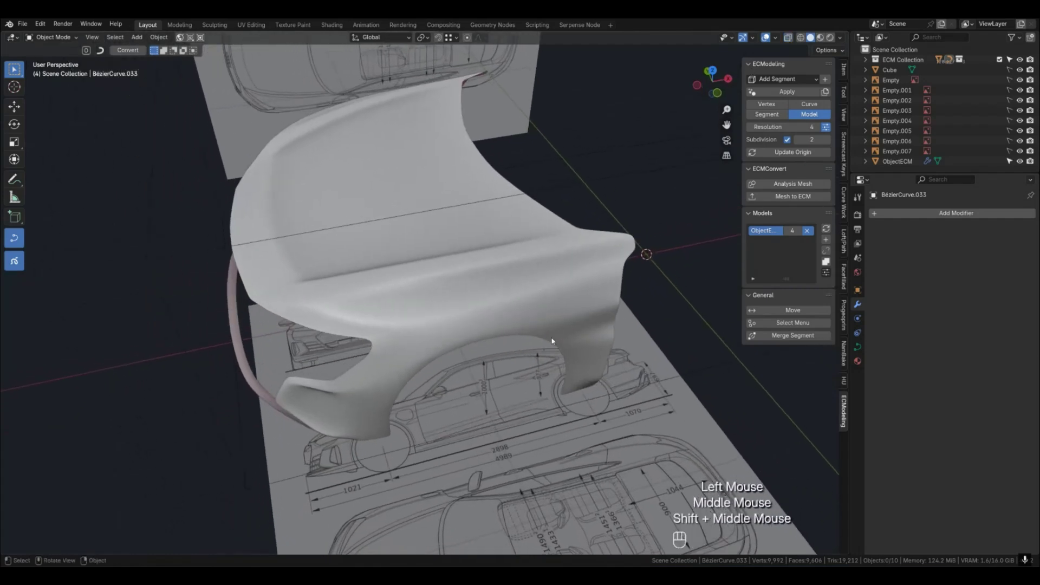
Add a Plane ECM object in the front blueprint view and rotate it -90° about Y.
key("ctrl+KP_3")
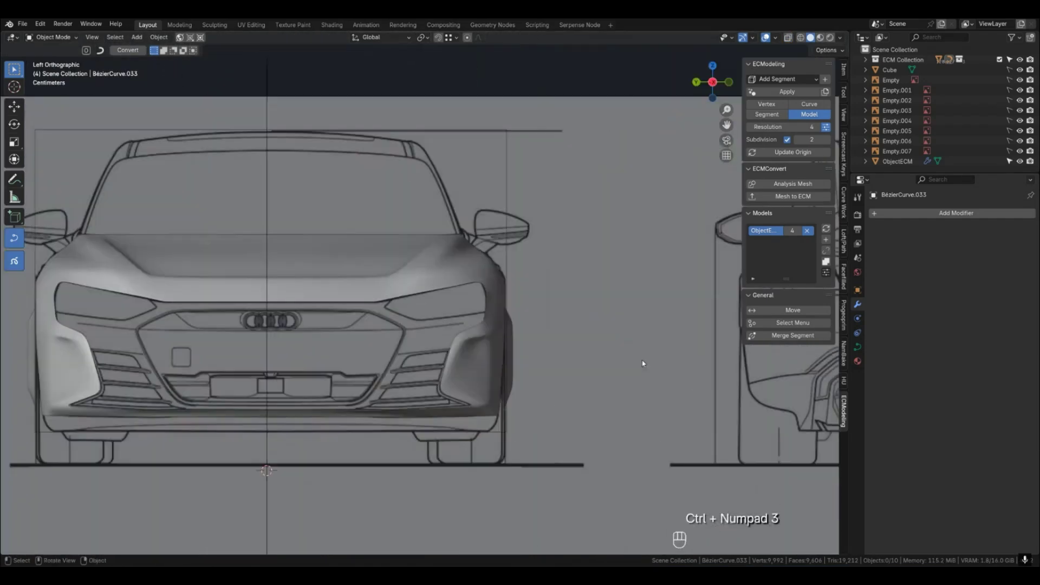
middle_click_drag(331, 395, 422, 353, "shift")
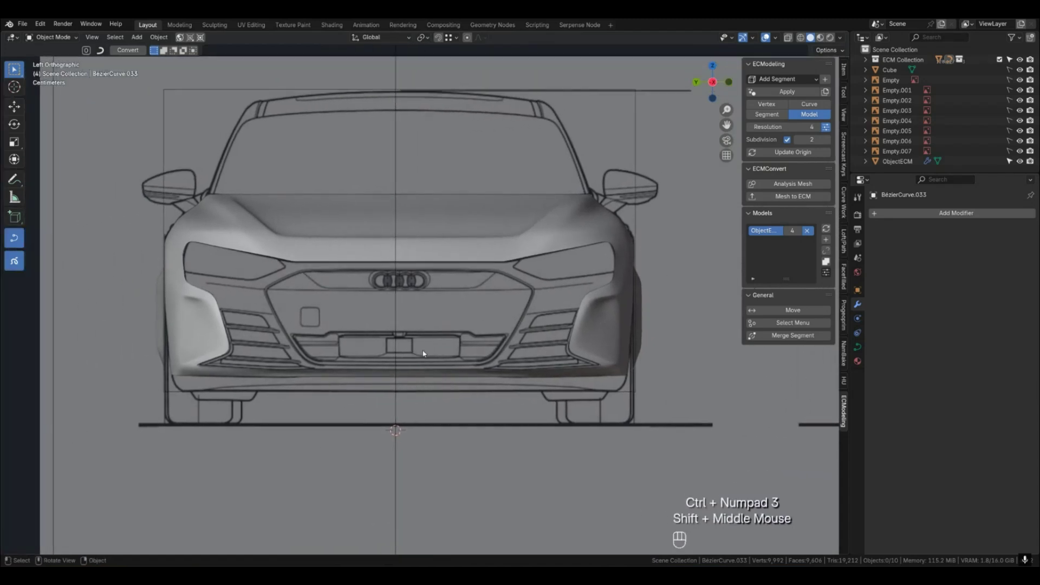
left_click(780, 79)
left_click(772, 93)
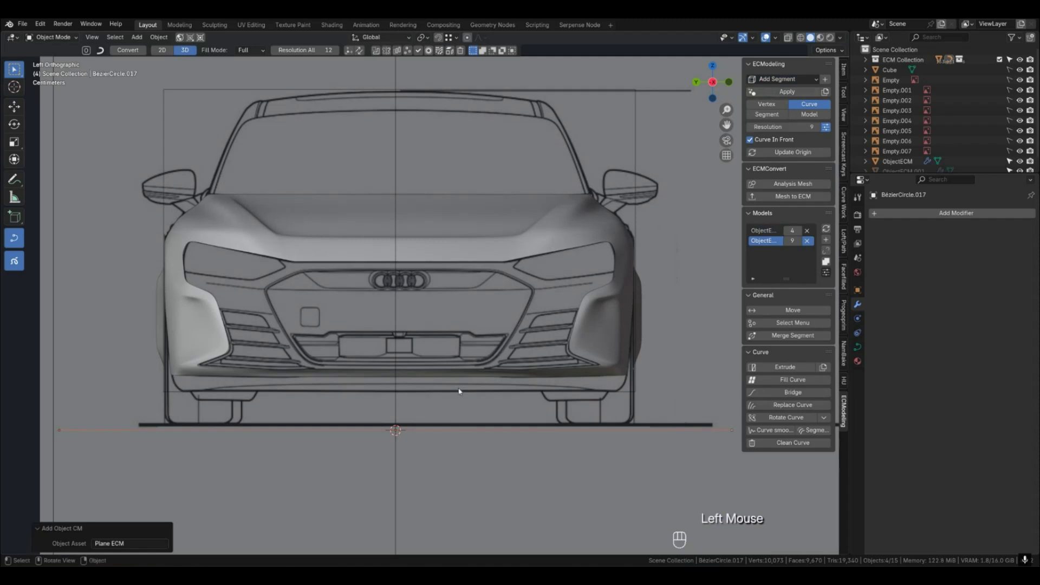
key("r")
key("x")
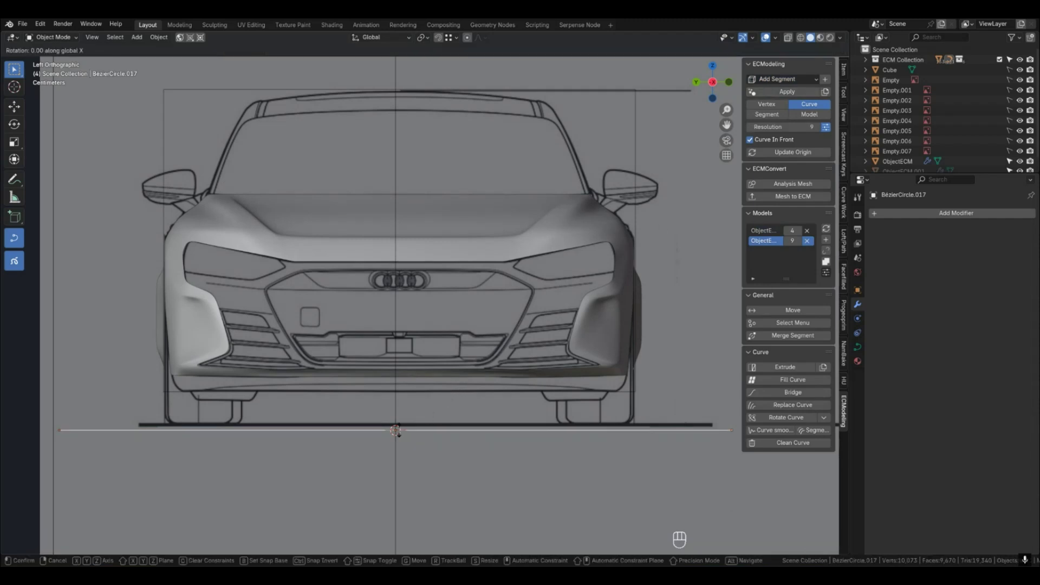
type("-90")
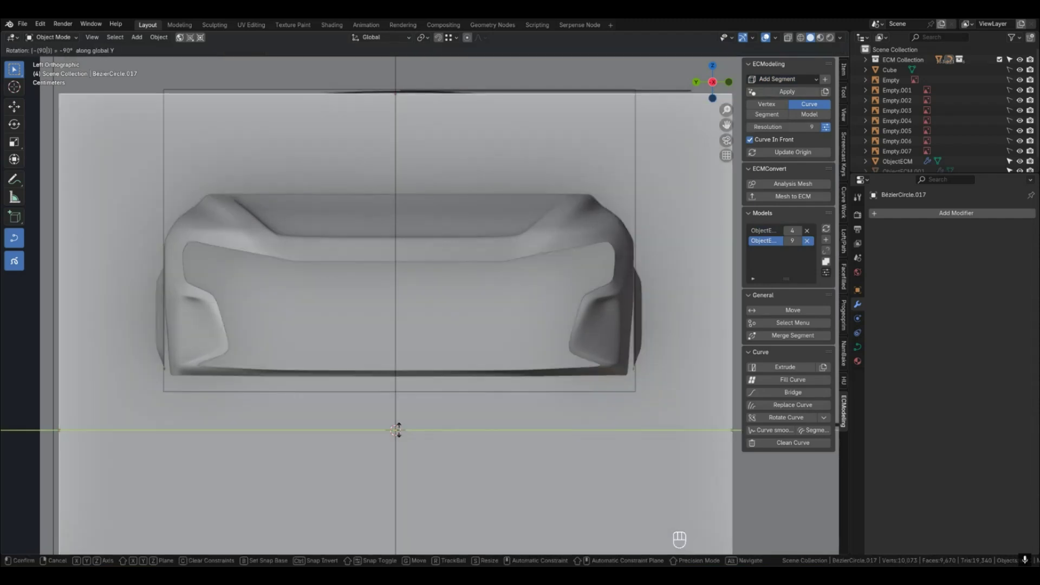
key("Return")
Scale the new plane down and raise it about 0.38 m along Z to the hood's lower edge.
key("s")
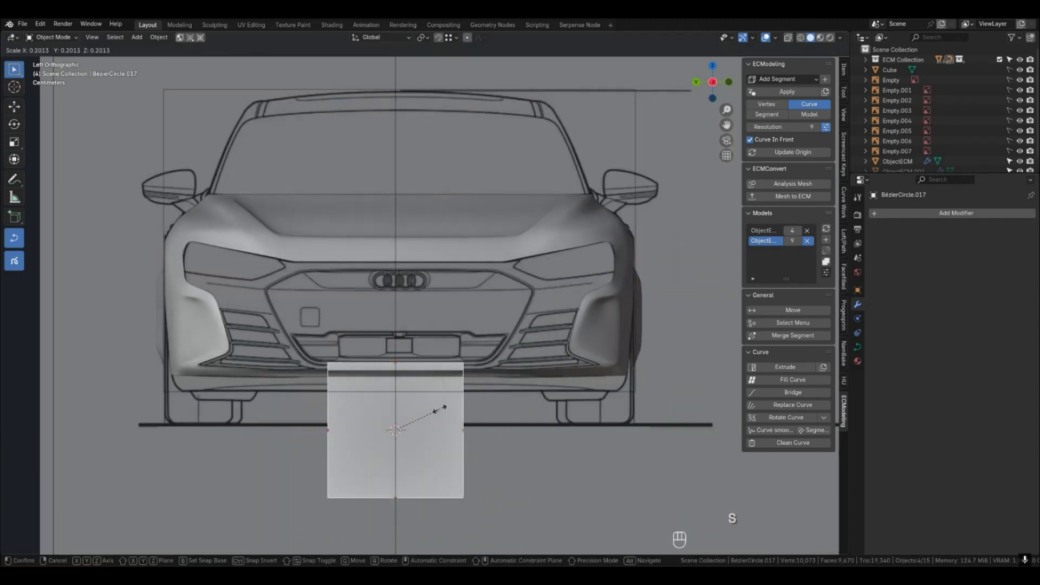
left_click(421, 417)
key("g")
key("x")
key("y")
key("z")
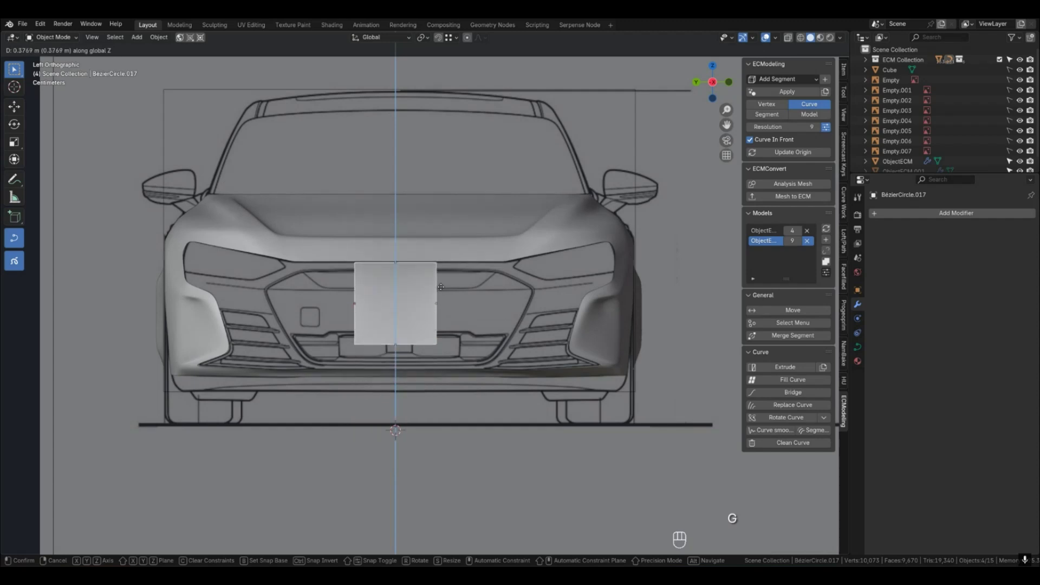
left_click(441, 286)
Move the new plane about 0.178 m along Y so it sits beside the grille logo.
key("g")
key("x")
key("y")
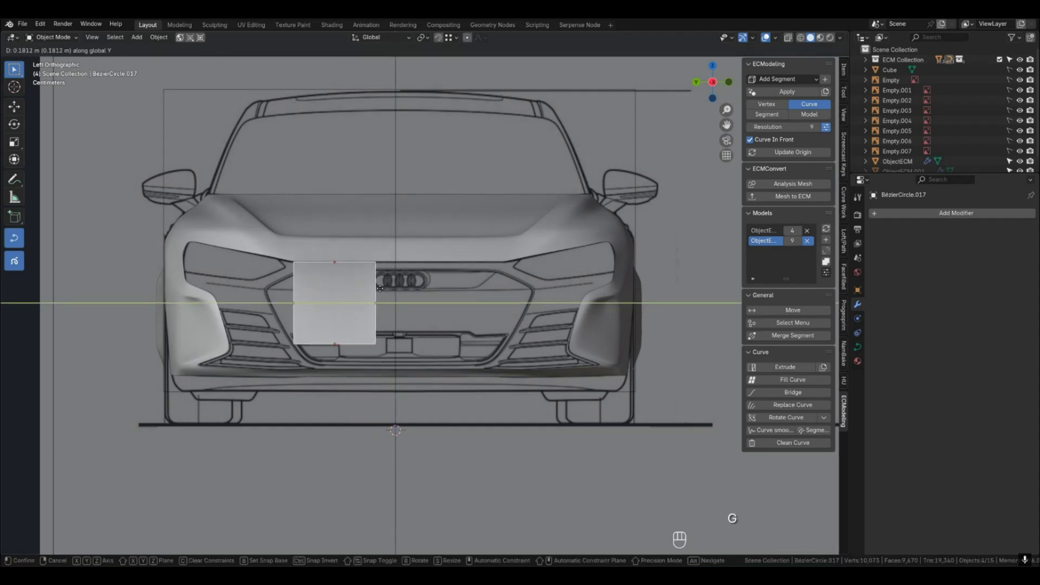
left_click(381, 289)
scroll(381, 292, "up", 2)
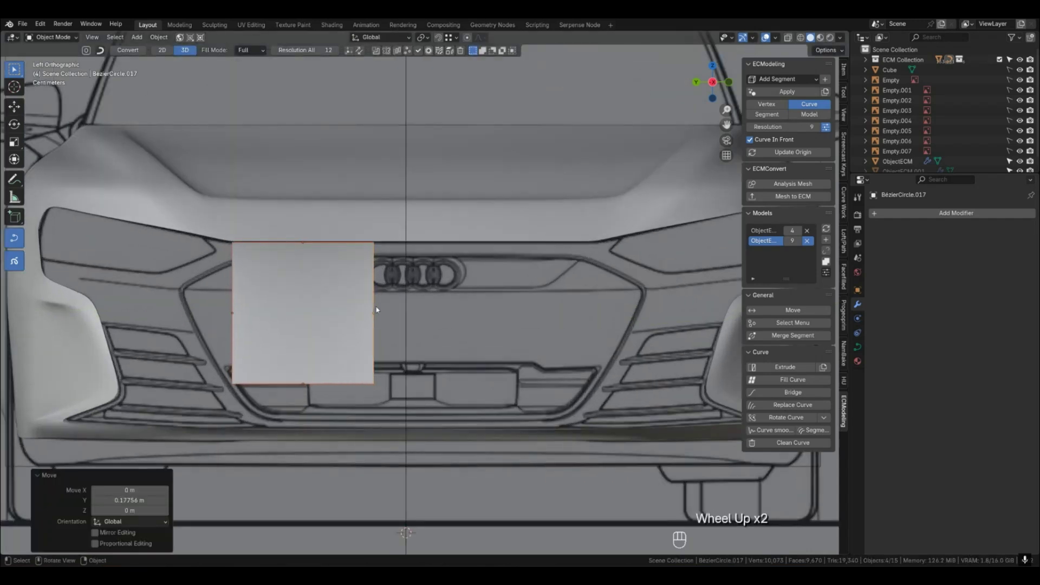
Apply a vertex scale of 0.01 and move the plane's two logo-side vertices about -0.36 m along Y.
key("1")
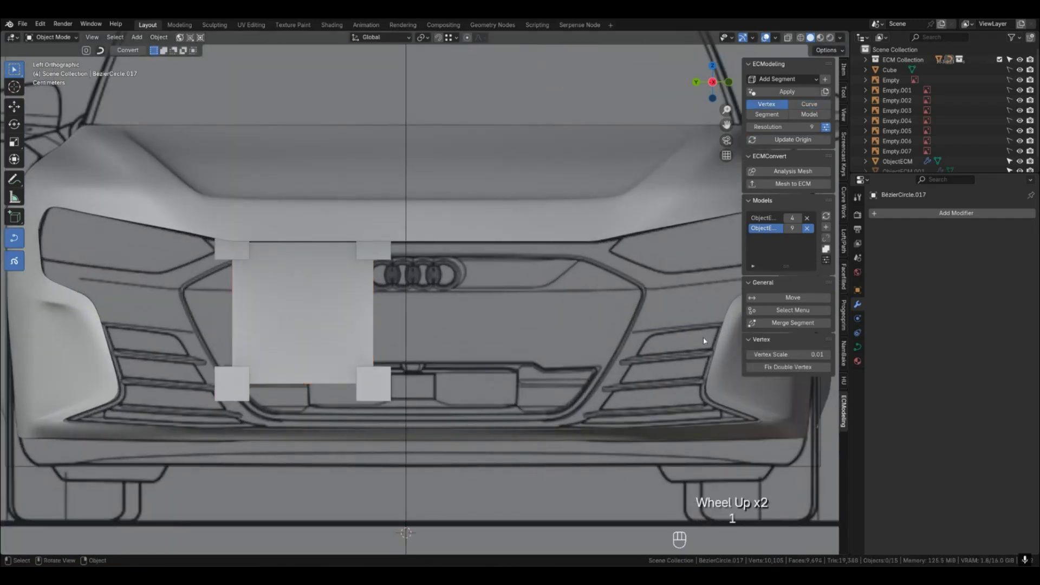
left_click(777, 355)
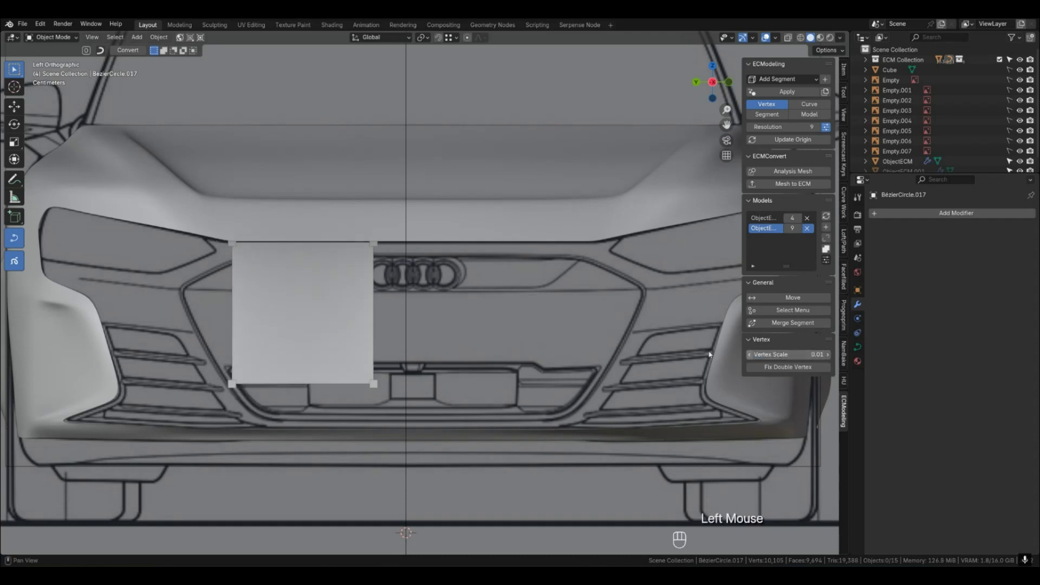
left_click(375, 250)
left_click(374, 245, "shift")
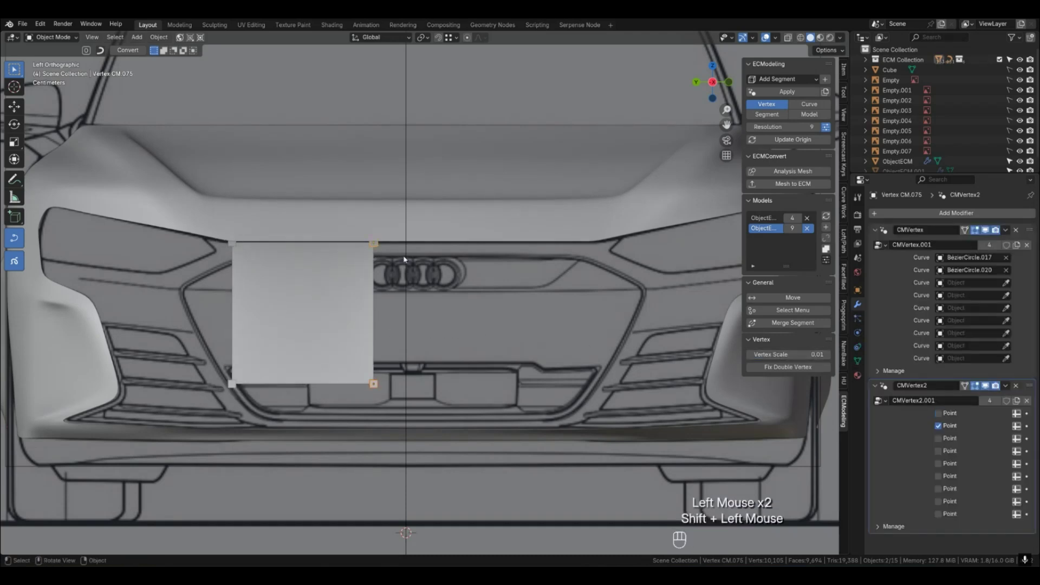
key("shift+g")
left_click(437, 242)
key("g")
key("y")
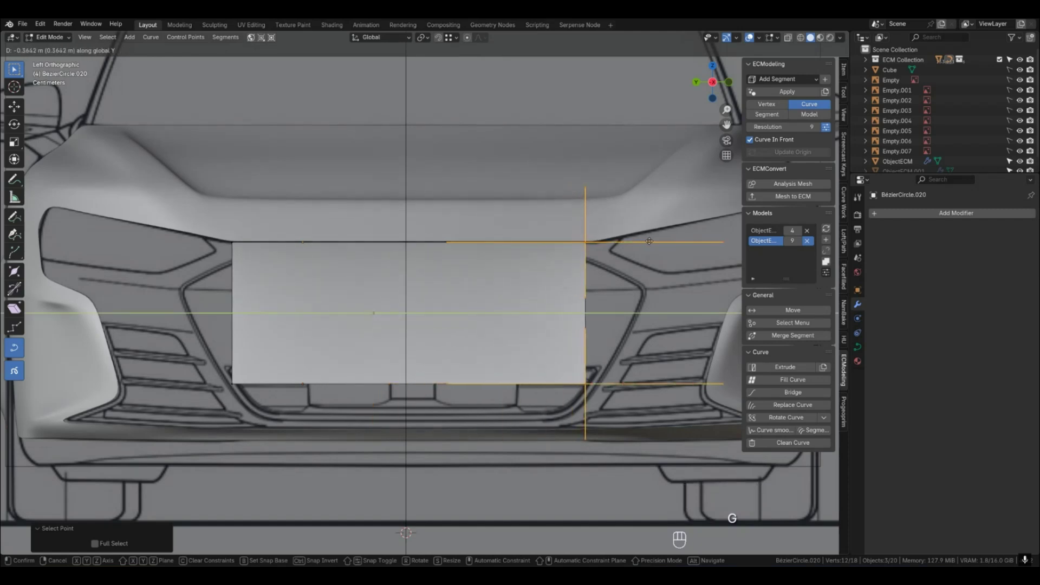
left_click(650, 240)
key("Tab")
Raise the grille plane's two lower vertices about 0.215 m along Z, leaving a thin strip above the logo.
key("1")
left_click(235, 385)
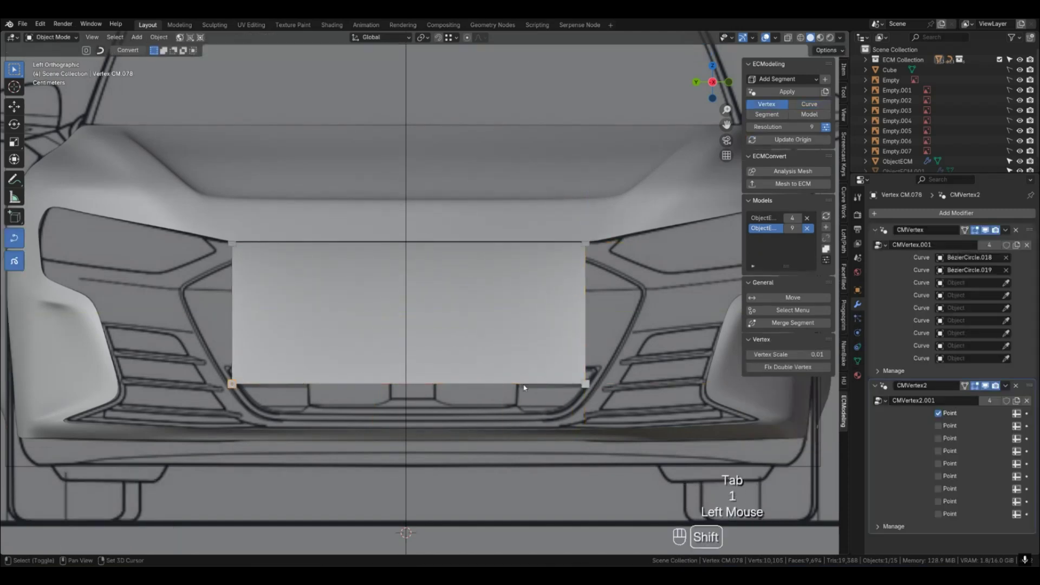
left_click(585, 383, "shift")
key("shift+g")
left_click(617, 340)
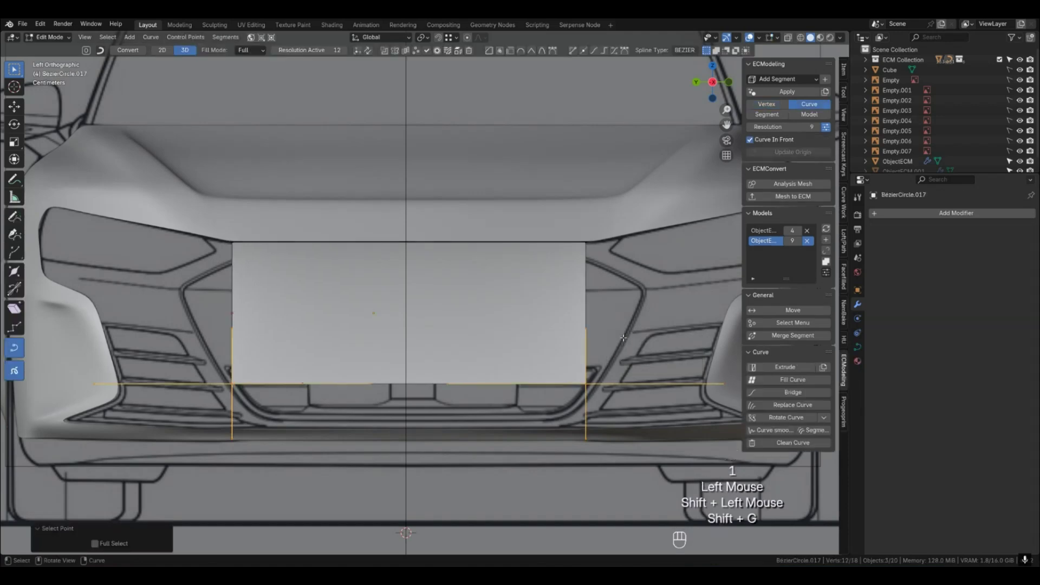
key("g")
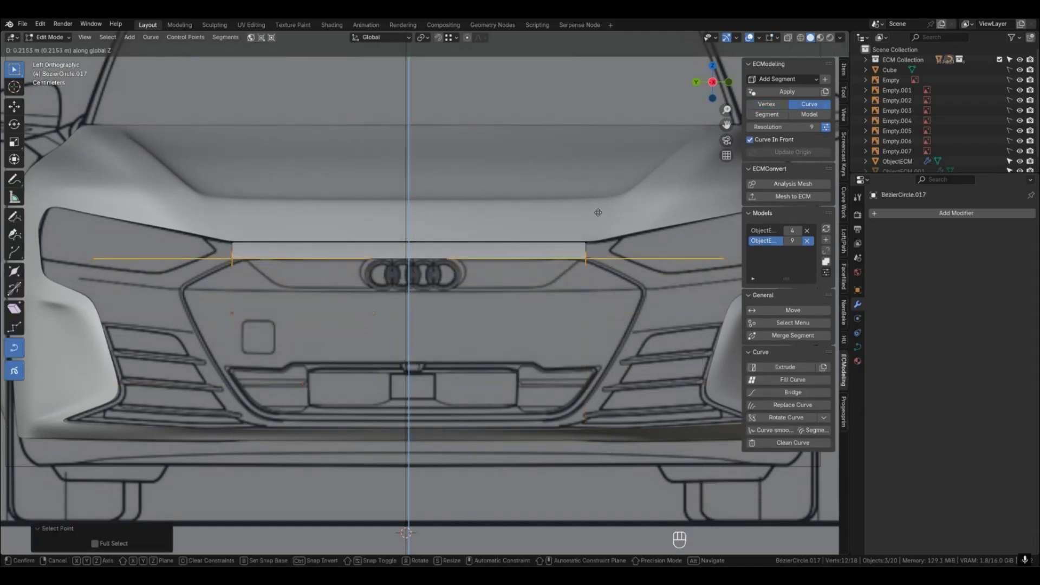
left_click(598, 213)
key("Tab")
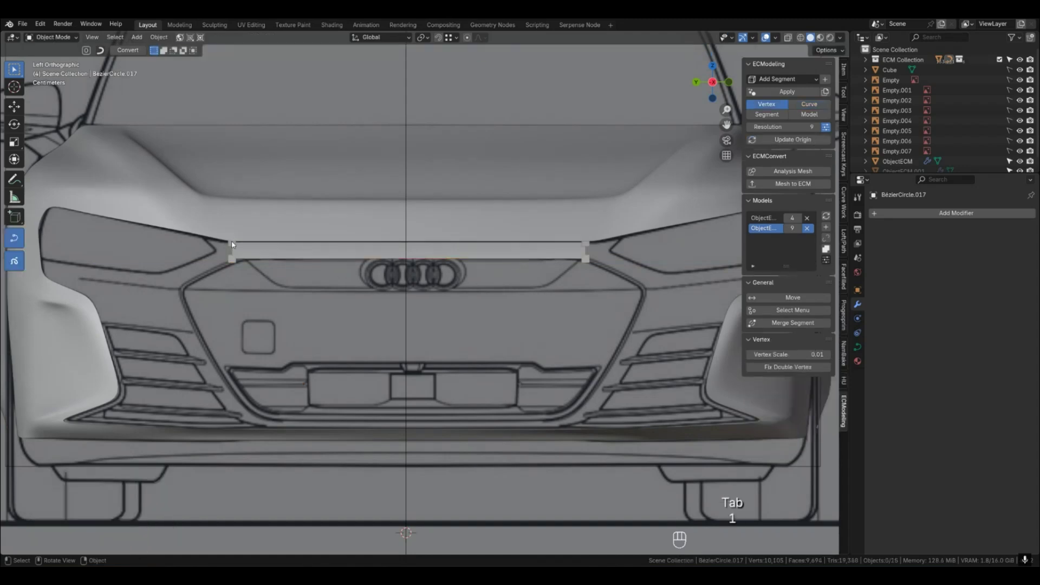
Scale all four vertices of the strip to about 0.958 along Y.
left_click(232, 245)
left_click(232, 245)
left_click(232, 259, "shift")
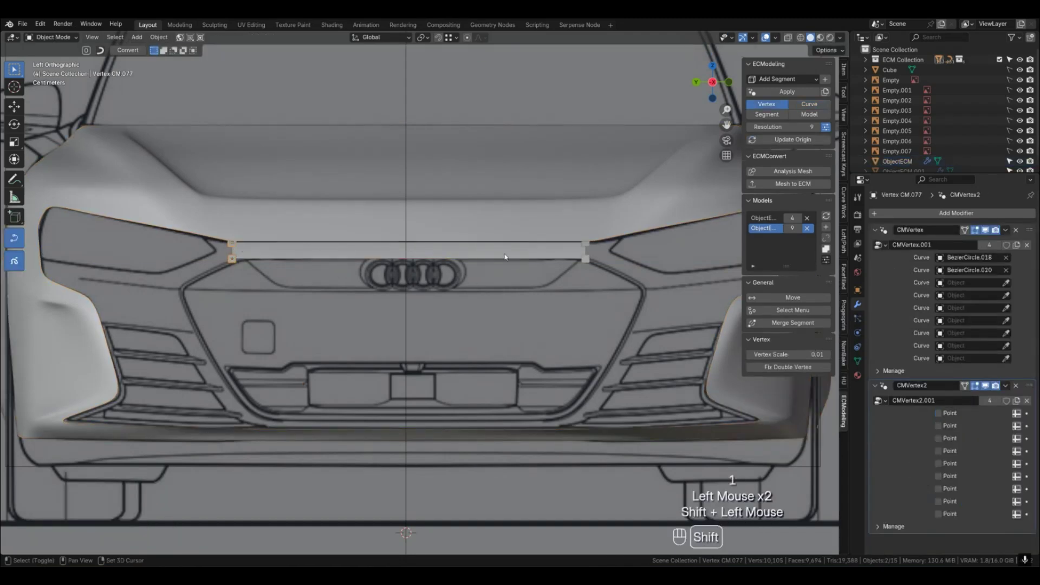
left_click(587, 247, "shift")
left_click(587, 259, "shift")
key("shift+g")
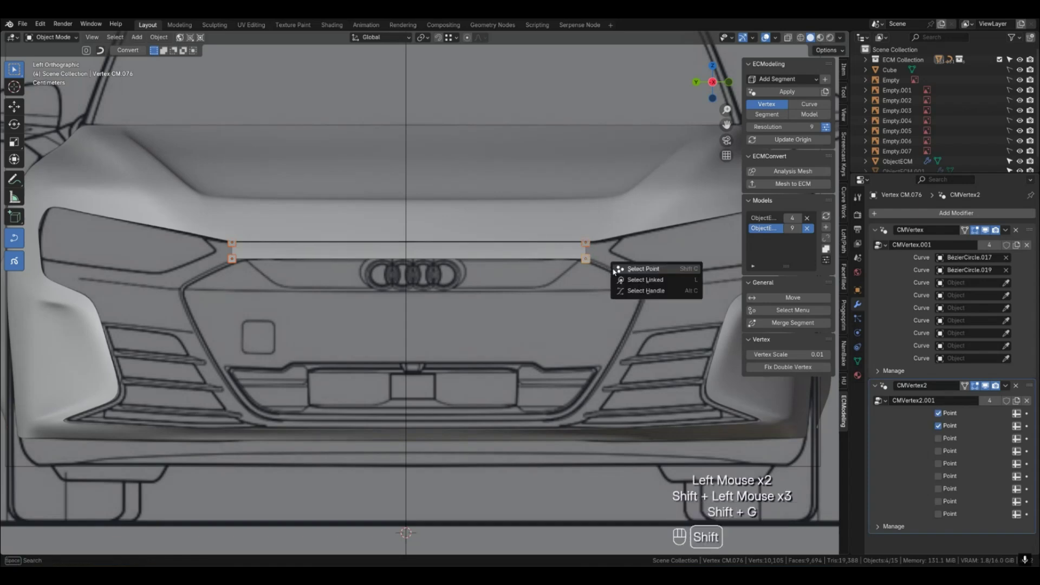
left_click(631, 266)
key("s")
key("y")
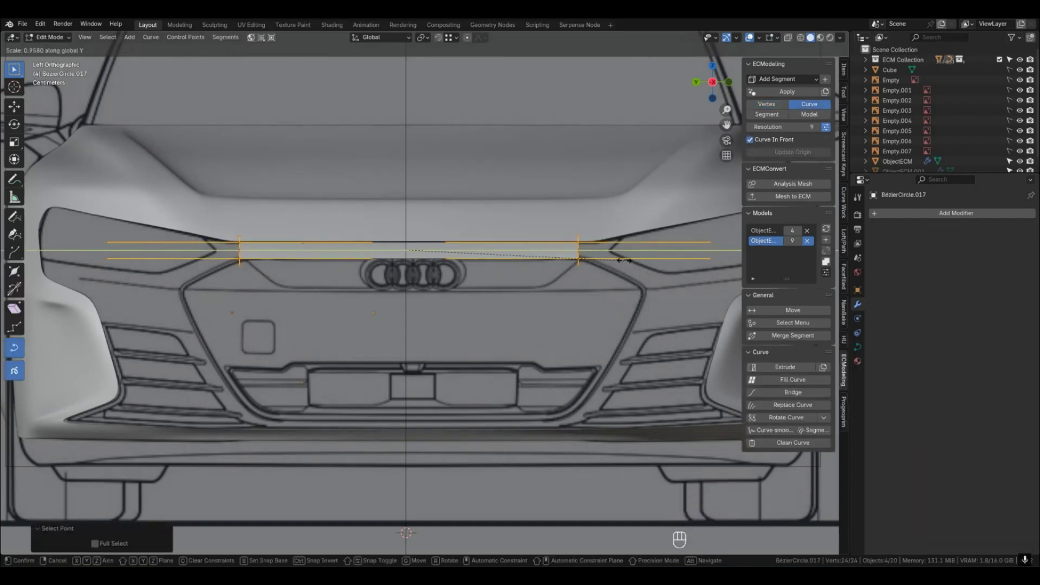
left_click(625, 260)
key("Tab")
Extrude the strip's end edge outward to the inner corner of the headlight.
middle_click_drag(603, 279, 411, 290, "shift")
key("e")
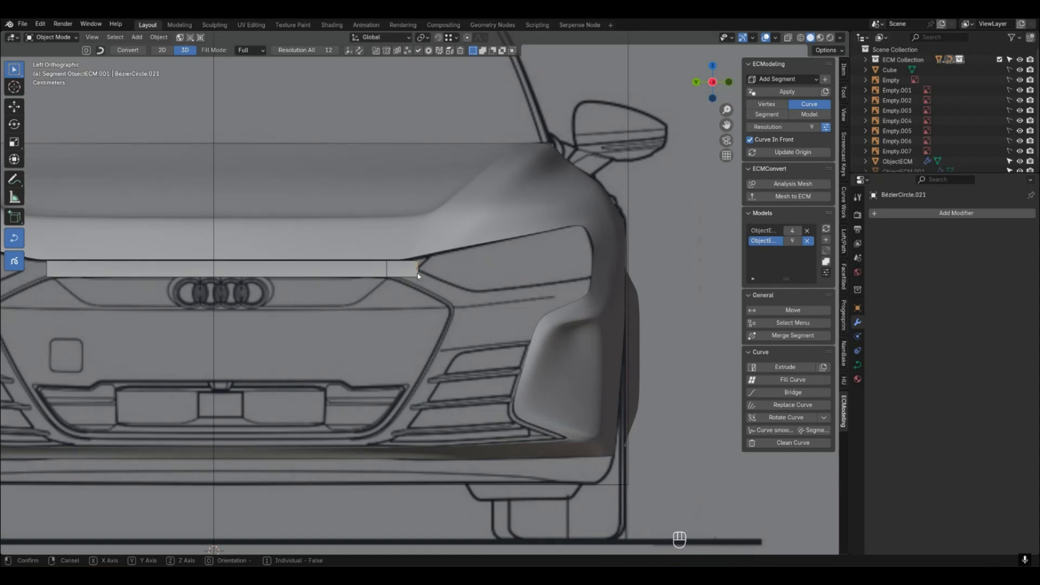
left_click(418, 277)
Lower the extruded segment's two outer vertices about 0.016 m along Z to follow the blueprint line.
key("1")
left_click(419, 276)
left_click(419, 266, "shift")
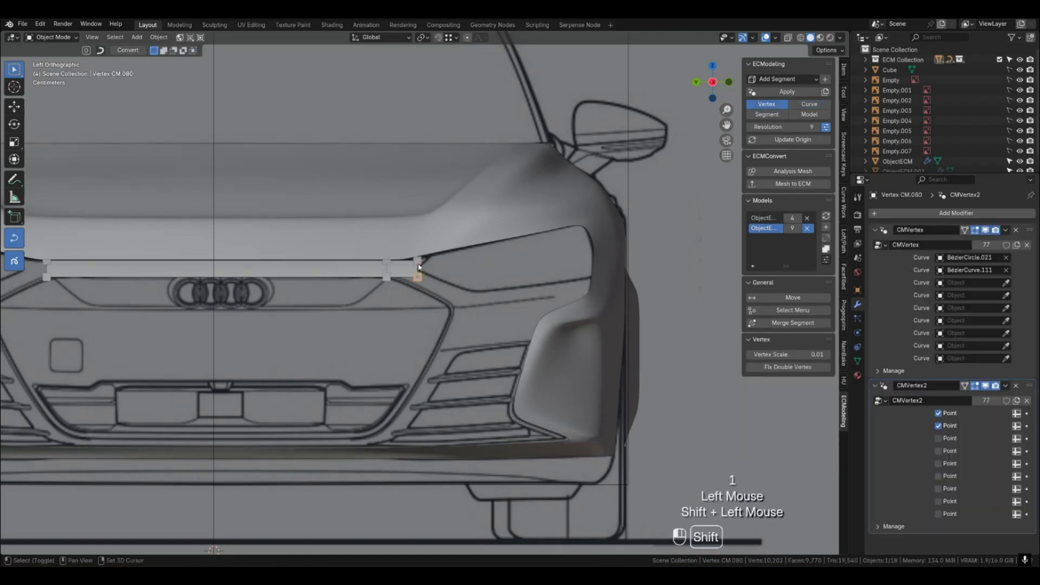
key("shift+g")
key("g")
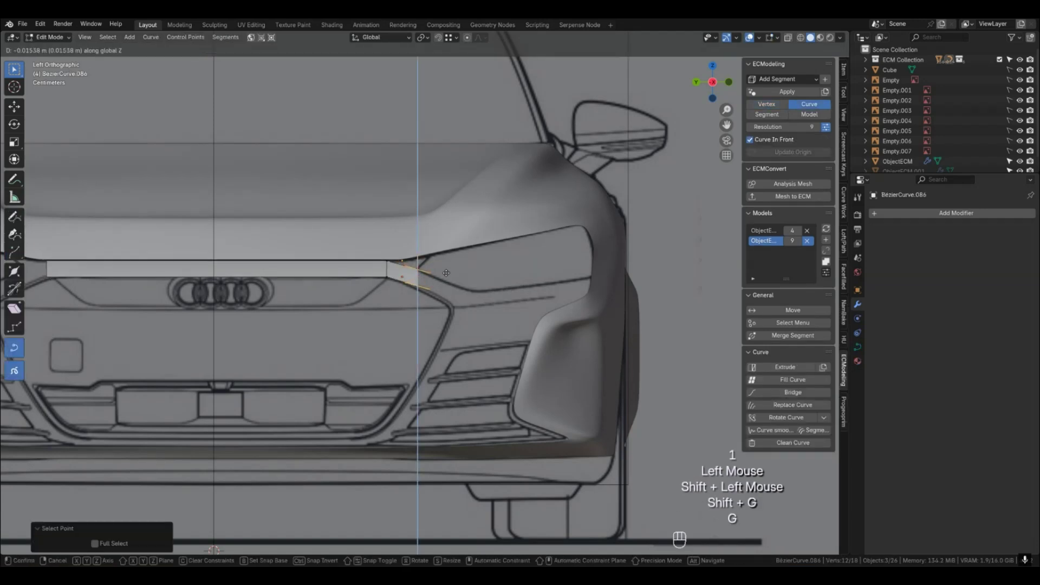
left_click(445, 273)
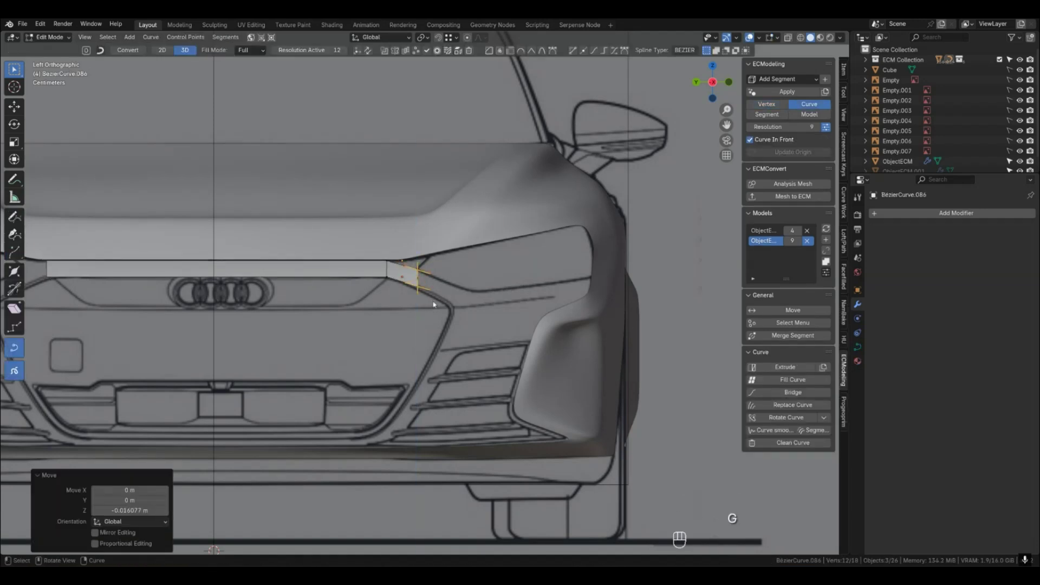
key("Tab")
Fine-tune the position of the extruded segment's lower outer vertex against the blueprint line.
key("1")
left_click(448, 288)
key("shift+g")
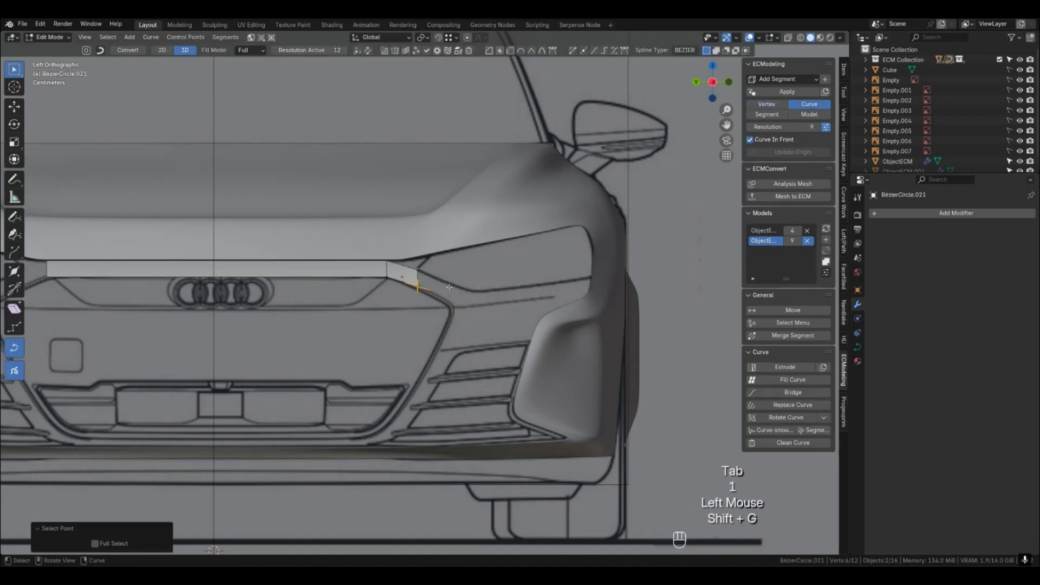
key("g")
left_click(447, 287)
key("Tab")
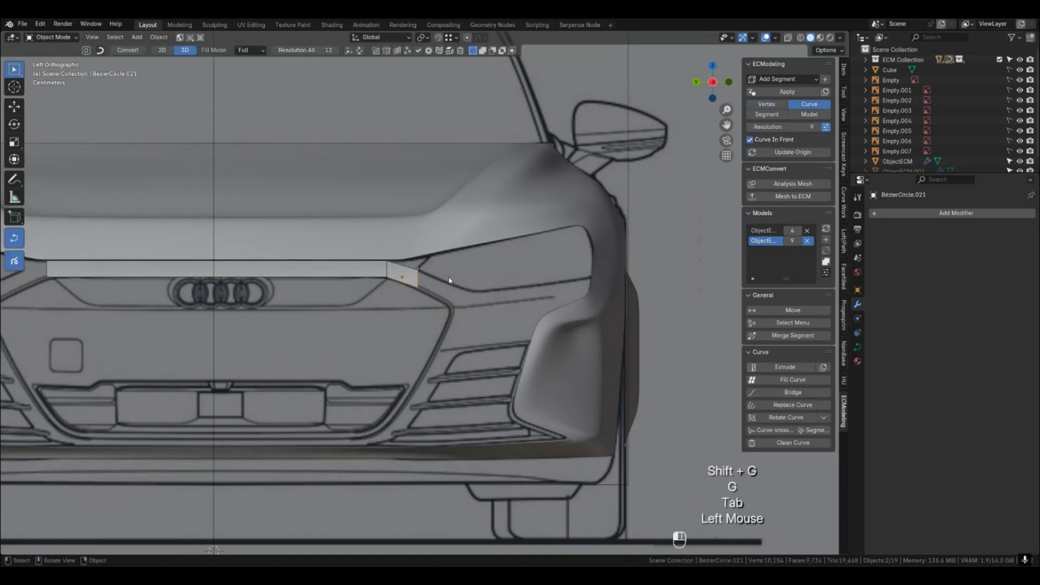
Select all vertices of the strip and move them about -1.796 m along X to the car's front in the top view.
middle_click_drag(399, 292, 466, 305, "shift")
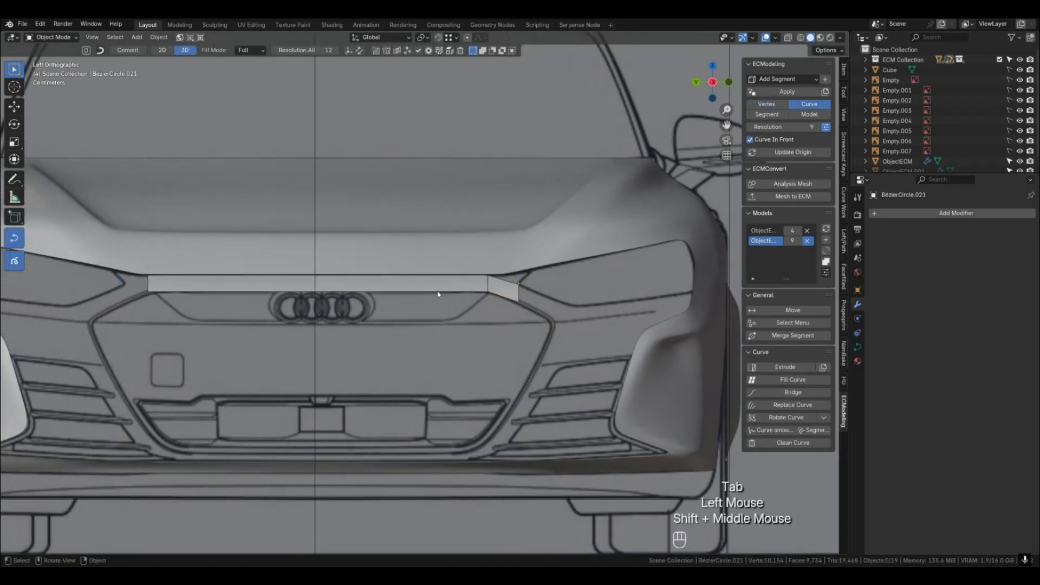
key("1")
left_click(148, 276)
left_click(148, 292, "shift")
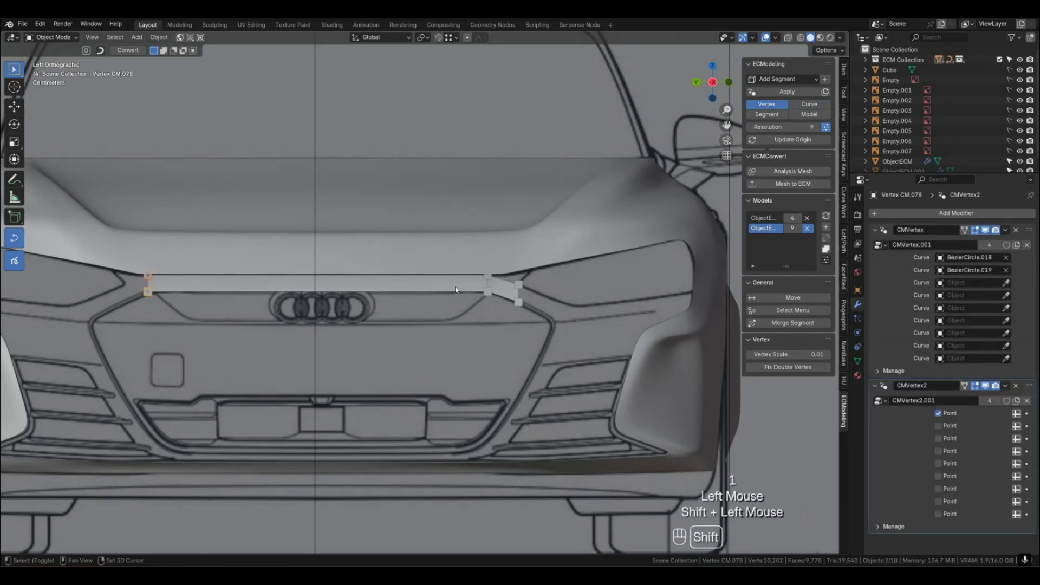
left_click(487, 276, "shift")
left_click(487, 291, "shift")
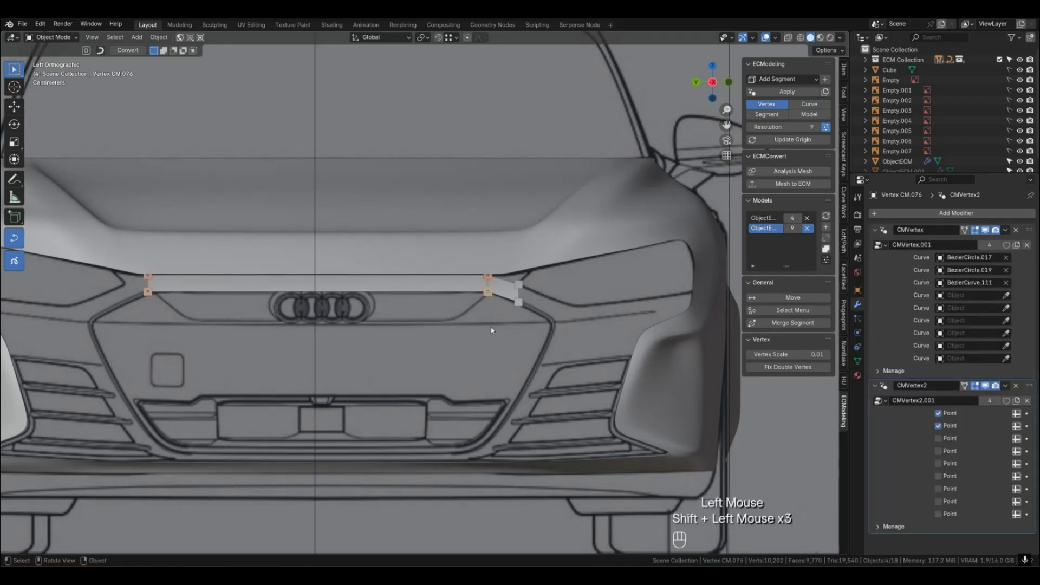
key("KP_7")
scroll(491, 330, "down", 3)
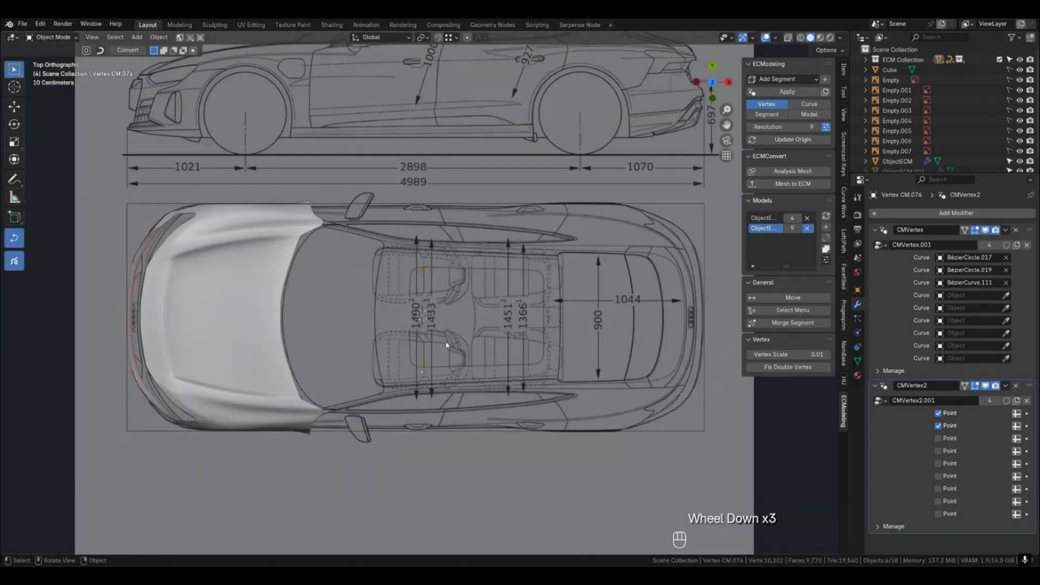
left_click_drag(405, 253, 448, 388)
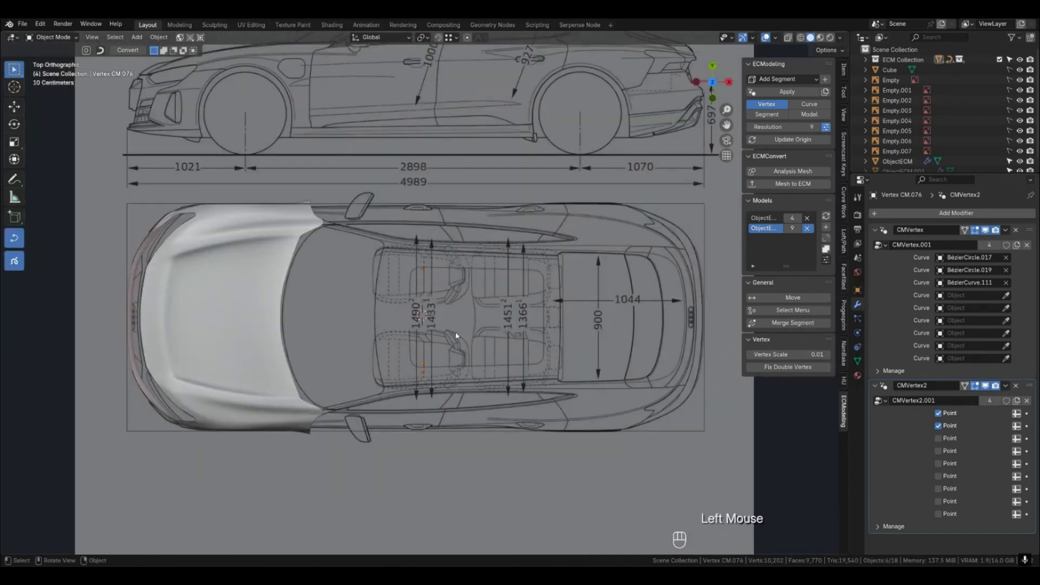
key("shift+g")
left_click(470, 330)
key("g")
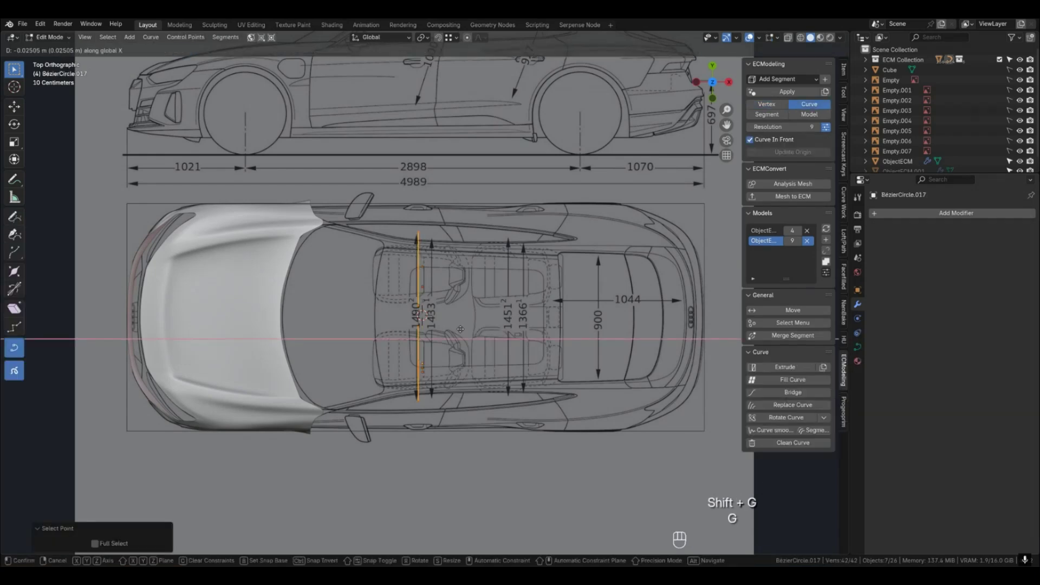
left_click(186, 325)
Shift the whole strip about 0.07 m back along X to meet the hood's front edge.
middle_click_drag(186, 326, 465, 299, "shift")
scroll(419, 363, "up", 2)
key("KP_7")
scroll(389, 254, "up", 2)
key("g")
key("x")
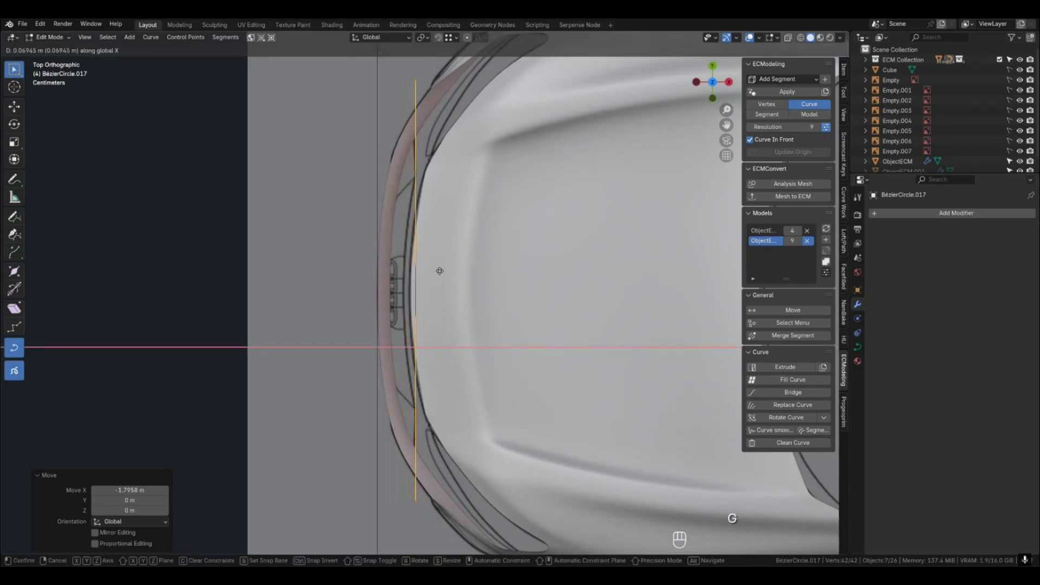
left_click(439, 270)
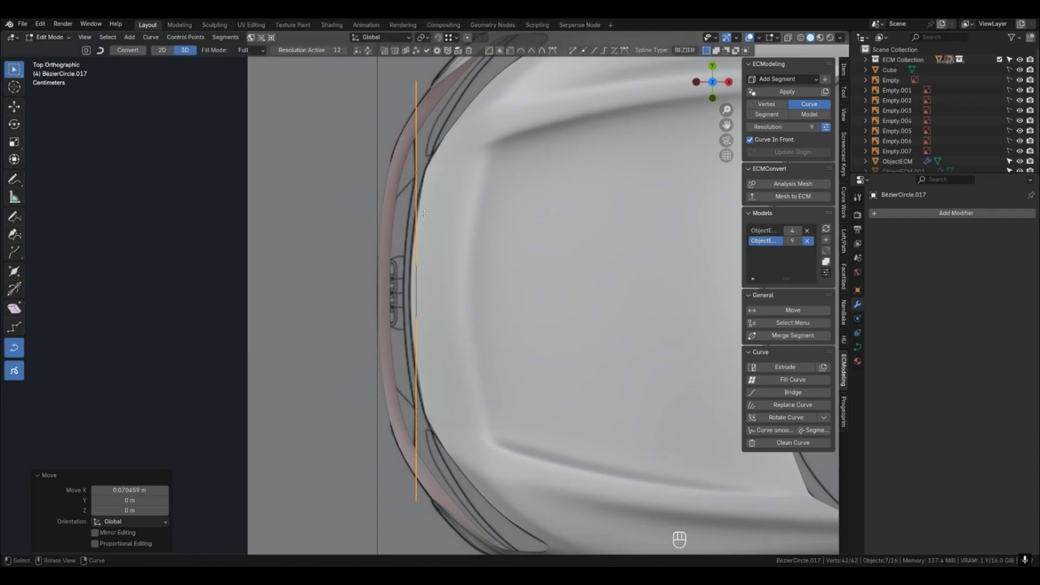
key("Tab")
Move the main strip's two upper vertices about 0.019 m along X toward the hood edge.
key("1")
left_click(417, 410)
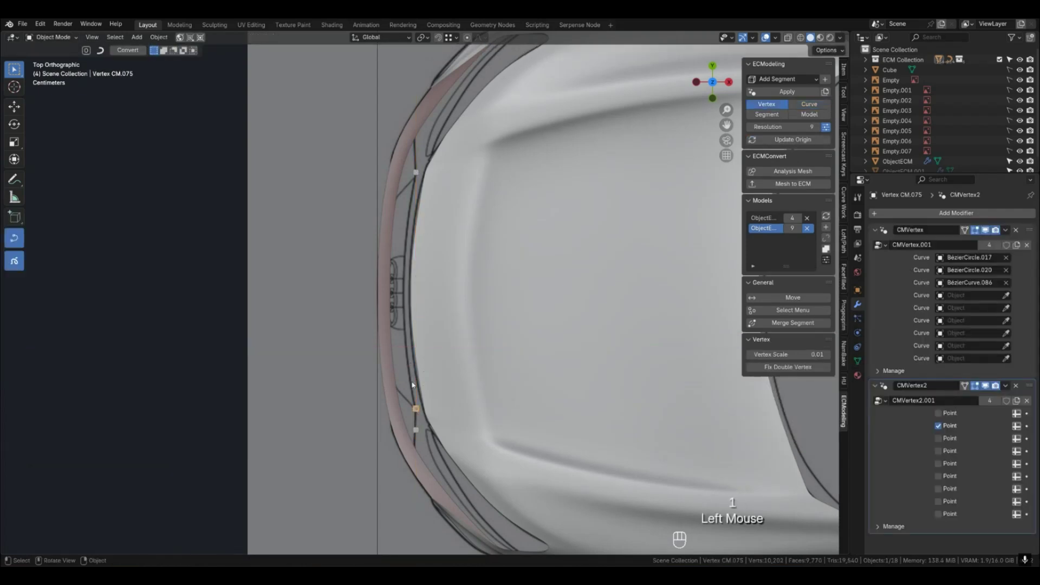
scroll(446, 420, "down", 1)
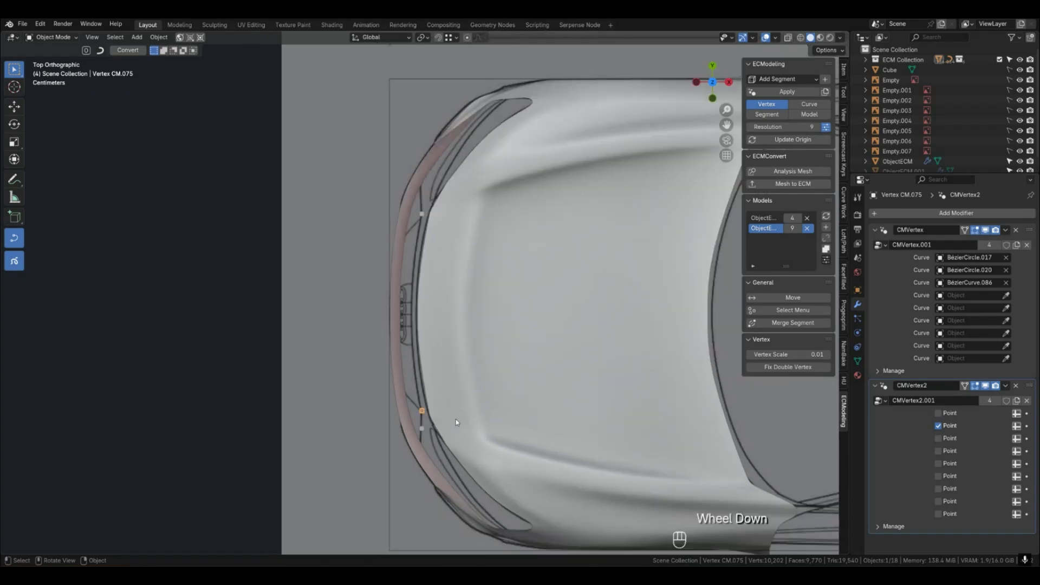
middle_click_drag(448, 423, 317, 382)
left_click(318, 370, "shift")
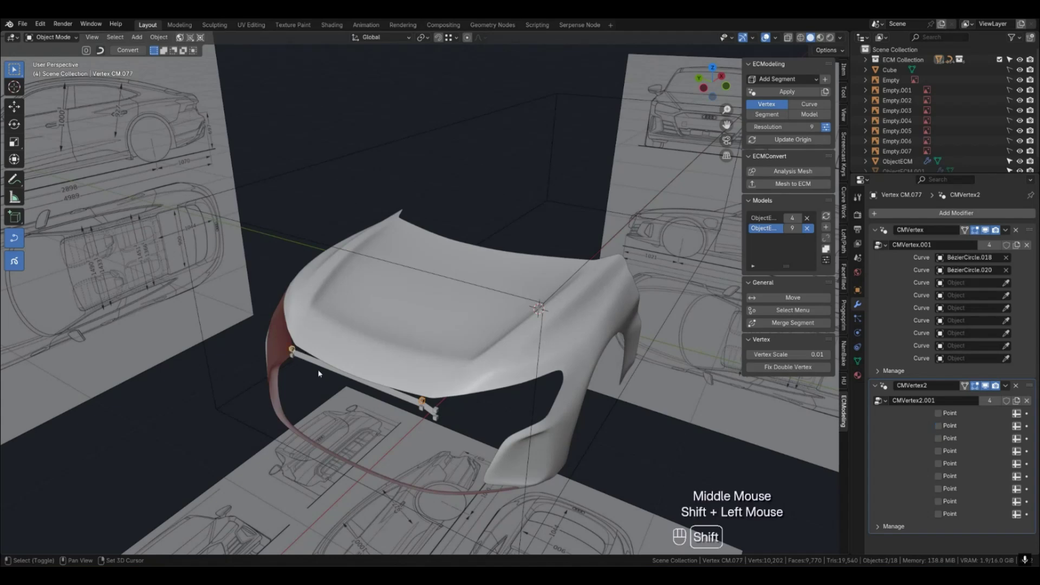
key("shift+g")
left_click(364, 386)
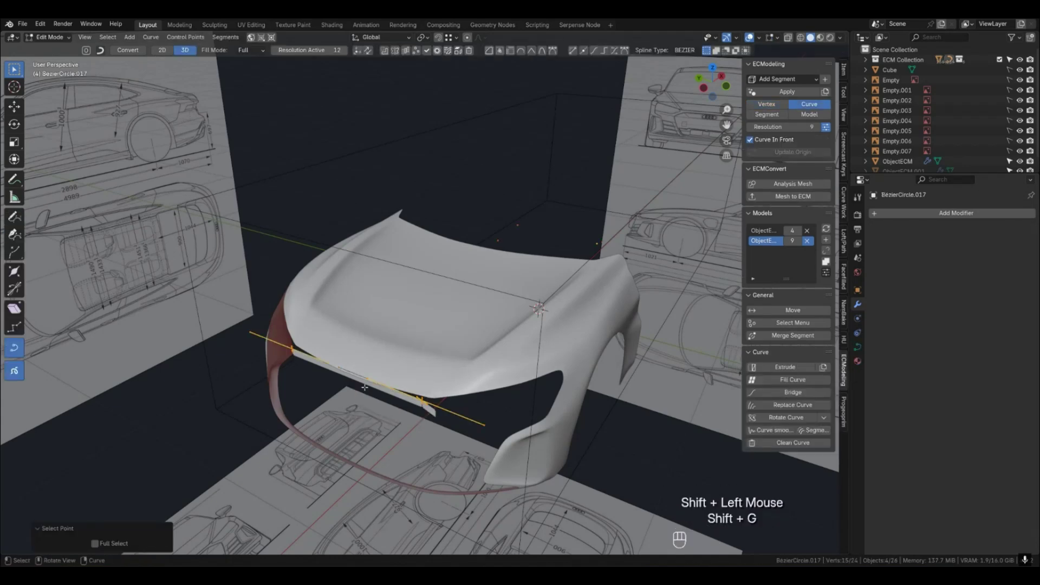
key("KP_7")
key("g")
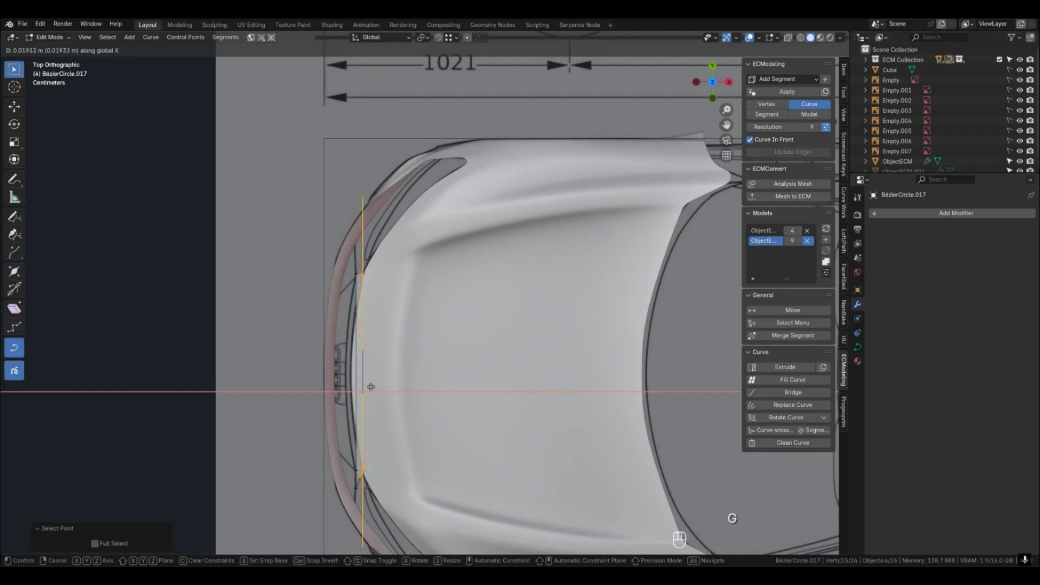
left_click(371, 387)
key("Tab")
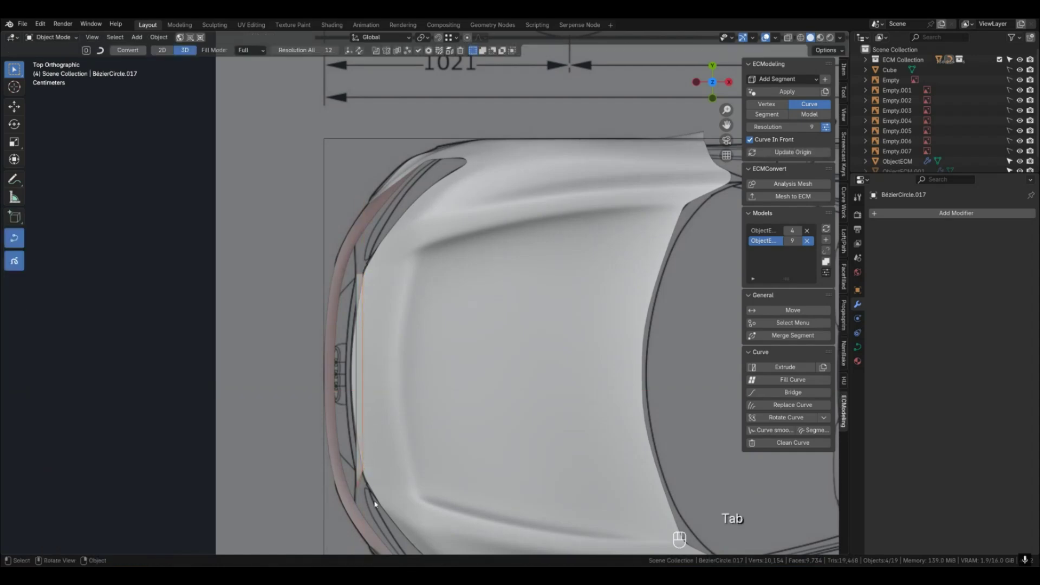
Move the extruded segment's upper outer vertex about 0.029 m along X toward the hood's edge.
key("1")
middle_click_drag(374, 465, 441, 421)
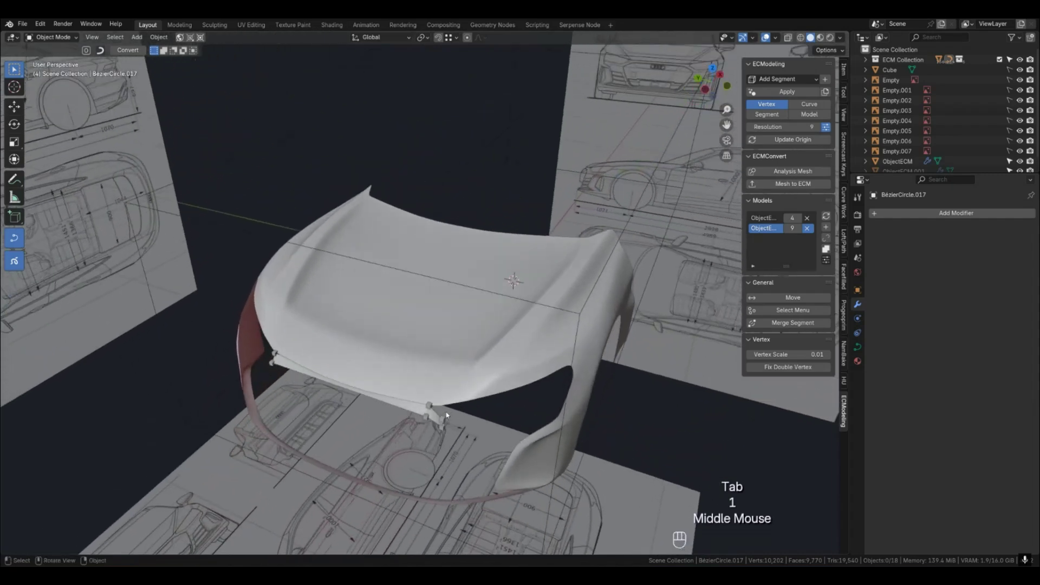
left_click(443, 421)
key("KP_7")
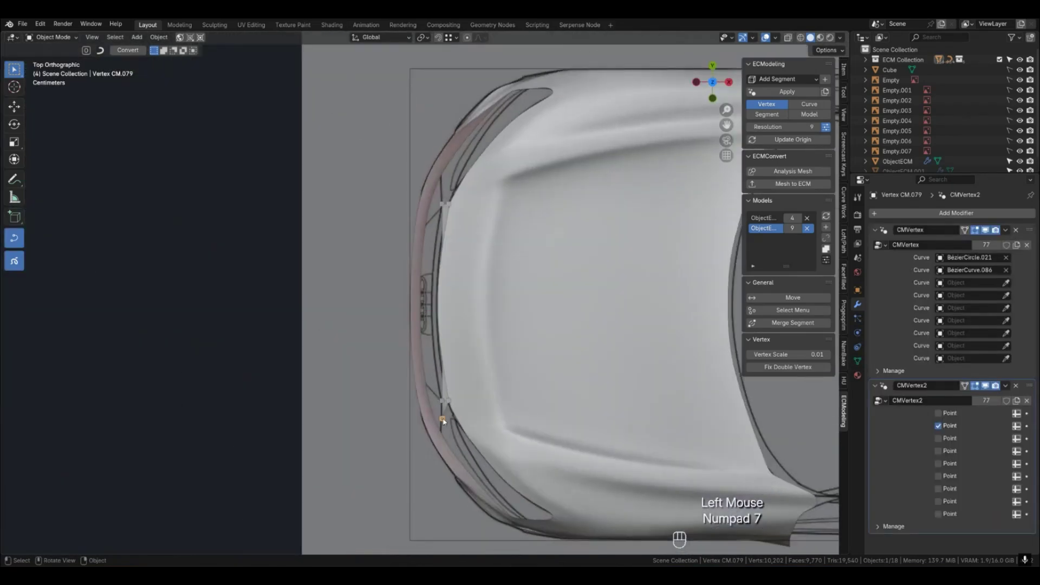
key("shift+g")
left_click(458, 413)
key("g")
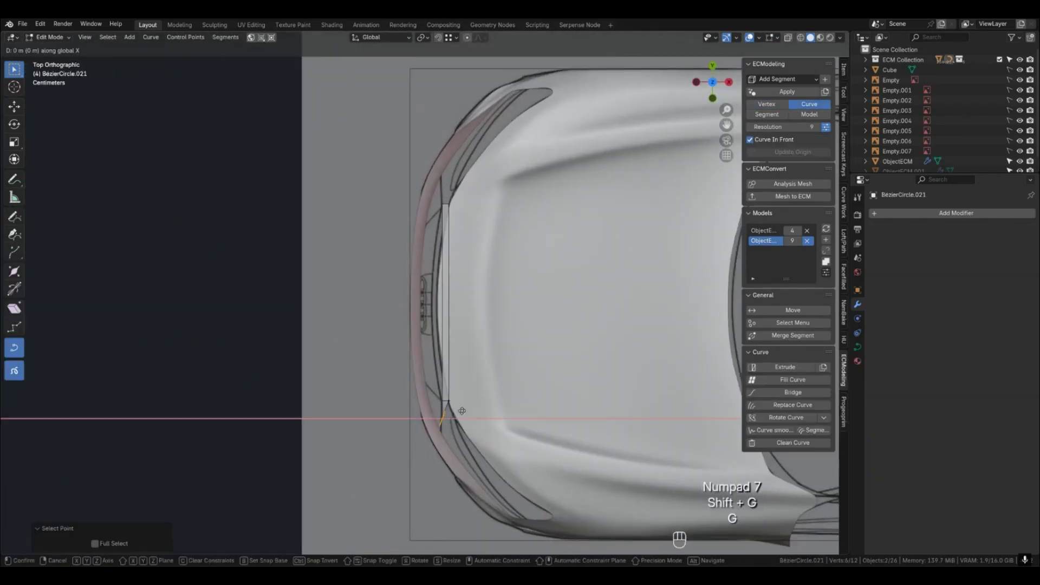
left_click(471, 409)
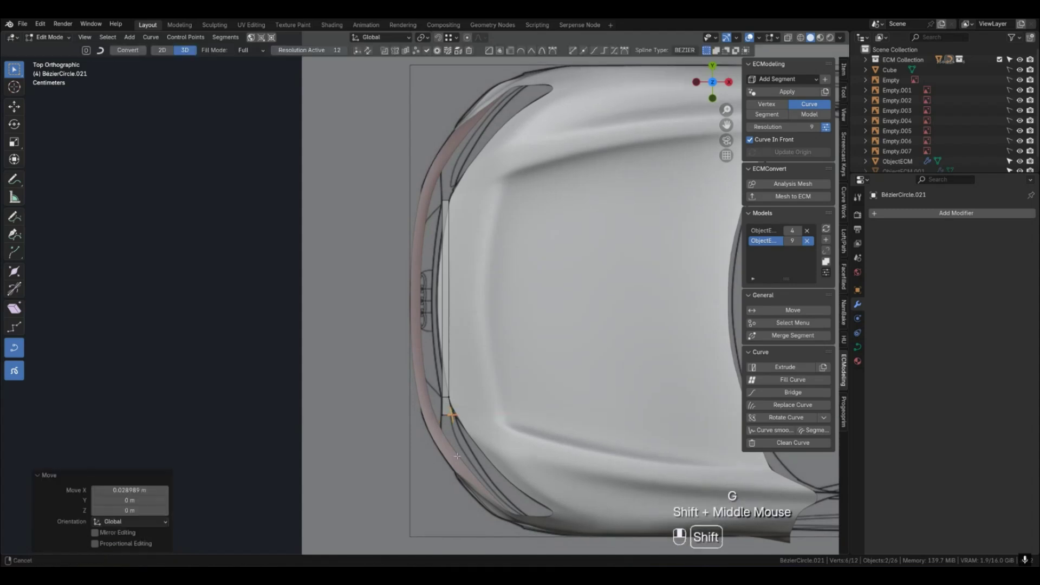
Nudge the same outer vertex about -0.005 m along X to line up with the hood outline.
middle_click_drag(472, 409, 466, 374, "shift")
scroll(464, 354, "up", 4)
key("g")
left_click(464, 355)
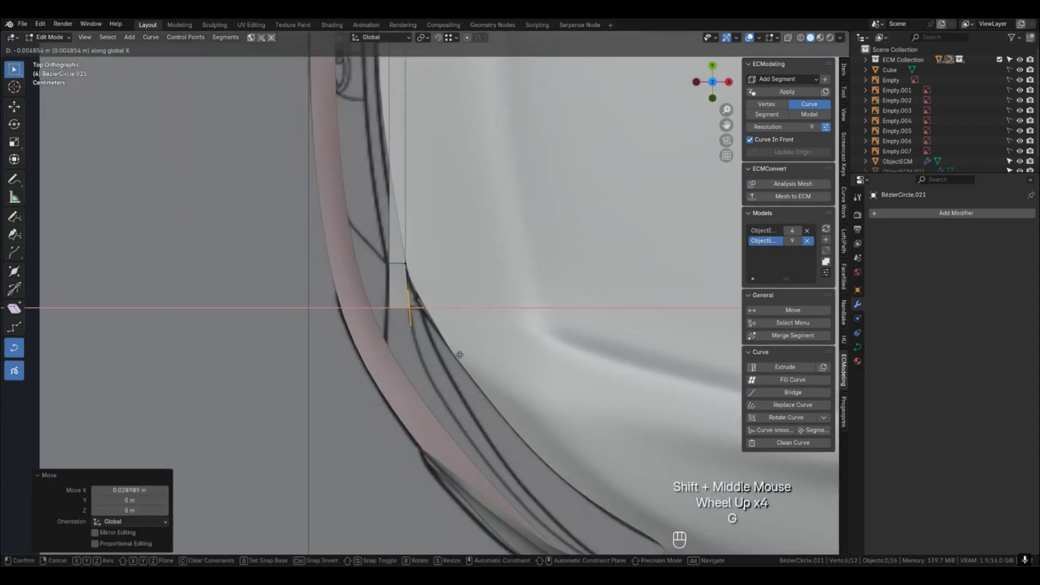
key("Tab")
Bow the strip's two long edge curves forward by moving their handles about -0.04 m along X.
scroll(428, 340, "down", 1)
scroll(427, 340, "down", 2)
middle_click_drag(425, 336, 414, 297, "shift")
left_click(420, 301)
left_click(418, 301, "shift")
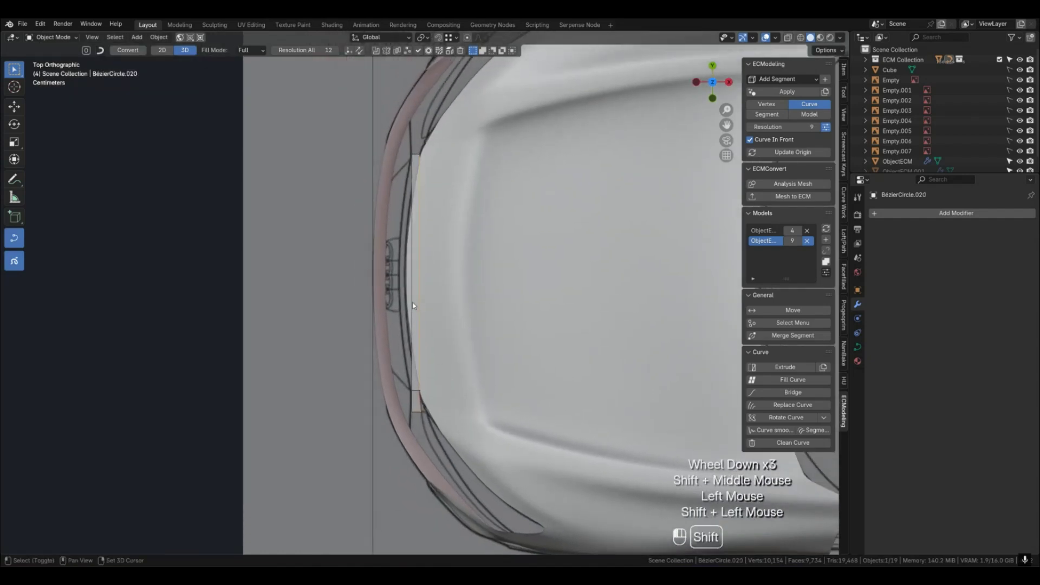
key("Tab")
key("alt+c")
key("g")
key("x")
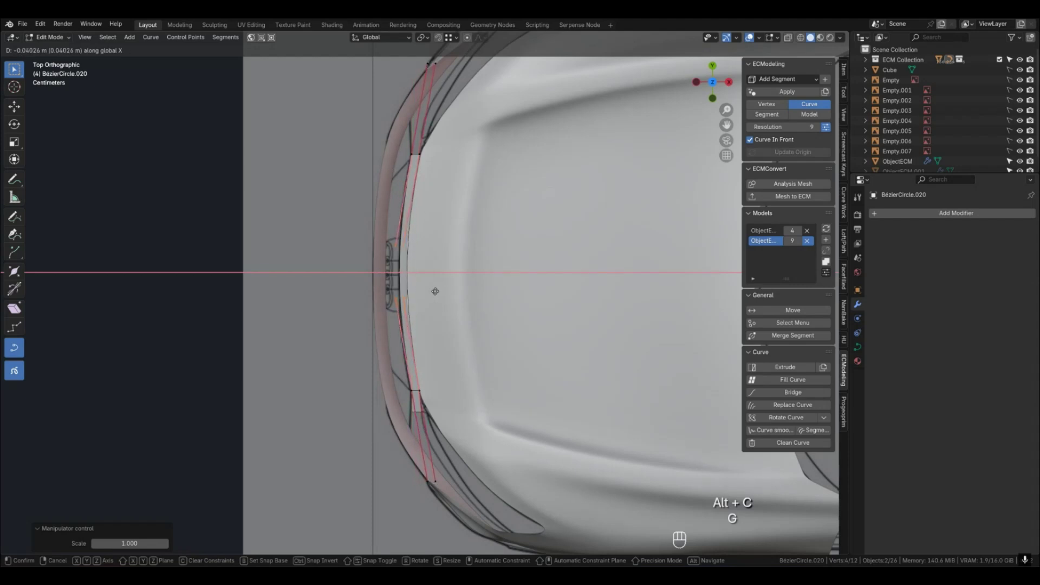
left_click(435, 291)
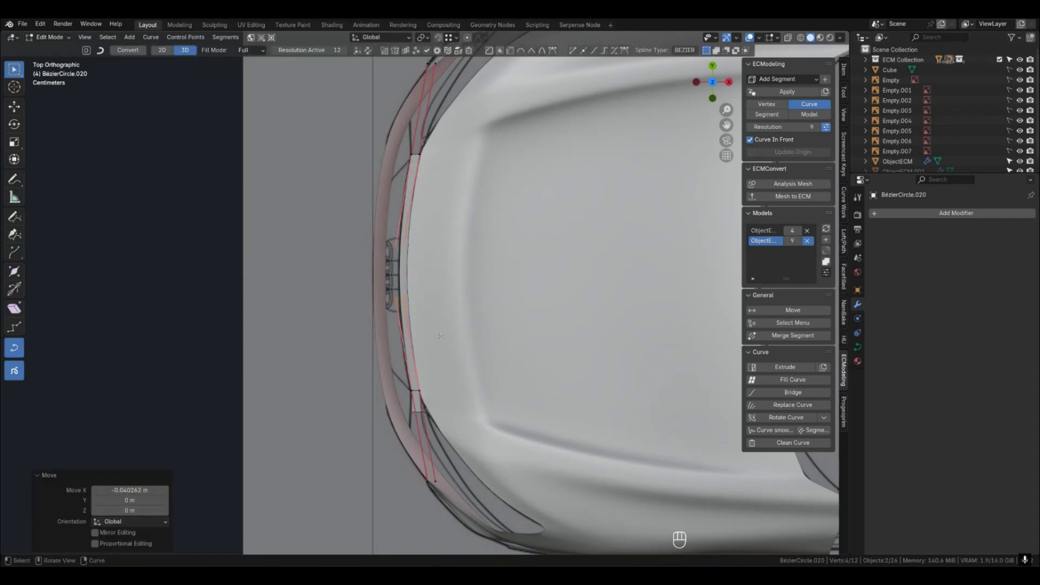
Fine-tune the forward bow of the strip's two long edge curves along X.
key("g")
key("x")
left_click(440, 335)
key("Tab")
left_click(420, 426)
Move the end segment's upper outer vertex about -0.0017 m along X in the side blueprint view.
scroll(420, 426, "down", 2)
middle_click_drag(420, 426, 504, 380)
scroll(504, 381, "up", 3)
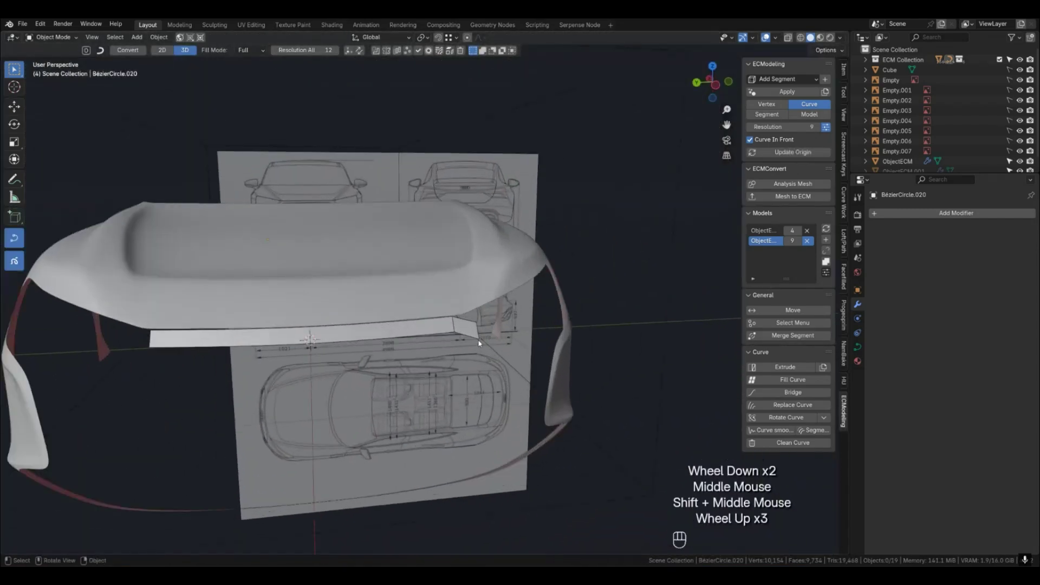
middle_click_drag(346, 309, 433, 339)
key("1")
left_click(479, 334, "shift")
left_click(480, 339, "shift")
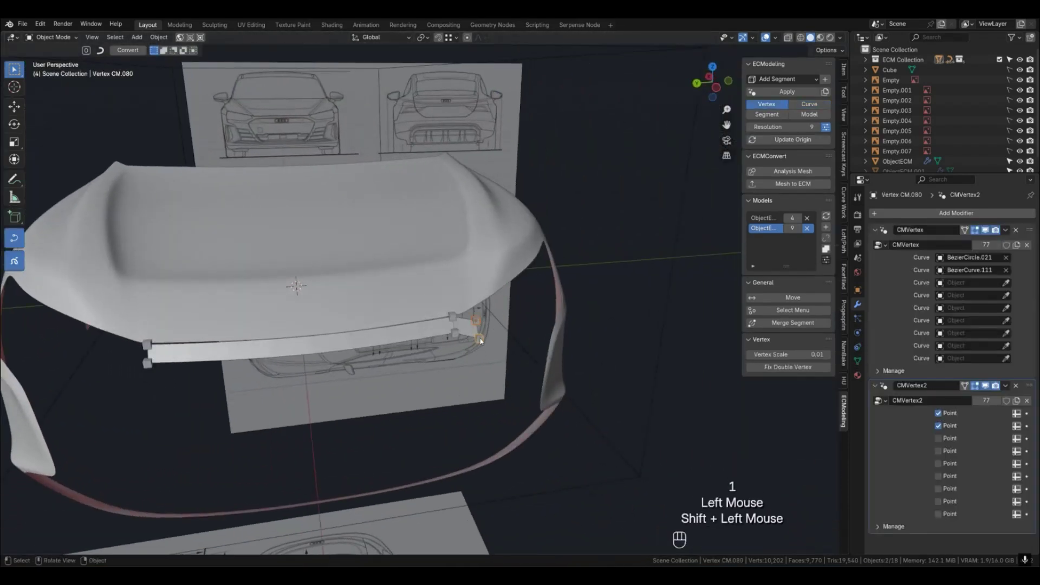
key("KP_7")
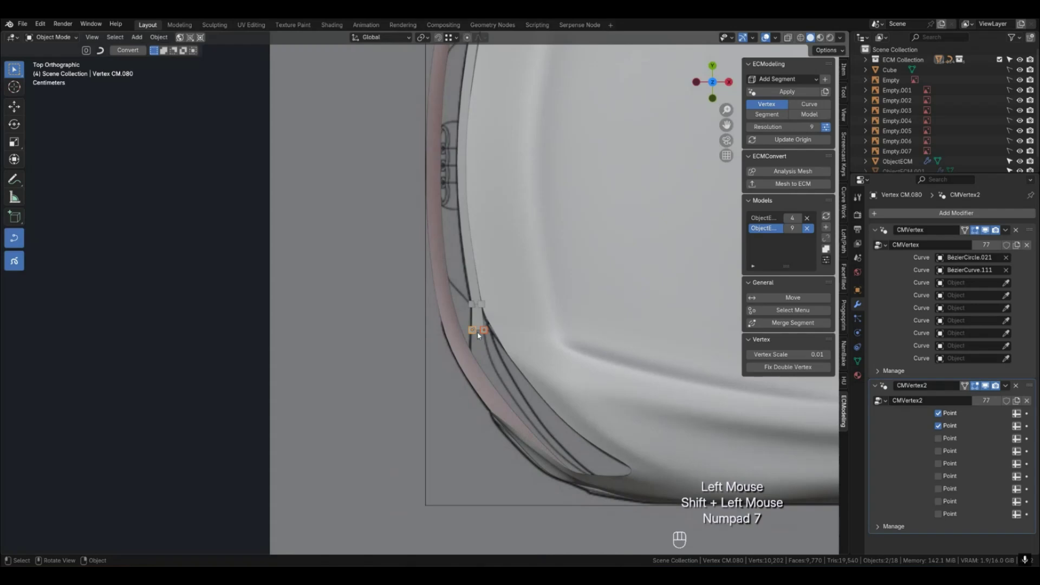
left_click(479, 336)
left_click(485, 332)
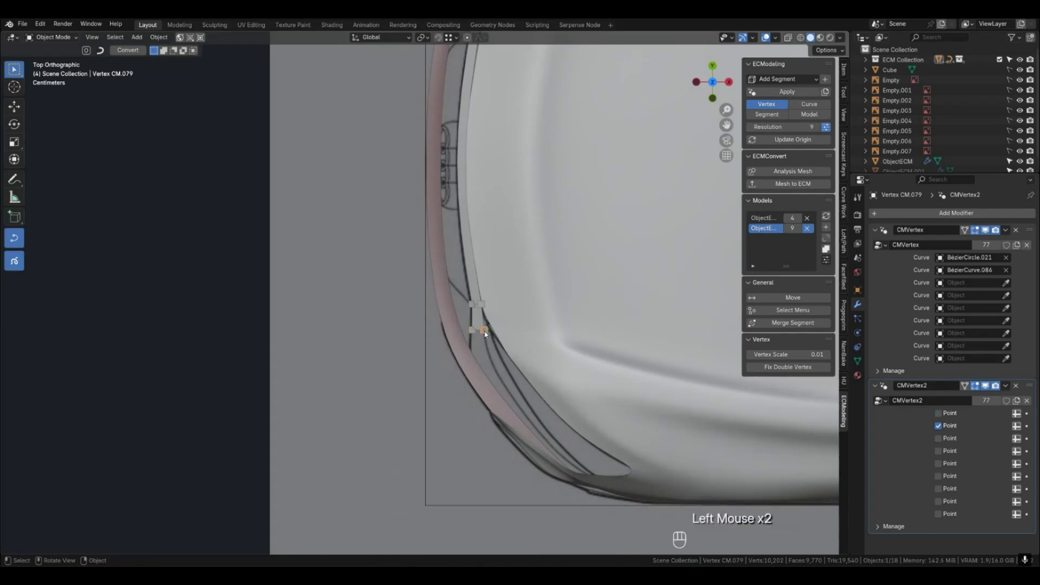
key("KP_3")
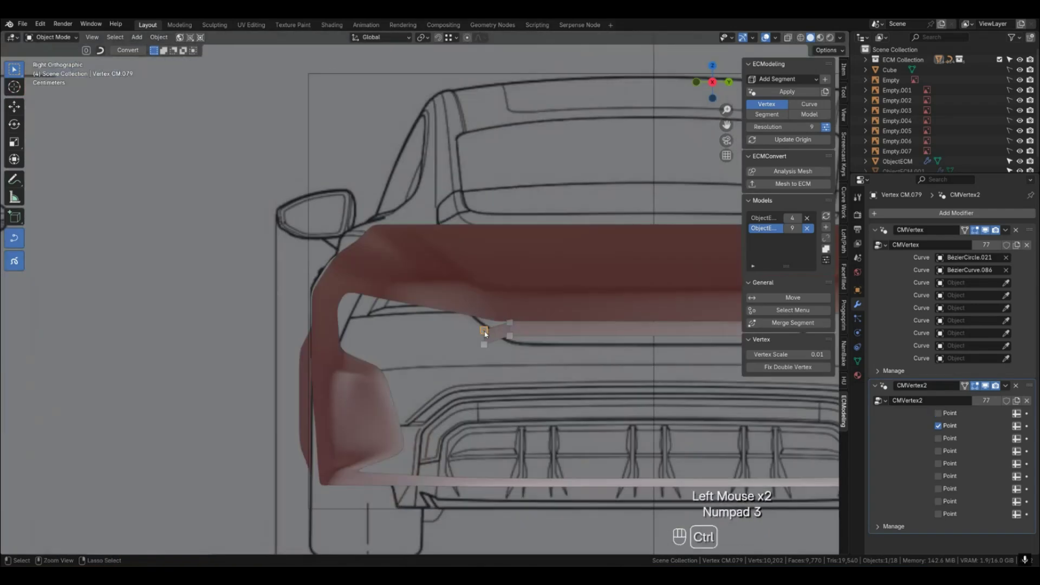
key("ctrl+KP_3")
key("KP_1")
left_click(475, 347, "shift")
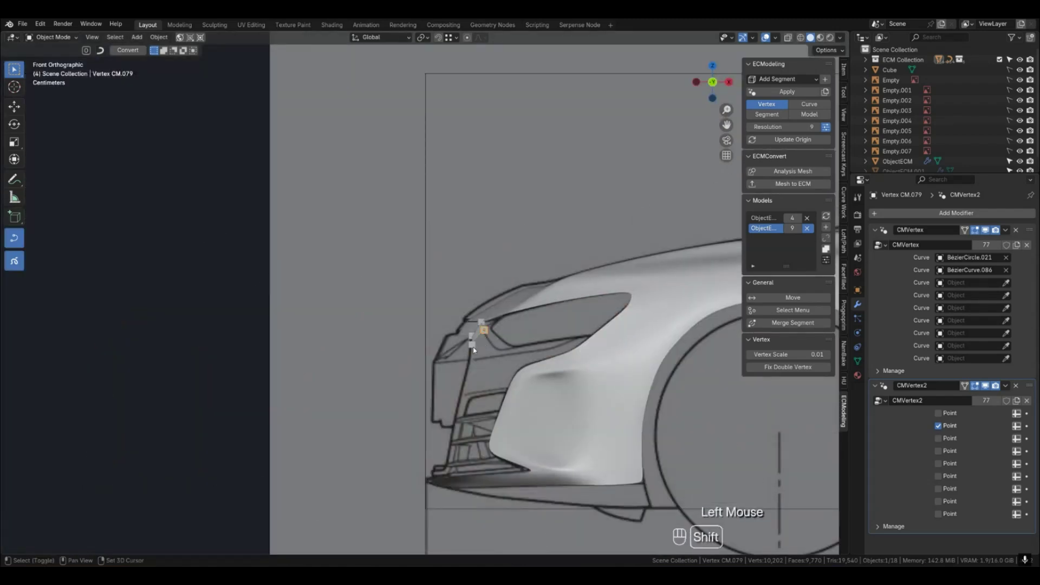
left_click(486, 335)
key("shift+g")
left_click(504, 339)
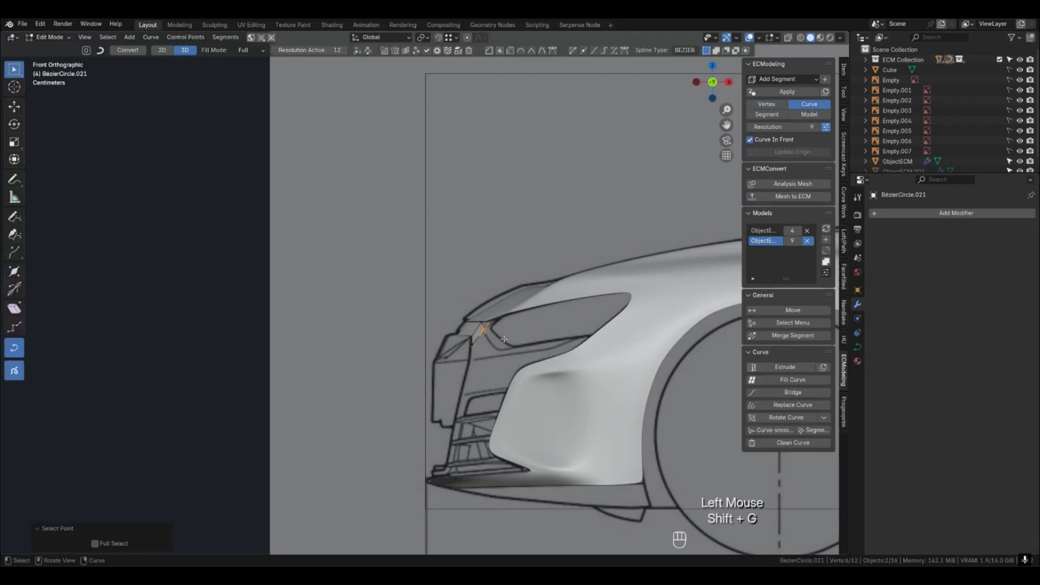
key("g")
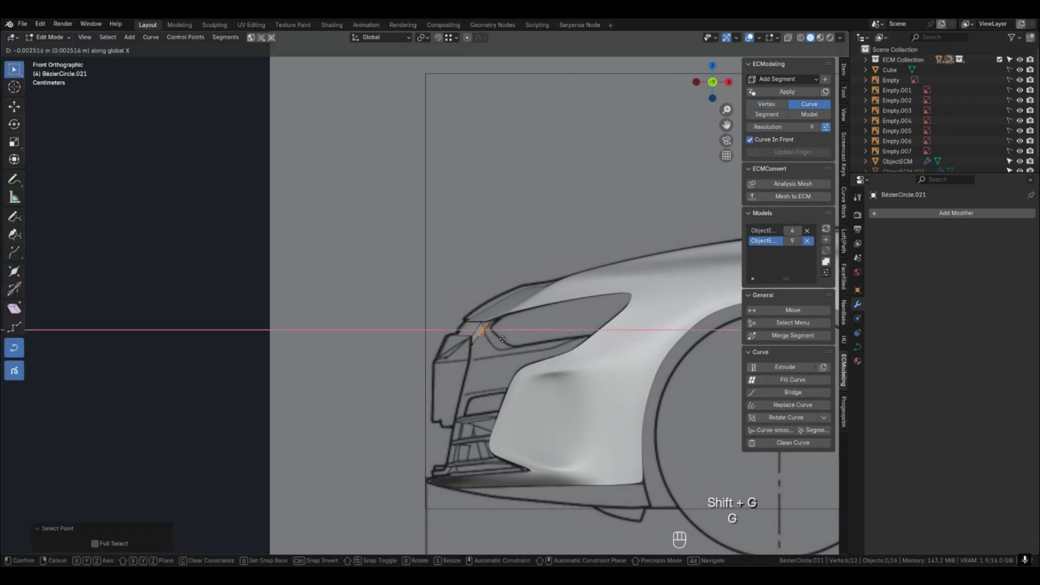
left_click(504, 339)
Adjust the height of the end segment's upper outer vertex along Z and finish editing its curves.
key("g")
key("z")
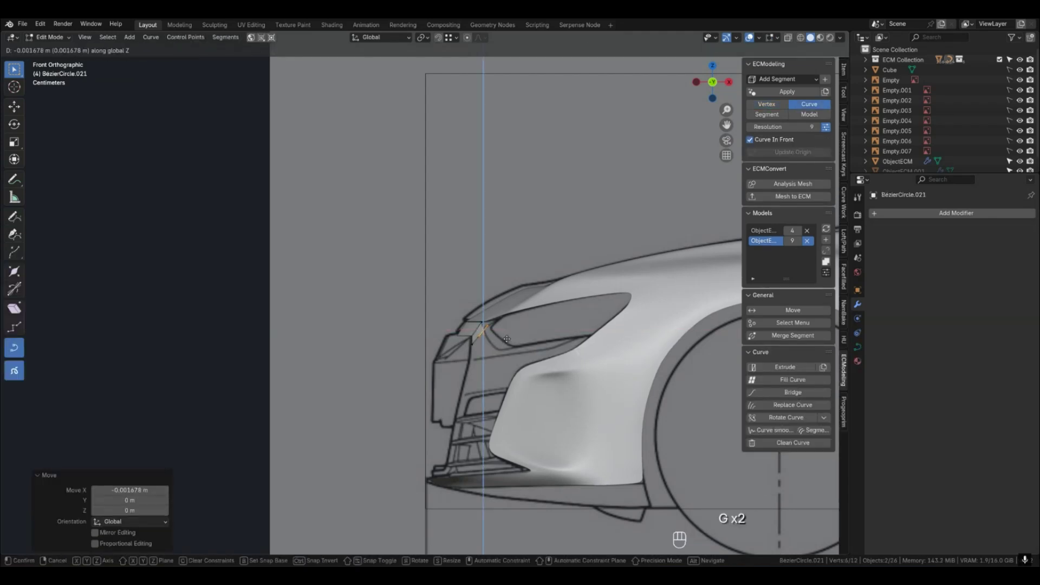
left_click(509, 338)
key("Tab")
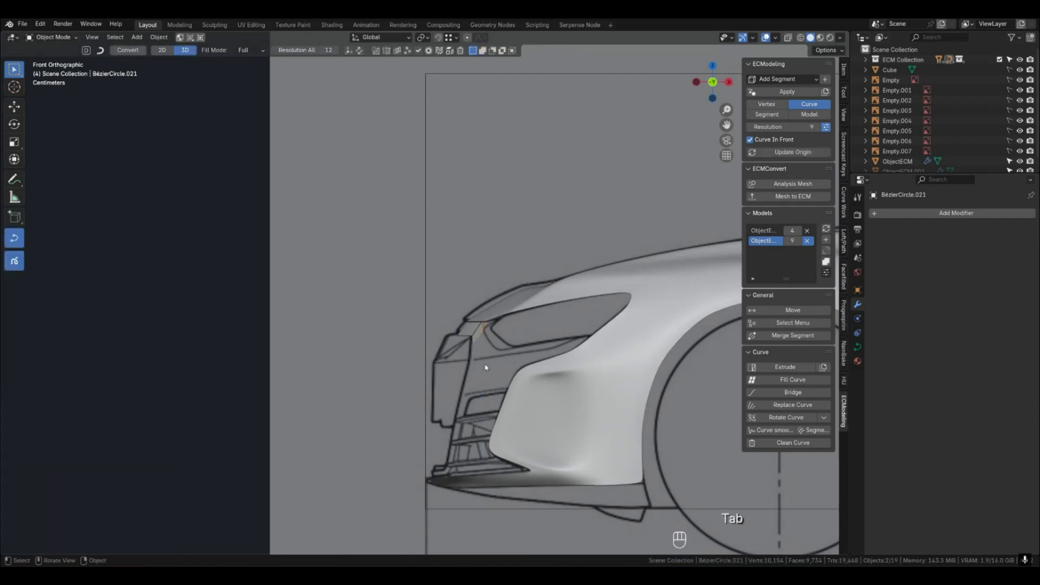
Set the strip model's Weld distance to 0.001 m.
middle_click_drag(509, 337, 479, 331)
middle_click(479, 332)
scroll(479, 331, "up", 2)
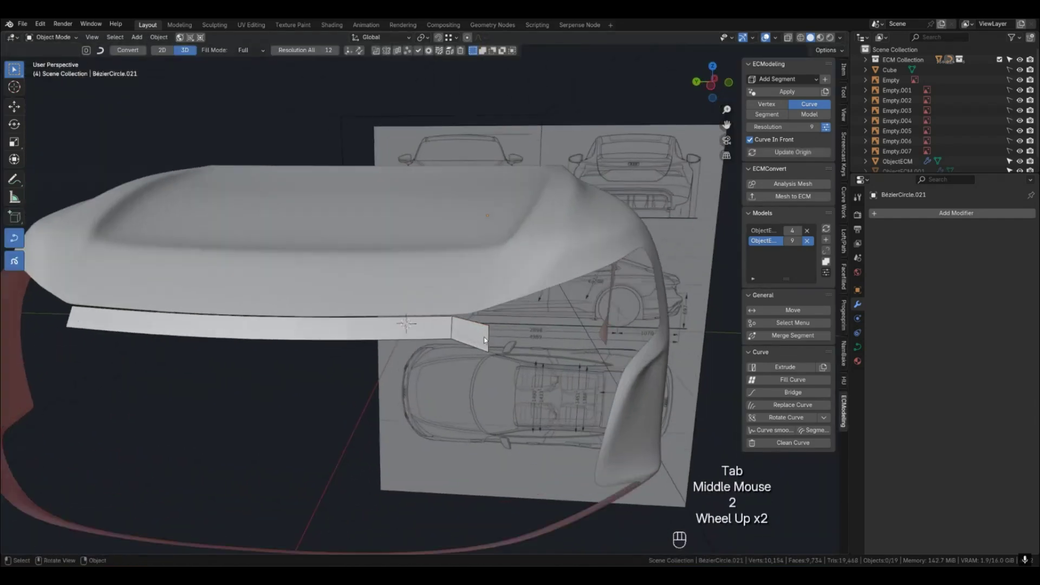
key("3")
key("4")
left_click(443, 334)
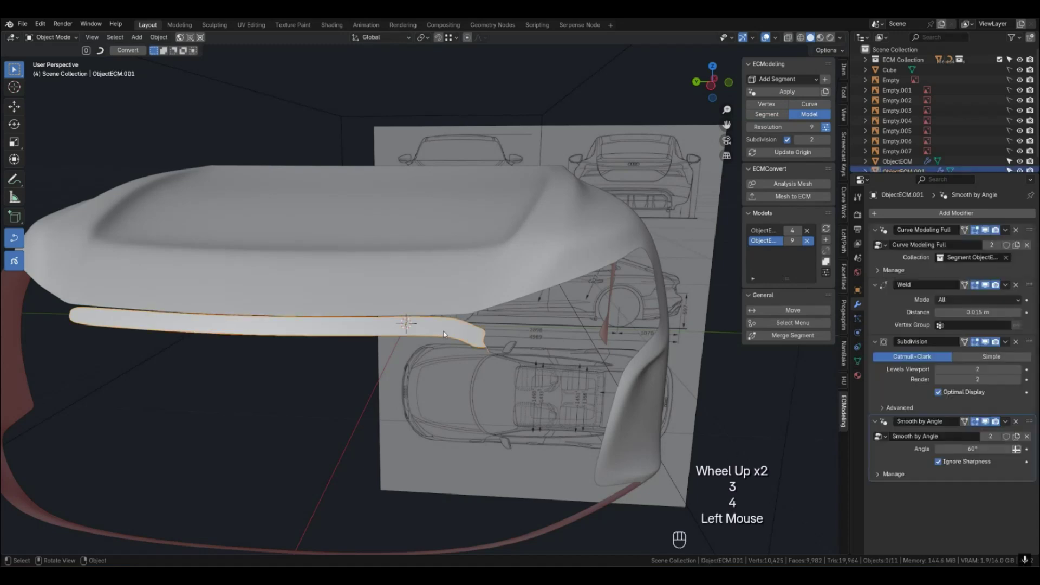
double_click(968, 312)
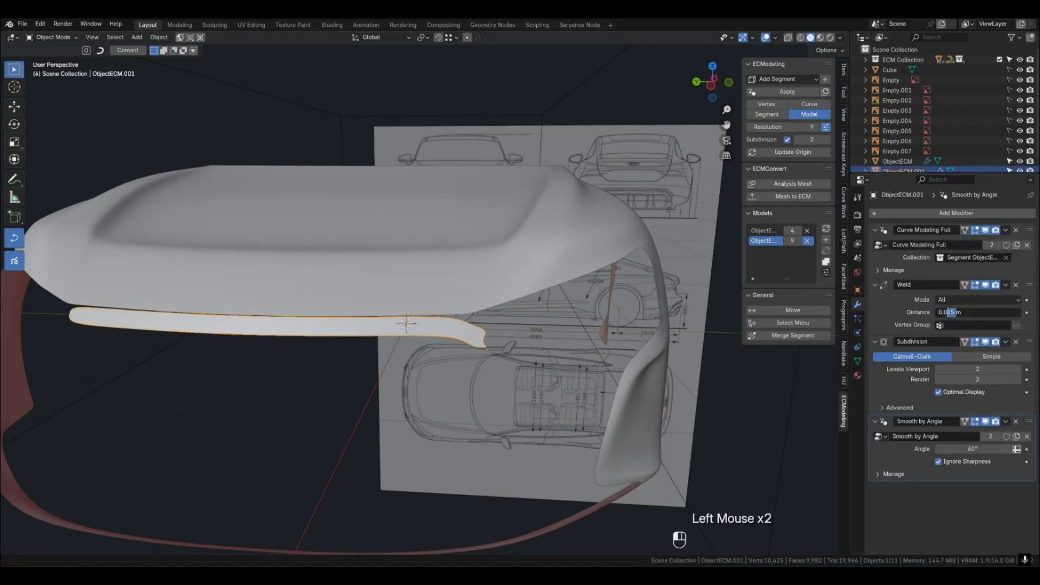
type("01")
key("Return")
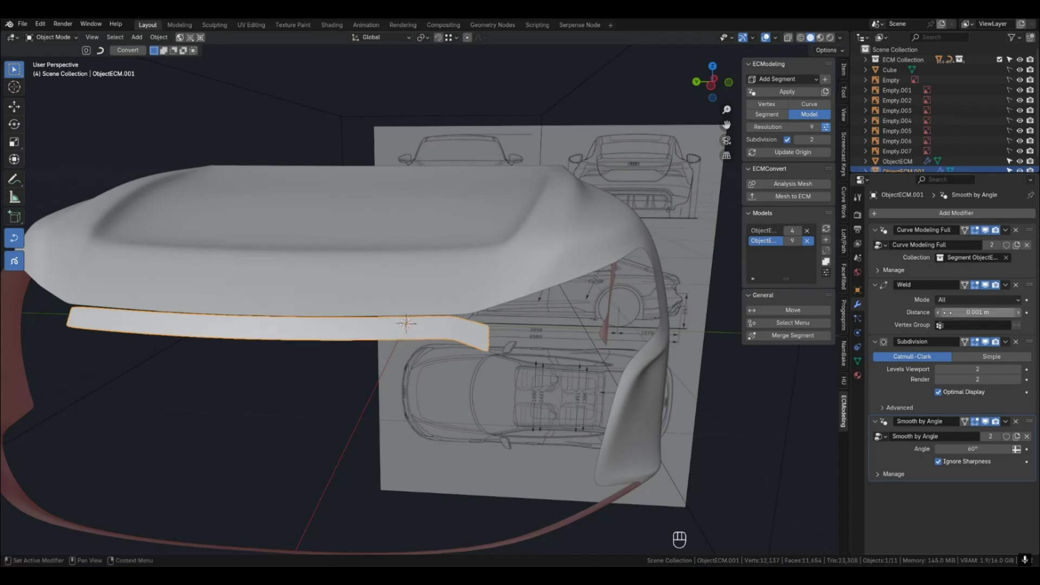
Briefly show the wireframe on the strip model to check its mesh, and hide it again.
key("q")
left_click(482, 327)
key("q")
left_click(482, 330)
Lower the end segment's lower outer vertex about 0.002 m along Z against the side blueprint.
middle_click_drag(515, 378, 480, 359)
key("1")
left_click(482, 354)
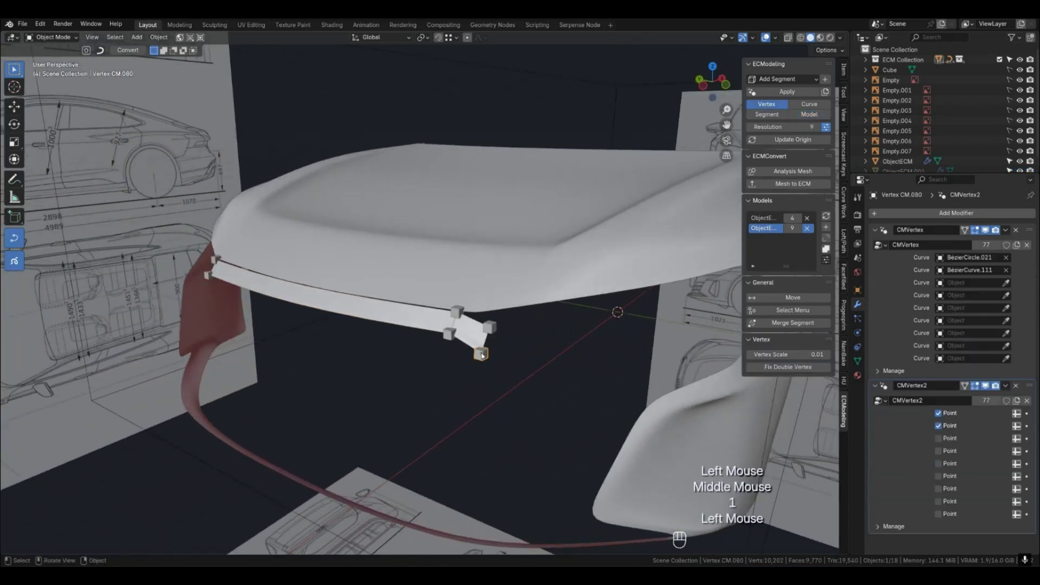
key("KP_1")
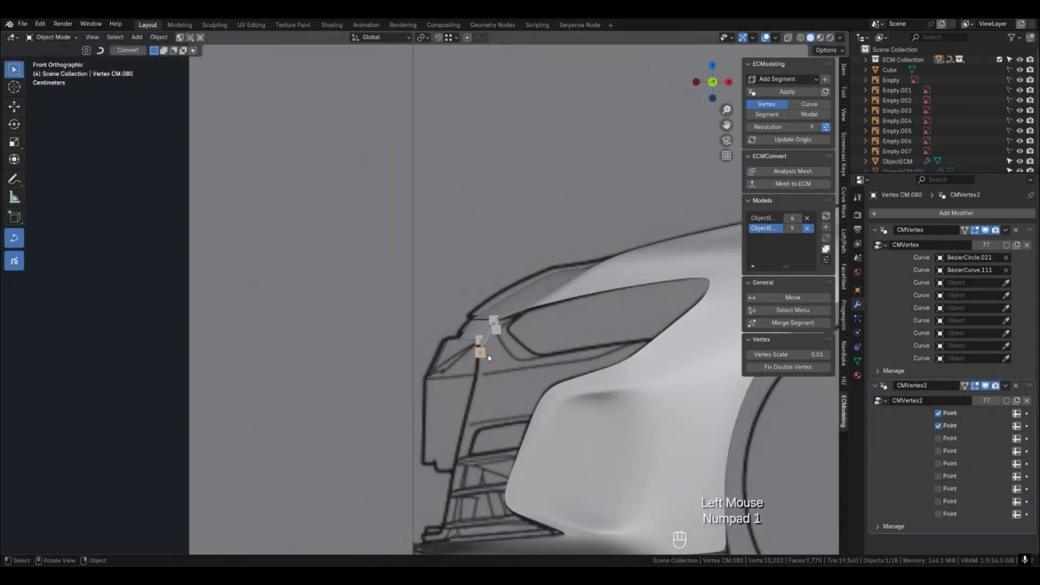
key("shift+g")
left_click(503, 354)
key("g")
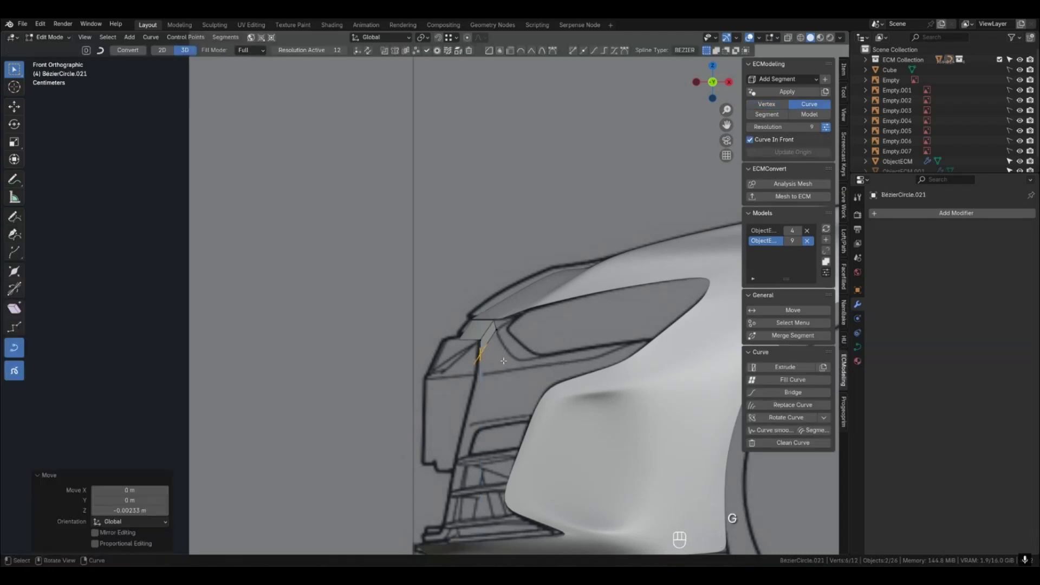
key("Tab")
left_click(505, 365)
Examine the strip's final model surface with the reshaped end segment, and return to the segment display.
middle_click_drag(505, 365, 573, 369)
key("1")
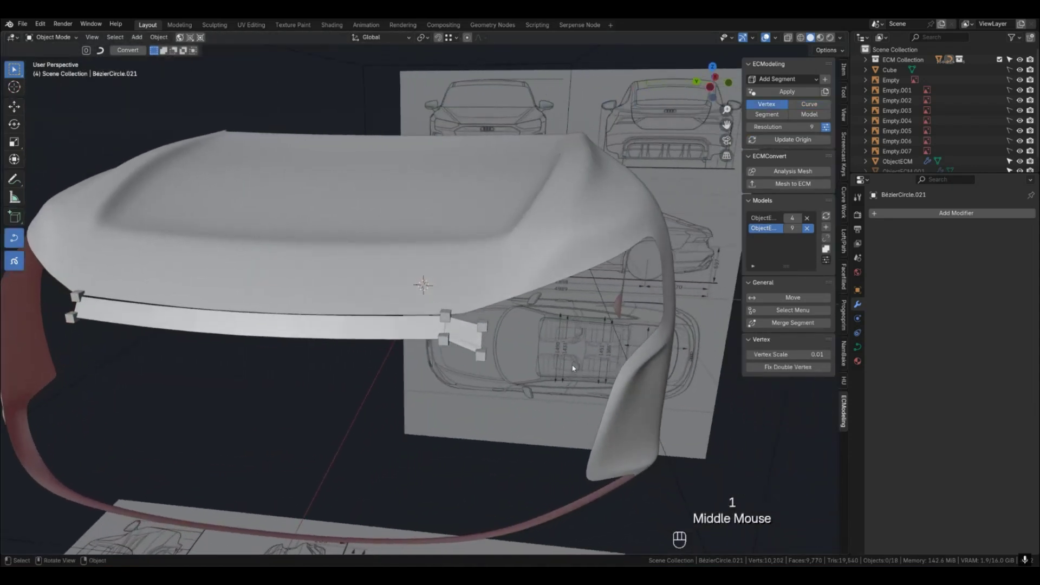
key("3")
key("4")
left_click(470, 347)
key("q")
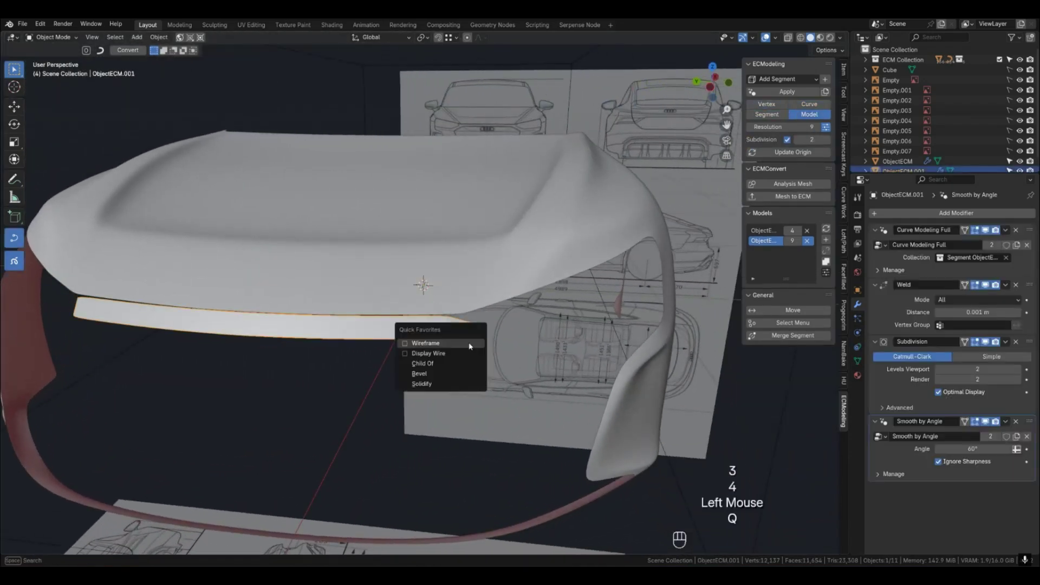
key("q")
key("3")
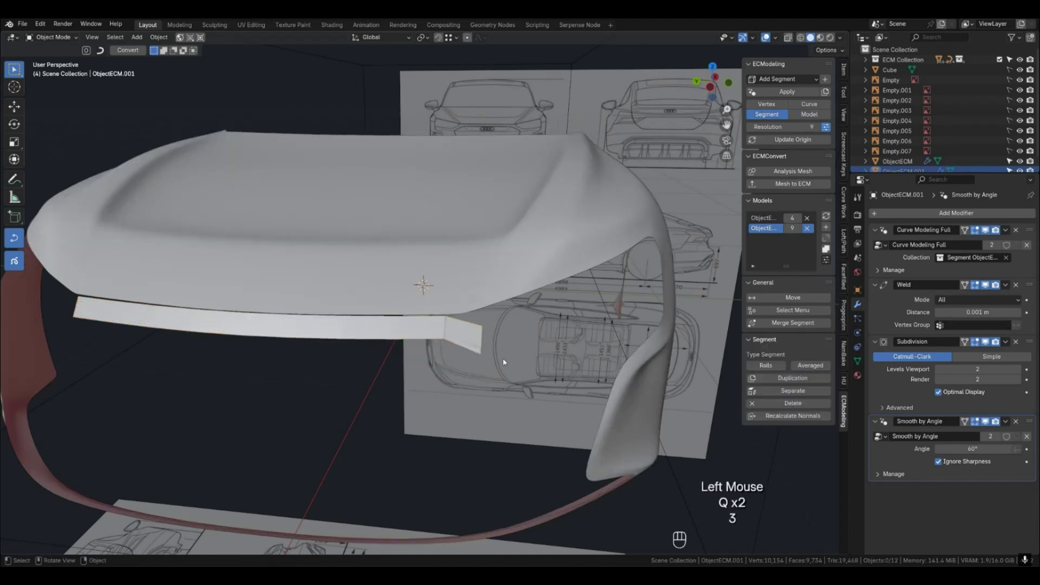
Inspect the control points of the end segment's boundary curves.
mouse_move(503, 358)
middle_mouse_down()
mouse_move(441, 348)
mouse_move(487, 350)
middle_mouse_up()
key("2")
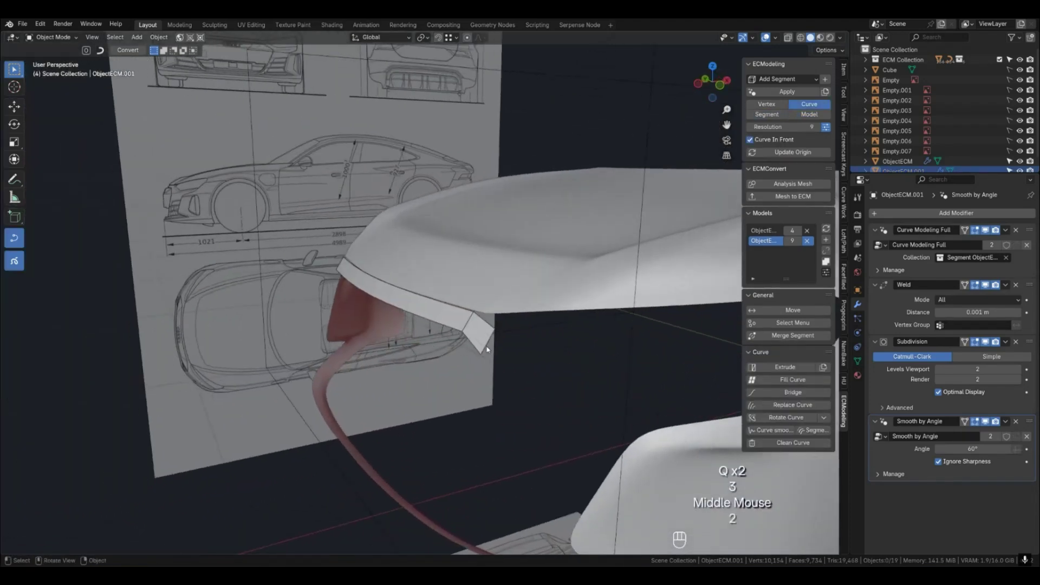
left_click(482, 351)
key("Tab")
key("a")
key("Tab")
left_click(478, 331)
key("Tab")
key("a")
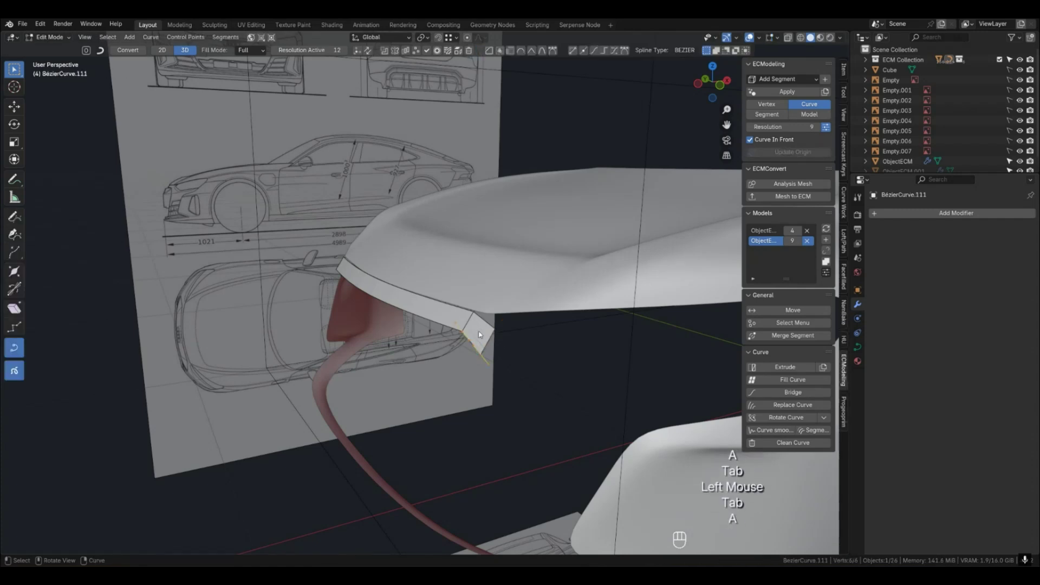
key("Tab")
Extrude the end segment's upper edge curve upward along Z over the hood in the front blueprint view.
key("1")
key("2")
left_click(492, 327)
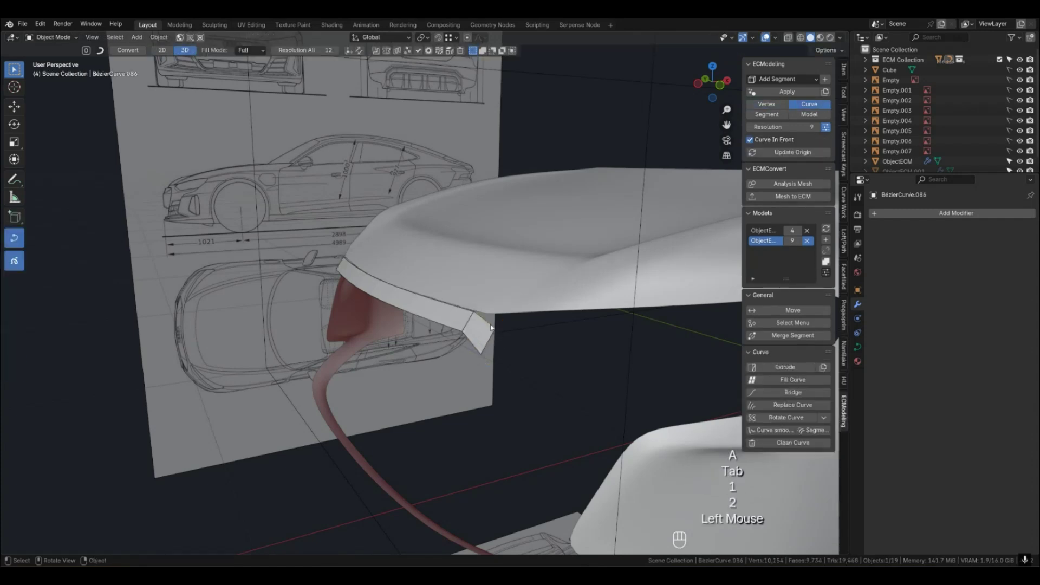
key("ctrl+KP_3")
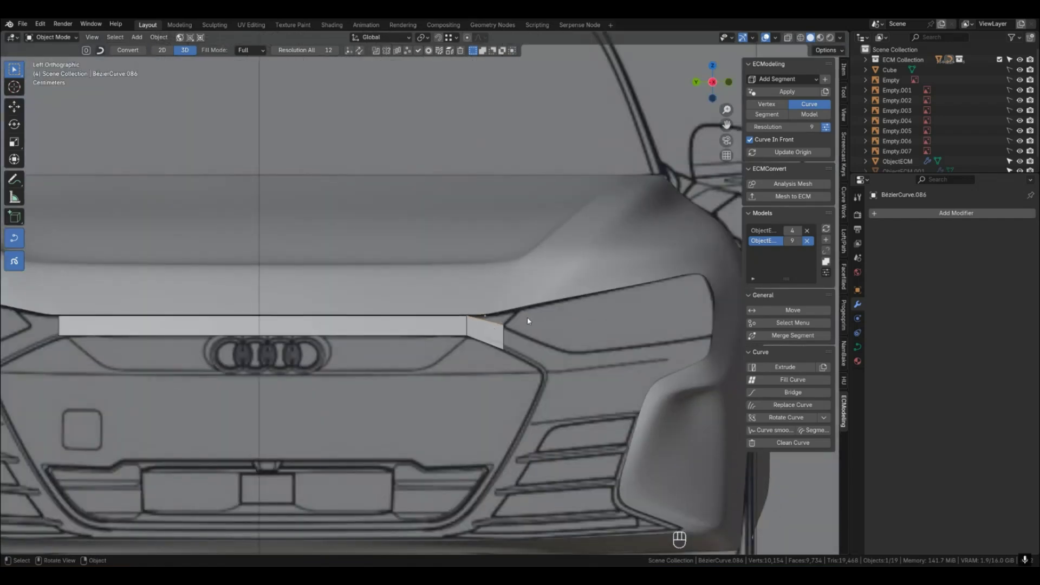
key("e")
key("z")
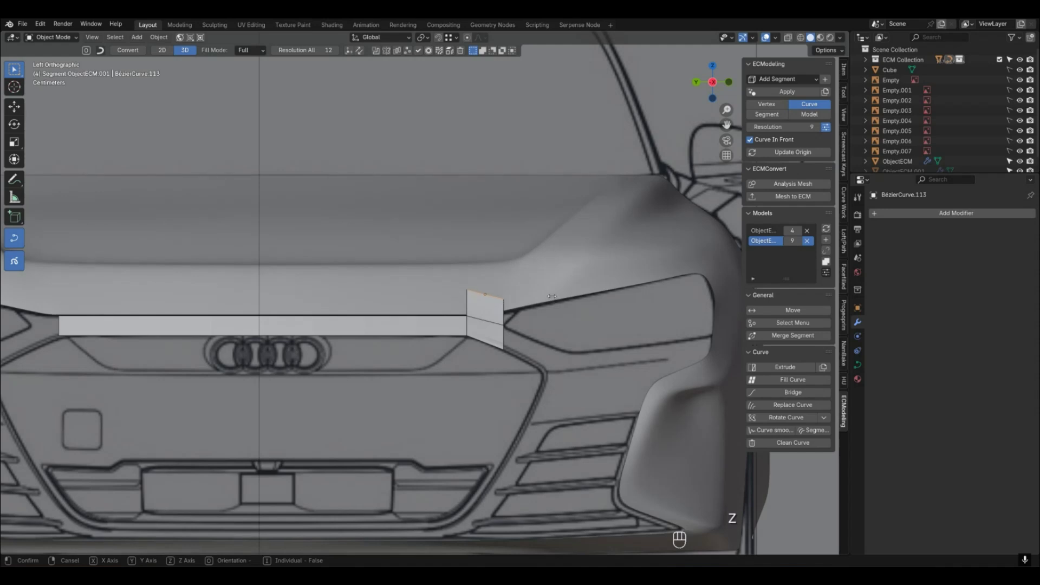
left_click(553, 299)
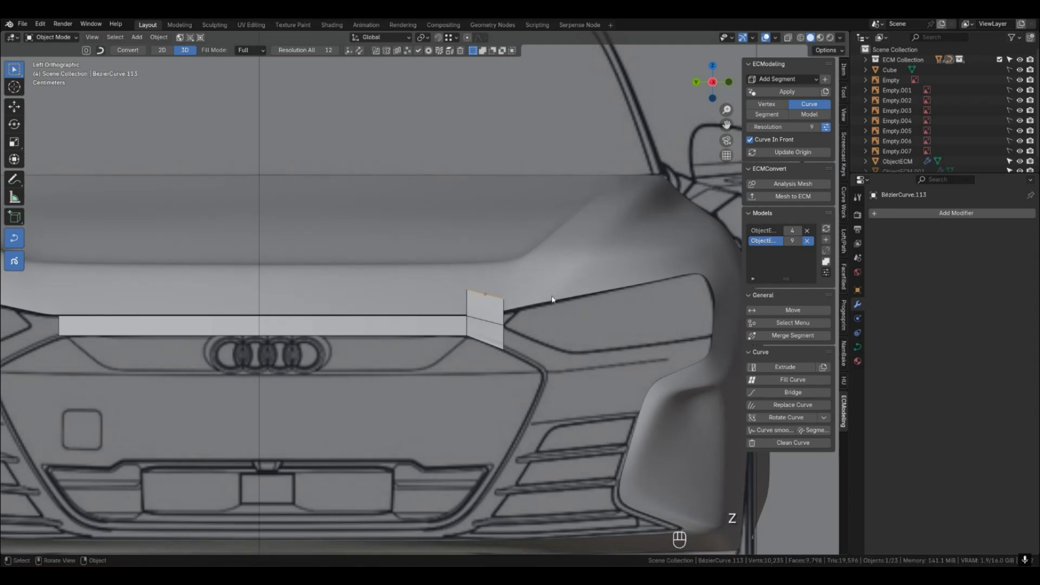
Move the extruded segment's two upper vertices about 0.058 m along X in the side blueprint view.
key("1")
left_click(467, 290)
left_click(504, 298, "shift")
middle_click_drag(546, 336, 515, 331)
key("shift+g")
left_click(518, 335)
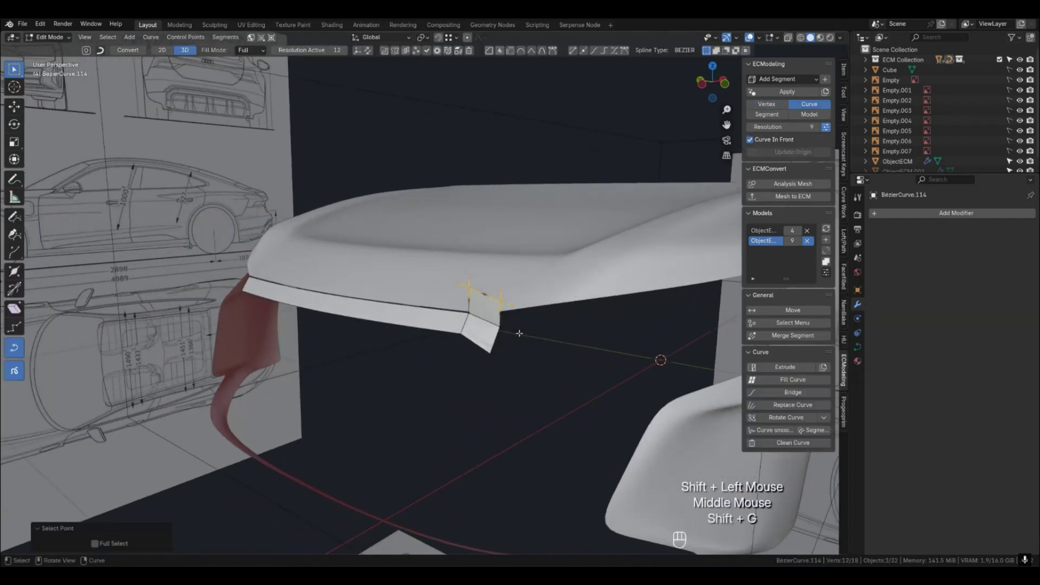
key("ctrl+KP_1")
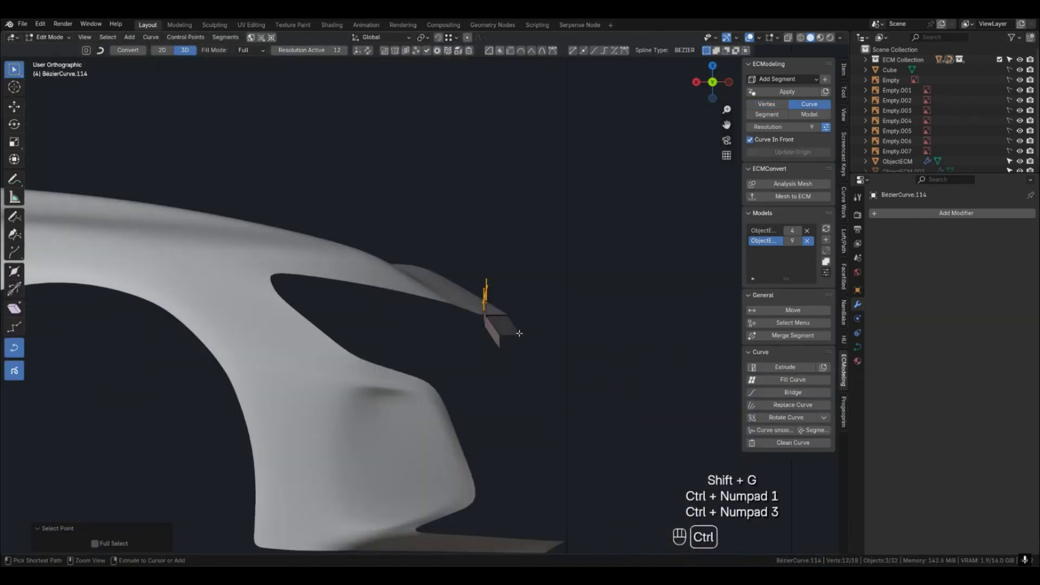
key("ctrl+KP_3")
key("KP_1")
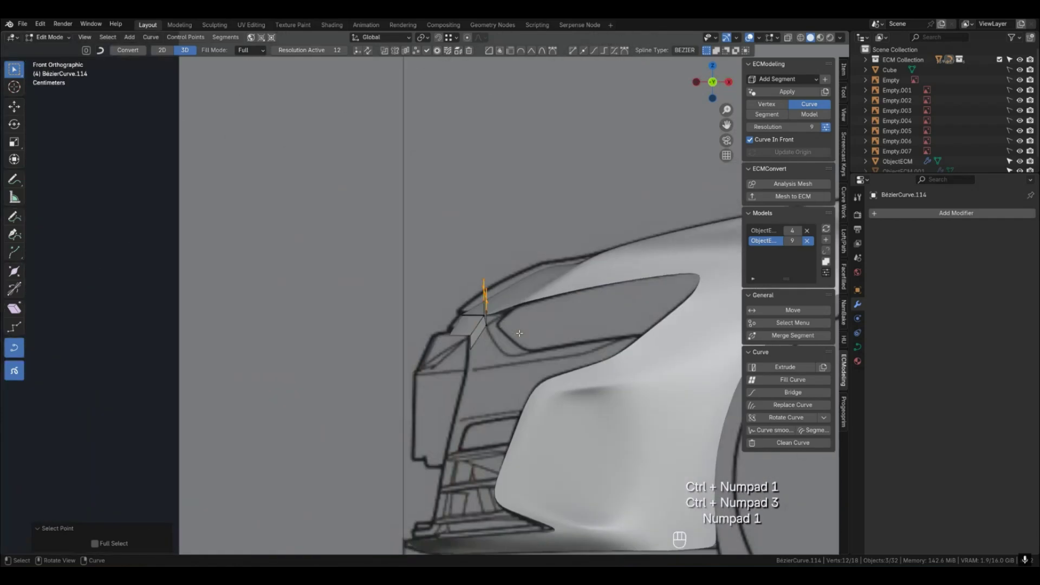
key("g")
key("x")
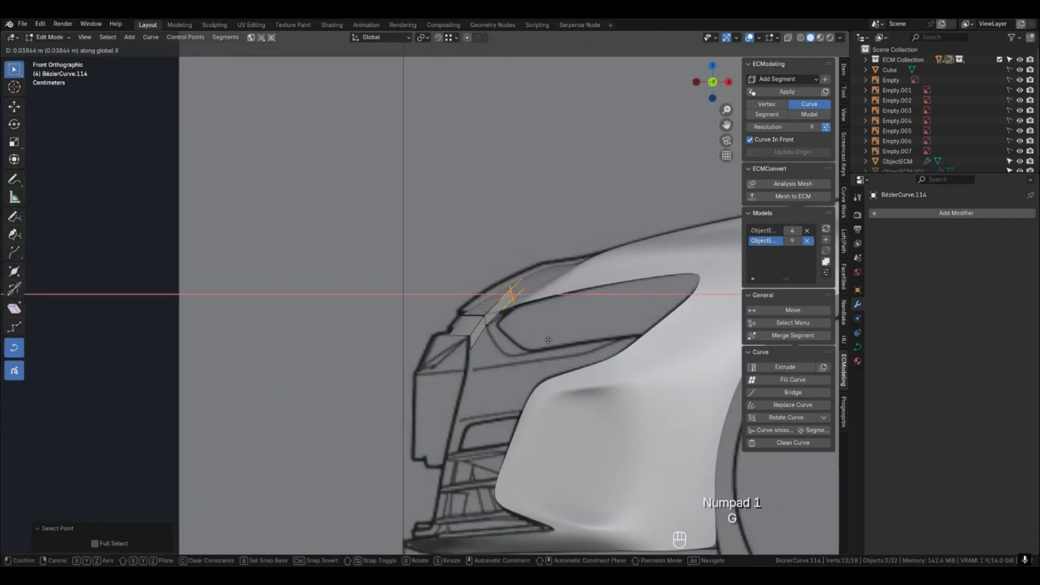
left_click(560, 342)
Adjust the same two upper vertices along Z and X to follow the hood's front slope.
key("g")
key("z")
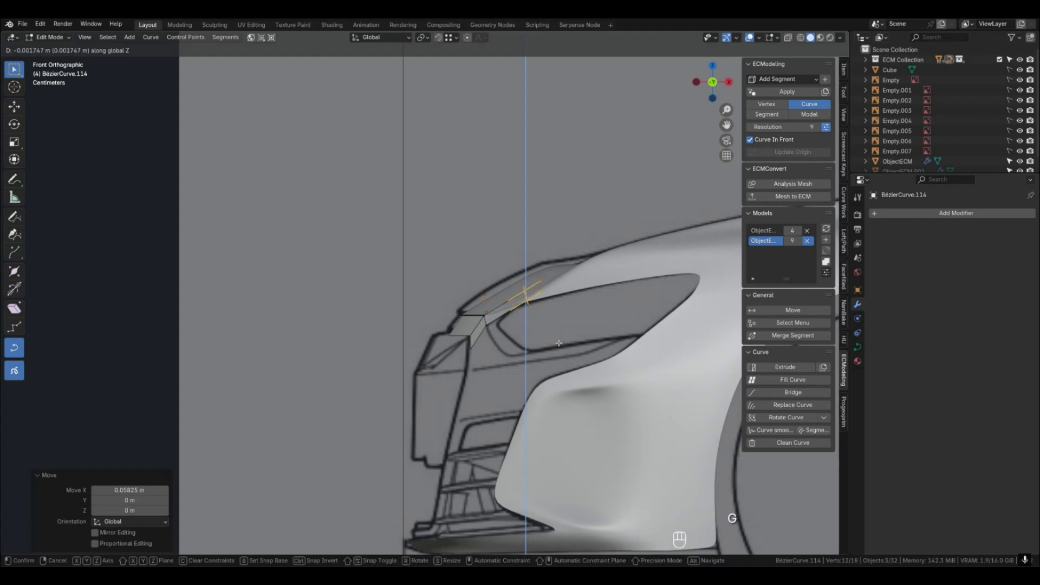
scroll(506, 337, "up", 3)
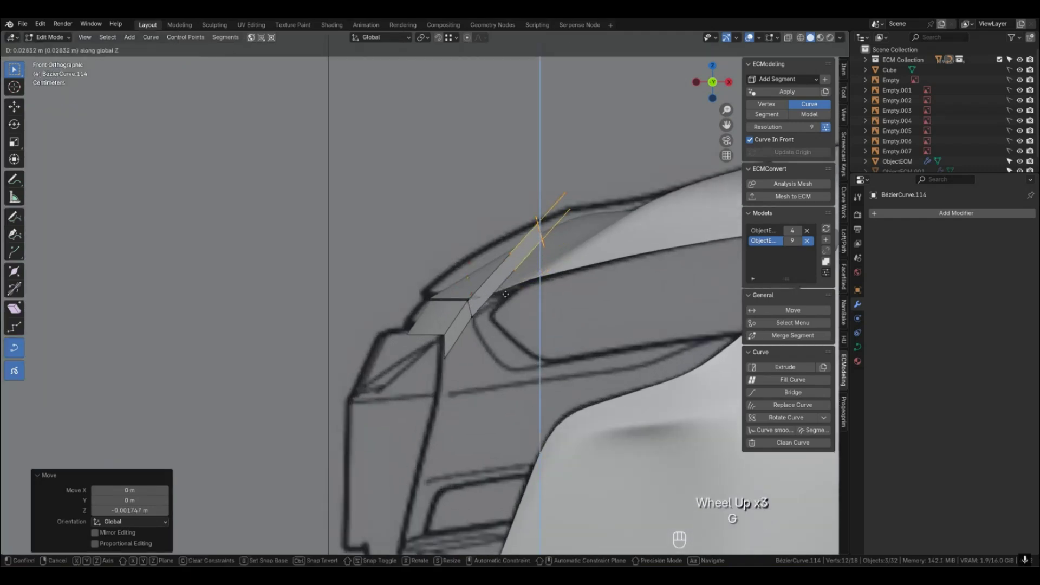
left_click(494, 317)
key("g")
key("x")
left_click(484, 332)
key("g")
key("z")
middle_click_drag(481, 343, 490, 277)
key("Tab")
Adjust the extruded segment's inner upper vertex along Z to fit the hood surface, and return to the curve display.
key("1")
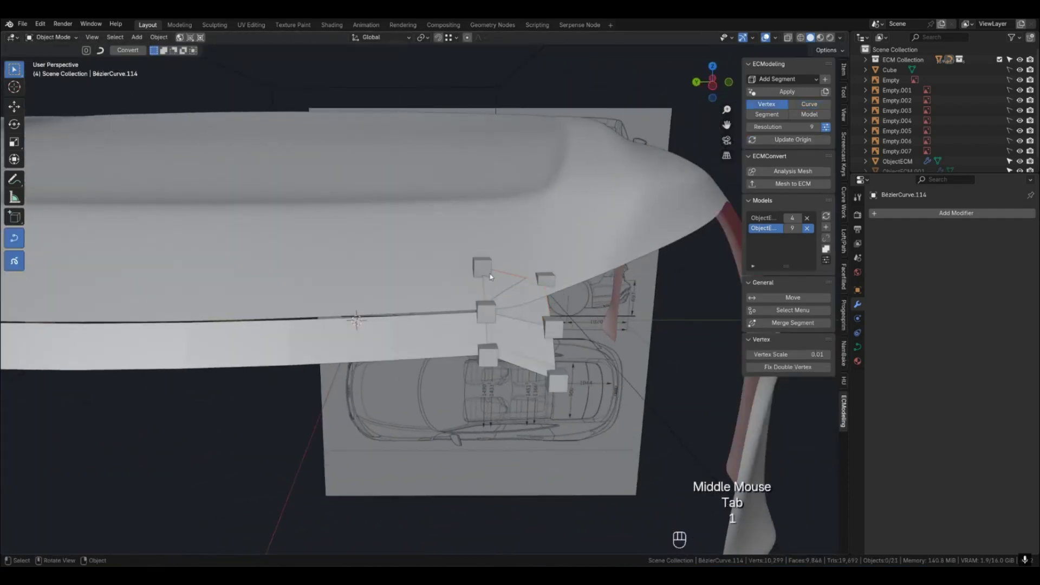
left_click(489, 269)
key("shift+g")
left_click(488, 268)
key("g")
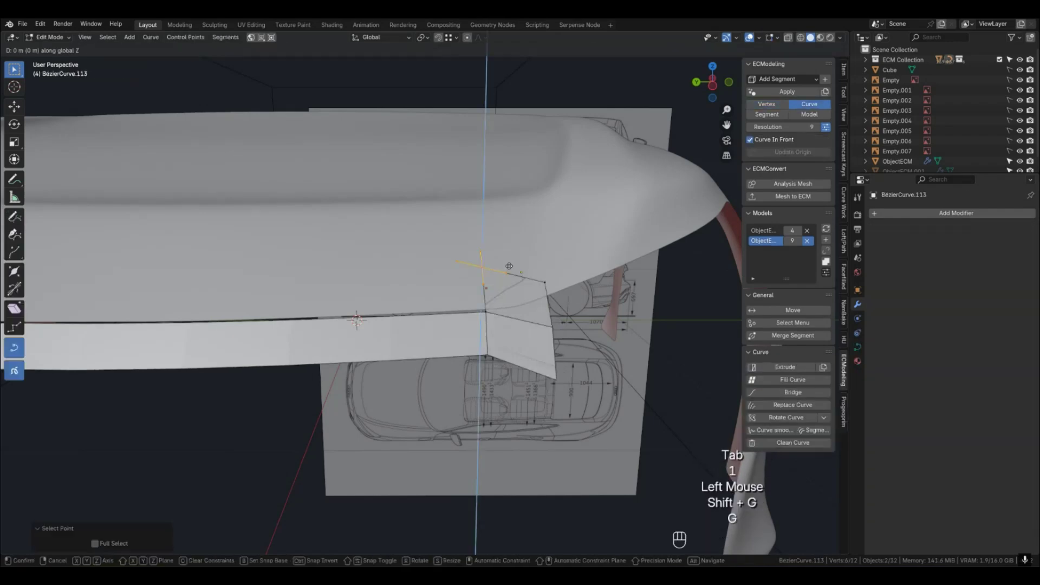
left_click(509, 275)
middle_click_drag(509, 275, 566, 287)
middle_click_drag(469, 328, 543, 356)
key("g")
key("z")
left_click(439, 343)
key("Tab")
key("4")
key("2")
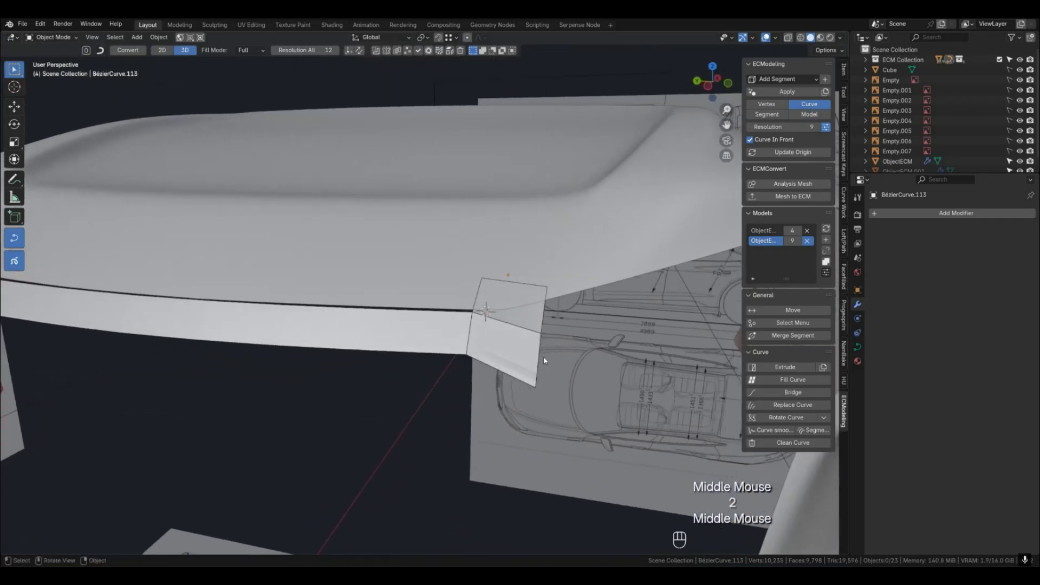
With X-ray on, move the end segment's two upper vertices about 0.03 m outward along Y in the front blueprint view.
key("KP_1")
key("KP_3")
key("ctrl+KP_1")
key("ctrl+KP_3")
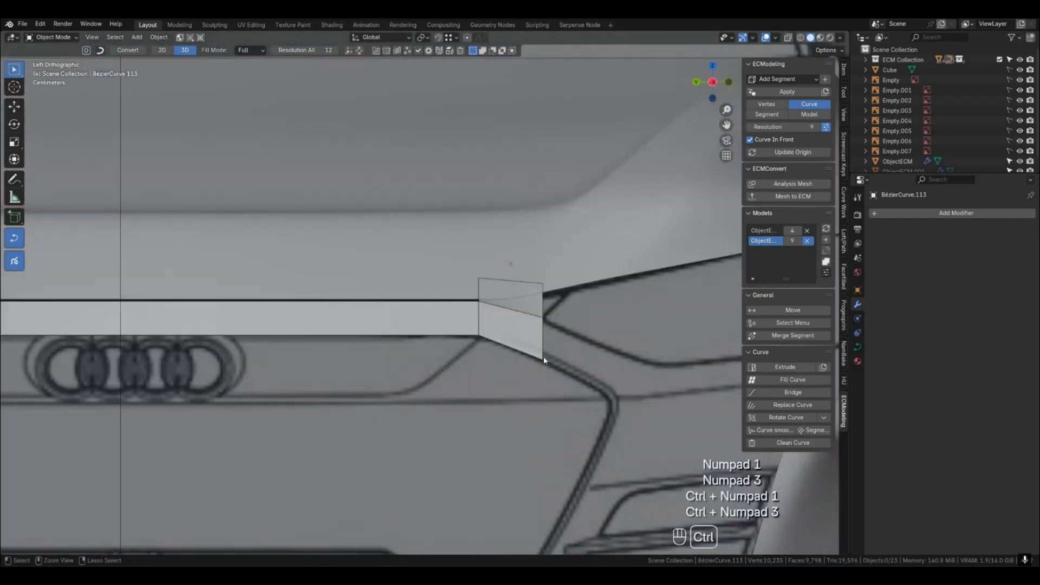
key("1")
left_click(478, 278)
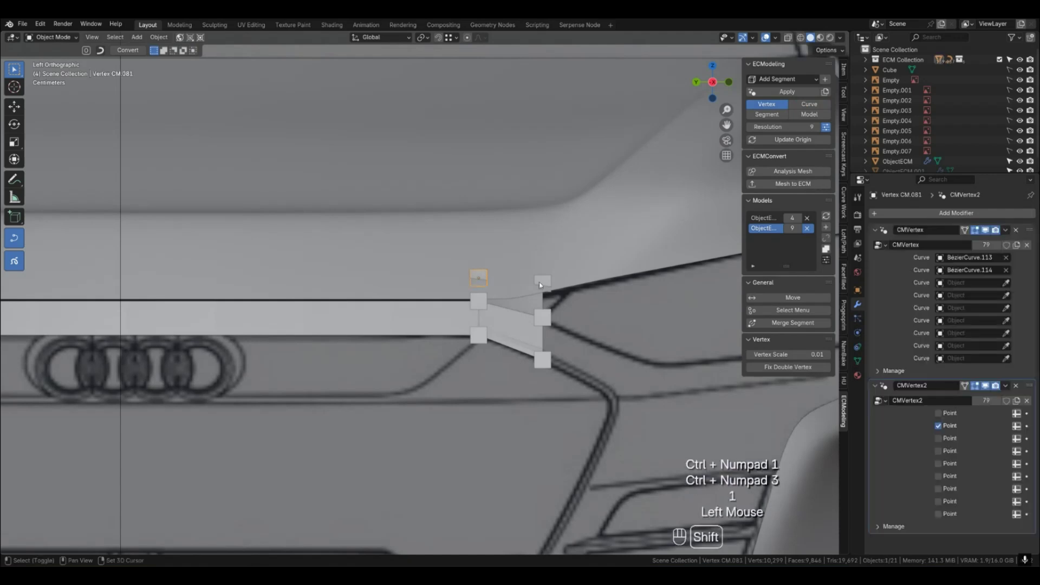
left_click(789, 38)
left_click(542, 280, "shift")
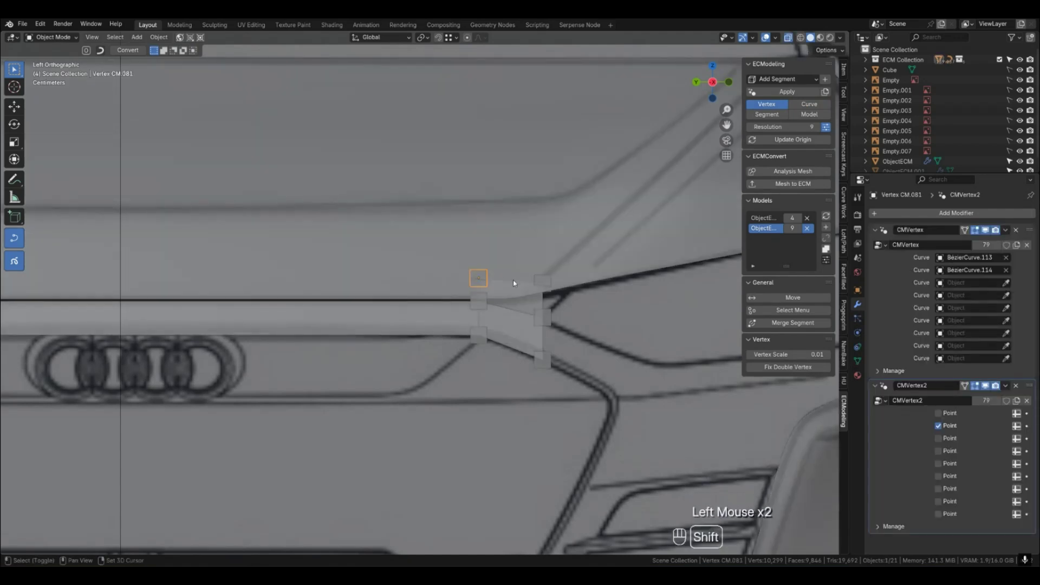
key("shift+g")
key("g")
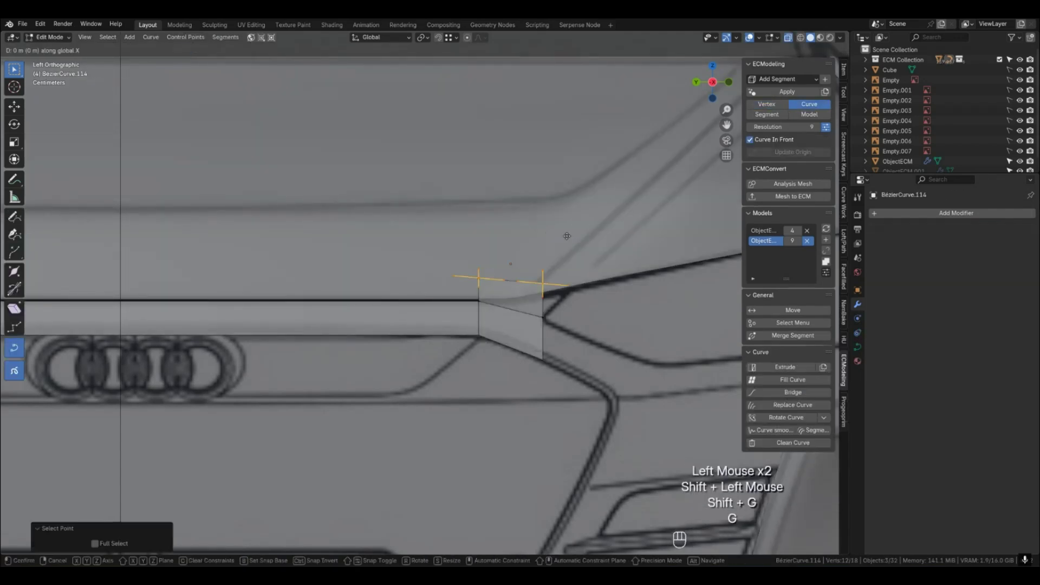
key("y")
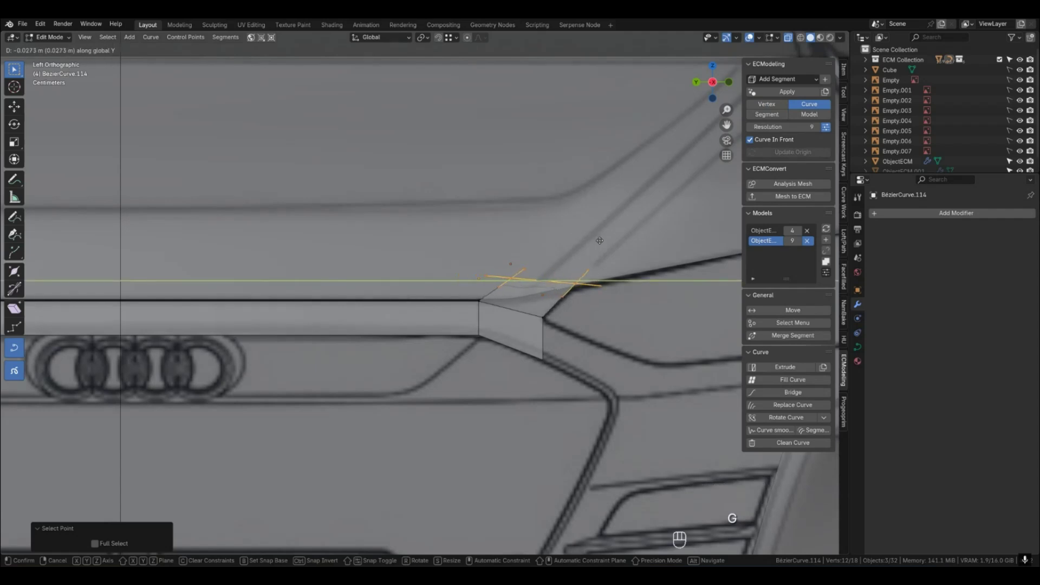
left_click(602, 241)
middle_click_drag(602, 241, 599, 317)
key("g")
key("z")
key("Tab")
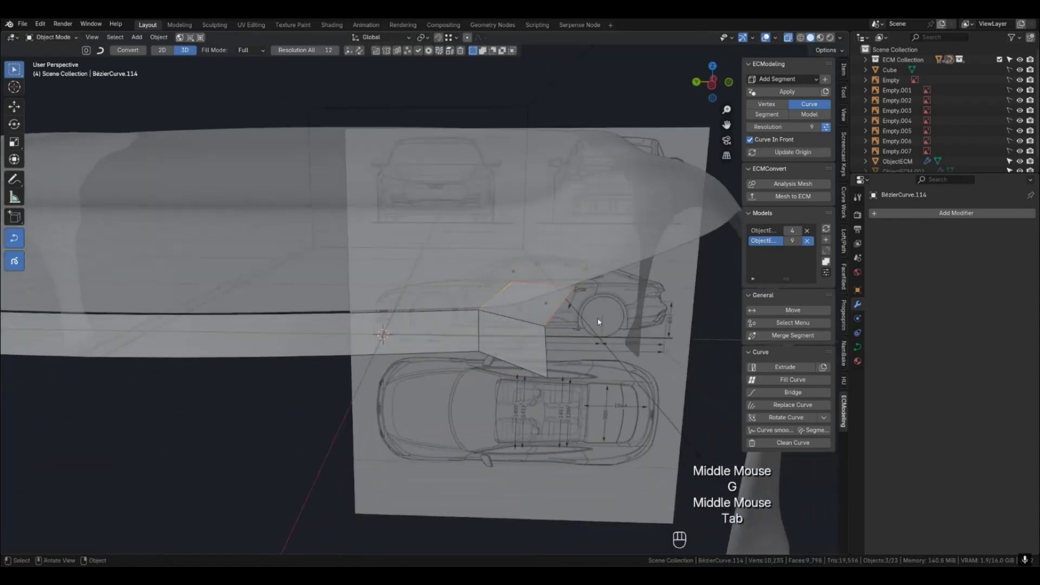
Extrude the end segment's lower outer edge curve outward along Y, below the headlight in the front blueprint view.
key("4")
key("KP_1")
key("ctrl+KP_3")
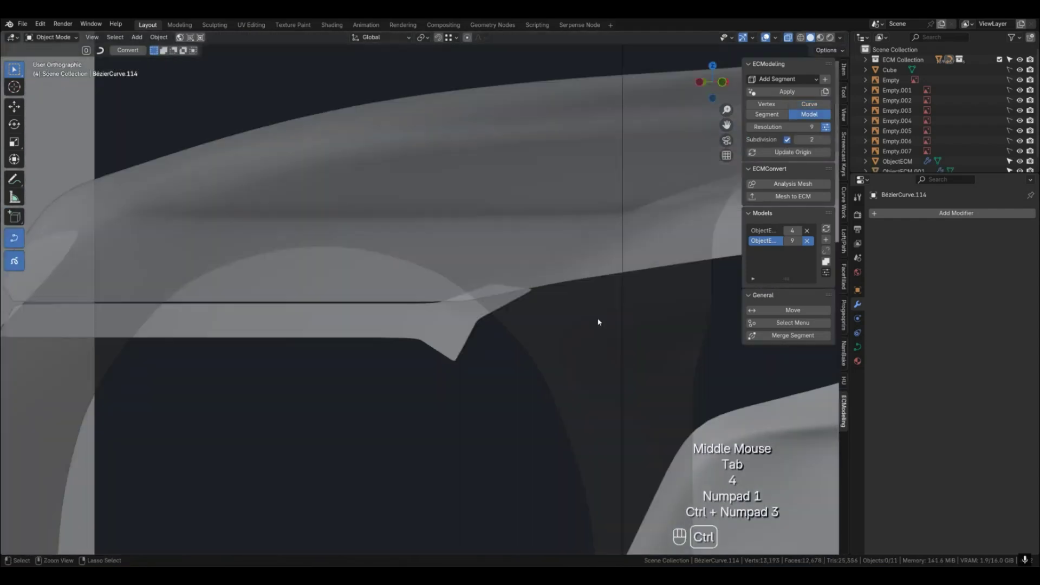
left_click(566, 363)
key("2")
left_click(544, 345)
middle_click_drag(593, 372, 440, 327, "shift")
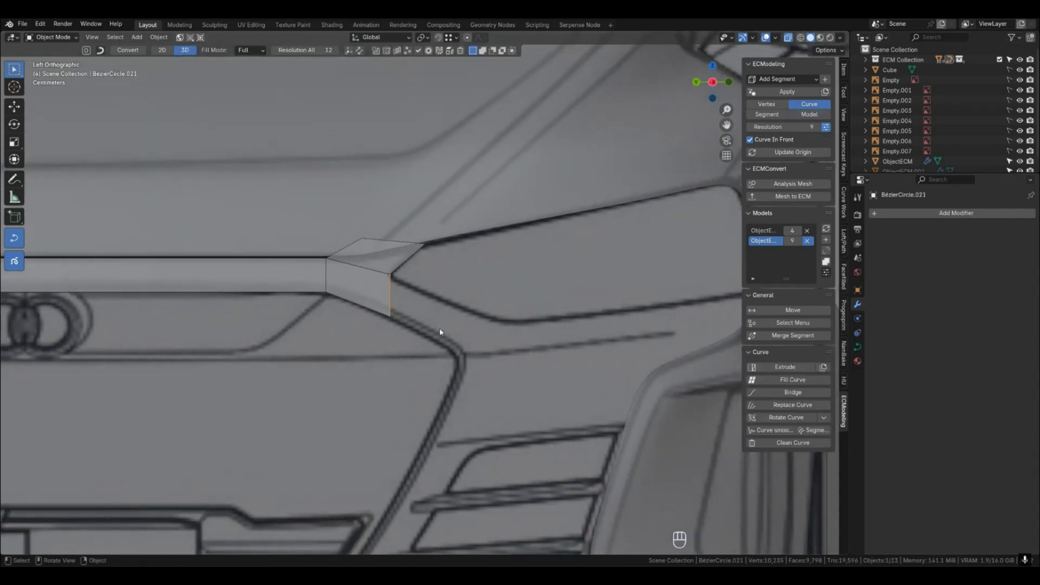
key("e")
key("x")
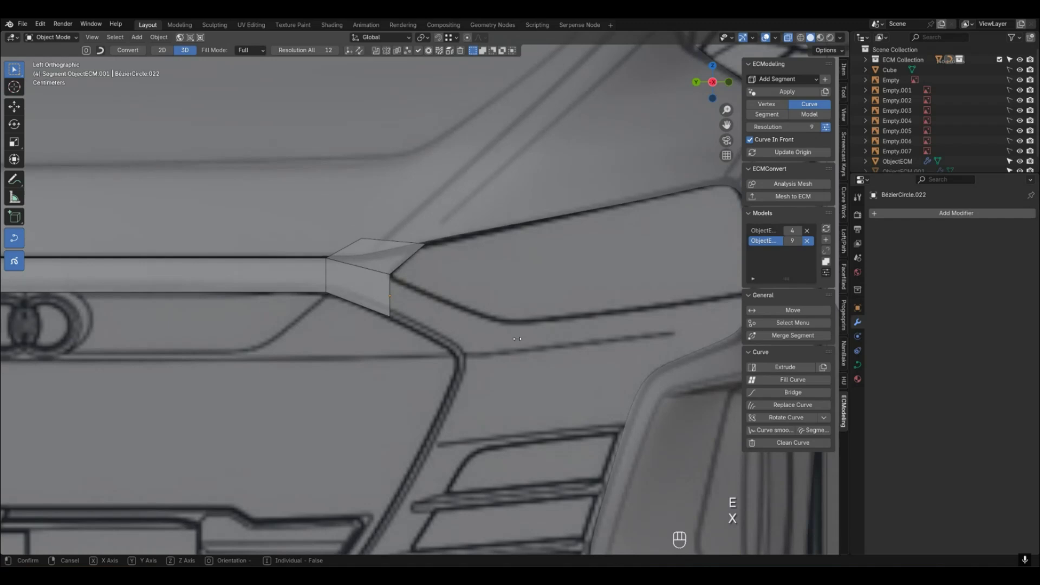
key("y")
left_click(559, 348)
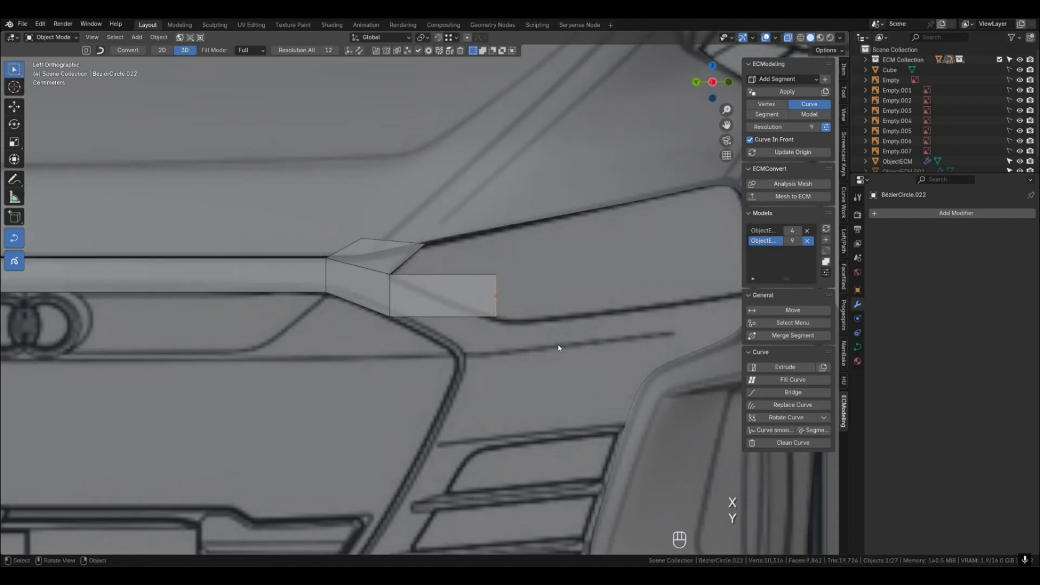
Move the two outer vertices of the new segment about 0.028 m down along Z in the side blueprint view.
key("1")
left_click(495, 317)
left_click(496, 275, "shift")
key("KP_1")
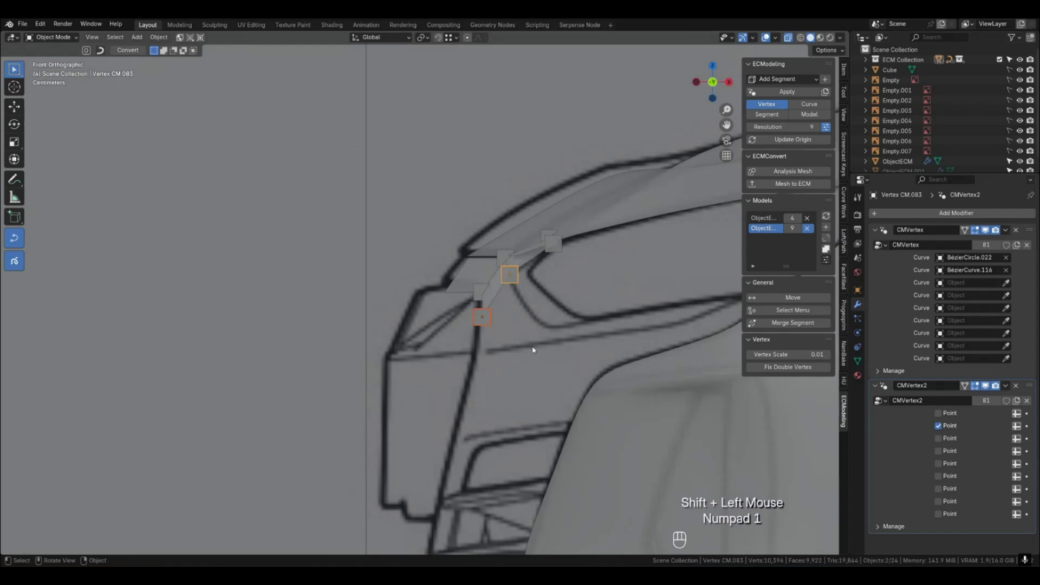
middle_click_drag(518, 335, 578, 345)
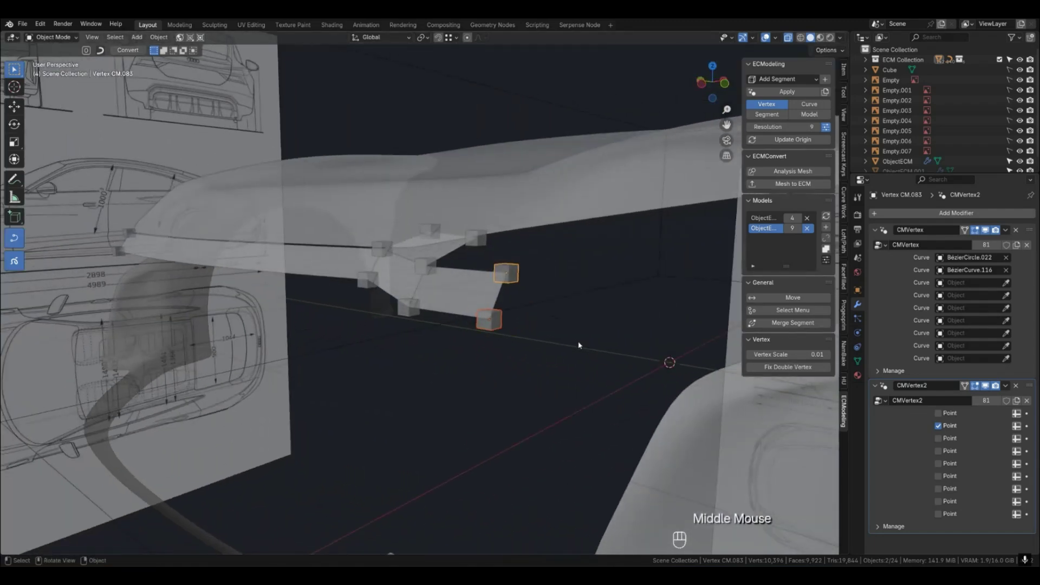
key("KP_1")
key("shift+g")
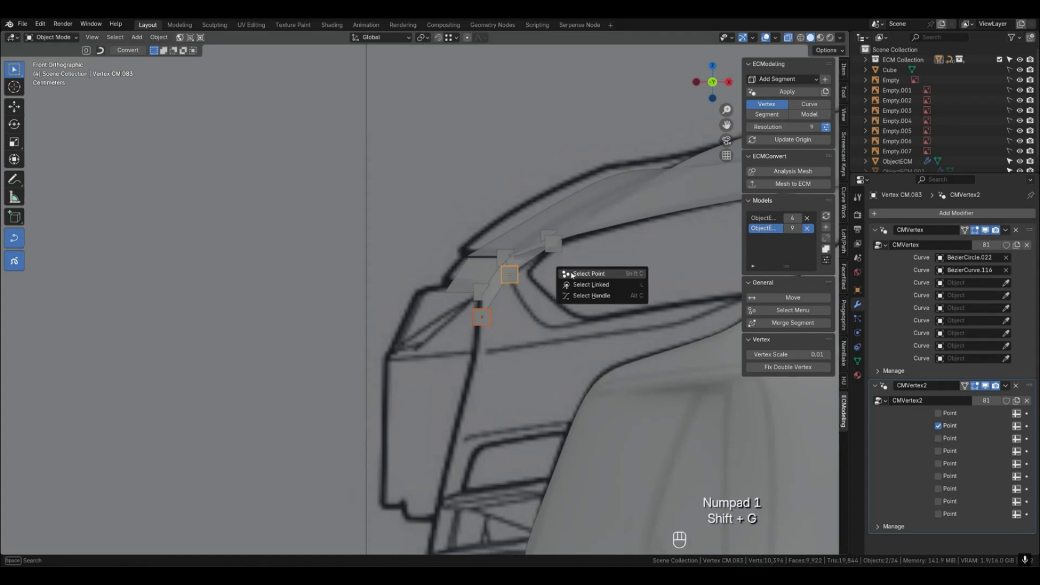
left_click(569, 273)
key("g")
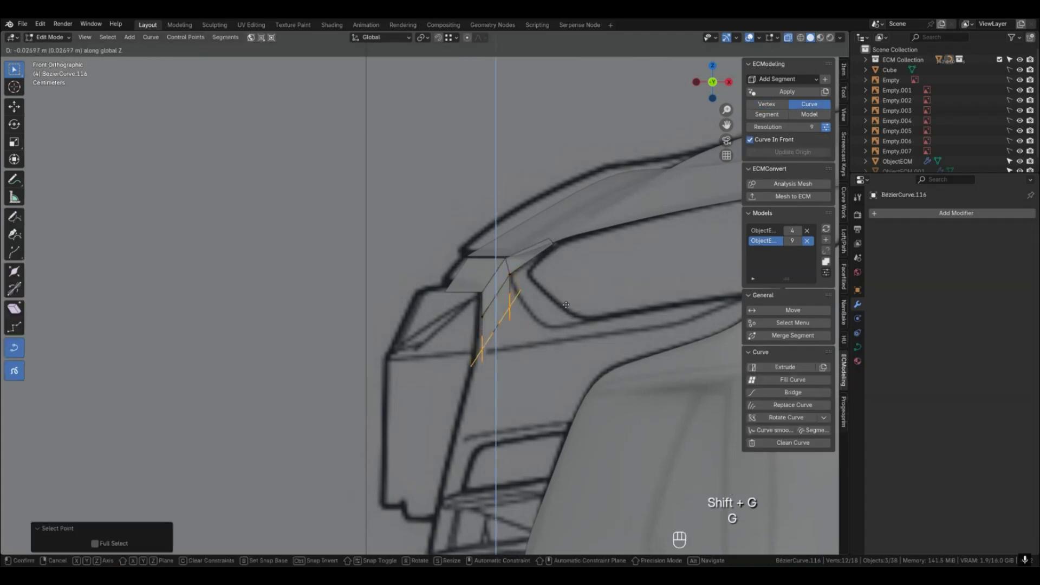
left_click(566, 305)
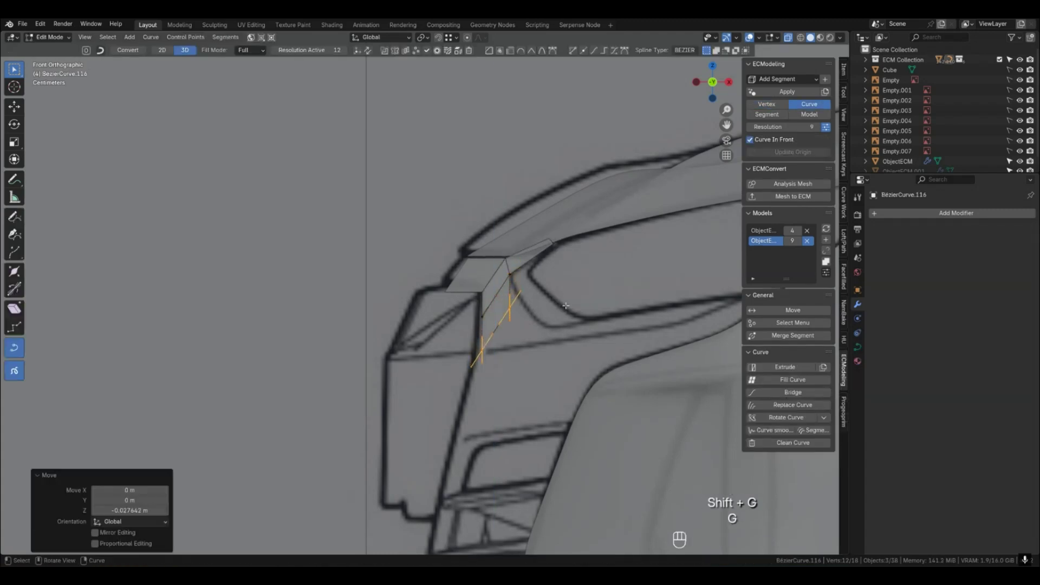
Adjust the new segment's upper outer vertex along X and Z to meet the headlight's lower front corner in the side blueprint view.
key("Tab")
key("1")
left_click(525, 318)
key("shift+g")
left_click(533, 314)
key("g")
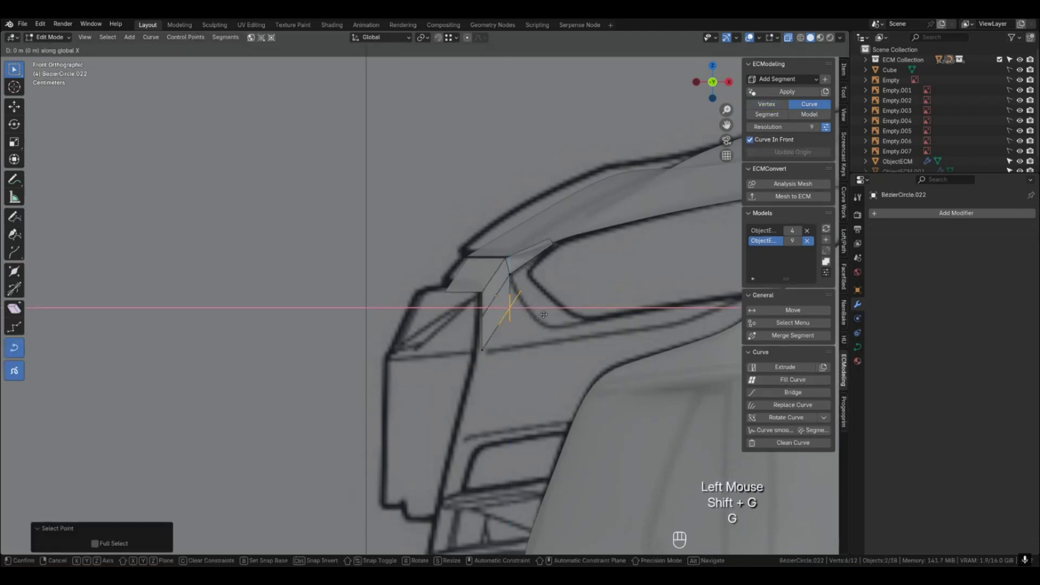
left_click(566, 317)
key("g")
key("z")
right_click(576, 335)
key("g")
key("x")
left_click(556, 352)
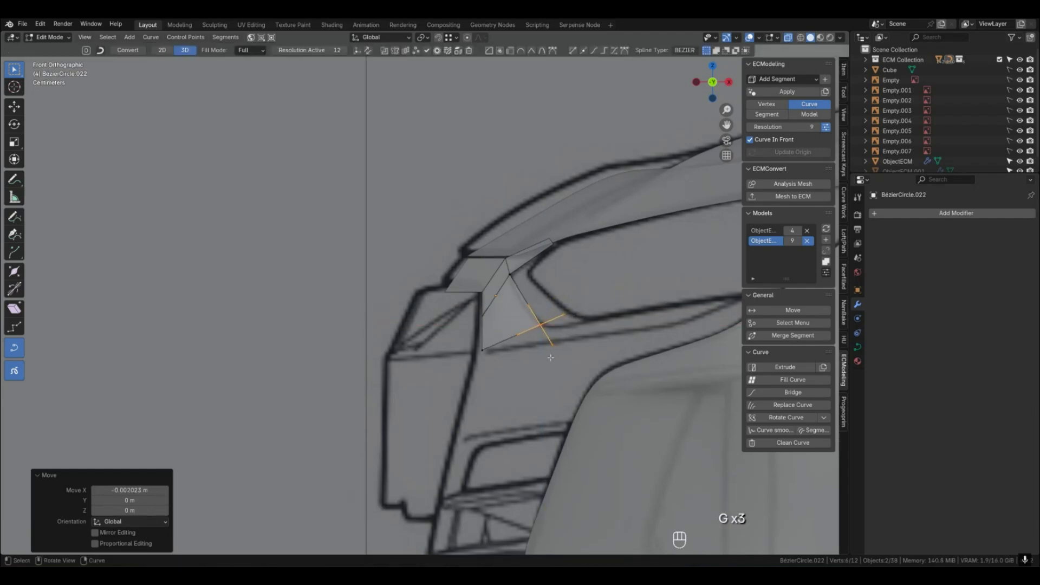
key("Tab")
Move the new segment's lower outer vertex about 0.027 m inward along Y in the top blueprint view.
middle_click_drag(520, 370, 552, 325)
key("4")
key("1")
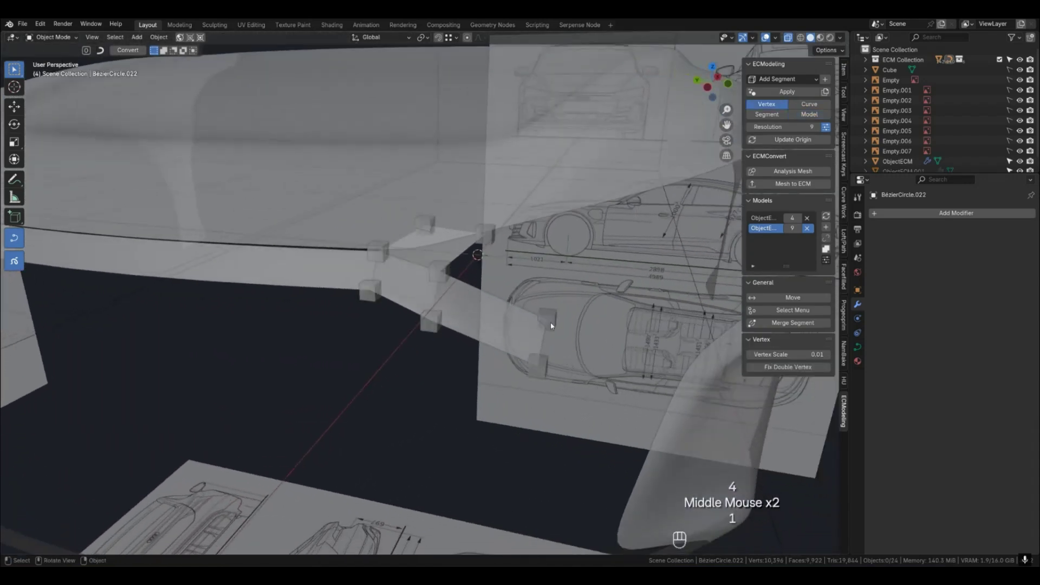
left_click(548, 323)
key("KP_7")
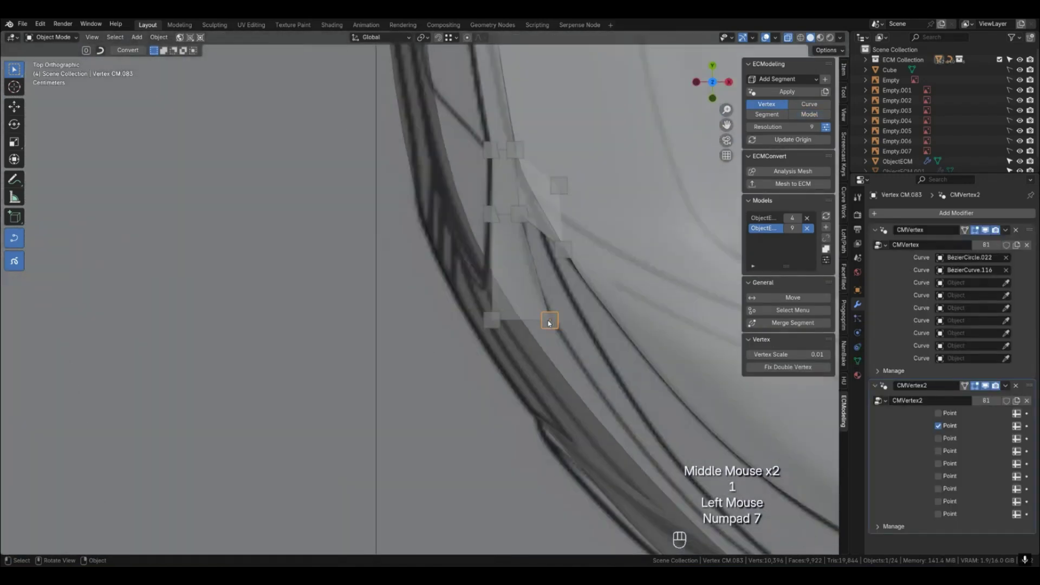
scroll(521, 342, "down", 2)
middle_click_drag(521, 343, 441, 342, "shift")
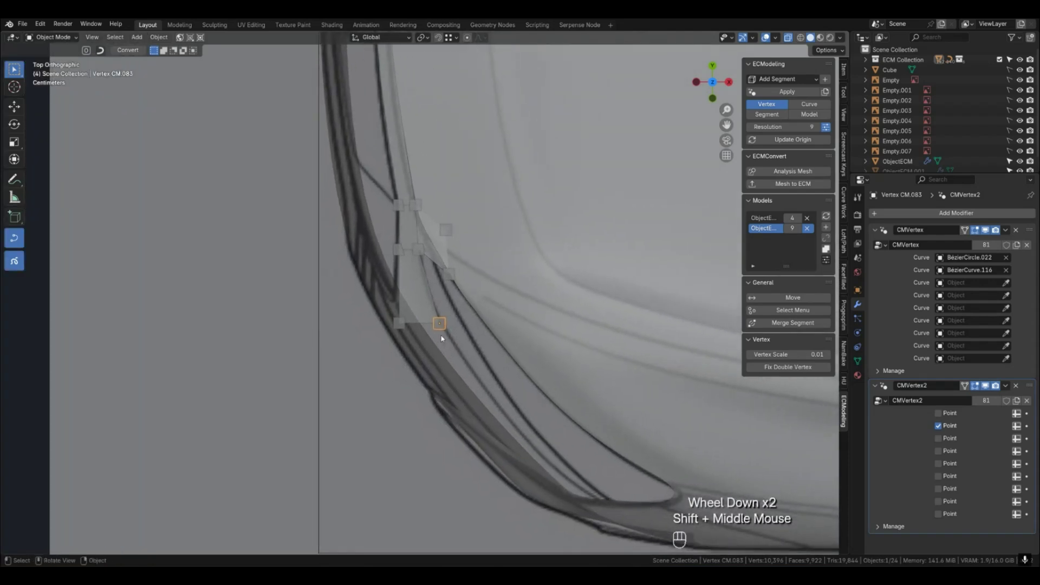
left_click(395, 327)
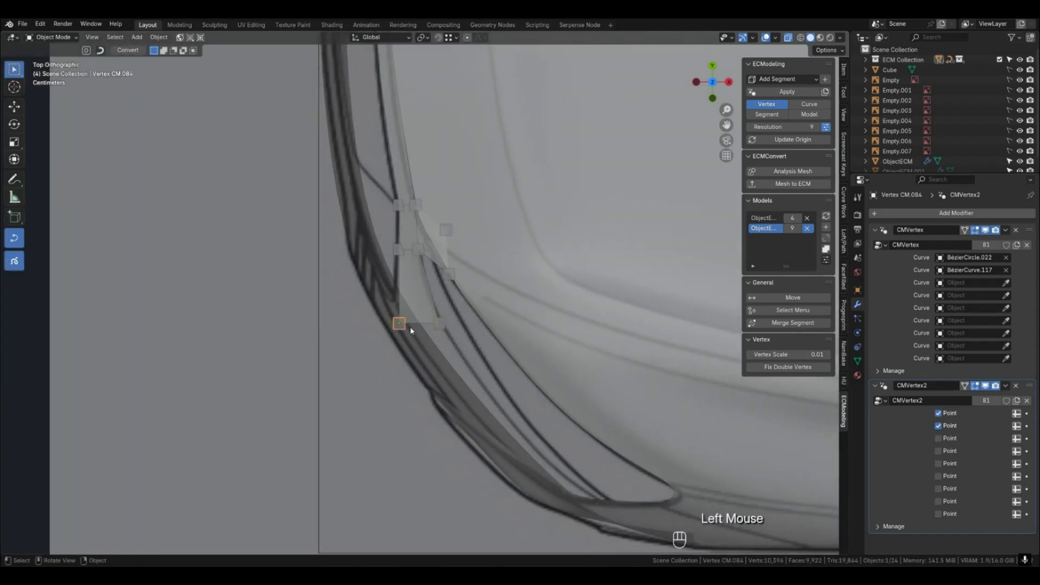
key("shift+g")
left_click(422, 328)
key("g")
key("x")
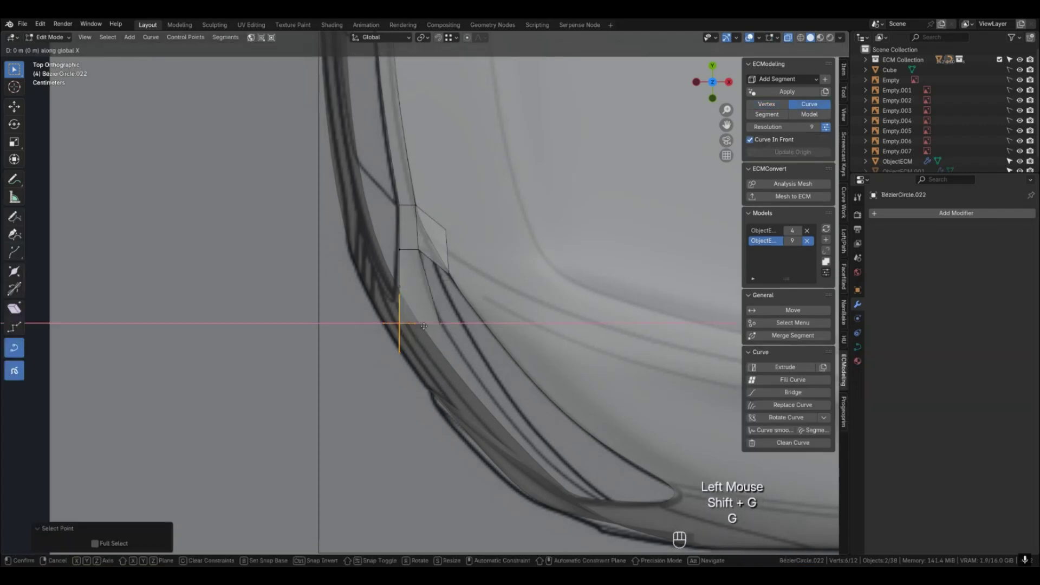
key("y")
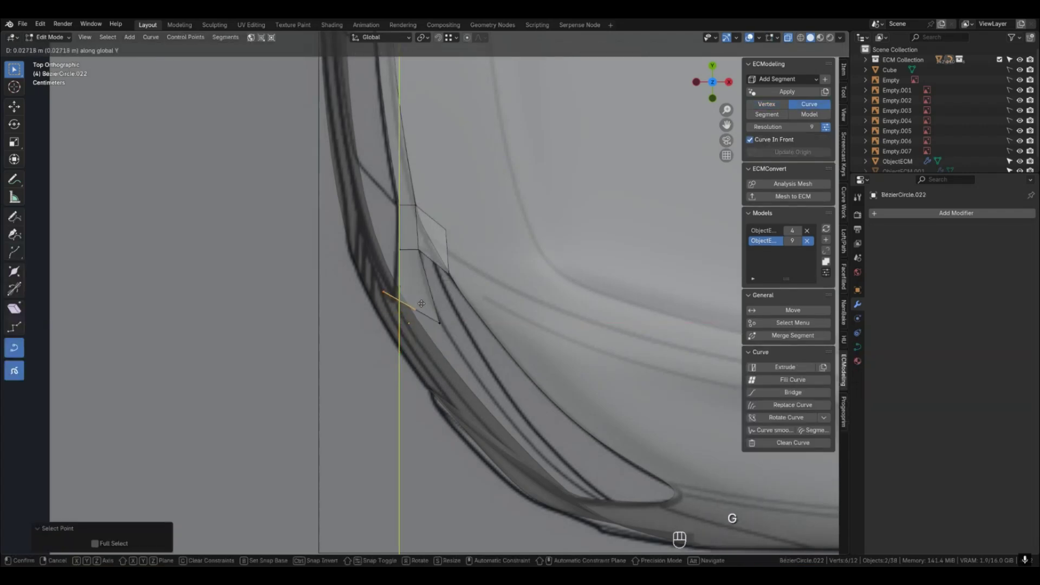
left_click(422, 303)
key("Tab")
Check the smoothed model, select the new segment's outer edge curve and update its origin.
middle_click_drag(425, 395, 488, 314)
key("4")
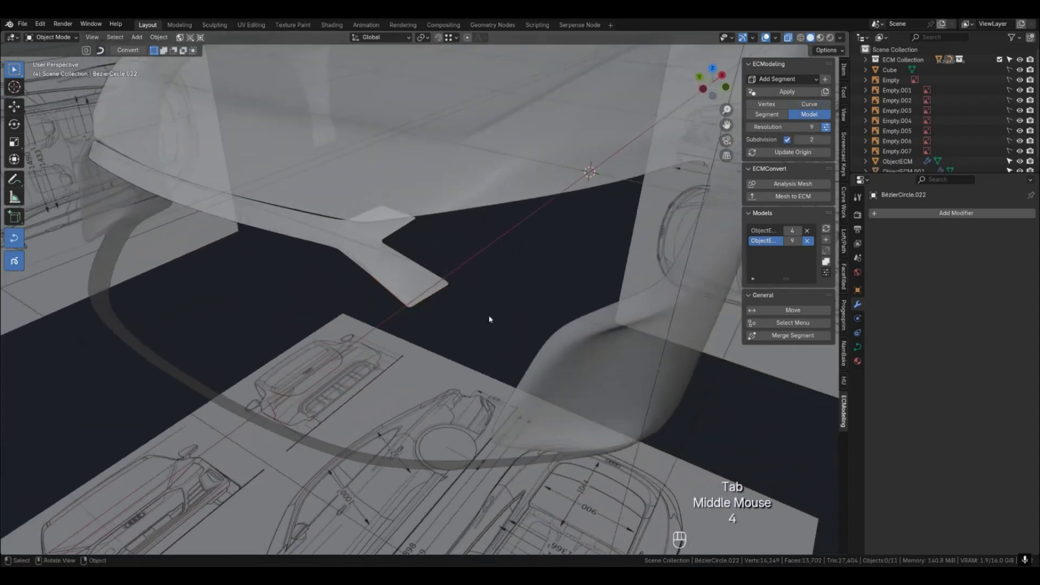
key("KP_1")
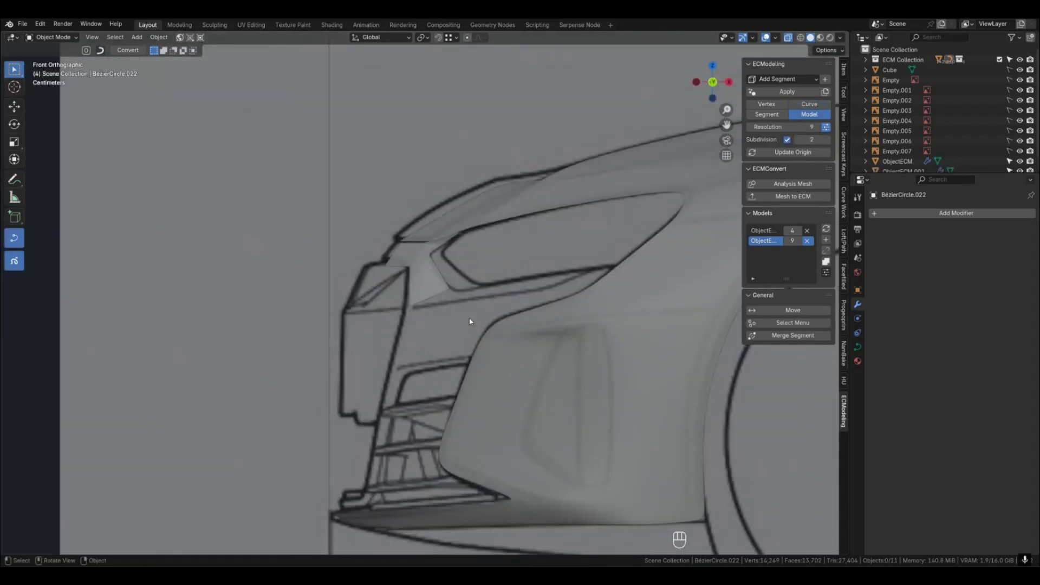
left_click(438, 297)
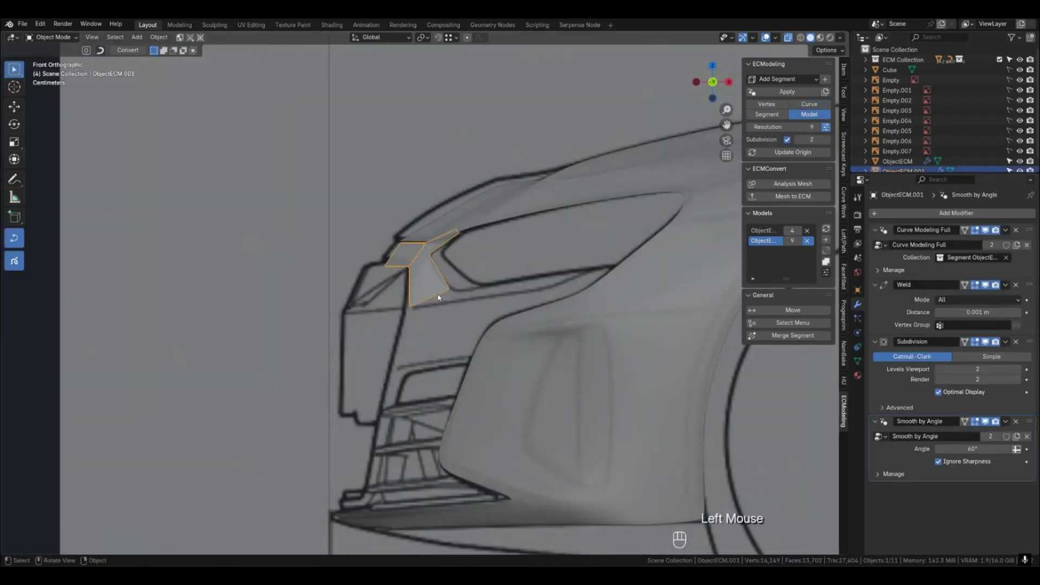
key("2")
left_click(450, 306)
mouse_move(450, 306)
middle_mouse_down()
mouse_move(464, 325)
mouse_move(669, 266)
mouse_move(580, 295)
mouse_move(455, 289)
middle_mouse_up()
left_click(780, 152)
left_click(439, 293)
key("KP_7")
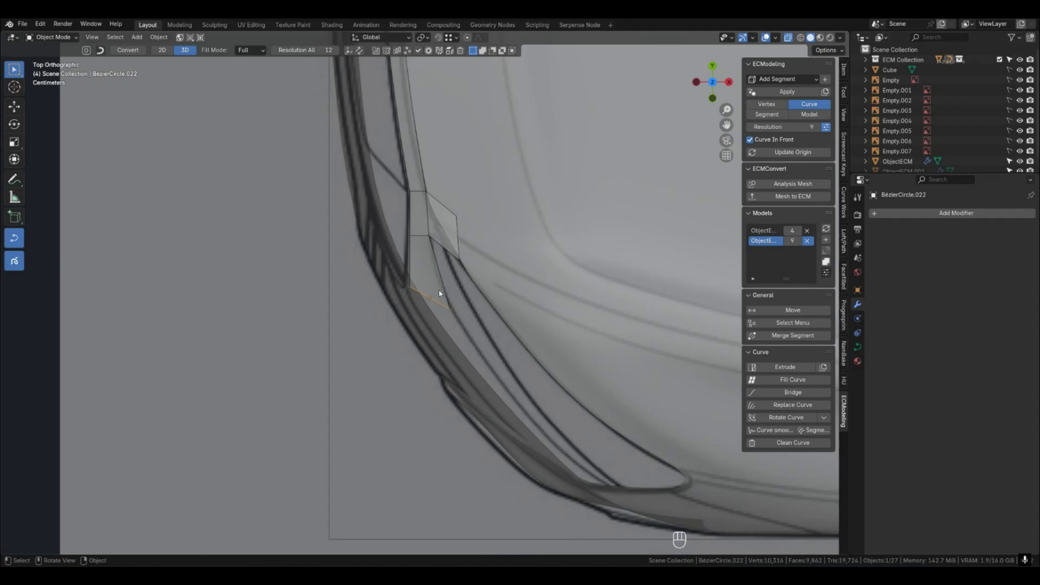
Extrude the new segment's outer edge curve along Y to below the headlight's outer end in the front blueprint view.
scroll(440, 293, "down", 2)
middle_click_drag(469, 346, 568, 274)
key("1")
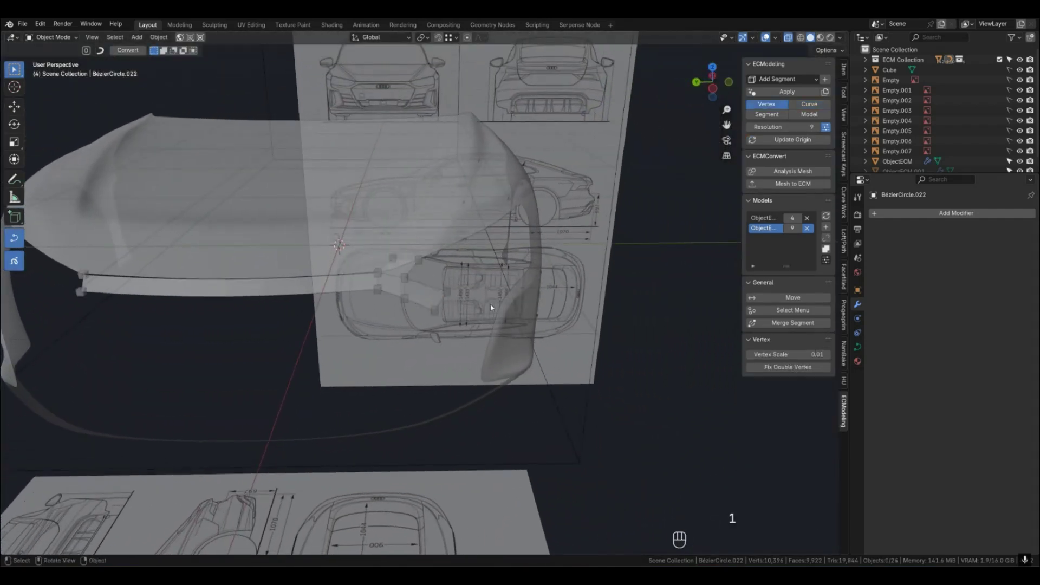
key("2")
left_click(442, 303)
key("KP_1")
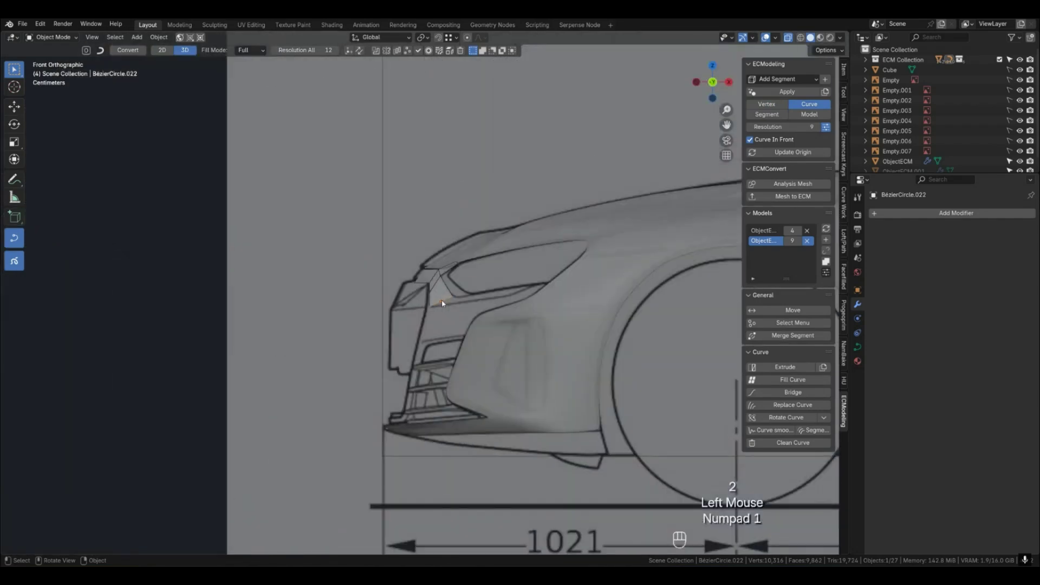
key("ctrl+KP_3")
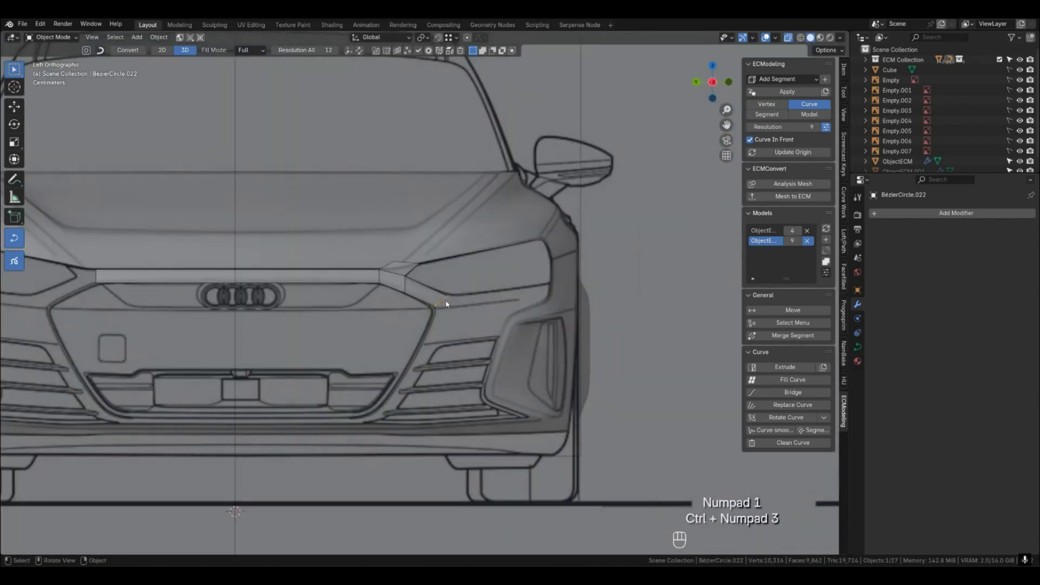
key("e")
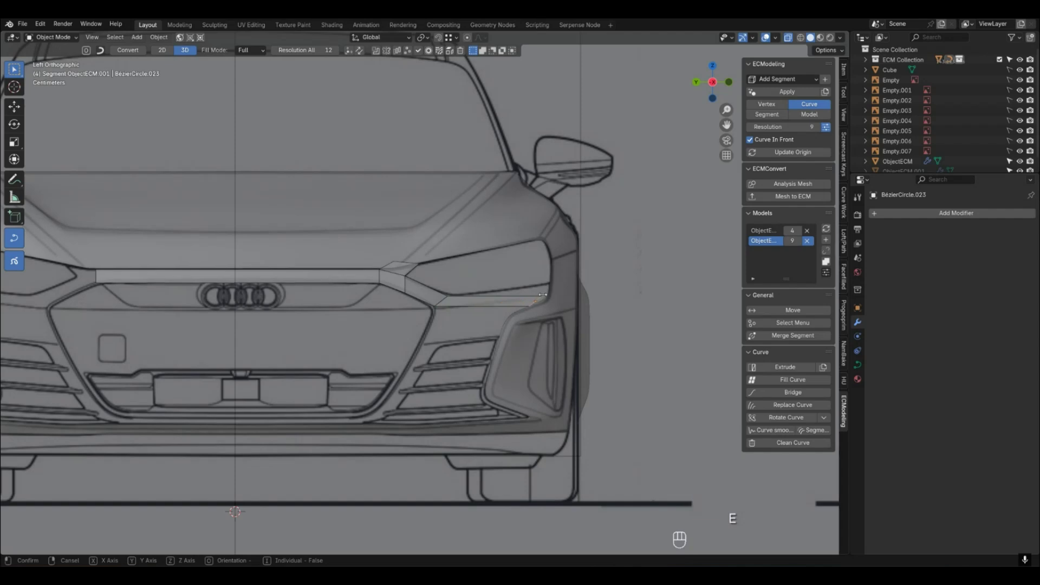
left_click(544, 298)
Move the two outer vertices of the long headlight segment about 0.168 m along X in the top blueprint view.
key("1")
left_click(541, 297)
left_click(532, 307, "shift")
key("KP_7")
middle_click_drag(573, 325, 440, 362, "shift")
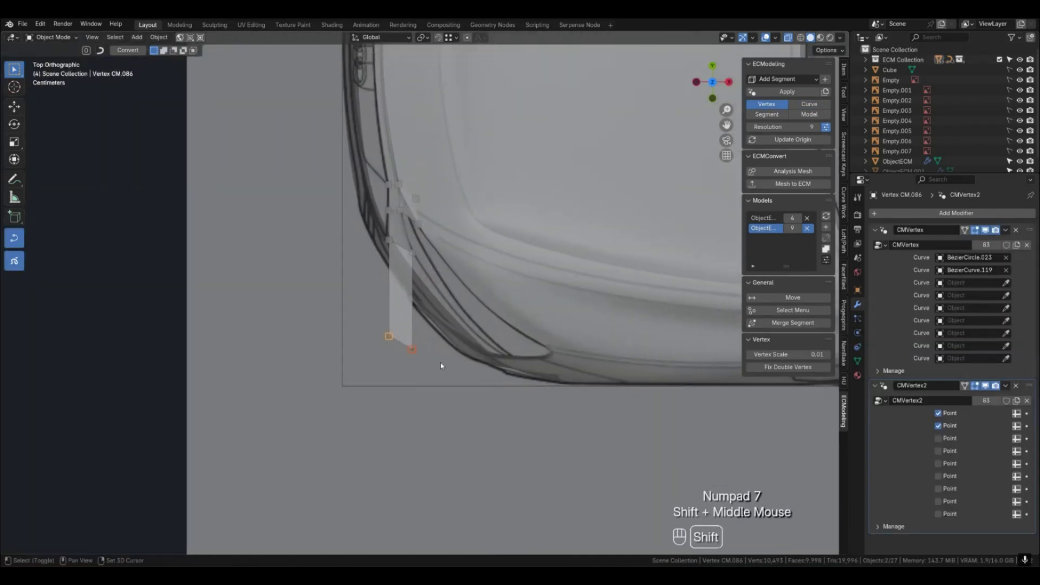
key("shift+g")
left_click(457, 362)
key("g")
key("x")
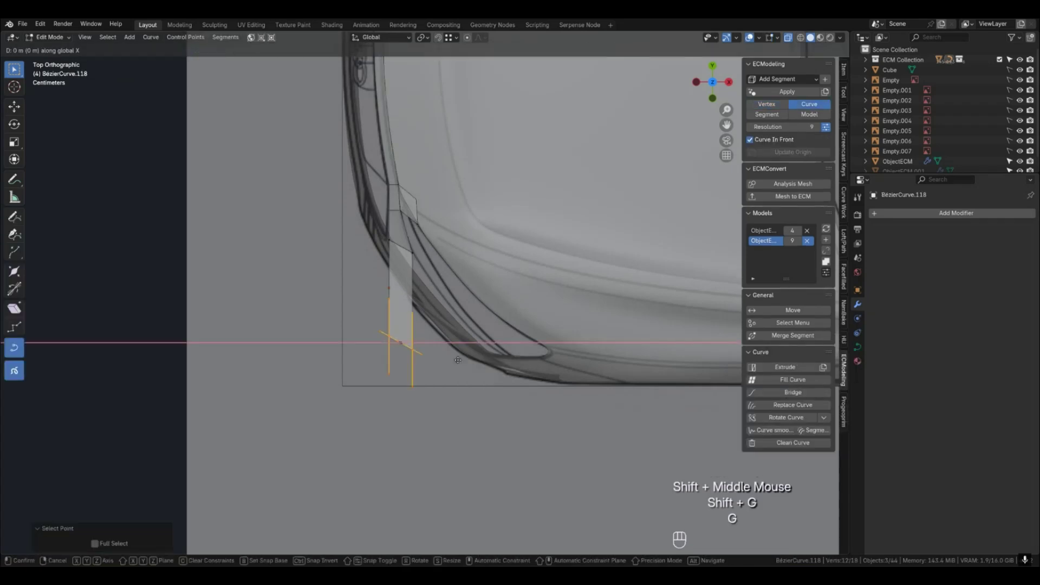
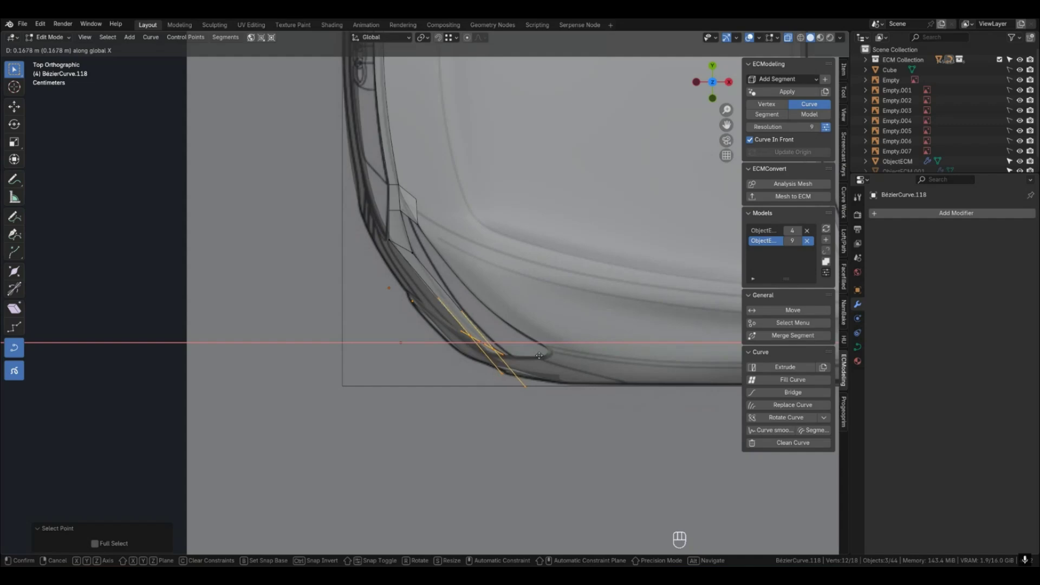
left_click(539, 356)
middle_click_drag(500, 406, 579, 333)
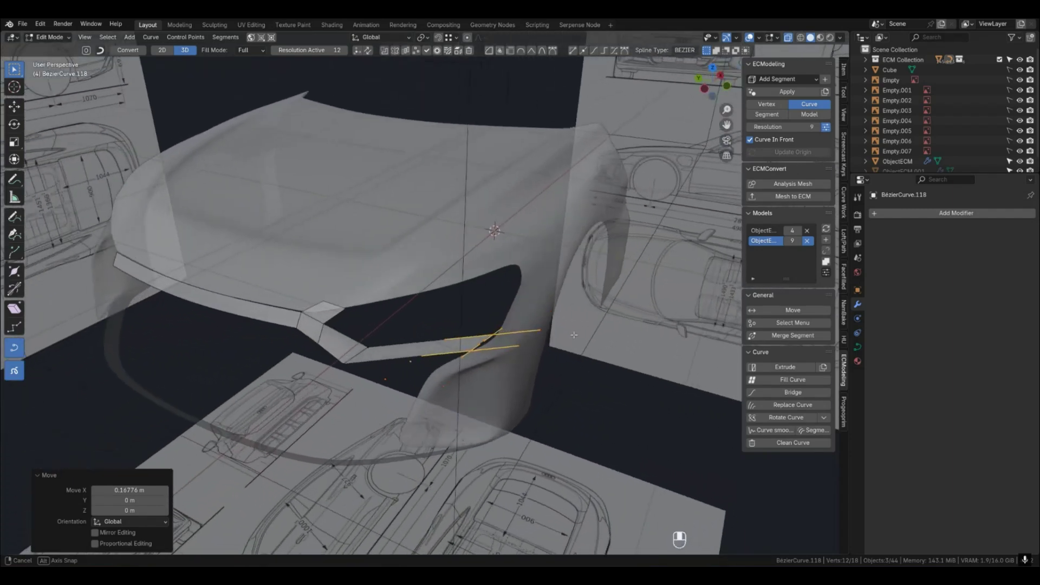
Raise the long headlight segment's two outer vertices about 0.022 m in Z and shift them about 0.009 m outward along Y in the front view.
key("ctrl+KP_3")
key("g")
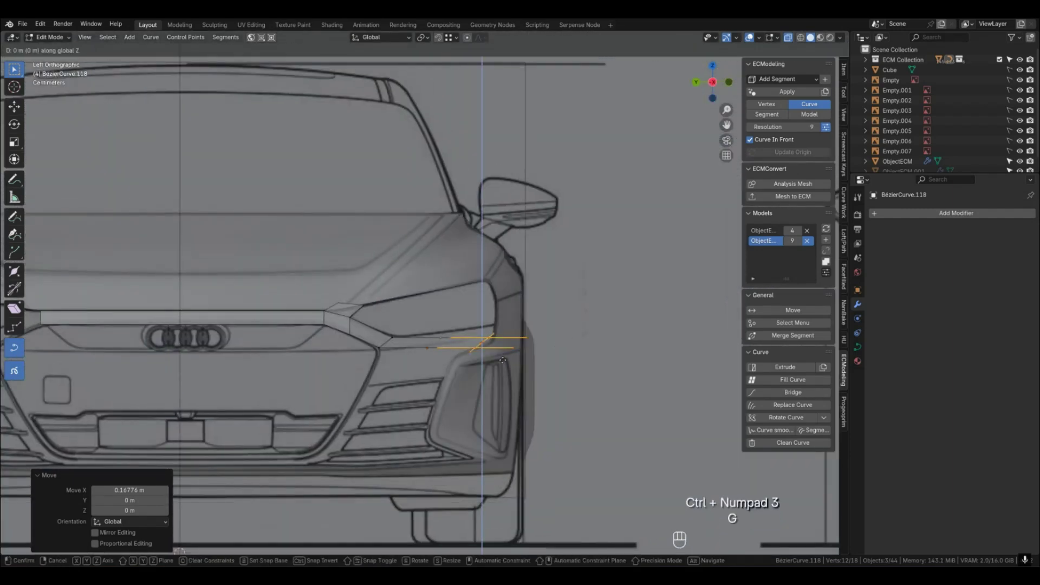
left_click(509, 350)
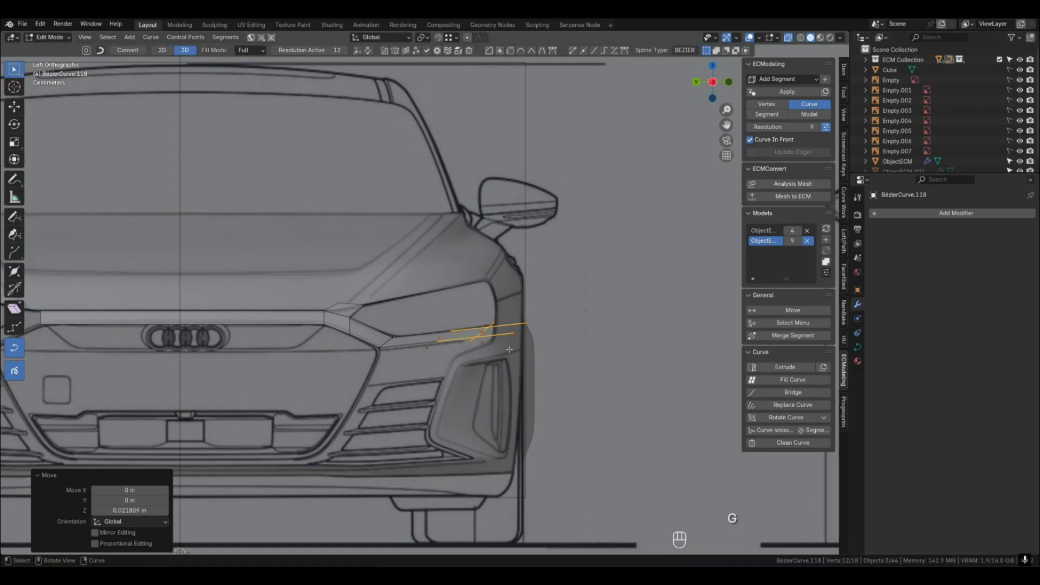
key("g")
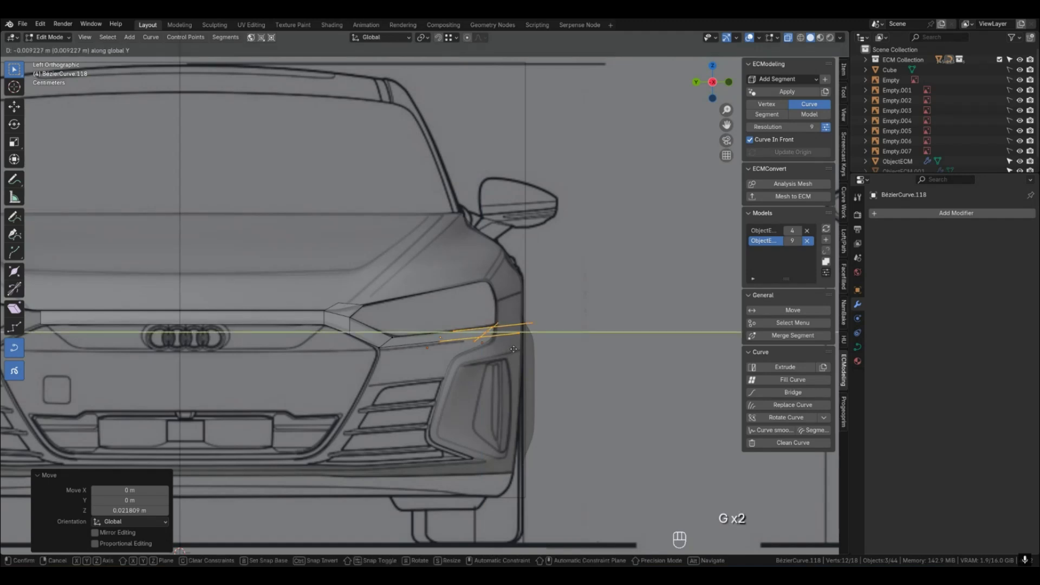
left_click(514, 349)
Move the segment's lower outer vertex about 0.028 m outward along Y to match the front blueprint.
scroll(506, 363, "up", 2)
key("Tab")
key("1")
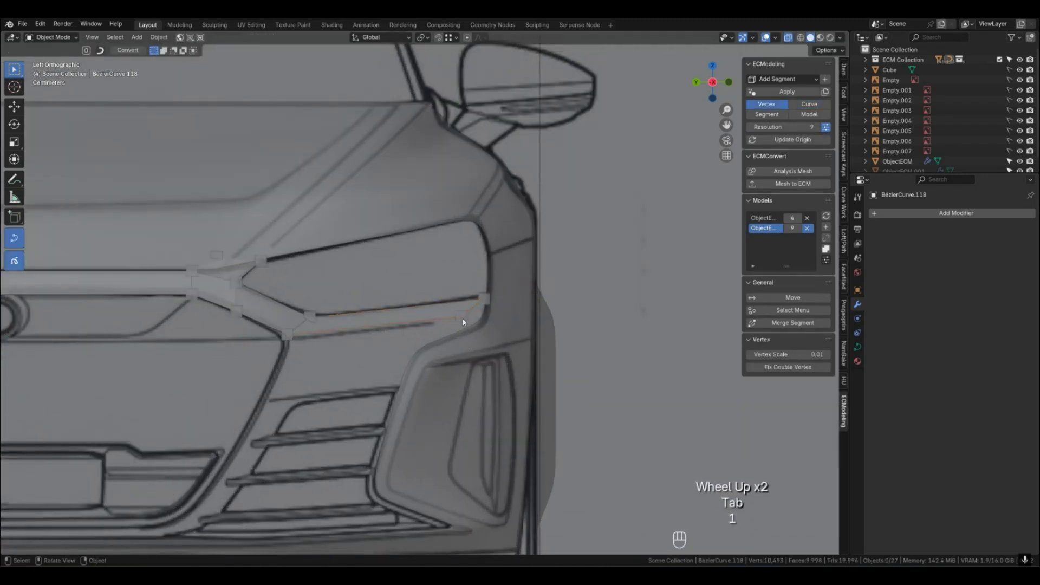
left_click(462, 321)
key("shift+g")
key("g")
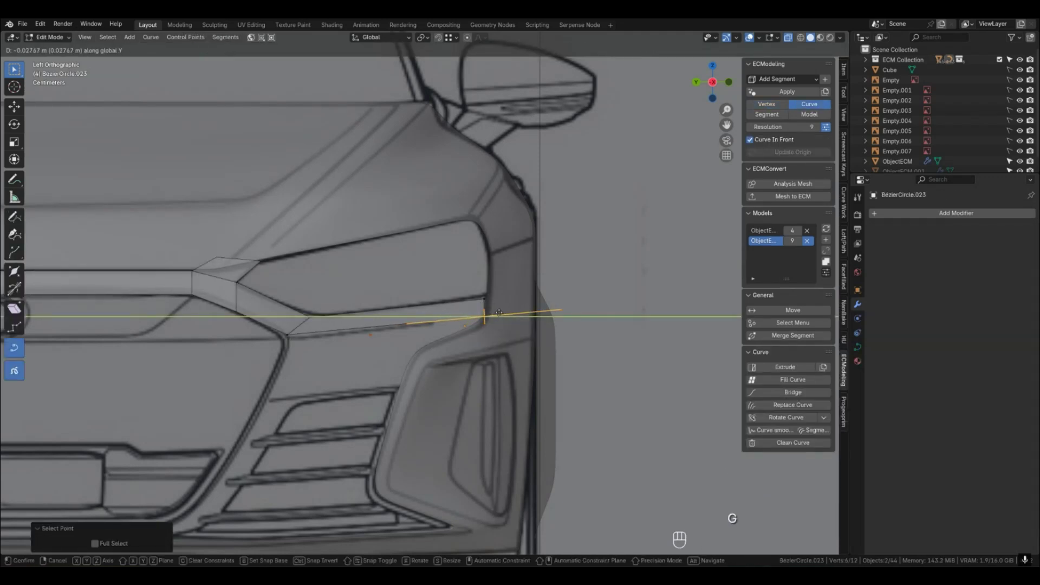
left_click(498, 312)
key("Tab")
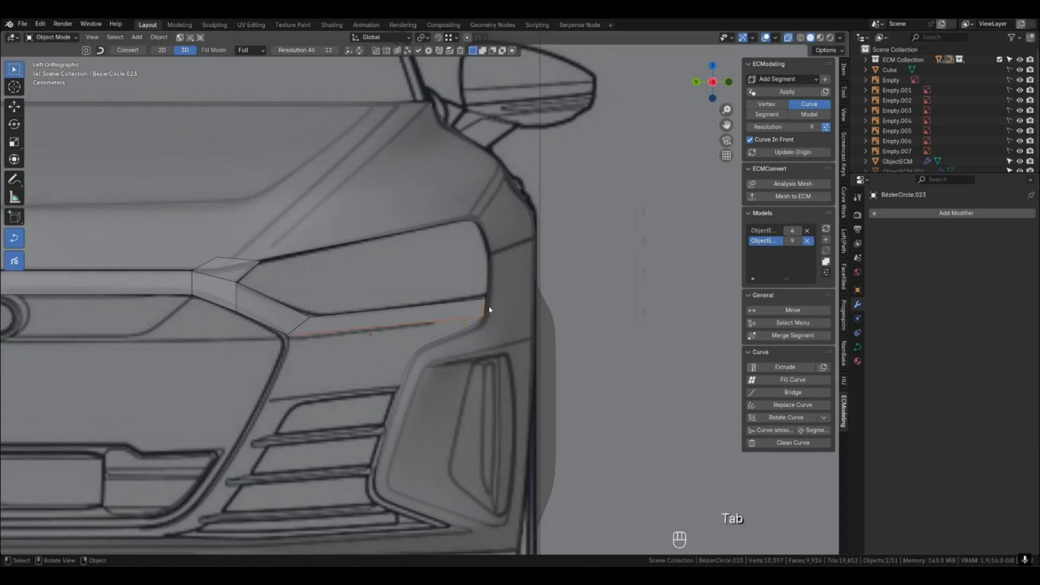
Raise the segment's upper outer vertex about 0.005 m along Z at the headlight's outer lower corner in the front view.
key("1")
left_click(487, 299)
key("shift+g")
left_click(520, 300)
key("g")
key("z")
left_click(507, 294)
key("g")
key("x")
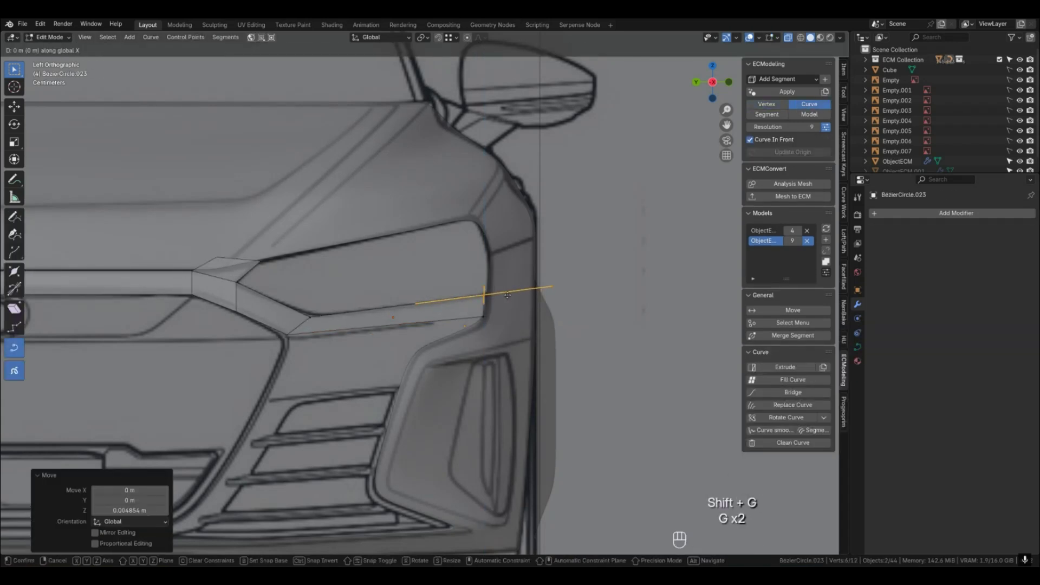
left_click(509, 295)
key("Tab")
Select both outer vertices of the long headlight segment and move them along X toward the headlight outline in the top view.
middle_click_drag(496, 323, 456, 358)
key("4")
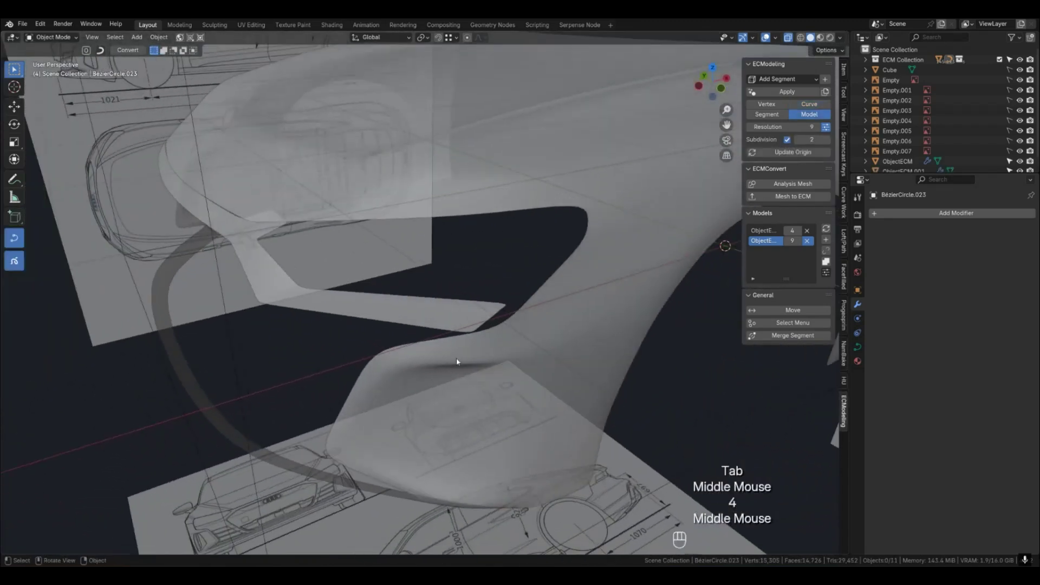
key("1")
left_click(471, 333)
left_click(506, 305, "shift")
key("KP_7")
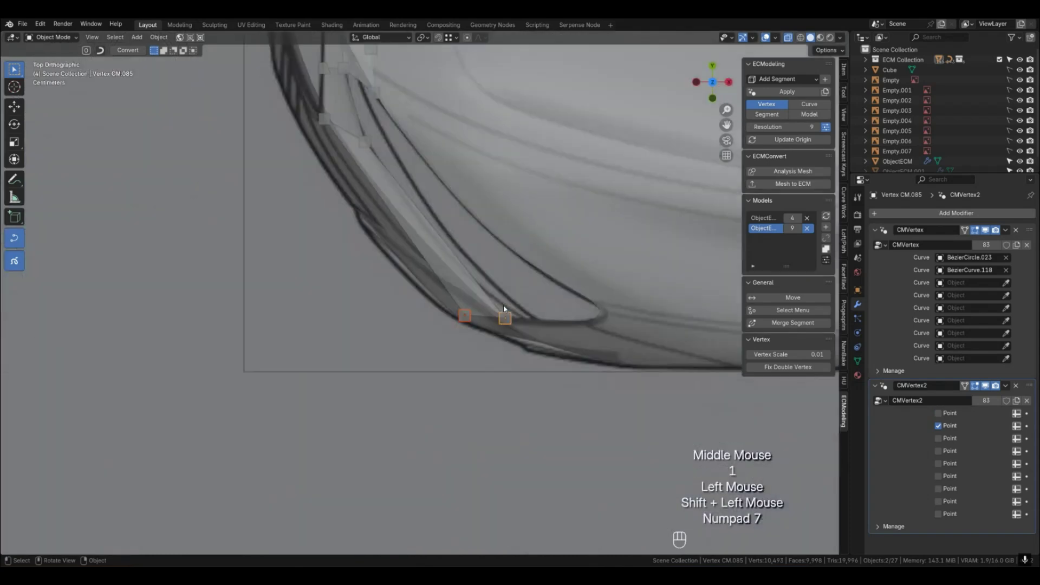
key("shift+g")
left_click(535, 306)
key("g")
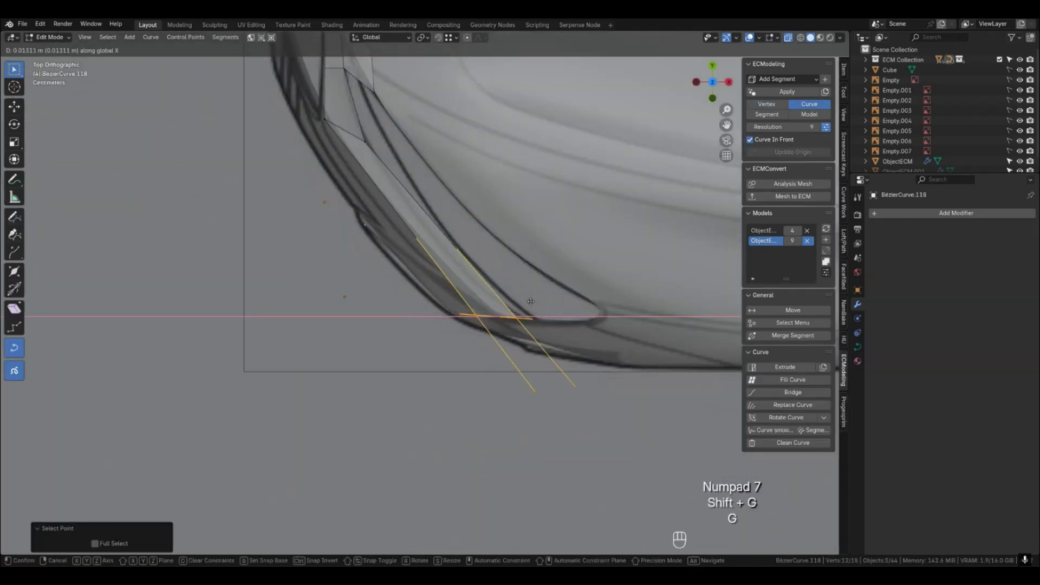
left_click(548, 300)
Move the lower outer vertex about 0.005 m along X toward the fender edge.
middle_click_drag(547, 299, 531, 337)
scroll(550, 328, "up", 1)
key("1")
left_click(477, 328)
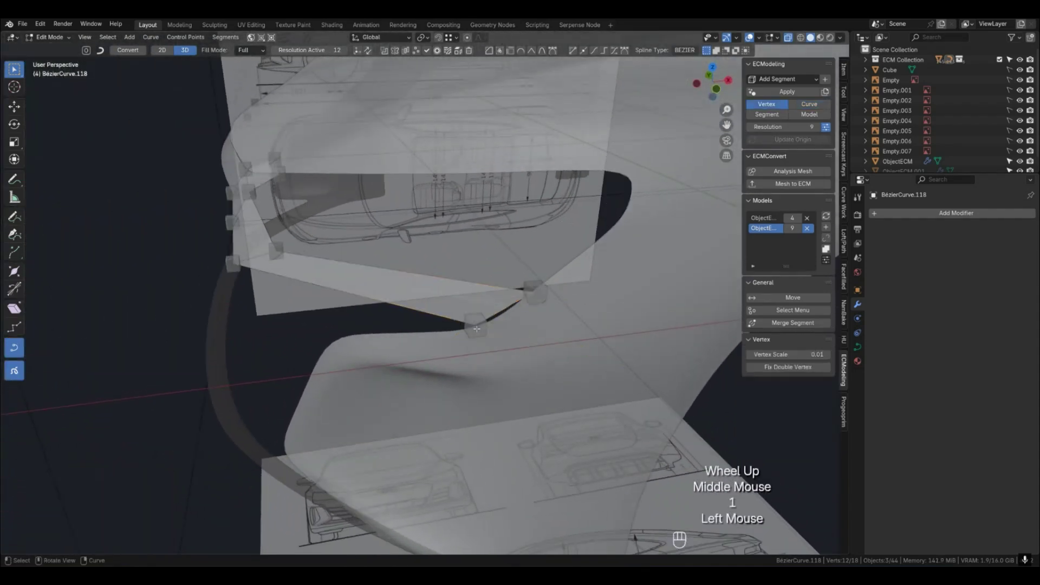
key("Tab")
left_click(478, 328)
key("shift+g")
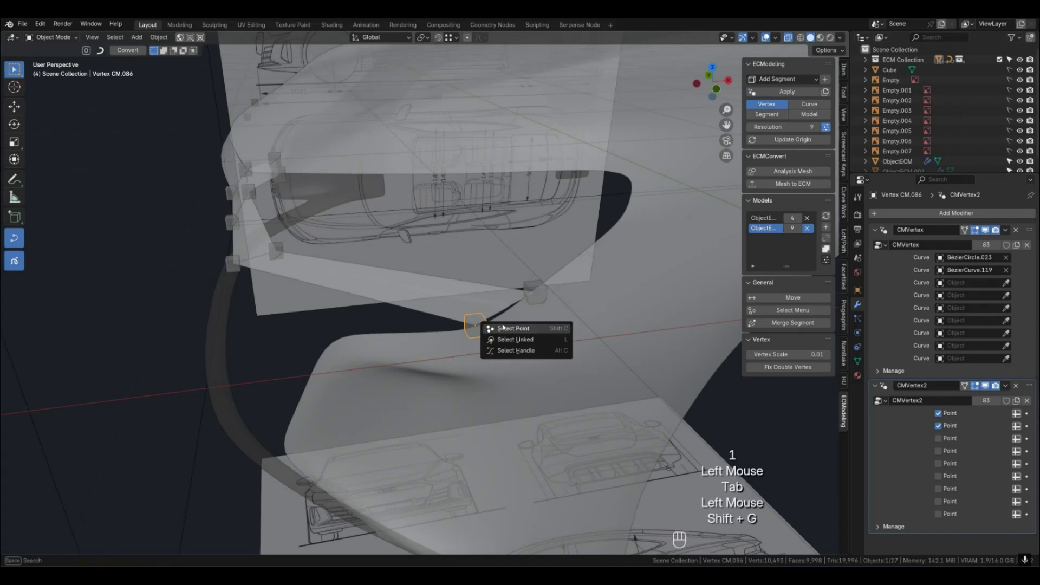
left_click(503, 328)
key("g")
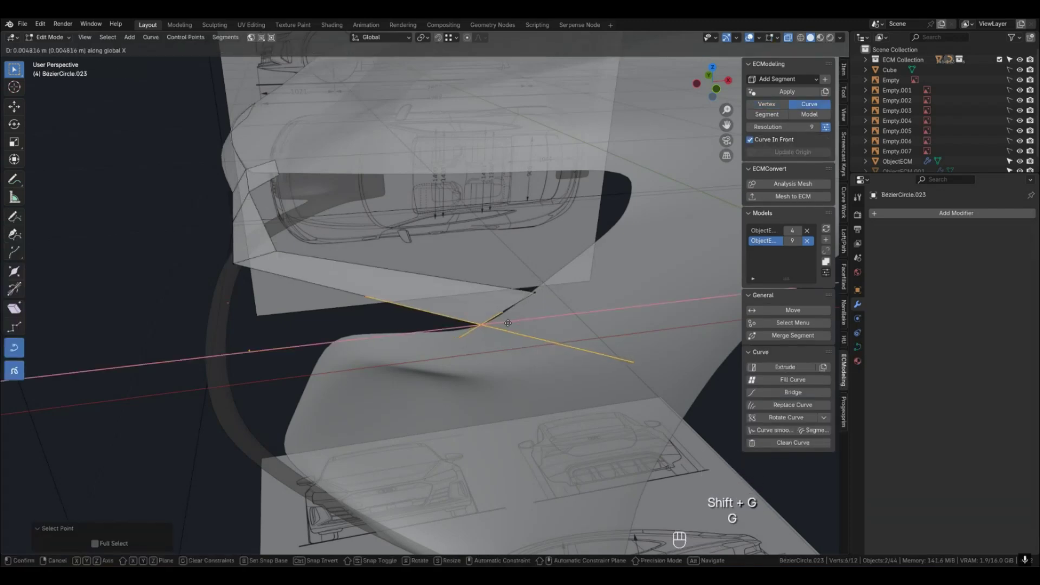
left_click(509, 323)
key("Tab")
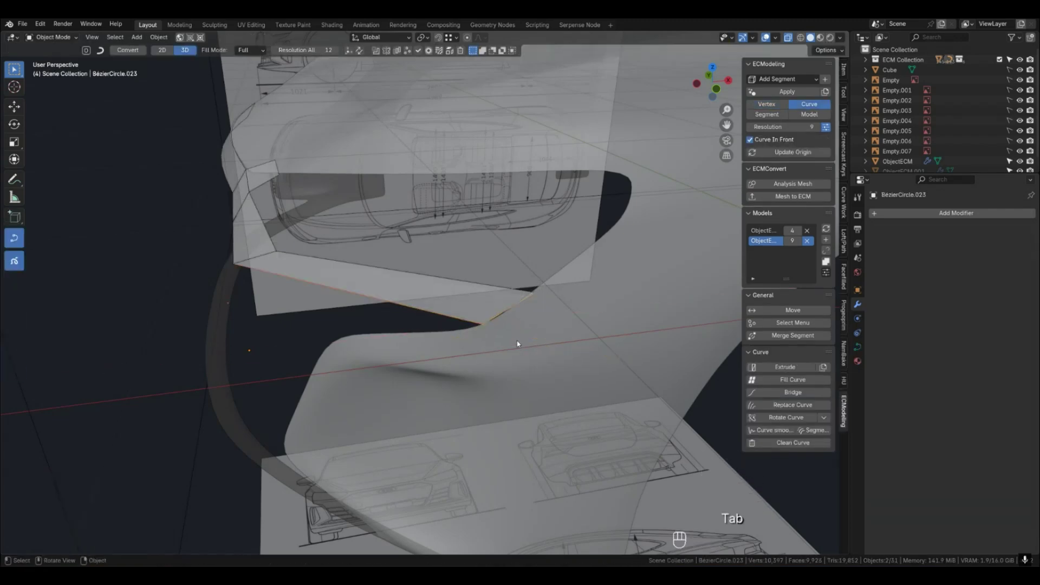
Adjust the upper outer vertex along Y to align it with the edge of the headlight opening.
key("1")
middle_click_drag(538, 297, 571, 365)
key("shift+g")
key("g")
key("x")
key("y")
left_click(582, 363)
key("Tab")
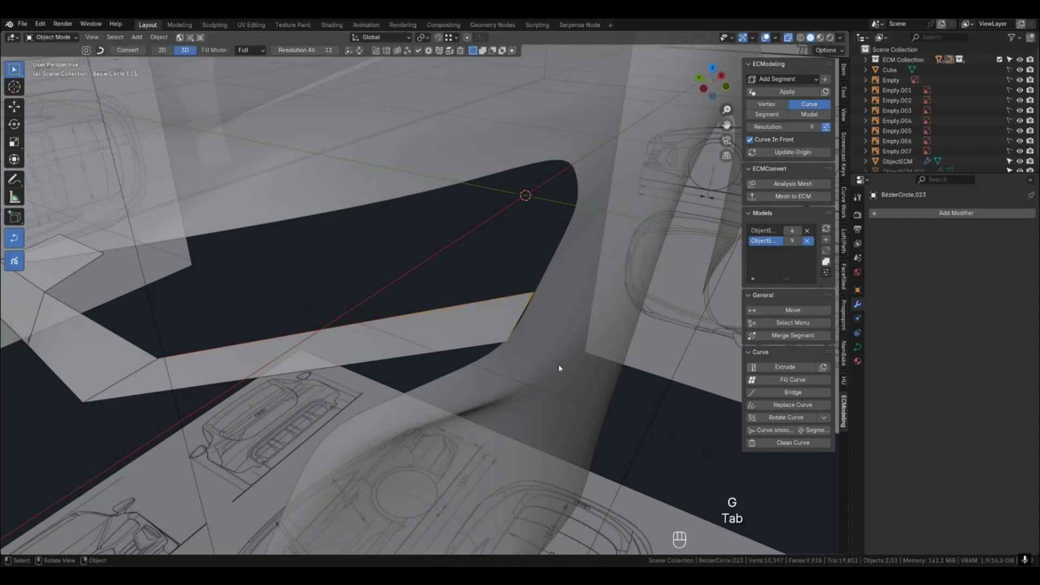
Move the lower outer vertex about 0.003 m along Y and check the smoothed model against the fender.
key("1")
left_click(506, 346)
key("shift+g")
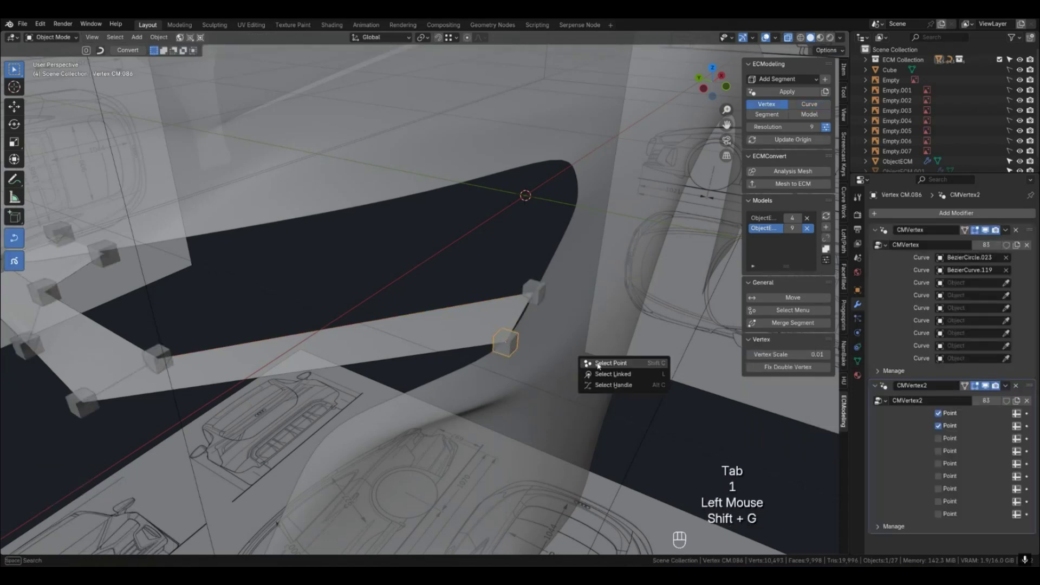
key("g")
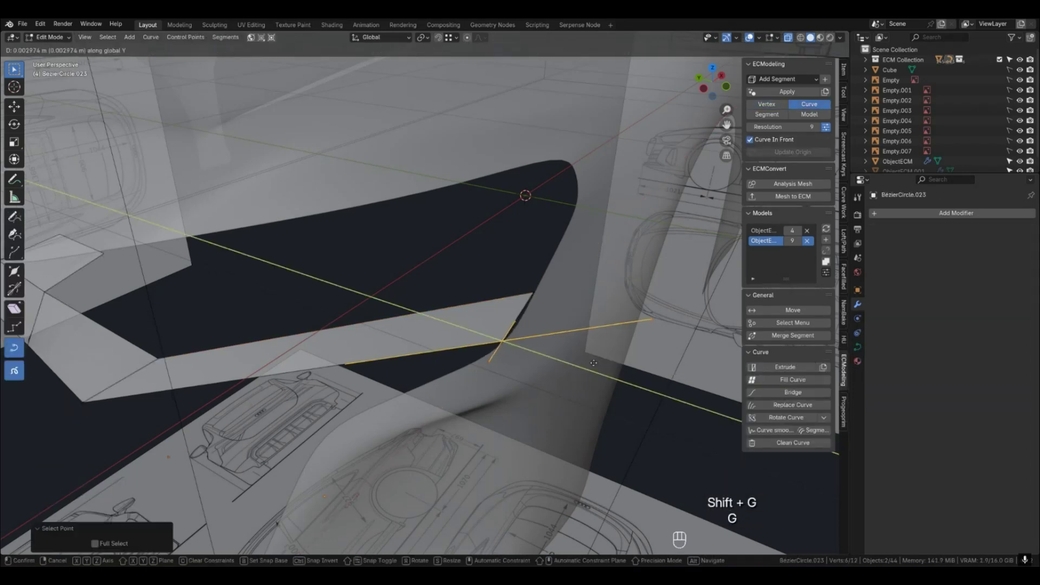
left_click(597, 363)
key("Tab")
key("4")
mouse_move(594, 360)
middle_mouse_down()
mouse_move(550, 379)
mouse_move(471, 376)
mouse_move(610, 370)
middle_mouse_up()
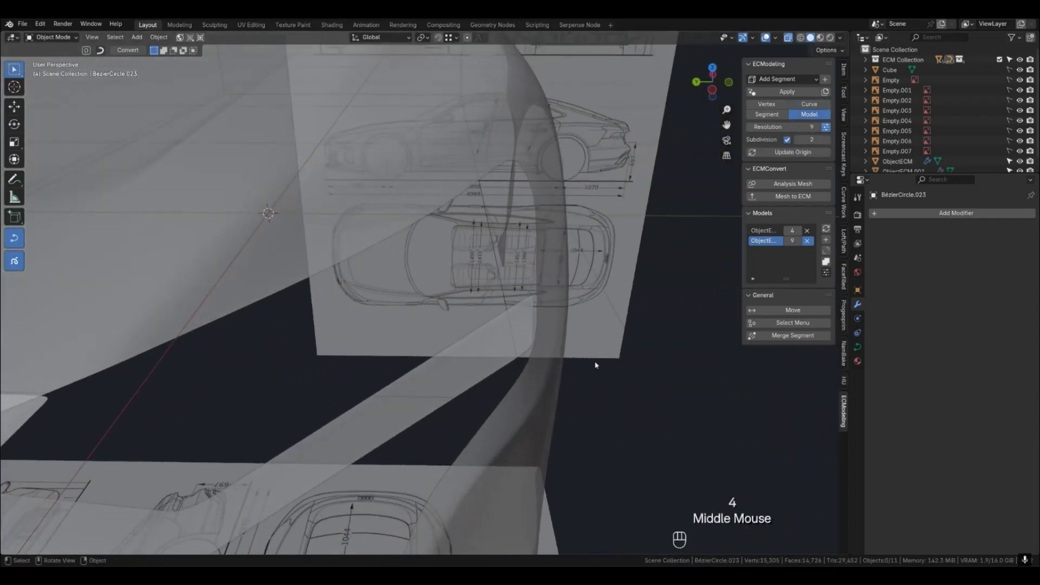
Move the handles of the segment's outer edge curve about 0.002 m along Y to bow it toward the fender.
key("1")
key("2")
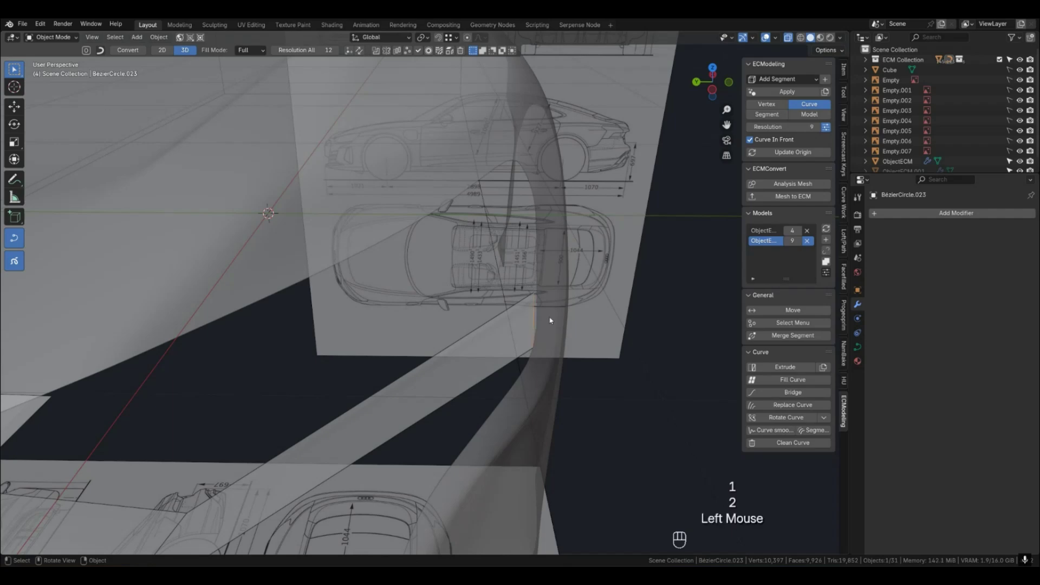
key("alt+c")
key("g")
key("y")
left_click(569, 336)
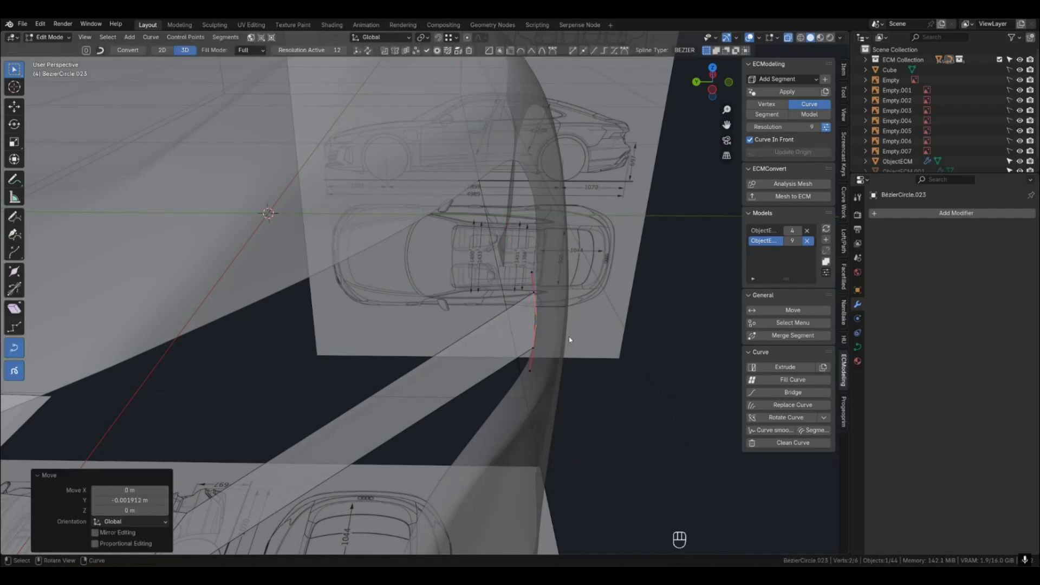
key("Tab")
Fine-tune the upper outer vertex along Y to meet the fender edge and show the smoothed model.
middle_click_drag(569, 337, 544, 316)
key("1")
left_click(539, 297)
key("shift+g")
key("g")
key("y")
left_click(560, 297)
key("Tab")
key("4")
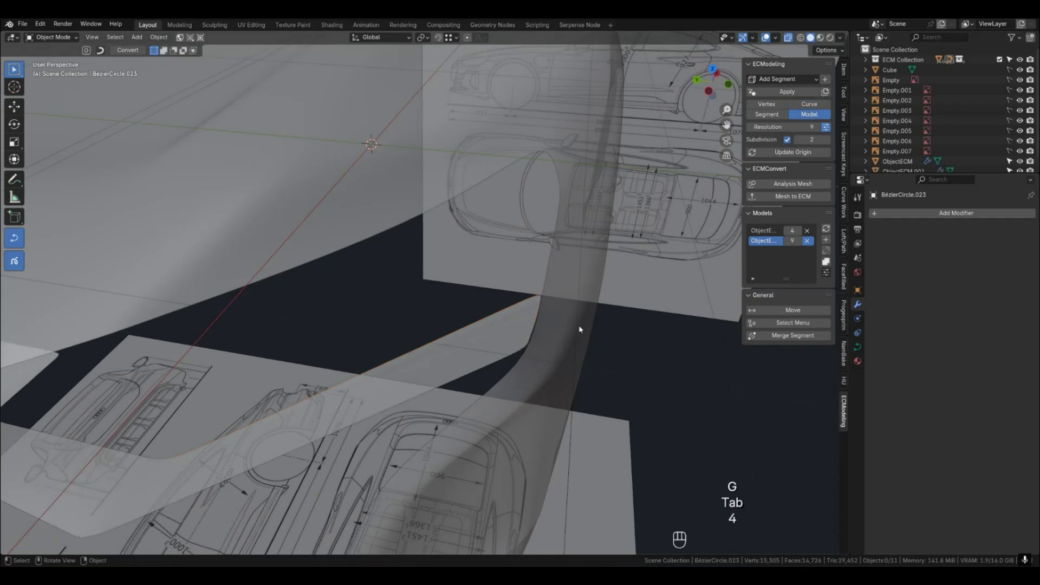
Fine-tune the position of the lower outer vertex at the fender edge below the headlight.
scroll(568, 330, "down", 2)
middle_click_drag(557, 343, 531, 340)
left_click(534, 340)
key("shift+g")
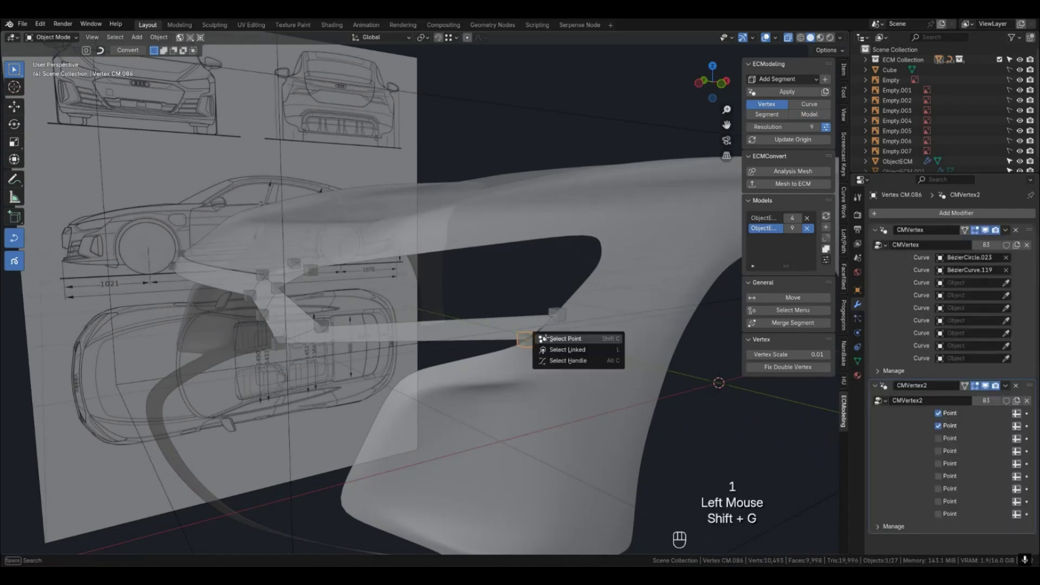
left_click(542, 337)
key("g")
key("Tab")
key("4")
Turn off X-ray display and inspect the smoothed headlight strip's fit against the hood and fender.
middle_click_drag(535, 355, 583, 386)
scroll(584, 386, "down", 2)
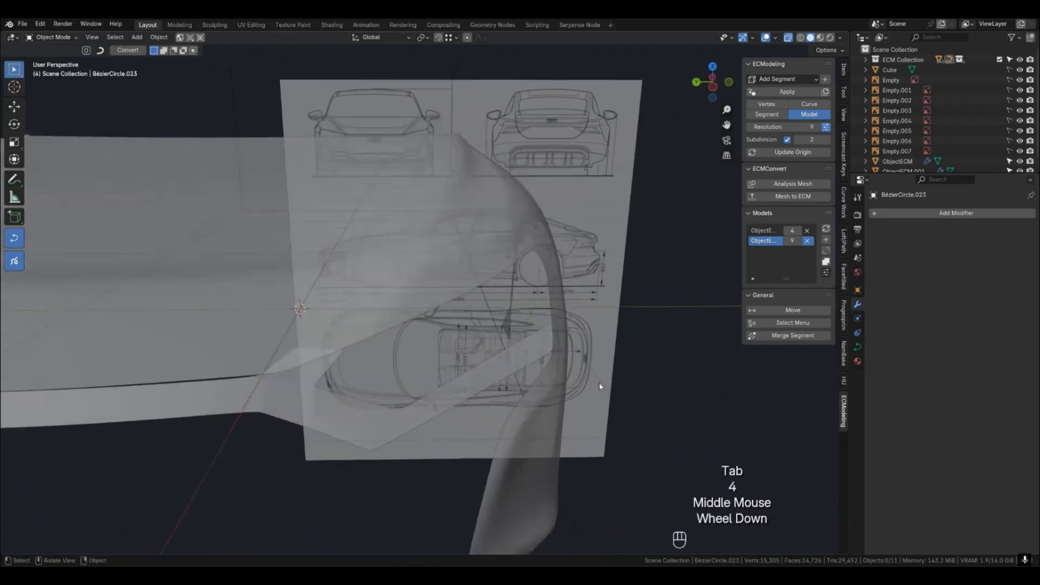
middle_click_drag(547, 416, 664, 147, "shift")
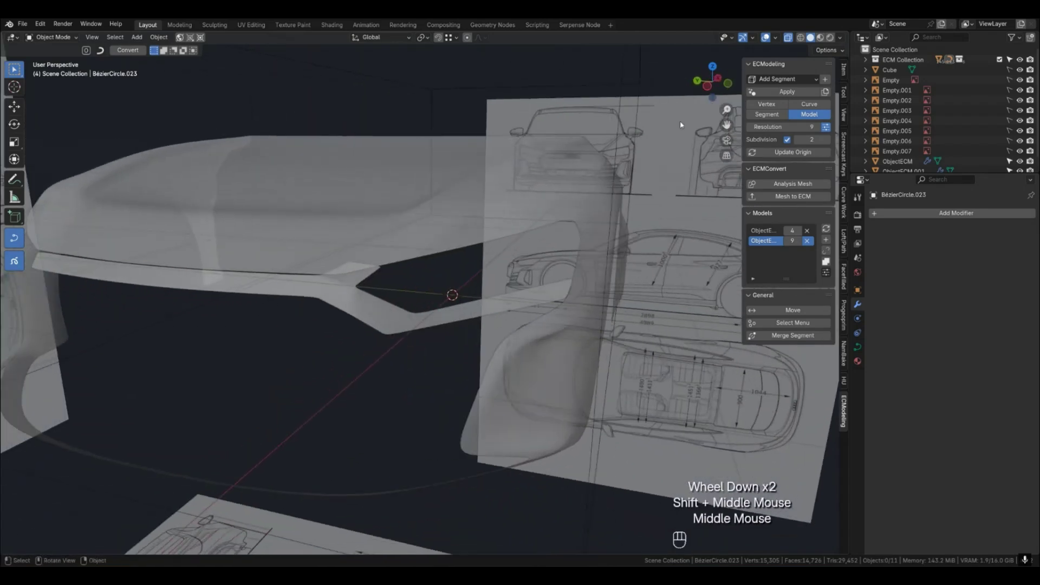
left_click(788, 37)
middle_click_drag(541, 282, 535, 314)
key("2")
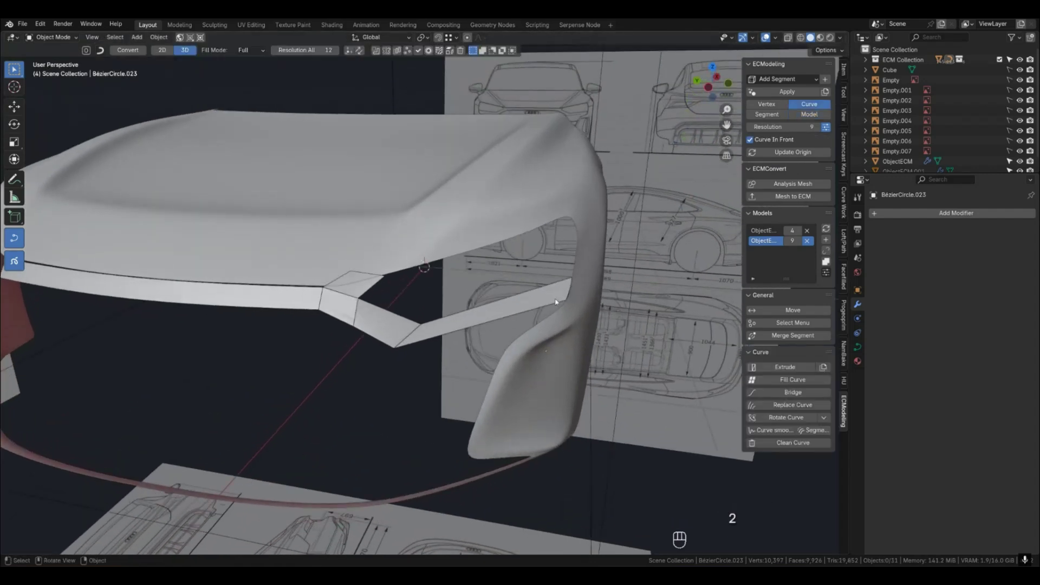
middle_click_drag(419, 337, 477, 324)
key("4")
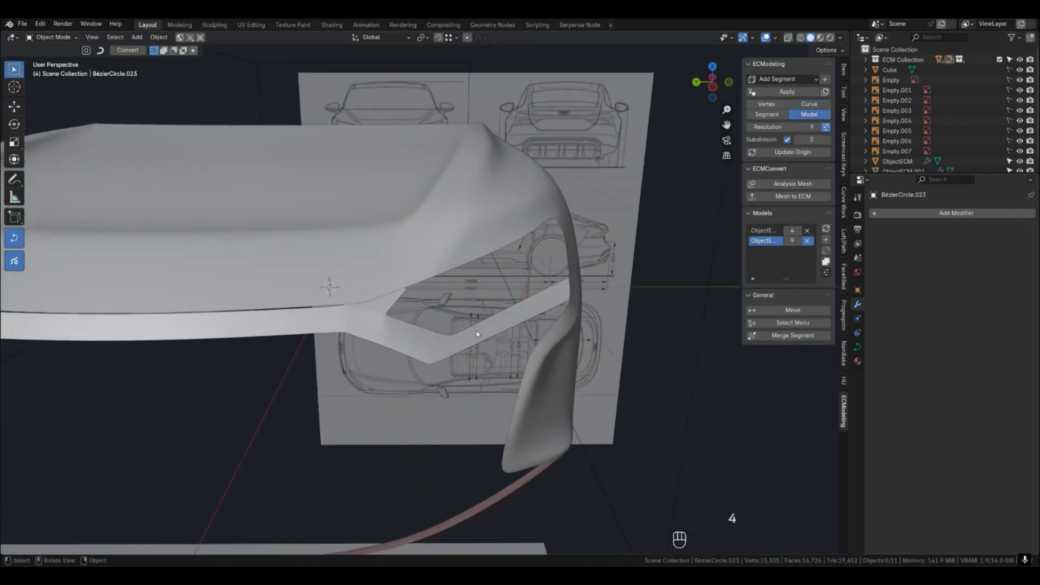
key("q")
key("q")
scroll(476, 337, "down", 2)
Update the origin of the long headlight segment's lower edge curve and extrude it forward along X in the top view.
key("2")
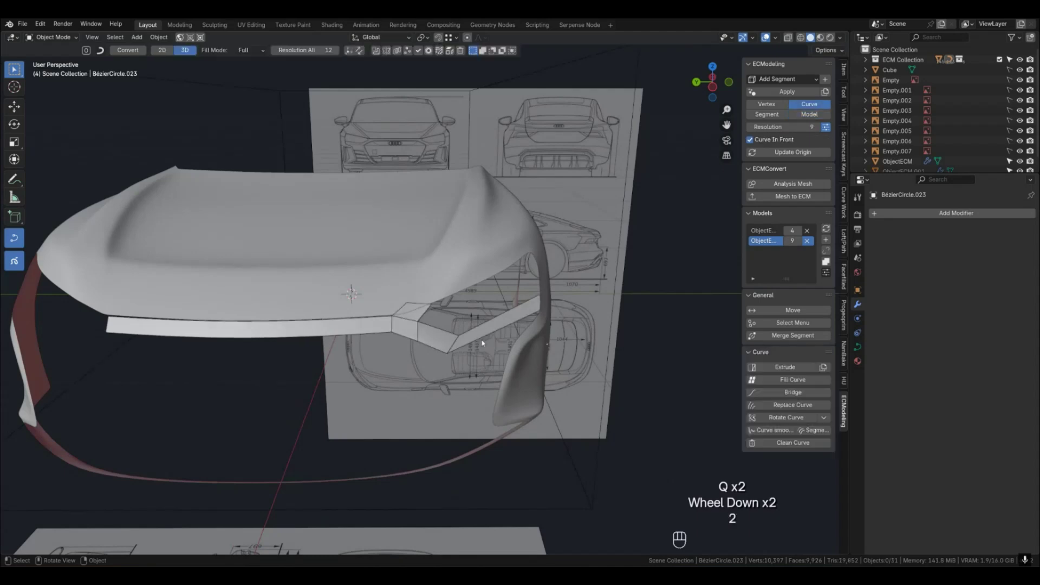
left_click(480, 342)
left_click(776, 156)
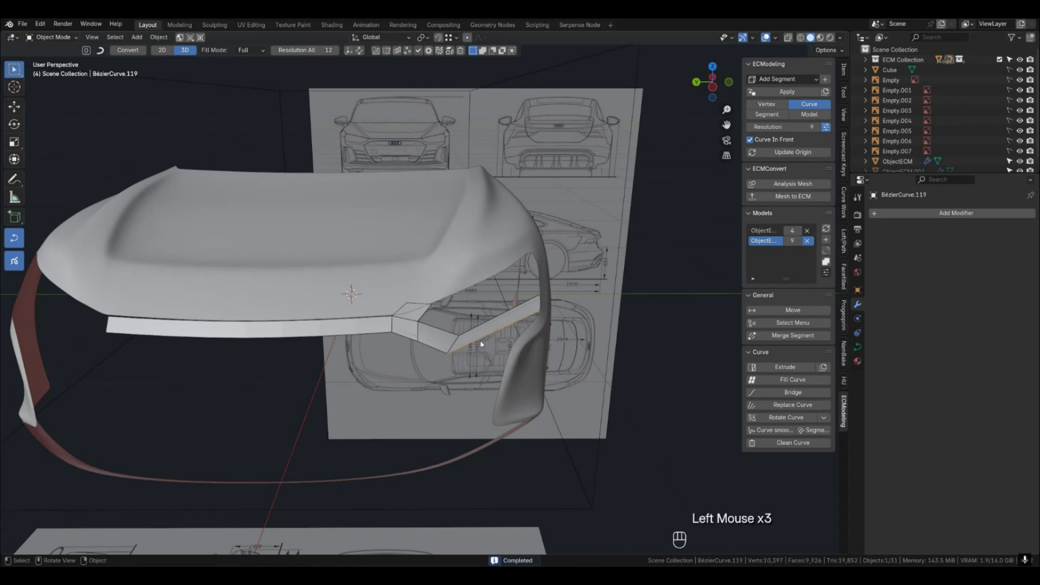
key("KP_7")
key("e")
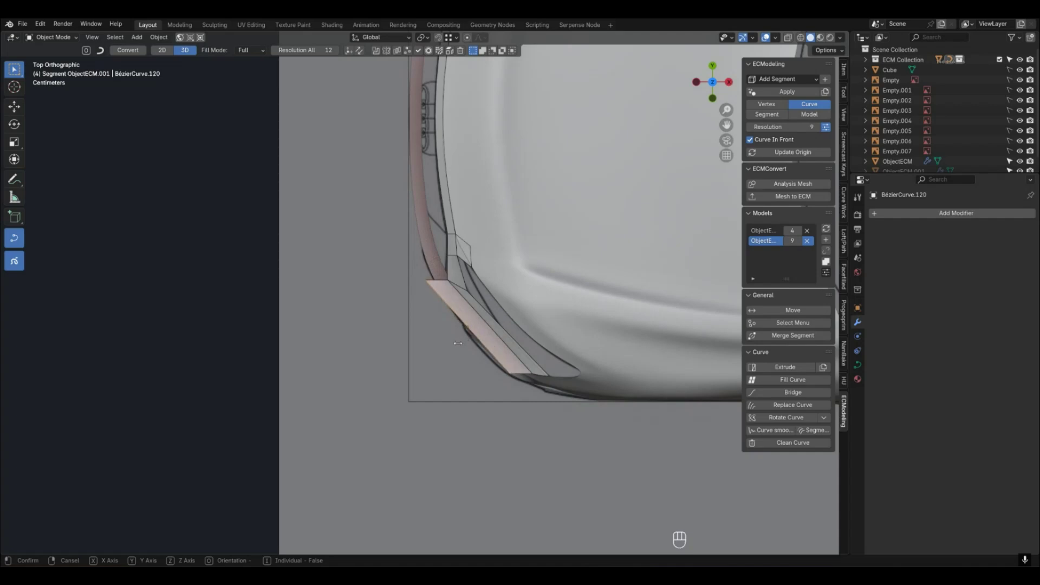
left_click(457, 345)
middle_click_drag(457, 347, 580, 332)
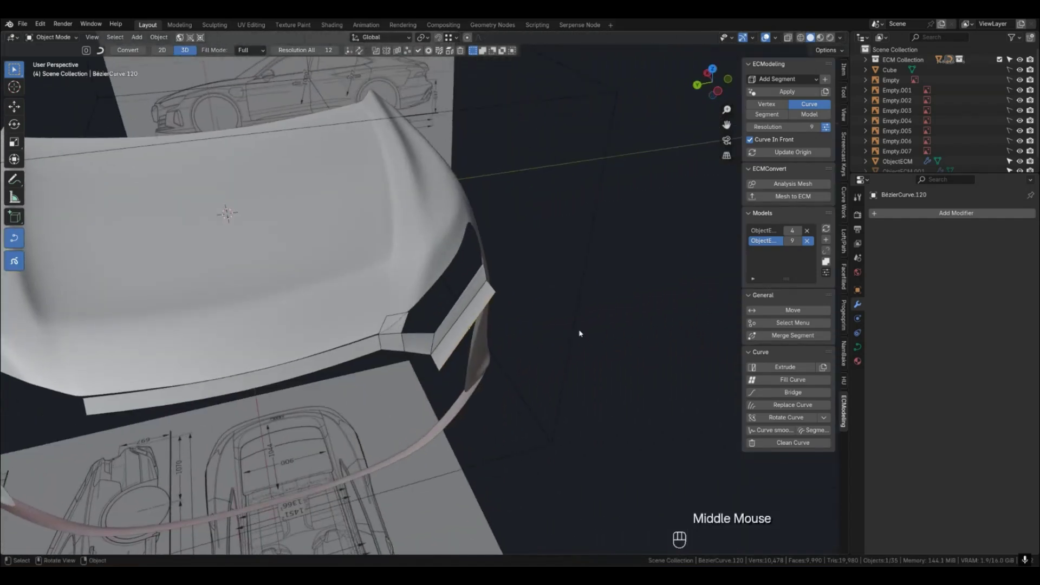
Move the new segment's lower inner vertex about 0.024 m along X to the blueprint outline in the top view.
key("1")
middle_click_drag(513, 306, 495, 328)
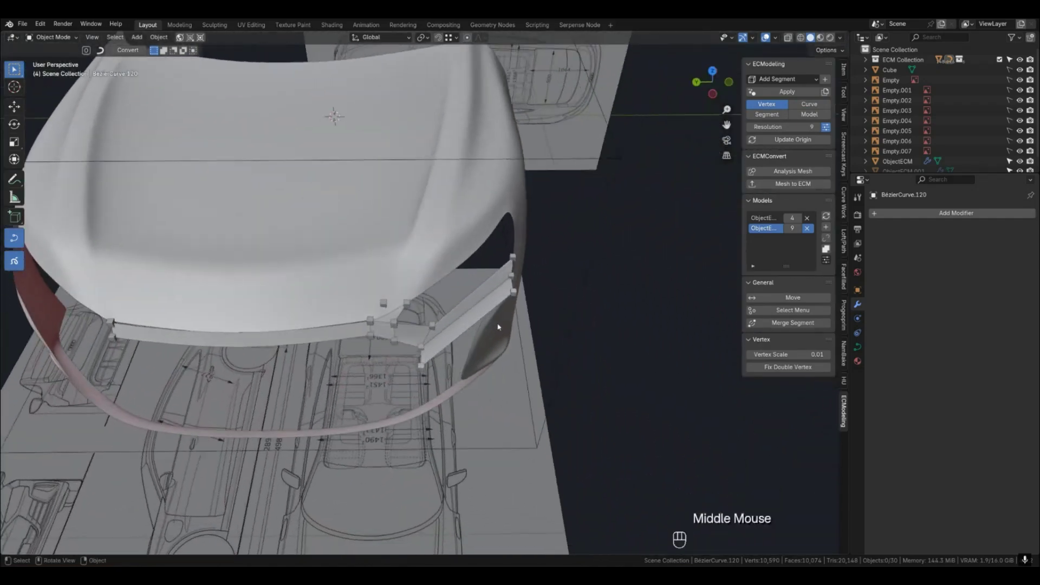
left_click(422, 364)
key("shift+g")
key("KP_7")
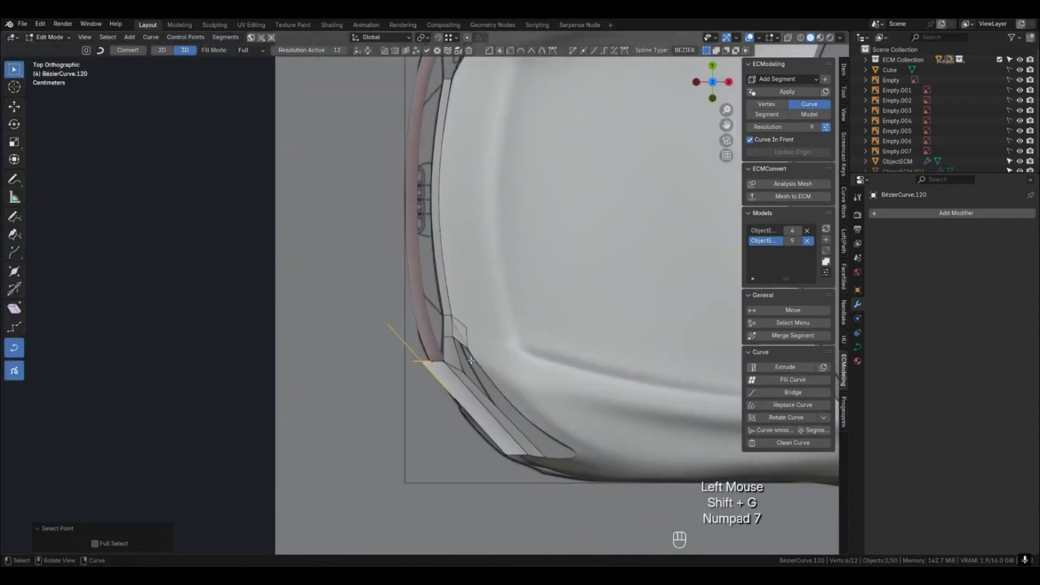
key("g")
left_click(480, 358)
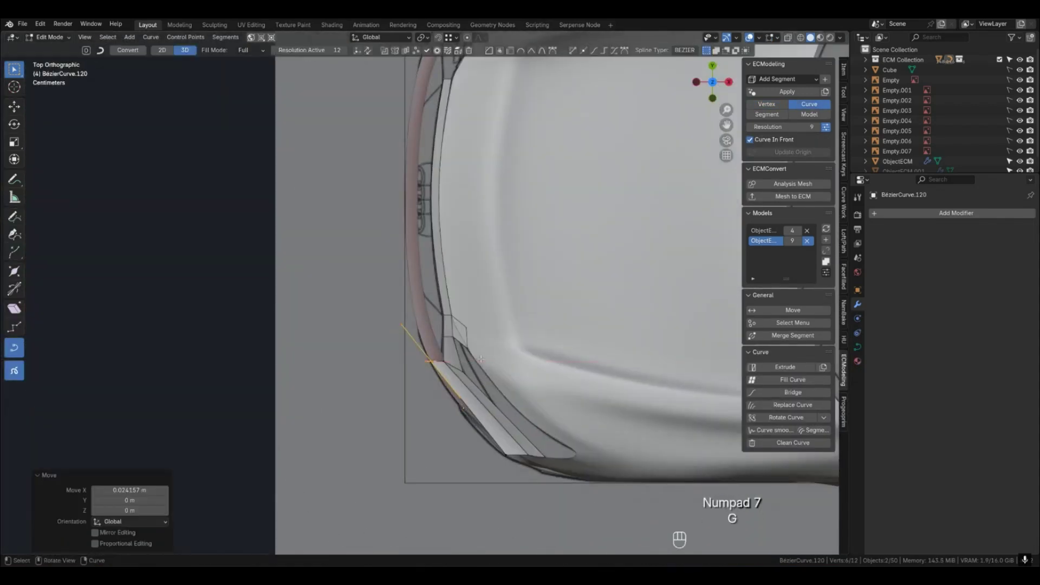
Move the new segment's lower inner vertex about 0.024 m down along Z to match the front blueprint.
key("ctrl+KP_3")
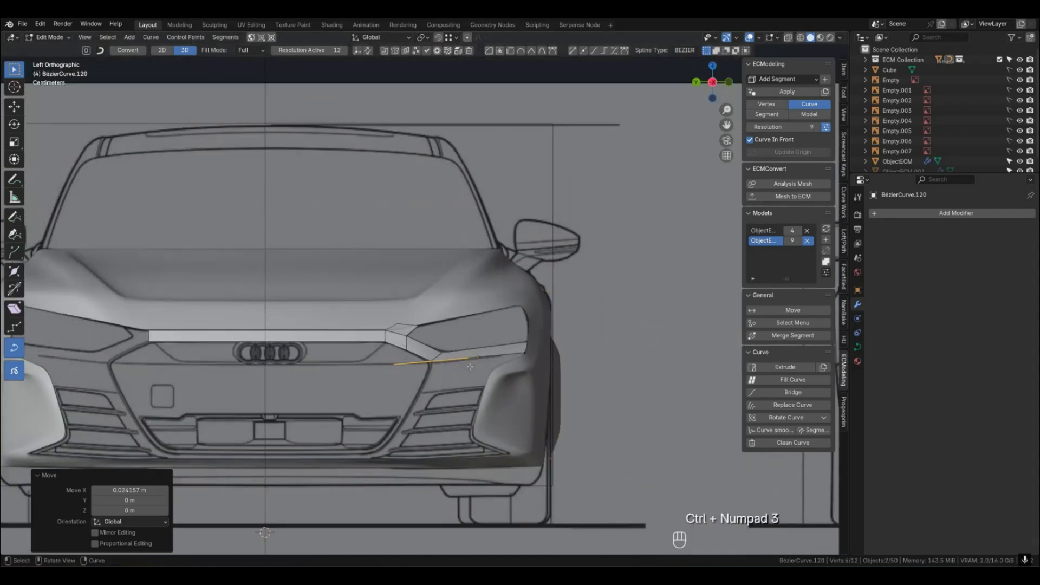
scroll(470, 366, "up", 2)
key("g")
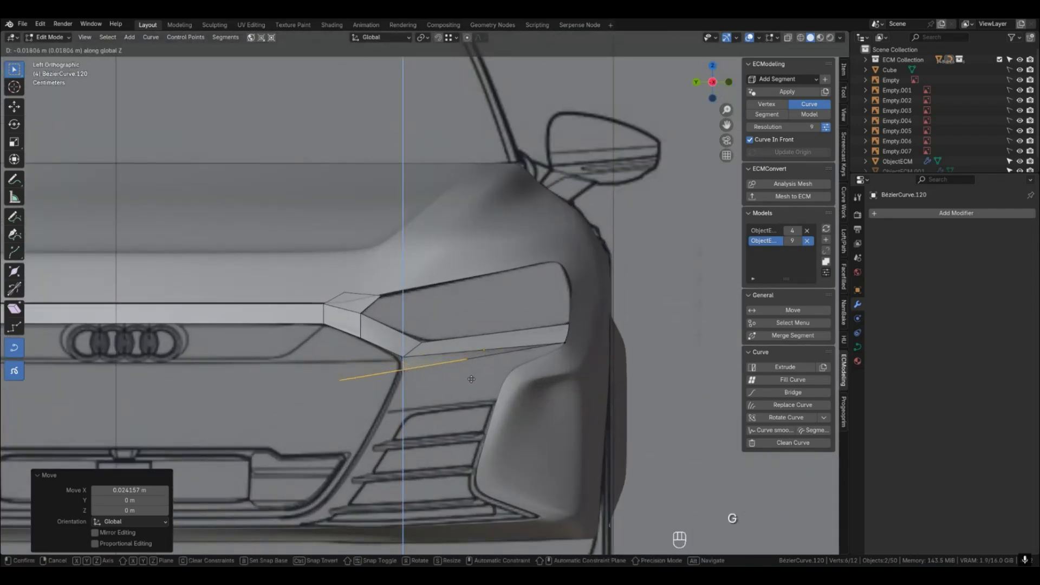
left_click(470, 383)
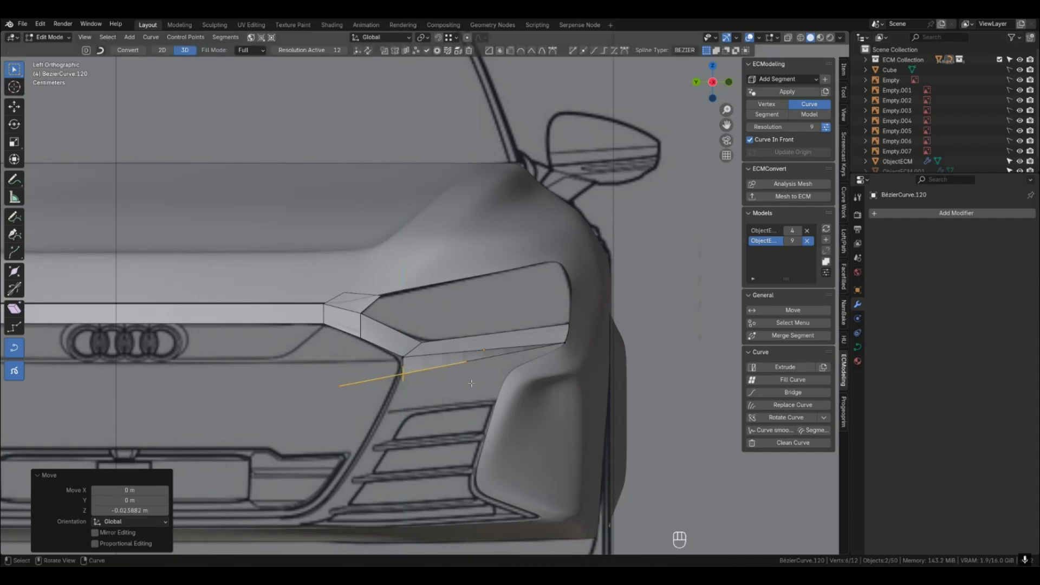
key("Tab")
Snap the new segment's lower outer vertex inward and down onto the fender edge at the top of the air intake.
key("1")
left_click(566, 343)
mouse_move(566, 343)
middle_mouse_down()
mouse_move(557, 349)
mouse_move(568, 385)
mouse_move(558, 348)
middle_mouse_up()
key("shift+KP_7")
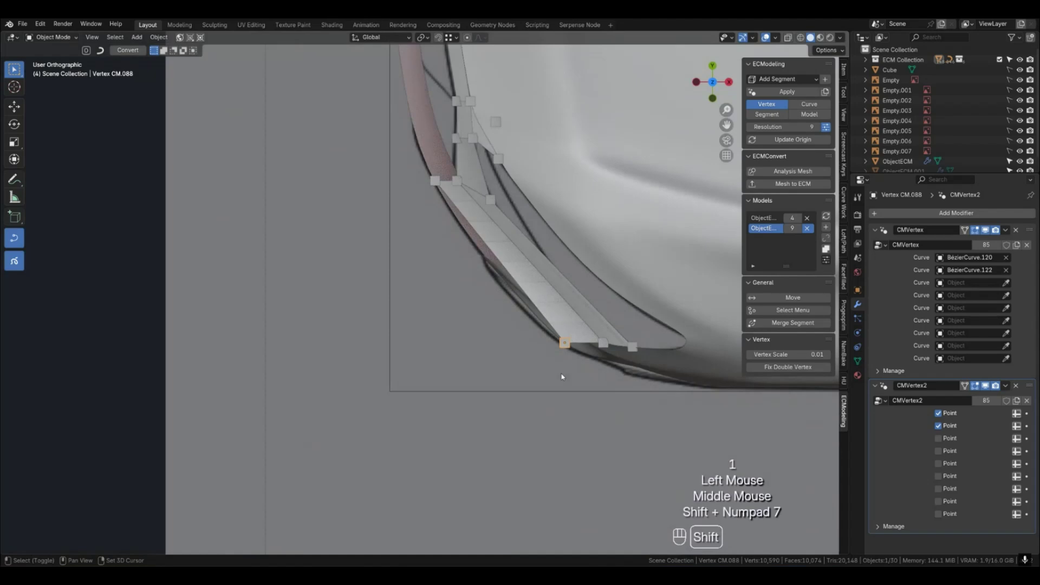
key("ctrl+KP_3")
key("shift+g")
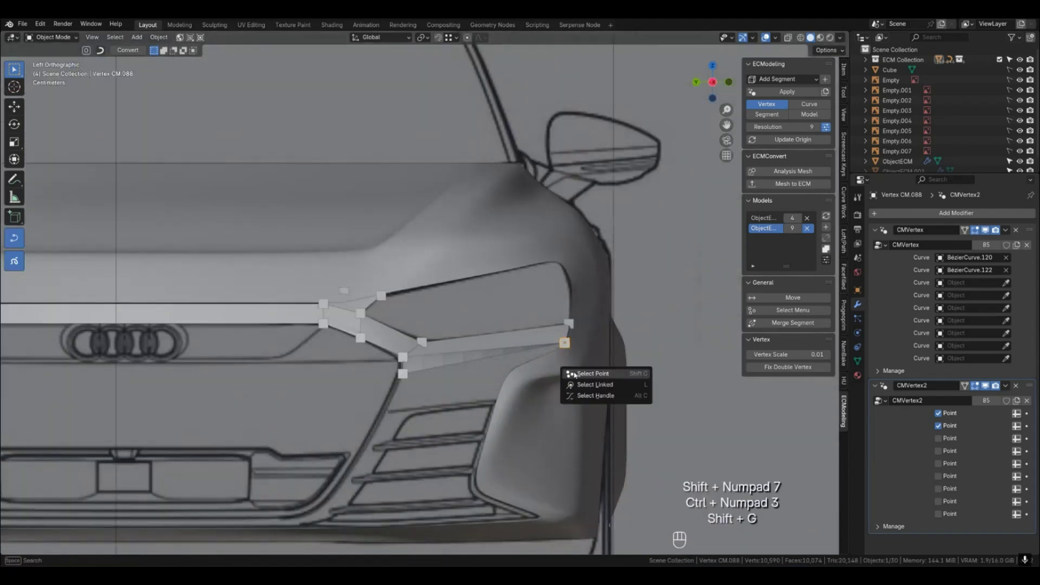
left_click(585, 373)
key("g")
key("g")
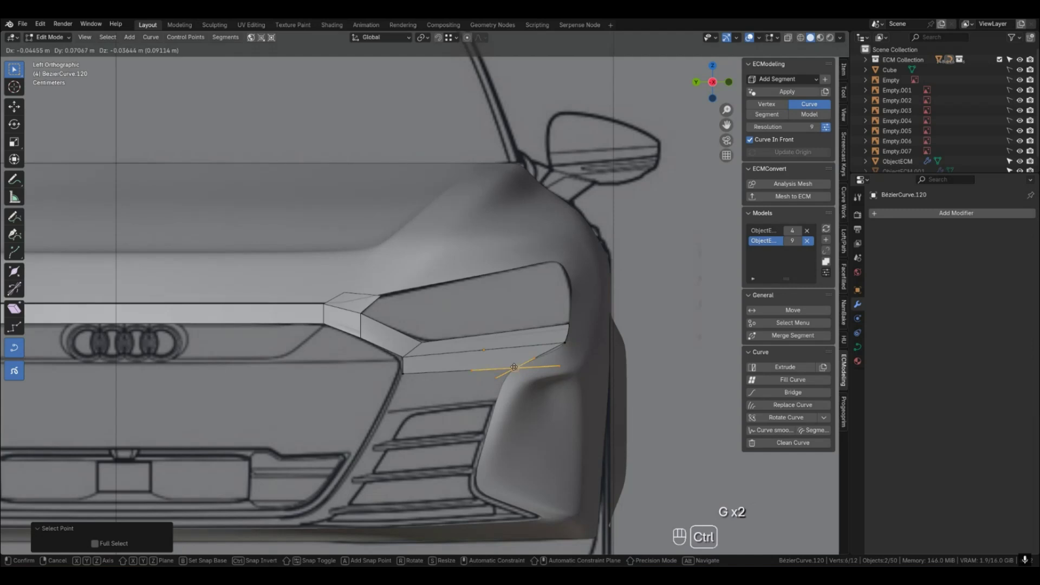
left_click(514, 368)
key("1")
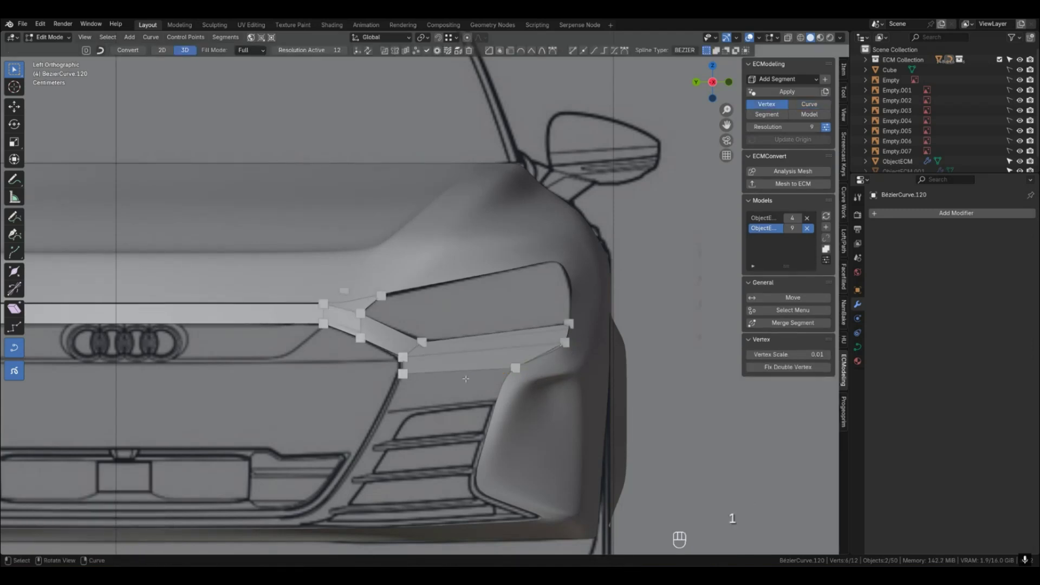
key("Tab")
Snap the outer vertex shared by the two segments below the headlight onto the fender edge and check the smoothed surface.
middle_click_drag(427, 377, 474, 425)
scroll(559, 363, "up", 2)
left_click(558, 316)
key("shift+g")
left_click(575, 319)
key("g")
key("g")
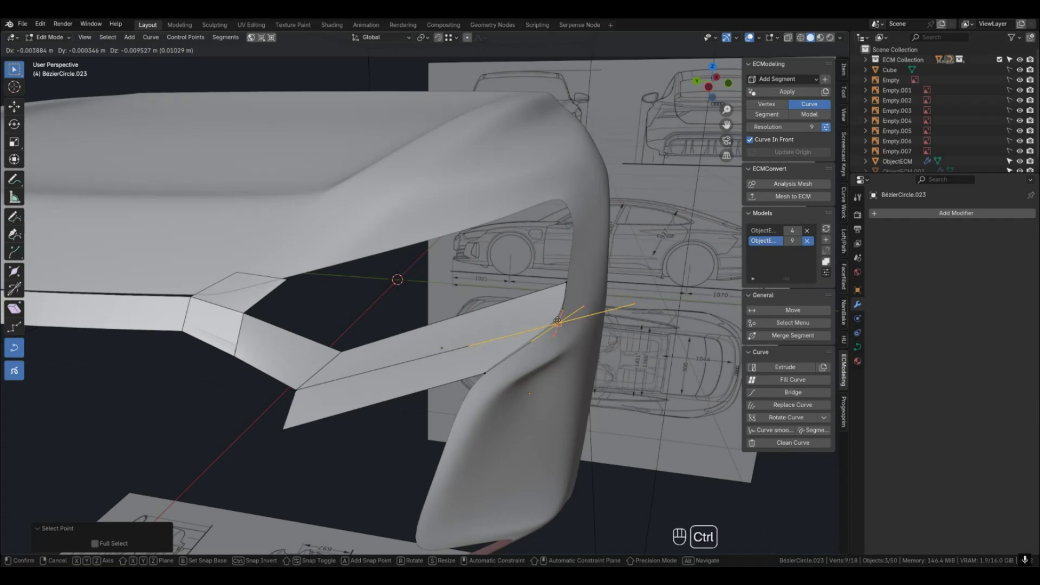
left_click(584, 341)
key("Tab")
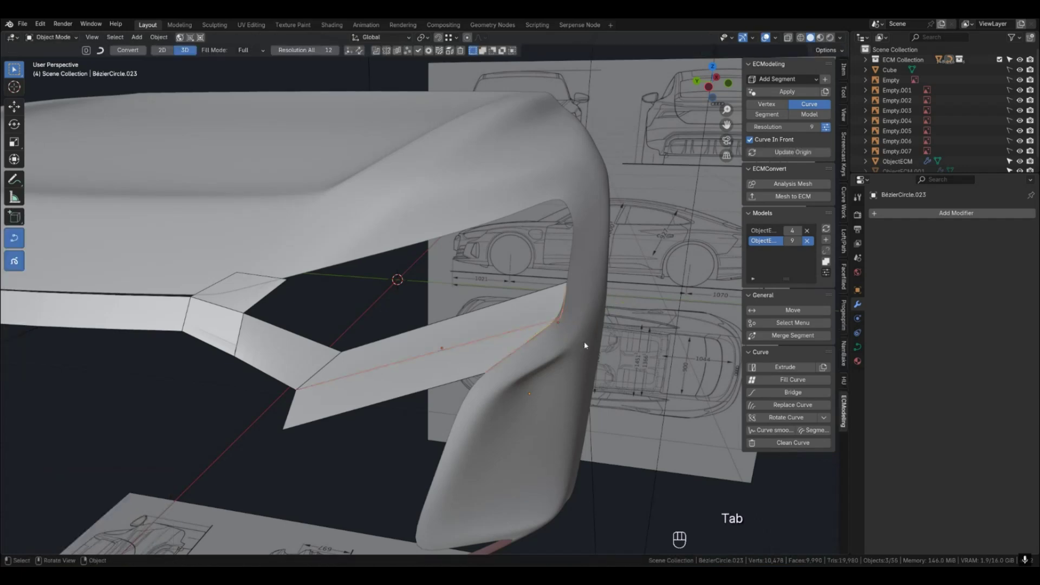
key("4")
mouse_move(583, 341)
middle_mouse_down()
mouse_move(616, 339)
mouse_move(601, 346)
middle_mouse_up()
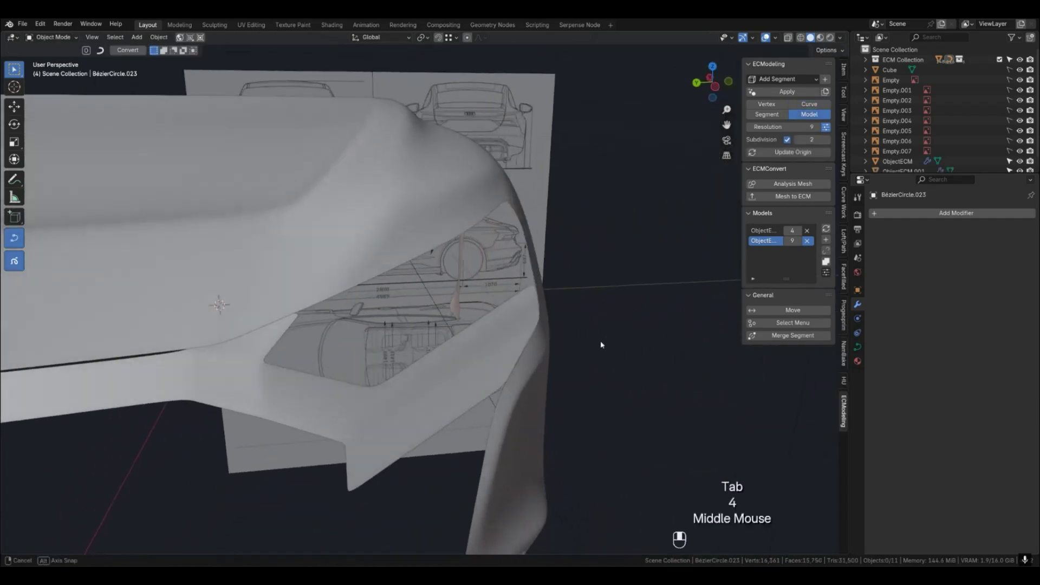
Raise the lower outer vertex at the fender about 0.001 m along Z and check the smoothed fit.
key("2")
left_click(533, 343)
middle_click_drag(532, 344, 476, 330)
key("1")
left_click(477, 368)
key("shift+g")
left_click(489, 367)
key("g")
left_click(503, 376)
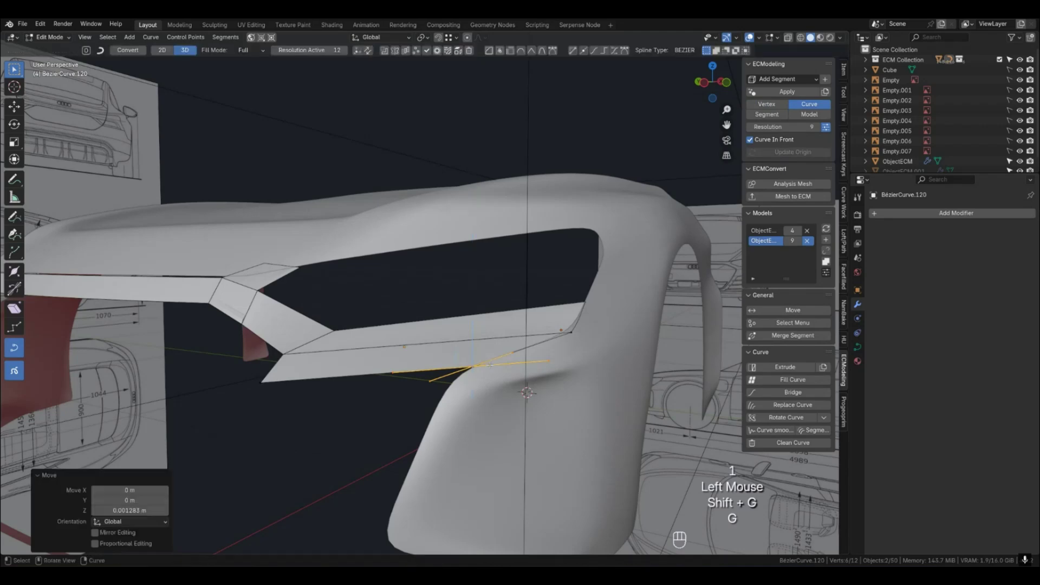
key("Tab")
key("4")
middle_click_drag(510, 379, 578, 408)
Move the handle of the new segment's outer edge curve about 0.005 m in negative Y toward the fender contour.
key("2")
left_click(537, 344)
mouse_move(541, 343)
middle_mouse_down()
mouse_move(534, 353)
mouse_move(544, 356)
middle_mouse_up()
key("alt+c")
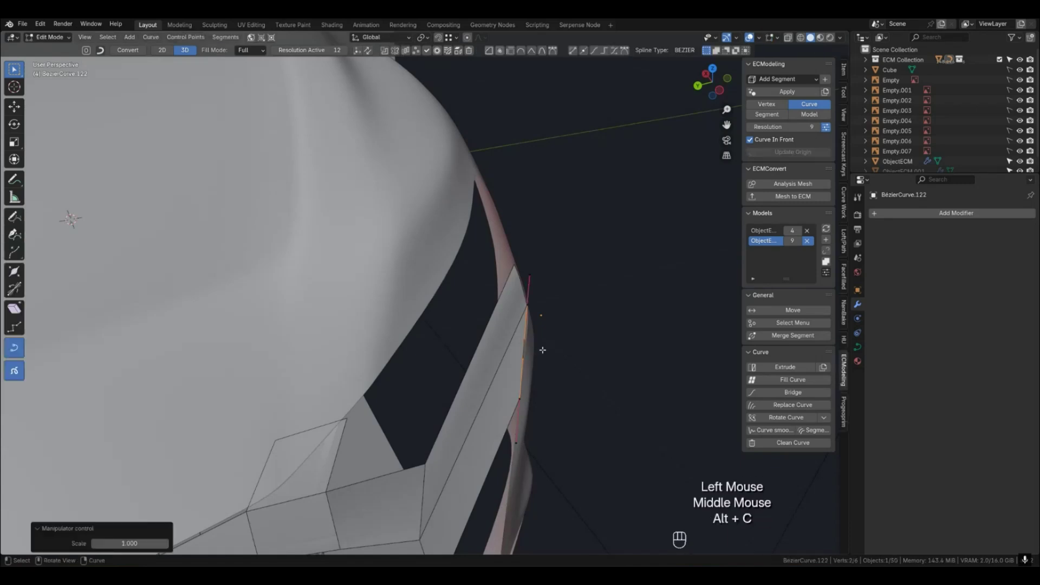
left_click(532, 311)
key("g")
key("y")
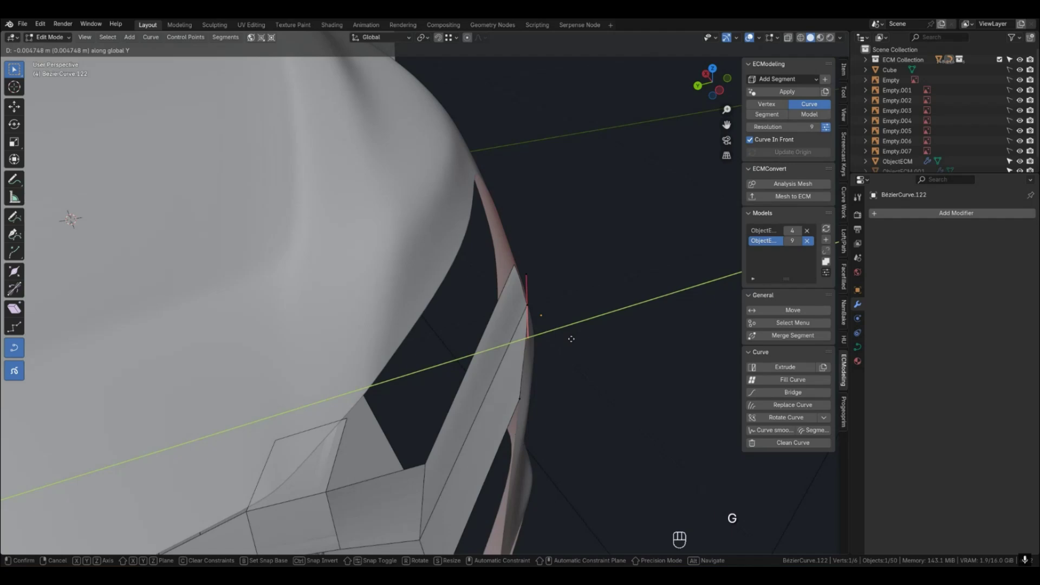
left_click(574, 340)
key("Tab")
key("4")
mouse_move(559, 368)
middle_mouse_down()
mouse_move(511, 343)
mouse_move(485, 399)
mouse_move(554, 352)
middle_mouse_up()
scroll(555, 352, "down", 1)
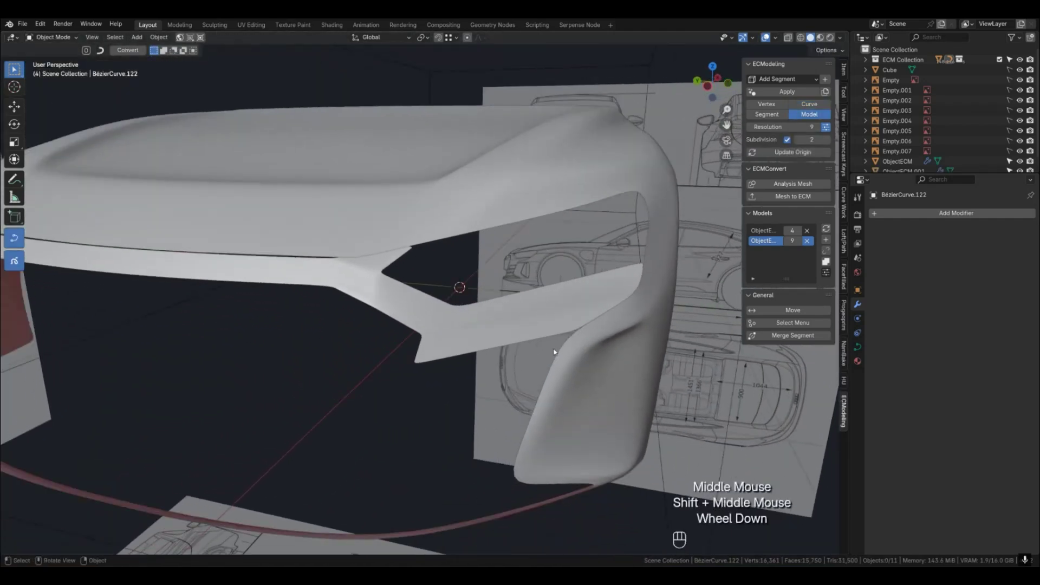
Move the new segment's lower inner vertex about 0.021 m along X in the car's side blueprint view.
key("KP_1")
key("1")
left_click(360, 343)
key("shift+g")
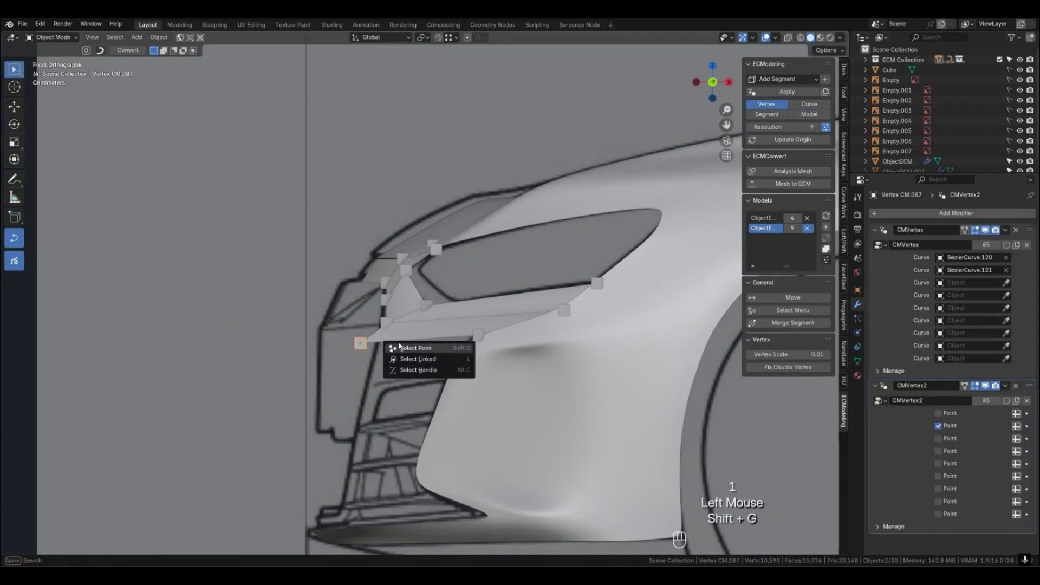
left_click(414, 348)
key("g")
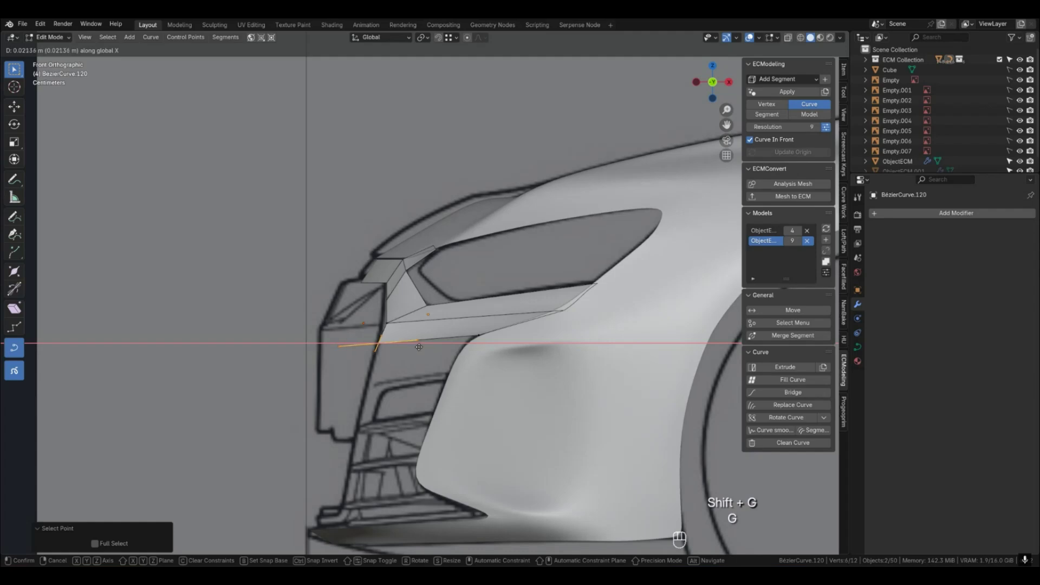
left_click(417, 347)
key("Tab")
key("4")
middle_click_drag(429, 364, 328, 365)
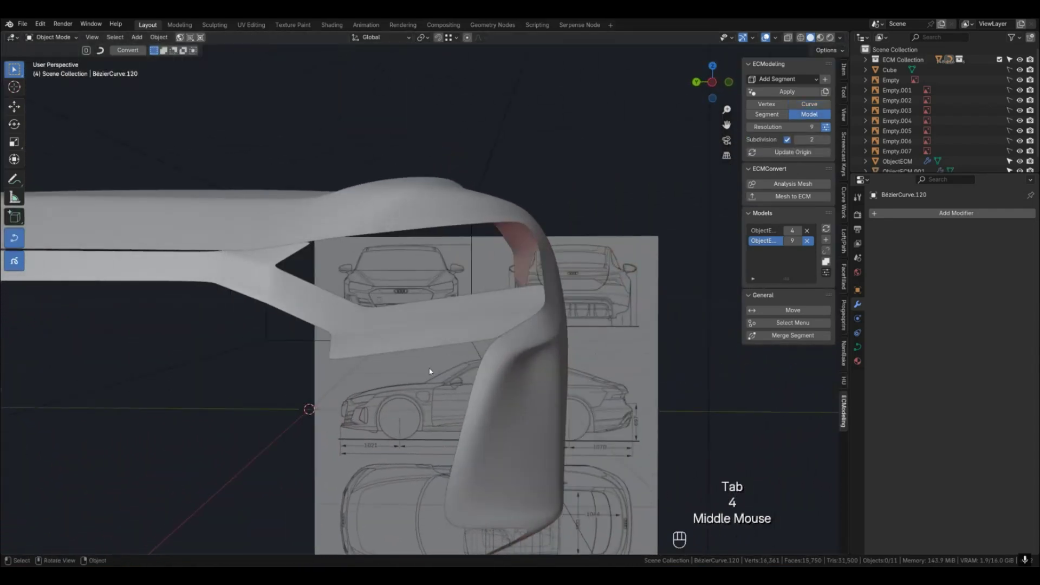
Examine the smoothed front panel's lower inner corner and its fit against the hood and fender.
key("1")
left_click(332, 361)
mouse_move(367, 355)
middle_mouse_down()
mouse_move(401, 336)
mouse_move(438, 362)
mouse_move(352, 365)
middle_mouse_up()
key("Tab")
key("4")
middle_click_drag(414, 371, 441, 354)
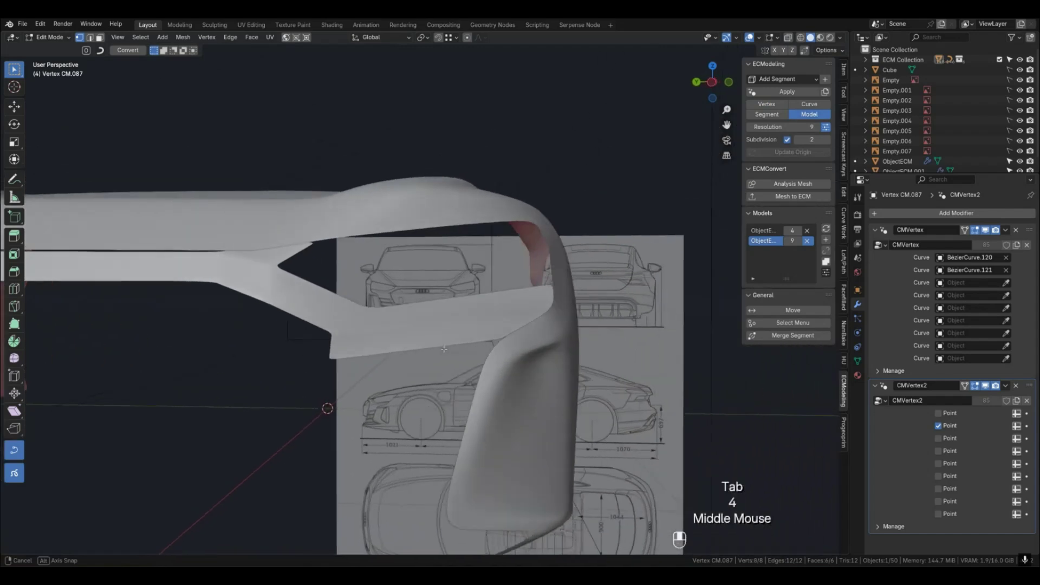
key("q")
key("q")
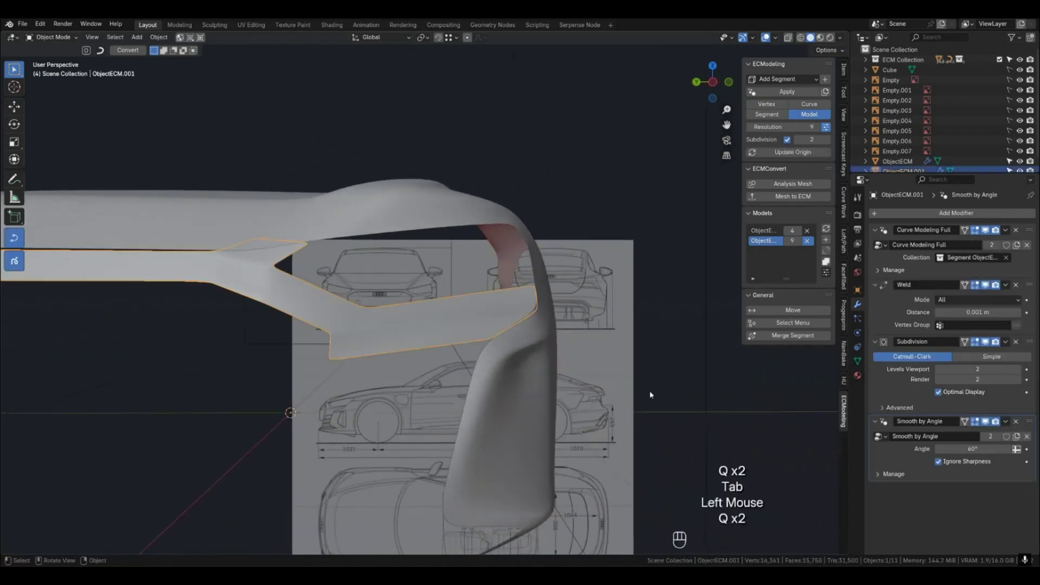
left_click(652, 396)
scroll(654, 396, "down", 1)
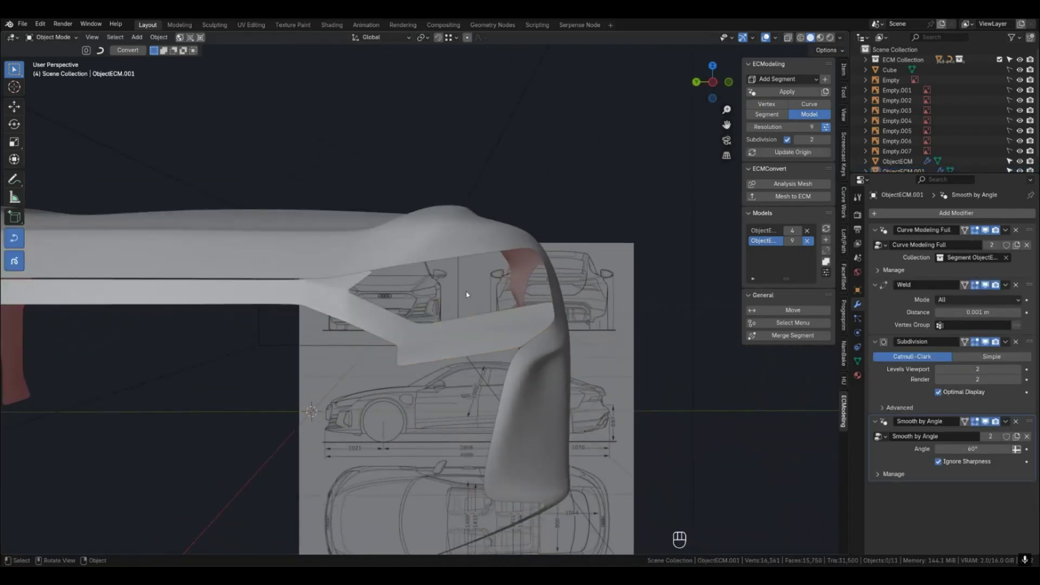
scroll(335, 336, "up", 2)
left_click(332, 338)
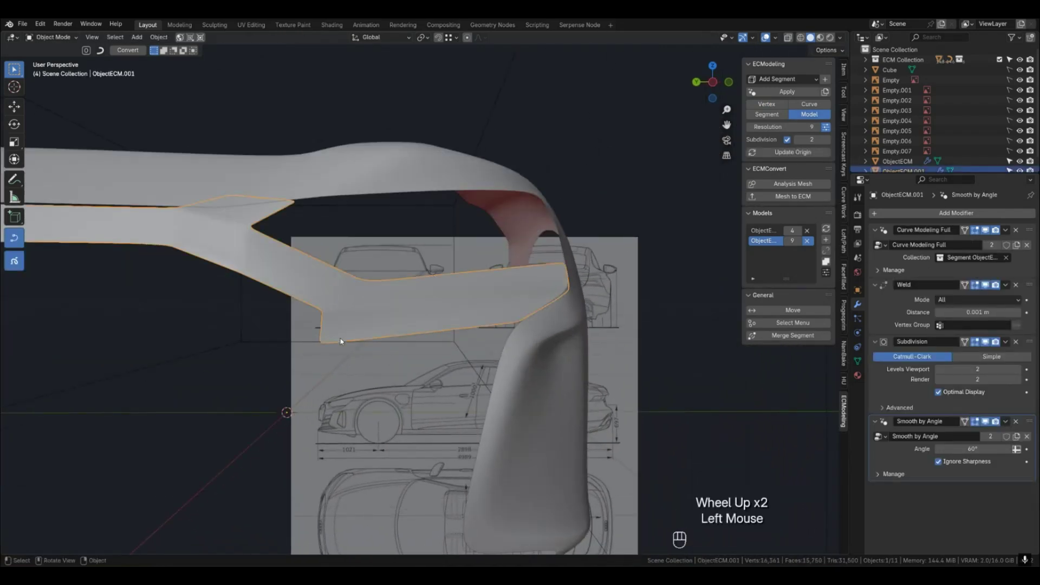
Raise the segment's lower inner vertex about 0.013 m along Z in the front blueprint view and check the smoothed surface.
key("1")
left_click(320, 345)
key("KP_7")
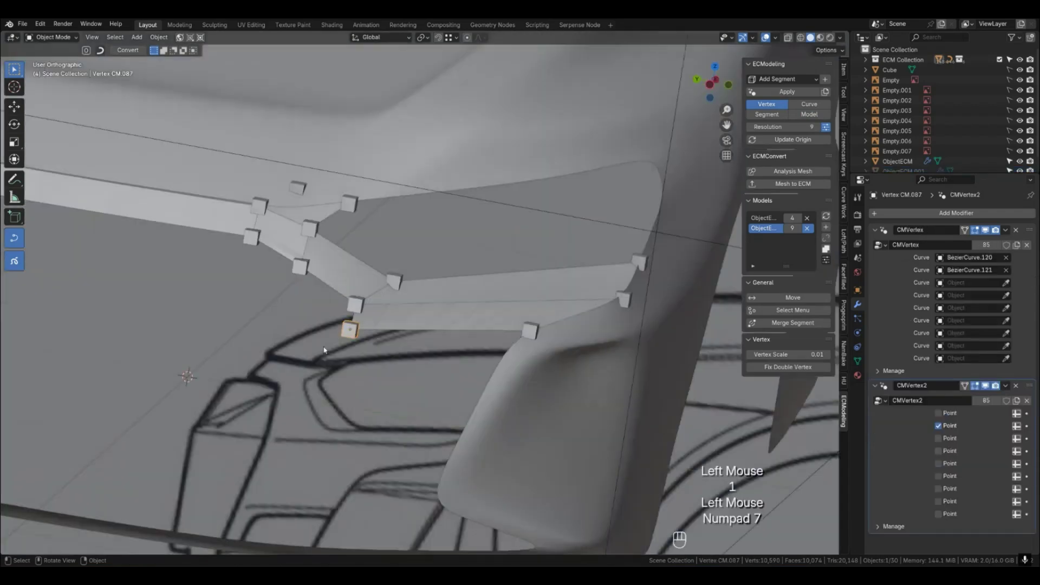
key("ctrl+KP_1")
key("ctrl+KP_3")
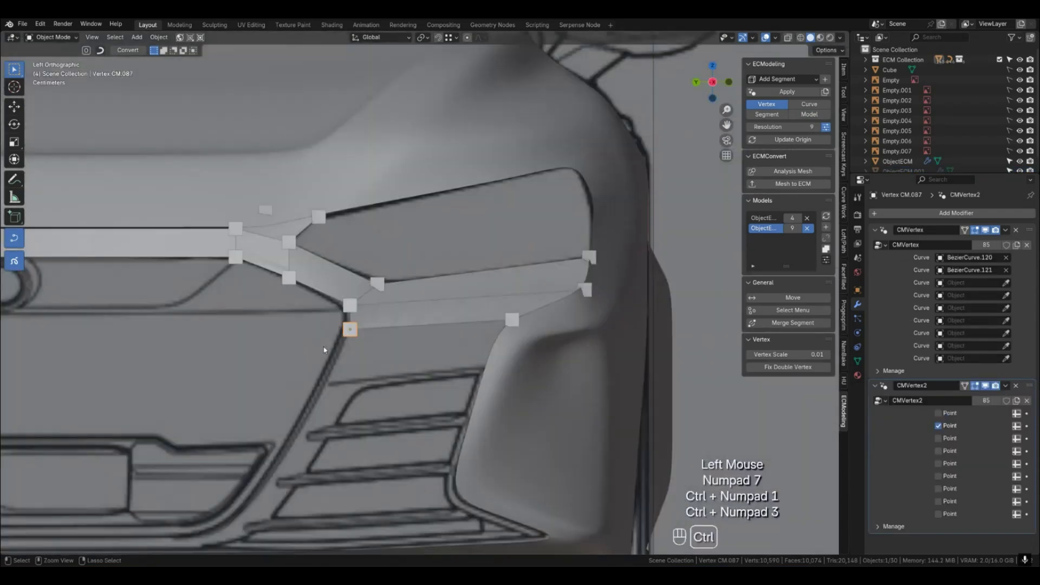
left_click(387, 342)
key("g")
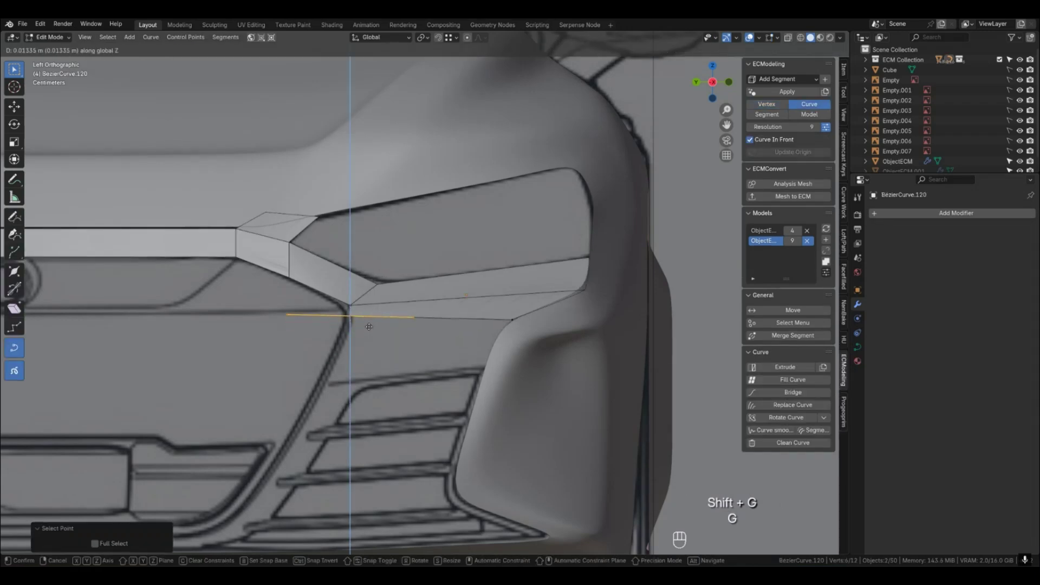
left_click(368, 326)
key("Tab")
key("4")
middle_click_drag(424, 343, 429, 376)
scroll(448, 372, "down", 2)
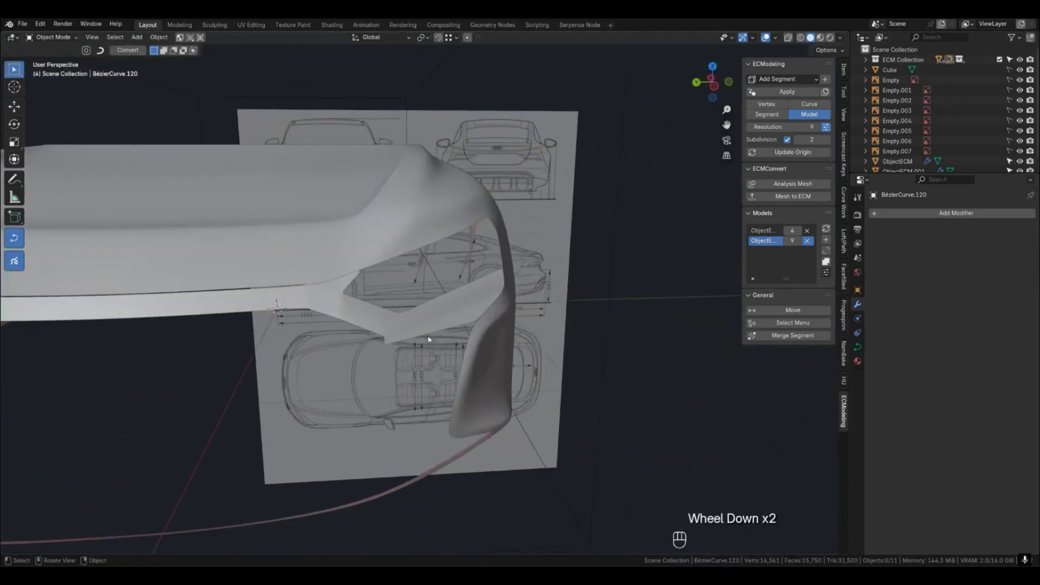
Display the wireframe over the models and lower the front panel model's resolution to 4.
key("q")
key("q")
middle_click_drag(418, 331, 453, 309, "shift")
key("2")
left_click(455, 303)
key("3")
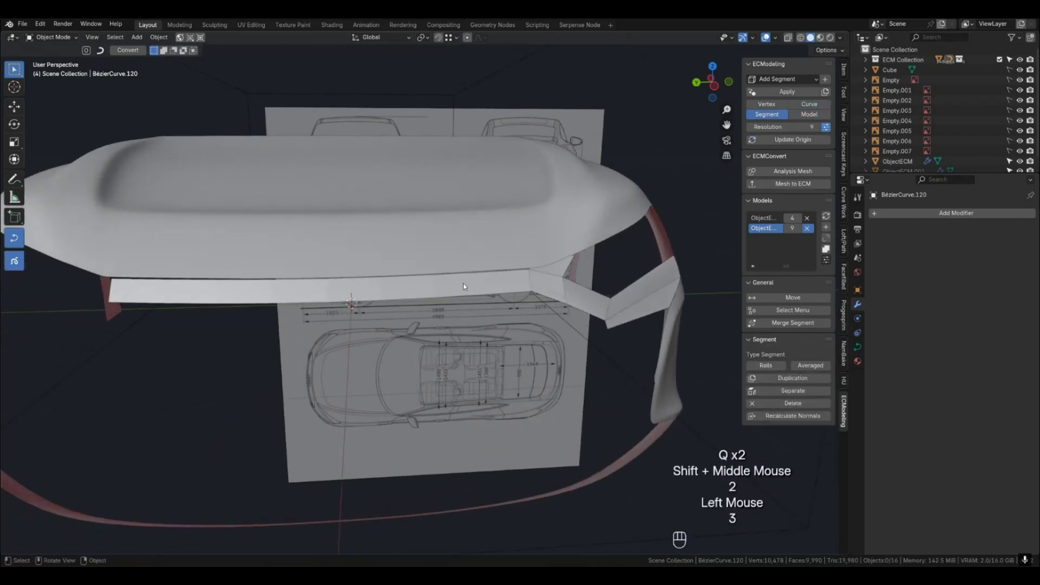
left_click(463, 284)
middle_click_drag(463, 284, 397, 328, "shift")
key("q")
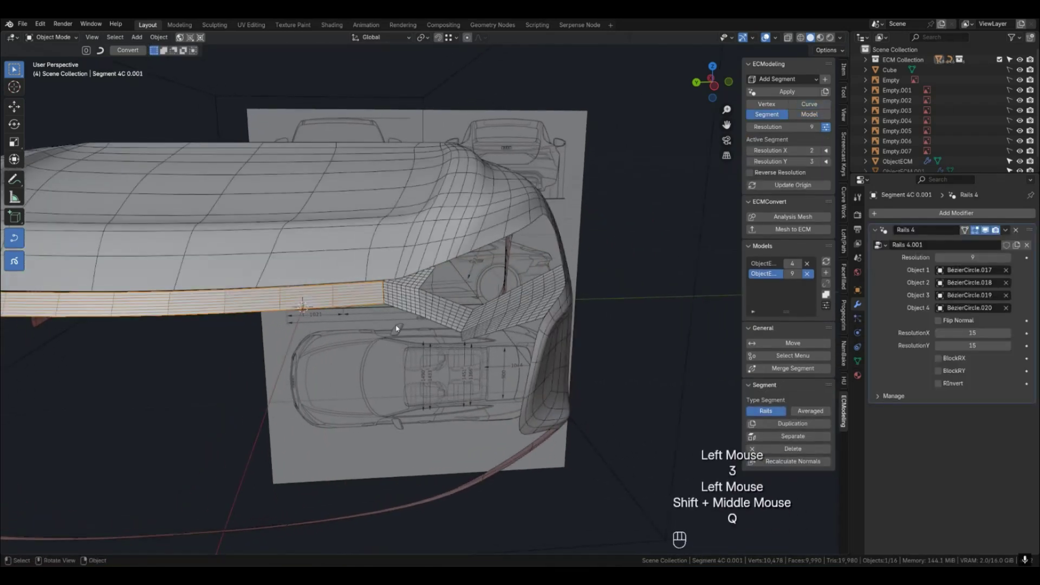
left_click(432, 307, "shift")
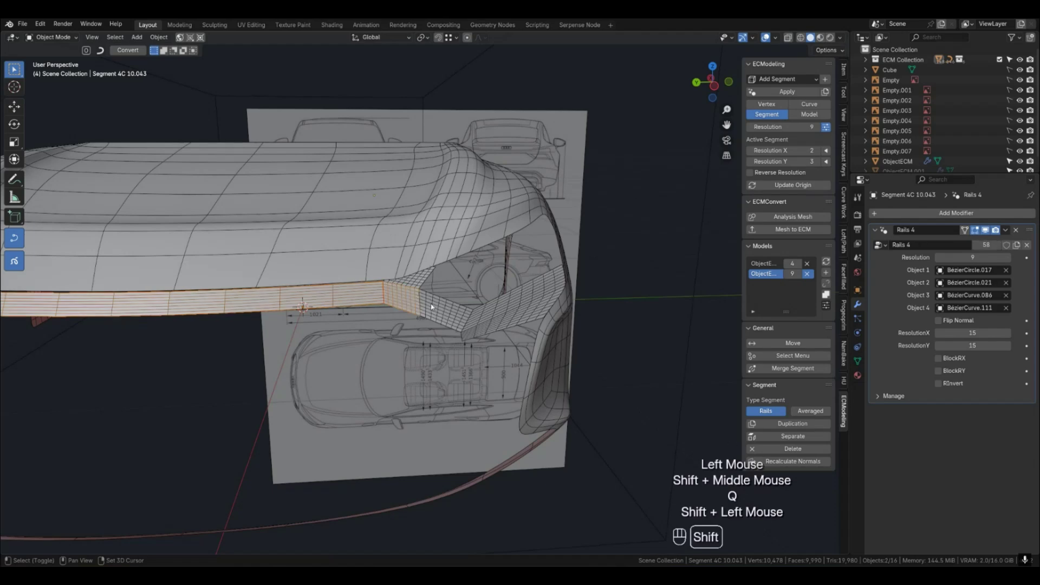
left_click(477, 317)
left_click(751, 127)
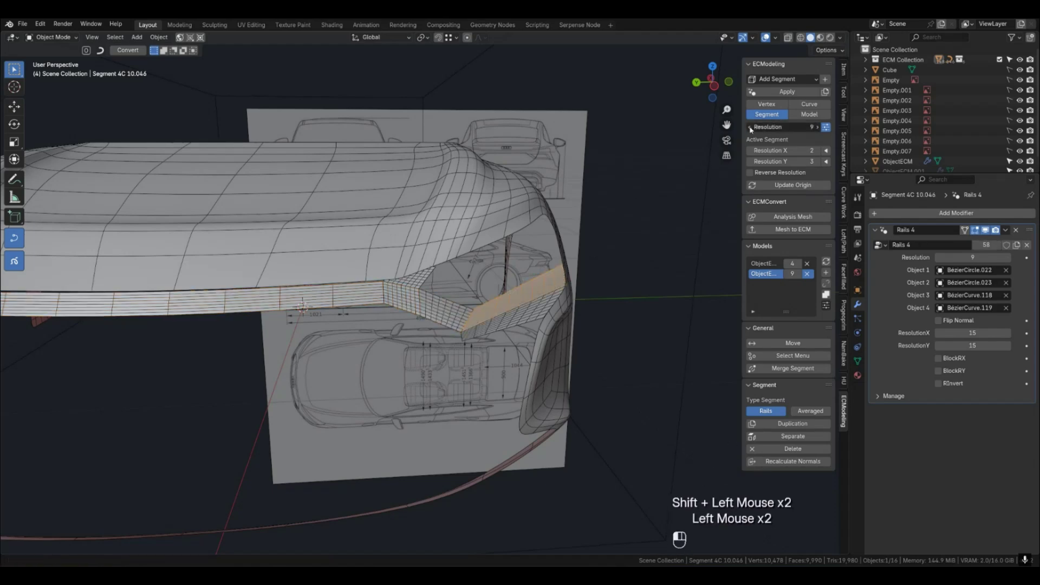
left_click(751, 127)
left_click(751, 128)
left_click(750, 127)
left_click(750, 127)
Compare the smoothed front panel's wireframe density with that of the hood and fender.
left_click(511, 270)
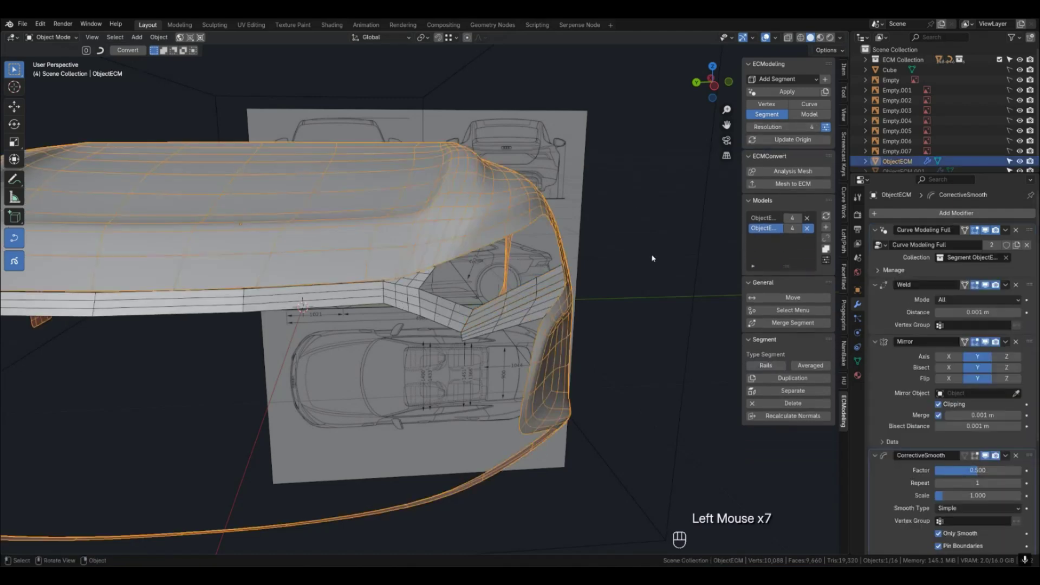
left_click(652, 258)
key("4")
left_click(502, 317)
key("q")
left_click(650, 290)
middle_click_drag(650, 290, 504, 328)
scroll(509, 325, "down", 2)
scroll(503, 328, "up", 2)
left_click(503, 330)
key("q")
key("q")
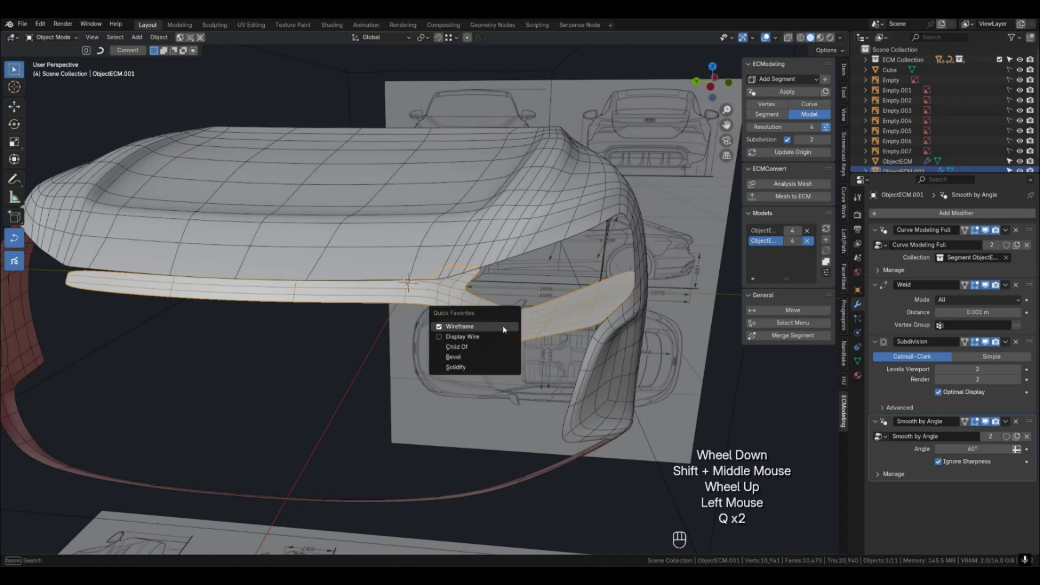
Test a neighboring front panel resolution, restore it to 4, and turn off the wireframe display.
left_click(750, 127)
left_click(818, 128)
key("q")
key("q")
left_click(769, 414)
scroll(567, 335, "down", 1)
Add a Mirror modifier to the front panel and place it between the Weld and Subdivision modifiers.
left_click(533, 325)
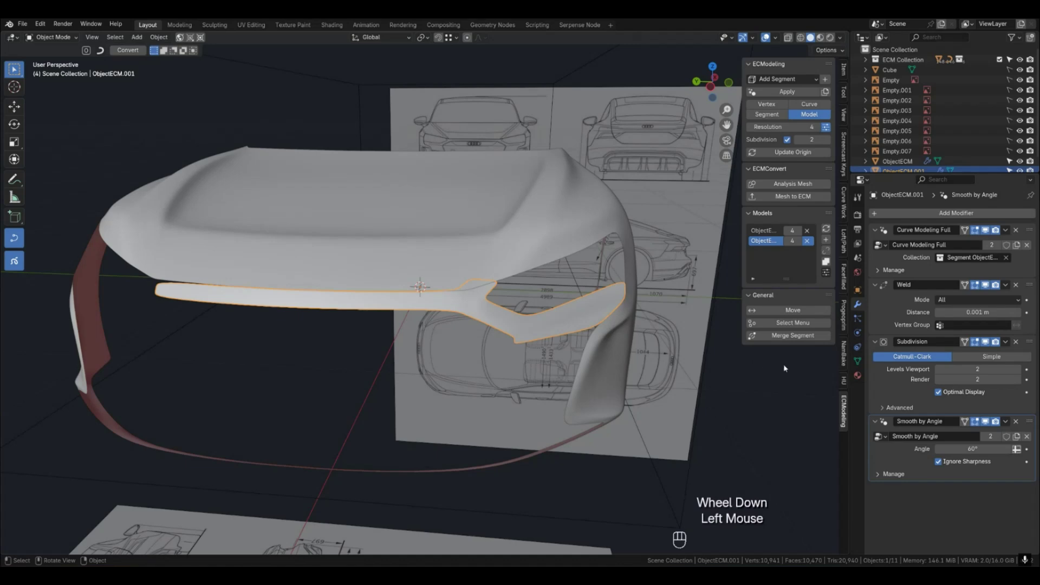
left_click(945, 213)
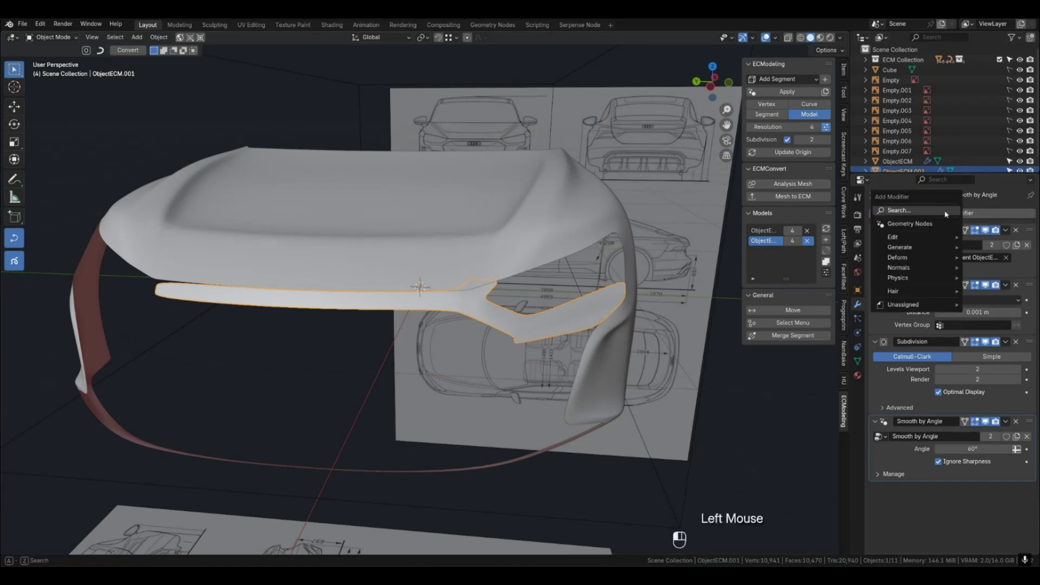
left_click(912, 212)
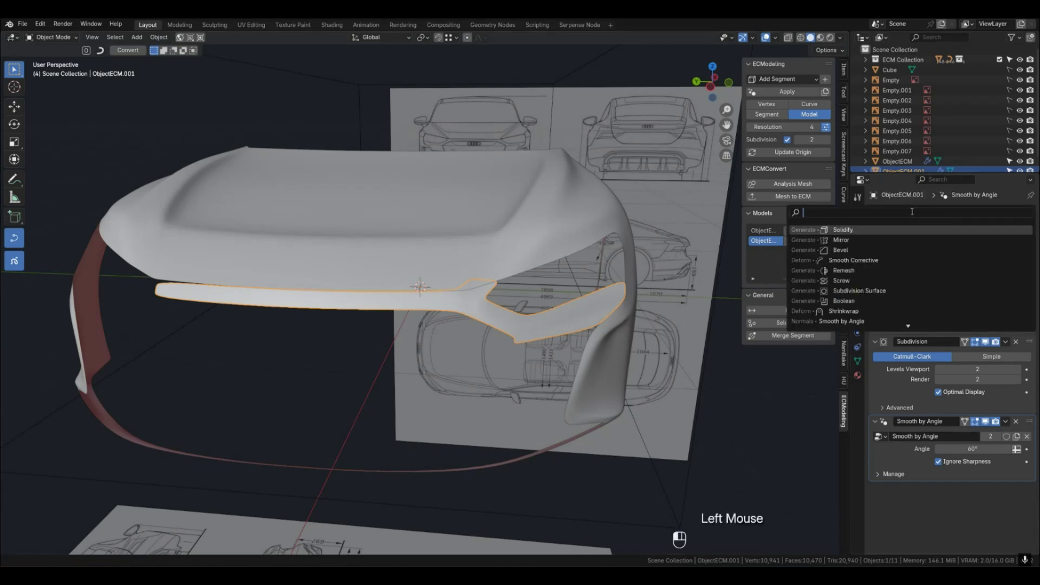
left_click(884, 242)
left_click_drag(1027, 492, 1001, 341)
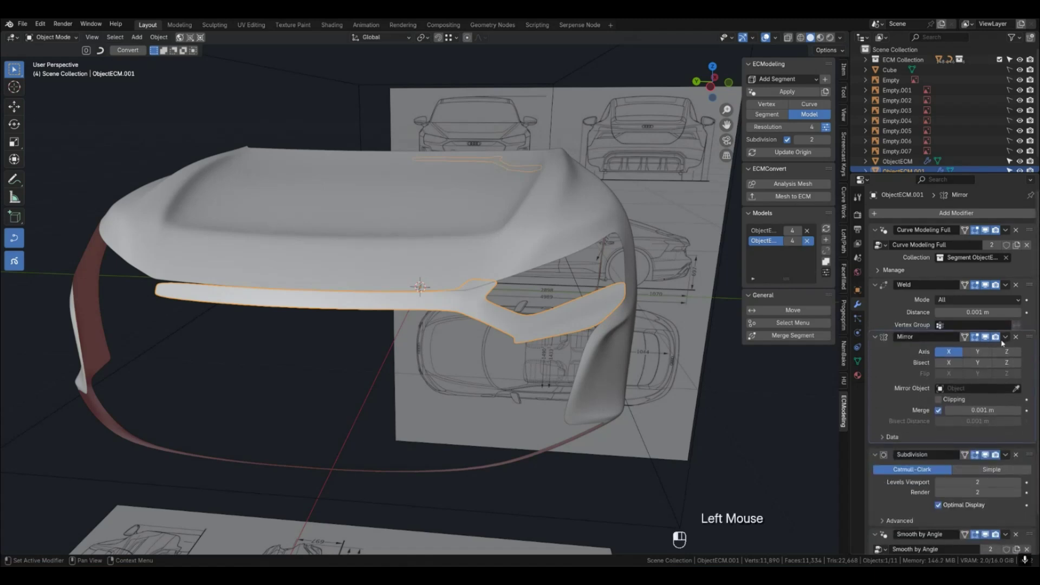
Mirror the front panel across Y only, with Bisect and Flip enabled on Y, using the hood as the mirror object.
left_click(973, 358)
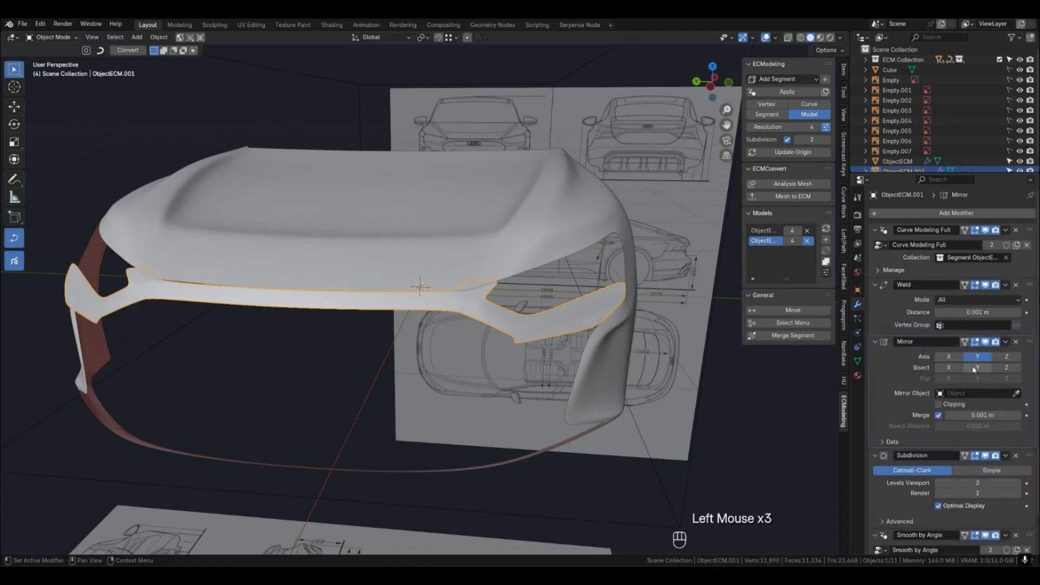
left_click(976, 370)
left_click(978, 378)
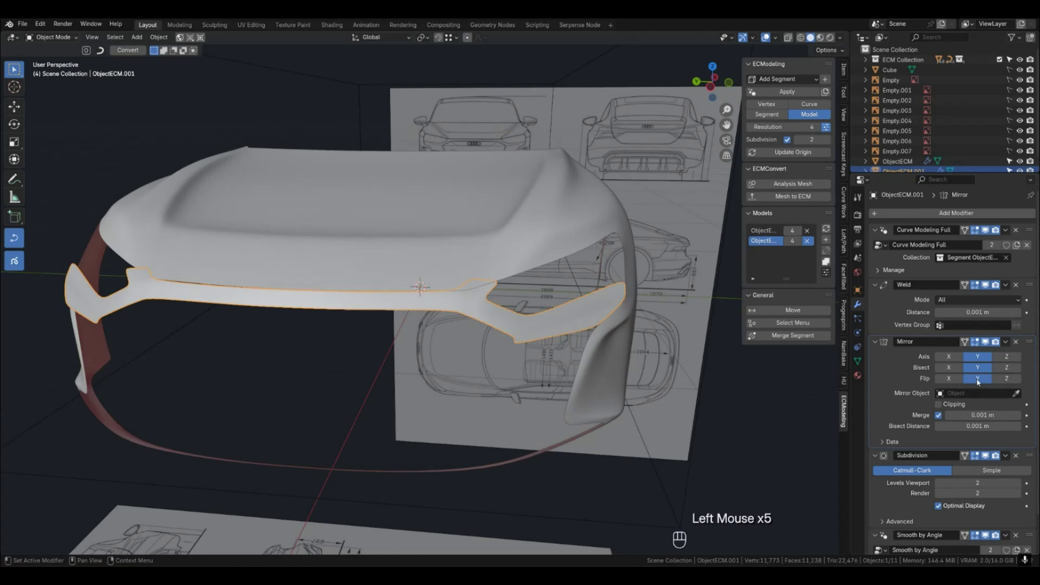
left_click(347, 230)
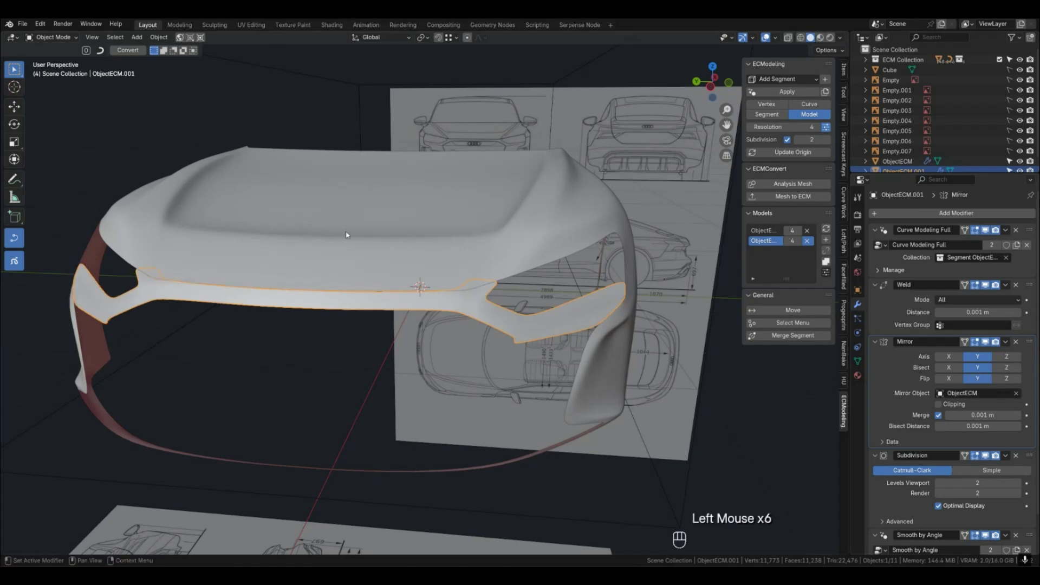
left_click(340, 379)
Shift the curve point at the front panel's lowest front corner about 0.01 m along X to match the front-view blueprint.
middle_click_drag(504, 337, 558, 325)
scroll(490, 340, "up", 2)
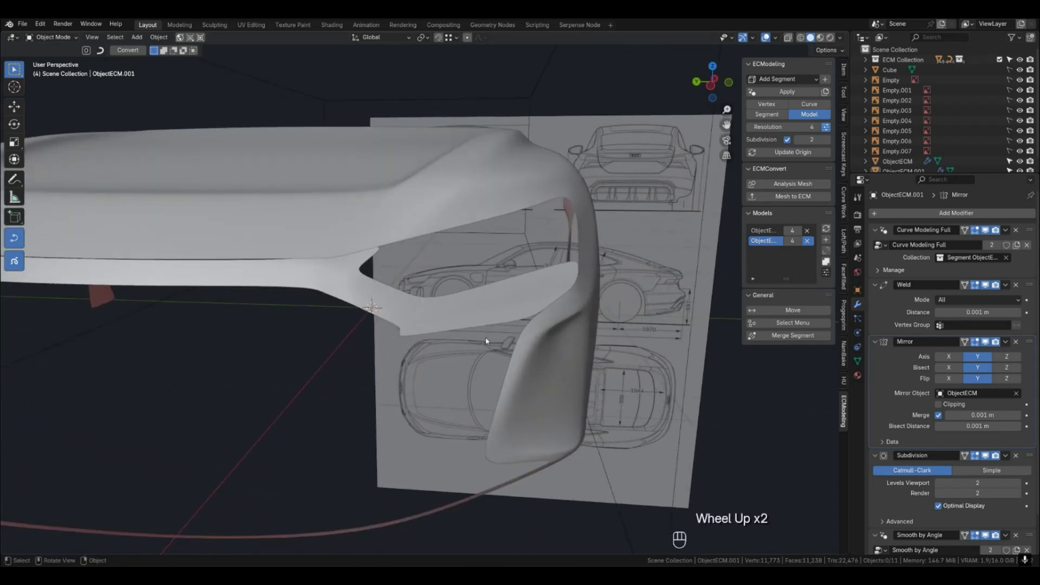
key("1")
middle_click_drag(464, 333, 477, 349)
key("4")
key("KP_1")
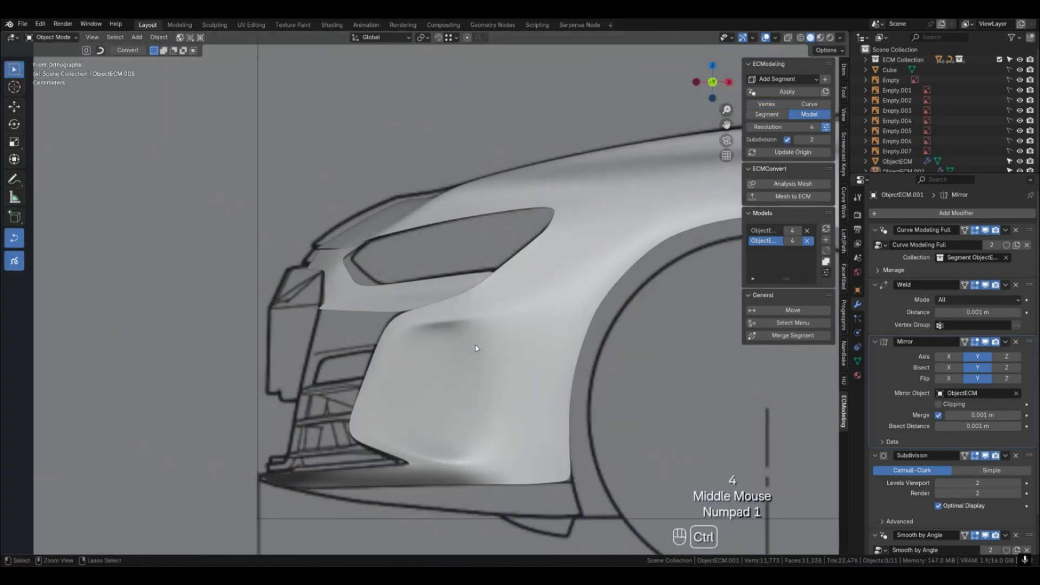
key("1")
left_click(318, 310)
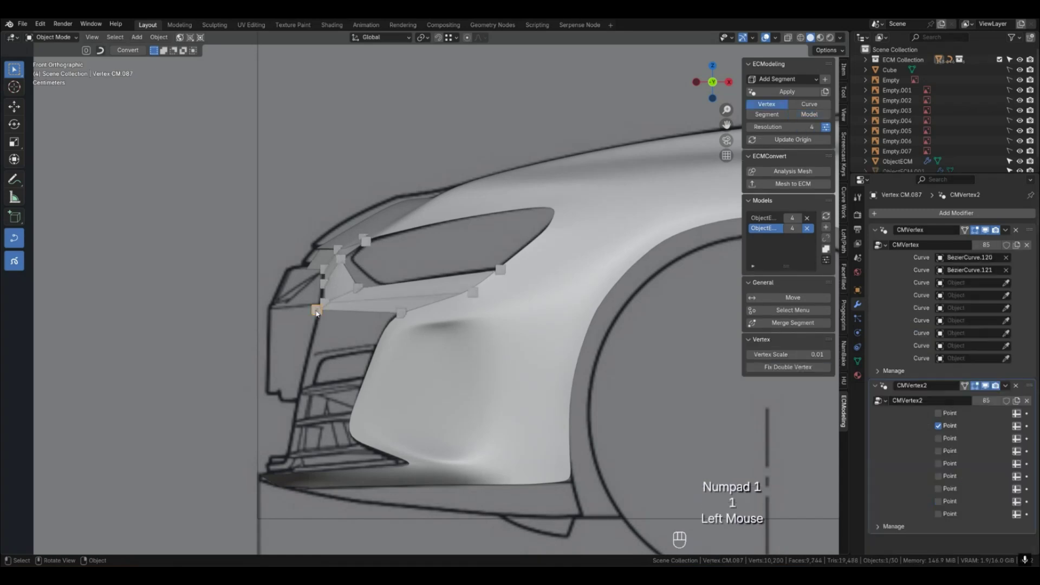
key("shift+g")
left_click(333, 323)
key("g")
key("x")
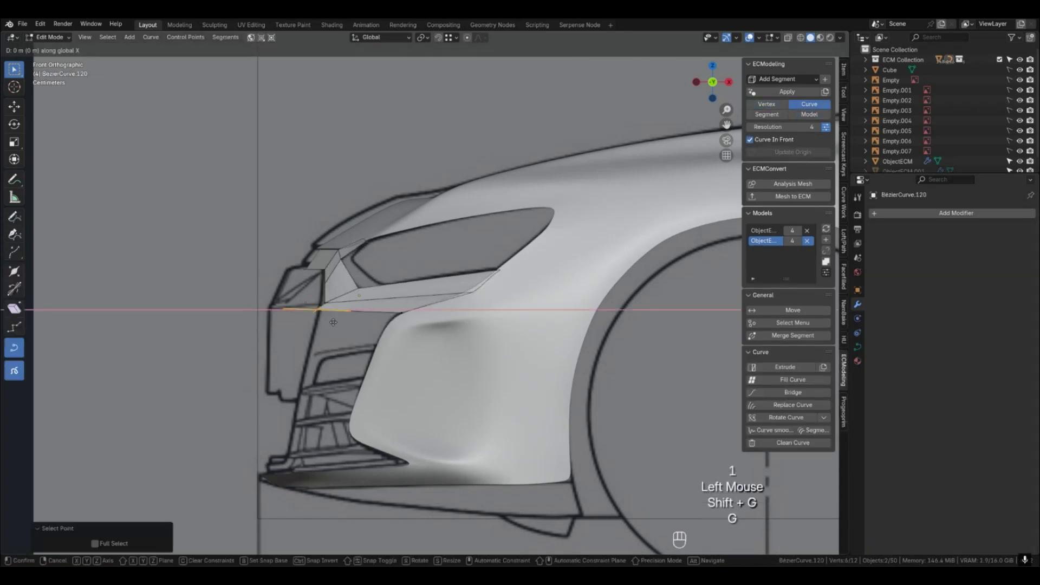
left_click(340, 321)
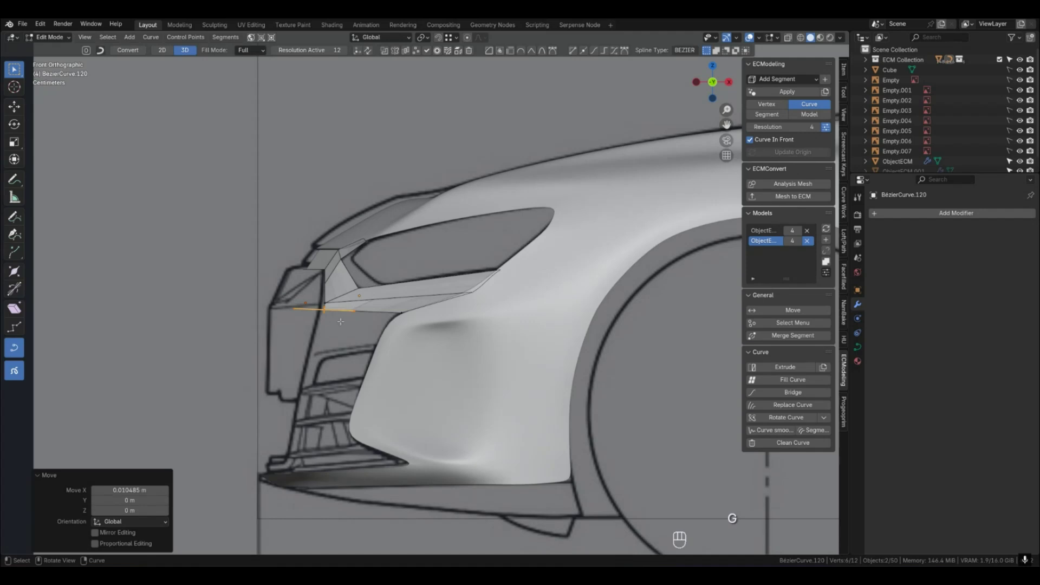
key("g")
key("Tab")
Shift the curve points just above the panel's lowest front corner about 0.002 m along negative X.
key("1")
left_click(326, 301)
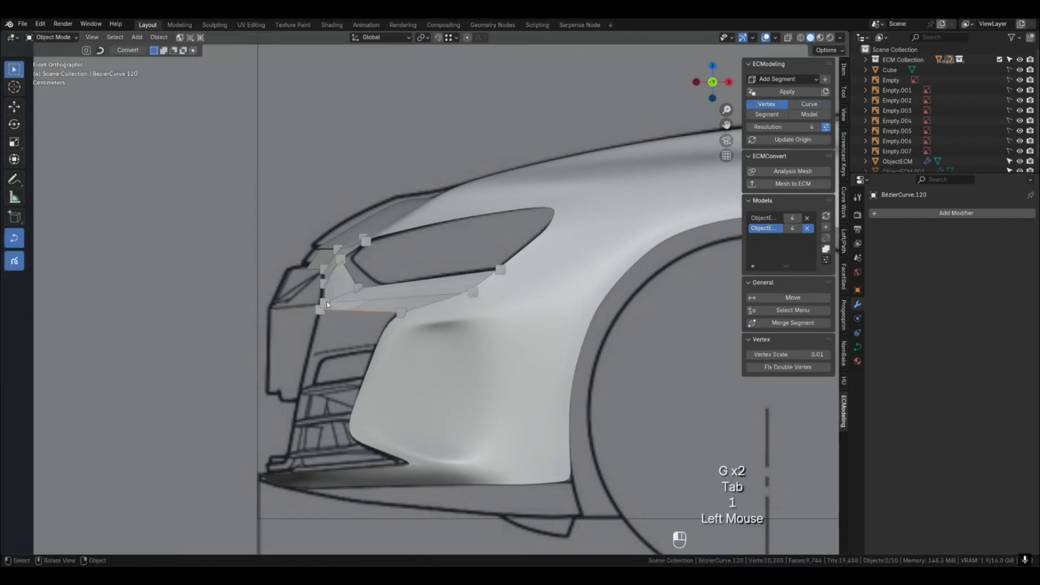
key("shift+g")
left_click(350, 302)
key("g")
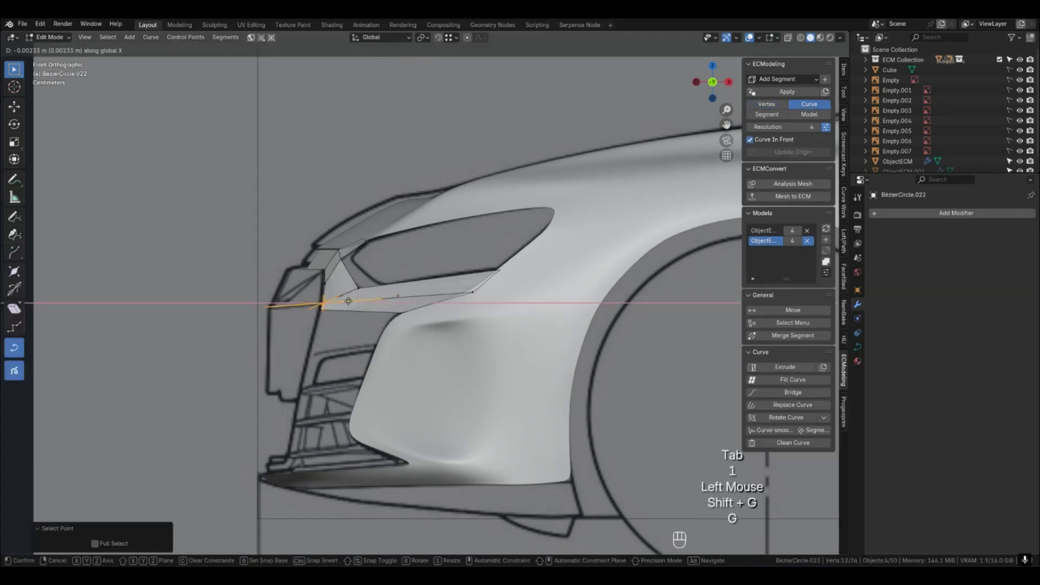
left_click(347, 301)
key("Tab")
Shift the curve points midway up the panel's front edge about 0.002 m along negative X.
key("1")
left_click(330, 282)
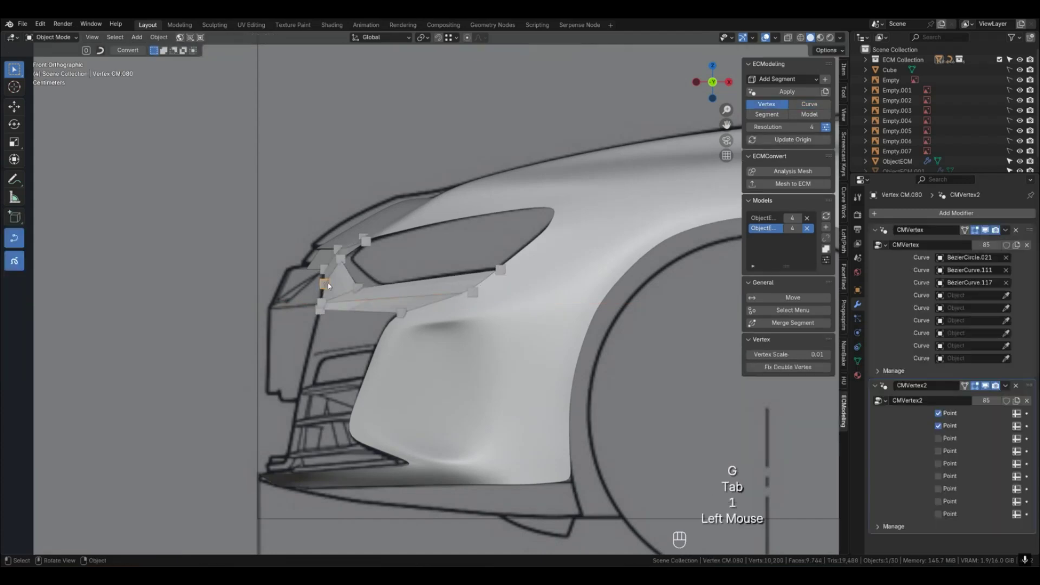
key("shift+g")
left_click(337, 281)
key("g")
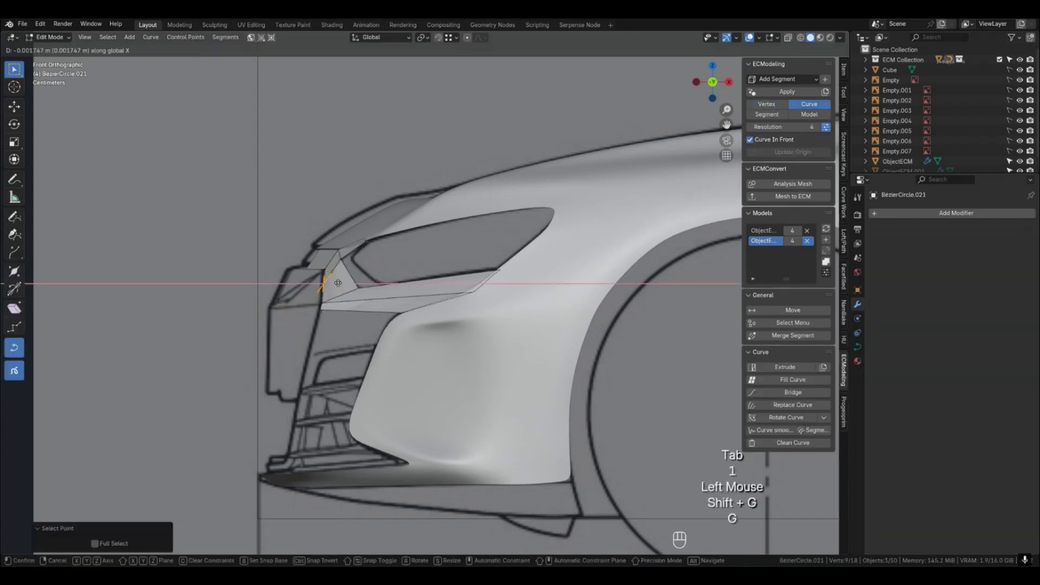
left_click(338, 282)
key("Tab")
Select the mirrored front panel and pick a control vertex at the lower corner of its front edge.
middle_click_drag(338, 282, 550, 355)
key("4")
scroll(385, 311, "up", 1)
scroll(422, 343, "down", 2, "shift")
scroll(550, 356, "up", 1)
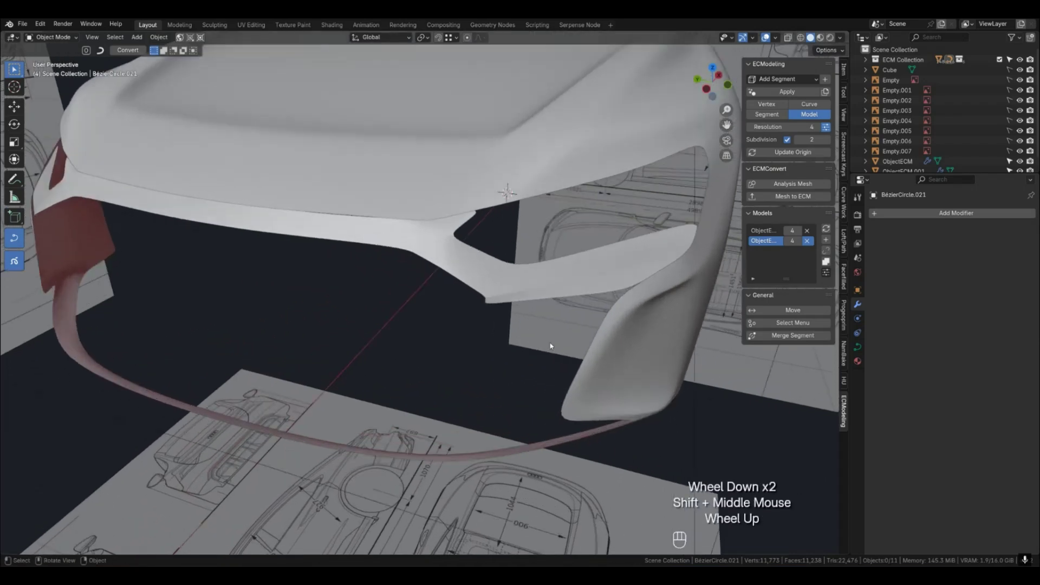
left_click(504, 291)
key("1")
middle_click_drag(508, 296, 447, 299)
left_click(445, 301)
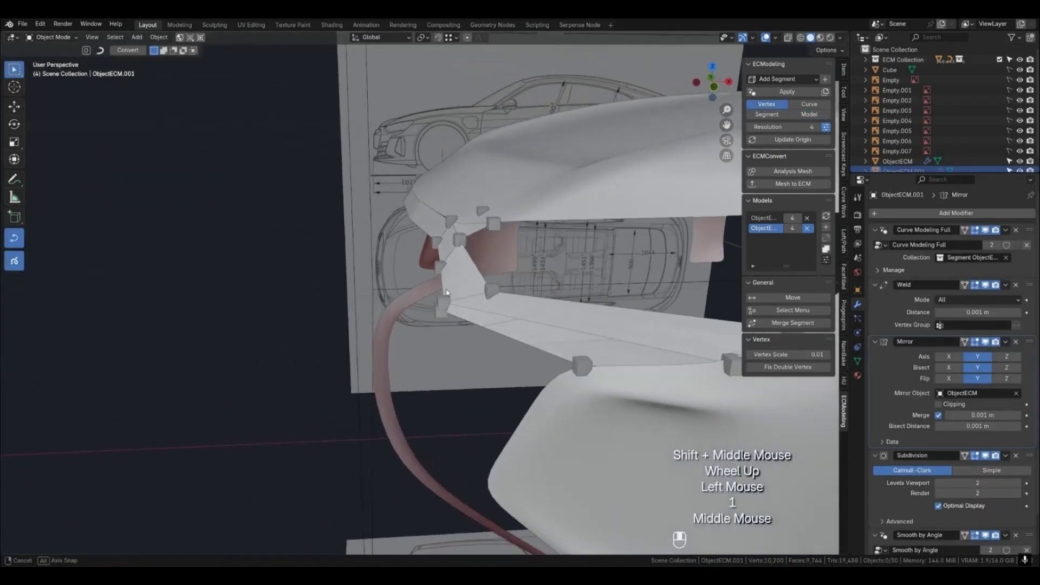
Adjust the inner corner point of the strip below the headlight along X, inspect the full model and save the file.
key("shift+g")
key("g")
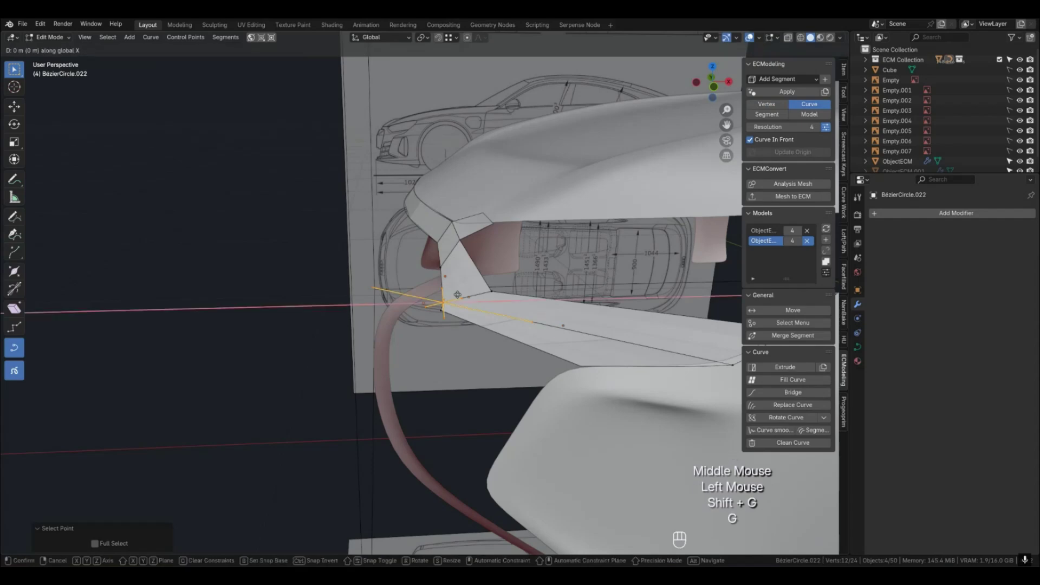
key("Tab")
key("4")
middle_click_drag(461, 309, 547, 353)
scroll(589, 319, "down", 2)
scroll(578, 348, "down", 2)
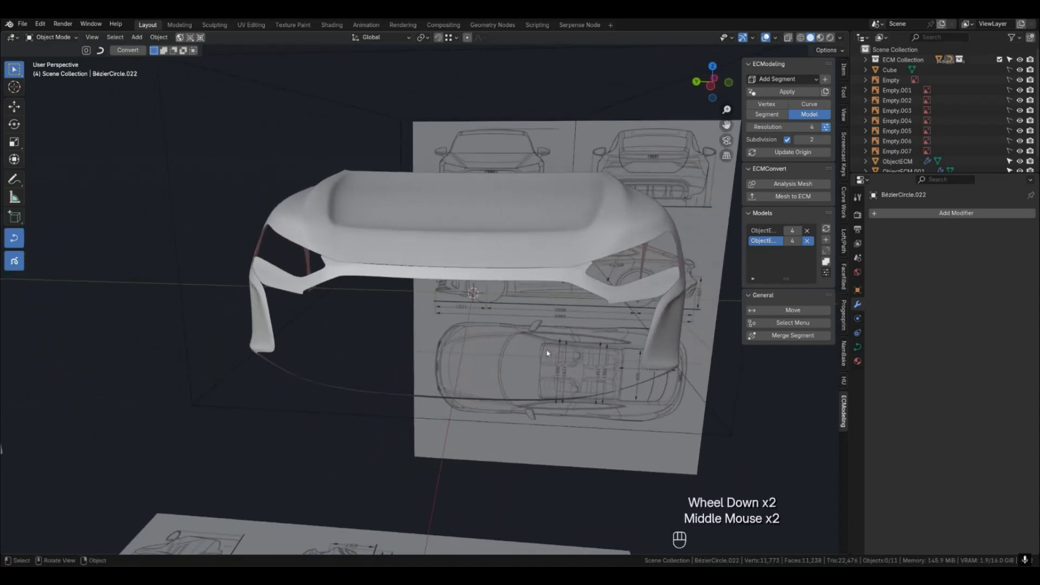
key("ctrl+s")
Move the upper inner corner point of the strip about -0.0045 m along X, onto the bumper line in the side blueprint.
key("KP_1")
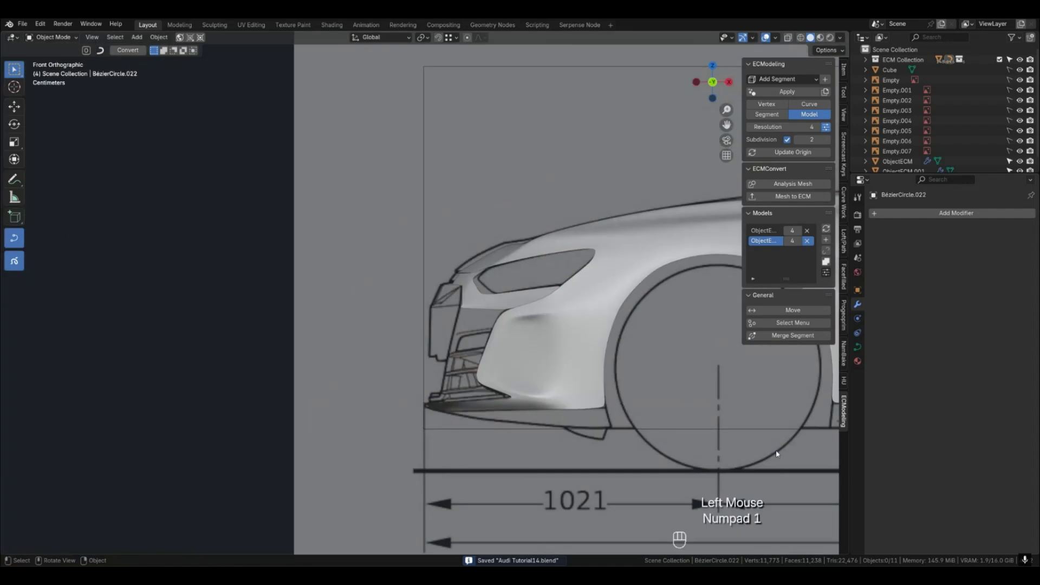
key("ctrl")
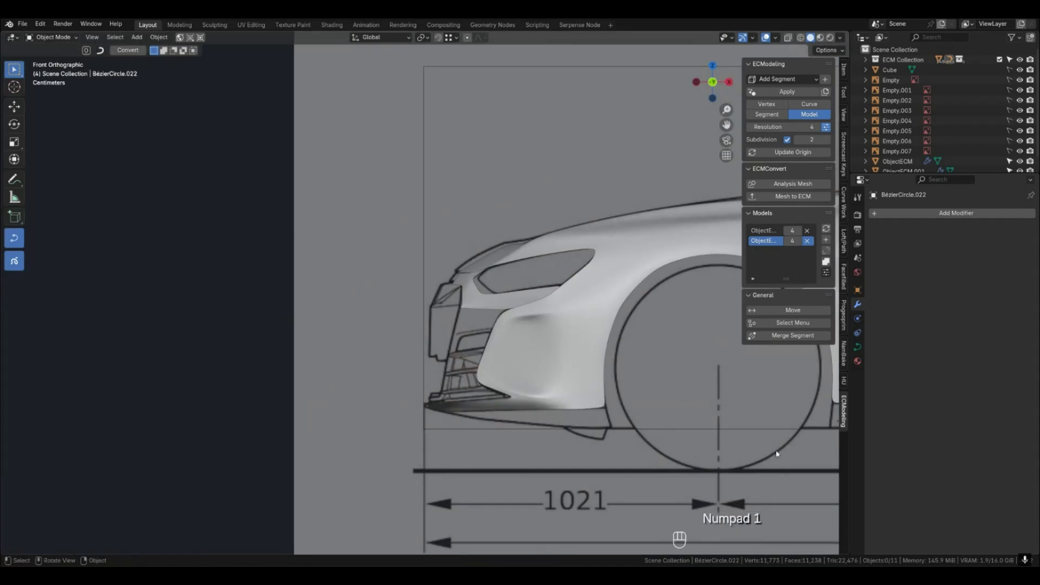
scroll(473, 301, "up", 4)
key("1")
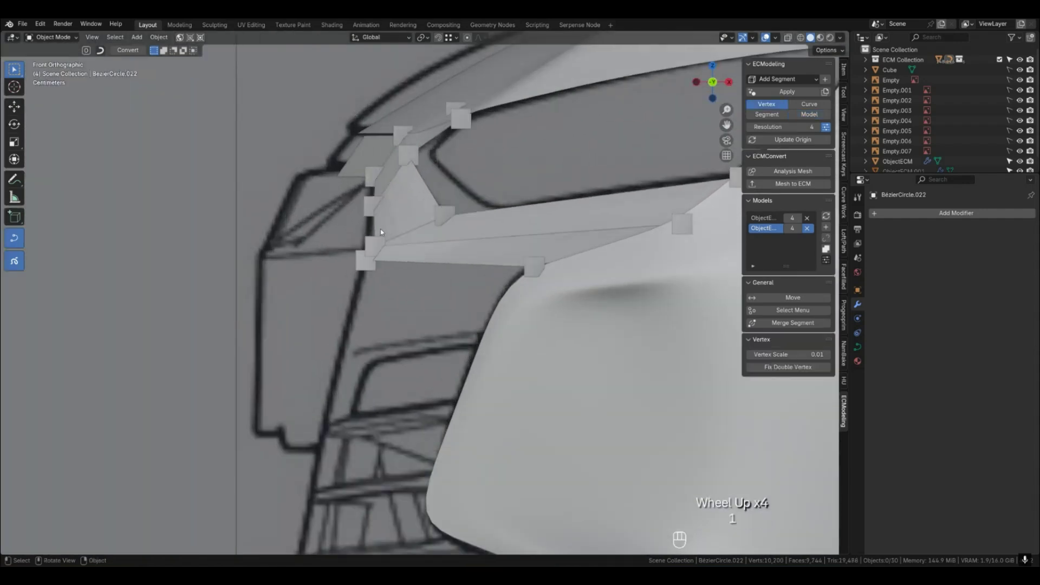
left_click(378, 245)
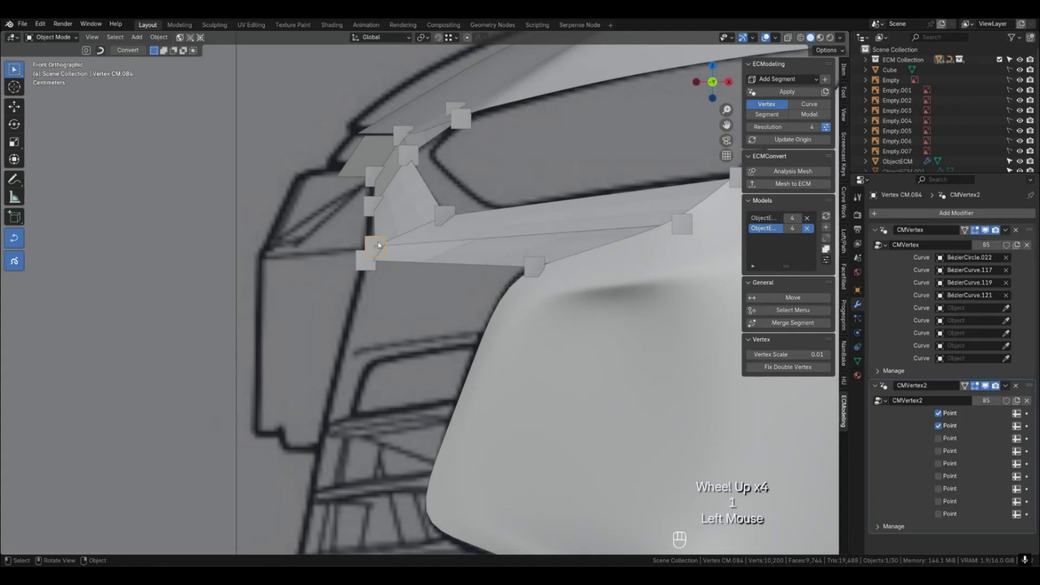
key("shift+g")
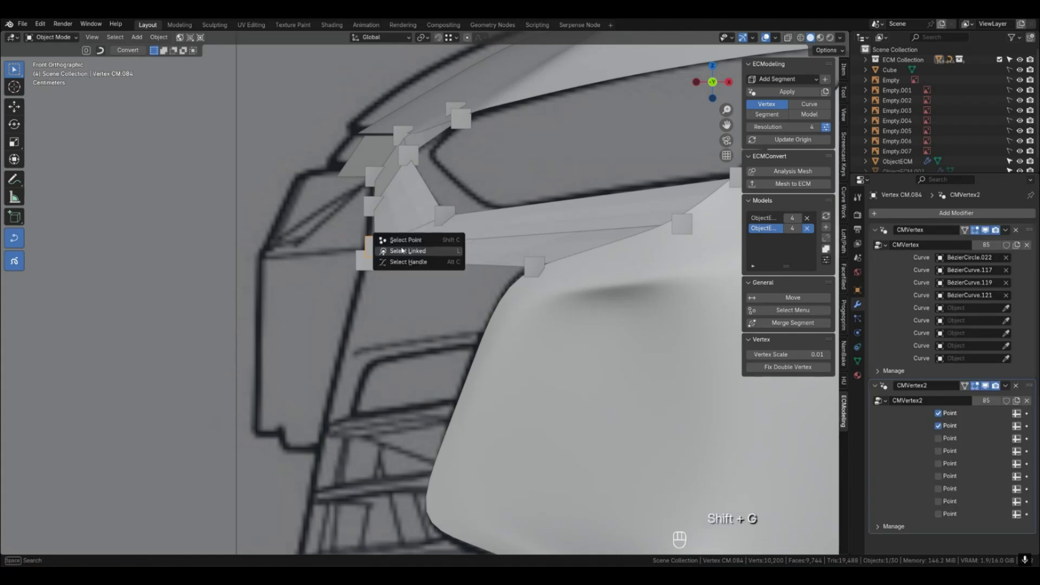
left_click(402, 240)
key("g")
left_click(397, 241)
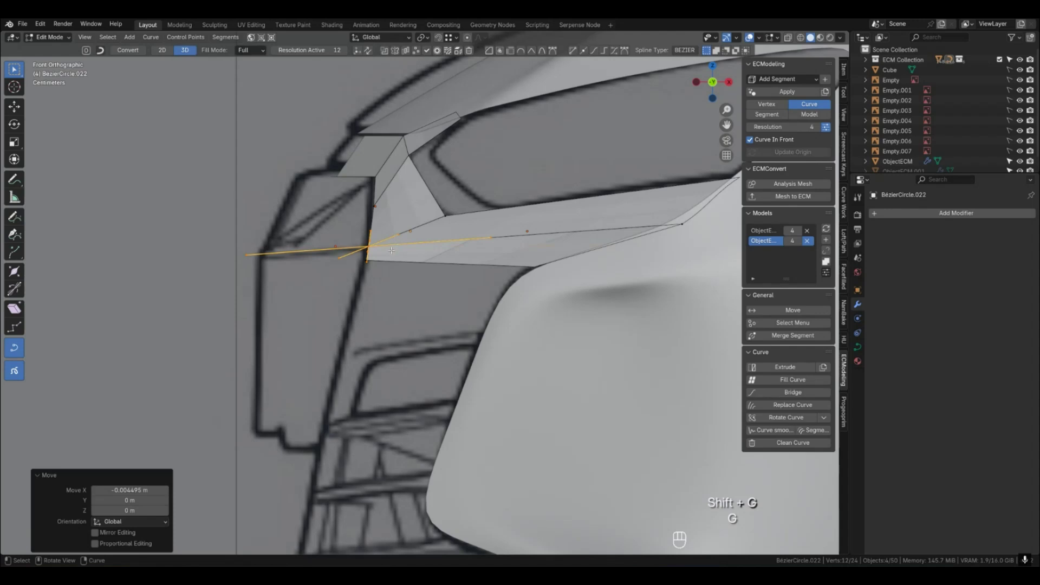
key("Tab")
Move the lower inner corner point of the strip slightly down to follow the side blueprint, and display the full model.
key("1")
left_click(369, 261)
key("shift+g")
left_click(400, 261)
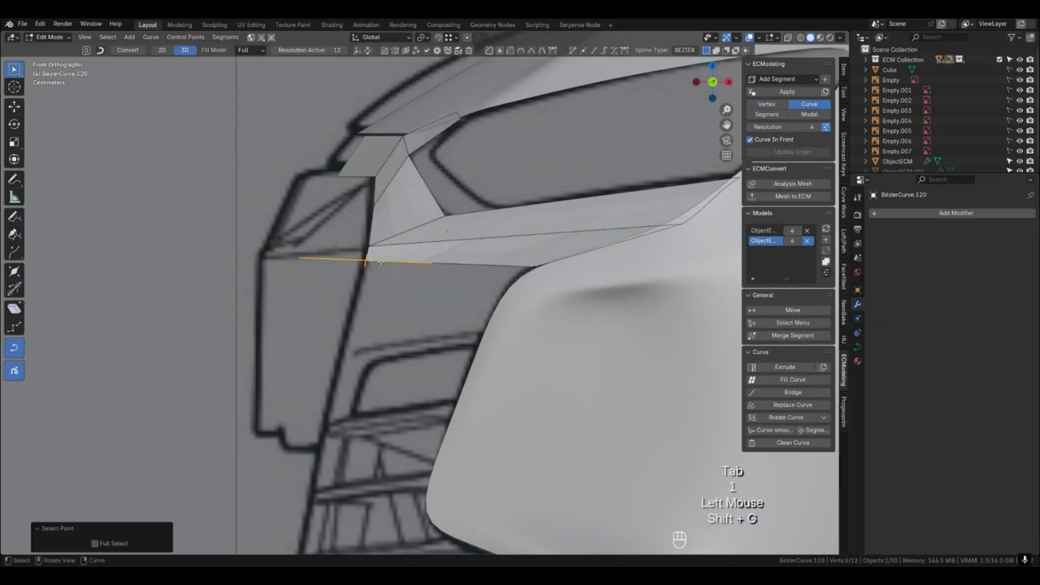
key("g")
left_click(381, 270)
key("Tab")
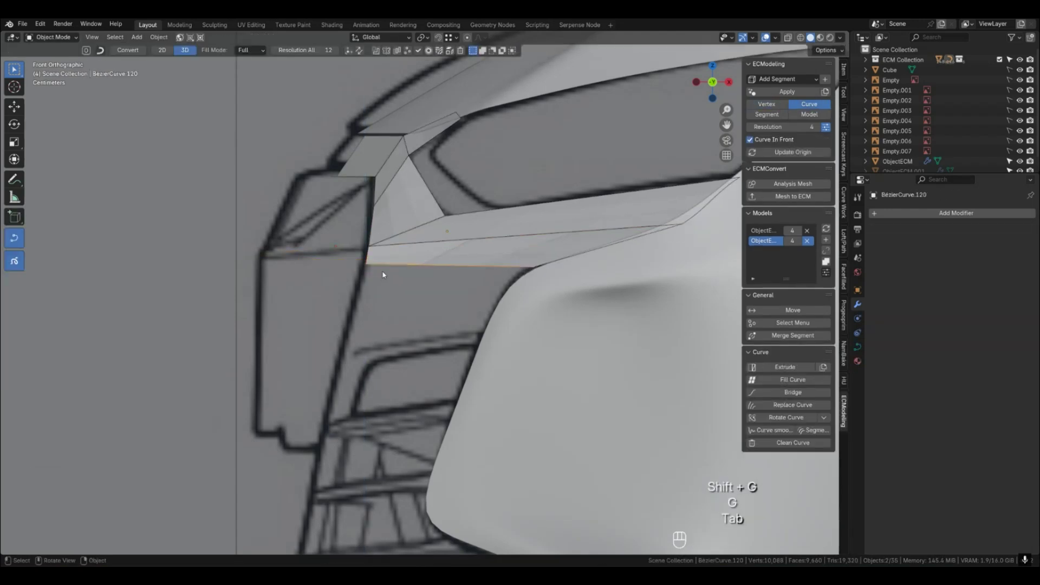
scroll(385, 277, "down", 2)
middle_click_drag(385, 279, 482, 314)
key("4")
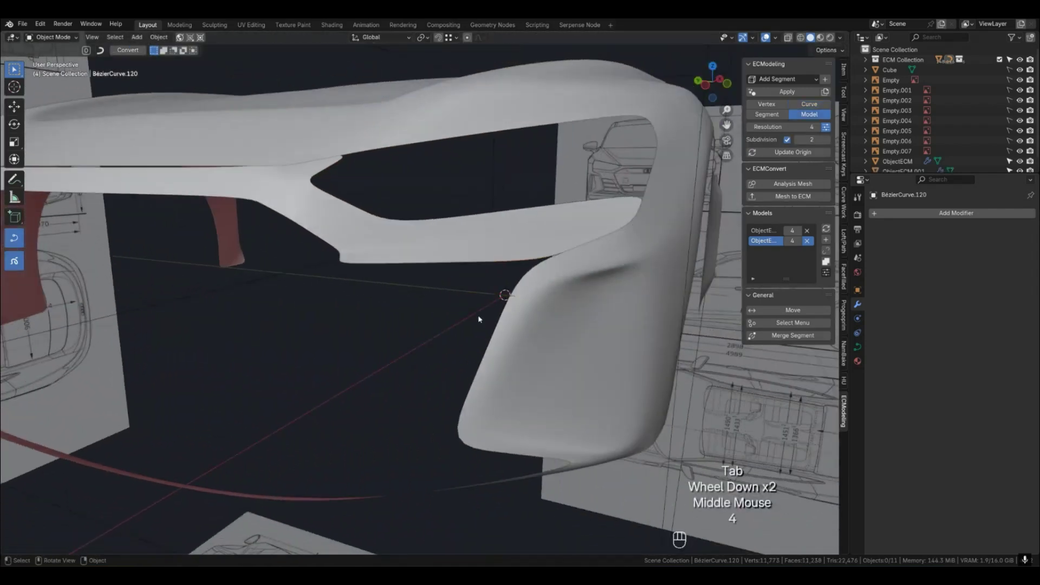
Move the lower inner corner point of the strip below the headlight about -0.078 m along Y.
scroll(412, 313, "down", 1)
middle_click_drag(411, 313, 390, 308)
key("1")
left_click(366, 286)
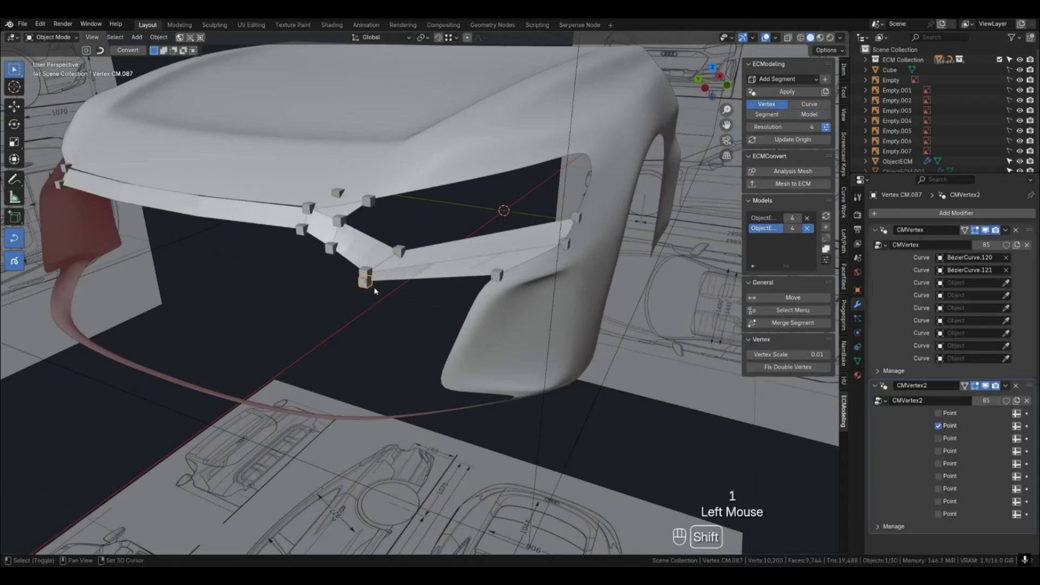
key("shift+g")
left_click(396, 286)
key("g")
key("x")
key("y")
key("ctrl")
left_click(437, 262)
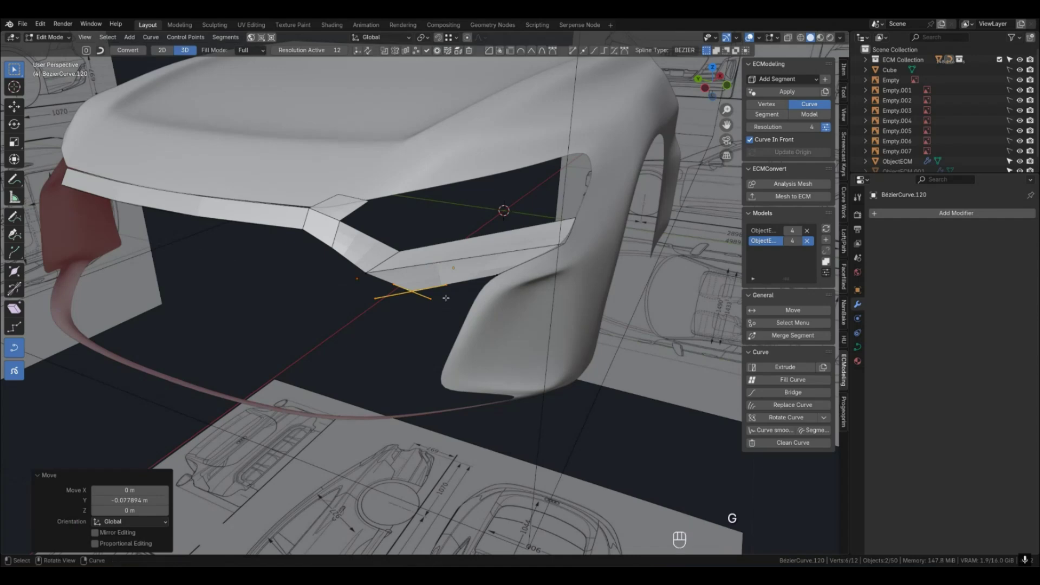
Align the selected point along X with the bumper outline in the top blueprint, ending with a shift of about 0.016 m.
middle_click_drag(446, 297, 502, 308)
middle_click_drag(413, 304, 416, 357)
key("KP_7")
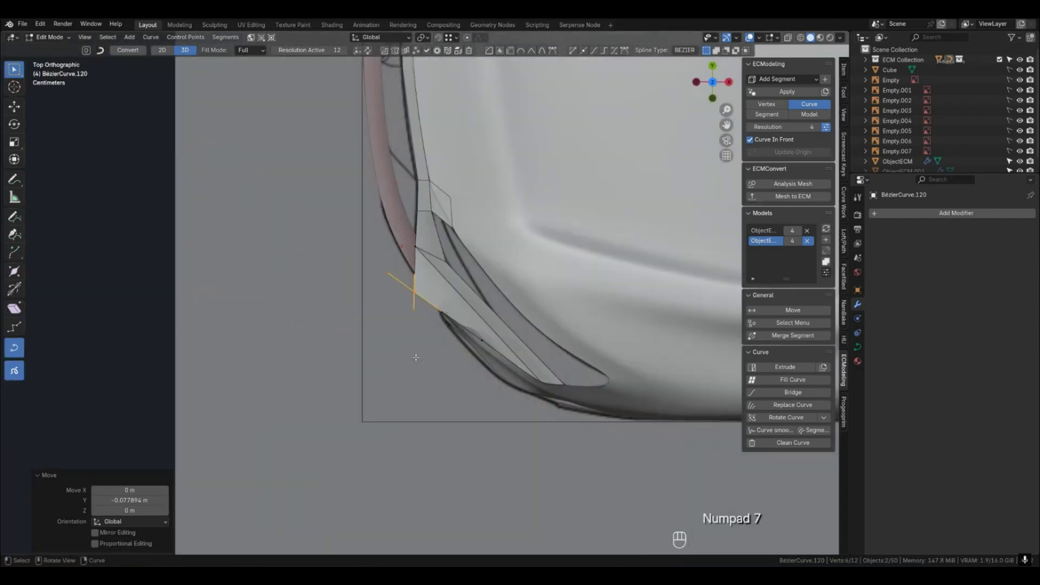
key("g")
key("y")
key("x")
key("ctrl")
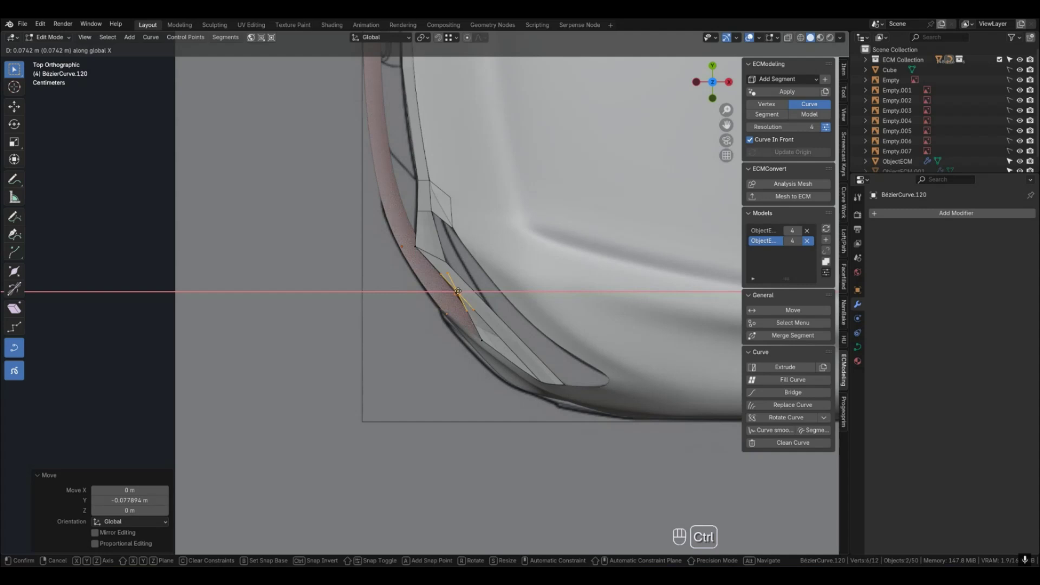
left_click(417, 249)
key("g")
key("x")
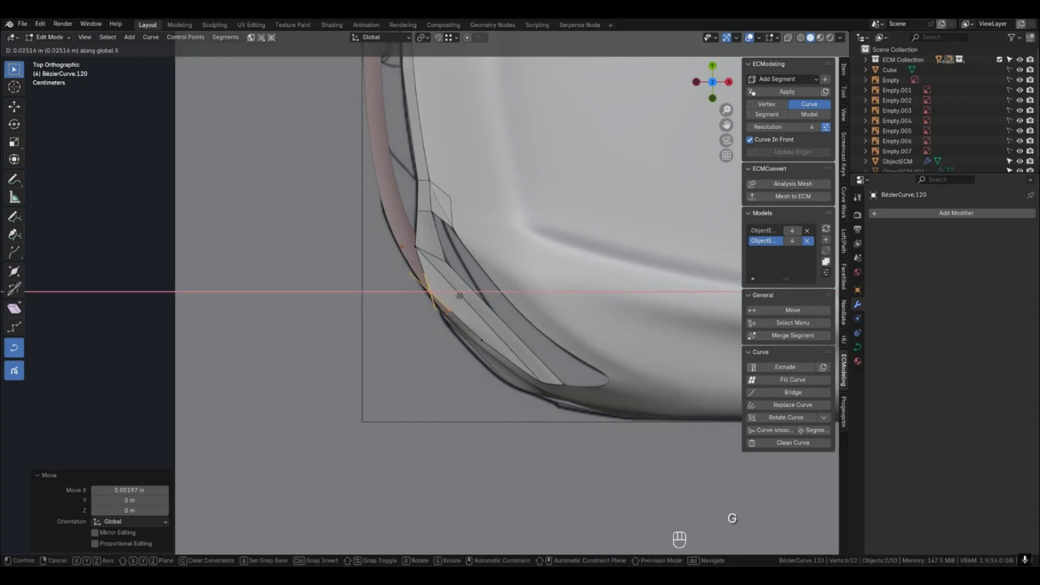
scroll(463, 318, "up", 2)
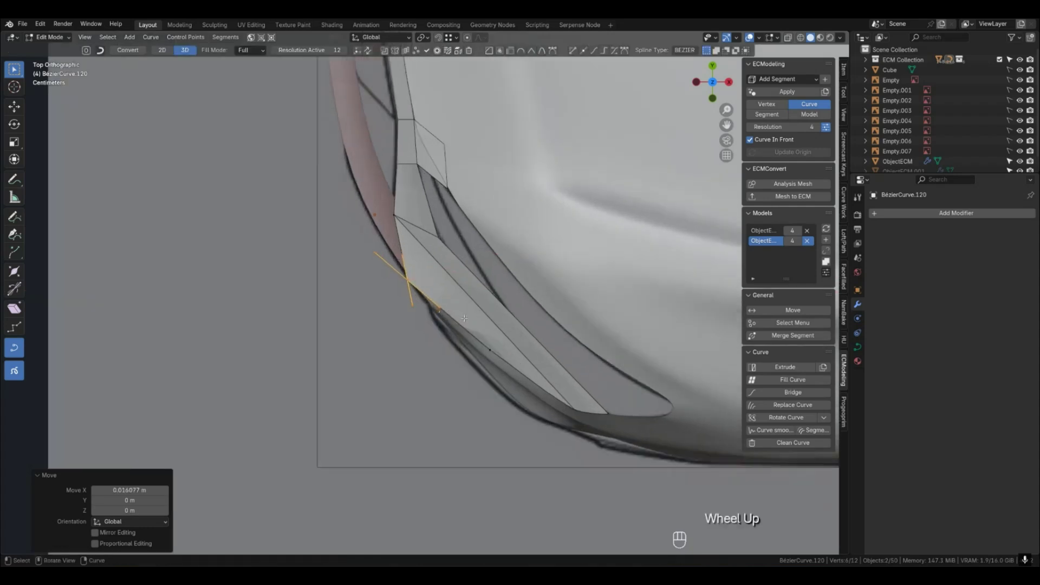
Fine-tune the selected point along X and Y against the top blueprint, and display the full model.
left_click(472, 318)
key("g")
key("y")
right_click(474, 332)
key("g")
key("x")
left_click(487, 329)
key("g")
key("y")
left_click(489, 337)
middle_click_drag(406, 367, 399, 291)
key("Tab")
key("4")
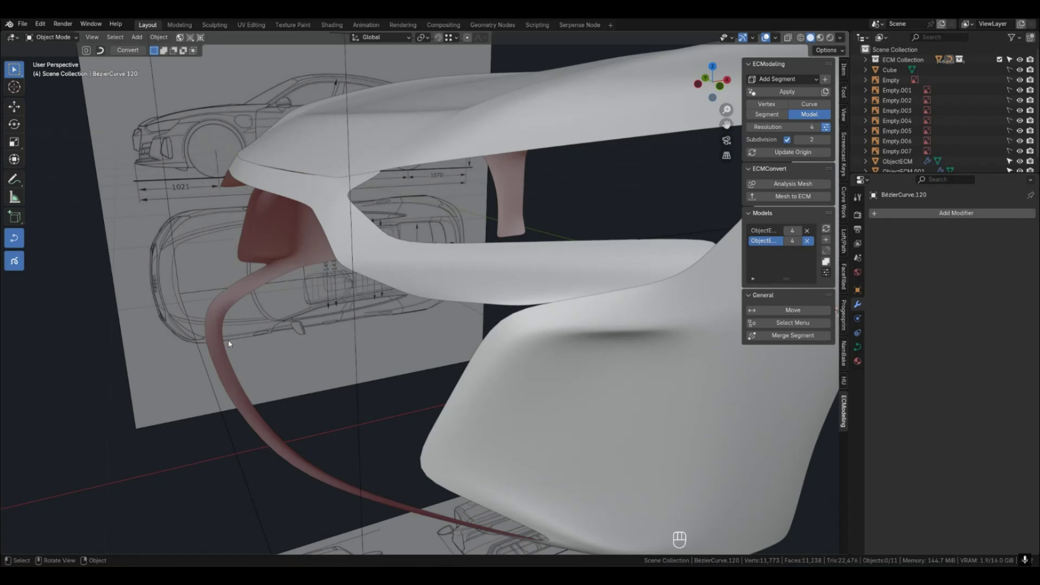
Examine the strip below the headlight against the side blueprint, the car reference photo and the front blueprint.
scroll(229, 344, "down", 2)
key("KP_1")
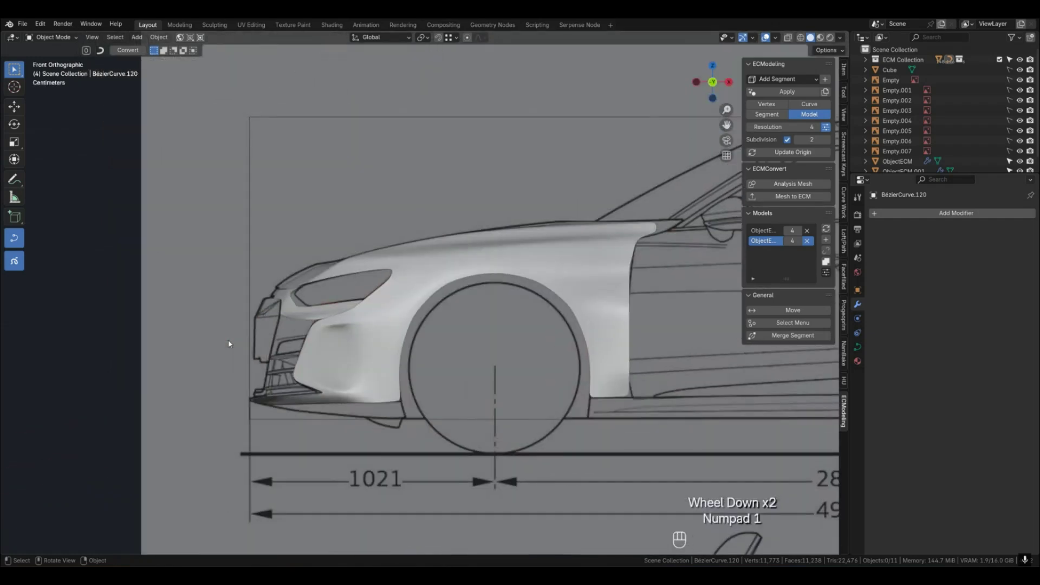
scroll(238, 322, "down", 3)
middle_click_drag(283, 338, 886, 380, "shift")
middle_click_drag(480, 239, 481, 398, "shift")
scroll(381, 311, "up", 3)
scroll(381, 307, "up", 1)
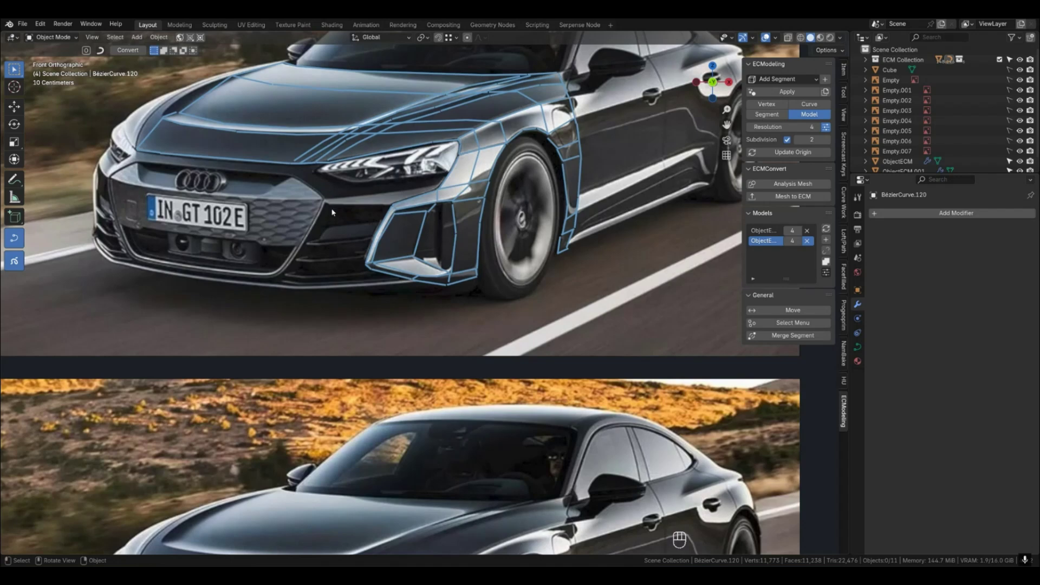
scroll(332, 212, "down", 3)
middle_click_drag(575, 394, 82, 174, "shift")
scroll(529, 337, "up", 5)
left_click(530, 336)
key("KP_3")
key("ctrl+KP_3")
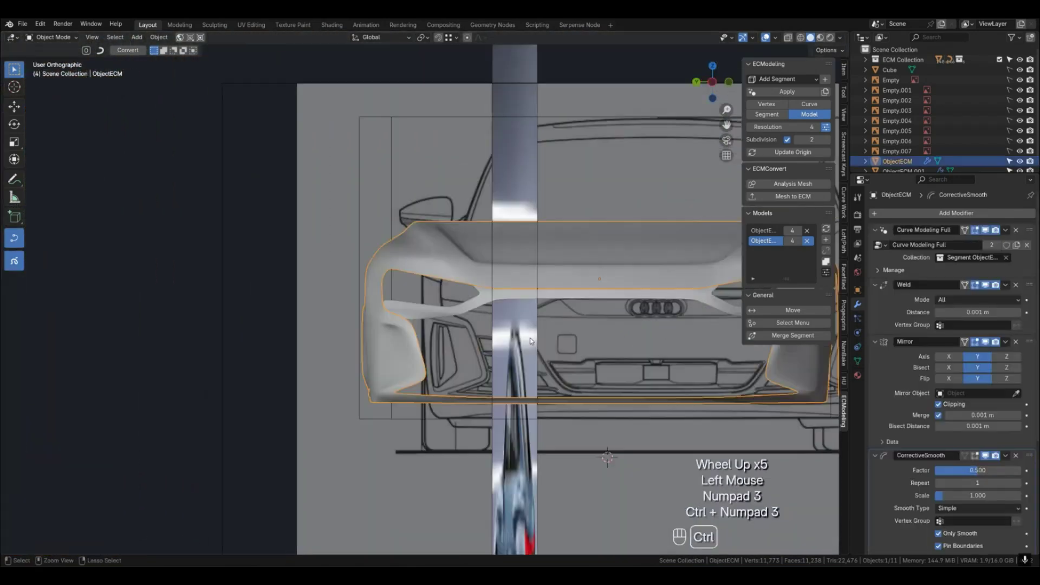
middle_click_drag(529, 342, 458, 350, "shift")
scroll(335, 370, "up", 3)
key("2")
key("1")
left_click(469, 389)
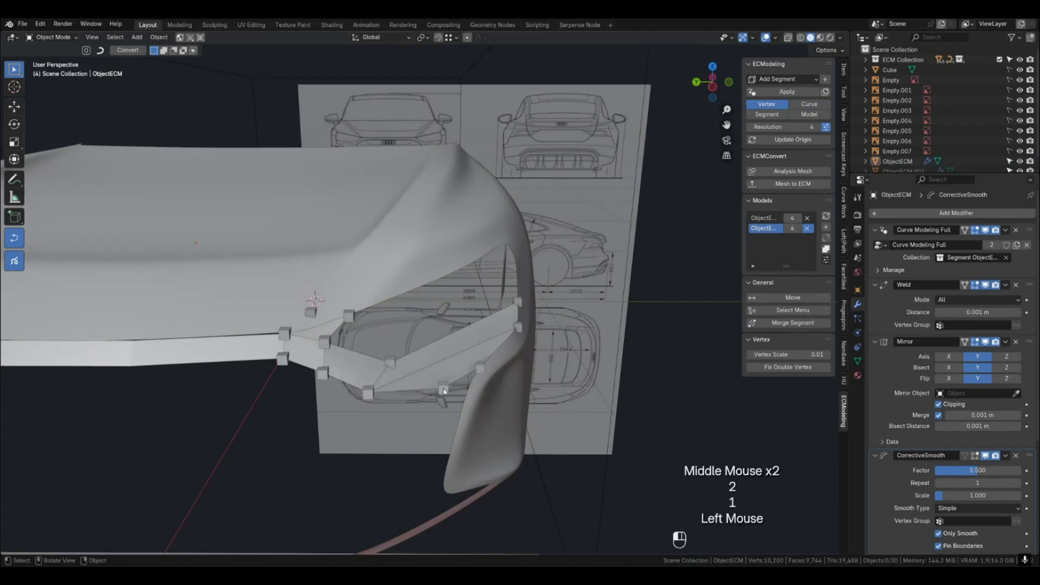
key("shift+g")
key("g")
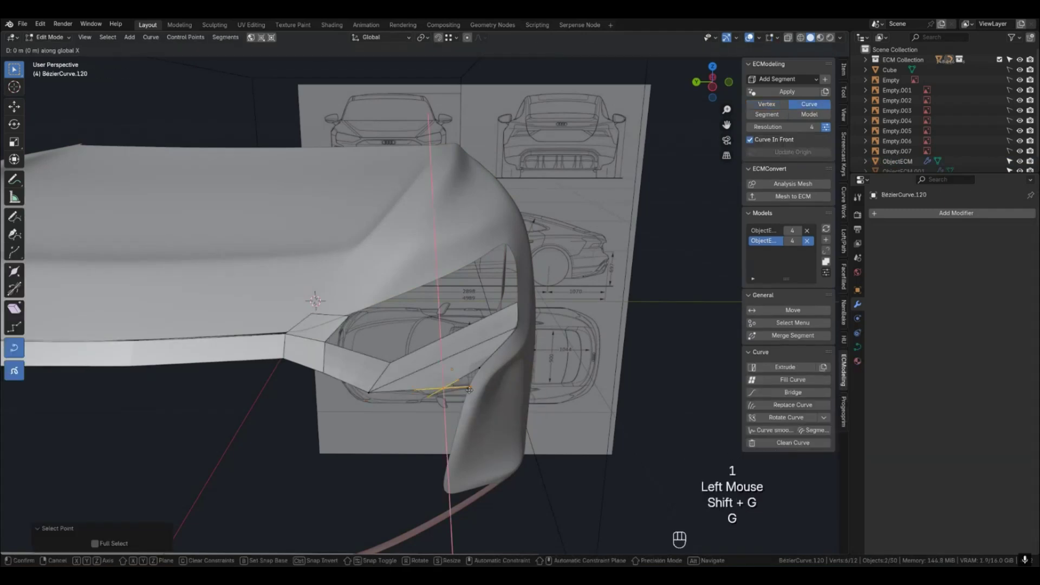
key("y")
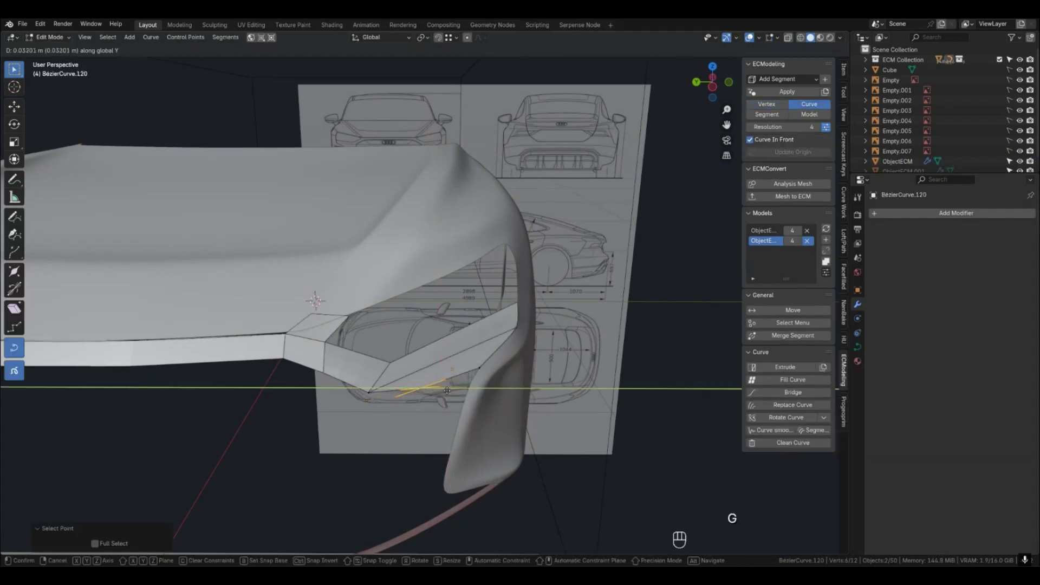
left_click(485, 387)
mouse_move(486, 387)
middle_mouse_down()
mouse_move(459, 411)
mouse_move(479, 401)
middle_mouse_up()
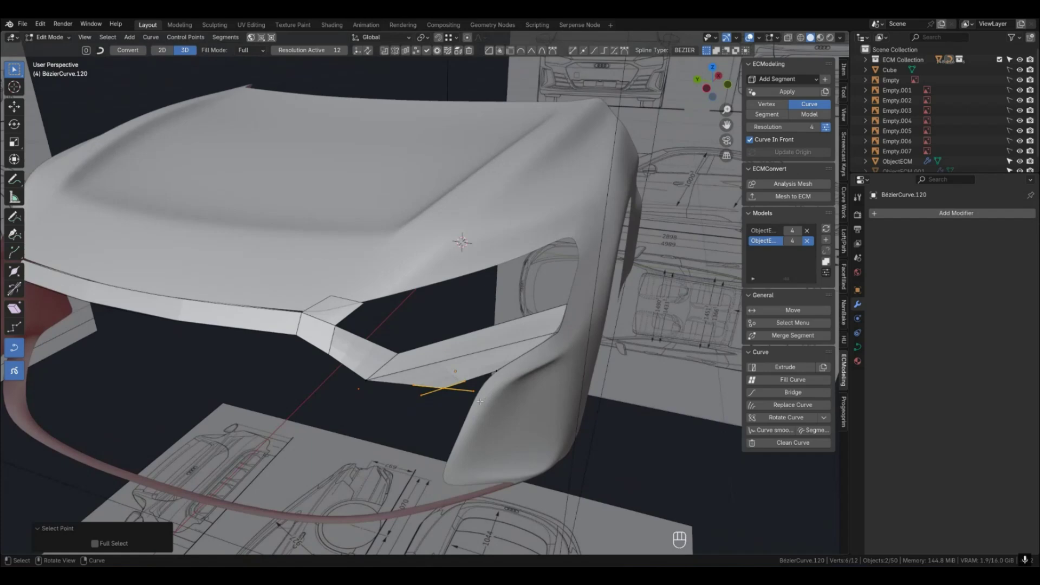
scroll(479, 402, "up", 2)
key("g")
key("y")
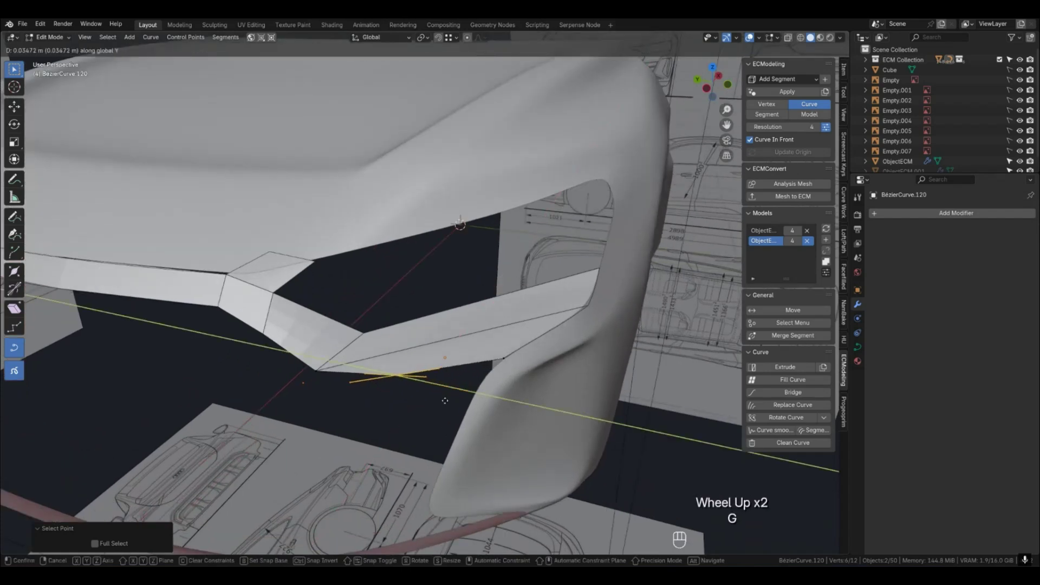
left_click(439, 401)
middle_click_drag(439, 401, 490, 373)
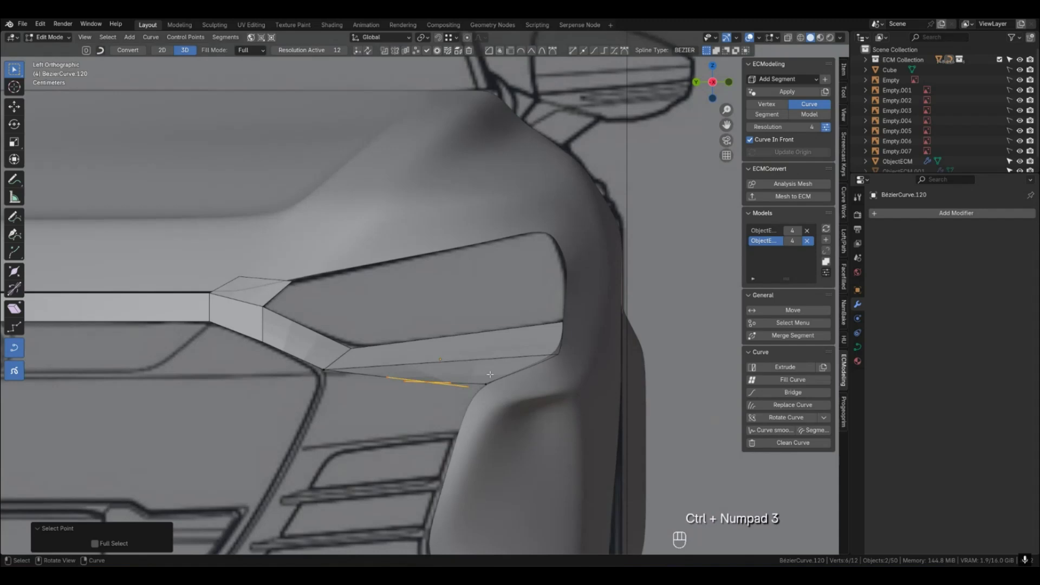
Enable X-ray and raise the strip's lower outer corner point about 0.002 m along Z to match the front blueprint.
left_click(788, 37)
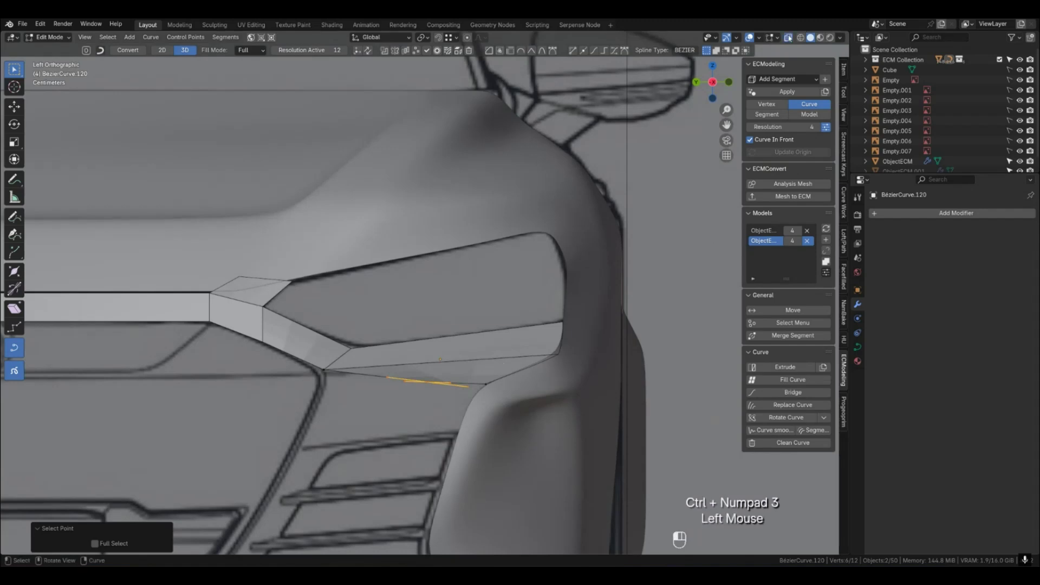
key("1")
left_click(566, 334)
key("Tab")
left_click(559, 355)
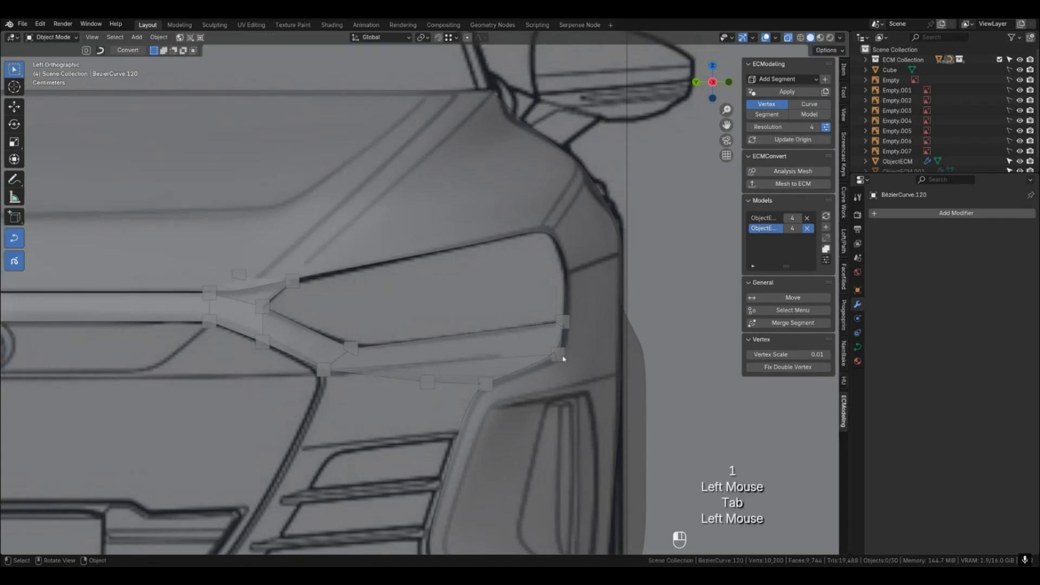
key("shift+g")
left_click(570, 356)
key("g")
key("z")
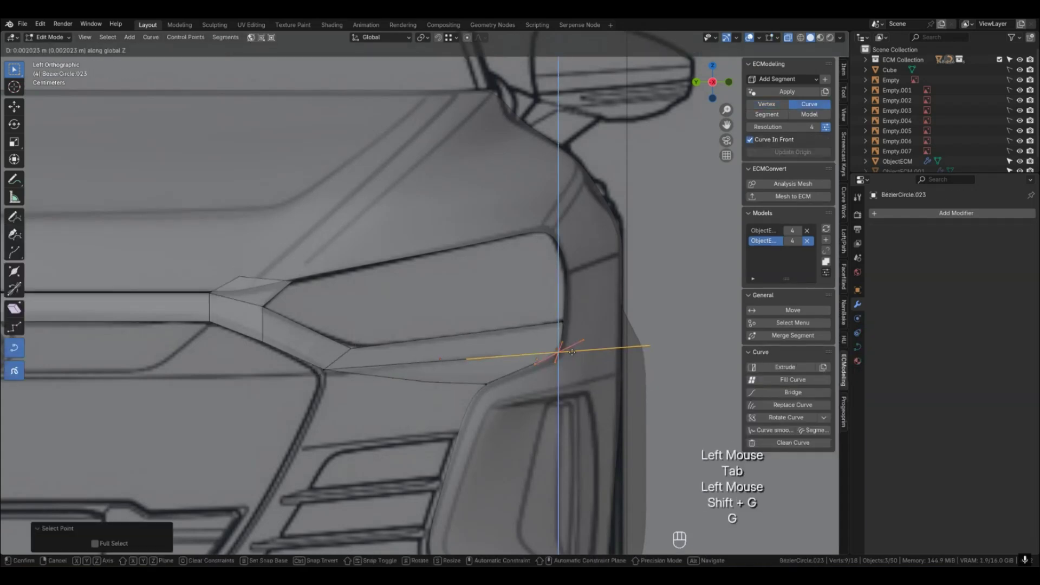
left_click(572, 352)
key("Tab")
Raise the middle point on the strip's lower edge about 0.0028 m along Z.
left_click(455, 385)
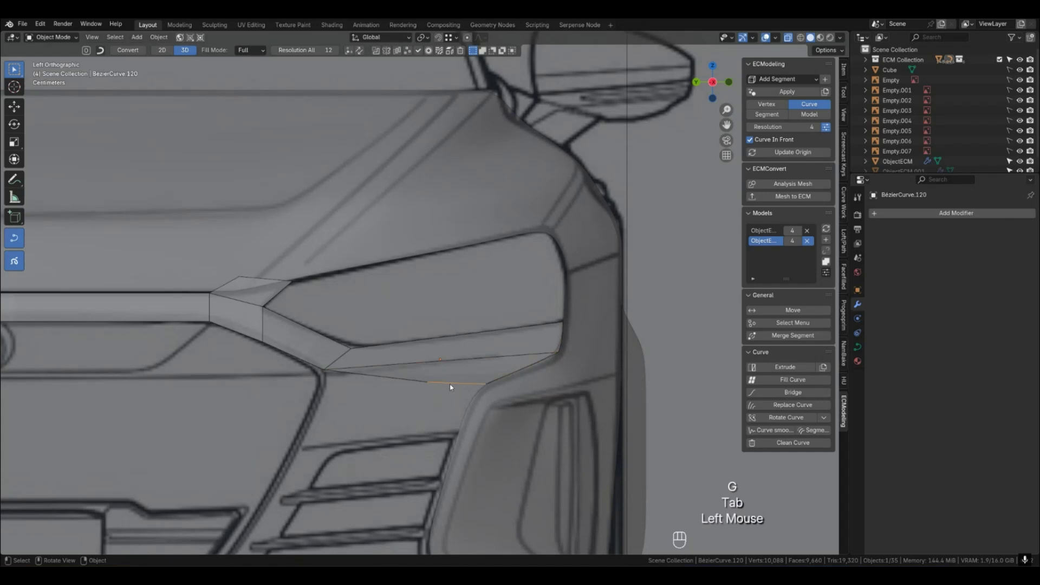
key("1")
left_click(448, 385)
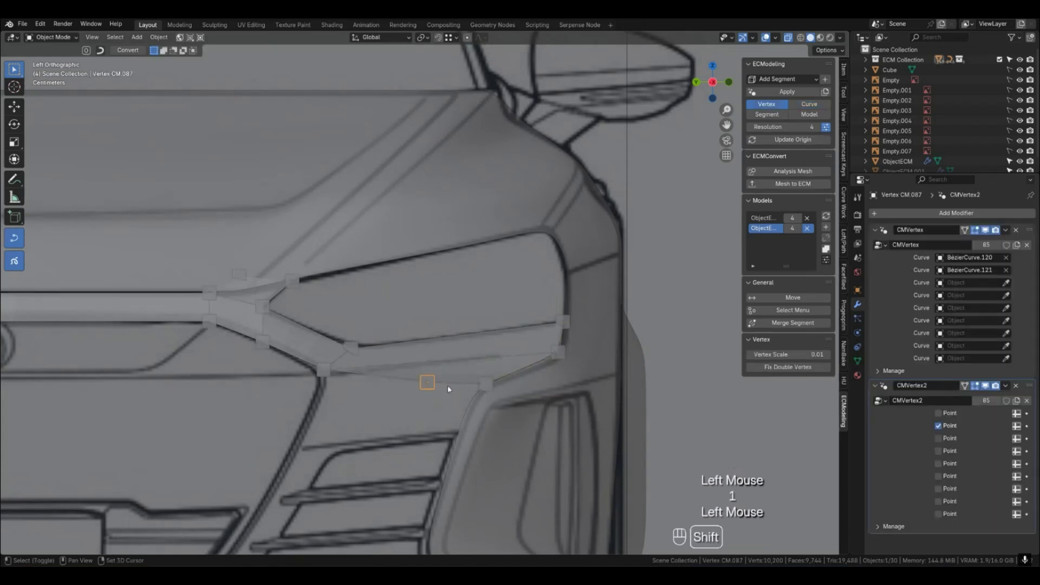
key("shift+g")
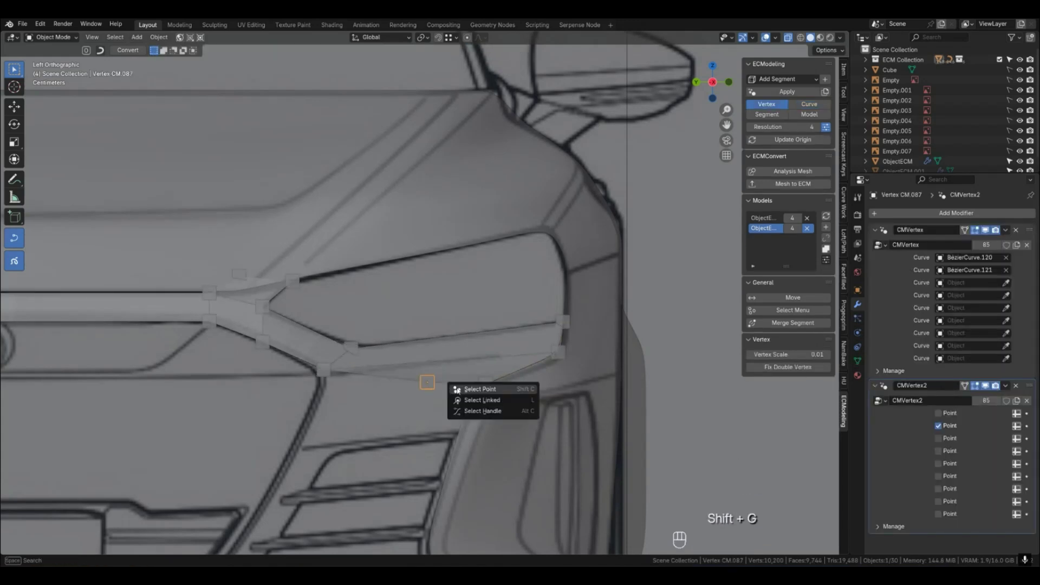
left_click(458, 388)
key("g")
key("z")
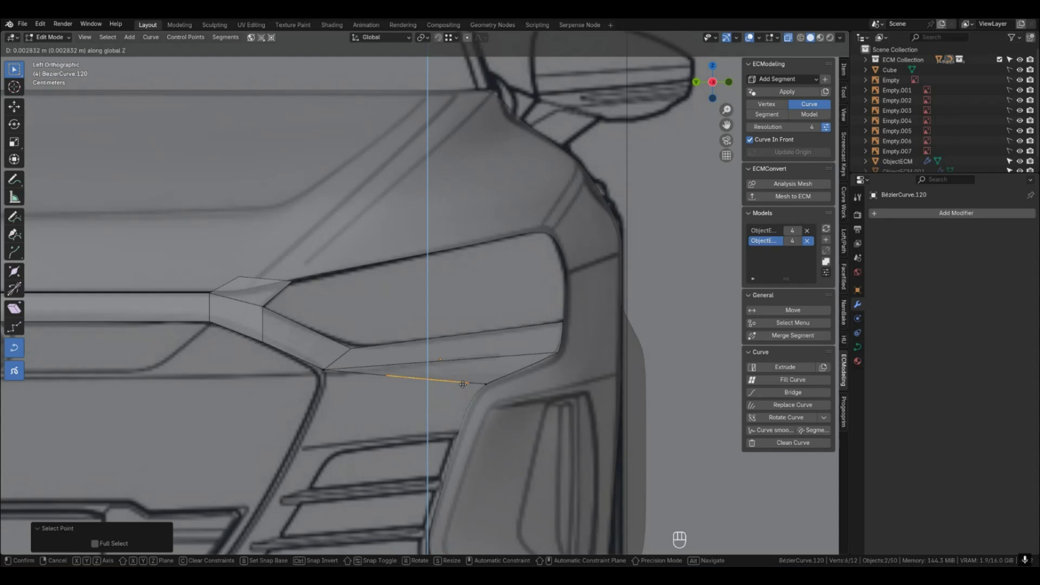
left_click(463, 384)
middle_click_drag(463, 384, 448, 458)
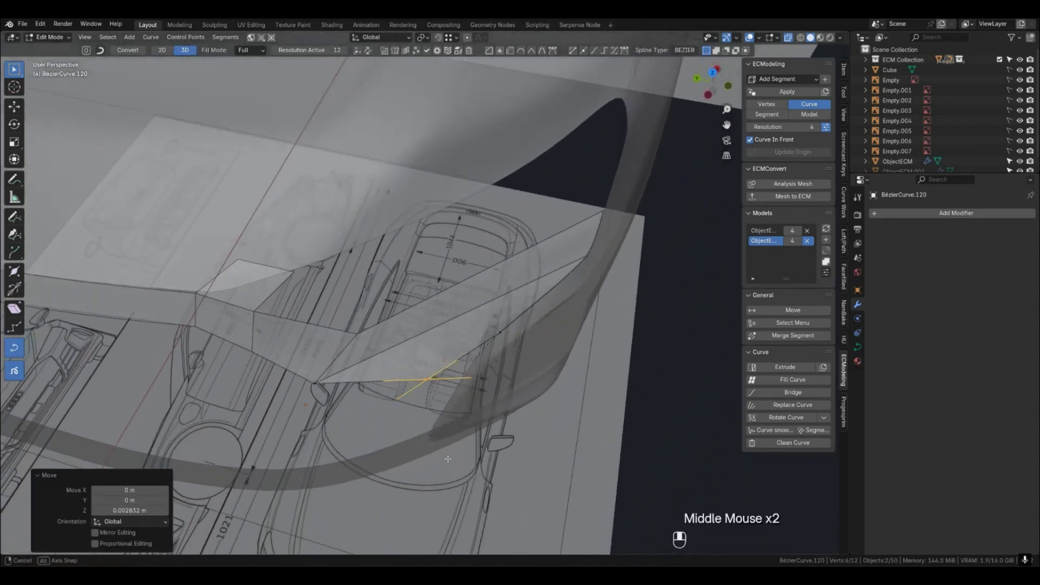
Move the selected lower-edge point along X and Y against the top blueprint, and display the full model with X-ray off.
key("KP_7")
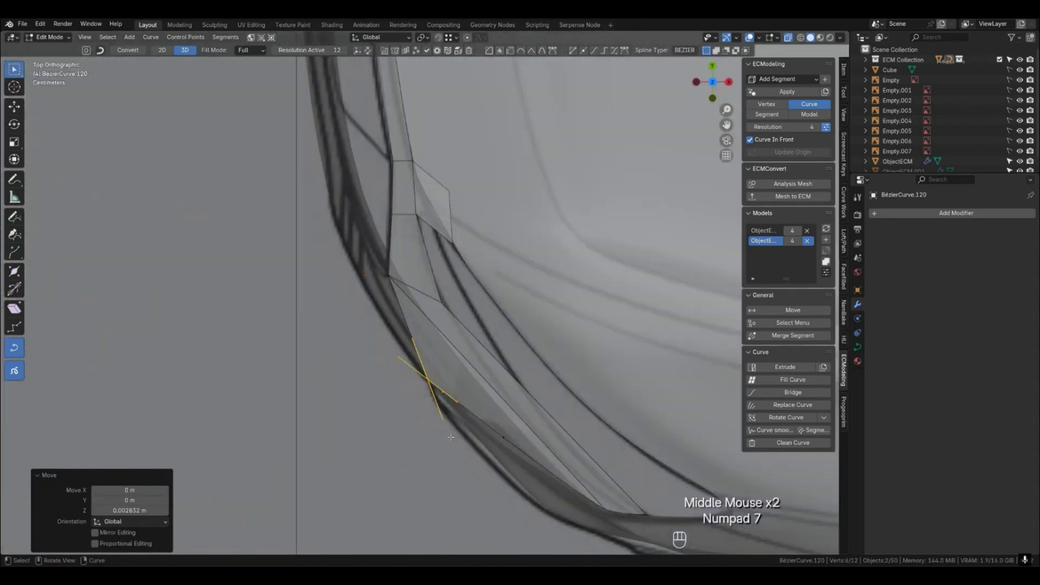
key("g")
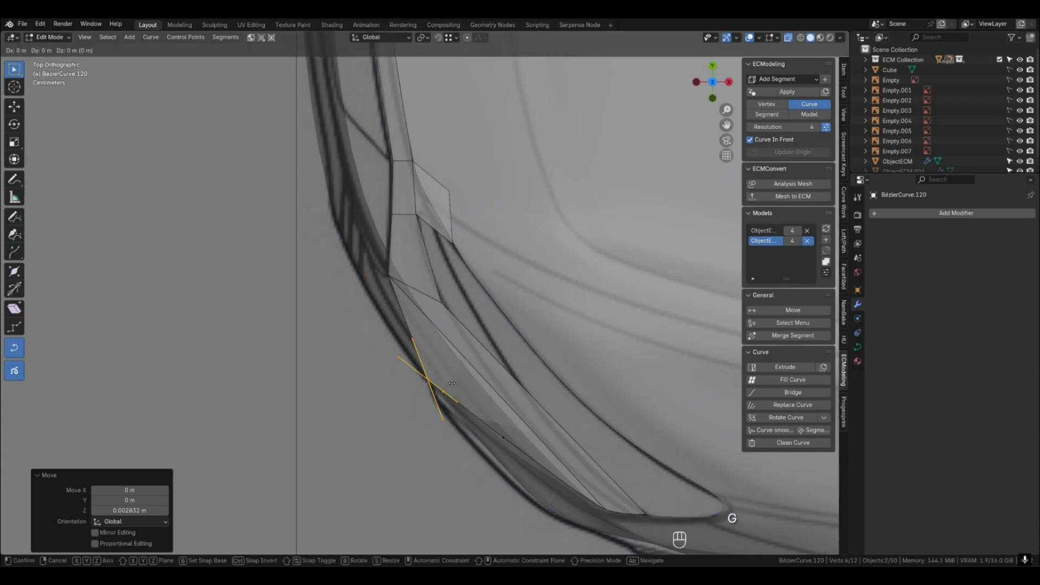
key("shift+z")
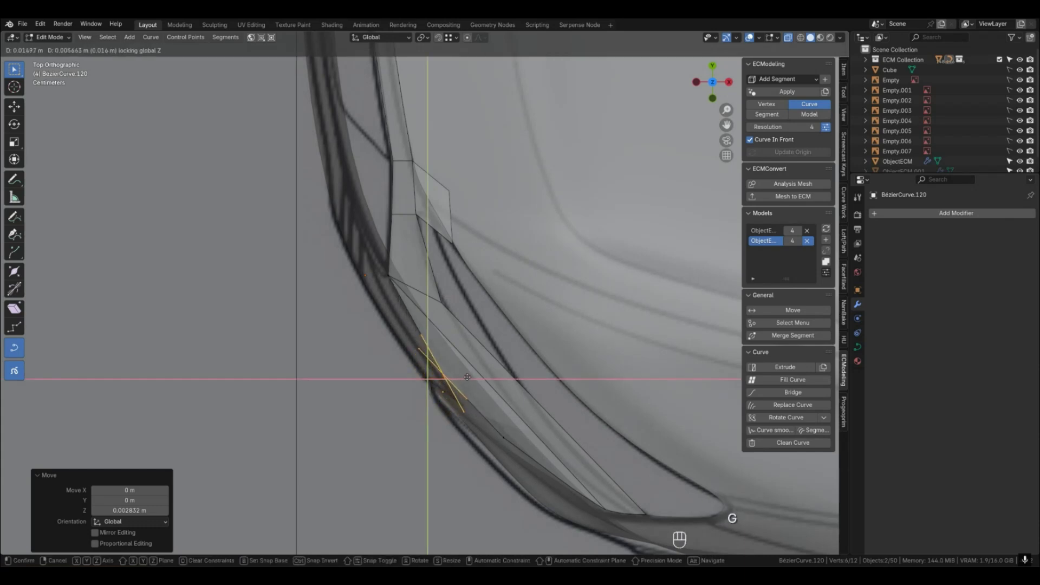
left_click(473, 372)
middle_click_drag(477, 385, 519, 403)
key("Tab")
key("4")
scroll(513, 343, "down", 2)
scroll(494, 401, "down", 1)
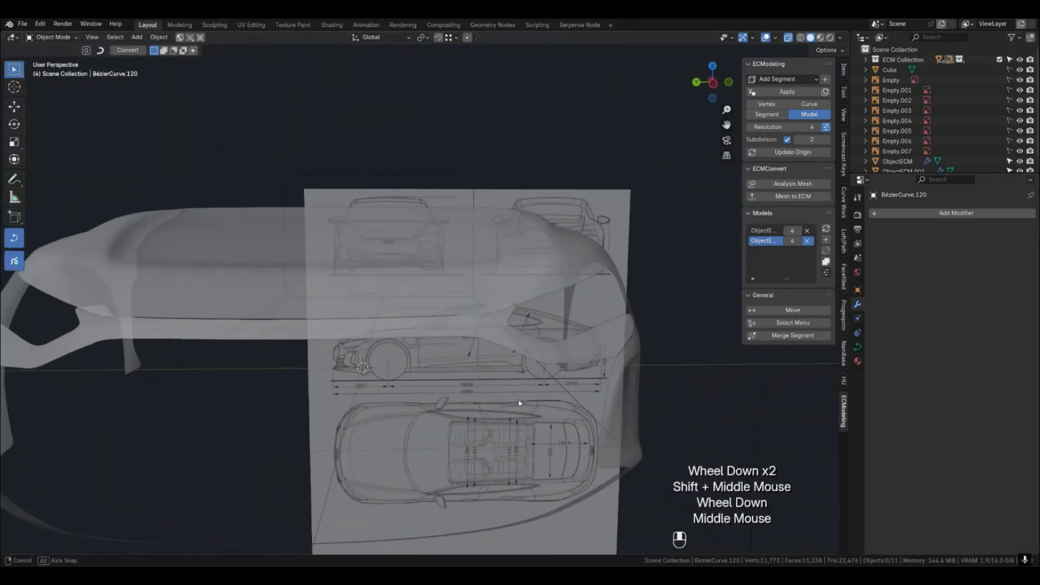
left_click(787, 38)
middle_click_drag(486, 329, 479, 373, "shift")
Add an ECModeling plane segment in the front view and rotate it 90° about the Y axis.
key("ctrl+KP_3")
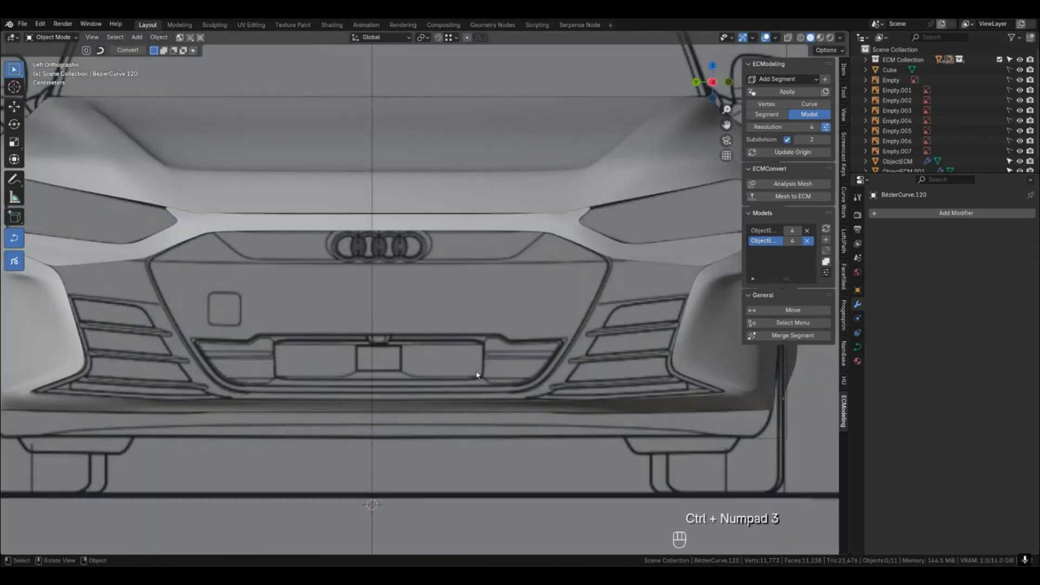
left_click(478, 319)
scroll(478, 319, "down", 2)
scroll(476, 316, "up", 1)
left_click(472, 316)
key("shift+alt+a")
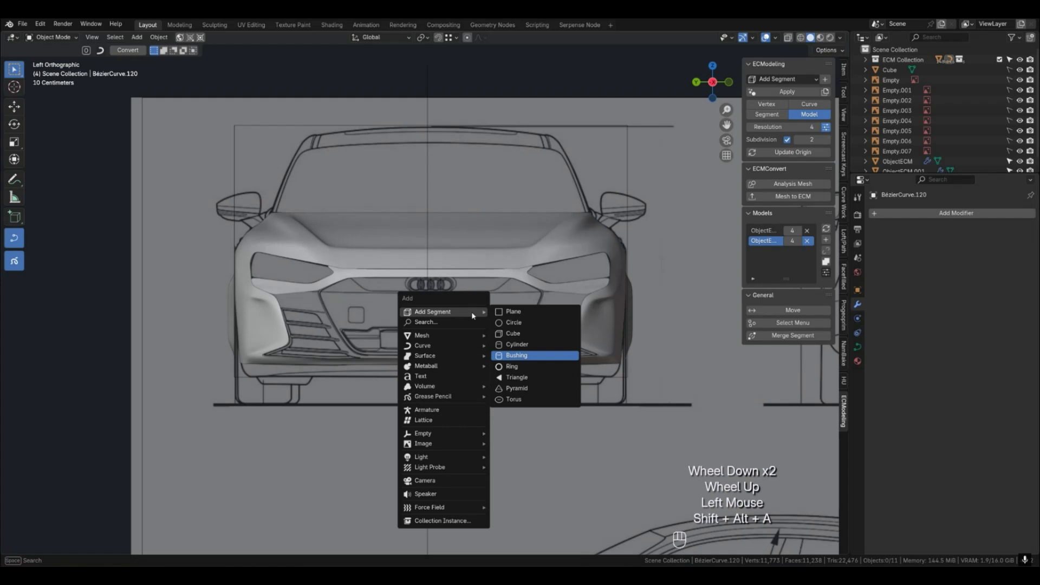
left_click(512, 312)
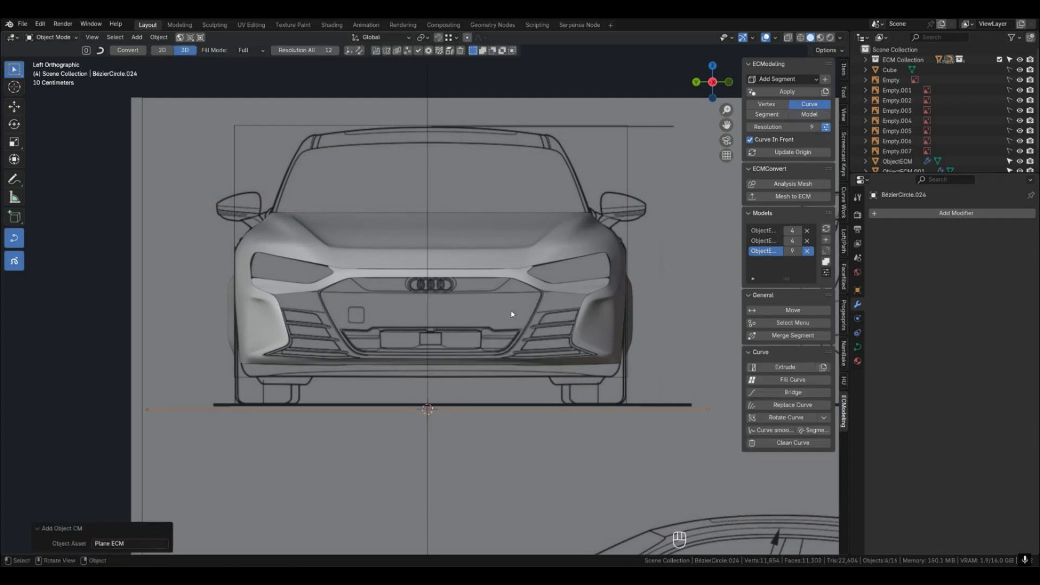
type("r")
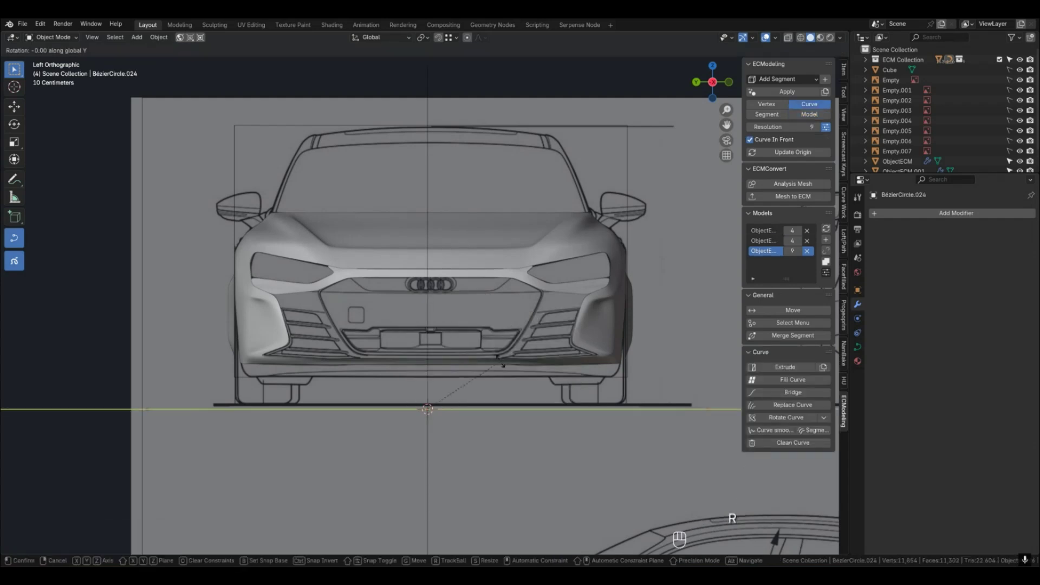
type("90")
key("Return")
Scale the plane to about 0.053 and raise it about 0.352 m along Z into the grille area.
key("s")
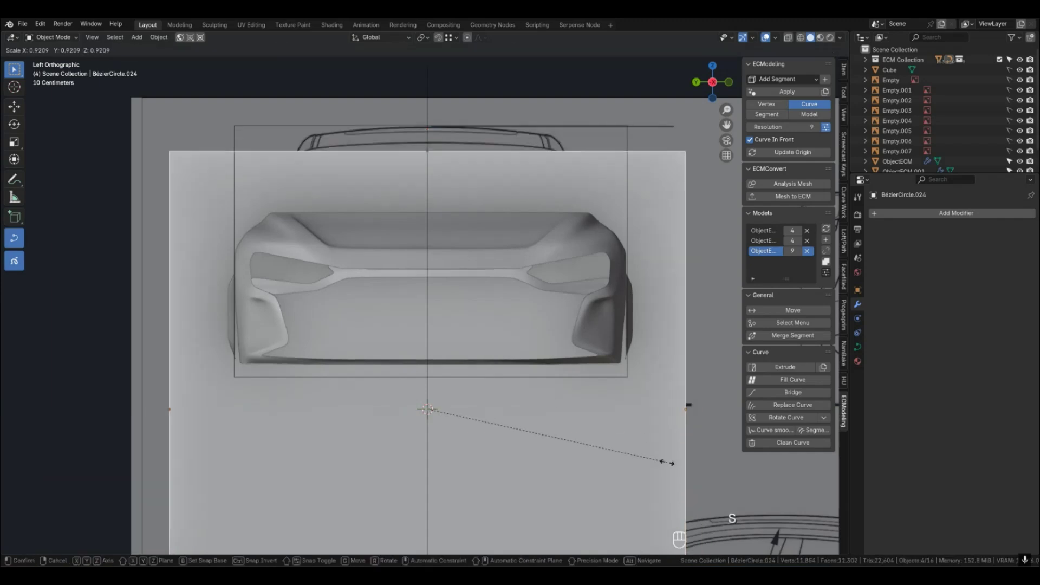
left_click(439, 410)
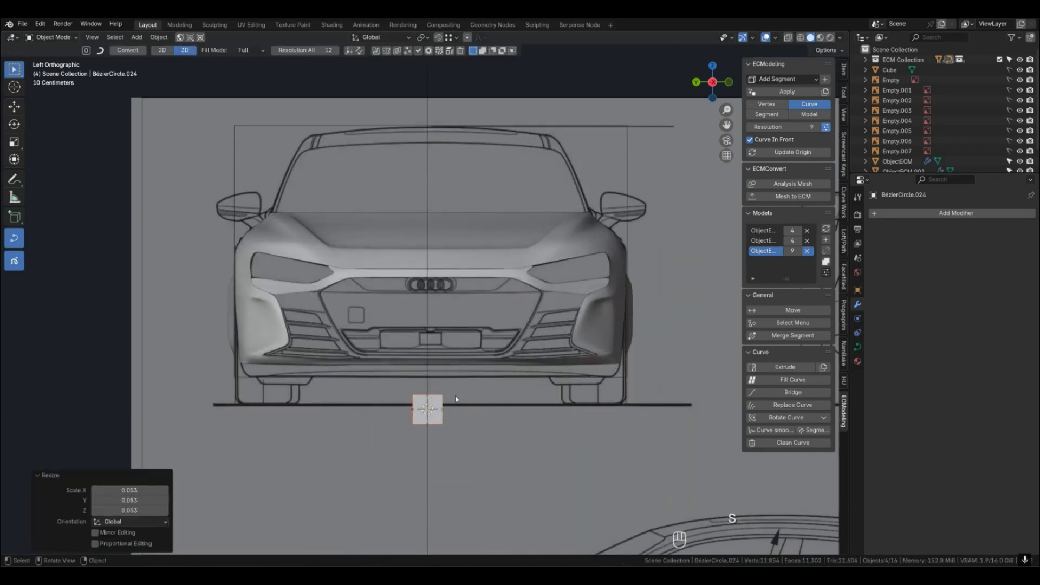
key("g")
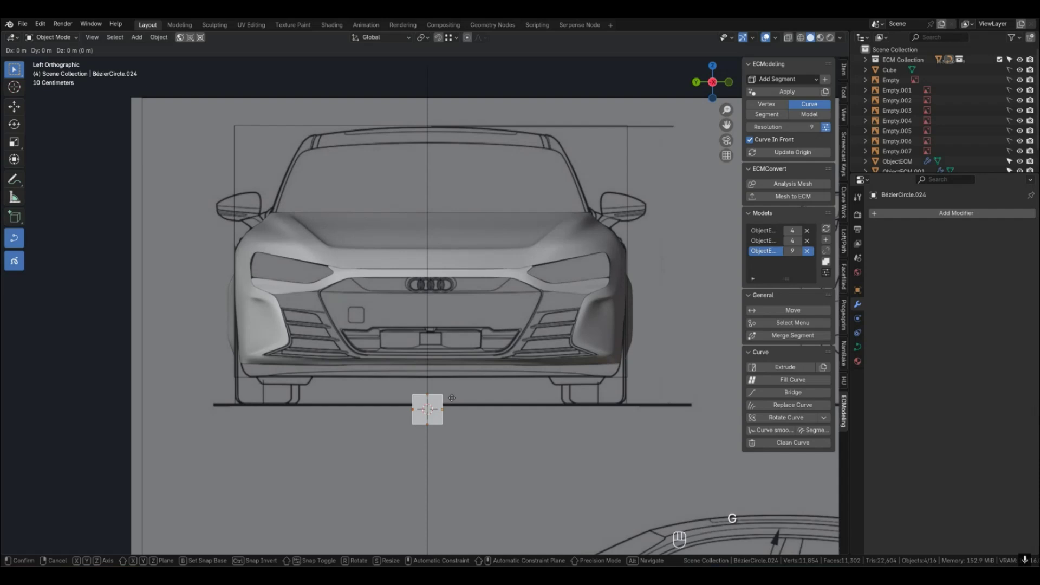
key("z")
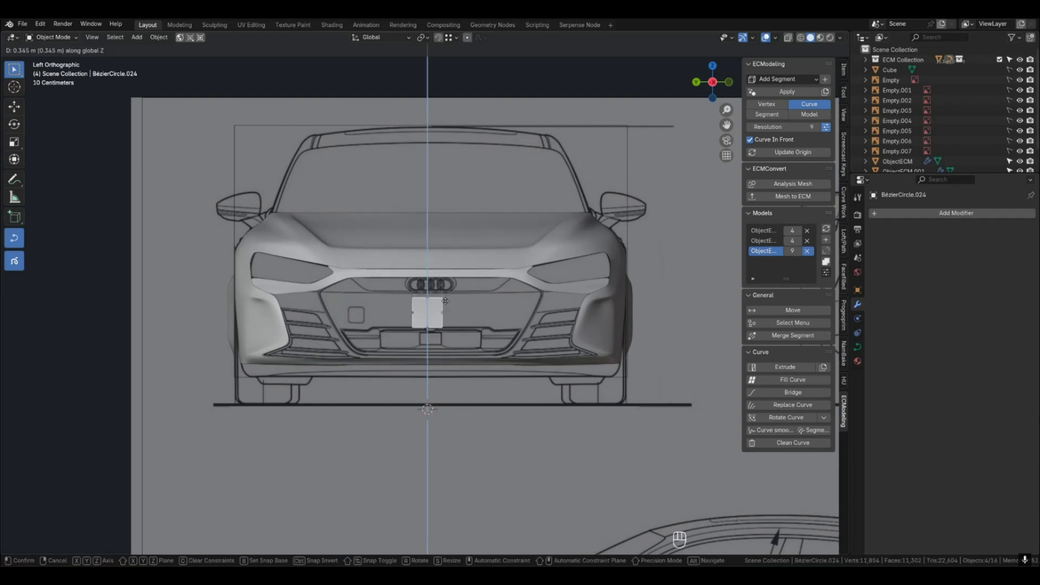
left_click(444, 300)
Stretch the plane along Z to the height of the upper grille panel and raise it about 0.0035 m.
scroll(447, 307, "up", 4)
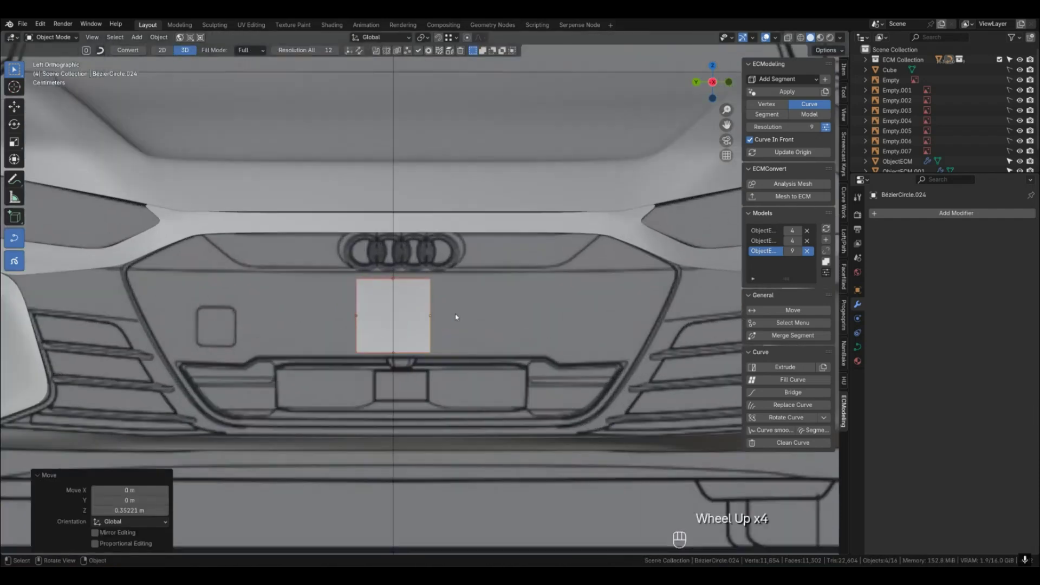
key("s")
key("z")
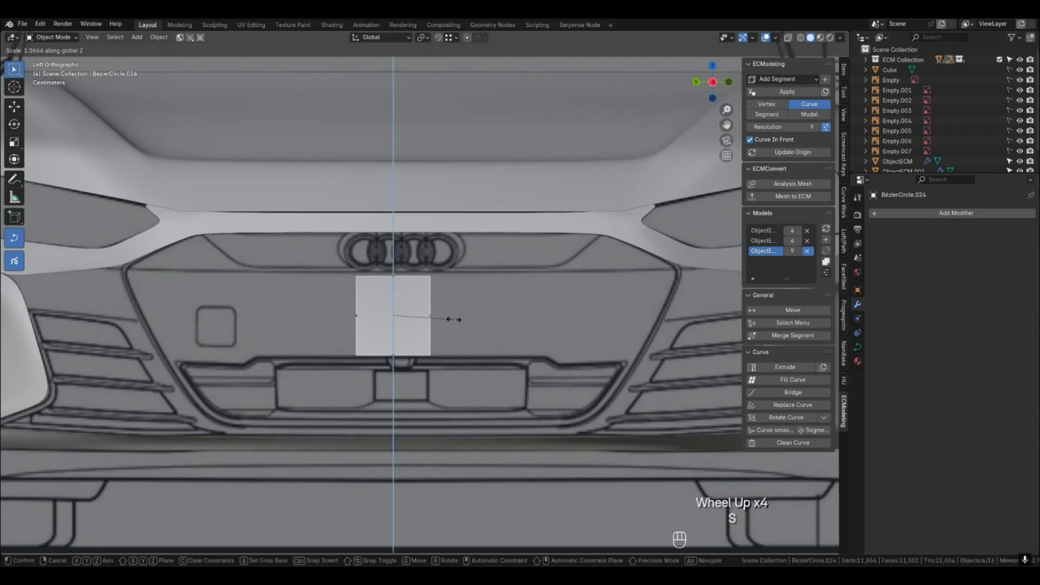
left_click(459, 331)
key("s")
key("z")
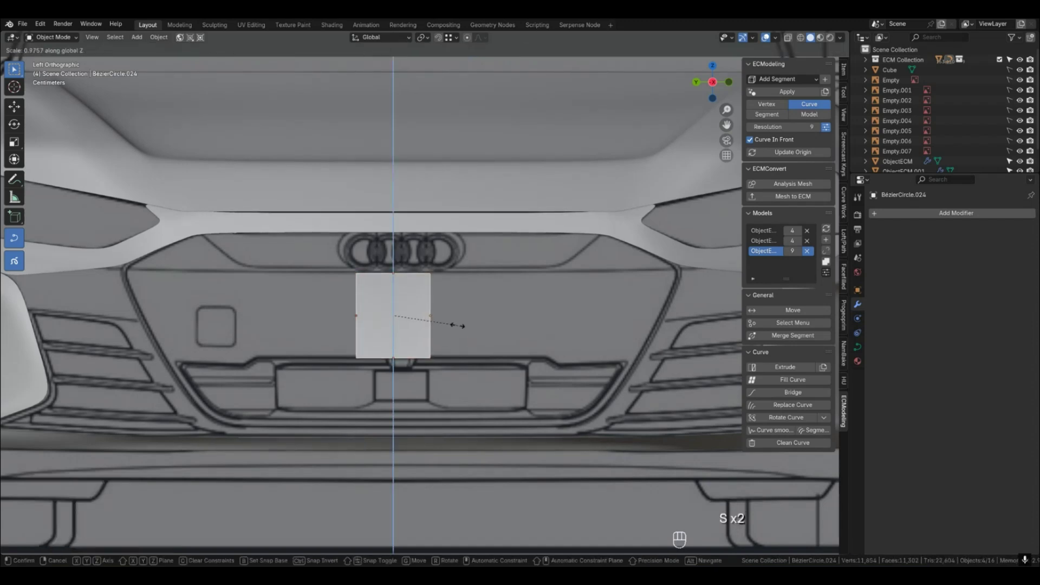
left_click(453, 320)
key("g")
key("x")
key("y")
key("z")
left_click(455, 321)
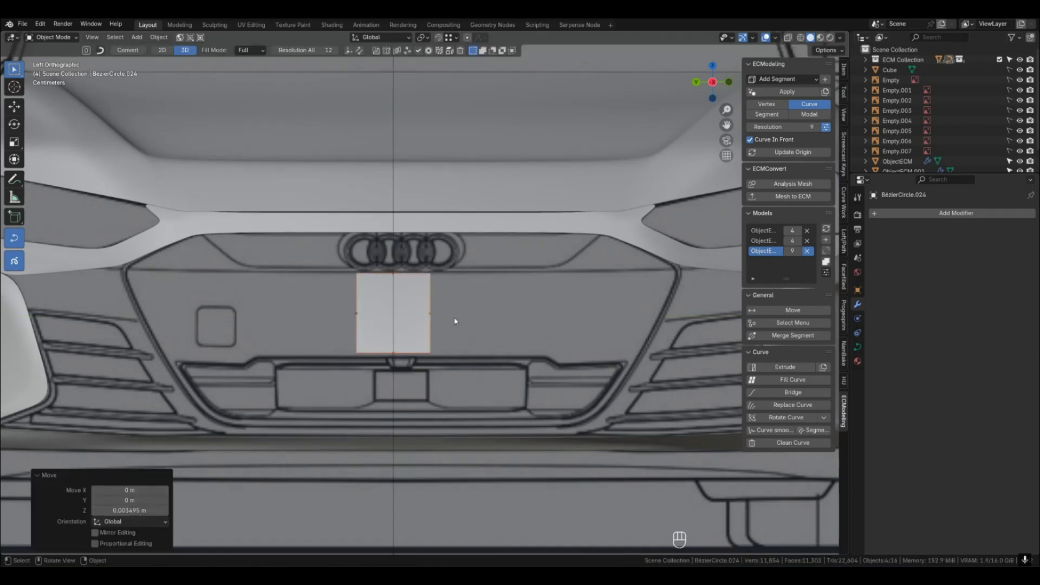
Apply a vertex scale of 0.01 and lower the plane's two bottom points along Z to the grille panel's lower line.
key("1")
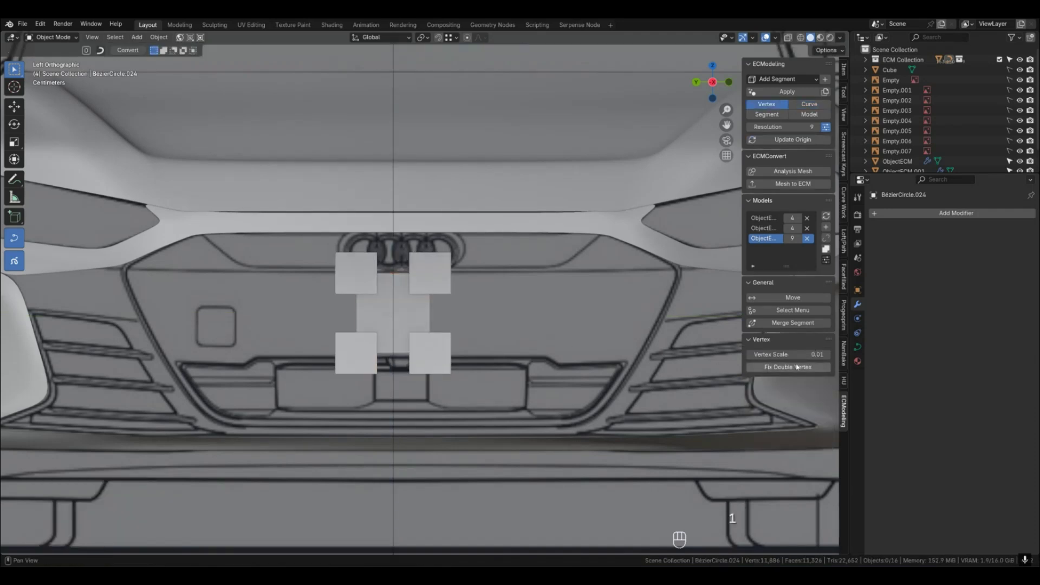
left_click(798, 355)
key("Return")
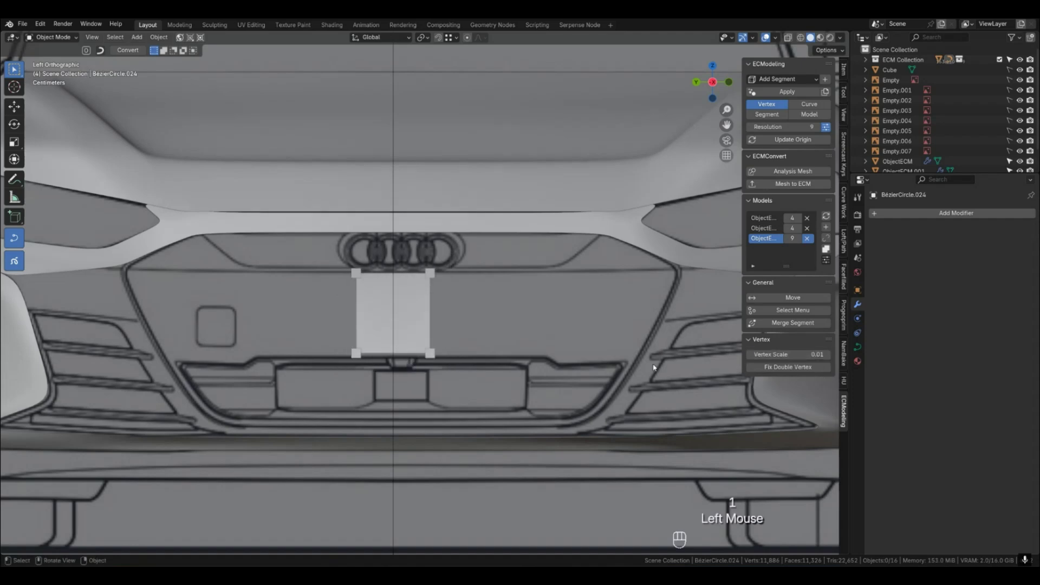
left_click(430, 354)
left_click(356, 354, "shift")
key("shift+g")
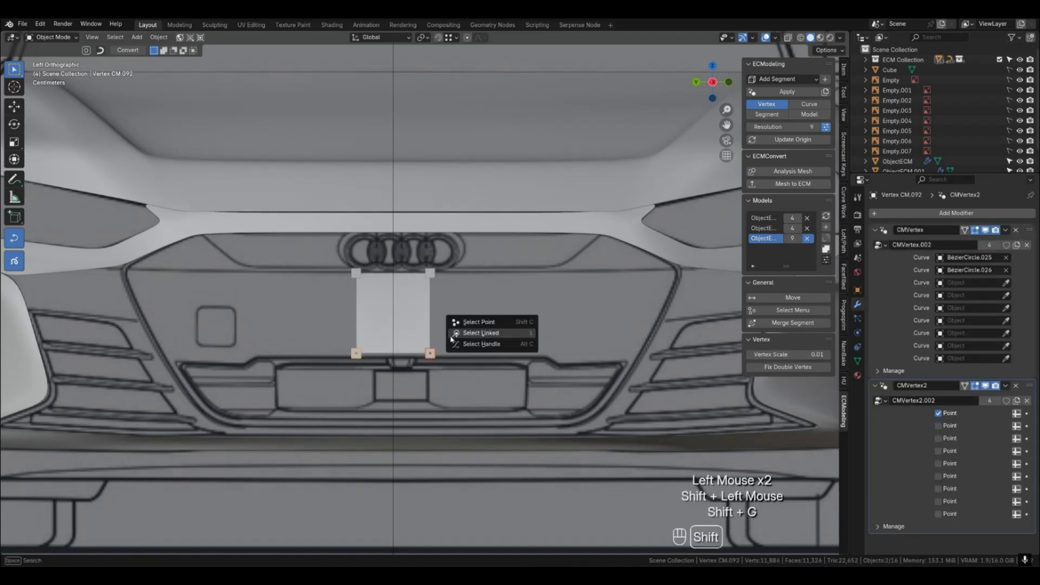
left_click(475, 326)
key("g")
key("z")
left_click(474, 328)
key("Tab")
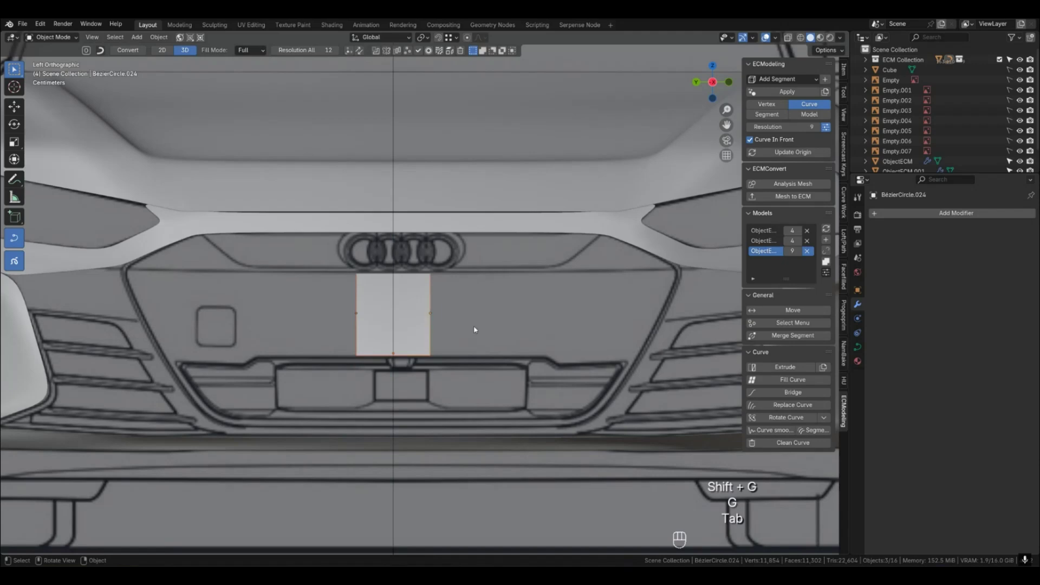
Move the two corner points on the plane's left side outward about 0.15 m along Y.
key("1")
left_click(356, 272)
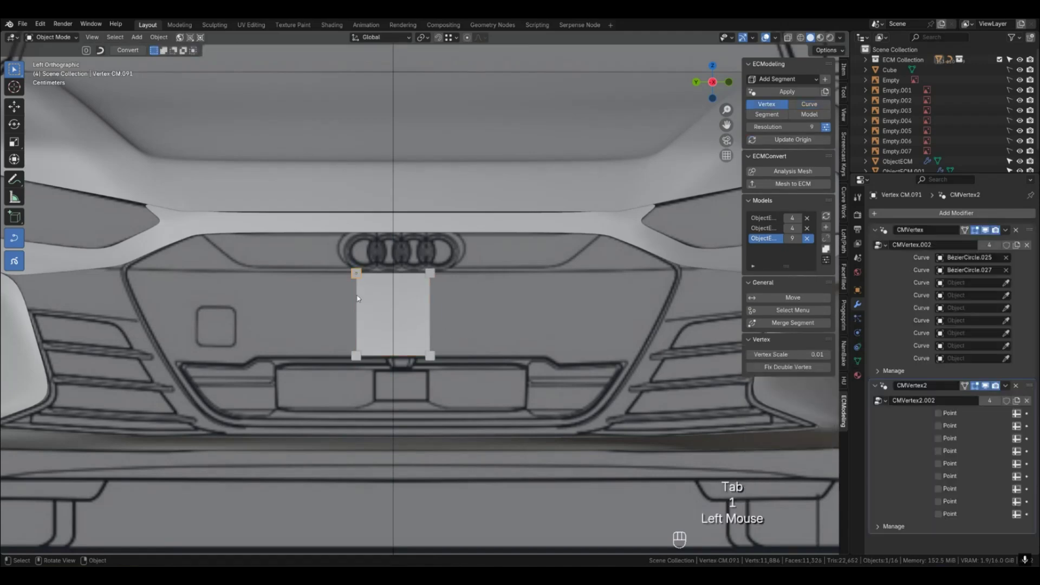
left_click(356, 356, "shift")
key("shift+g")
left_click(407, 325)
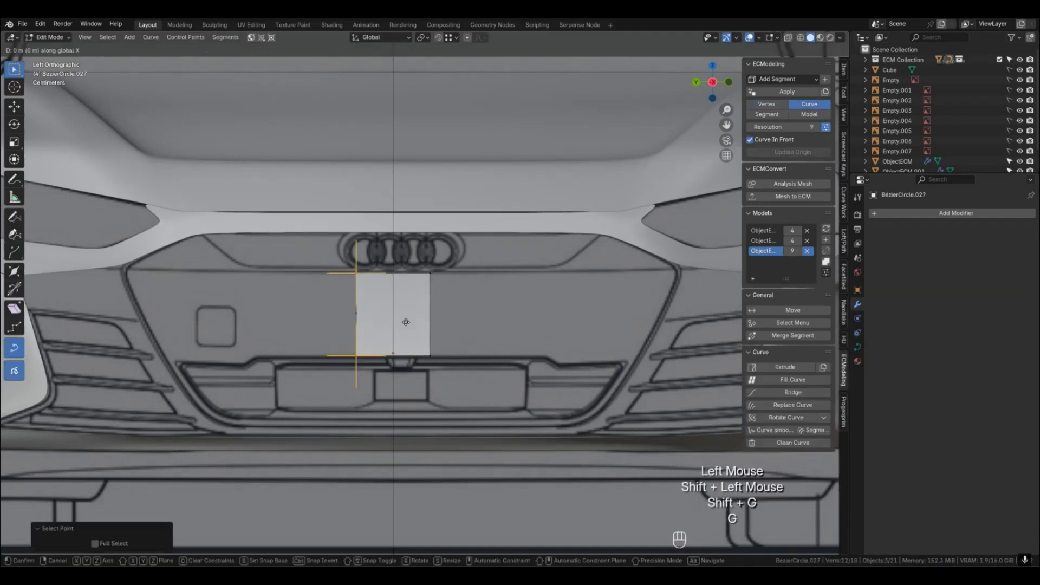
key("g")
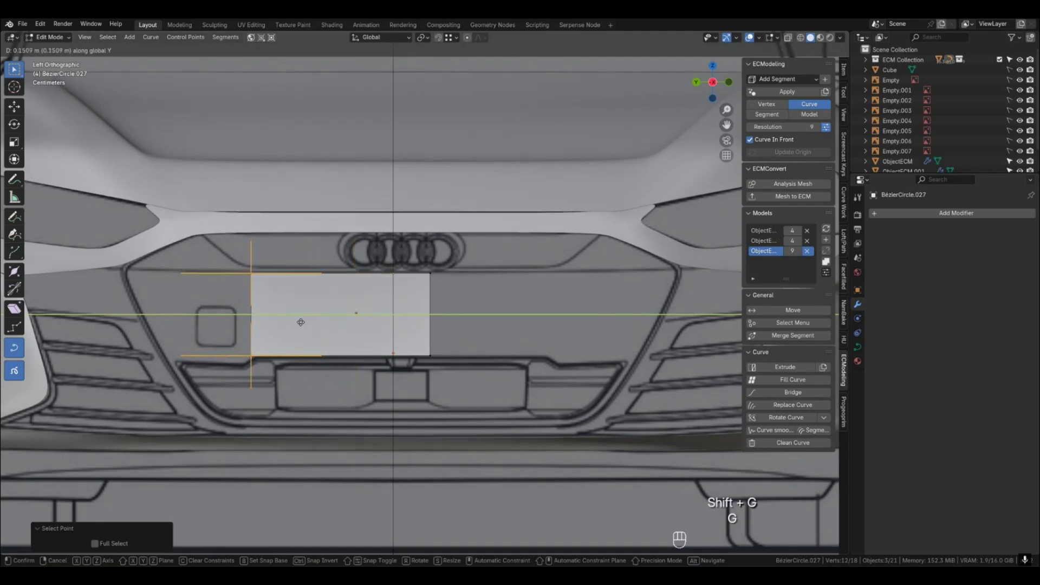
left_click(299, 322)
key("Tab")
Move the two corner points on the plane's right side outward about 0.17 m along negative Y.
key("1")
left_click(431, 277)
left_click(431, 354, "shift")
key("shift+g")
left_click(498, 336)
key("g")
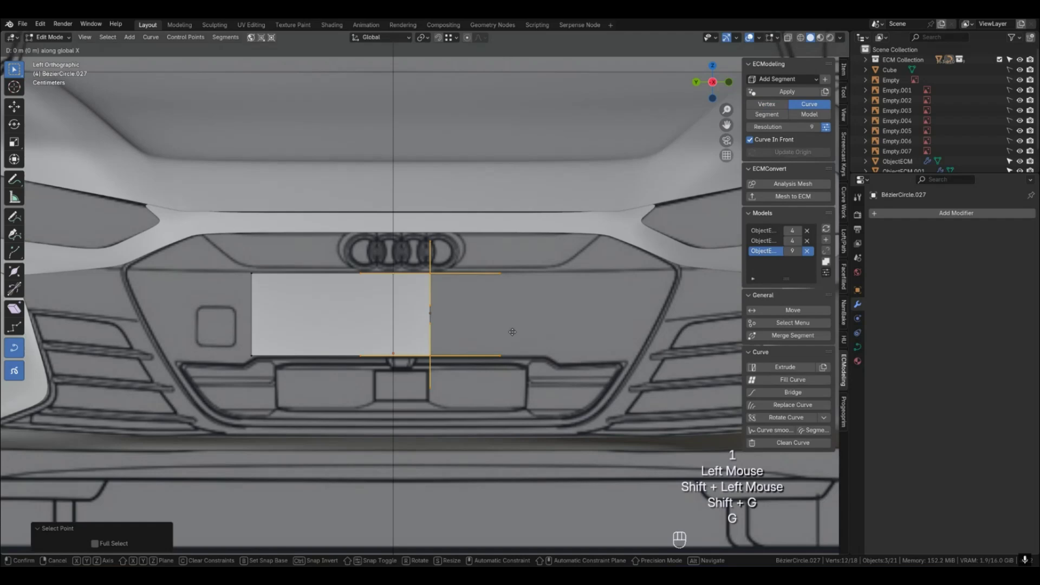
key("y")
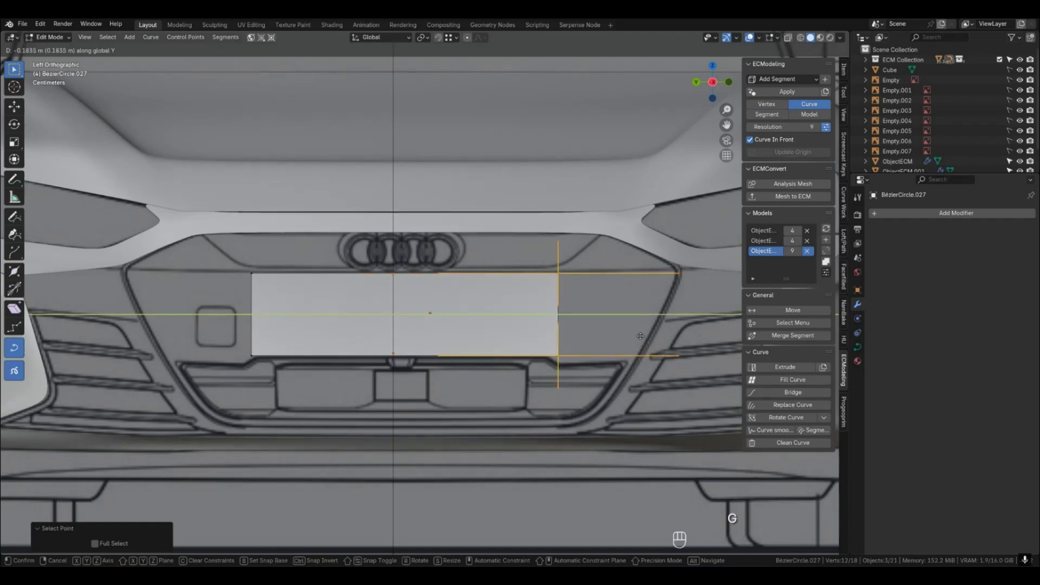
left_click(630, 336)
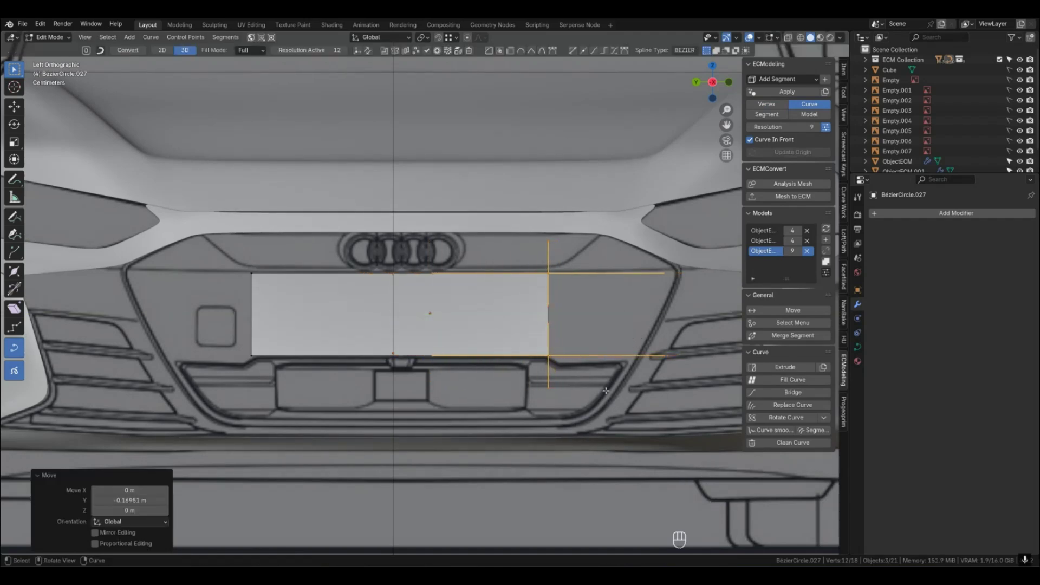
key("Tab")
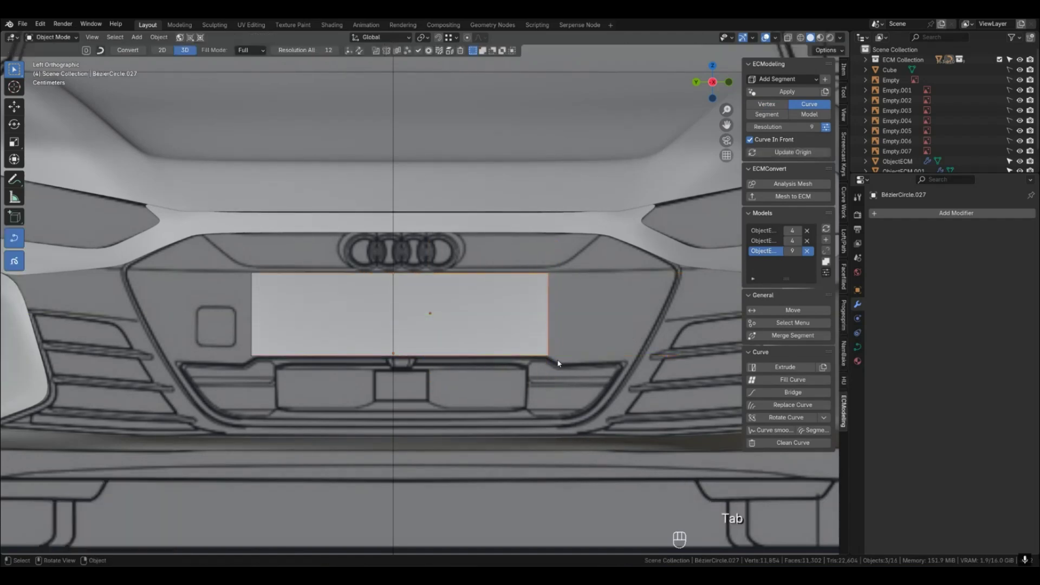
Select all points of the plane segment and move them about -1.779 m along X to the car's nose in the top blueprint.
key("3")
left_click(456, 331)
key("shift+g")
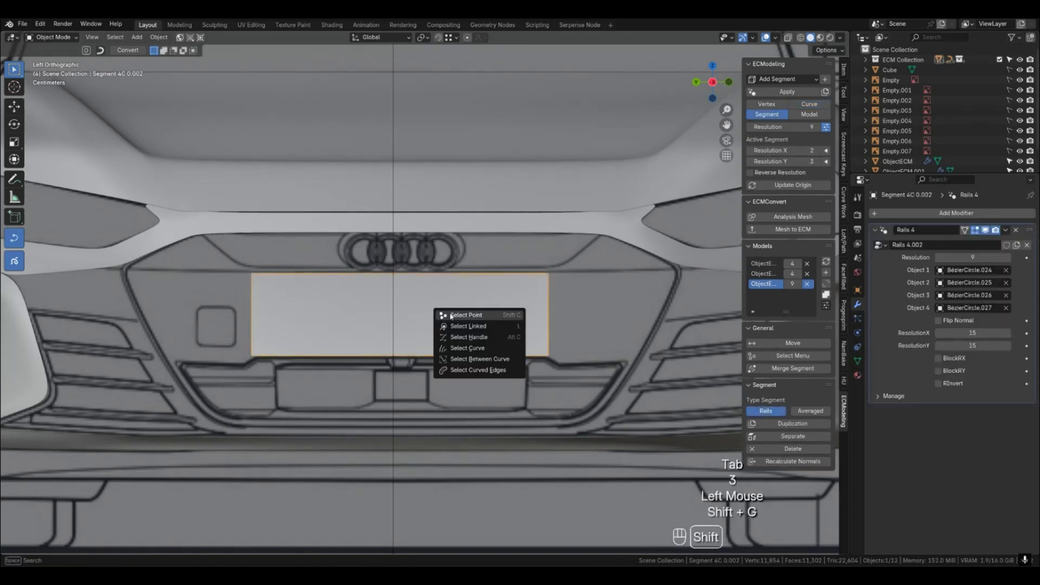
left_click(467, 314)
key("KP_7")
scroll(492, 308, "down", 1)
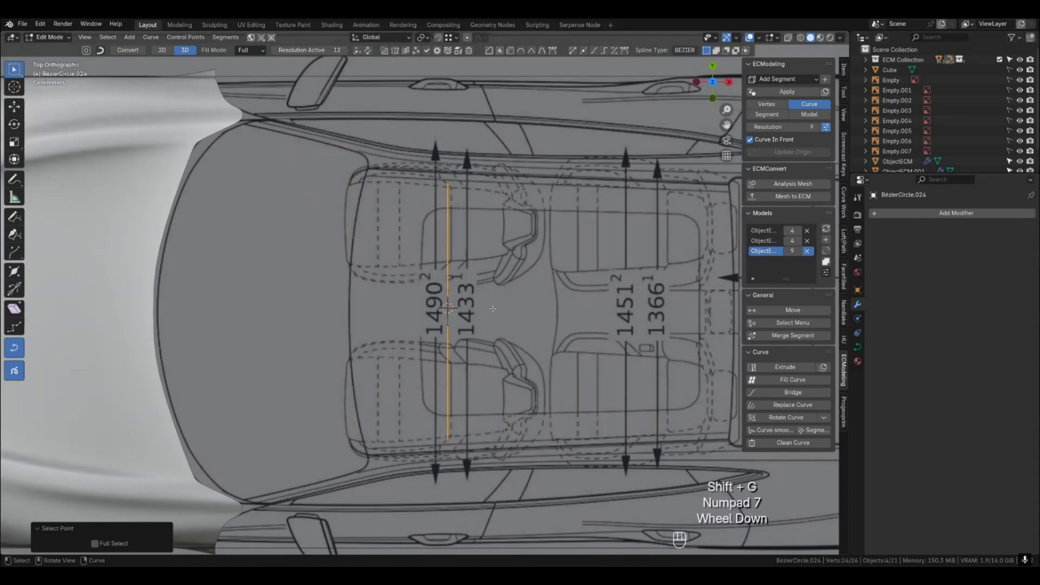
scroll(492, 308, "down", 3)
key("g")
key("x")
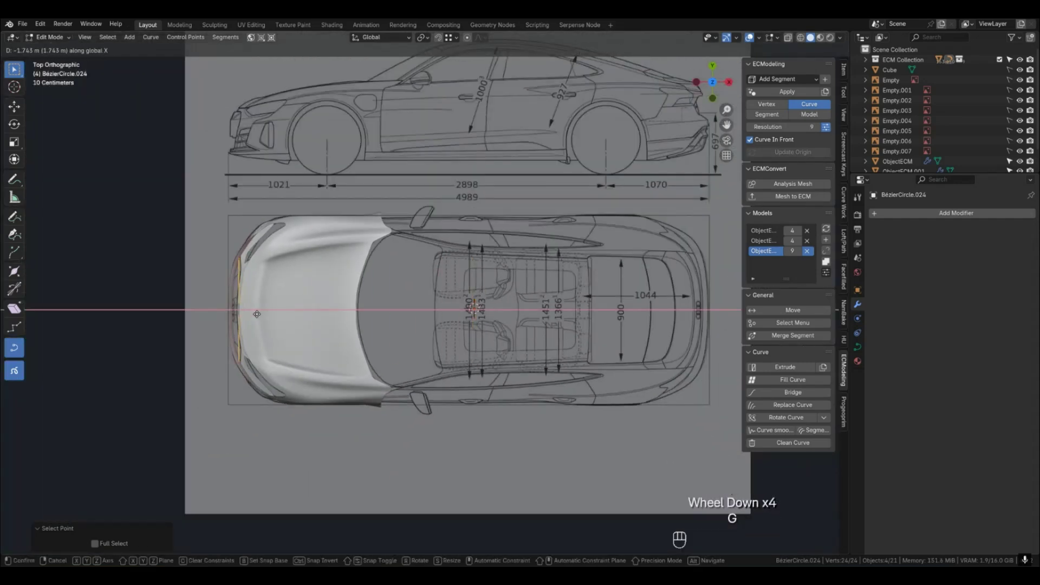
left_click(251, 314)
middle_click_drag(341, 325, 472, 332, "shift")
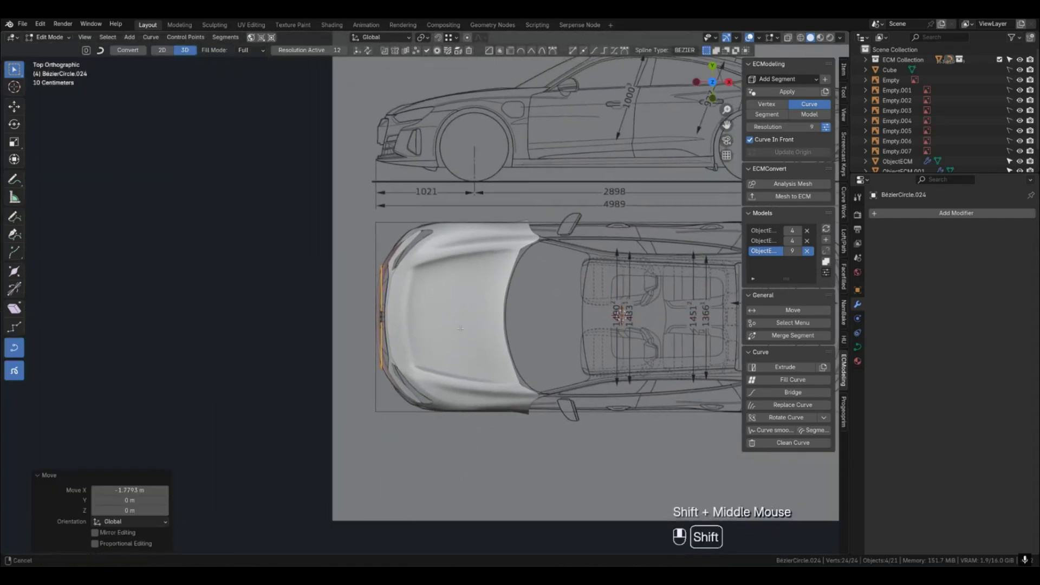
scroll(473, 334, "up", 2)
key("Tab")
Hide the hood object, ObjectECM, in the viewport to expose the top blueprint at the nose.
left_click(472, 334)
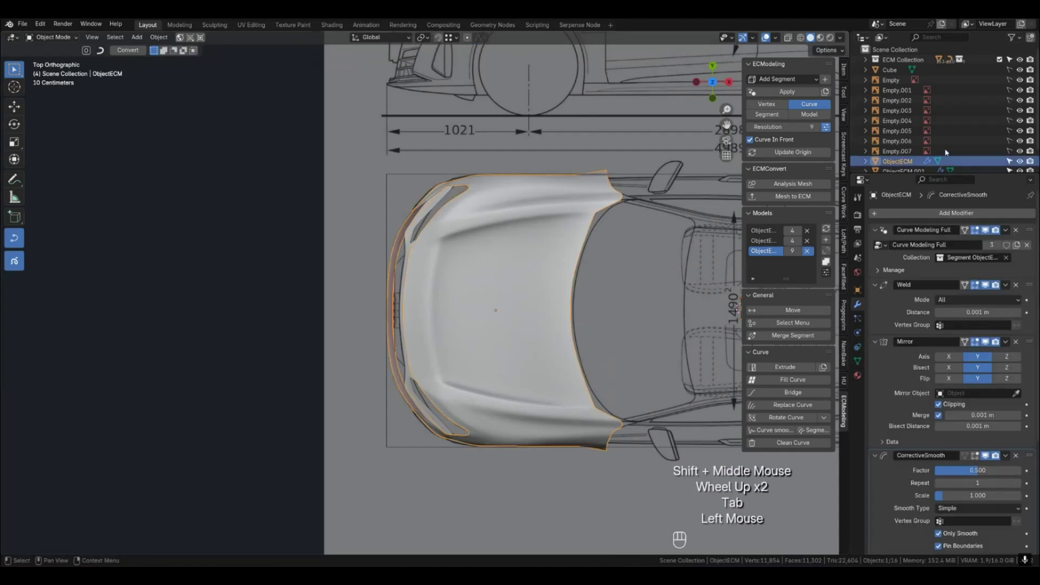
left_click(1019, 161)
scroll(407, 366, "up", 3)
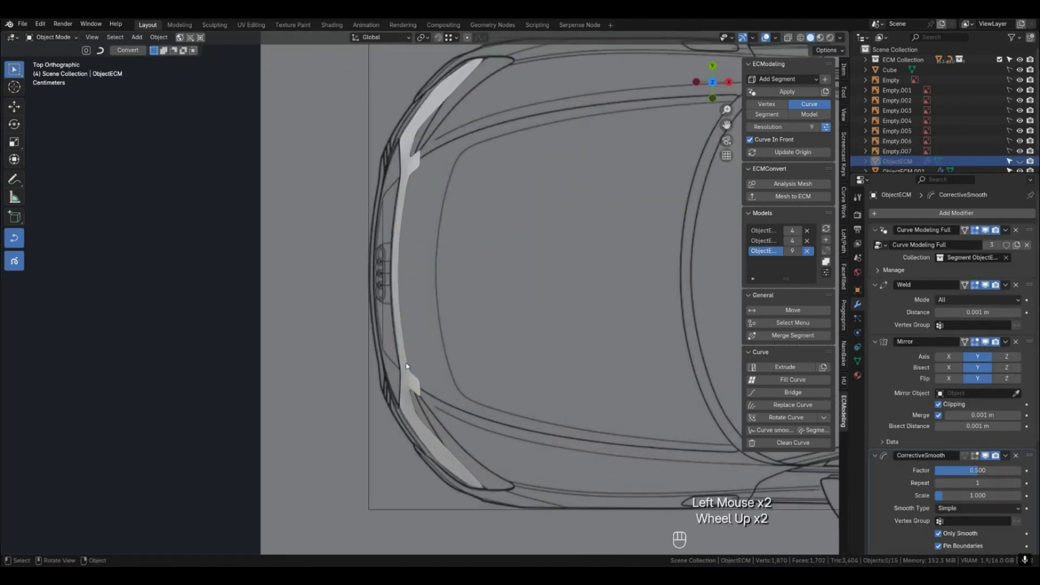
left_click(1020, 162)
left_click(1021, 162)
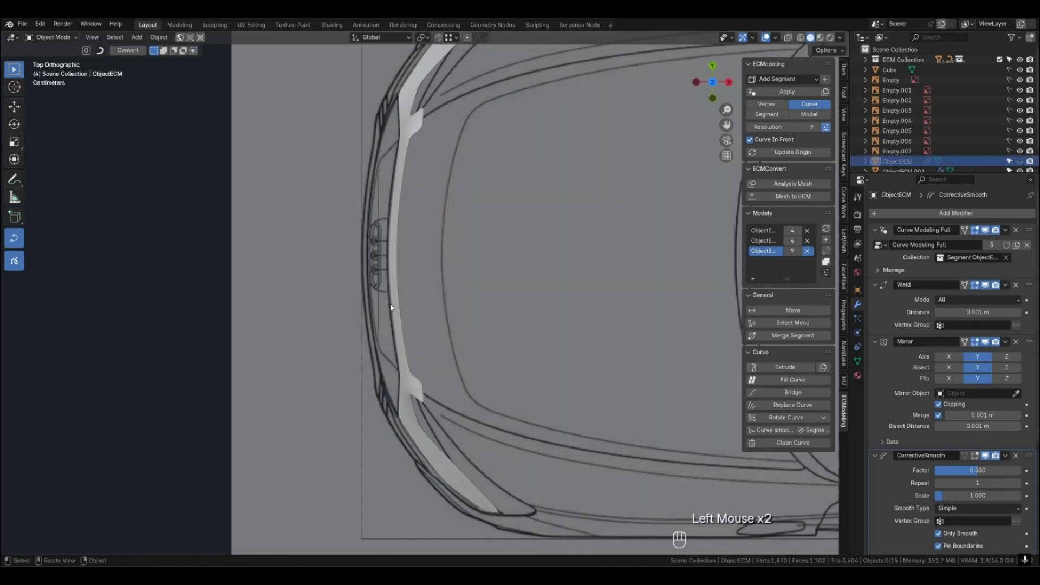
Select the two outer corner positions of the grille panel in the top blueprint and move their points about -0.007 m along X.
key("1")
left_click(378, 340)
left_click(377, 339)
left_click(377, 169, "shift")
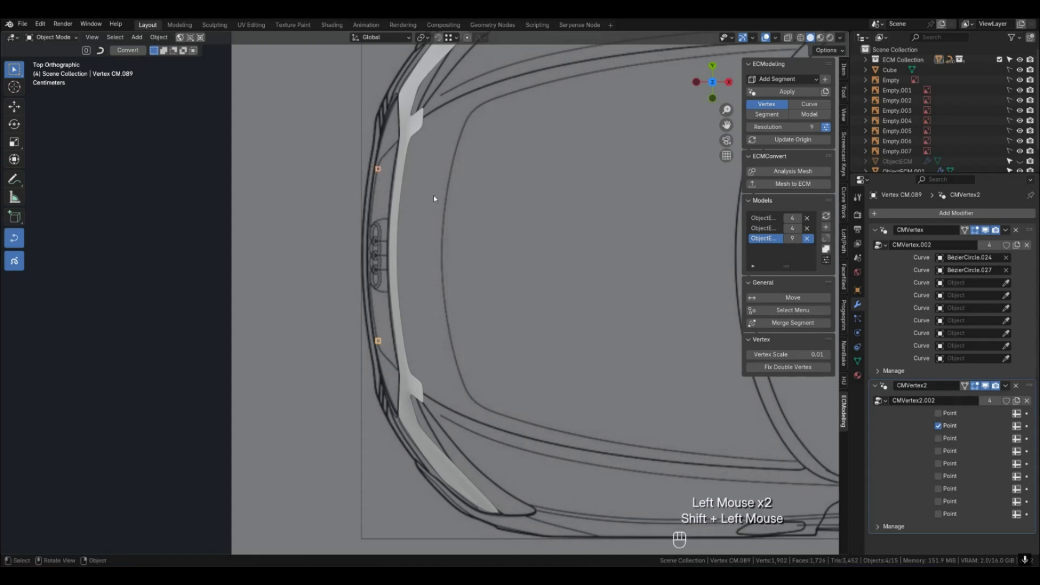
key("shift+g")
left_click(482, 199)
key("g")
key("x")
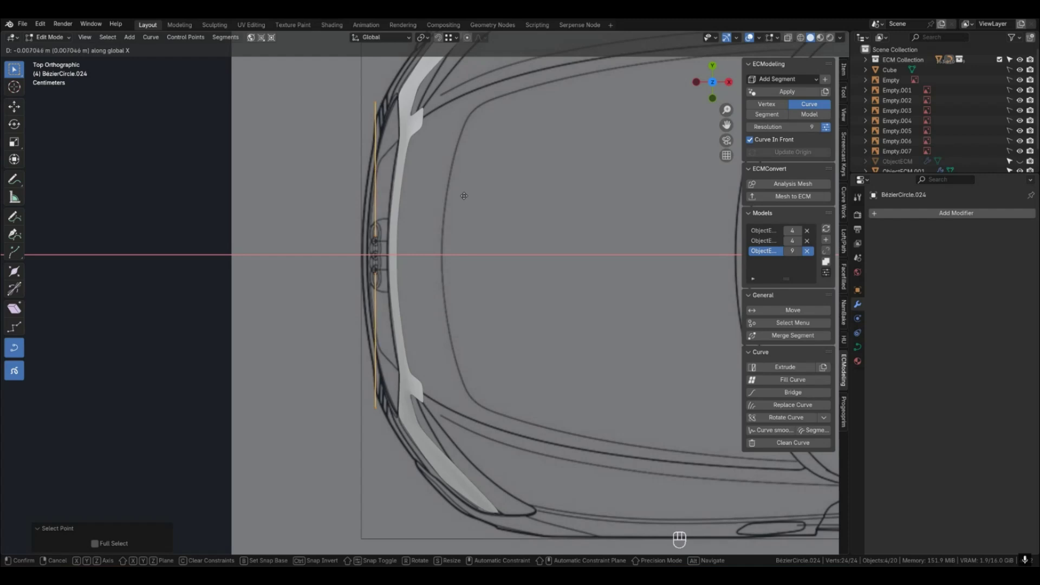
left_click(464, 200)
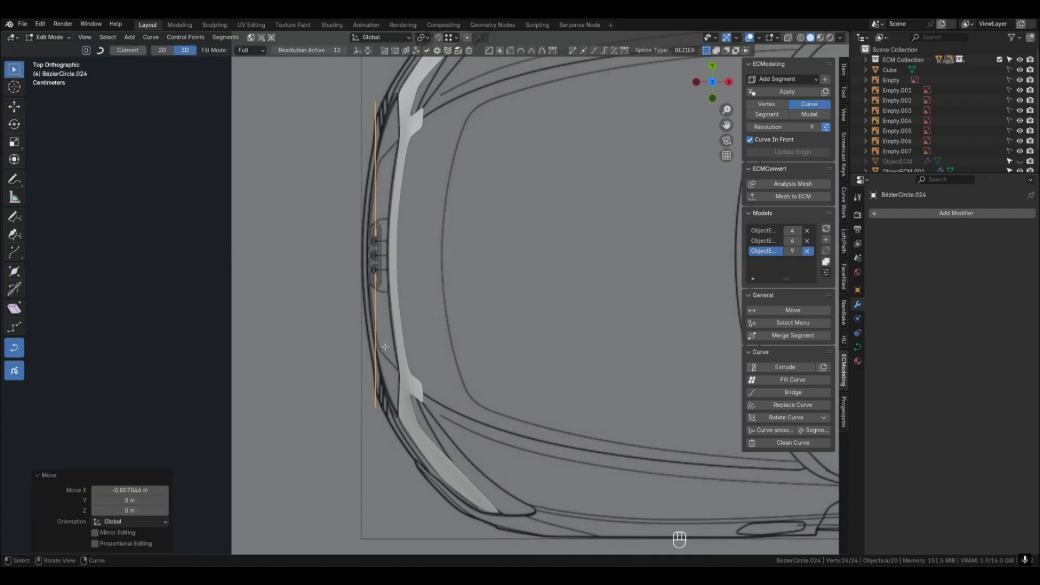
key("Tab")
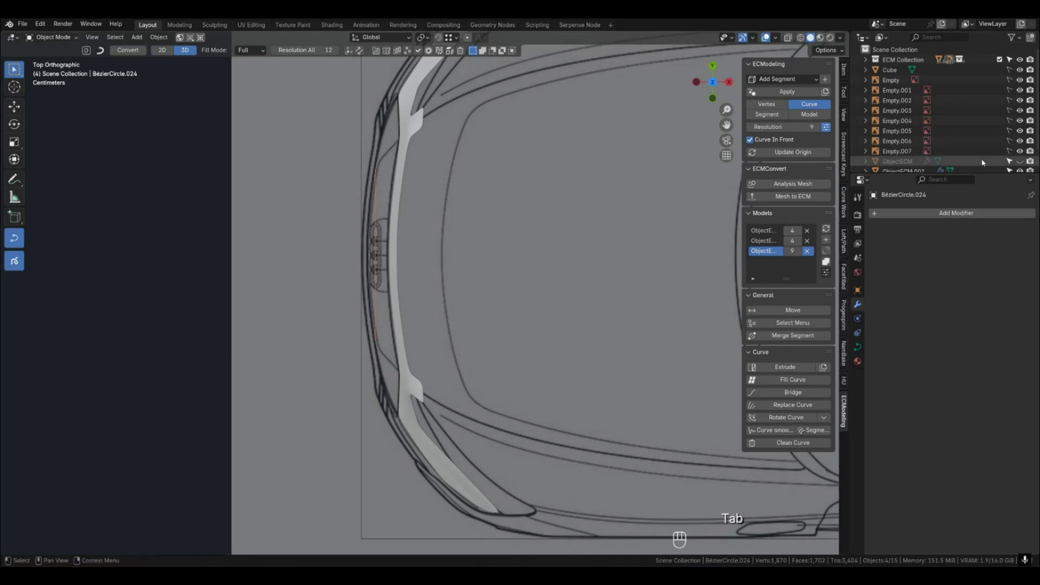
Select the handles of the panel's horizontal curves and move them about -0.02 m along X to bow the panel along the nose.
left_click(1020, 161)
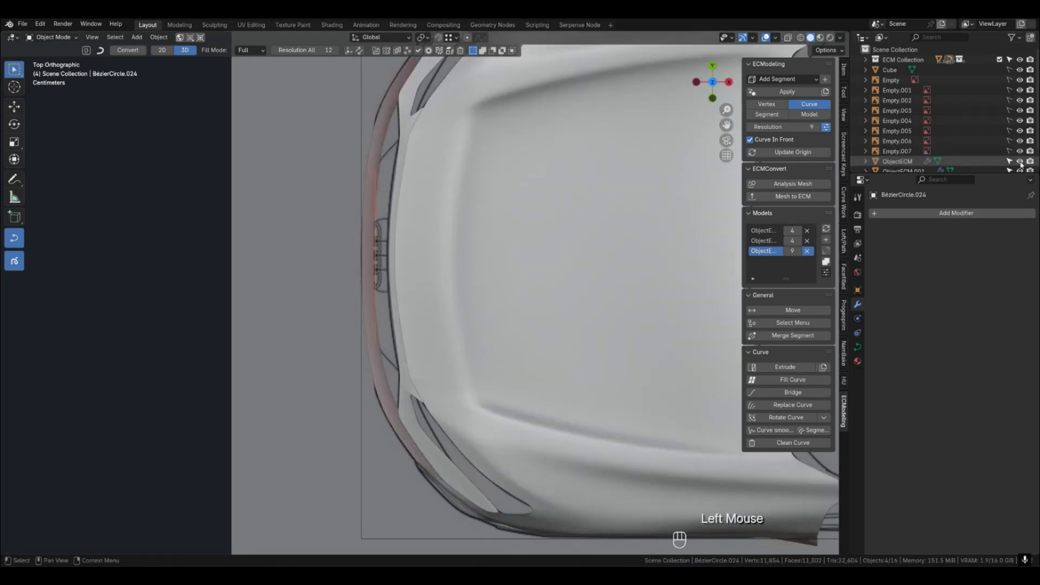
left_click(1020, 162)
left_click(372, 286)
middle_click_drag(382, 287, 396, 260)
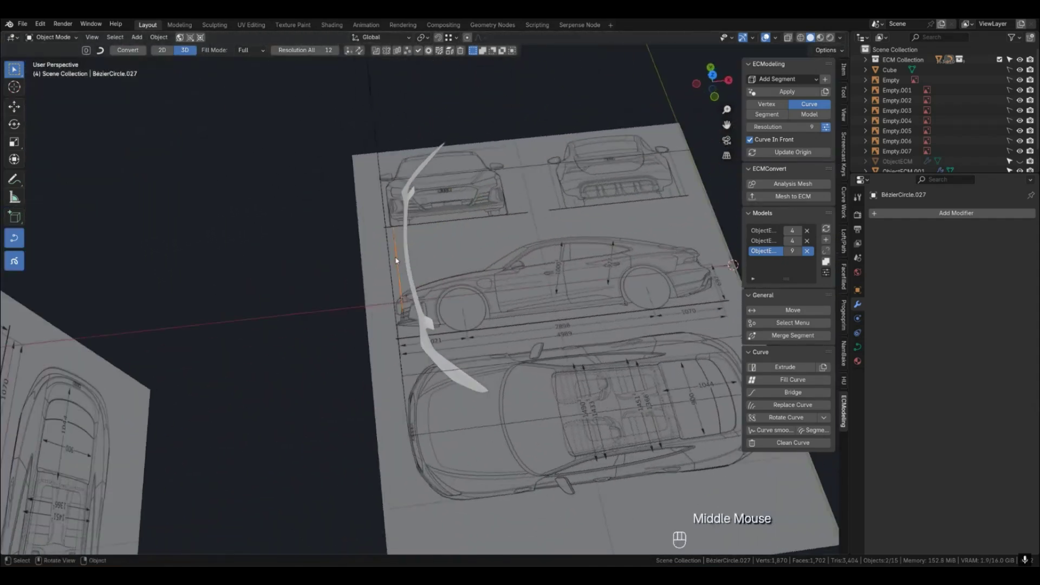
key("KP_7")
key("alt+c")
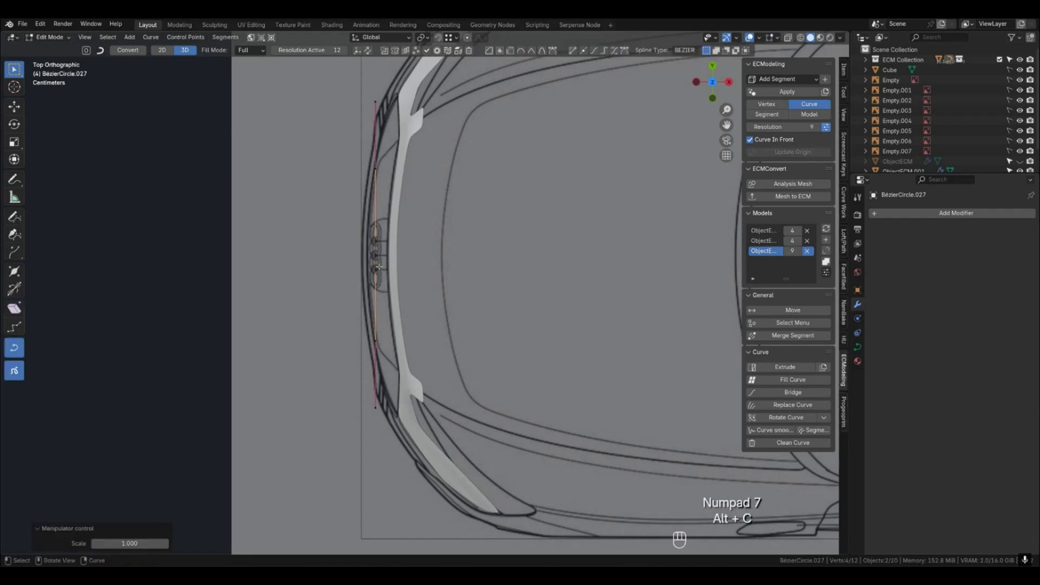
key("g")
key("x")
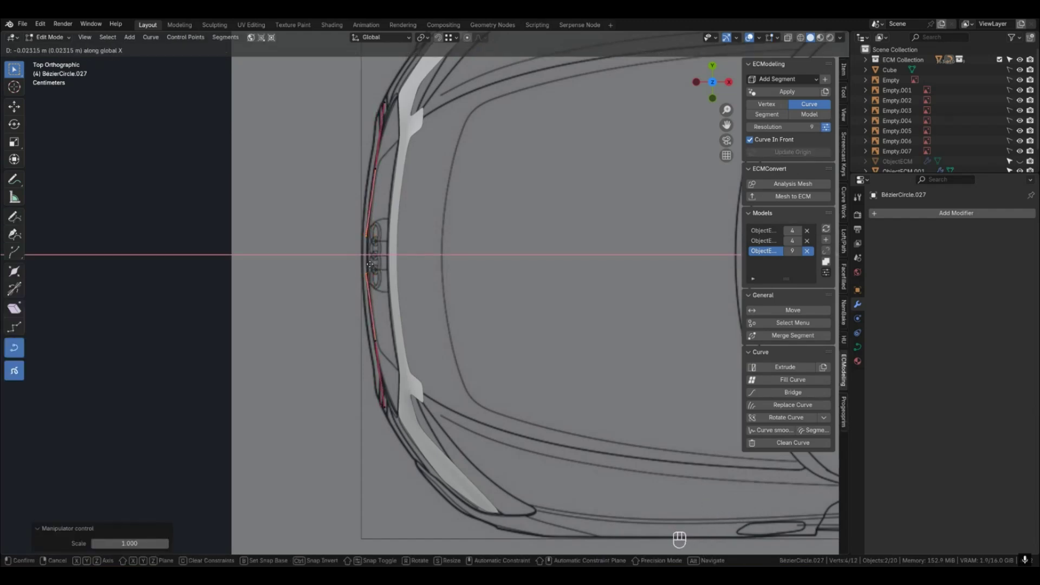
left_click(368, 264)
middle_click_drag(369, 265, 472, 264)
key("Tab")
Extrude the grille panel's side curve along negative Y to the slanted grille outline in the front blueprint.
key("ctrl+KP_3")
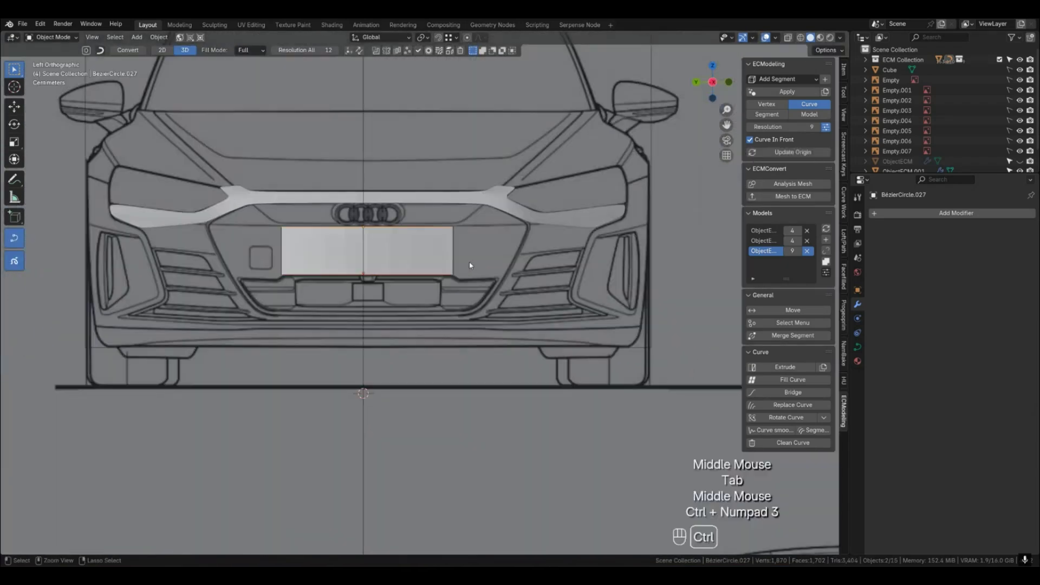
scroll(427, 313, "up", 2)
left_click(501, 235)
key("2")
left_click(466, 235)
middle_click_drag(476, 254, 408, 307, "shift")
key("e")
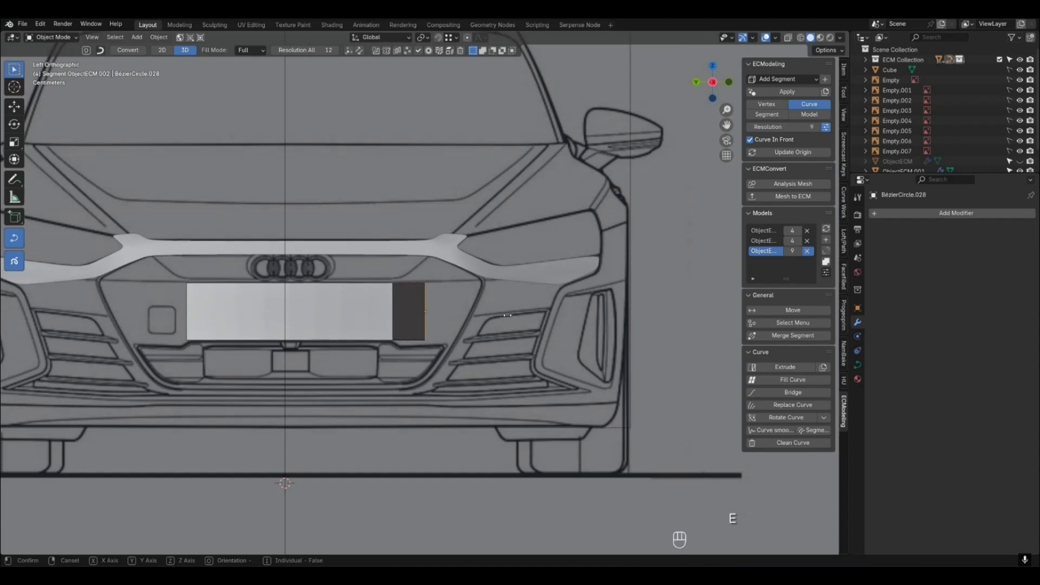
key("y")
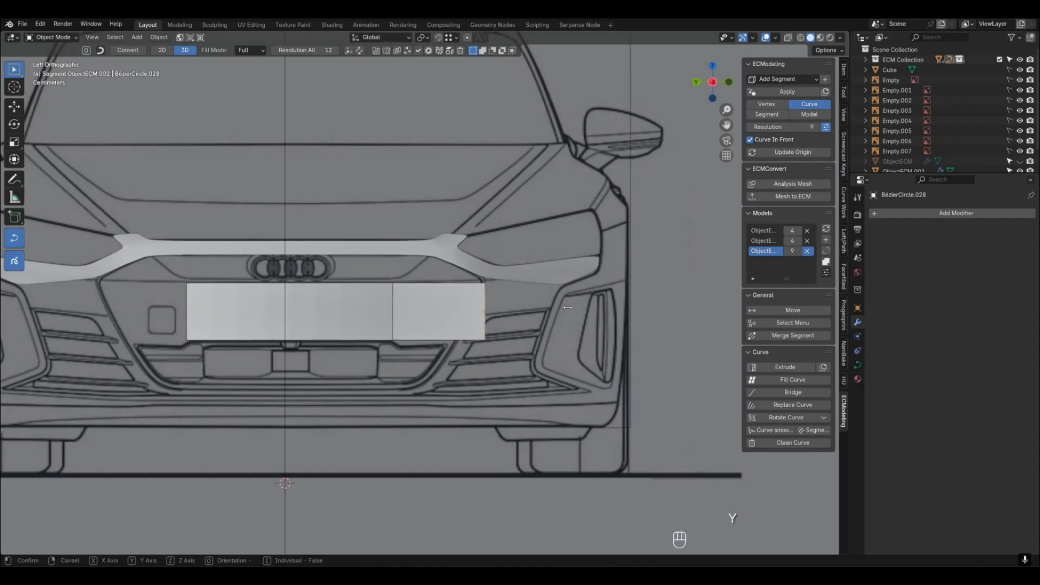
left_click(564, 307)
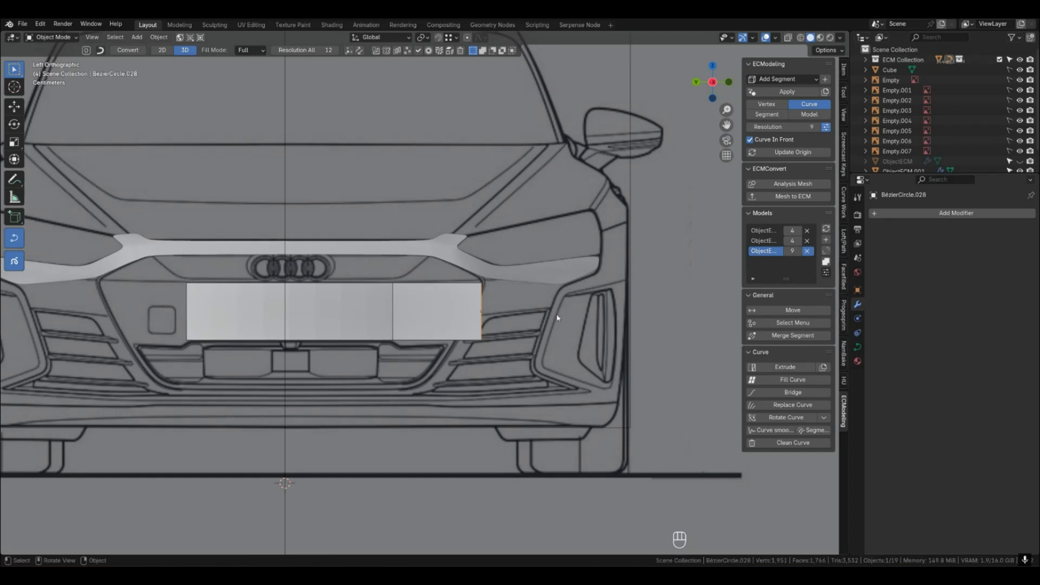
Move the lower outer corner point of the extruded segment inward along Y to the slanted grille outline.
key("1")
left_click(482, 342)
key("shift+g")
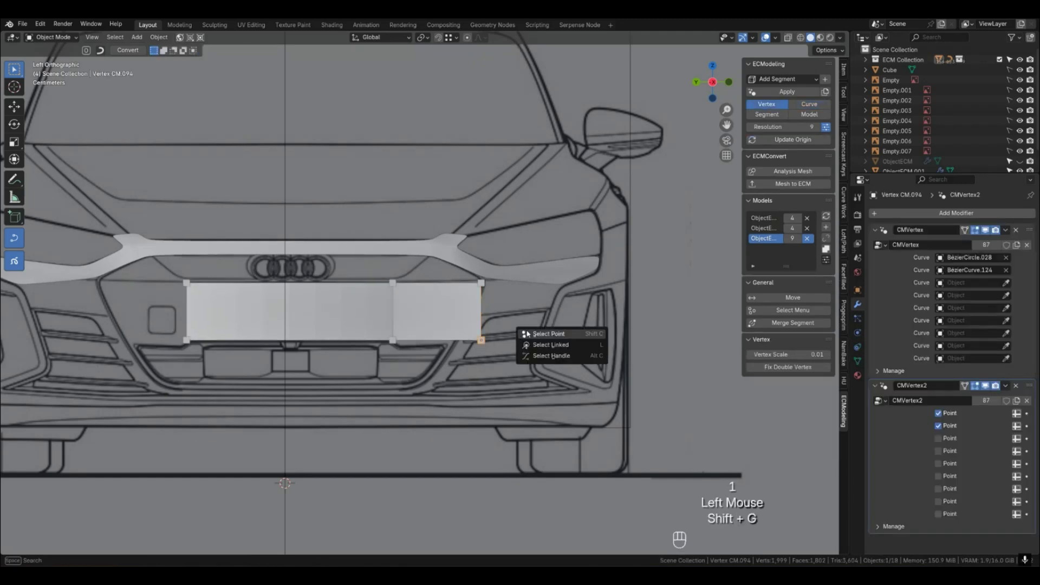
key("g")
key("y")
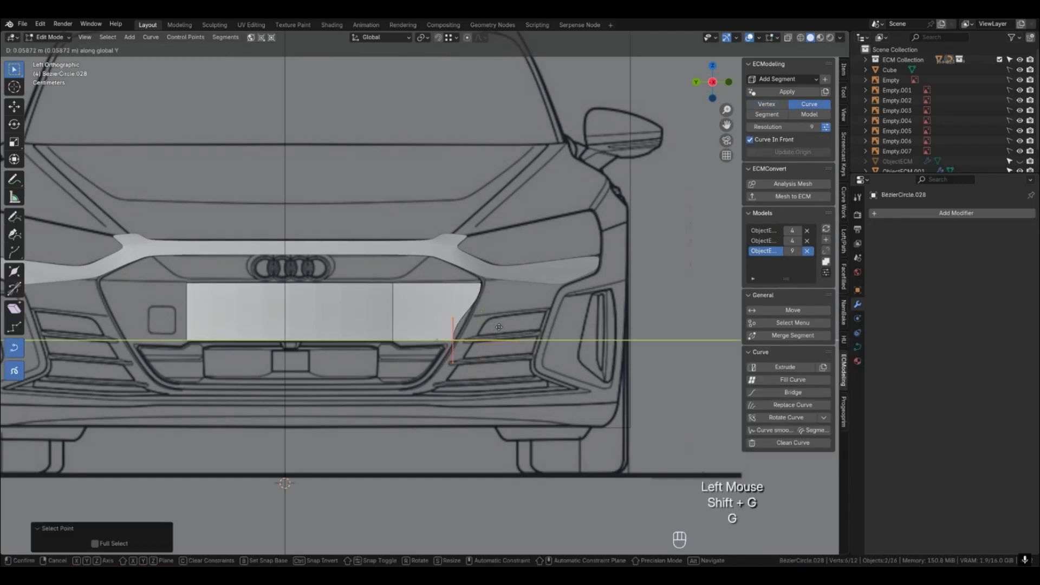
left_click(489, 339)
key("Tab")
Set all handles of the panel's slanted outer curve to the Vector type.
left_click(465, 320)
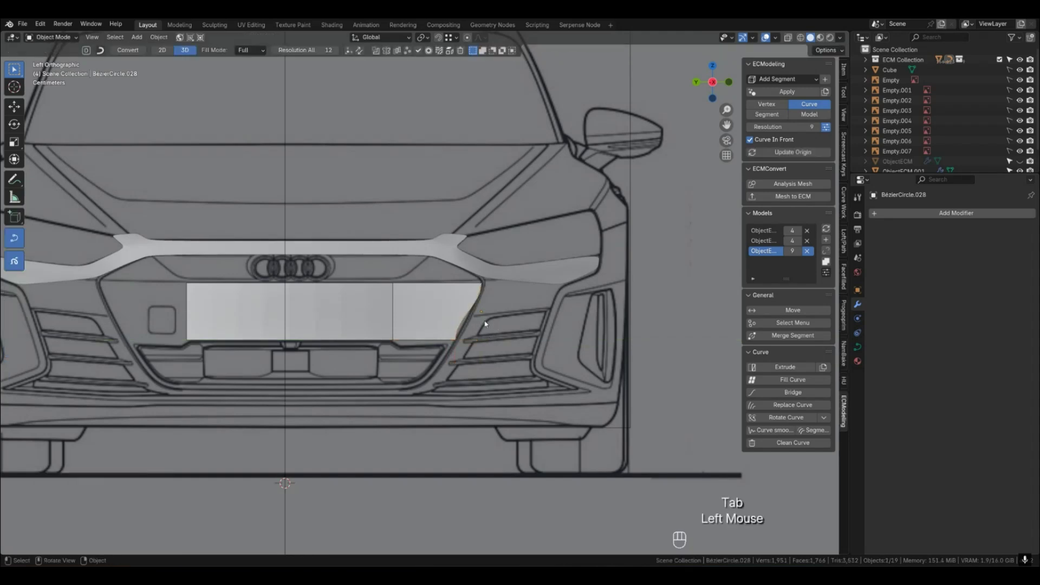
key("Tab")
key("a")
key("v")
left_click(488, 316)
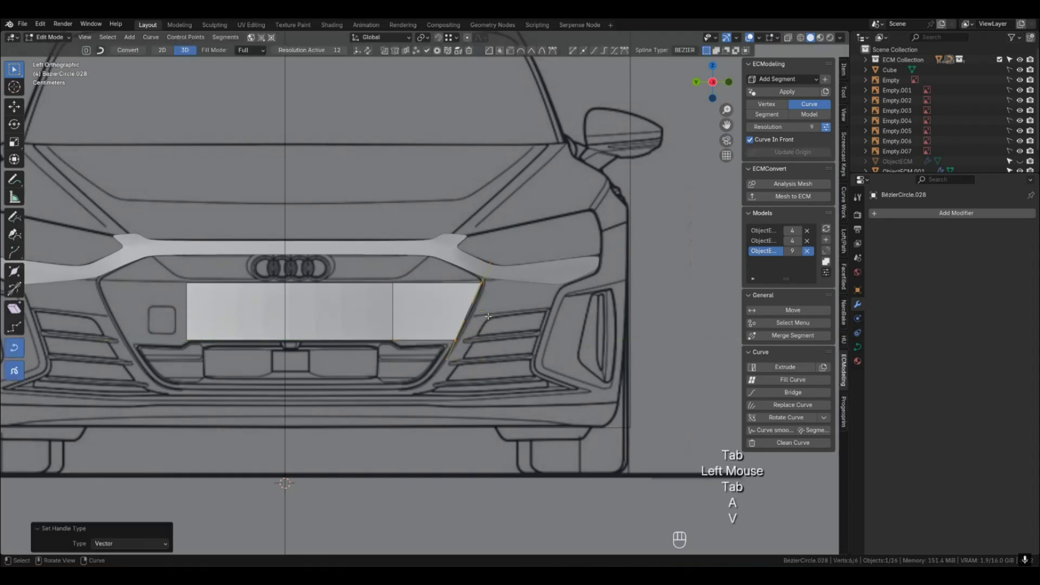
key("Tab")
Move the upper outer corner point of the extruded segment about 0.004 m up along Z.
scroll(496, 328, "up", 1)
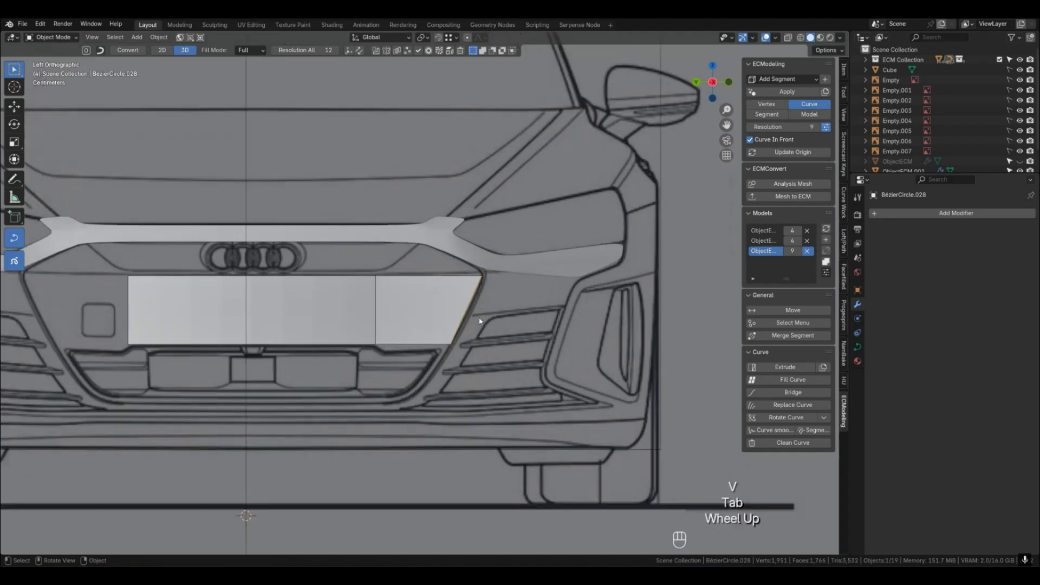
key("1")
left_click(482, 279)
key("shift+g")
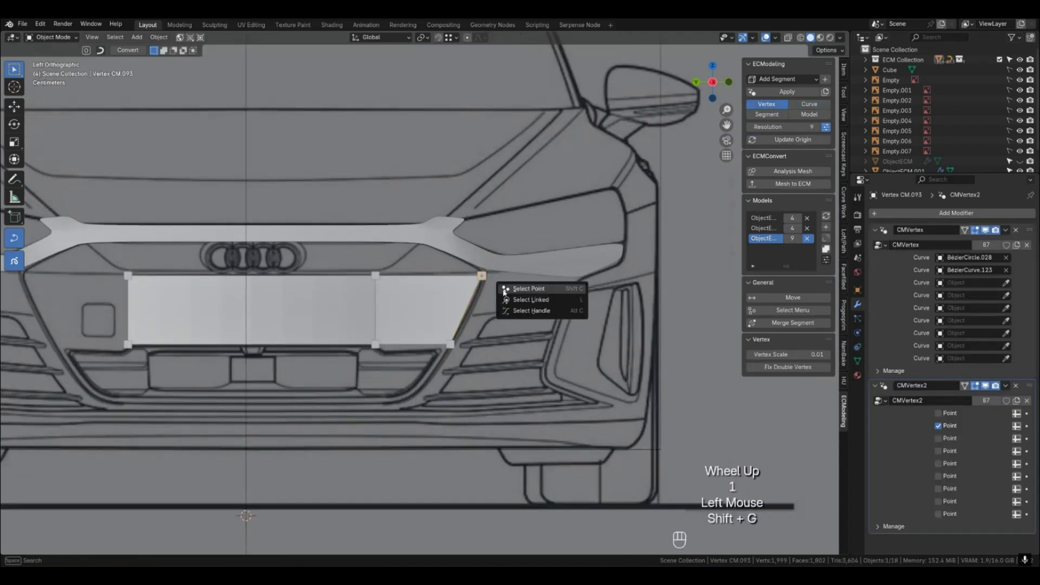
left_click(510, 289)
key("g")
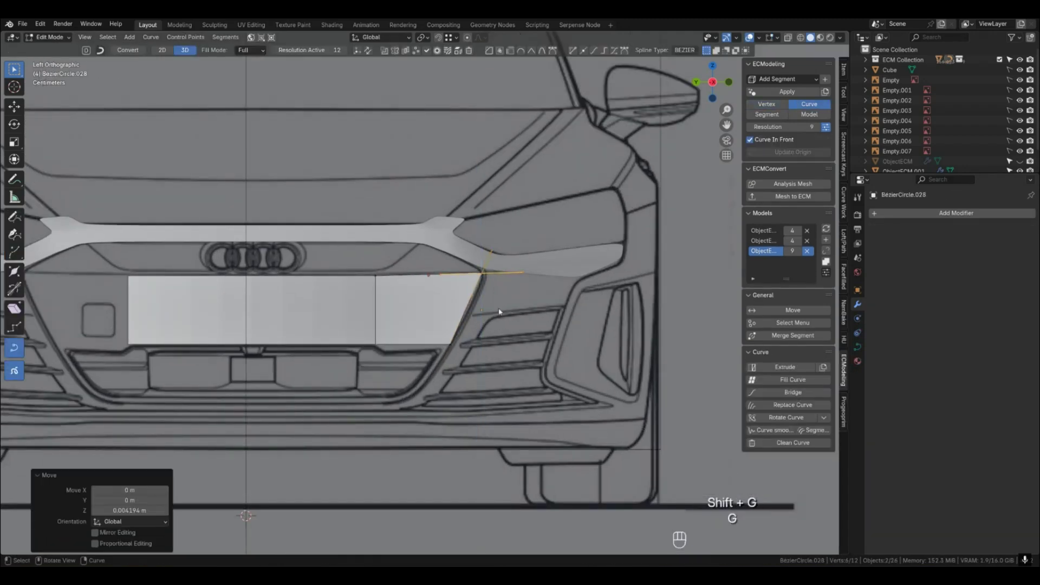
key("Tab")
Select both outer corner points of the extruded segment and move them about 0.027 m along X to follow the nose in the top blueprint.
left_click(469, 341)
key("1")
left_click(481, 273)
left_click(450, 344, "shift")
key("KP_7")
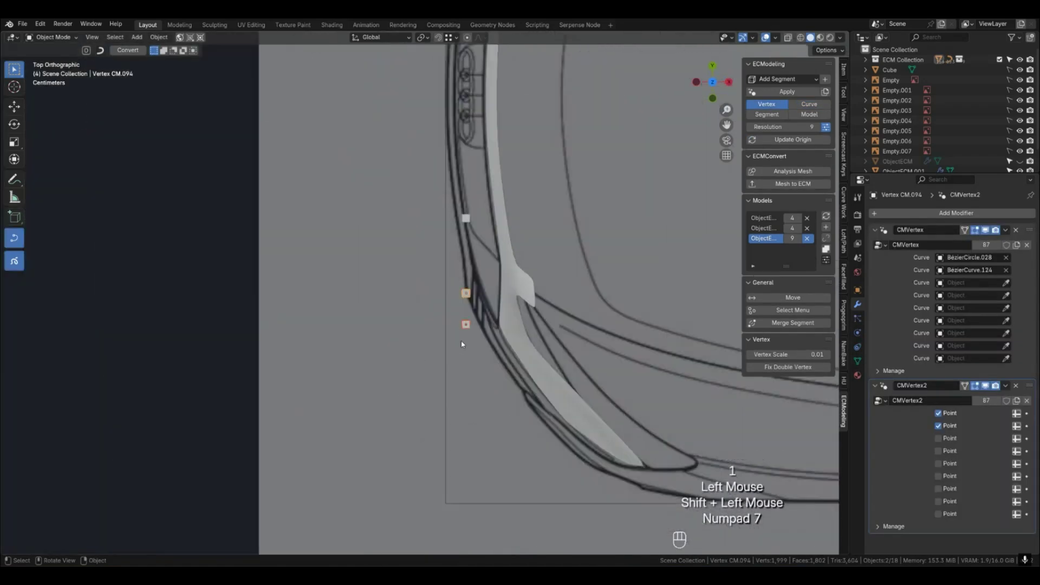
key("shift+g")
left_click(481, 338)
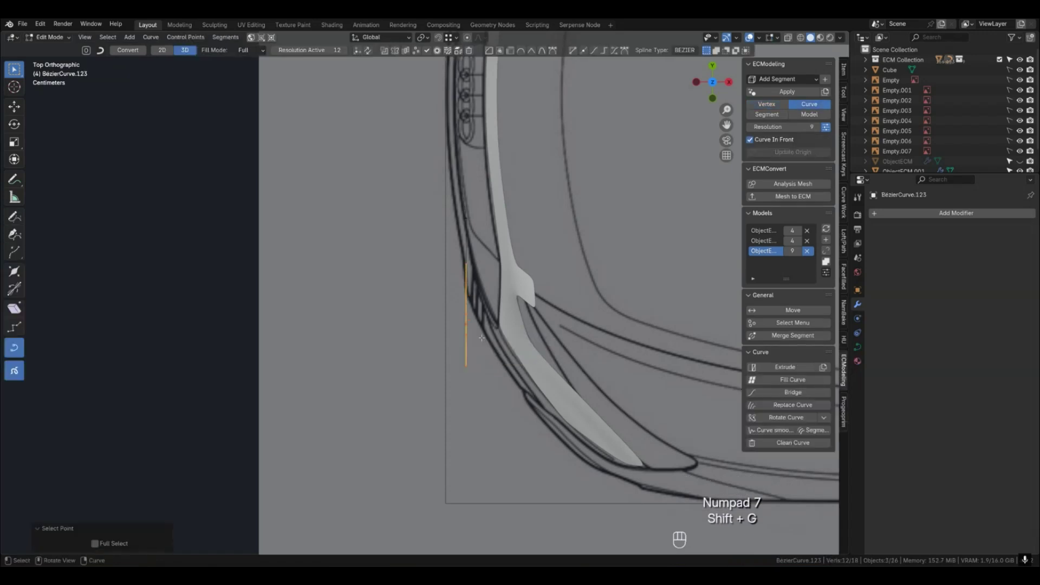
key("g")
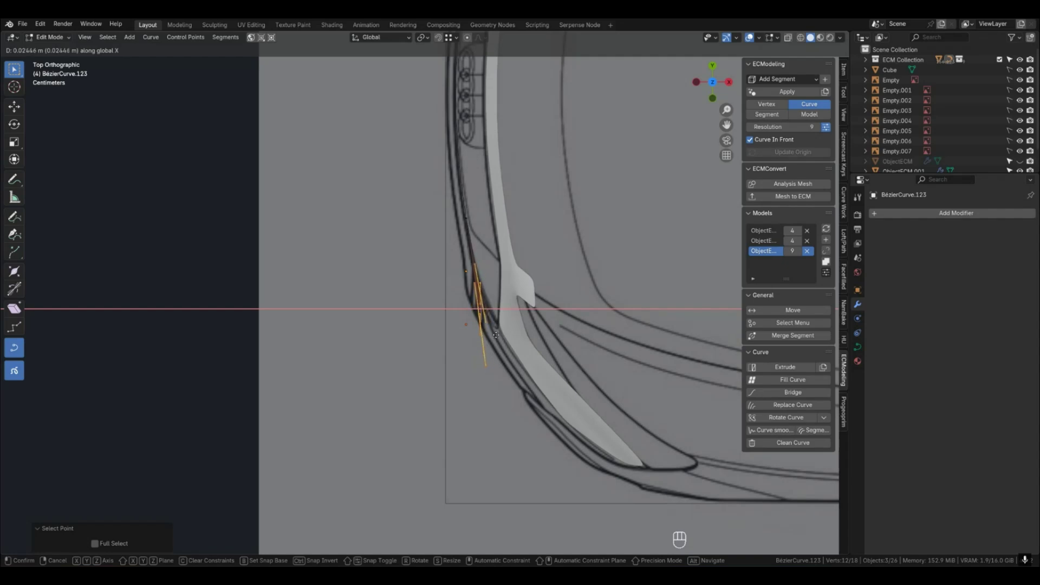
left_click(496, 335)
middle_click_drag(496, 334, 565, 301)
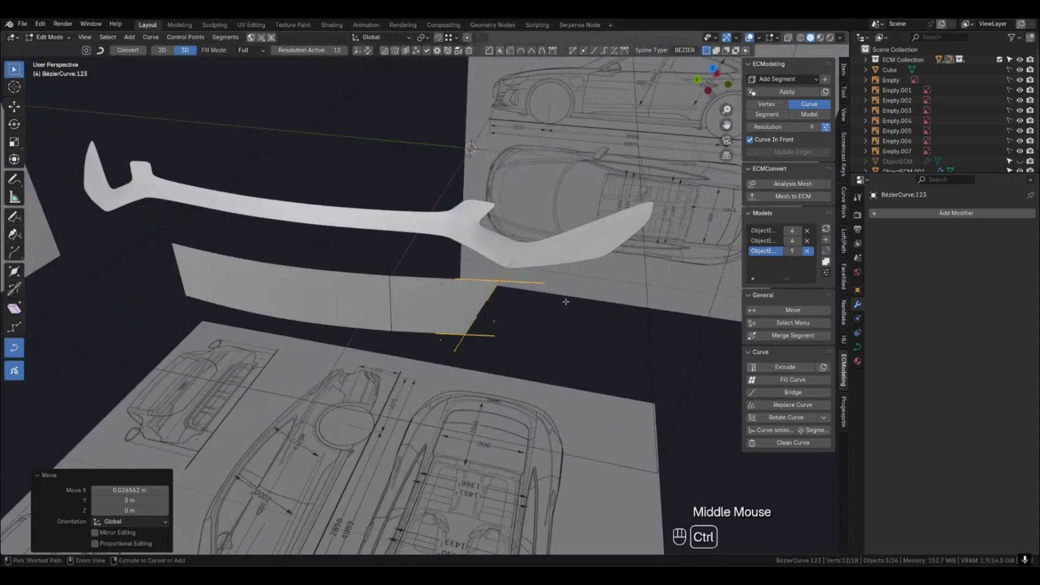
Adjust both outer corner points by about -0.0014 m along X against the side blueprint.
key("ctrl+KP_3")
key("KP_1")
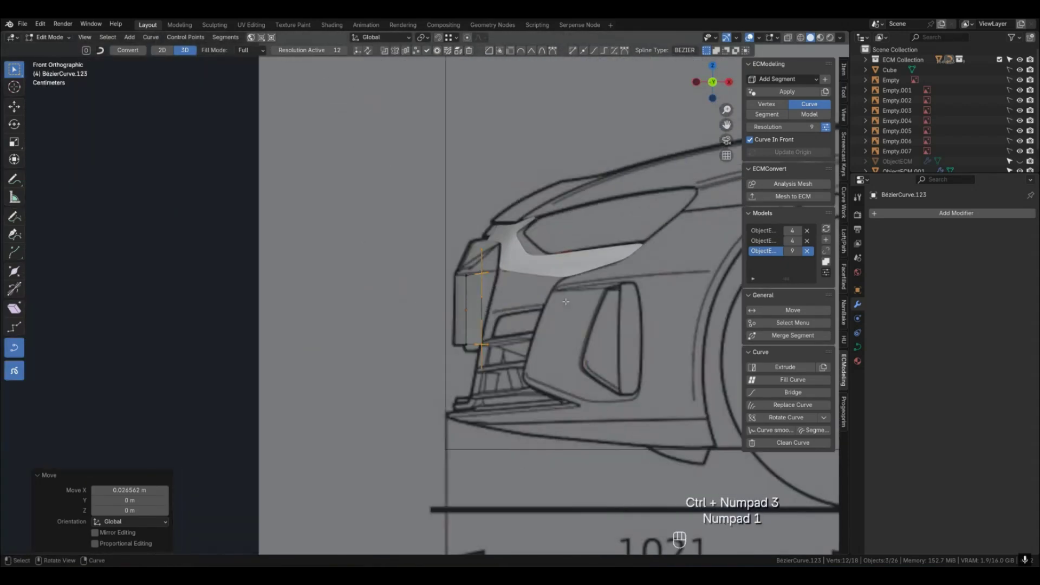
key("g")
middle_click_drag(537, 311, 531, 311)
left_click(535, 312)
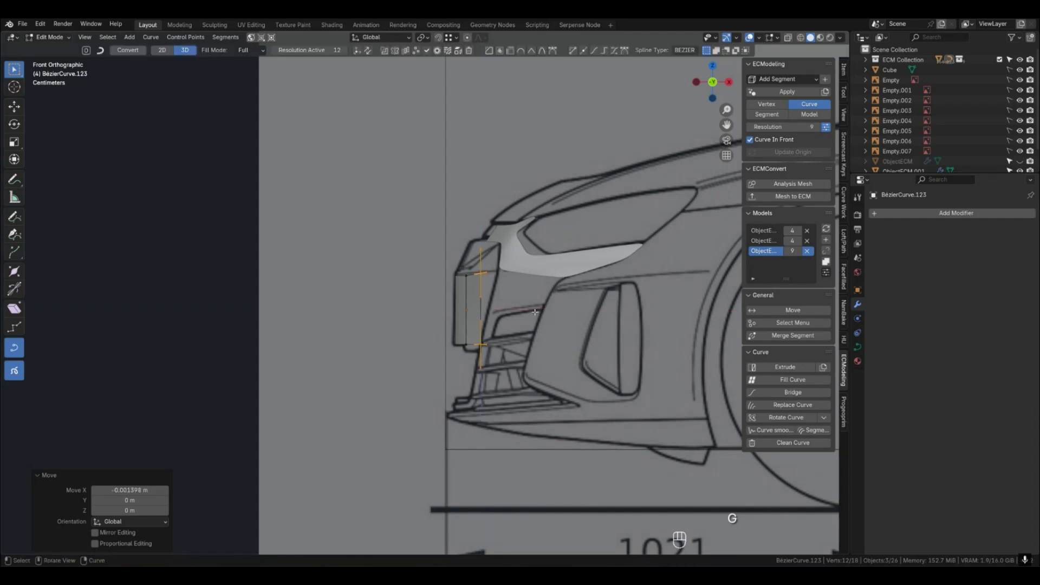
key("Tab")
Move only the upper outer corner point about 0.03 m back along X to match the grille's slope in the side blueprint.
key("1")
left_click(484, 276, "shift")
key("shift+g")
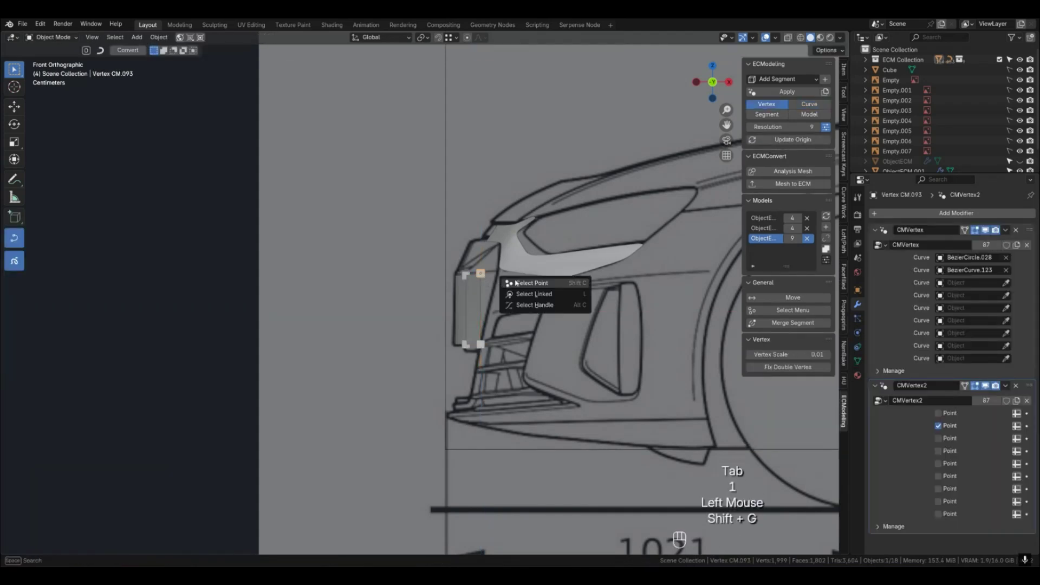
left_click(509, 282)
key("g")
middle_click(510, 282)
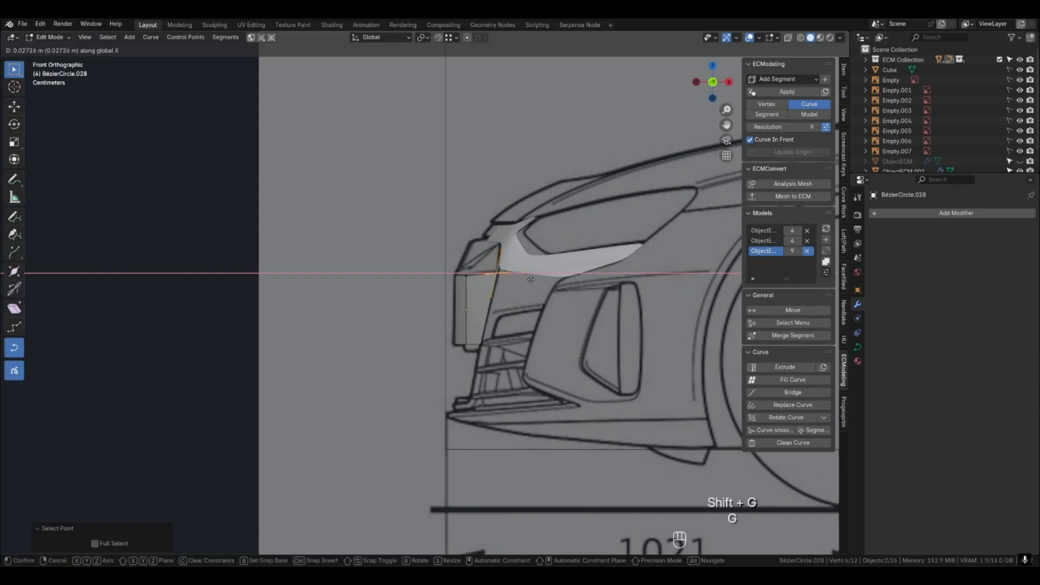
left_click(500, 291)
key("Tab")
Adjust the upper inner corner point, where the two panel segments meet, along Z in the side blueprint.
key("1")
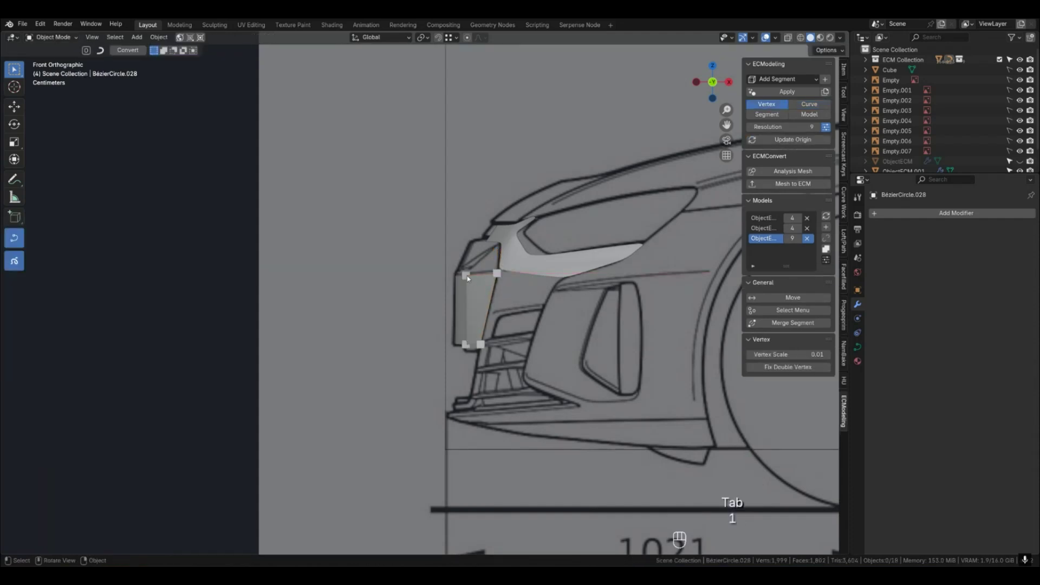
left_click(466, 275)
key("shift+g")
key("z")
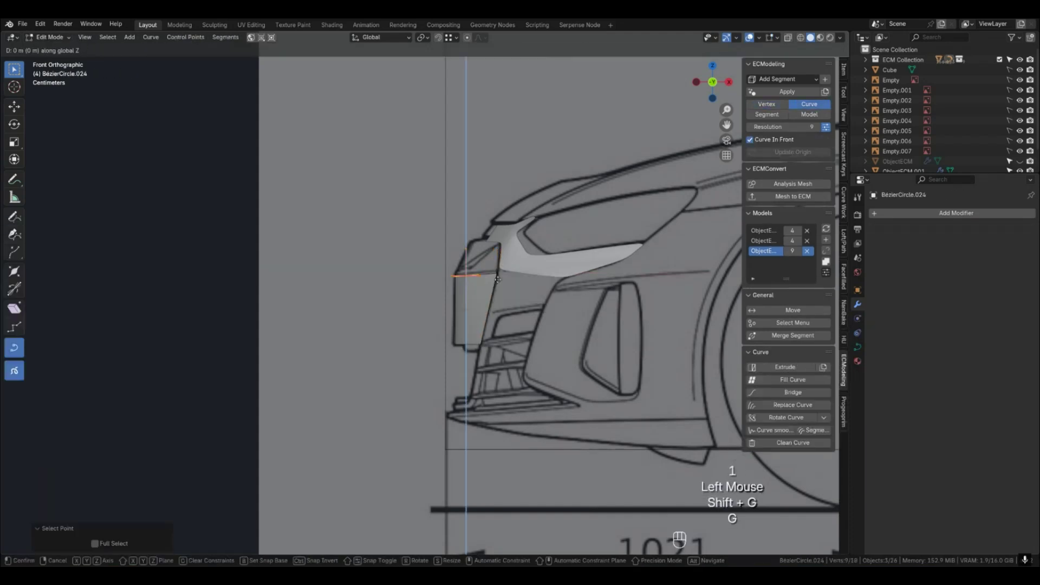
left_click(497, 279)
key("Tab")
left_click(505, 335)
Extrude the bottom curve of the outer panel segment a short distance down along Z in the front blueprint.
middle_click_drag(501, 340, 610, 388)
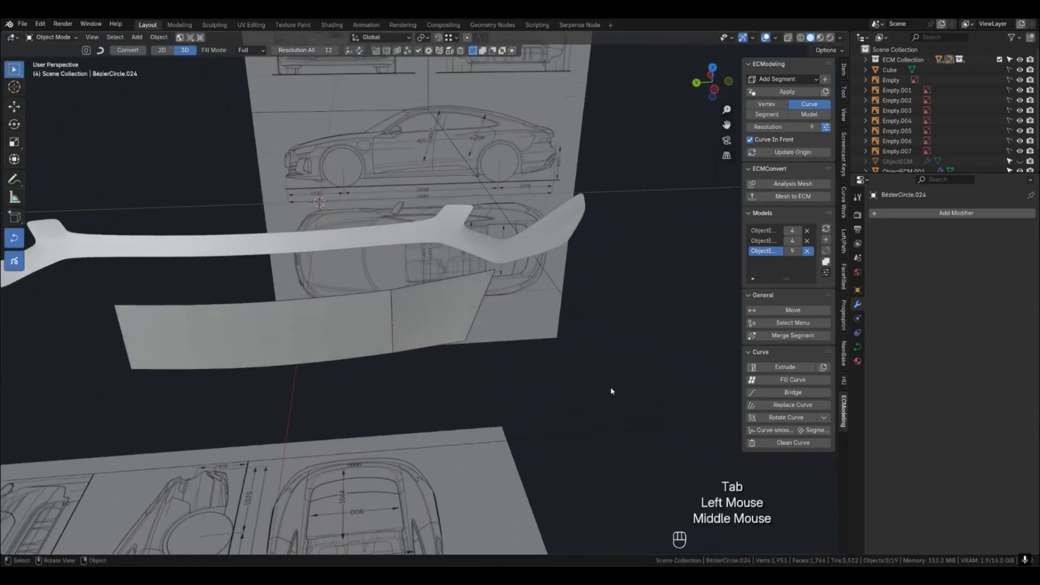
key("KP_1")
key("KP_3")
key("ctrl+KP_3")
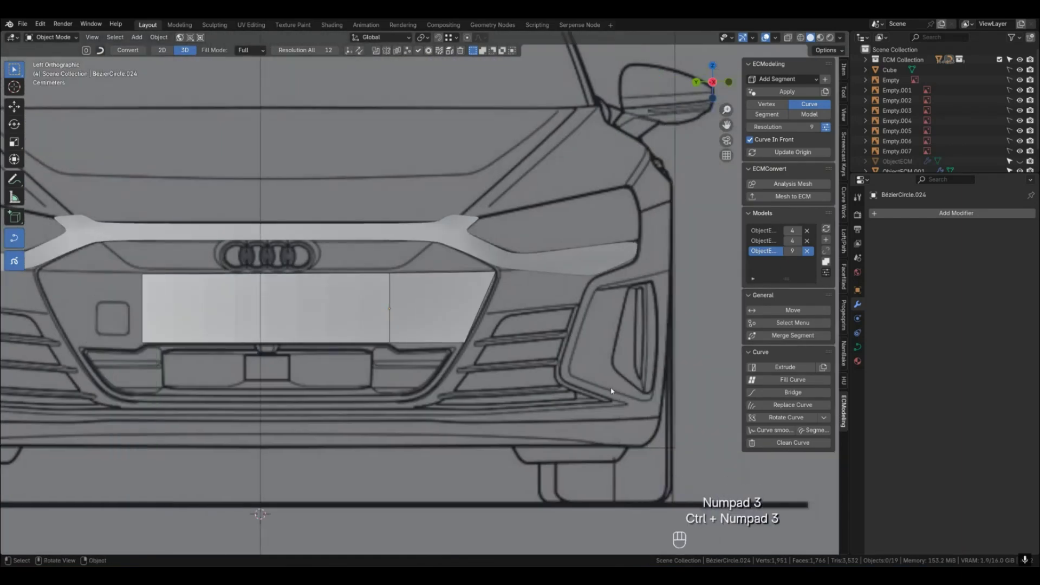
left_click(494, 353)
left_click(432, 347, "shift")
middle_click_drag(432, 348, 448, 364, "shift")
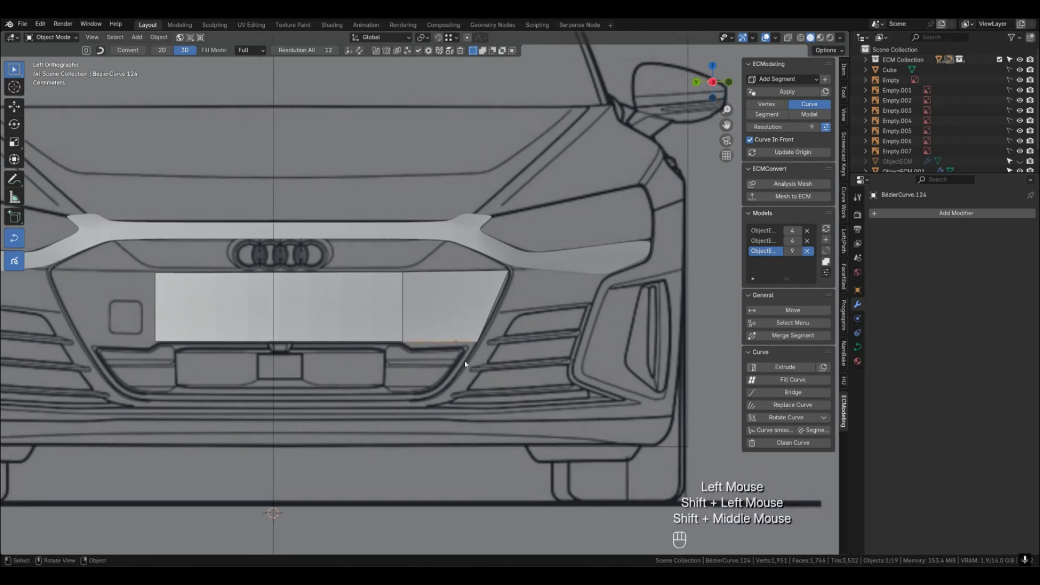
key("e")
key("z")
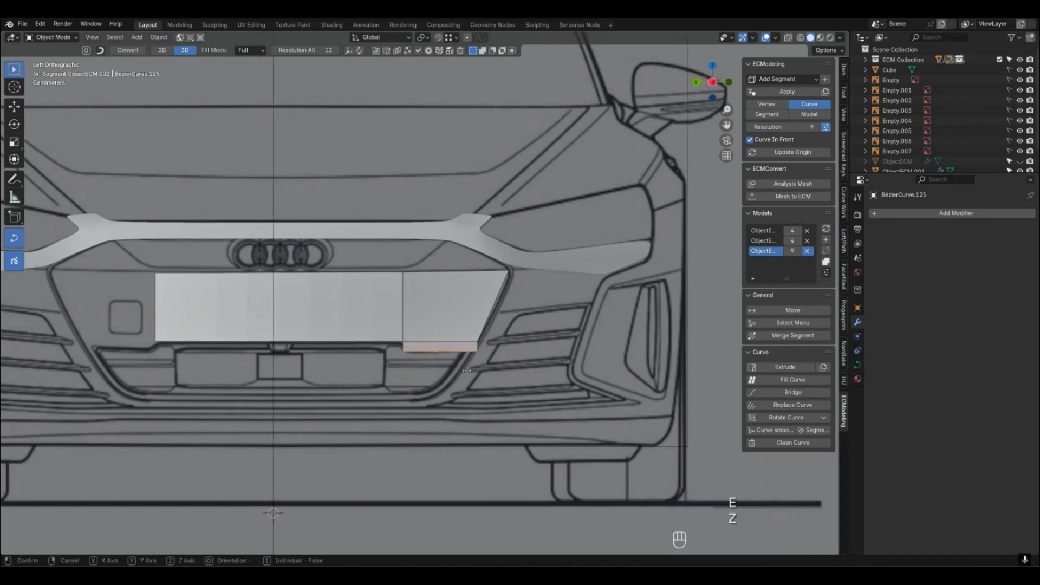
Move the lower inner corner point of the newly extruded strip about -0.010 m along Y to match the front blueprint.
scroll(468, 373, "up", 3)
key("1")
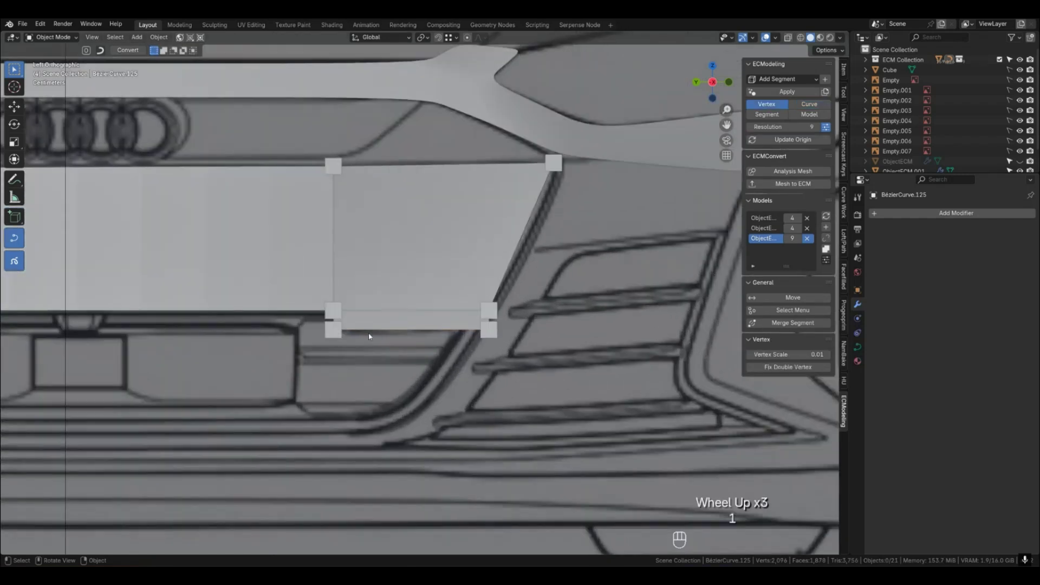
left_click(352, 335)
key("shift+g")
left_click(397, 336)
key("g")
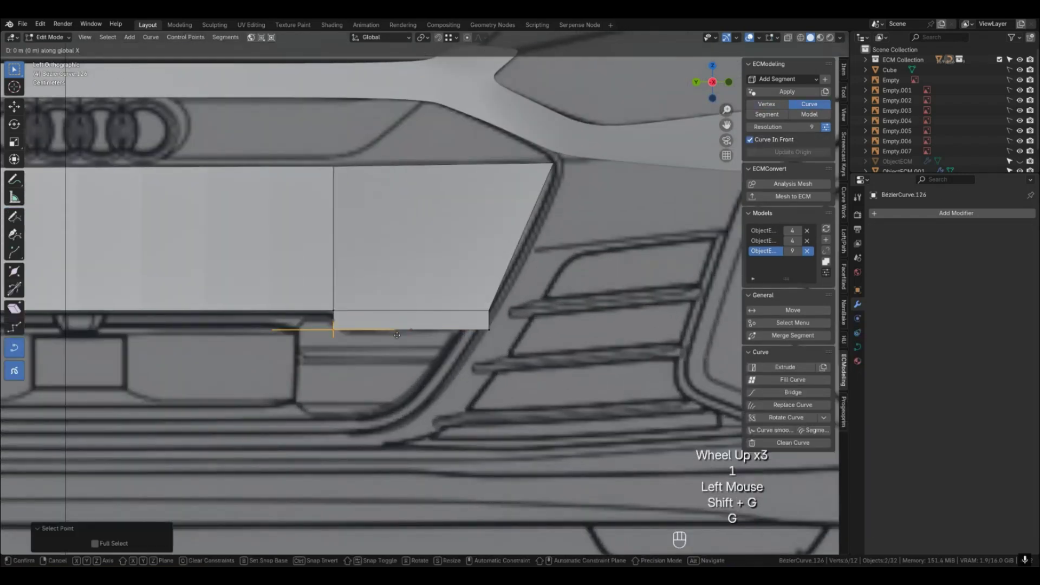
key("y")
left_click(409, 335)
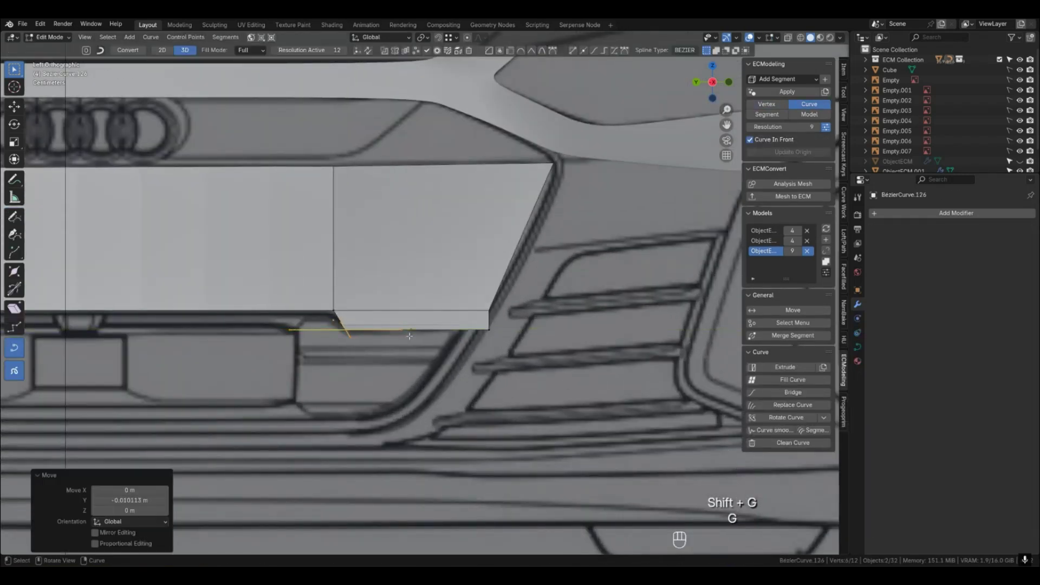
Shift the strip's lower inner corner point about 0.003 m along X to align it with the panel's surface.
middle_click_drag(421, 354, 401, 391)
key("g")
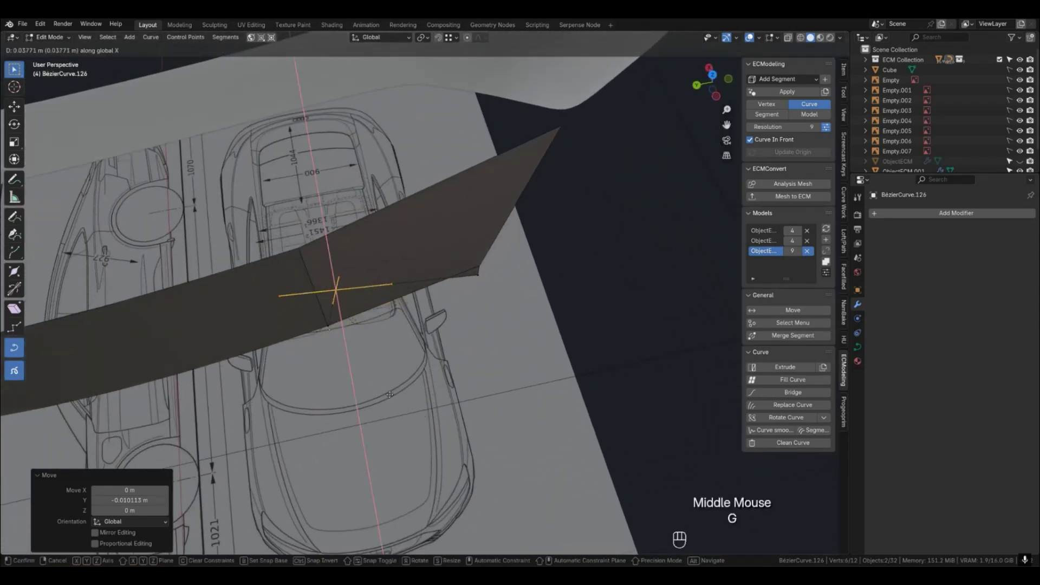
key("ctrl")
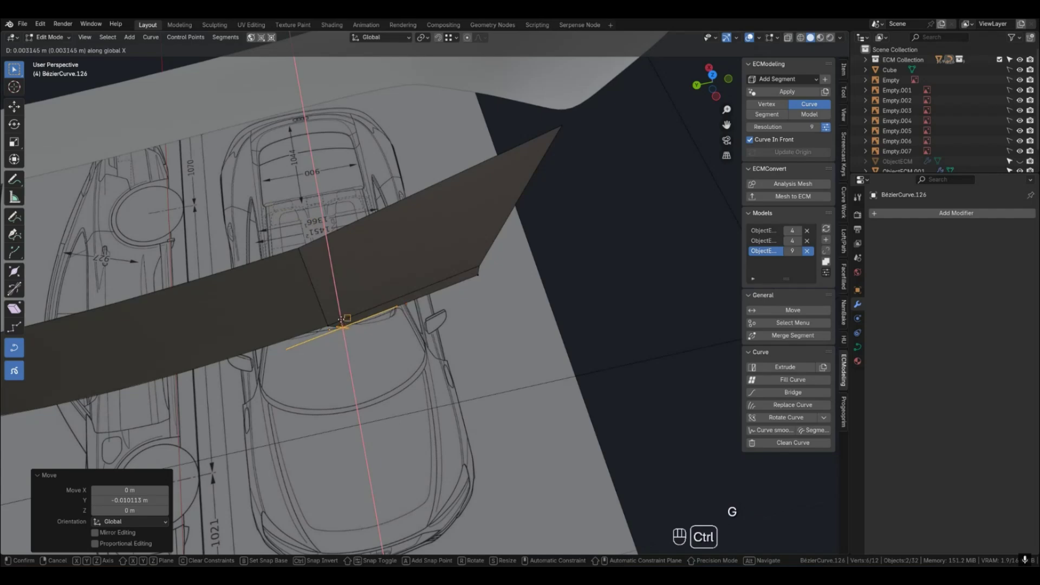
left_click(341, 320)
middle_click_drag(341, 320, 325, 313)
key("g")
key("ctrl")
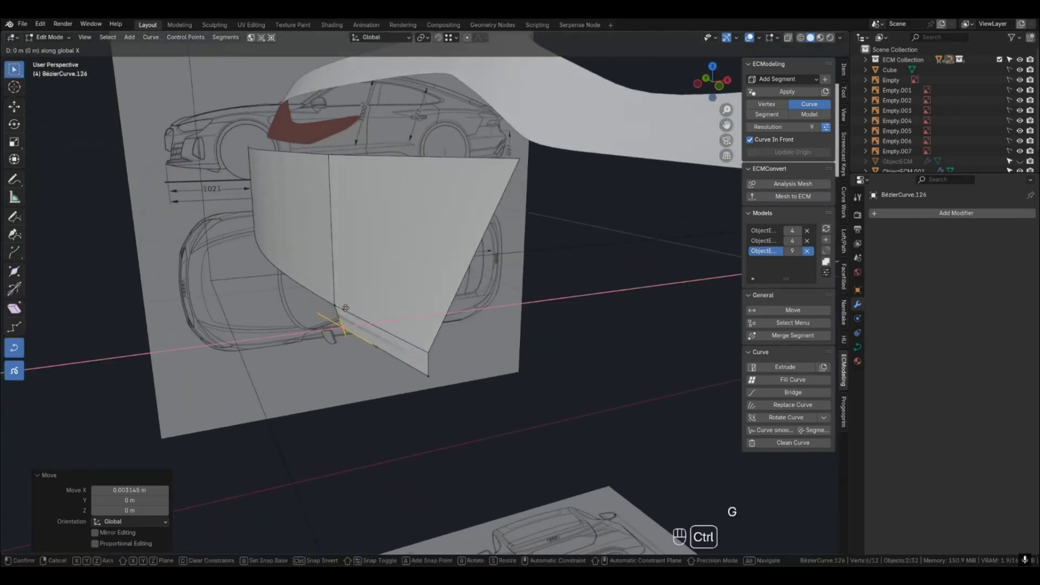
left_click(353, 332)
Return to object editing and set the grille model's curve resolution to 4.
key("Tab")
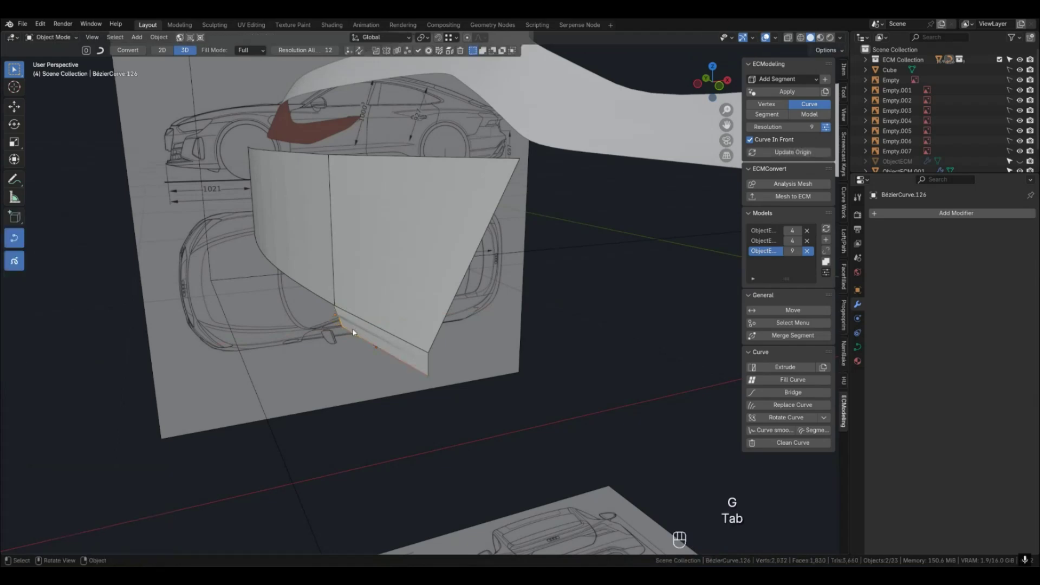
left_click(751, 127)
left_click(751, 127)
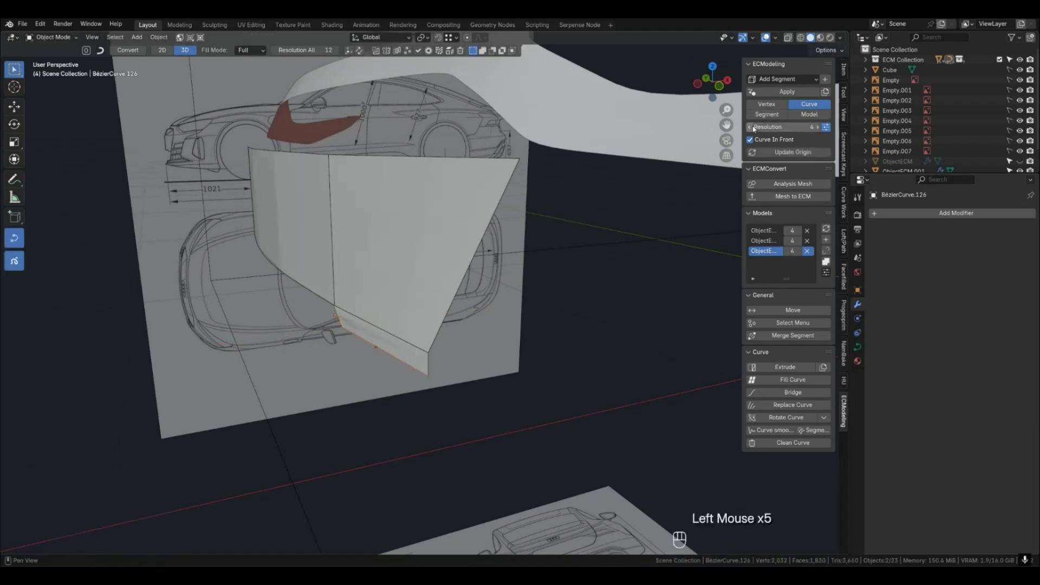
Select the strip's lower outer corner point for editing and align the view with the front blueprint.
middle_click_drag(487, 303, 479, 373)
key("1")
left_click(478, 370)
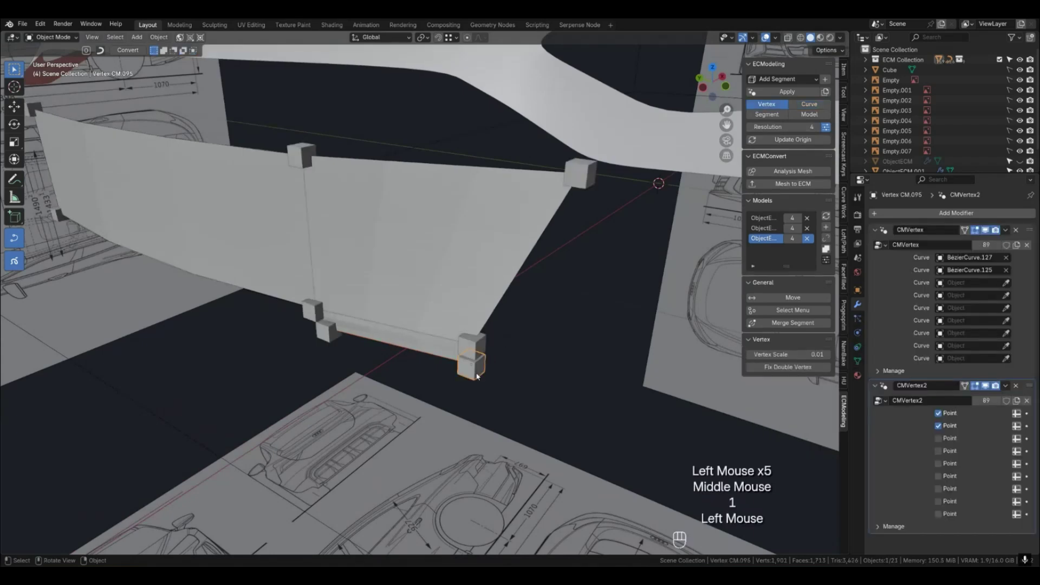
key("shift+g")
left_click(521, 373)
key("ctrl+KP_3")
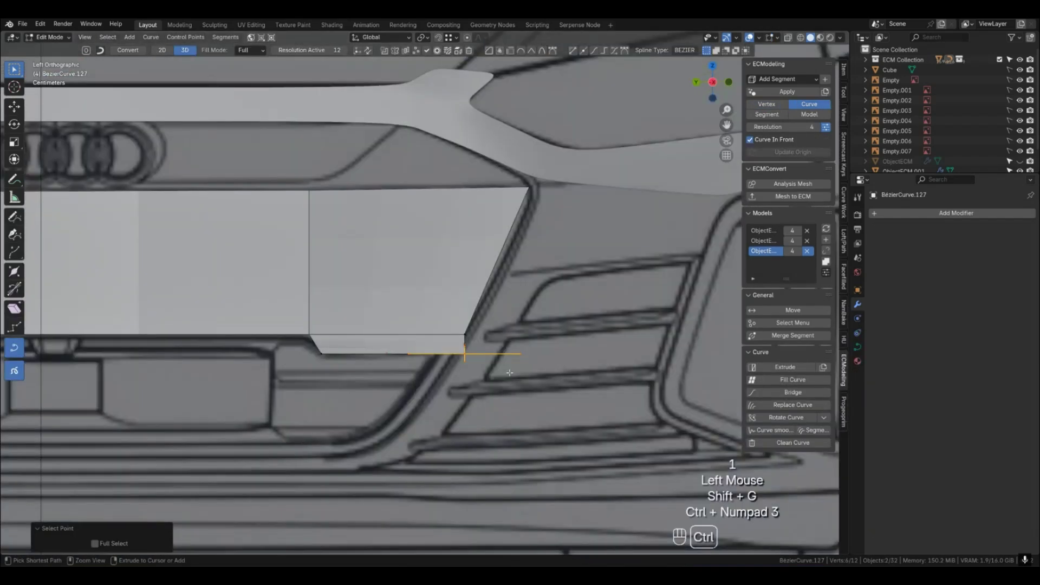
key("g")
key("y")
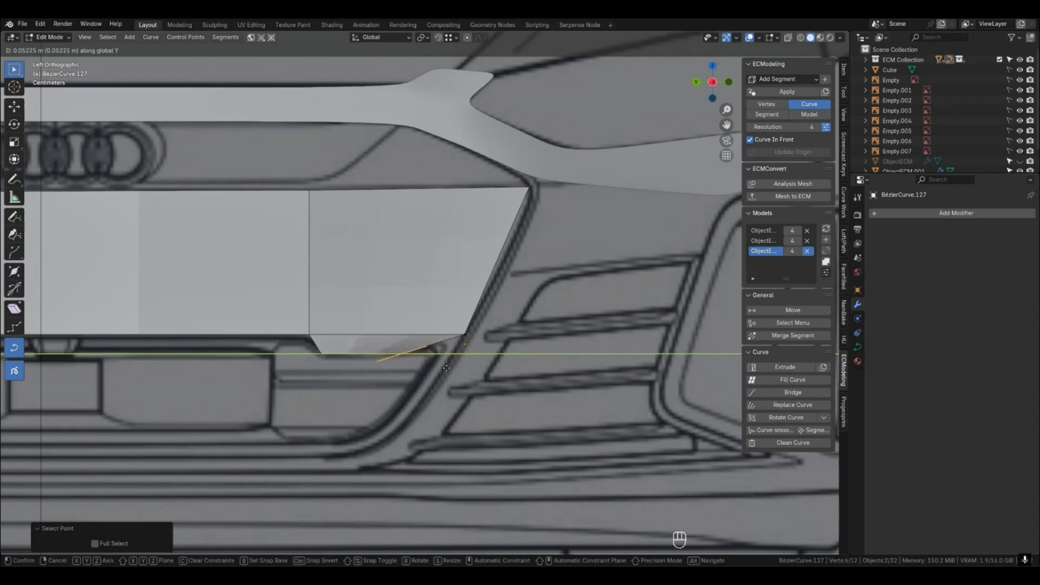
left_click(469, 361)
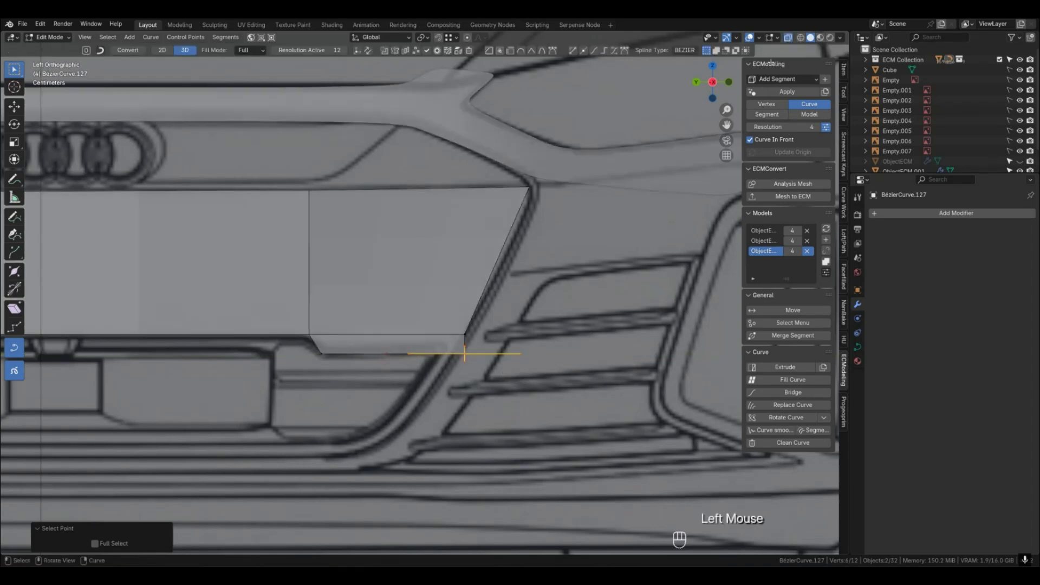
key("h")
key("c")
key("ctrl+z")
key("ctrl+z")
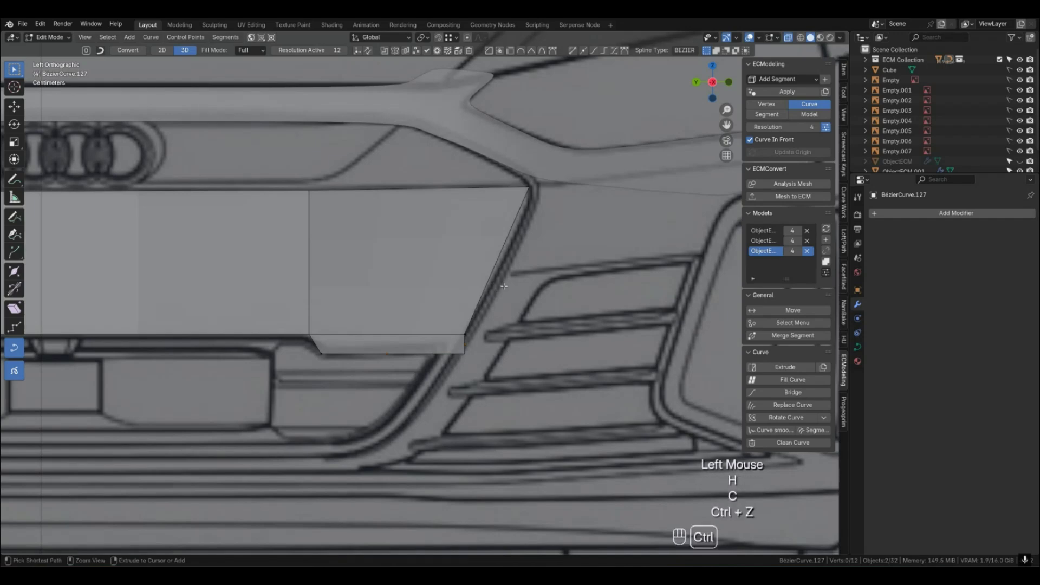
Move the strip's lower outer corner point about 0.011 m along Y to the grille outline in the front blueprint.
key("g")
middle_click_drag(517, 312, 513, 313)
left_click(502, 312)
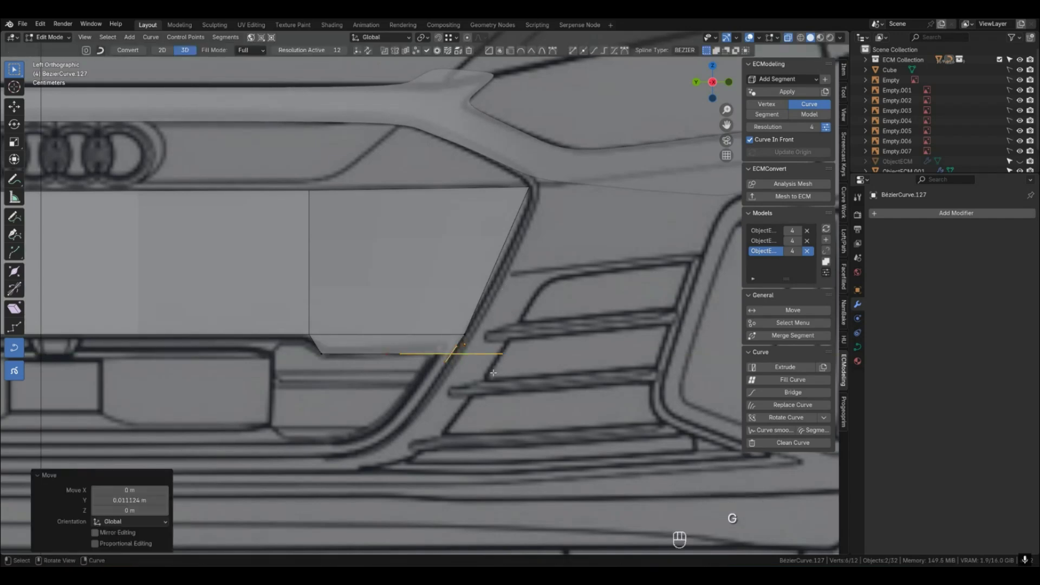
Raise both lower corner points of the strip about 0.006 m along Z to match the front blueprint.
key("Tab")
key("1")
left_click(451, 354)
left_click(321, 354, "shift")
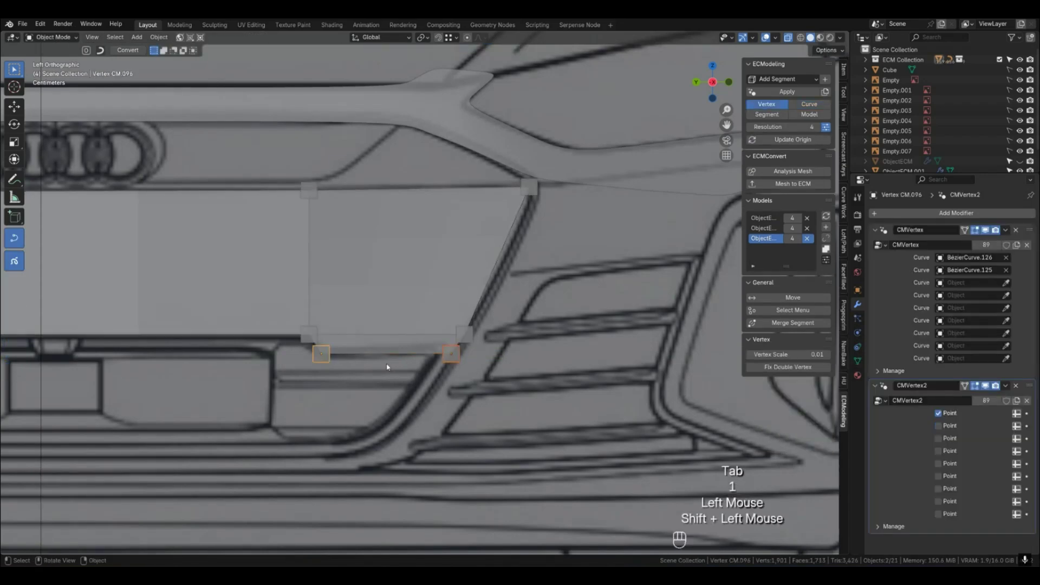
key("shift+g")
left_click(419, 364)
key("g")
key("z")
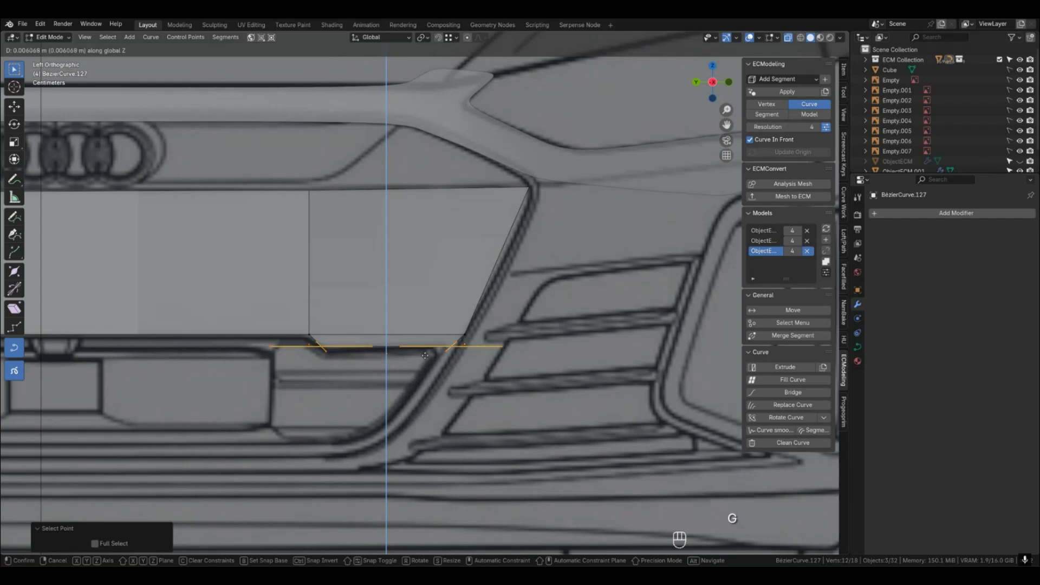
left_click(424, 355)
Fine-tune only the strip's lower outer corner point along Y against the slanted grille outline in the front blueprint.
key("Tab")
key("1")
left_click(454, 349)
key("shift+g")
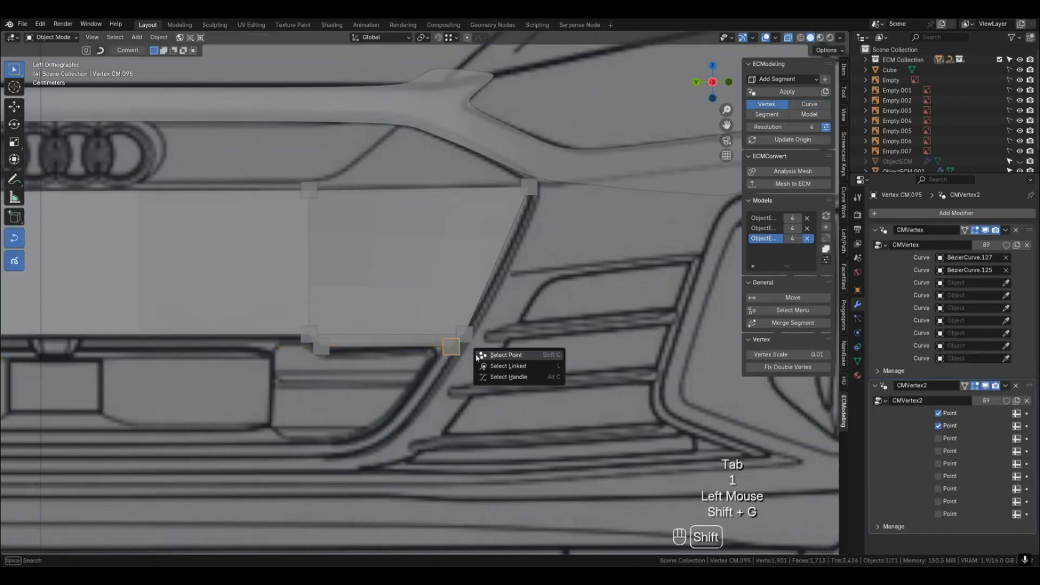
left_click(477, 354)
key("g")
key("y")
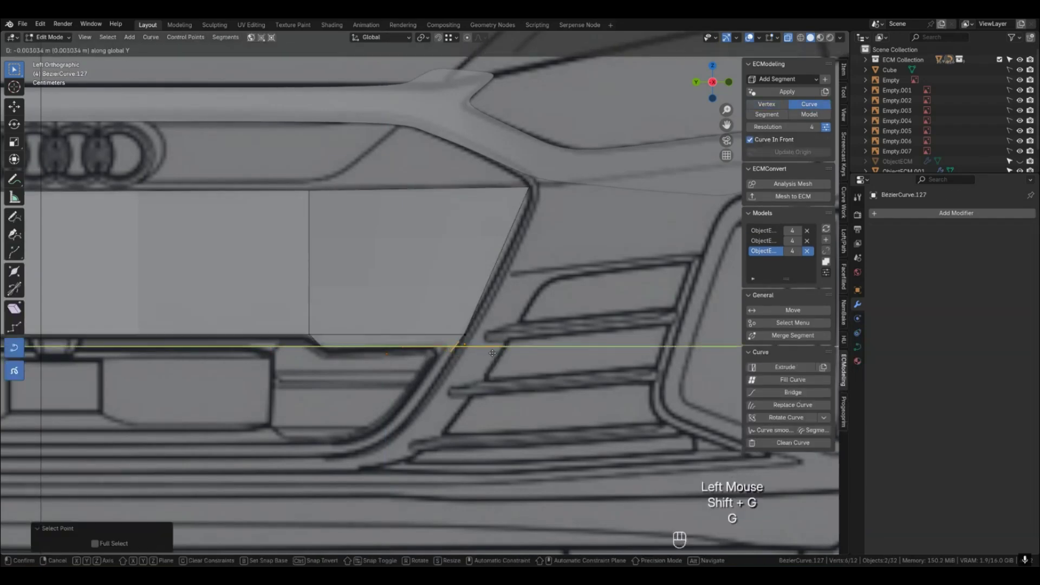
key("Tab")
Select the grille panel as a whole model and lower its Weld modifier's merge distance.
left_click(433, 328)
key("3")
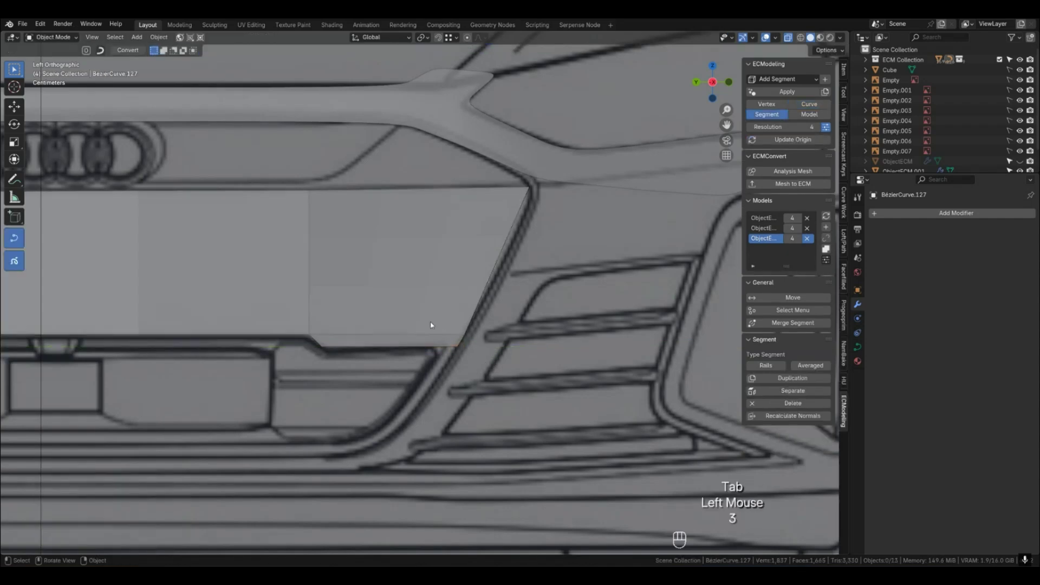
key("4")
left_click(443, 308)
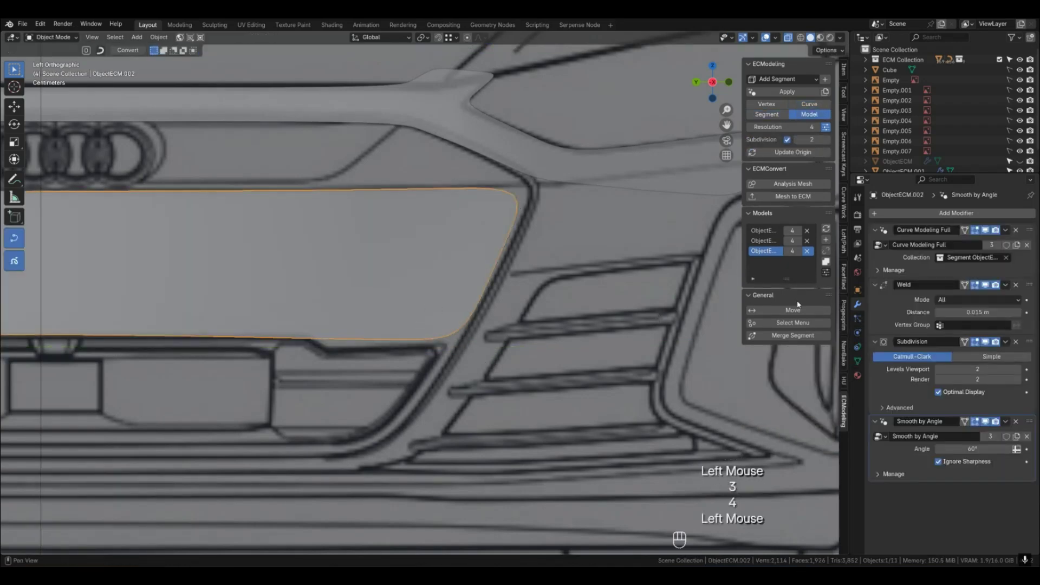
left_click(972, 309)
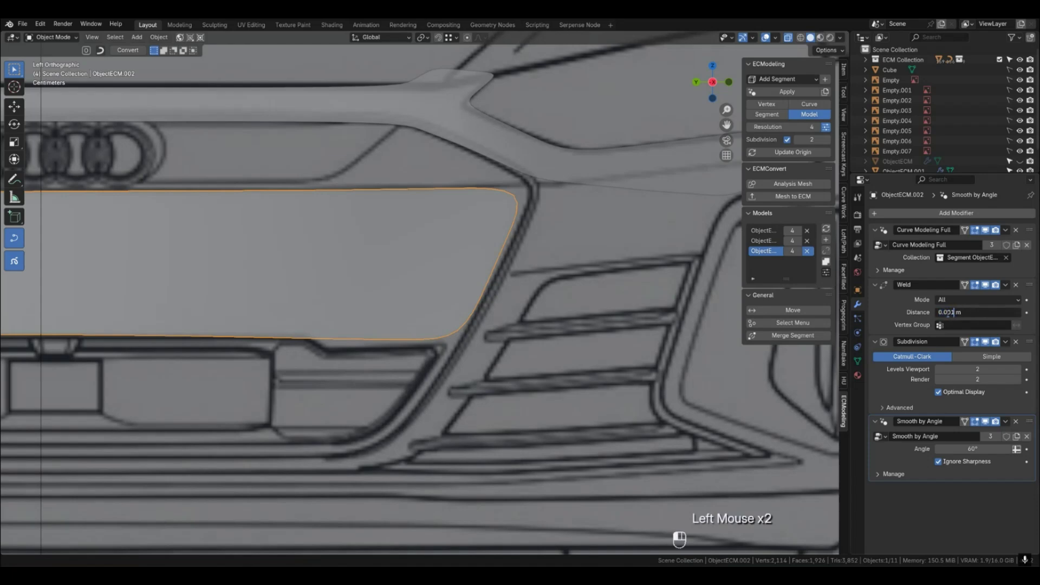
key("Return")
left_click(441, 341)
left_click(372, 318)
key("q")
key("q")
left_click(371, 313)
left_click(496, 347)
Adjust the strip's lower outer corner point along X in the perspective view to follow the panel's surface.
scroll(488, 328, "down", 1)
middle_click_drag(476, 296, 511, 333, "shift")
middle_click_drag(512, 333, 400, 391)
key("1")
left_click(509, 391)
mouse_move(509, 395)
middle_mouse_down()
mouse_move(538, 396)
mouse_move(541, 382)
mouse_move(505, 399)
middle_mouse_up()
key("shift+g")
left_click(569, 374)
key("g")
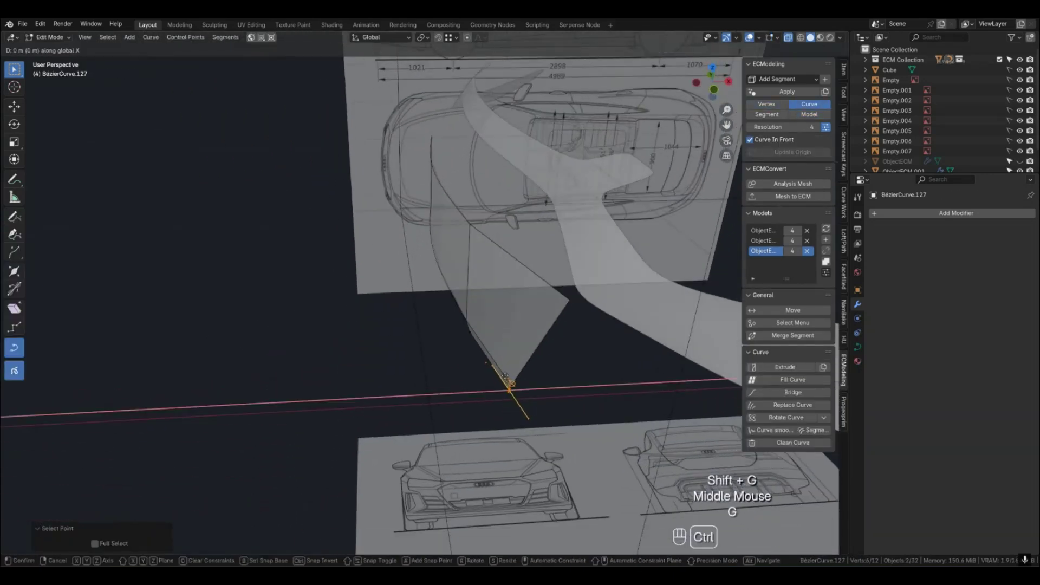
left_click(506, 376)
middle_click_drag(520, 389, 614, 388)
key("Tab")
key("4")
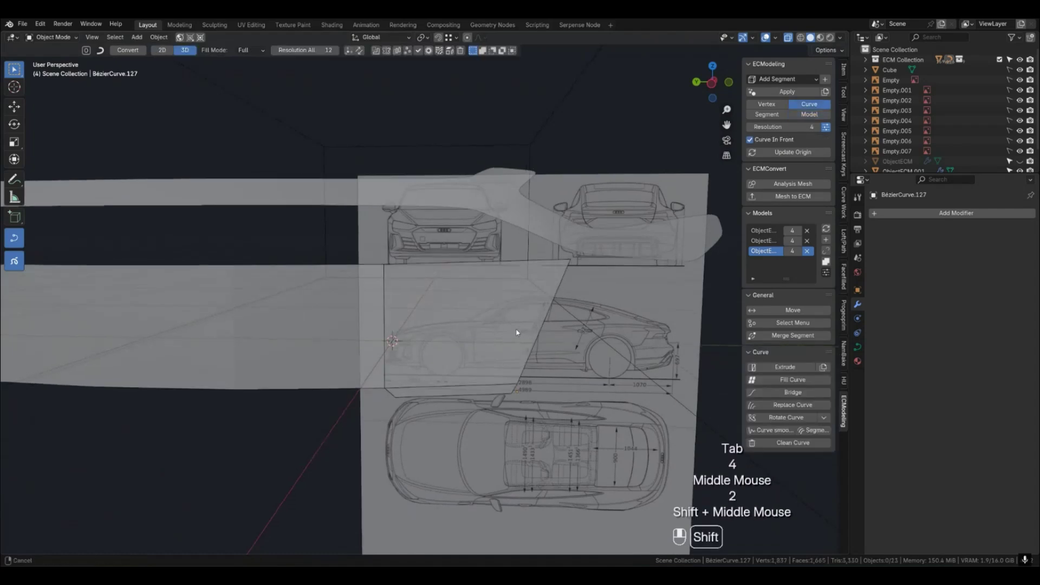
Extrude the top curves of both panel segments a short distance up along Z in the front blueprint.
middle_click_drag(511, 323, 505, 314, "shift")
left_click(506, 314)
key("ctrl+KP_1")
key("ctrl+KP_3")
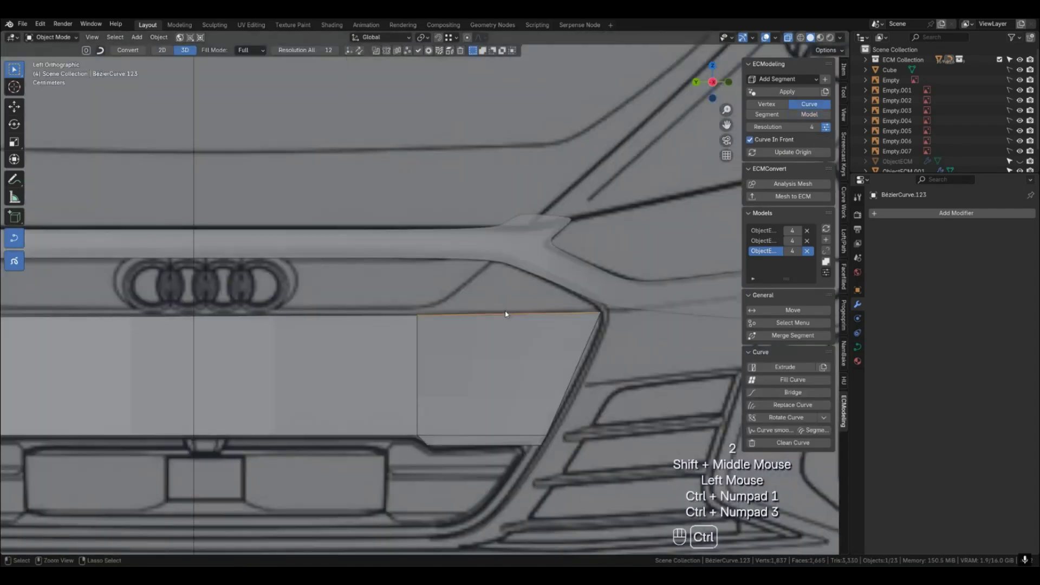
middle_click_drag(355, 304, 425, 319, "shift")
left_click(423, 314, "shift")
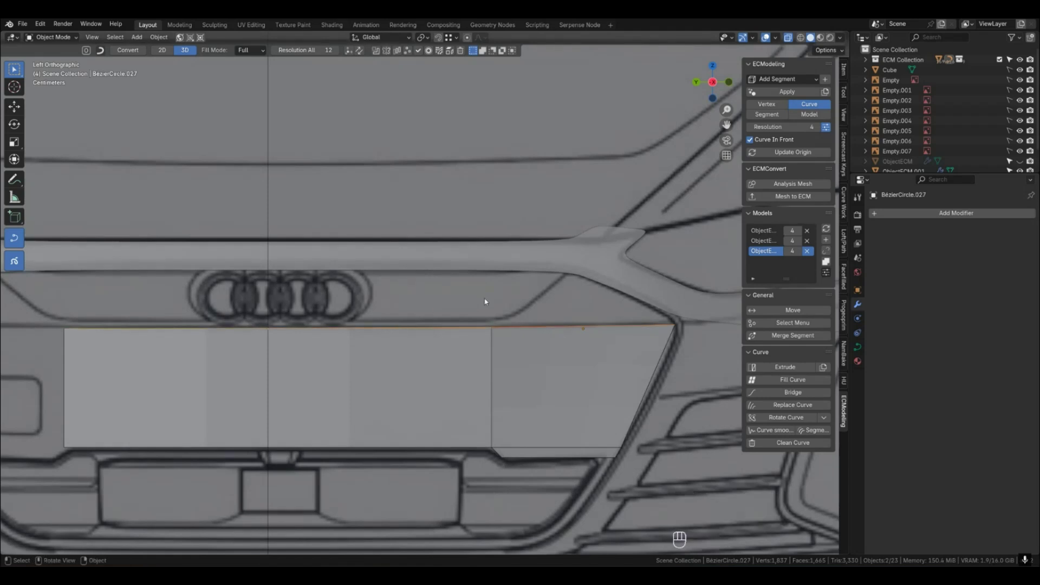
key("e")
key("z")
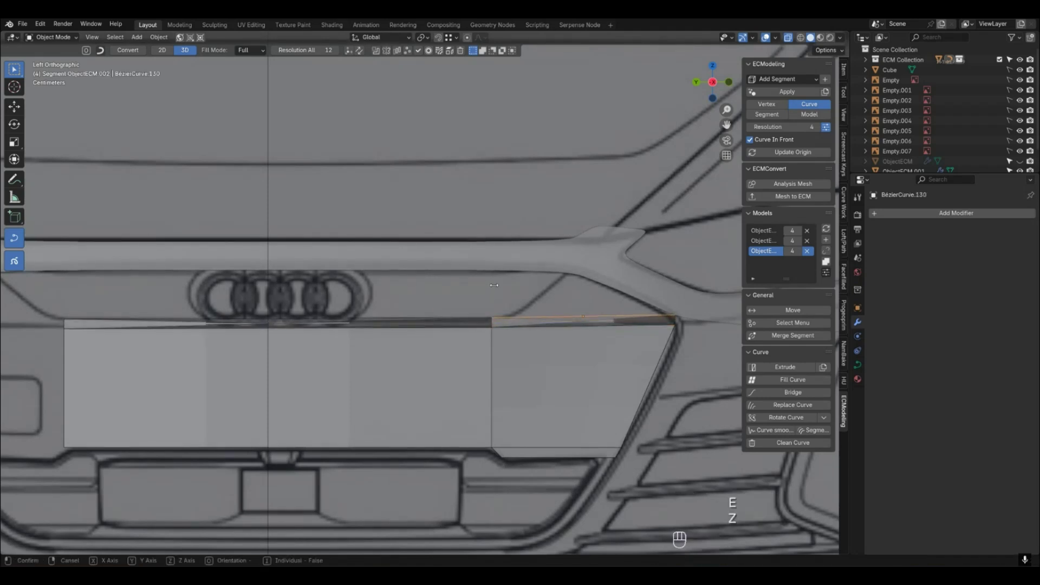
left_click(495, 288)
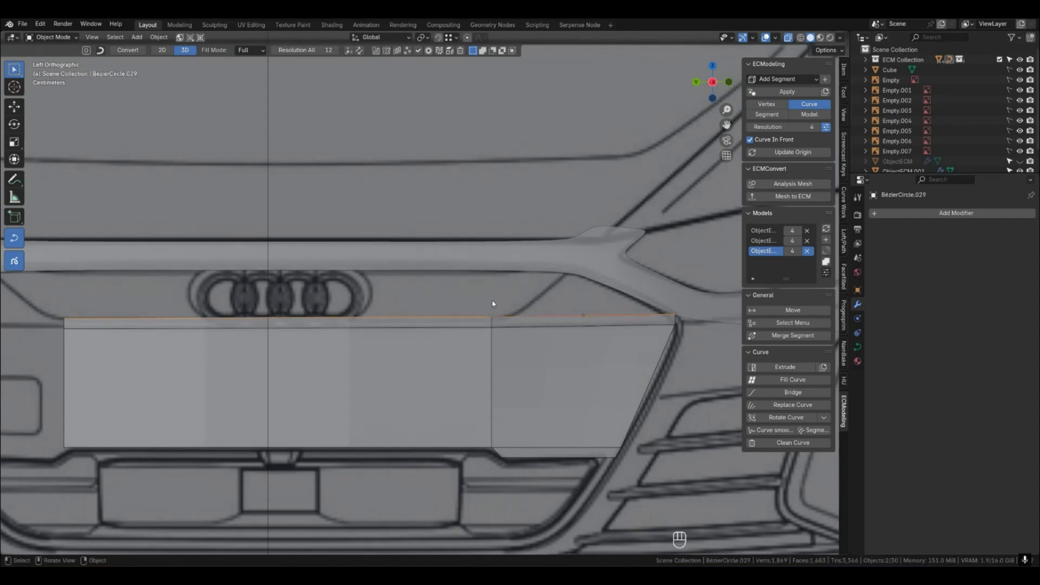
left_click(471, 305)
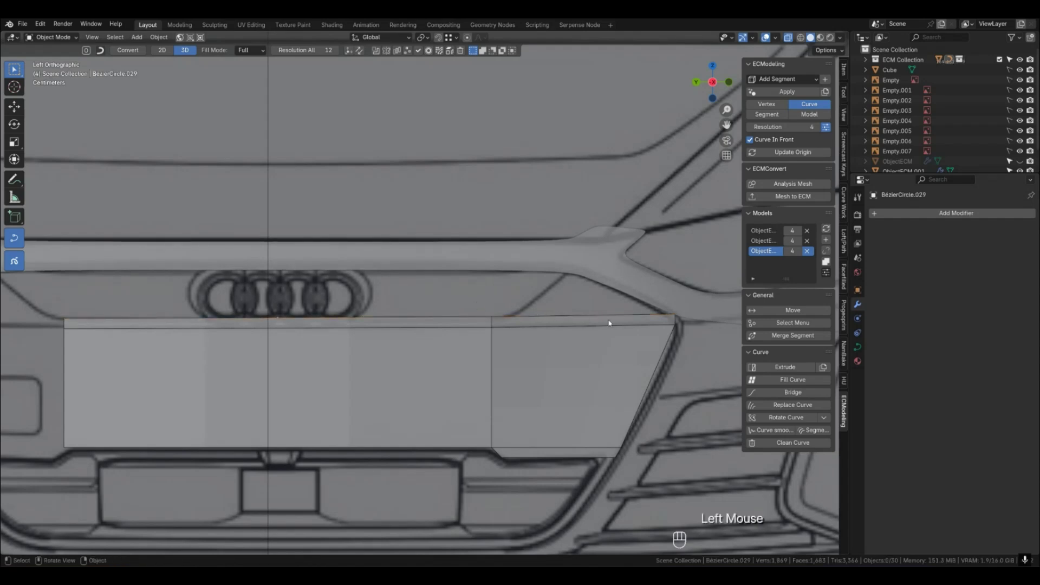
Move the upper outer corner point of the new top strip about 0.094 m along Y toward the badge panel's corner.
key("1")
left_click(674, 314)
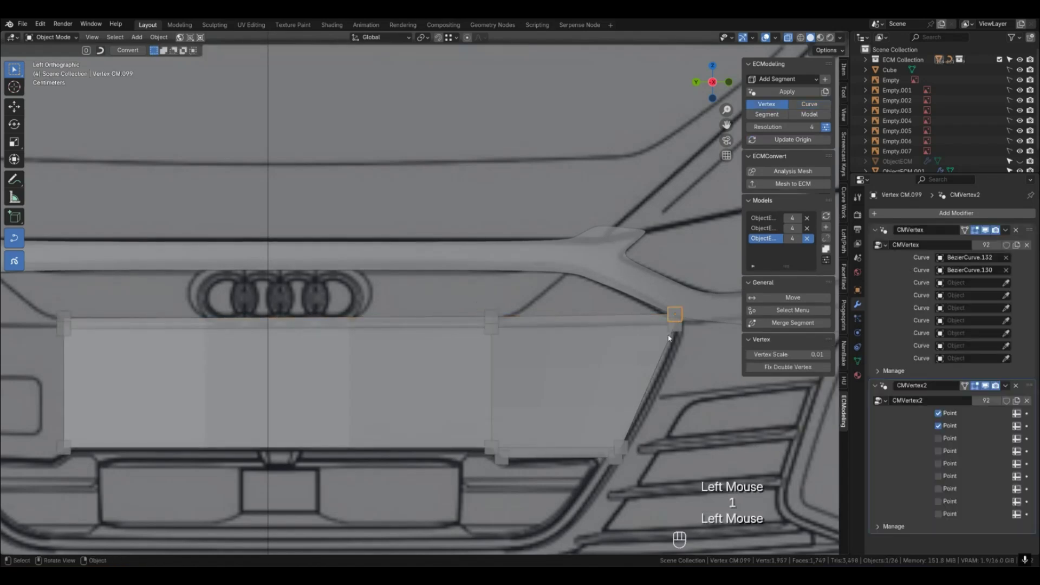
key("shift+g")
left_click(699, 336)
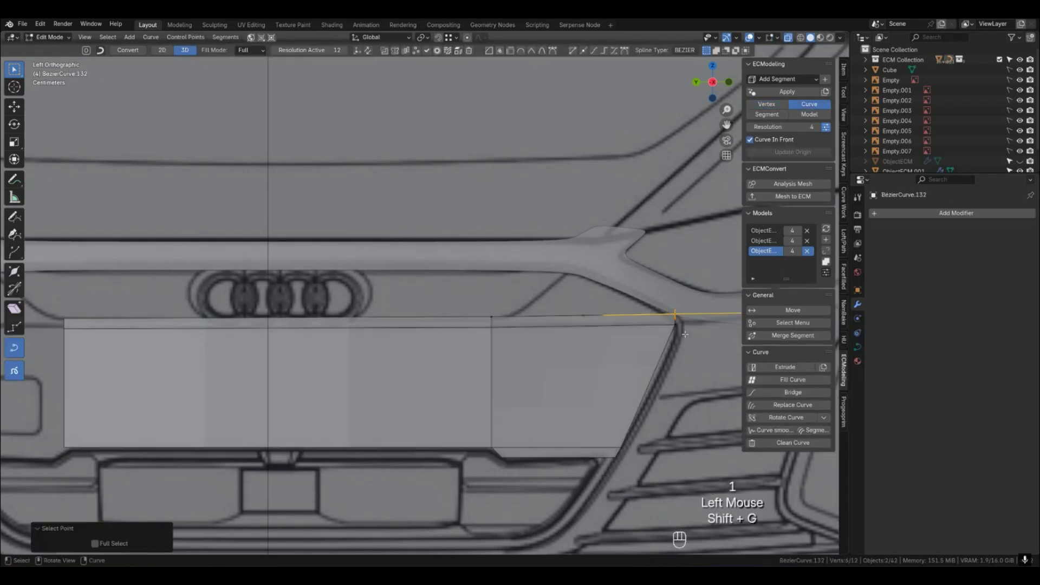
key("g")
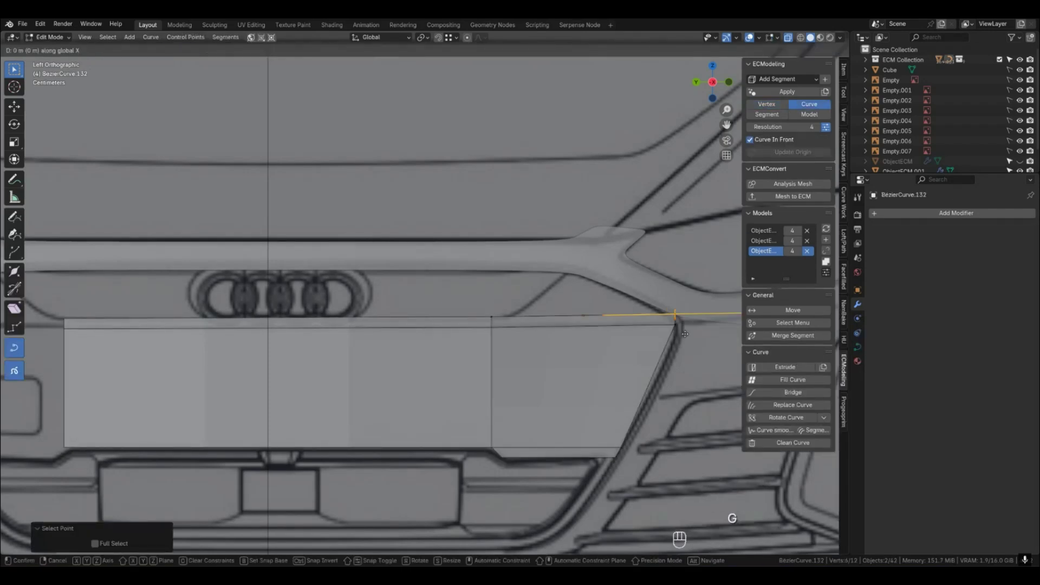
key("y")
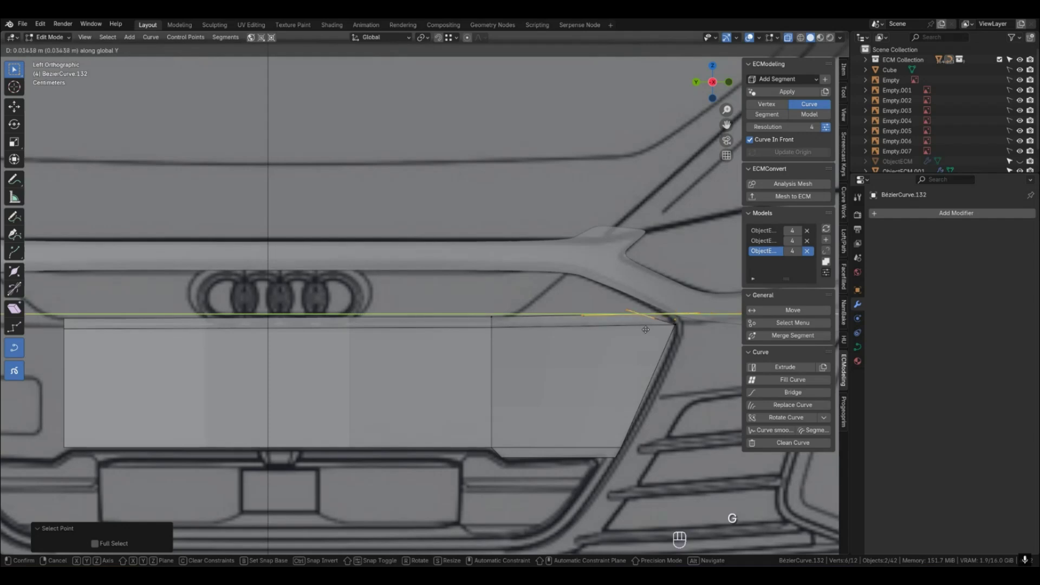
left_click(591, 327)
Raise the new strip's upper outer corner point about 0.042 m along Z and shift it slightly along Y to the blueprint corner.
key("g")
key("z")
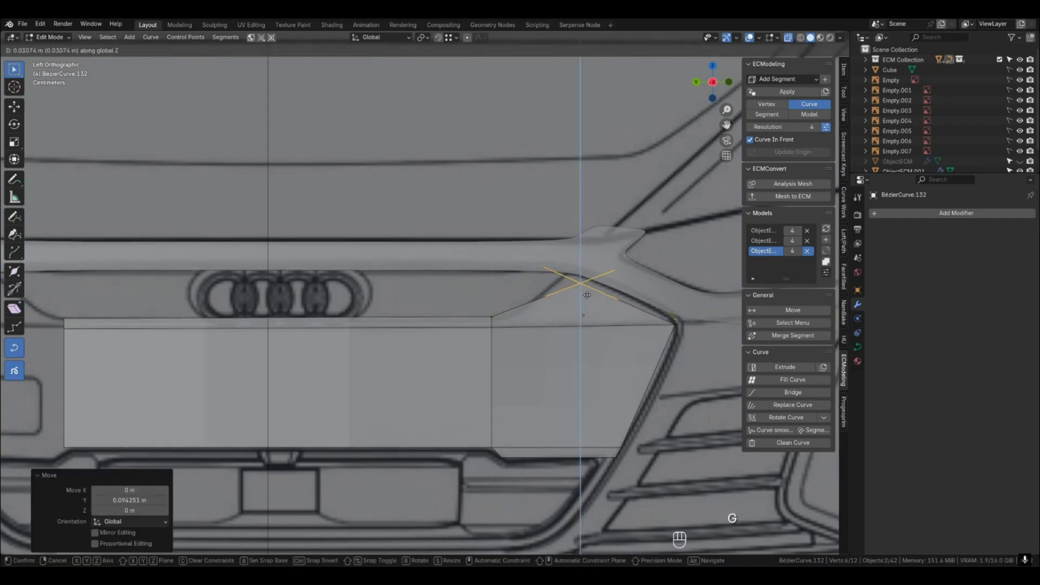
left_click(587, 286)
key("g")
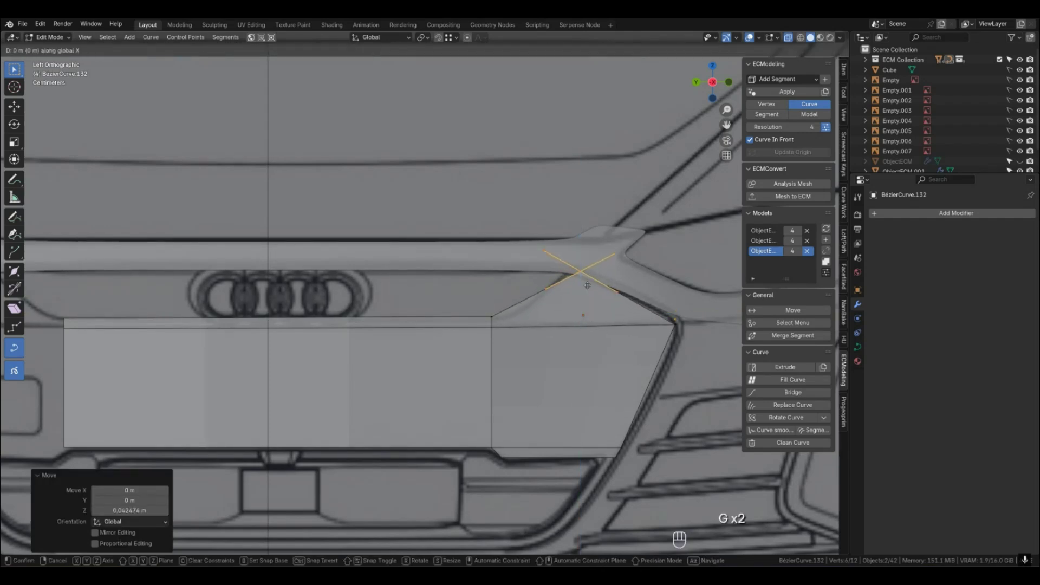
key("y")
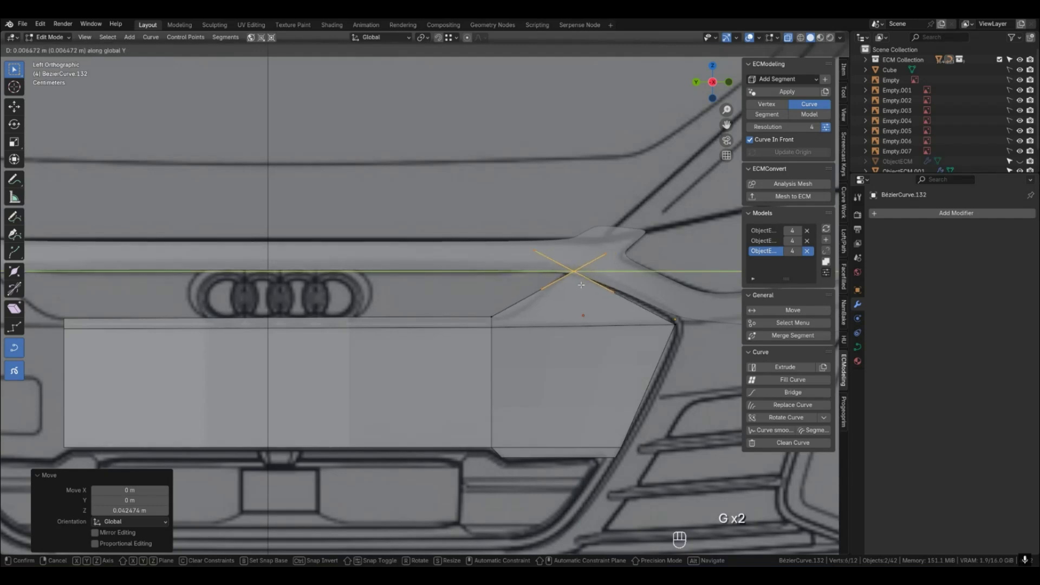
left_click(581, 285)
Select the strip's lower outer corner point and shift it slightly along Y to the blueprint's grille edge.
key("Tab")
key("1")
left_click(673, 326)
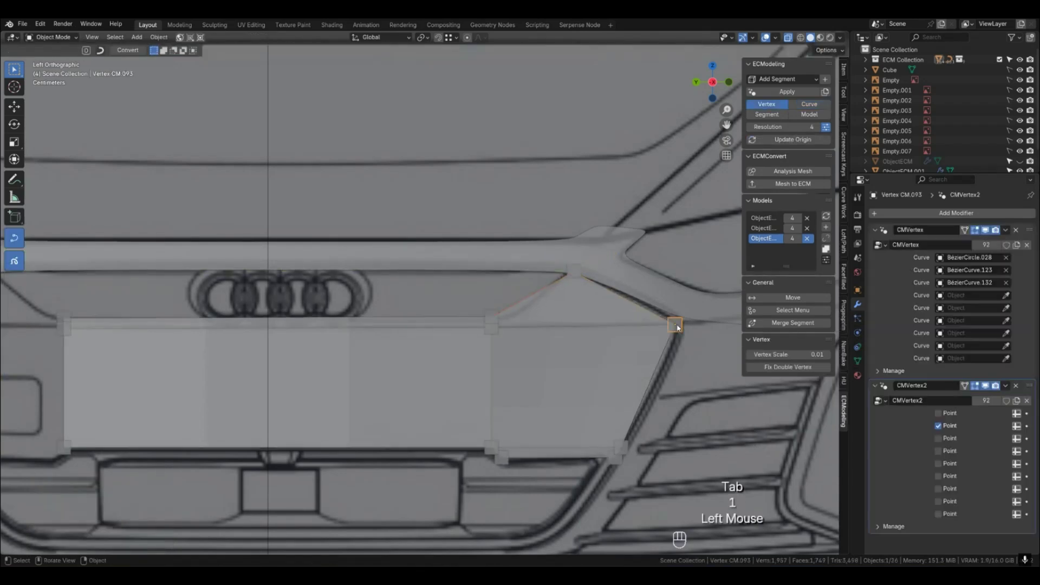
key("shift+g")
left_click(687, 325)
key("g")
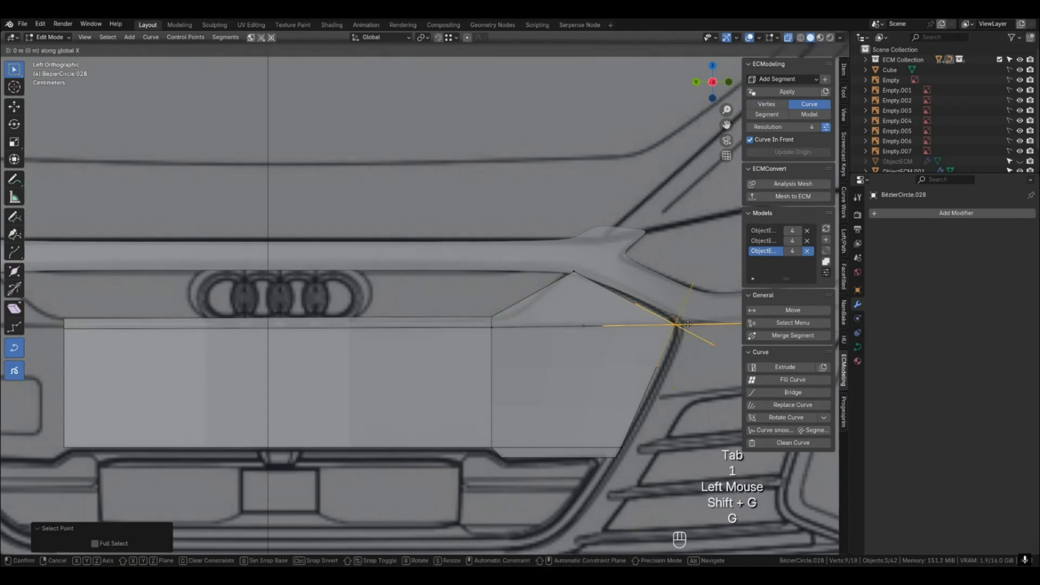
left_click(687, 323)
key("Tab")
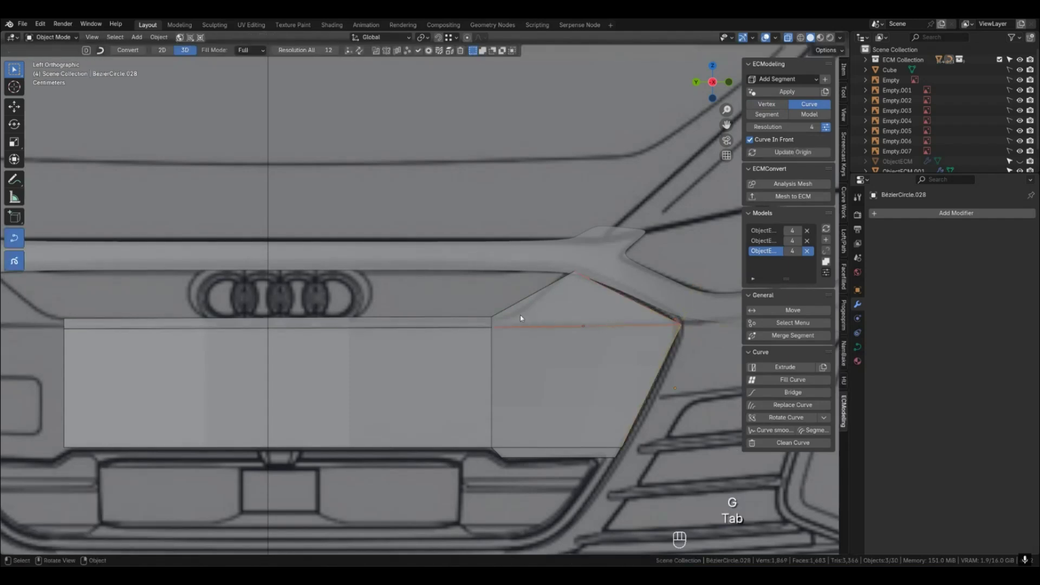
Select the top strip's three upper corner points and compare them with the top-view blueprint.
key("1")
left_click(491, 317)
left_click(63, 318, "shift")
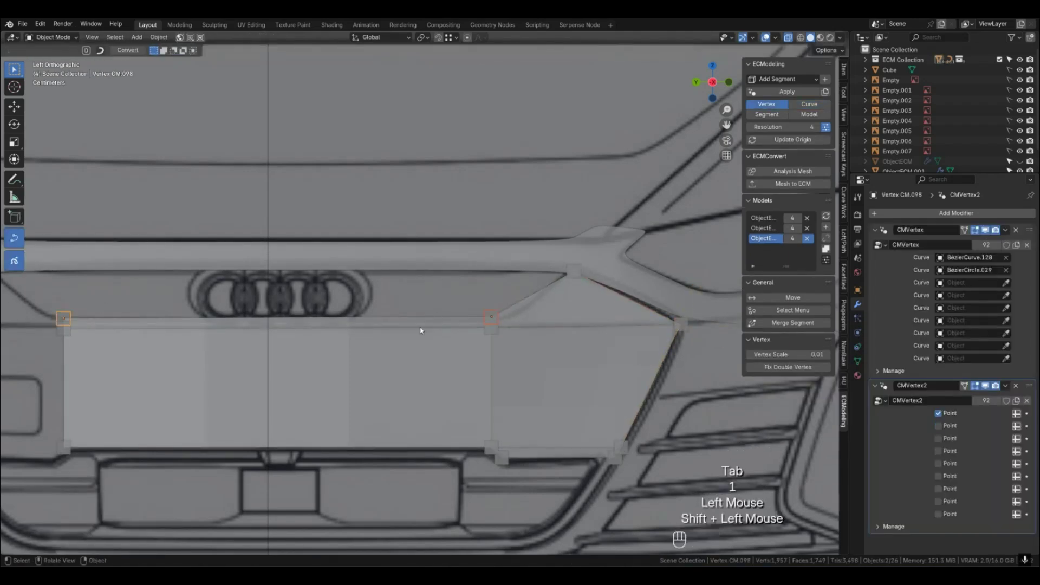
left_click(565, 277, "shift")
left_click(573, 273)
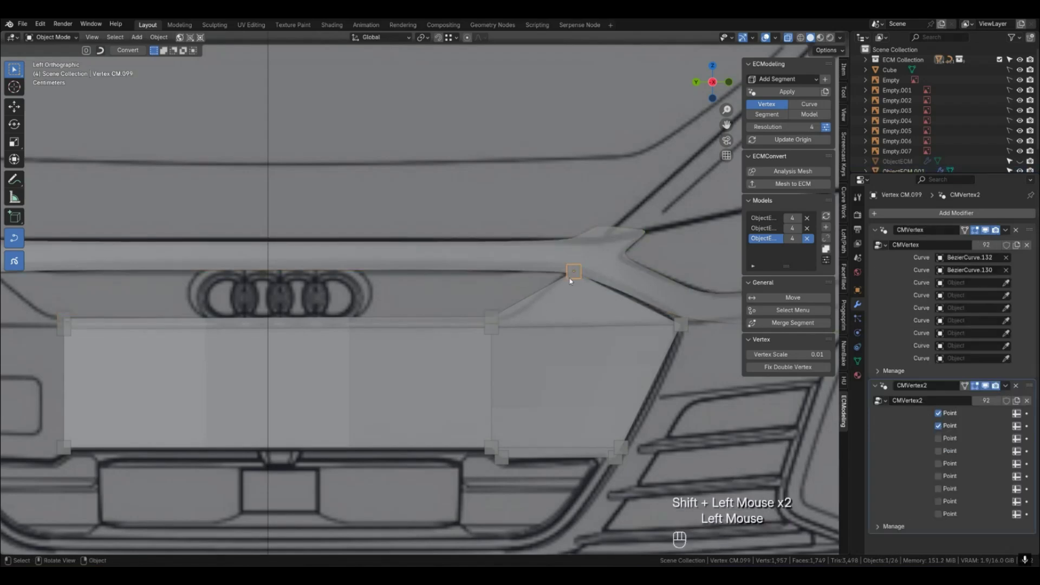
left_click(495, 312, "shift")
left_click(66, 317, "shift")
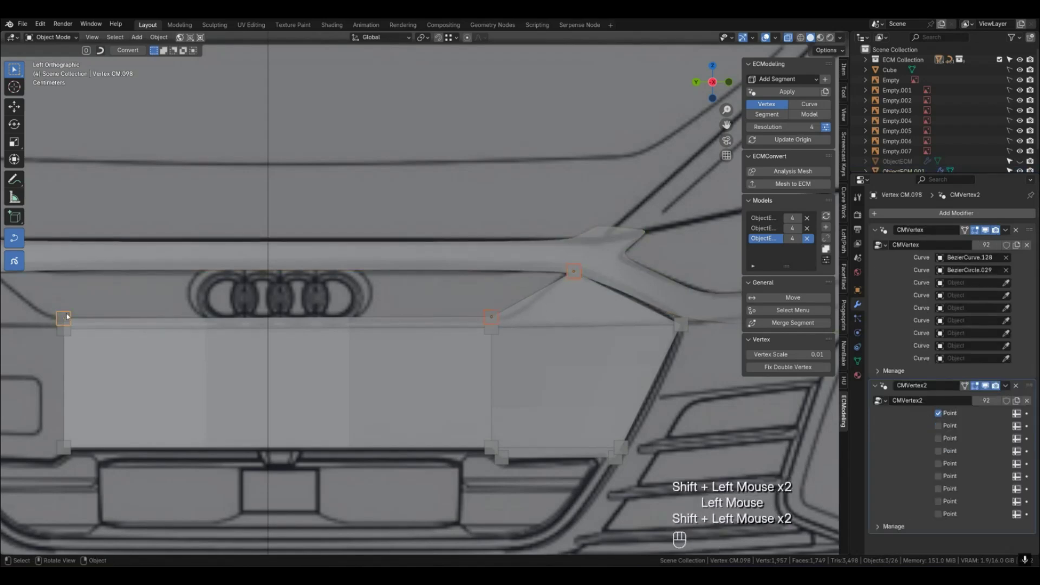
key("KP_7")
scroll(67, 317, "down", 1)
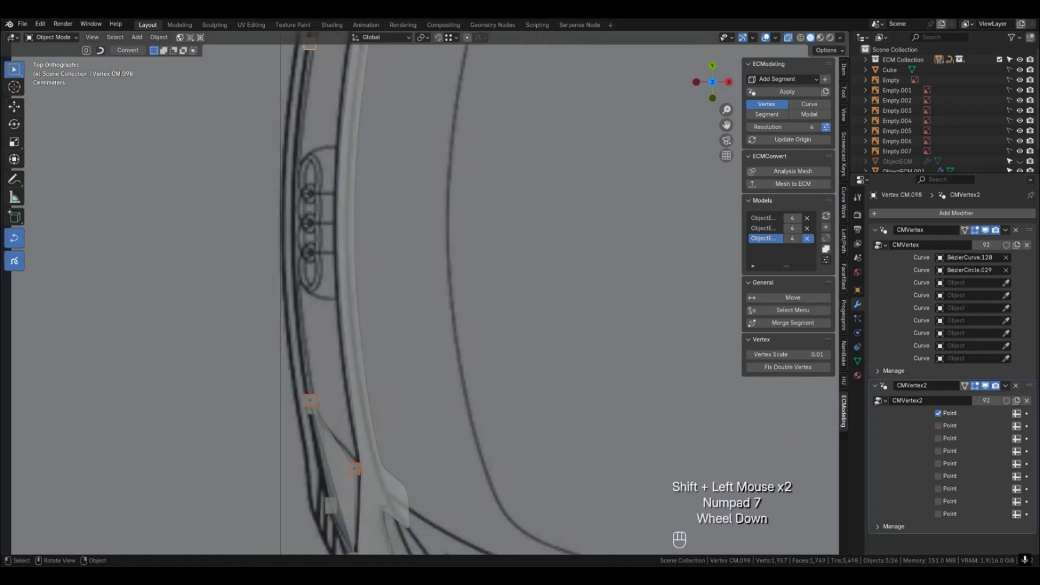
middle_click_drag(350, 472, 417, 346, "shift")
Move the strip's upper outer corner point about 0.007 m along X and about 0.004 m along Y in the top view.
left_click(418, 347)
key("shift+g")
left_click(485, 318)
key("g")
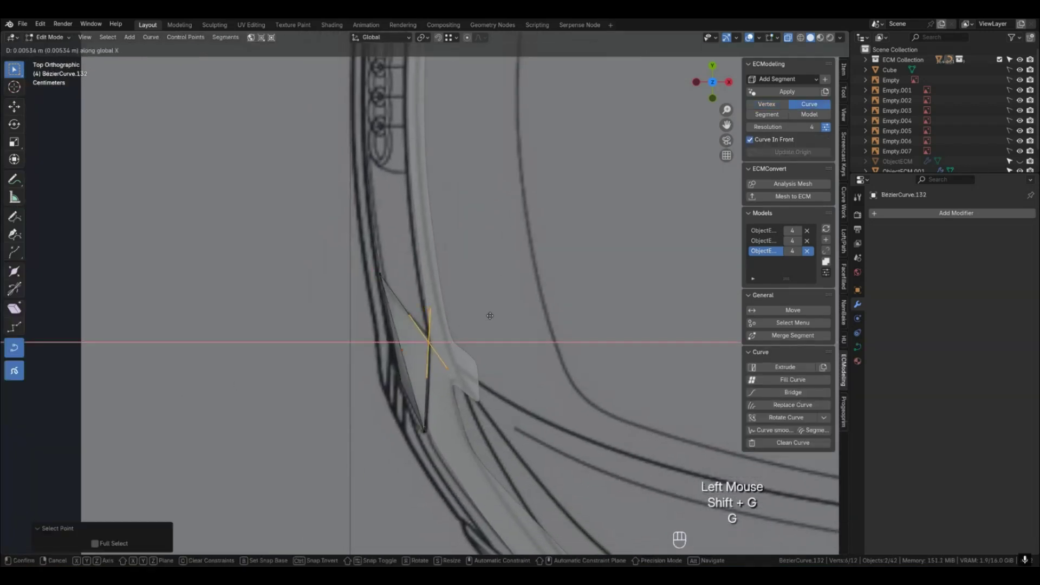
left_click(491, 315)
key("g")
key("y")
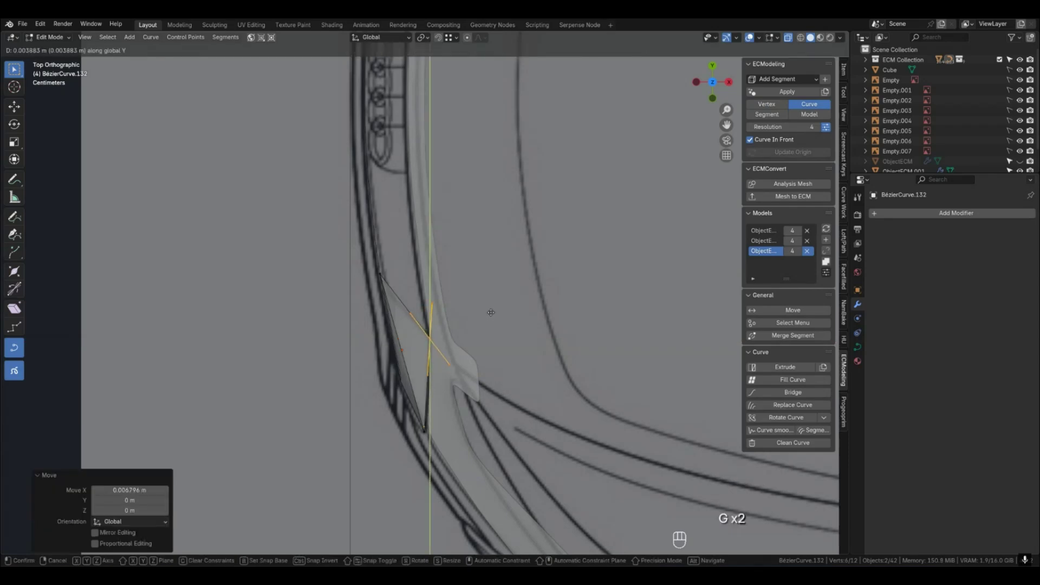
left_click(491, 312)
key("Tab")
Move the two upper end points of the central strip about 0.006 m along X in the top view to follow the blueprint.
middle_click_drag(406, 297, 371, 300)
left_click(340, 340)
left_click(153, 189, "shift")
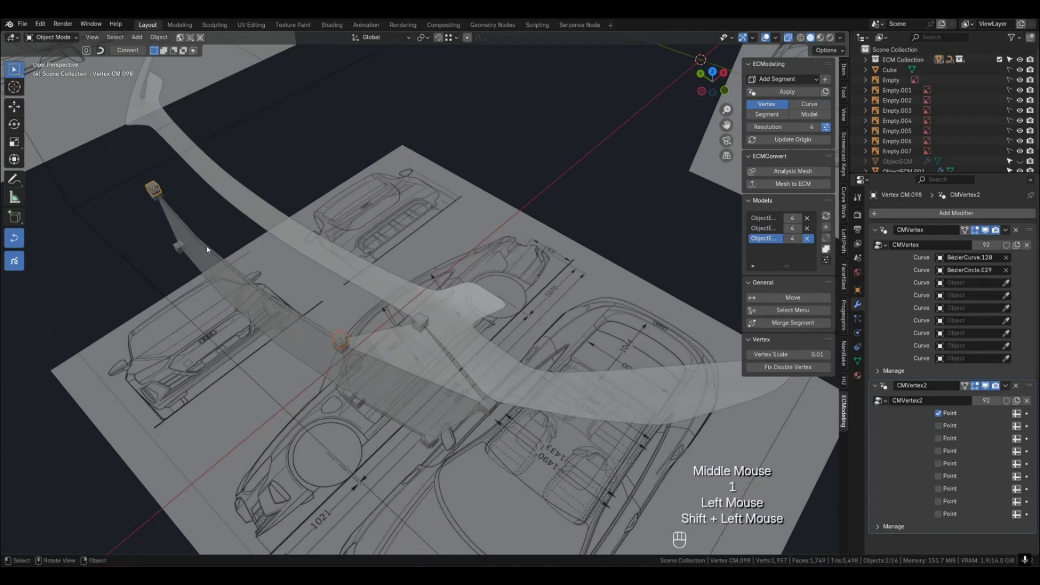
key("KP_7")
key("shift+g")
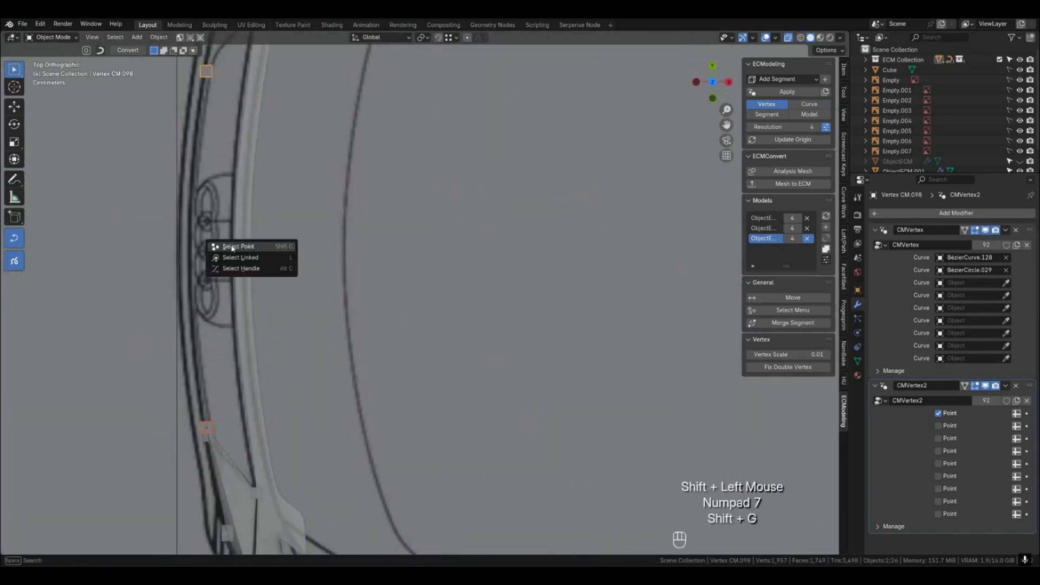
left_click(232, 246)
key("g")
key("x")
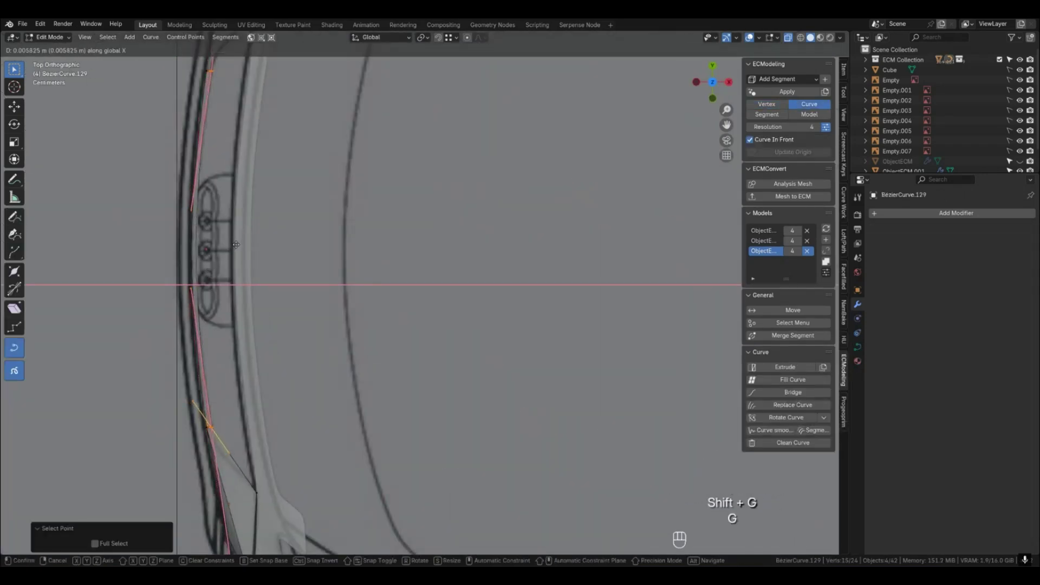
left_click(236, 244)
key("Tab")
Examine the strip's profile against the side blueprint and inspect the whole grille panel in perspective.
middle_click_drag(240, 276, 308, 202)
key("KP_3")
key("ctrl+KP_3")
key("KP_1")
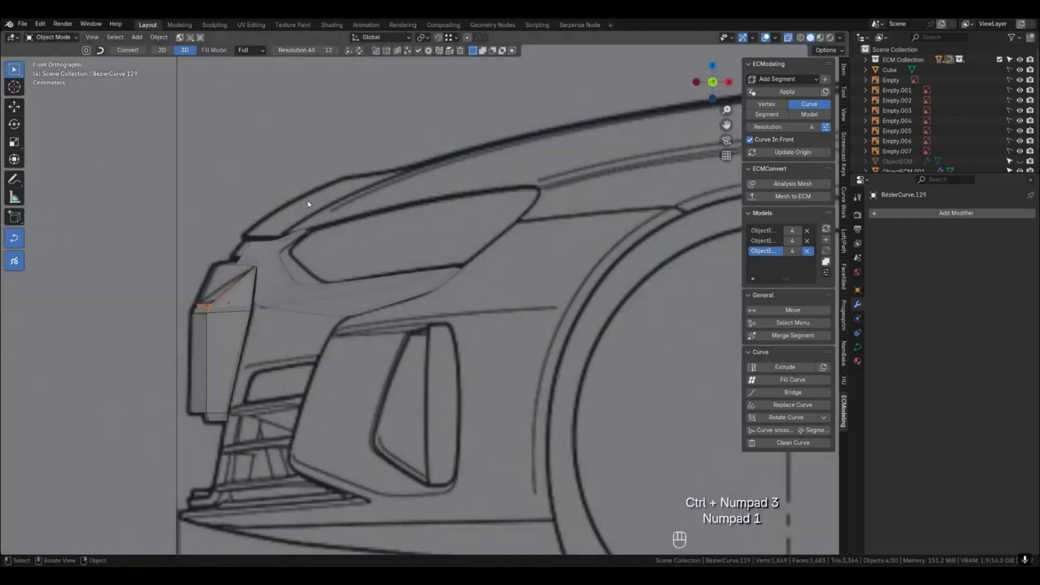
middle_click_drag(308, 204, 453, 226, "shift")
left_click(276, 333)
mouse_move(341, 317)
middle_mouse_down()
mouse_move(330, 308)
mouse_move(341, 306)
middle_mouse_up()
key("4")
key("q")
key("q")
middle_click_drag(390, 373, 470, 385)
Extrude the central strip's upper curve backward along X in the top view toward the blueprint's rear panel line.
key("2")
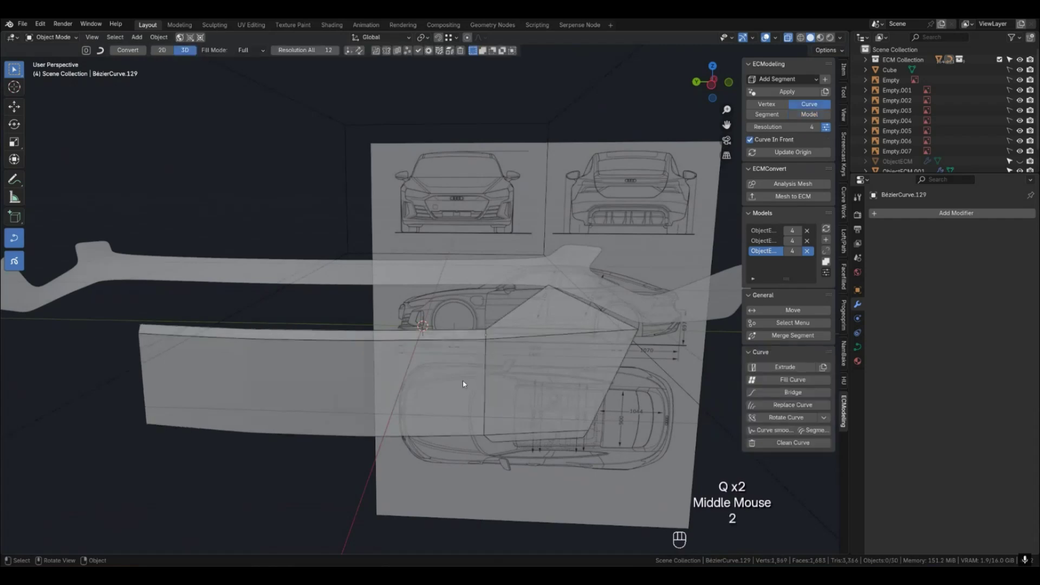
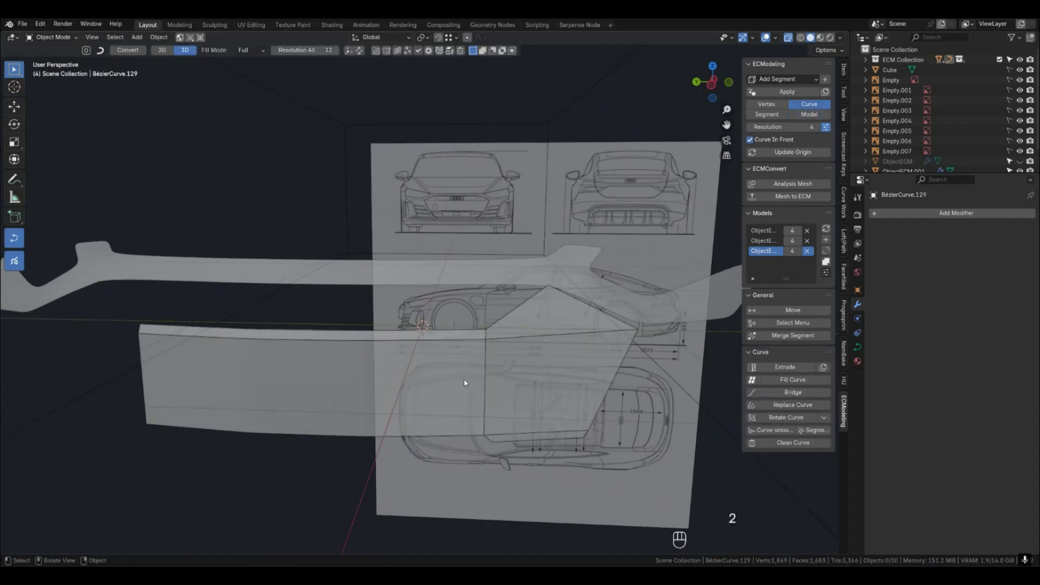
left_click(457, 333)
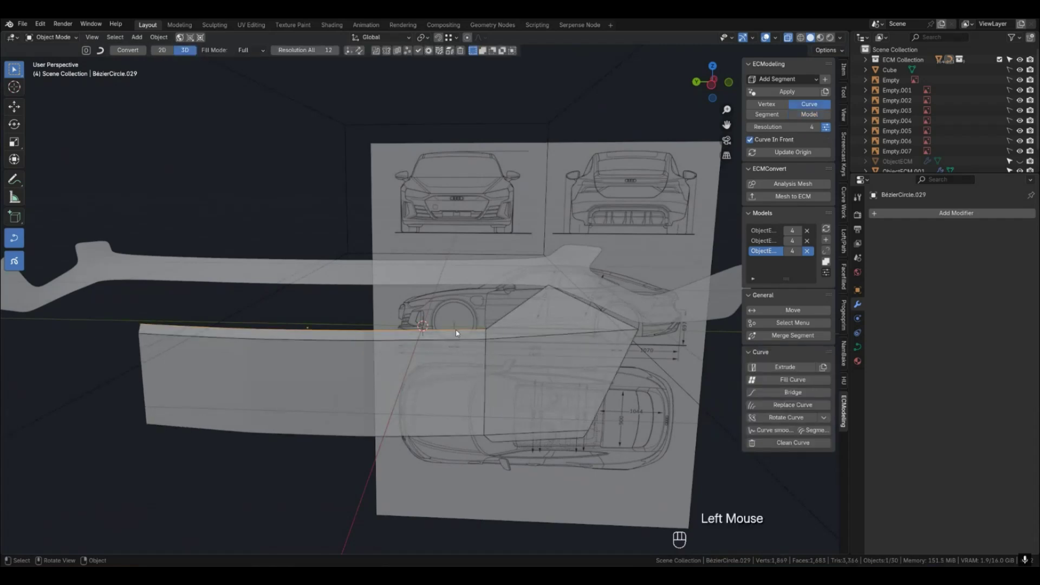
key("ctrl+KP_1")
key("ctrl+KP_3")
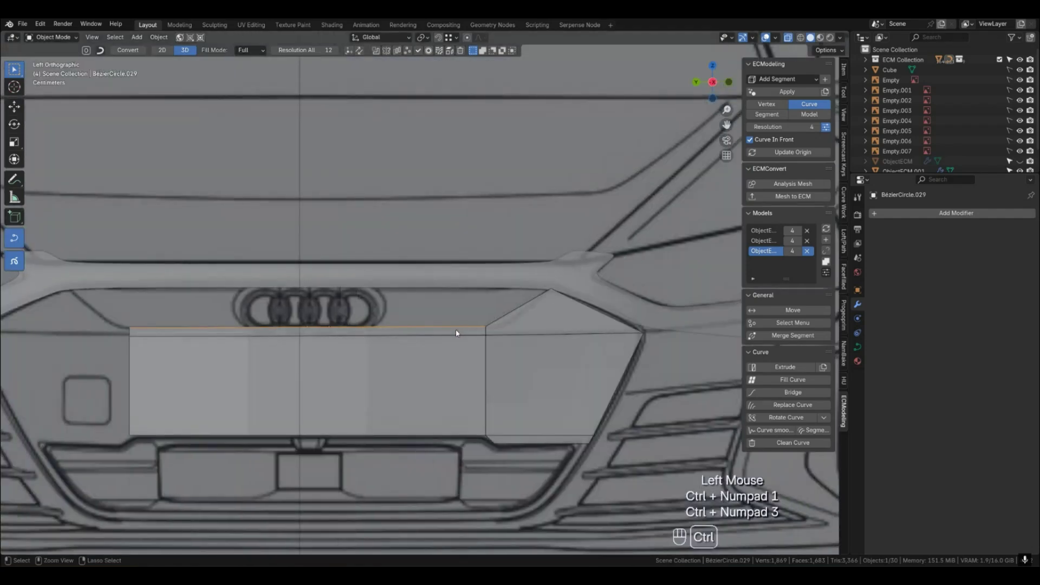
key("KP_7")
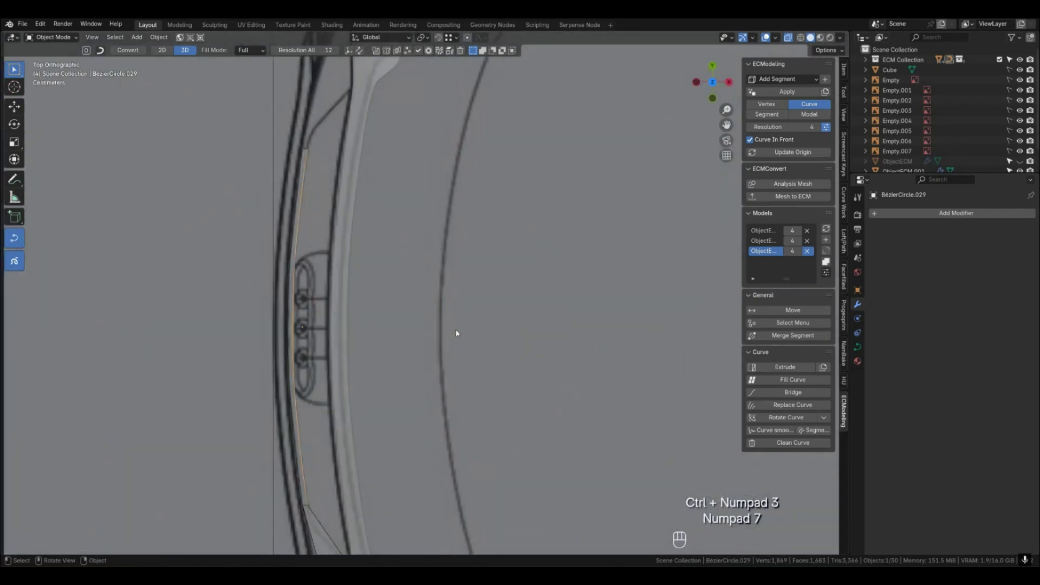
scroll(453, 331, "down", 2)
middle_click_drag(418, 347, 371, 320, "shift")
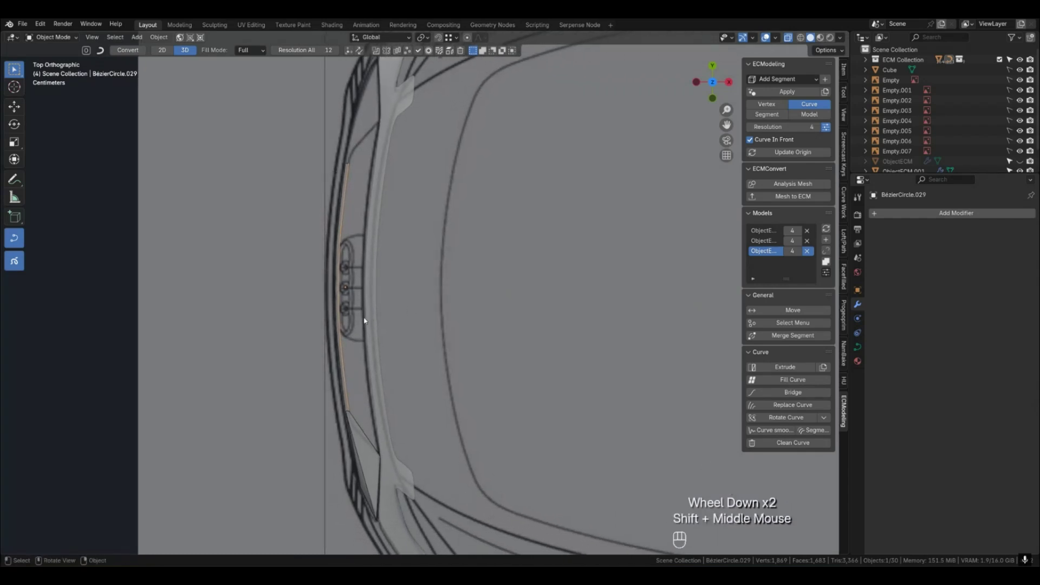
key("e")
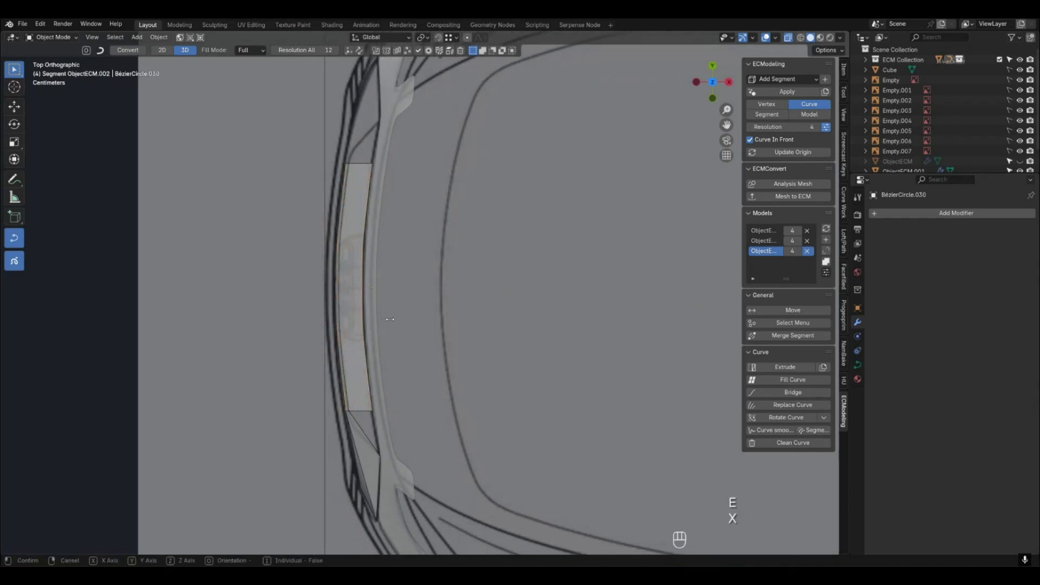
left_click(391, 320)
Raise the extruded curve's end points about 0.046 m along Z in the car's front view to the trim's lower edge.
middle_click_drag(391, 323, 454, 291)
key("ctrl+KP_1")
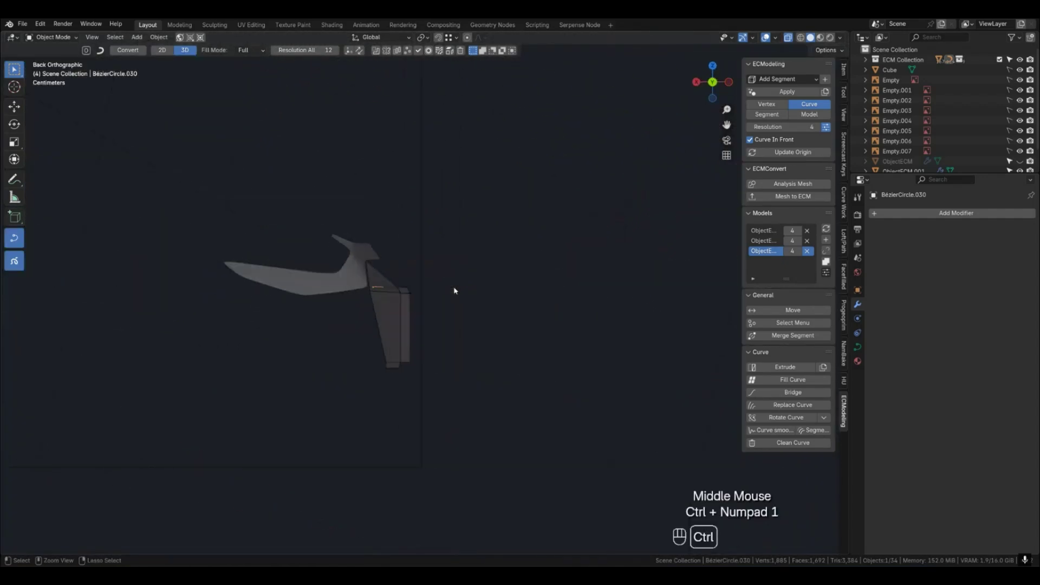
key("ctrl+KP_3")
key("shift+g")
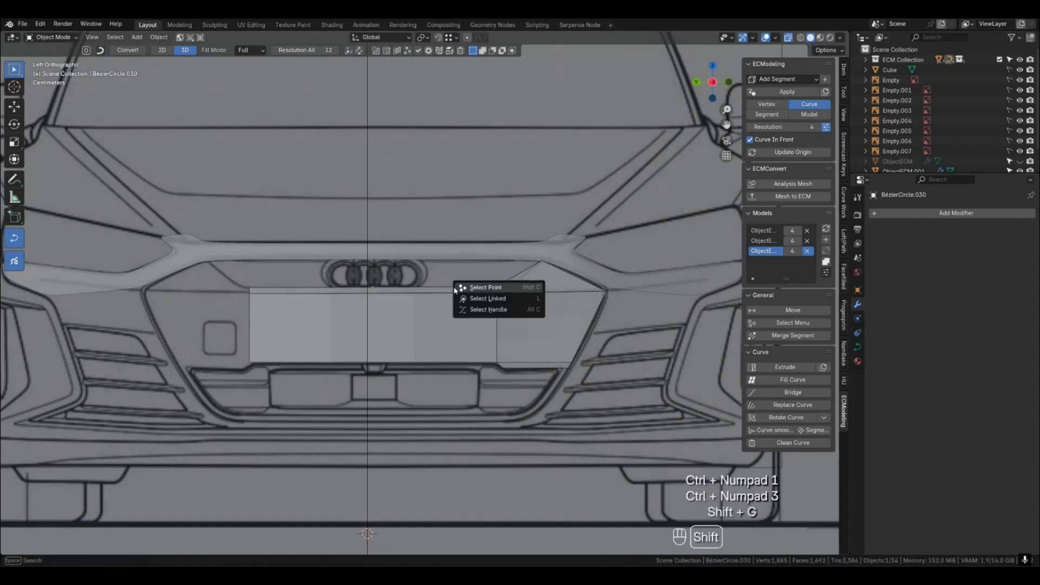
left_click(463, 285)
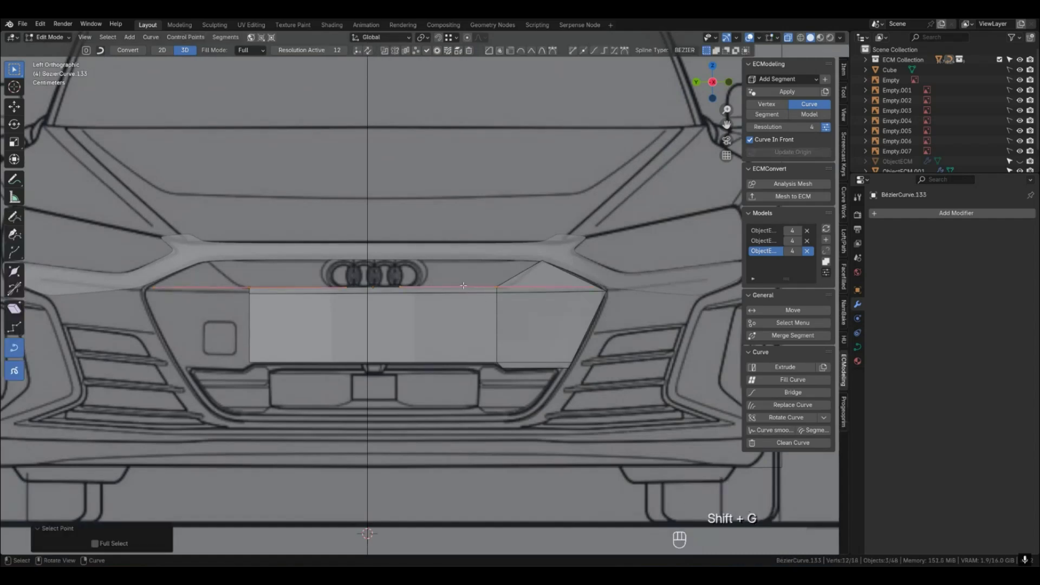
key("g")
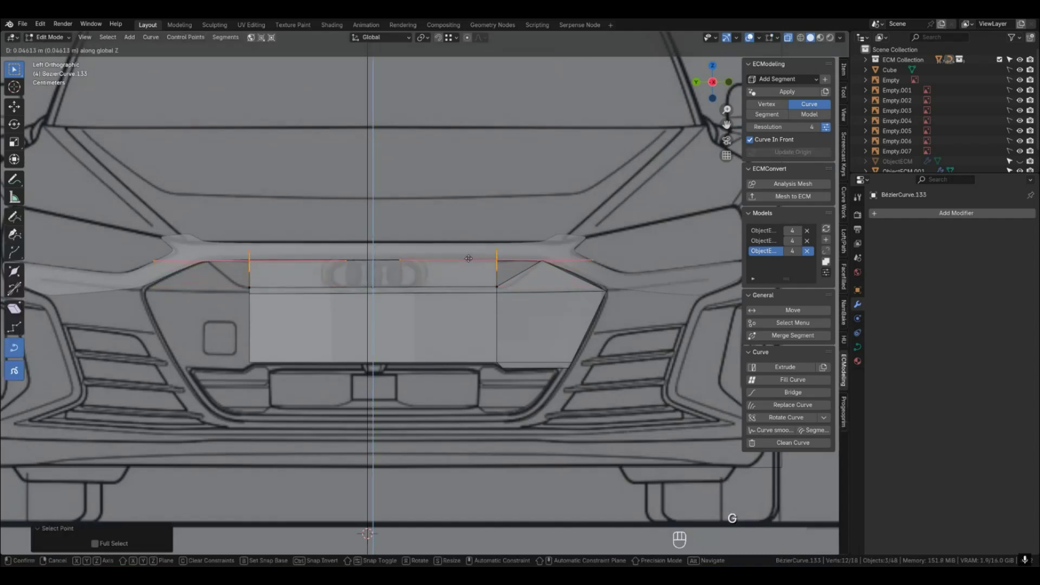
left_click(468, 258)
Move the extruded curve's end points about 0.010 m along X in the side blueprint, adjusting their height along Z.
middle_click_drag(468, 258, 467, 319)
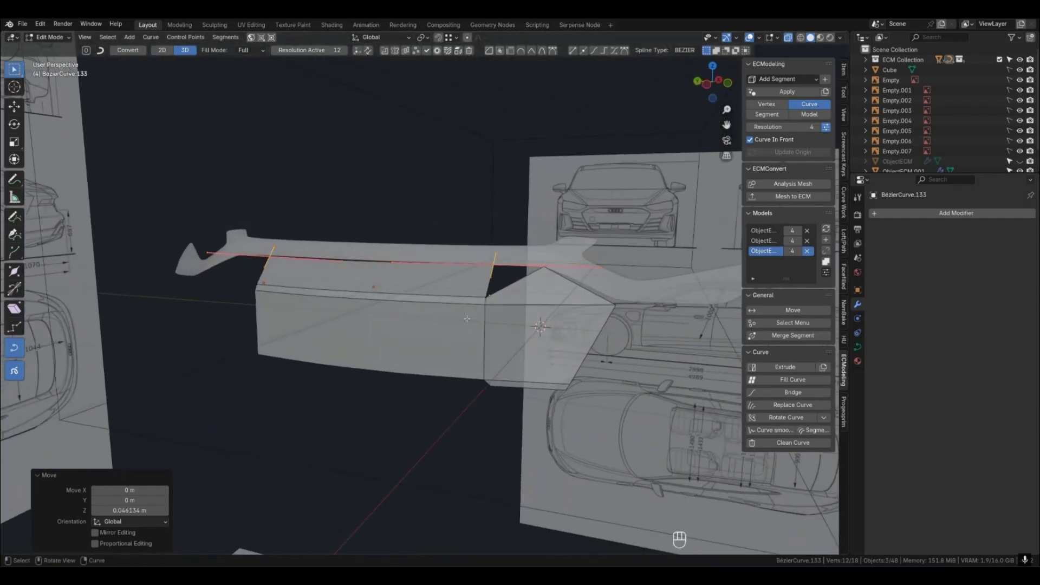
key("KP_1")
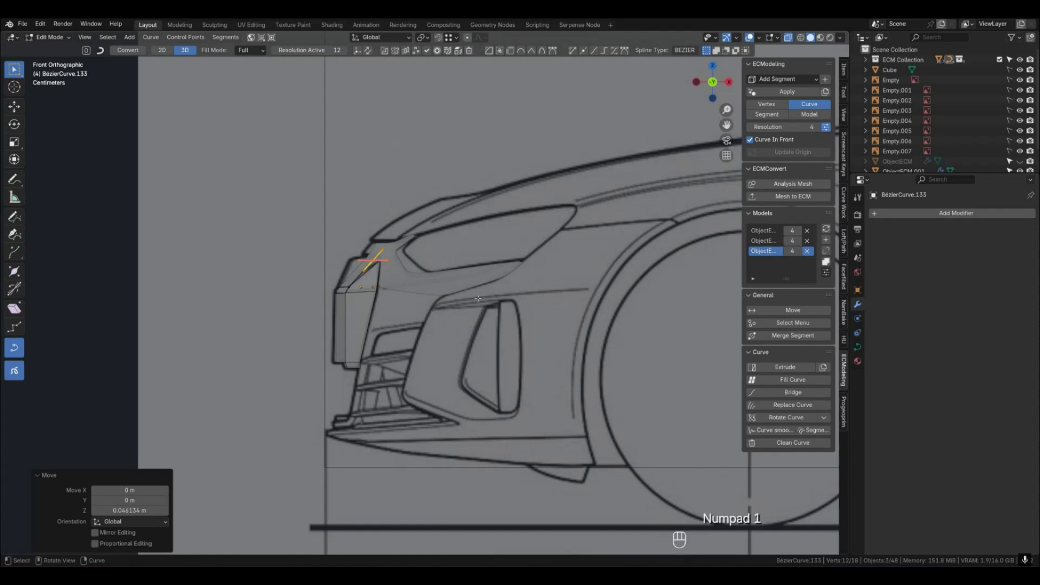
scroll(469, 314, "up", 3)
middle_click_drag(286, 208, 397, 256, "shift")
key("g")
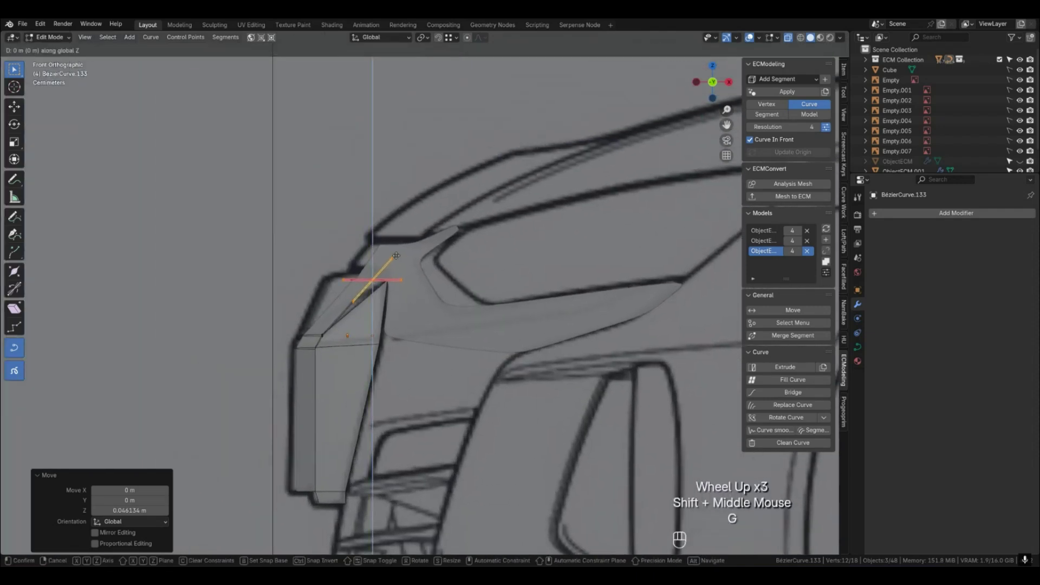
key("g")
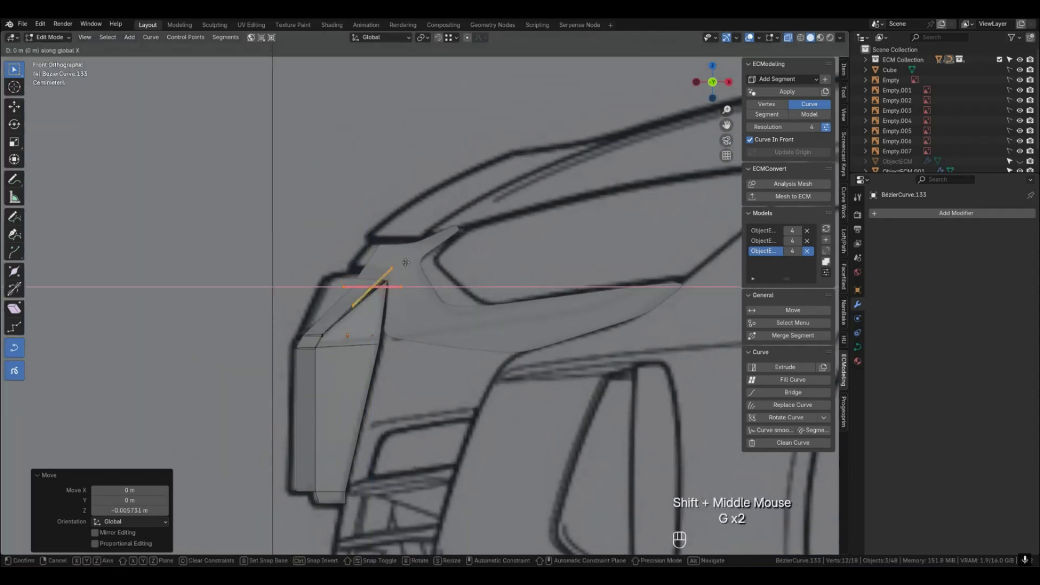
key("g")
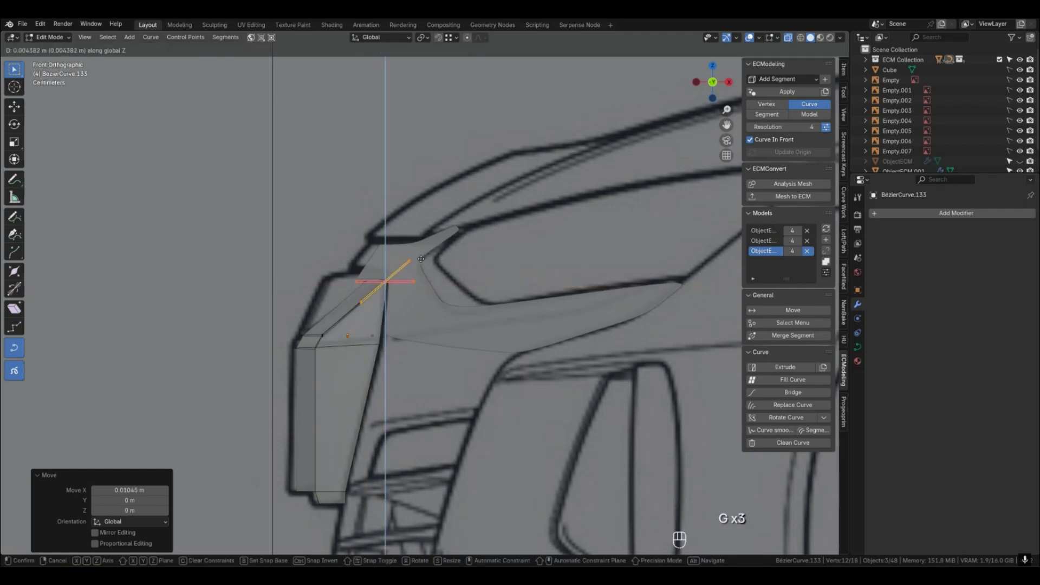
left_click(422, 257)
Shift the extruded curve's end points about 0.0037 m further along X in the side view to meet the outer corner.
middle_click_drag(421, 257, 609, 353)
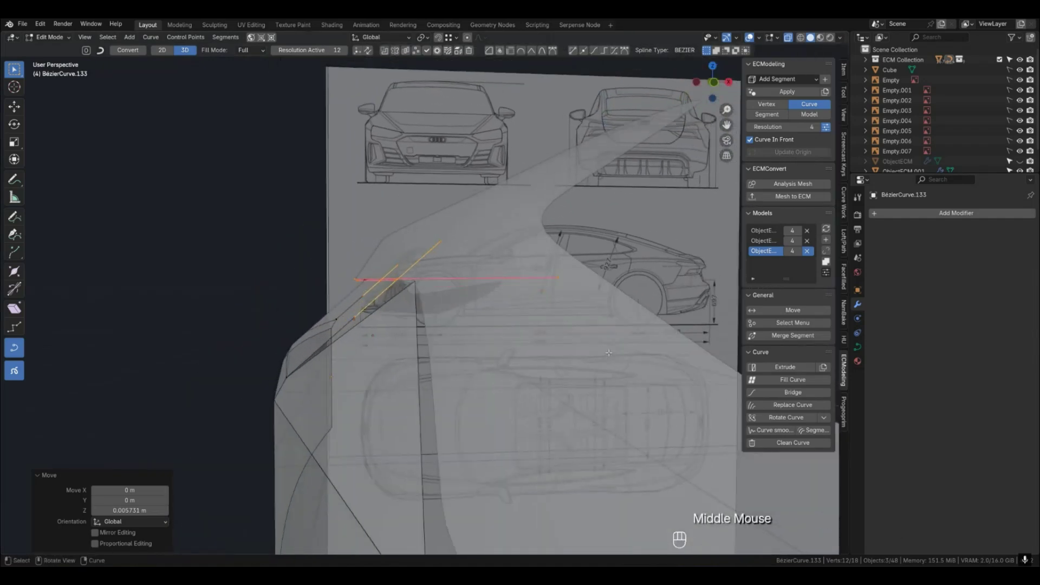
key("KP_1")
key("x")
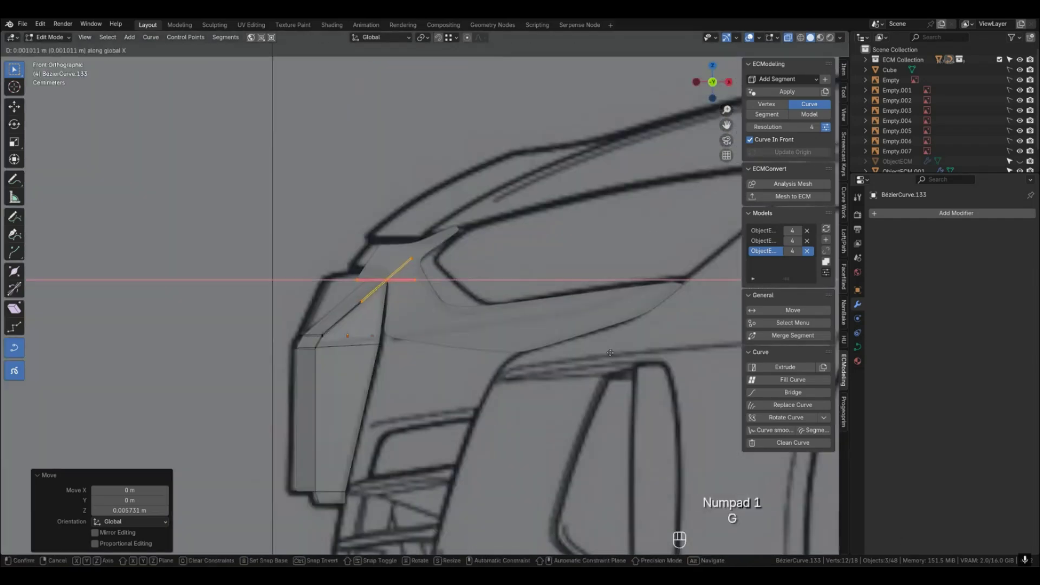
left_click(610, 353)
middle_click_drag(476, 330, 476, 352)
scroll(460, 348, "up", 2)
key("ctrl+KP_1")
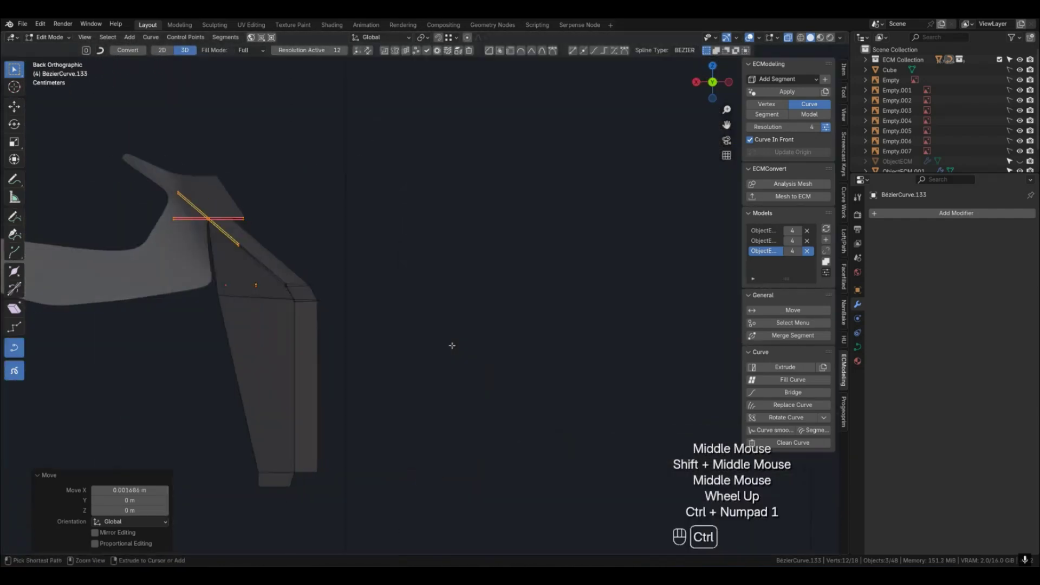
Select the central strip's end curve and the adjoining corner curve, and update their origins.
key("ctrl+KP_3")
key("Tab")
left_click(544, 244)
left_click(542, 256, "shift")
middle_click_drag(543, 256, 561, 275)
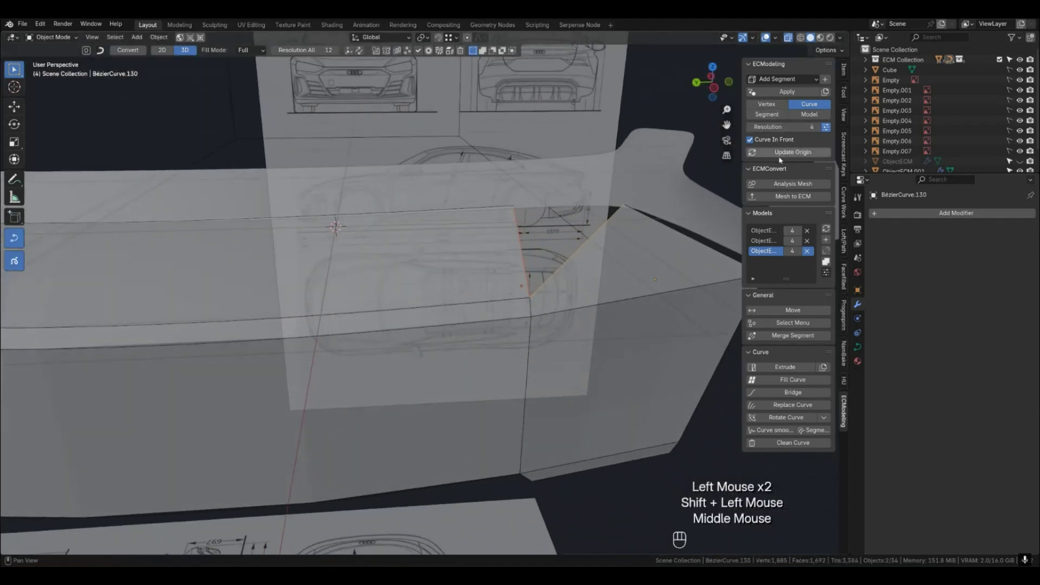
left_click(780, 157)
Fill the gap between the strip's end curve and the corner curve with a segment, using the 3 or 4 Fill option.
left_click(525, 251)
left_click(566, 253, "shift")
left_click(571, 255, "shift")
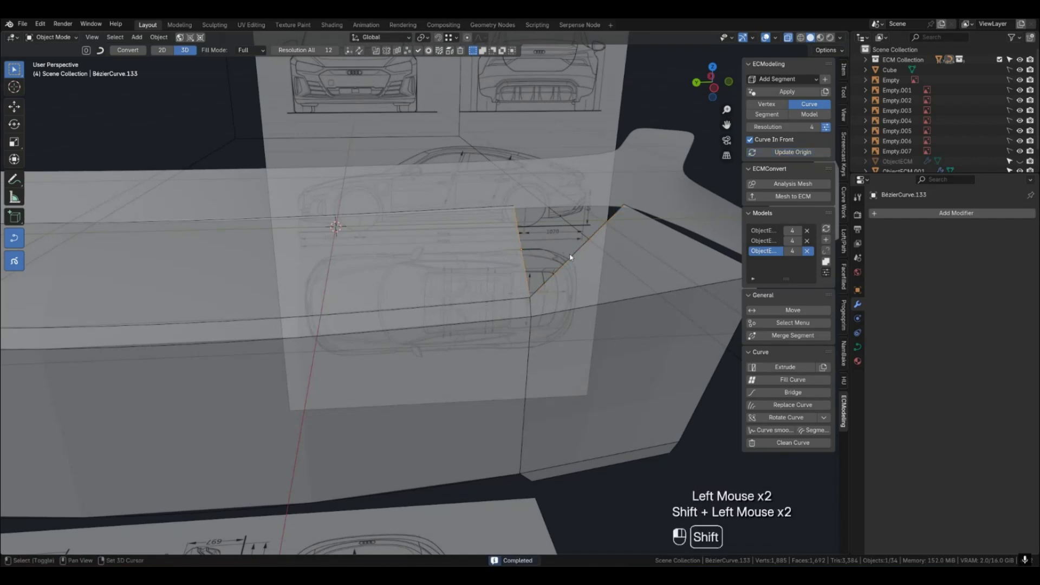
key("g")
key("f")
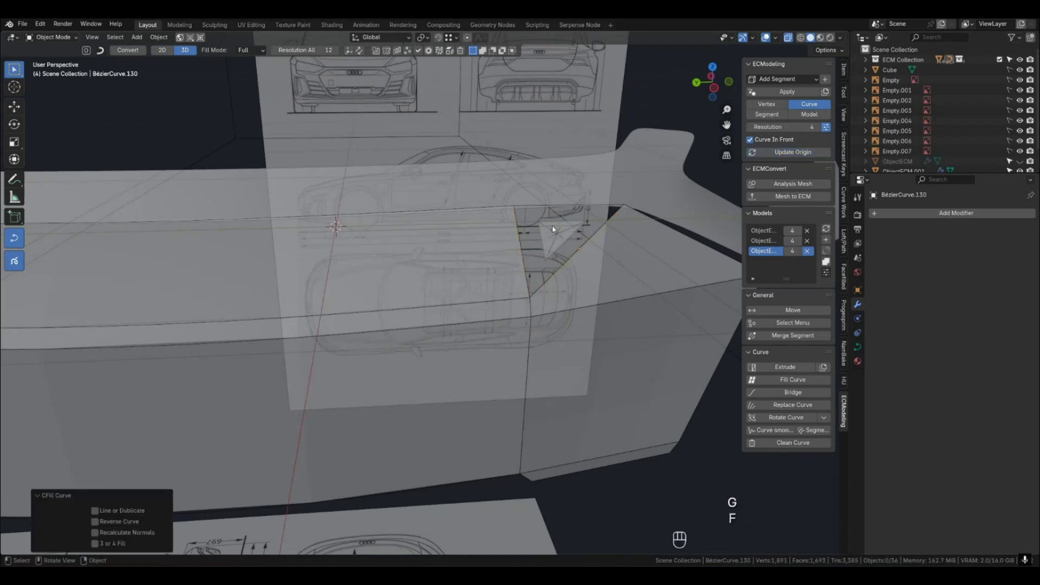
left_click(95, 543)
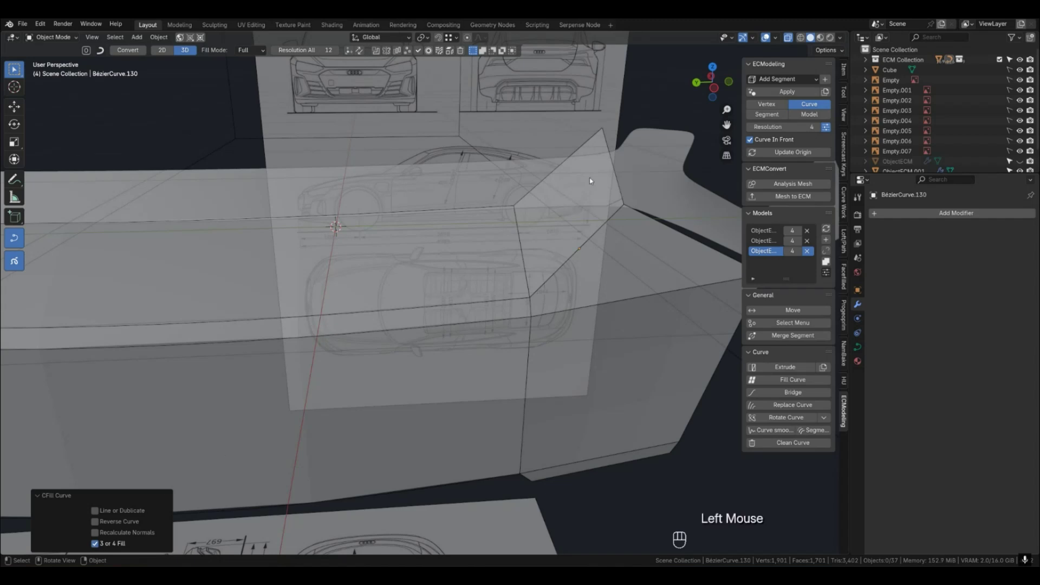
Select the curve points at the new segment's raised corner vertex and lower them about 0.045 m along Z.
middle_click_drag(589, 180, 609, 179)
key("1")
left_click(569, 128)
key("shift+g")
left_click(612, 147)
key("g")
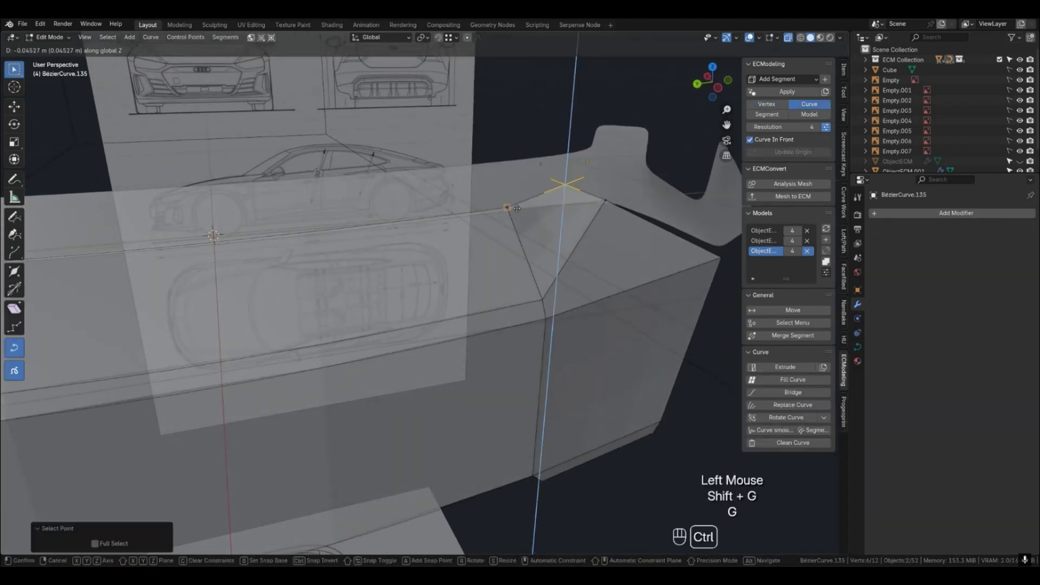
left_click(508, 209)
Shift the new segment's corner points about 0.038 m backward along X to line up with the panel's upper edge.
middle_click_drag(515, 210, 500, 236)
key("g")
key("x")
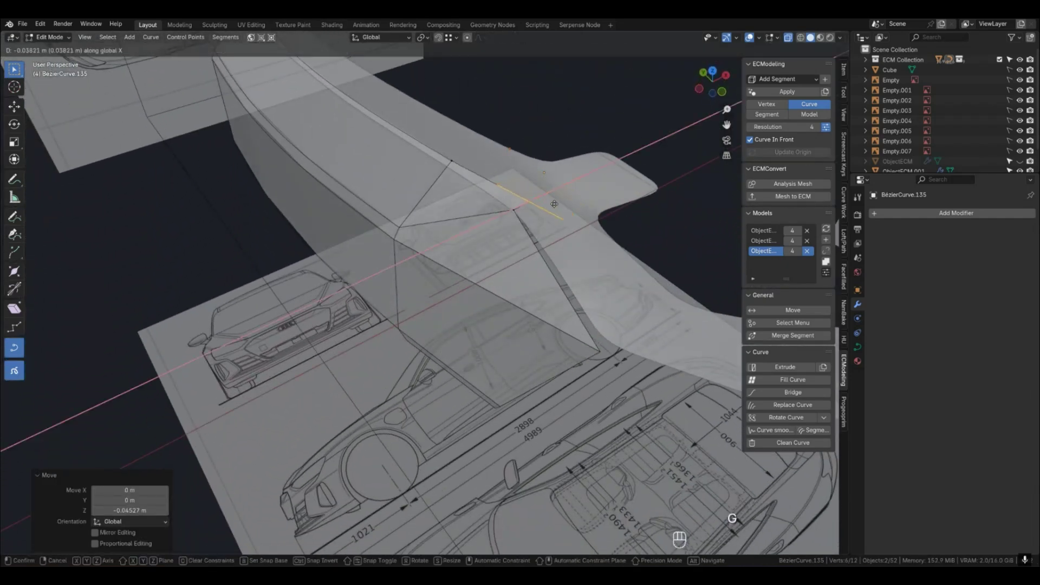
left_click(552, 204)
middle_click_drag(553, 204, 583, 209)
Examine the filled corner of the grille panel in the smoothed model and curve displays, toggling the wireframe.
key("Tab")
key("4")
middle_click_drag(515, 211, 556, 254)
left_click(485, 248)
key("q")
key("q")
key("2")
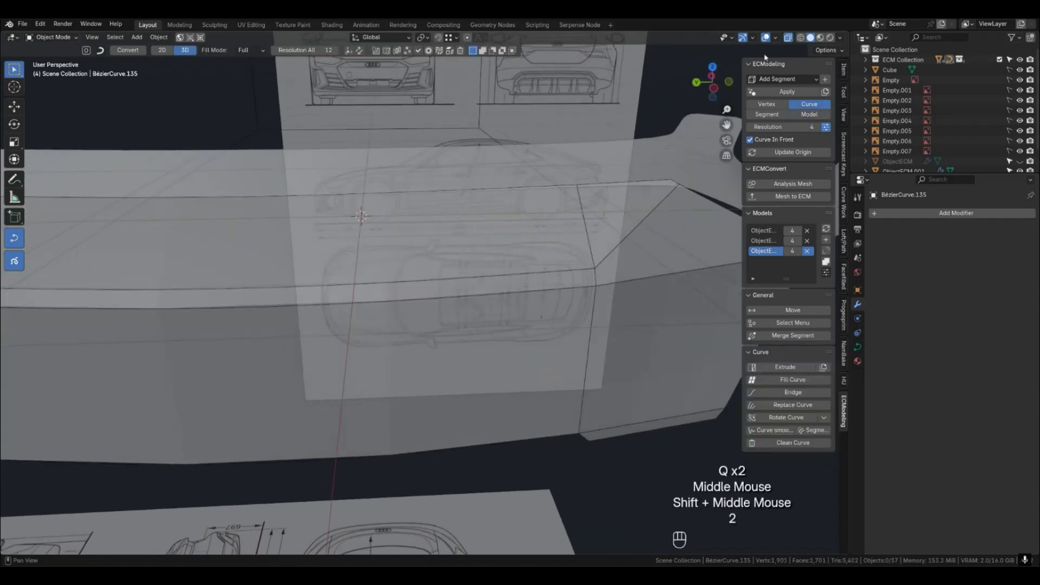
left_click(580, 209)
scroll(467, 269, "down", 2)
left_click(468, 269)
mouse_move(466, 268)
middle_mouse_down()
mouse_move(430, 266)
mouse_move(460, 253)
middle_mouse_up()
key("4")
scroll(461, 253, "down", 1)
Add a Mirror modifier to the grille panel and place it directly above the Subdivision modifier.
left_click(456, 287)
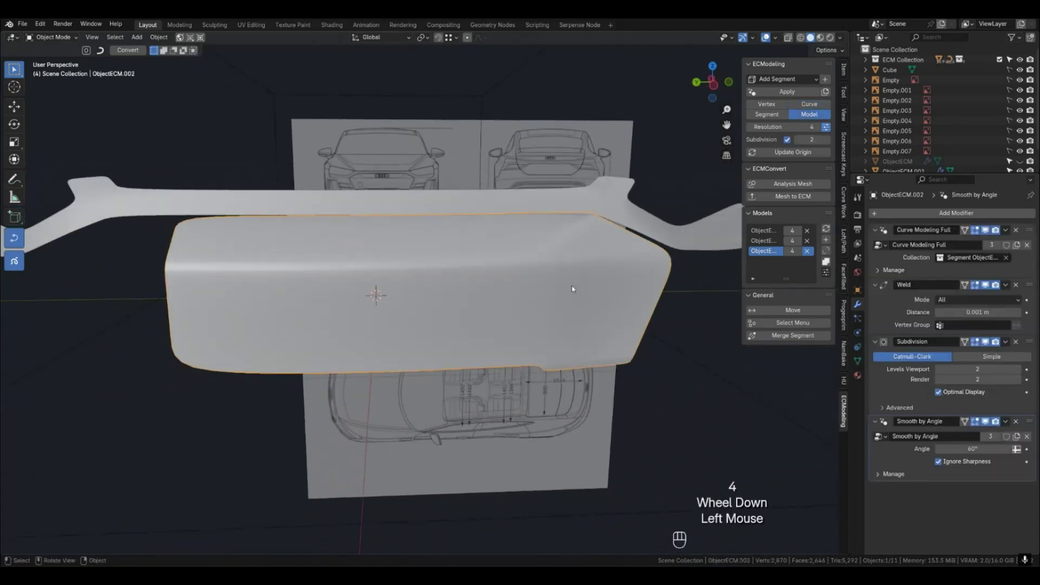
double_click(940, 213)
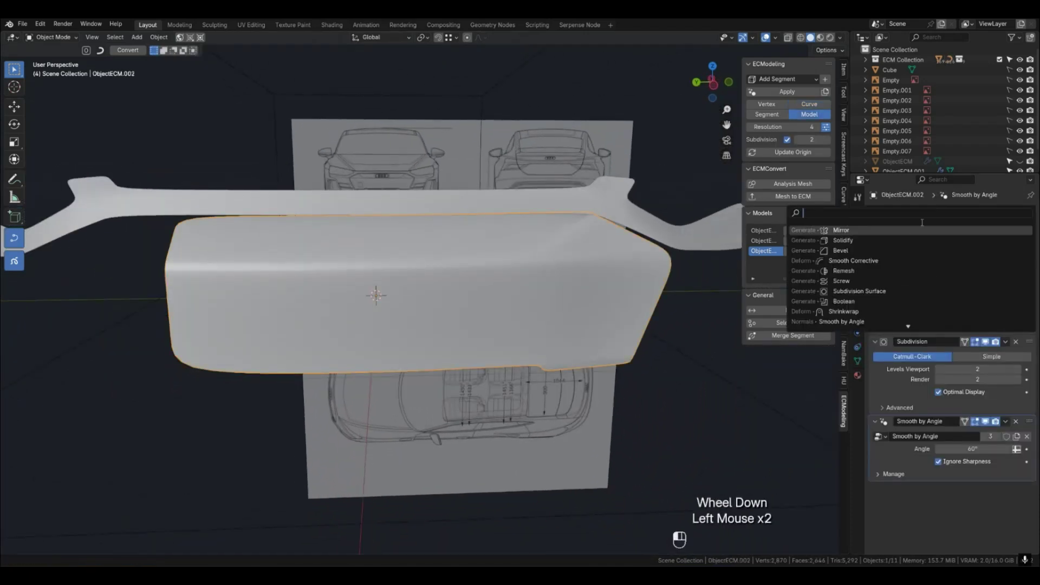
left_click(905, 230)
left_click_drag(1028, 491, 1029, 342)
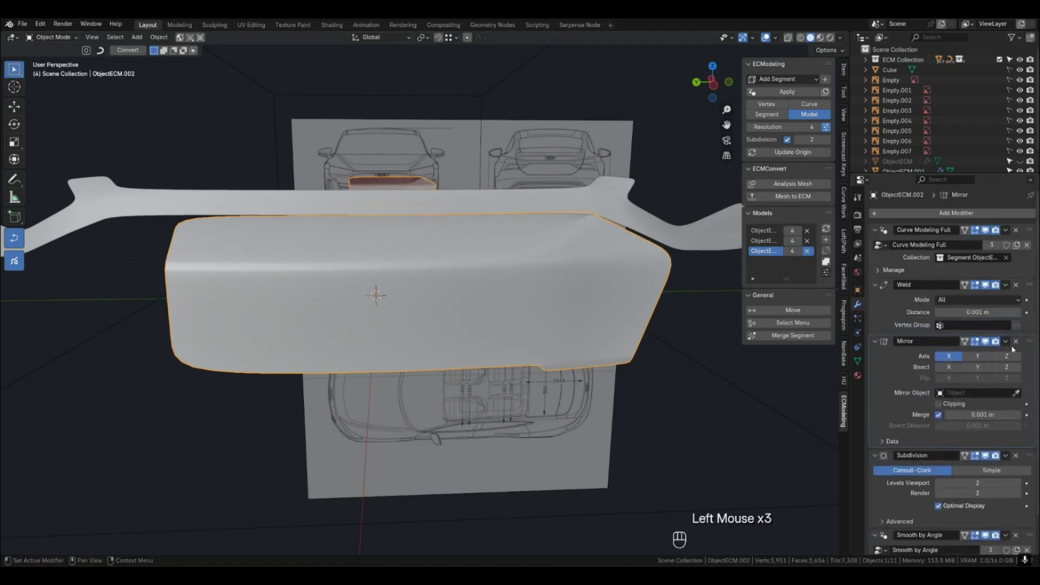
Mirror the grille panel on the Y axis only, with Y bisect and flip enabled and ObjectECM.001 as mirror object.
left_click(949, 356)
left_click(978, 356)
left_click(977, 369)
left_click(978, 378)
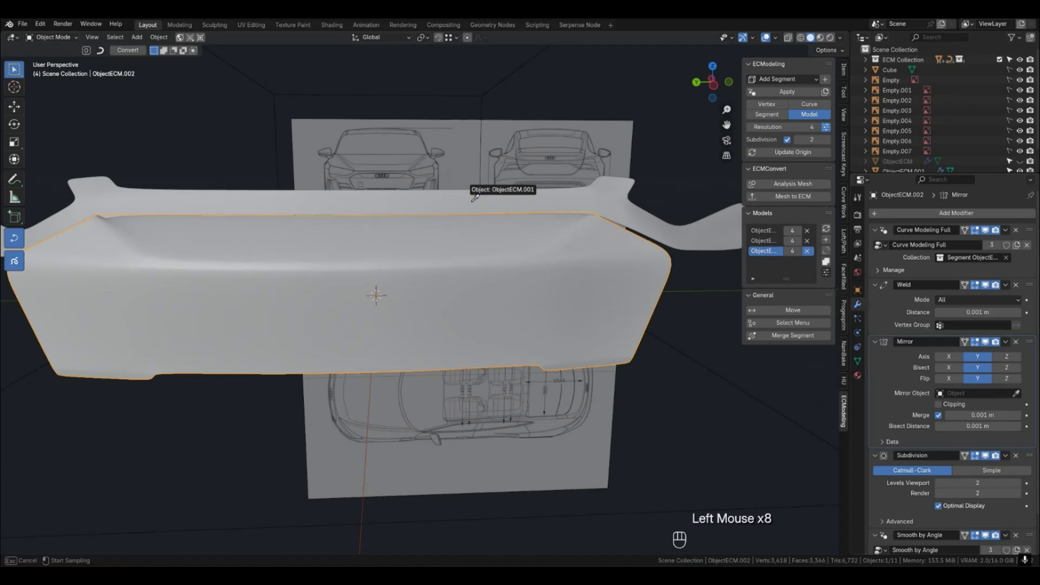
scroll(473, 203, "down", 2)
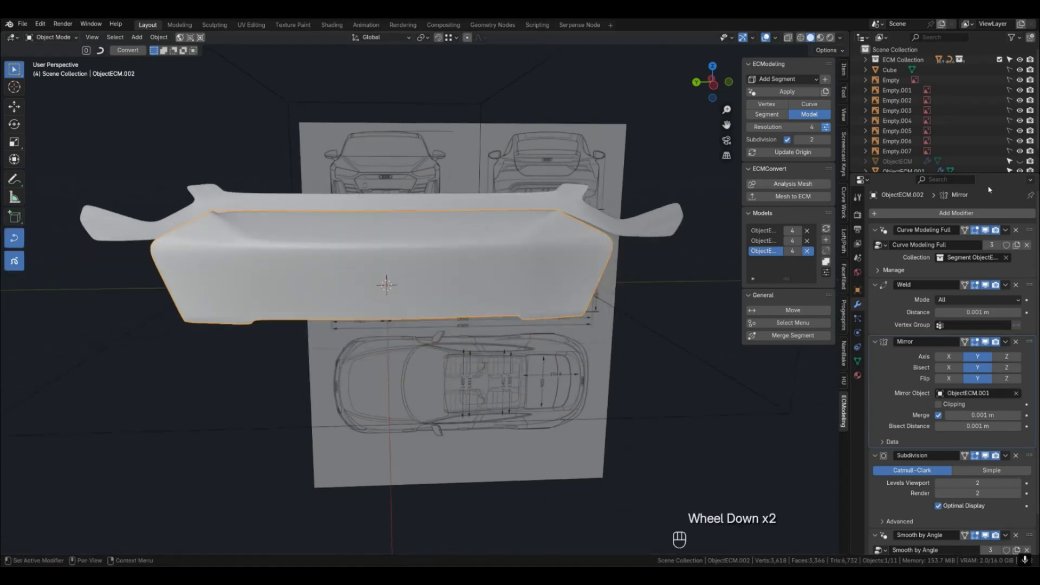
Unhide the hood body ObjectECM and set it as the mirror object of the grille panel.
left_click(1020, 163)
middle_click_drag(627, 242, 595, 276)
left_click(549, 376)
middle_click_drag(540, 256, 483, 278)
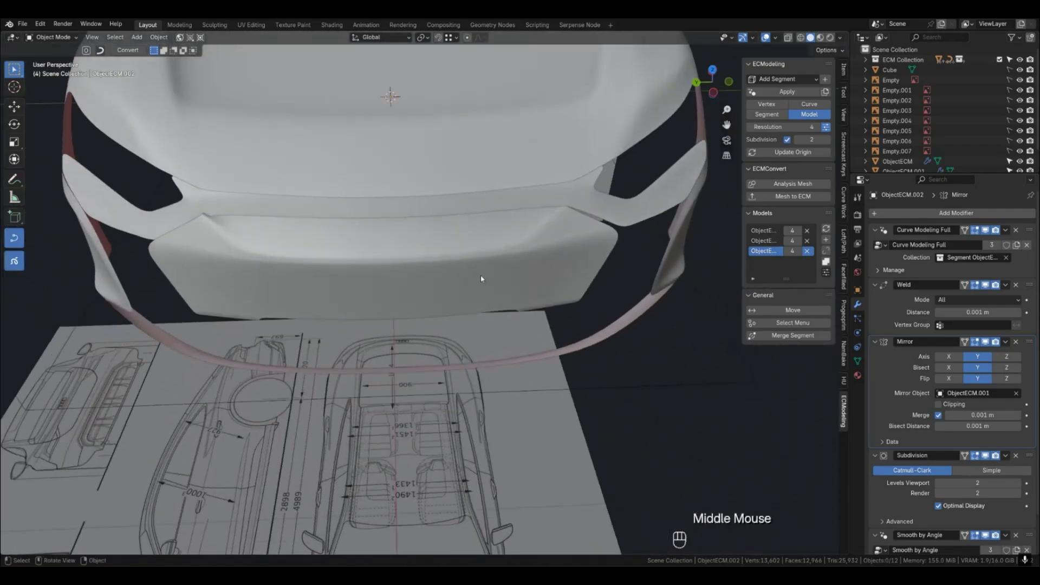
left_click(483, 278)
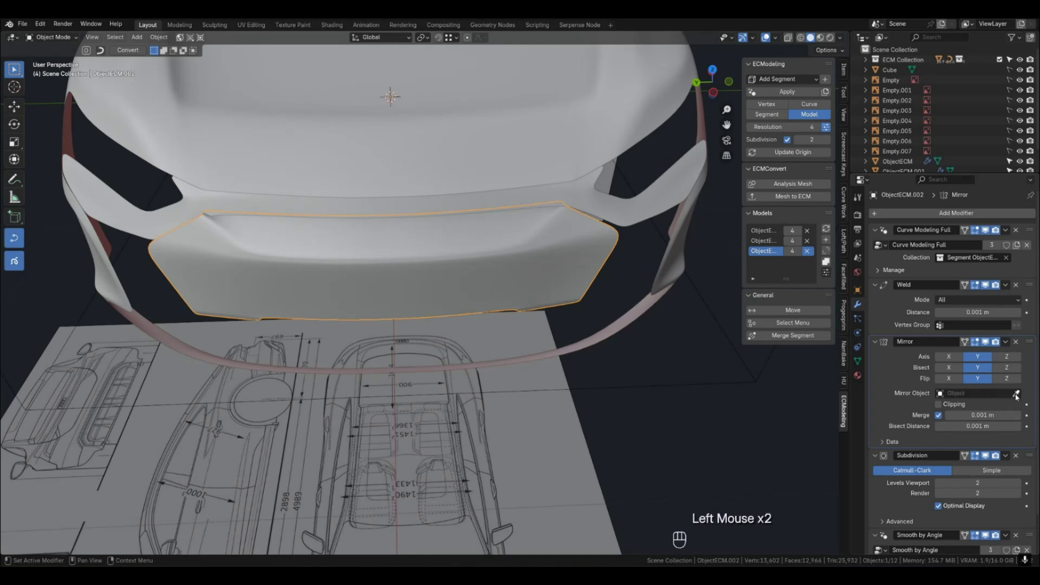
left_click(418, 99)
left_click(713, 425)
Try to adjust the curve points at the grille panel's upper outer vertex along Z.
middle_click_drag(354, 213, 600, 210)
key("1")
left_click(567, 221)
key("shift+g")
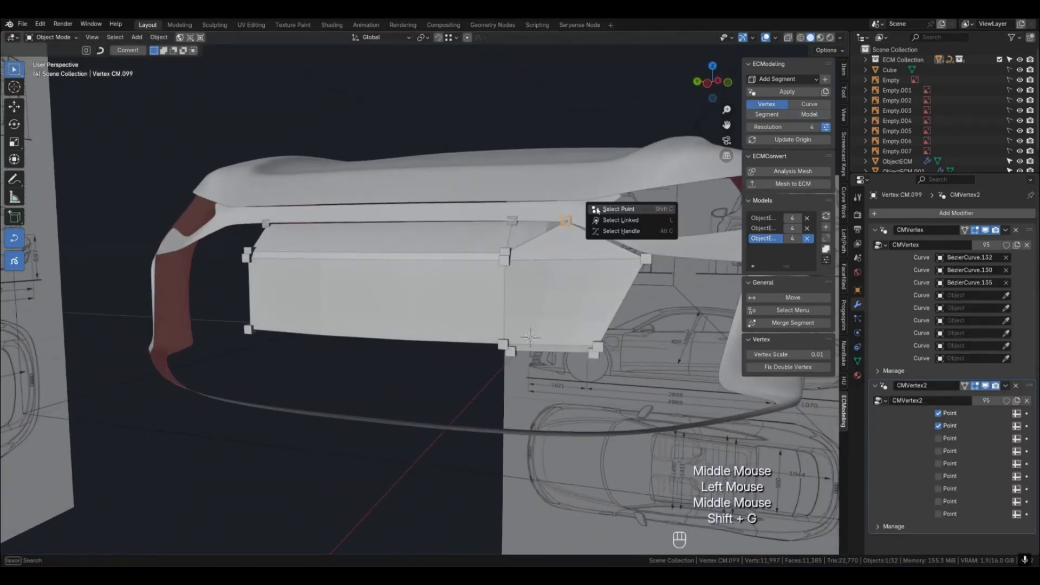
left_click(600, 209)
key("g")
key("z")
left_click(602, 207)
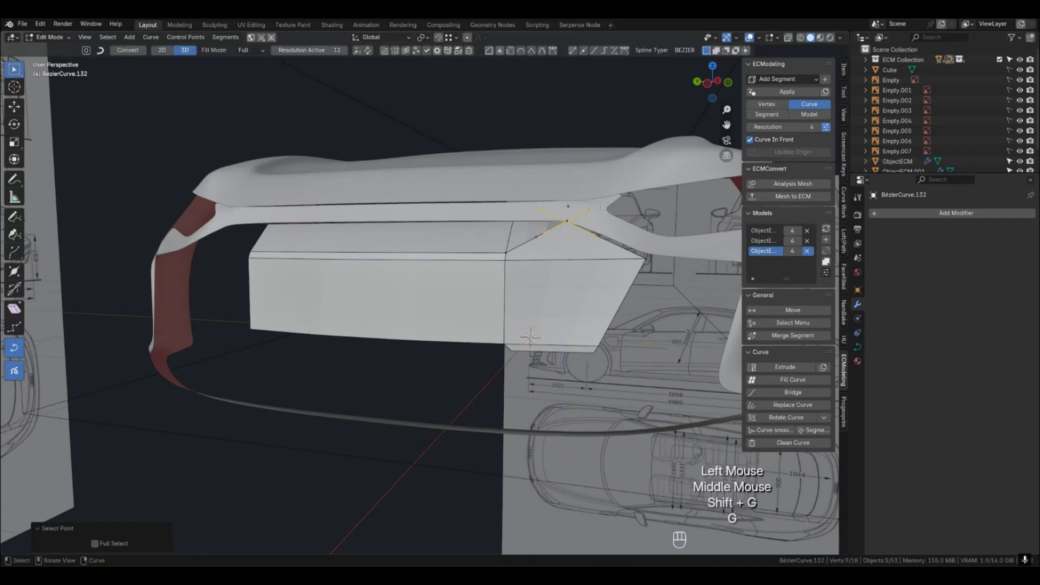
Try moving the upper outer vertex's points again from a raised view, and undo the move.
key("1")
key("Tab")
left_click(567, 223)
middle_click_drag(566, 222, 641, 260)
key("shift+g")
left_click(590, 245)
key("g")
left_click(575, 250)
key("ctrl+z")
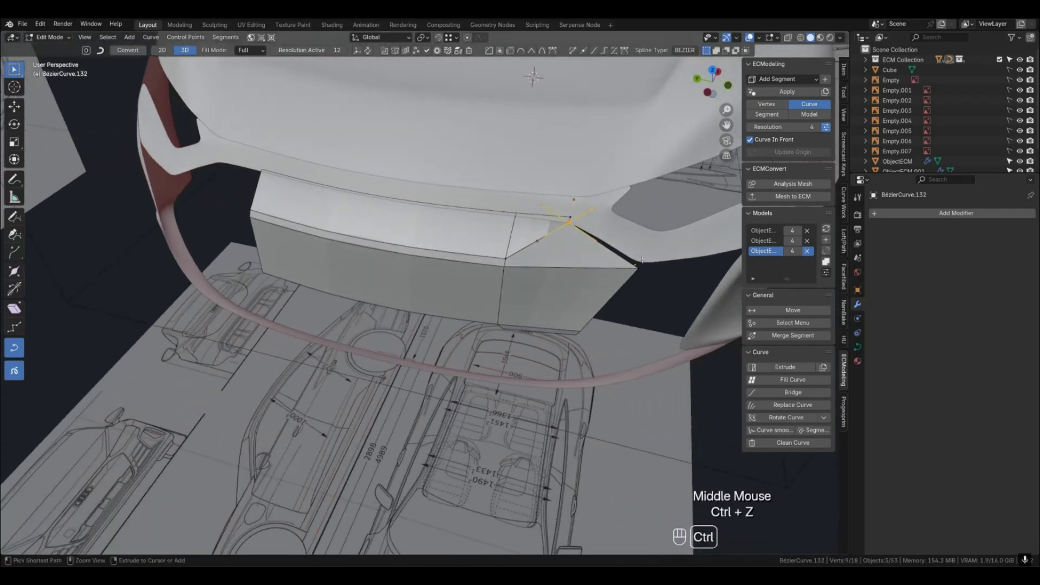
Select the curve points of the three vertices along the panel's upper edge and lower them about 0.003 m along Z.
middle_click_drag(642, 260, 563, 230)
key("1")
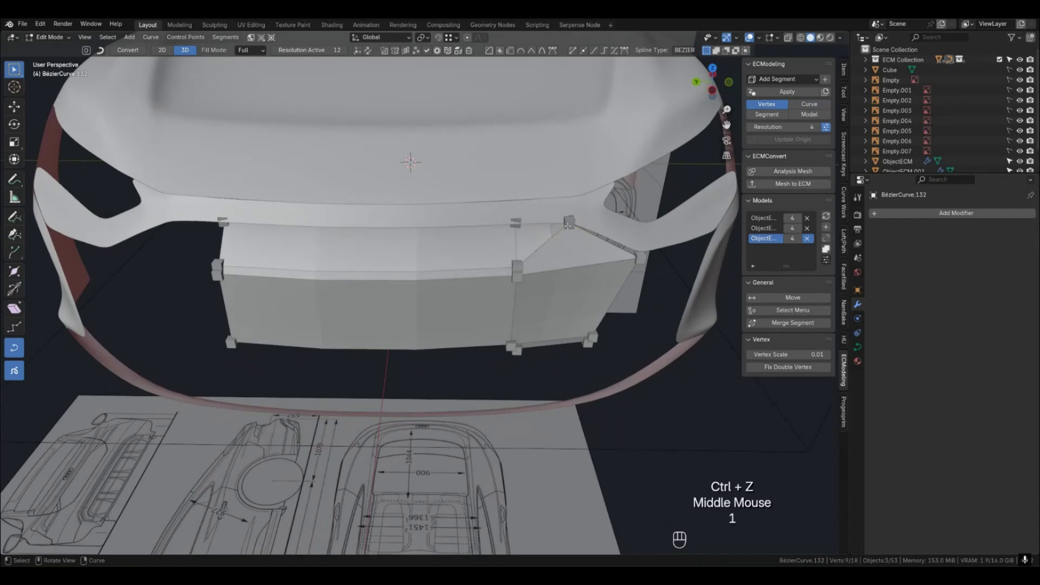
key("Tab")
left_click(569, 222)
left_click(573, 218, "shift")
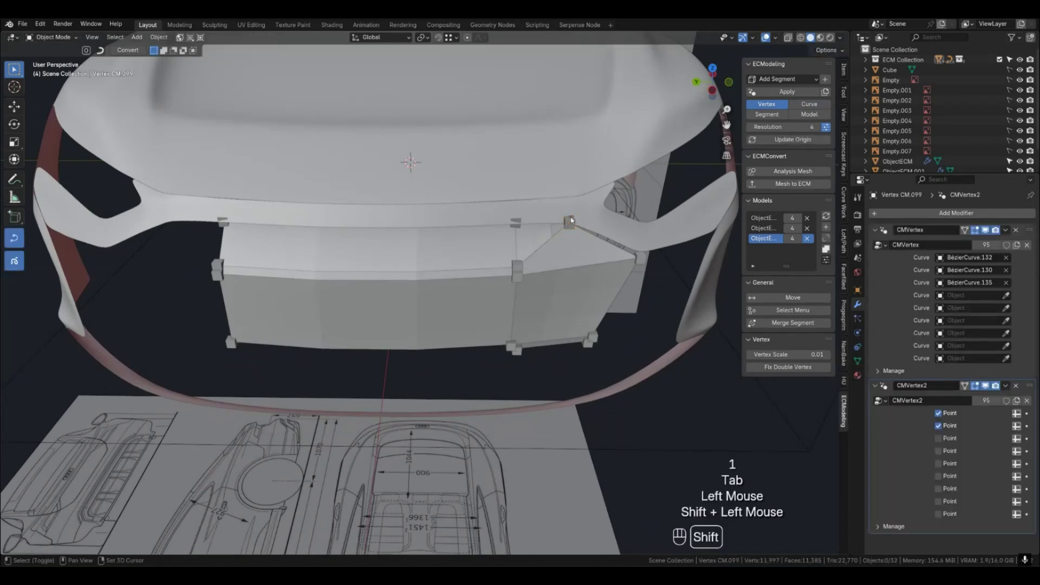
middle_click_drag(572, 220, 515, 215)
left_click_drag(491, 209, 515, 215)
left_click_drag(602, 218, 618, 231, "ctrl")
left_click(241, 220, "shift")
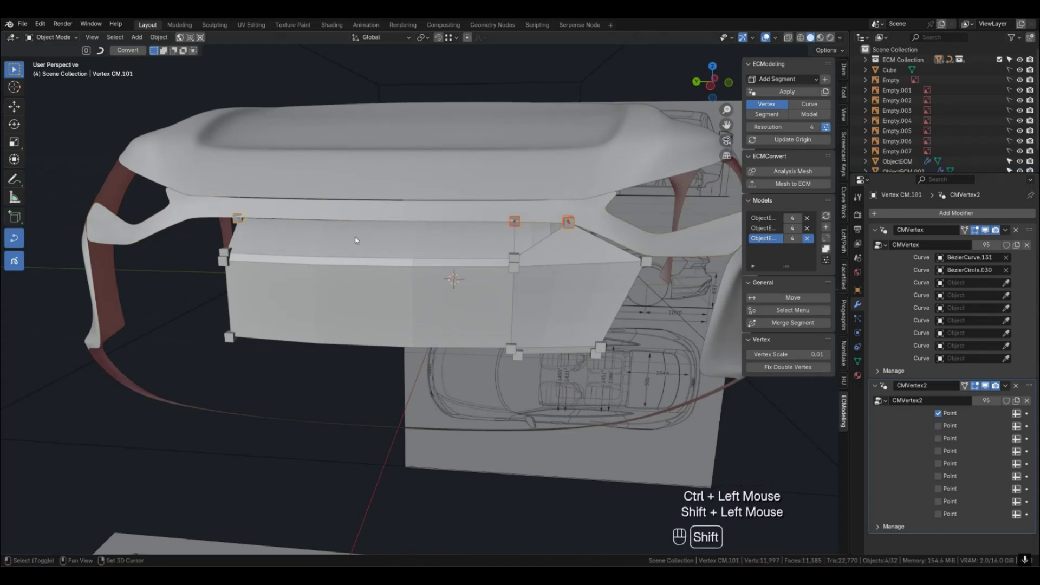
key("shift+g")
left_click(381, 236)
key("g")
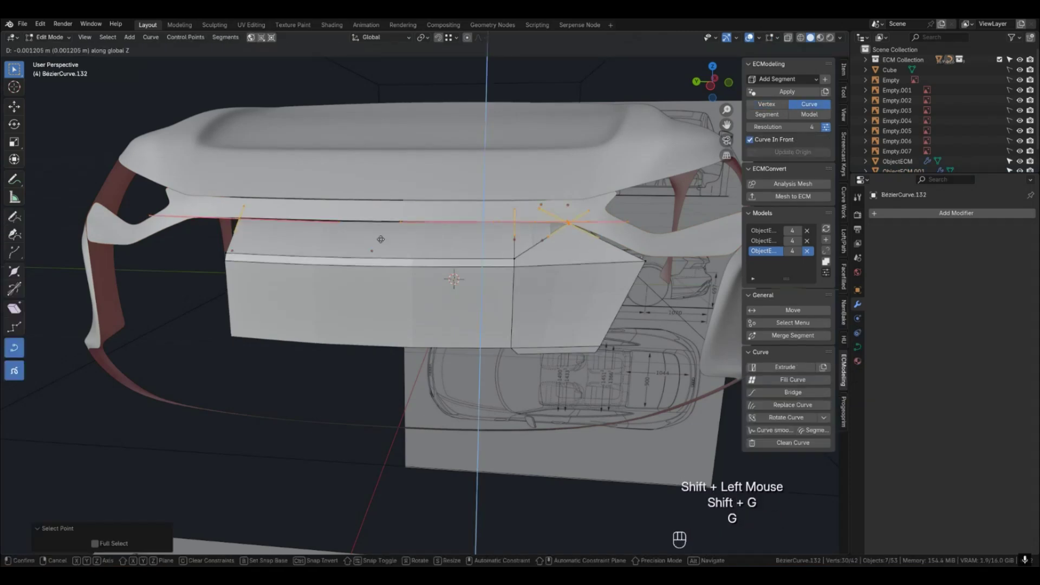
left_click(381, 240)
Shift the upper edge's selected points along X to fit the trim, and check the smoothed panel.
middle_click_drag(380, 240, 371, 259)
key("g")
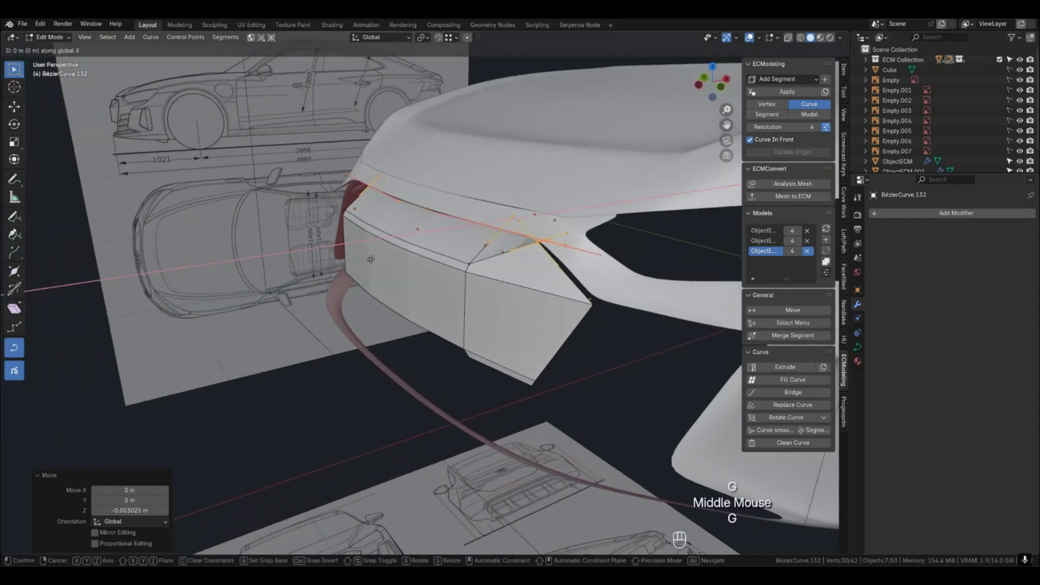
left_click(374, 259)
key("Tab")
key("4")
middle_click_drag(423, 284, 445, 280)
key("q")
key("q")
key("2")
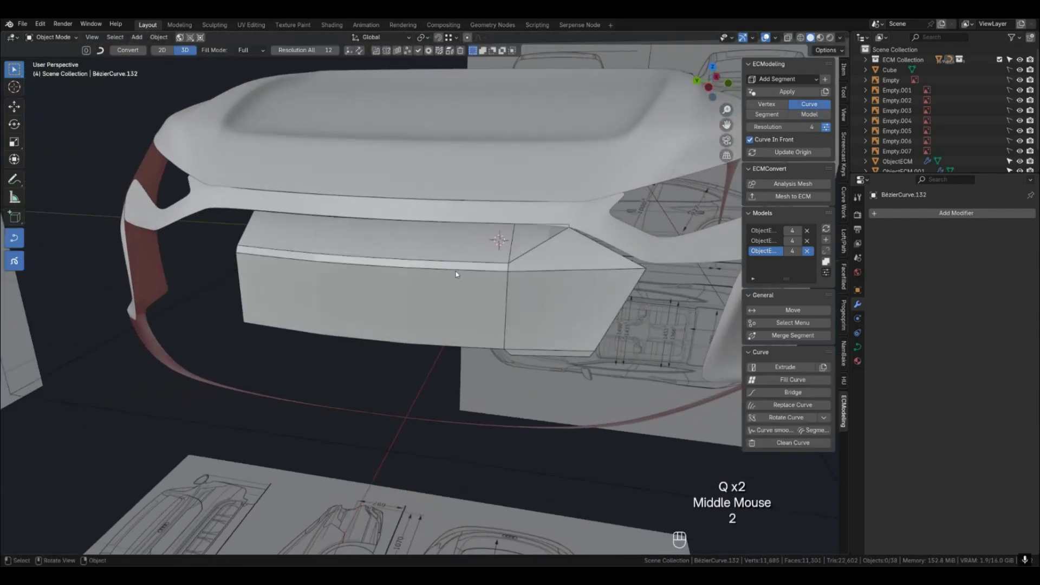
Lock Resolution X at 3 for the narrow strip segment and the adjoining corner segment, with the wireframe displayed.
left_click(457, 269)
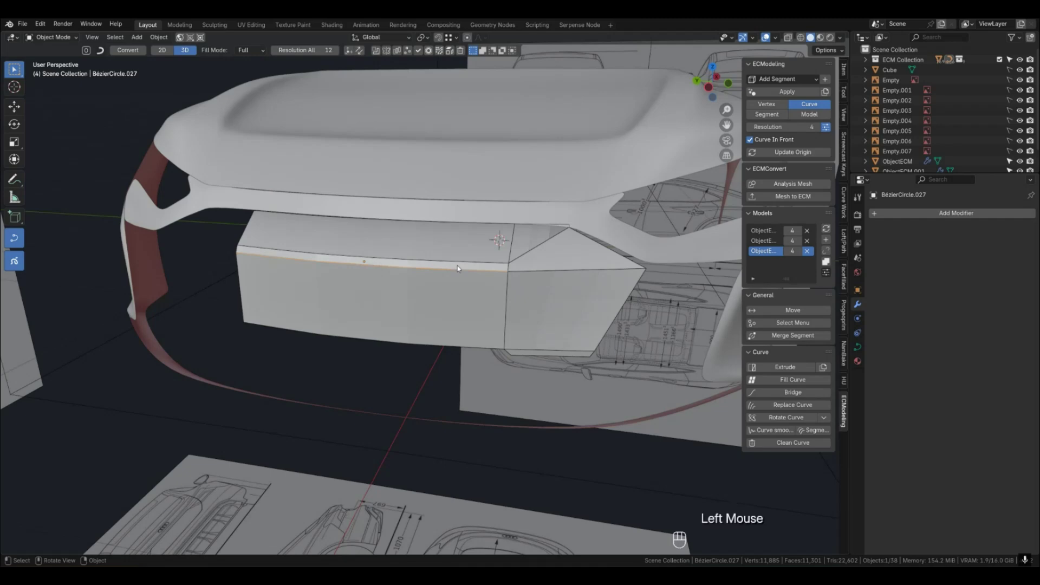
key("3")
left_click(457, 267)
key("q")
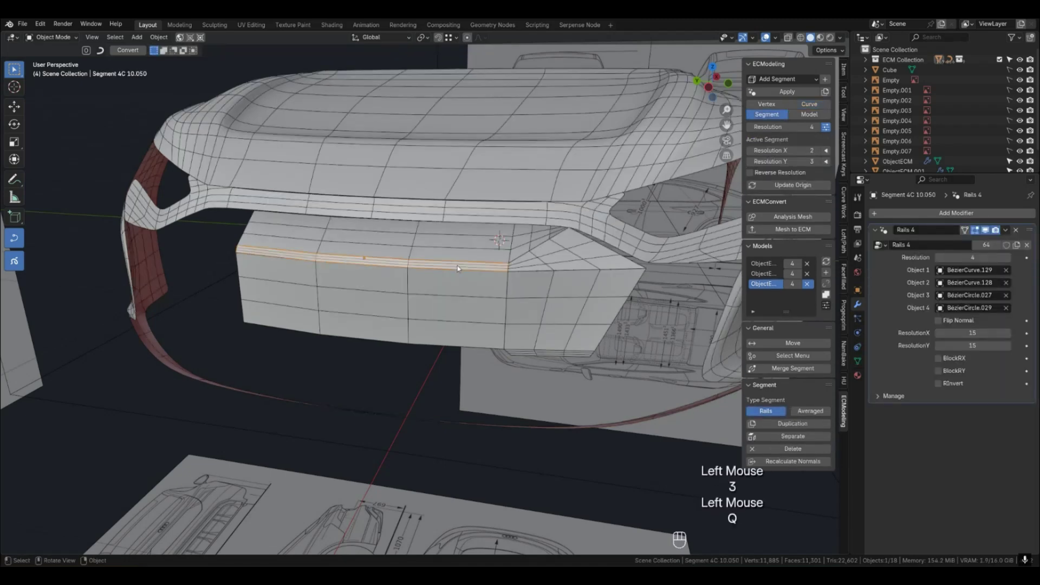
left_click(545, 264, "shift")
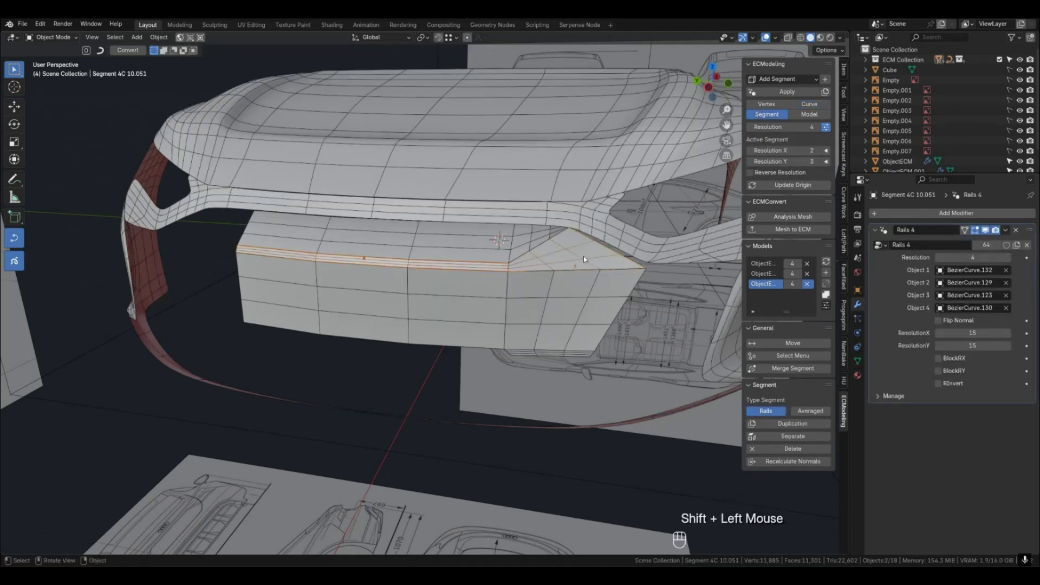
left_click(826, 152)
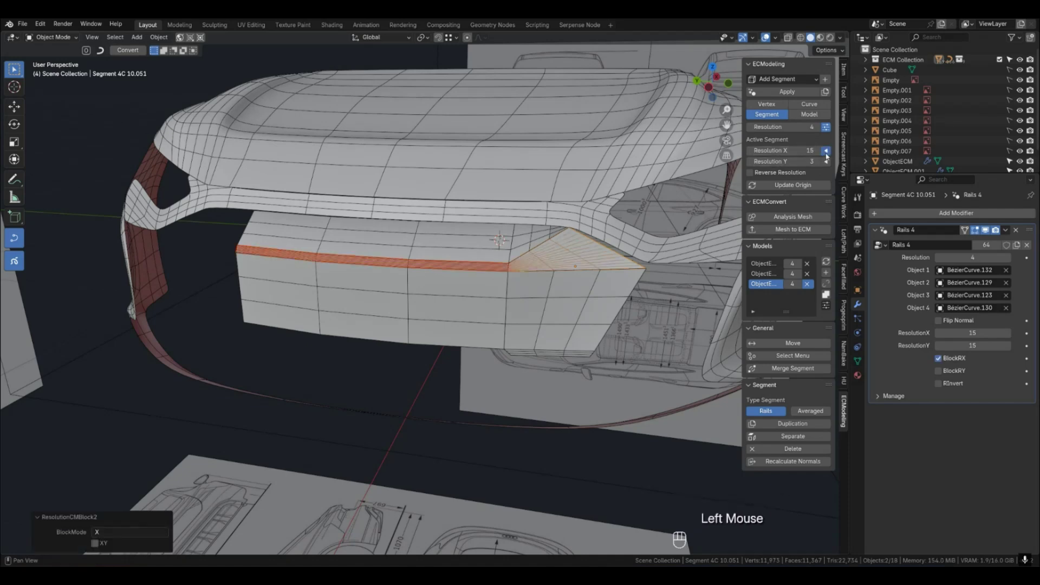
left_click_drag(801, 150, 779, 150)
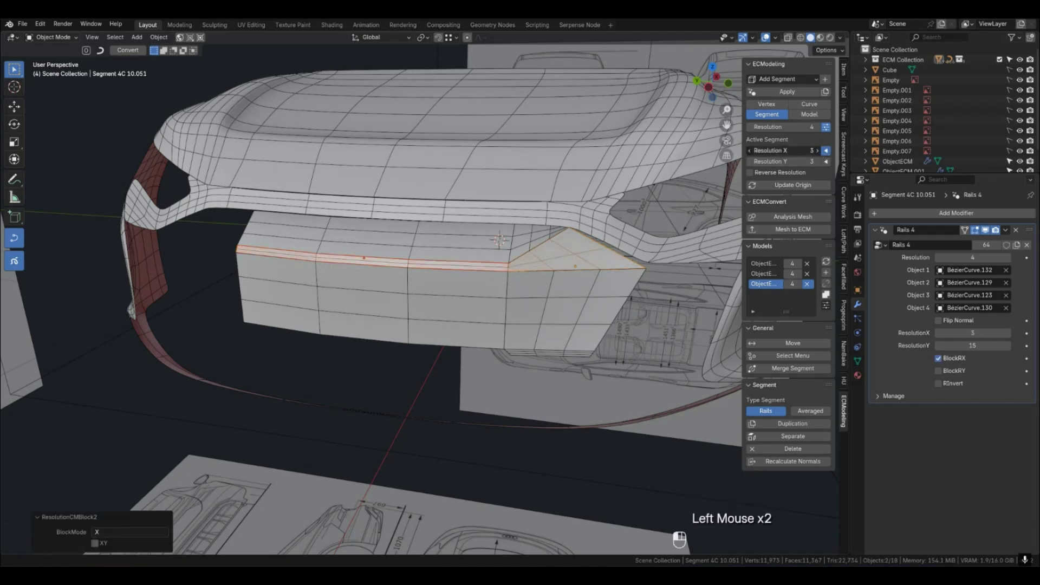
key("4")
left_click(520, 302)
key("q")
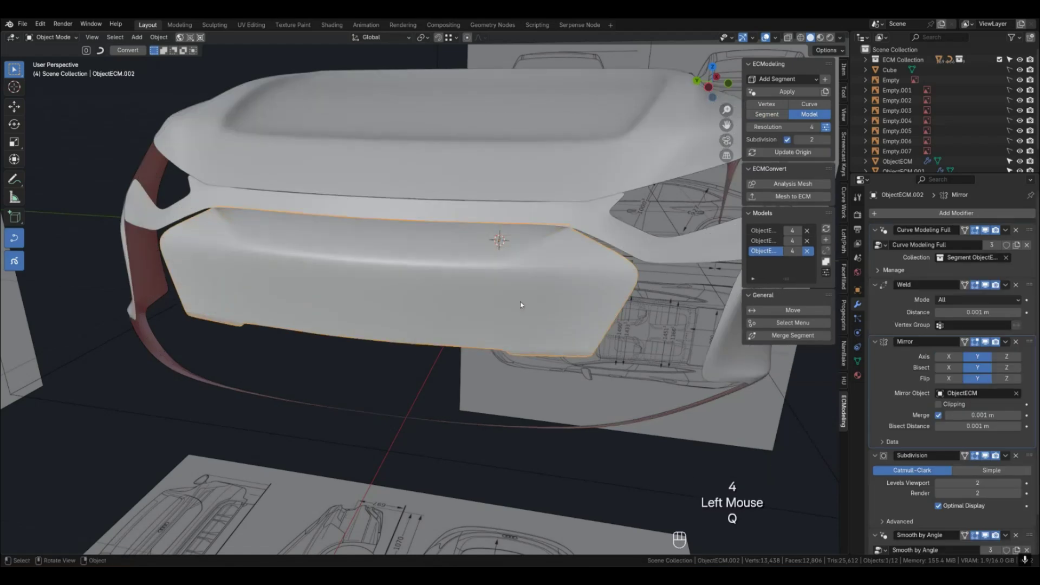
Lock Resolution X at 3 for the thin segment along the outer corner's lower edge.
key("q")
key("q")
key("2")
key("3")
left_click(542, 356)
key("q")
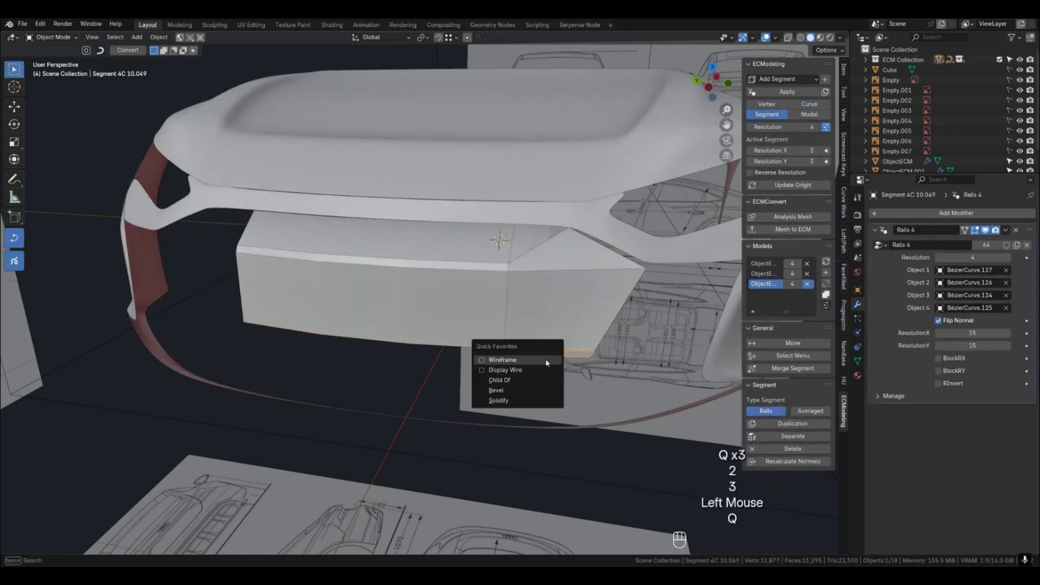
scroll(554, 372, "up", 2)
middle_click_drag(555, 371, 555, 356)
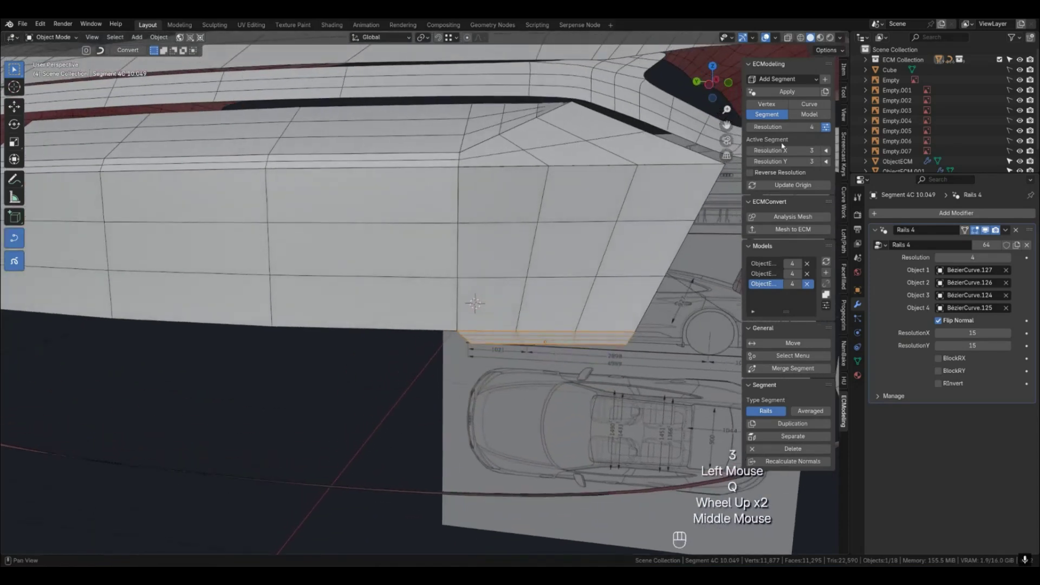
left_click(826, 152)
left_click(826, 151)
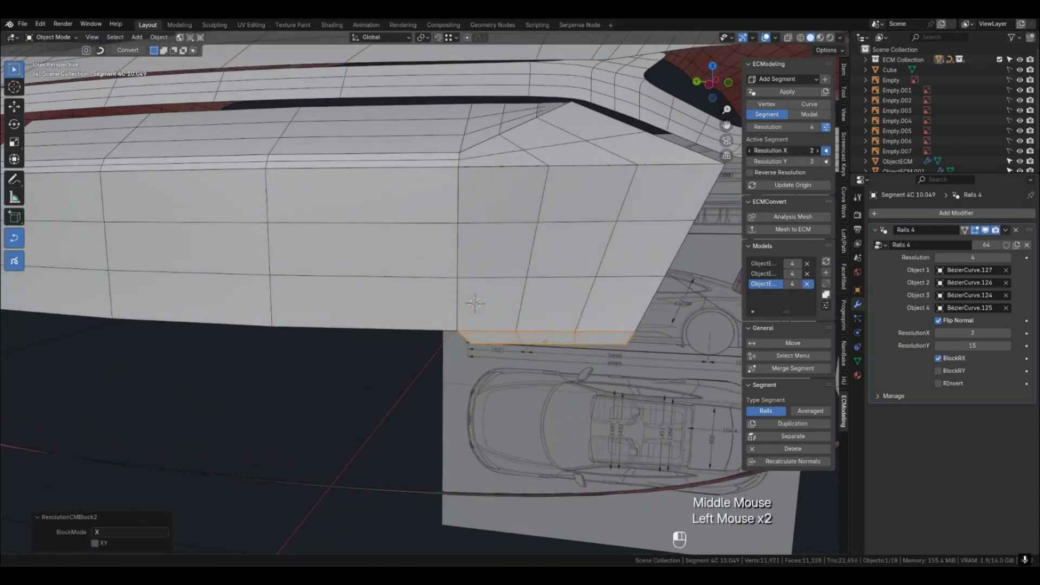
Examine the mirrored grille panel's smoothing and segment wireframe against the hood and trim.
key("4")
key("q")
scroll(550, 320, "down", 2)
middle_click_drag(551, 320, 509, 309)
scroll(544, 308, "down", 1)
key("2")
key("q")
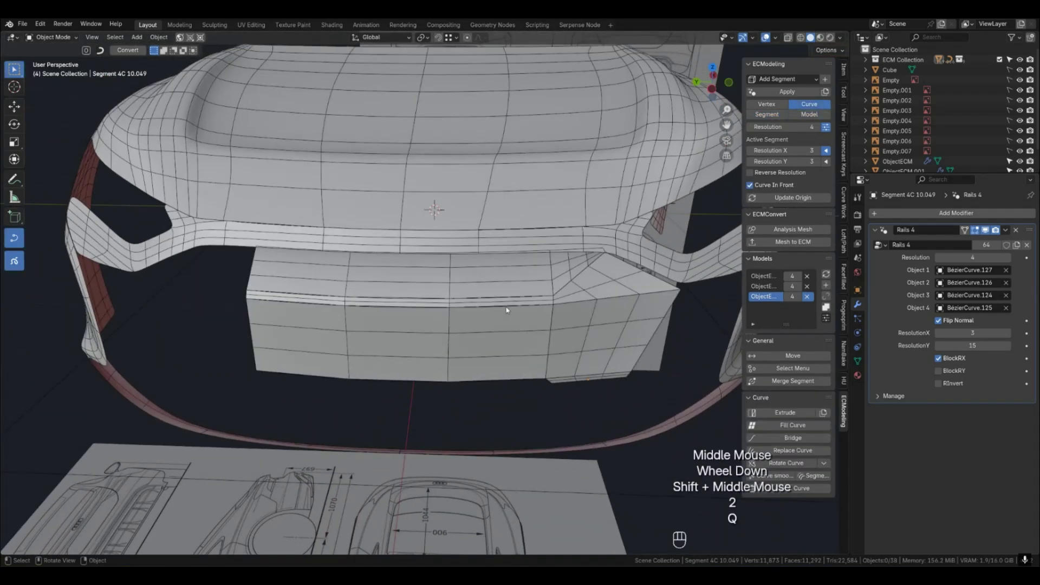
key("q")
left_click(452, 389)
key("4")
scroll(453, 376, "down", 3)
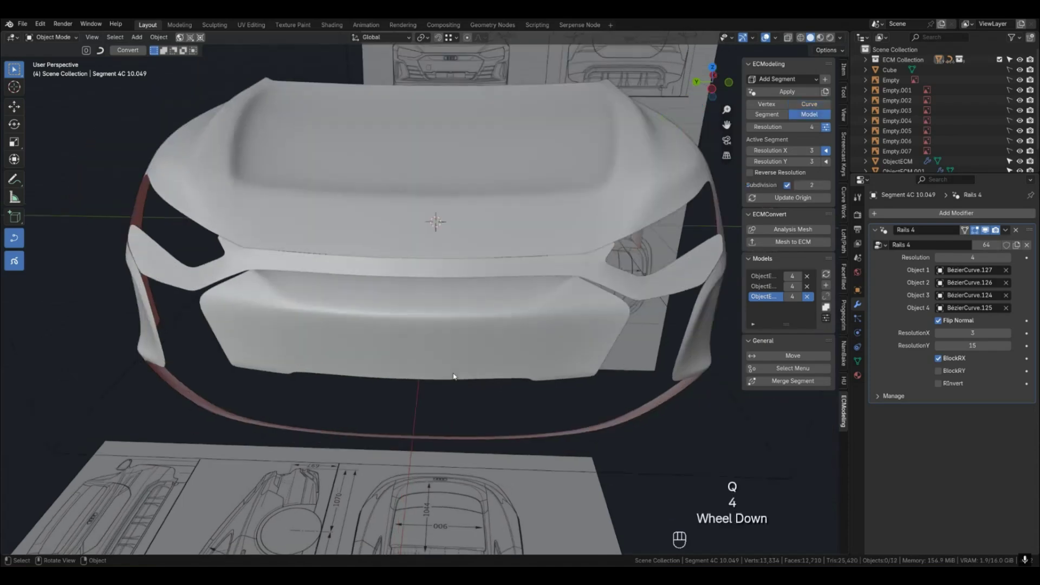
Make the grille panel the active model and display its curves for editing.
middle_click_drag(441, 372, 369, 376)
scroll(436, 364, "down", 2)
left_click(431, 366)
key("2")
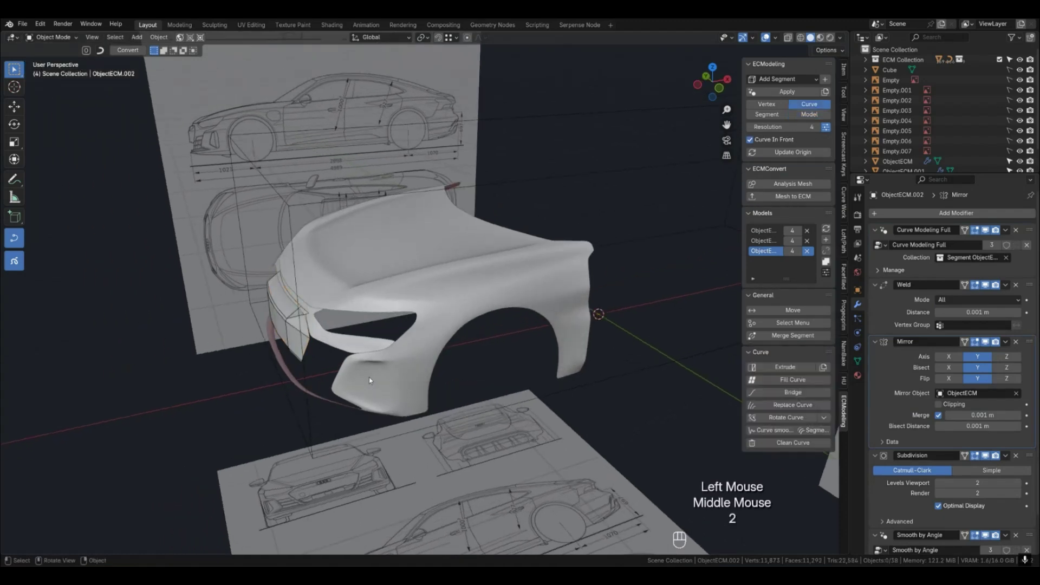
Move the grille panel's lower corner points about -0.0044 m along X to follow the side-profile blueprint.
key("KP_1")
scroll(250, 364, "up", 2)
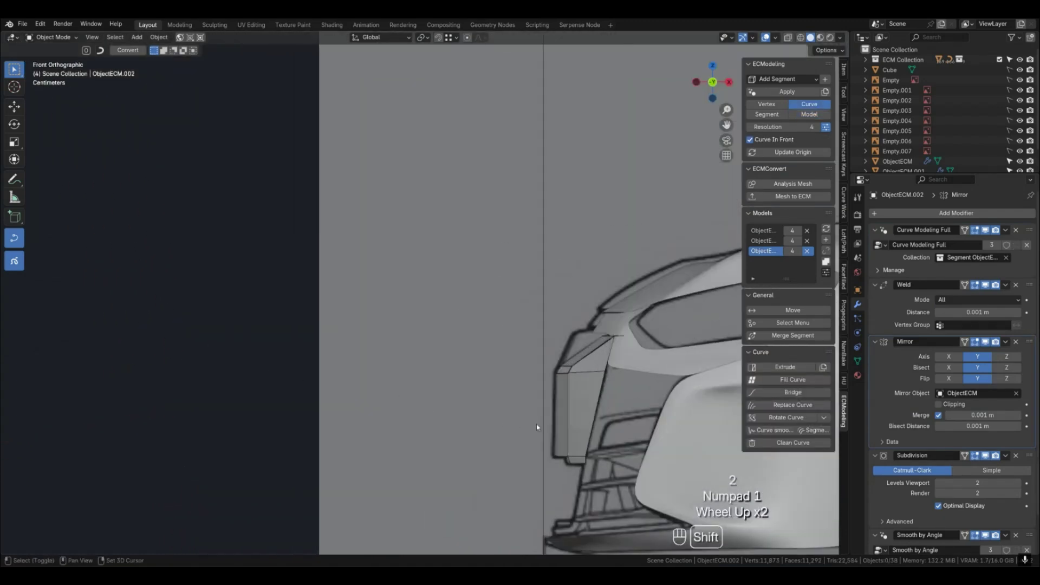
middle_click_drag(536, 424, 344, 255, "shift")
scroll(411, 344, "up", 3)
key("1")
left_click(407, 377)
middle_click_drag(420, 409, 448, 420)
left_click(507, 403, "shift")
middle_click_drag(508, 405, 515, 437)
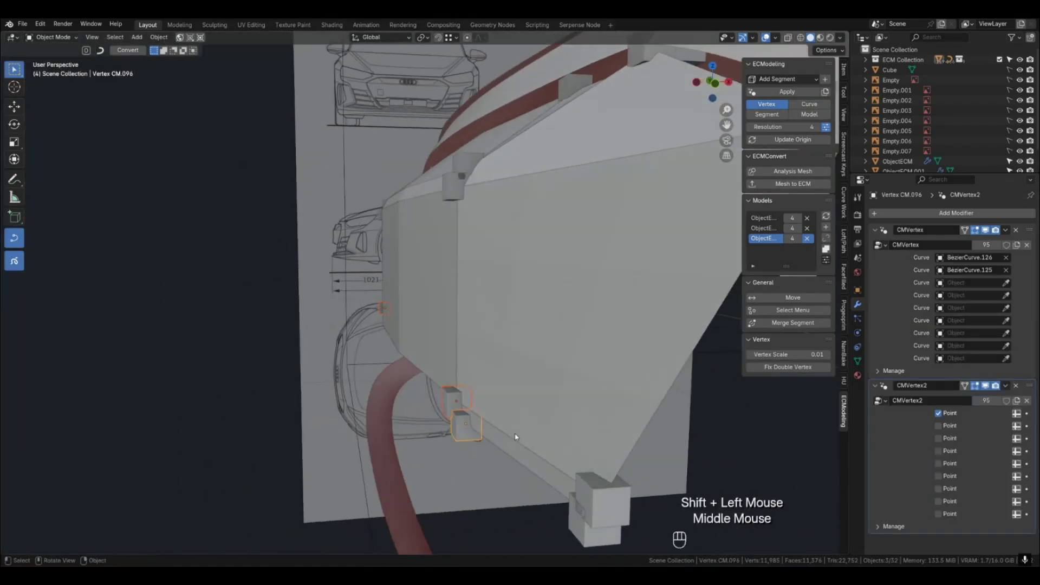
key("ctrl+KP_1")
key("KP_1")
key("shift+g")
left_click(434, 400)
key("g")
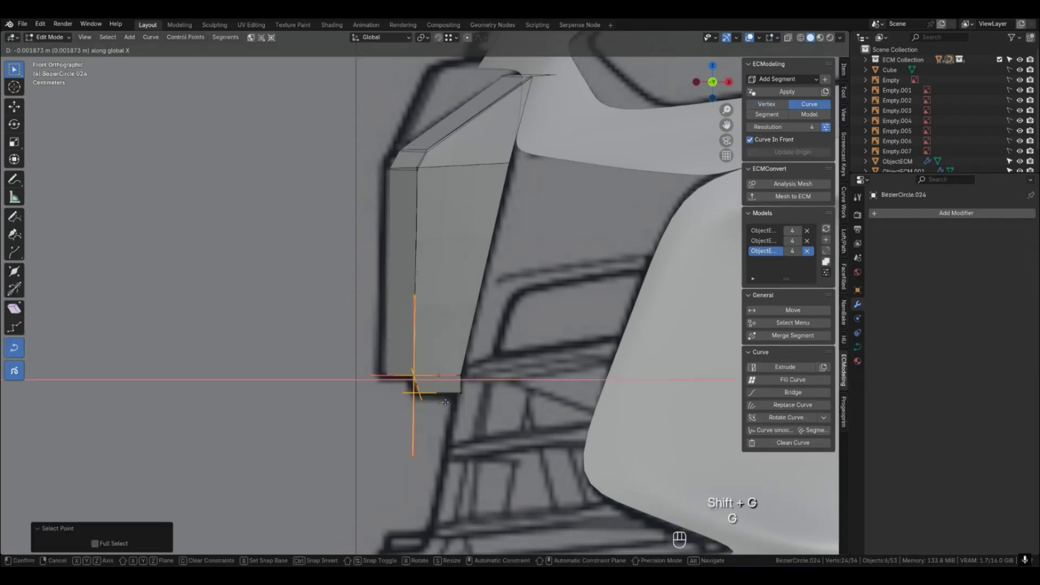
left_click(441, 402)
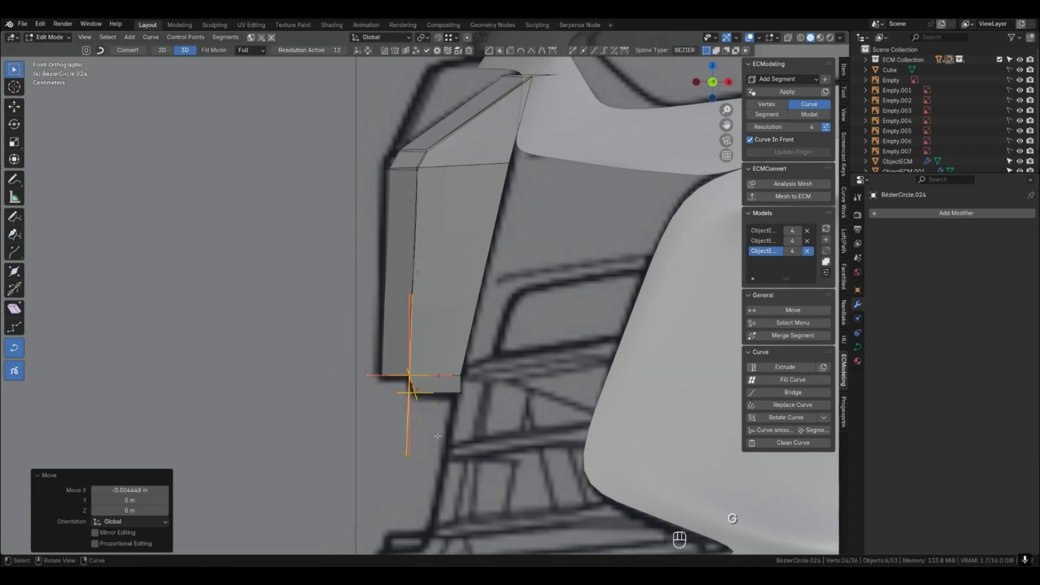
key("Tab")
Shift the grille panel's upper corner points slightly forward along X to line up with the blueprint outline.
key("1")
left_click(423, 160)
middle_click_drag(422, 159, 425, 230)
left_click(425, 230, "shift")
left_click(504, 346, "shift")
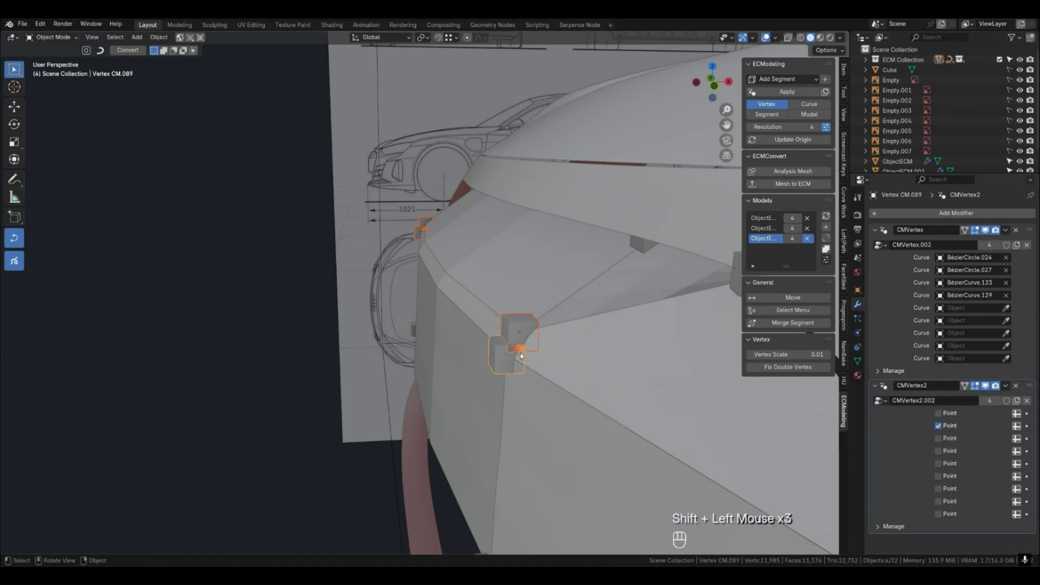
key("KP_1")
key("shift+g")
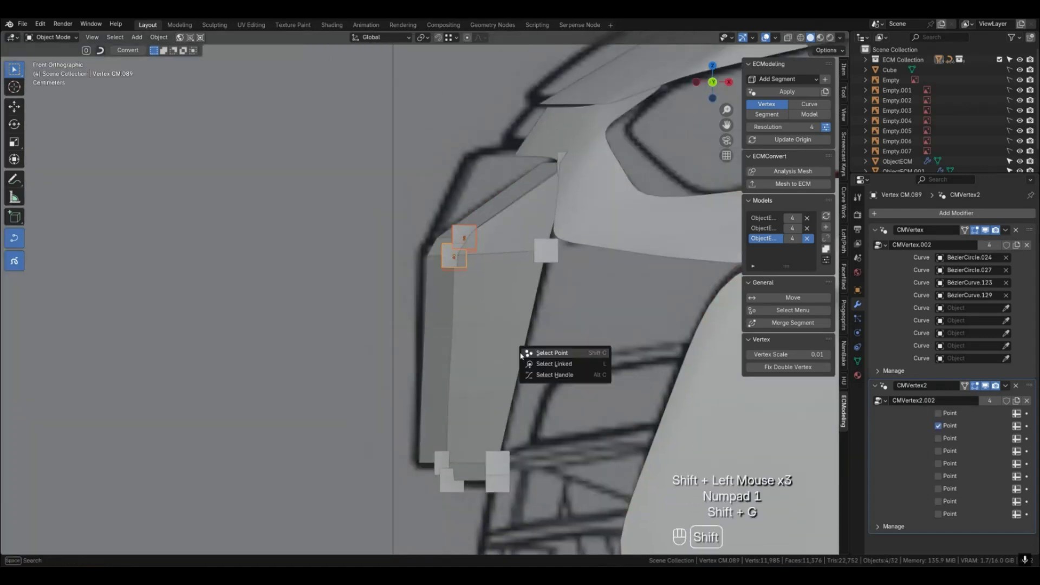
left_click(535, 351)
key("g")
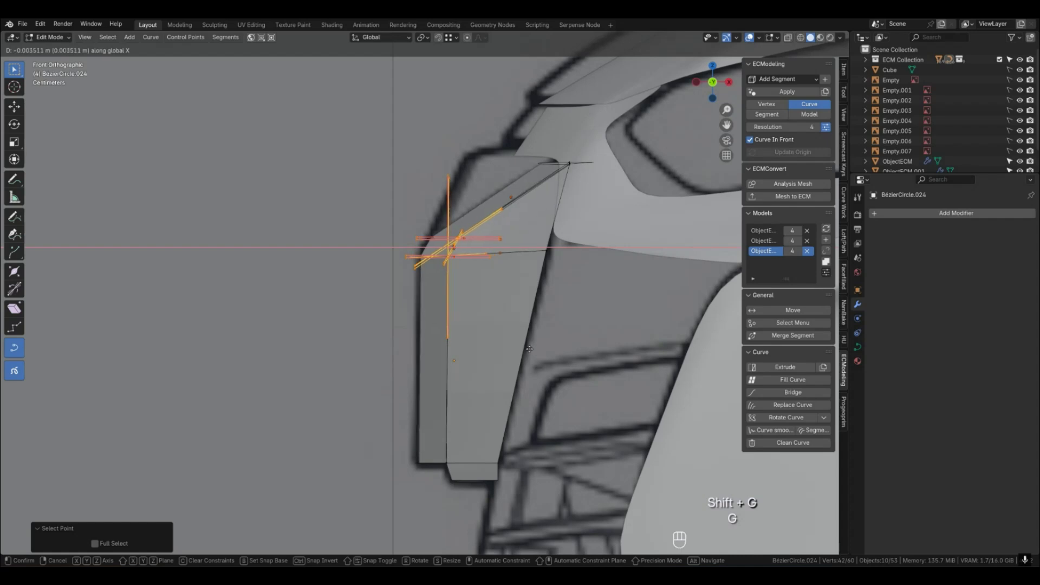
left_click(529, 352)
key("Tab")
scroll(518, 326, "down", 3)
left_click(331, 322)
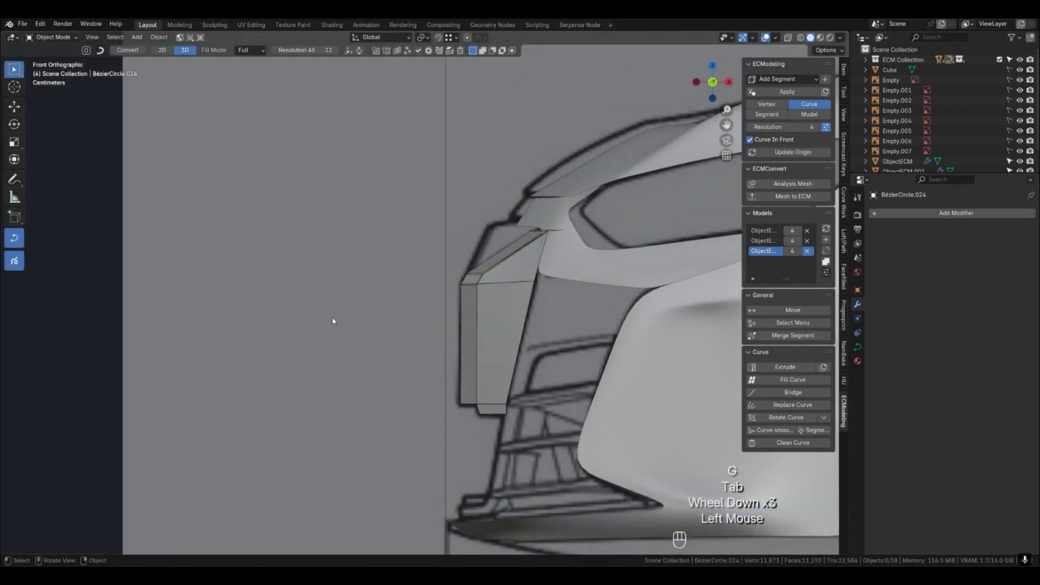
Make the headlight trim the active model and display its vertices for editing.
scroll(461, 320, "down", 1)
middle_click_drag(482, 320, 389, 311, "shift")
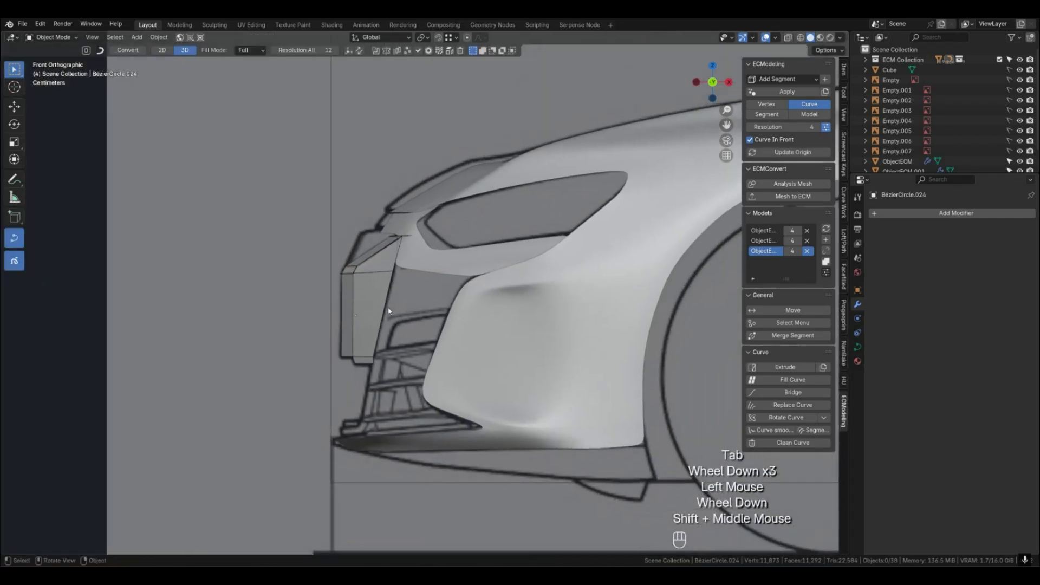
left_click(424, 264)
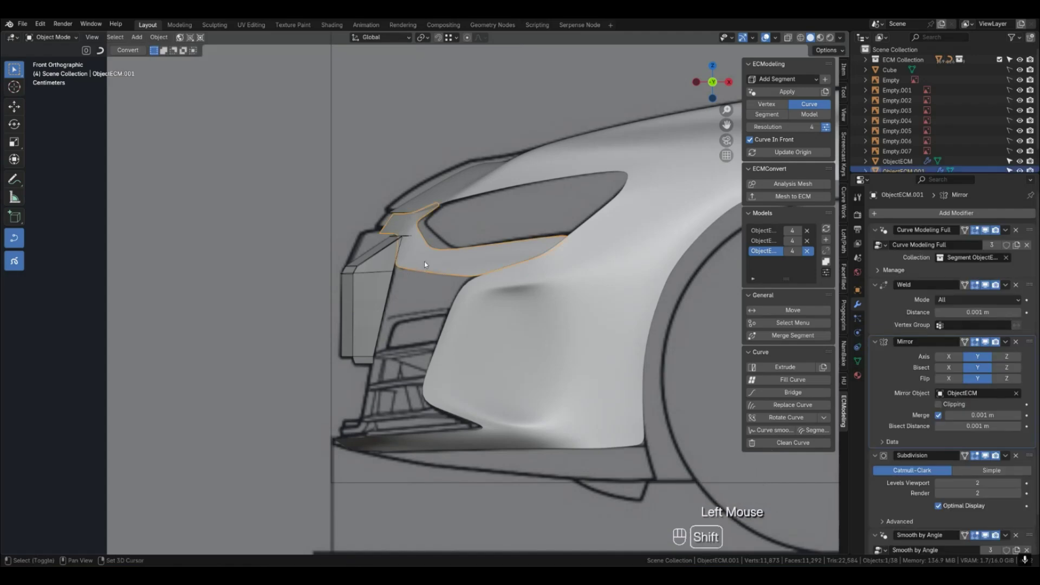
key("shift+Tab")
key("1")
Raise the trim's points bordering the grille's upper edge about 0.0069 m along Z.
left_click(400, 230)
middle_click_drag(399, 238, 433, 260)
left_click(227, 197, "shift")
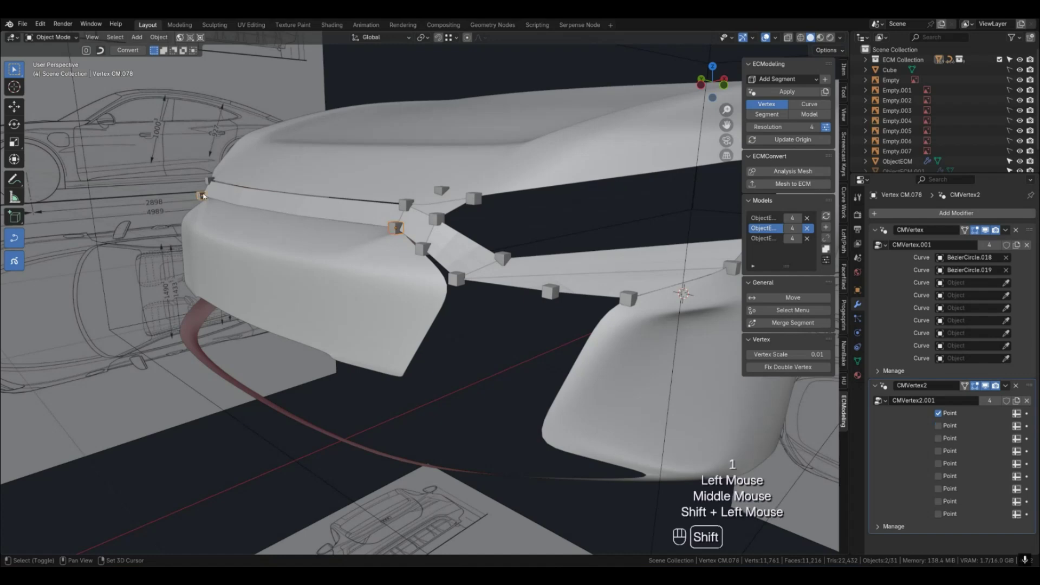
key("ctrl+KP_1")
key("KP_1")
scroll(205, 195, "up", 2)
middle_click_drag(240, 207, 292, 259, "shift")
key("shift+g")
left_click(325, 241)
key("g")
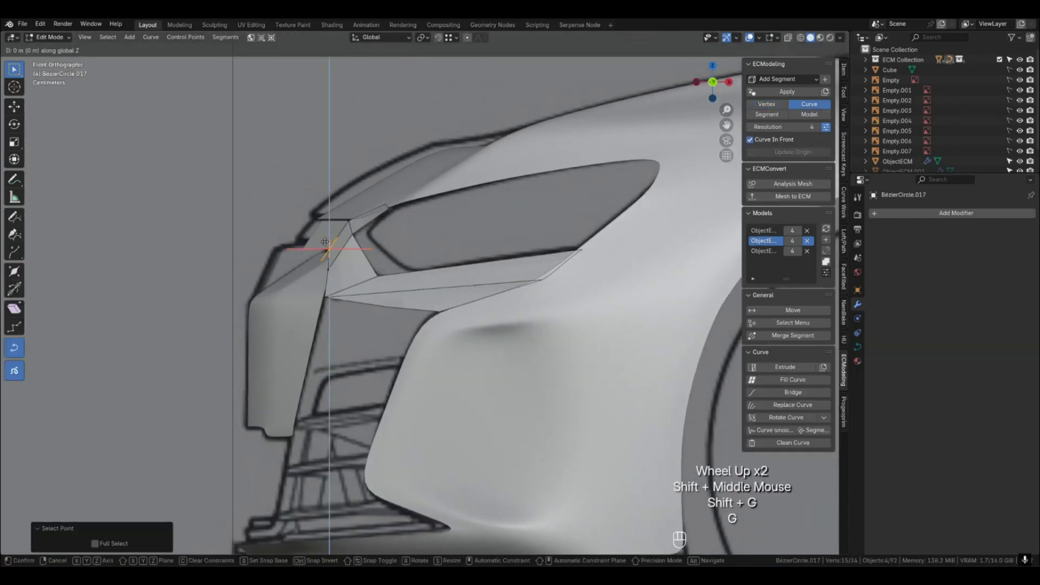
left_click(327, 235)
Shift the same trim points about -0.0044 m along X and nudge them slightly upward along Z.
key("g")
key("x")
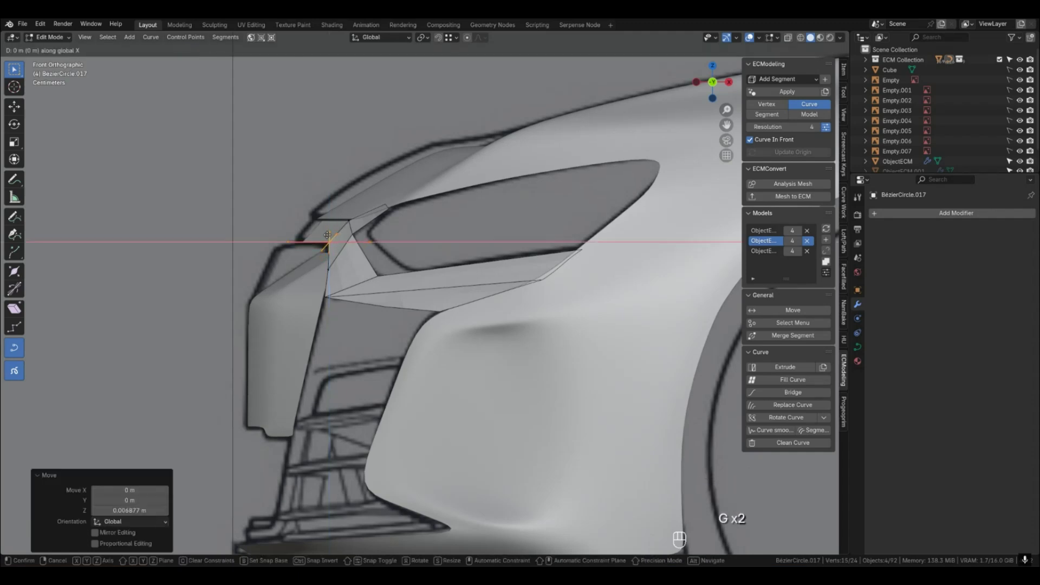
left_click(324, 235)
key("g")
key("z")
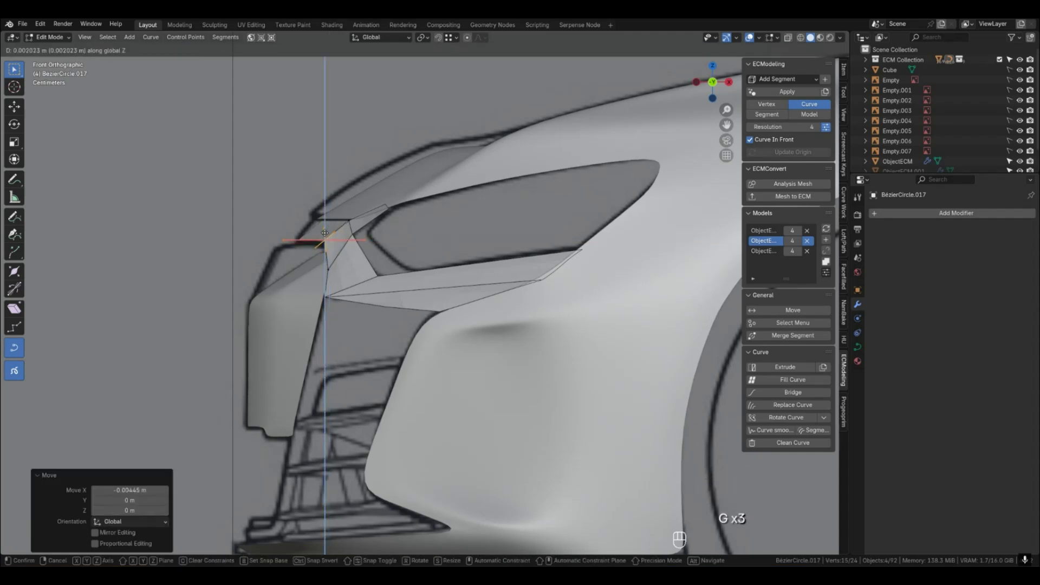
left_click(324, 233)
key("Tab")
Move the trim's upper points beneath the hood edge slightly forward along X.
key("1")
left_click(348, 227)
middle_click_drag(348, 226, 342, 249)
left_click(155, 177, "shift")
key("KP_1")
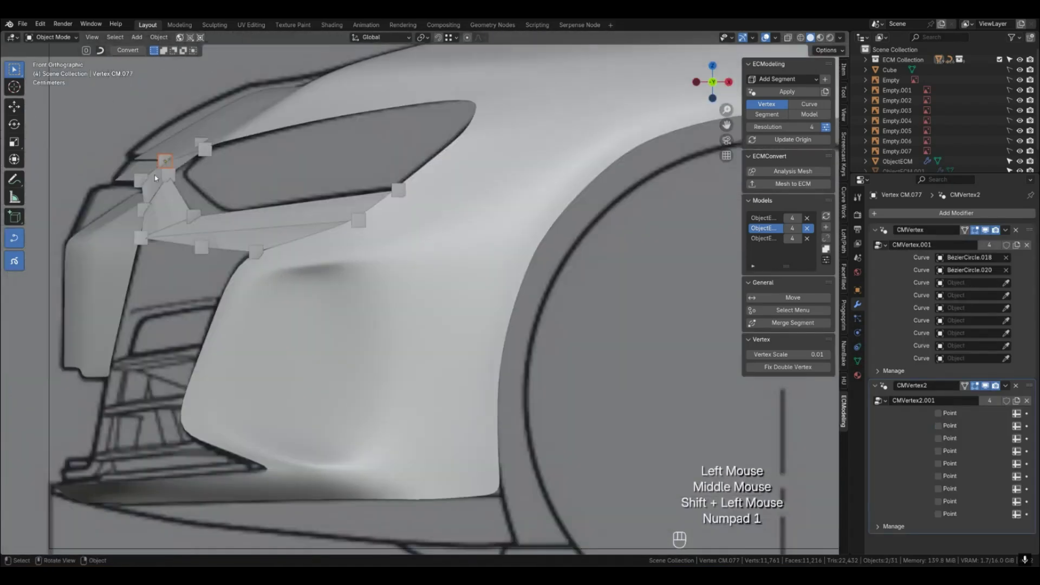
middle_click_drag(202, 193, 415, 310, "shift")
scroll(384, 289, "up", 2)
key("shift+g")
left_click(413, 298)
key("g")
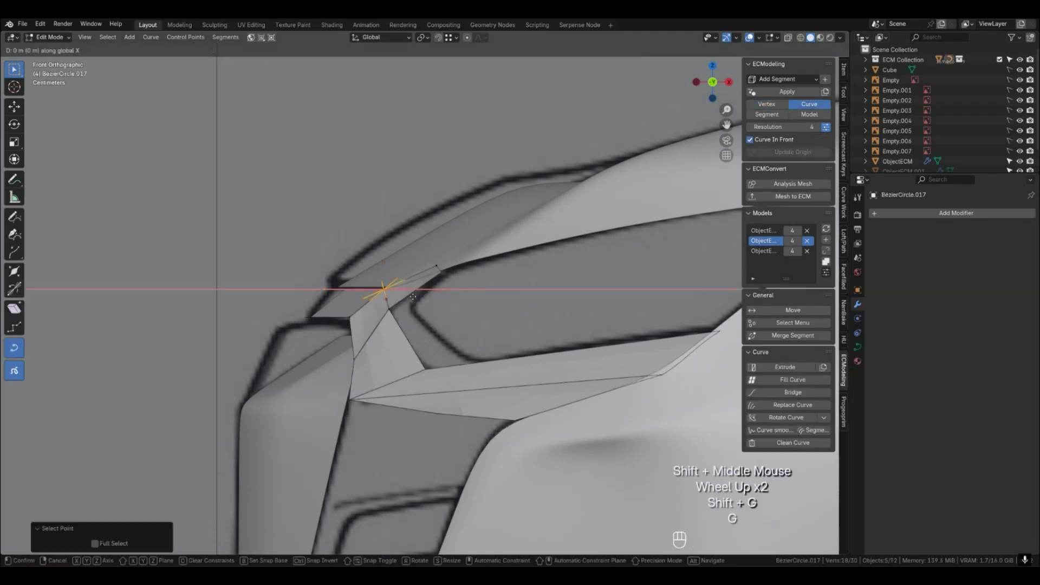
left_click(404, 298)
key("Tab")
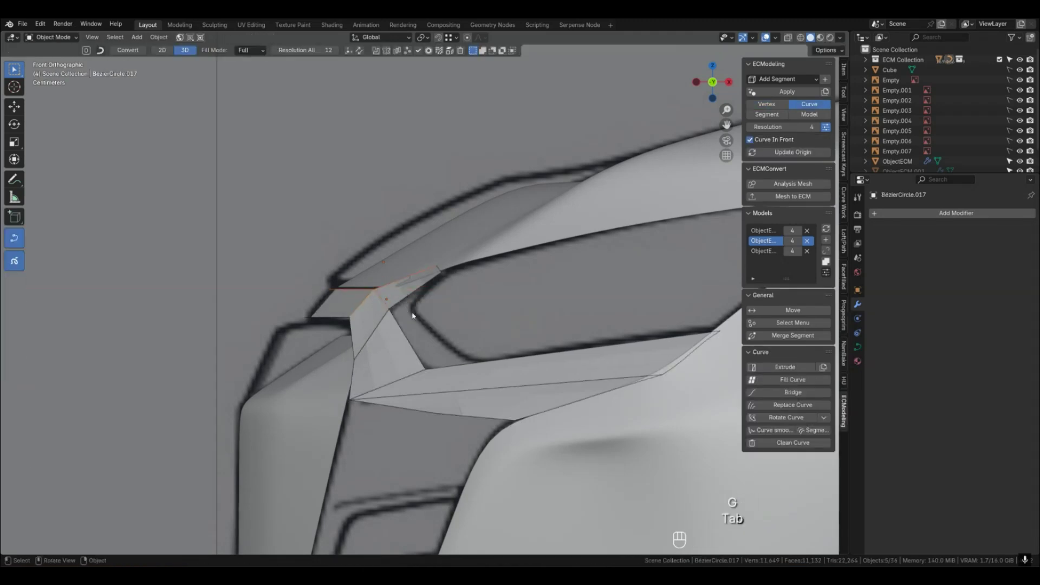
Make the hood and fender body the active model and display its vertices for editing.
scroll(448, 329, "down", 2)
middle_click_drag(448, 330, 450, 345)
scroll(450, 345, "down", 1)
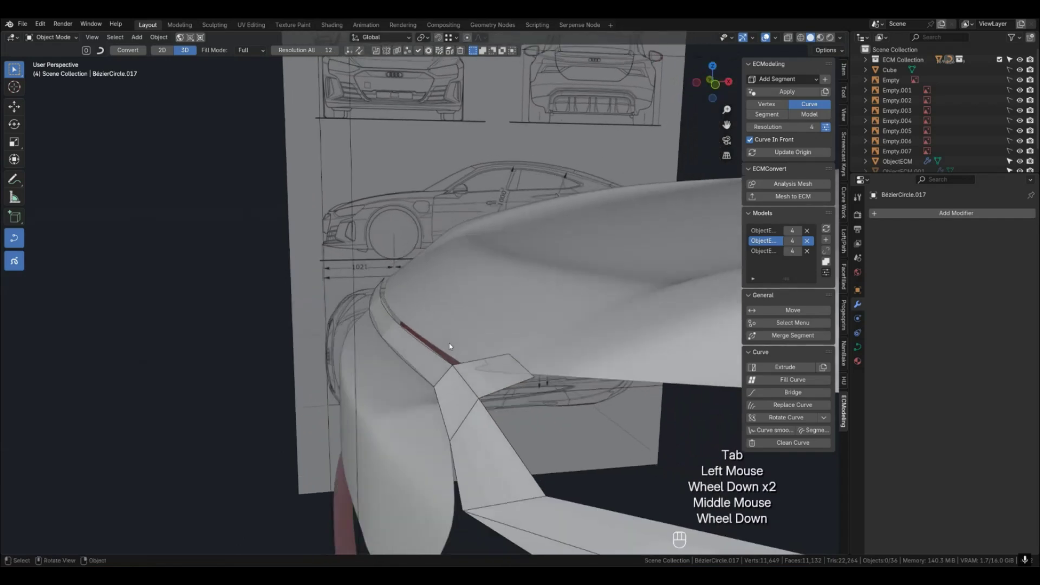
left_click(503, 337)
key("shift+Tab")
key("1")
Raise the points along the hood's front edge about 0.0064 m along Z to match the blueprint.
scroll(503, 340, "down", 1)
left_click(472, 357, "shift")
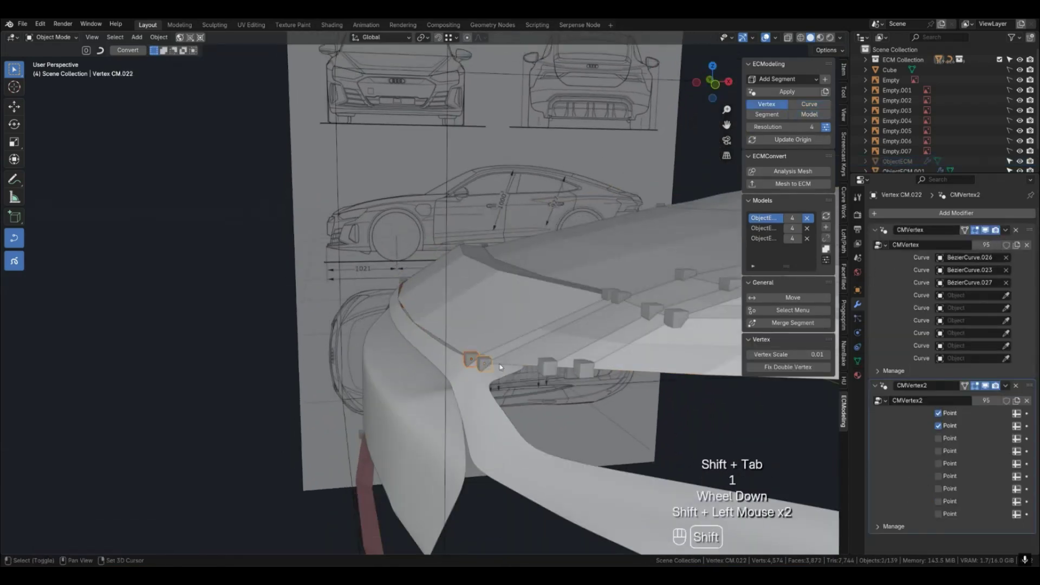
middle_click_drag(498, 364, 320, 295)
left_click(278, 264, "shift")
middle_click_drag(279, 264, 317, 282)
key("ctrl+KP_1")
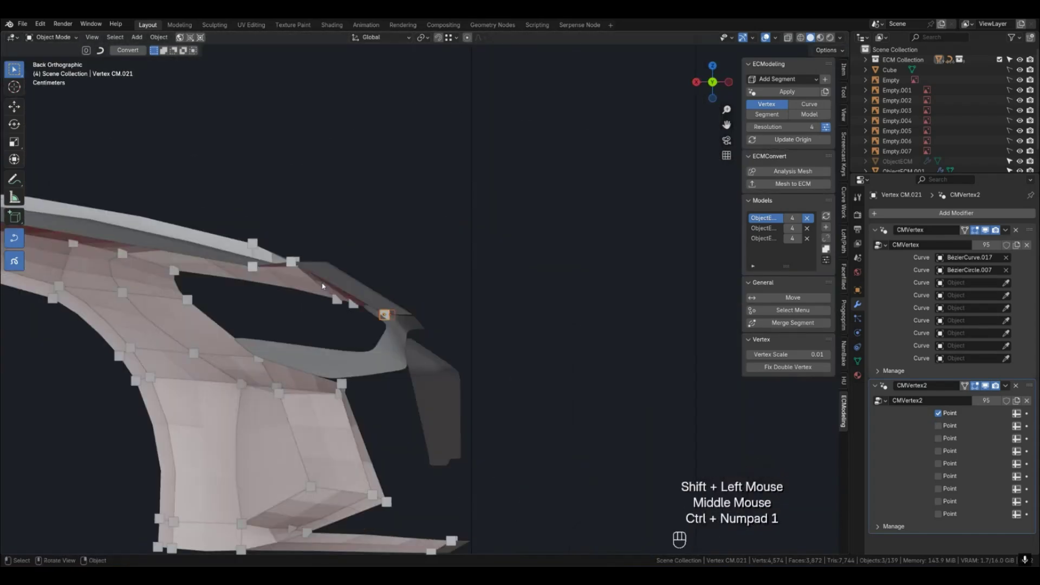
key("KP_1")
key("shift+g")
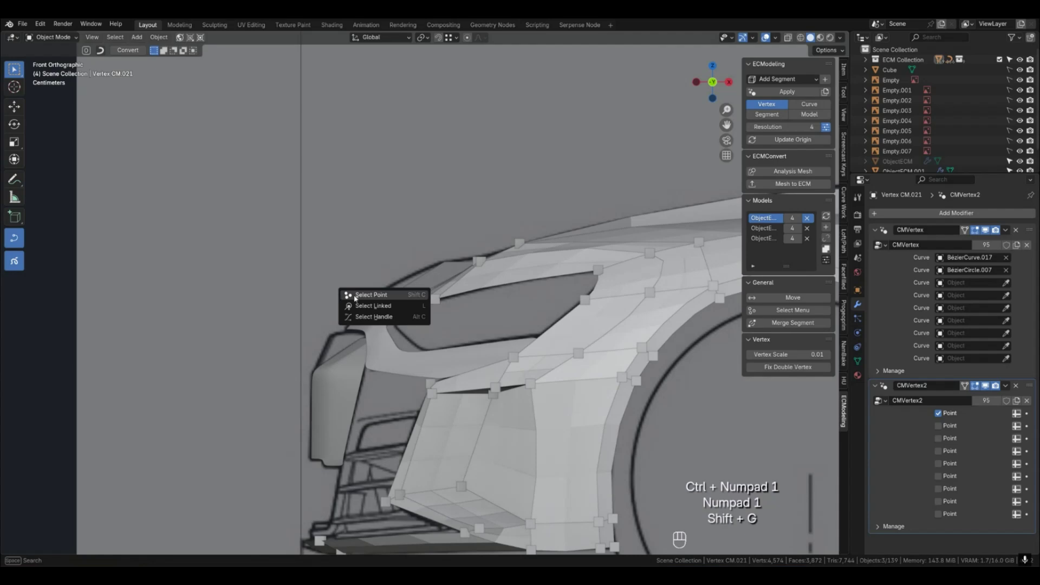
left_click(354, 295)
key("g")
left_click(353, 295)
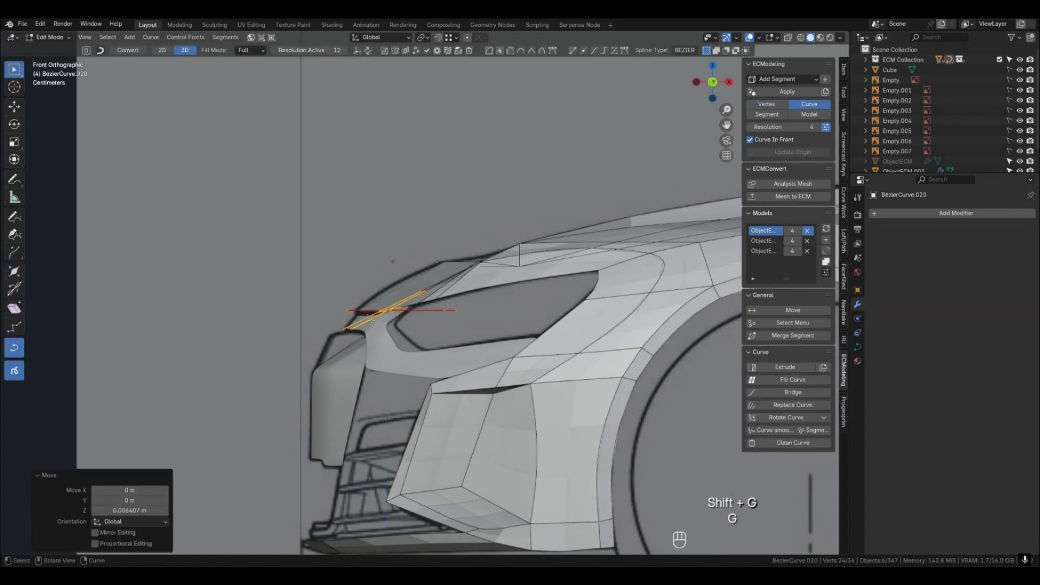
key("Tab")
Set the handle type of the curve along the hood's side crease to Vector.
middle_click_drag(353, 295, 434, 335)
left_click(451, 376)
middle_click_drag(448, 378, 444, 358)
key("KP_1")
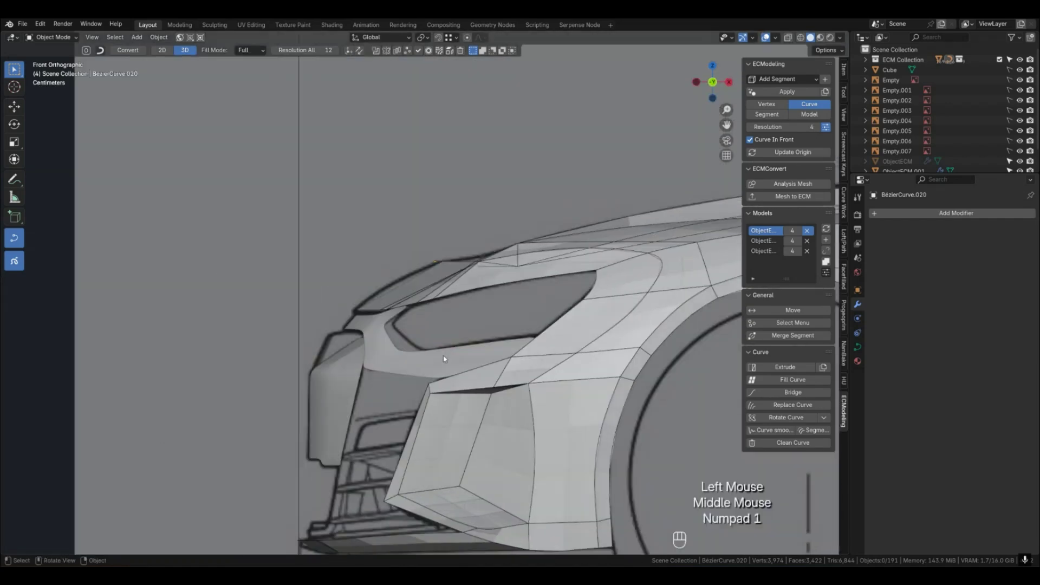
middle_click_drag(478, 309, 493, 331, "shift")
left_click(461, 287)
key("Tab")
middle_click_drag(560, 284, 494, 323)
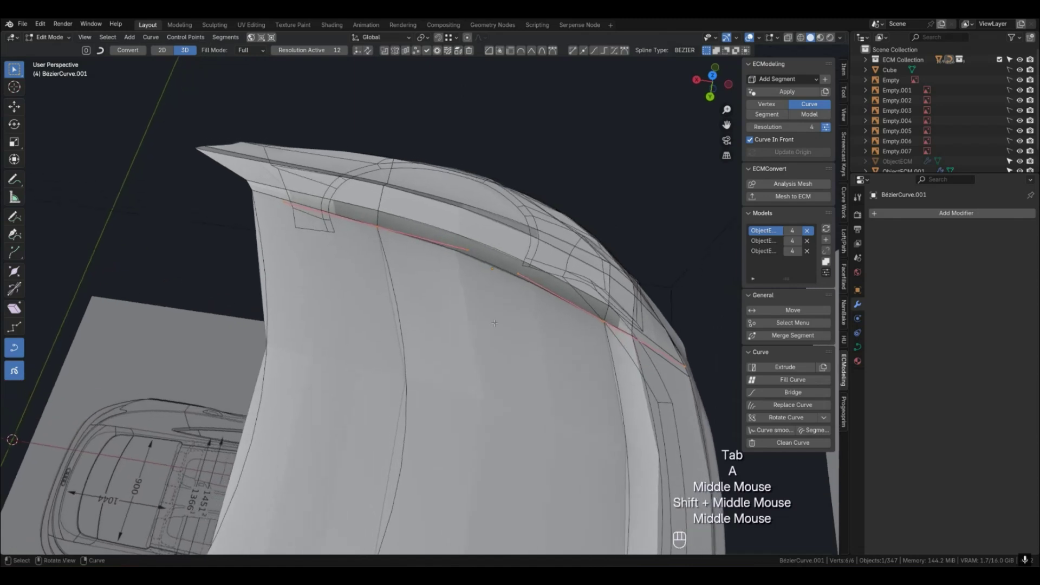
scroll(494, 323, "up", 1)
key("v")
left_click(477, 331)
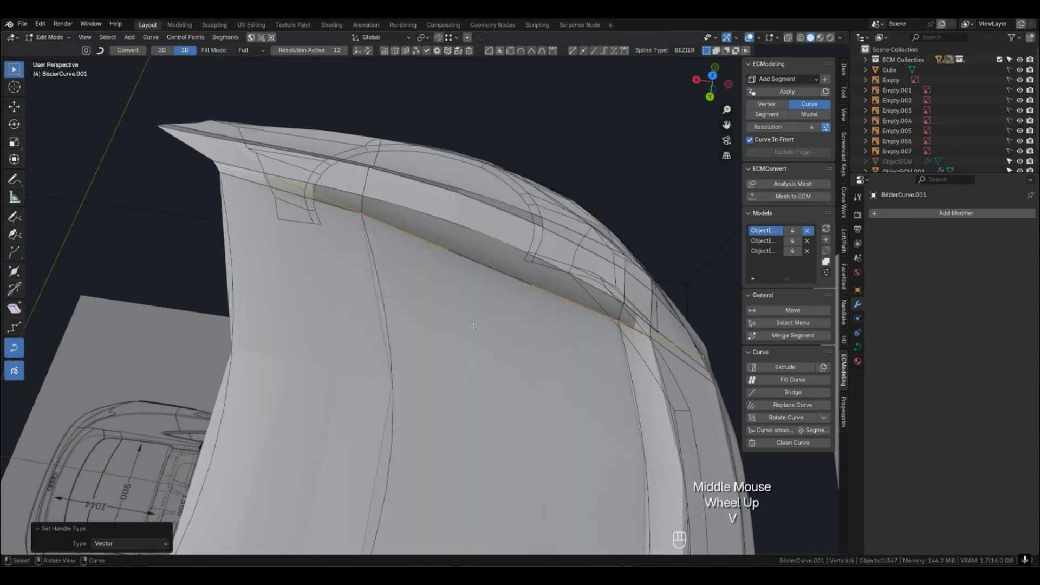
Smooth the hood's side crease curve together with its adjoining curve using Curve smoothing in Averaged mode.
key("Tab")
left_click(334, 206)
left_click(433, 243, "shift")
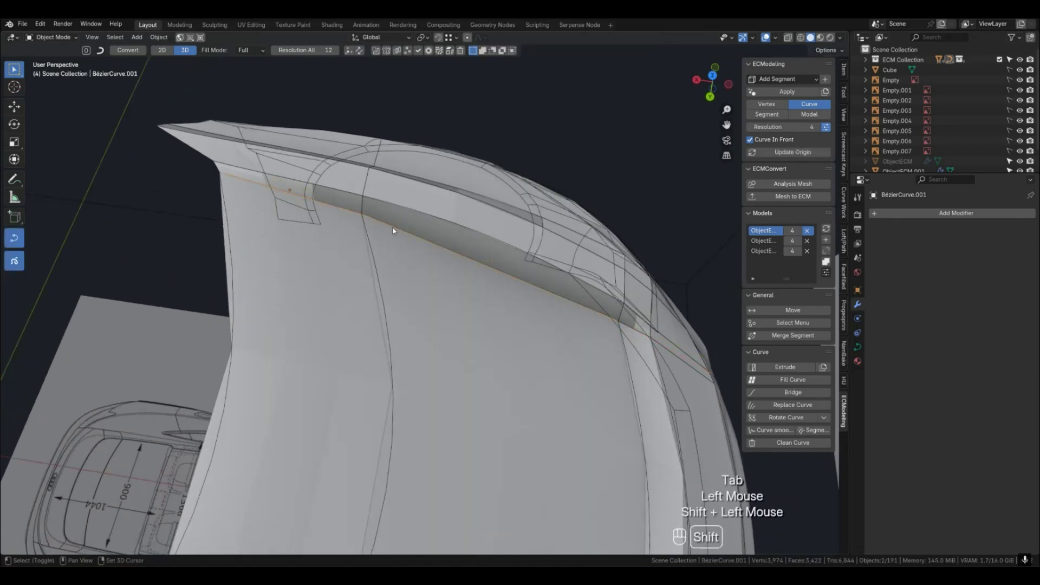
left_click(766, 430)
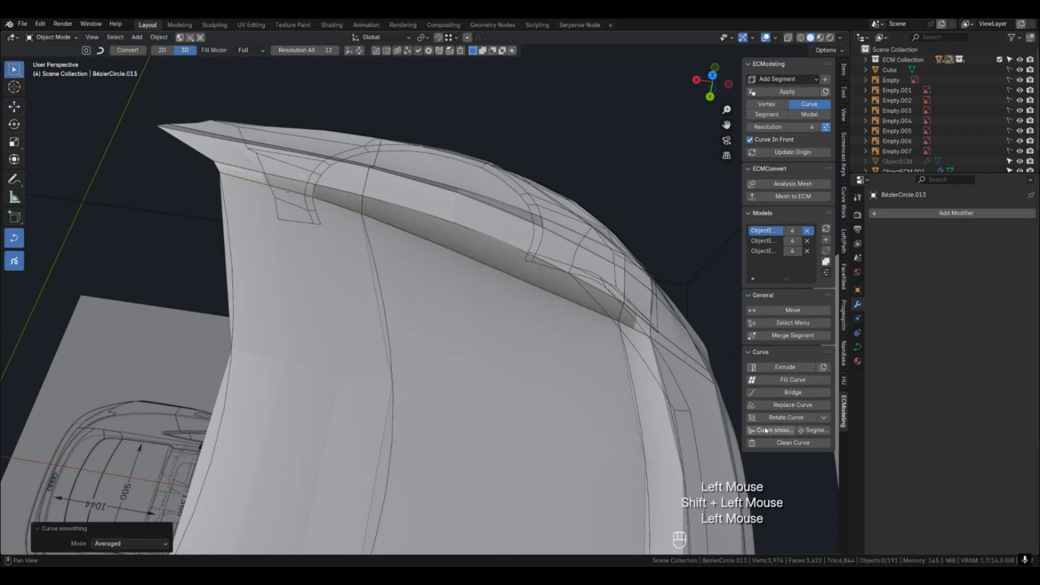
Raise the centre-side handles of the hood's three cross curves slightly along Z.
middle_click_drag(525, 378, 416, 329)
key("4")
scroll(385, 334, "down", 2)
key("2")
left_click(373, 257)
left_click(370, 374, "shift")
left_click(366, 395, "shift")
middle_click_drag(366, 395, 370, 317)
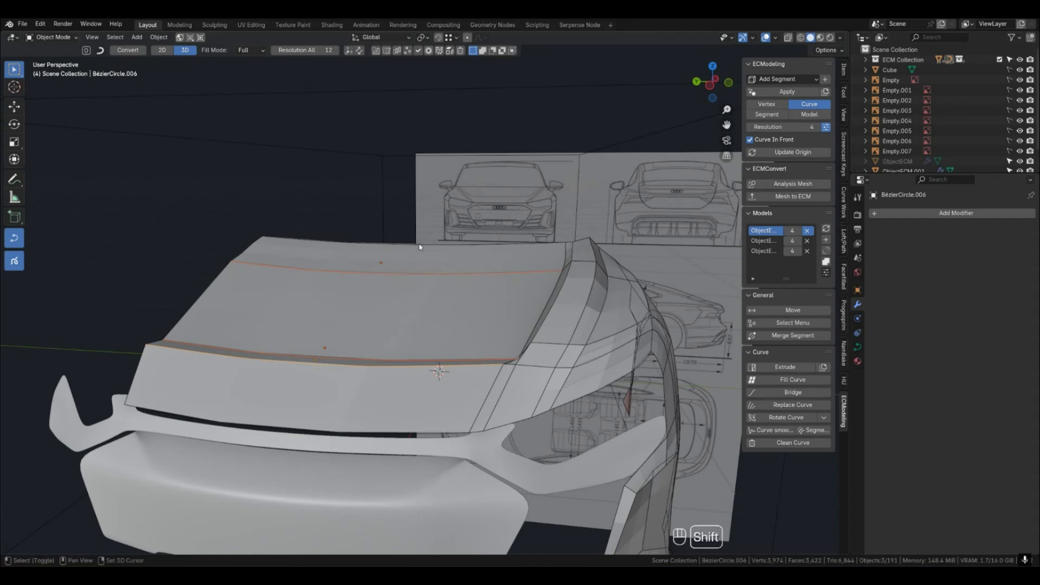
key("KP_1")
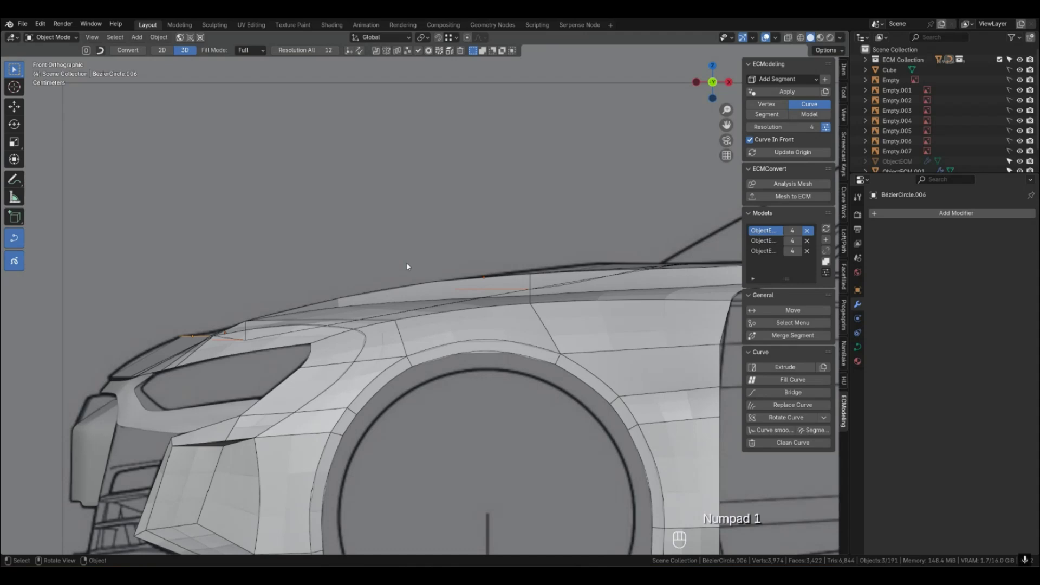
key("Tab")
key("alt+c")
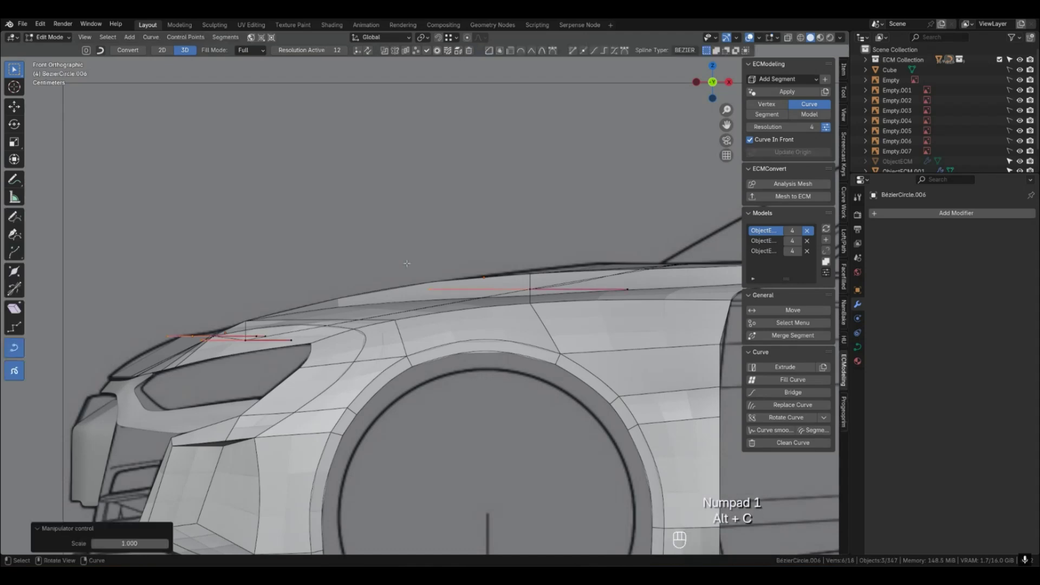
key("g")
key("z")
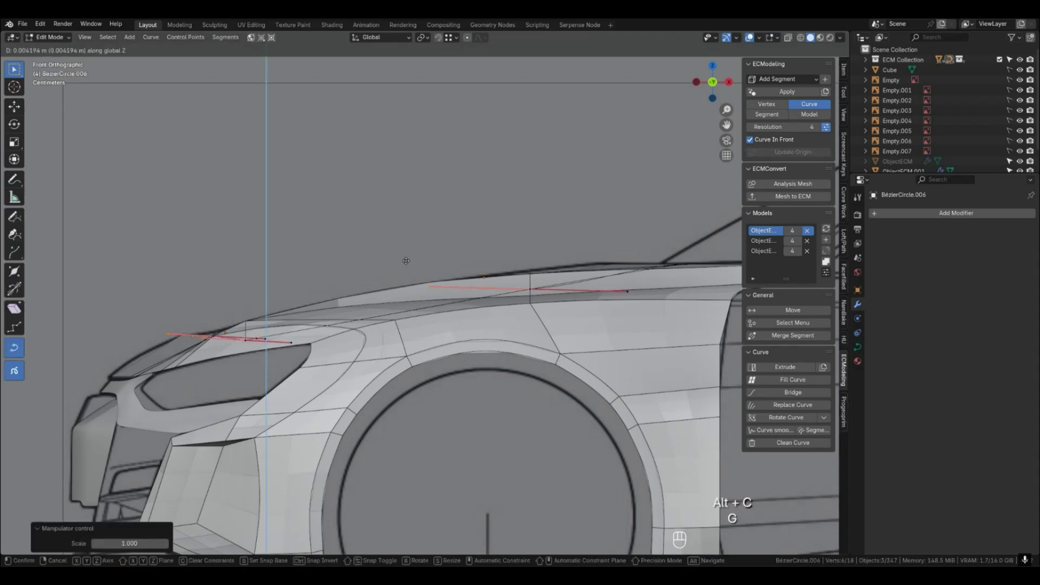
left_click(406, 260)
Raise the same hood curve handles further along Z while checking them against the blueprint of the car's nose.
middle_click_drag(405, 260, 529, 305)
key("KP_3")
key("KP_1")
key("ctrl+KP_3")
key("g")
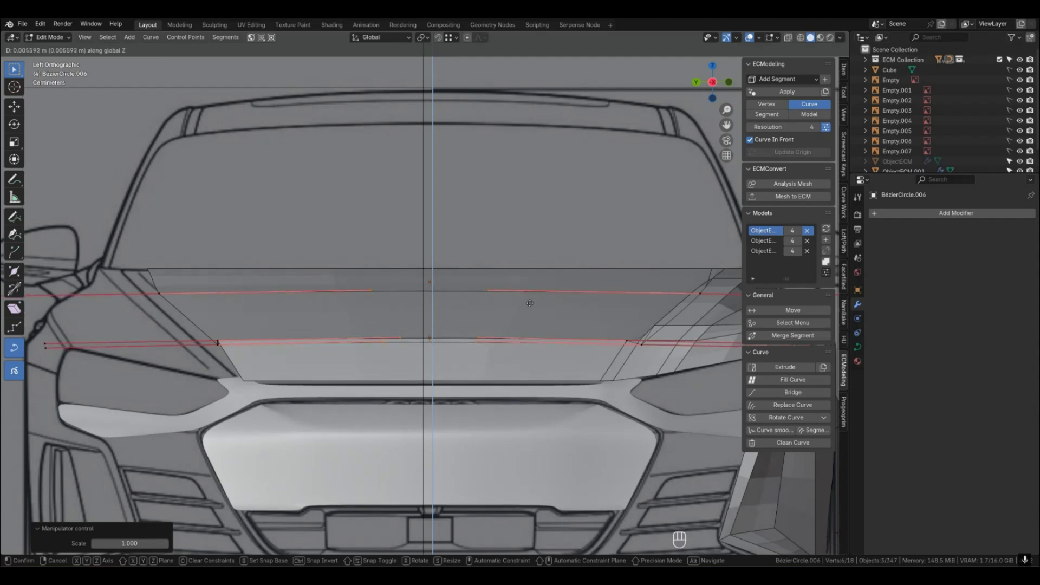
left_click(530, 302)
key("Tab")
Display the finished models, select the hood and fender body, and turn off its CorrectiveSmooth modifier in the viewport.
middle_click_drag(529, 348, 423, 341)
scroll(474, 383, "down", 2)
key("4")
scroll(471, 390, "down", 1)
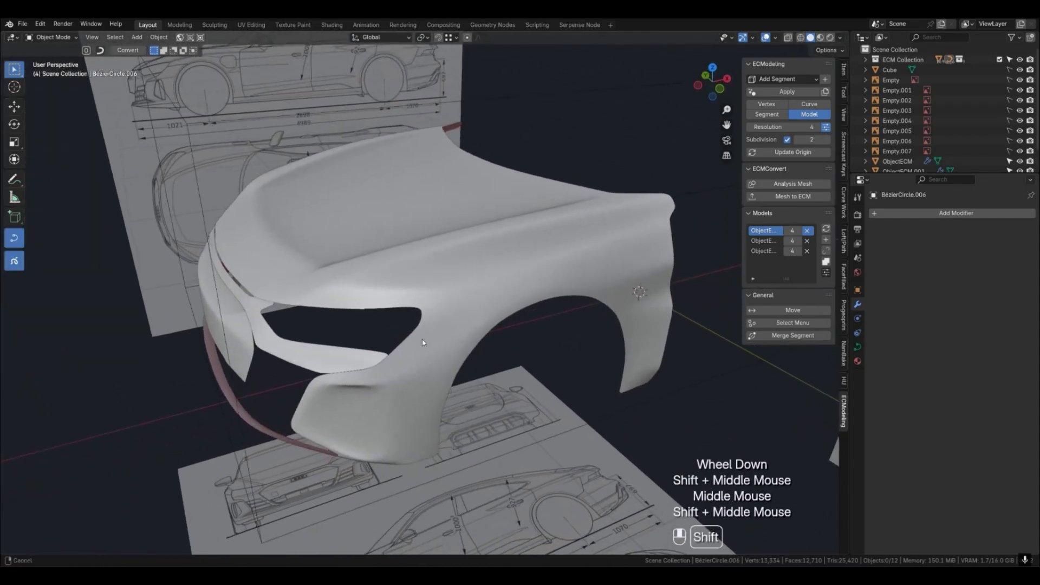
left_click(390, 295)
middle_click_drag(390, 295, 713, 360)
scroll(396, 320, "down", 1)
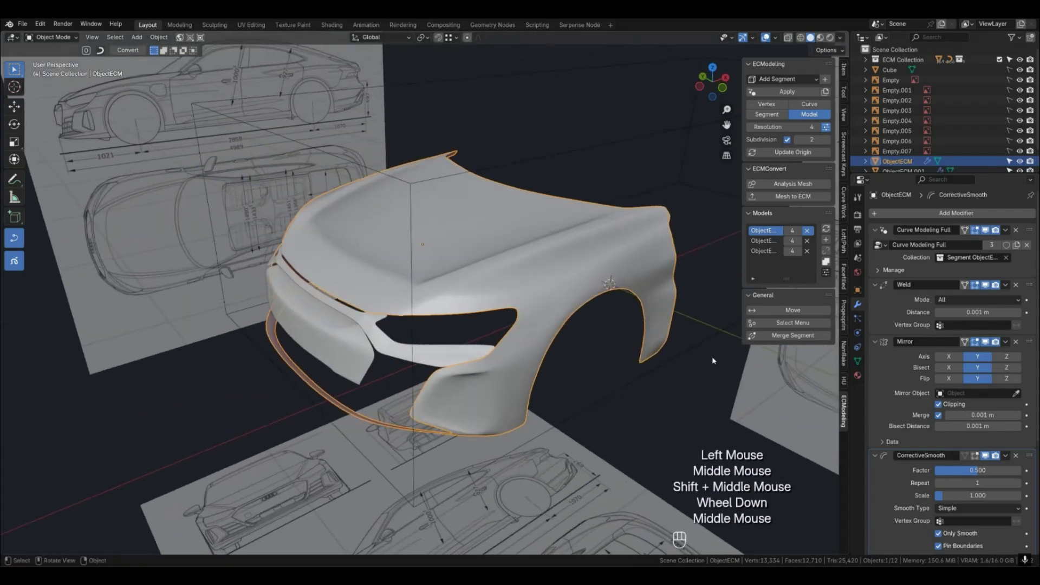
left_click(985, 457)
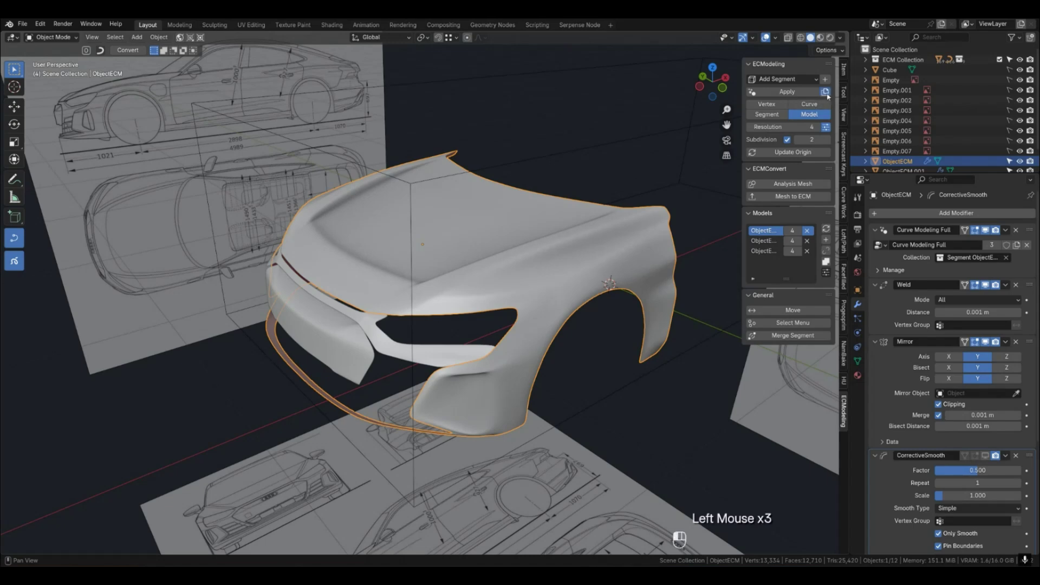
Move the applied mesh copy of the hood and fender body up clear of the original model.
key("g")
scroll(557, 186, "down", 1)
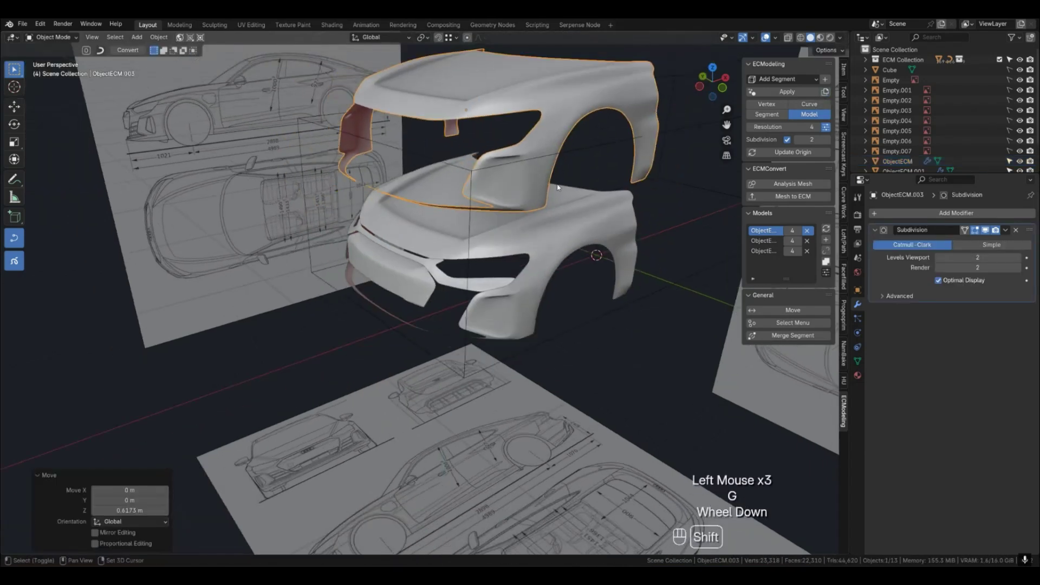
middle_click_drag(557, 187, 541, 306, "shift")
scroll(540, 310, "up", 1)
key("g")
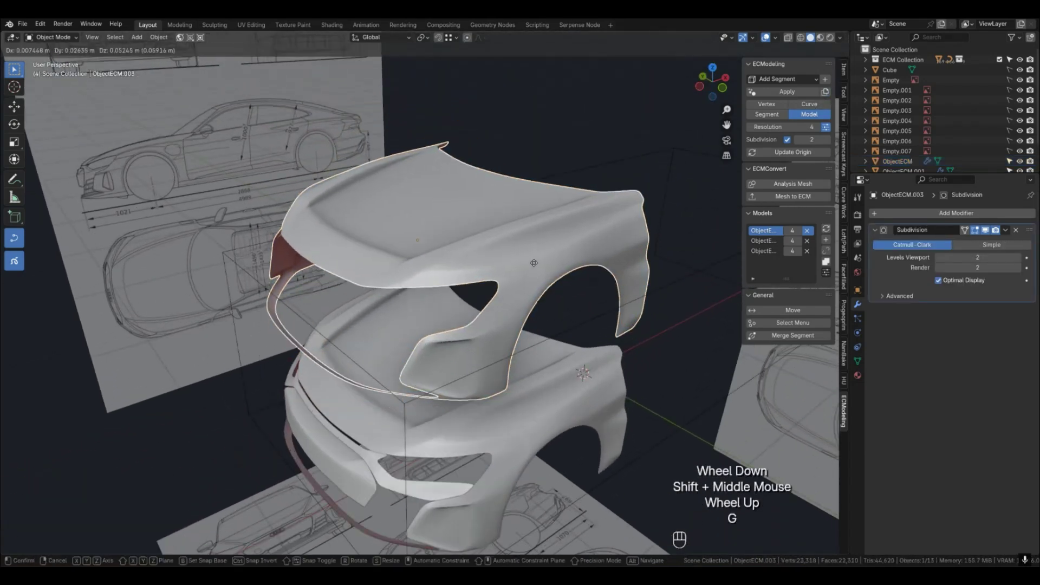
left_click(515, 233)
In edit mode, select the edge path of the outer crease line across the front of the hood.
middle_click_drag(515, 232, 448, 332, "shift")
scroll(491, 323, "up", 2)
key("Tab")
left_click(480, 298)
scroll(461, 329, "up", 1)
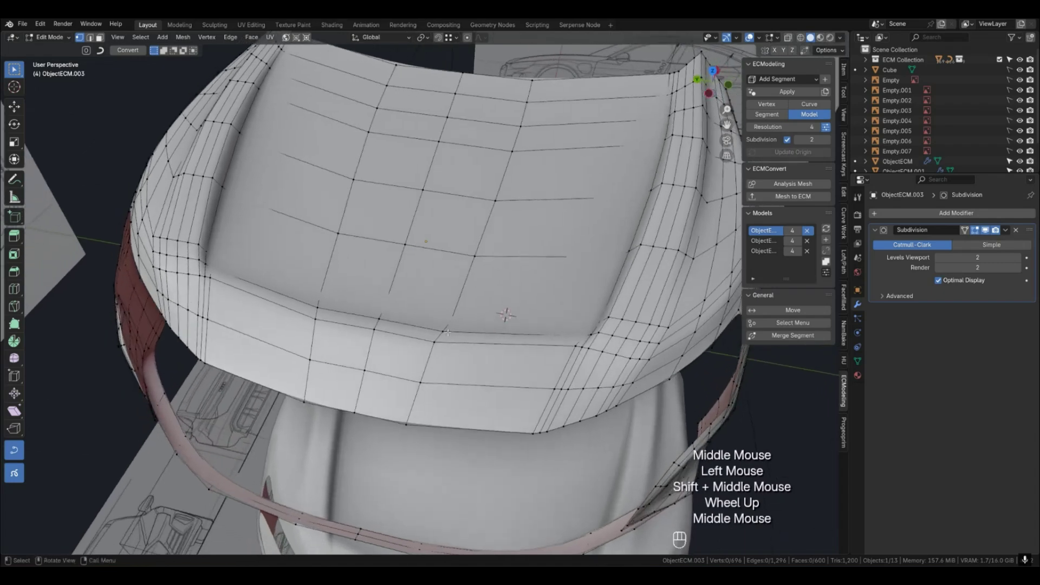
left_click(301, 316)
key("2")
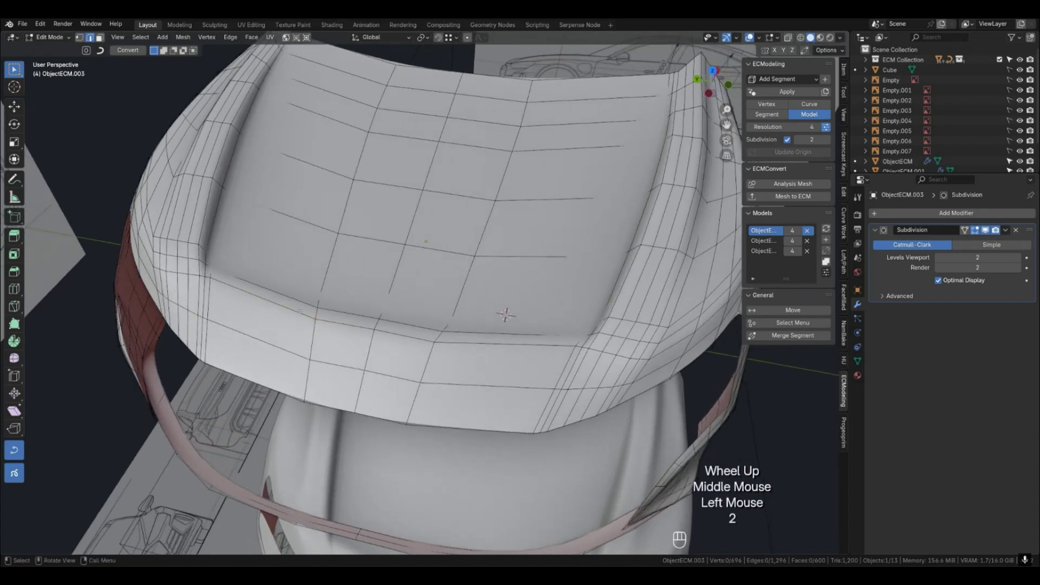
double_click(200, 277, "ctrl")
left_click(202, 276)
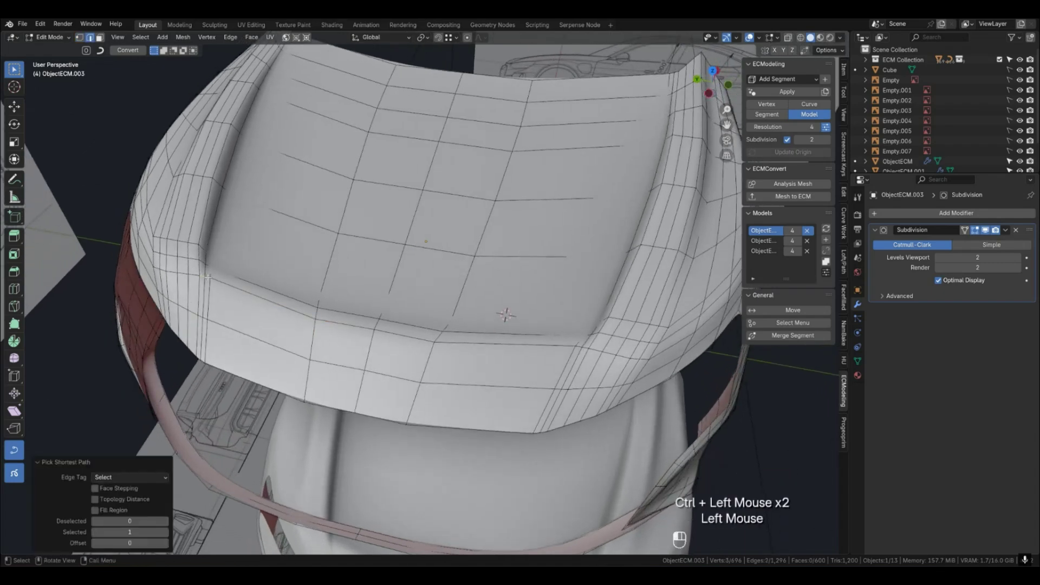
left_click(203, 276)
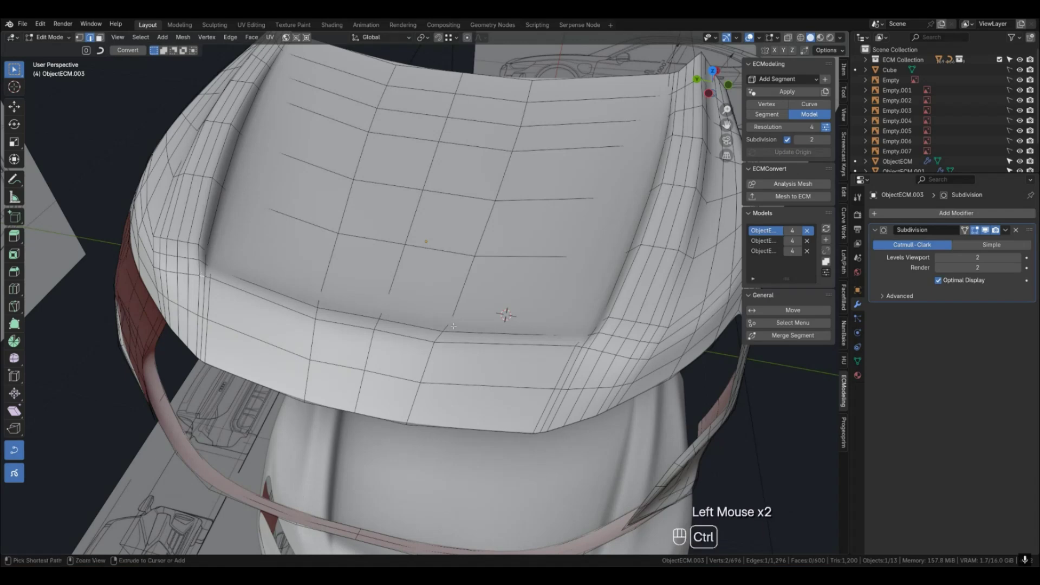
left_click(575, 344, "ctrl")
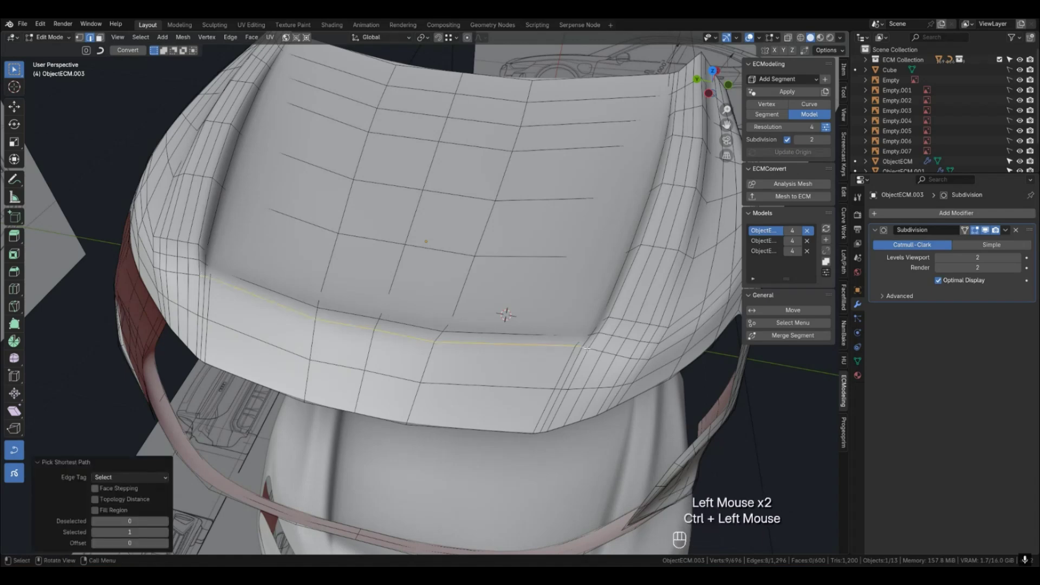
Extend the edge selection back along the hood's outer crease lines on both sides.
middle_click_drag(578, 347, 549, 360, "shift")
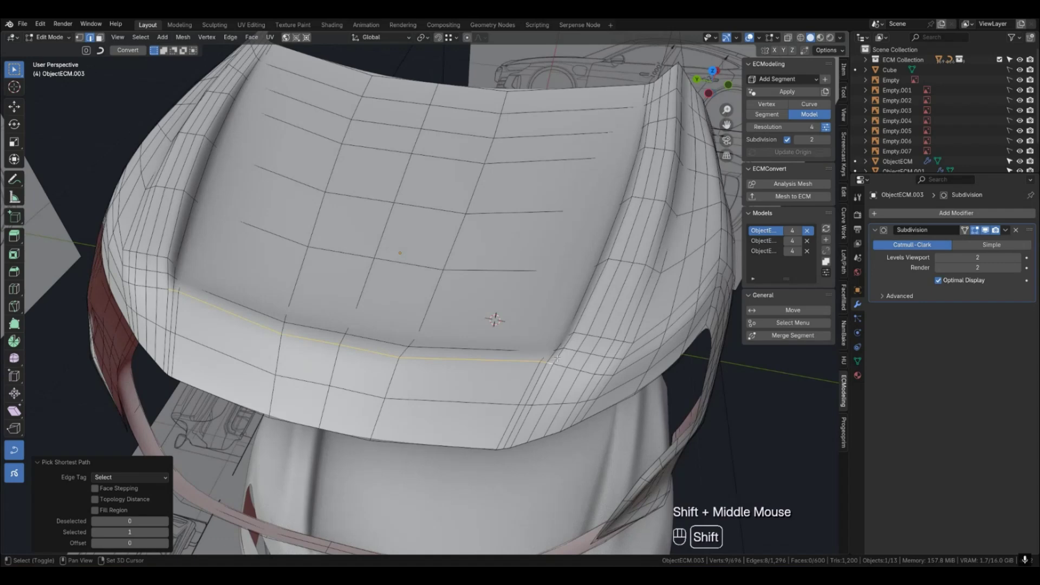
left_click(553, 362, "shift")
left_click(650, 104, "ctrl")
left_click(175, 283, "shift")
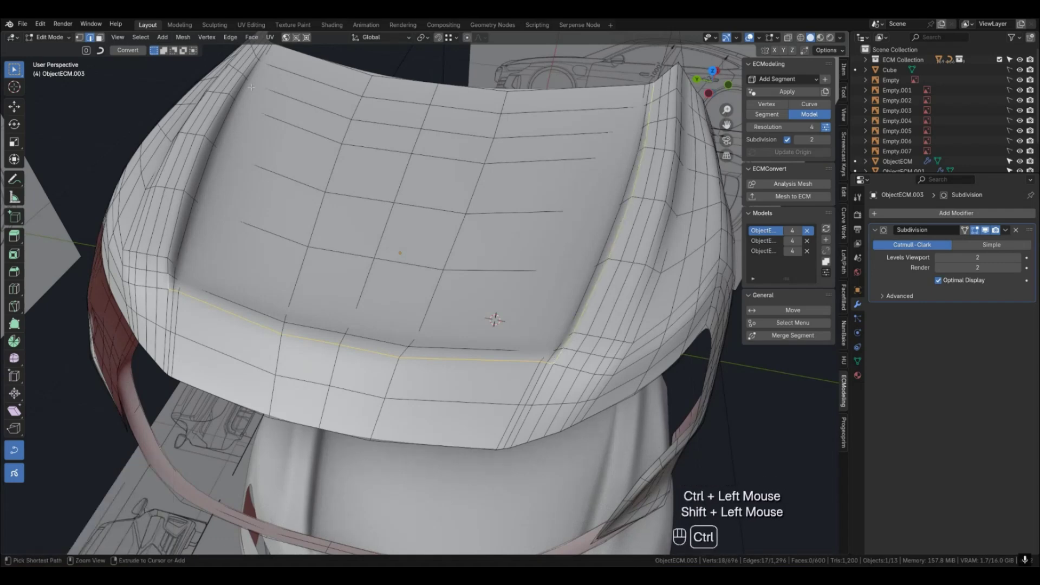
middle_click_drag(263, 58, 274, 85, "shift")
left_click(272, 83, "ctrl")
left_click(276, 81, "shift")
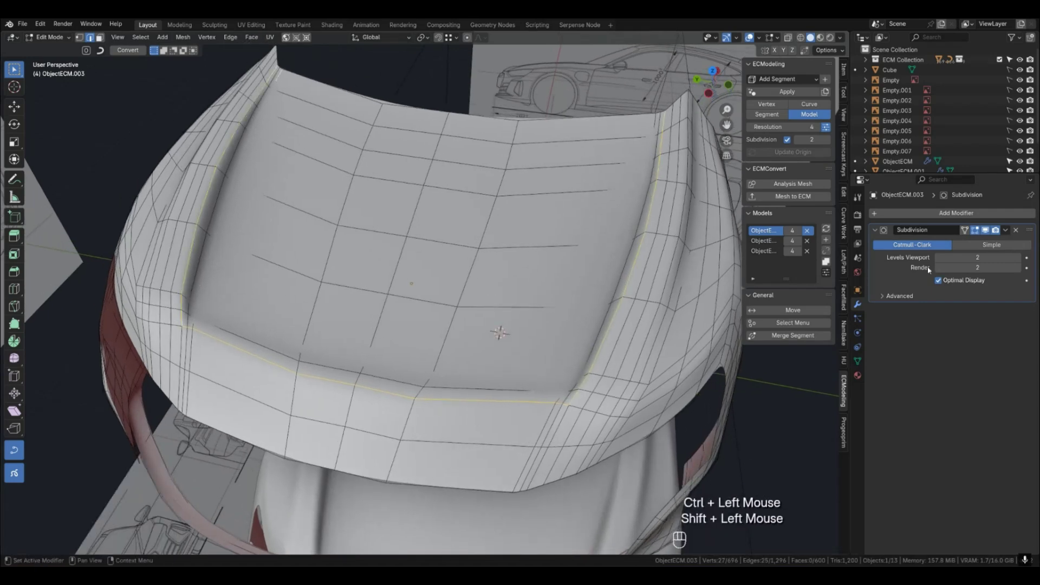
Turn off the Subdivision modifier in the viewport and add the hood's inner crease line, front and sides, to the edge selection.
left_click(985, 230)
left_click(195, 325, "ctrl")
left_click(214, 315, "shift")
left_click(560, 381, "ctrl")
left_click(577, 373, "shift")
left_click(648, 174, "ctrl")
left_click(653, 142, "shift")
left_click(658, 117, "ctrl")
Bevel the selected hood crease edges about 0.0044 m wide with 2 segments, raising the profile shape to 1.
scroll(544, 245, "down", 2)
middle_click_drag(545, 246, 545, 323)
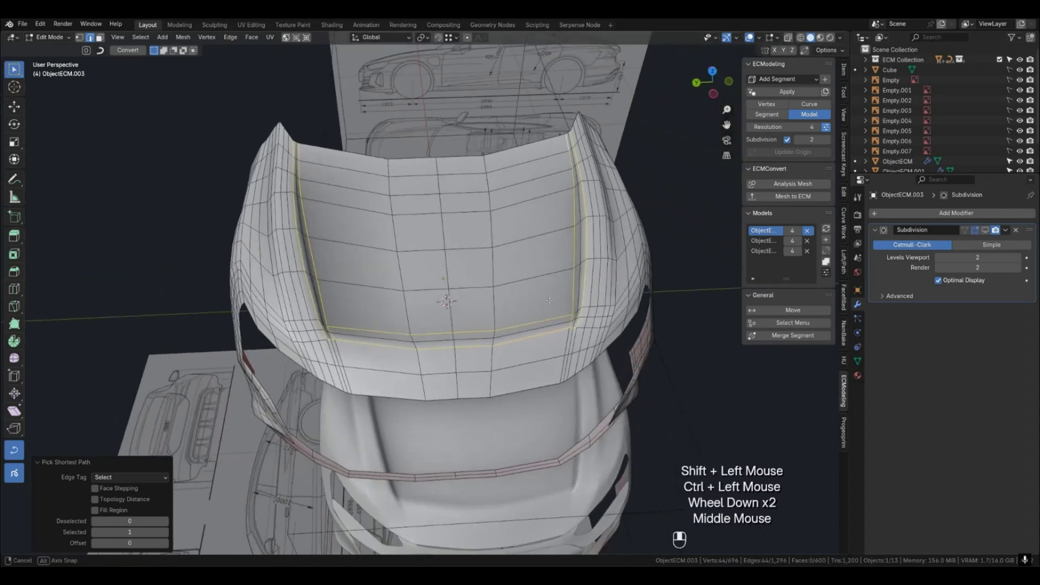
scroll(546, 323, "up", 2)
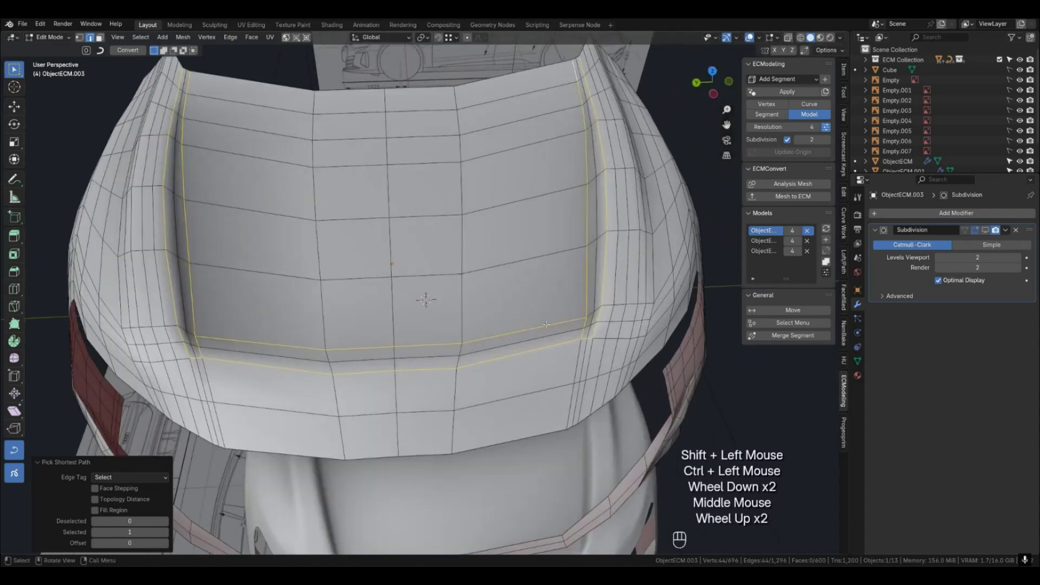
key("ctrl+b")
scroll(497, 342, "up", 1)
left_click(497, 342)
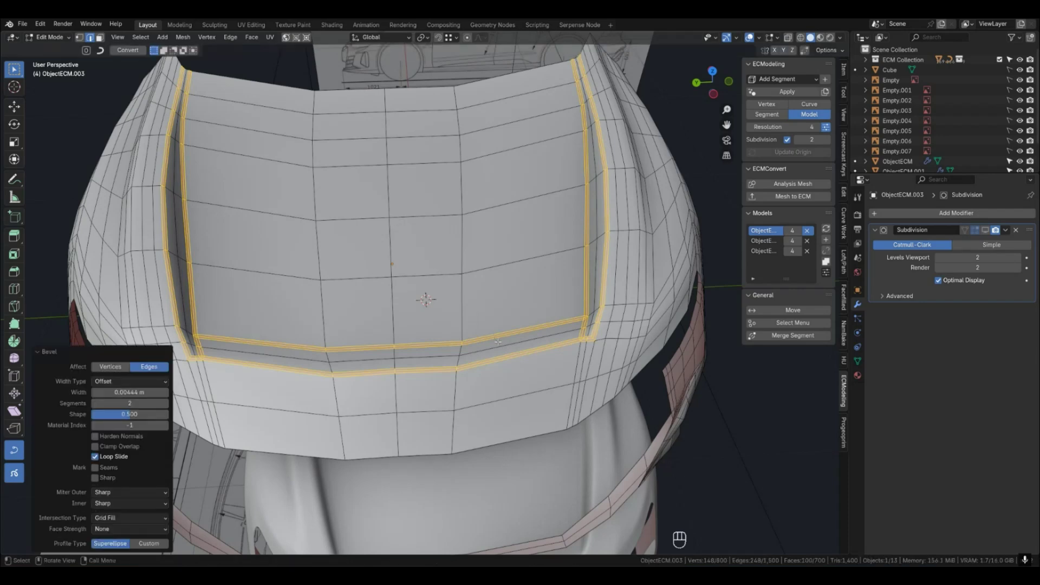
left_click_drag(155, 414, 169, 414)
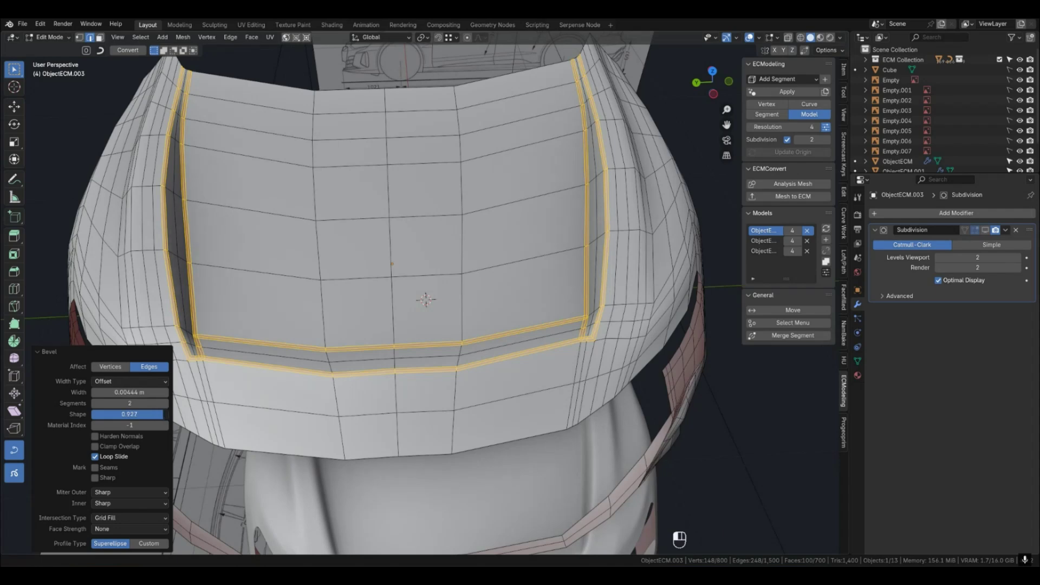
left_click(308, 366)
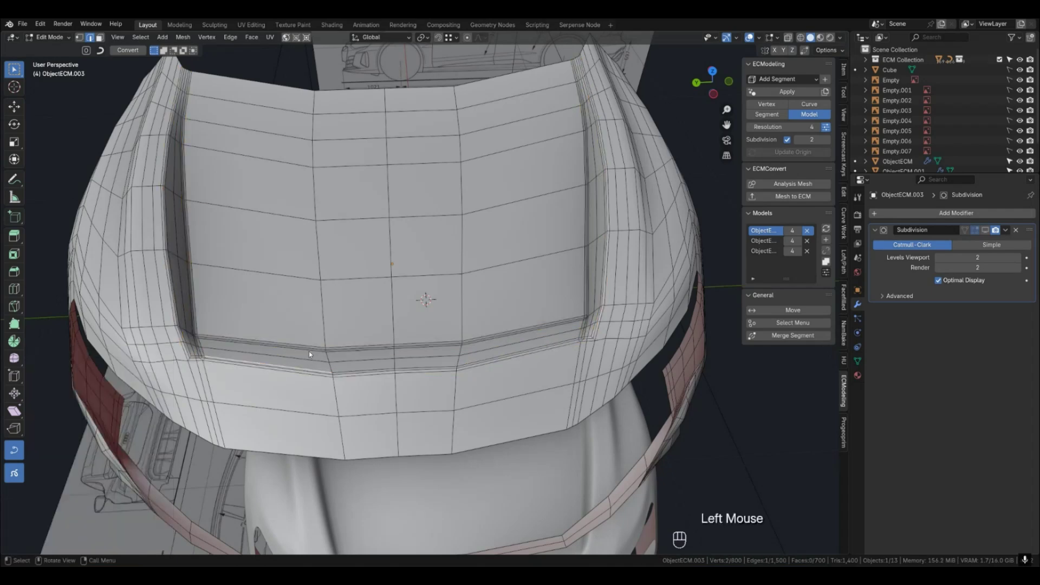
Return to object mode and re-enable the Subdivision modifier in the viewport.
key("Tab")
middle_click_drag(324, 361, 329, 356)
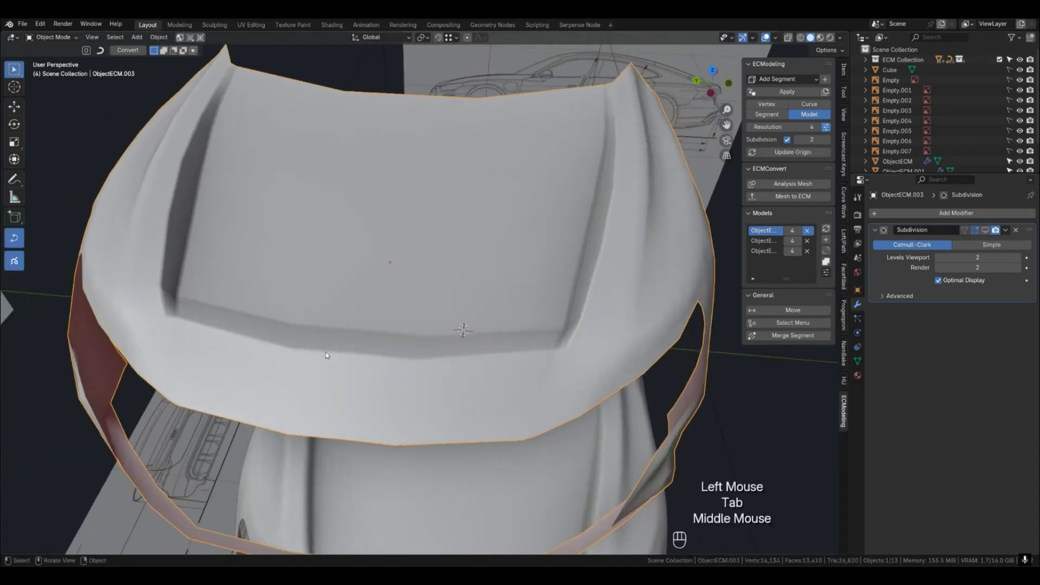
left_click(985, 230)
scroll(566, 326, "down", 1)
middle_click_drag(557, 328, 534, 336)
Add a CorrectiveSmooth modifier with Only Smooth and Pin Boundaries enabled and Repeat set to 28.
left_click(972, 216)
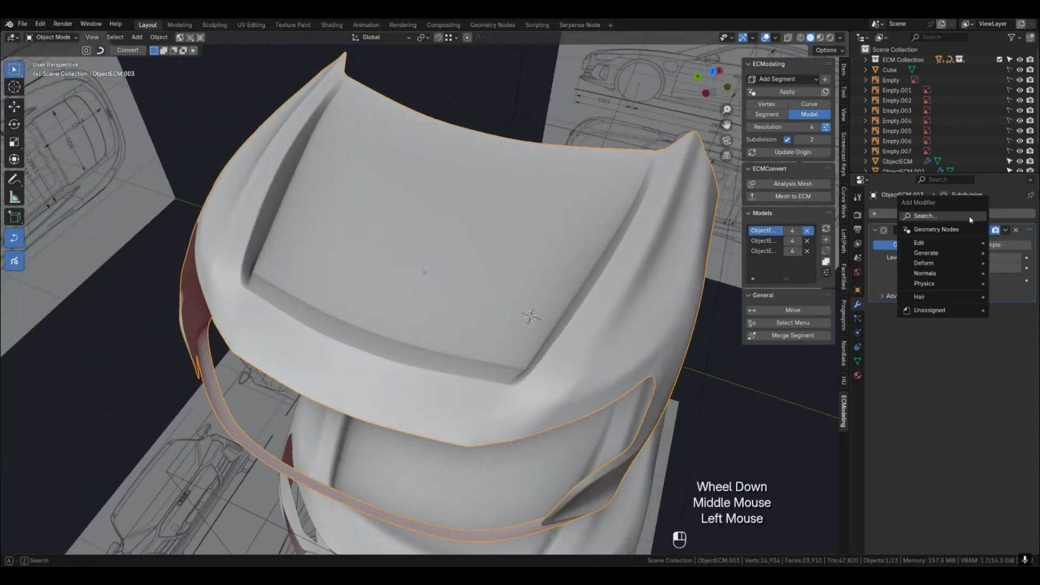
left_click(959, 217)
left_click(929, 236)
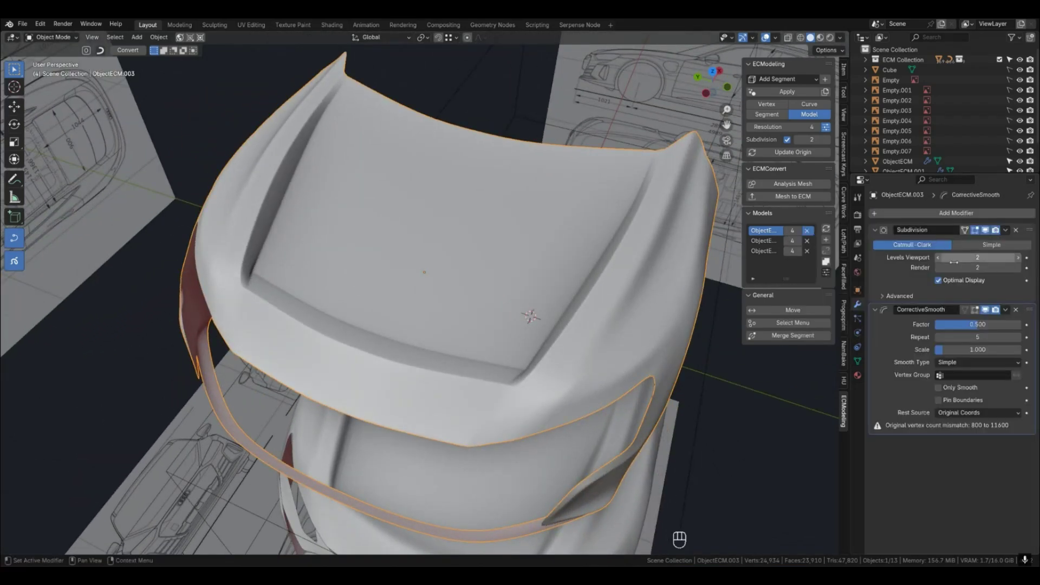
left_click(939, 388)
left_click(938, 399)
left_click(964, 337)
left_click_drag(963, 337, 996, 337)
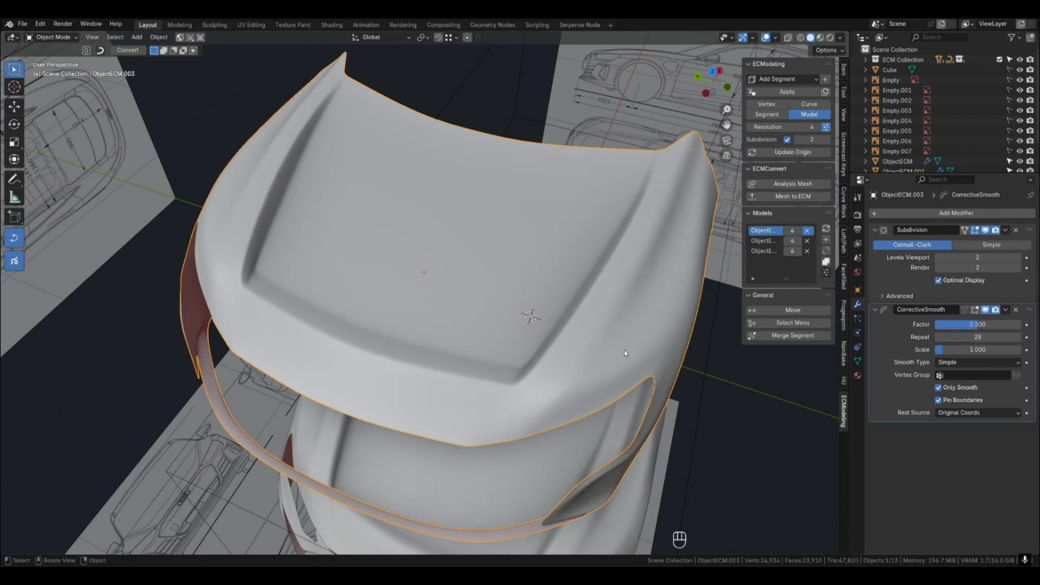
middle_click_drag(605, 376, 611, 349)
key("2")
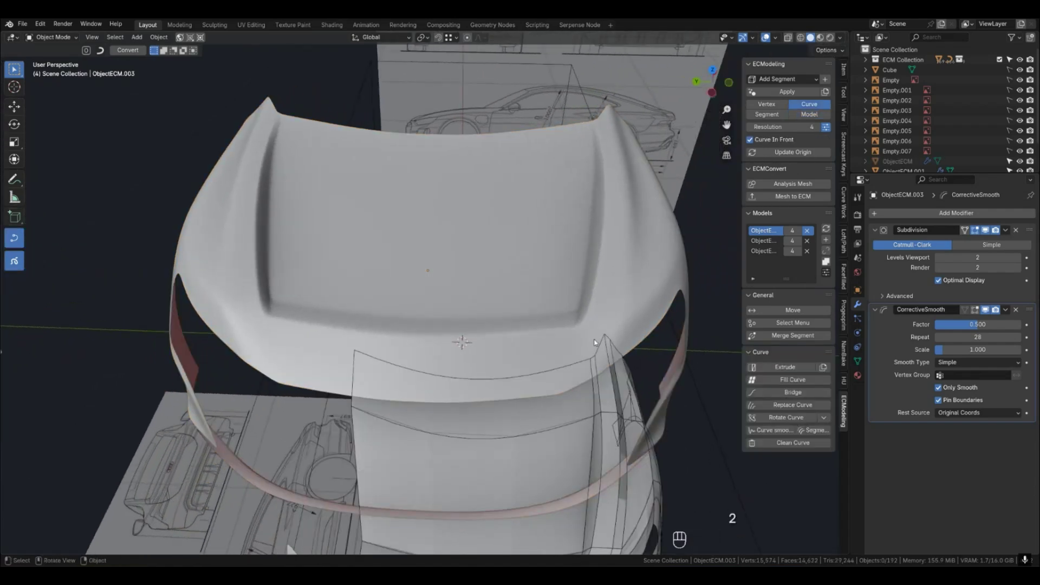
left_click(807, 116)
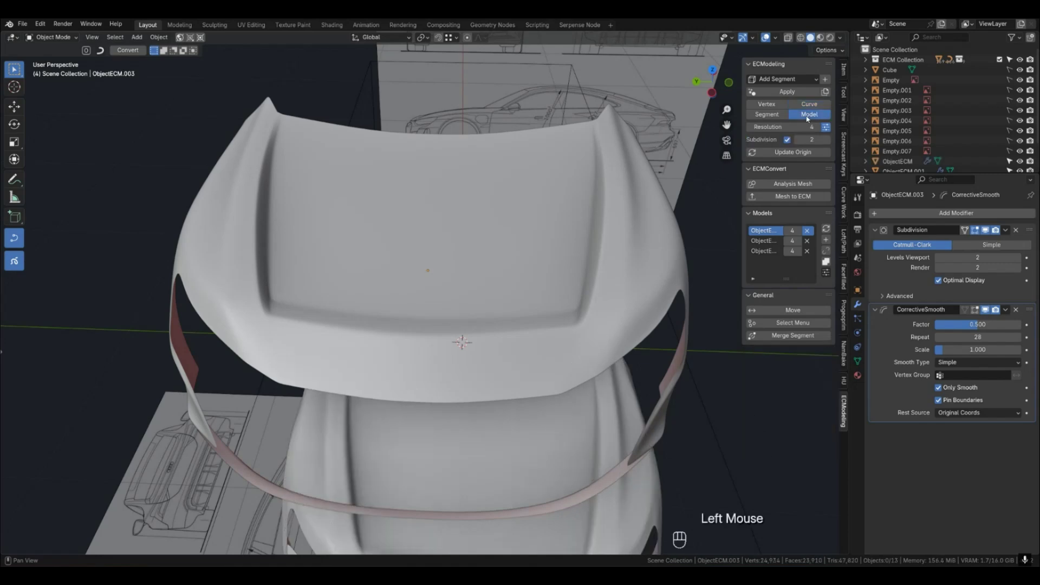
left_click(517, 324)
key("Tab")
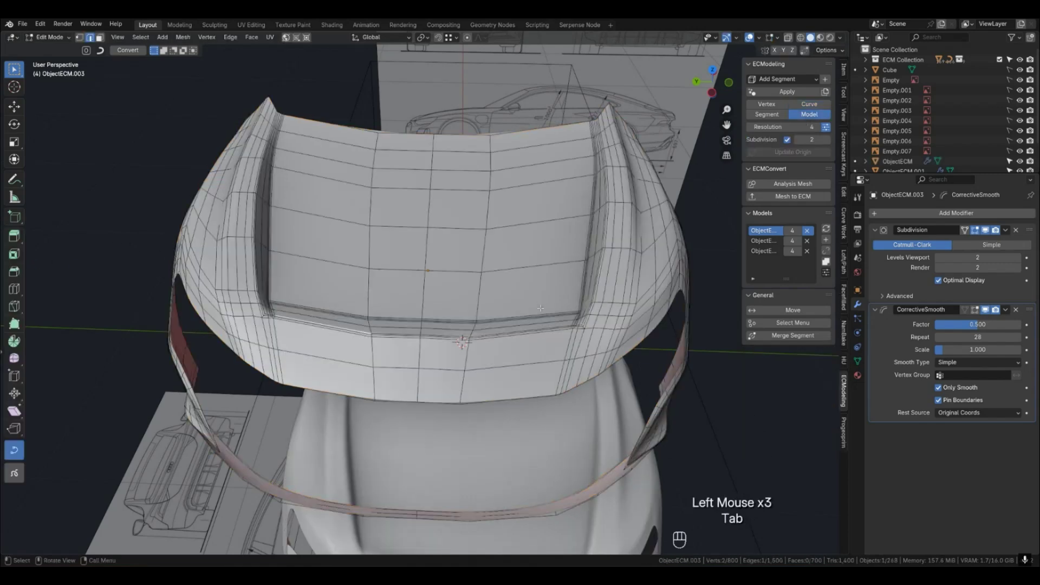
key("Tab")
Dissolve the extra lengthwise edge loops beside the hood's creases on both sides and return to object mode.
middle_click_drag(548, 340, 580, 337)
key("2")
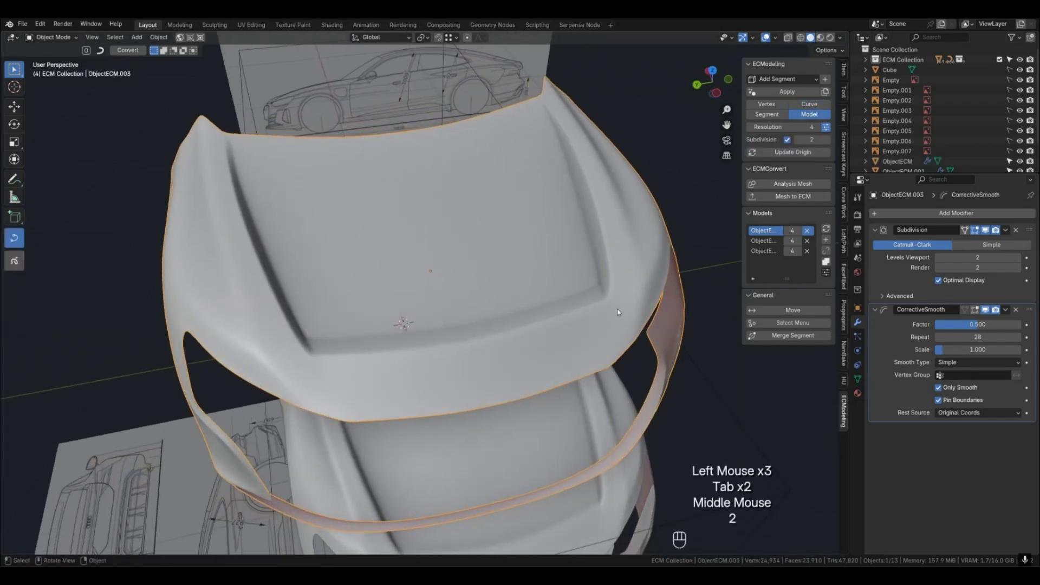
left_click(600, 315)
key("Tab")
left_click(607, 308, "alt+shift")
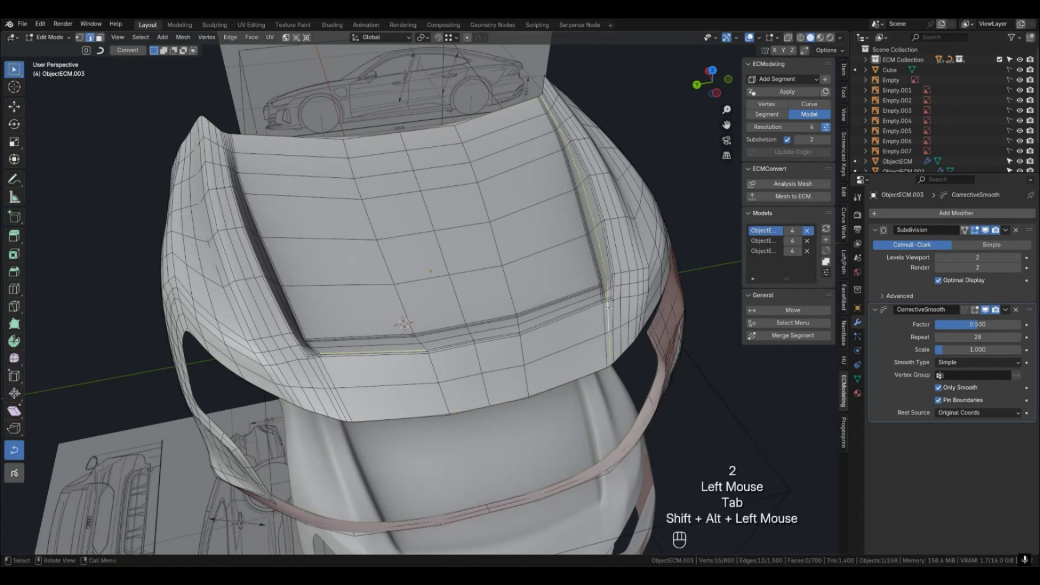
left_click(357, 350)
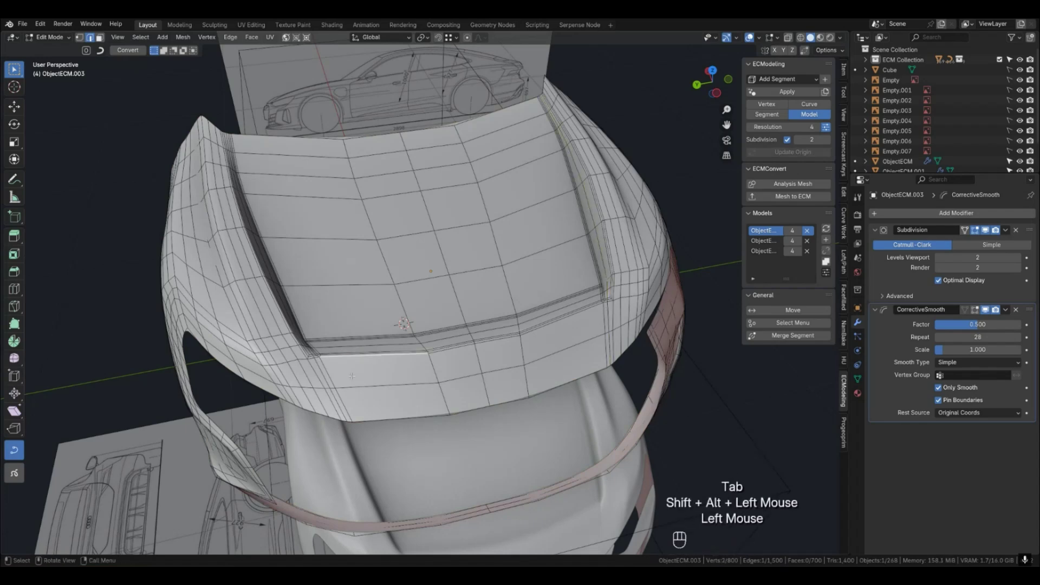
left_click(322, 373, "alt+shift")
left_click(346, 373, "alt+shift")
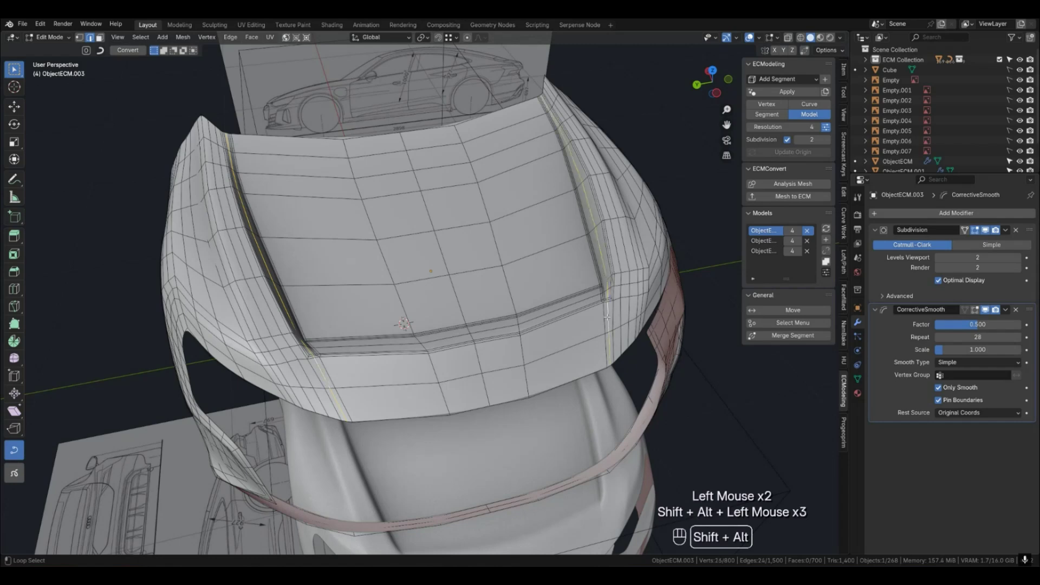
key("x")
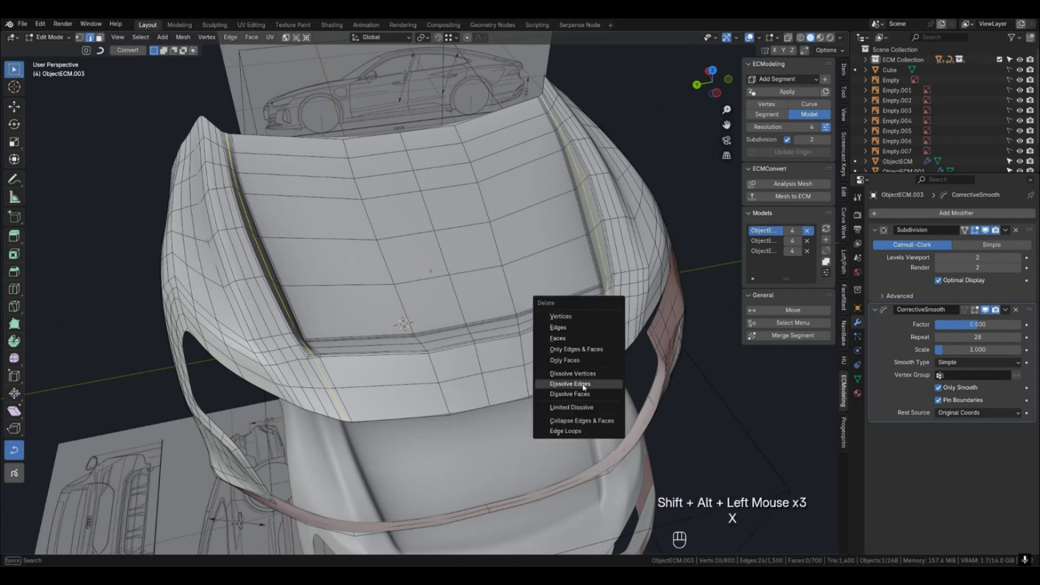
left_click(584, 387)
middle_click_drag(583, 386, 533, 368)
key("4")
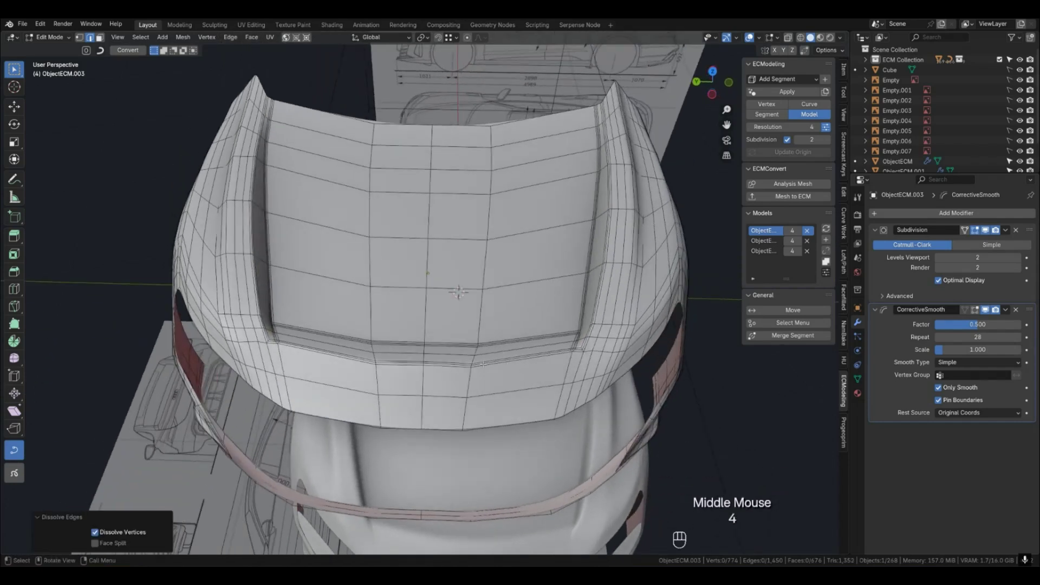
left_click(494, 336)
key("Tab")
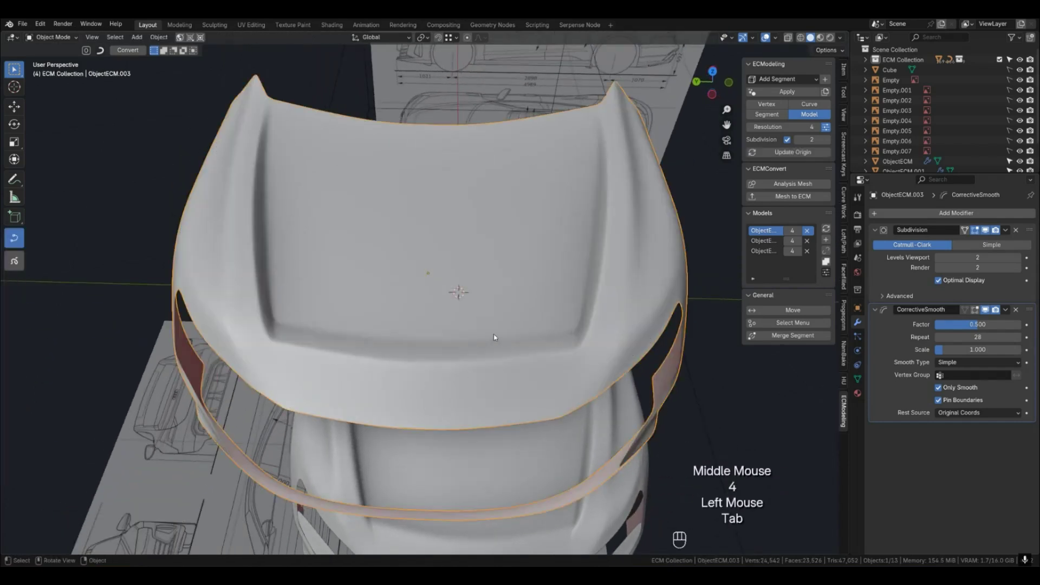
mouse_move(494, 343)
middle_mouse_down()
mouse_move(529, 339)
mouse_move(501, 339)
middle_mouse_up()
Bevel the lengthwise edge loops along both fender crests about 0.005 m with 2 segments and return to object mode.
key("Tab")
middle_click_drag(596, 333, 440, 355, "shift")
scroll(440, 354, "up", 1)
left_click(469, 253)
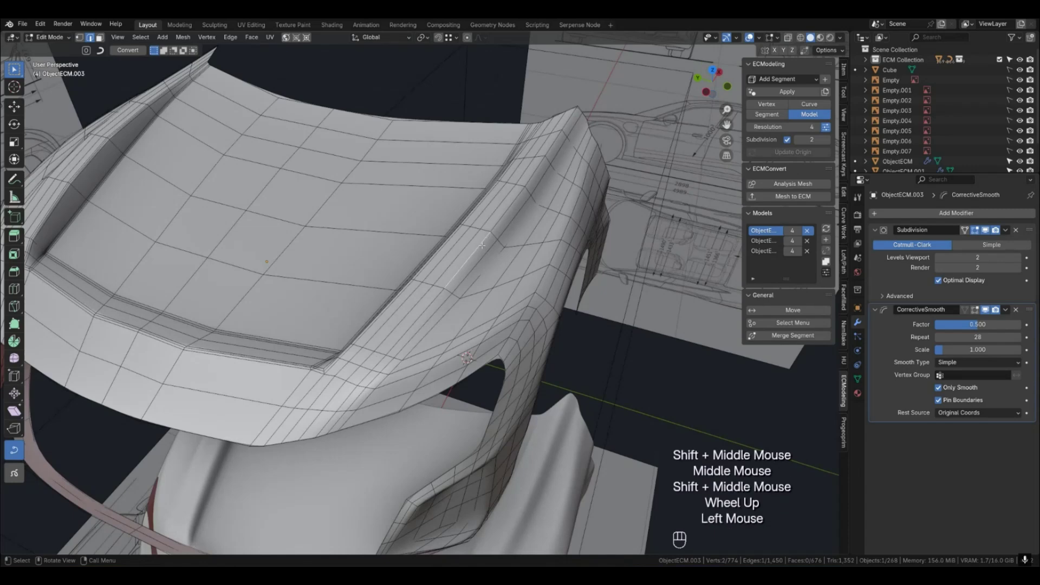
left_click(469, 254, "alt+shift")
left_click(469, 253, "alt+shift")
middle_click_drag(469, 253, 190, 259, "shift")
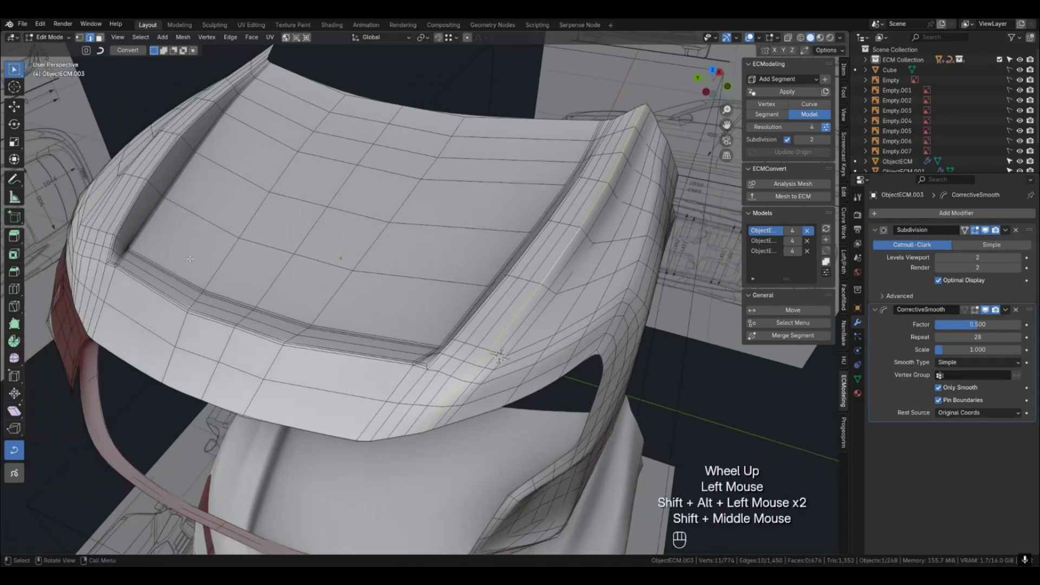
left_click(499, 355, "alt+shift")
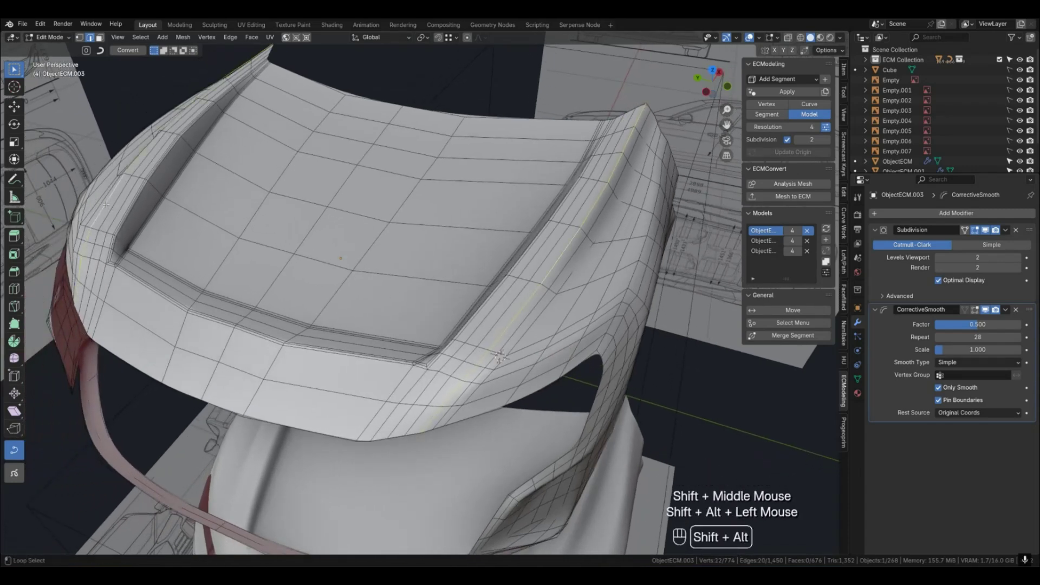
middle_click_drag(499, 355, 318, 356)
middle_click_drag(246, 219, 565, 323)
key("ctrl+b")
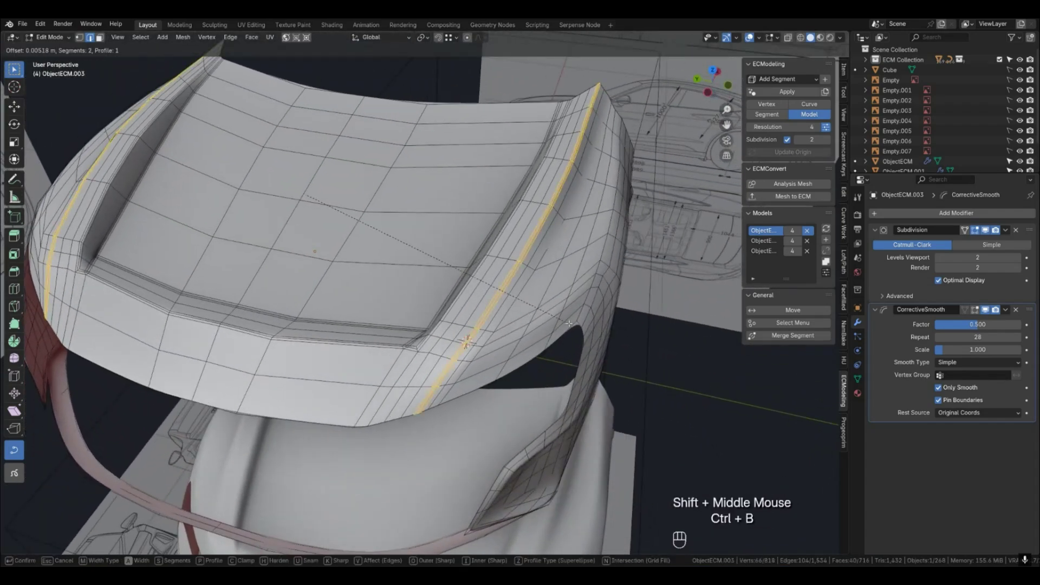
key("Tab")
middle_click_drag(553, 318, 522, 315)
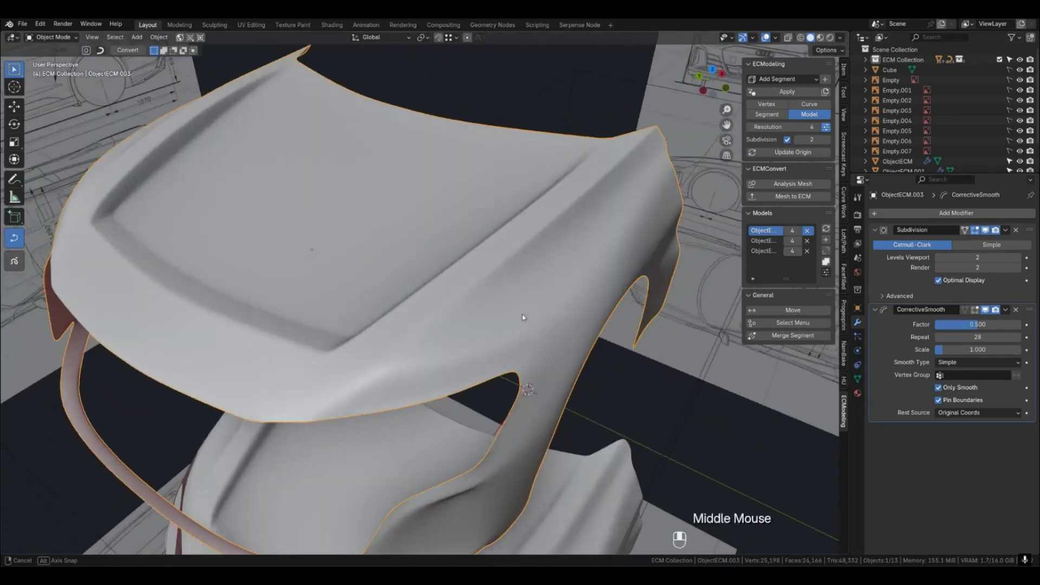
Turn off both modifiers in the viewport and bevel the fender's lengthwise crease loop about 0.0045 m with 2 segments, finishing in object mode.
key("Tab")
left_click(691, 184)
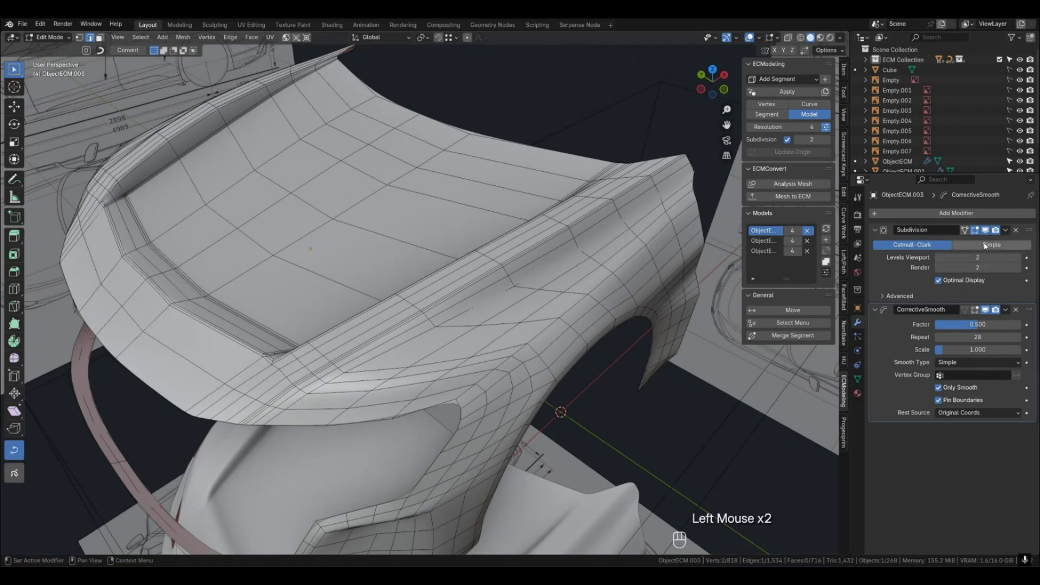
left_click(986, 230)
left_click(643, 206, "alt+shift")
left_click(643, 205)
left_click(644, 206, "alt+shift")
left_click(643, 206, "alt+shift")
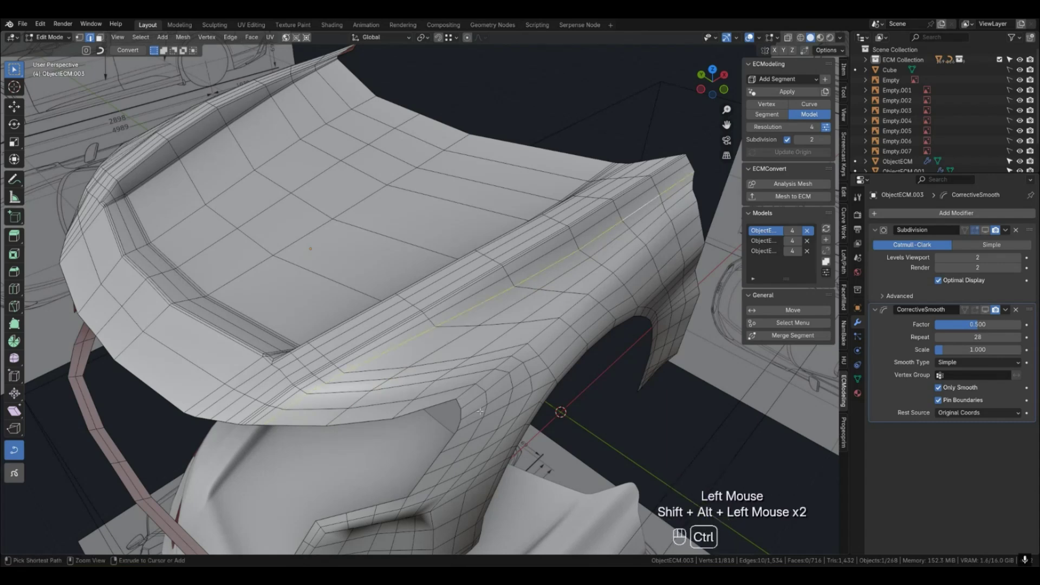
key("ctrl+b")
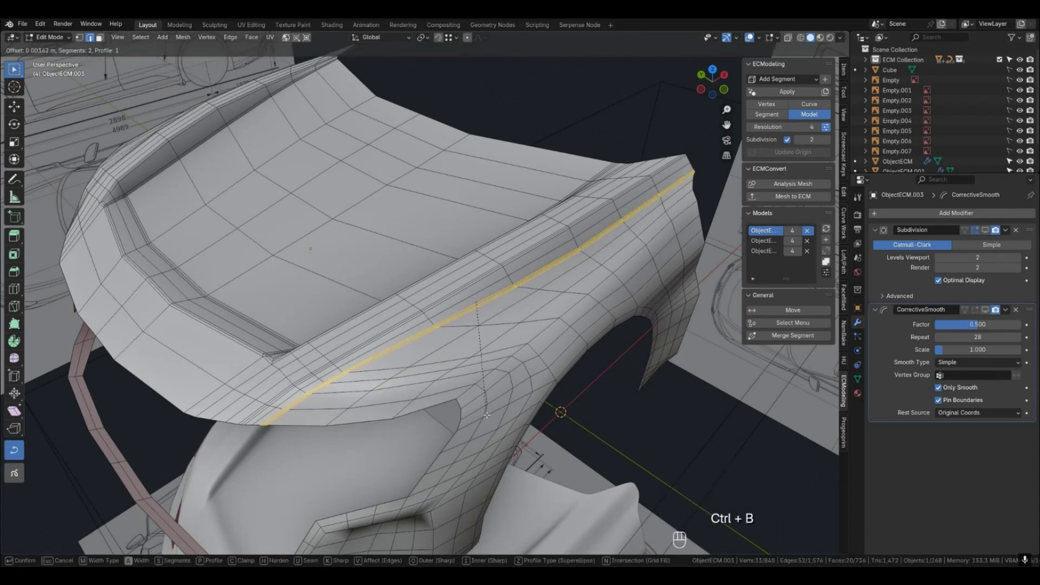
left_click(487, 415)
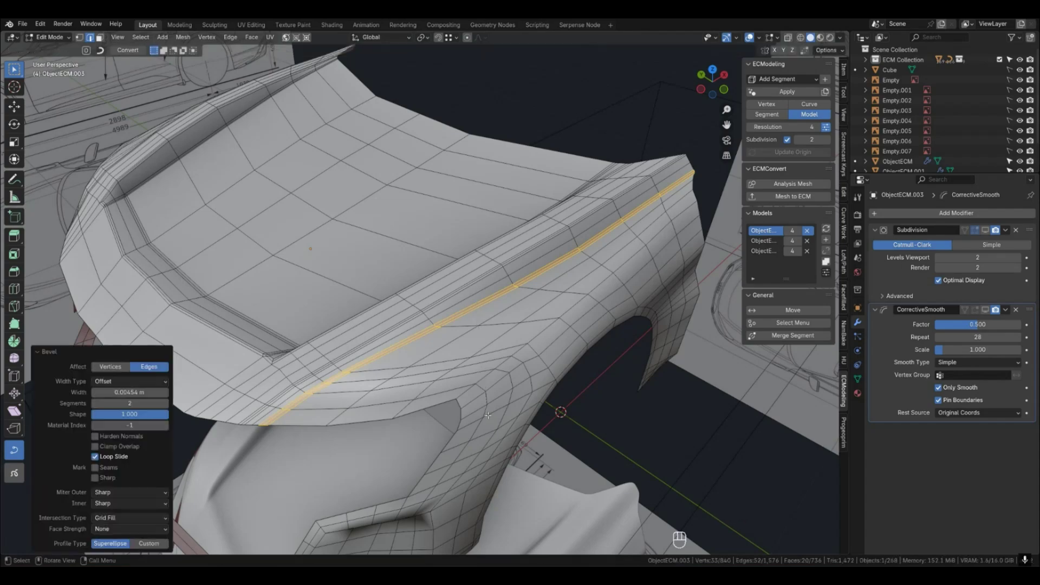
key("Tab")
middle_click_drag(463, 368, 389, 364)
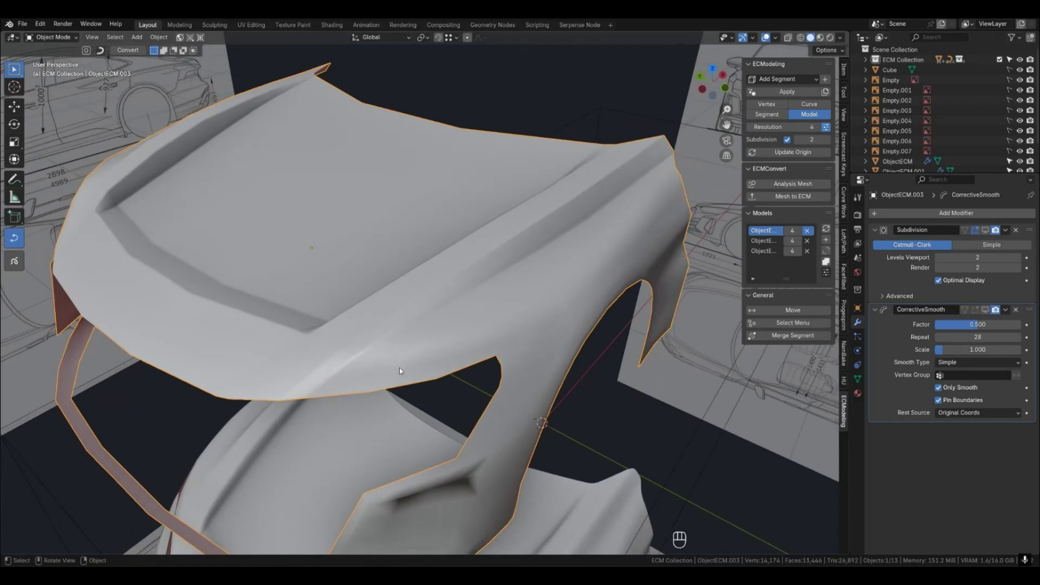
Re-enable the CorrectiveSmooth and Subdivision modifiers in the viewport.
left_click(986, 309)
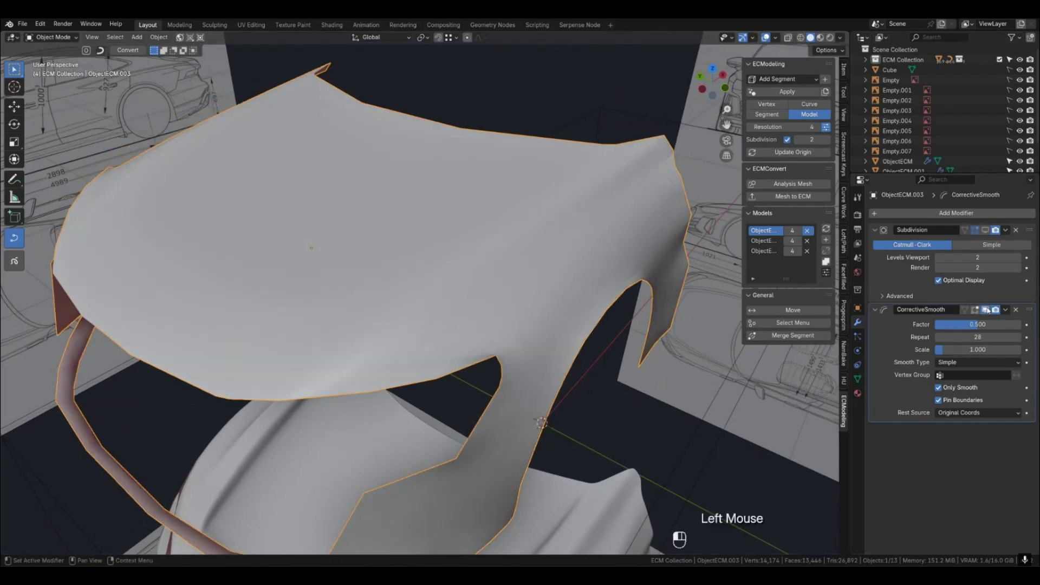
left_click(986, 232)
middle_click_drag(536, 303, 565, 299)
In vertex mode, relax the vertex row running from above the headlight opening across the fender creases to the hood recess's corner.
key("Tab")
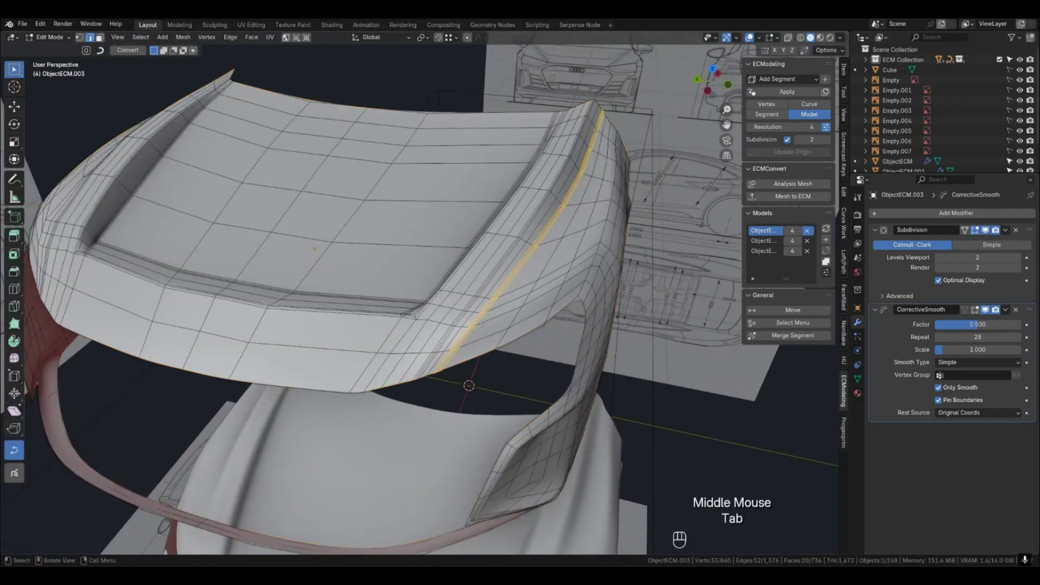
middle_click_drag(481, 326, 495, 346)
left_click(494, 347)
scroll(495, 346, "up", 3)
left_click(523, 328)
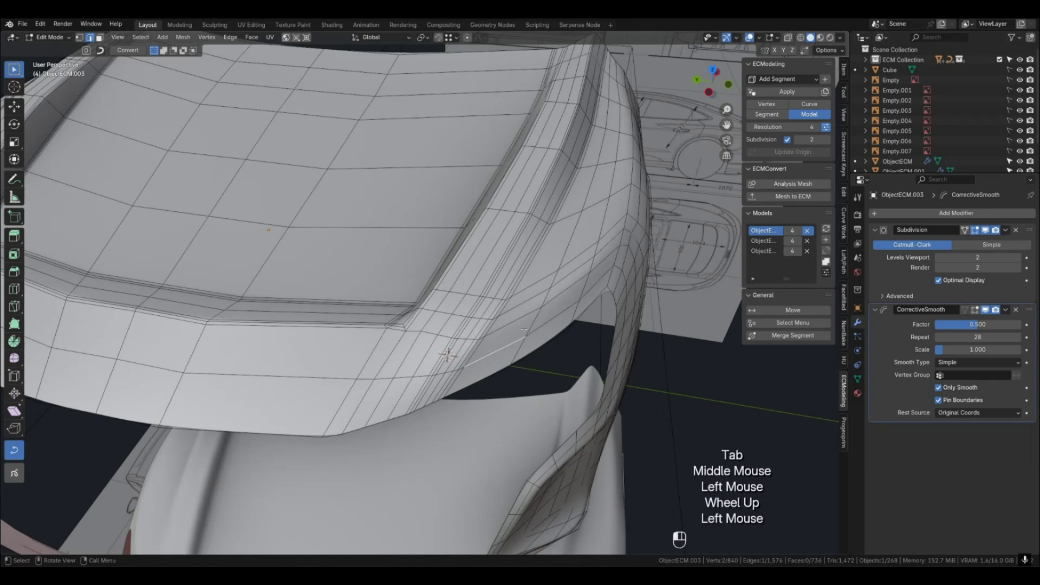
double_click(516, 329)
key("1")
left_click(484, 336)
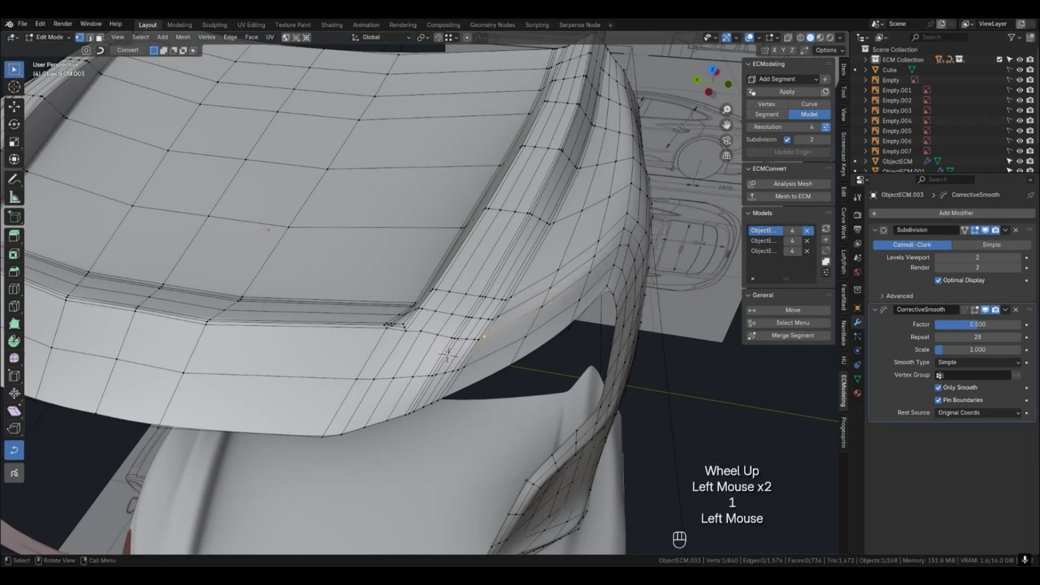
left_click(407, 333, "ctrl")
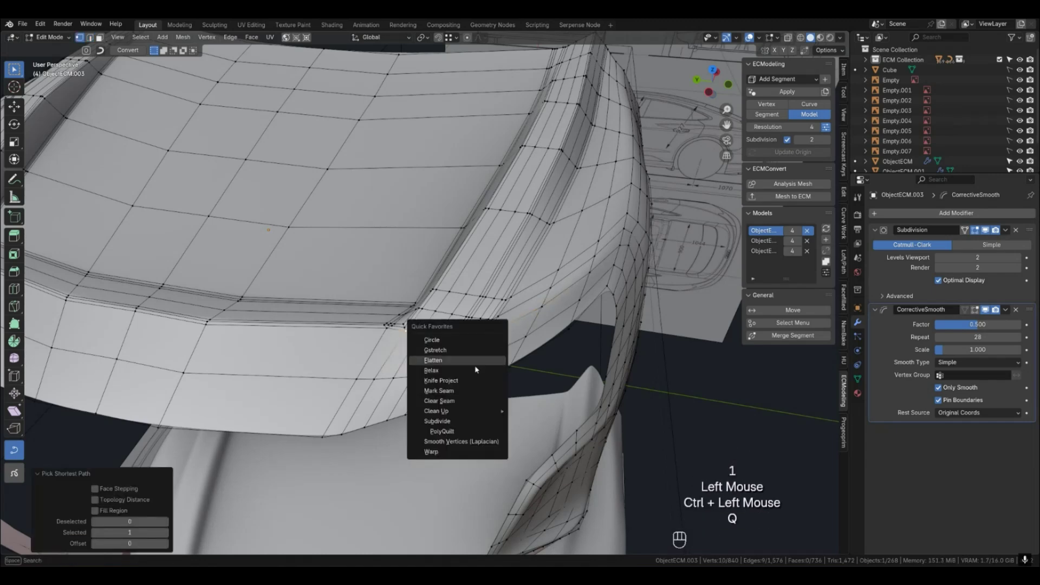
left_click(471, 367)
Relax the two crosswise vertex rows below it, down to the hood's front edge, and return to object mode.
left_click(464, 369)
left_click(374, 379, "ctrl")
key("q")
left_click(485, 361)
left_click(443, 399)
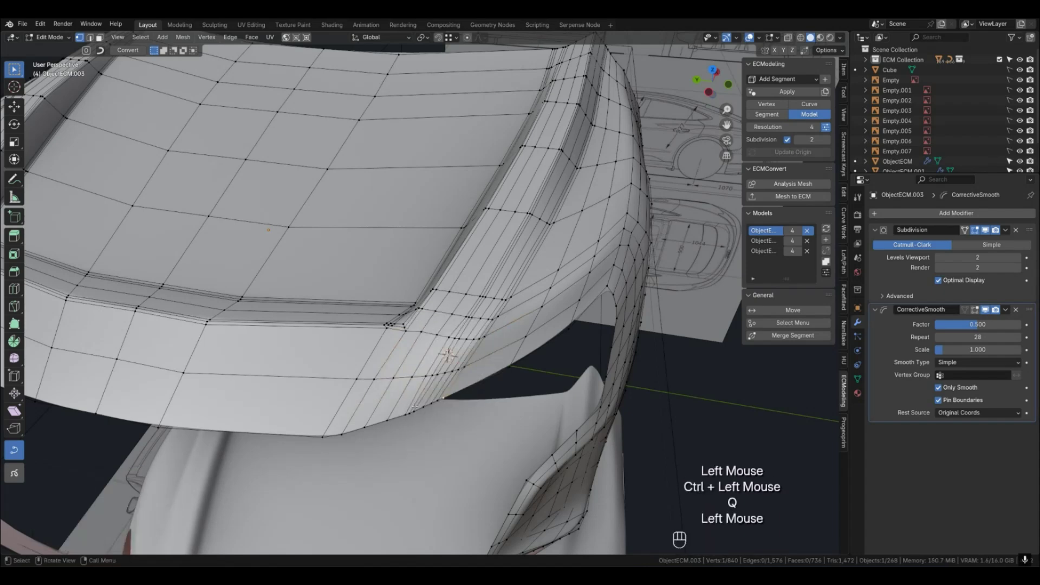
left_click(341, 434, "ctrl")
key("q")
left_click(487, 372)
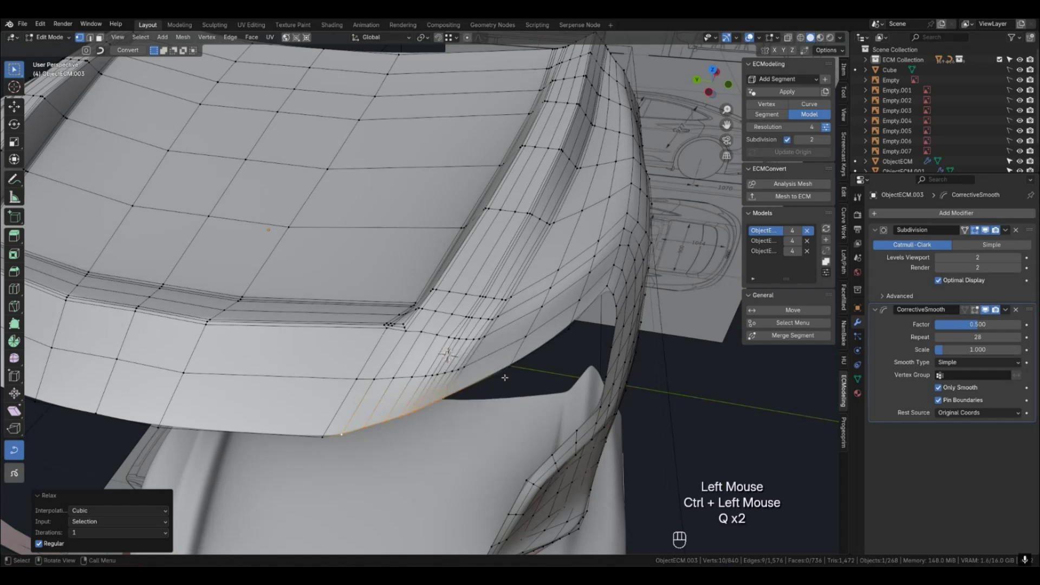
key("Tab")
scroll(510, 368, "up", 1)
middle_click_drag(509, 368, 490, 346)
scroll(501, 357, "down", 1)
scroll(500, 358, "down", 1)
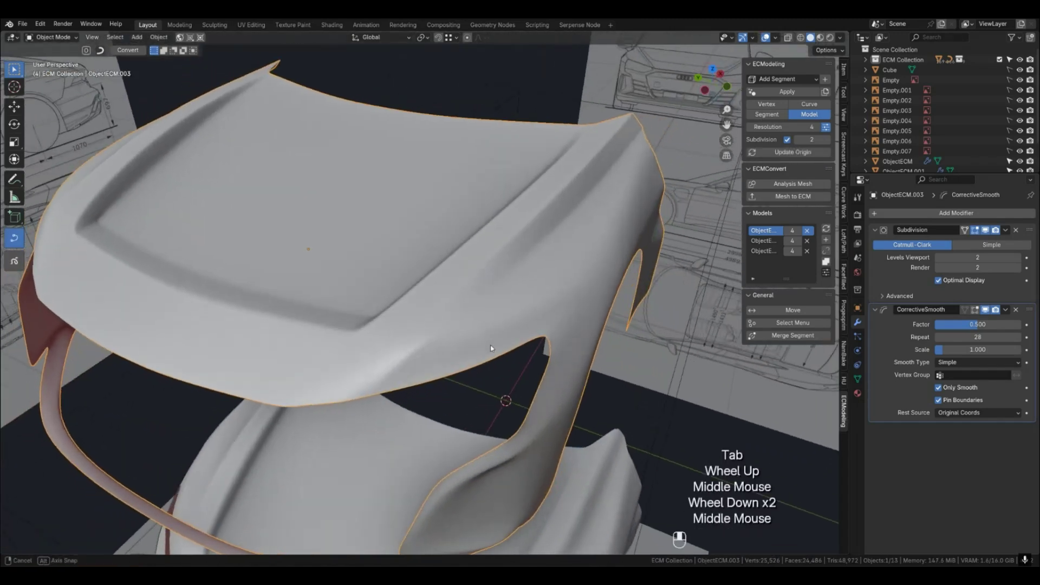
Relax the two crosswise vertex rows above the hood's front edge once more, across the fender creases.
key("Tab")
left_click(470, 353)
left_click(387, 362, "ctrl")
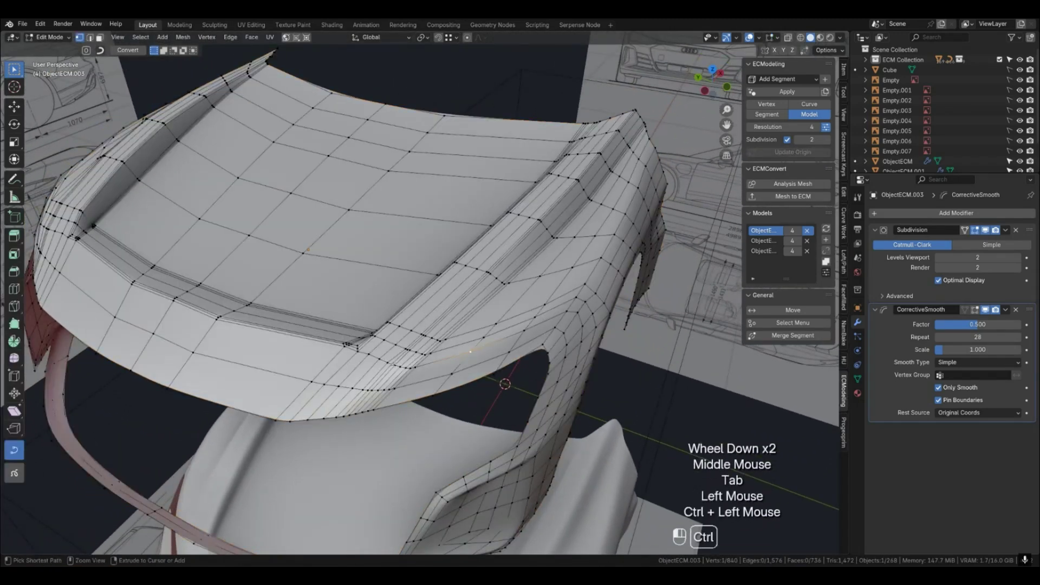
key("q")
left_click(485, 379)
left_click(452, 374)
left_click(352, 388, "ctrl")
key("q")
left_click(487, 386)
key("q")
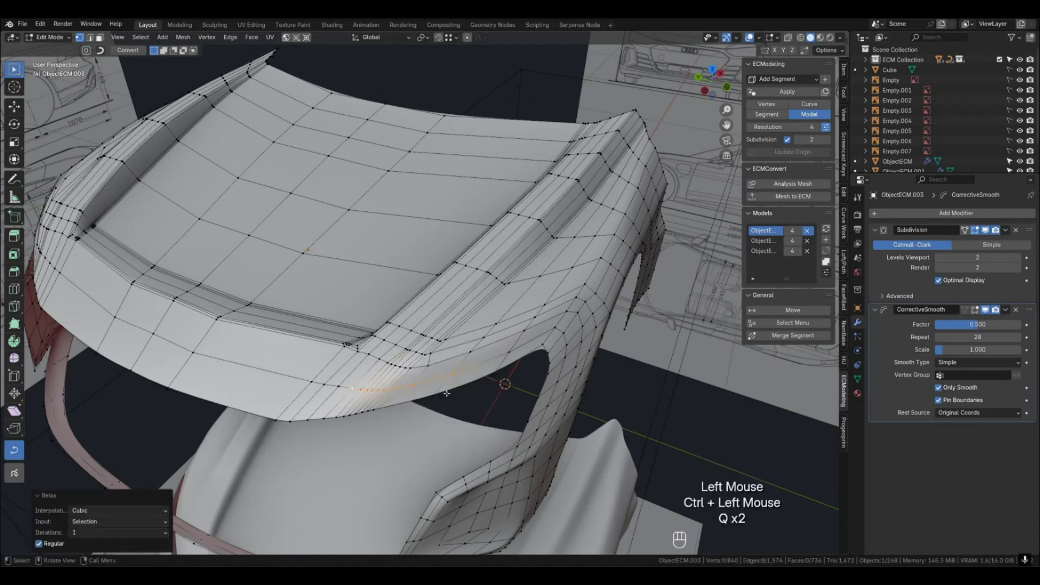
Relax the front-edge vertices beside the headlight opening again and return to object mode.
left_click(433, 395)
left_click(324, 418, "ctrl")
key("q")
left_click(508, 416)
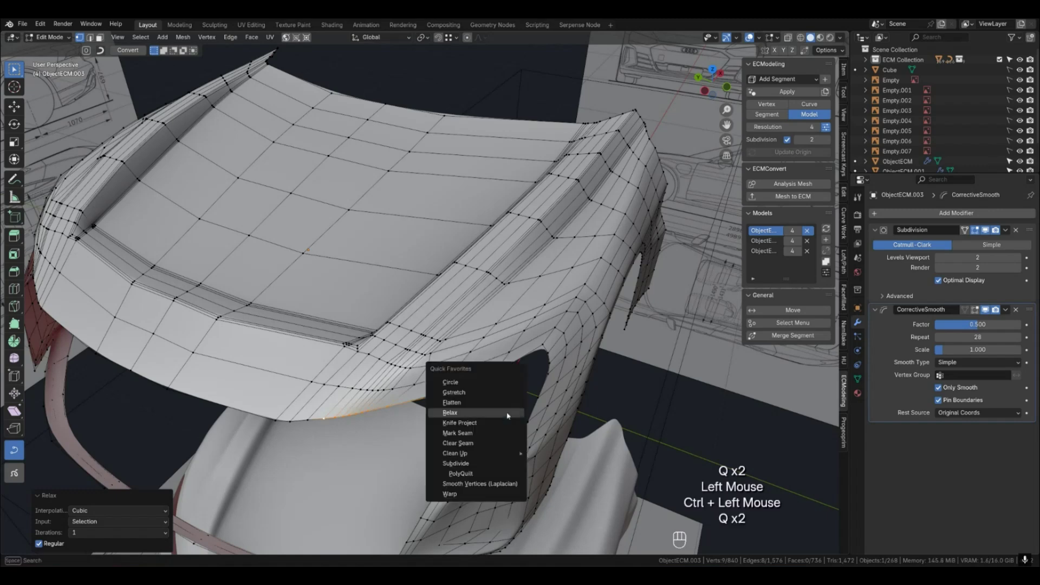
key("Tab")
middle_click_drag(505, 383, 434, 357)
scroll(479, 382, "down", 2)
Dissolve the edge loop running around the hood recess, above the headlight opening and down the fender in front of the wheel arch.
key("Tab")
scroll(459, 373, "up", 2)
key("2")
left_click(304, 323, "alt+shift")
middle_click_drag(304, 323, 296, 307)
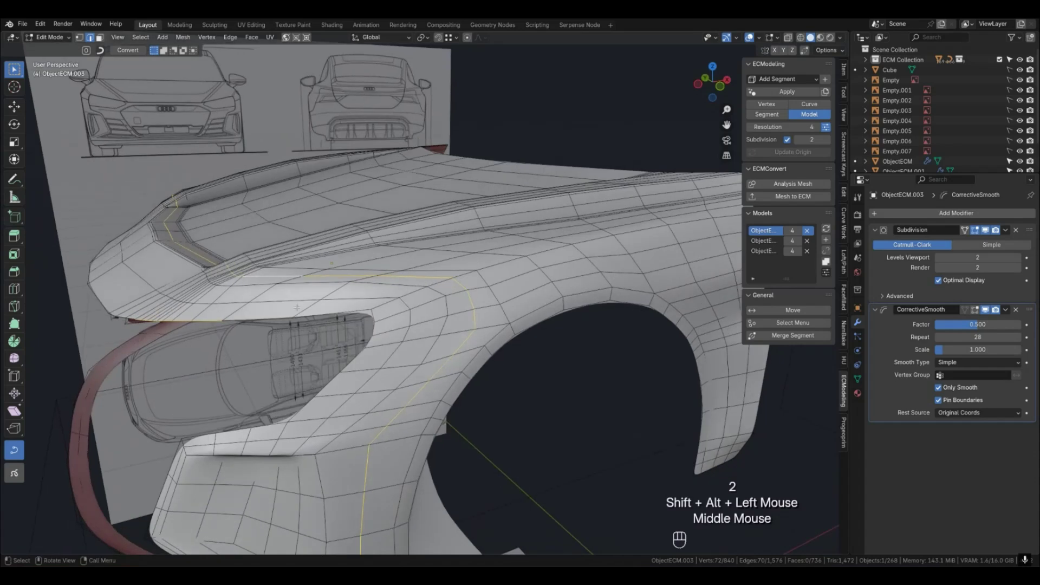
key("x")
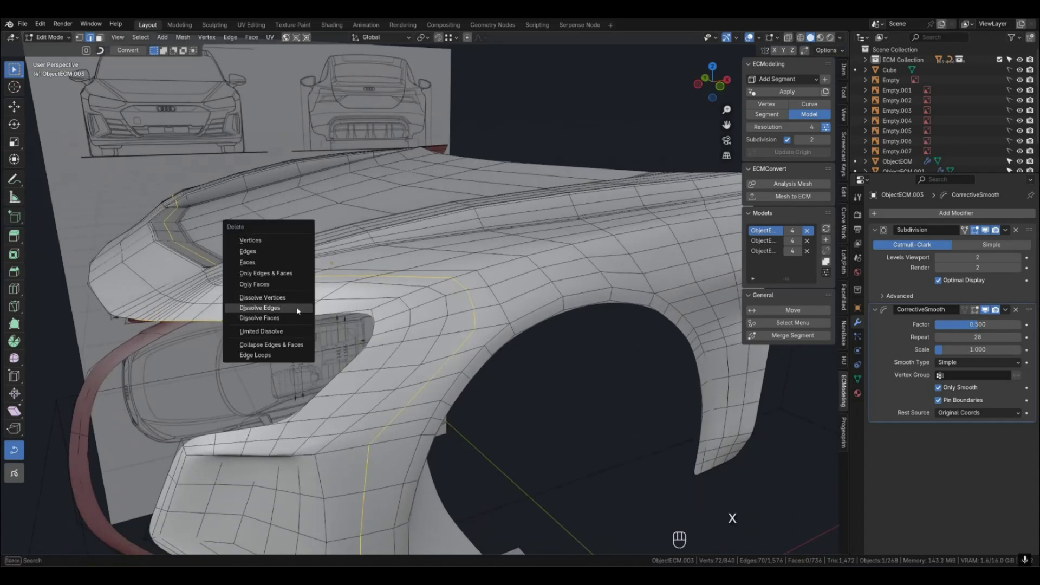
left_click(297, 307)
Relax the crosswise vertex row over the fender creases just behind the hood recess's front corner and return to object mode.
middle_click_drag(296, 306, 262, 280)
key("1")
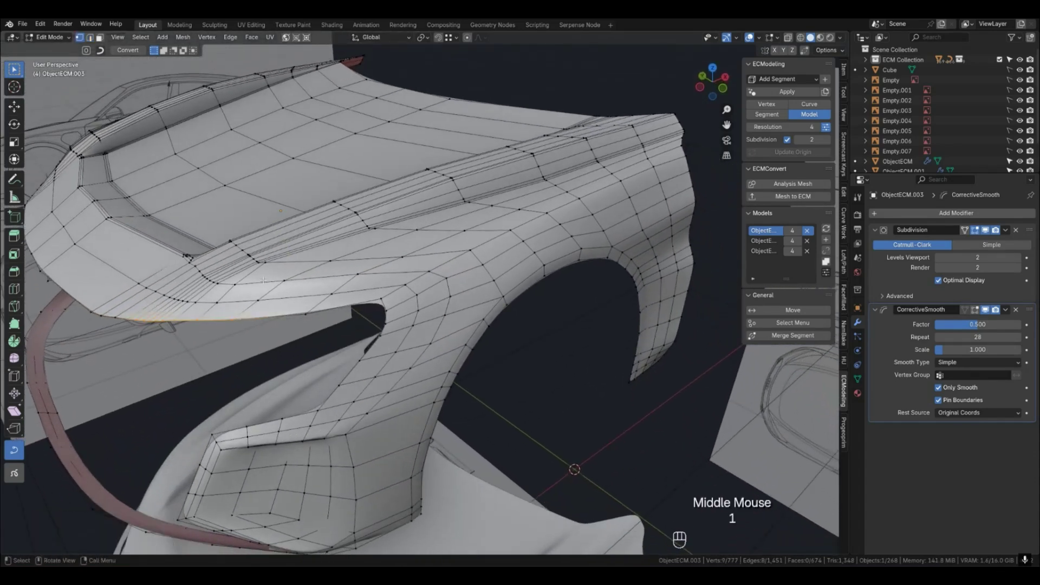
left_click(328, 263)
middle_click_drag(329, 263, 274, 282)
left_click(269, 282)
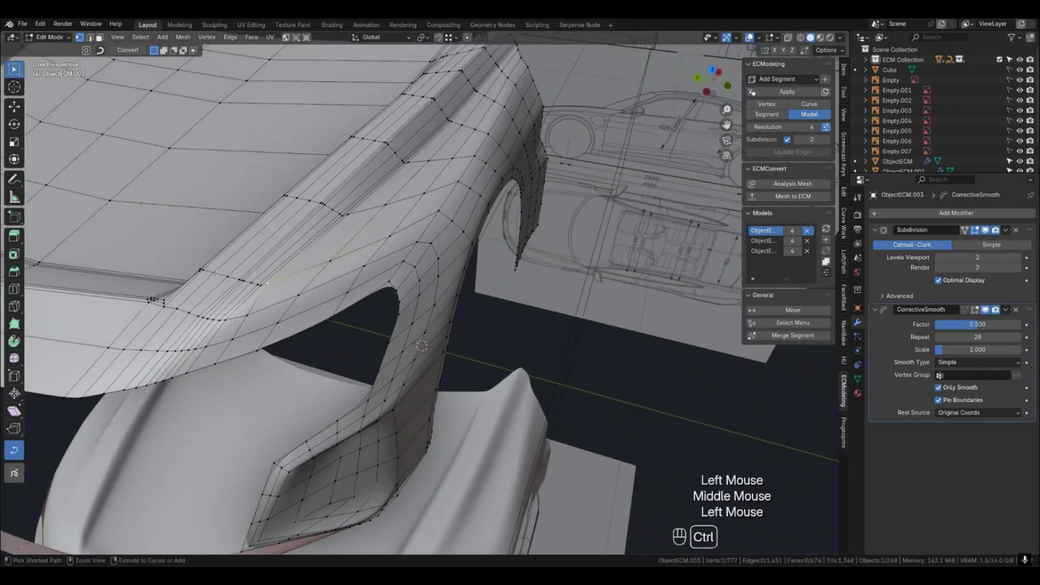
left_click(216, 273, "ctrl")
key("q")
key("q")
left_click(331, 279)
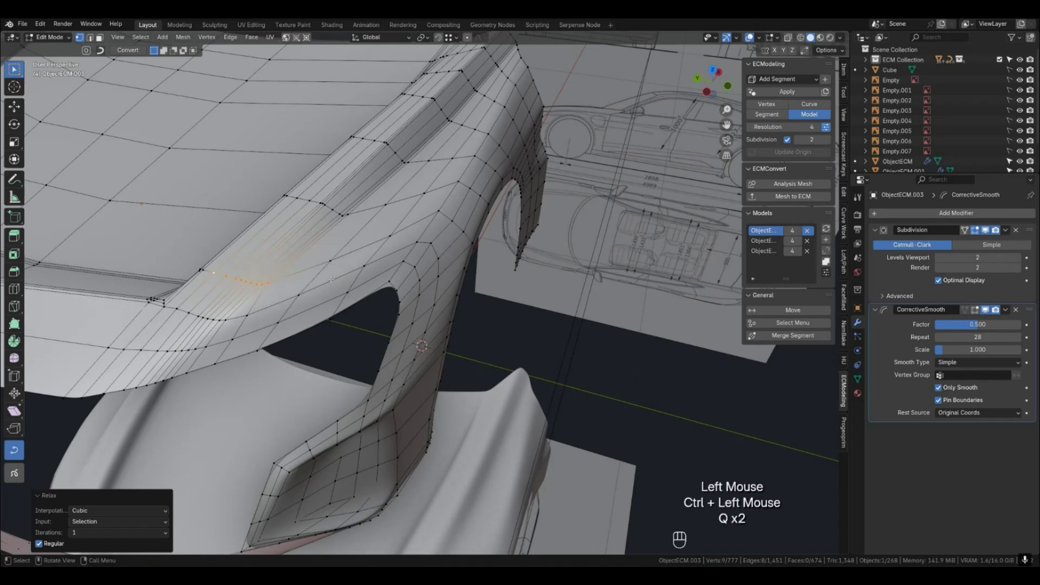
key("Tab")
middle_click_drag(332, 283, 337, 301)
scroll(332, 281, "down", 2)
middle_click_drag(337, 301, 489, 340, "shift")
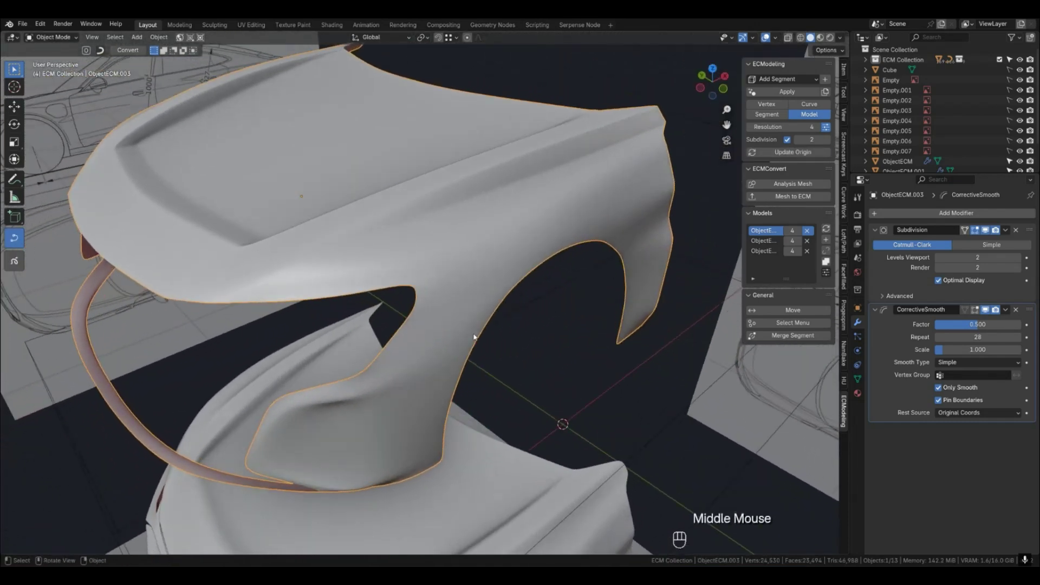
Bevel the fender's shoulder edges from the headlight opening to the rear end about 0.005 m with 2 segments, then return to object mode.
middle_click_drag(454, 334, 429, 304)
key("Tab")
left_click(438, 326)
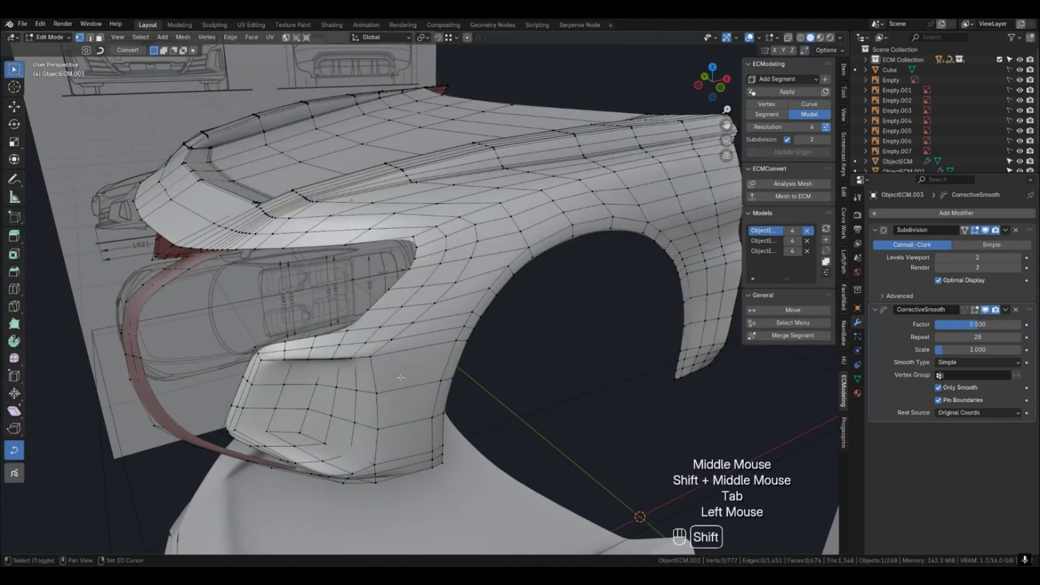
middle_click_drag(410, 368, 614, 191, "shift")
key("Tab")
key("Tab")
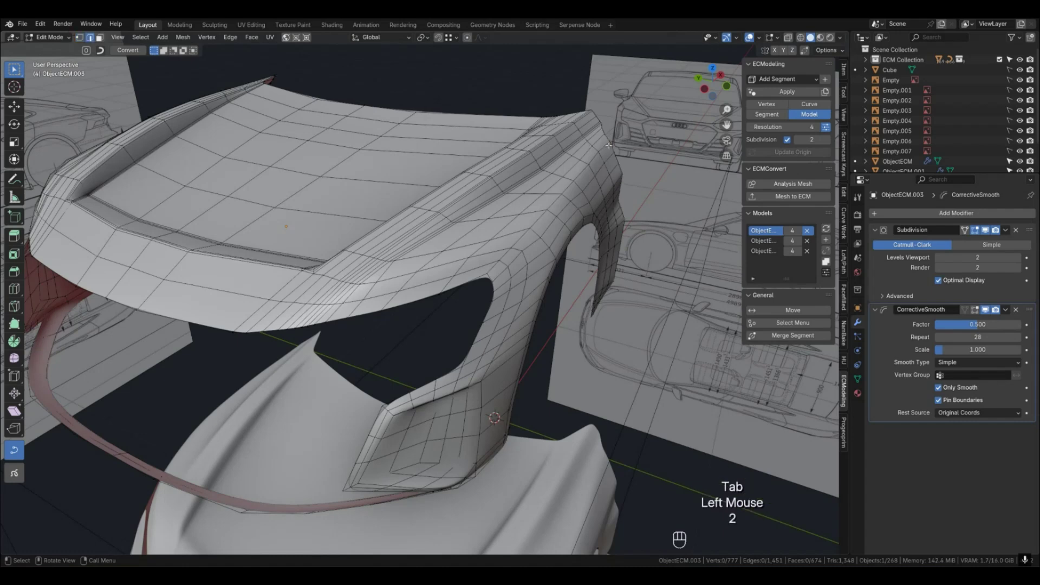
left_click(521, 261, "ctrl")
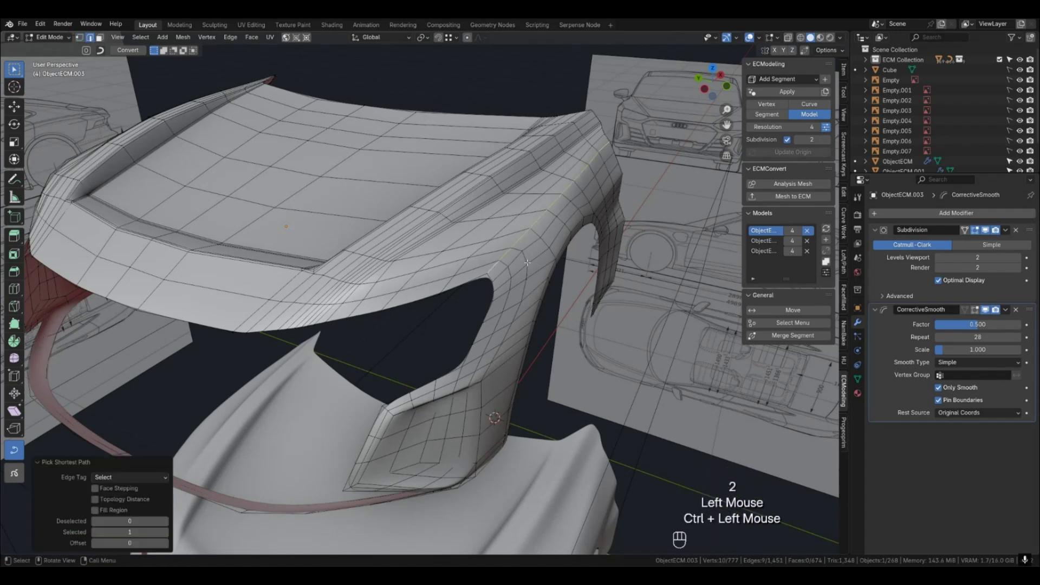
key("ctrl+b")
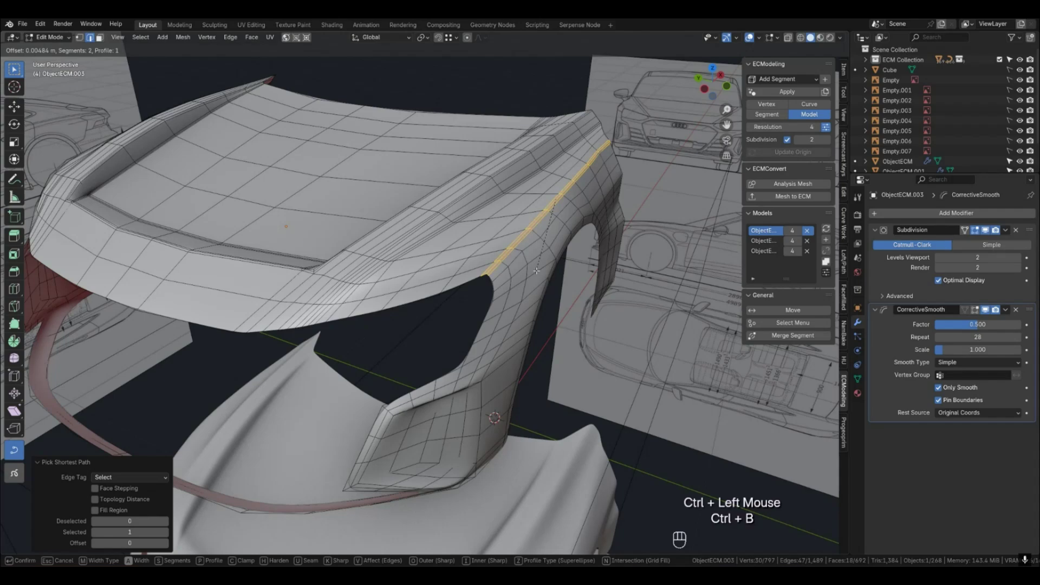
left_click(536, 270)
key("Tab")
mouse_move(531, 281)
middle_mouse_down()
mouse_move(528, 265)
mouse_move(528, 280)
mouse_move(430, 290)
mouse_move(415, 278)
mouse_move(455, 284)
mouse_move(359, 291)
middle_mouse_up()
Bevel two short crosswise edge rows on the upper part of the fender behind the wheel arch, each with 2 segments.
key("Tab")
left_click(458, 283)
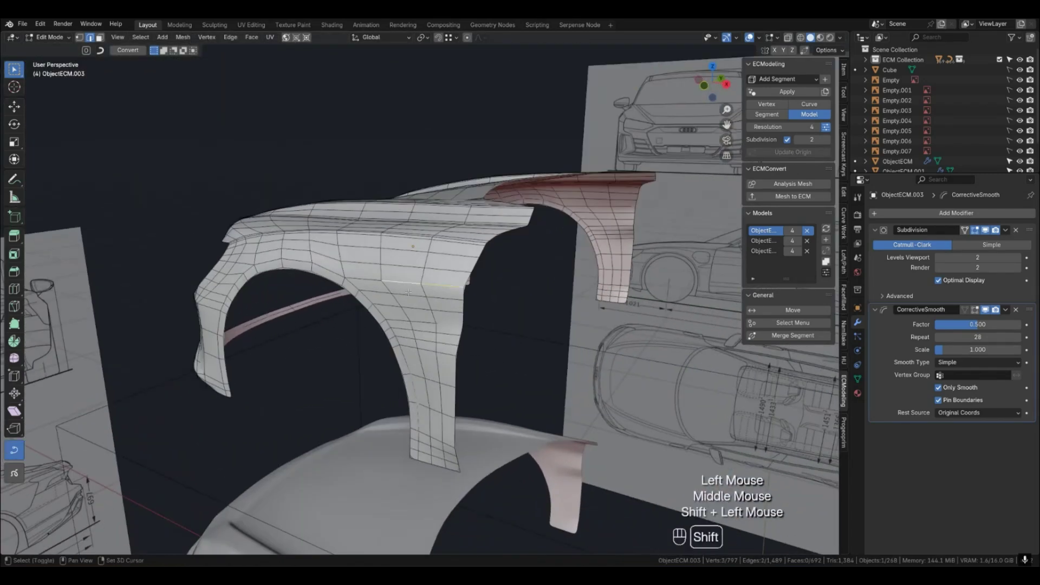
key("ctrl+b")
left_click(505, 347)
key("Tab")
key("Tab")
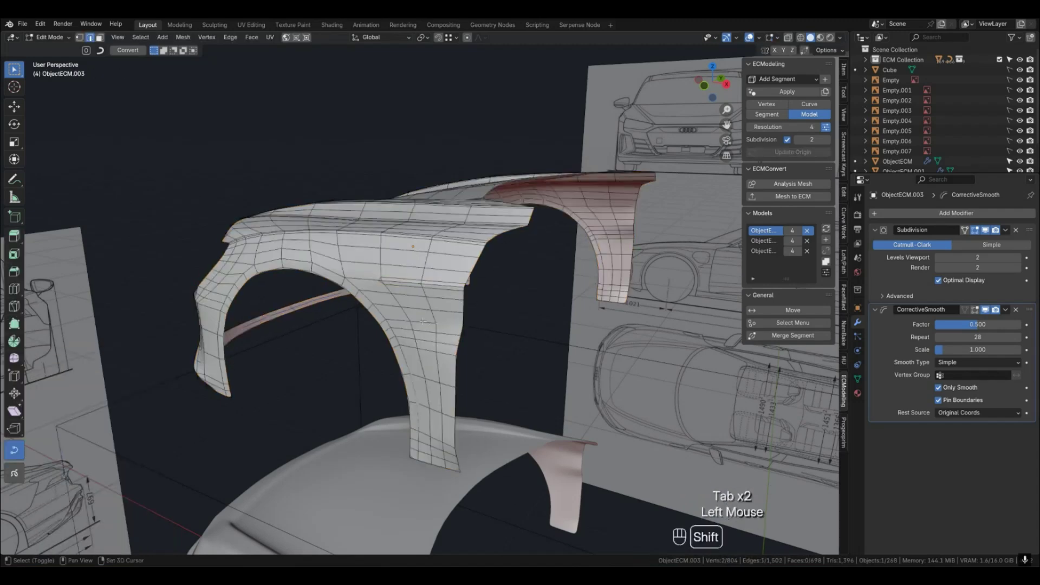
key("ctrl+b")
key("Tab")
mouse_move(475, 349)
middle_mouse_down()
mouse_move(457, 343)
mouse_move(471, 348)
middle_mouse_up()
Bevel the crosswise edge row midway down the fender's rear leg about 0.0065 m with 2 segments and return to object mode.
key("Tab")
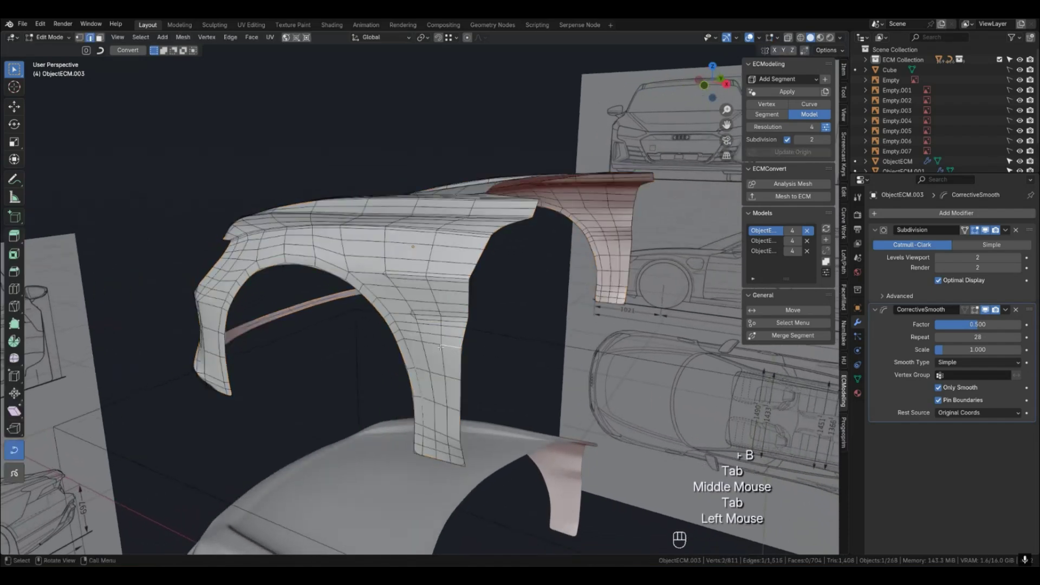
key("ctrl+b")
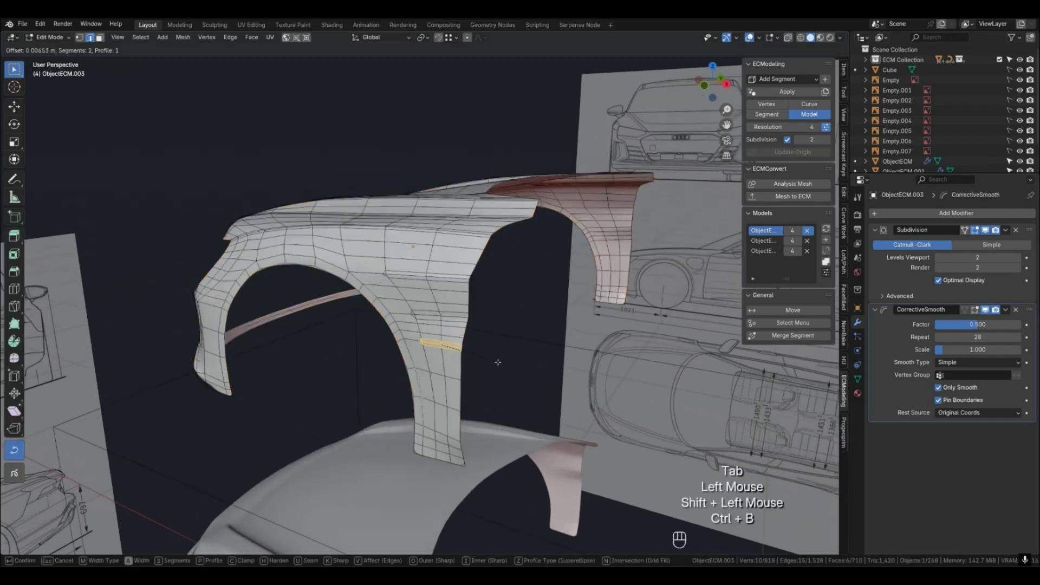
left_click(498, 362)
key("Tab")
mouse_move(494, 360)
middle_mouse_down()
mouse_move(455, 355)
mouse_move(541, 370)
mouse_move(478, 372)
mouse_move(497, 370)
middle_mouse_up()
Bevel the crosswise edge row near the lower tip of the fender's rear leg with 2 segments and return to object mode.
key("Tab")
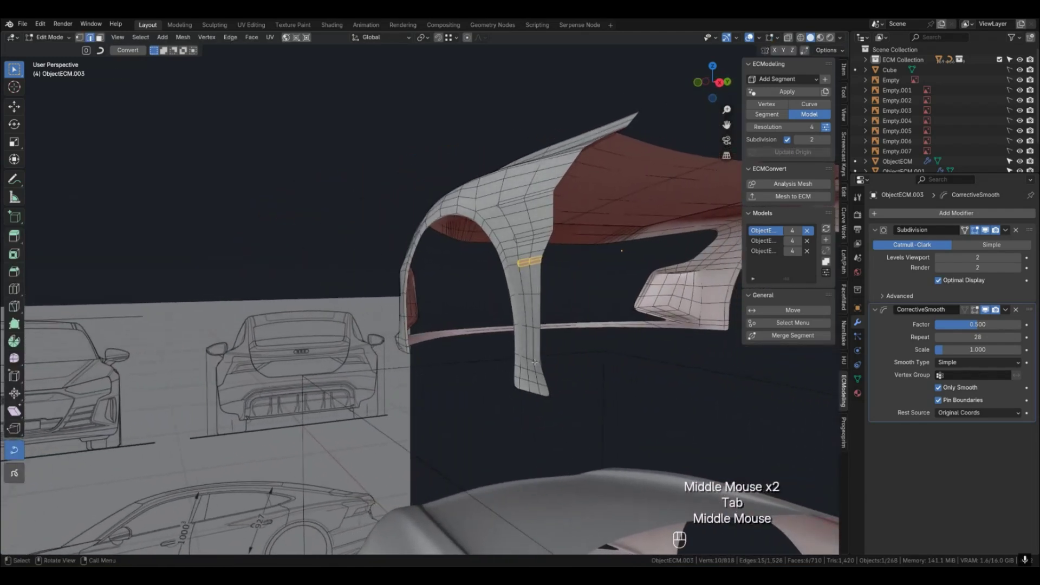
key("ctrl+b")
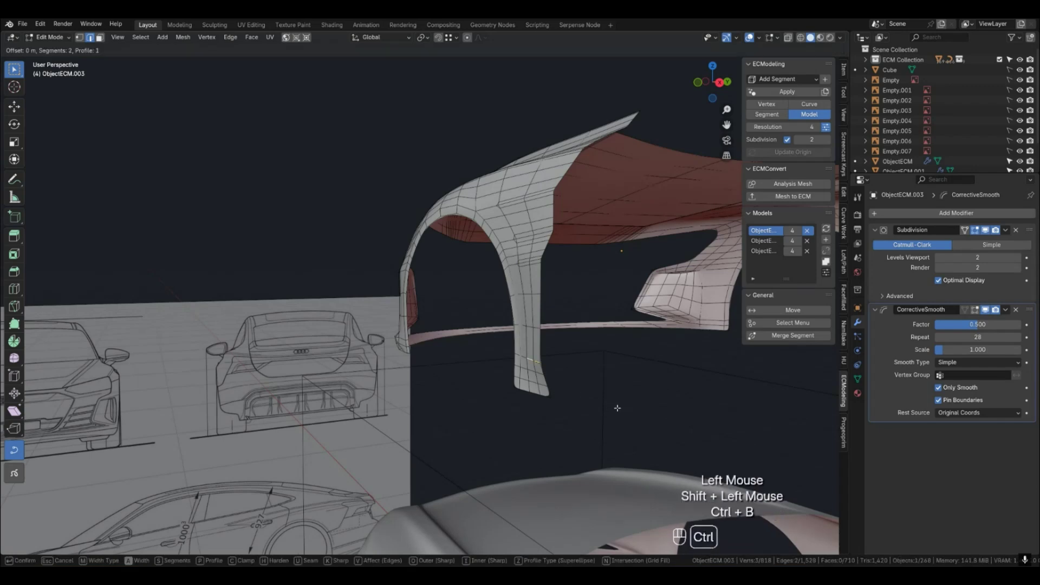
left_click(619, 411)
key("Tab")
middle_click_drag(563, 395, 485, 421)
scroll(561, 376, "down", 2)
Finish the two-segment bevel on the crosswise edge row at the tip of the fender's rear leg and return to object mode.
left_click(468, 349)
key("Tab")
Relax the short vertex row along the lower rim of the side intake recess and return to object mode.
scroll(494, 341, "up", 1)
scroll(484, 339, "up", 1)
left_click(485, 421)
key("1")
left_click(486, 421)
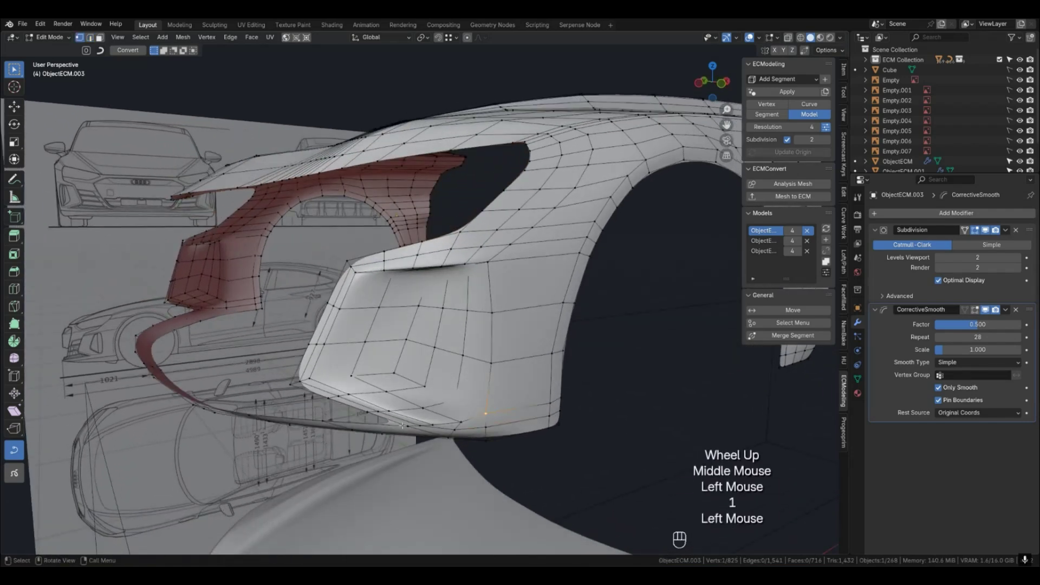
left_click(432, 425, "shift")
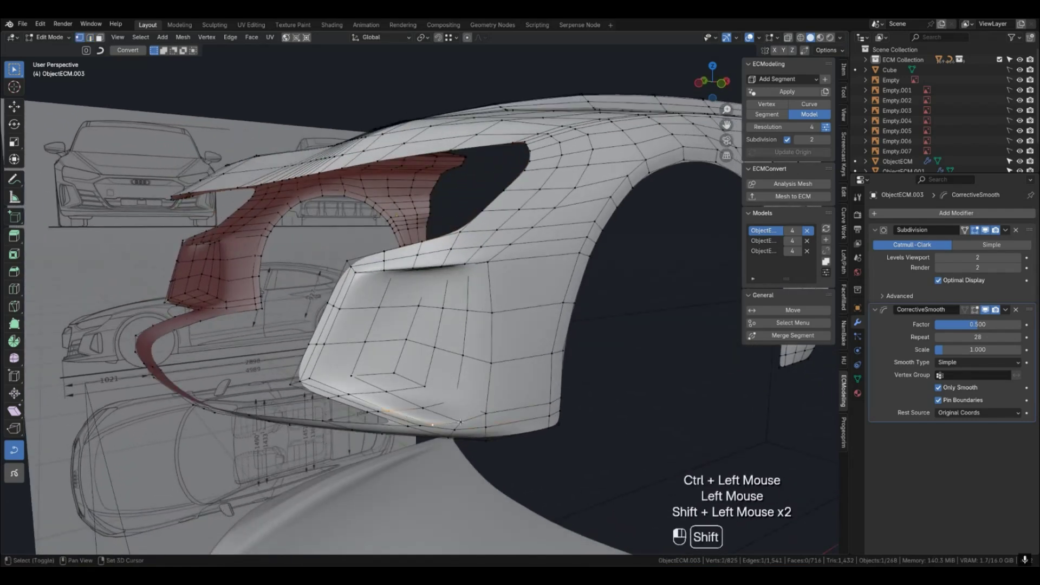
left_click(460, 421, "shift")
key("q")
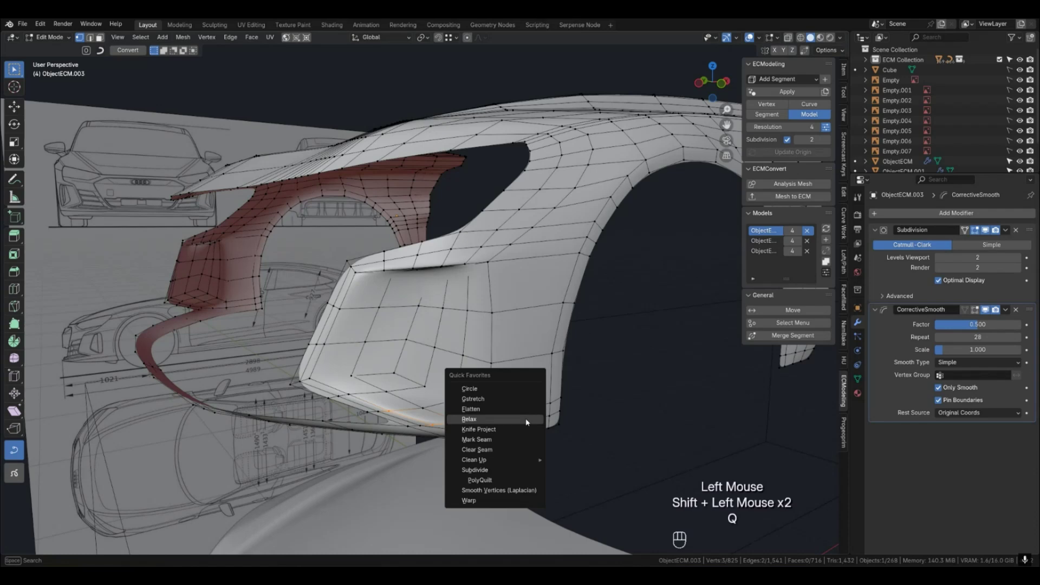
left_click(524, 420)
key("Tab")
Relax the bottom border vertices of the bumper beneath the side intake, from the wheel-arch corner forward, and return to object mode.
mouse_move(488, 421)
middle_mouse_down()
mouse_move(489, 432)
mouse_move(485, 417)
middle_mouse_up()
key("Tab")
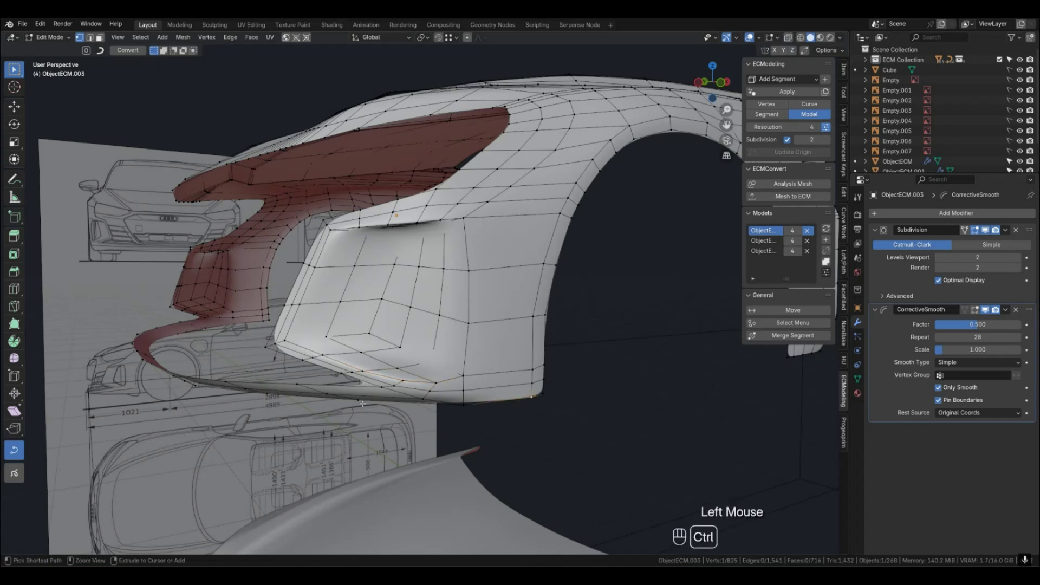
left_click(463, 404, "ctrl")
key("q")
left_click(550, 420)
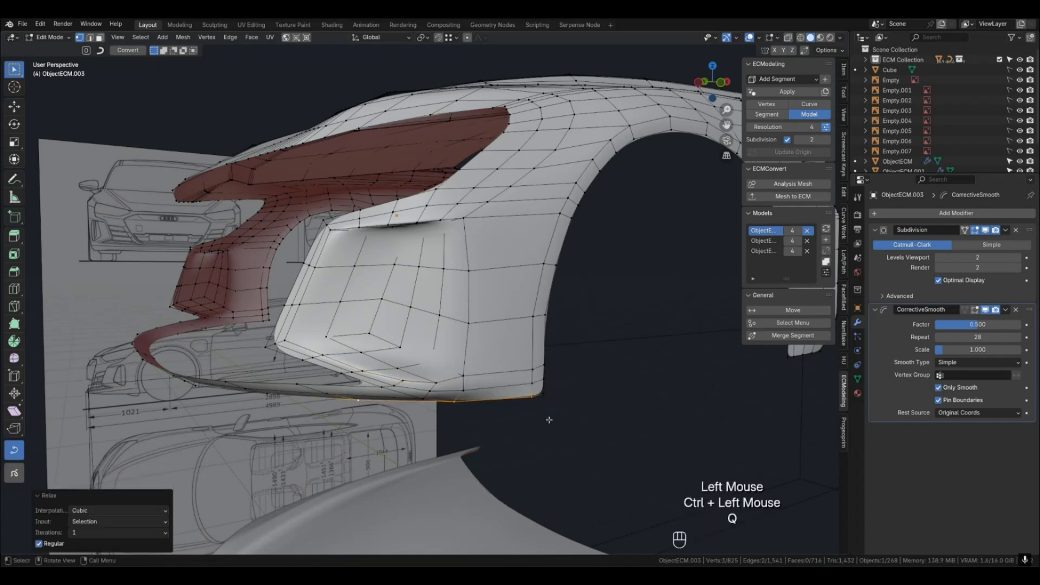
middle_click_drag(549, 419, 436, 403)
key("Tab")
Bevel the closed edge loop around the side intake recess about 0.0036 m with 2 segments and return to object mode.
key("Tab")
left_click(426, 429)
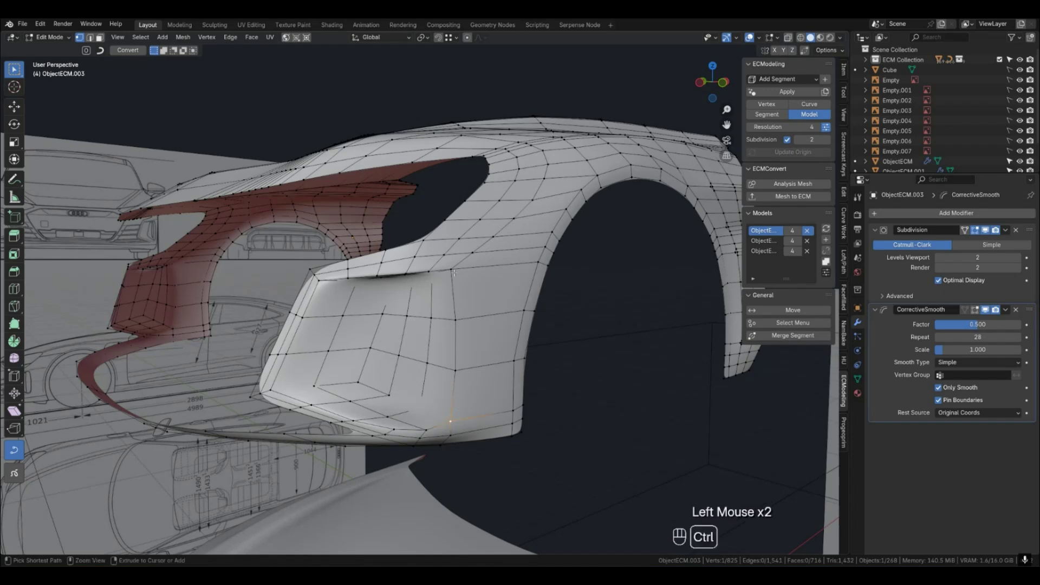
left_click(451, 269, "ctrl")
middle_click_drag(318, 278, 273, 386)
left_click(273, 388, "ctrl")
left_click(422, 429, "ctrl")
scroll(422, 430, "up", 2)
middle_click_drag(421, 430, 487, 439)
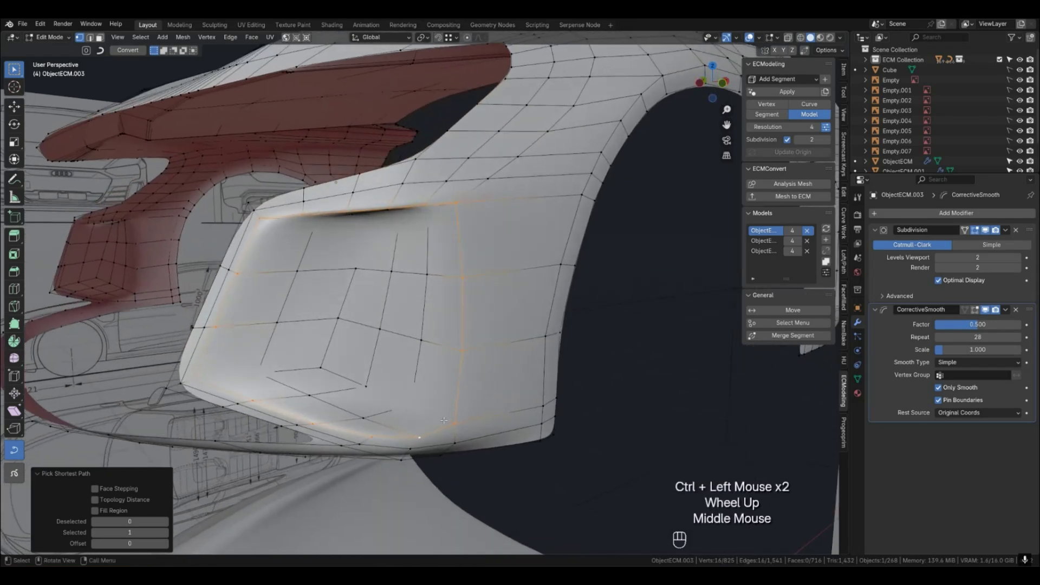
key("ctrl+b")
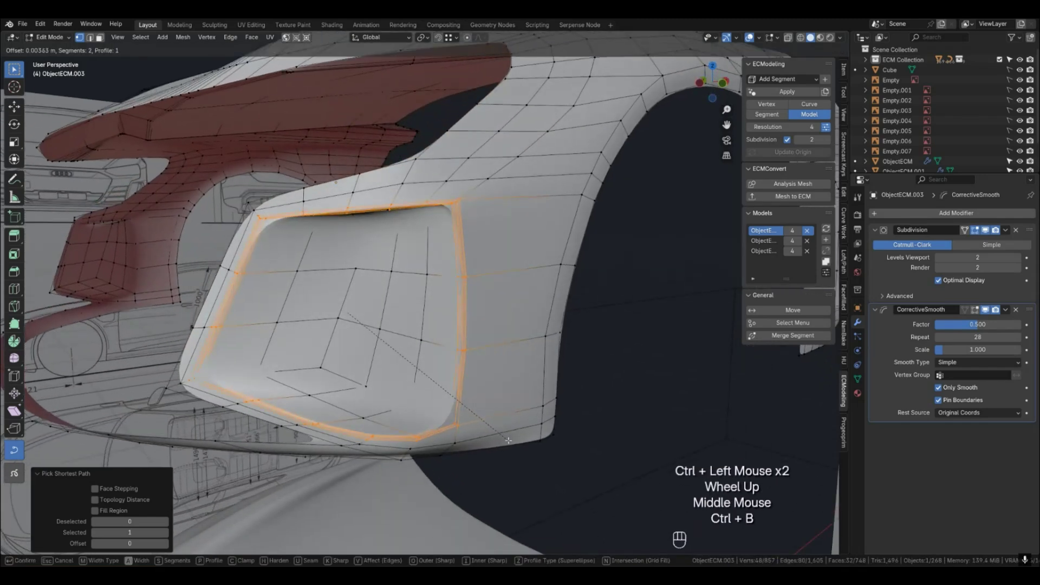
left_click(509, 440)
key("Tab")
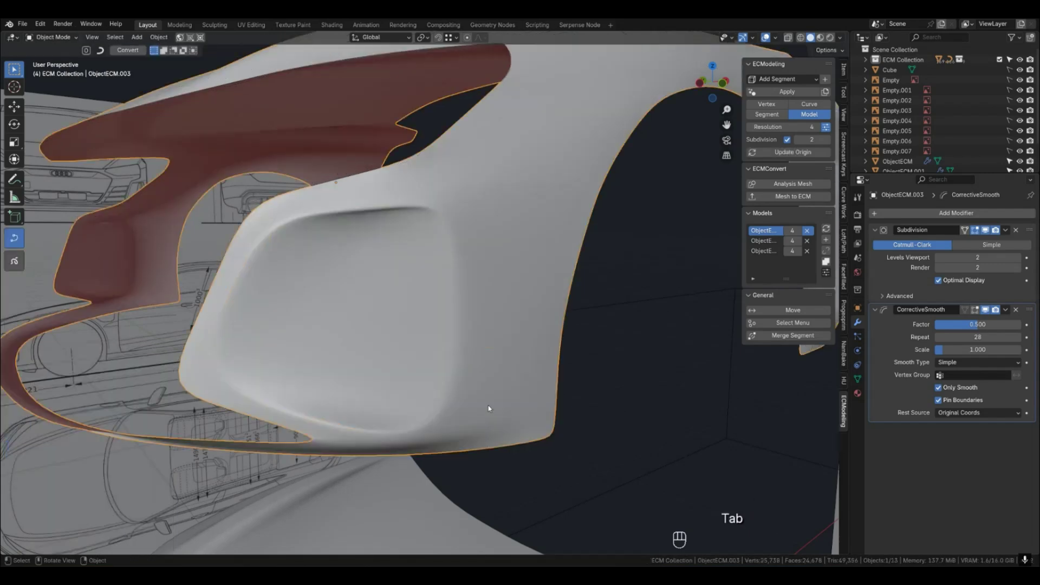
Dissolve the surplus edge row crossing the front lip beside the hood recess corner and return to object mode.
scroll(489, 408, "down", 2)
middle_click_drag(498, 402, 460, 399)
scroll(422, 392, "up", 1)
scroll(423, 392, "down", 1)
scroll(536, 386, "down", 1)
middle_click_drag(536, 387, 393, 382)
scroll(544, 406, "down", 1)
key("Tab")
scroll(391, 383, "up", 2)
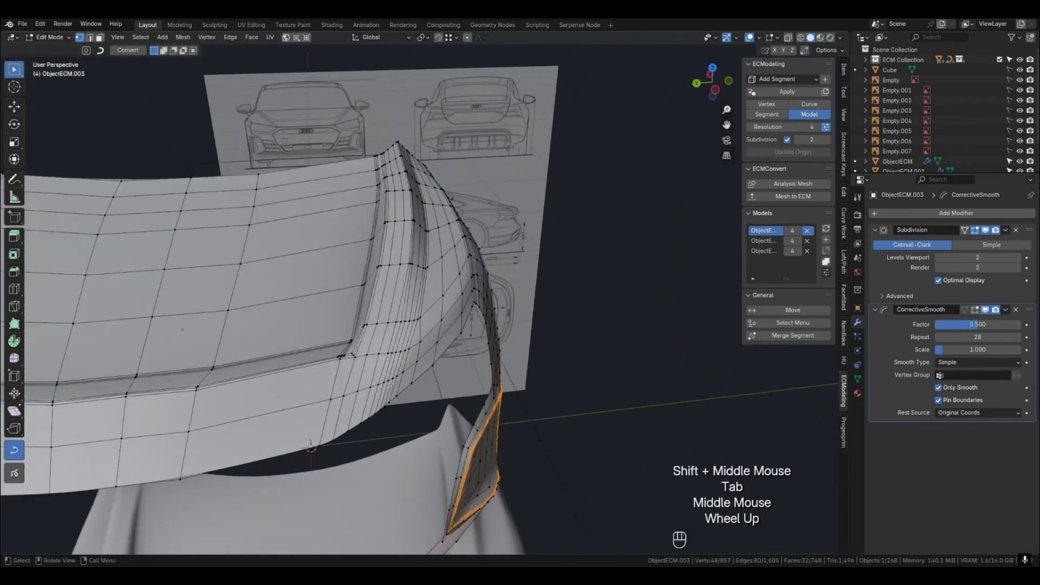
left_click(394, 367)
scroll(395, 367, "up", 1)
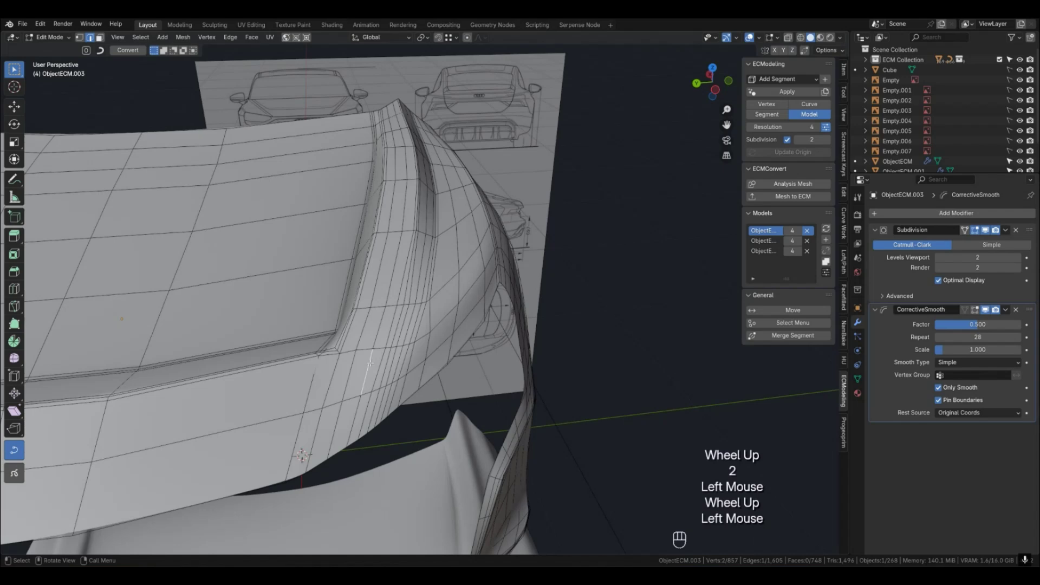
left_click(369, 363, "alt+shift")
key("x")
left_click(372, 364)
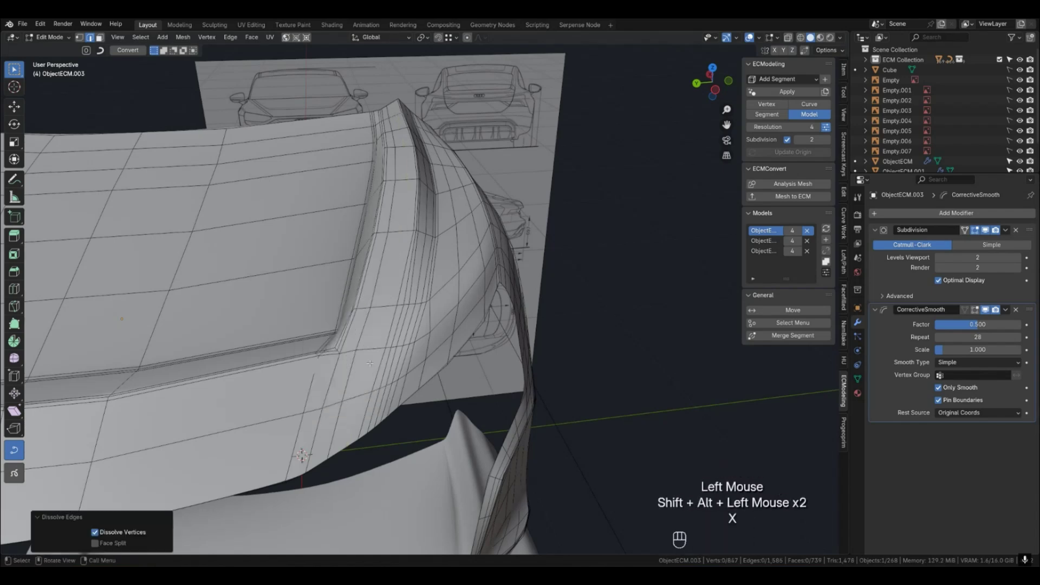
middle_click_drag(362, 370, 449, 372)
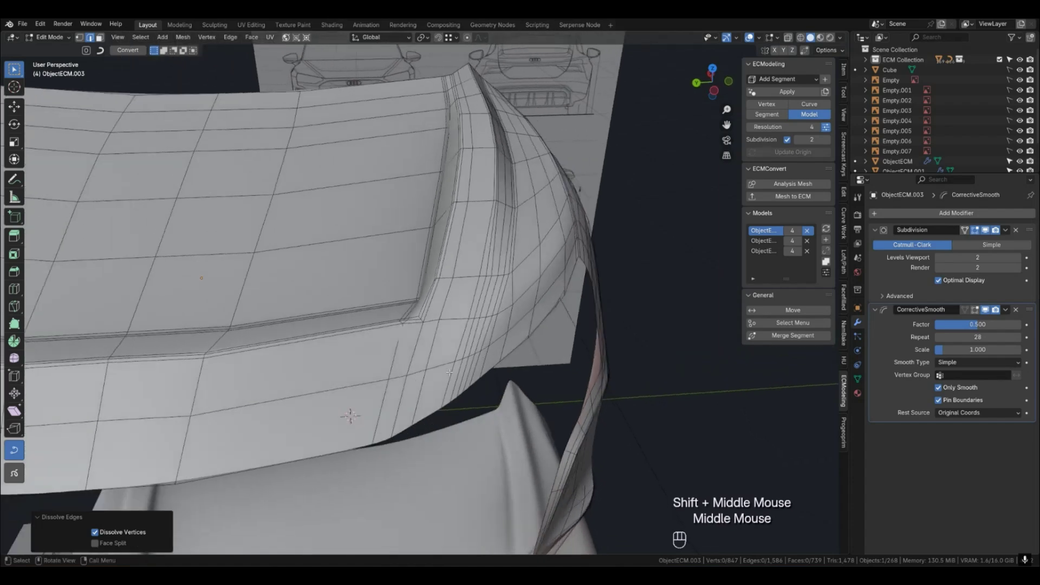
key("Tab")
Examine the fender and intake from several angles, comparing the surface with CorrectiveSmooth's viewport display off and on.
scroll(460, 373, "down", 1)
mouse_move(460, 373)
middle_mouse_down()
mouse_move(441, 369)
mouse_move(494, 364)
mouse_move(455, 388)
mouse_move(448, 372)
middle_mouse_up()
scroll(441, 369, "down", 2)
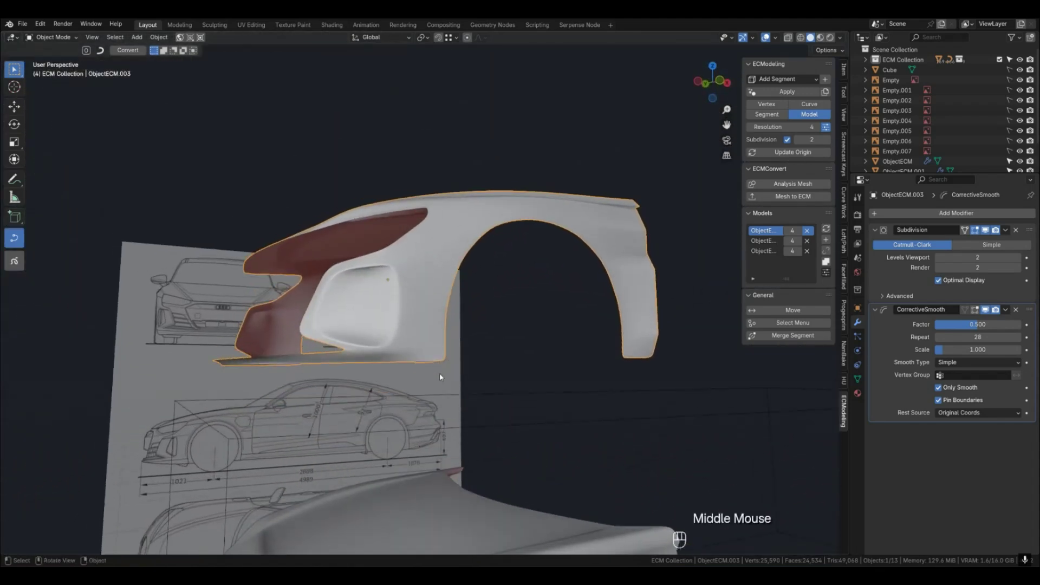
middle_click_drag(280, 363, 281, 371)
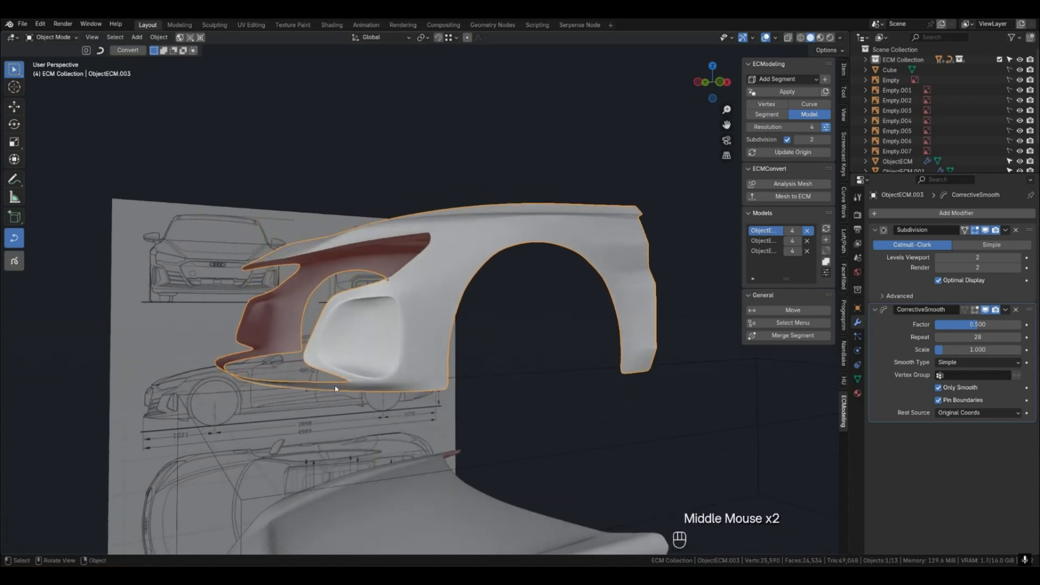
middle_click_drag(335, 388, 335, 385)
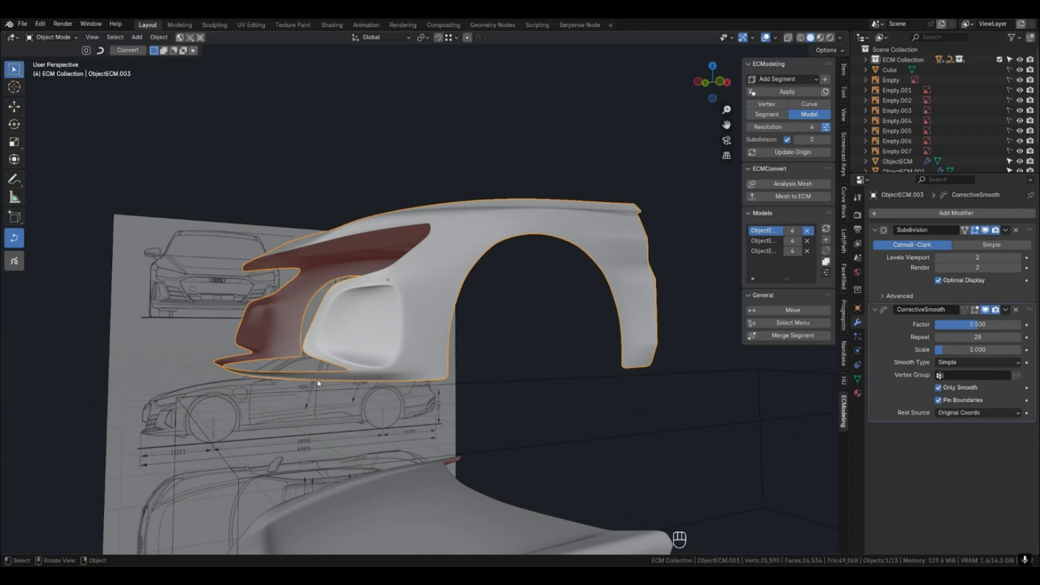
key("Tab")
mouse_move(313, 380)
middle_mouse_down()
mouse_move(309, 361)
mouse_move(317, 370)
middle_mouse_up()
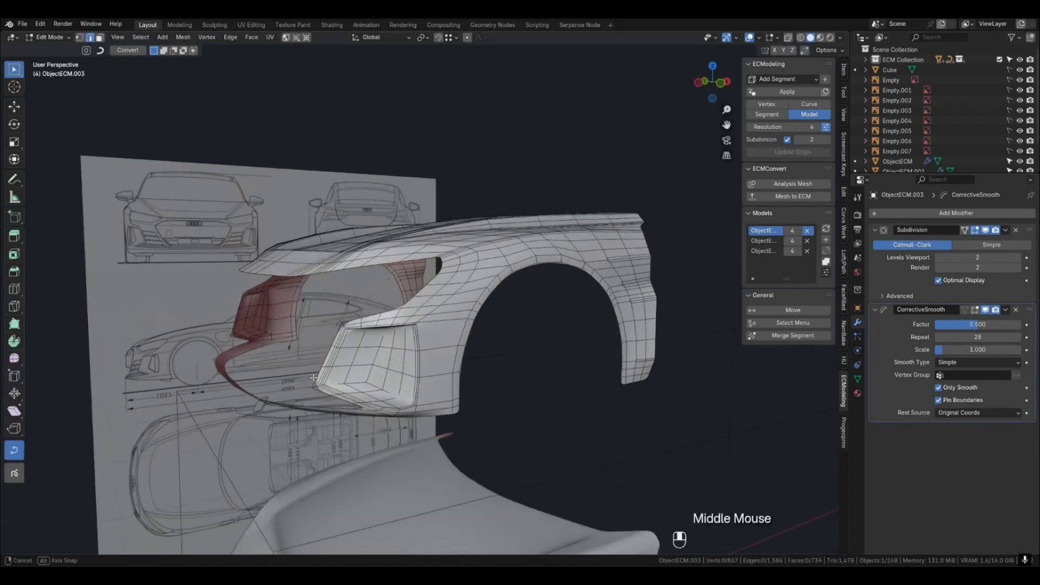
key("Tab")
left_click(985, 310)
middle_click_drag(409, 393, 384, 390)
left_click(986, 310)
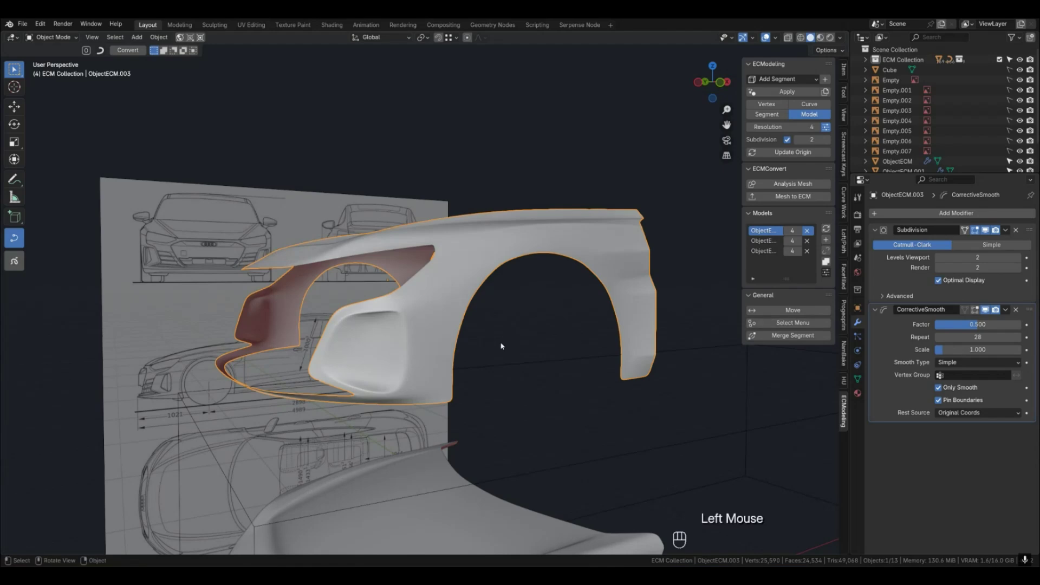
middle_click_drag(501, 345, 482, 327)
key("q")
left_click(461, 321)
scroll(459, 281, "up", 2)
middle_click_drag(458, 281, 463, 274)
key("q")
left_click(463, 272)
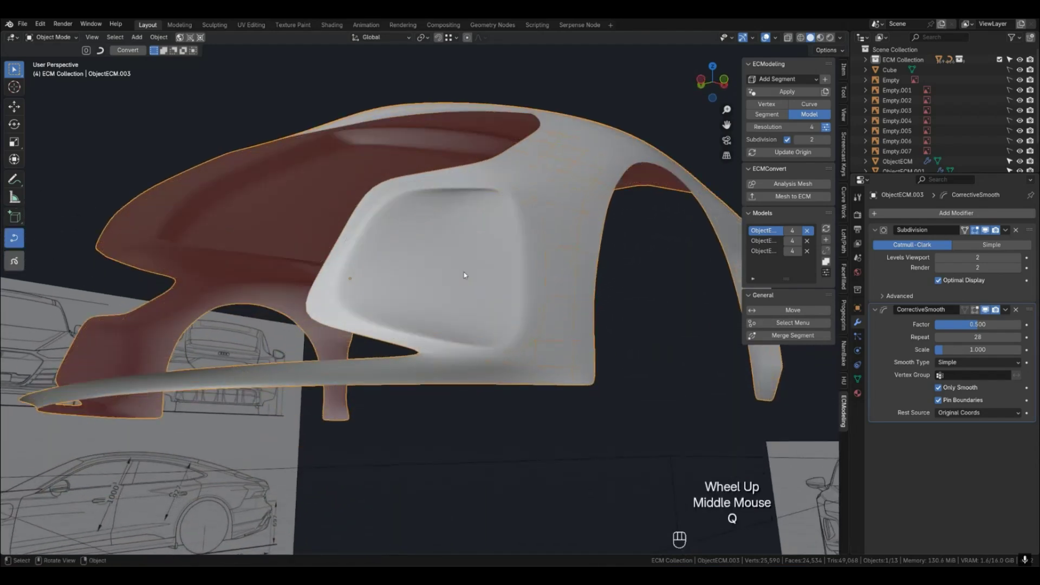
Dissolve the long edge loop running through the intake recess and around the headlight opening, and return to object mode.
key("Tab")
left_click(418, 211, "alt+shift")
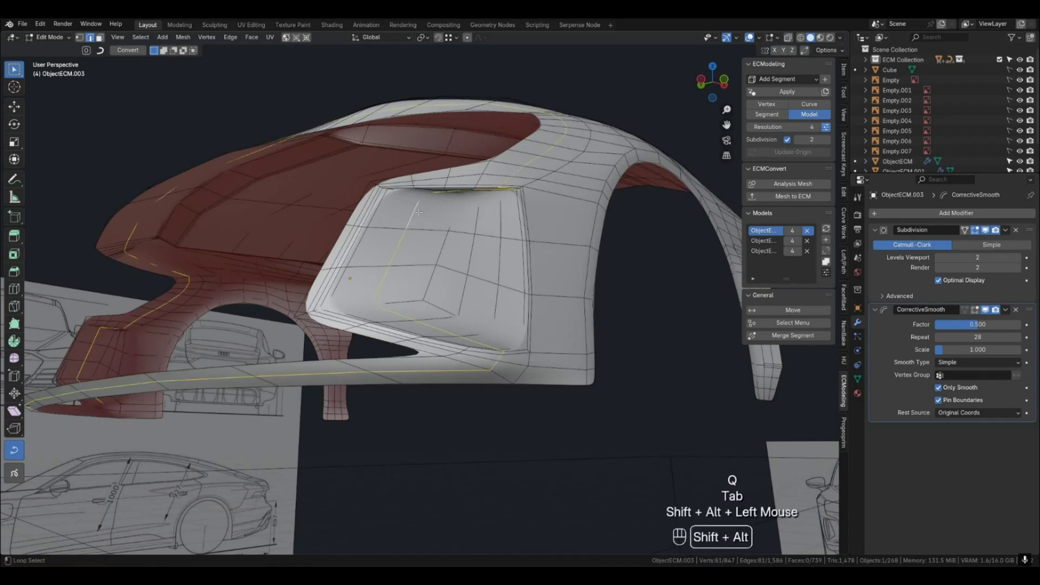
middle_click_drag(420, 222, 422, 270)
key("x")
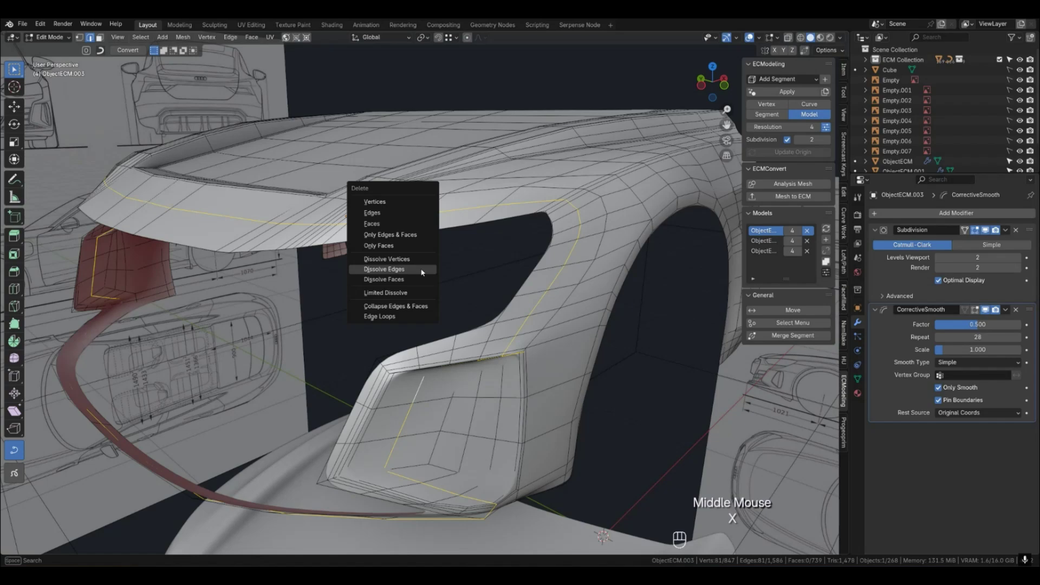
left_click(422, 270)
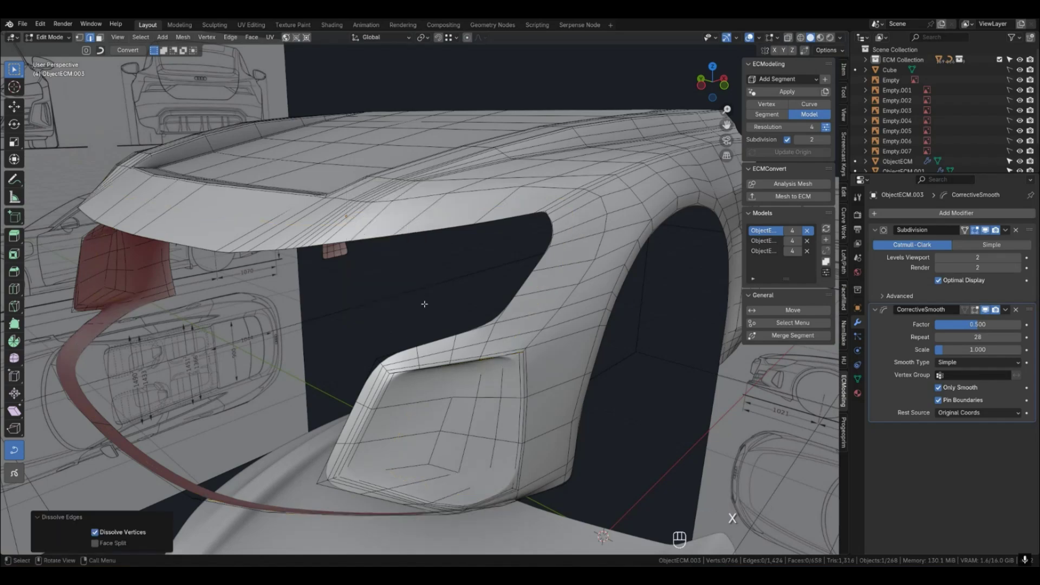
middle_click_drag(424, 304, 473, 259)
key("Tab")
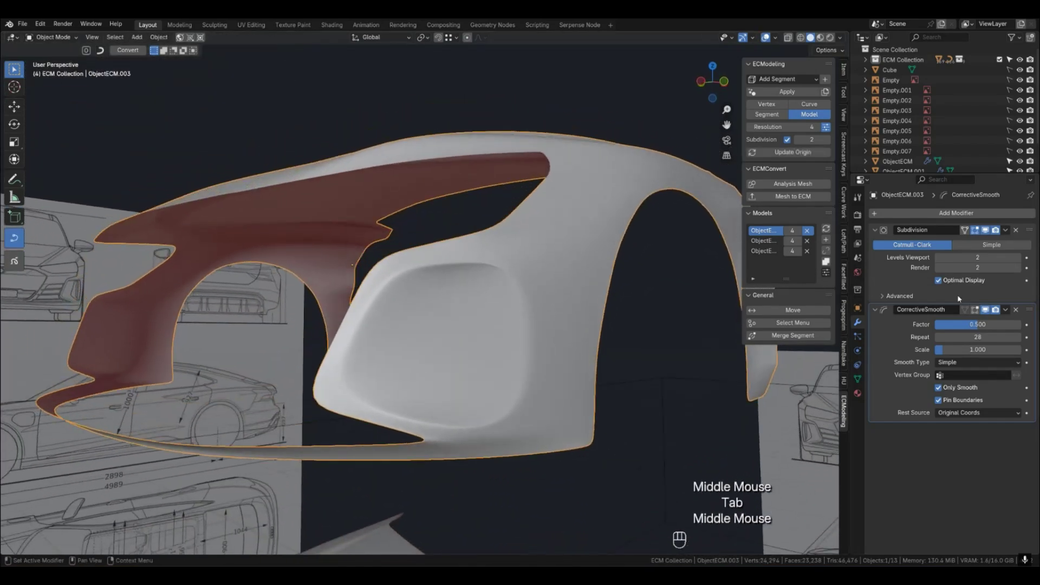
Turn off CorrectiveSmooth's viewport display on the applied mesh and deselect the mesh.
left_click(985, 310)
left_click(985, 310)
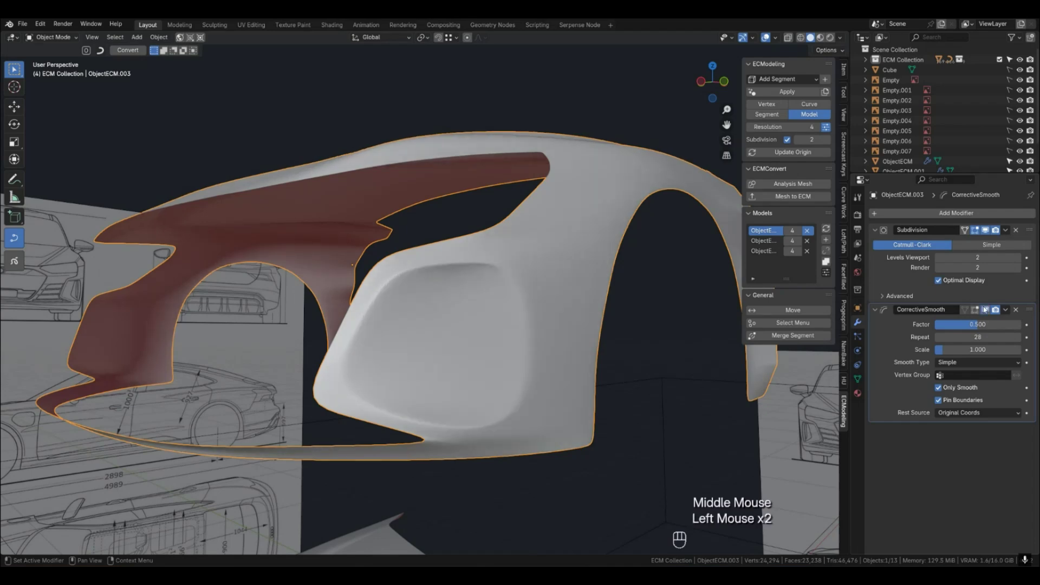
left_click(985, 310)
middle_click_drag(503, 379, 569, 413)
scroll(425, 380, "down", 1)
scroll(455, 391, "down", 1)
left_click(572, 411)
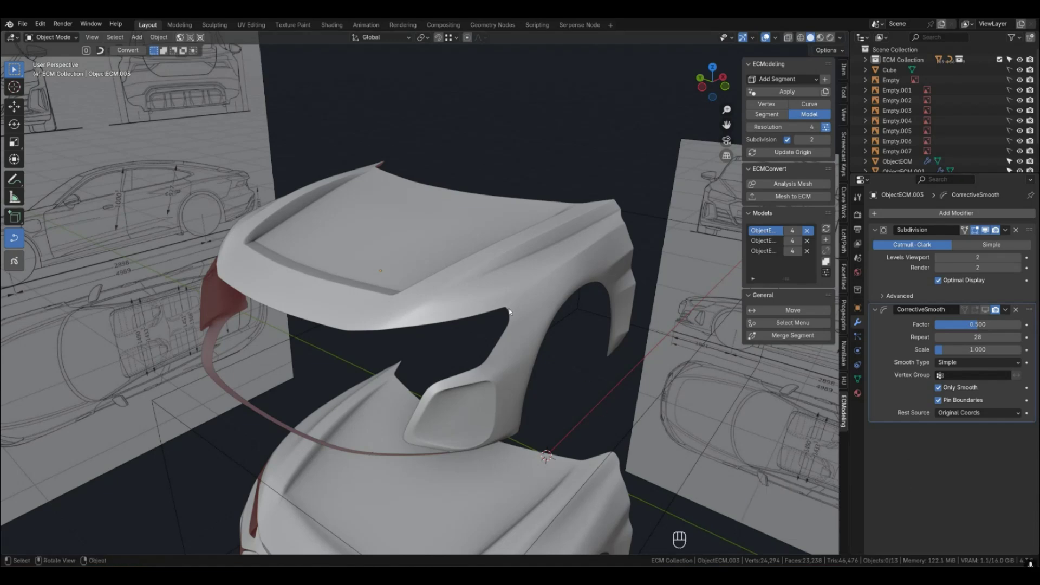
Snap the 3D cursor to the lower original body and move the upper applied mesh onto the cursor.
left_click(525, 334)
scroll(525, 333, "down", 3)
middle_click_drag(525, 333, 453, 362)
left_click(447, 371, "shift")
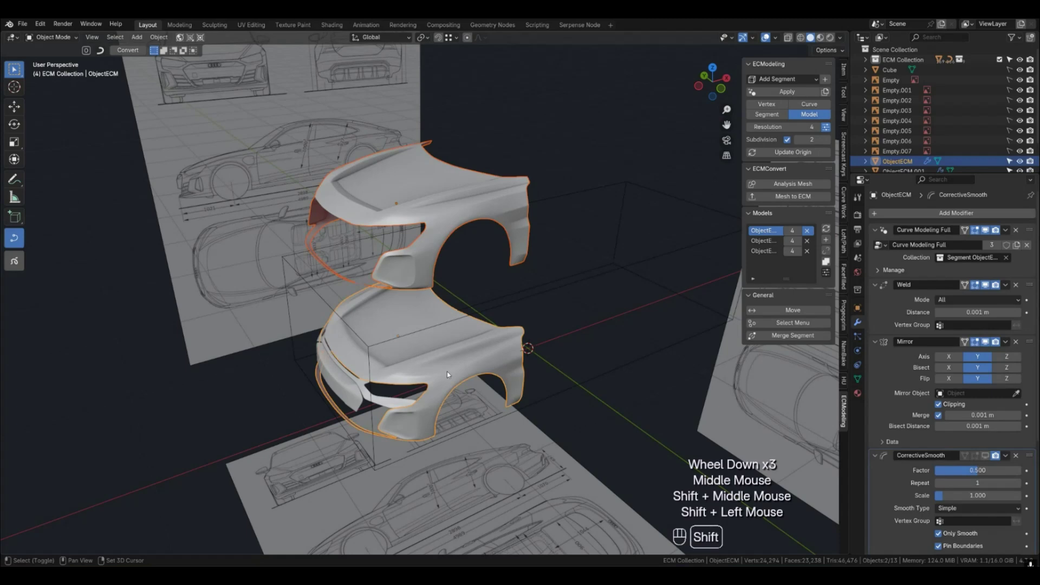
left_click(190, 38)
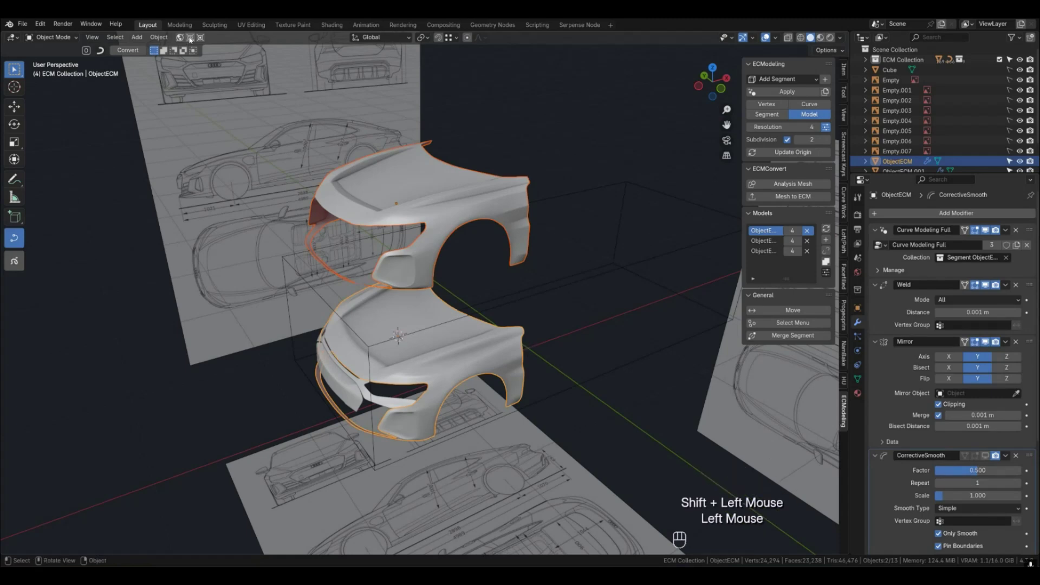
left_click(296, 107)
left_click(202, 38)
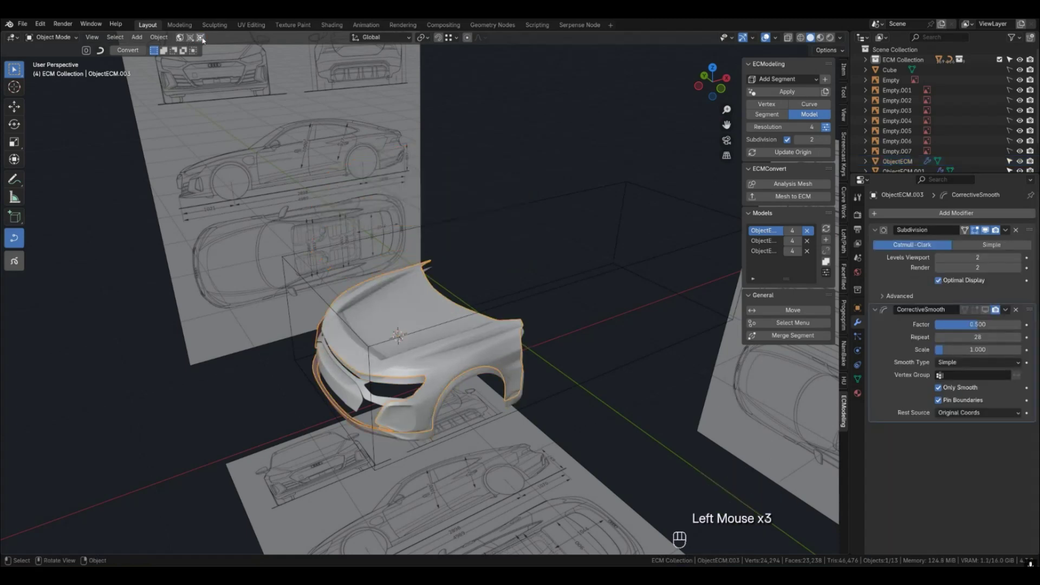
Enlarge the object list and hide ObjectECM, ObjectECM.001 and ObjectECM.002, leaving only the applied mesh shown.
scroll(450, 360, "up", 1)
middle_click_drag(445, 391, 430, 389)
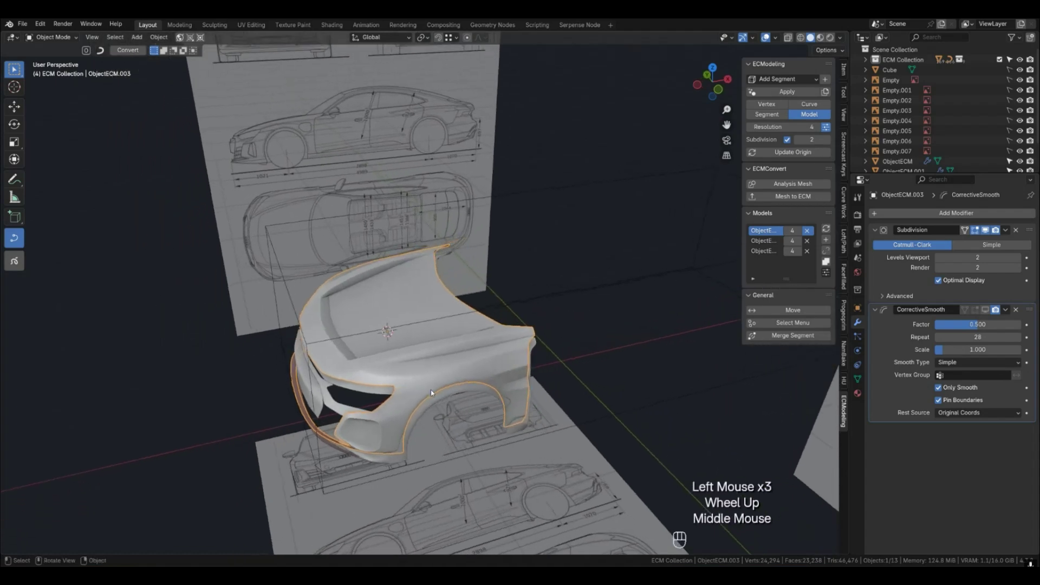
left_click_drag(981, 175, 981, 236)
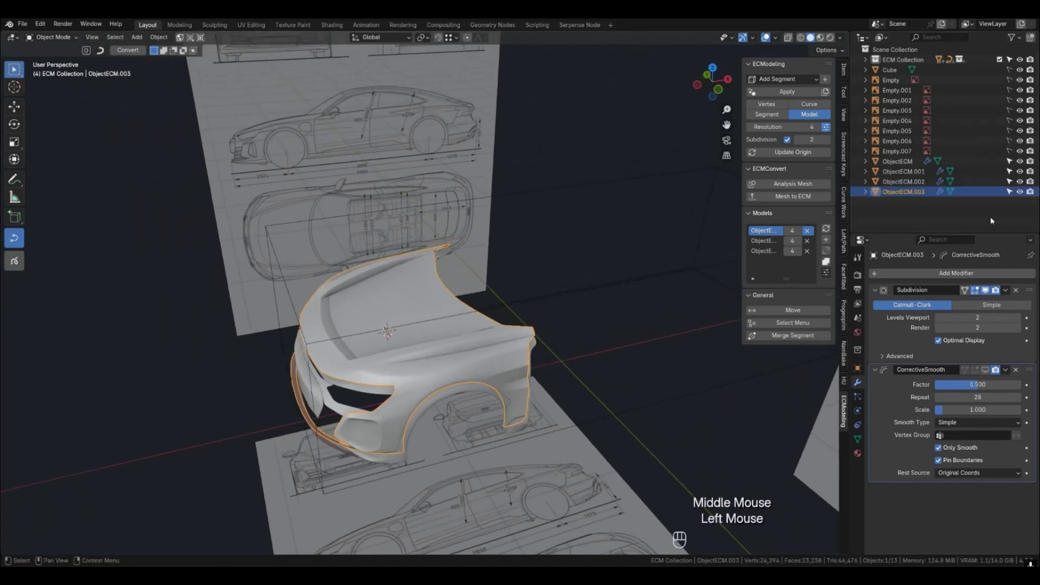
left_click_drag(1020, 160, 1020, 179)
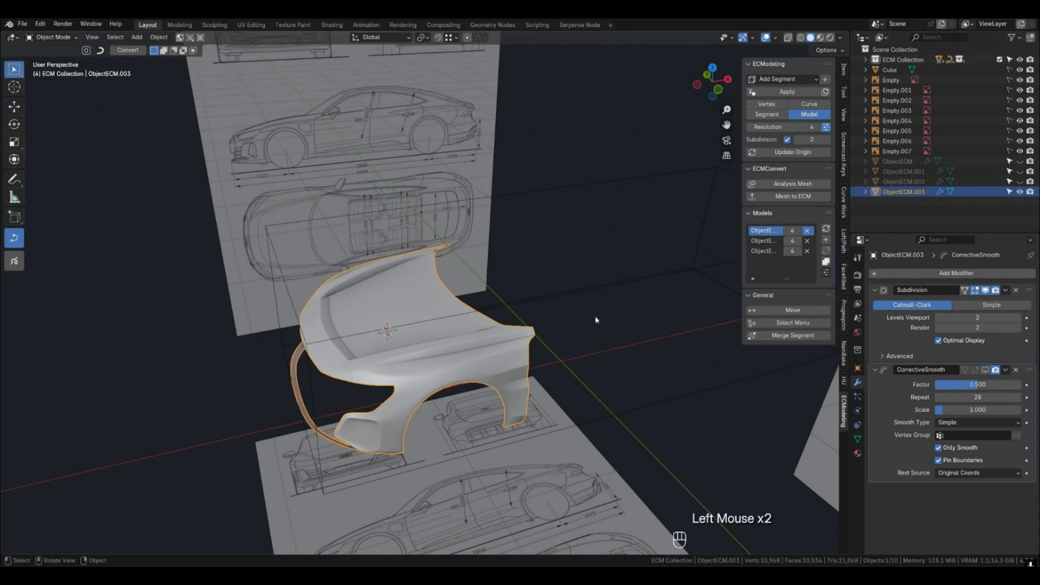
In top view, shift the applied mesh about 0.019 m along X to align it with the blueprint.
key("KP_7")
scroll(493, 346, "up", 2)
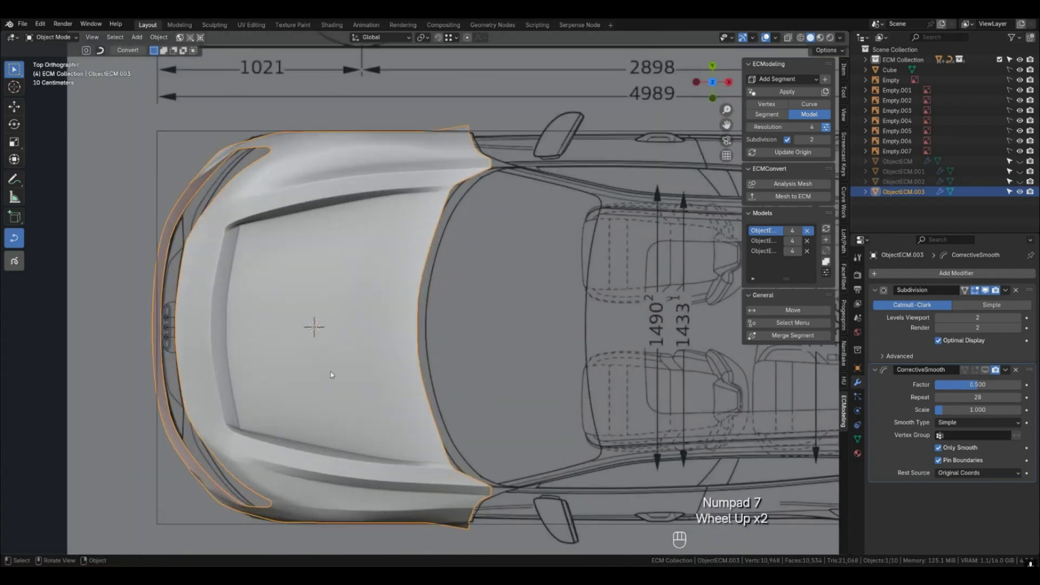
key("g")
key("x")
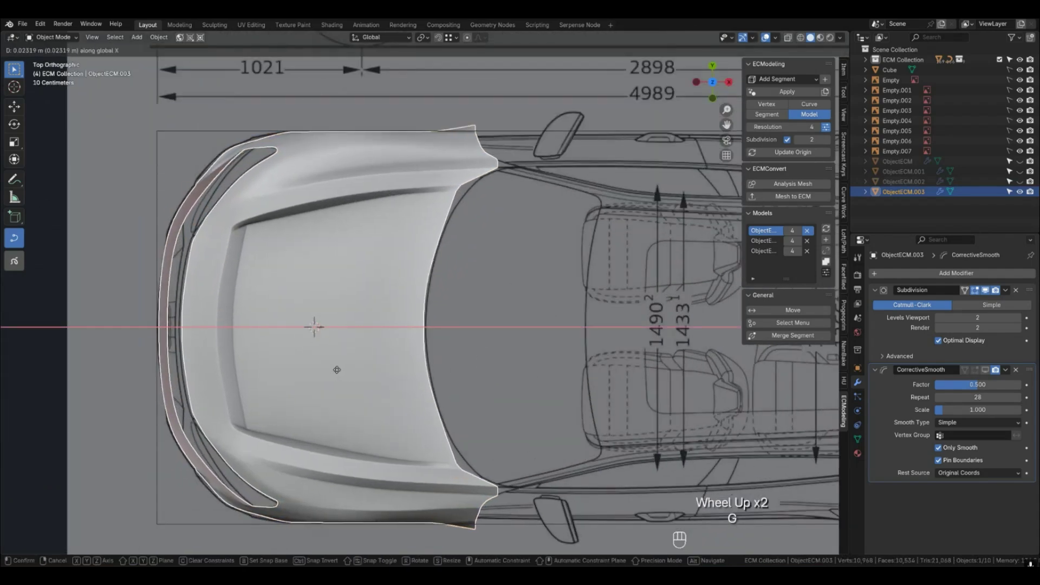
left_click(336, 373)
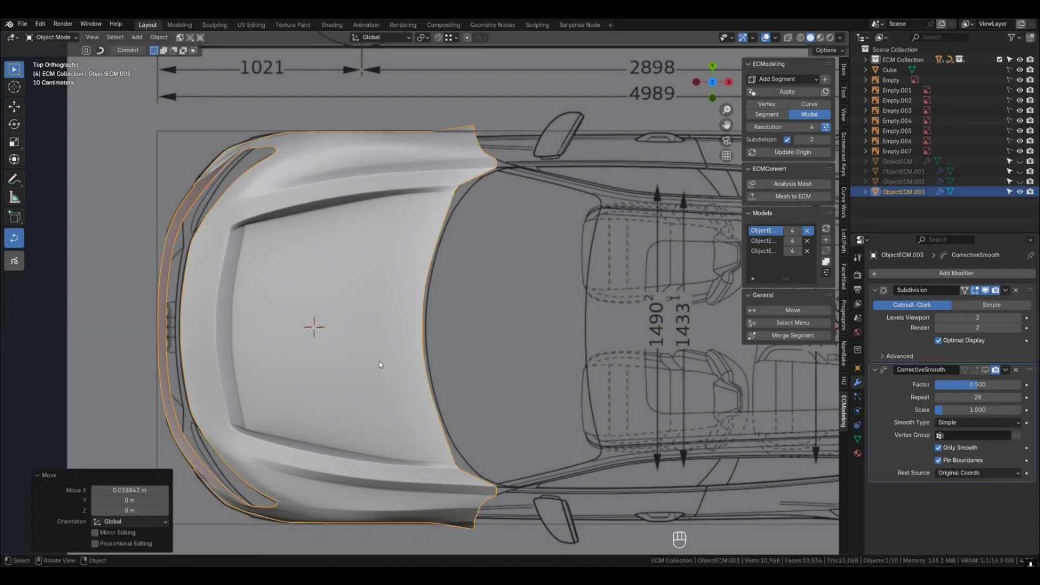
In front view, lower the applied mesh about 0.064 m along Z and adjust its position along X to match the side blueprint.
key("KP_1")
key("g")
key("z")
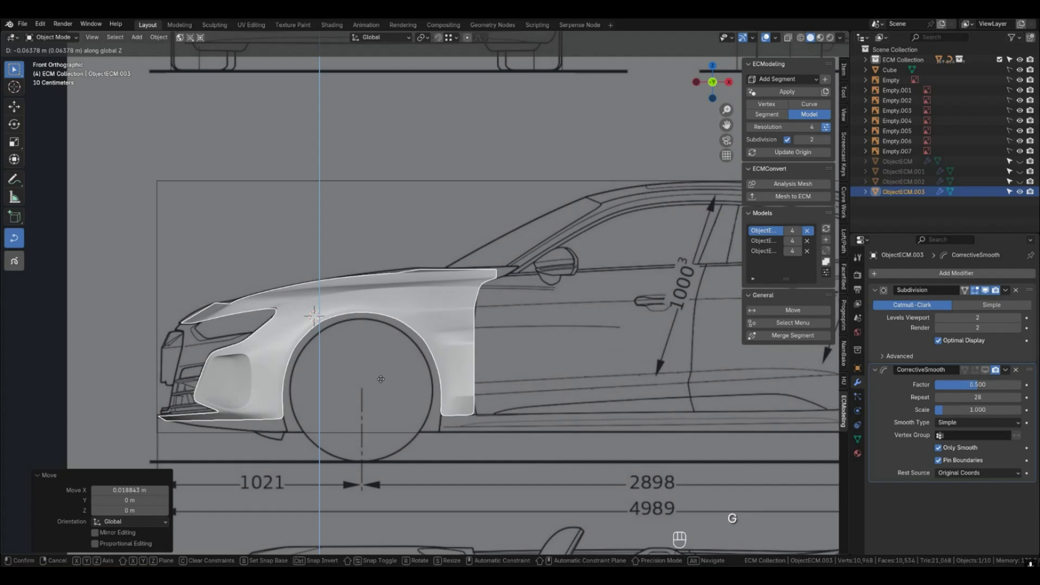
left_click(381, 382)
key("g")
key("x")
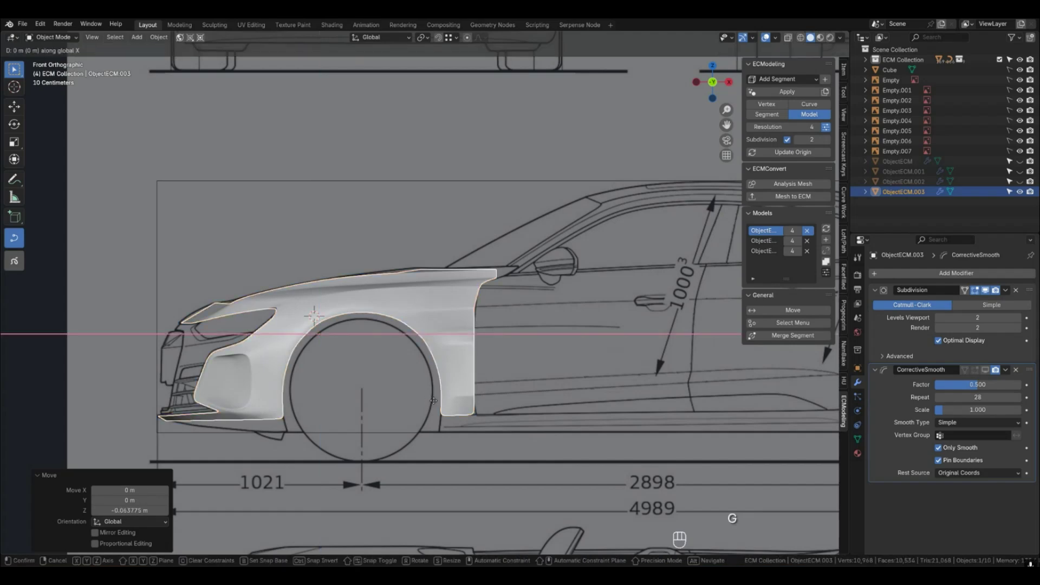
left_click(433, 403)
In top view with X-ray on, slide the vertices at the hood's front corner along its edge to follow the blueprint's hood seam.
middle_click_drag(424, 373, 472, 281)
scroll(438, 402, "down", 2)
key("Tab")
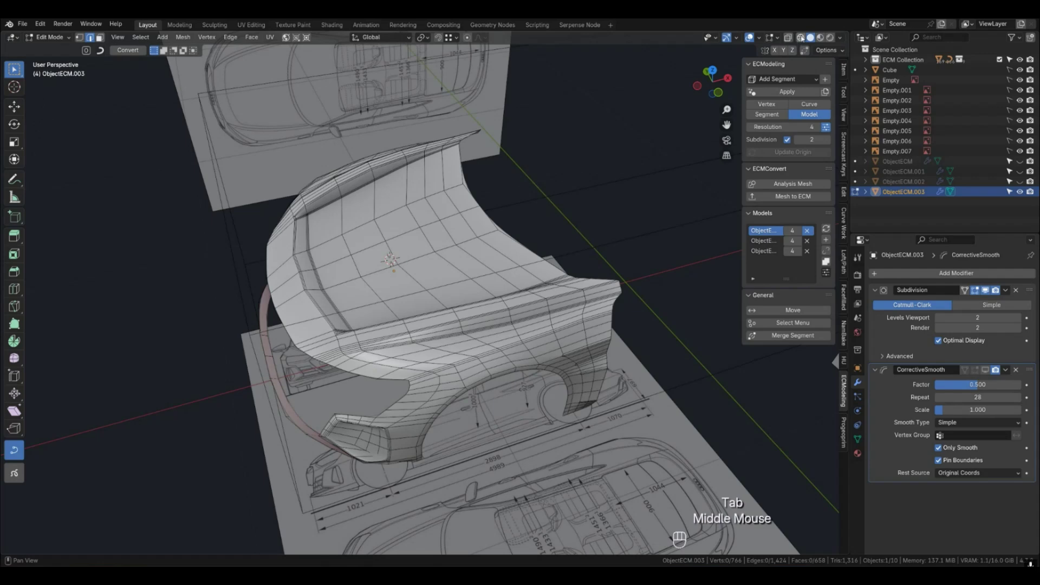
left_click(788, 38)
key("KP_7")
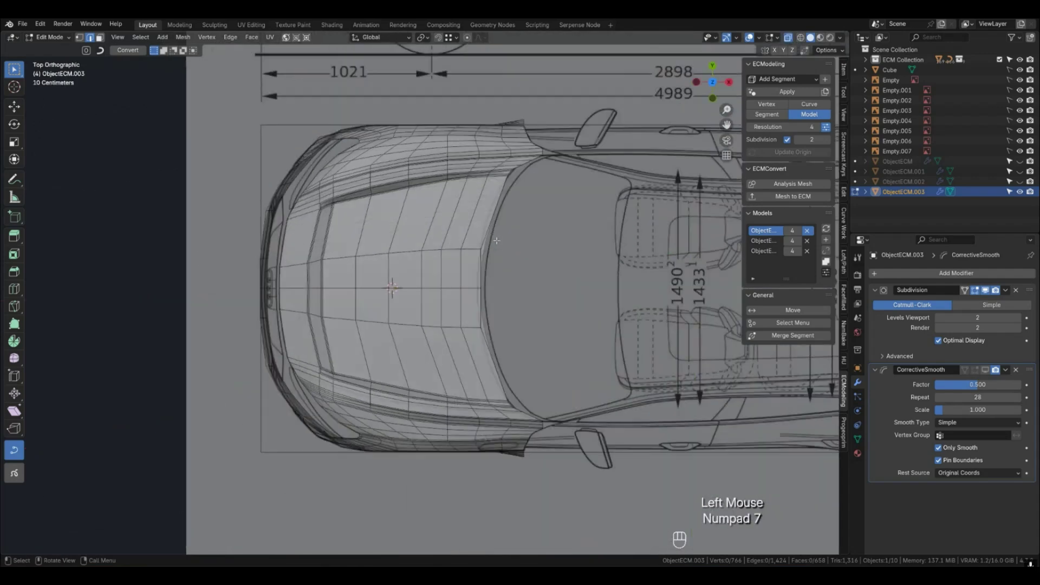
scroll(429, 272, "up", 5)
key("1")
left_click(297, 269)
key("g")
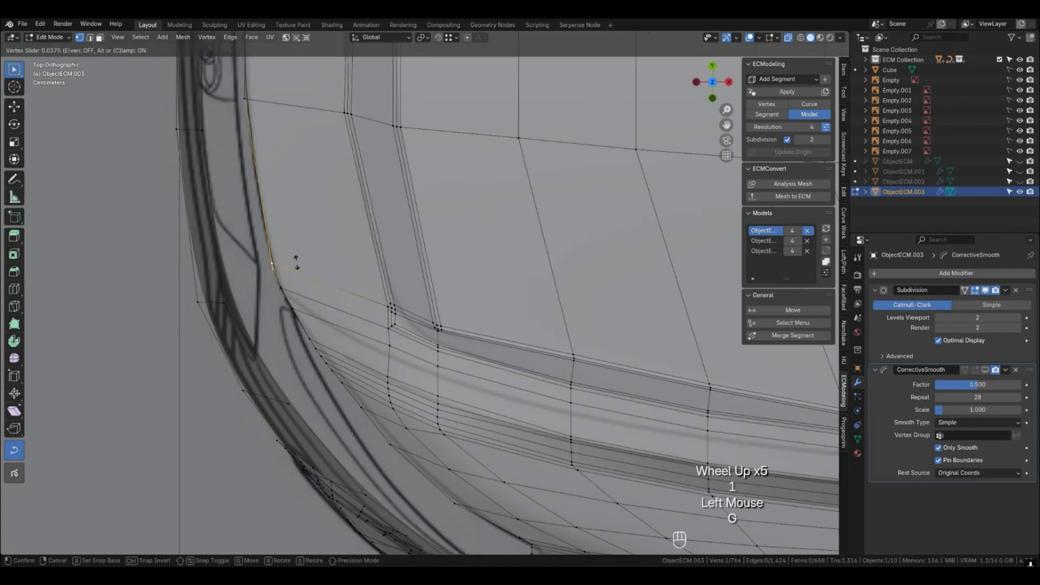
left_click(307, 285)
key("g")
key("g")
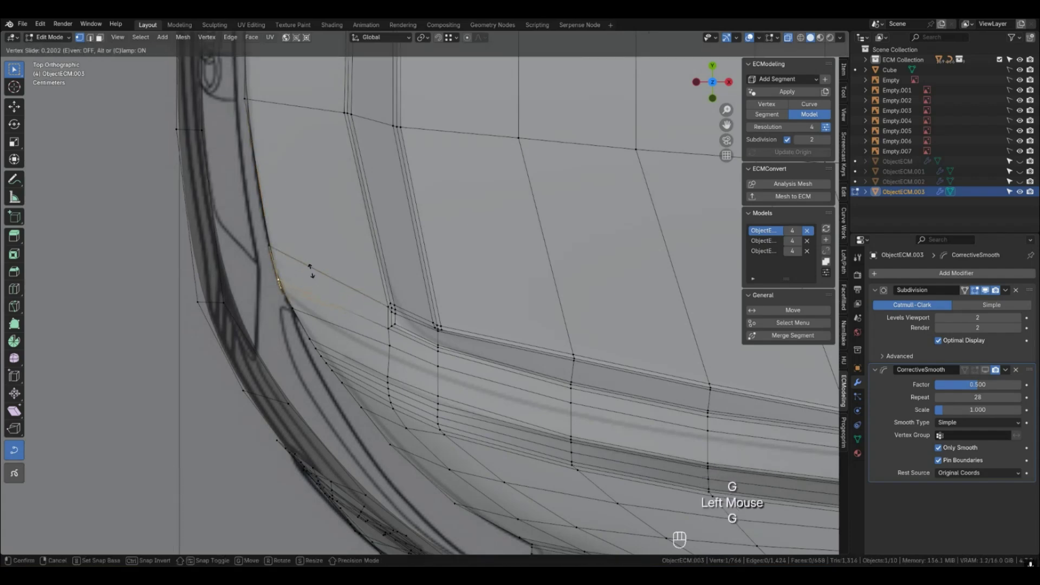
left_click(309, 267)
key("g")
key("g")
left_click(331, 297)
Edge-slide two seam-row vertices behind the hood's front corner and slide the neighbouring front vertex onto the blueprint's hood line.
left_click(390, 345)
left_click(437, 365, "shift")
key("g")
key("g")
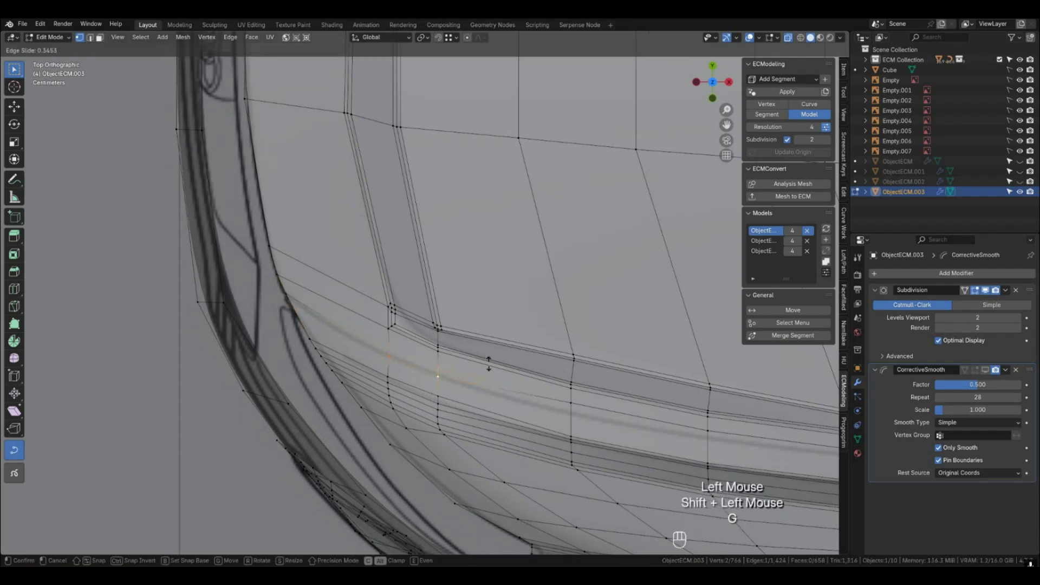
left_click(489, 362)
middle_click_drag(488, 362, 243, 318, "shift")
left_click(179, 278)
key("g")
key("g")
left_click(216, 277)
Slide the next two vertices of the seam row along the hood's side to the blueprint line, then fine-tune the first one.
left_click(293, 337)
left_click(430, 366, "shift")
key("g")
key("g")
left_click(496, 379)
left_click(294, 345)
key("g")
key("g")
left_click(423, 369)
middle_click_drag(496, 376, 256, 331, "shift")
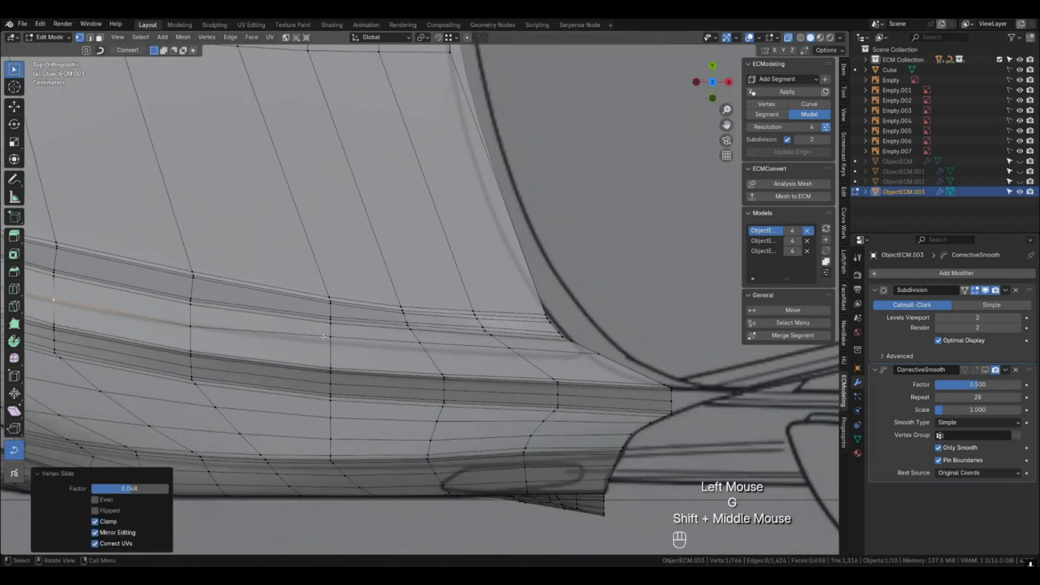
Edge-slide the three seam-row vertices toward the hood's rear by a factor of about 0.2 to match the blueprint line.
left_click(331, 337)
left_click(420, 341, "shift")
left_click(510, 348, "shift")
key("g")
key("g")
left_click(539, 357)
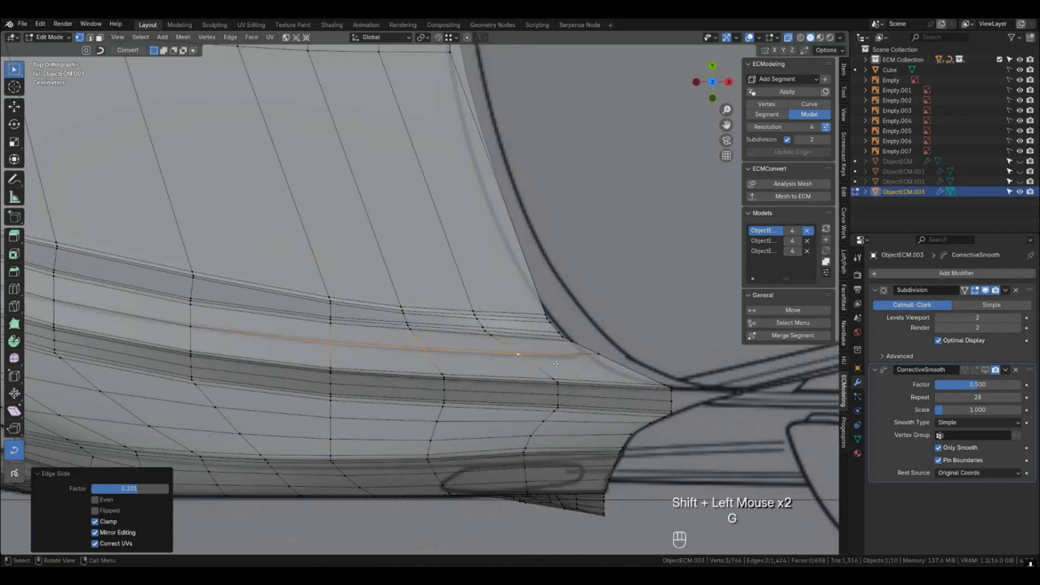
Slide the seam row's last vertex at the hood's rear corner by a factor of 0.177.
middle_click_drag(568, 373, 472, 365, "shift")
left_click(503, 346)
key("g")
key("g")
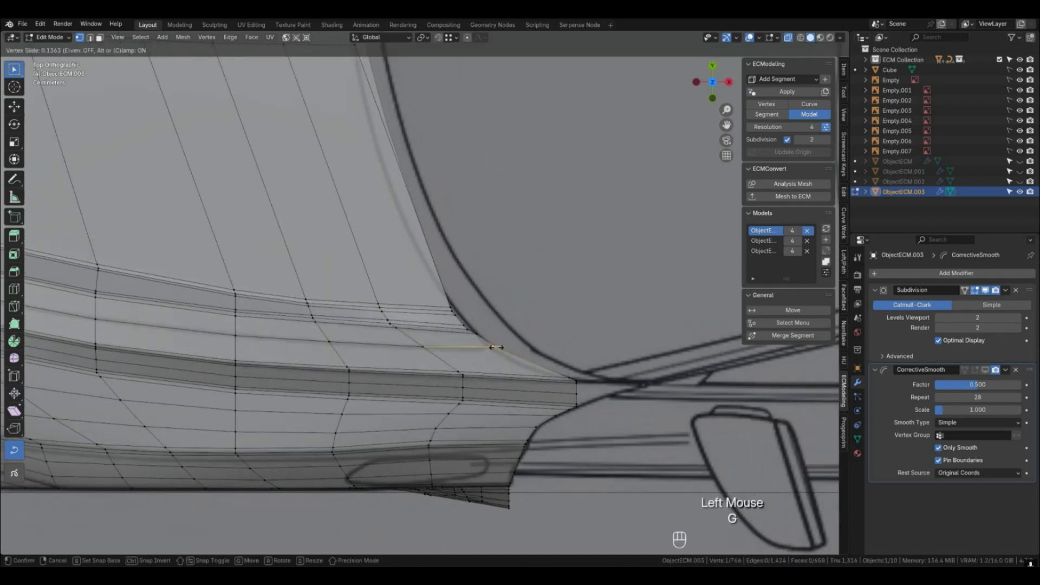
left_click(494, 347)
scroll(478, 395, "down", 2)
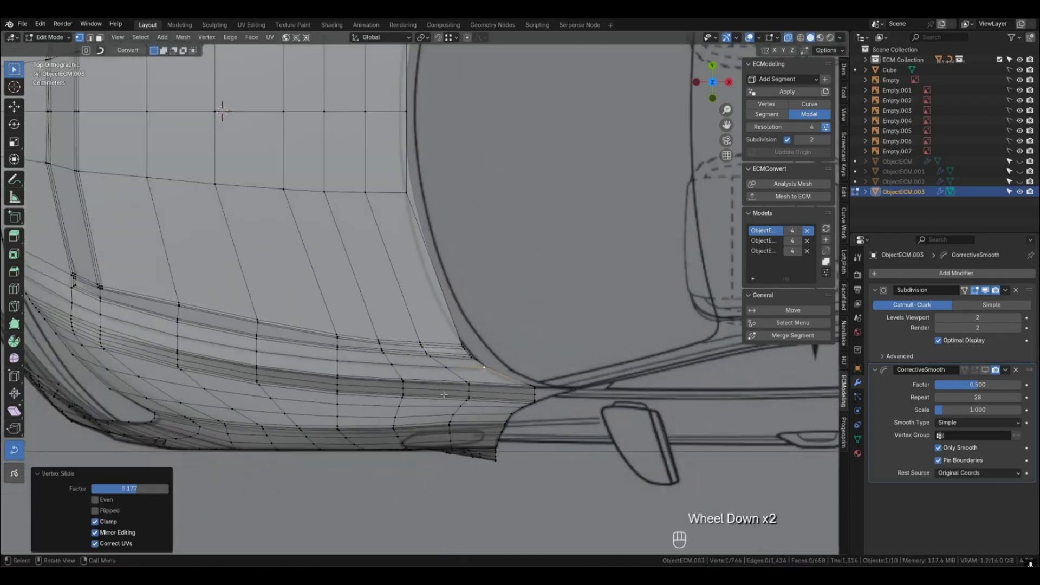
Bevel the aligned hood-to-fender seam edge loop with 2 segments and a width of about 0.003 m.
key("Tab")
middle_click_drag(392, 373, 447, 309)
scroll(431, 359, "down", 2)
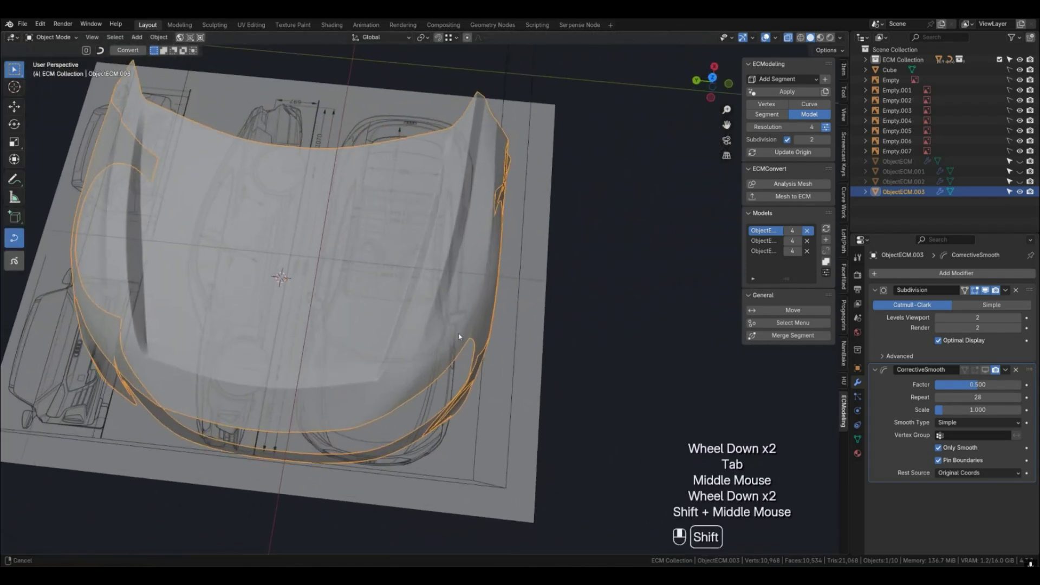
key("Tab")
scroll(420, 350, "up", 1)
key("2")
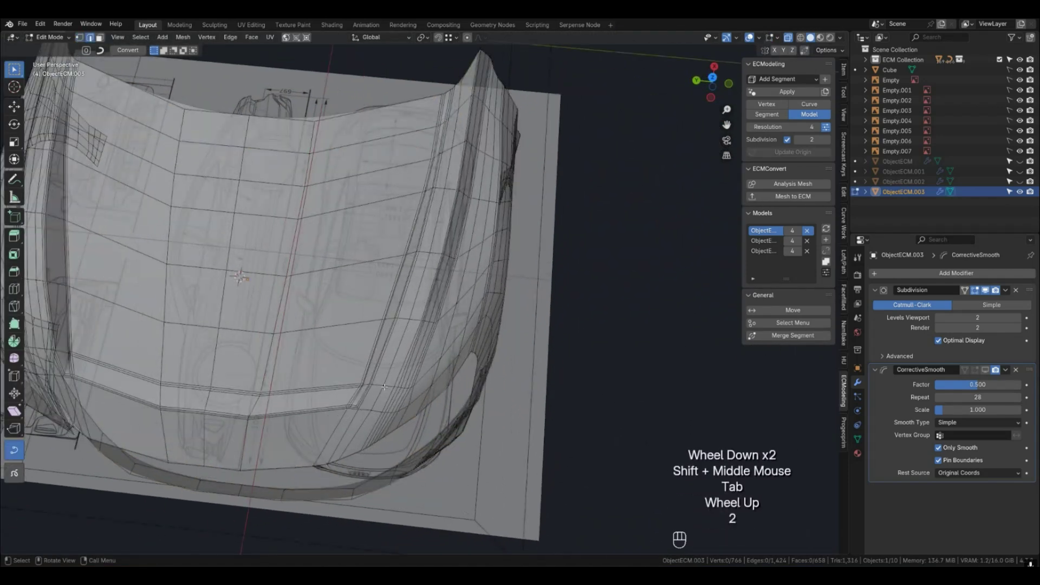
left_click(380, 389, "alt+shift")
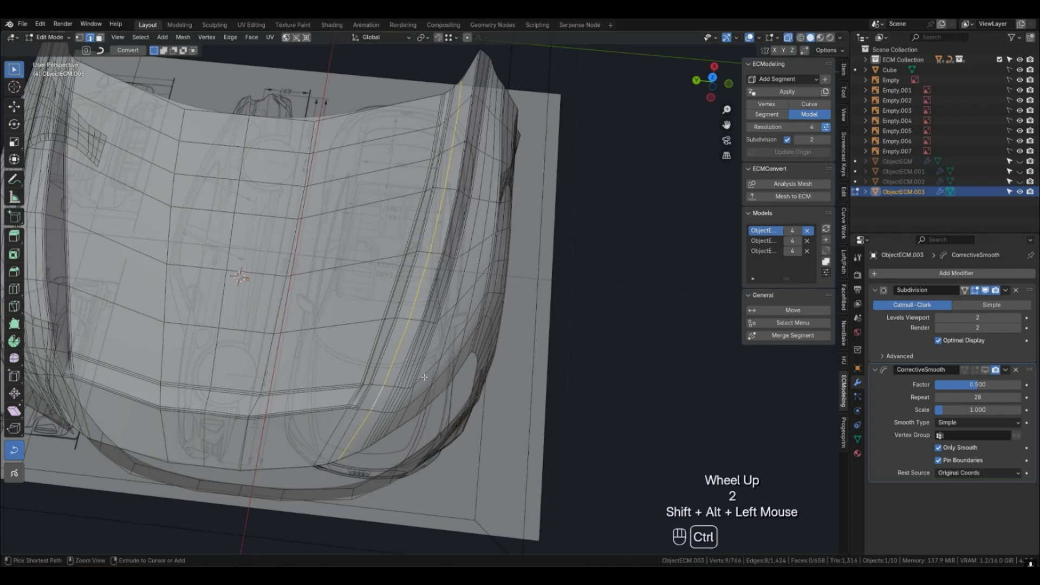
scroll(403, 385, "up", 2)
key("ctrl+b")
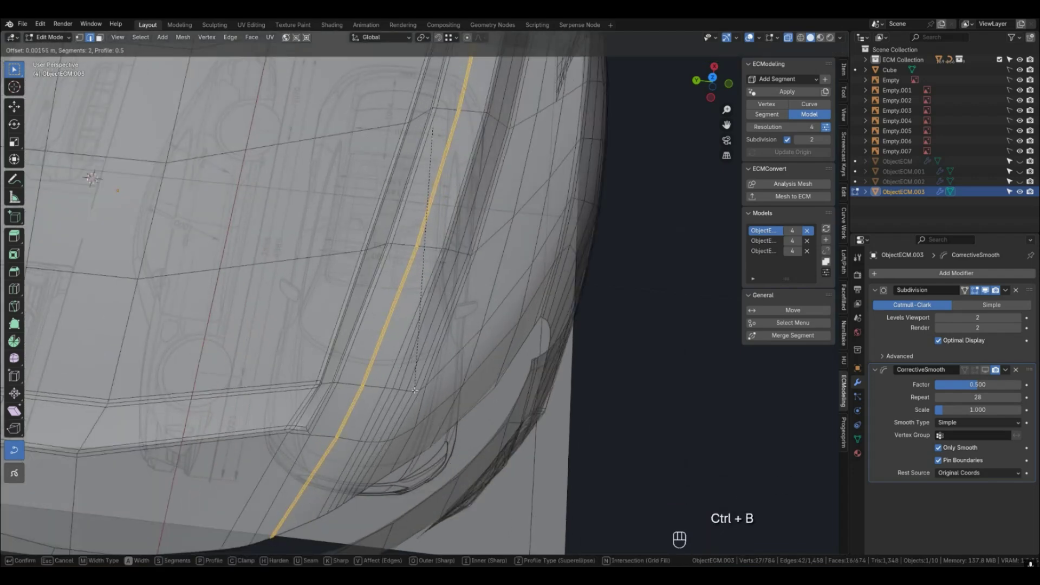
left_click(416, 391)
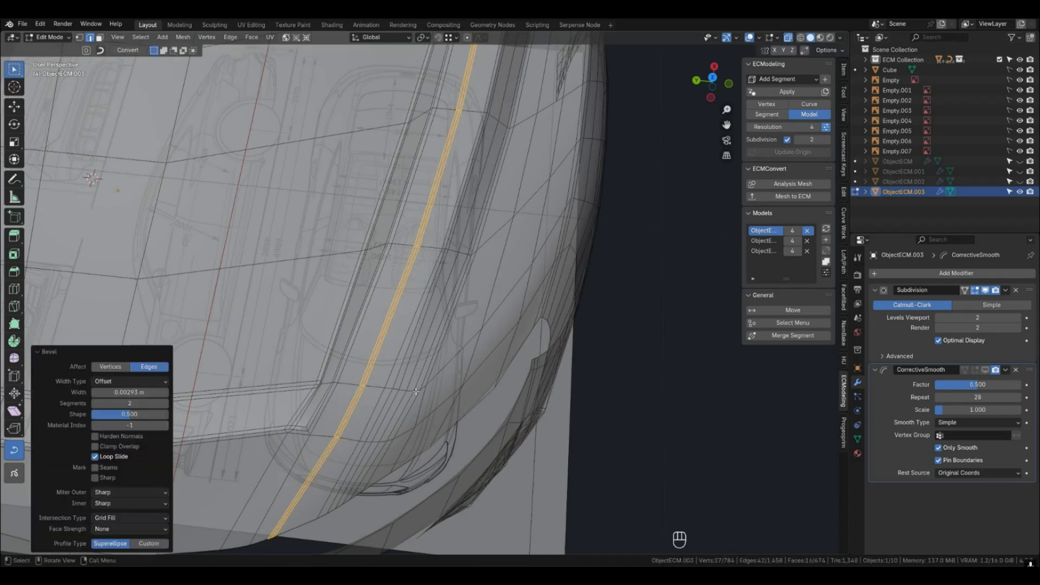
Turn off X-ray, select the middle edge loop of the seam bevel and rip it apart in place.
left_click(386, 394)
middle_click_drag(387, 394, 463, 297, "shift")
left_click(431, 316)
left_click(432, 313, "alt+shift")
left_click(432, 313, "alt+shift")
left_click(432, 313, "alt+shift")
mouse_move(432, 313)
middle_mouse_down()
mouse_move(460, 291)
mouse_move(457, 322)
mouse_move(434, 316)
middle_mouse_up()
scroll(460, 291, "down", 2)
left_click(460, 291)
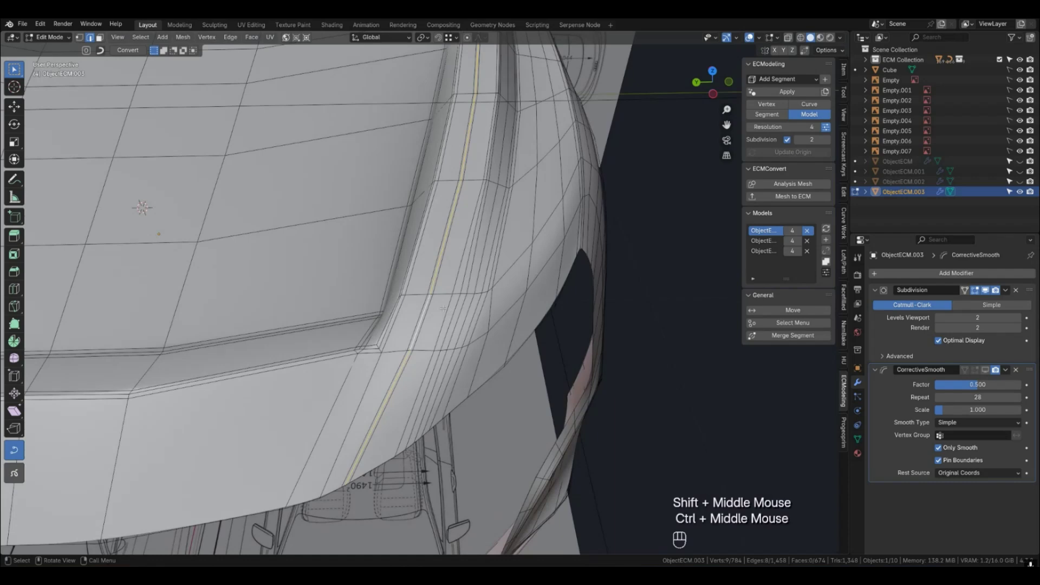
key("v")
left_click(443, 308)
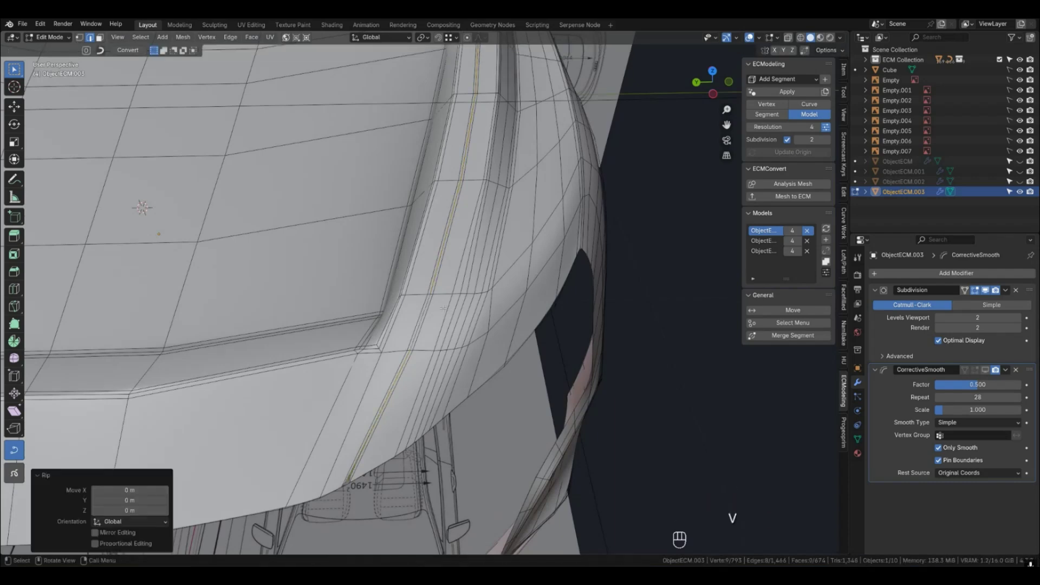
Shift the ripped edge loop about -0.0006 m along Y to open the hood gap, then inspect the smoothed mesh.
key("g")
key("x")
key("y")
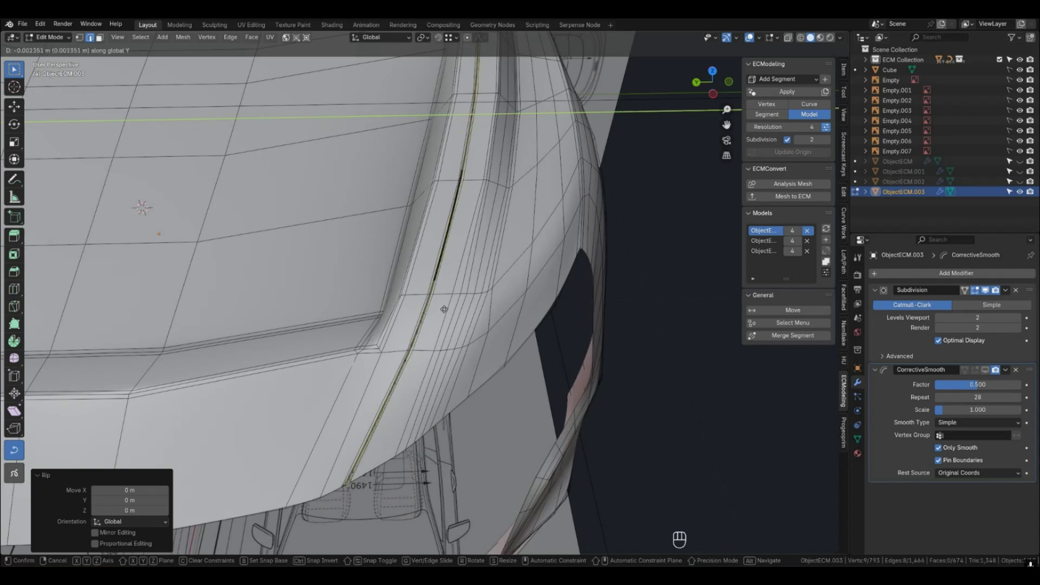
left_click(486, 307)
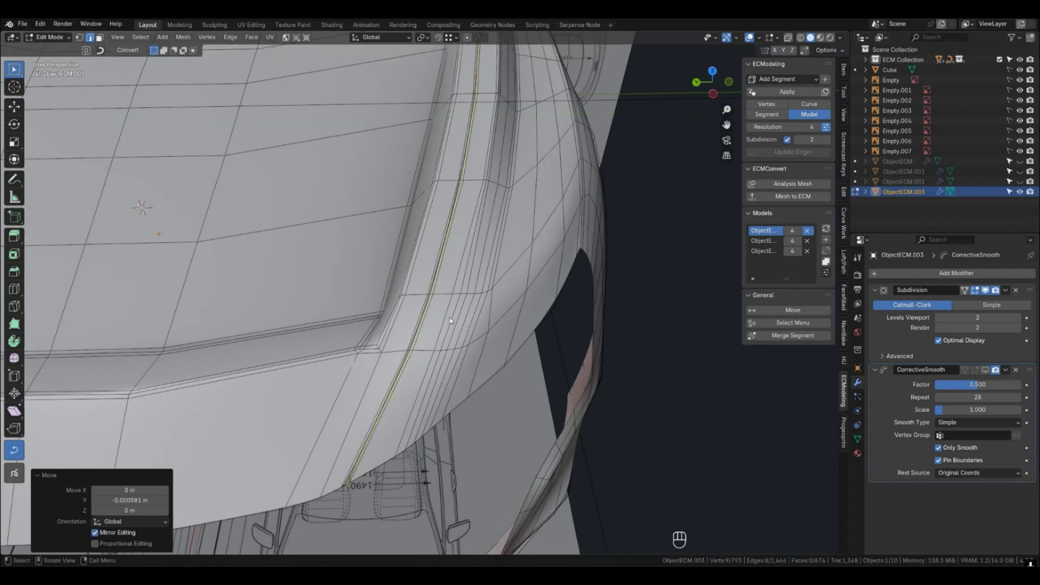
key("Tab")
left_click(715, 402)
scroll(546, 314, "down", 2)
middle_click_drag(524, 311, 505, 351)
Move the ripped edge loop along Y again to adjust the hood-to-fender gap and inspect the fender from the side.
key("Tab")
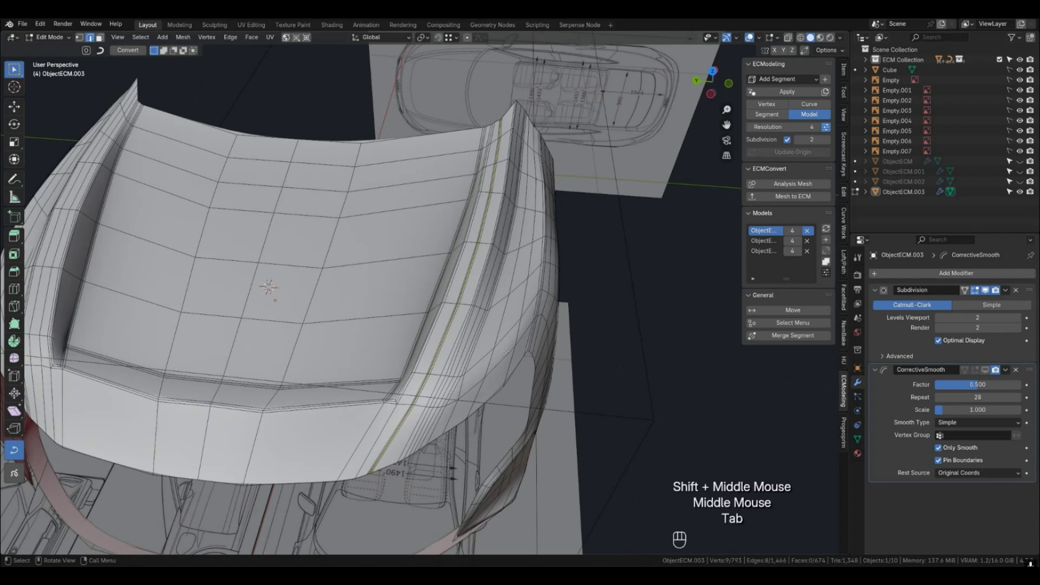
scroll(505, 350, "up", 1)
key("g")
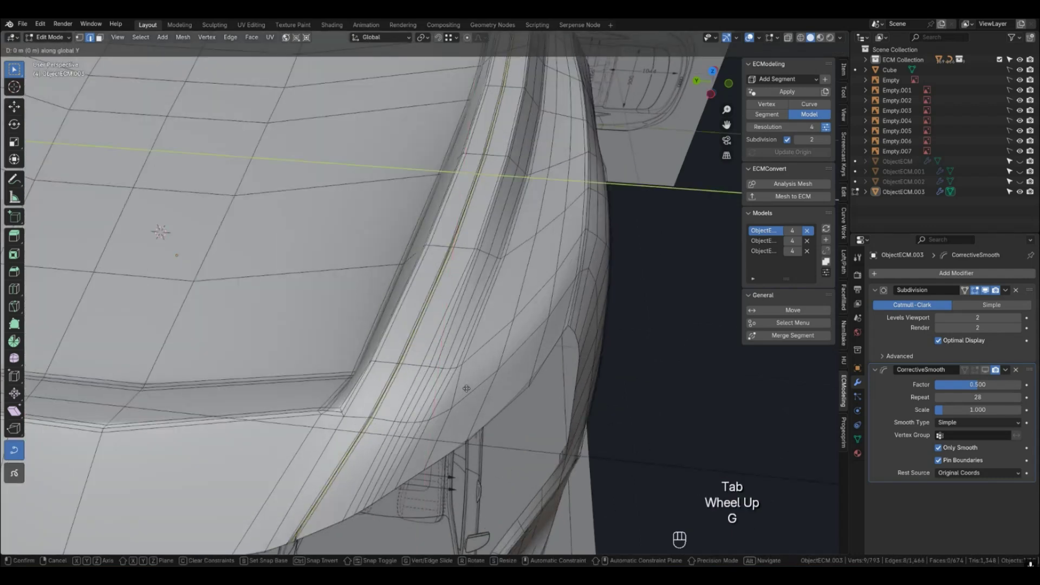
left_click(474, 375)
key("Tab")
scroll(476, 371, "down", 1)
middle_click_drag(477, 370, 428, 342)
scroll(467, 369, "down", 2)
scroll(467, 369, "up", 2)
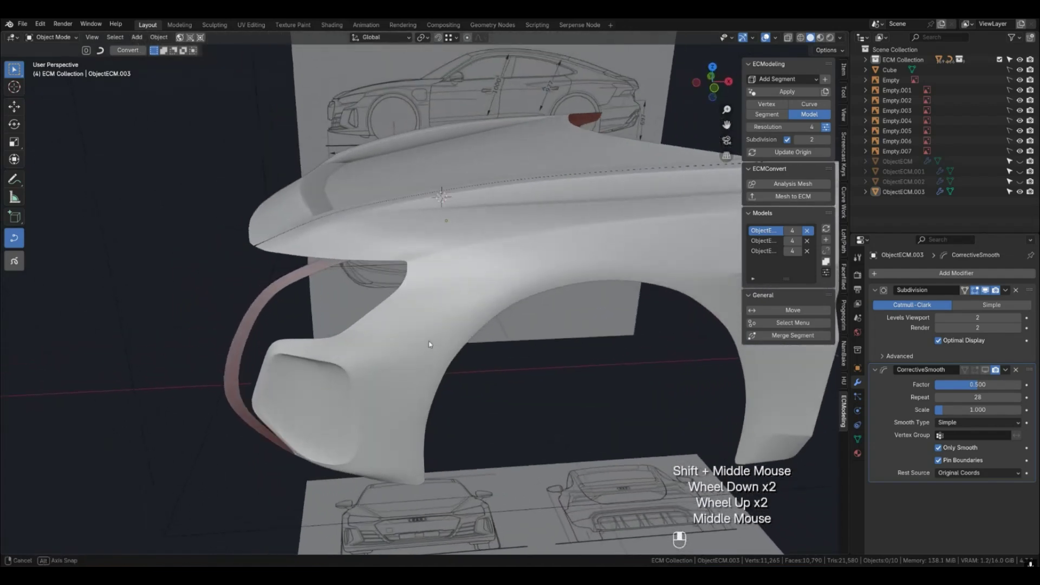
In front view with X-ray on, slide the fender vertex below the headlight opening's rear corner by a factor of 0.311.
left_click(429, 341)
key("Tab")
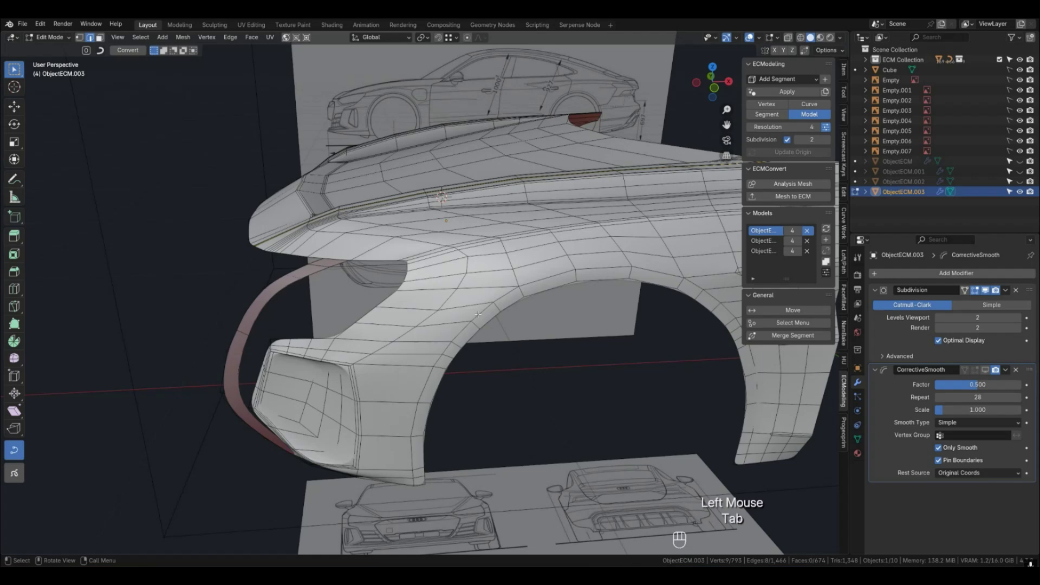
key("KP_1")
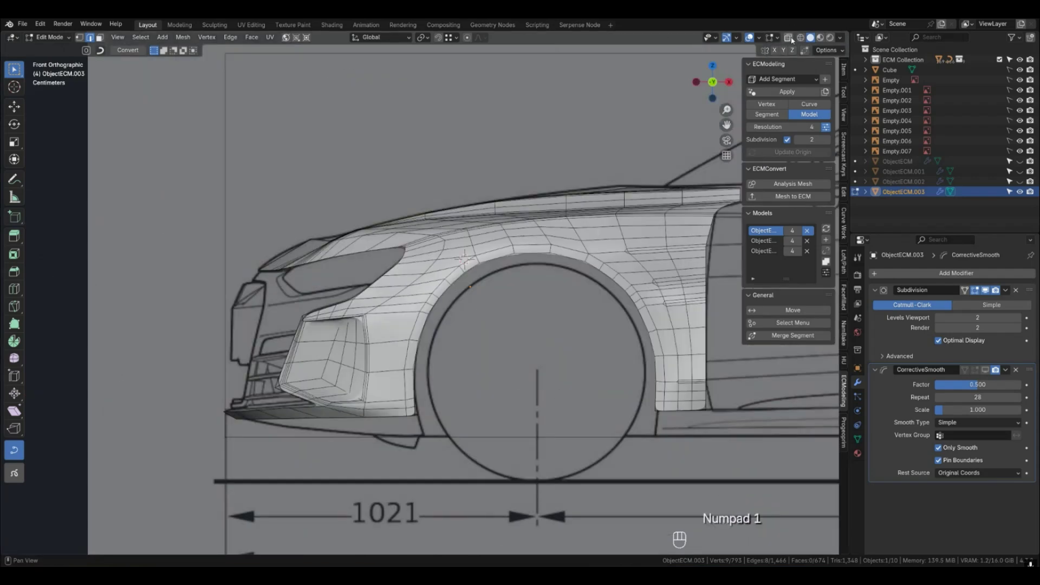
left_click(461, 267)
scroll(459, 268, "up", 4)
key("1")
left_click(265, 297)
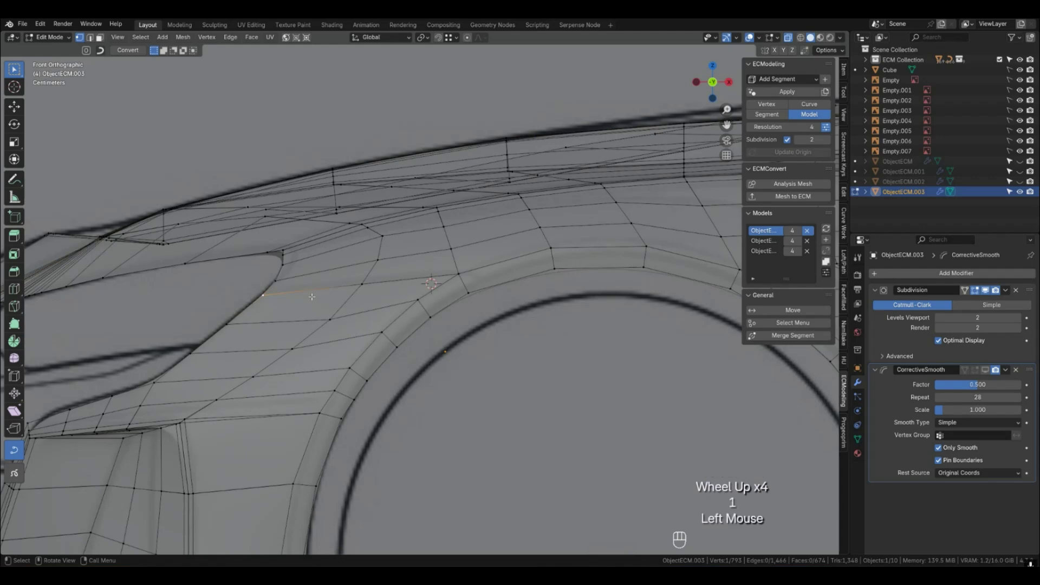
key("g")
left_click(311, 291)
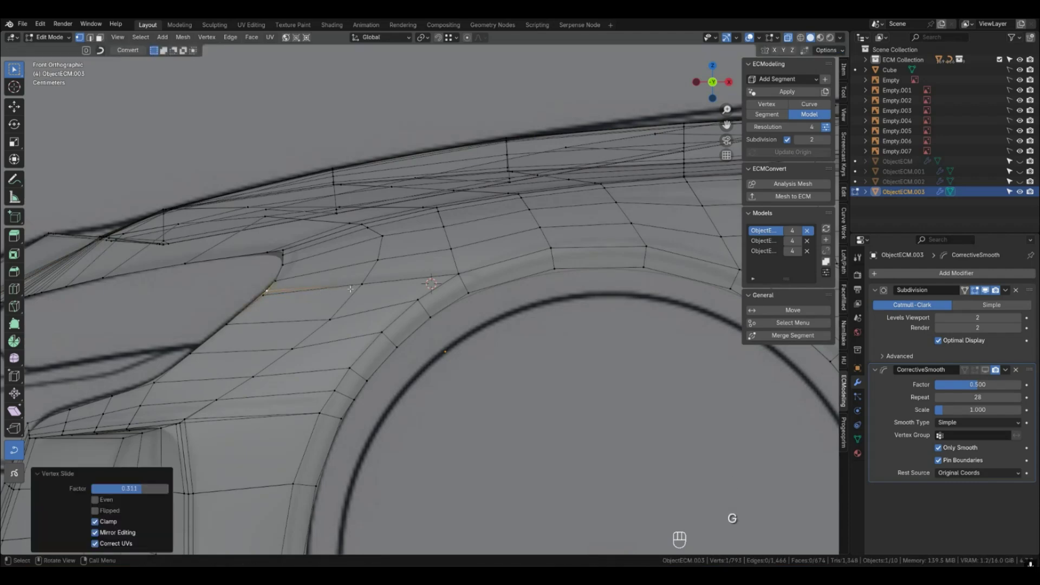
Slide the next vertex in that fender row, then the row's vertex on the wheel arch's outer edge toward the rear.
left_click(362, 284)
key("g")
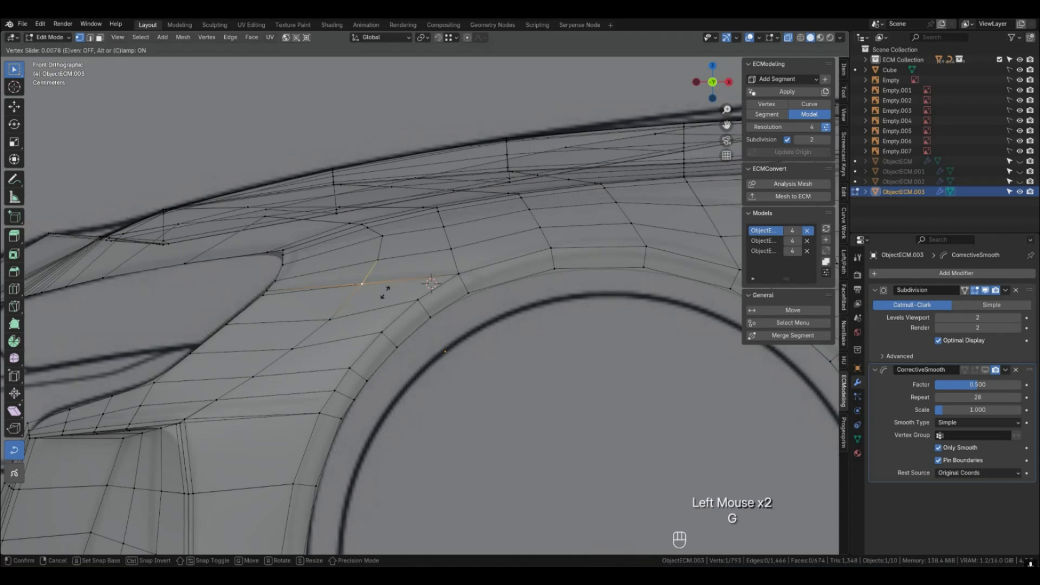
left_click(386, 289)
left_click(458, 274)
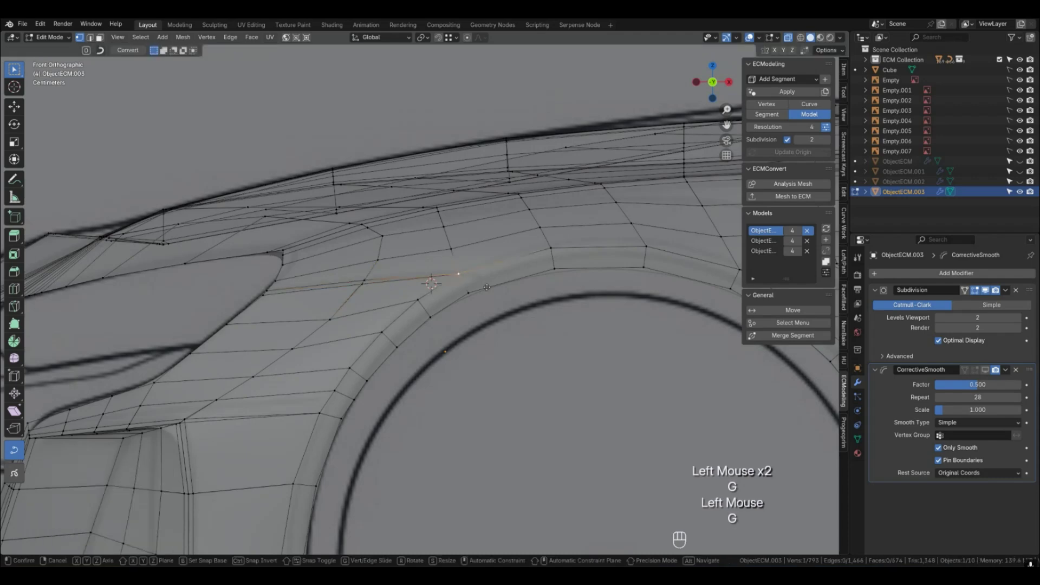
key("g")
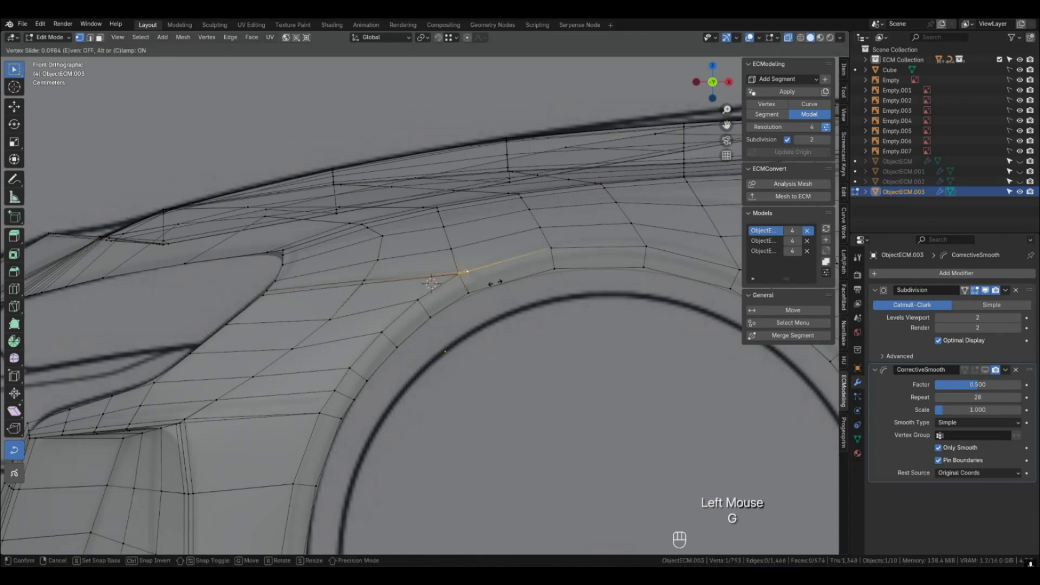
left_click(493, 283)
Slide the vertex on the wheel arch's inner edge rearward along the arch, then slide it up across the lip.
left_click(469, 293)
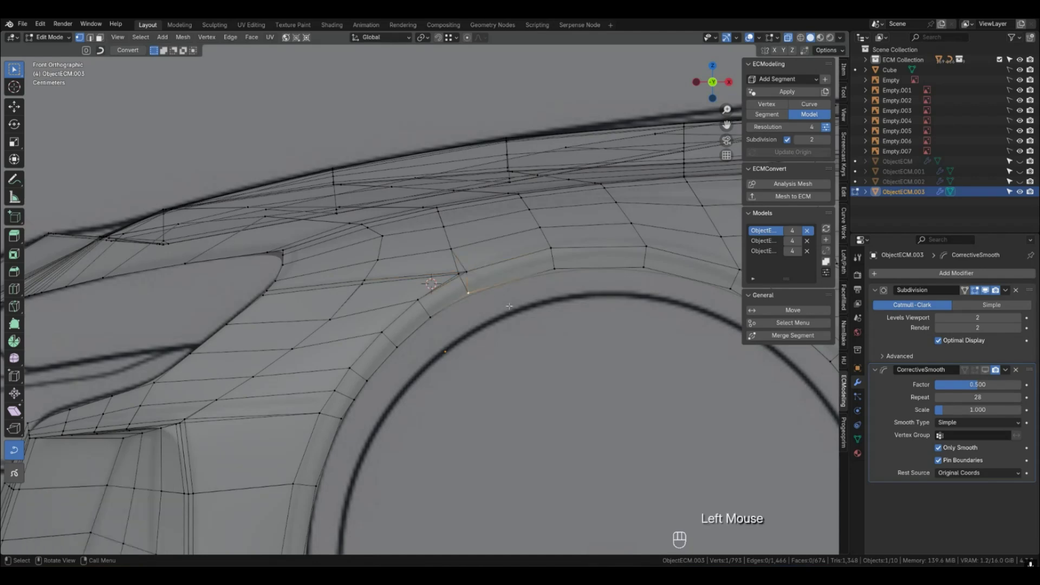
key("g")
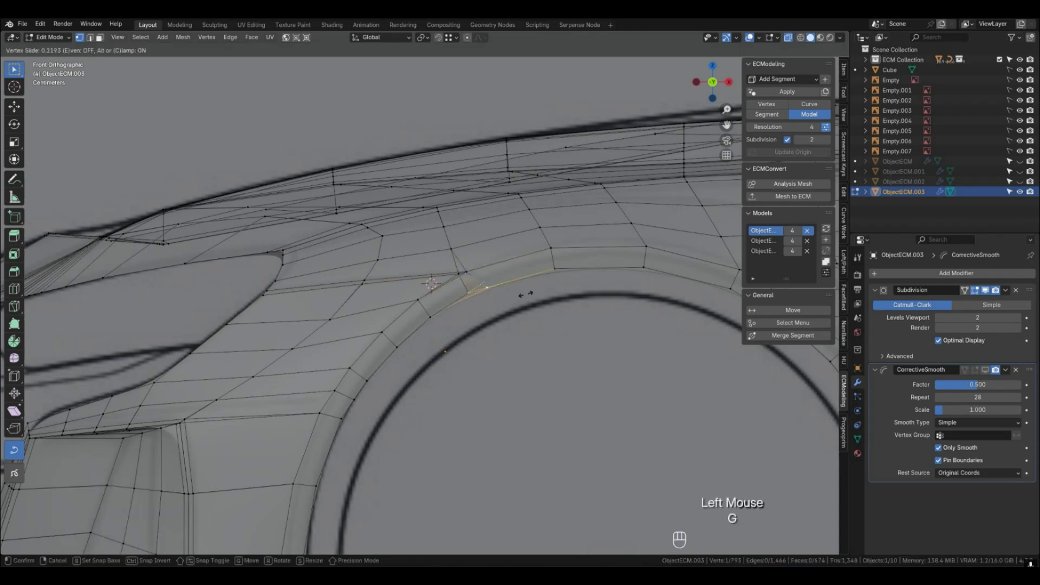
left_click(533, 290)
key("g")
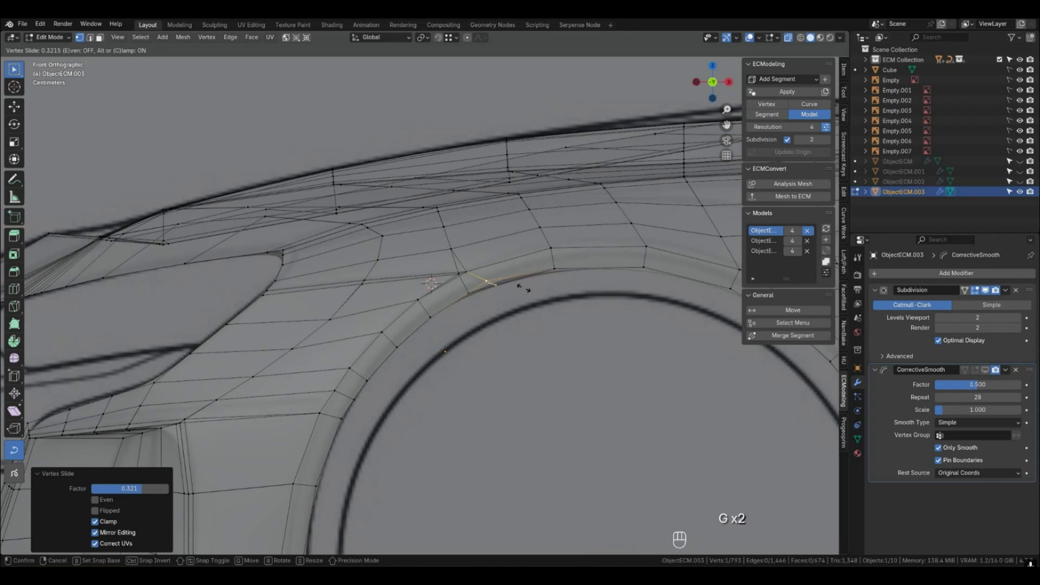
left_click(519, 288)
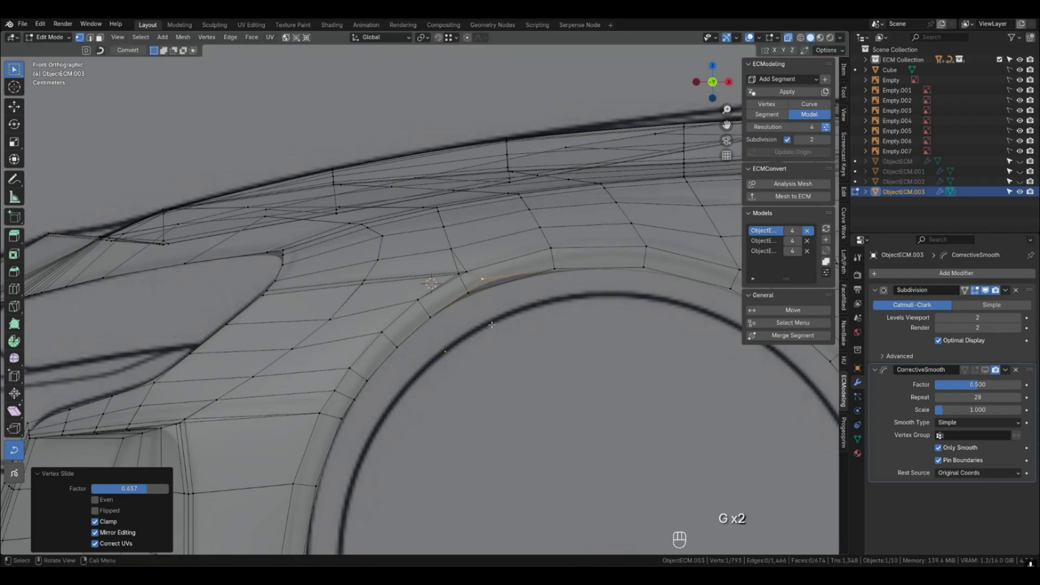
Slide the selected vertex on the wheel arch's inner edge along the lip with clamping off and check the smoothed arch in Object Mode.
key("g")
left_click(495, 324)
key("g")
left_click(491, 324)
key("g")
key("alt")
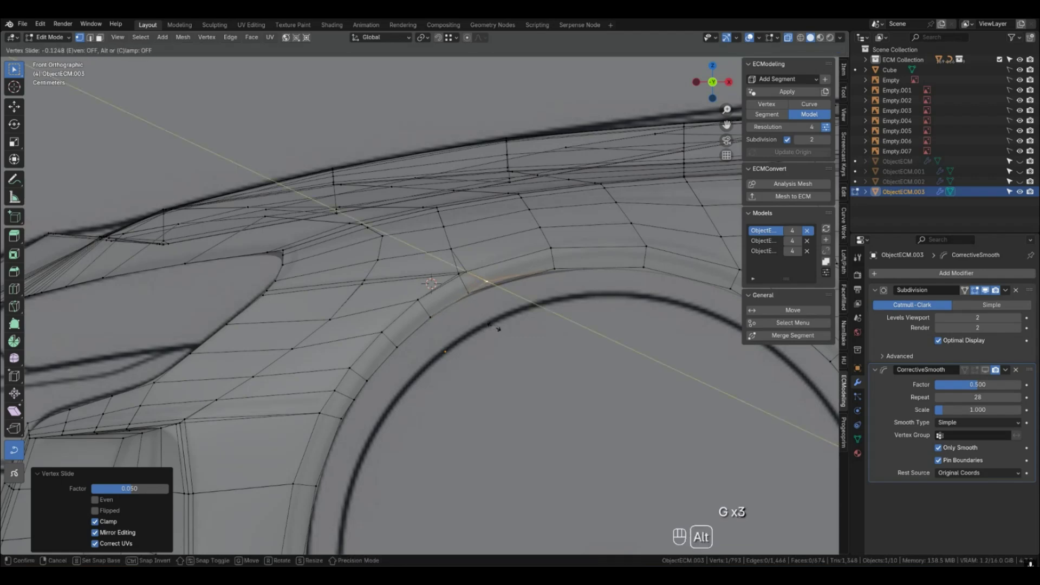
left_click(497, 328)
key("Tab")
scroll(479, 306, "down", 2)
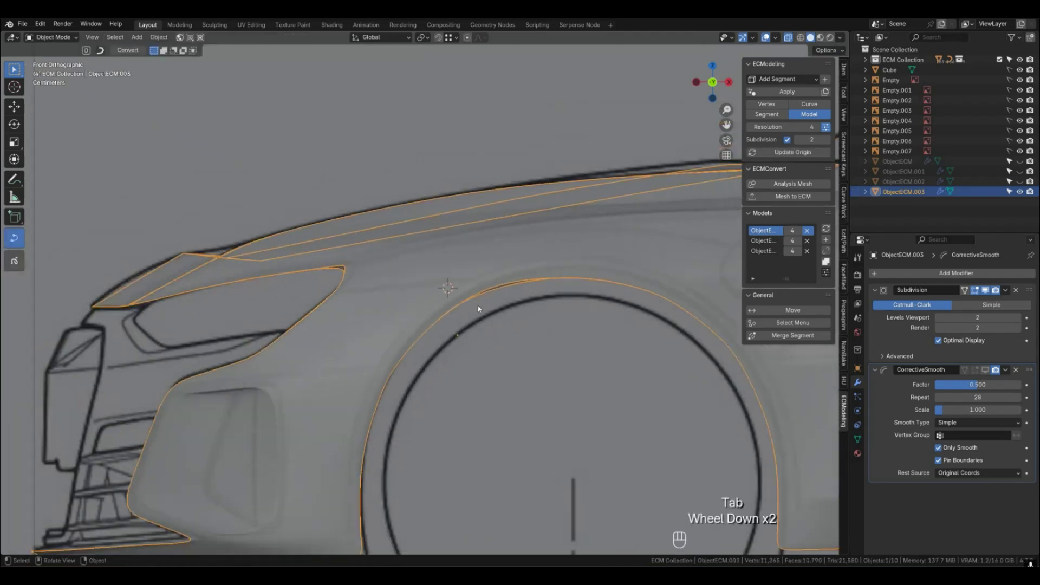
Slide the fender vertex between the headlight opening's rear corner and the wheel arch along its edges, refining its position twice.
key("Tab")
scroll(458, 301, "up", 1)
left_click(362, 314)
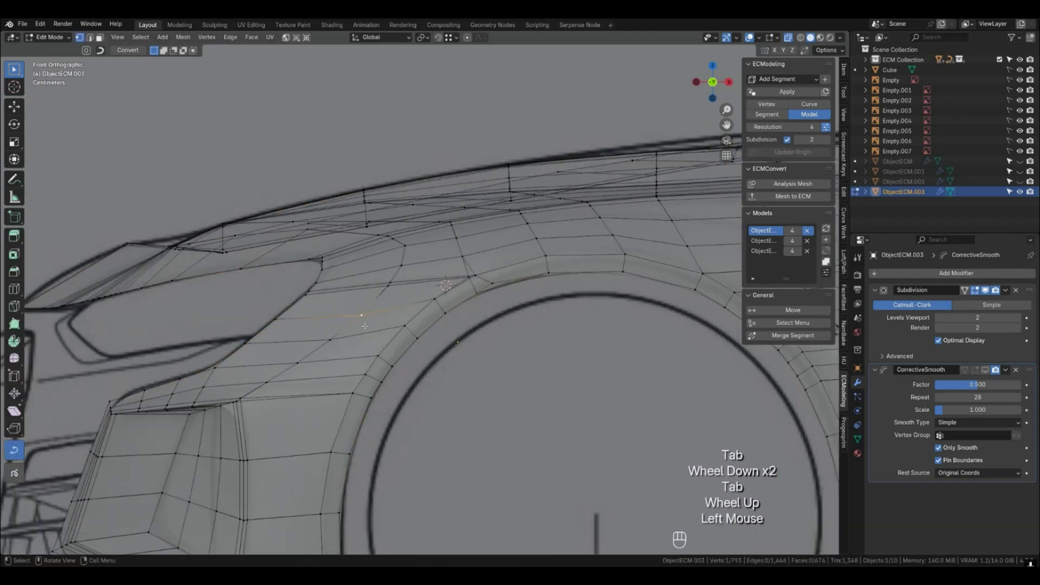
key("g")
key("g")
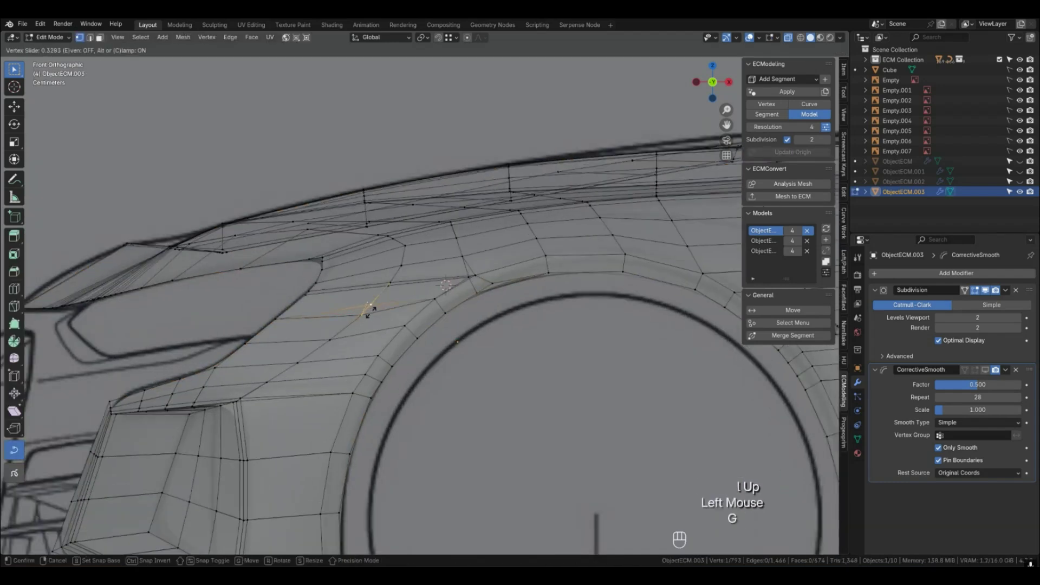
left_click(339, 335)
key("g")
key("g")
left_click(370, 323)
key("Tab")
key("Tab")
Bevel the edge path from the headlight opening's rear corner to the wheel arch with 2 segments and an offset of about 0.0013 m.
left_click(381, 281)
middle_click_drag(381, 281, 293, 285)
scroll(281, 287, "down", 2)
left_click(274, 287)
left_click(279, 288)
left_click(471, 292, "ctrl")
mouse_move(471, 292)
middle_mouse_down()
mouse_move(491, 301)
mouse_move(451, 295)
mouse_move(495, 316)
mouse_move(478, 311)
middle_mouse_up()
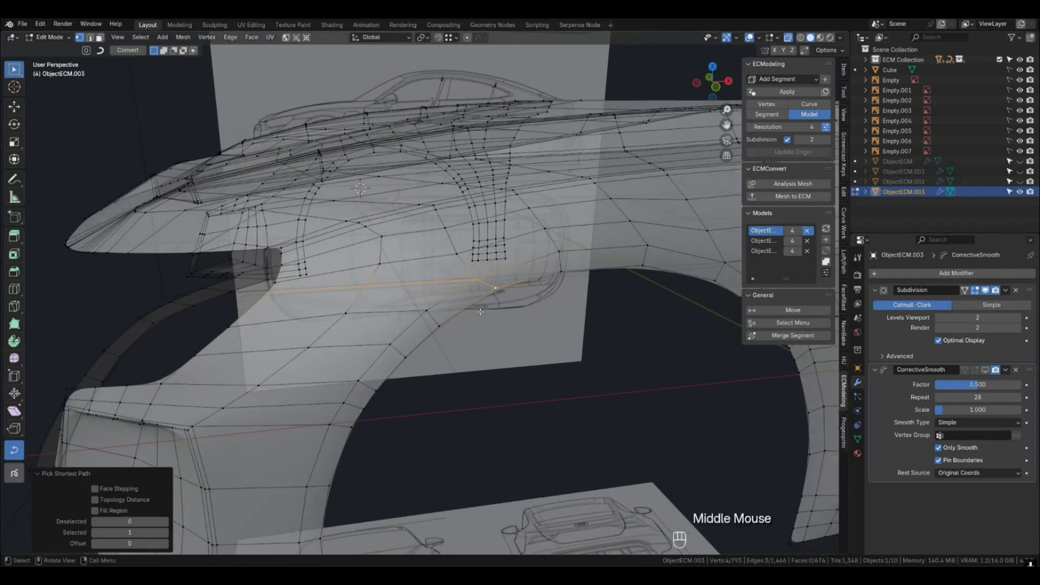
key("ctrl+b")
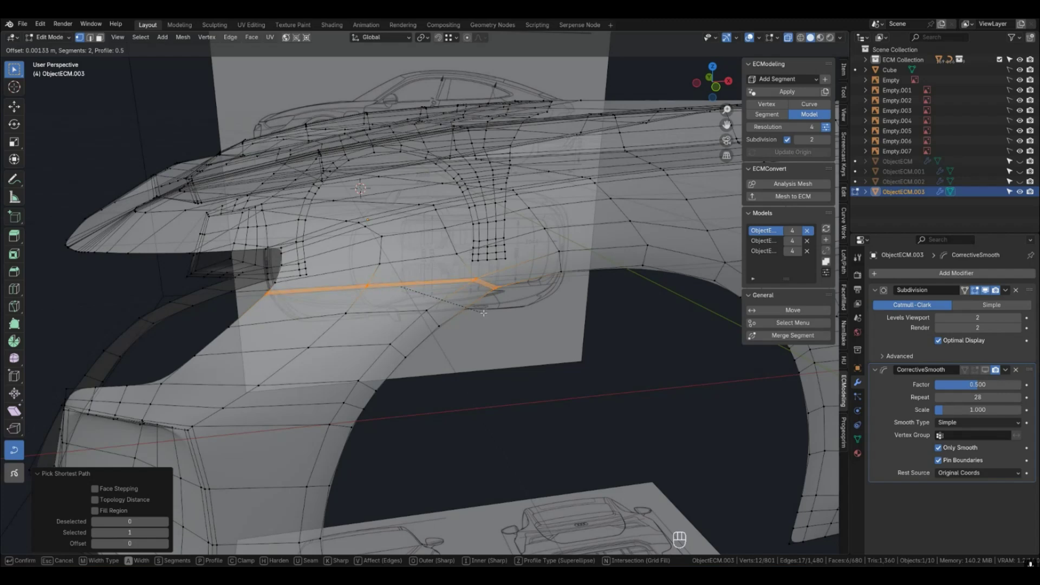
left_click(483, 313)
Rip the bevel's middle edge loop and move it 0.000545 m along Z to open a narrow panel gap.
scroll(487, 304, "up", 2)
left_click(501, 285)
left_click(501, 285)
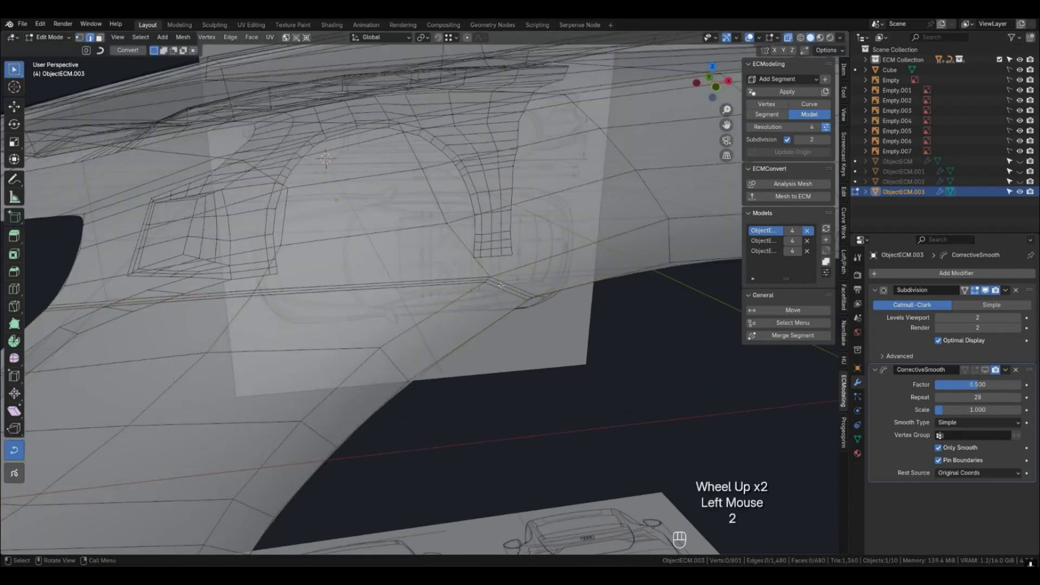
left_click(501, 286, "alt+shift")
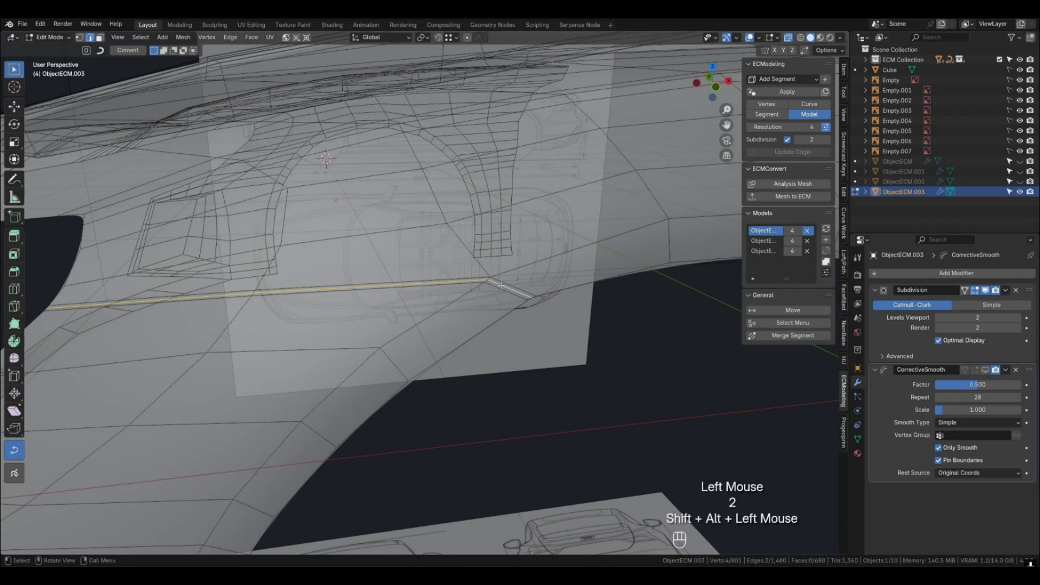
key("v")
key("g")
key("z")
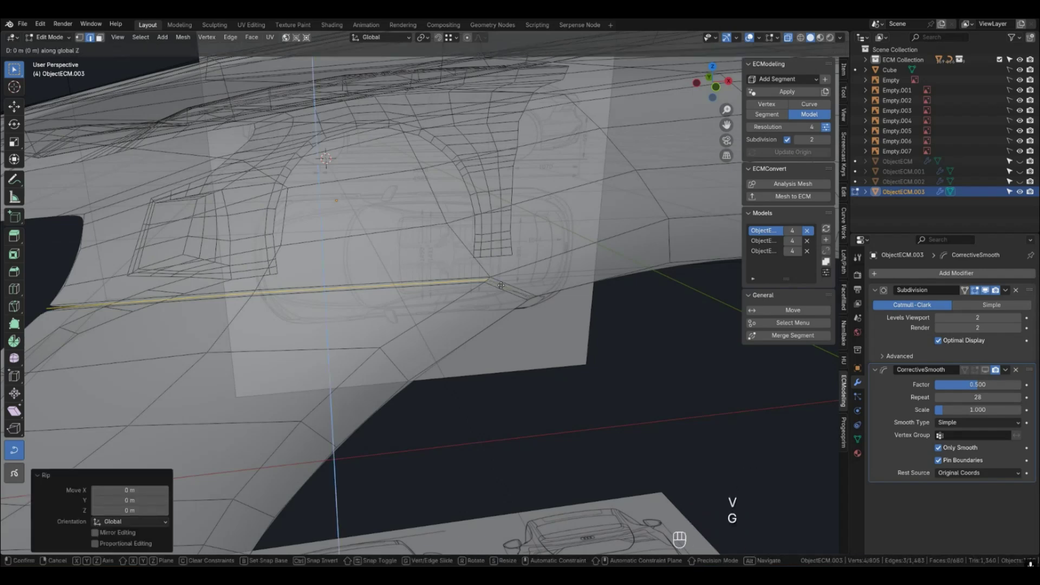
left_click(501, 284)
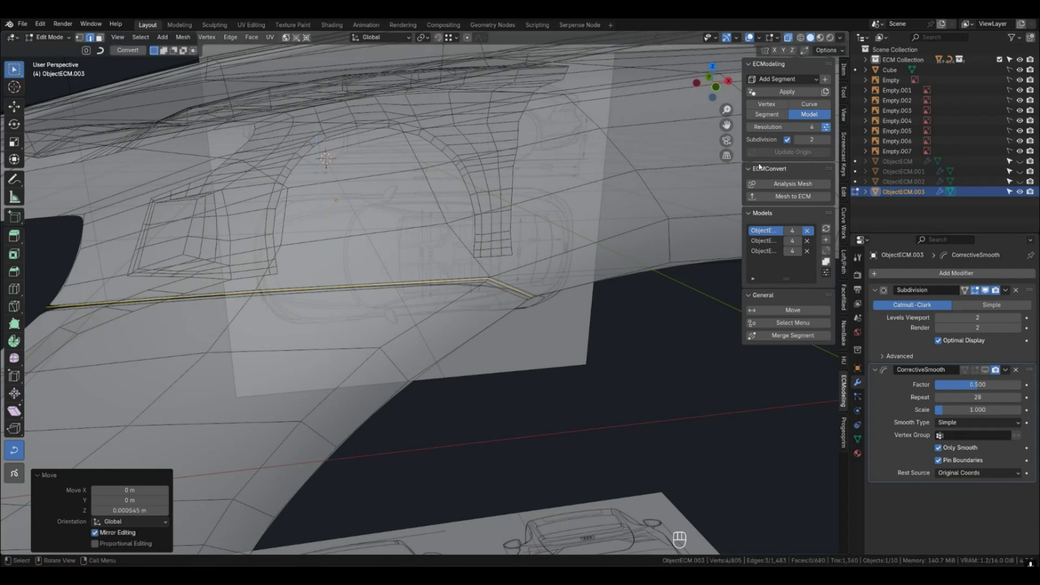
Turn off X-ray and inspect the new fender seam on the smoothed mesh in Object Mode.
left_click(789, 38)
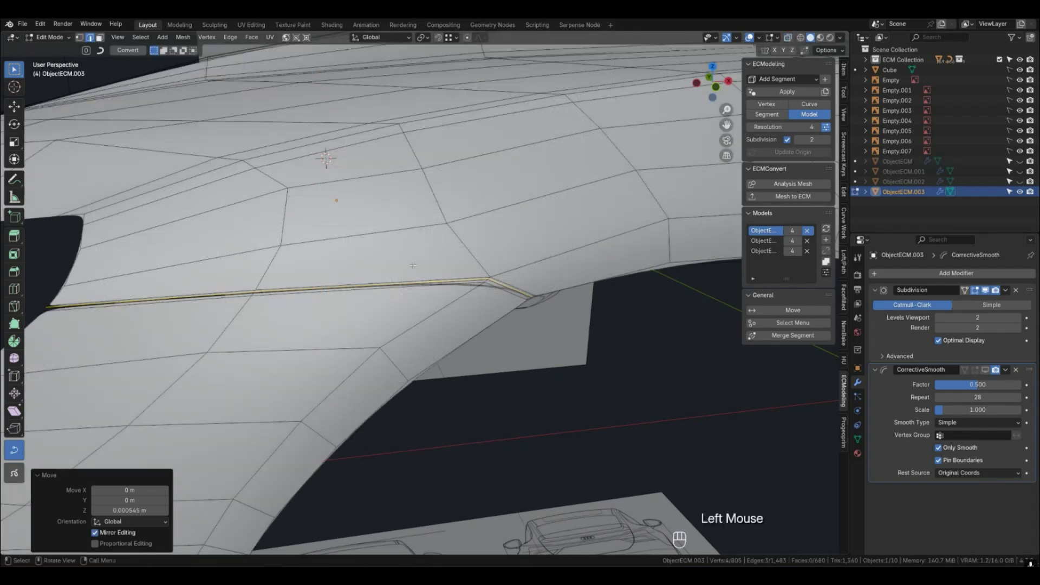
key("Tab")
scroll(424, 274, "down", 3)
left_click(503, 401)
middle_click_drag(503, 401, 383, 348)
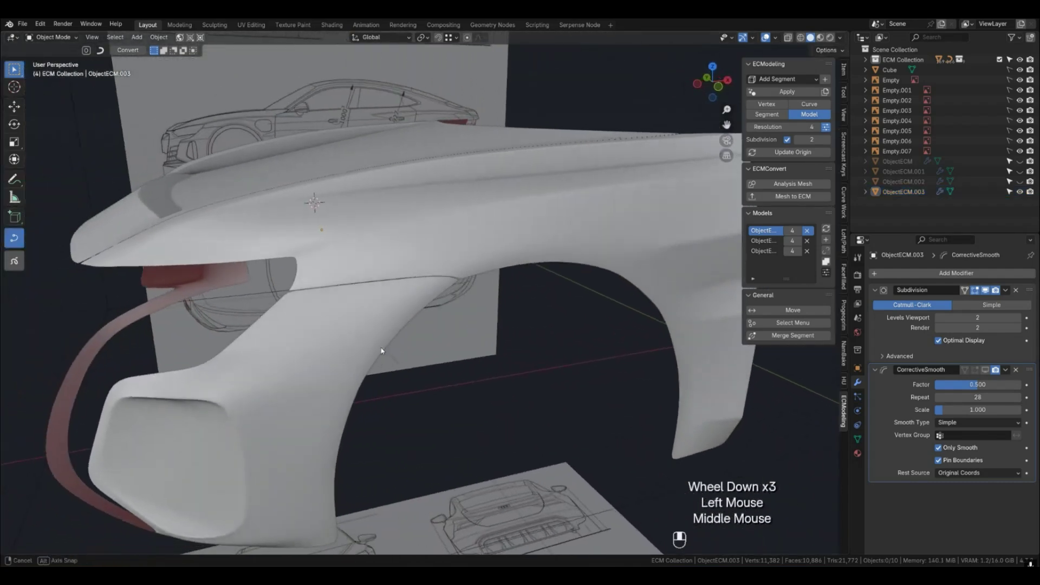
scroll(381, 351, "down", 1)
Add a Solidify modifier to the hood and fender mesh and place it above Subdivision in the stack.
left_click(381, 313)
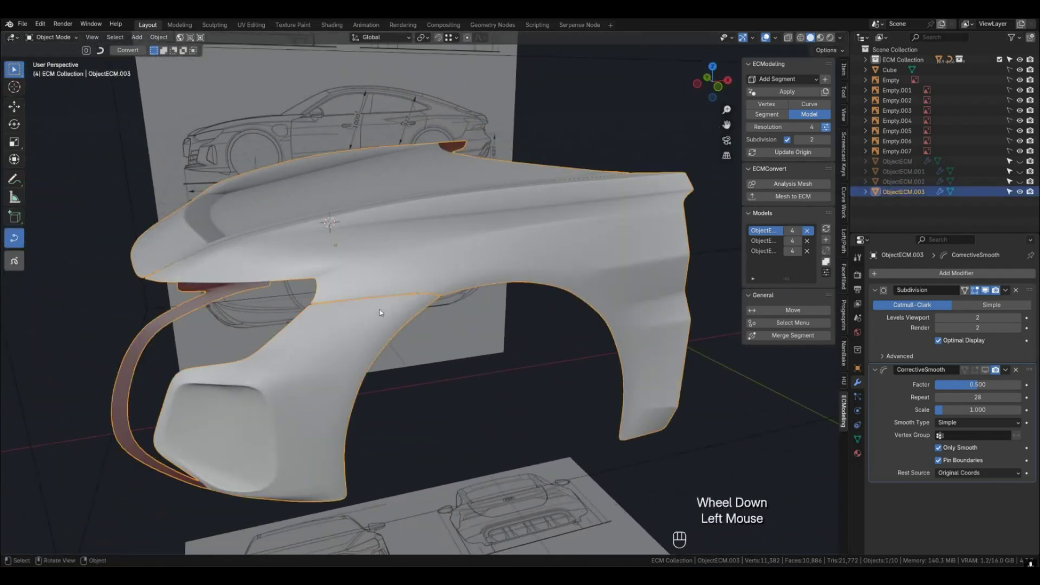
double_click(898, 273)
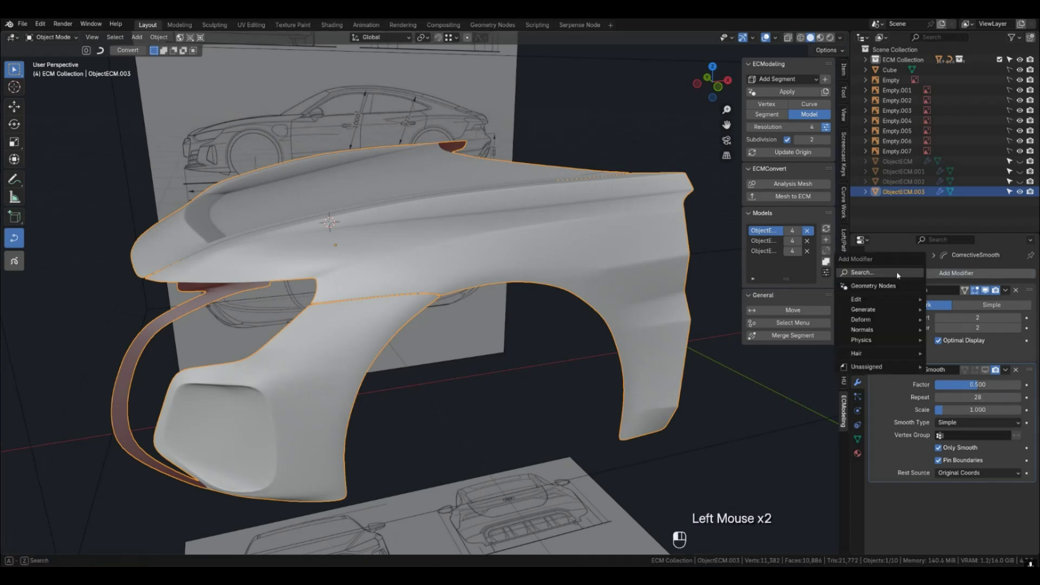
left_click(868, 292)
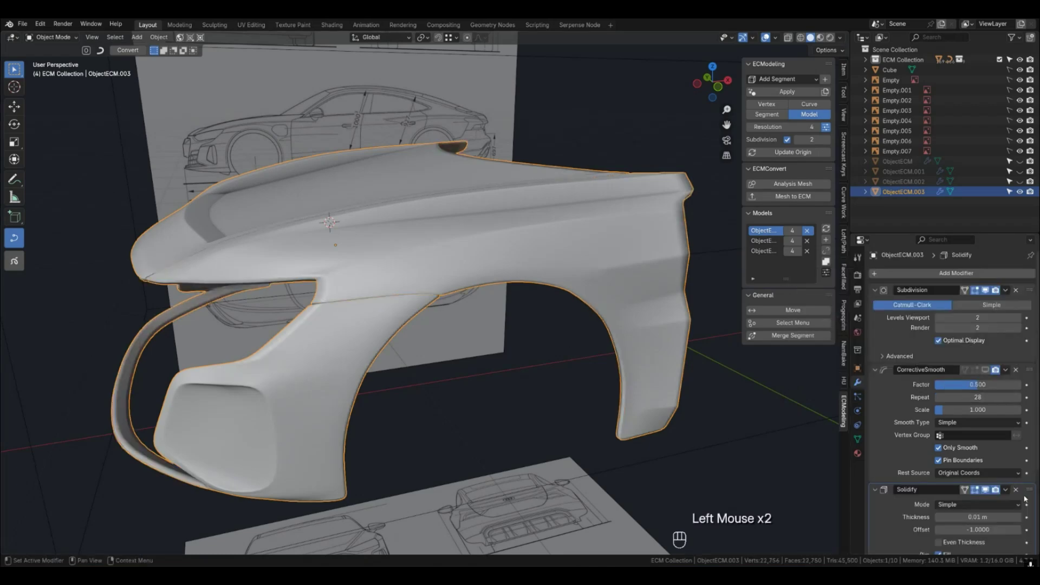
left_click_drag(1029, 493, 1011, 293)
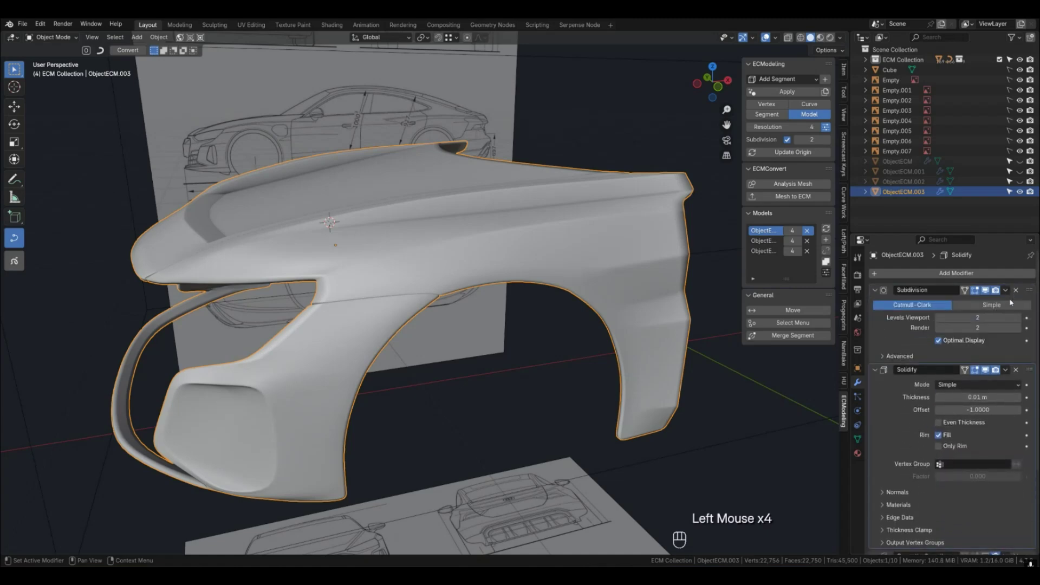
left_click_drag(1028, 370, 1021, 286)
Enable Only Rim on the Solidify modifier and inspect the whole front end with the mesh deselected.
middle_click_drag(595, 325, 637, 364)
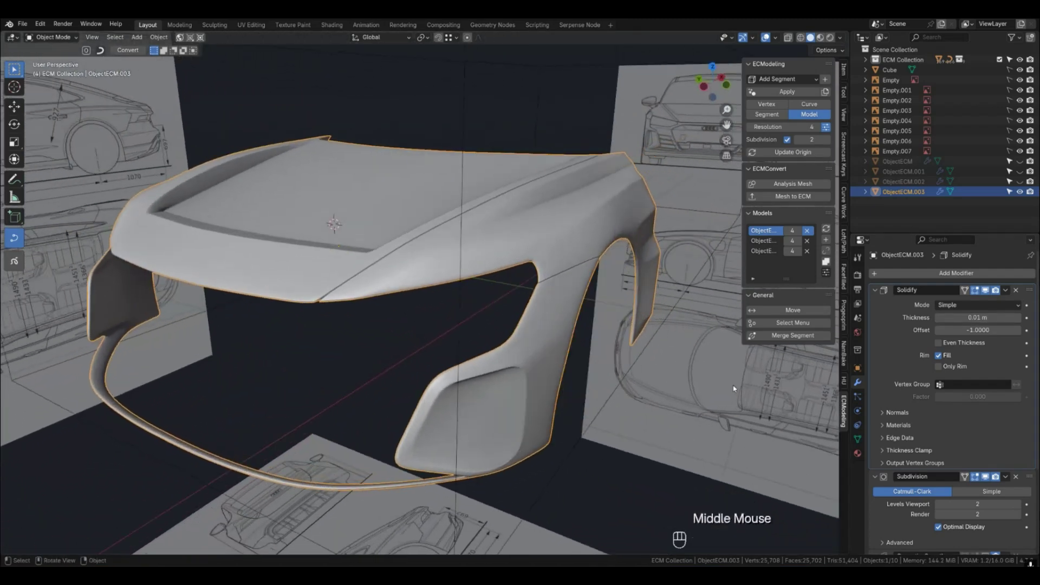
left_click(964, 368)
middle_click_drag(388, 362, 480, 375)
left_click(320, 364)
scroll(391, 369, "down", 1)
scroll(392, 368, "down", 1)
scroll(463, 378, "down", 1)
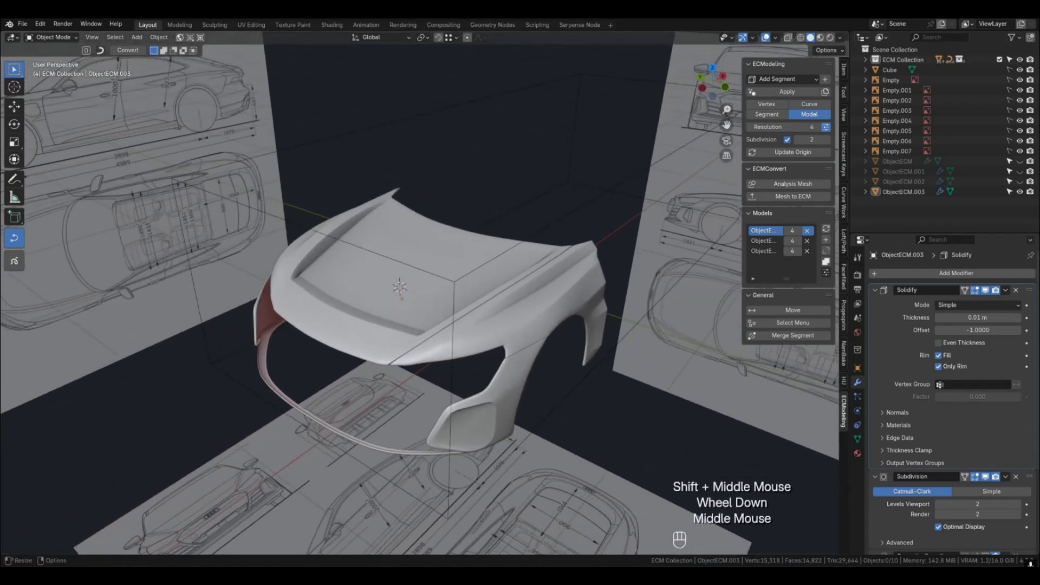